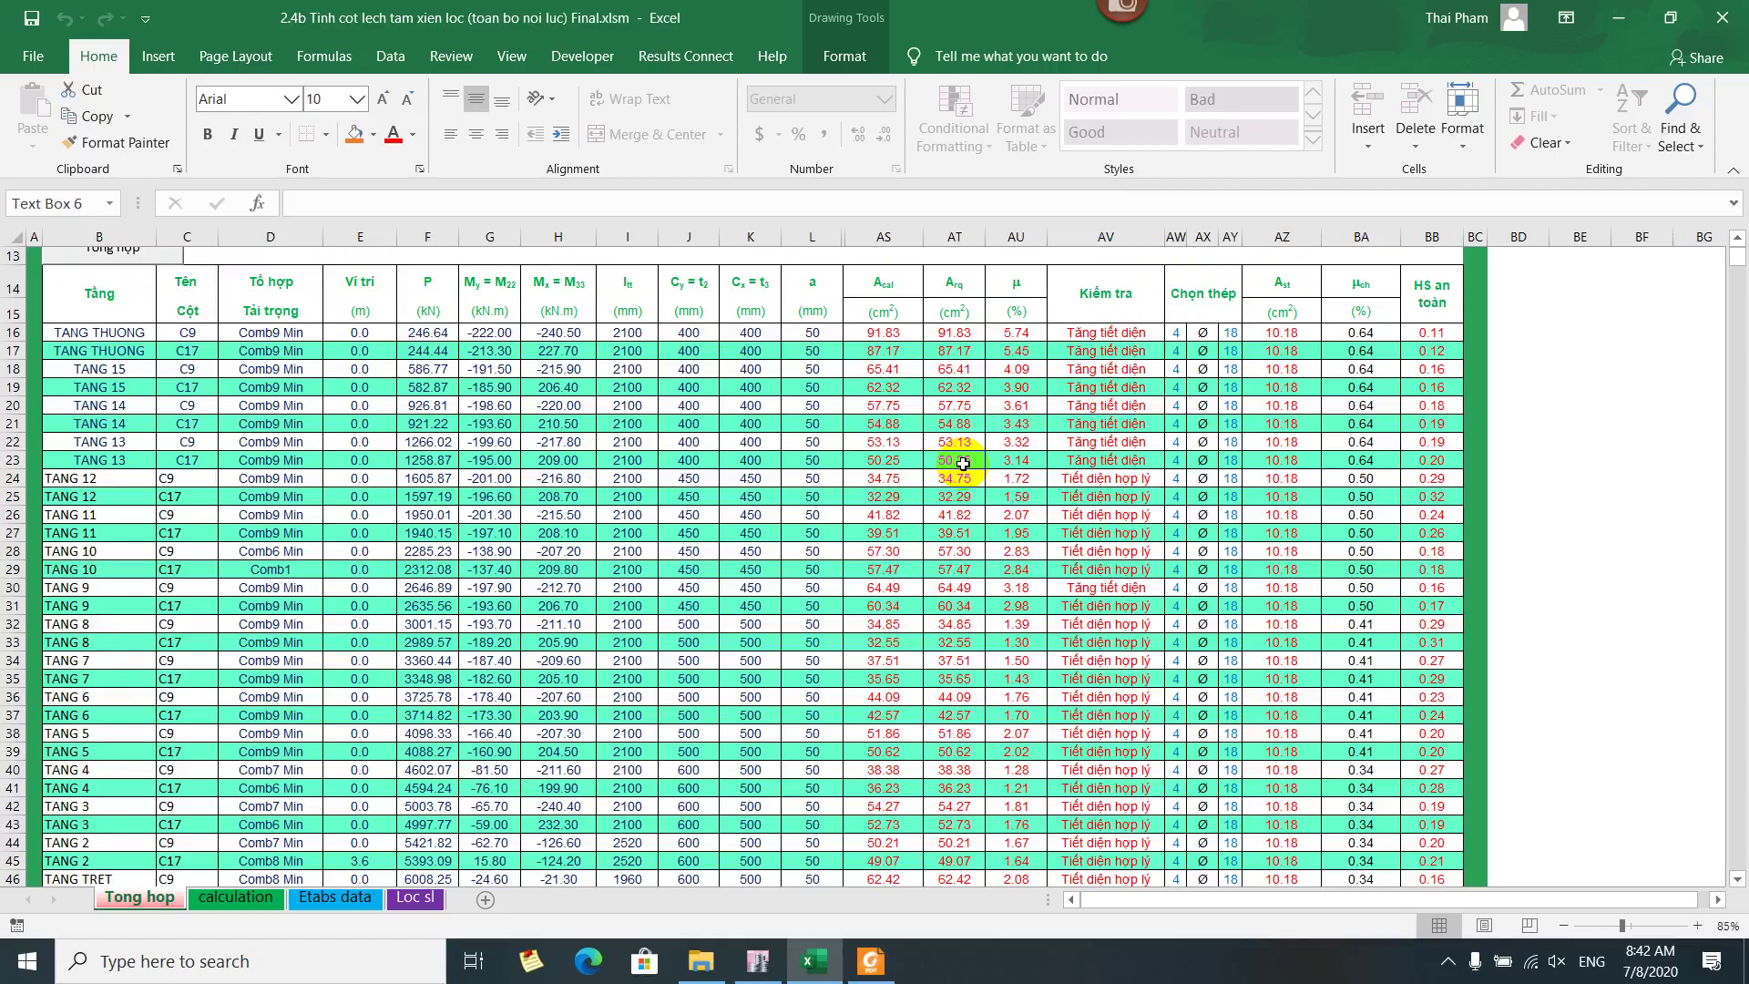
# Examine the column reinforcement summary against the ETABS elevation, focusing on steel ratios and section checks for TANG THUONG to TANG 13
pyautogui.click(758, 961)
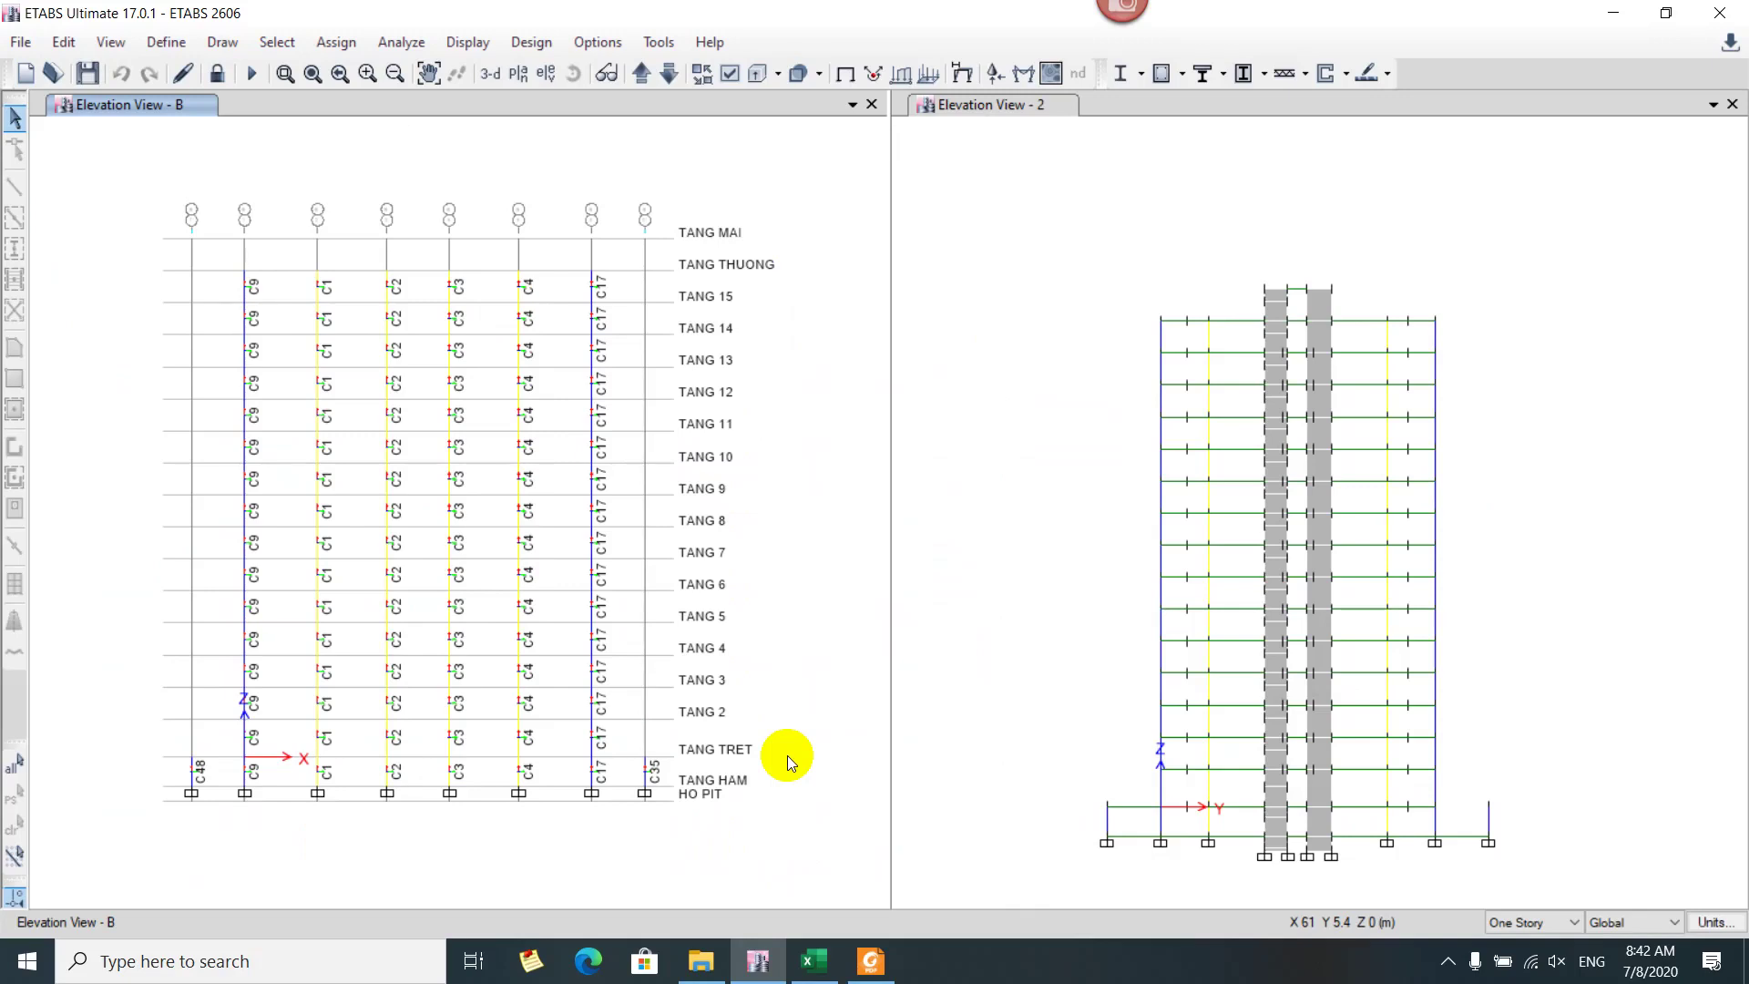
pyautogui.hotkey('alt', 'Tab')
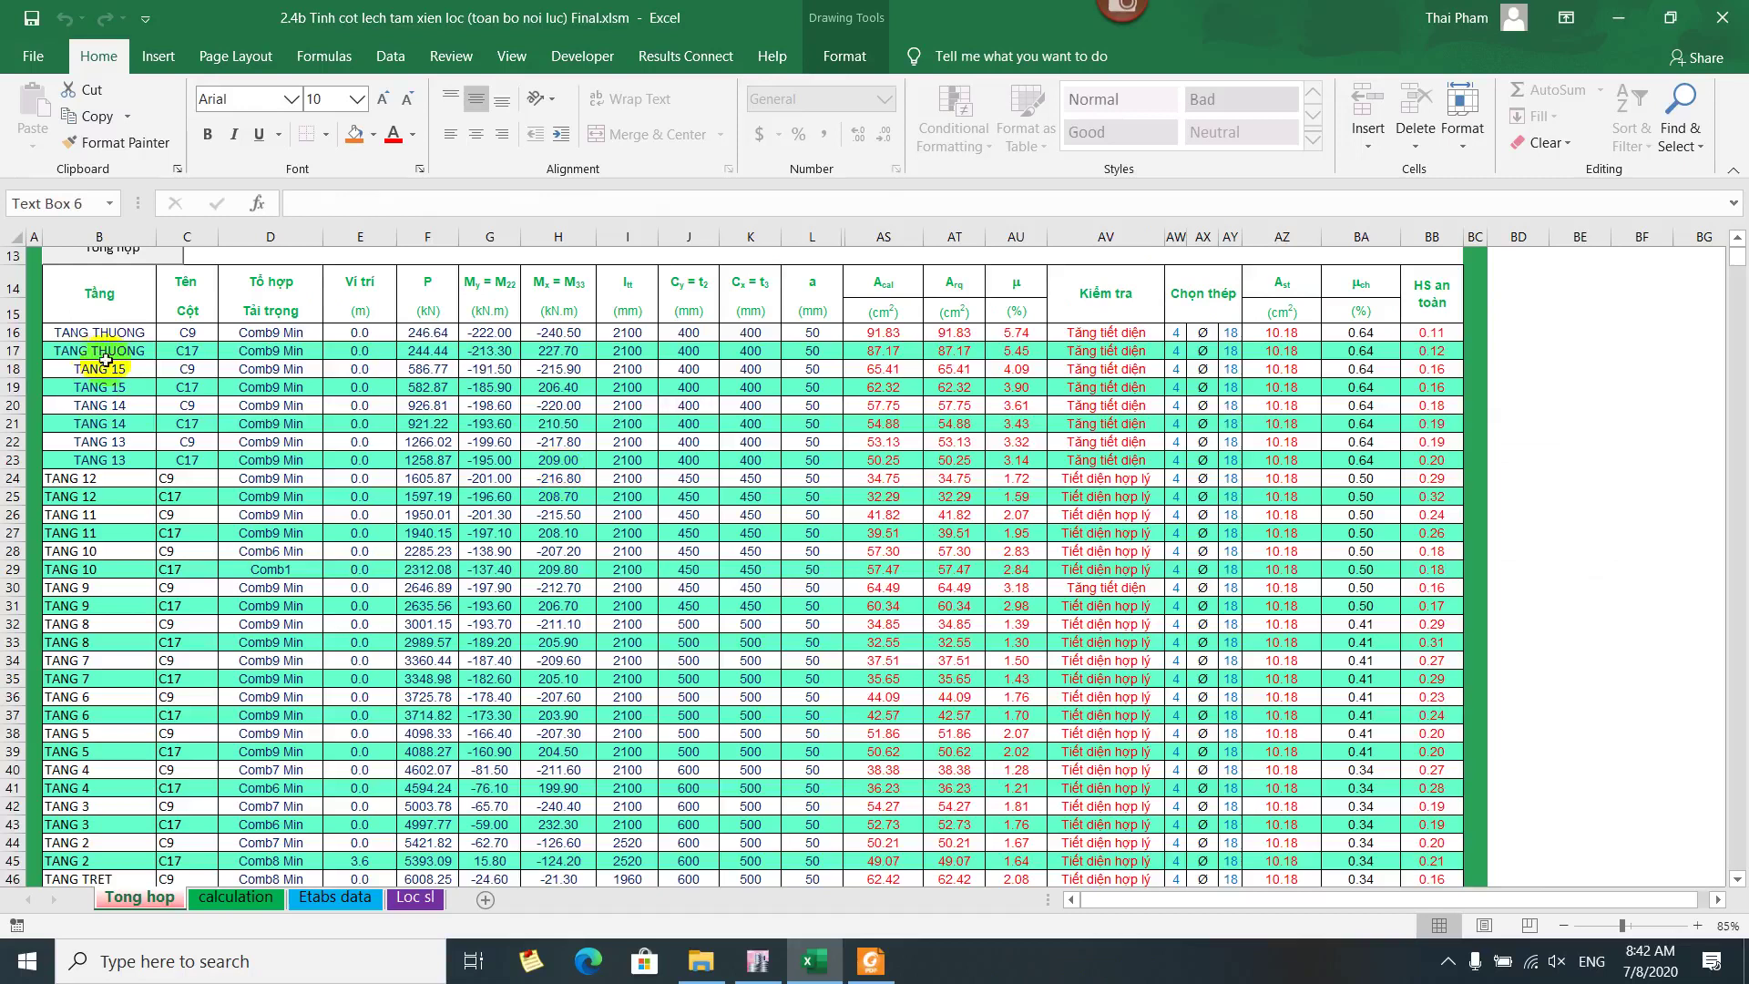
pyautogui.moveTo(101, 332)
pyautogui.mouseDown()
pyautogui.moveTo(1146, 392)
pyautogui.moveTo(1485, 497)
pyautogui.moveTo(1448, 503)
pyautogui.moveTo(1460, 460)
pyautogui.mouseUp()
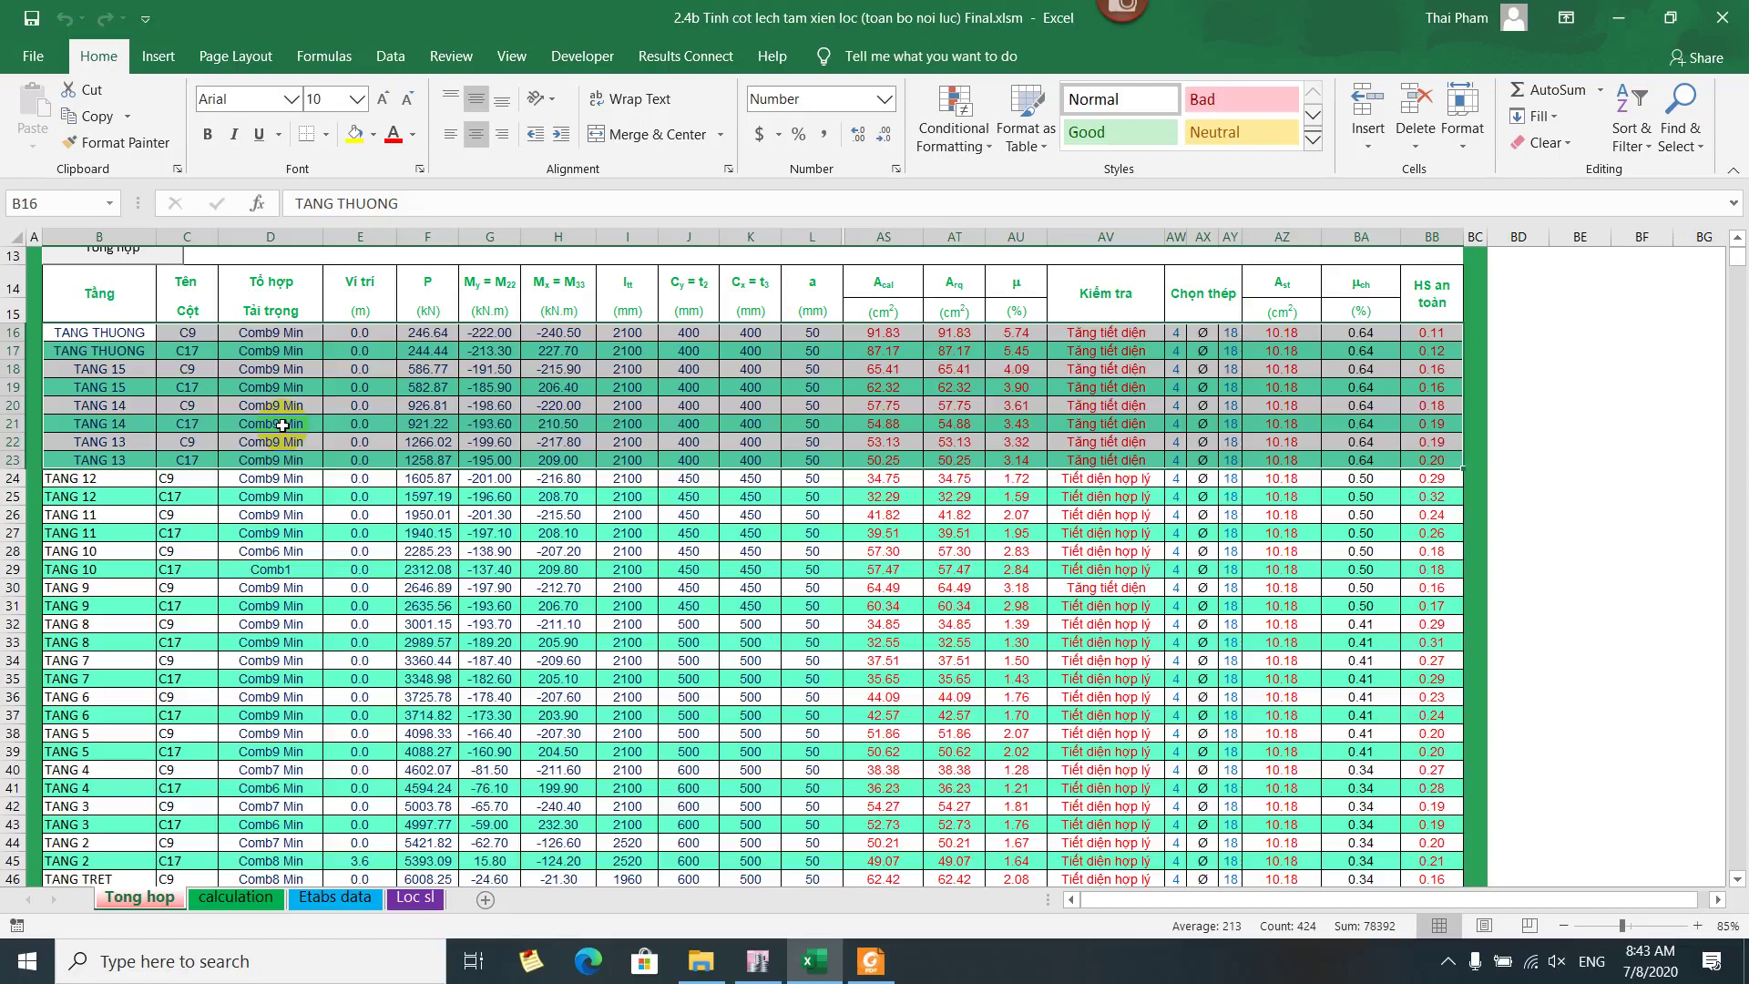
pyautogui.scroll(4, 269, 465)
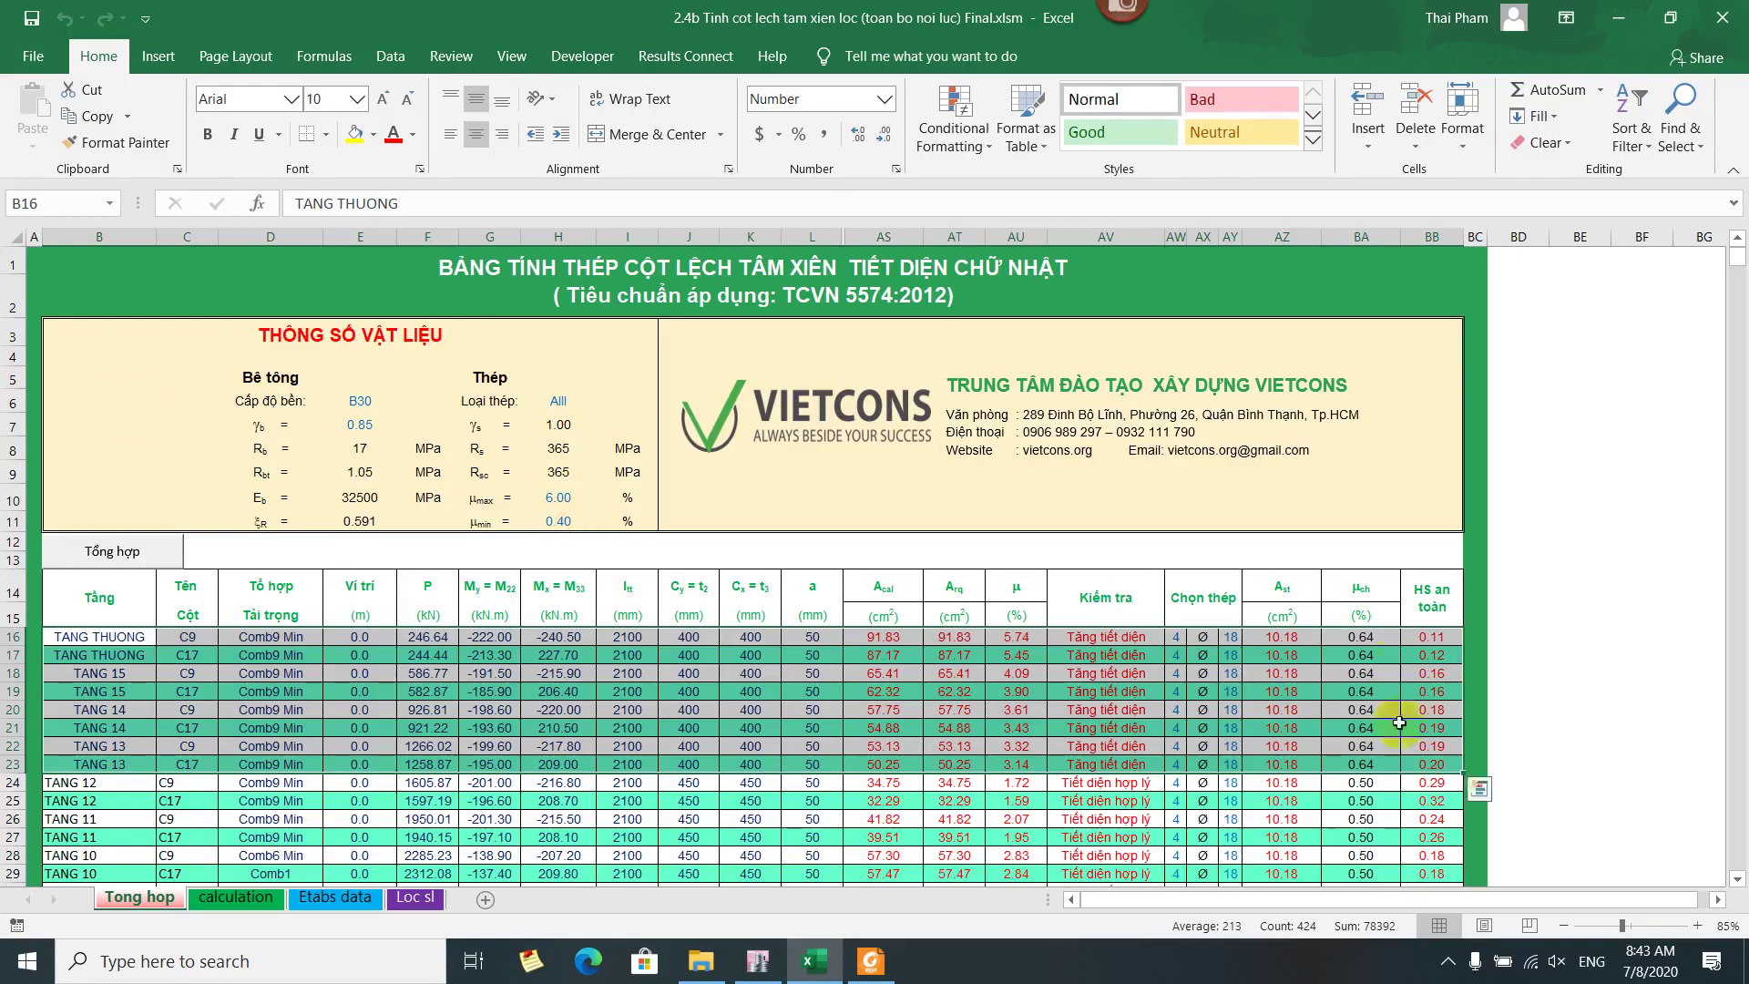
pyautogui.scroll(-2, 1184, 432)
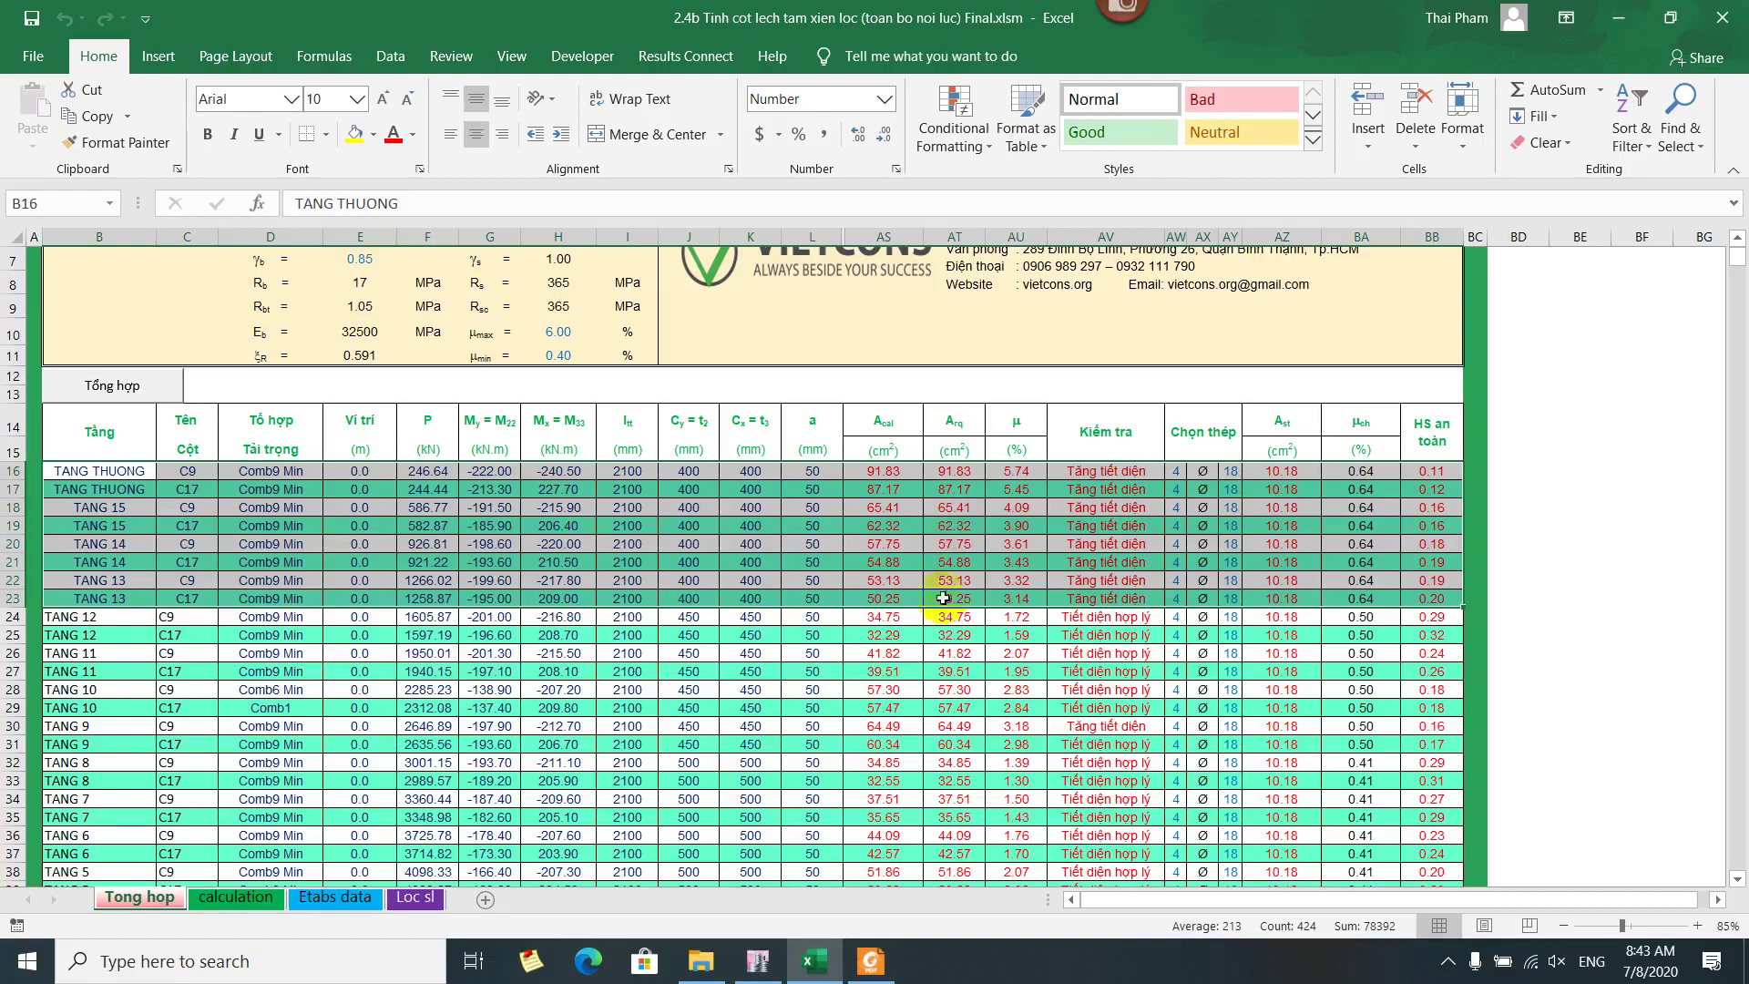
pyautogui.scroll(-1, 935, 514)
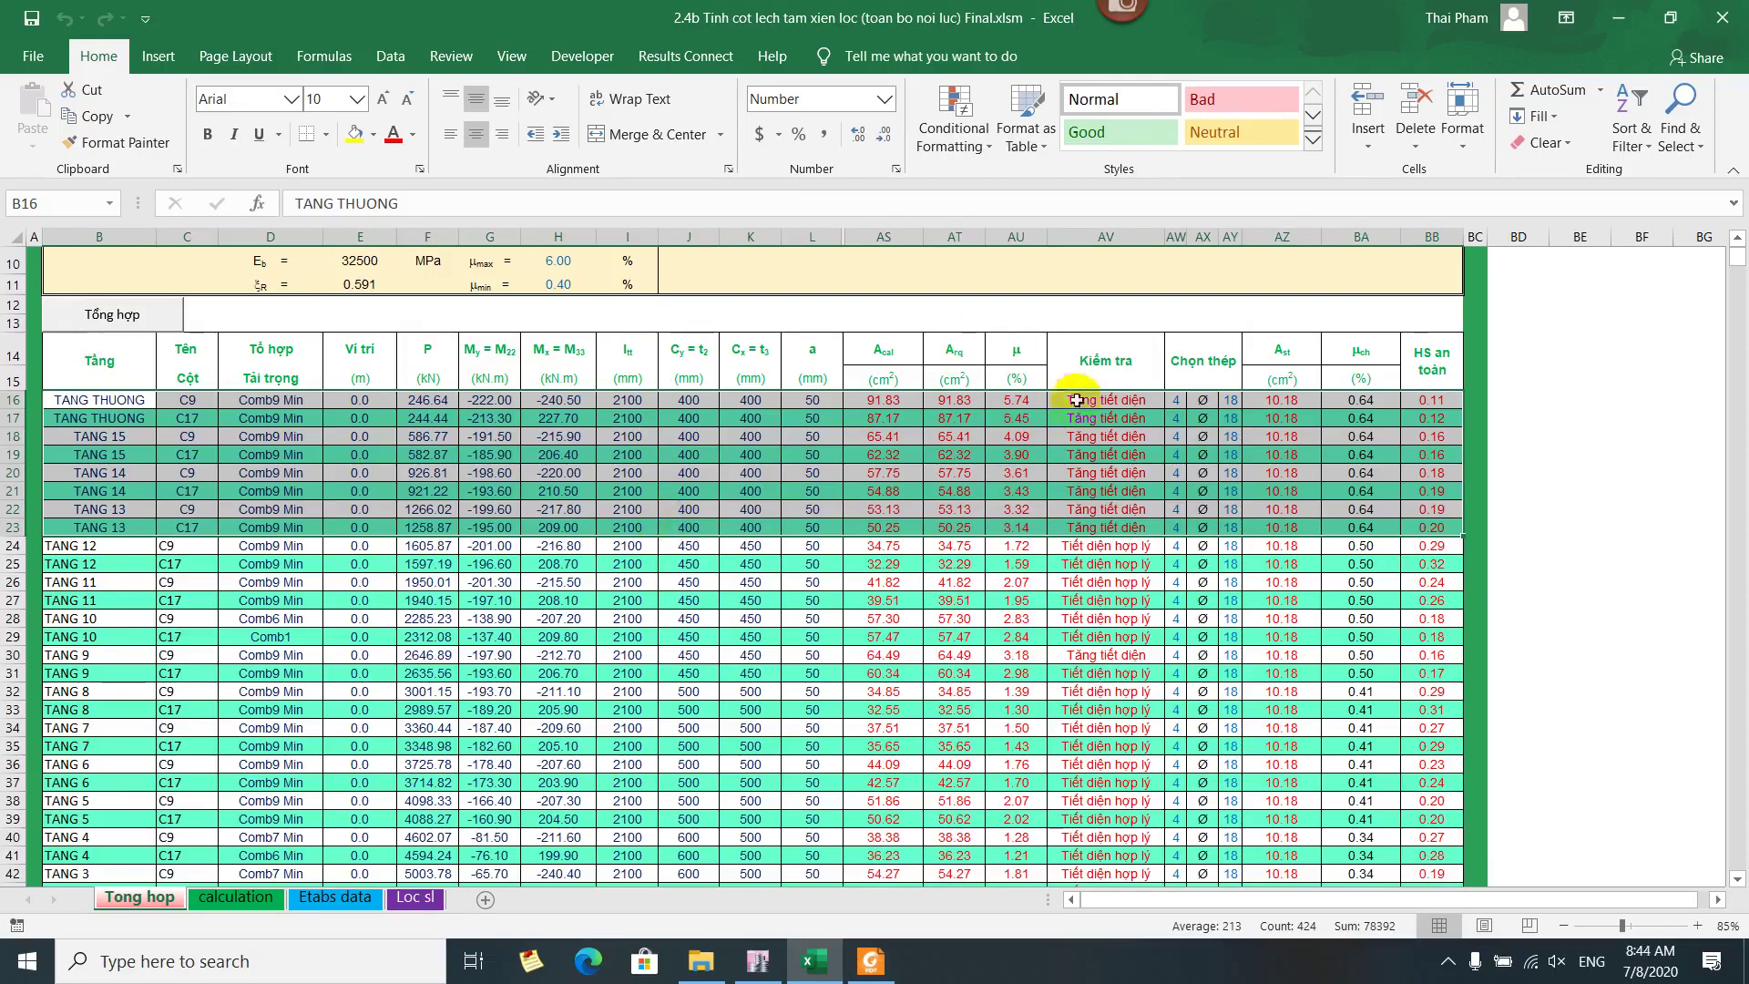
pyautogui.scroll(-1, 1074, 439)
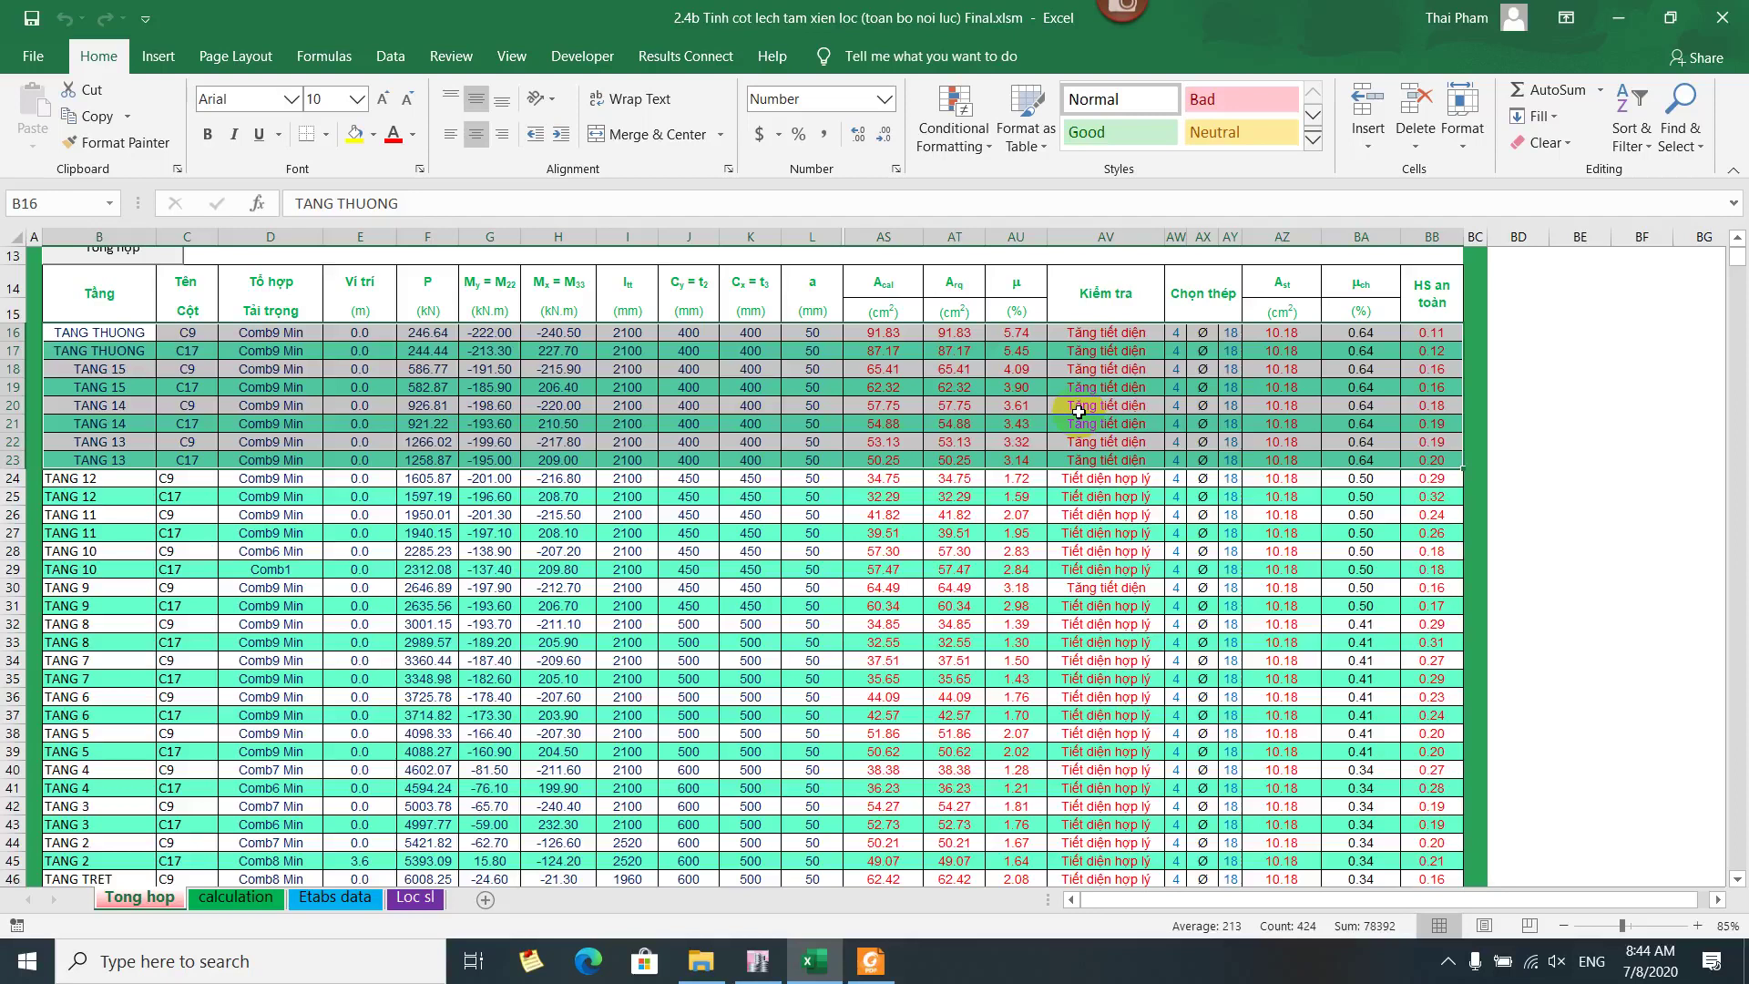
pyautogui.scroll(-2, 1078, 412)
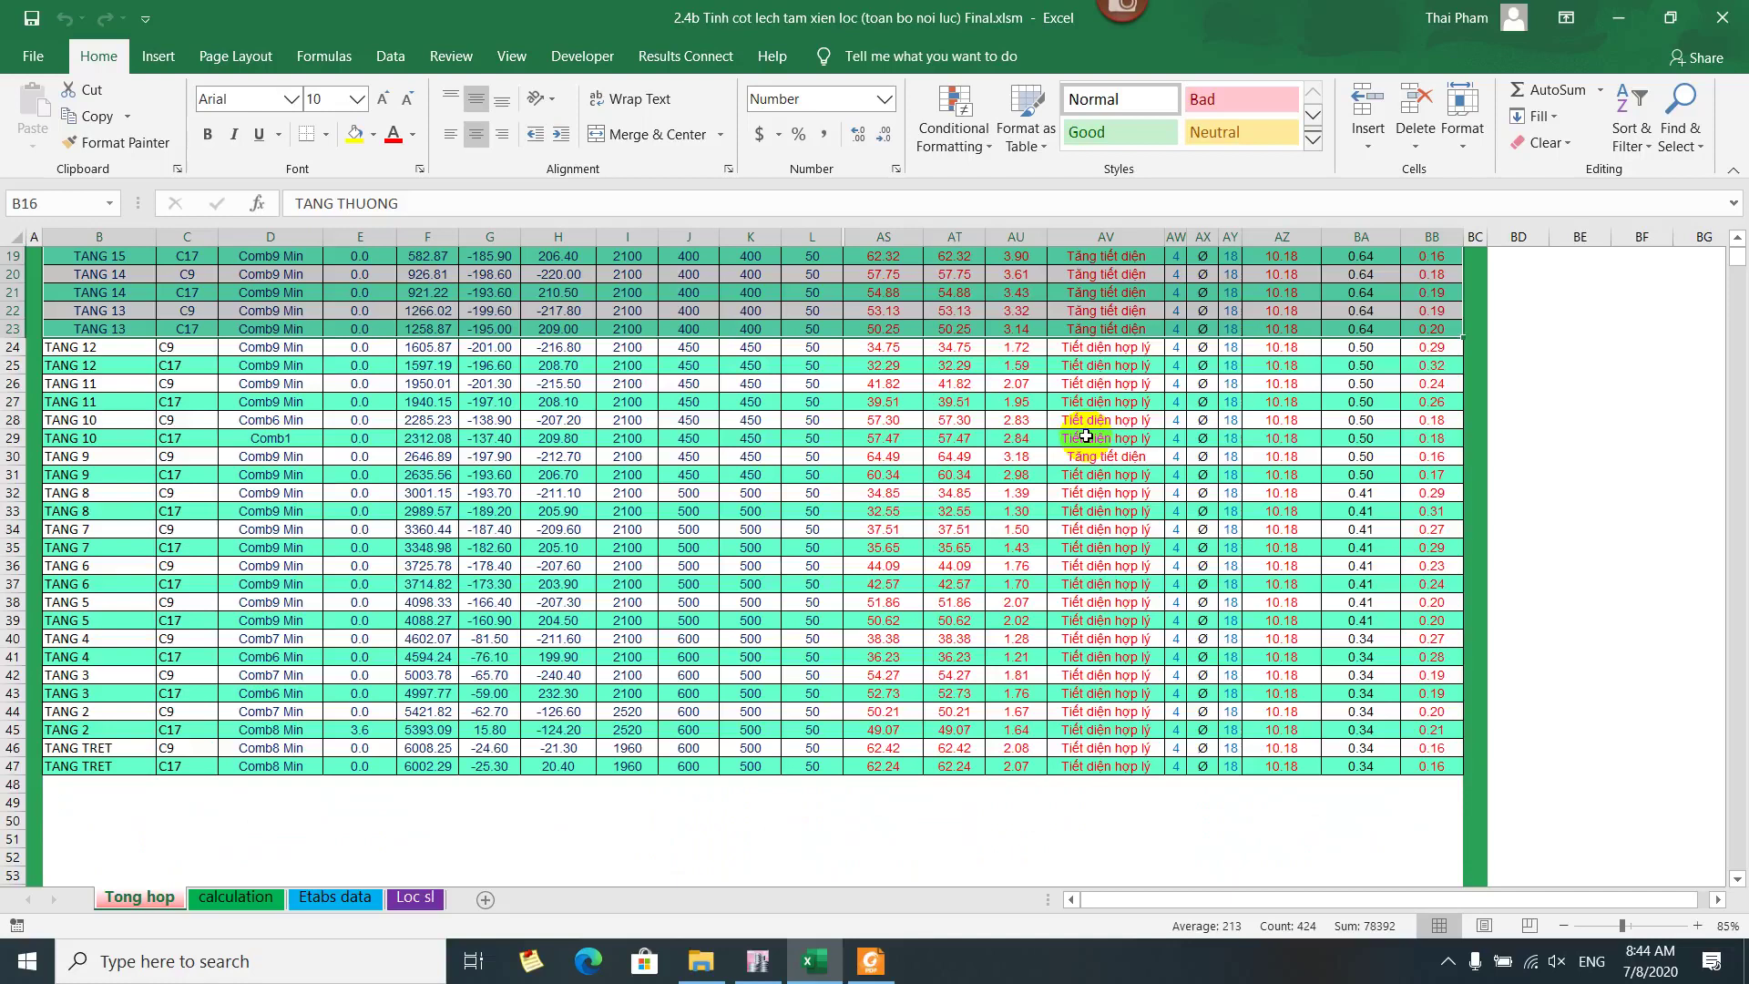
pyautogui.scroll(2, 1074, 421)
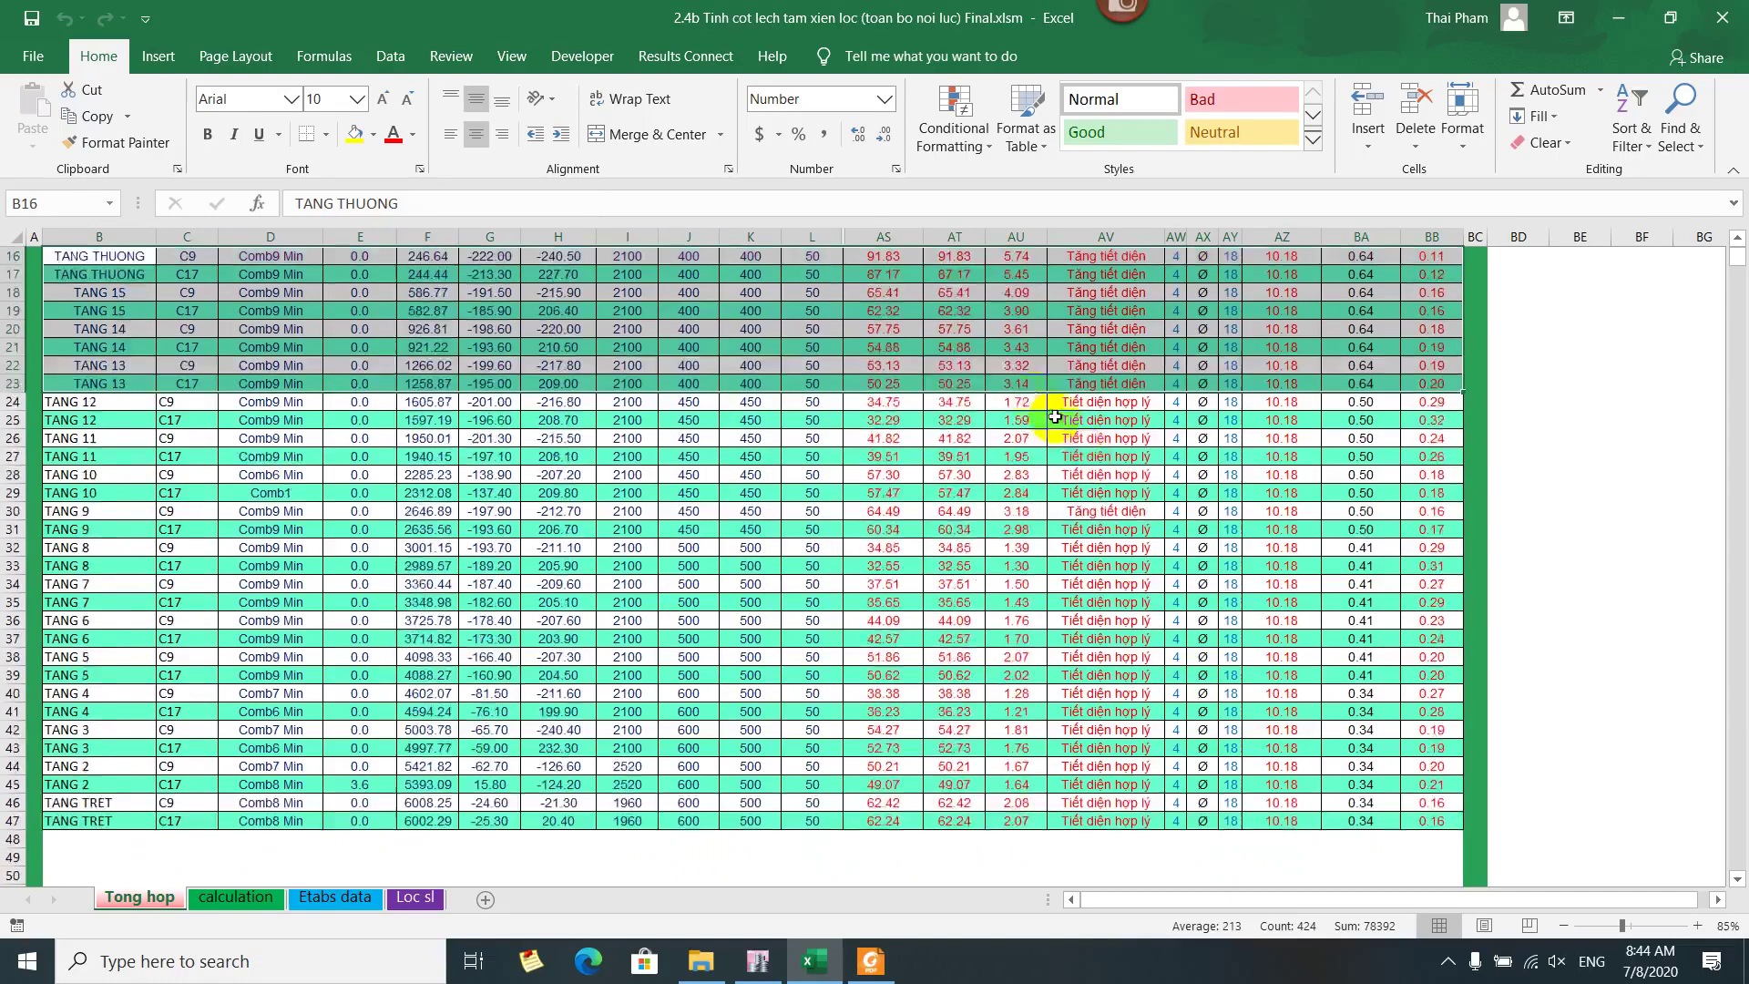
pyautogui.moveTo(1015, 339)
pyautogui.mouseDown()
pyautogui.moveTo(1016, 456)
pyautogui.moveTo(1015, 337)
pyautogui.moveTo(1018, 369)
pyautogui.mouseUp()
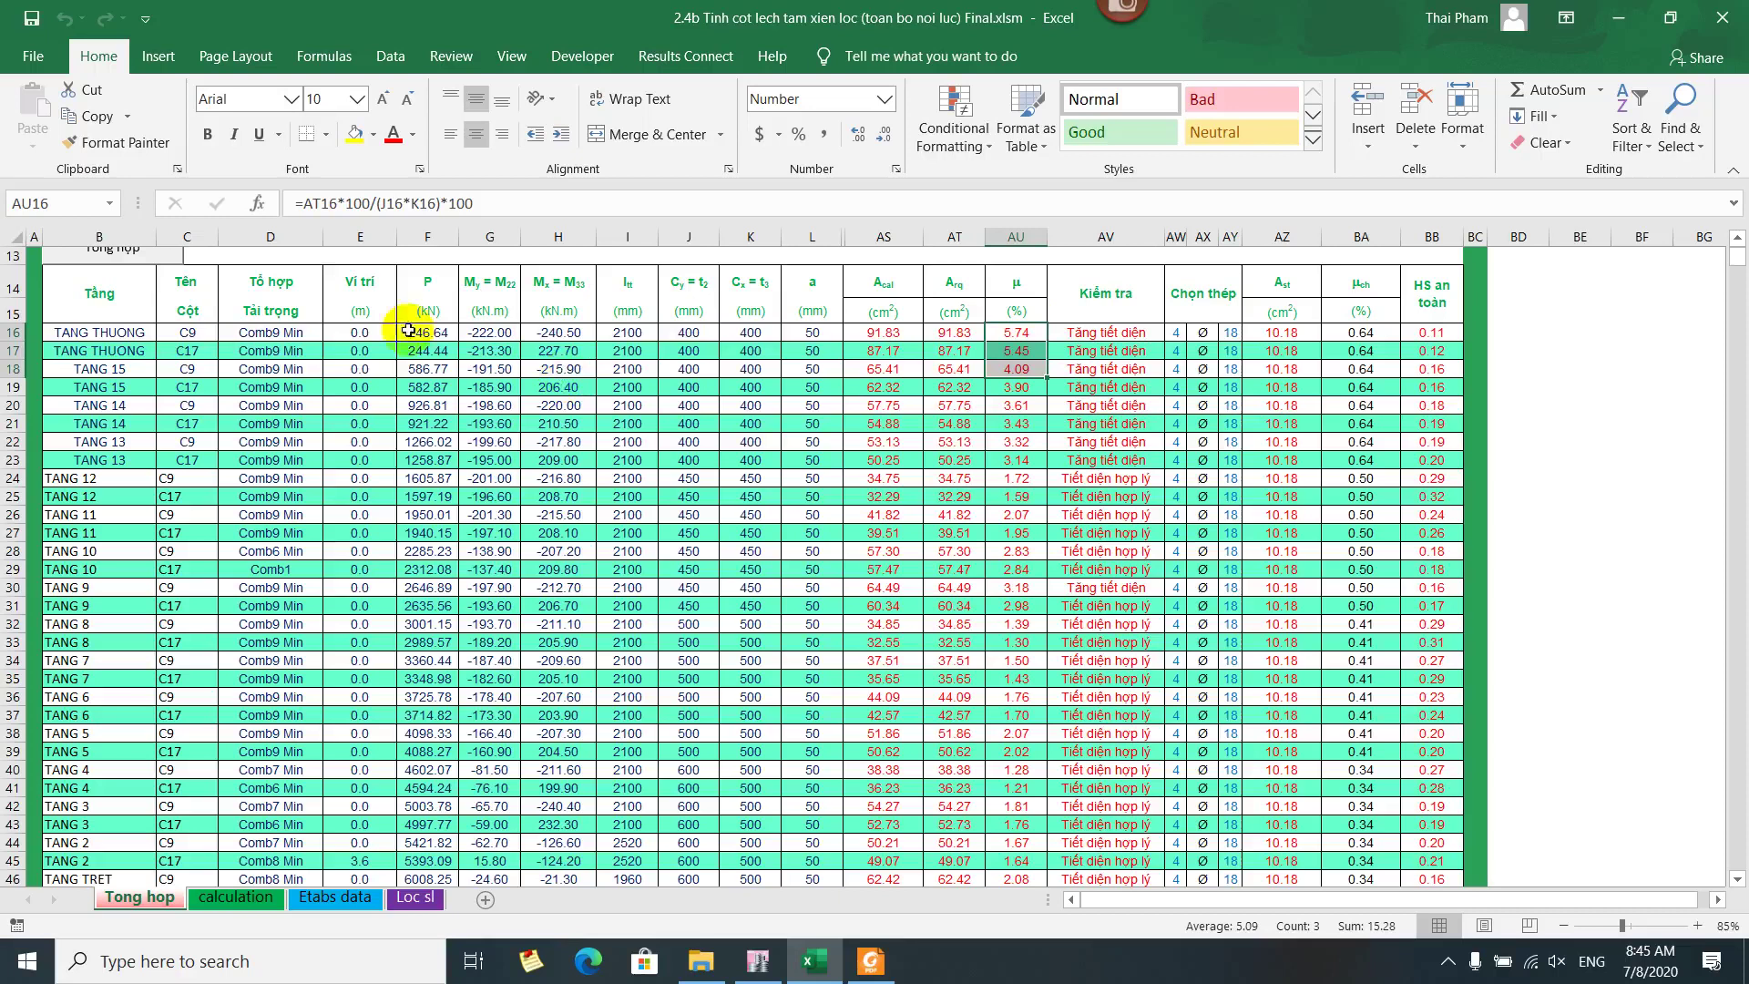
pyautogui.click(701, 961)
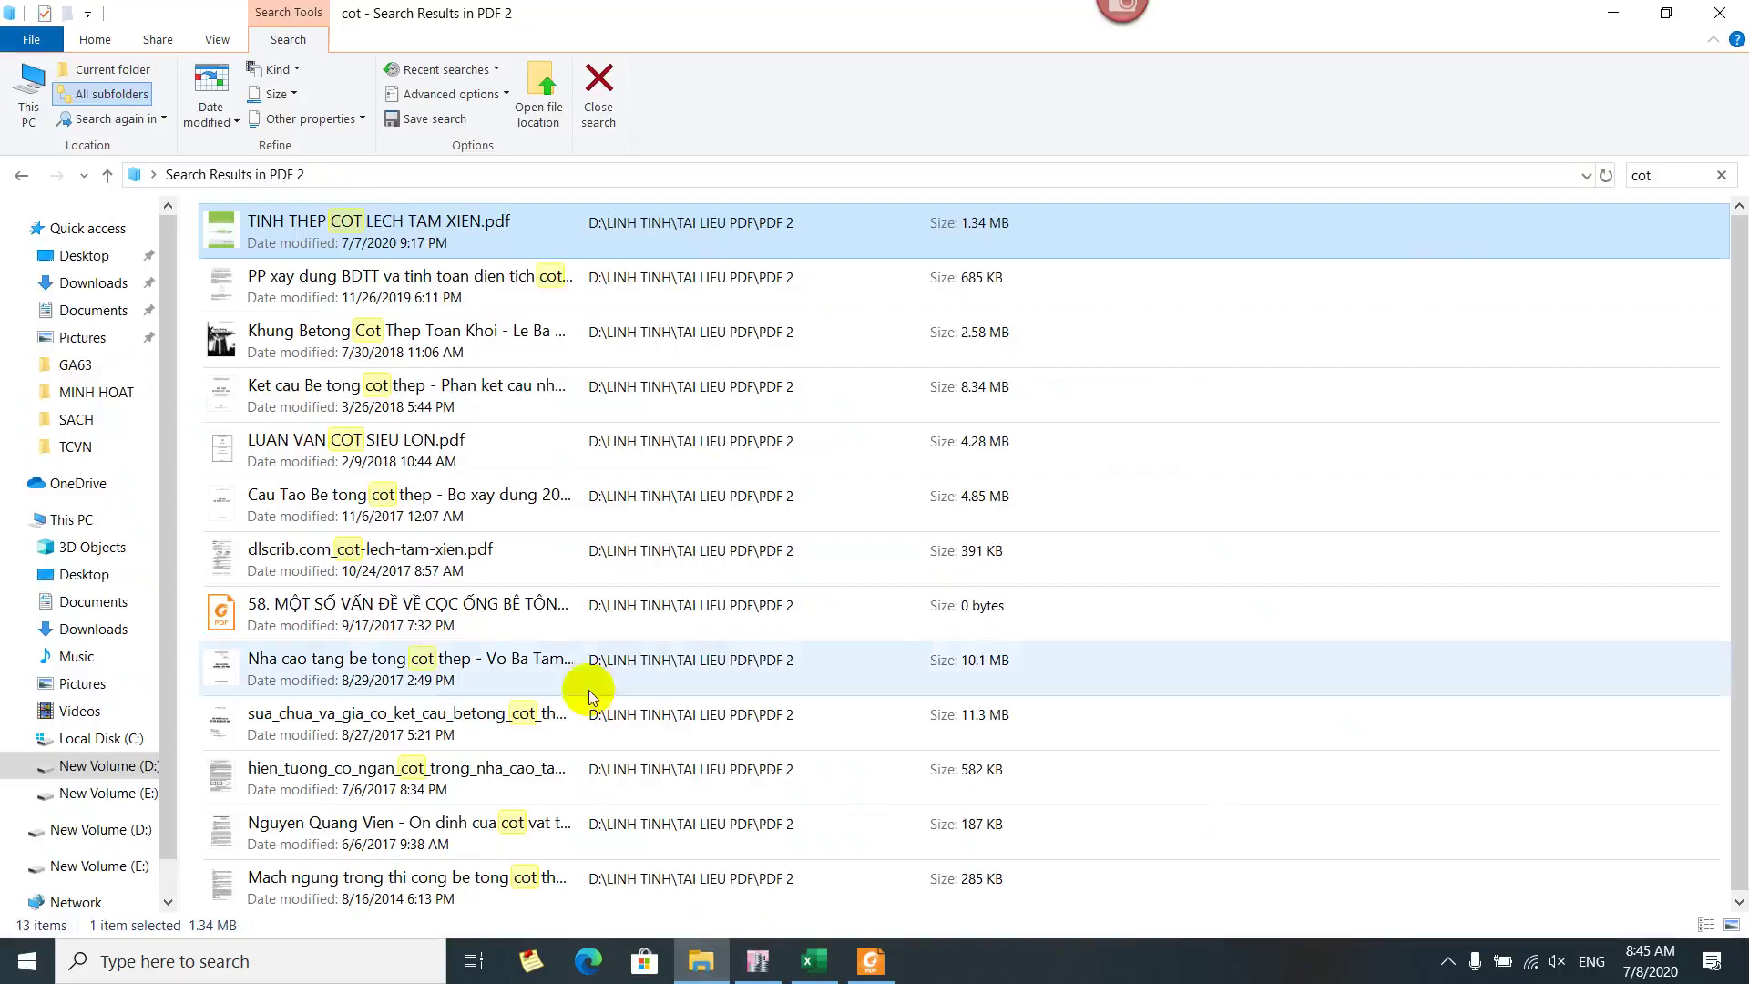
pyautogui.click(757, 961)
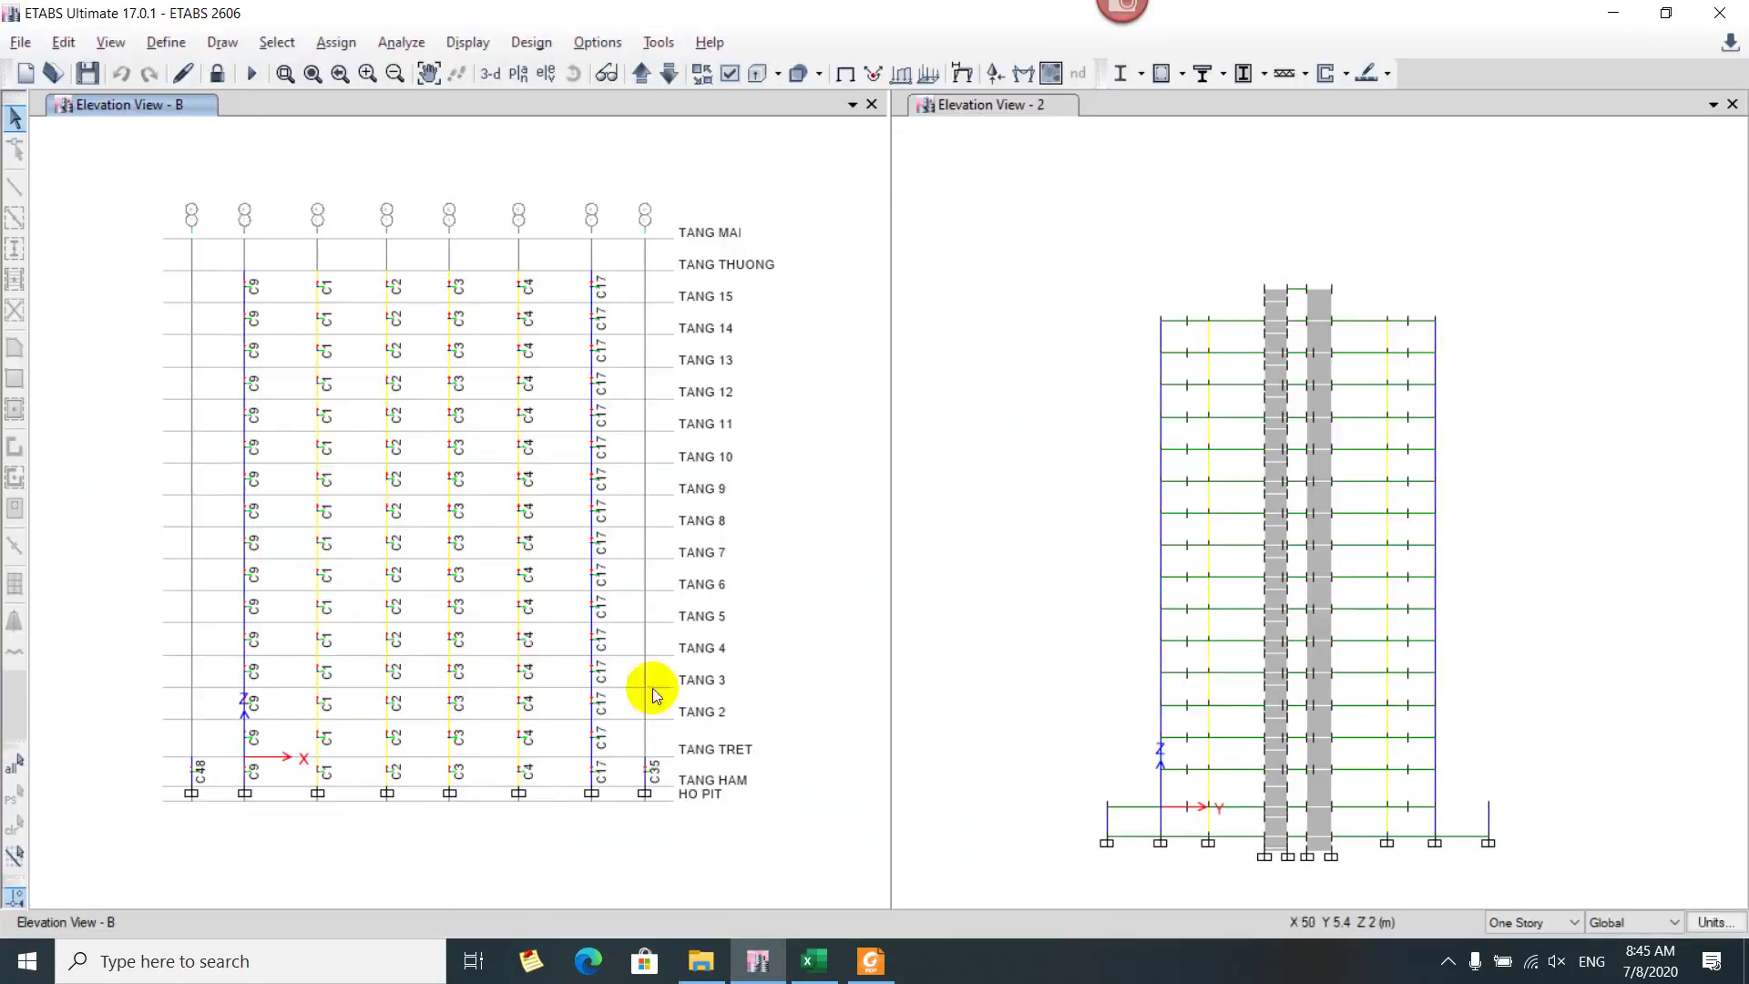
pyautogui.click(814, 961)
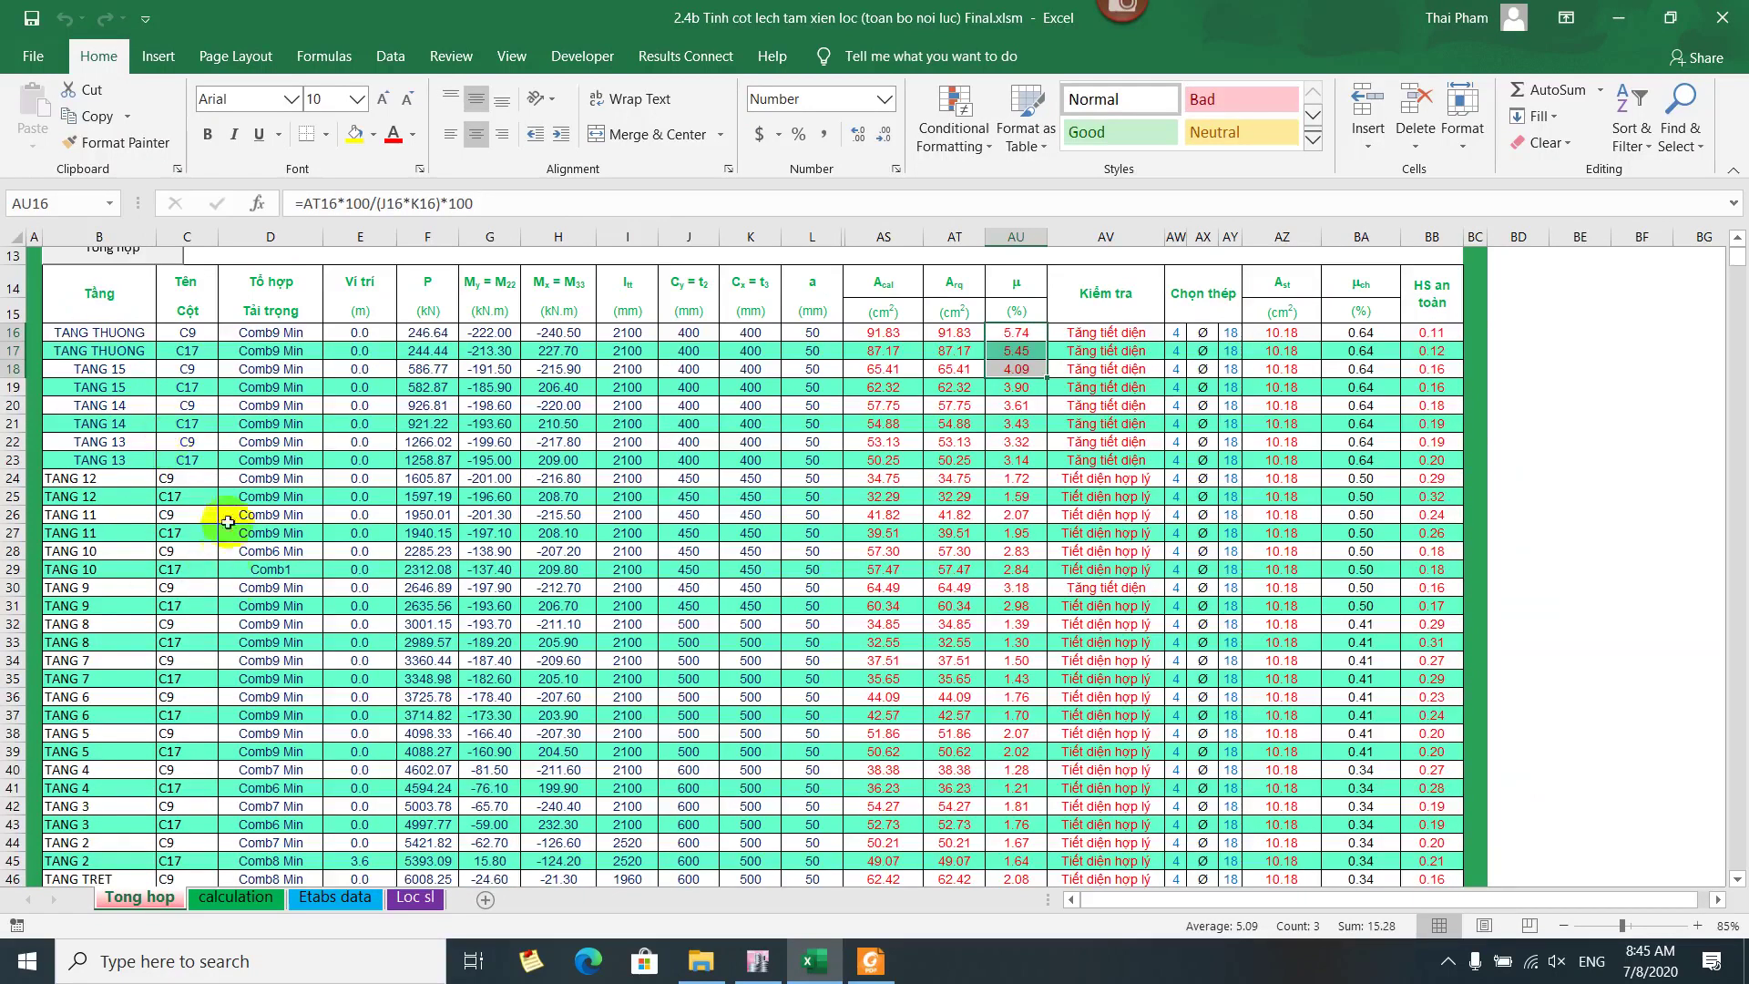
# Add filters to header row 15 of the summary table and show only column C9 by excluding C17
pyautogui.click(11, 313)
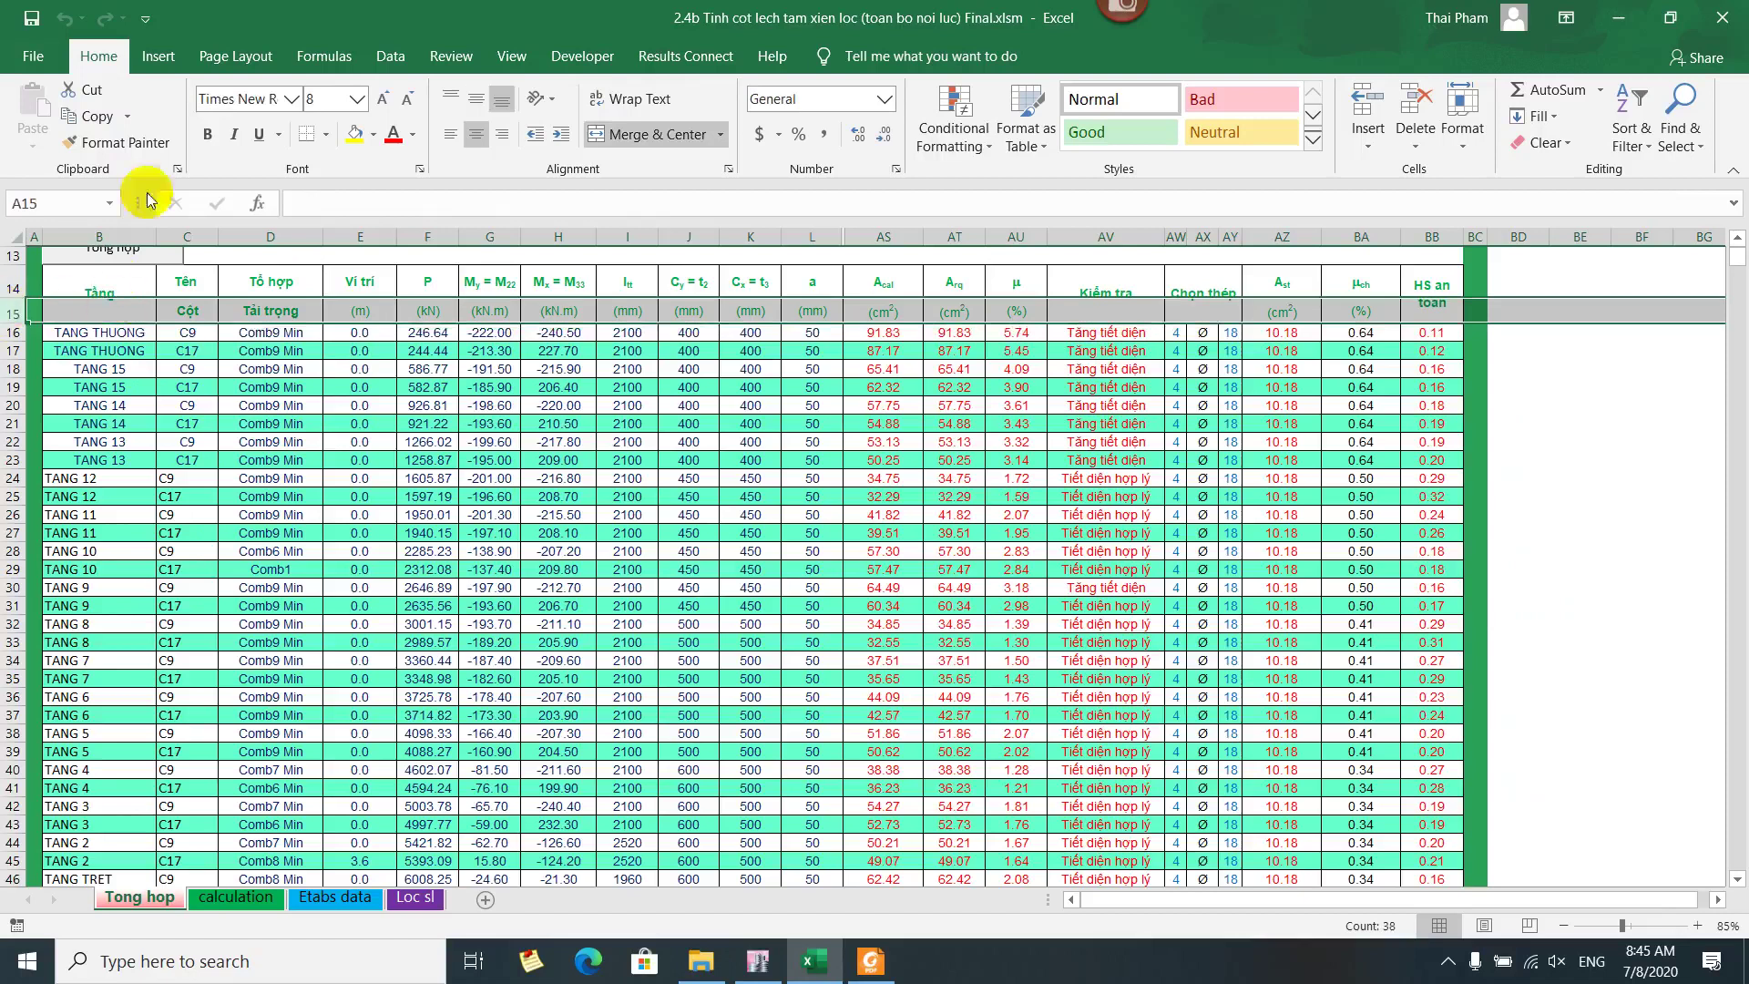
pyautogui.click(405, 64)
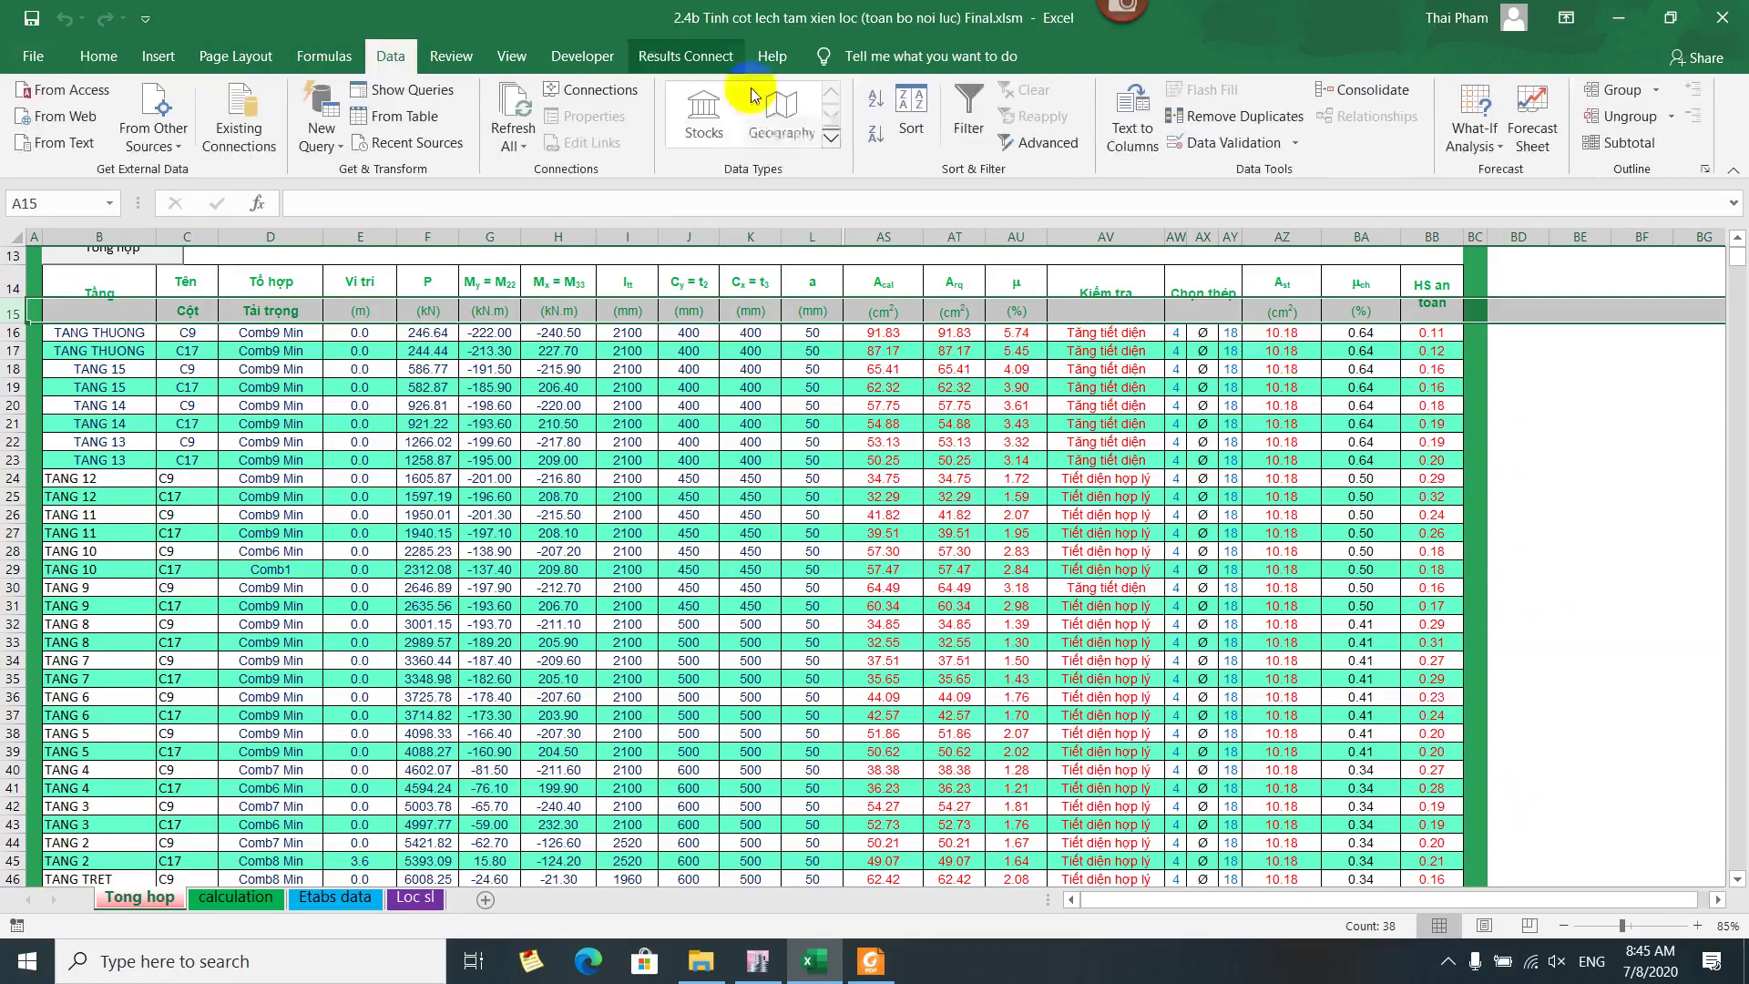
pyautogui.click(976, 100)
pyautogui.click(807, 496)
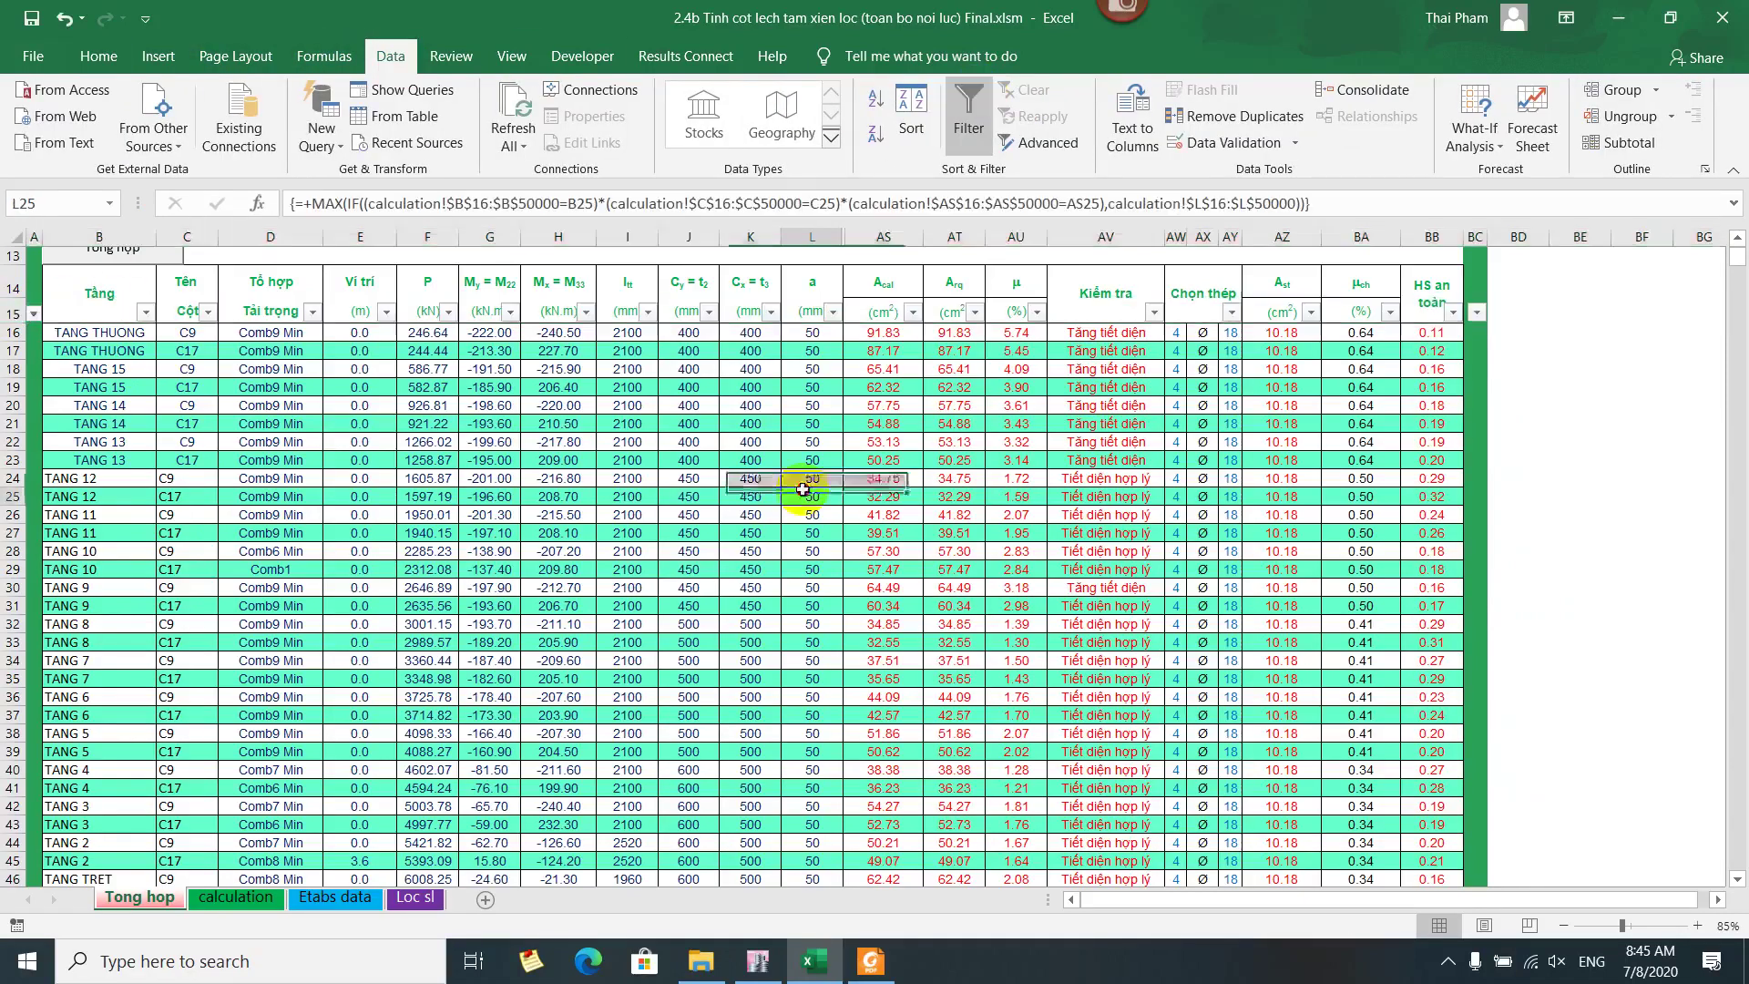
pyautogui.click(208, 312)
pyautogui.click(62, 553)
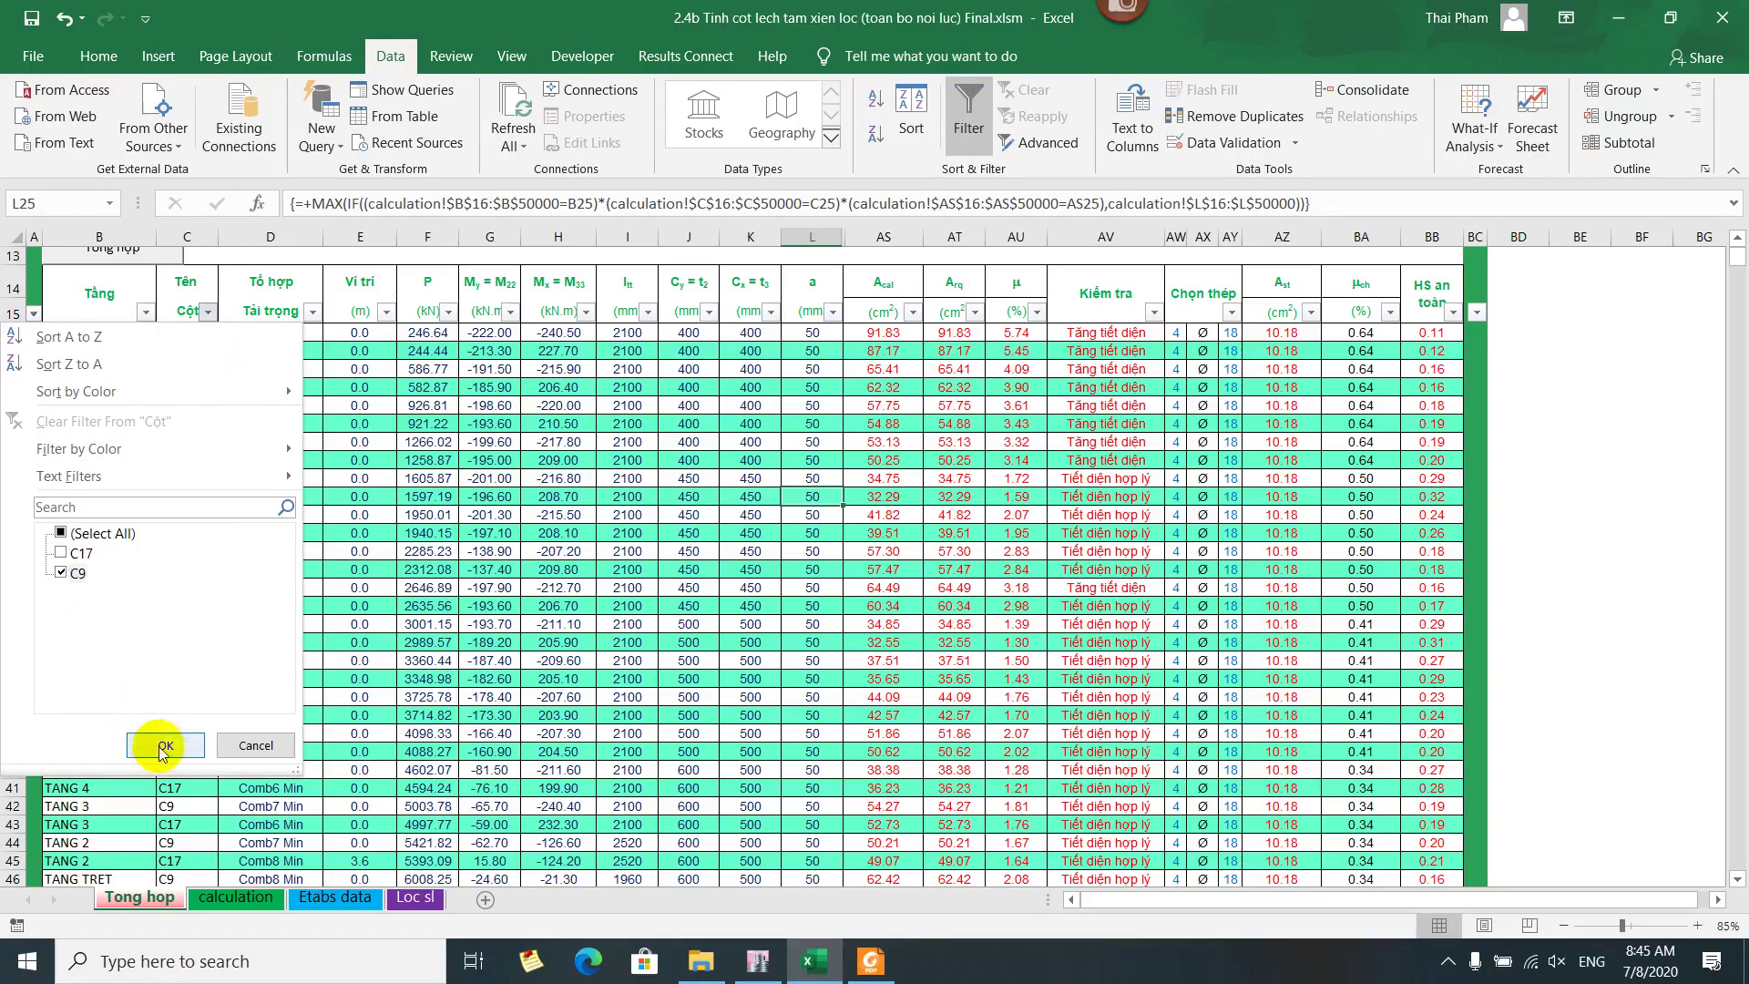
pyautogui.click(160, 744)
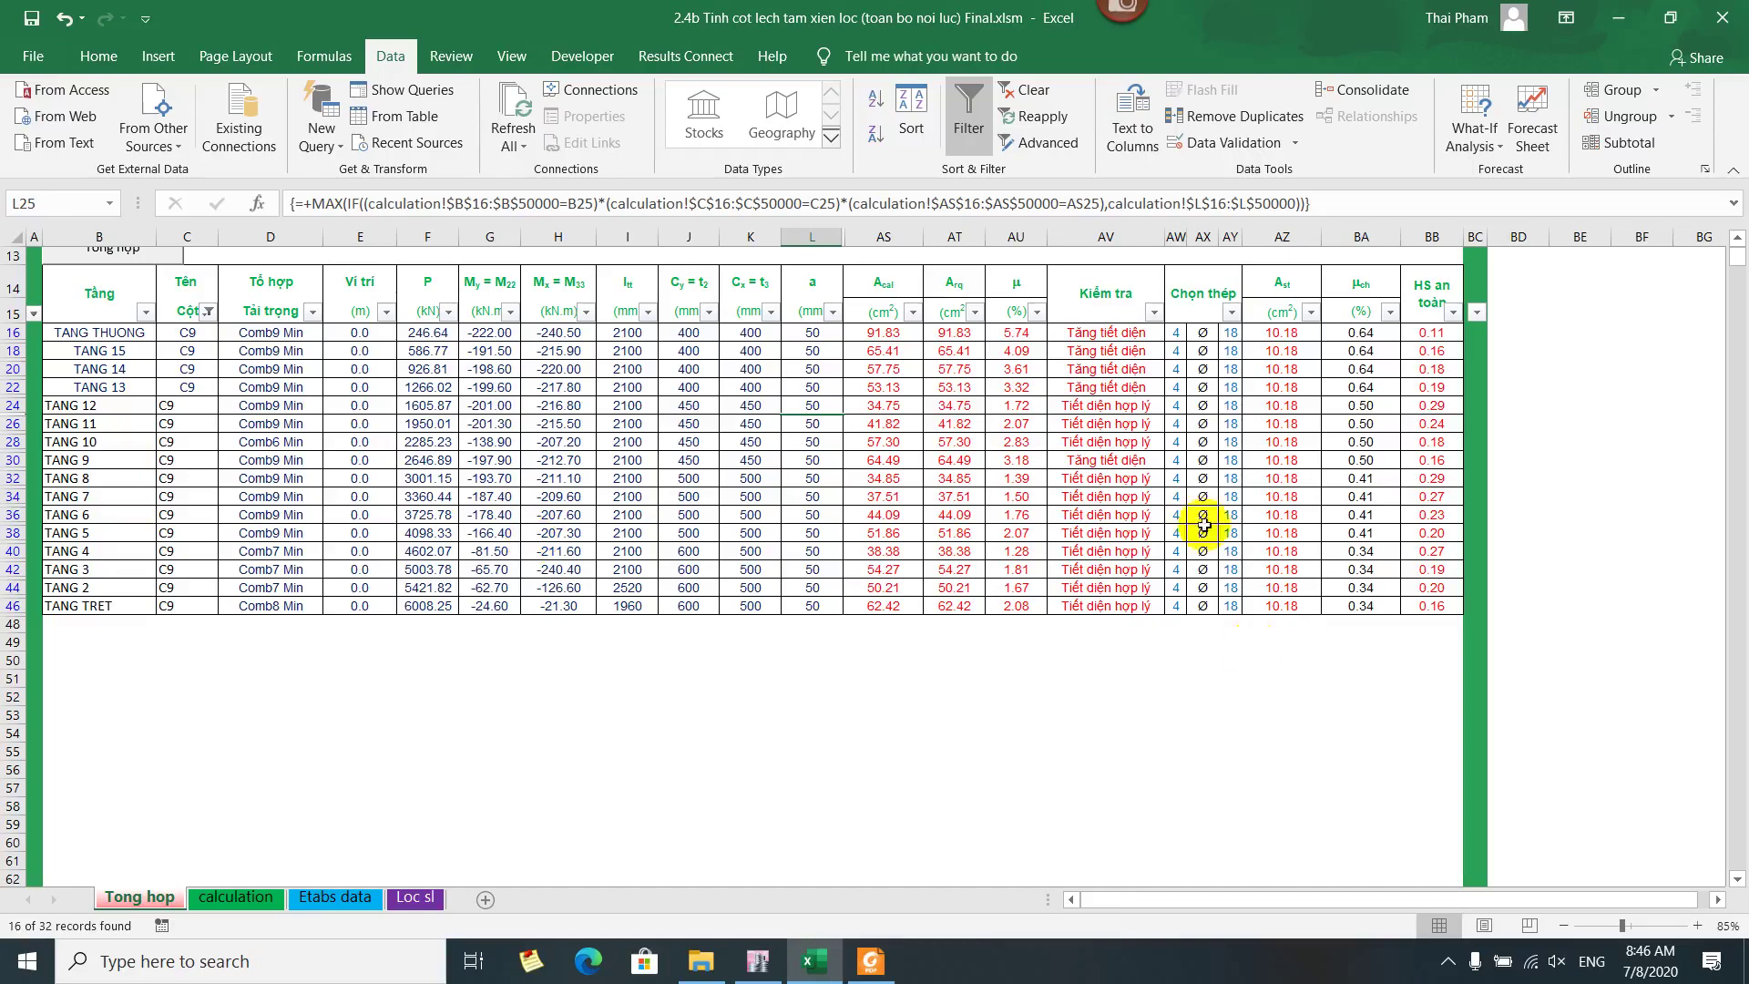
# Review the section check results and steel ratio of column C9 from TANG THUONG down to TANG TRET
pyautogui.moveTo(1070, 333); pyautogui.dragTo(1105, 608)
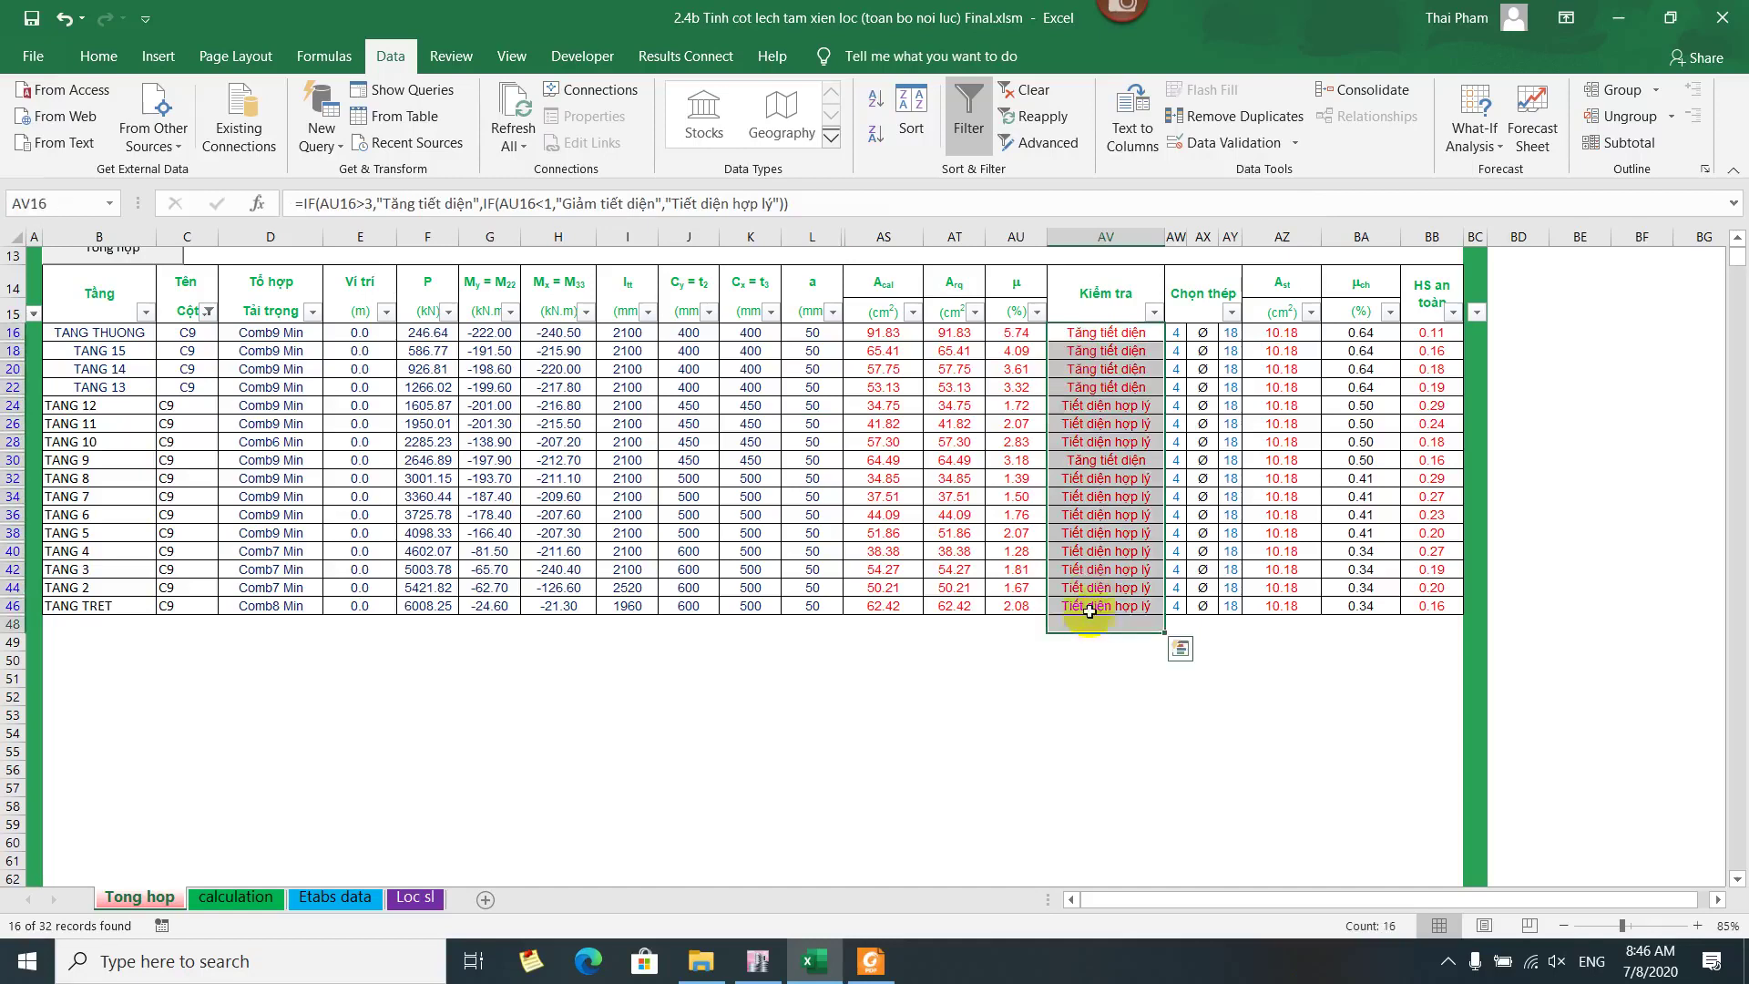
pyautogui.click(1086, 602)
pyautogui.moveTo(1066, 333); pyautogui.dragTo(1101, 589)
pyautogui.click(1015, 608)
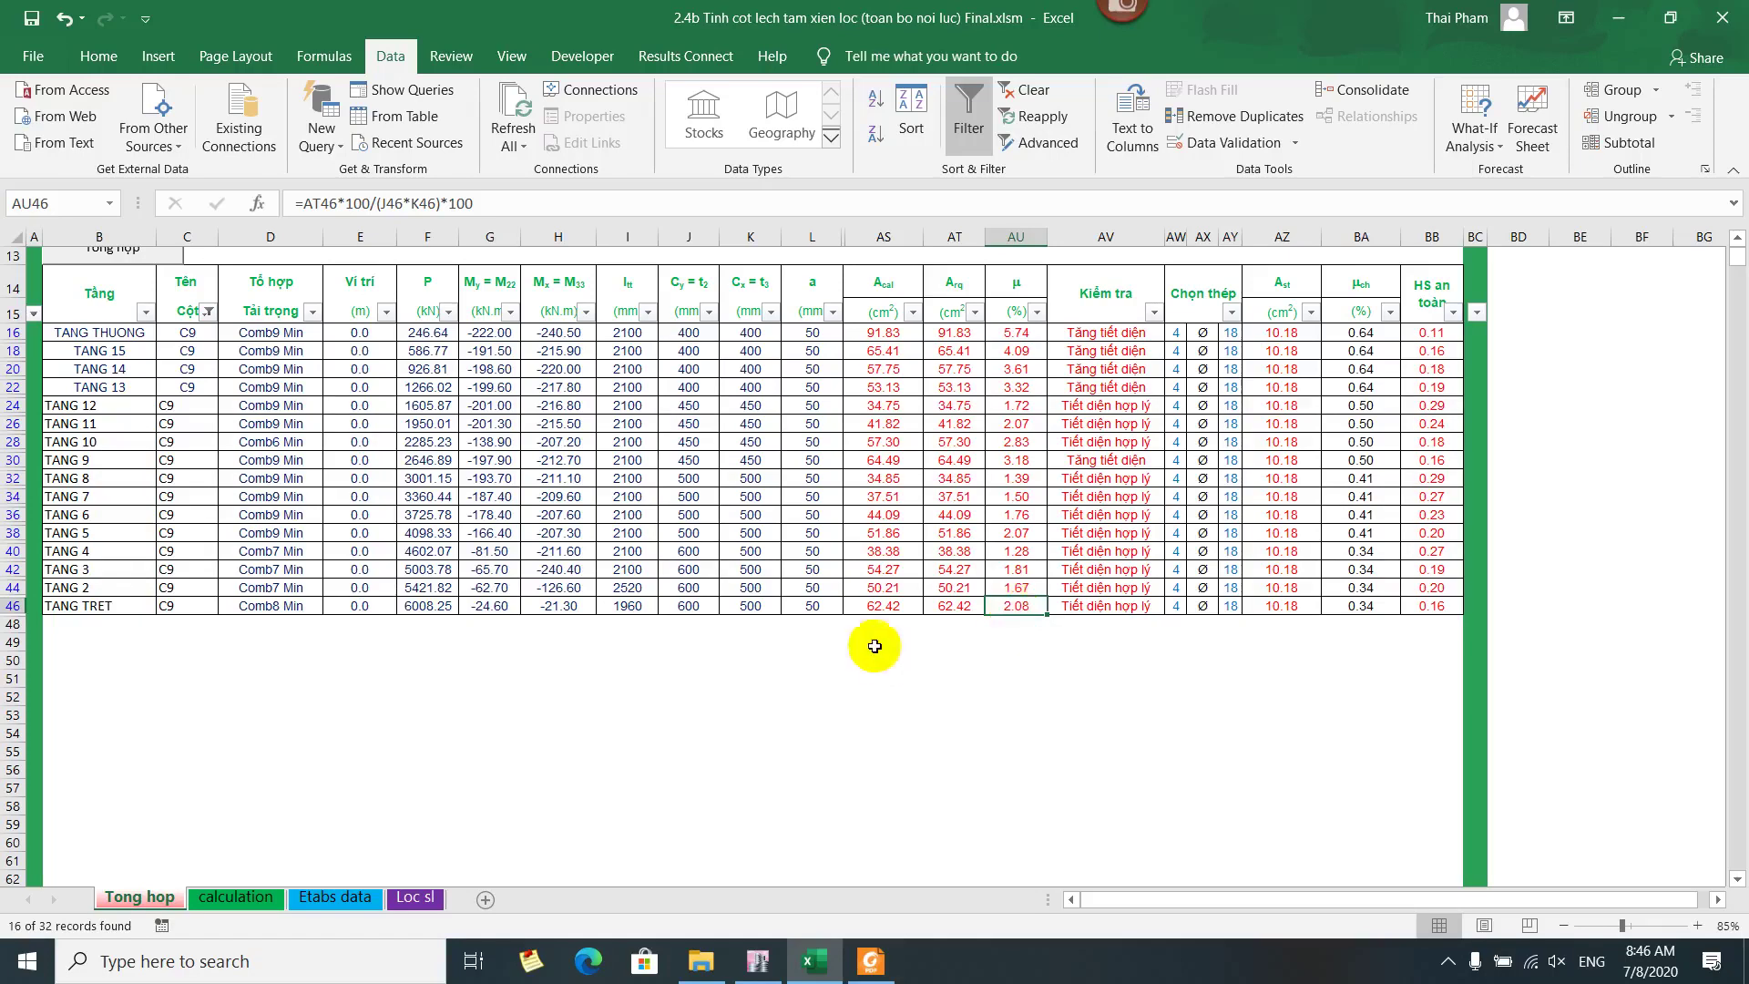
# Fill the C9 section dimension cells yellow for TANG 4 to TANG TRET and light green for TANG 8 to TANG 5
pyautogui.moveTo(687, 552); pyautogui.dragTo(743, 605)
pyautogui.click(127, 55)
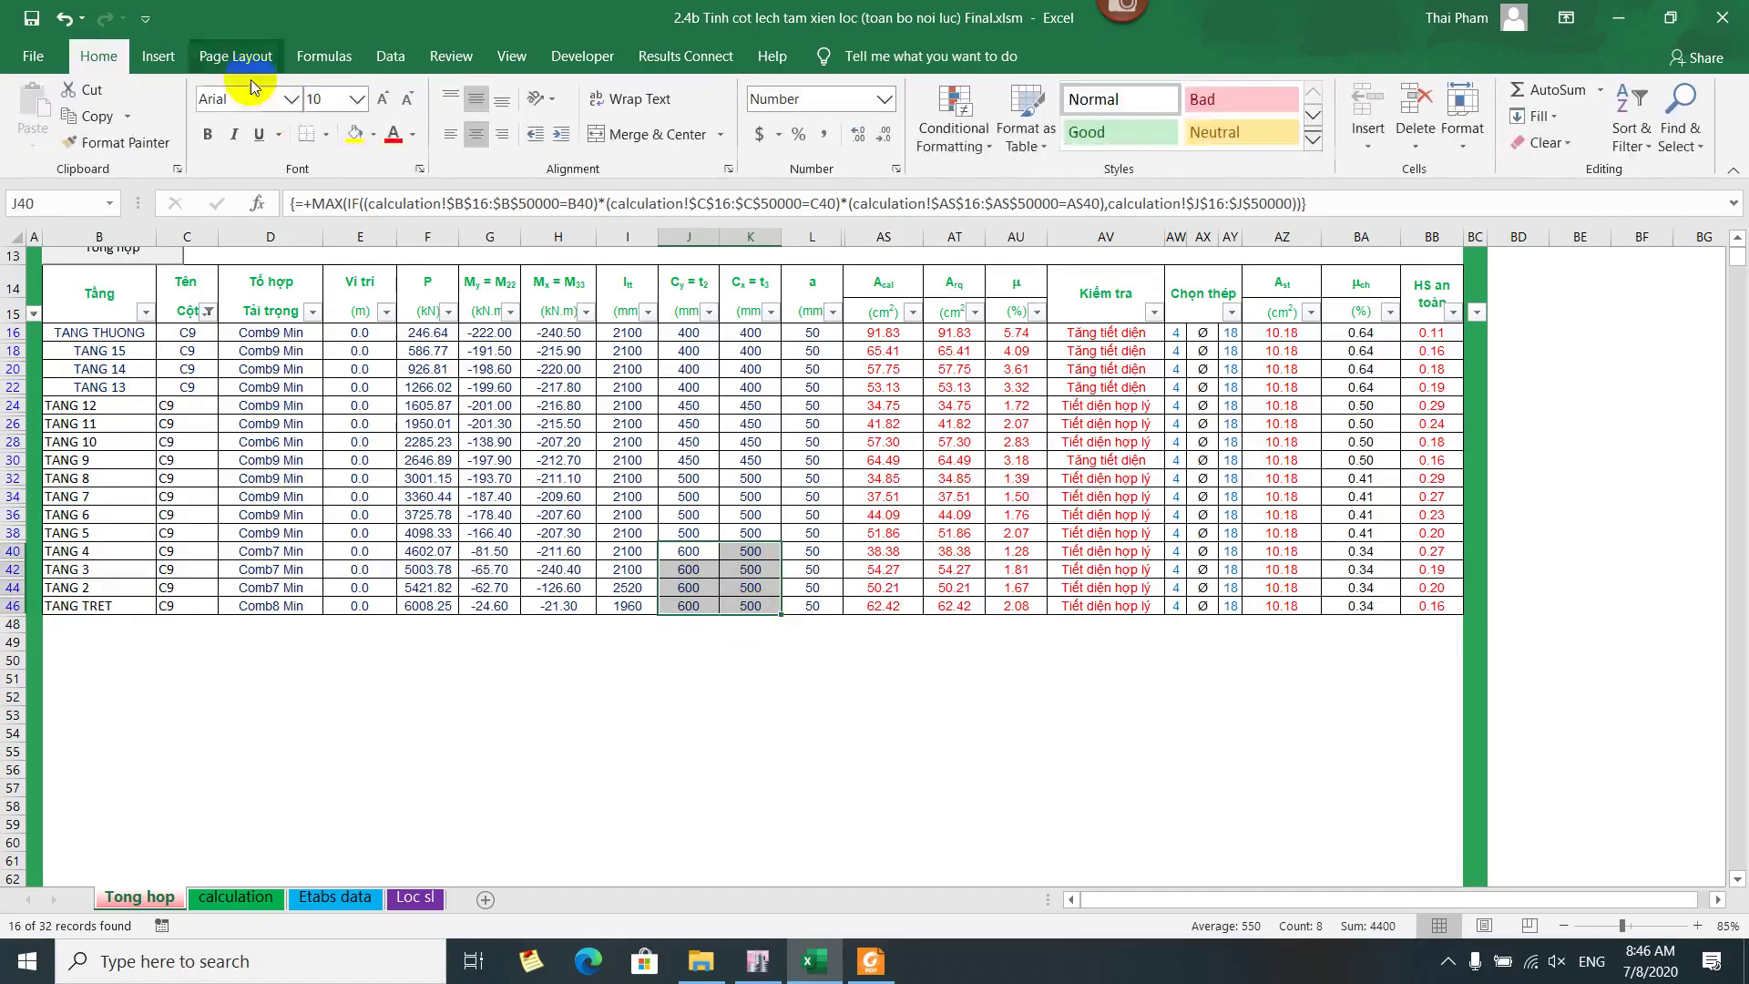
pyautogui.click(354, 135)
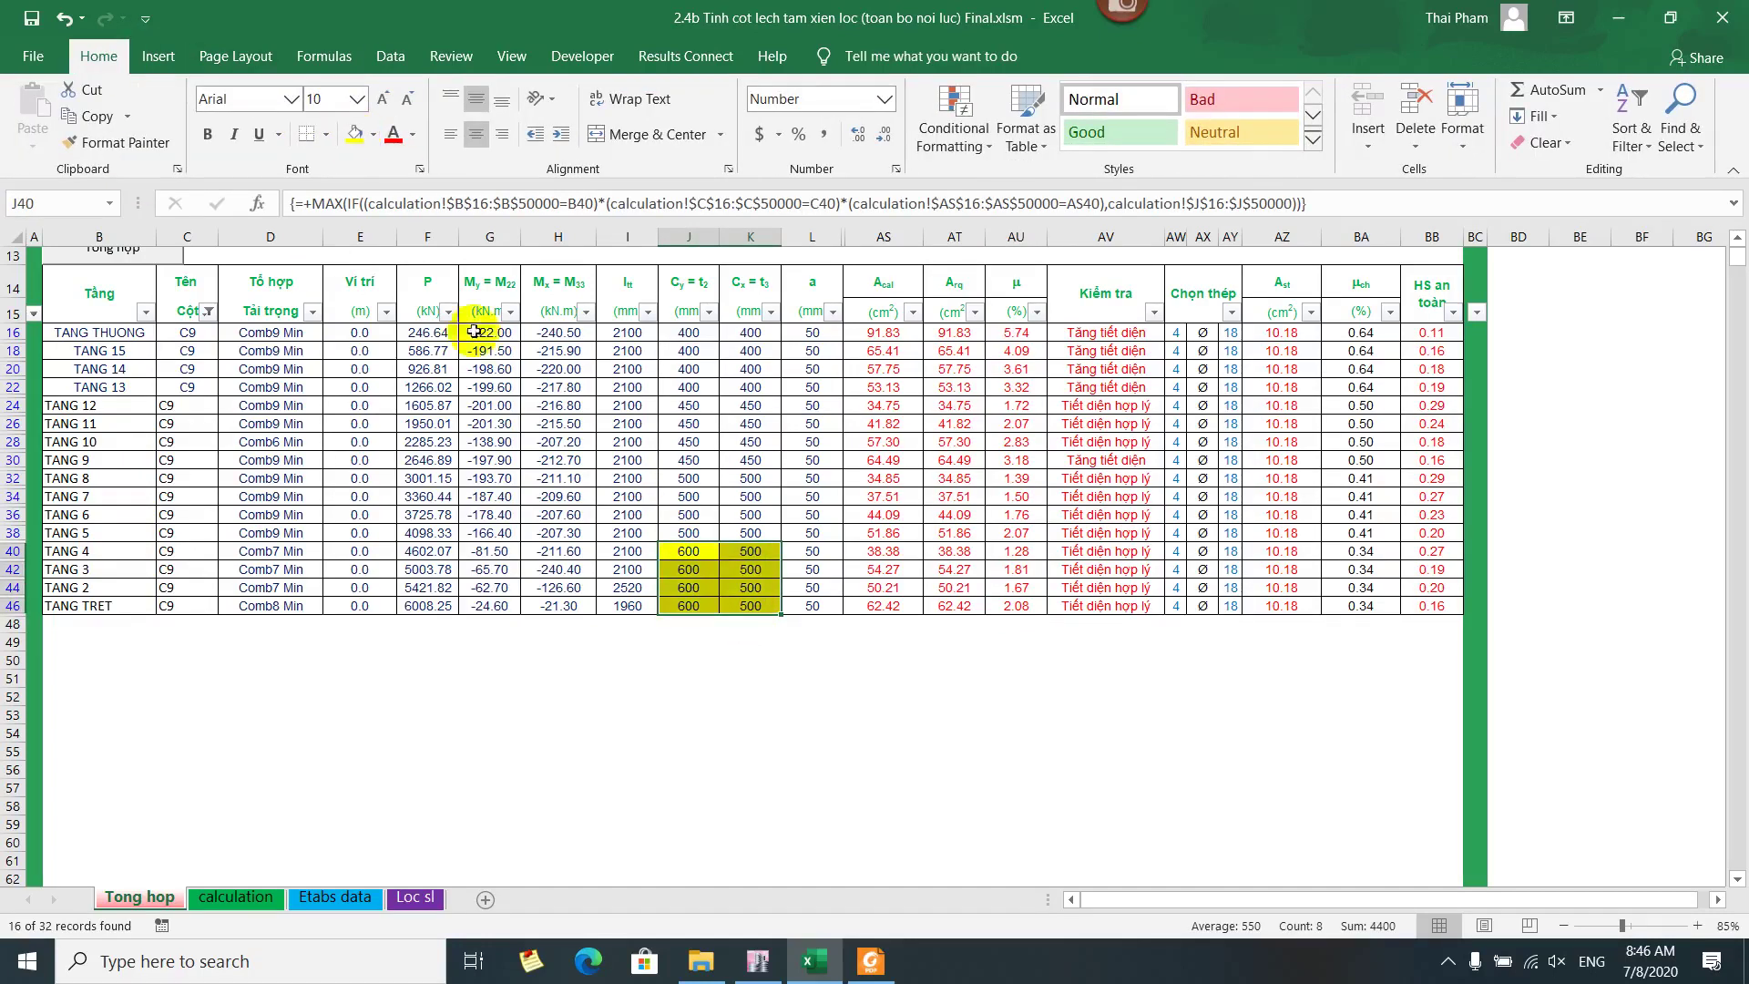
pyautogui.moveTo(695, 482); pyautogui.dragTo(751, 533)
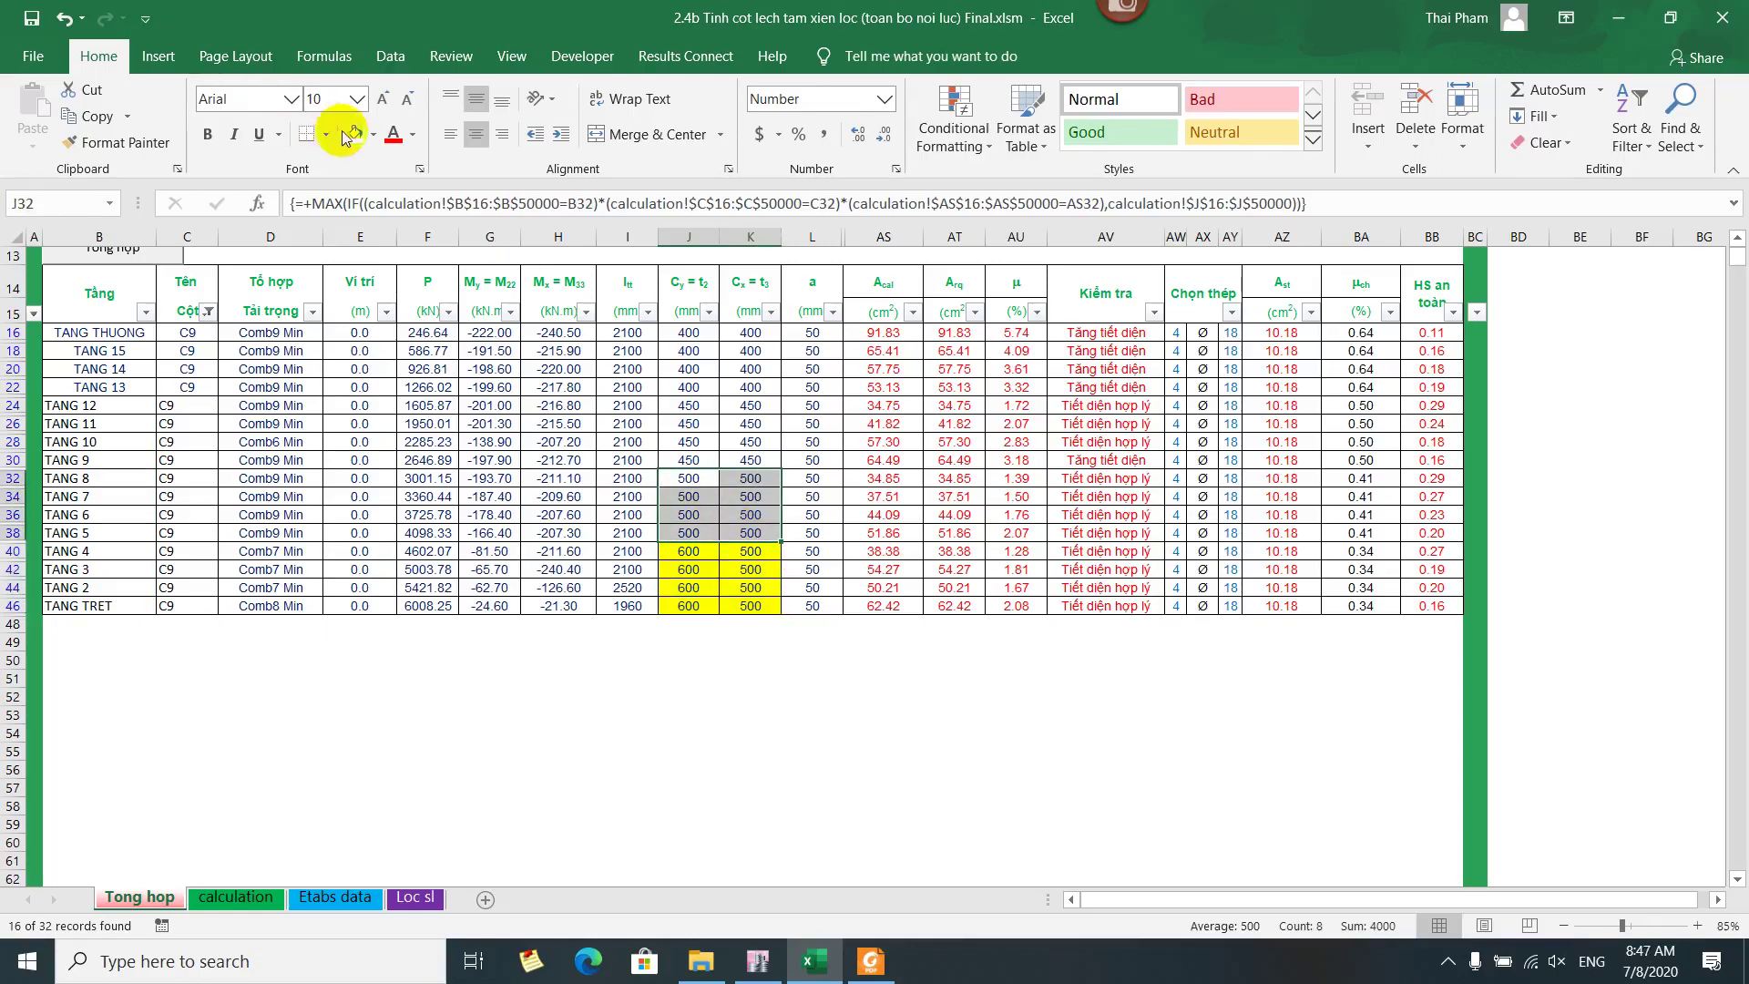
pyautogui.click(373, 135)
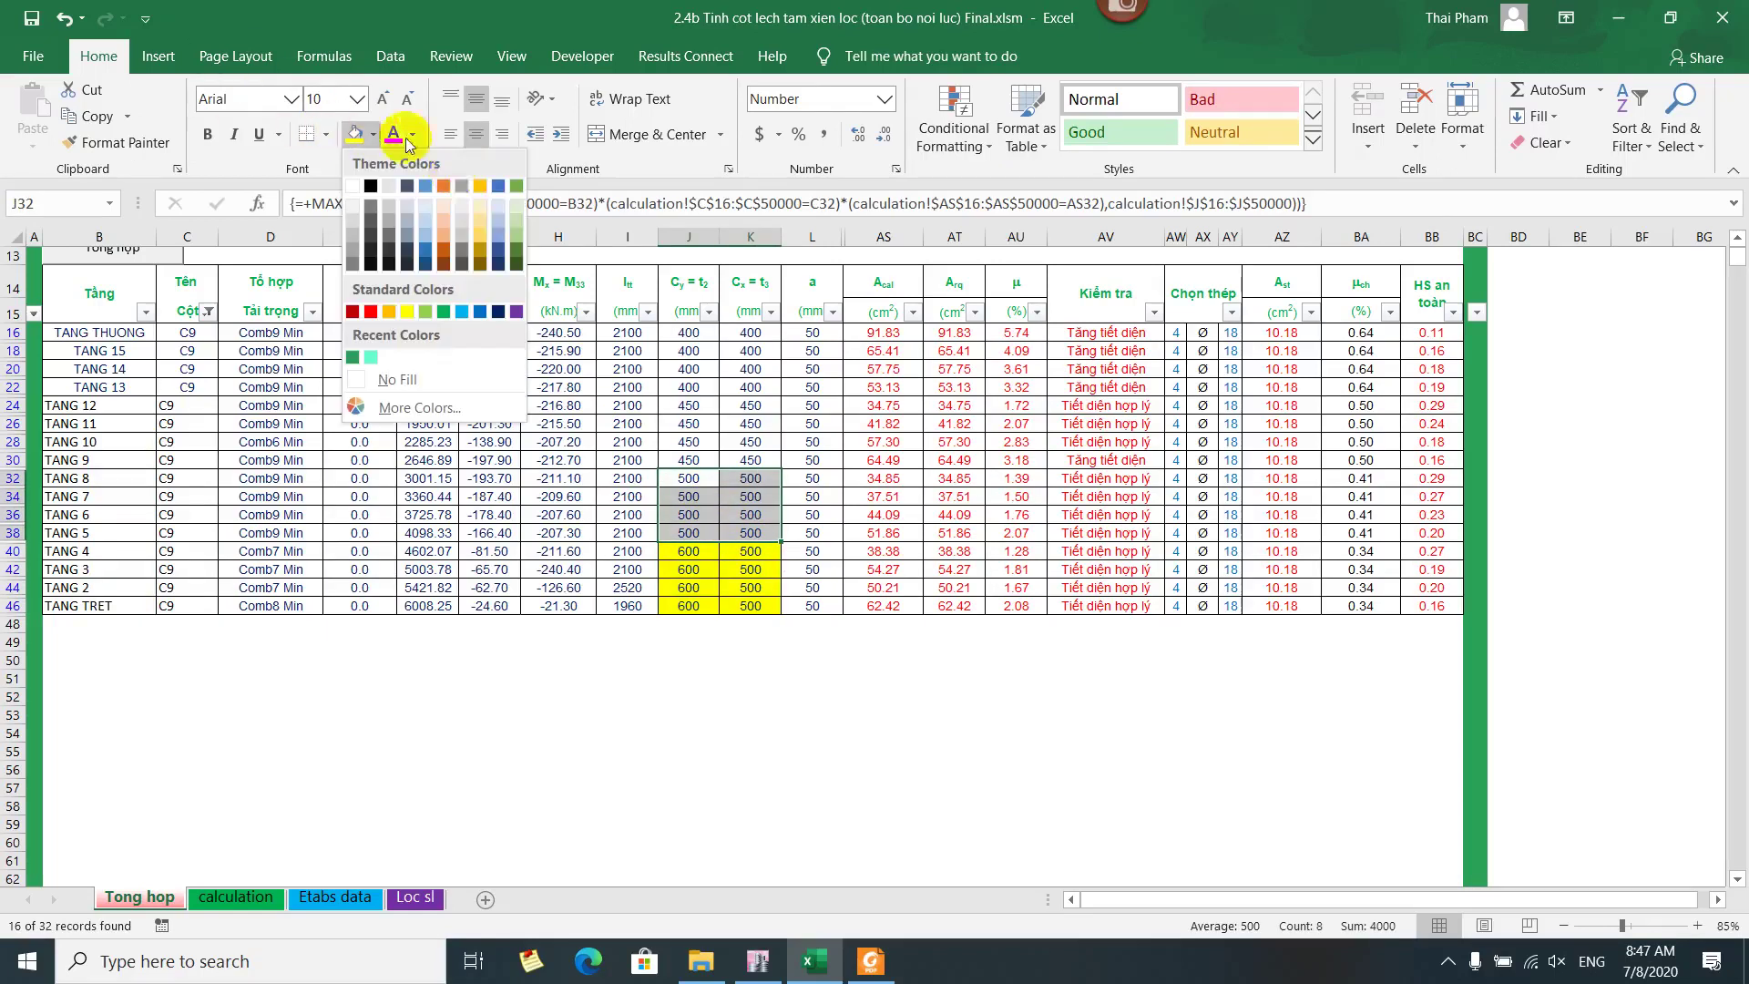
pyautogui.click(515, 241)
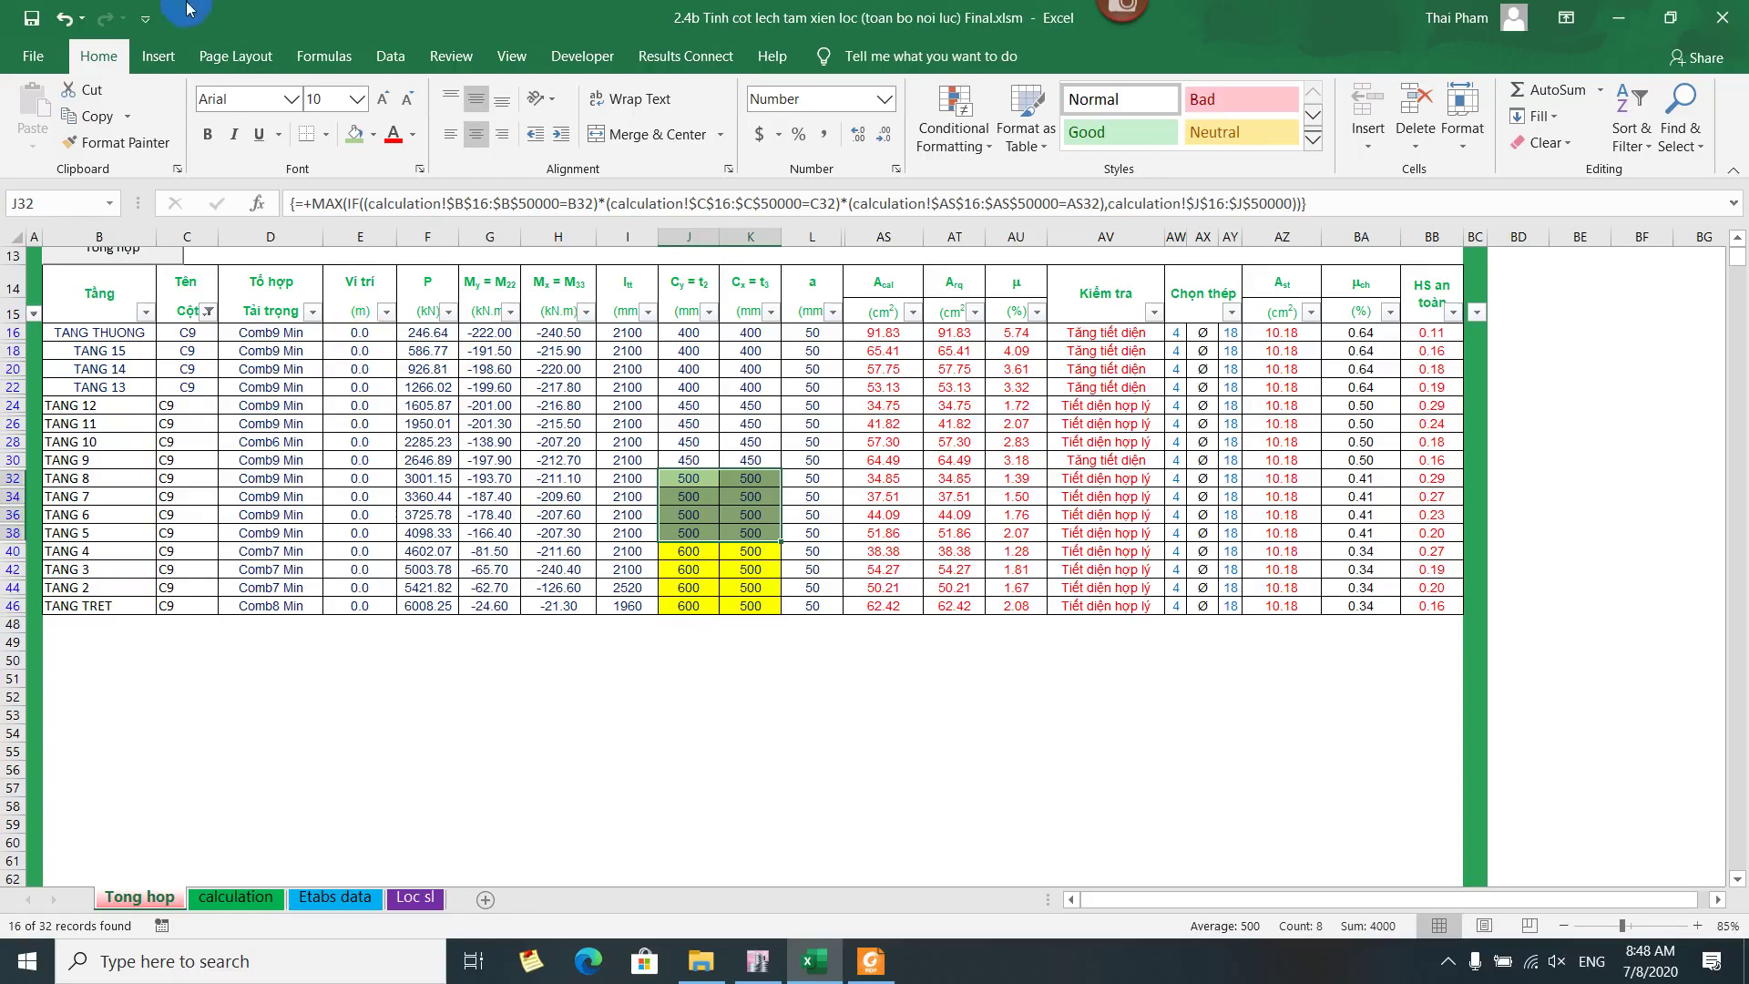
# Fill the C9 section dimension cells light gold for TANG 12 to TANG 9 and light blue for TANG THUONG to TANG 13
pyautogui.moveTo(689, 405); pyautogui.dragTo(749, 460)
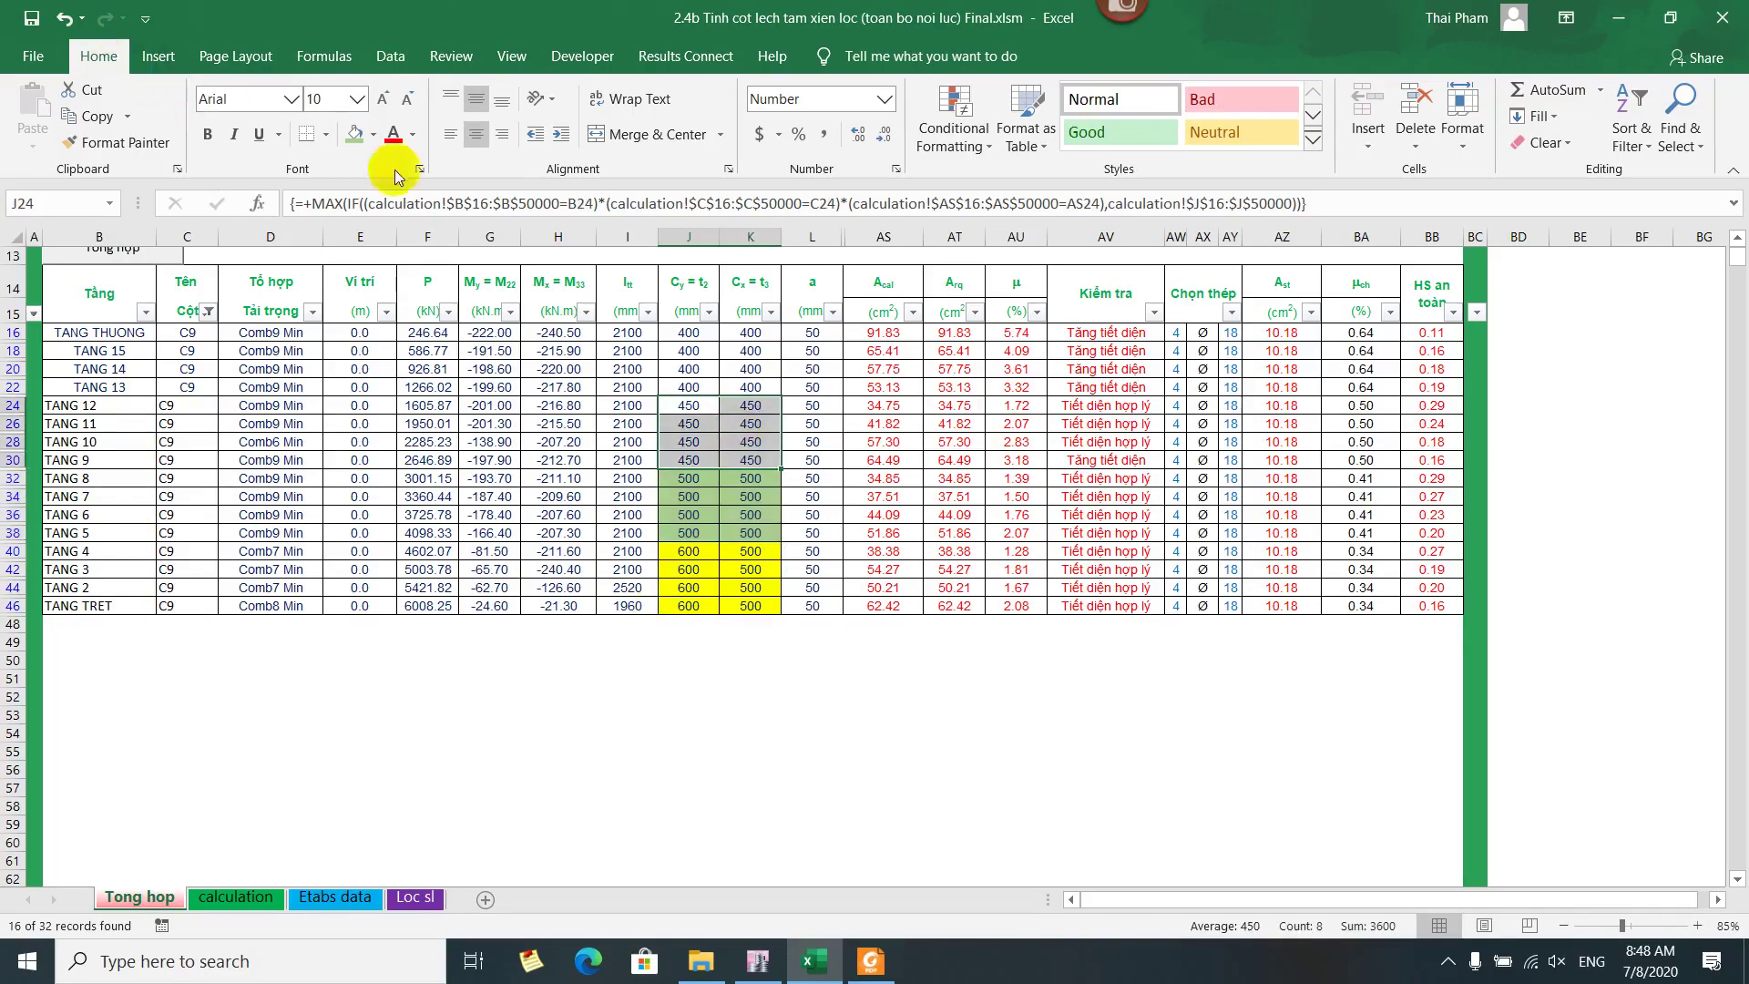
pyautogui.click(374, 138)
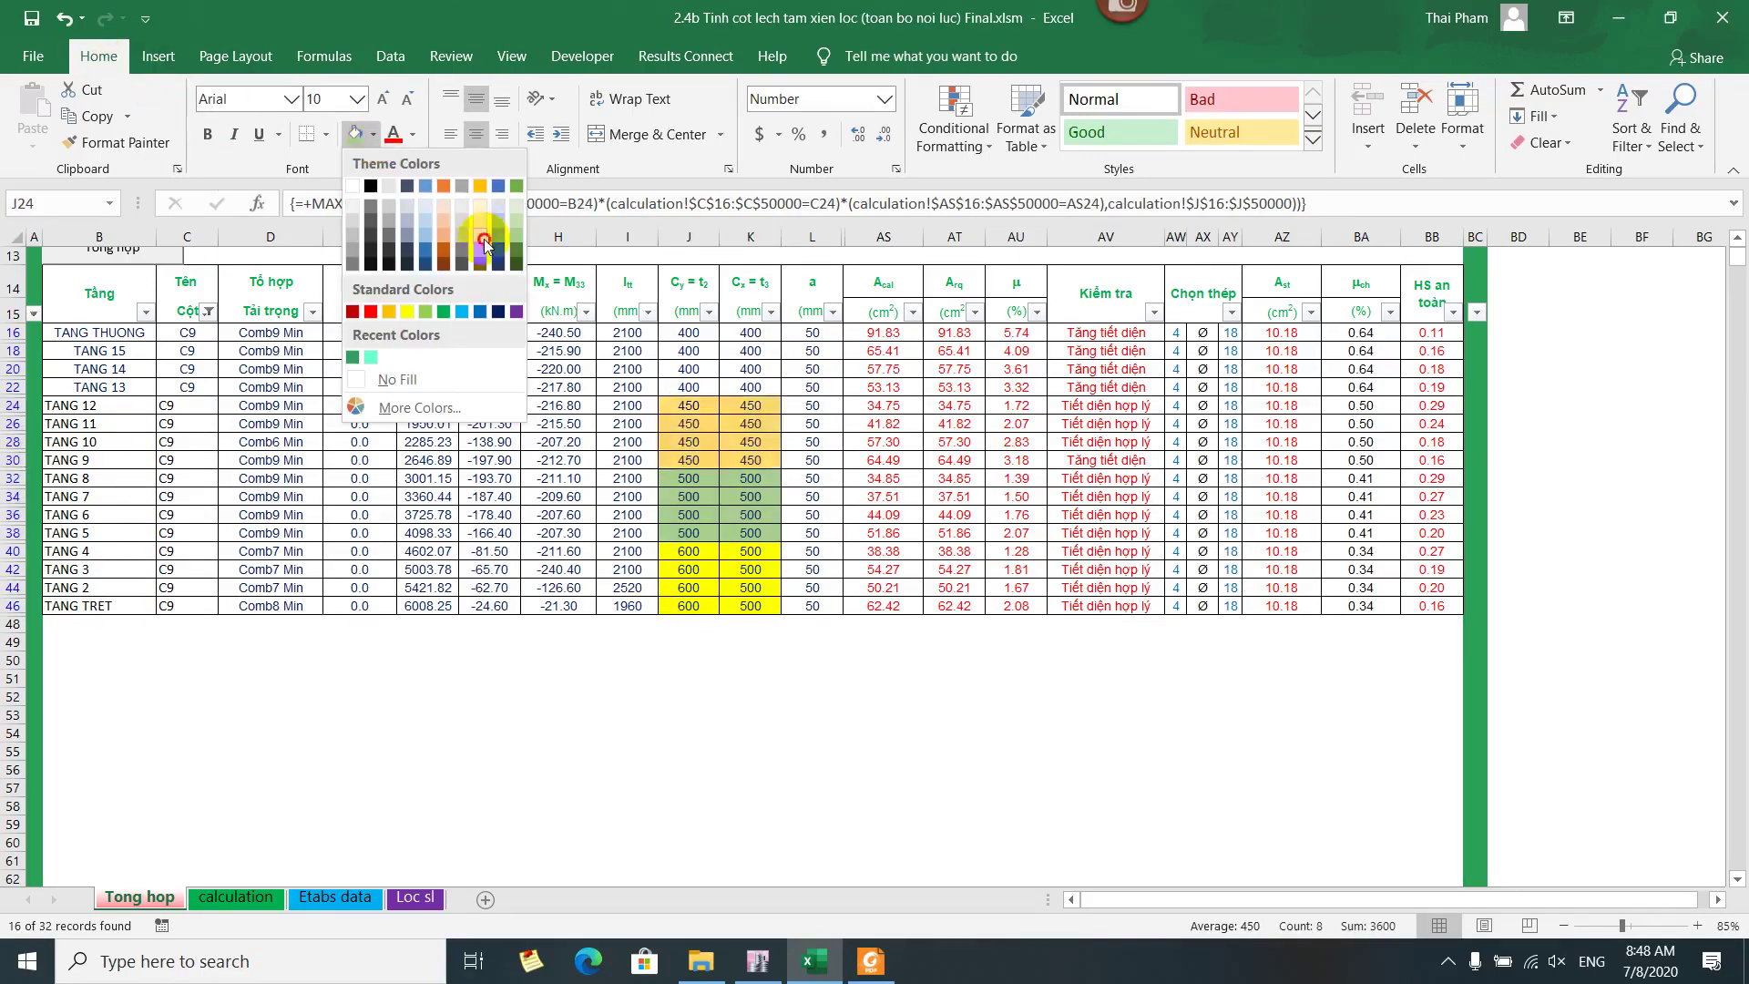
pyautogui.click(483, 238)
pyautogui.moveTo(675, 334); pyautogui.dragTo(749, 386)
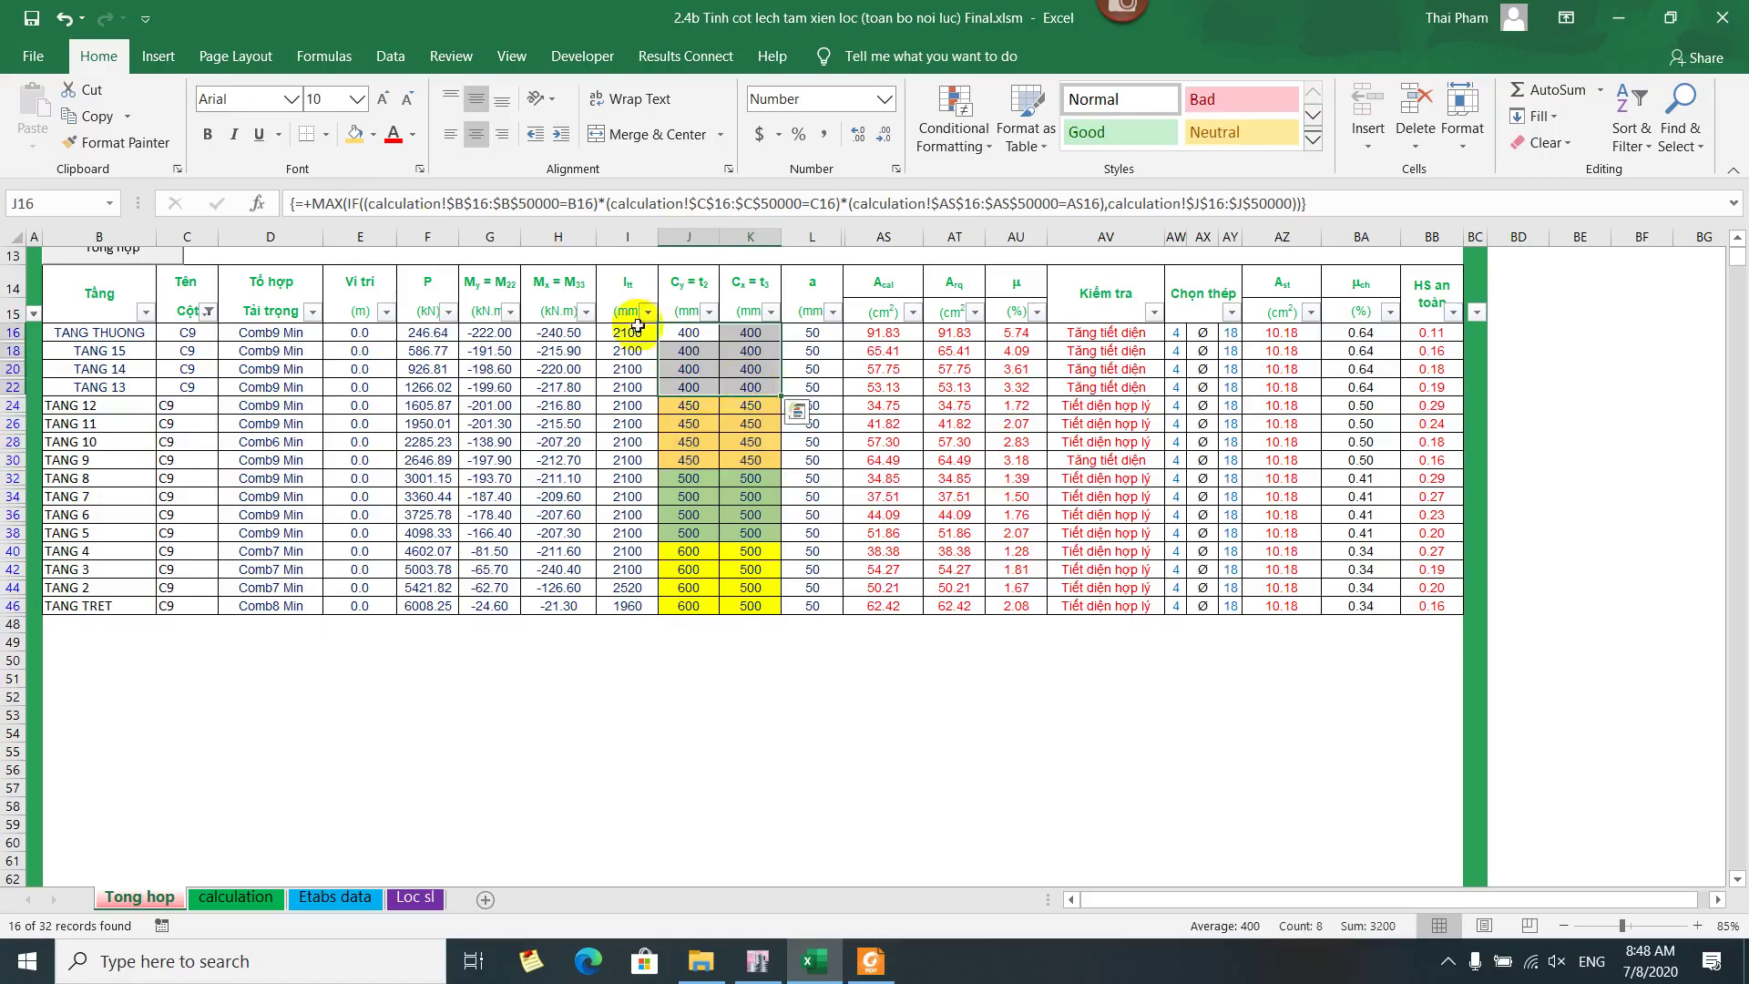
pyautogui.click(373, 144)
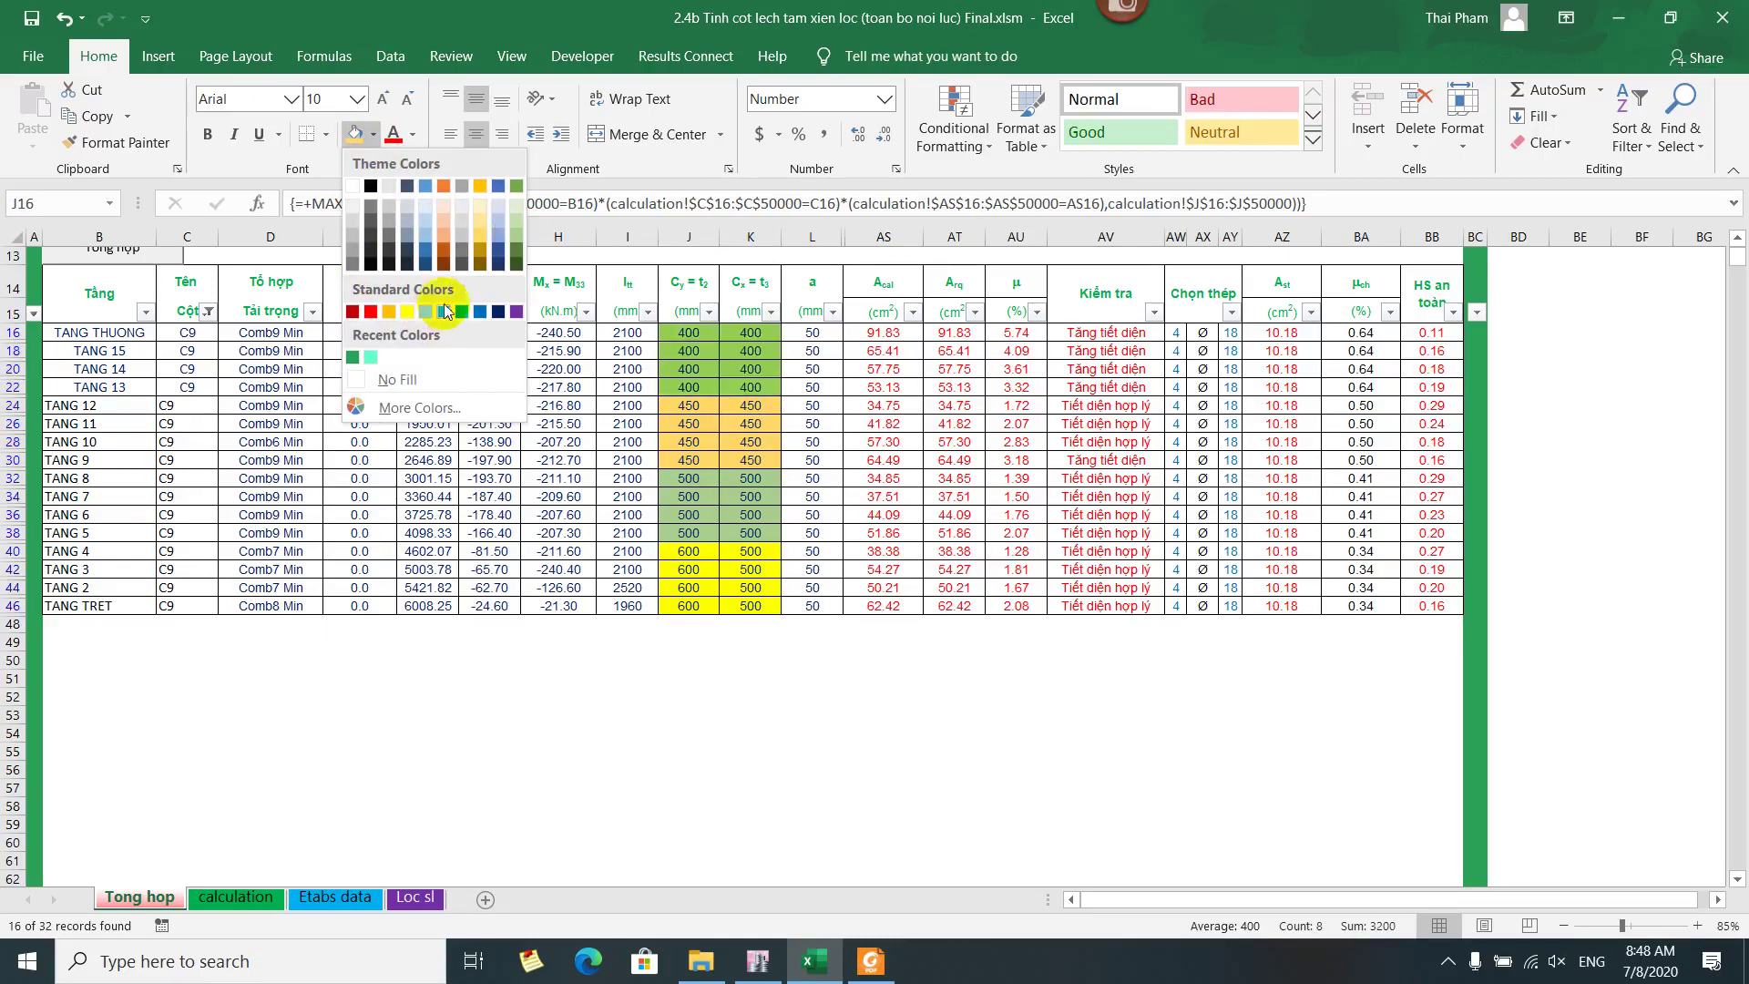
pyautogui.click(501, 215)
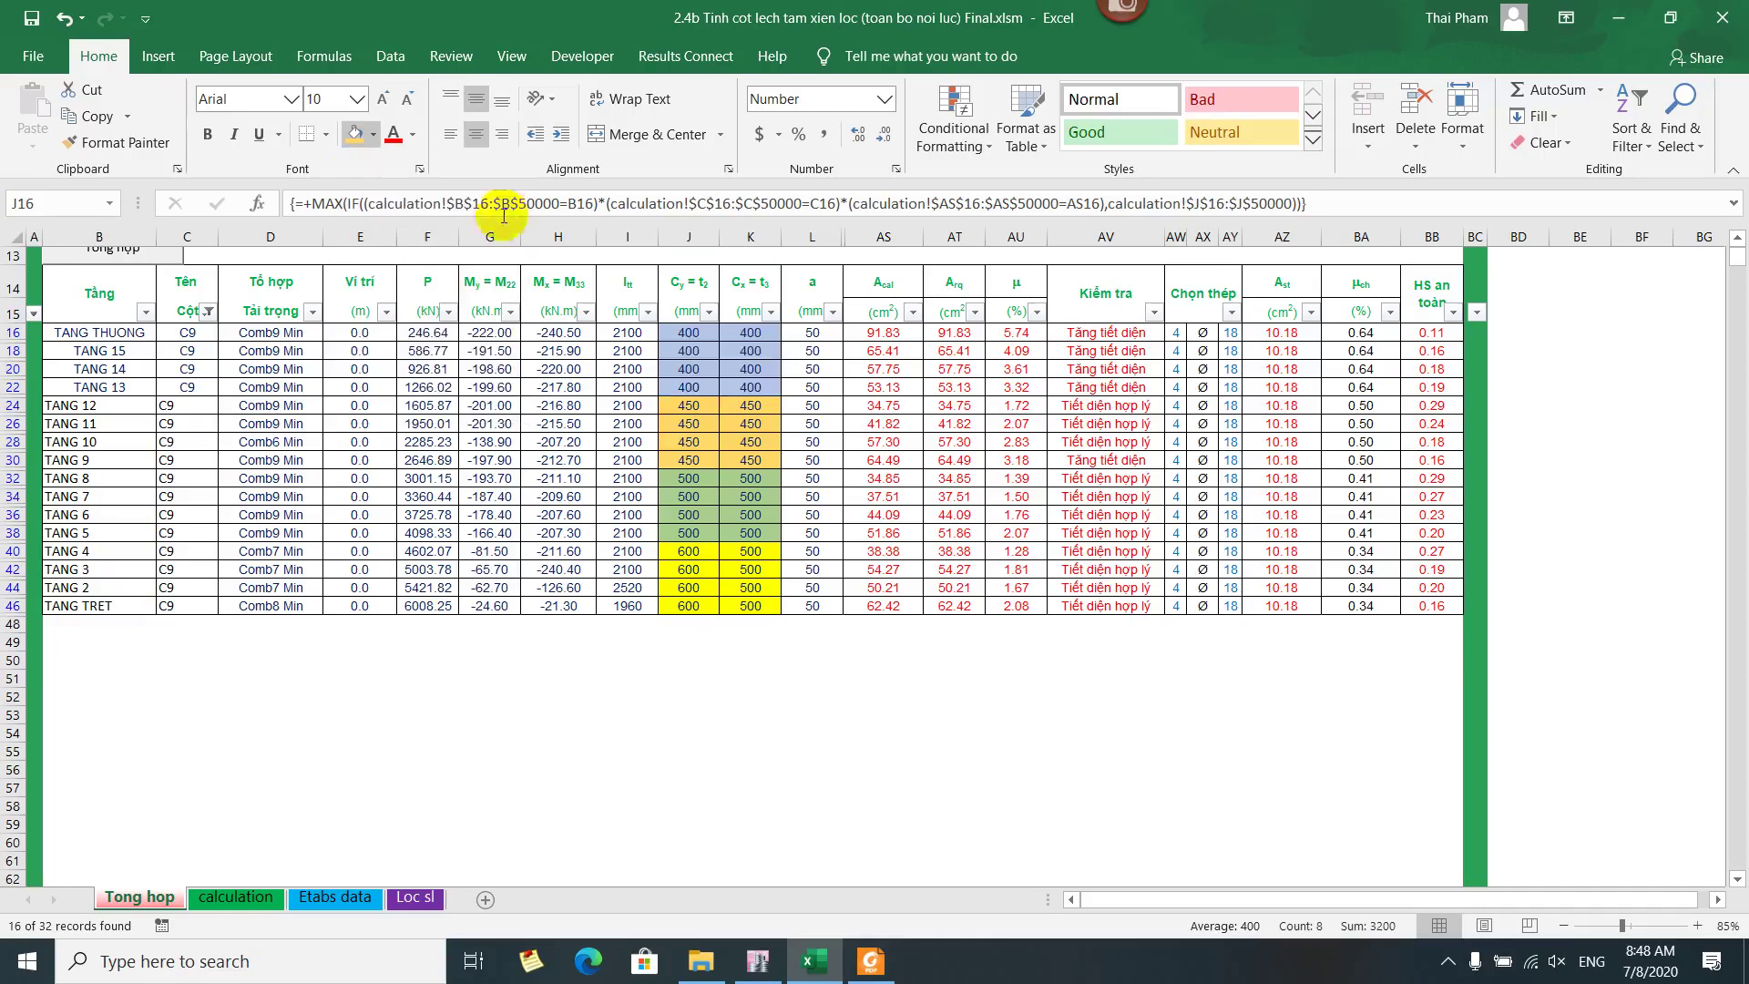
pyautogui.click(814, 392)
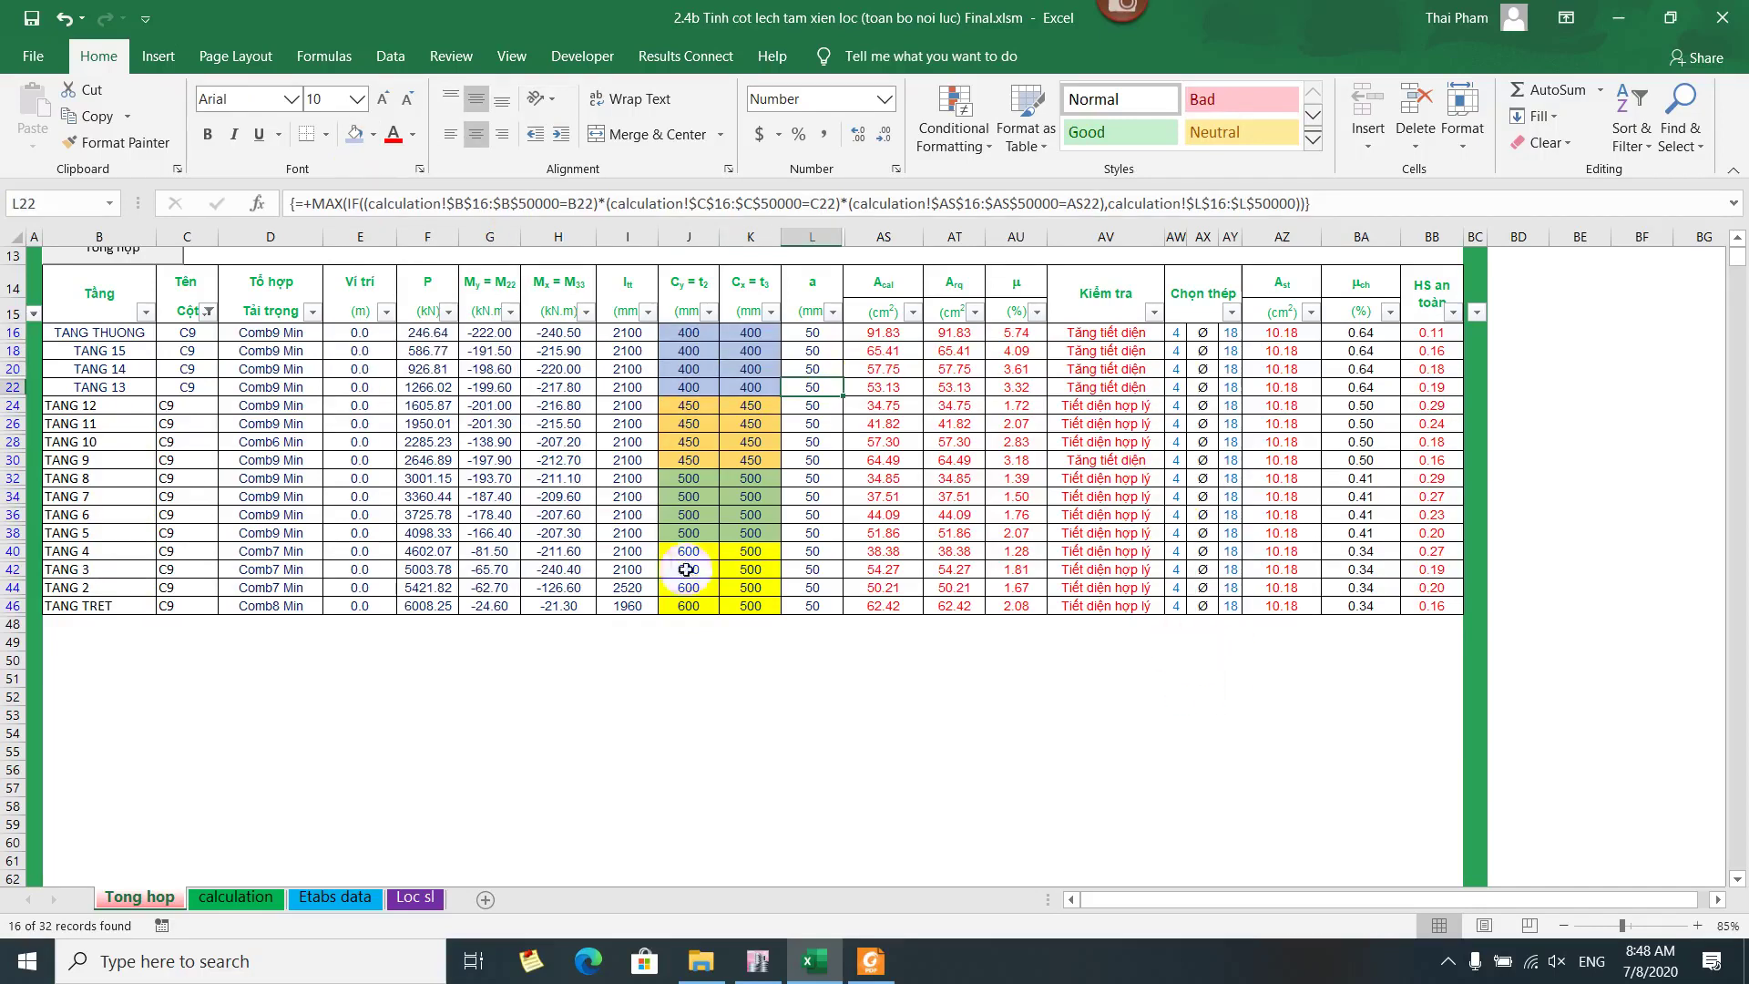
# Review the theory in TINH THEP COT LECH TAM XIEN.pdf in Foxit Reader, back to the three biaxial column design methods, and return to Excel
pyautogui.moveTo(684, 552); pyautogui.dragTo(1232, 603)
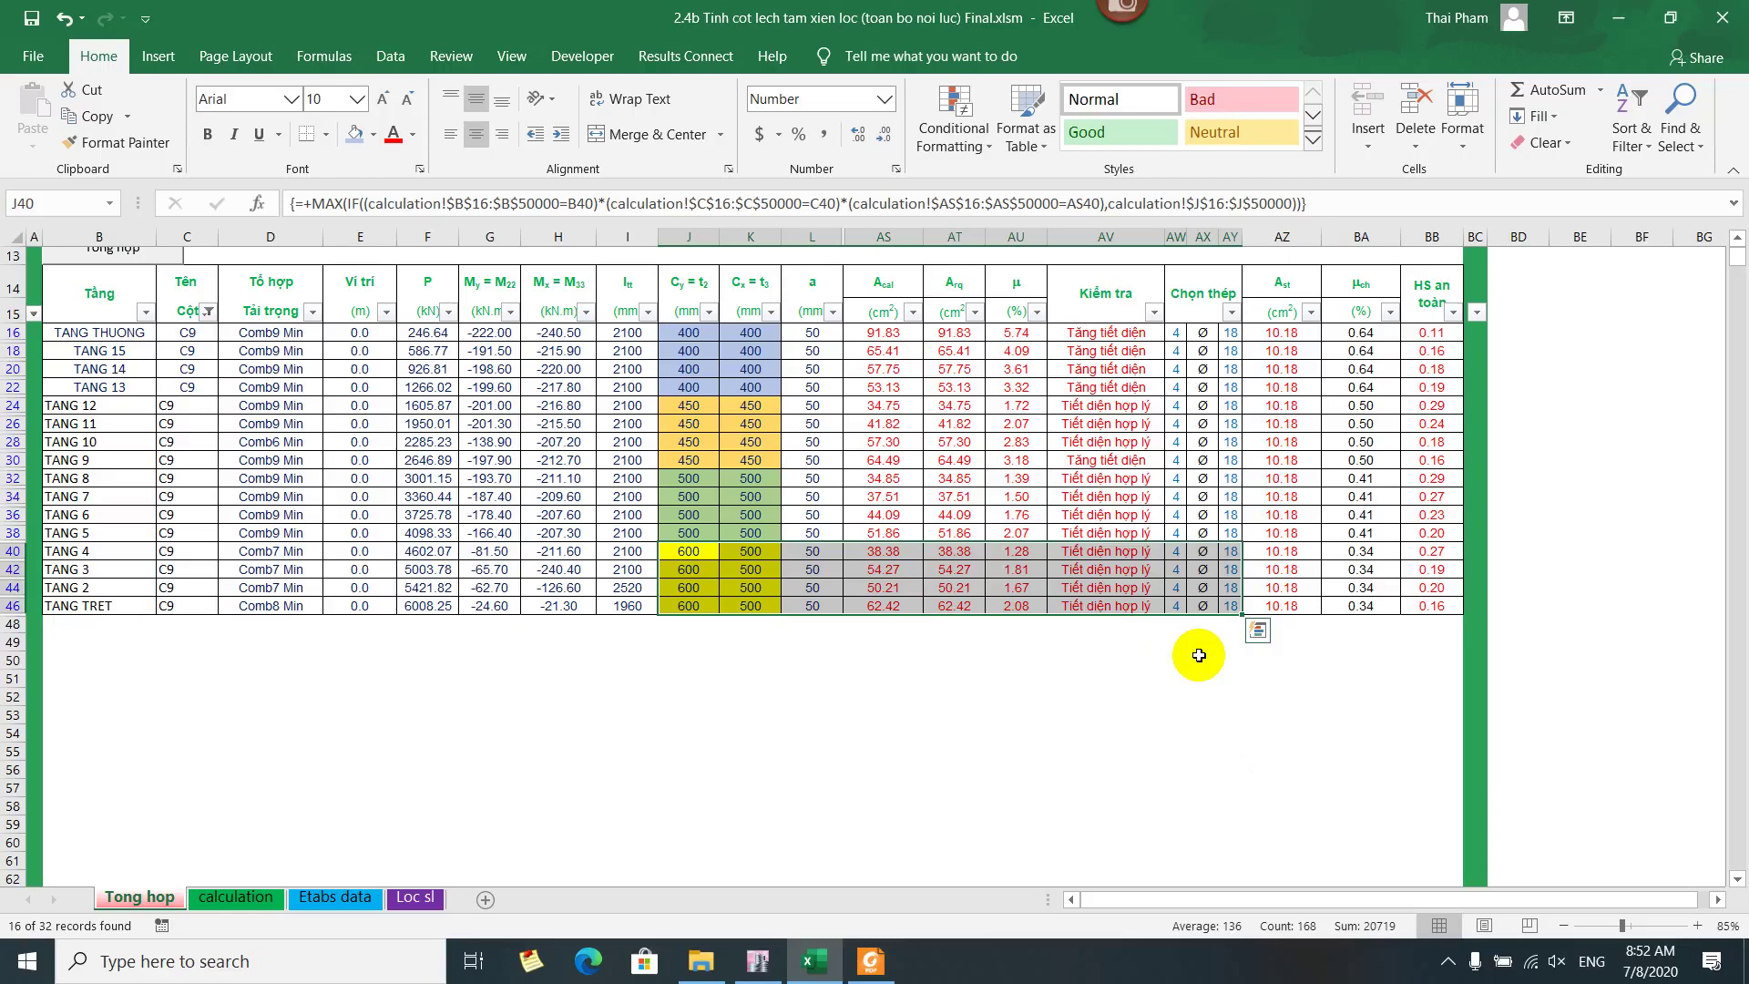
pyautogui.click(868, 954)
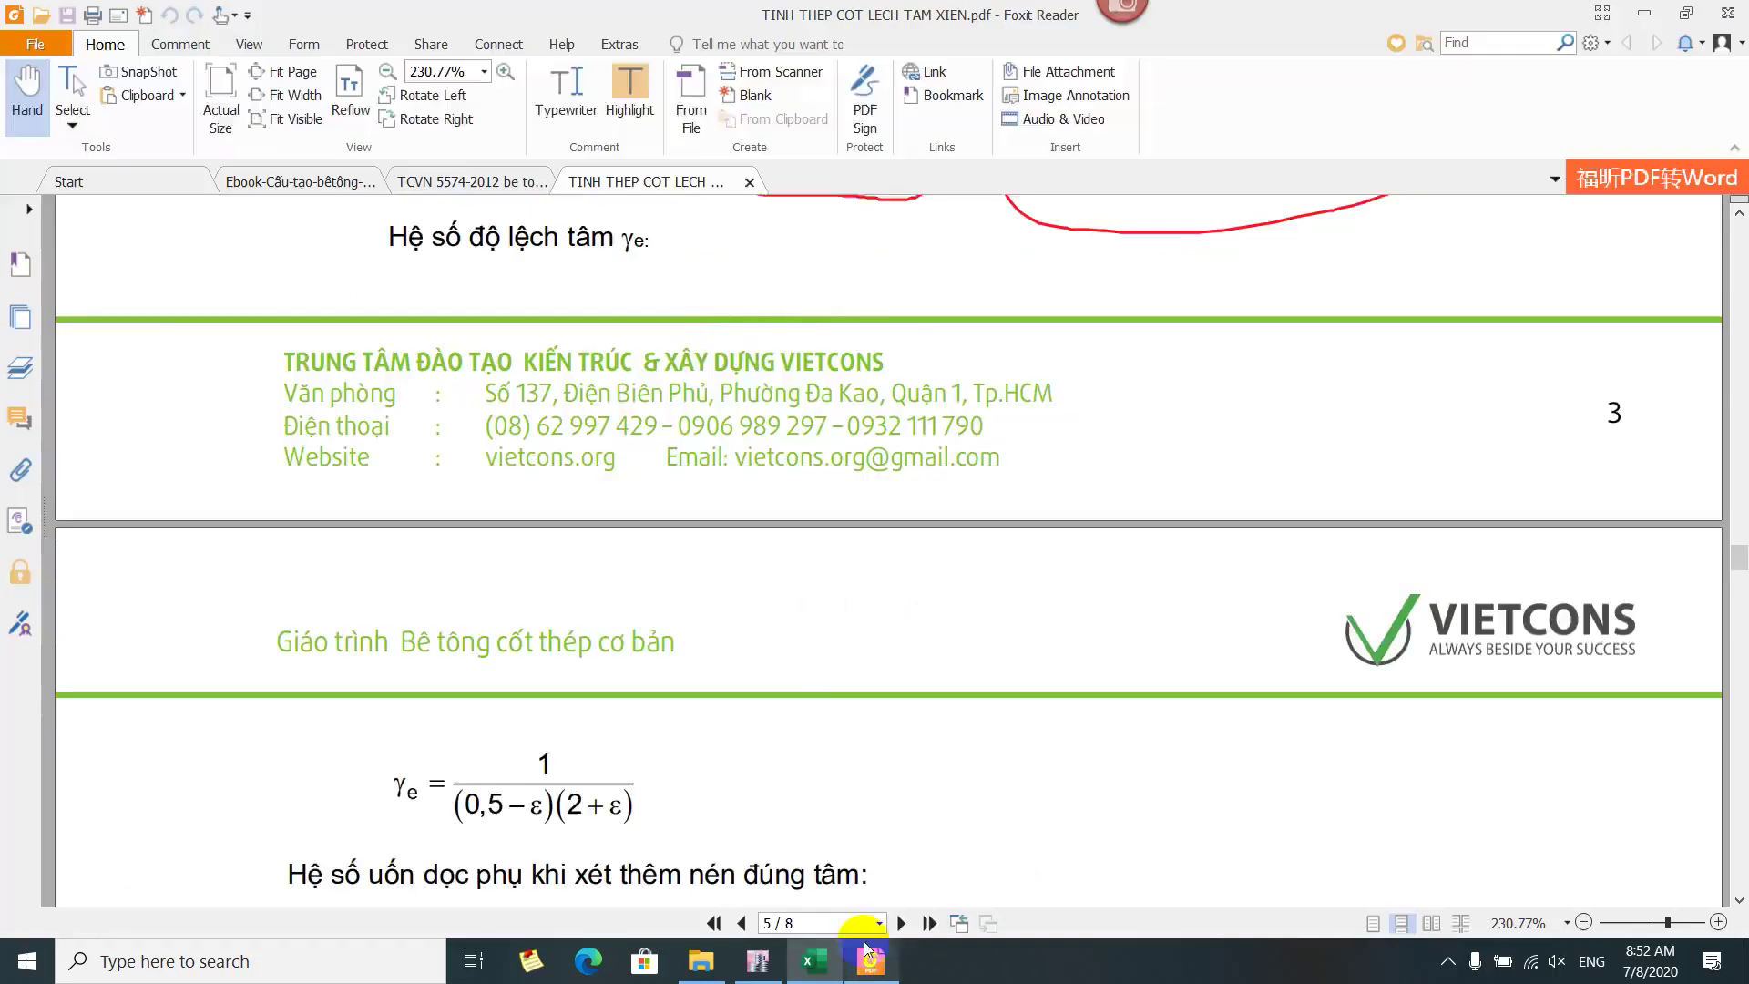
pyautogui.scroll(15, 718, 351)
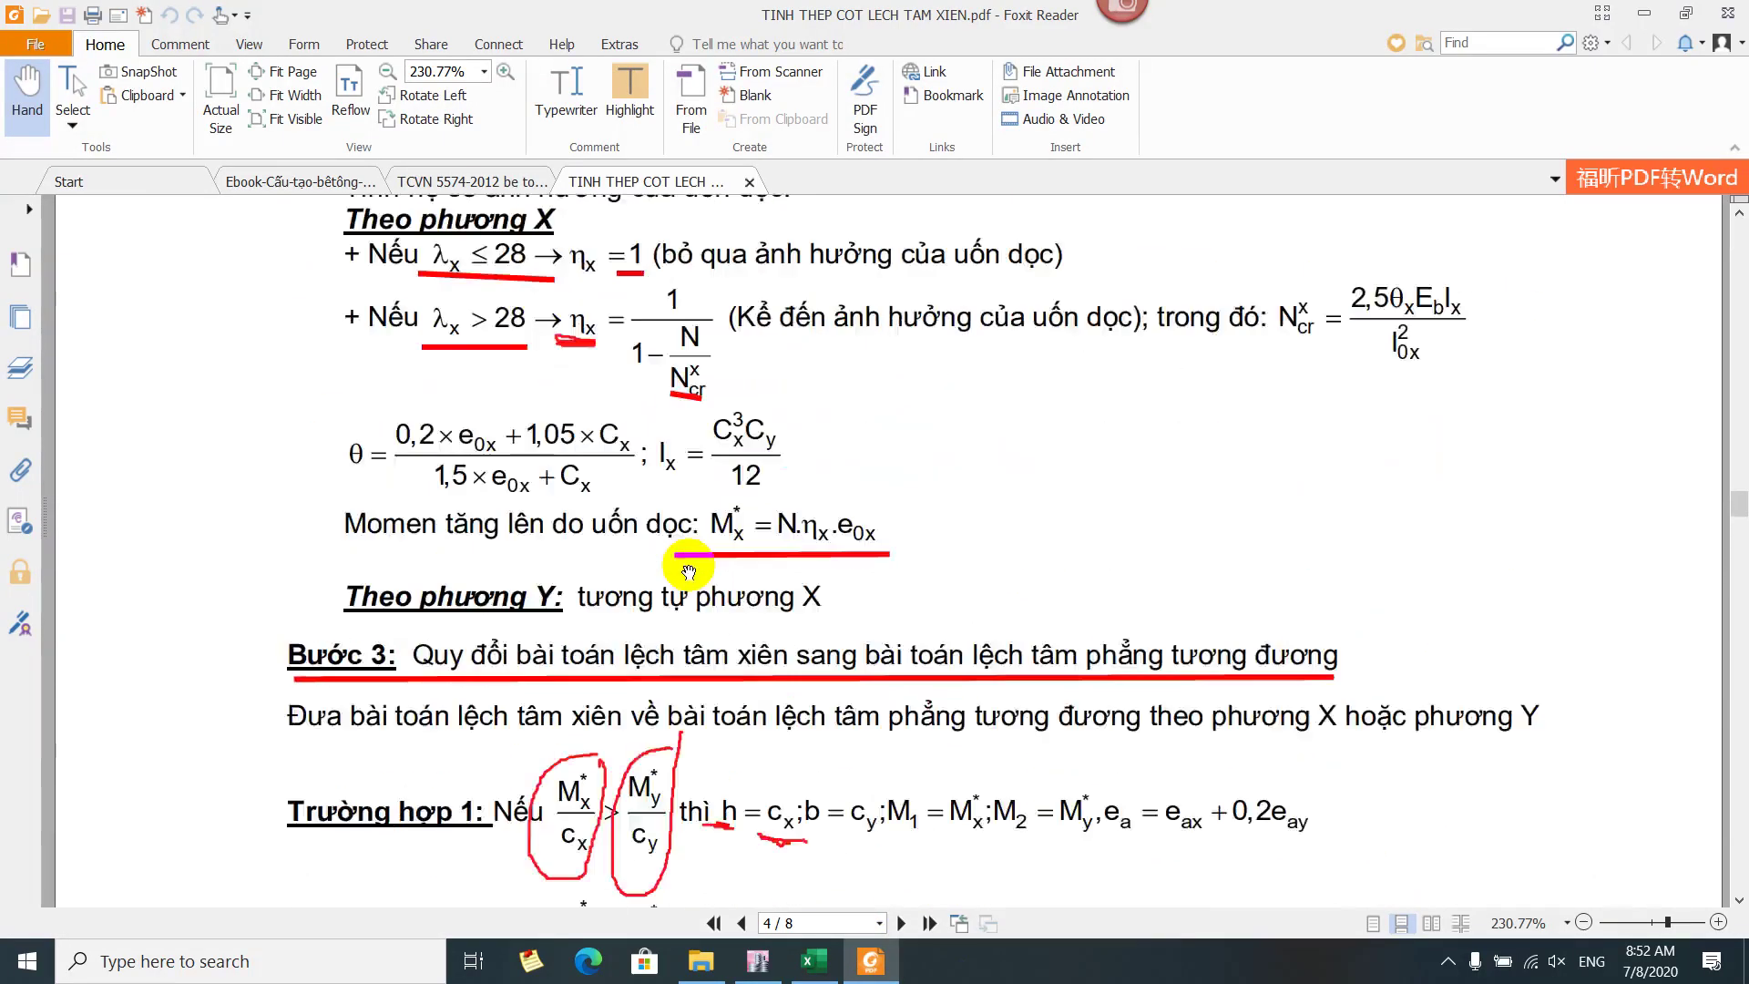
pyautogui.scroll(5, 688, 569)
pyautogui.rightClick(689, 569)
pyautogui.click(749, 695)
pyautogui.scroll(5, 947, 745)
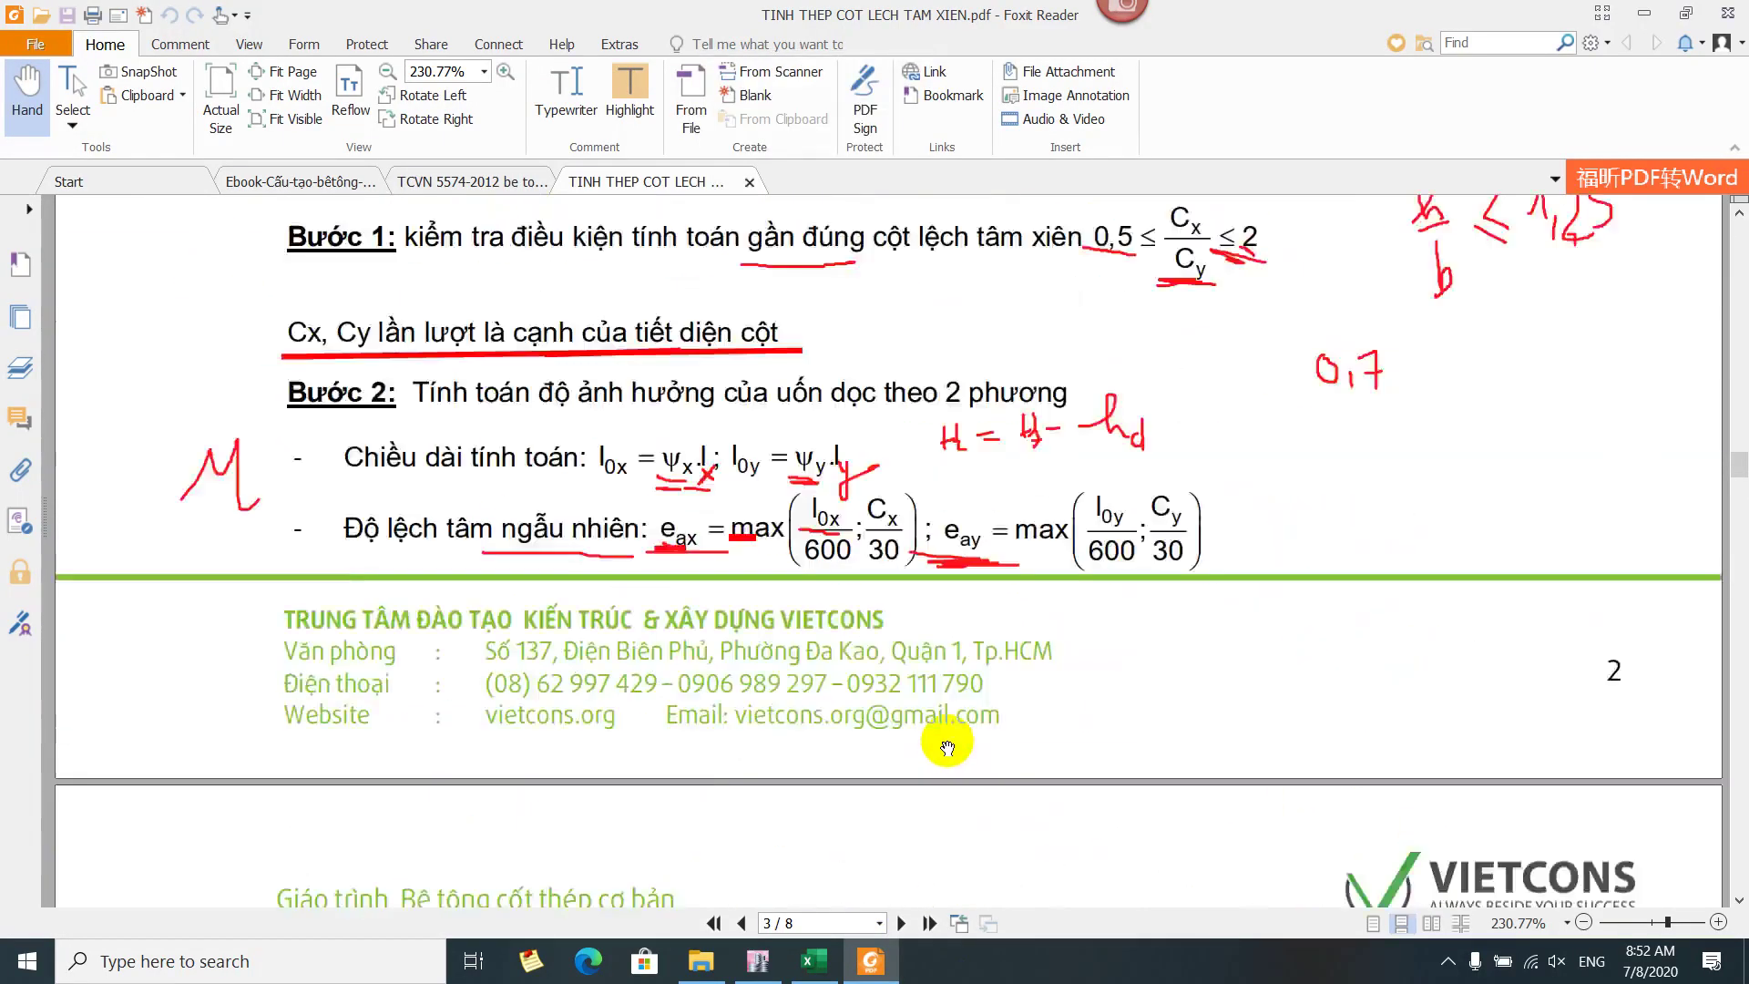
pyautogui.scroll(4, 947, 745)
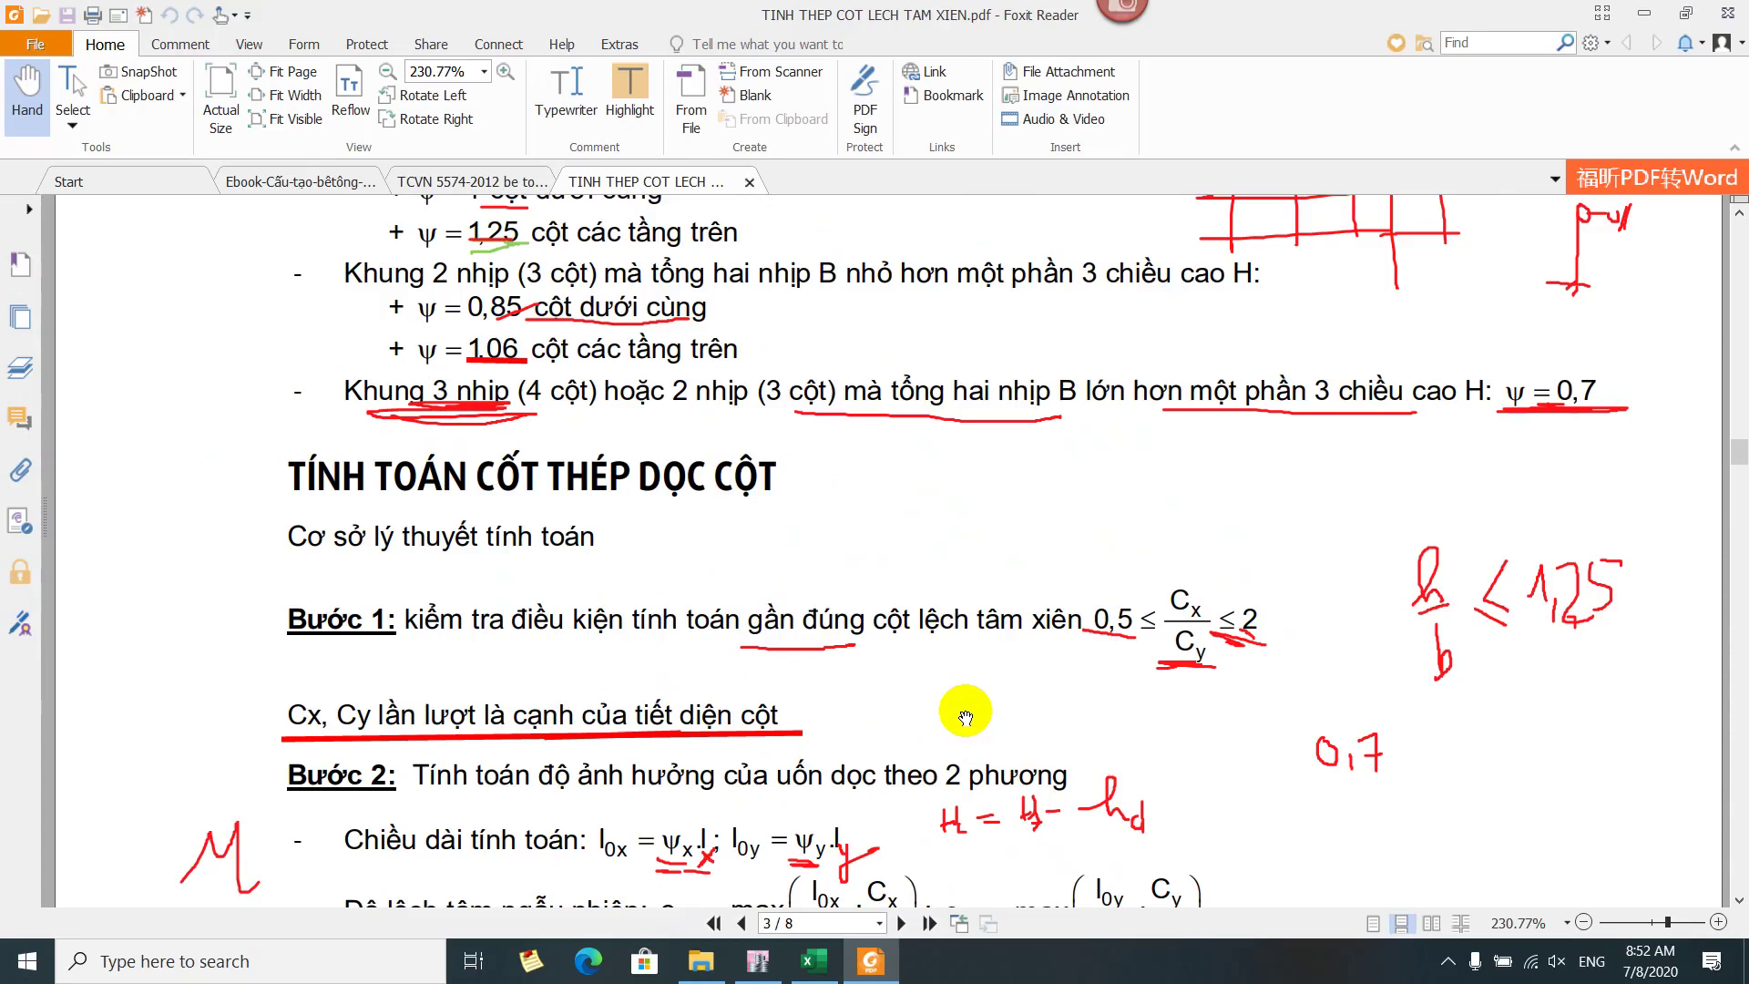
pyautogui.scroll(15, 965, 716)
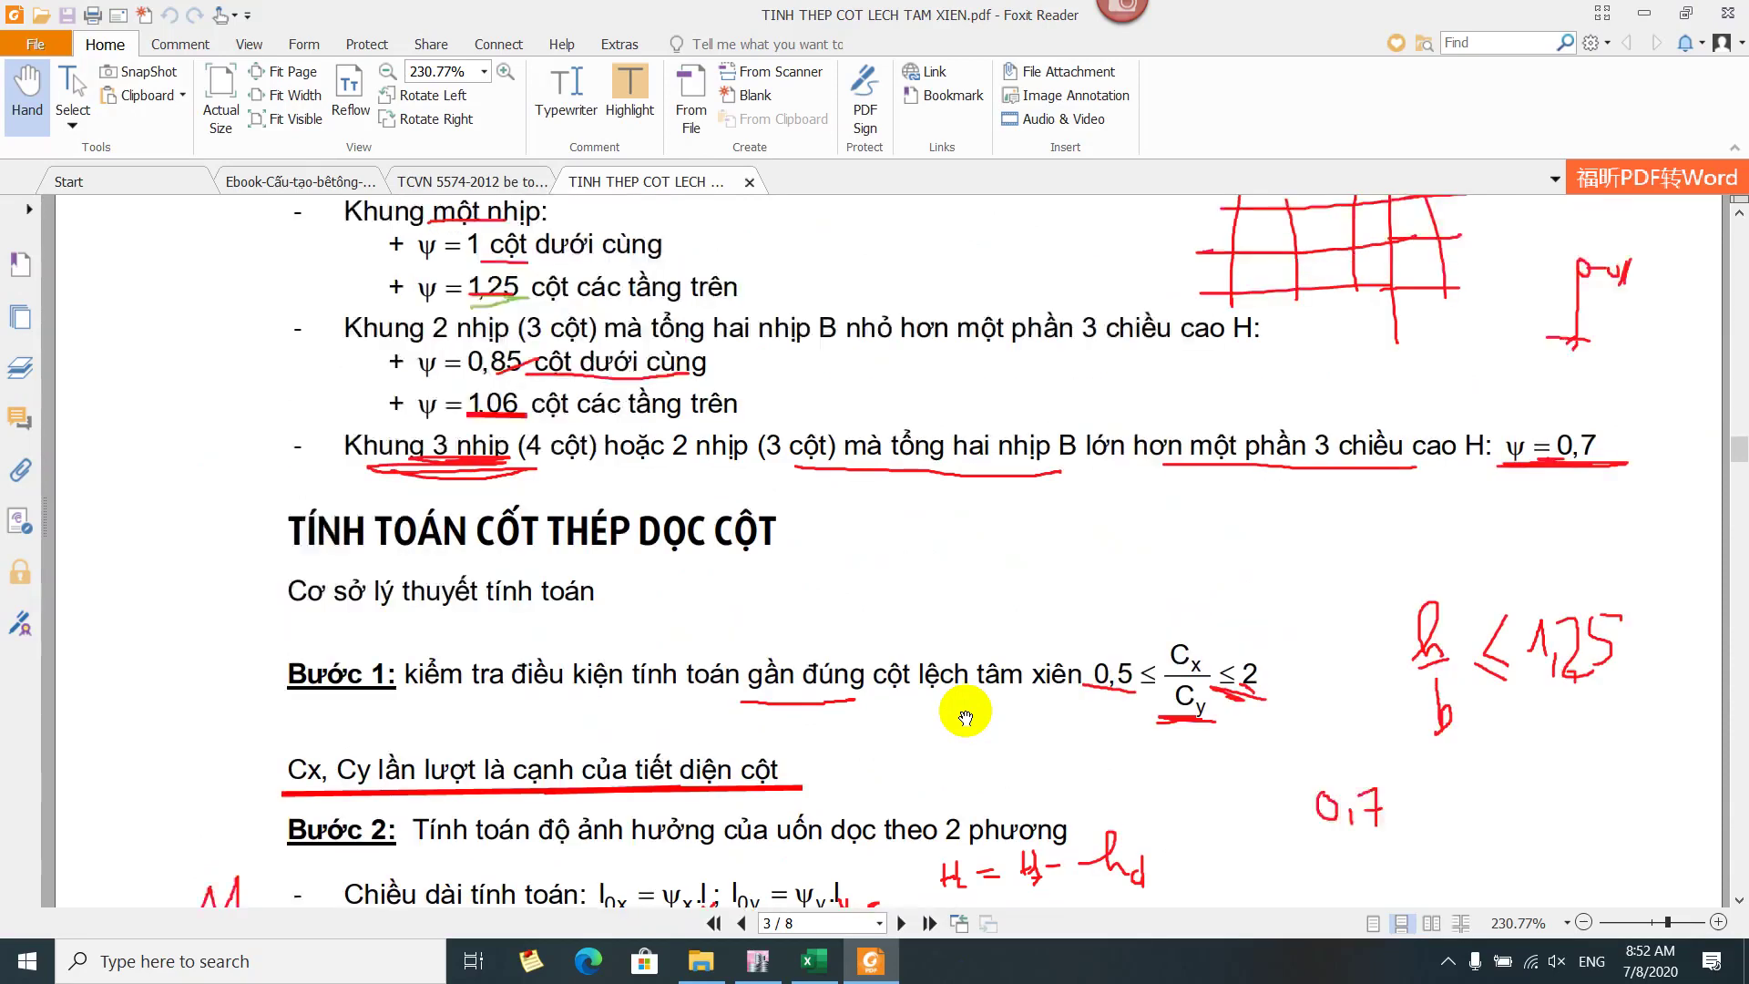
pyautogui.scroll(6, 965, 717)
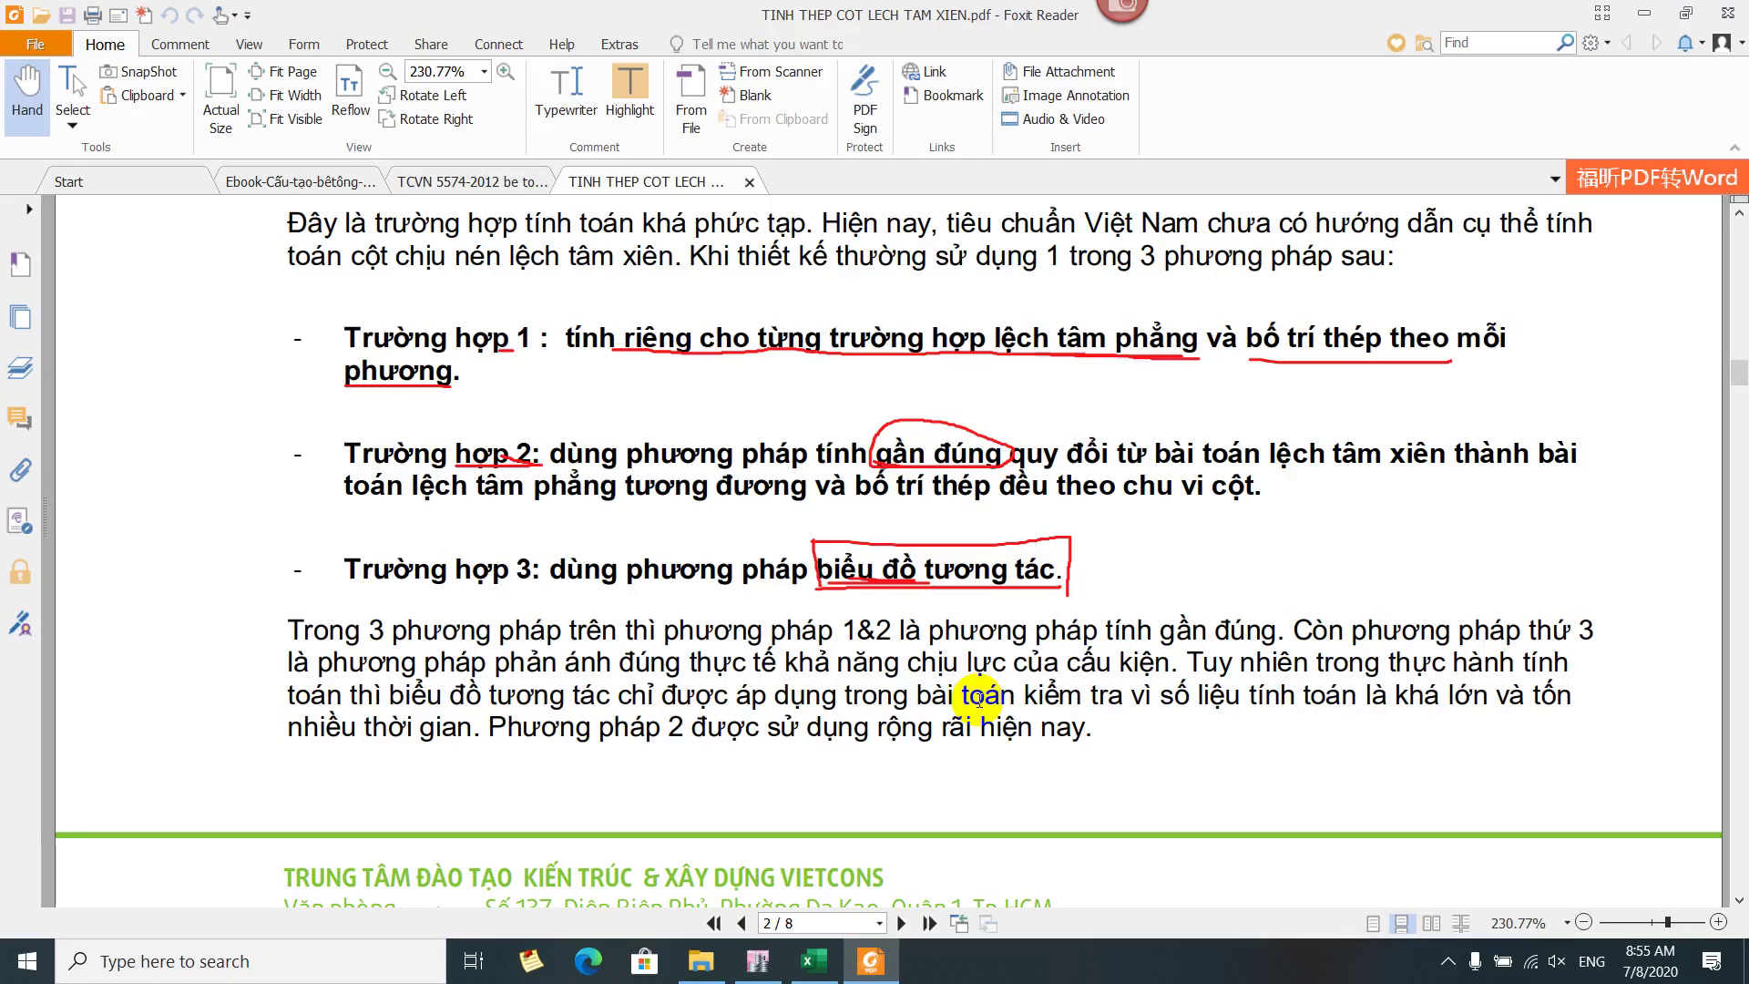
pyautogui.hotkey('alt', 'Tab')
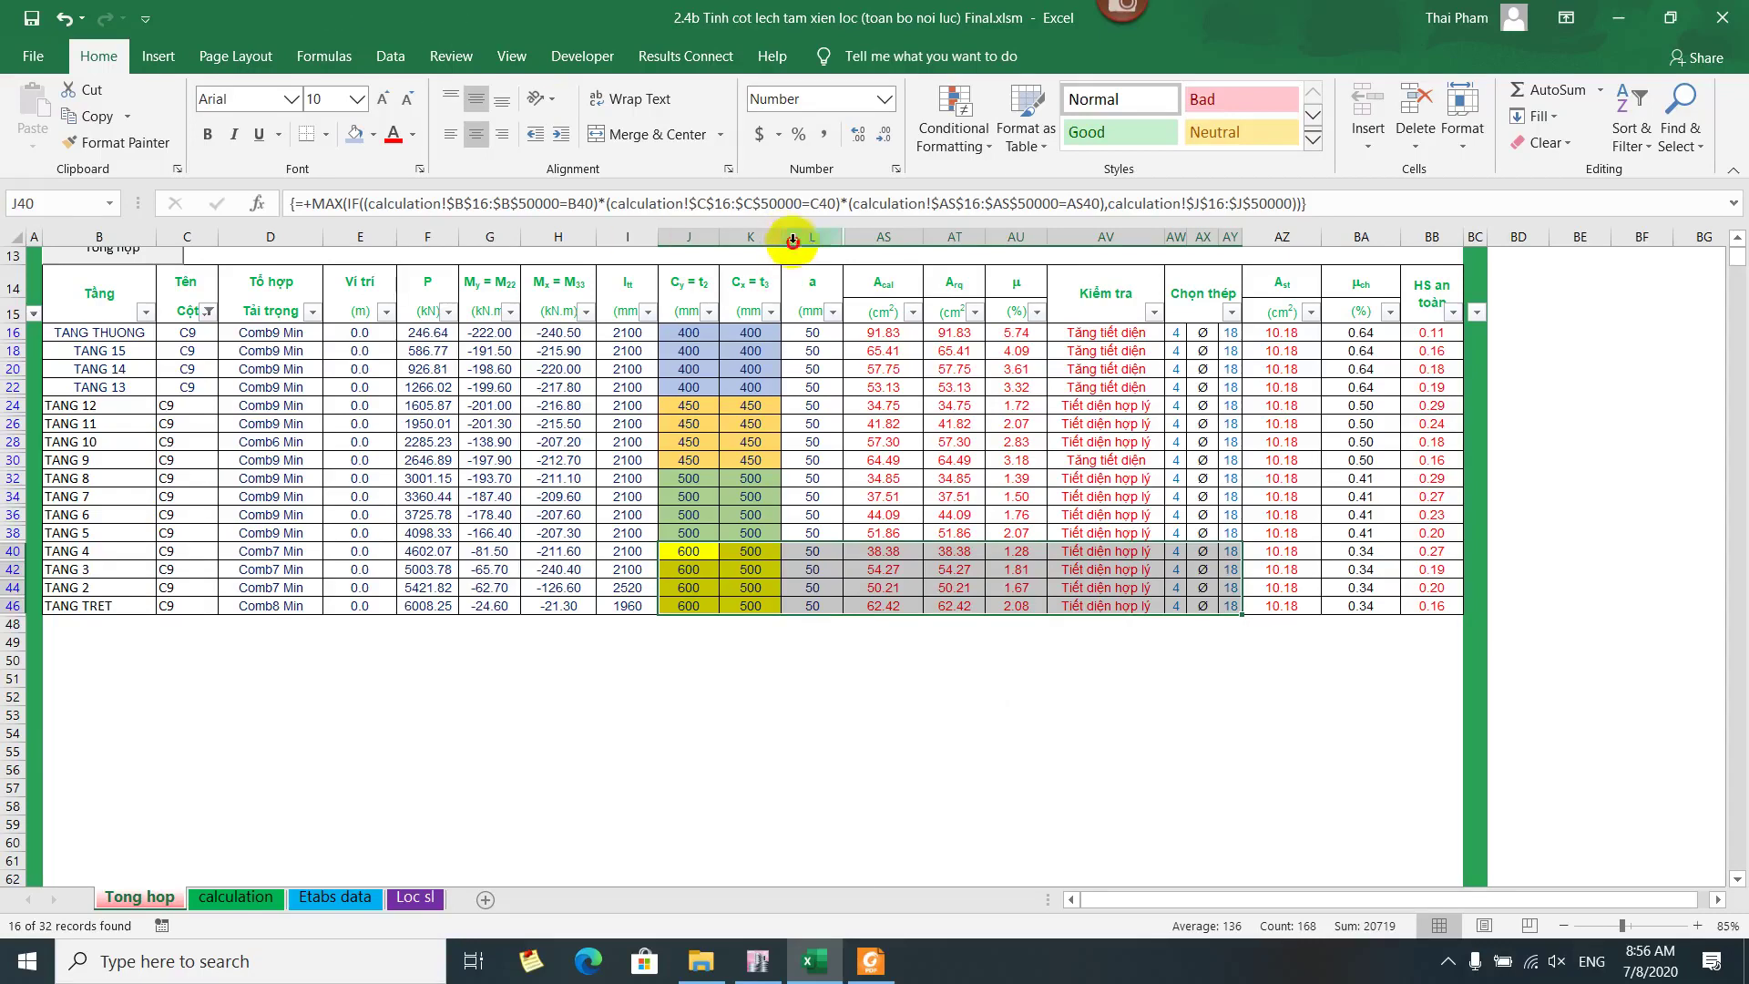
# Unhide the intermediate calculation columns from L onward, examine the buckling and equivalent-eccentricity values, glance at the ETABS model, and return to Excel
pyautogui.moveTo(793, 240); pyautogui.dragTo(1206, 232)
pyautogui.rightClick(1008, 239)
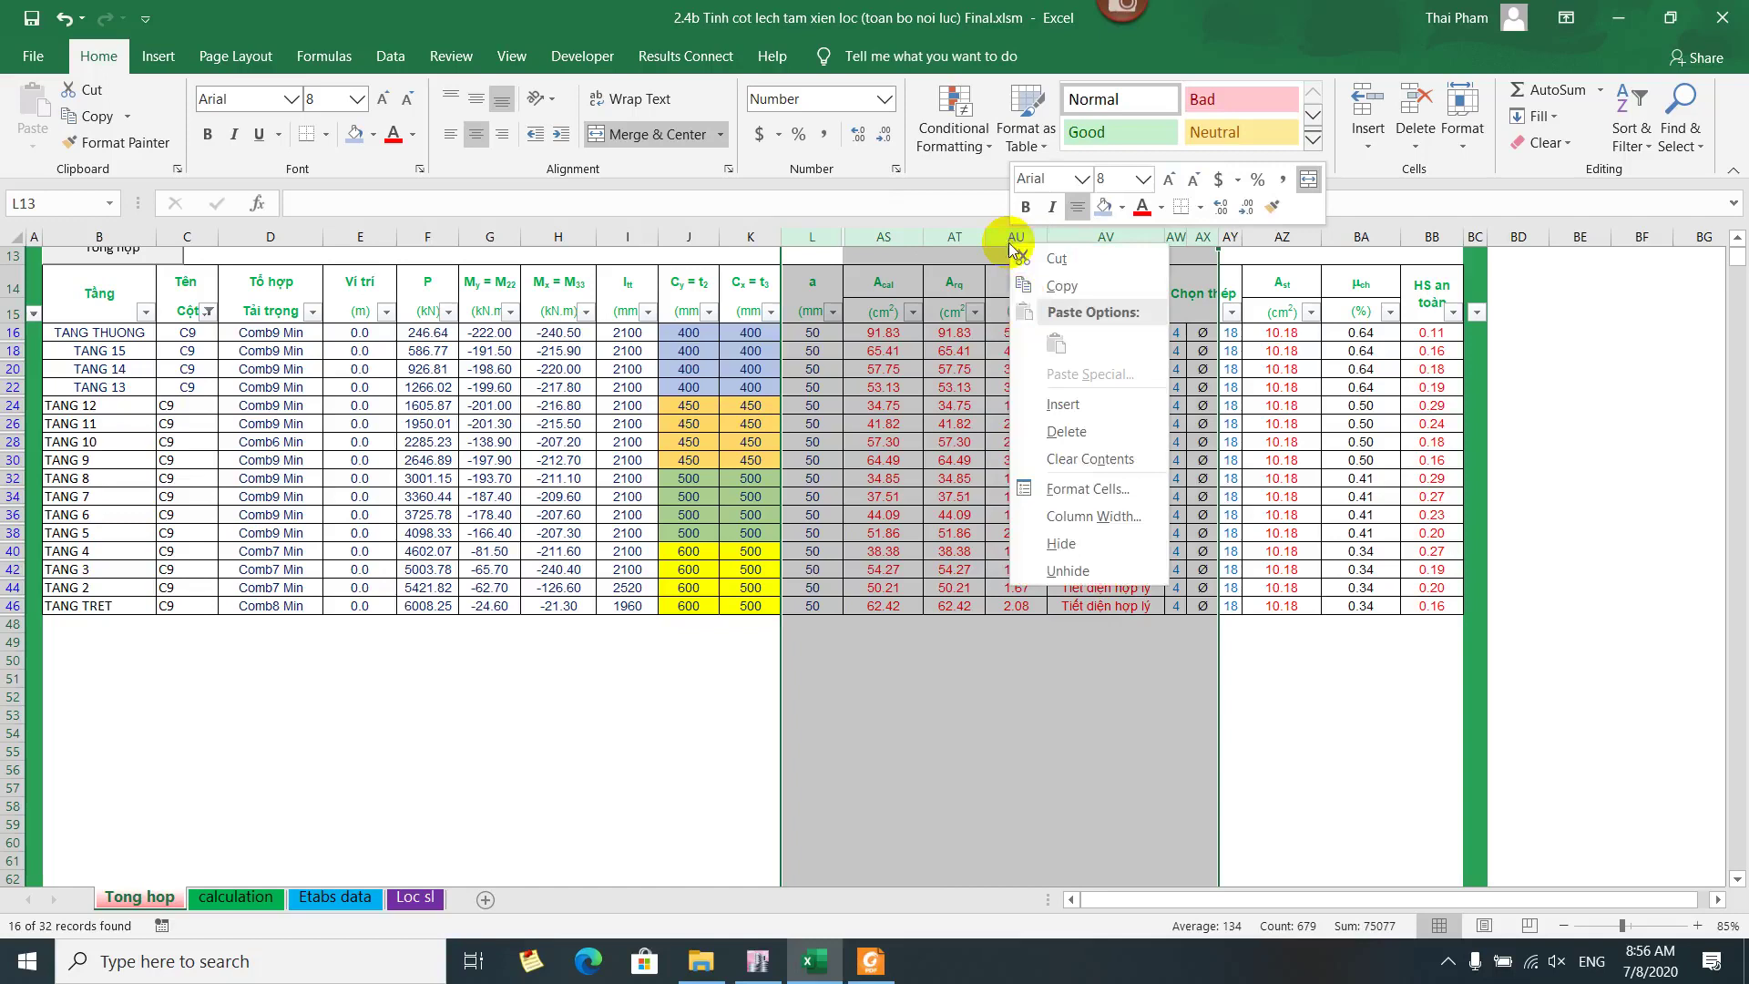
pyautogui.click(1088, 558)
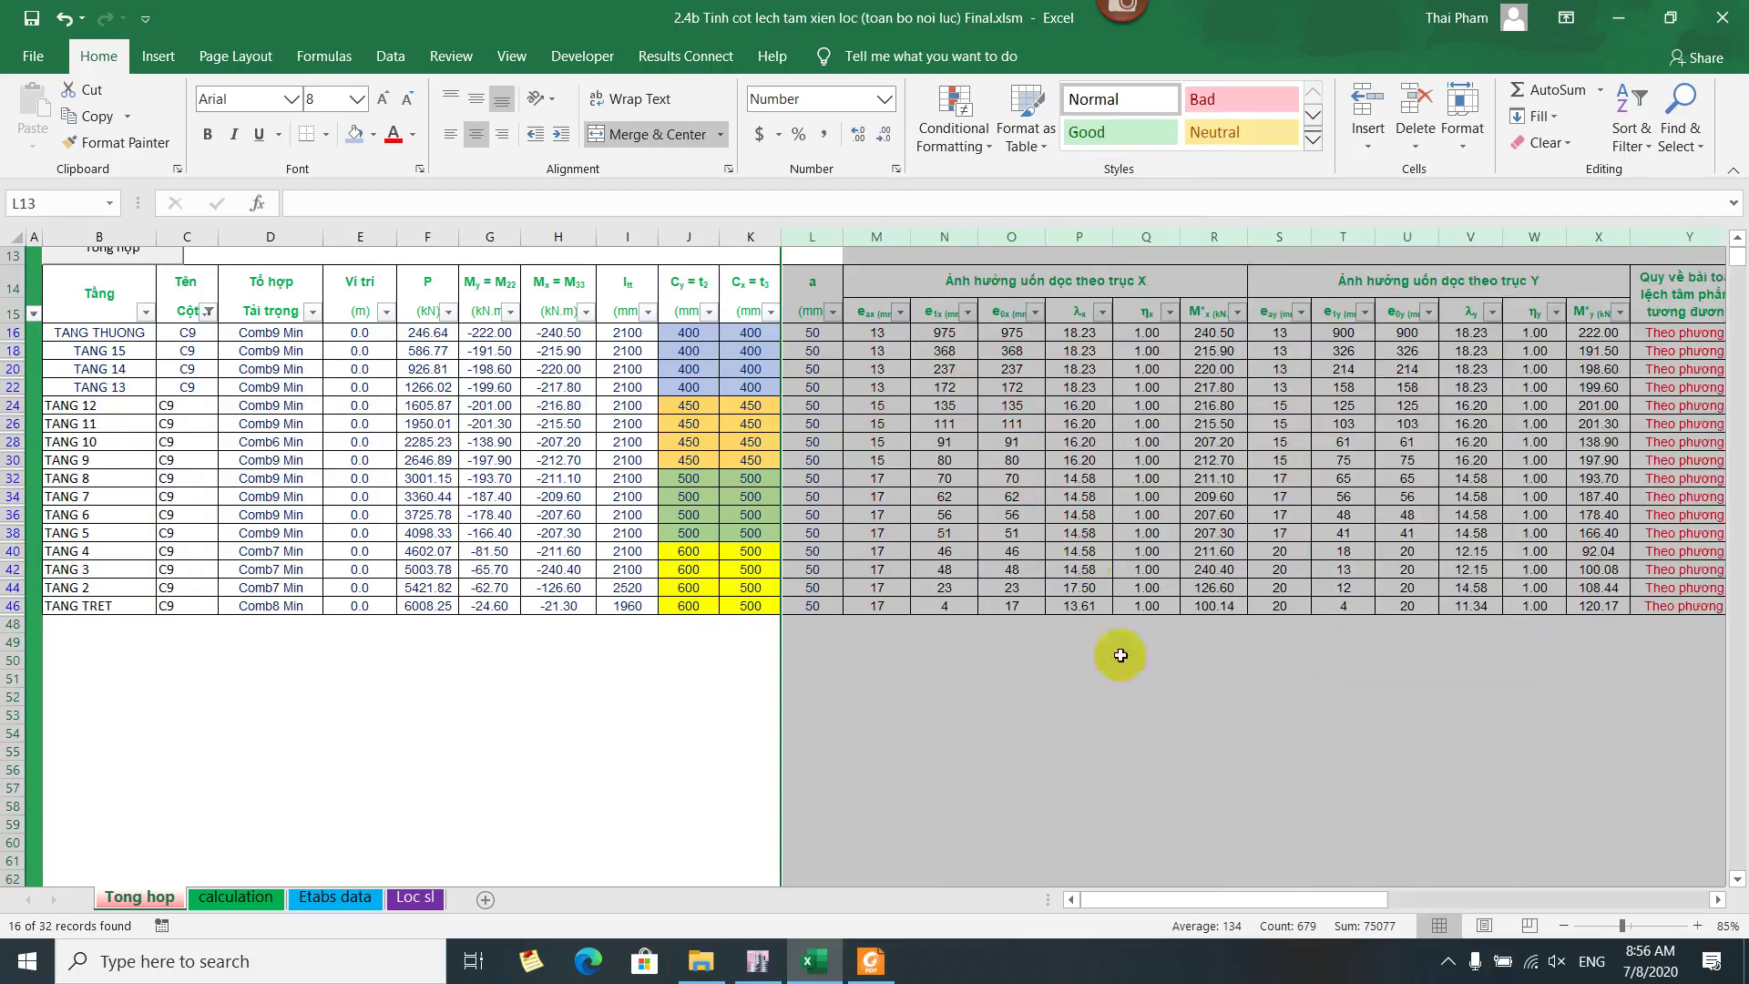
pyautogui.moveTo(1215, 904); pyautogui.dragTo(1233, 900)
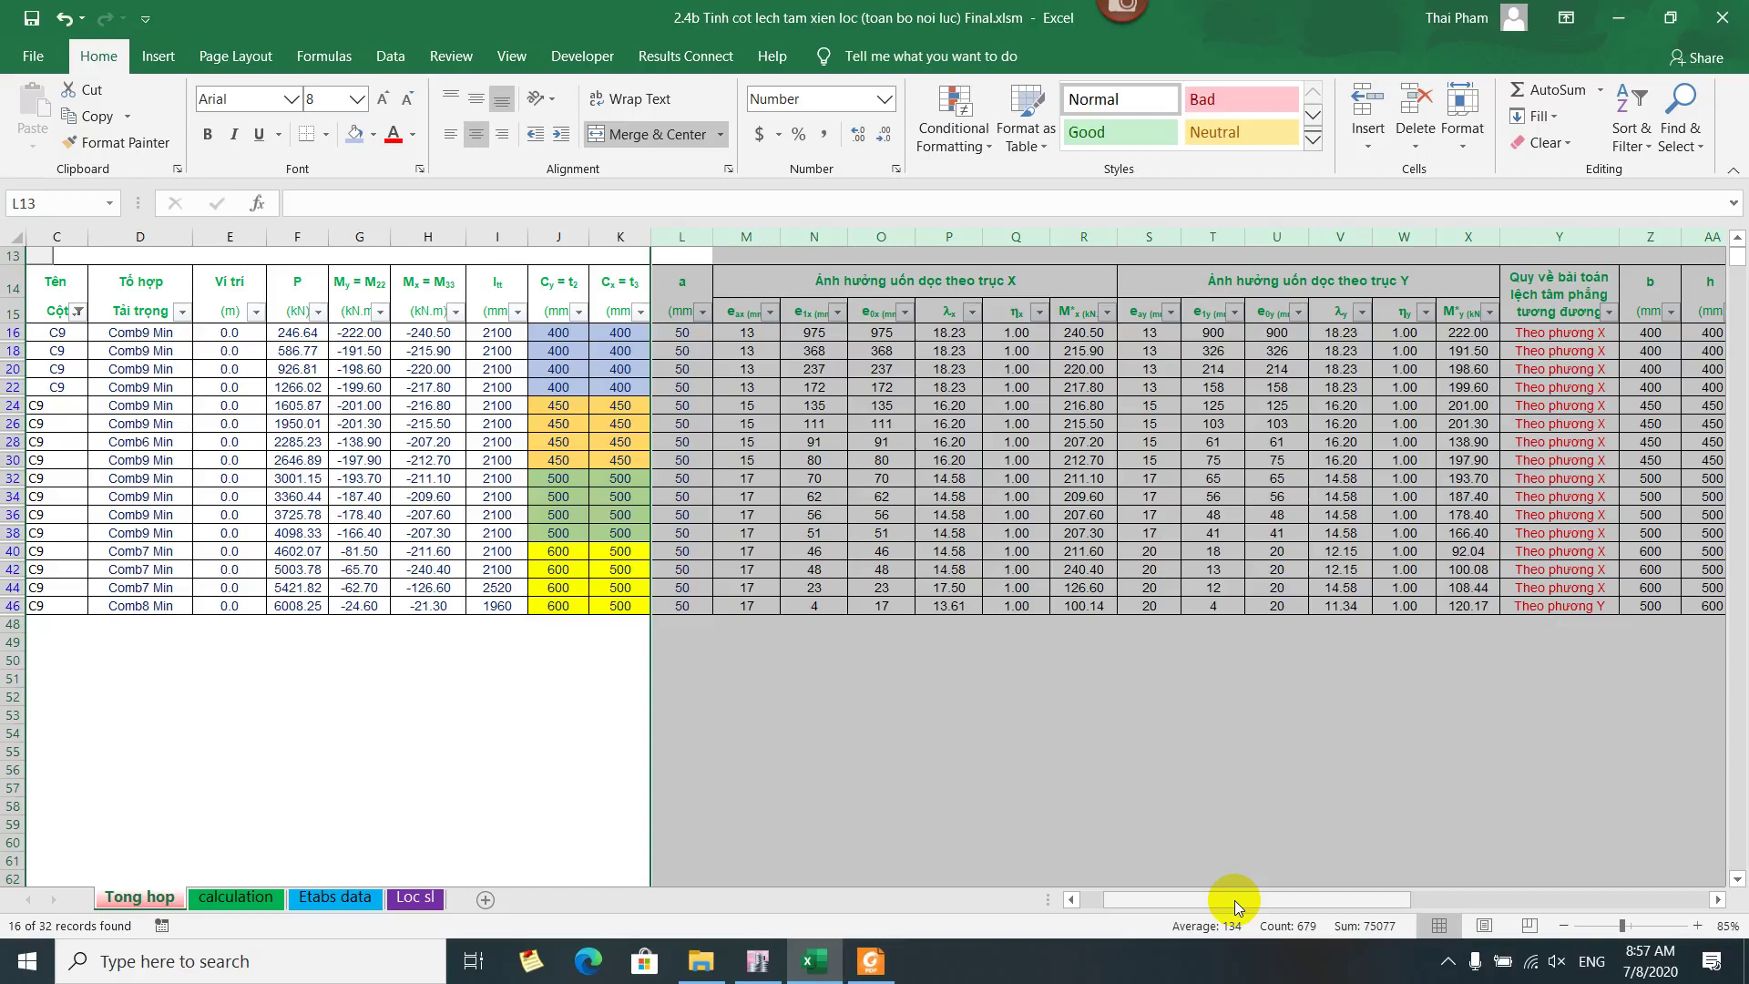
pyautogui.moveTo(1233, 900); pyautogui.dragTo(1320, 910)
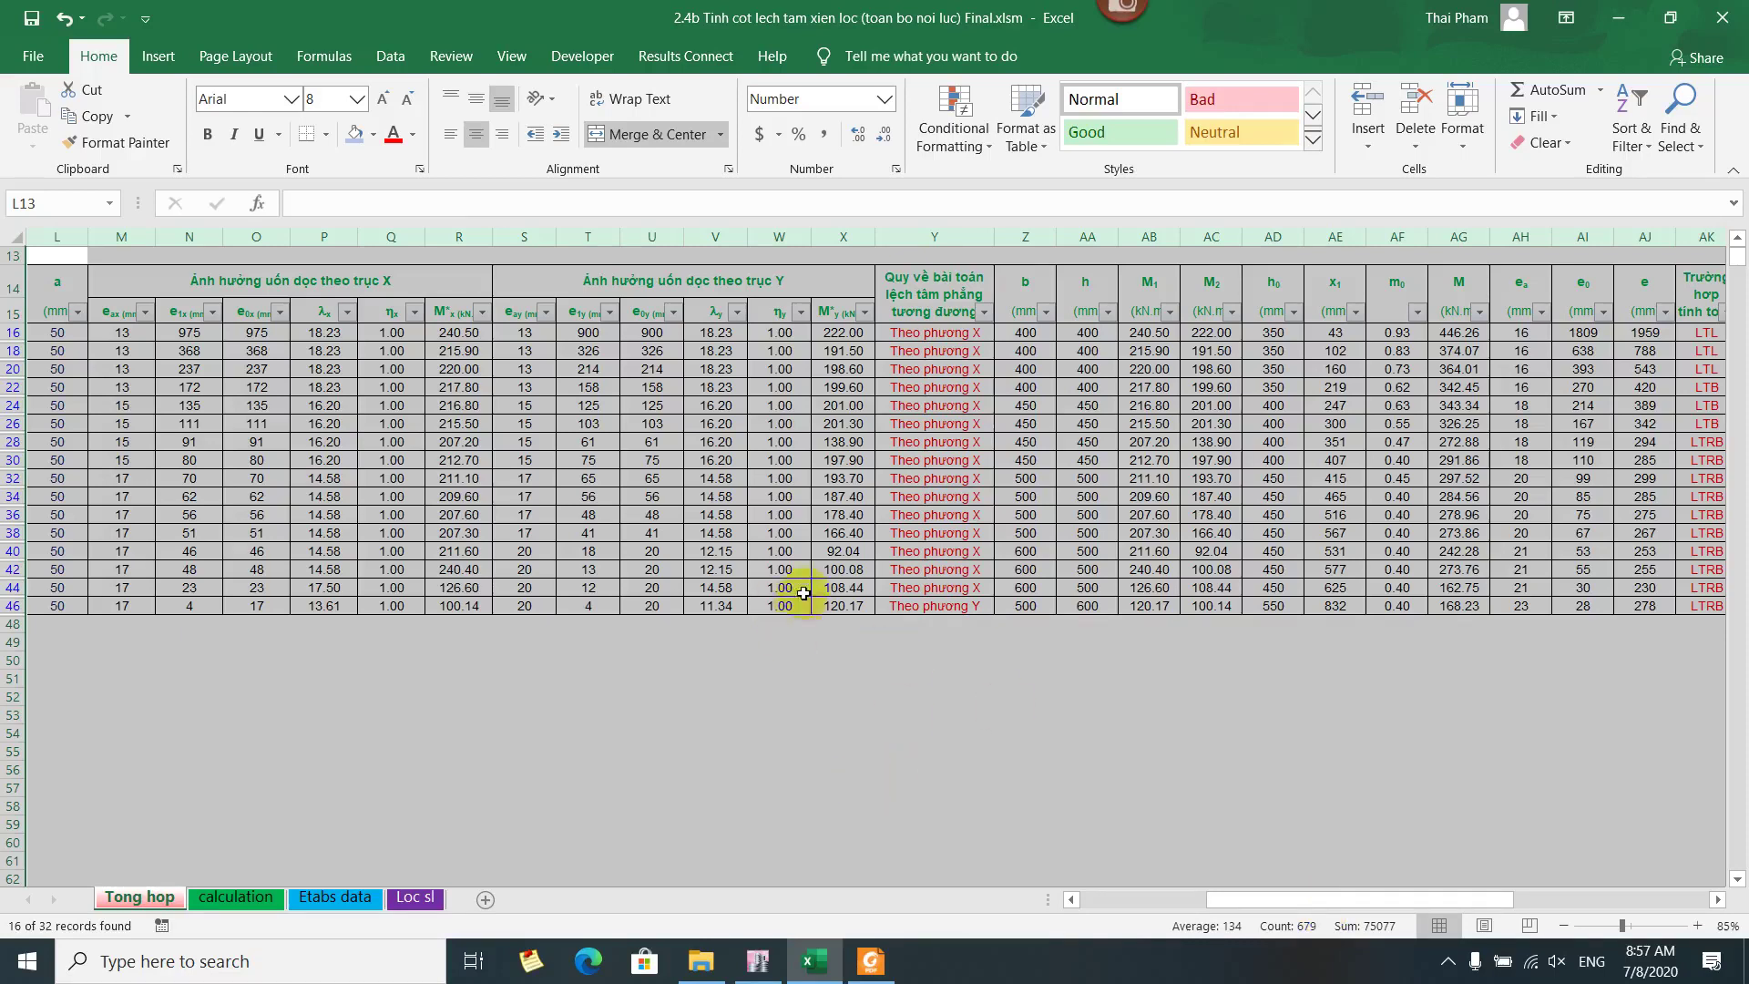
pyautogui.hscroll(5, 777, 607)
pyautogui.click(755, 960)
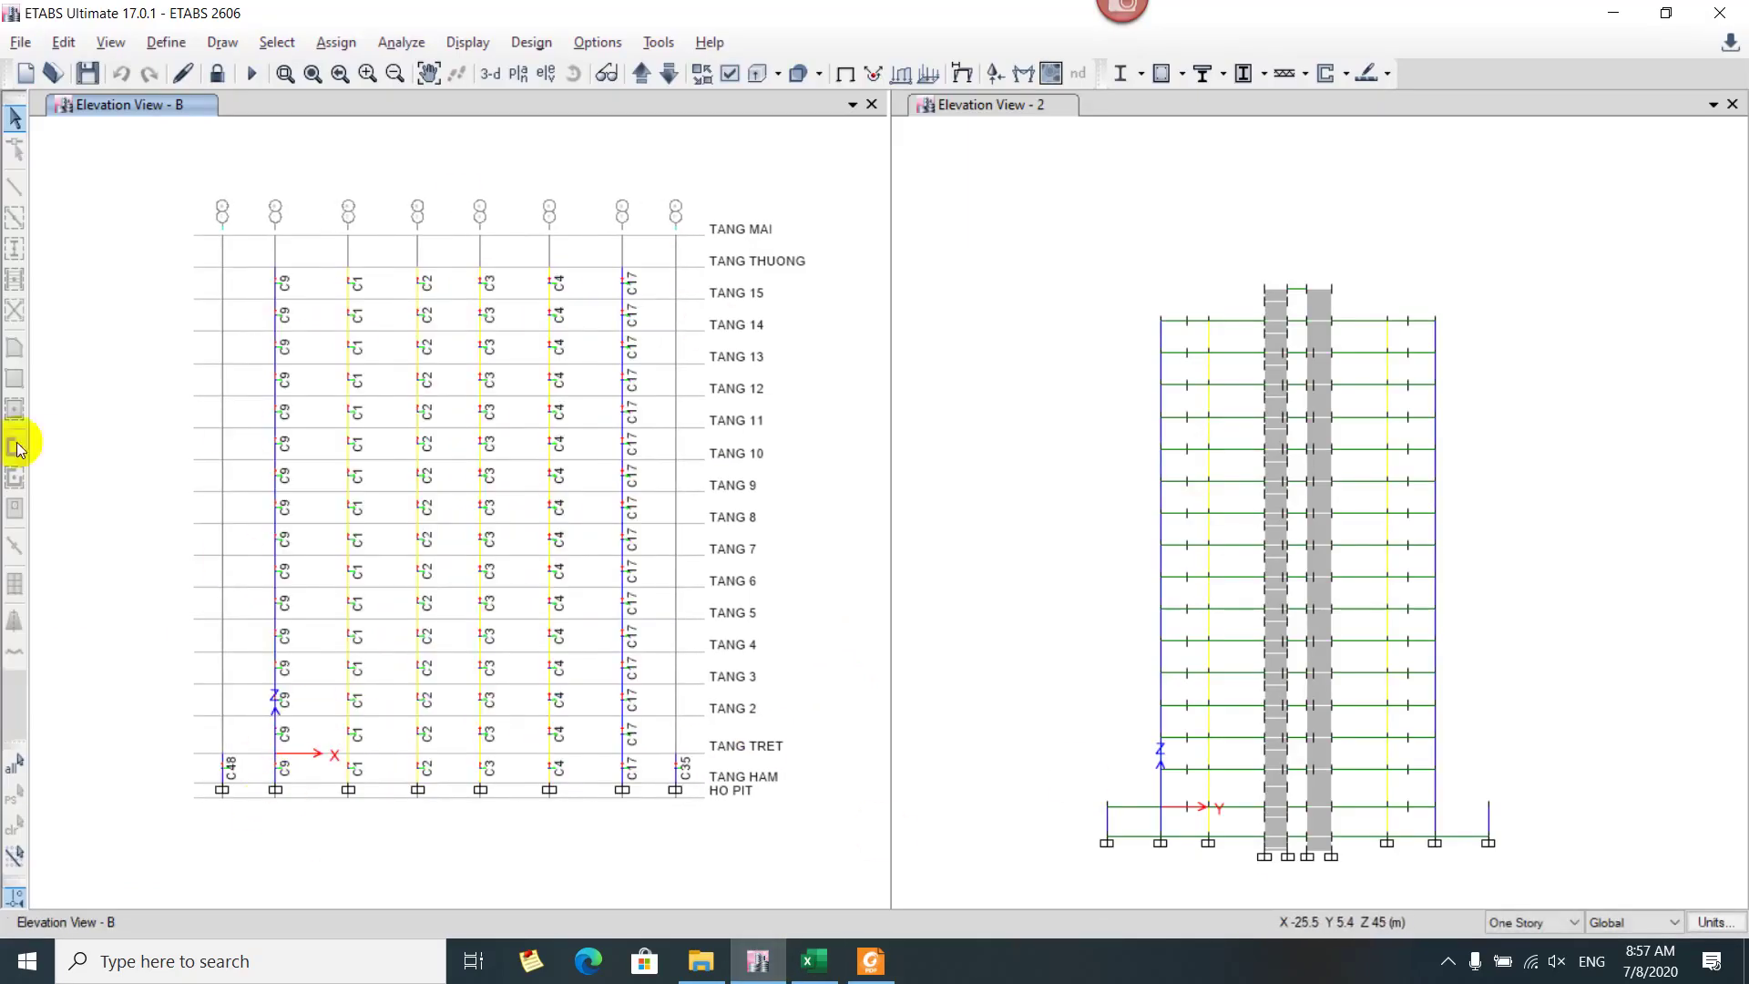
pyautogui.click(814, 950)
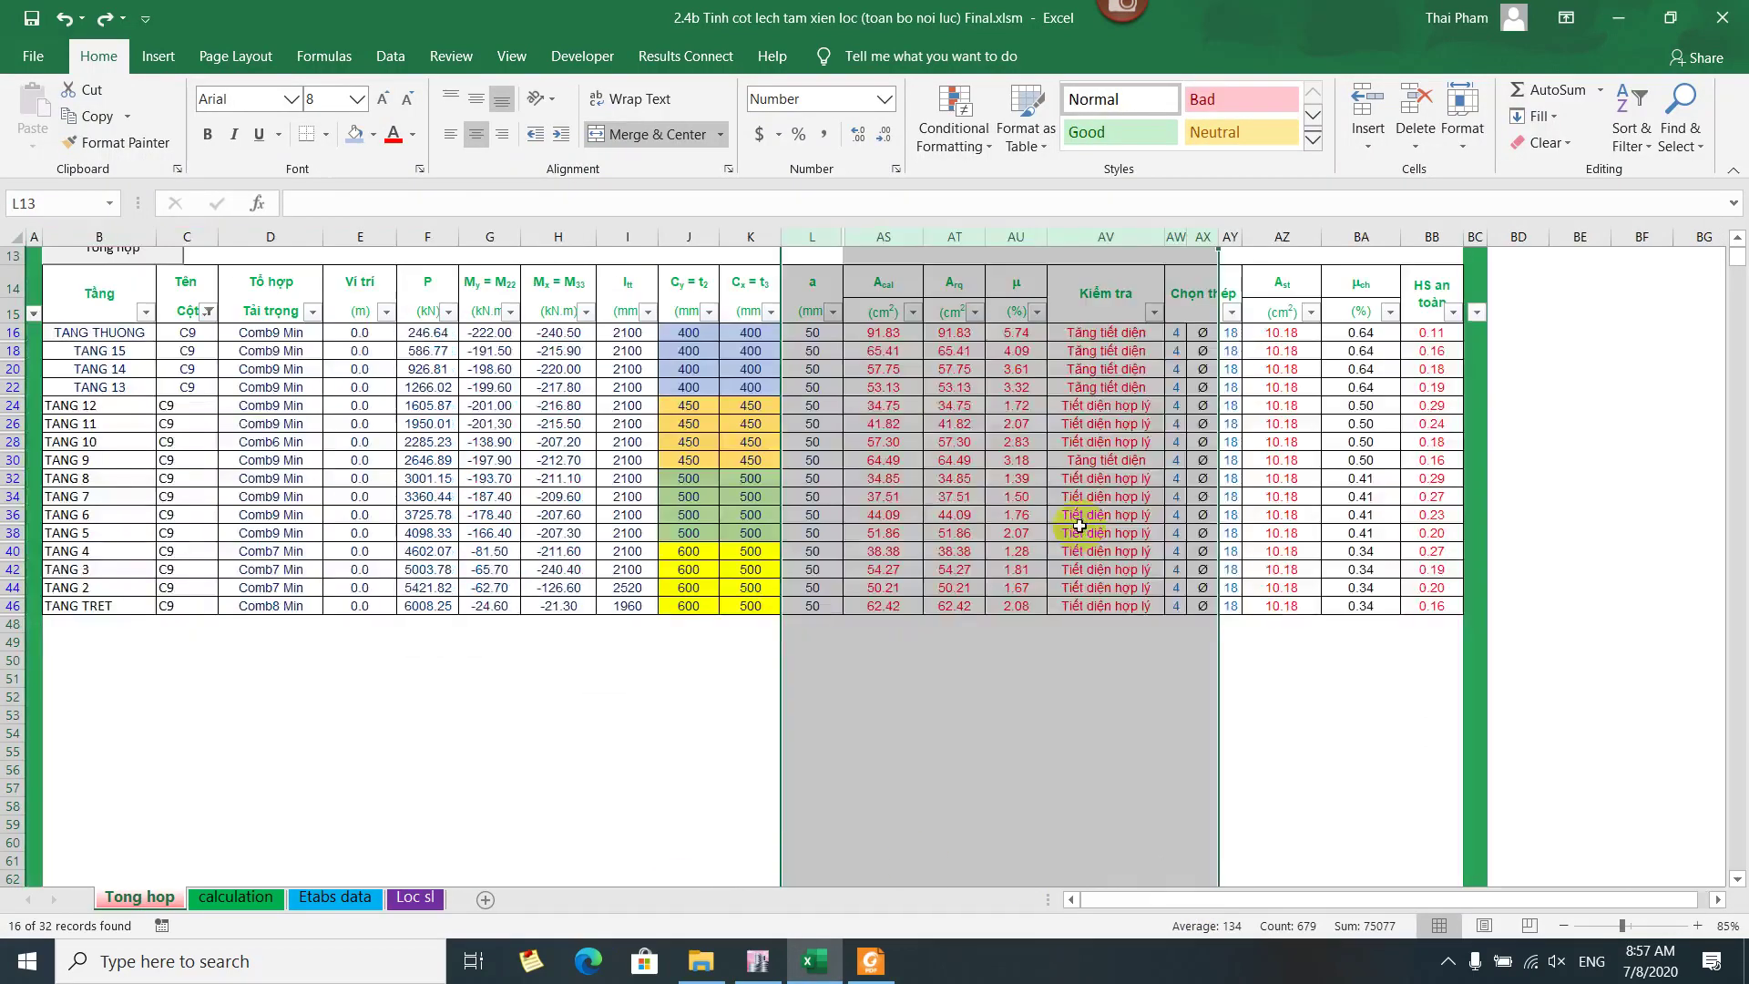
# Set the chosen steel for column C9 at TANG TRET to 20 bars of diameter 20
pyautogui.click(1109, 278)
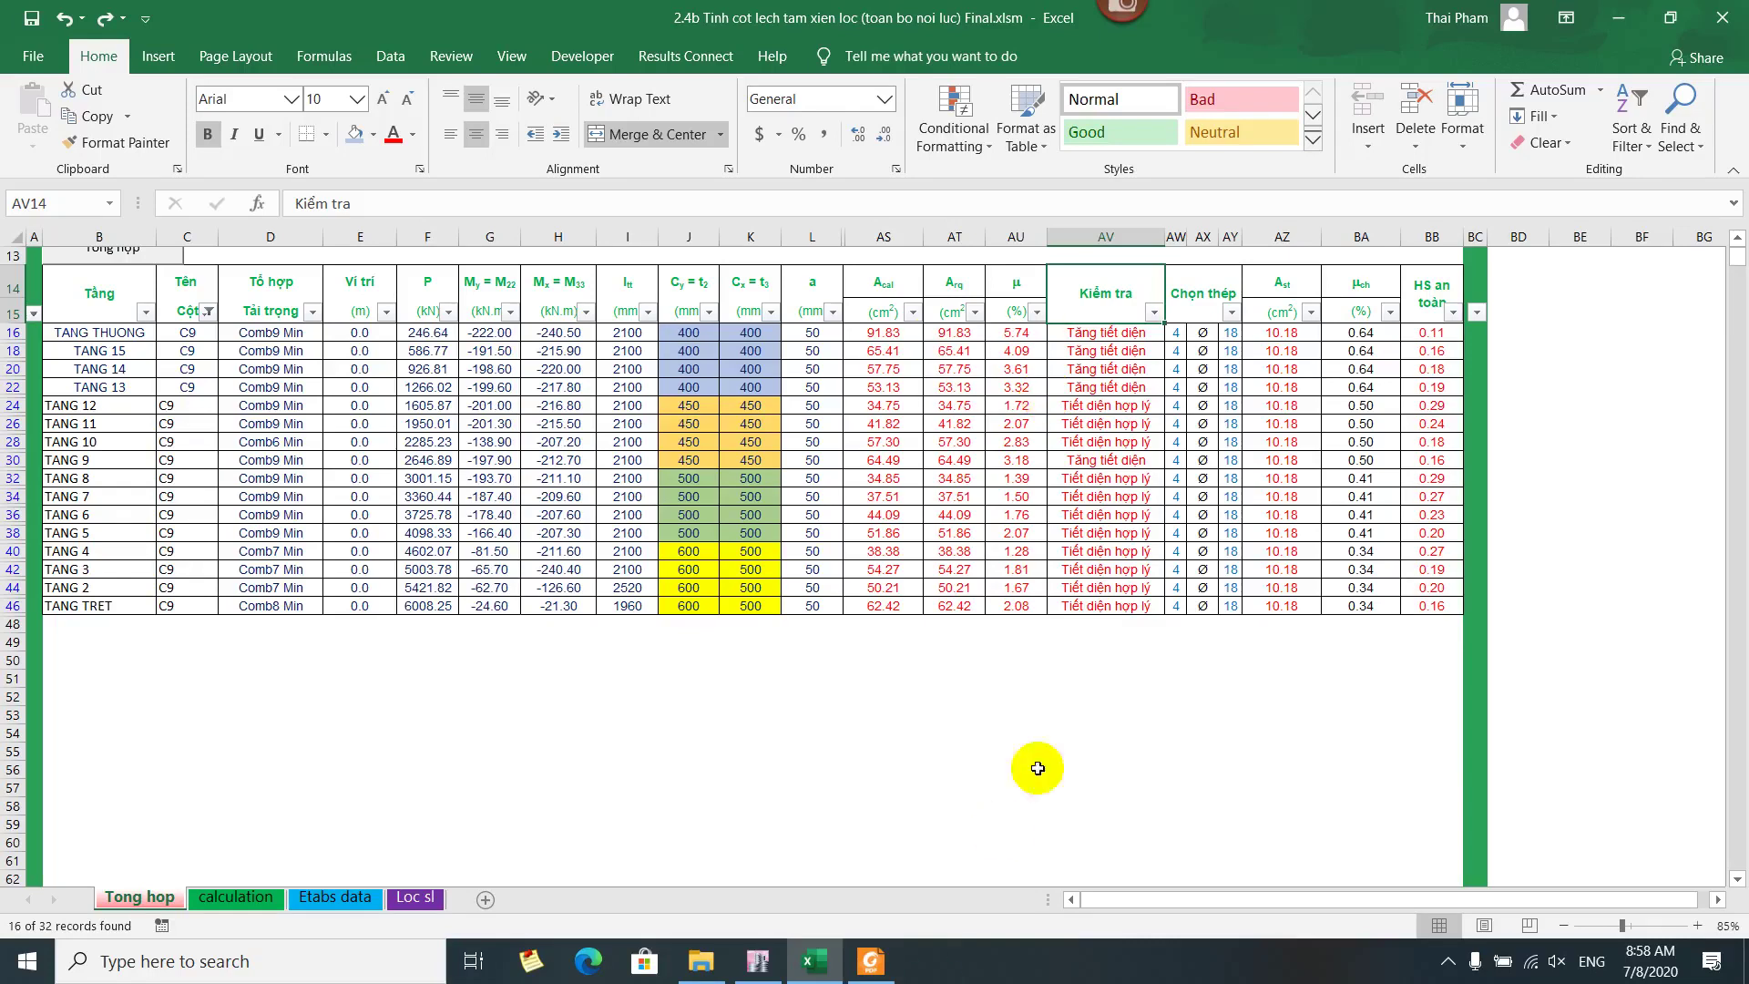
pyautogui.moveTo(1183, 562); pyautogui.dragTo(1176, 605)
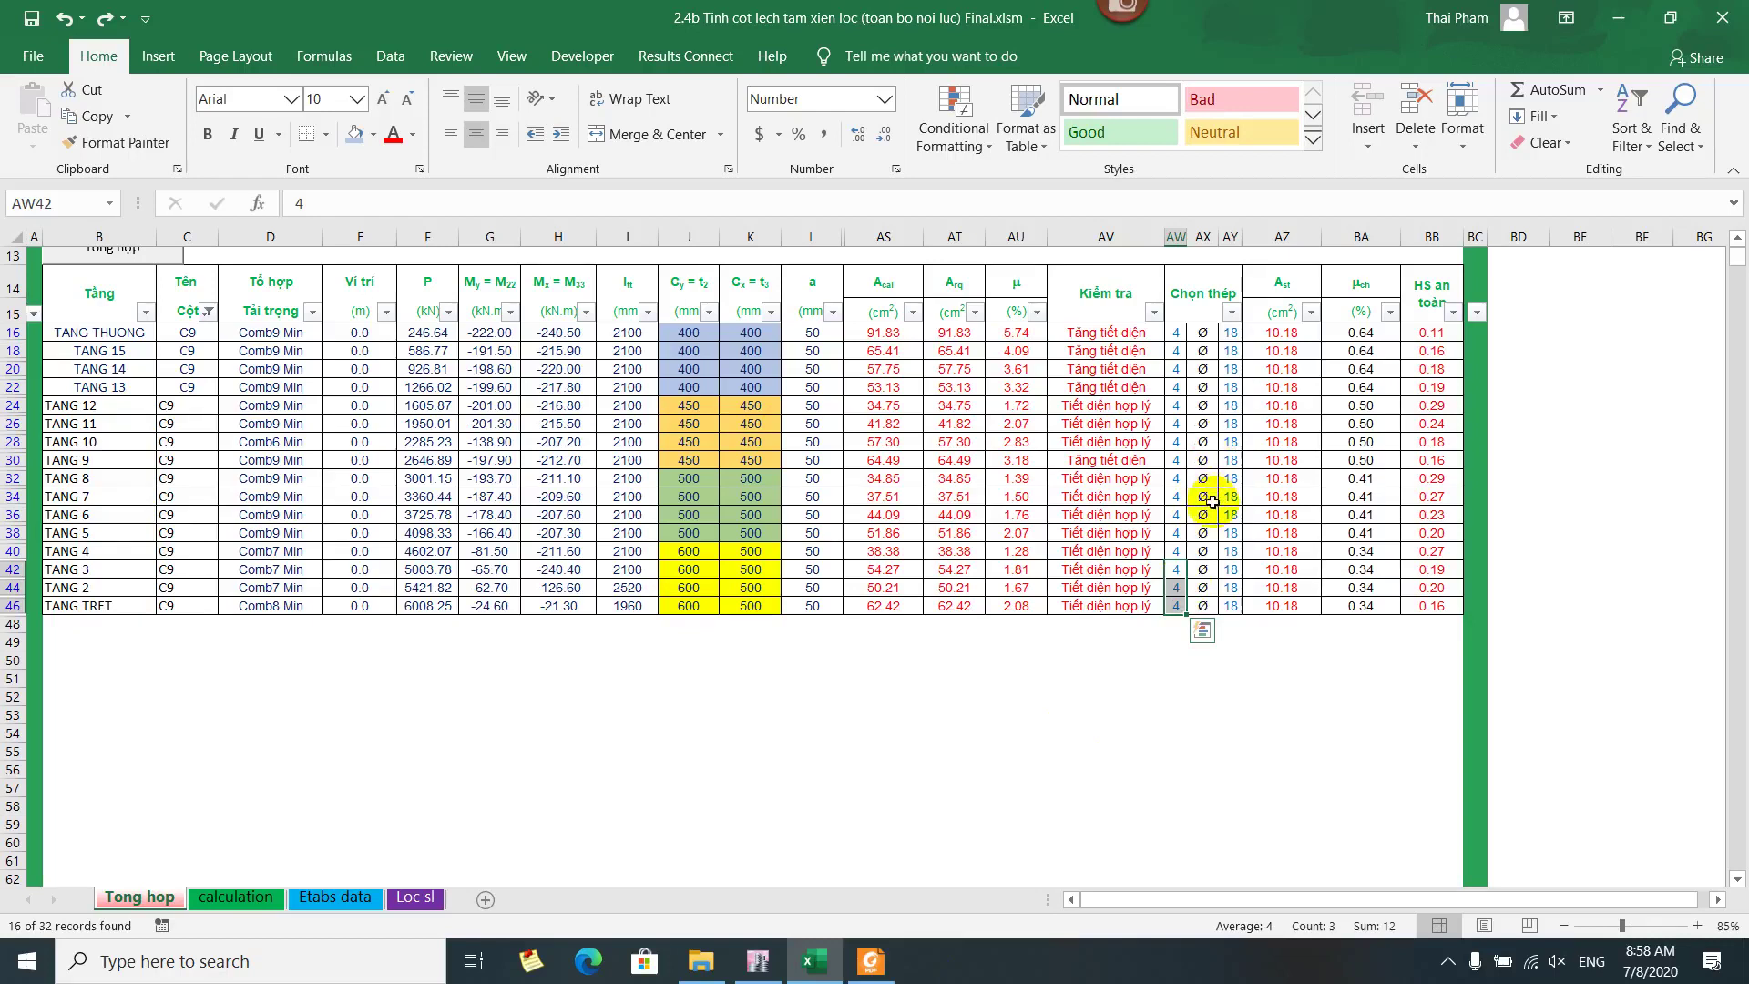
pyautogui.moveTo(698, 552); pyautogui.dragTo(1398, 597)
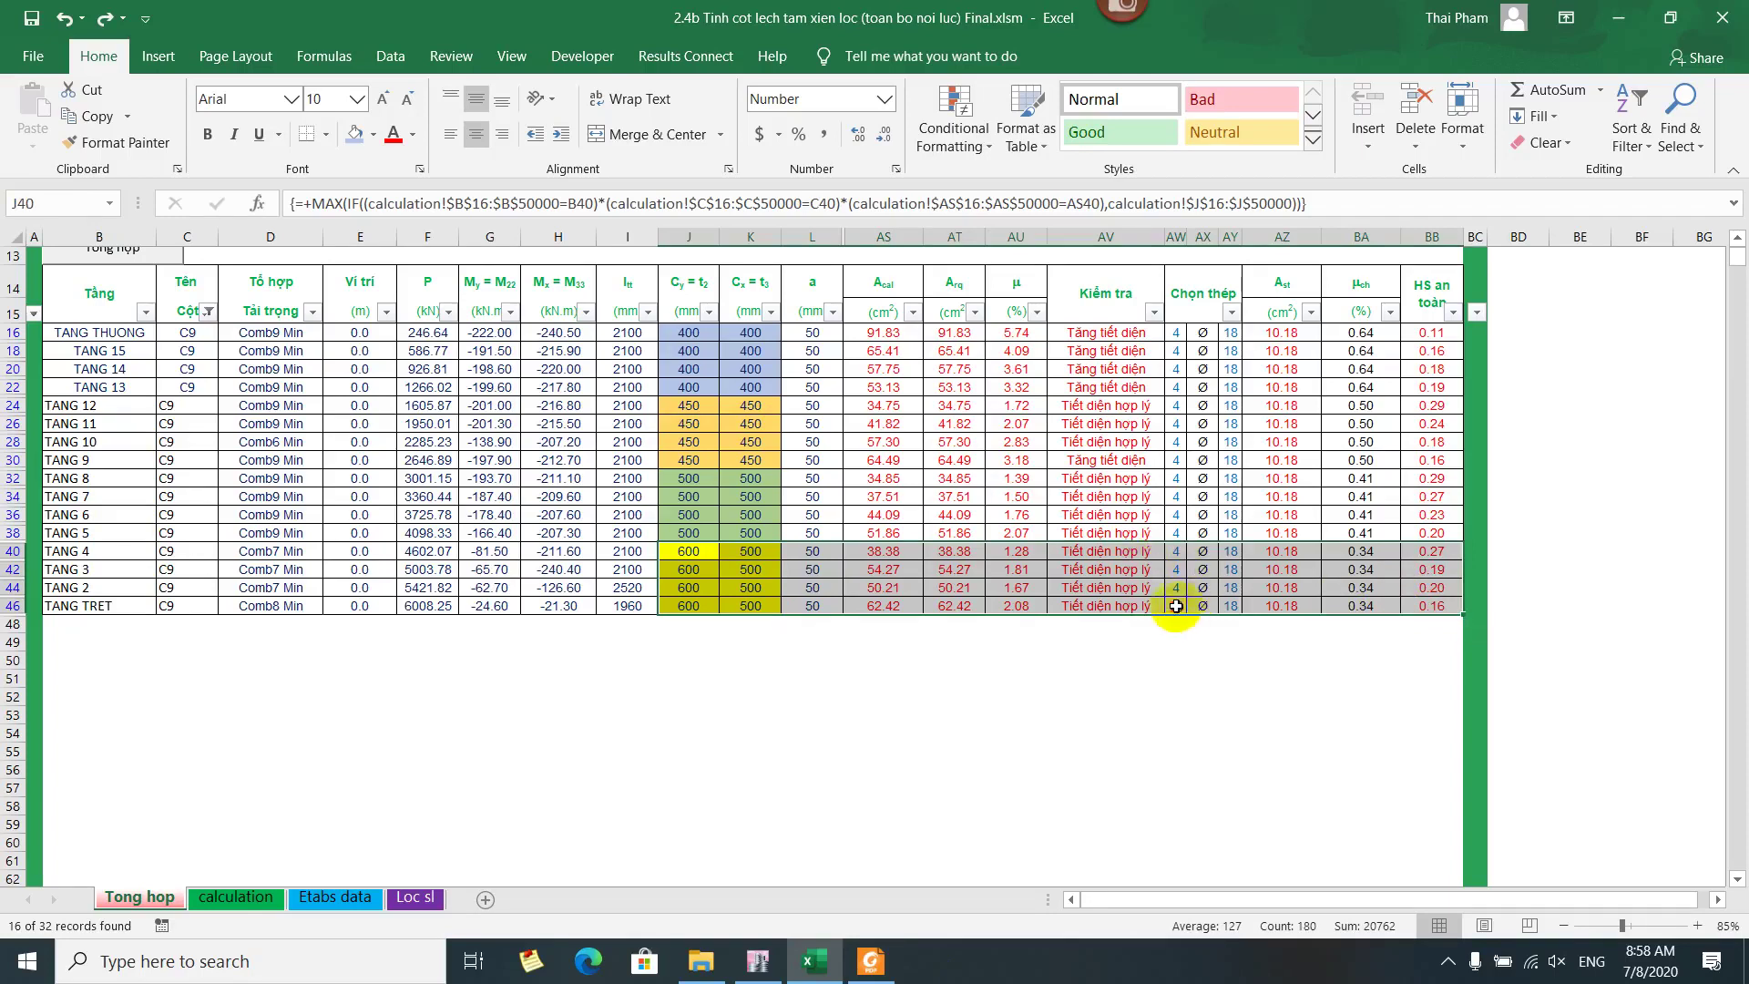
pyautogui.click(1178, 604)
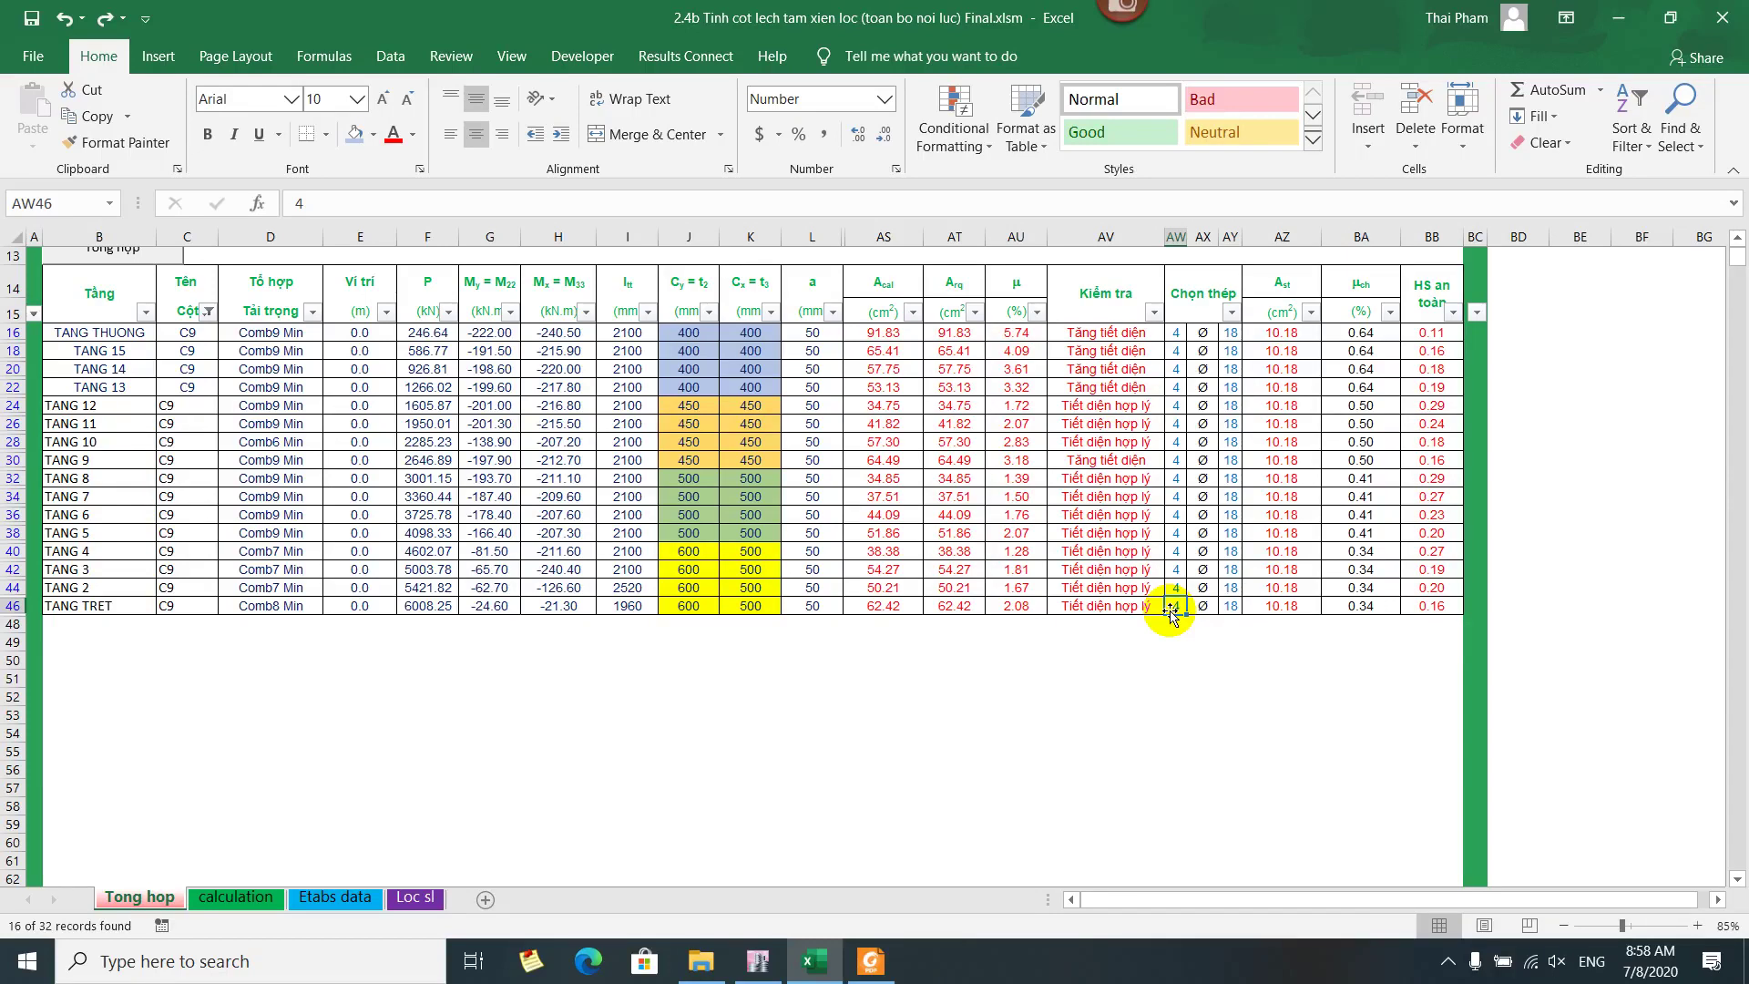
pyautogui.write('20')
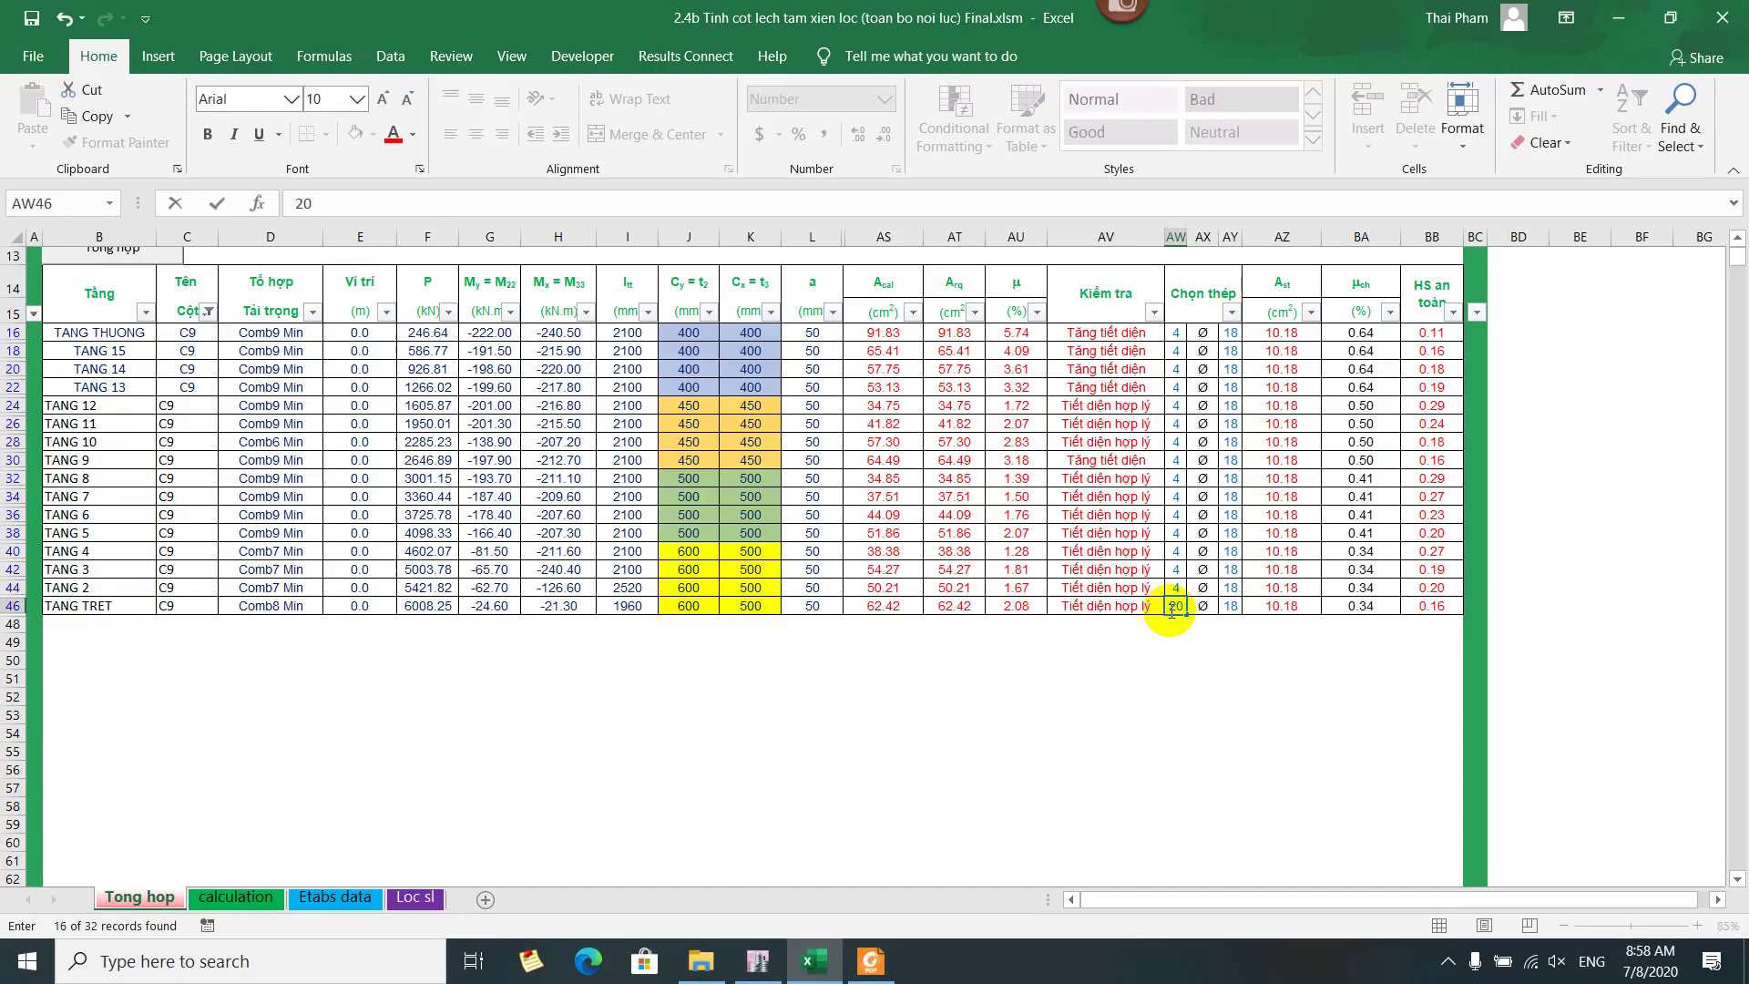
pyautogui.press('Tab')
pyautogui.press('Tab')
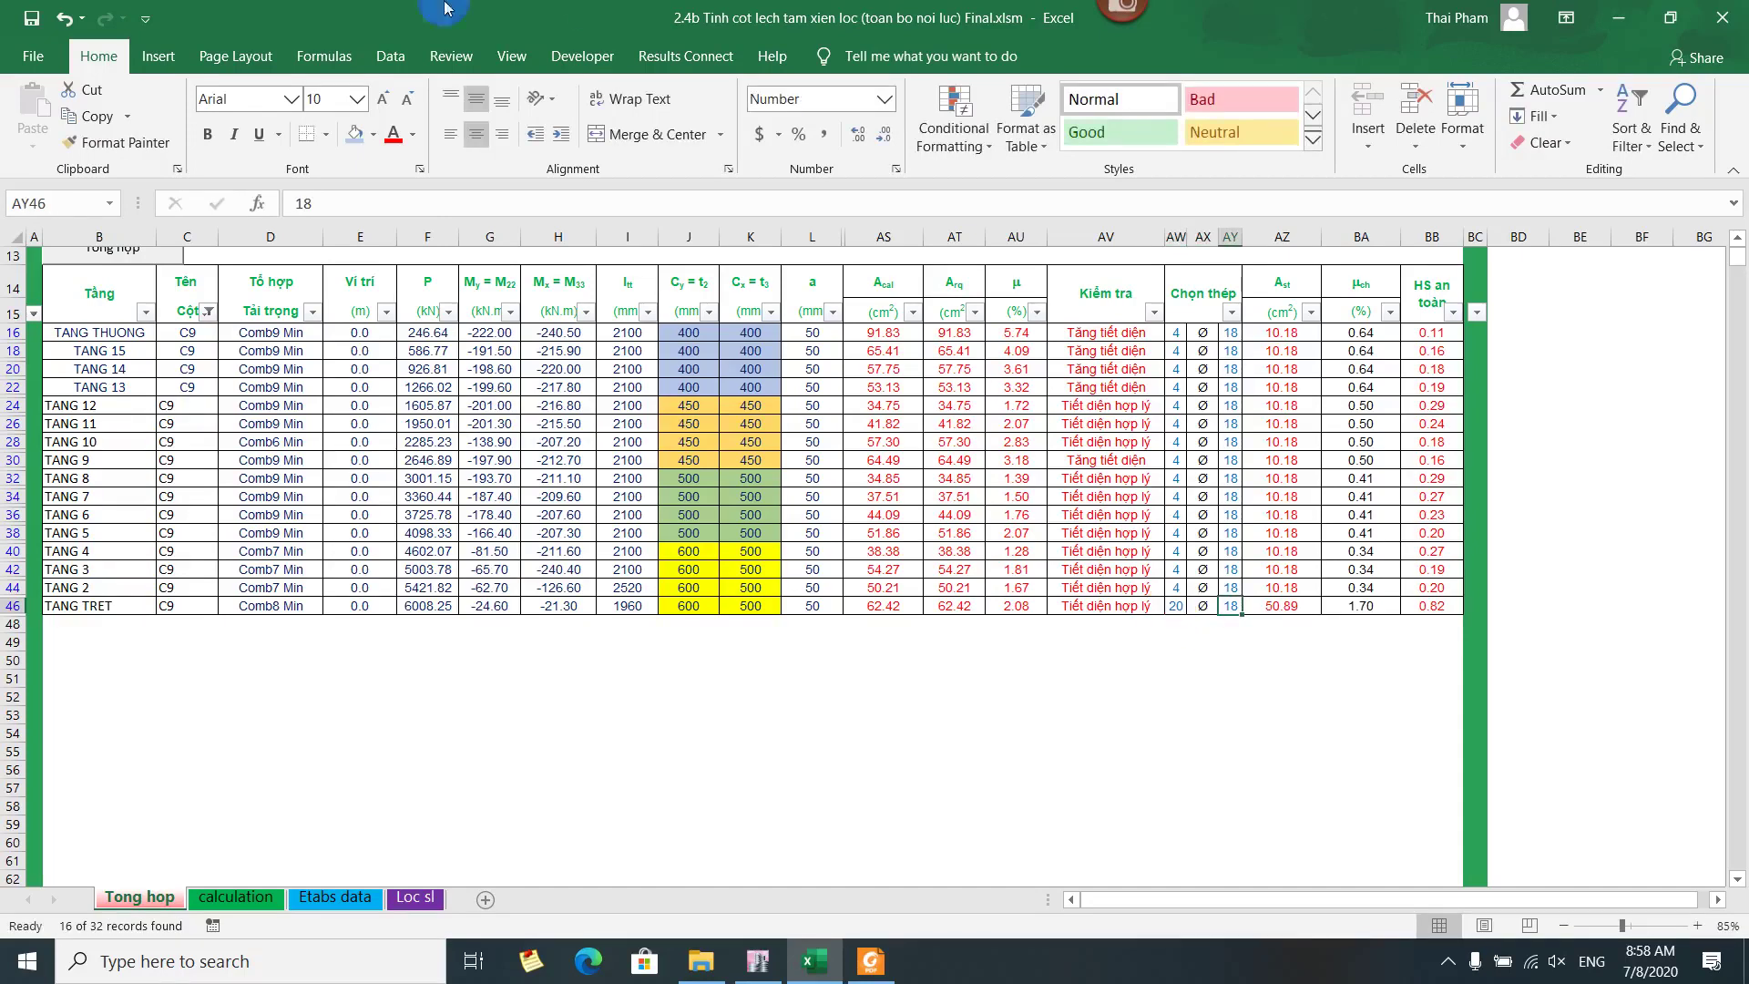
pyautogui.write('20')
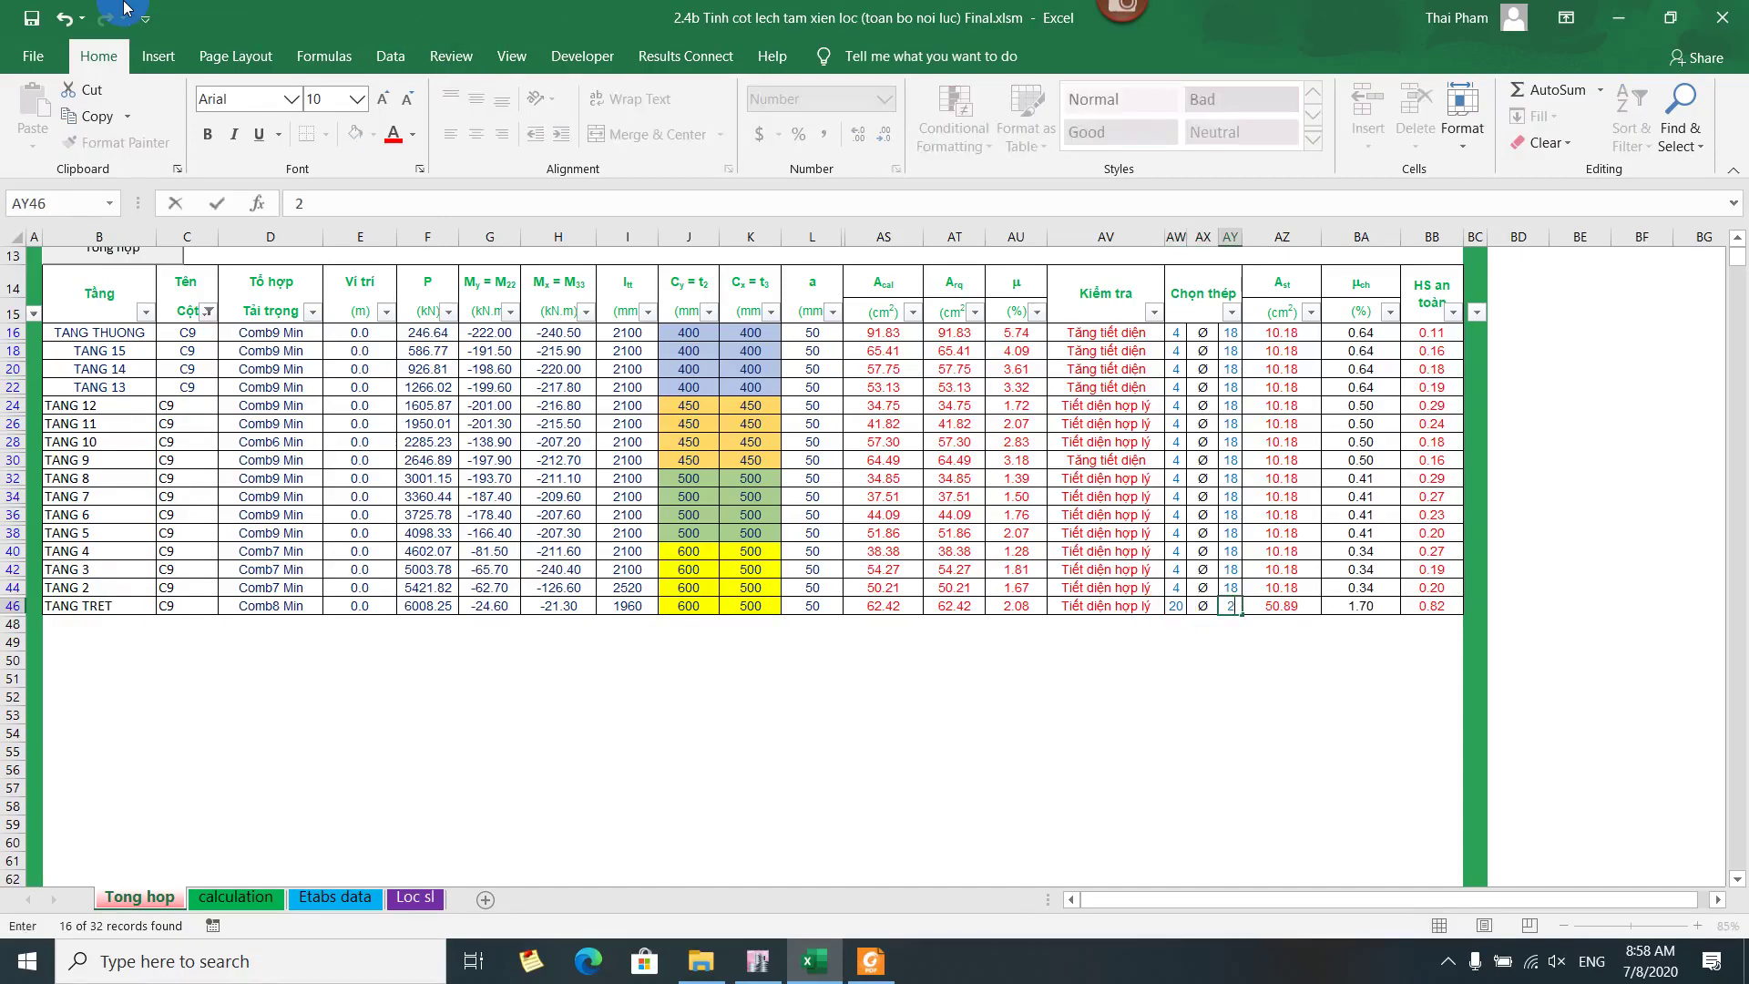
pyautogui.press('Tab')
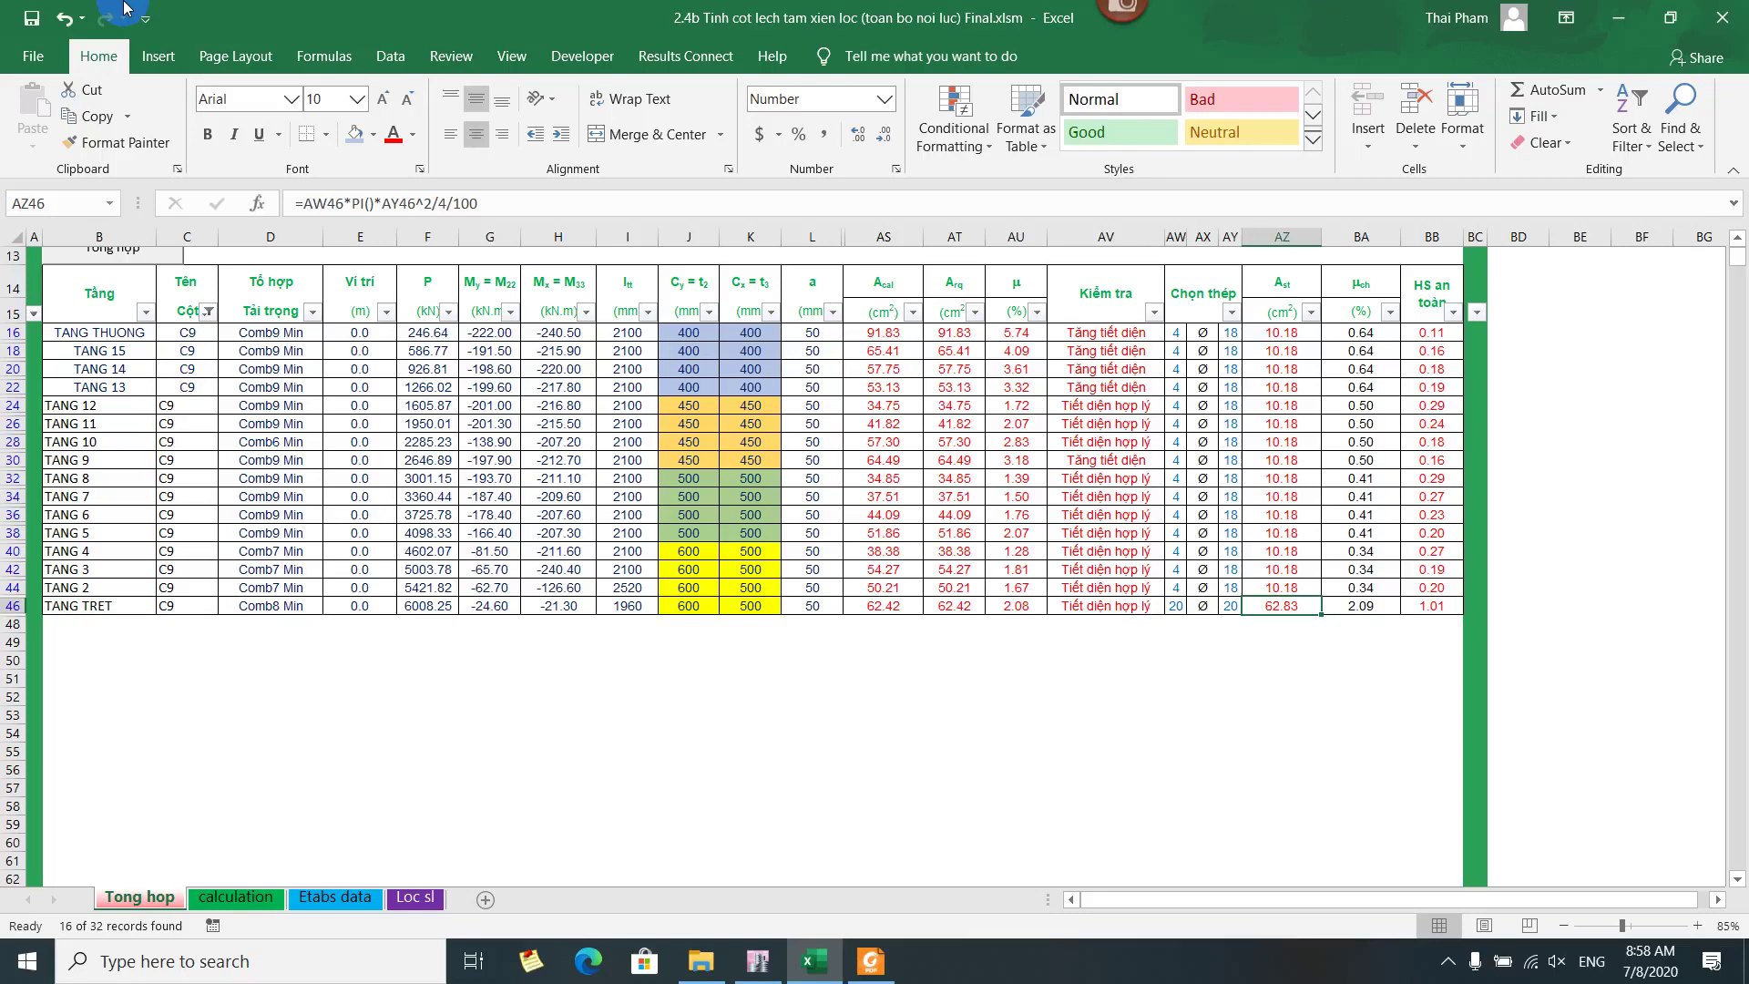
pyautogui.press('Left')
pyautogui.press('Left')
pyautogui.press('Left')
pyautogui.press('Right')
pyautogui.press('Right')
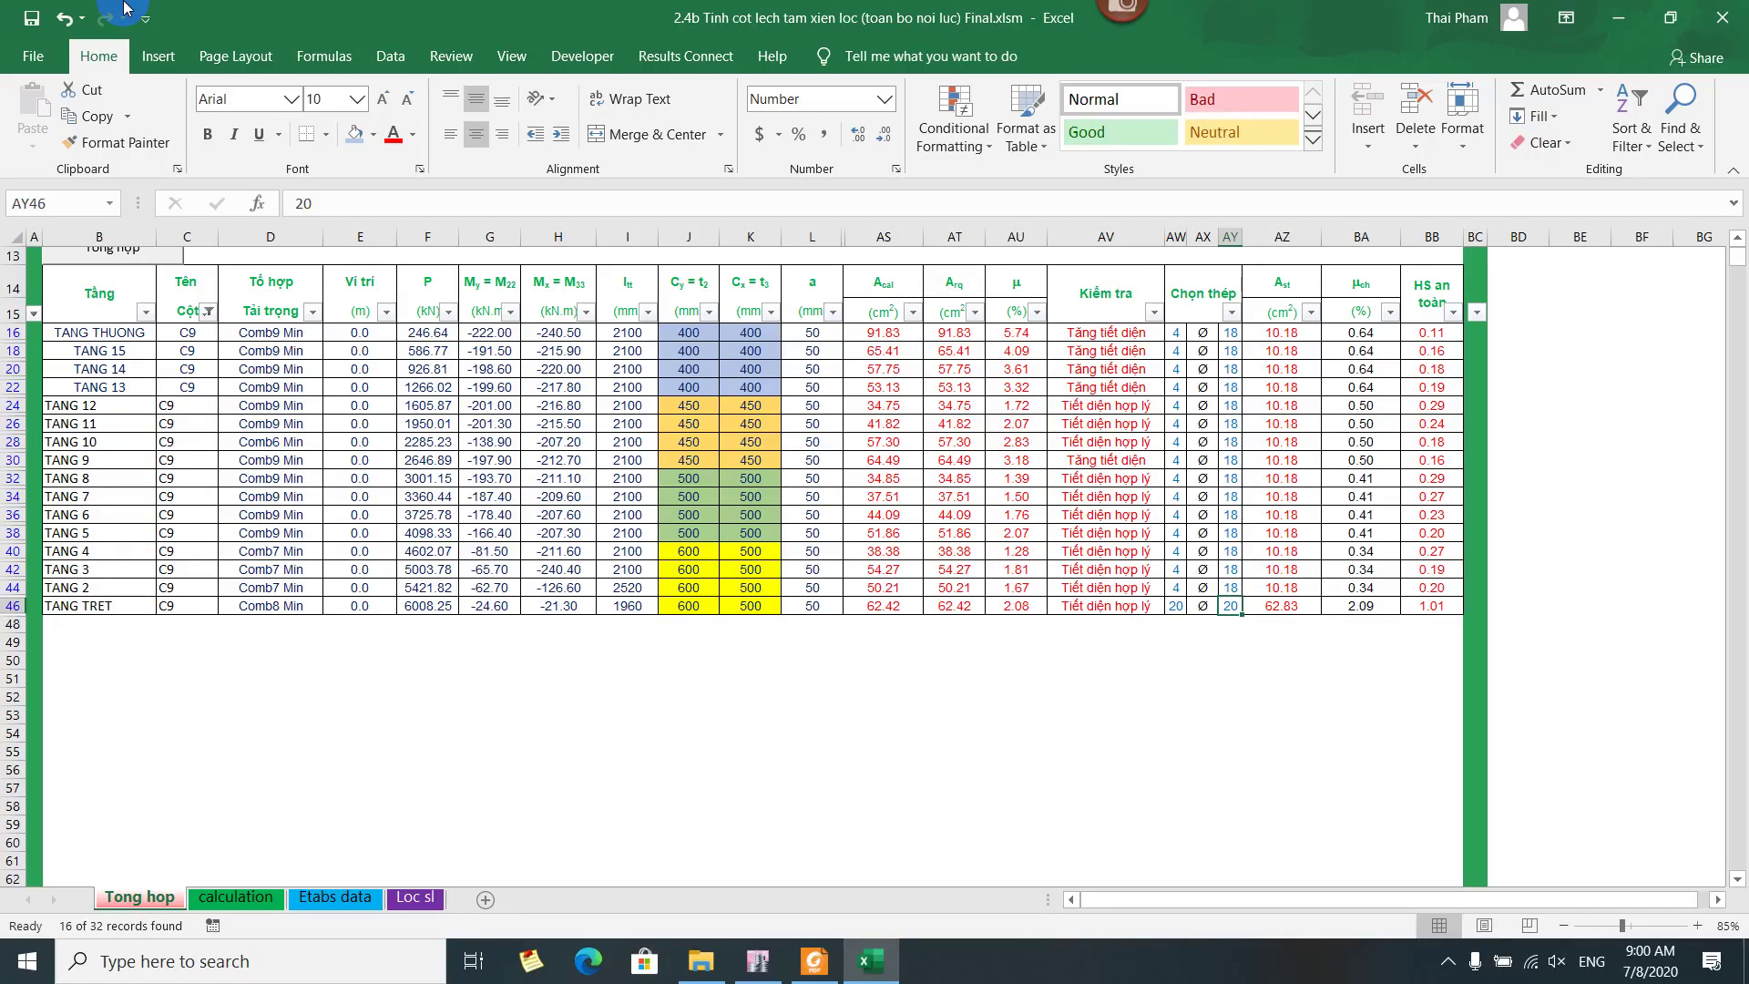
# Enter the bar clear-spacing formula =(500-2*25-5*20)/4 in cell AZ49 below the table
pyautogui.press('Down')
pyautogui.press('Down')
pyautogui.press('Right')
pyautogui.press('Right')
pyautogui.press('Right')
pyautogui.press('Right')
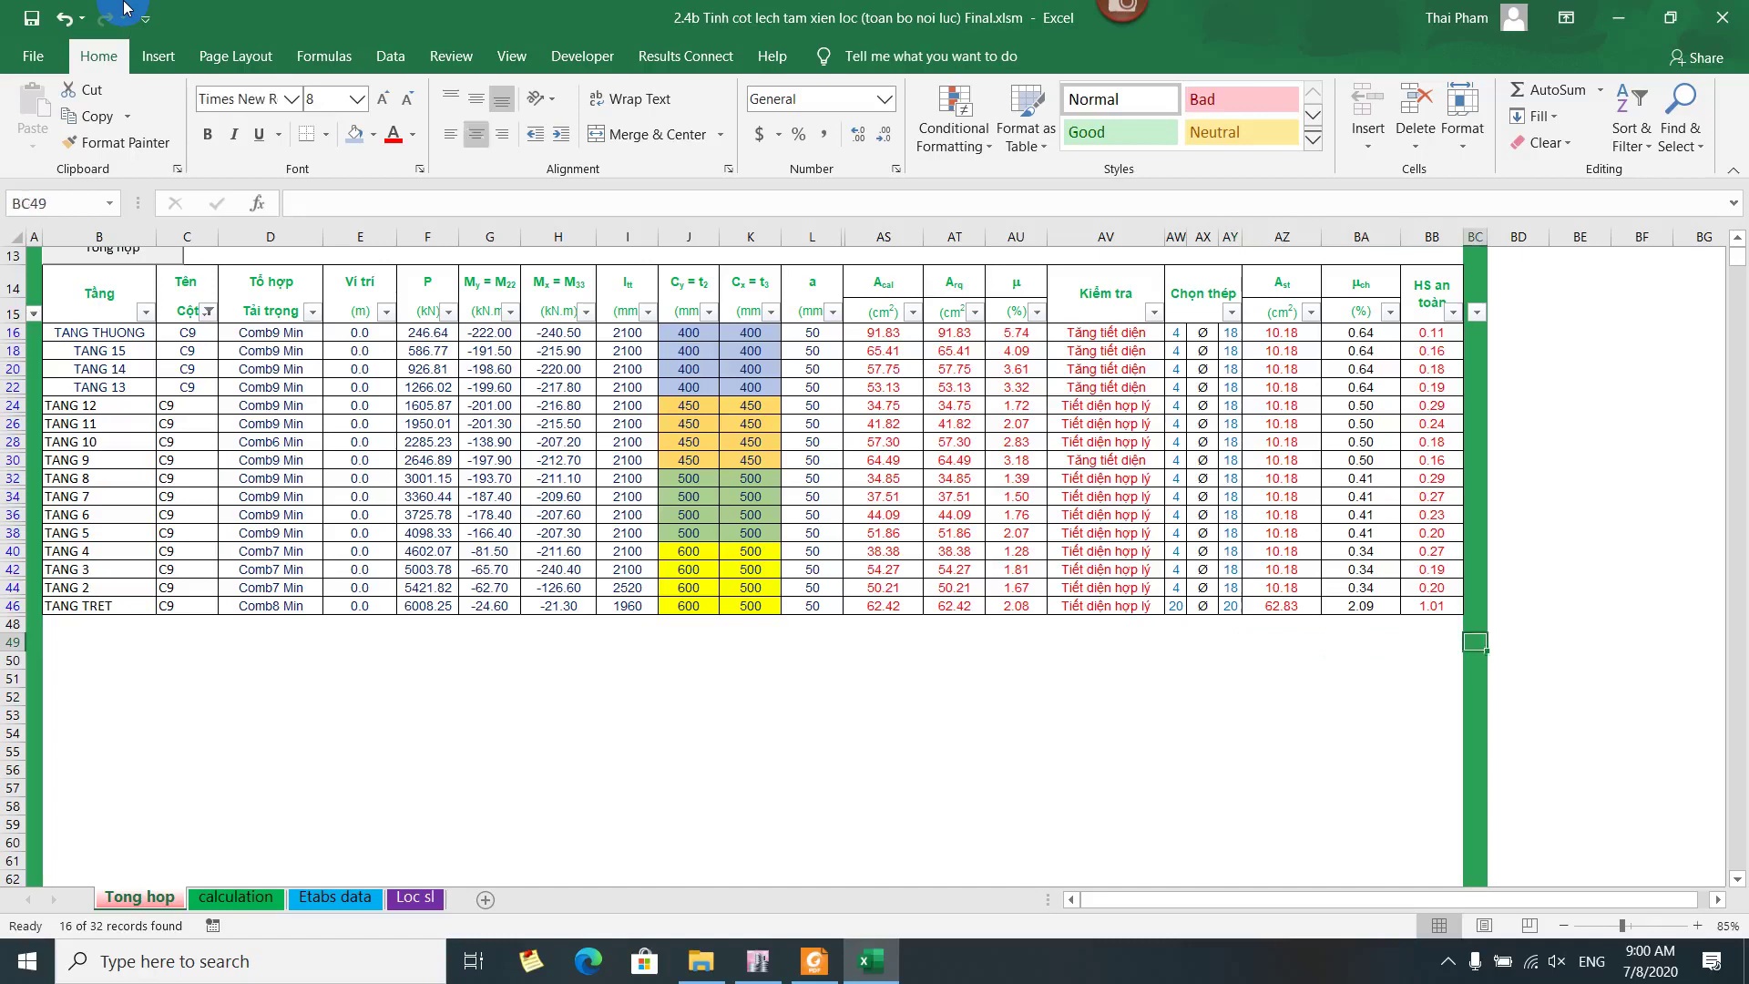
pyautogui.press('Left')
pyautogui.press('Left')
pyautogui.press('Left')
pyautogui.write('=')
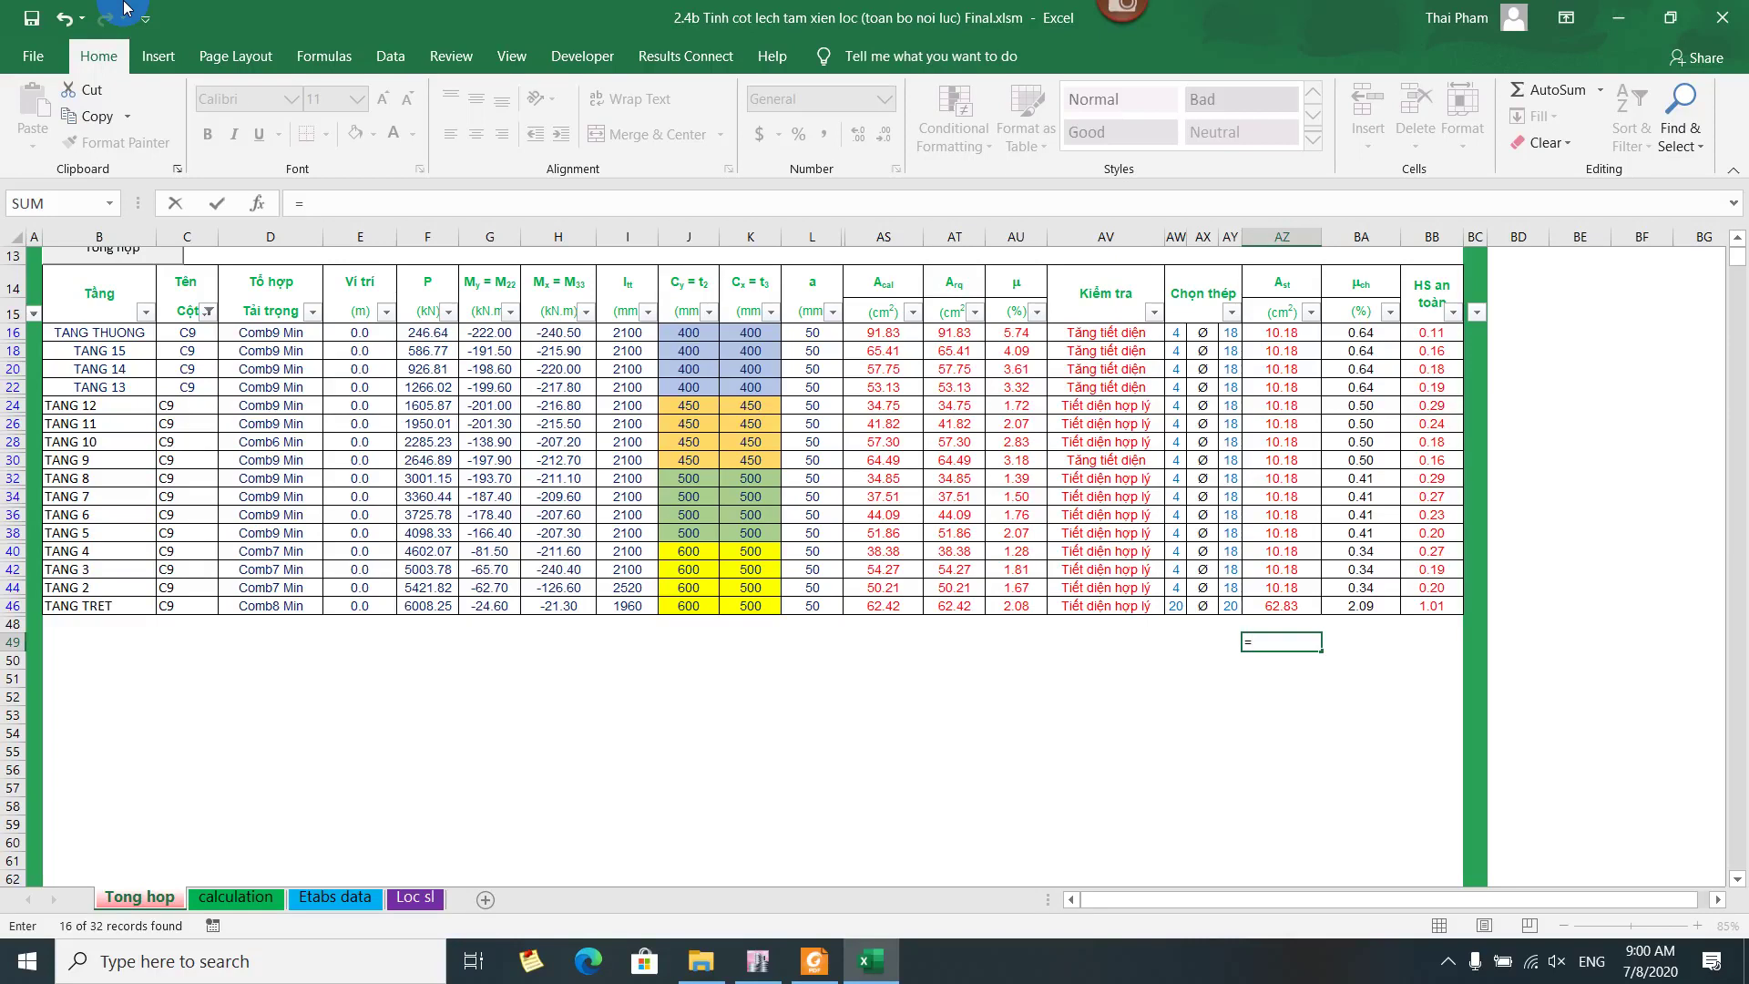
pyautogui.write('(5000')
pyautogui.press('BackSpace')
pyautogui.write('2*25')
pyautogui.write('-5*2')
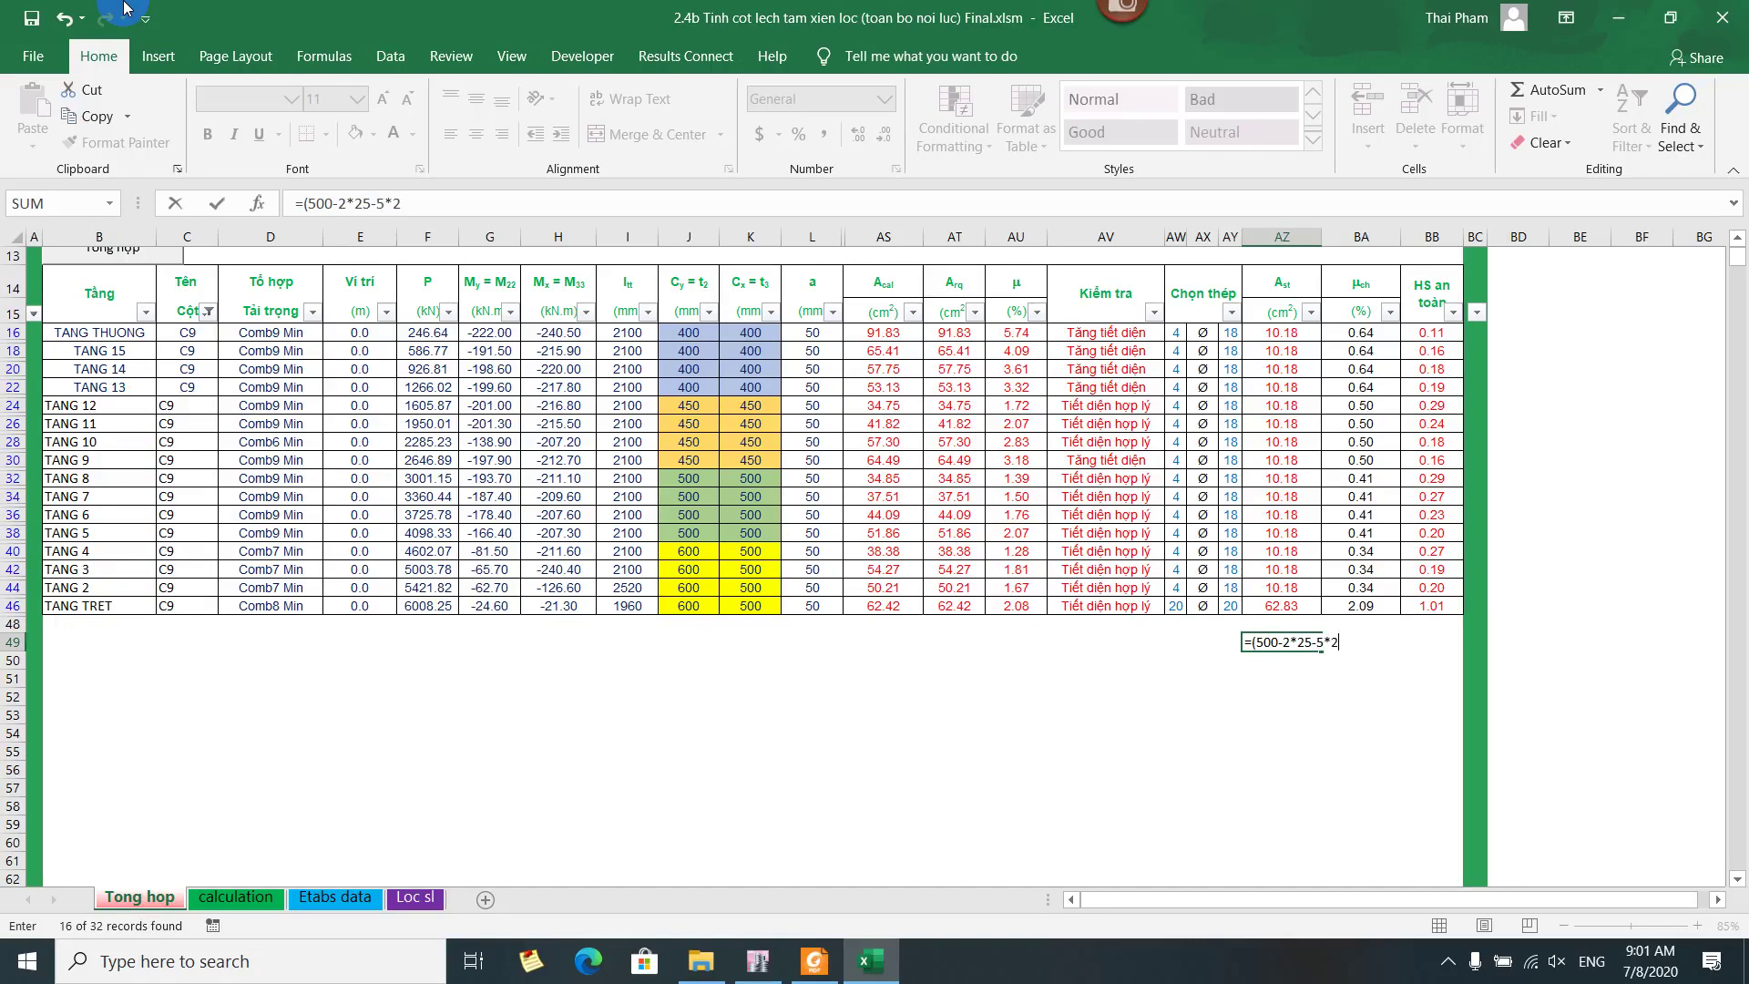
pyautogui.write('0)/4')
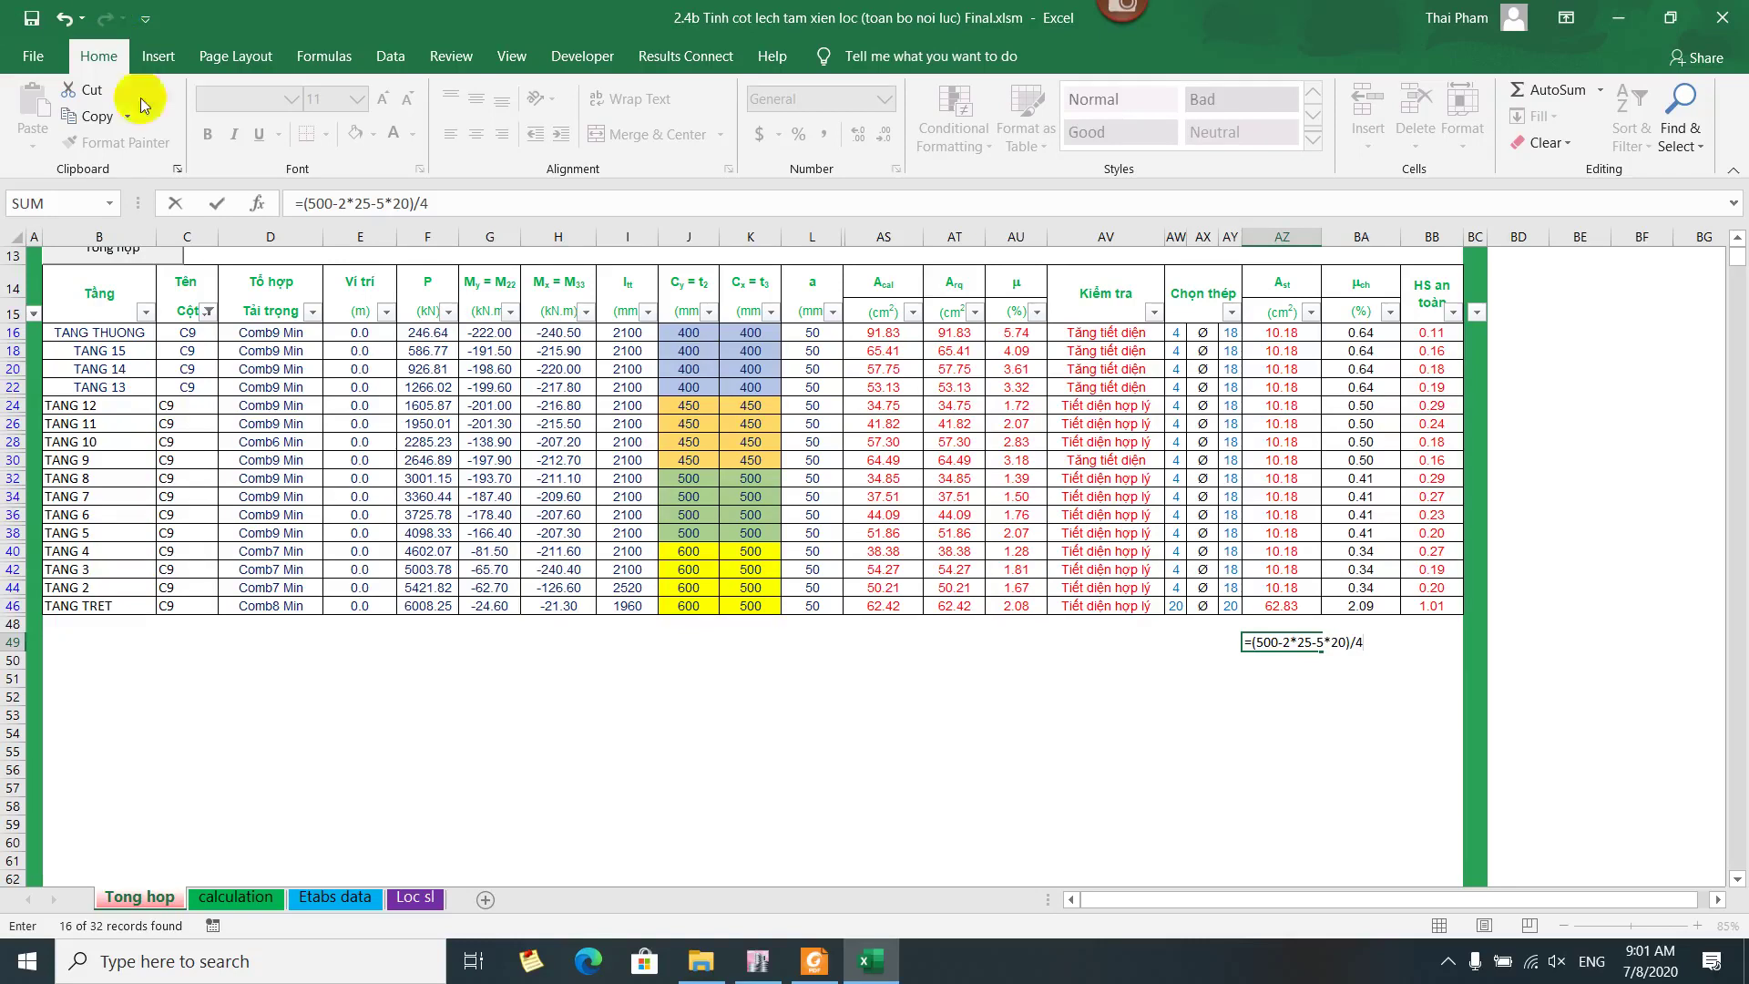
# Revise the AZ49 spacing formula for six bars and five gaps, making it =(500-2*25-6*20)/5
pyautogui.click(1326, 645)
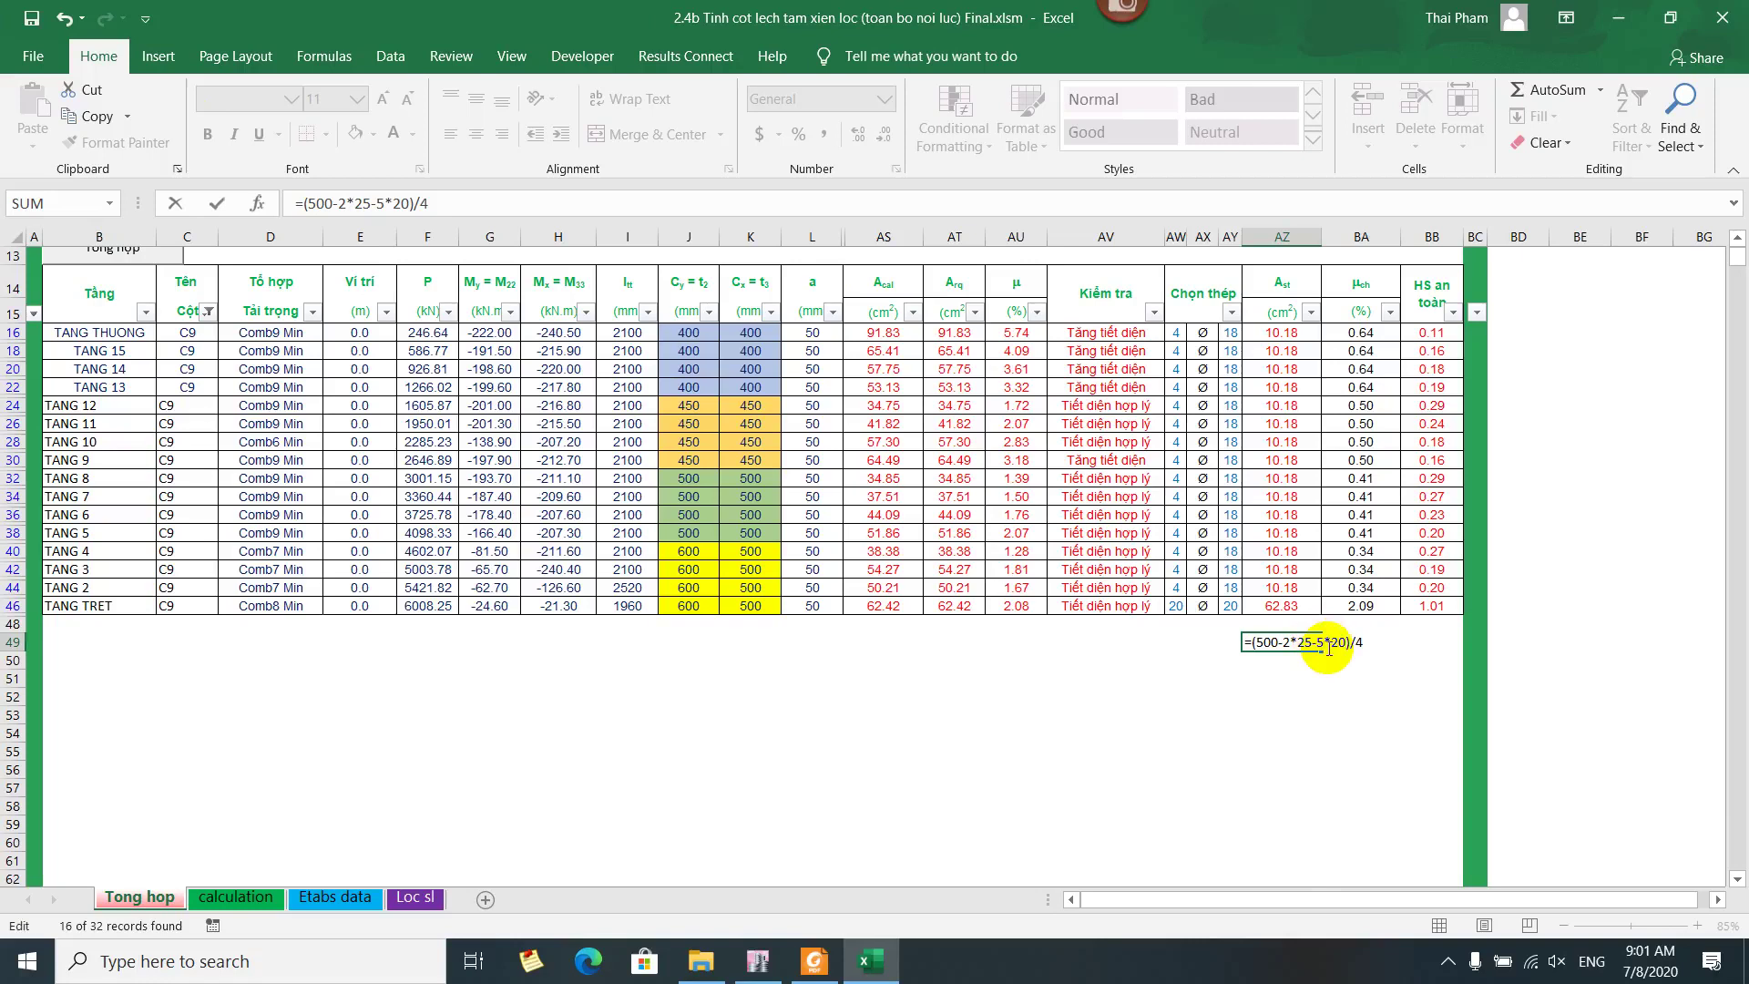
pyautogui.press('BackSpace')
pyautogui.write('6')
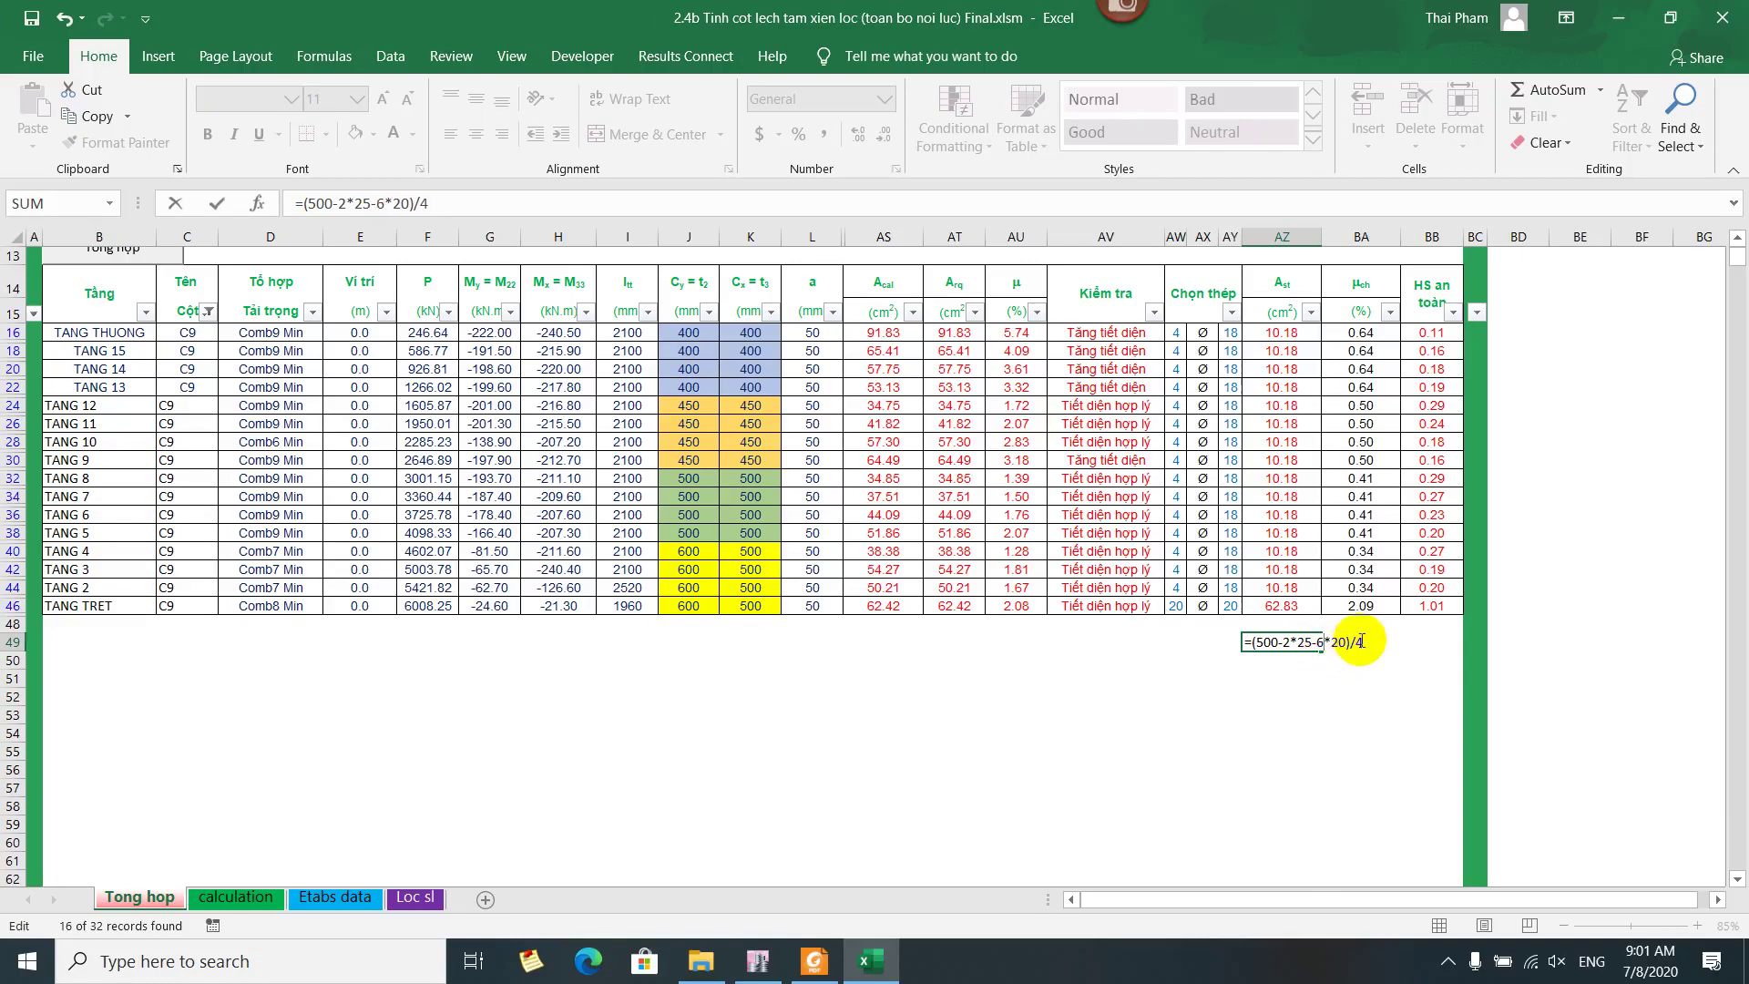
pyautogui.click(1360, 642)
pyautogui.press('BackSpace')
pyautogui.write('5')
pyautogui.press('Return')
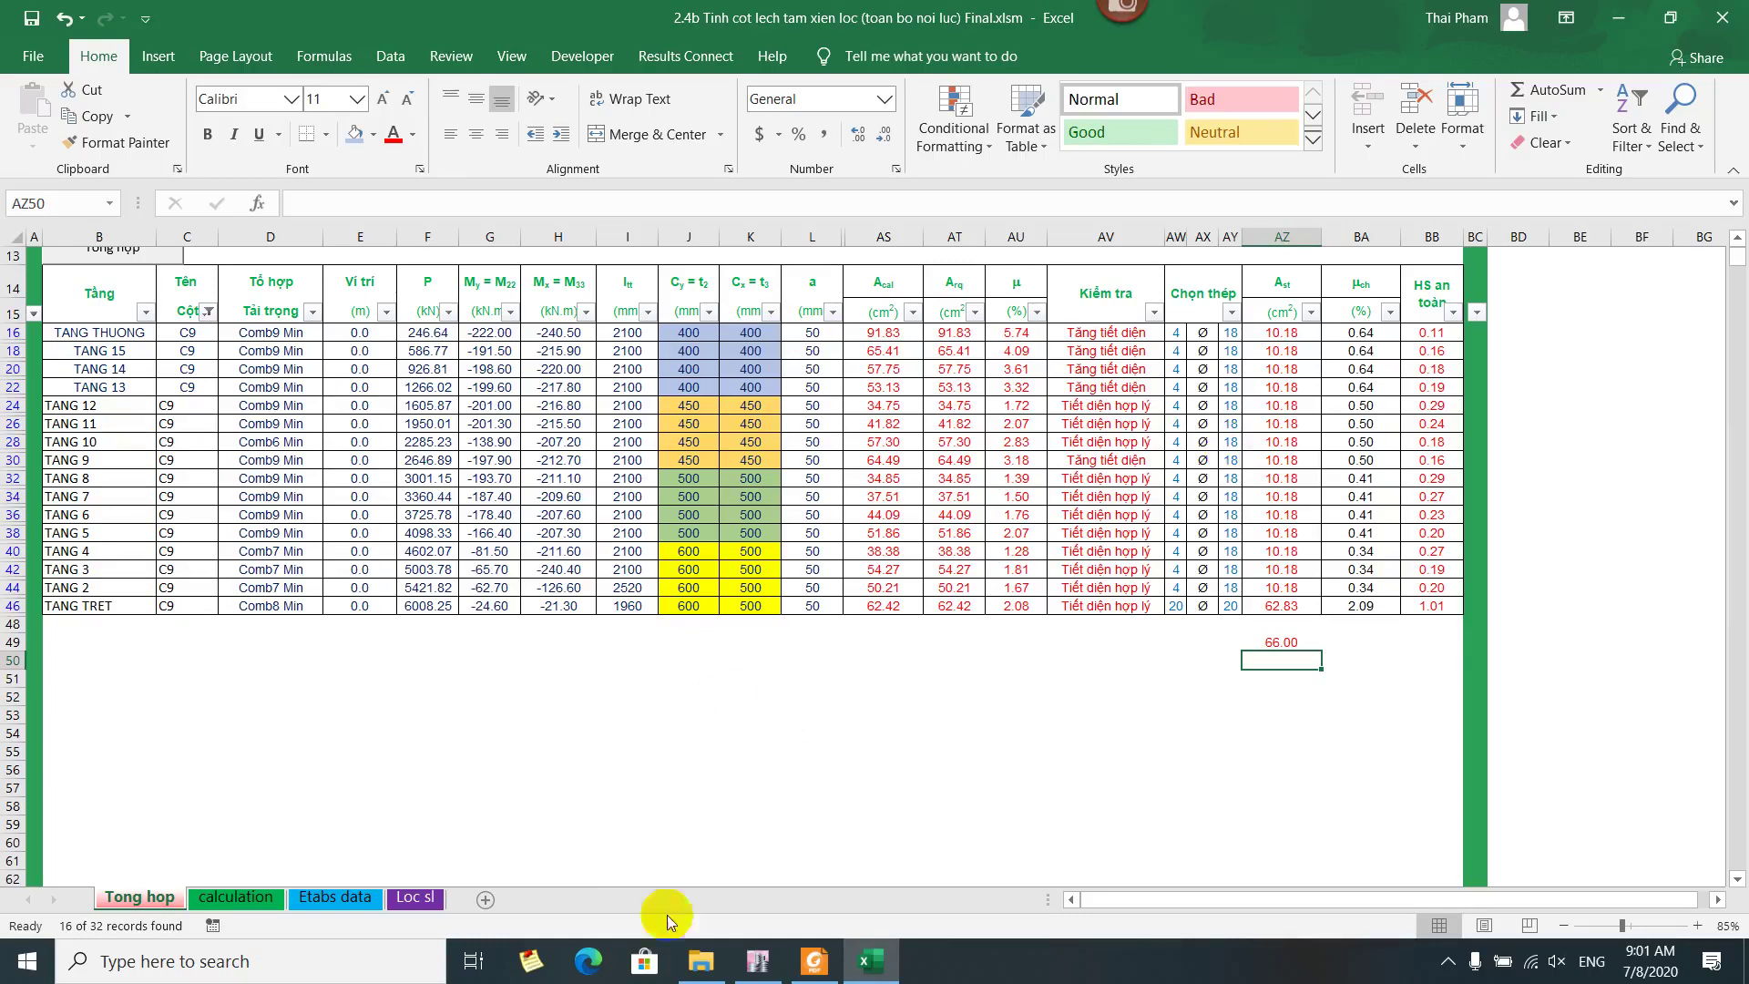
# Check the concrete cover requirements in clause 8.3.2 of the TCVN 5574-2012 PDF in Foxit Reader and return to Excel
pyautogui.click(800, 952)
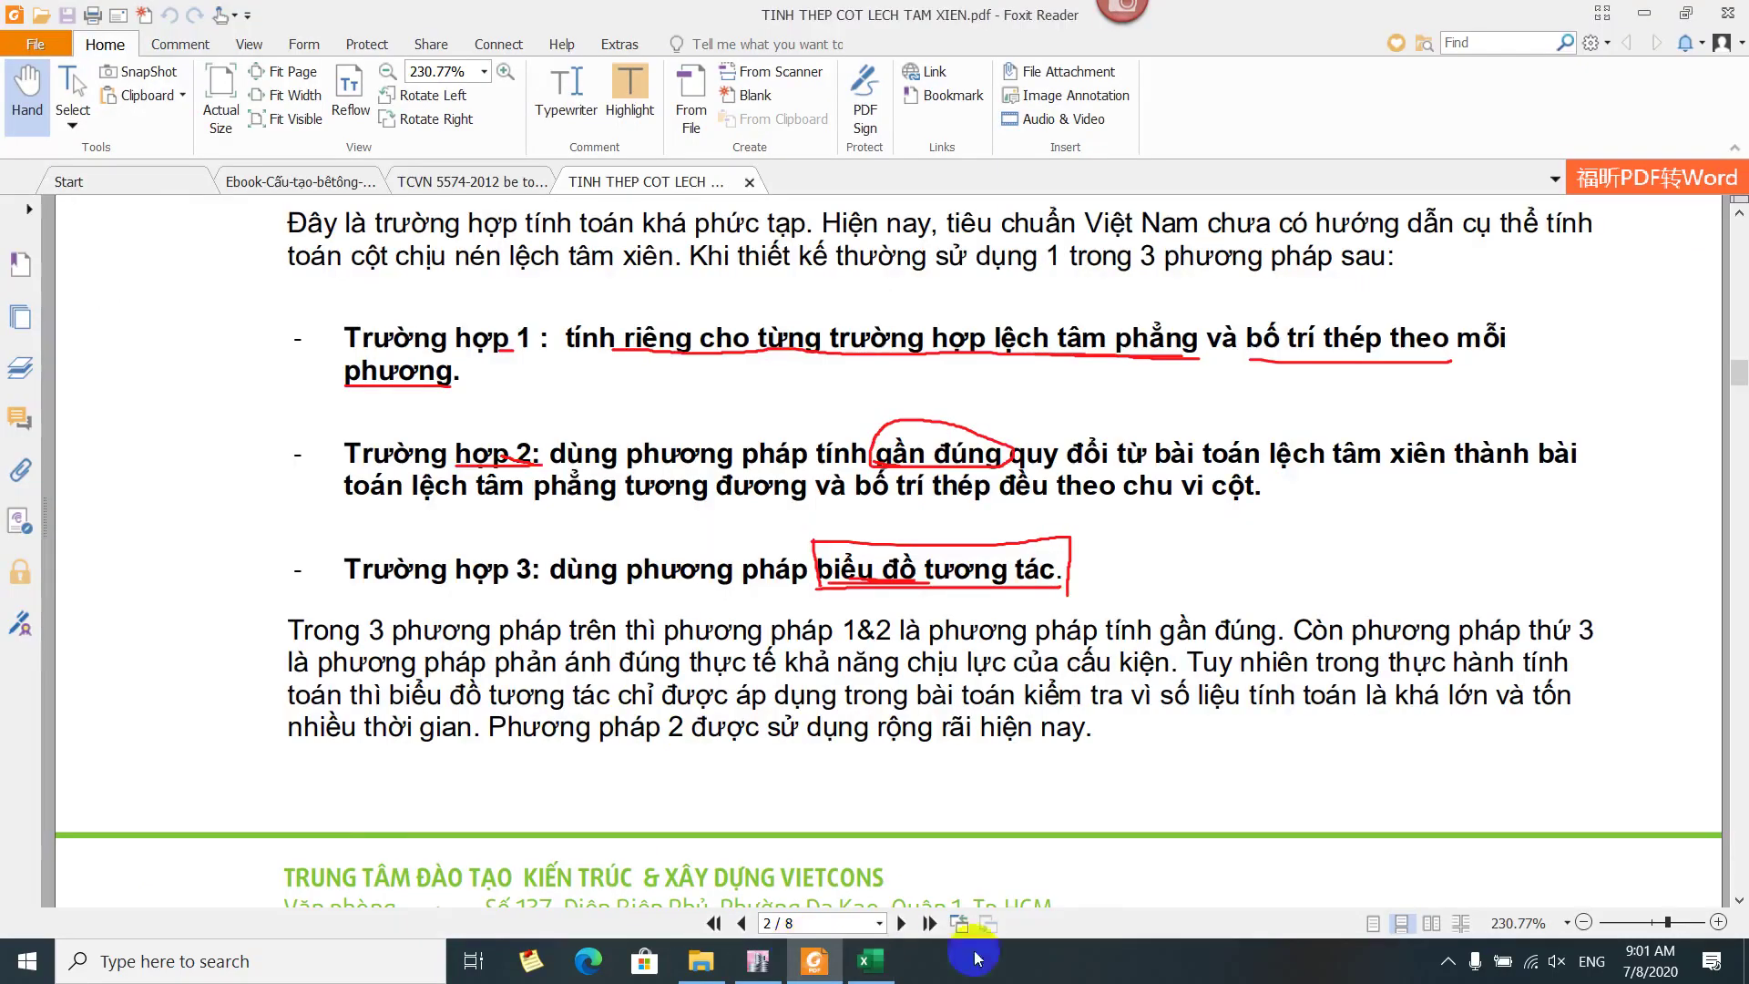
pyautogui.click(469, 179)
pyautogui.scroll(20, 999, 294)
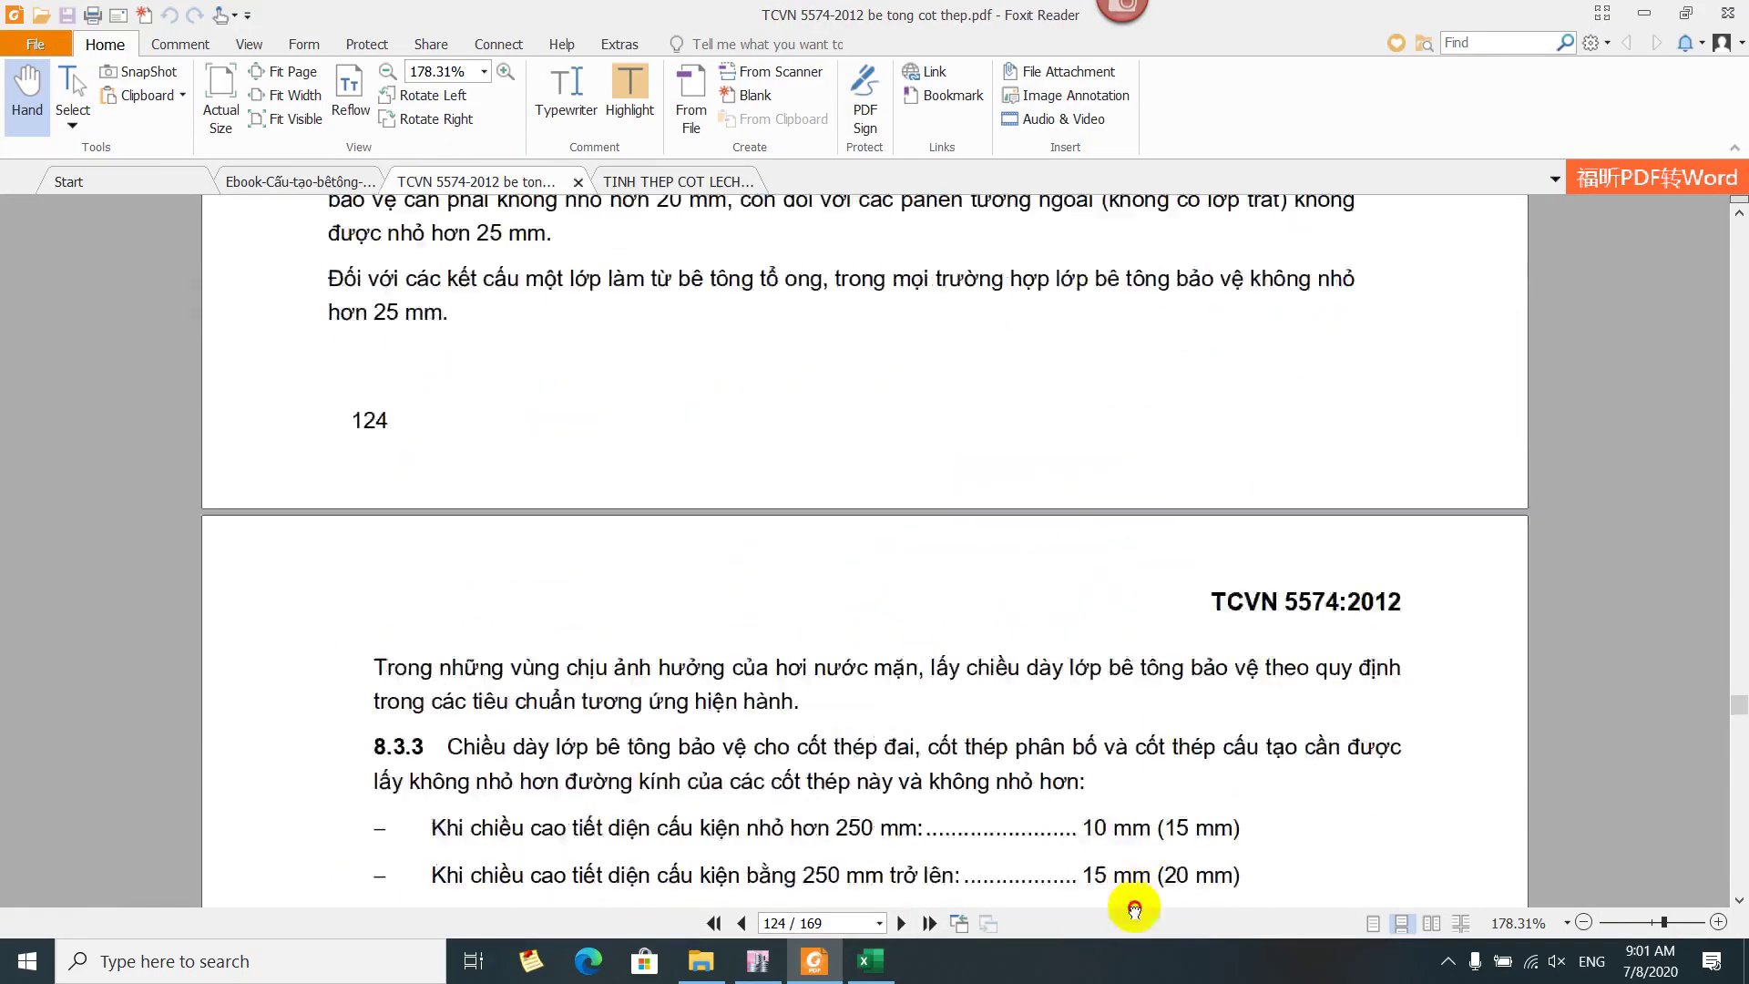
pyautogui.scroll(10, 1184, 355)
pyautogui.scroll(-6, 1156, 432)
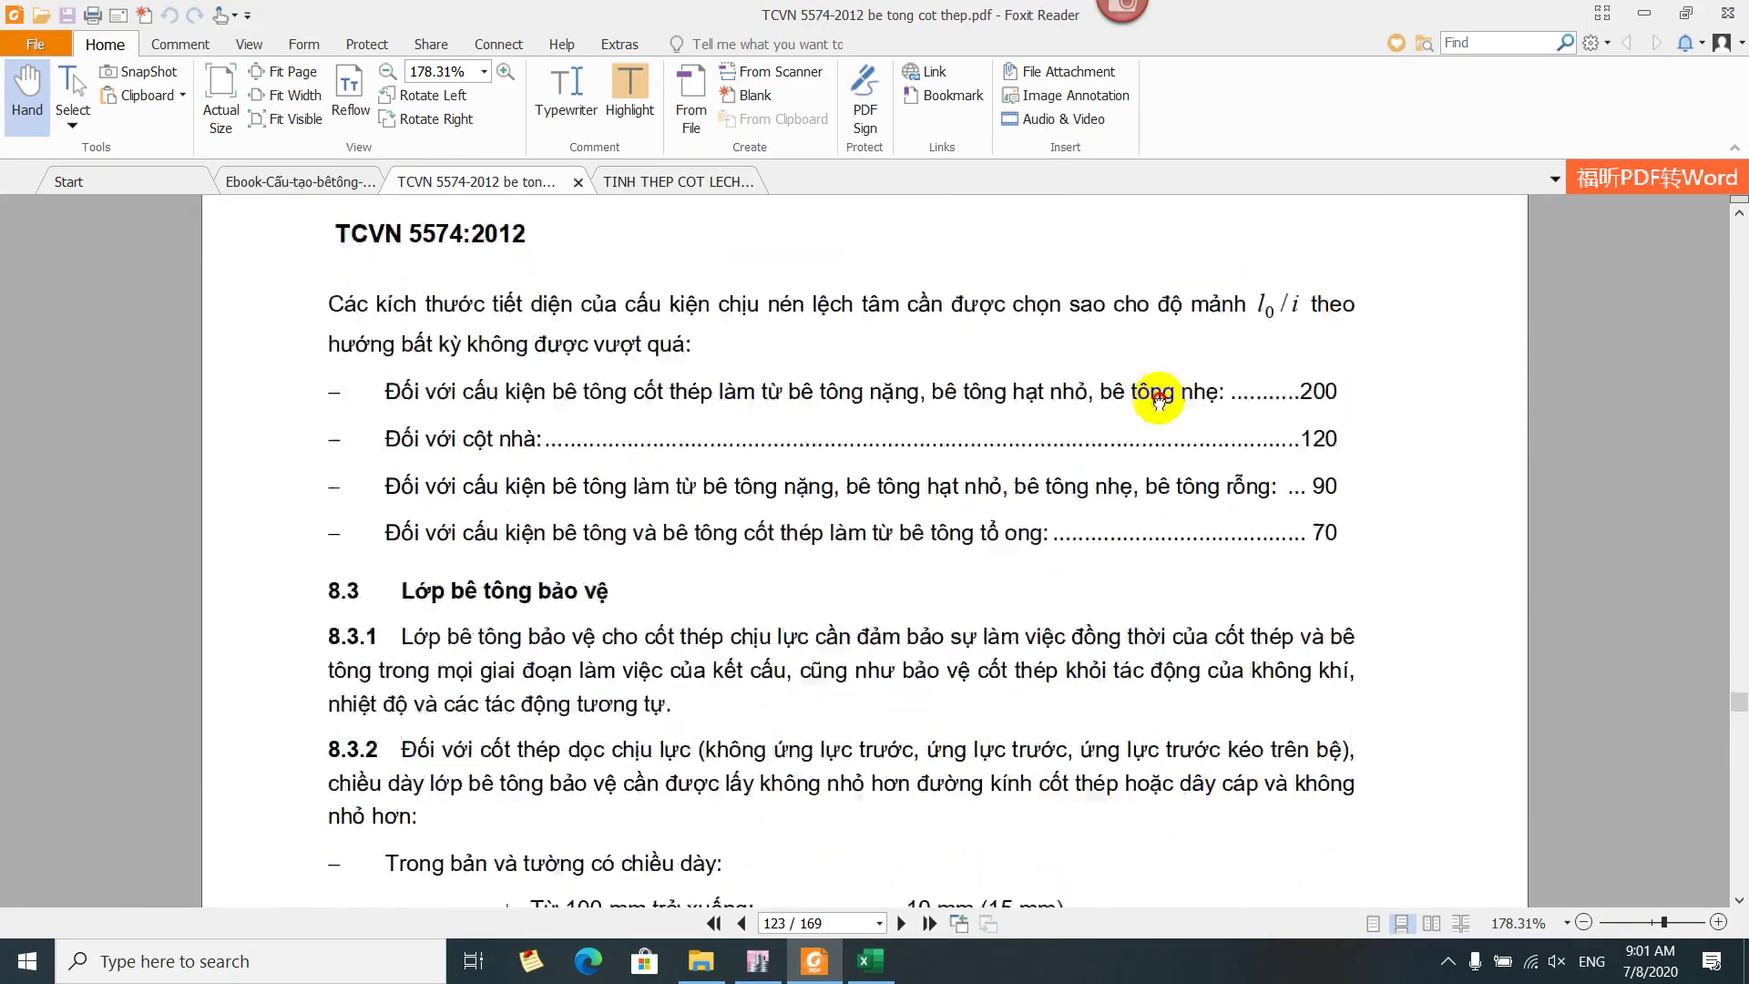
pyautogui.scroll(-2, 1075, 474)
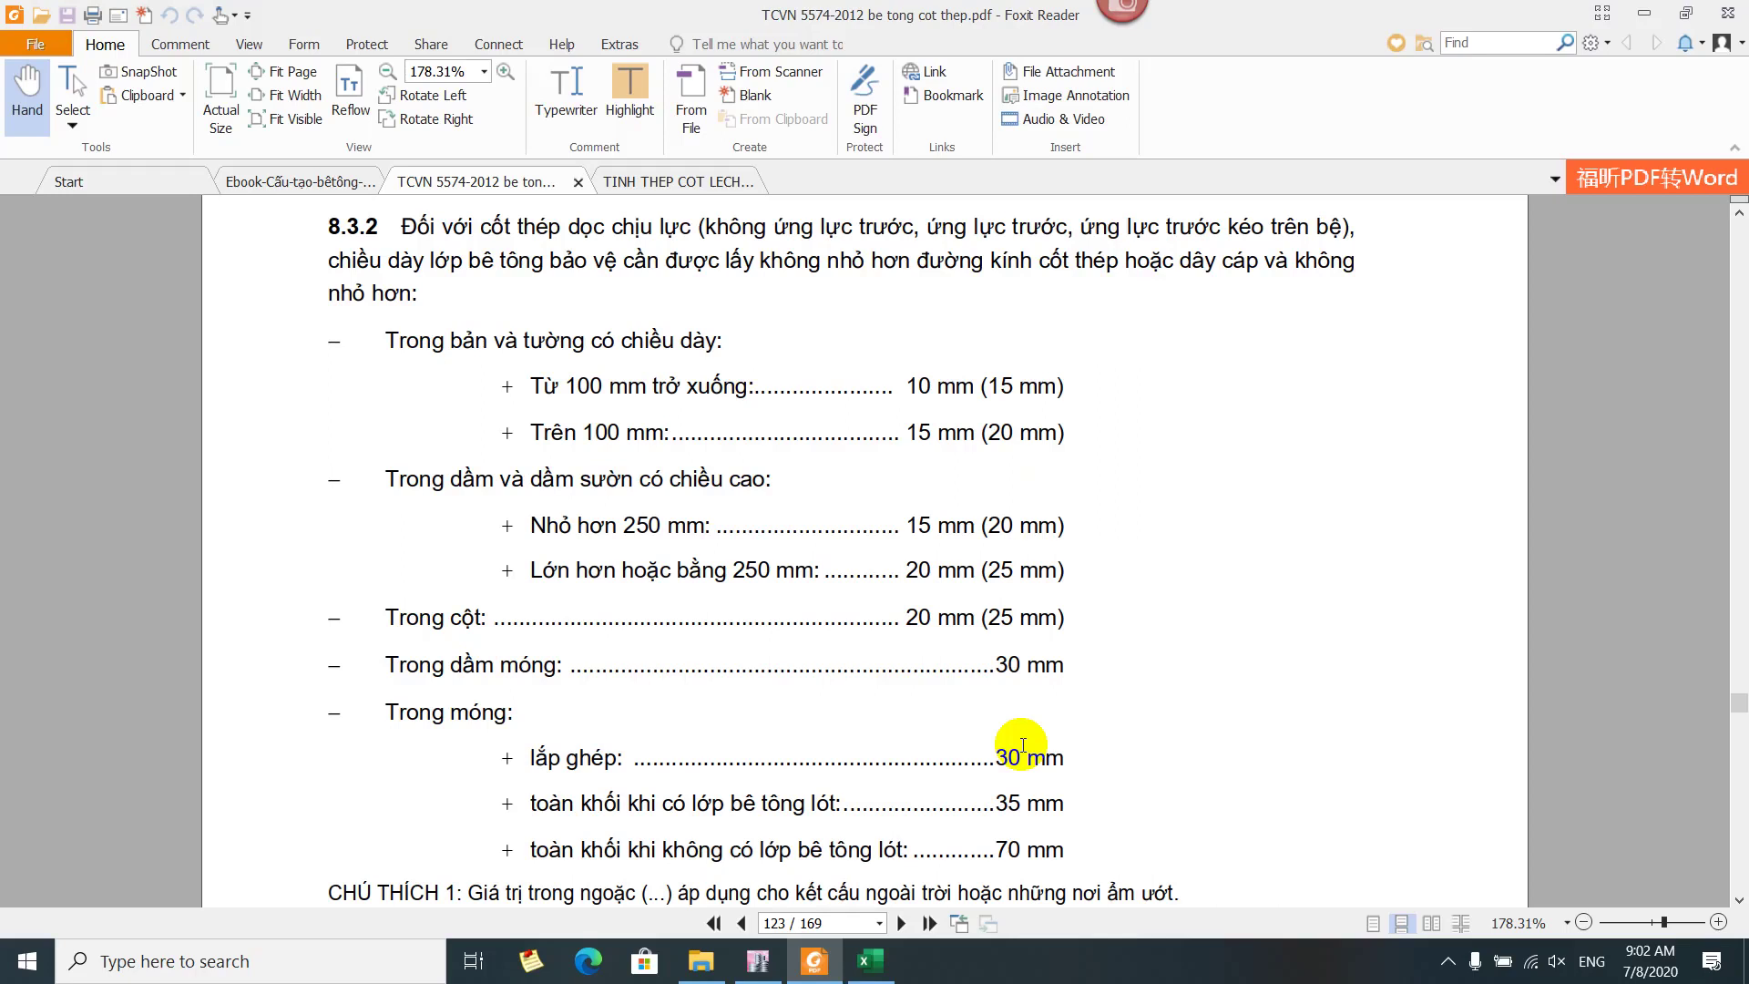
pyautogui.hotkey('alt', 'Tab')
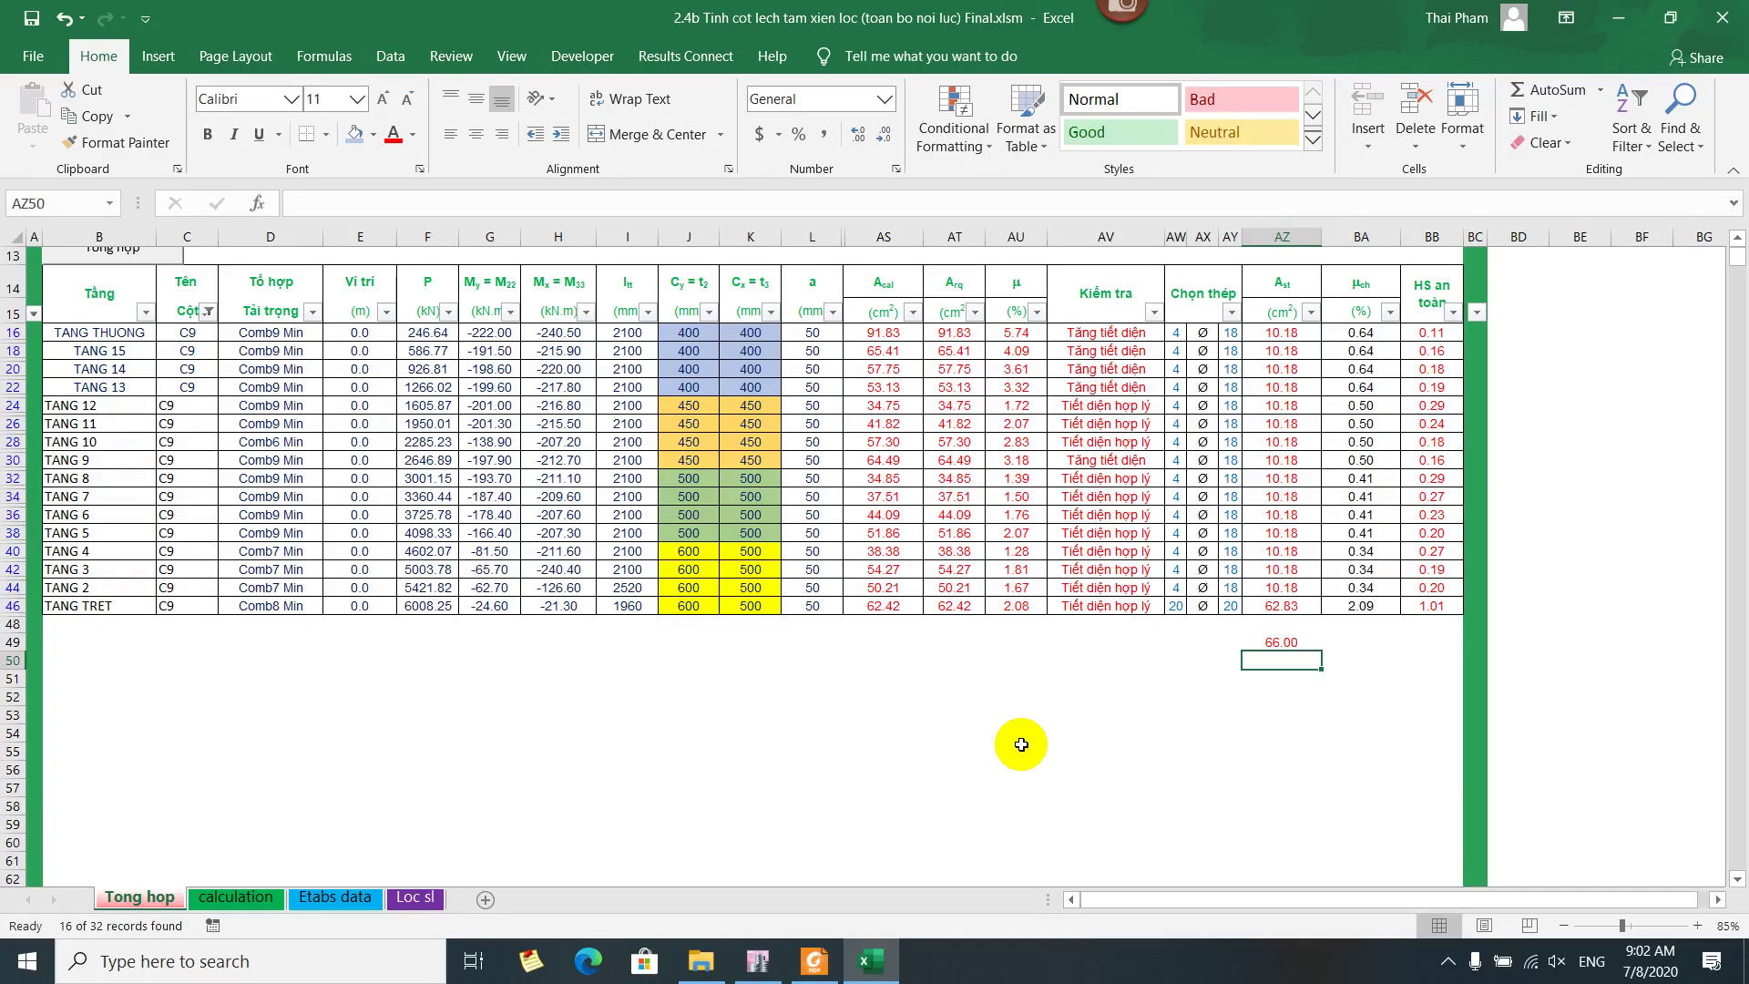
# Recheck the column cover requirements and notes of clause 8.3.2 in Foxit Reader, then return to Excel and select the spacing formula in AZ49
pyautogui.hotkey('alt', 'Tab')
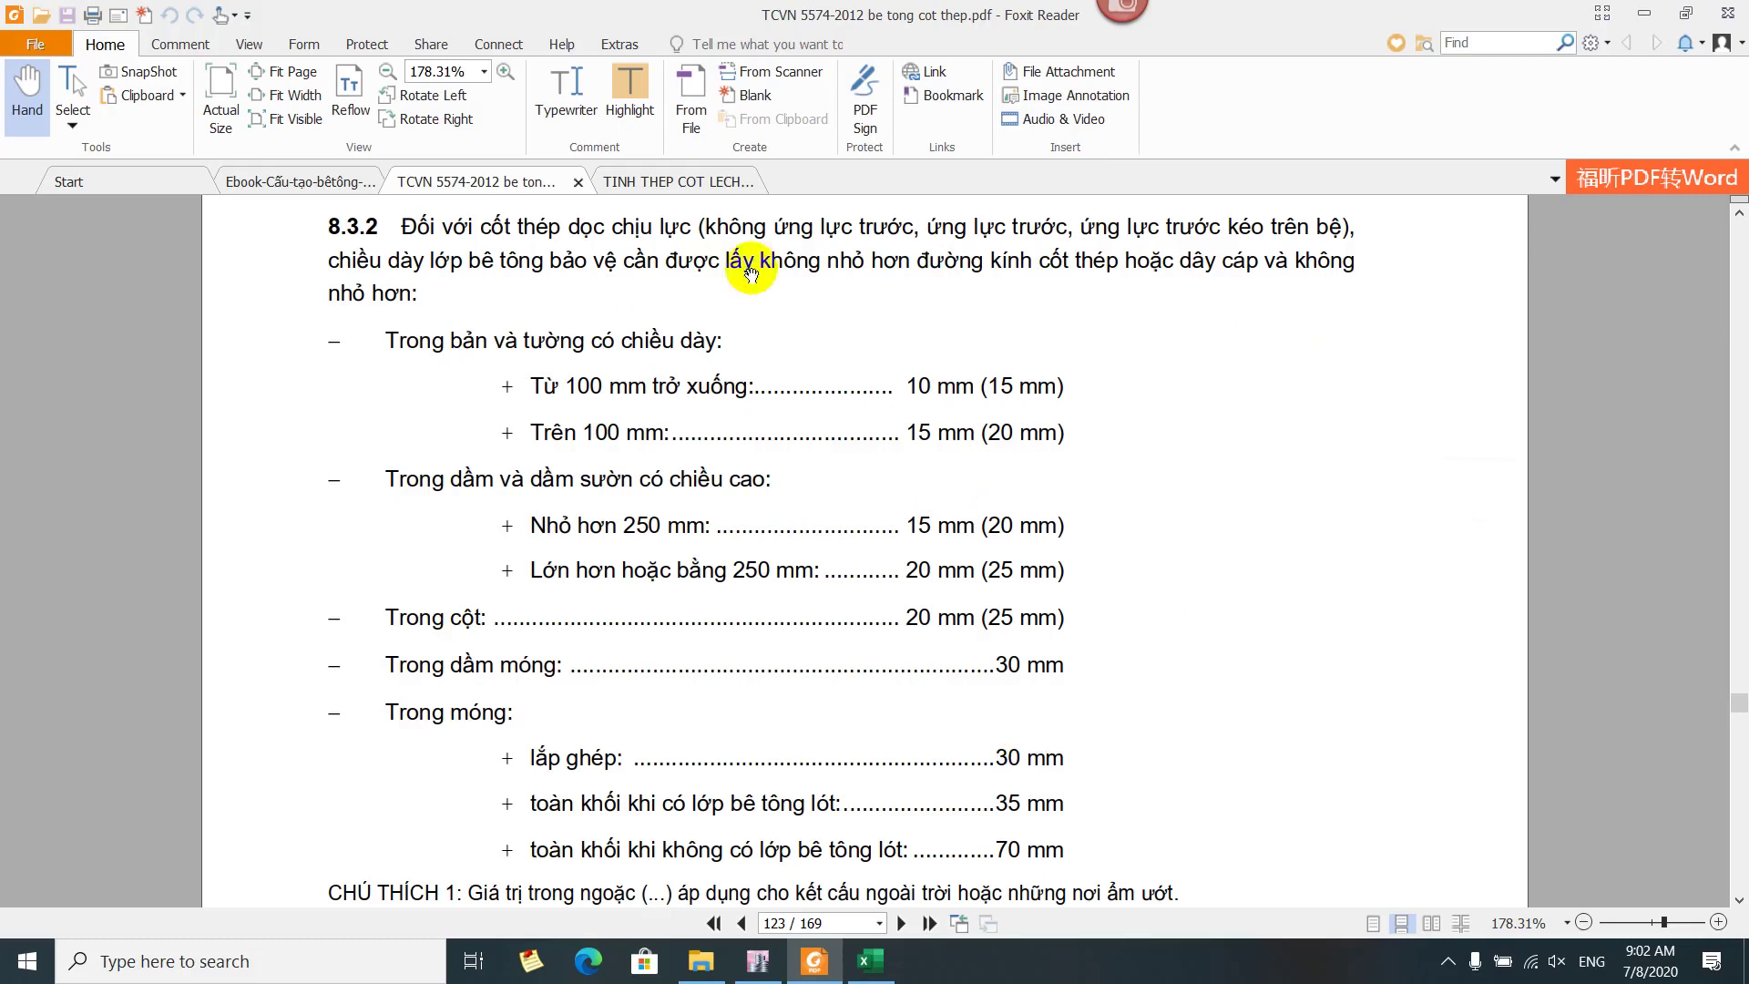
pyautogui.scroll(-4, 435, 776)
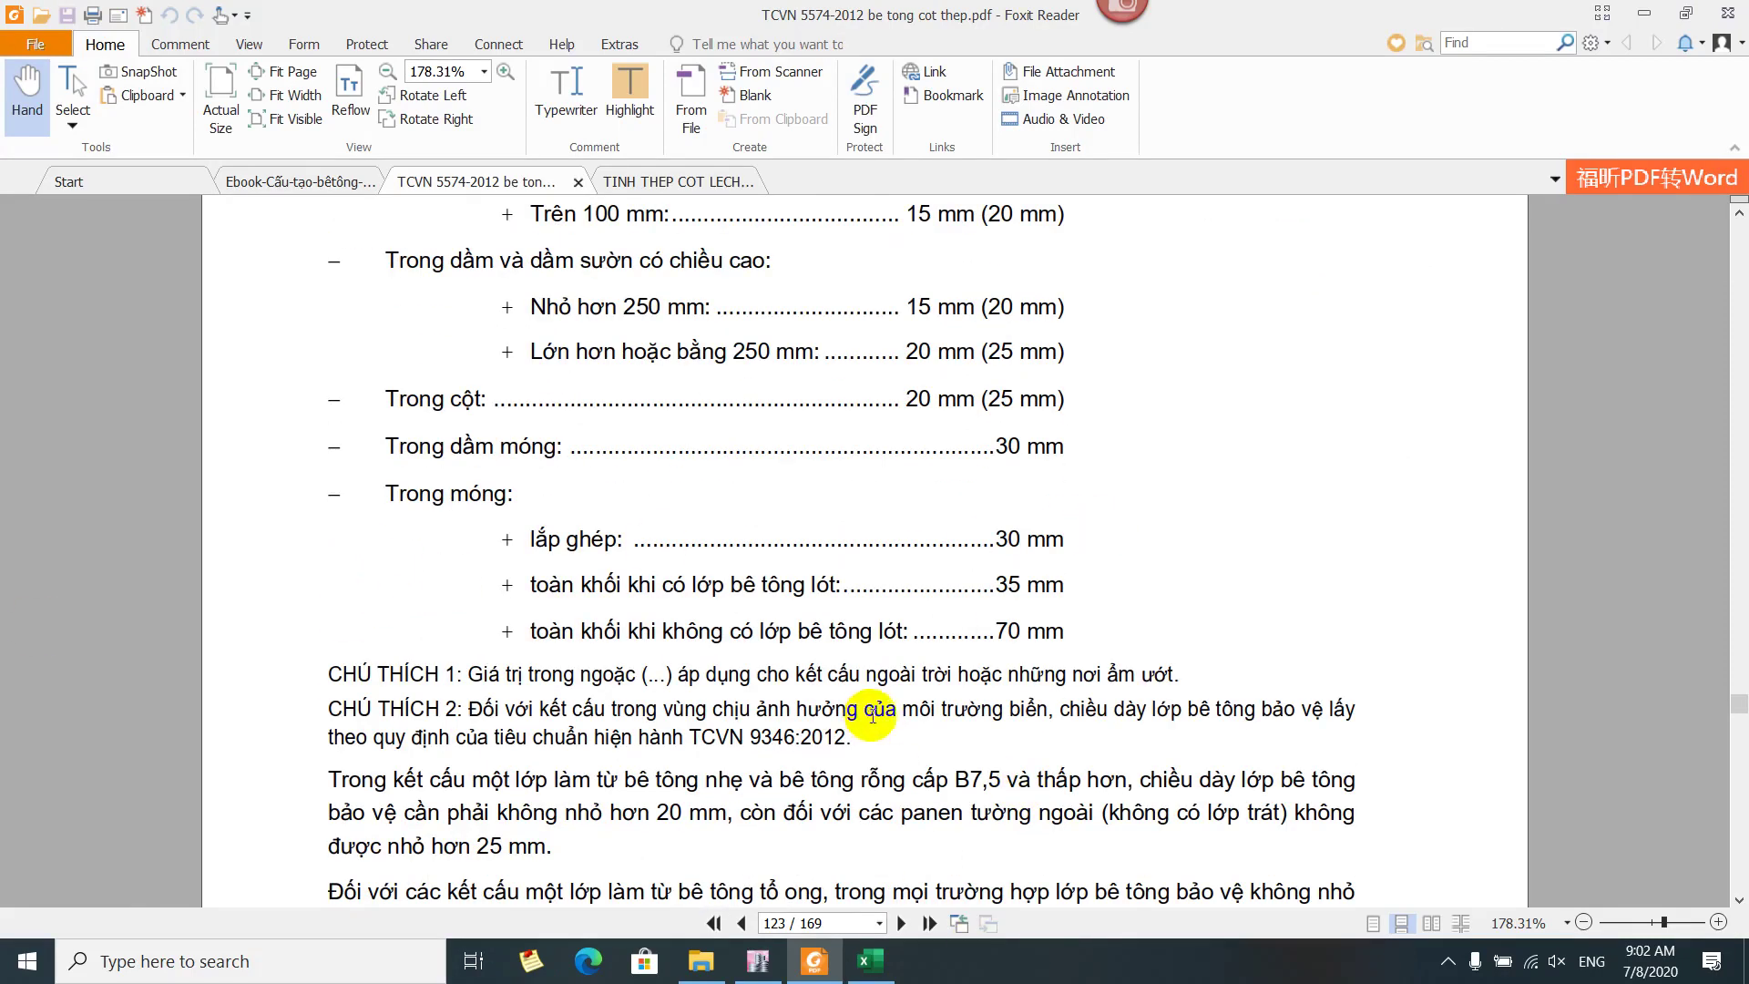
pyautogui.click(871, 961)
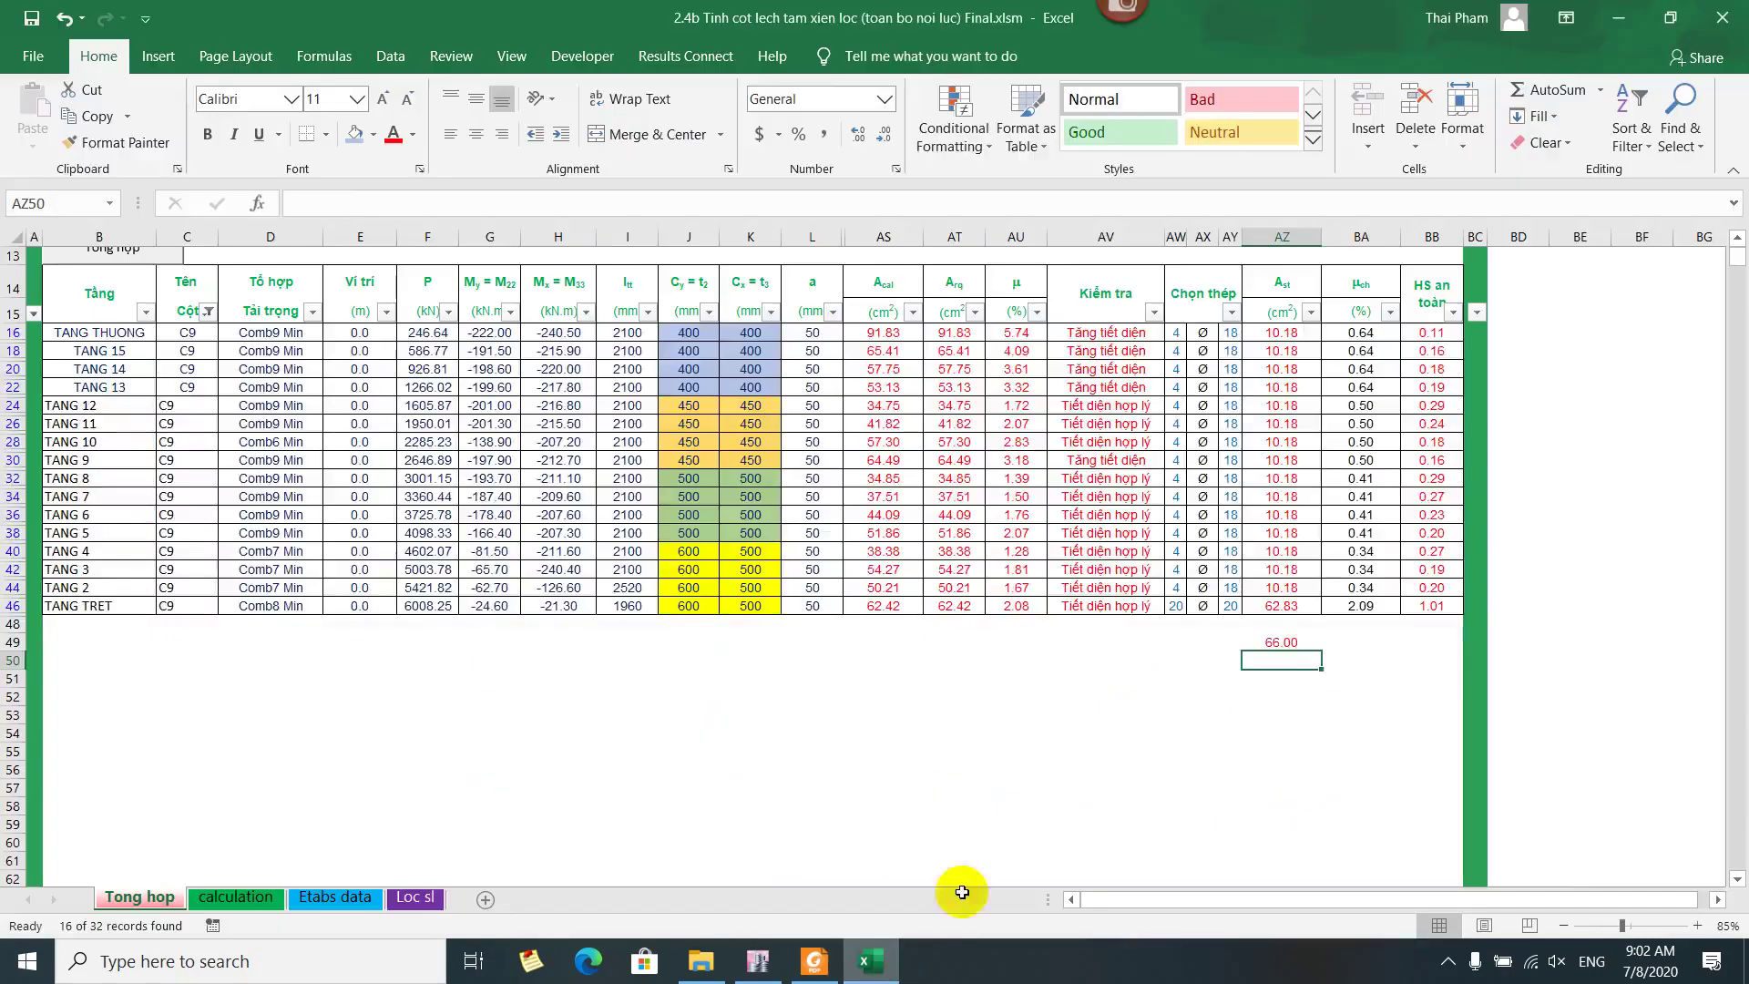
pyautogui.click(1298, 641)
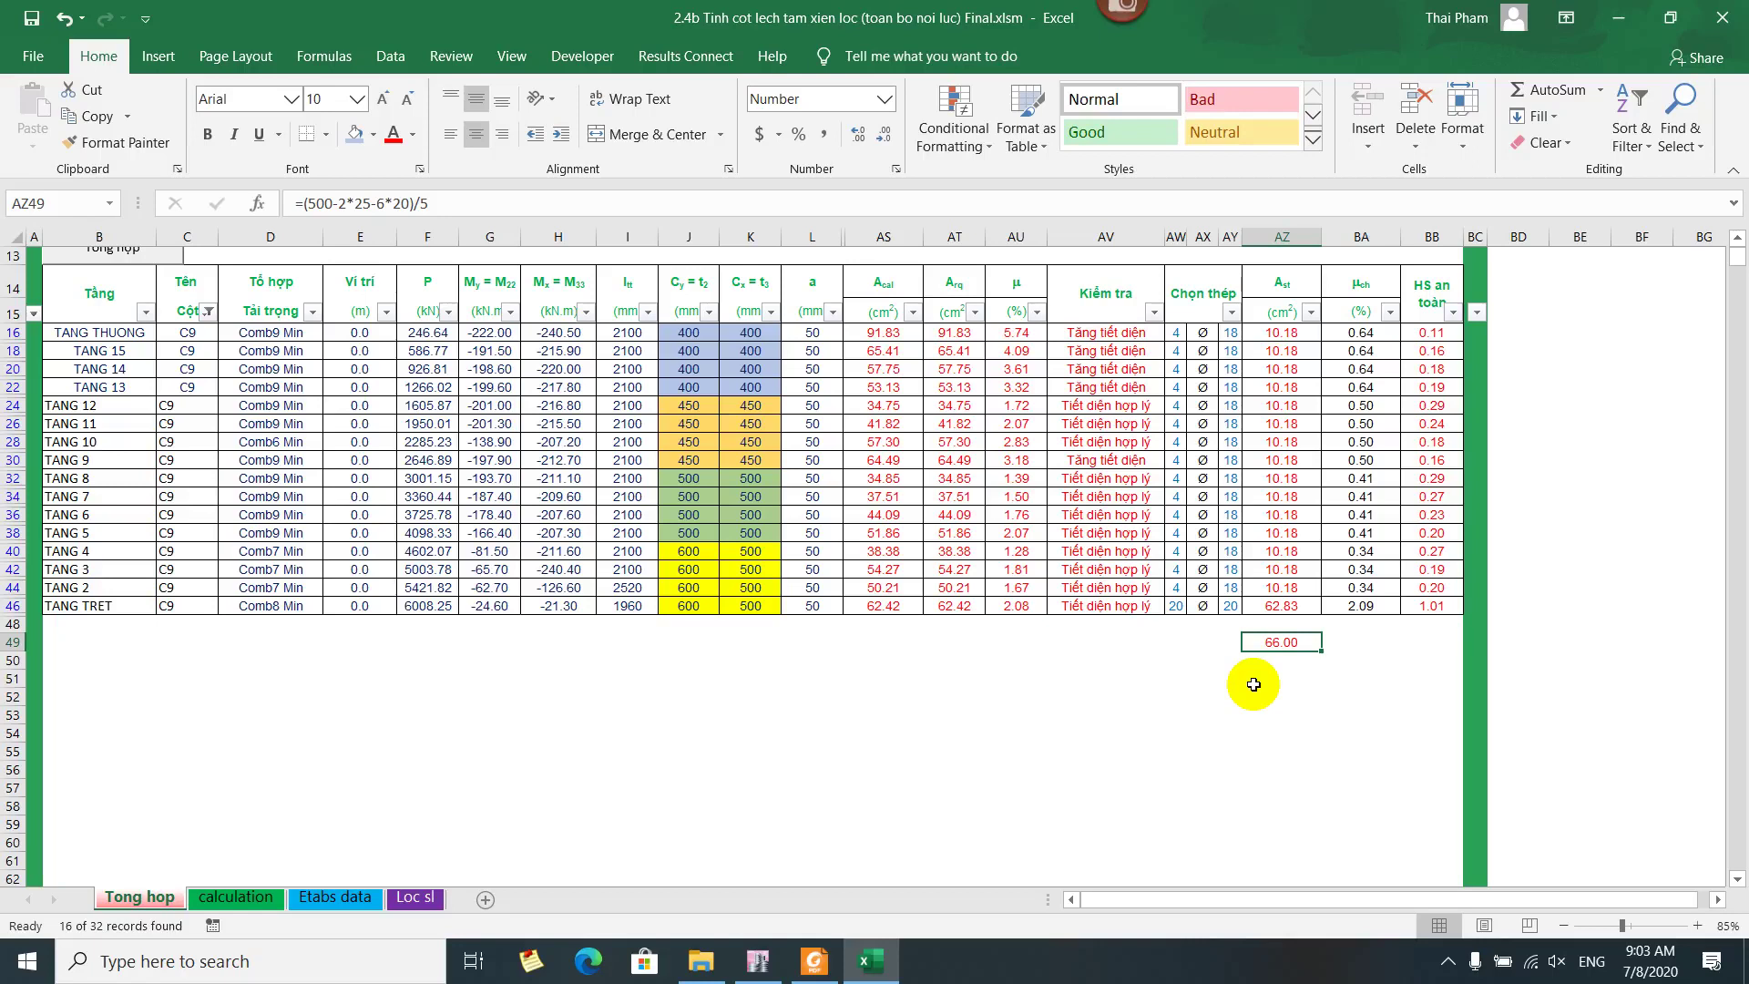
# Switch to the TCVN 5574-2012 PDF in Foxit Reader and read clause 8.4.2 on minimum clear spacing between longitudinal bars
pyautogui.click(813, 959)
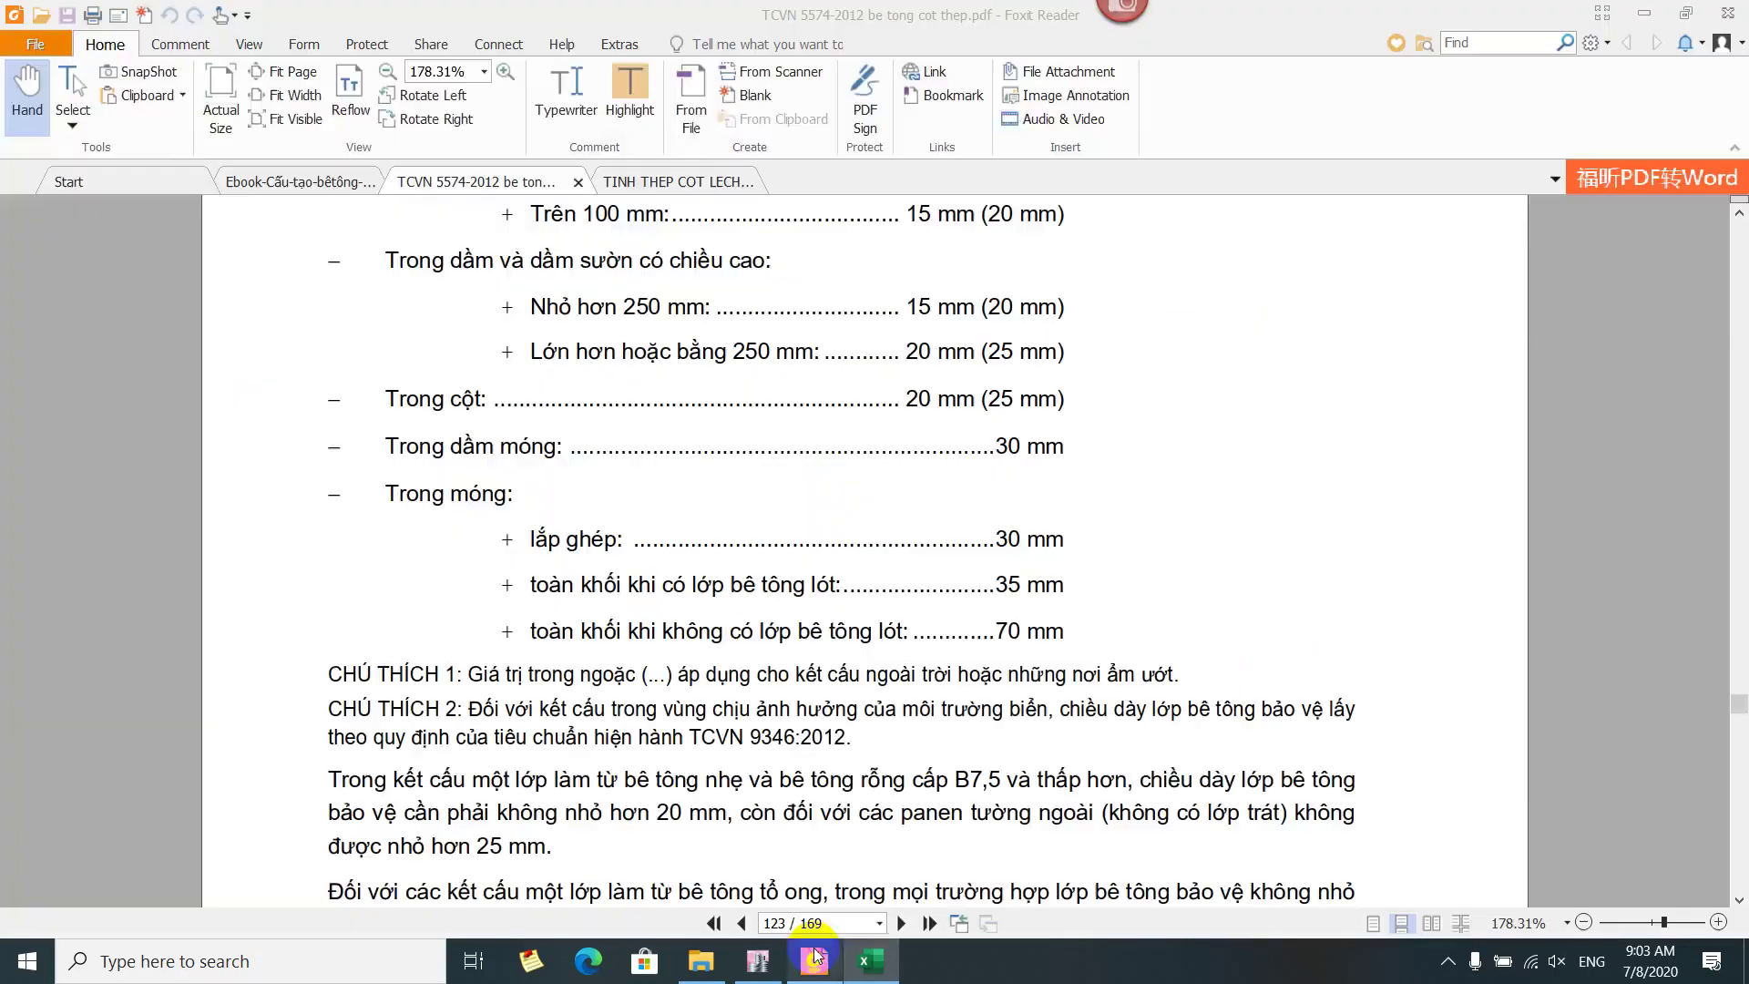
pyautogui.scroll(-3, 768, 672)
pyautogui.scroll(-4, 767, 673)
pyautogui.scroll(10, 780, 565)
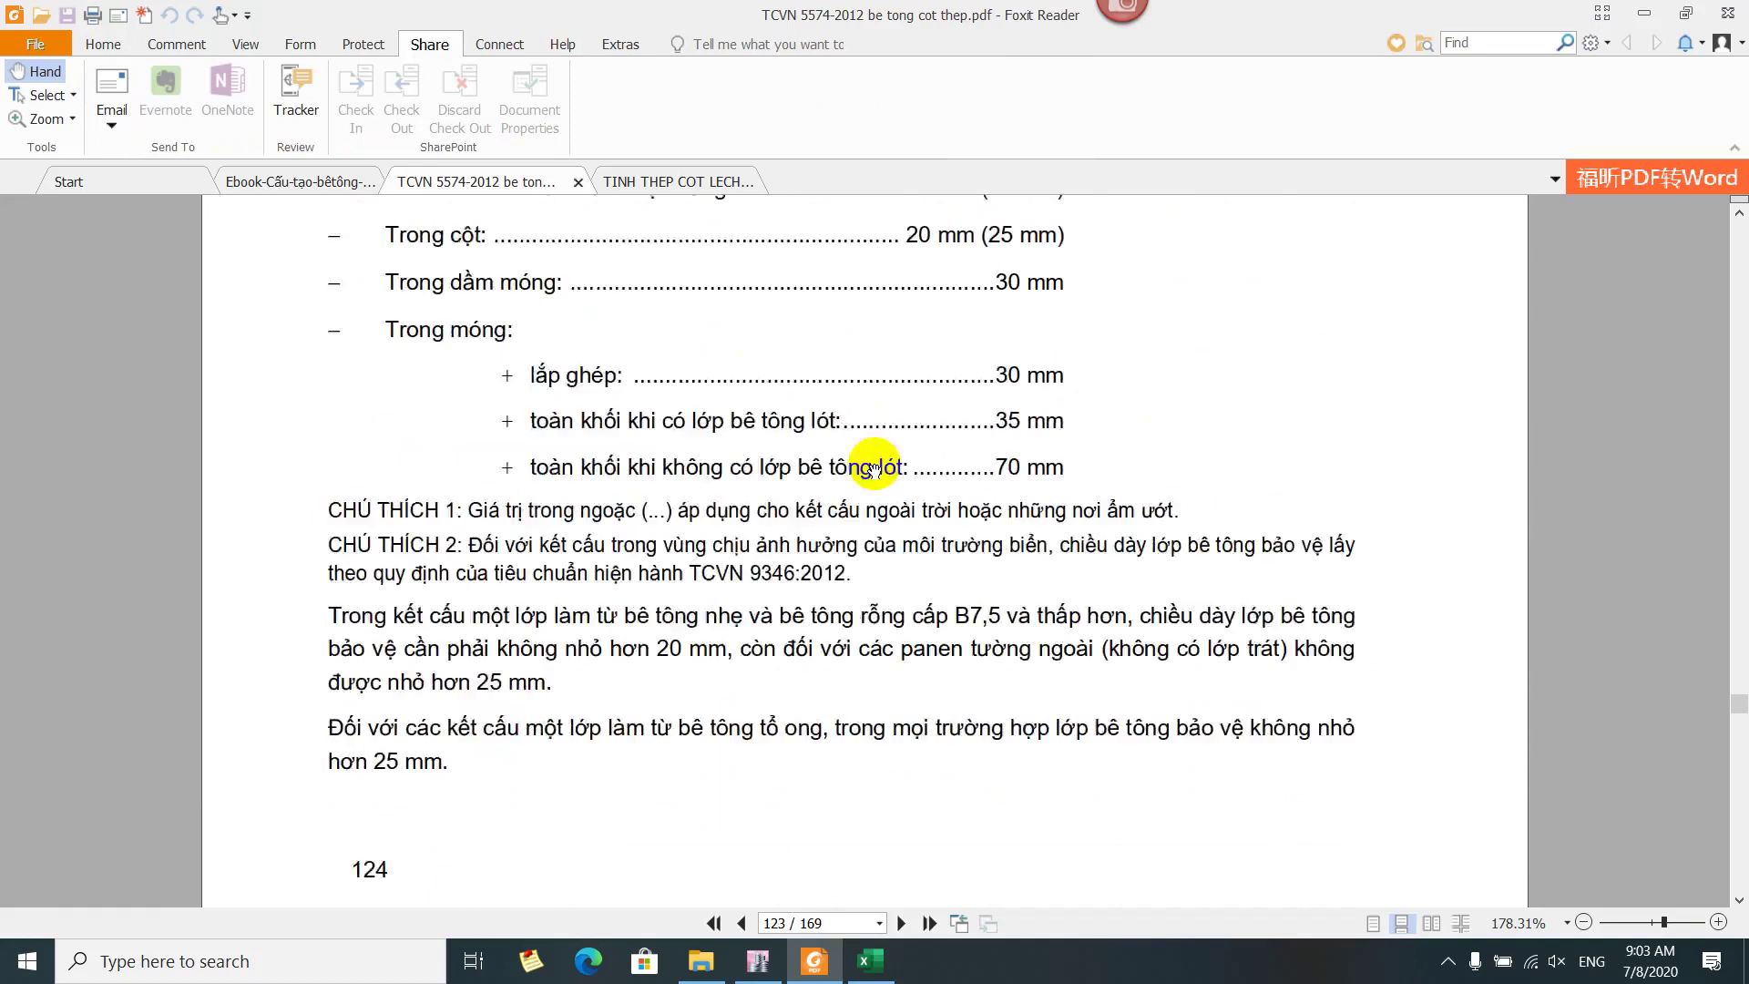
pyautogui.scroll(-15, 833, 455)
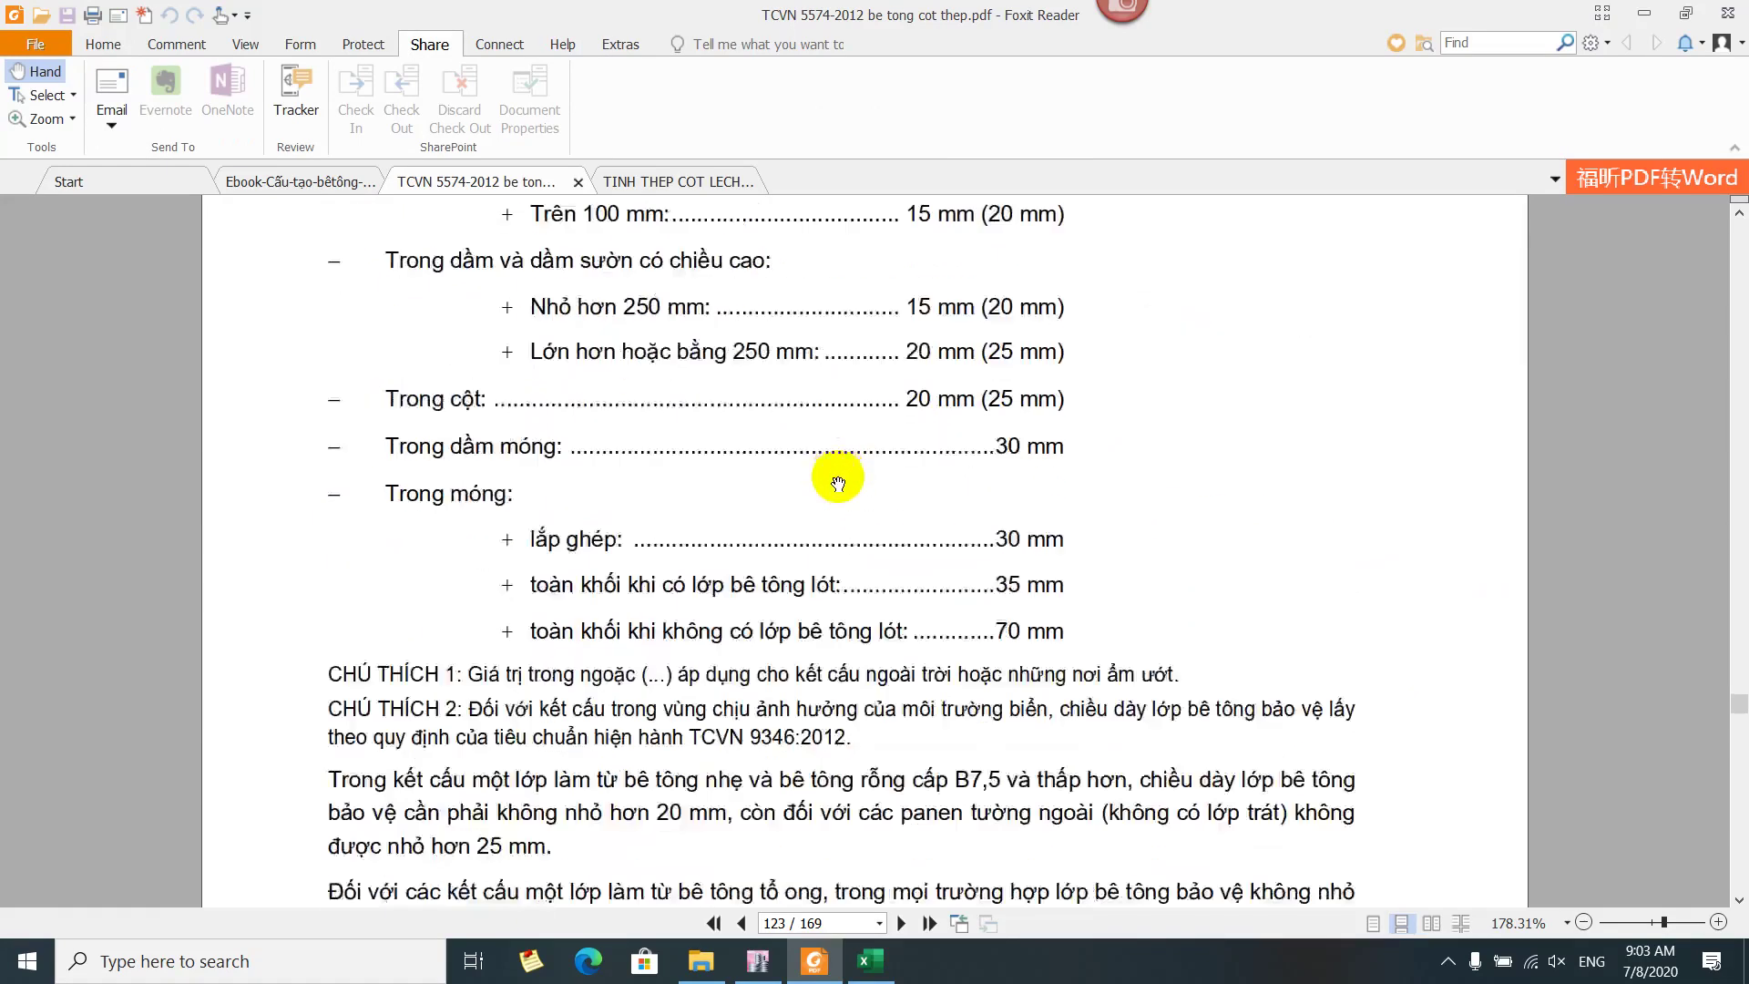
pyautogui.scroll(-18, 841, 563)
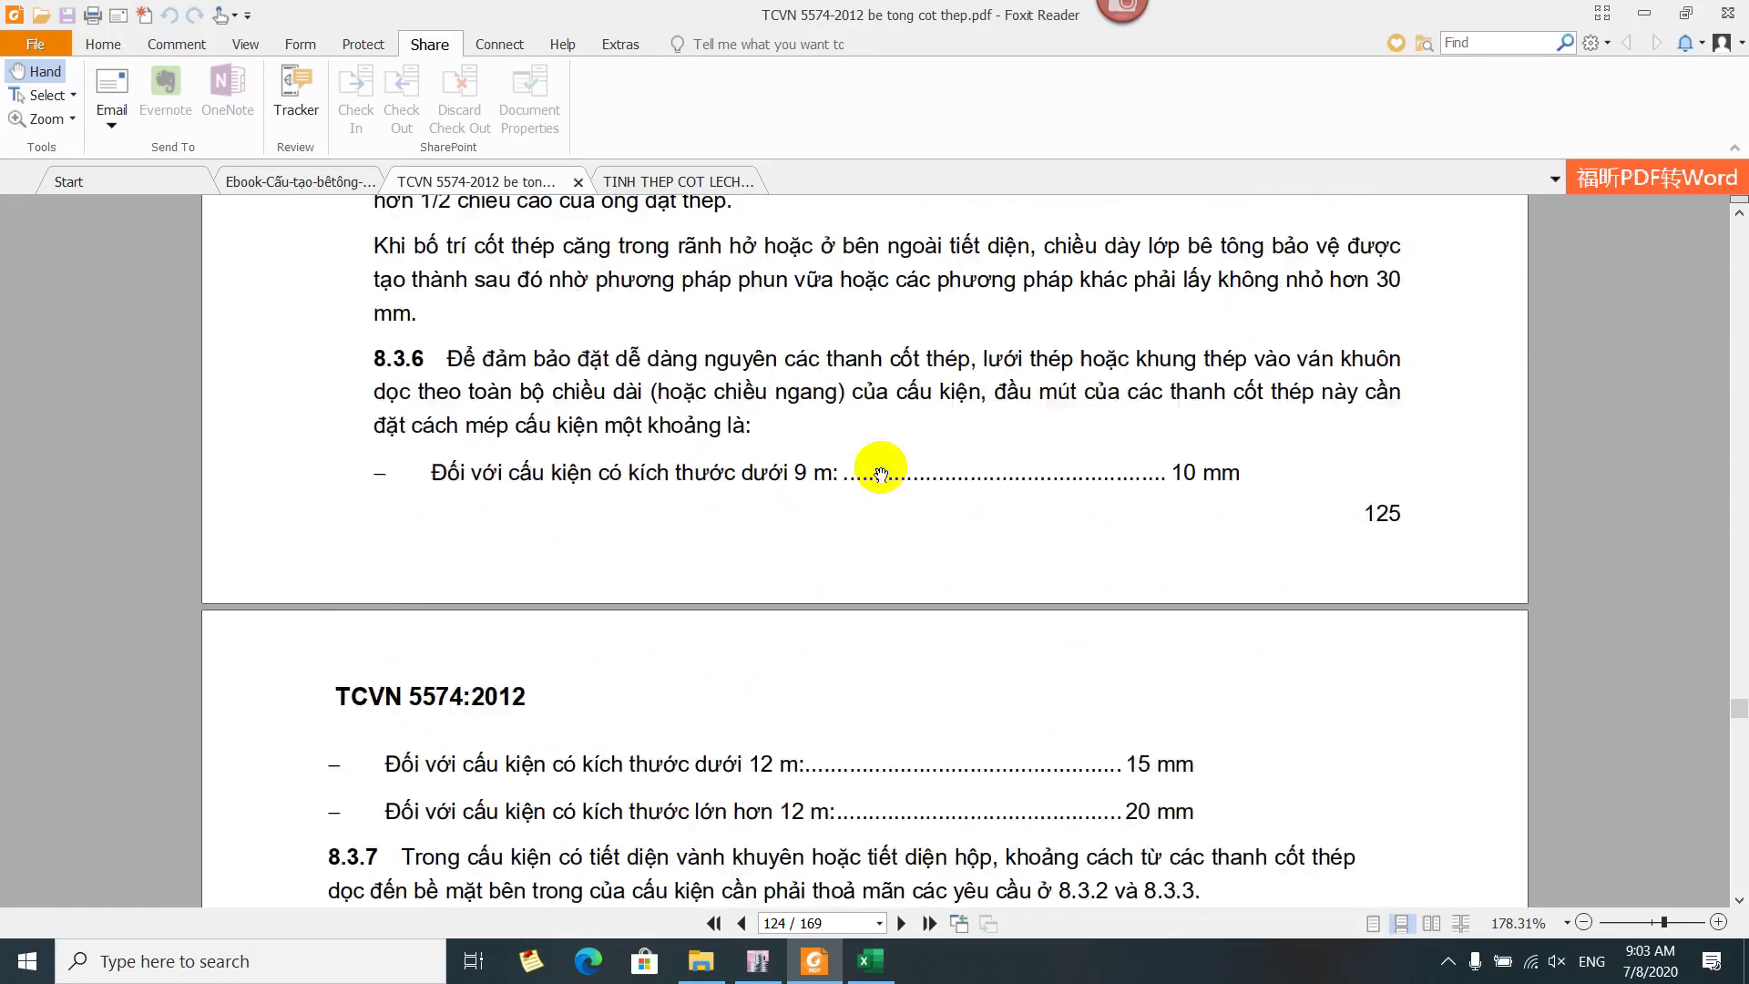
pyautogui.scroll(-10, 881, 467)
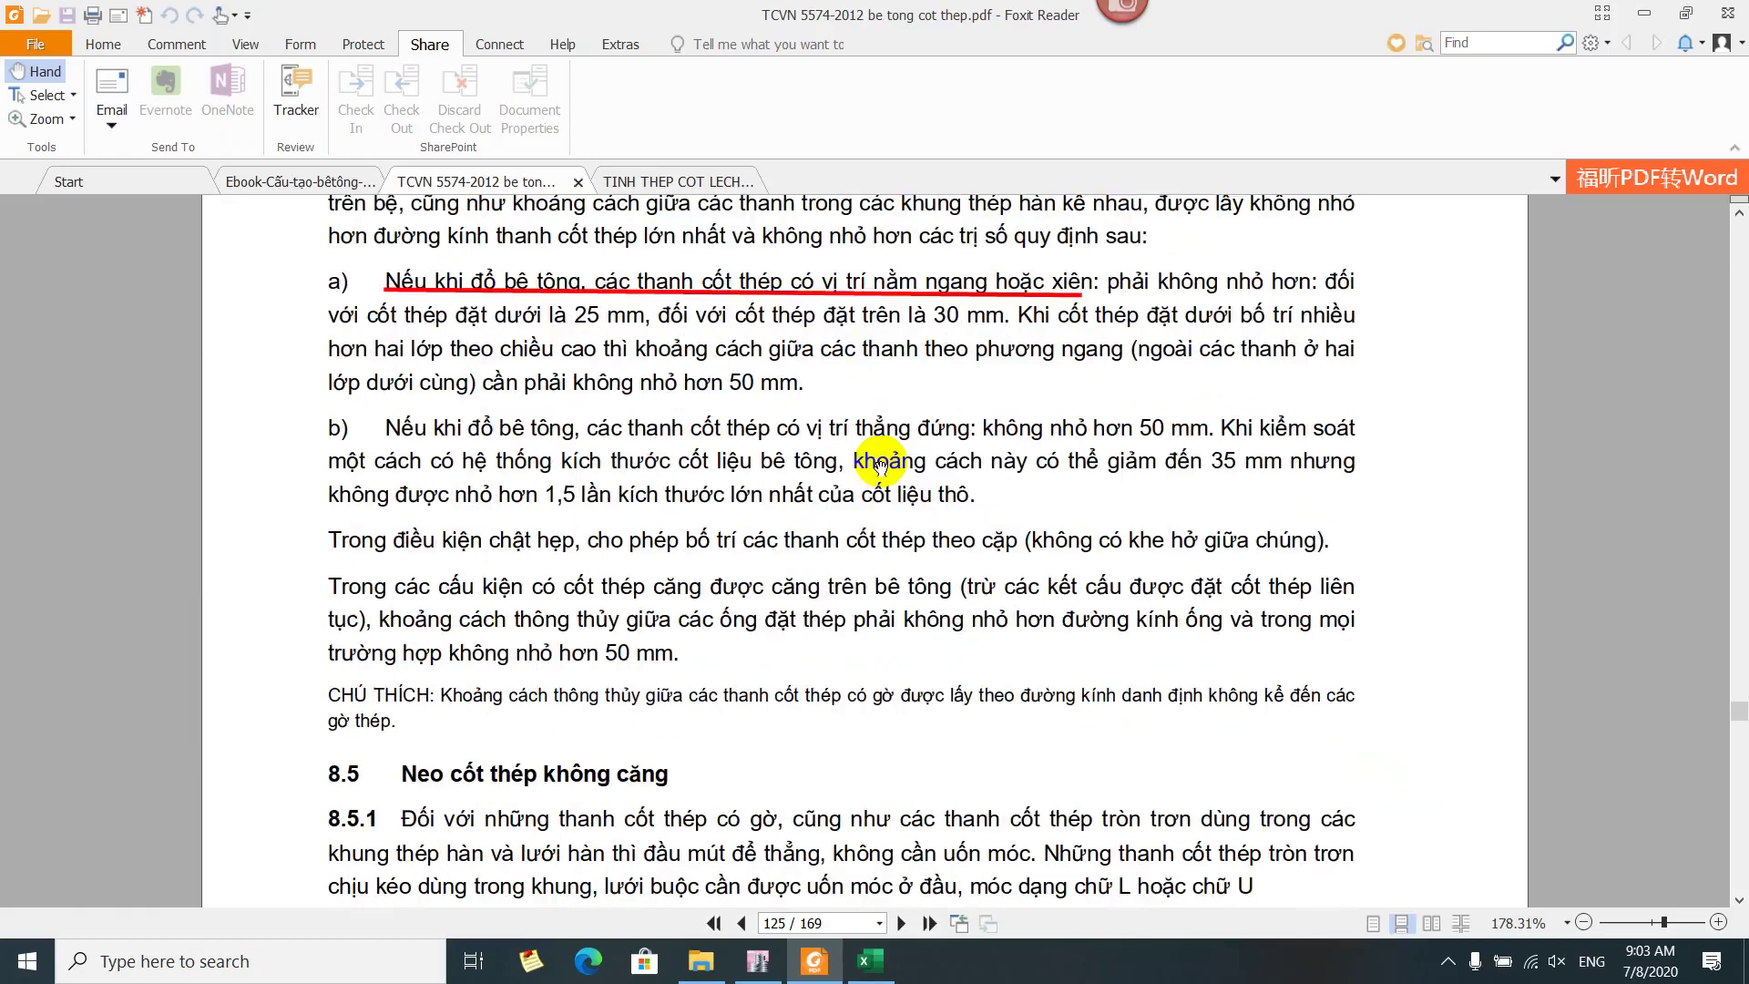
pyautogui.scroll(-3, 840, 338)
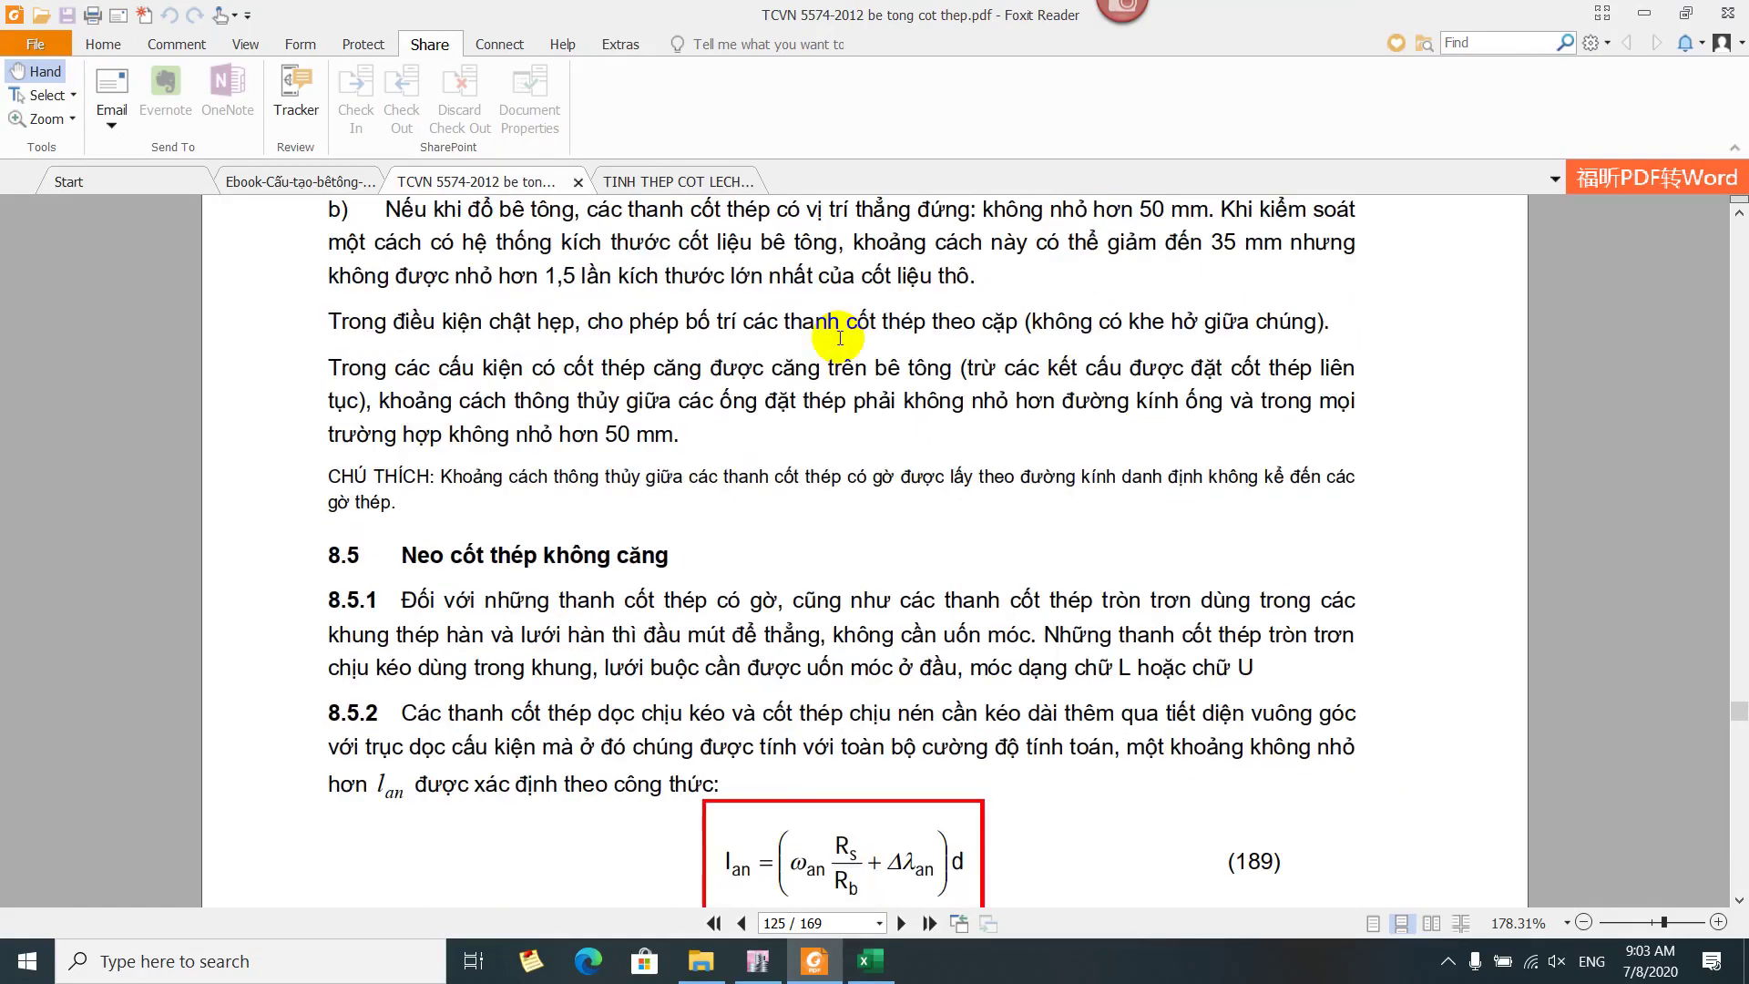
pyautogui.scroll(8, 391, 337)
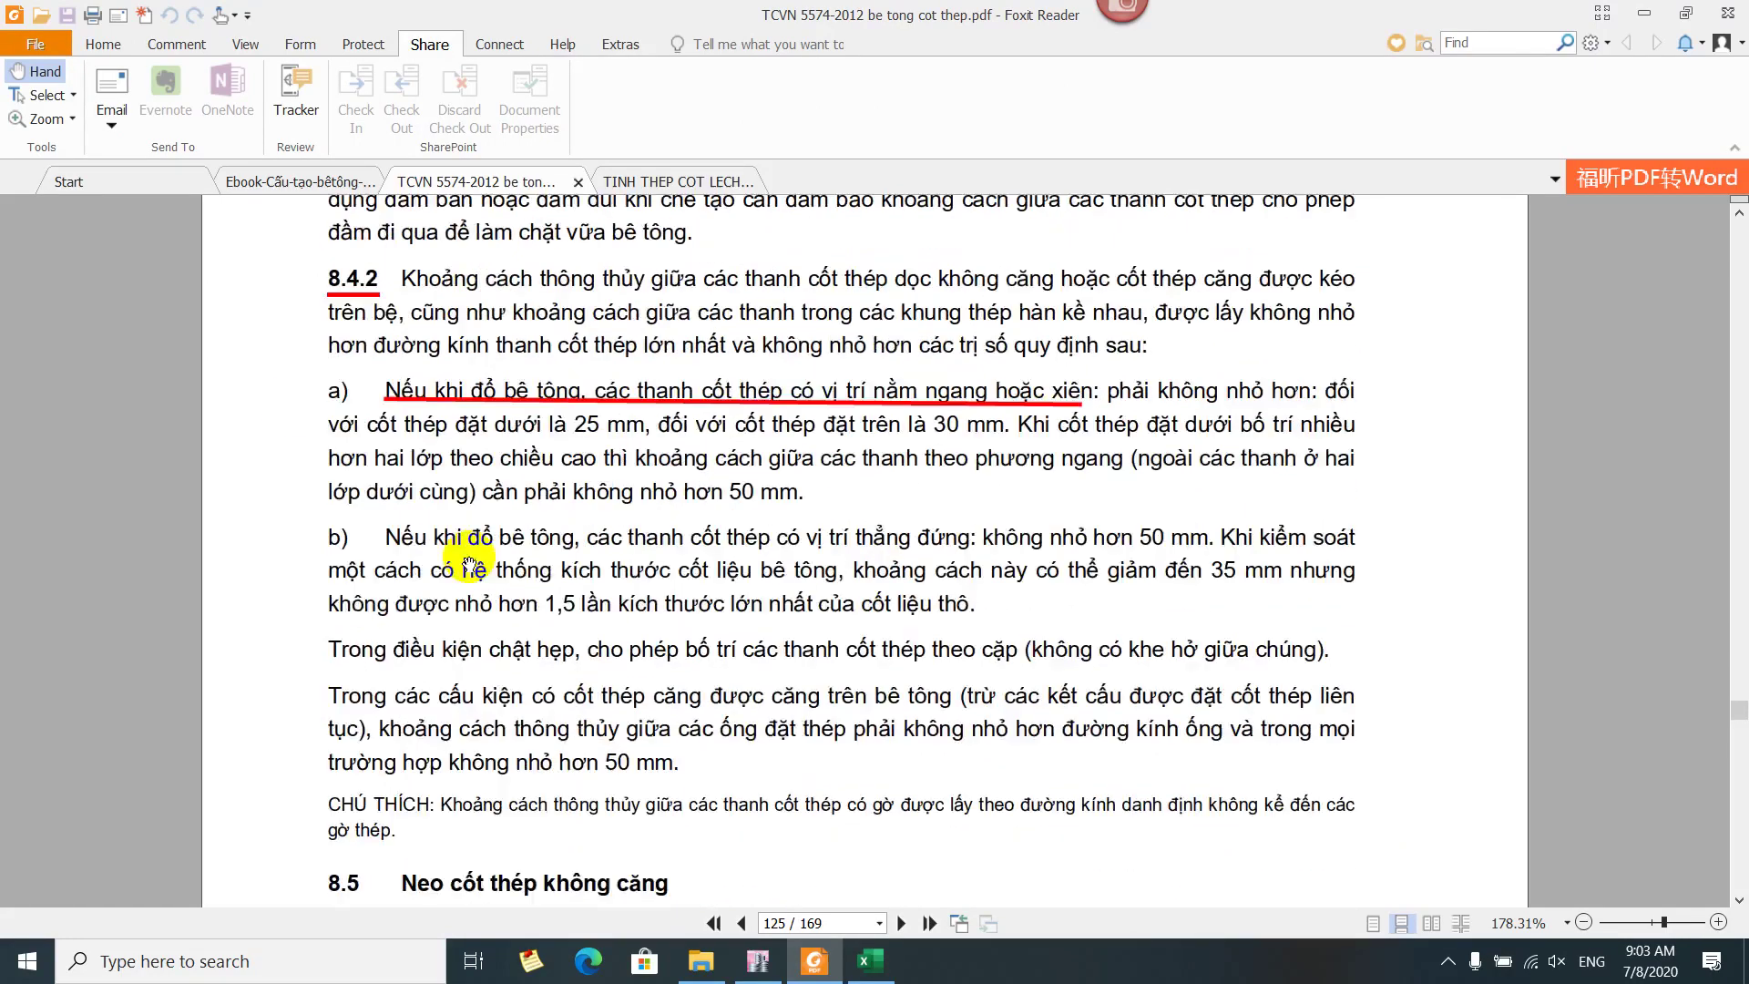
pyautogui.scroll(5, 692, 596)
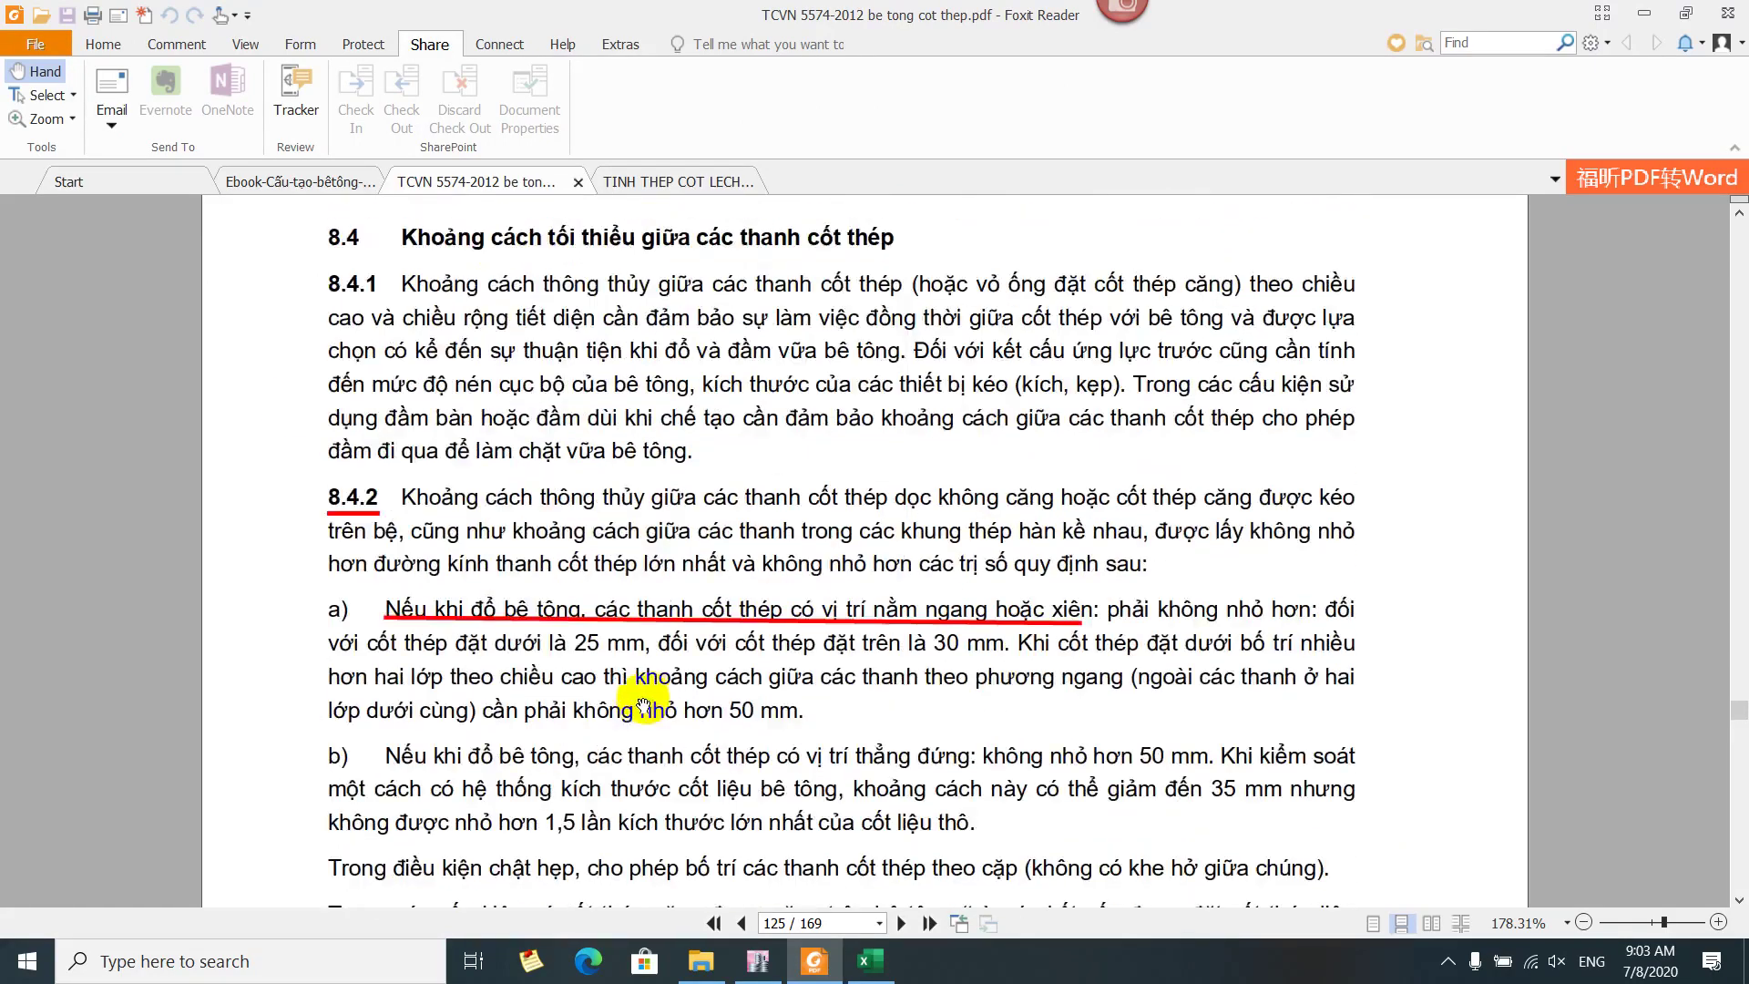
# Find clause 8.6.3 in the standard and read the maximum axis spacing of longitudinal bars in eccentrically compressed members
pyautogui.scroll(-20, 820, 559)
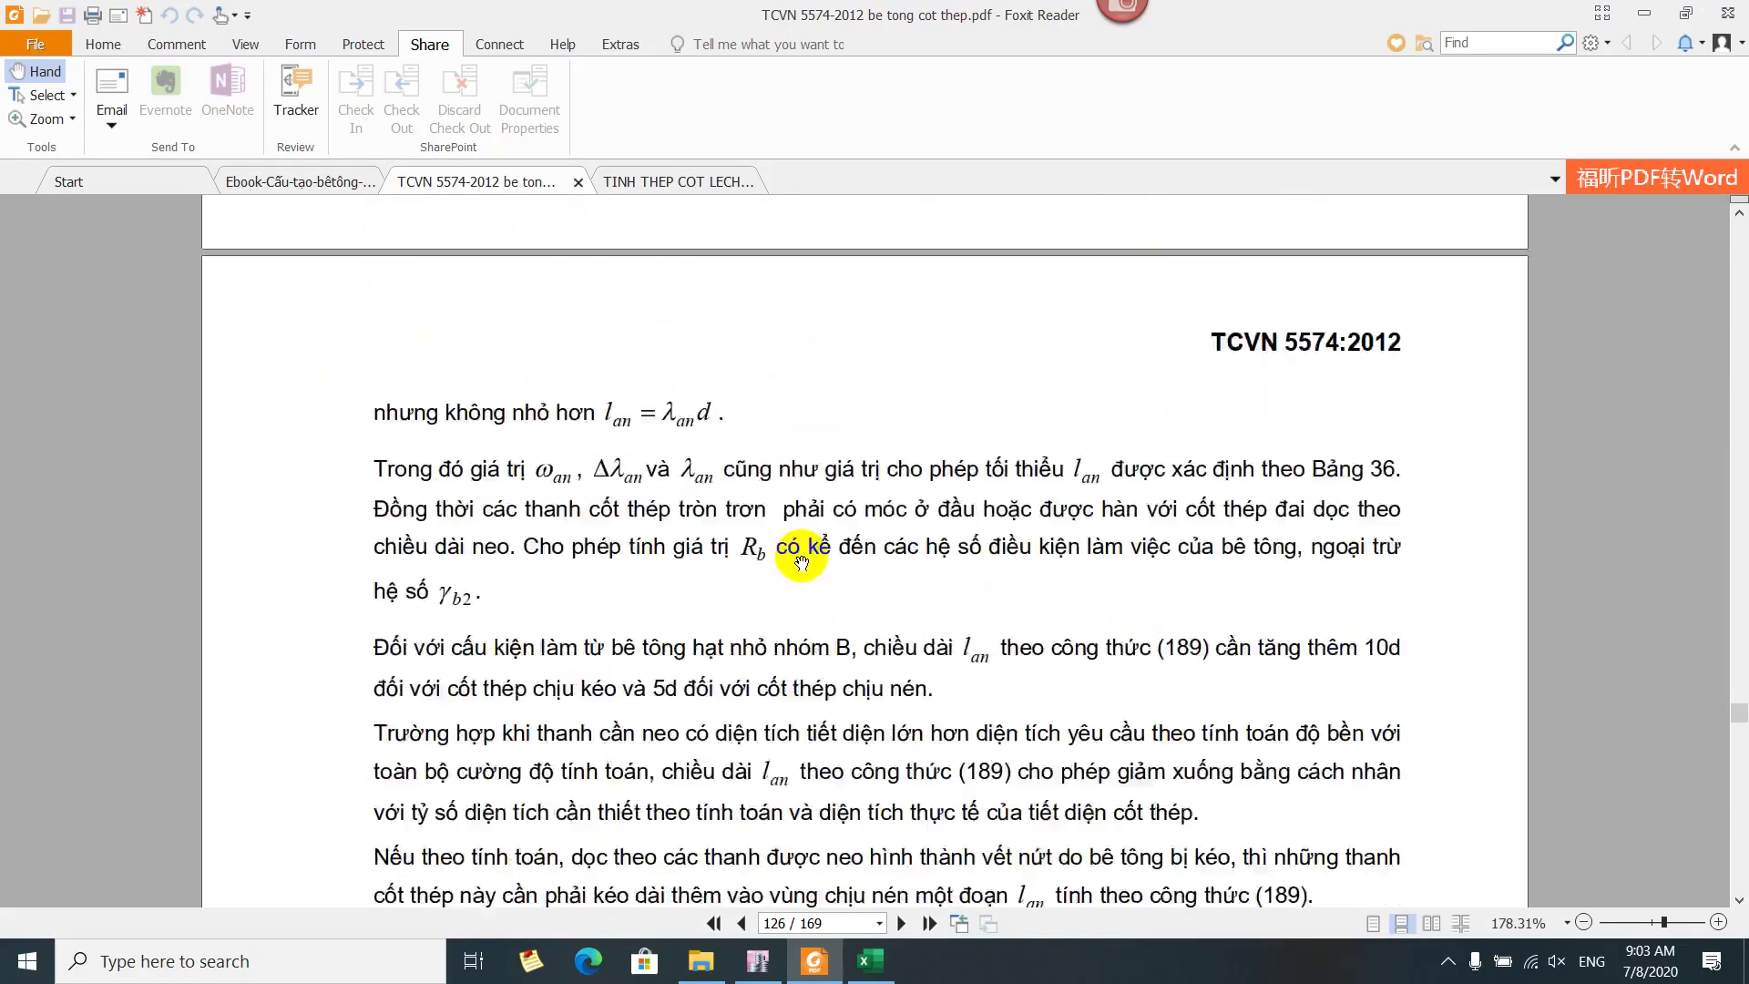
pyautogui.scroll(-20, 801, 562)
pyautogui.scroll(20, 1741, 546)
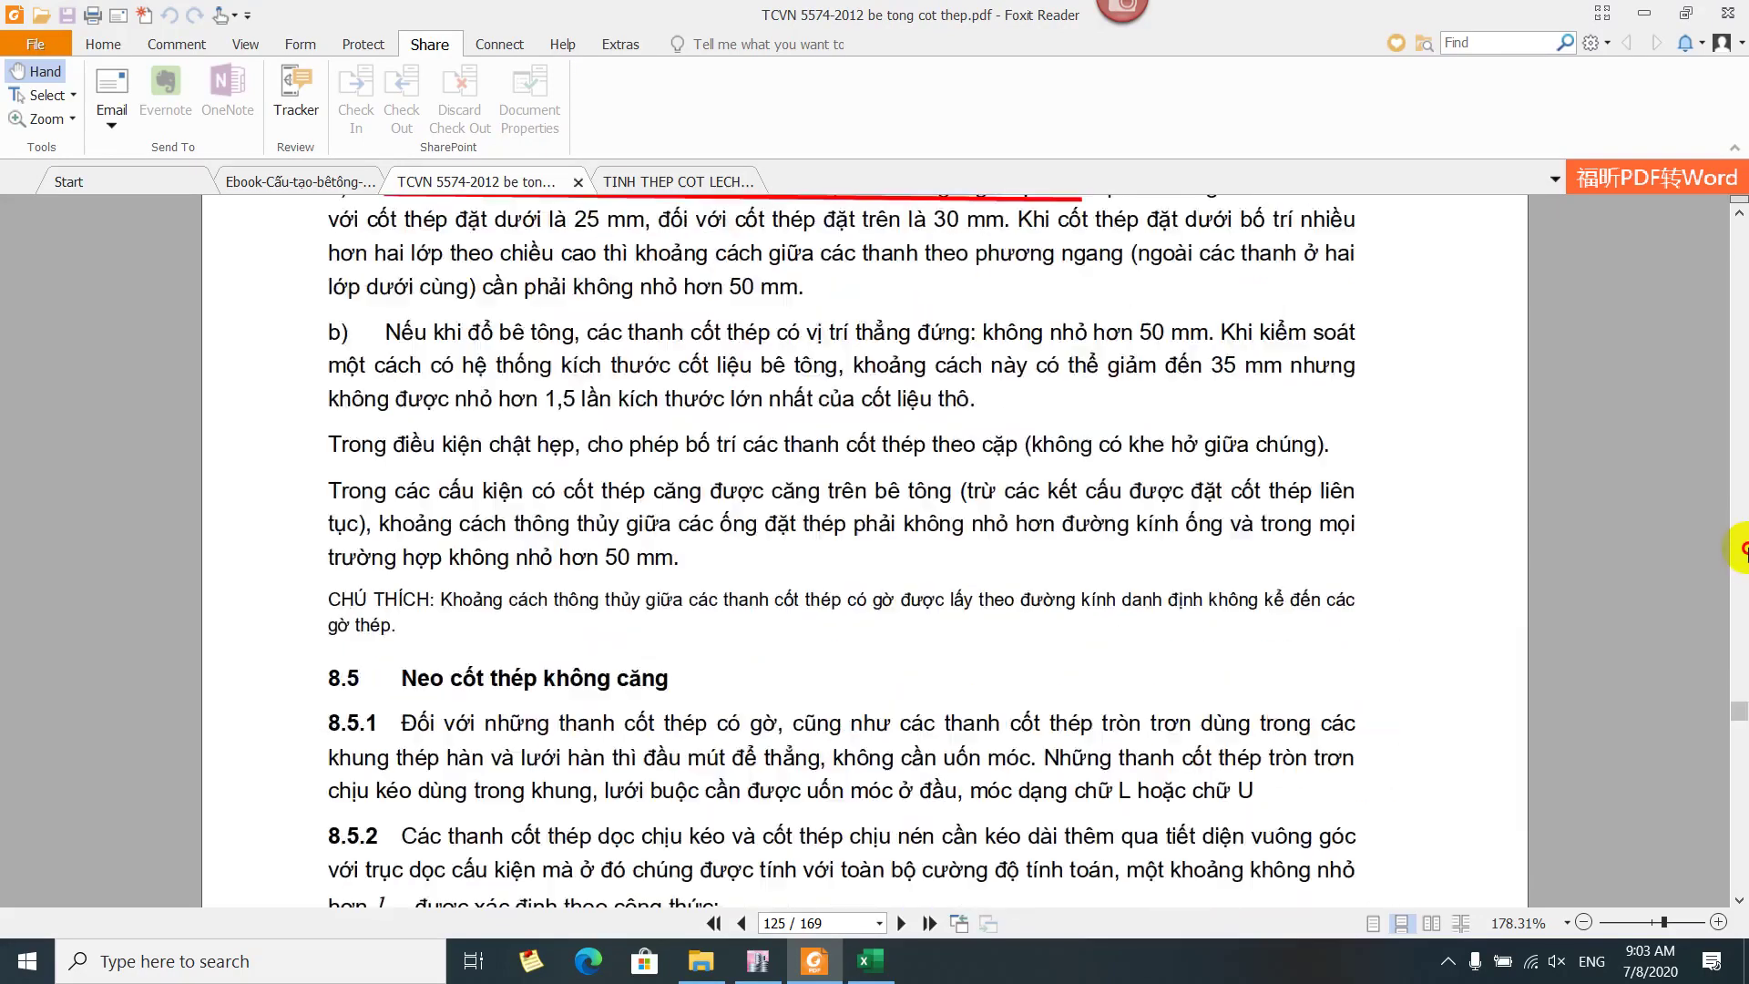
pyautogui.scroll(-20, 1741, 840)
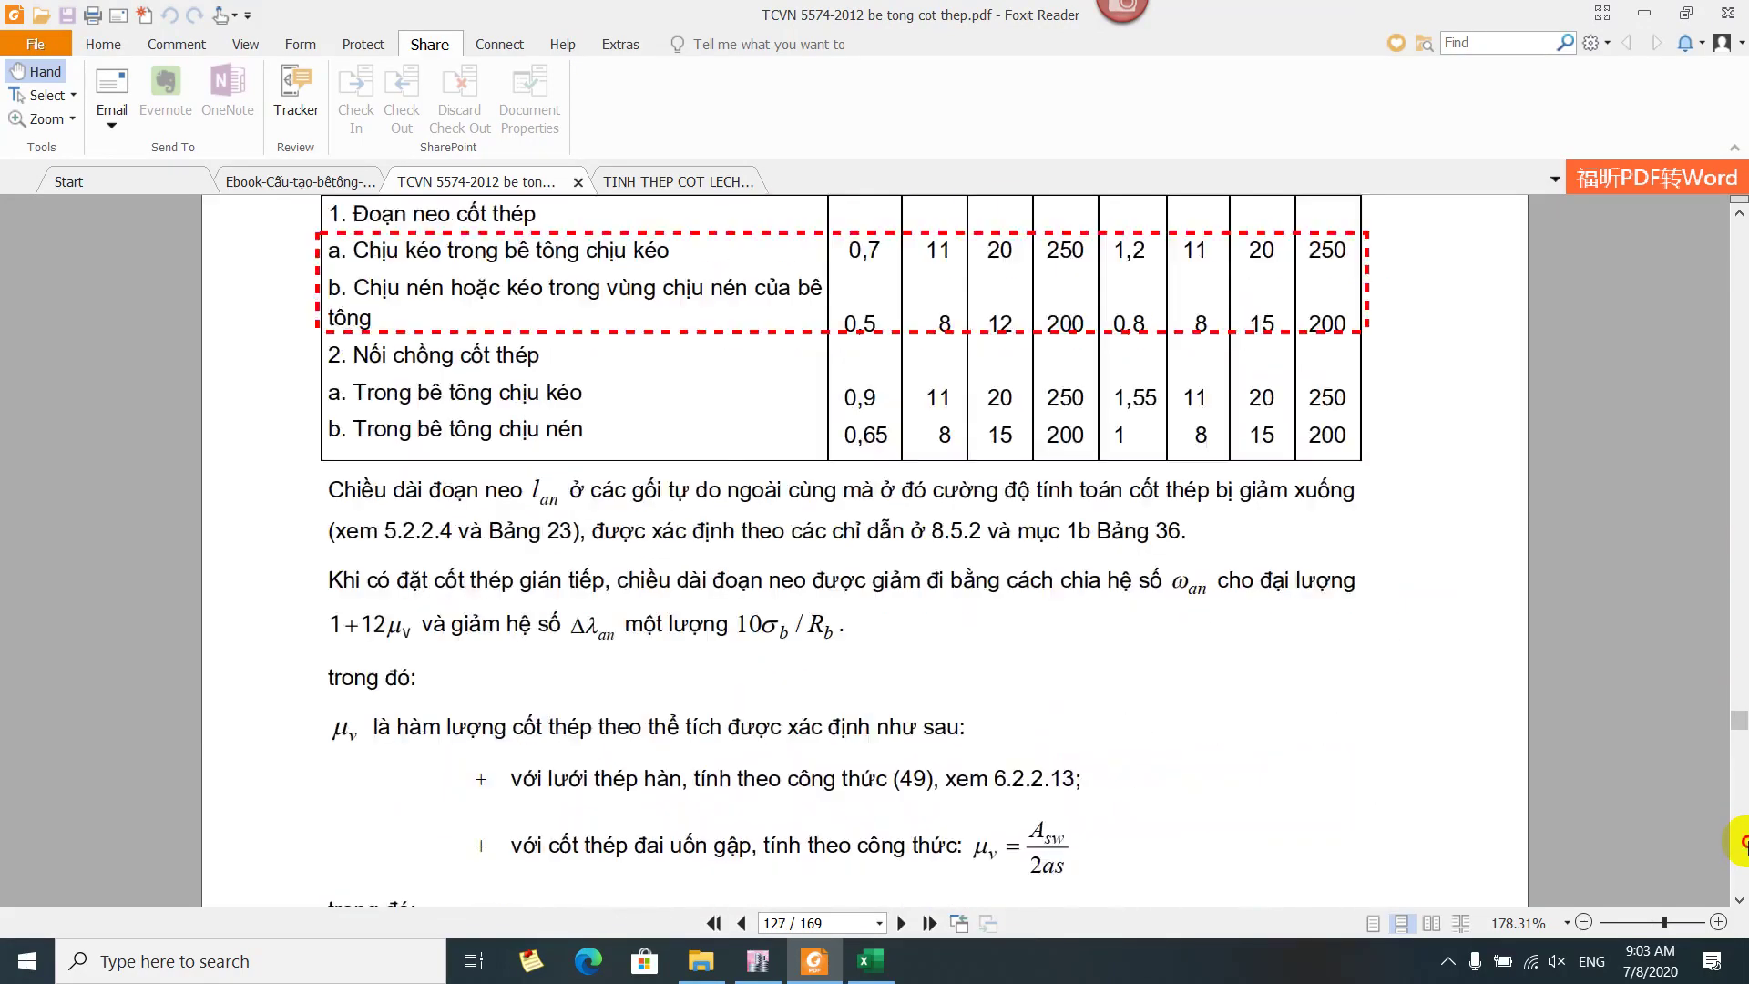
pyautogui.scroll(-20, 1742, 839)
pyautogui.scroll(-5, 1013, 603)
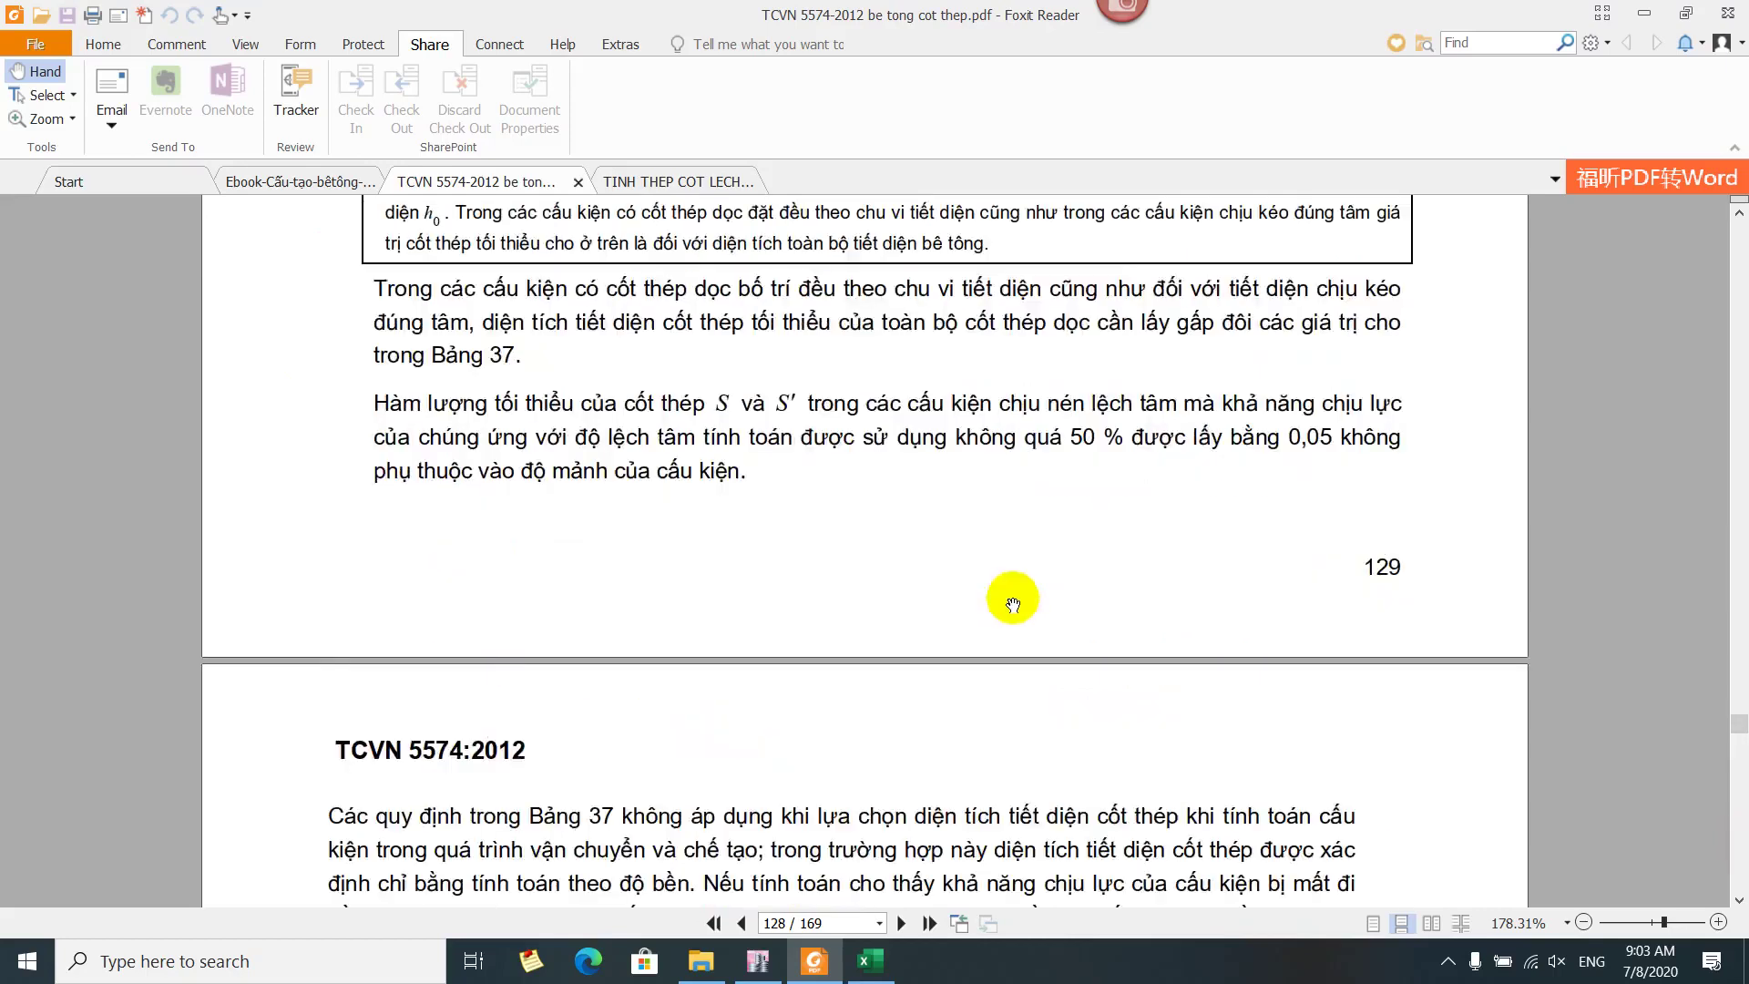
pyautogui.scroll(-15, 701, 465)
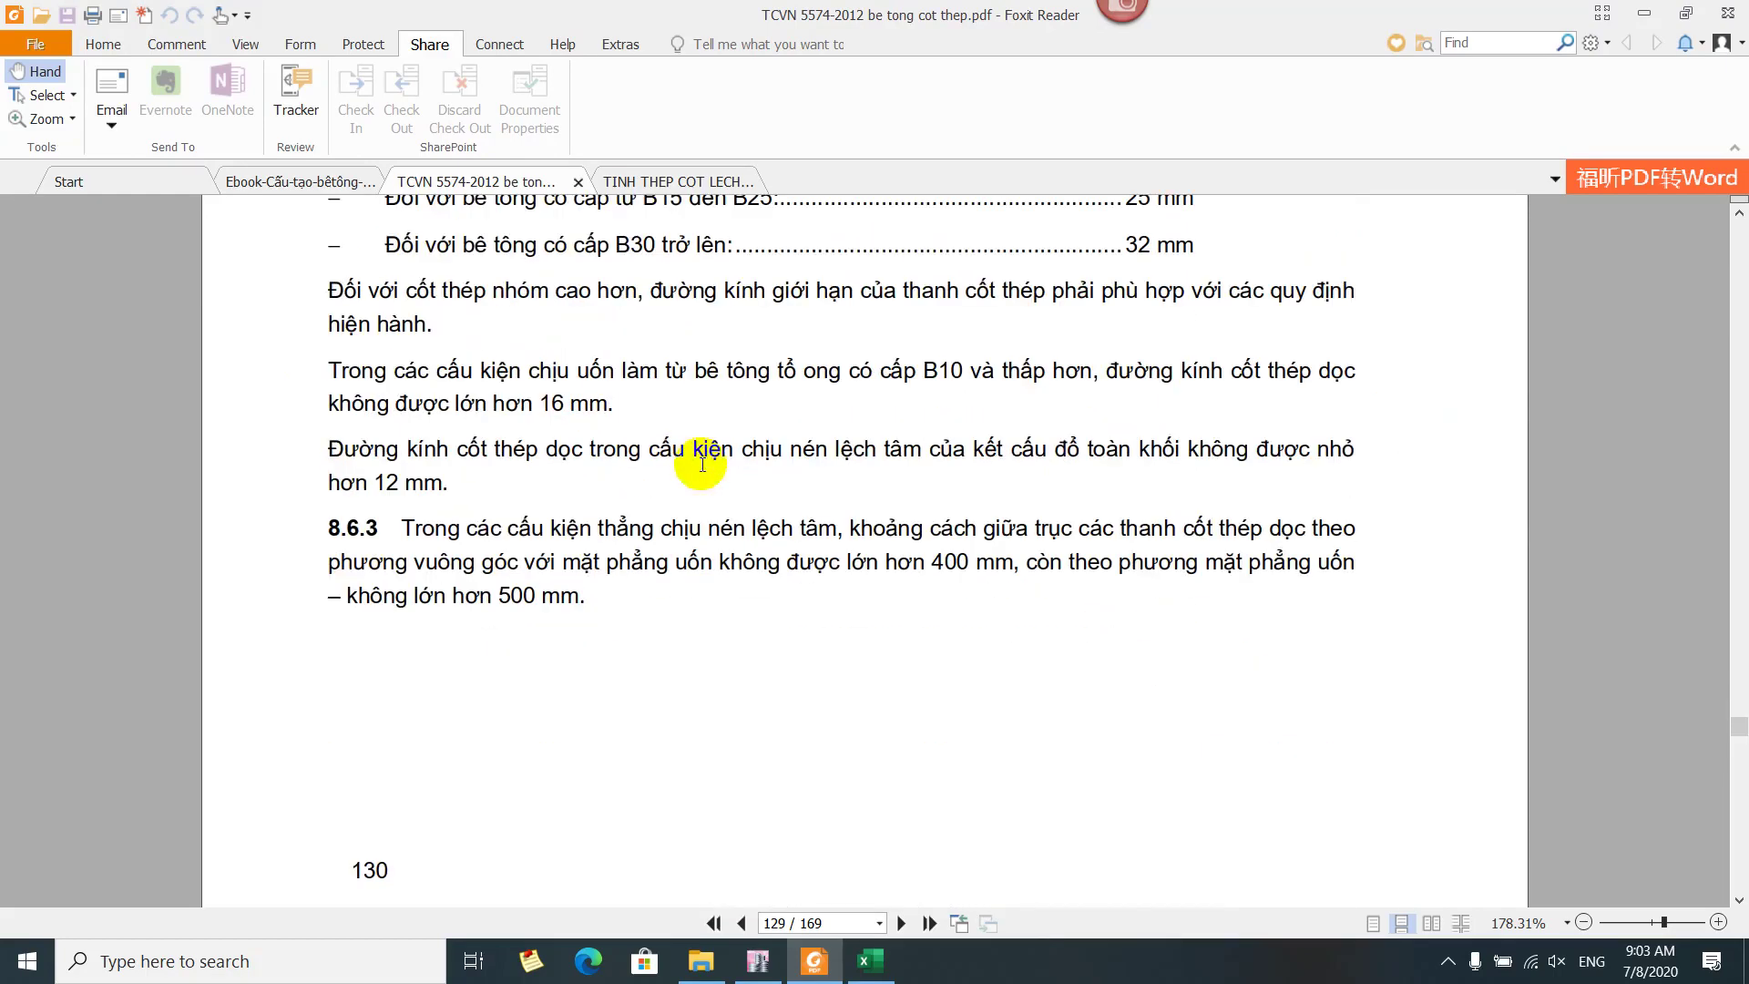
pyautogui.scroll(-1, 466, 506)
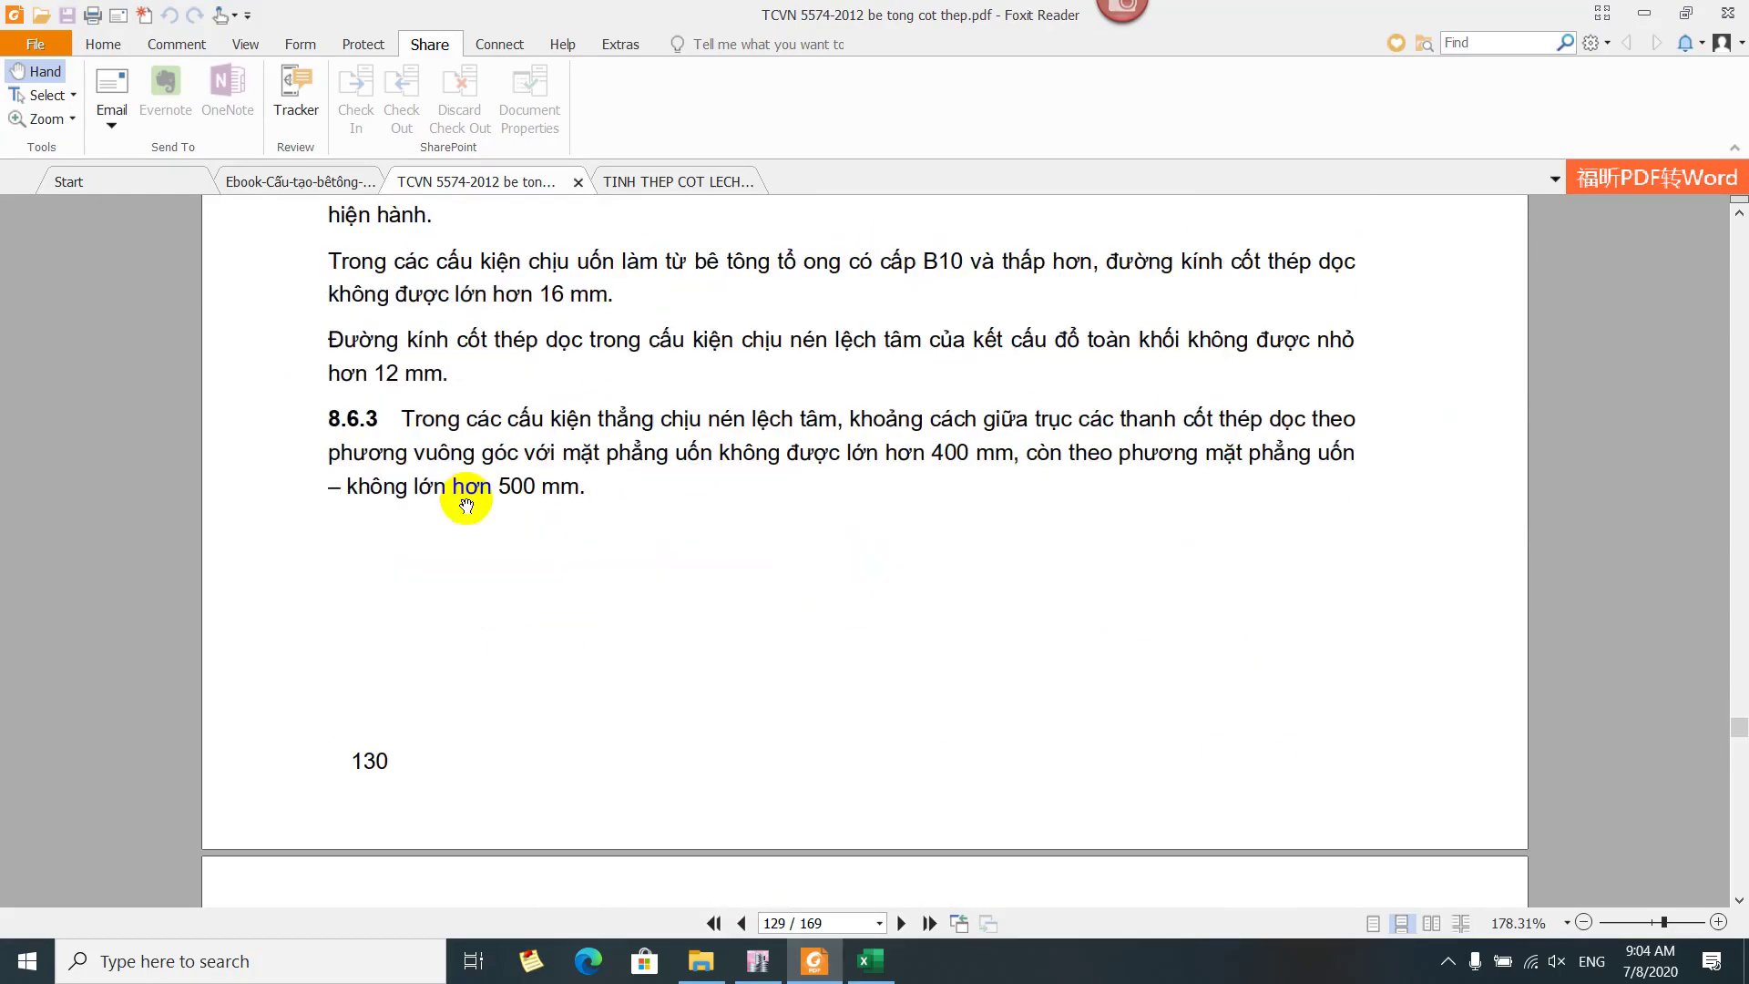
pyautogui.scroll(-2, 405, 428)
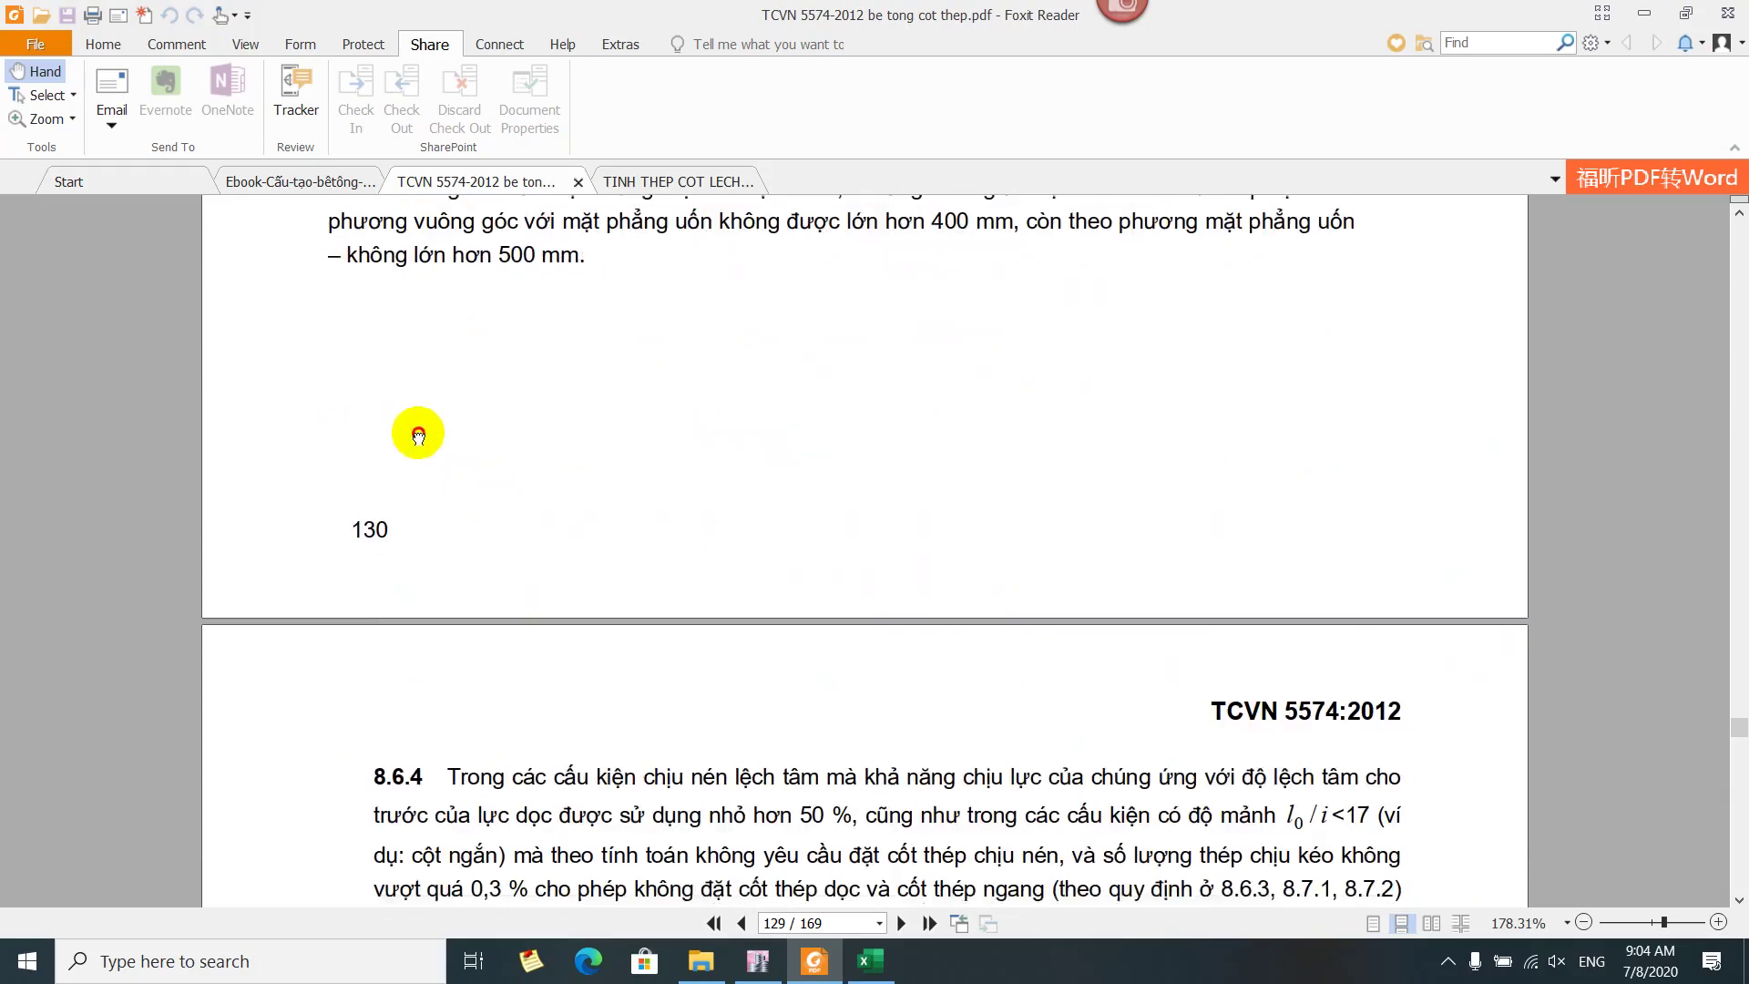
pyautogui.scroll(1, 418, 435)
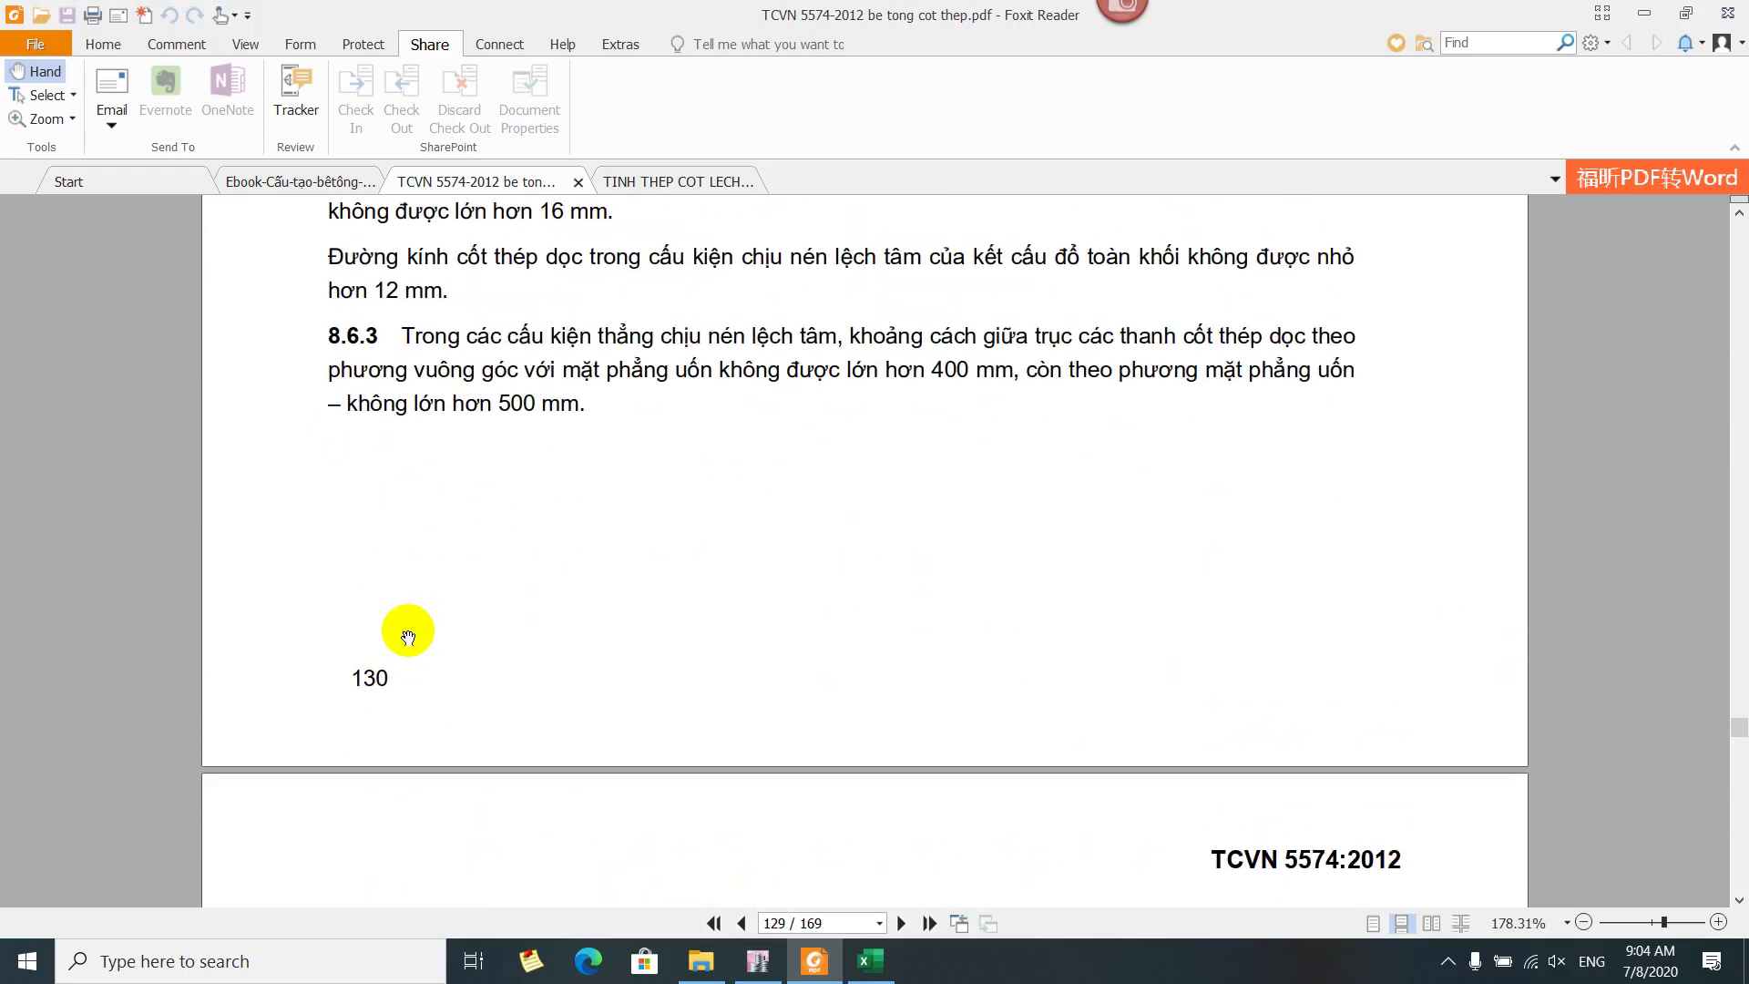
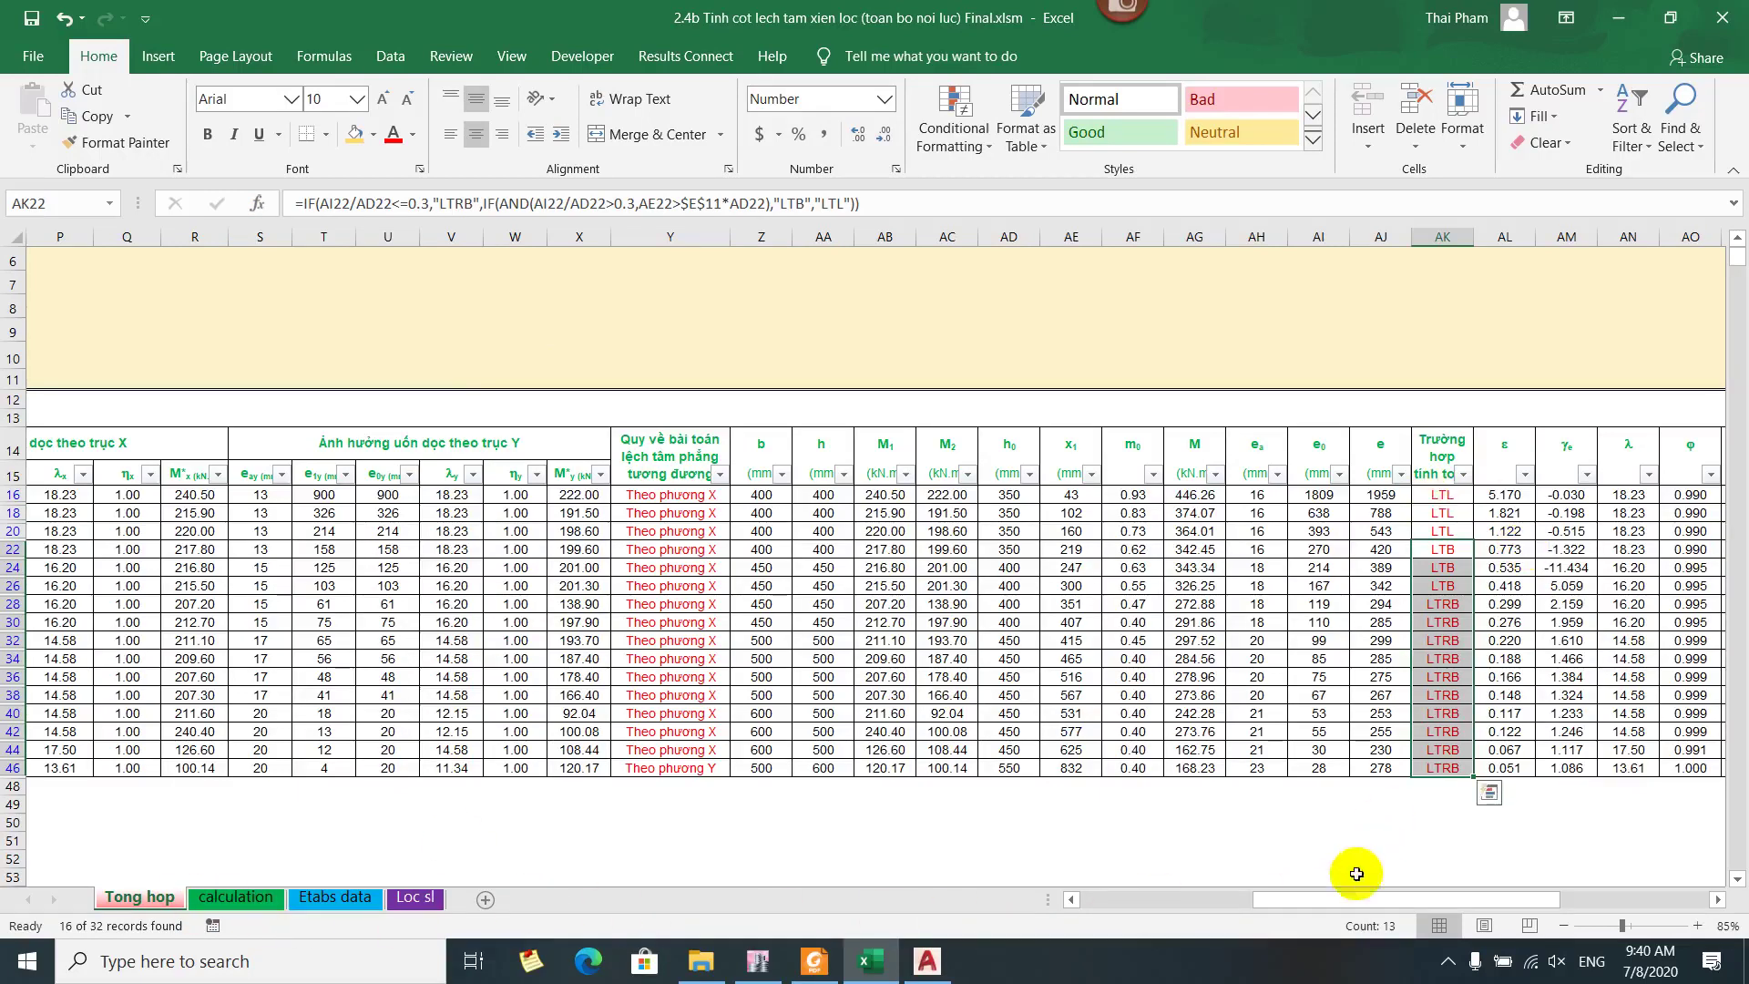
# Bring column C9's required steel areas and chosen bars into view in Excel, and switch to the TINH THEP COT LECH TAM XIEN PDF in Foxit Reader
pyautogui.moveTo(1330, 906); pyautogui.dragTo(1393, 885)
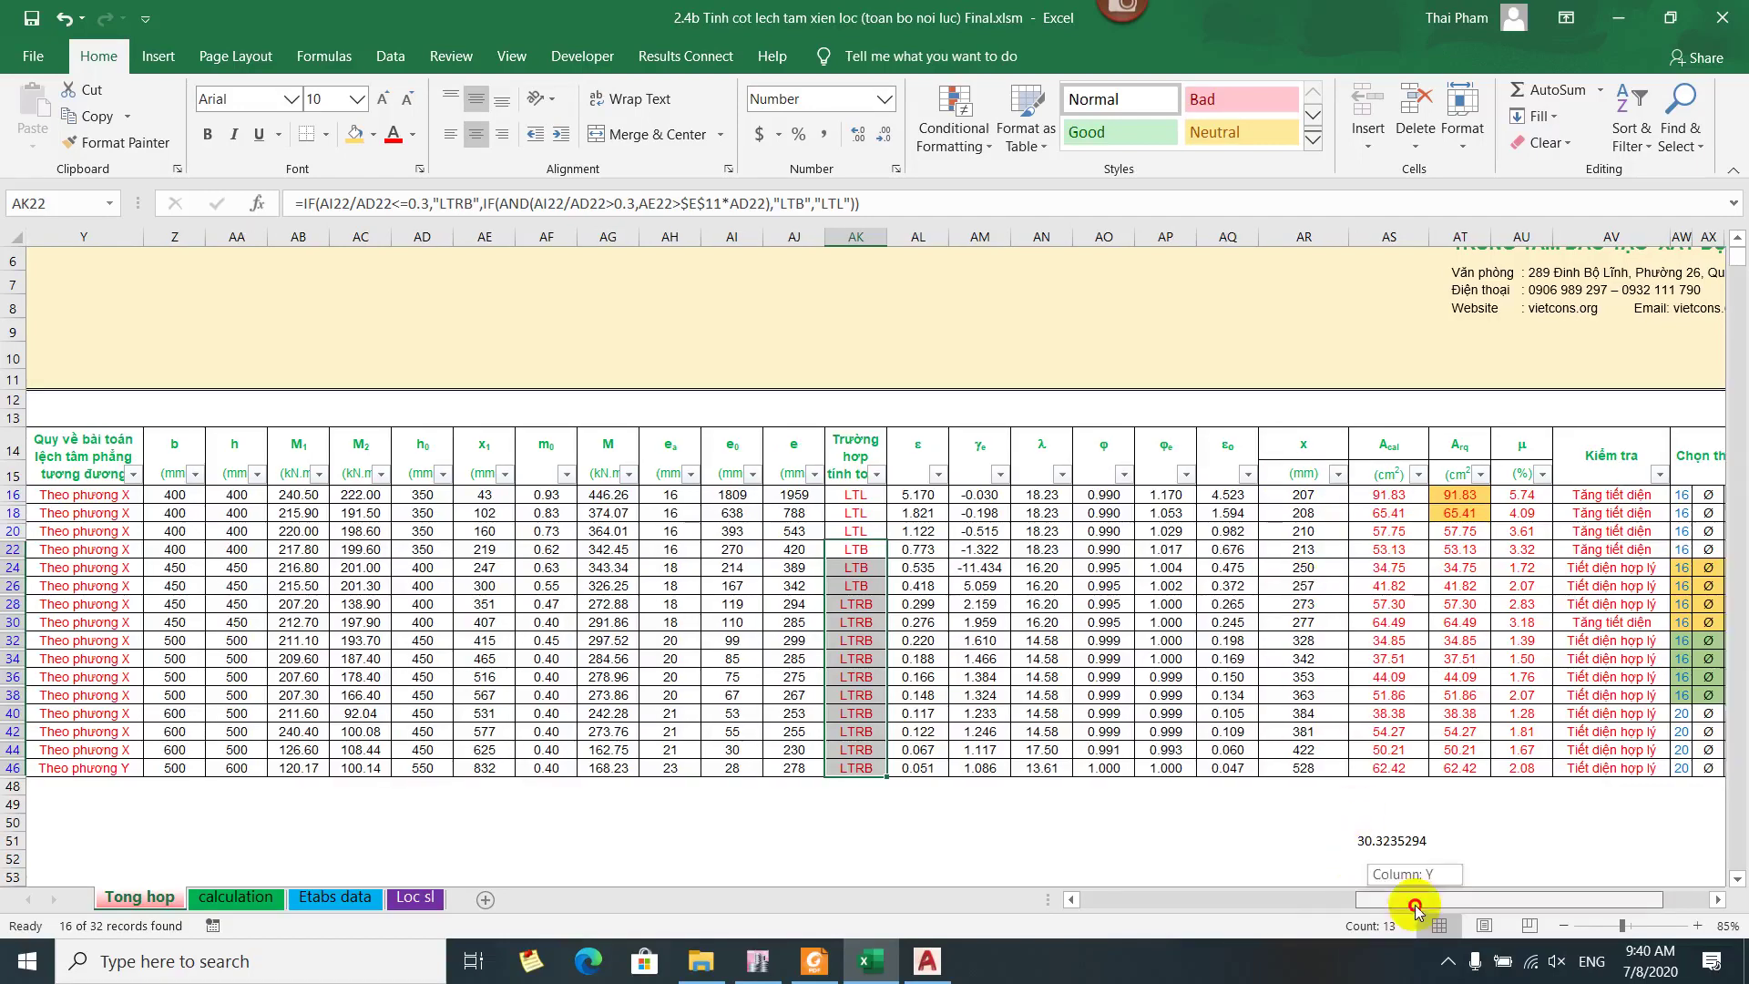
pyautogui.hscroll(-1, 1413, 905)
pyautogui.click(813, 961)
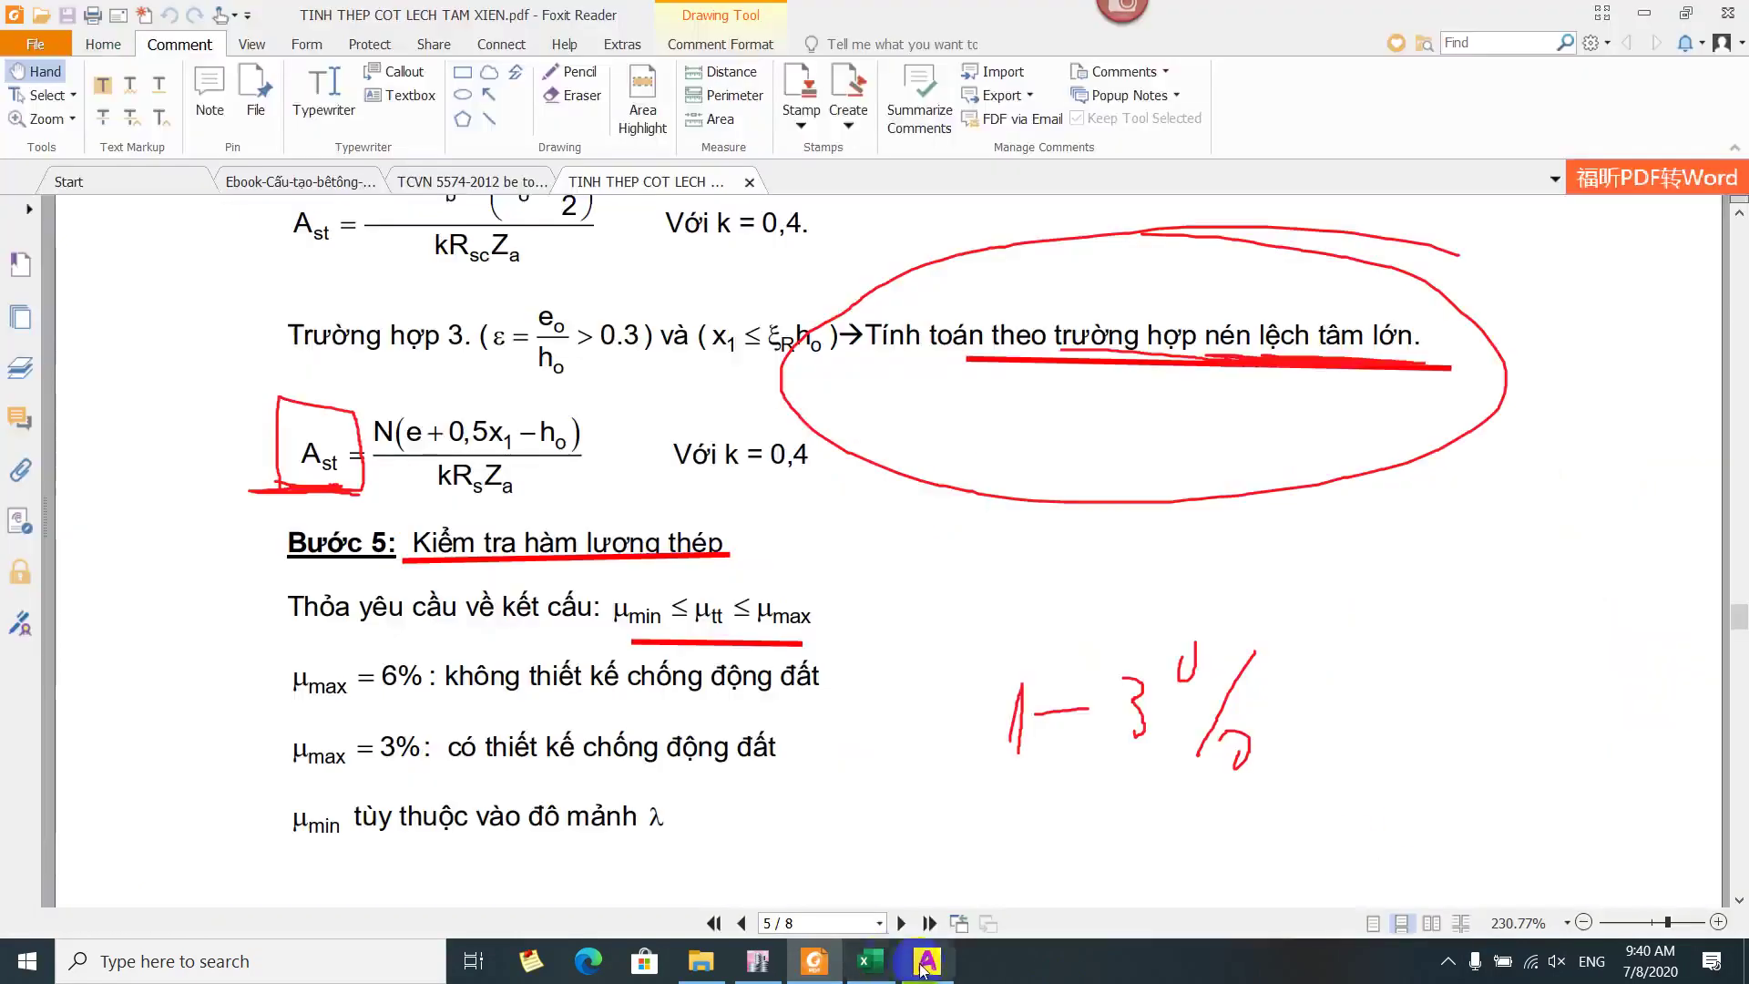
# Switch to the S-004 column reinforcement drawing in AutoCAD and examine the lap zone and tension anchorage above the raft or pile cap
pyautogui.click(926, 961)
pyautogui.scroll(4, 736, 616)
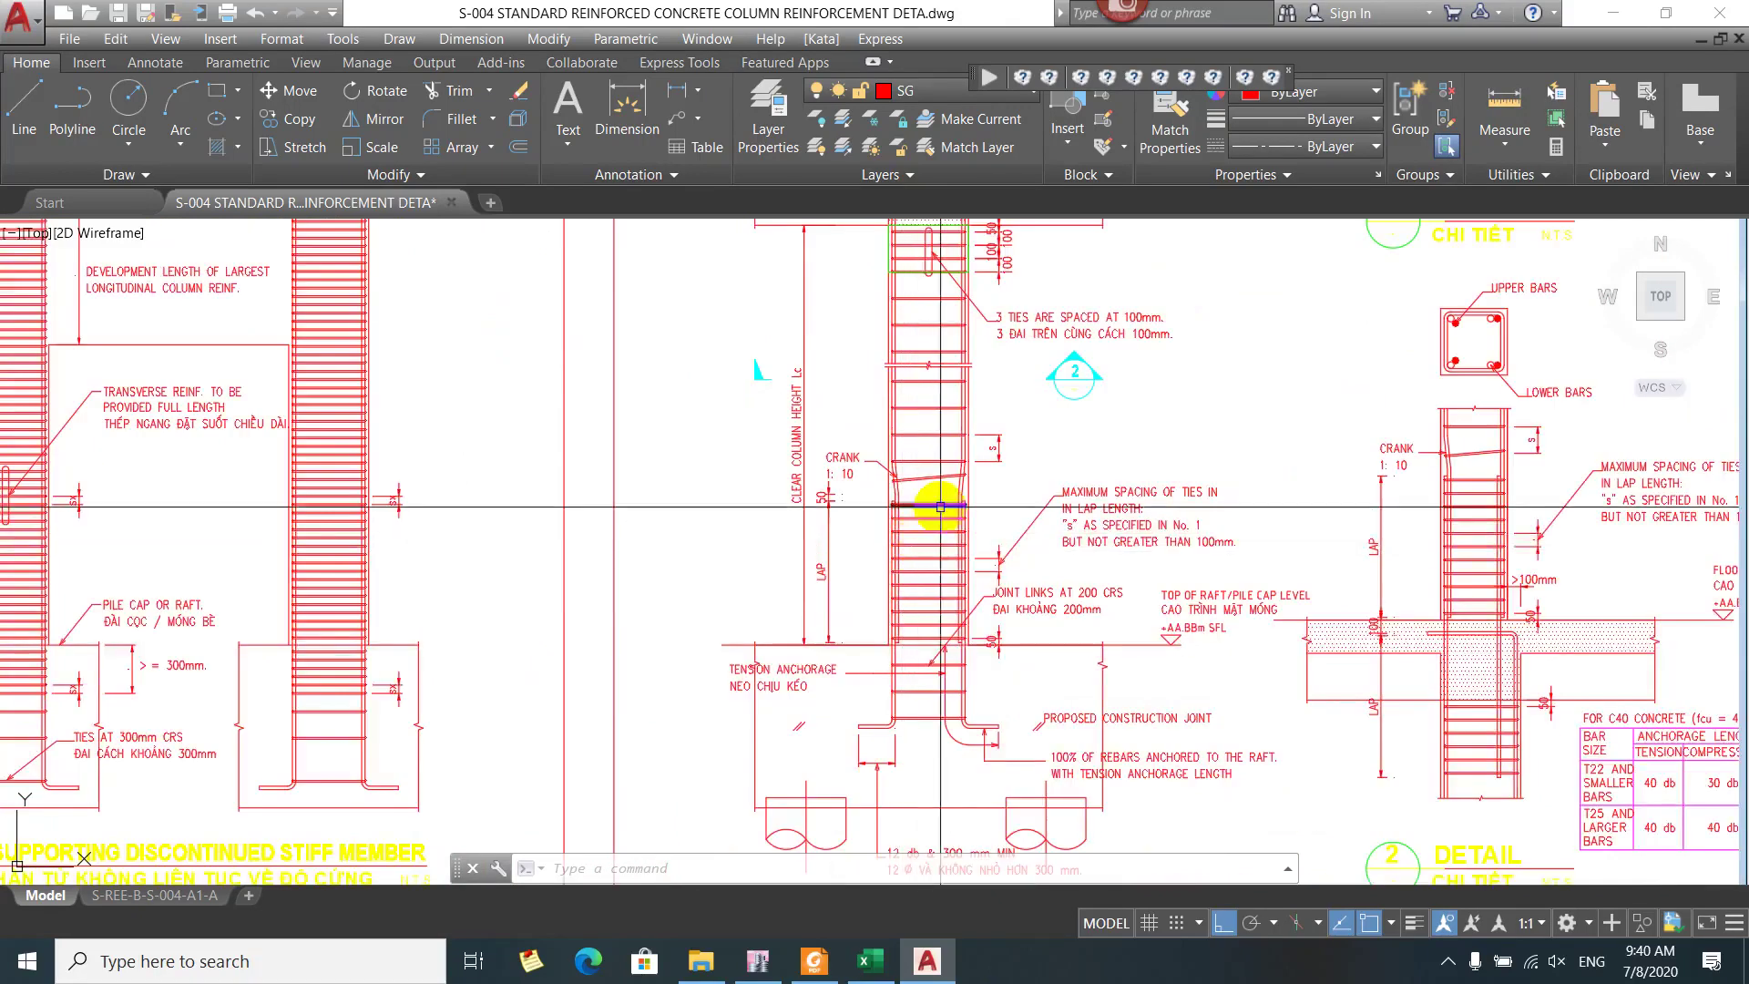
pyautogui.scroll(2, 1039, 491)
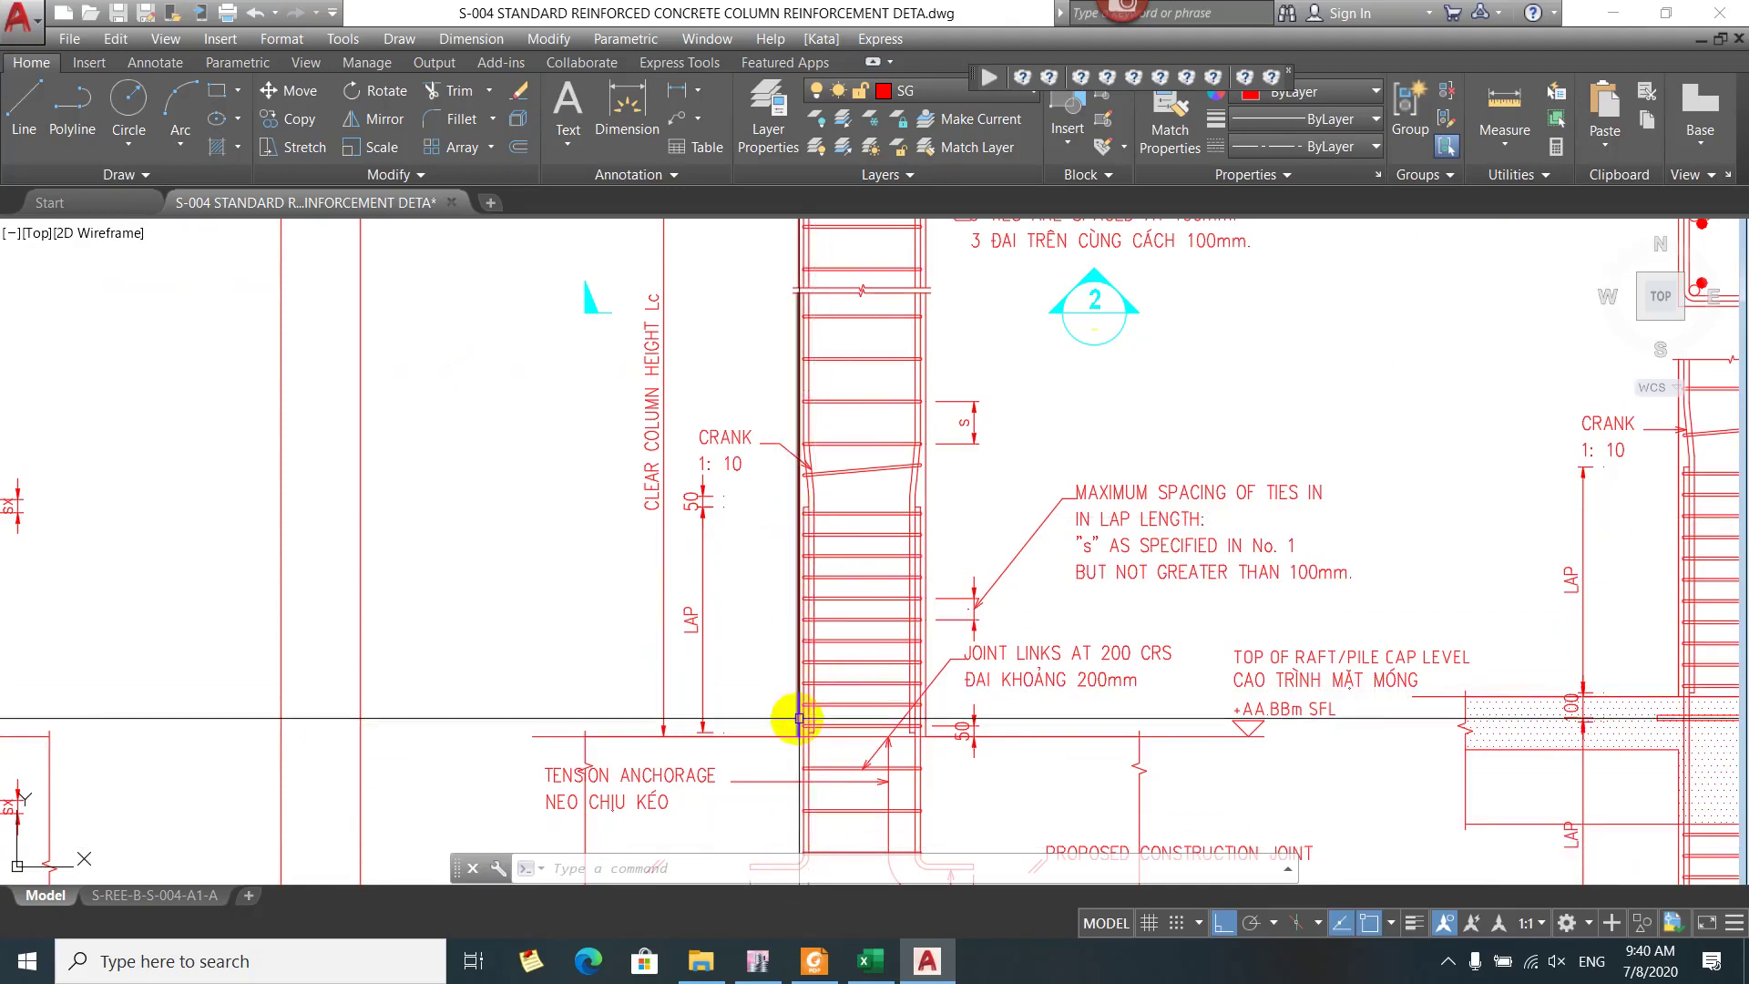
pyautogui.scroll(-5, 792, 714)
# Examine the middle-floor column detail, including its staggered laps, the central tension lap splice zone and the hoop zones near the beam joint
pyautogui.scroll(3, 789, 636)
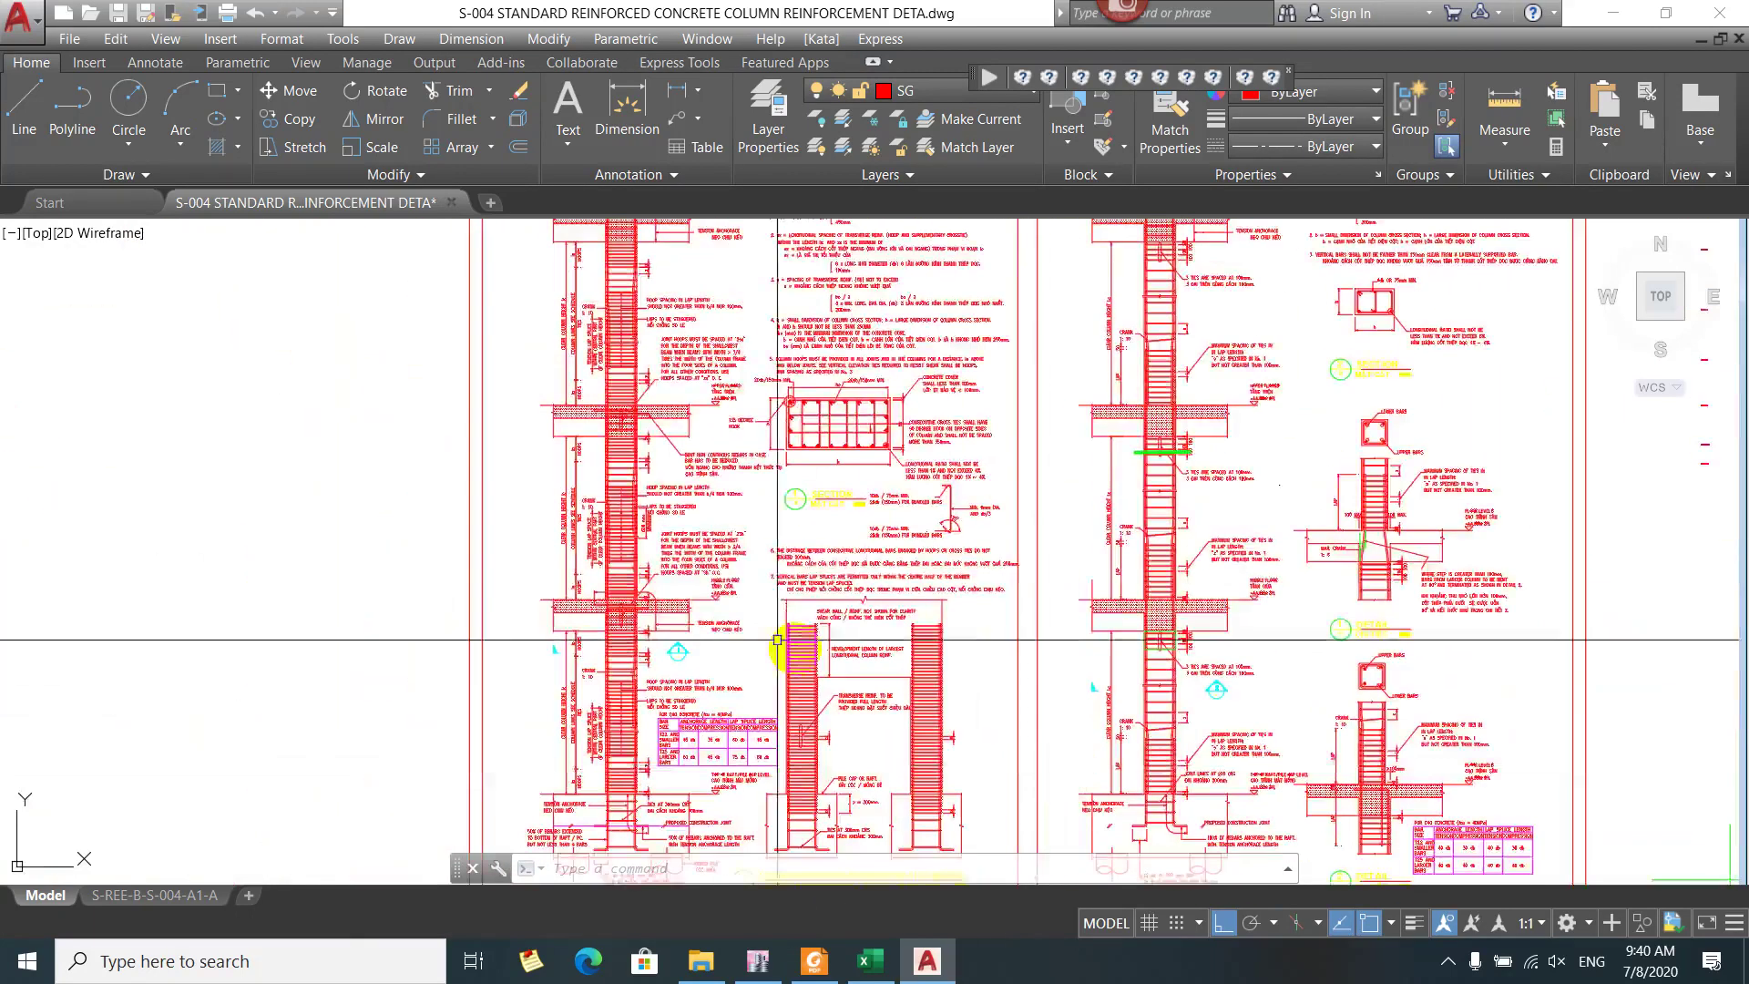
pyautogui.scroll(2, 620, 587)
pyautogui.scroll(-1, 692, 578)
pyautogui.scroll(1, 745, 565)
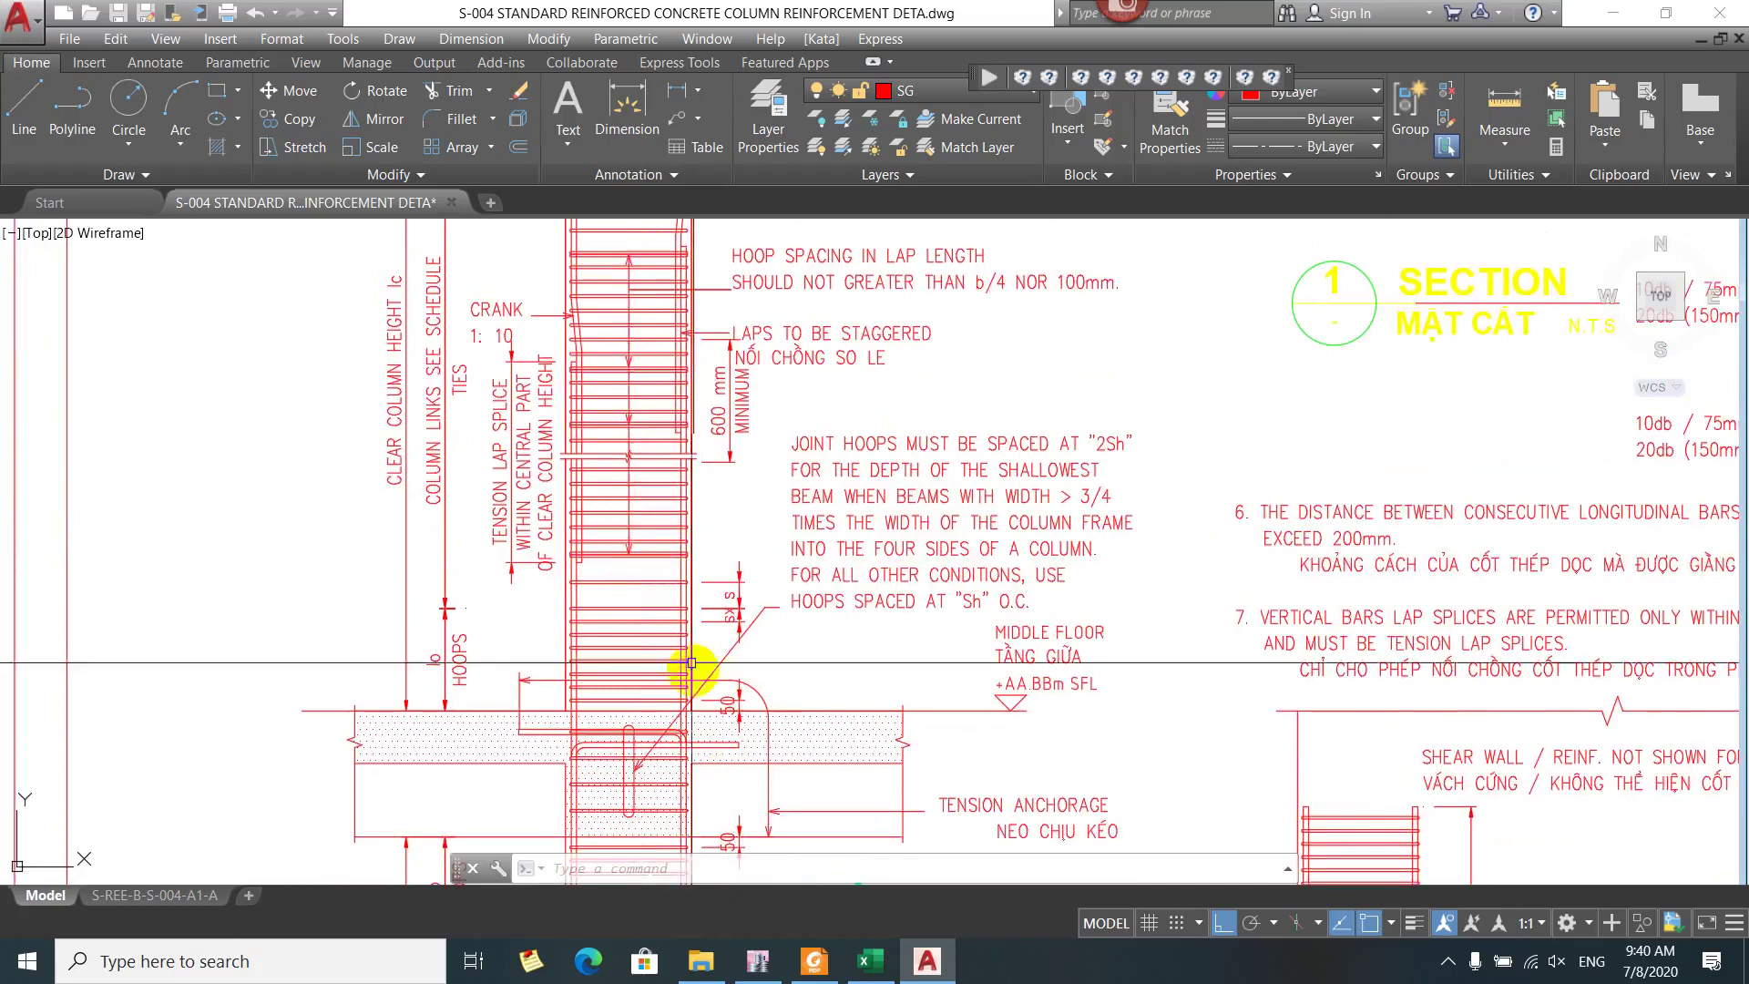
pyautogui.scroll(-1, 686, 663)
pyautogui.scroll(1, 660, 627)
pyautogui.scroll(1, 672, 534)
pyautogui.scroll(-1, 683, 391)
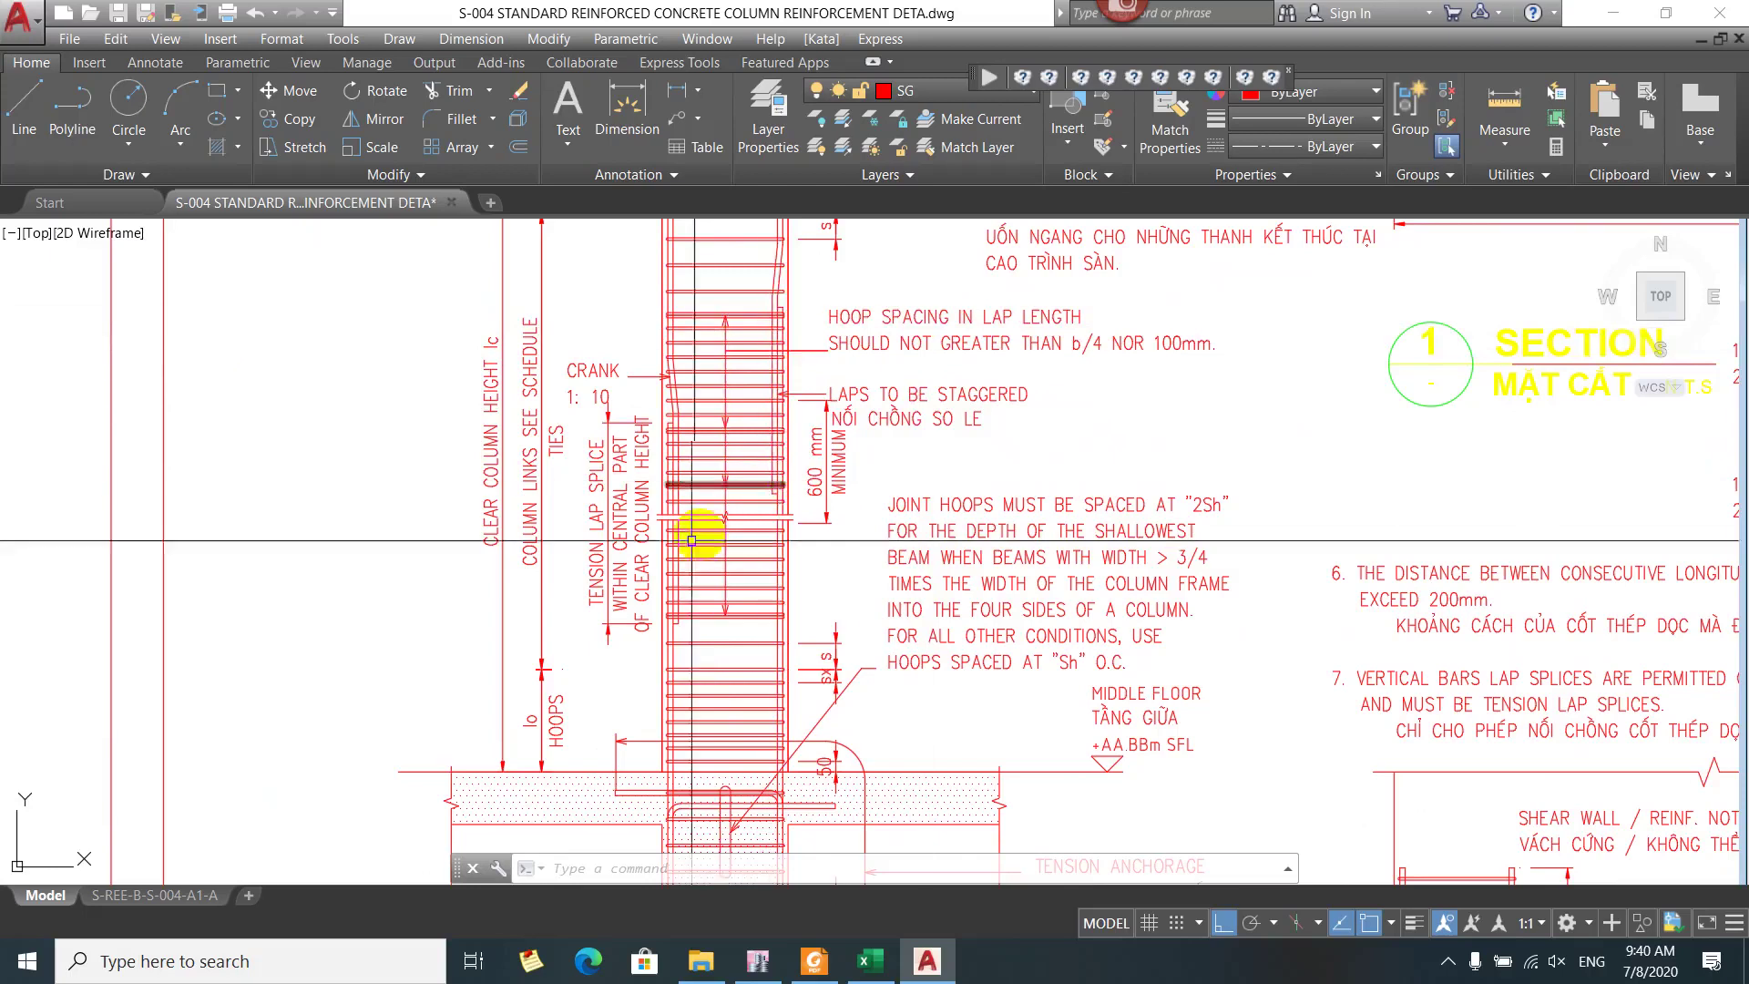
pyautogui.scroll(1, 694, 539)
pyautogui.scroll(-1, 657, 547)
pyautogui.scroll(1, 632, 656)
pyautogui.scroll(-1, 638, 542)
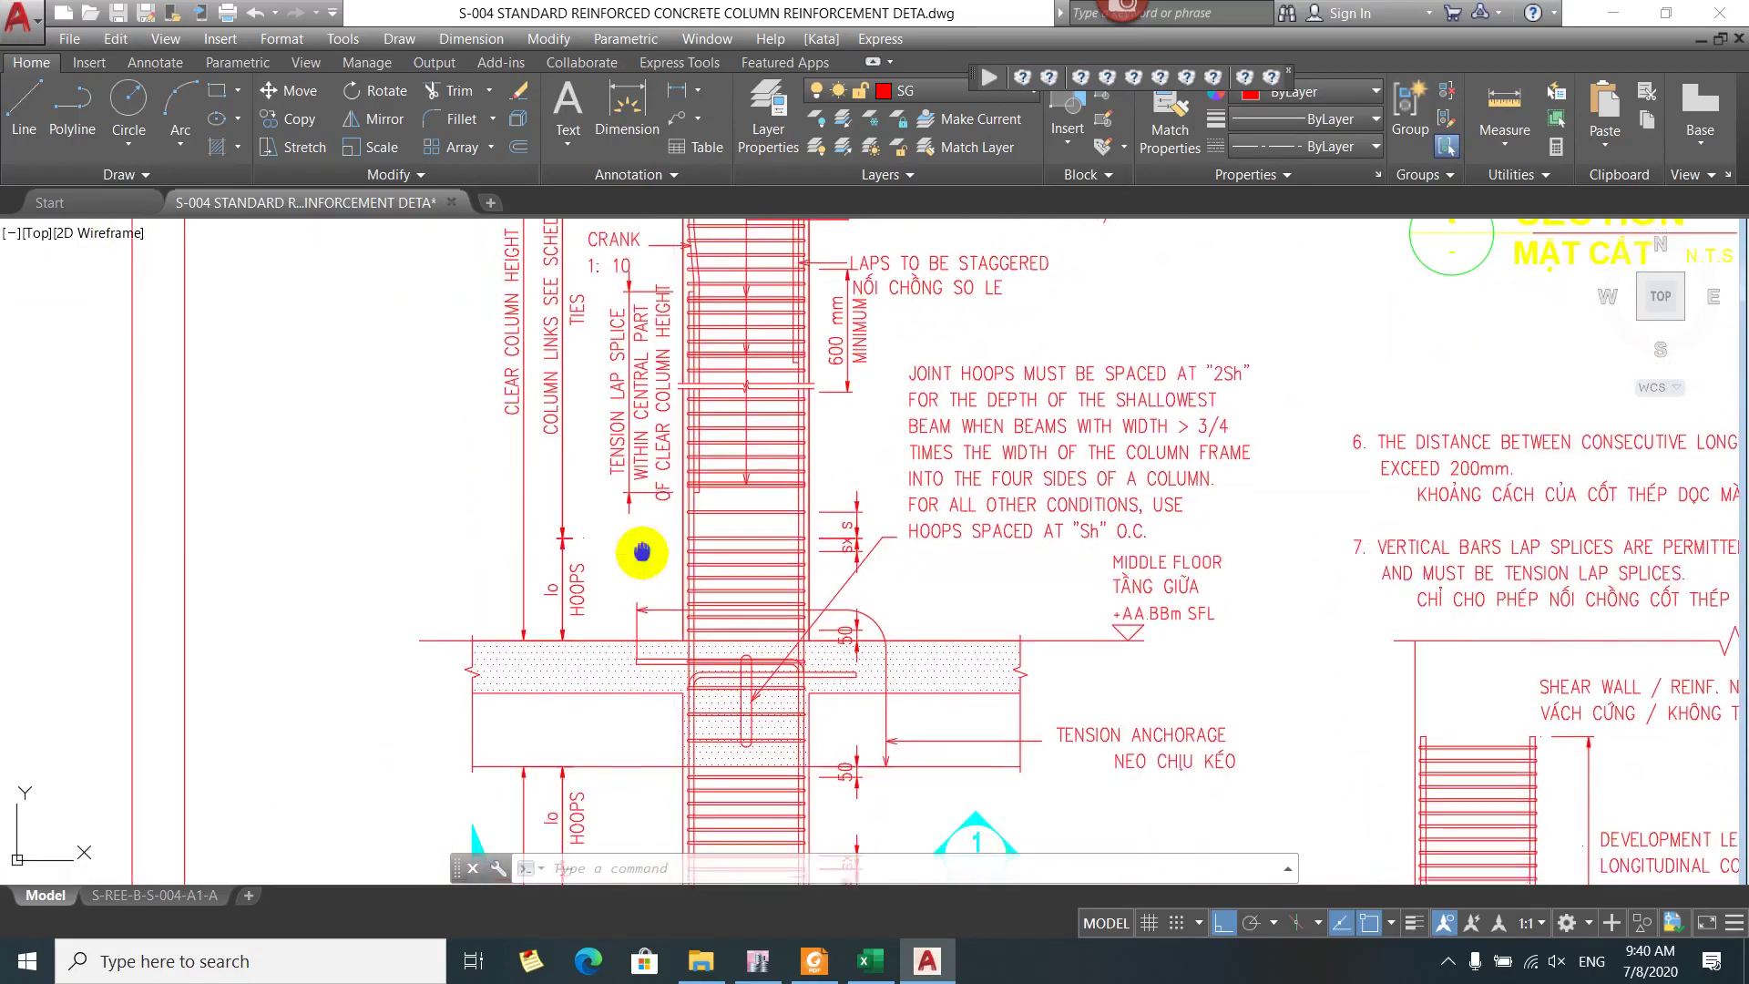
pyautogui.write('pl')
pyautogui.press('Return')
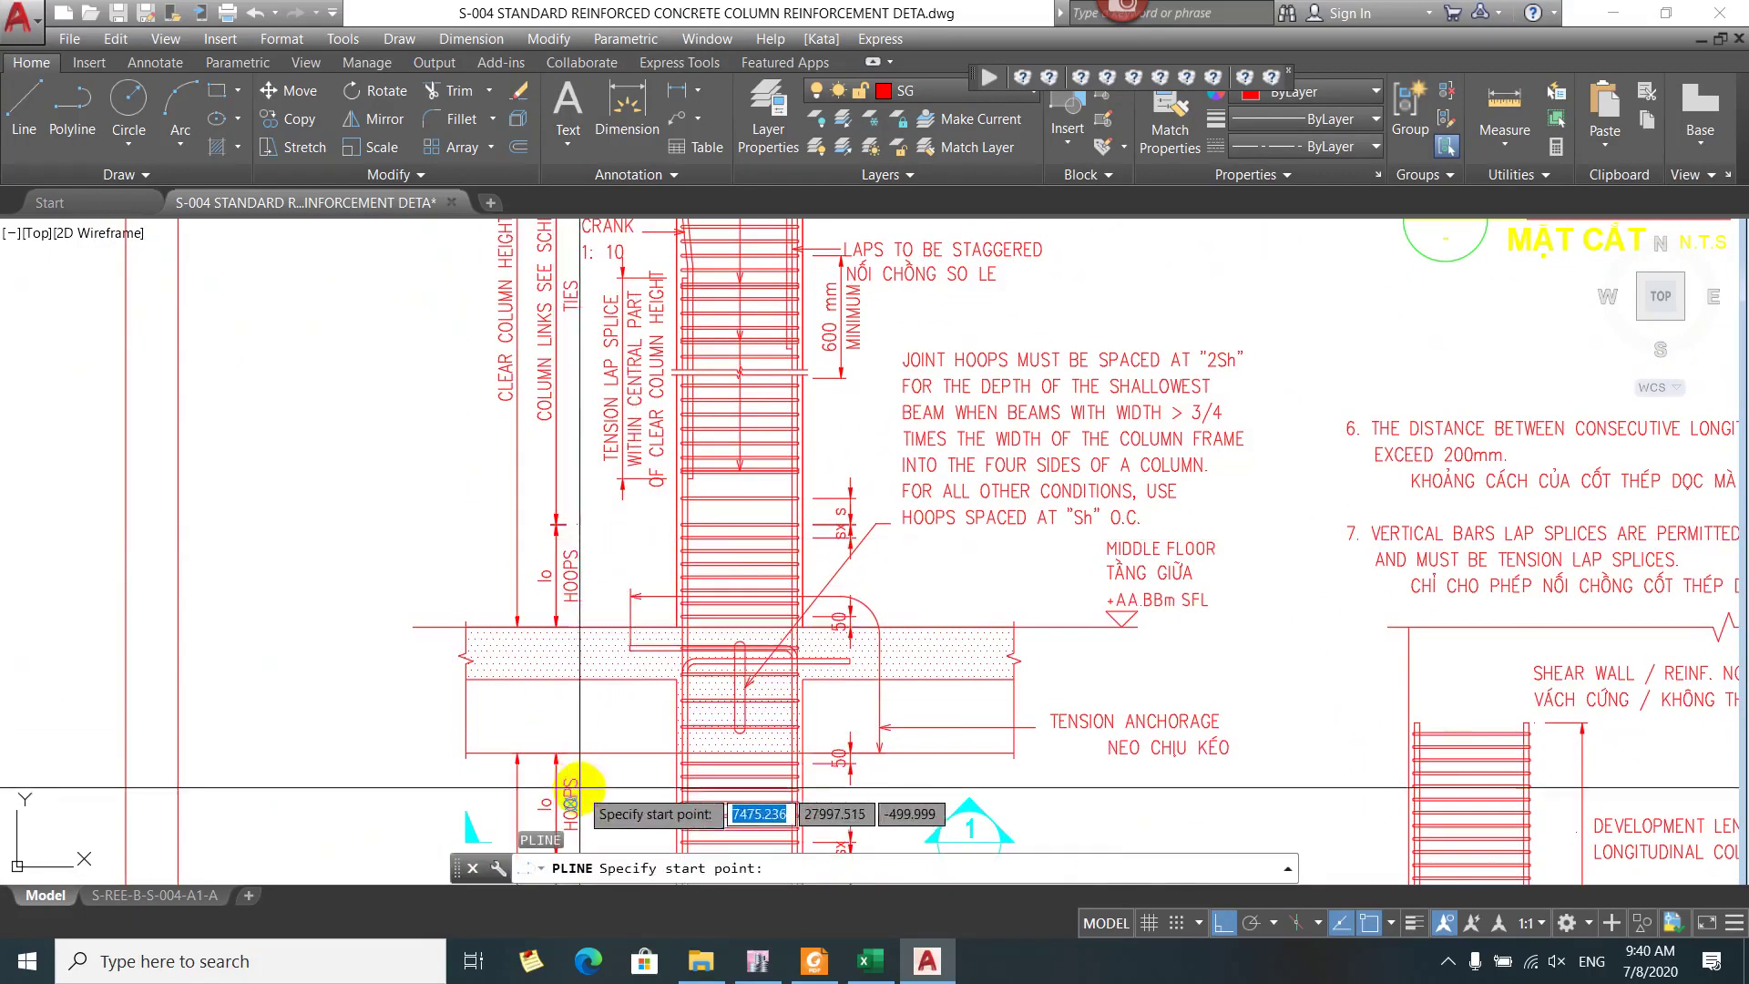
pyautogui.click(607, 806)
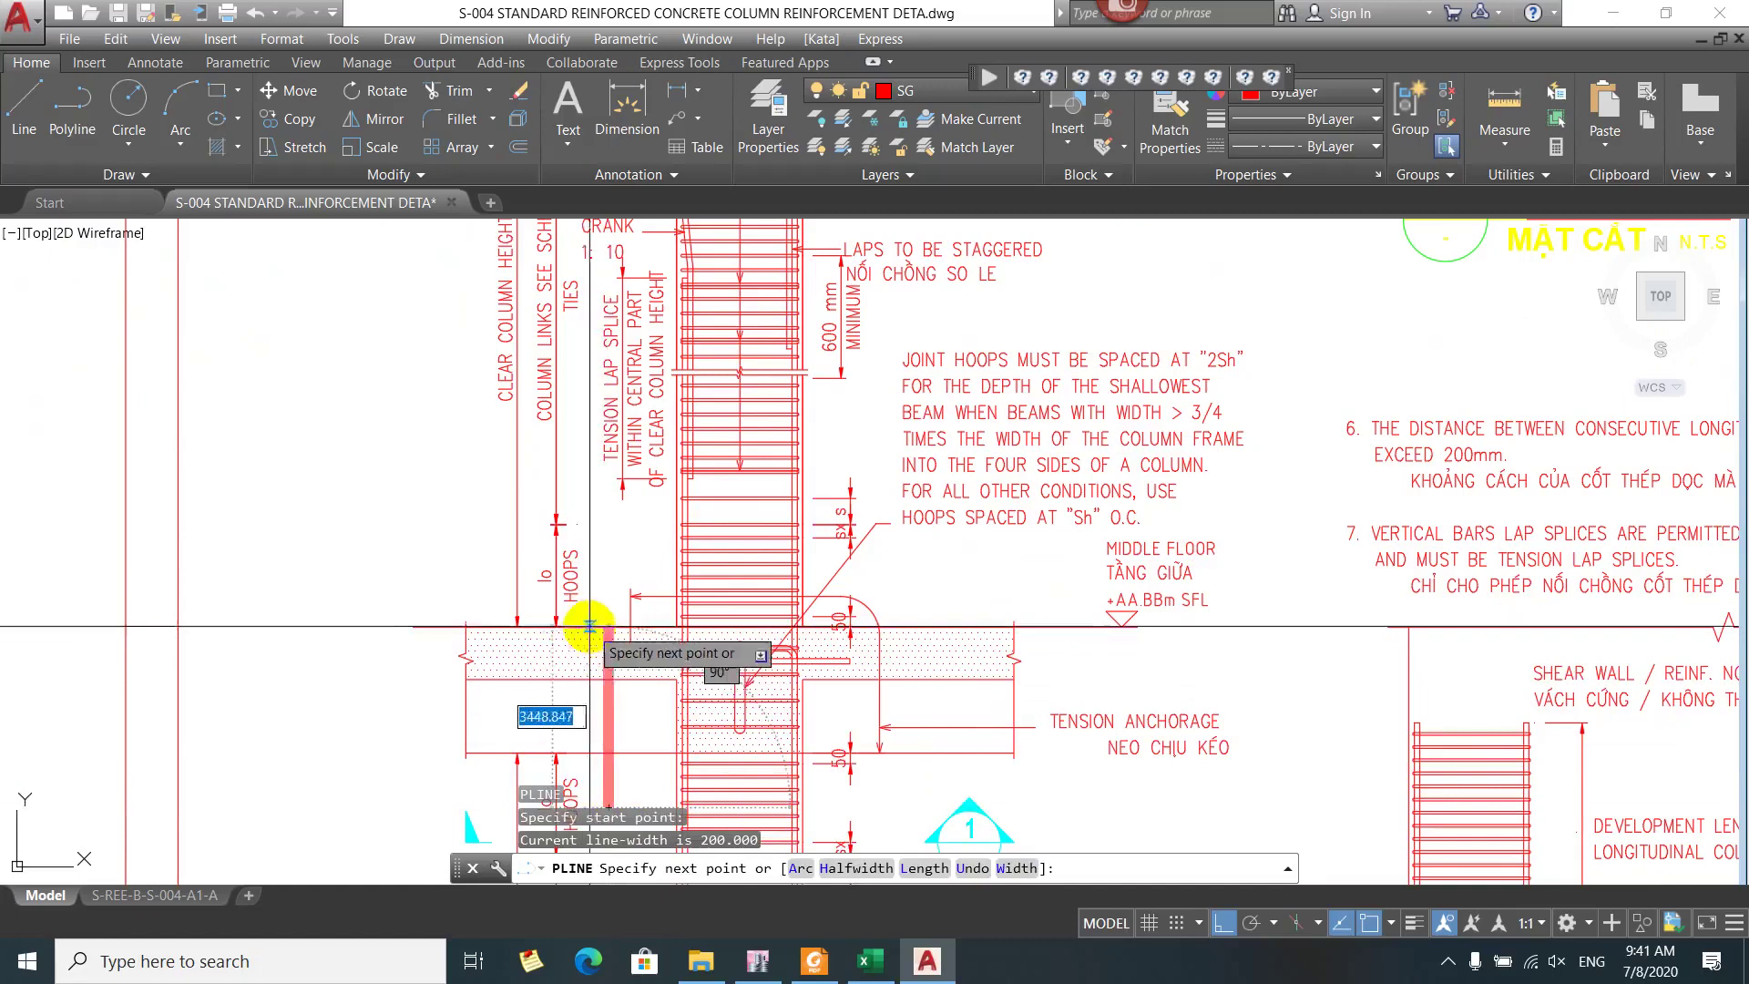
pyautogui.press('Escape')
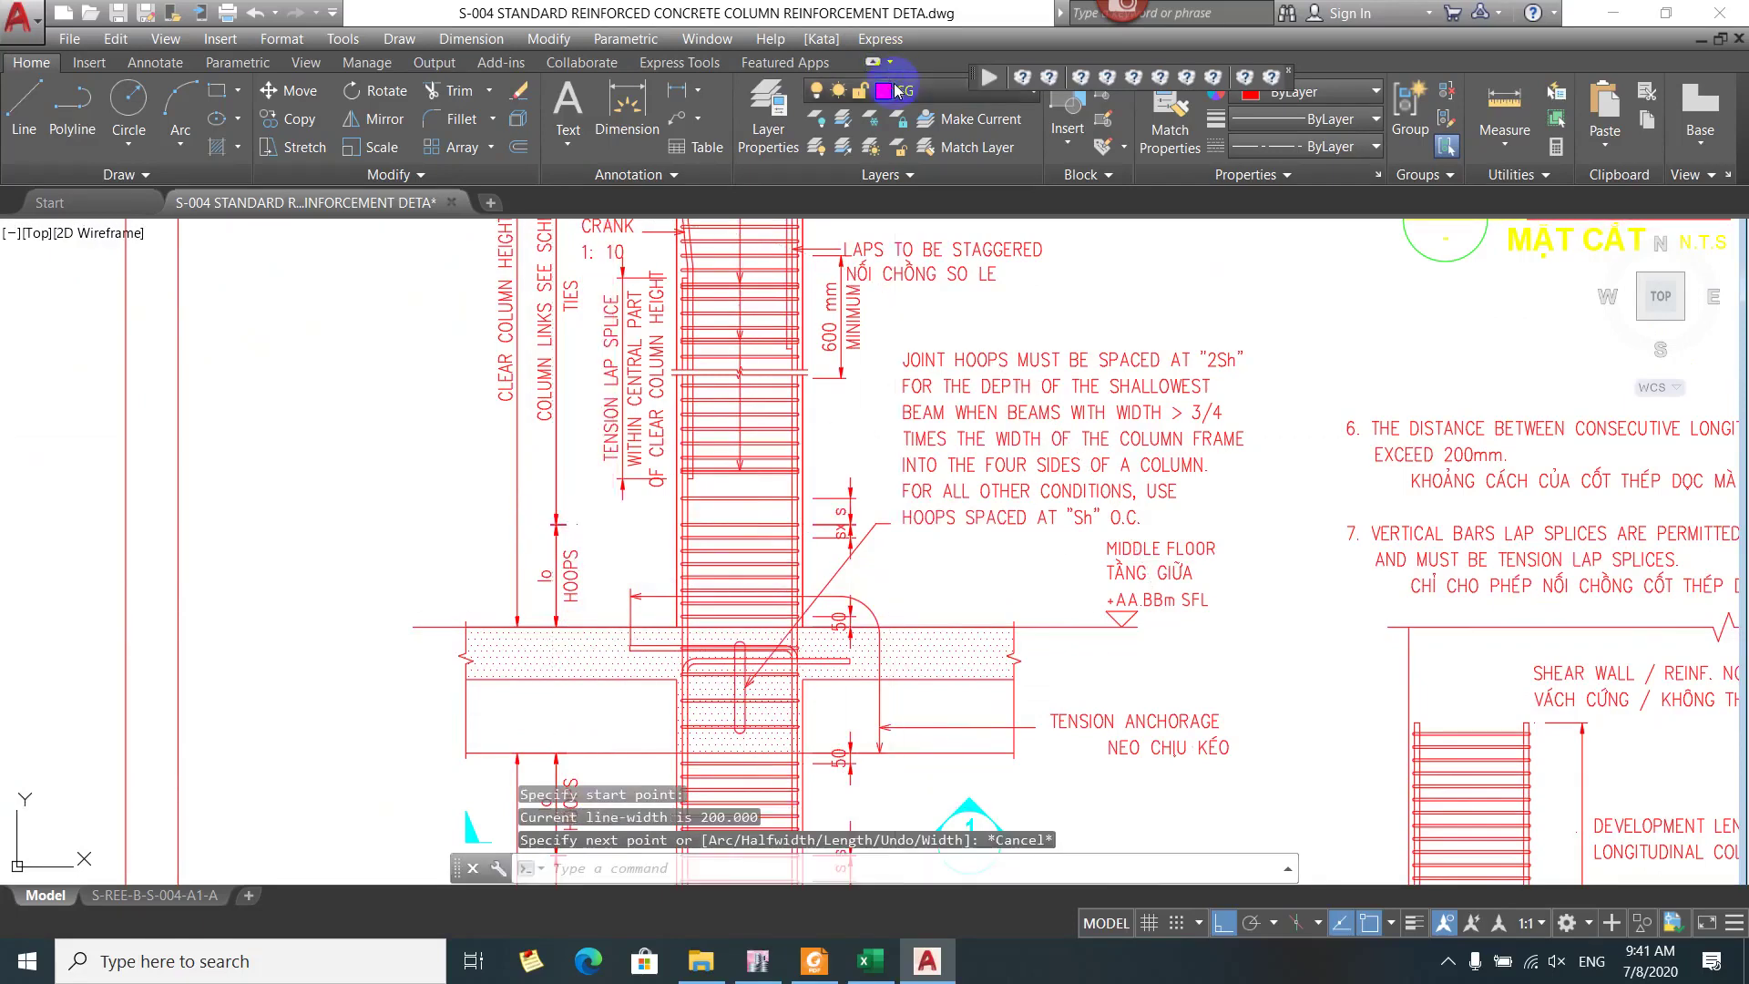
# Make layer SRB current and draw a 200-wide vertical bar polyline left of the column, from below the middle floor slab to the tension lap splice's top
pyautogui.click(897, 90)
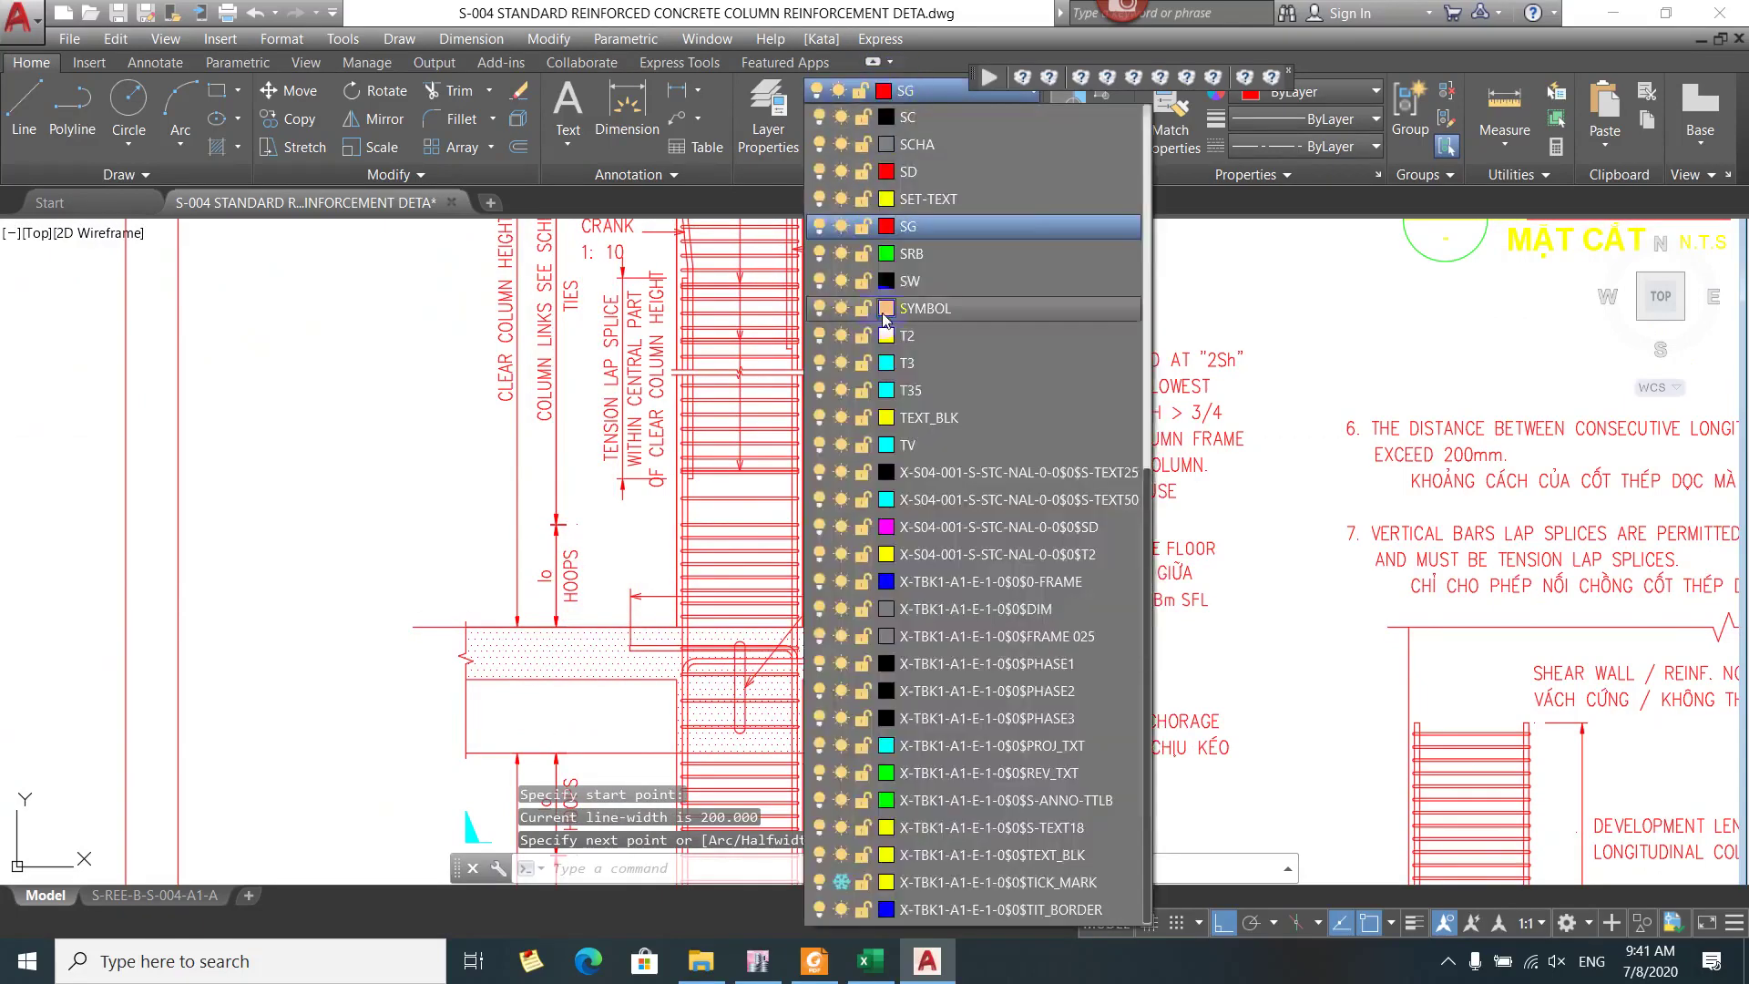
pyautogui.click(906, 255)
pyautogui.scroll(-3, 878, 390)
pyautogui.press('space')
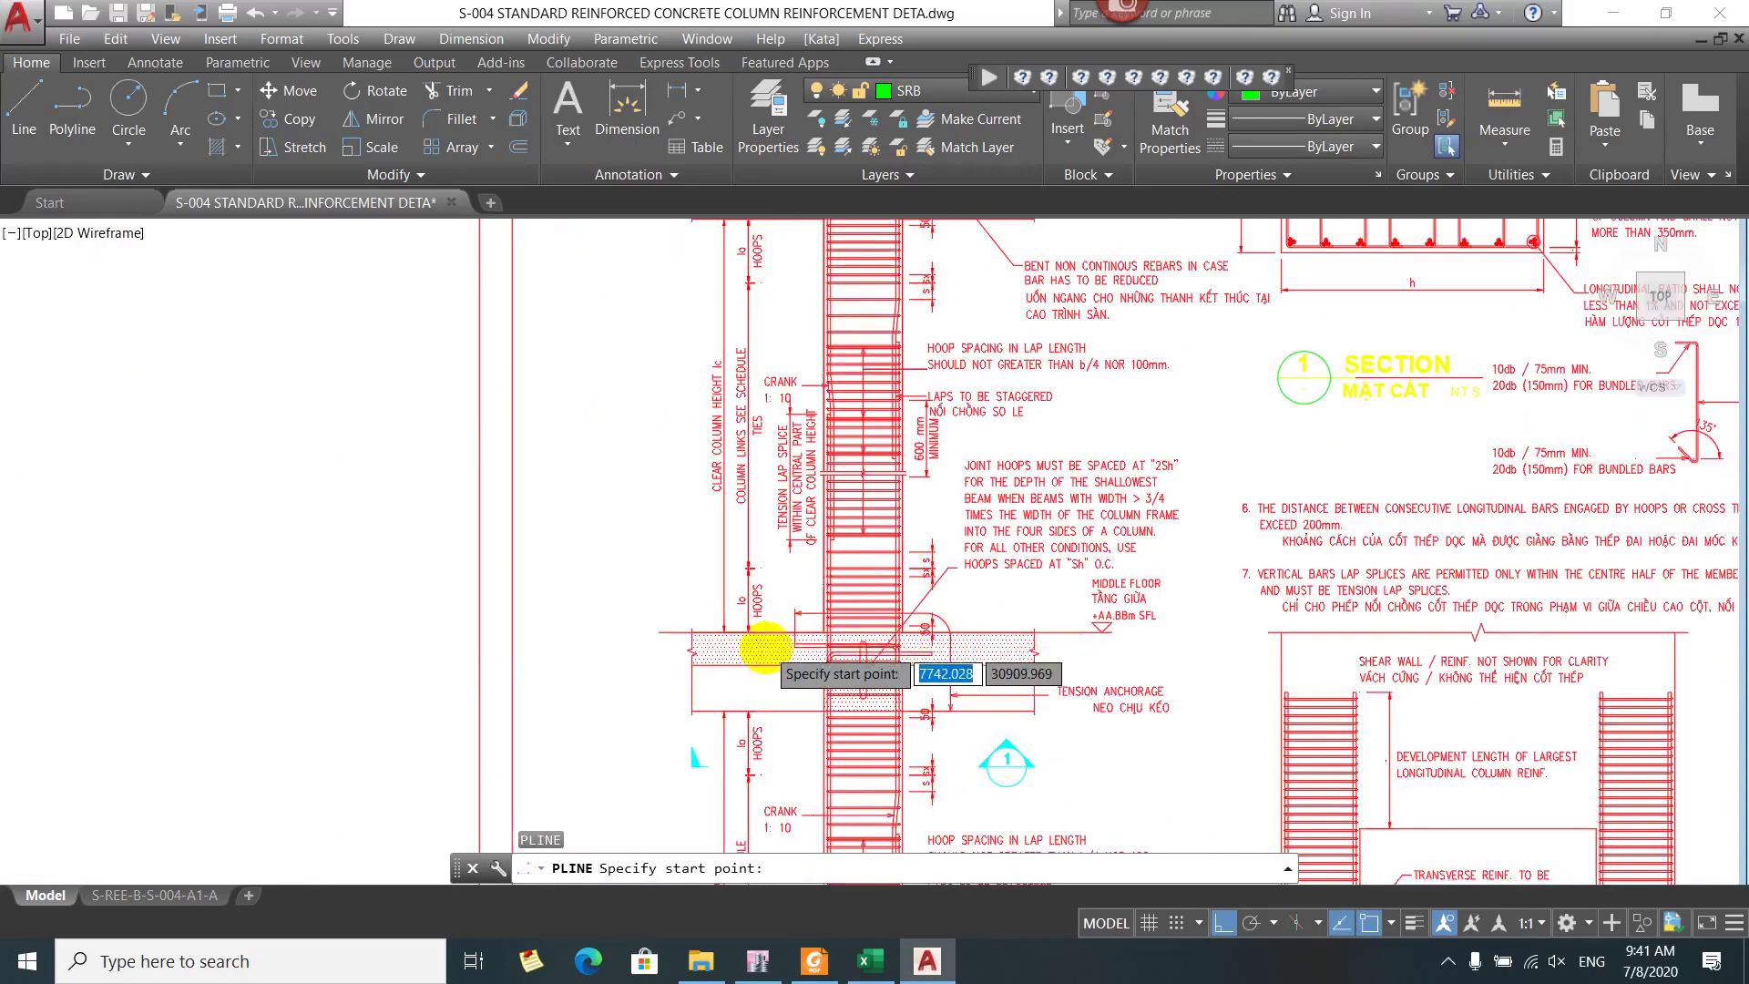
pyautogui.scroll(2, 765, 653)
pyautogui.click(662, 770)
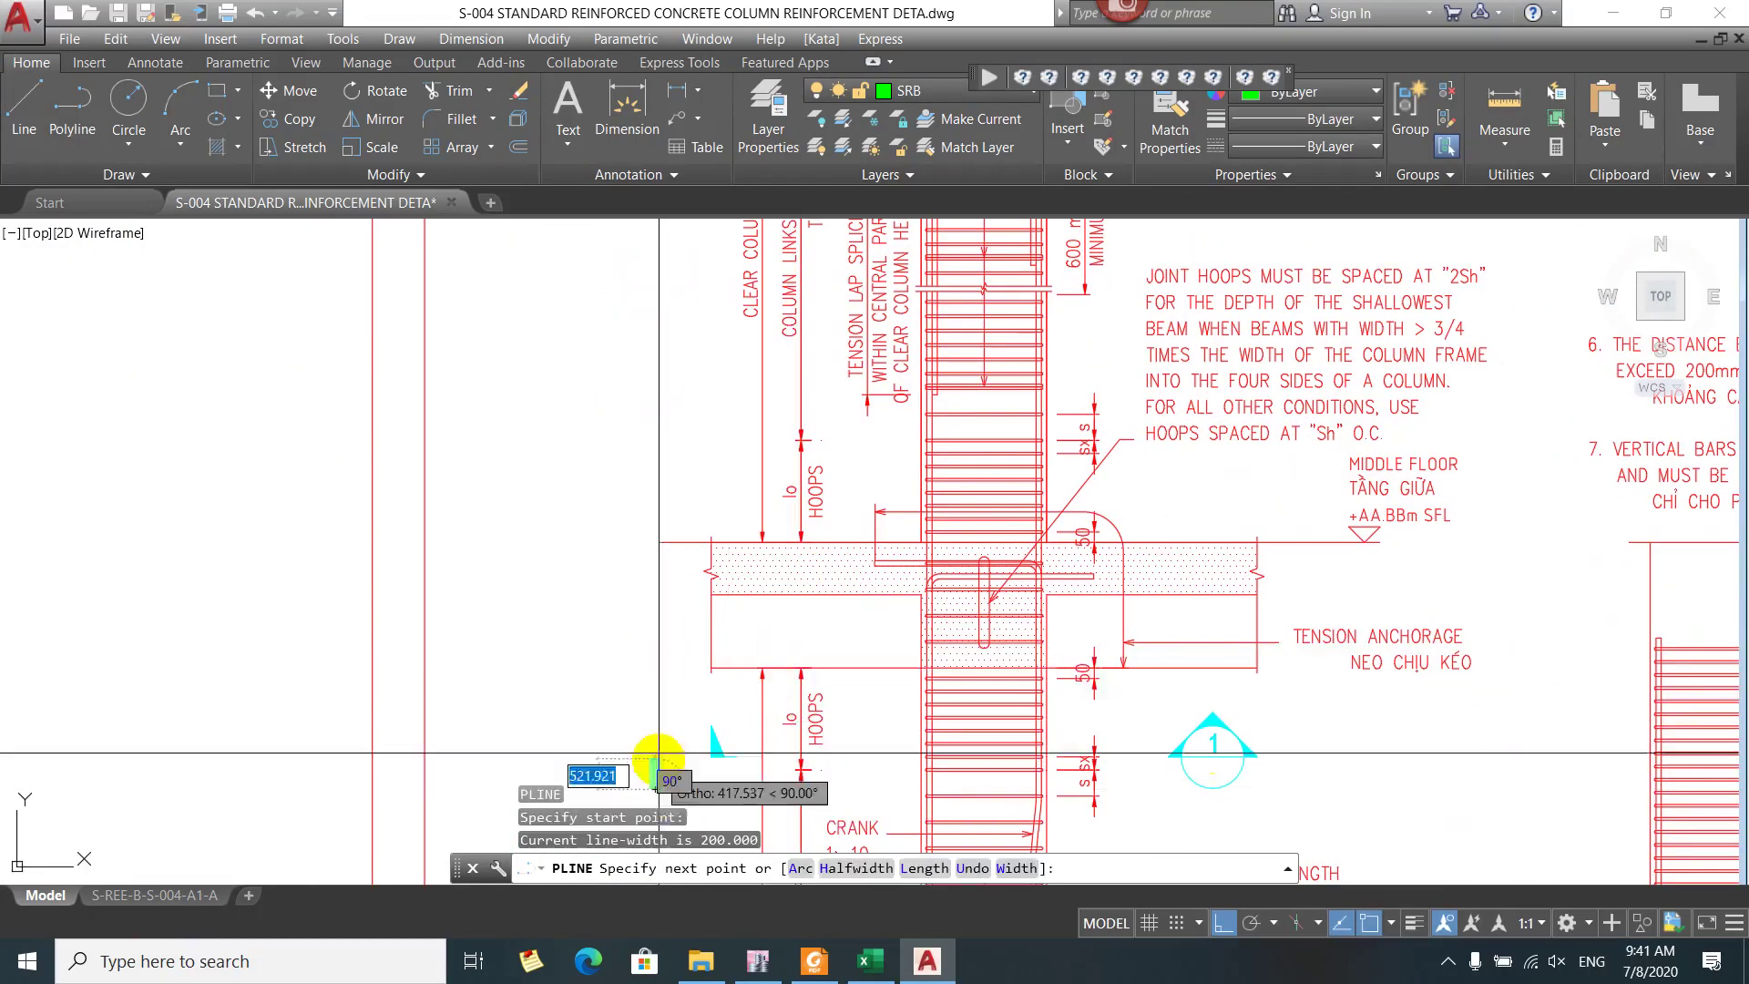
pyautogui.click(662, 556)
pyautogui.scroll(-3, 663, 546)
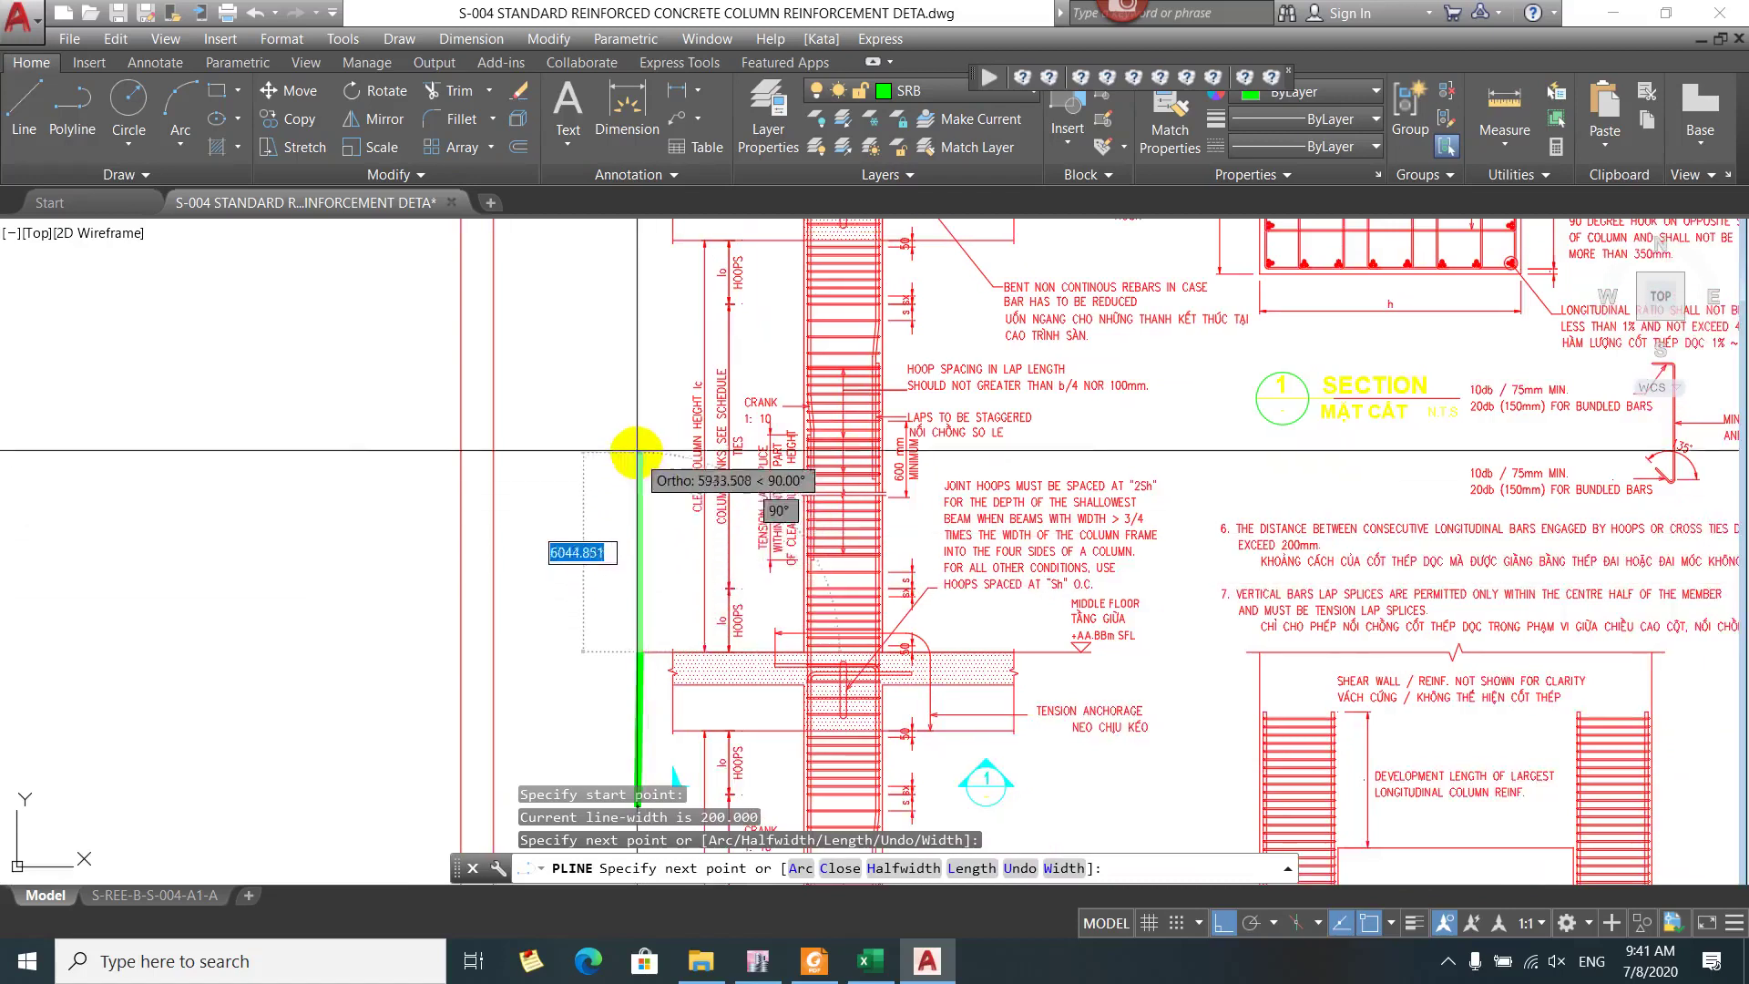
pyautogui.scroll(2, 637, 441)
pyautogui.click(640, 425)
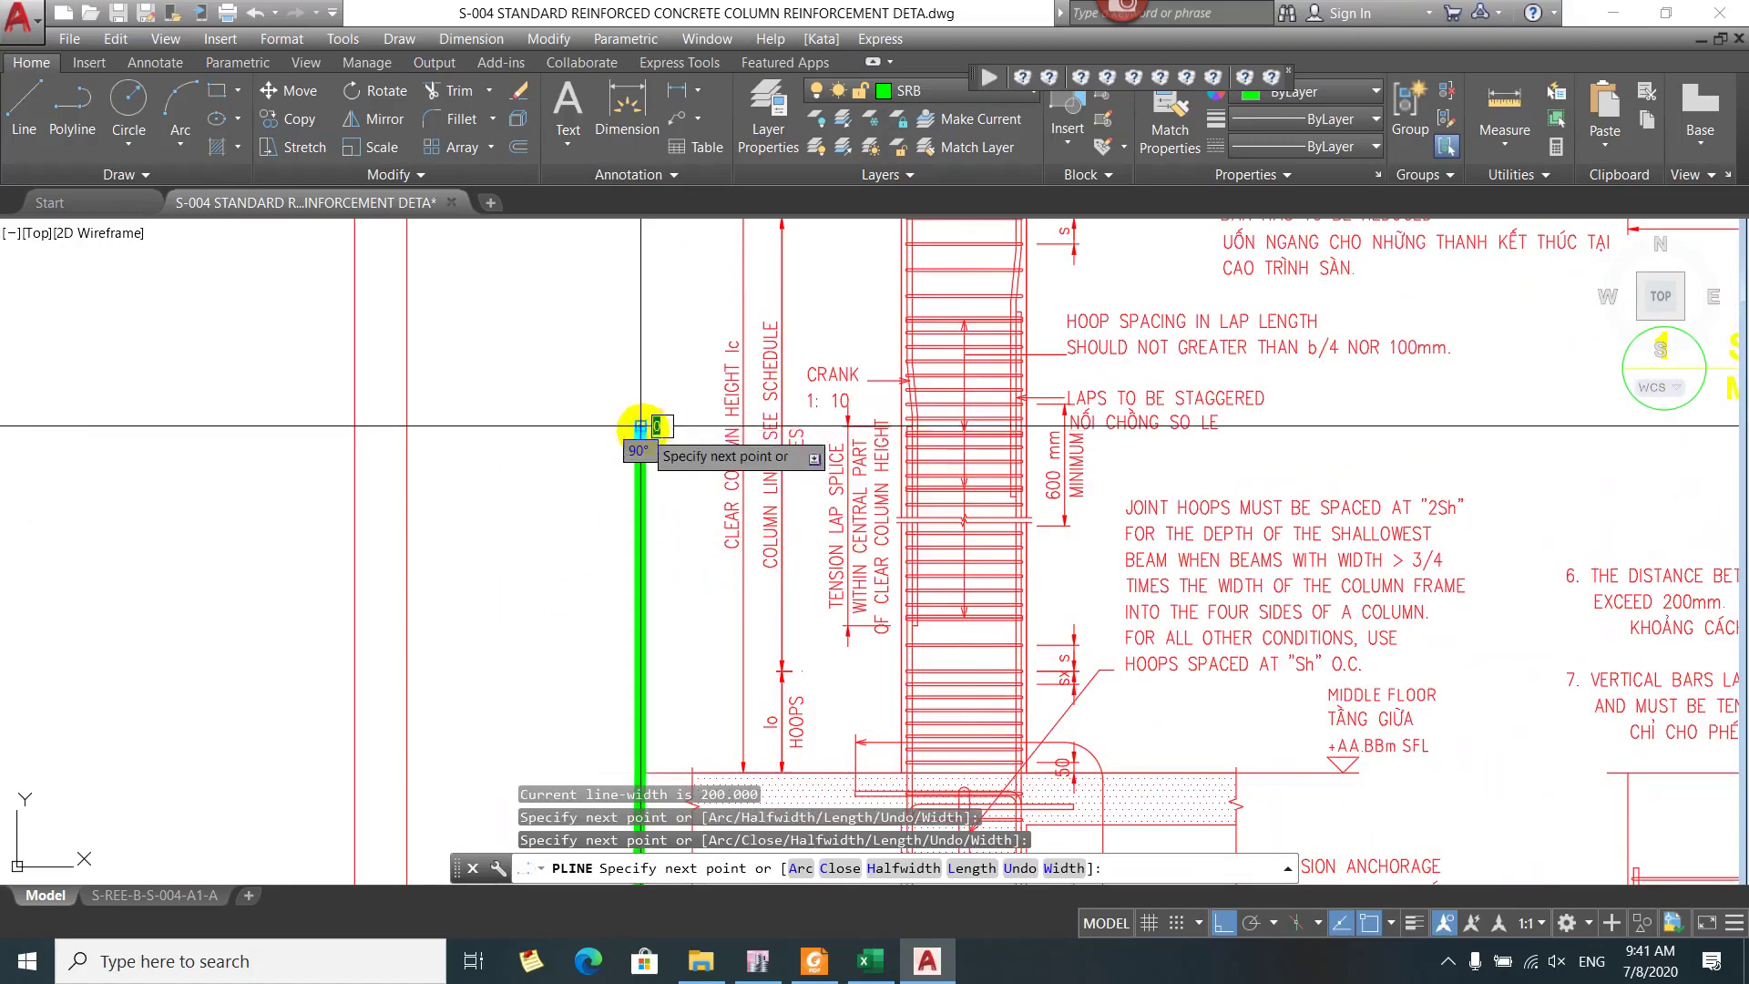
pyautogui.press('Return')
pyautogui.press('Return')
pyautogui.moveTo(671, 351); pyautogui.dragTo(663, 425)
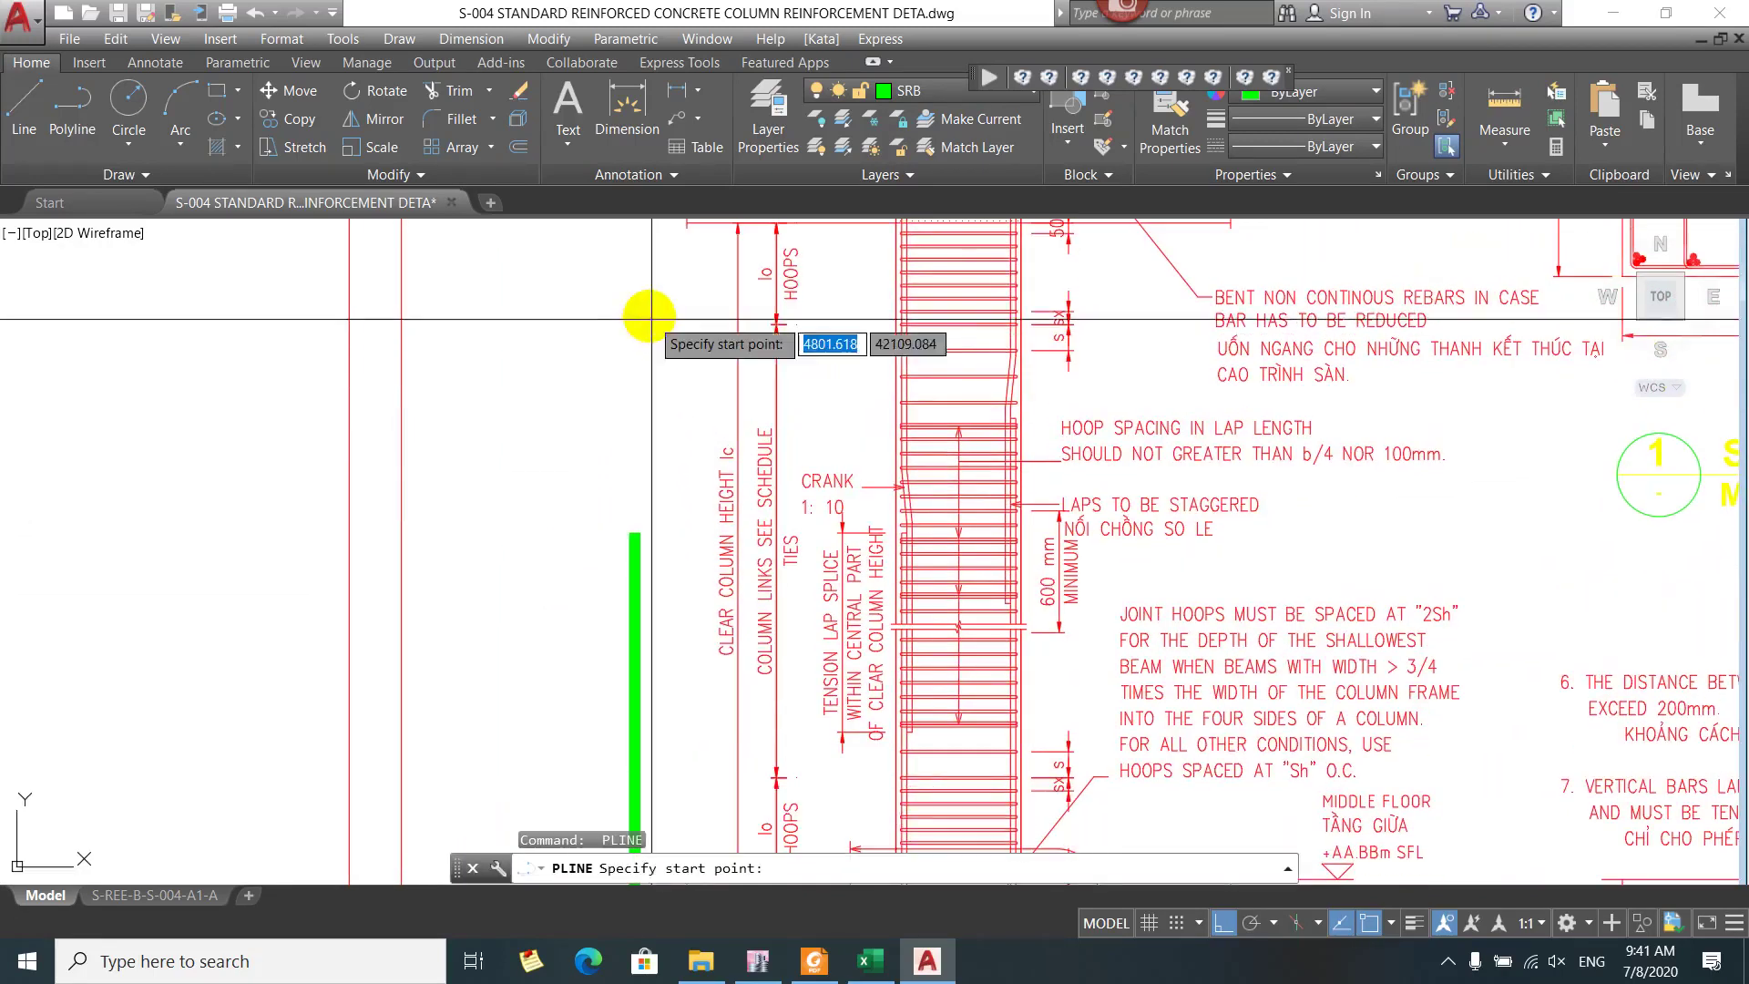
pyautogui.click(642, 268)
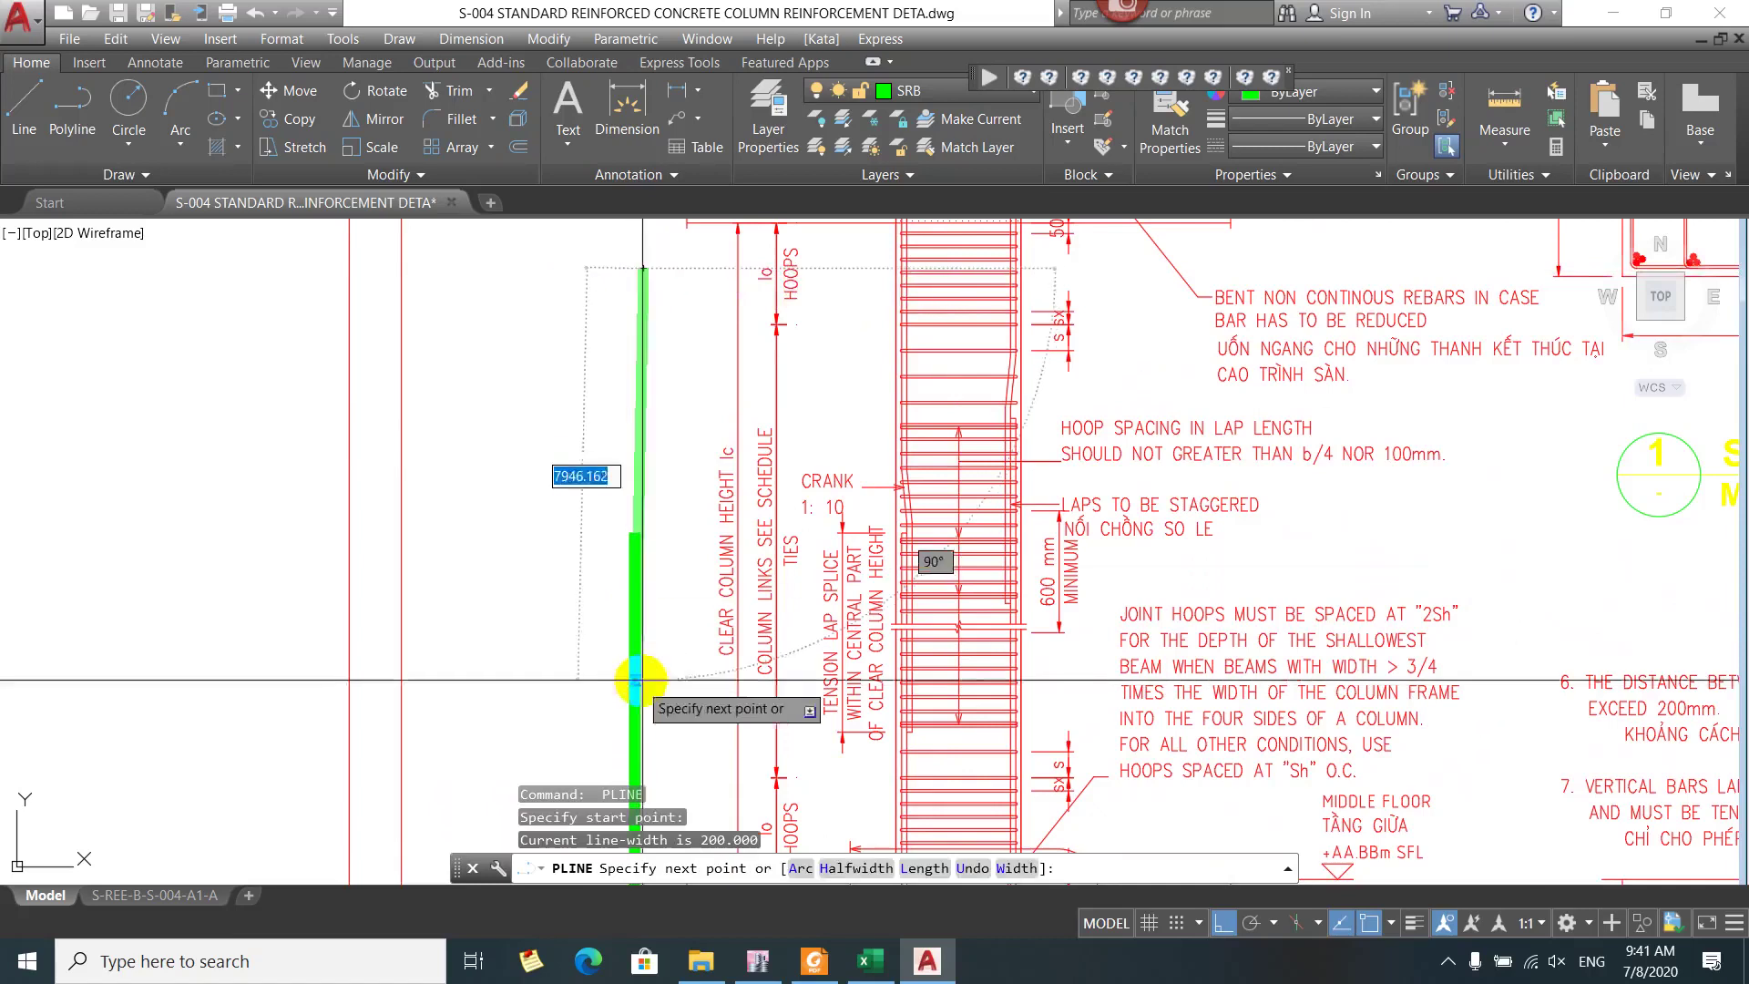
pyautogui.press('Escape')
# Draw the upper bar as a vertical polyline against the first bar's right side, from the upper hoop zone to the tension lap splice's bottom
pyautogui.press('Return')
pyautogui.click(645, 258)
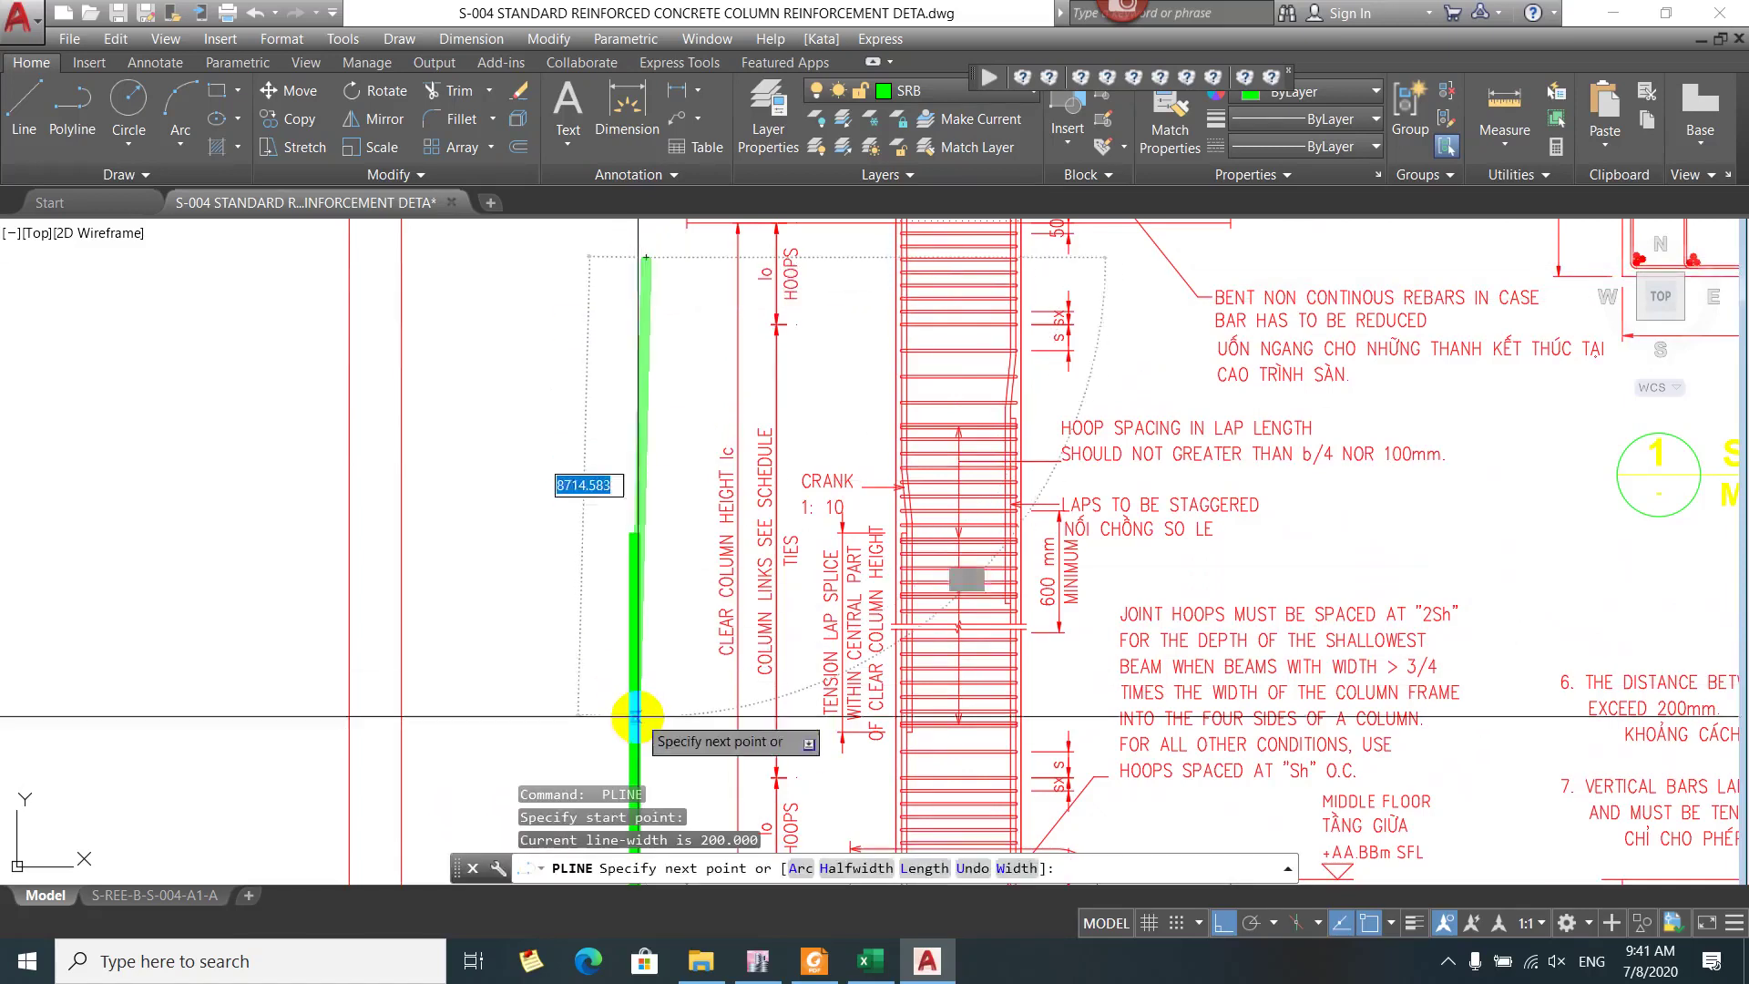
pyautogui.press('F8')
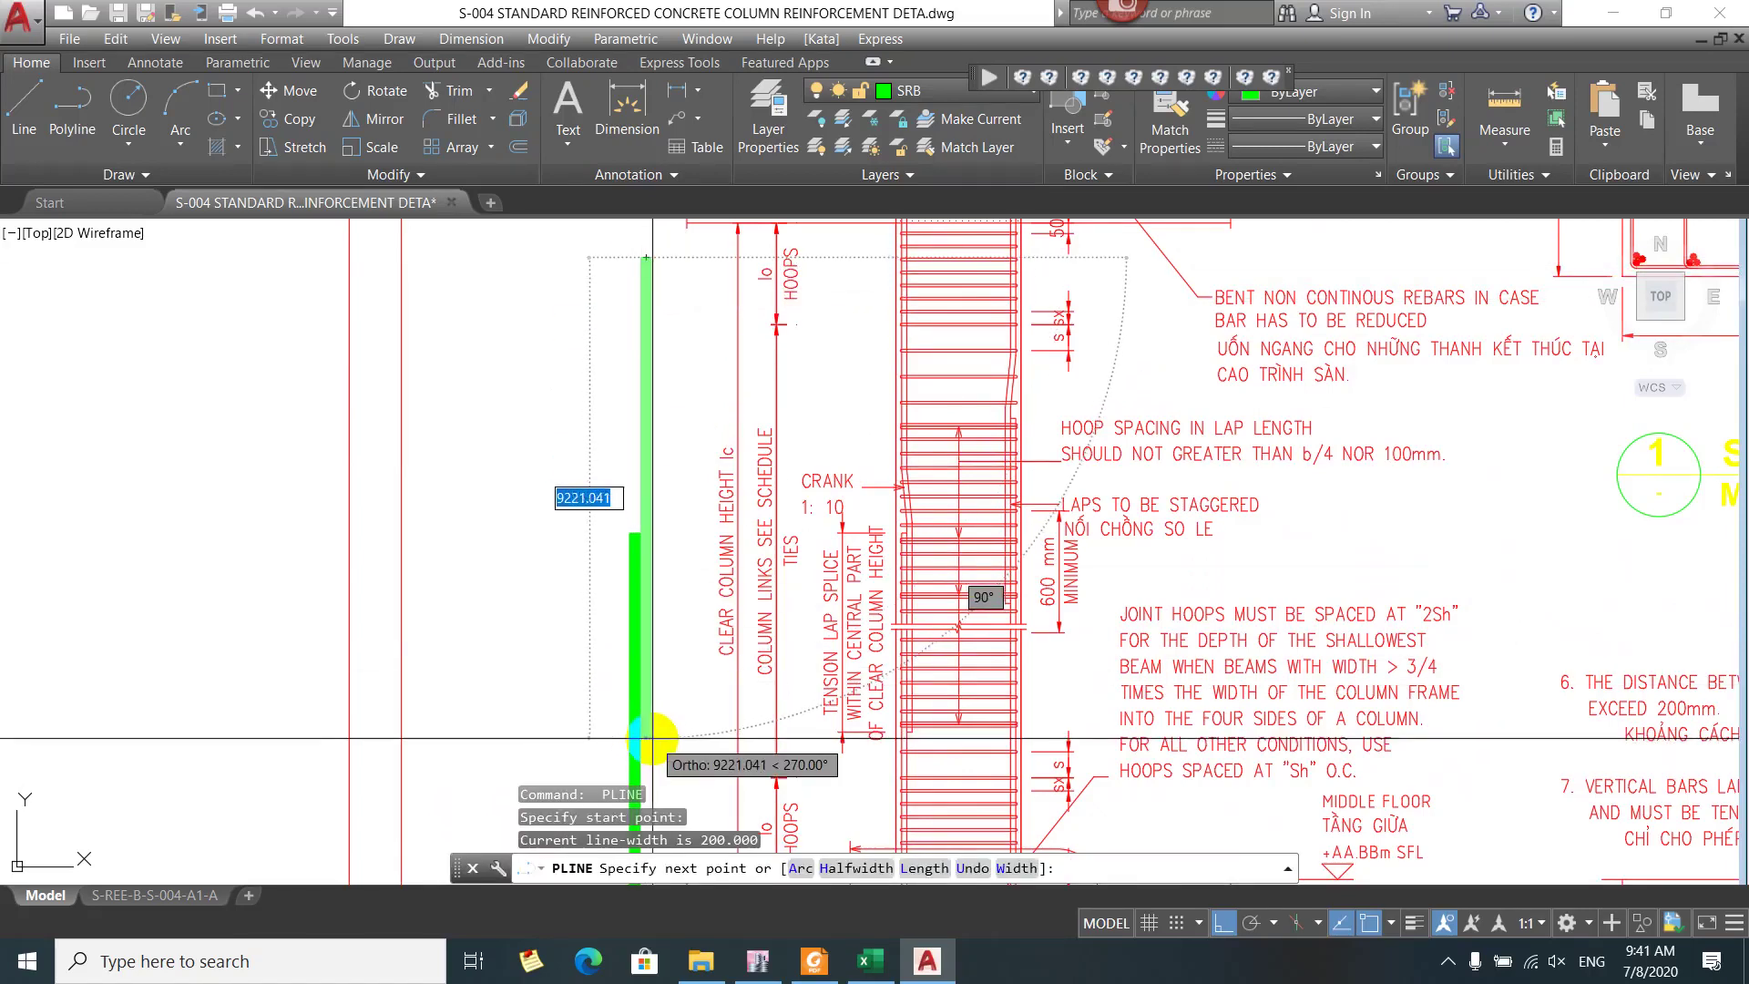
pyautogui.click(648, 737)
pyautogui.press('Escape')
# Draw a second lower bar as a vertical polyline right of the first pair, from the column below up to the middle floor slab
pyautogui.scroll(-2, 656, 723)
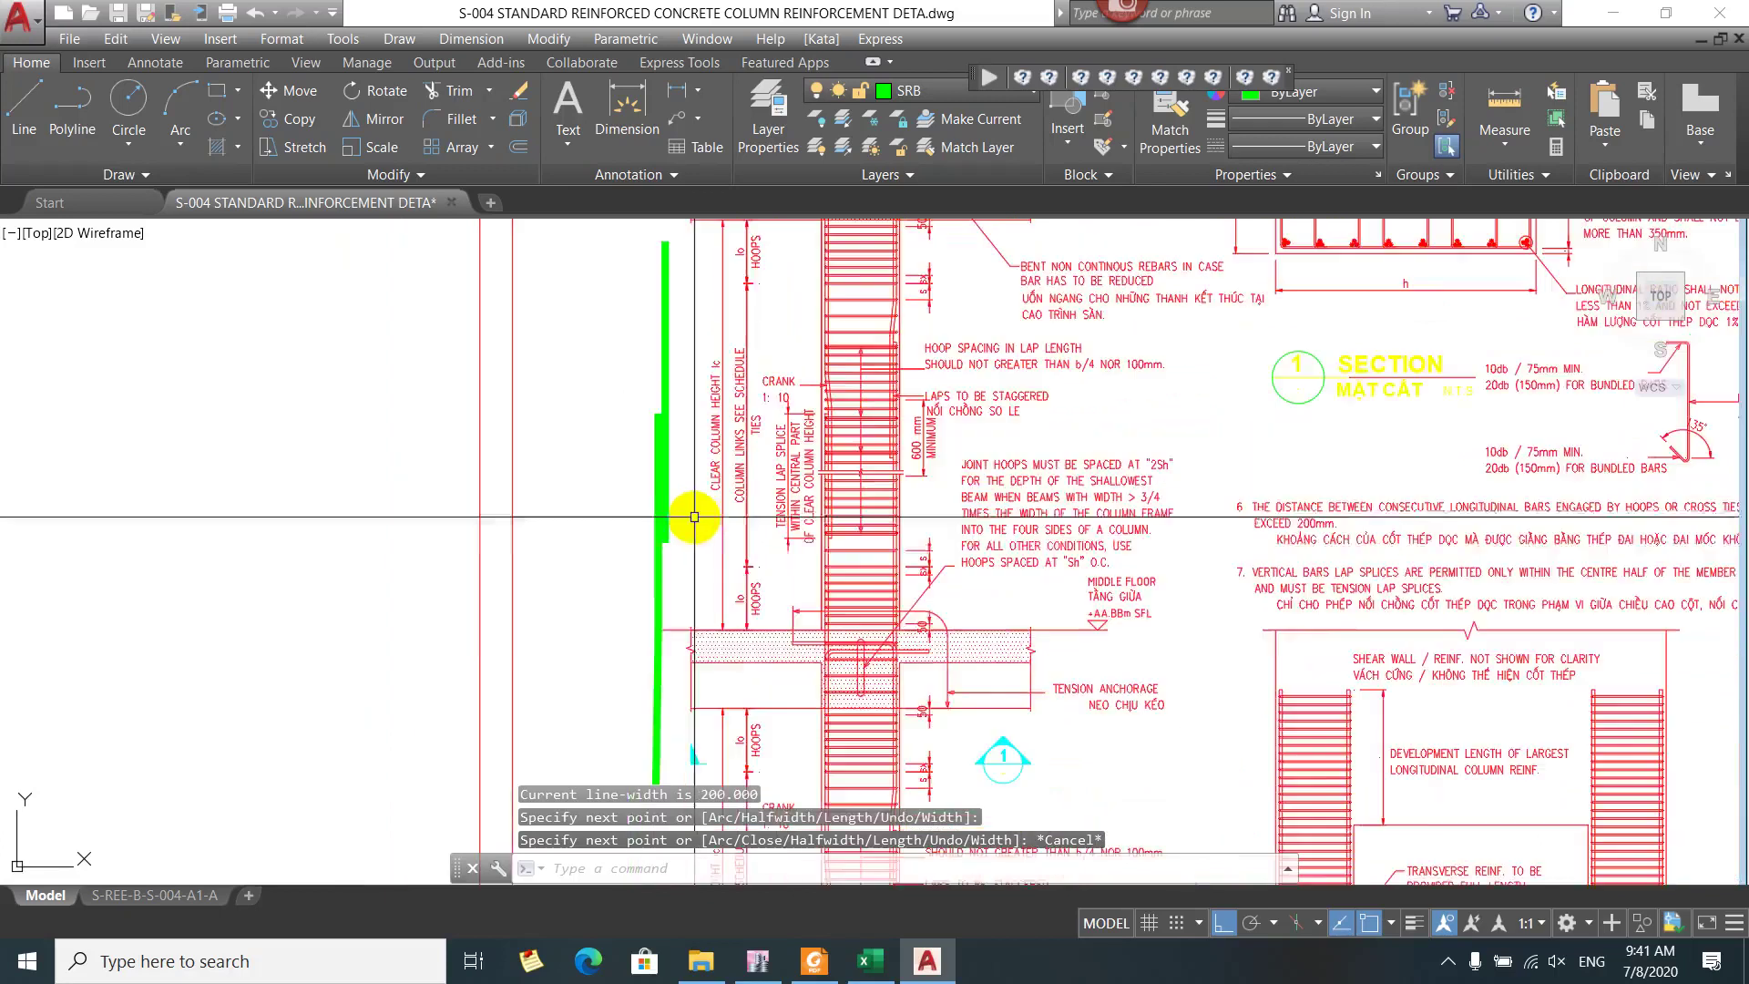
pyautogui.press('Return')
pyautogui.scroll(1, 749, 697)
pyautogui.scroll(1, 743, 722)
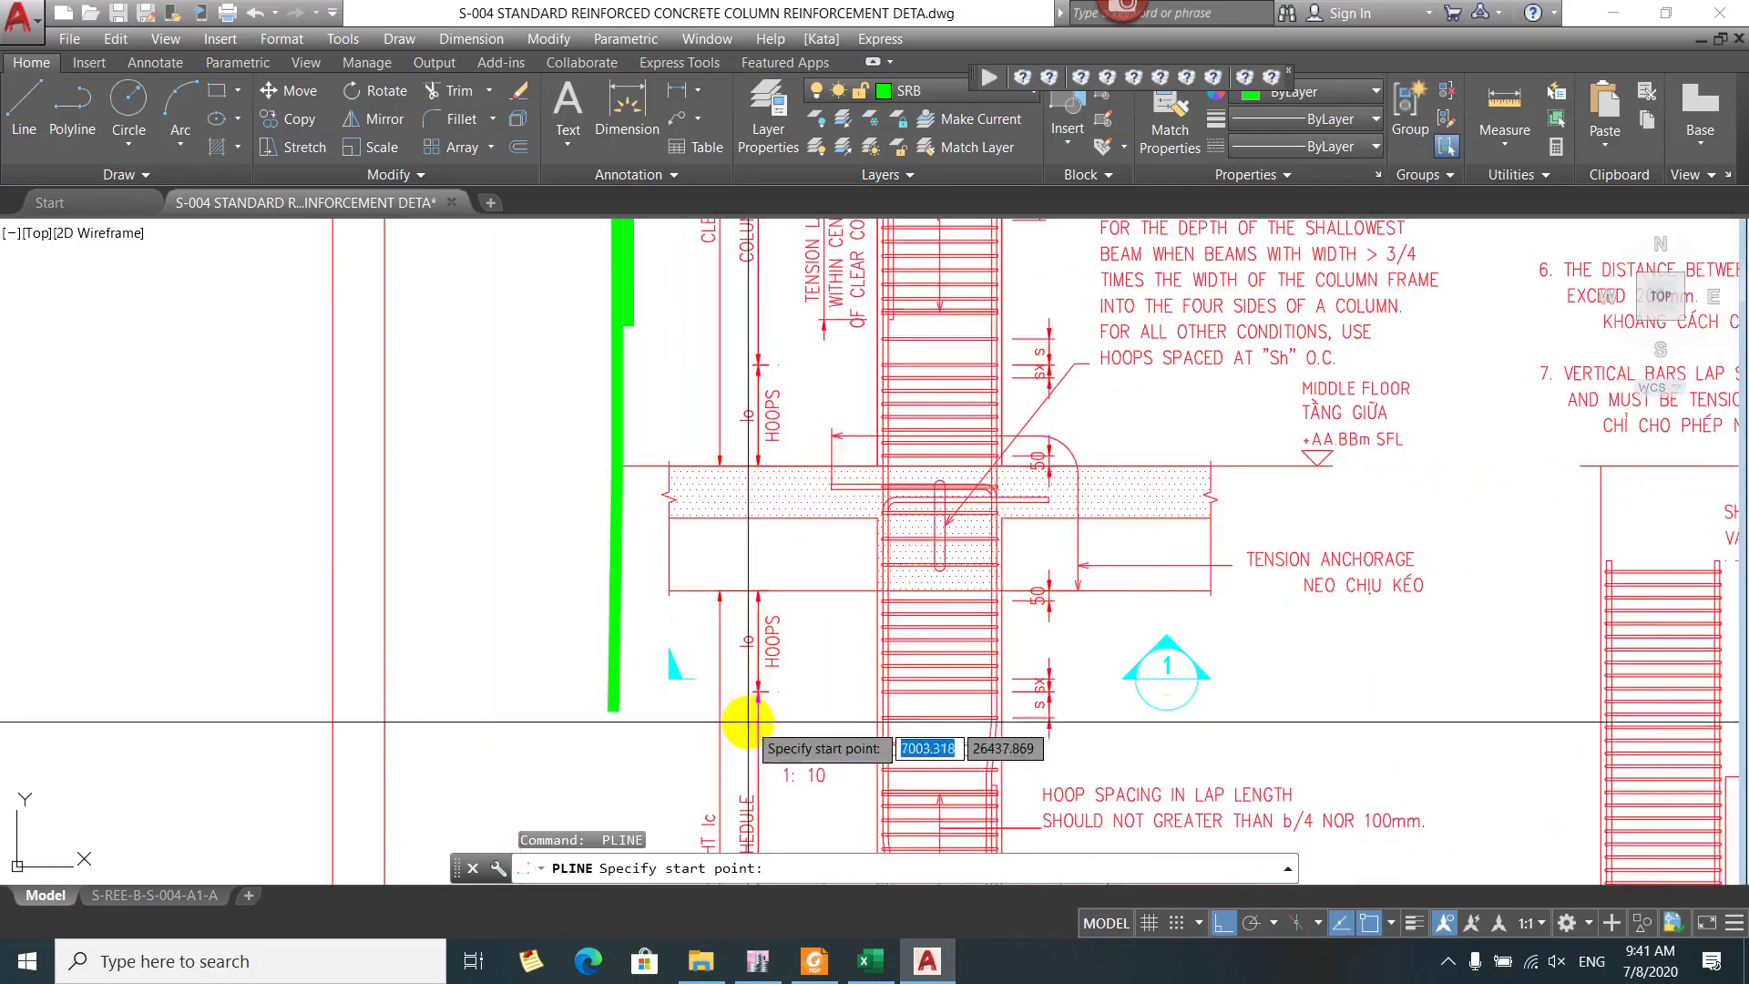
pyautogui.click(747, 722)
pyautogui.scroll(-1, 683, 694)
pyautogui.scroll(1, 697, 546)
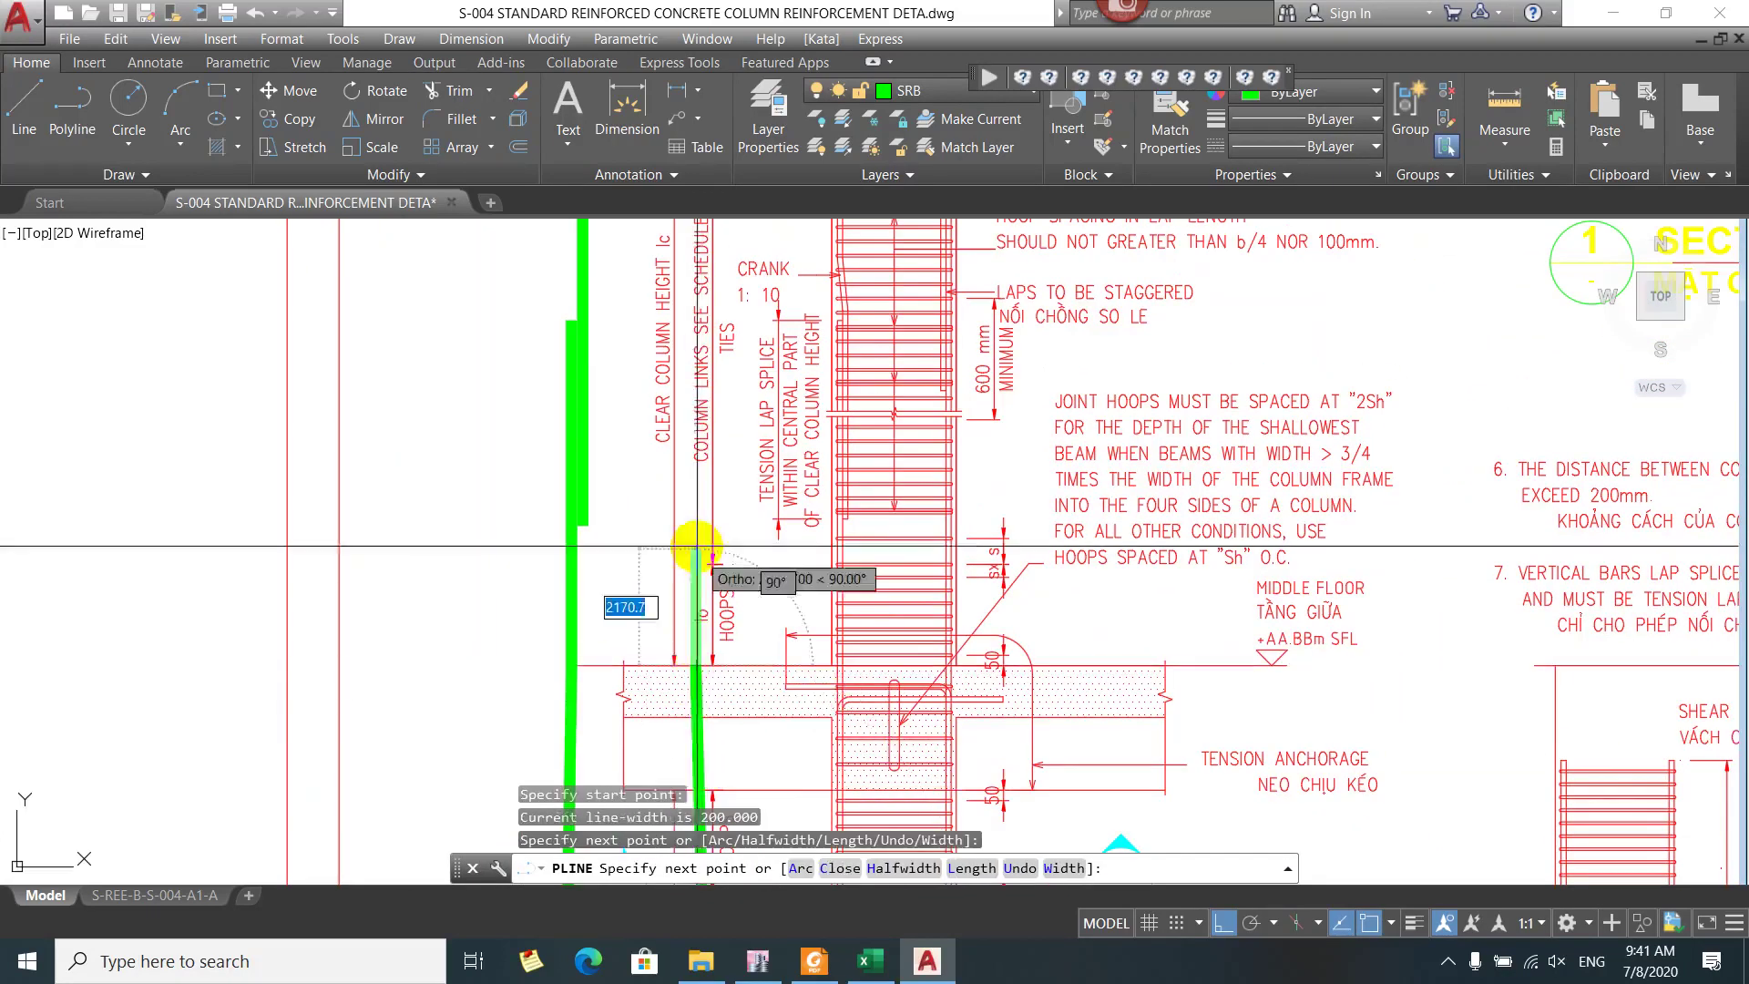
pyautogui.scroll(1, 670, 343)
pyautogui.scroll(-1, 643, 604)
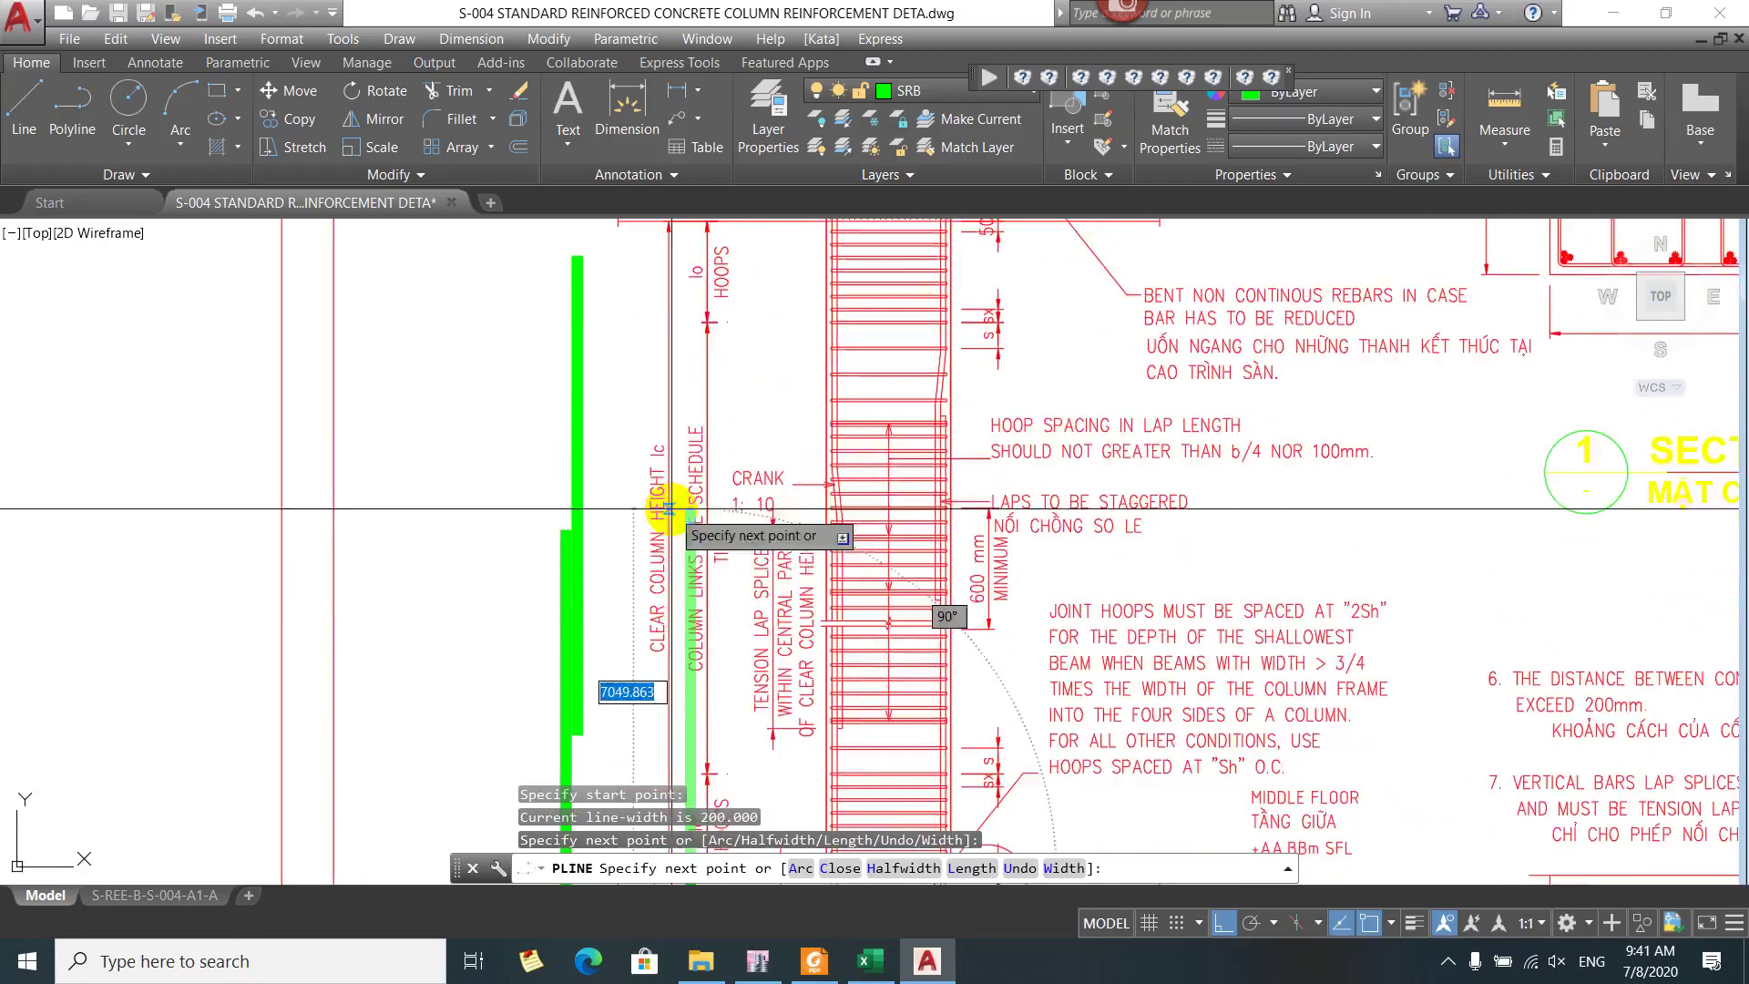
pyautogui.scroll(1, 851, 702)
pyautogui.scroll(1, 937, 613)
pyautogui.scroll(-1, 831, 671)
pyautogui.scroll(1, 734, 699)
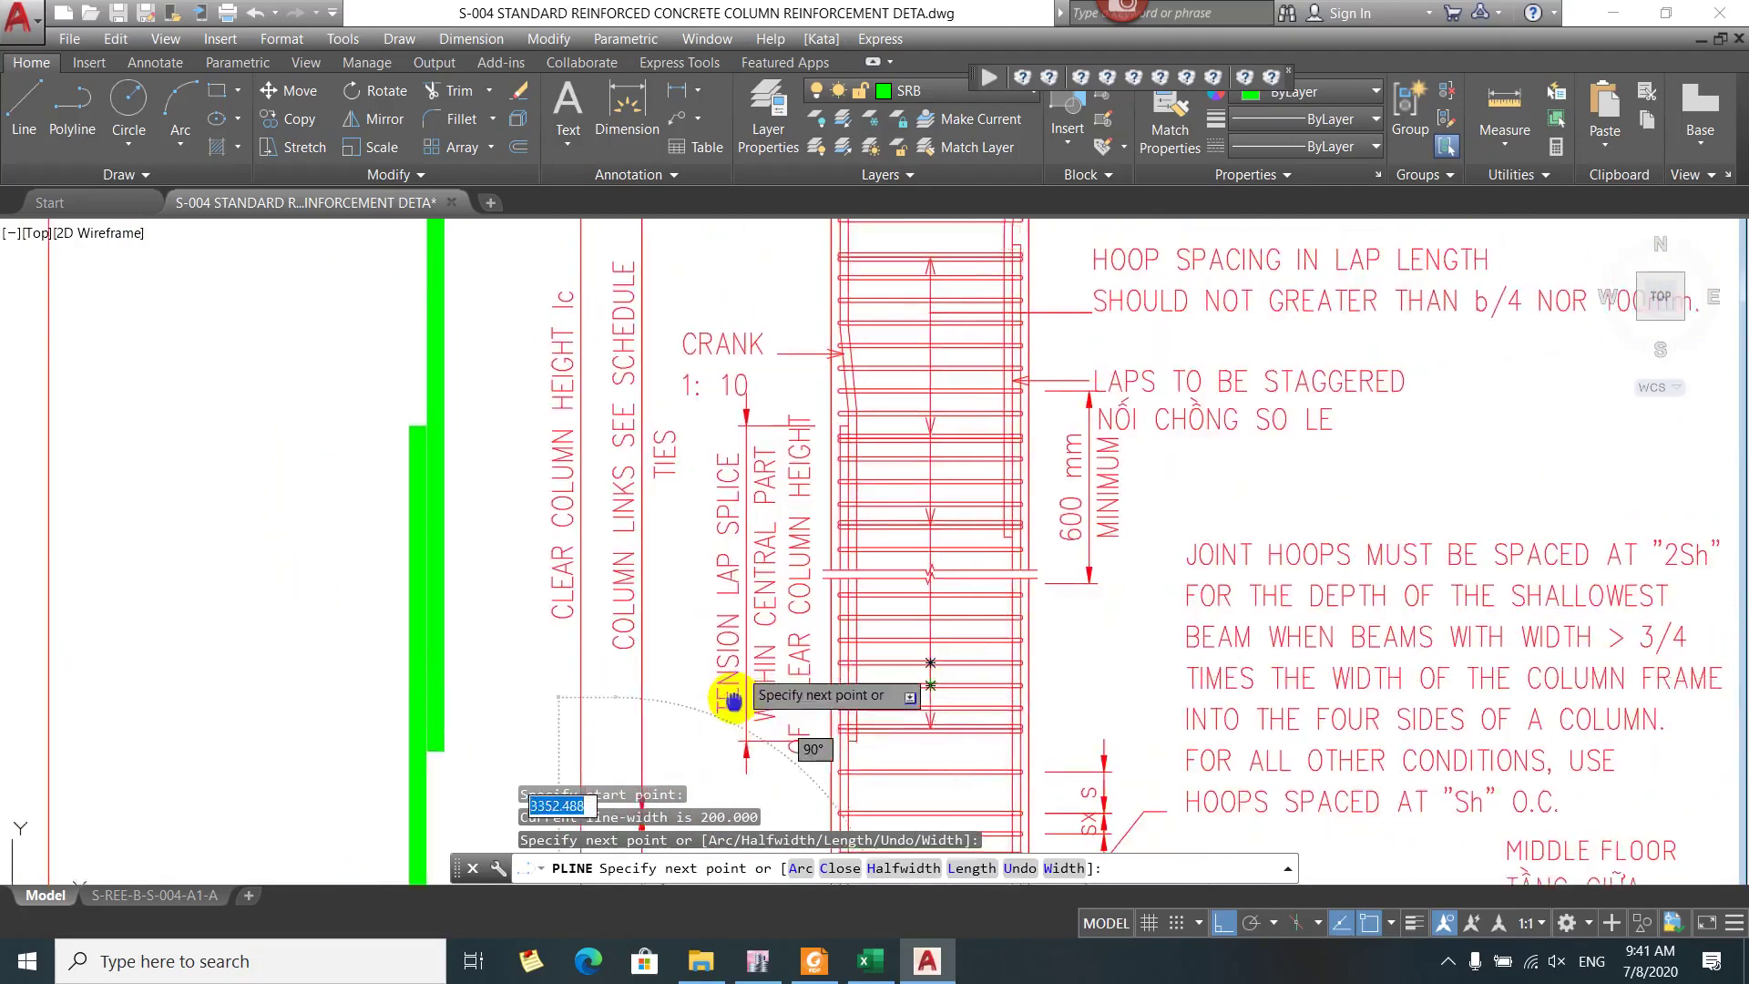
pyautogui.scroll(-2, 733, 700)
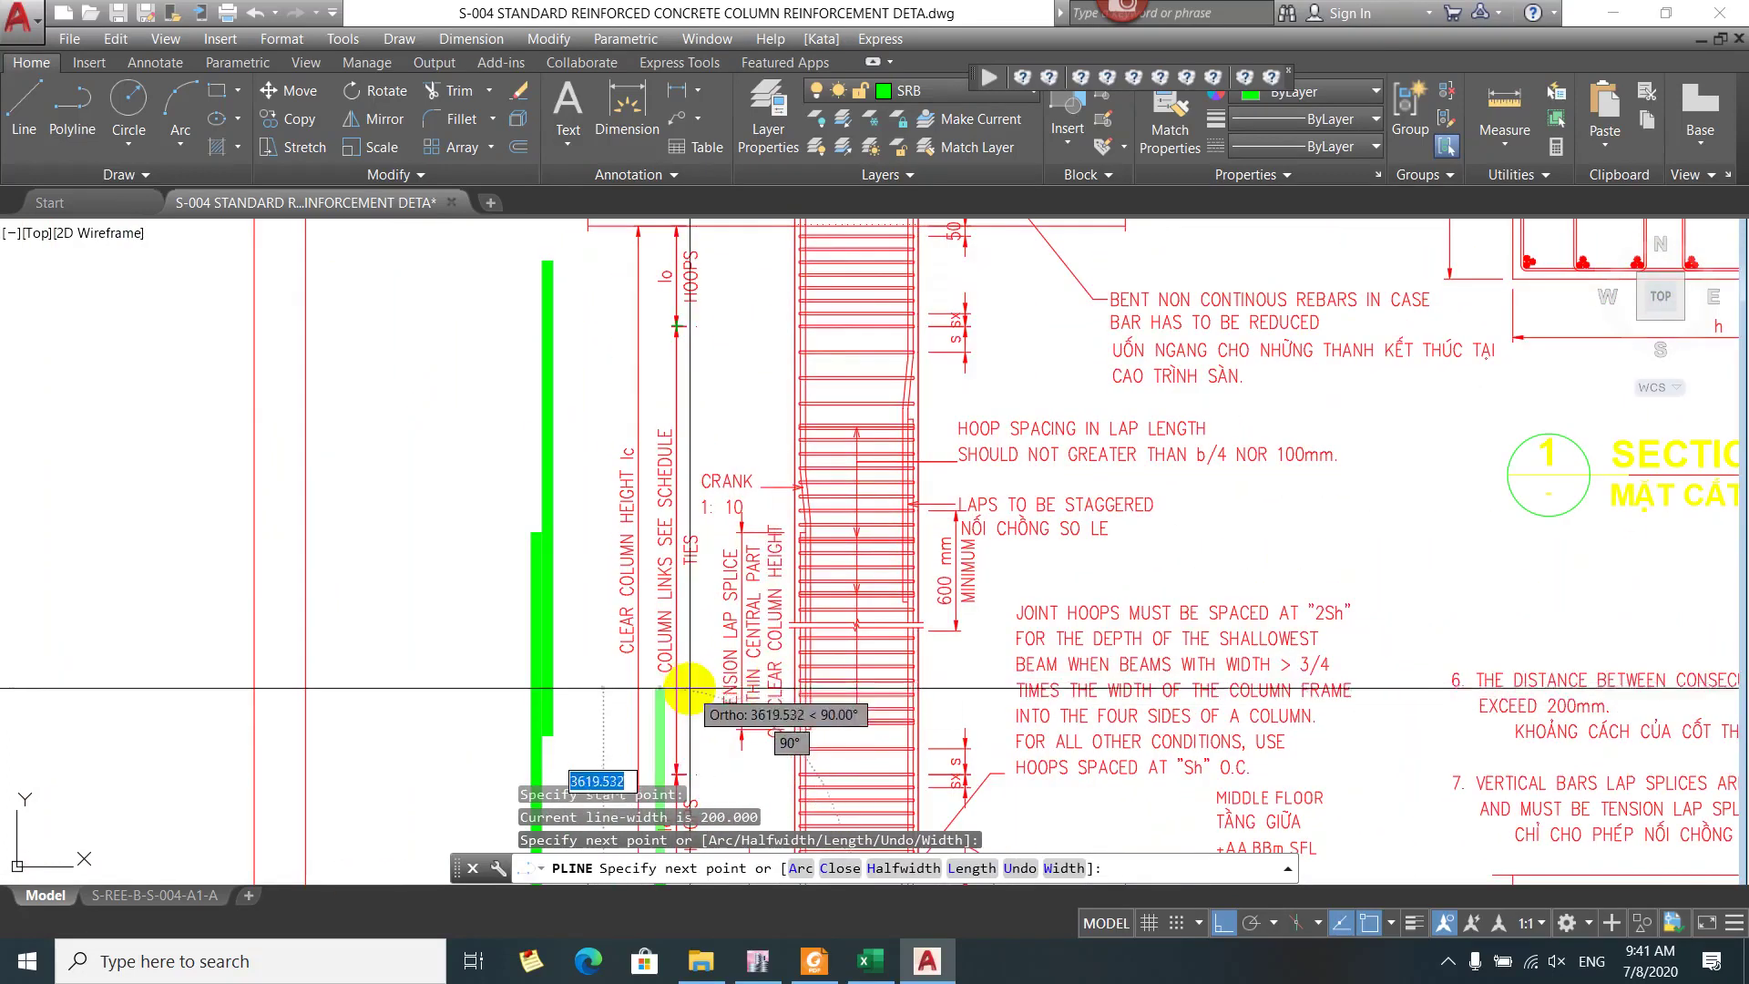
pyautogui.moveTo(689, 689); pyautogui.dragTo(793, 605)
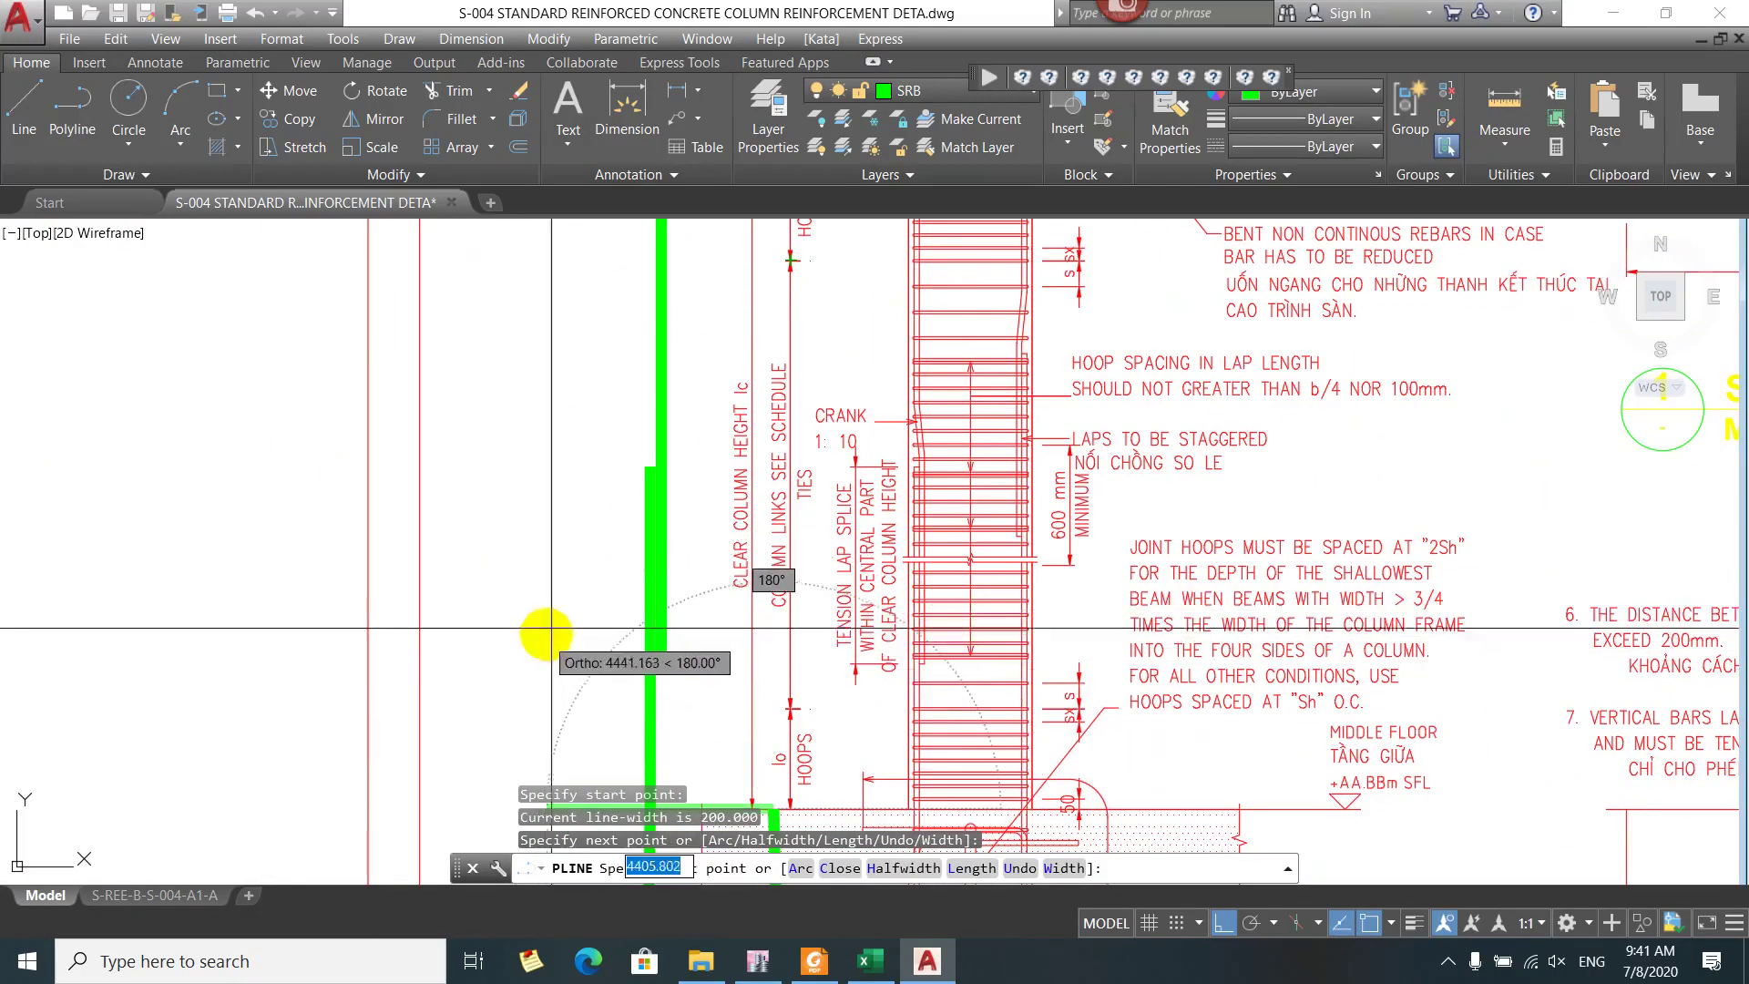
pyautogui.press('Return')
# Mark the two staggered laps on the column's right and left faces with thick vertical polylines
pyautogui.press('Return')
pyautogui.click(1025, 357)
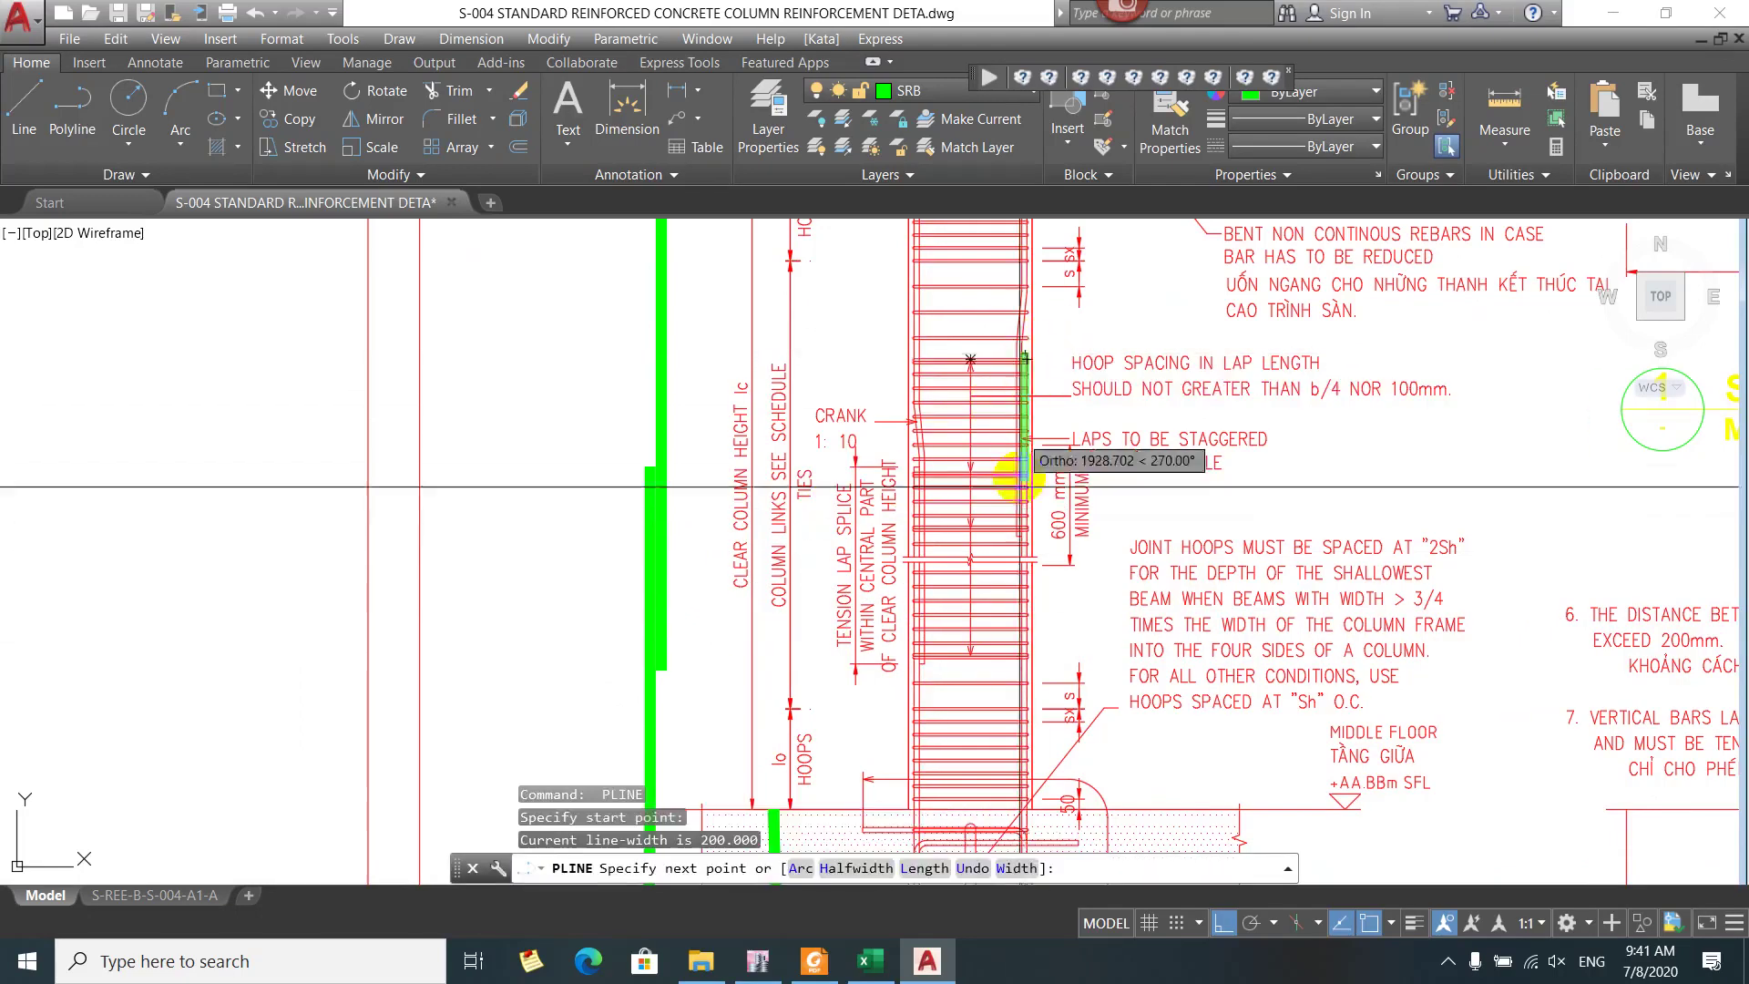
pyautogui.click(1024, 544)
pyautogui.press('Escape')
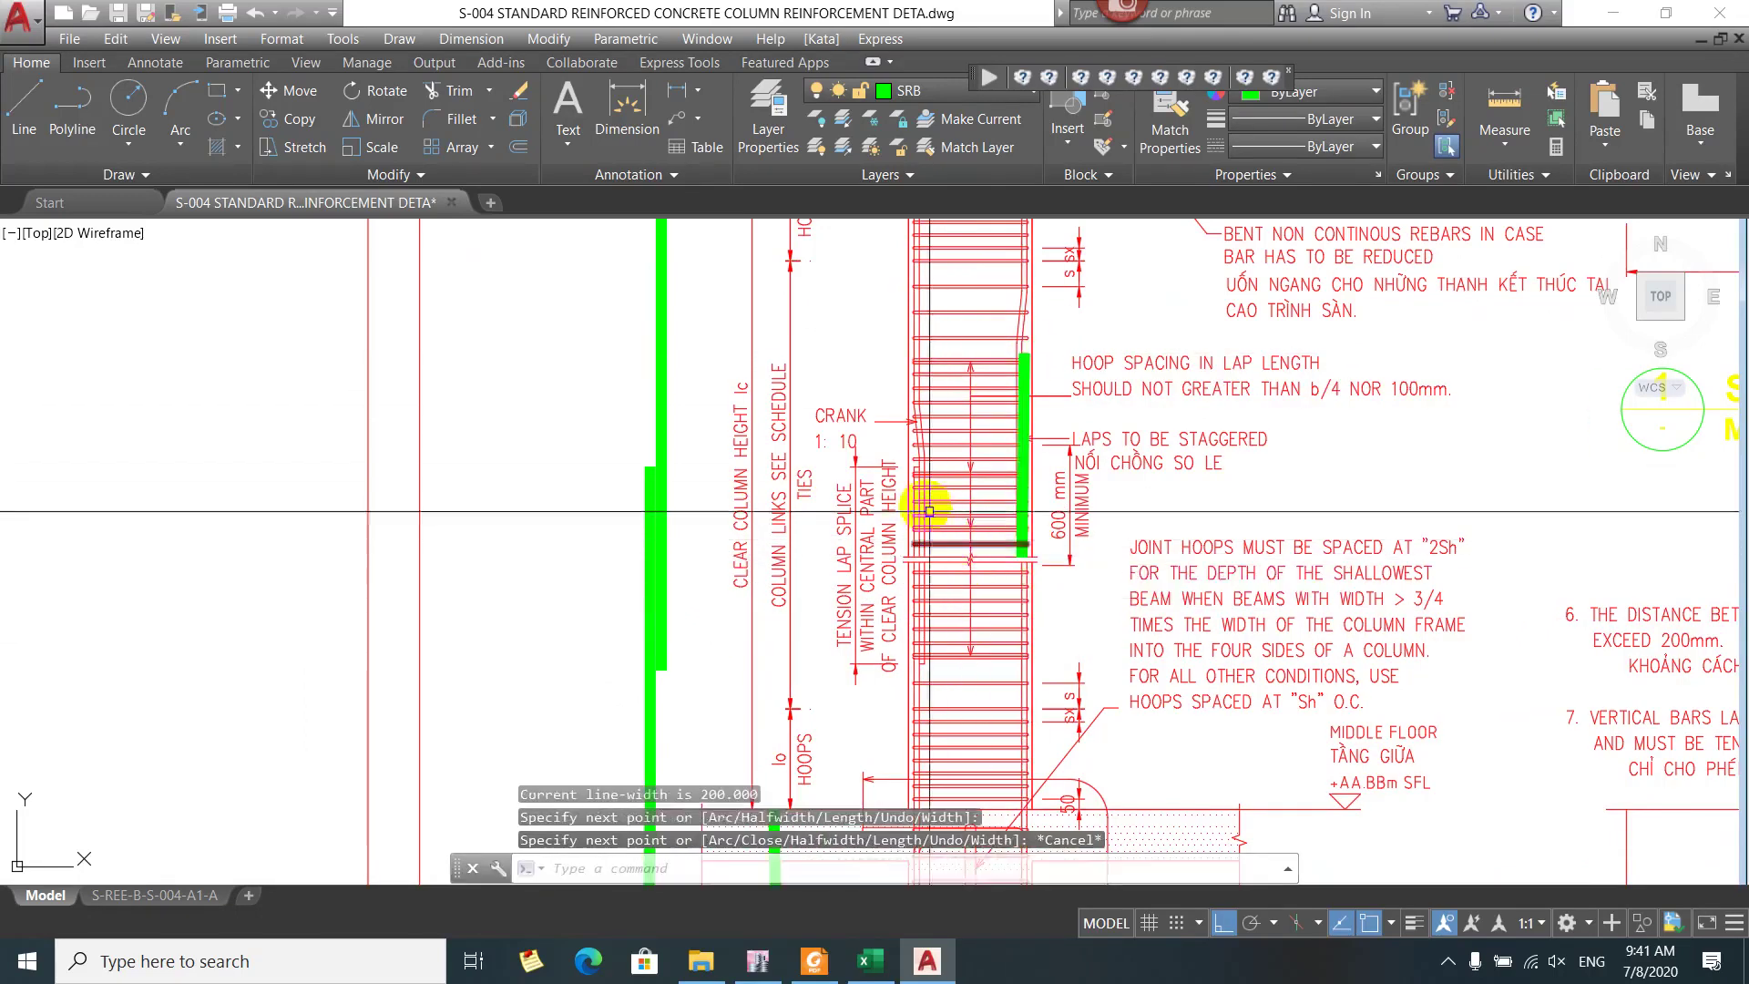
pyautogui.press('Return')
pyautogui.click(918, 466)
pyautogui.click(916, 627)
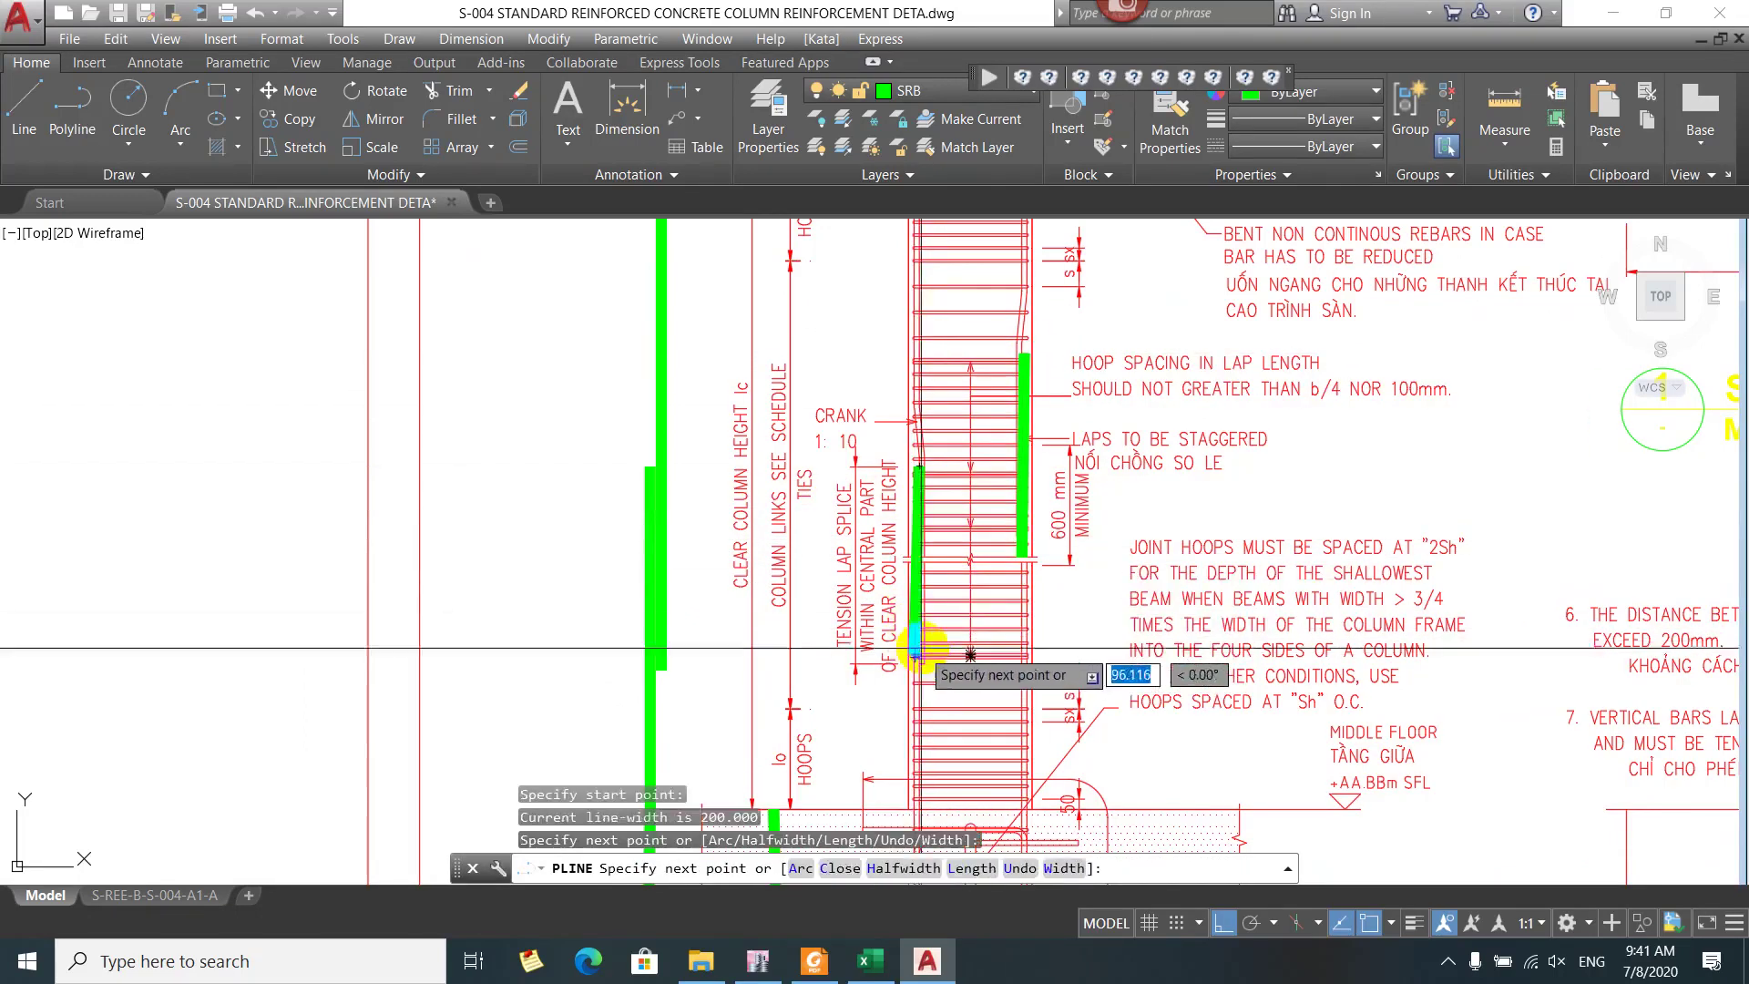
pyautogui.press('Escape')
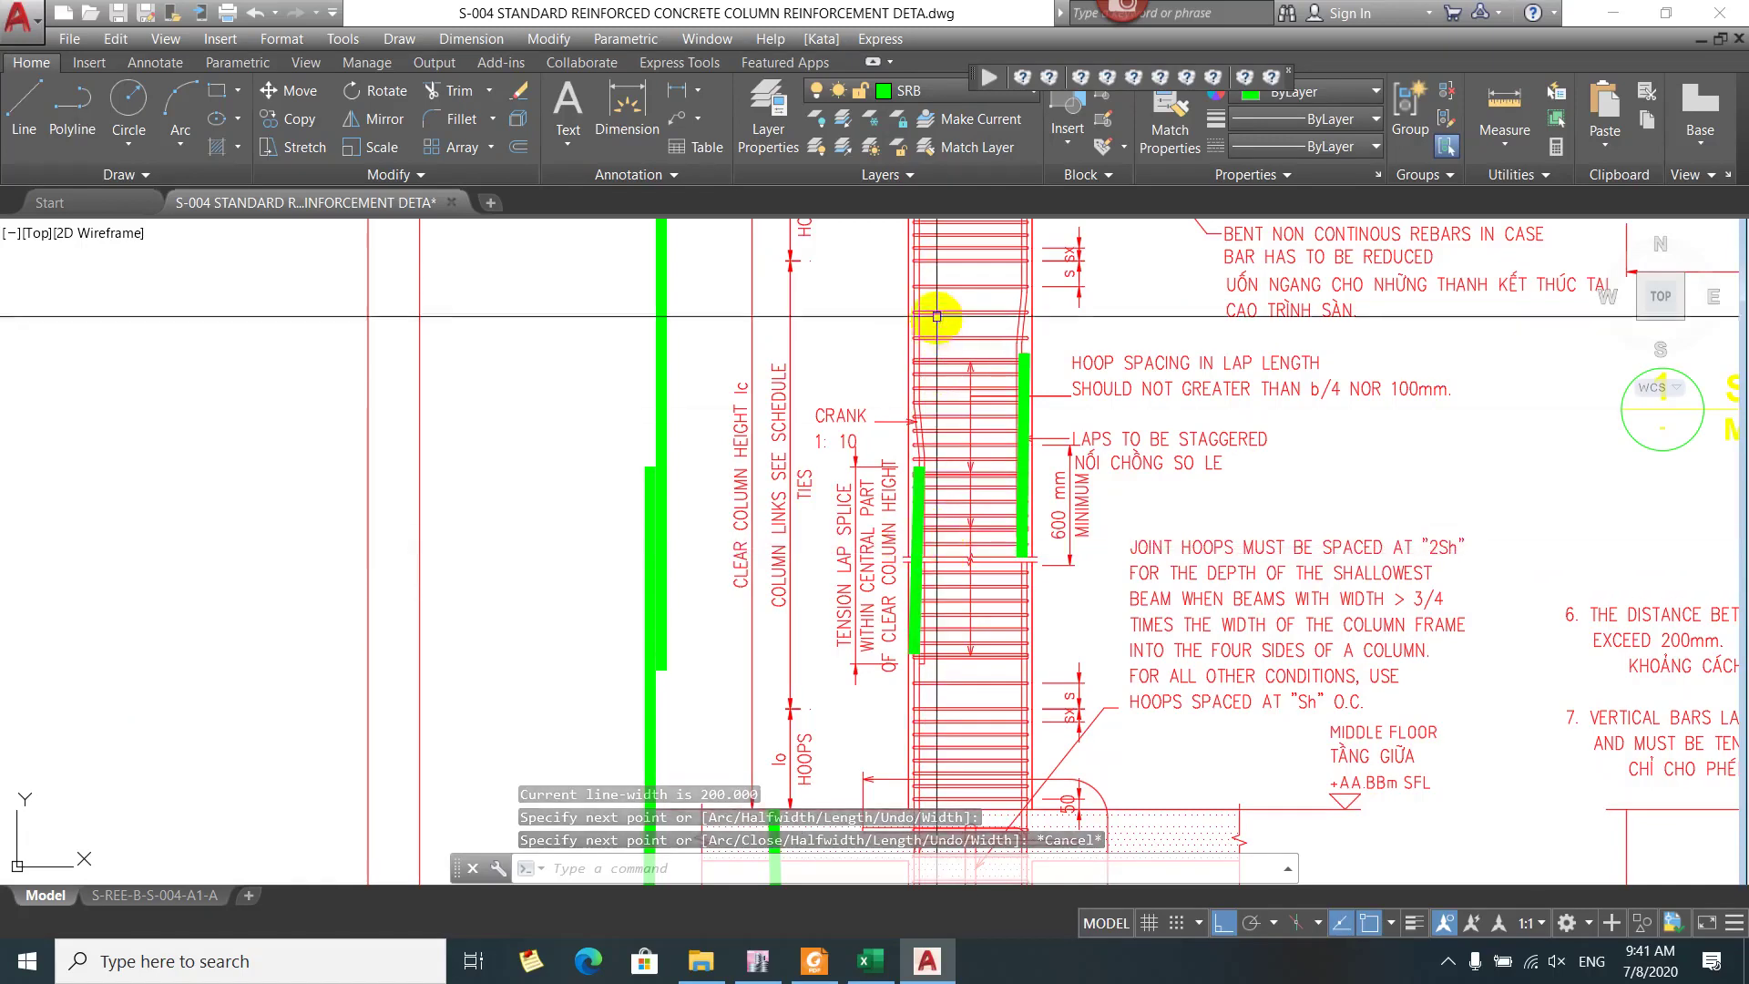
# Undo the two lap-marking polylines on the column faces
pyautogui.click(1025, 517)
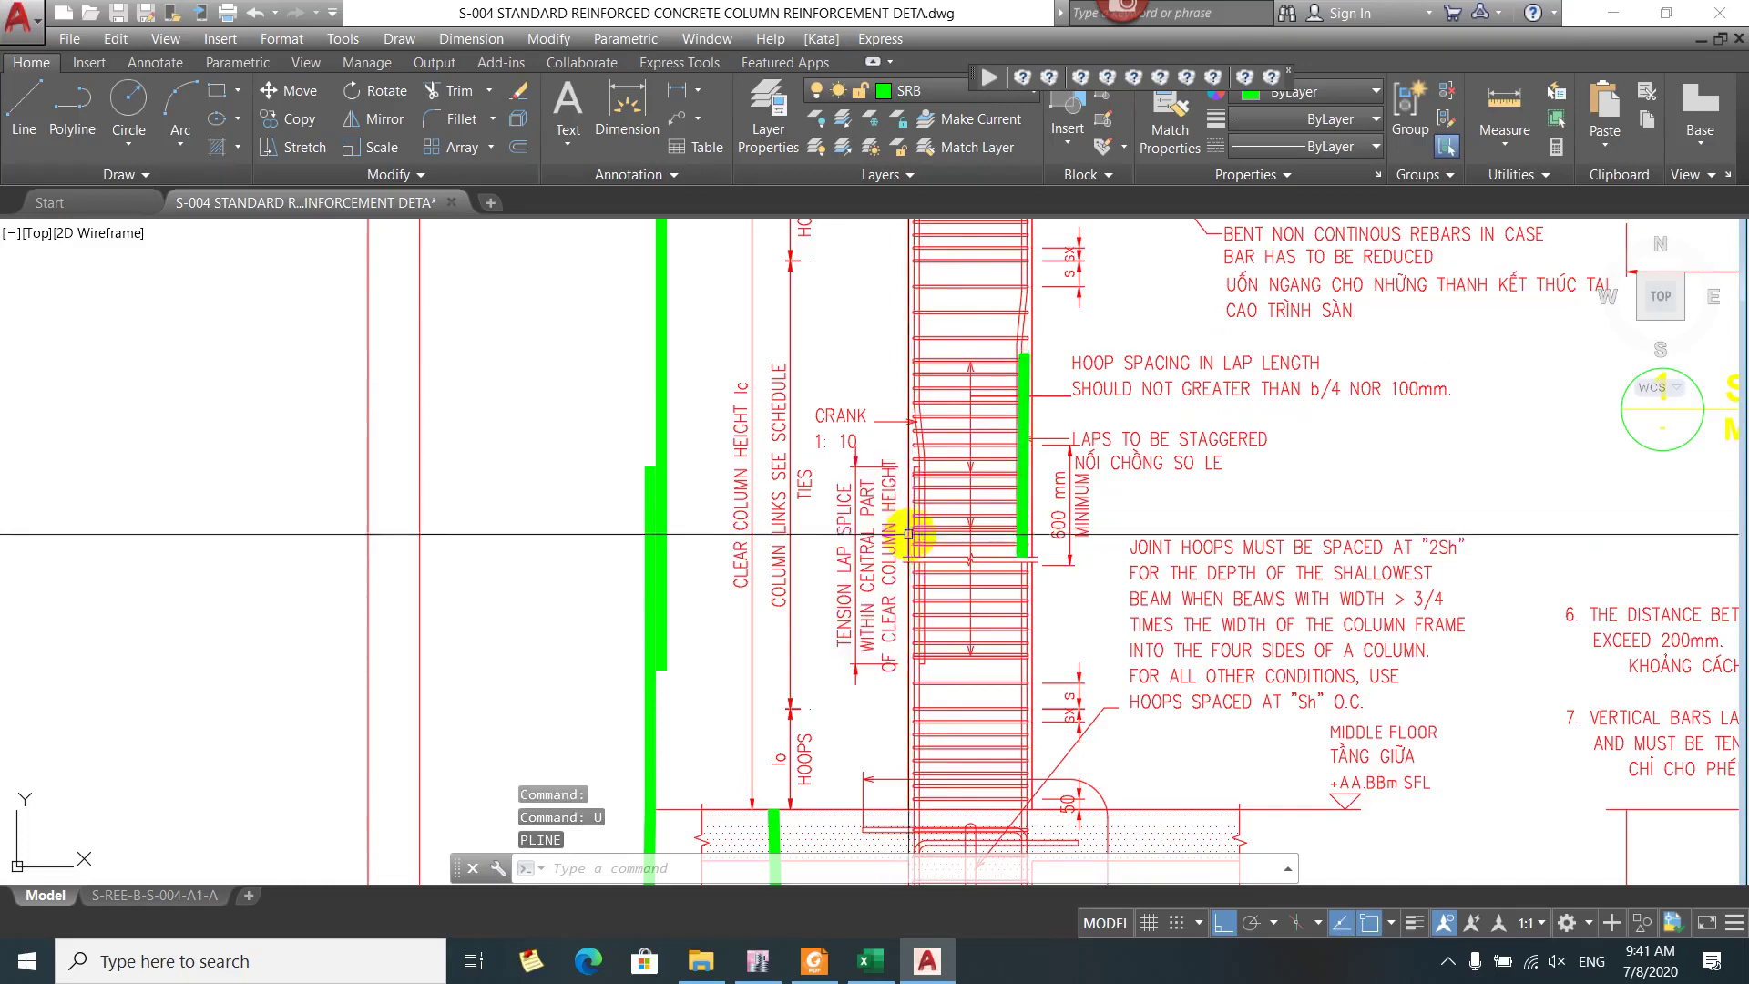
pyautogui.write('u')
pyautogui.press('Return')
pyautogui.write('u')
pyautogui.press('Return')
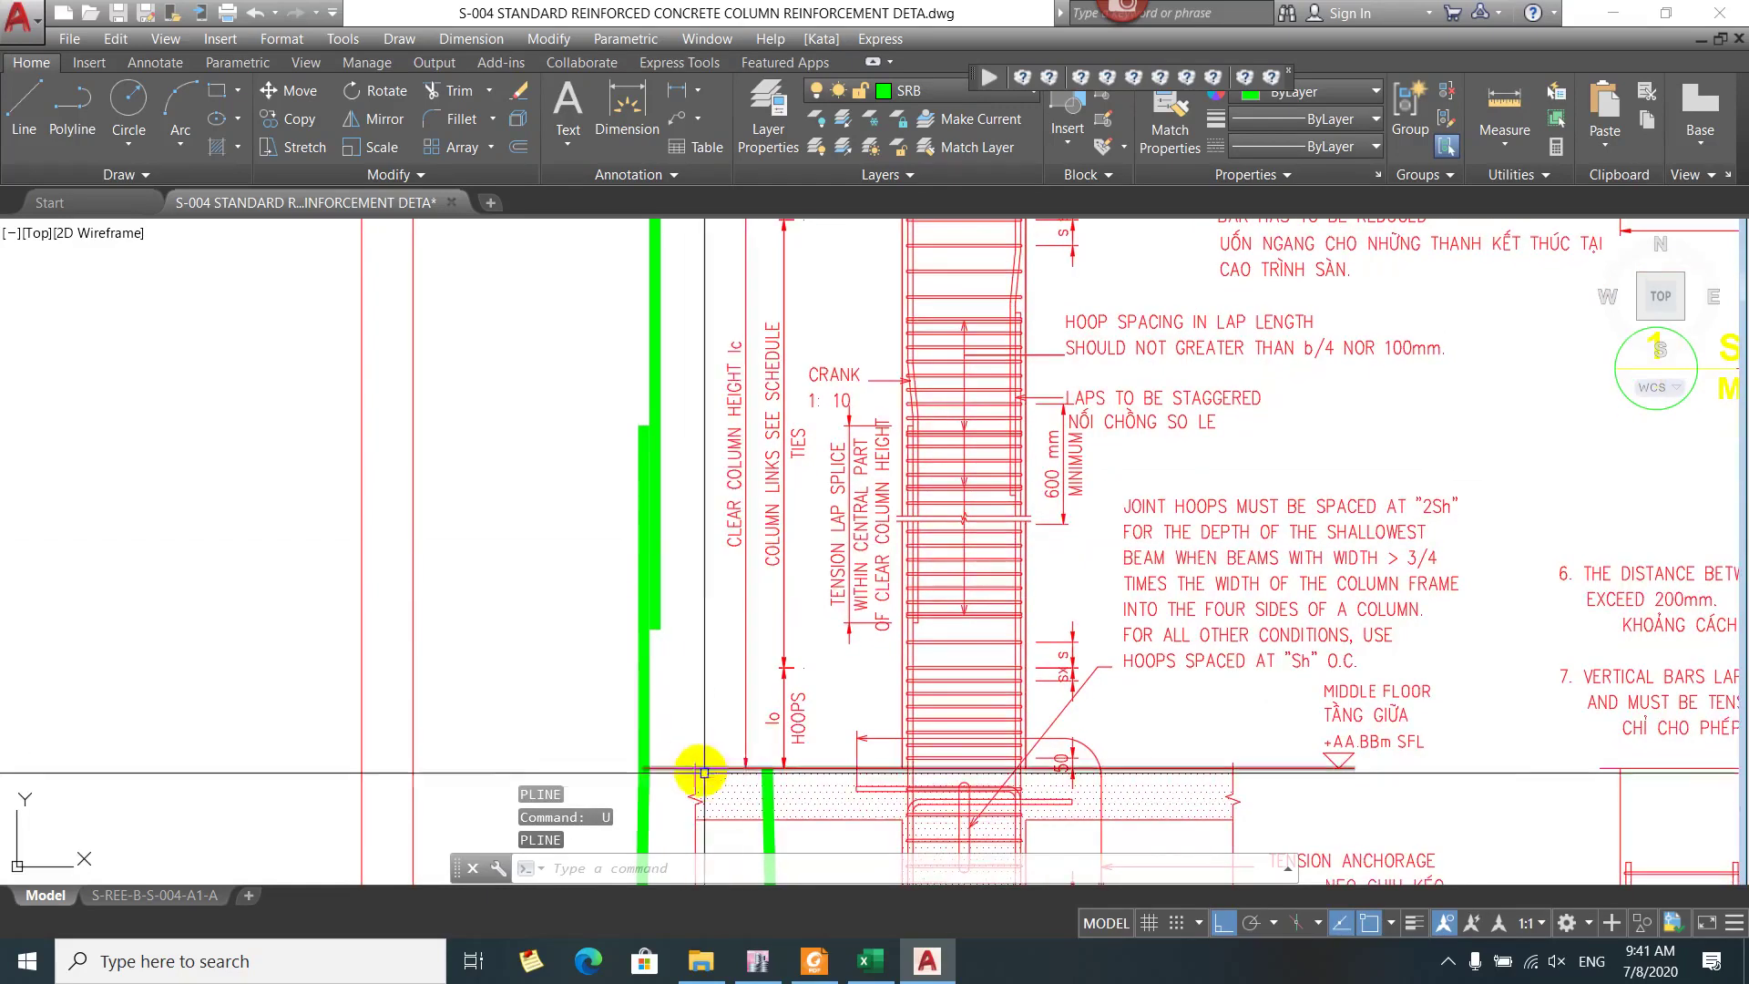
# Delete the short second-bar polyline that ends at the middle floor slab
pyautogui.click(768, 786)
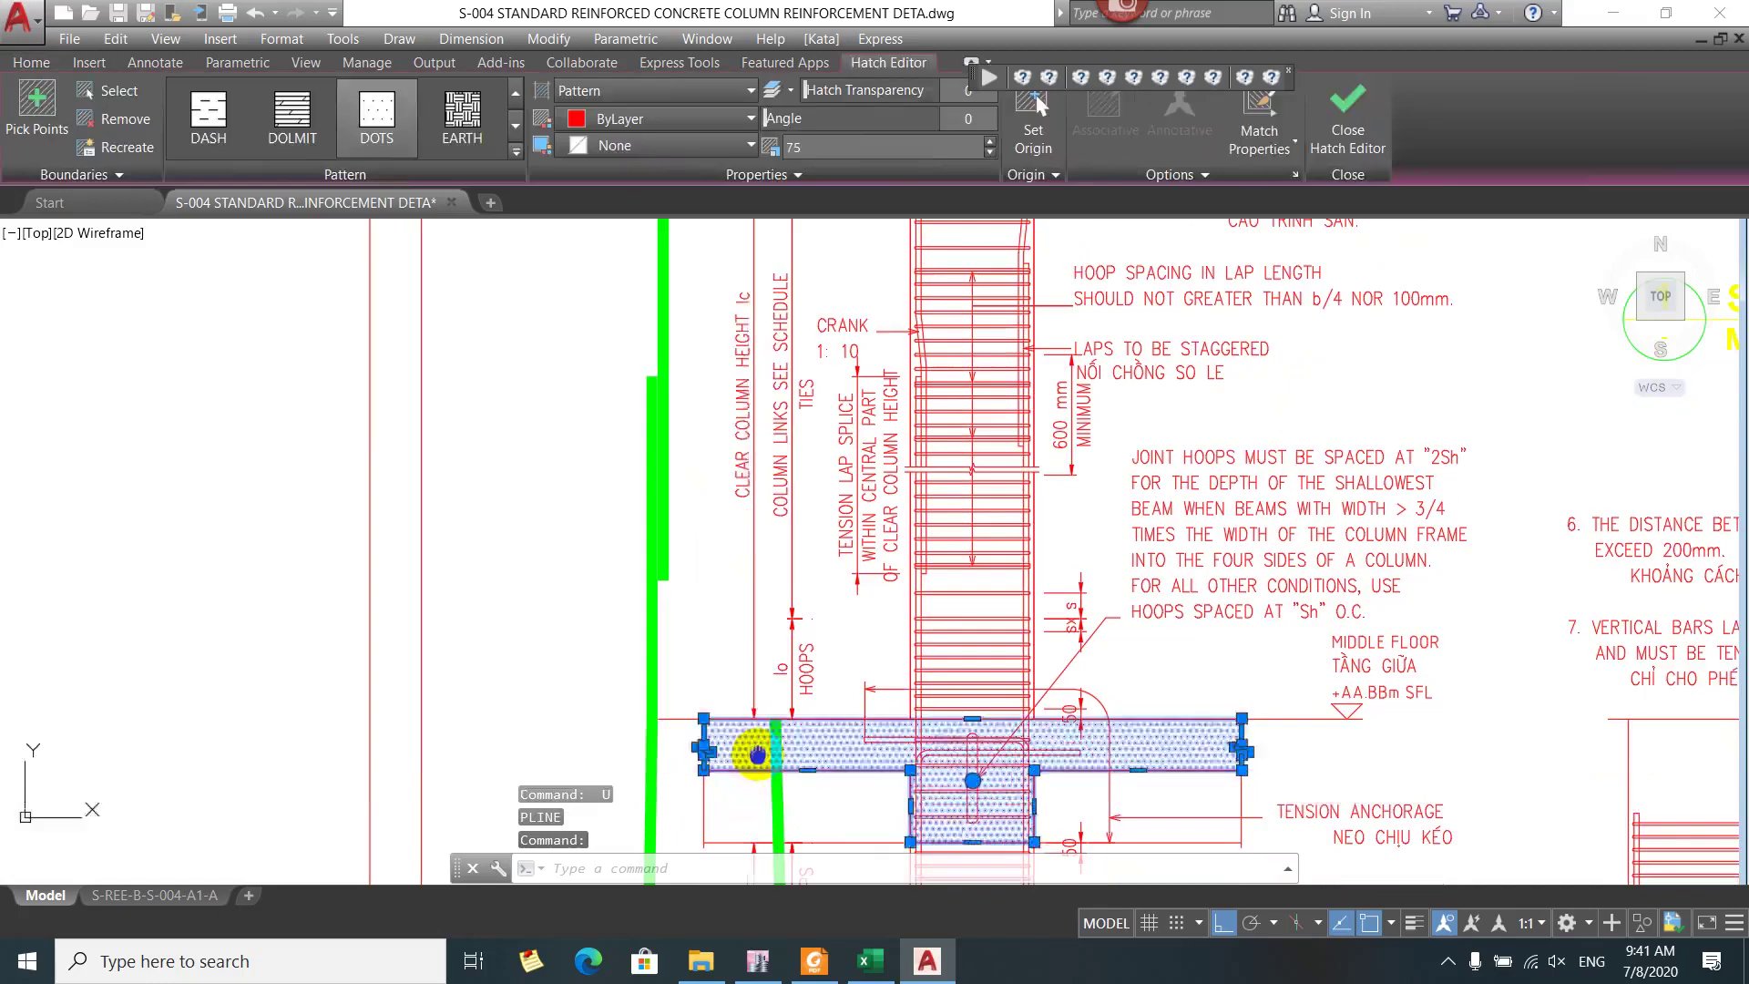
pyautogui.press('Escape')
pyautogui.click(777, 791)
# Redraw the second lower bar as a vertical polyline through the middle floor slab, ending higher than the first bar at the upper staggered lap's top
pyautogui.write('pl')
pyautogui.press('Return')
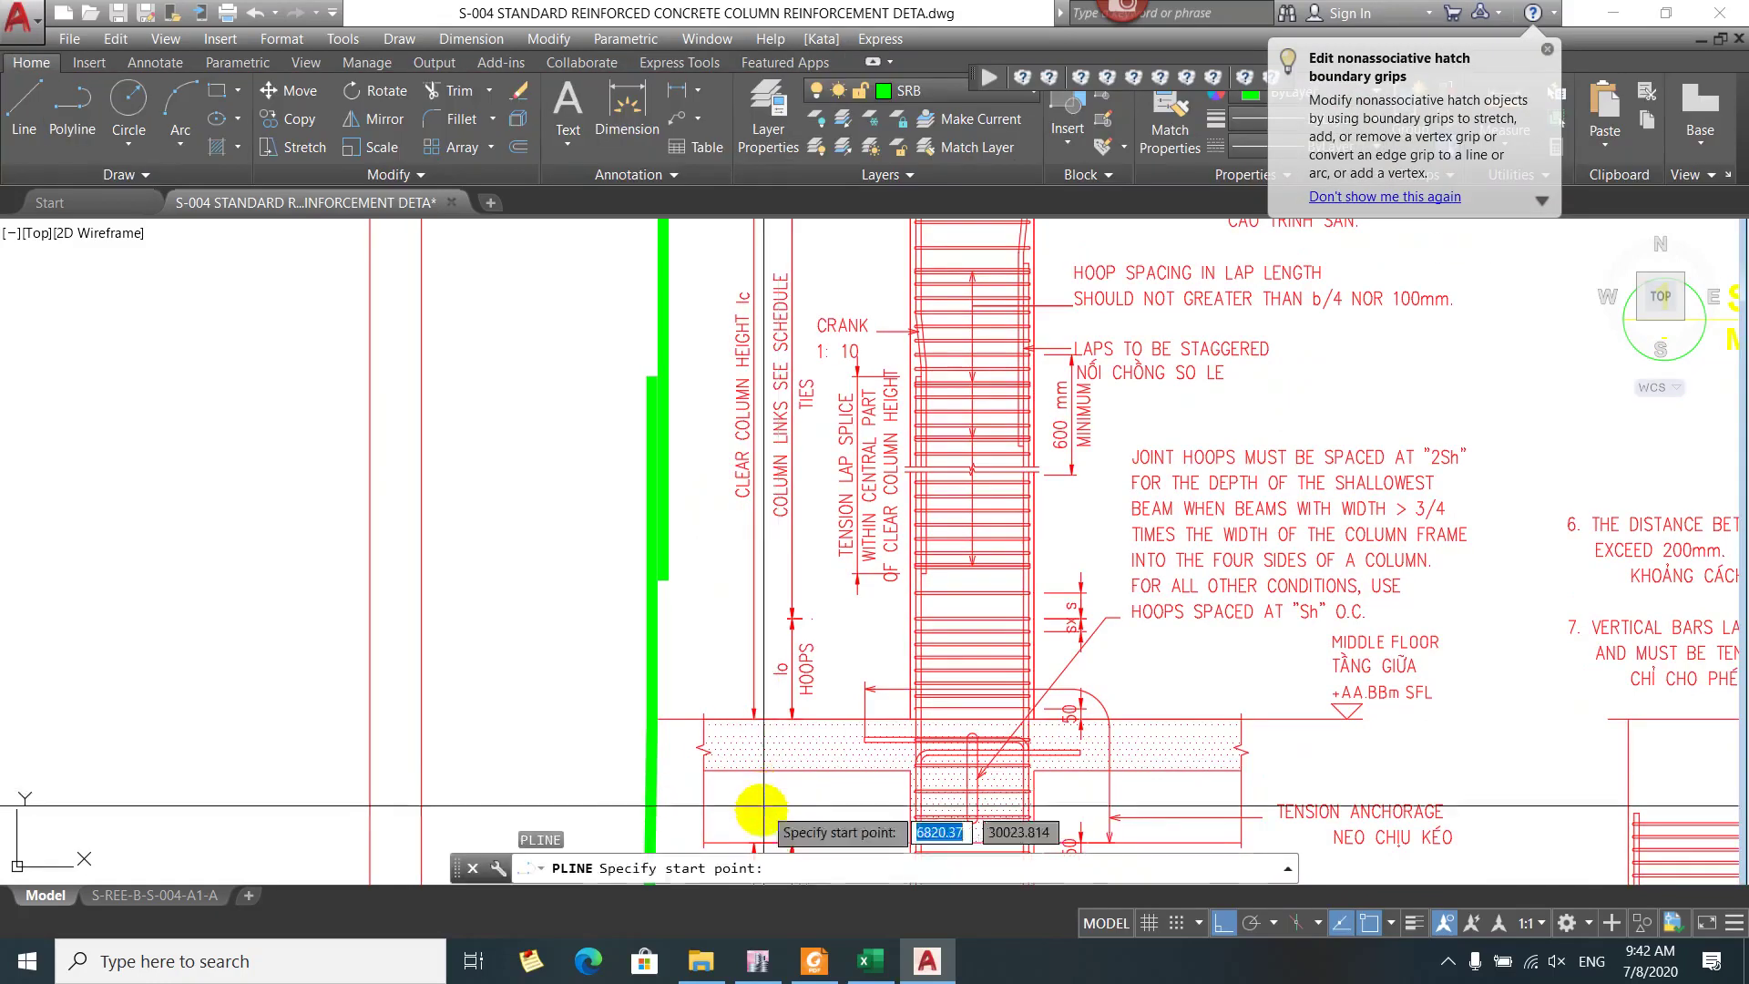
pyautogui.click(785, 783)
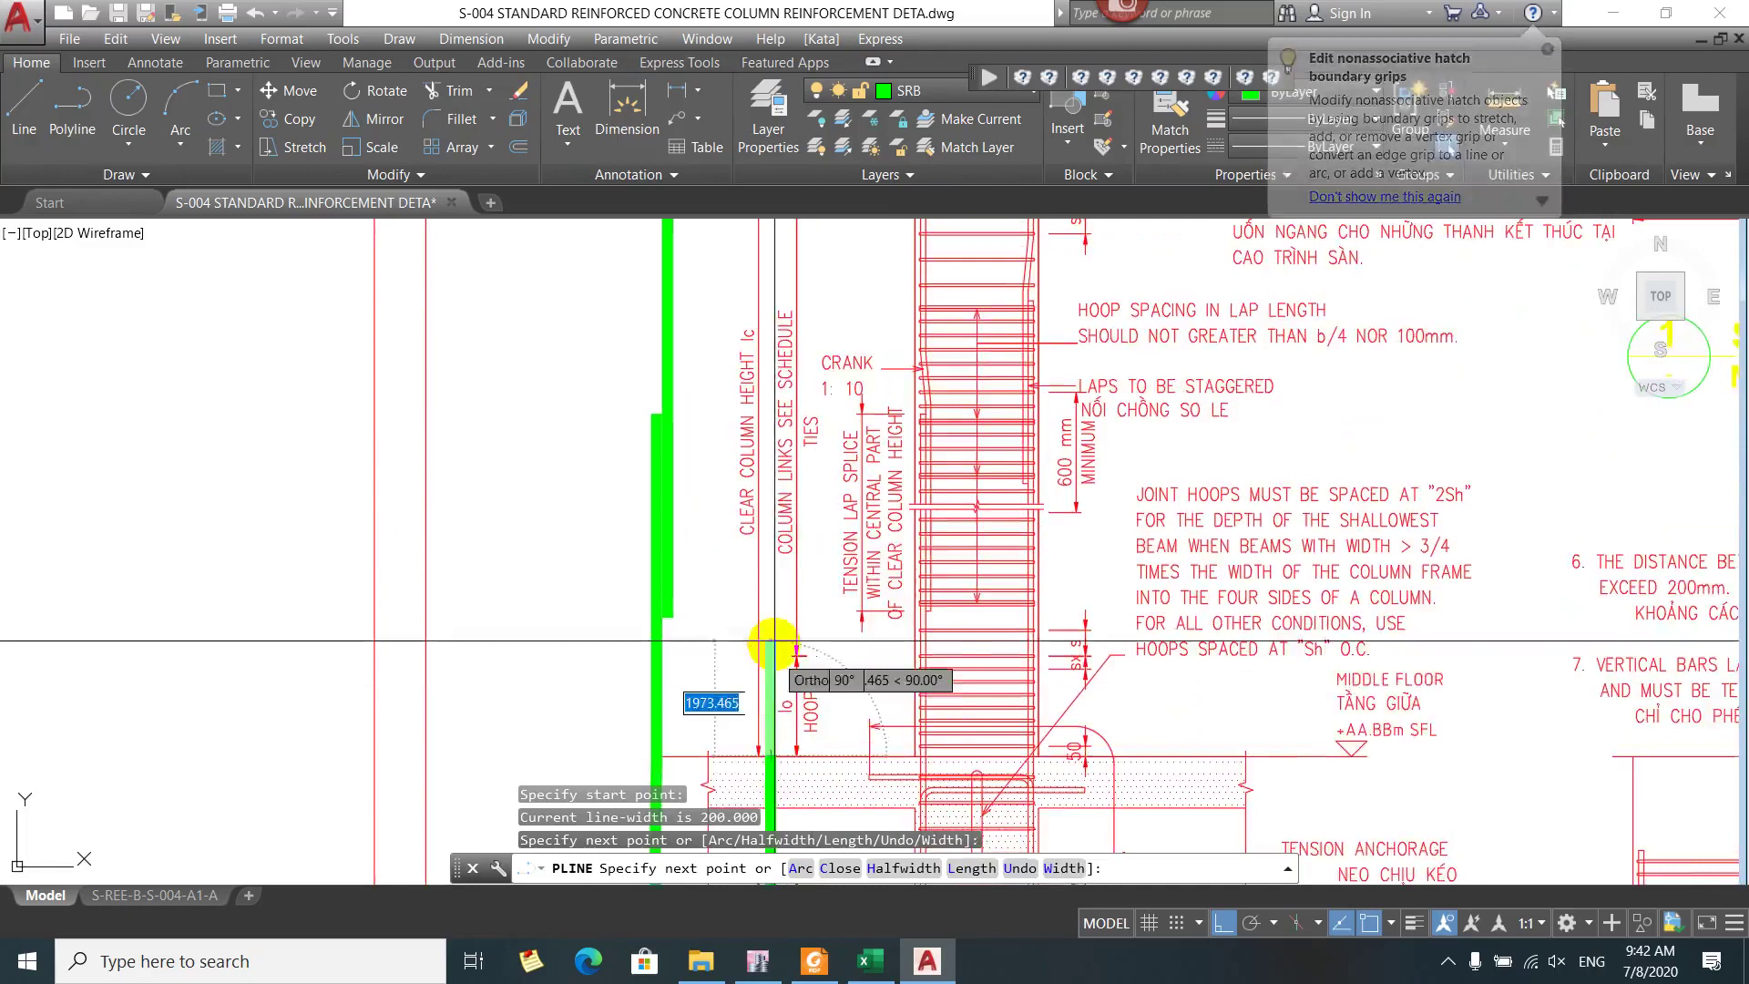
pyautogui.scroll(2, 767, 637)
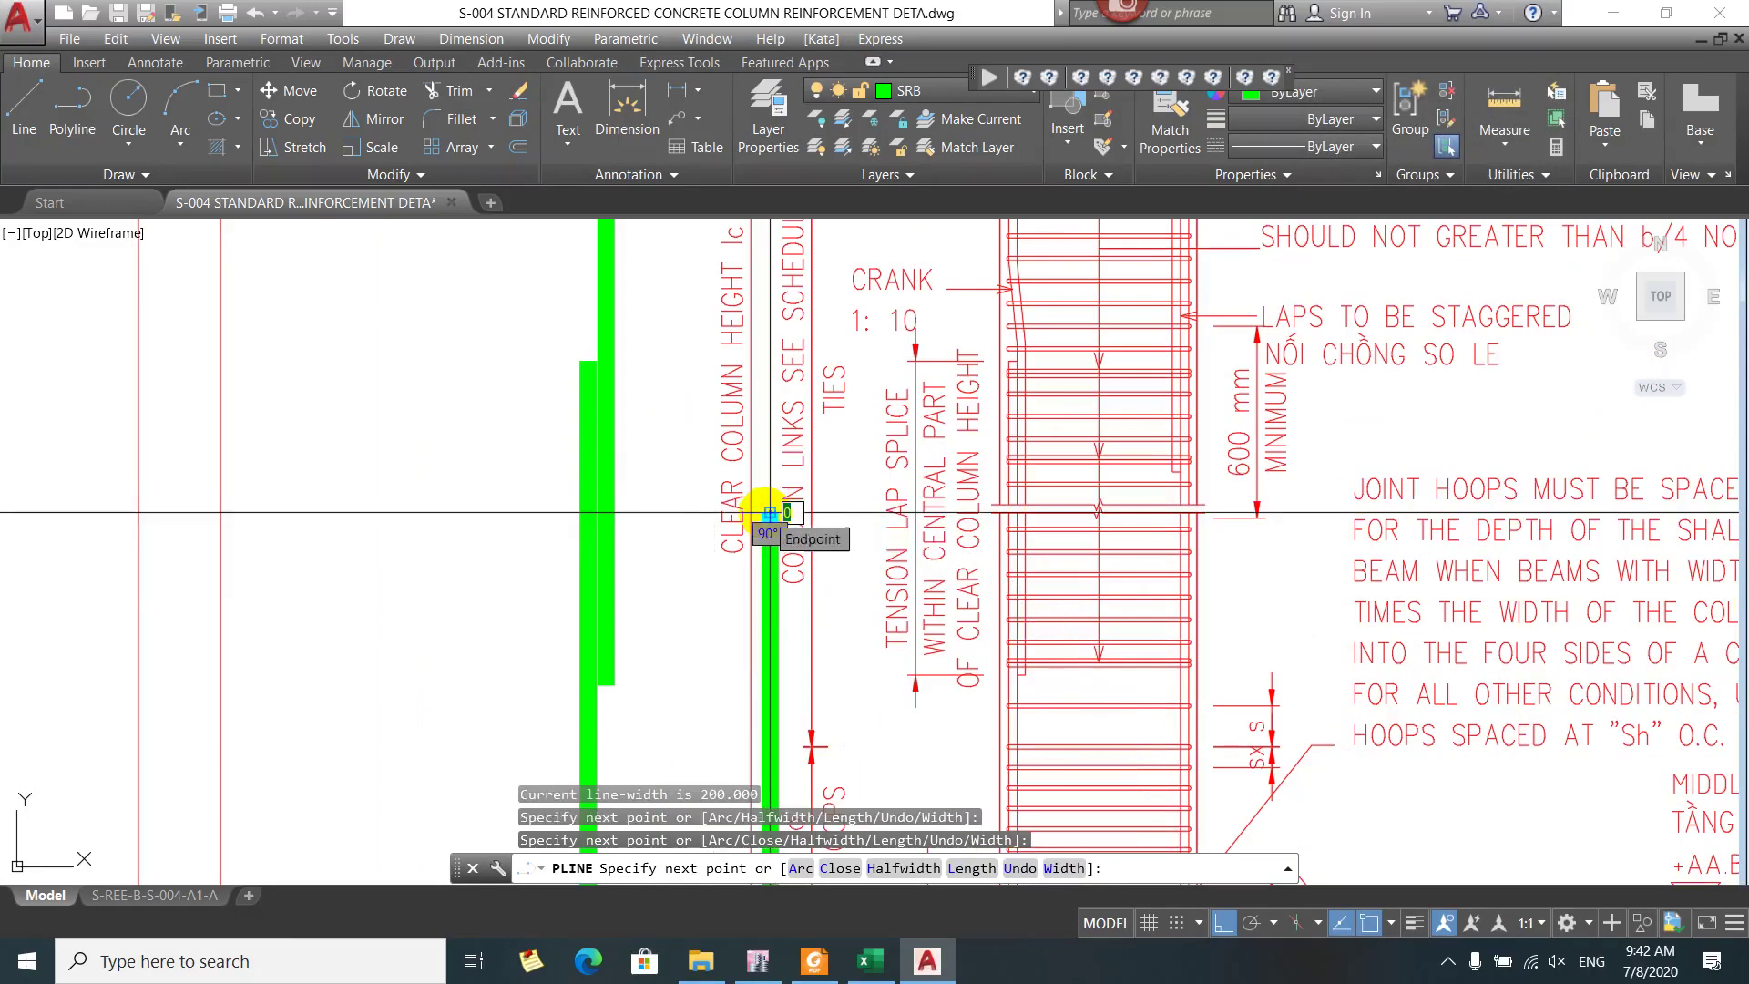
pyautogui.click(770, 512)
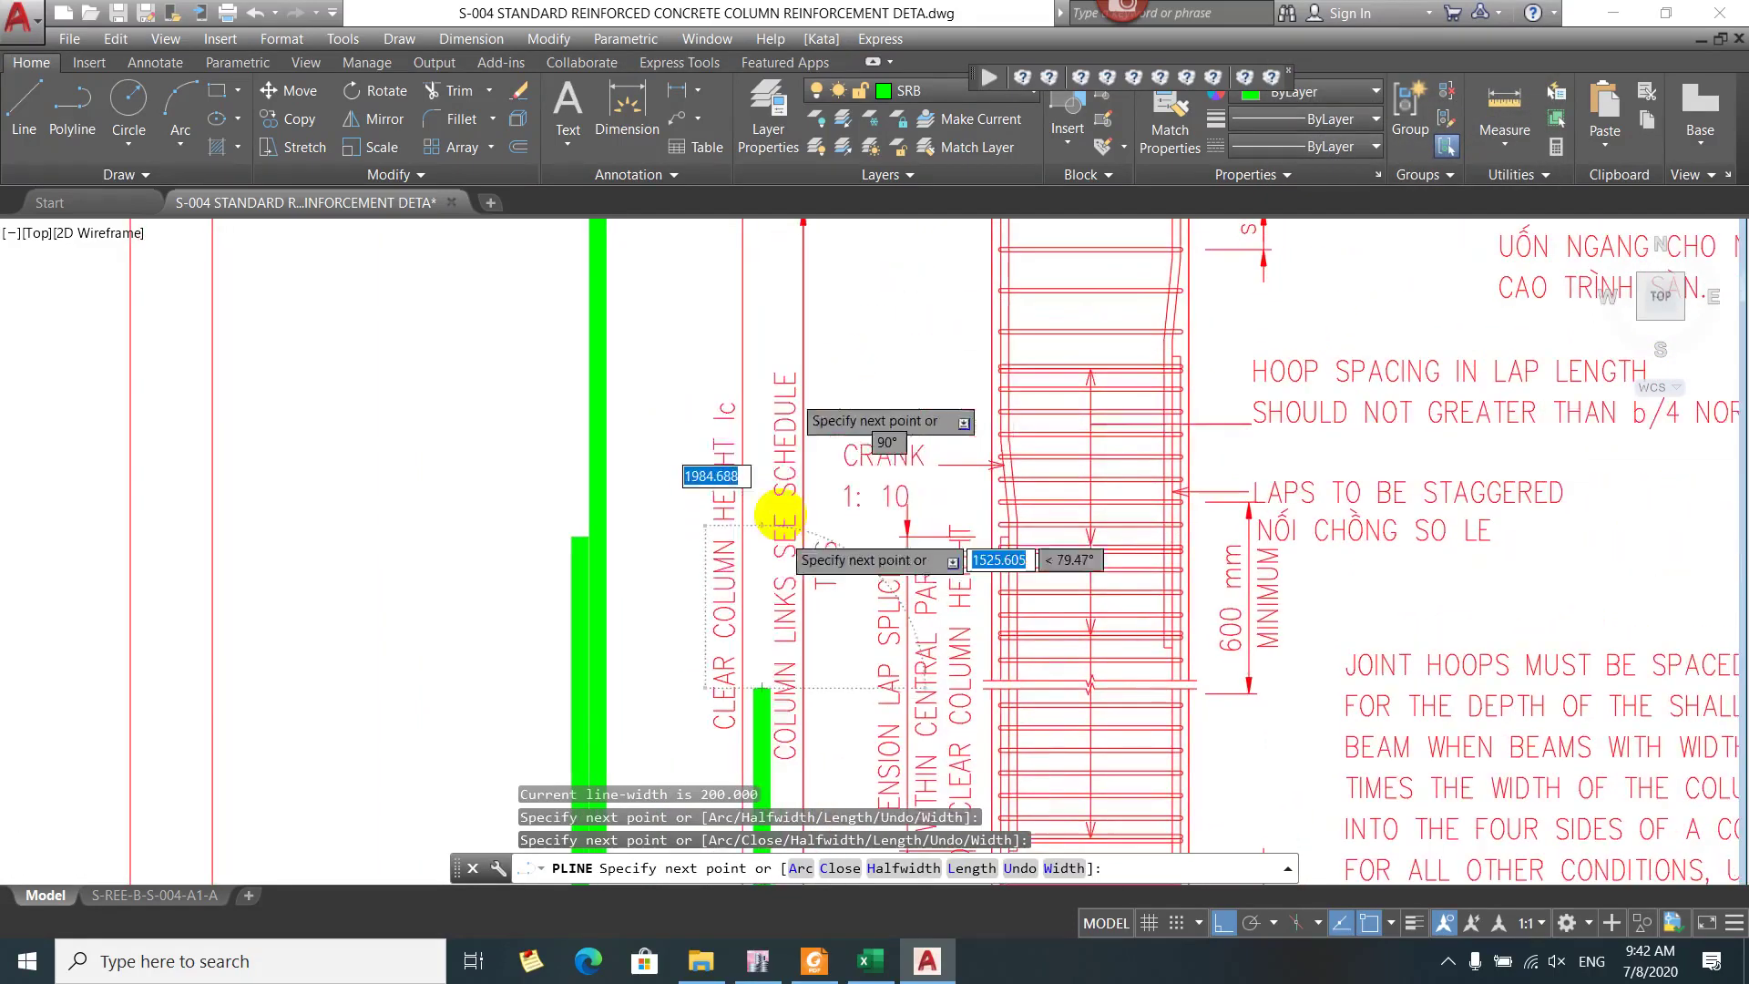
pyautogui.click(761, 355)
pyautogui.press('Escape')
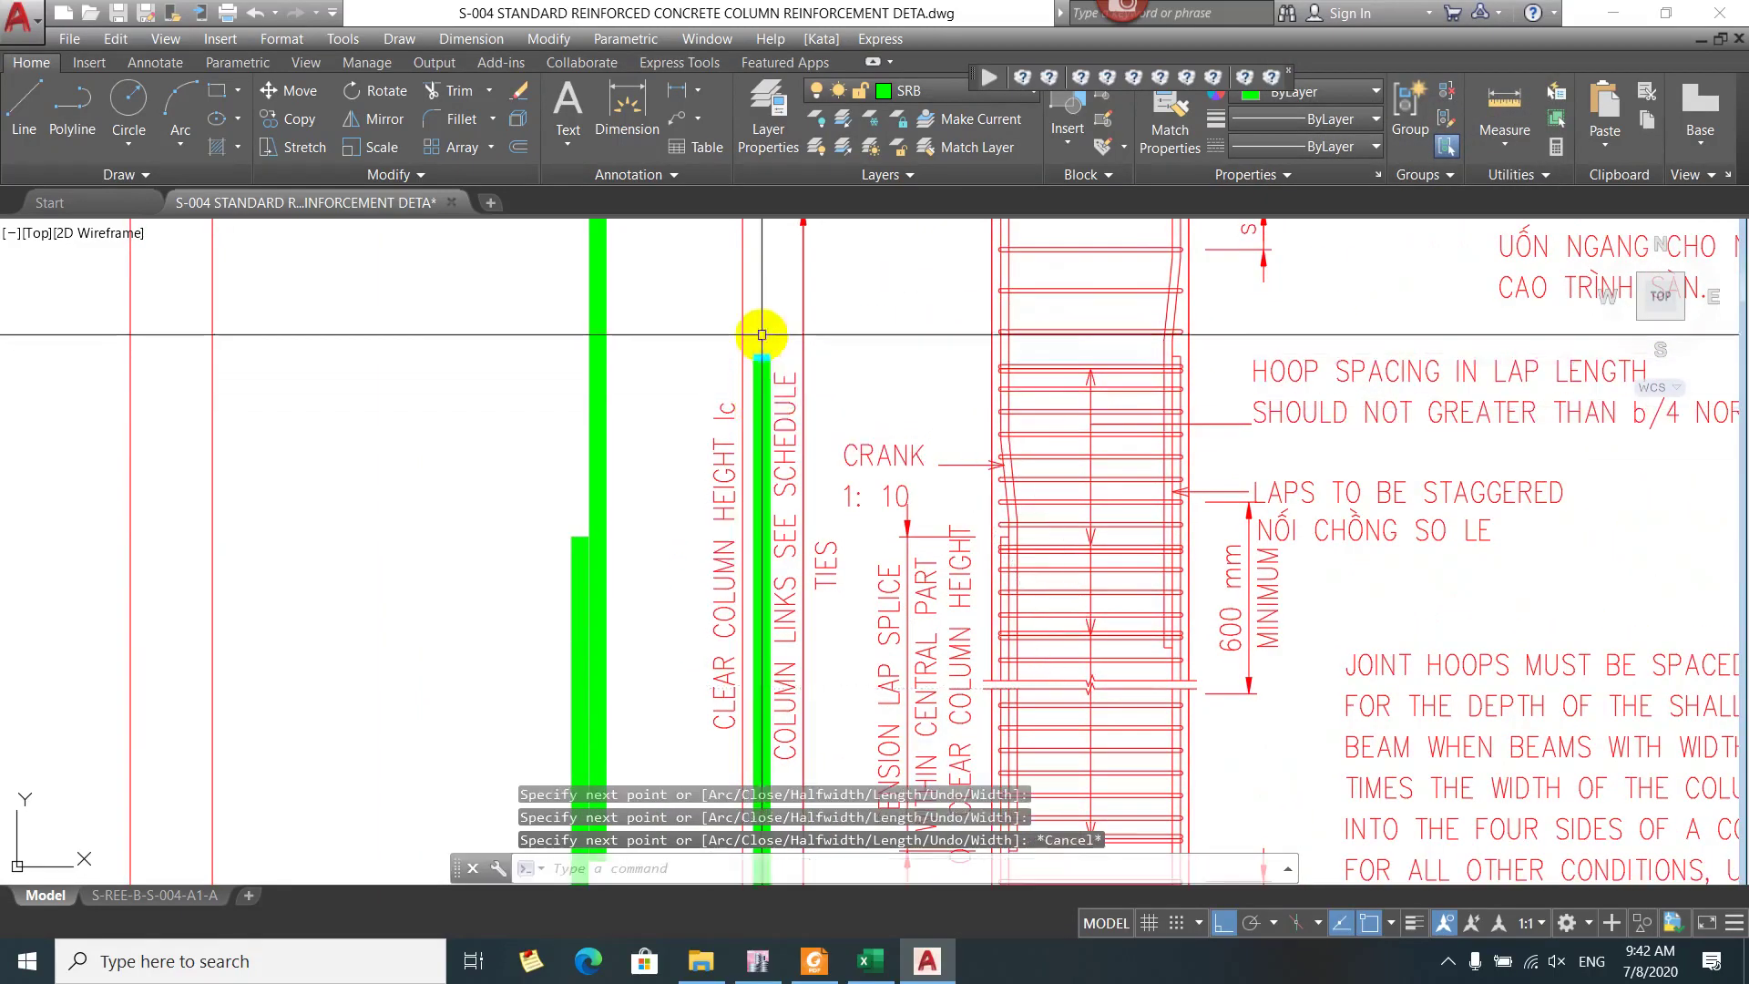
pyautogui.click(762, 362)
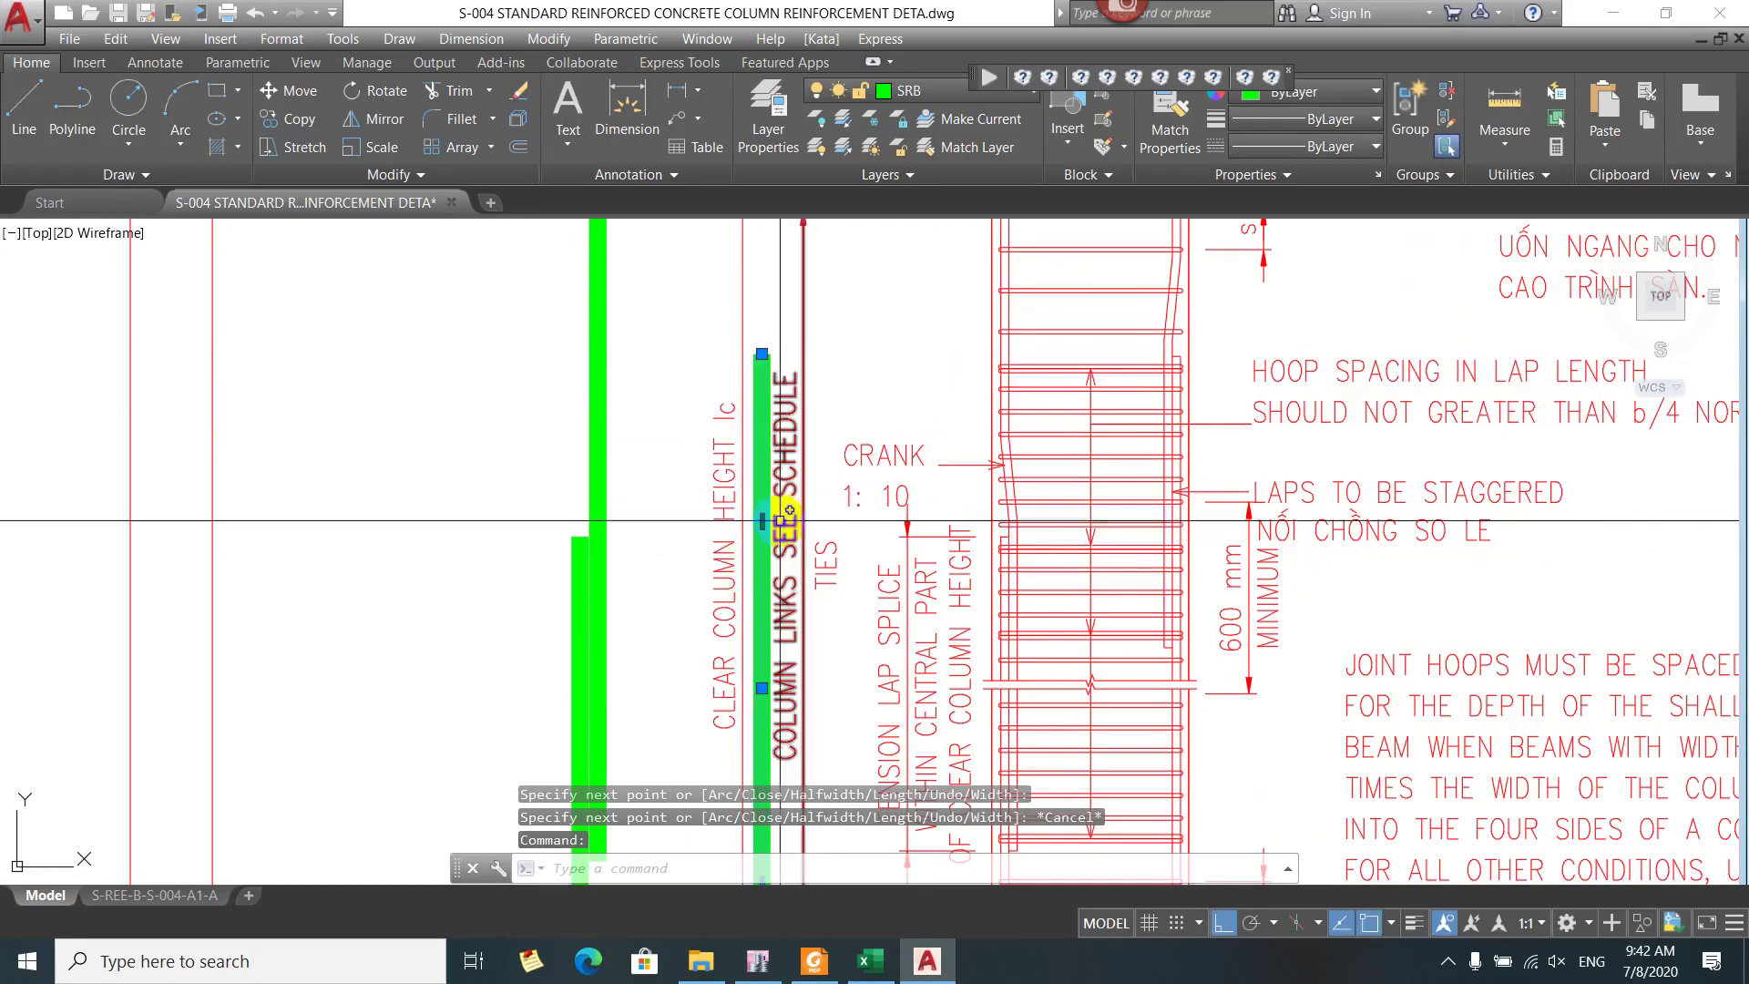
# Draw the second pair's upper bar as a vertical polyline from the upper beam's underside down past the second lower bar's top to form the lap
pyautogui.write('pl')
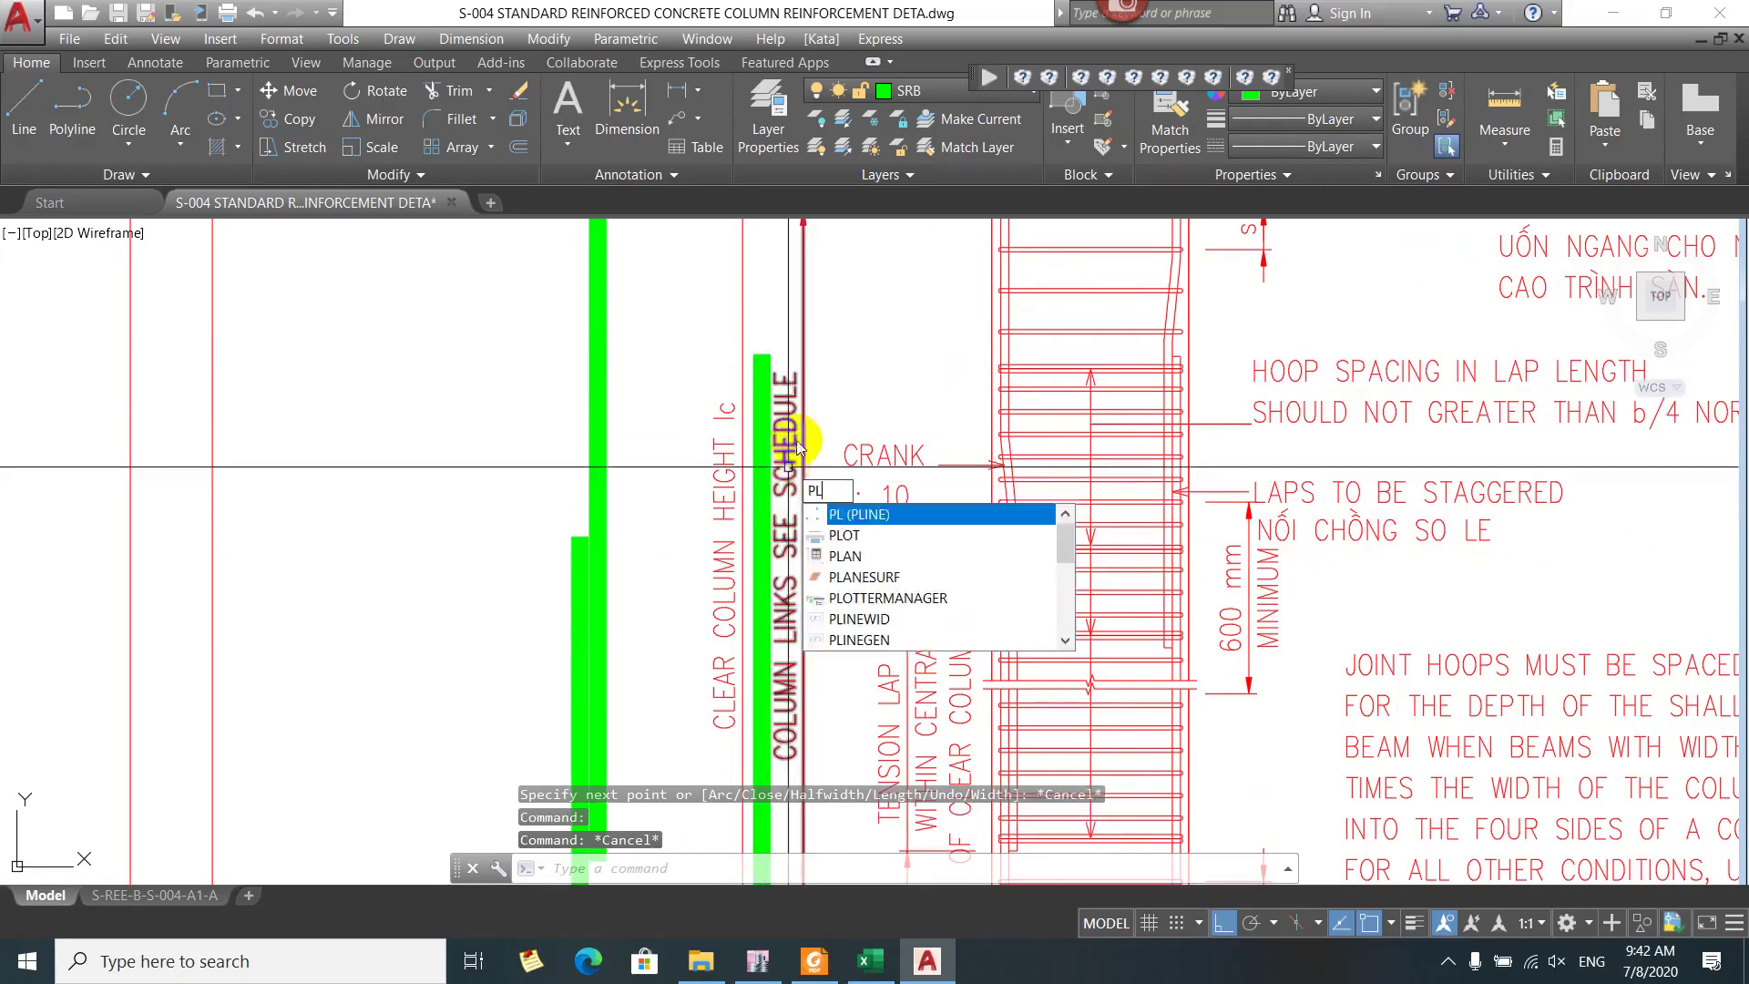
pyautogui.press('Return')
pyautogui.scroll(-2, 808, 250)
pyautogui.scroll(-2, 801, 501)
pyautogui.scroll(2, 819, 383)
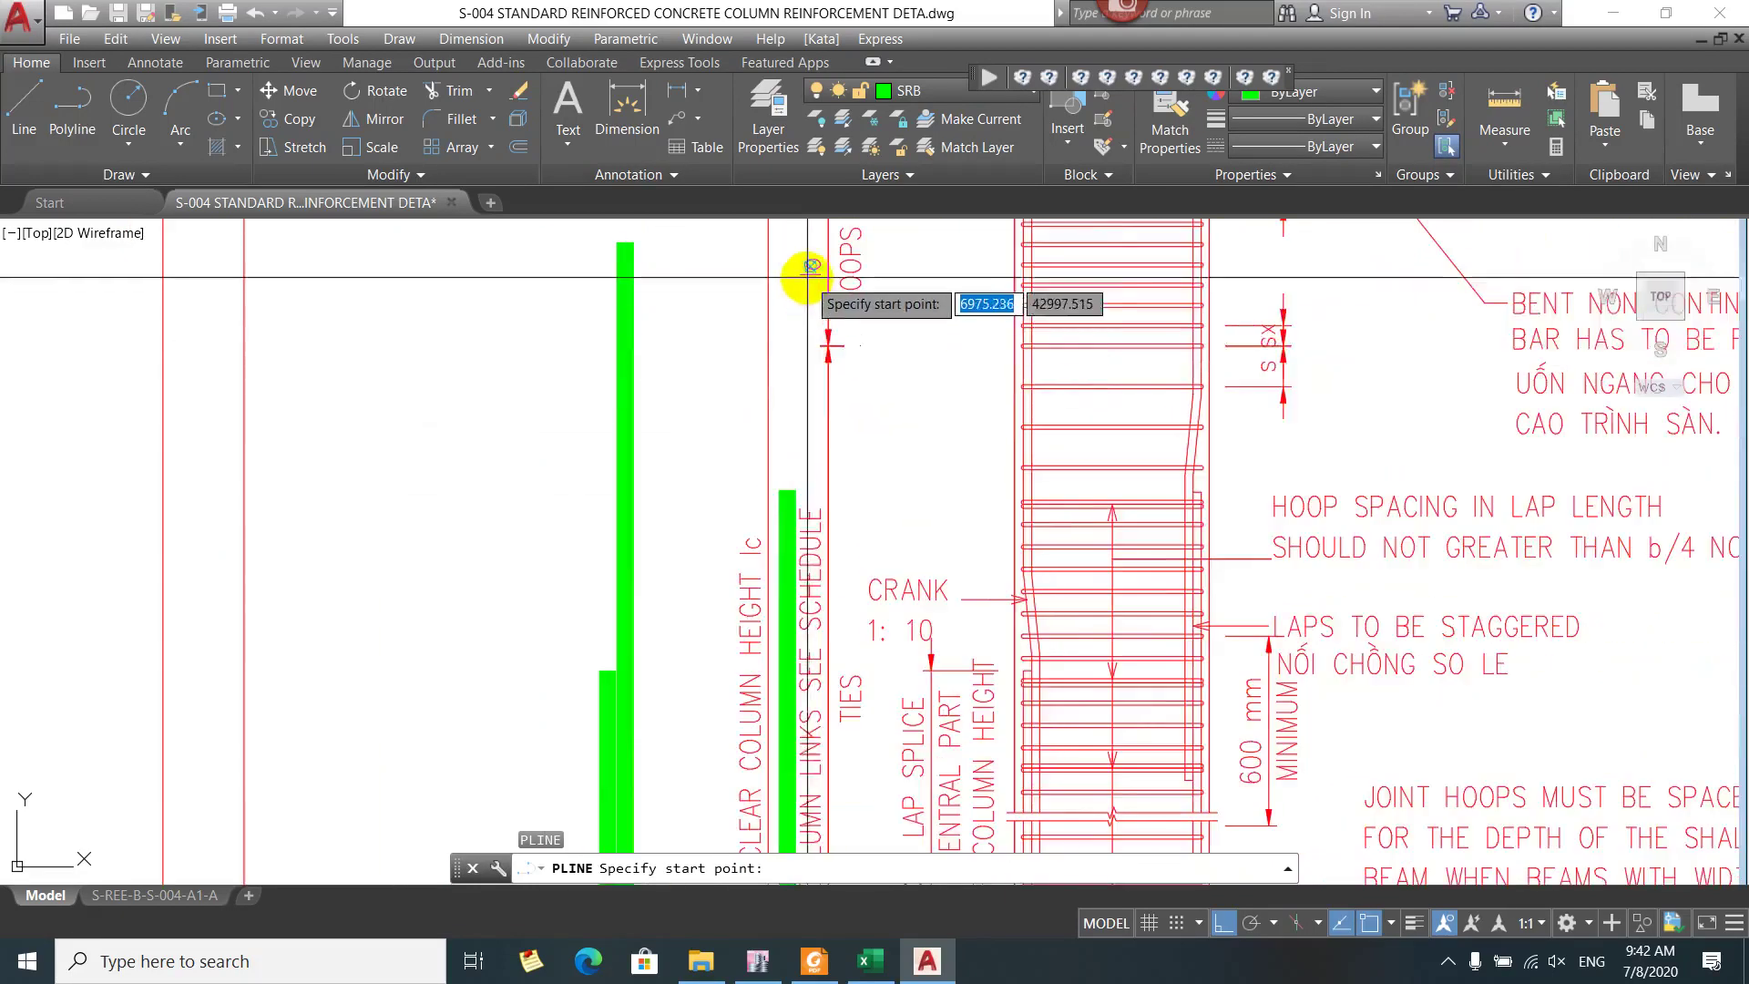
pyautogui.click(781, 296)
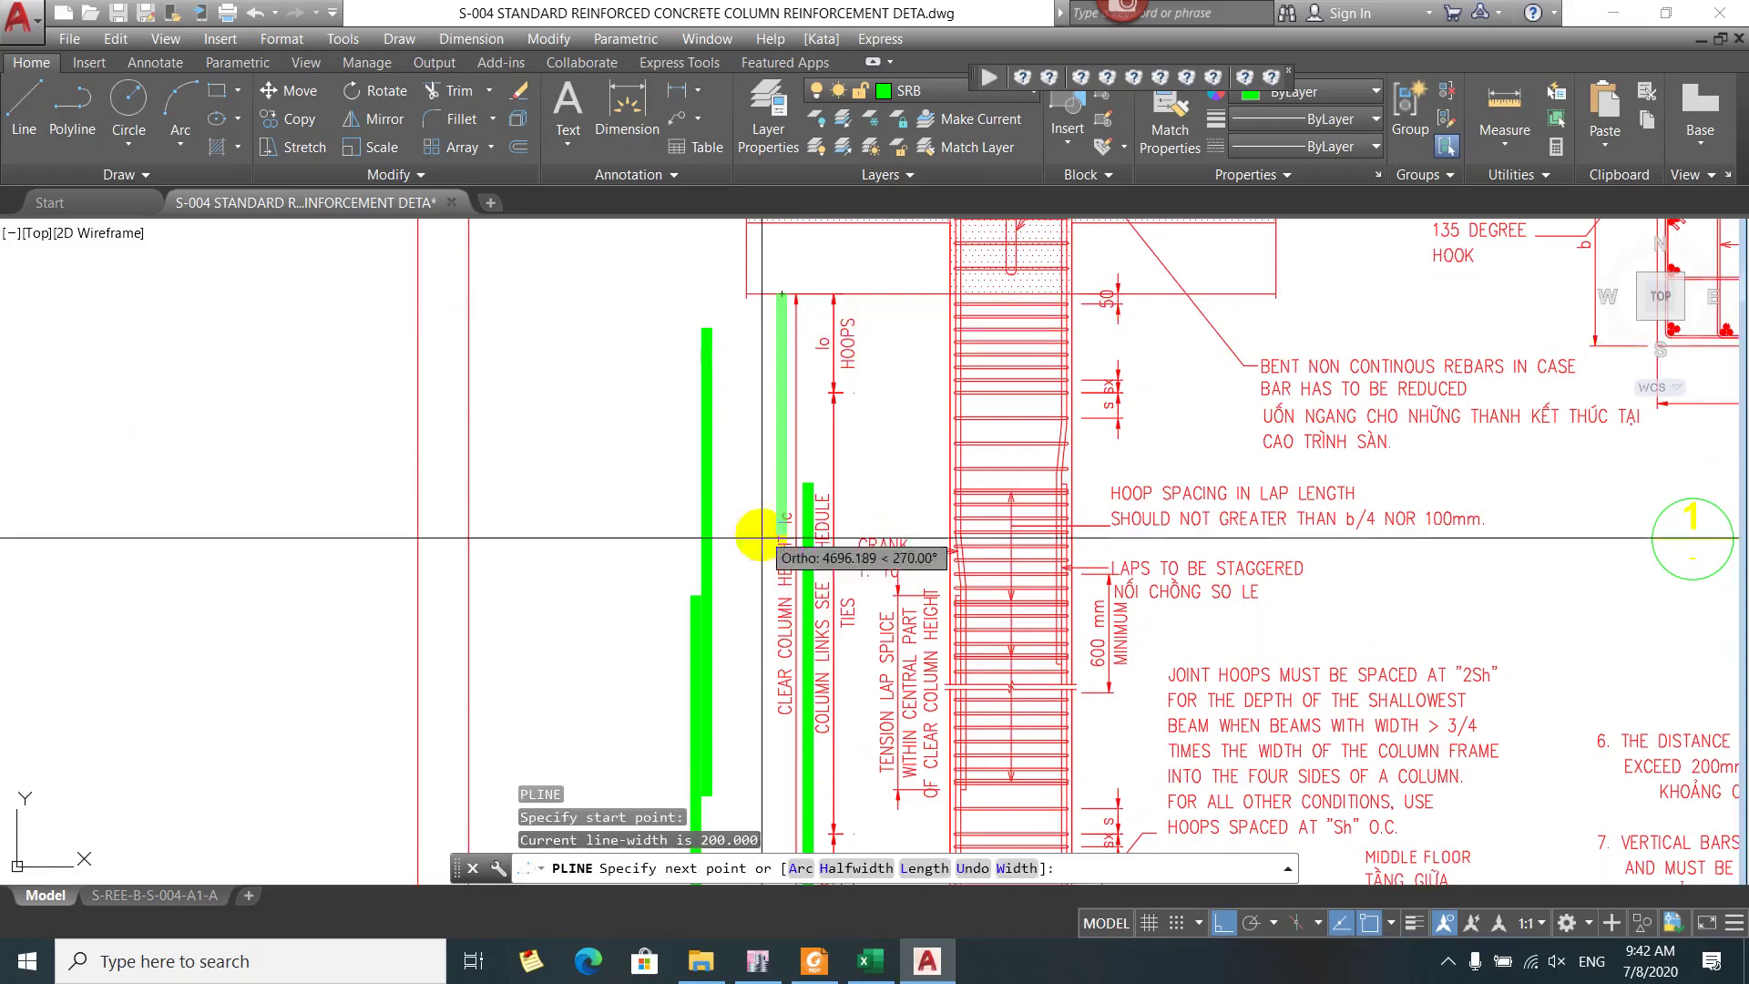
pyautogui.click(761, 697)
pyautogui.press('Escape')
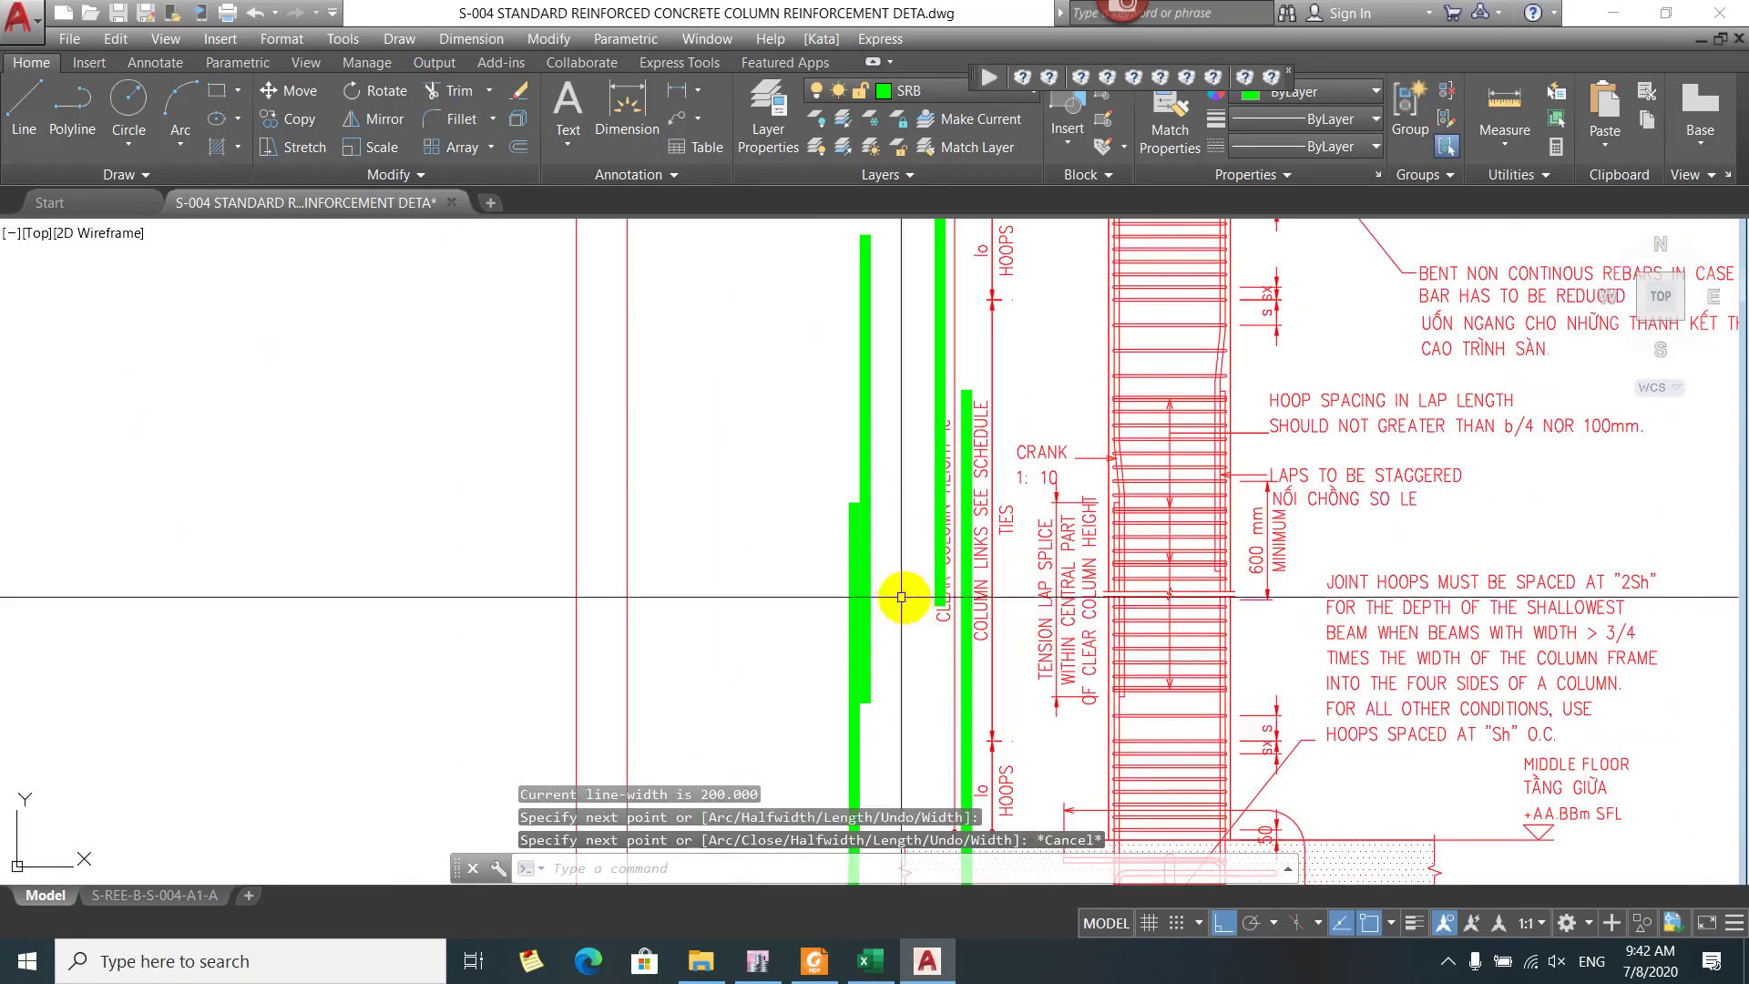
# Move the first pair's upper bar slightly to the right to leave a gap beside its lower bar
pyautogui.scroll(-2, 941, 632)
pyautogui.scroll(2, 921, 655)
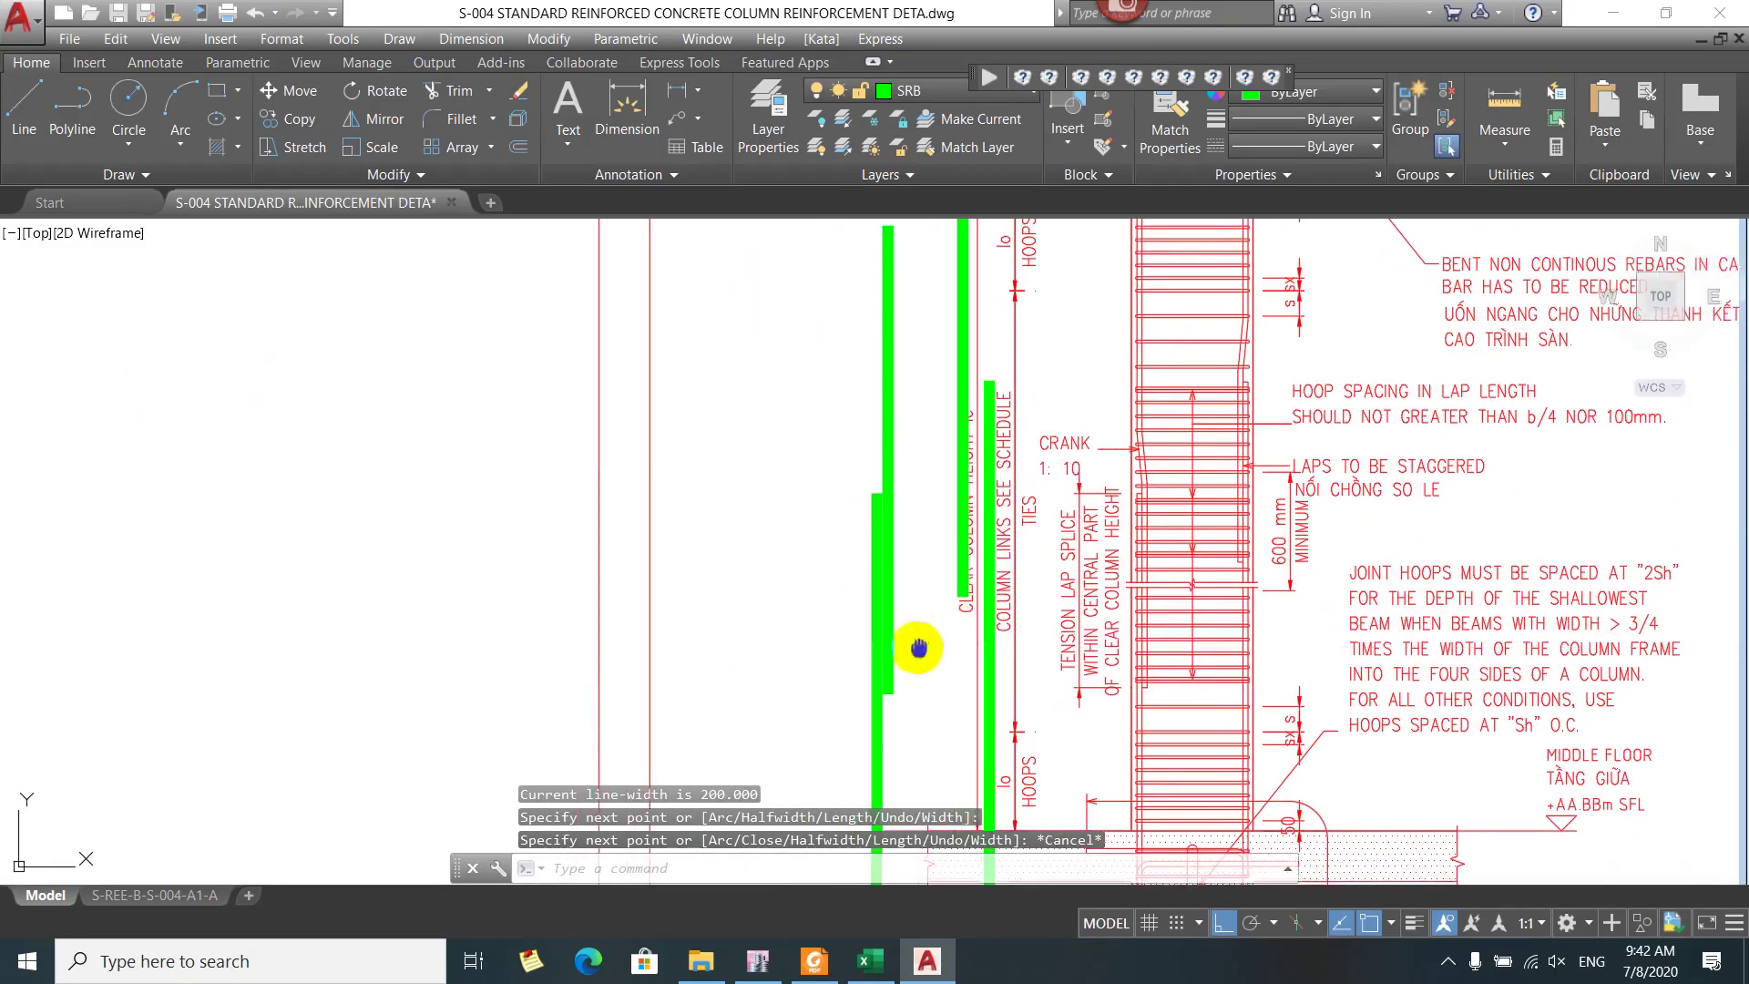
pyautogui.write('m')
pyautogui.press('Return')
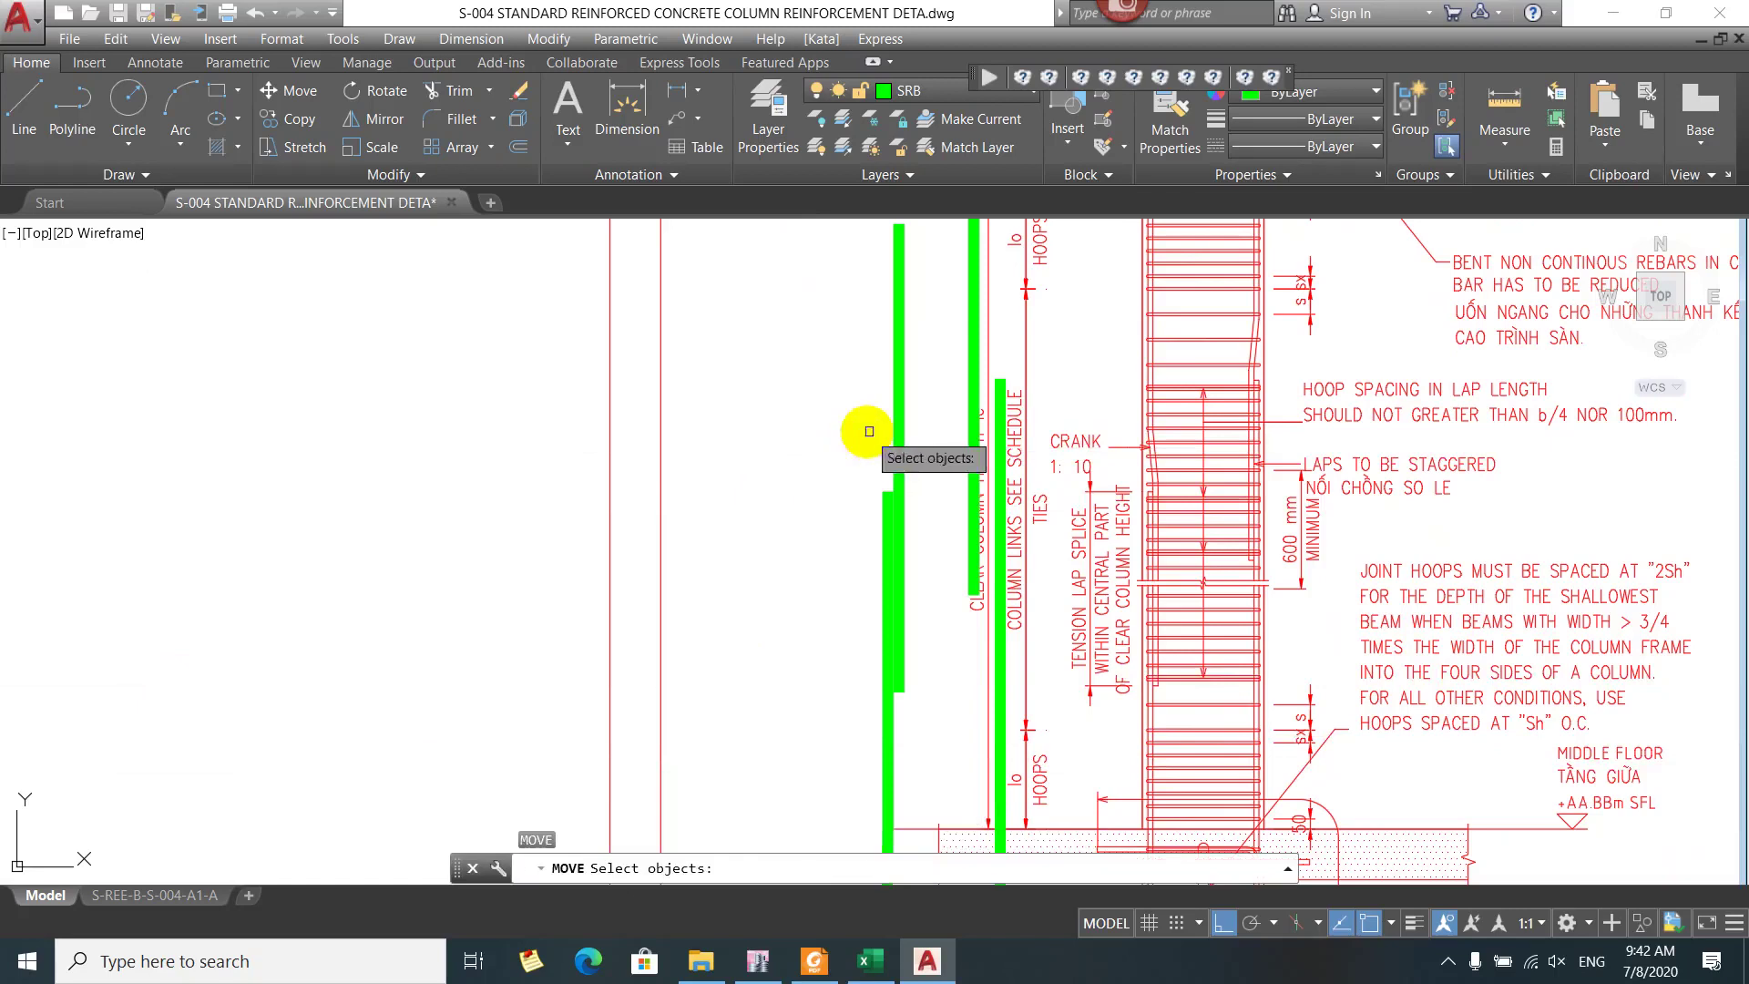
pyautogui.press('Return')
pyautogui.click(845, 454)
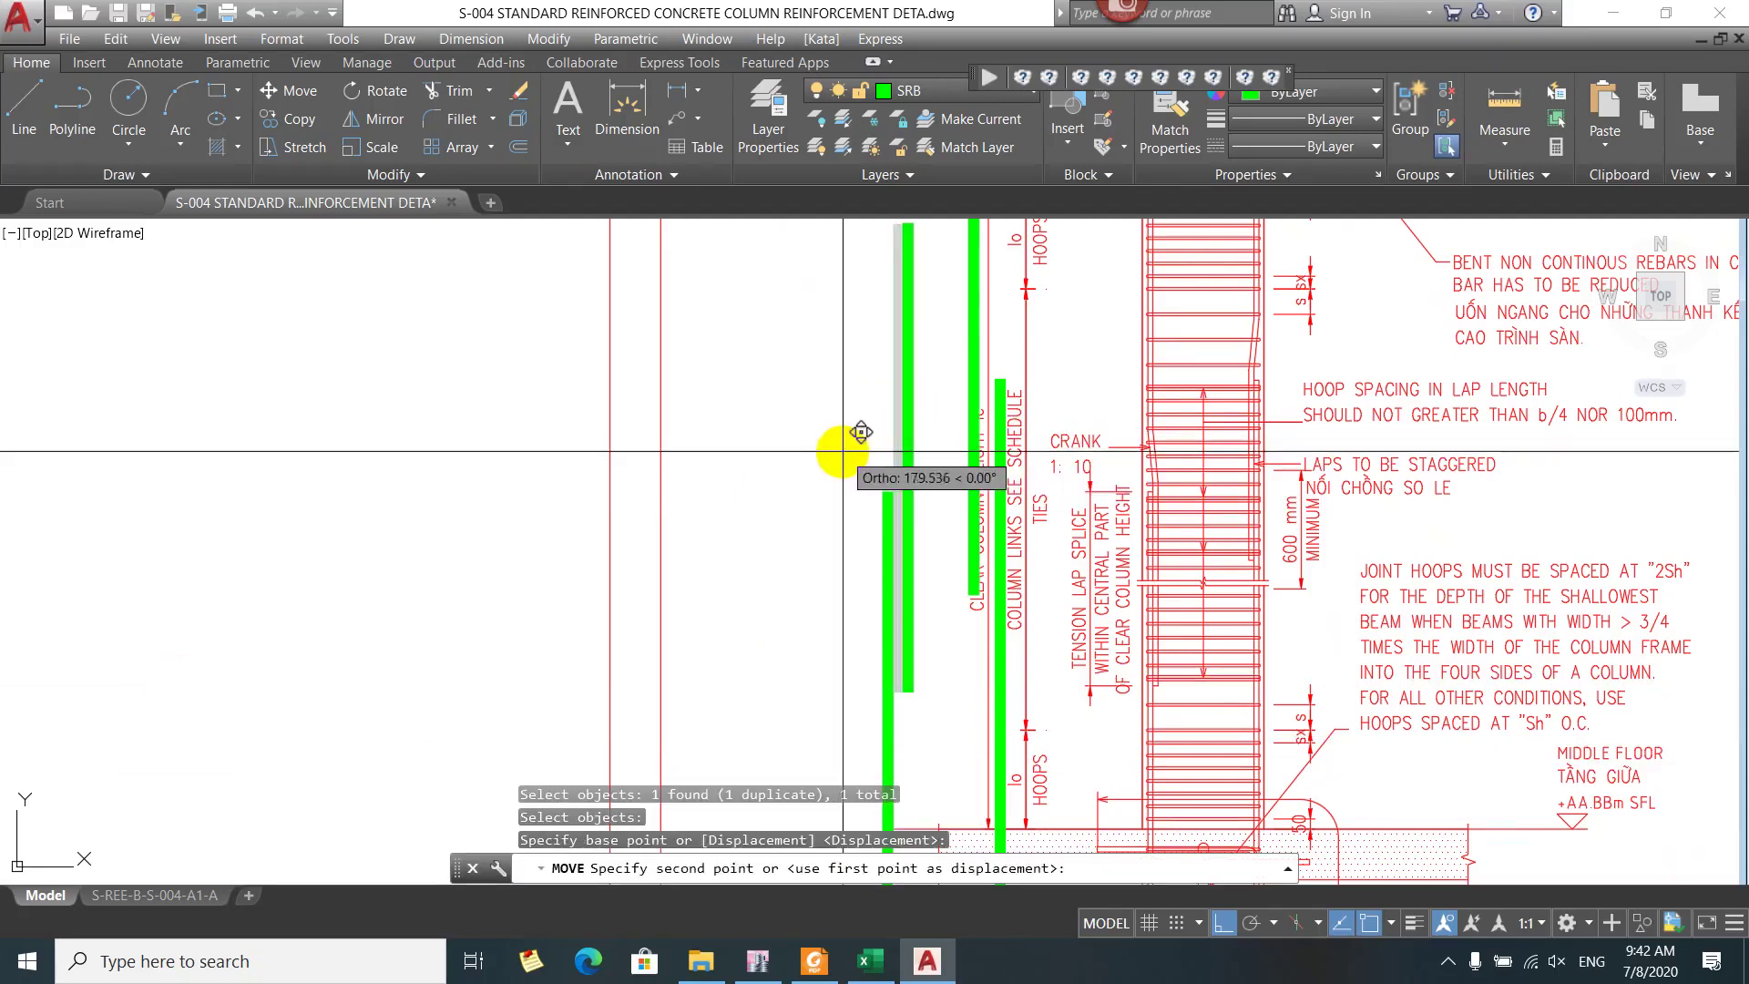
pyautogui.click(856, 444)
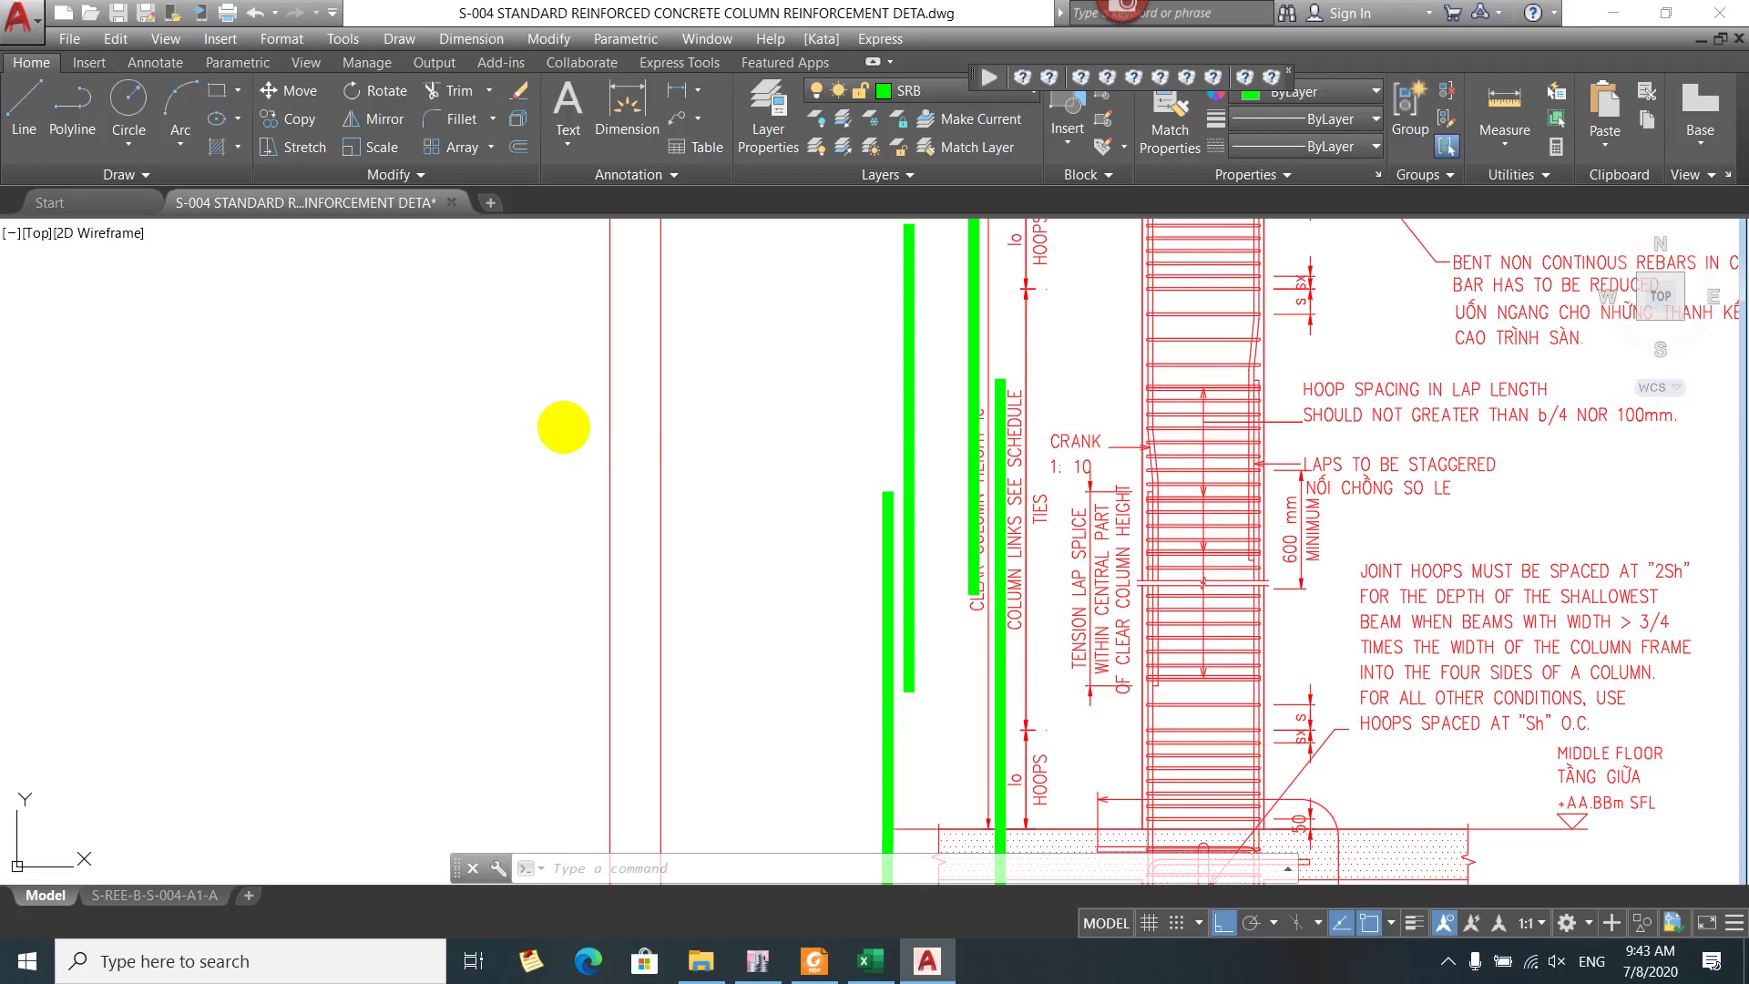
# Try to stretch the second pair's lap ends upward with a crossing window around both bars in place
pyautogui.write('s')
pyautogui.press('Return')
pyautogui.click(1057, 351)
pyautogui.click(958, 610)
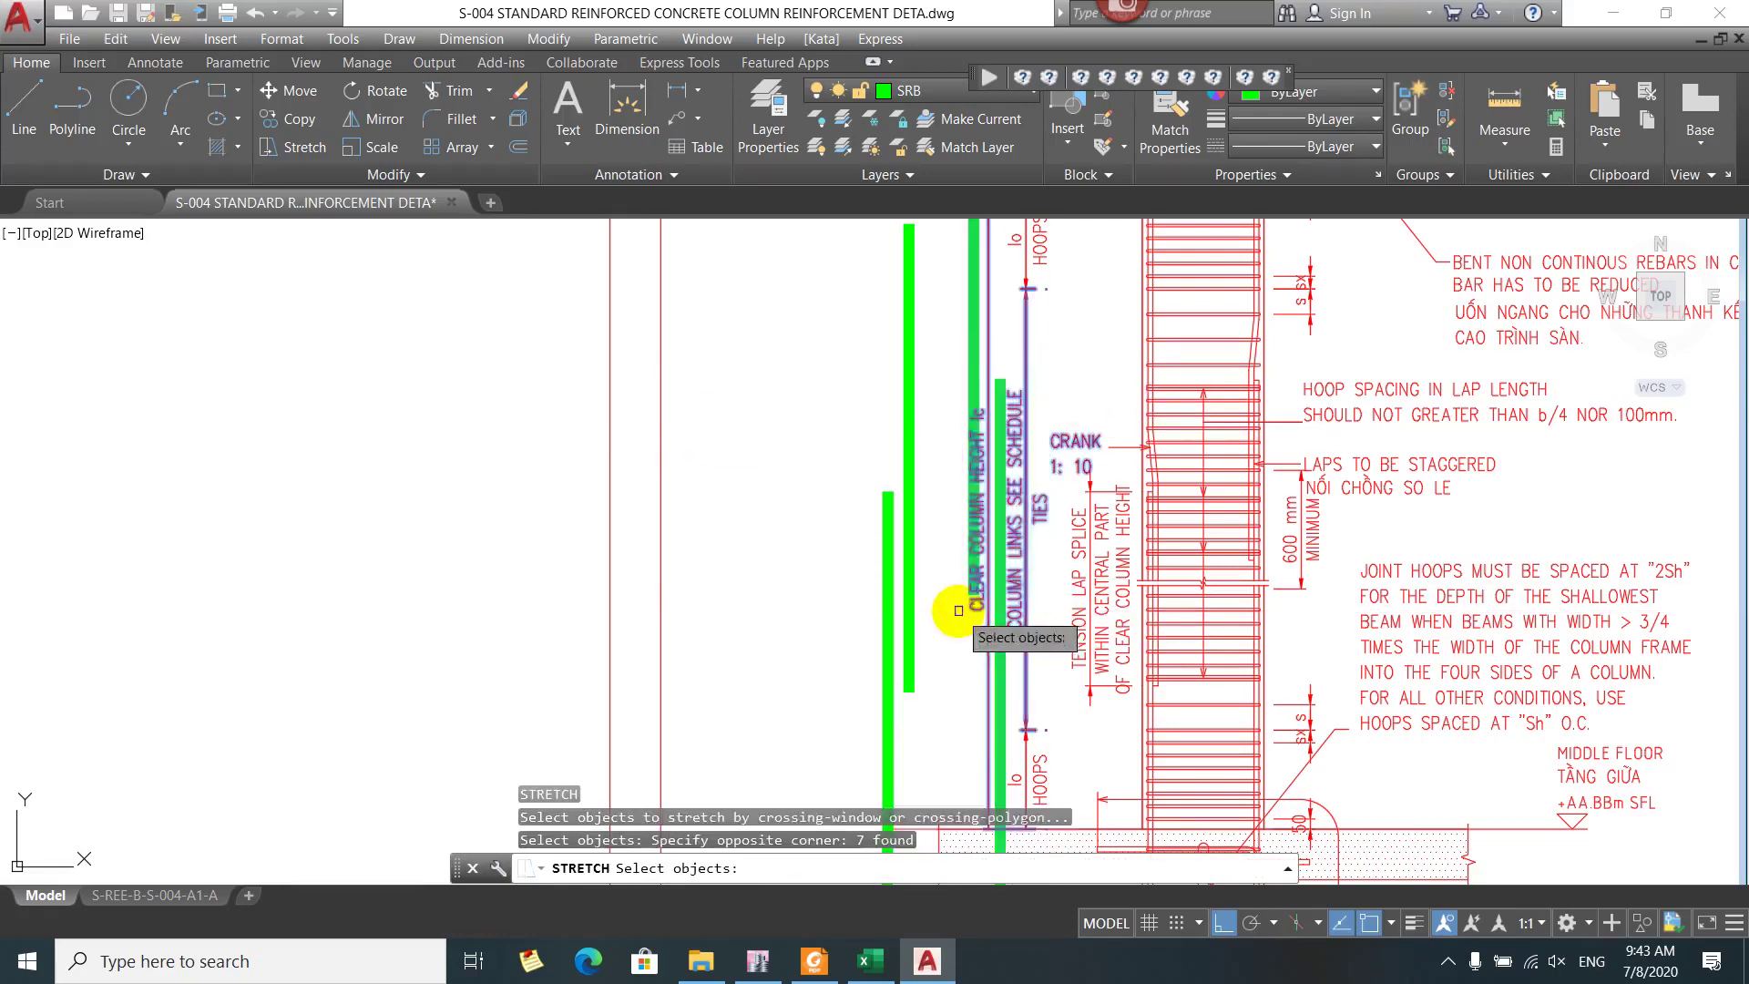
pyautogui.press('Return')
pyautogui.click(929, 727)
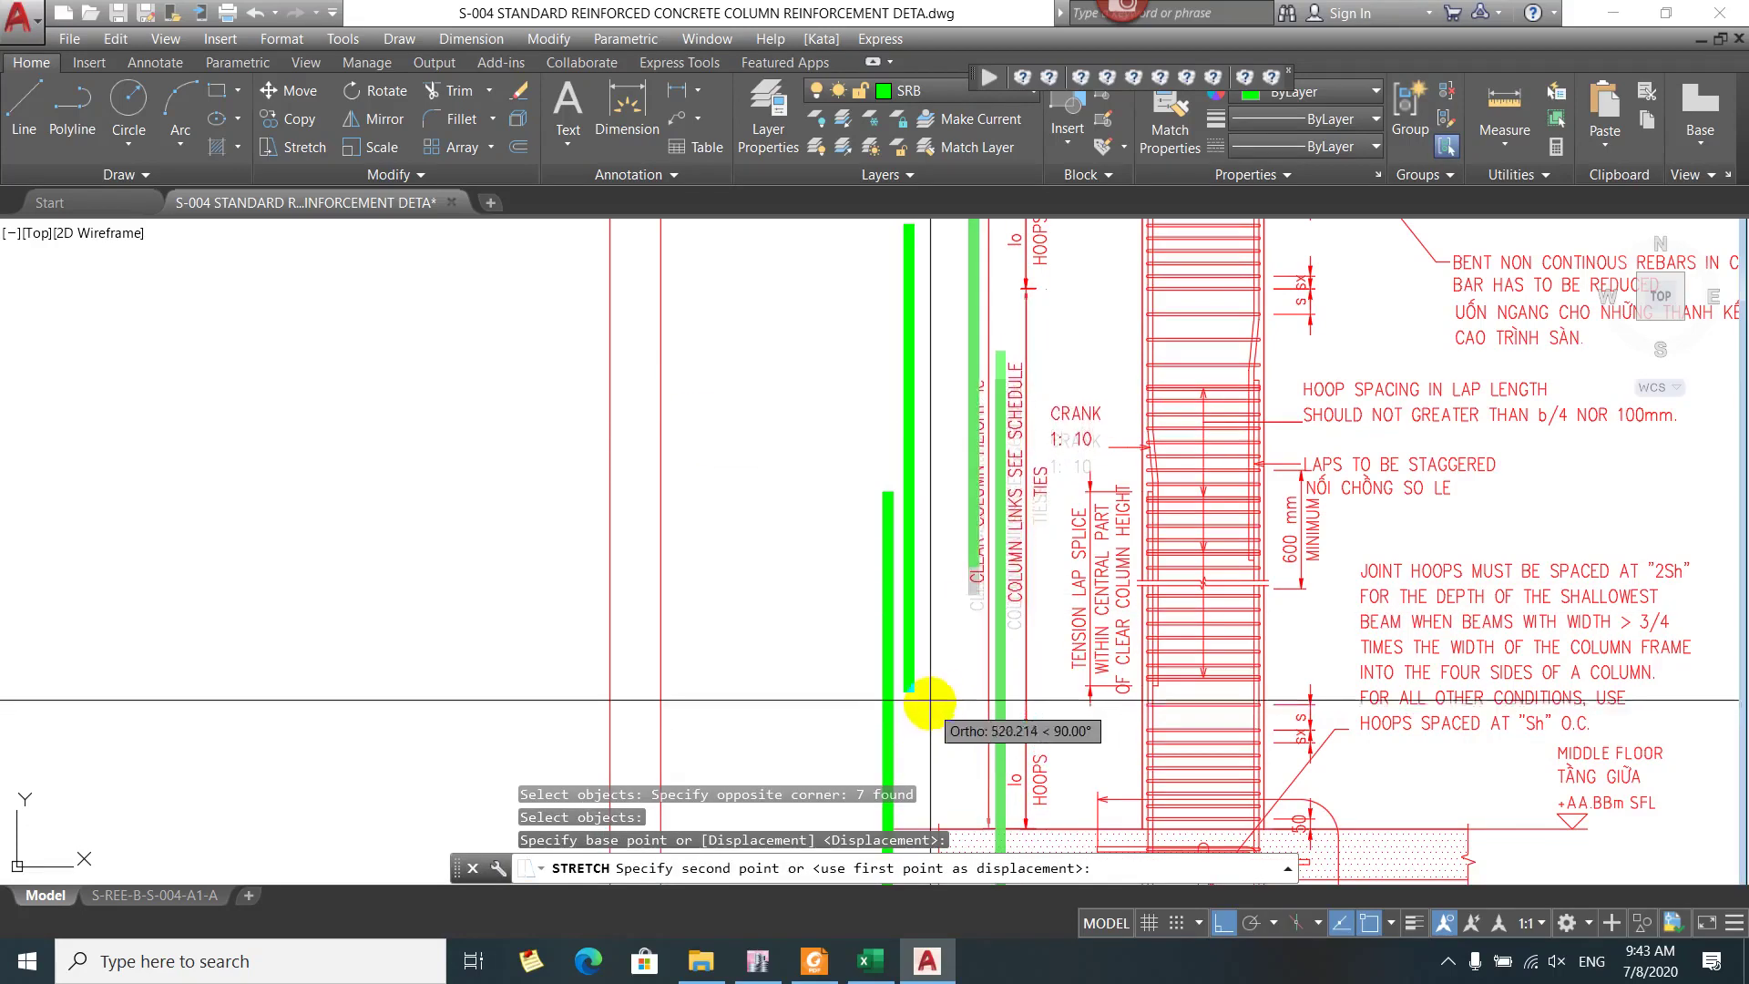
pyautogui.click(929, 619)
pyautogui.scroll(-3, 820, 556)
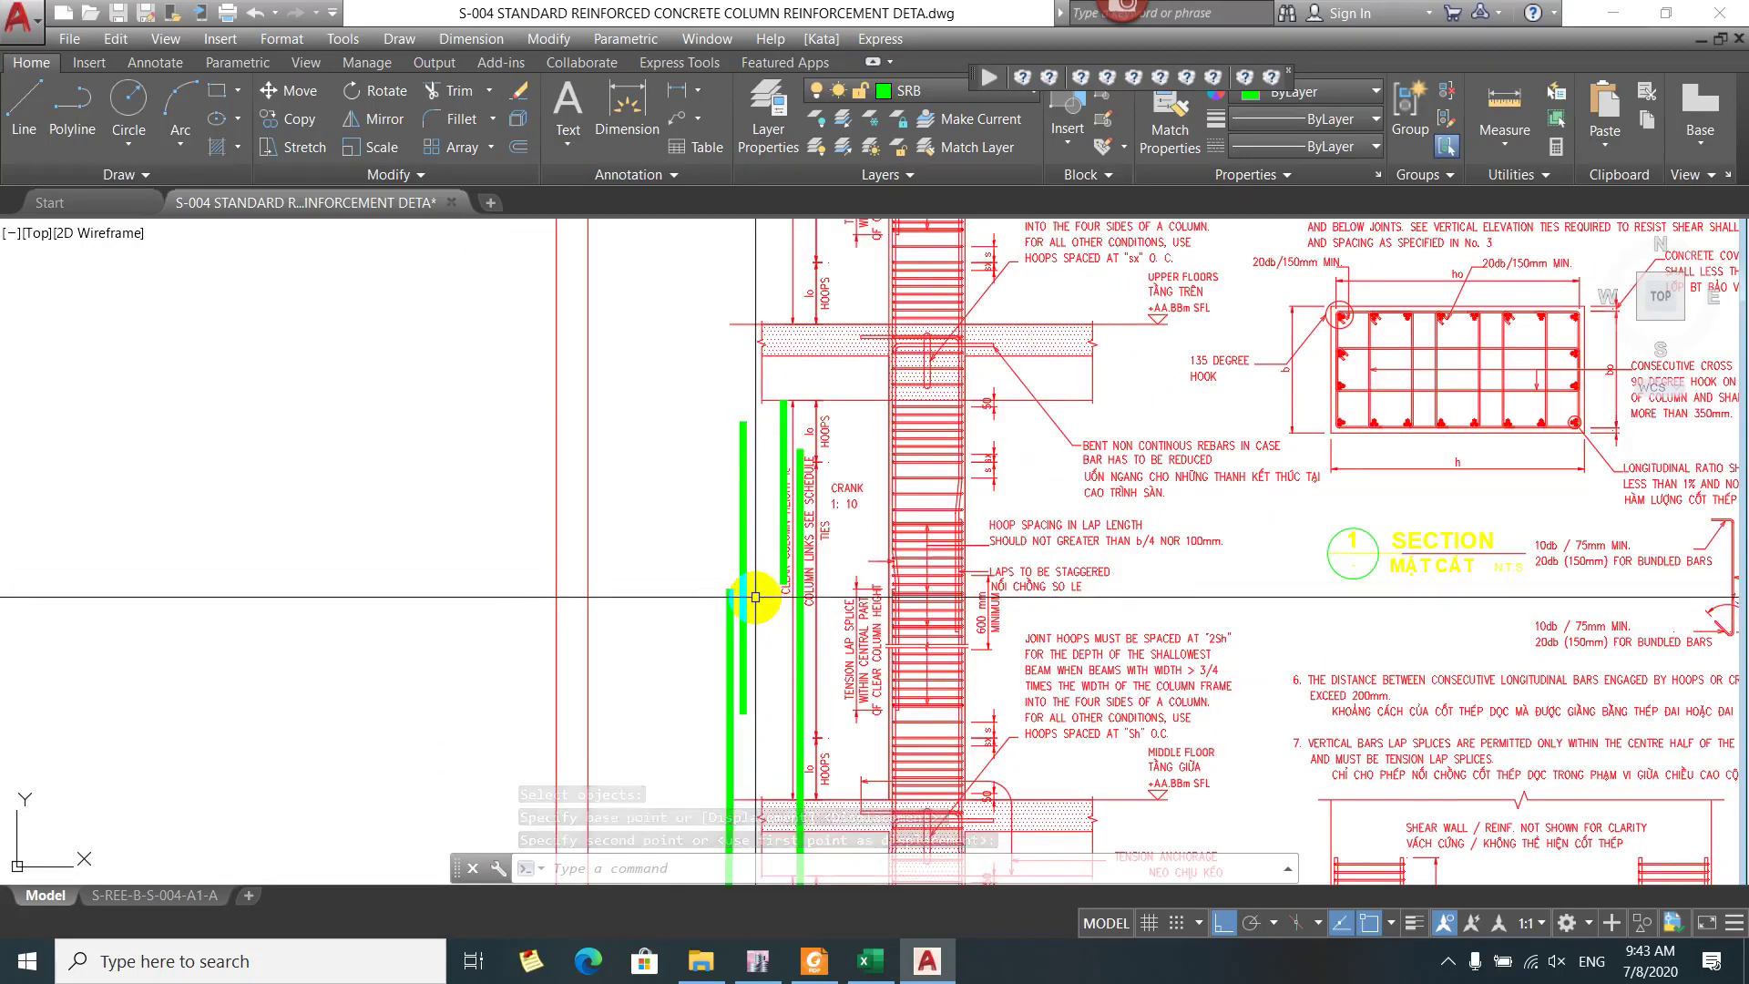
# Undo the stretch of the second pair's lap
pyautogui.write('u')
pyautogui.press('Return')
pyautogui.write('u')
pyautogui.press('Return')
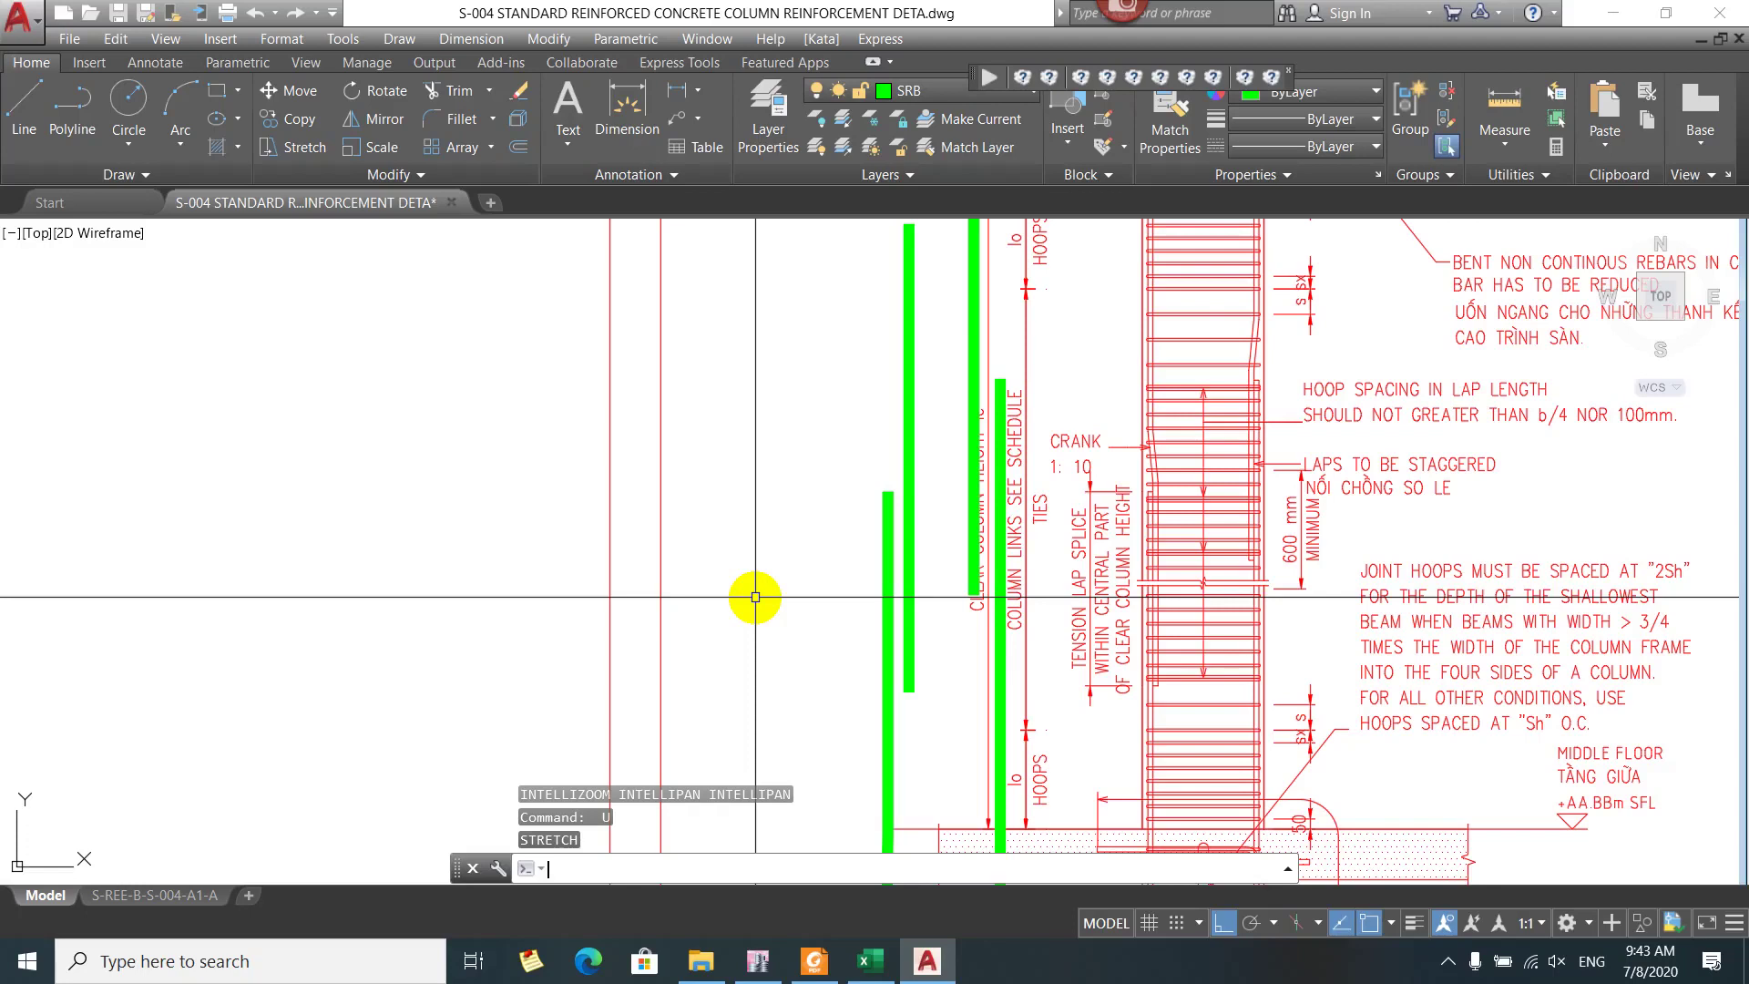
# Move both bars of the second pair clear of the column height texts, to the left of the first pair
pyautogui.write('m')
pyautogui.press('Return')
pyautogui.click(972, 400)
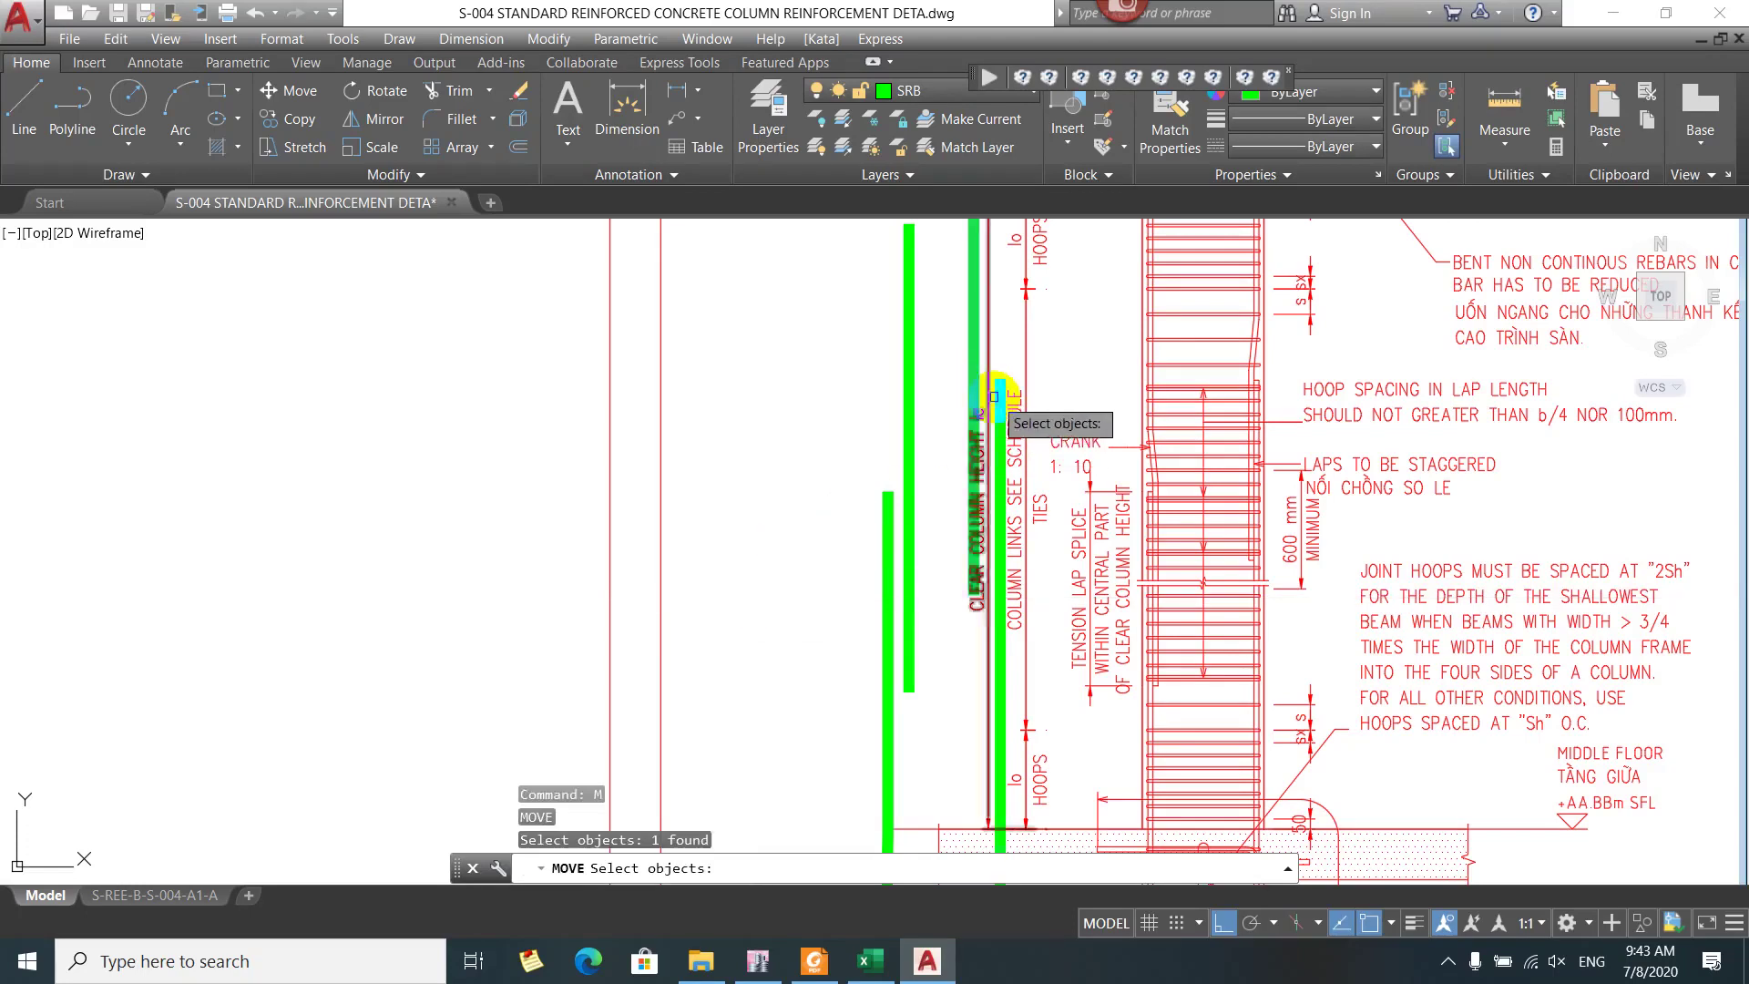
pyautogui.click(1001, 401)
pyautogui.press('Return')
pyautogui.click(1000, 402)
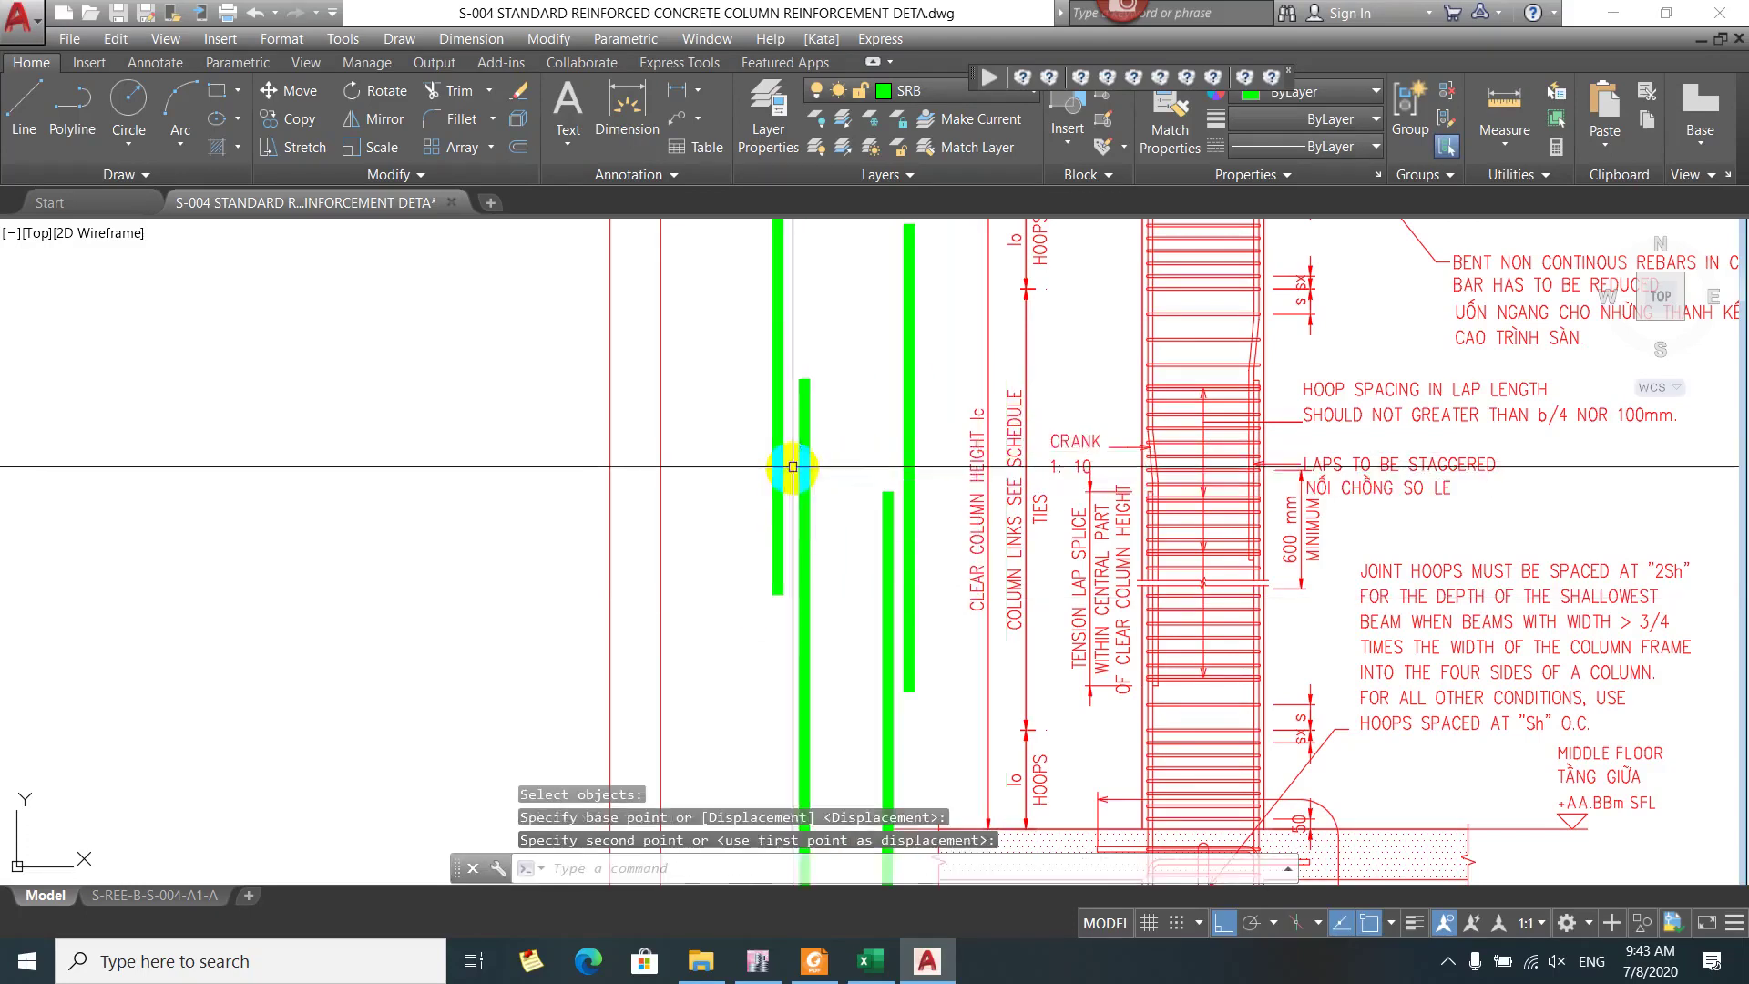
pyautogui.click(819, 390)
pyautogui.press('Escape')
# Stretch the second pair's lapping bar ends upward so its lap sits above the first pair's lap
pyautogui.write('s')
pyautogui.press('Return')
pyautogui.click(802, 371)
pyautogui.click(741, 647)
pyautogui.press('Return')
pyautogui.click(743, 701)
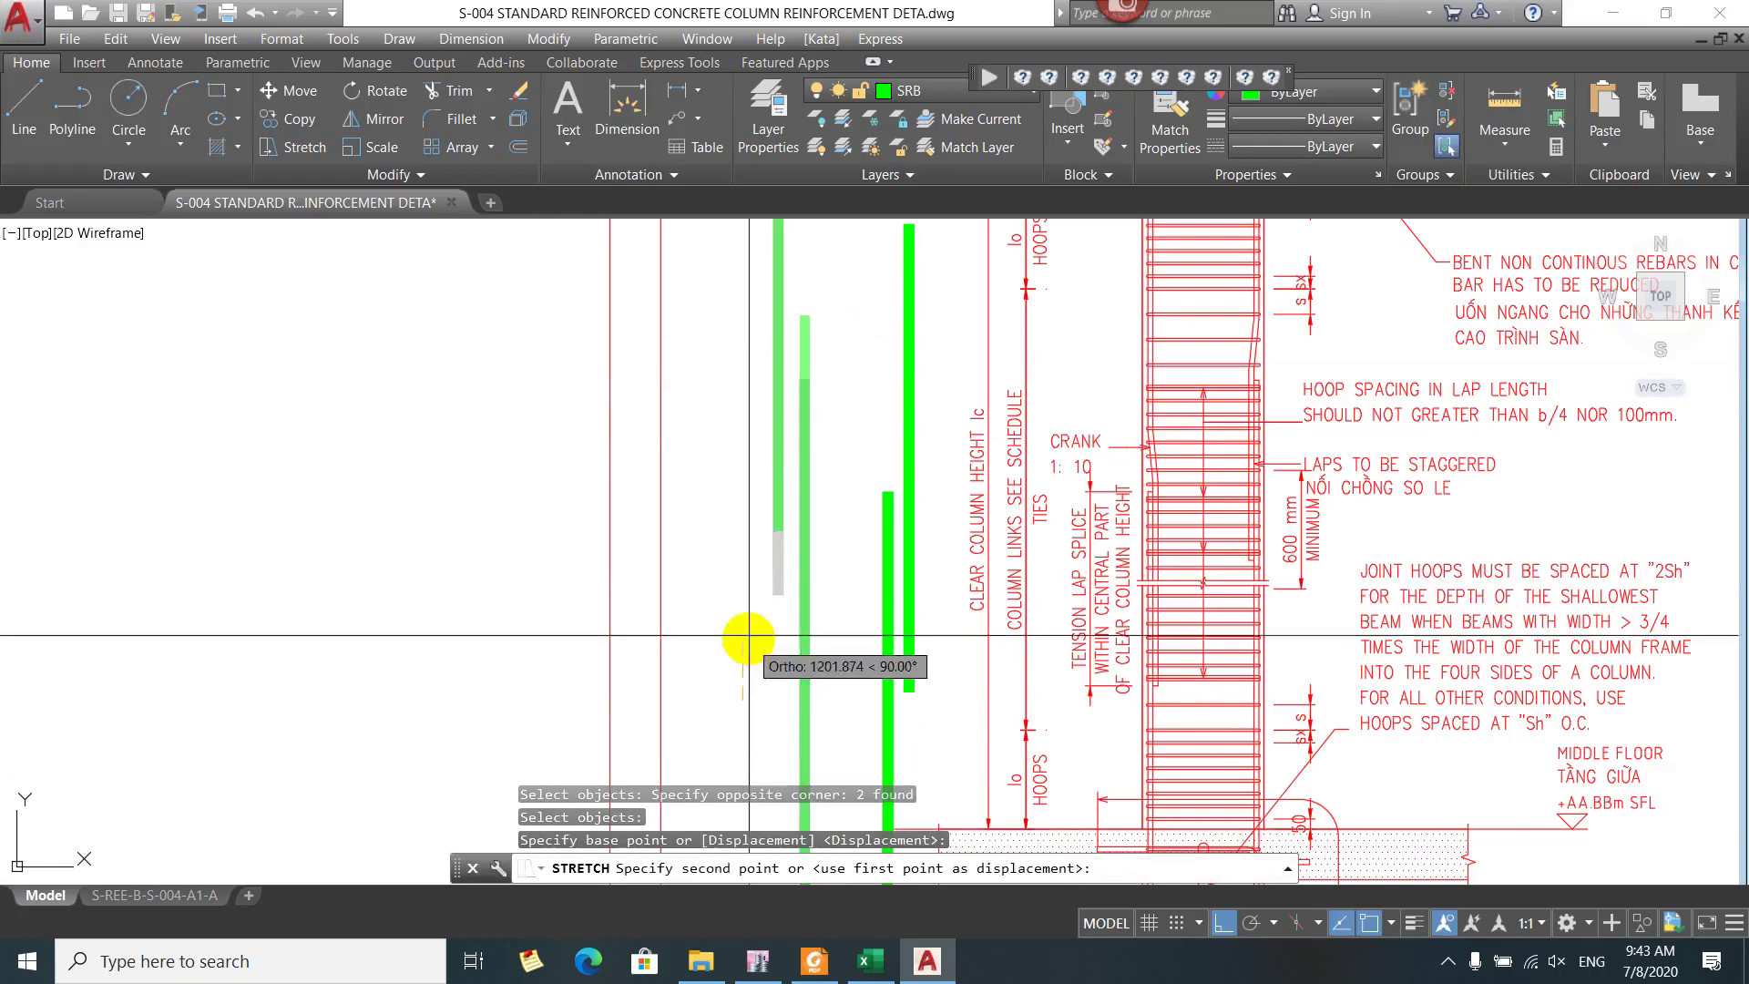
pyautogui.click(742, 597)
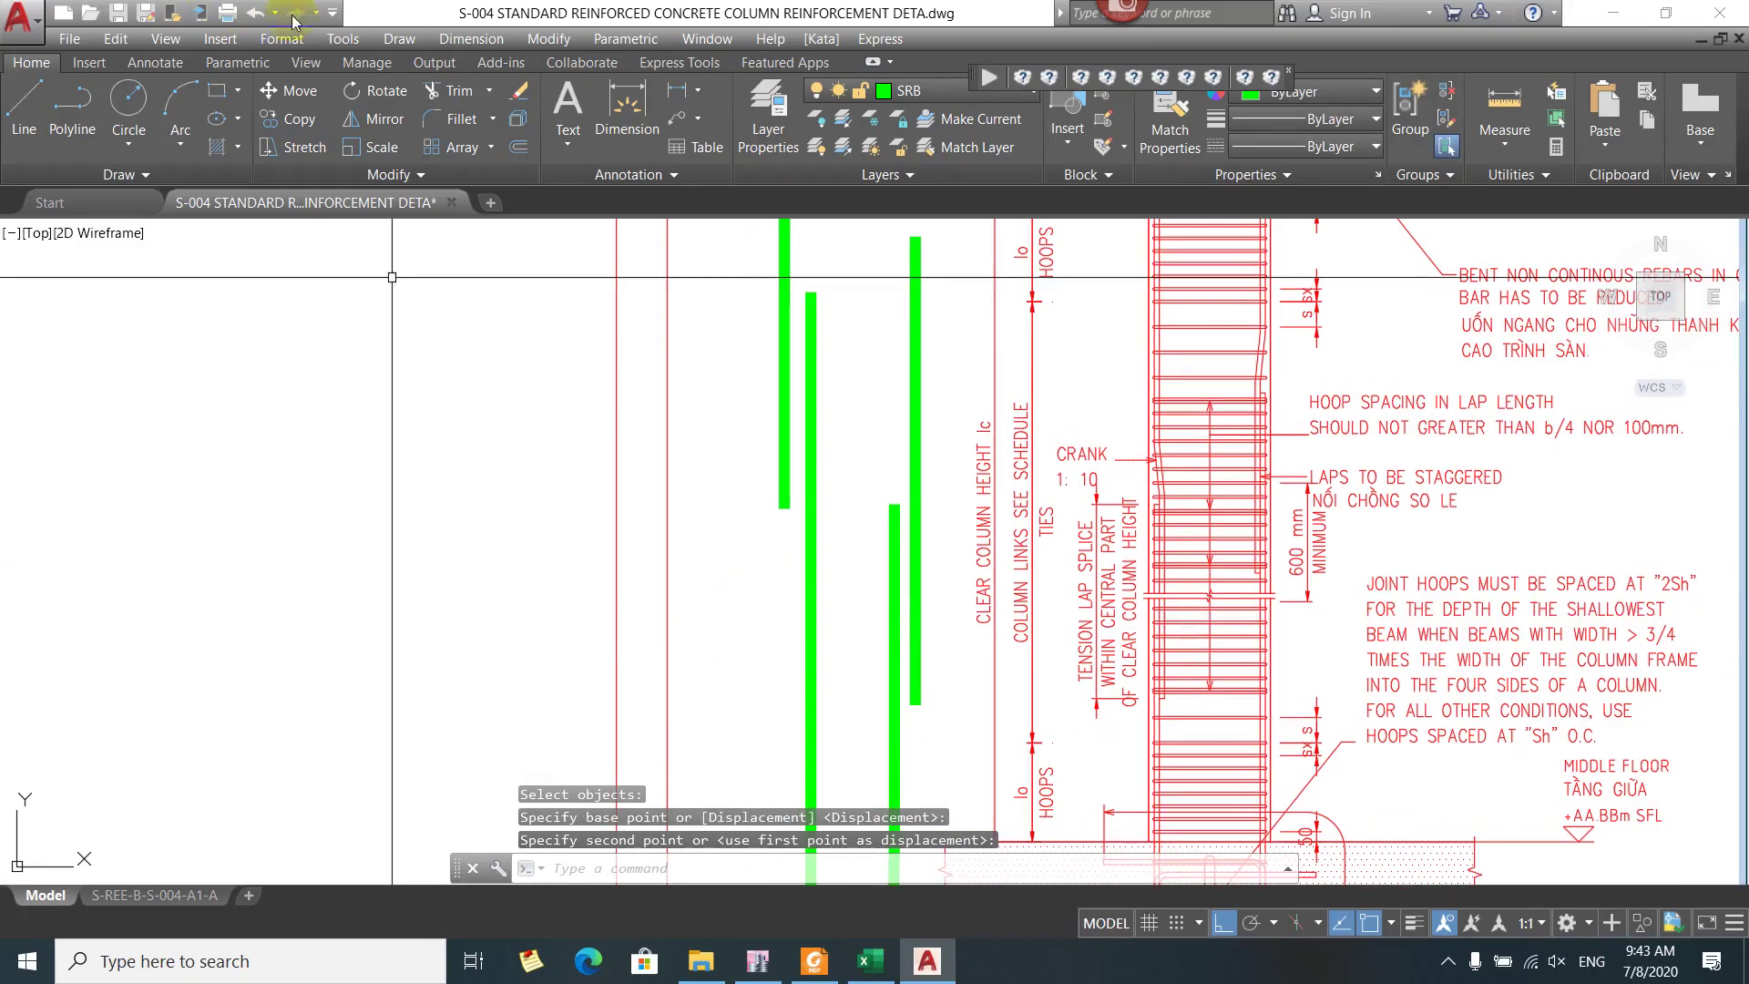
pyautogui.scroll(-2, 734, 352)
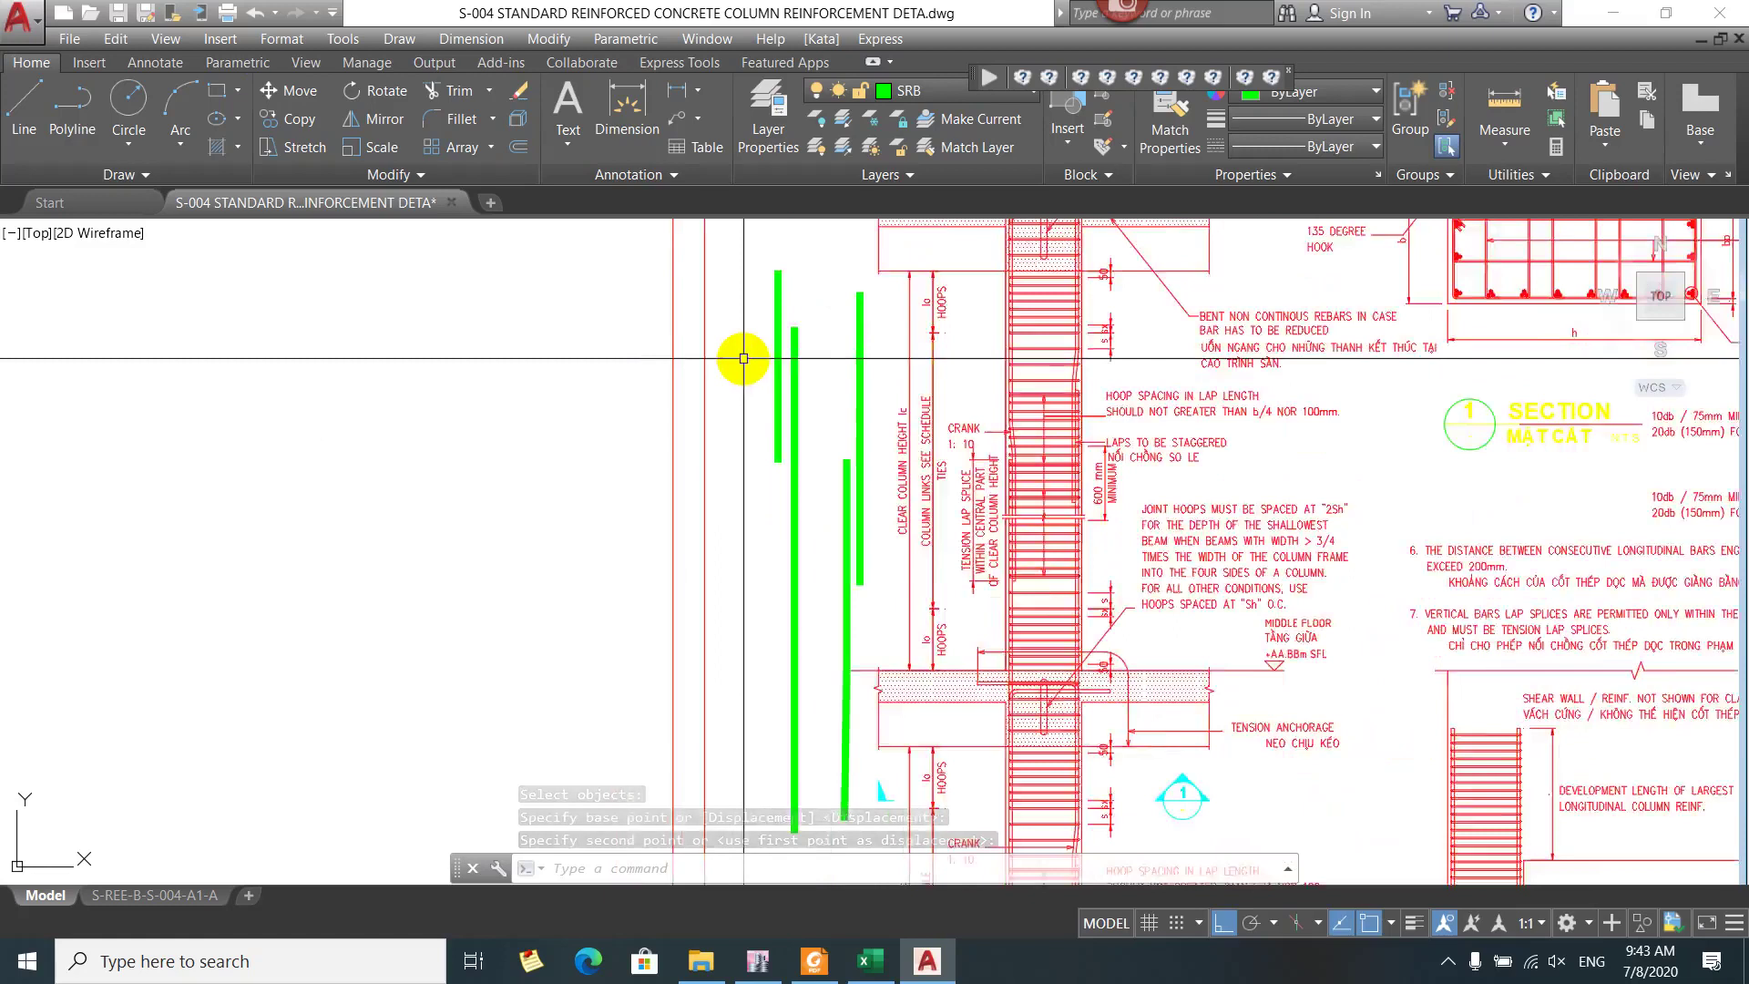
pyautogui.moveTo(734, 352); pyautogui.dragTo(831, 355)
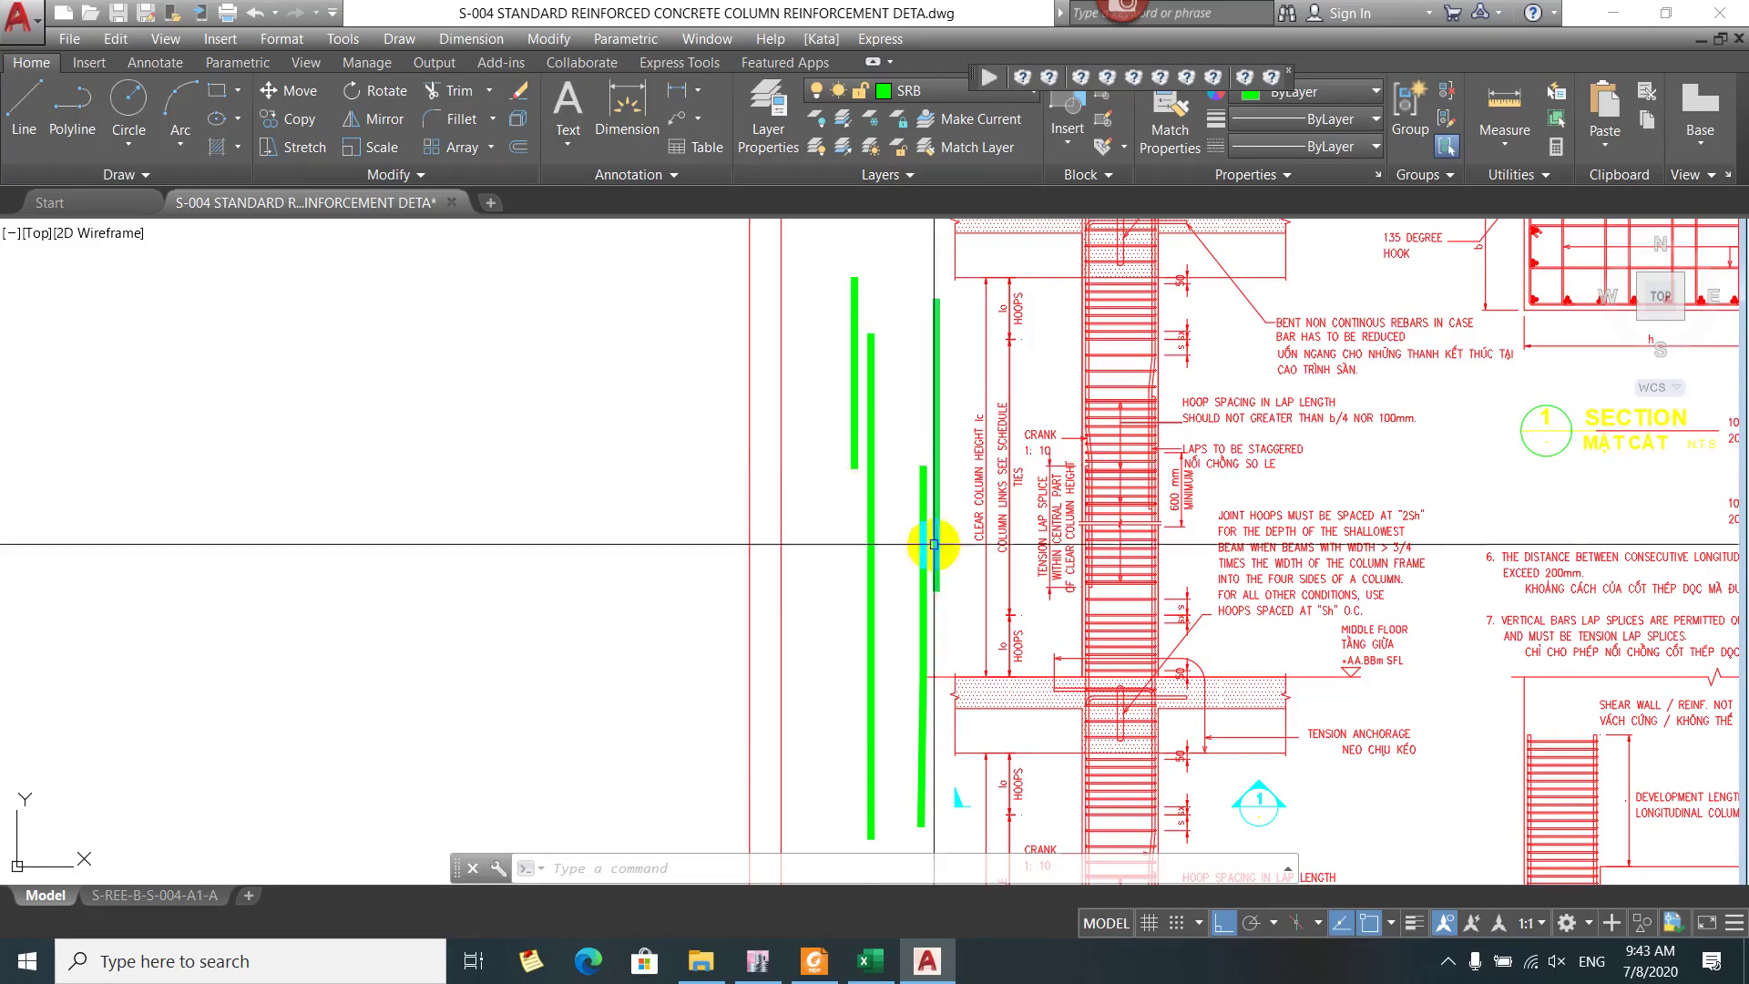
pyautogui.scroll(-1, 906, 511)
pyautogui.scroll(1, 921, 473)
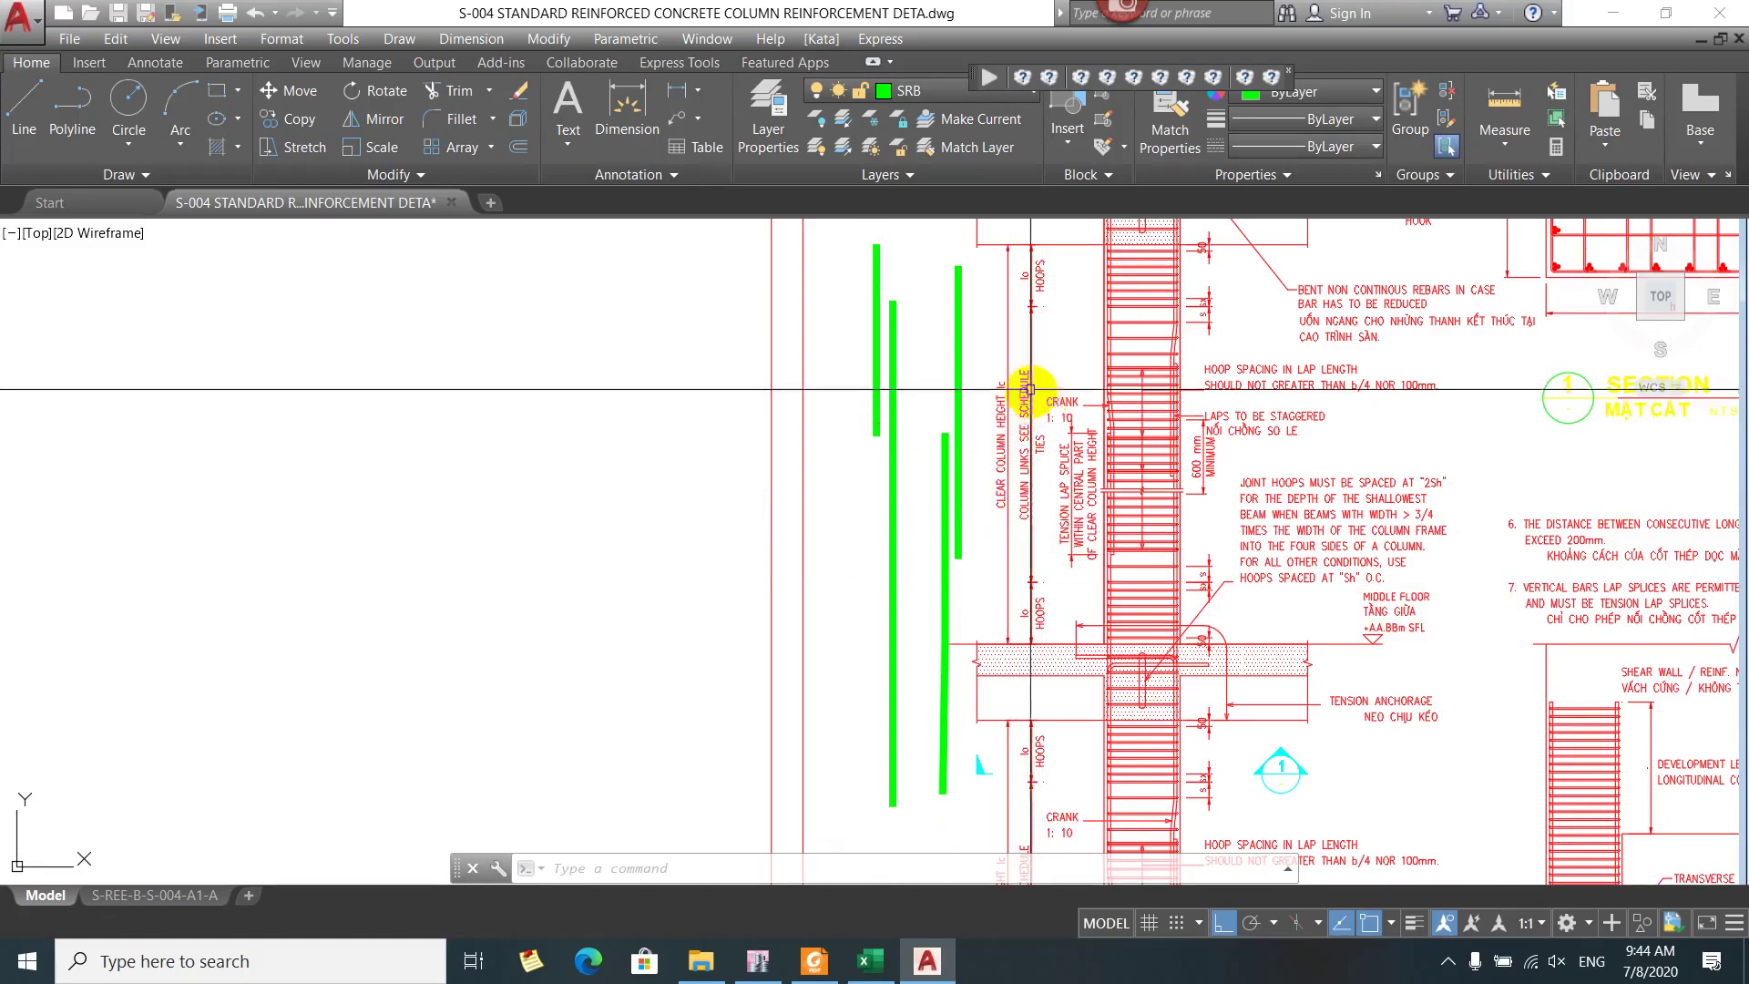
pyautogui.moveTo(972, 391); pyautogui.dragTo(1001, 406)
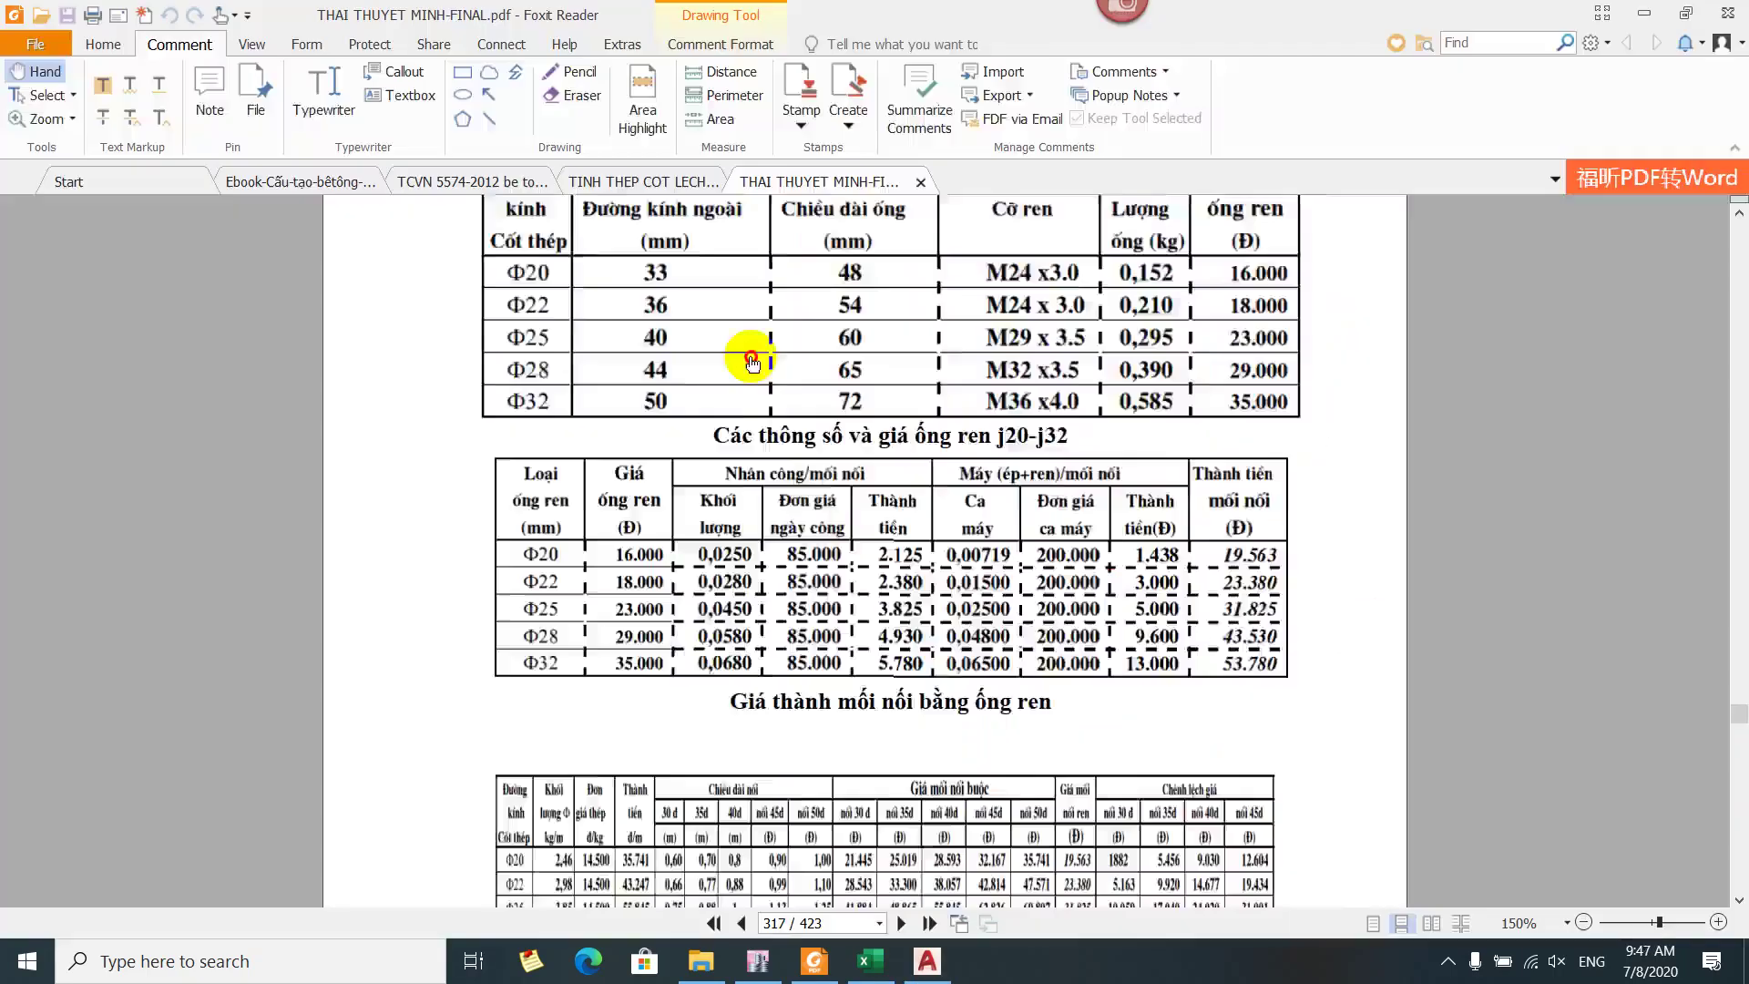
# Examine the threaded coupler dimension and cost tables for Φ20 to Φ32 bars in section 6.6.5.3 of the report
pyautogui.scroll(3, 947, 419)
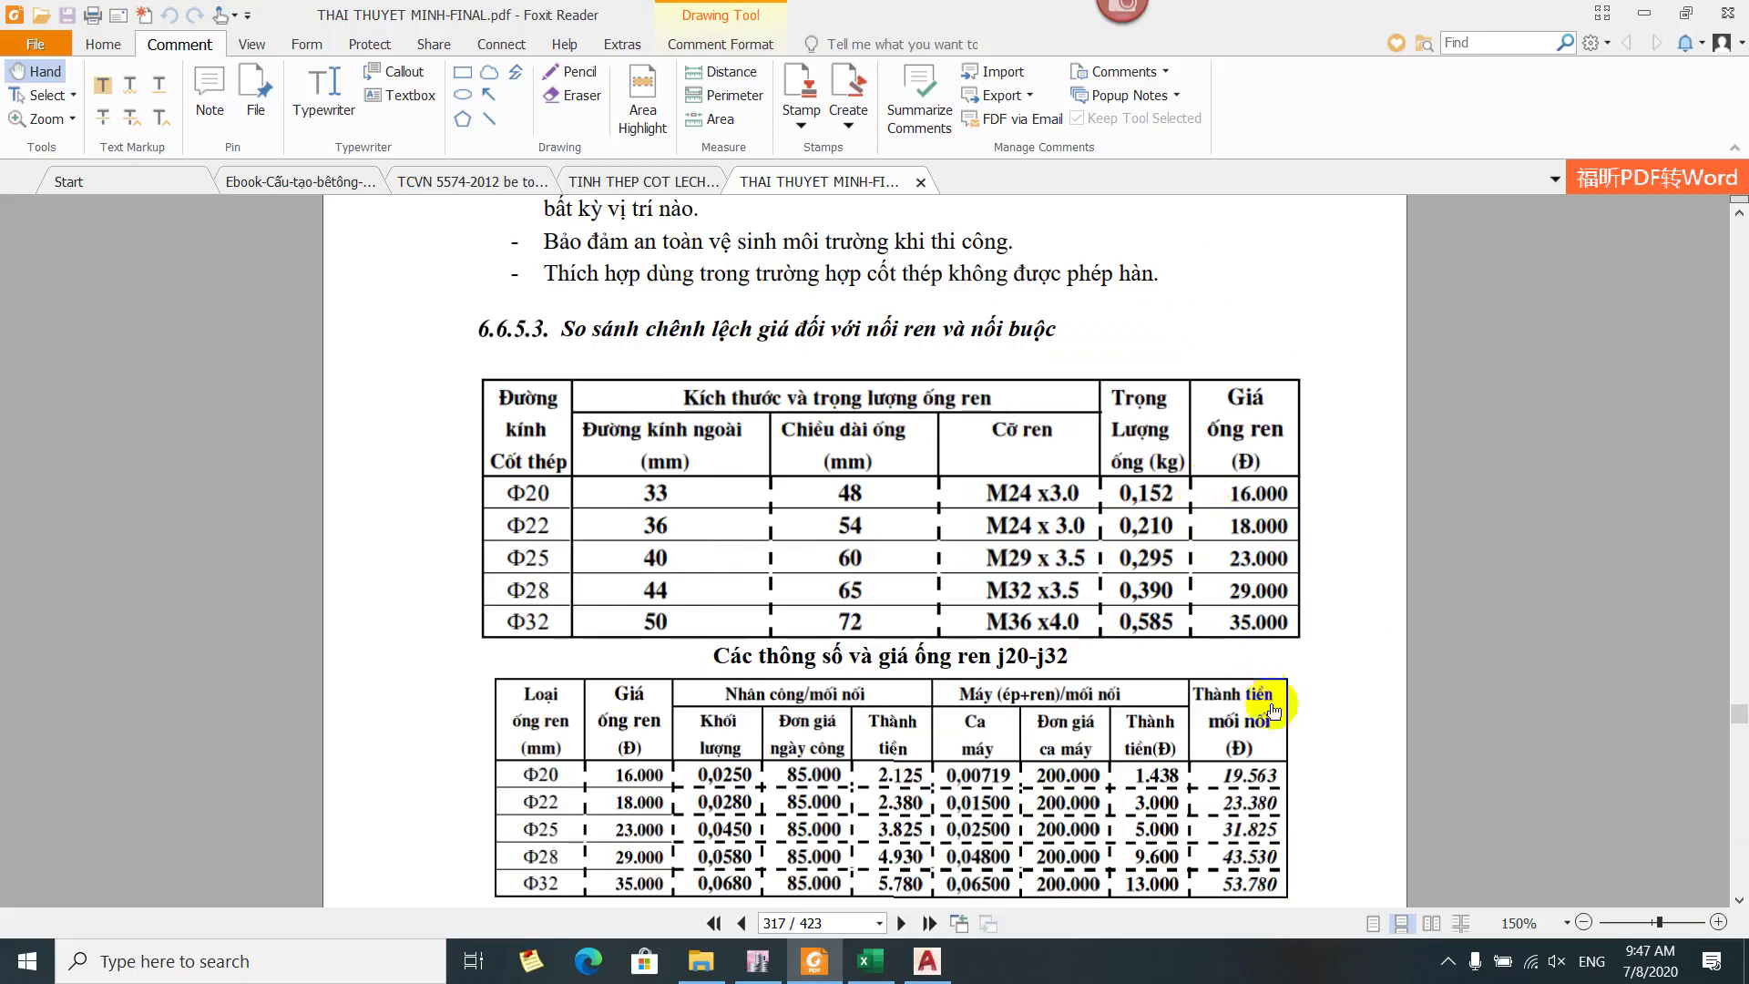
pyautogui.scroll(-1, 1149, 546)
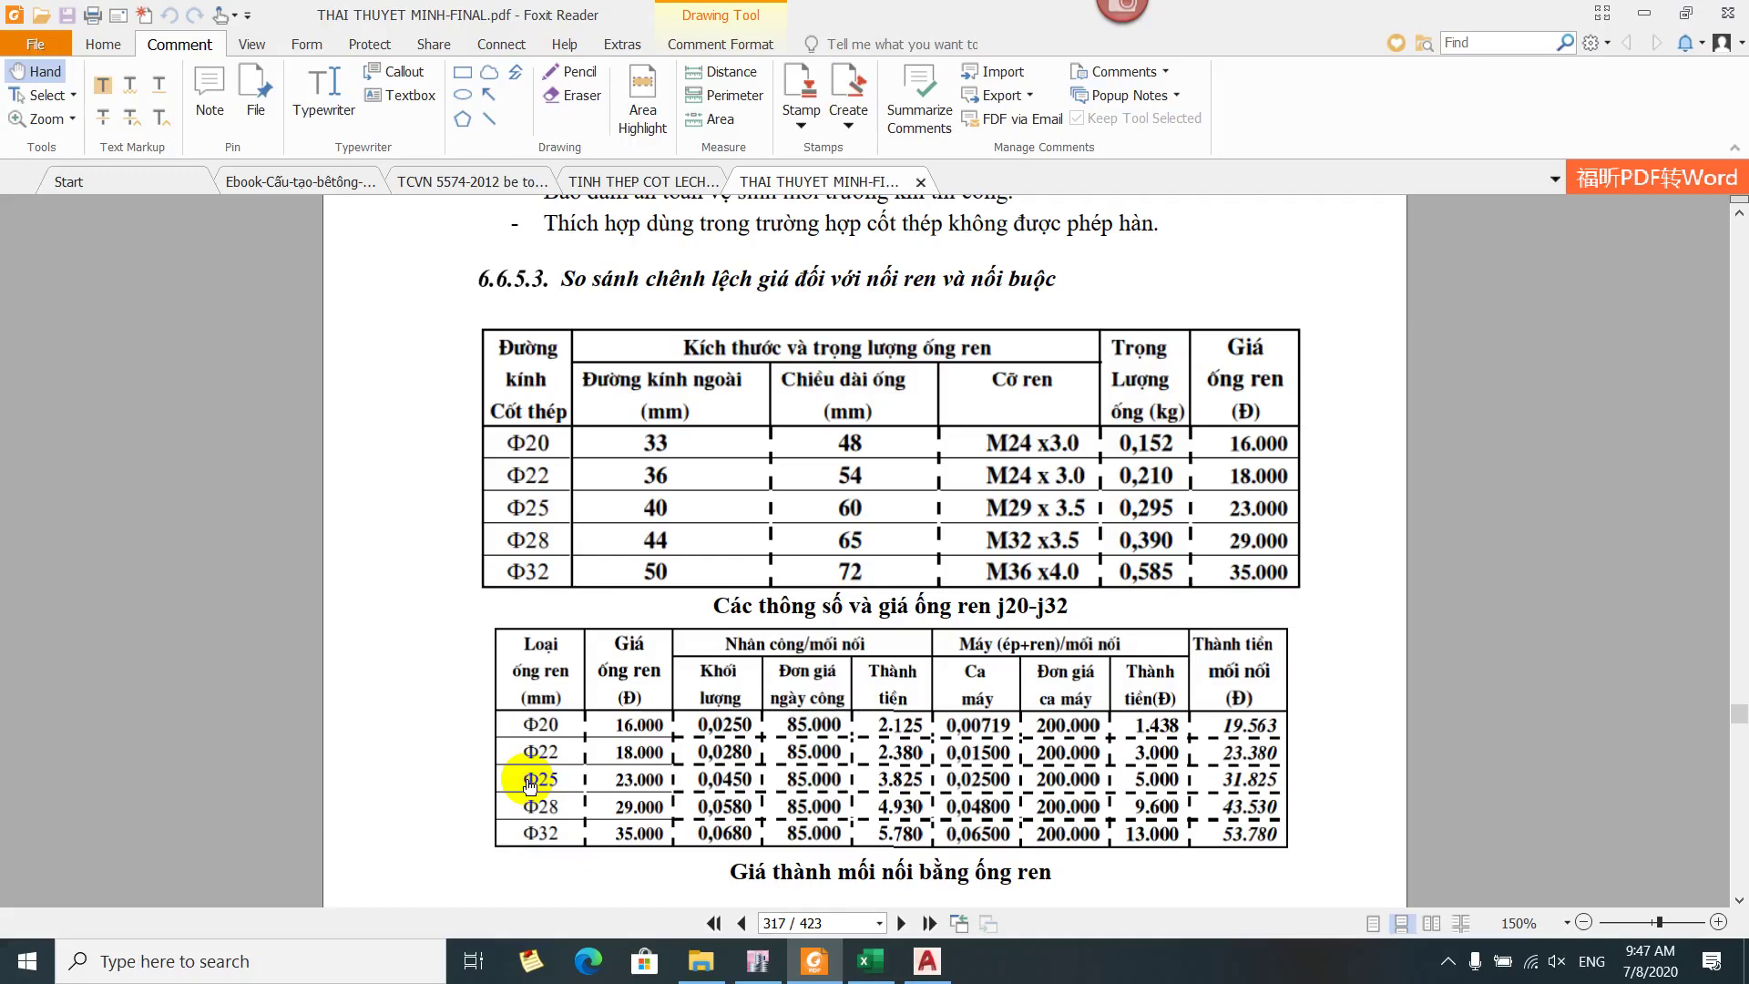
pyautogui.moveTo(529, 783); pyautogui.dragTo(530, 786)
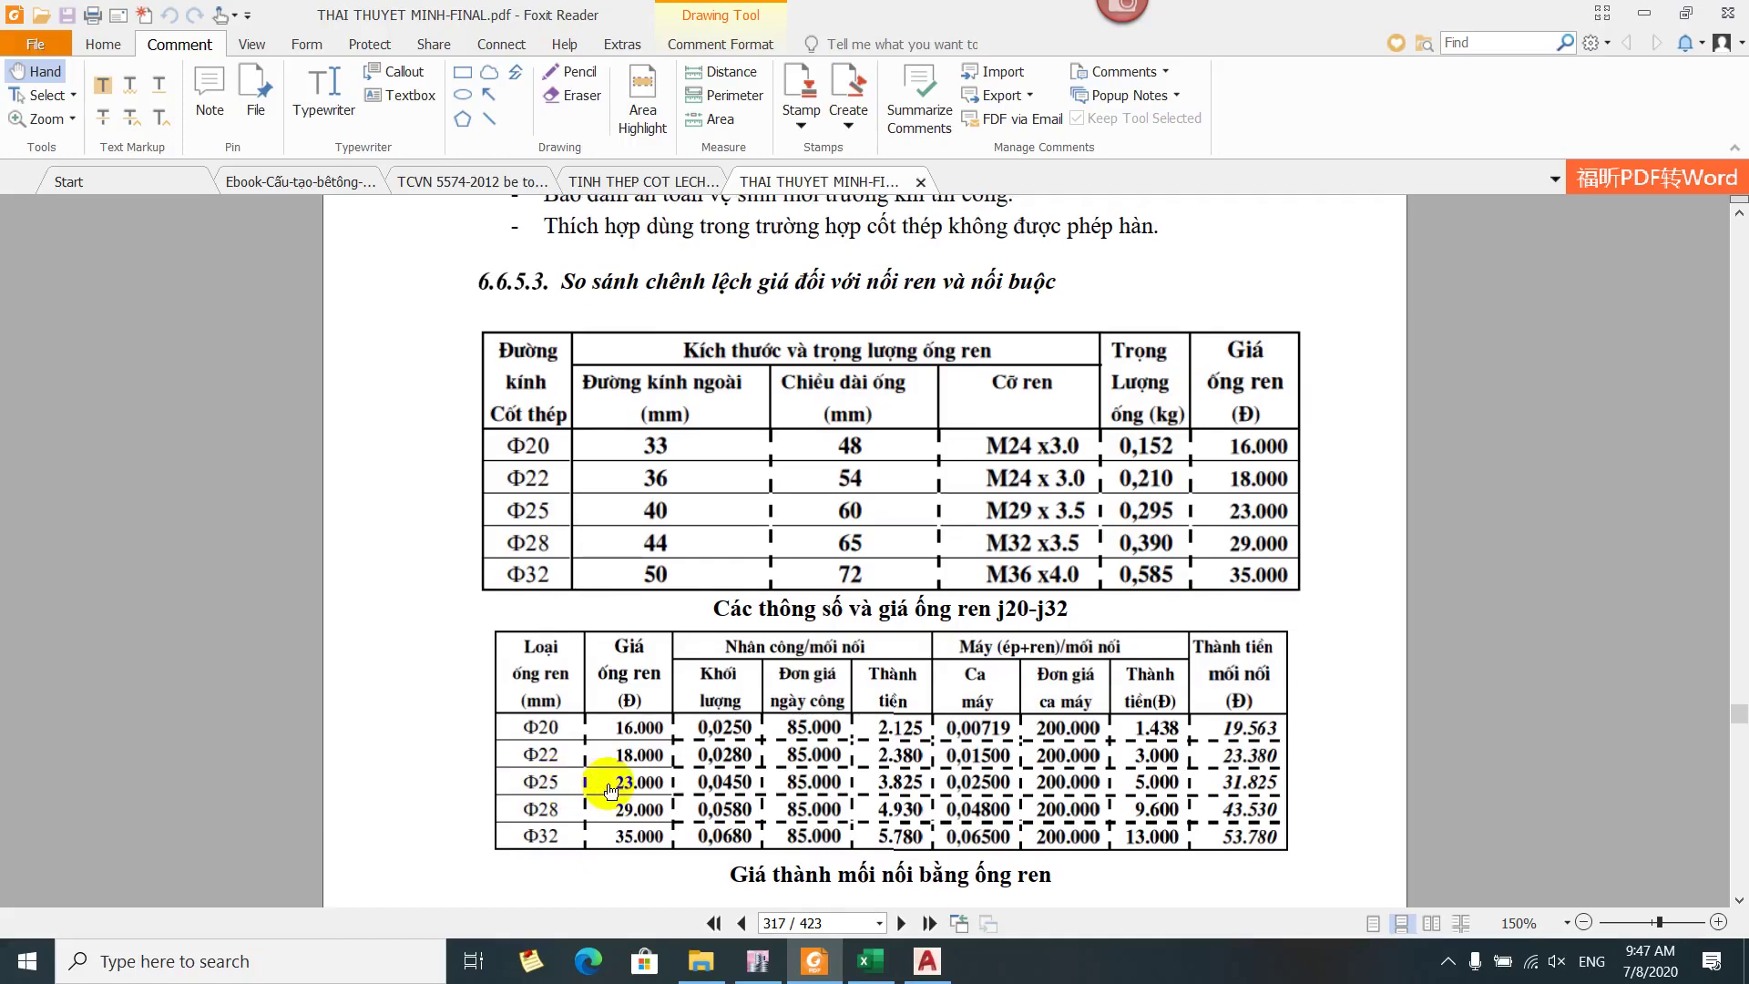
pyautogui.moveTo(638, 781); pyautogui.dragTo(668, 799)
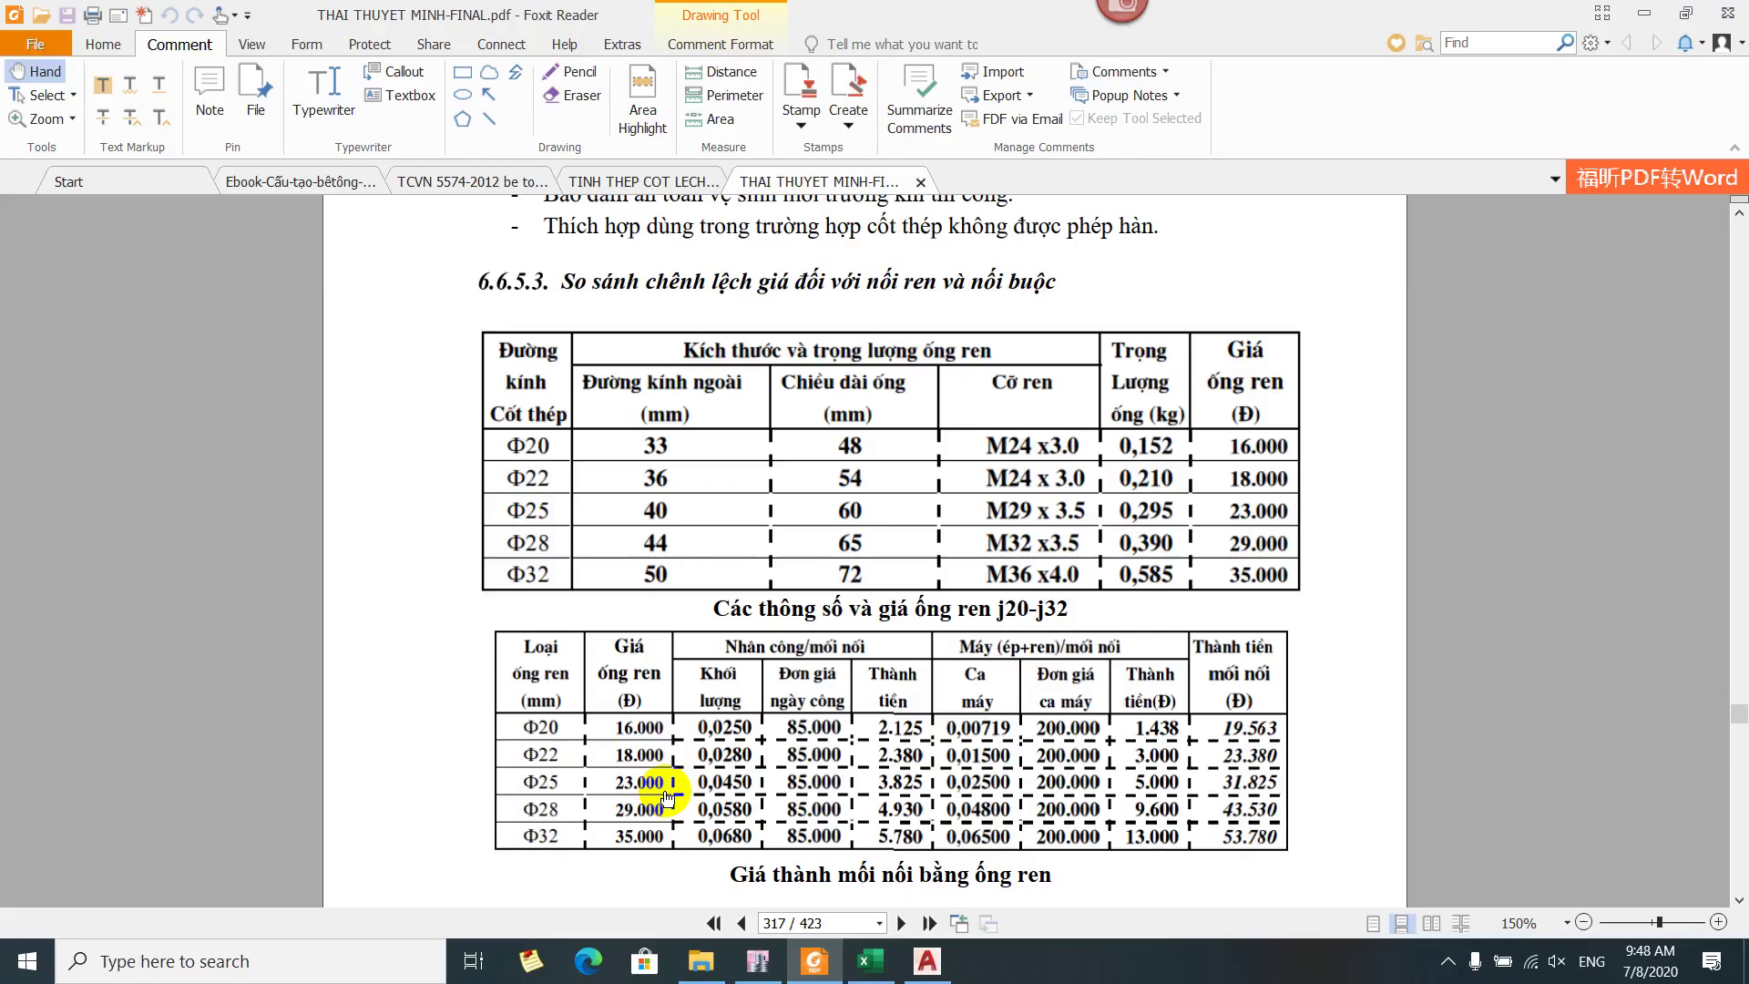
pyautogui.click(668, 799)
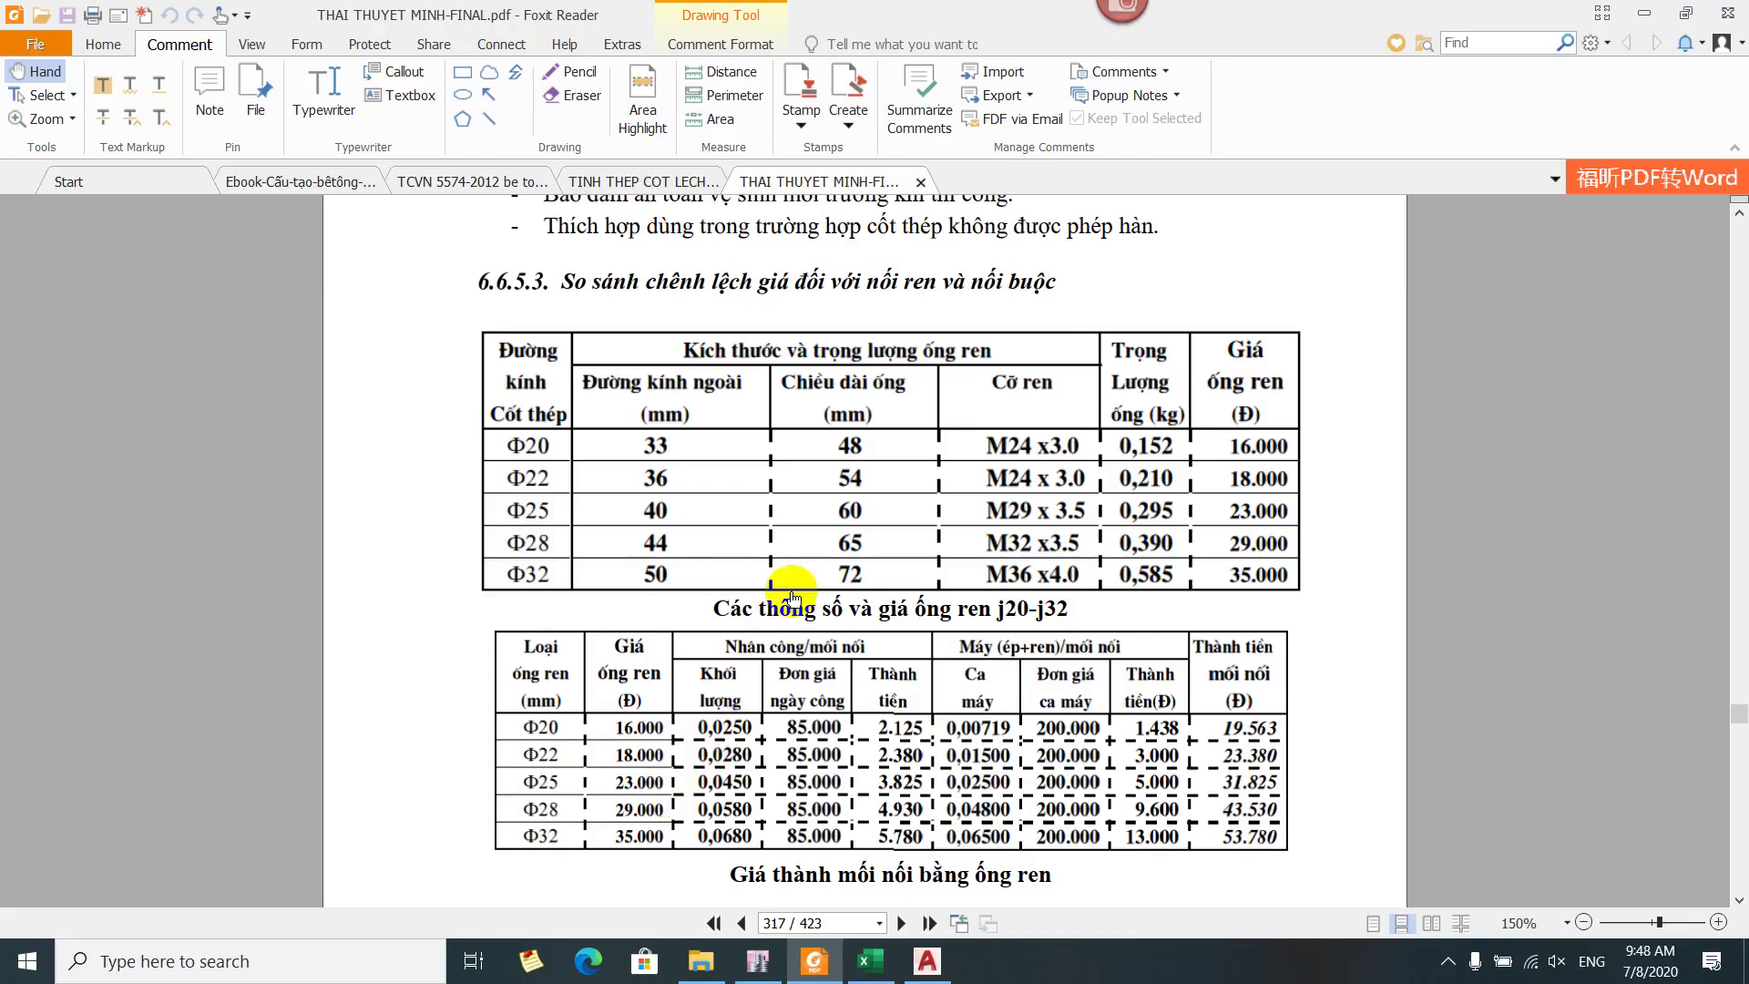
pyautogui.moveTo(705, 843); pyautogui.dragTo(740, 806)
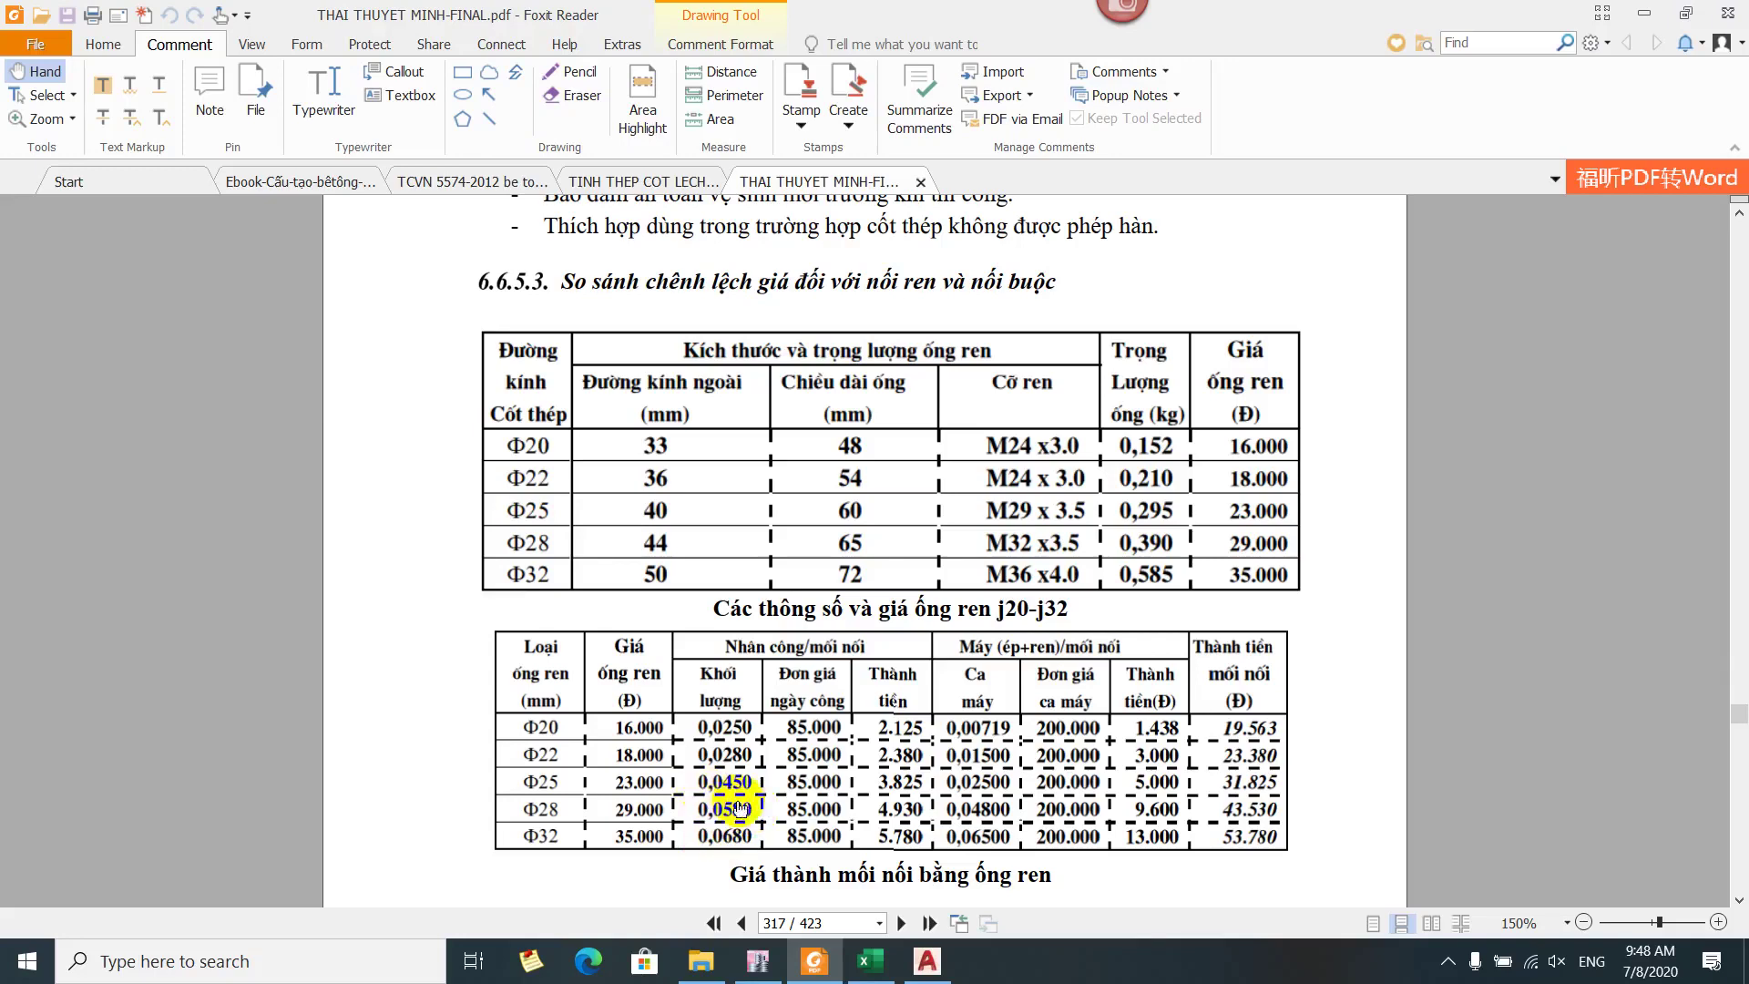
pyautogui.click(735, 804)
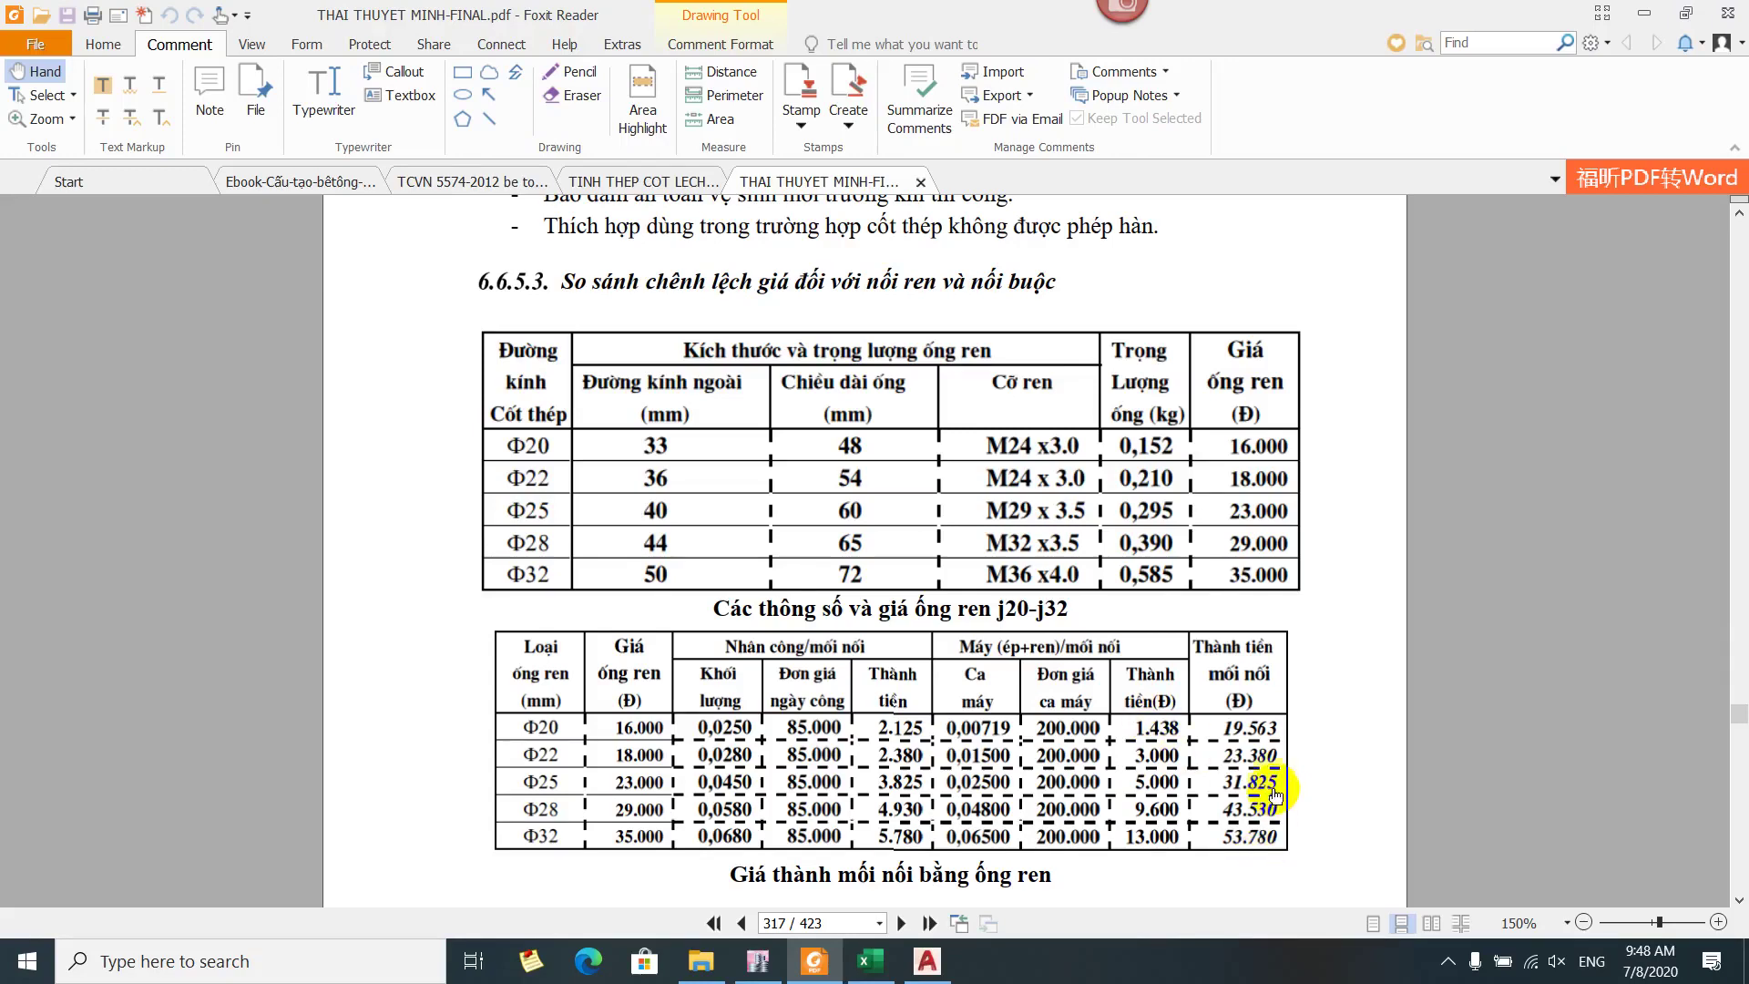
pyautogui.scroll(-1, 1255, 761)
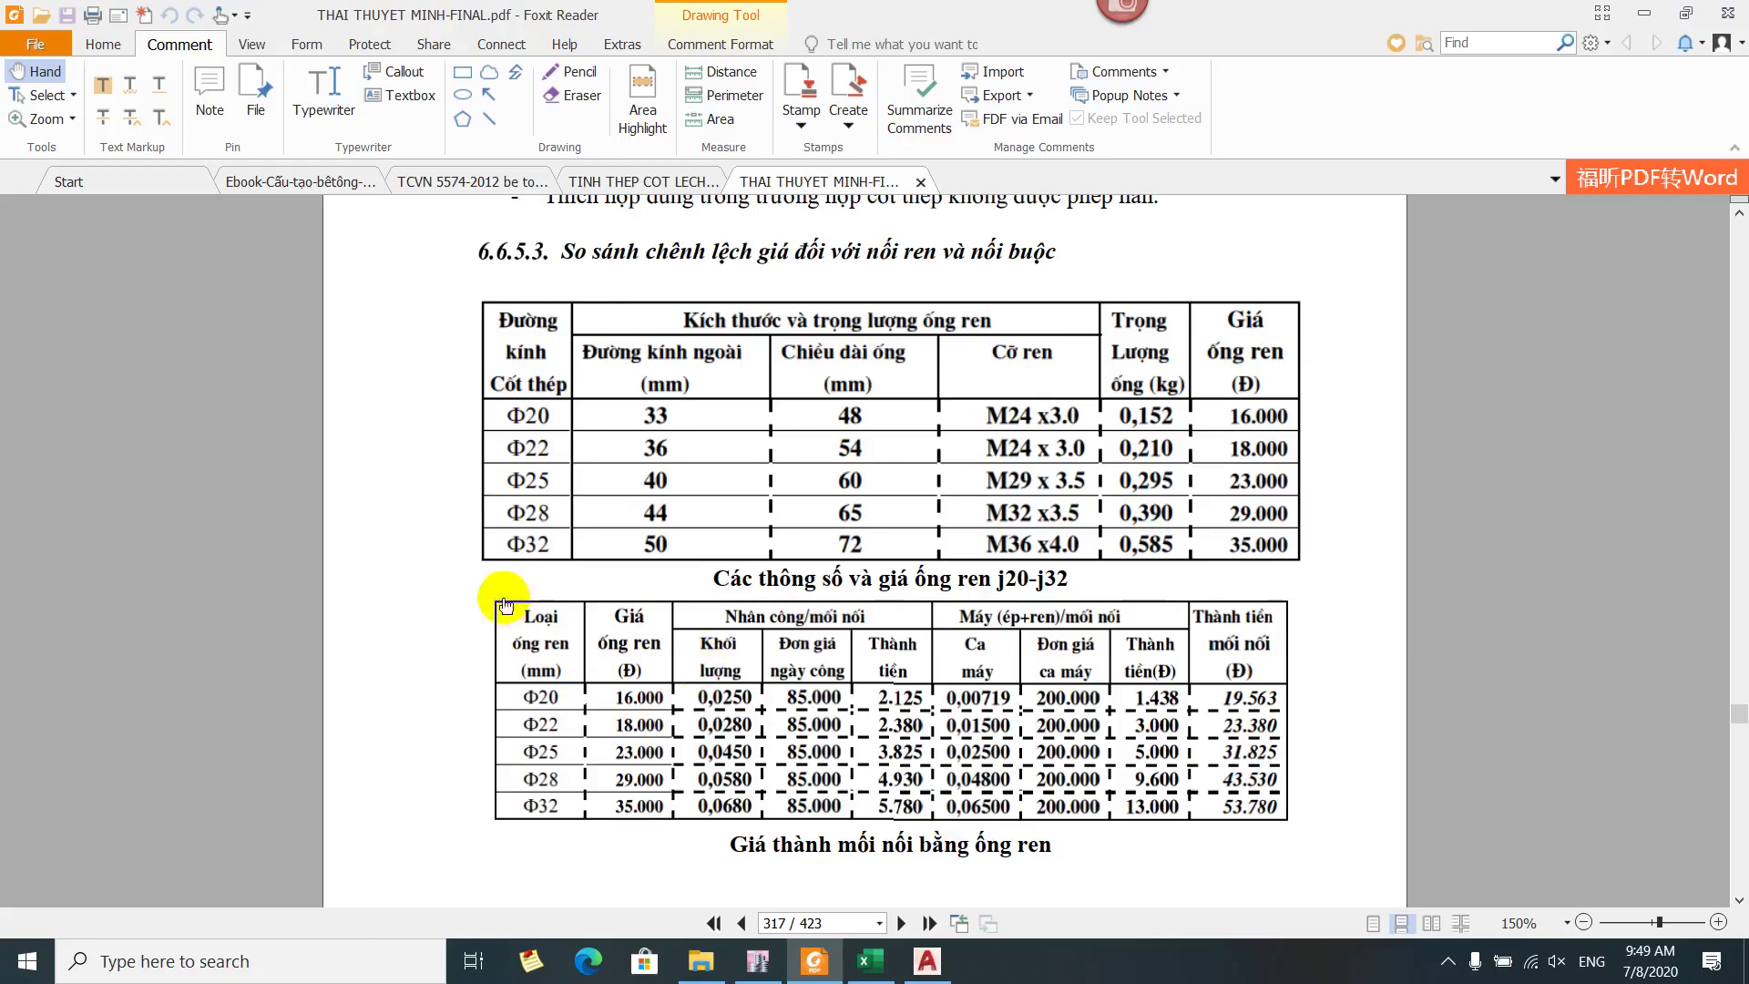
# Enlarge the report page to 200% and examine the table comparing threaded coupler and tied lap costs
pyautogui.scroll(-3, 500, 596)
pyautogui.scroll(-2, 720, 510)
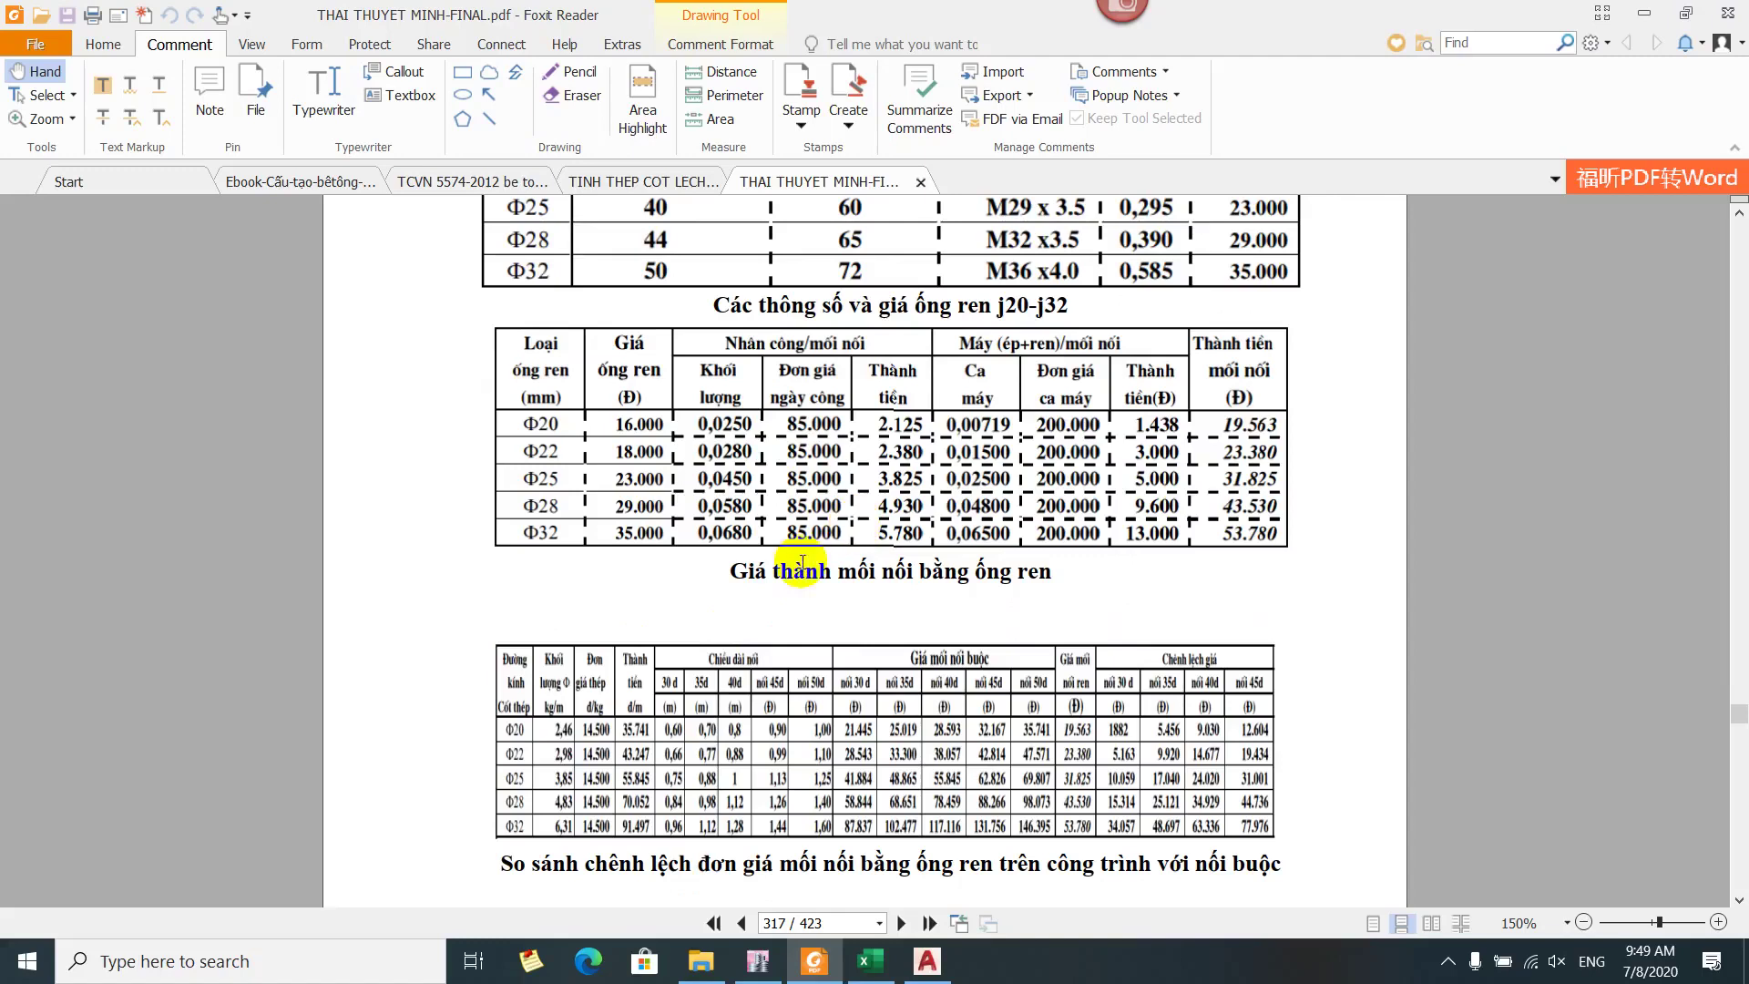
pyautogui.click(818, 601)
pyautogui.scroll(-2, 818, 601)
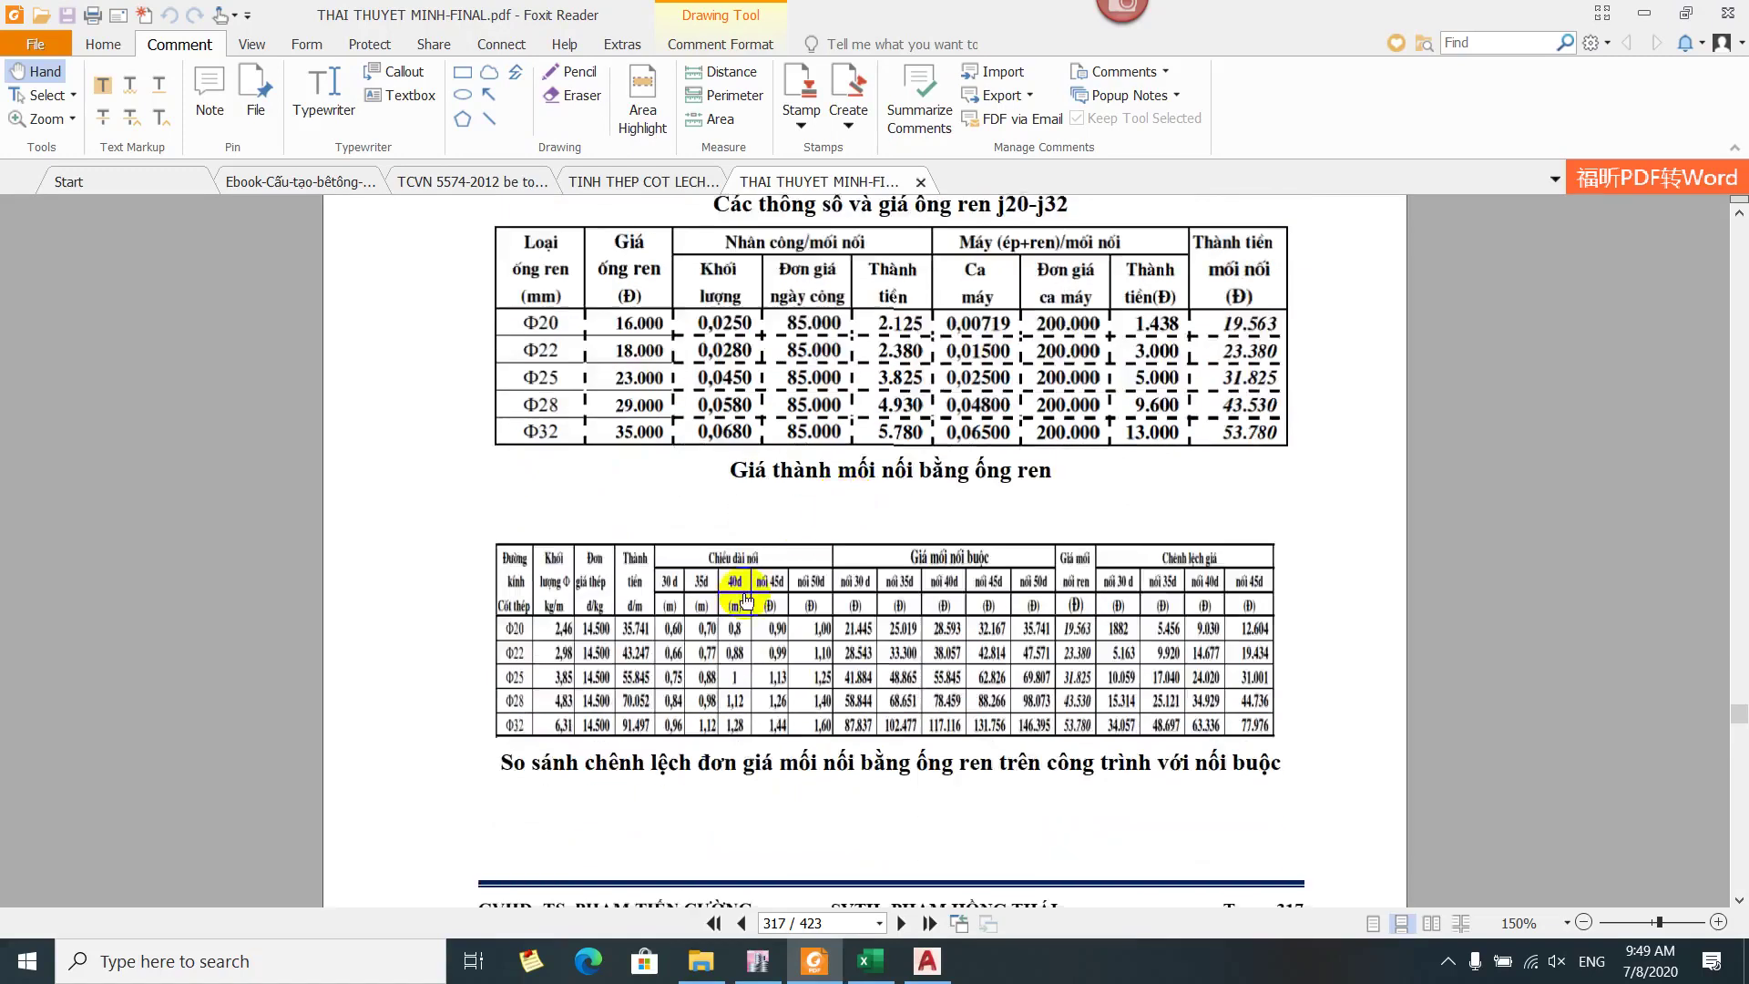
pyautogui.keyDown('ctrl'); pyautogui.scroll(1, 802, 546); pyautogui.keyUp('ctrl')
pyautogui.scroll(1, 556, 597)
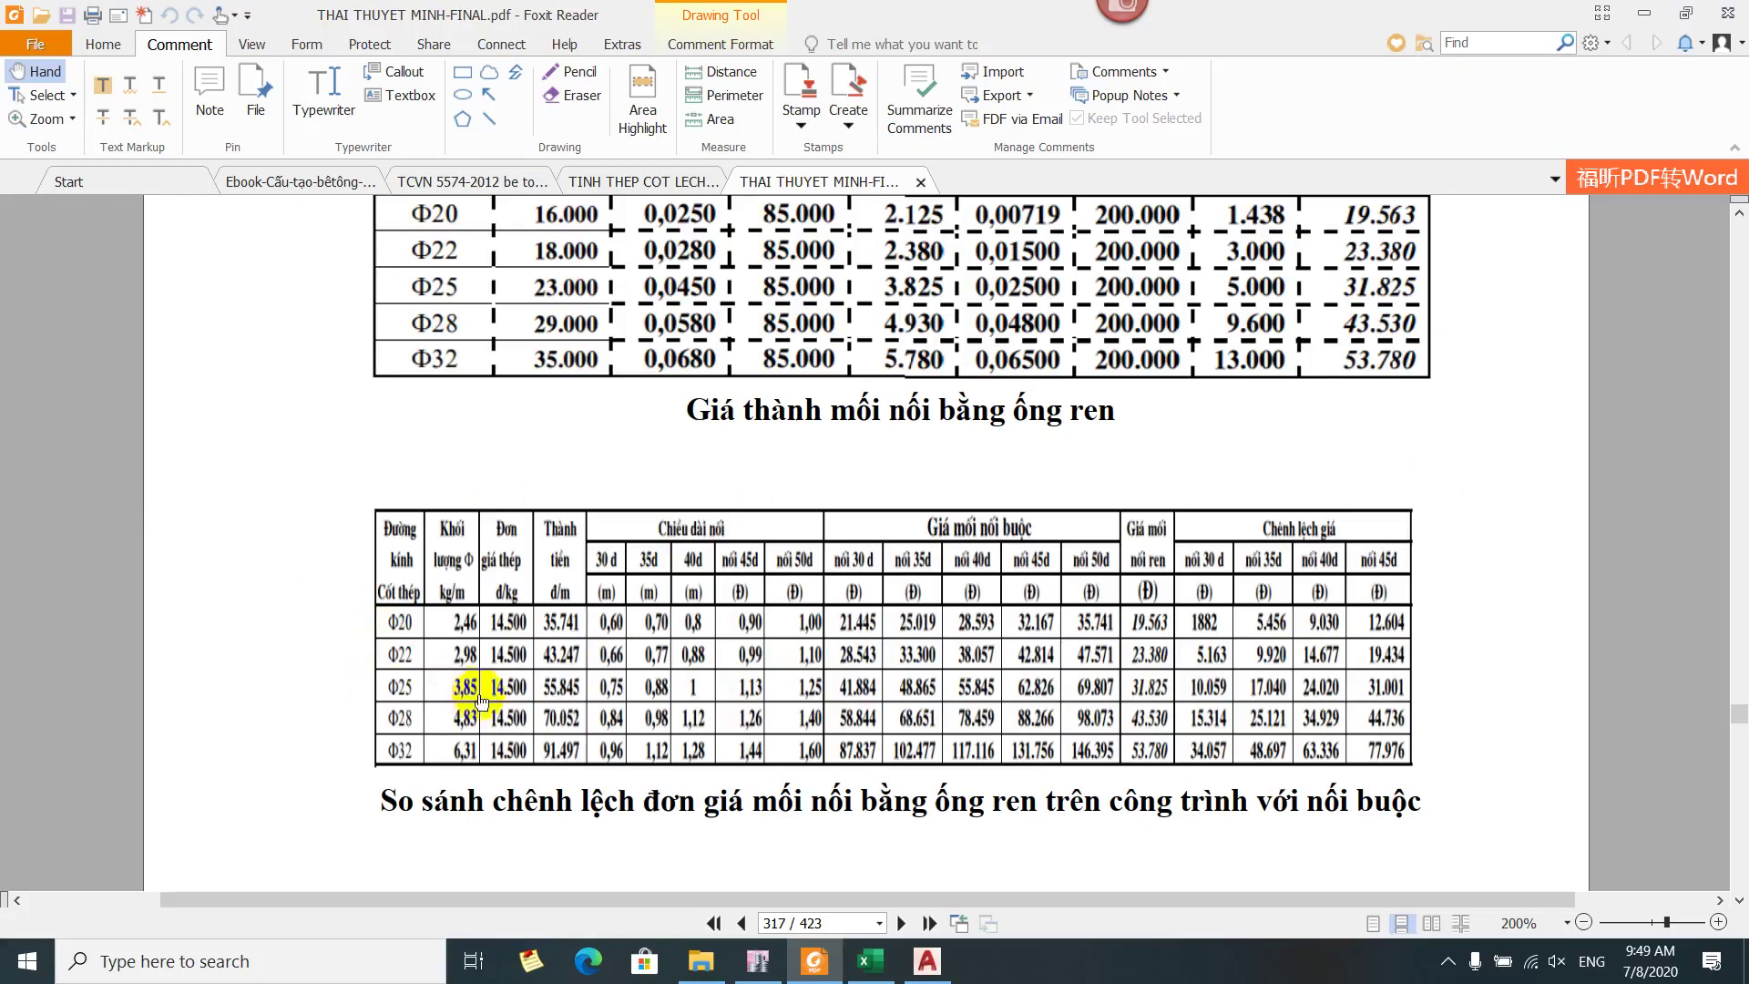
pyautogui.doubleClick(559, 657)
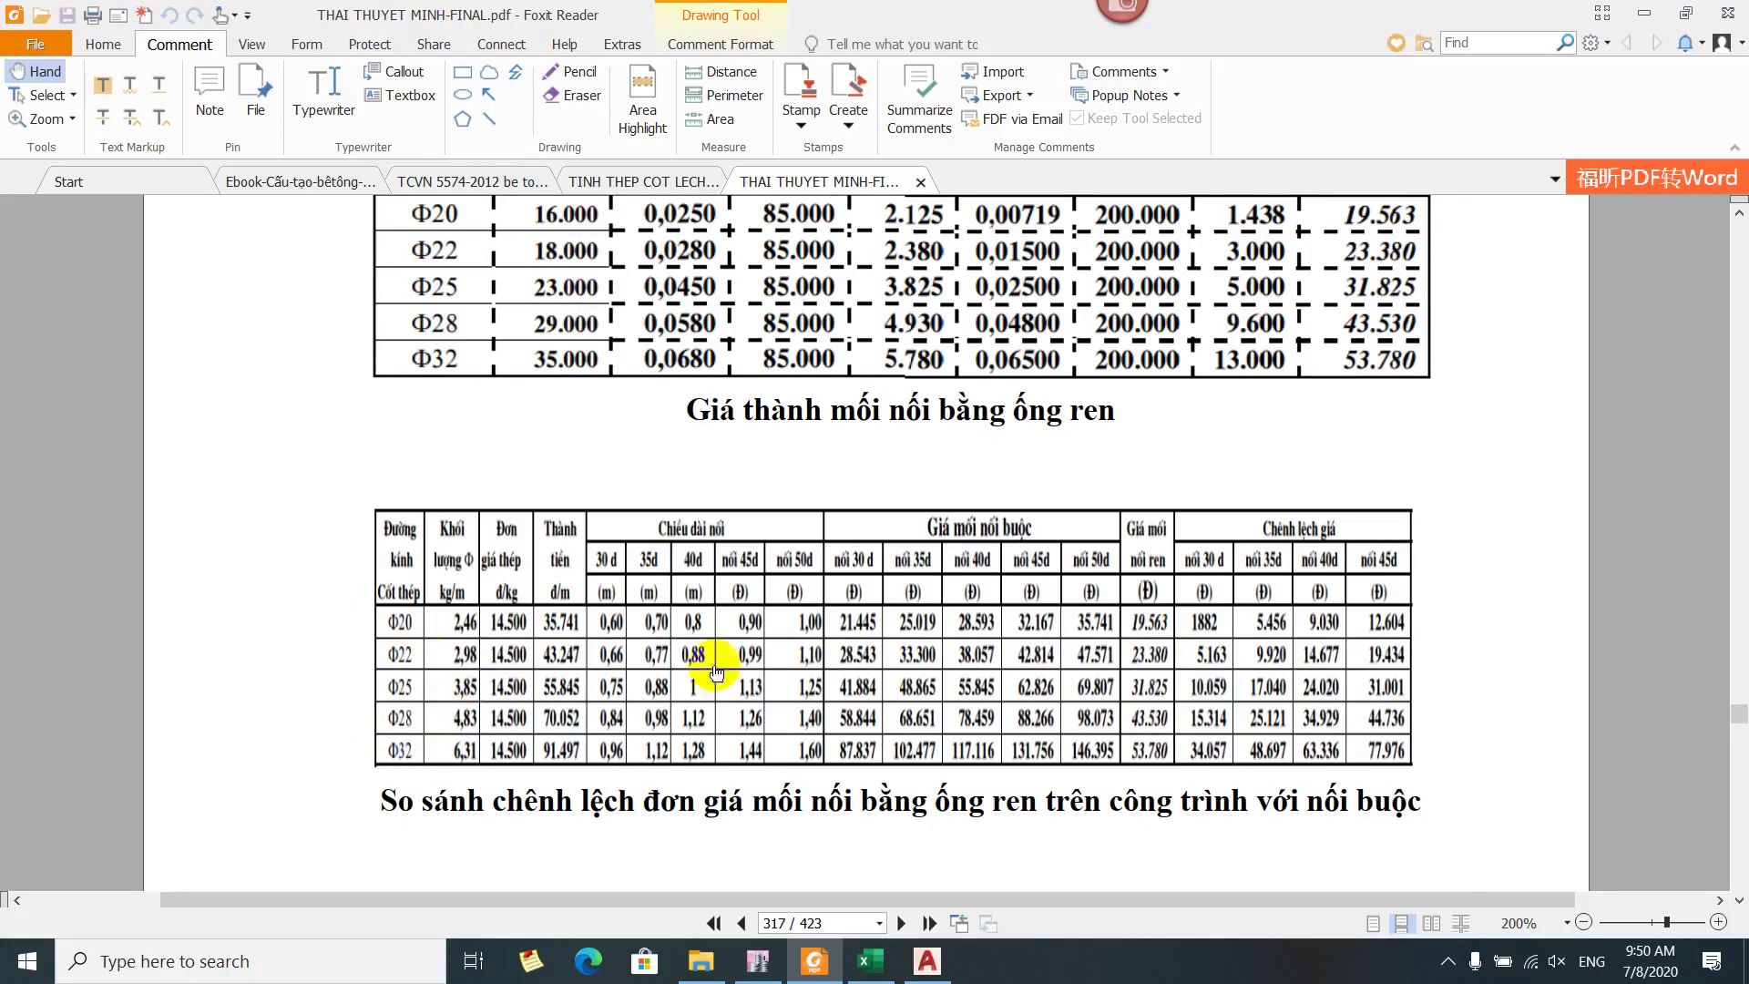
# Switch to AutoCAD and examine the column elevation's notes on lap staggering, central lap zone and hoop spacing, then the whole sheet
pyautogui.click(938, 975)
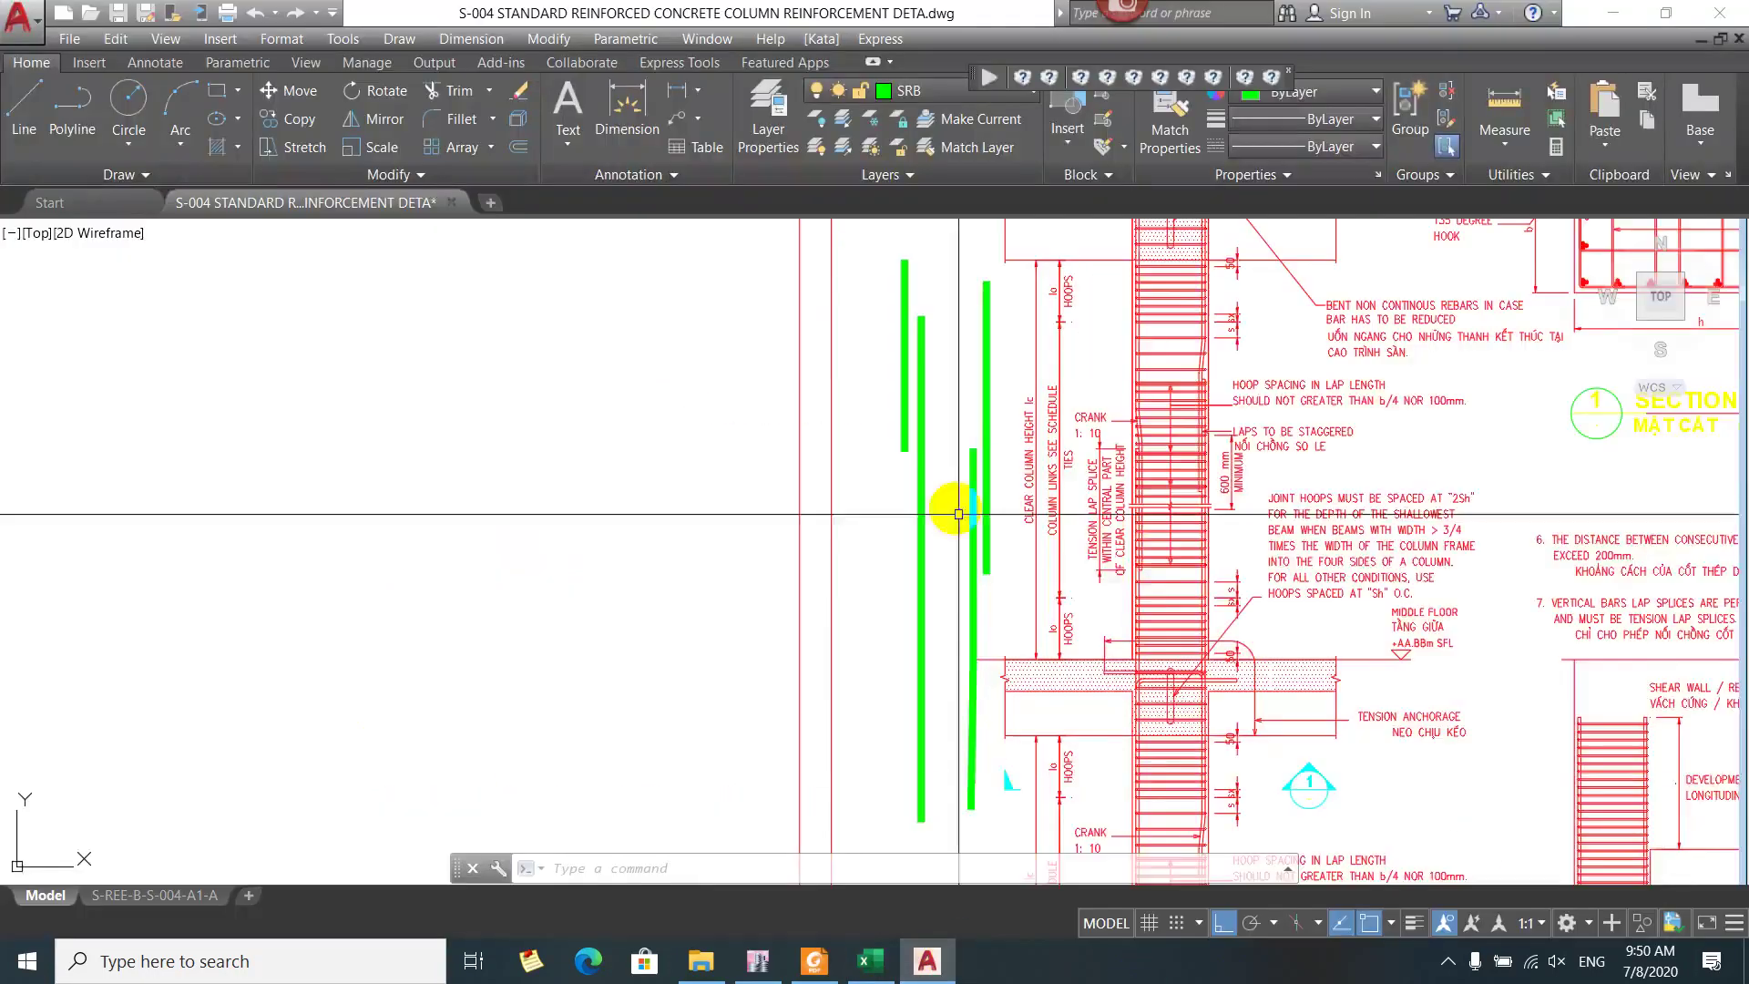
pyautogui.moveTo(1105, 555); pyautogui.dragTo(683, 520)
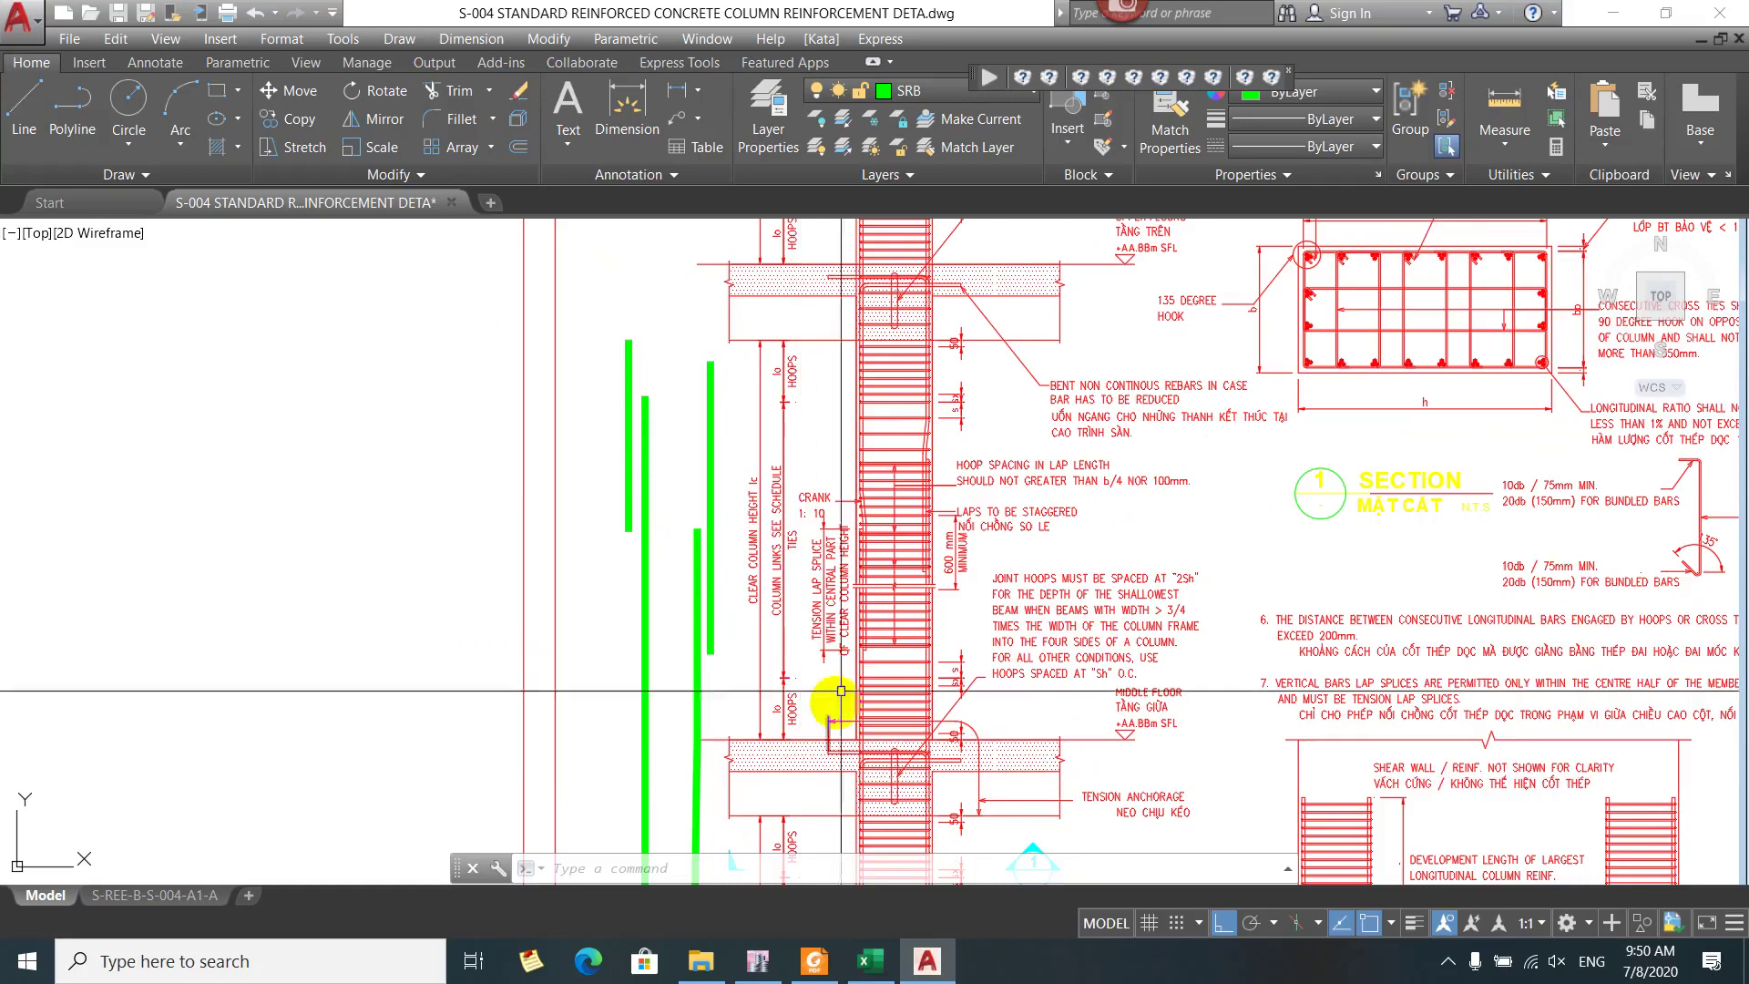
pyautogui.scroll(-3, 892, 637)
pyautogui.scroll(3, 944, 592)
pyautogui.scroll(-1, 948, 528)
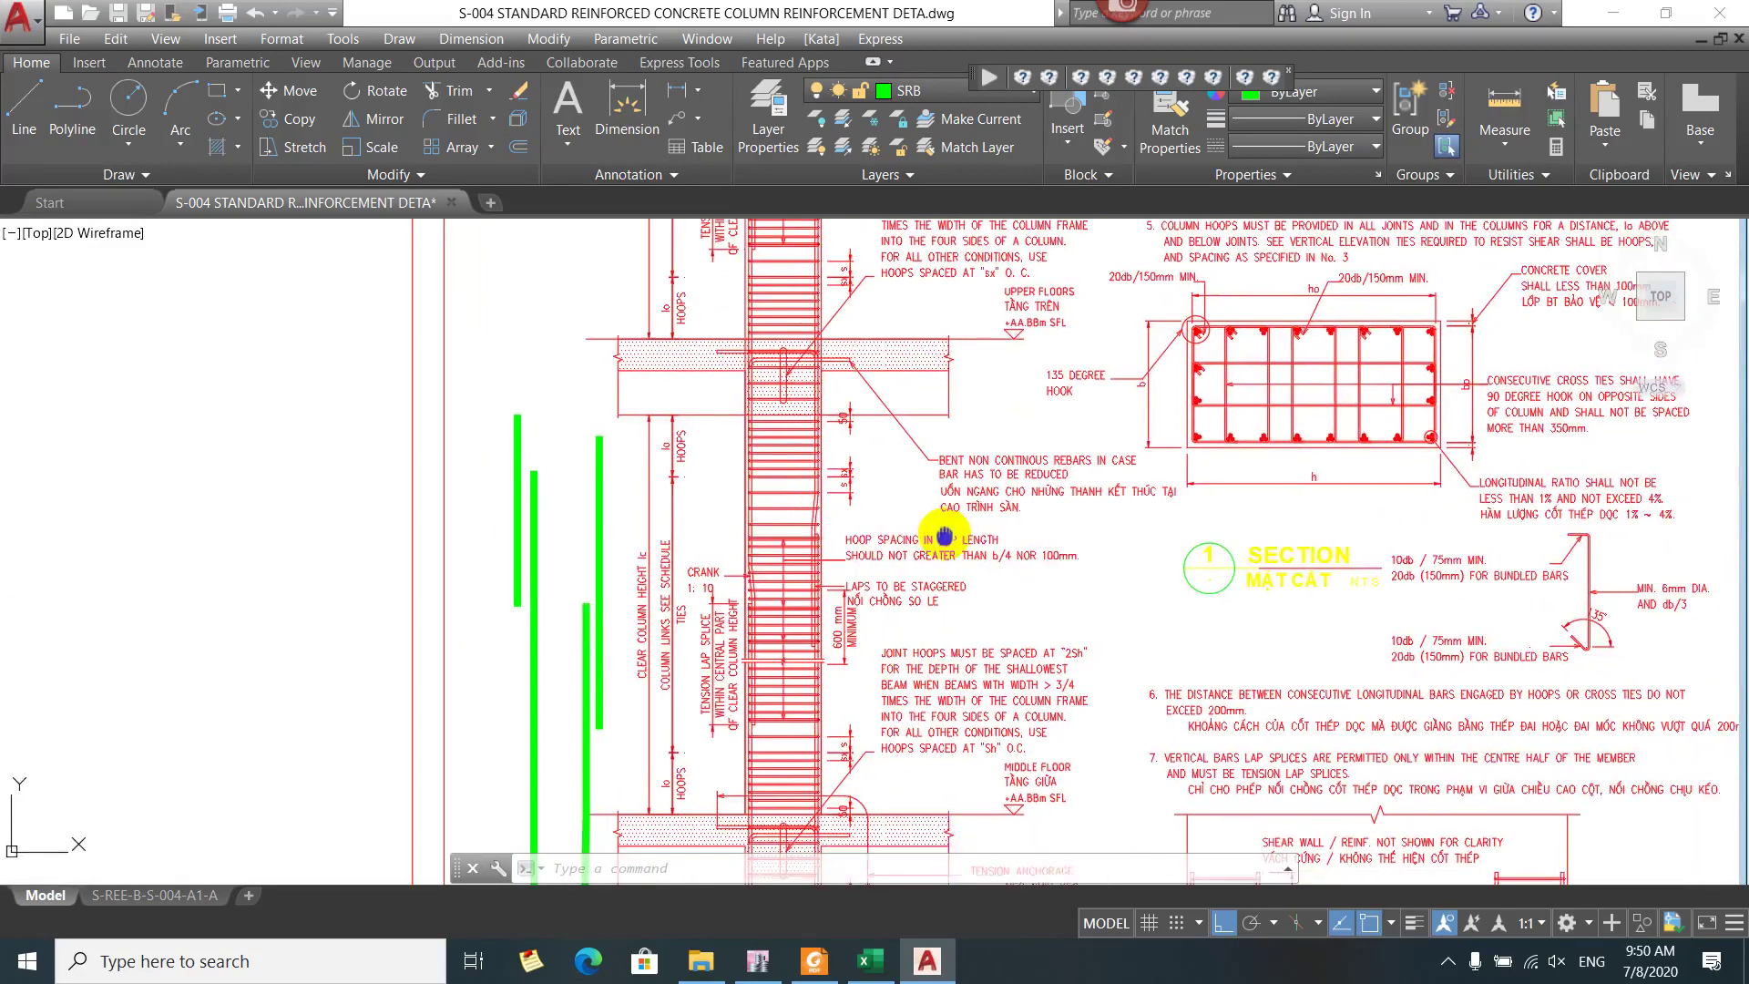
pyautogui.scroll(1, 960, 481)
pyautogui.click(960, 481)
pyautogui.doubleClick(1044, 457)
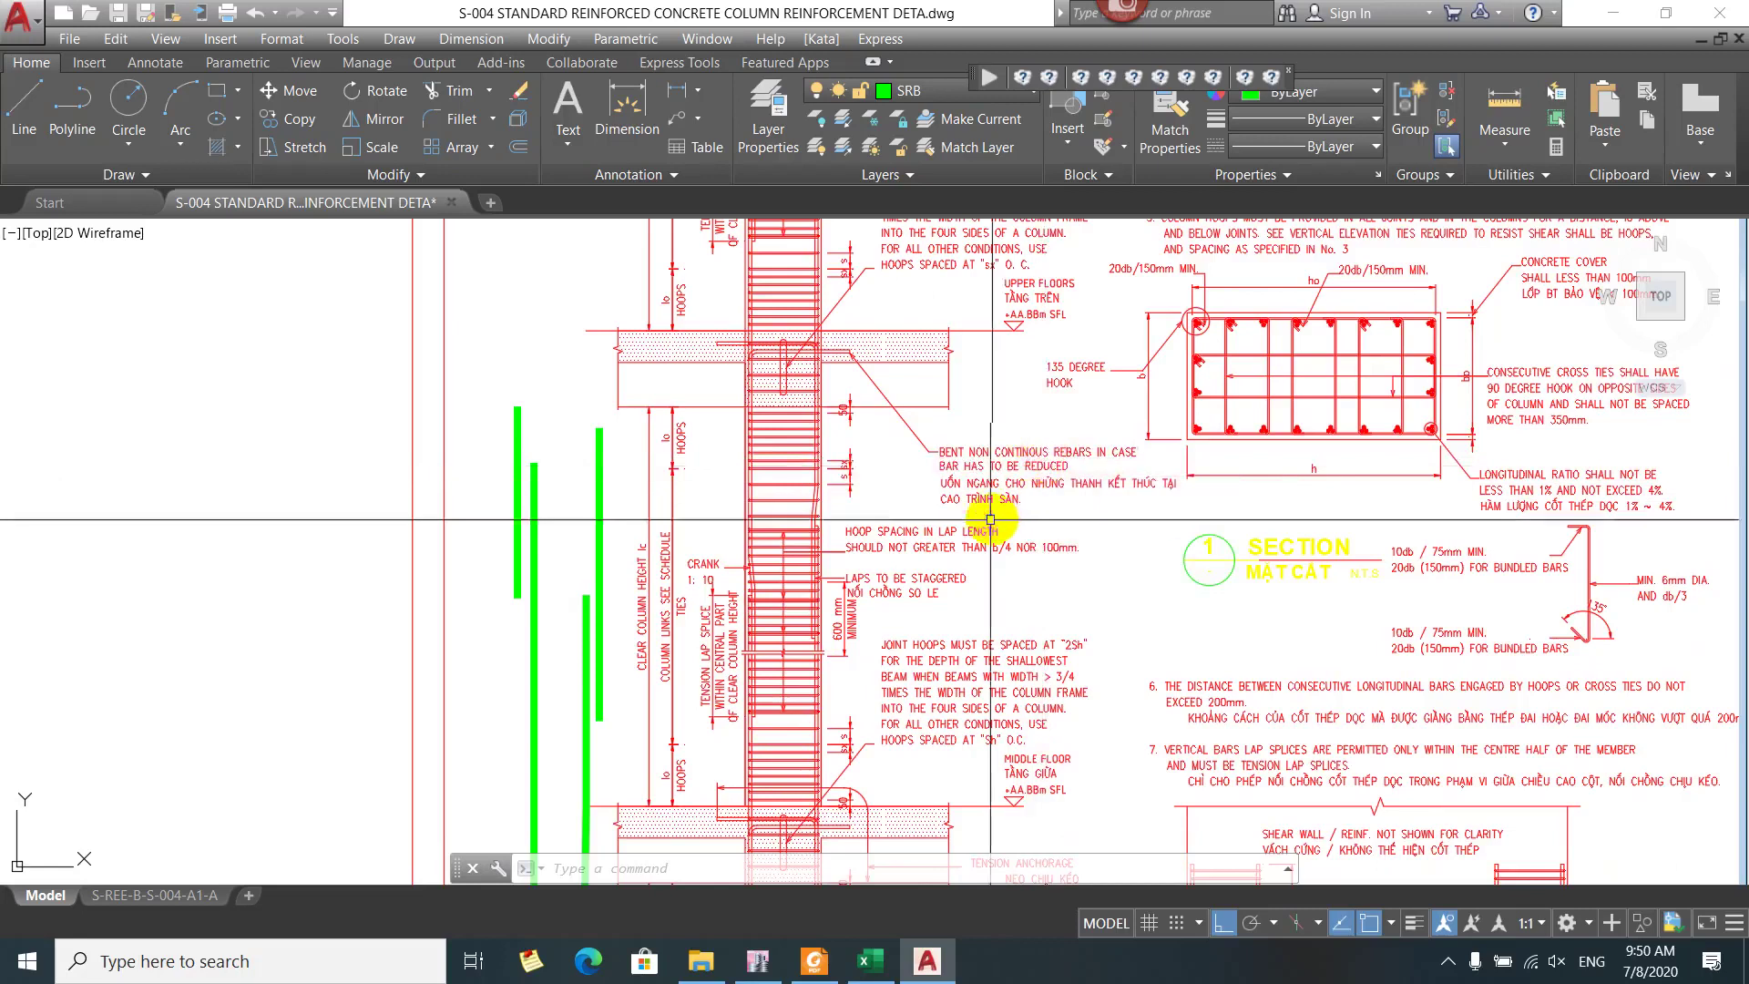
pyautogui.scroll(-4, 952, 539)
pyautogui.moveTo(884, 579)
pyautogui.mouseDown()
pyautogui.moveTo(692, 592)
pyautogui.moveTo(1045, 597)
pyautogui.moveTo(769, 656)
pyautogui.moveTo(801, 619)
pyautogui.moveTo(768, 644)
pyautogui.moveTo(769, 756)
pyautogui.moveTo(547, 622)
pyautogui.moveTo(702, 613)
pyautogui.moveTo(714, 644)
pyautogui.moveTo(604, 616)
pyautogui.moveTo(765, 640)
pyautogui.moveTo(628, 687)
pyautogui.mouseUp()
pyautogui.scroll(4, 800, 619)
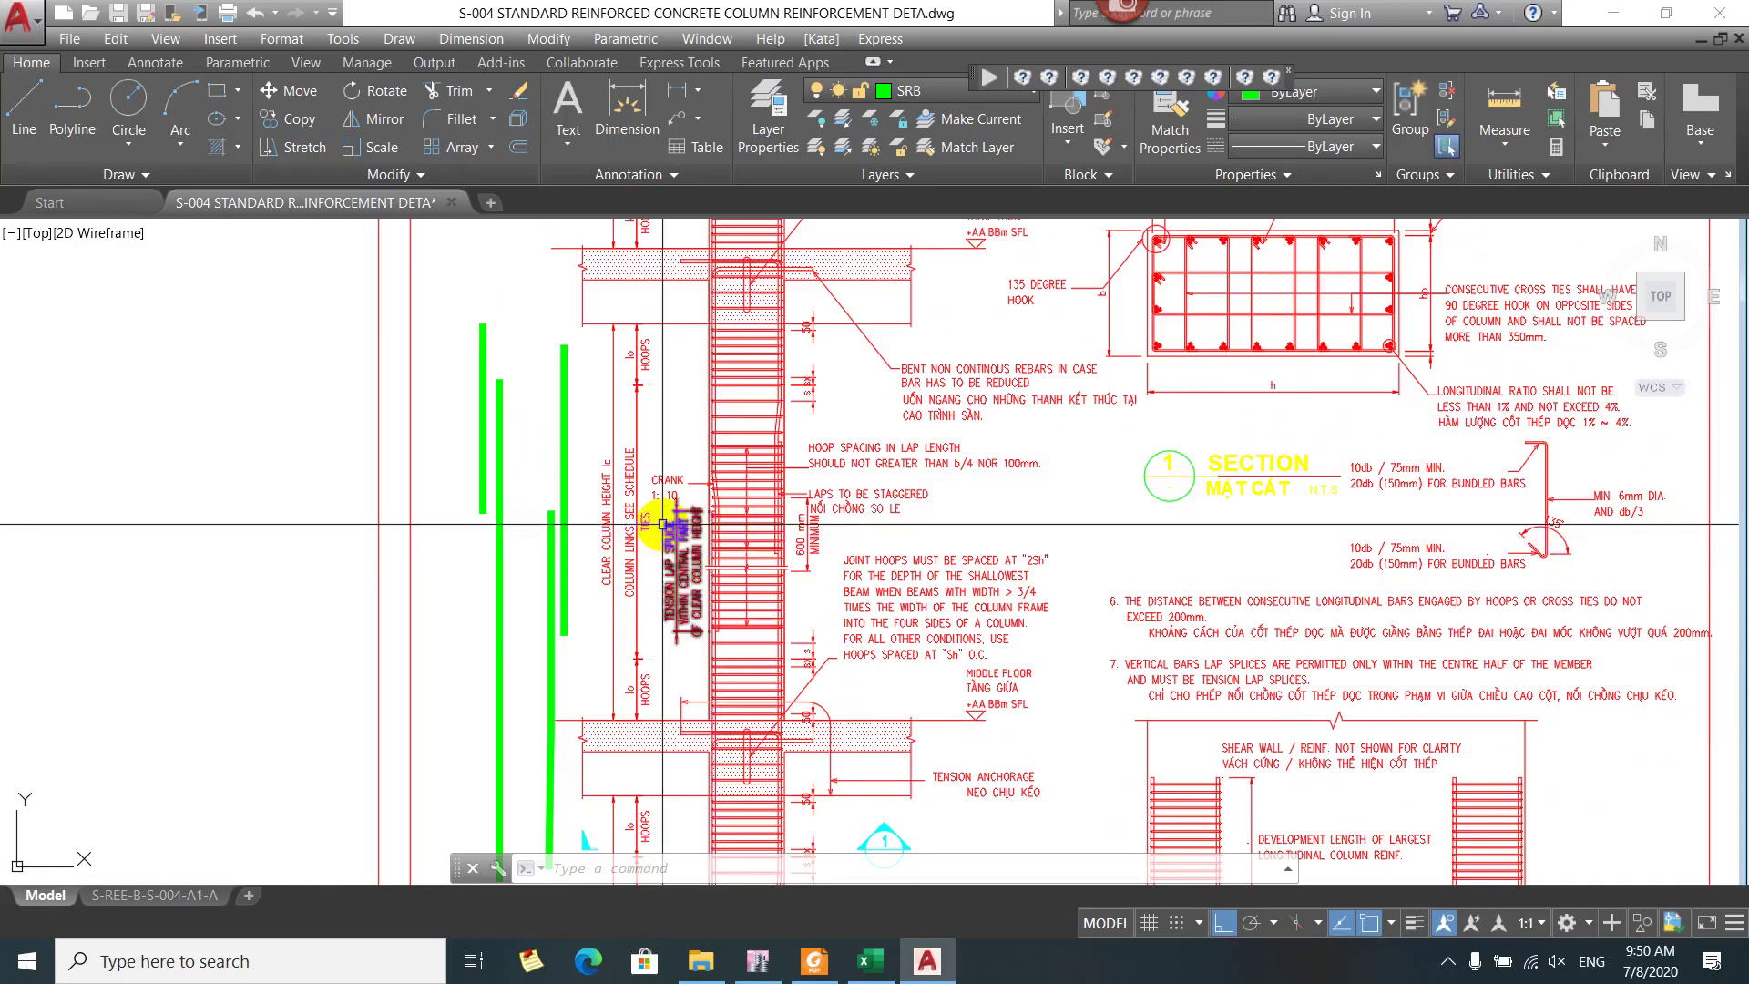
pyautogui.moveTo(663, 524)
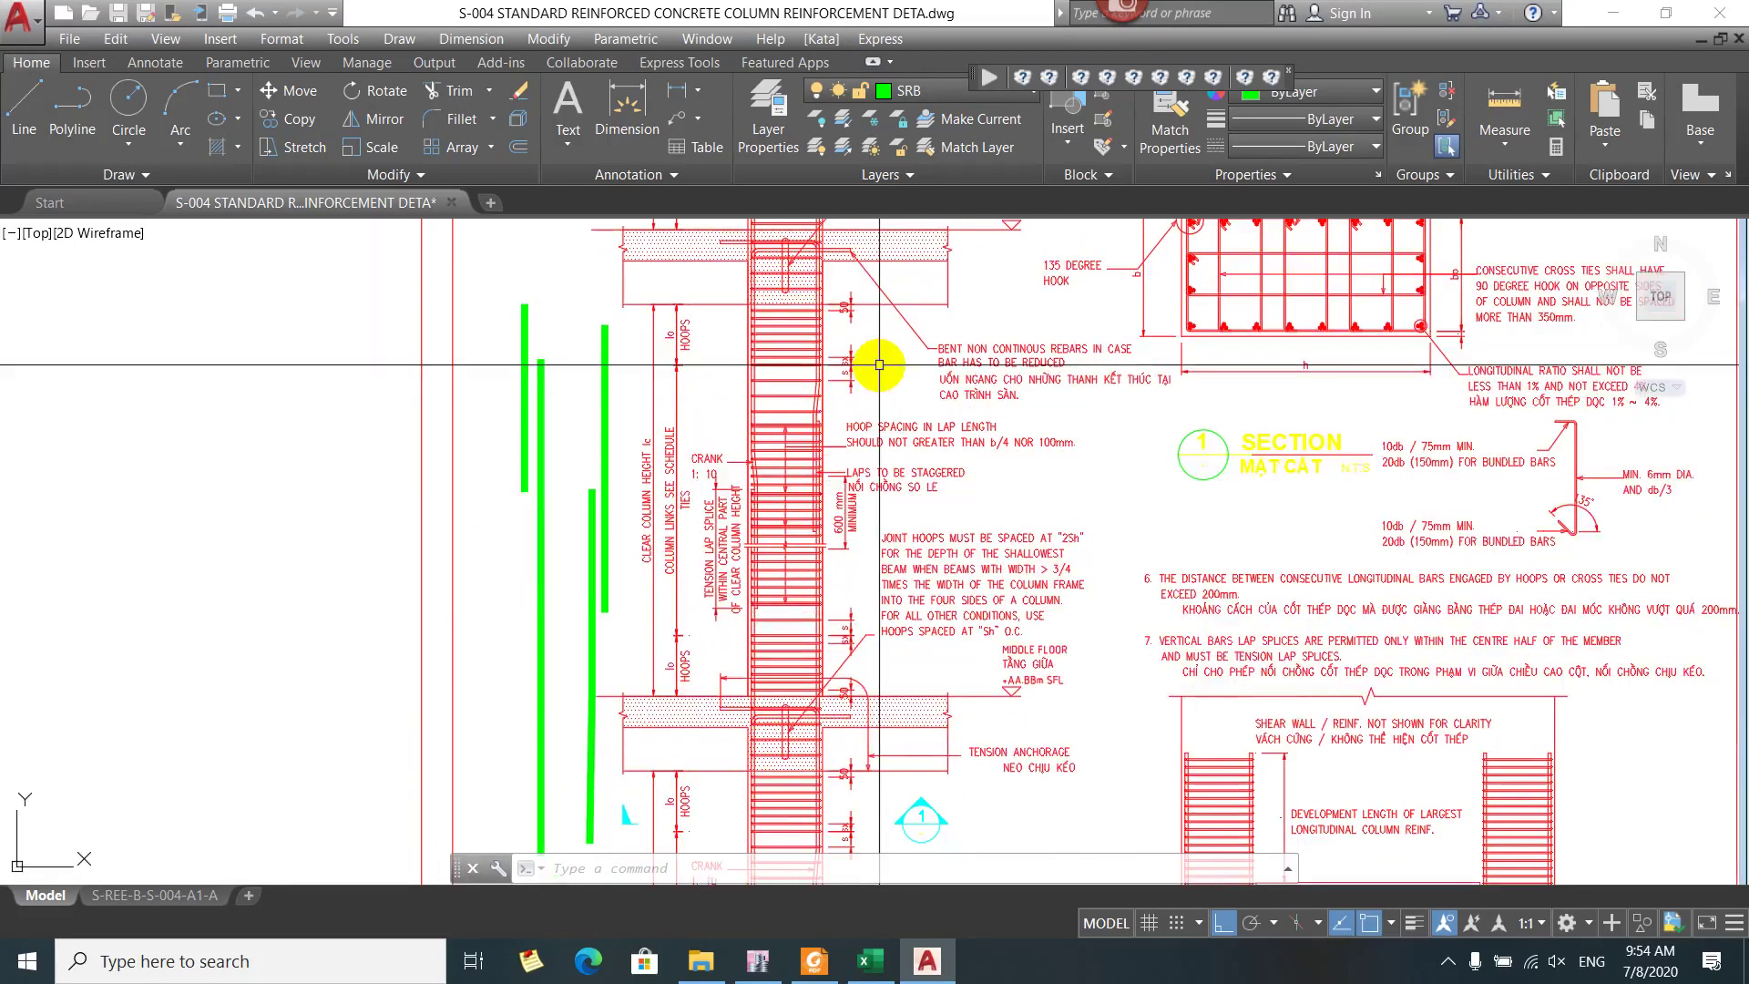
pyautogui.scroll(-5, 1221, 593)
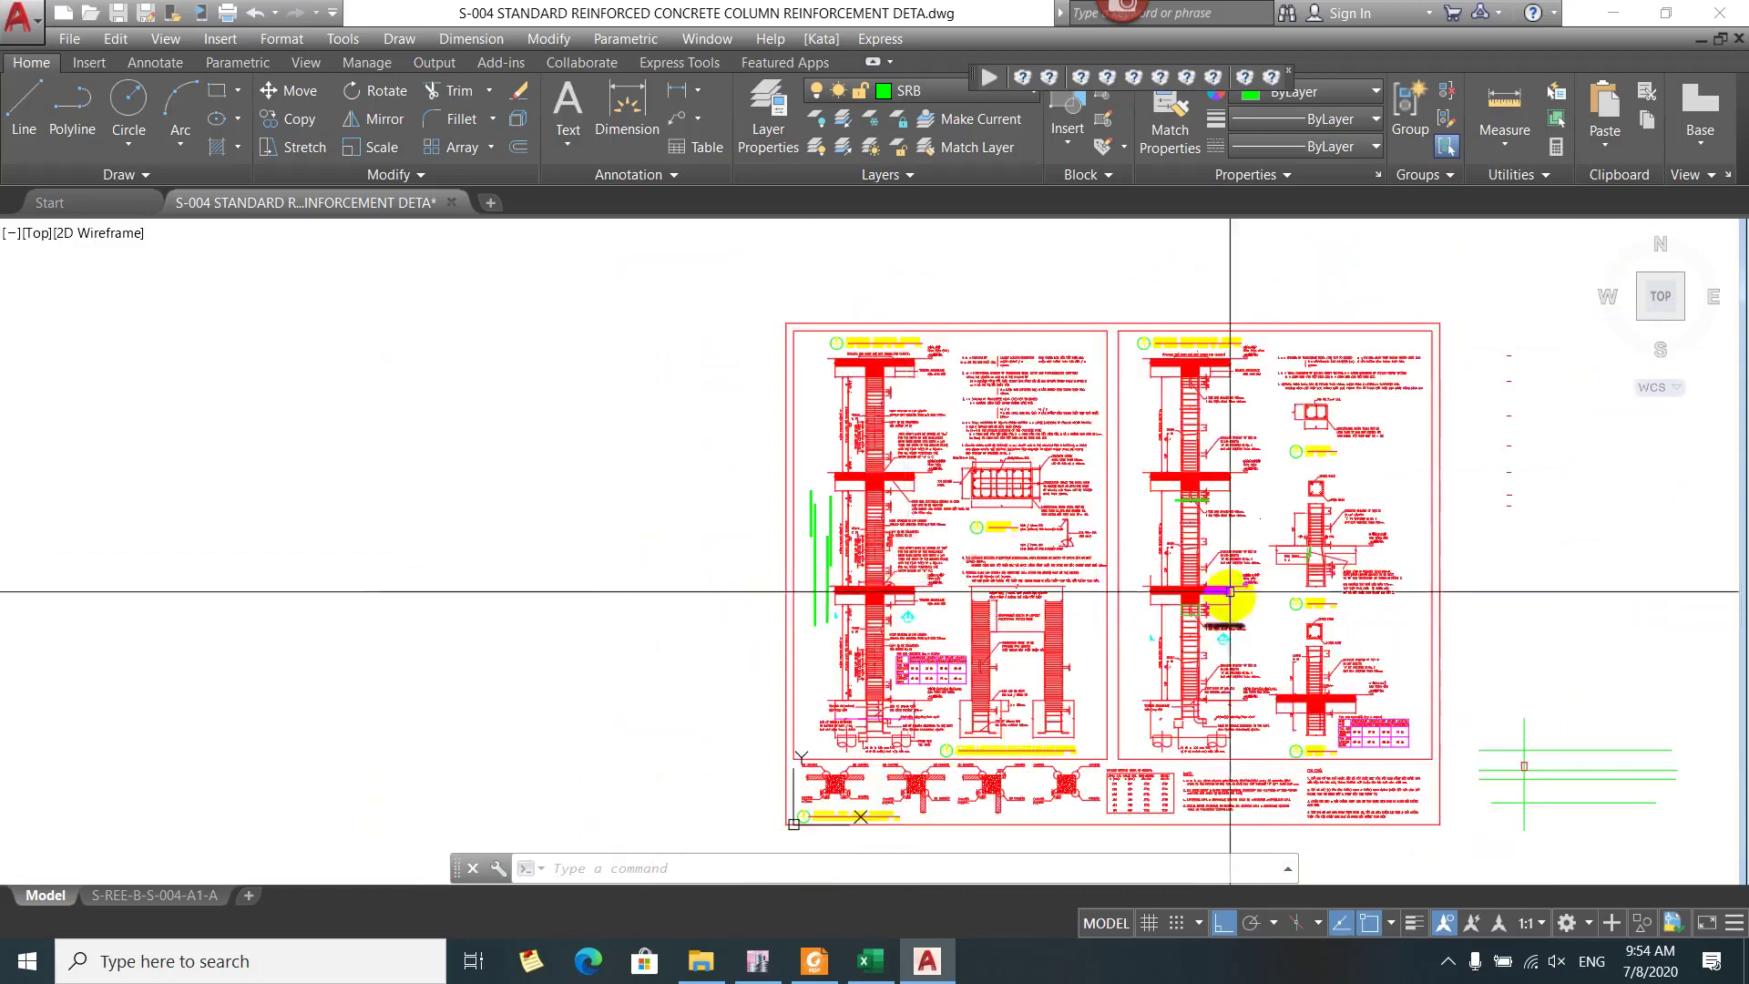
# Erase the four green polylines illustrating staggered laps beside the typical seismic column elevation
pyautogui.scroll(6, 1112, 559)
pyautogui.moveTo(1116, 503)
pyautogui.mouseDown()
pyautogui.moveTo(1288, 547)
pyautogui.moveTo(1363, 480)
pyautogui.moveTo(1409, 524)
pyautogui.moveTo(1347, 437)
pyautogui.mouseUp()
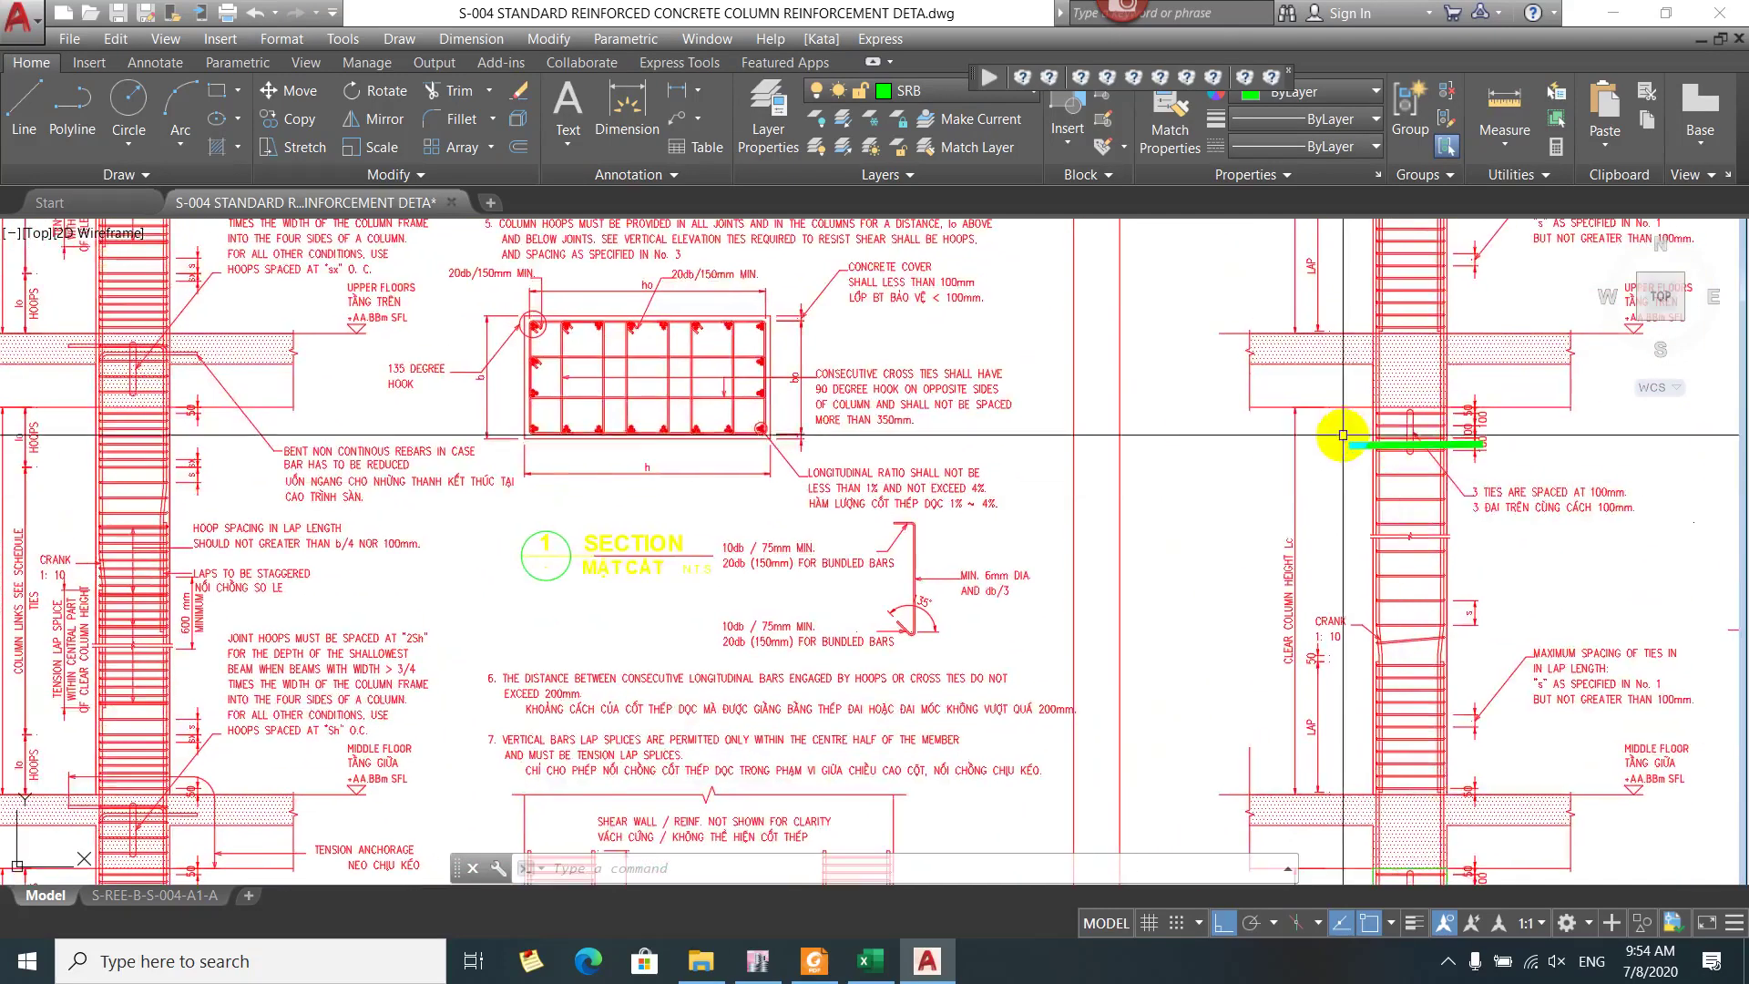
pyautogui.scroll(-3, 1338, 437)
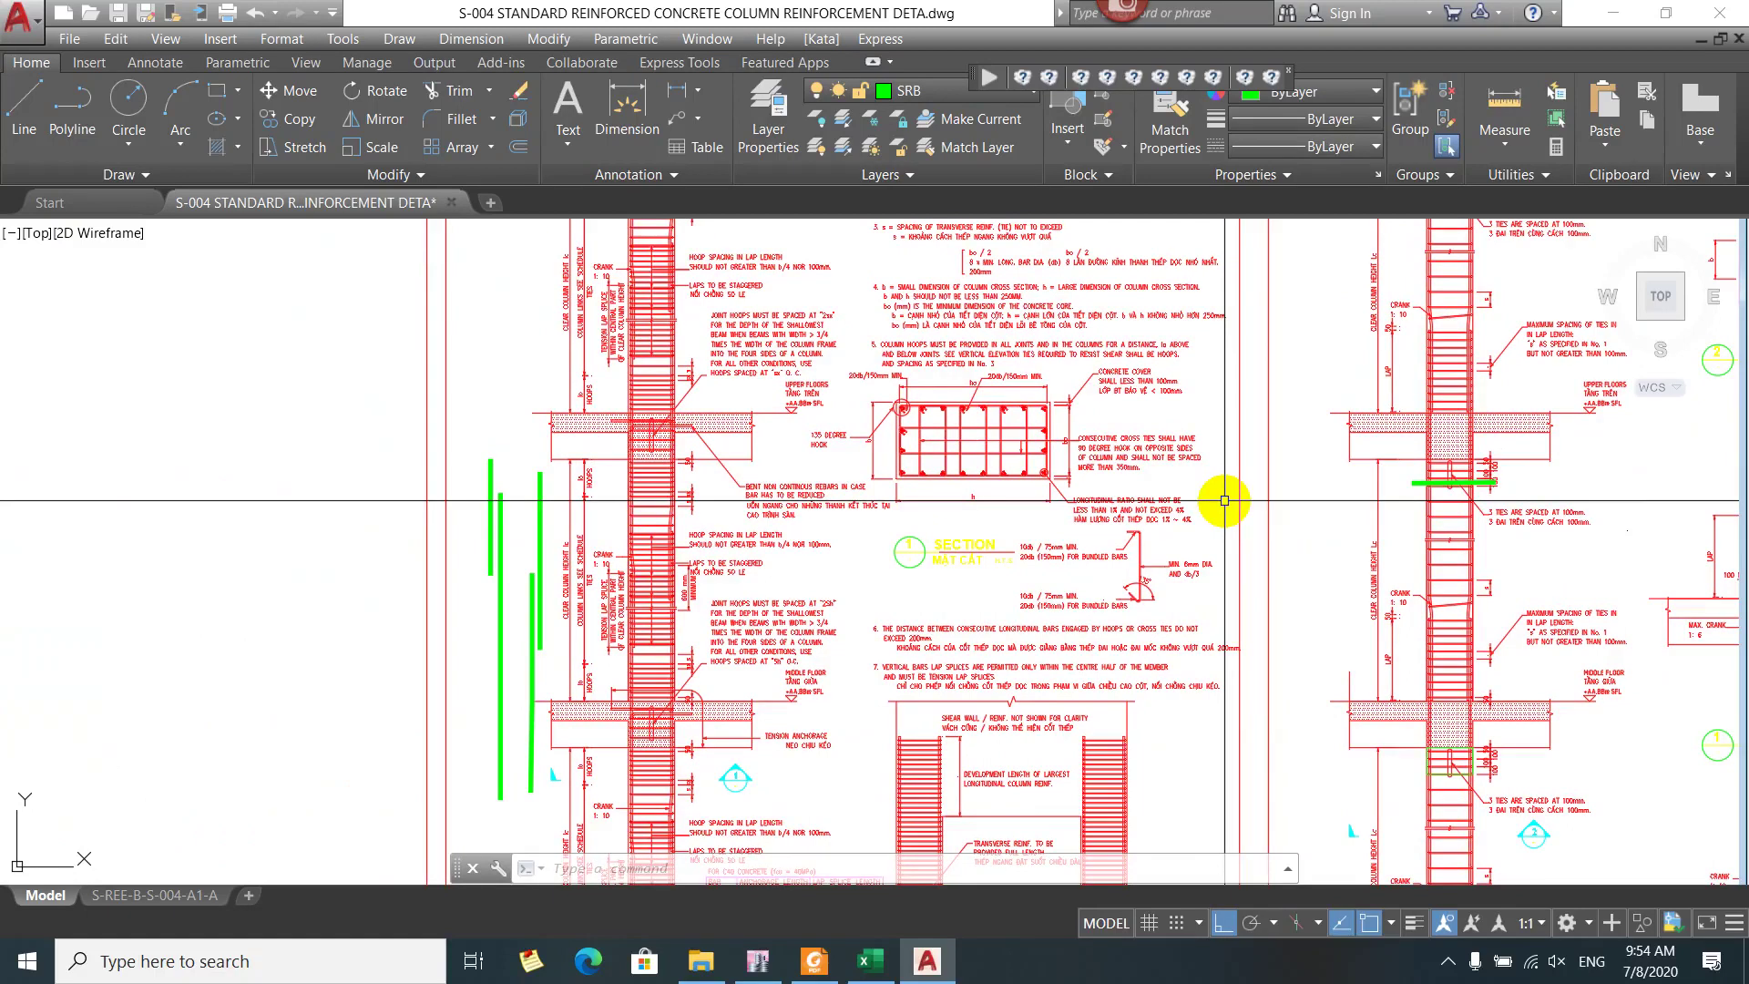
pyautogui.moveTo(1007, 550); pyautogui.dragTo(1217, 510)
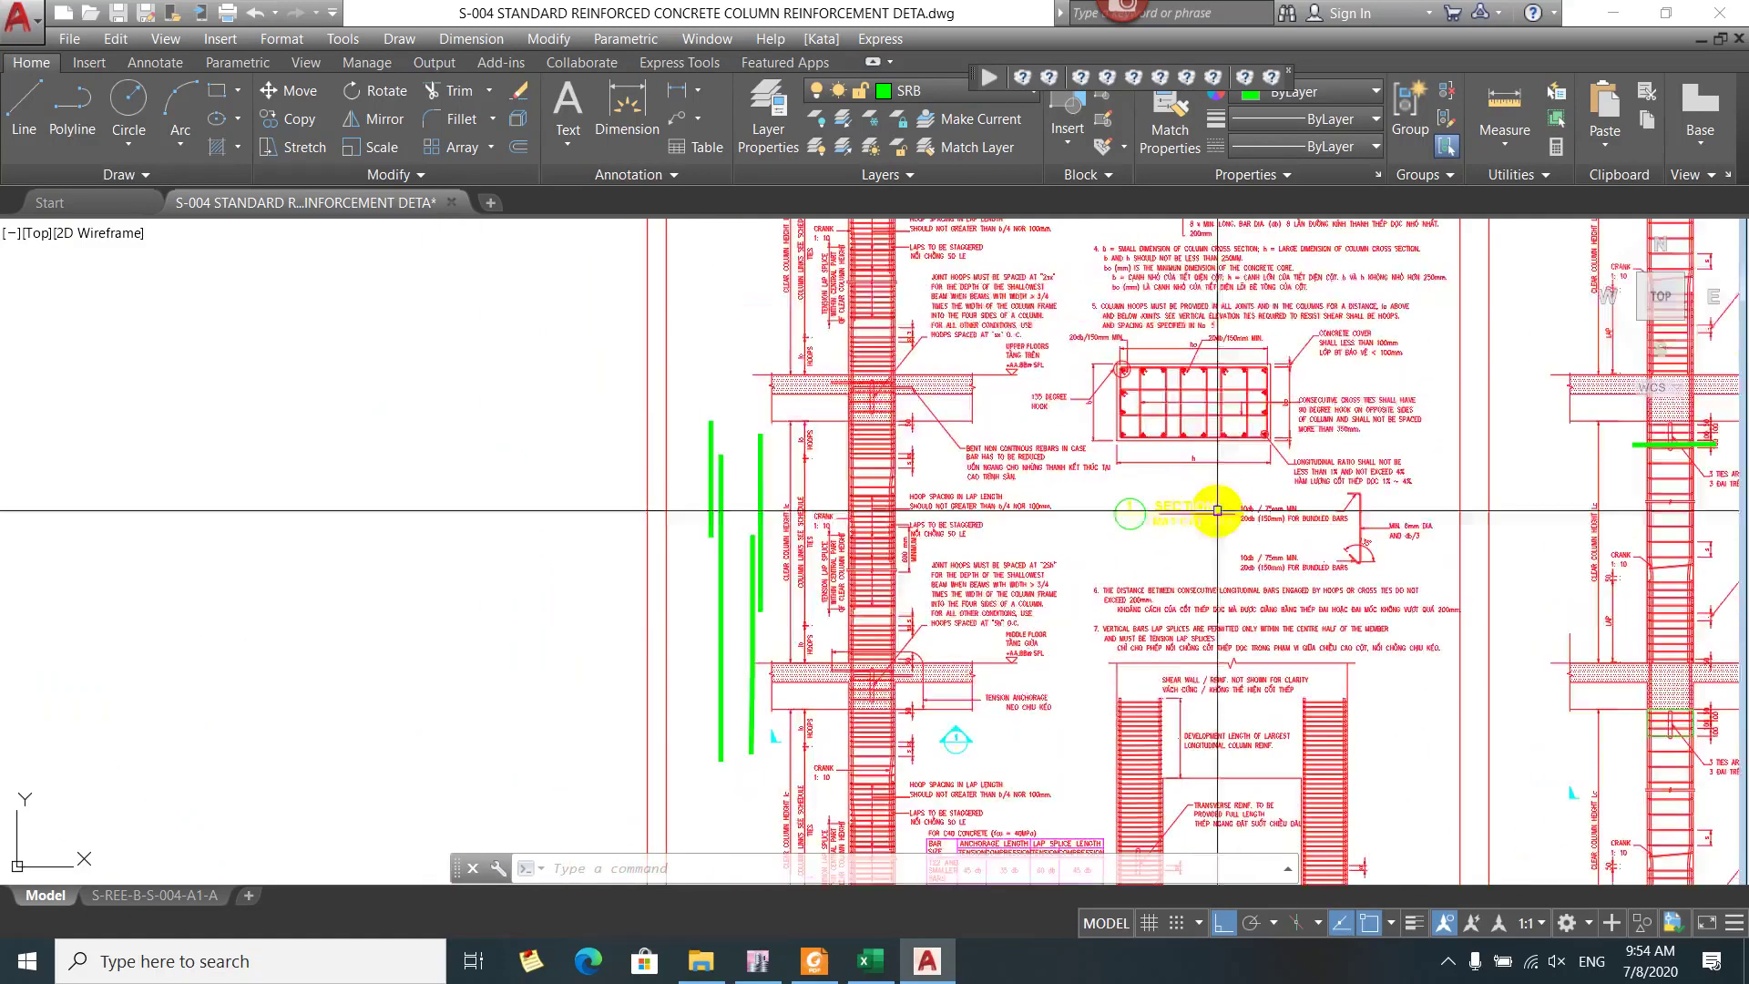
pyautogui.scroll(5, 1217, 510)
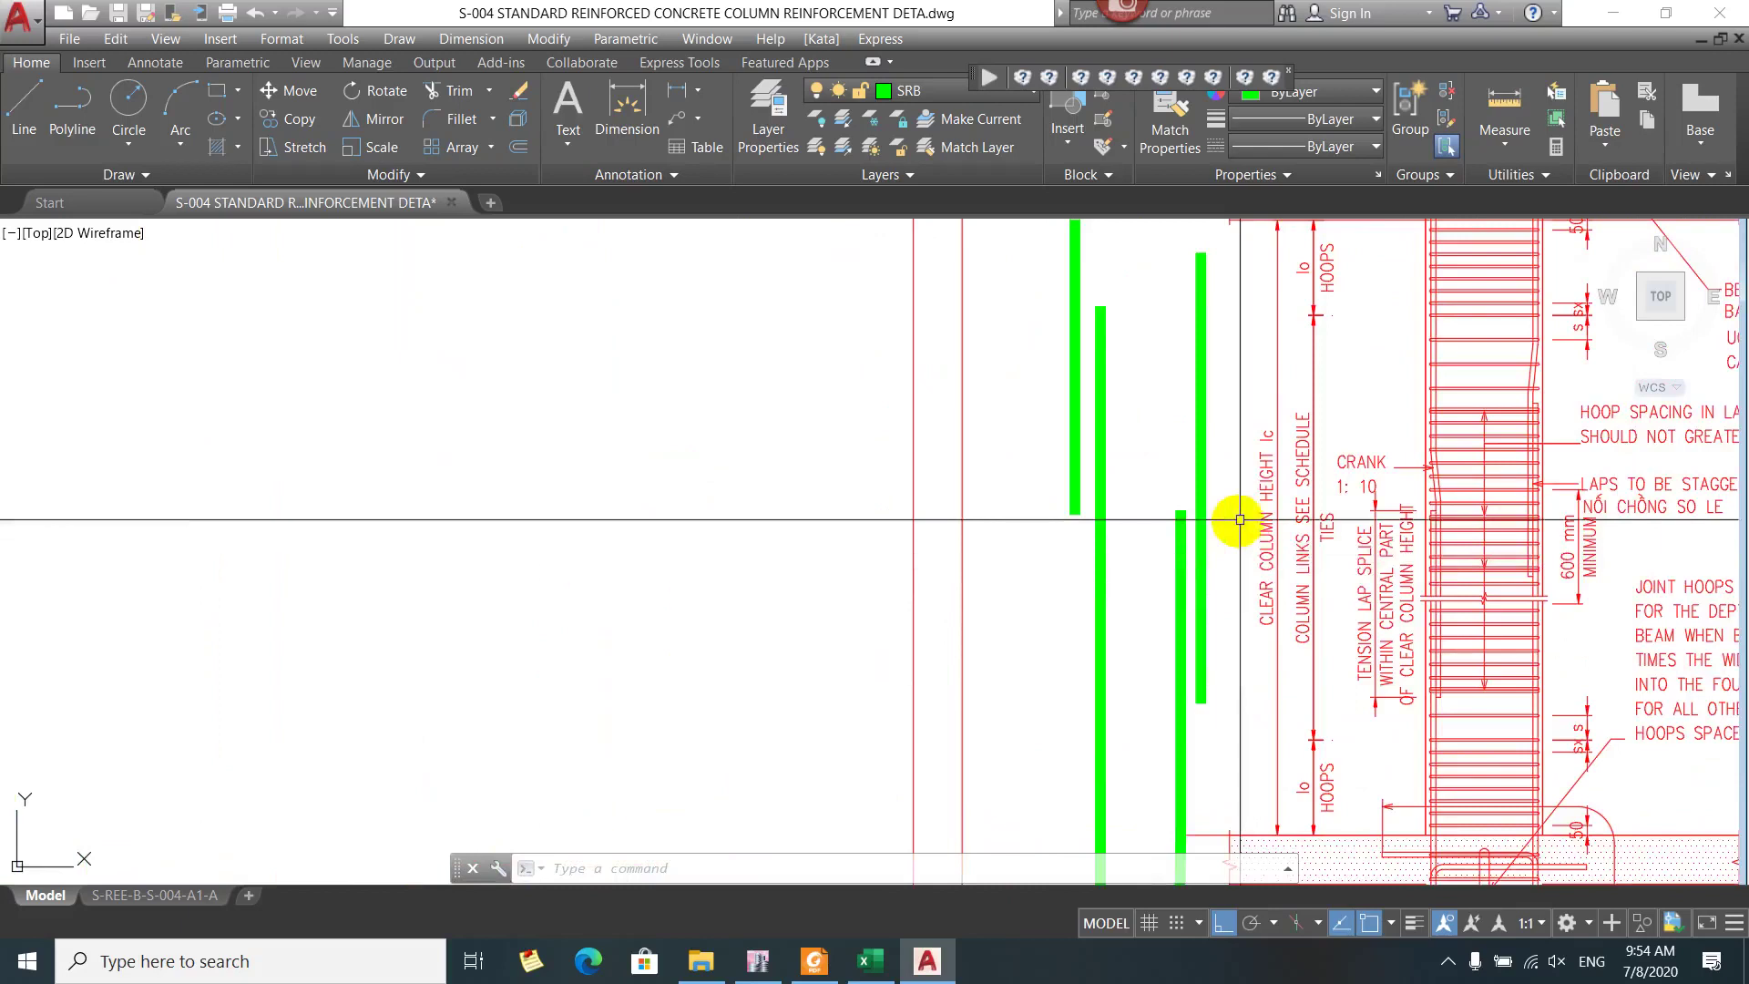
pyautogui.click(1240, 519)
pyautogui.click(1073, 546)
pyautogui.press('Delete')
pyautogui.click(1105, 441)
pyautogui.click(1070, 455)
pyautogui.press('Delete')
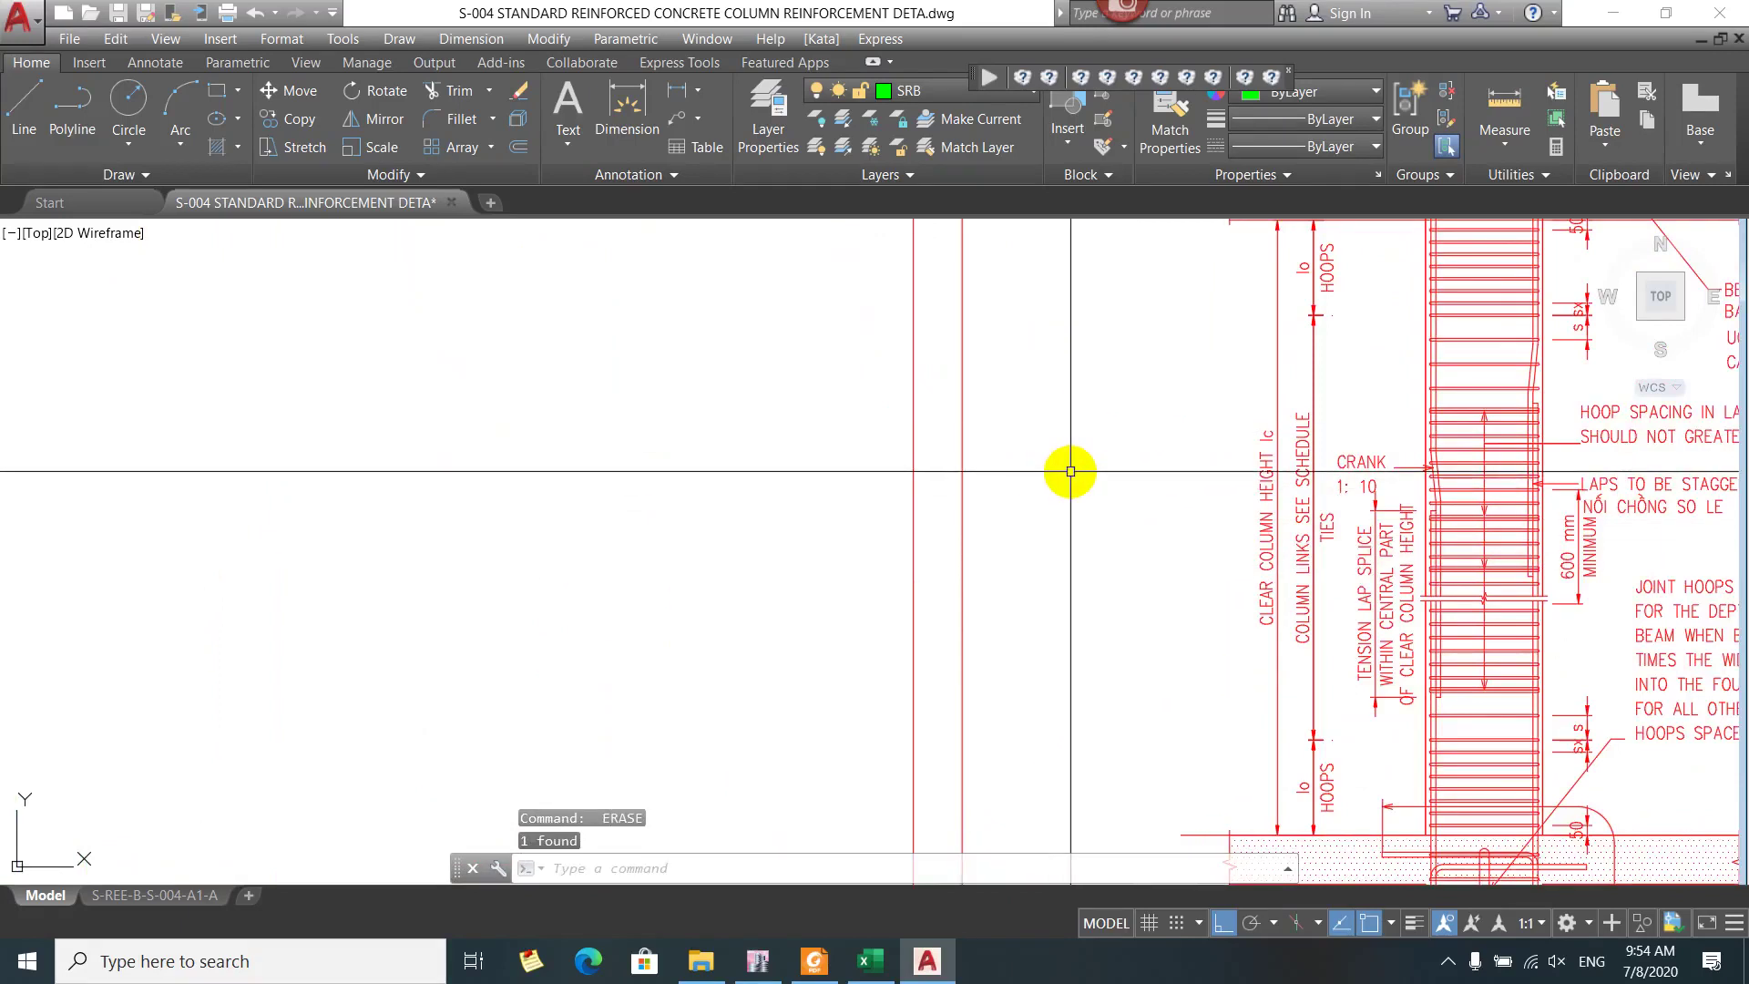
# Examine the seismic column elevation's hoop and lap zones together with notes 1 to 5 on lo, sx and s limits
pyautogui.scroll(-3, 1074, 469)
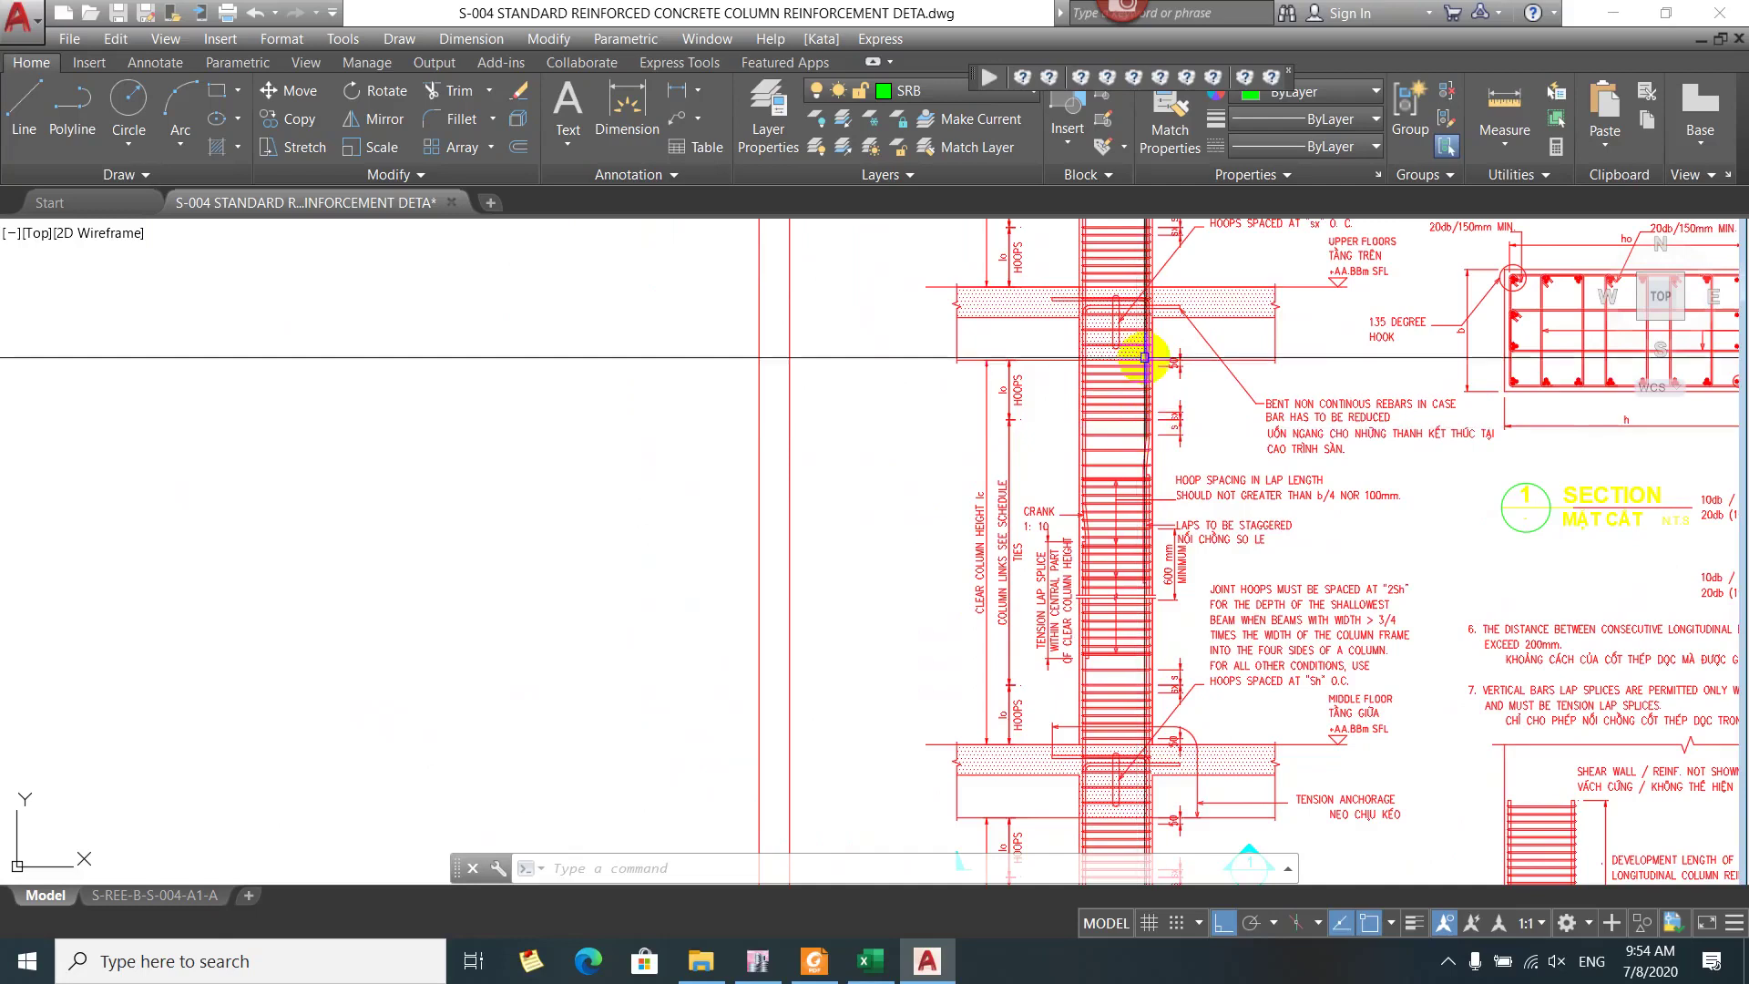
pyautogui.moveTo(1127, 379)
pyautogui.mouseDown()
pyautogui.moveTo(1073, 495)
pyautogui.moveTo(683, 613)
pyautogui.moveTo(831, 650)
pyautogui.mouseUp()
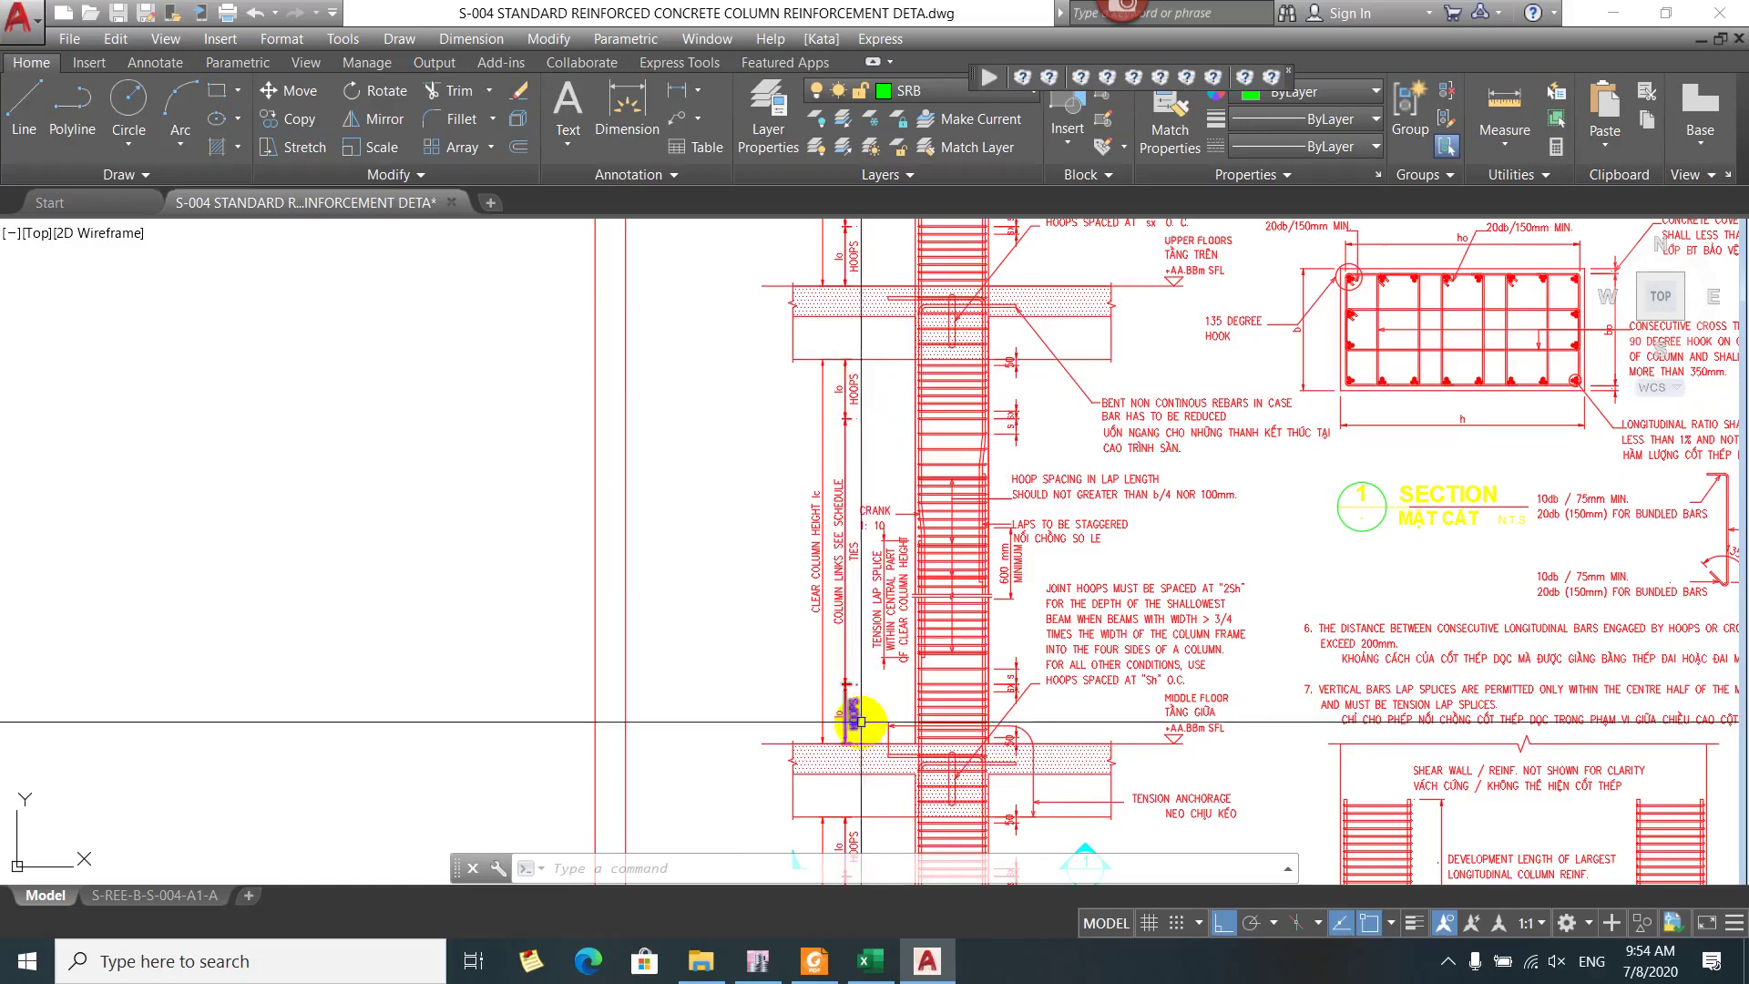
pyautogui.scroll(2, 937, 856)
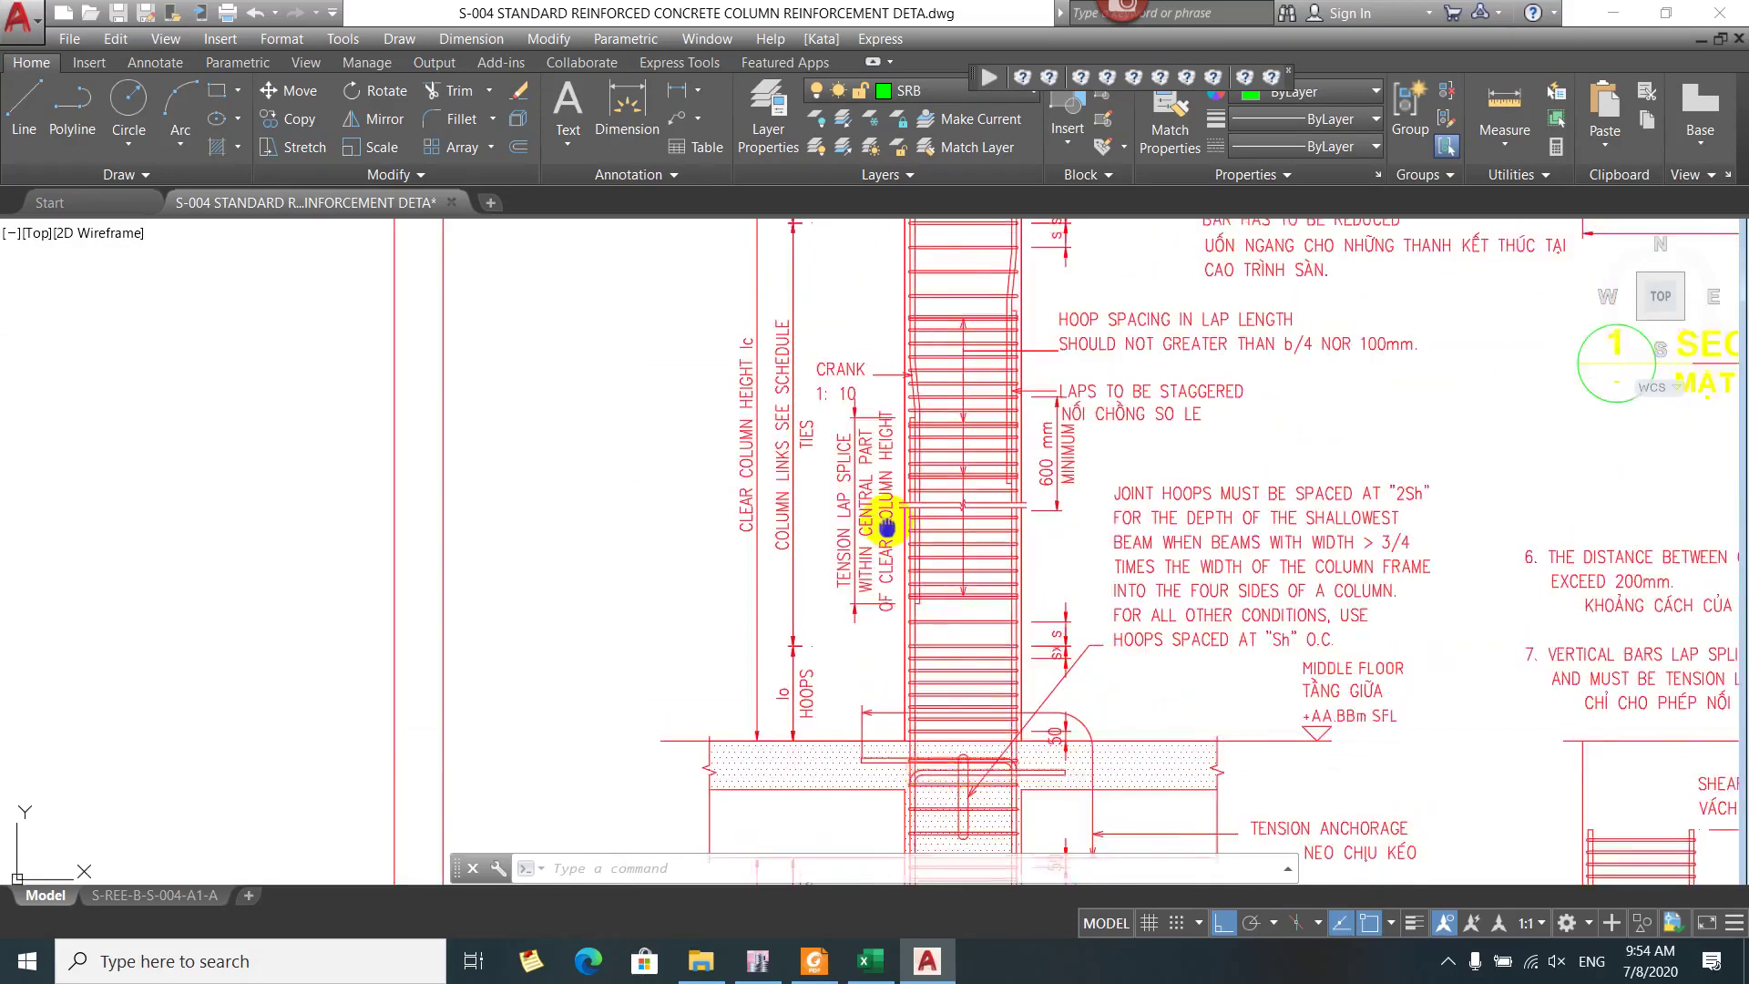
pyautogui.moveTo(890, 508); pyautogui.dragTo(867, 656)
pyautogui.scroll(-2, 863, 642)
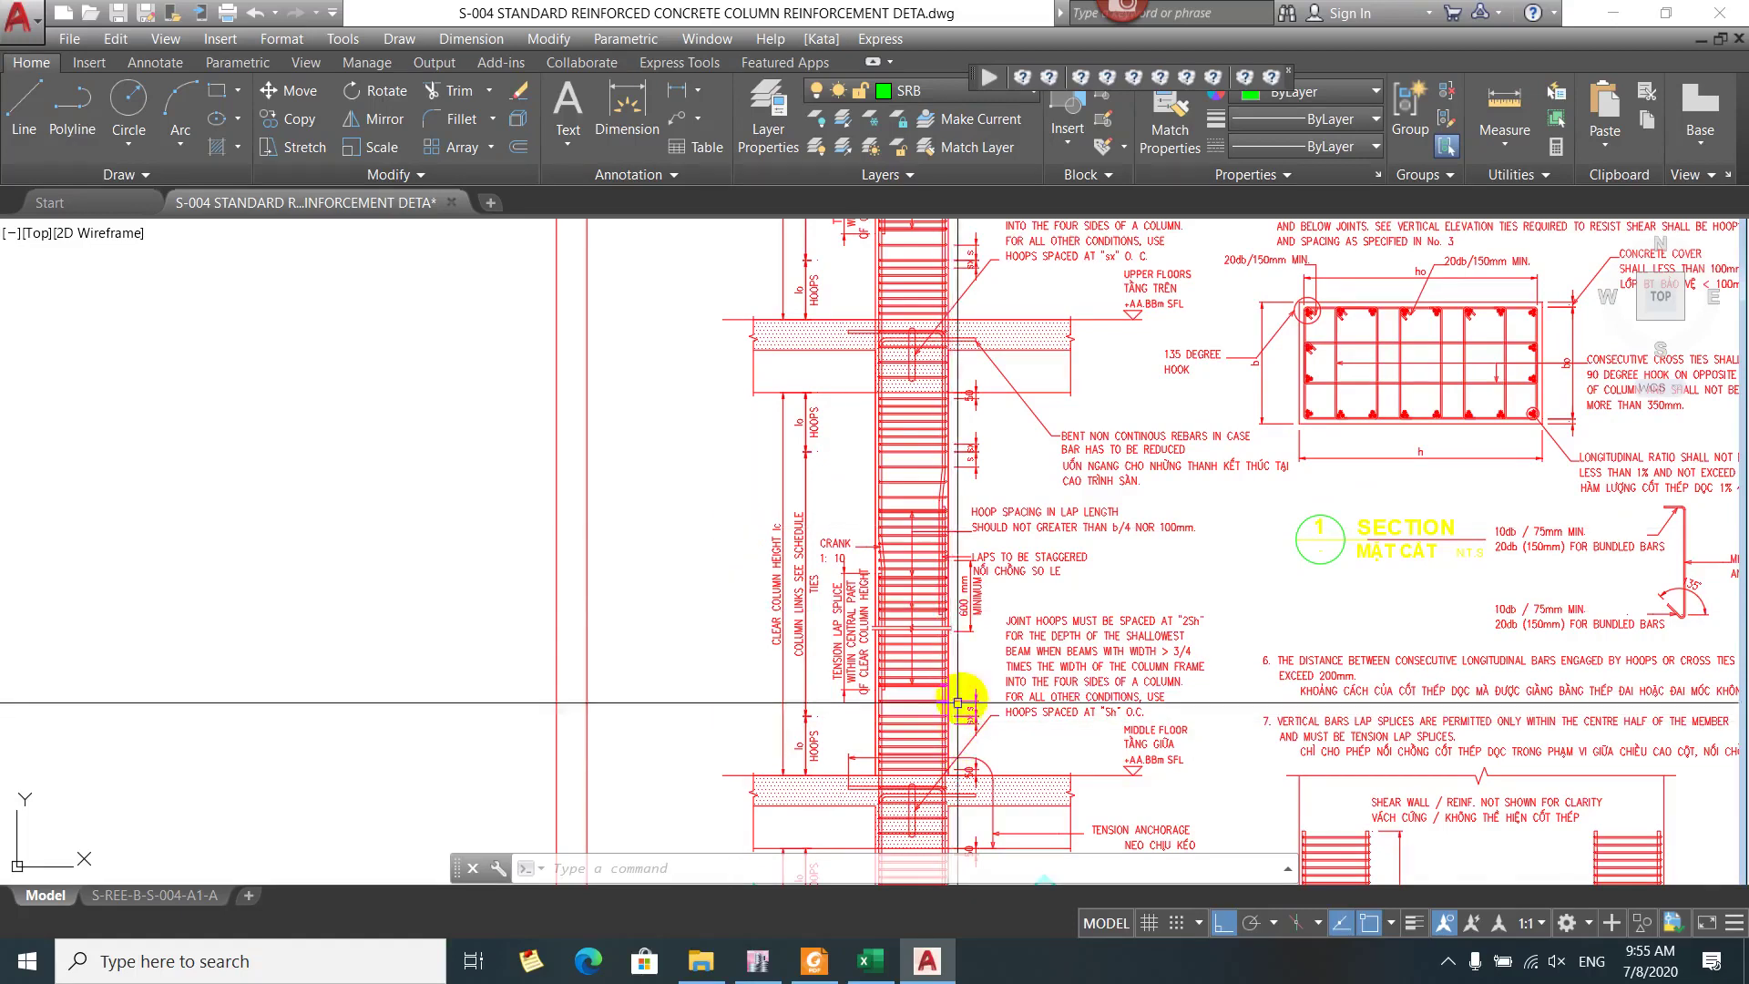
pyautogui.scroll(3, 925, 710)
pyautogui.scroll(-2, 971, 786)
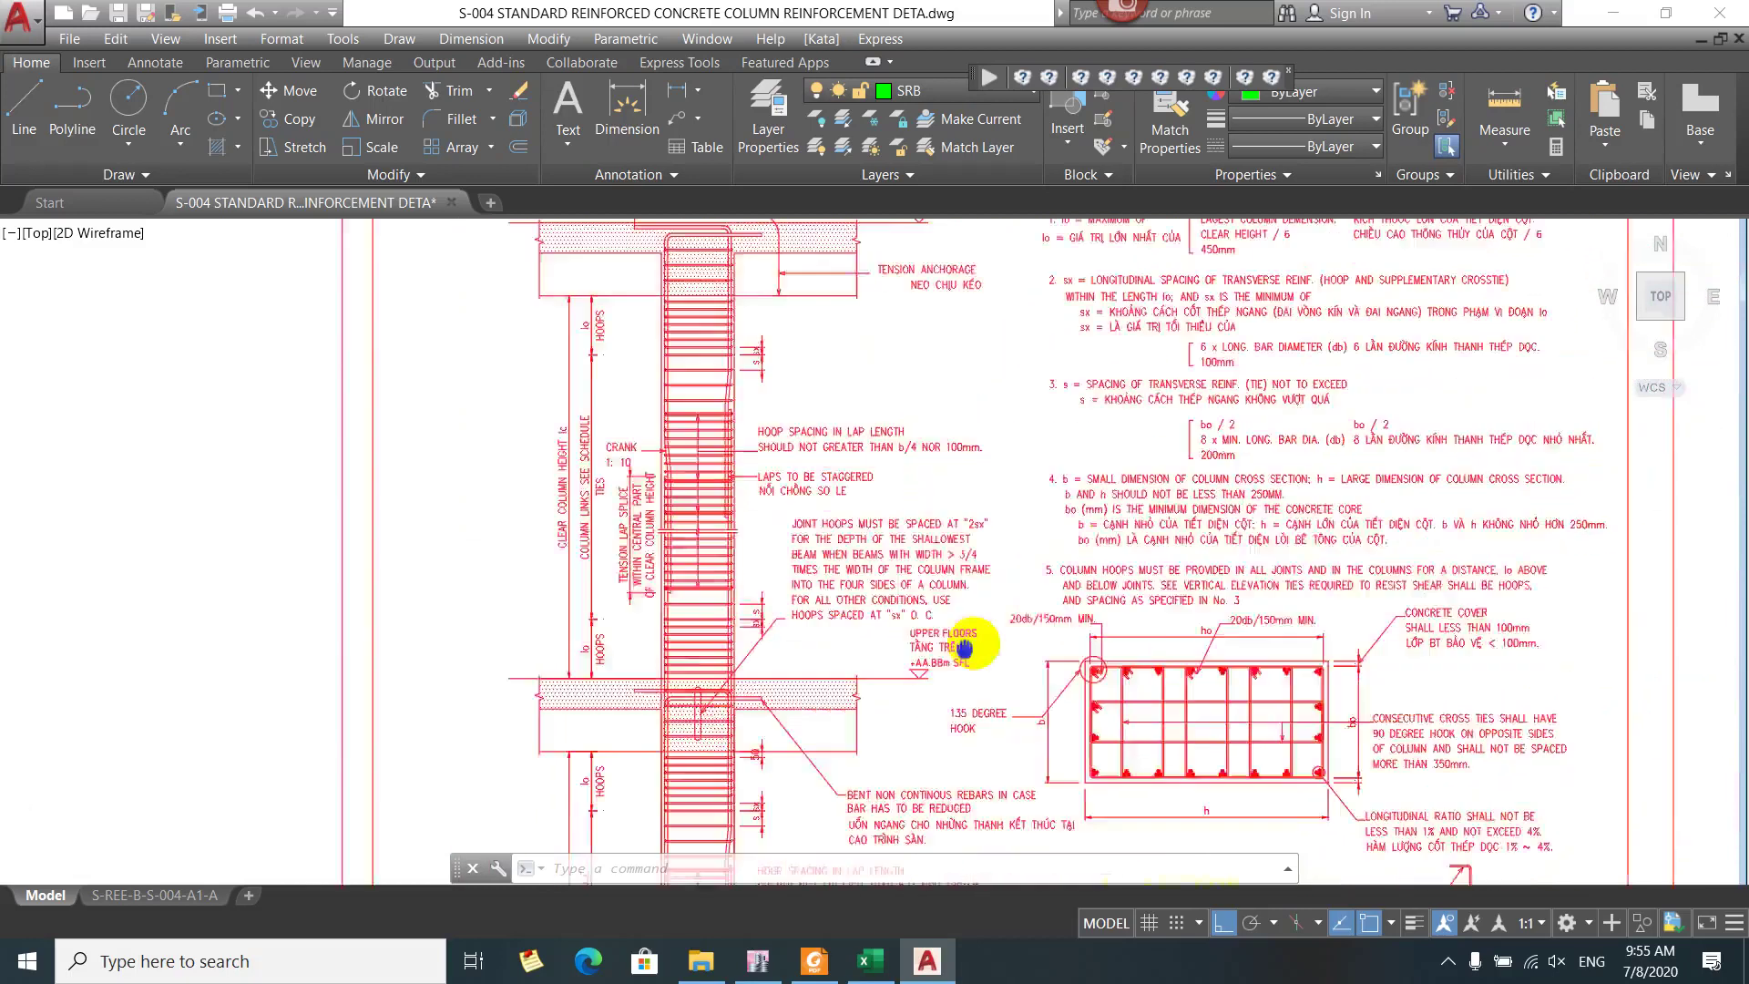
pyautogui.scroll(5, 1120, 437)
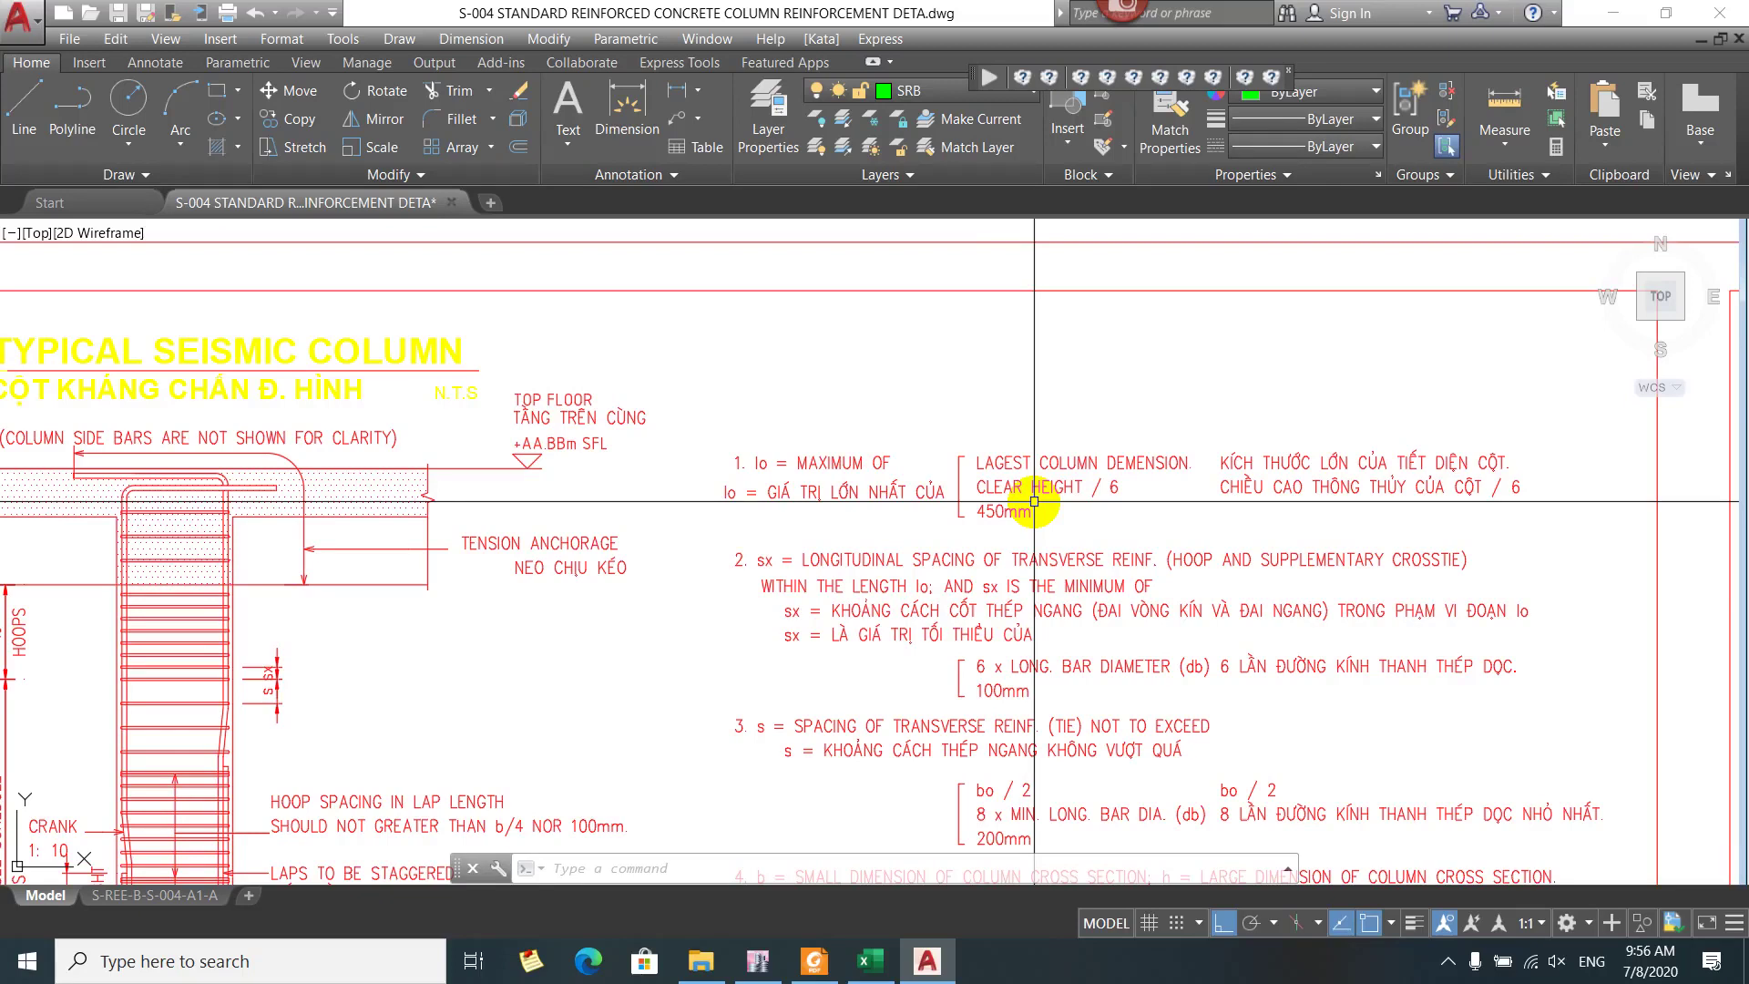
pyautogui.moveTo(905, 547); pyautogui.dragTo(1093, 252)
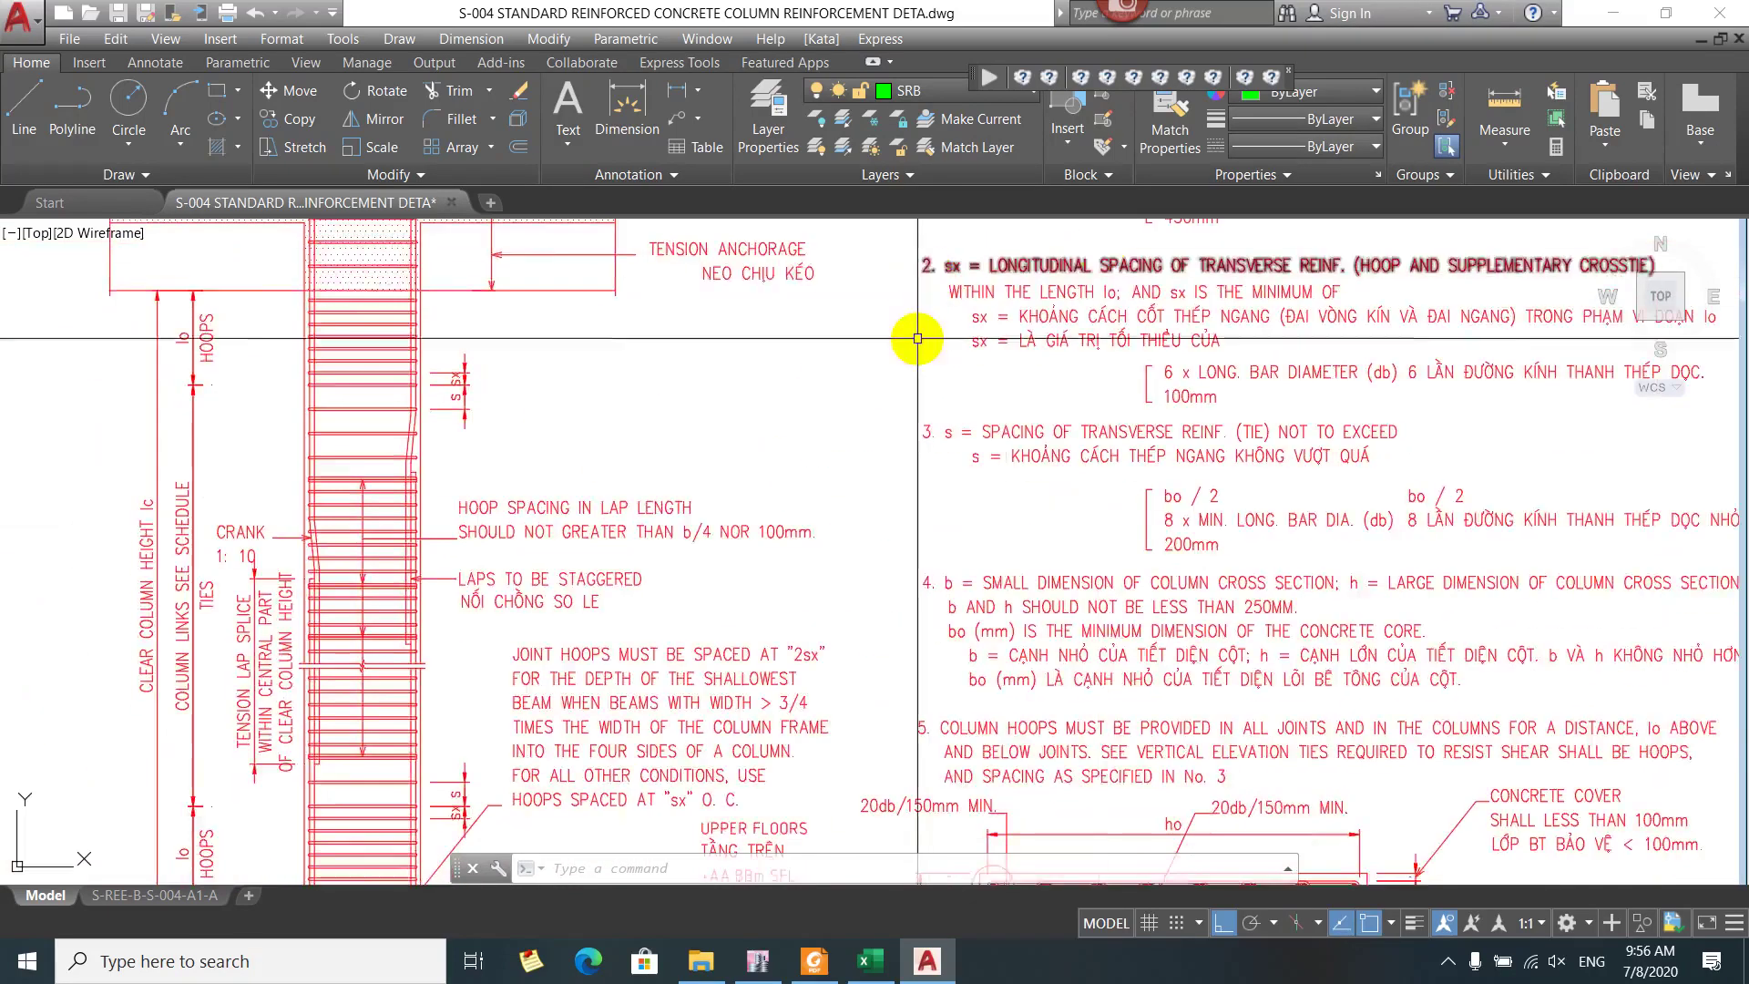
pyautogui.scroll(-3, 918, 338)
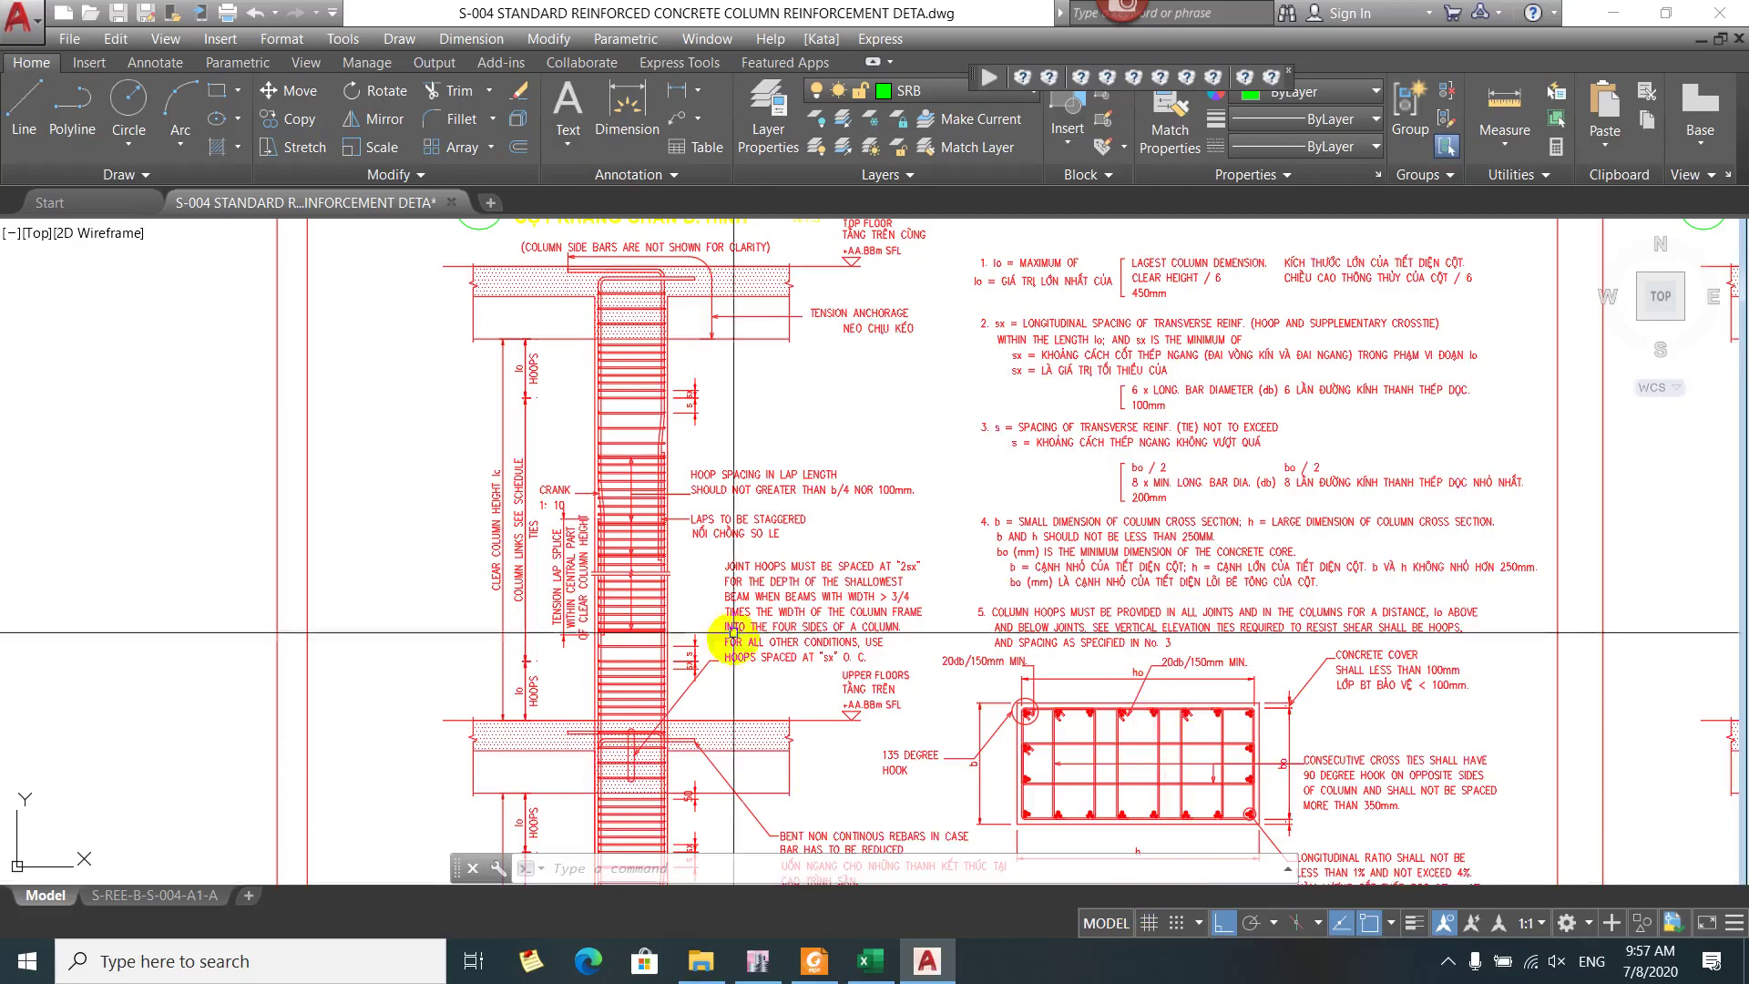
pyautogui.moveTo(617, 605); pyautogui.dragTo(644, 613)
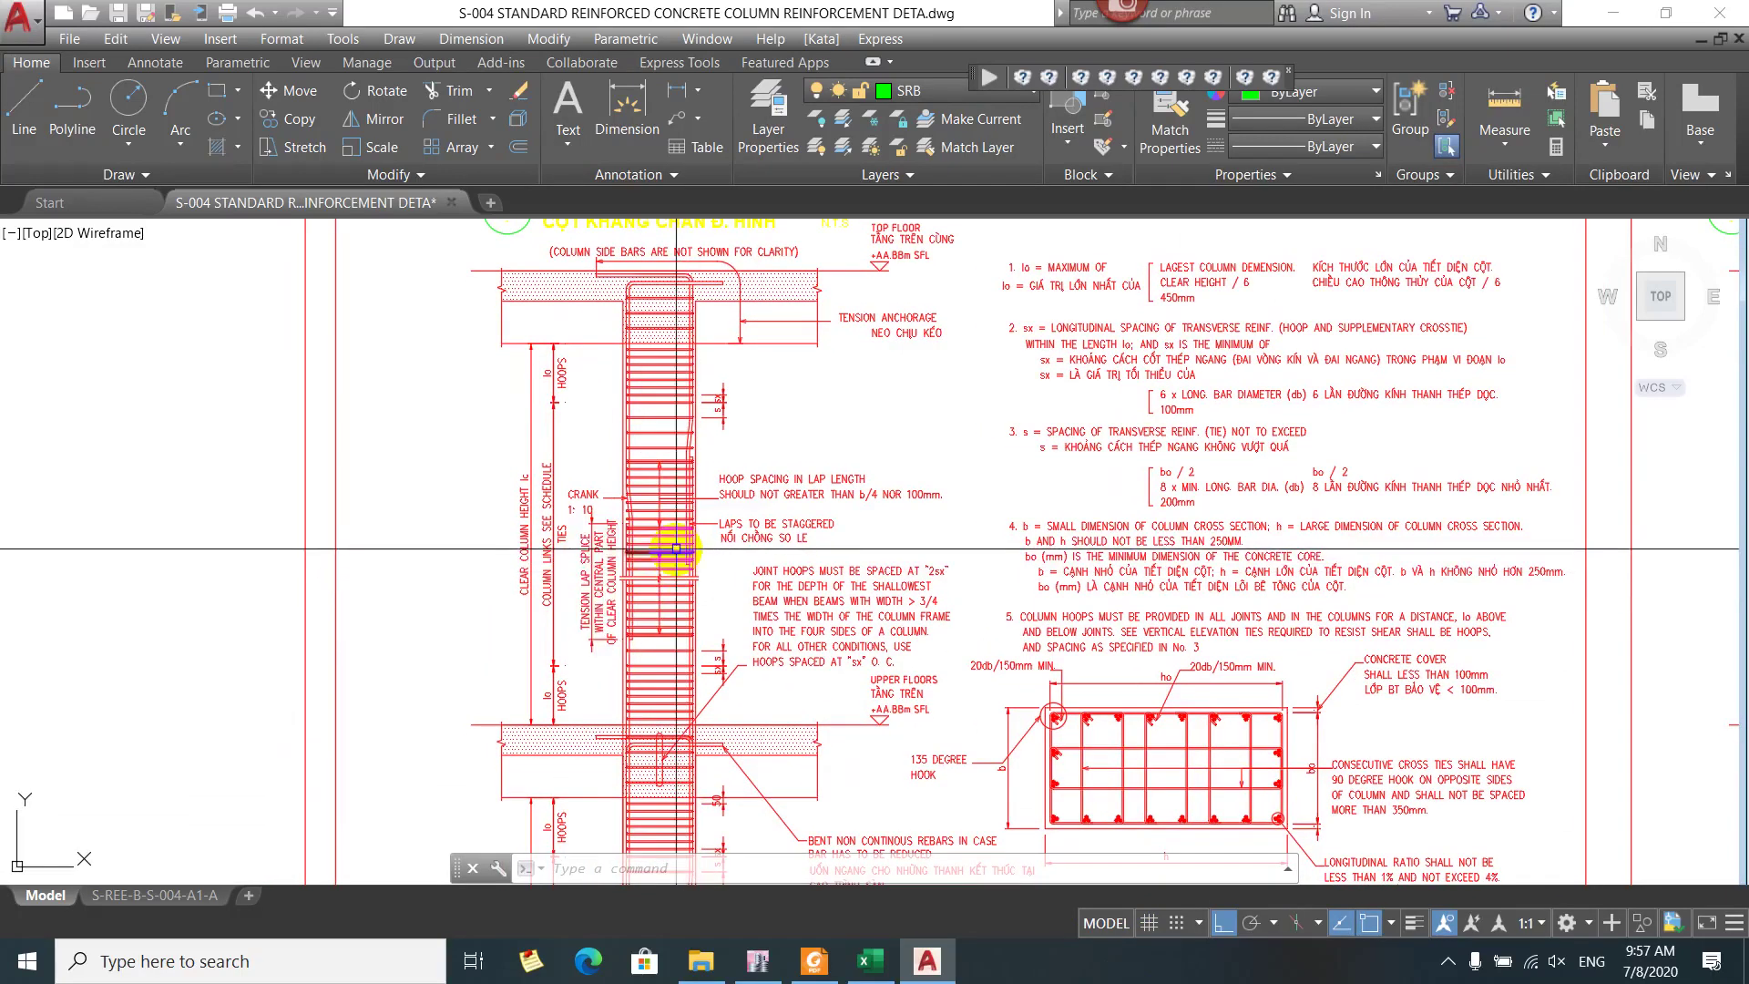
pyautogui.moveTo(676, 547)
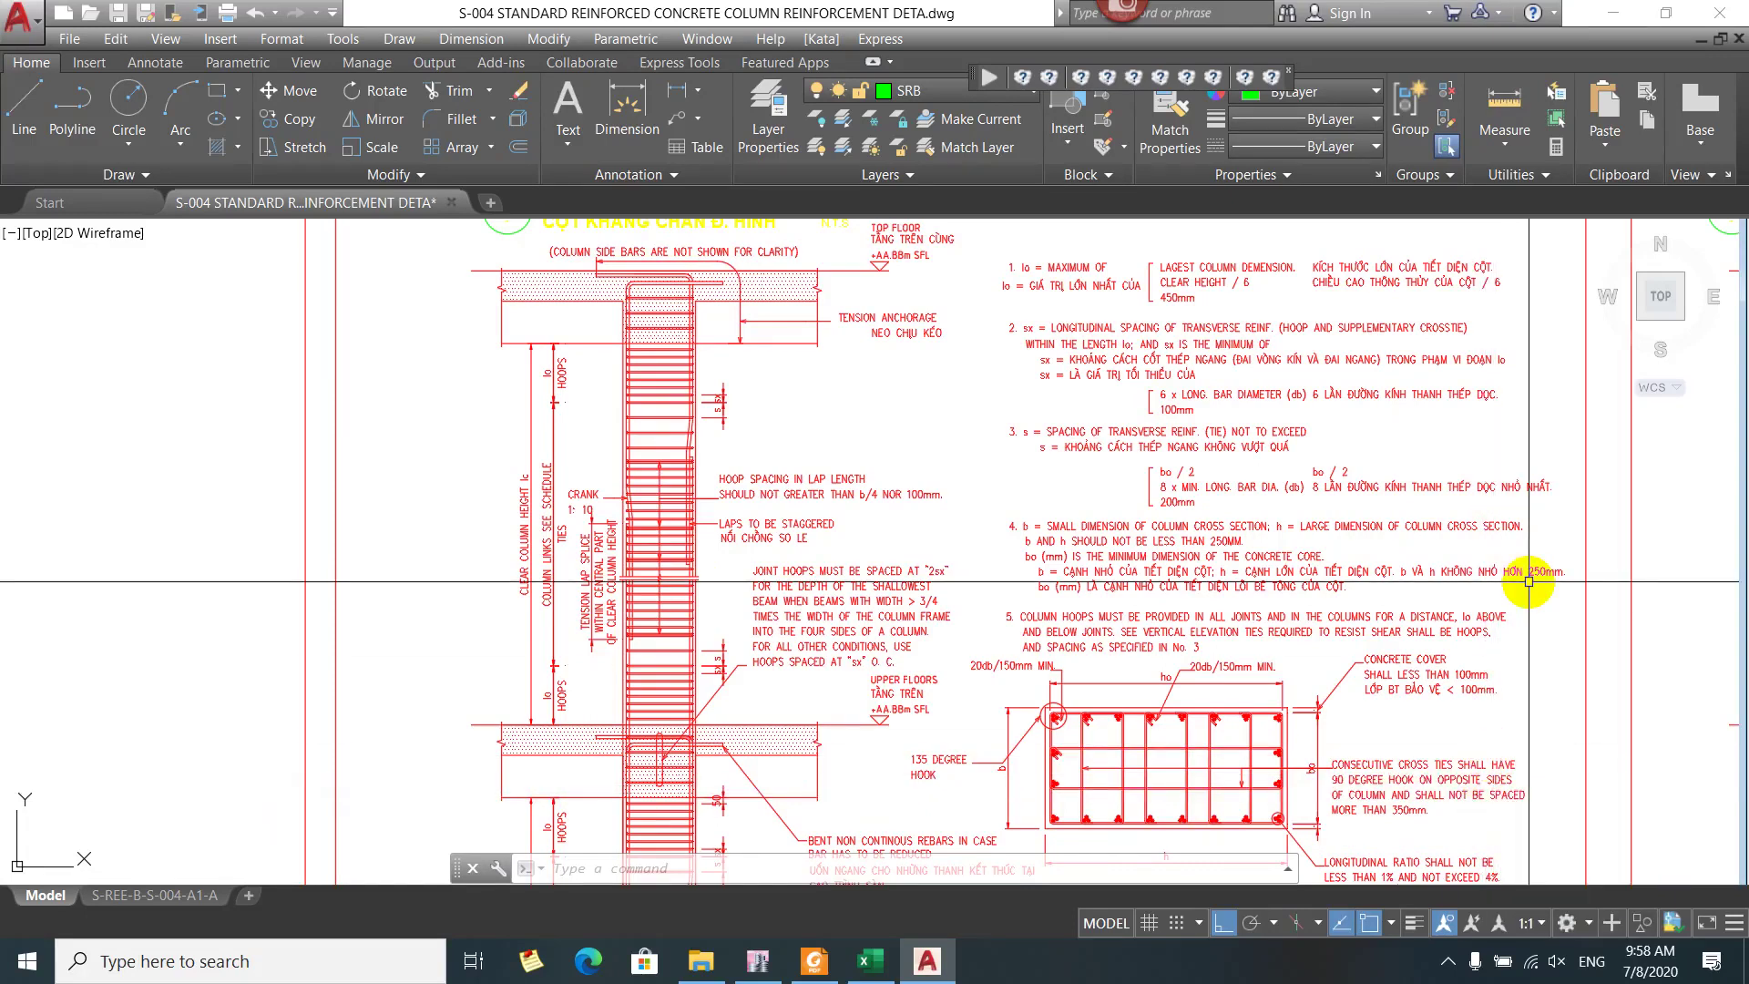
# Examine the top storey's central lap zone, crank and staggered laps on the seismic column elevation
pyautogui.scroll(-1, 1308, 437)
pyautogui.scroll(1, 780, 402)
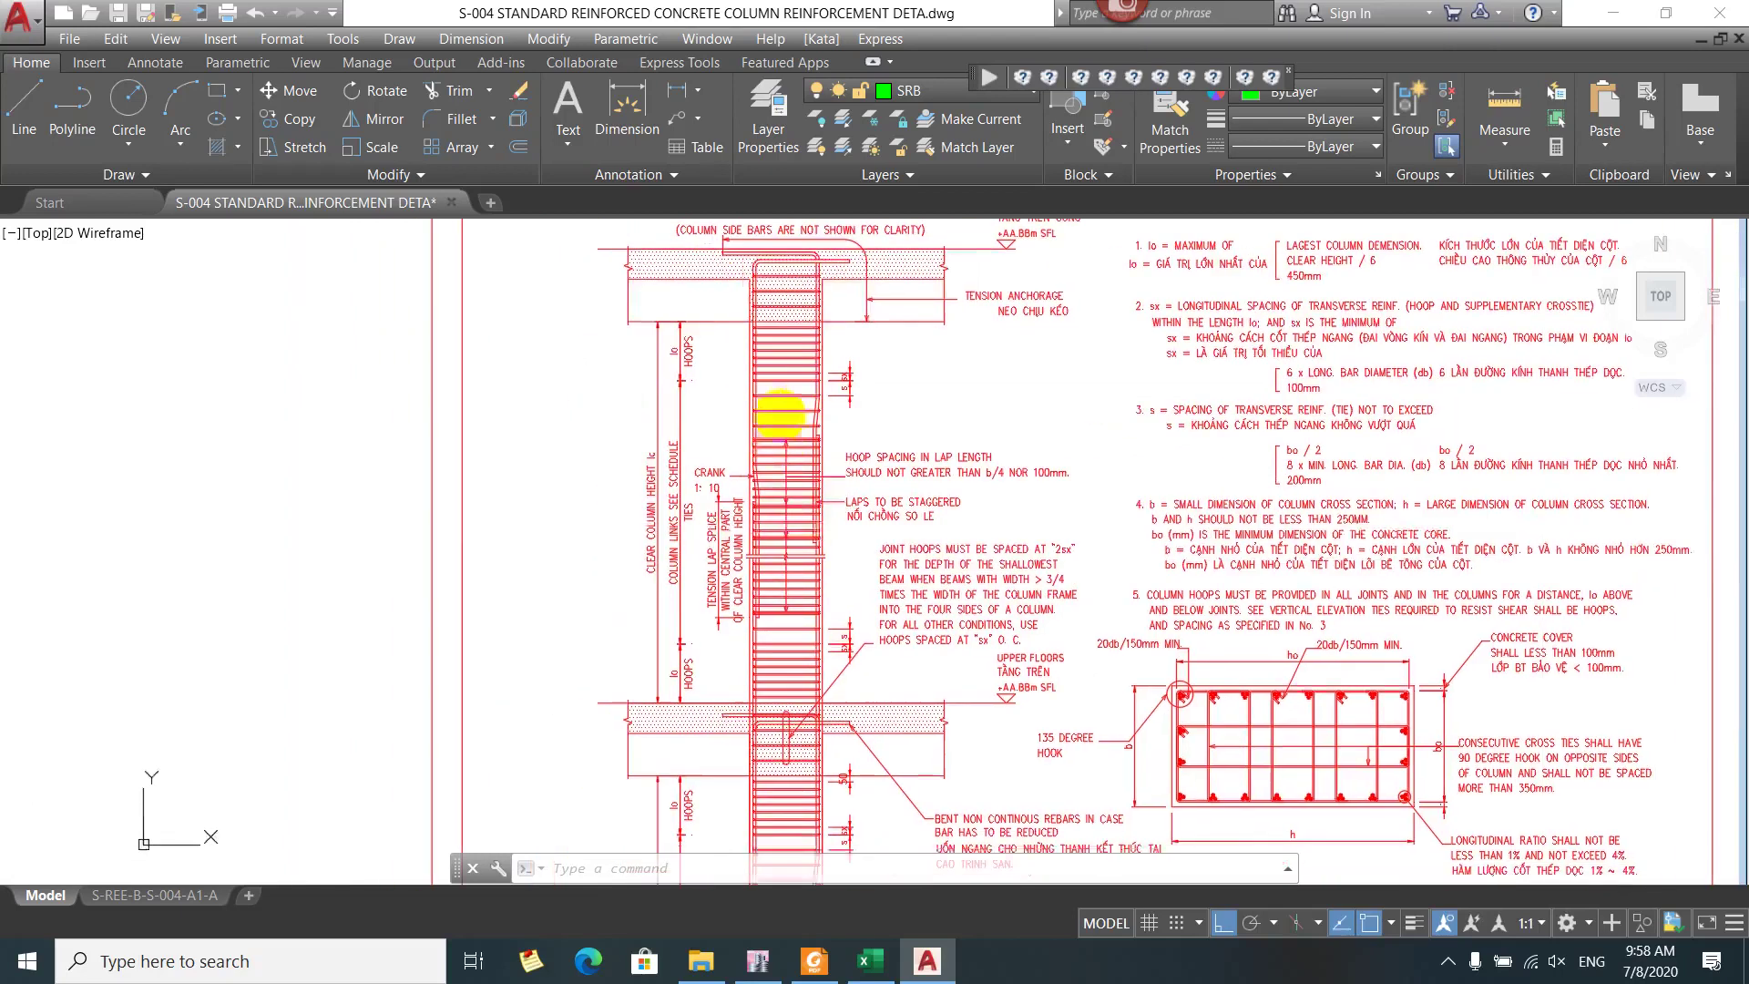
pyautogui.middleClick(896, 540)
pyautogui.moveTo(897, 541); pyautogui.dragTo(861, 556)
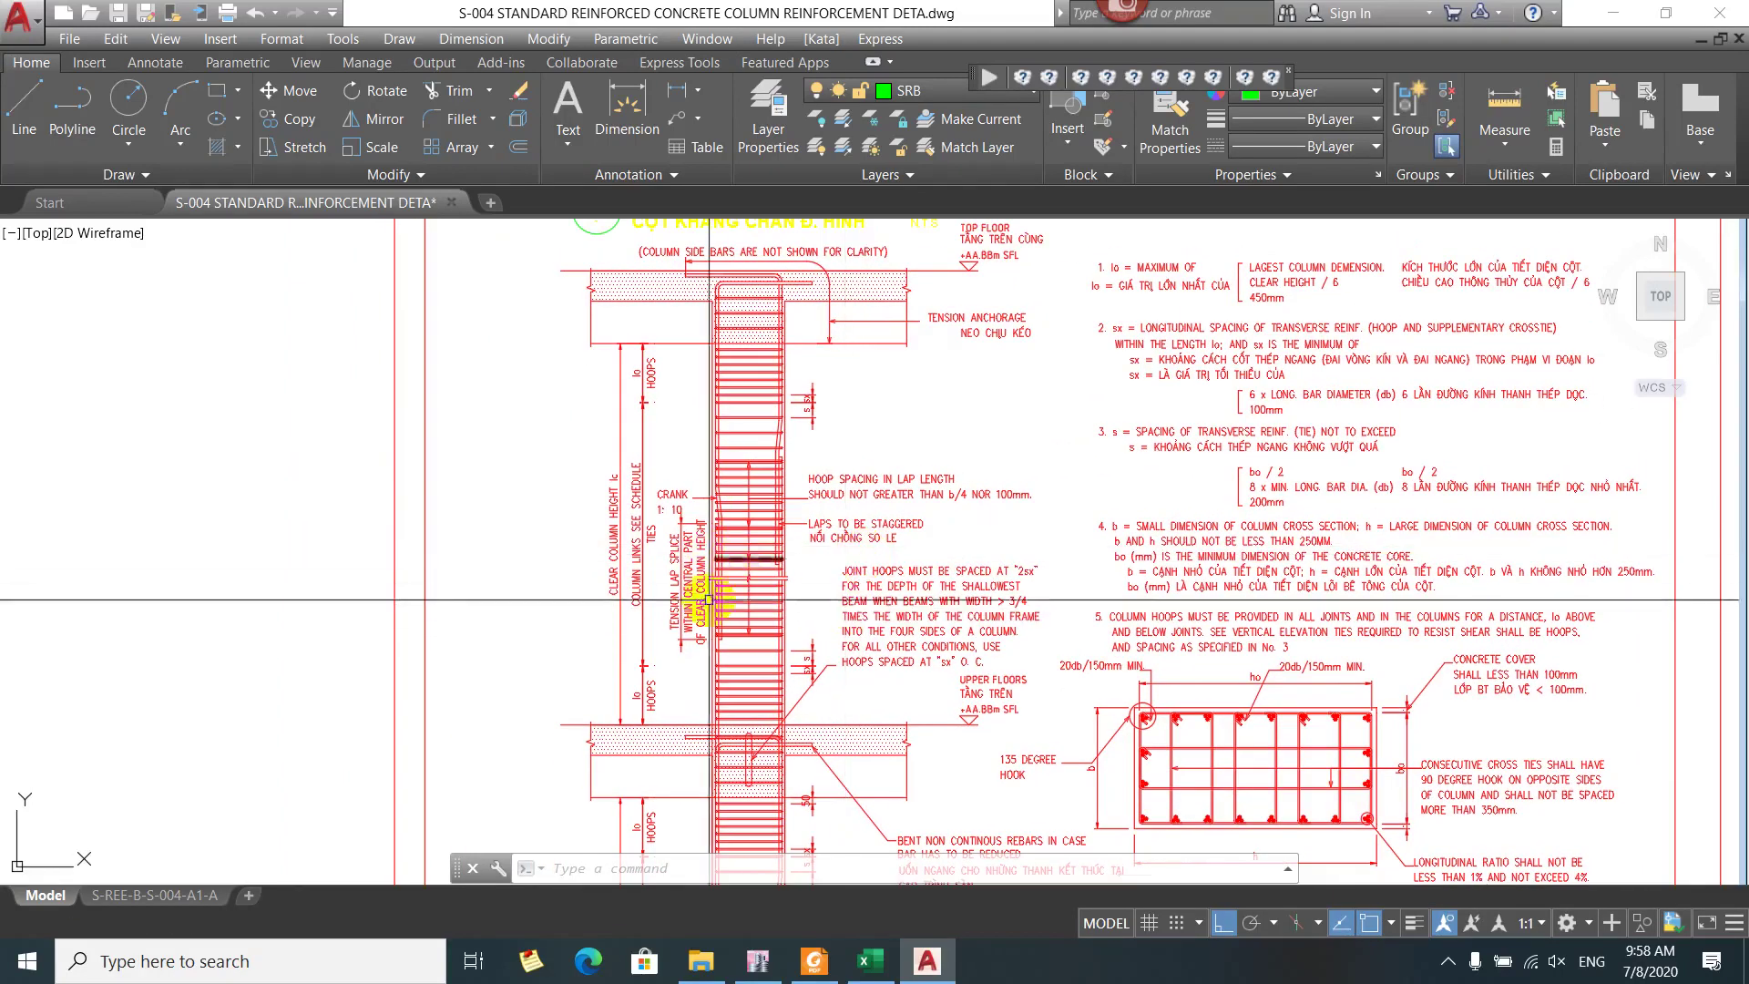
pyautogui.rightClick(894, 364)
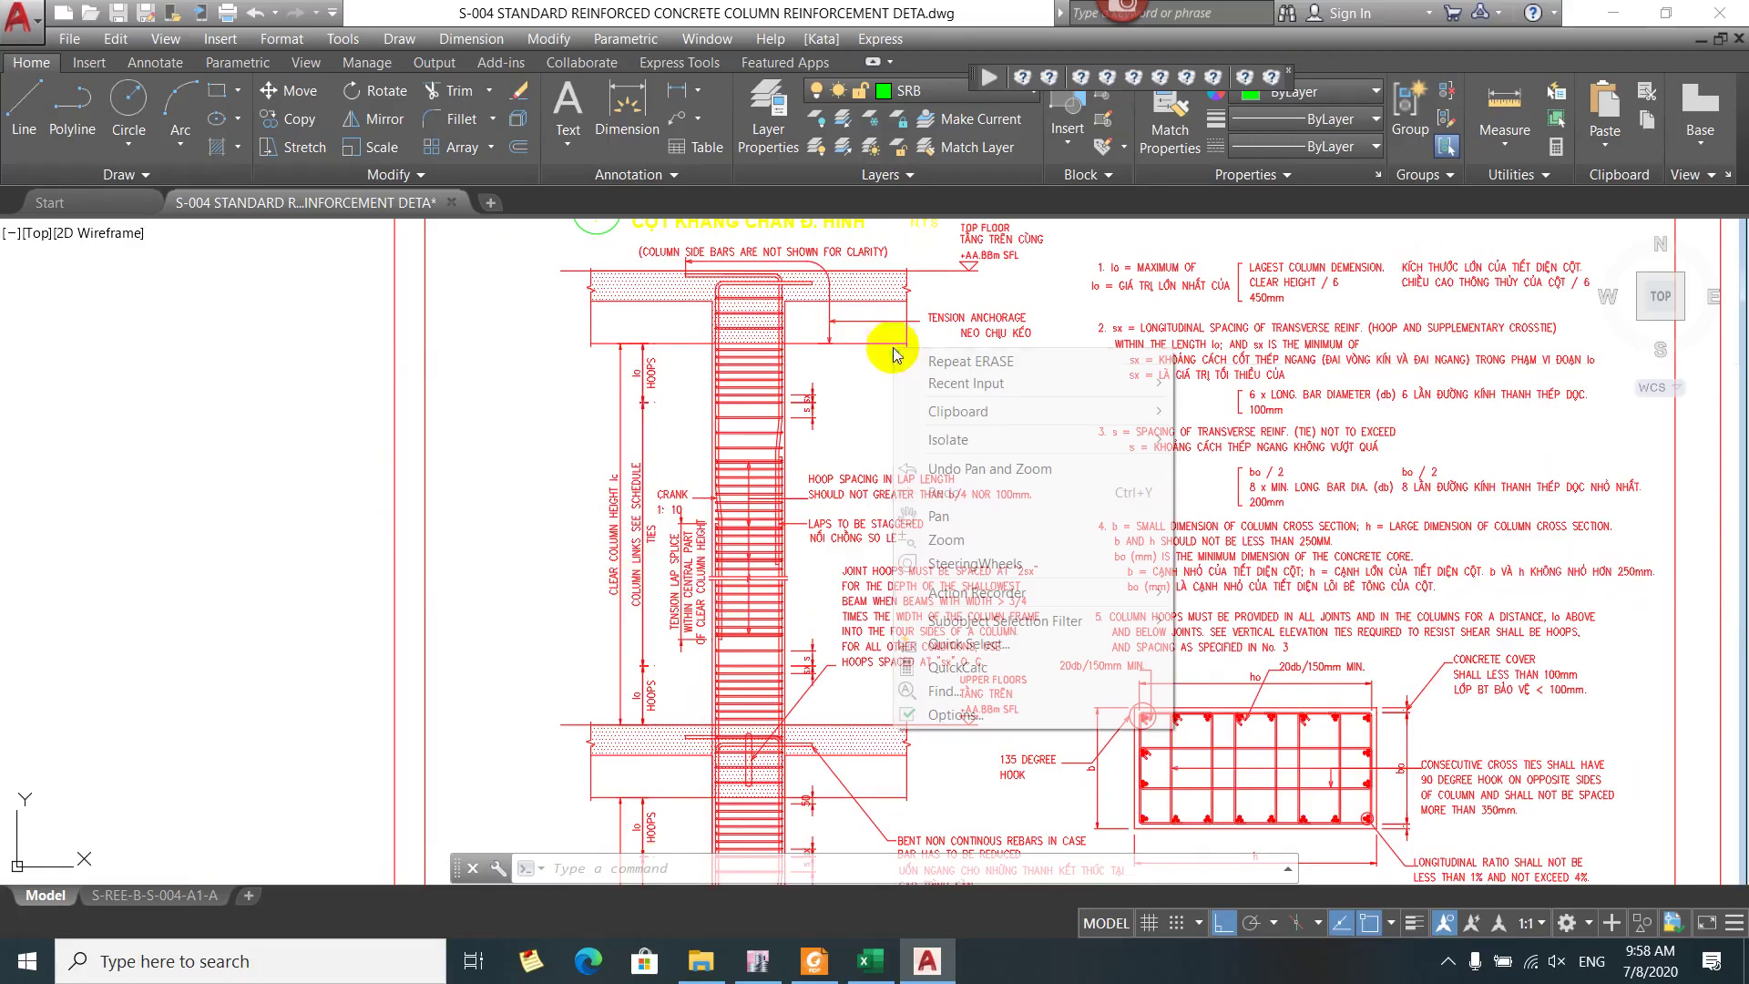
pyautogui.click(527, 425)
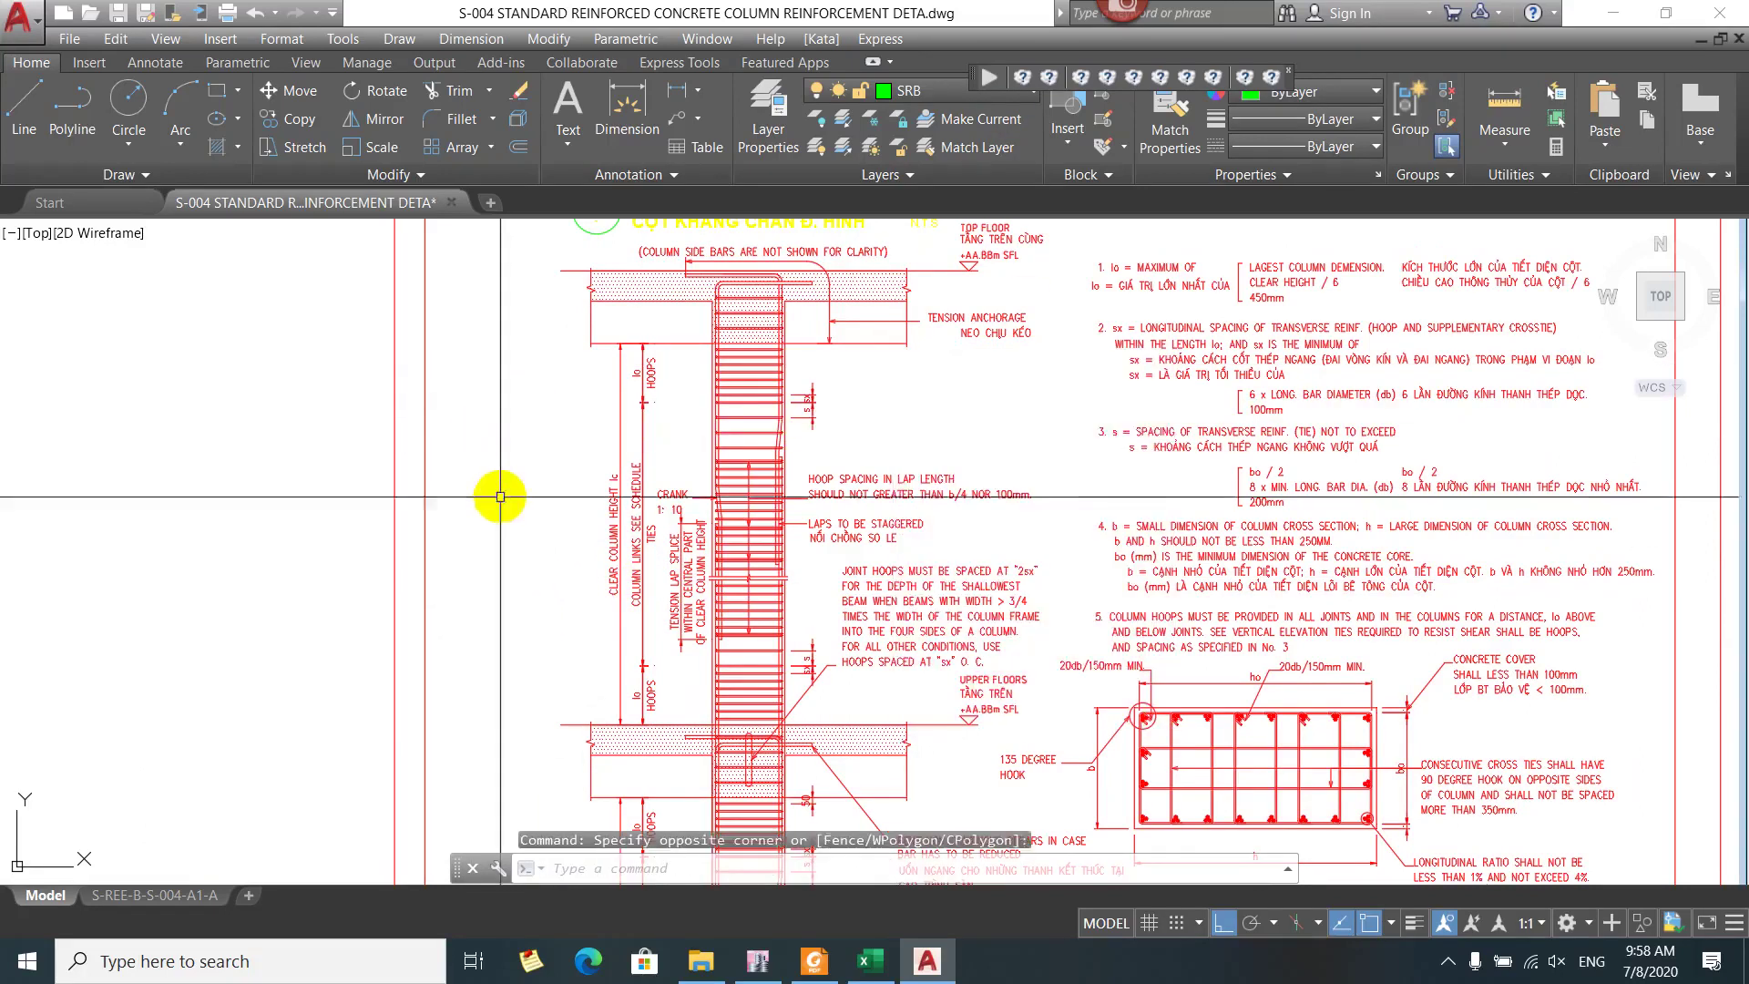
pyautogui.scroll(4, 769, 554)
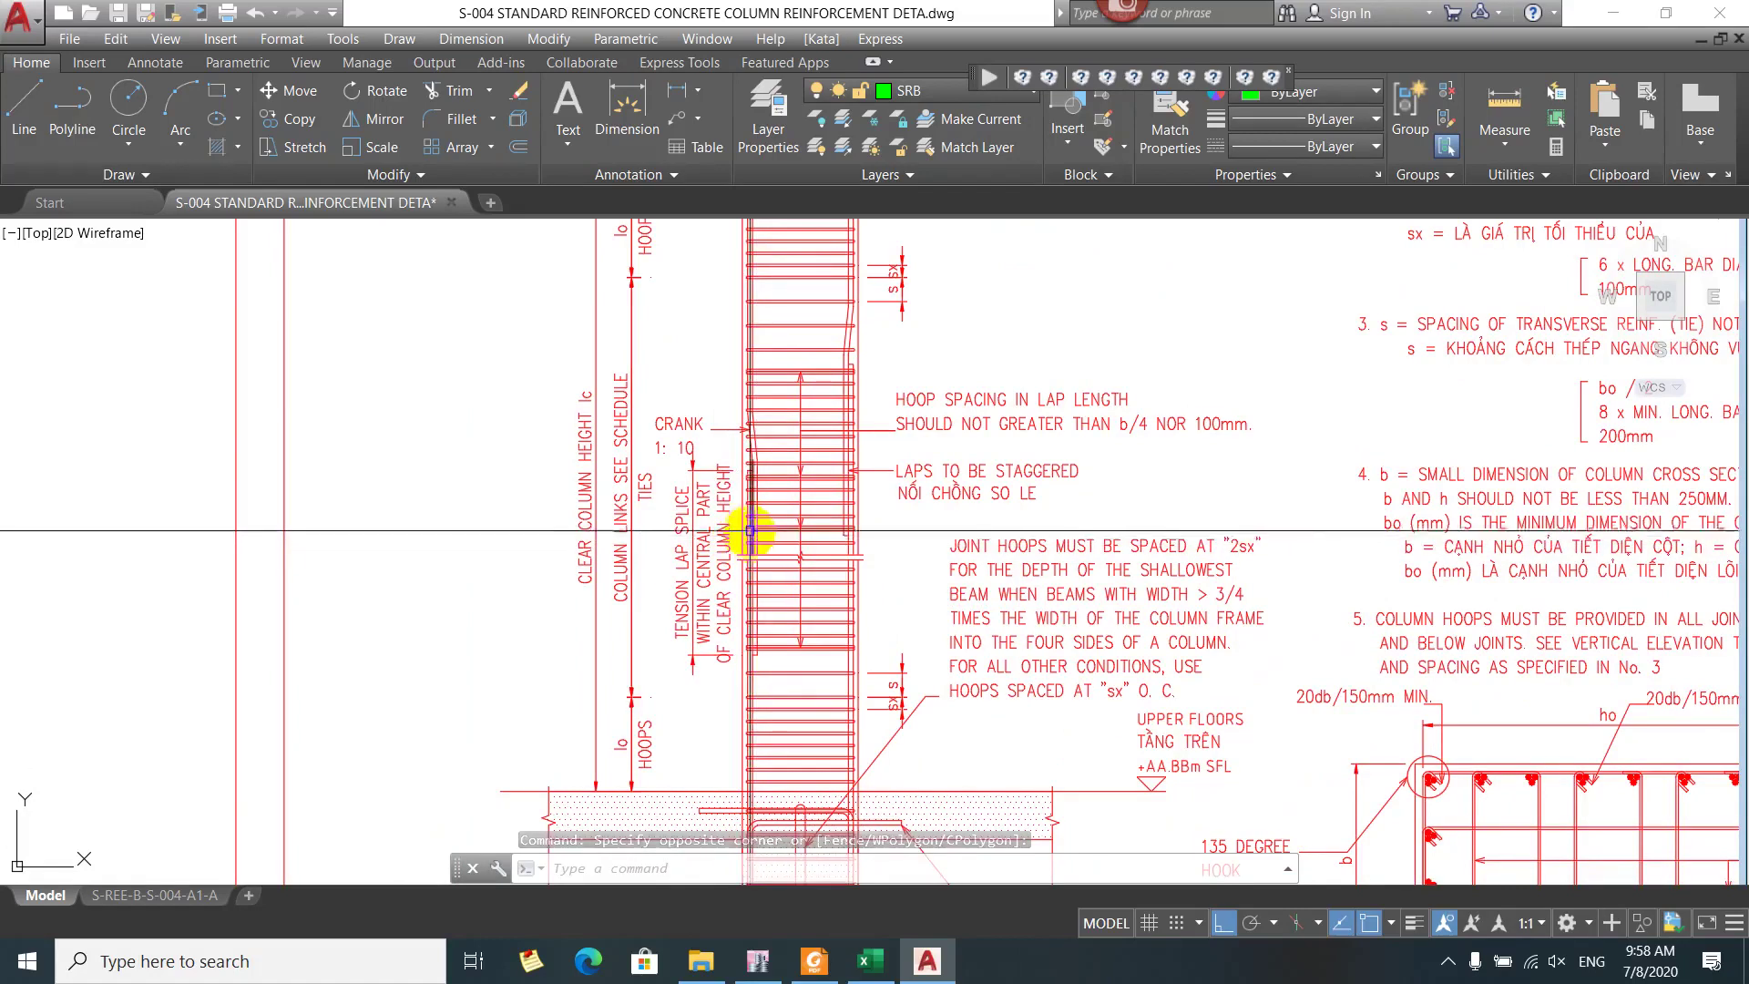
pyautogui.scroll(-3, 749, 516)
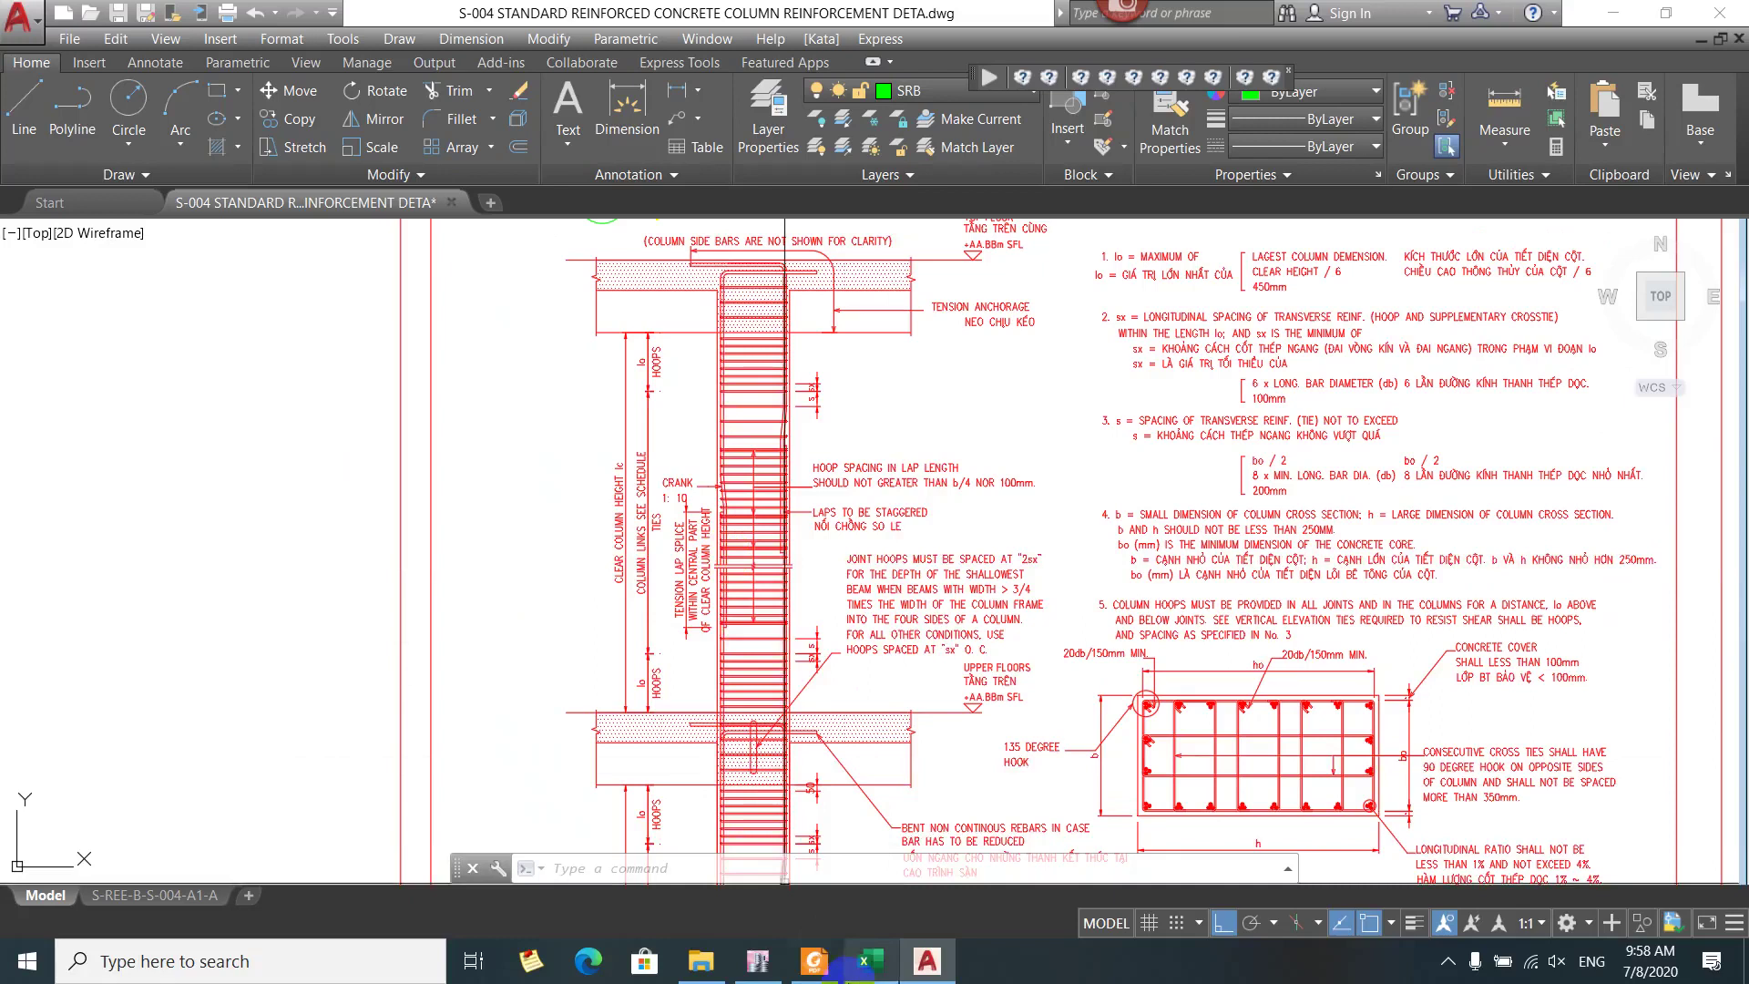
# Examine Details 1 and 2 for how column bars are cranked or terminated where the section steps in by up to or over 100 mm
pyautogui.scroll(-5, 742, 449)
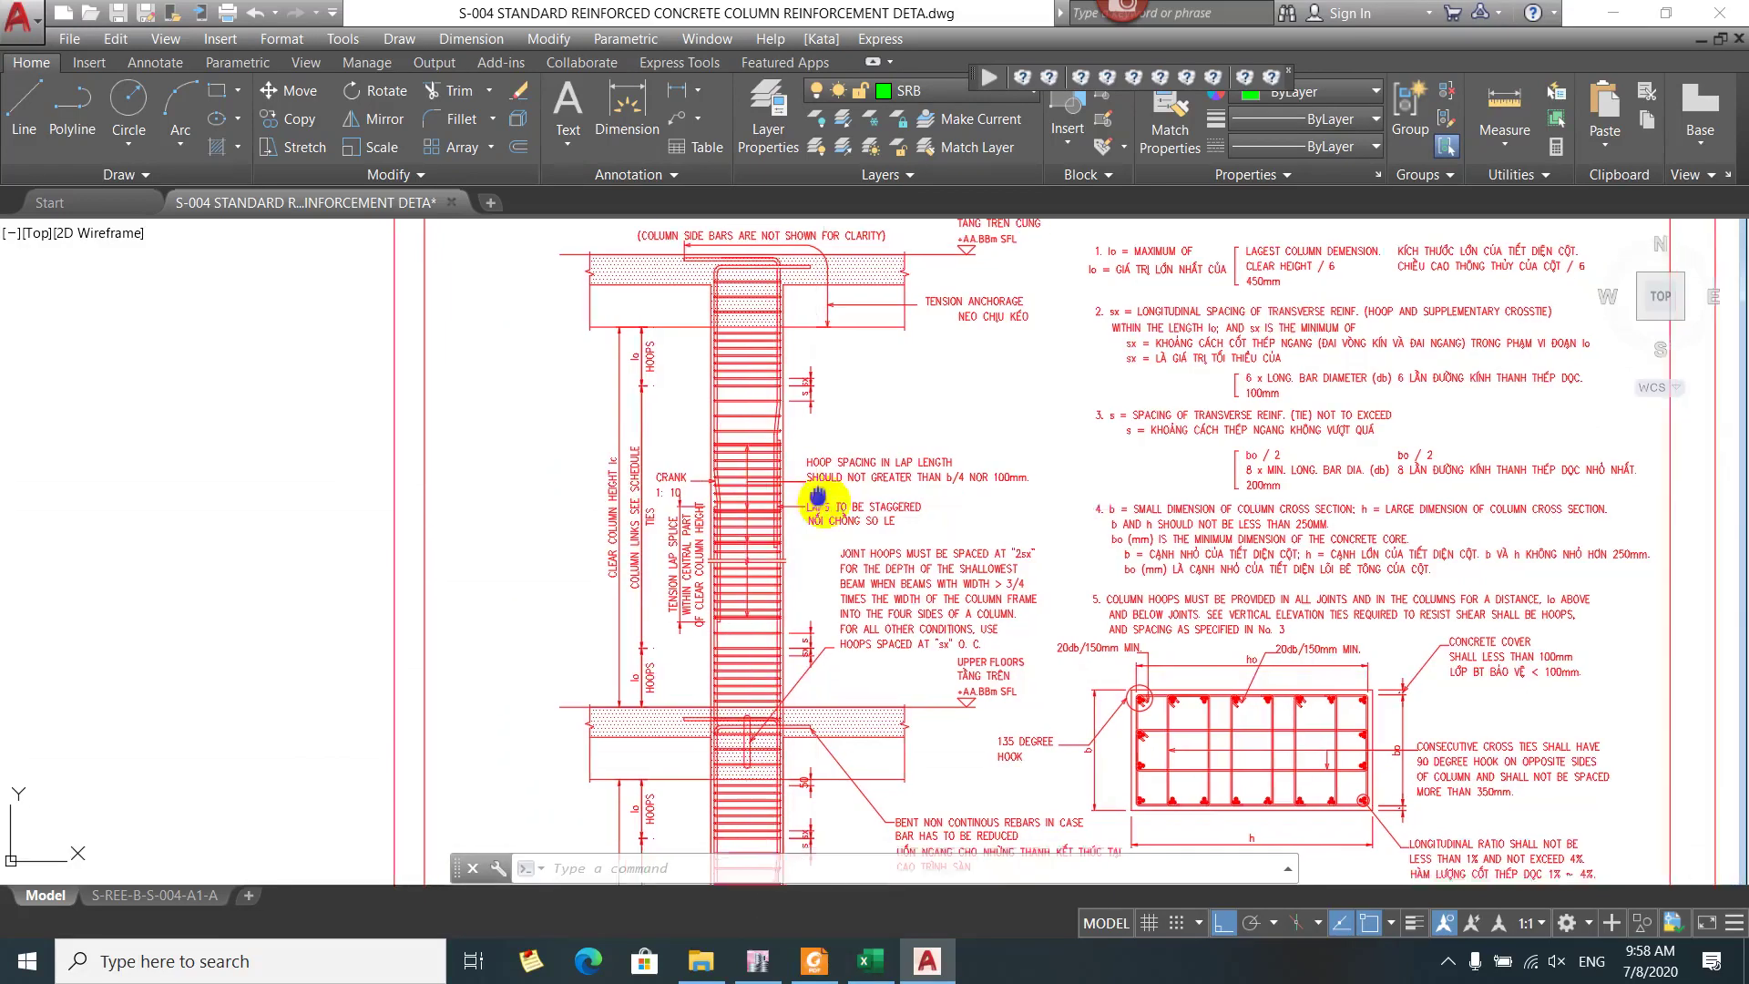
pyautogui.scroll(5, 968, 547)
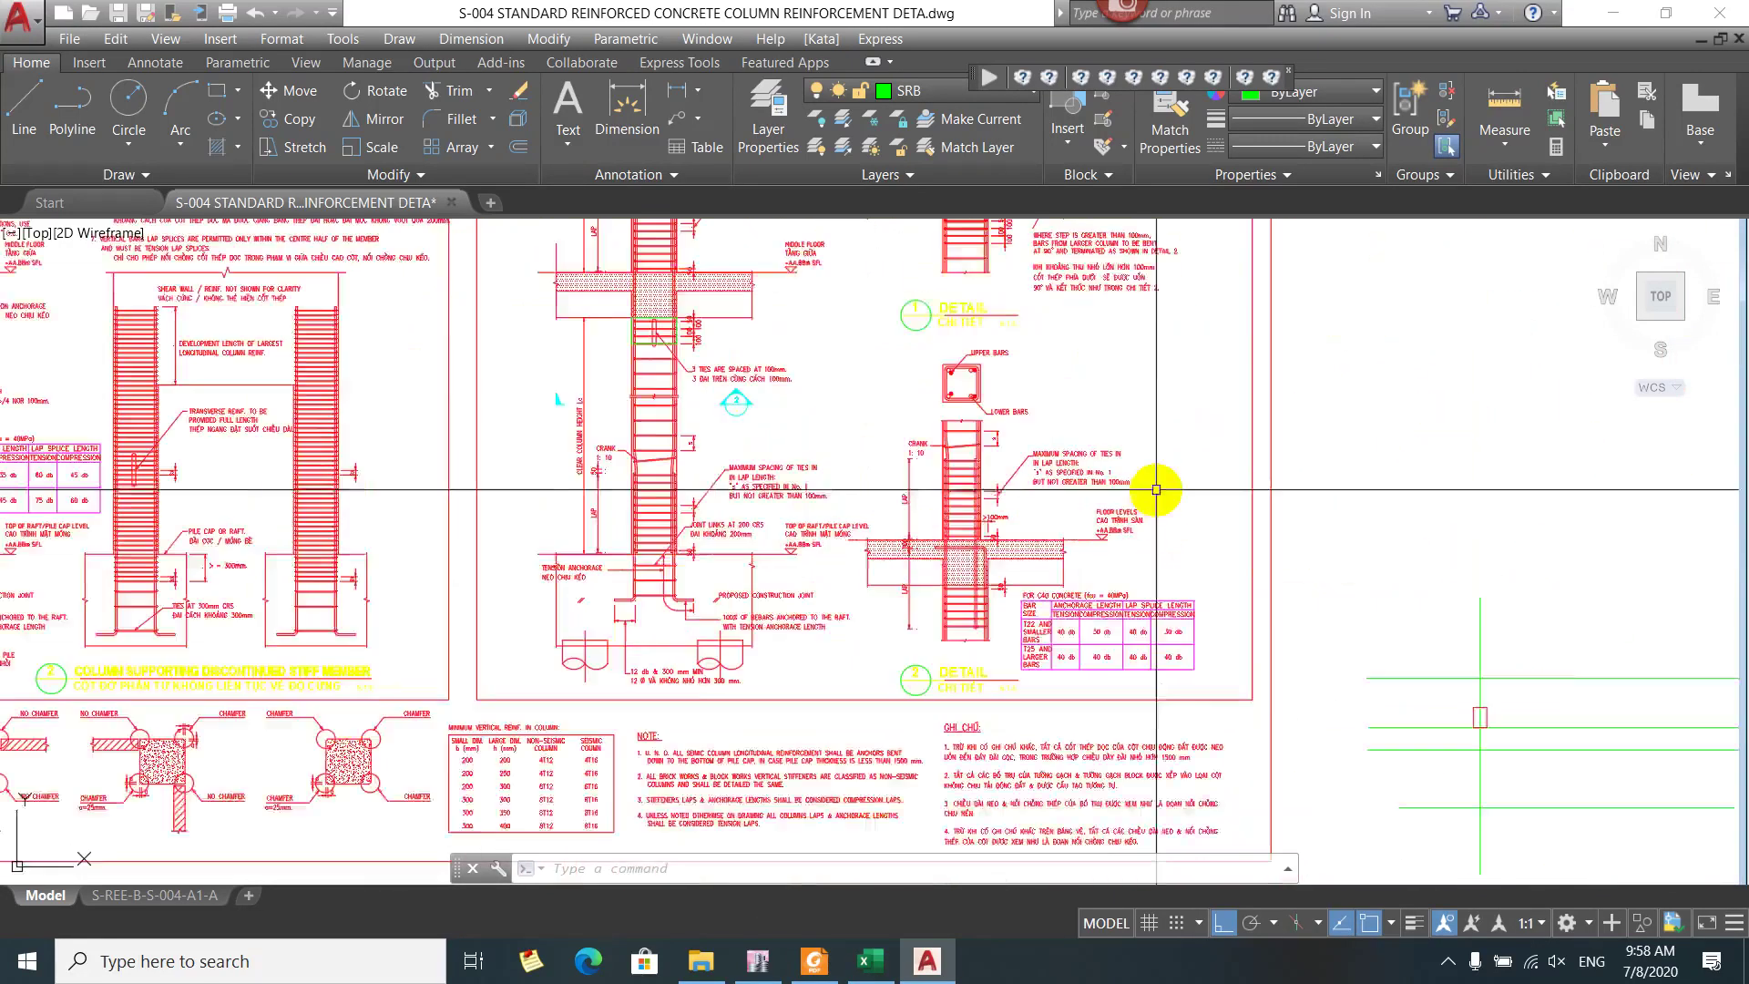
pyautogui.moveTo(1159, 488)
pyautogui.mouseDown()
pyautogui.moveTo(995, 592)
pyautogui.moveTo(1032, 803)
pyautogui.mouseUp()
pyautogui.scroll(4, 1029, 516)
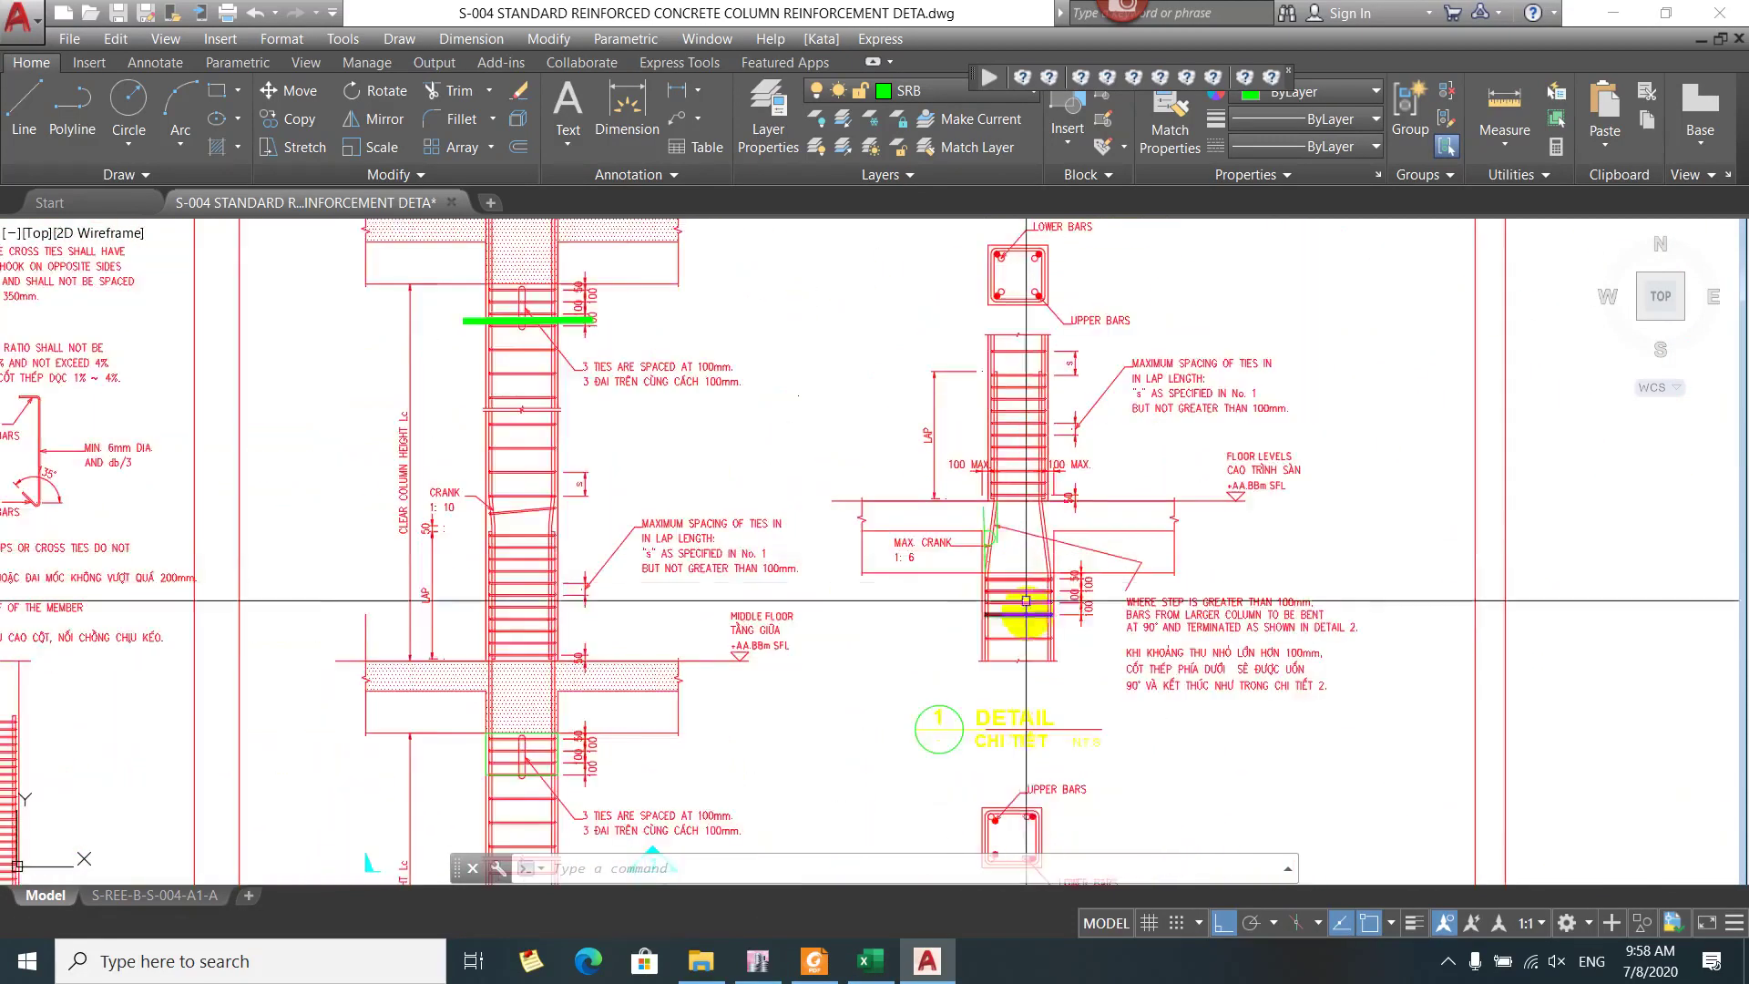
pyautogui.moveTo(1029, 516); pyautogui.dragTo(974, 680)
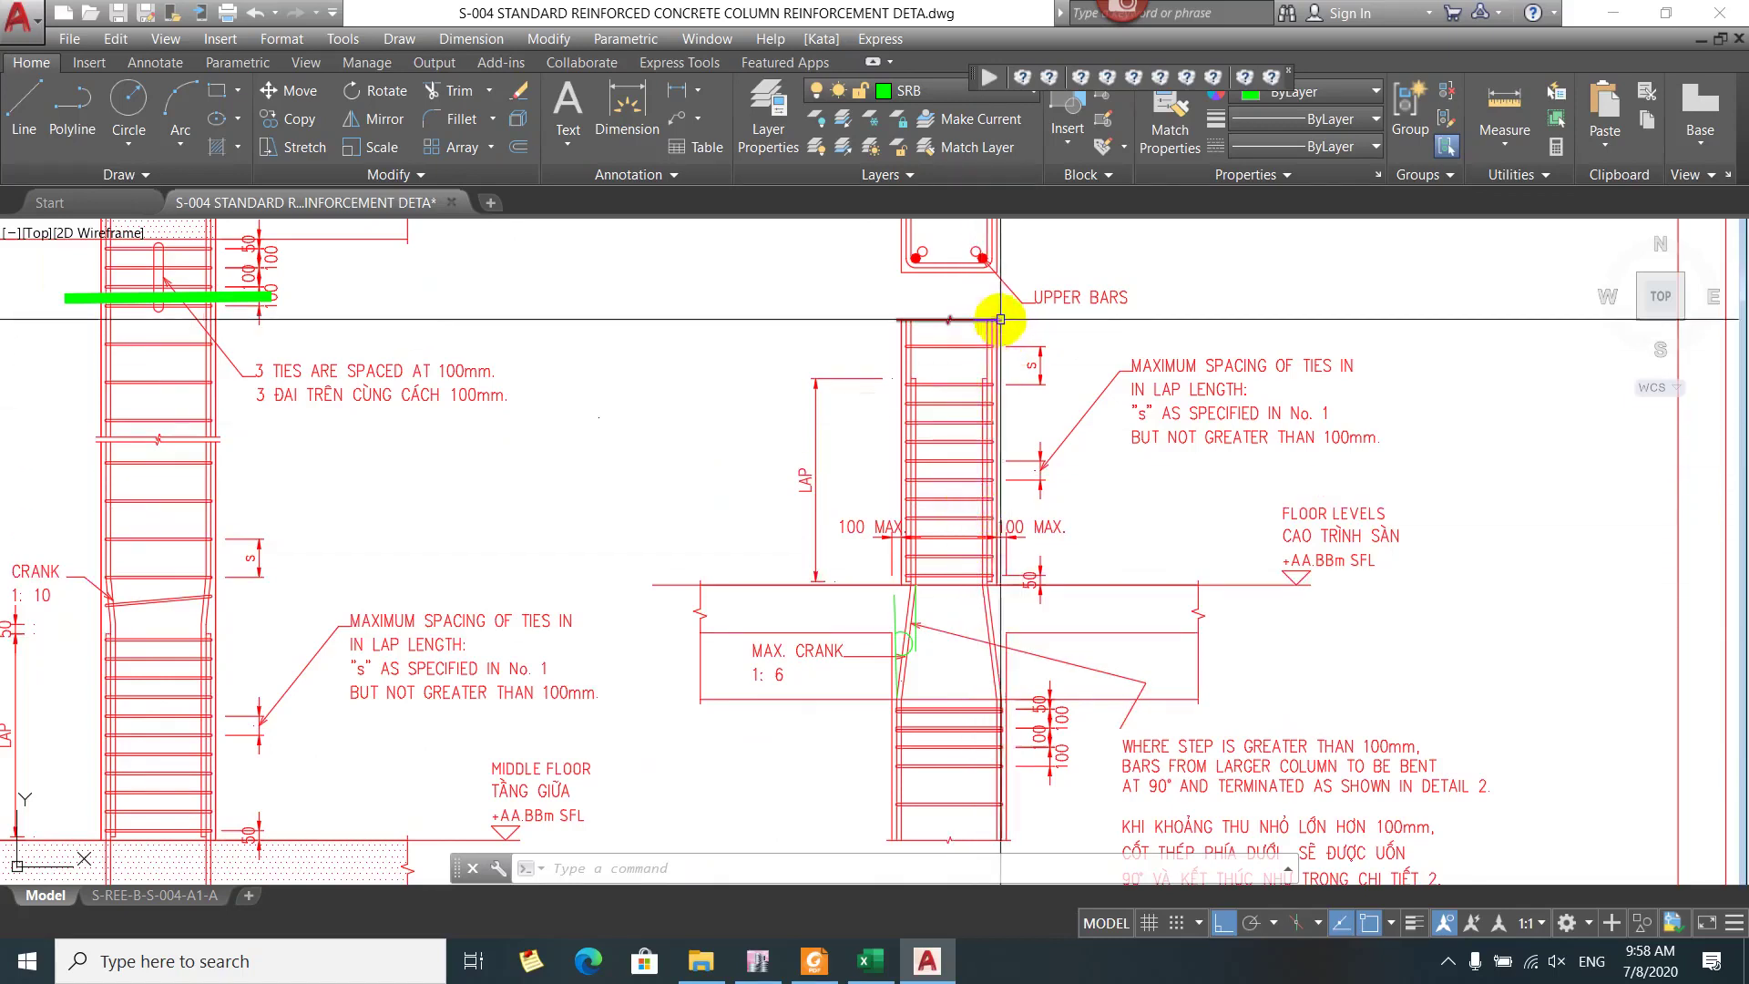
pyautogui.scroll(-5, 1008, 583)
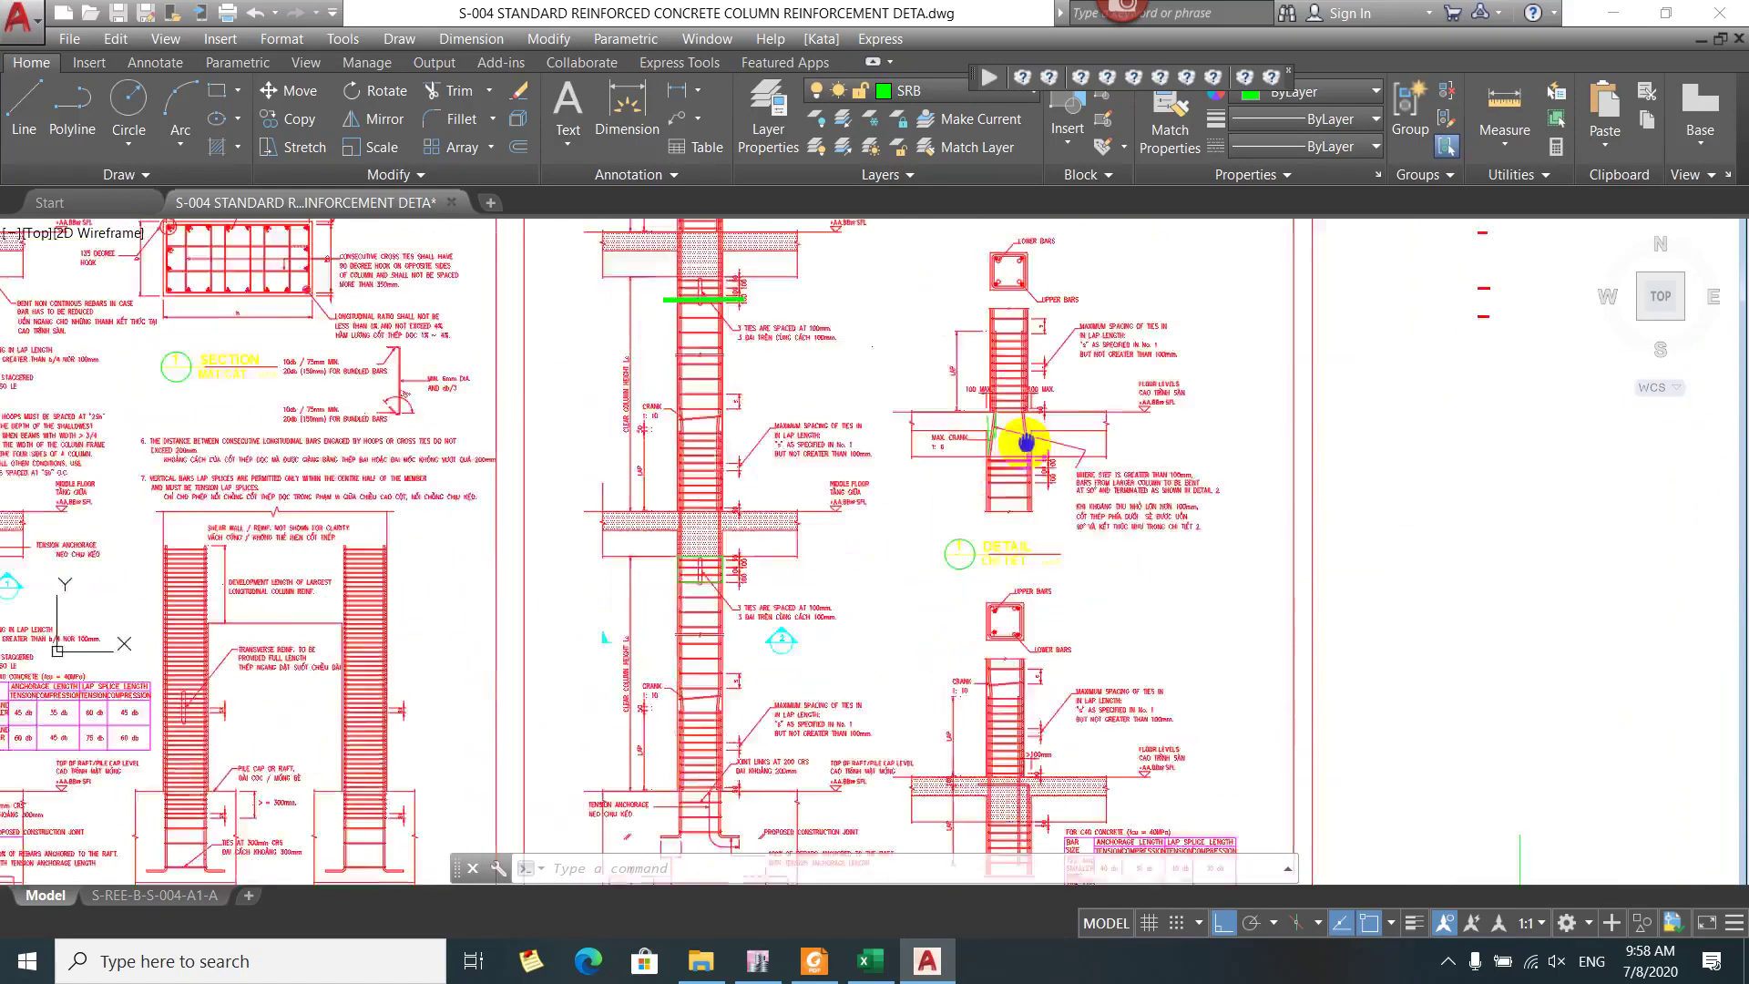
pyautogui.scroll(5, 1023, 437)
pyautogui.scroll(-2, 1048, 702)
pyautogui.scroll(2, 1062, 566)
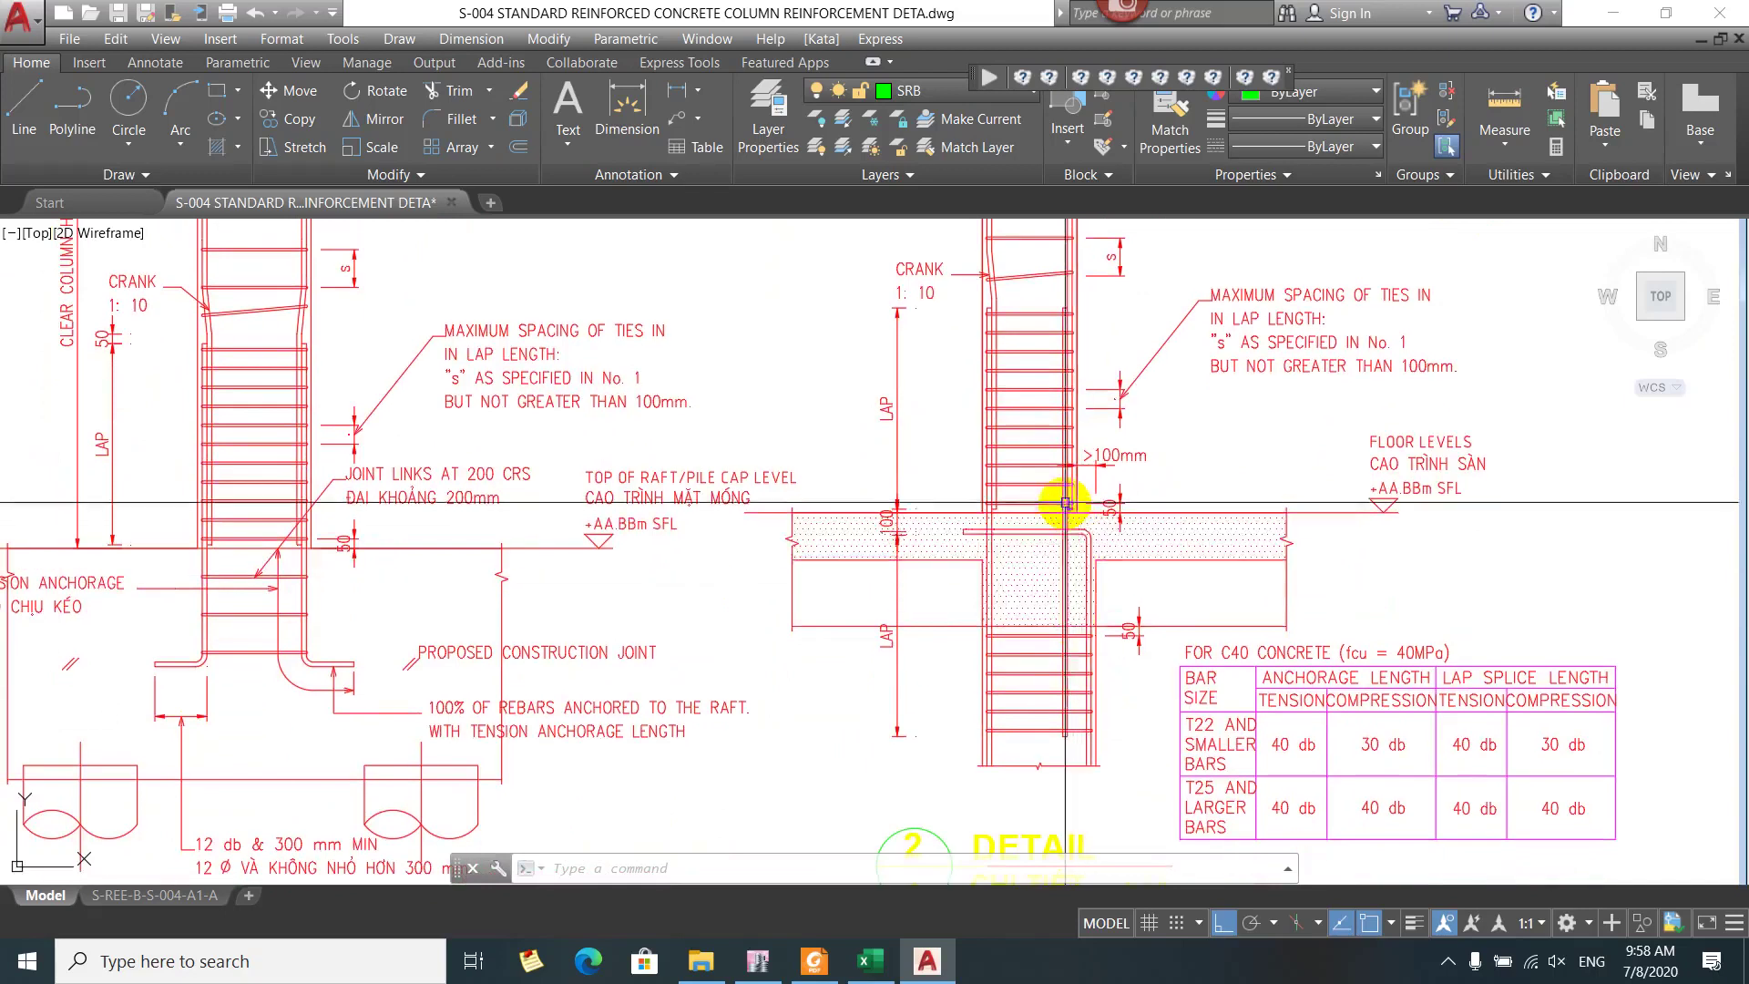
pyautogui.moveTo(1105, 460)
pyautogui.mouseDown()
pyautogui.moveTo(1143, 520)
pyautogui.moveTo(1166, 619)
pyautogui.mouseUp()
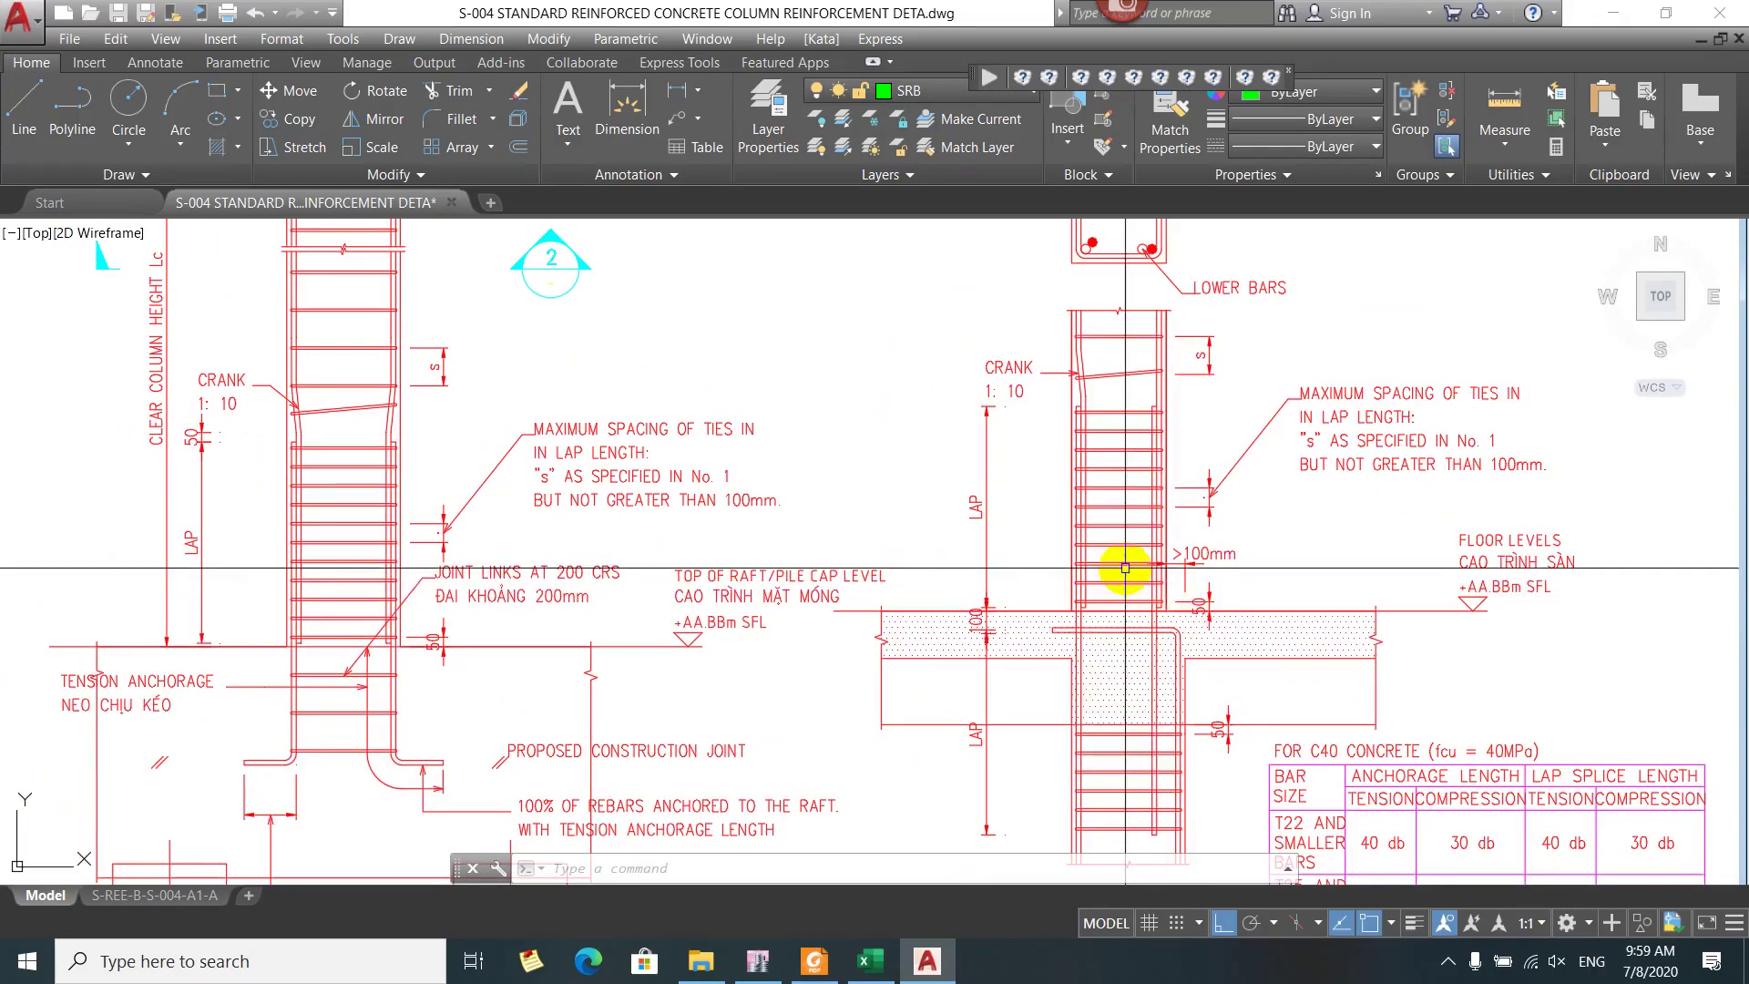
pyautogui.click(1220, 545)
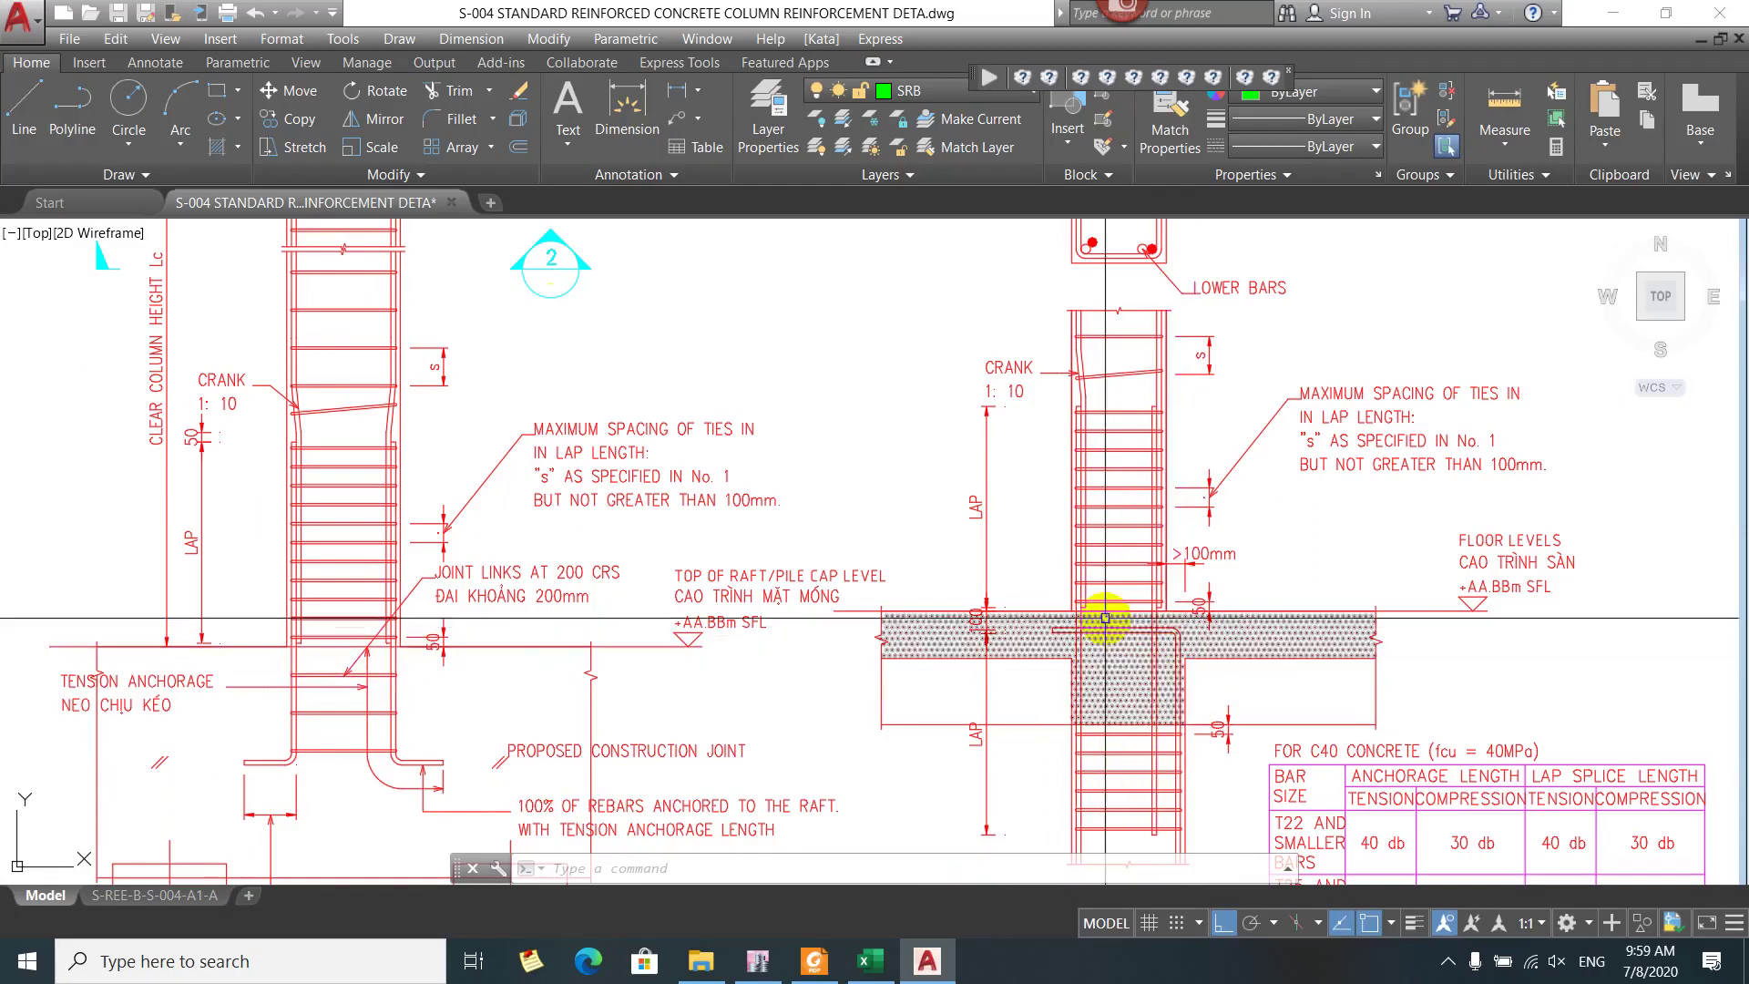
pyautogui.moveTo(1100, 612); pyautogui.dragTo(1034, 555)
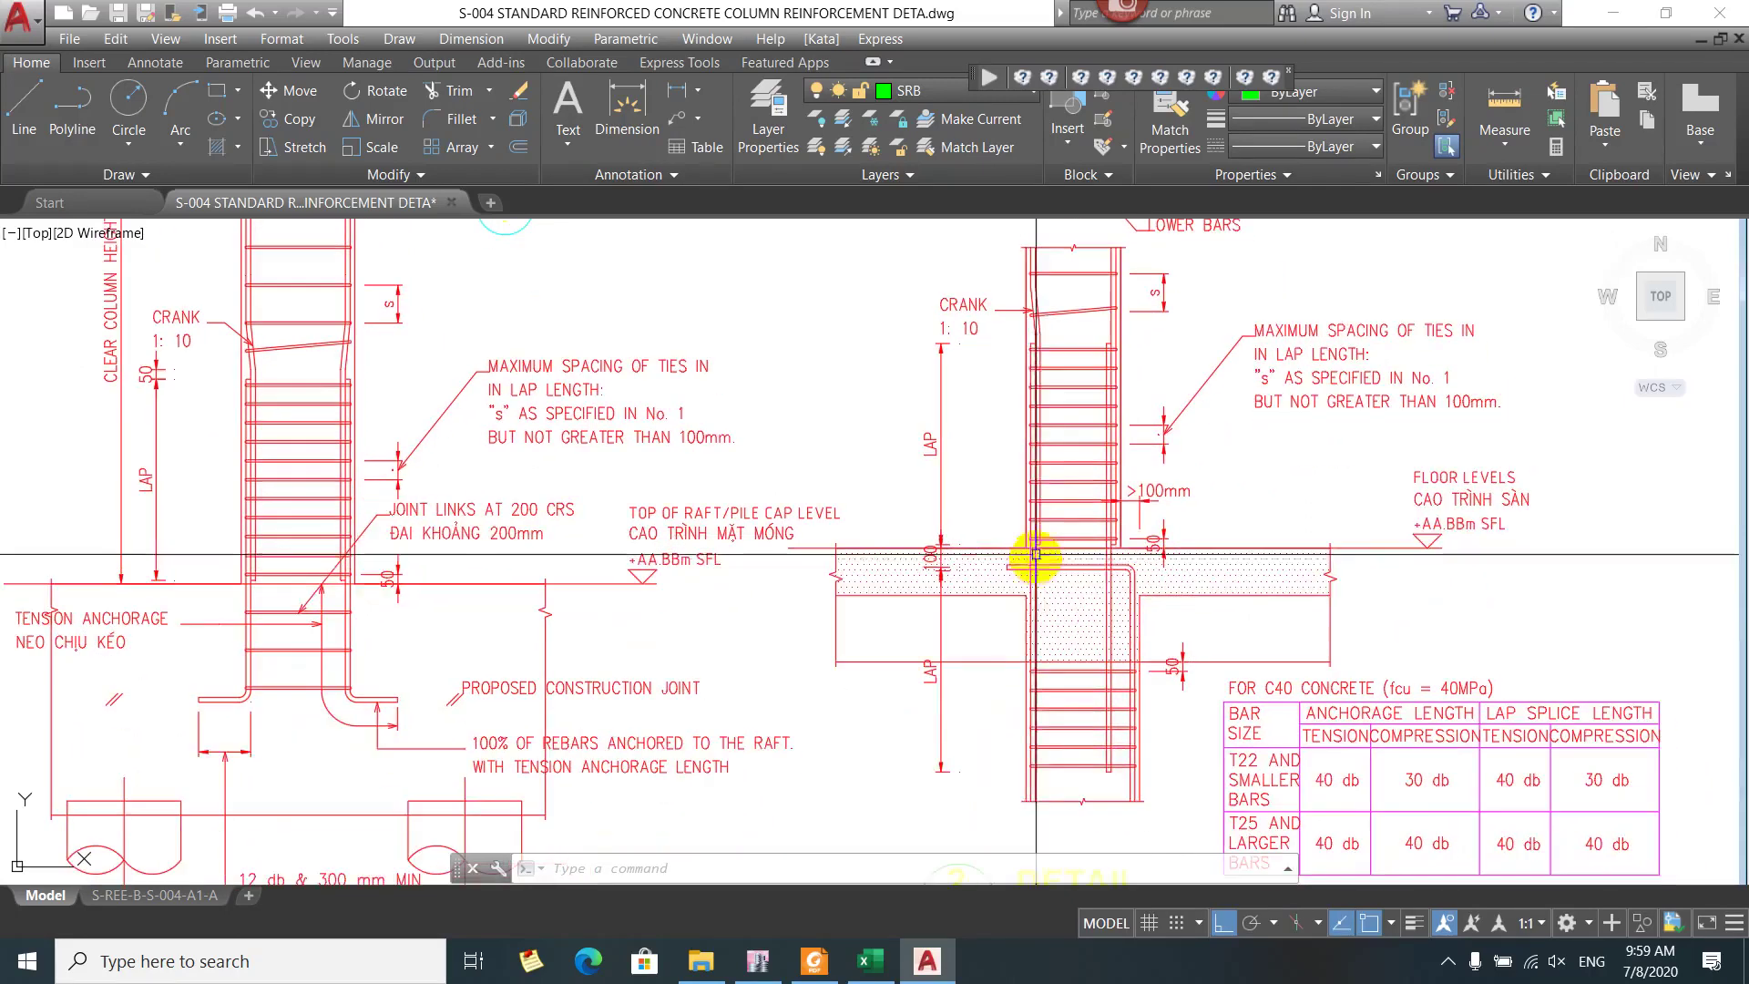
# Draw an L-shaped polyline in Detail 2 up the lower column's outer bar, bending outward into the slab with a horizontal leg about 2330 long
pyautogui.write('pl')
pyautogui.press('Return')
pyautogui.moveTo(1066, 671); pyautogui.dragTo(1062, 671)
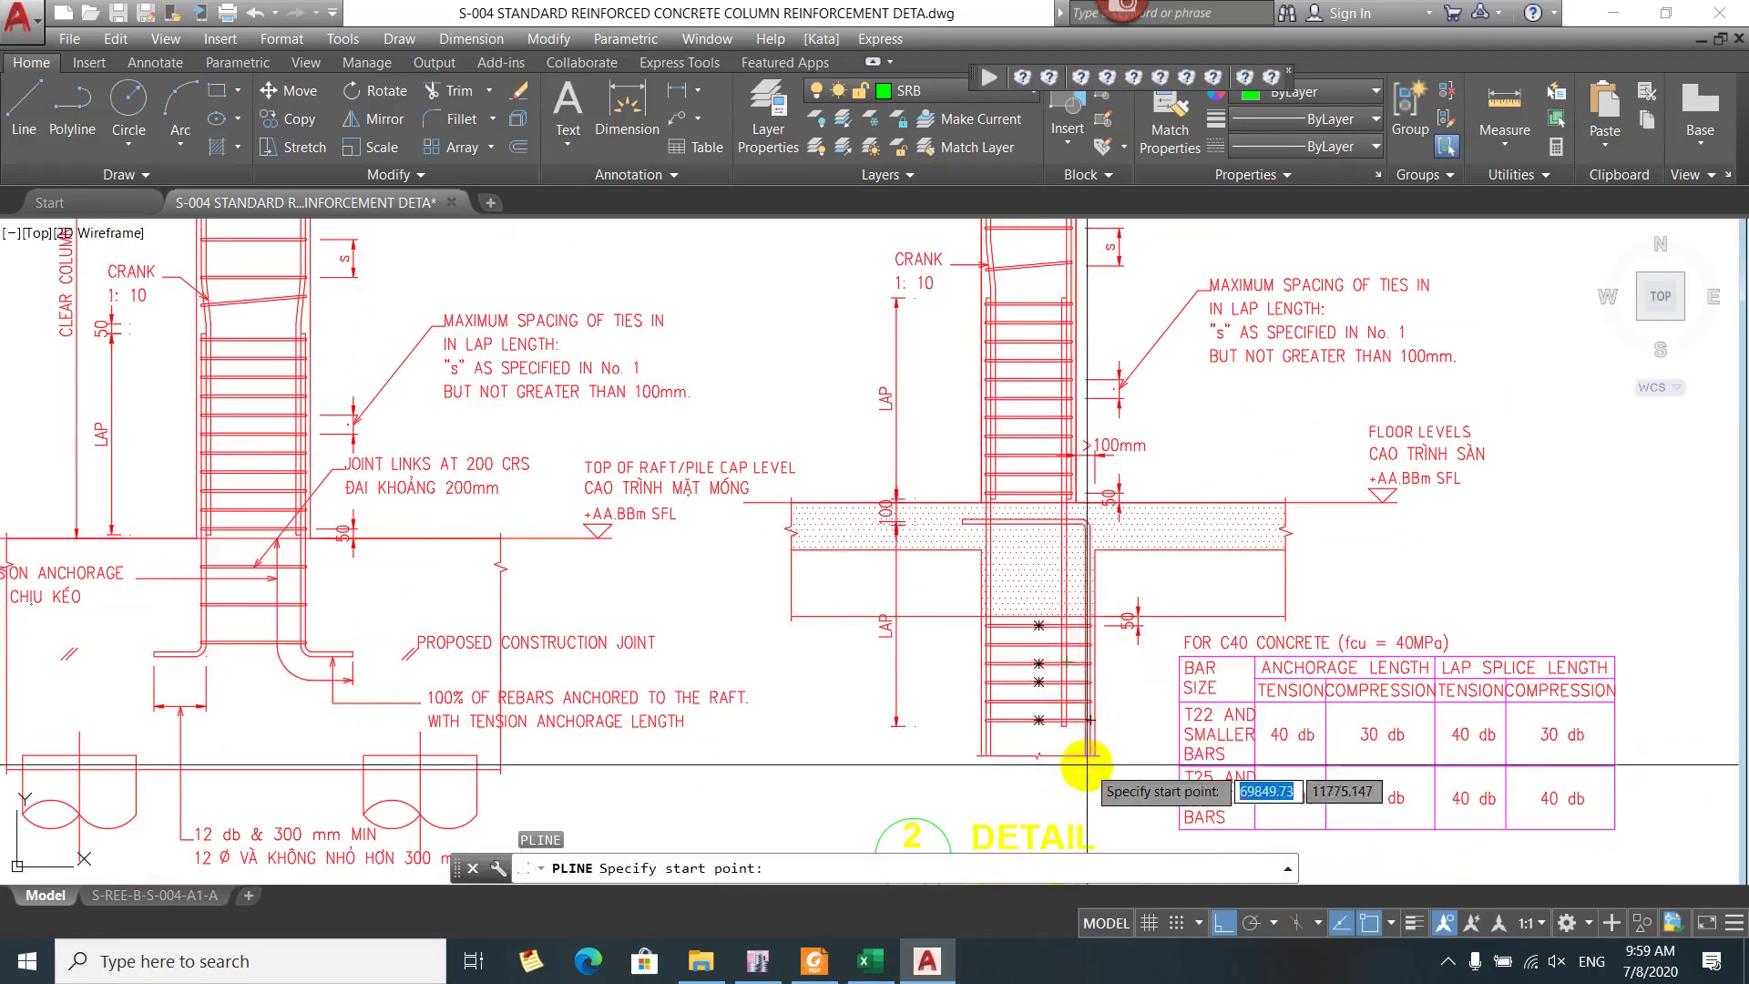
pyautogui.click(1086, 763)
pyautogui.click(1087, 527)
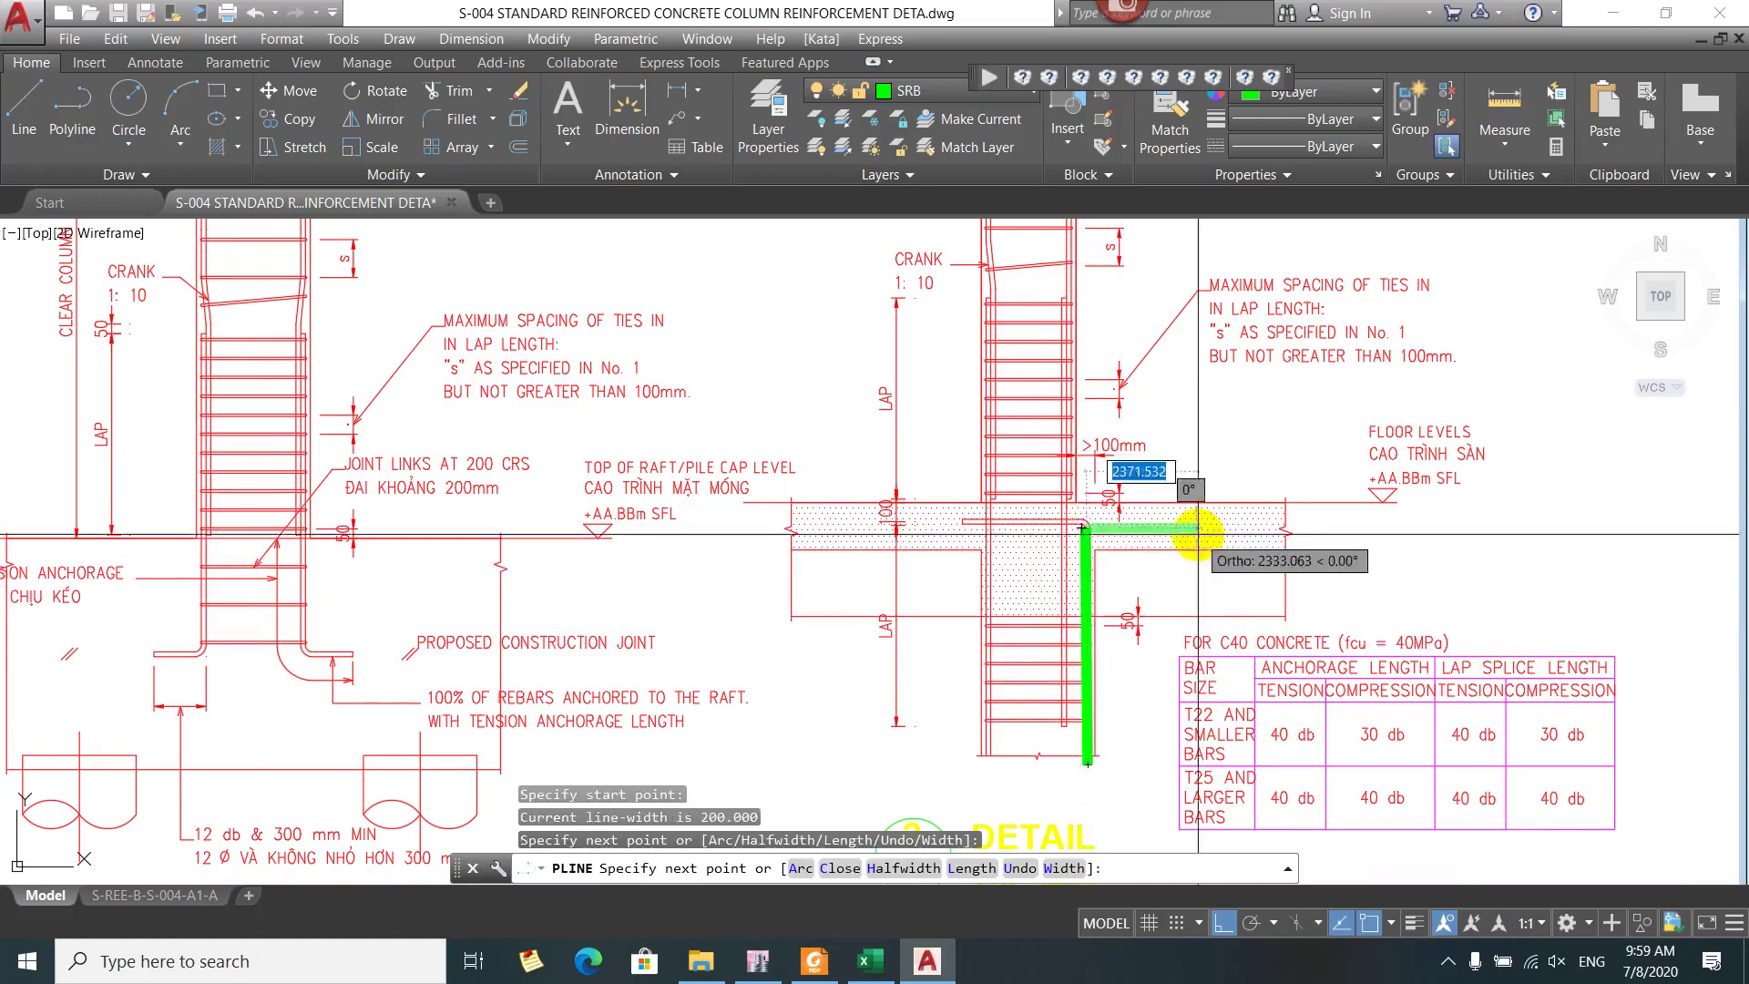
pyautogui.click(1198, 528)
pyautogui.press('Escape')
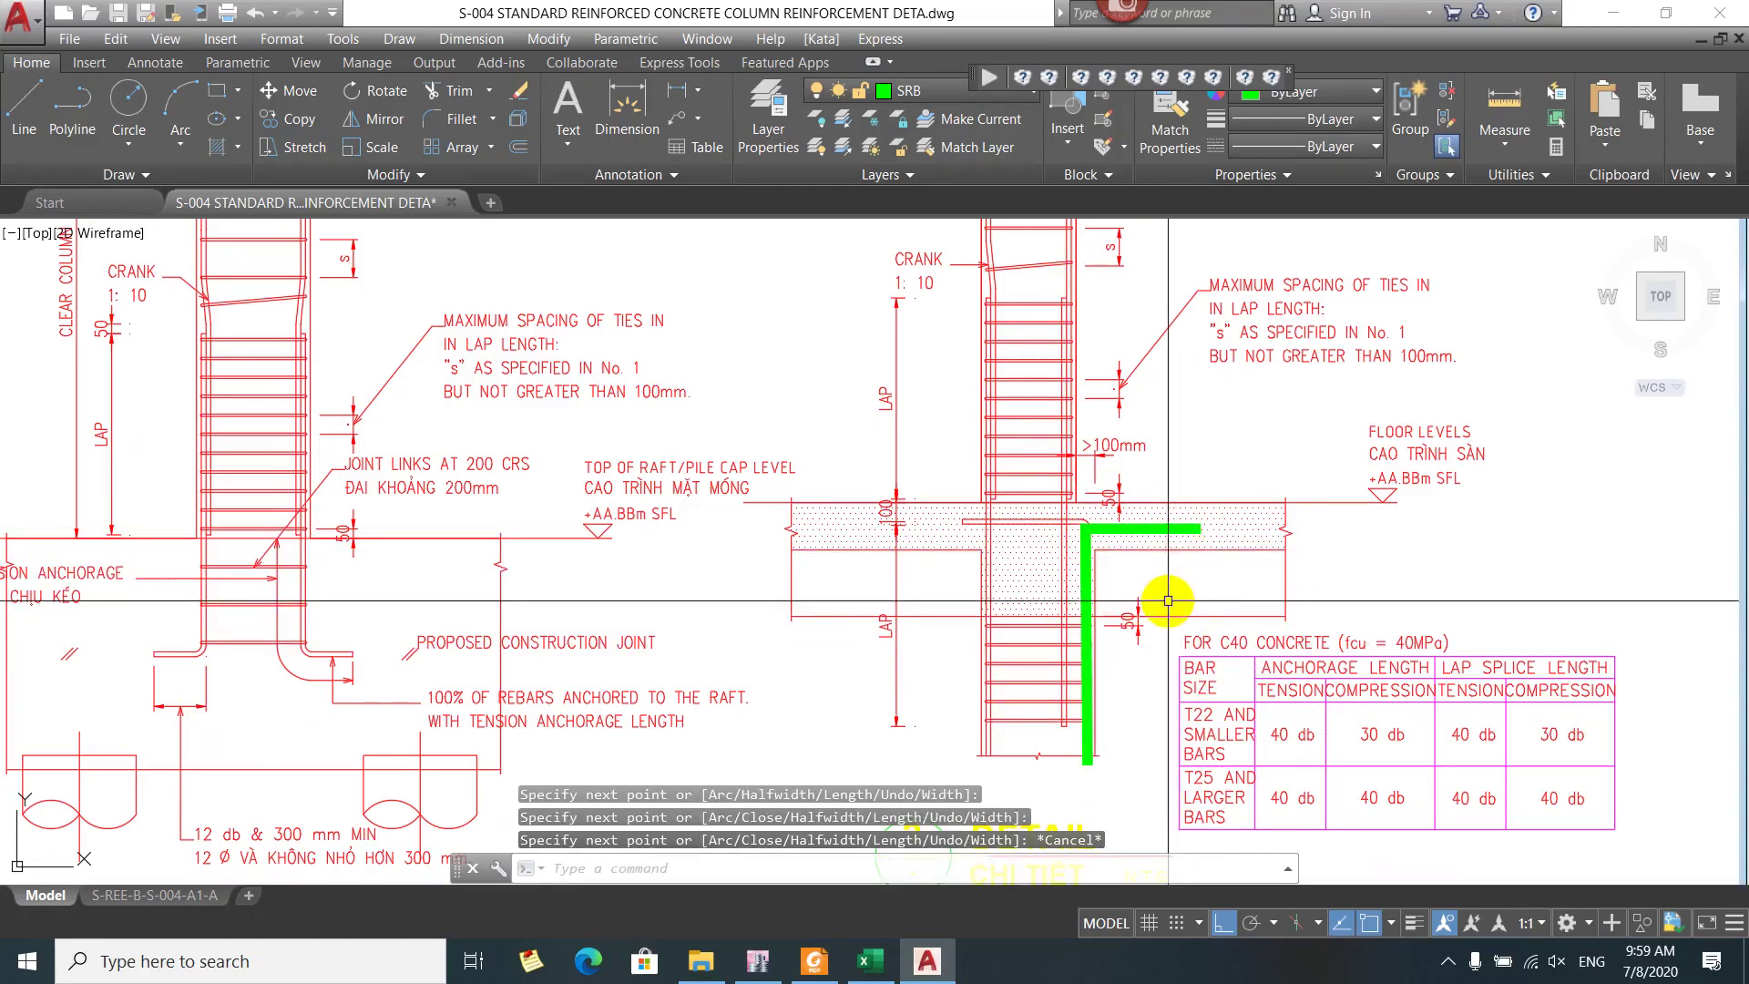
pyautogui.scroll(-1, 1168, 601)
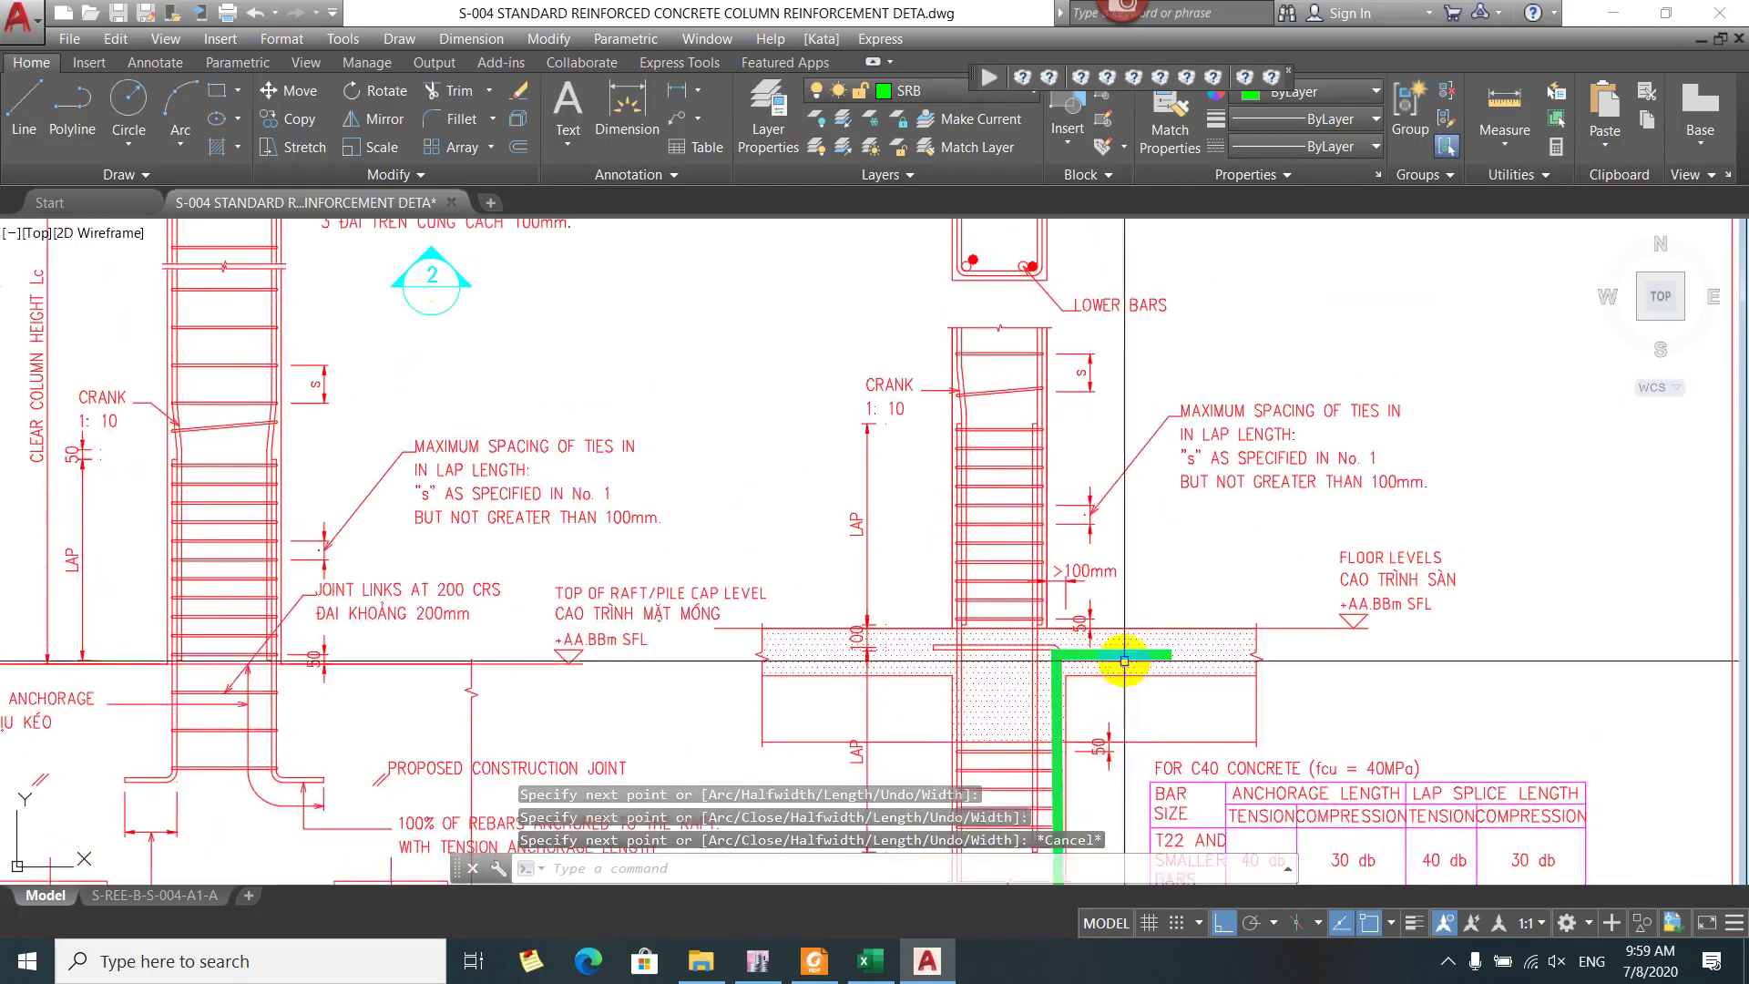
pyautogui.scroll(1, 1084, 587)
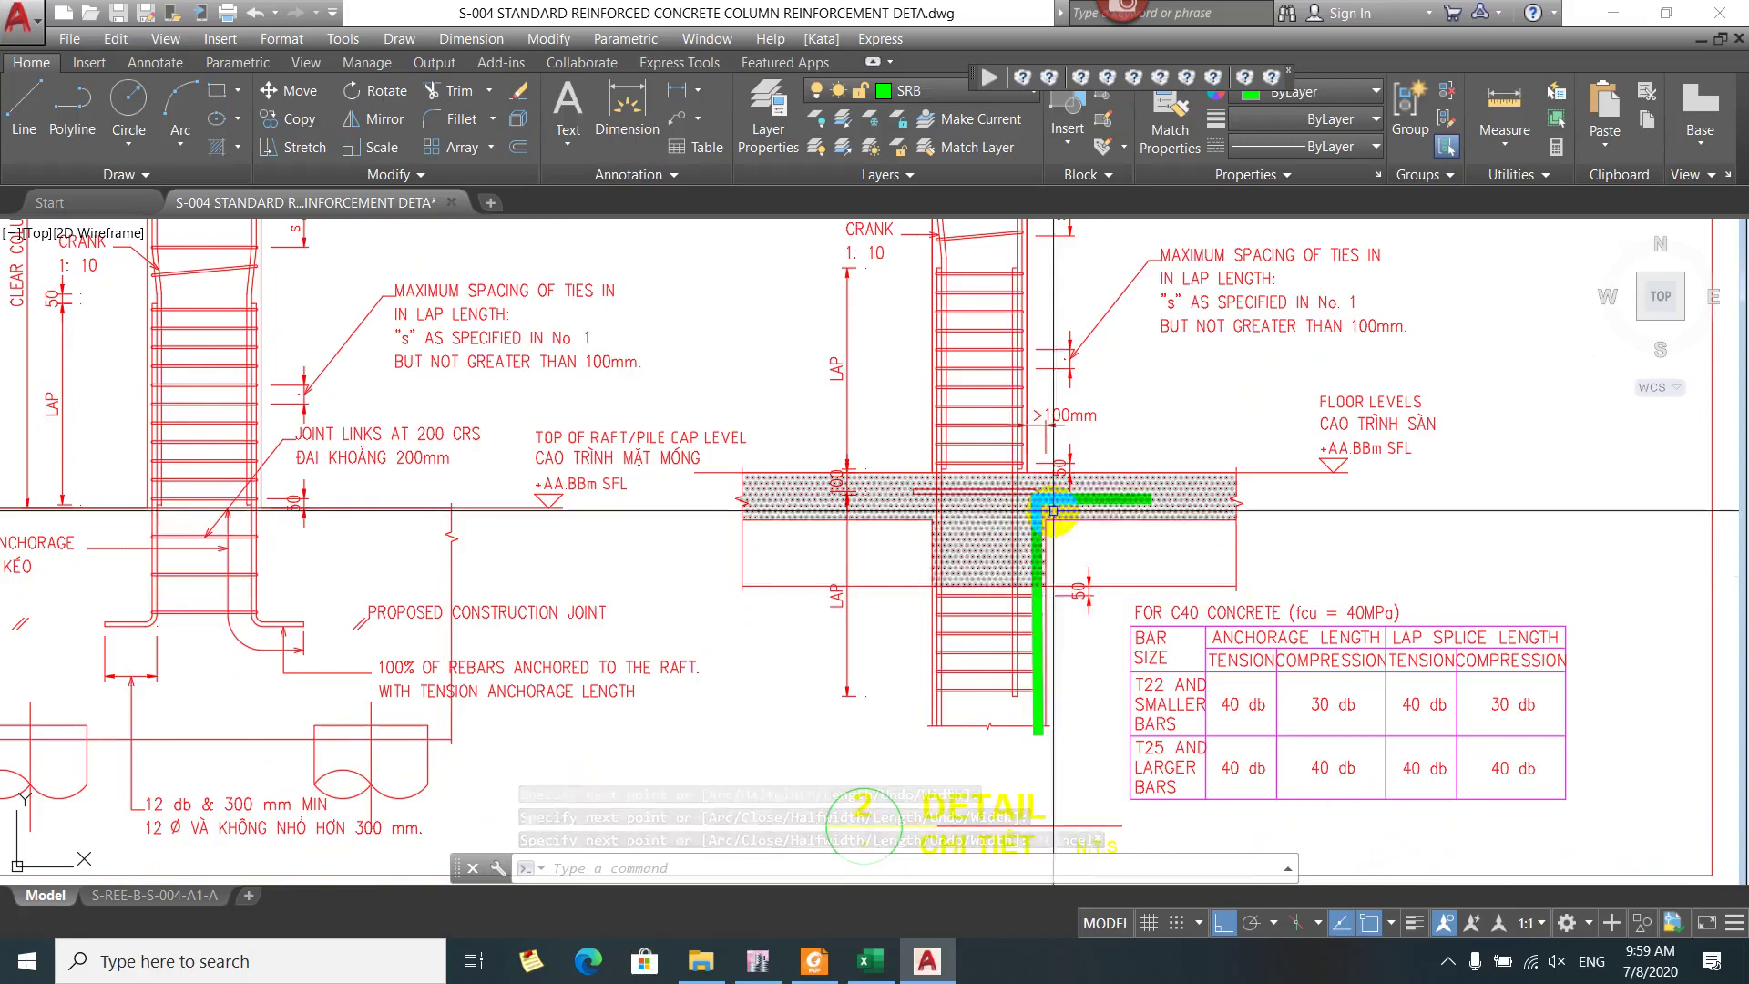
# Erase the L-shaped polyline that bends outward into the slab in Detail 2
pyautogui.click(1071, 500)
pyautogui.write('e')
pyautogui.press('Return')
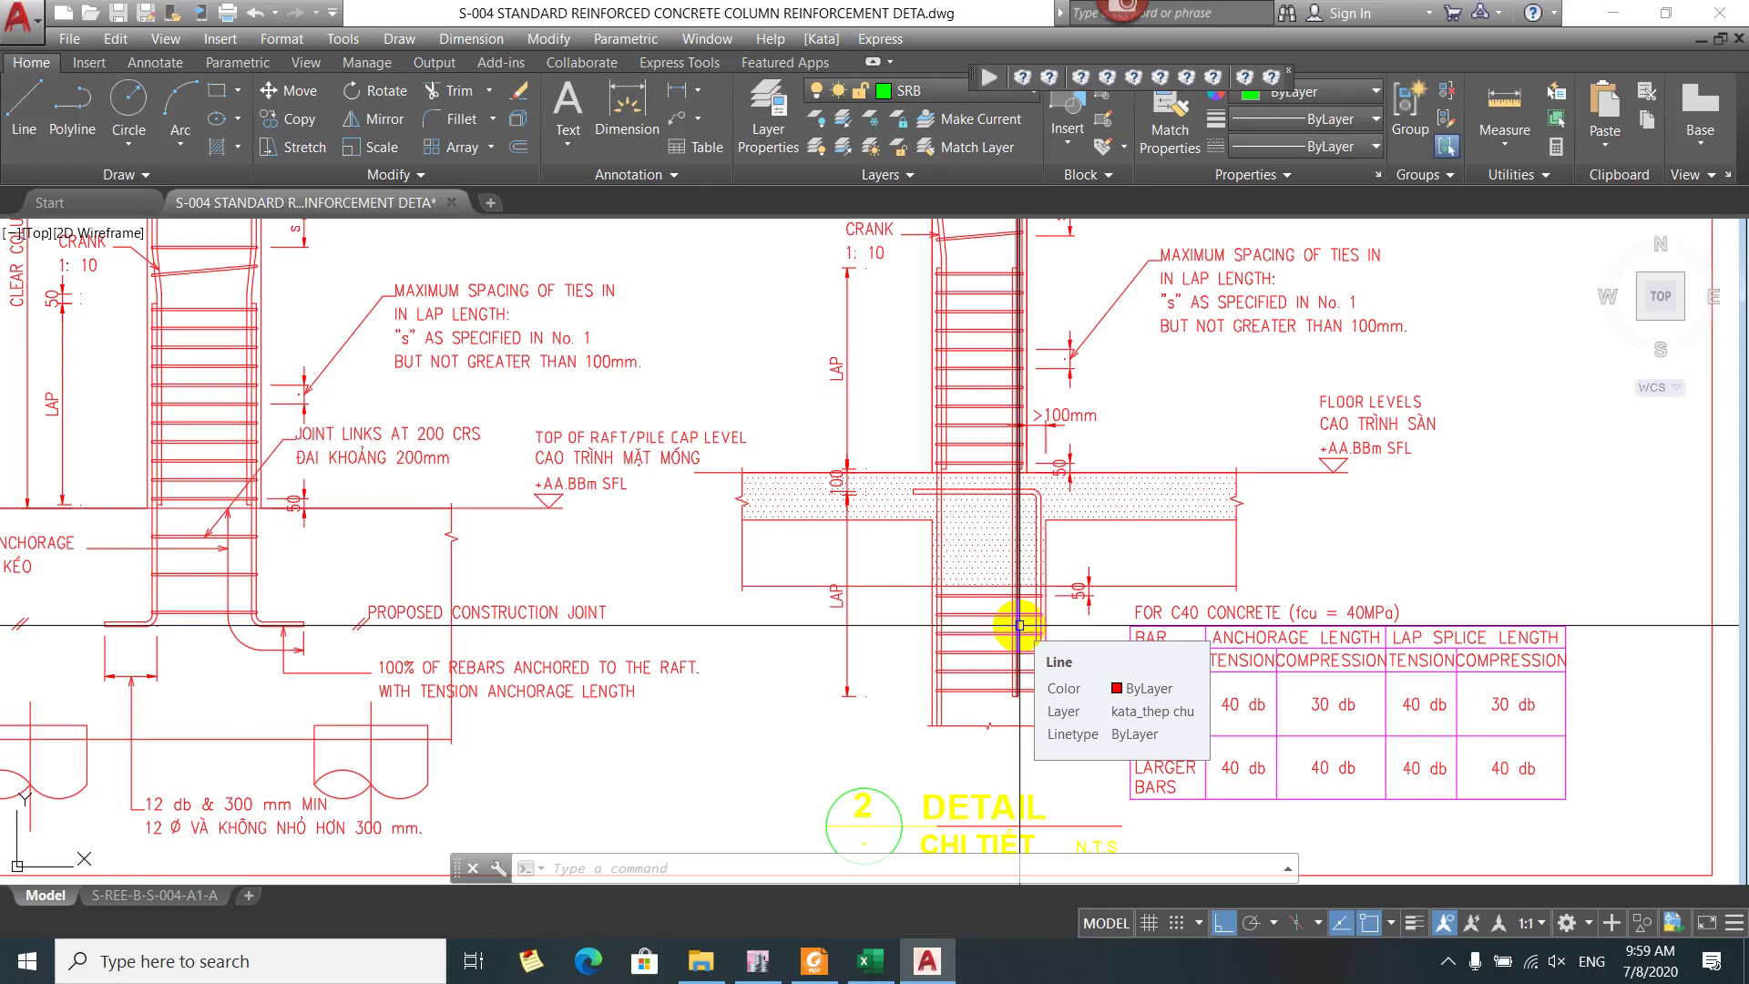
pyautogui.click(1019, 625)
pyautogui.press('Delete')
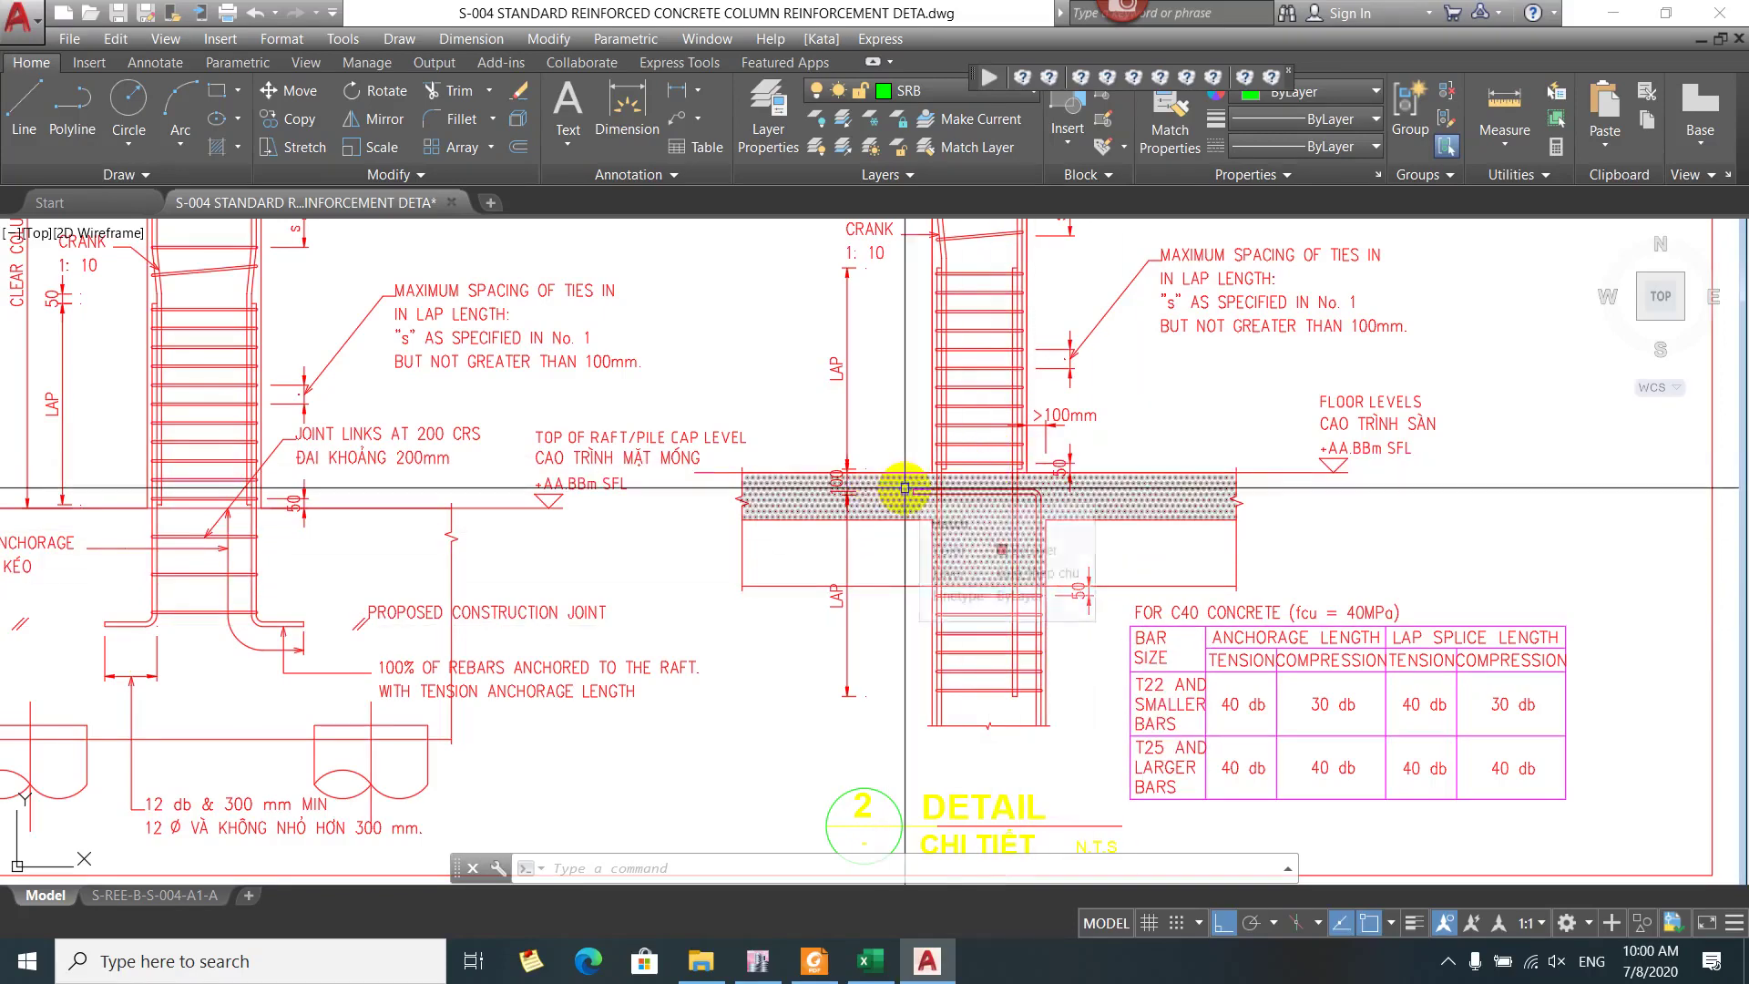
# Examine how the lower column's outer bar bends inward across the joint in Detail 2
pyautogui.scroll(2, 1014, 548)
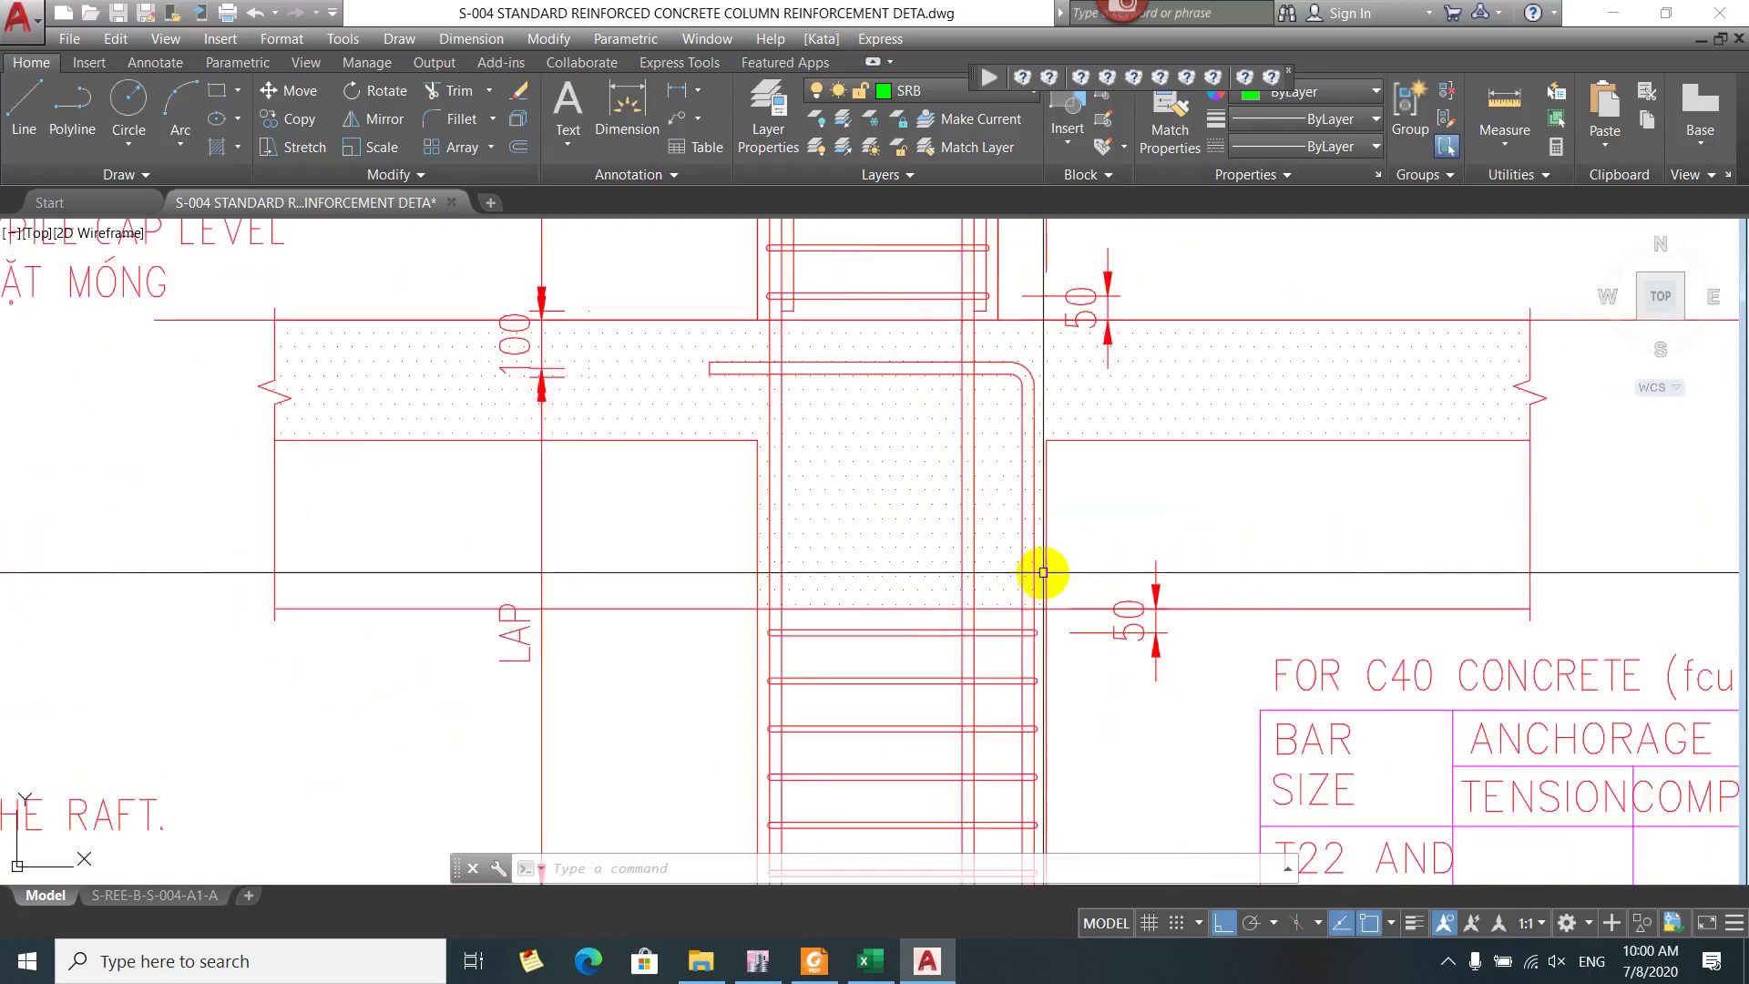
pyautogui.moveTo(1033, 570); pyautogui.dragTo(1088, 566)
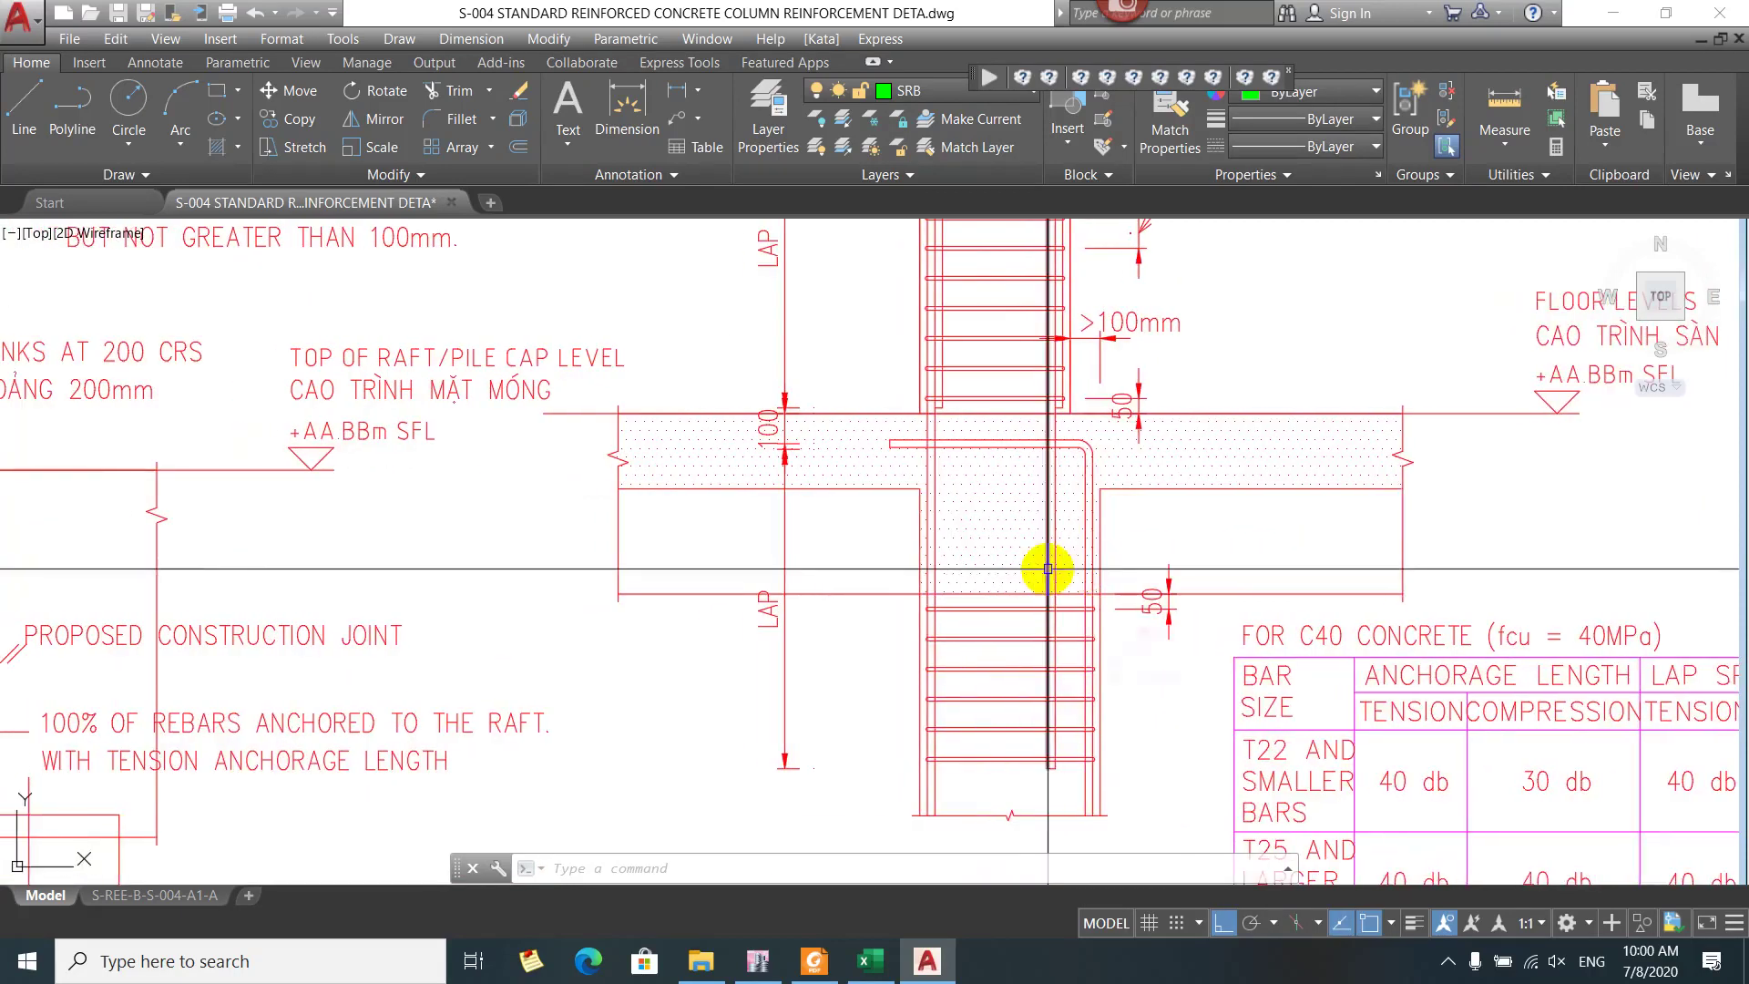
pyautogui.scroll(2, 919, 567)
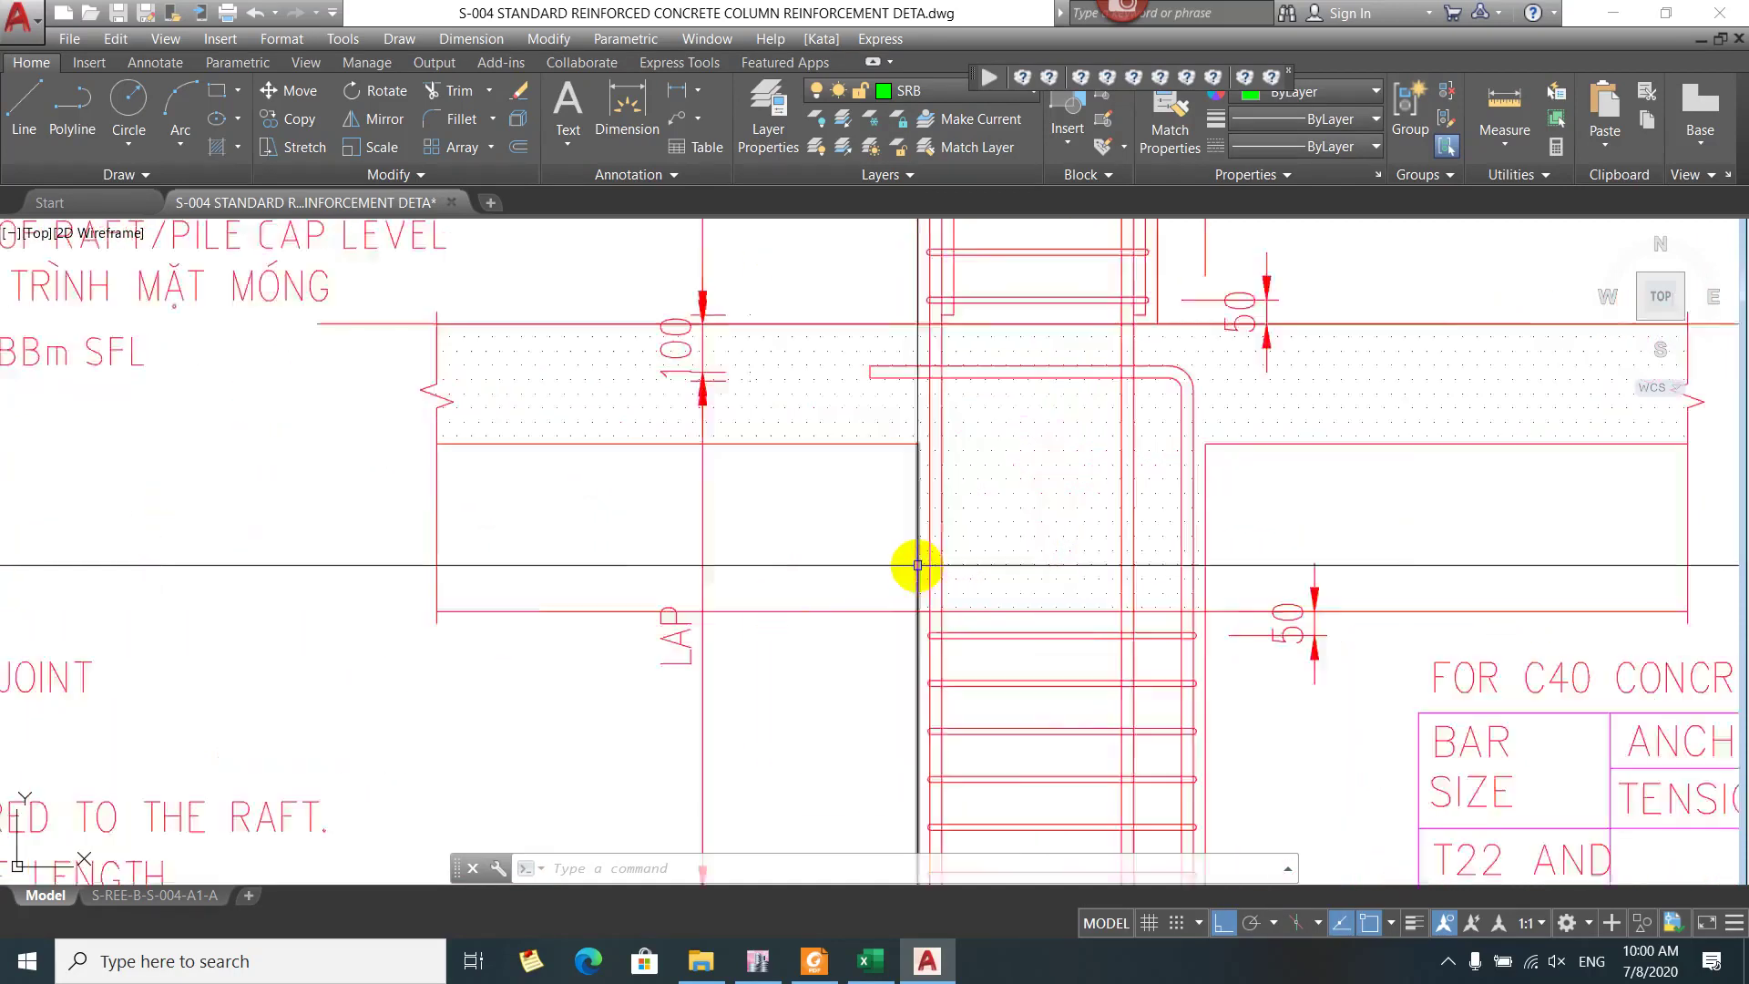
pyautogui.scroll(2, 917, 564)
pyautogui.scroll(-1, 920, 557)
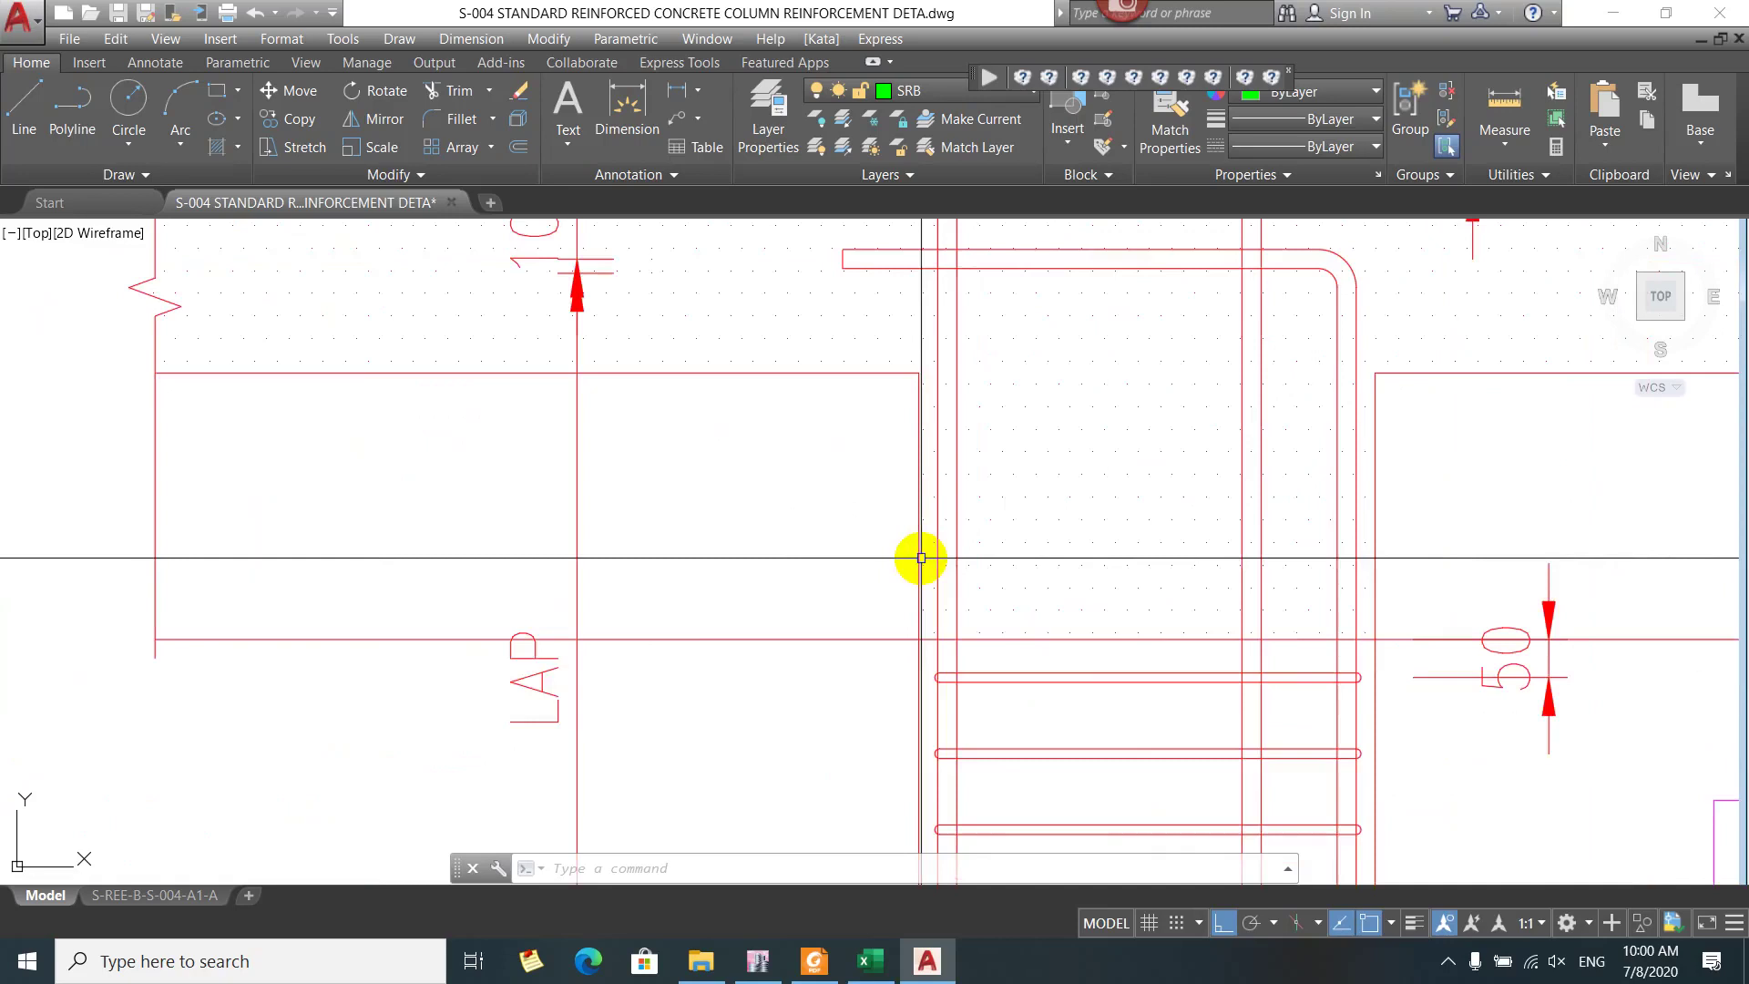
pyautogui.scroll(-2, 903, 559)
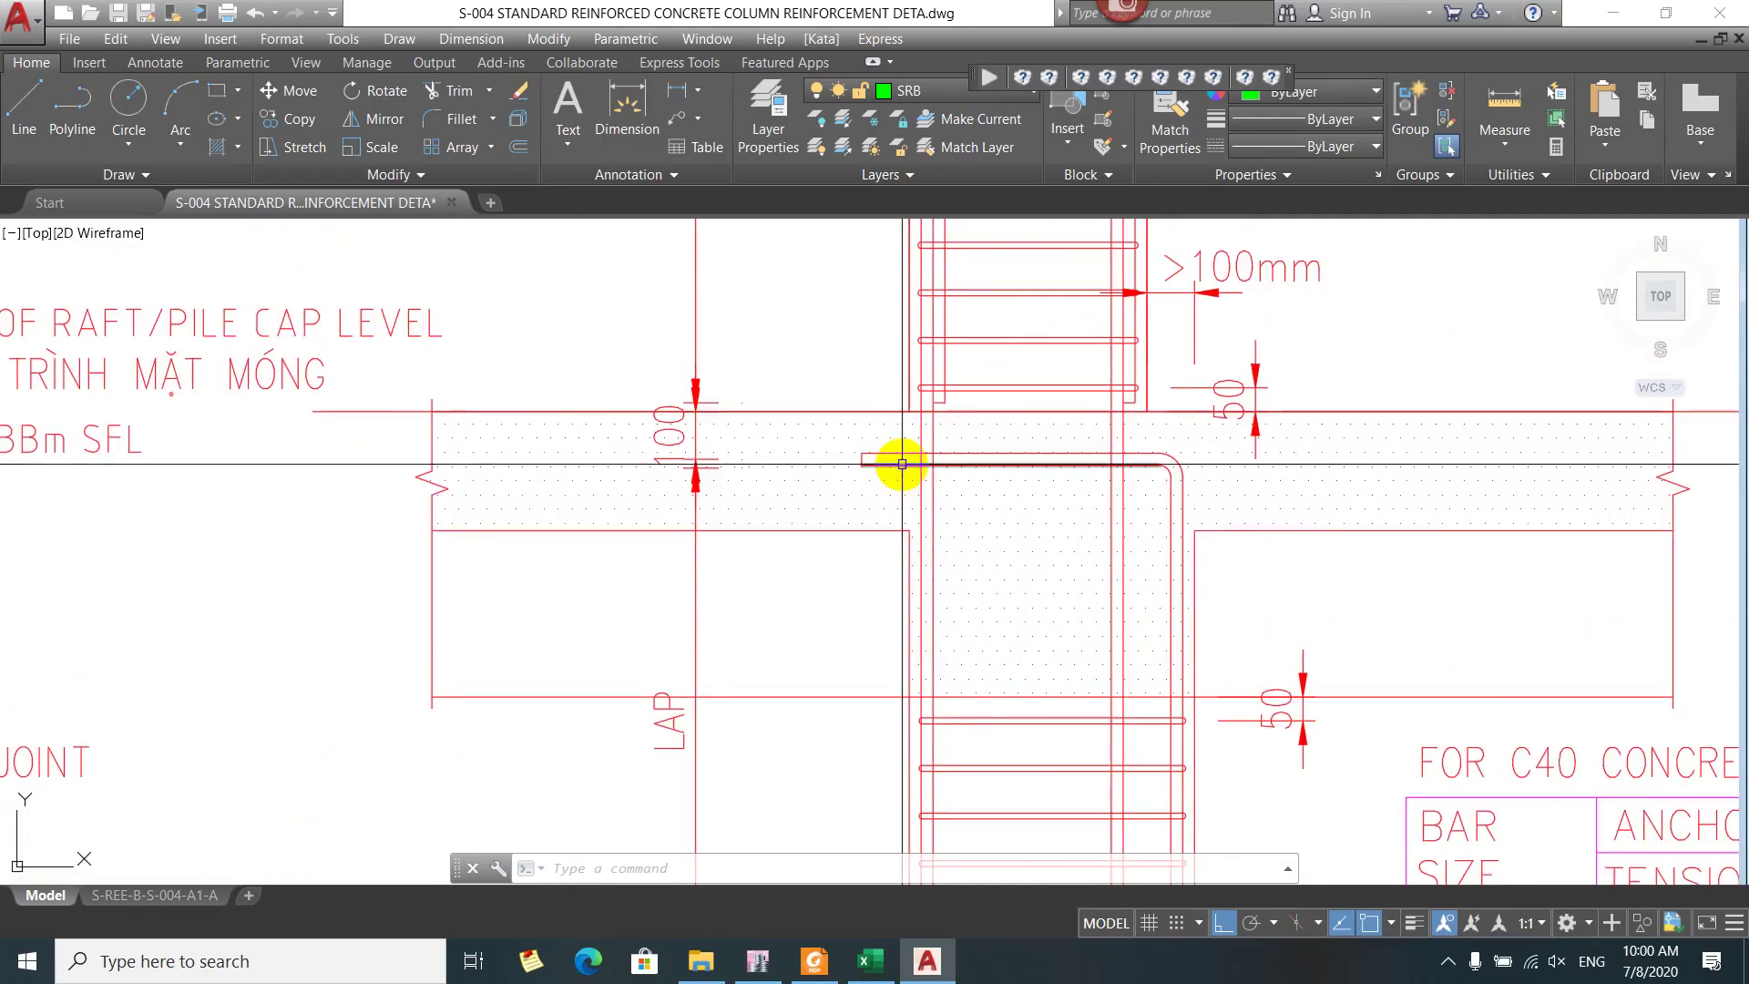
pyautogui.moveTo(906, 496); pyautogui.dragTo(933, 391)
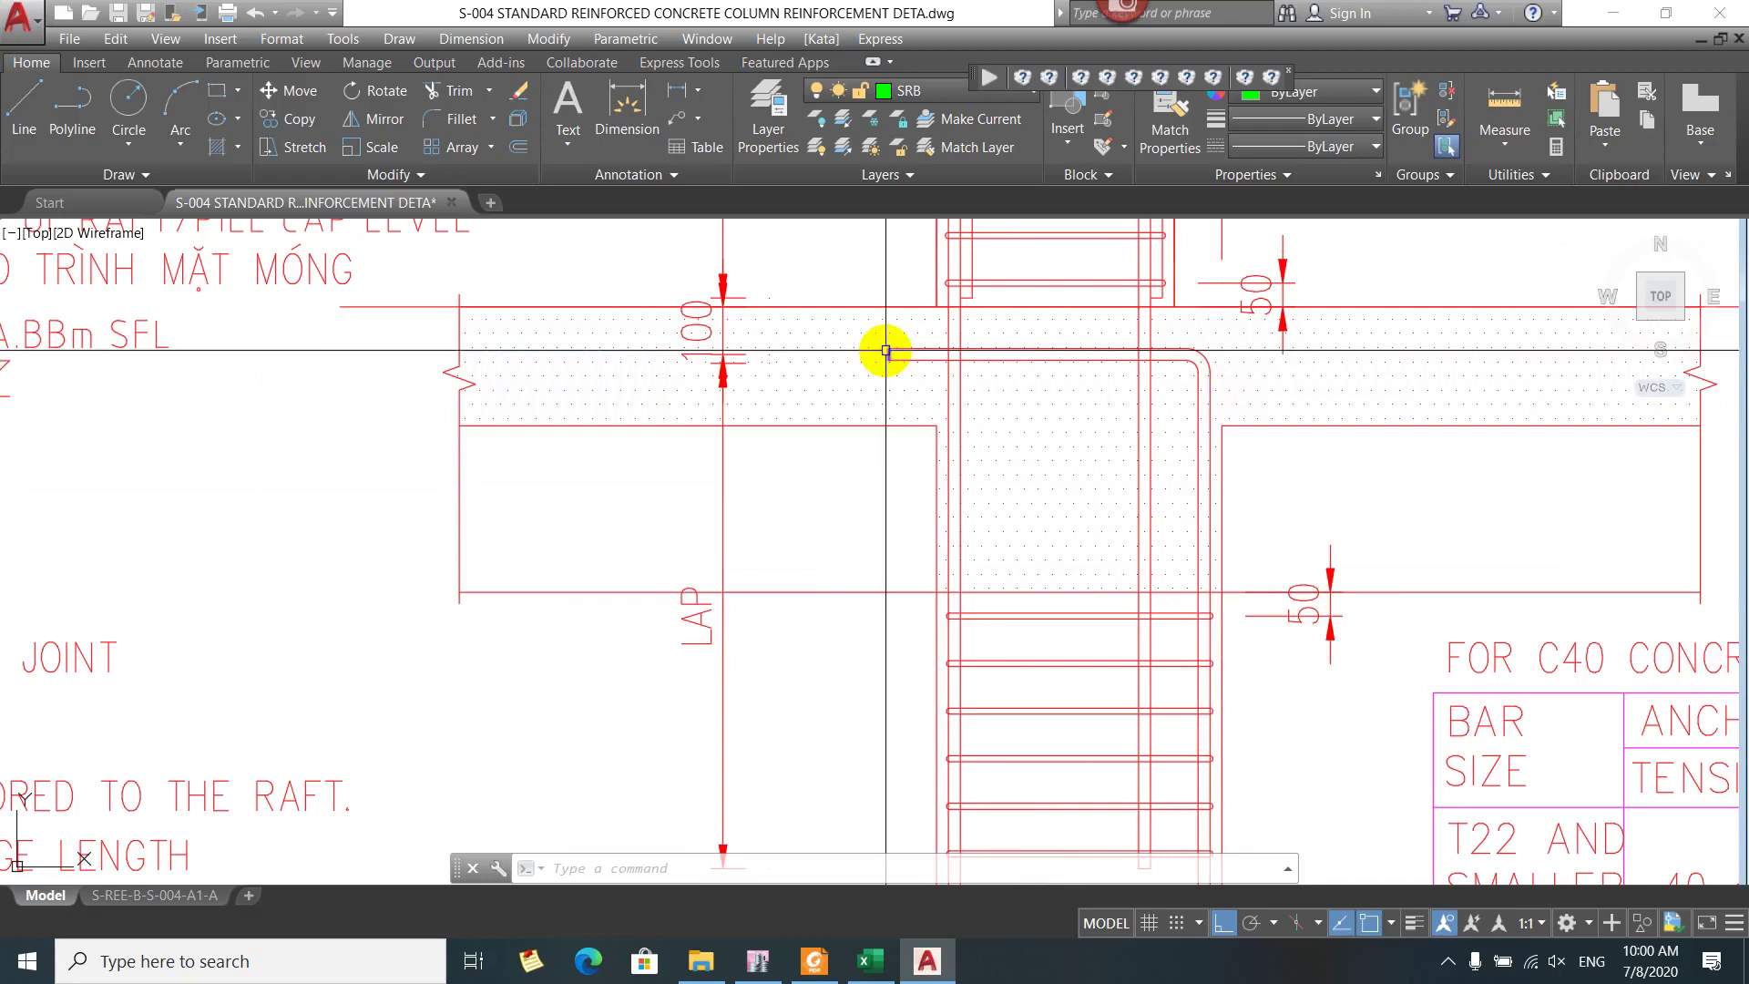
pyautogui.moveTo(885, 350)
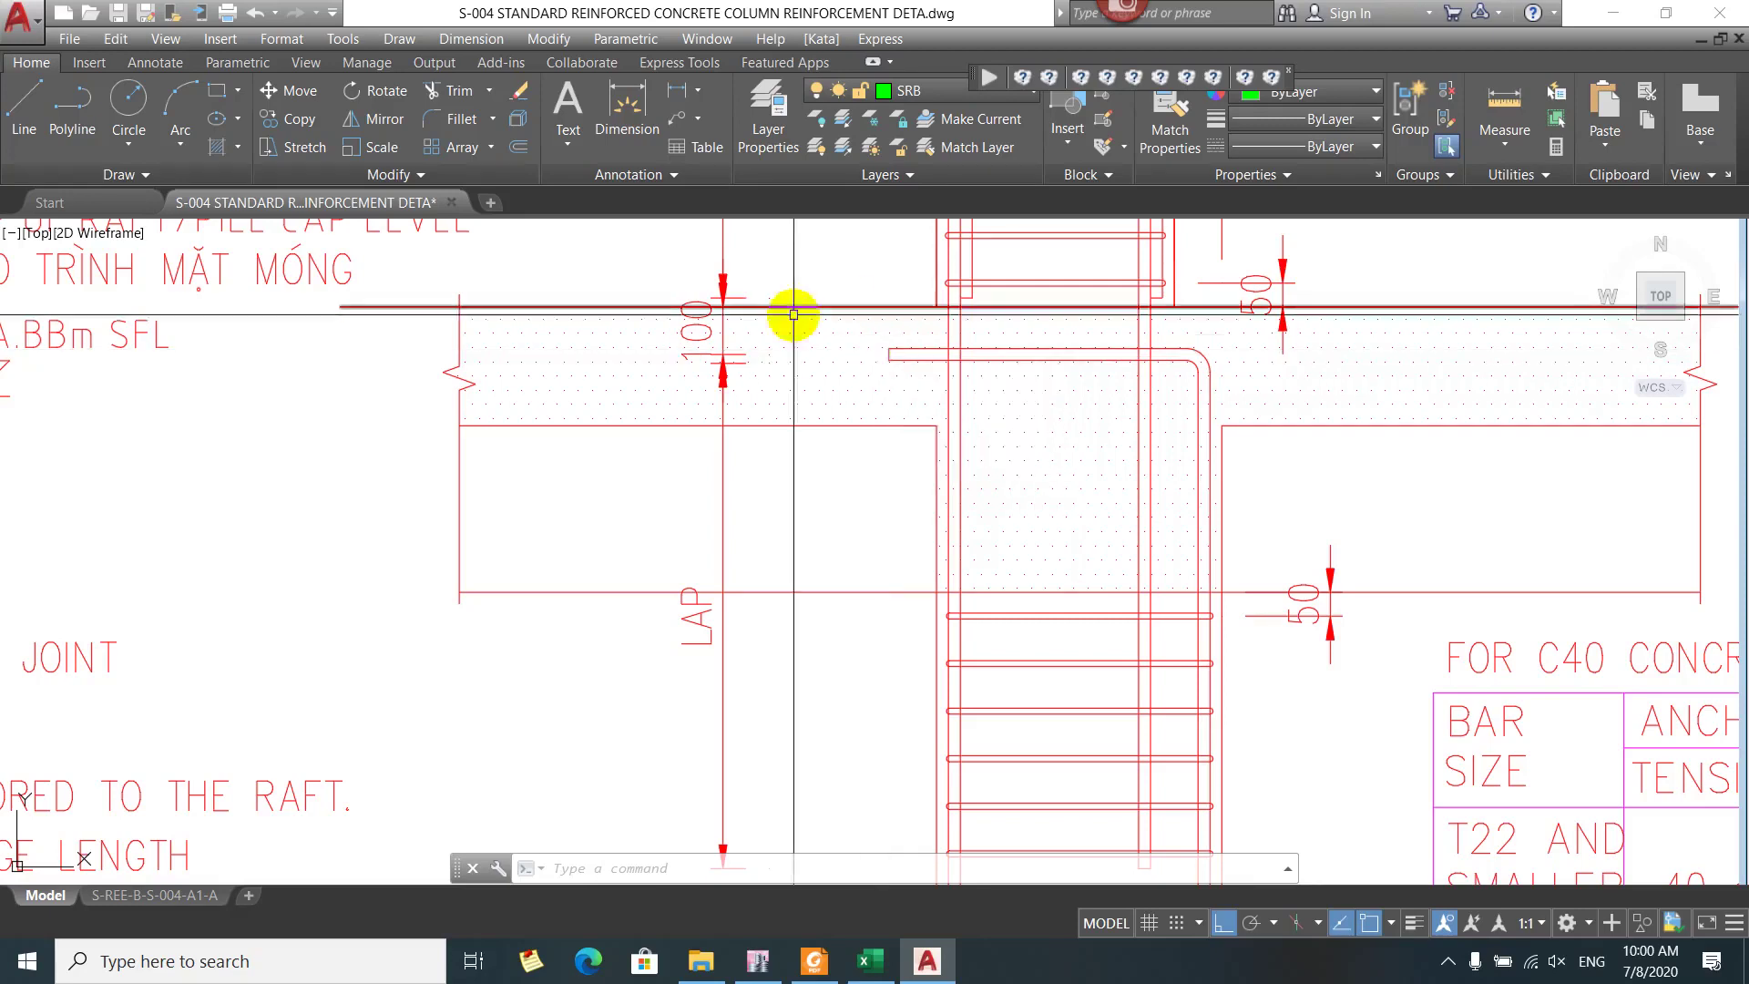
# Draw a polyline in Detail 2 up the outer bar from the beam soffit, inward across the joint and down inside the opposite face
pyautogui.write('p')
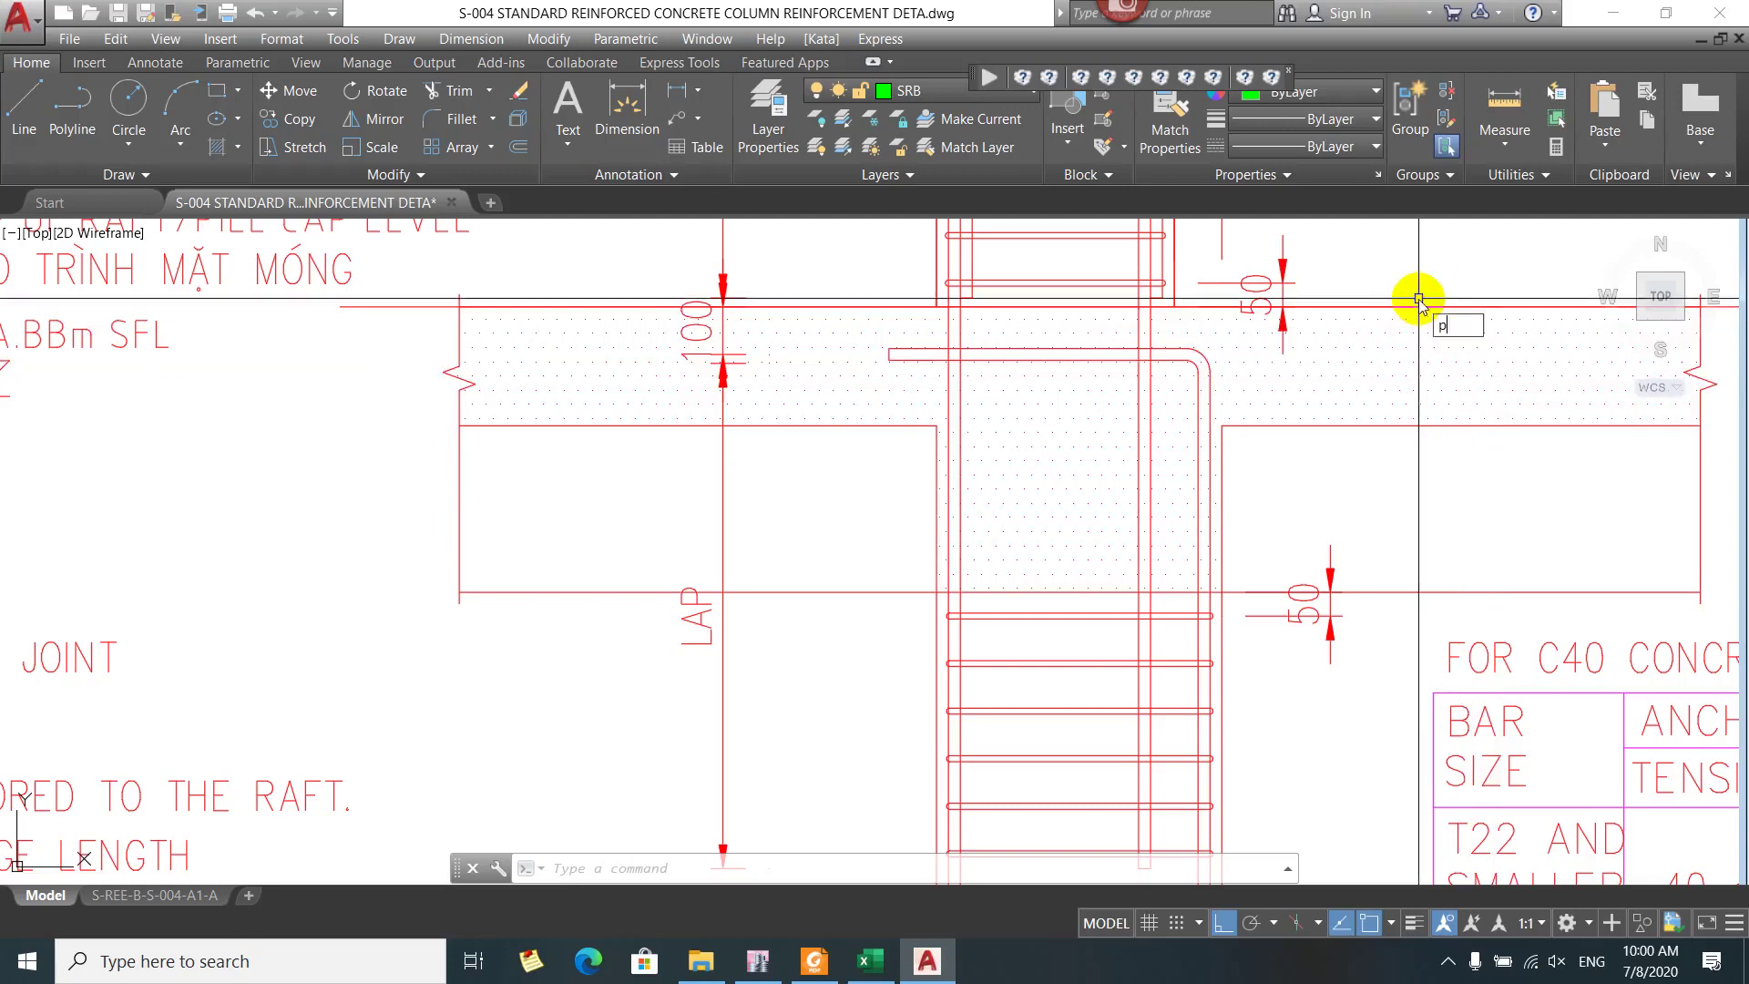
pyautogui.write('l')
pyautogui.press('Return')
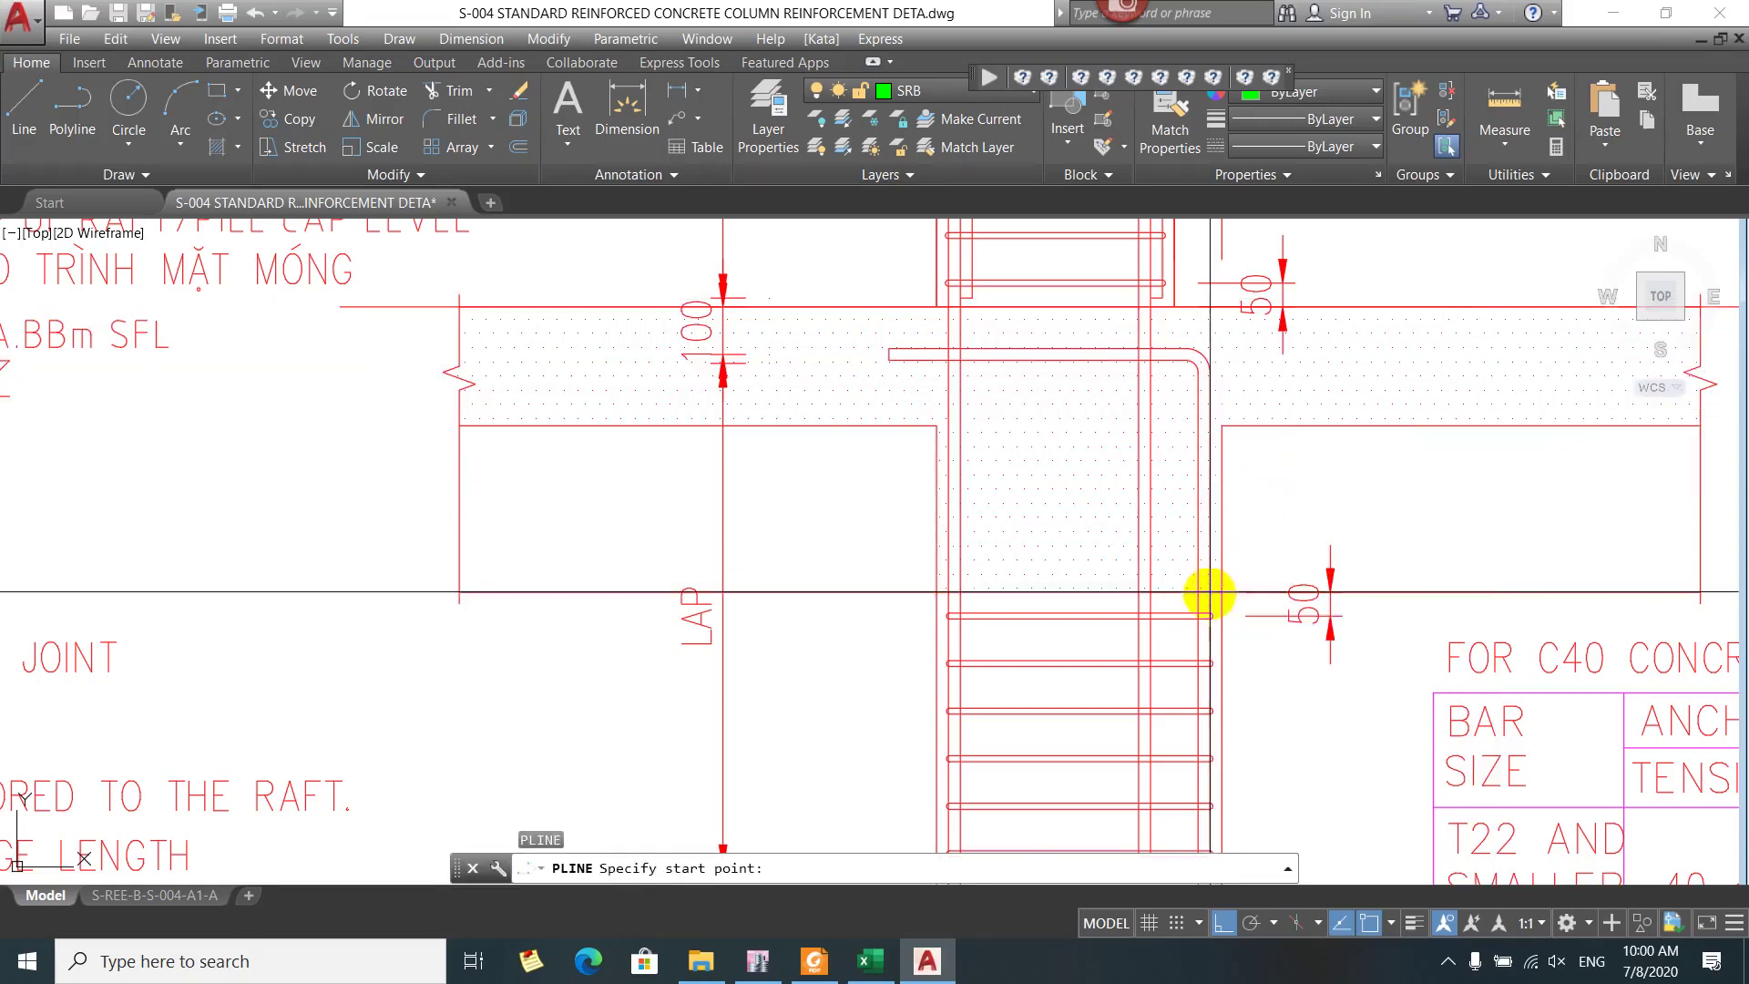
pyautogui.click(1207, 592)
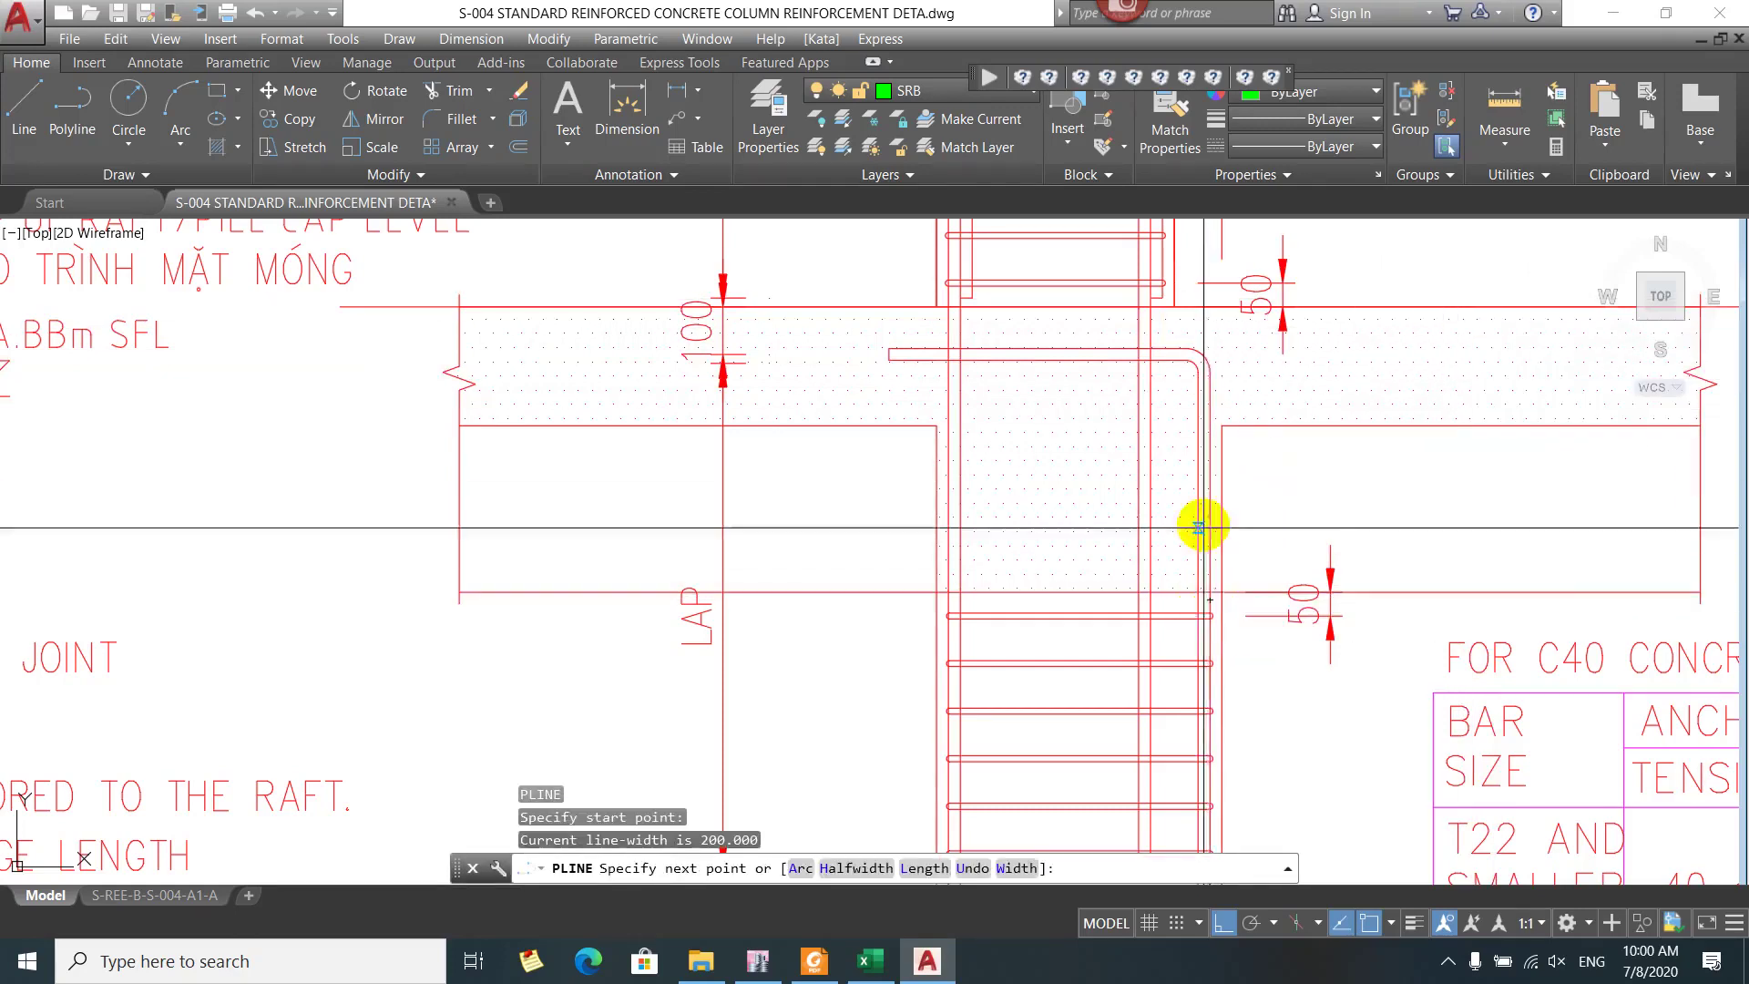
pyautogui.click(1195, 362)
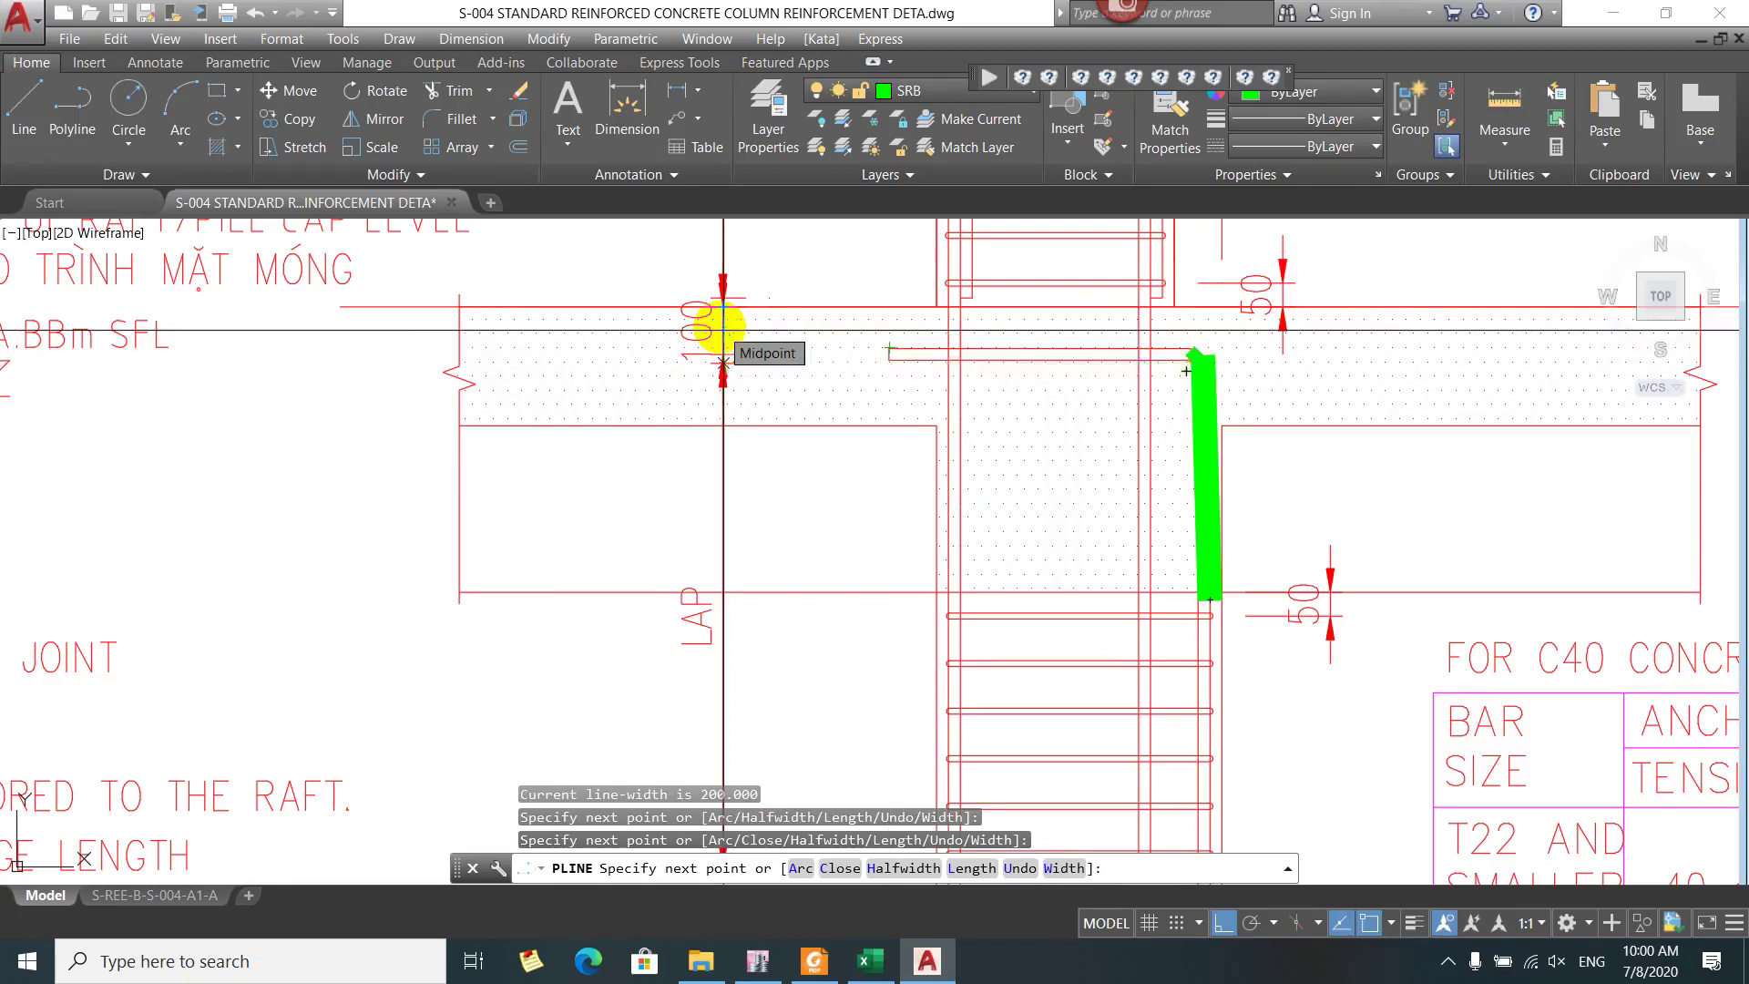
pyautogui.click(970, 346)
pyautogui.click(990, 485)
pyautogui.press('Escape')
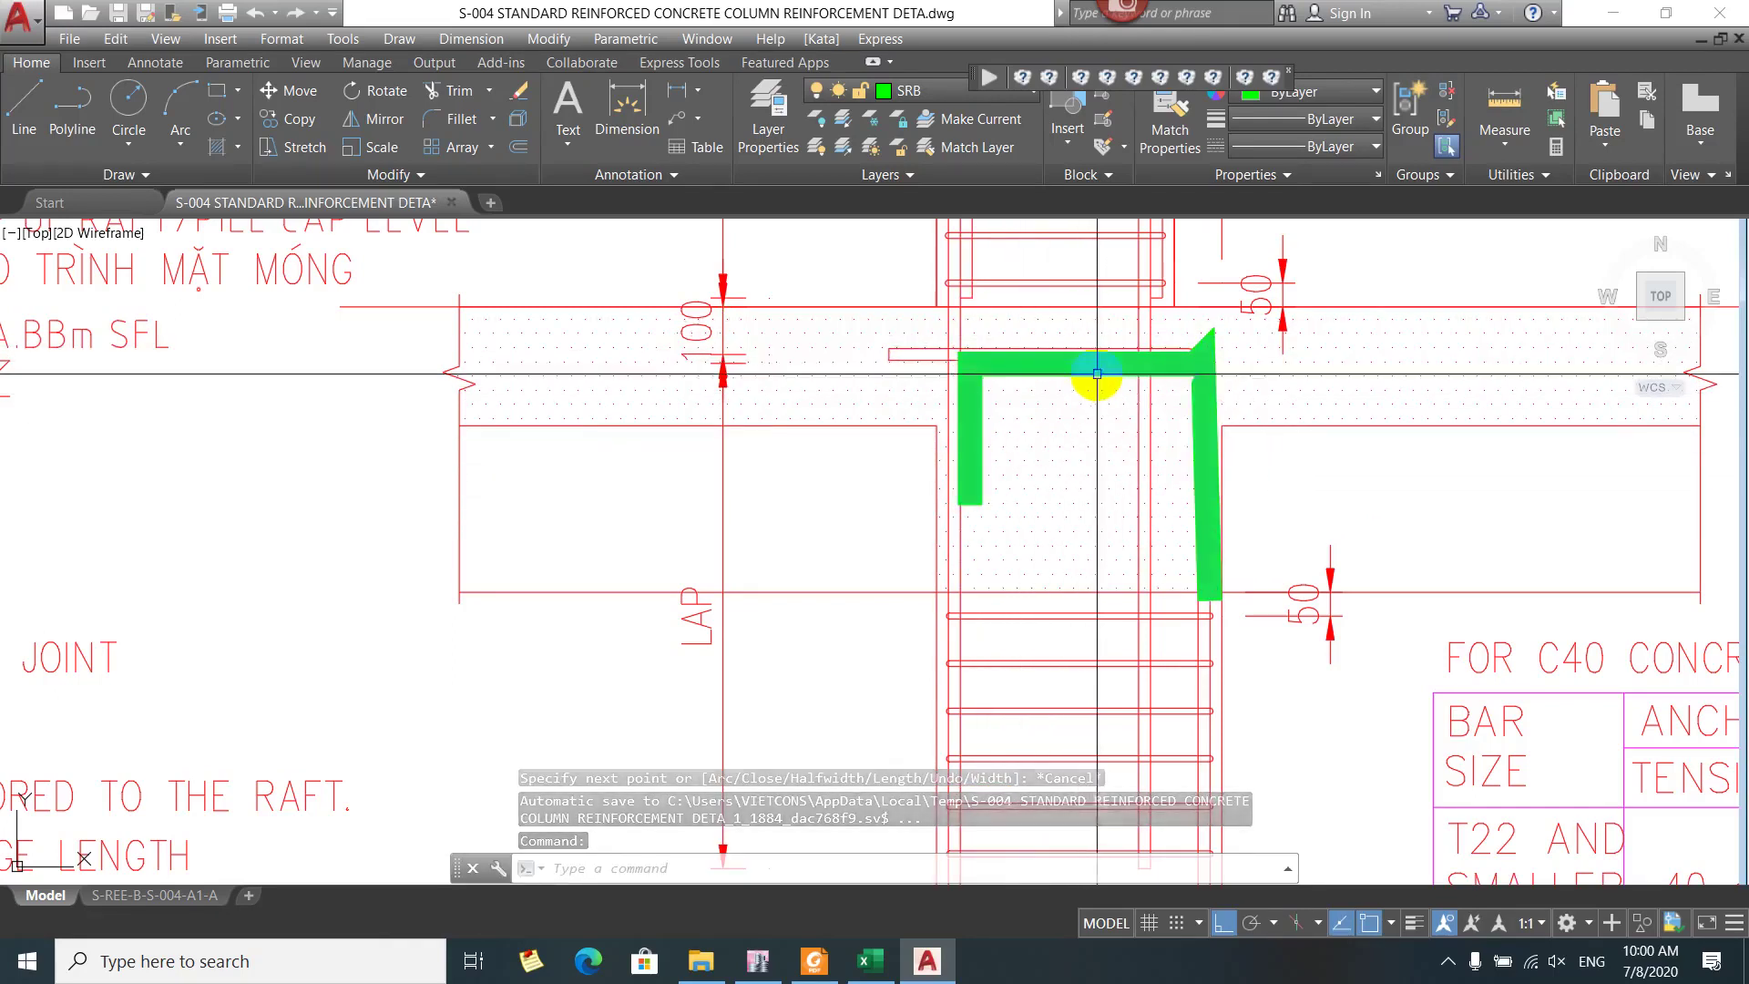
# Erase the polyline that starts at the beam soffit in Detail 2
pyautogui.write('e')
pyautogui.press('Return')
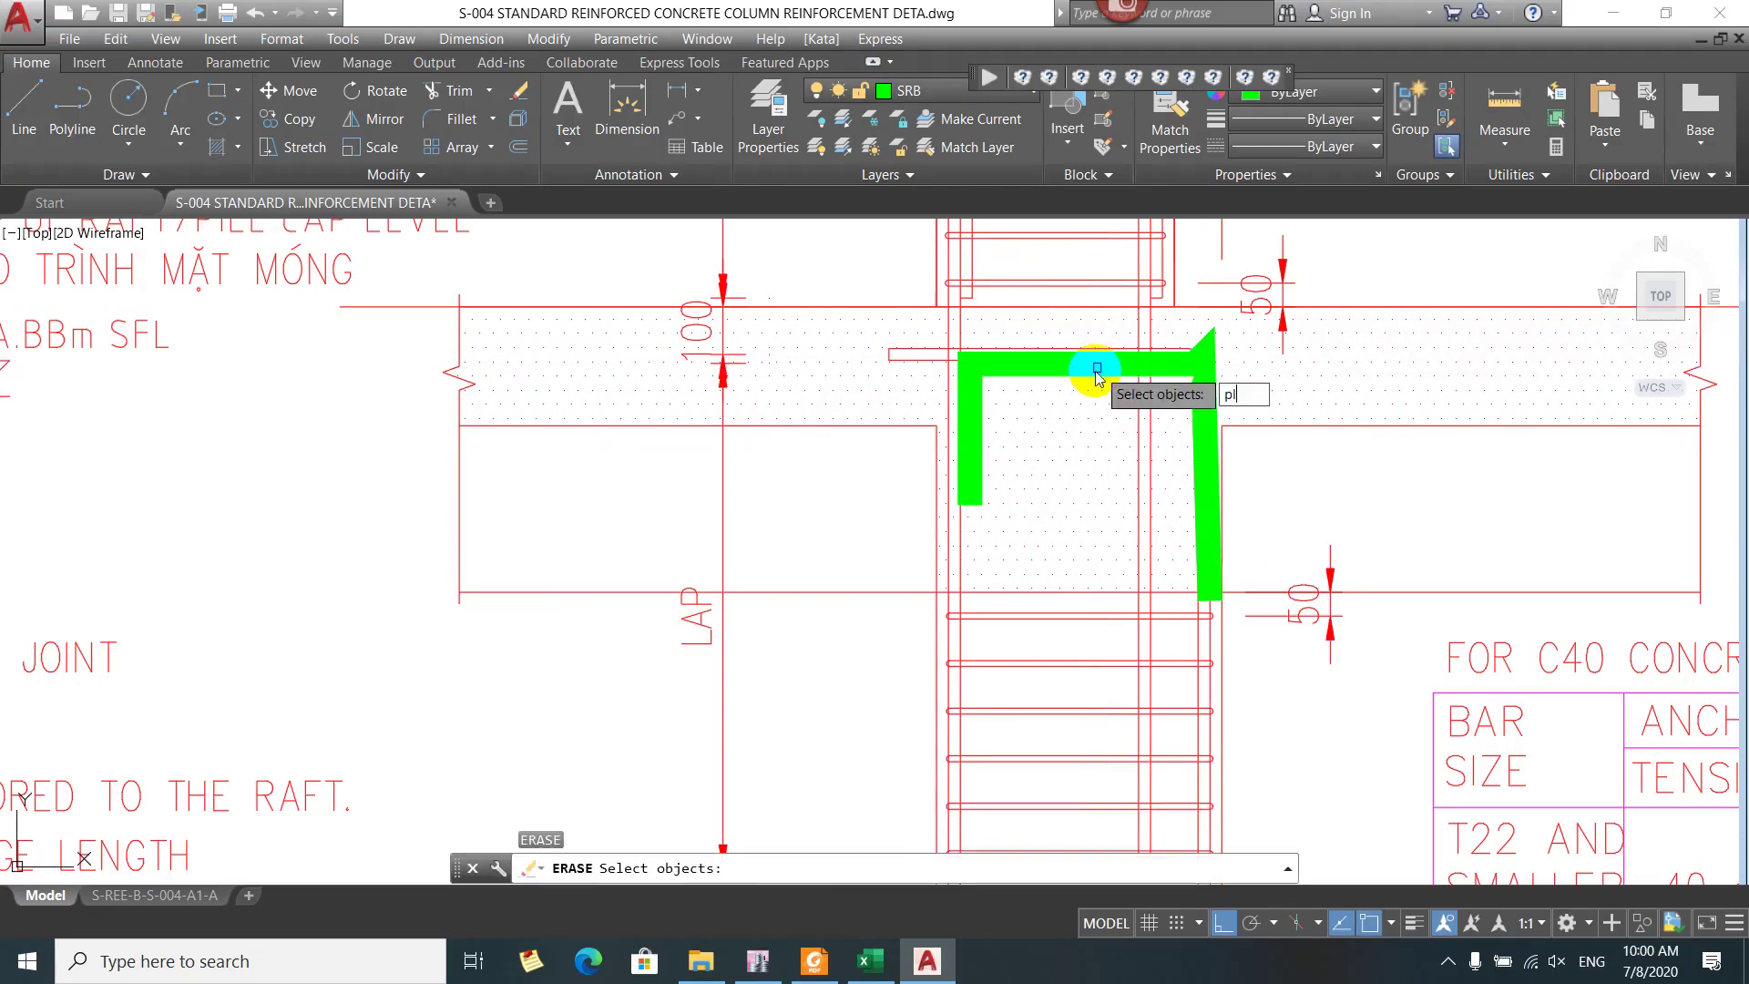
pyautogui.press('Escape')
pyautogui.press('Escape')
pyautogui.click(1087, 369)
pyautogui.write('e')
pyautogui.press('Return')
# Draw a polyline from the lower column's base up the outer bar, inward across the Detail 2 joint and down along the opposite bar
pyautogui.write('pl')
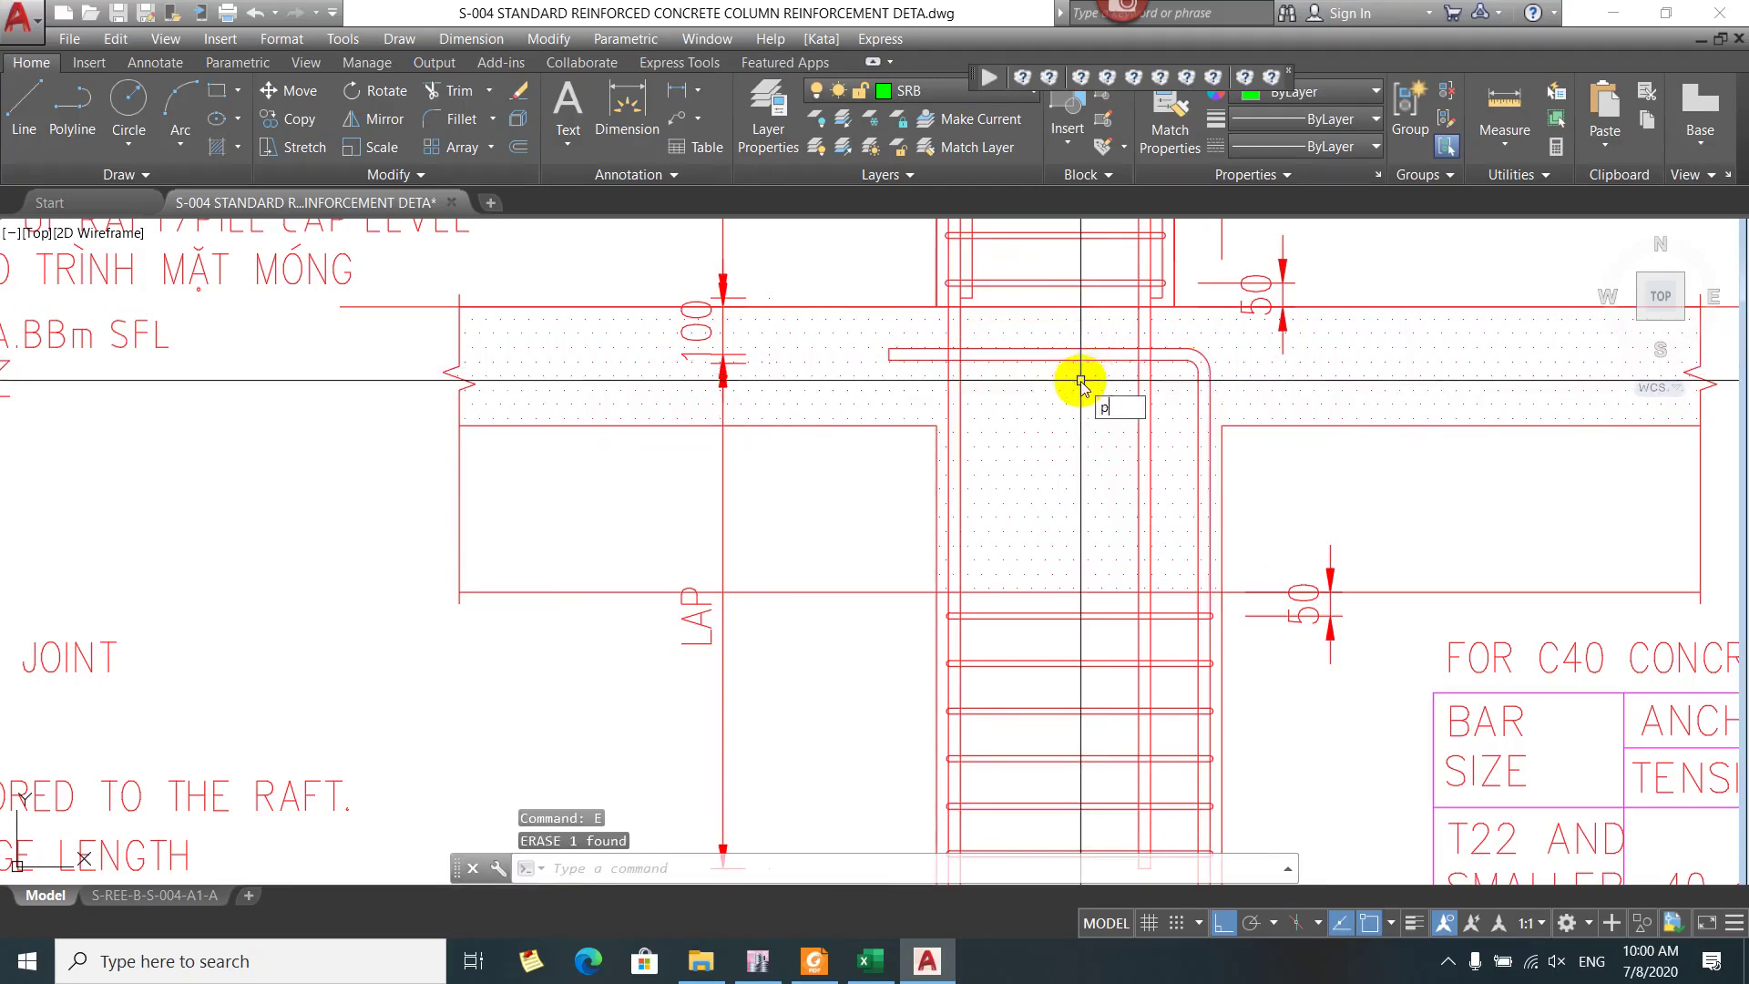
pyautogui.press('Return')
pyautogui.scroll(-3, 1084, 410)
pyautogui.scroll(2, 1111, 546)
pyautogui.click(1156, 627)
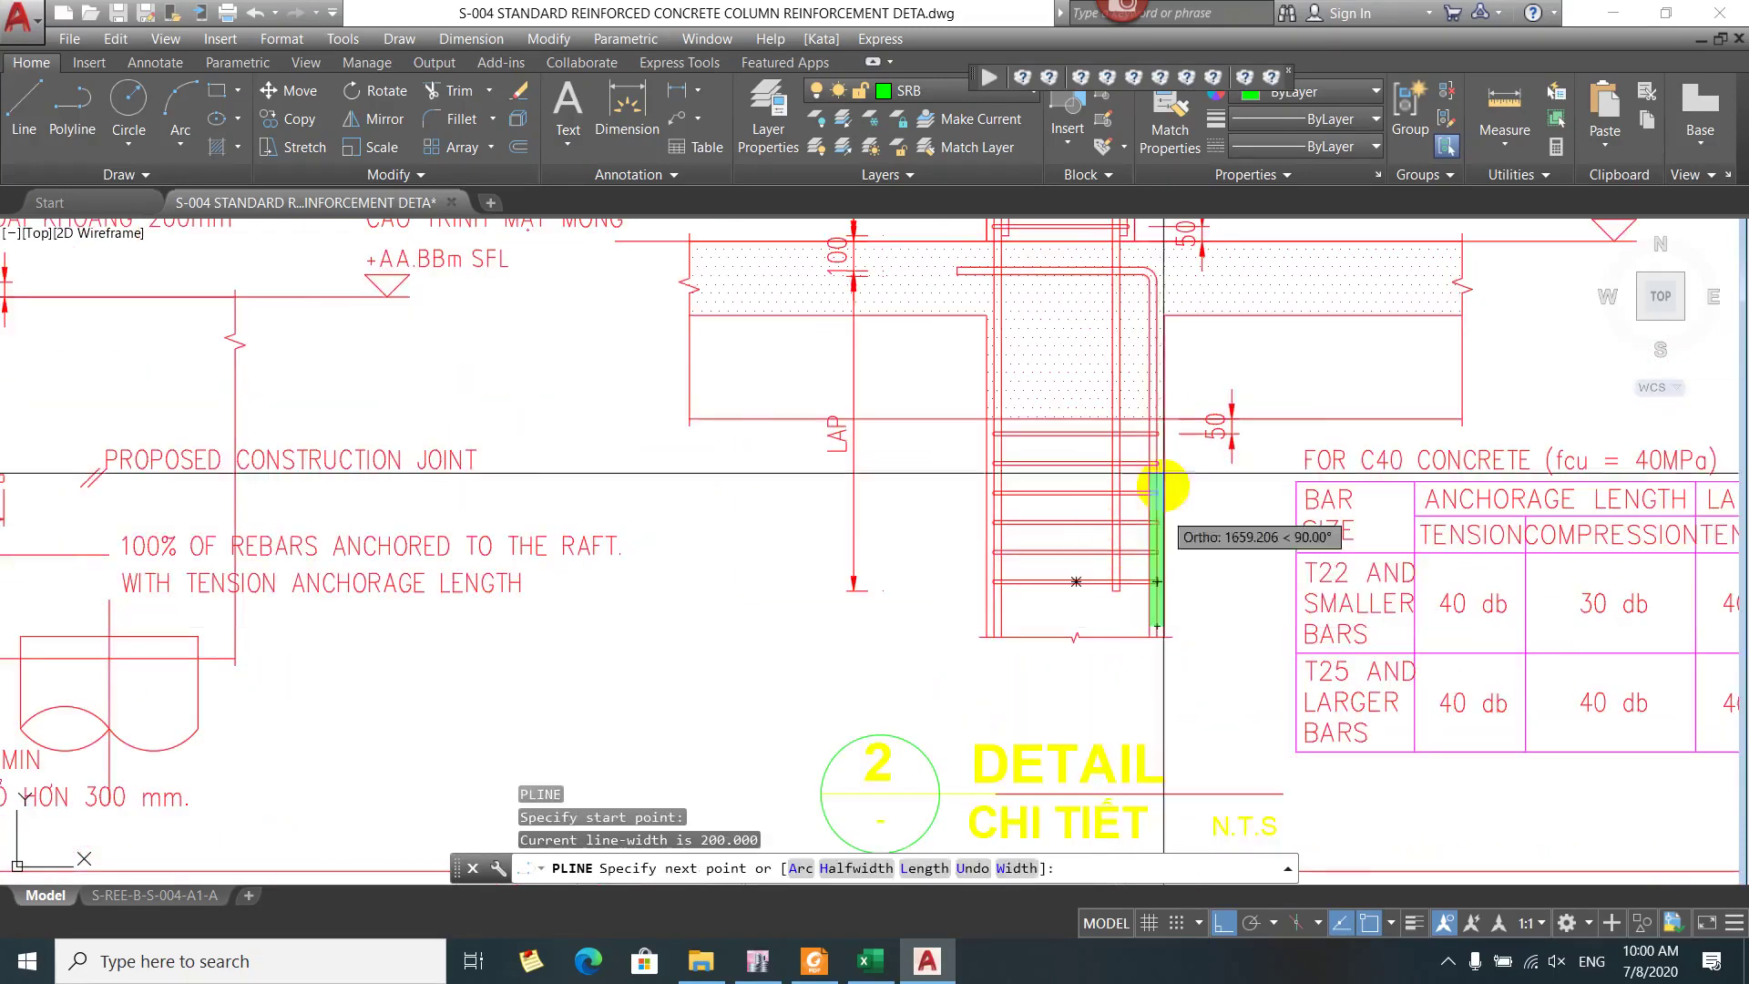
pyautogui.click(1151, 271)
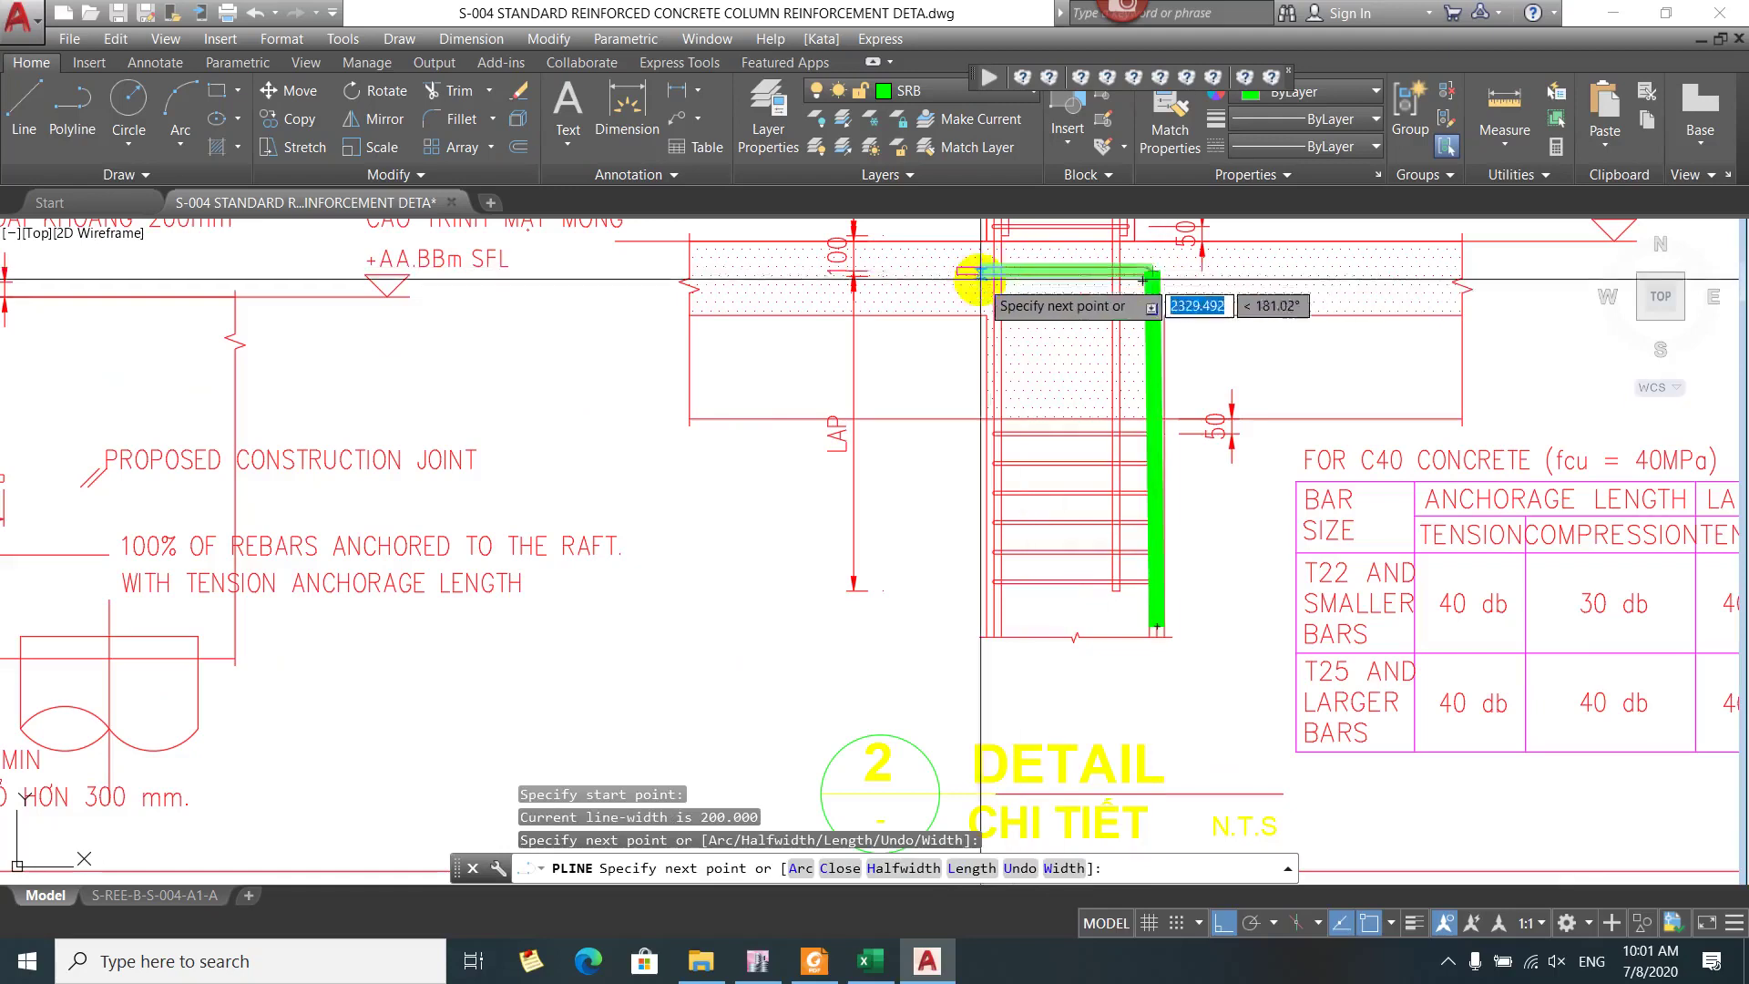
pyautogui.click(995, 265)
pyautogui.click(998, 342)
pyautogui.press('Escape')
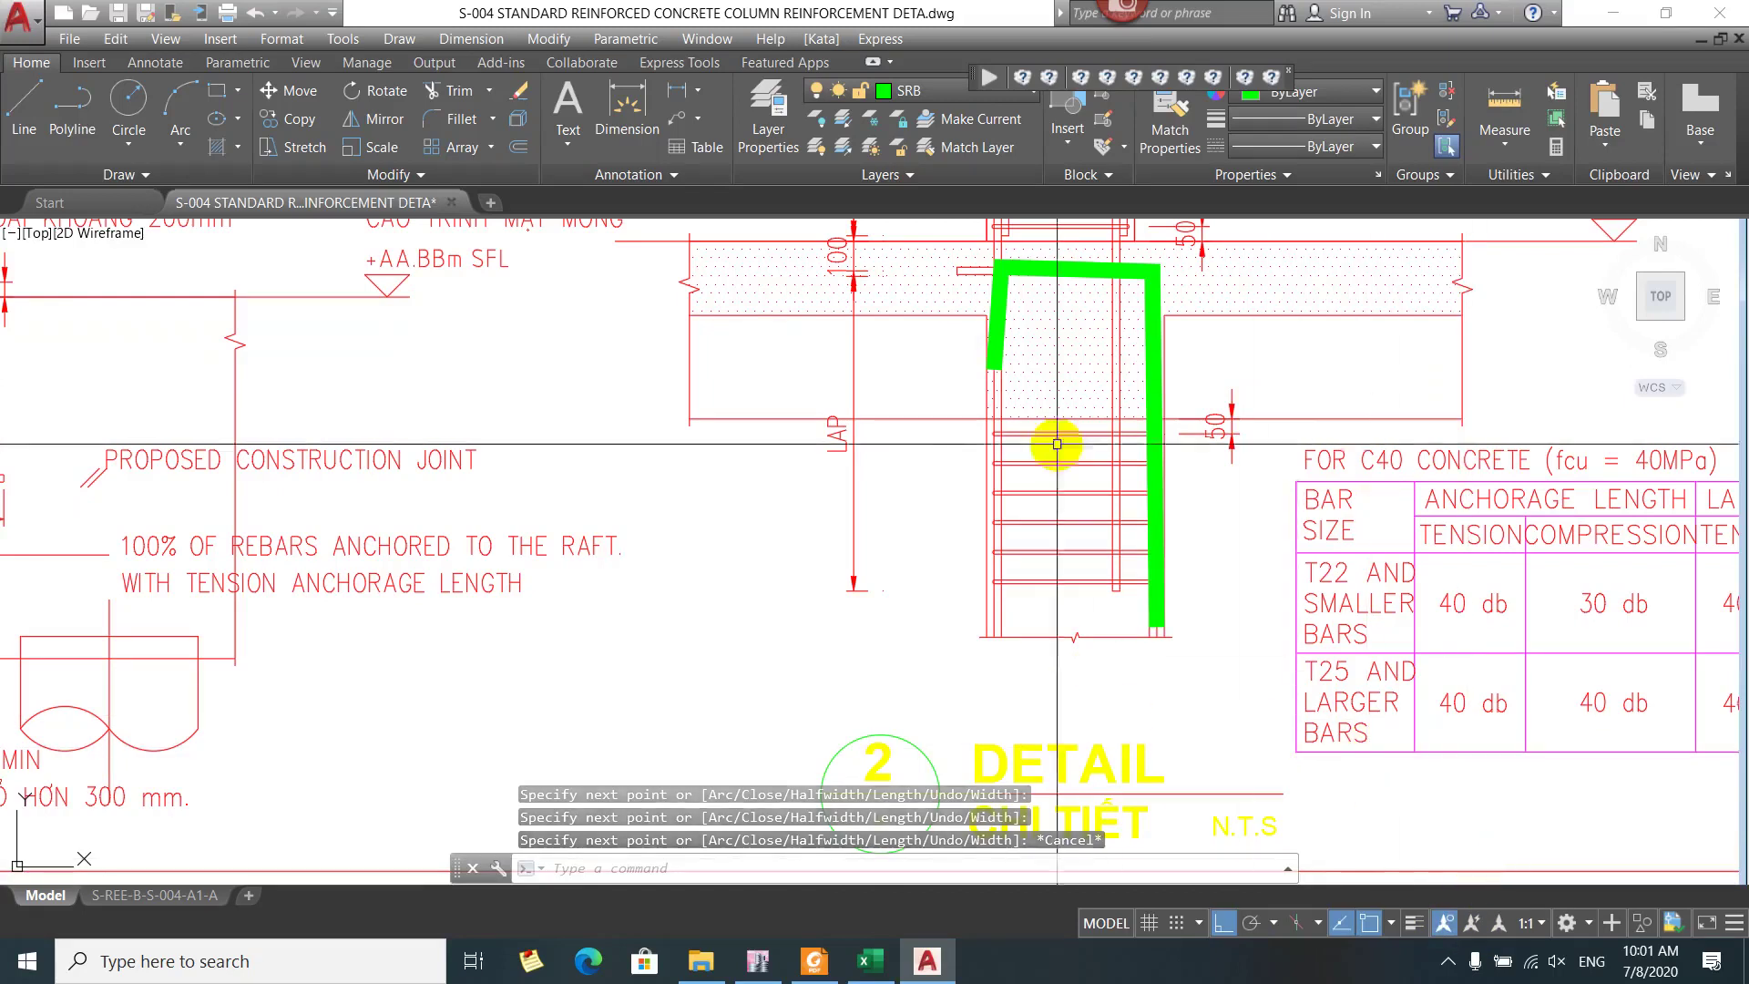
# Erase the hook-shaped polyline that follows the lower column bar in Detail 2
pyautogui.moveTo(1054, 440); pyautogui.dragTo(866, 550)
pyautogui.moveTo(939, 407); pyautogui.dragTo(1001, 400)
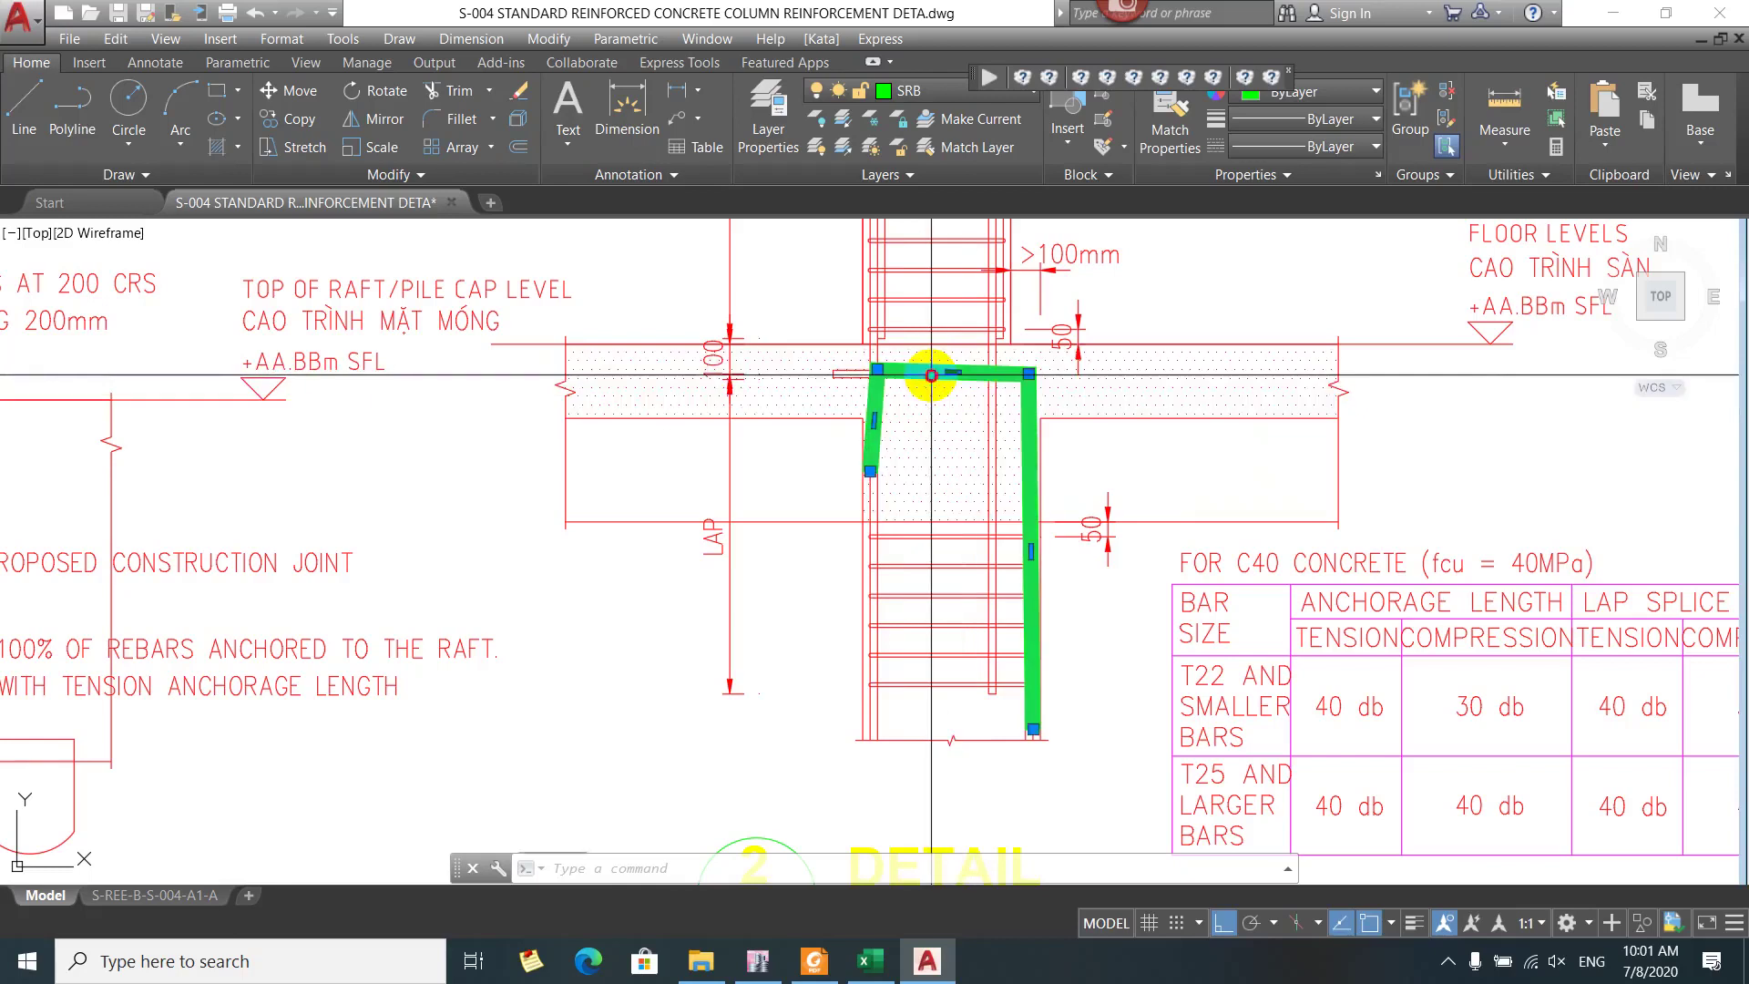
pyautogui.write('E')
pyautogui.press('Return')
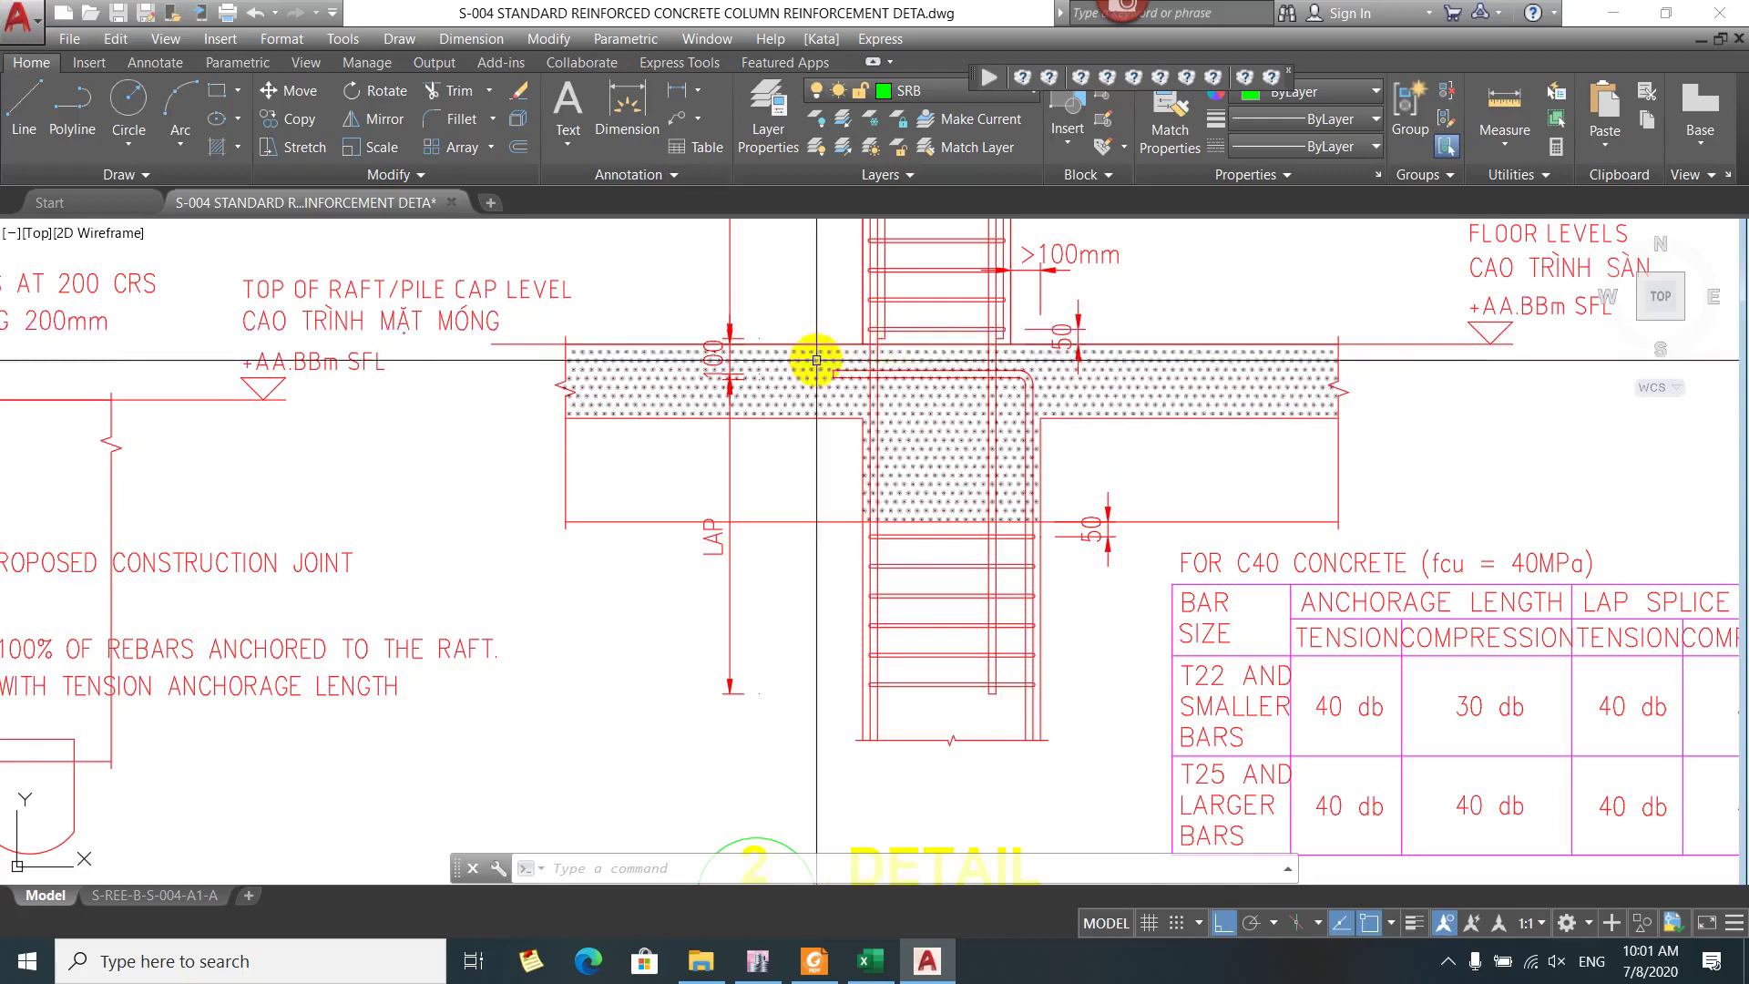
# Examine Detail 2's bent bar end, the 100 offset below floor level and the lap lengths of the upper column bars
pyautogui.moveTo(816, 359); pyautogui.dragTo(765, 402)
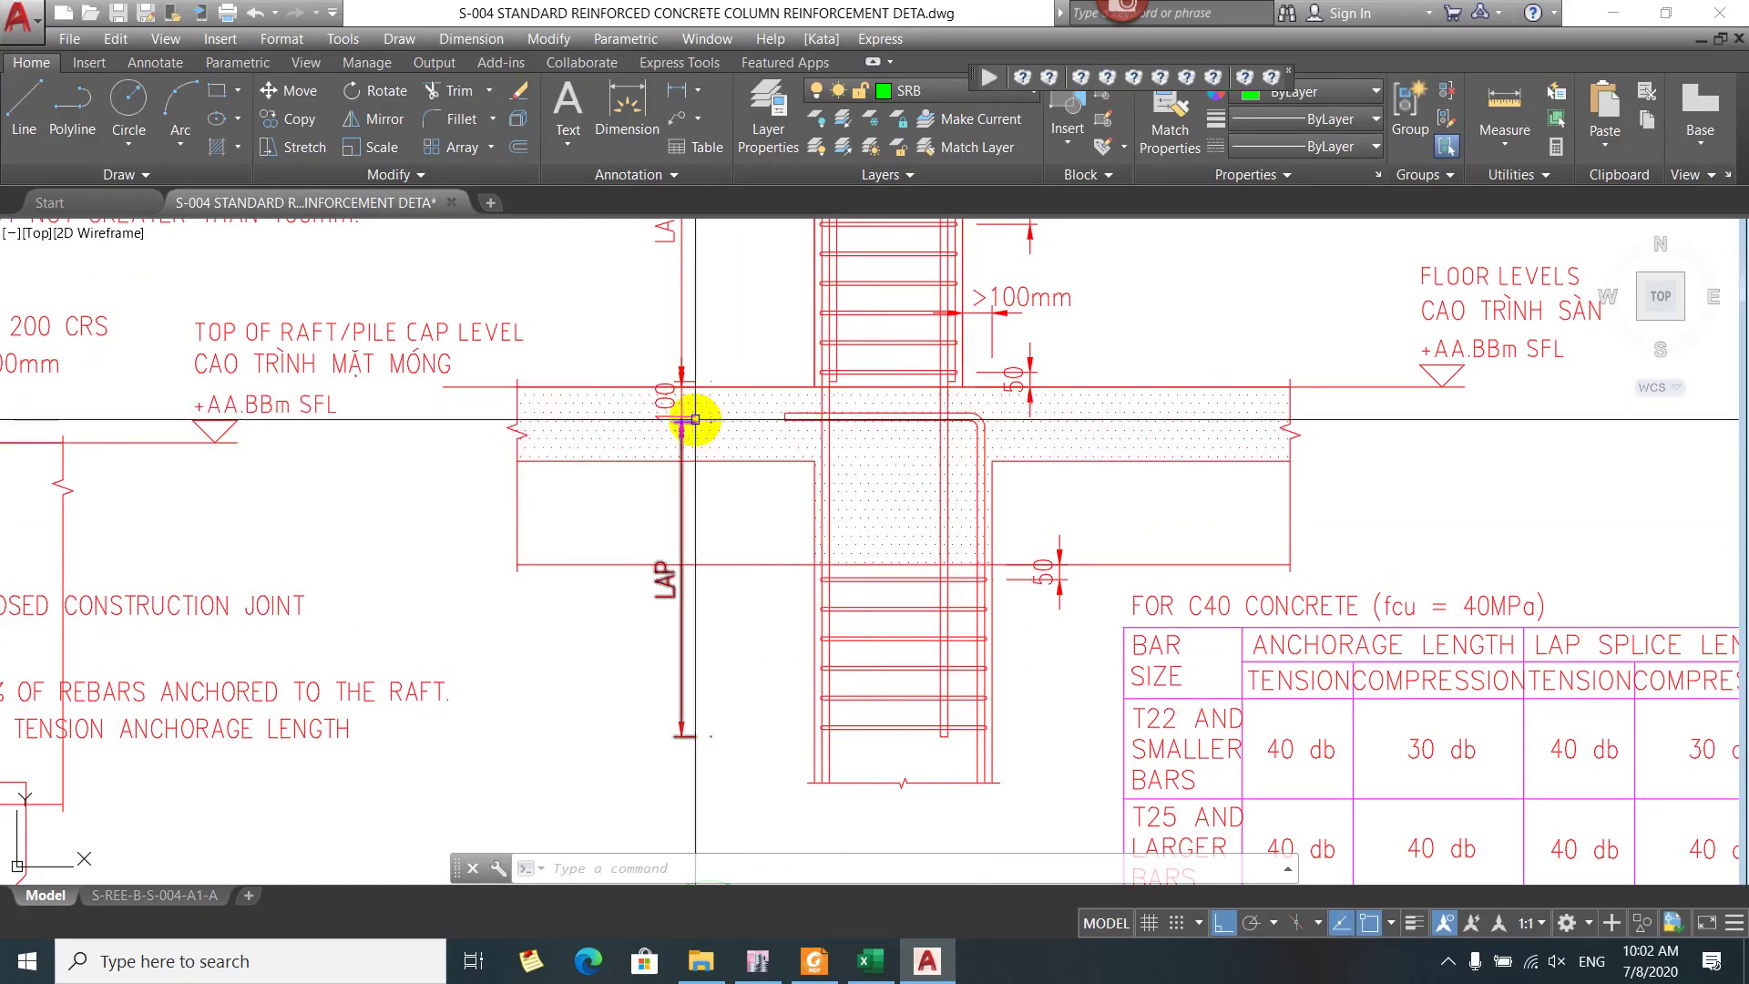
pyautogui.moveTo(694, 420)
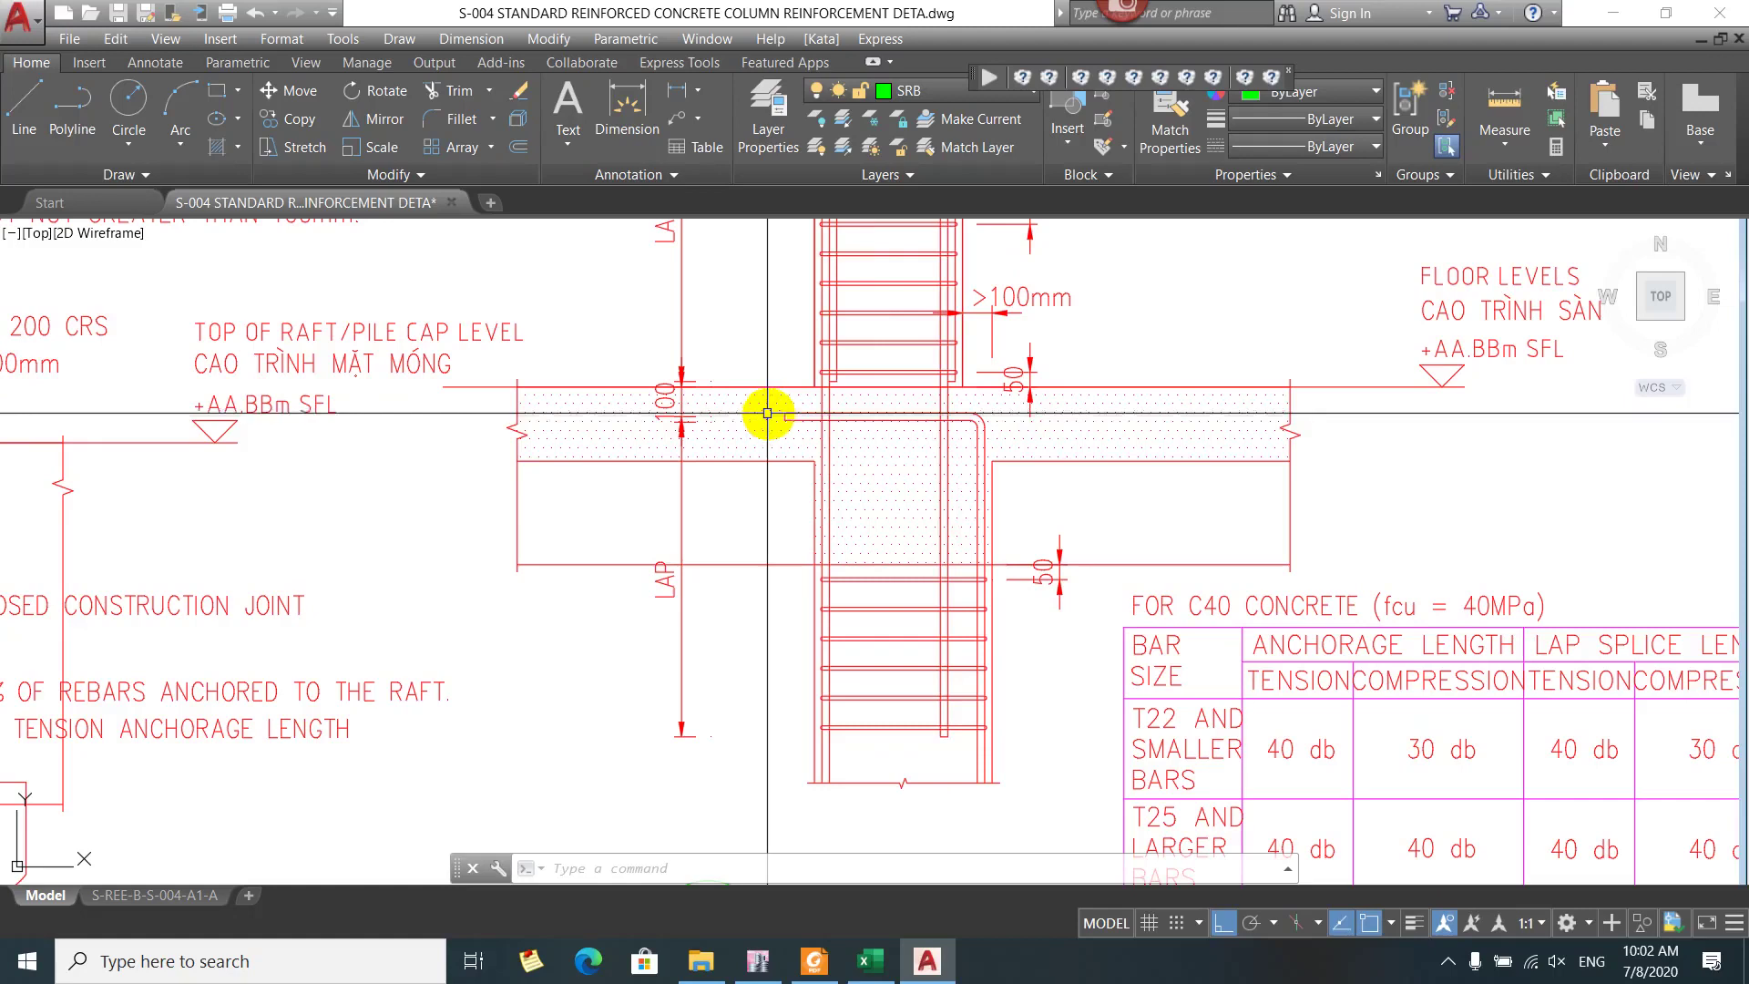
pyautogui.moveTo(999, 402); pyautogui.dragTo(901, 415)
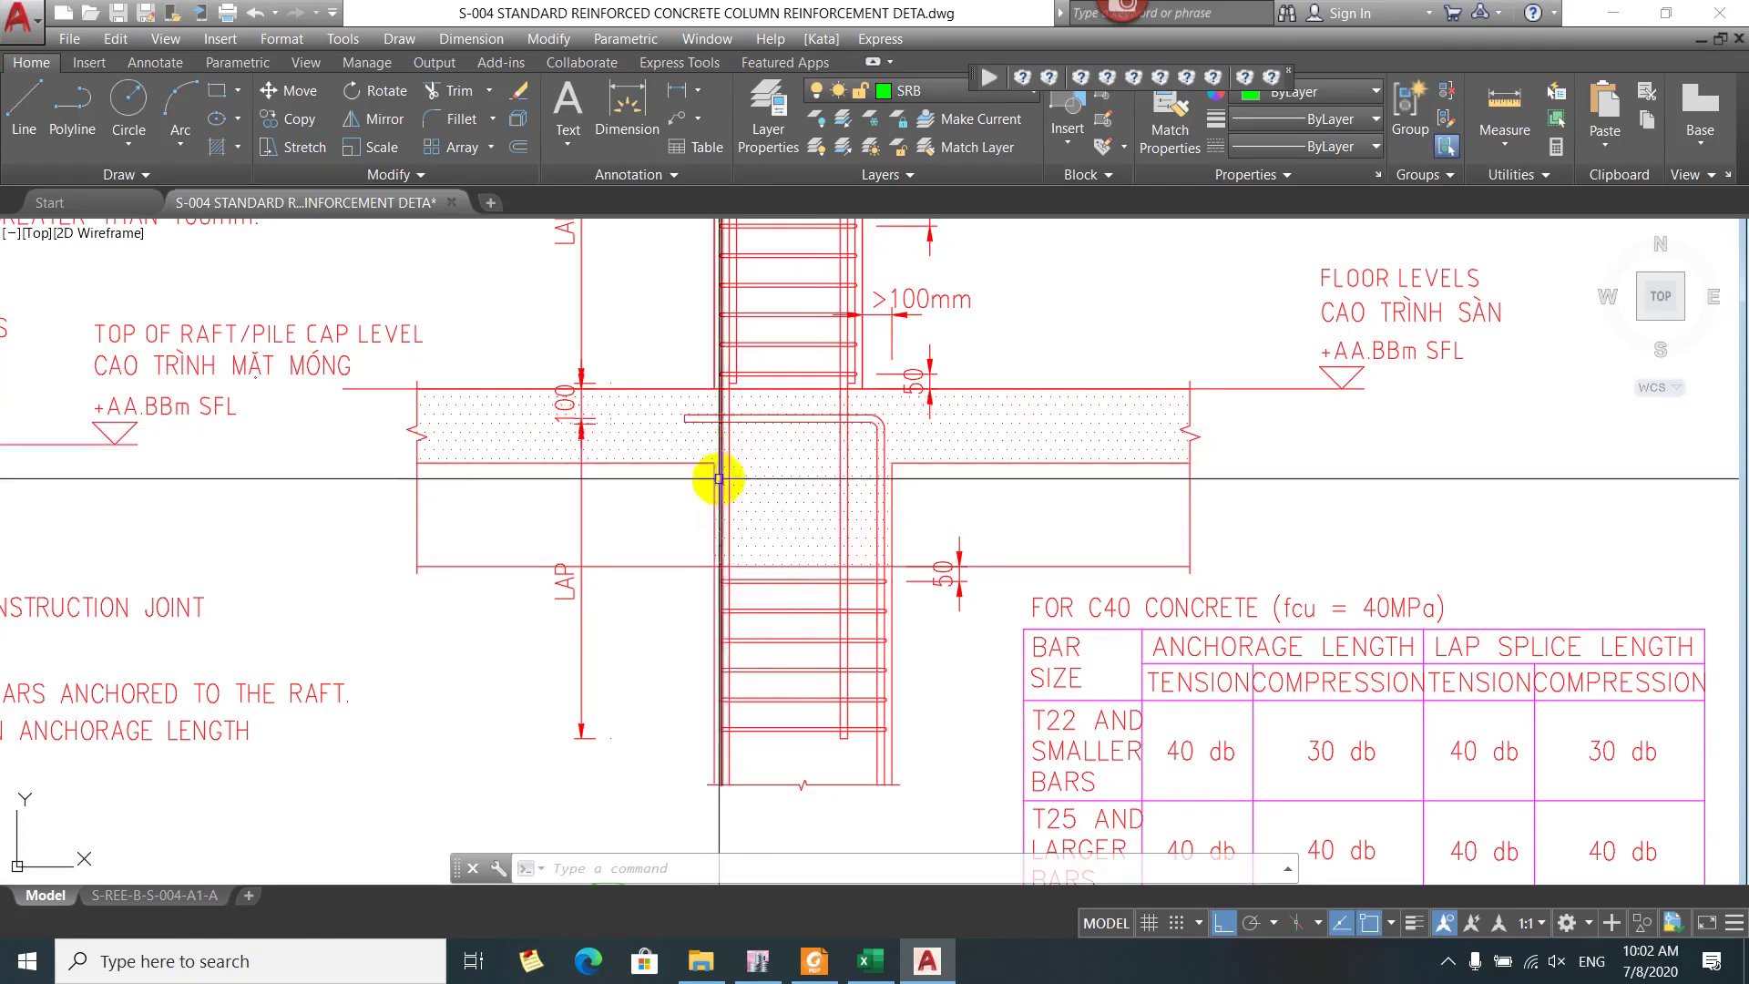
pyautogui.moveTo(714, 480); pyautogui.dragTo(753, 437)
pyautogui.moveTo(959, 397); pyautogui.dragTo(1017, 413)
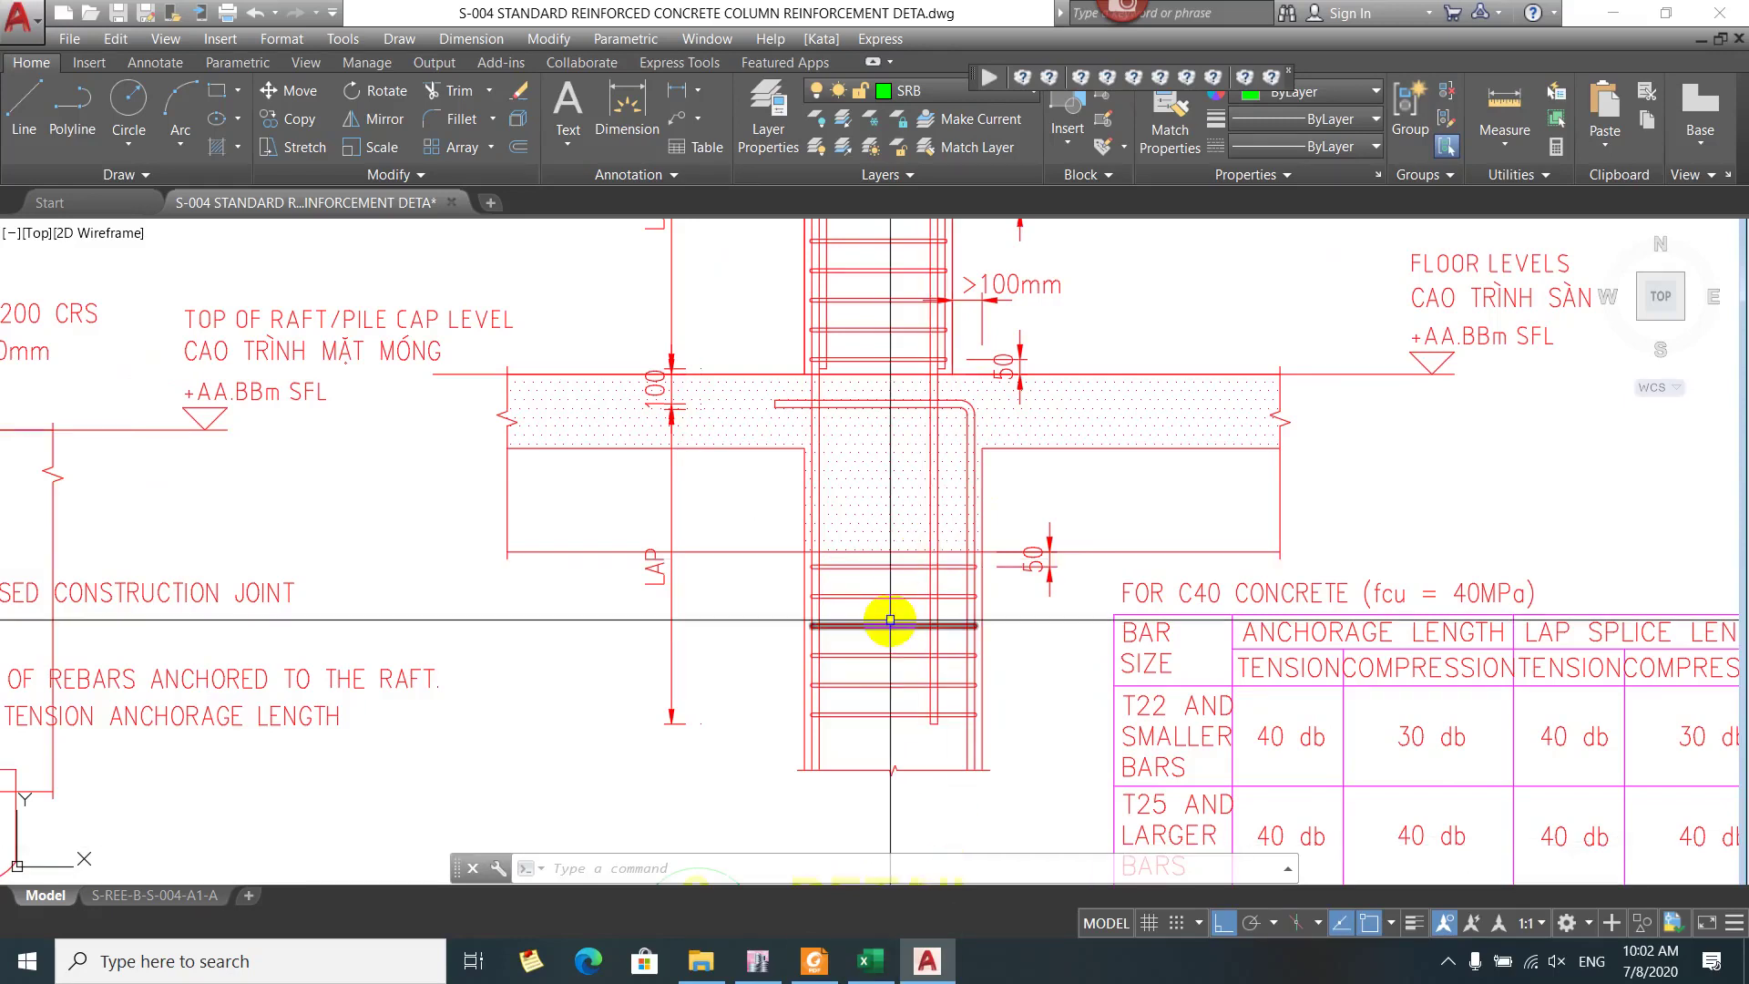
pyautogui.moveTo(889, 619)
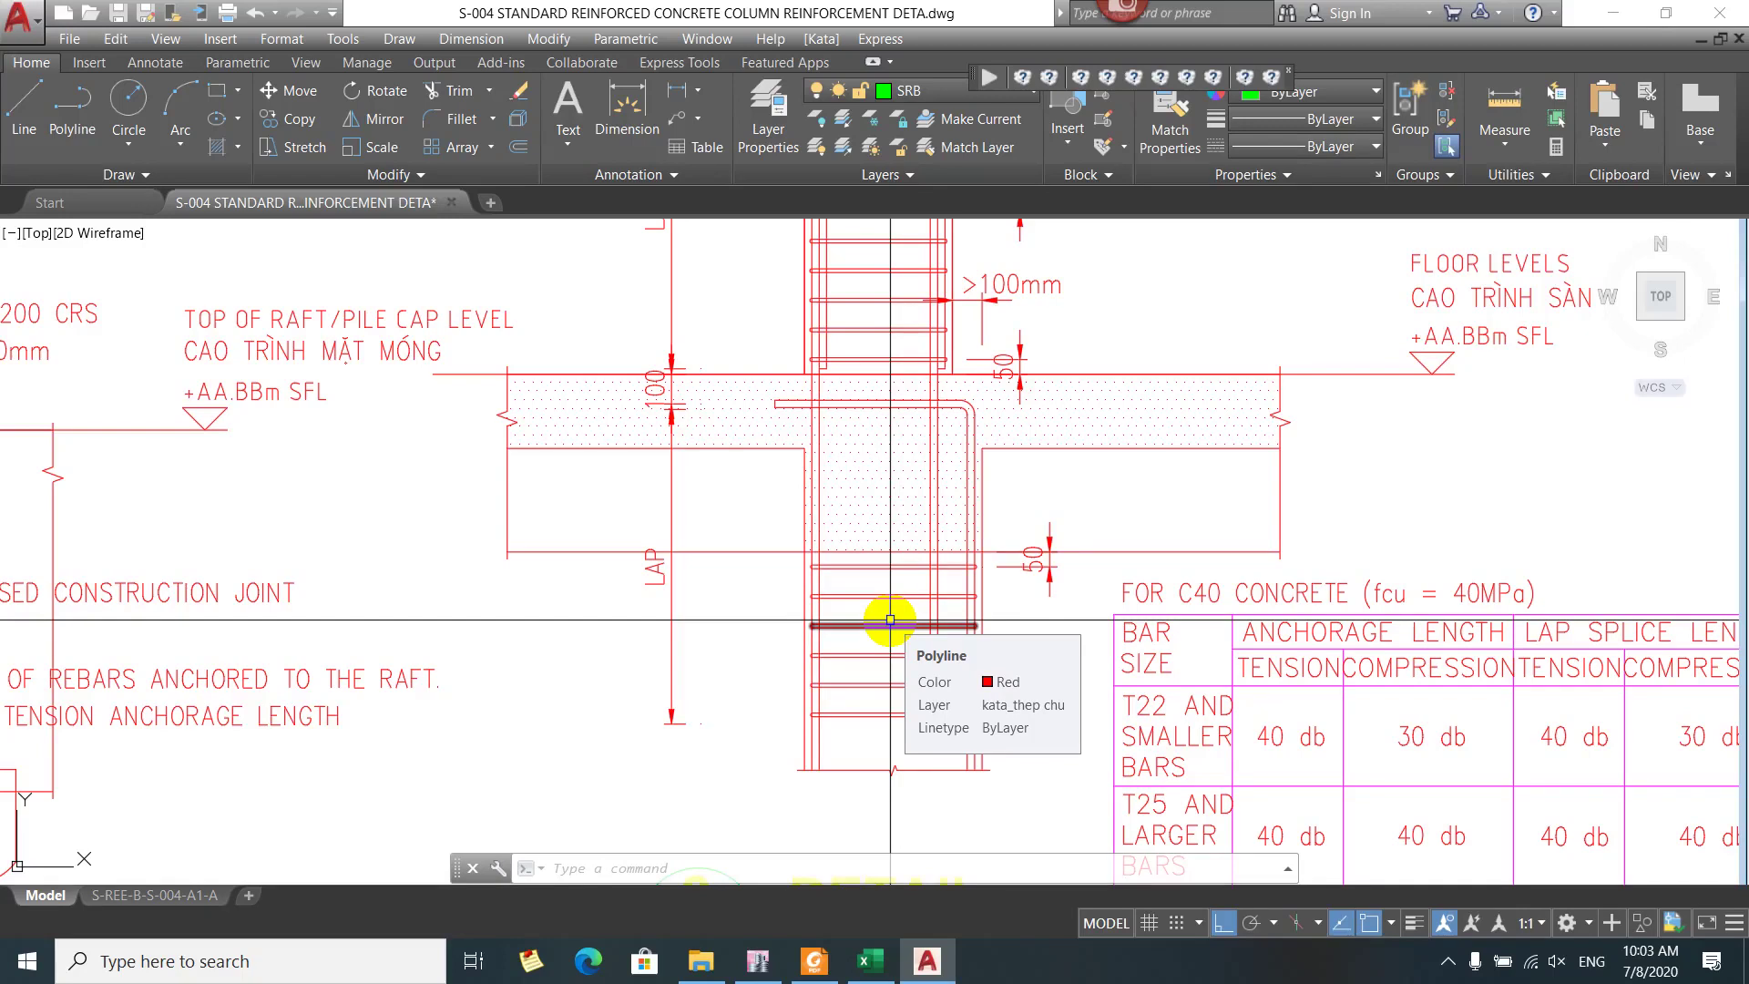
pyautogui.scroll(-3, 890, 620)
pyautogui.scroll(2, 1007, 586)
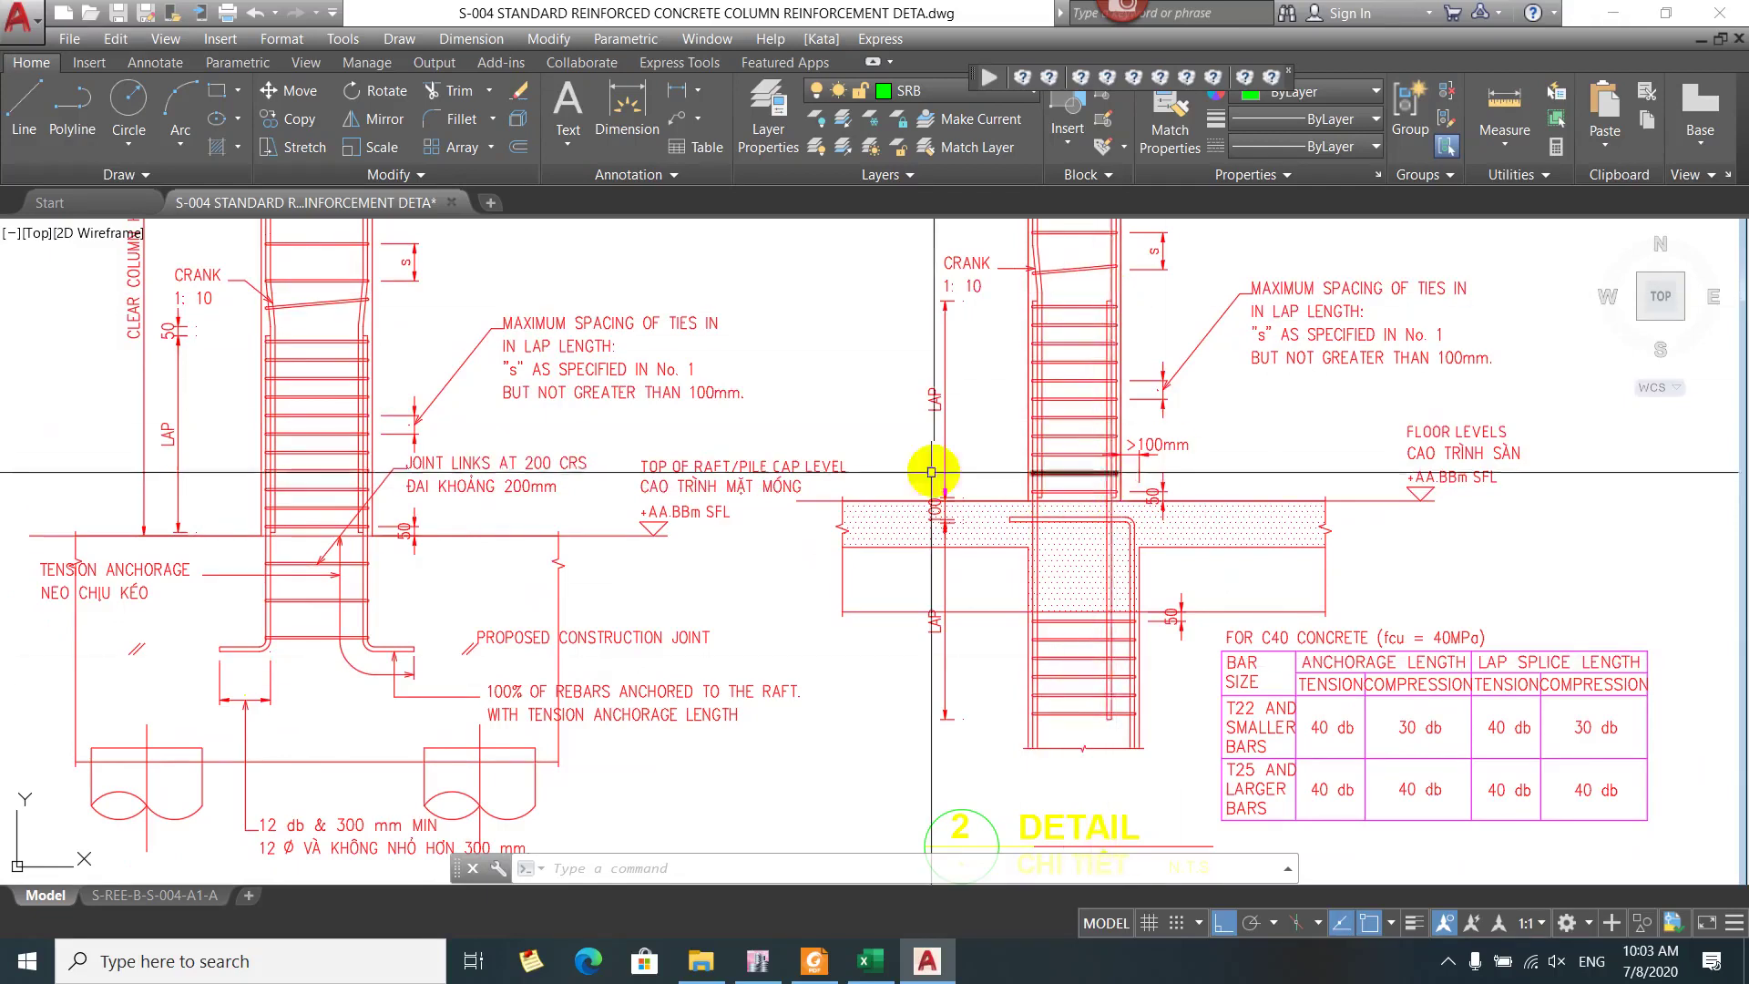
pyautogui.scroll(-4, 851, 519)
pyautogui.moveTo(851, 519); pyautogui.dragTo(850, 593)
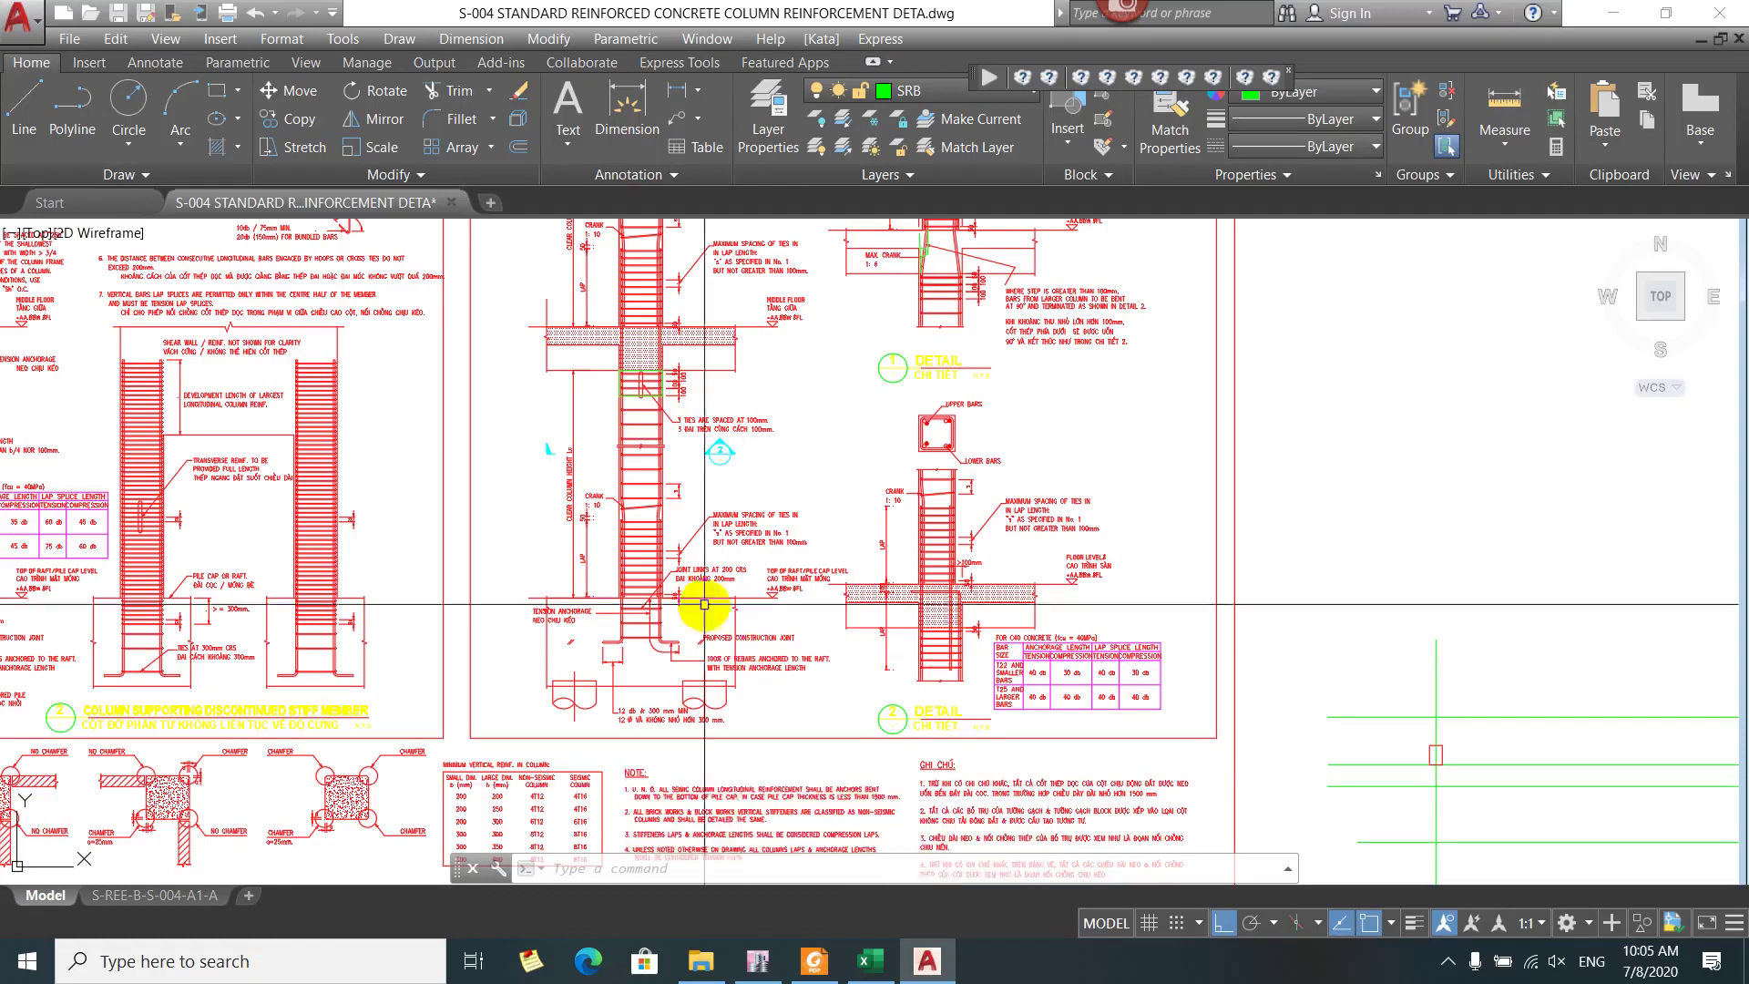
# Erase the green rectangle around the three ties below the middle floor joint on the column elevation
pyautogui.moveTo(894, 496); pyautogui.dragTo(976, 596)
pyautogui.scroll(6, 710, 451)
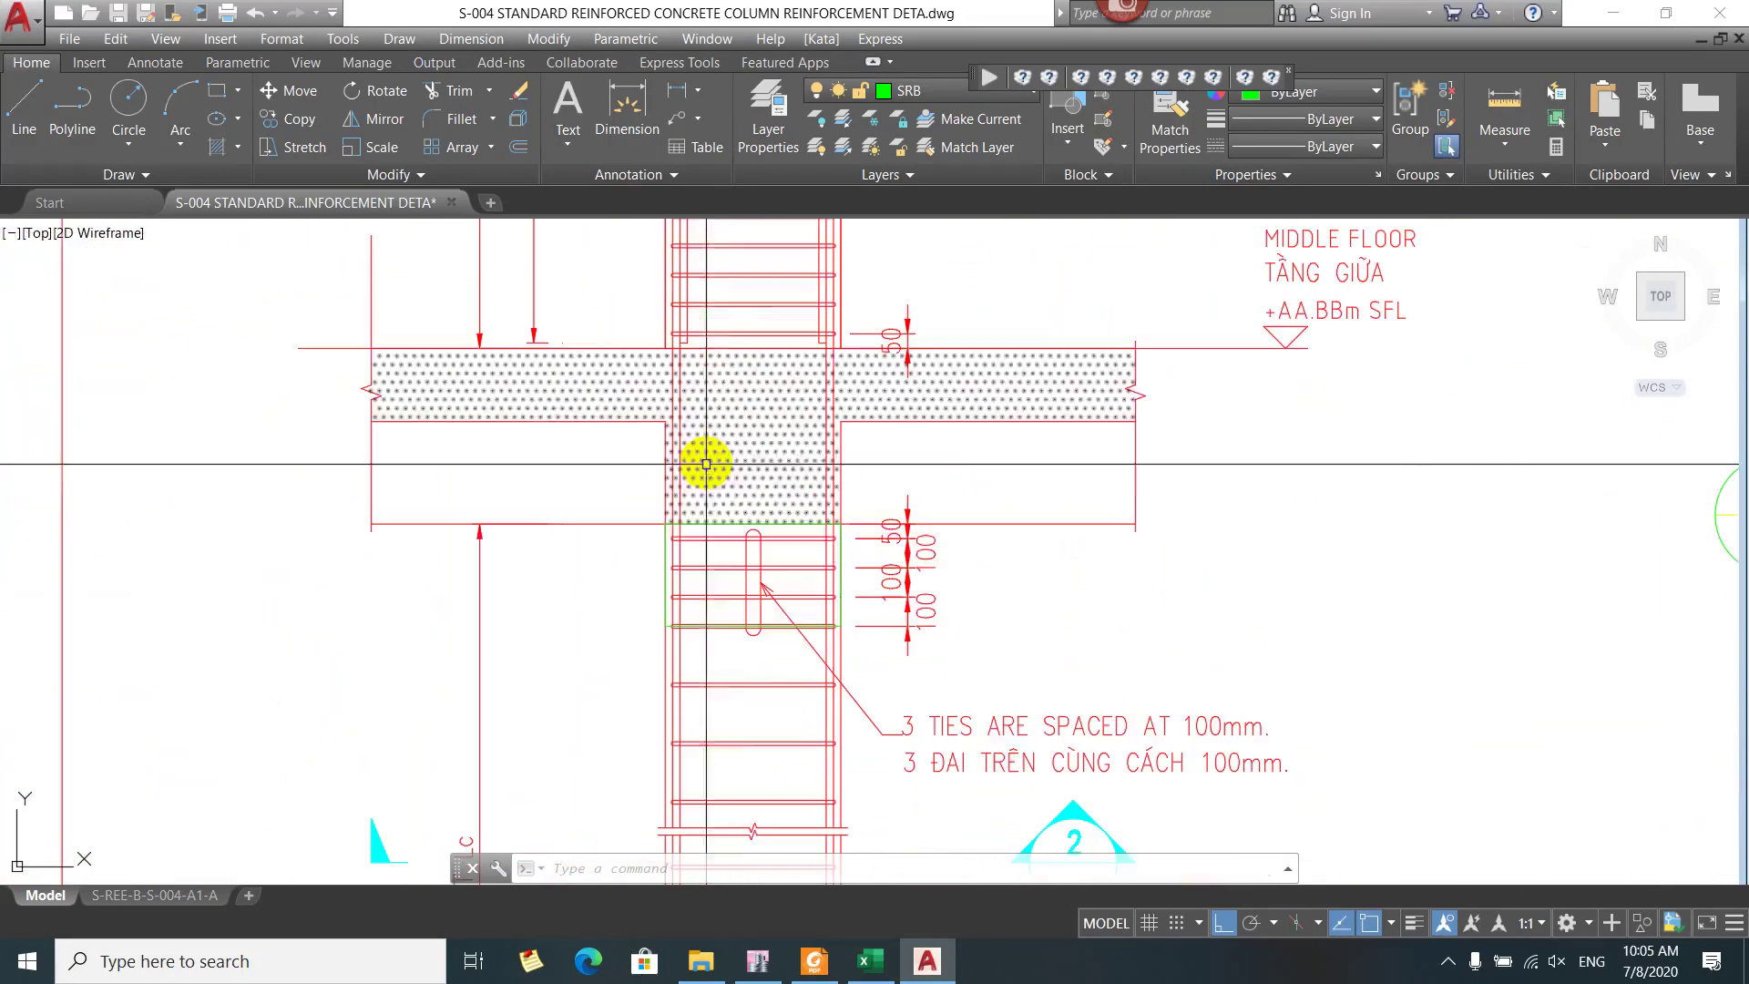
pyautogui.click(722, 524)
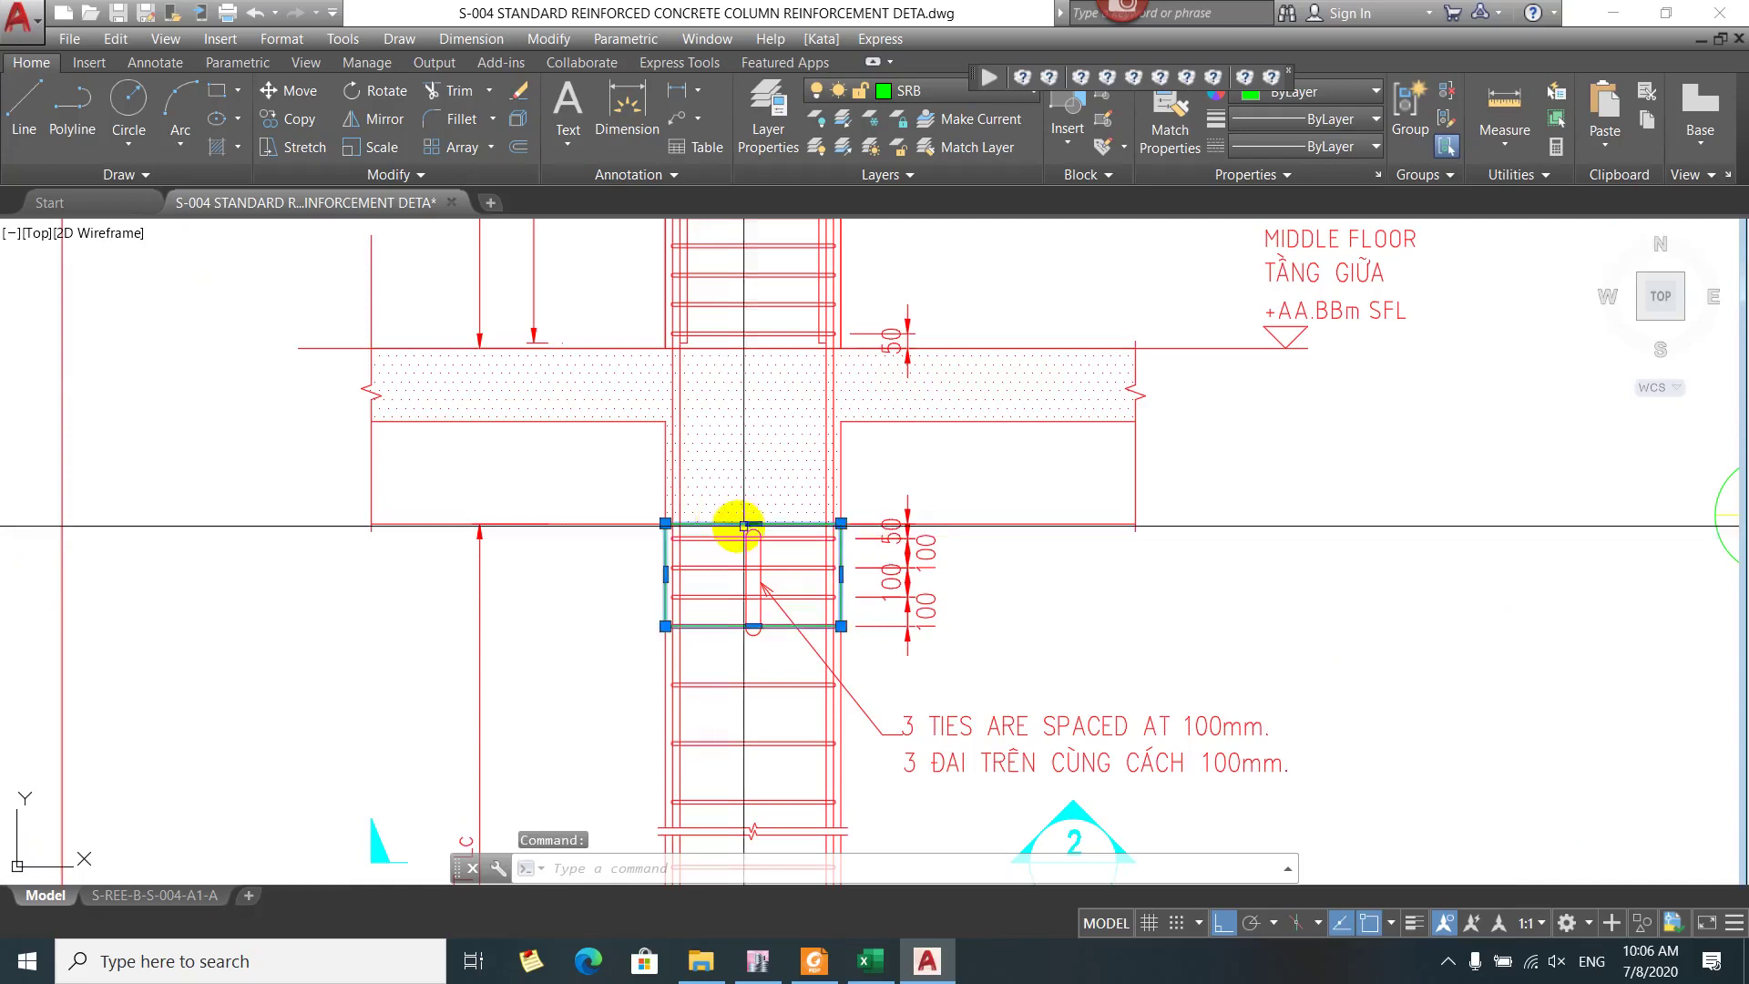
pyautogui.scroll(-6, 979, 469)
pyautogui.write('E')
pyautogui.press('Return')
# Review the 1:6 bar crank at the column step in Detail 1 and the overall column sheets
pyautogui.scroll(-1, 902, 667)
pyautogui.scroll(1, 1023, 472)
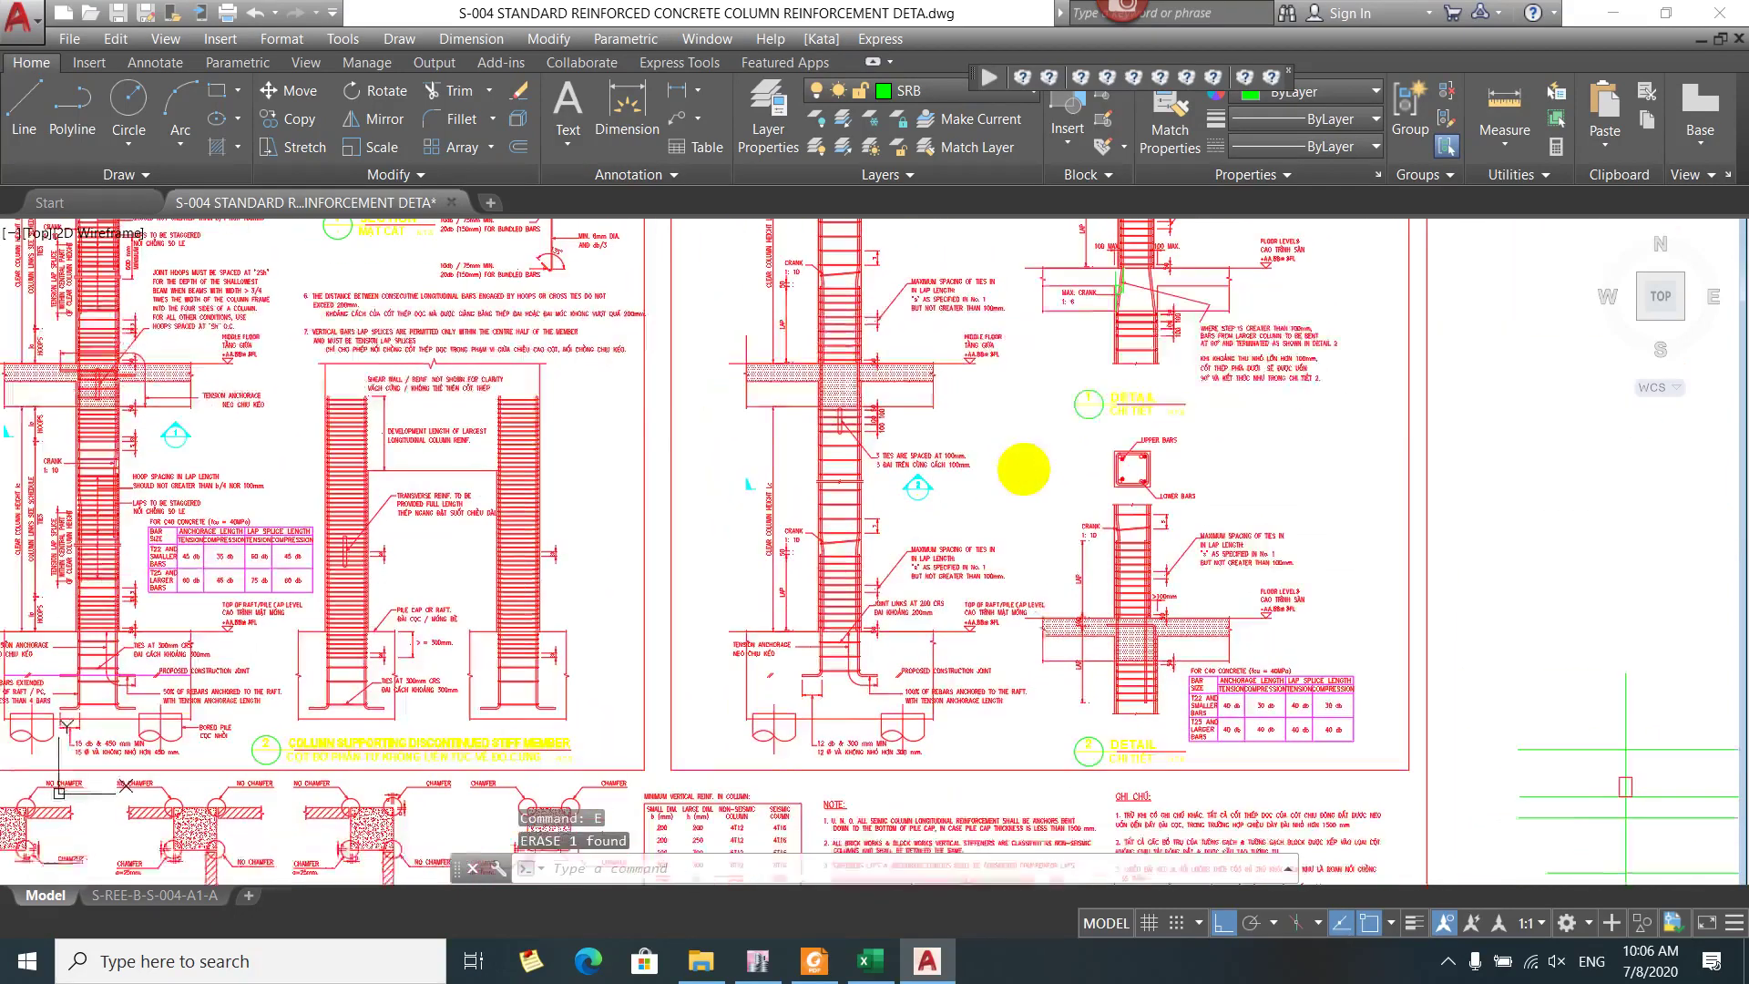
pyautogui.scroll(5, 874, 455)
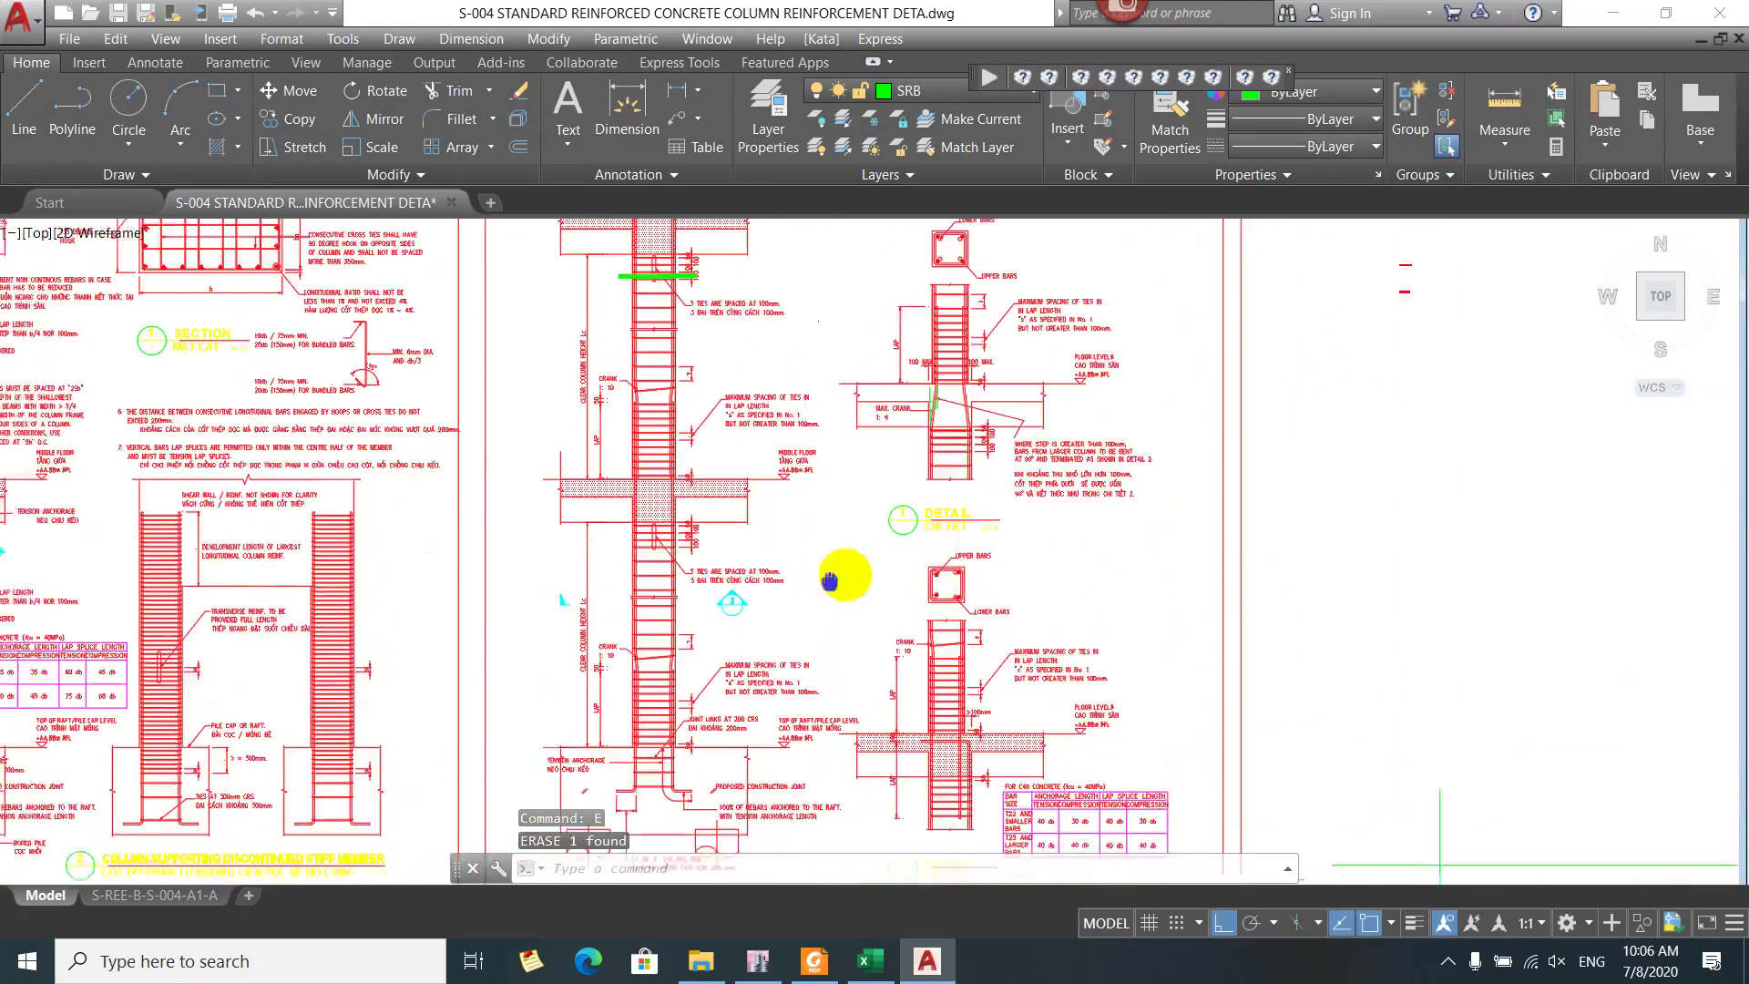
pyautogui.scroll(4, 874, 398)
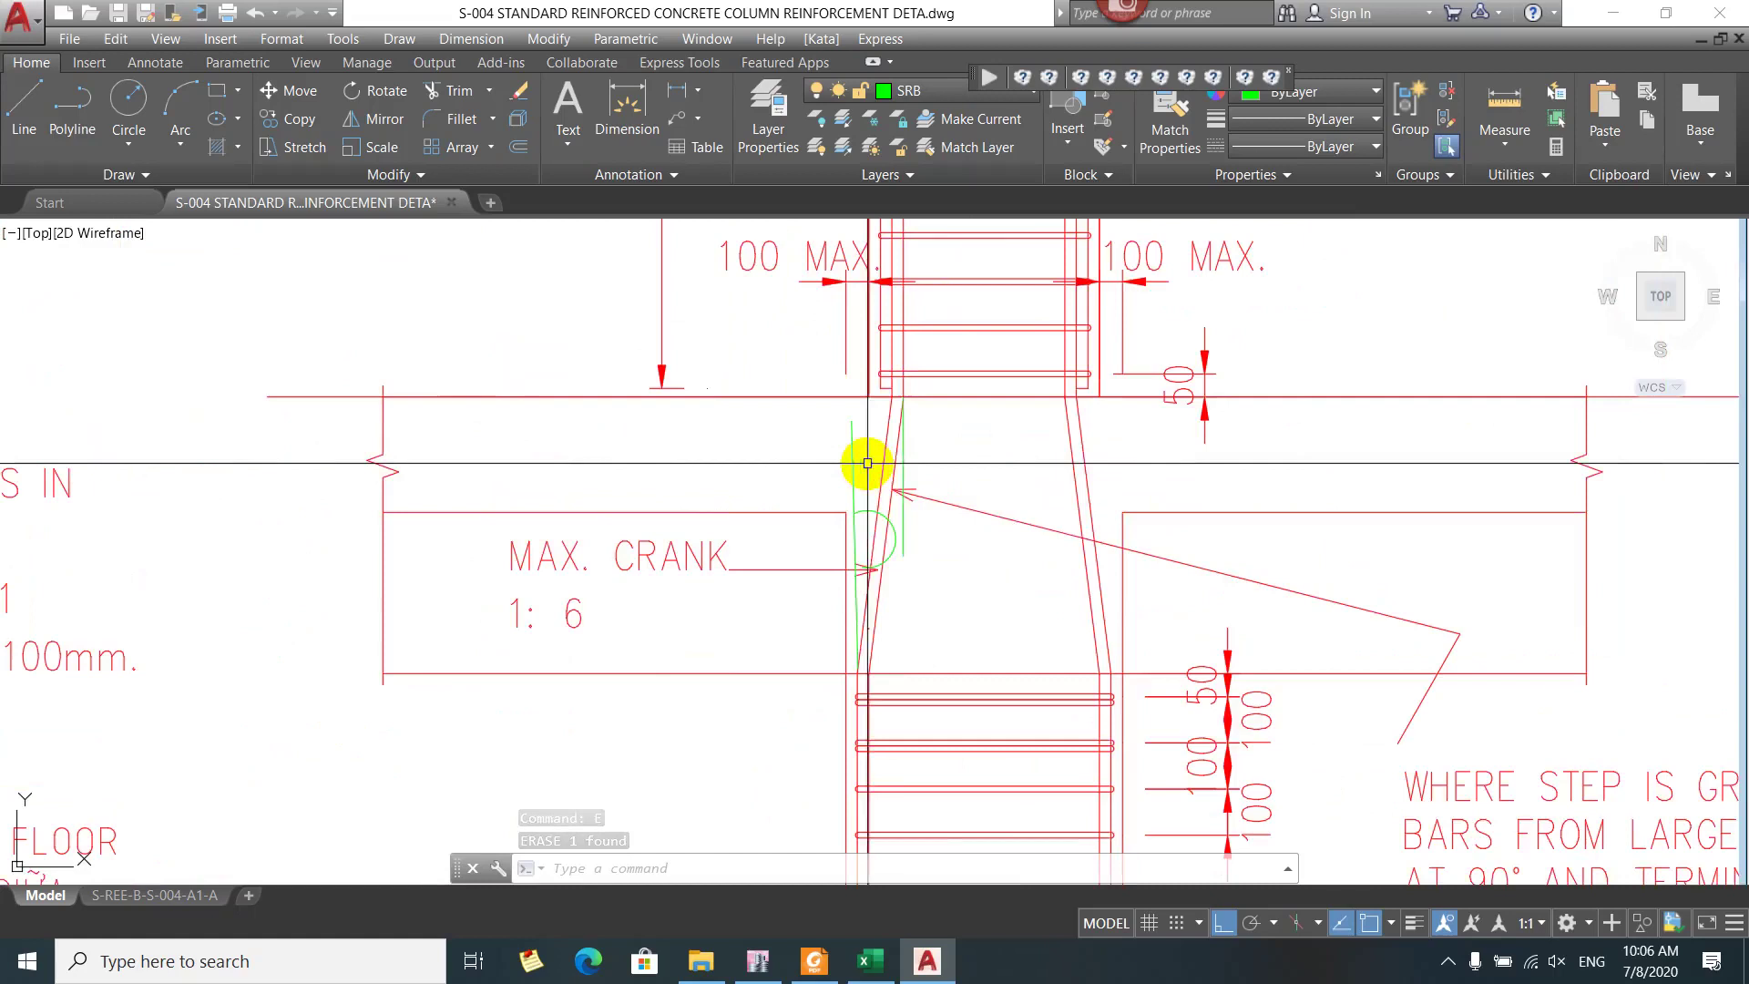
pyautogui.scroll(-10, 900, 530)
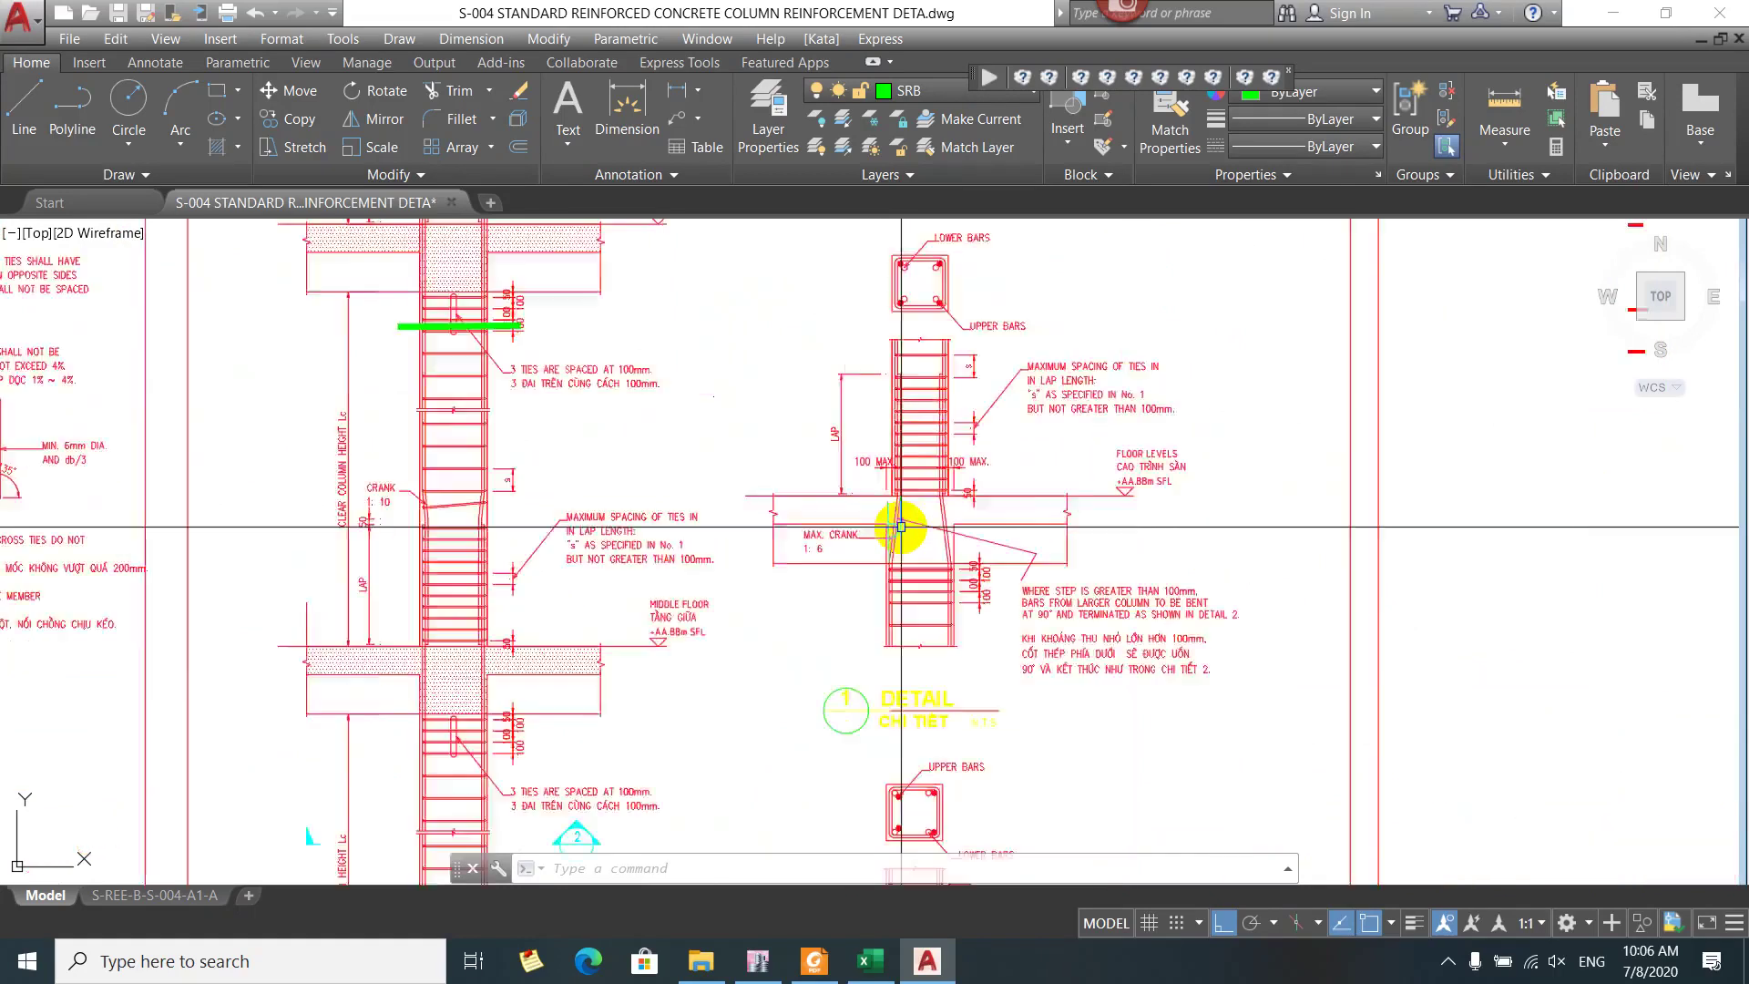
pyautogui.scroll(3, 821, 586)
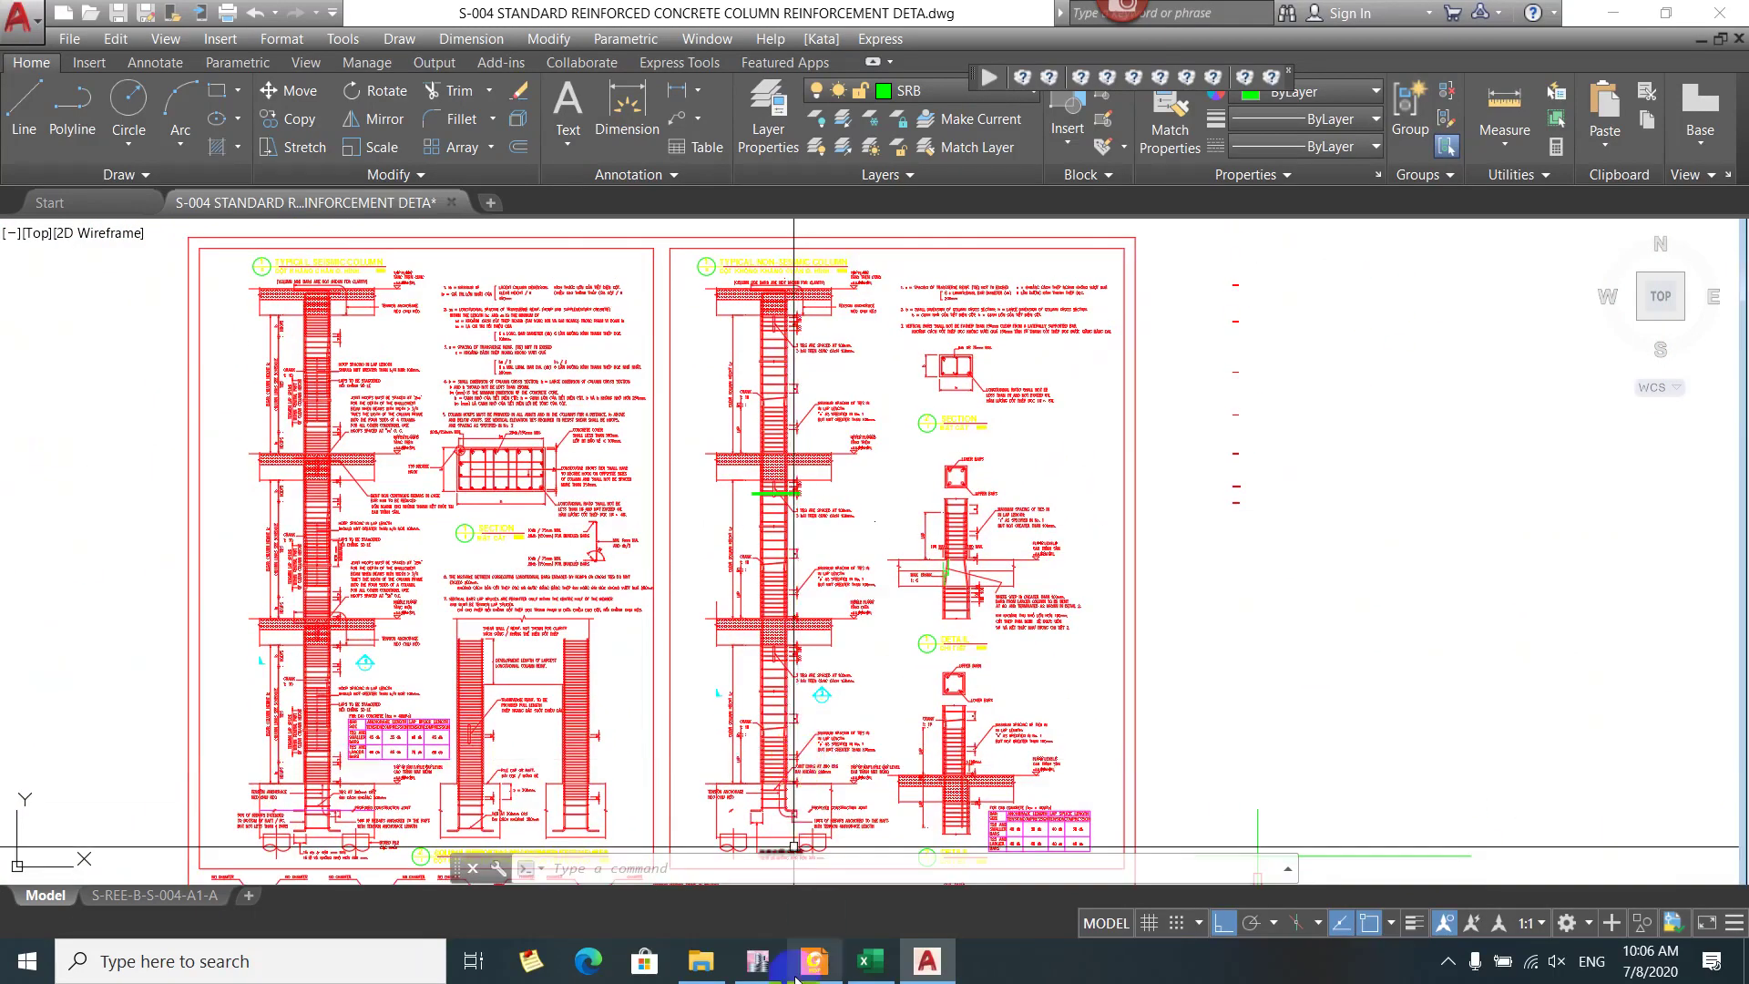
# Erase the vertical row of short red dashes beside the second column reinforcement sheet
pyautogui.moveTo(1192, 651)
pyautogui.mouseDown()
pyautogui.moveTo(1233, 417)
pyautogui.moveTo(1280, 461)
pyautogui.mouseUp()
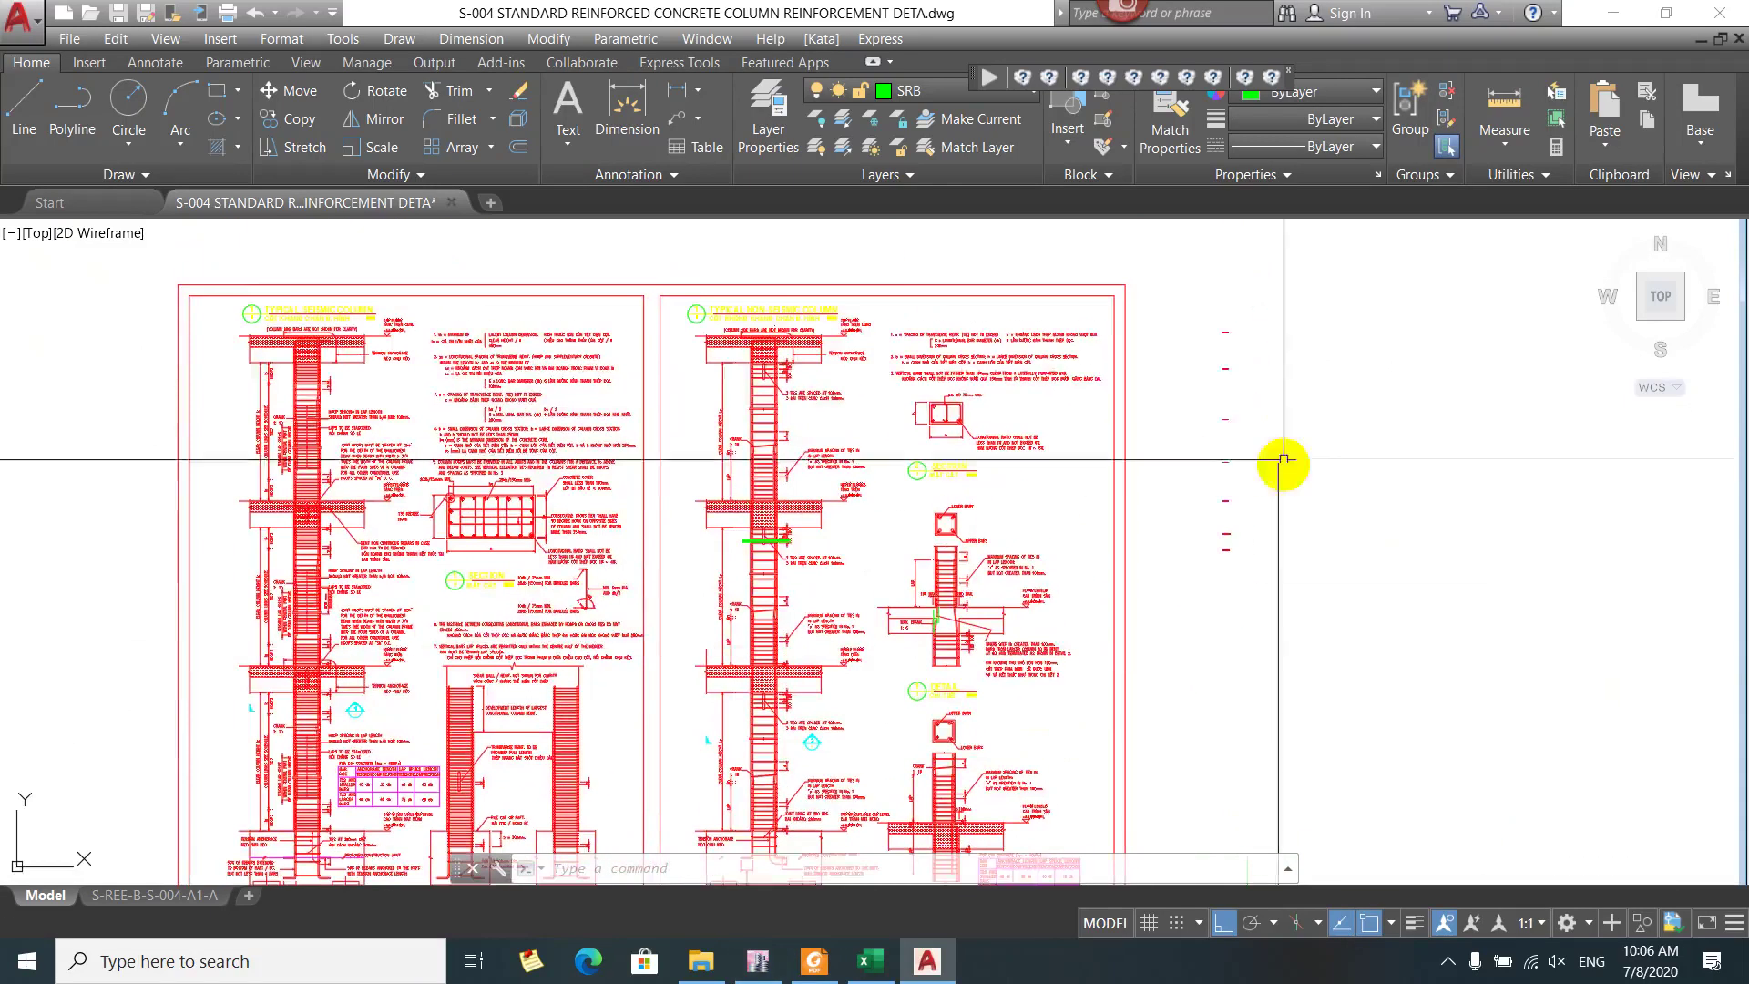
pyautogui.click(1175, 332)
pyautogui.scroll(-3, 1262, 535)
pyautogui.click(1261, 535)
pyautogui.scroll(-2, 1261, 535)
pyautogui.scroll(4, 1249, 644)
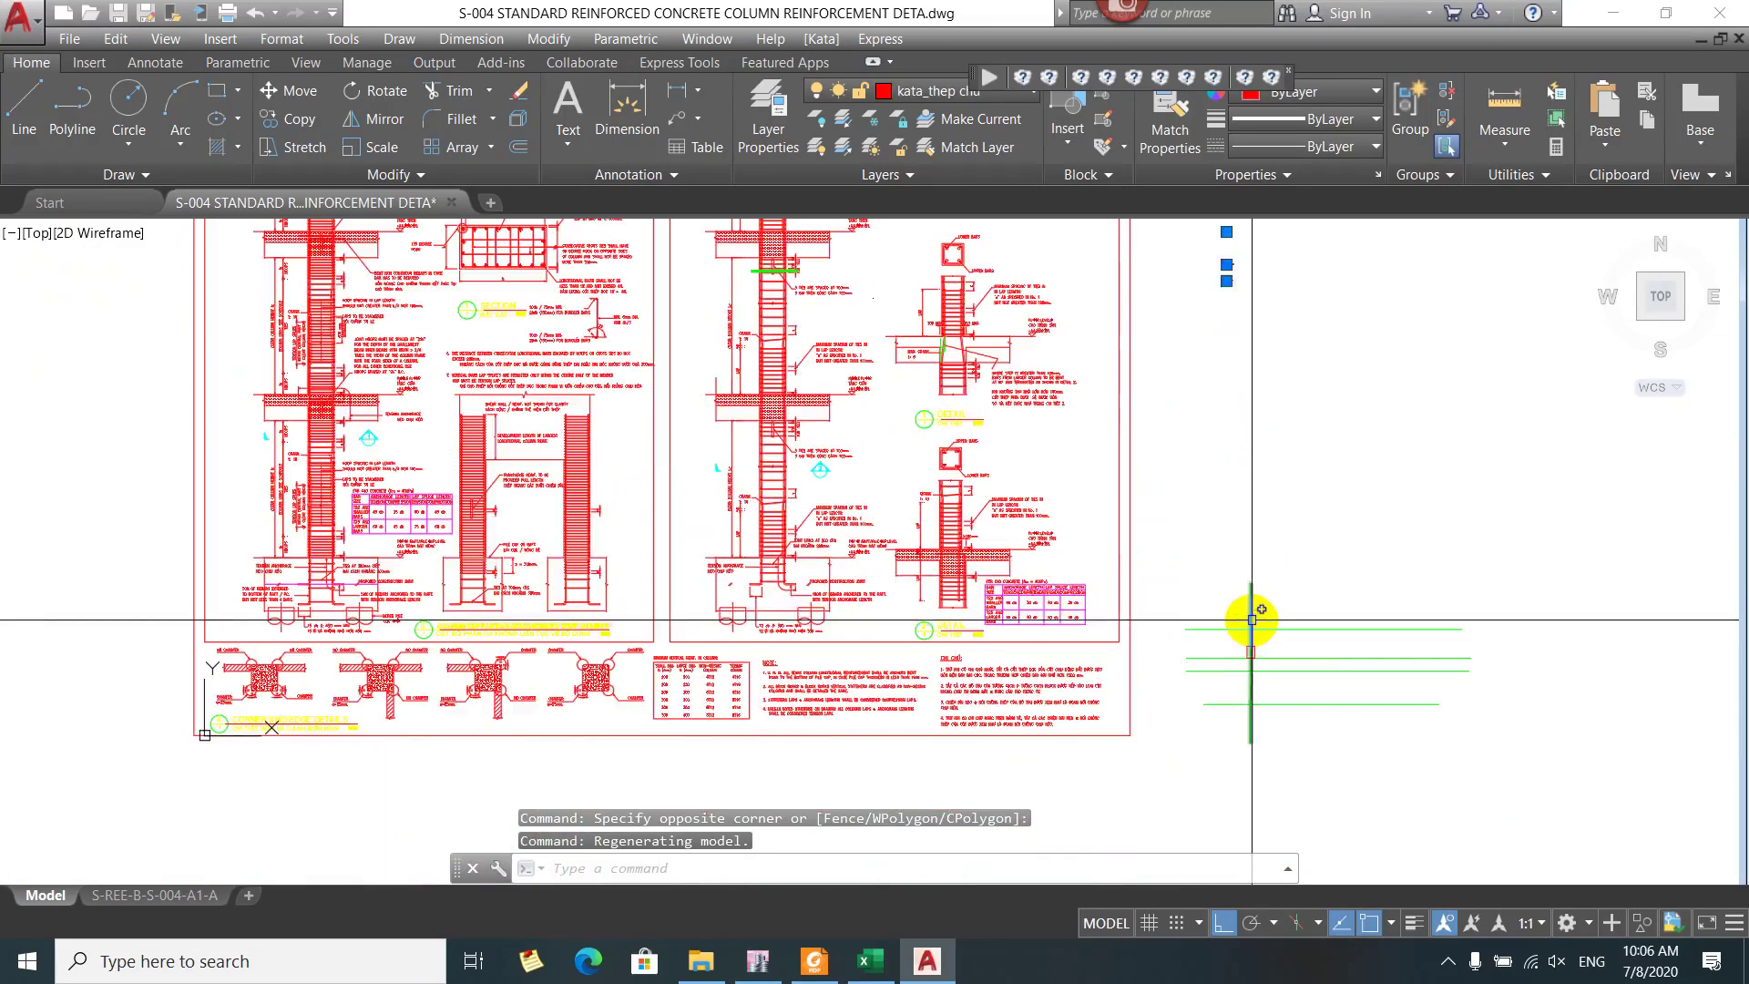
pyautogui.write('E')
pyautogui.press('Return')
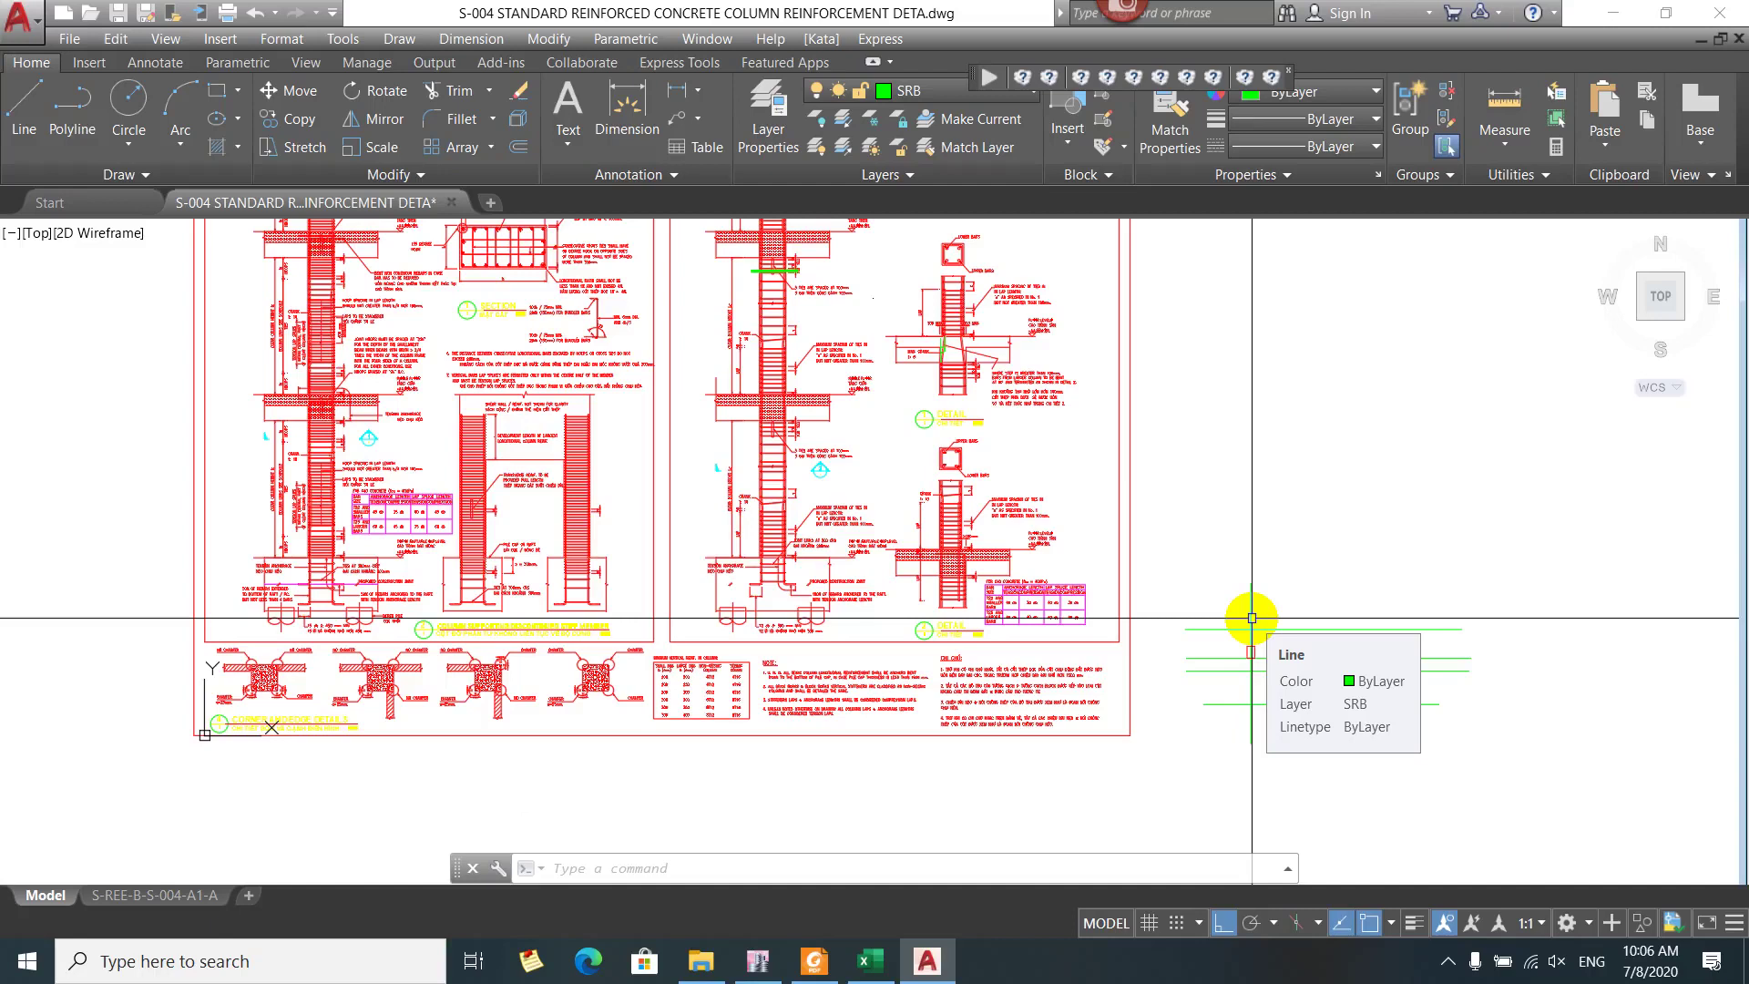
# Switch to ETABS and examine the Moment 3-3 diagram of the columns over all stories on Elevation View B
pyautogui.click(758, 960)
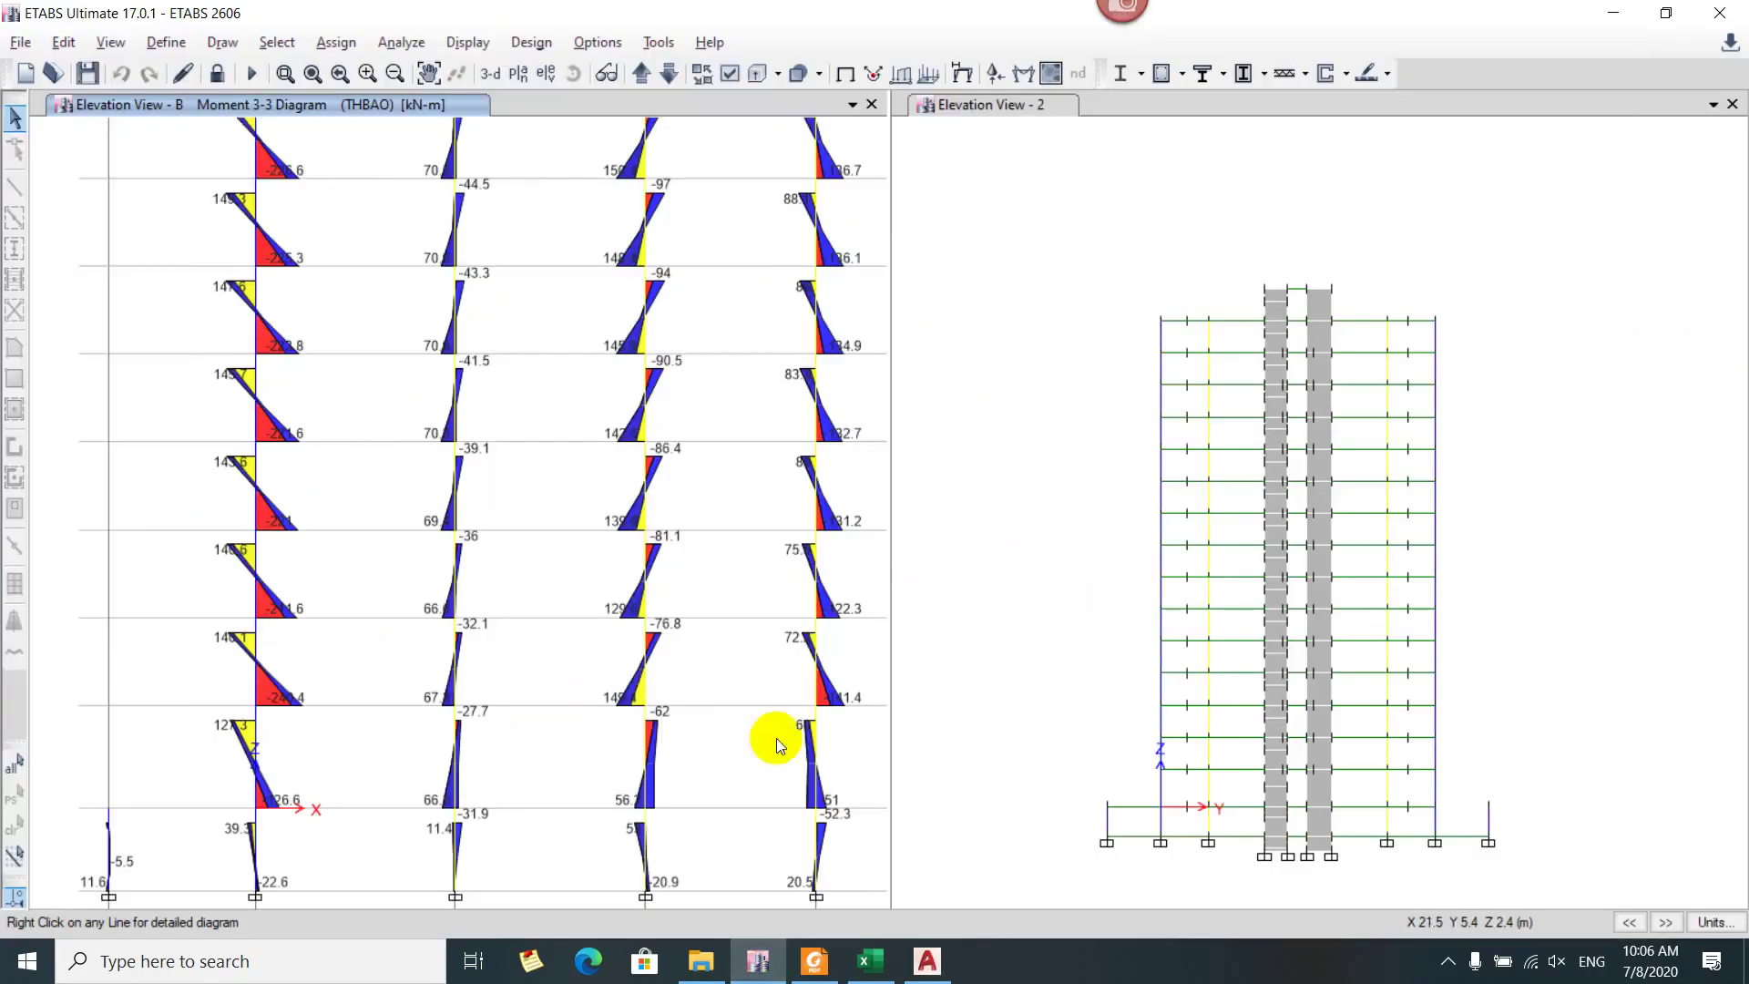
pyautogui.scroll(-2, 603, 484)
pyautogui.scroll(-2, 460, 663)
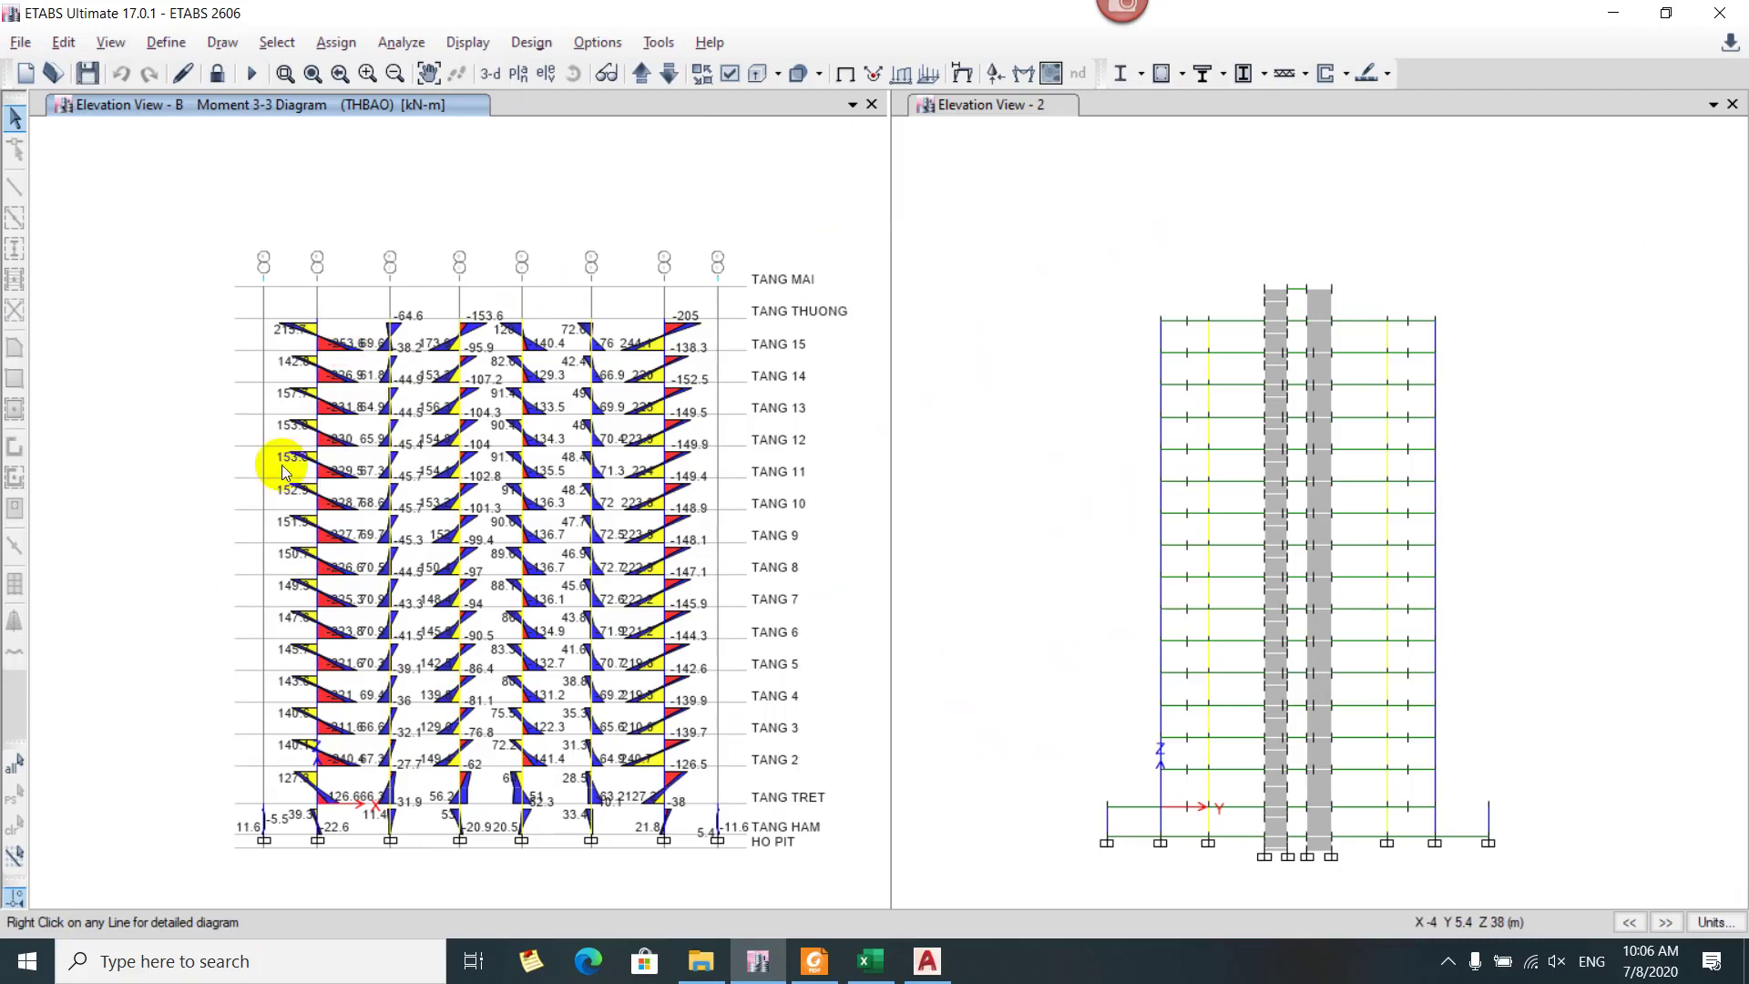
pyautogui.moveTo(281, 464); pyautogui.dragTo(293, 379)
pyautogui.moveTo(326, 330)
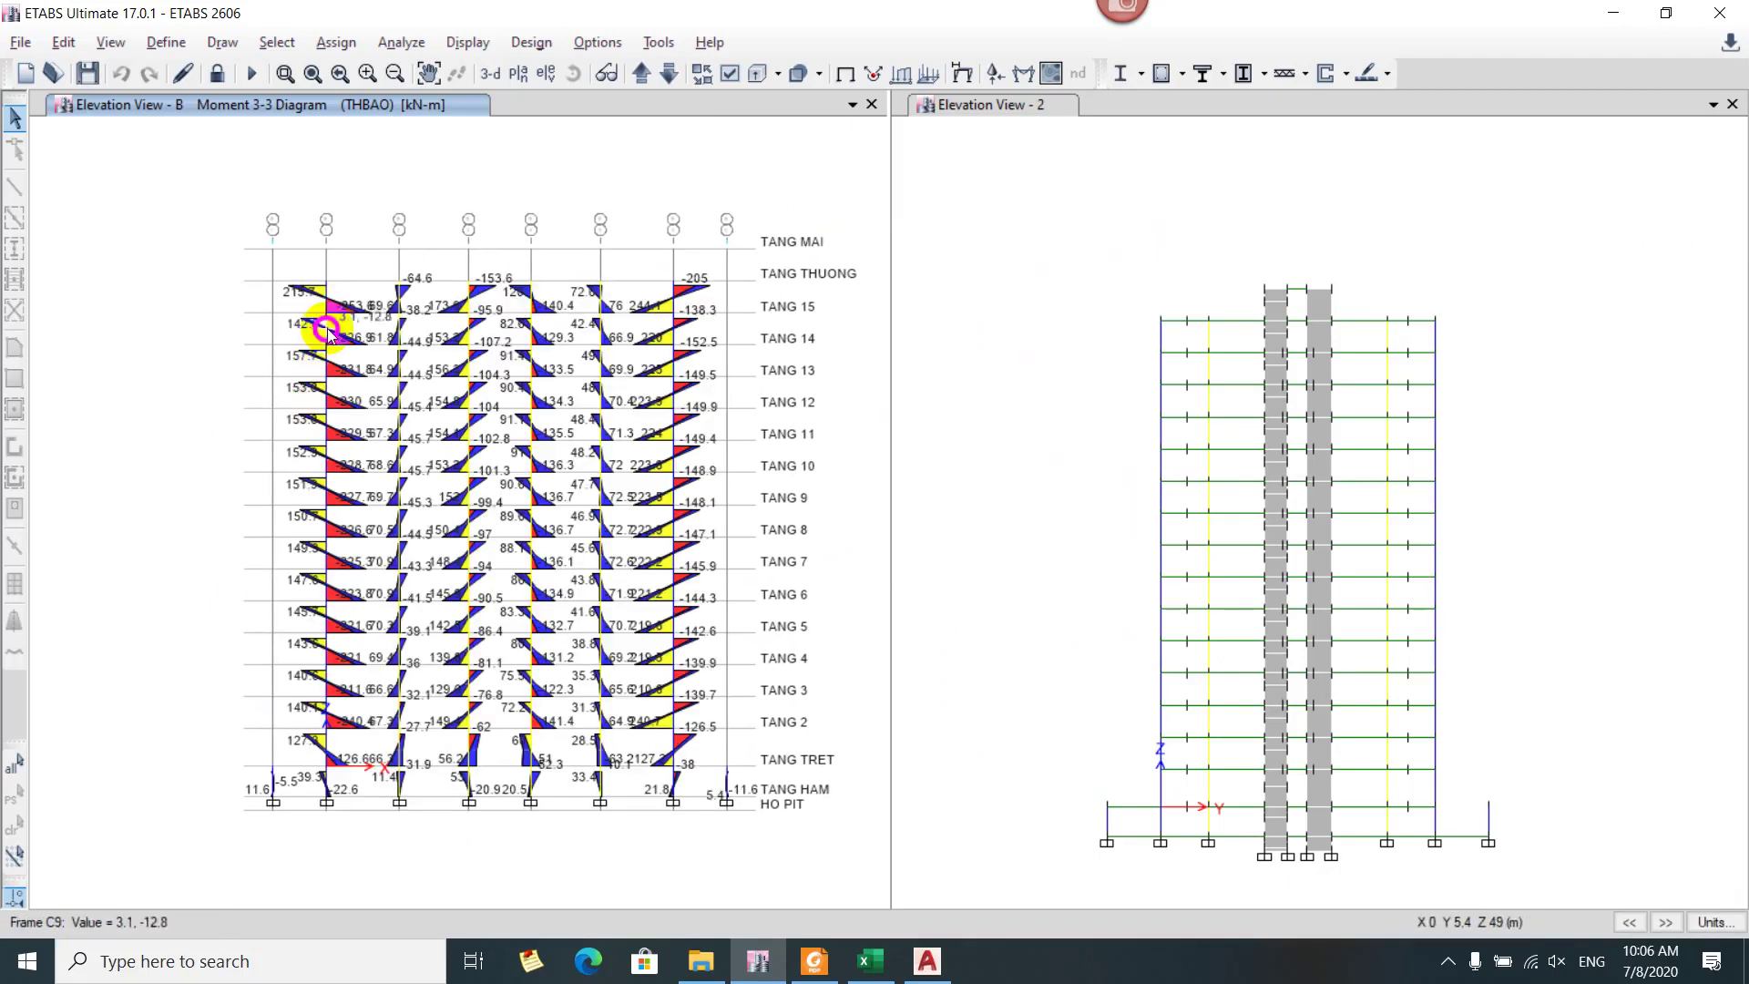
pyautogui.rightClick(470, 390)
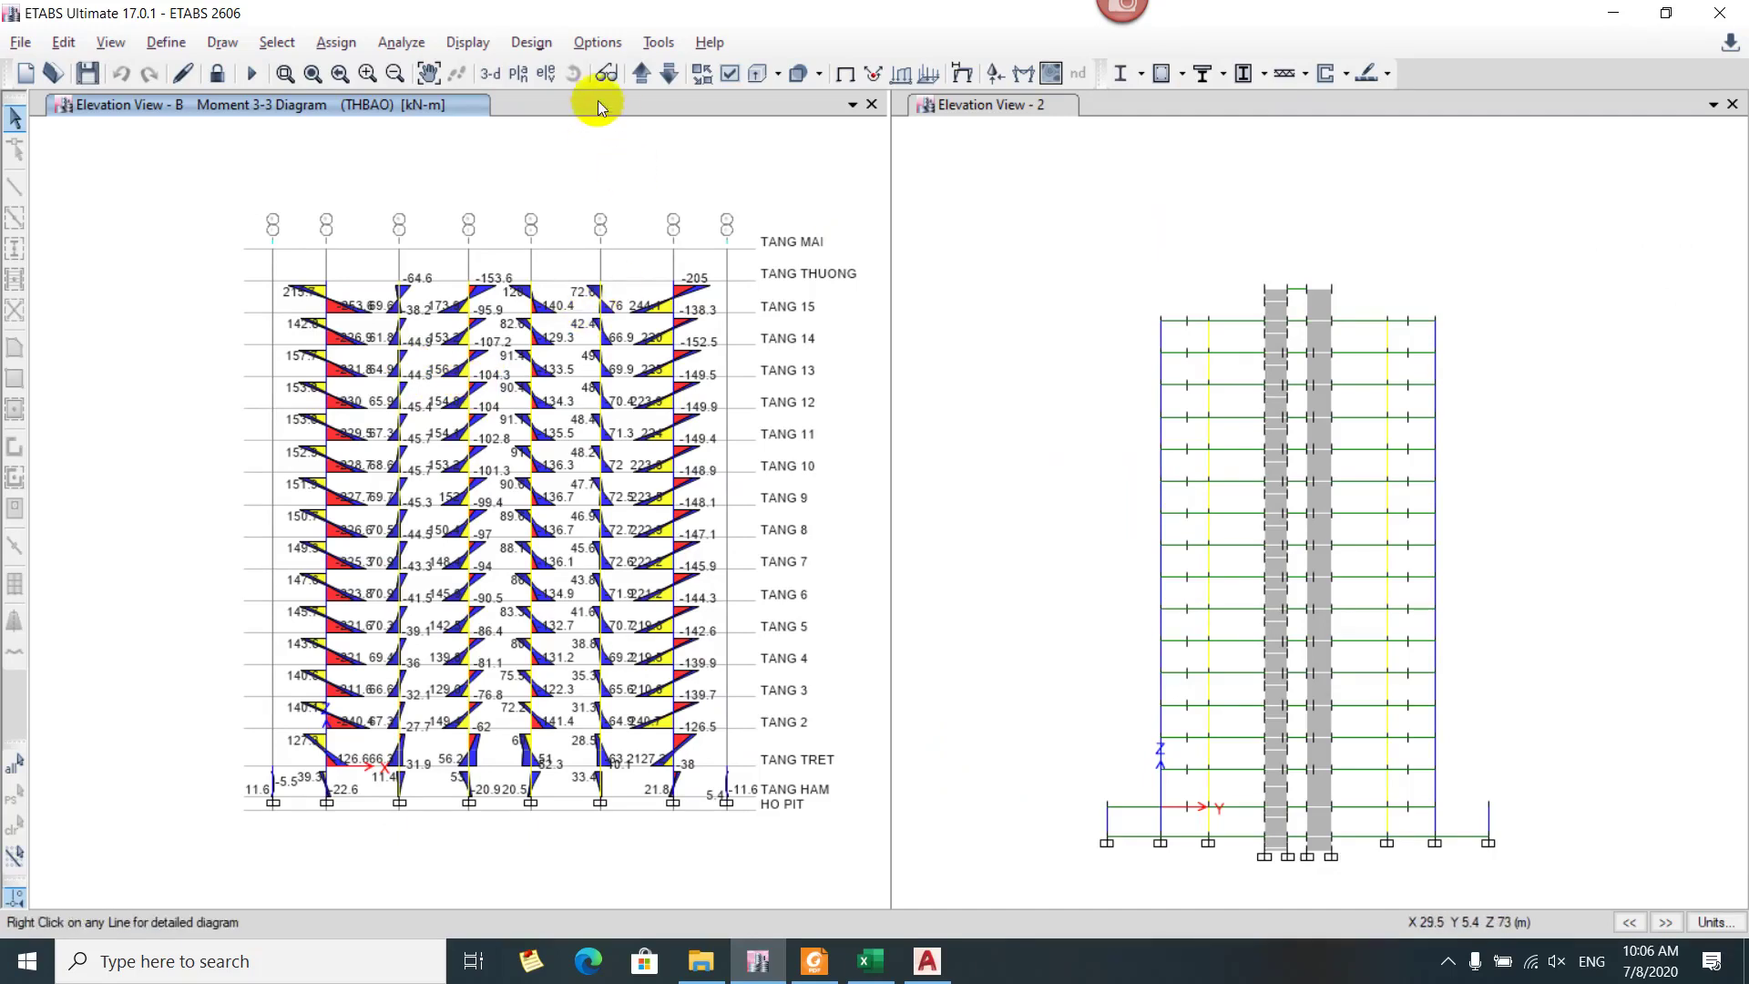
# Display the Shear 2-2 force diagram of the frames for combo THBAO, Max and Min, on Elevation View B
pyautogui.click(467, 36)
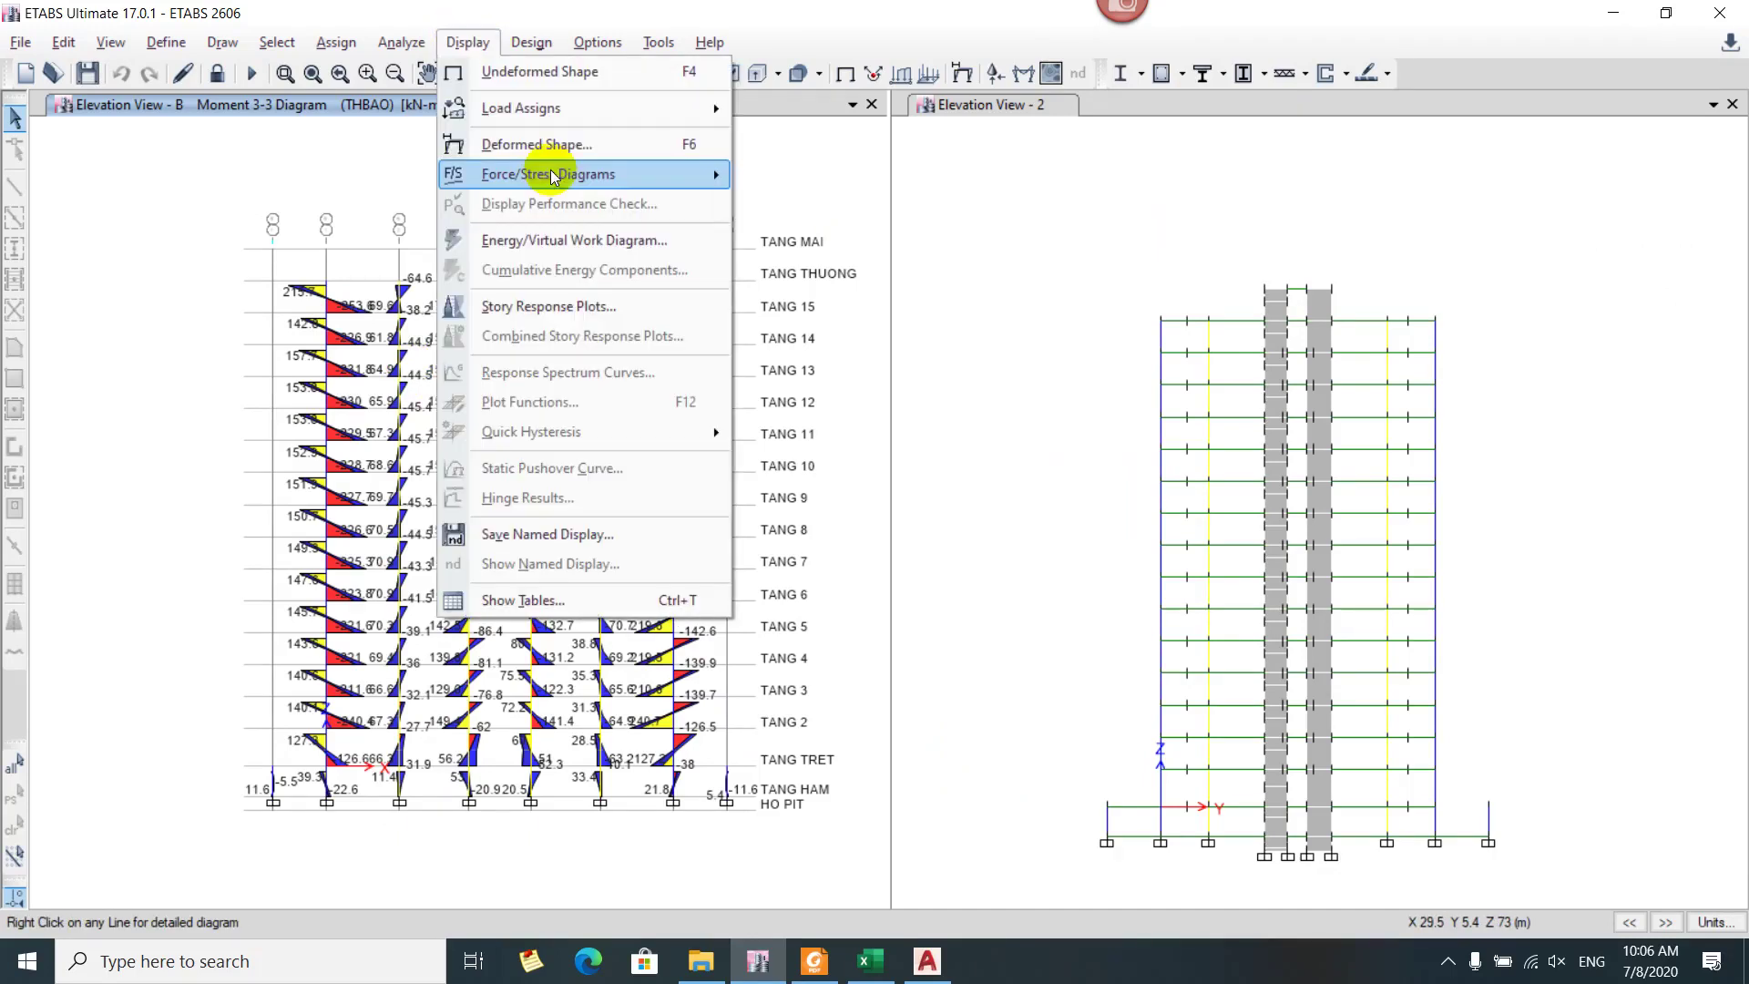
pyautogui.moveTo(577, 174)
pyautogui.click(458, 44)
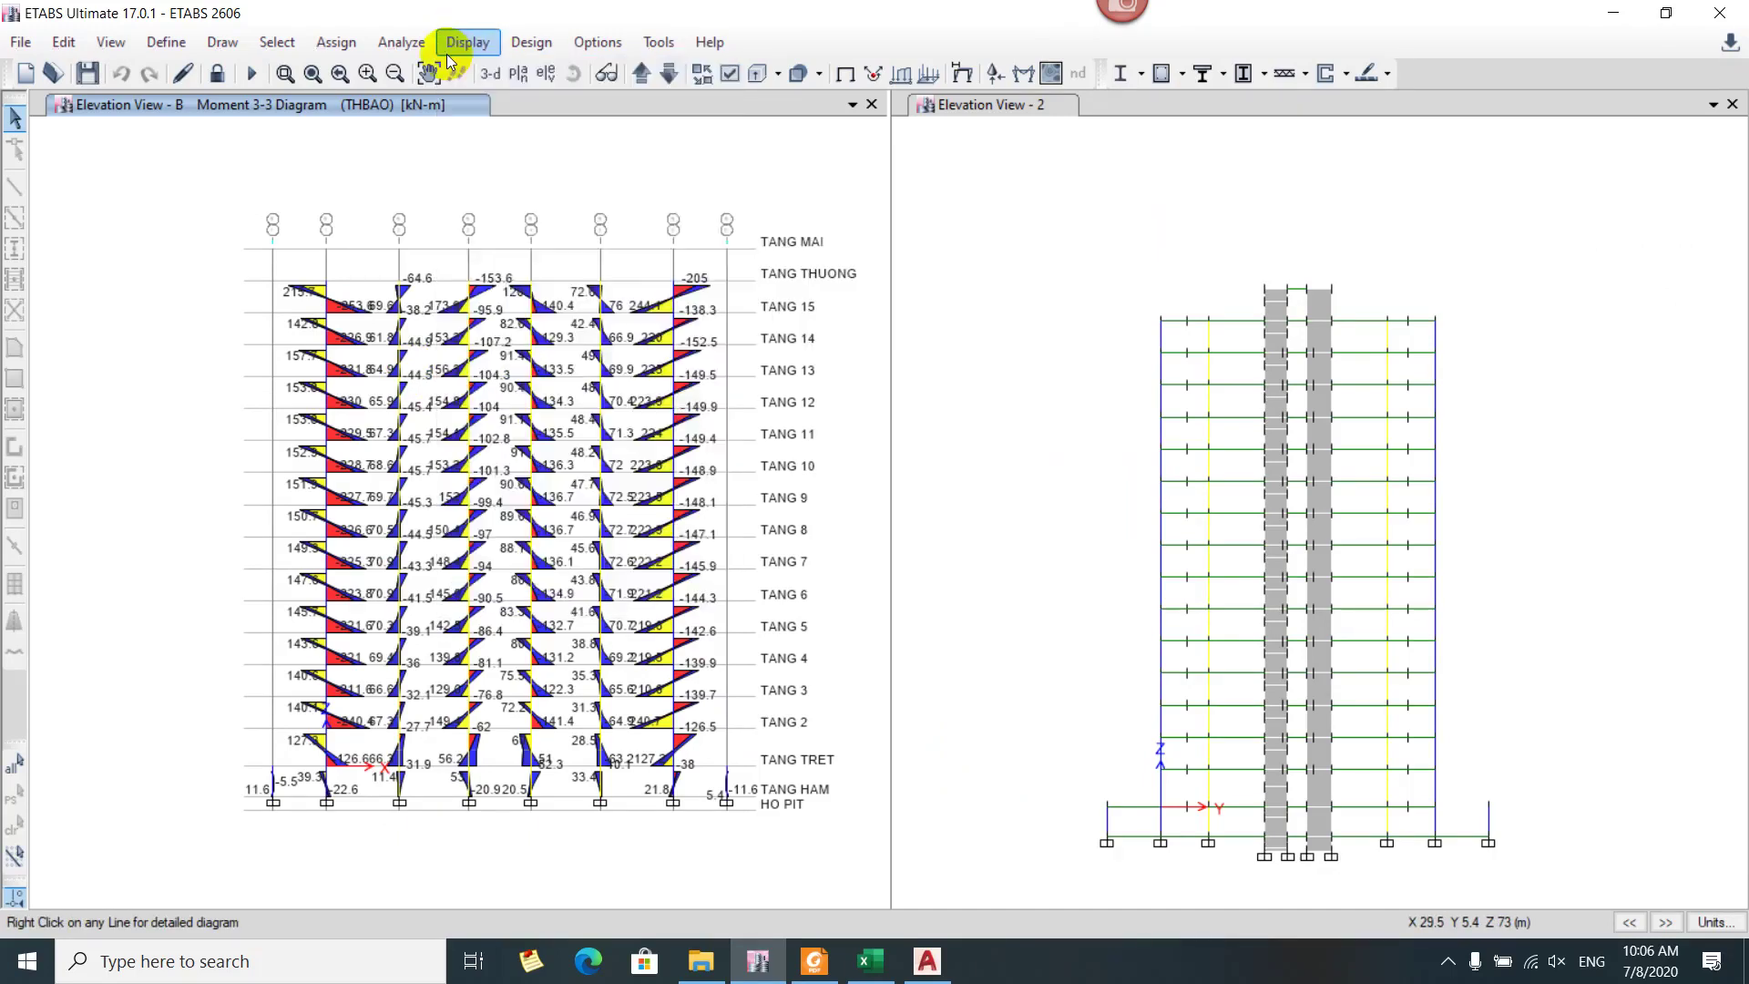
pyautogui.click(451, 46)
pyautogui.moveTo(477, 172)
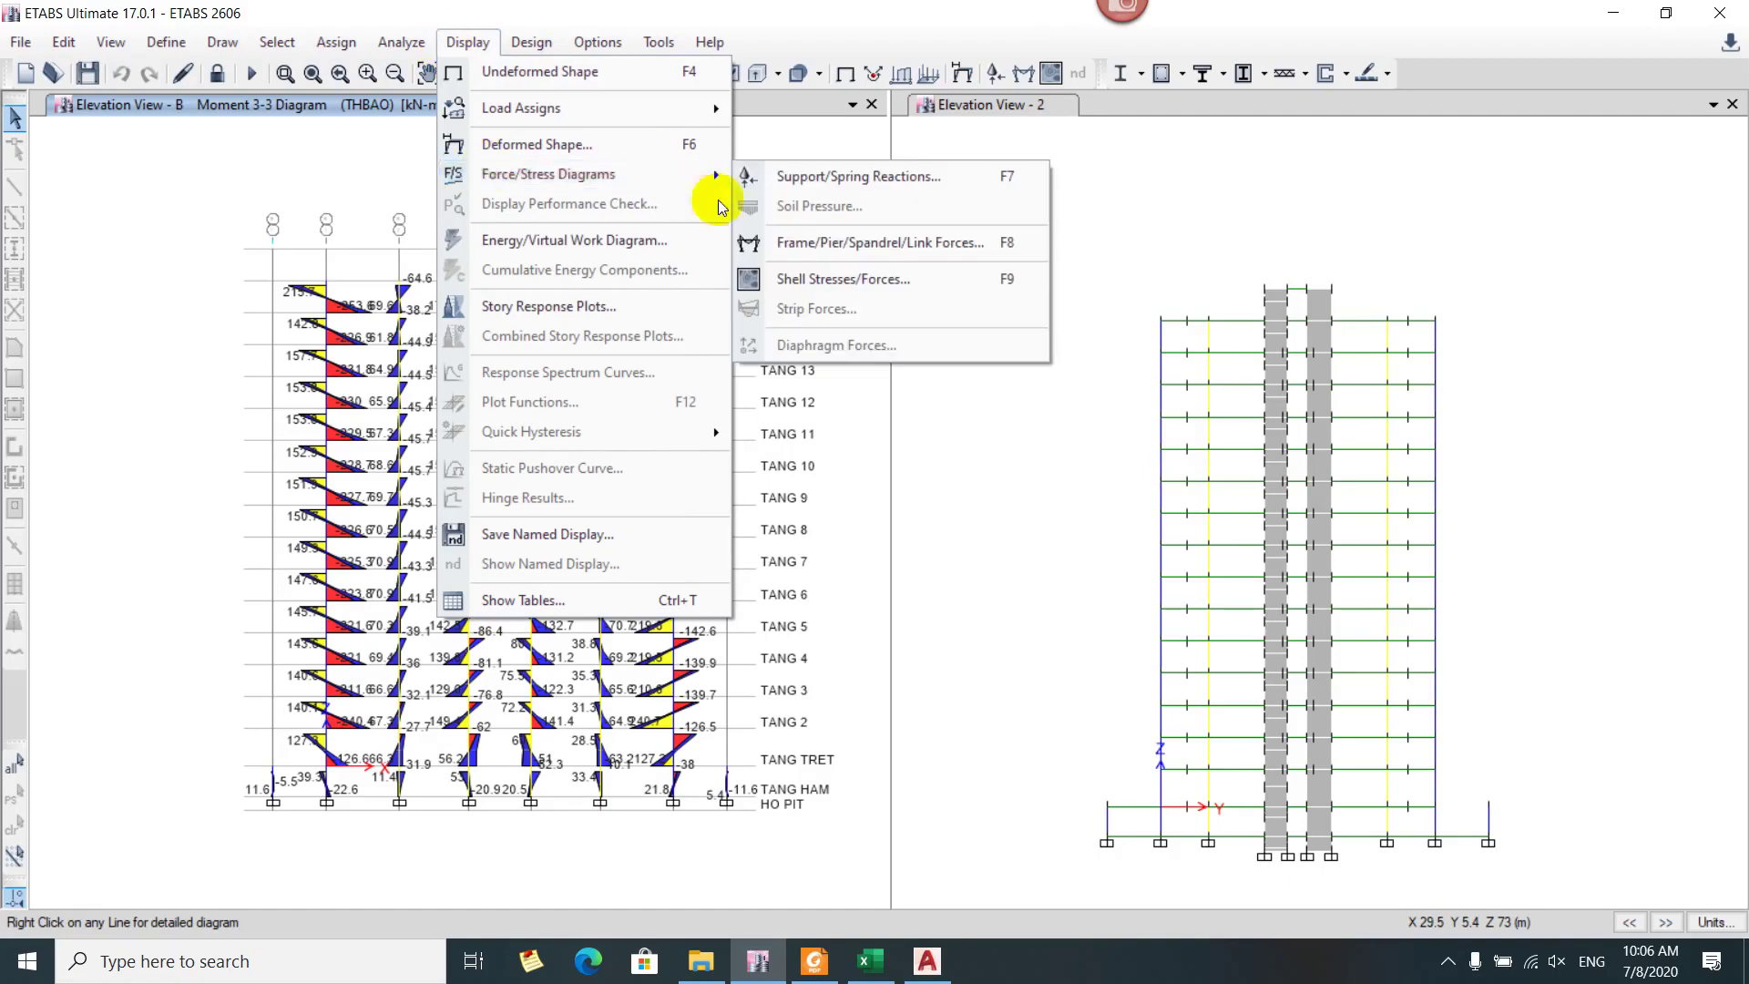
pyautogui.click(833, 242)
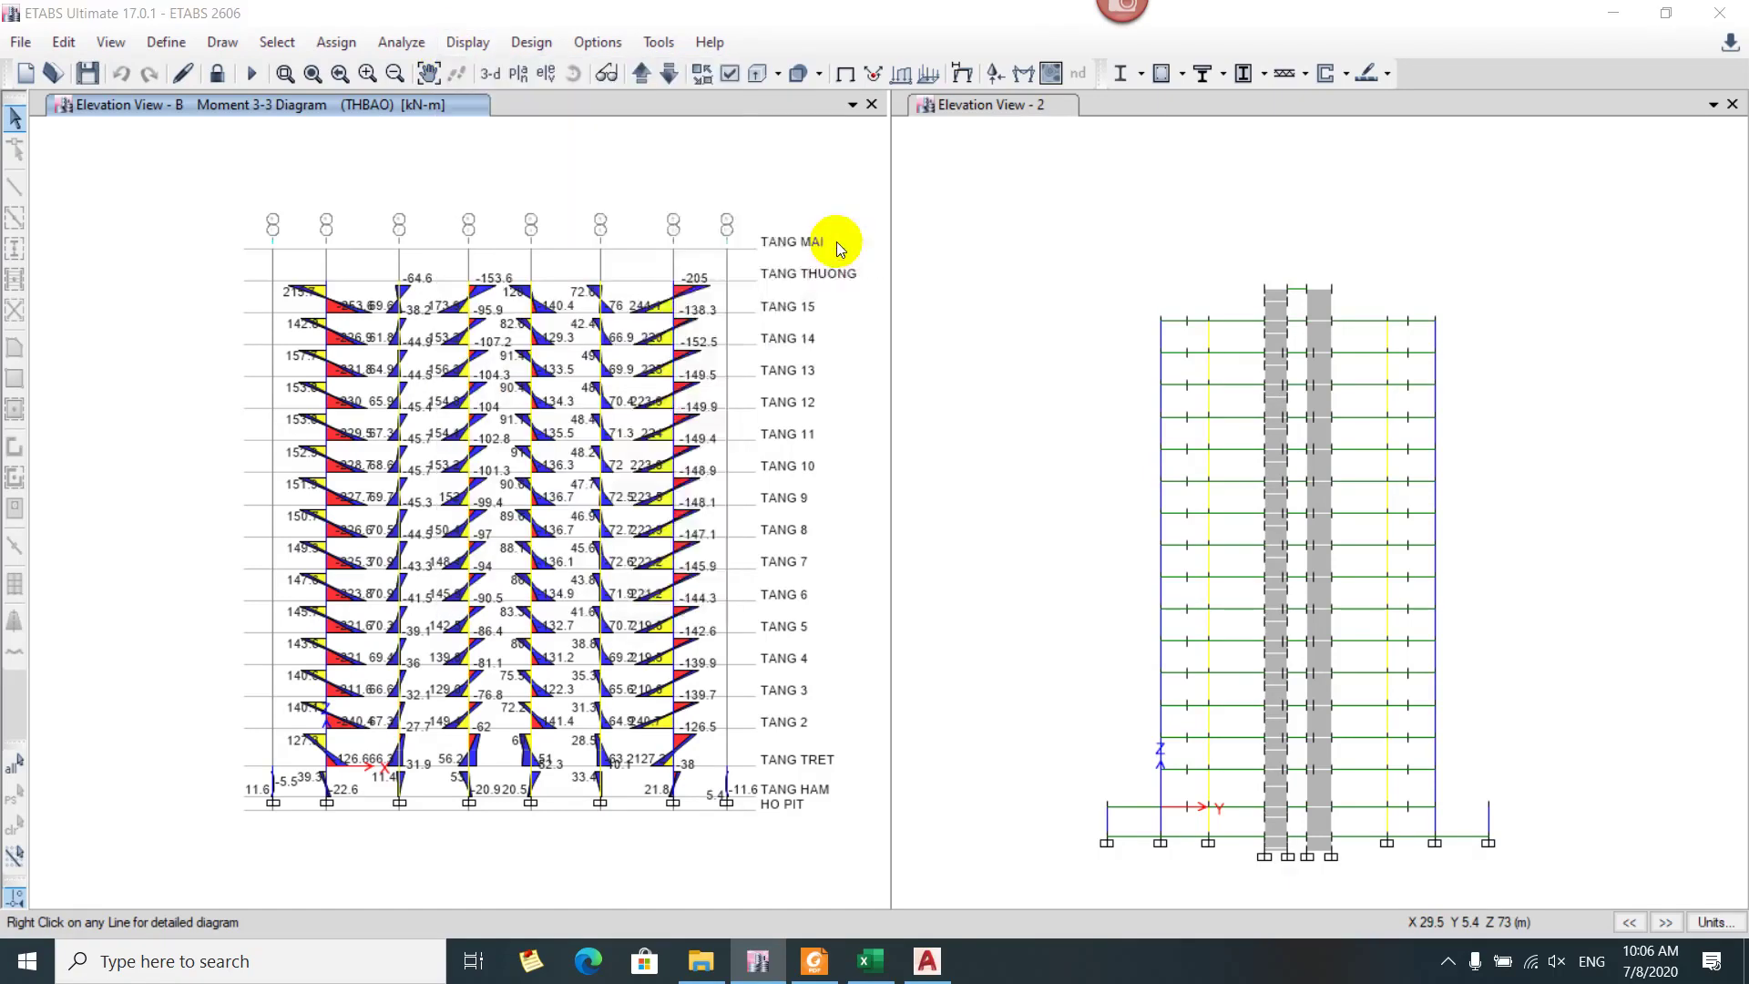
pyautogui.moveTo(870, 191); pyautogui.dragTo(1513, 91)
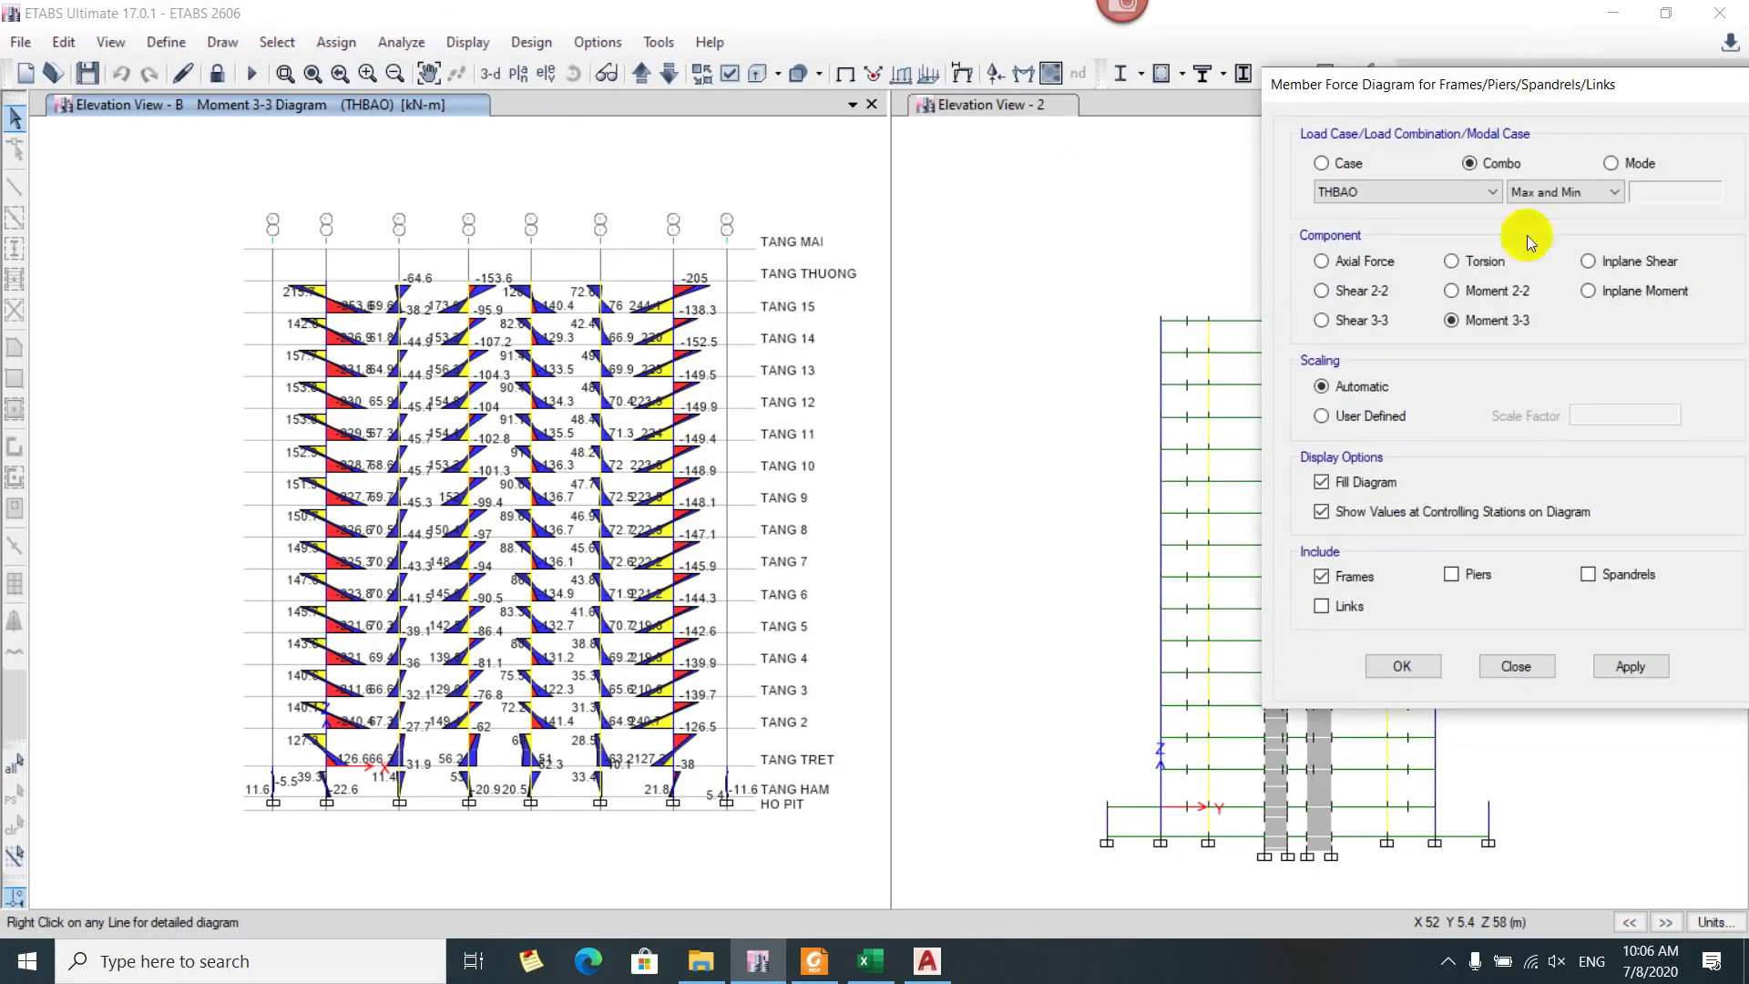
pyautogui.click(1354, 291)
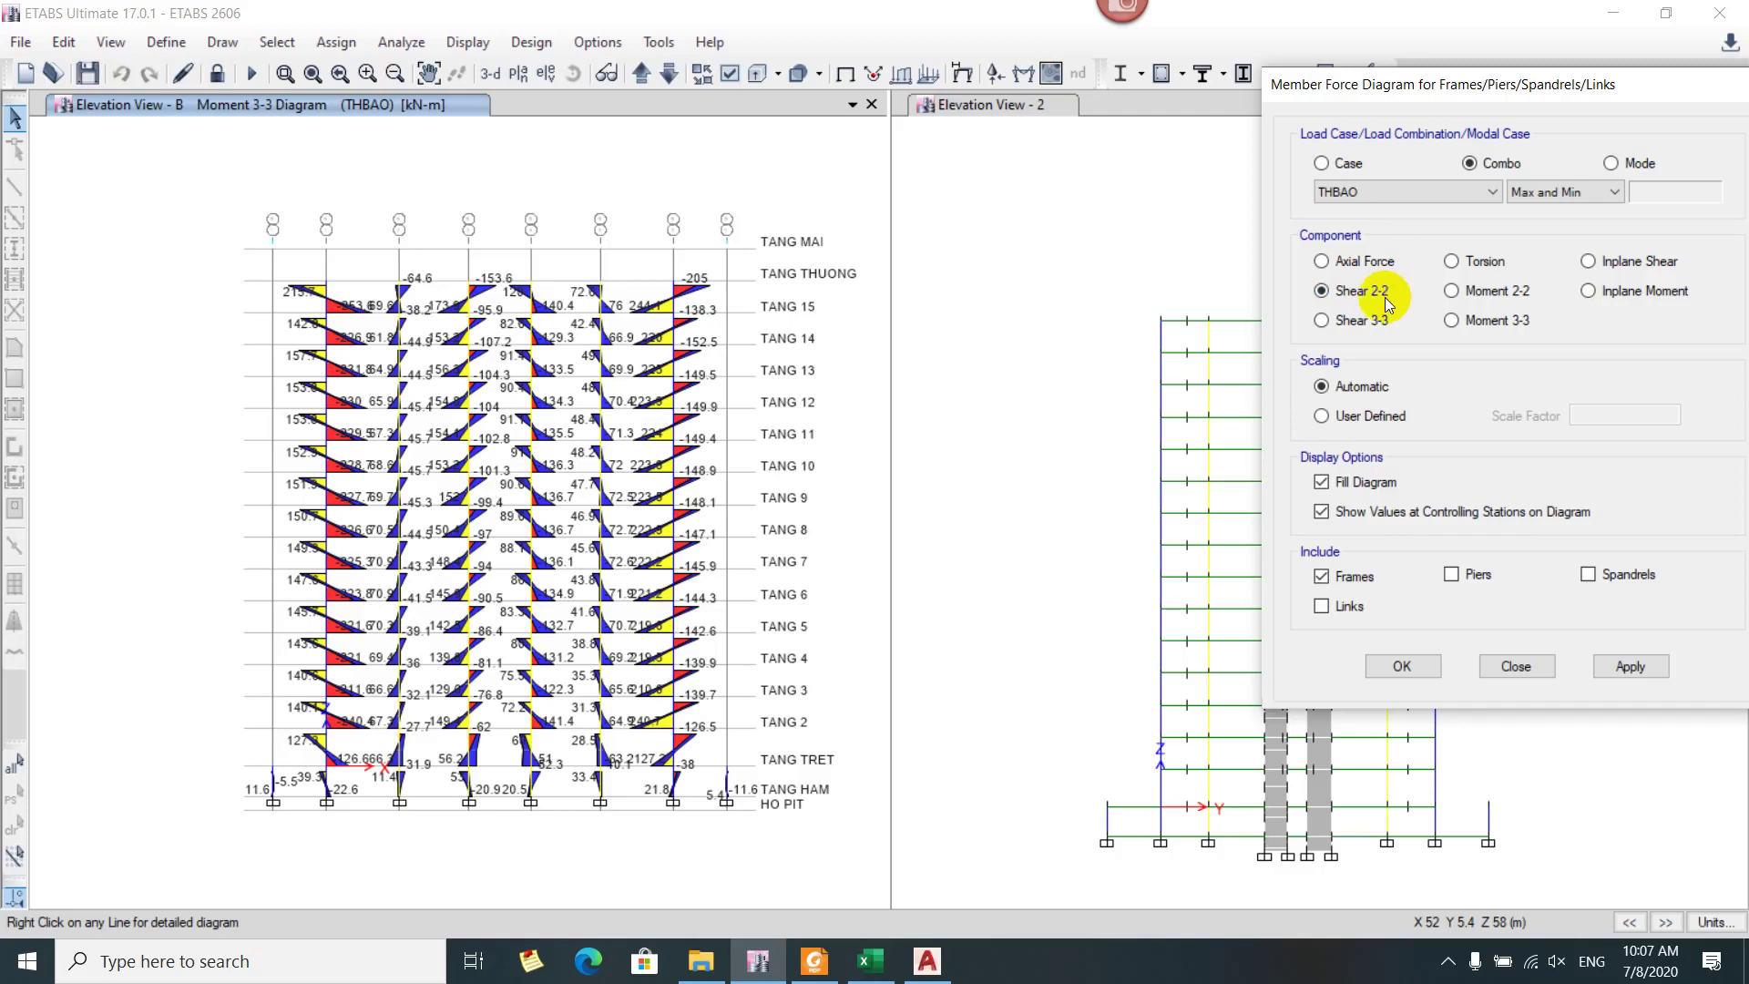
pyautogui.click(1630, 666)
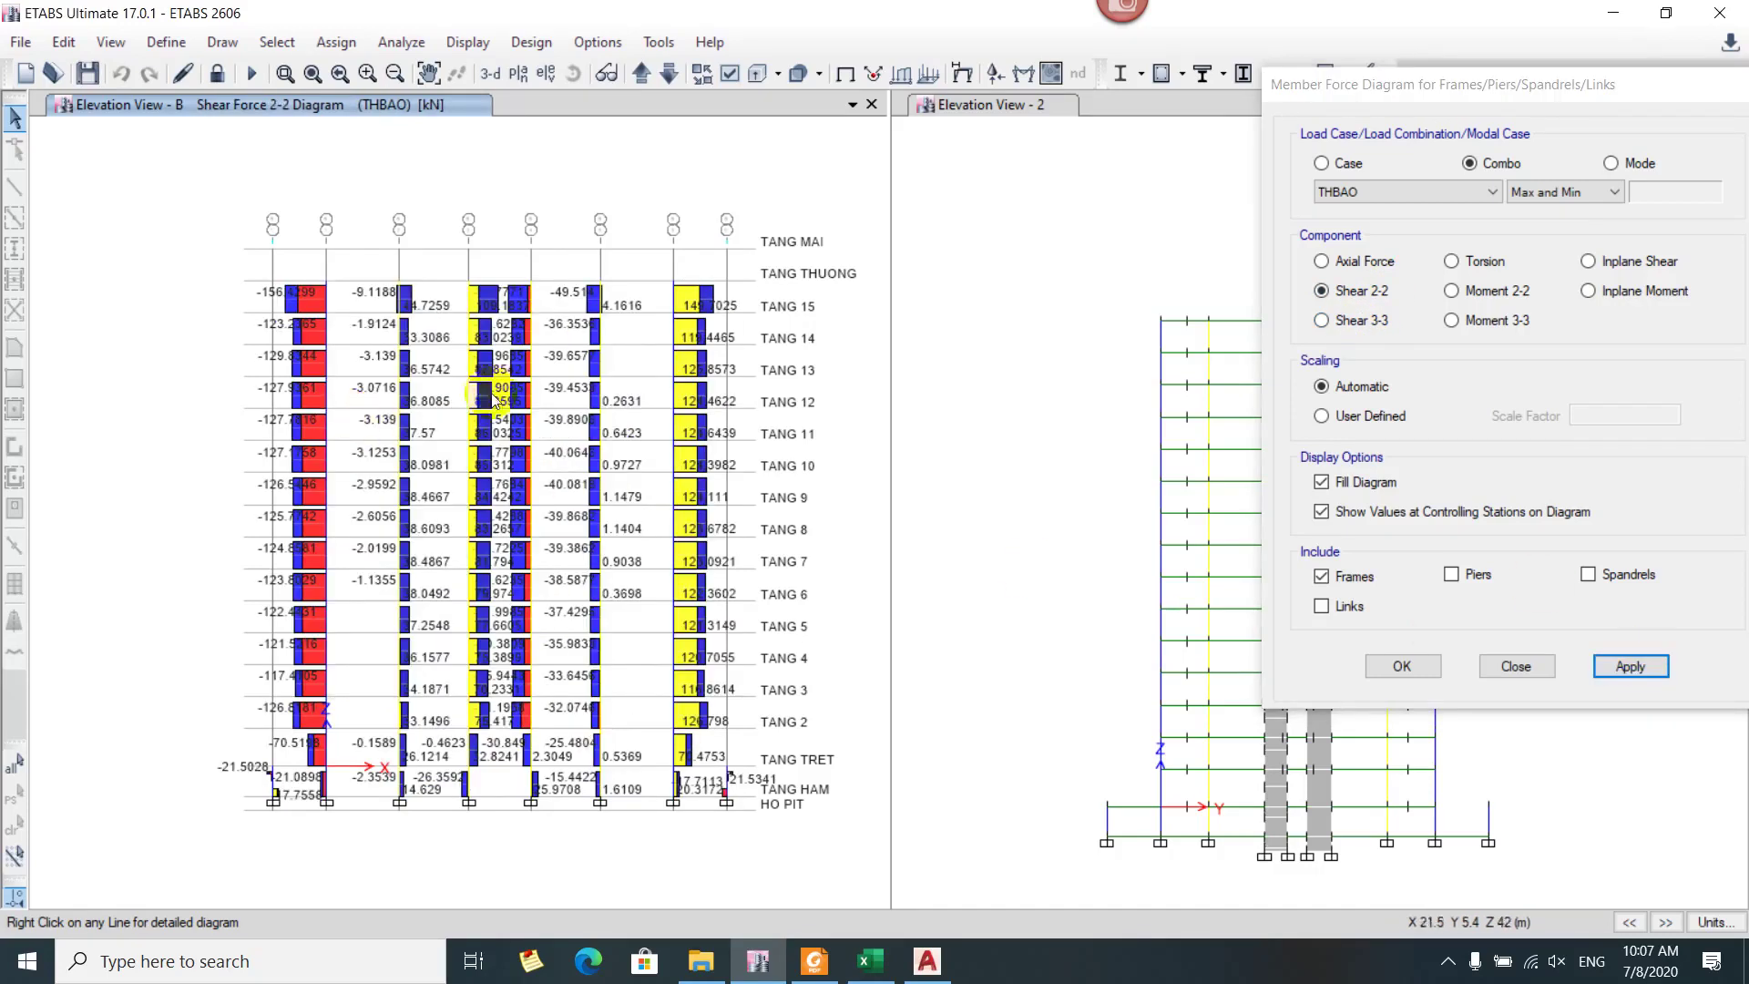
# Display the Shear 3-3 diagram for the same combo and inspect the upper-story column values
pyautogui.moveTo(1469, 84); pyautogui.dragTo(1231, 121)
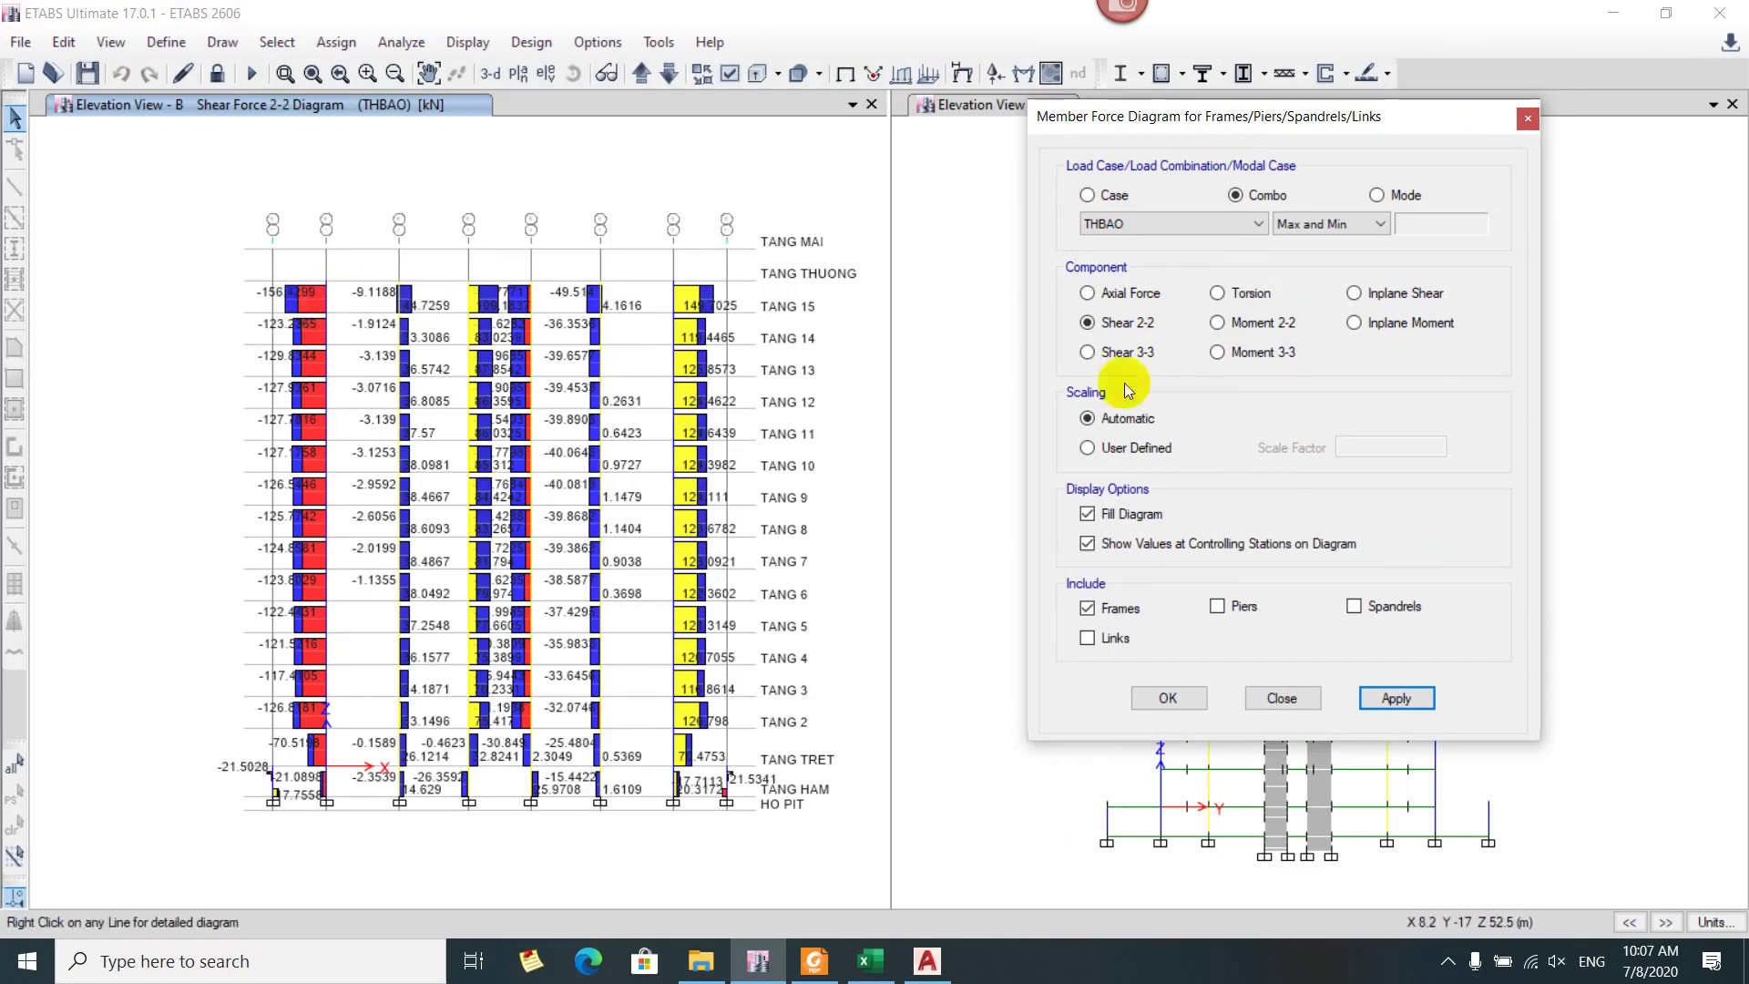
pyautogui.click(1126, 354)
pyautogui.click(1398, 698)
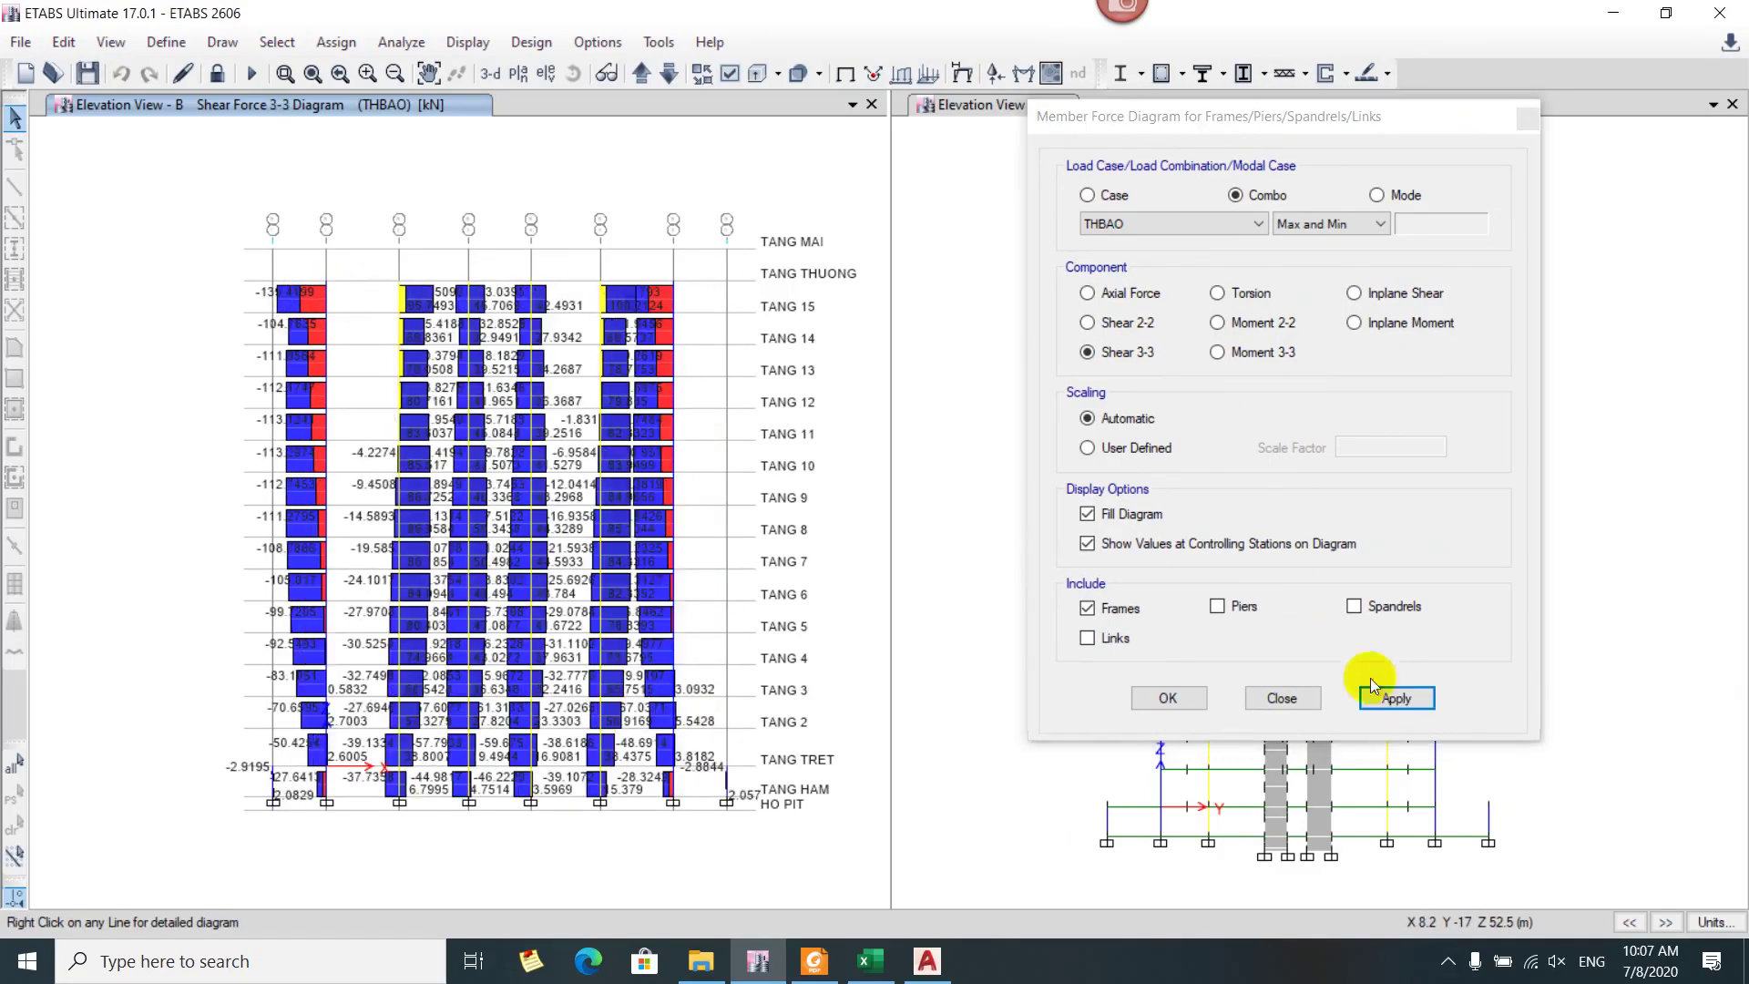
pyautogui.scroll(3, 292, 292)
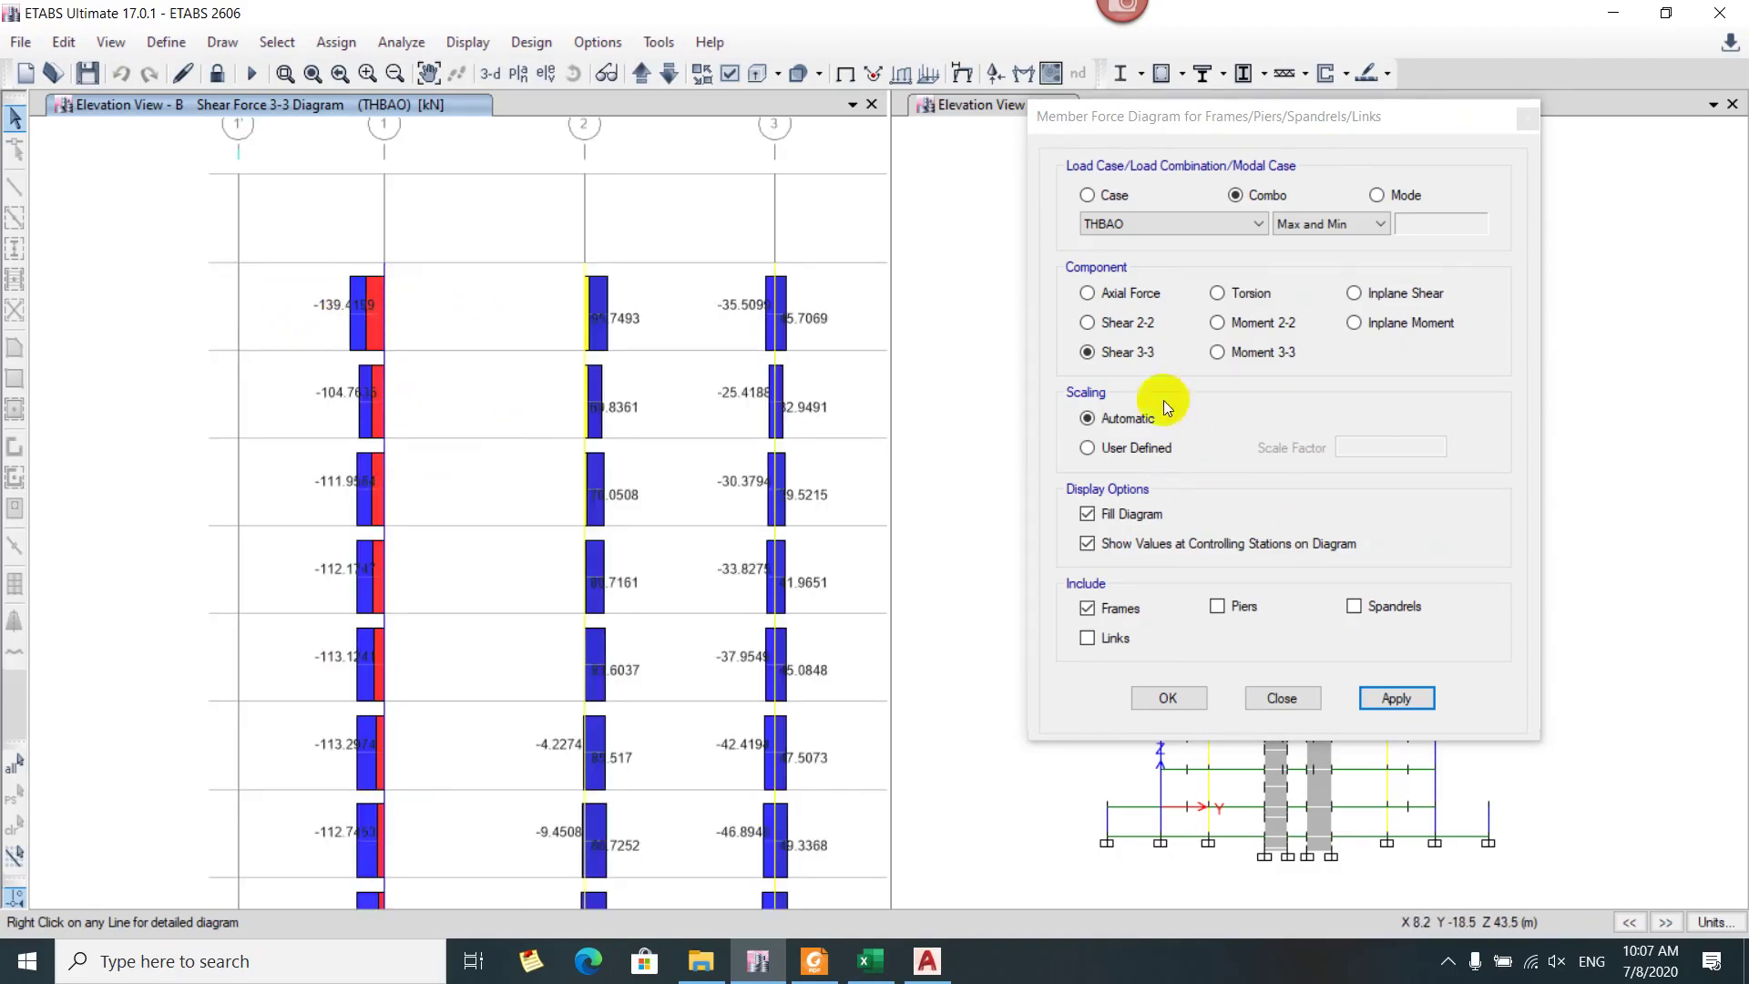
# Return the force diagram to Shear 2-2, inspect the top-story column shears and close the diagram settings
pyautogui.click(1130, 323)
pyautogui.click(1422, 701)
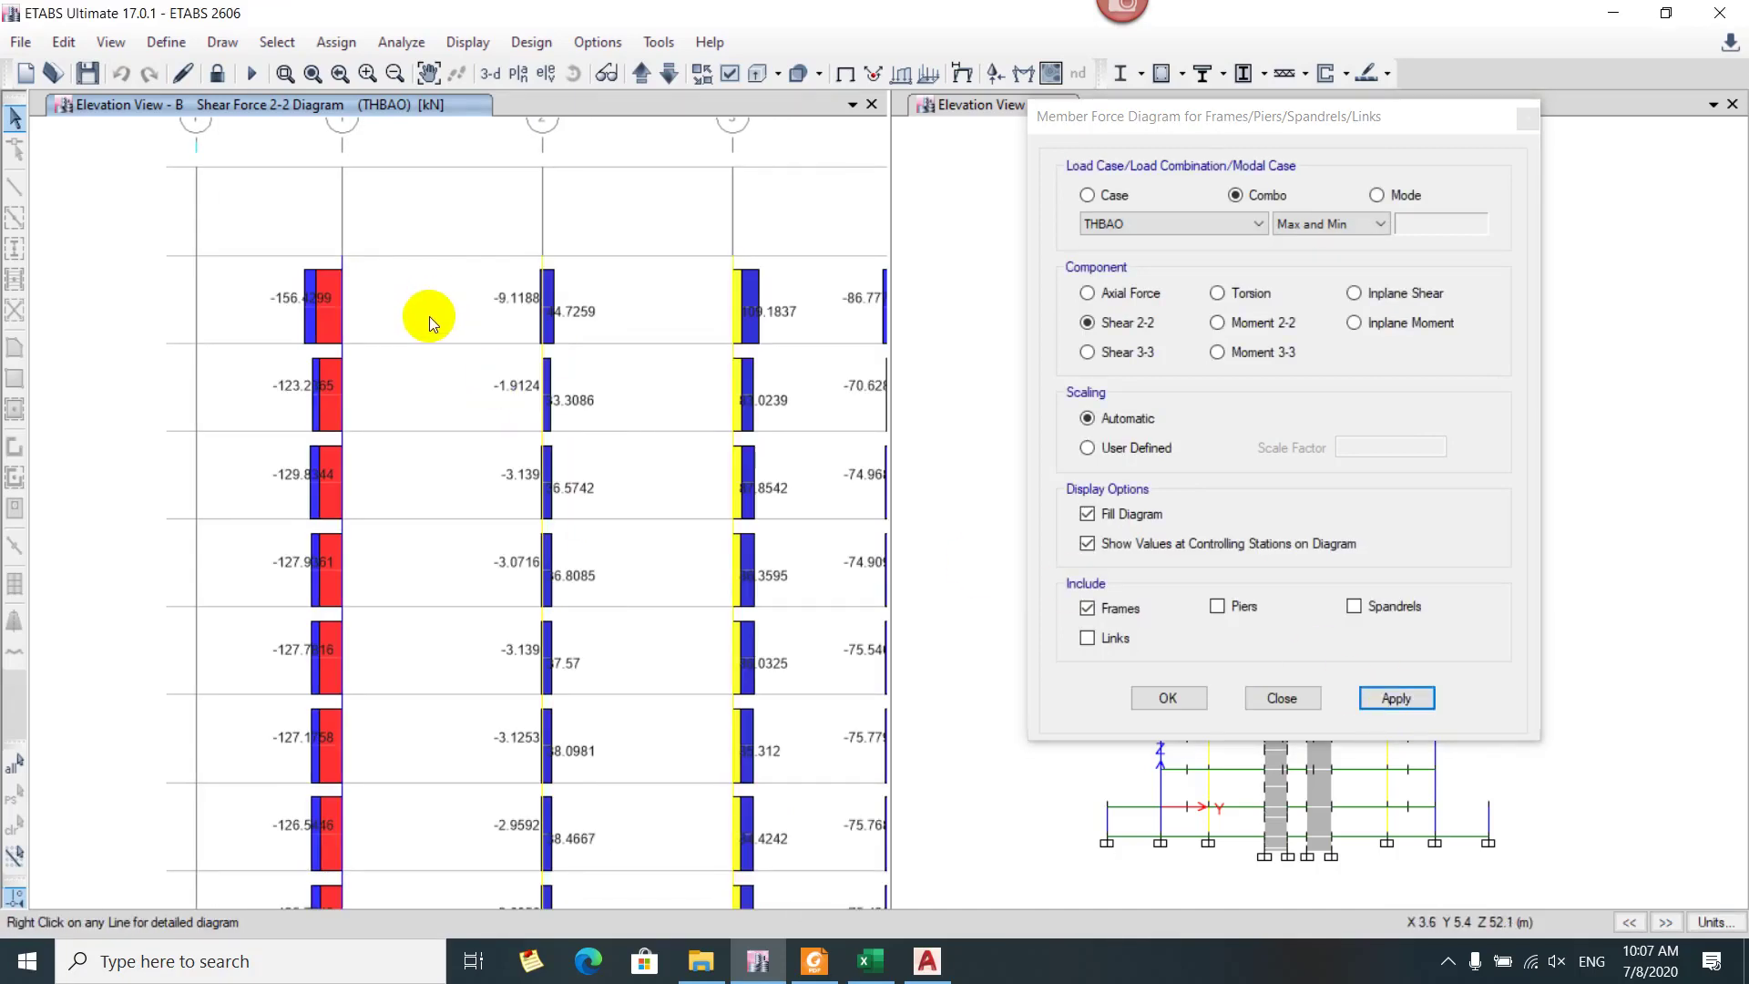
pyautogui.scroll(-3, 437, 319)
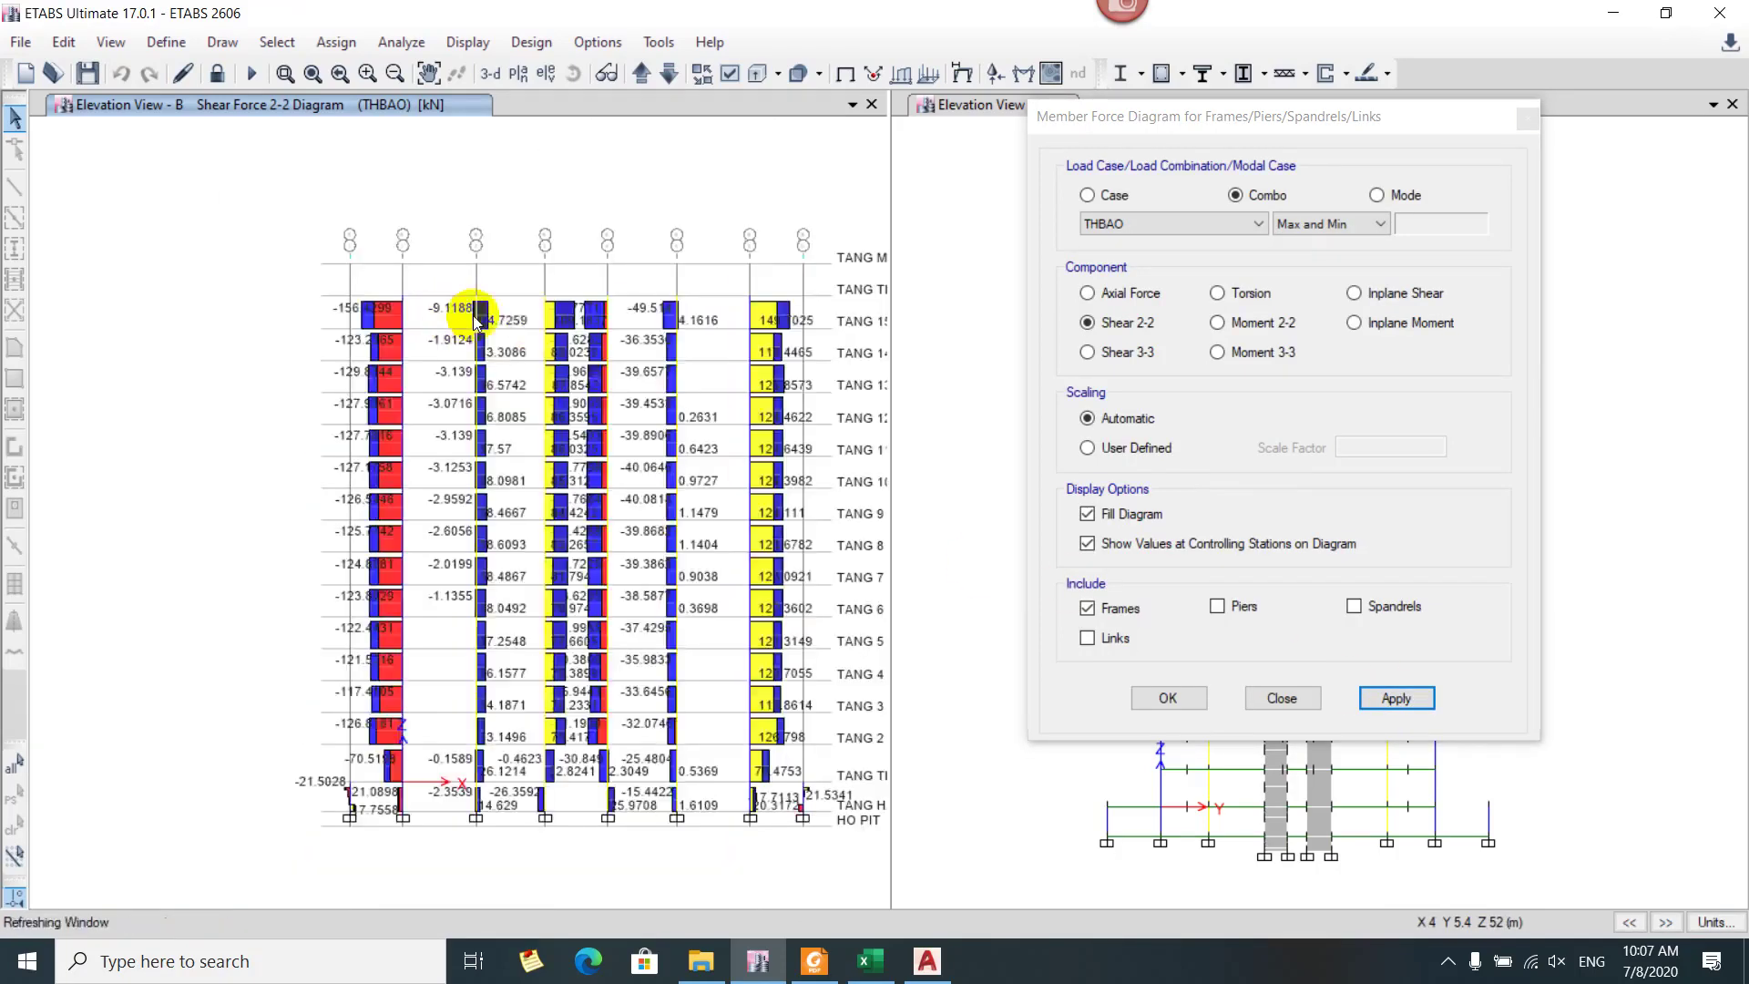
pyautogui.click(532, 323)
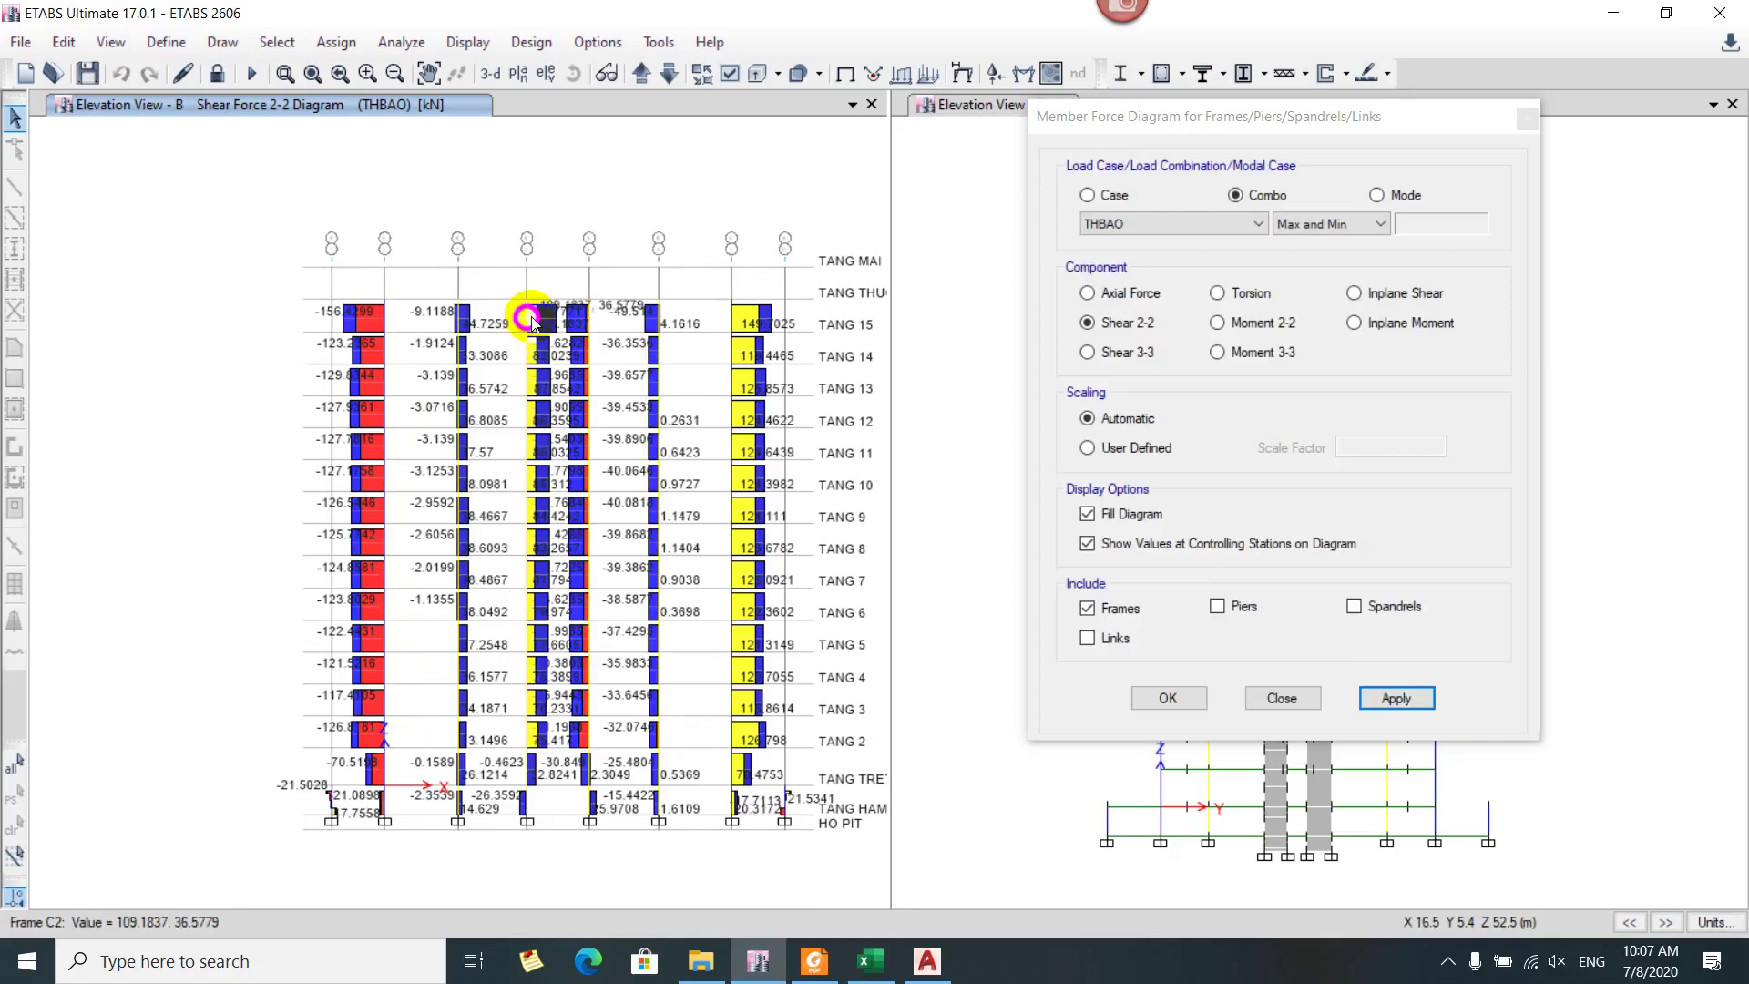
pyautogui.click(407, 286)
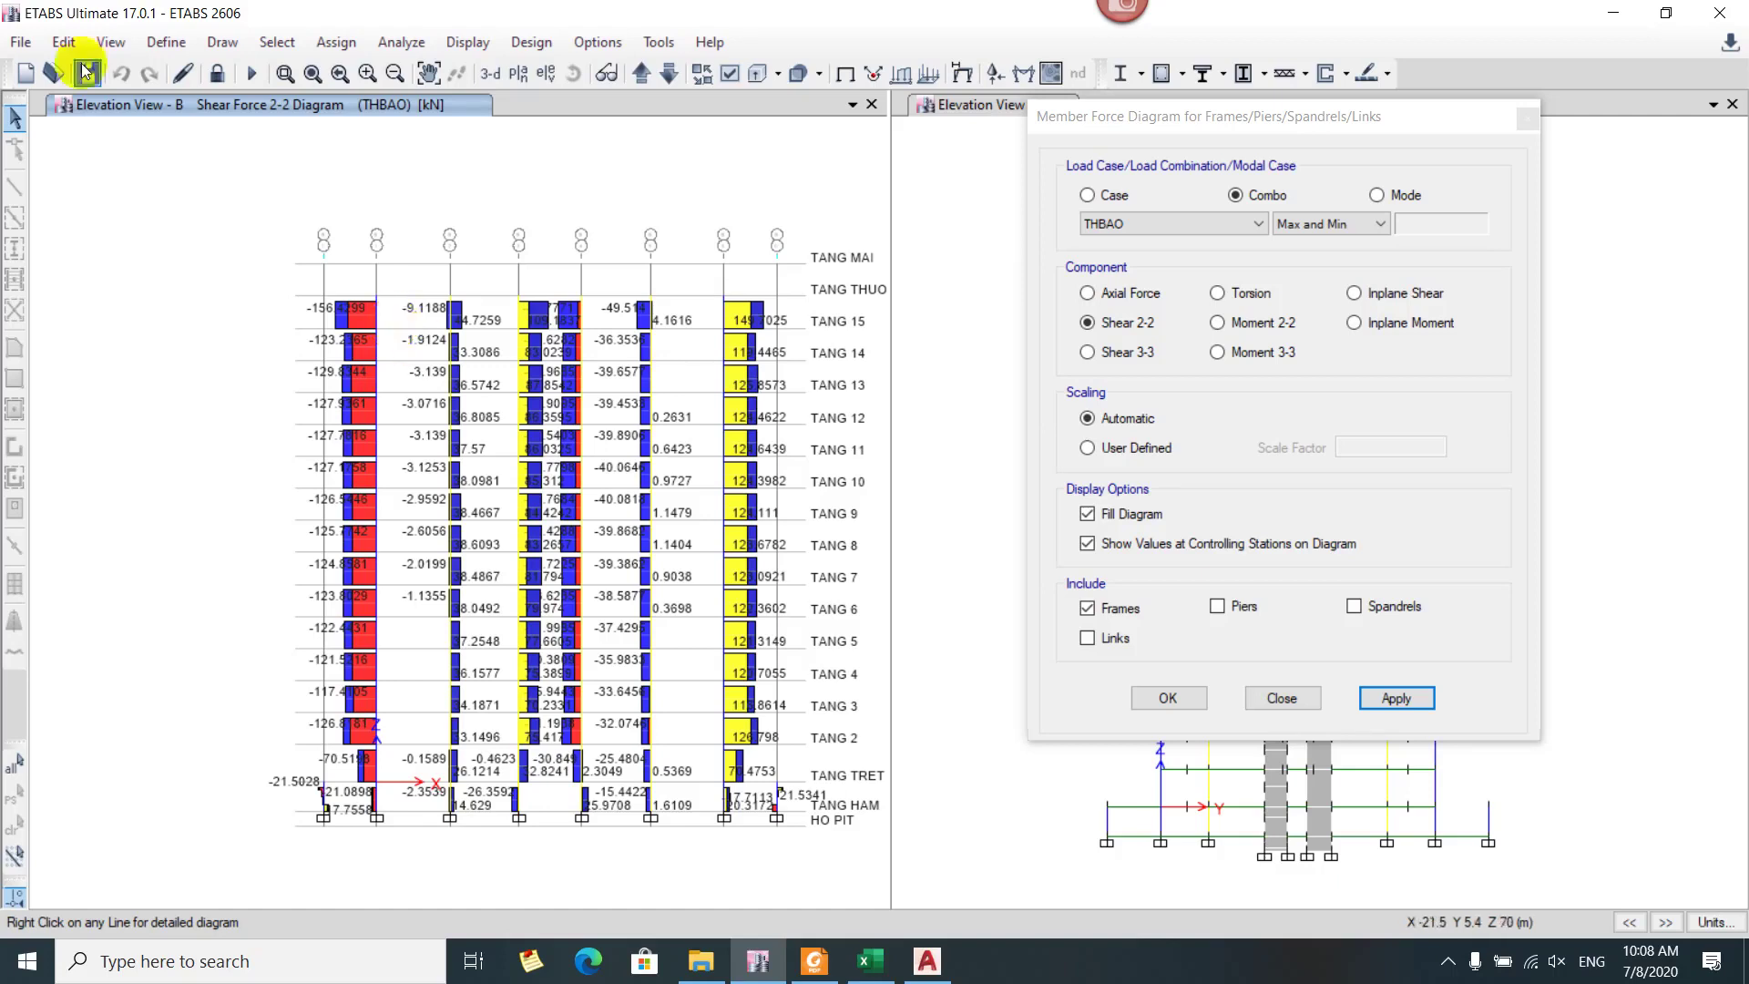
pyautogui.click(1280, 698)
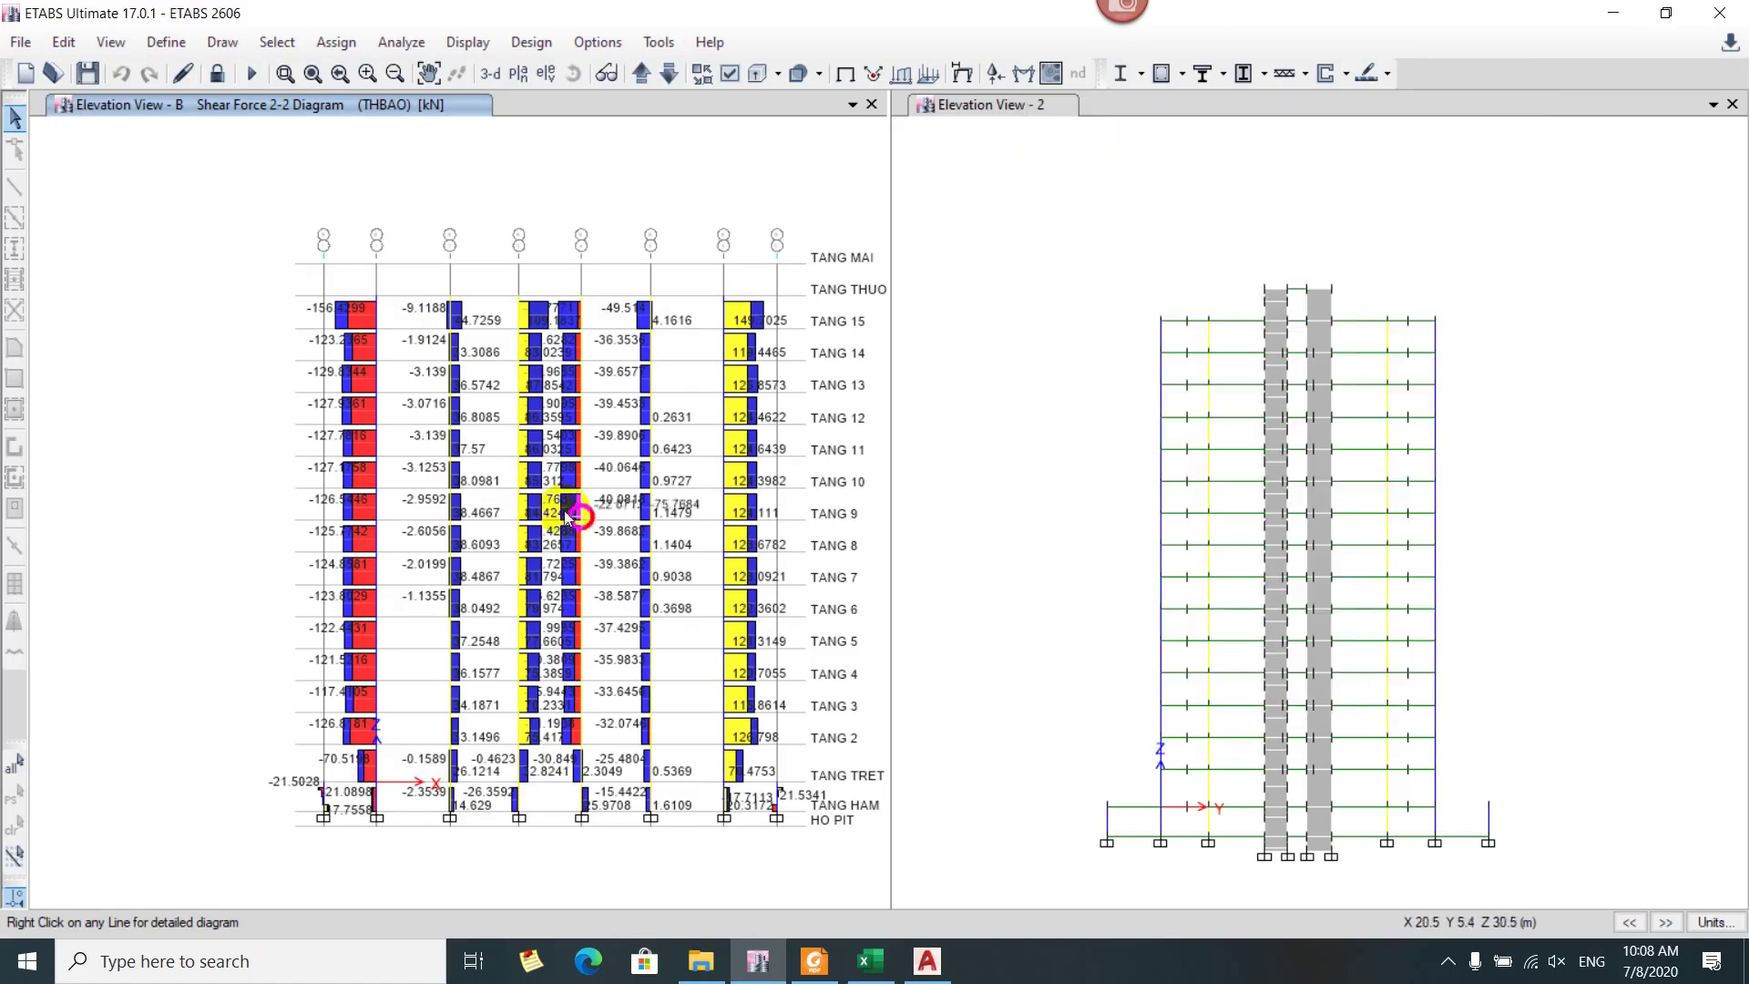
pyautogui.moveTo(369, 319)
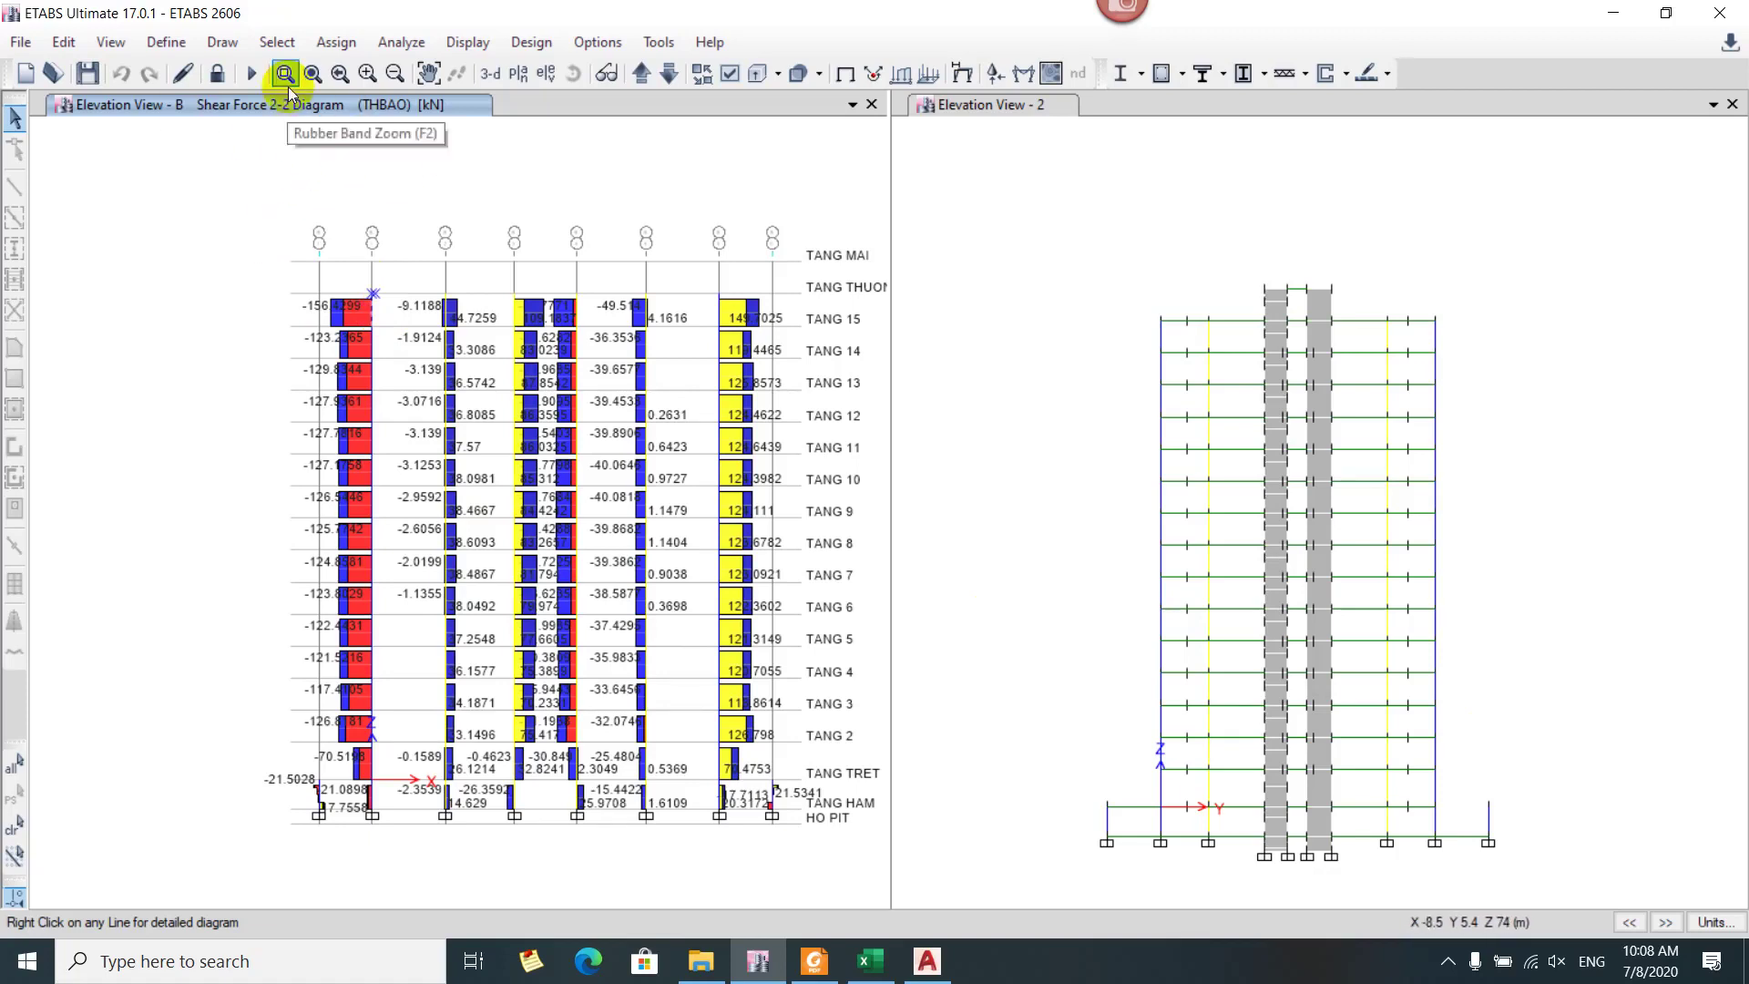
# Show the plan view of story TANG 3 in place of Elevation View 2
pyautogui.click(1007, 239)
pyautogui.click(521, 74)
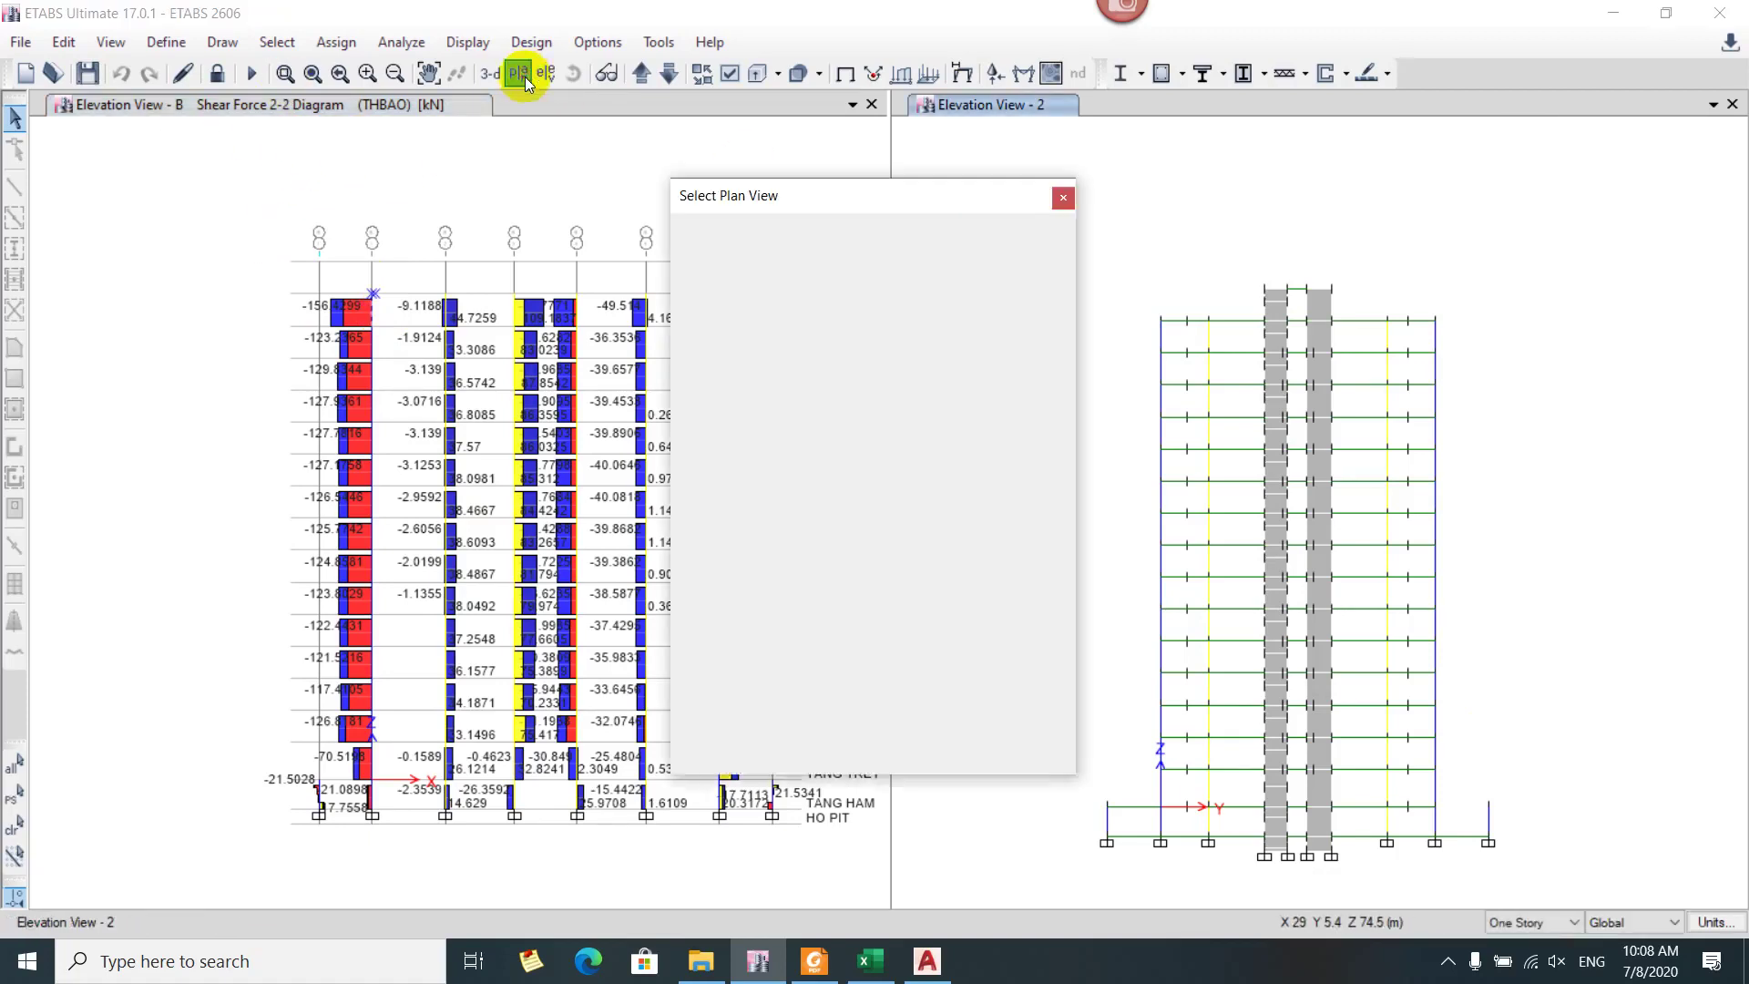
pyautogui.click(766, 613)
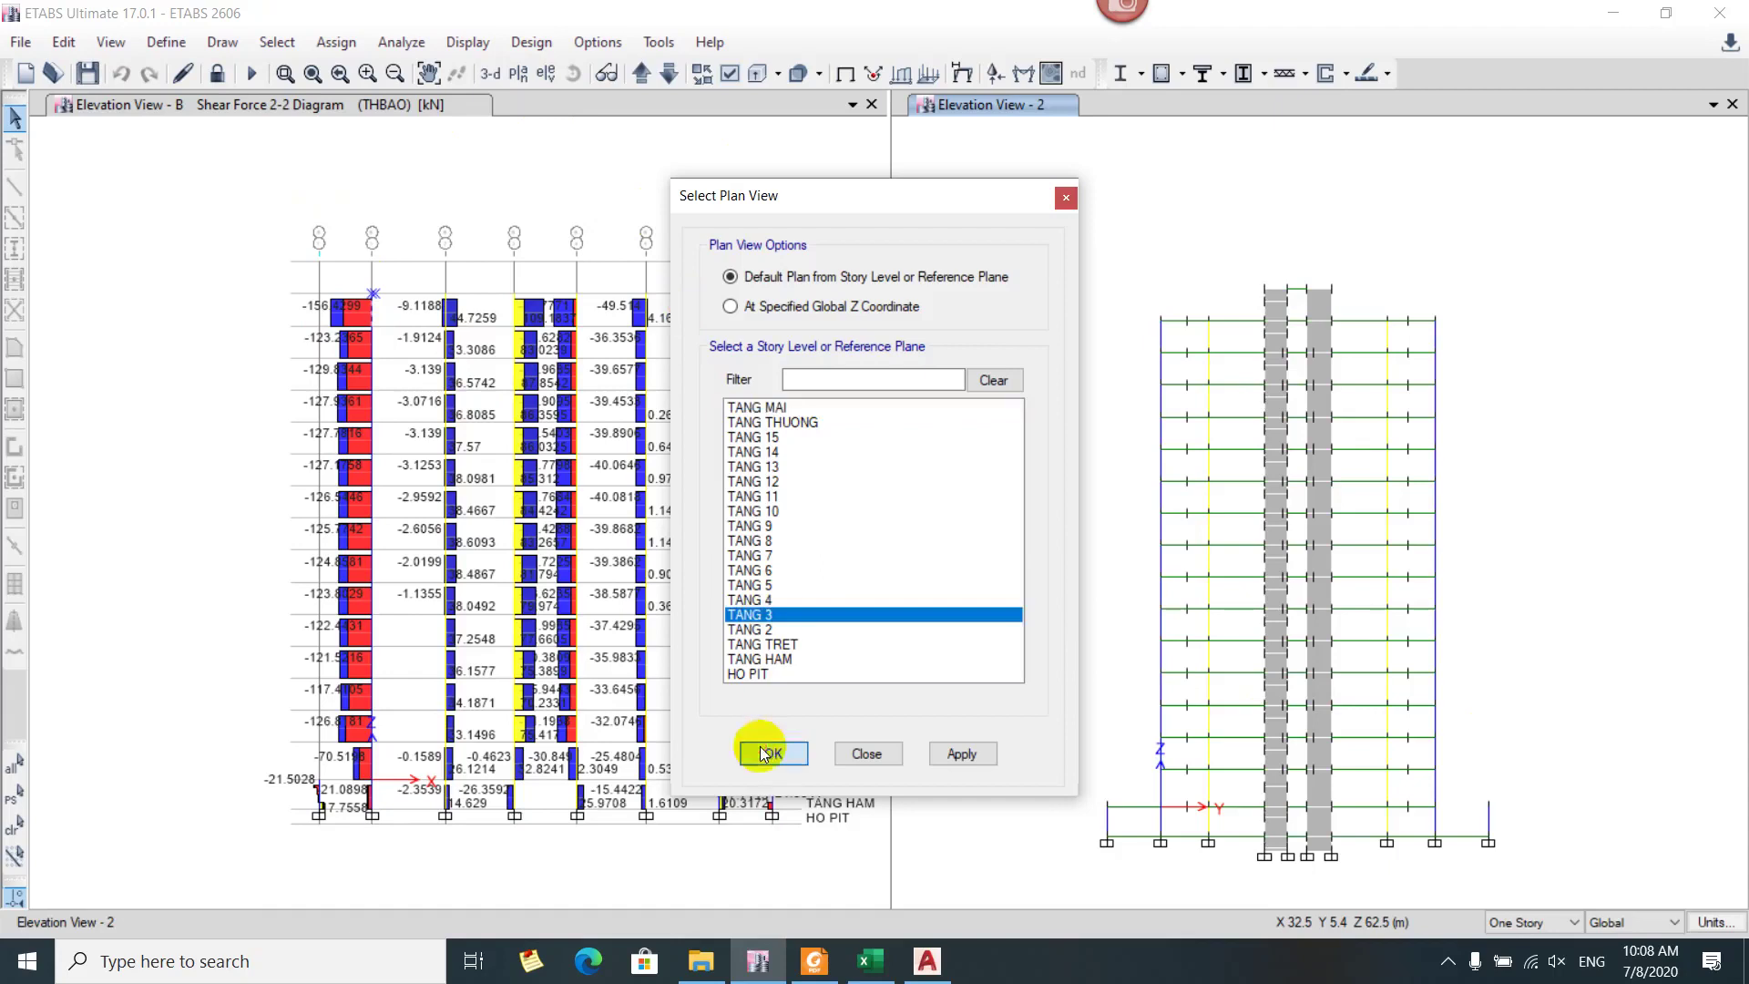
pyautogui.click(768, 754)
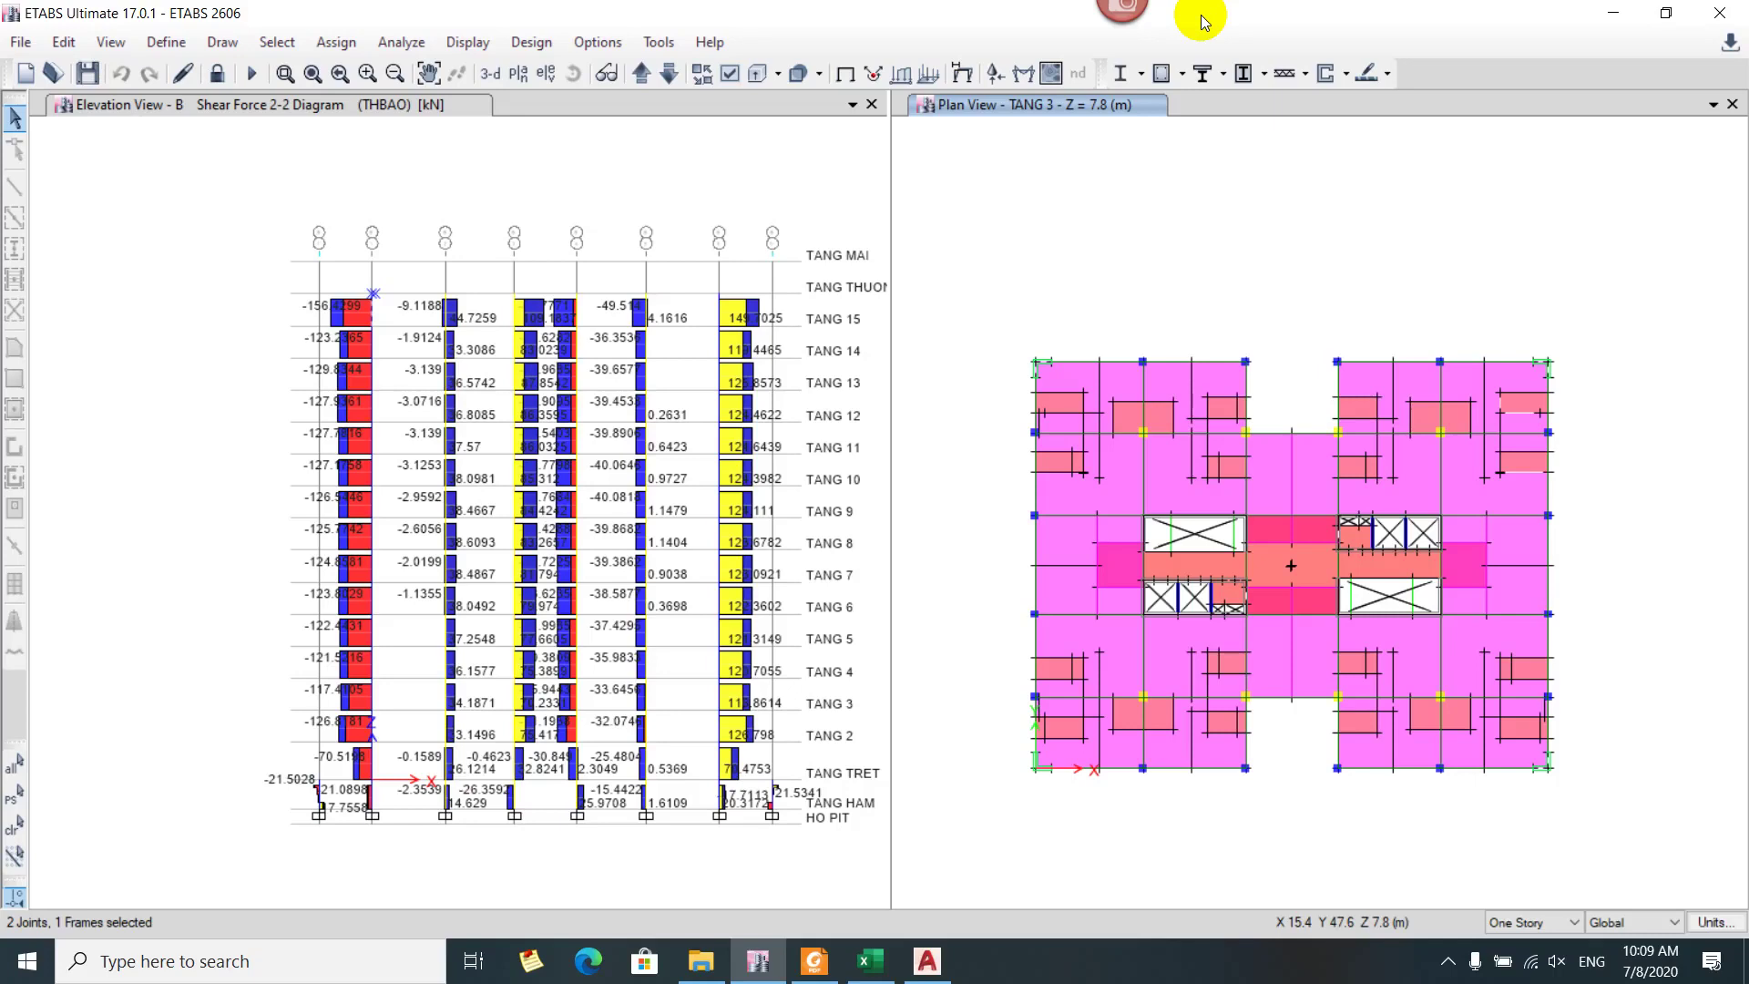
# Examine the Shear 2-2 values of the axis 1 column at the top stories on Elevation View B
pyautogui.click(592, 305)
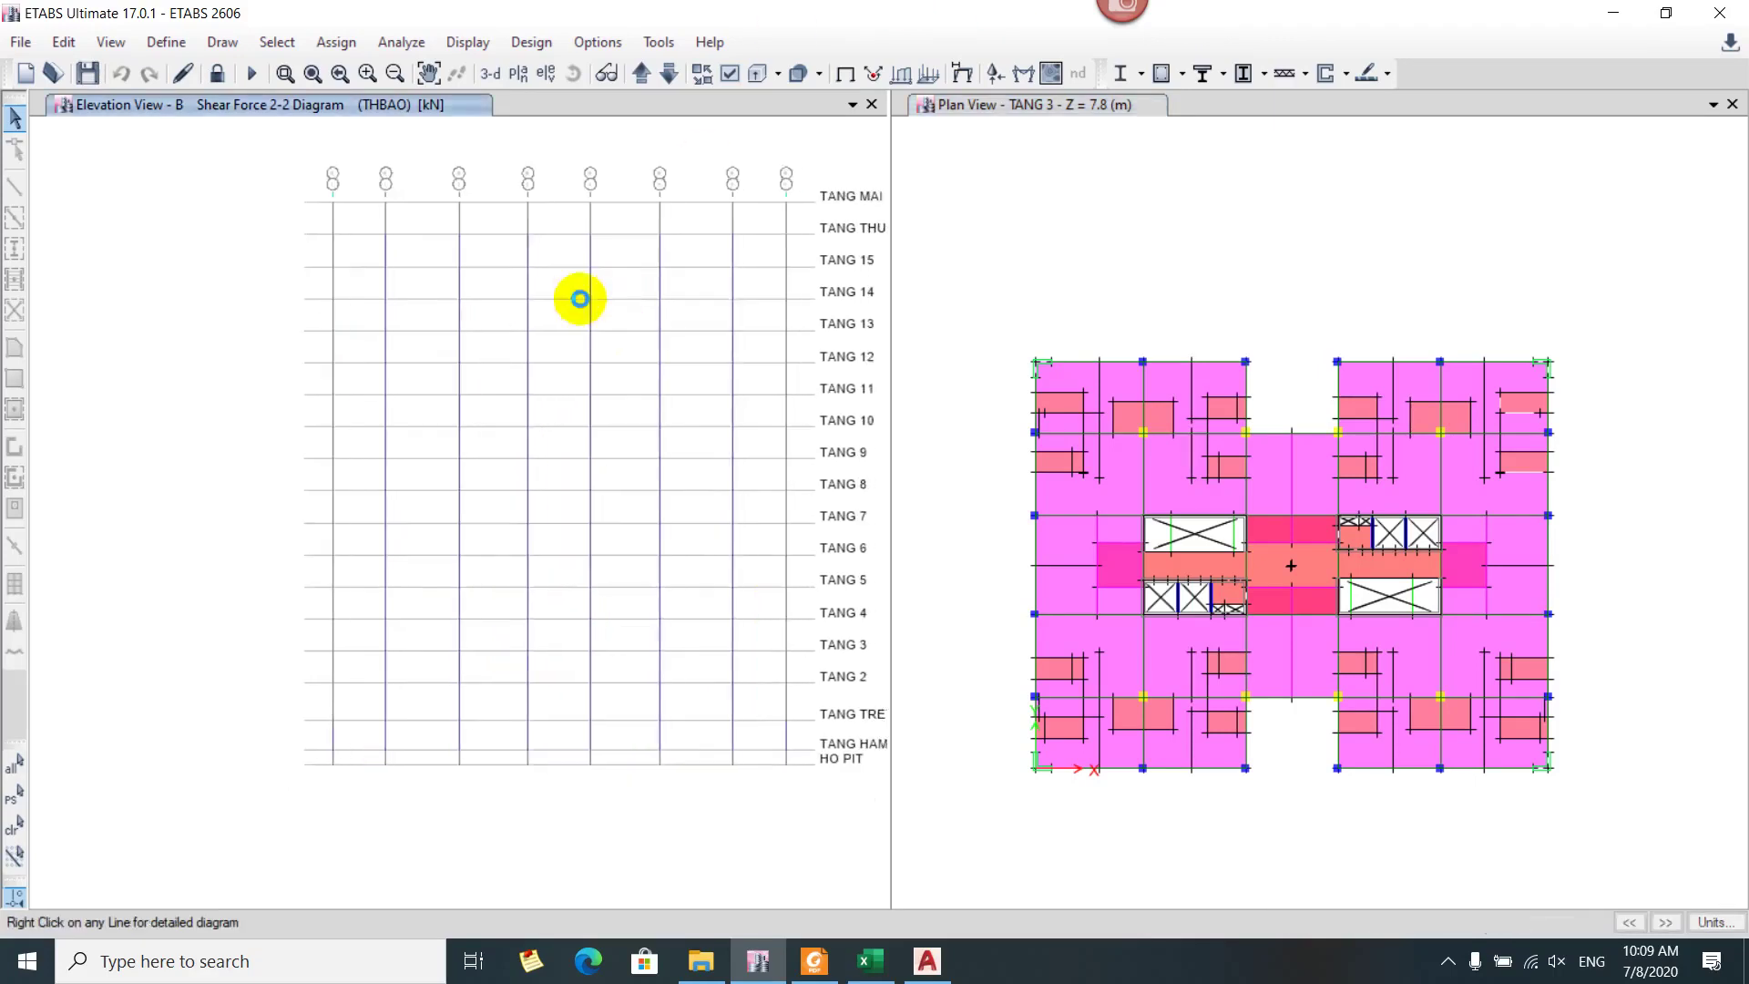
pyautogui.moveTo(382, 264)
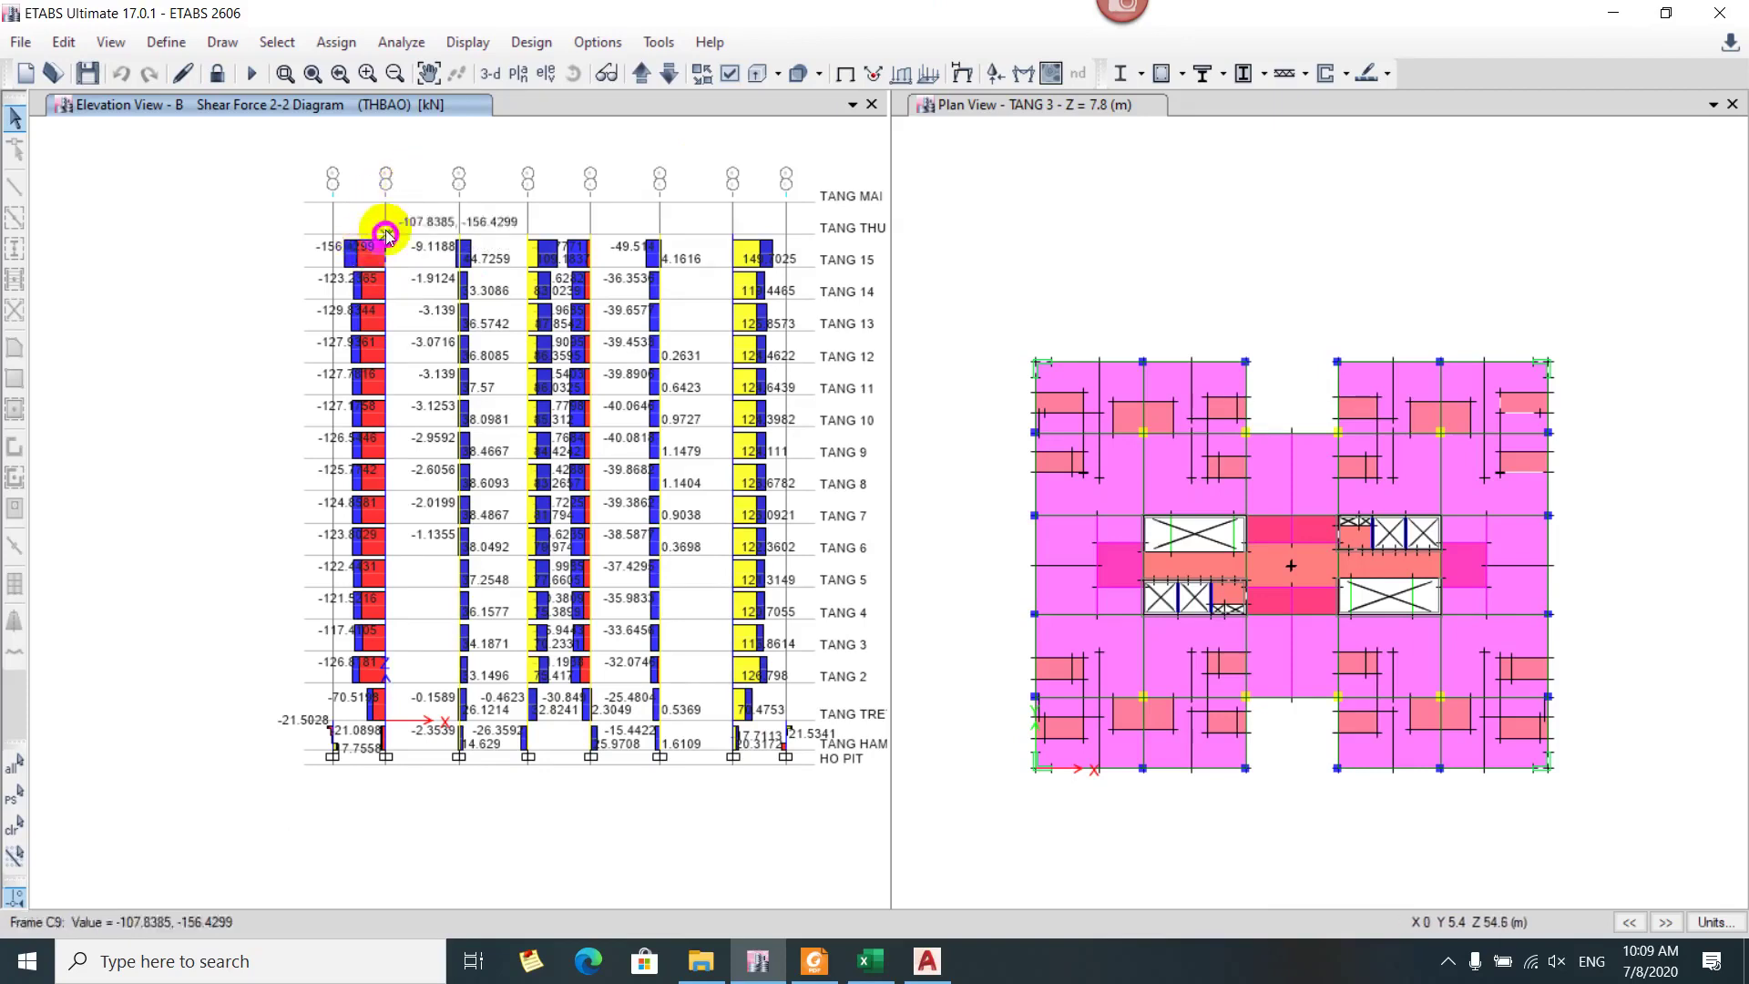
pyautogui.moveTo(388, 235); pyautogui.dragTo(262, 249)
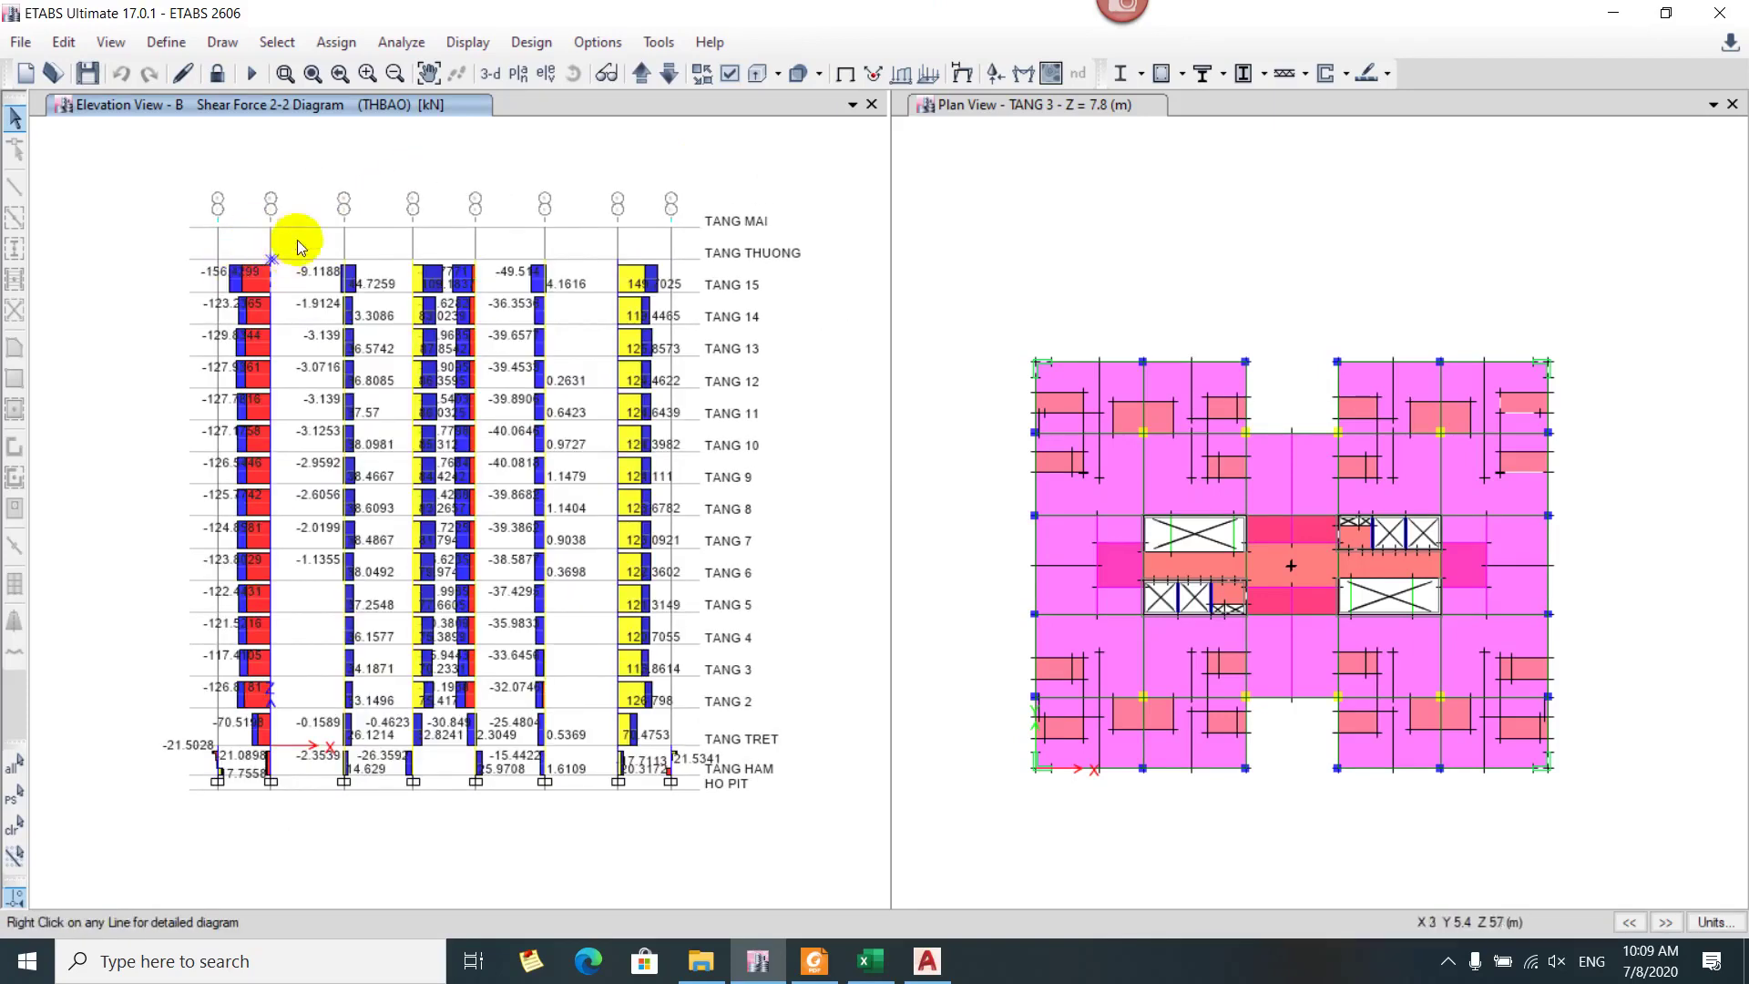
pyautogui.moveTo(272, 282)
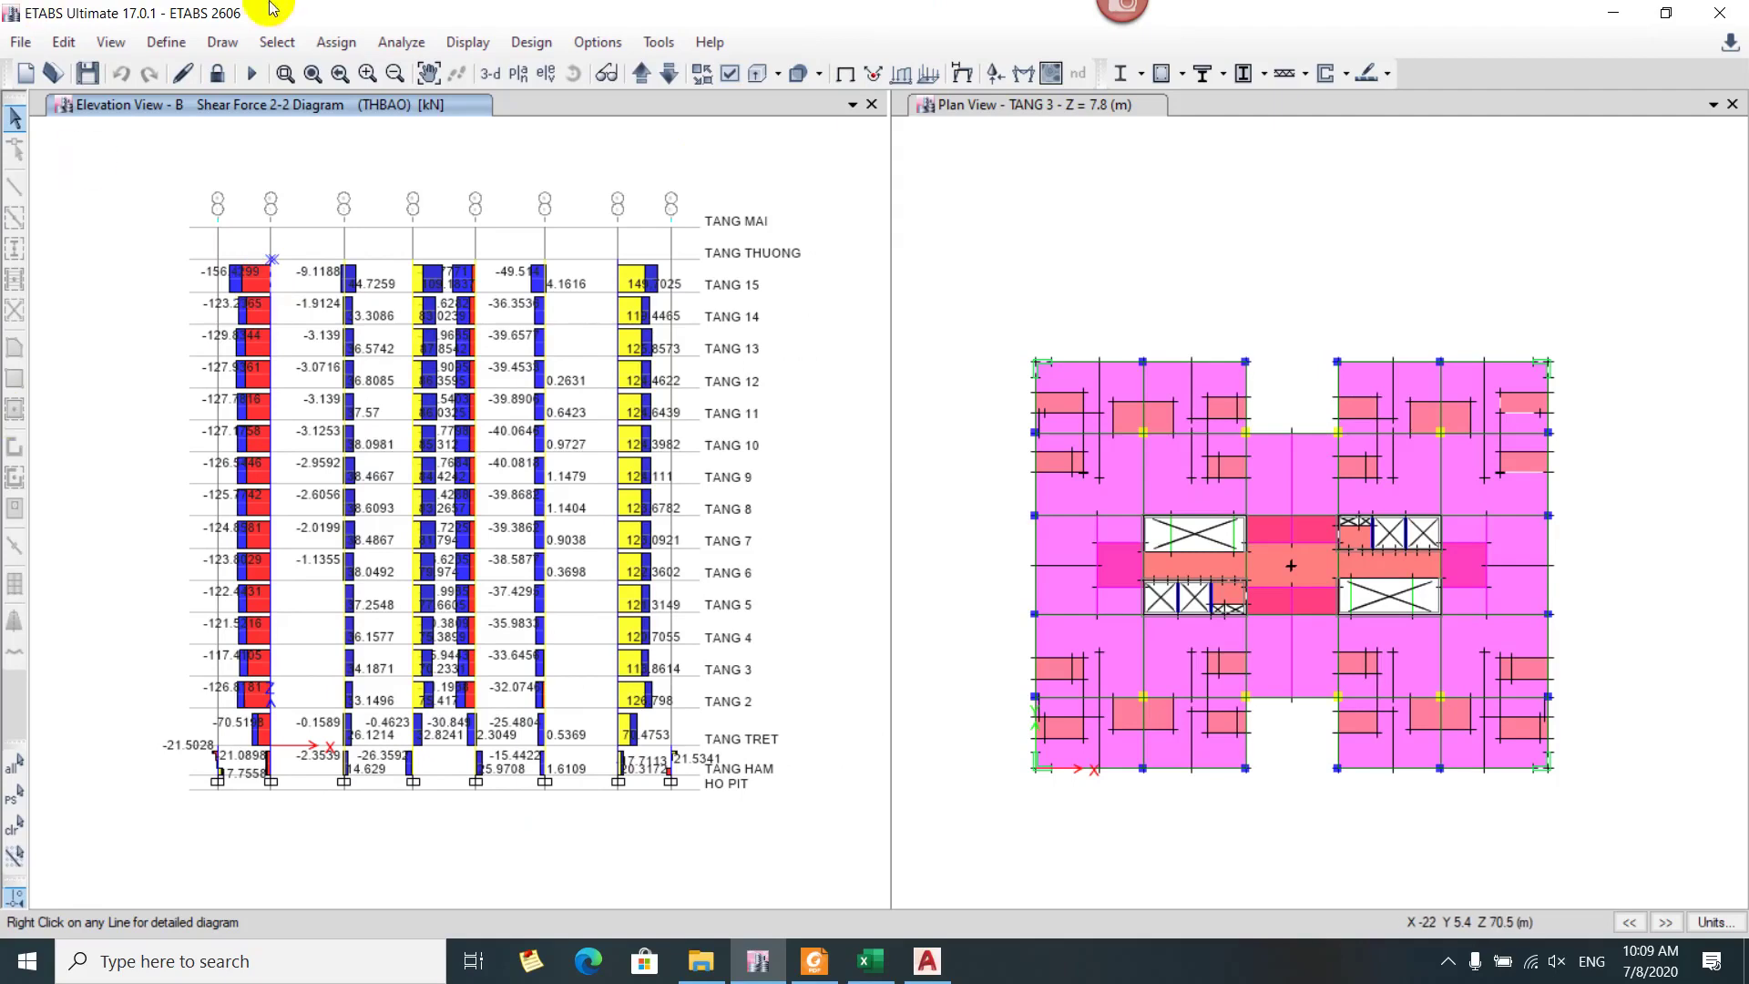
# Open the result table selection and choose the Column Forces table from the analysis frame results
pyautogui.click(447, 46)
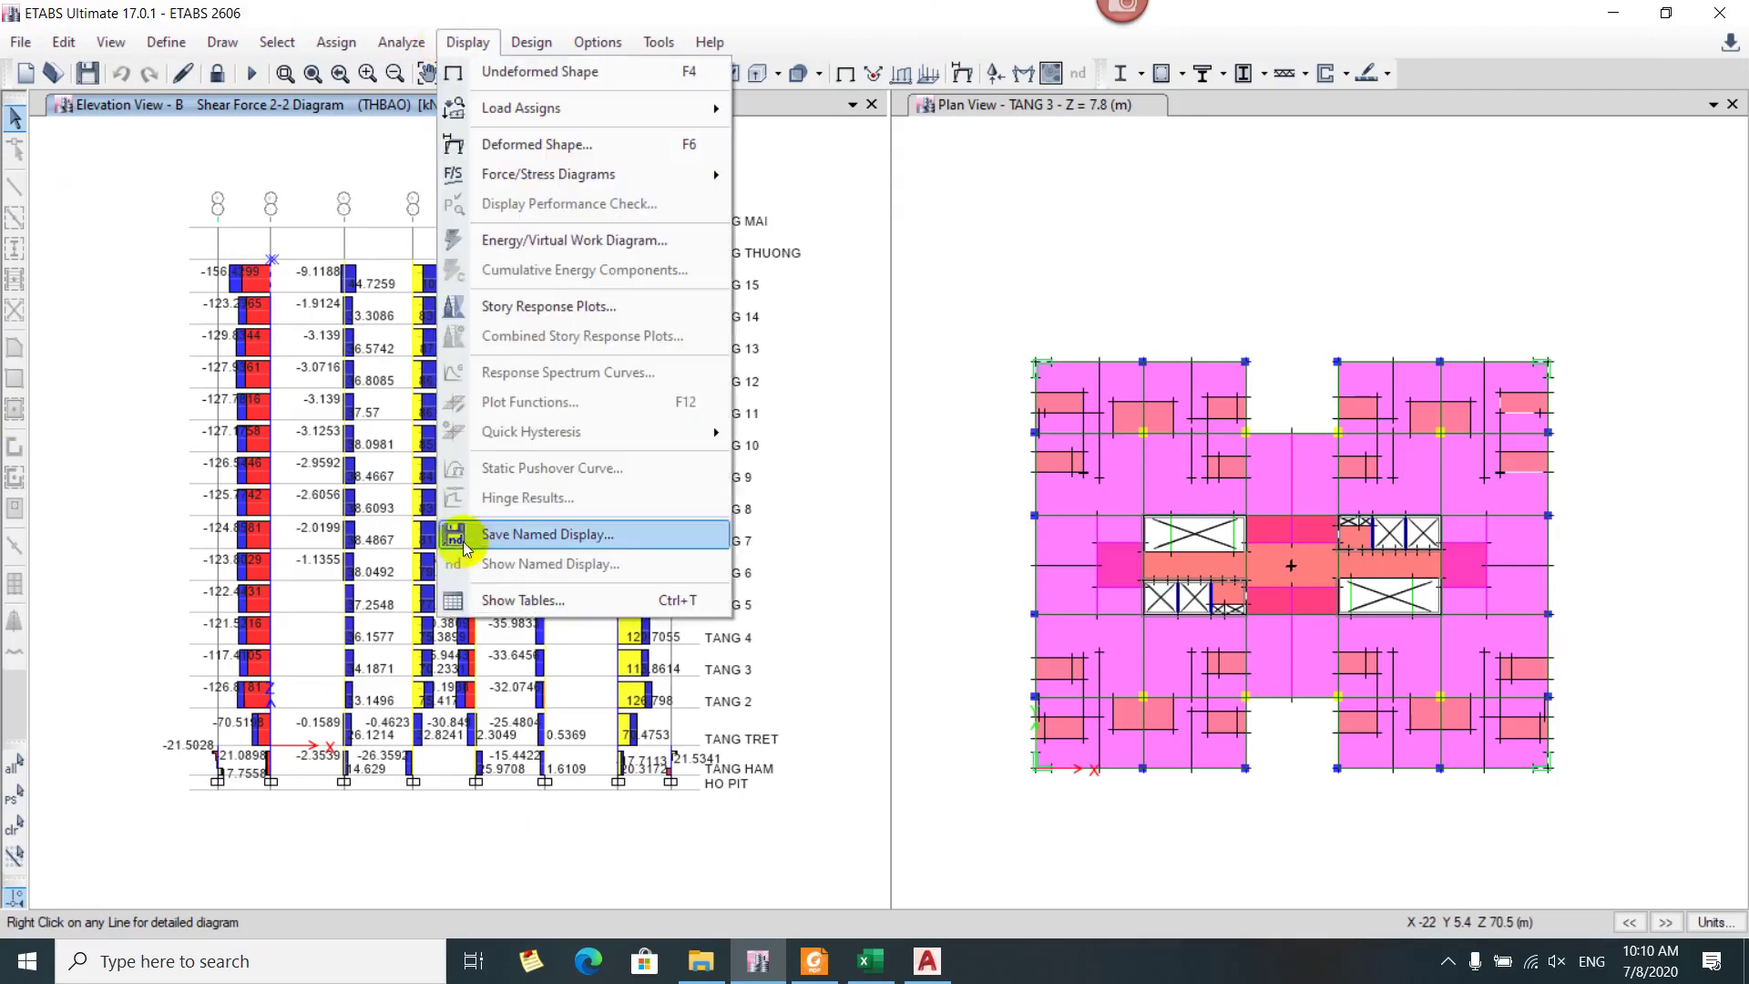
pyautogui.click(480, 601)
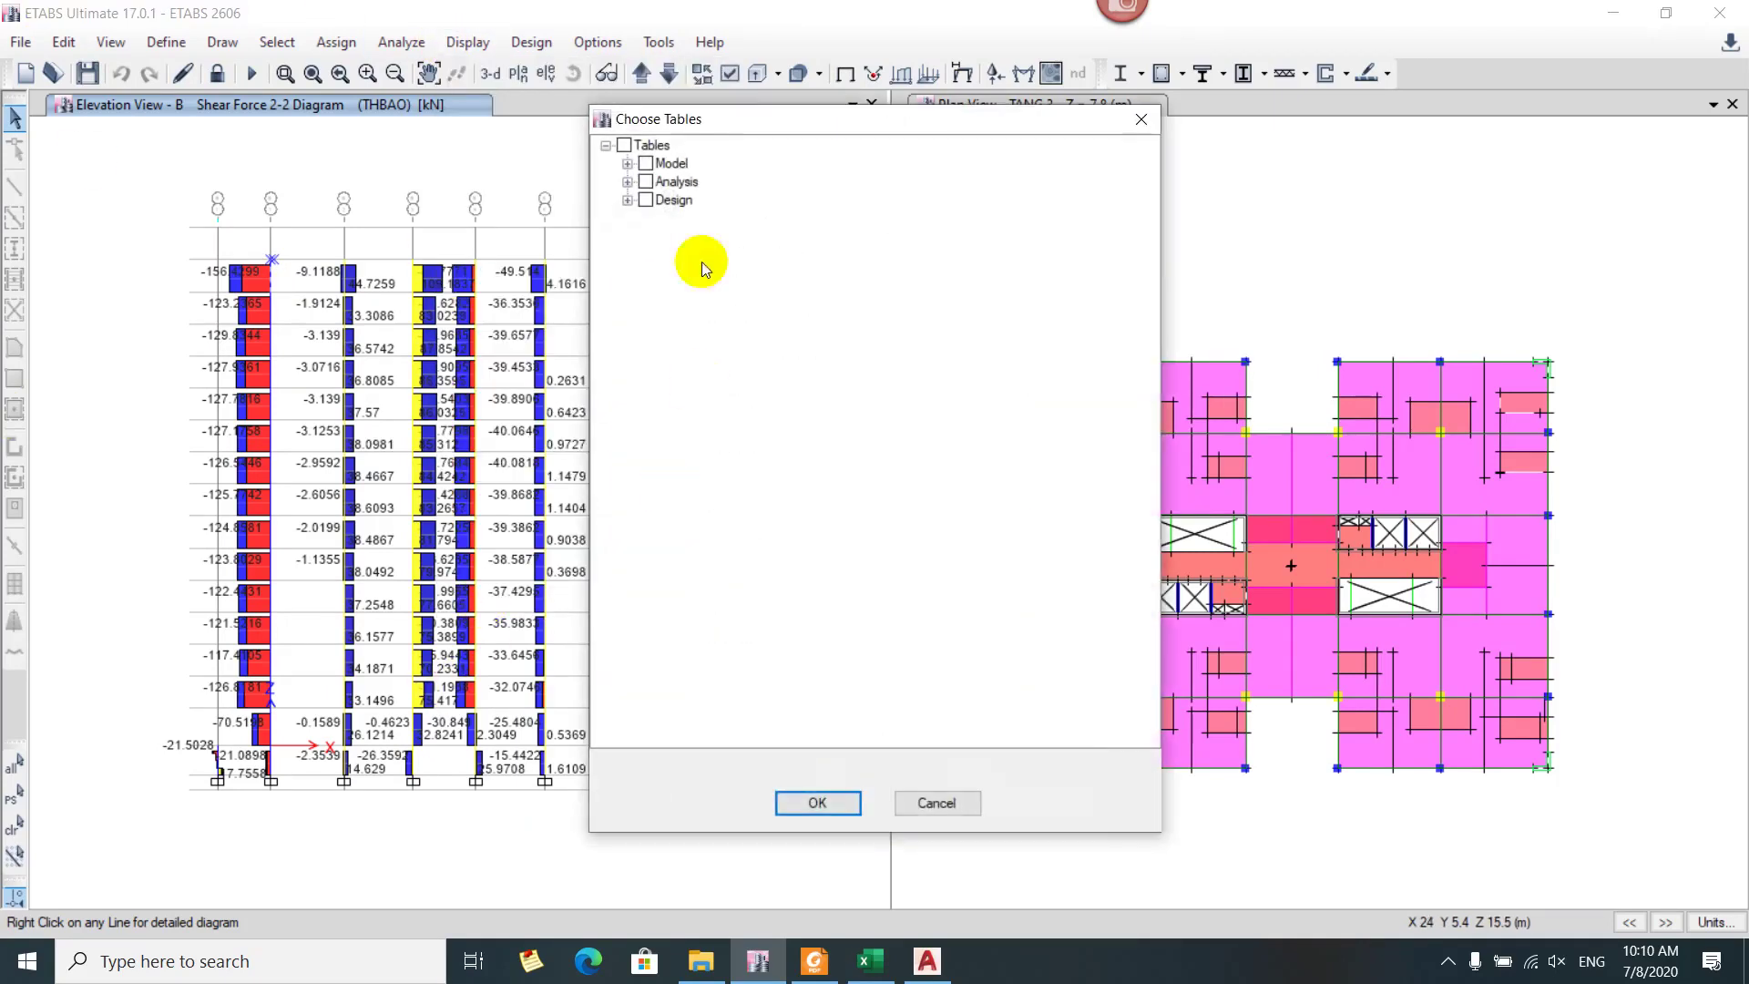
pyautogui.click(627, 182)
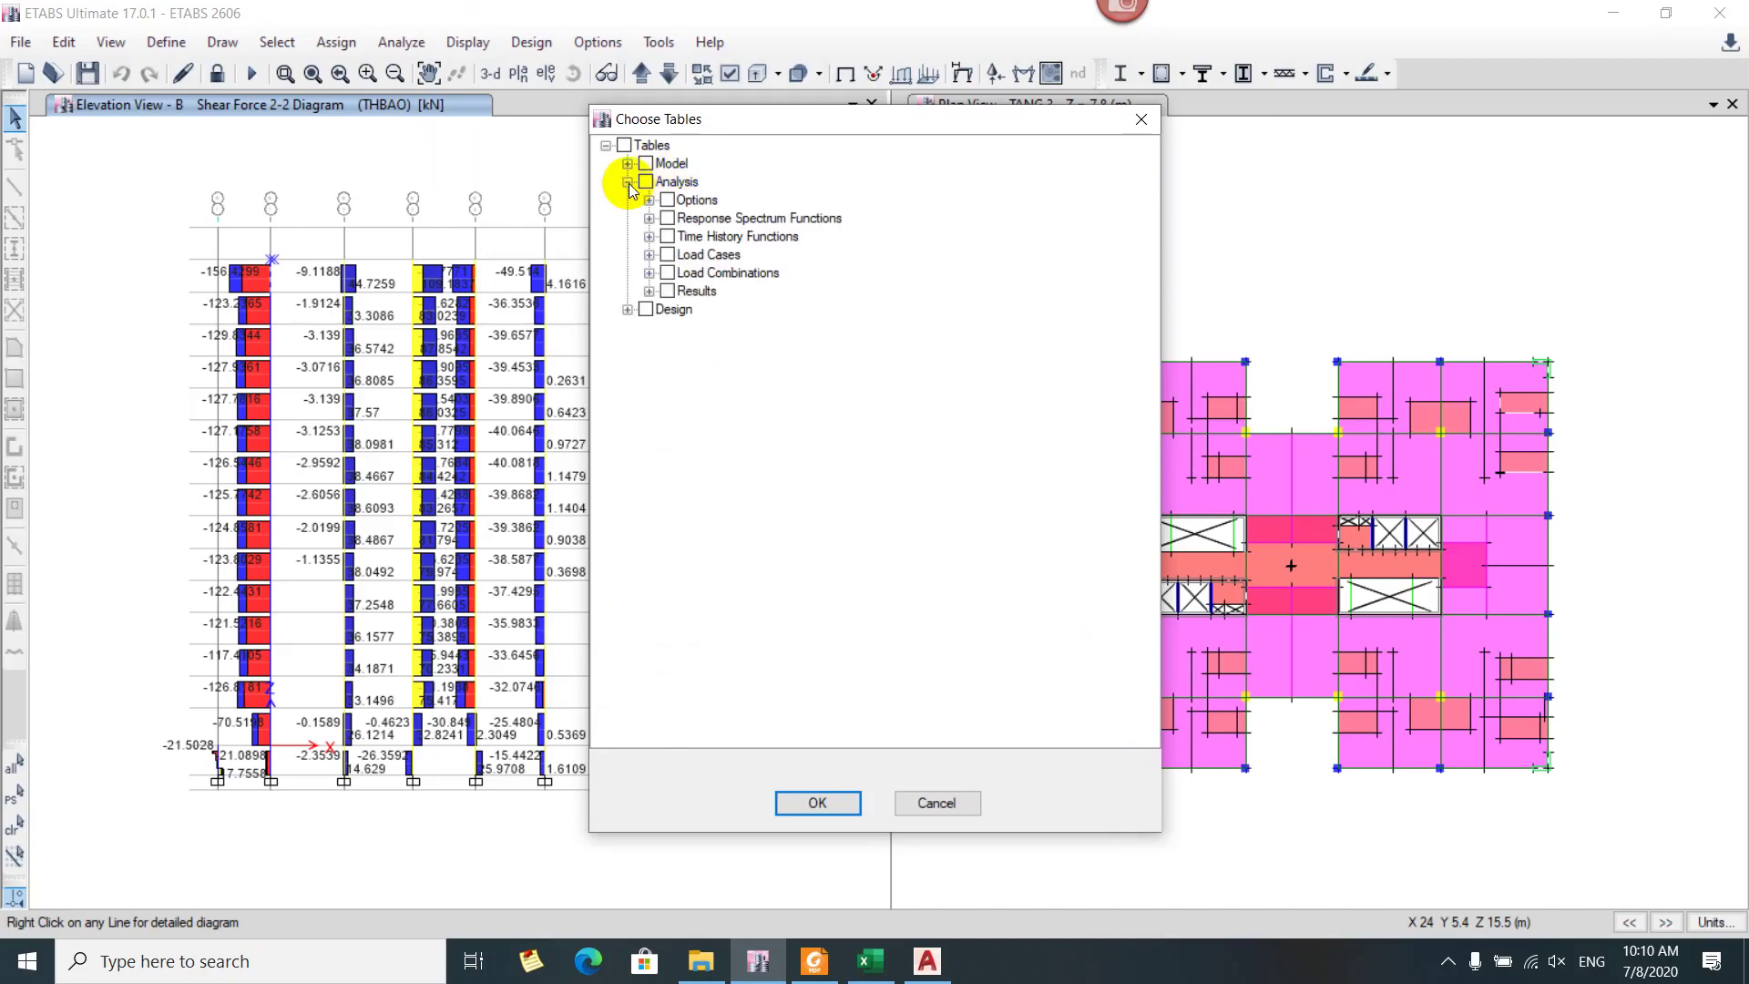
pyautogui.click(648, 292)
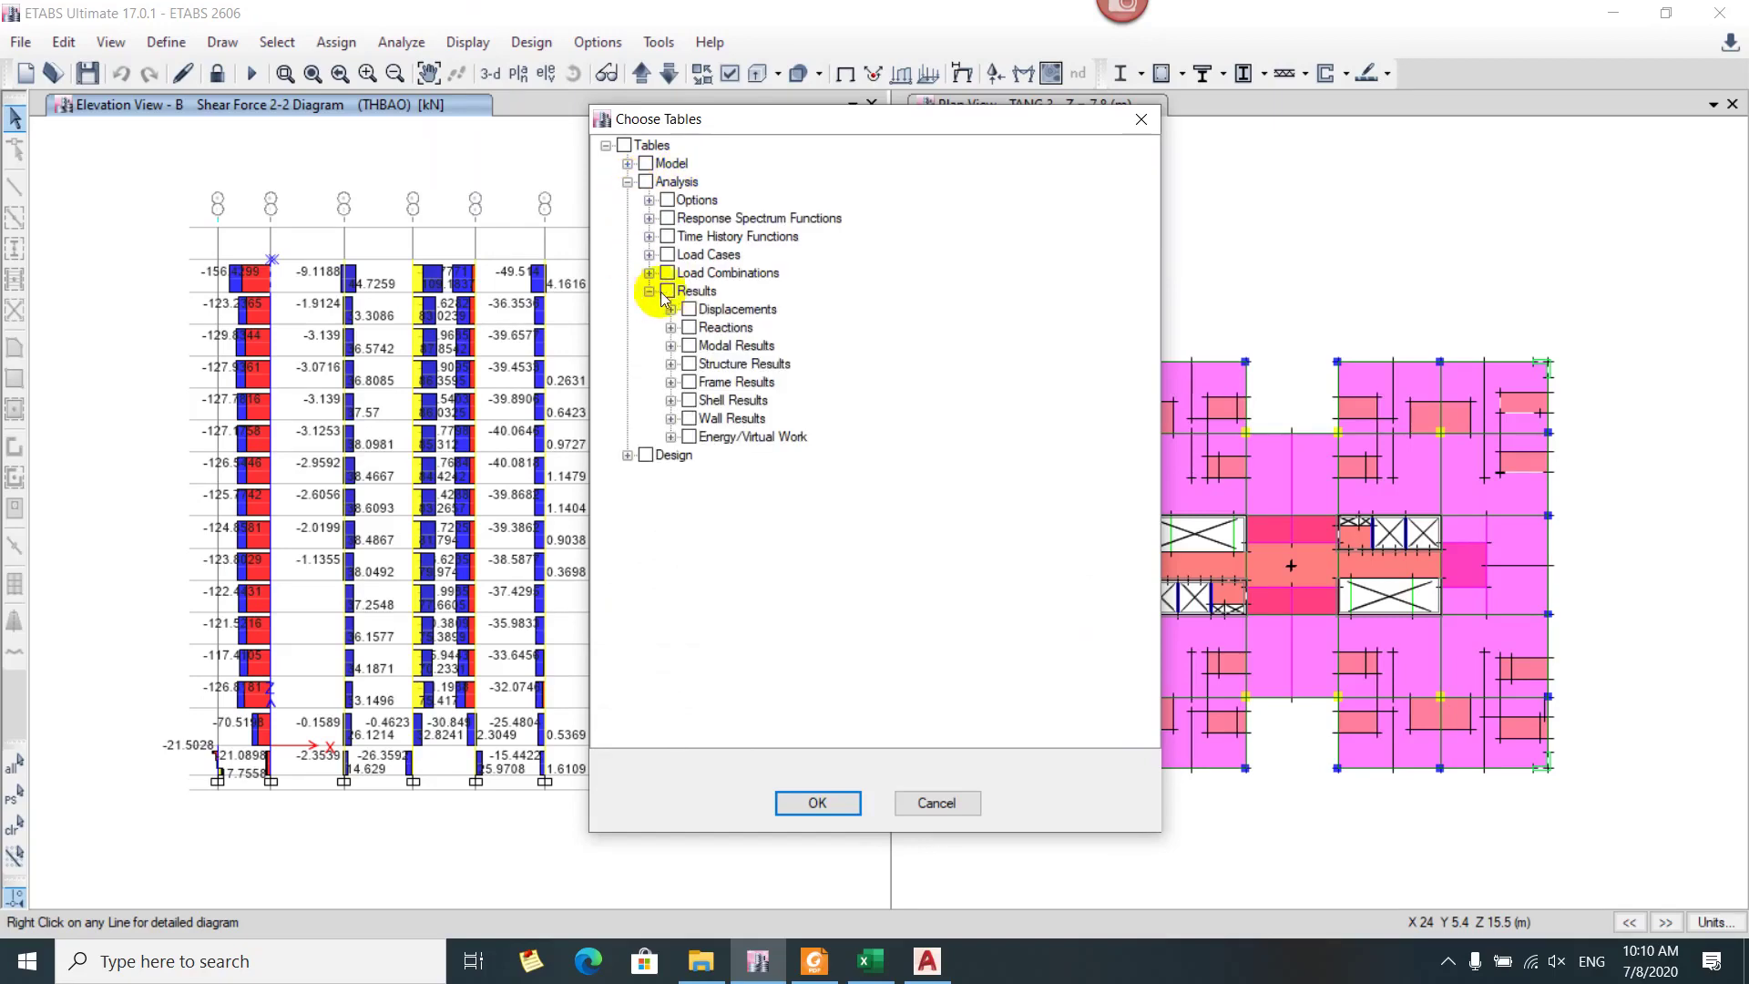
pyautogui.click(671, 382)
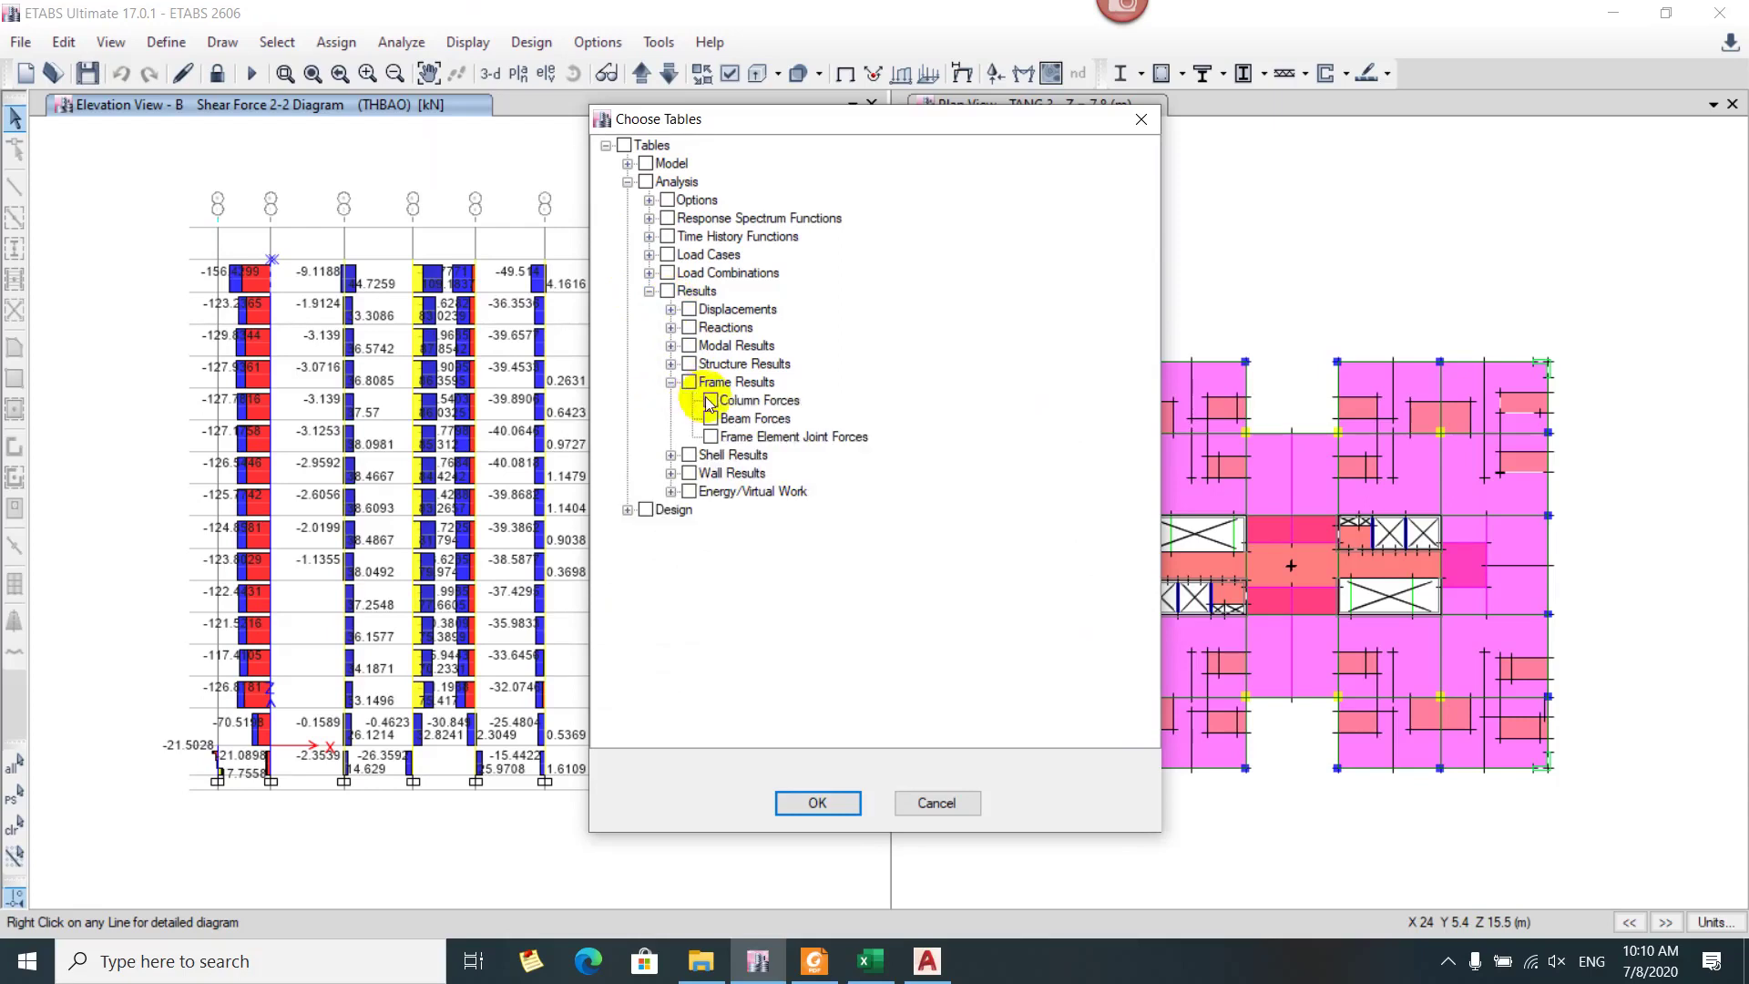
pyautogui.click(711, 401)
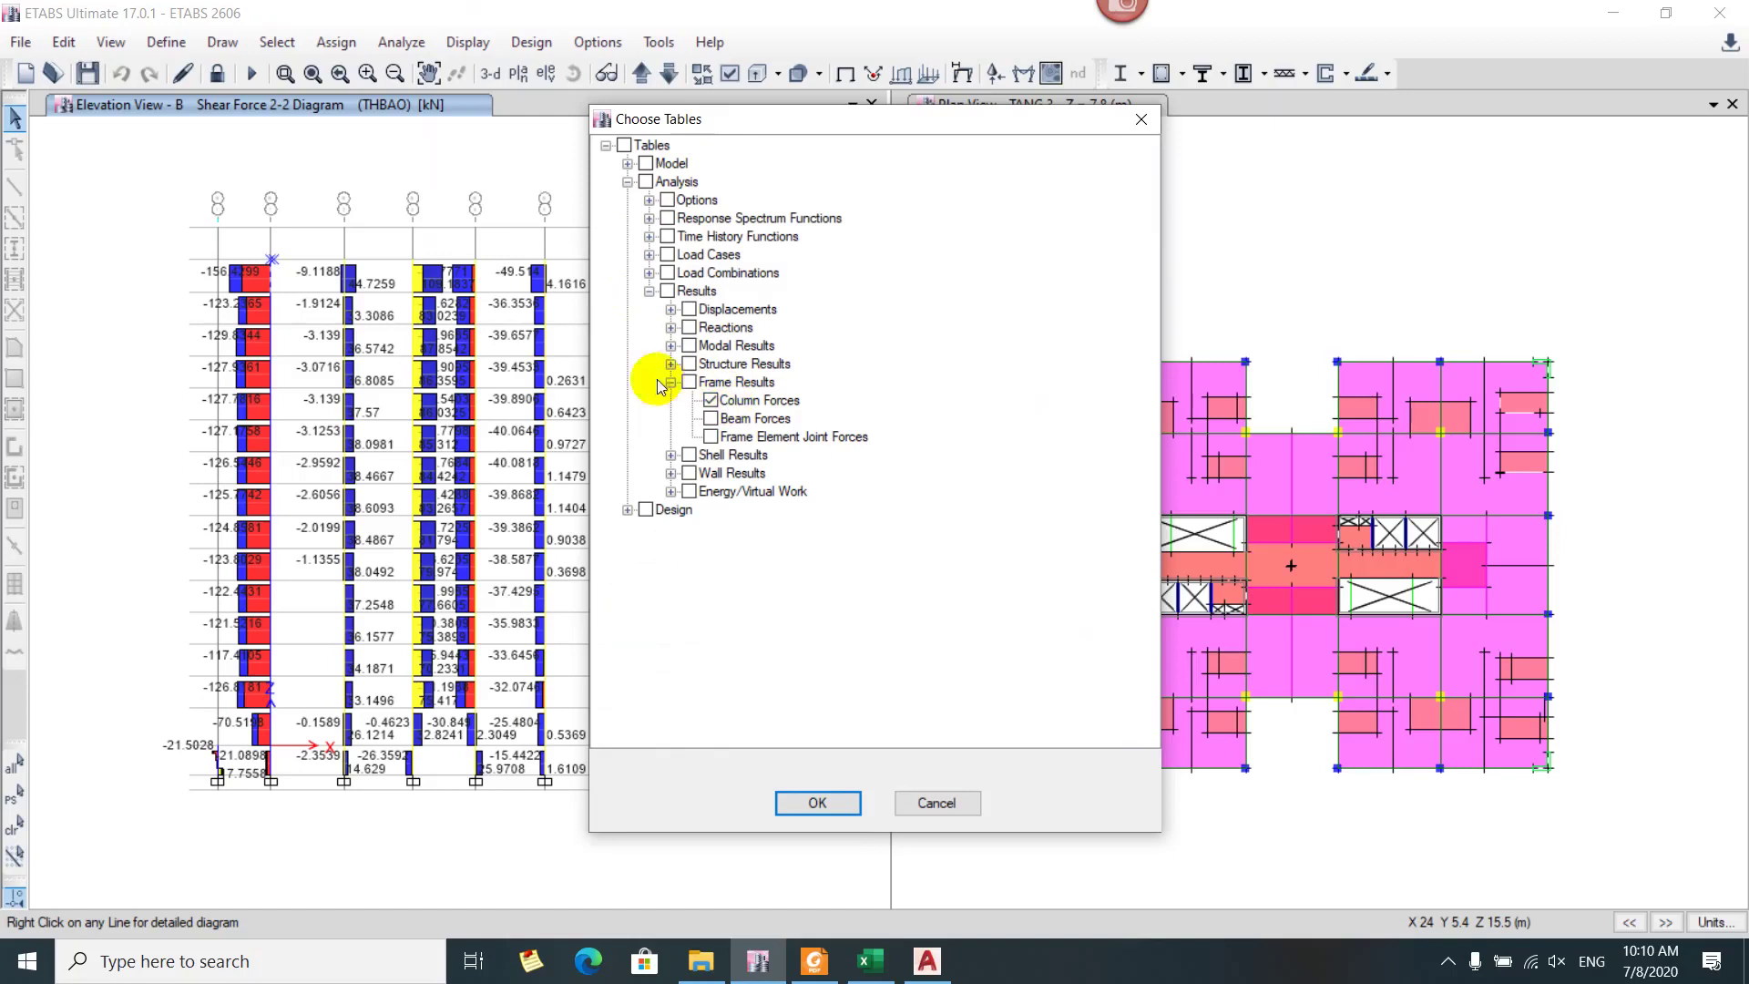
# Limit the table output to load combinations Comb1 through Comb9, with no load patterns or load cases, and show the Column Forces table
pyautogui.click(658, 150)
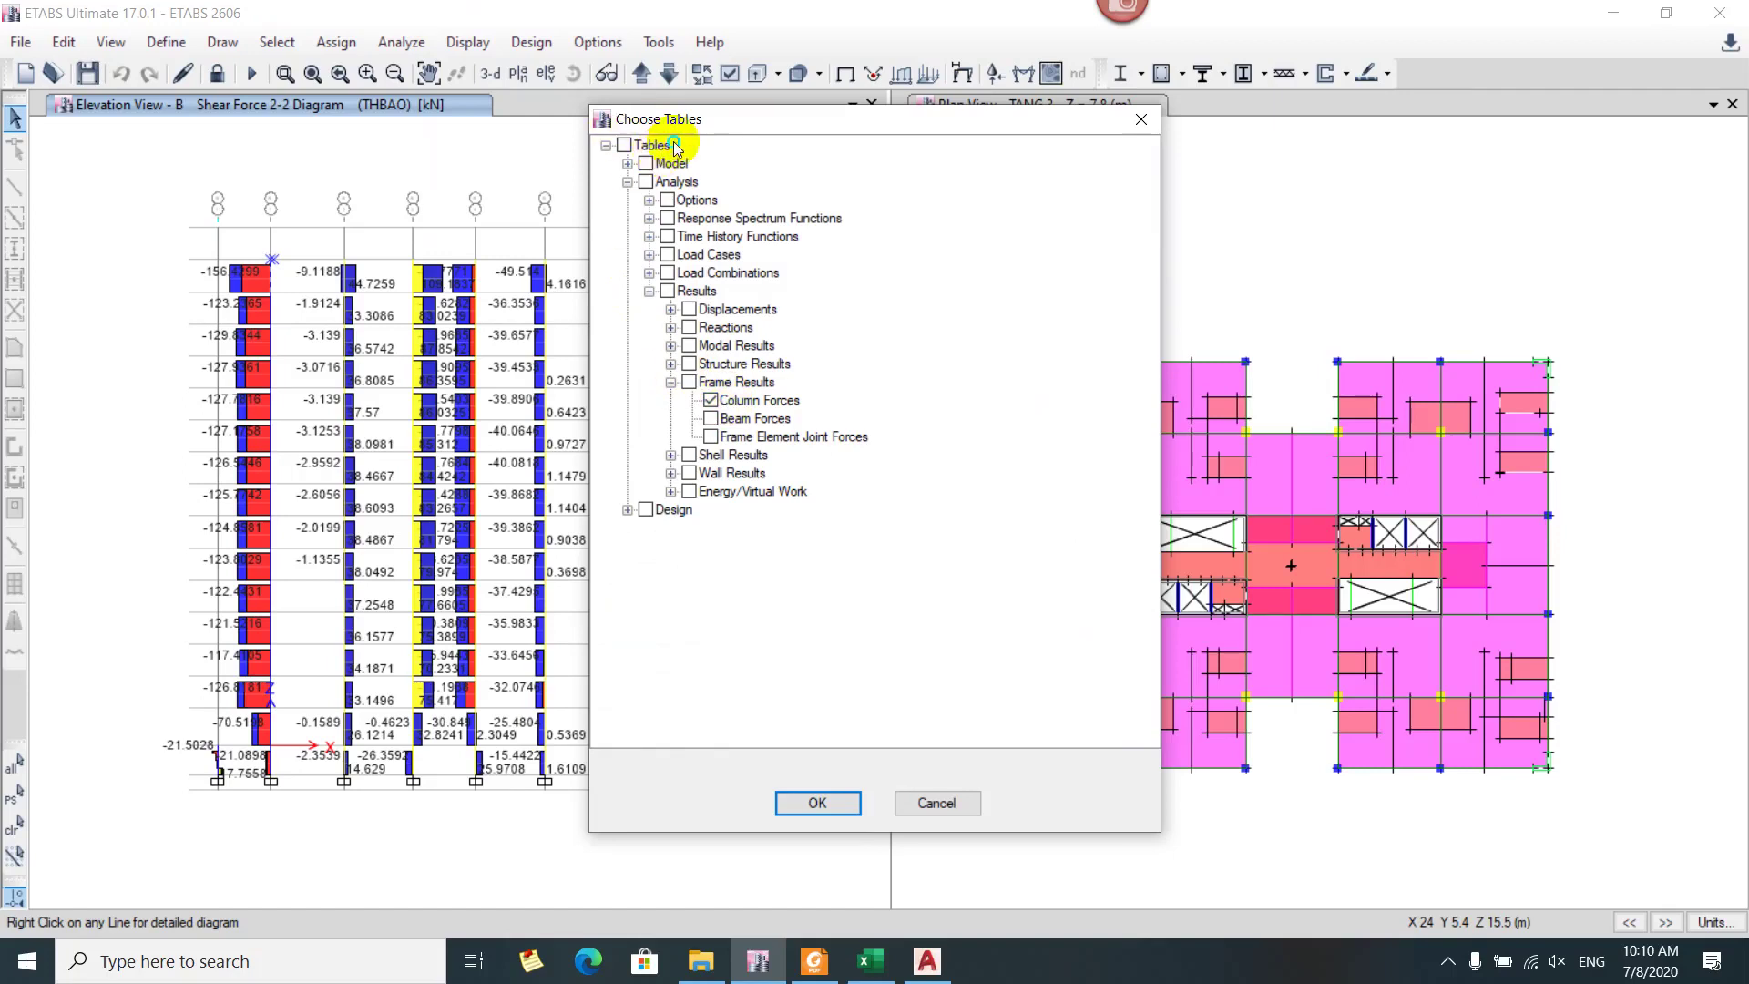
pyautogui.rightClick(659, 153)
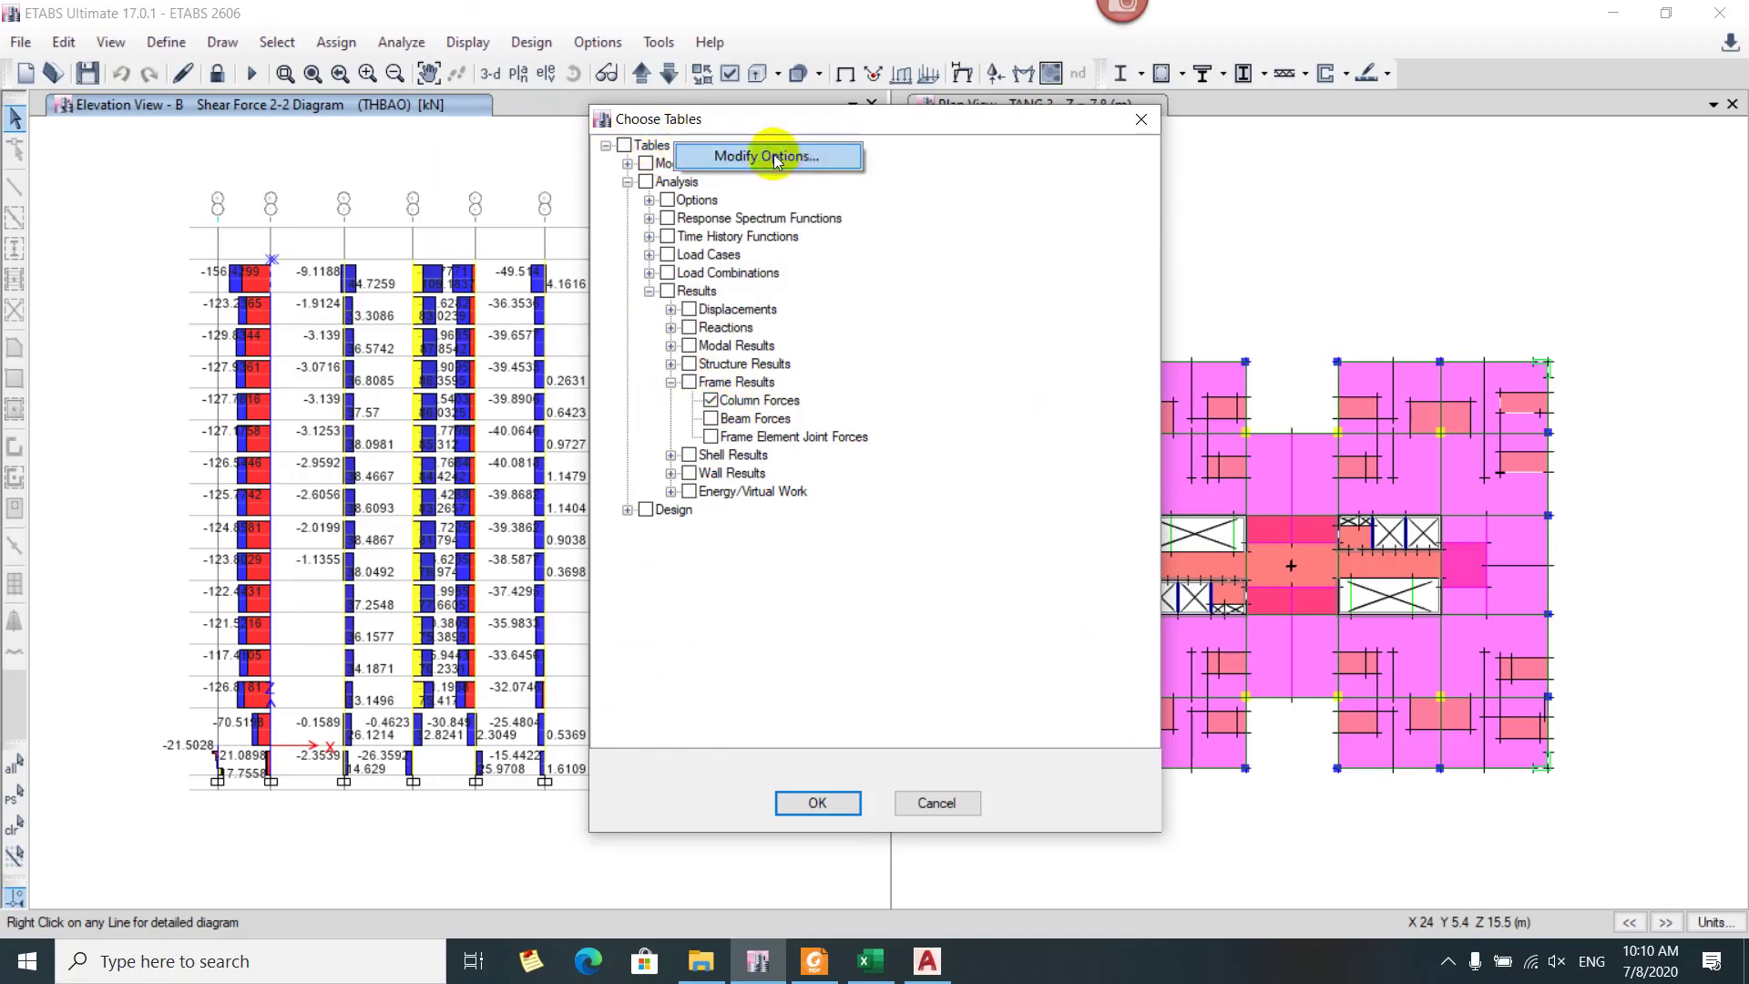
pyautogui.click(810, 158)
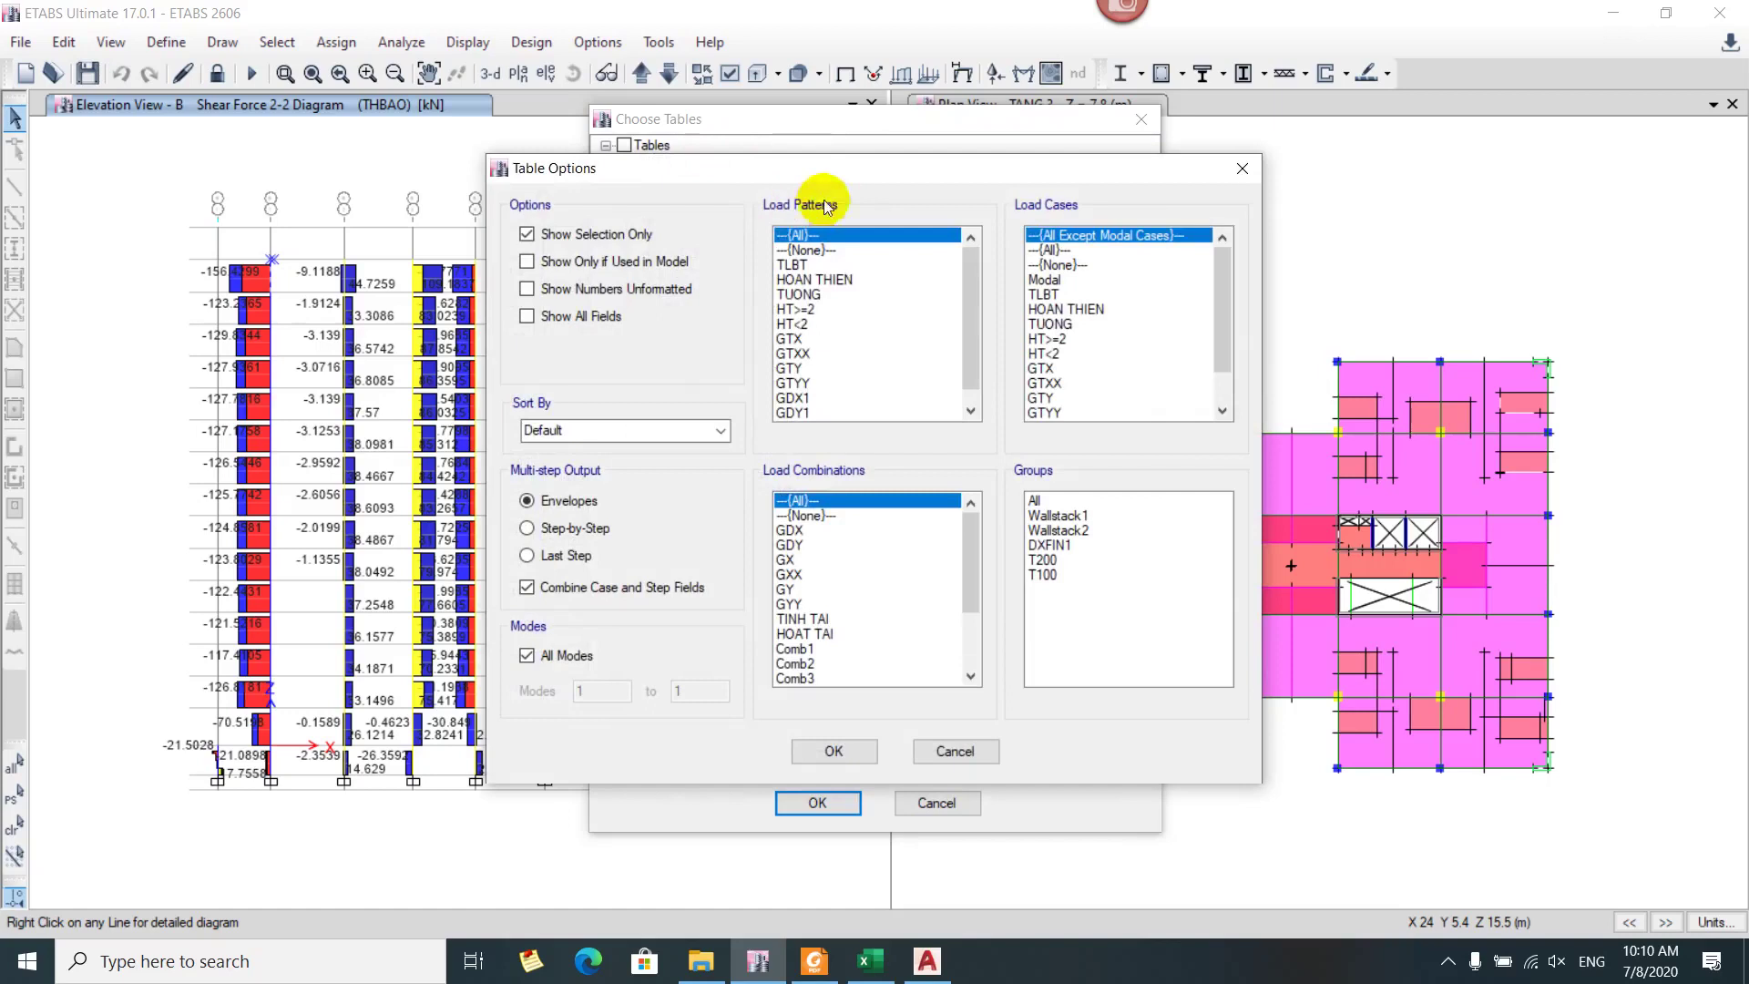
pyautogui.click(799, 250)
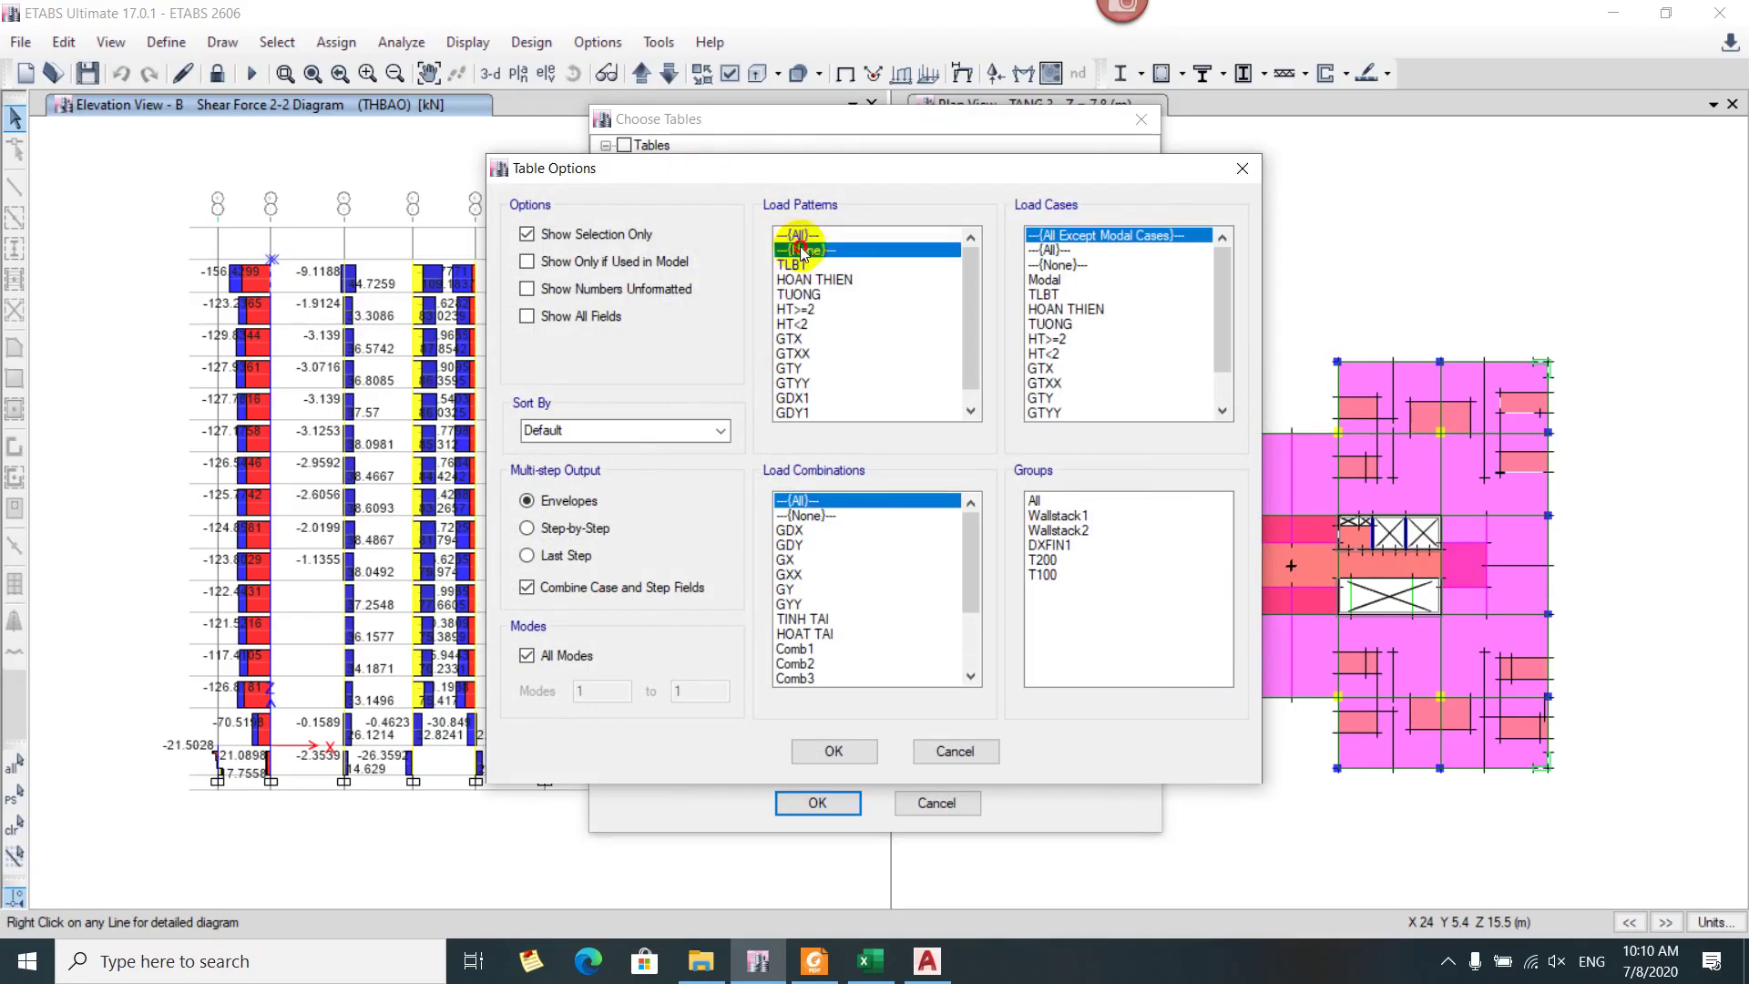
pyautogui.click(1057, 264)
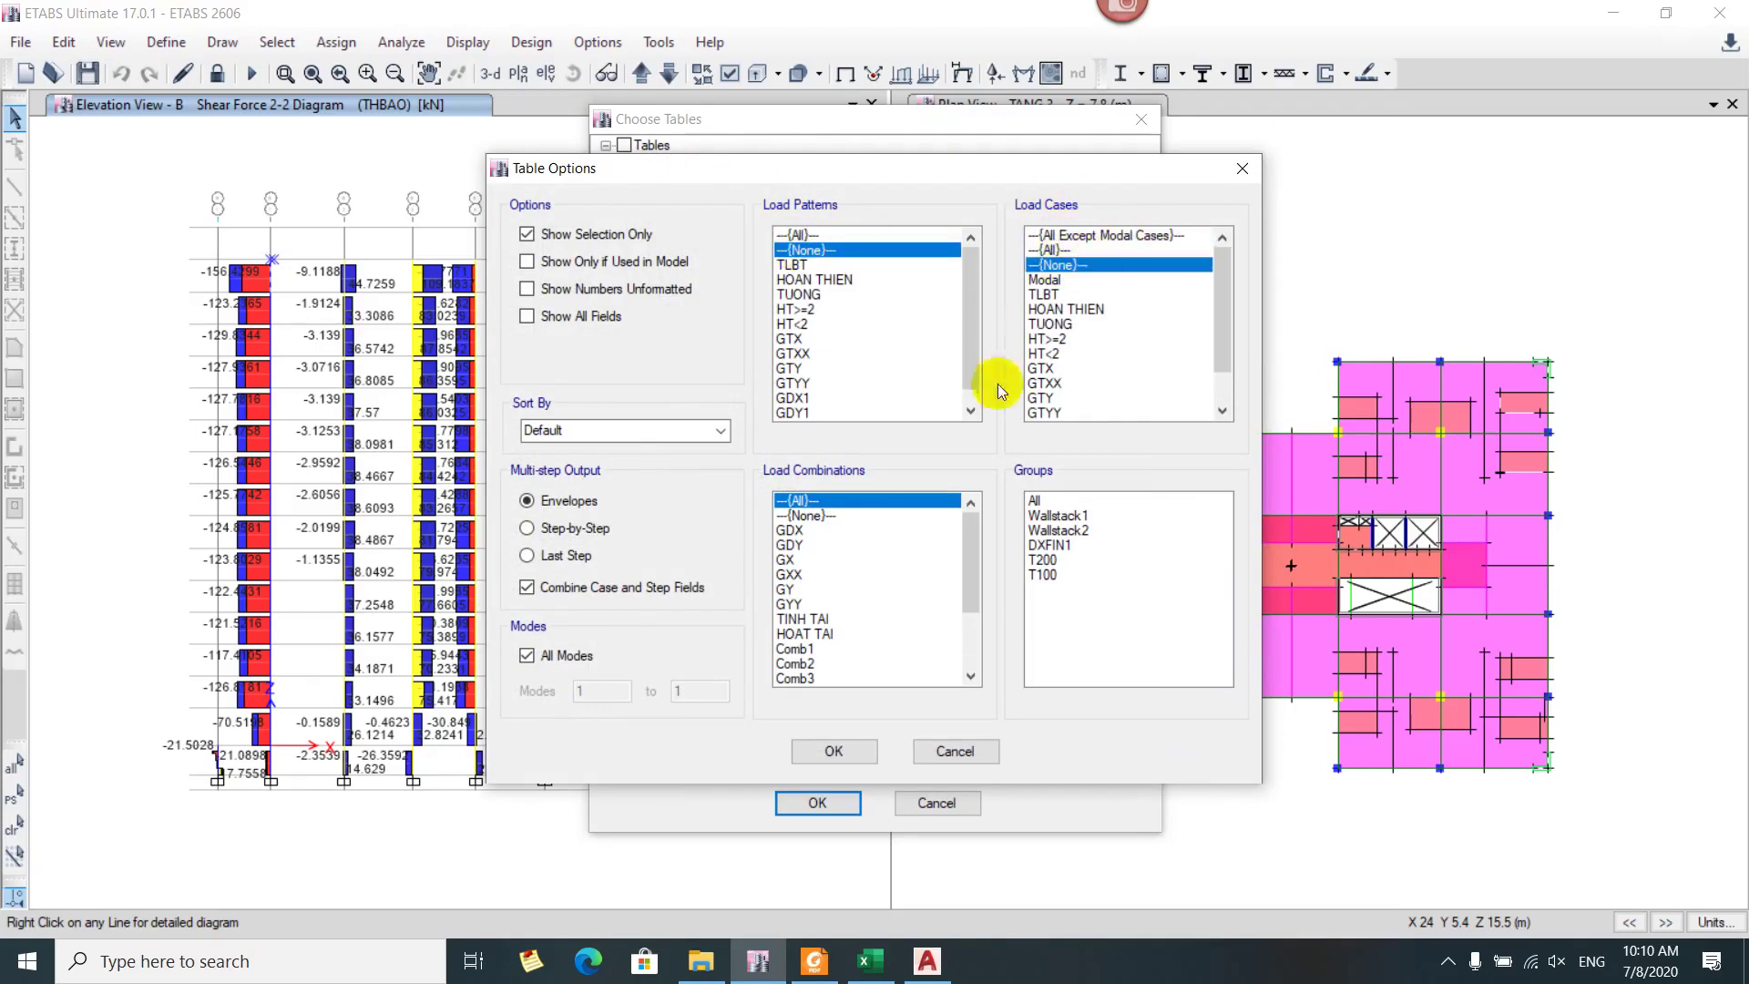
pyautogui.moveTo(819, 648)
pyautogui.mouseDown()
pyautogui.moveTo(820, 742)
pyautogui.moveTo(840, 645)
pyautogui.moveTo(839, 664)
pyautogui.mouseUp()
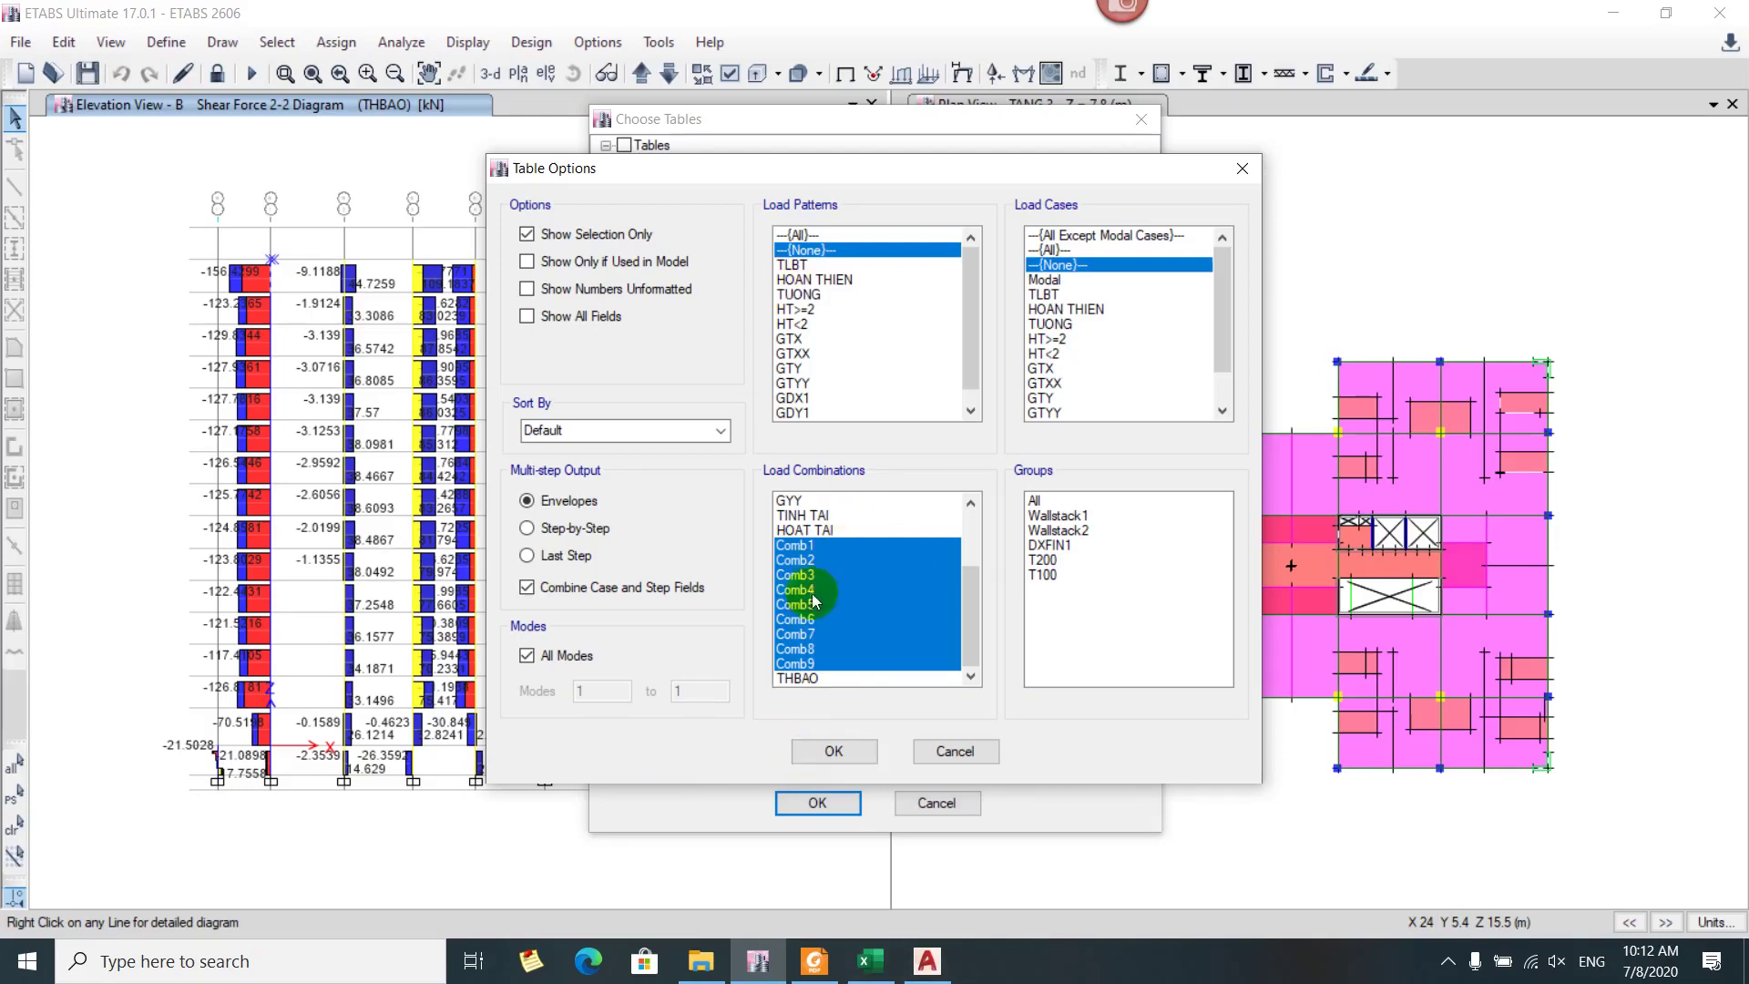
pyautogui.click(814, 749)
pyautogui.click(792, 805)
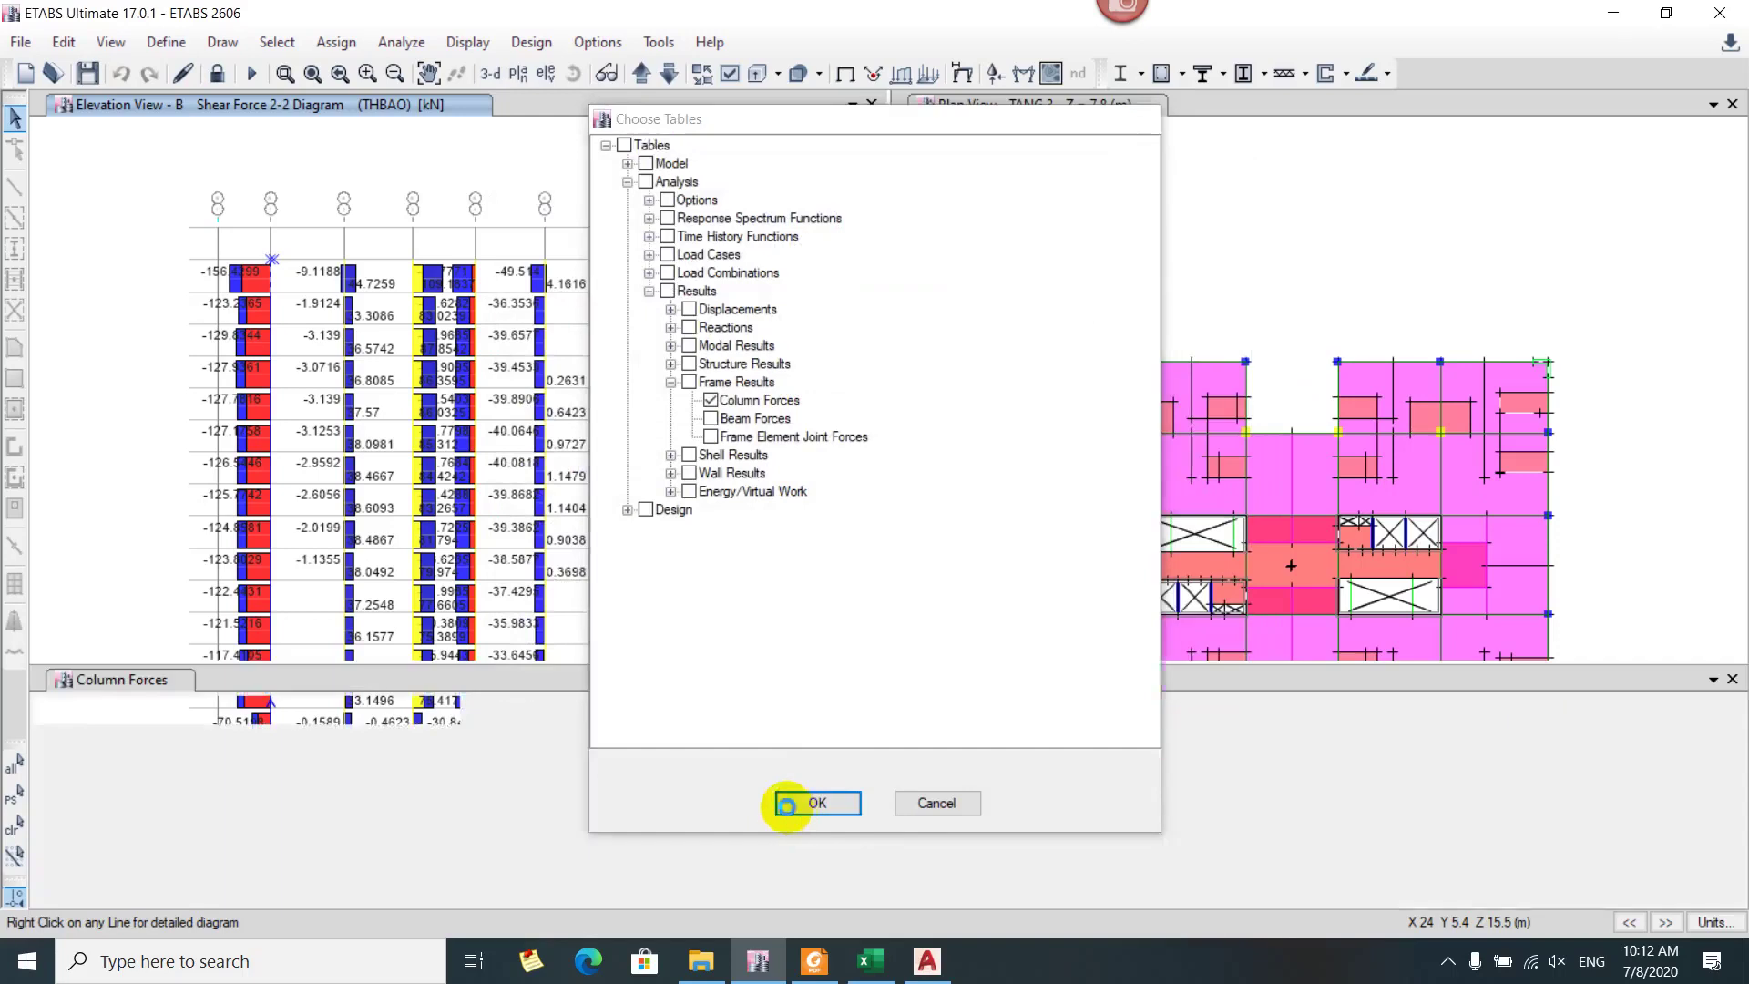
# Examine the load cases and scale factors that define the TINH TAI load combination, leaving its definition unchanged
pyautogui.click(213, 42)
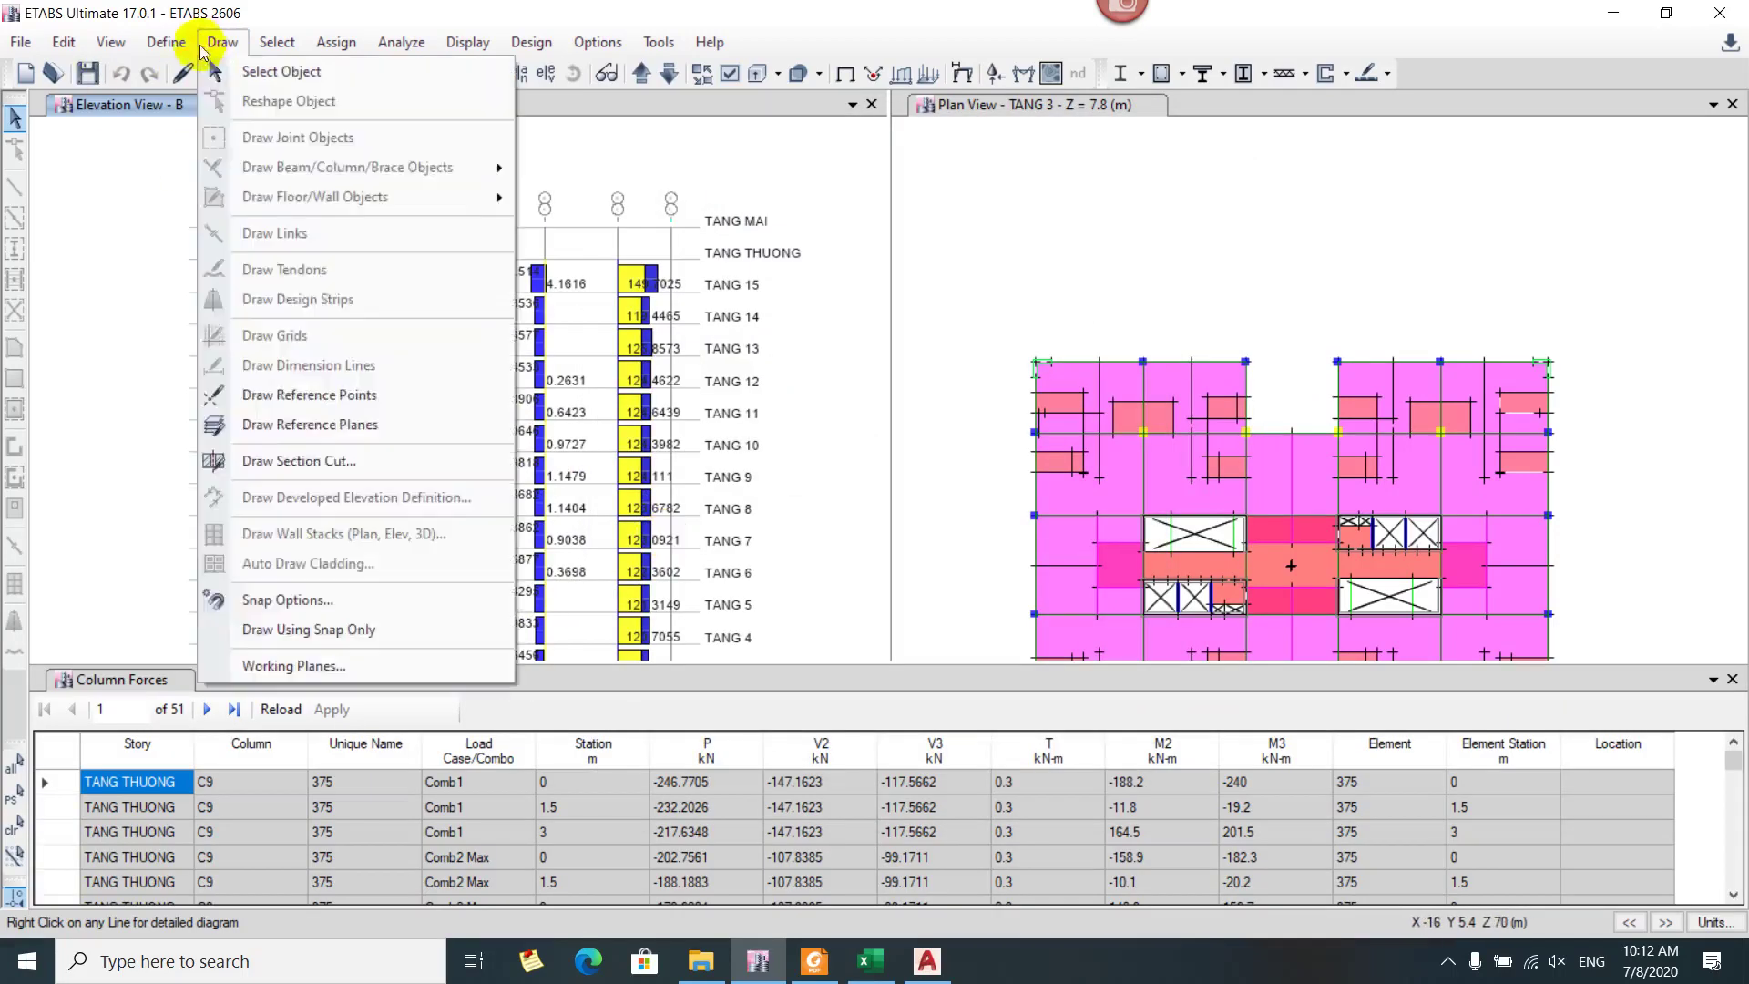
pyautogui.click(221, 603)
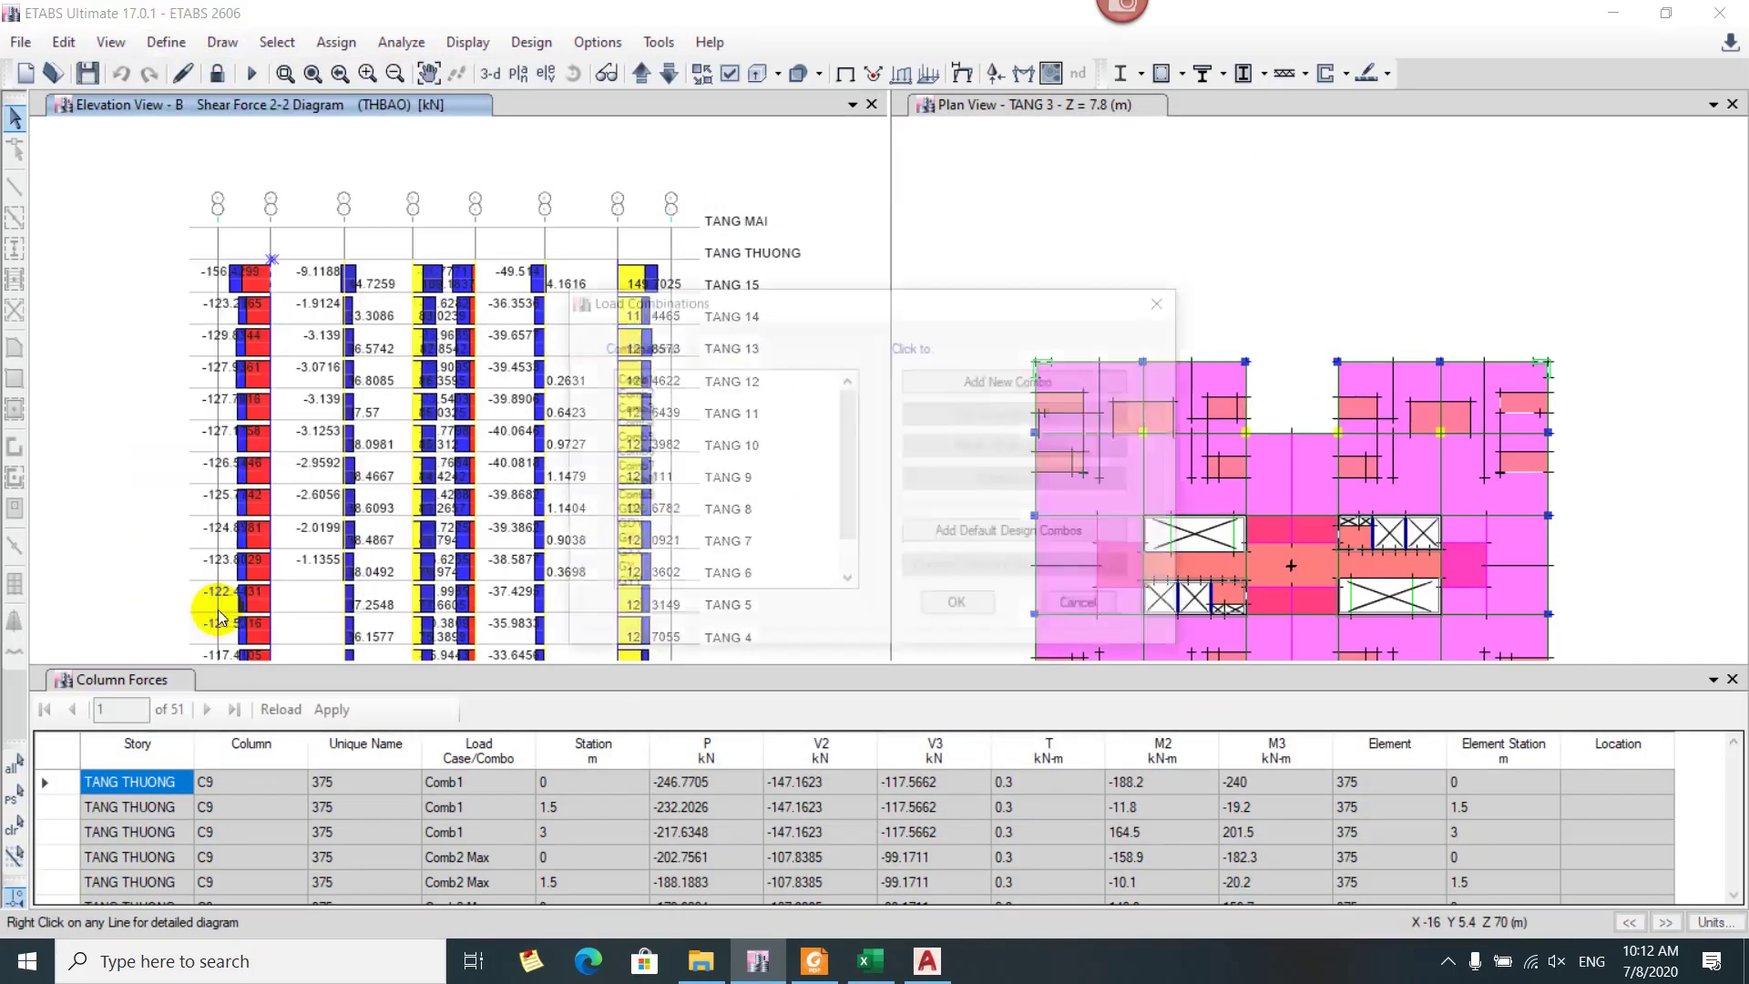
pyautogui.click(663, 585)
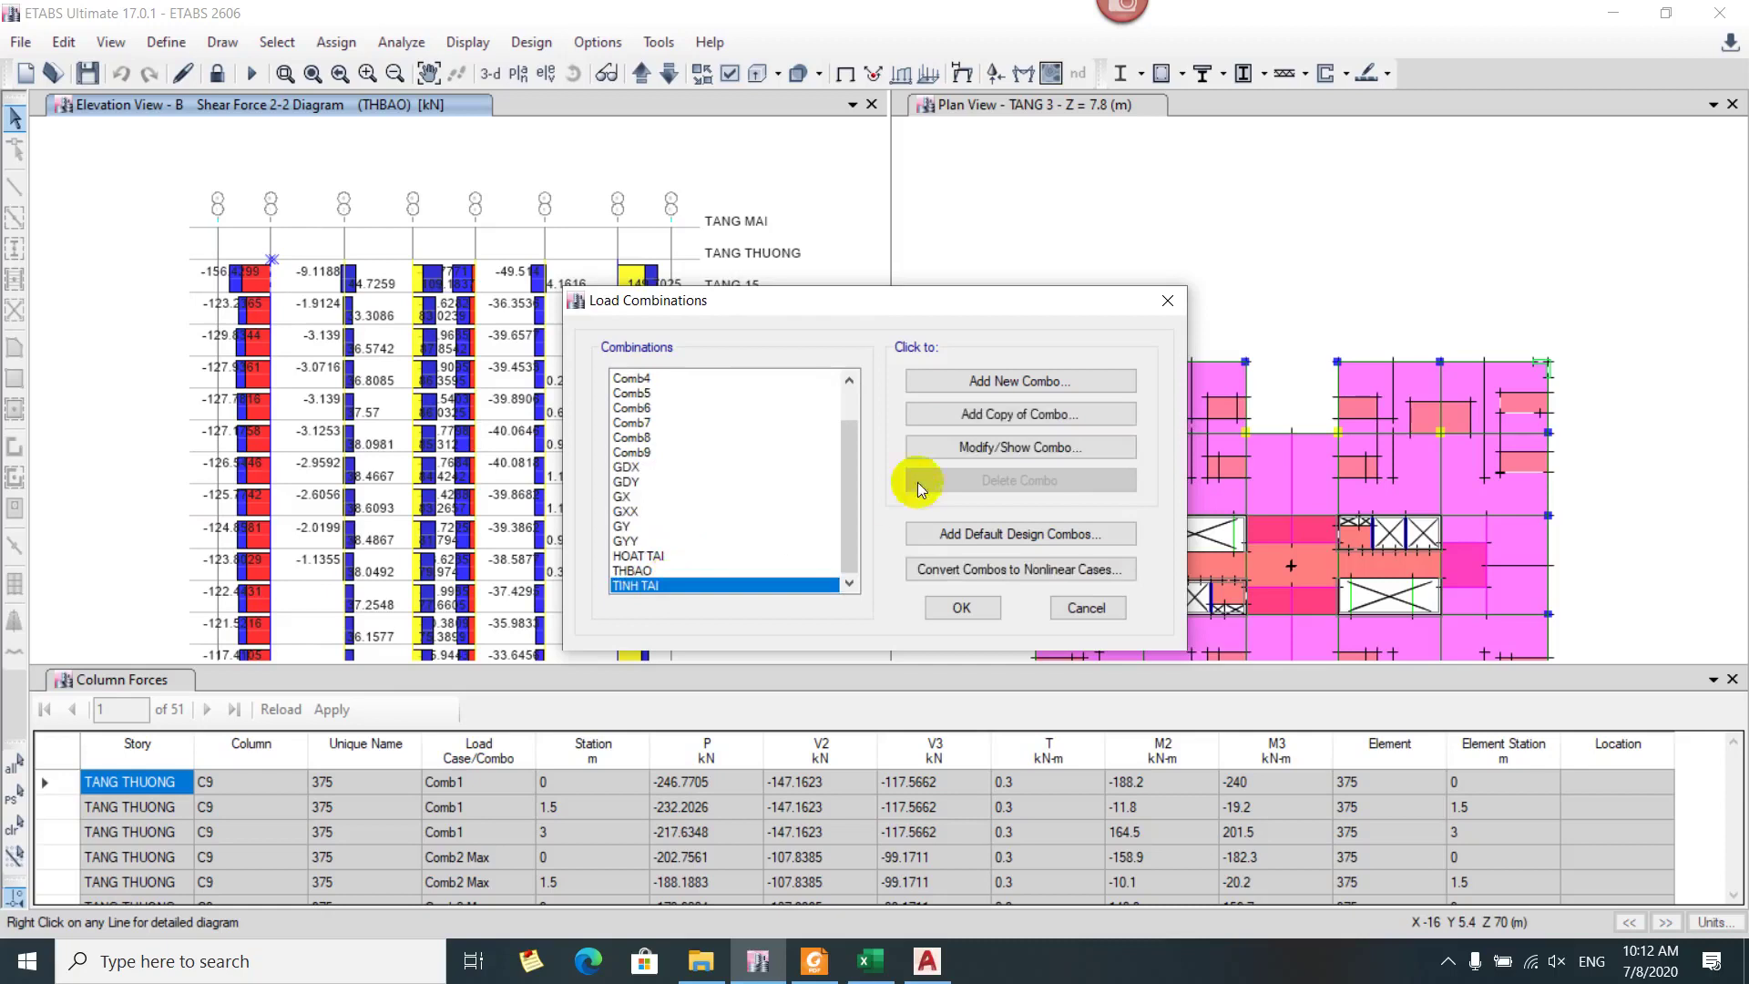
pyautogui.click(946, 451)
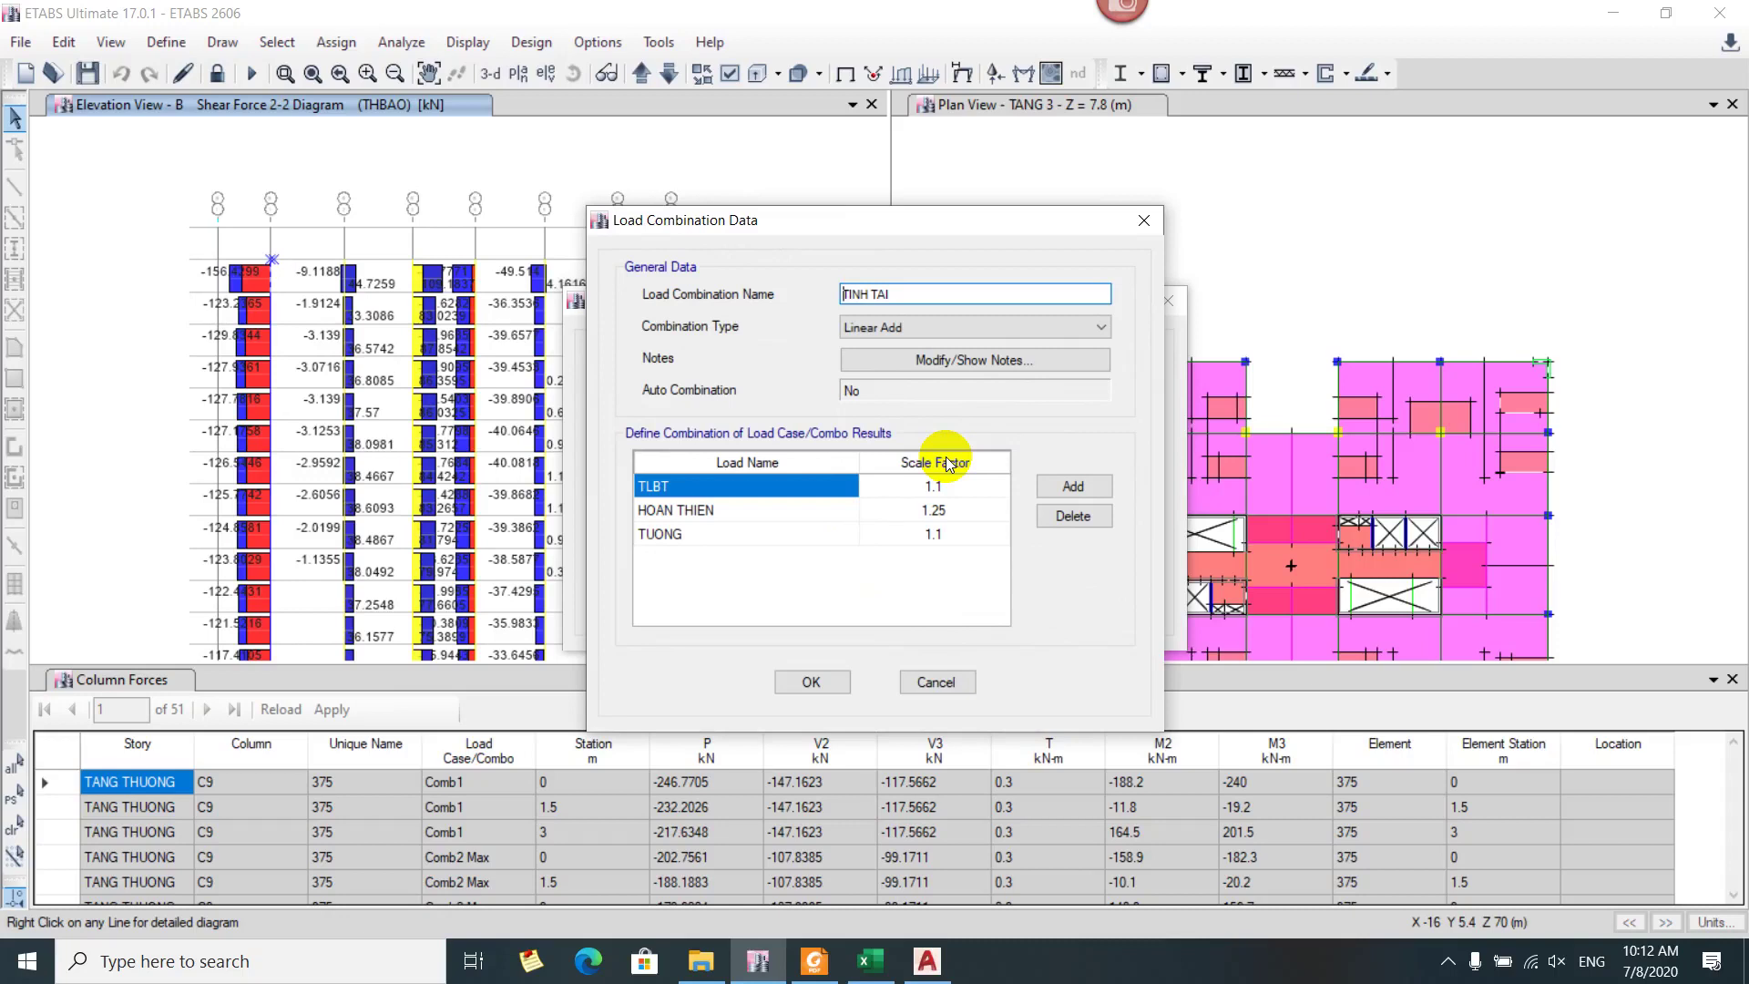
pyautogui.press('Escape')
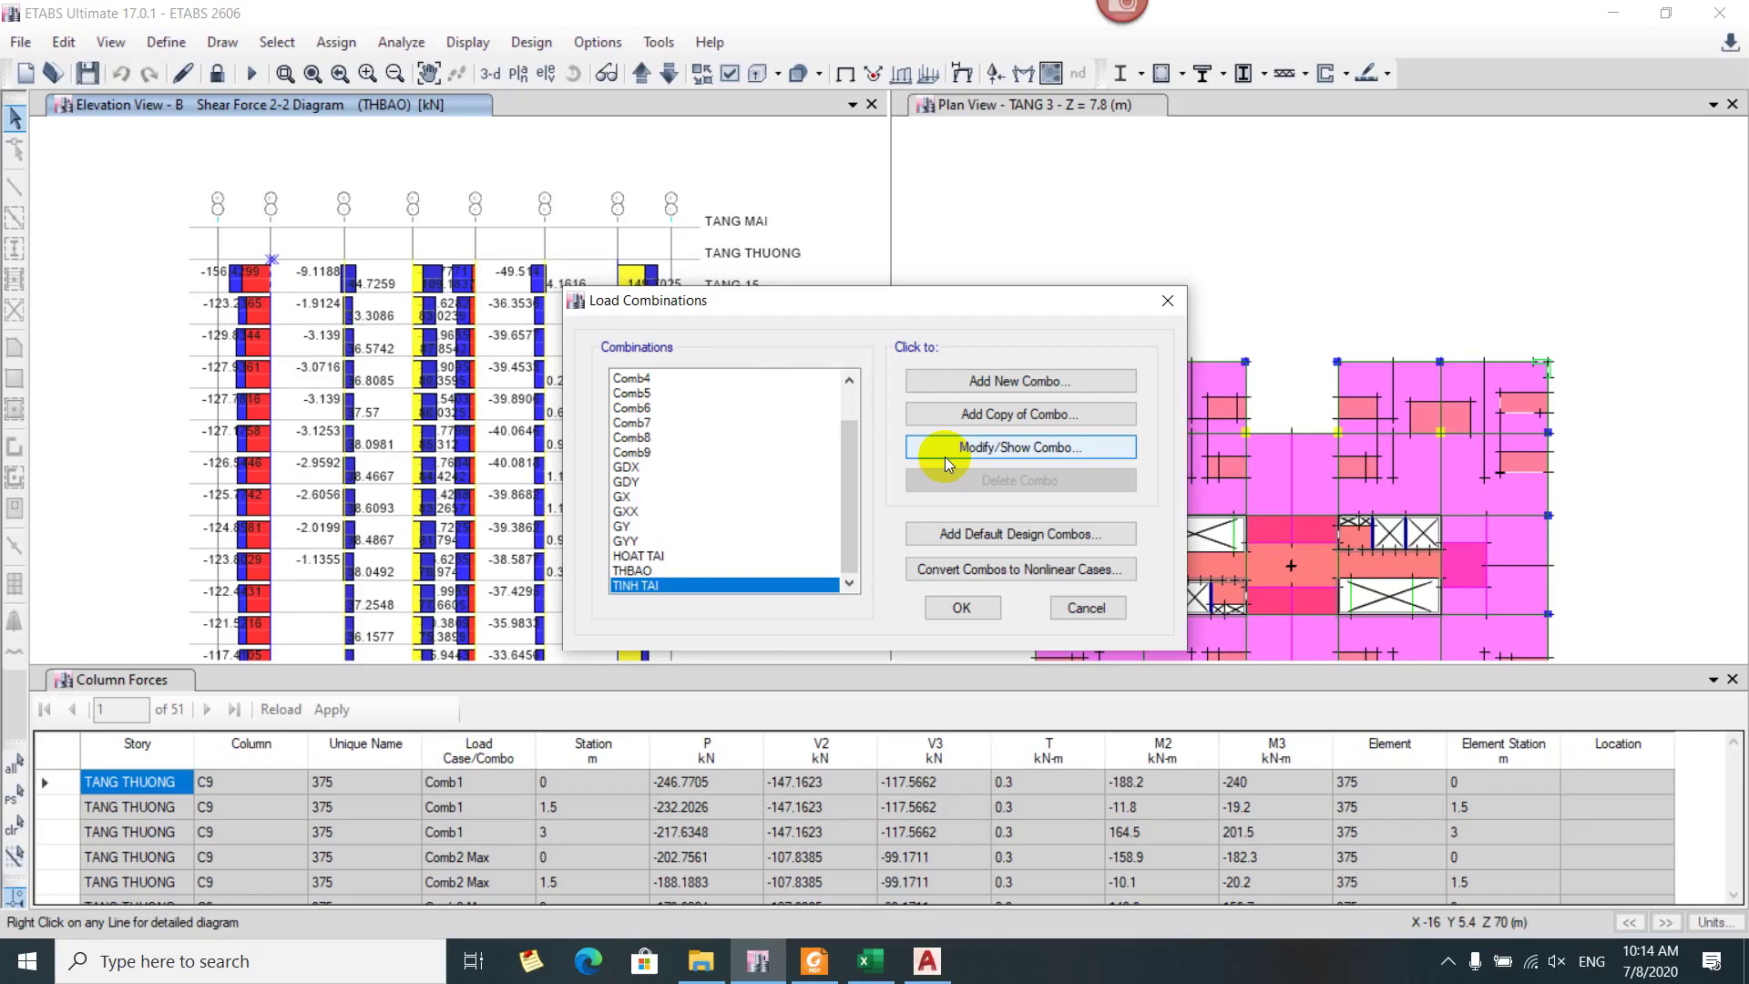
# Switch to the column reinforcement workbook in Excel and bring the chosen-bar columns of the Tong hop sheet into view
pyautogui.click(891, 890)
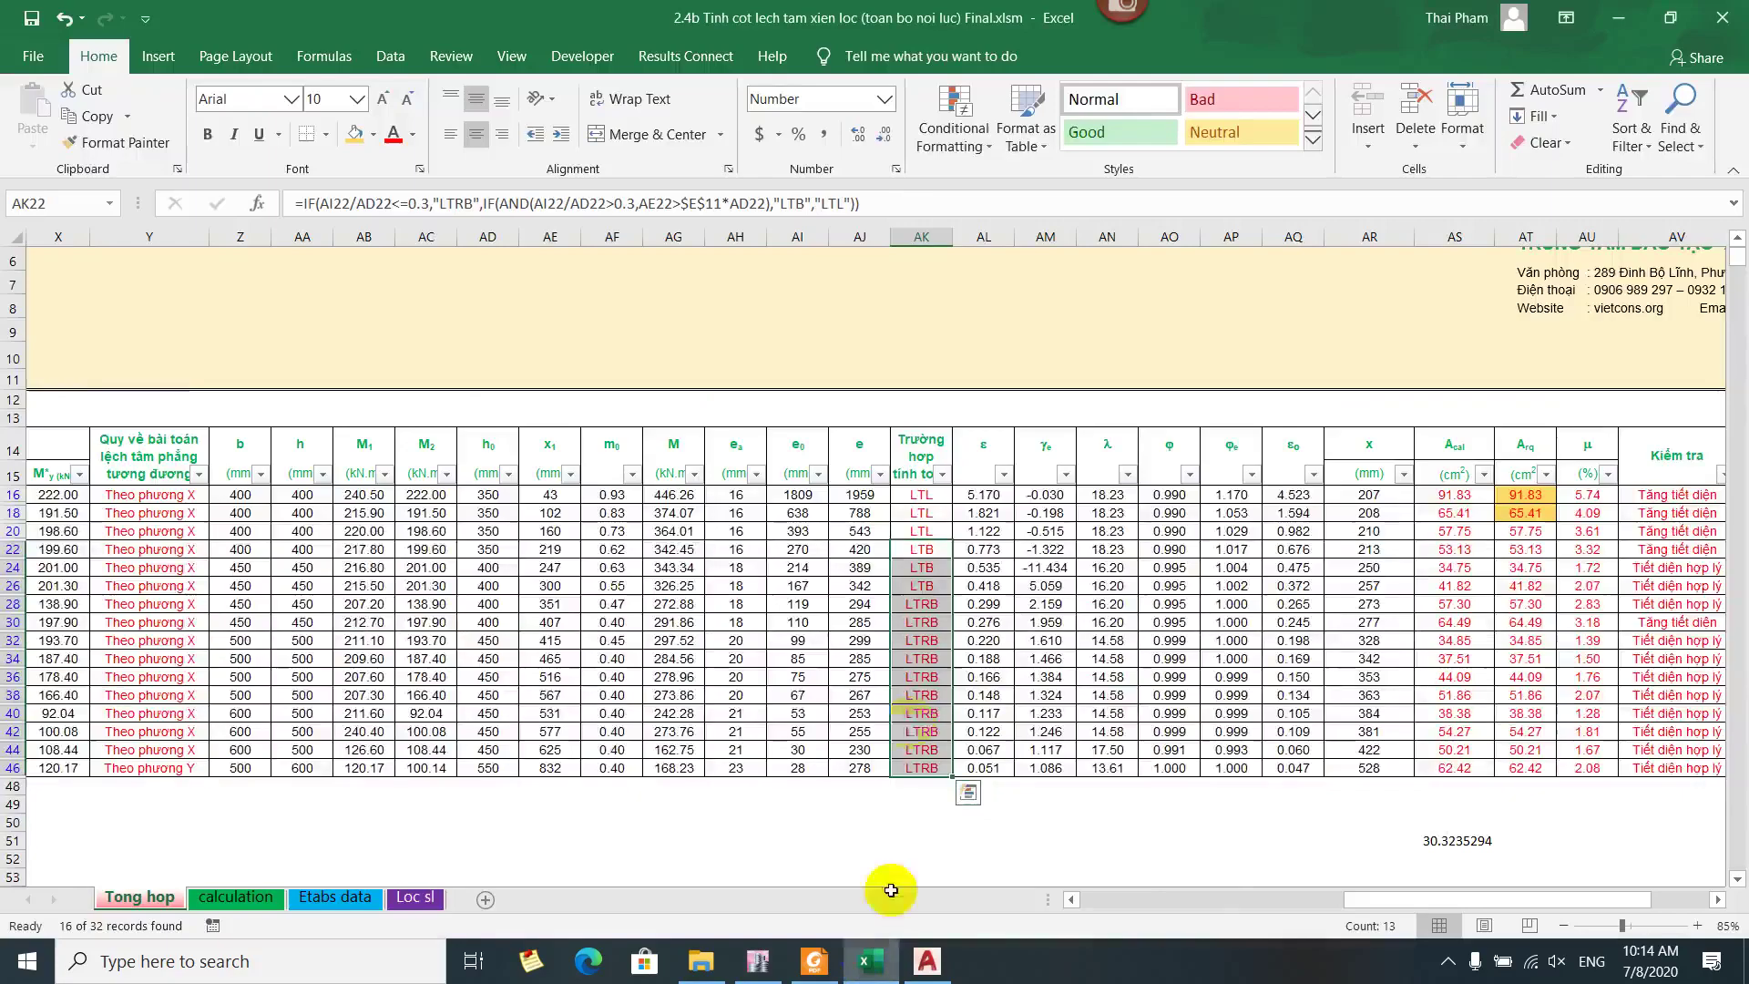
pyautogui.moveTo(1403, 900); pyautogui.dragTo(1439, 902)
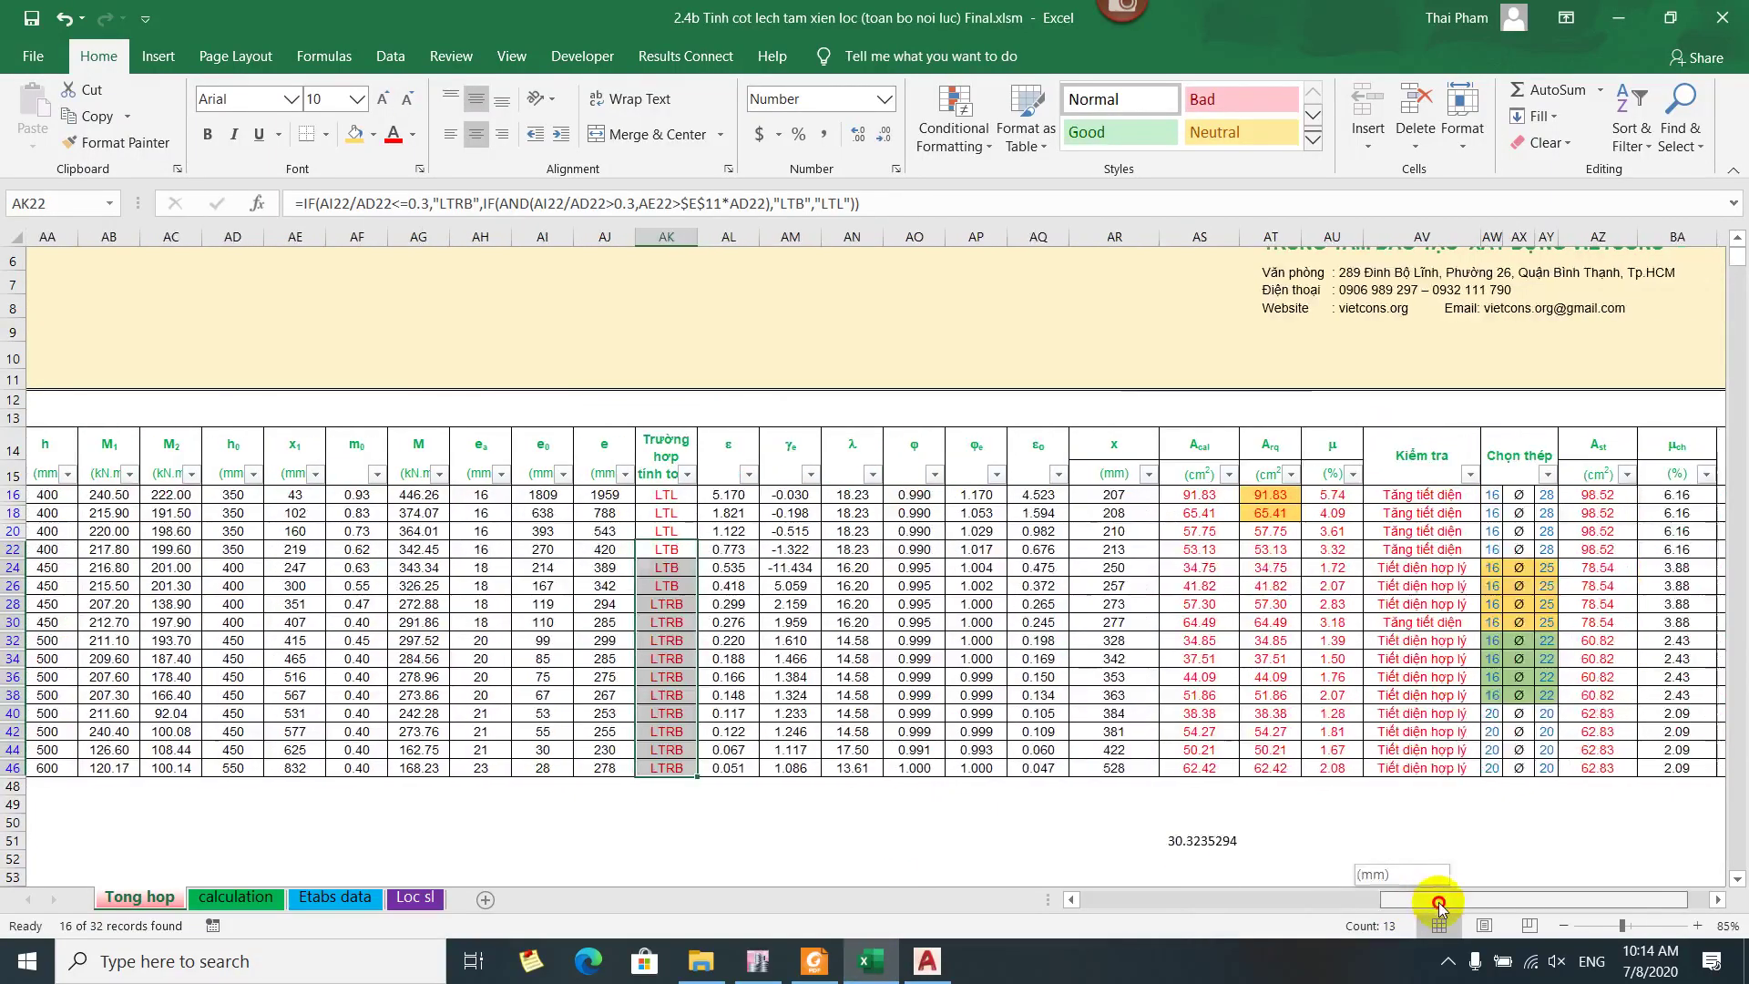
pyautogui.click(1501, 656)
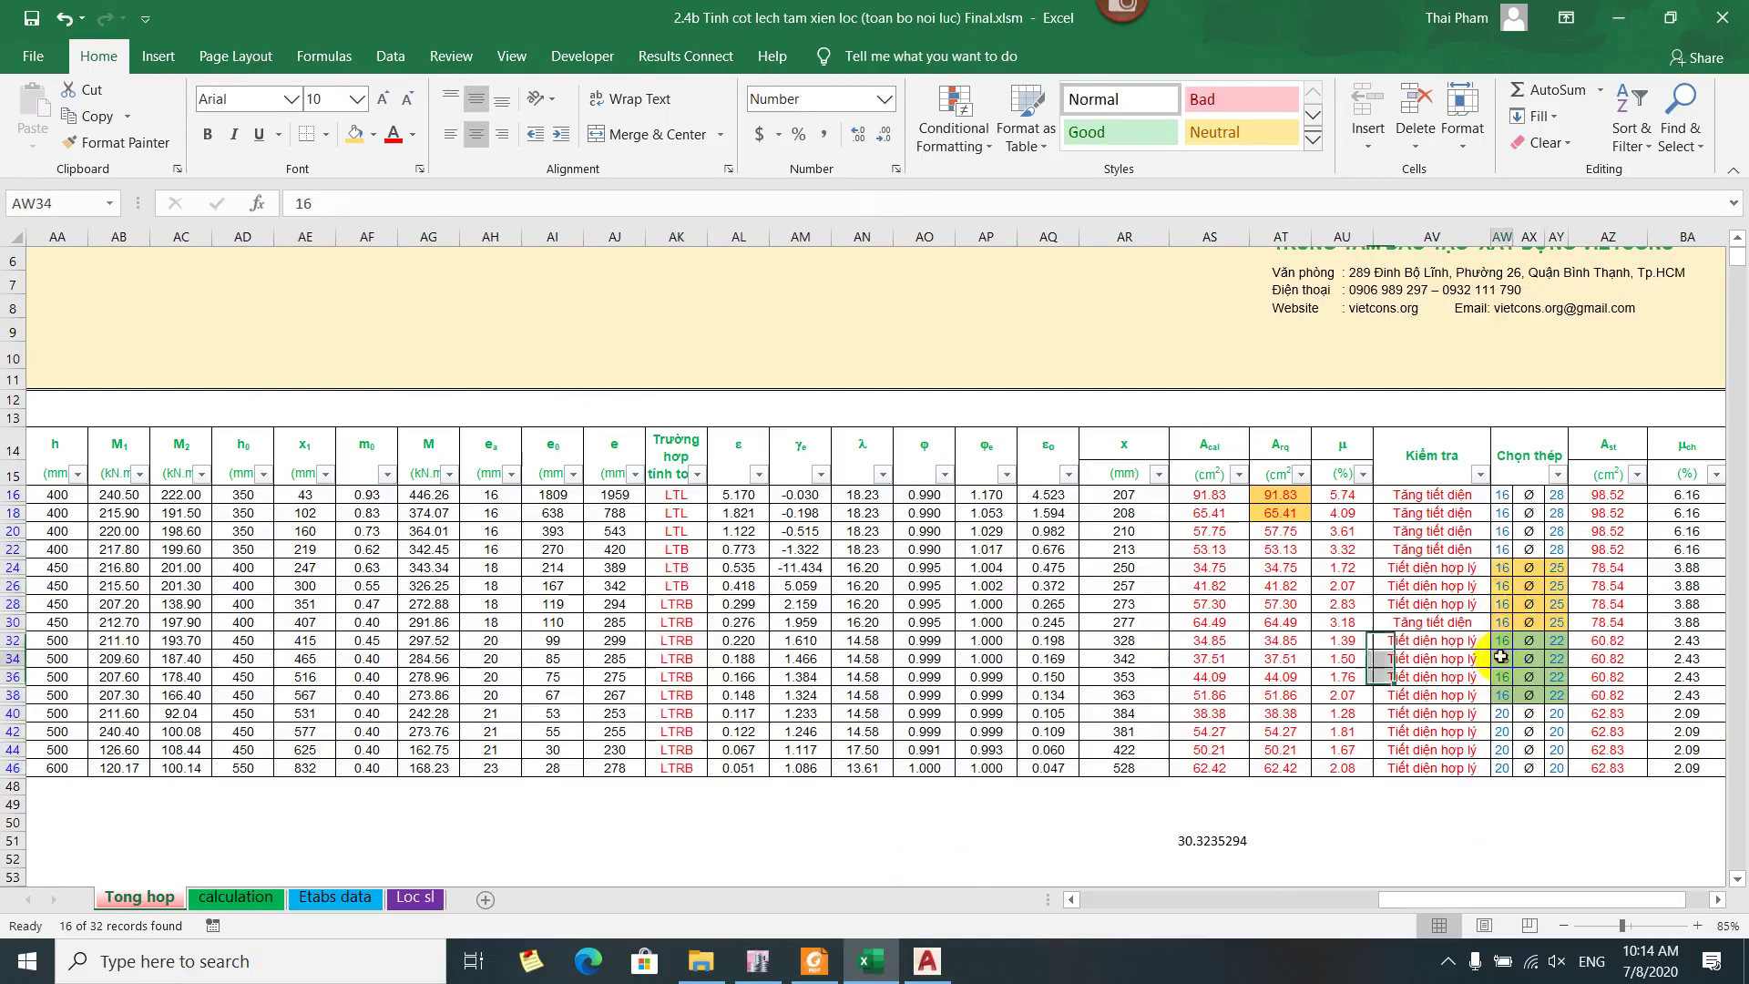
# Try a chosen bar count of 20 for the column in row 32
pyautogui.click(1501, 640)
pyautogui.write('20')
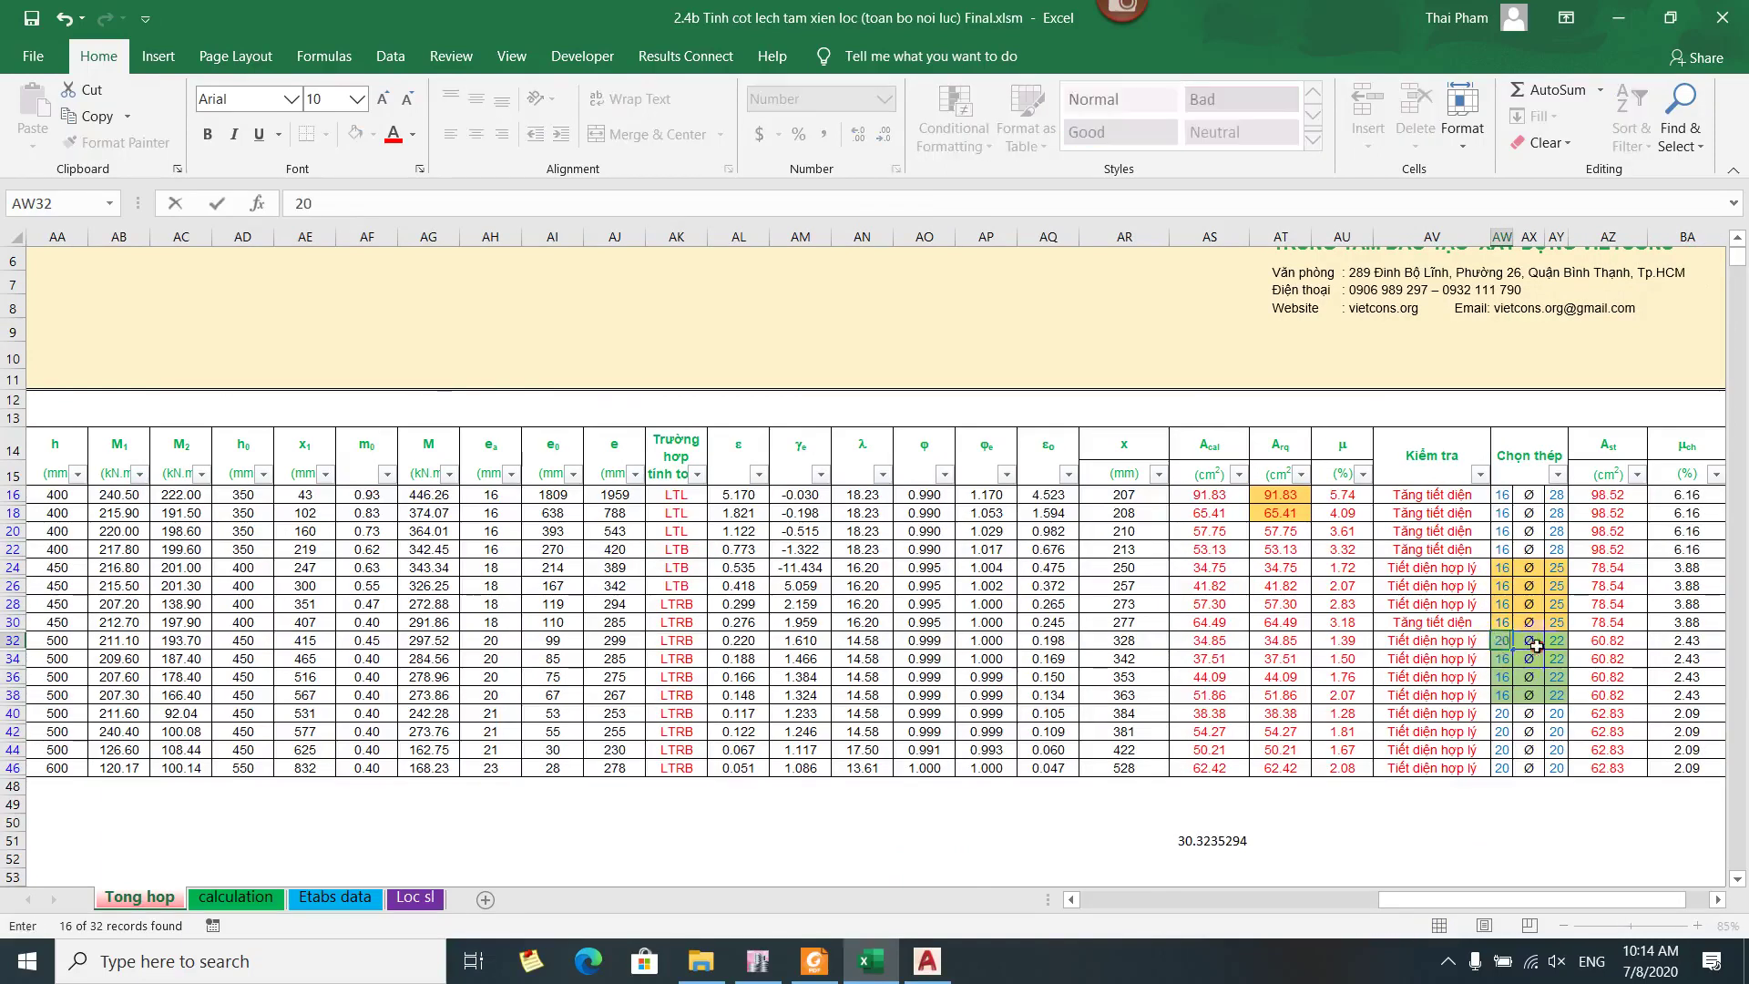
pyautogui.click(1536, 645)
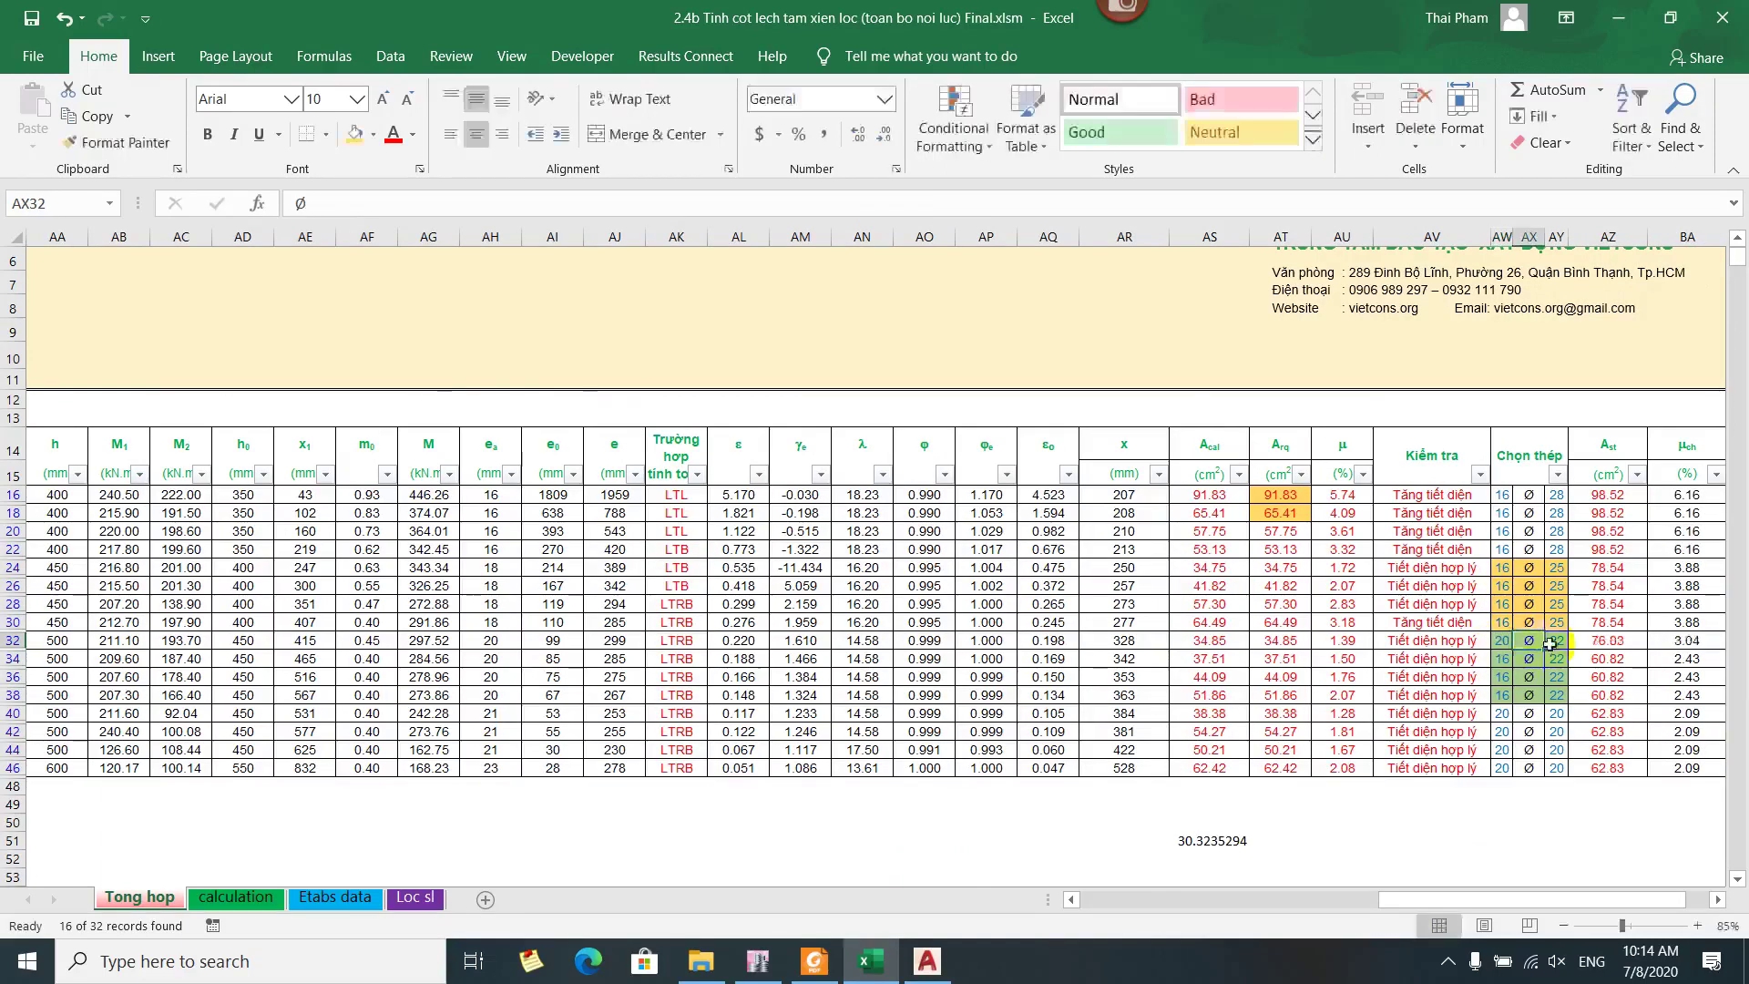
# Set the chosen reinforcement of the column in row 30 to 20 bars of diameter 22
pyautogui.click(1501, 623)
pyautogui.write('20')
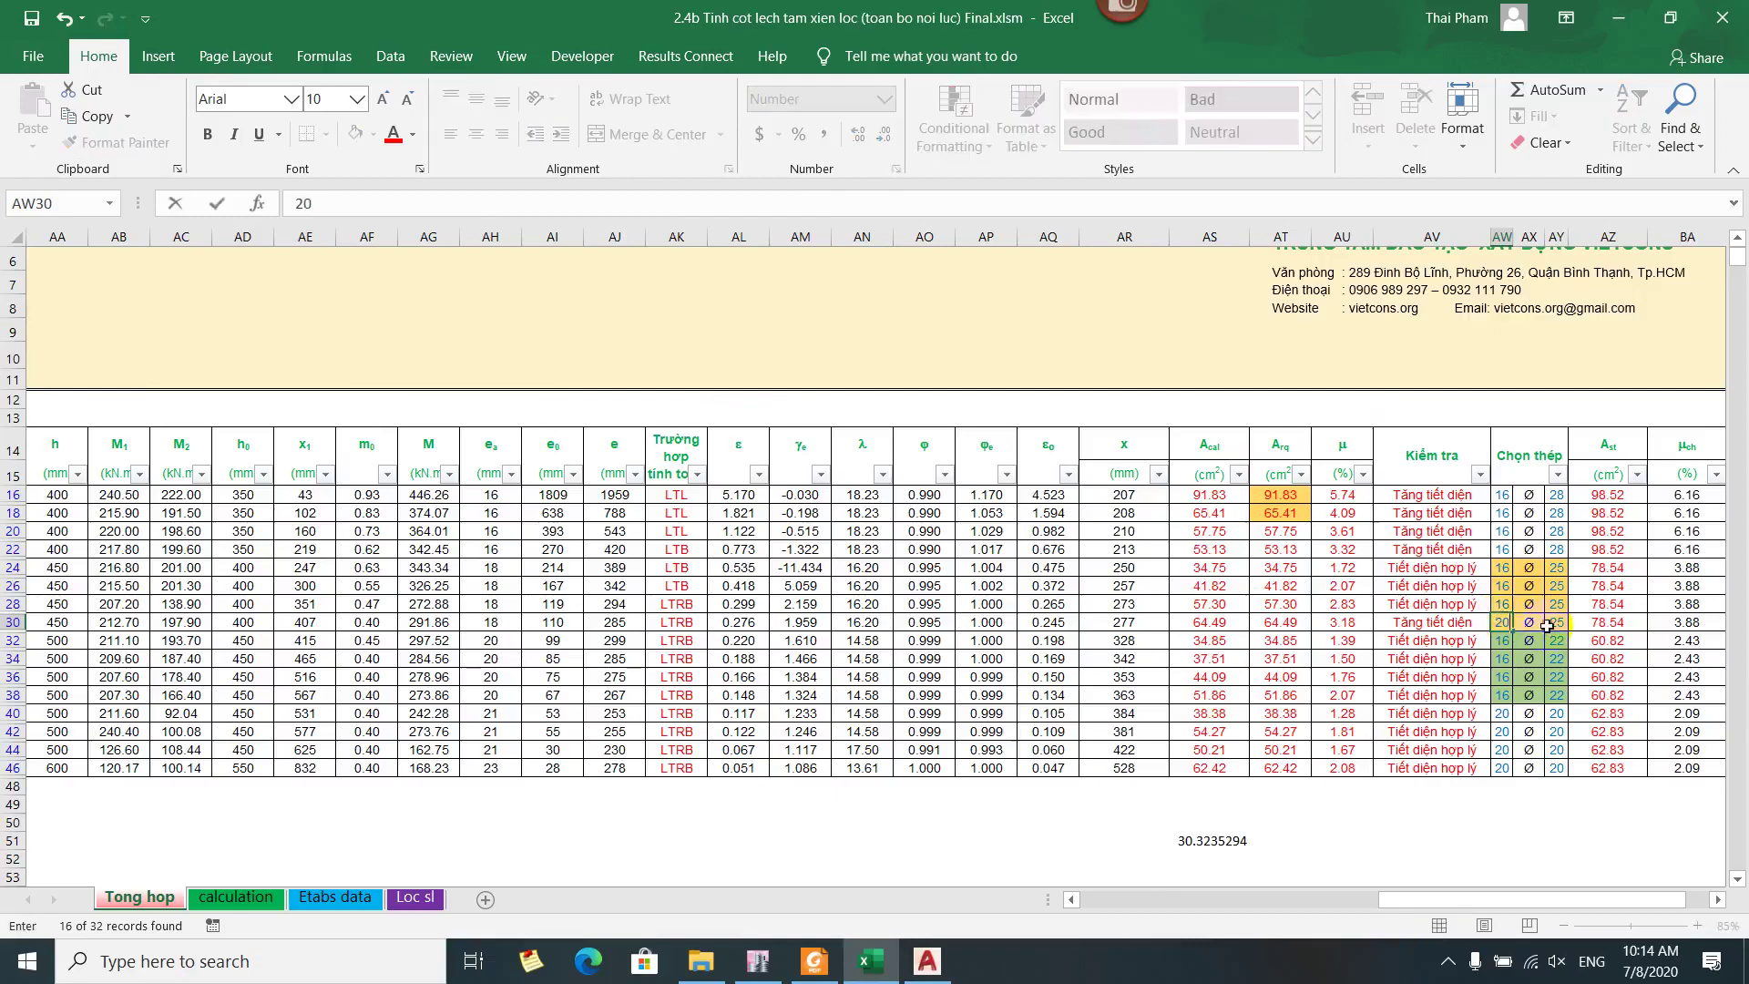
pyautogui.click(1546, 624)
pyautogui.moveTo(1494, 906); pyautogui.dragTo(1514, 906)
pyautogui.write('22')
pyautogui.click(1484, 677)
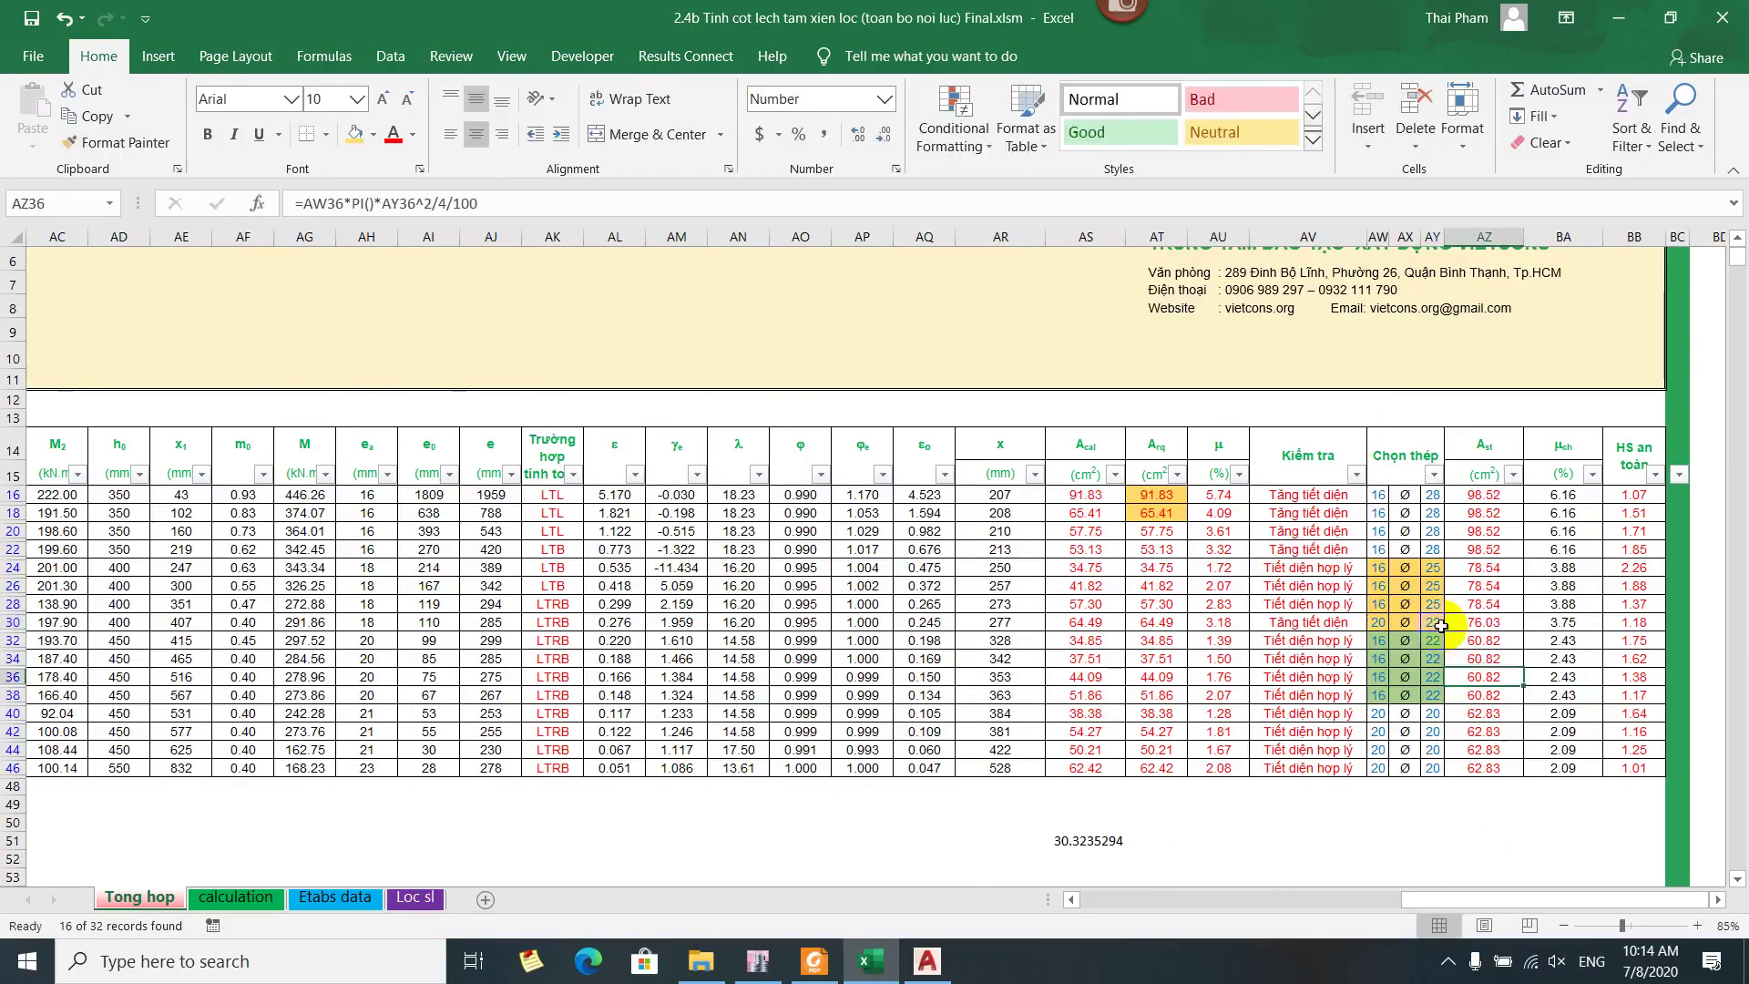
# Compare the chosen reinforcement of the columns in rows 30 and 32
pyautogui.moveTo(1370, 623); pyautogui.dragTo(1433, 641)
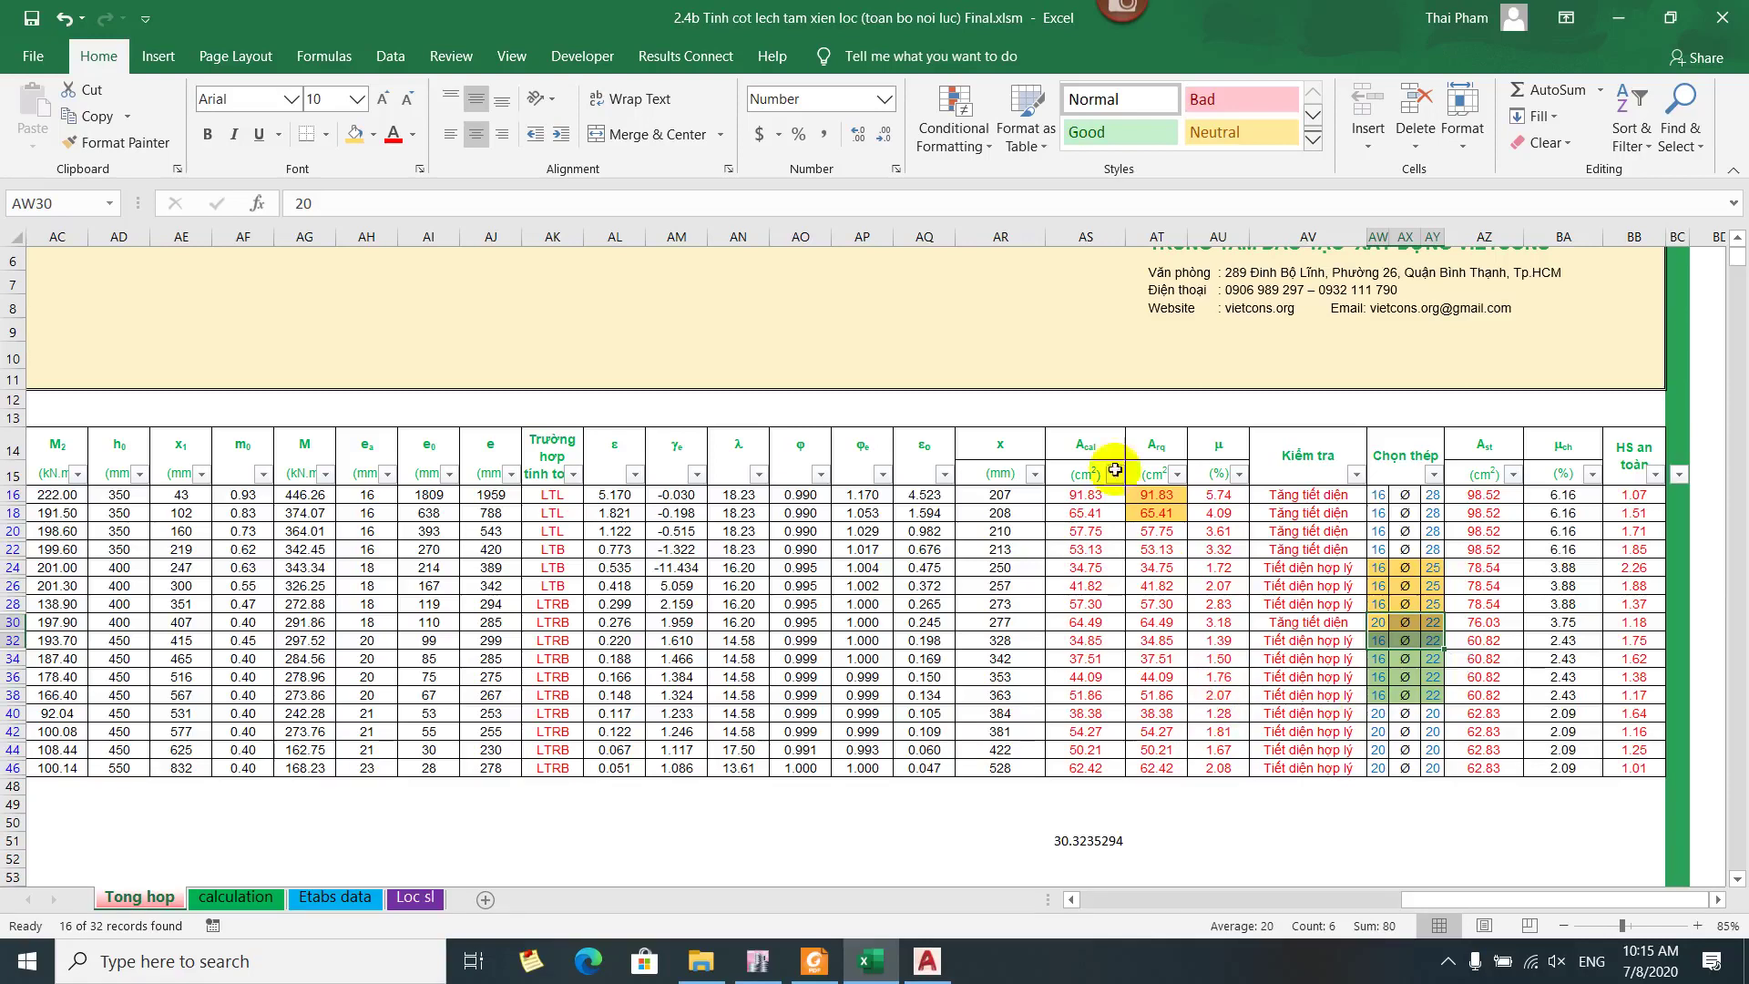
pyautogui.moveTo(1432, 876); pyautogui.dragTo(1253, 871)
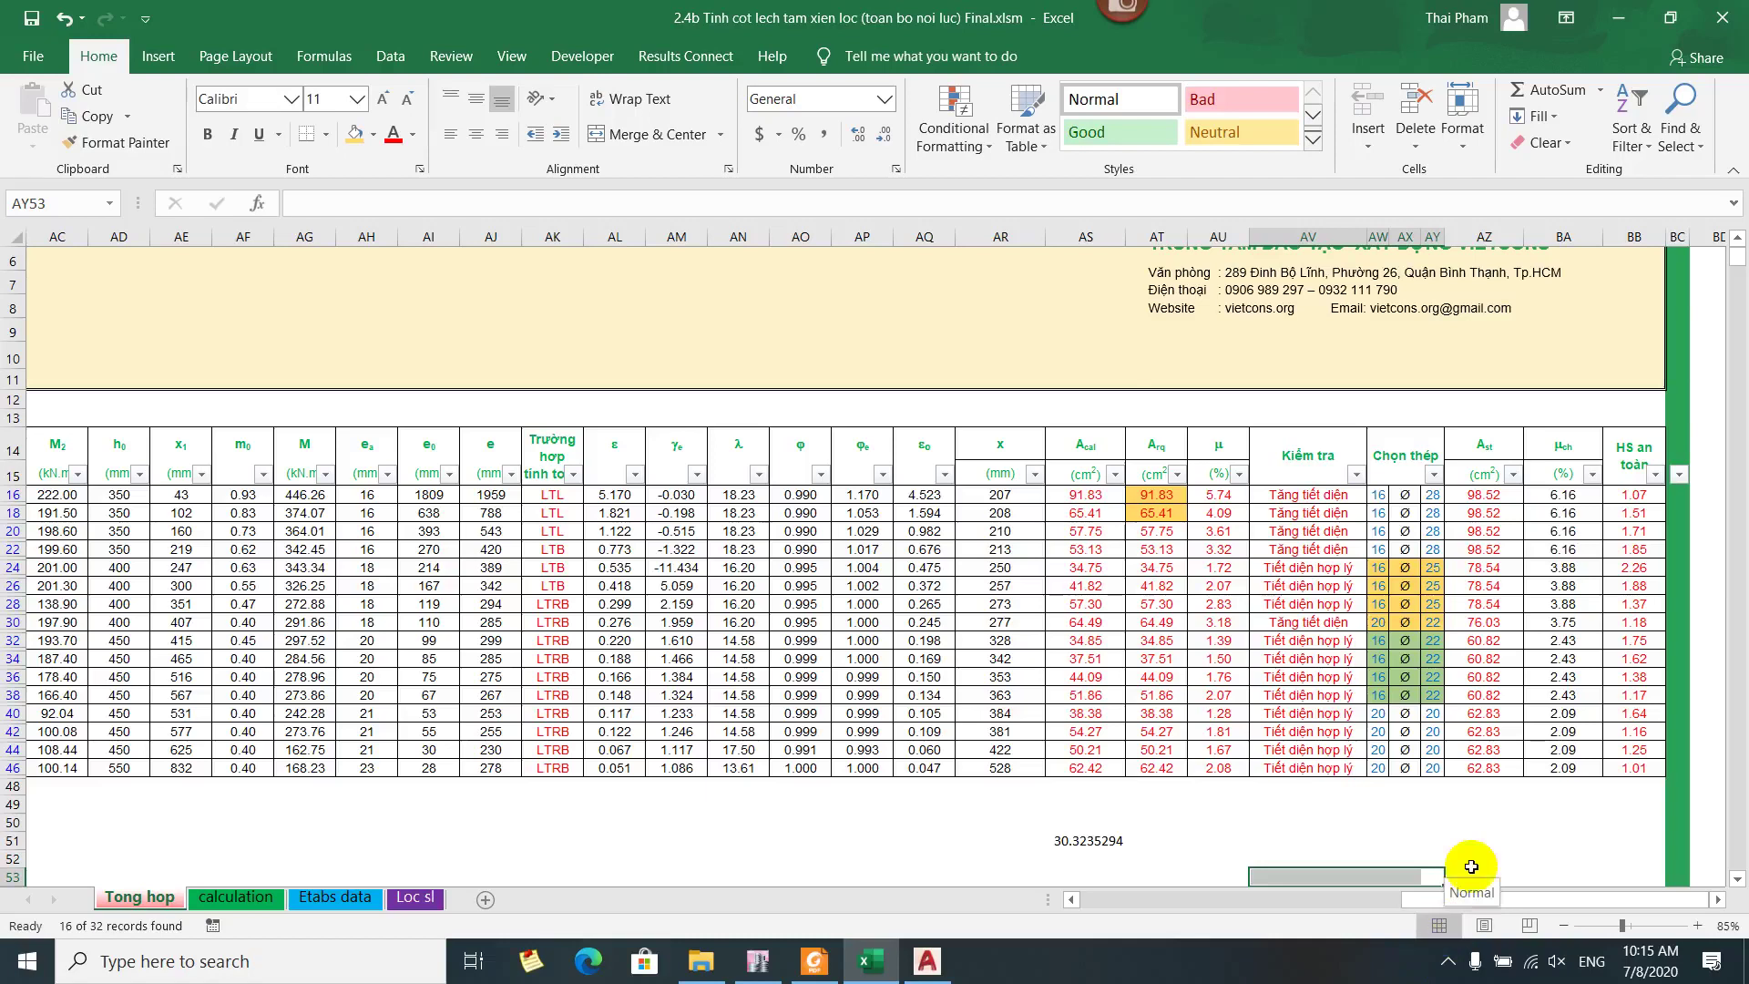
pyautogui.click(741, 585)
# Switch back to ETABS, dismiss the load combinations and examine the Comb1 shears and moments of column C9 at TANG THUONG
pyautogui.click(757, 961)
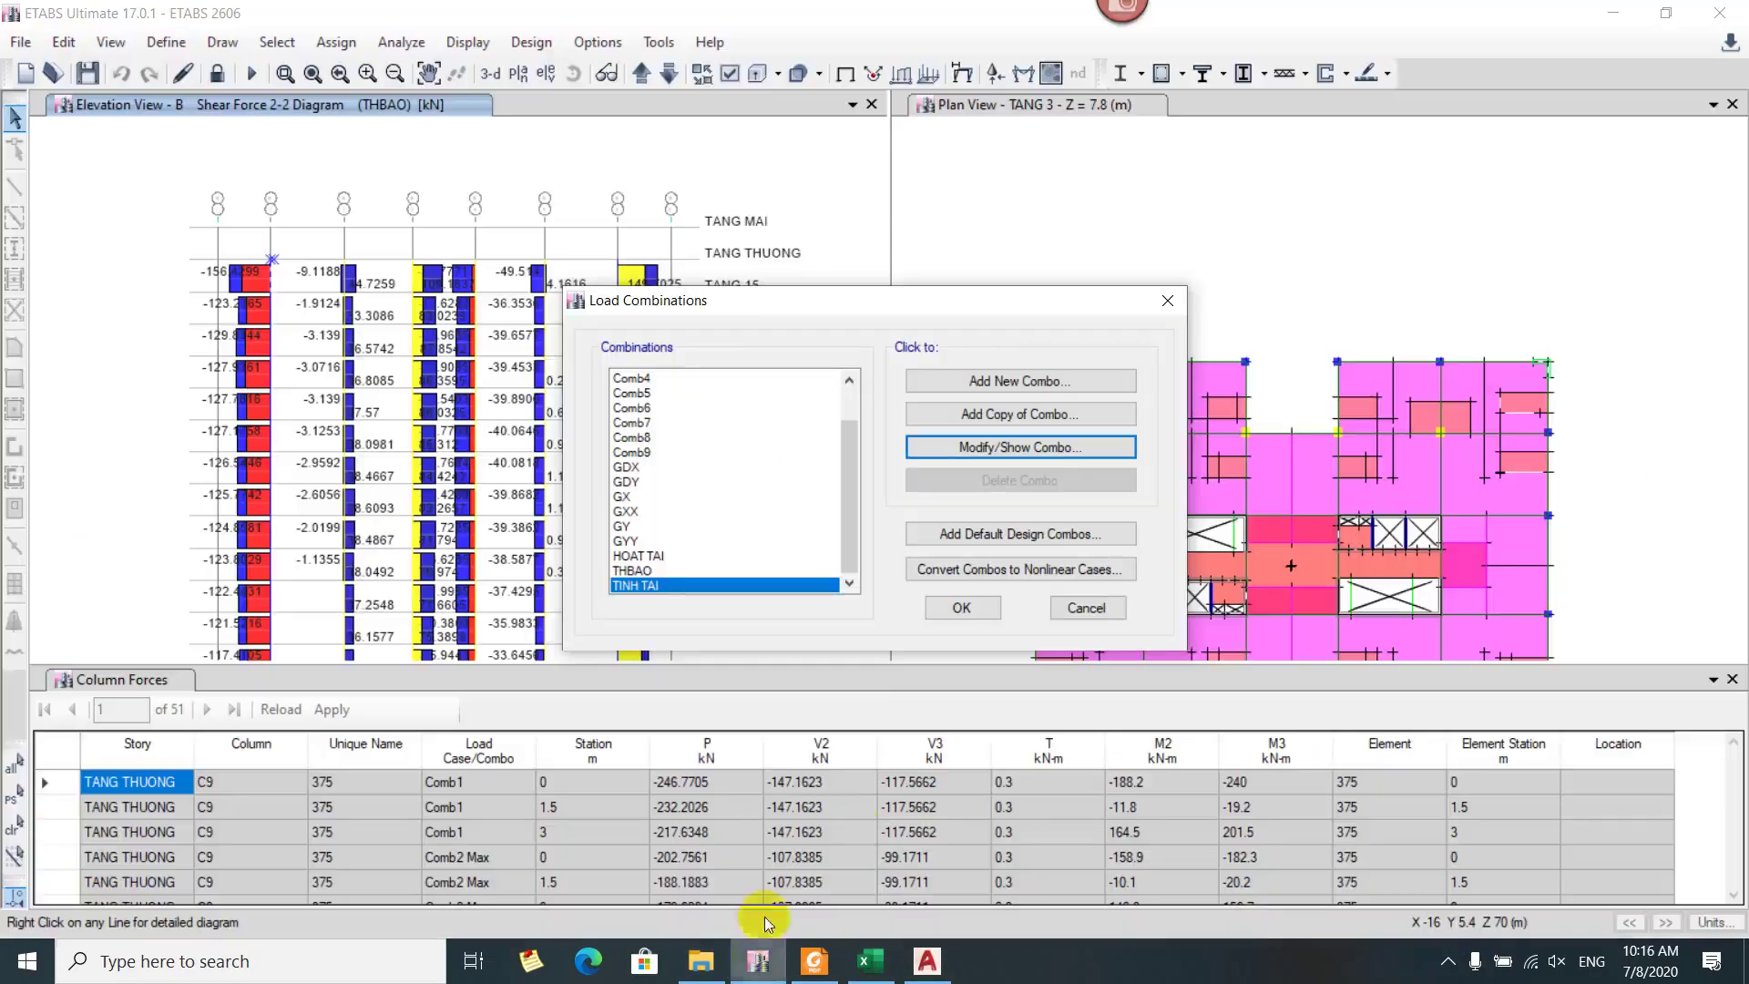
pyautogui.click(1086, 607)
pyautogui.click(931, 783)
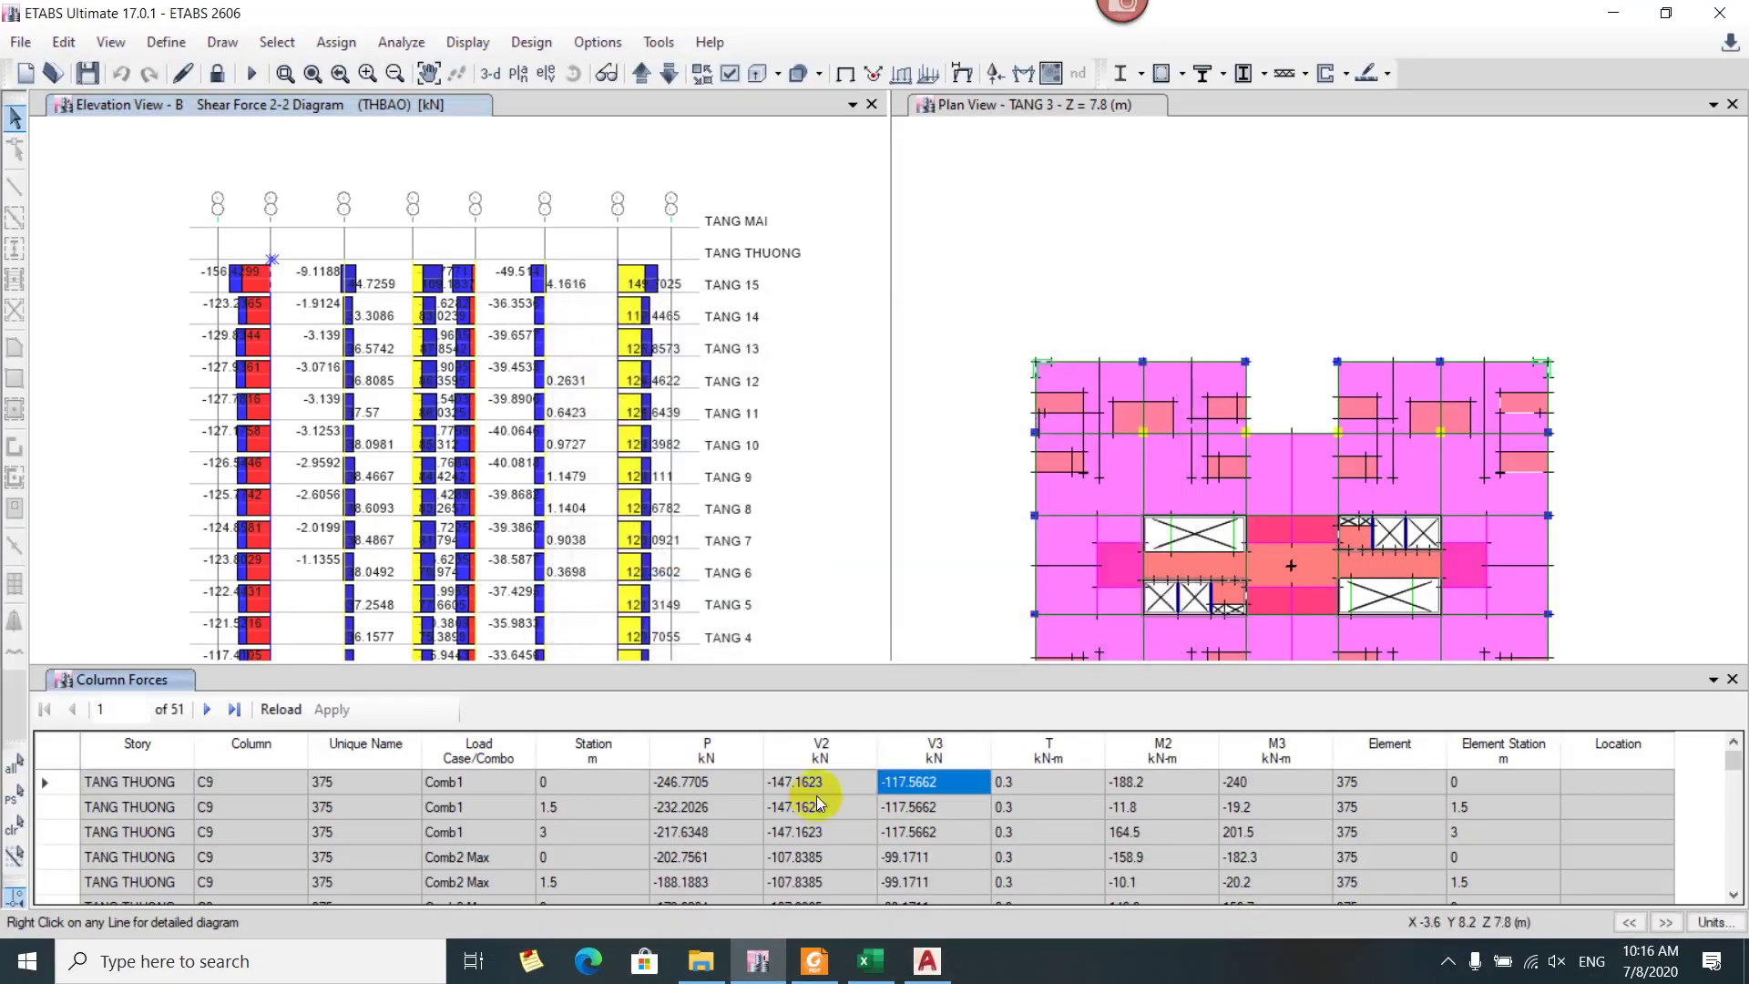
pyautogui.moveTo(1157, 832); pyautogui.dragTo(1274, 831)
pyautogui.click(364, 831)
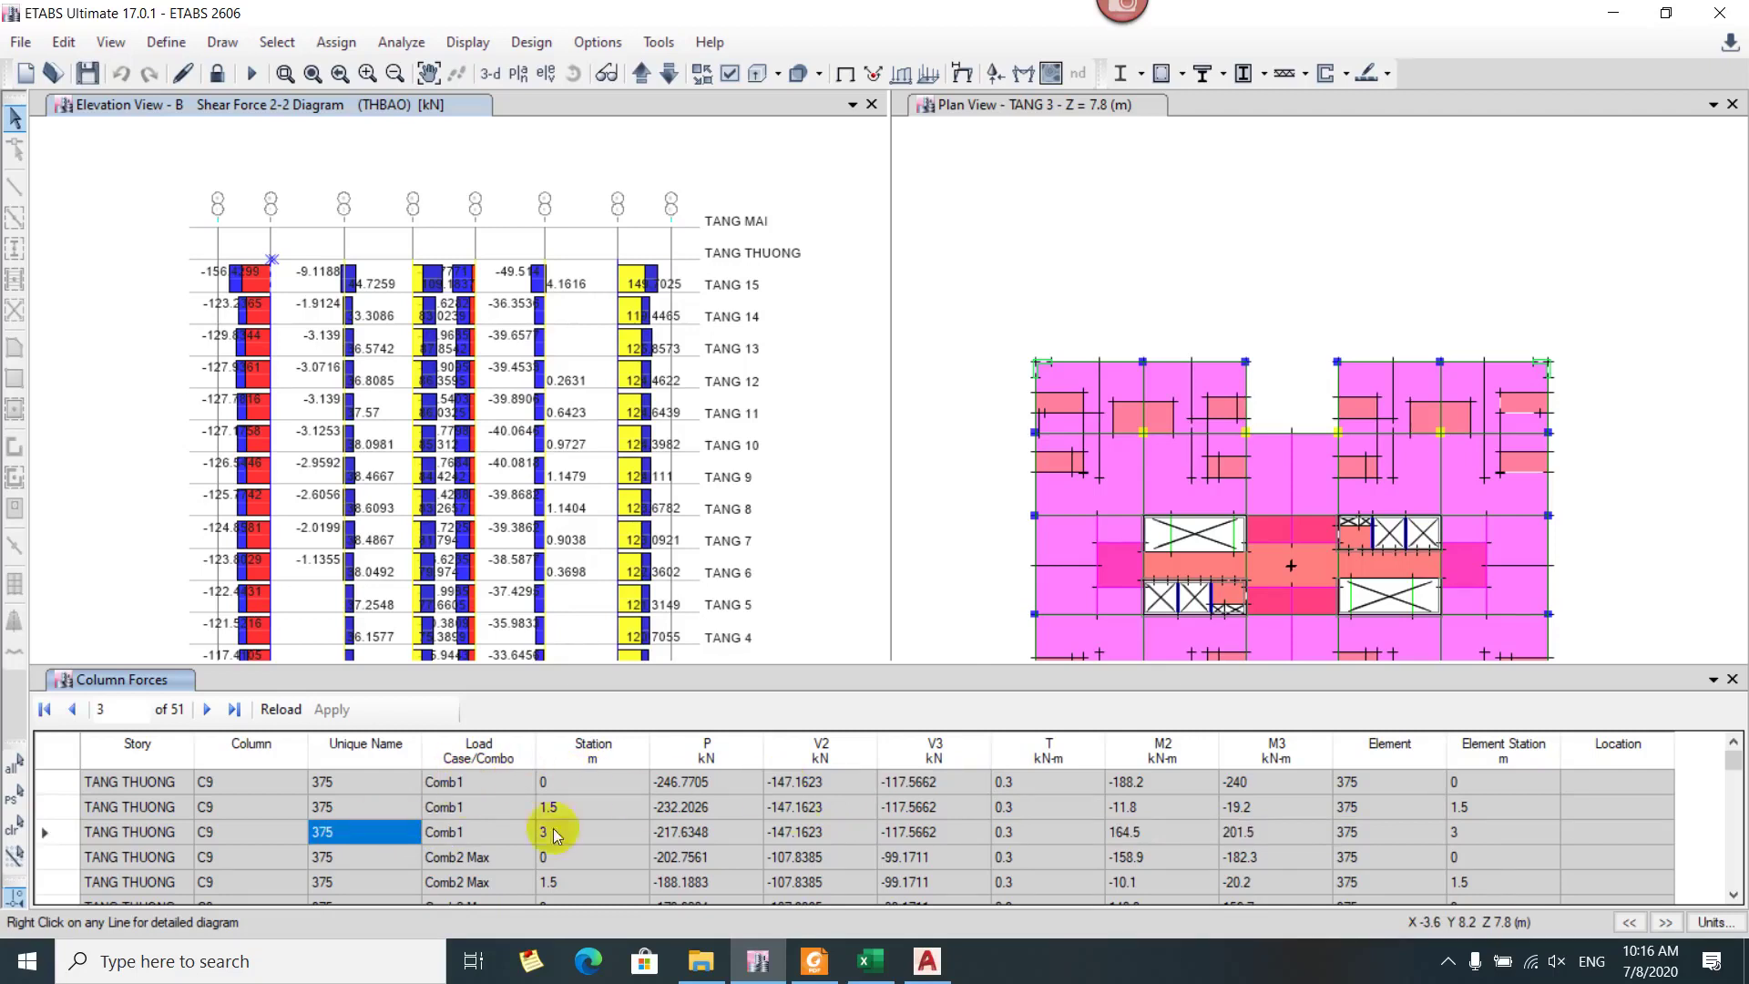
# Export the Column Forces table to Excel and switch to the exported workbook Book1
pyautogui.rightClick(588, 801)
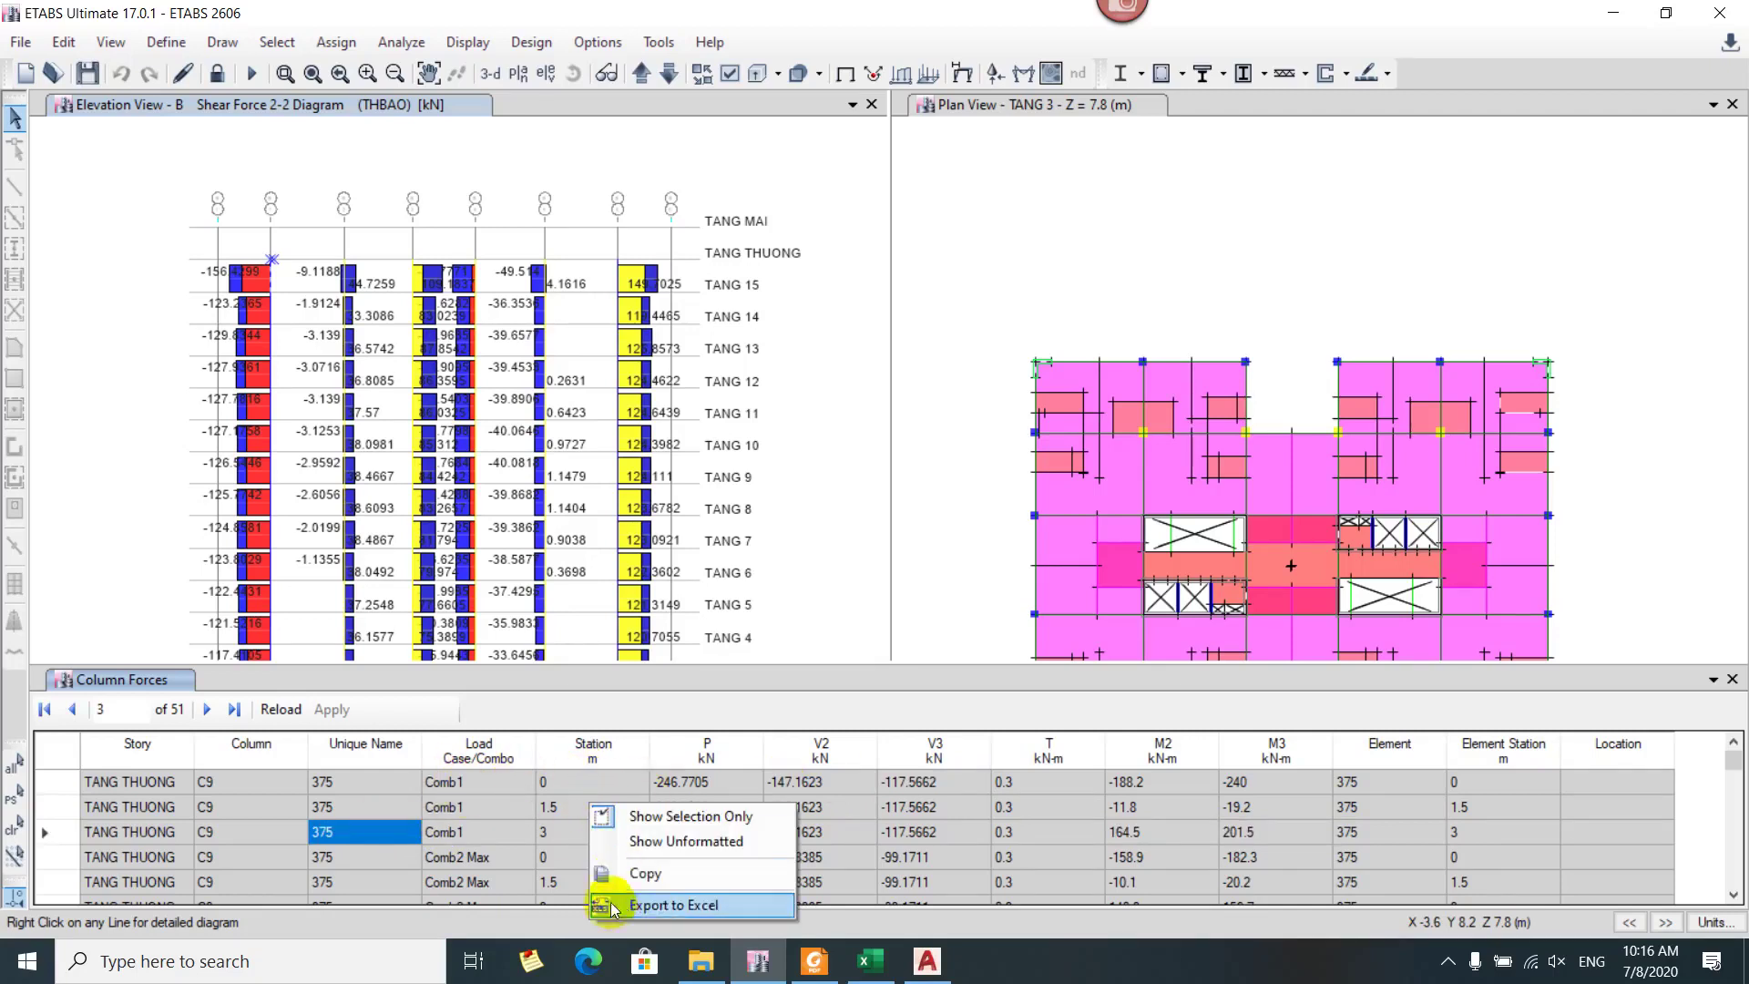
pyautogui.click(659, 905)
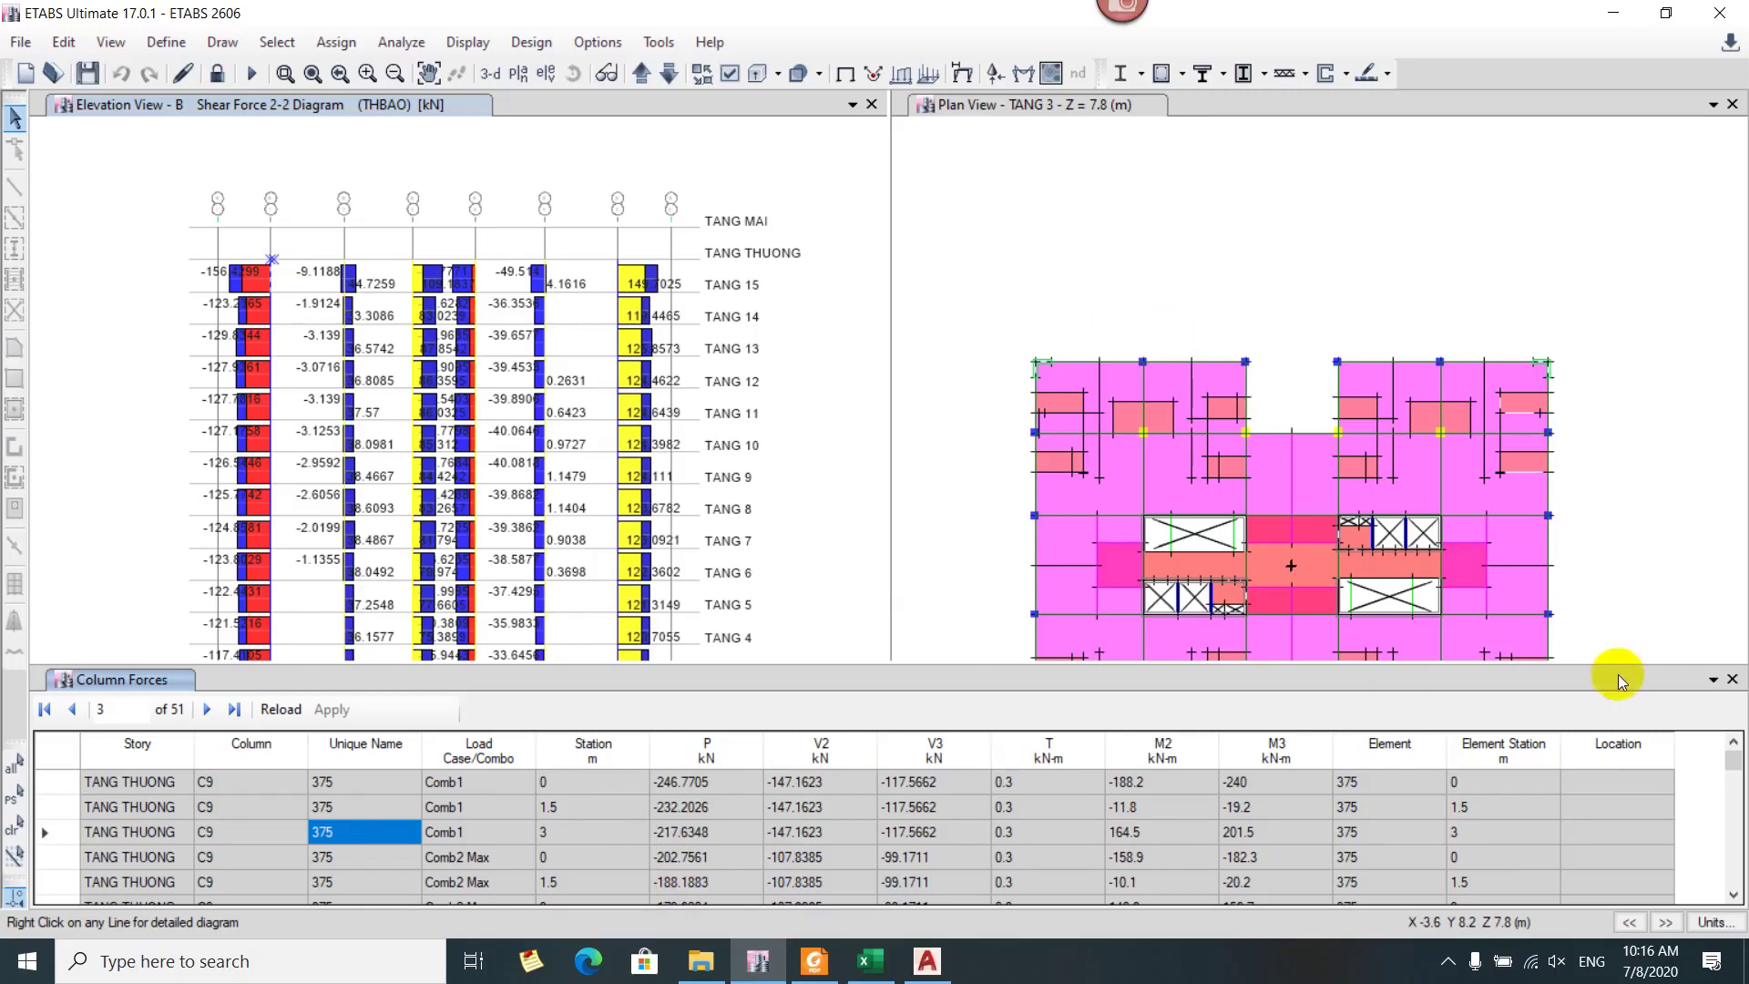
pyautogui.moveTo(870, 959)
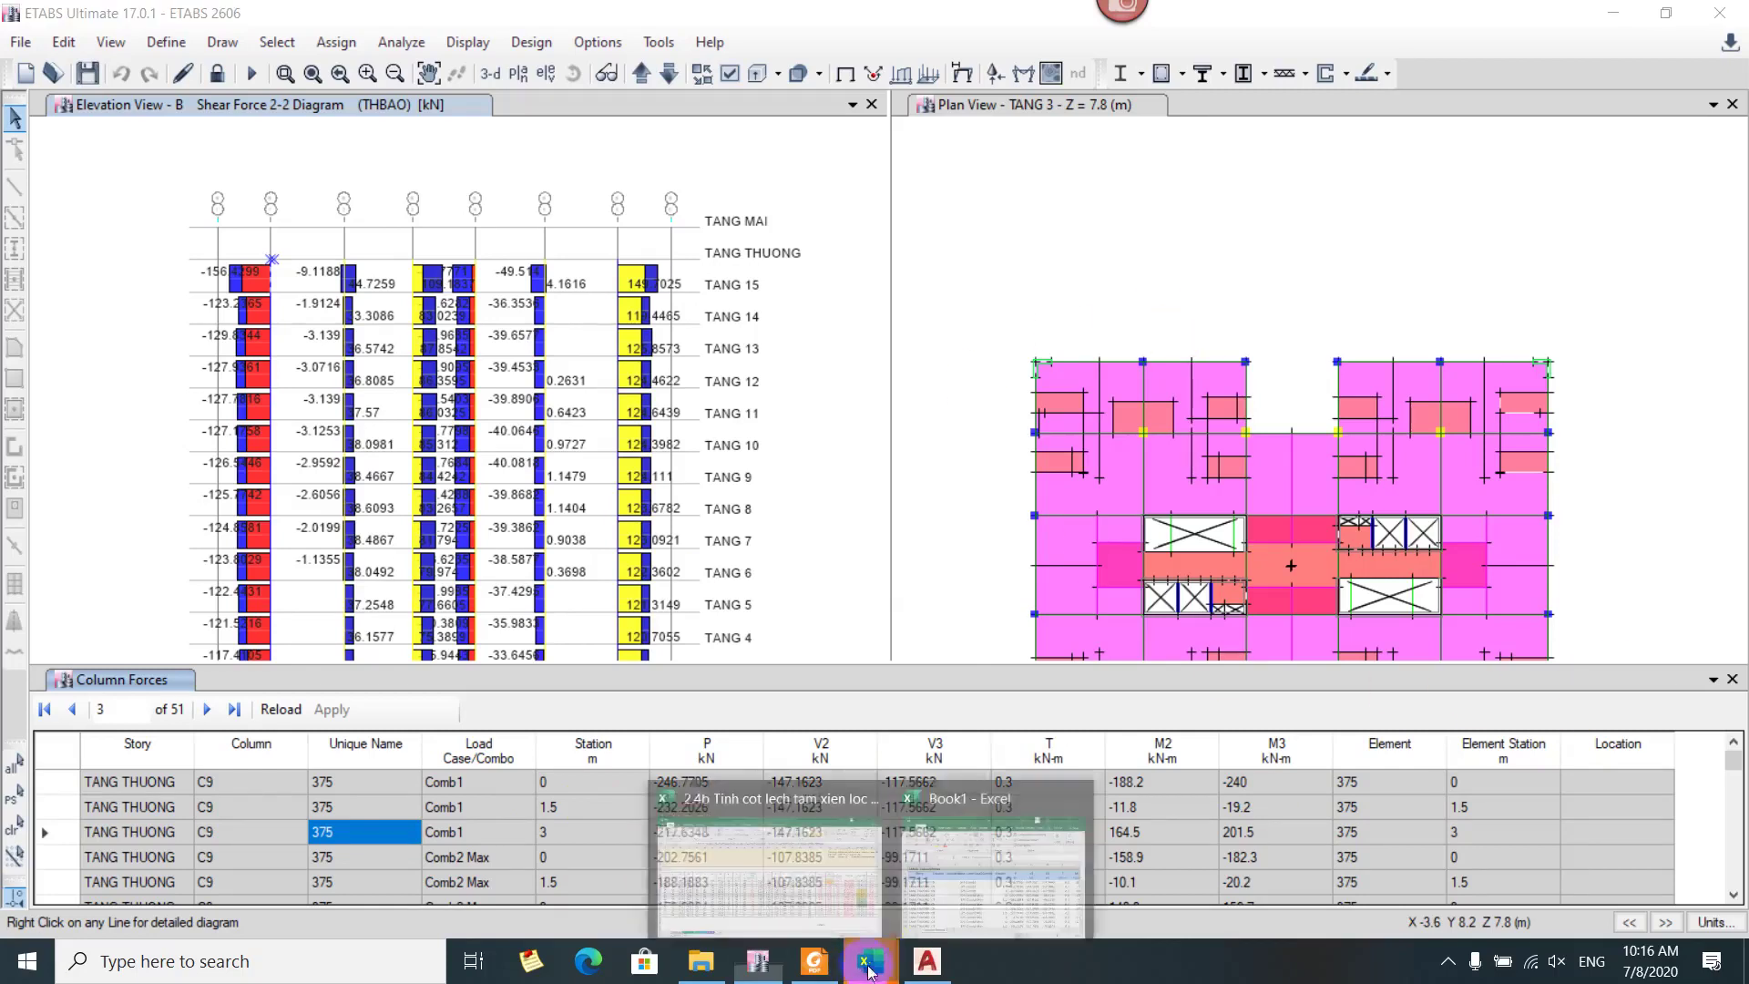
pyautogui.click(973, 888)
# Add filters to the Column Forces table along the units row, row 3
pyautogui.click(831, 265)
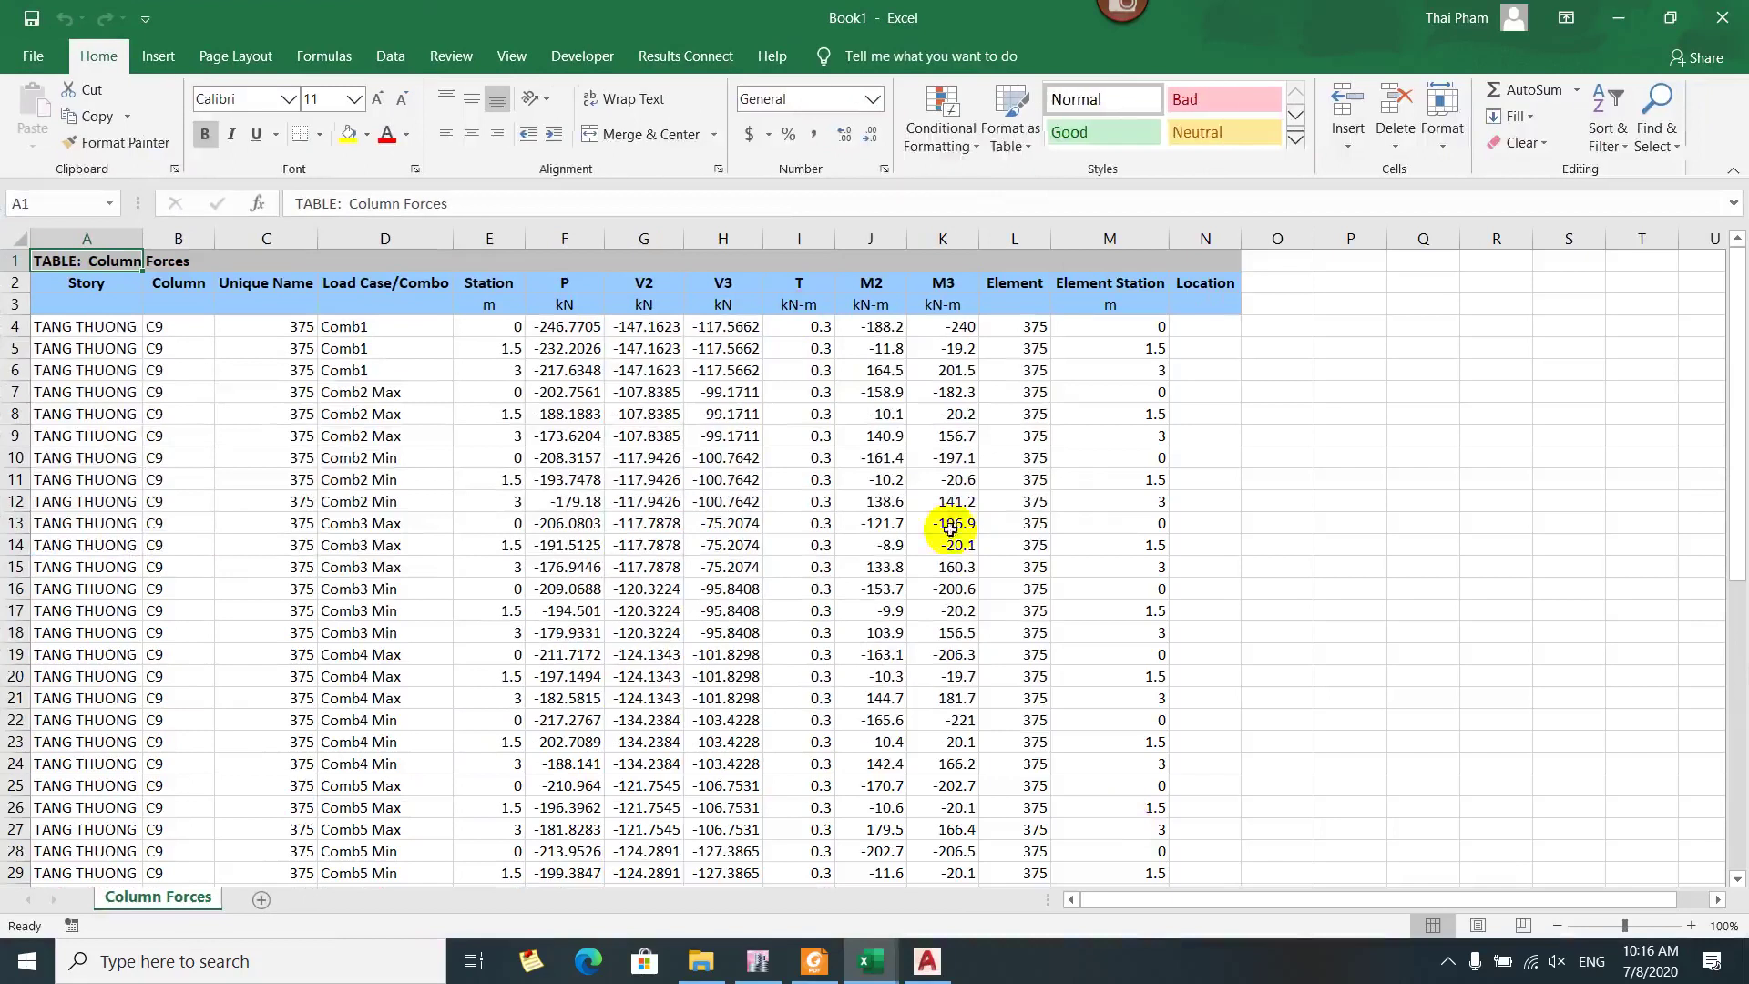
pyautogui.click(5, 305)
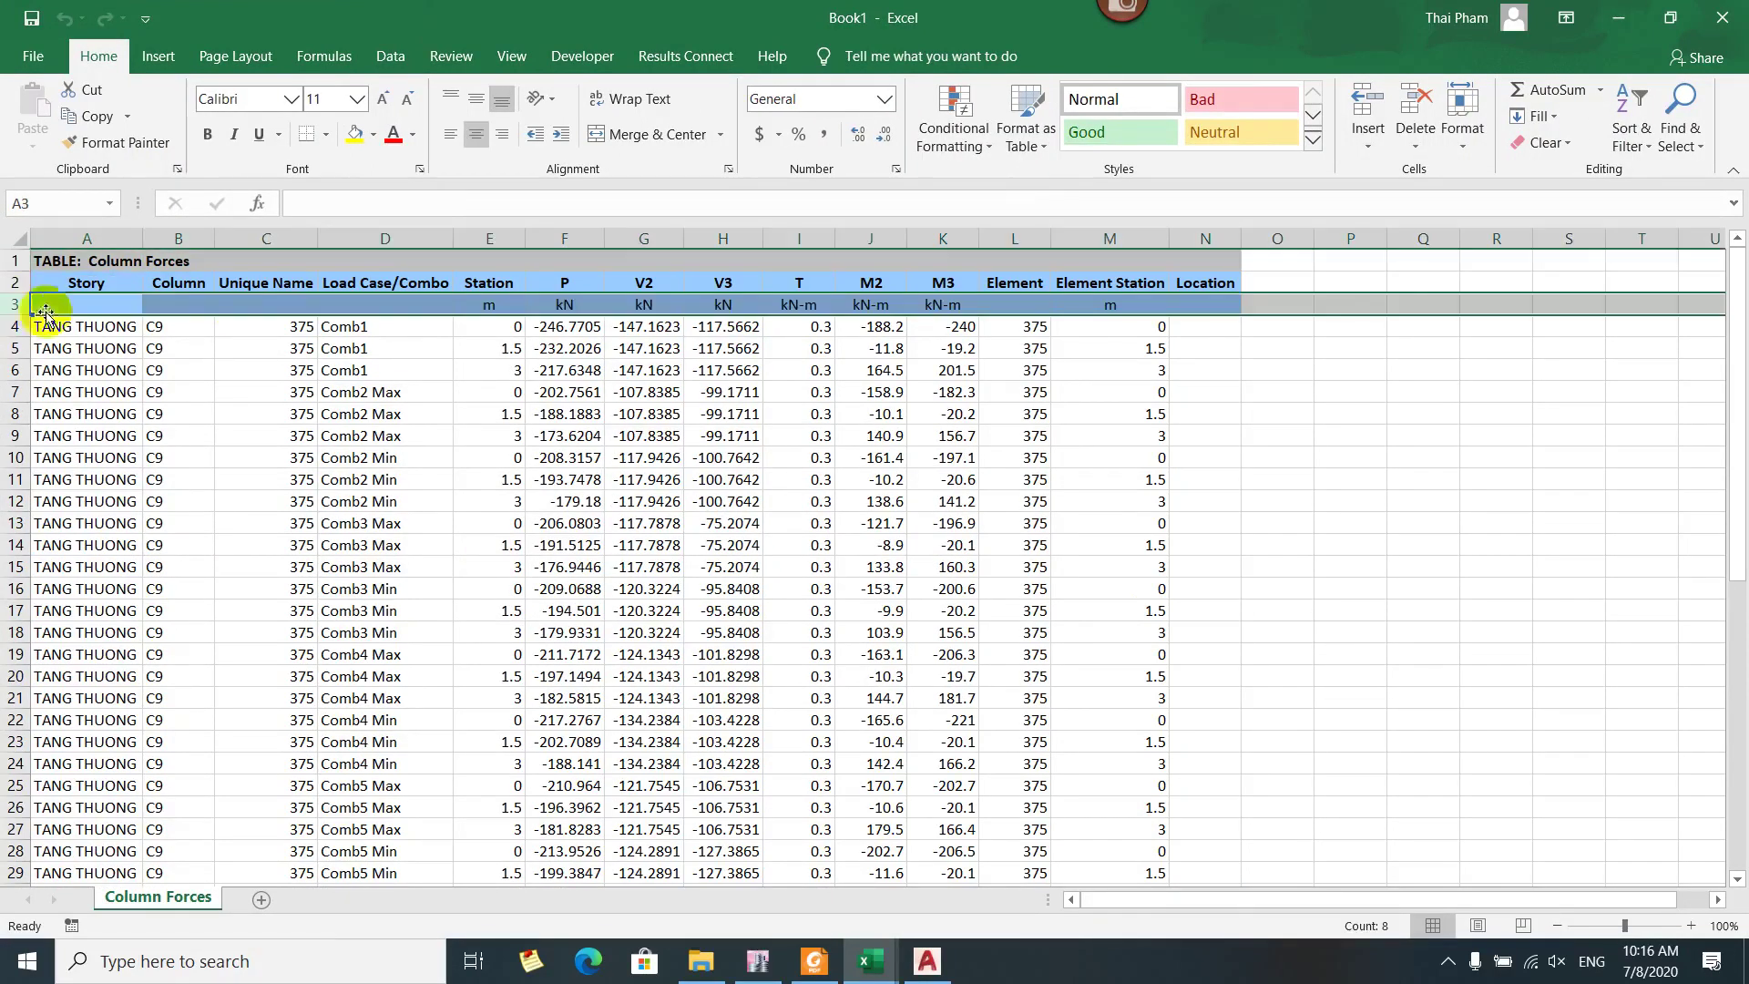
pyautogui.click(382, 62)
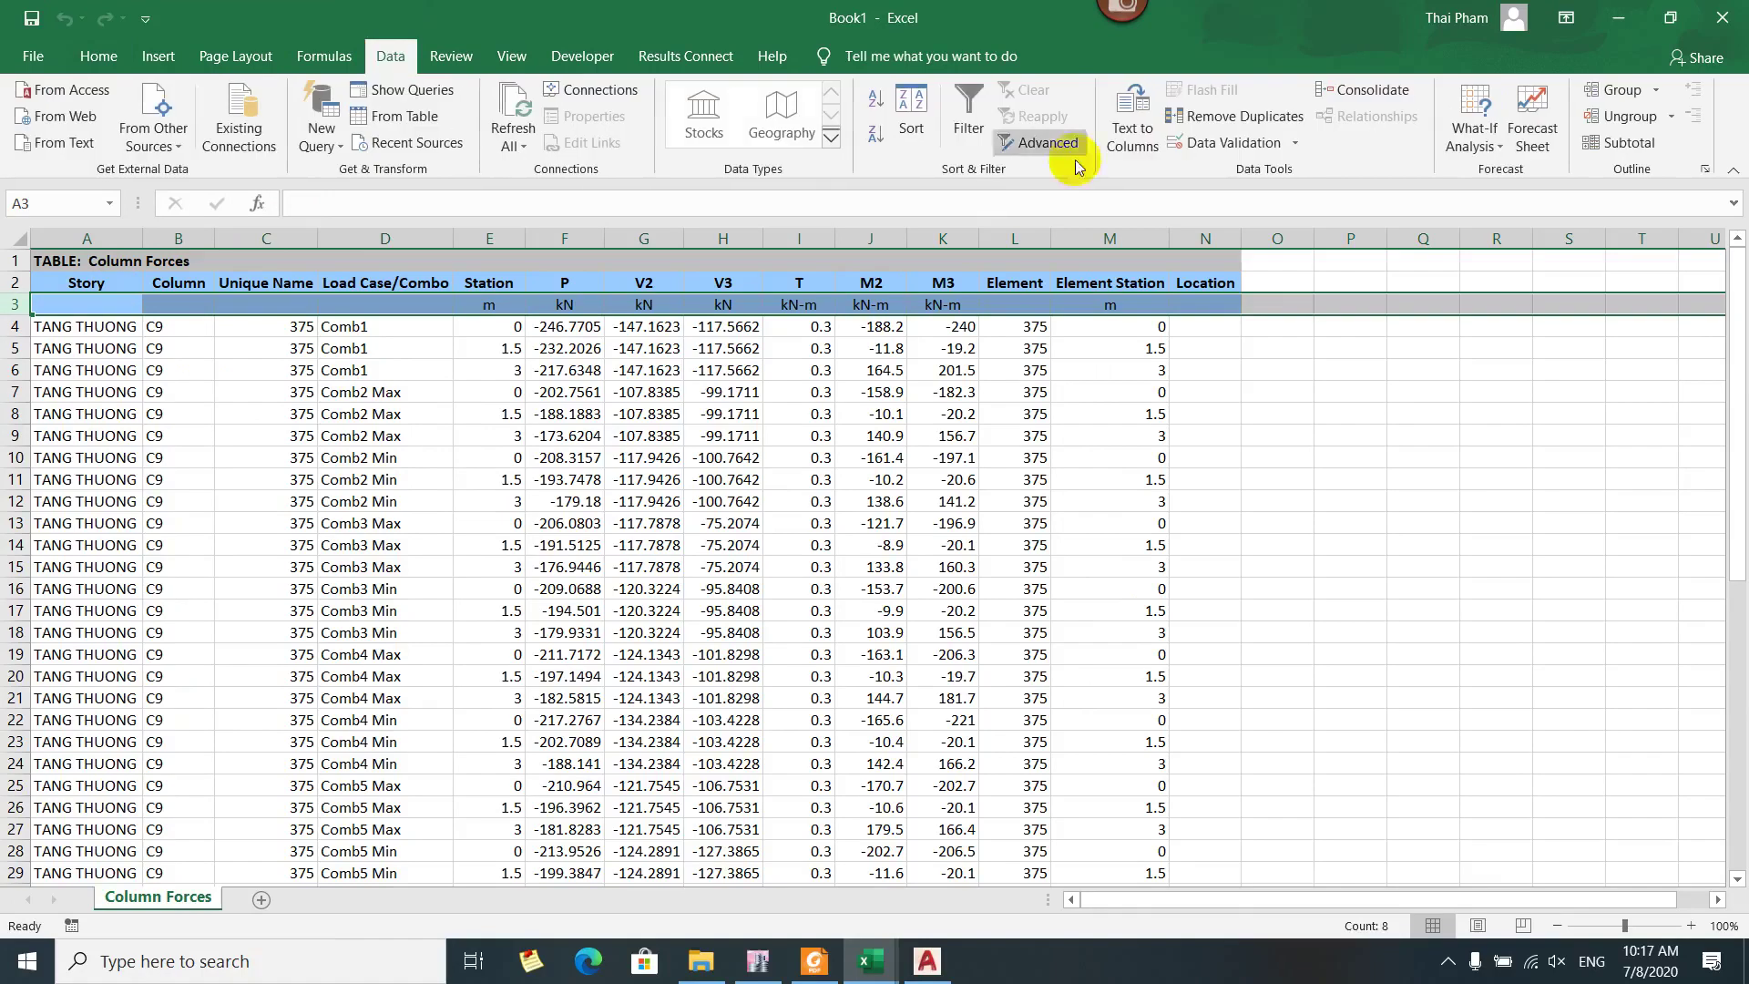
pyautogui.click(971, 97)
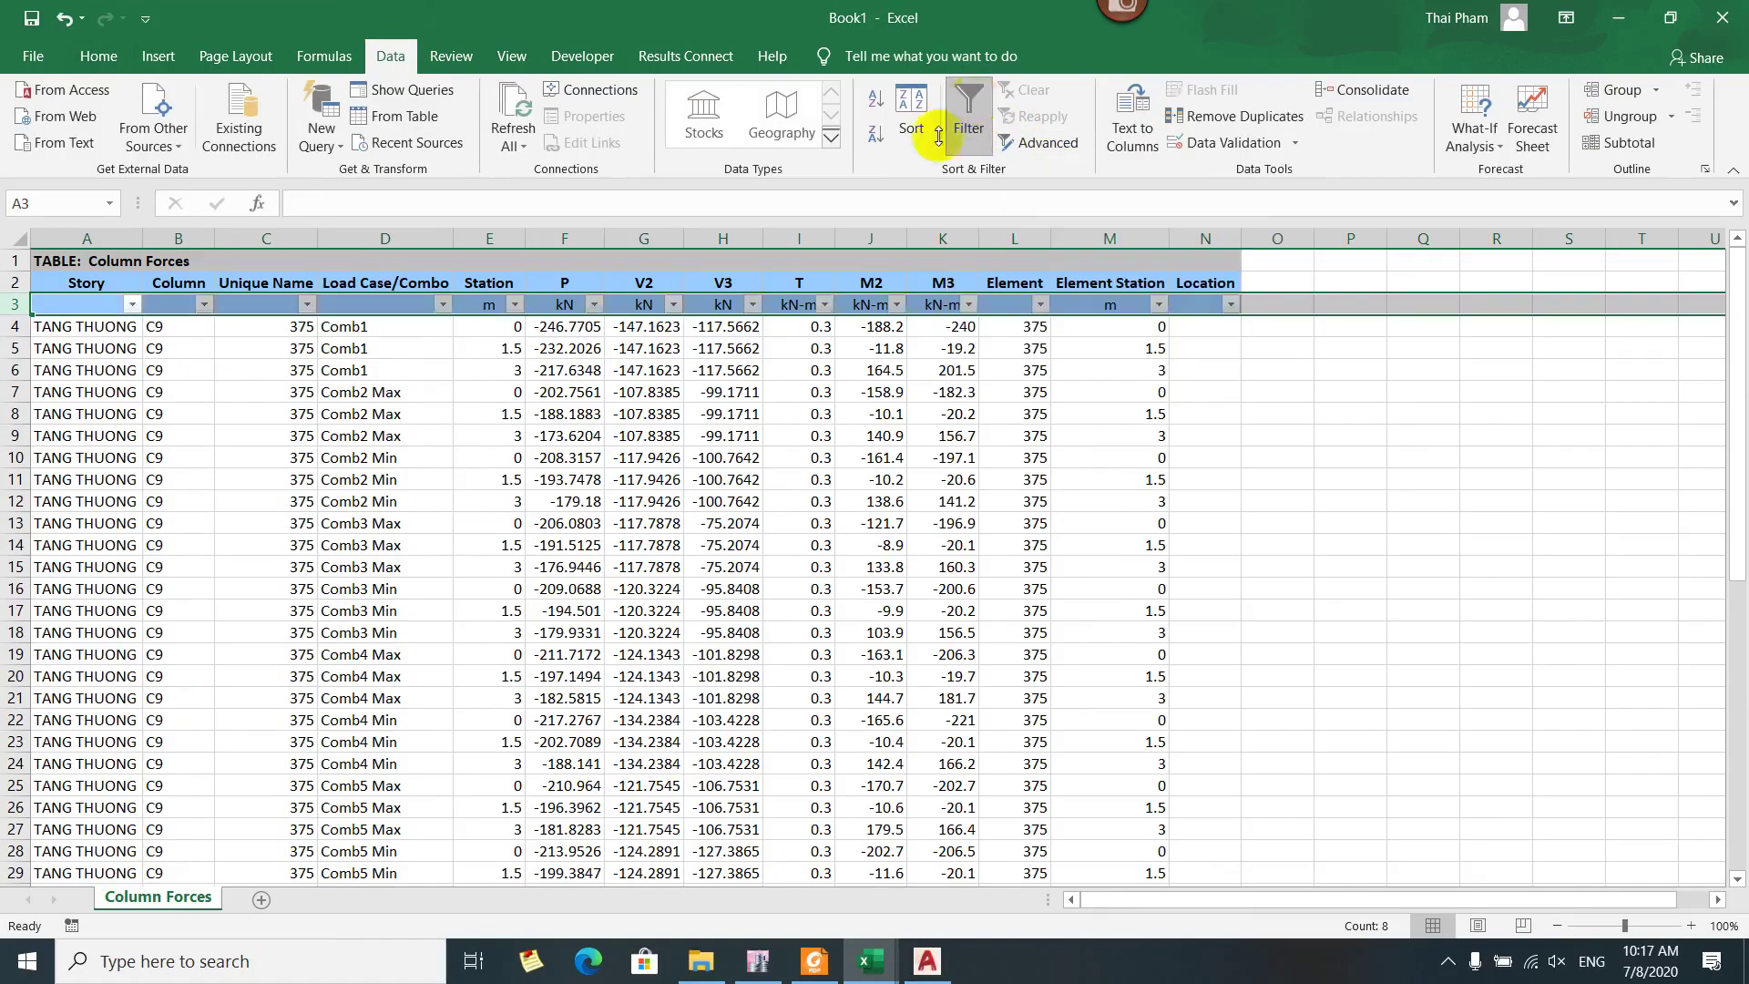
pyautogui.click(592, 457)
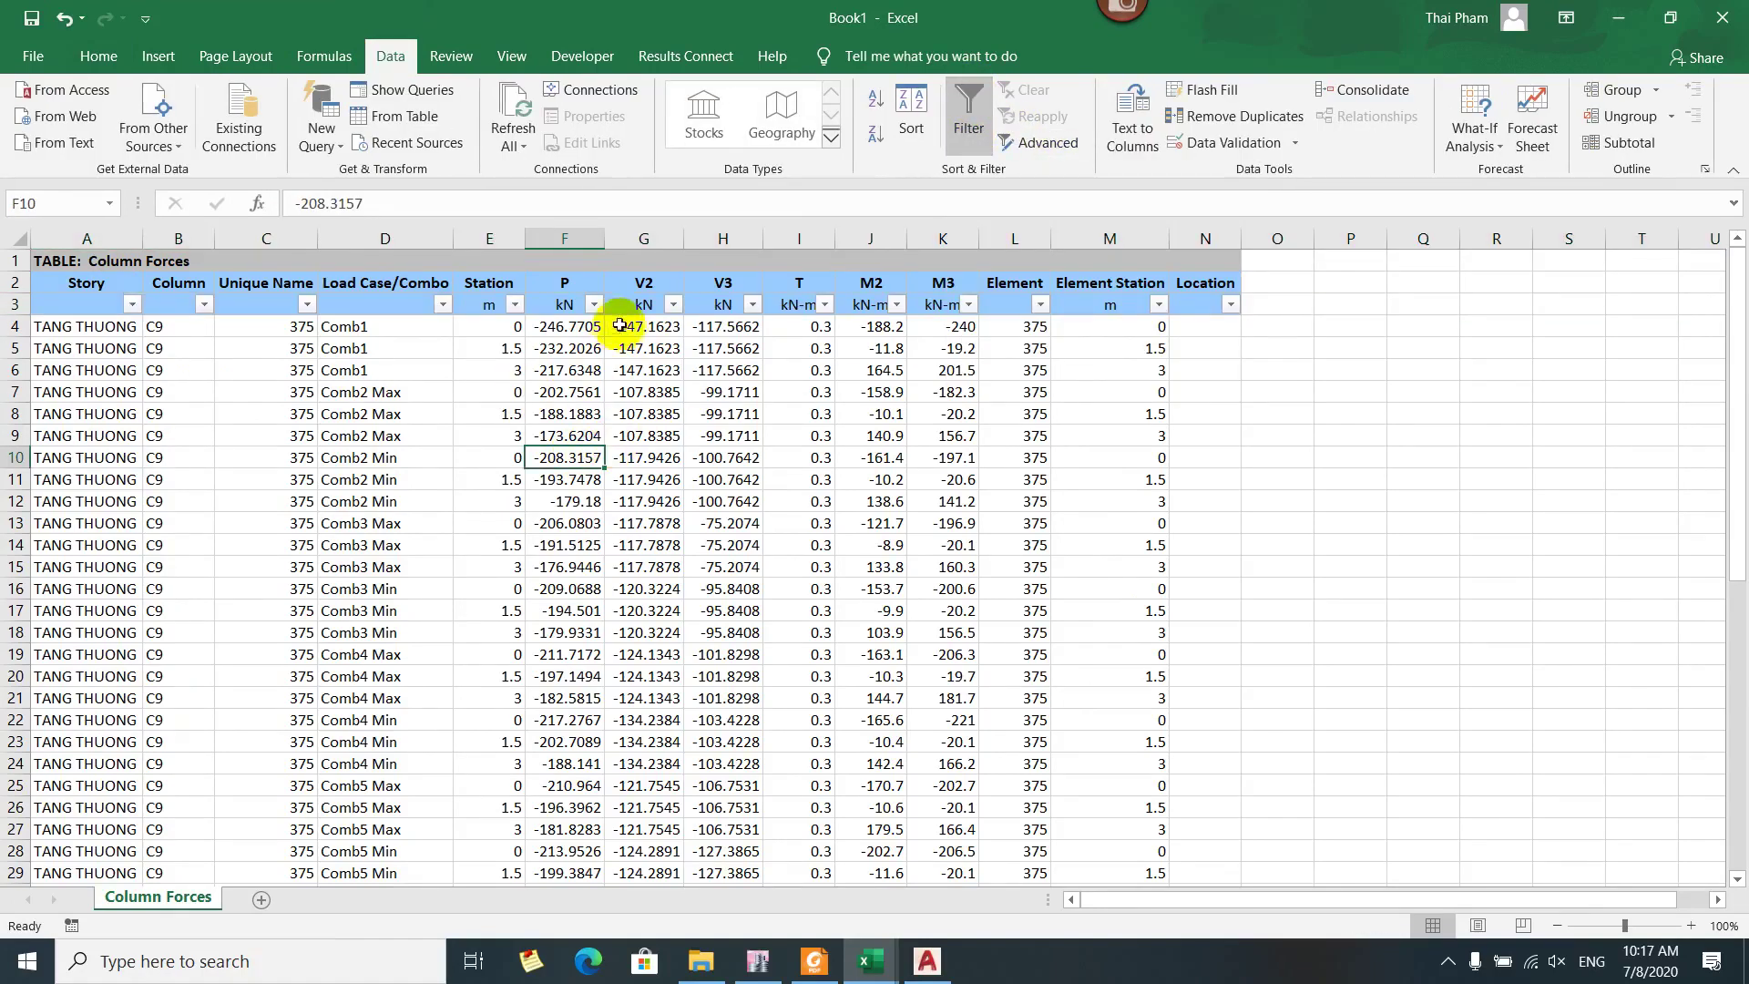
# Filter the V2 column to show only the value -156.4299
pyautogui.click(674, 304)
pyautogui.click(774, 364)
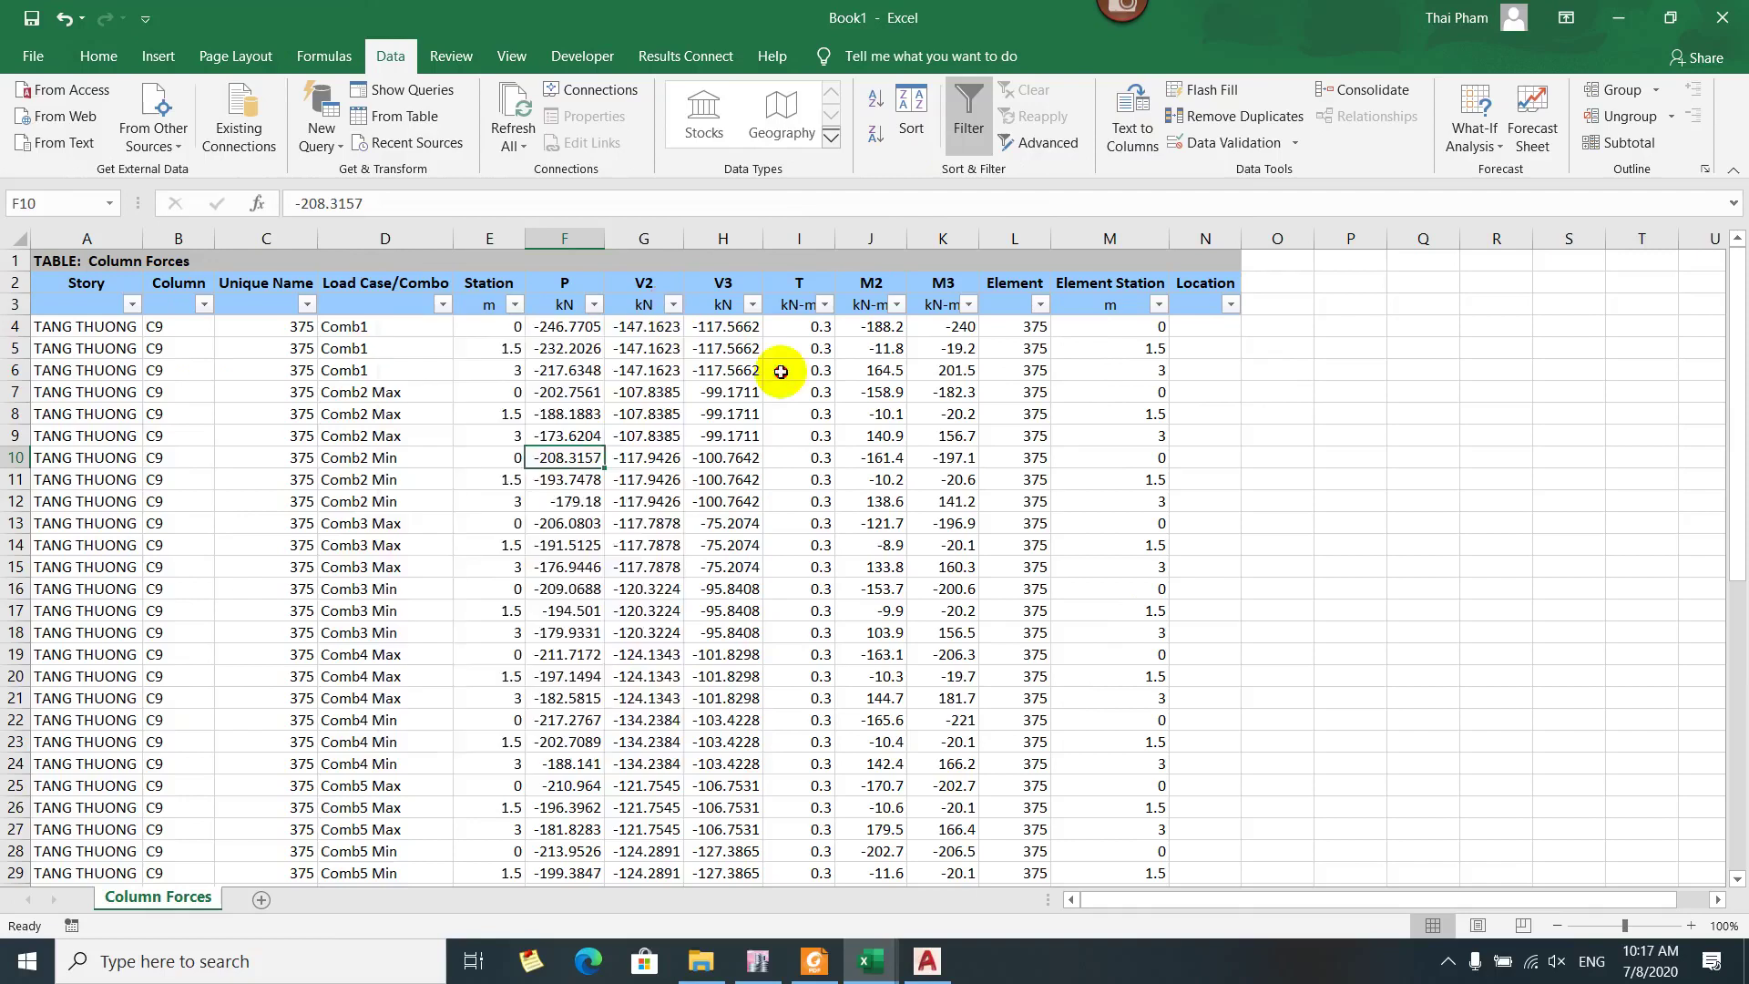
pyautogui.click(752, 304)
pyautogui.click(761, 317)
pyautogui.click(674, 305)
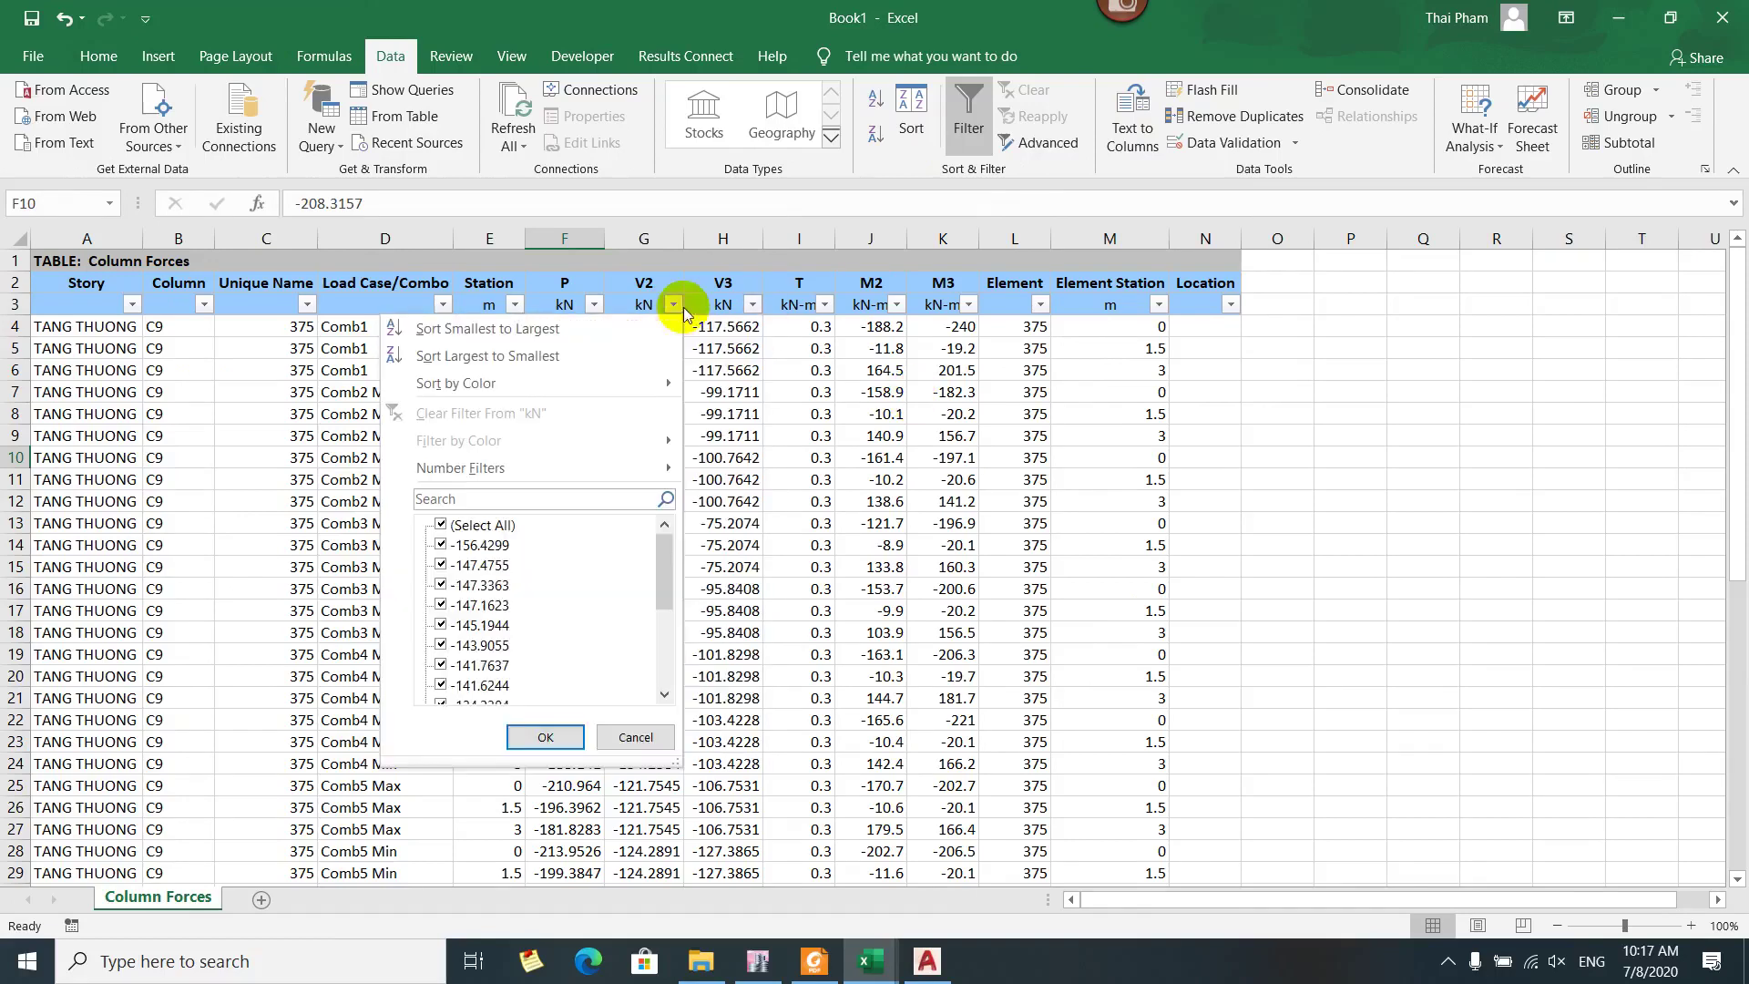
pyautogui.moveTo(664, 546); pyautogui.dragTo(598, 535)
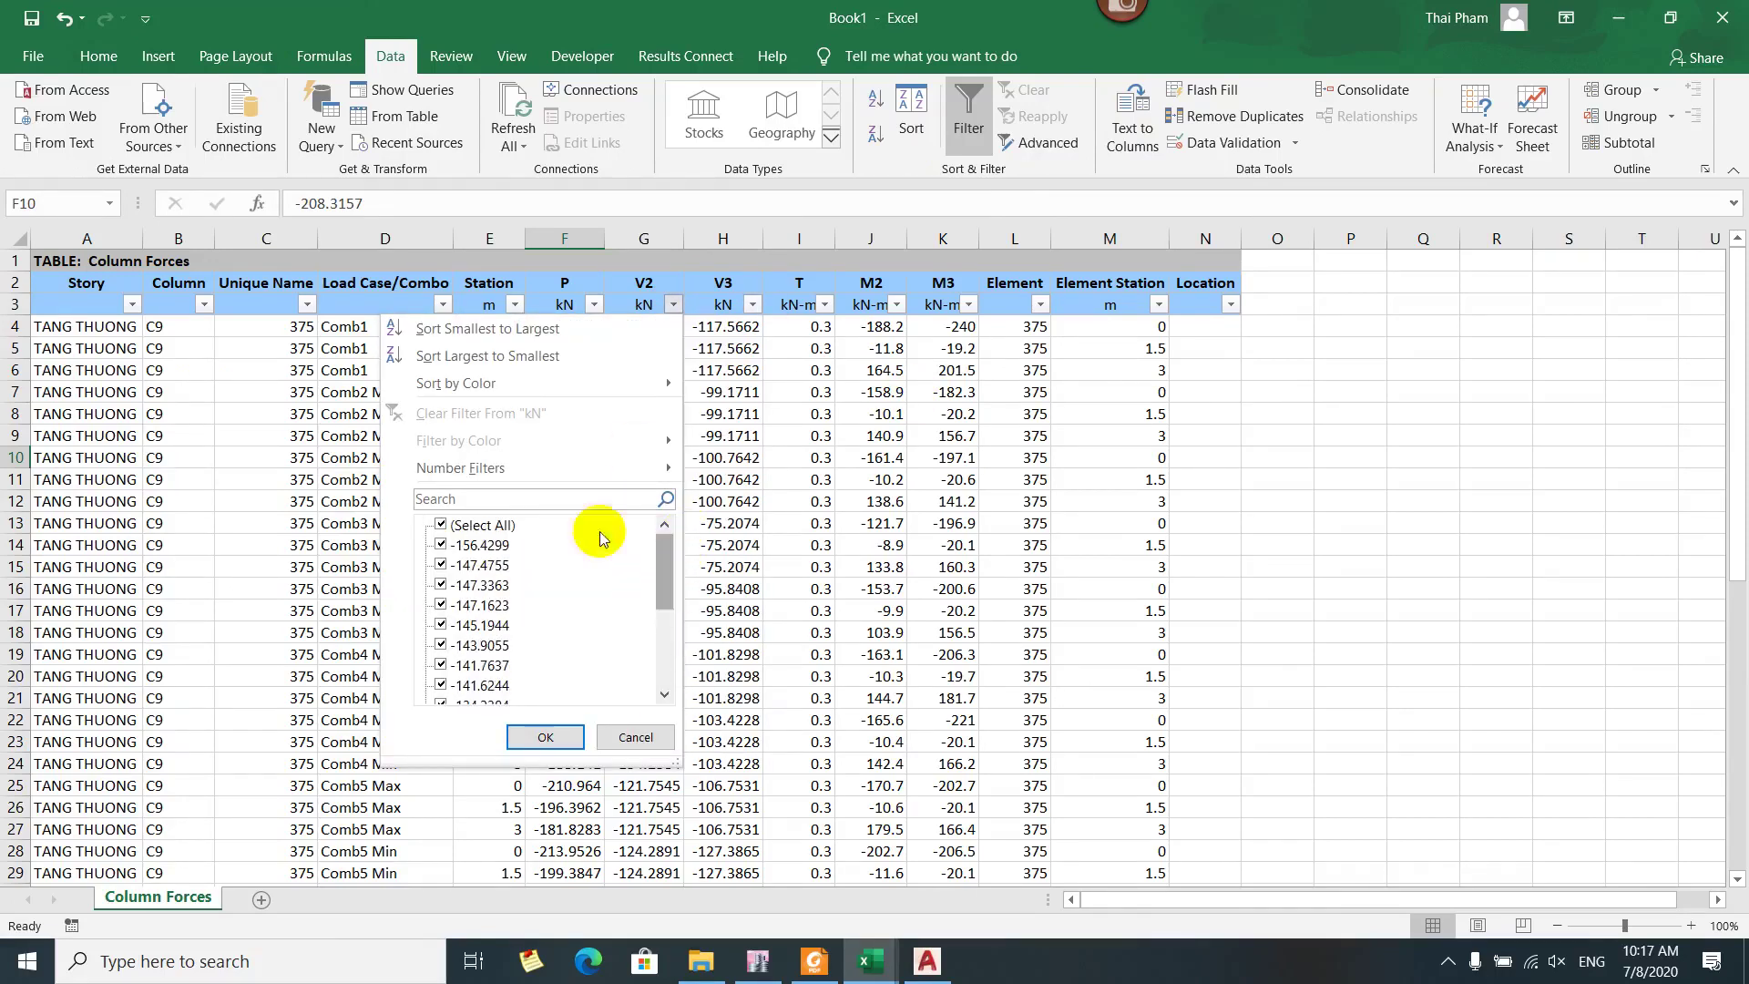
pyautogui.click(481, 526)
pyautogui.click(479, 544)
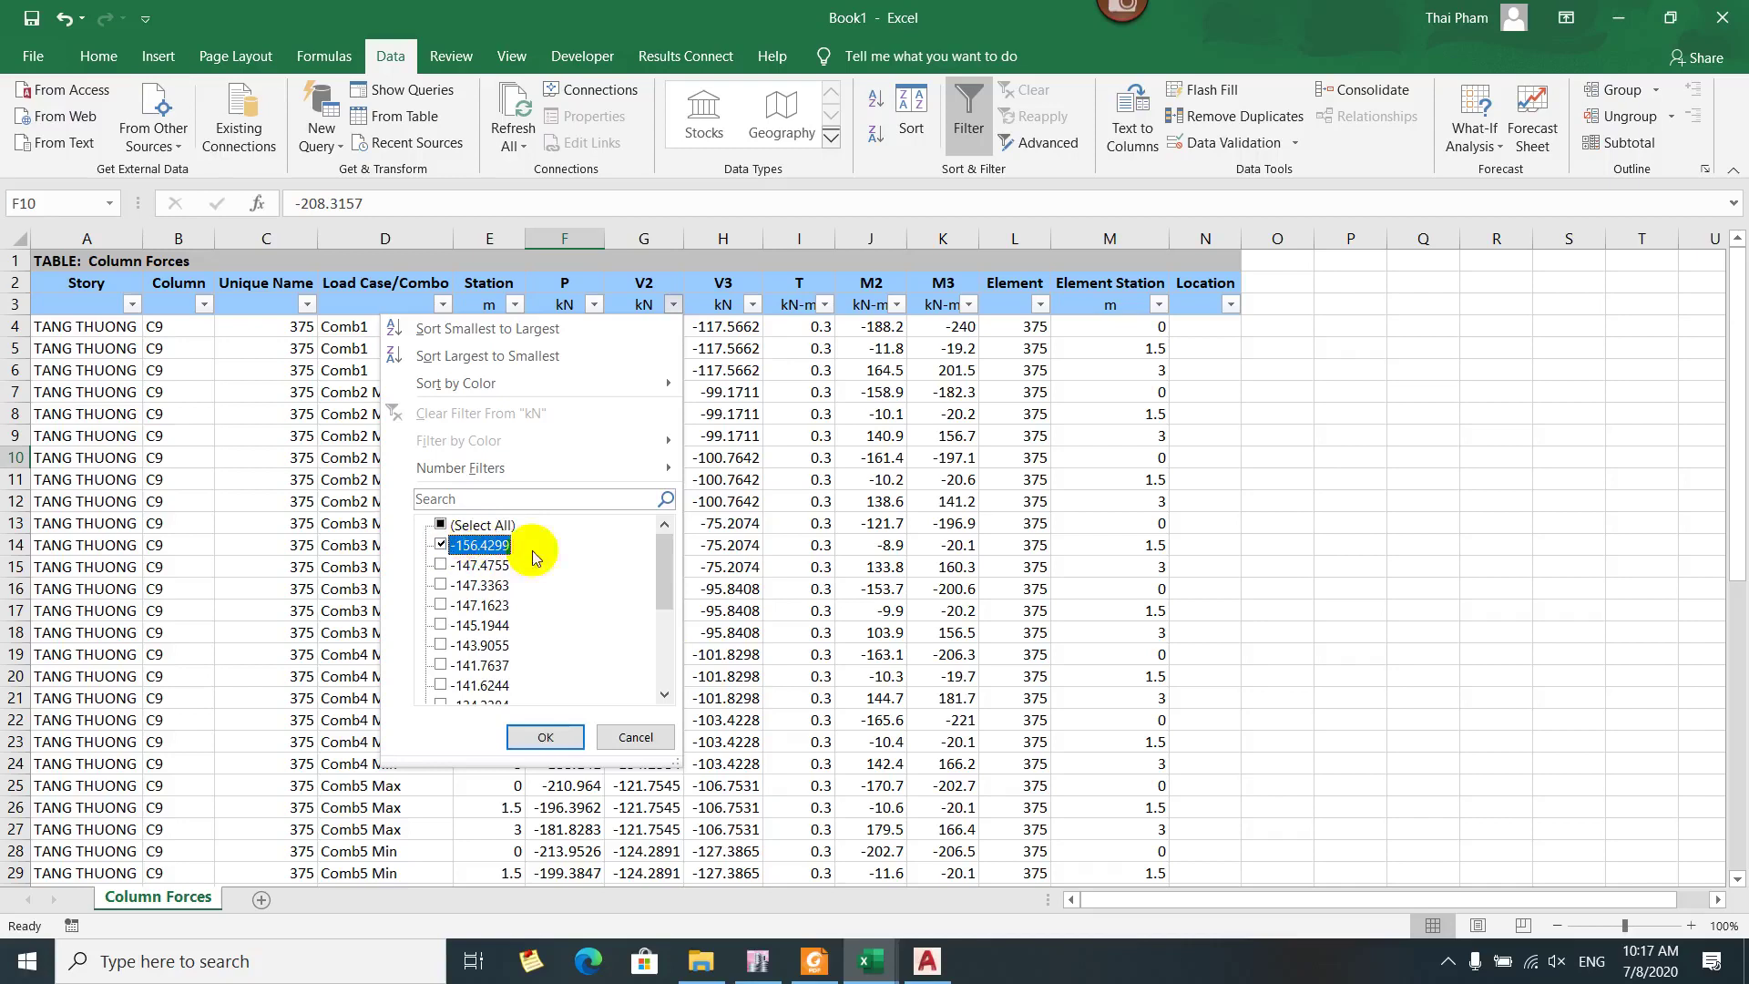
pyautogui.click(546, 737)
# Highlight the filtered V2 values in rows 40 to 42 with yellow fill
pyautogui.moveTo(642, 326); pyautogui.dragTo(647, 369)
pyautogui.click(94, 58)
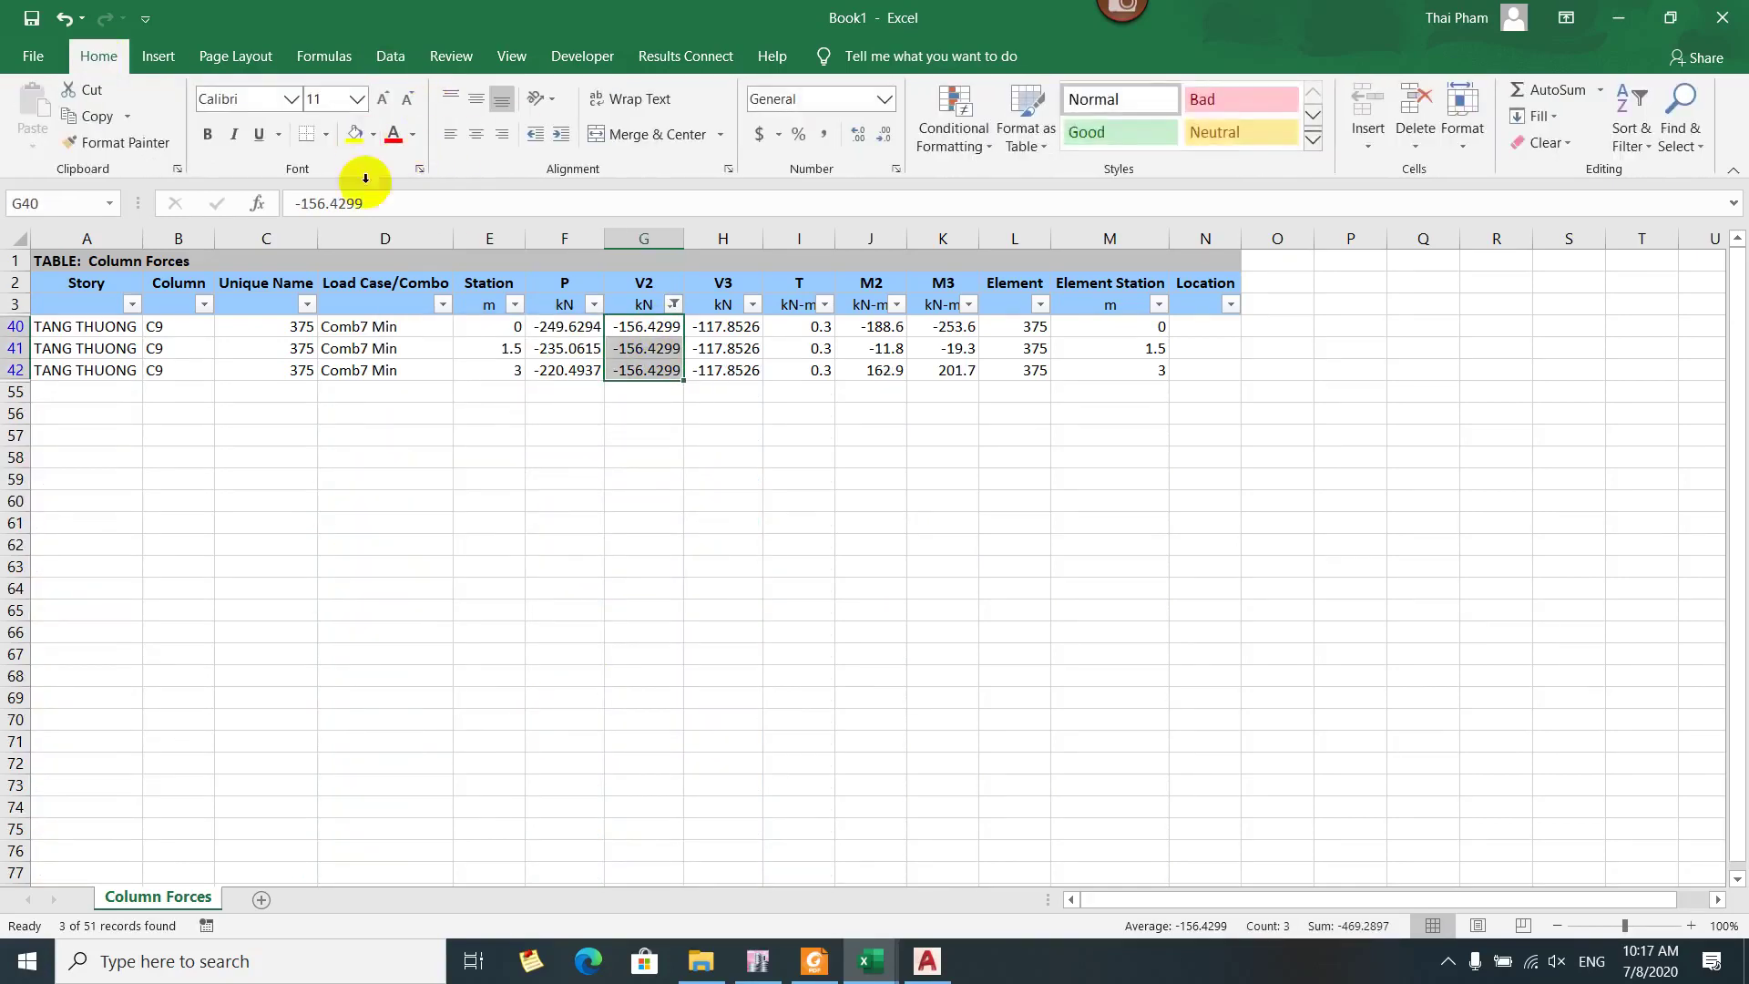
pyautogui.click(355, 134)
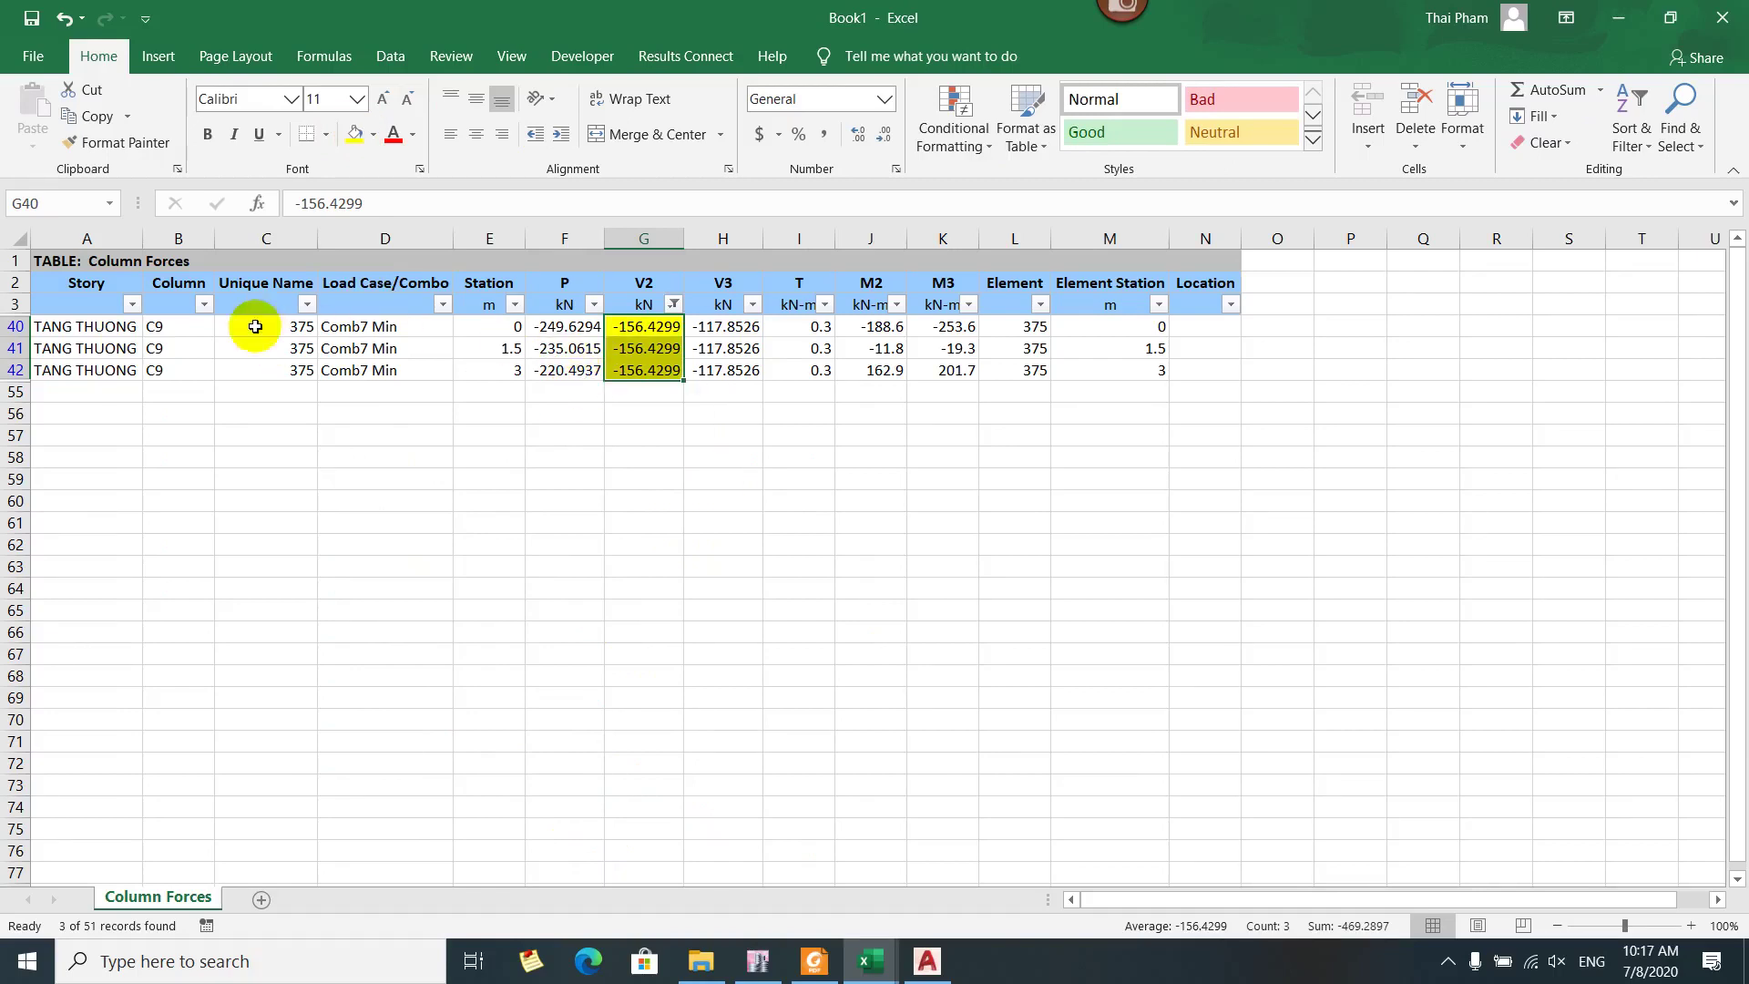
# Examine the load combination and the three stations of the filtered column C9 rows
pyautogui.moveTo(255, 328); pyautogui.dragTo(550, 358)
pyautogui.click(519, 327)
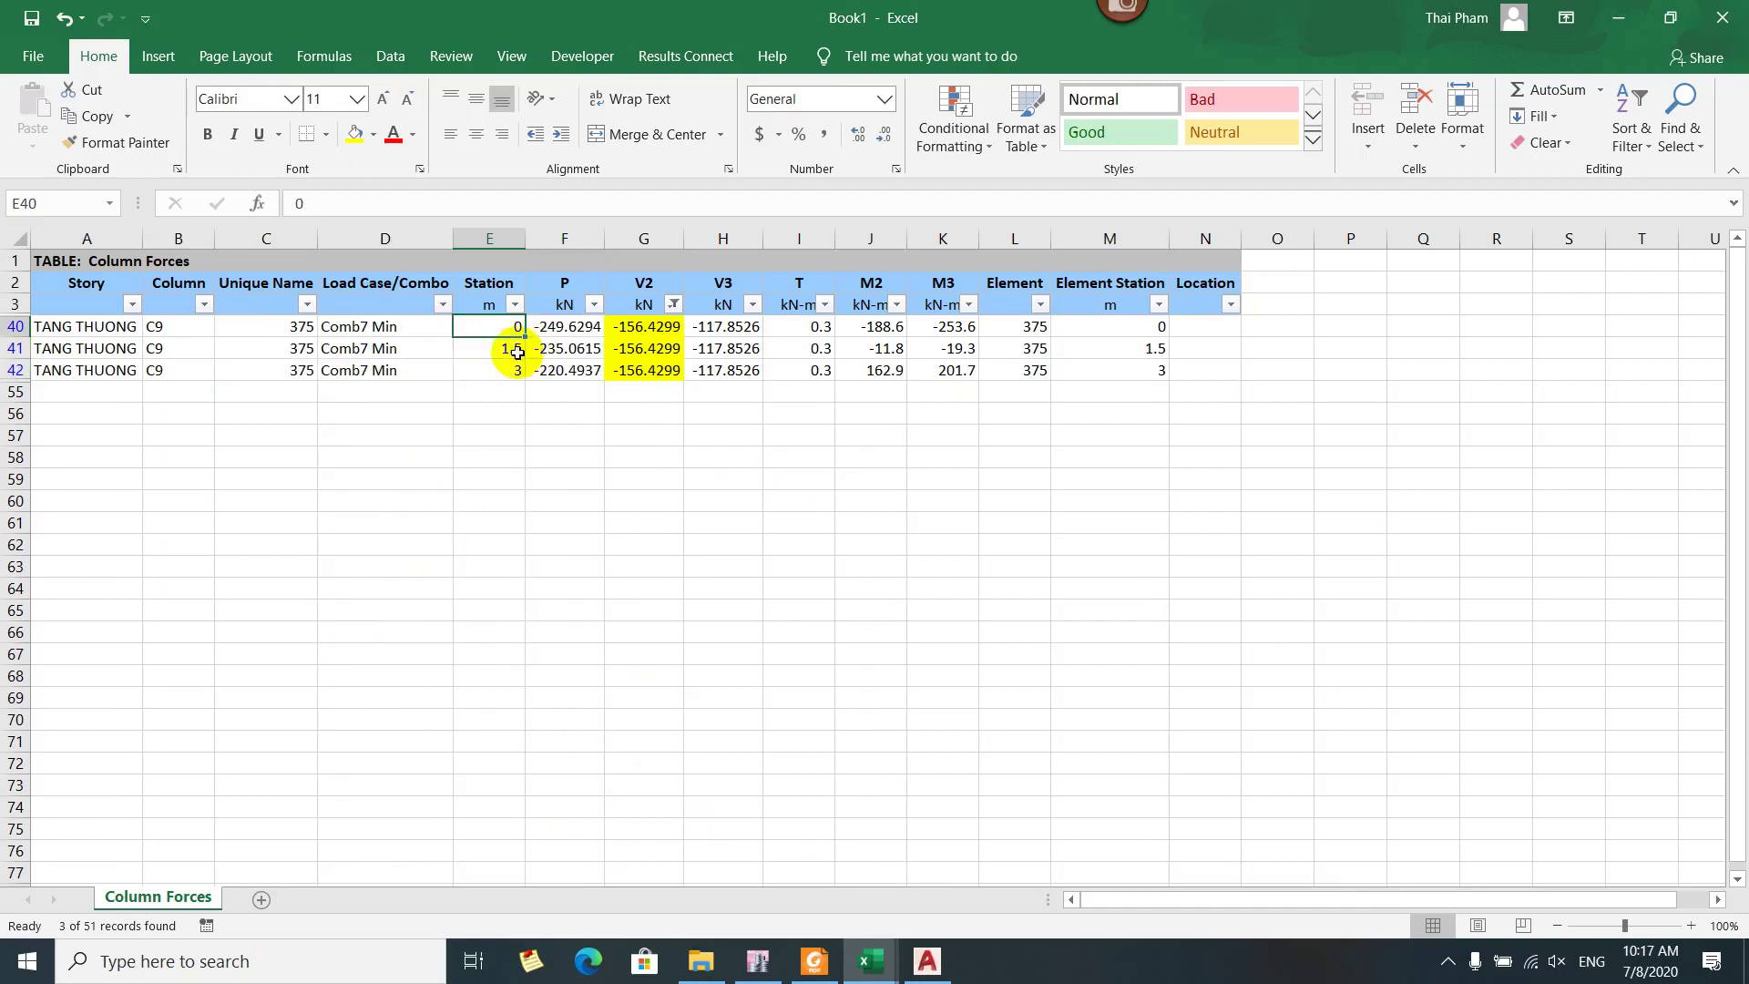
pyautogui.click(516, 354)
pyautogui.click(510, 369)
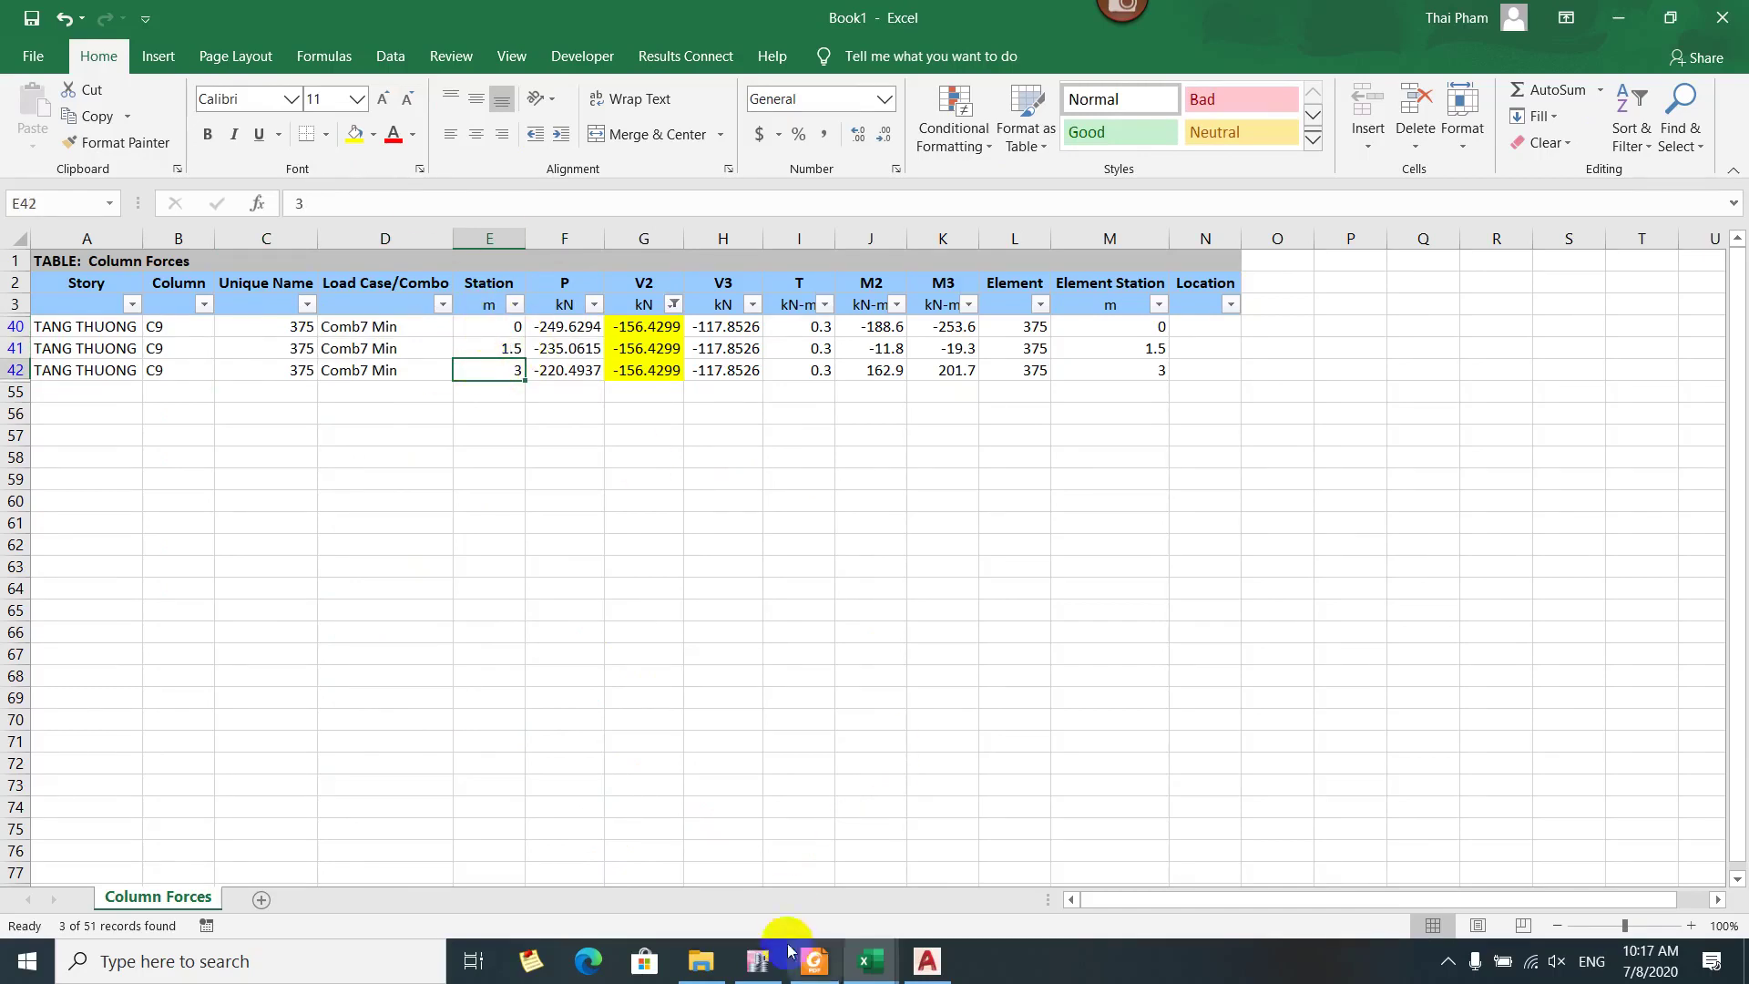
# Switch to ETABS and examine the shear force 2-2 diagram of the top-storey column in Elevation View B
pyautogui.click(771, 975)
pyautogui.scroll(3, 243, 286)
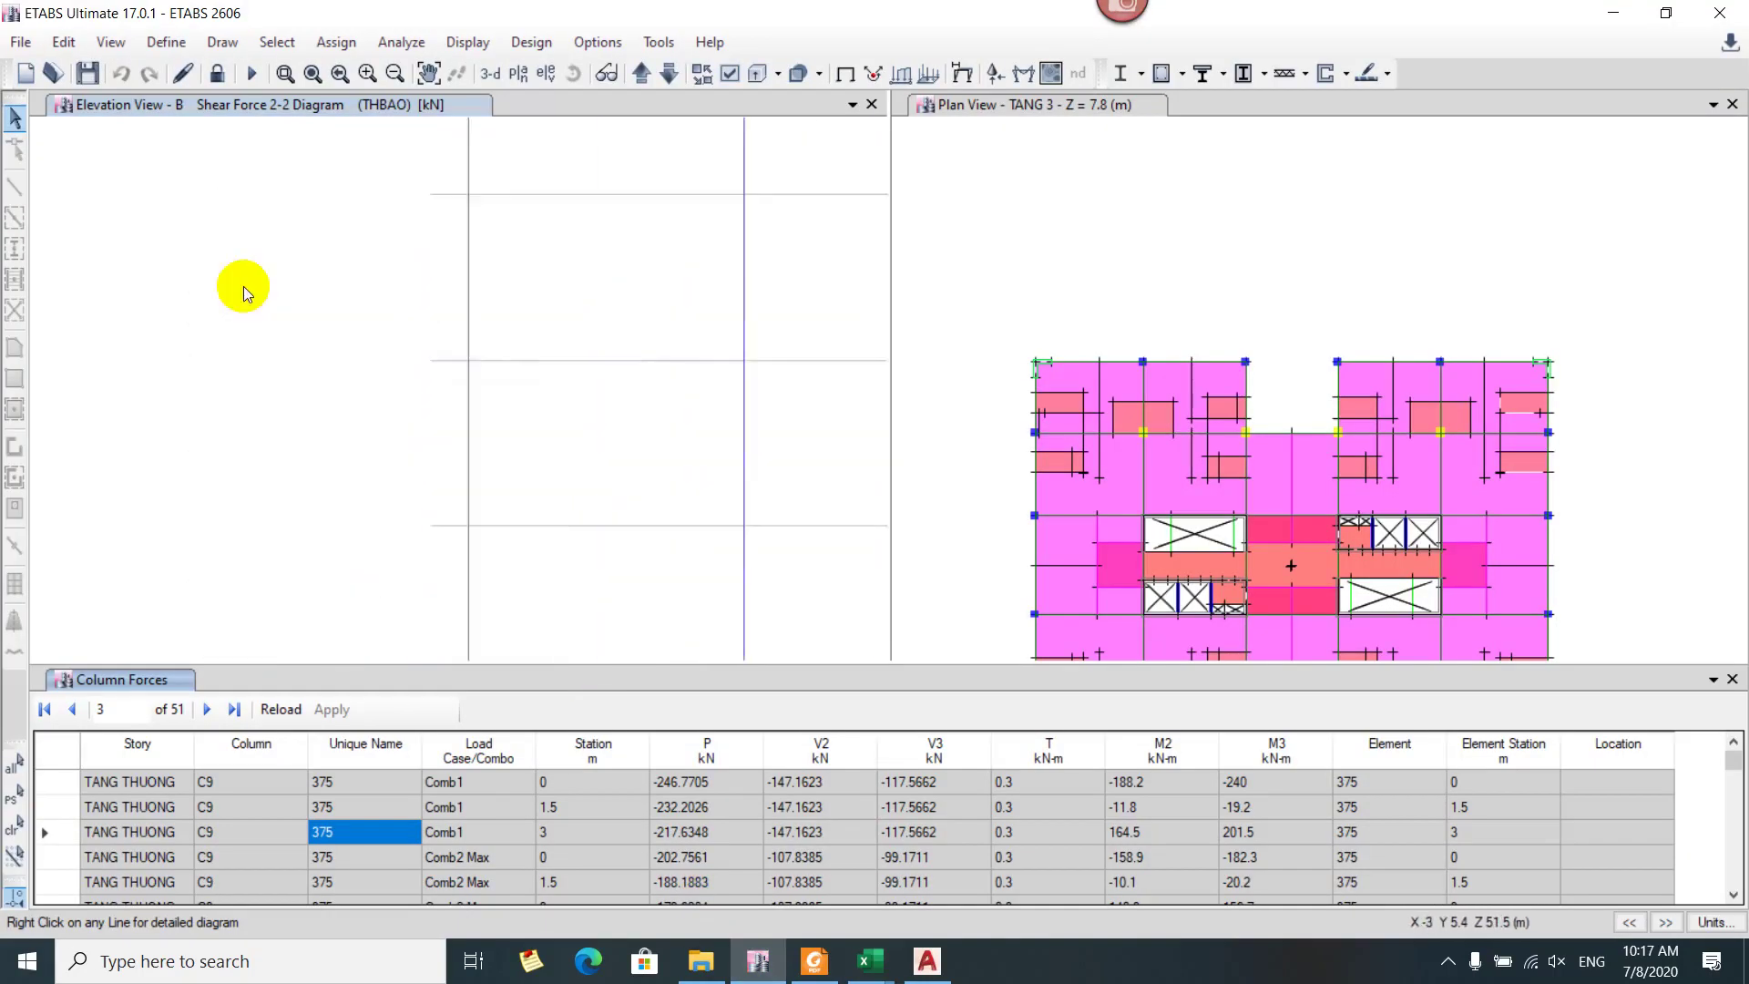
pyautogui.moveTo(556, 259); pyautogui.dragTo(422, 480)
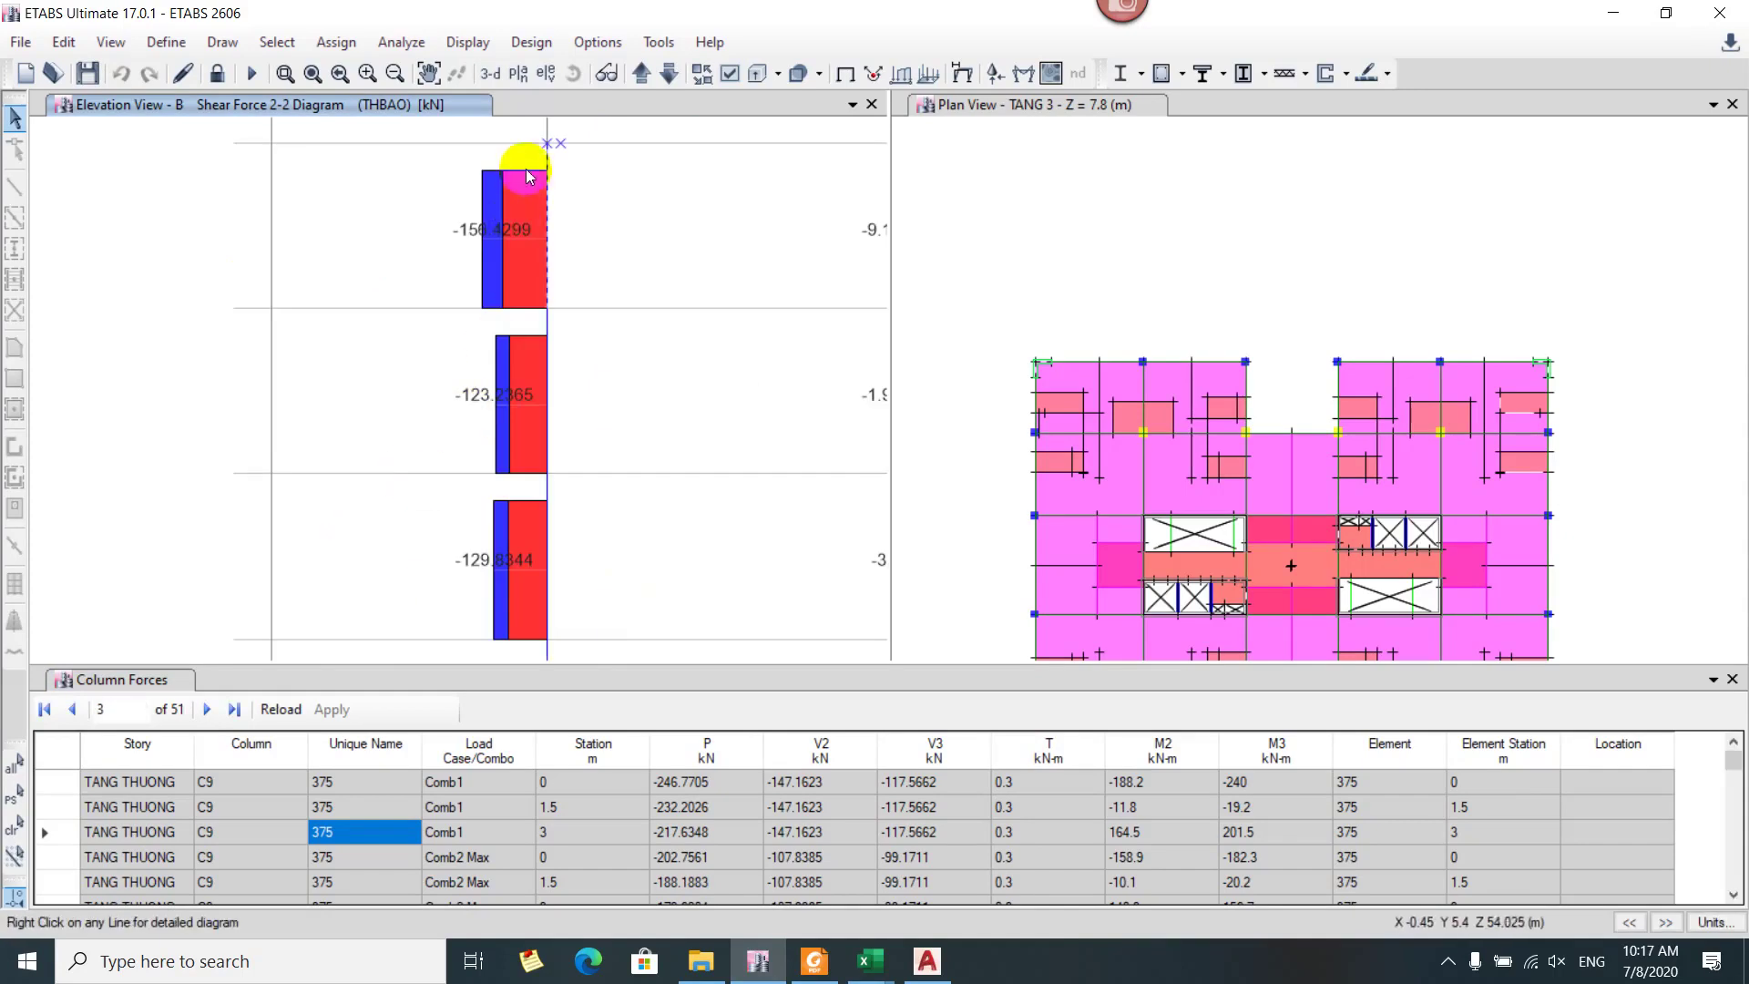
pyautogui.click(528, 307)
pyautogui.moveTo(515, 114); pyautogui.dragTo(306, 278)
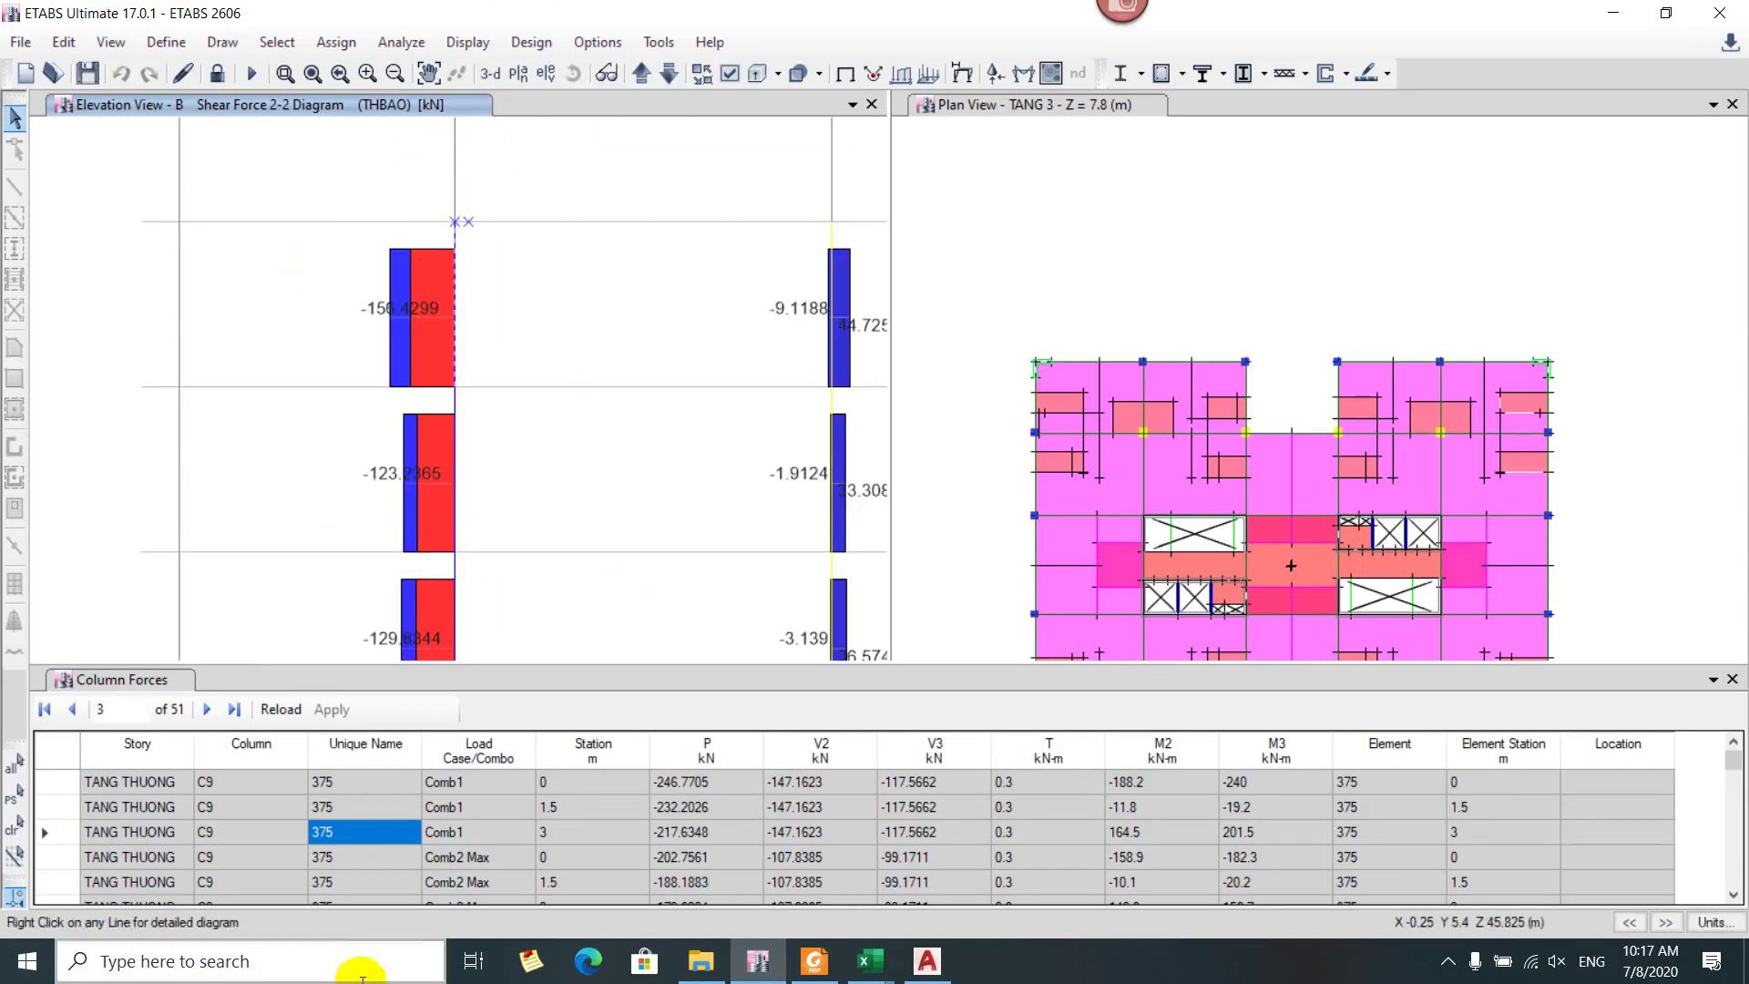
# Switch back to Book1 in Excel and compare the V2, P and M2 values across the Comb7 Min stations
pyautogui.hotkey('alt', 'Tab')
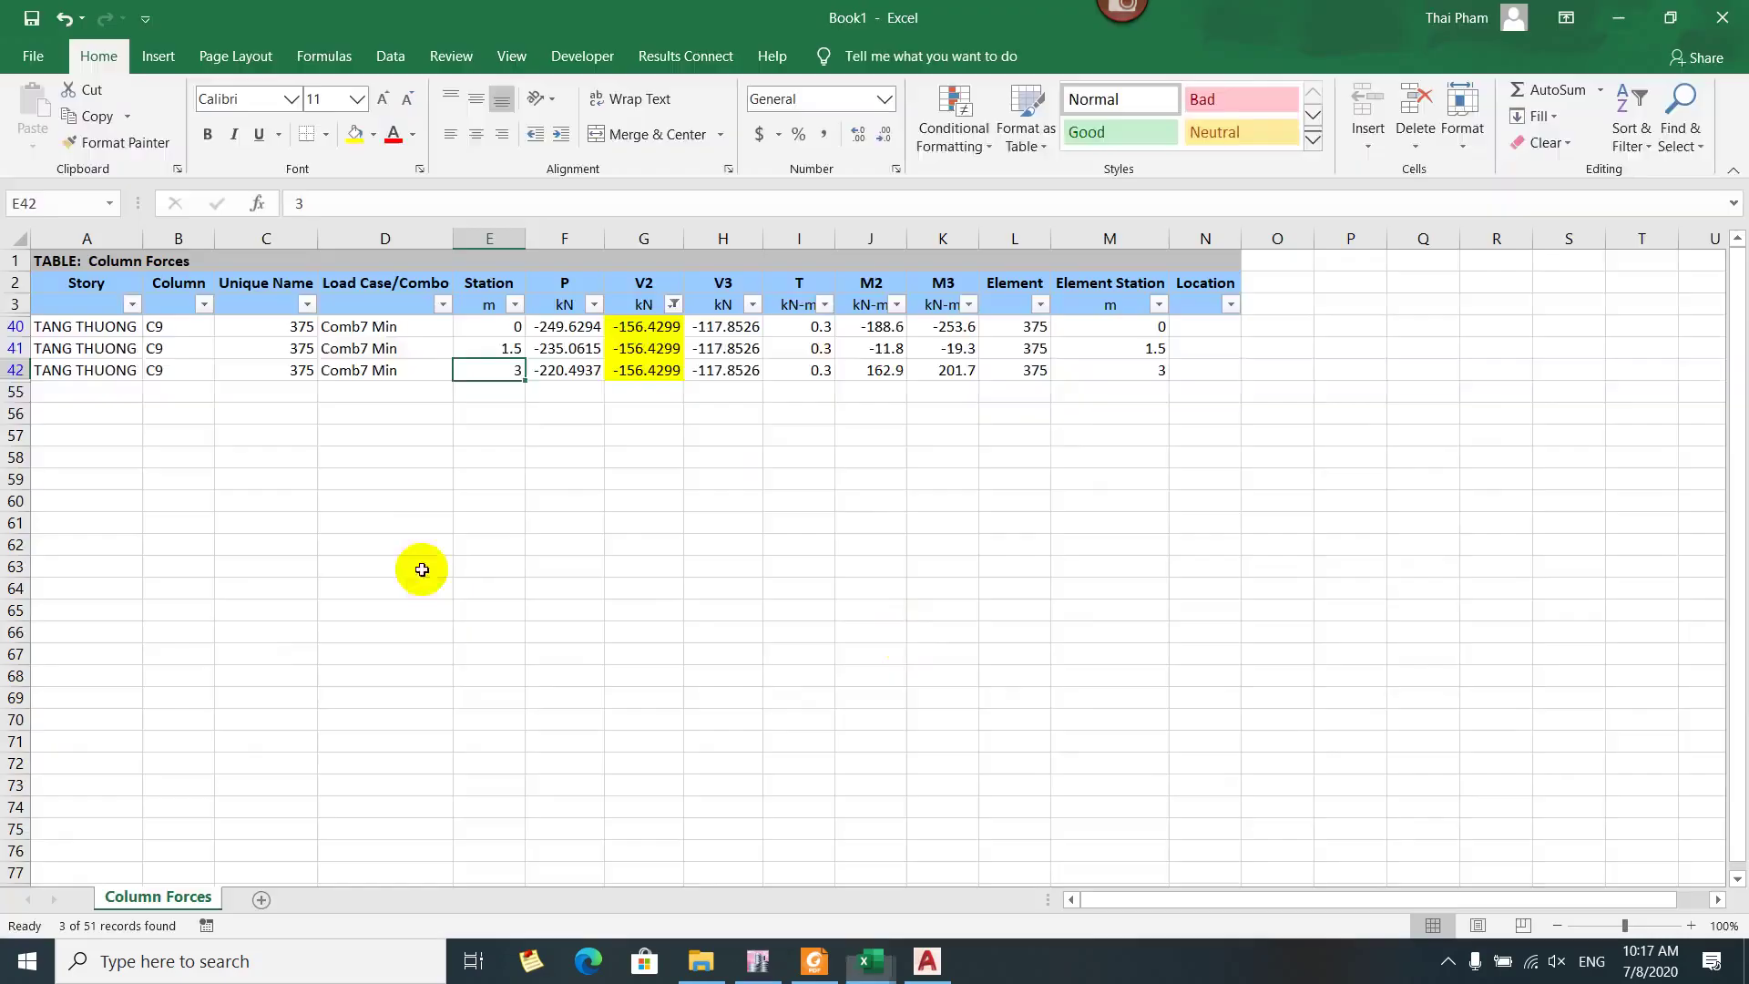
pyautogui.moveTo(654, 328); pyautogui.dragTo(647, 394)
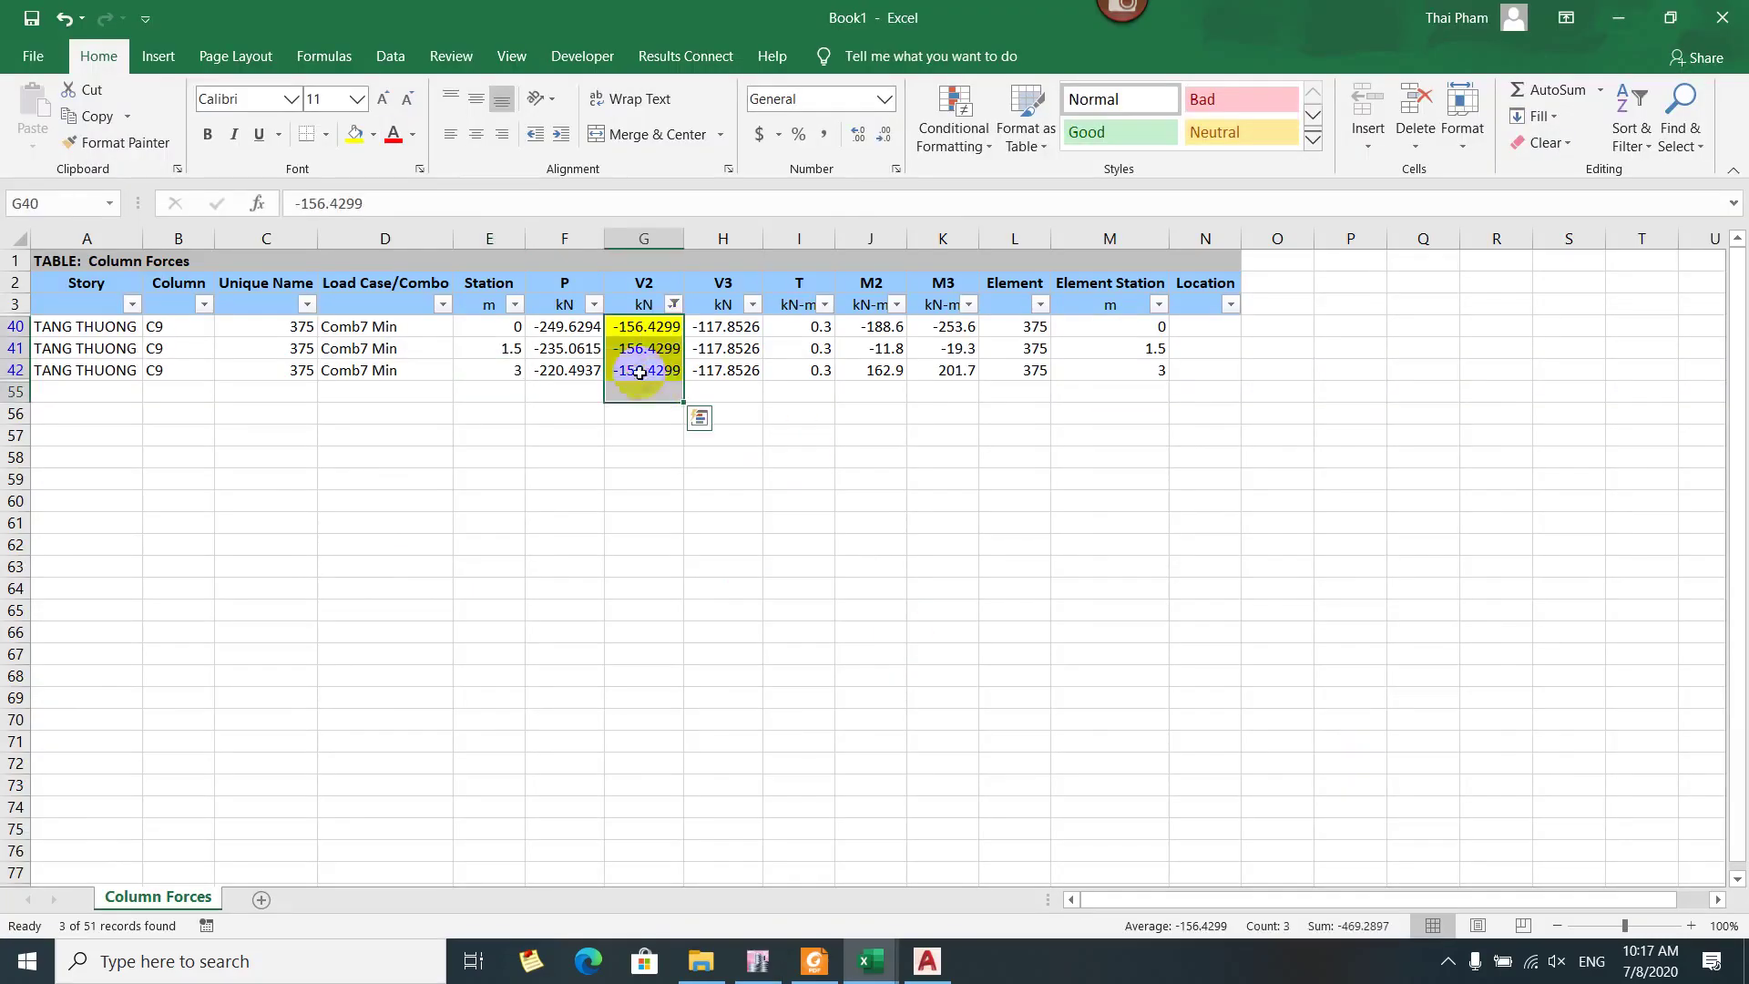
pyautogui.moveTo(592, 331); pyautogui.dragTo(577, 369)
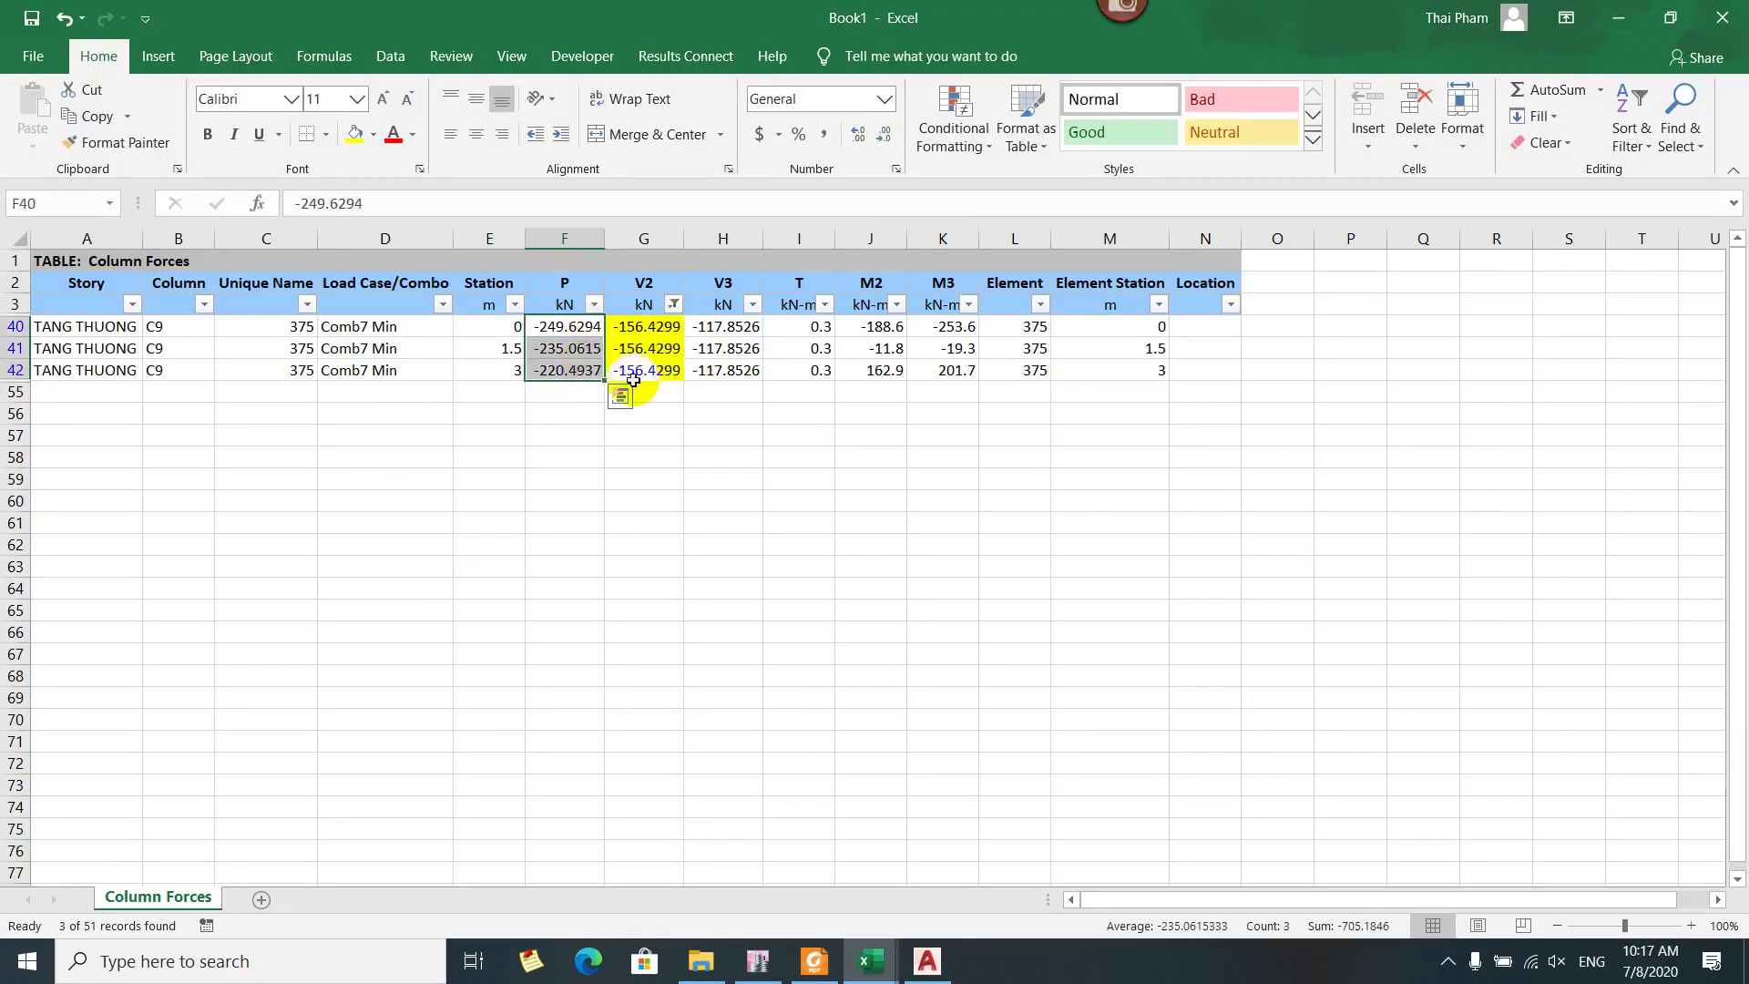
pyautogui.moveTo(885, 337); pyautogui.dragTo(882, 373)
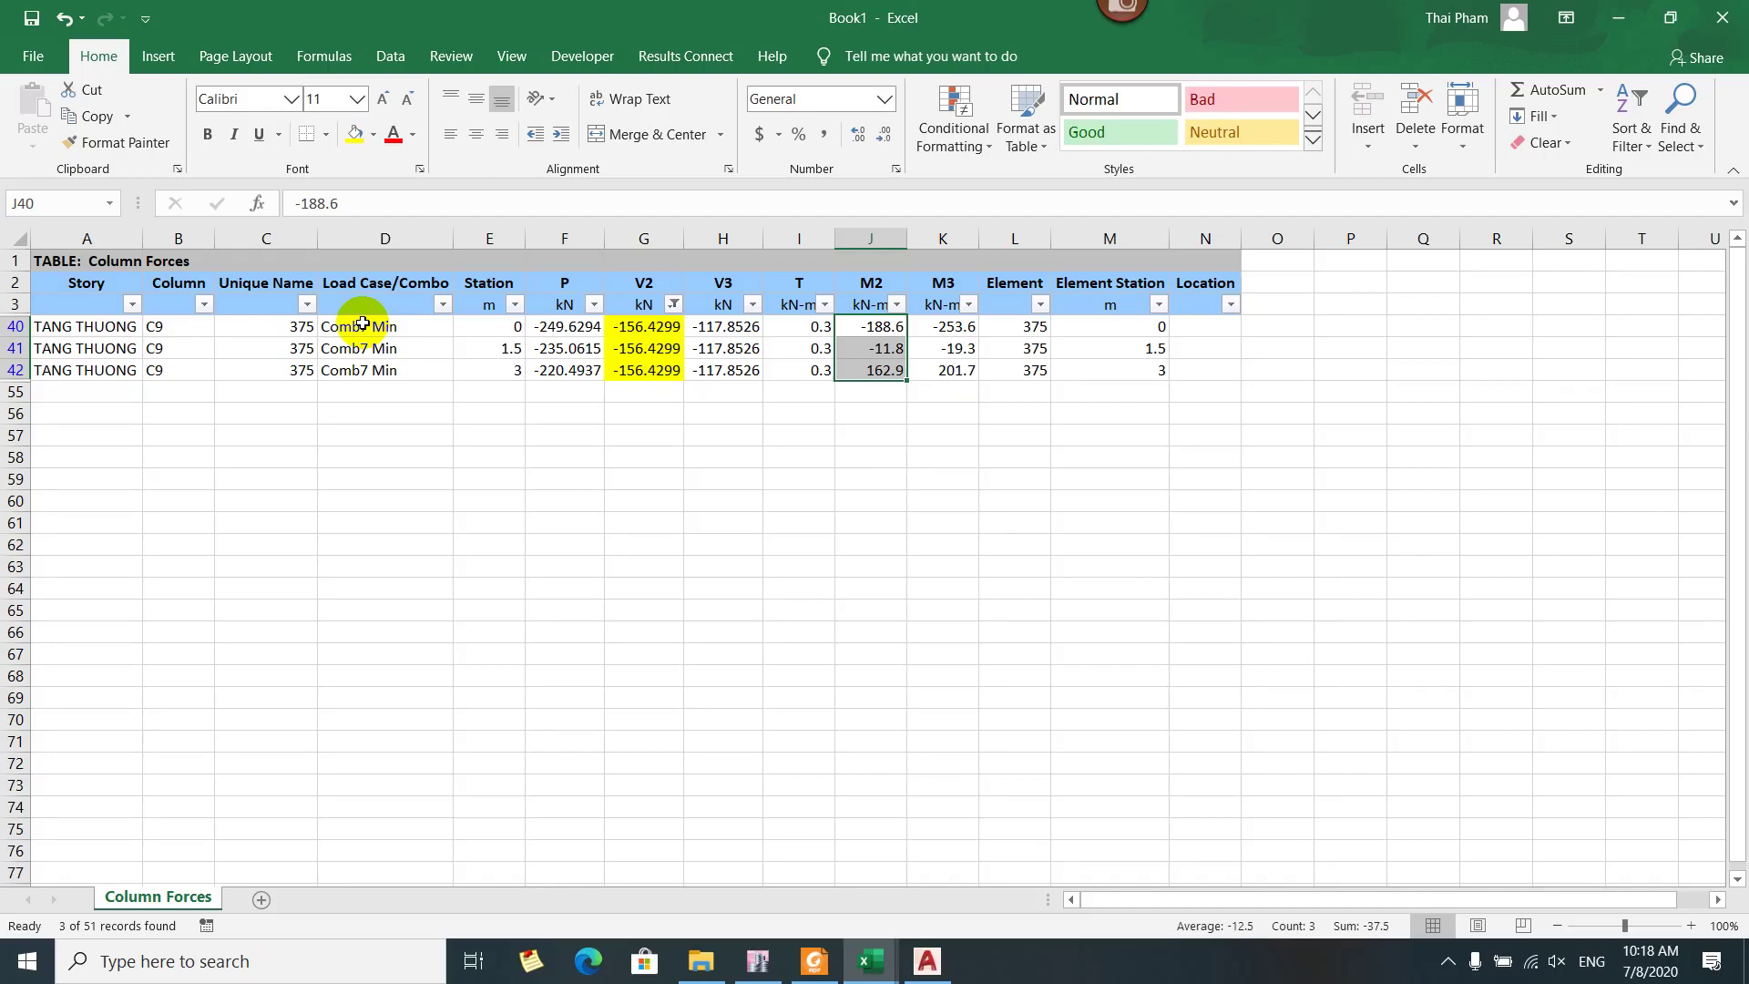
# Highlight the station, P and V2 cells of the 3 m Comb7 Min row, E42:G42, with yellow fill
pyautogui.moveTo(500, 326); pyautogui.dragTo(568, 317)
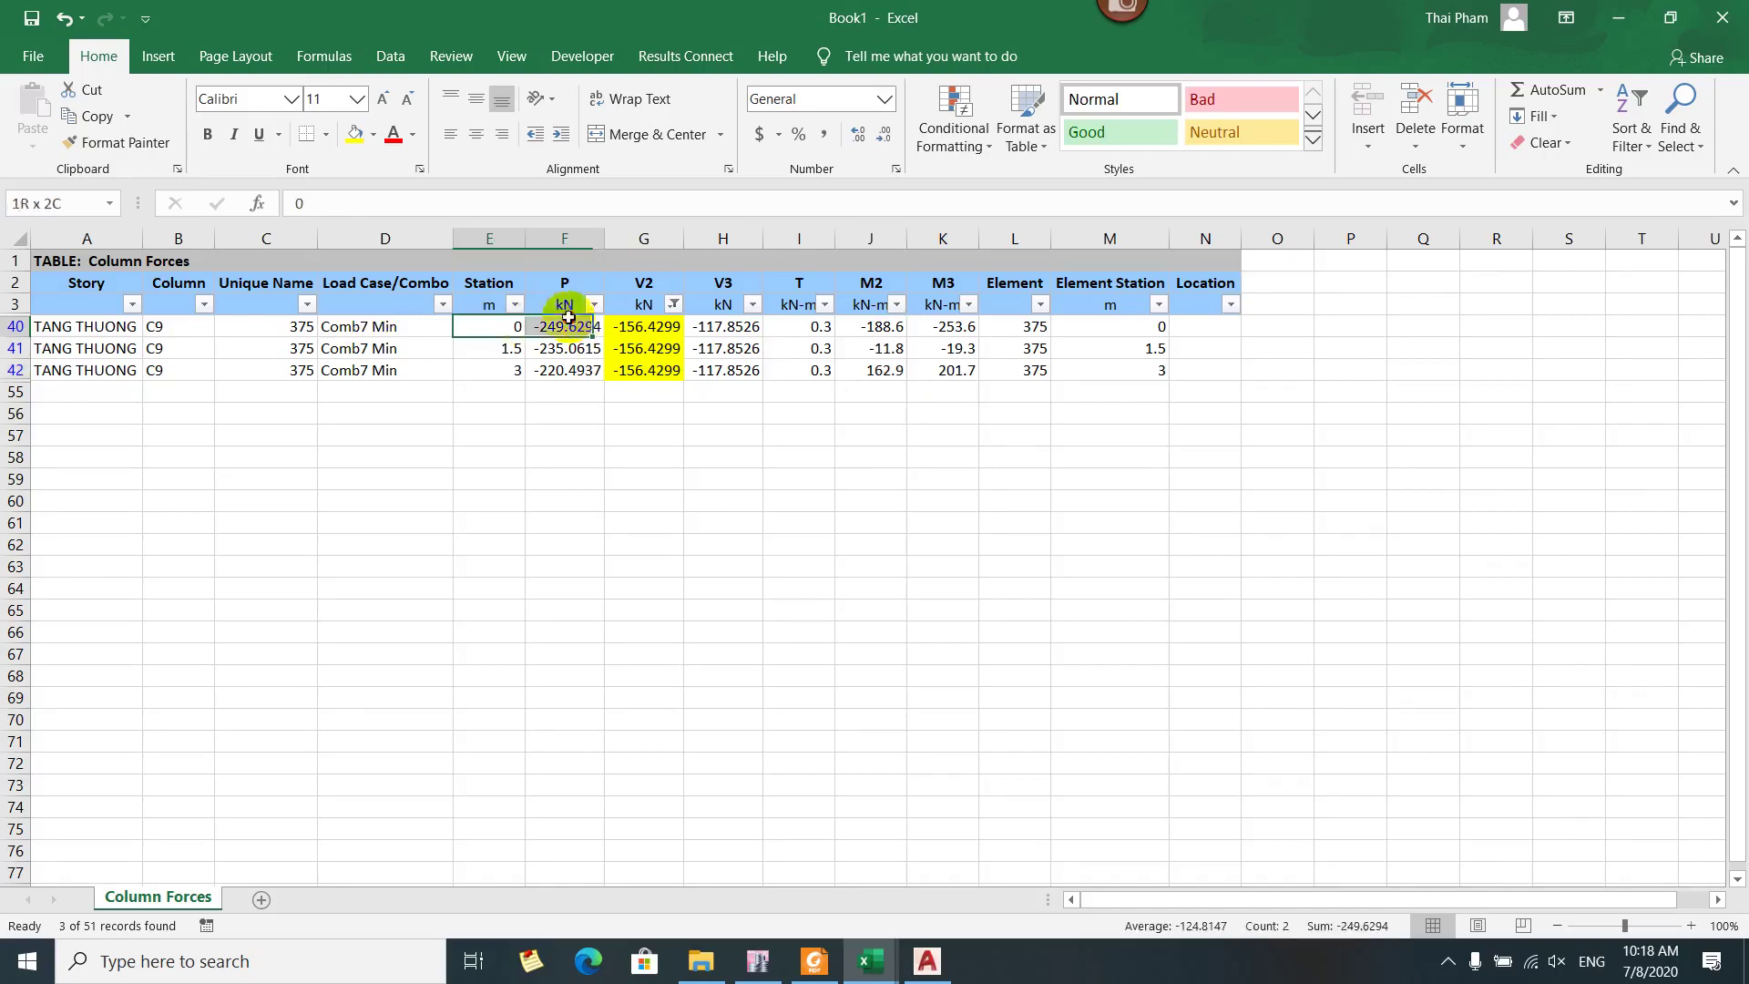
pyautogui.moveTo(496, 371); pyautogui.dragTo(649, 368)
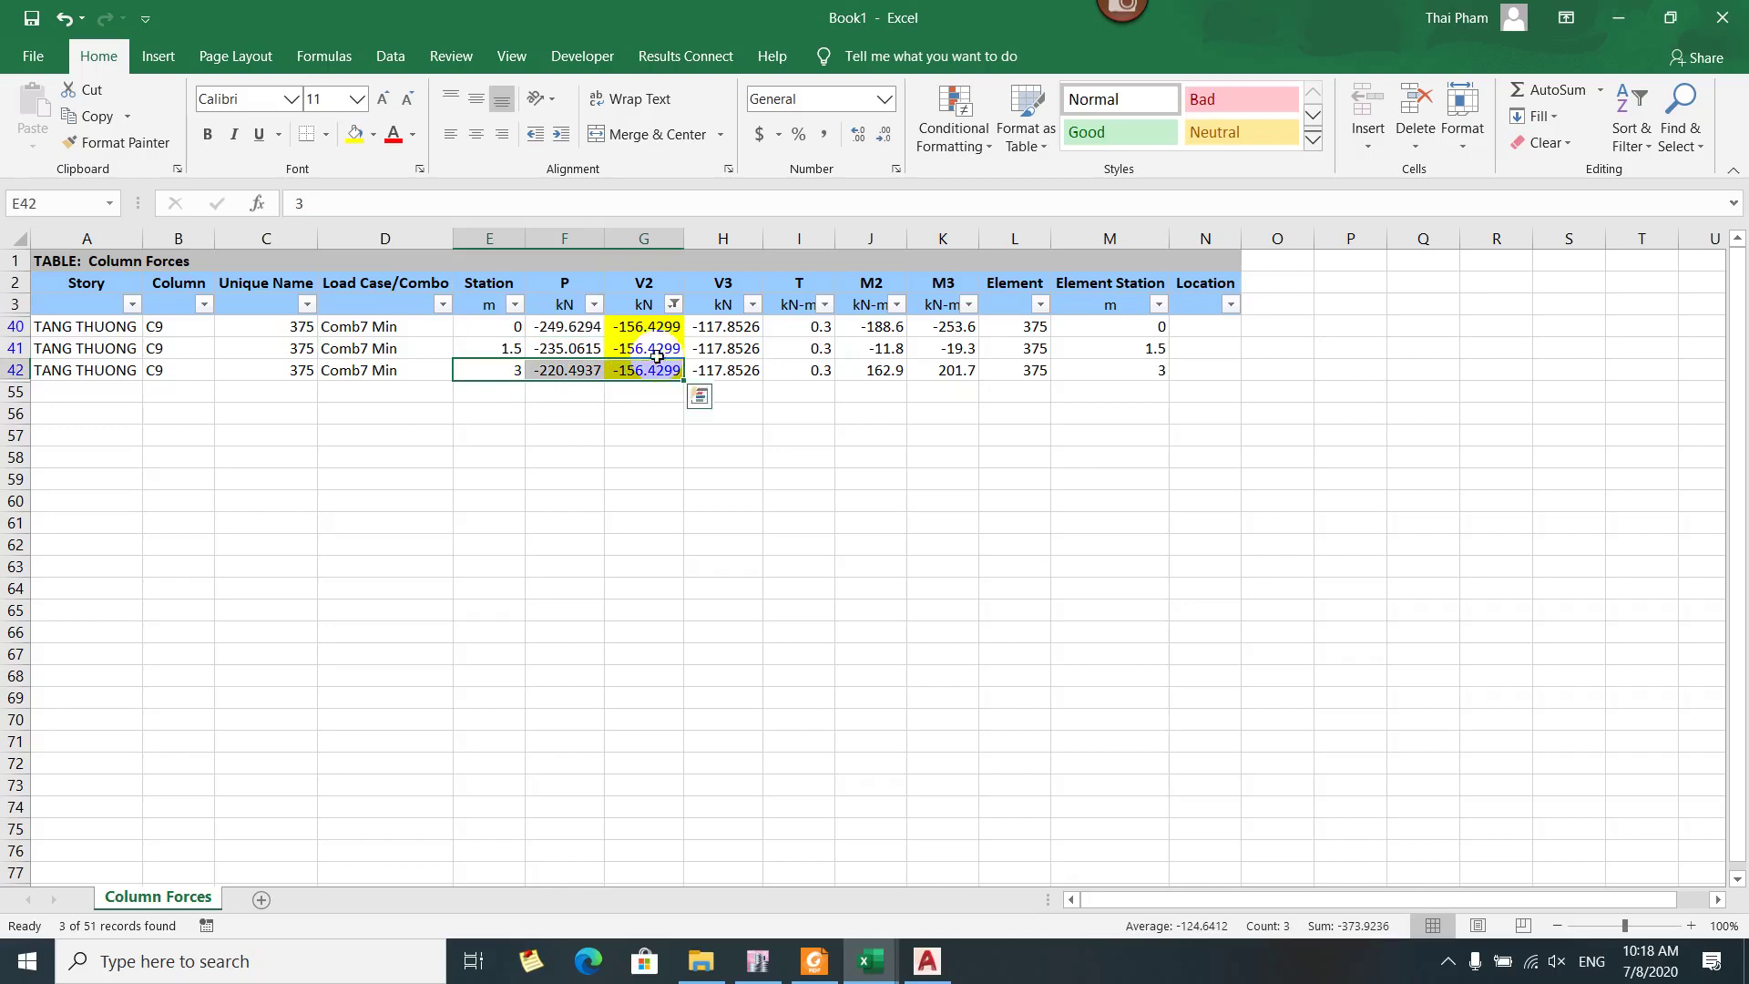
pyautogui.click(355, 133)
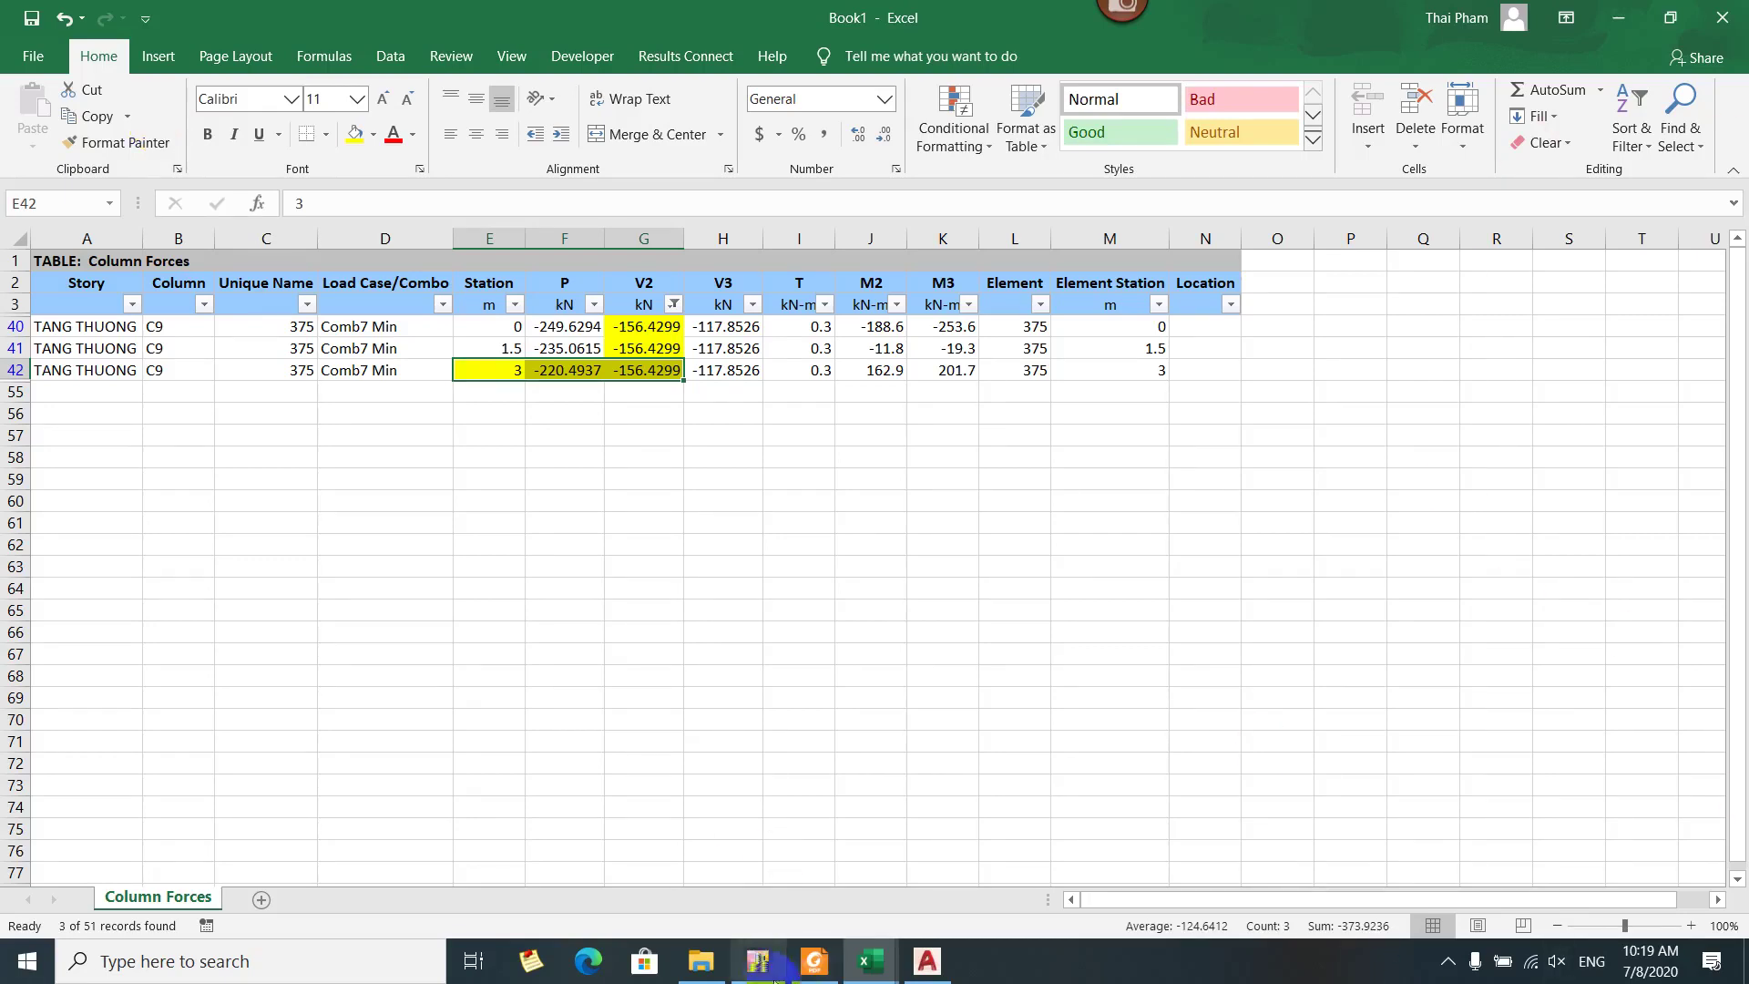
# Switch to ETABS, examine the THBAO V2 and M3 diagrams of column C9 at TANG THUONG, and return to Excel
pyautogui.click(757, 961)
pyautogui.rightClick(455, 315)
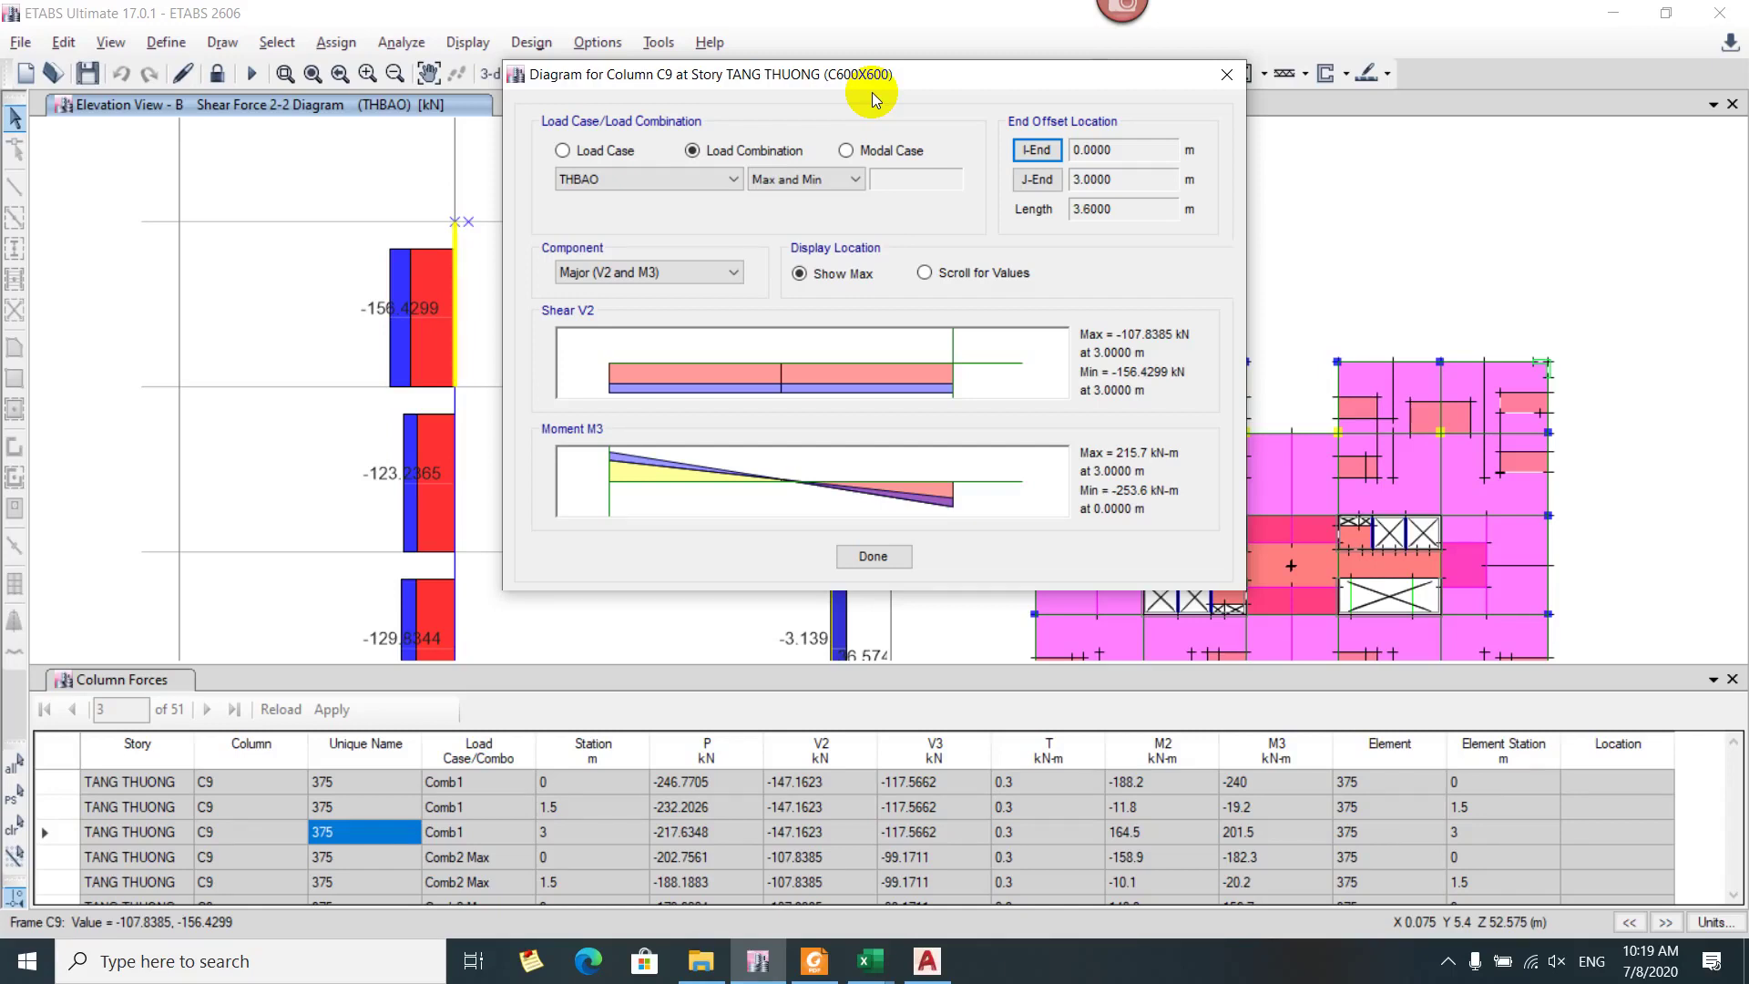
pyautogui.hotkey('alt', 'Tab')
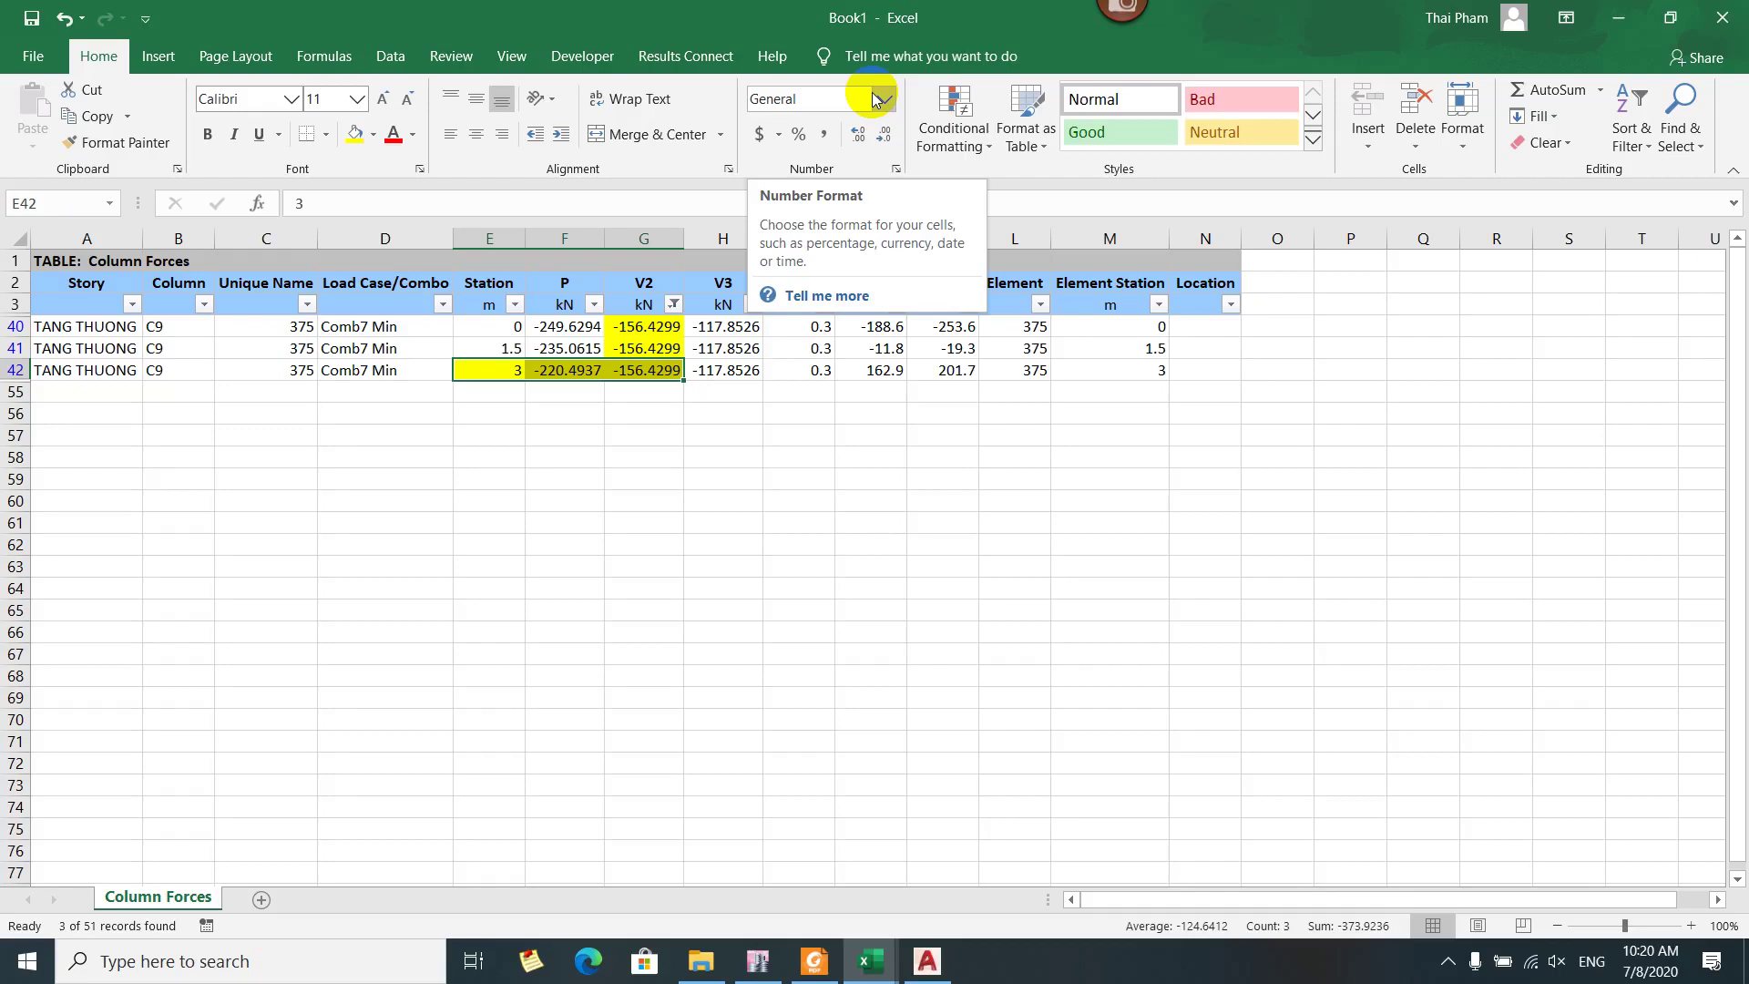
# Switch to Foxit Reader and look through the TCVN 5574-2012 PDF for the shear strength calculation in section 6.2.3
pyautogui.click(813, 961)
pyautogui.click(510, 182)
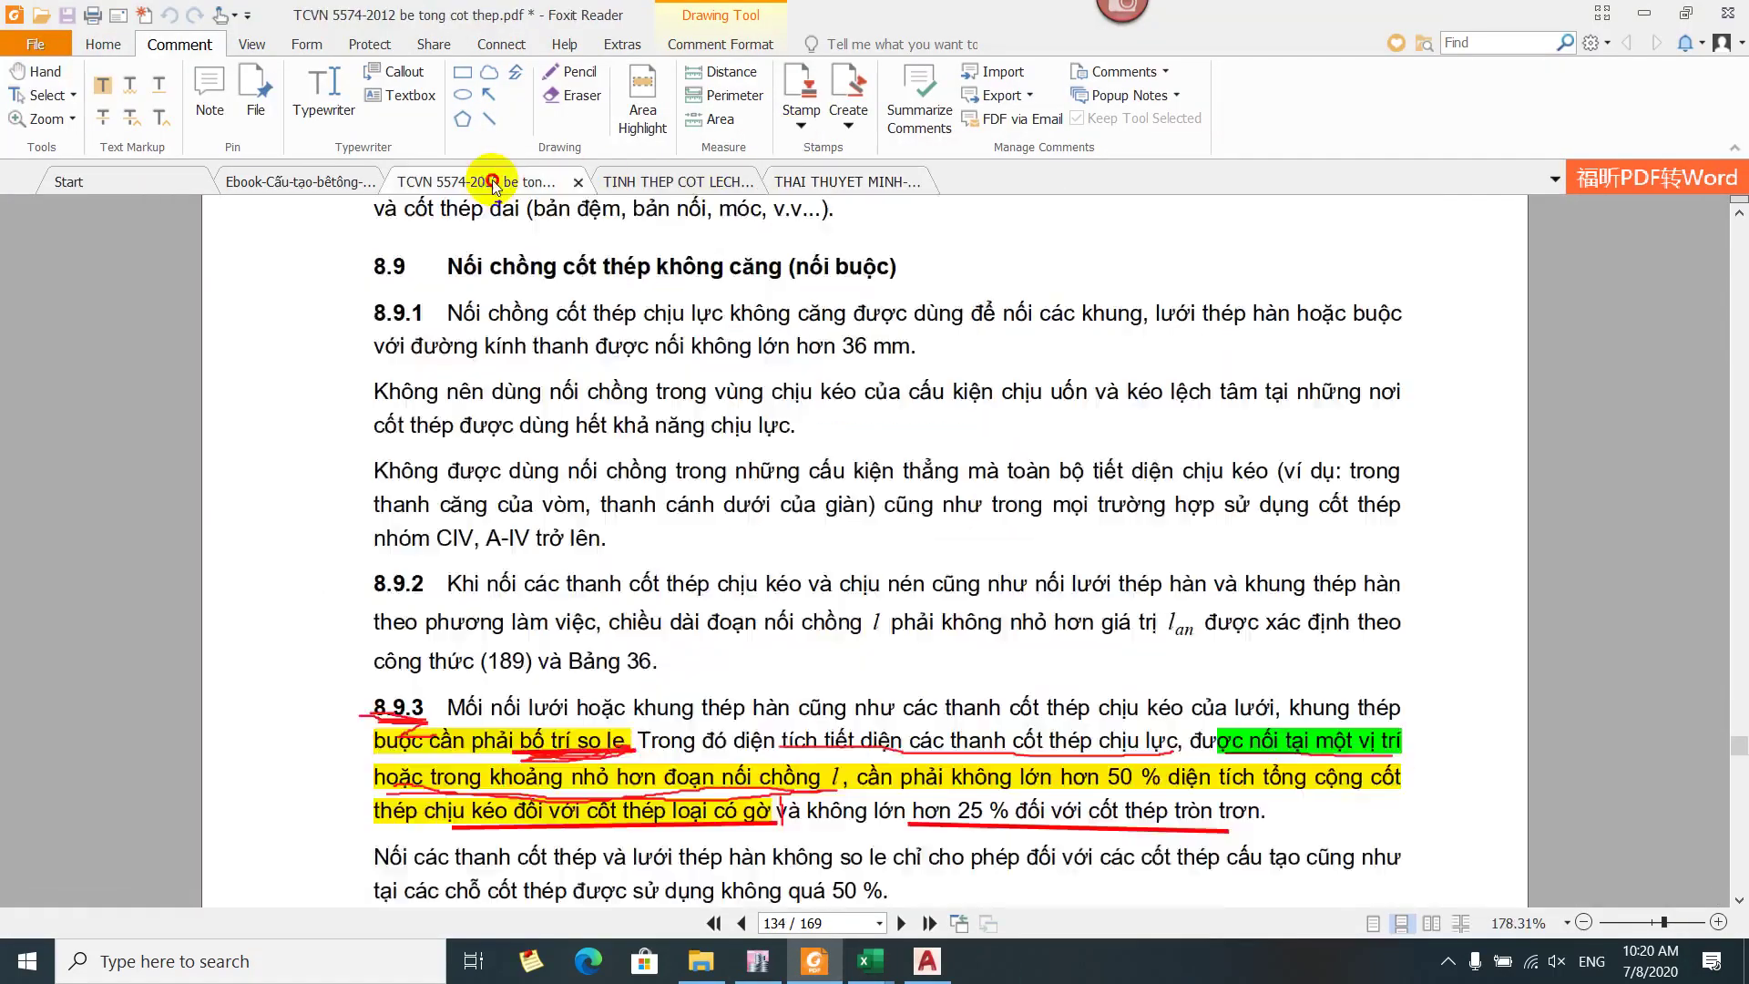
pyautogui.click(574, 71)
pyautogui.scroll(10, 767, 403)
pyautogui.scroll(20, 767, 403)
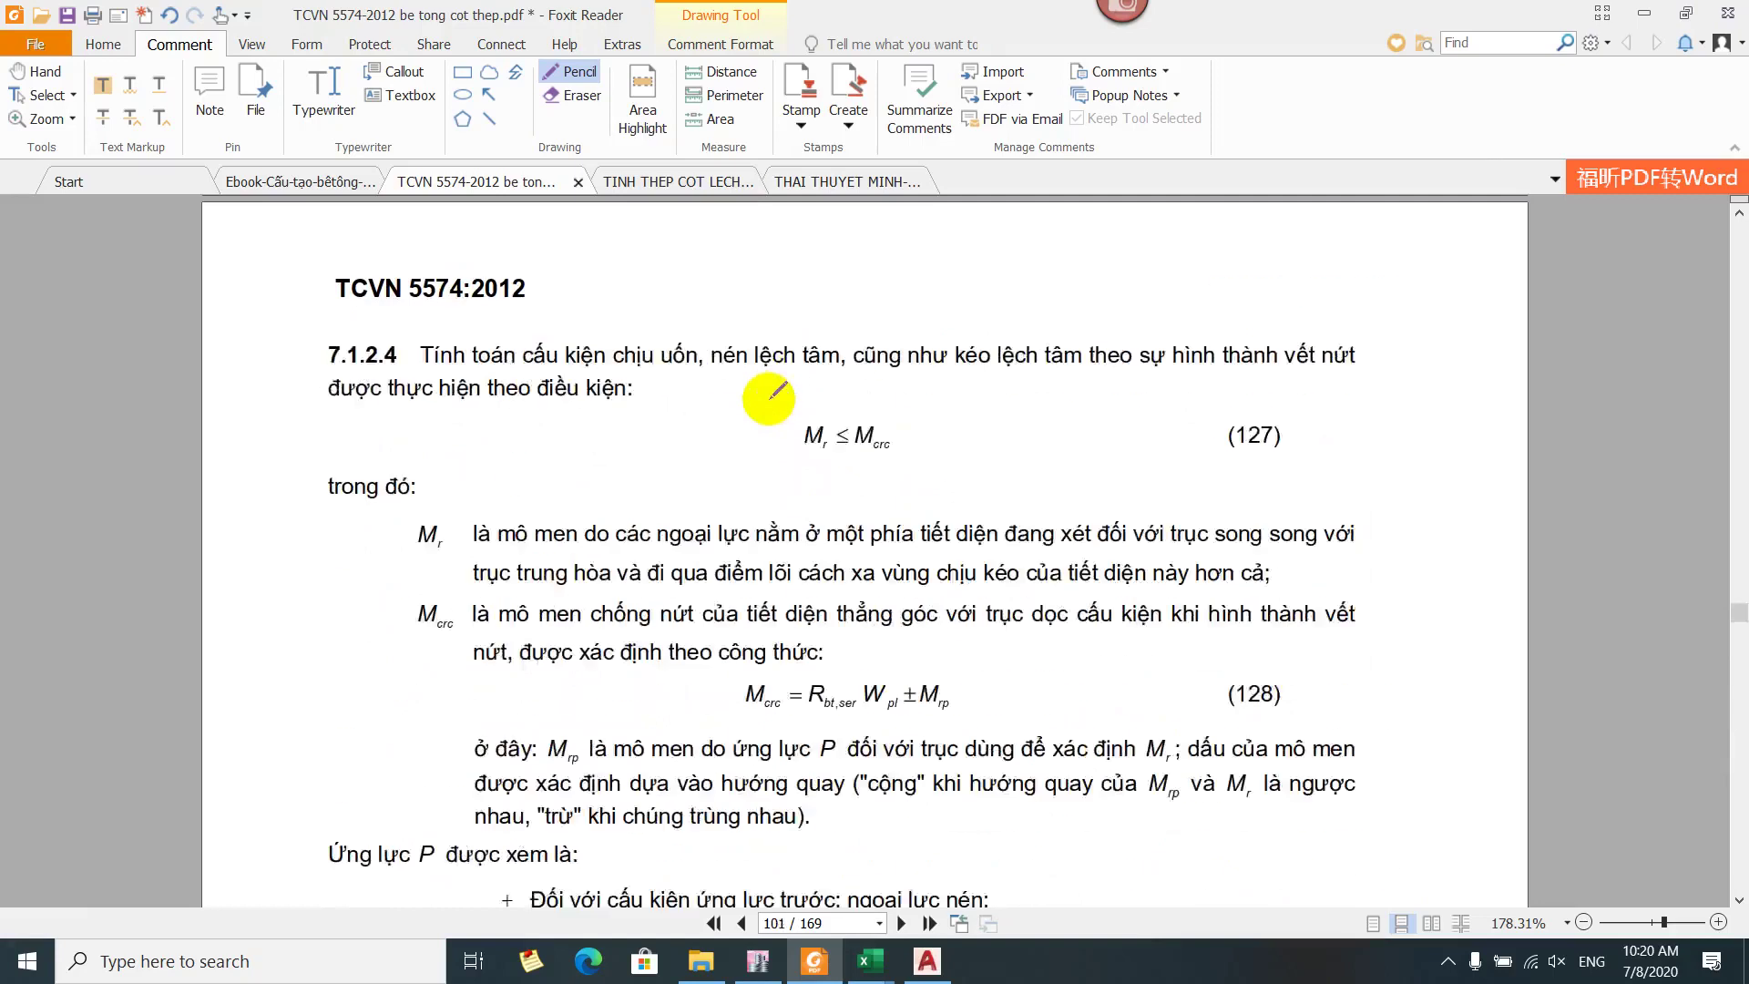
pyautogui.scroll(10, 778, 367)
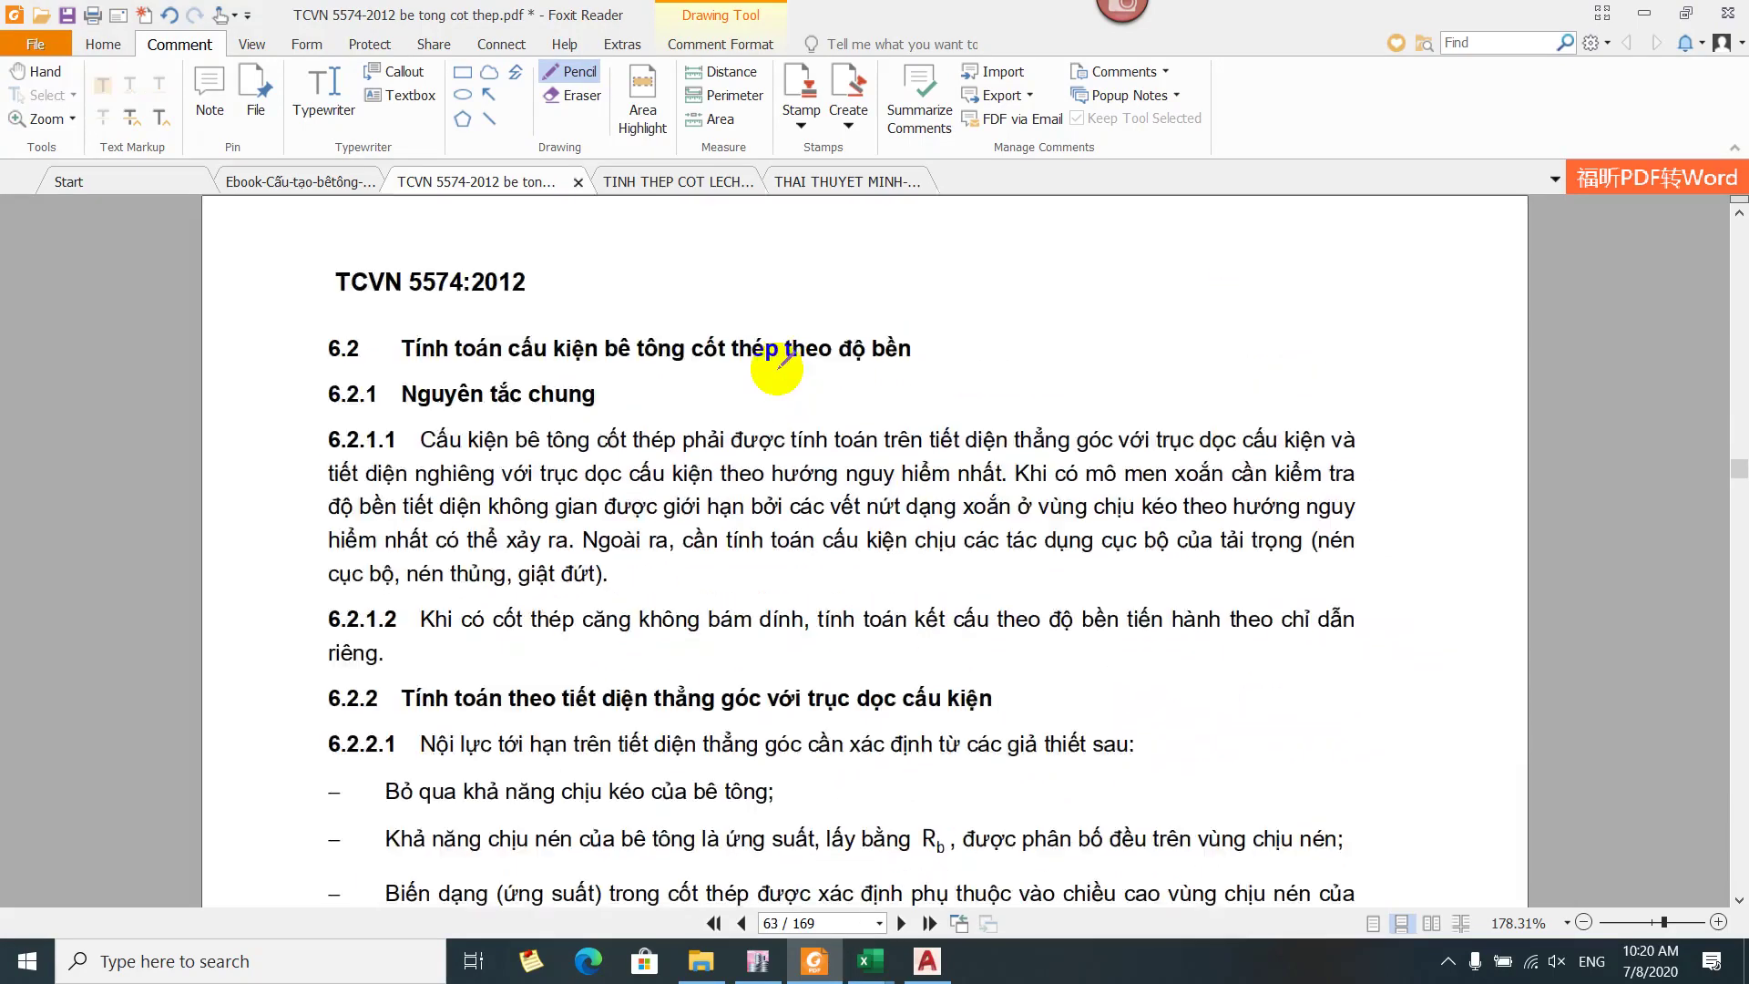
pyautogui.scroll(3, 806, 369)
pyautogui.scroll(-18, 802, 266)
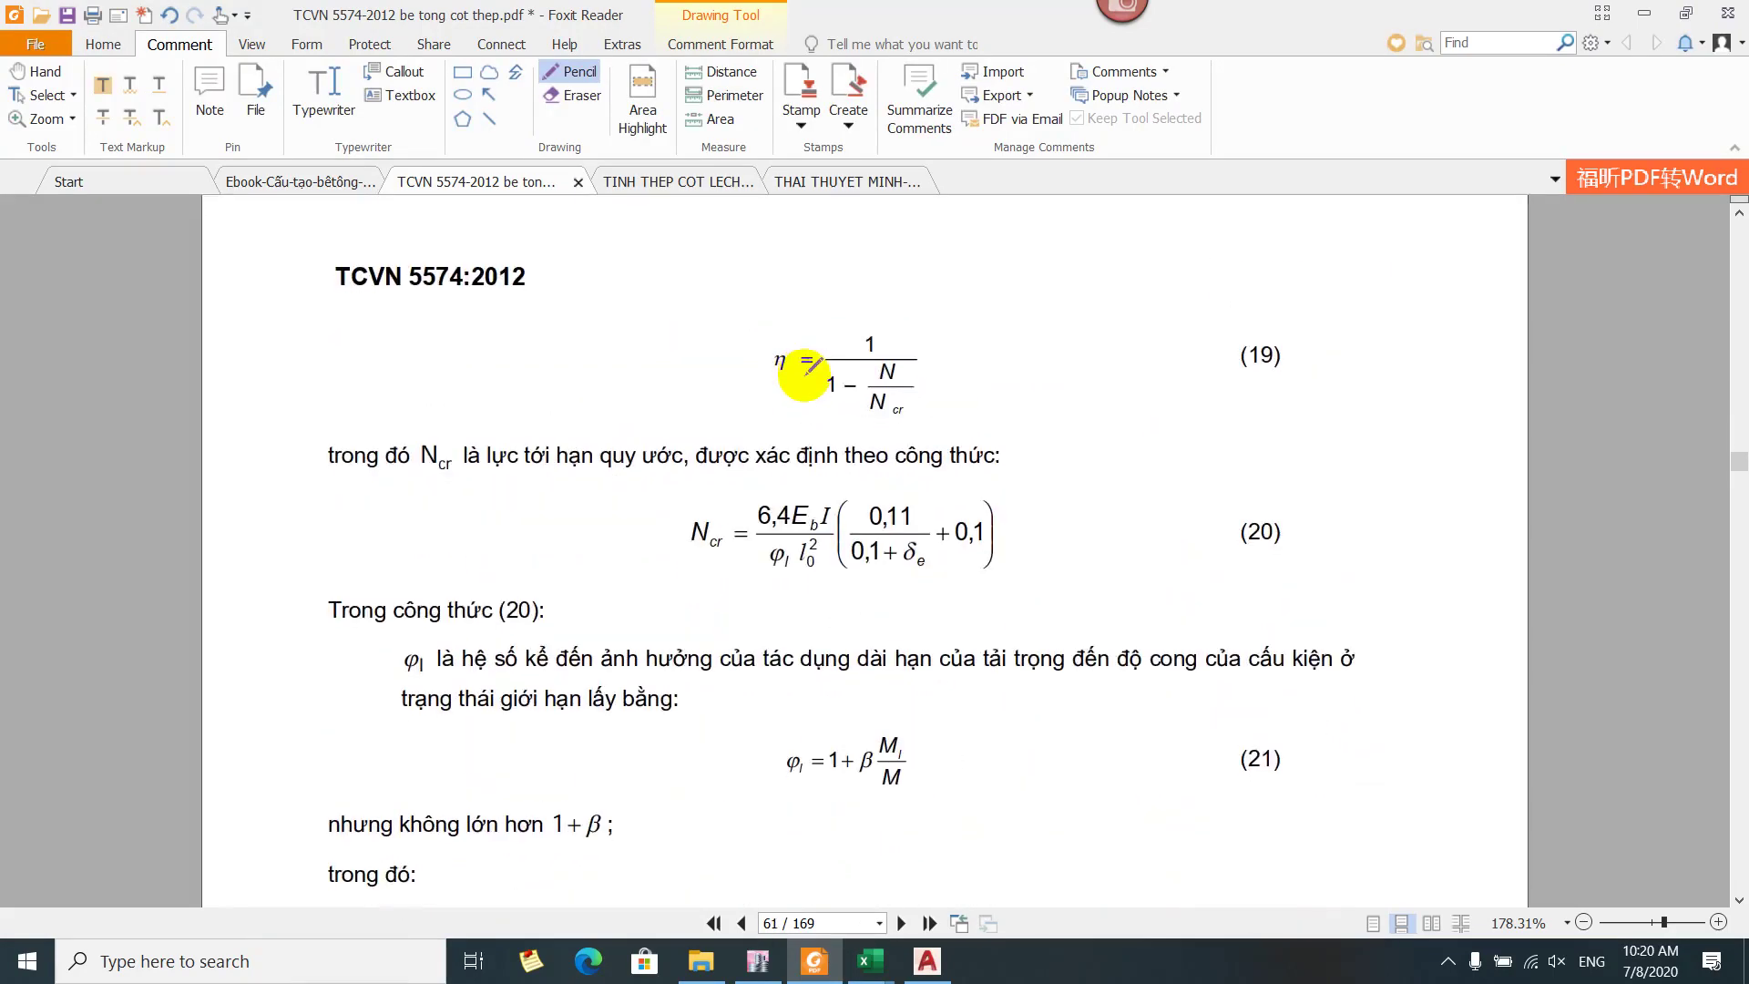
pyautogui.scroll(-15, 943, 497)
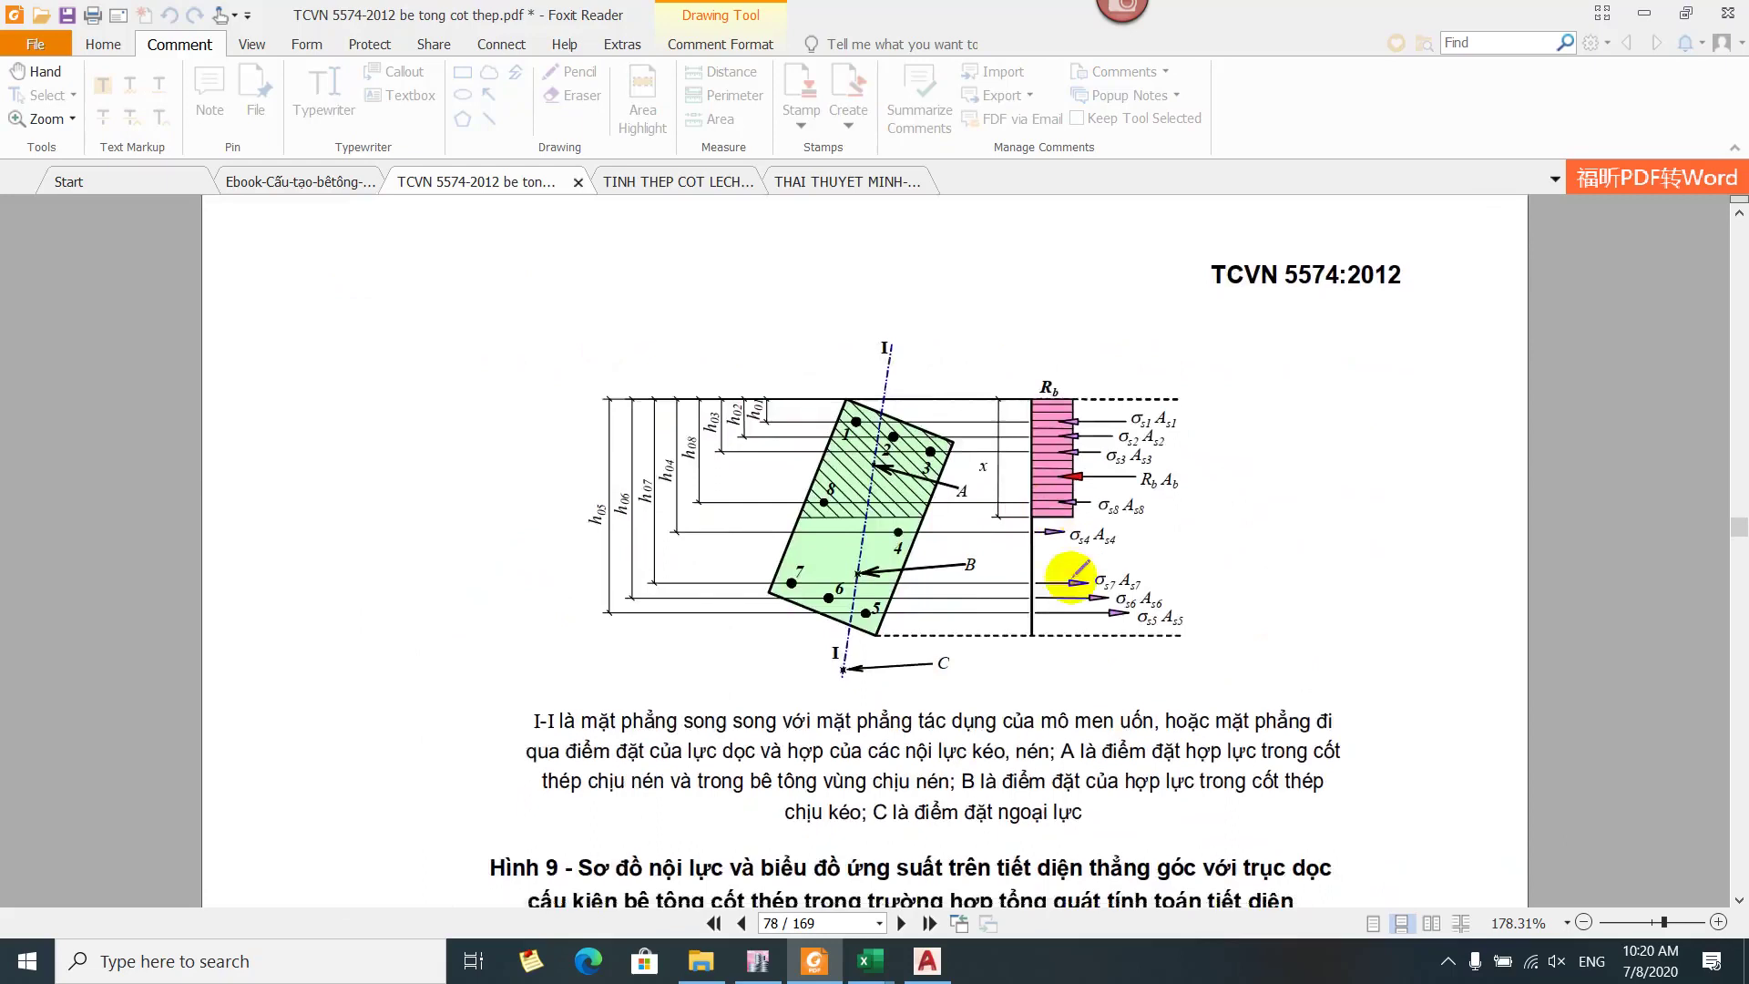
pyautogui.scroll(-10, 1211, 545)
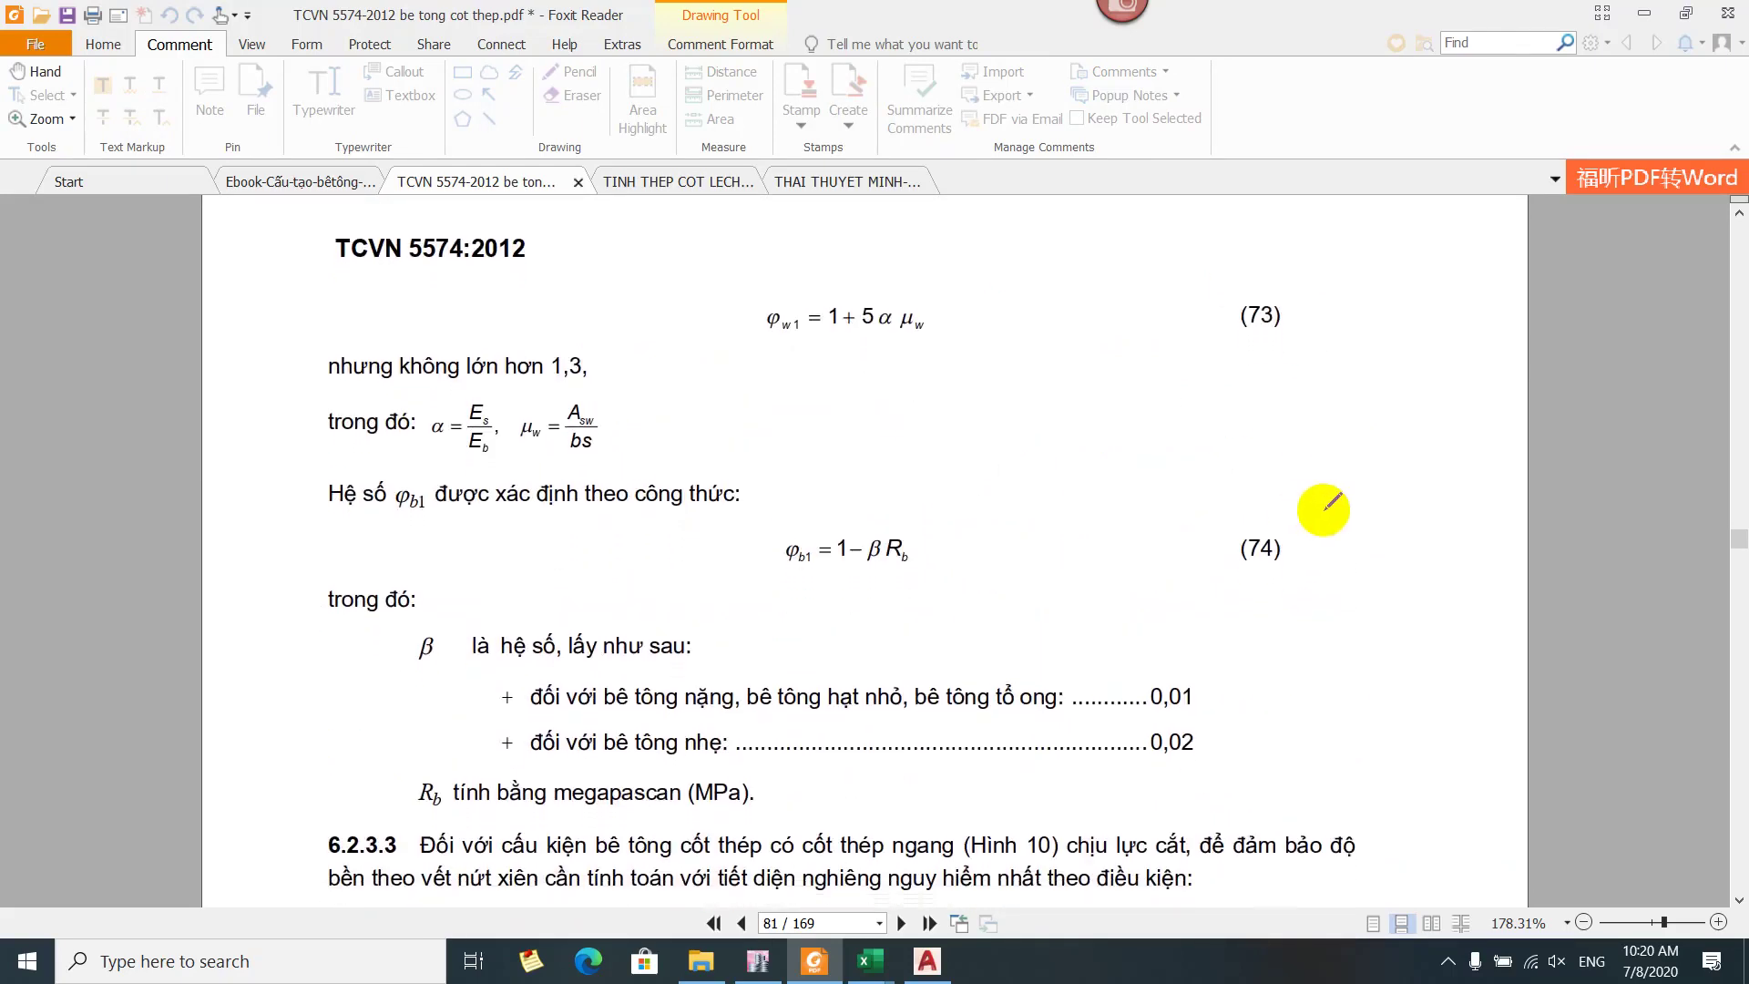
# Review the shear conditions in clauses 6.2.3.2 and 6.2.3.3 and the axial force coefficient in formula (78)
pyautogui.scroll(8, 1294, 501)
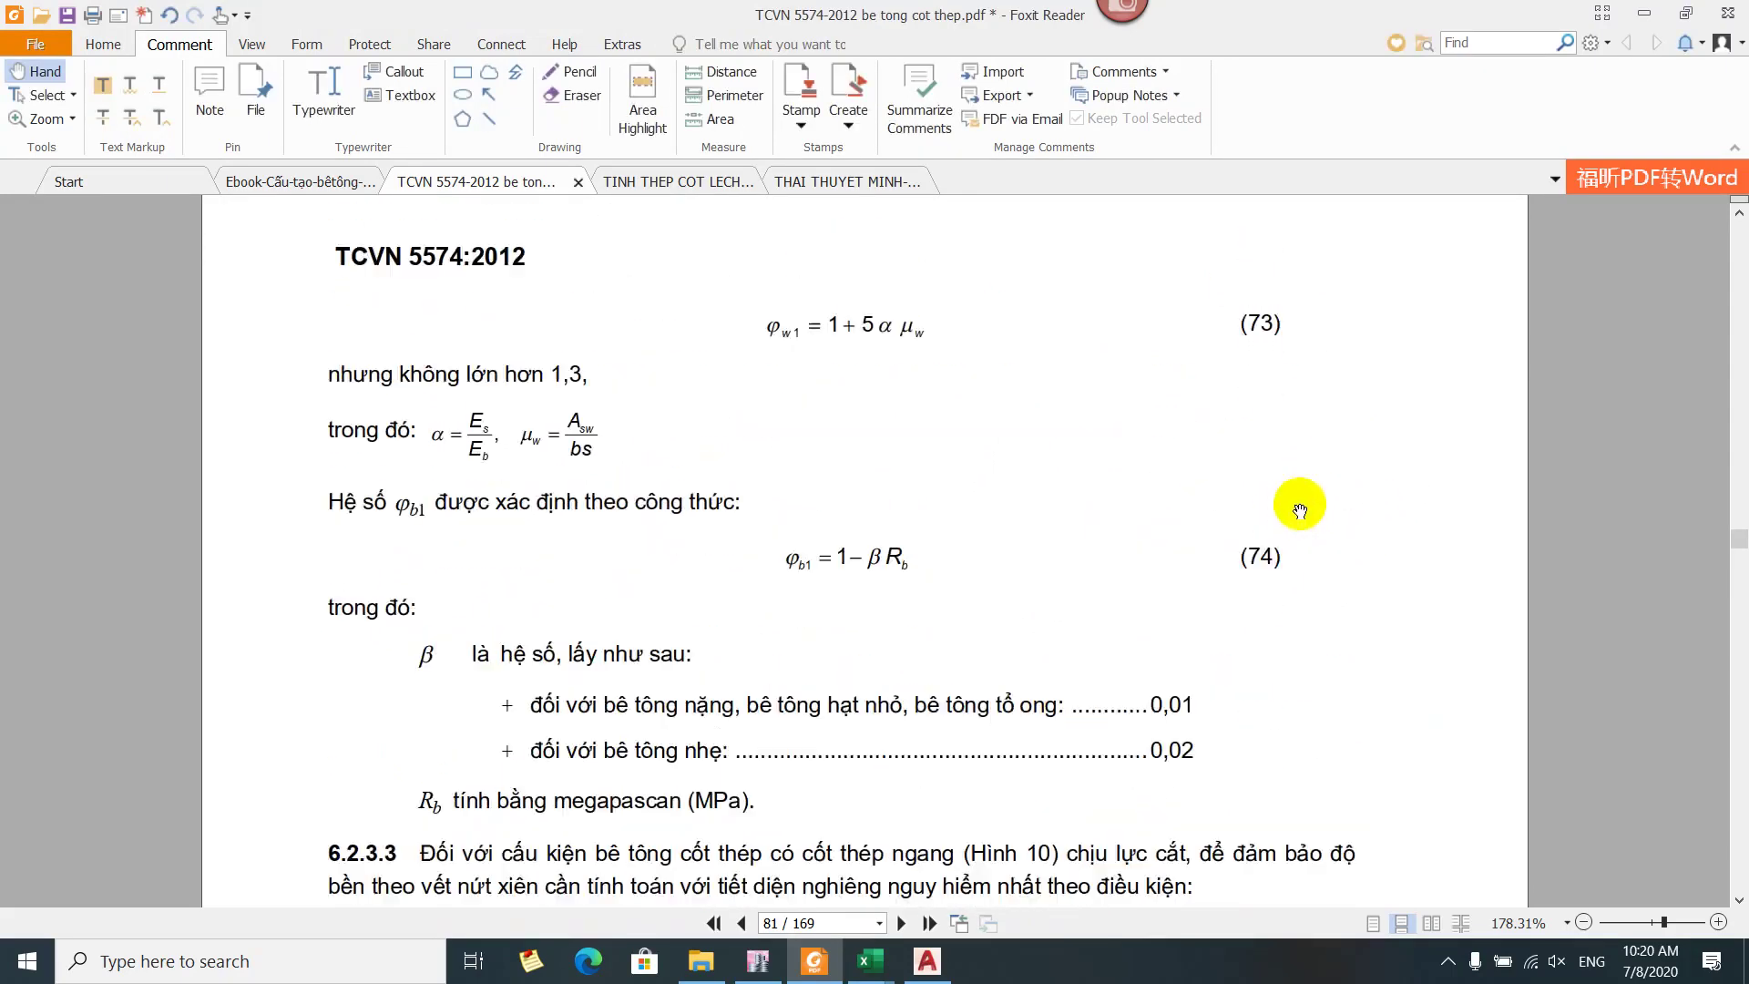
pyautogui.scroll(8, 1026, 728)
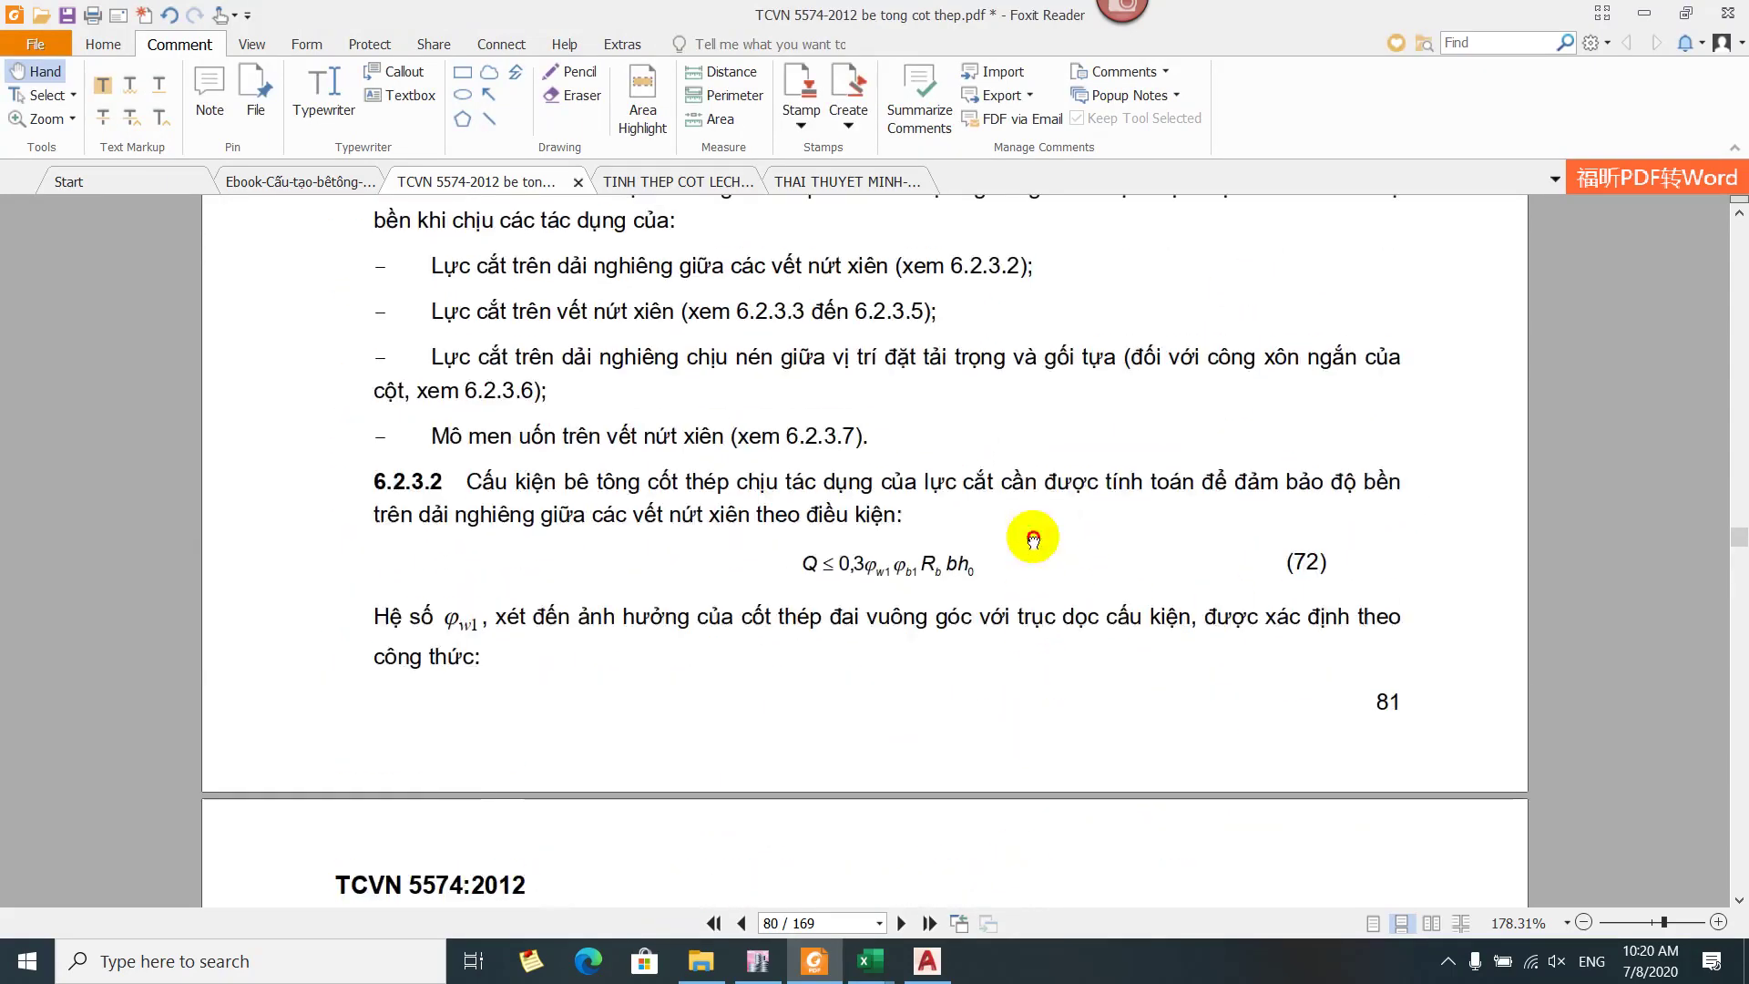
pyautogui.scroll(-5, 1093, 383)
pyautogui.scroll(-15, 1166, 240)
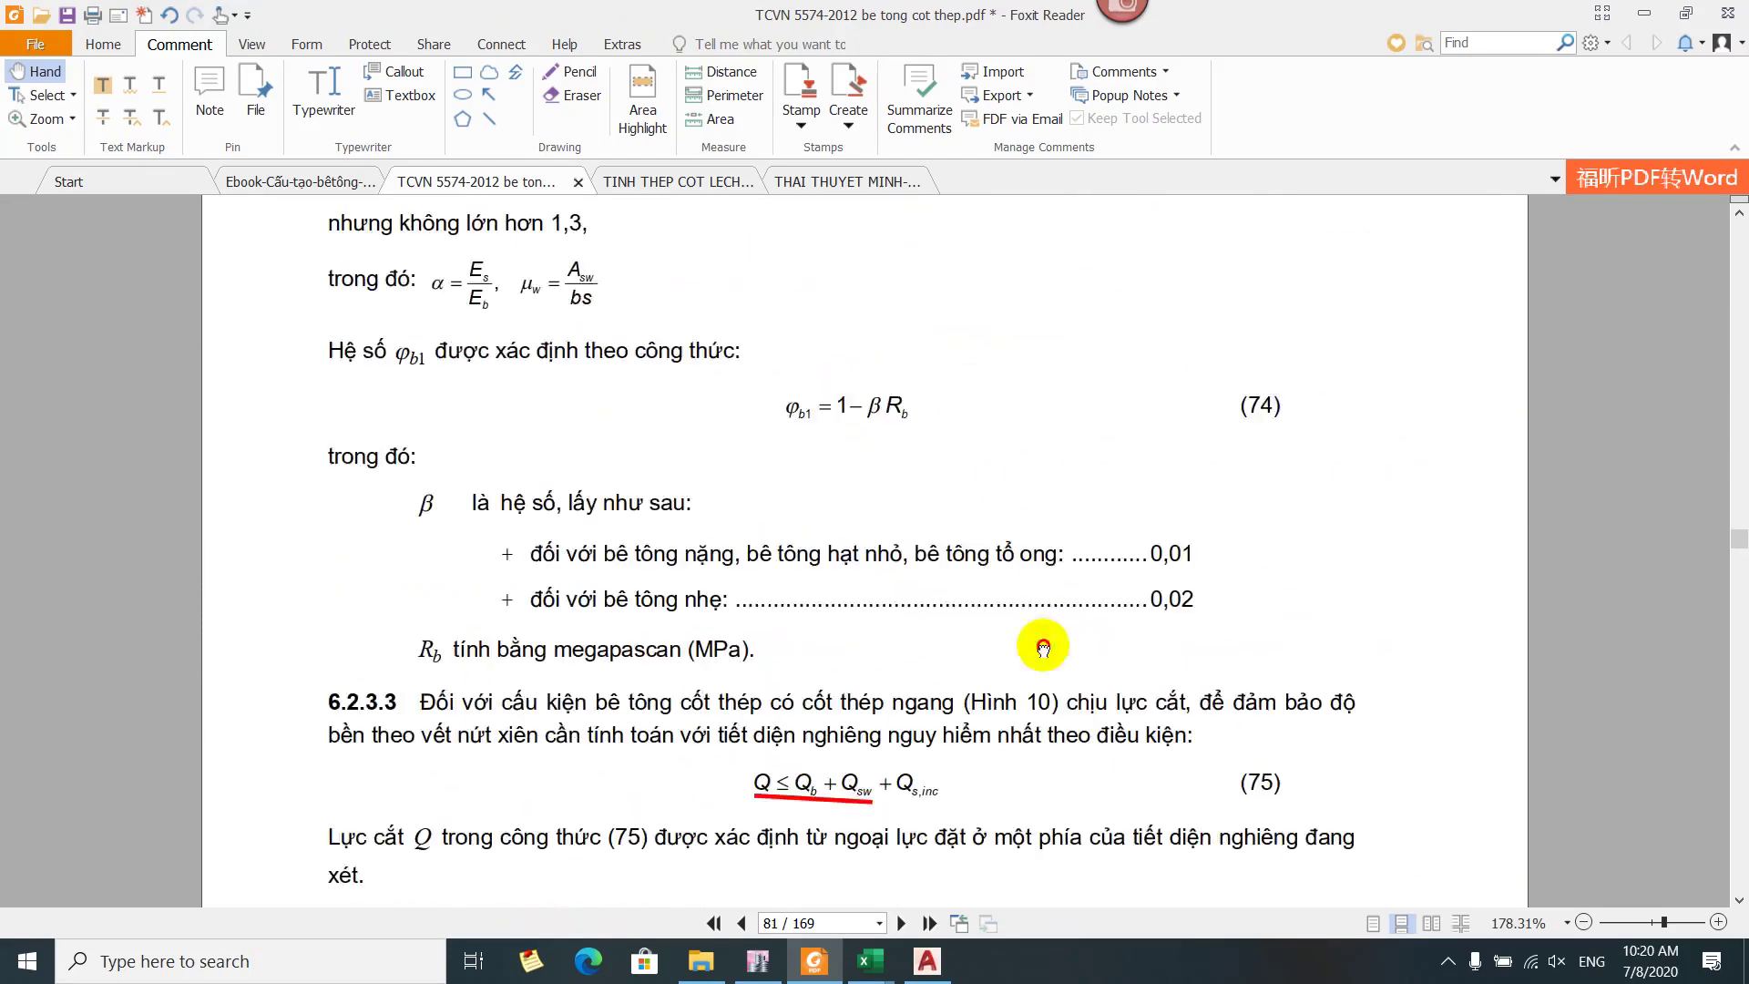
pyautogui.scroll(-8, 1215, 280)
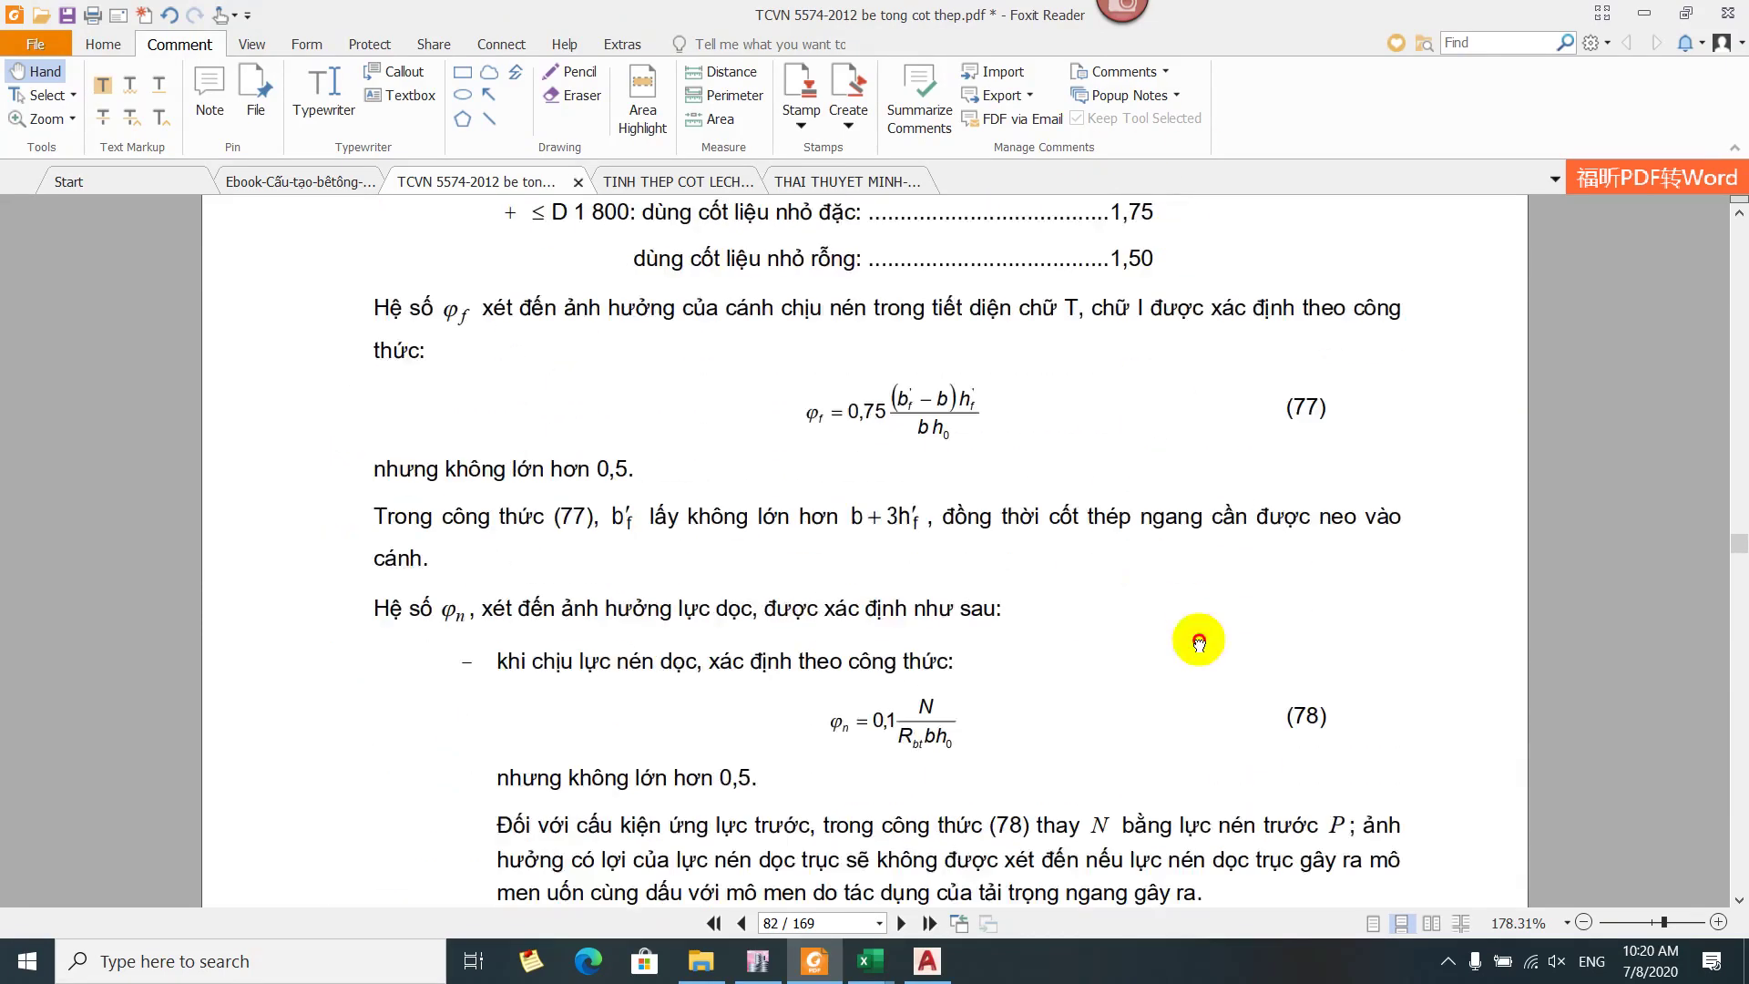
# Review formula (79) for axial tension, and check the tie spacing in the AutoCAD column detail before returning to the PDF
pyautogui.scroll(-3, 1219, 534)
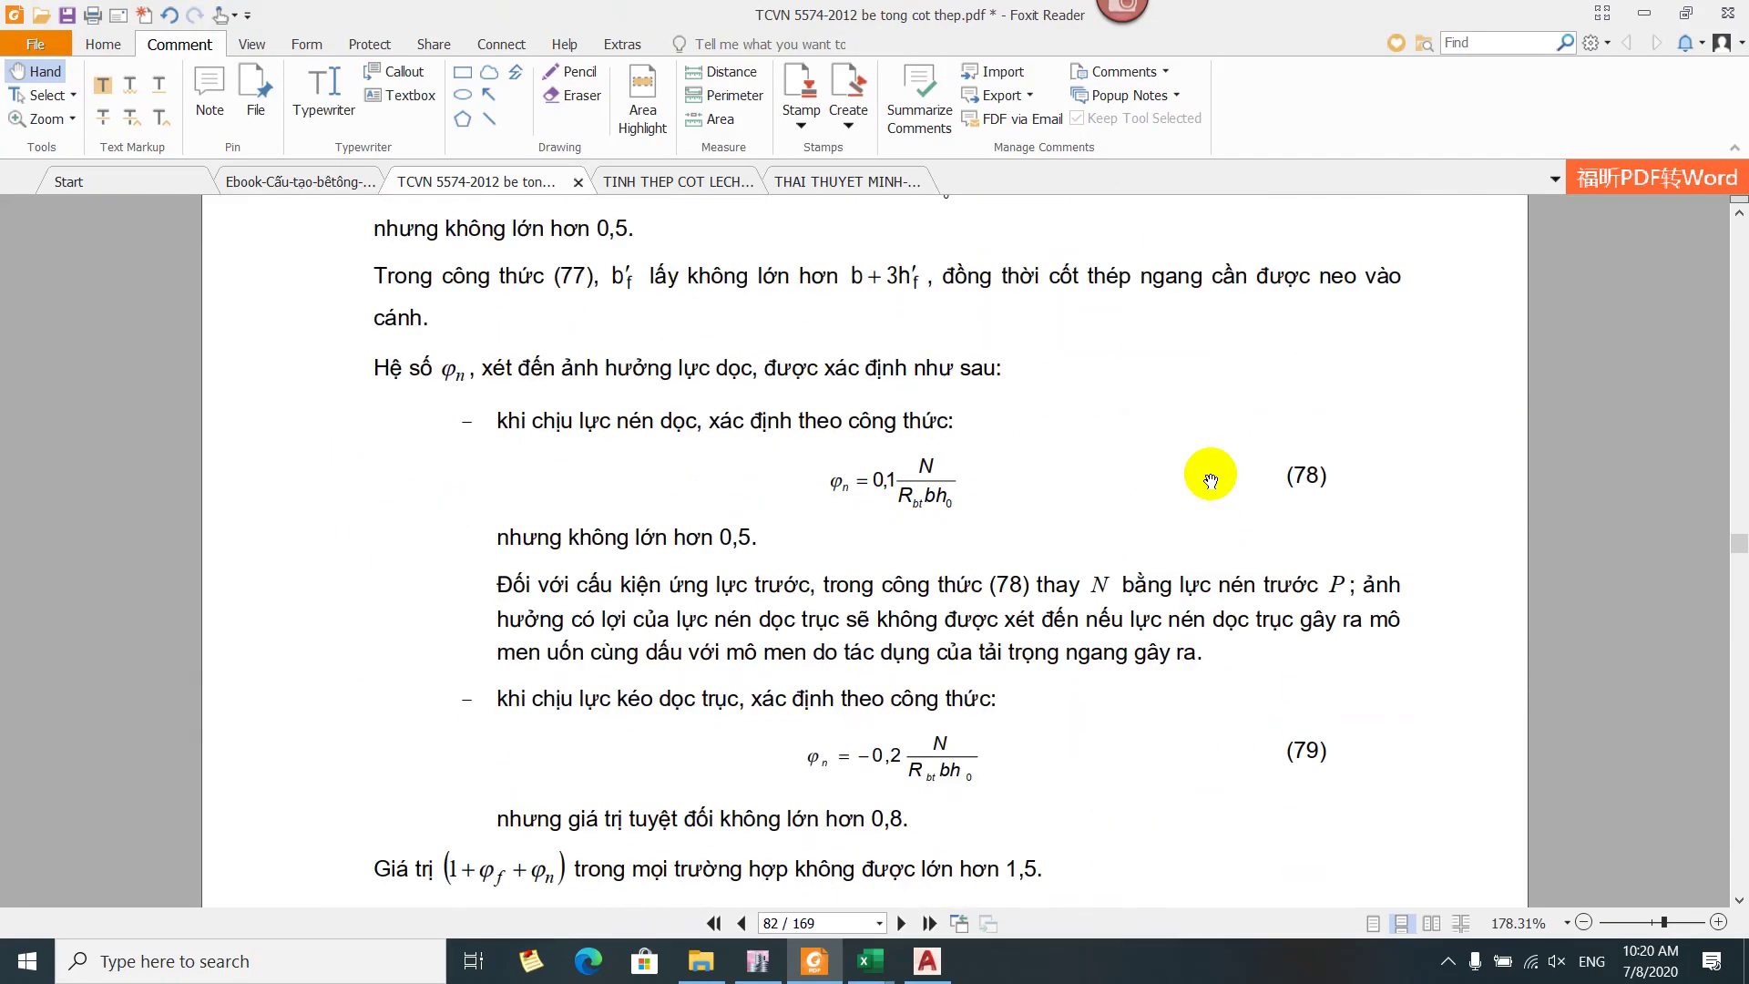
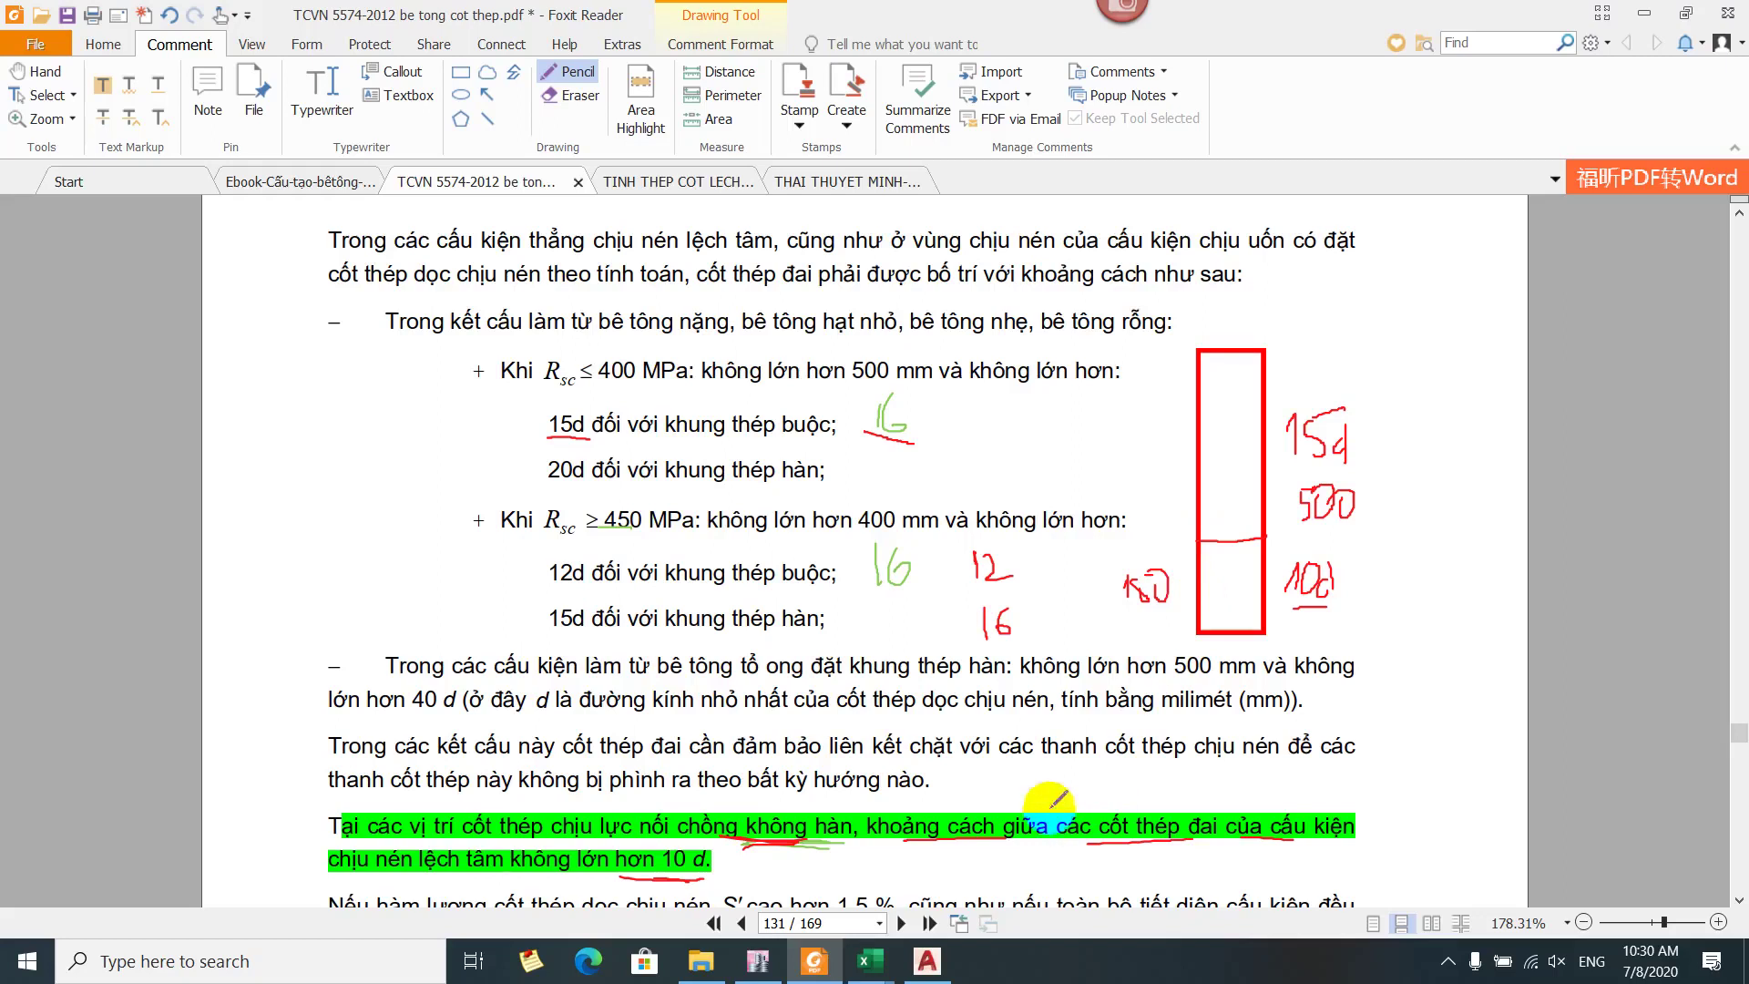
pyautogui.click(941, 975)
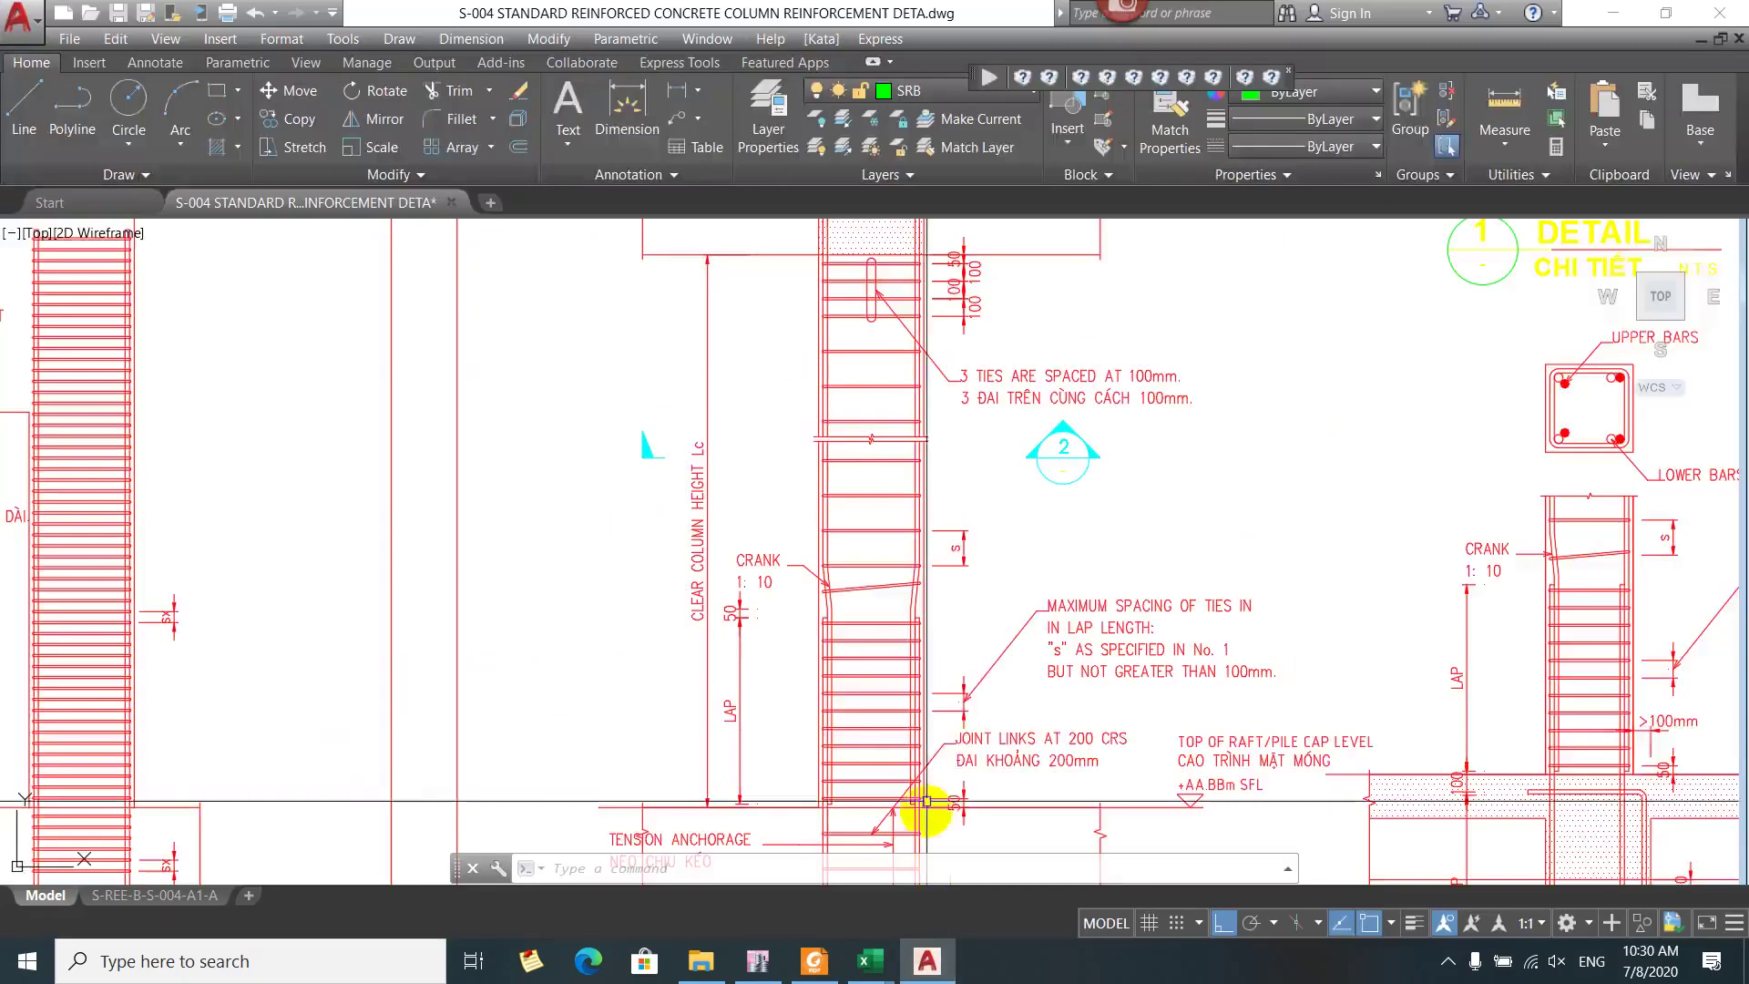
pyautogui.scroll(3, 944, 578)
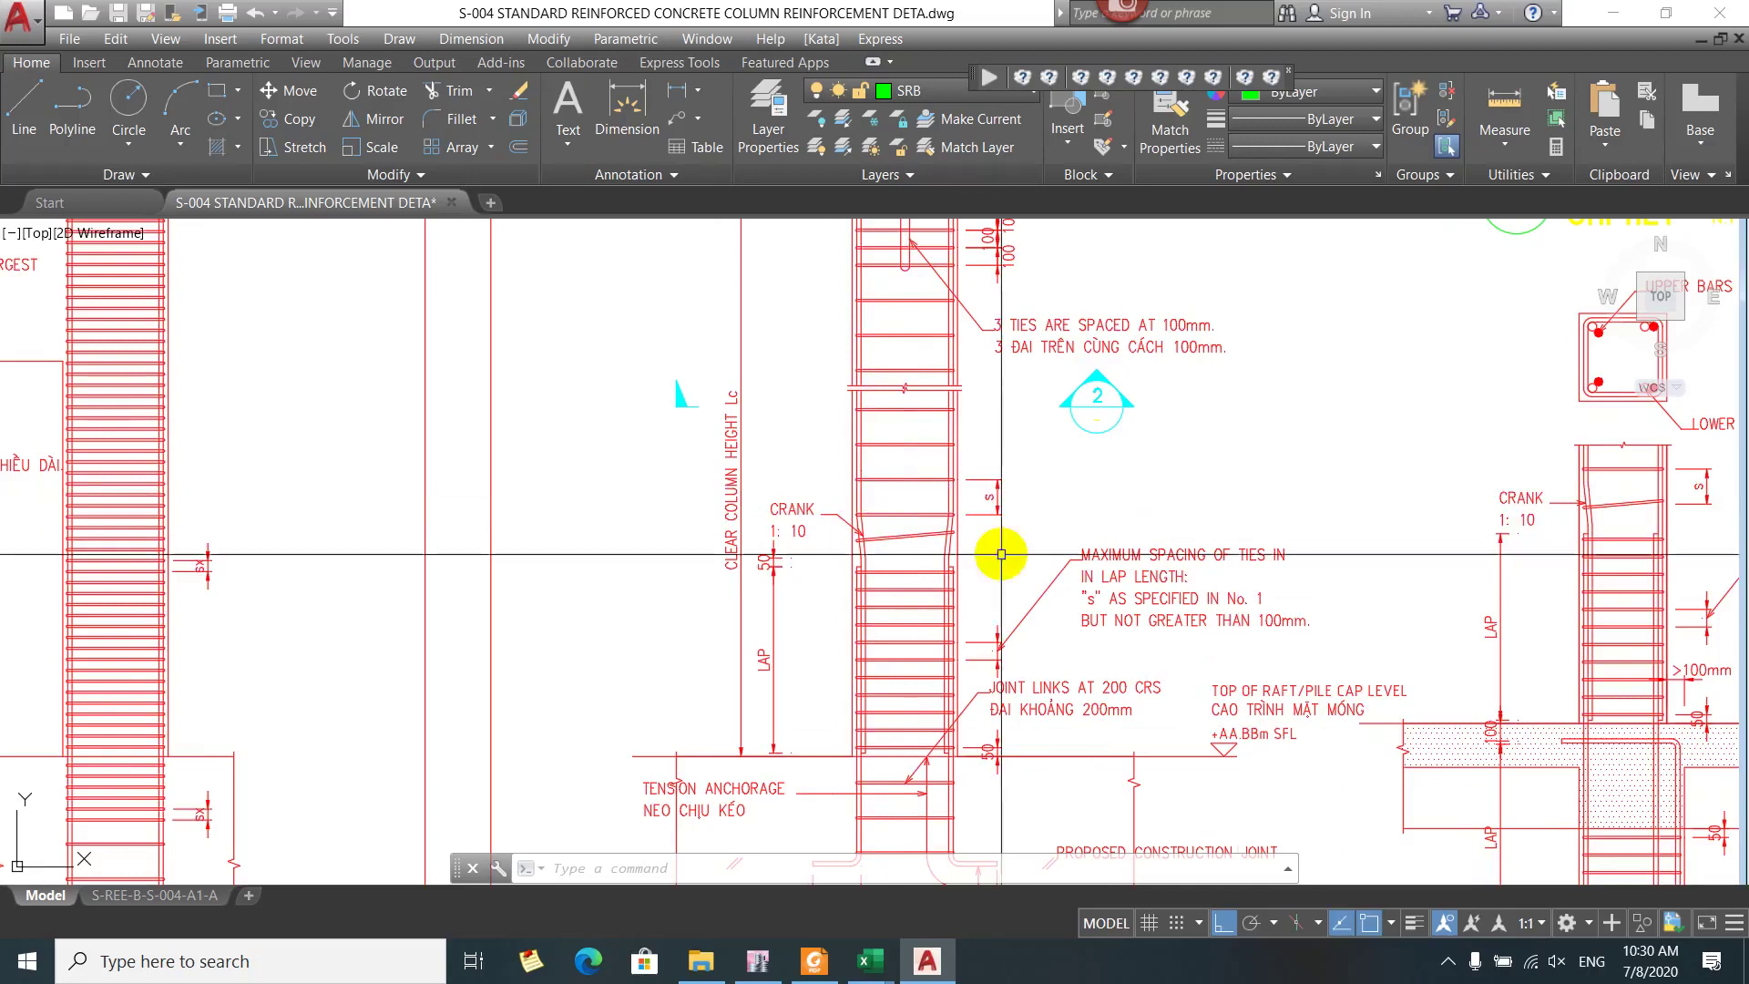
pyautogui.moveTo(999, 554)
pyautogui.mouseDown()
pyautogui.moveTo(1053, 559)
pyautogui.moveTo(944, 511)
pyautogui.moveTo(971, 543)
pyautogui.mouseUp()
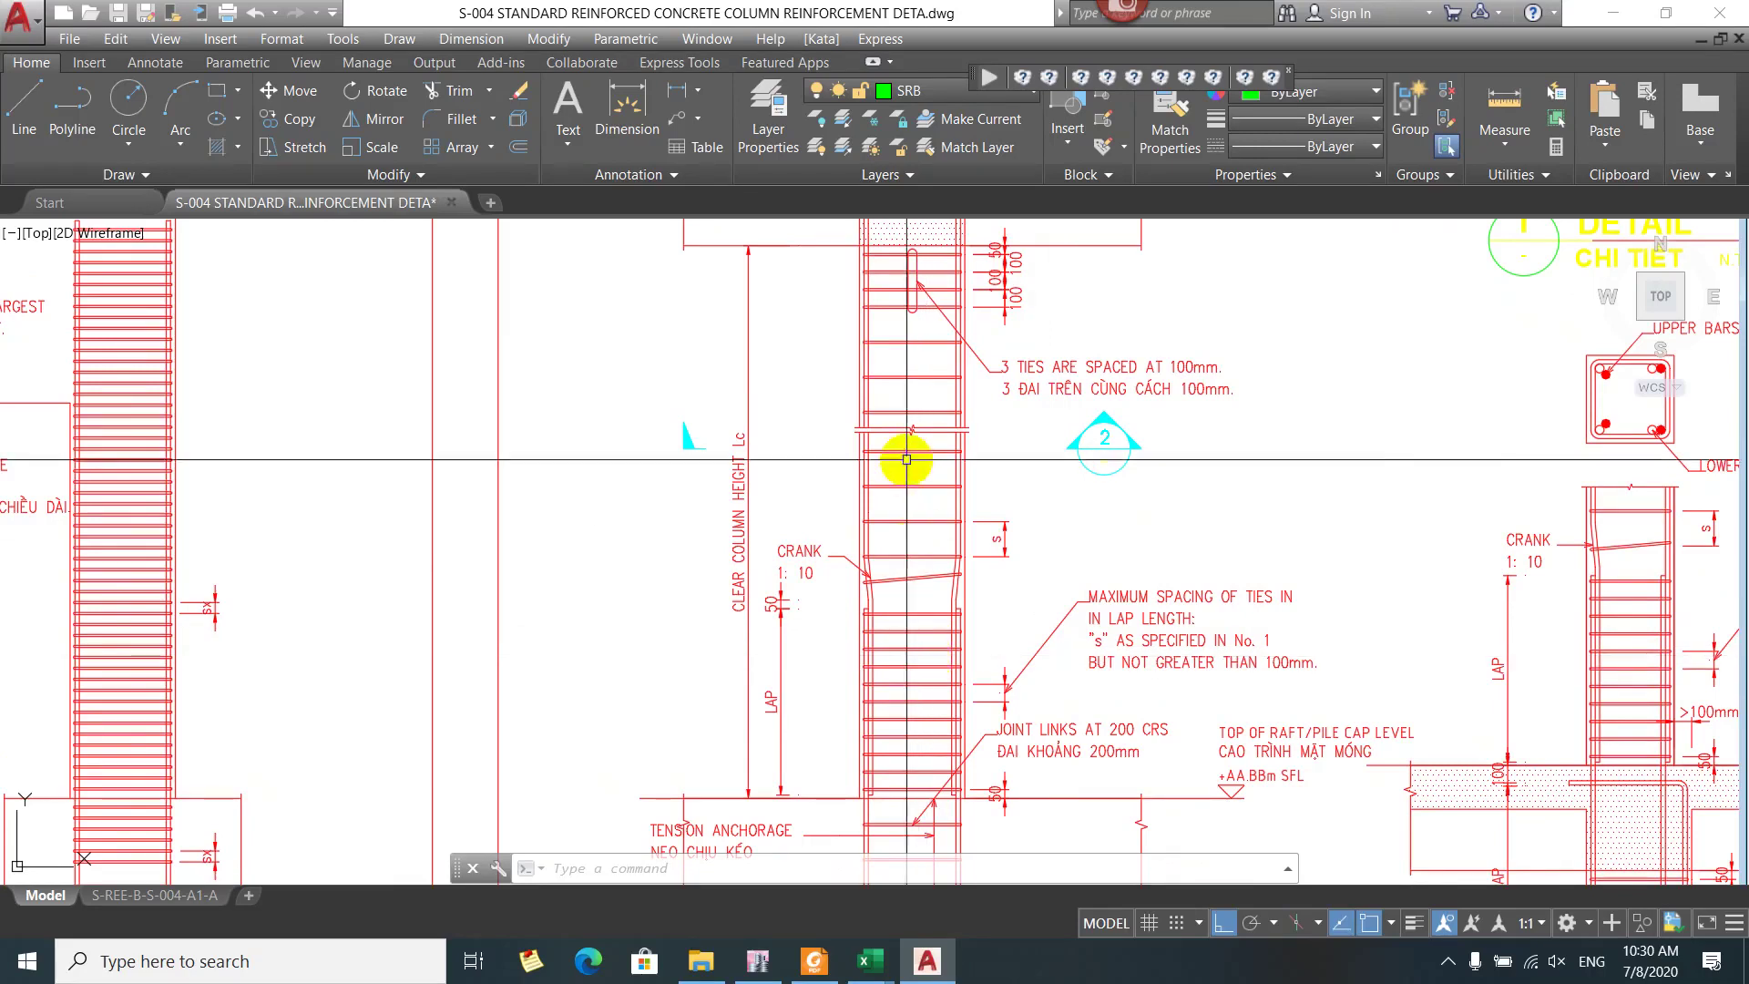
pyautogui.hotkey('alt', 'Tab')
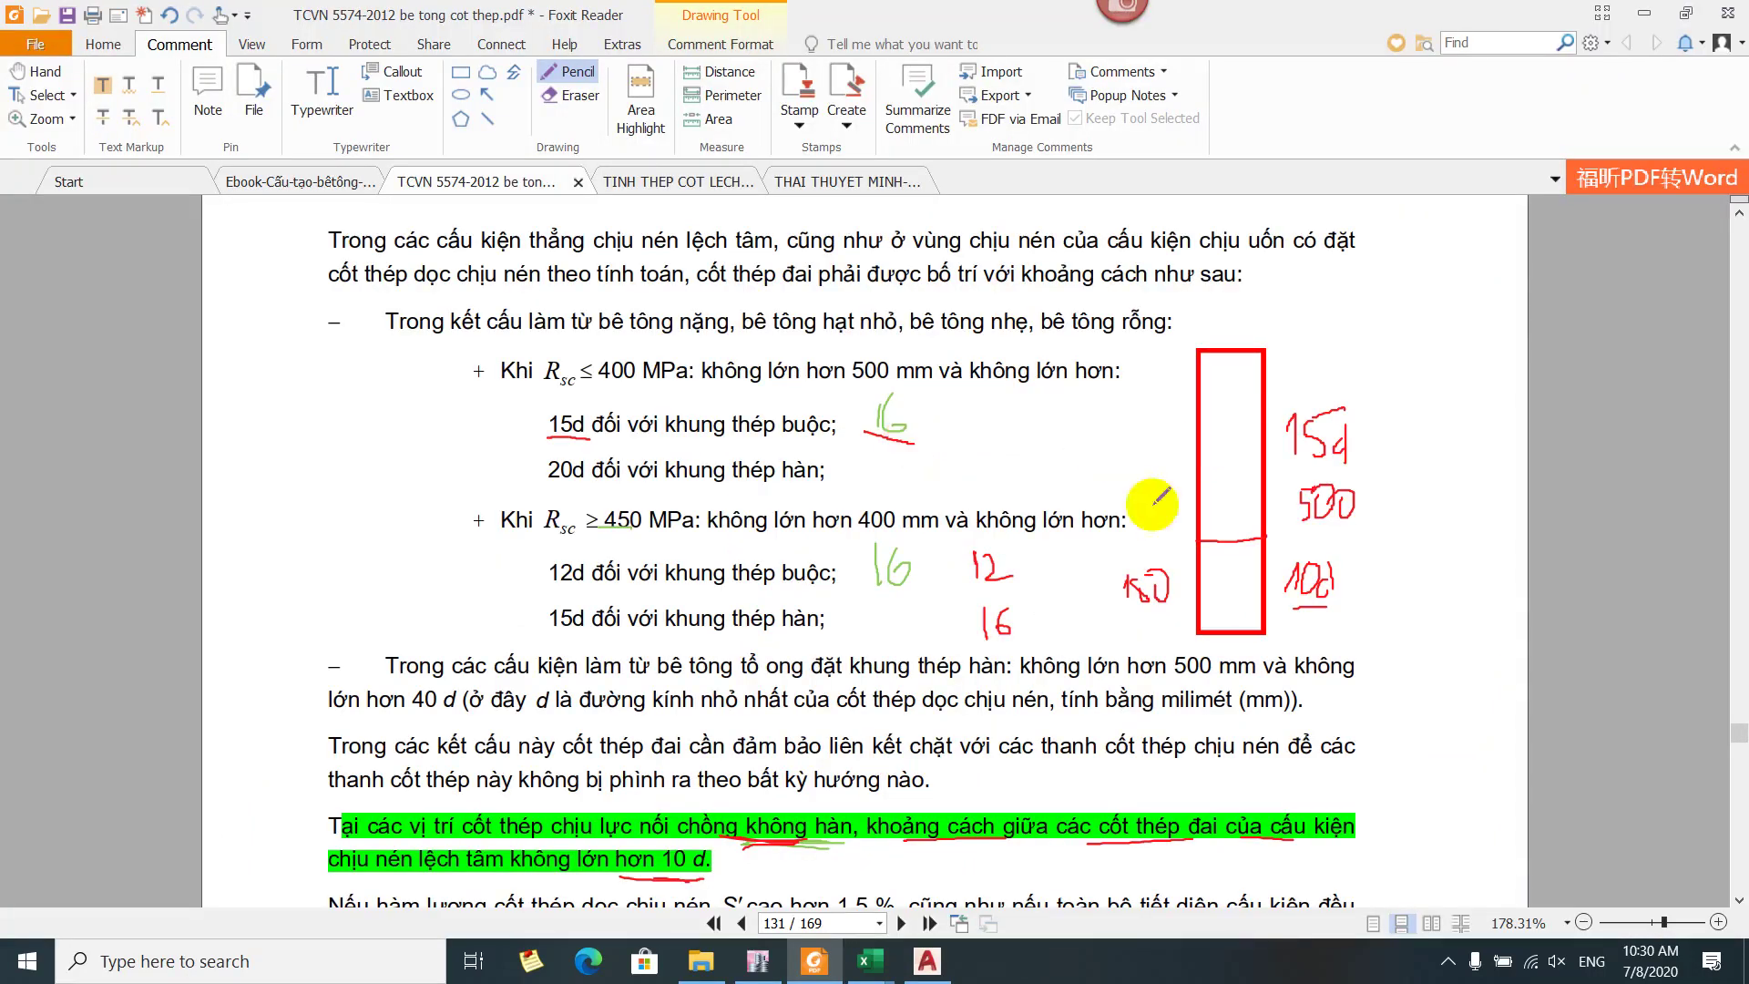
# Pencil over the 150 note and handwrite 100 beside 10d and 200 beside 15d next to the column sketch
pyautogui.moveTo(1138, 583)
pyautogui.mouseDown()
pyautogui.moveTo(1120, 582)
pyautogui.moveTo(1135, 611)
pyautogui.moveTo(1166, 572)
pyautogui.moveTo(1182, 584)
pyautogui.mouseUp()
pyautogui.moveTo(1391, 574)
pyautogui.mouseDown()
pyautogui.moveTo(1396, 603)
pyautogui.moveTo(1460, 601)
pyautogui.mouseUp()
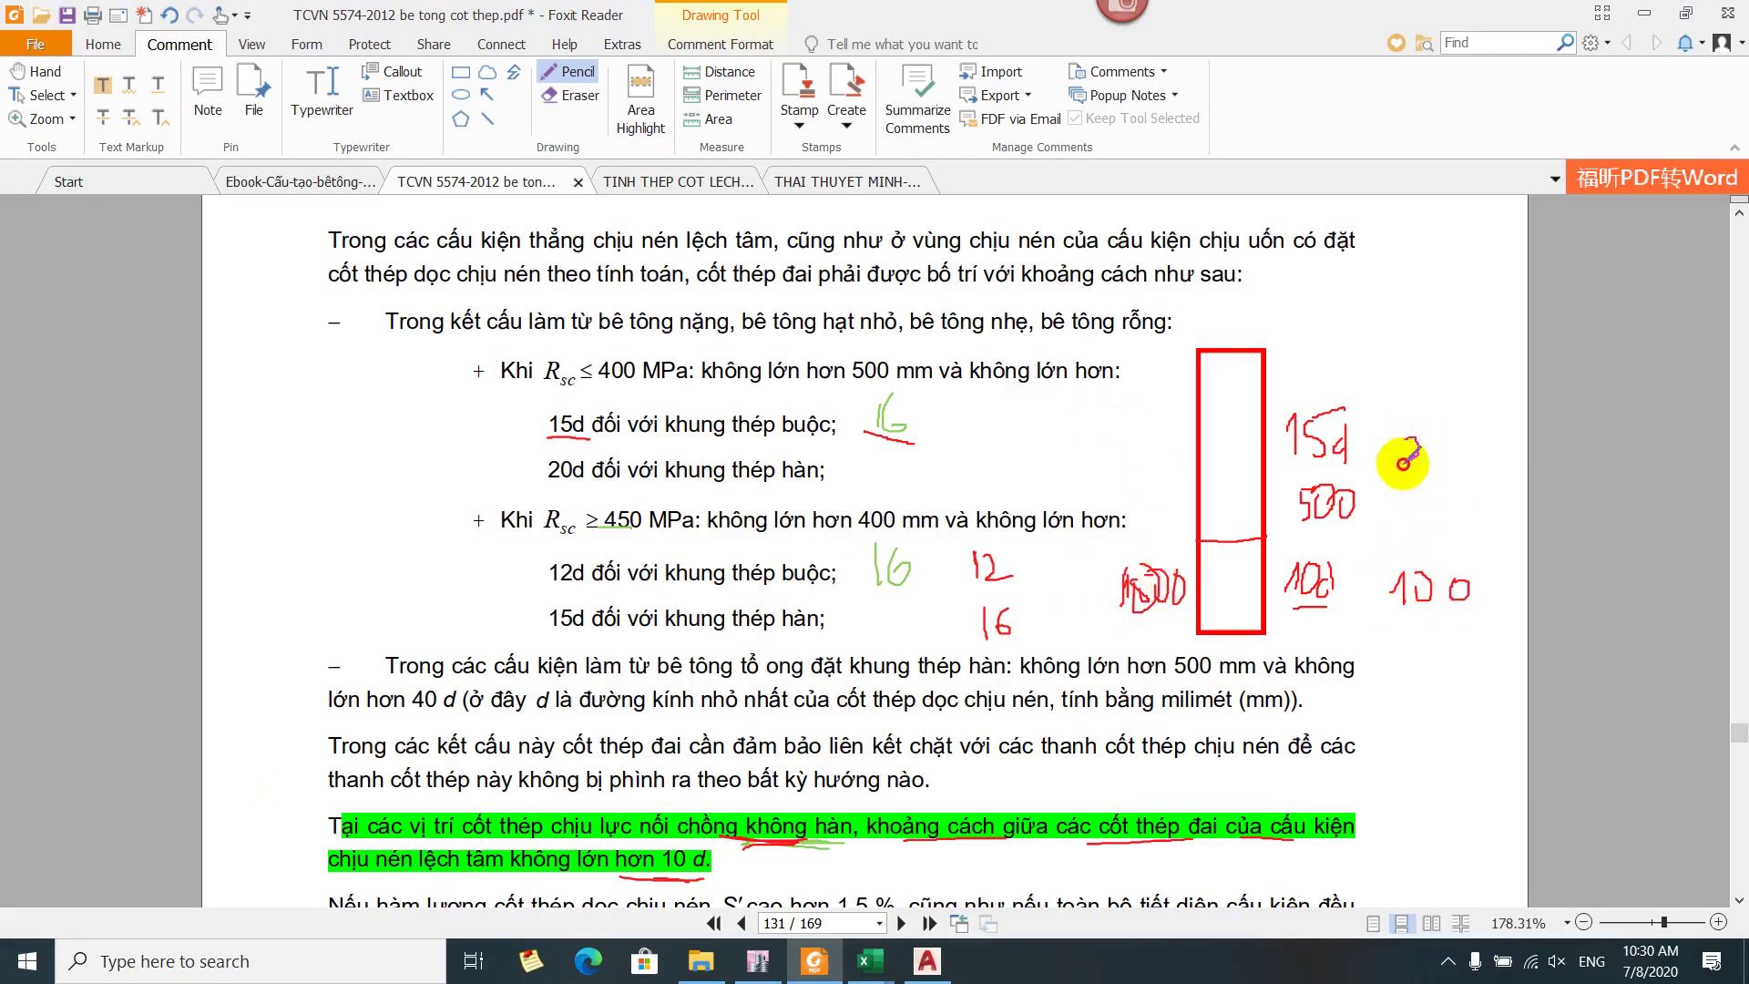
pyautogui.moveTo(1403, 443)
pyautogui.mouseDown()
pyautogui.moveTo(1437, 468)
pyautogui.moveTo(1450, 444)
pyautogui.moveTo(1483, 443)
pyautogui.mouseUp()
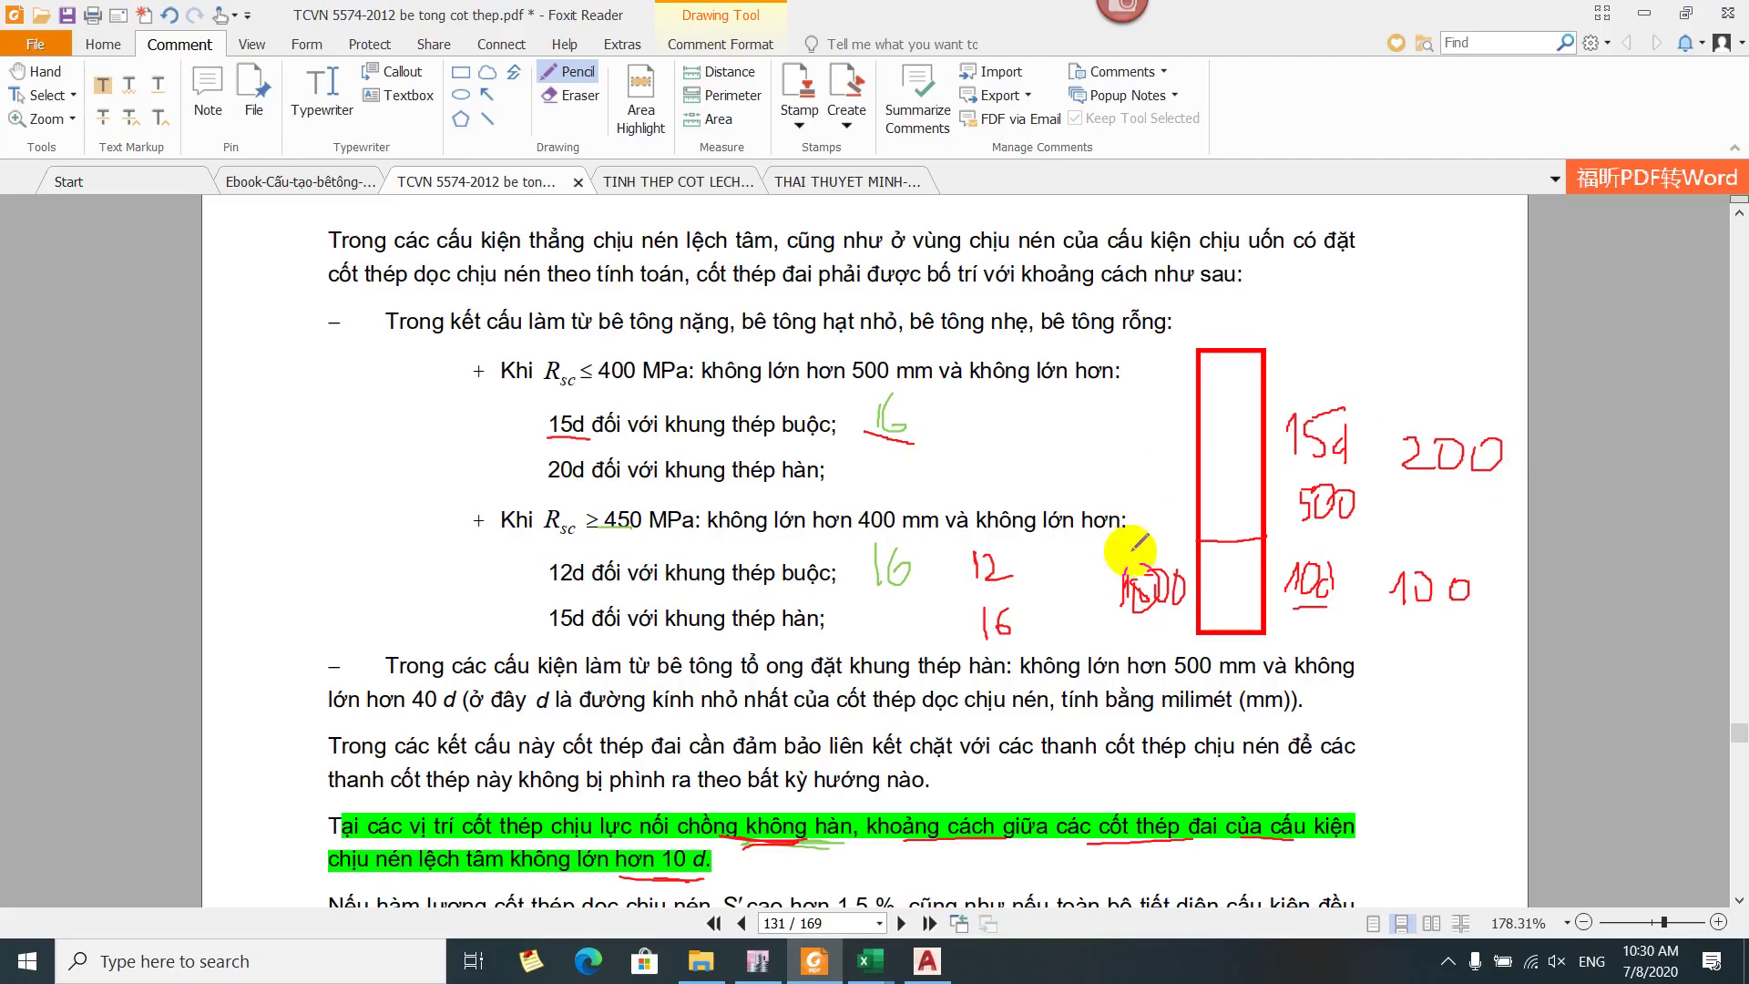
# Delete the handwritten 150 and the strokes written over it beside the lower part of the column sketch
pyautogui.press('Escape')
pyautogui.click(1152, 585)
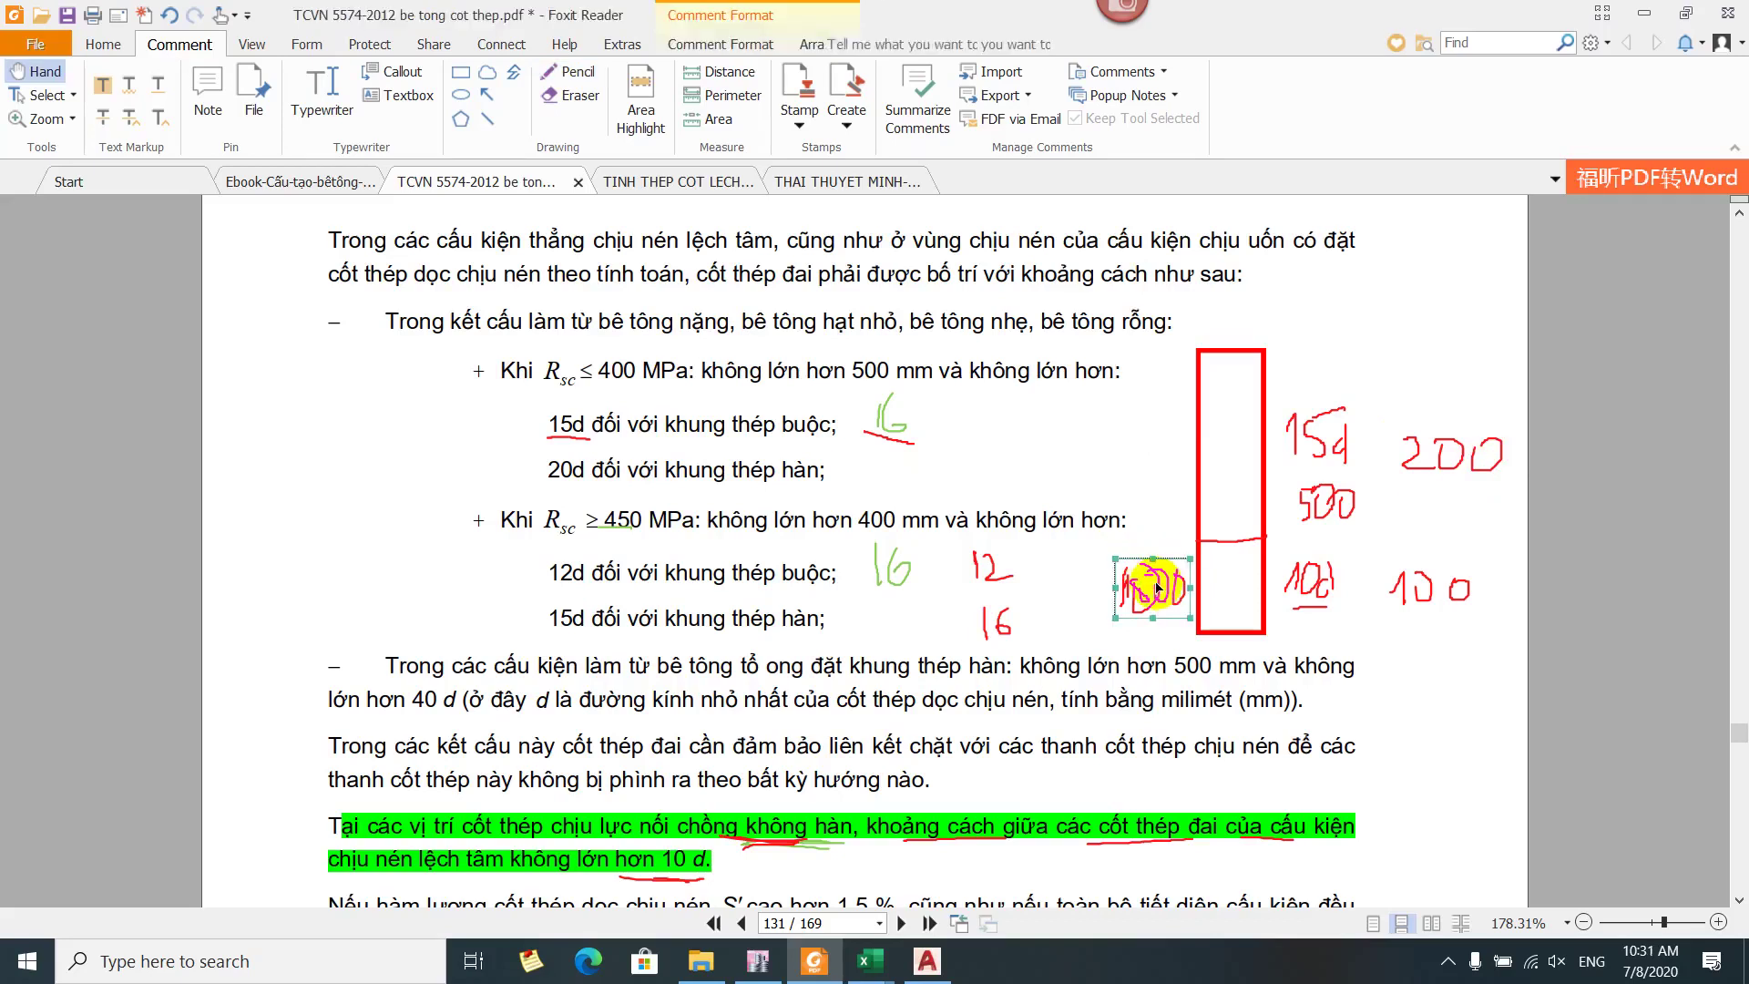
pyautogui.press('Delete')
pyautogui.click(1156, 578)
pyautogui.press('Delete')
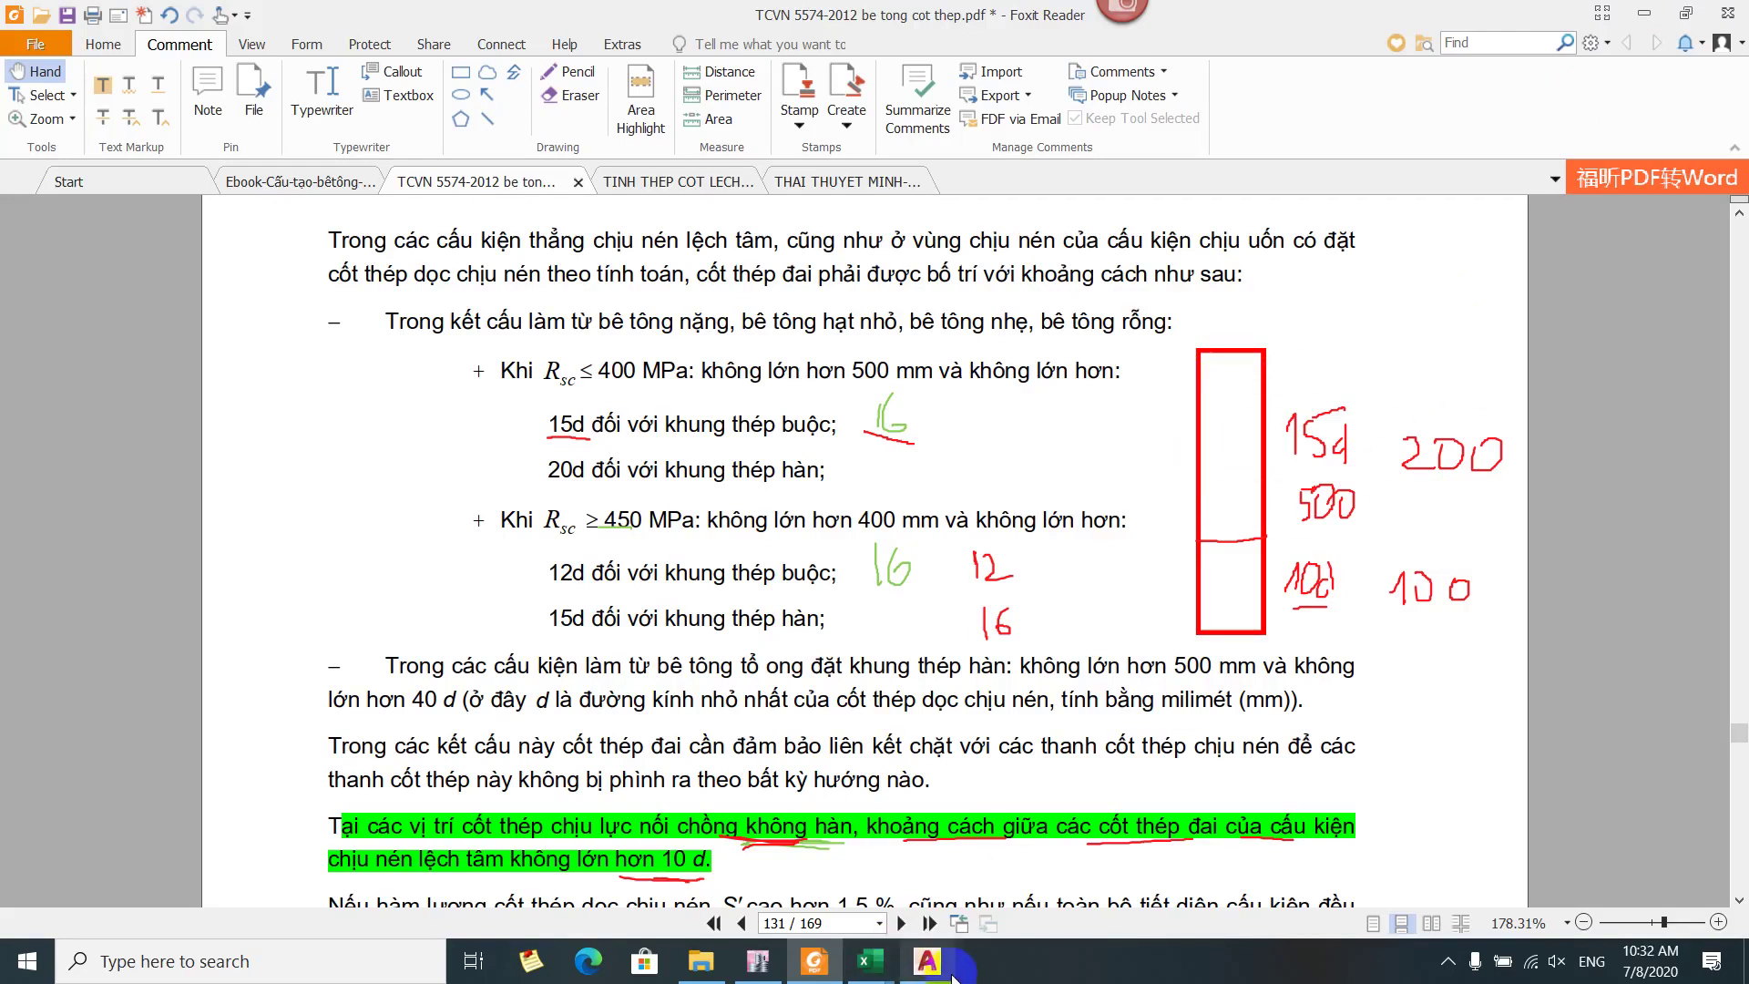
# Review the transverse reinforcement rules of clauses 8.7.1 and 8.7.2, including stirrup spacing limits at lap splices and for high reinforcement ratios
pyautogui.click(929, 958)
pyautogui.click(928, 958)
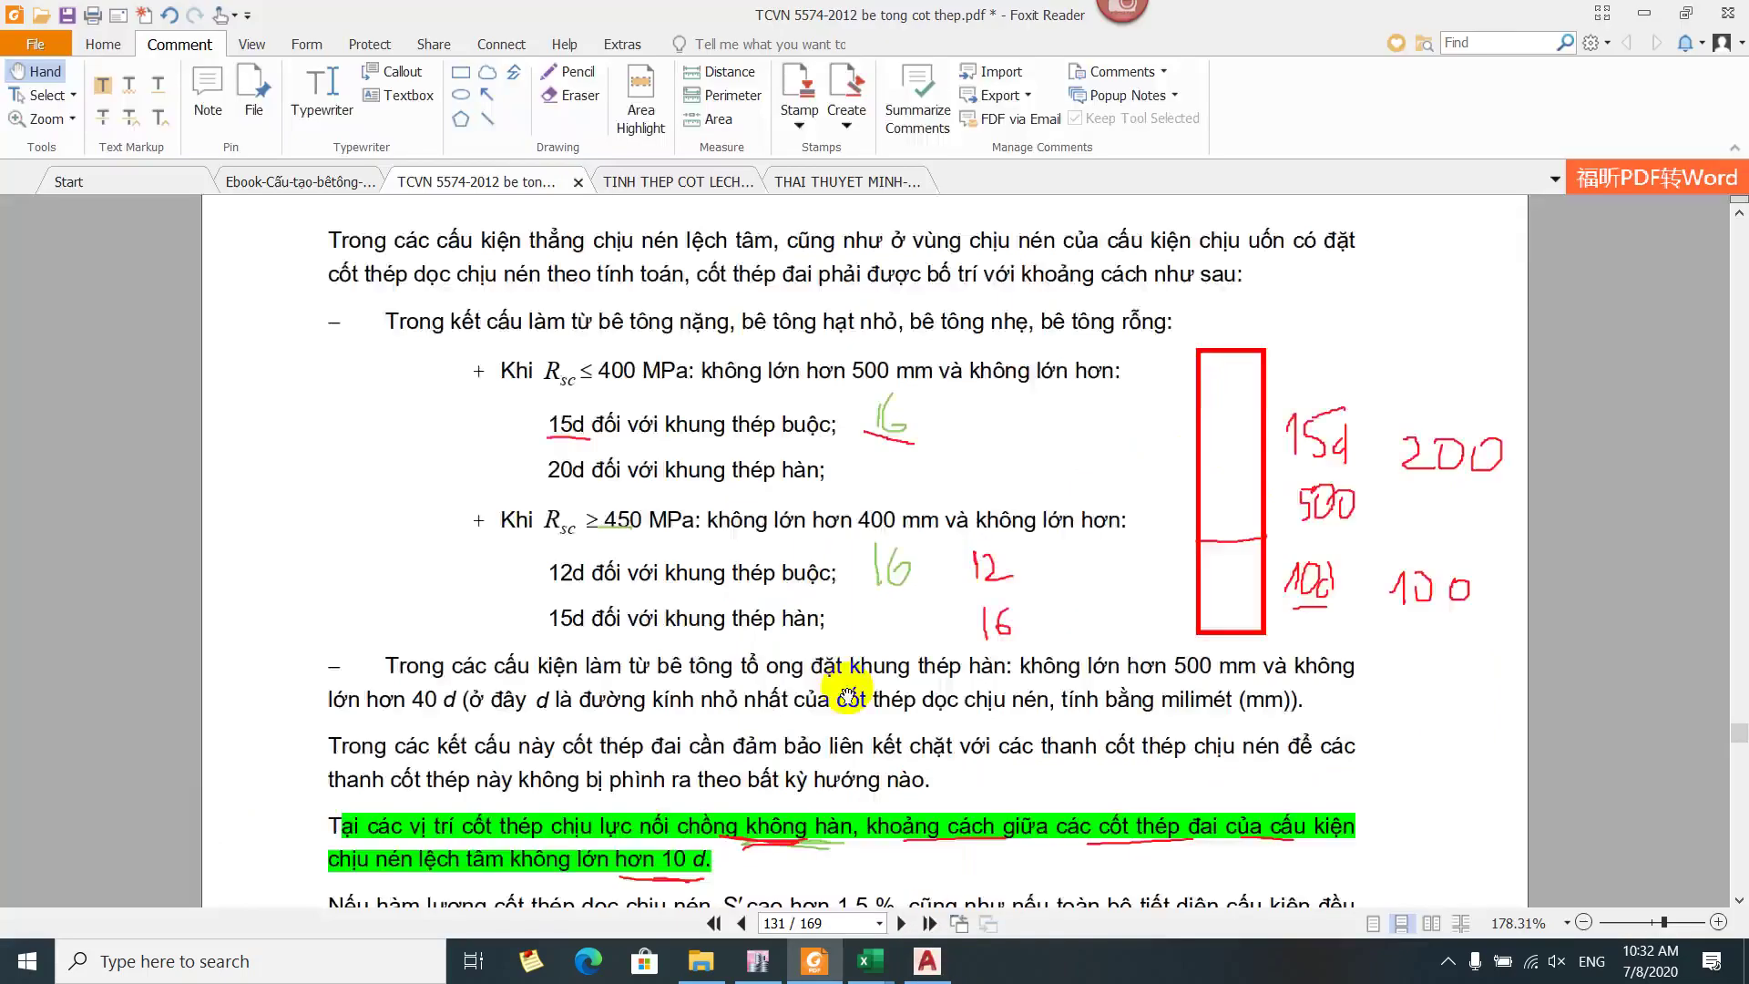
pyautogui.scroll(8, 832, 619)
pyautogui.scroll(3, 832, 619)
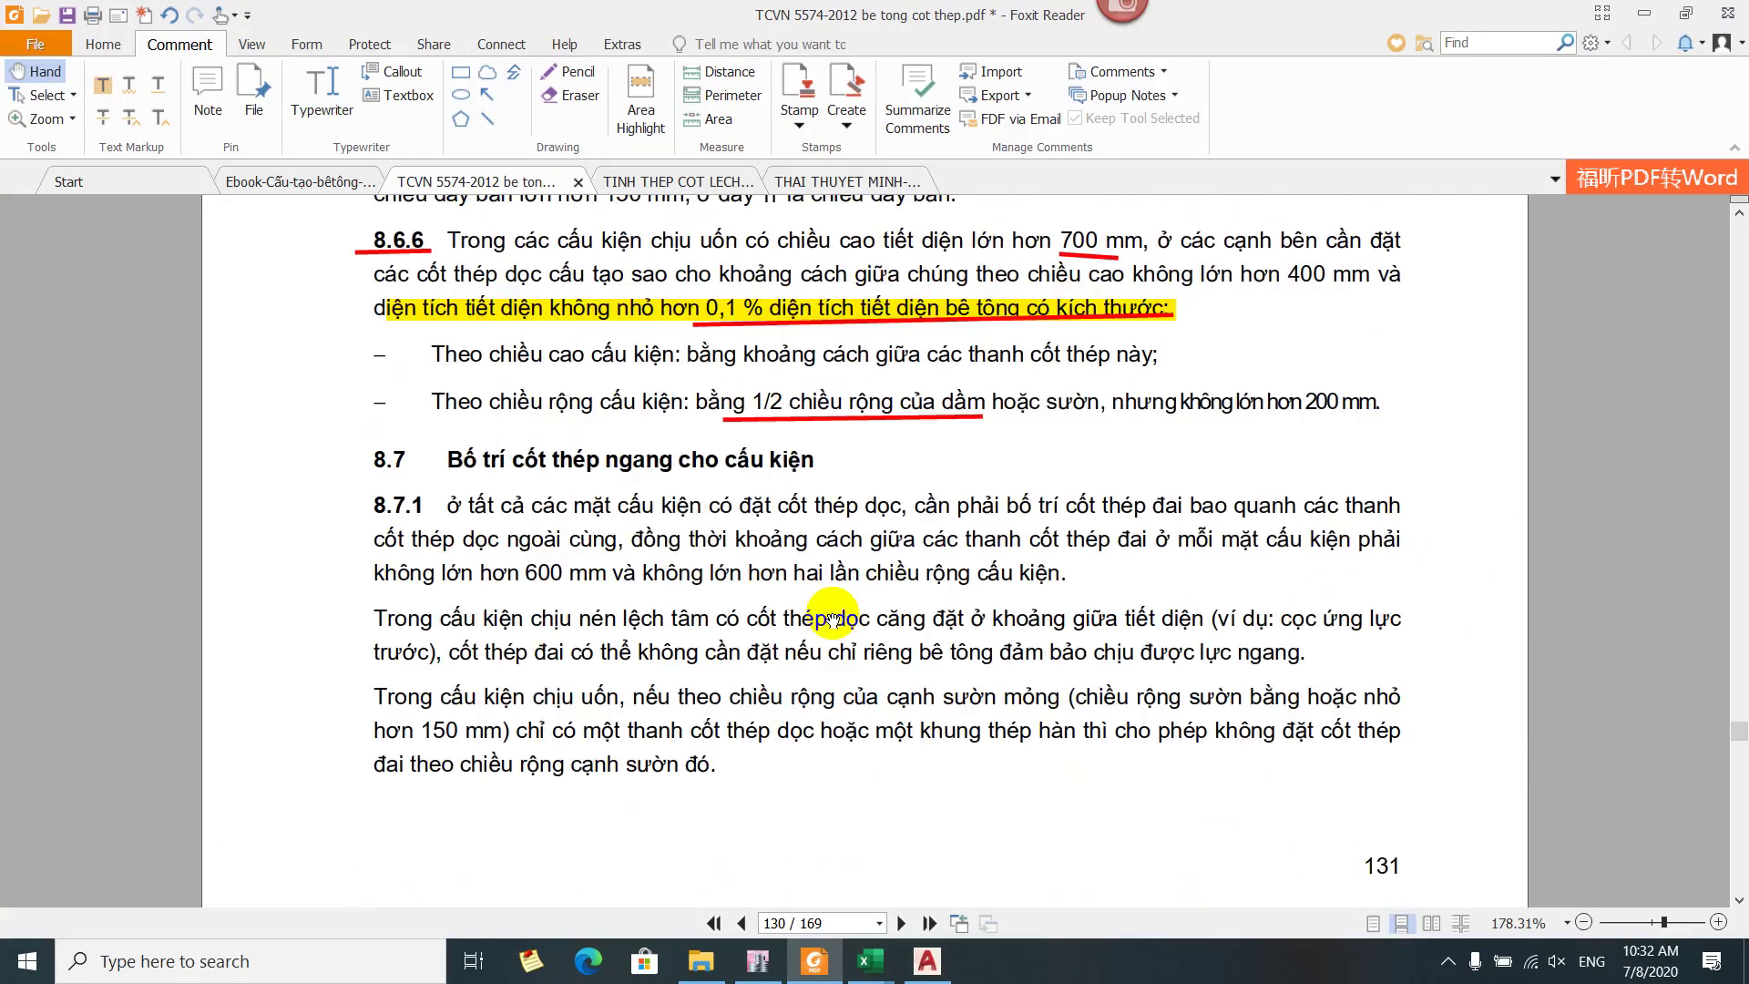
pyautogui.scroll(-3, 930, 347)
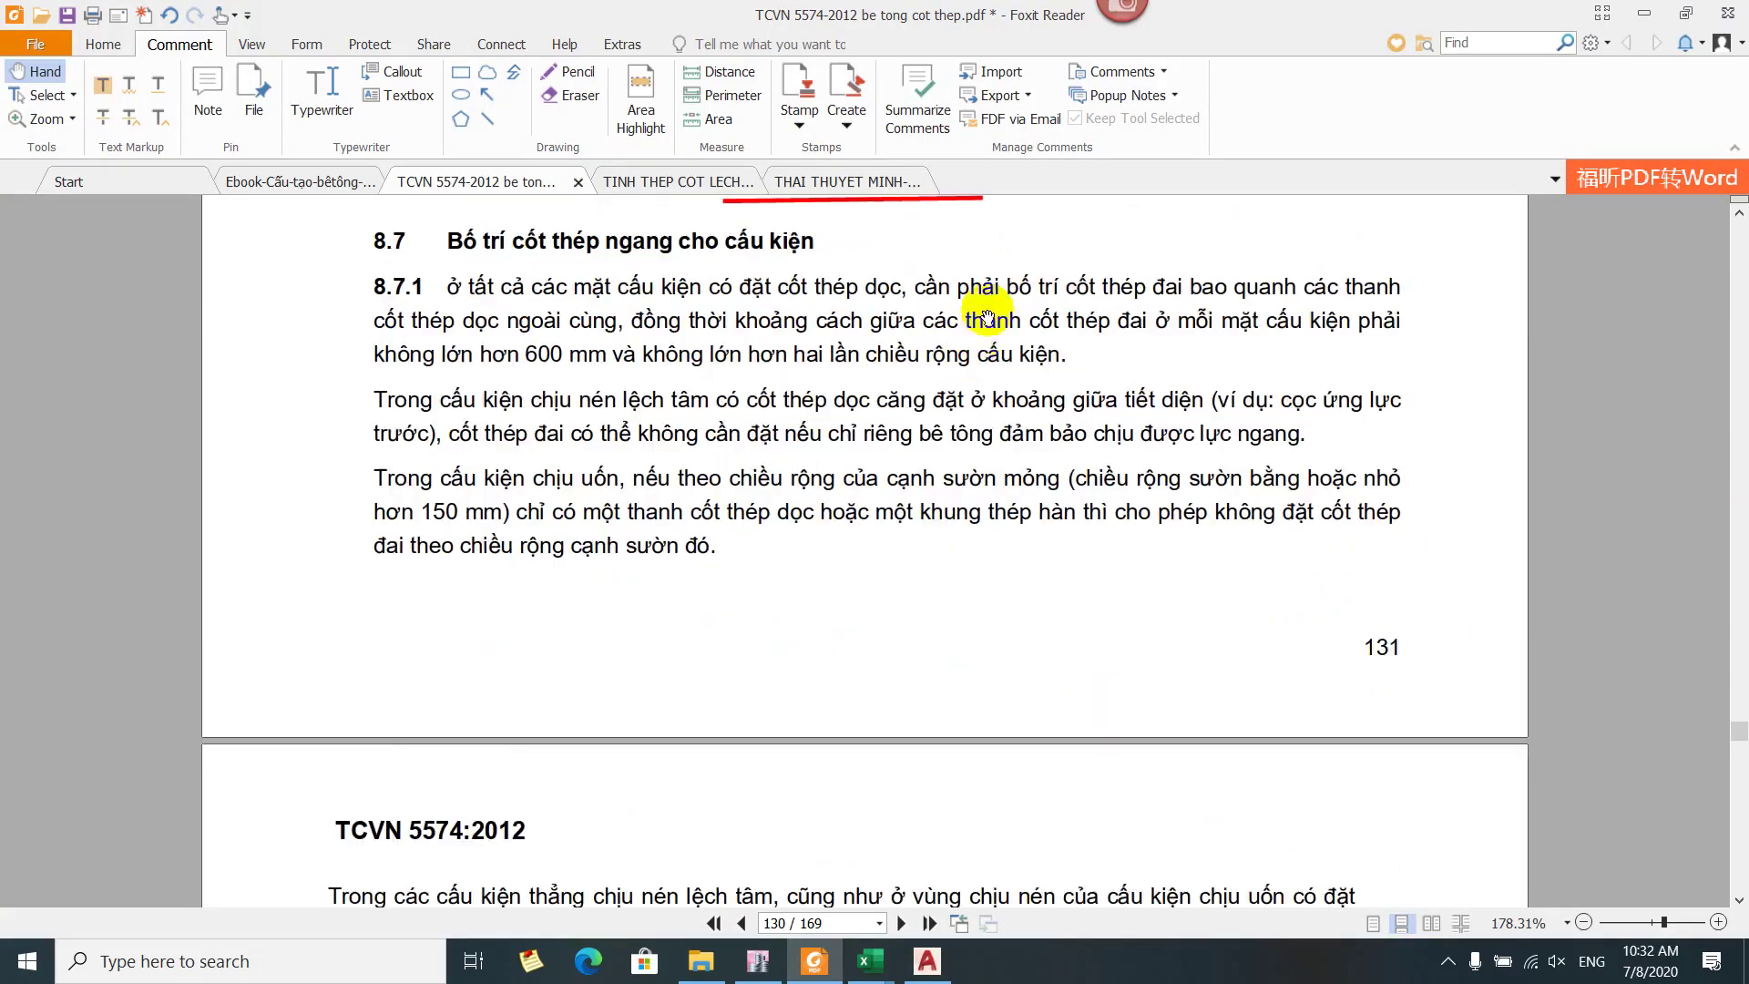
pyautogui.scroll(-5, 1029, 365)
pyautogui.scroll(-6, 1297, 848)
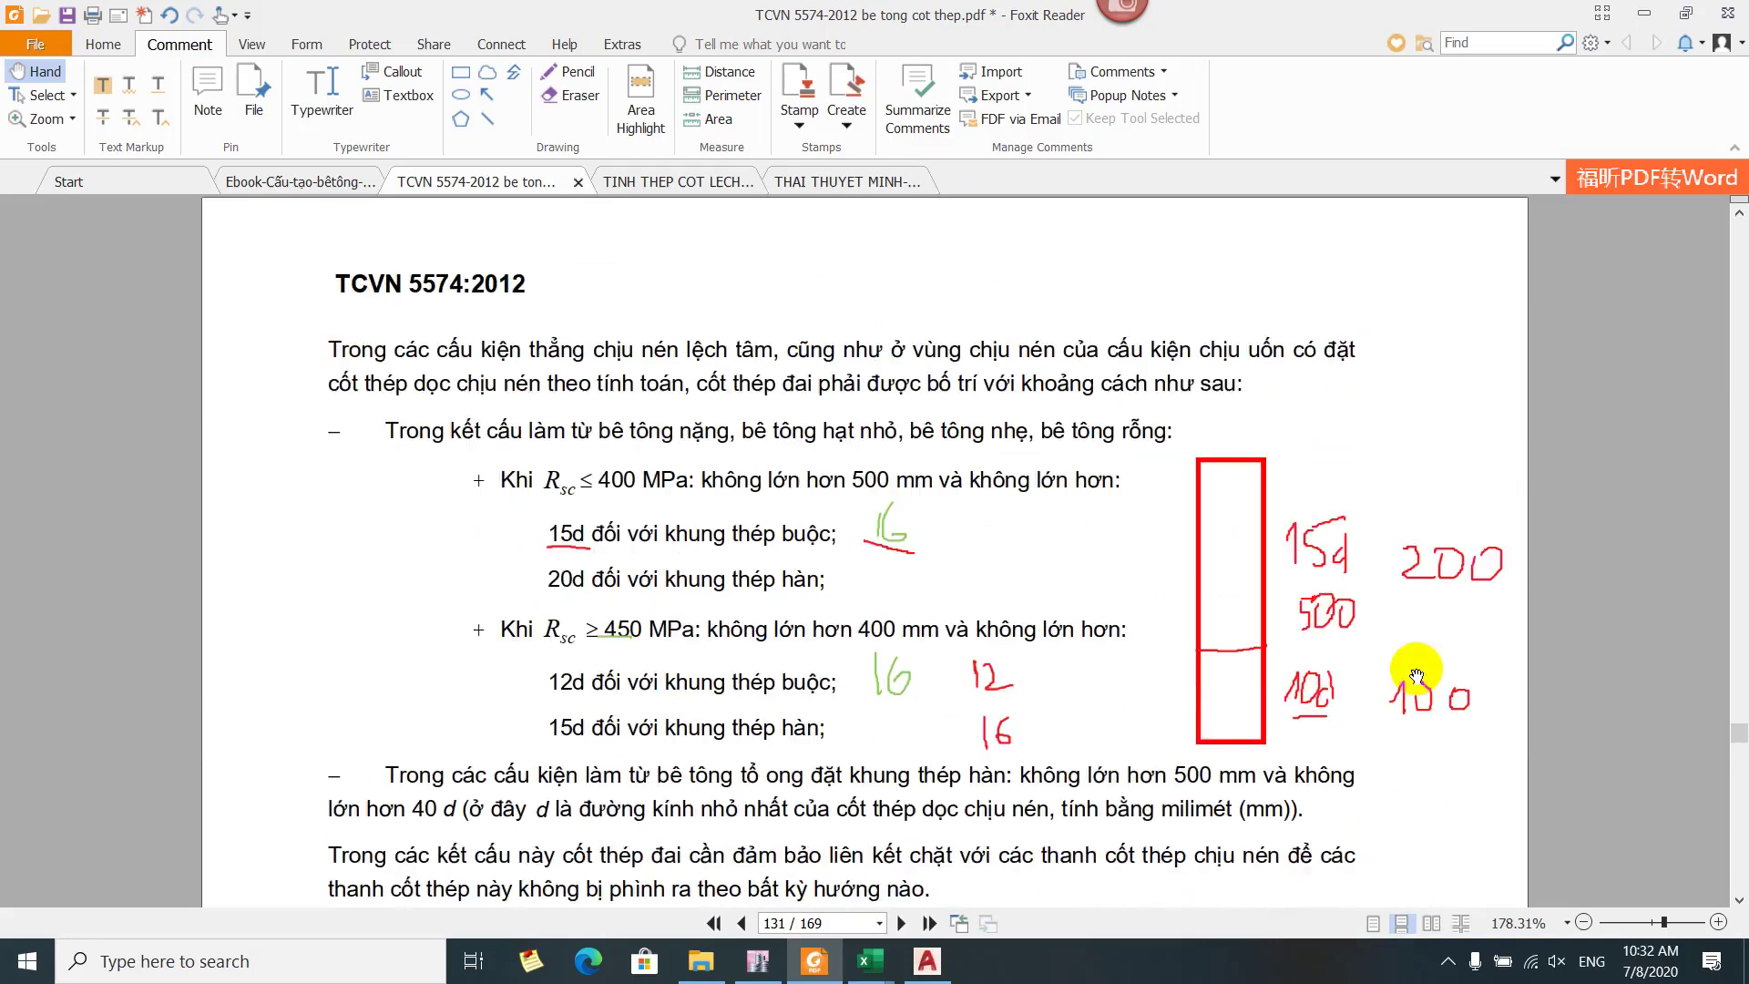
pyautogui.scroll(-3, 1499, 637)
pyautogui.scroll(-1, 1281, 480)
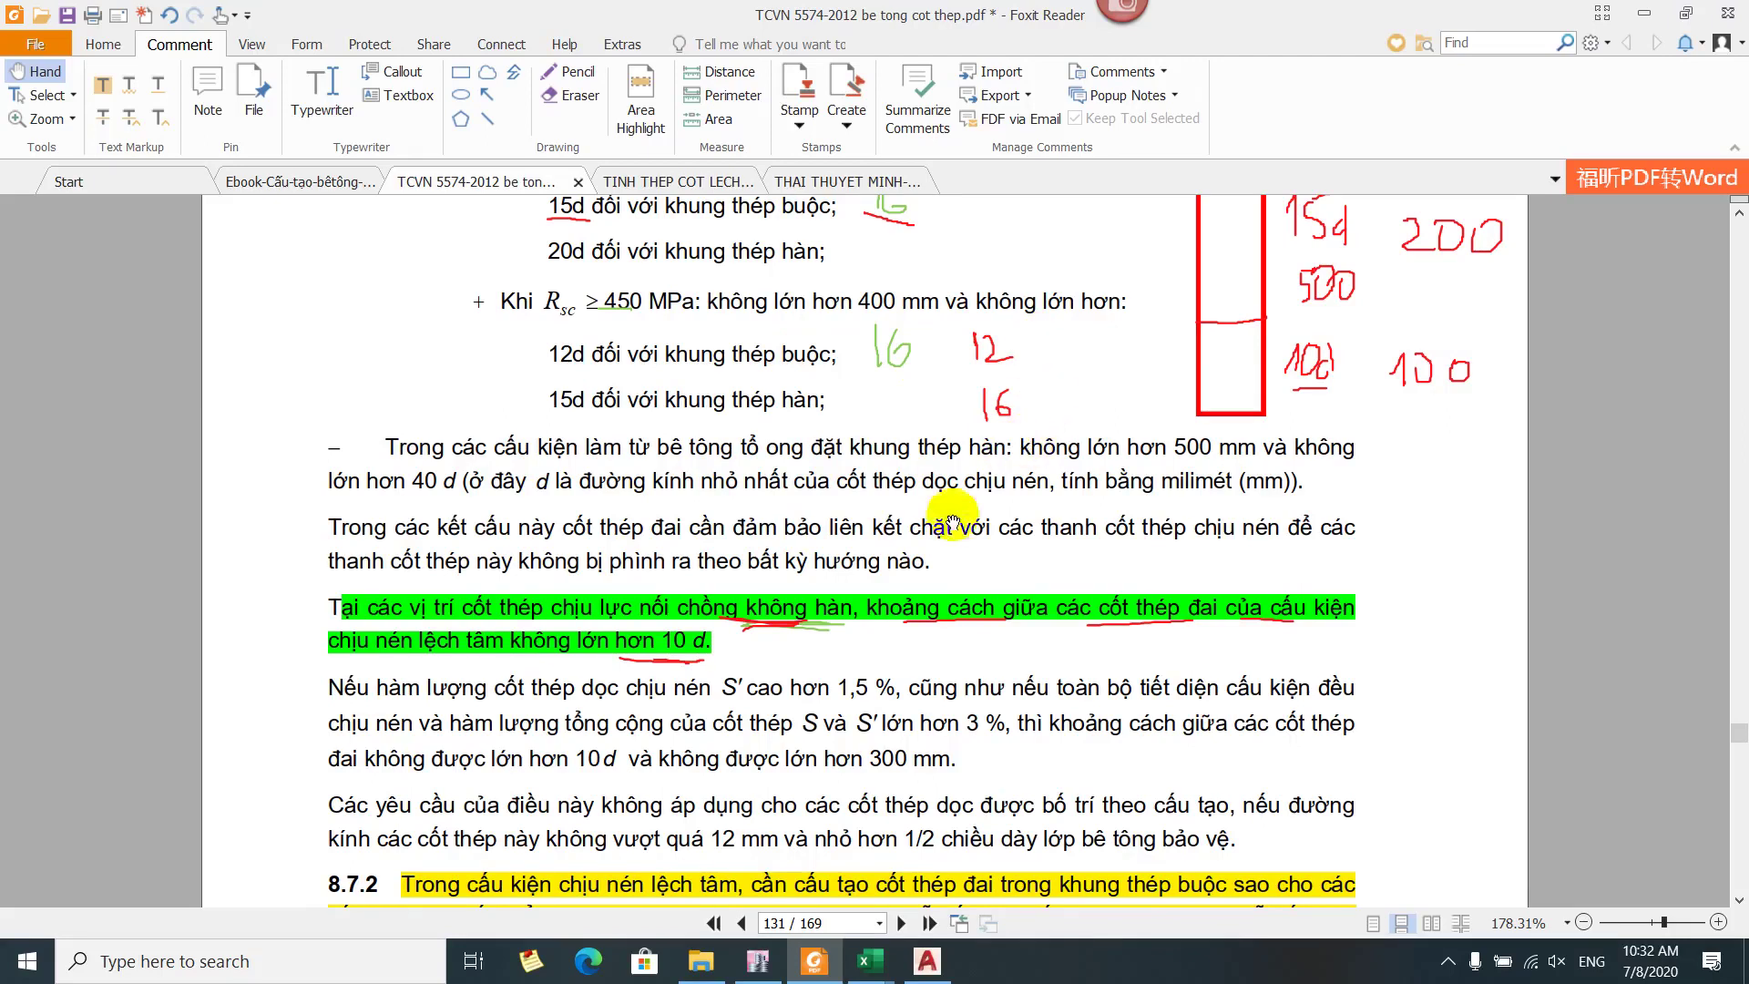
pyautogui.scroll(-3, 859, 468)
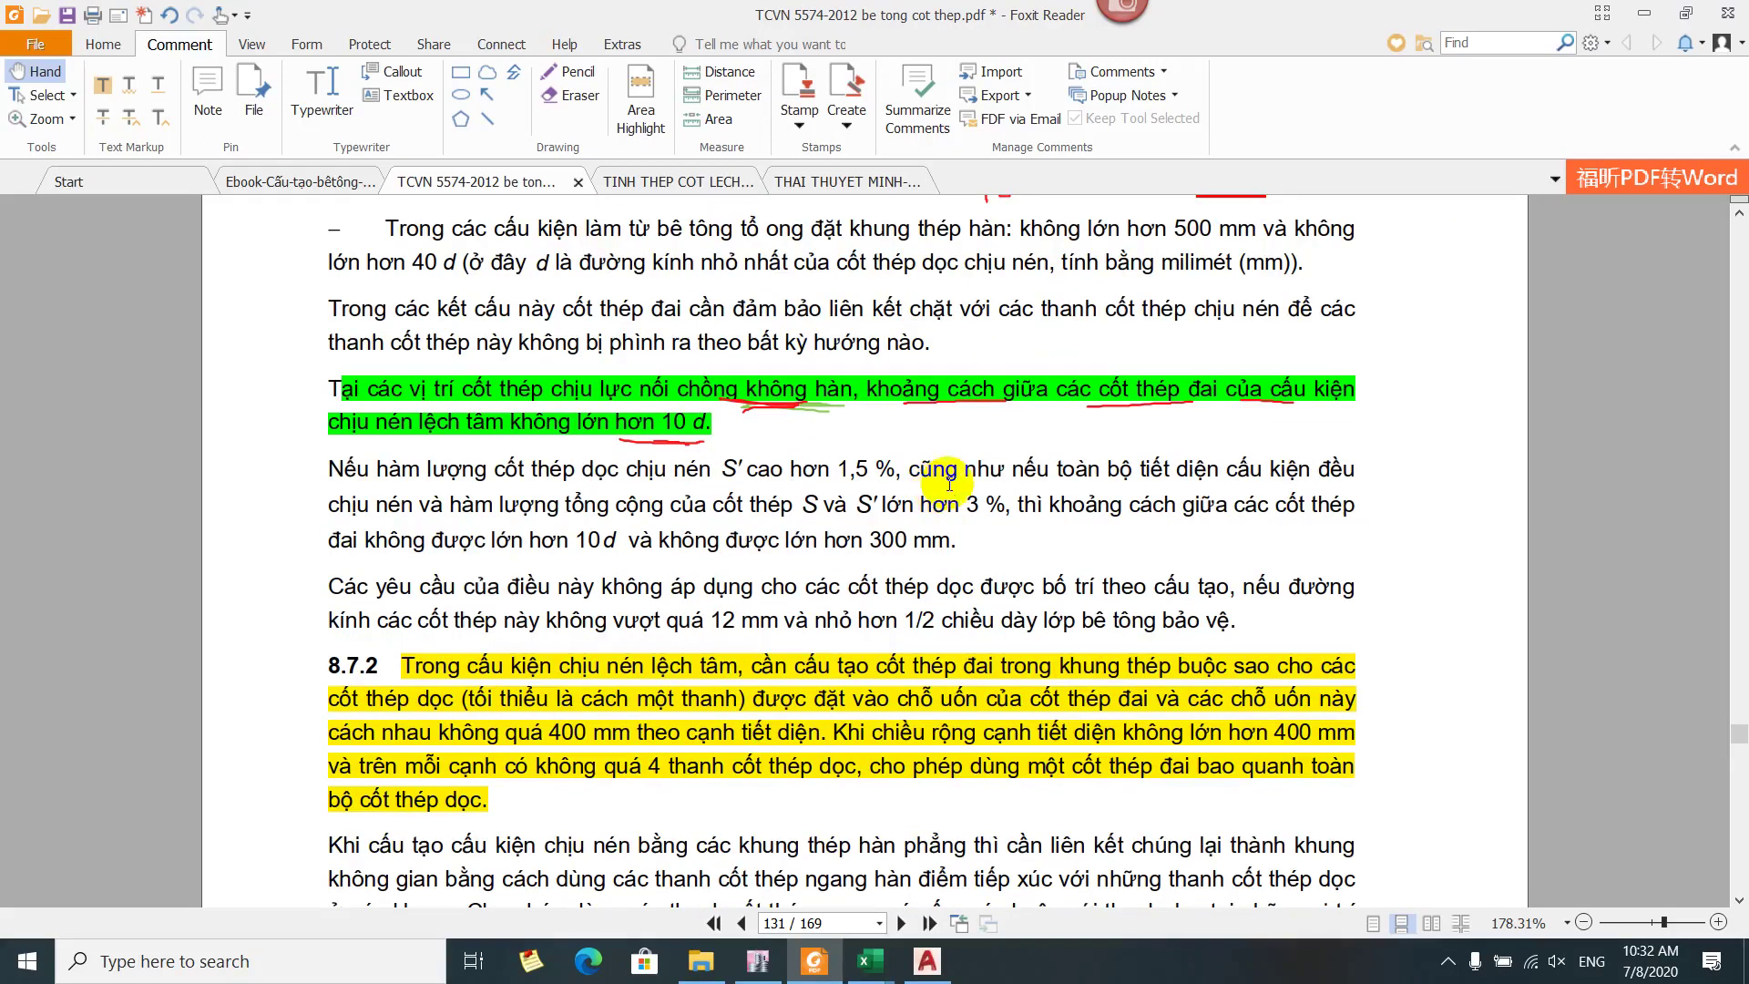
pyautogui.scroll(-3, 929, 510)
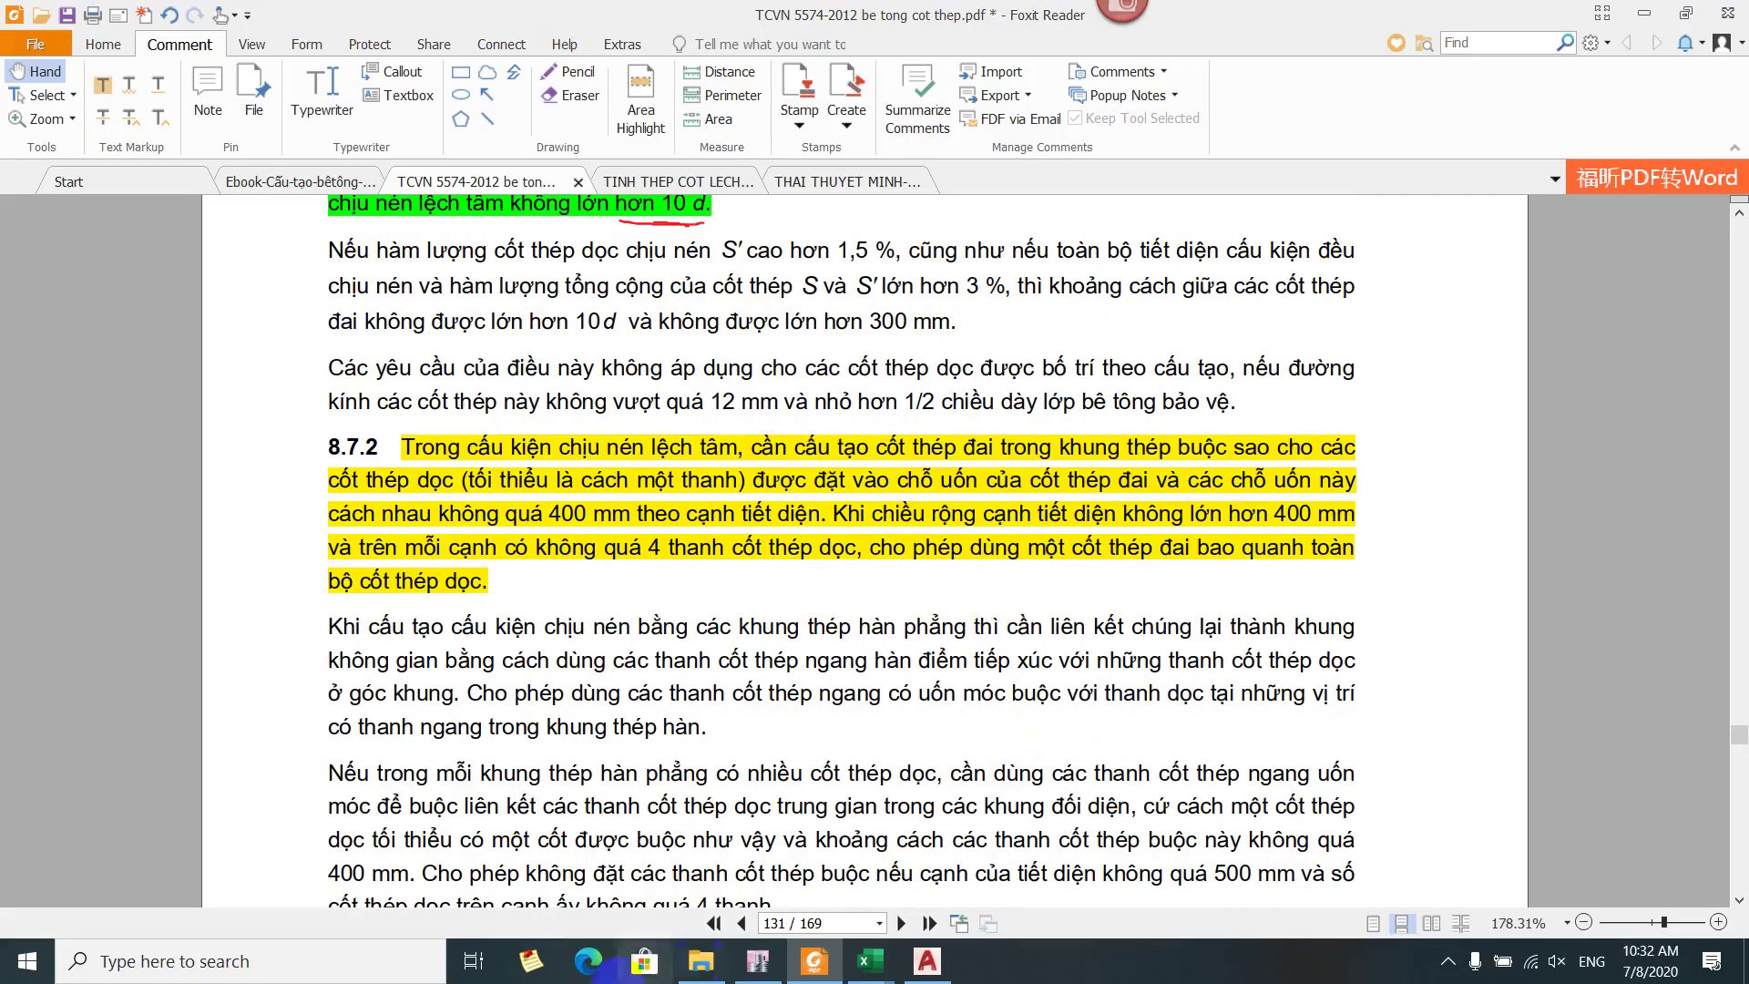
# Switch to AutoCAD and examine the column ties around the middle floor joint, in the lap zone and below the beam
pyautogui.click(927, 959)
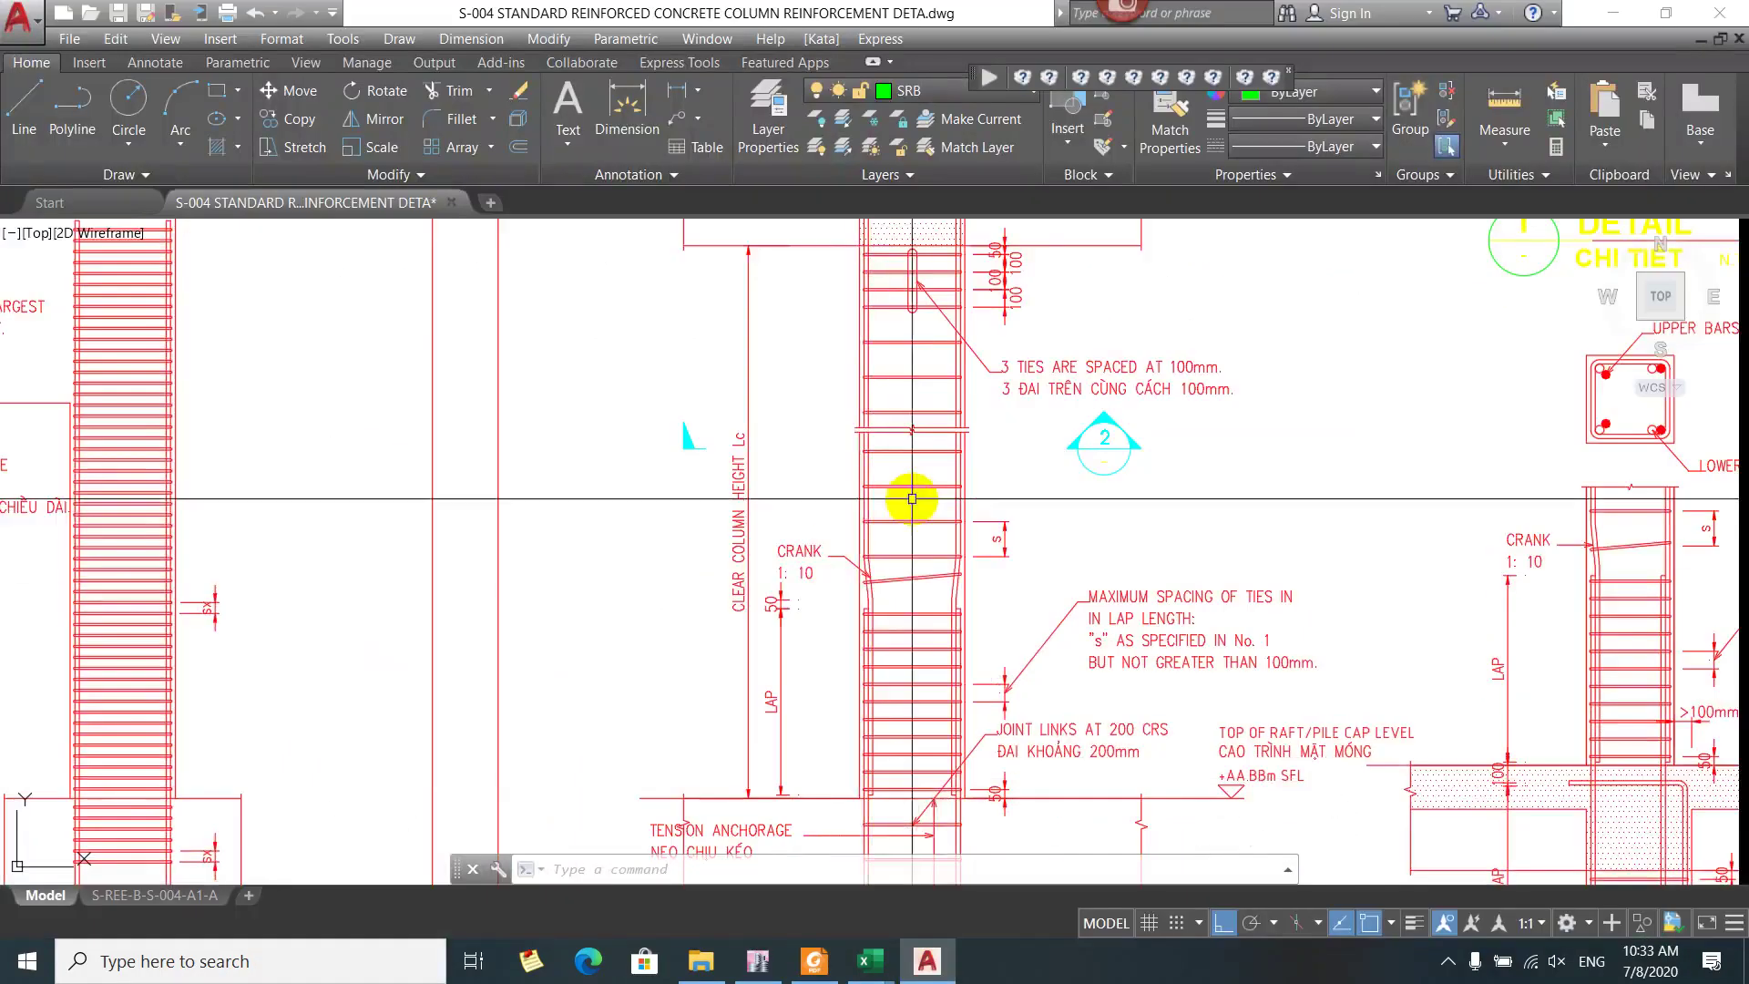
pyautogui.scroll(-3, 864, 512)
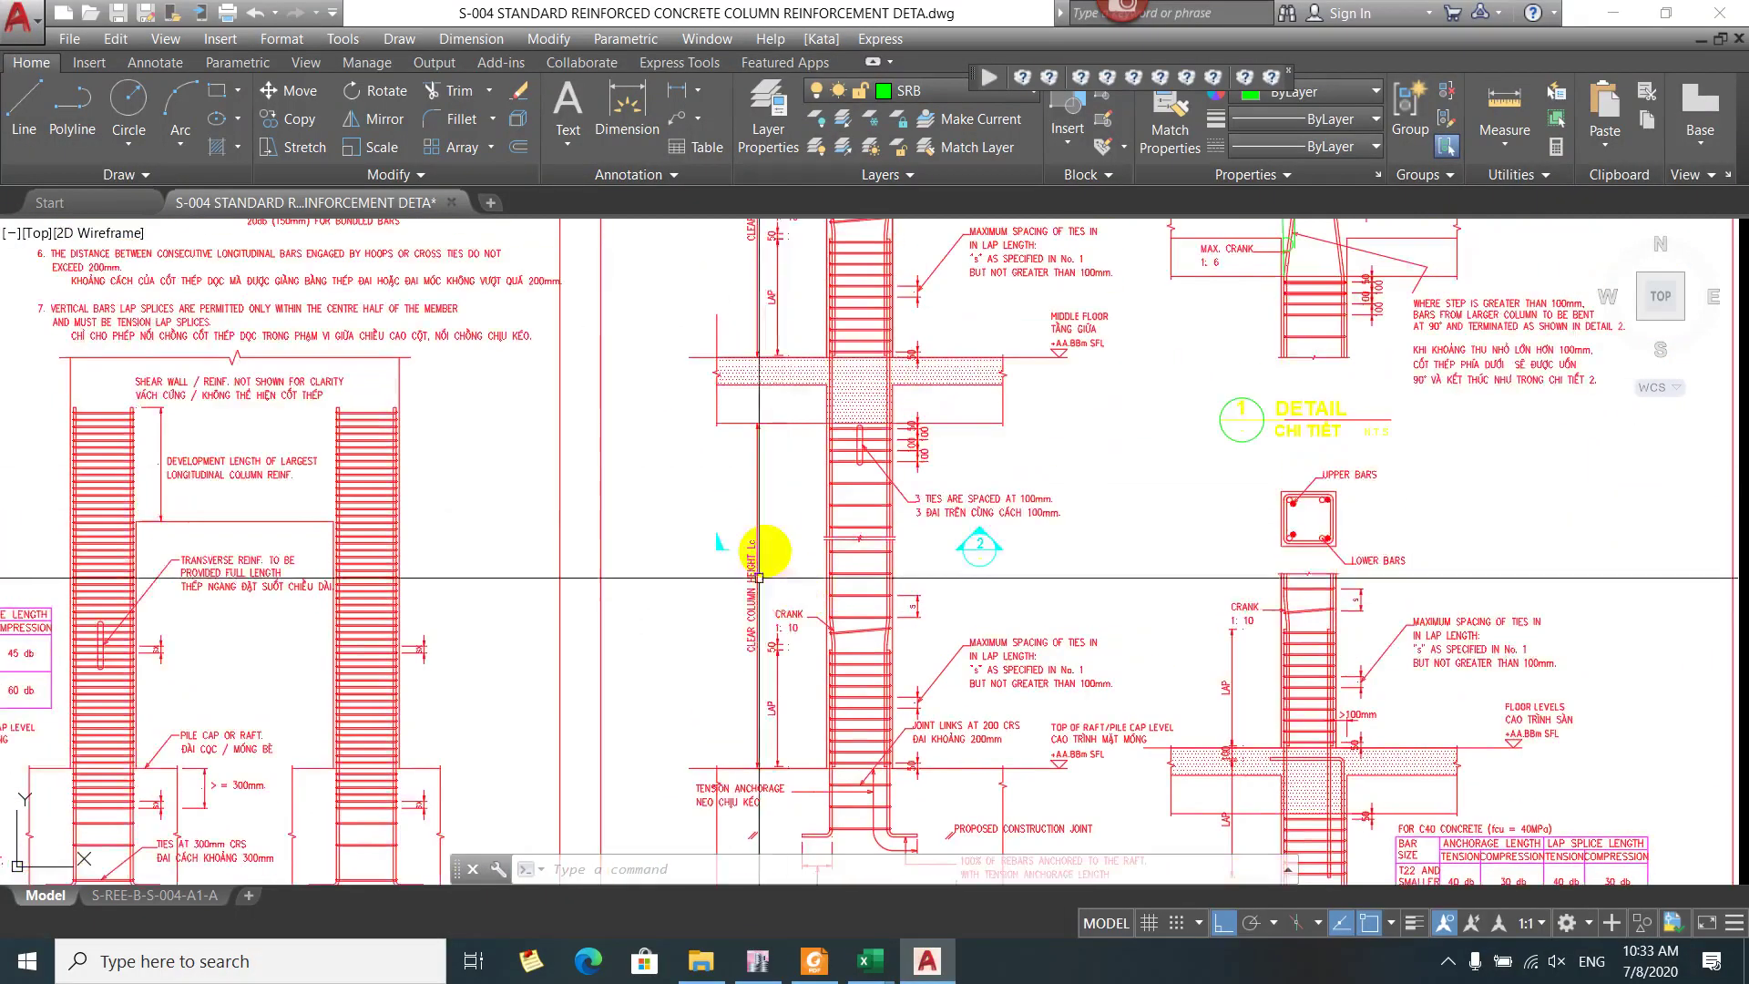
pyautogui.moveTo(766, 602)
pyautogui.mouseDown()
pyautogui.moveTo(800, 441)
pyautogui.moveTo(742, 488)
pyautogui.moveTo(811, 625)
pyautogui.moveTo(784, 453)
pyautogui.mouseUp()
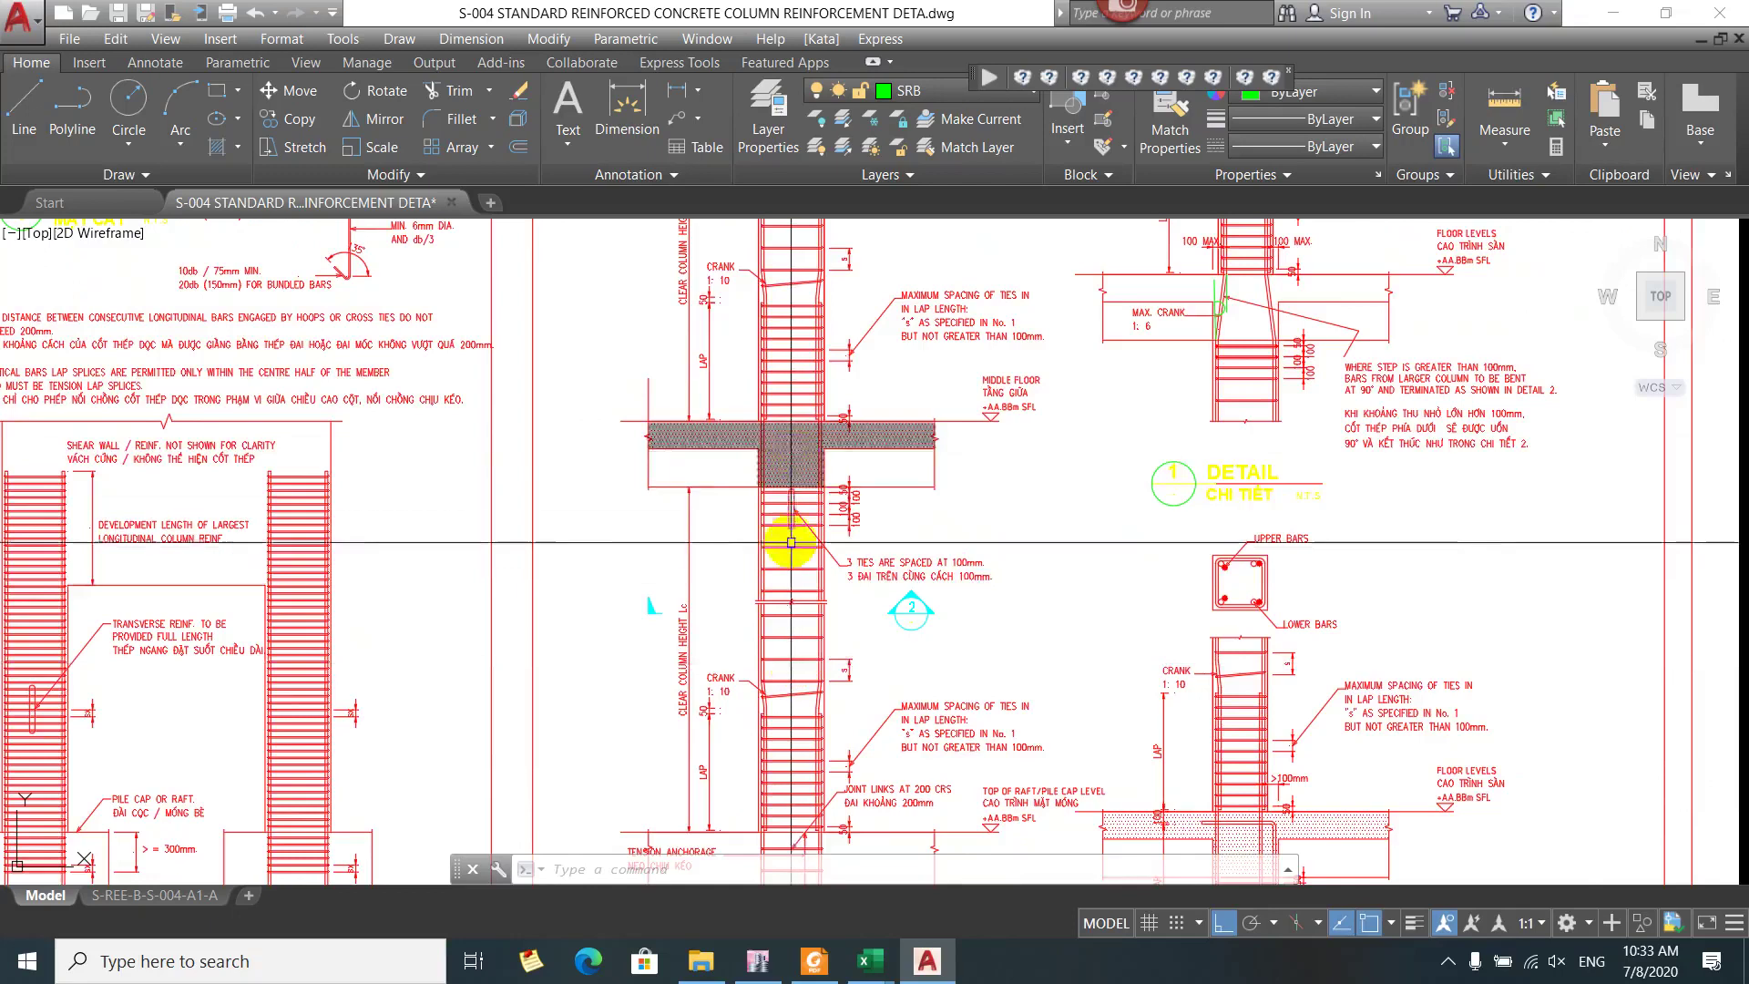
pyautogui.scroll(2, 785, 528)
pyautogui.moveTo(788, 523); pyautogui.dragTo(742, 605)
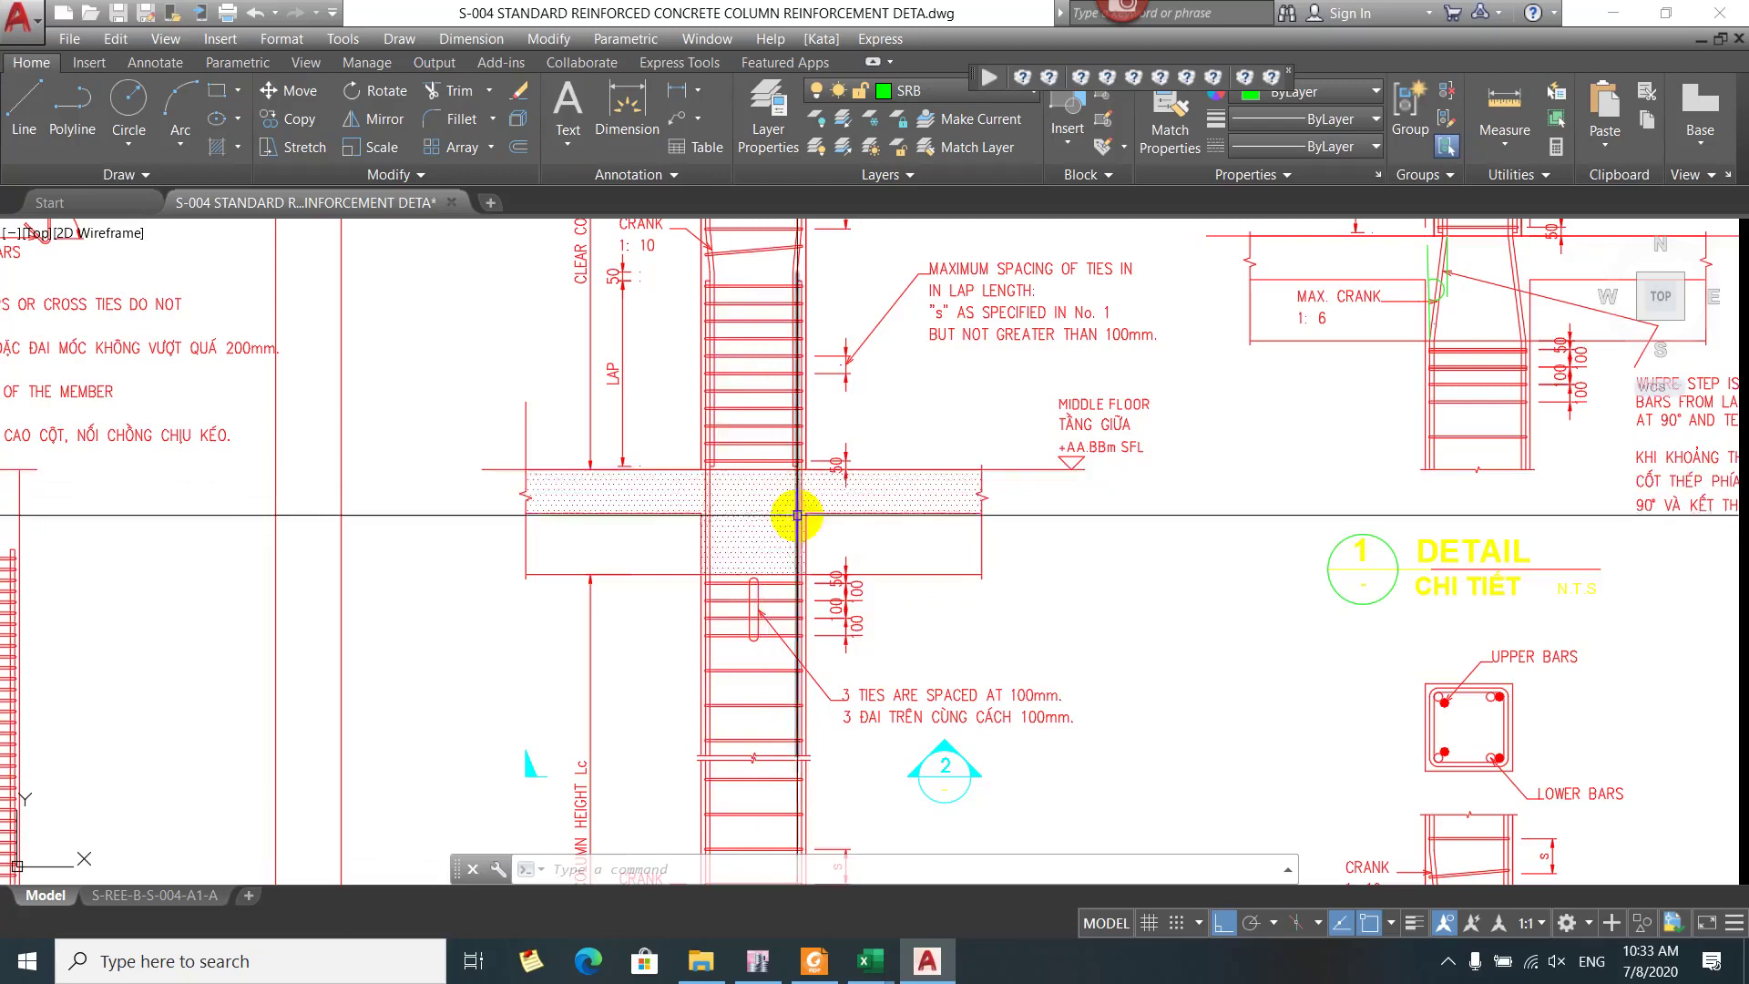
pyautogui.scroll(2, 729, 500)
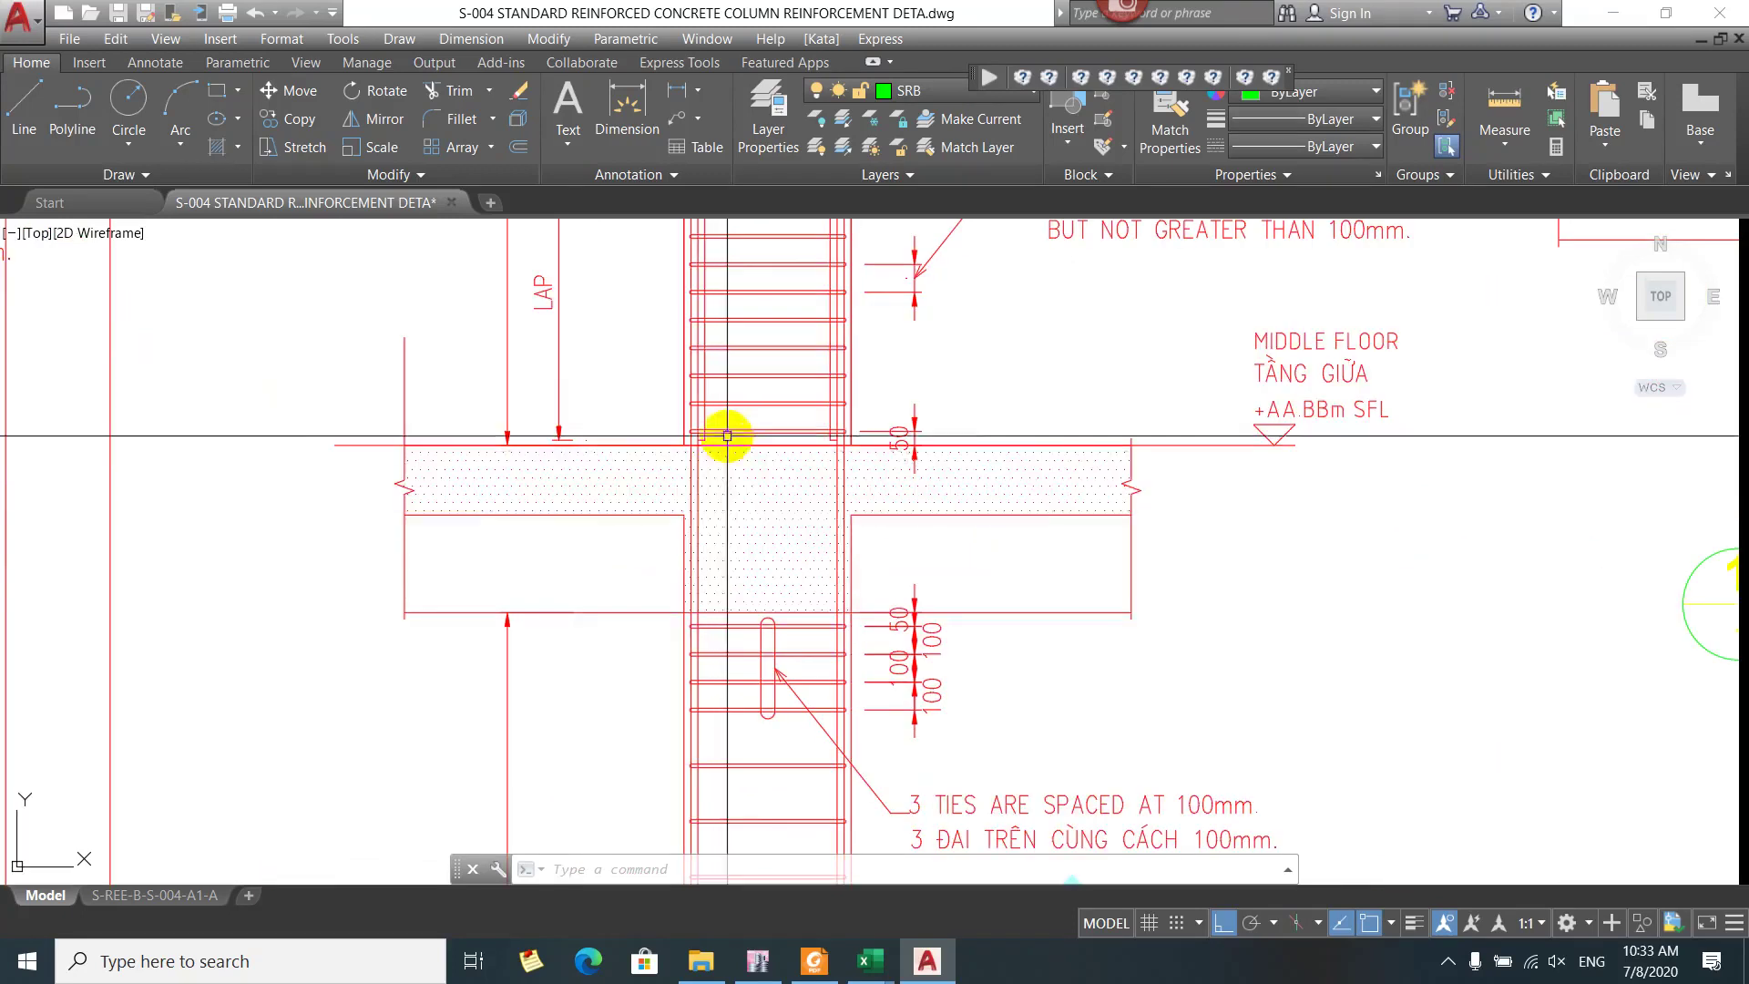
pyautogui.scroll(-2, 695, 637)
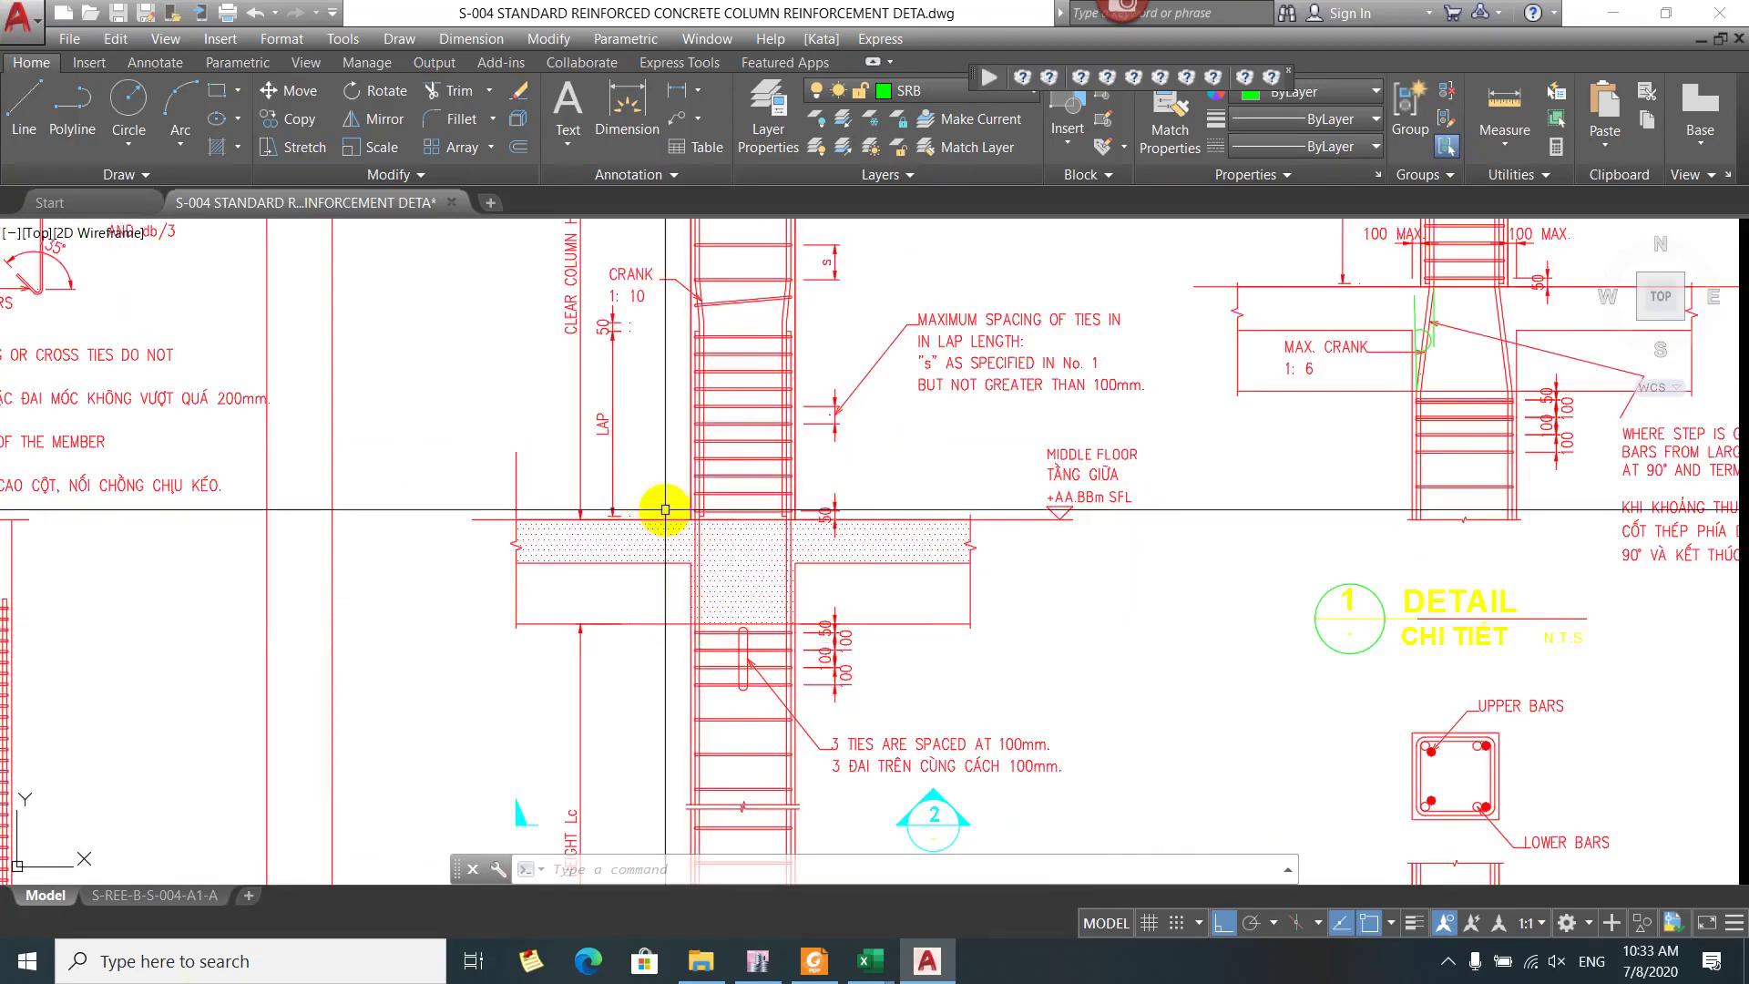
pyautogui.scroll(-2, 692, 355)
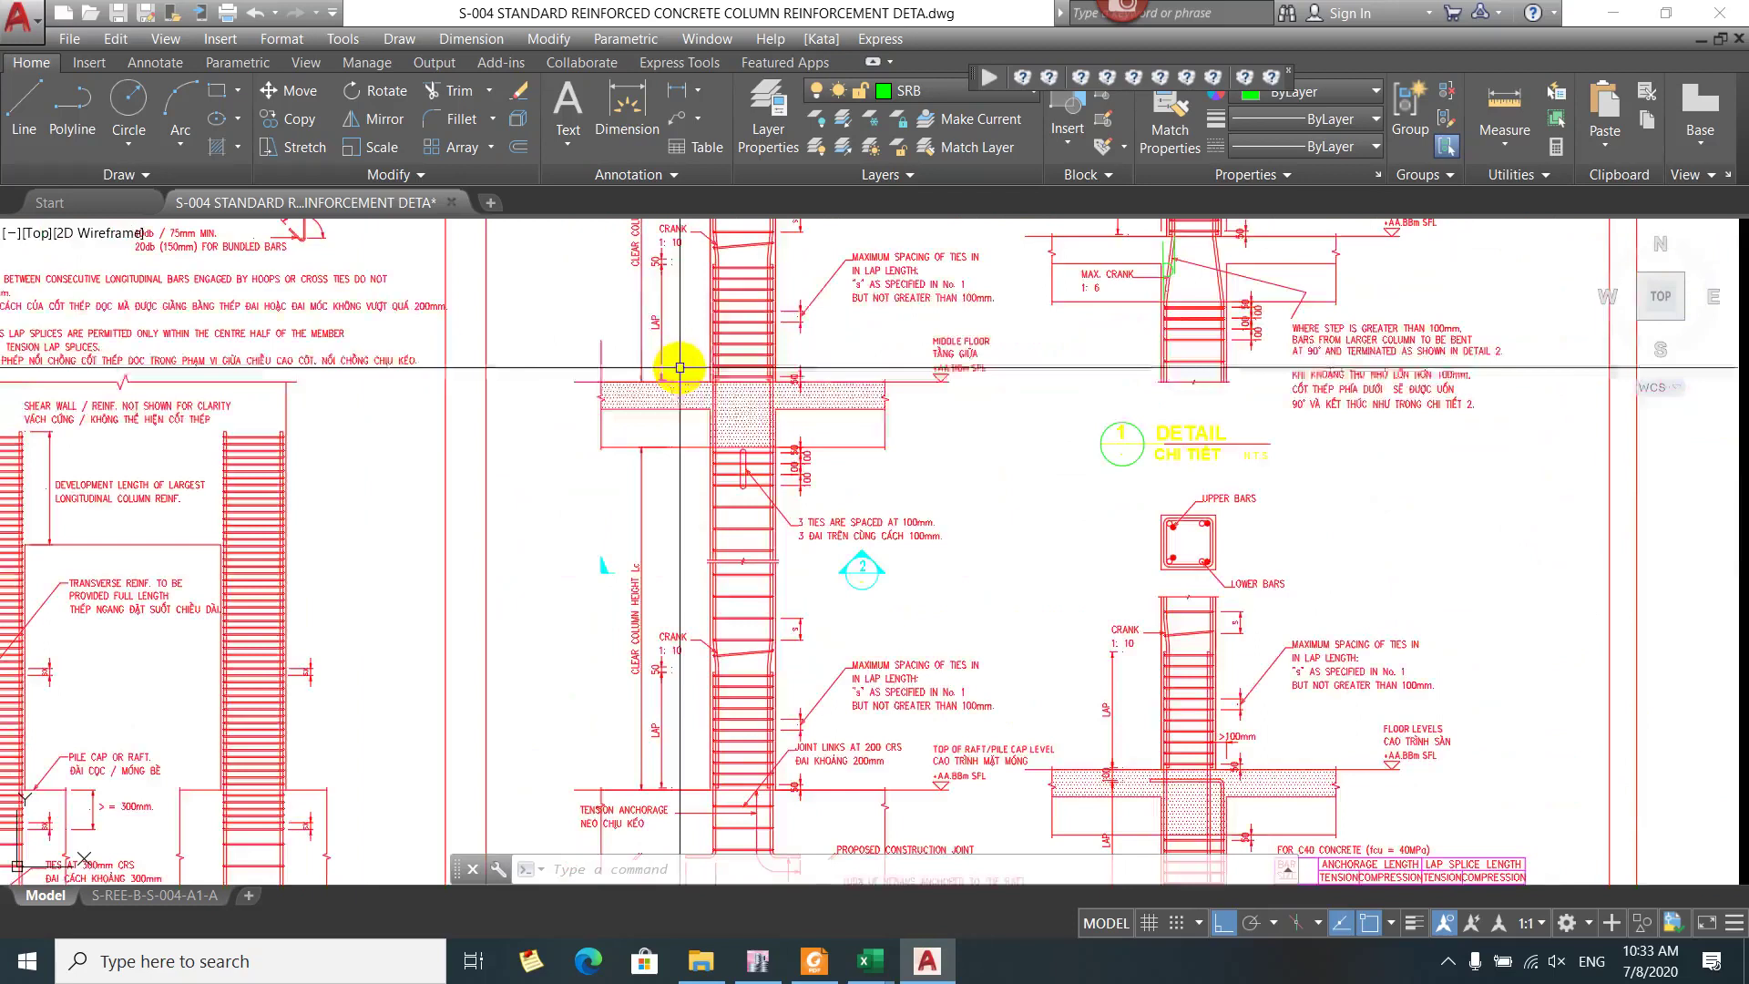
pyautogui.scroll(2, 680, 388)
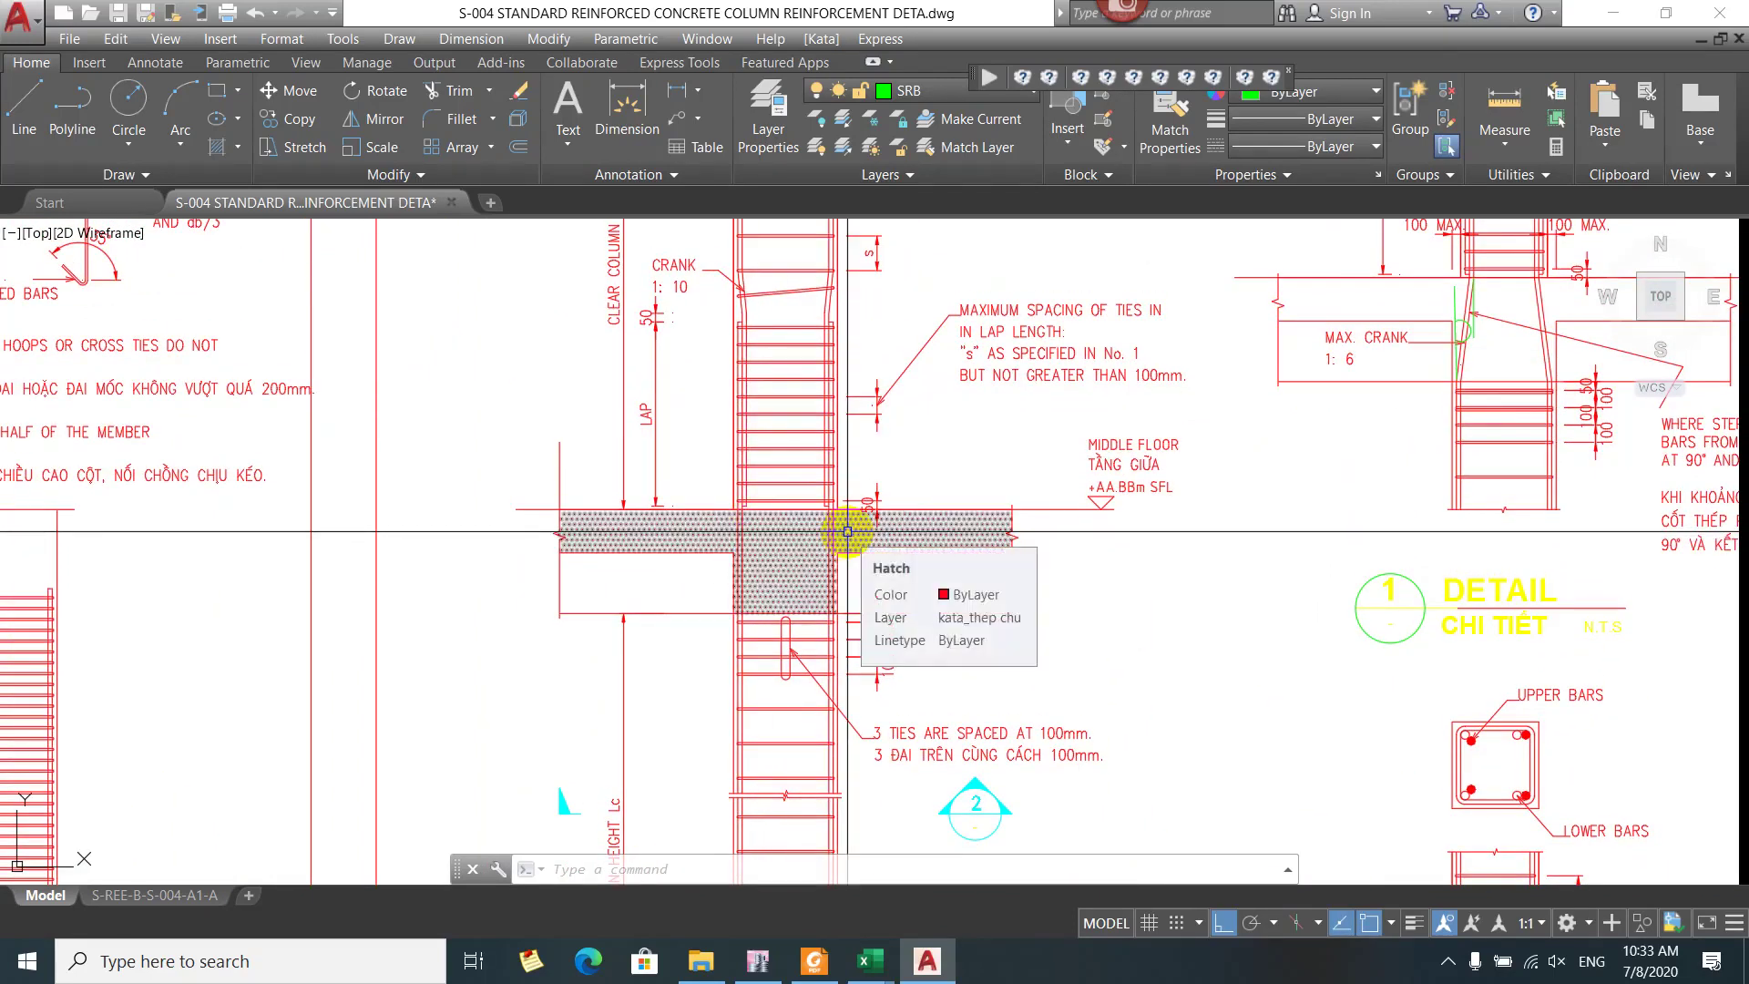
pyautogui.scroll(-6, 738, 522)
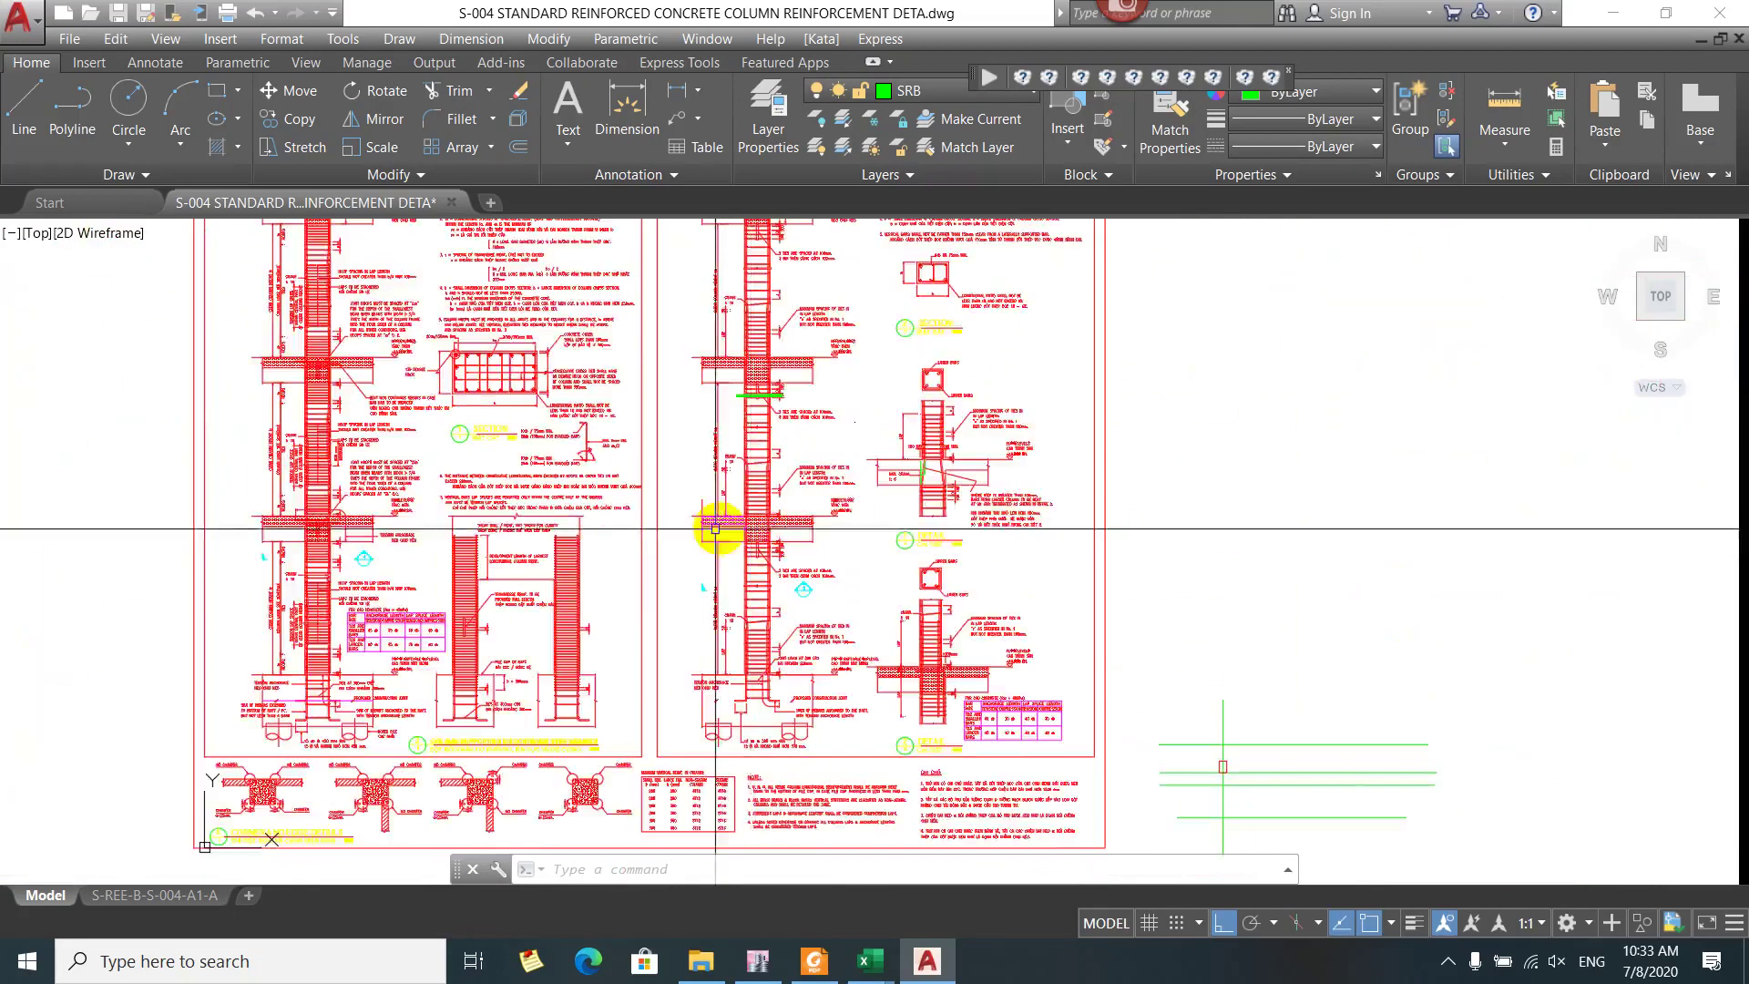
# Examine the column reinforcement details at the middle floor joints, then the stepped column lap arrangement in Detail 2
pyautogui.scroll(8, 652, 605)
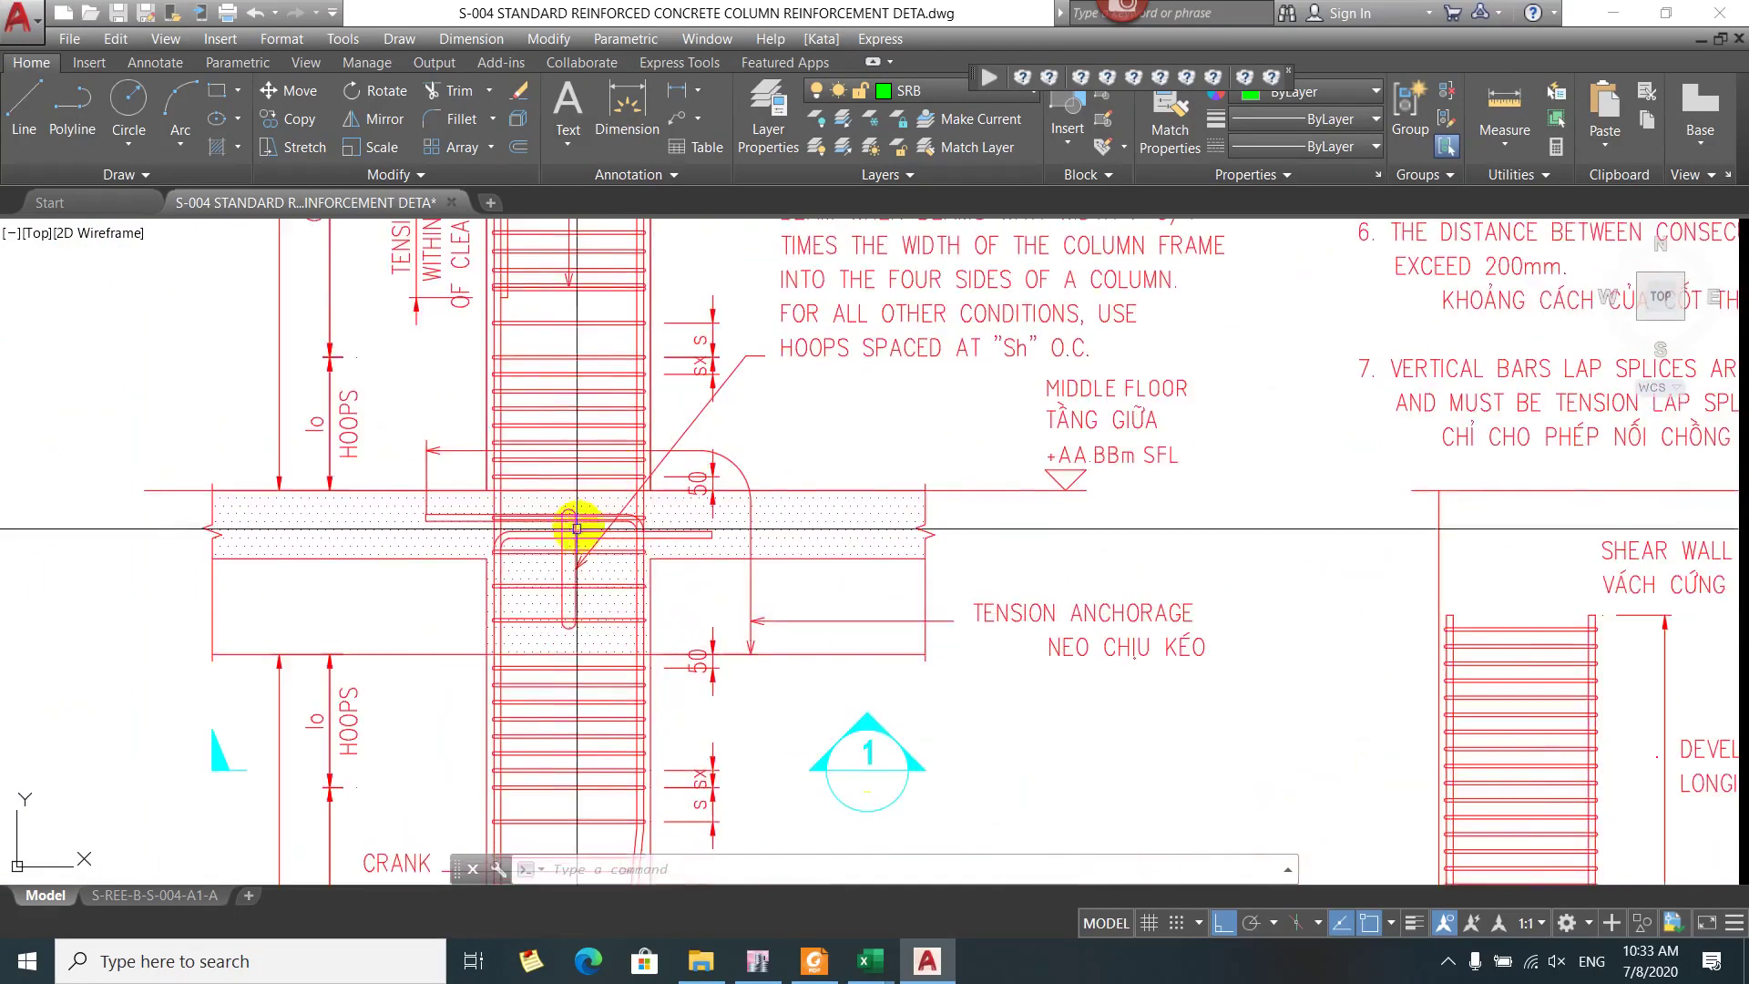
pyautogui.scroll(-3, 565, 572)
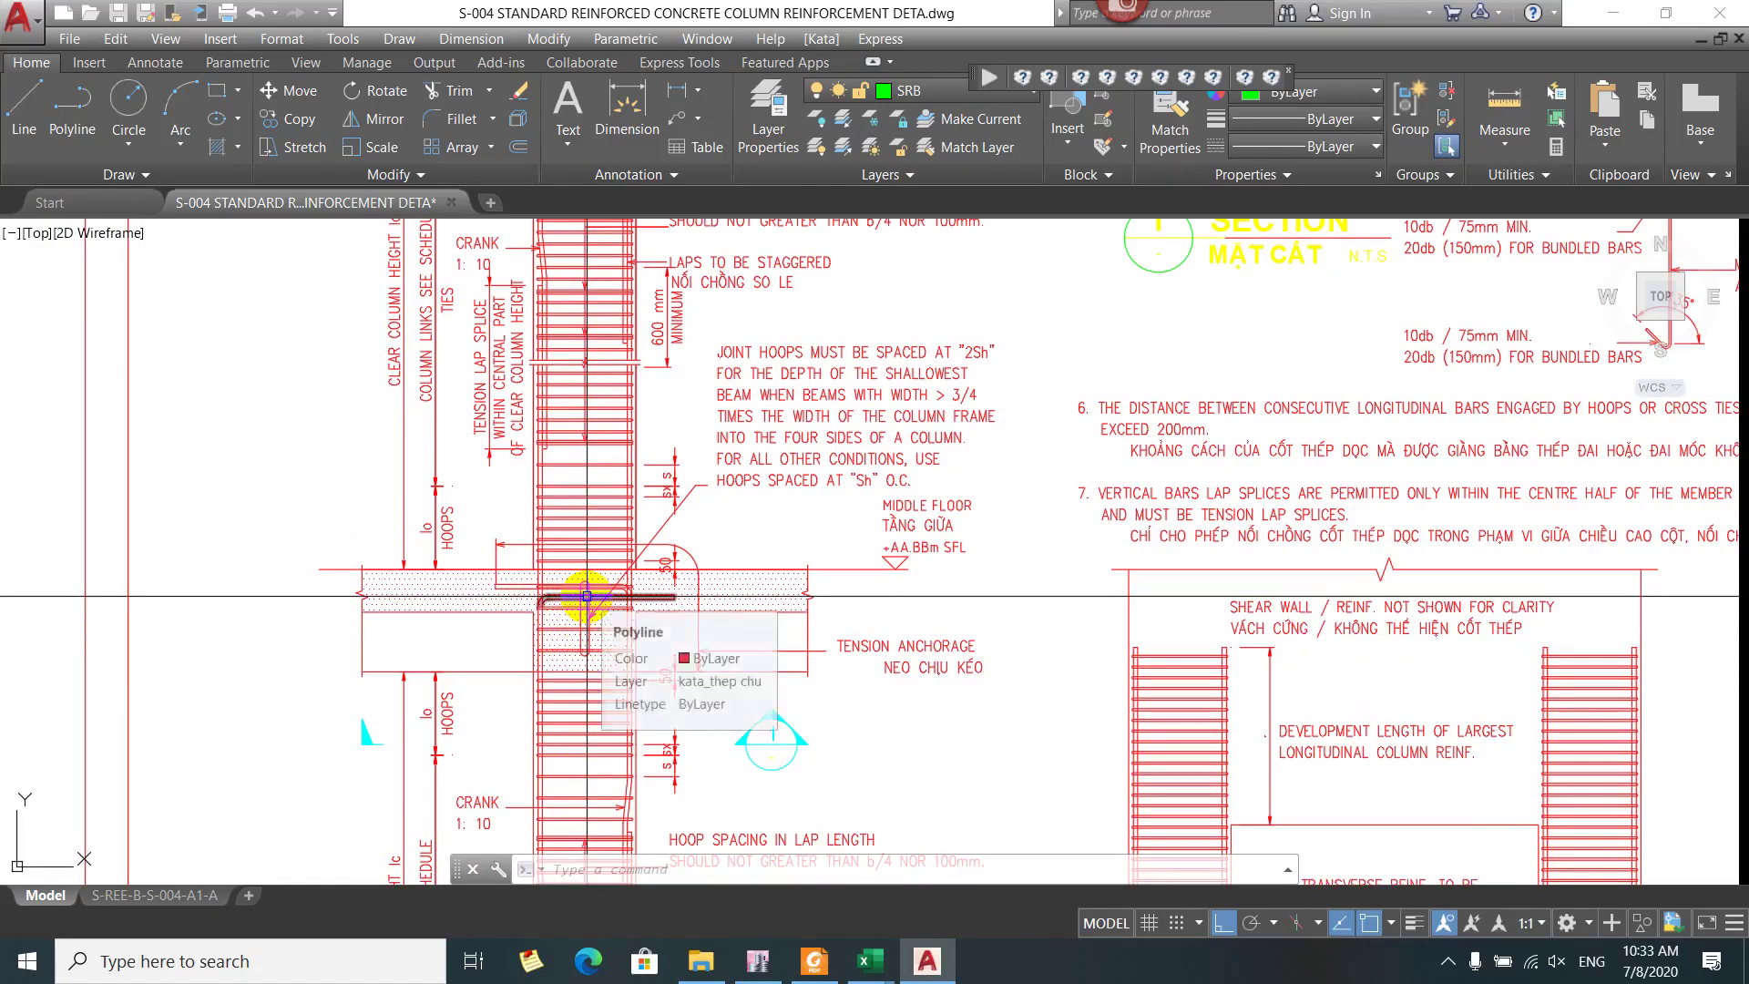
pyautogui.moveTo(1022, 519); pyautogui.dragTo(308, 547)
pyautogui.moveTo(1056, 494); pyautogui.dragTo(405, 537)
pyautogui.moveTo(957, 569); pyautogui.dragTo(754, 551)
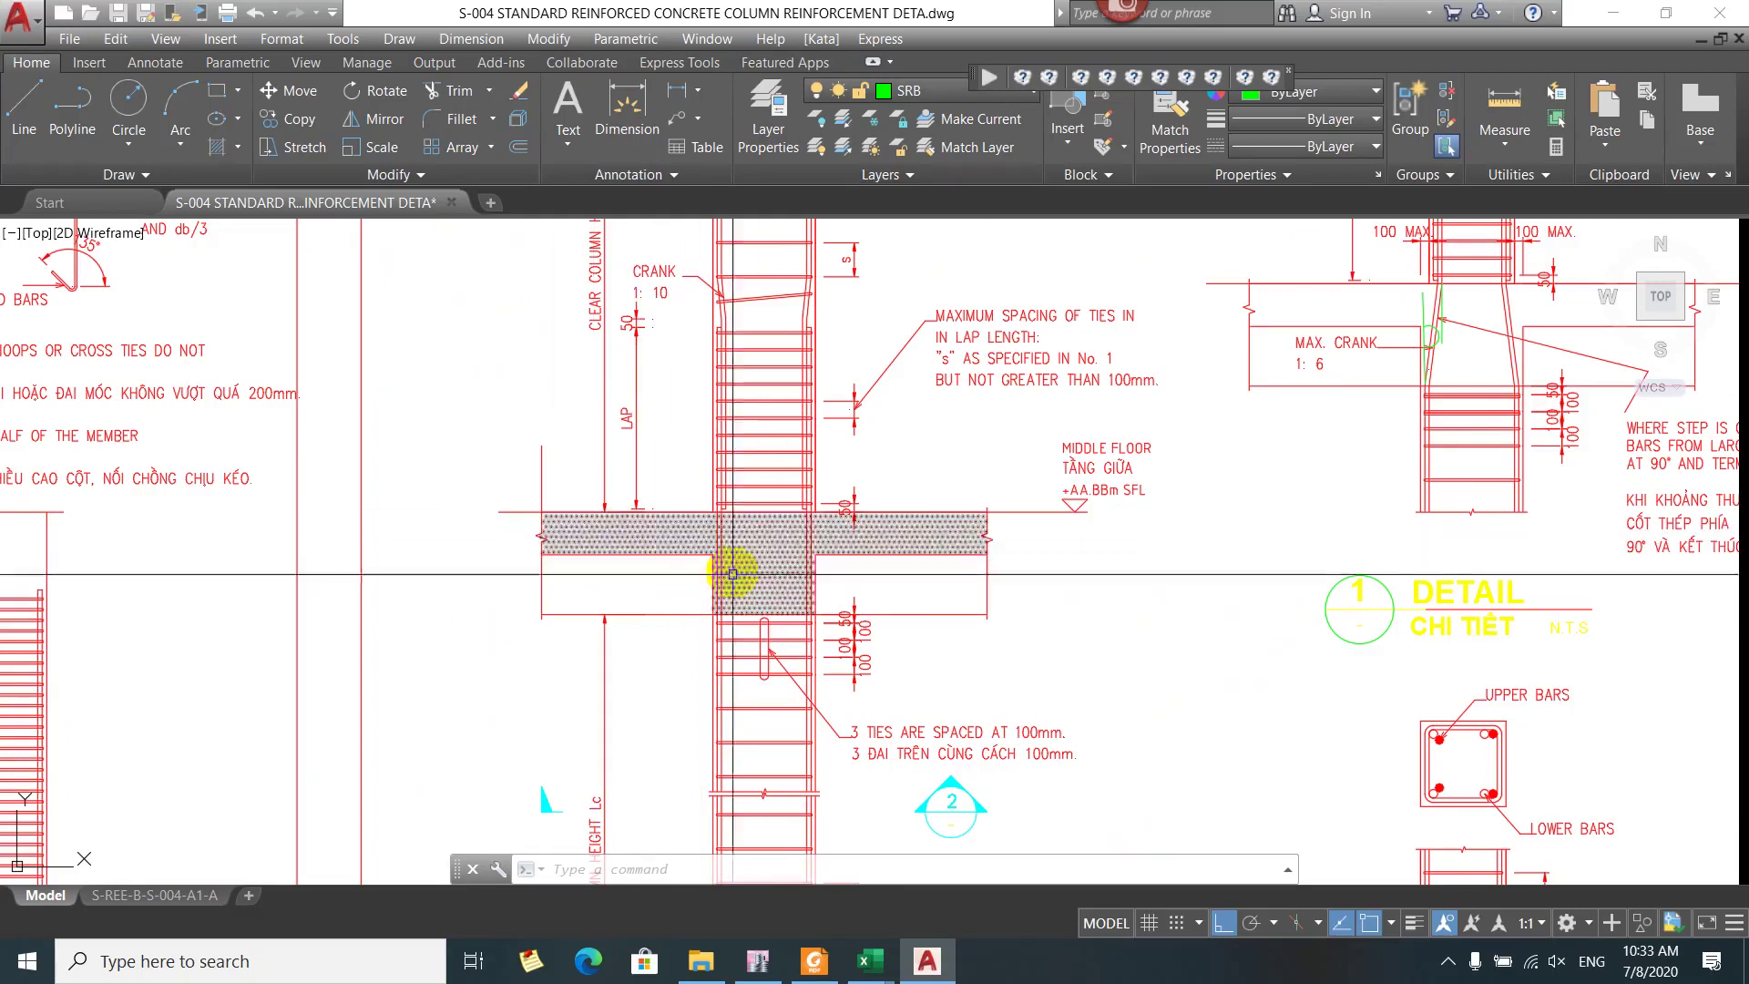
pyautogui.moveTo(746, 544); pyautogui.dragTo(856, 571)
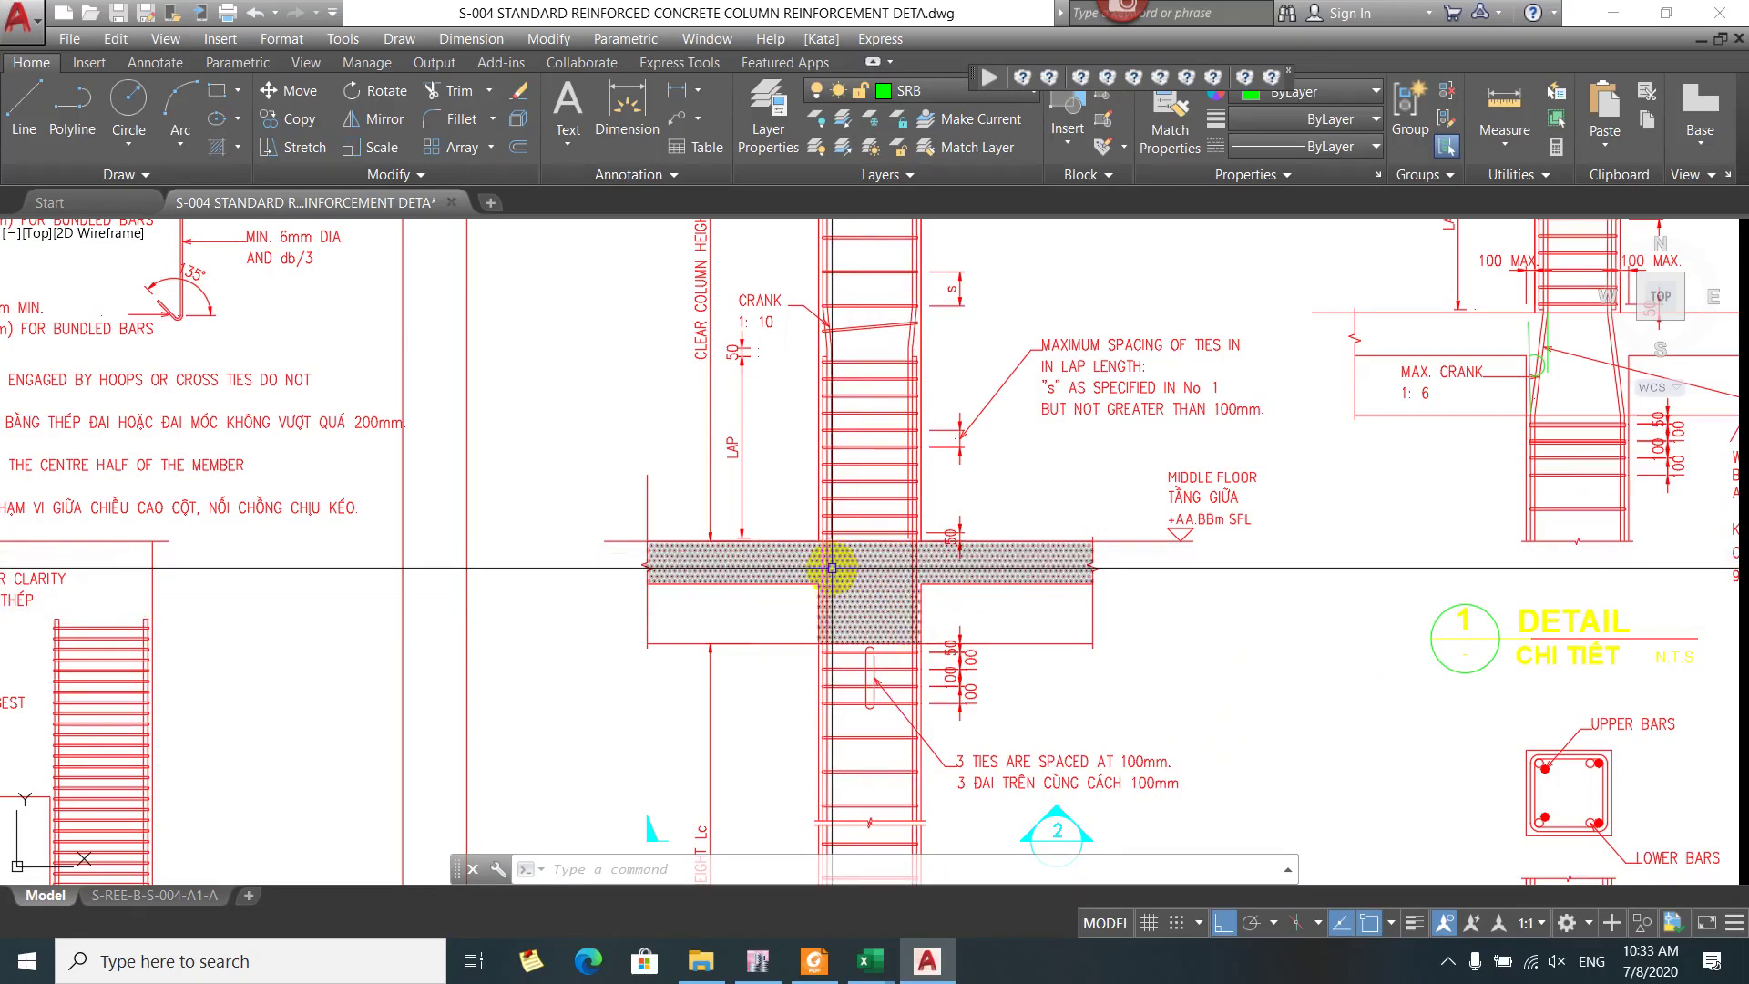
pyautogui.moveTo(831, 567)
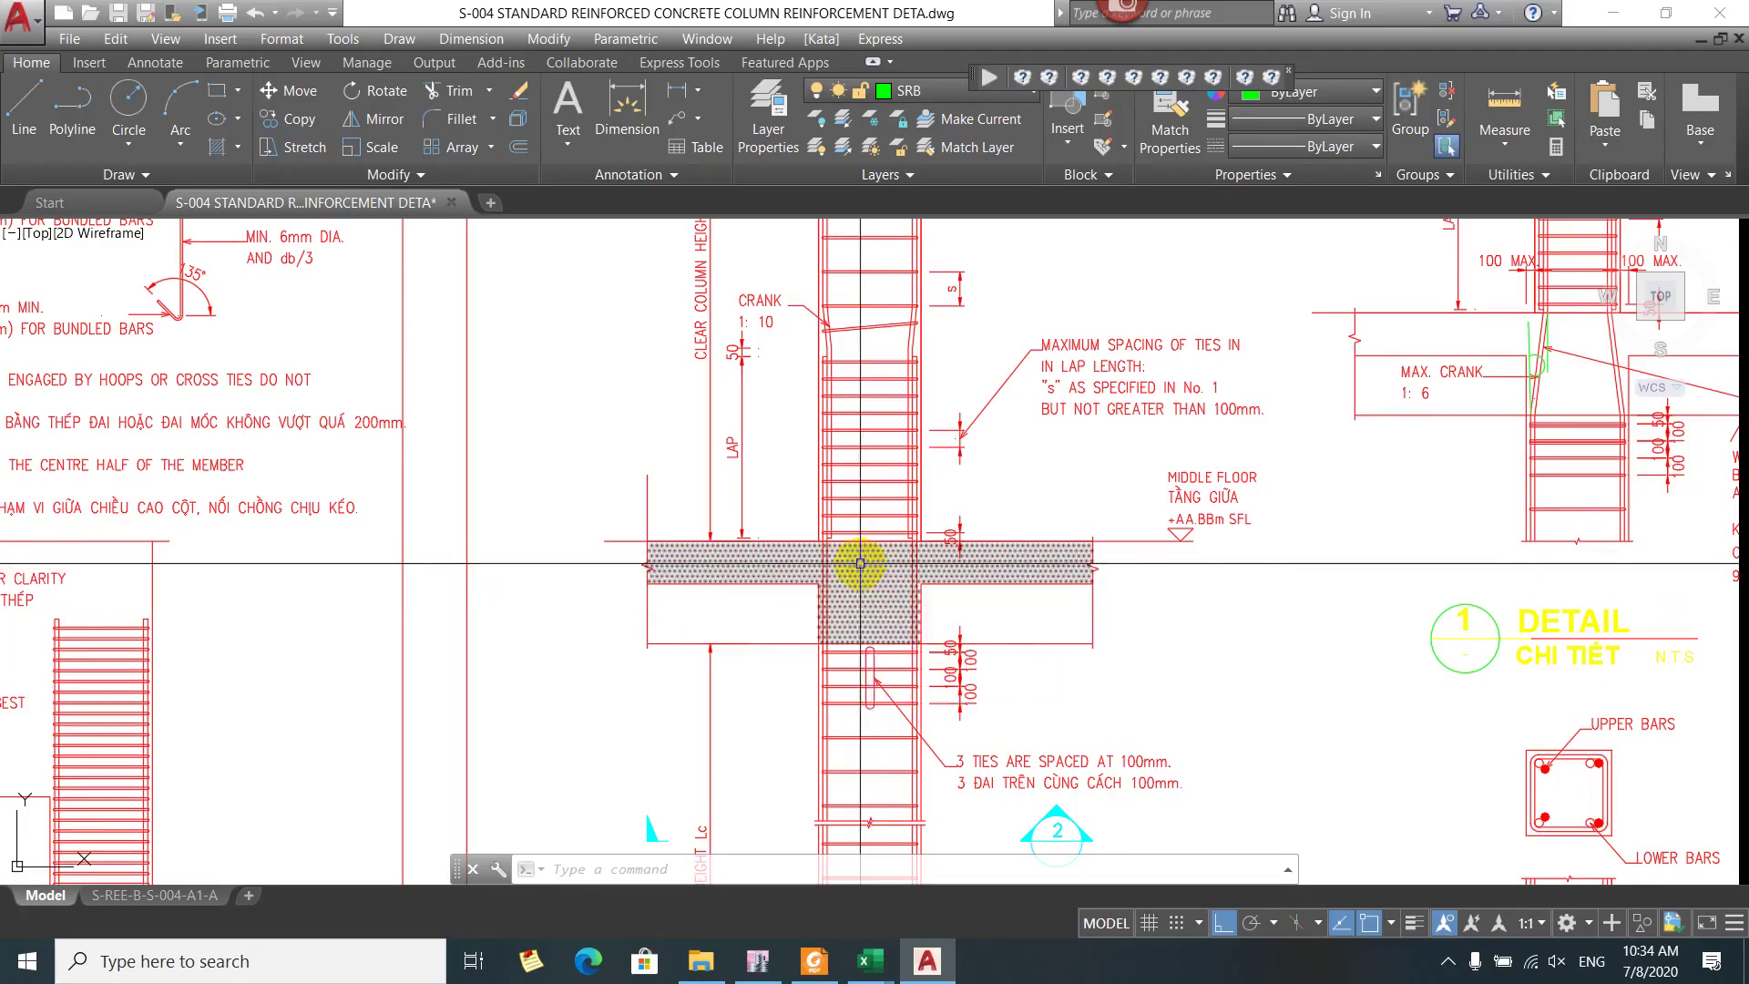
pyautogui.scroll(-5, 890, 574)
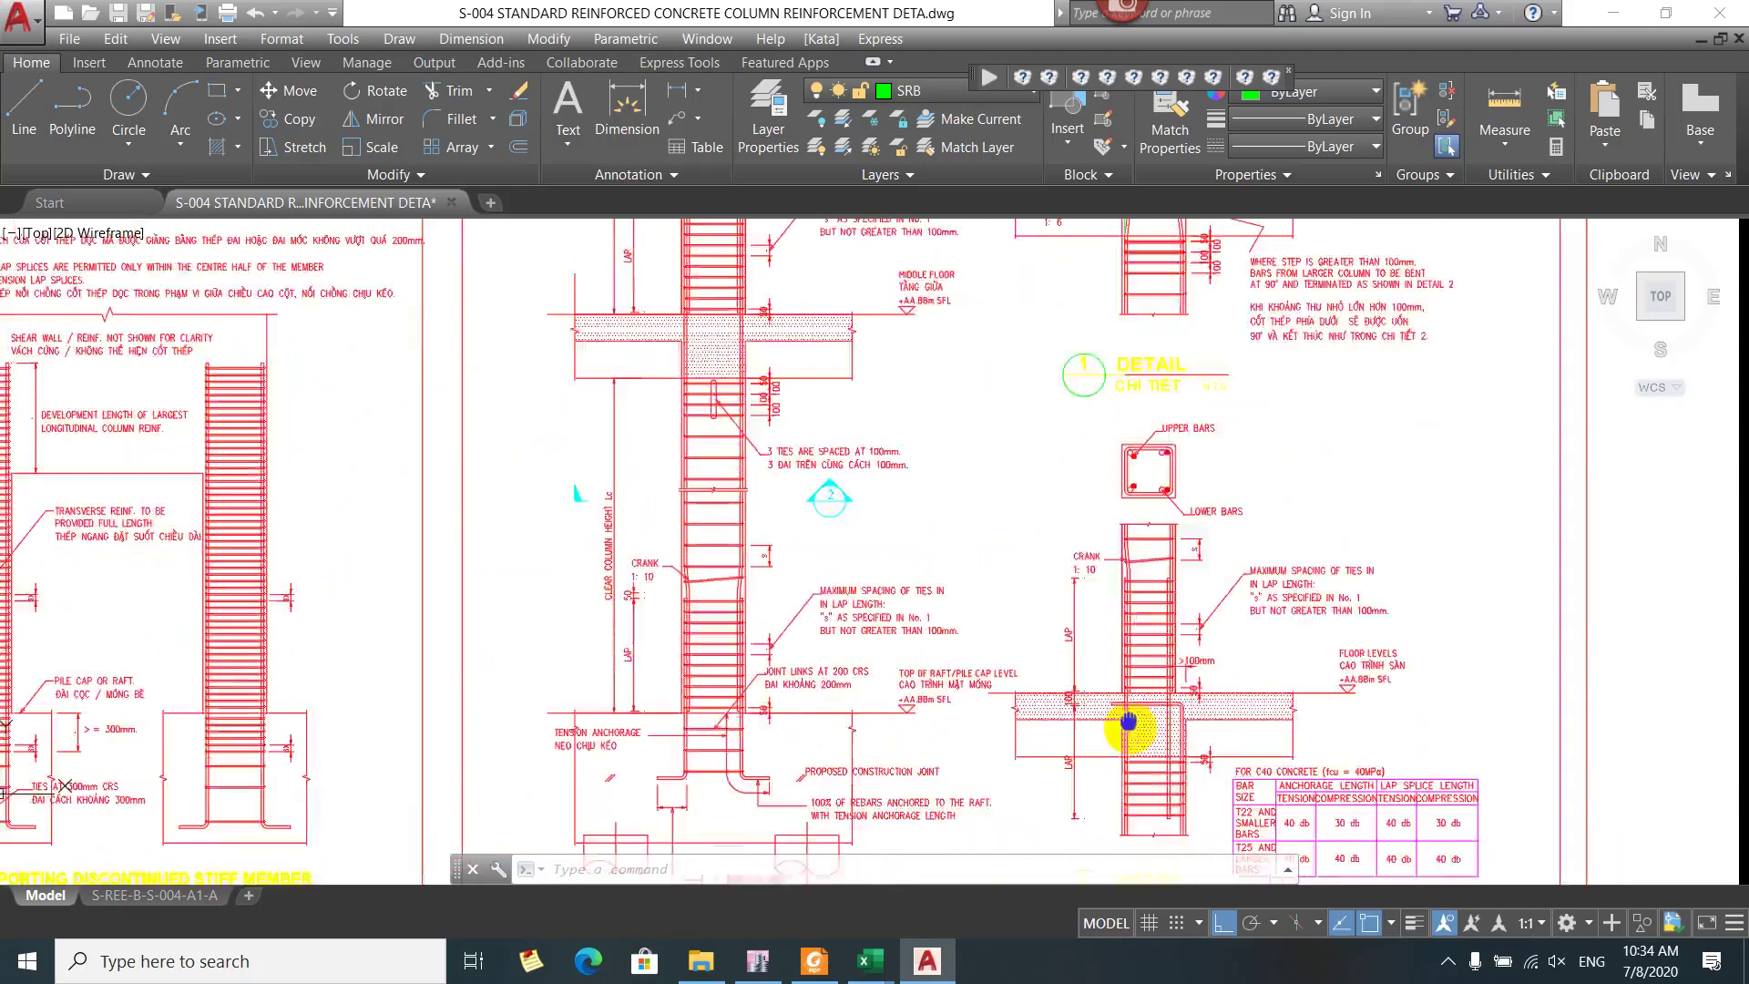
pyautogui.scroll(5, 1129, 721)
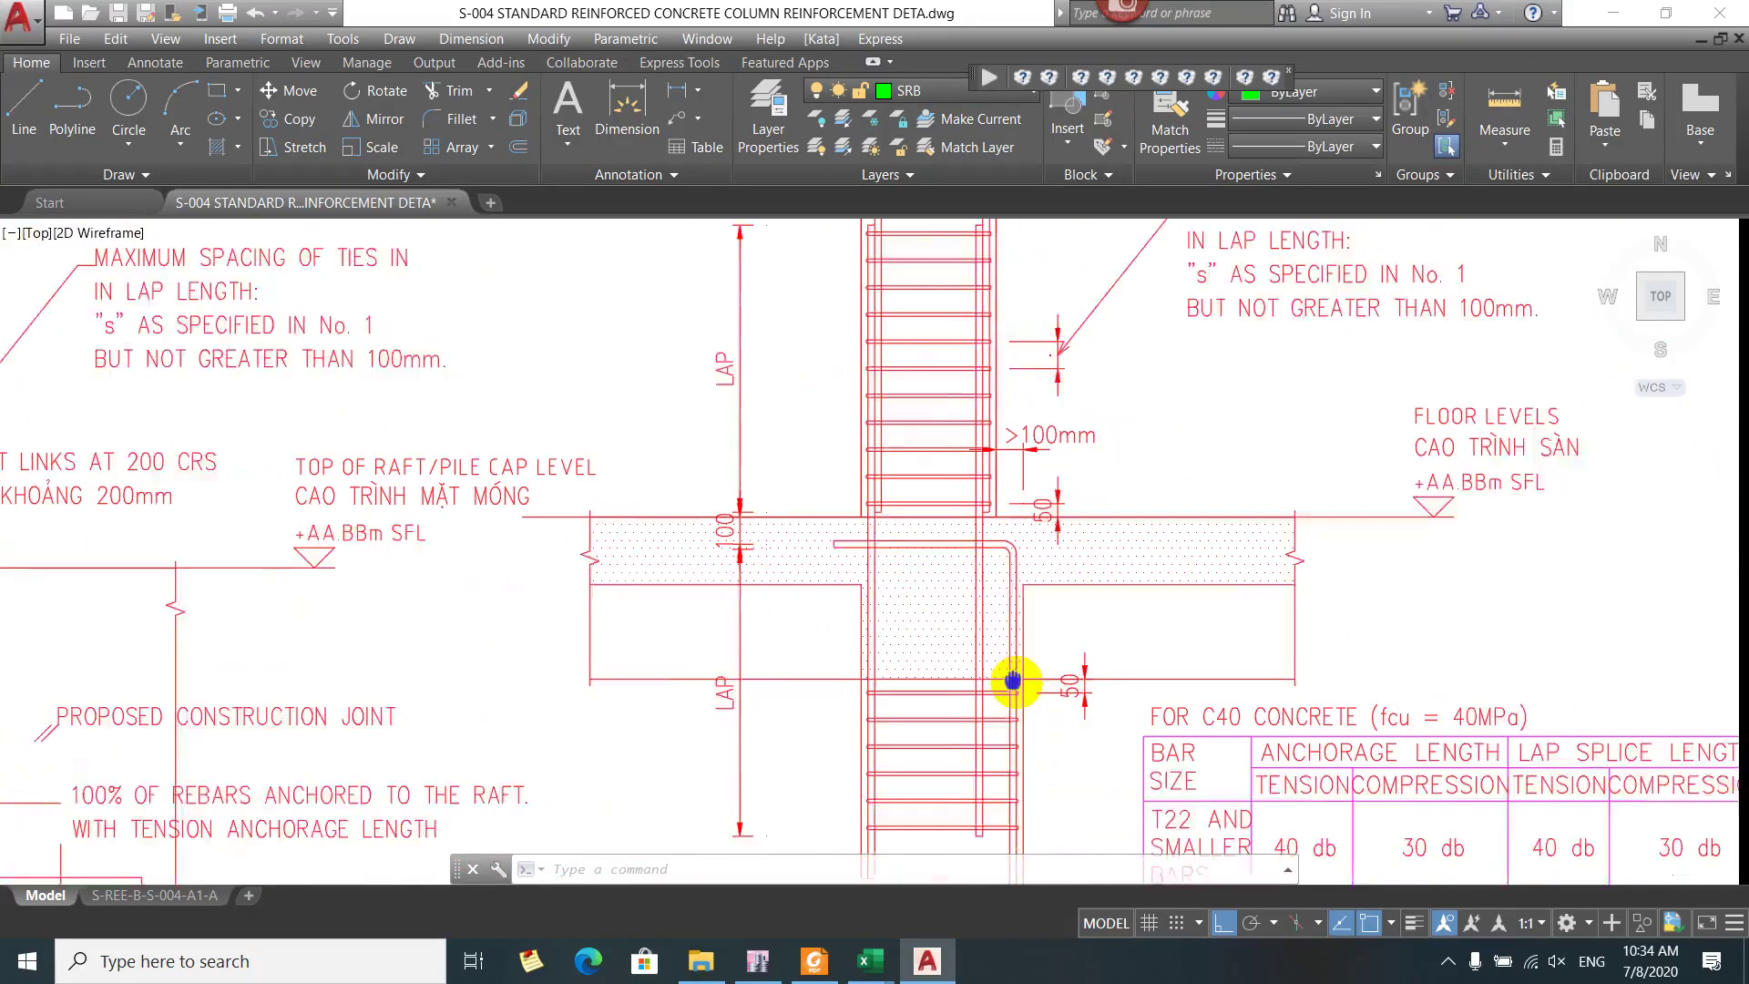
pyautogui.moveTo(1013, 680); pyautogui.dragTo(986, 672)
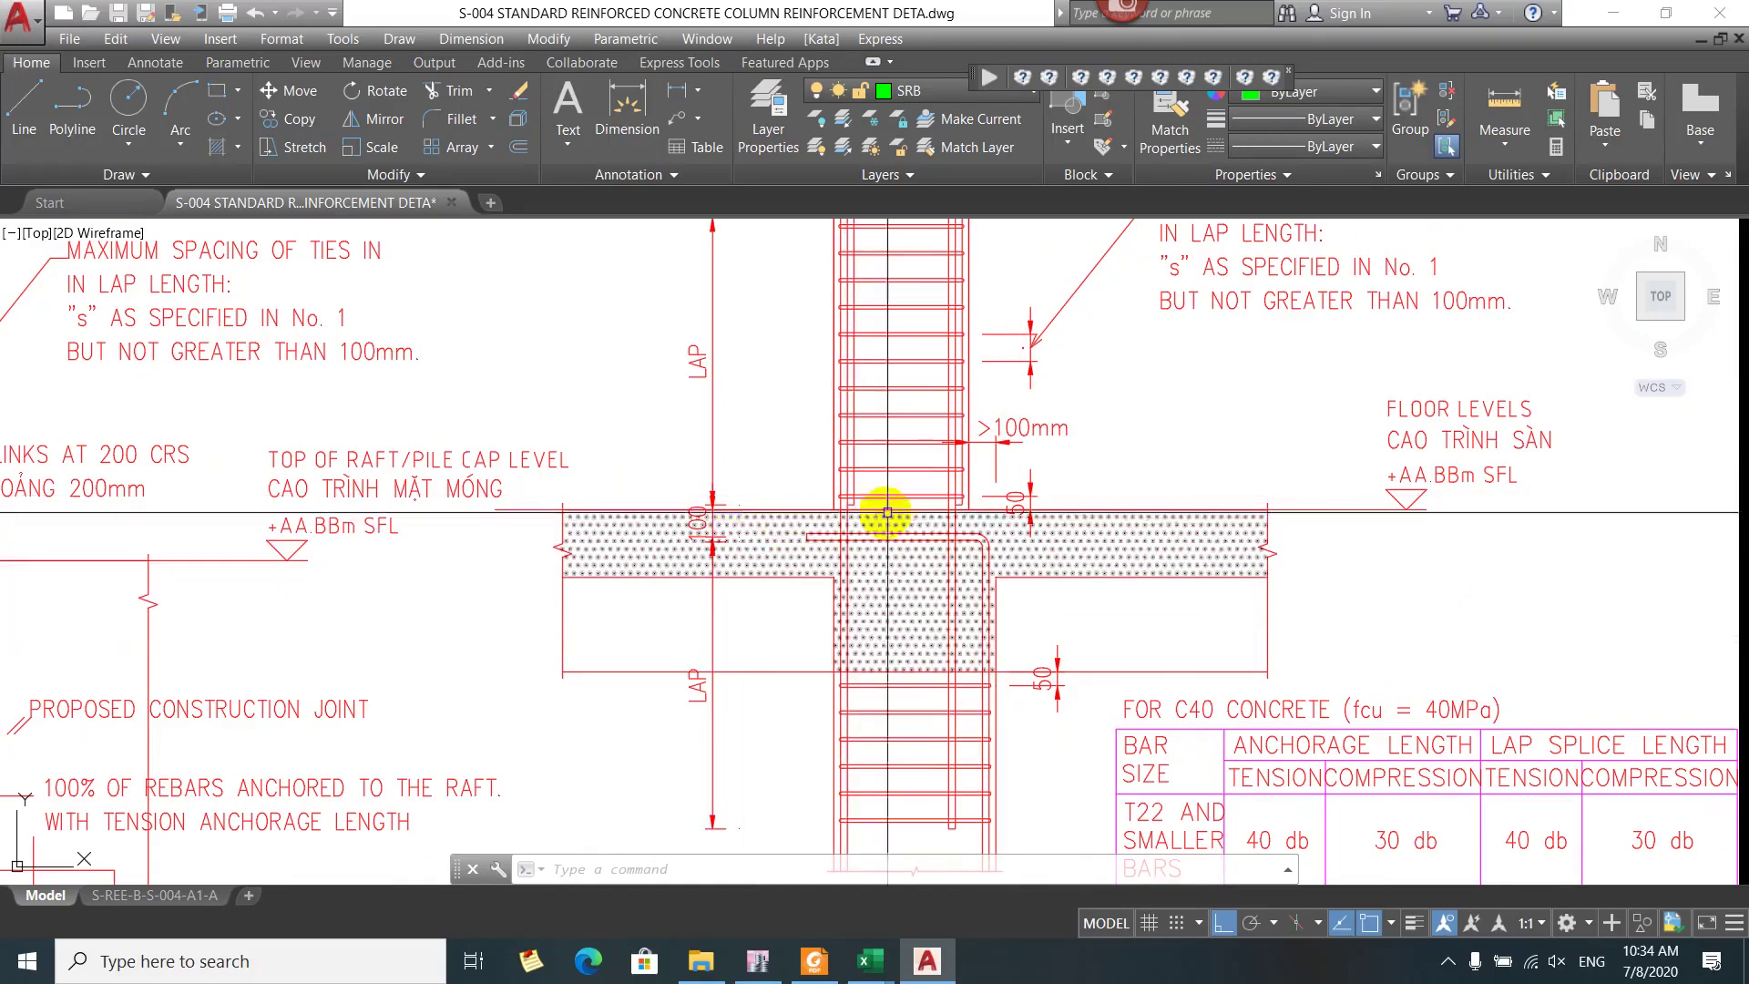
pyautogui.scroll(-5, 952, 510)
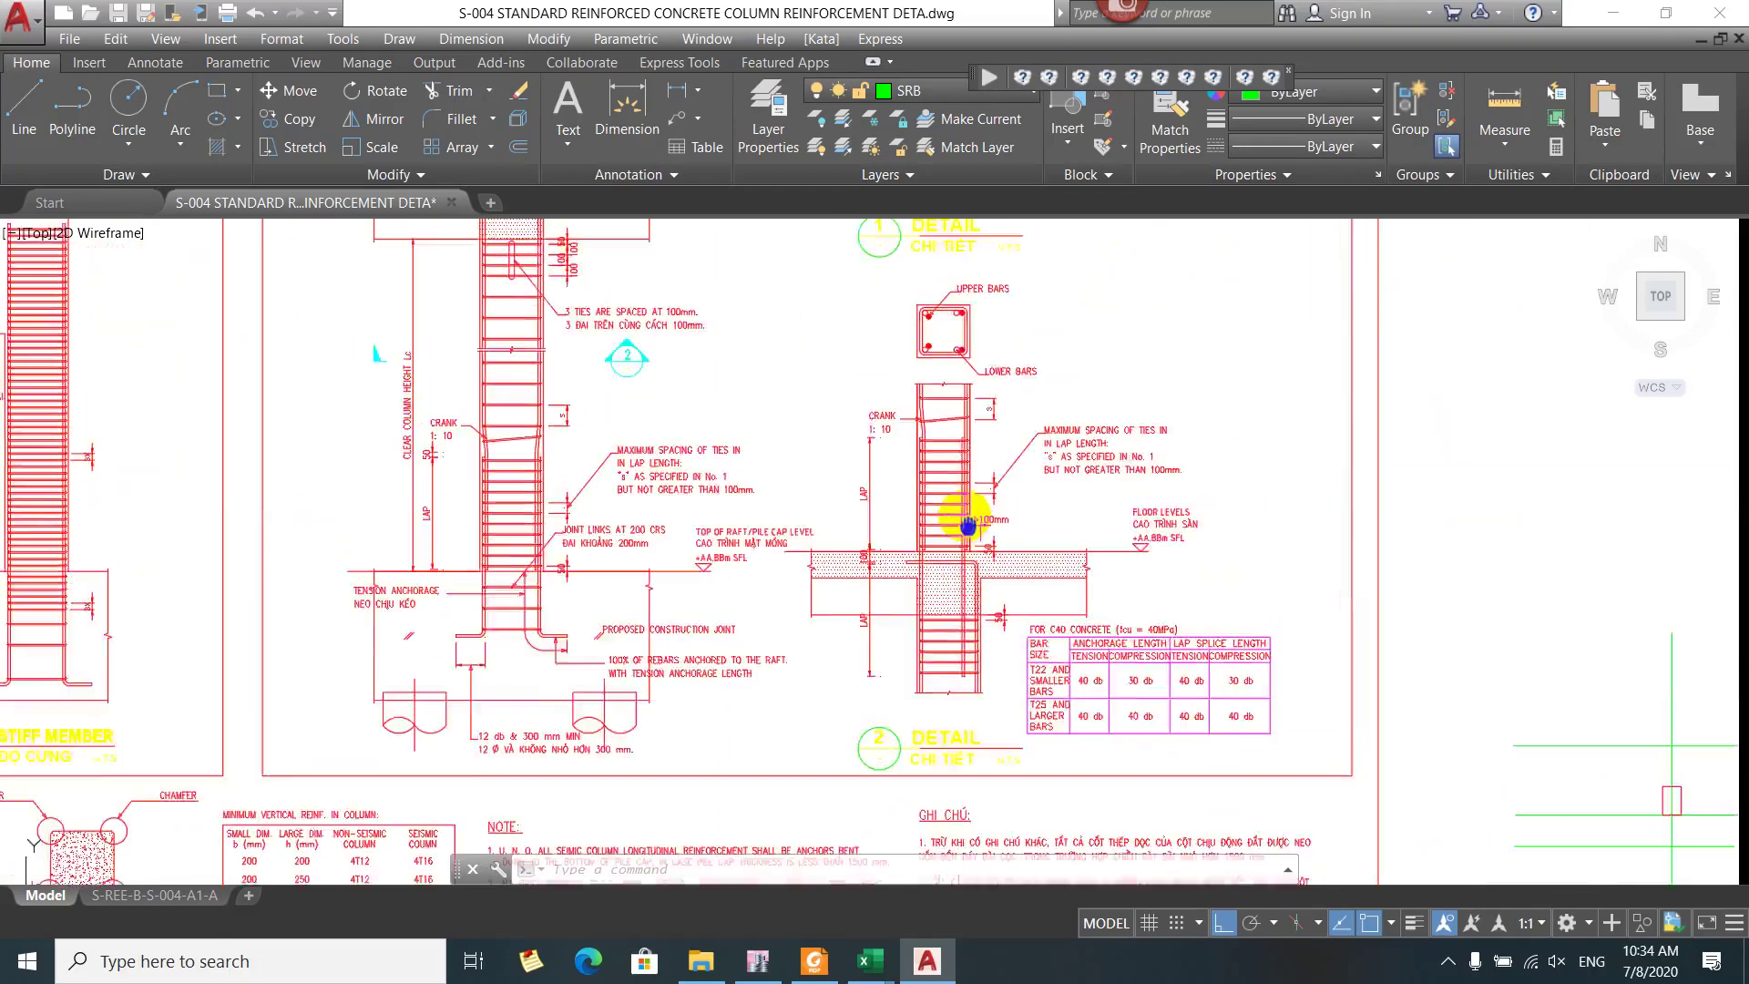
pyautogui.scroll(-5, 968, 524)
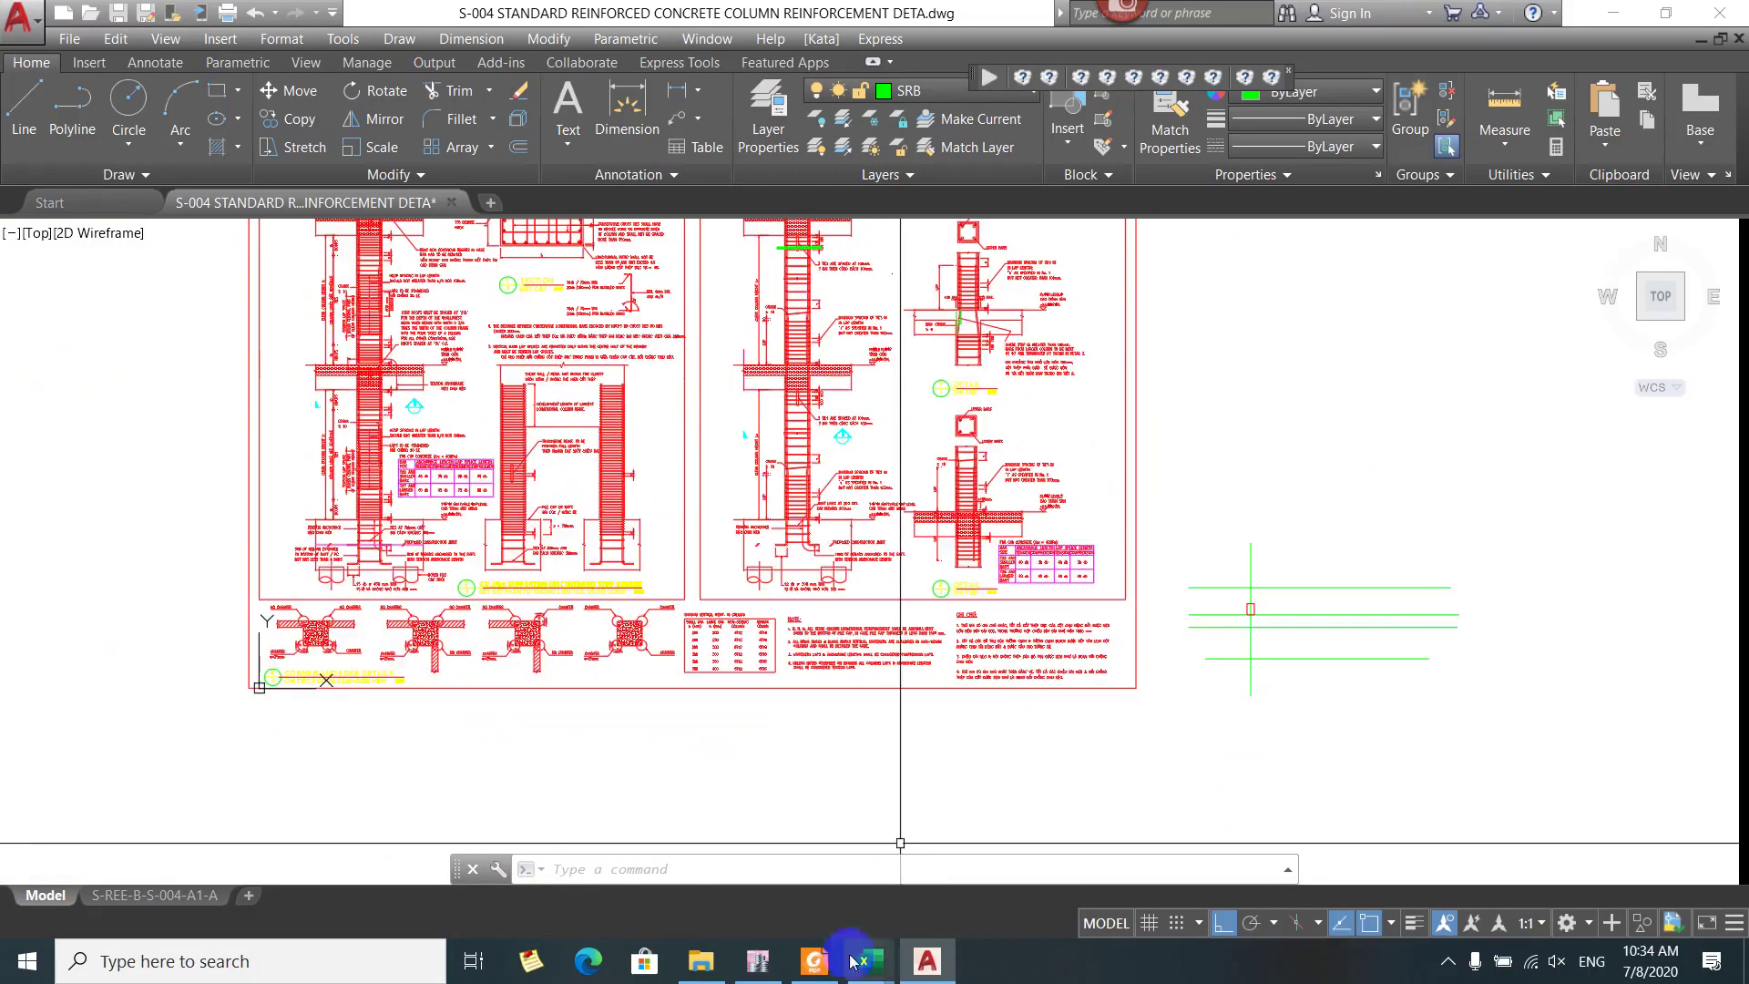
# Switch to the Excel beam reinforcement workbook and compare the longitudinal steel sheet "thep doc" with the stirrup sheet "thep dai"
pyautogui.moveTo(867, 961)
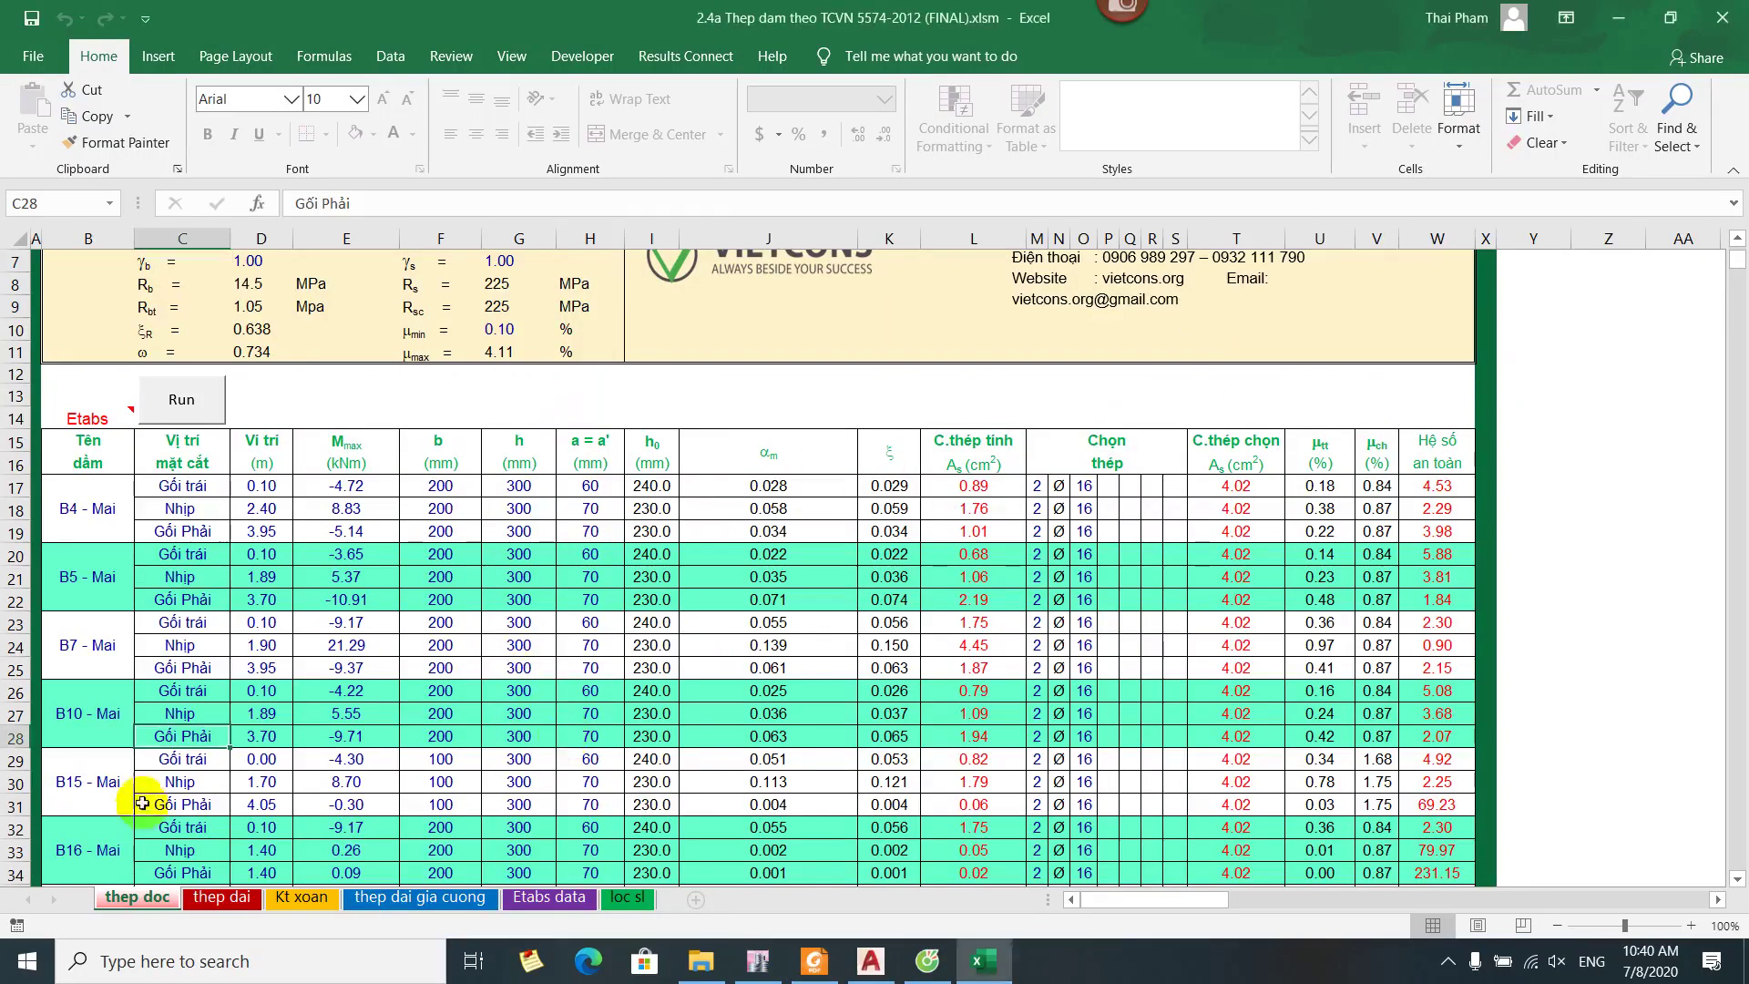
pyautogui.scroll(2, 391, 546)
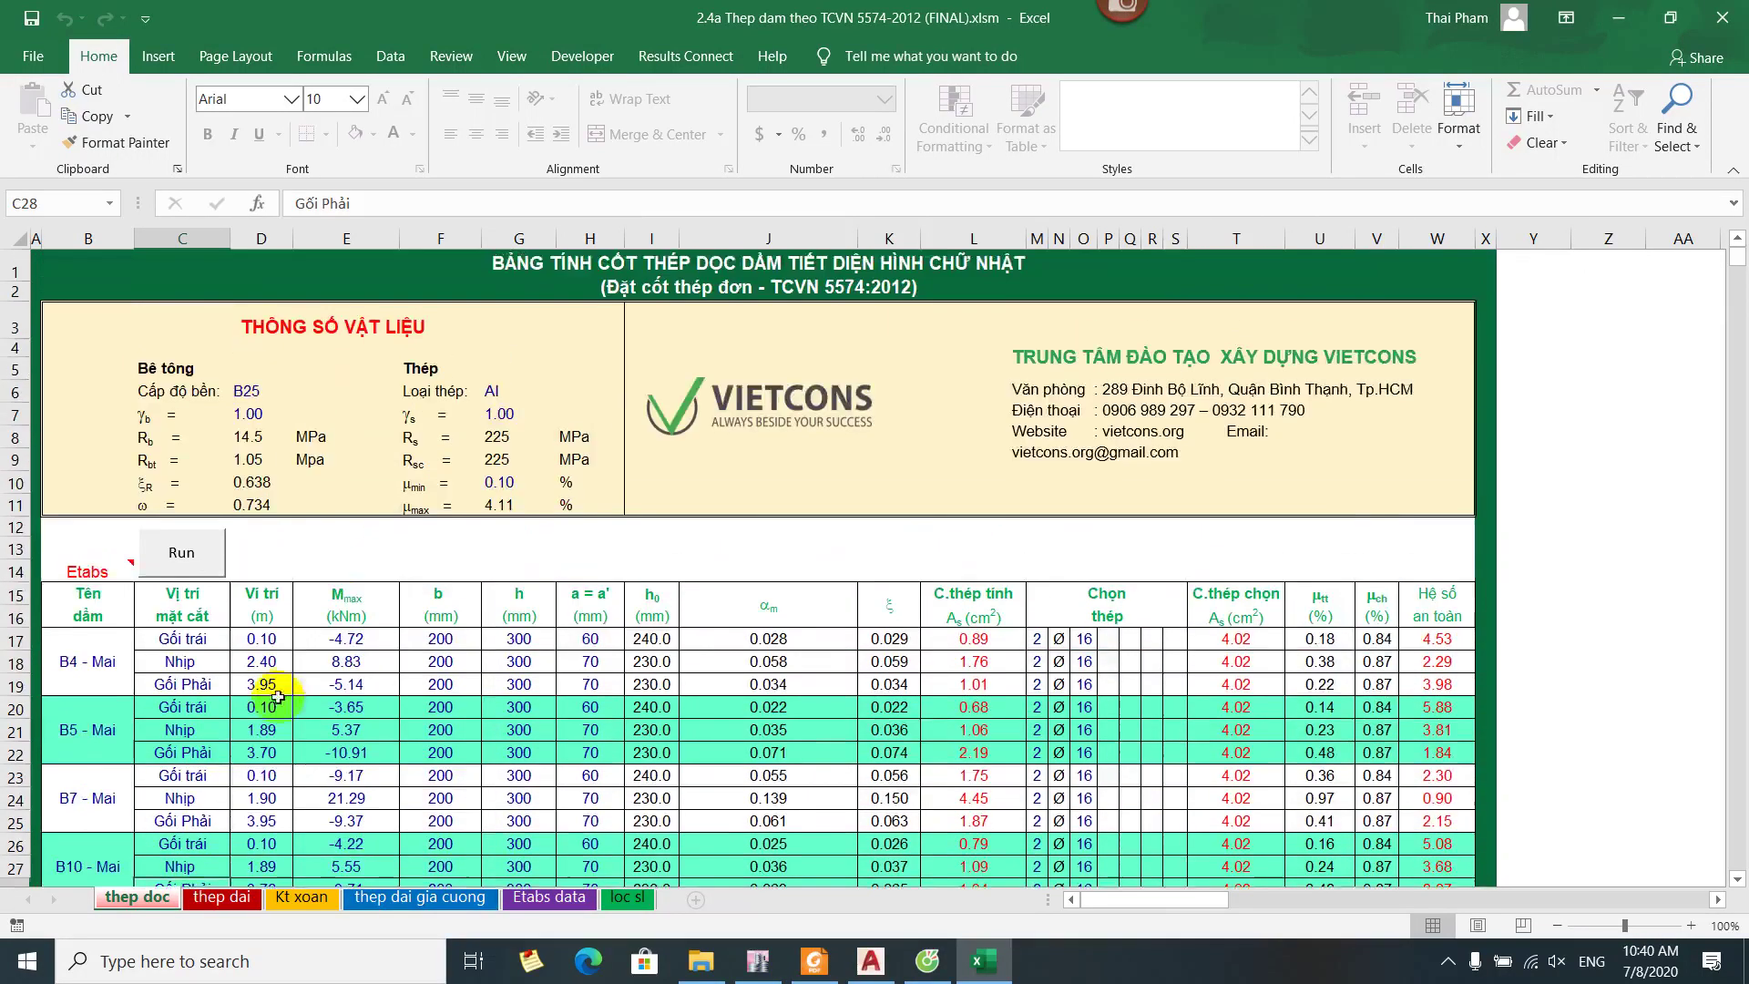
pyautogui.scroll(-1, 305, 669)
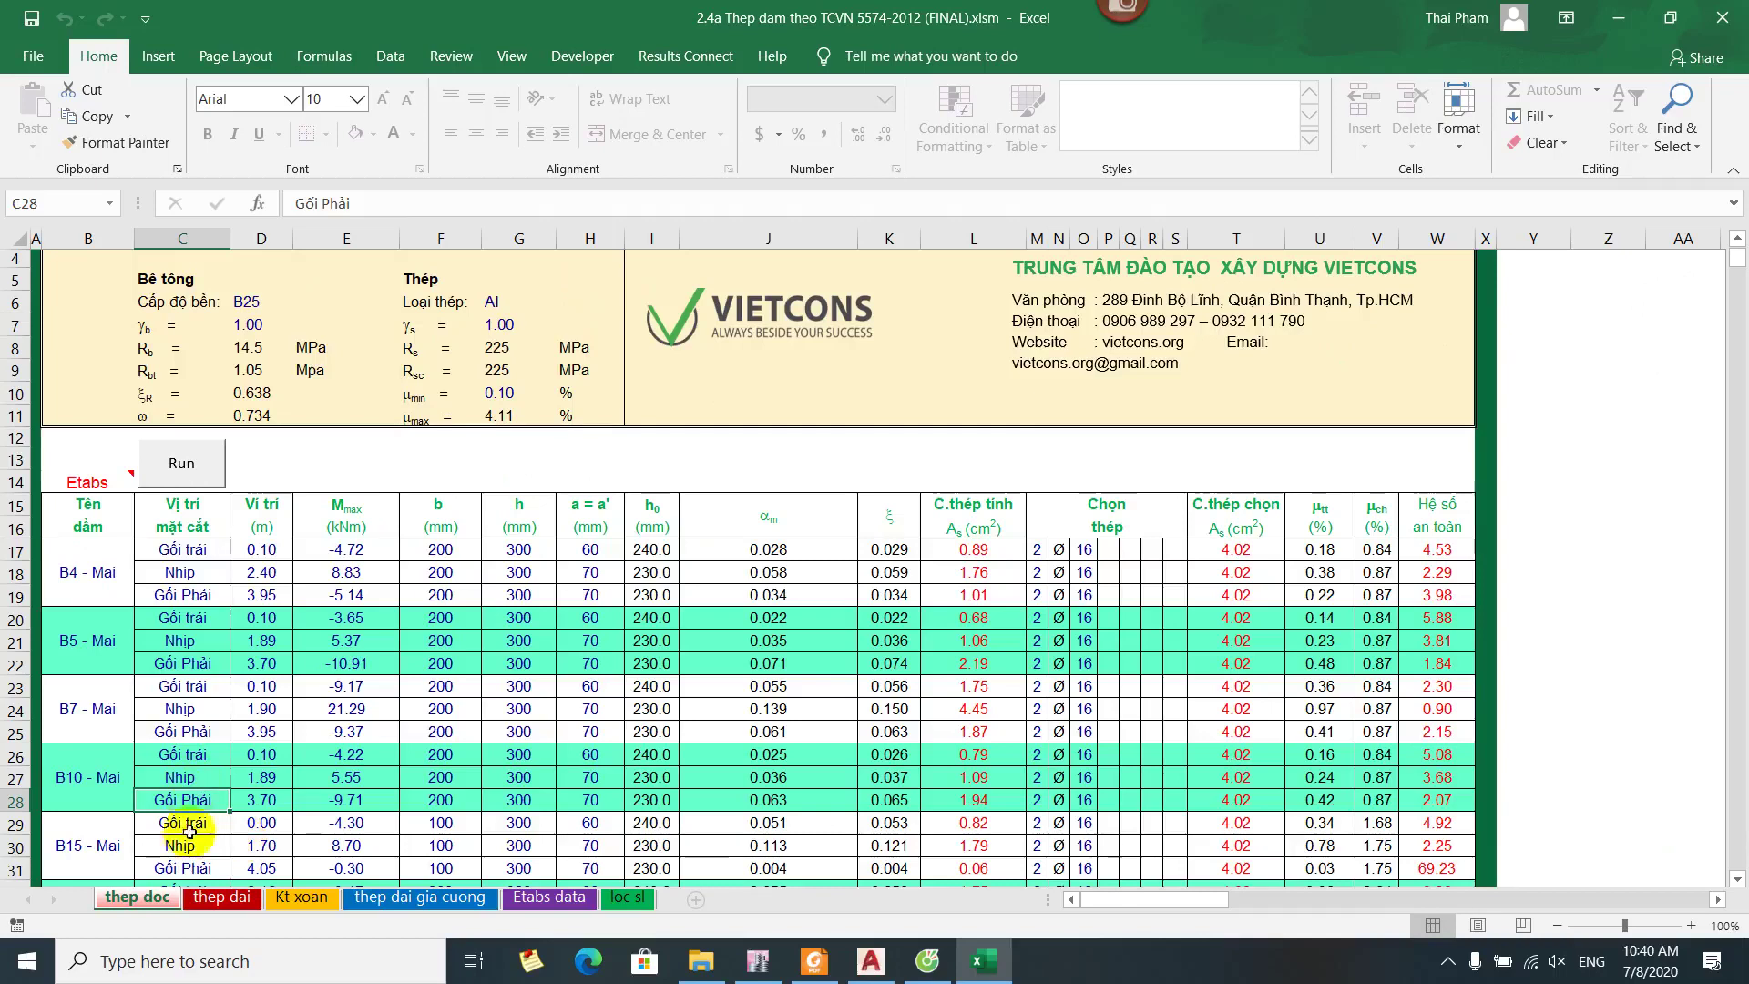
pyautogui.click(214, 900)
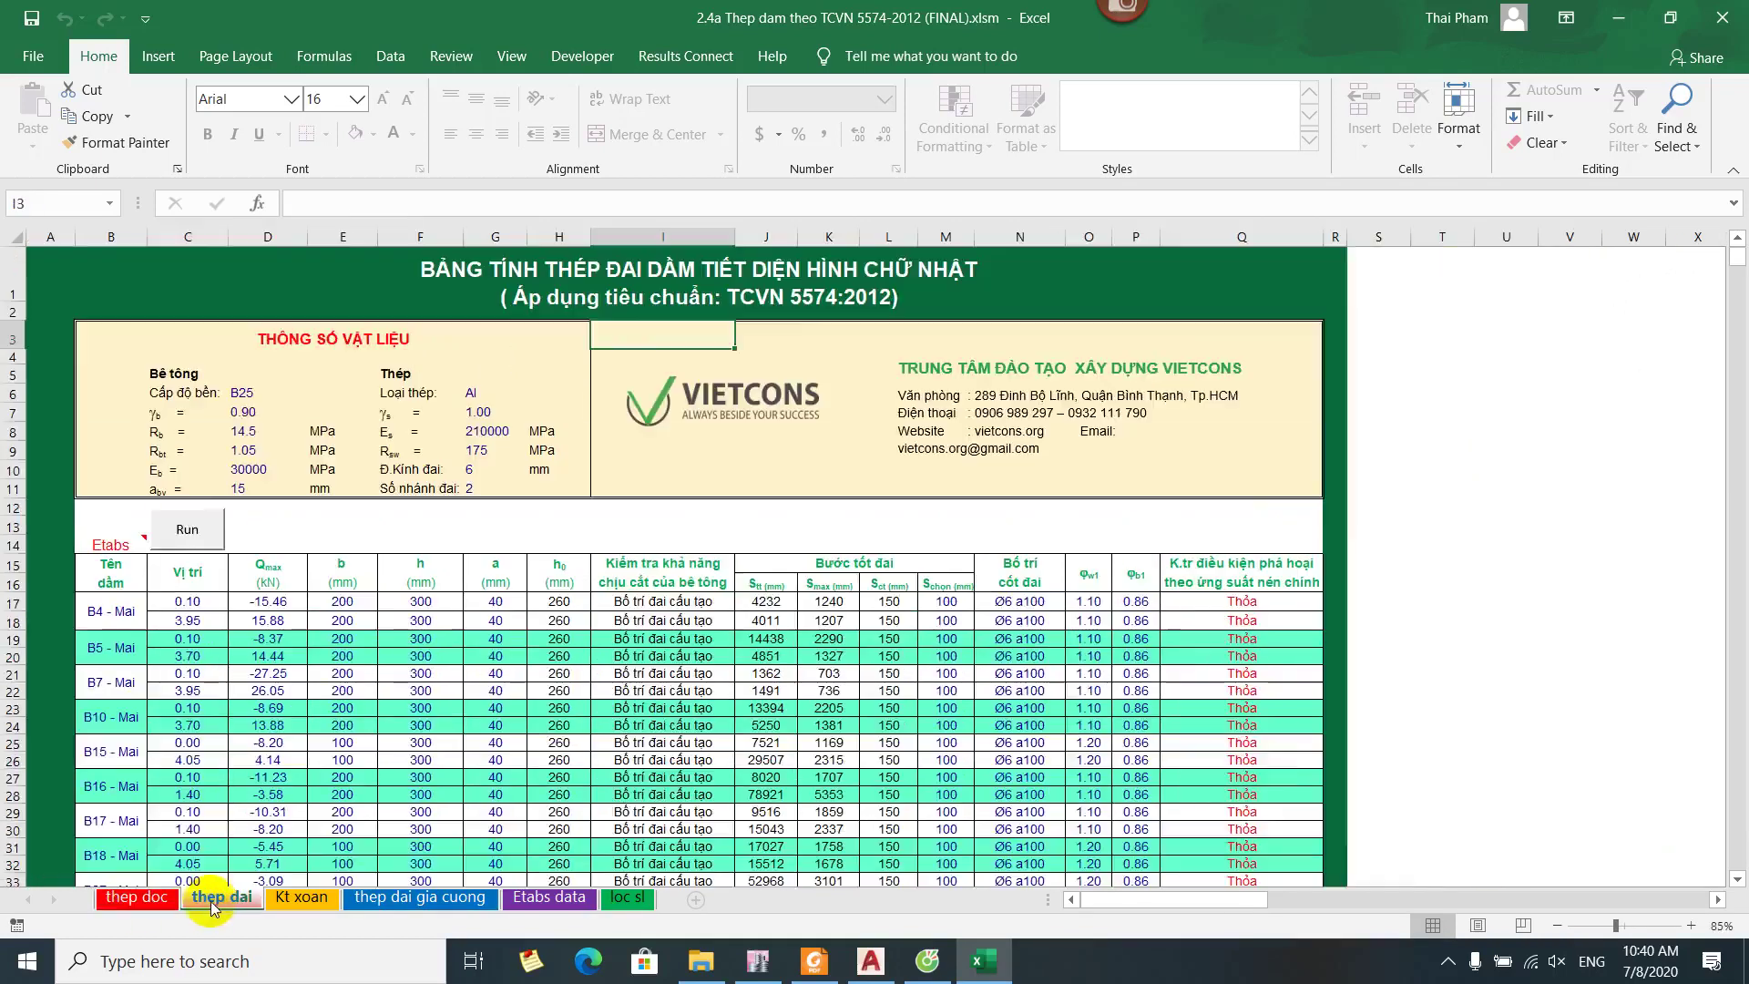
pyautogui.click(150, 900)
pyautogui.click(219, 906)
pyautogui.click(146, 900)
pyautogui.click(214, 902)
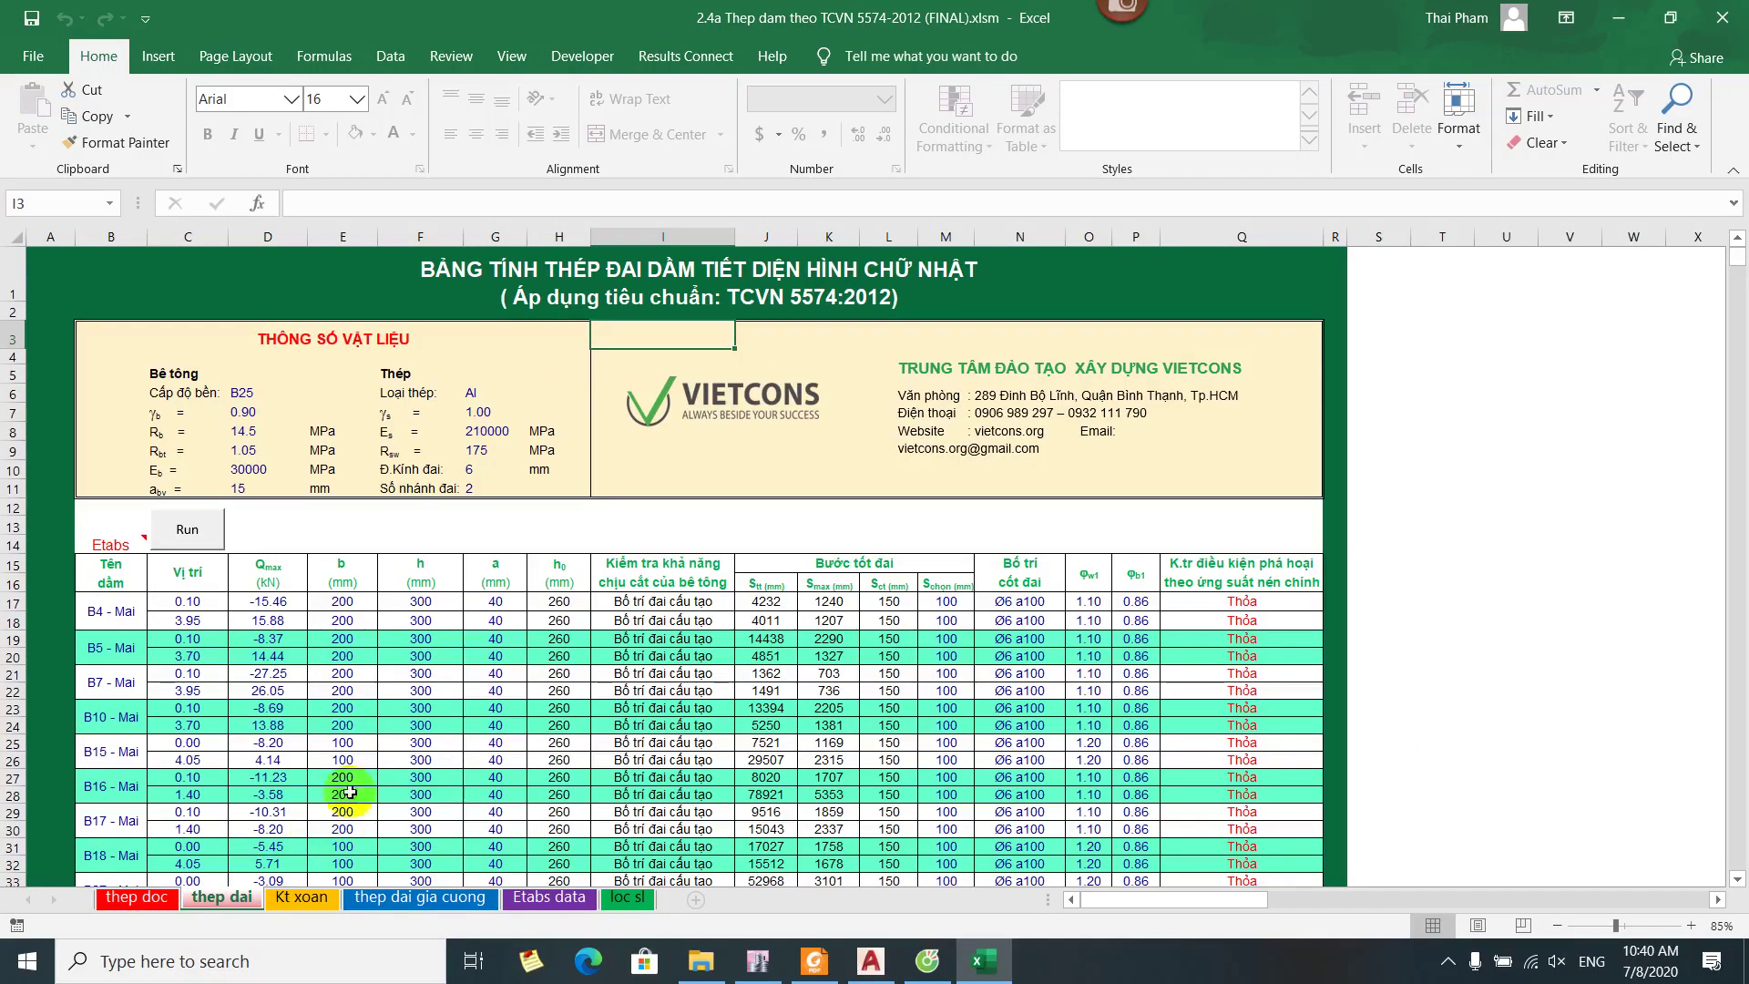
# Clear all existing beam force and frame assignment data from row 4 down on the "Etabs data" sheet
pyautogui.click(540, 901)
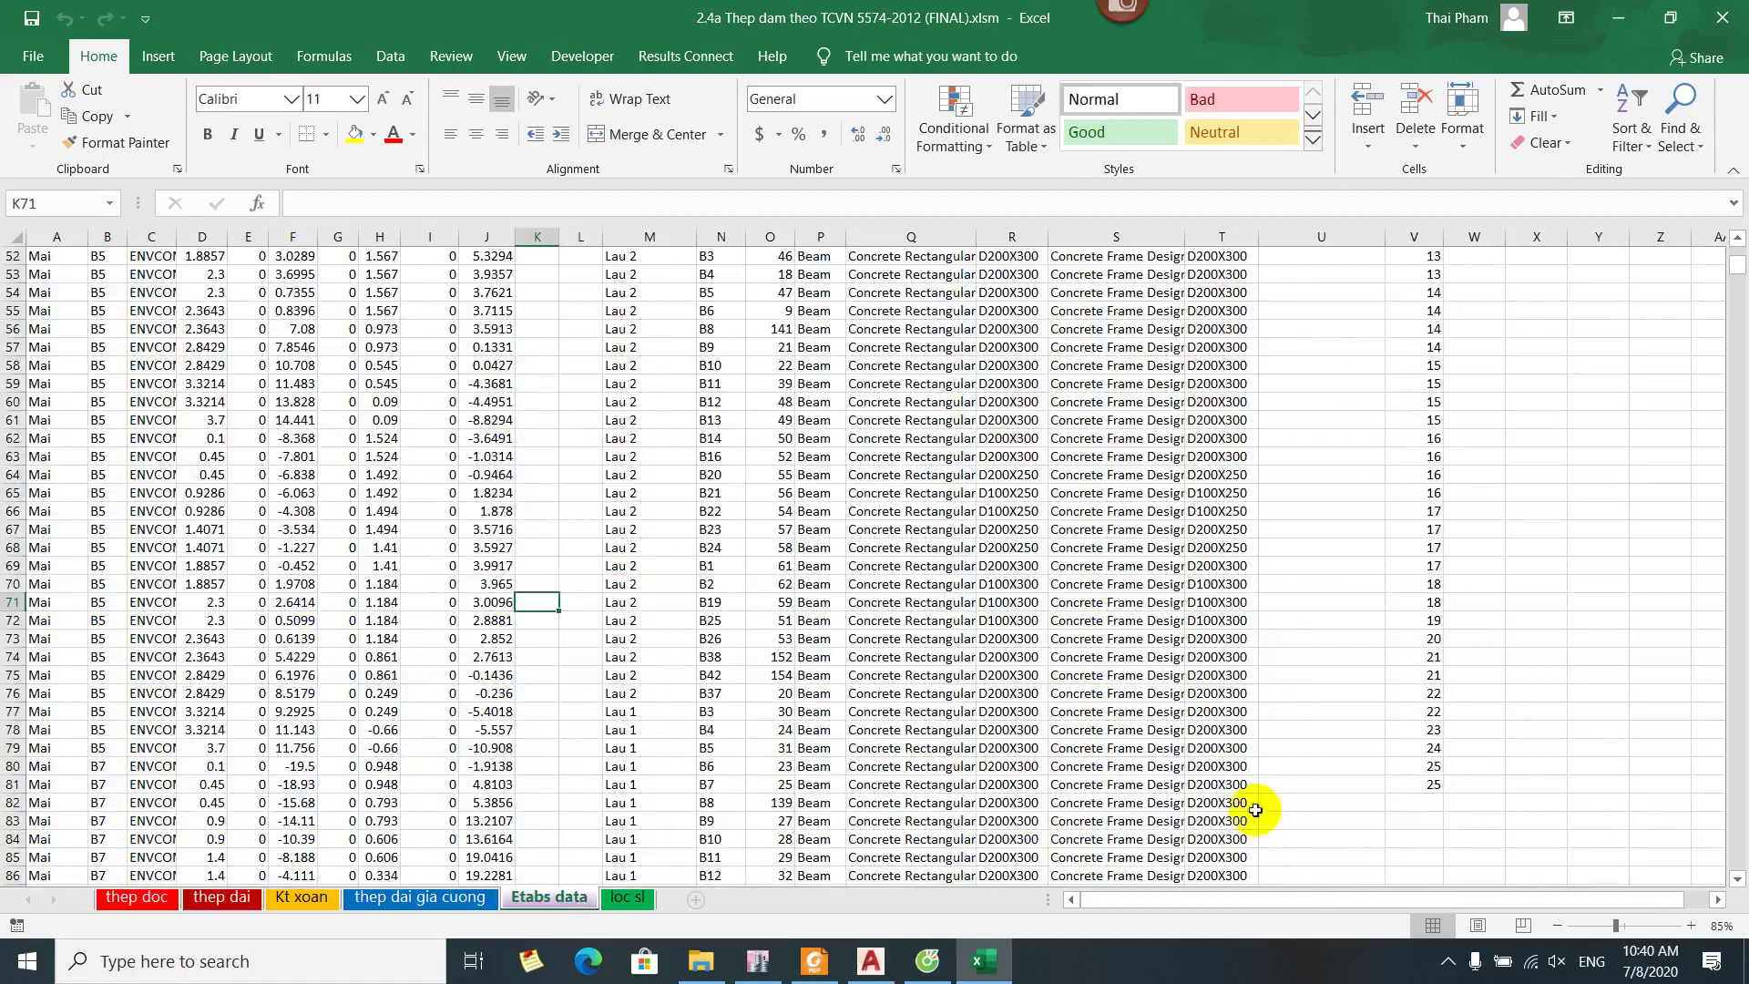
pyautogui.scroll(13, 1193, 870)
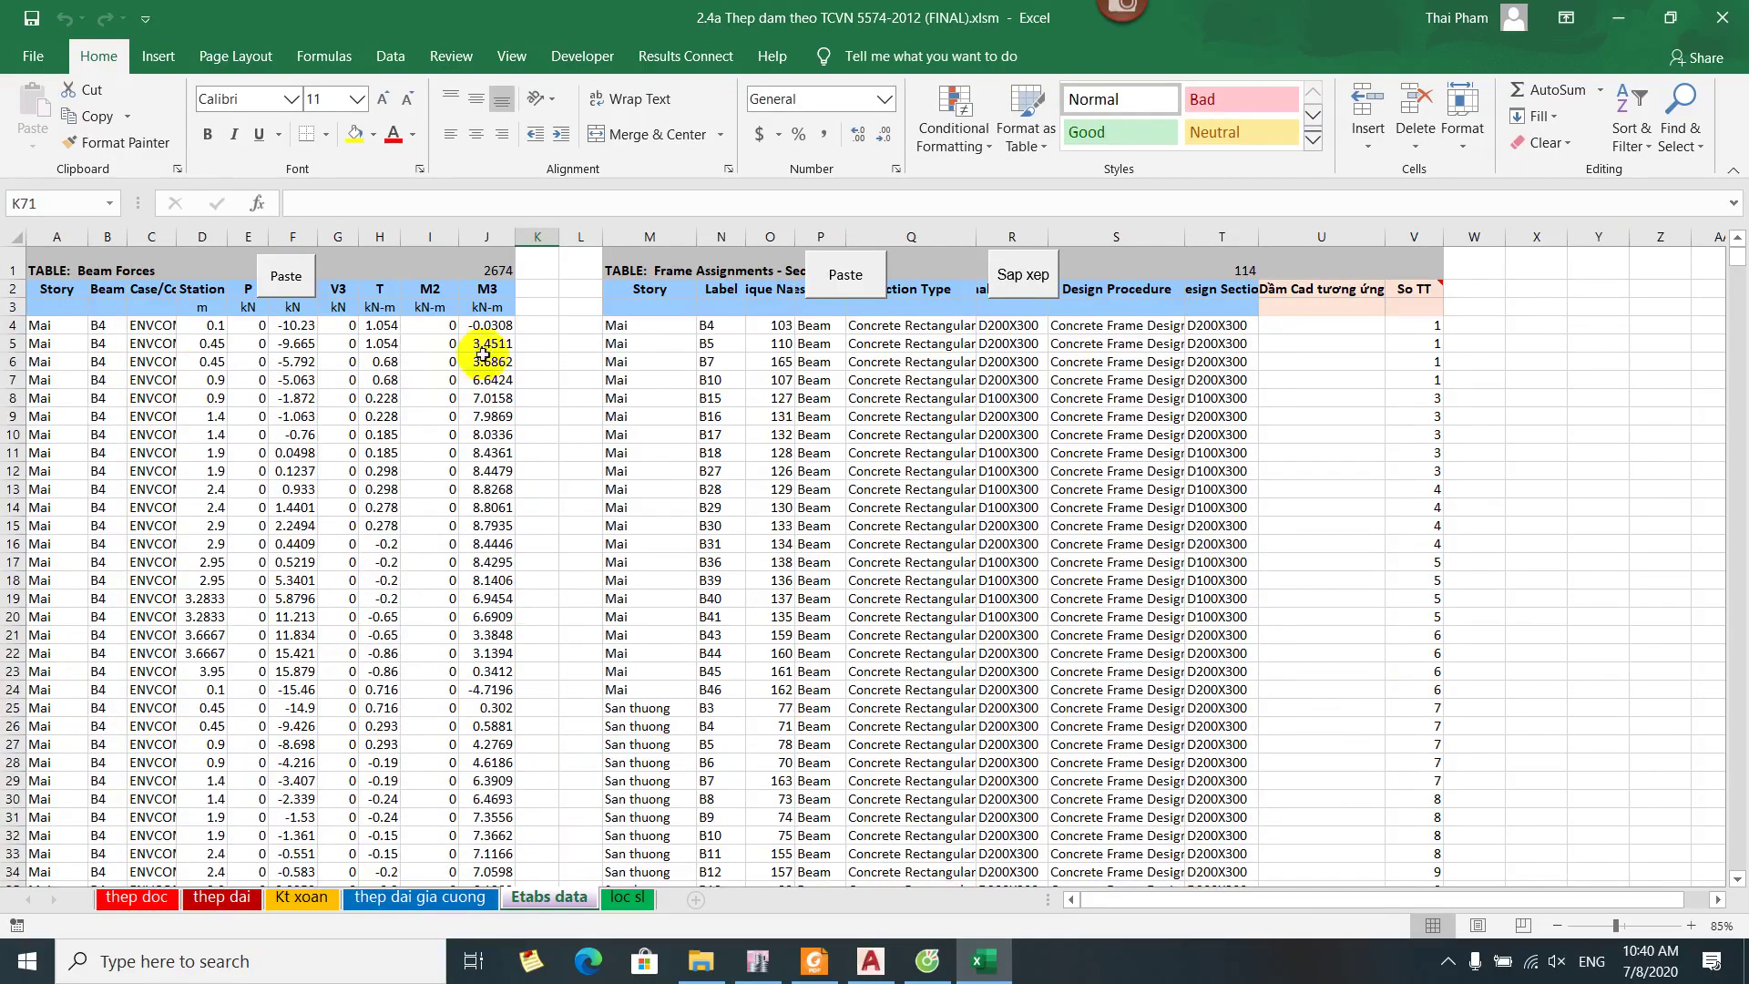
pyautogui.click(48, 322)
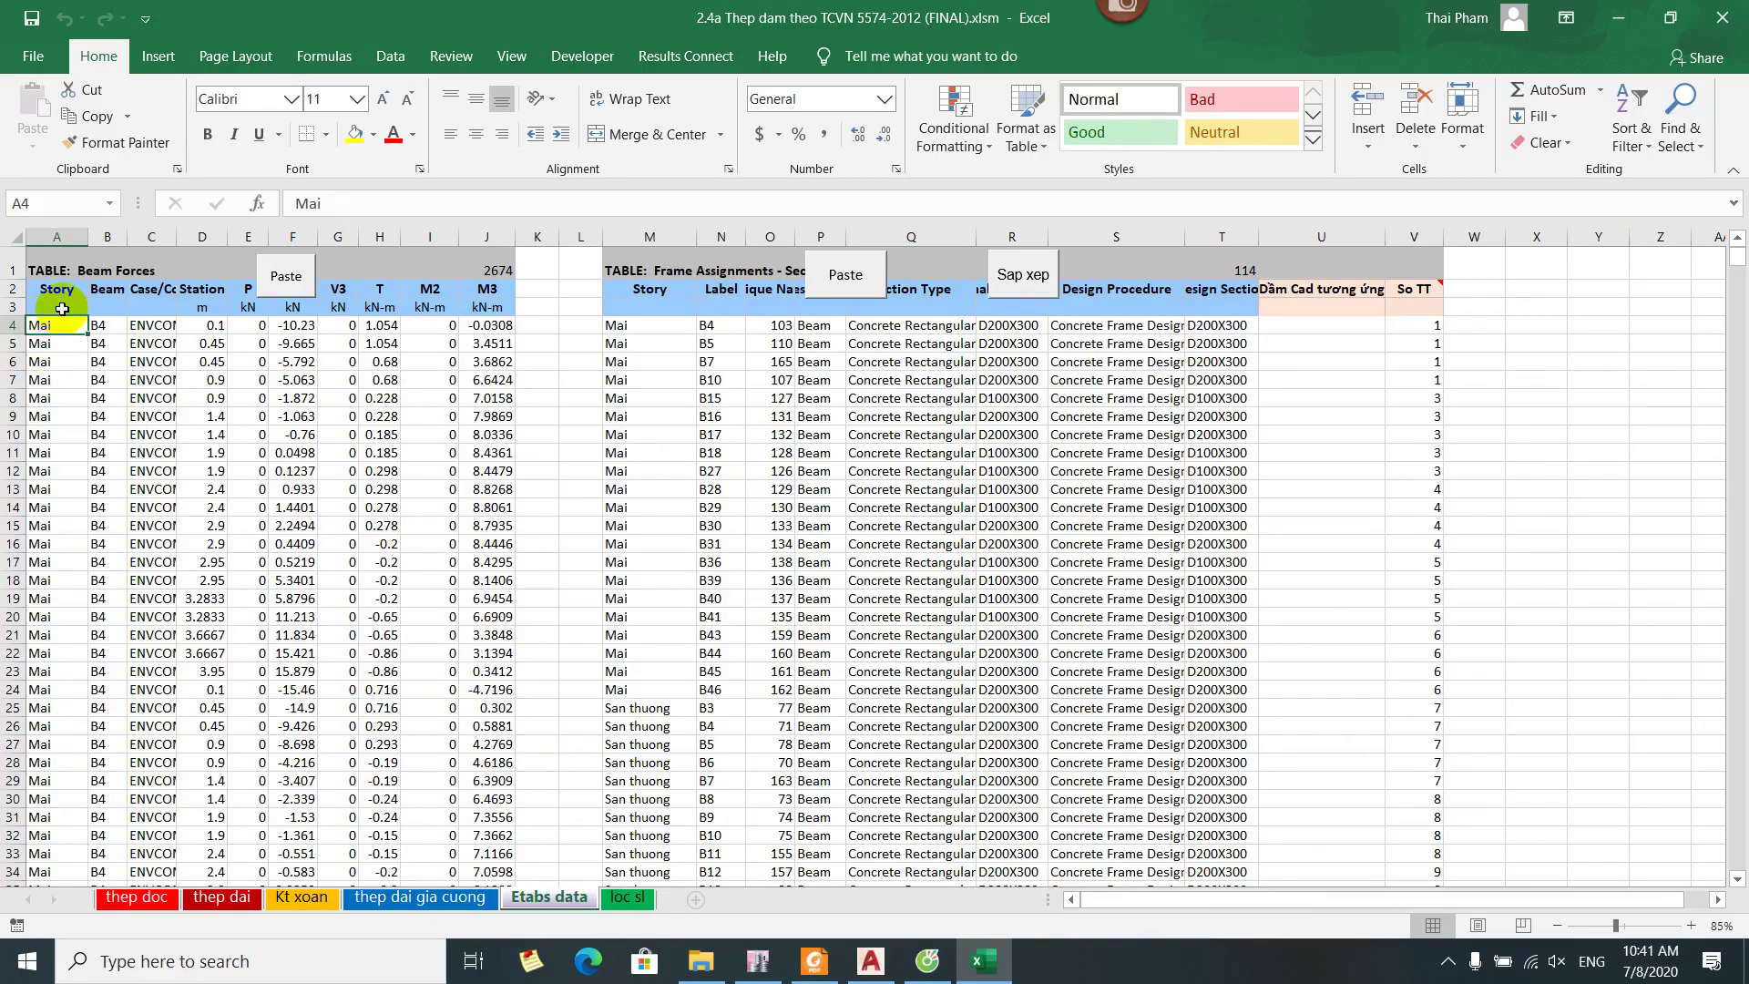
pyautogui.hotkey('ctrl', 'shift', 'Right')
pyautogui.hotkey('ctrl', 'shift', 'Right')
pyautogui.hotkey('ctrl', 'shift', 'Right')
pyautogui.hotkey('ctrl', 'shift', 'Right')
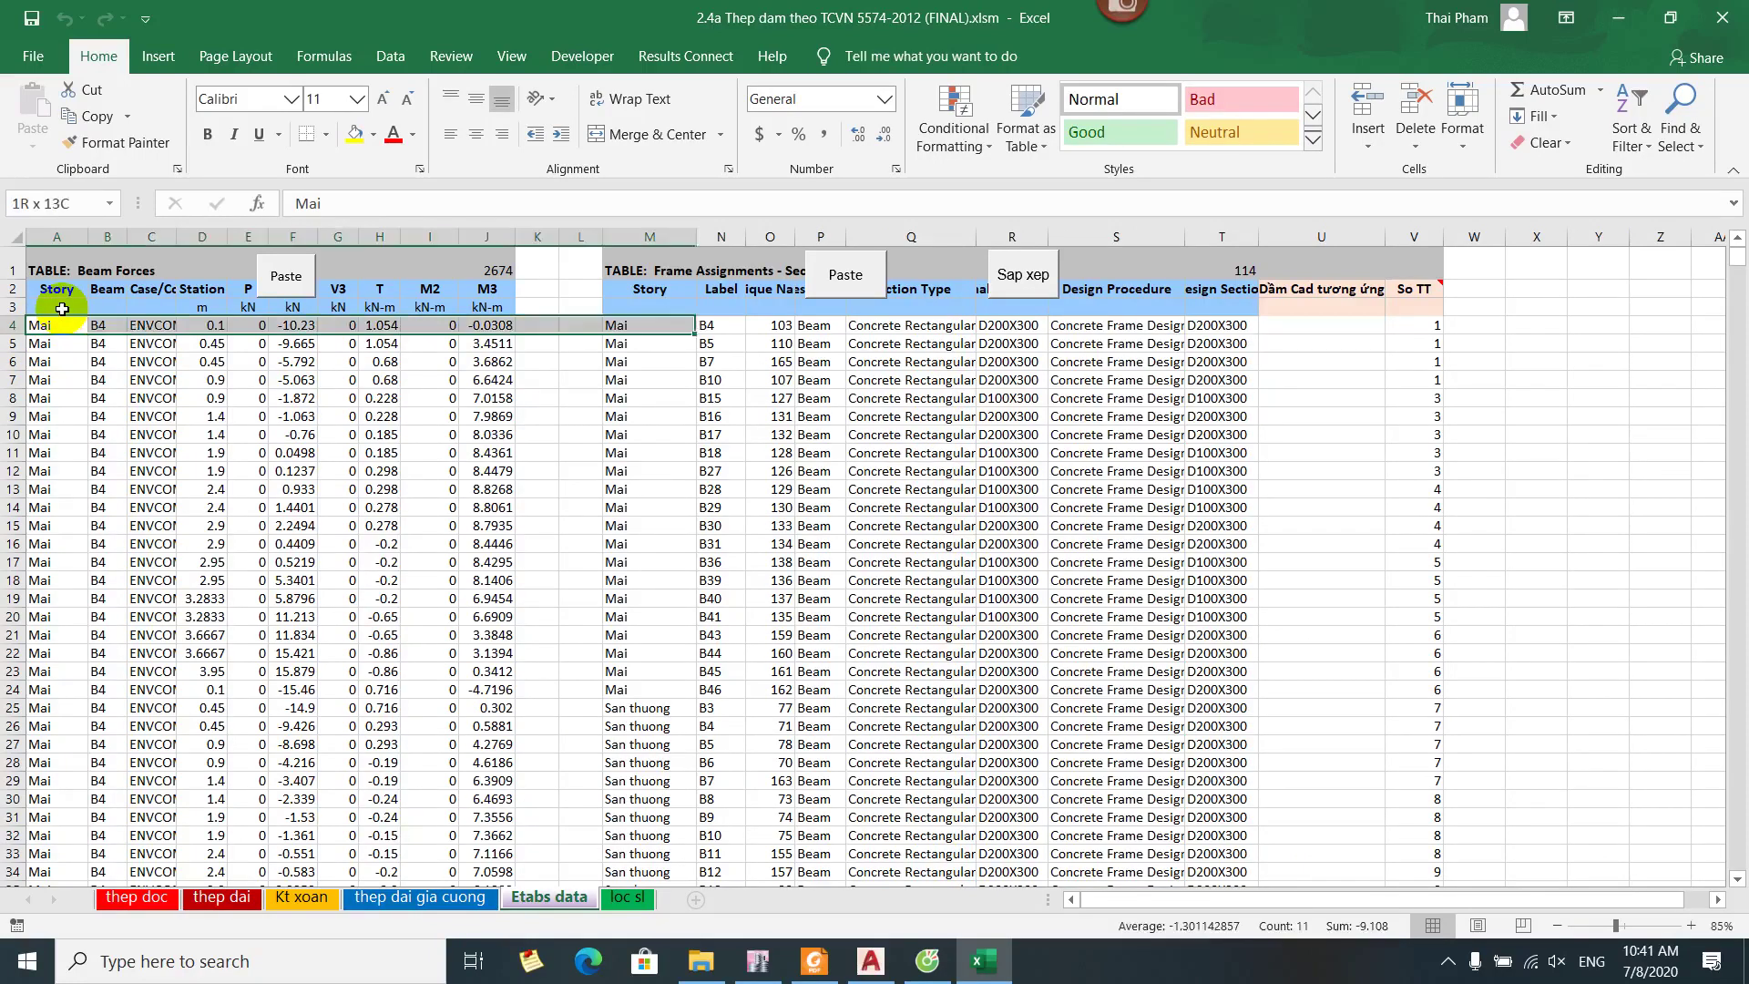
pyautogui.hotkey('ctrl', 'shift', 'Down')
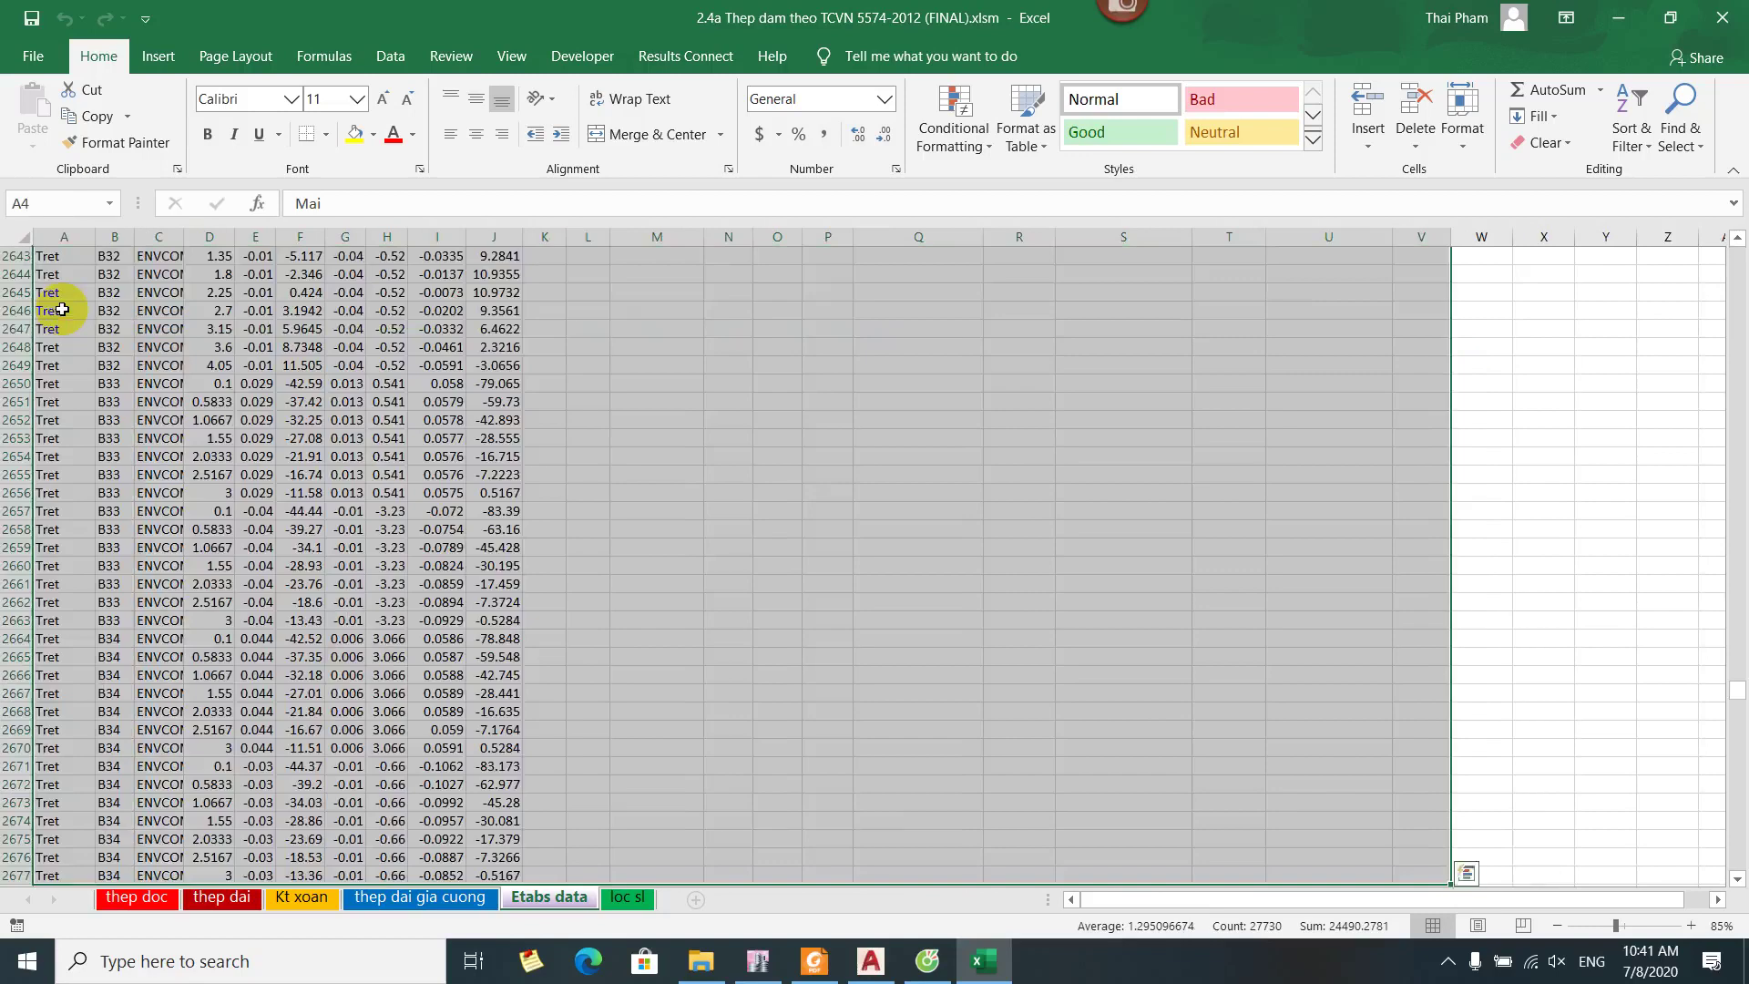
pyautogui.press('Delete')
pyautogui.click(106, 355)
pyautogui.click(200, 382)
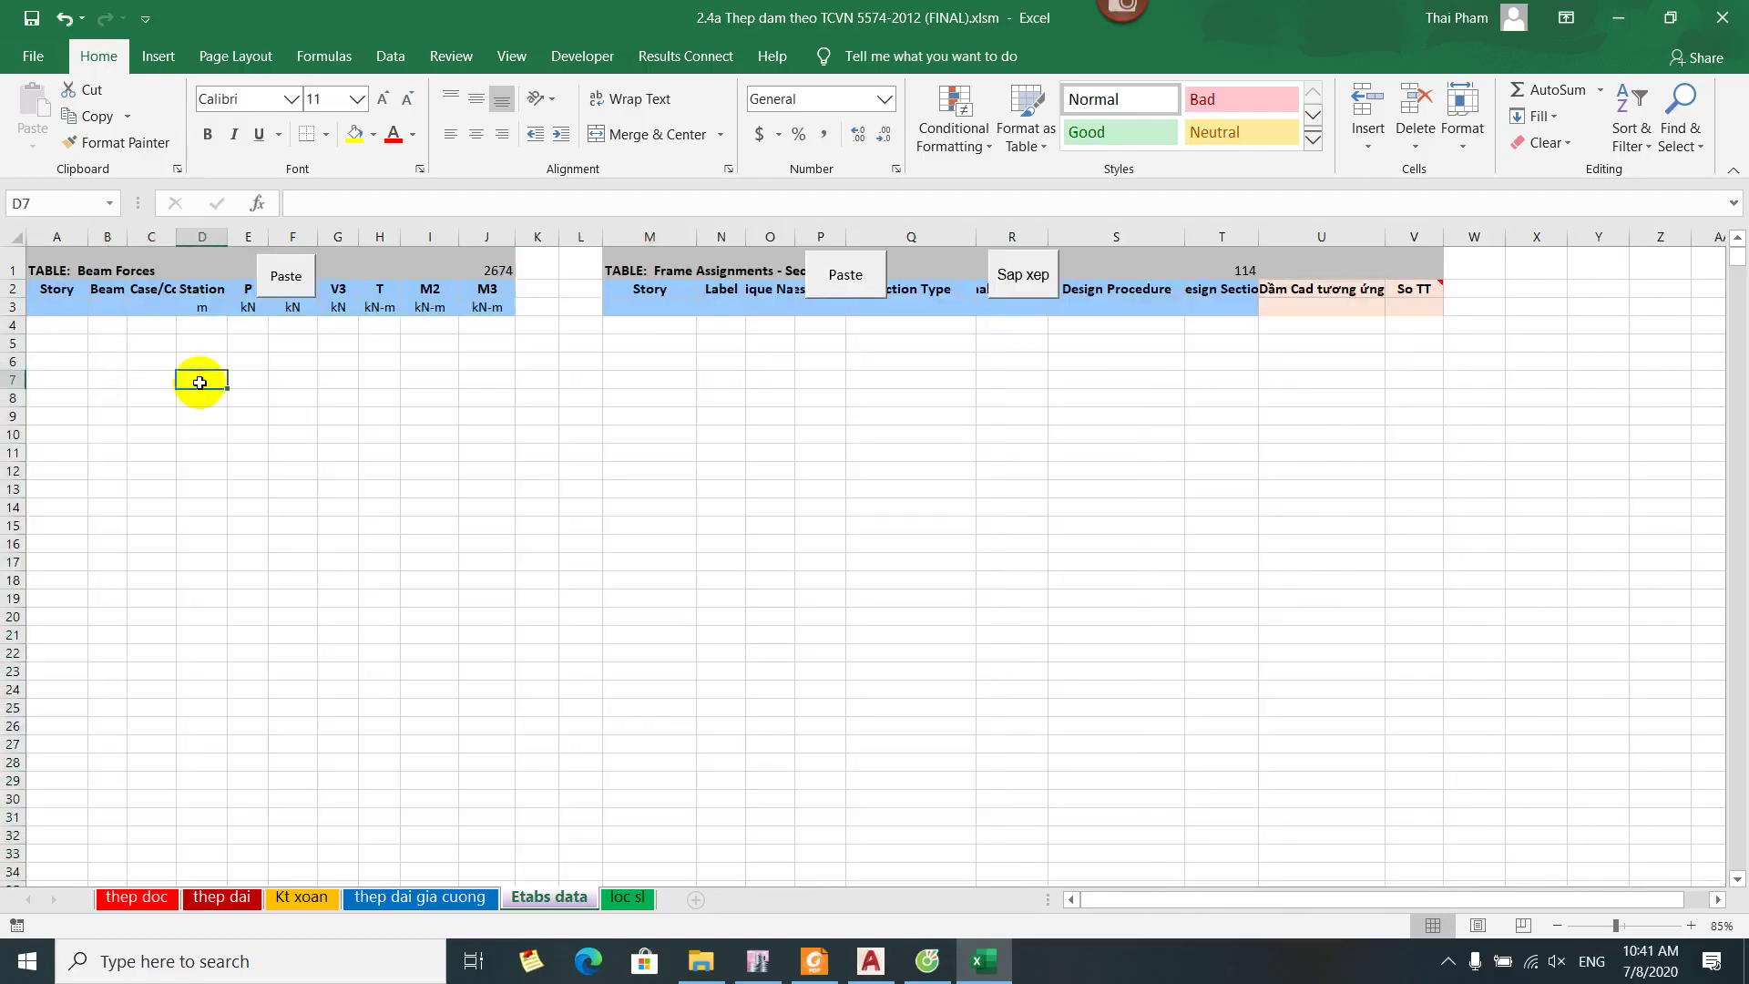
# Switch to ETABS and replace elevation B's shear force diagram with the undeformed model, showing frame labels instead of local axes
pyautogui.click(761, 957)
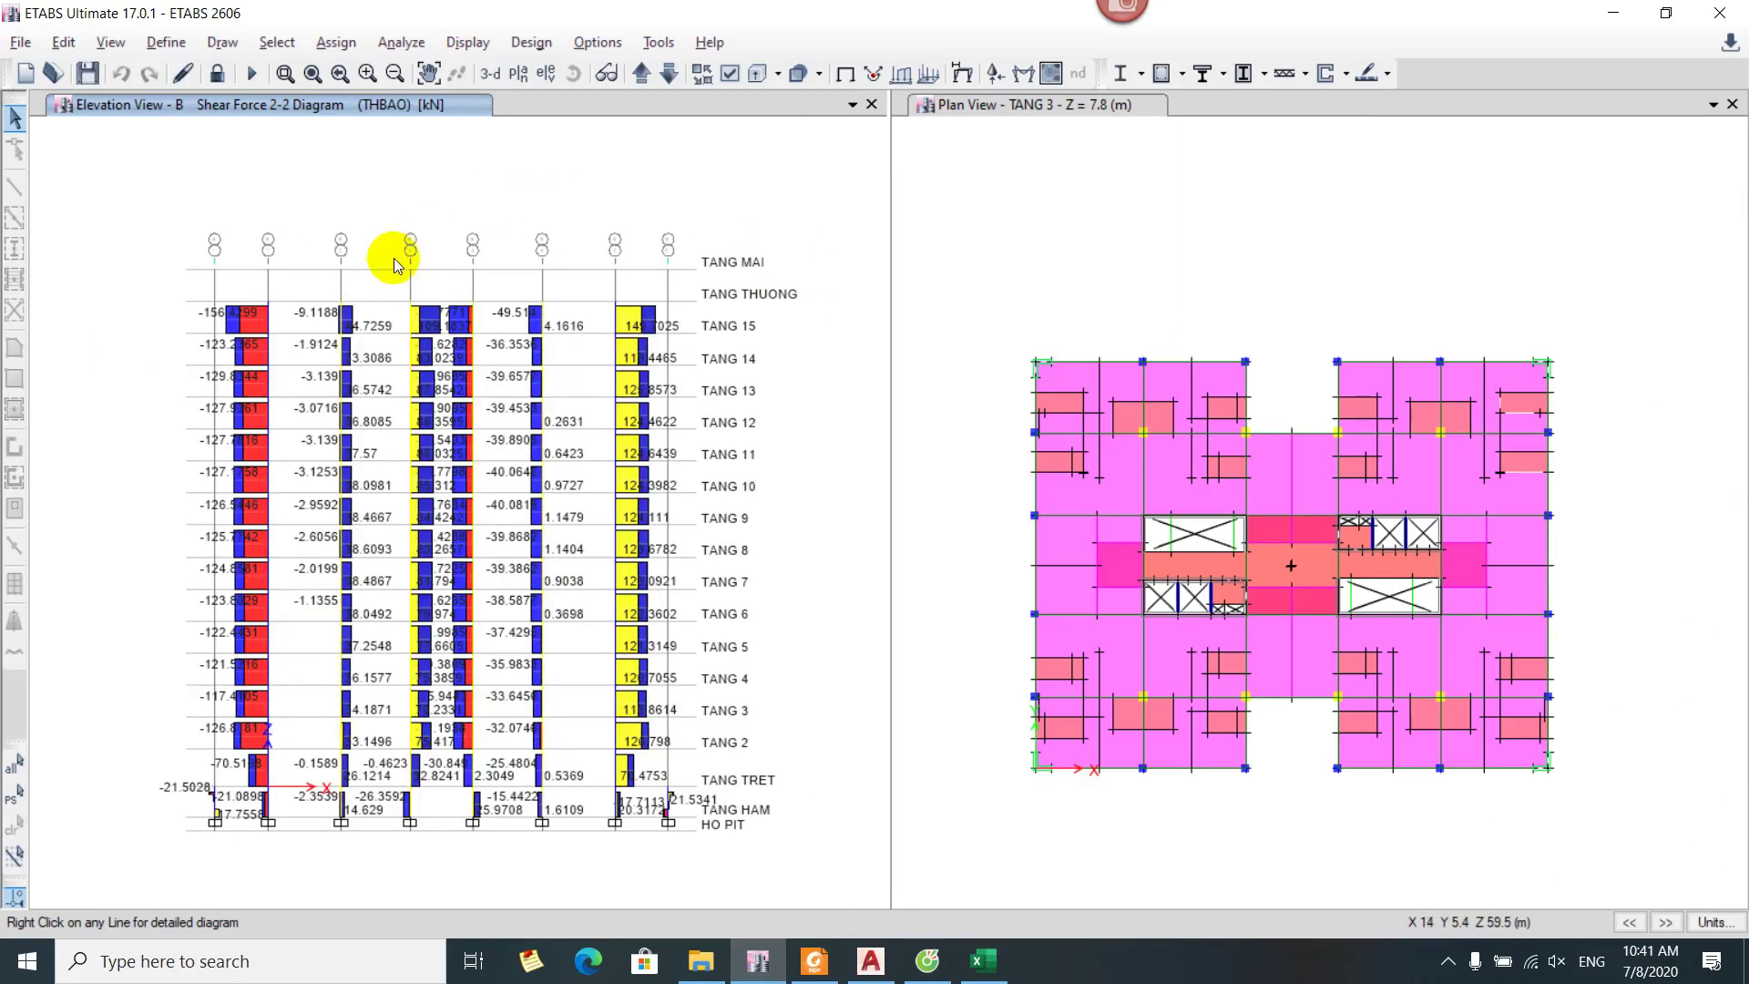
pyautogui.press('F4')
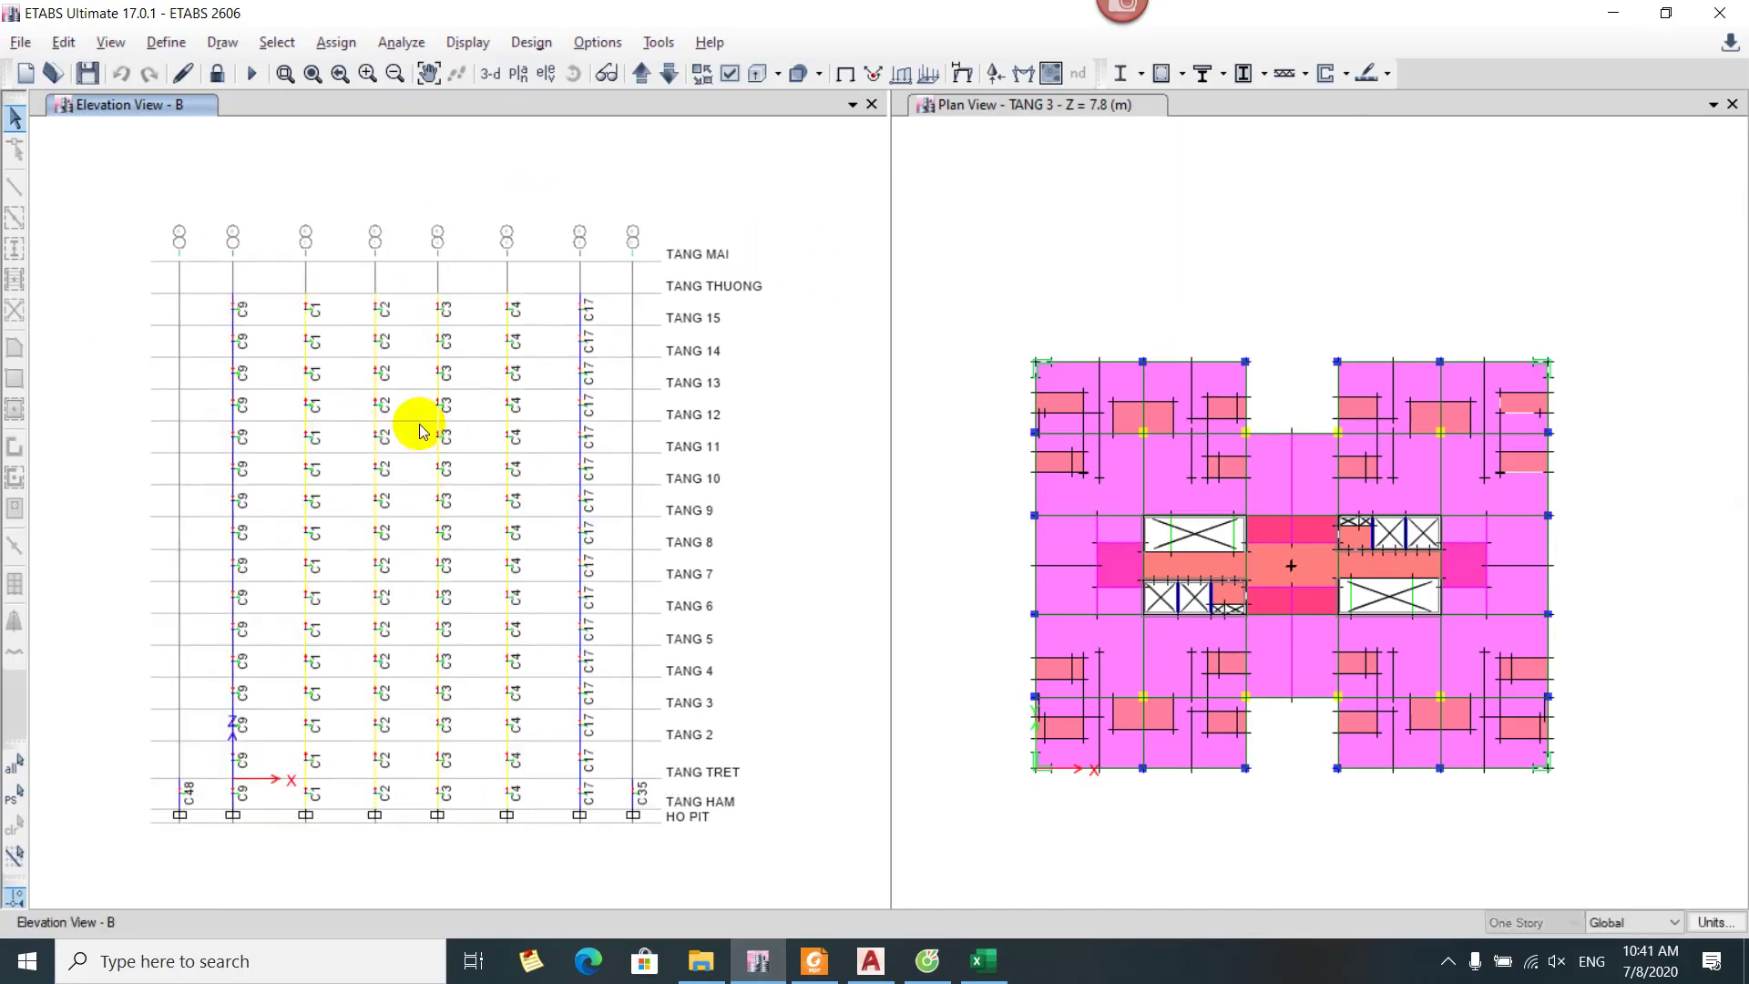
pyautogui.hotkey('ctrl', 'w')
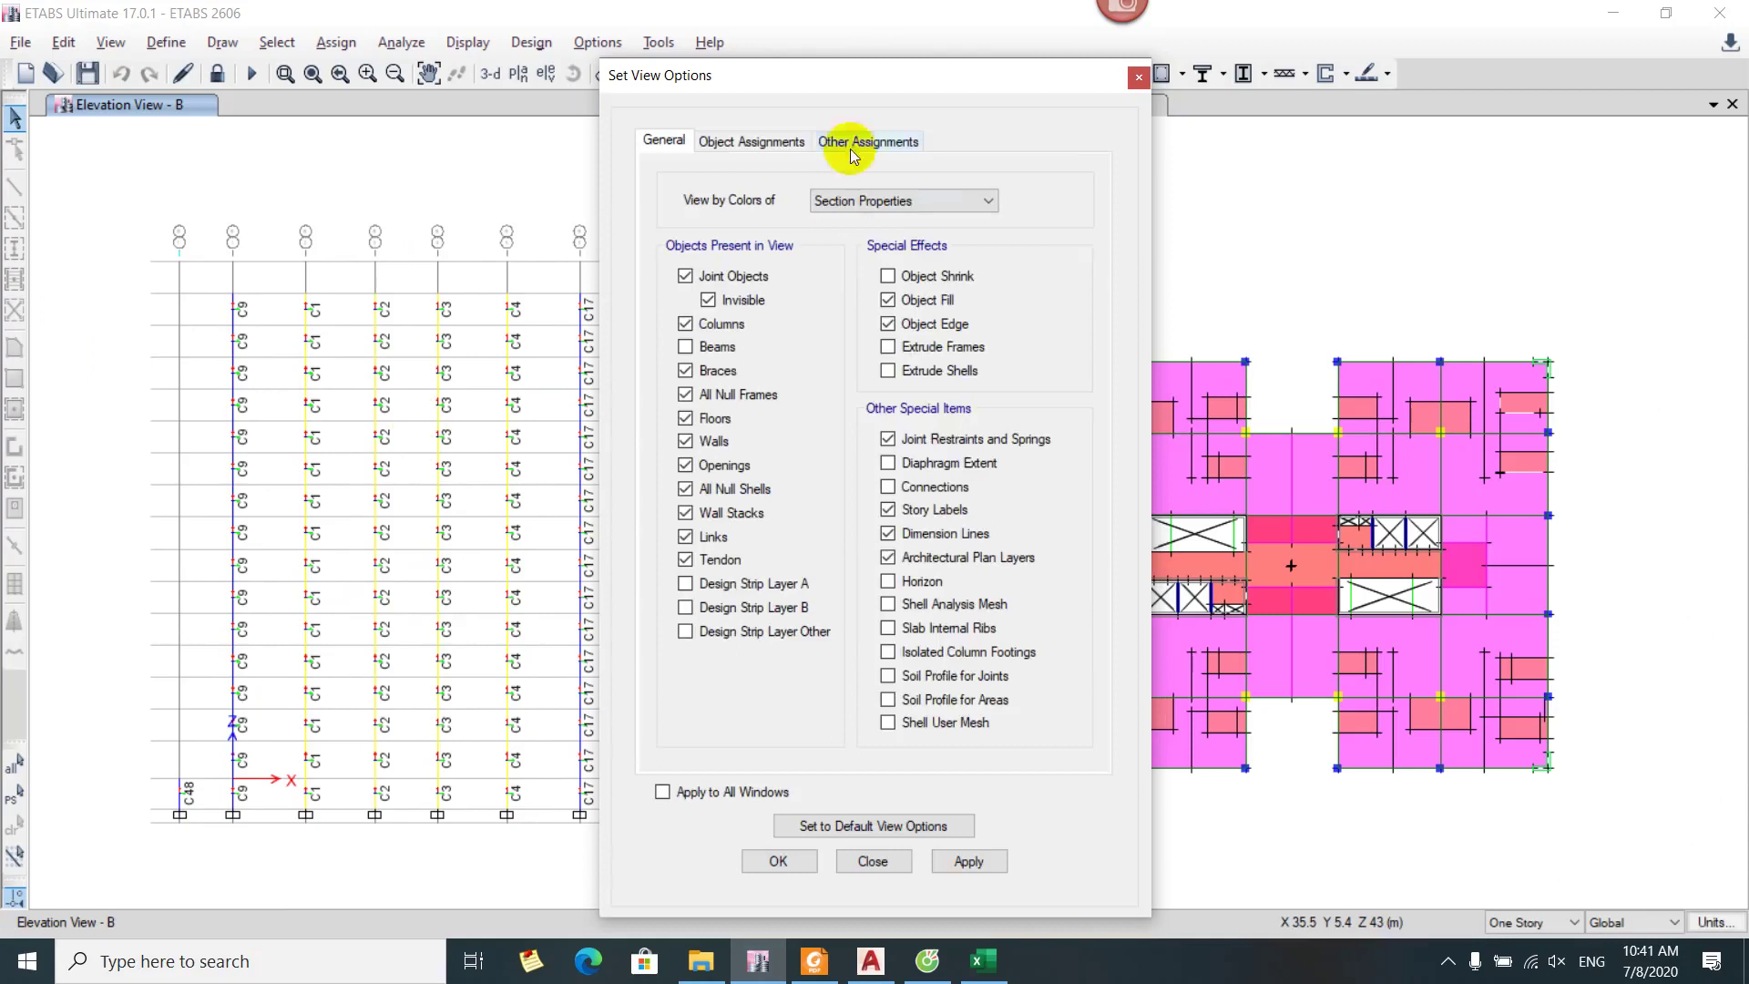
pyautogui.click(765, 142)
pyautogui.click(922, 200)
pyautogui.click(929, 200)
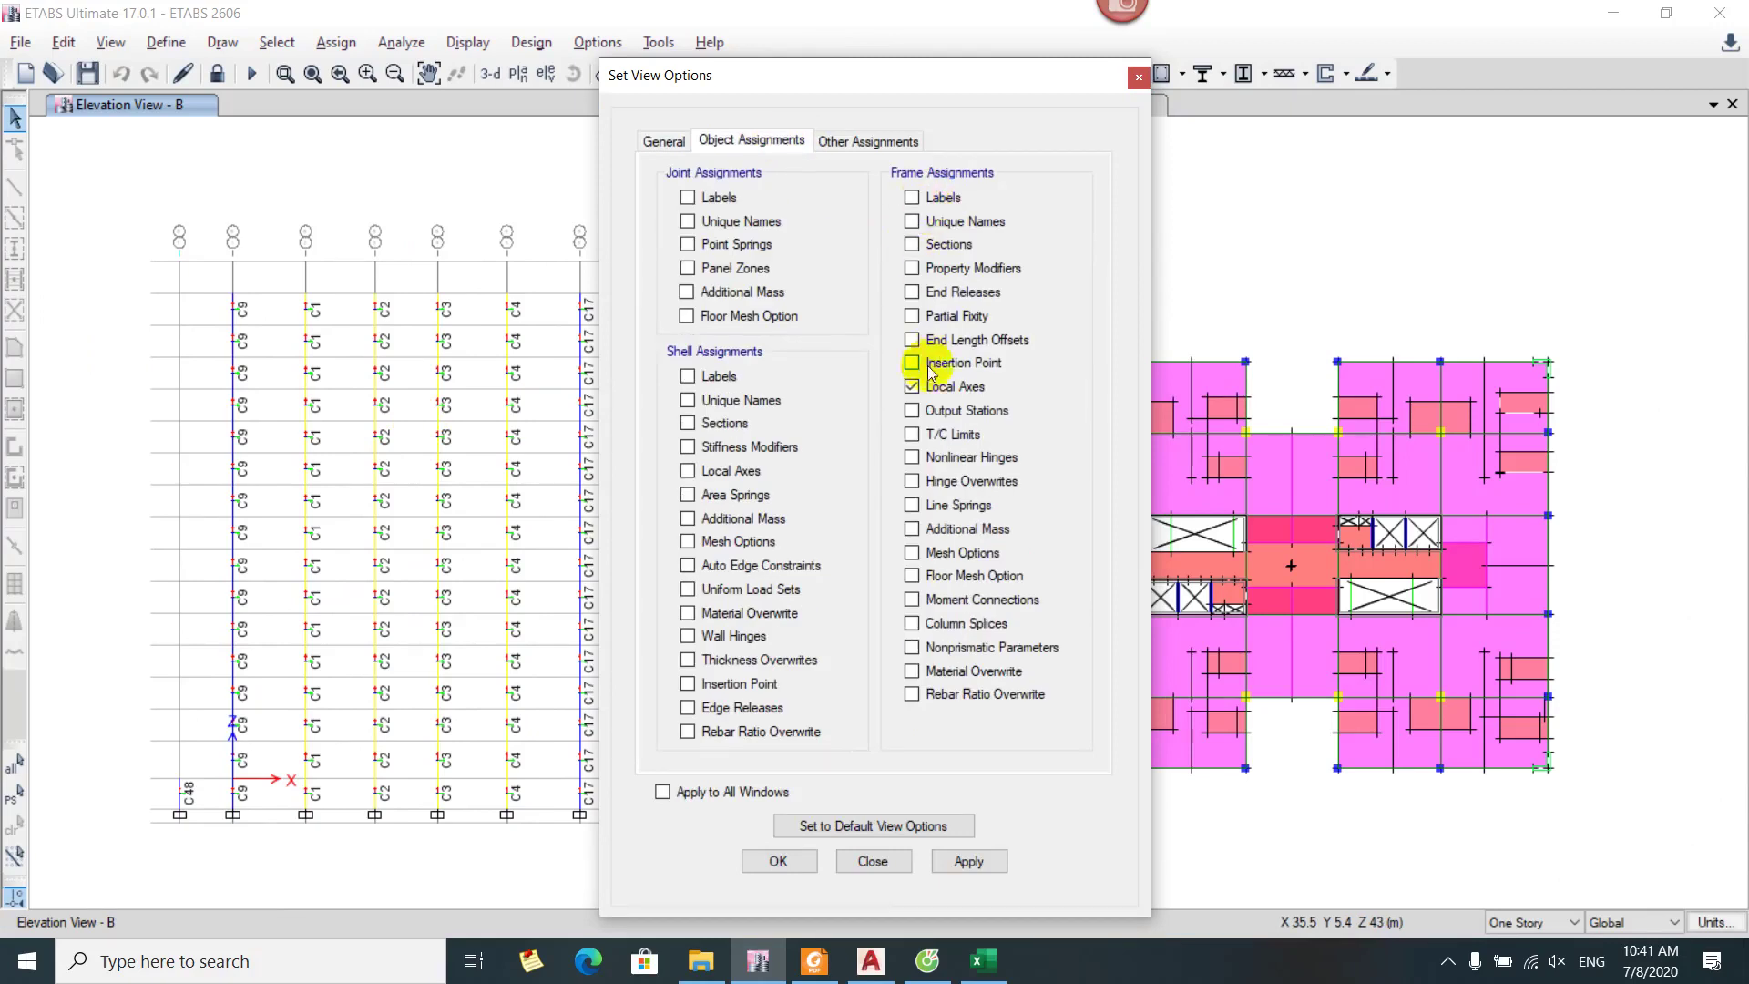
pyautogui.click(946, 197)
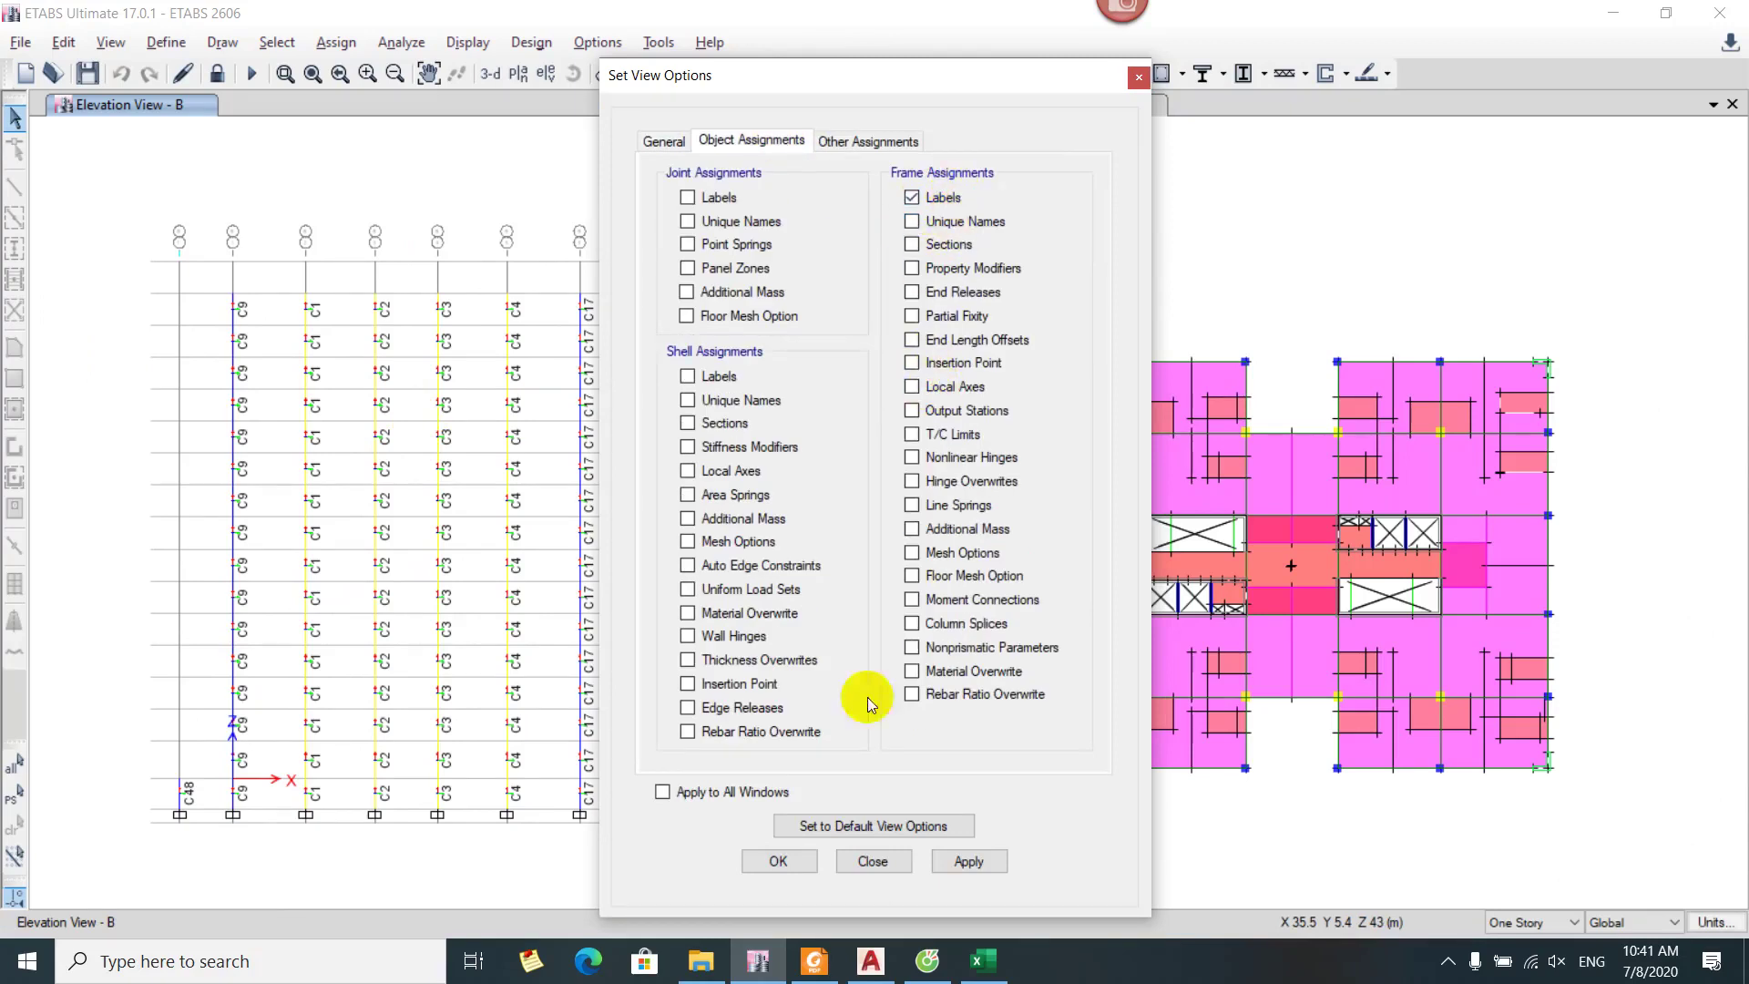
pyautogui.click(782, 859)
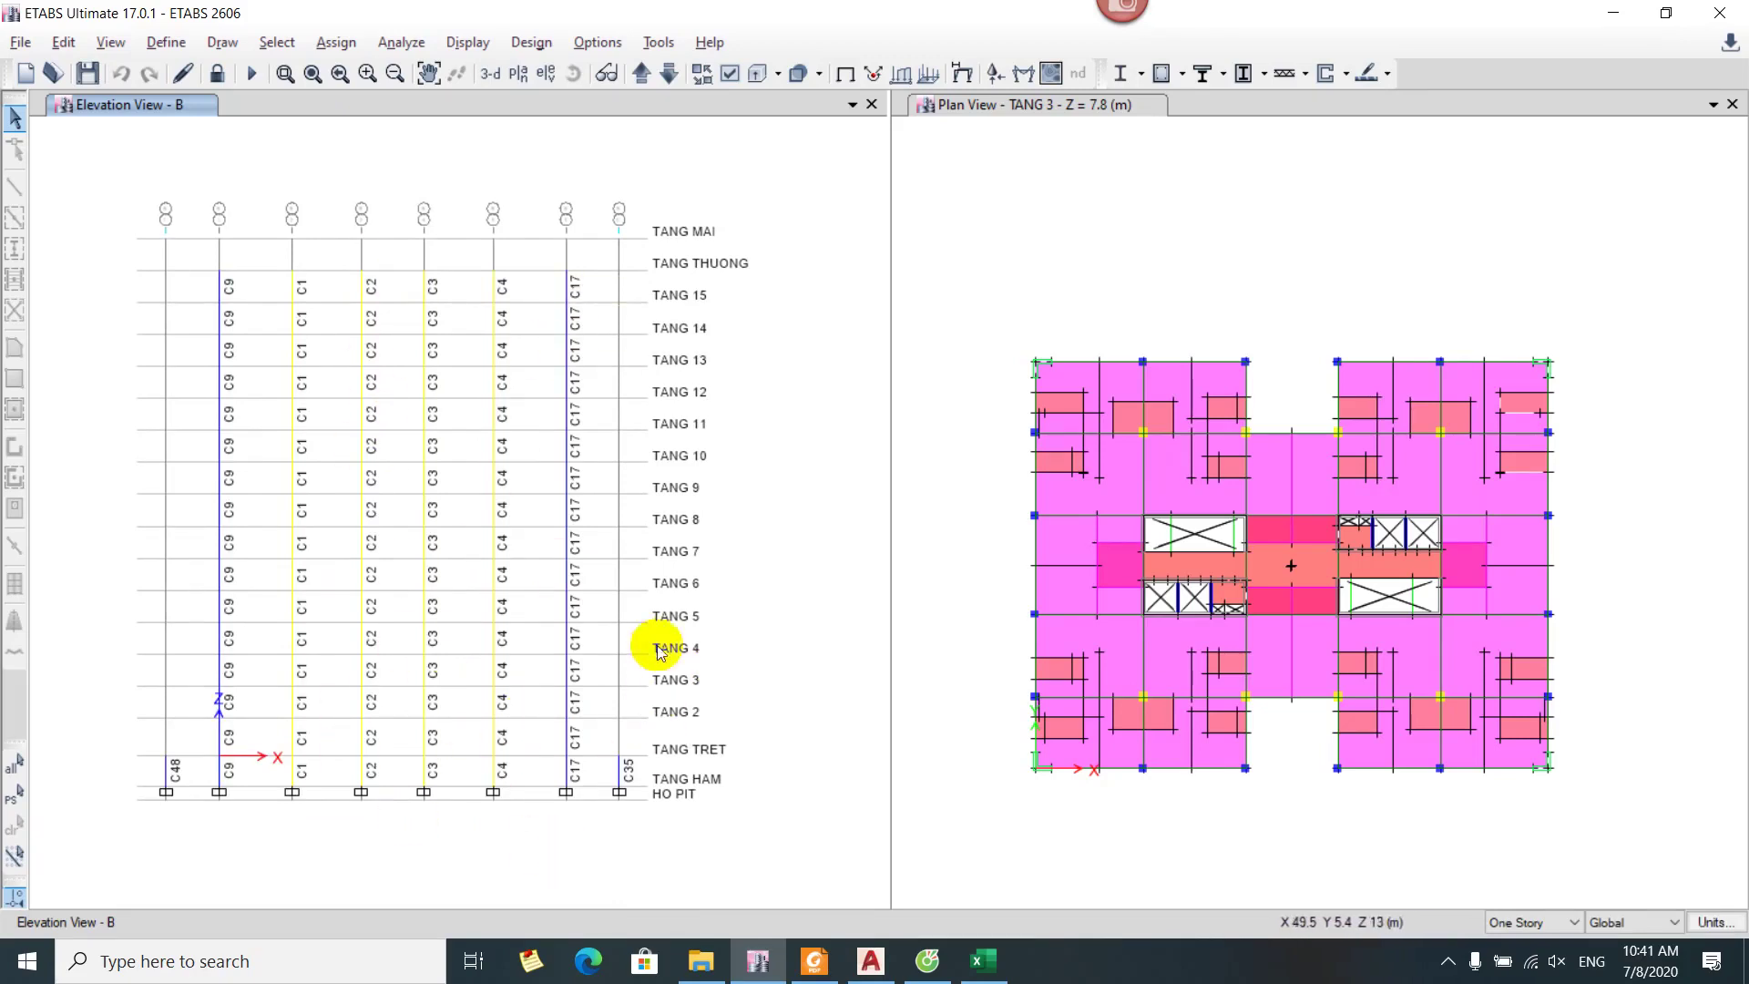
pyautogui.scroll(-2, 625, 683)
pyautogui.scroll(2, 553, 736)
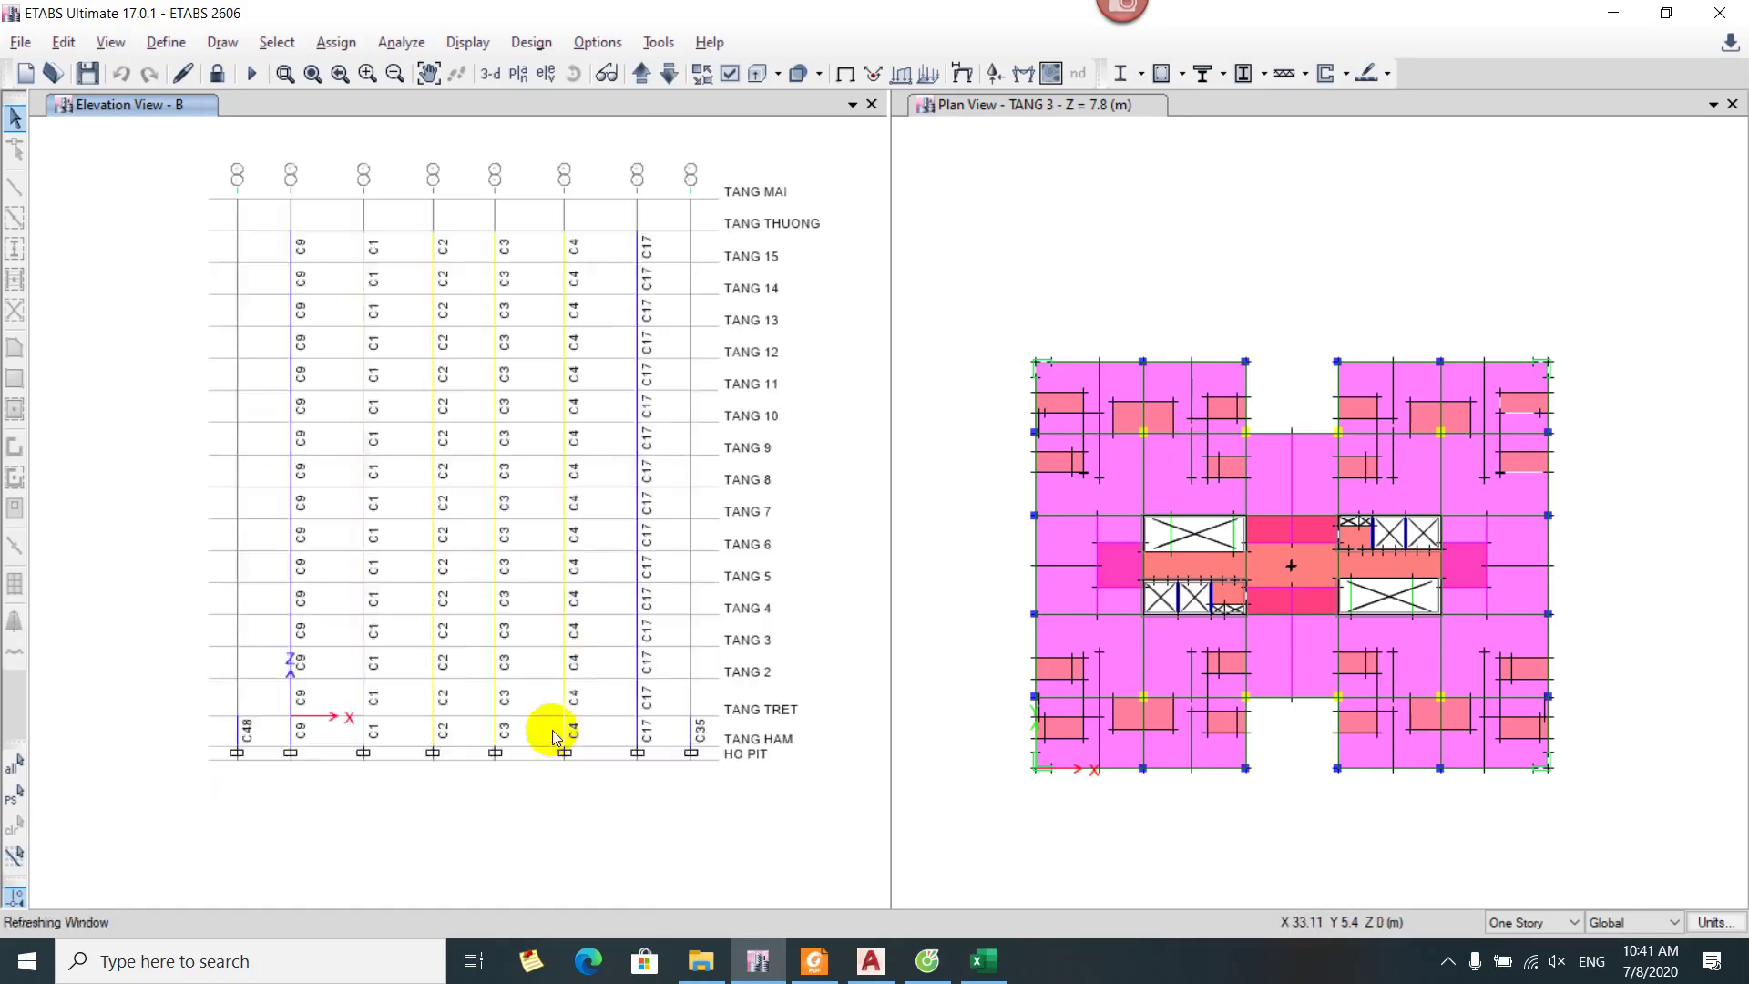
pyautogui.scroll(-1, 553, 735)
pyautogui.scroll(1, 551, 632)
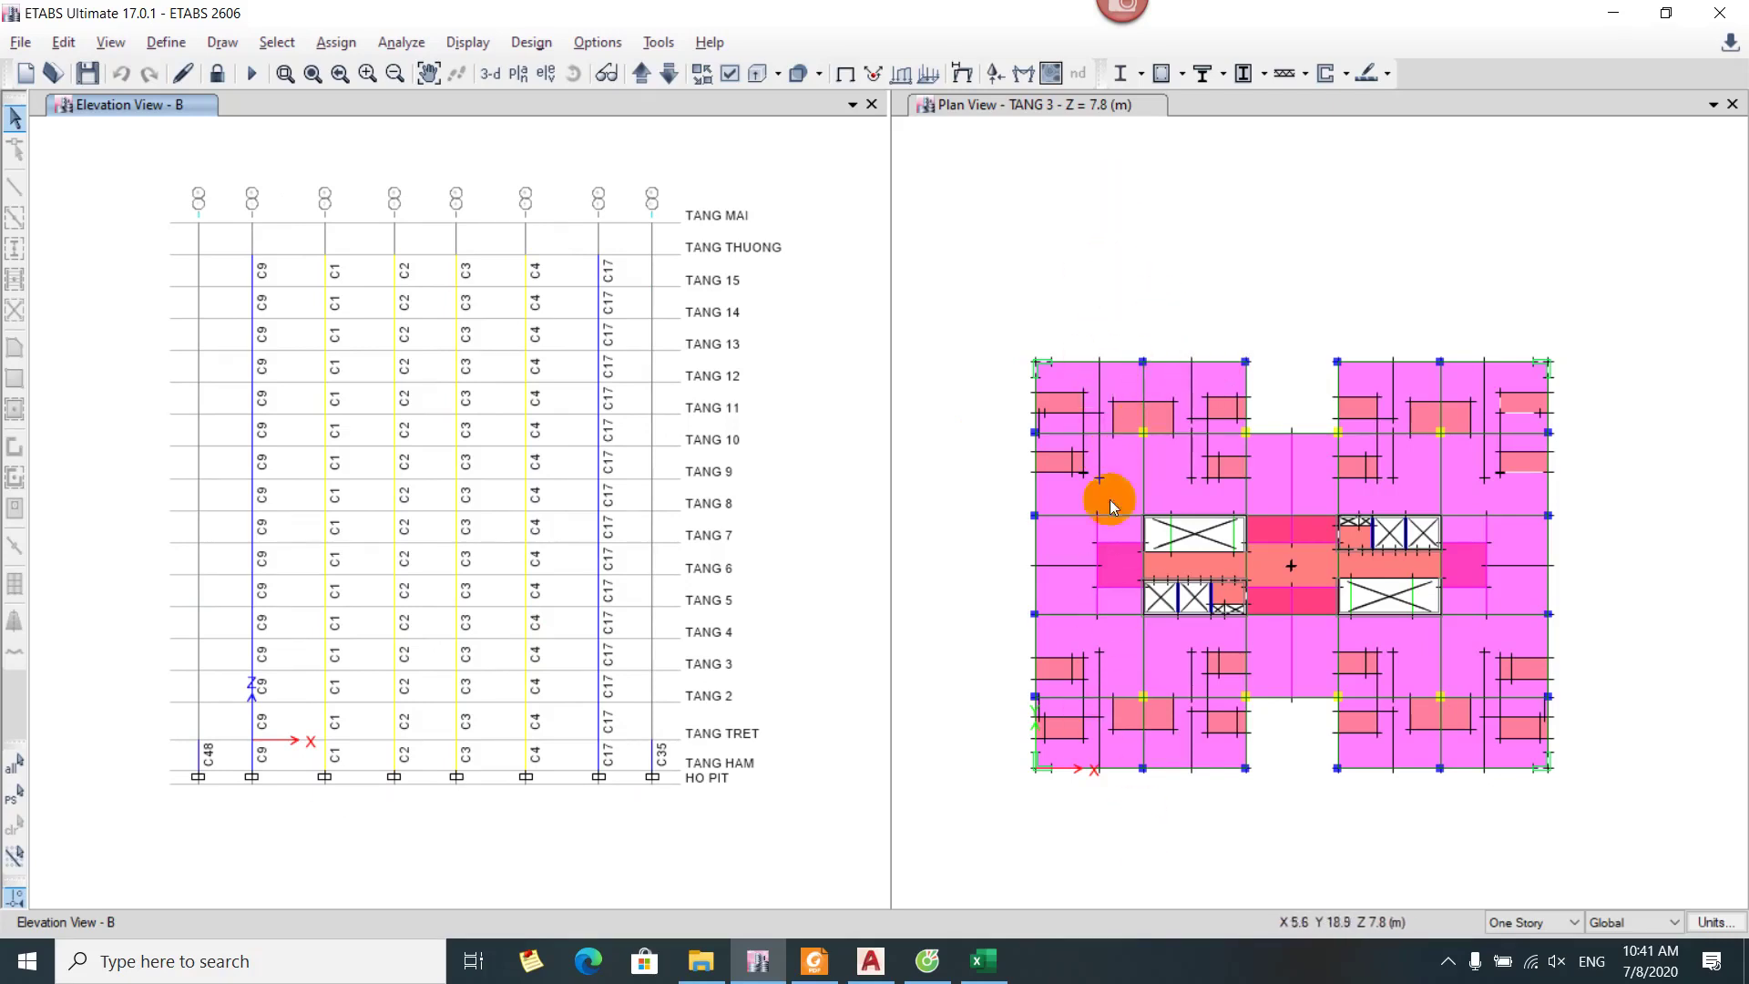
pyautogui.click(1165, 581)
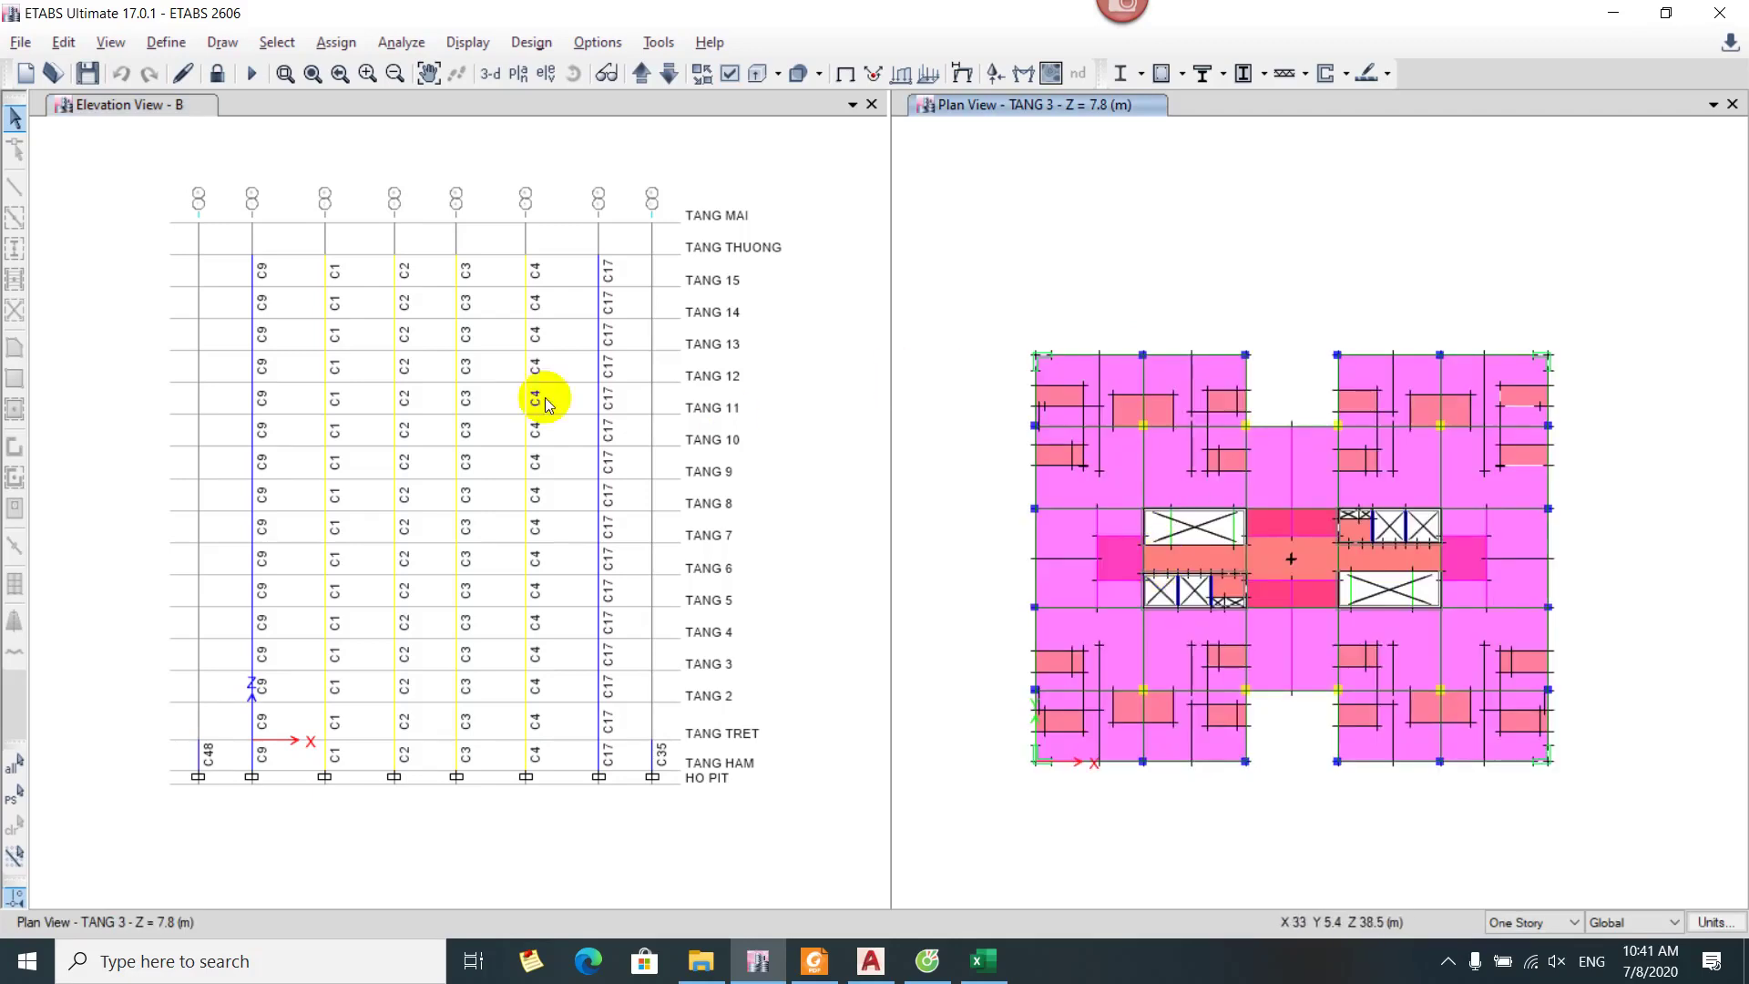
# Set elevation B to display the beams and hide the columns
pyautogui.click(598, 355)
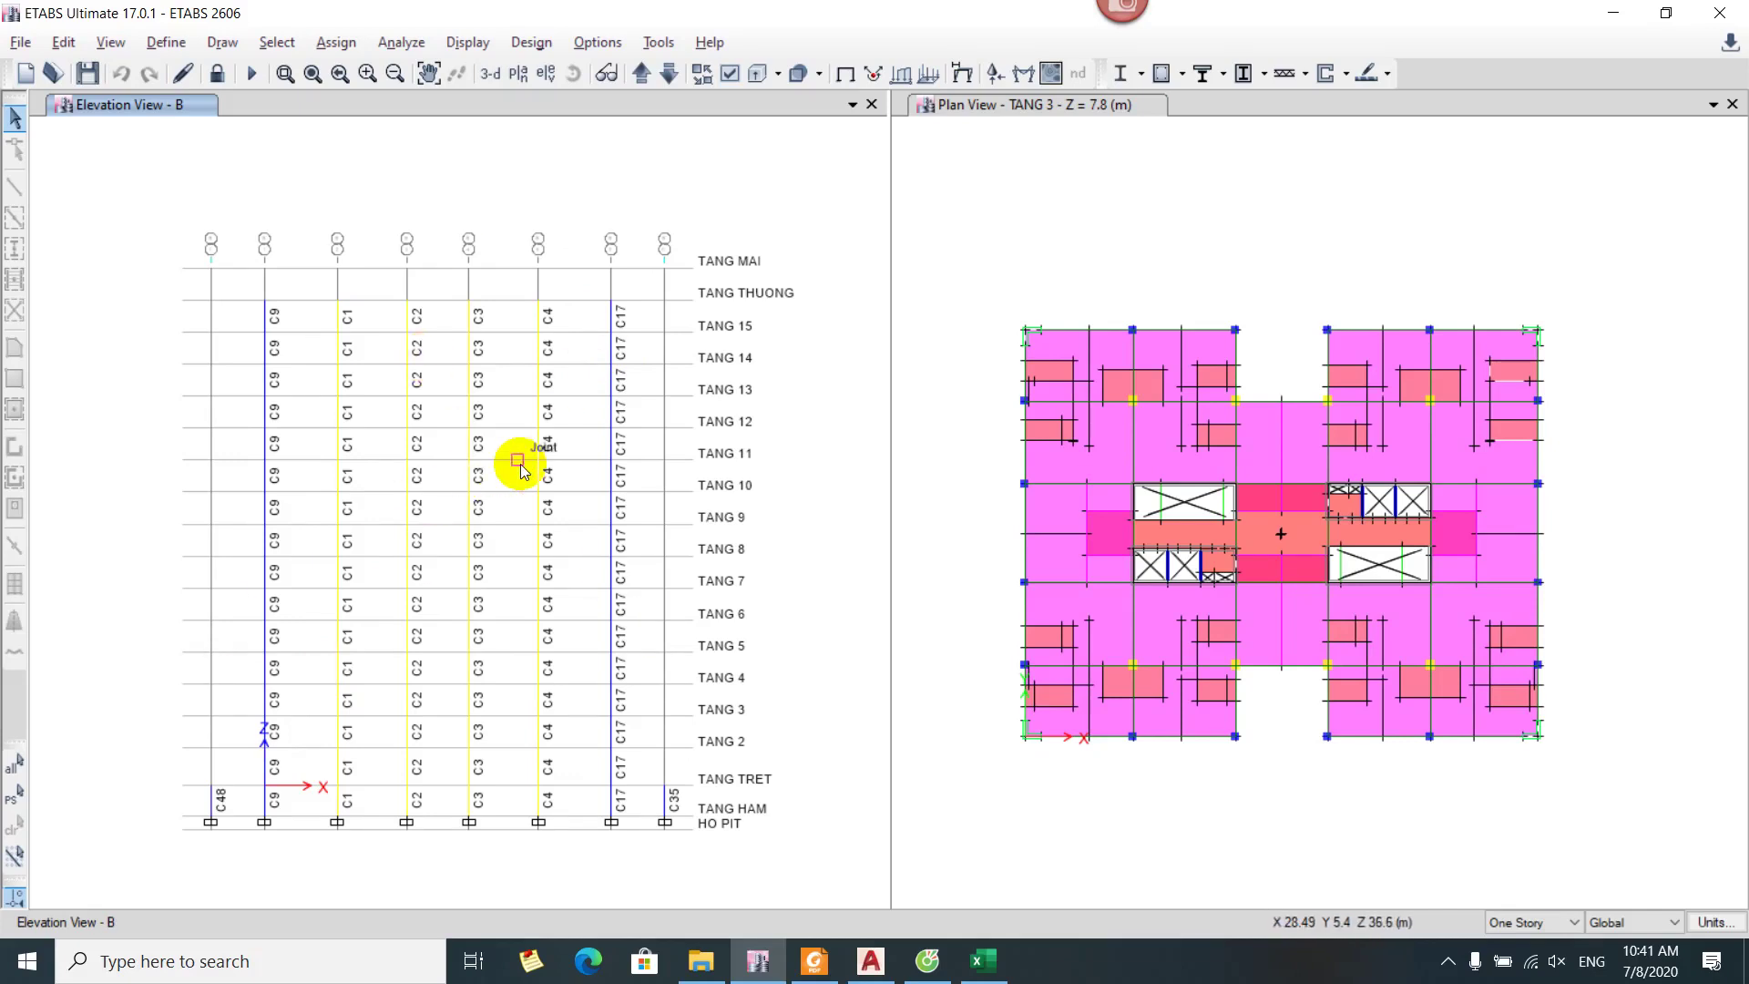
pyautogui.click(730, 73)
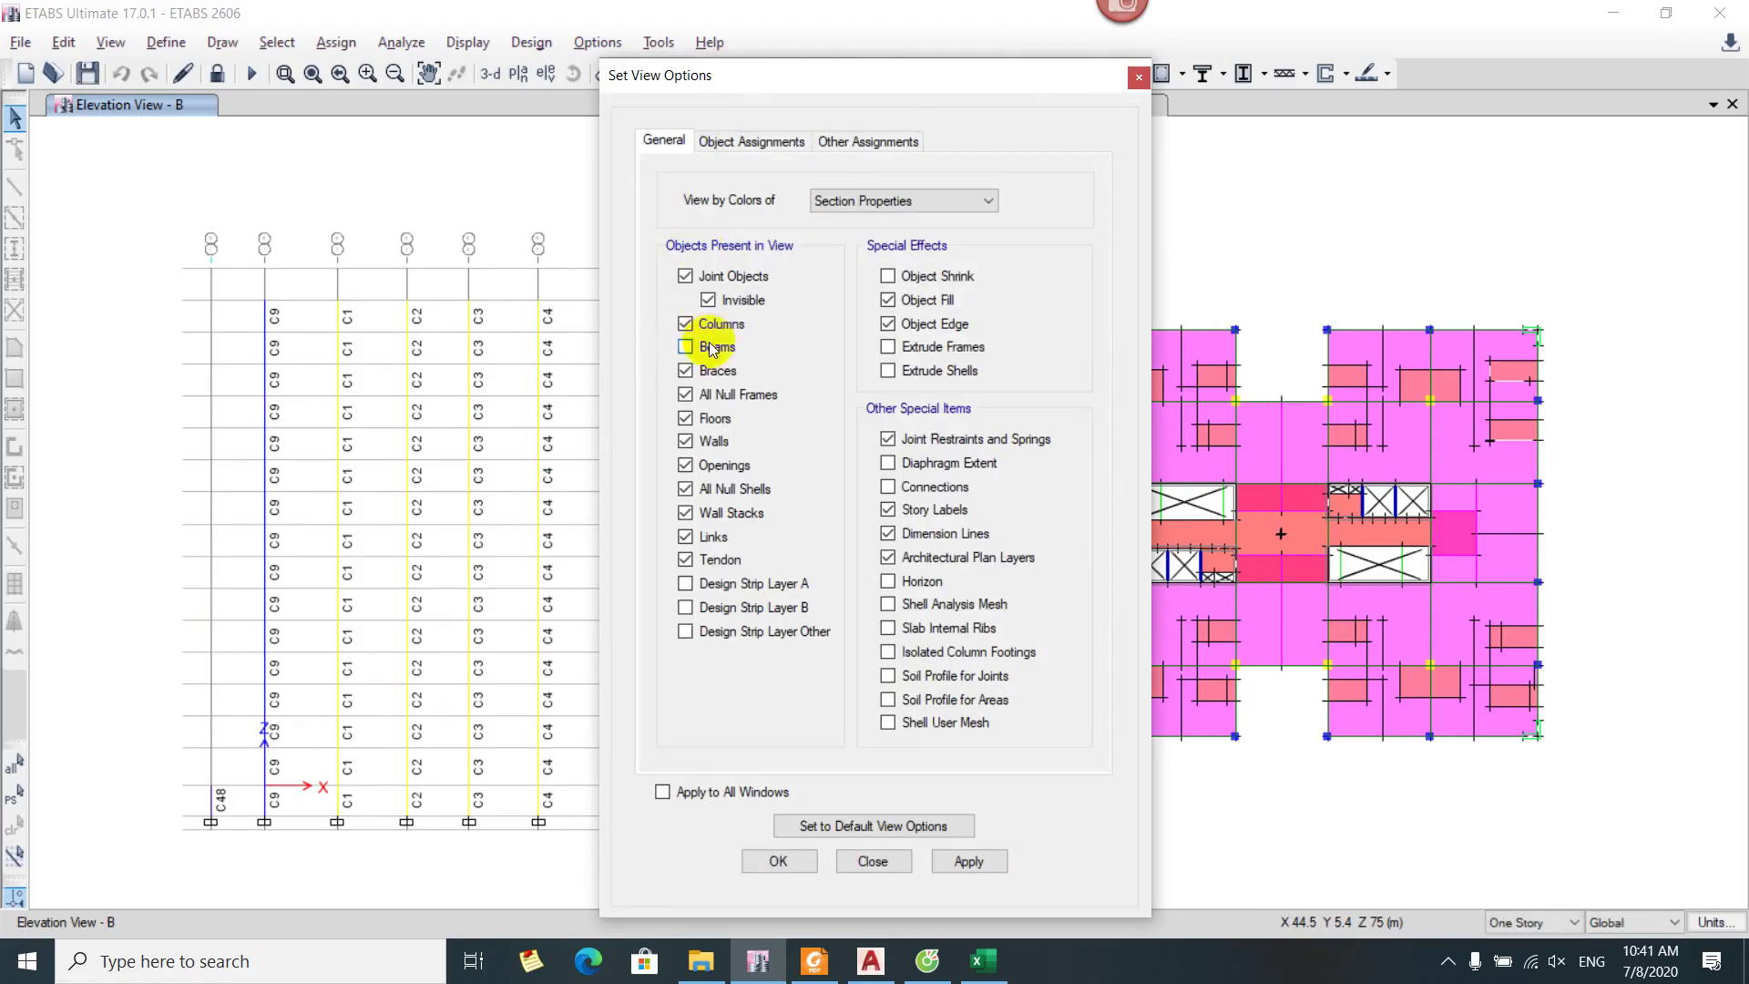
pyautogui.click(778, 860)
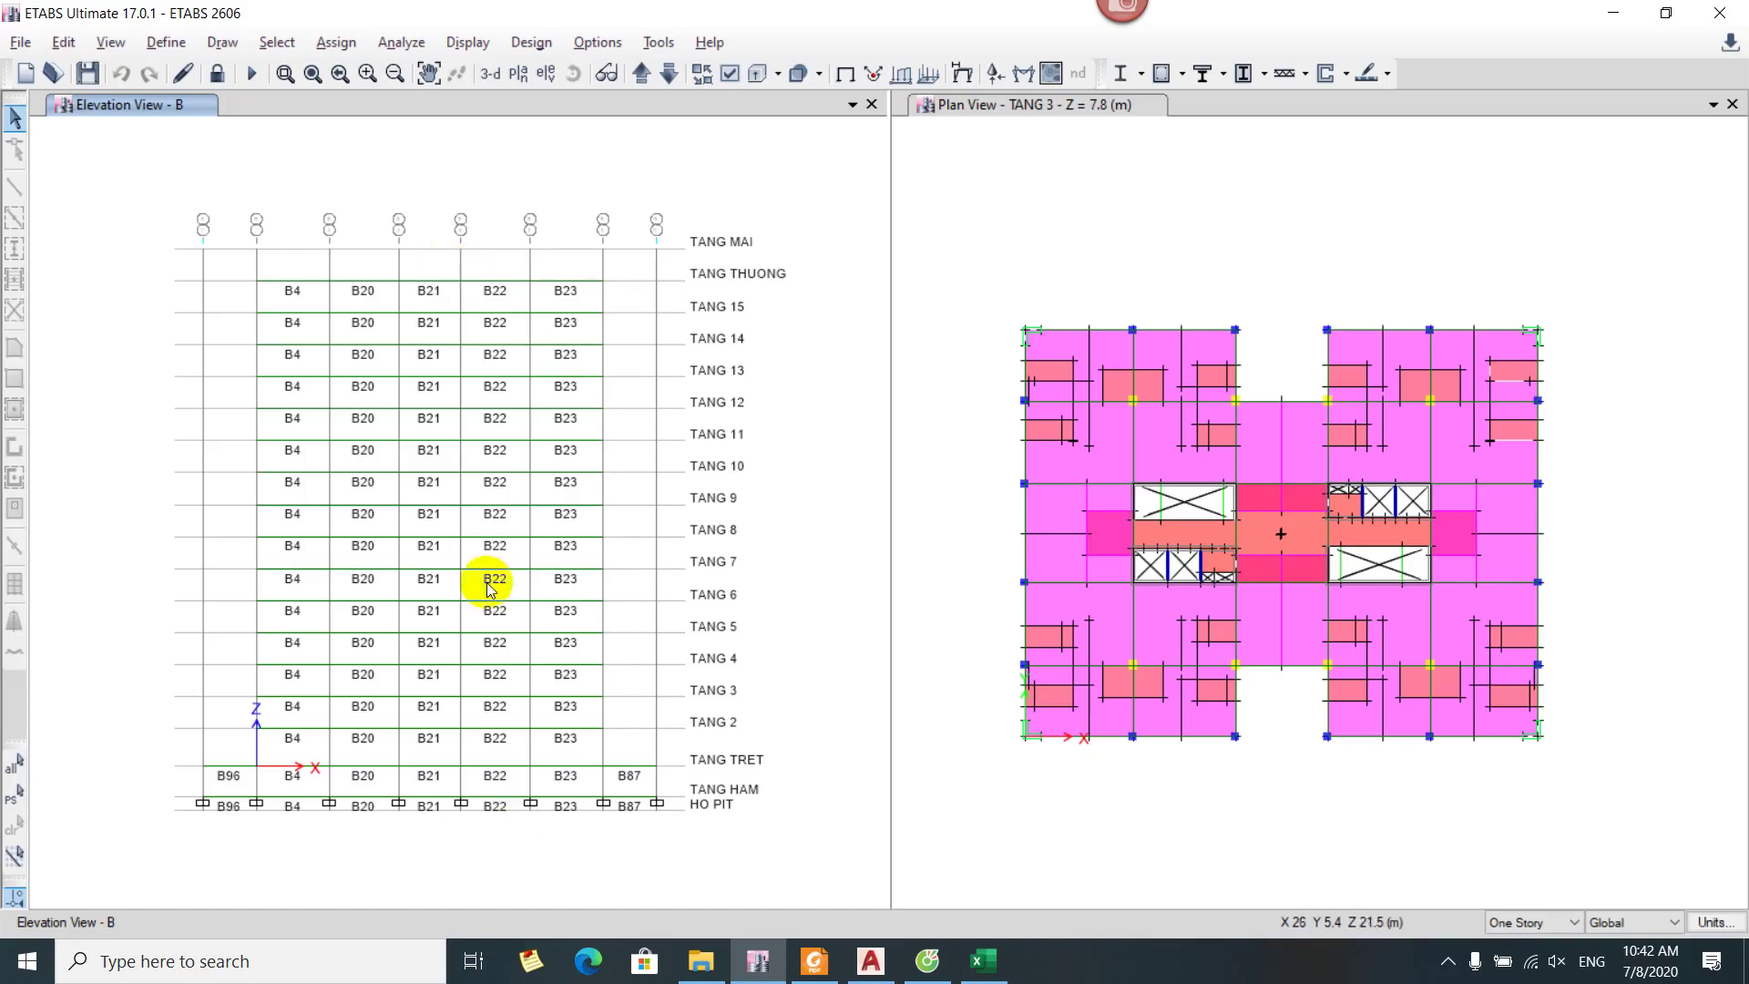
# Select all beams in elevation B from TANG THUONG down to TANG TRET, leaving out those at TANG HAM and HO PIT
pyautogui.moveTo(426, 441)
pyautogui.mouseDown()
pyautogui.moveTo(440, 451)
pyautogui.moveTo(448, 427)
pyautogui.mouseUp()
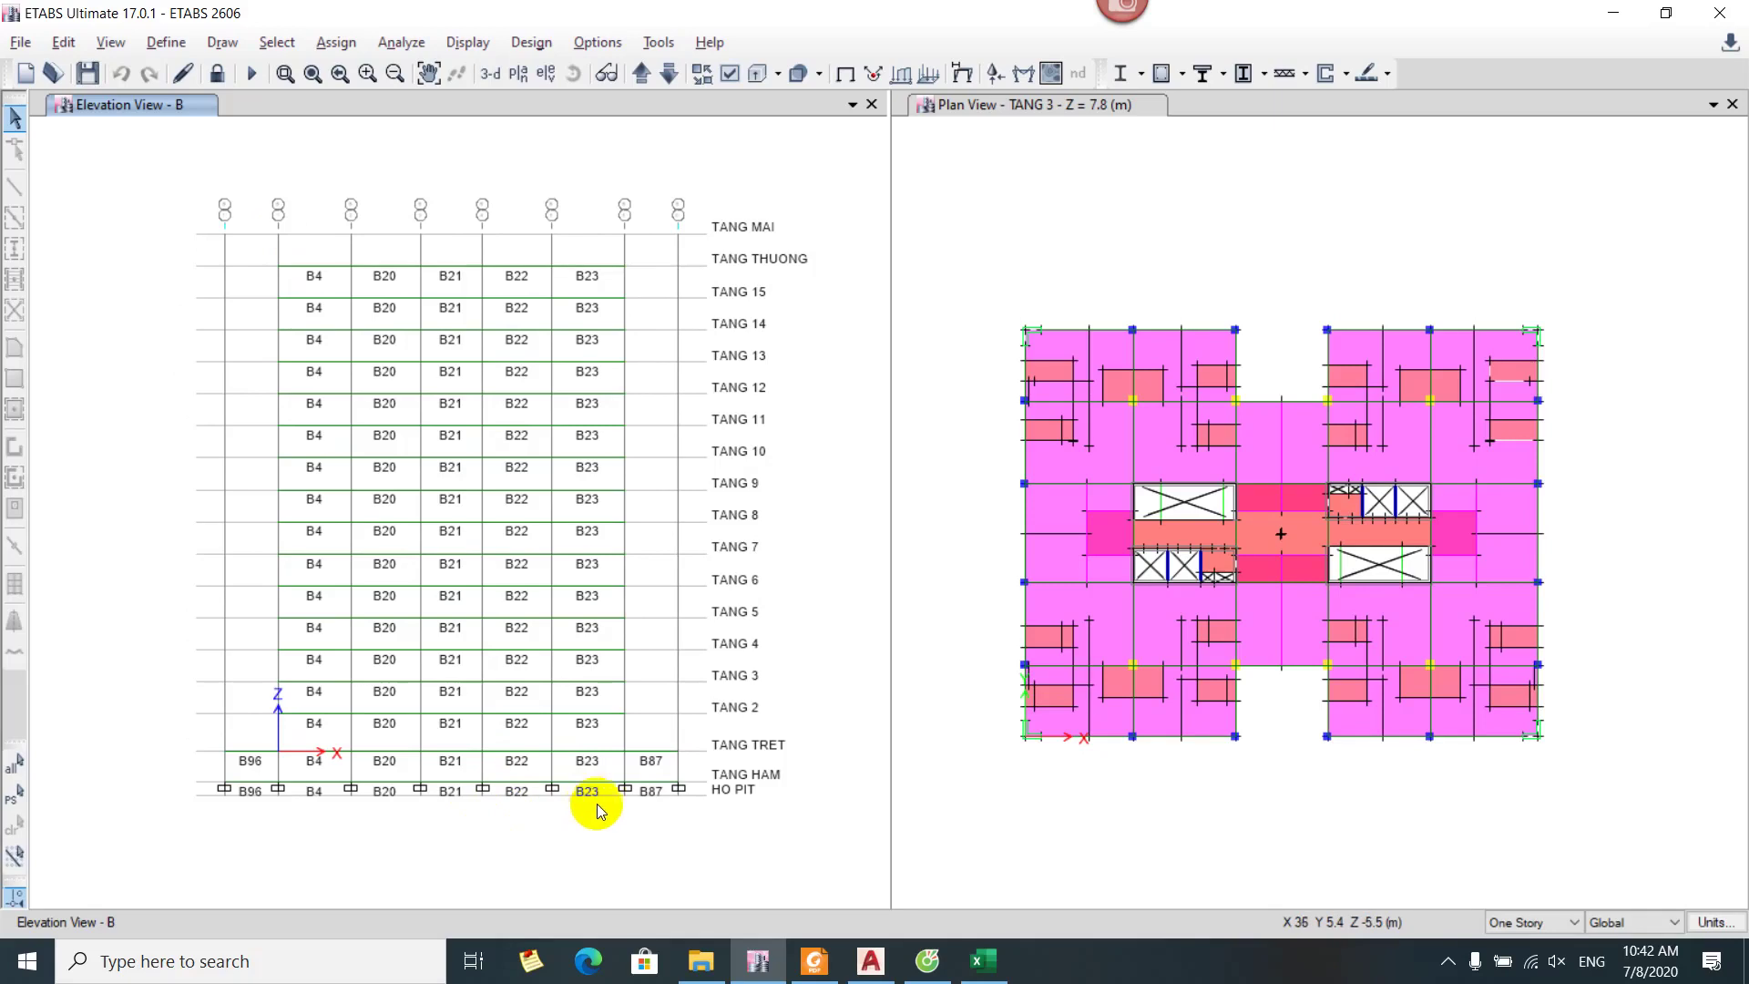
pyautogui.moveTo(85, 147); pyautogui.dragTo(803, 774)
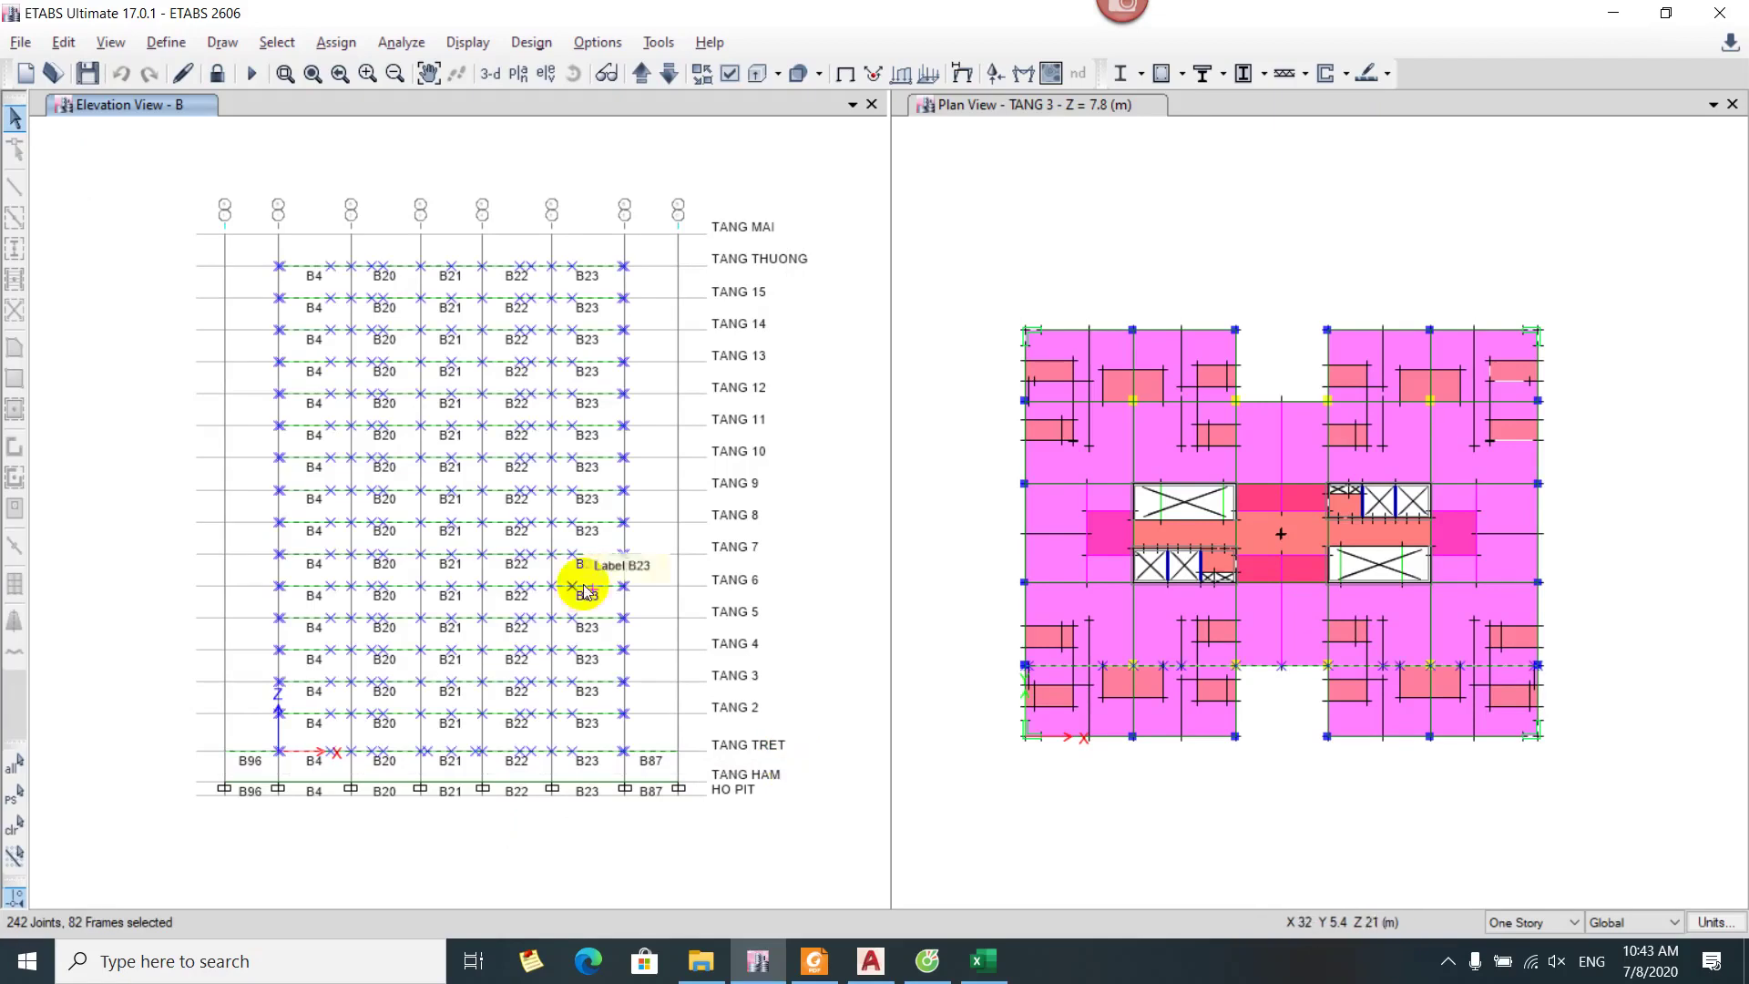
pyautogui.moveTo(171, 189); pyautogui.dragTo(736, 747)
pyautogui.moveTo(760, 763); pyautogui.dragTo(760, 763)
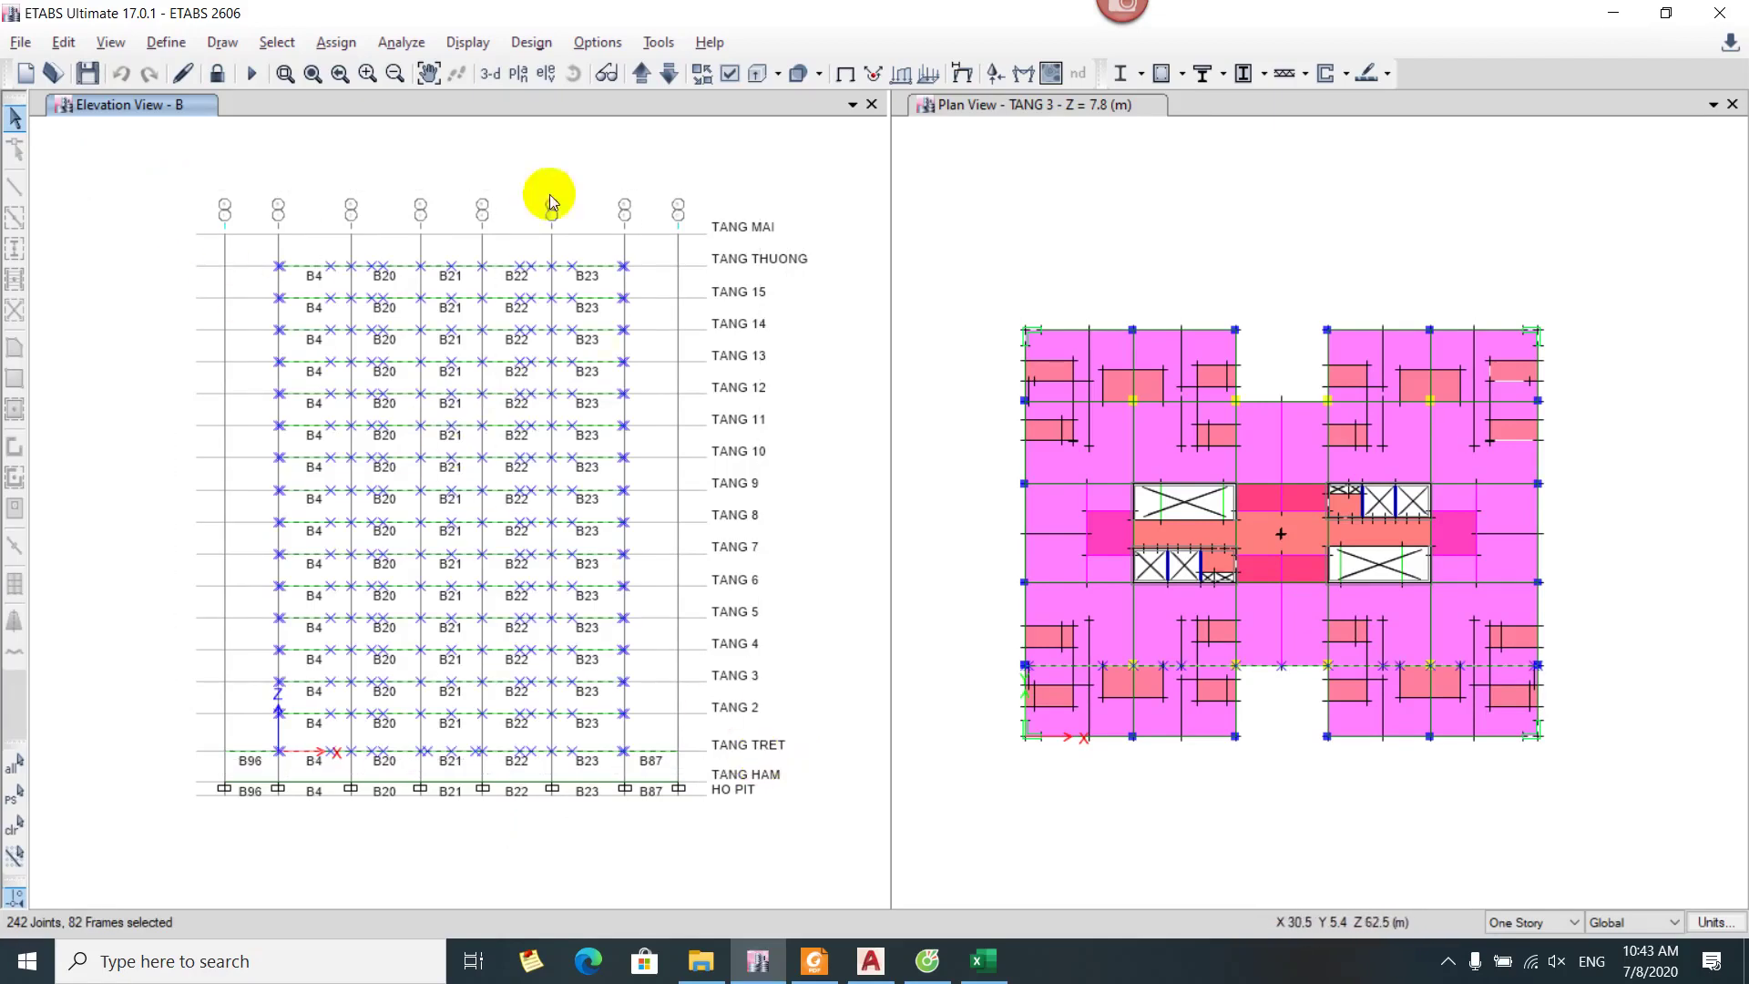
# Open the model's table selection and choose Beam Forces instead of Column Forces under the frame analysis results
pyautogui.click(494, 45)
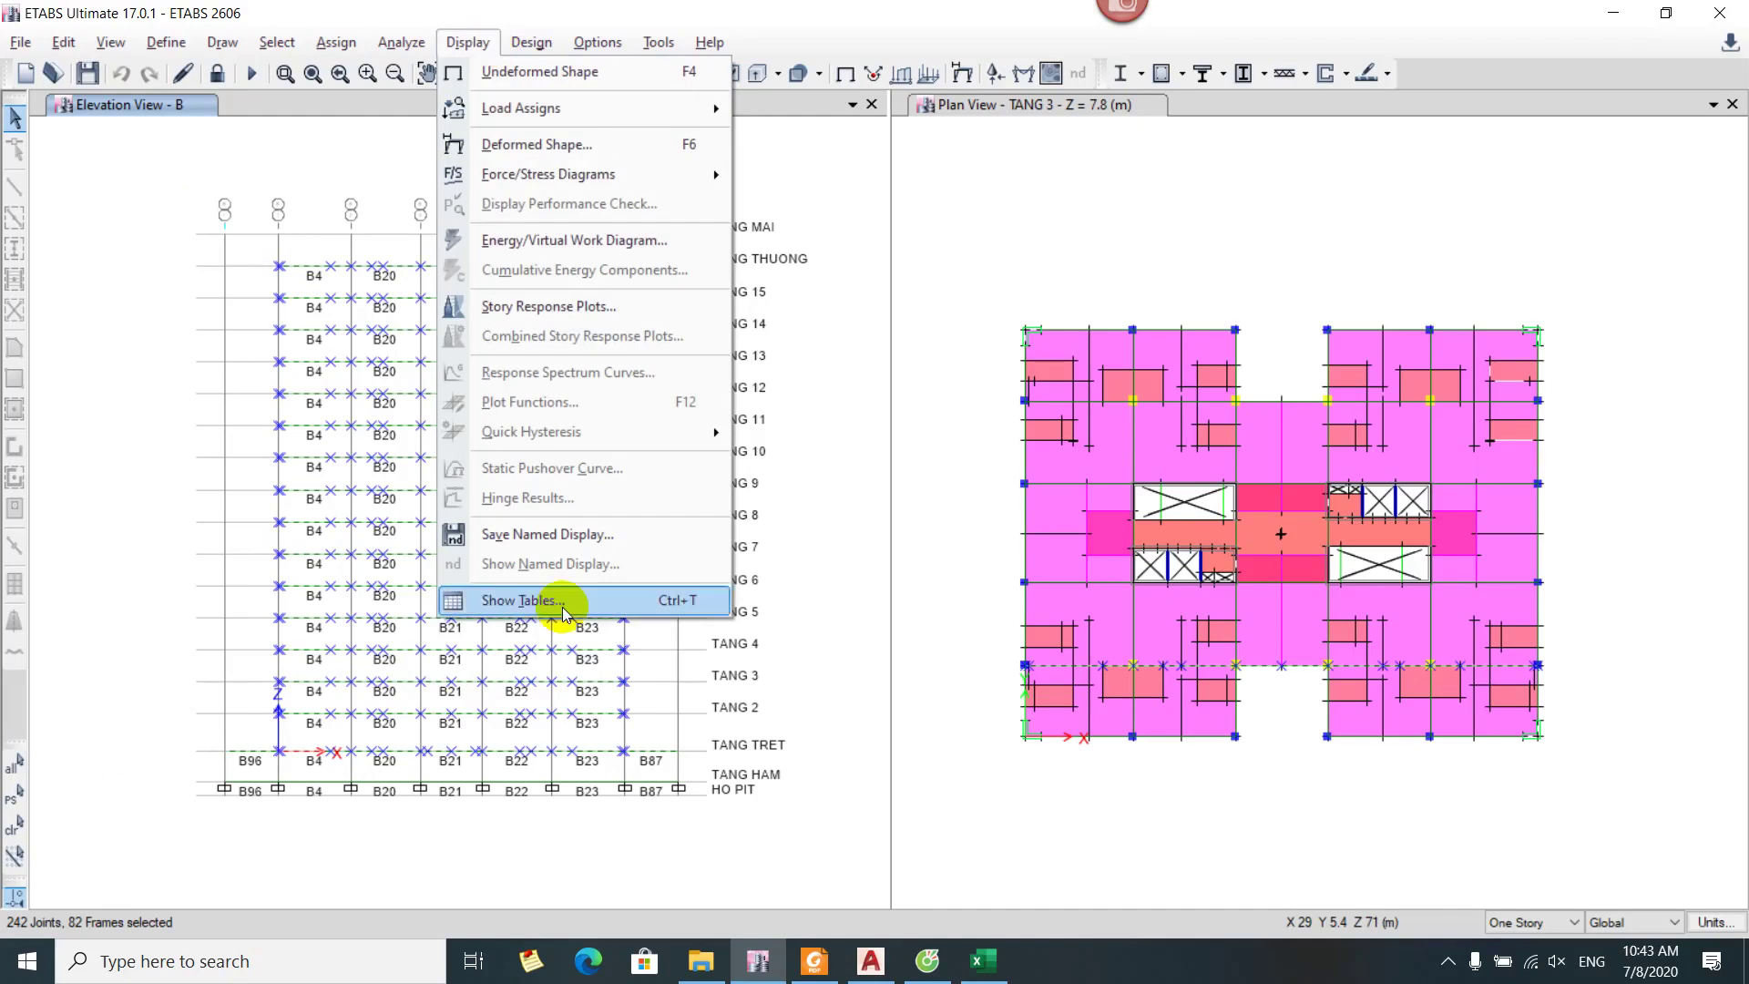
pyautogui.click(562, 603)
pyautogui.click(711, 399)
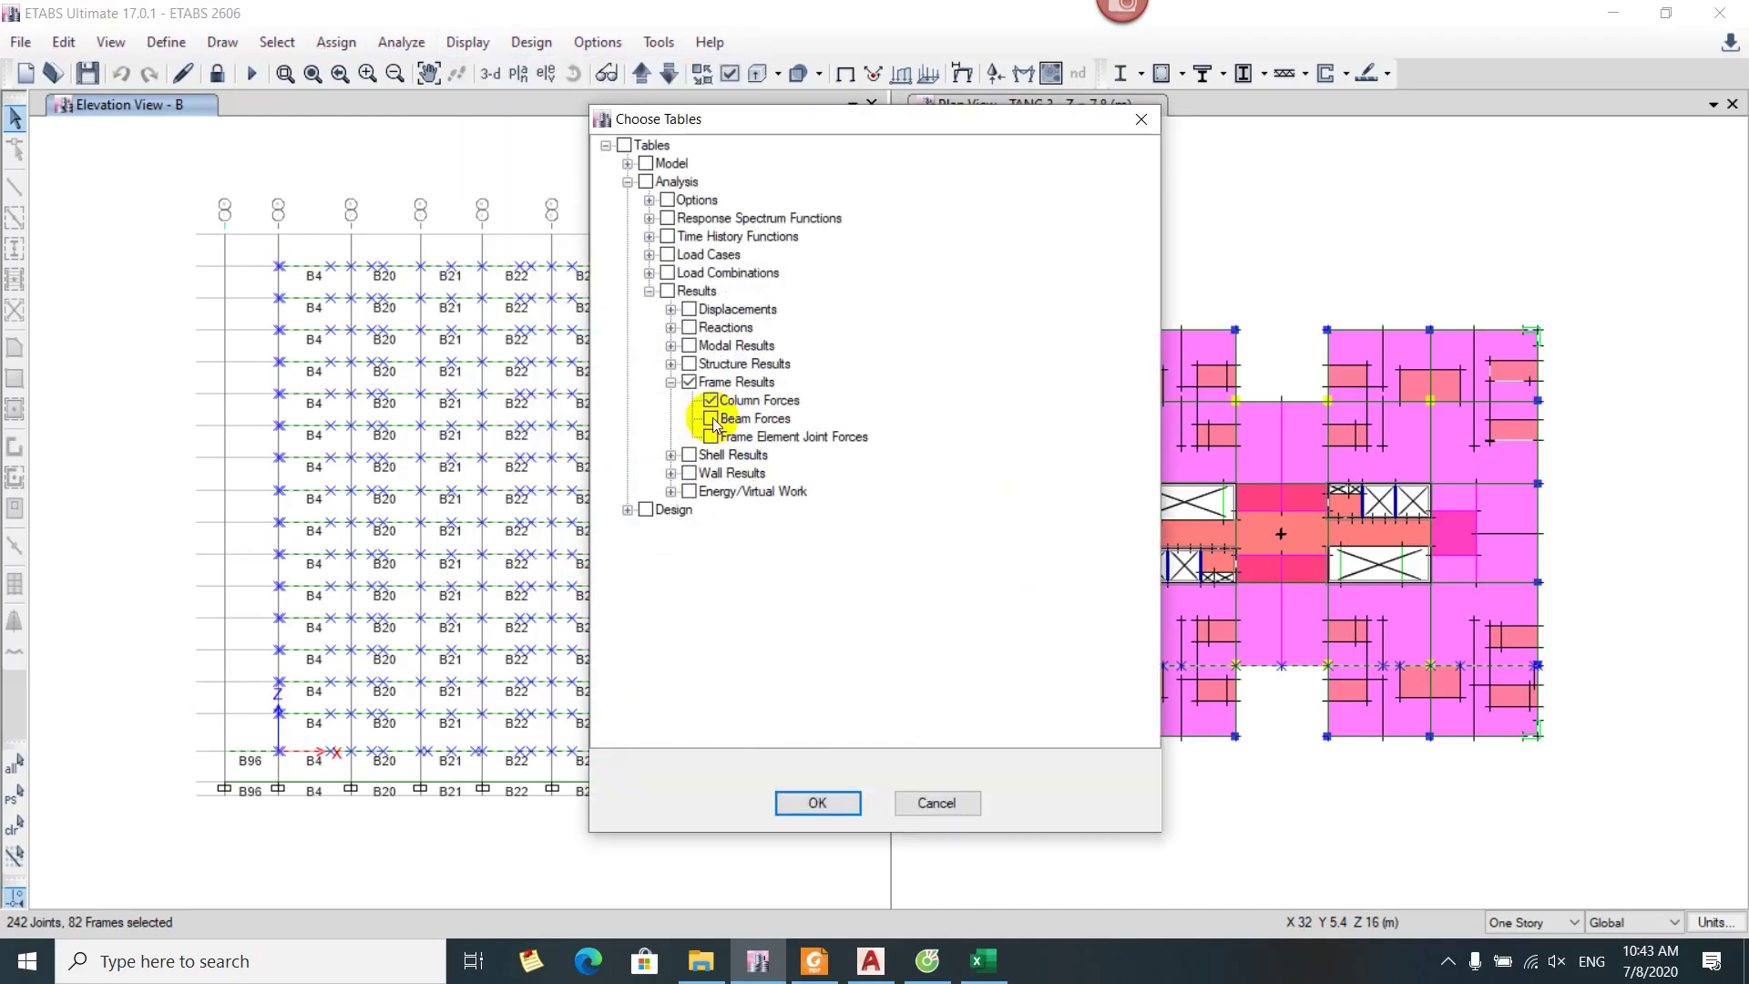
pyautogui.click(670, 383)
pyautogui.click(649, 290)
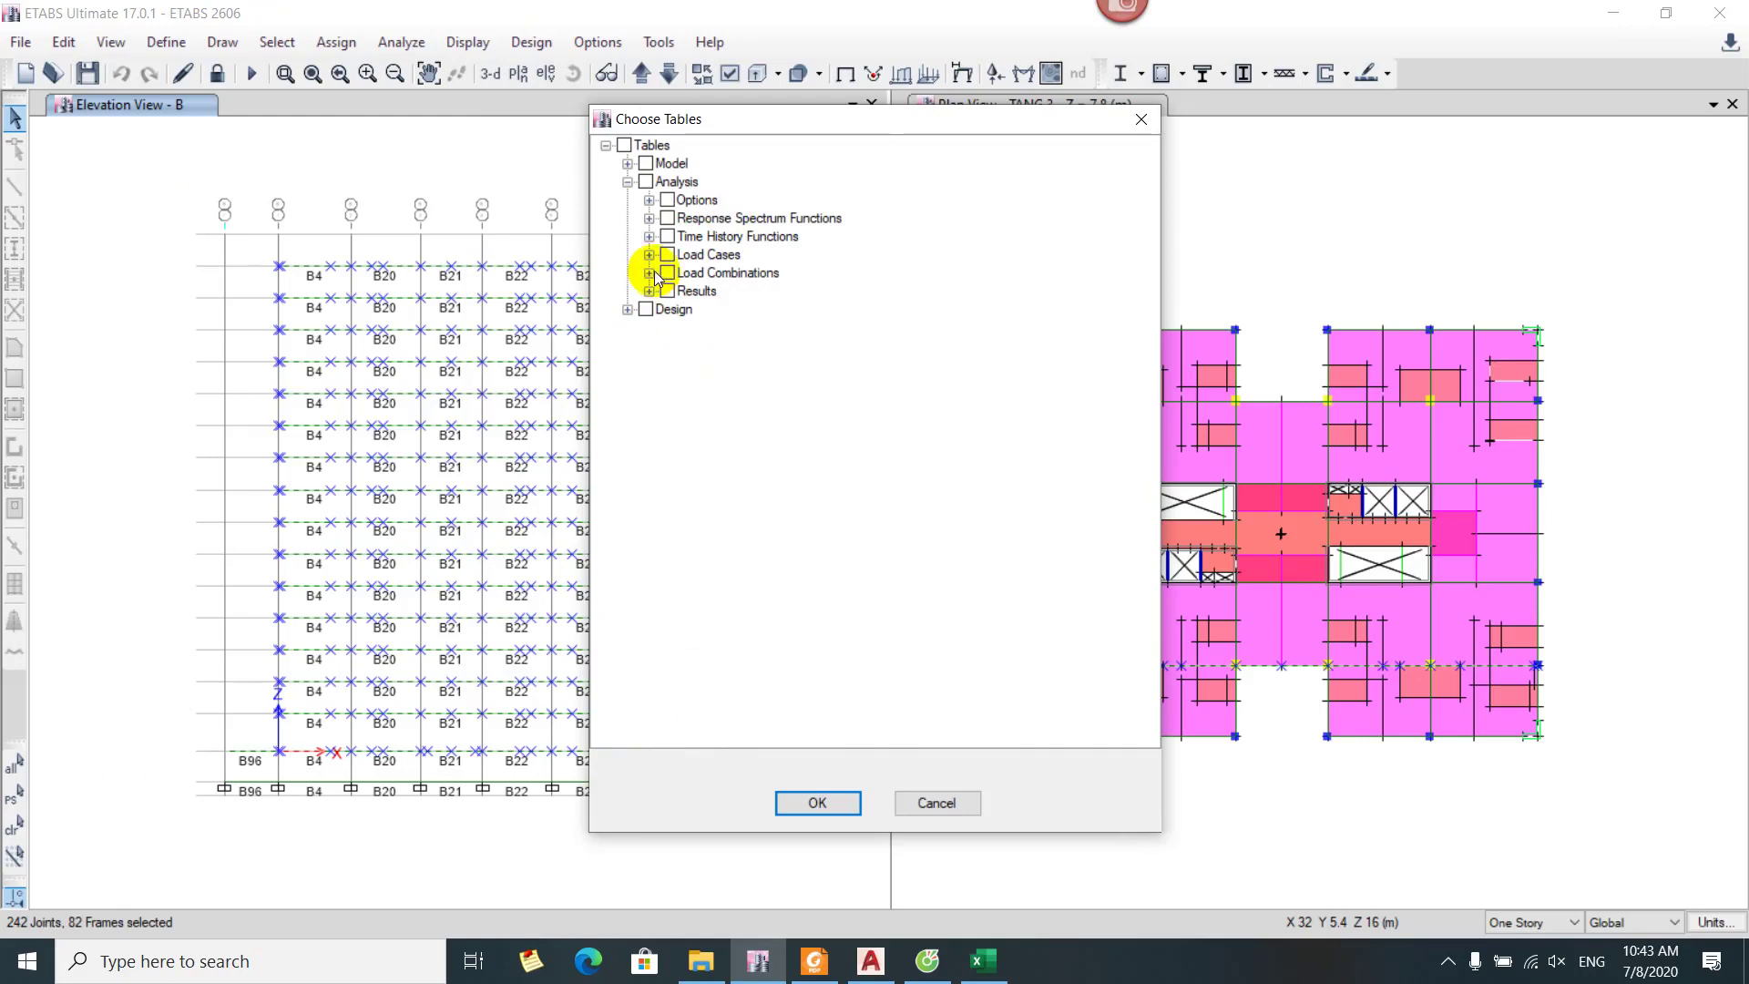
pyautogui.click(628, 181)
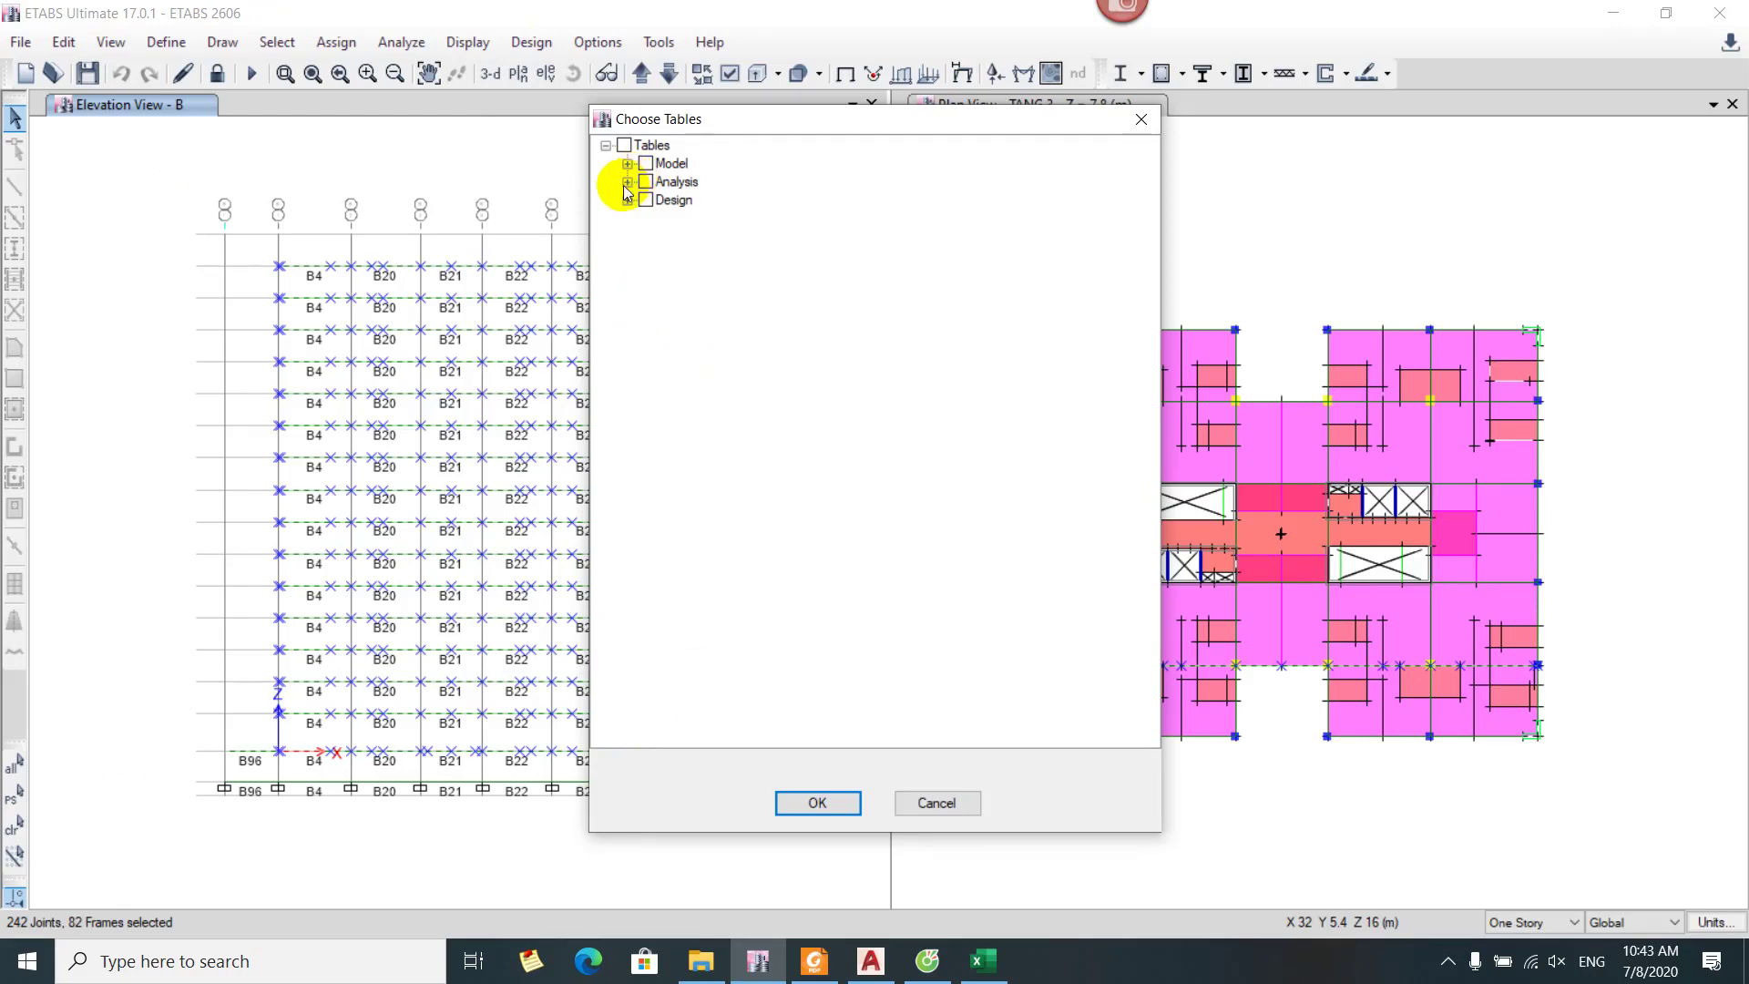
pyautogui.click(628, 182)
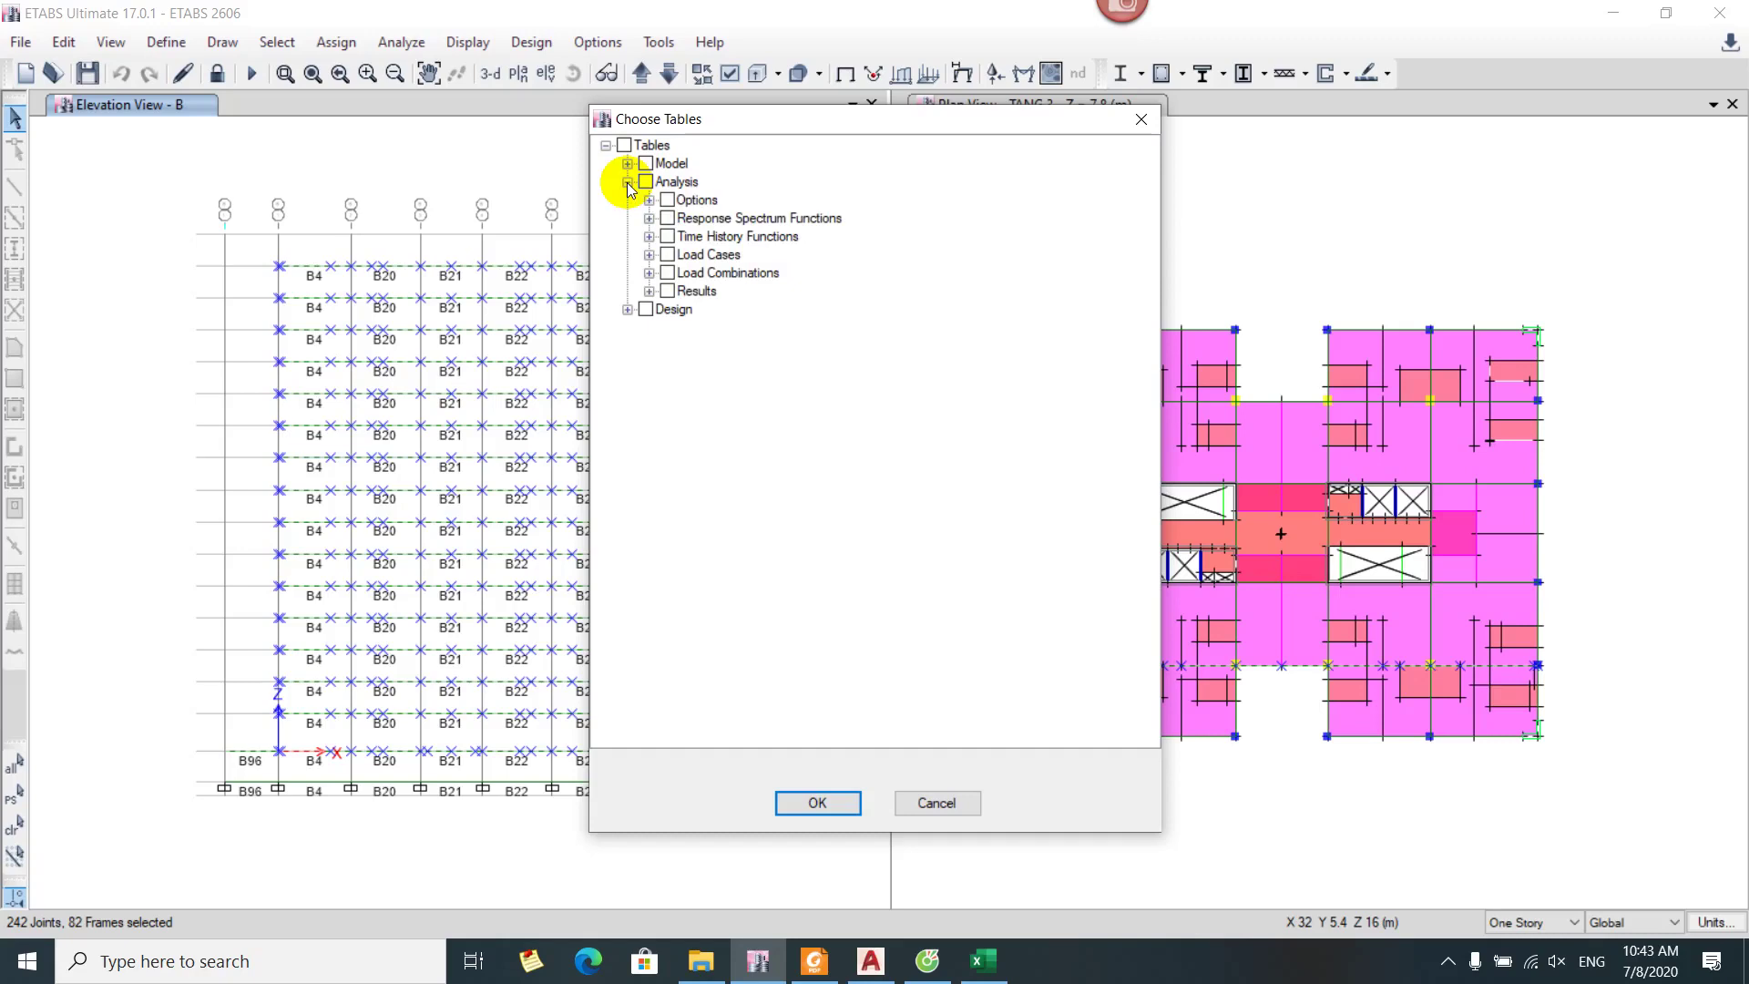
pyautogui.click(649, 292)
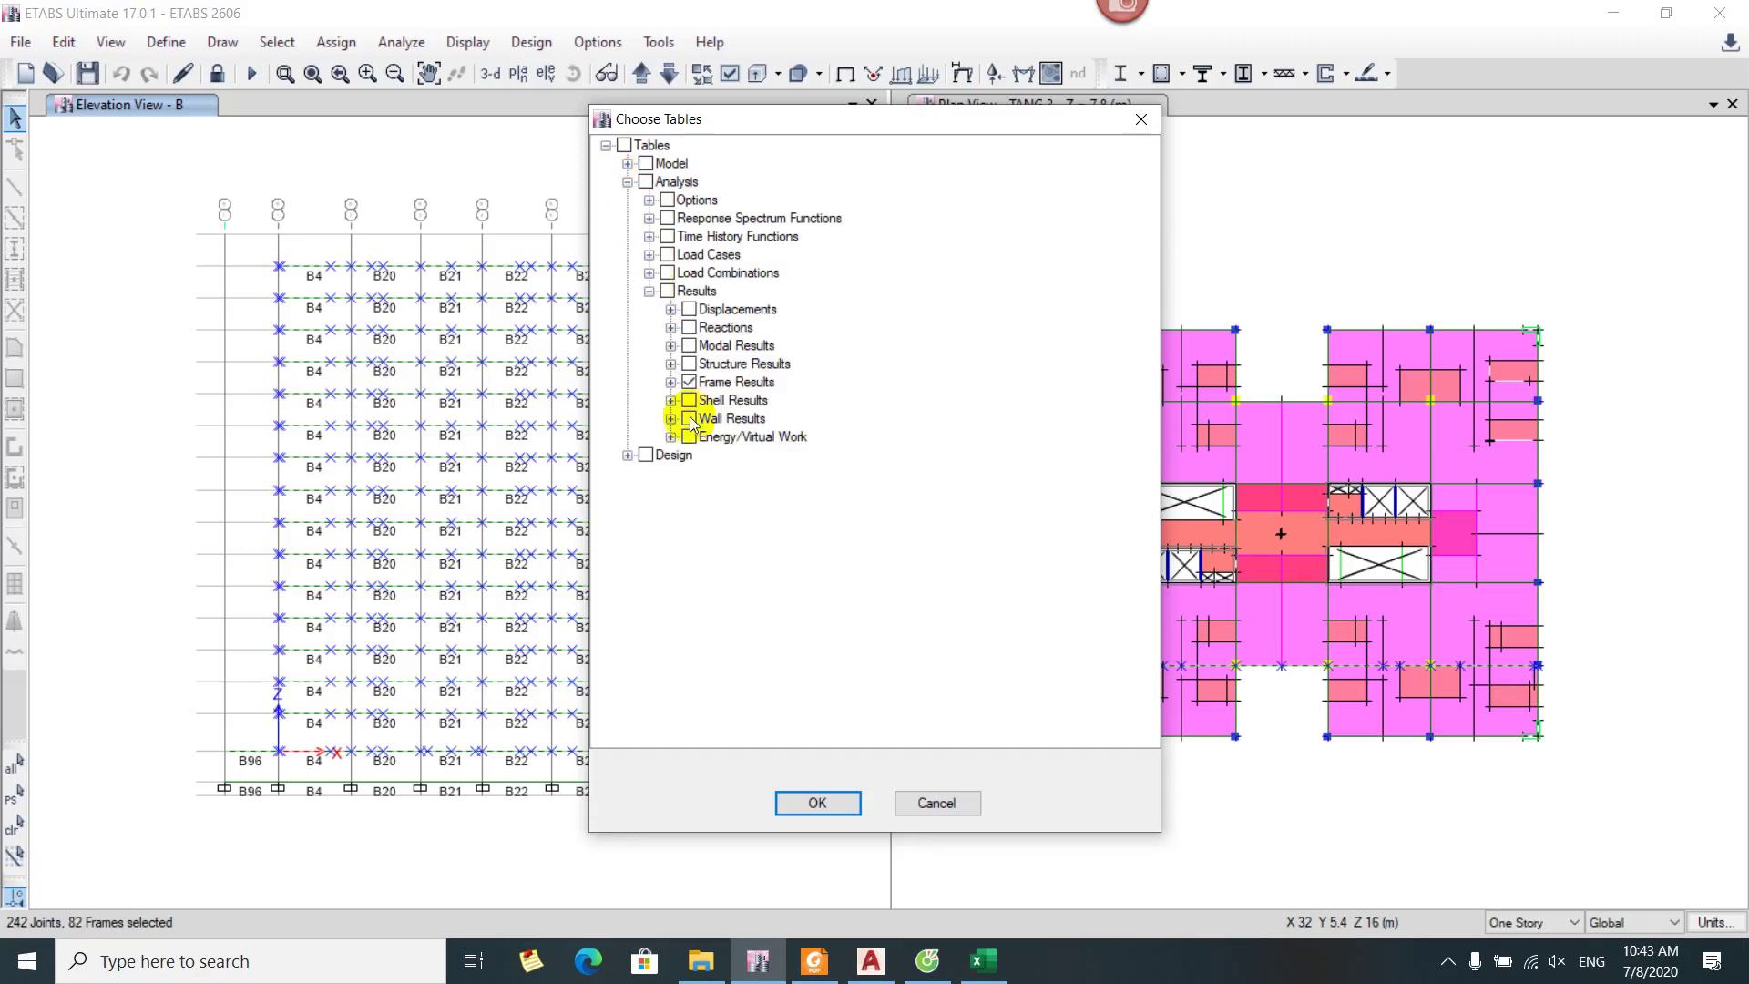
pyautogui.click(671, 382)
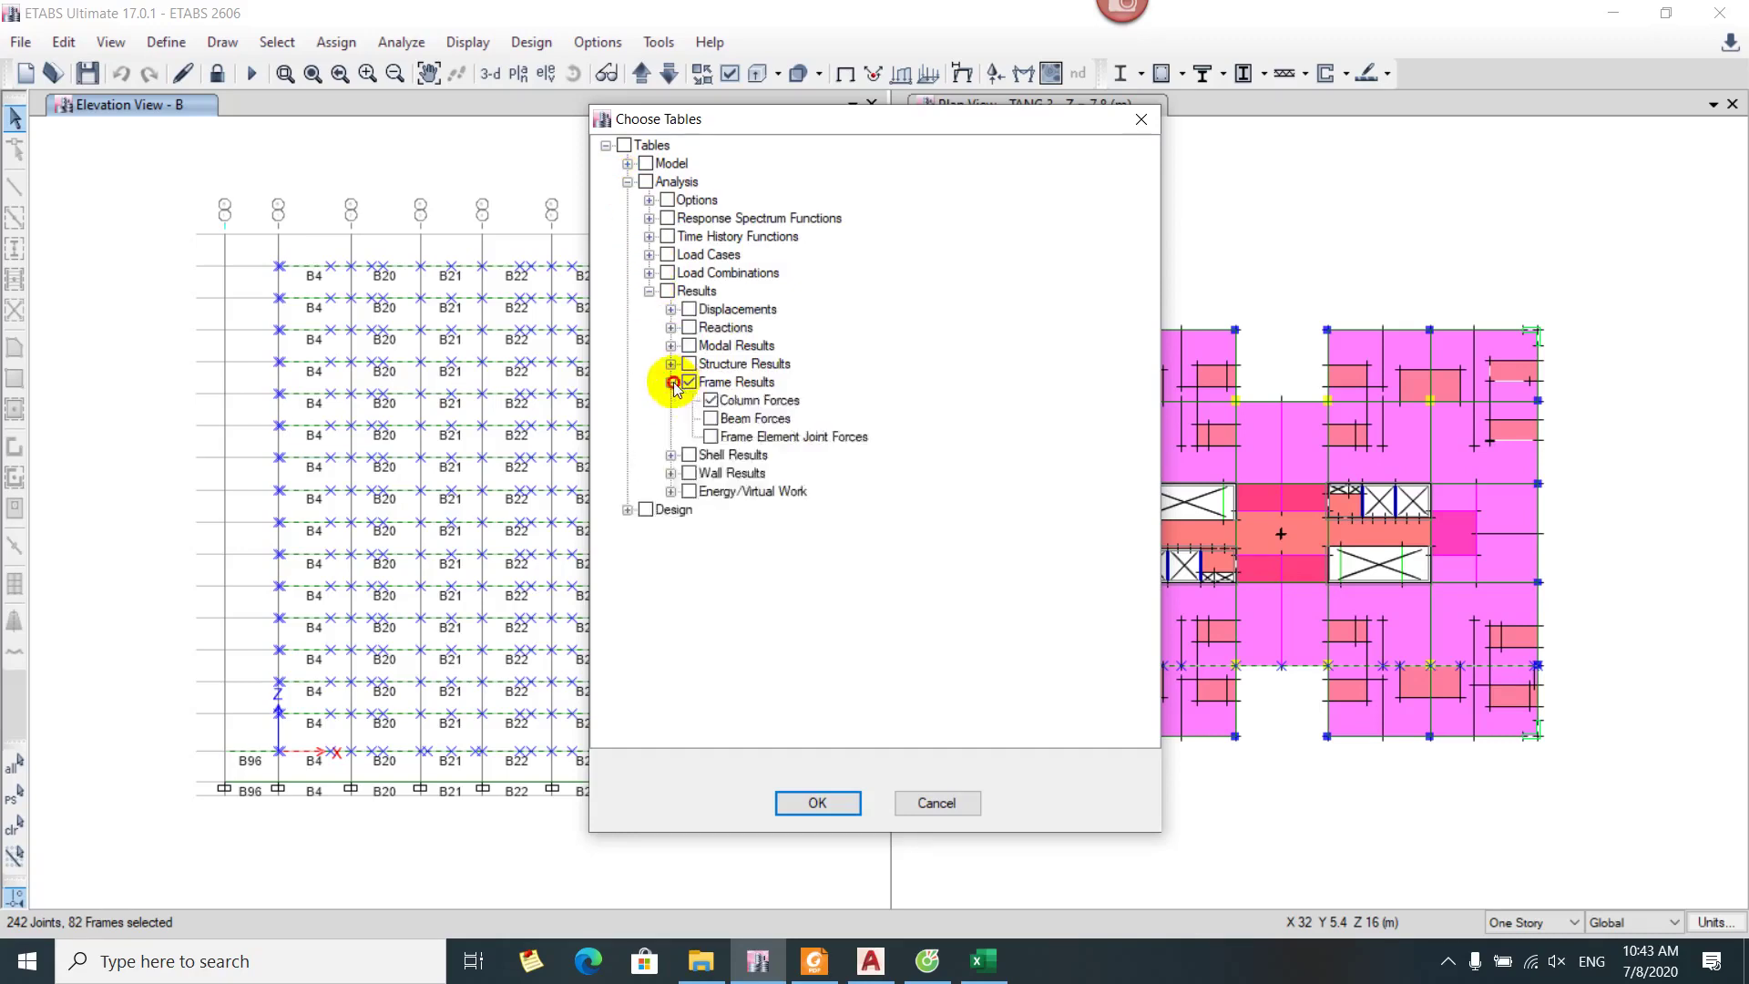
pyautogui.click(712, 420)
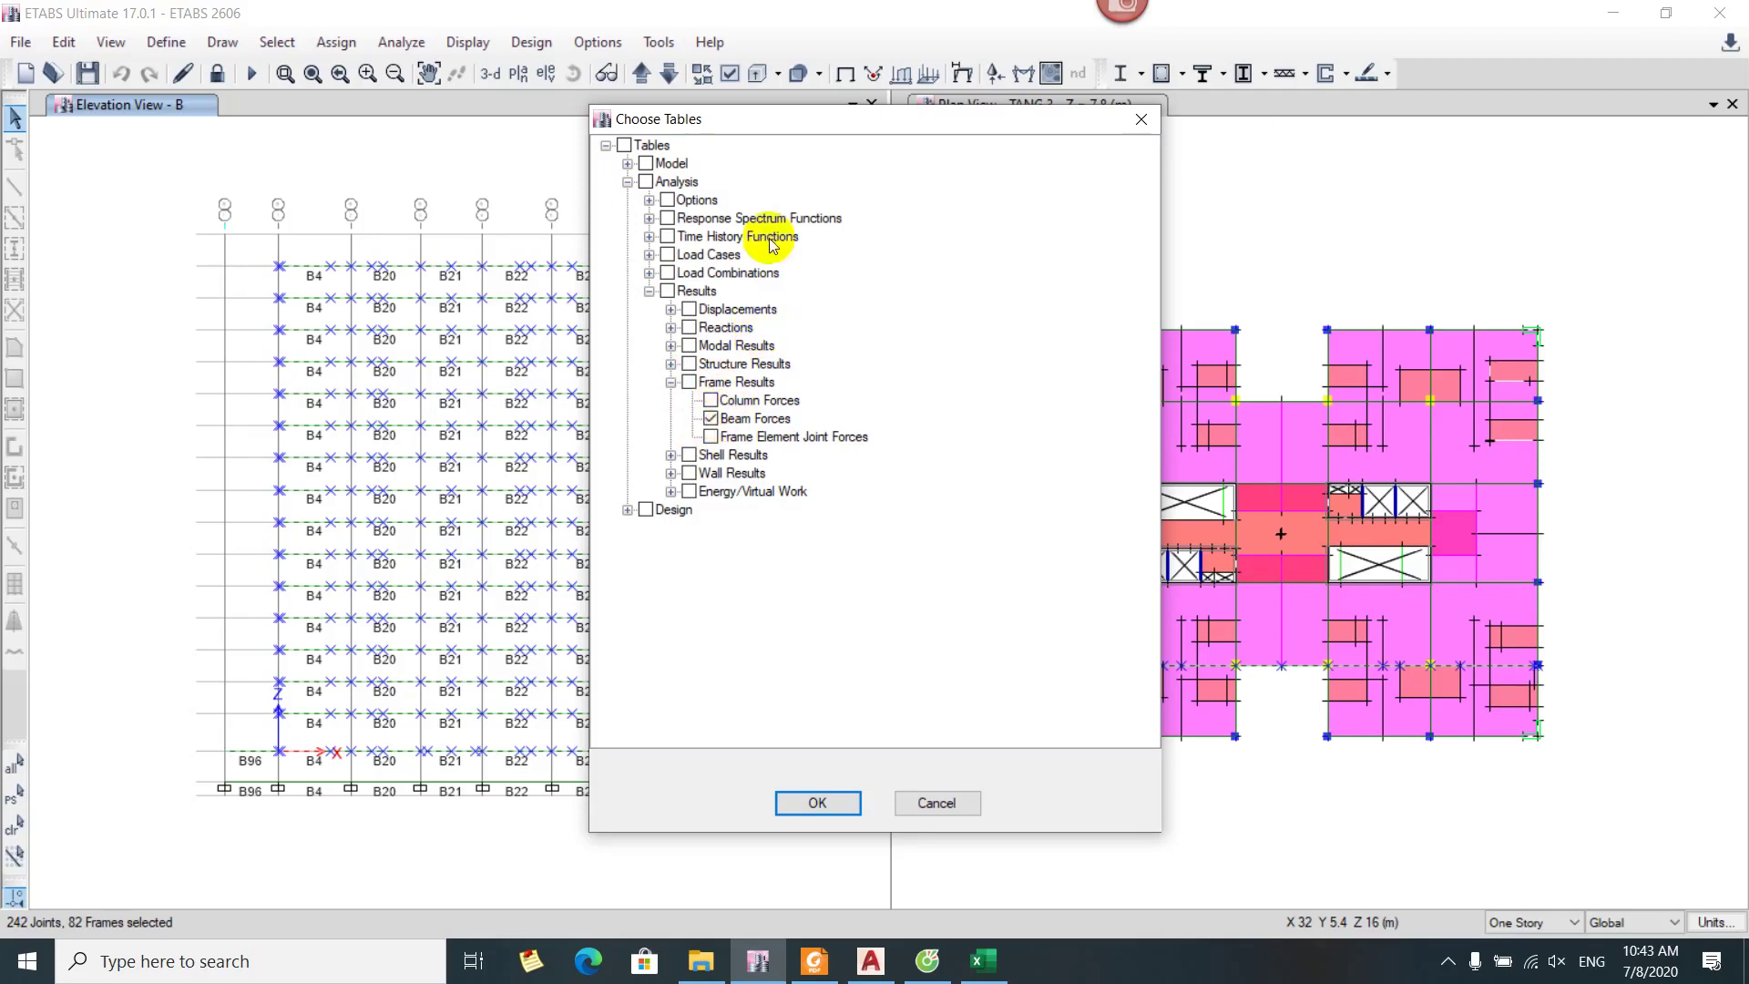
# Add the Frame Assignments - Sections table from the model assignments to the tables being shown
pyautogui.click(627, 164)
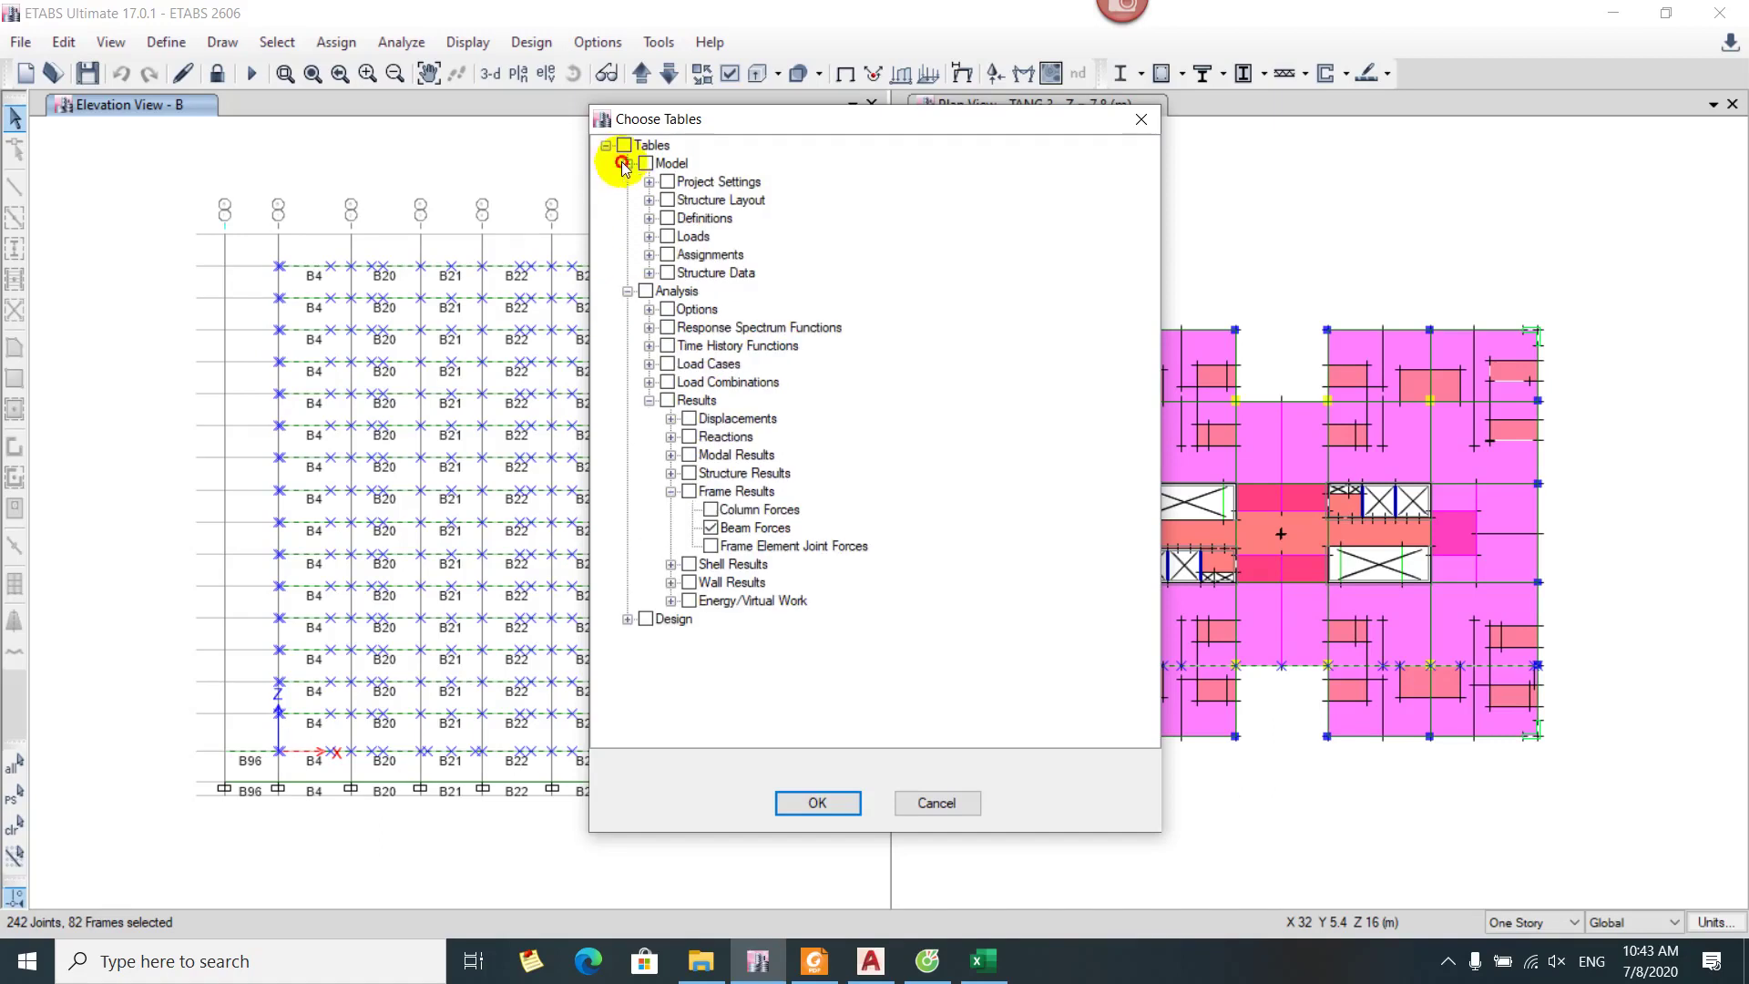
pyautogui.click(649, 255)
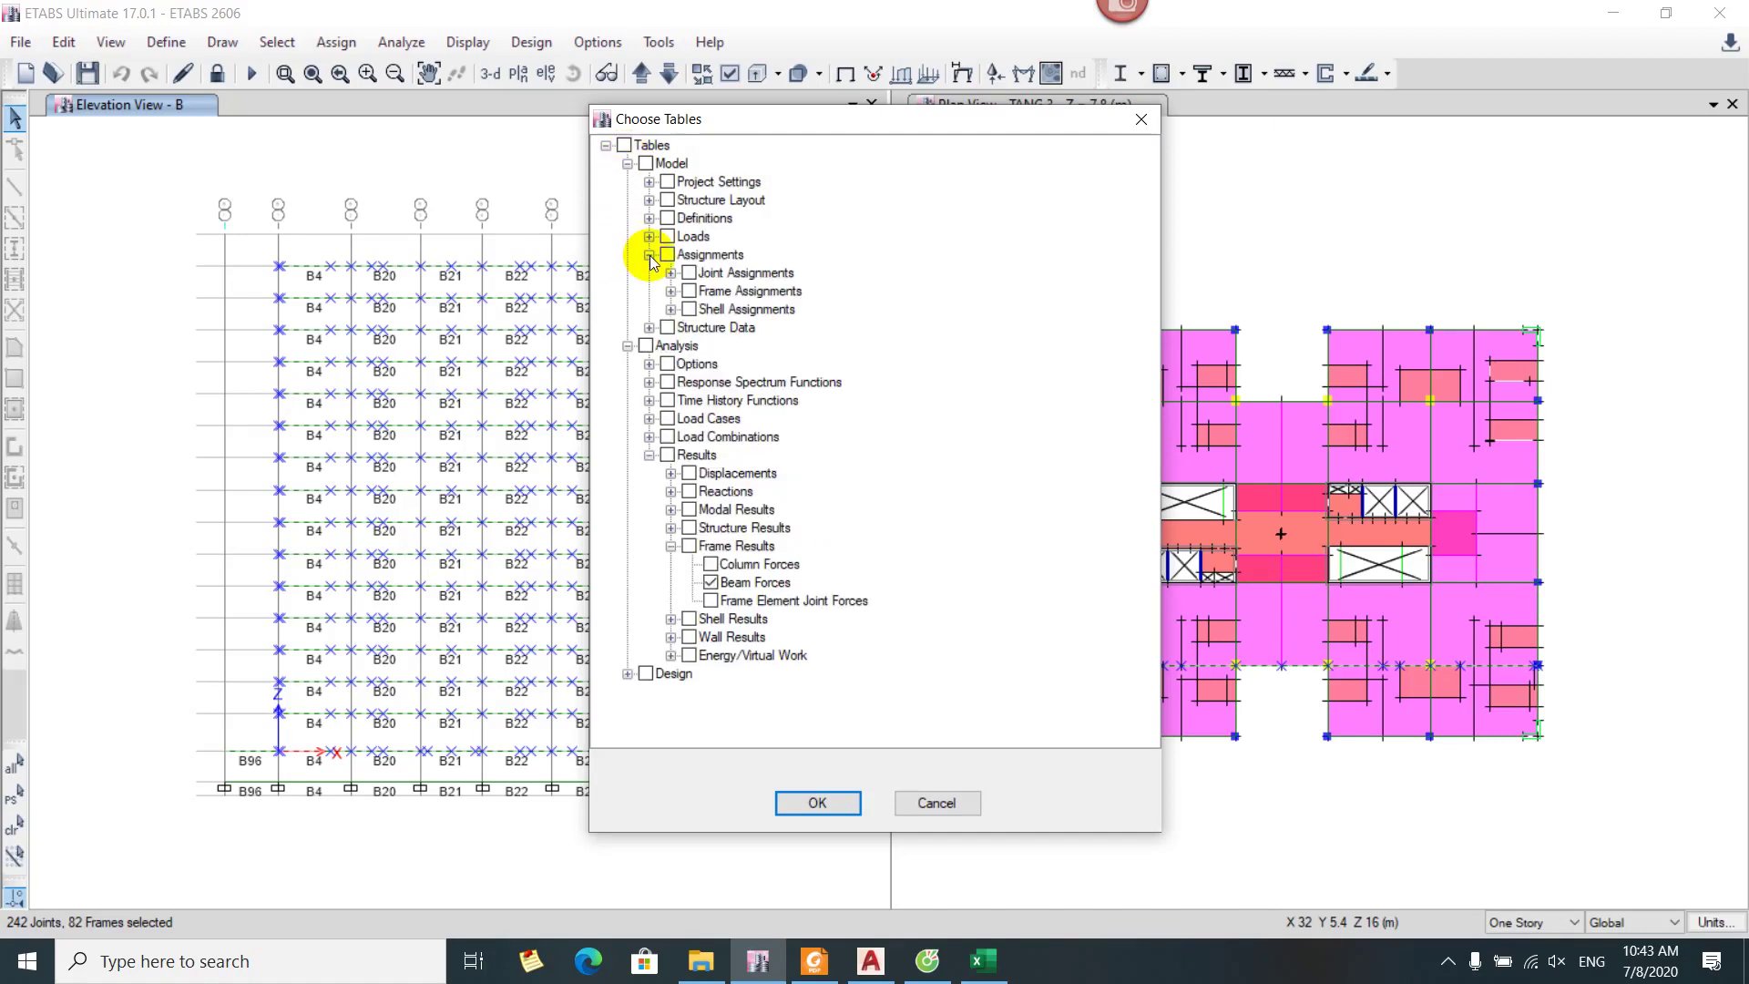
pyautogui.click(669, 291)
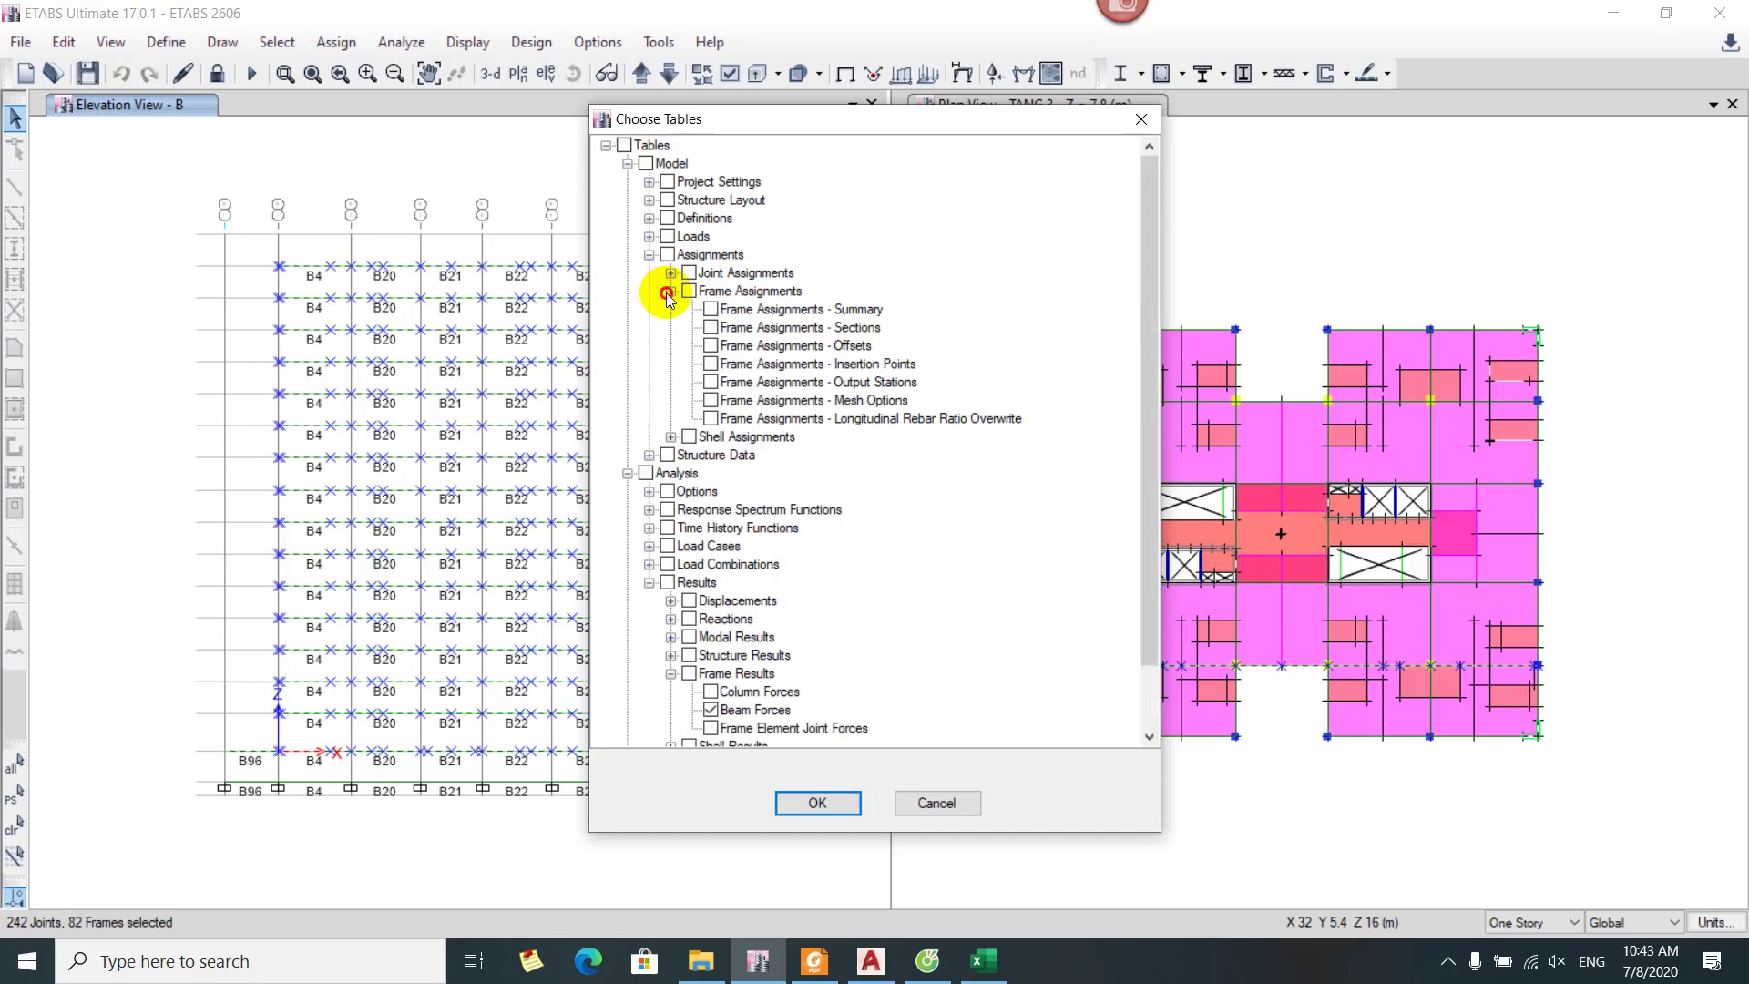
pyautogui.click(711, 328)
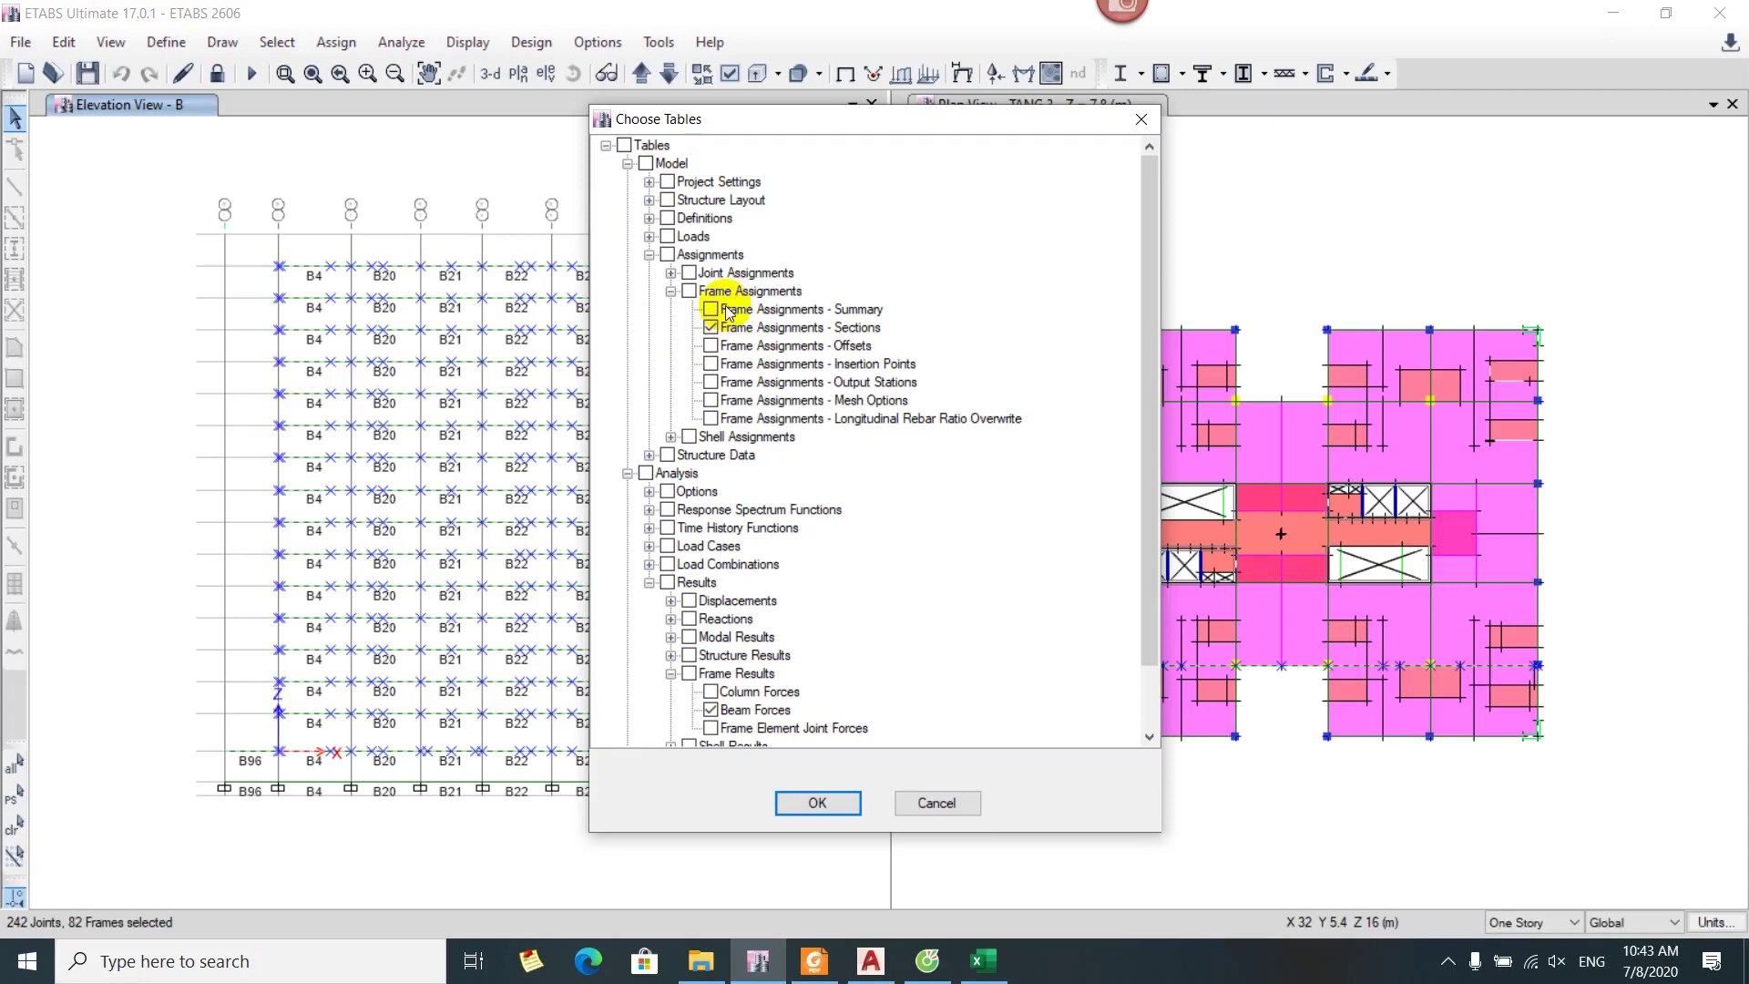
# Limit the table output to the THBAO load combination instead of Comb1 to Comb9, and display the chosen tables
pyautogui.rightClick(666, 150)
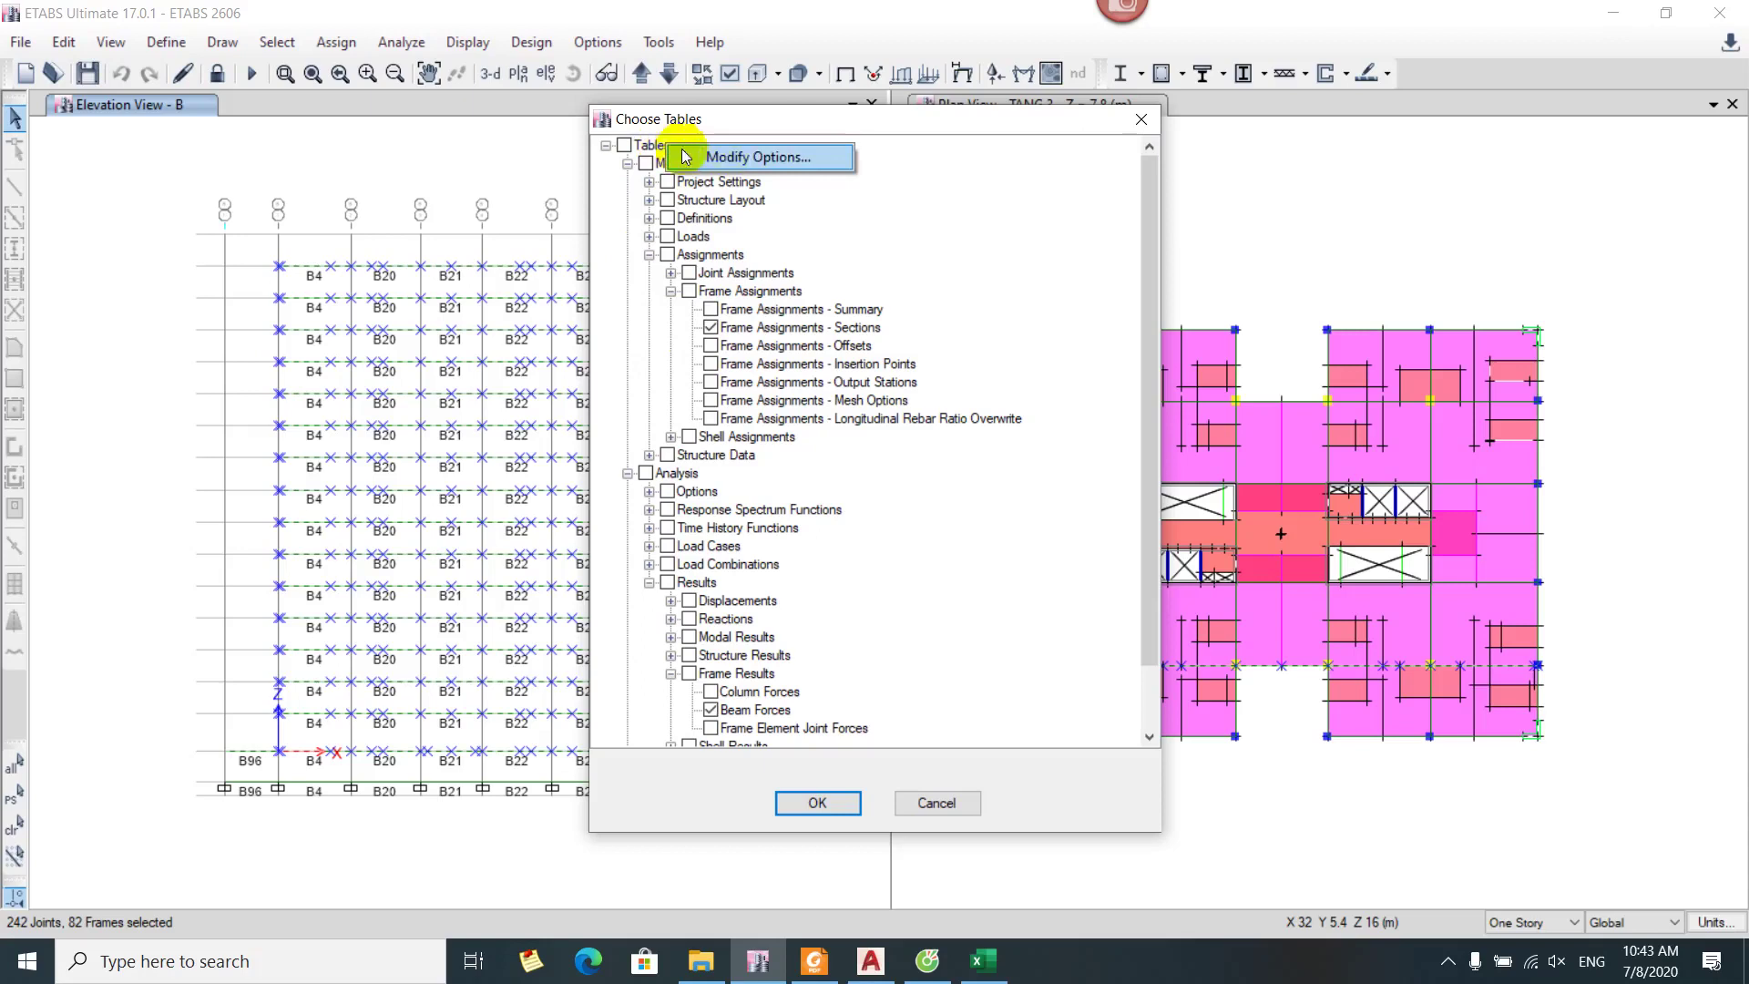
pyautogui.click(741, 160)
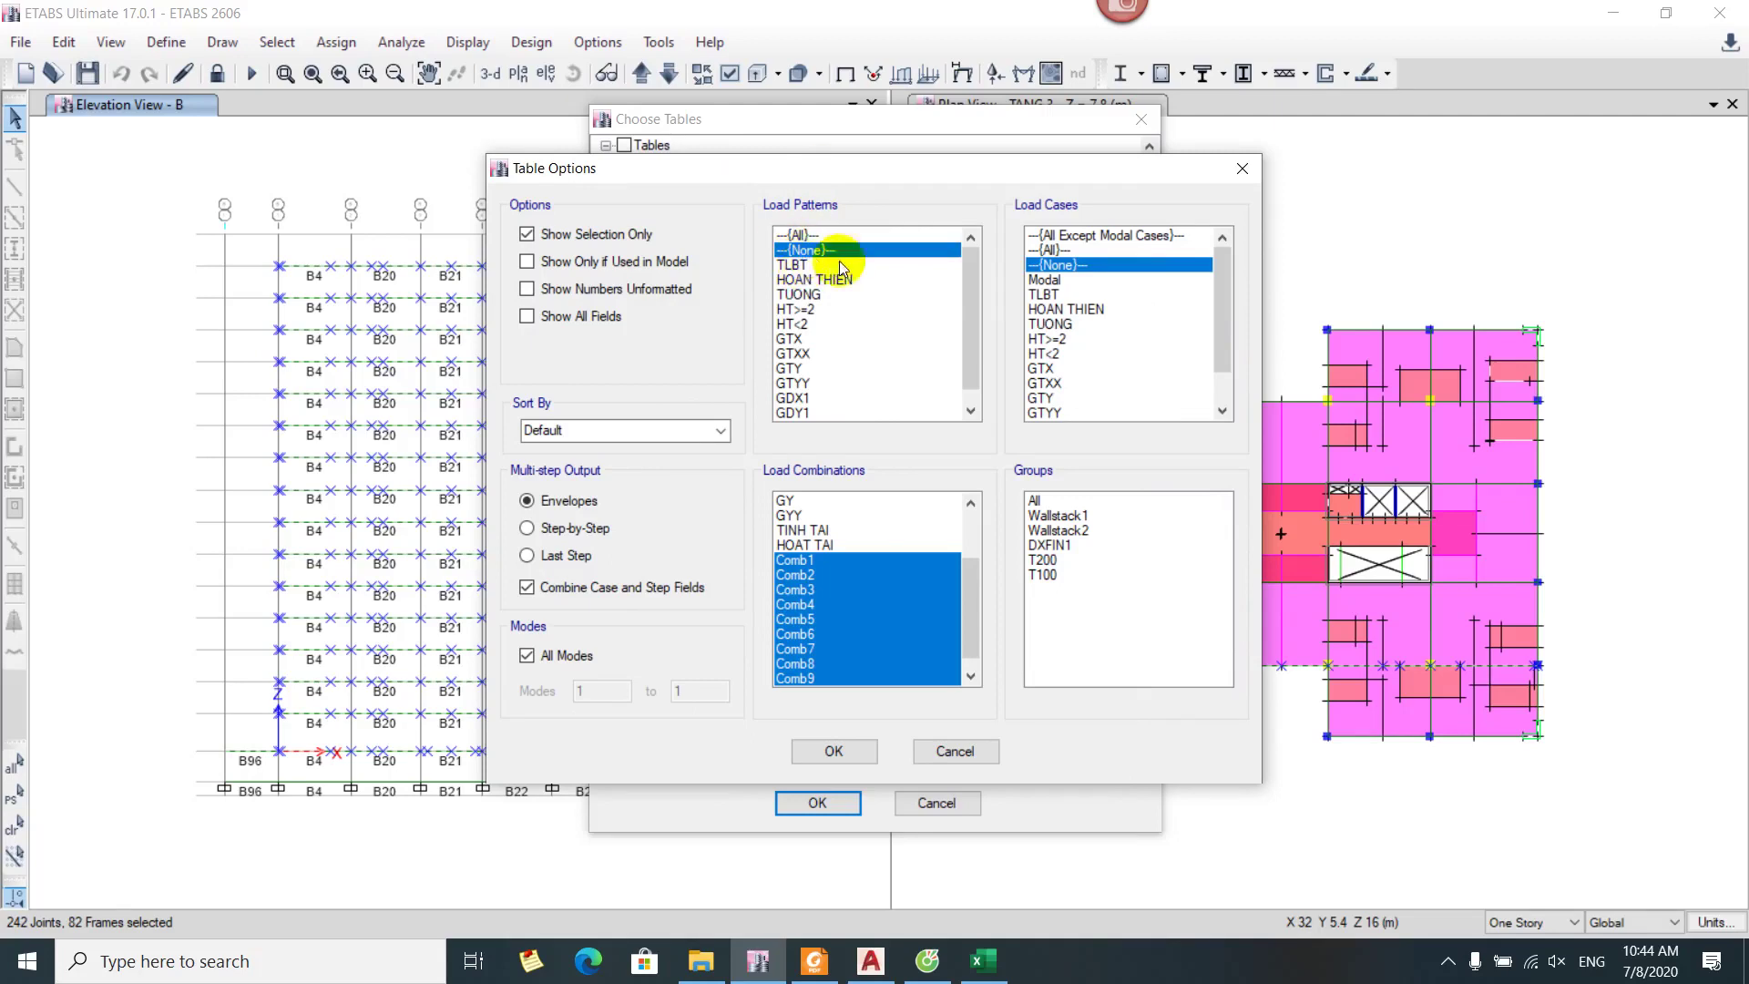
pyautogui.scroll(-1, 877, 603)
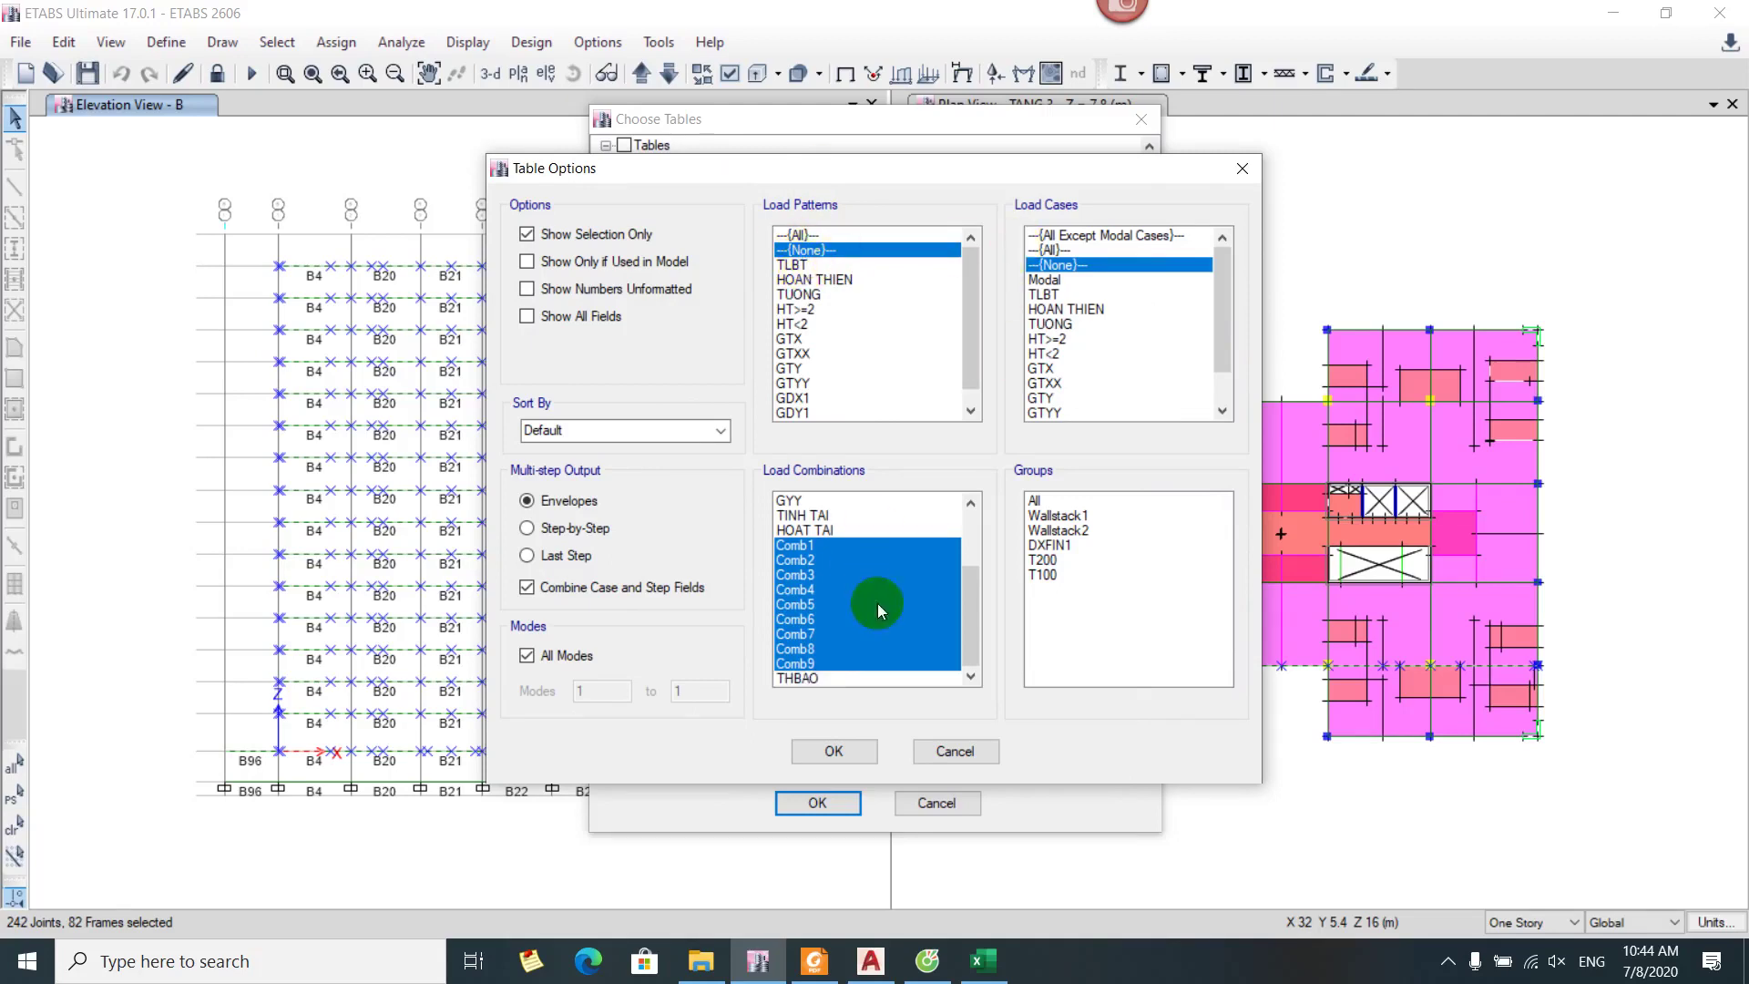
pyautogui.click(828, 674)
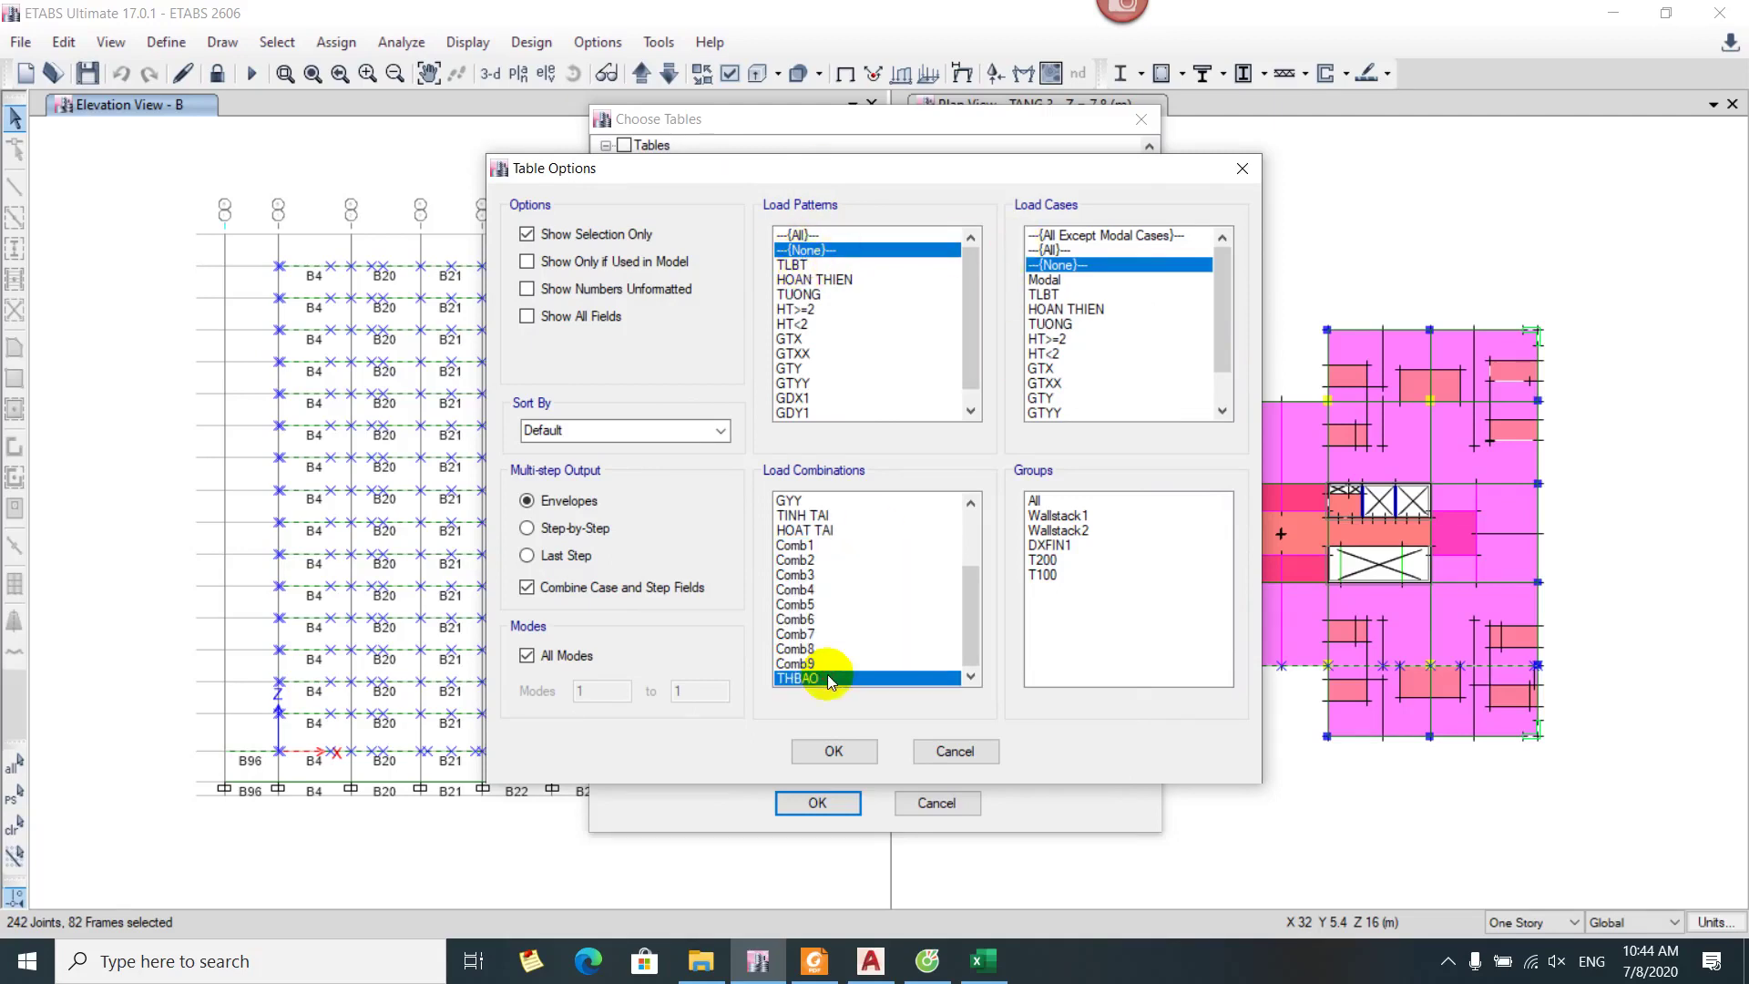
pyautogui.click(832, 752)
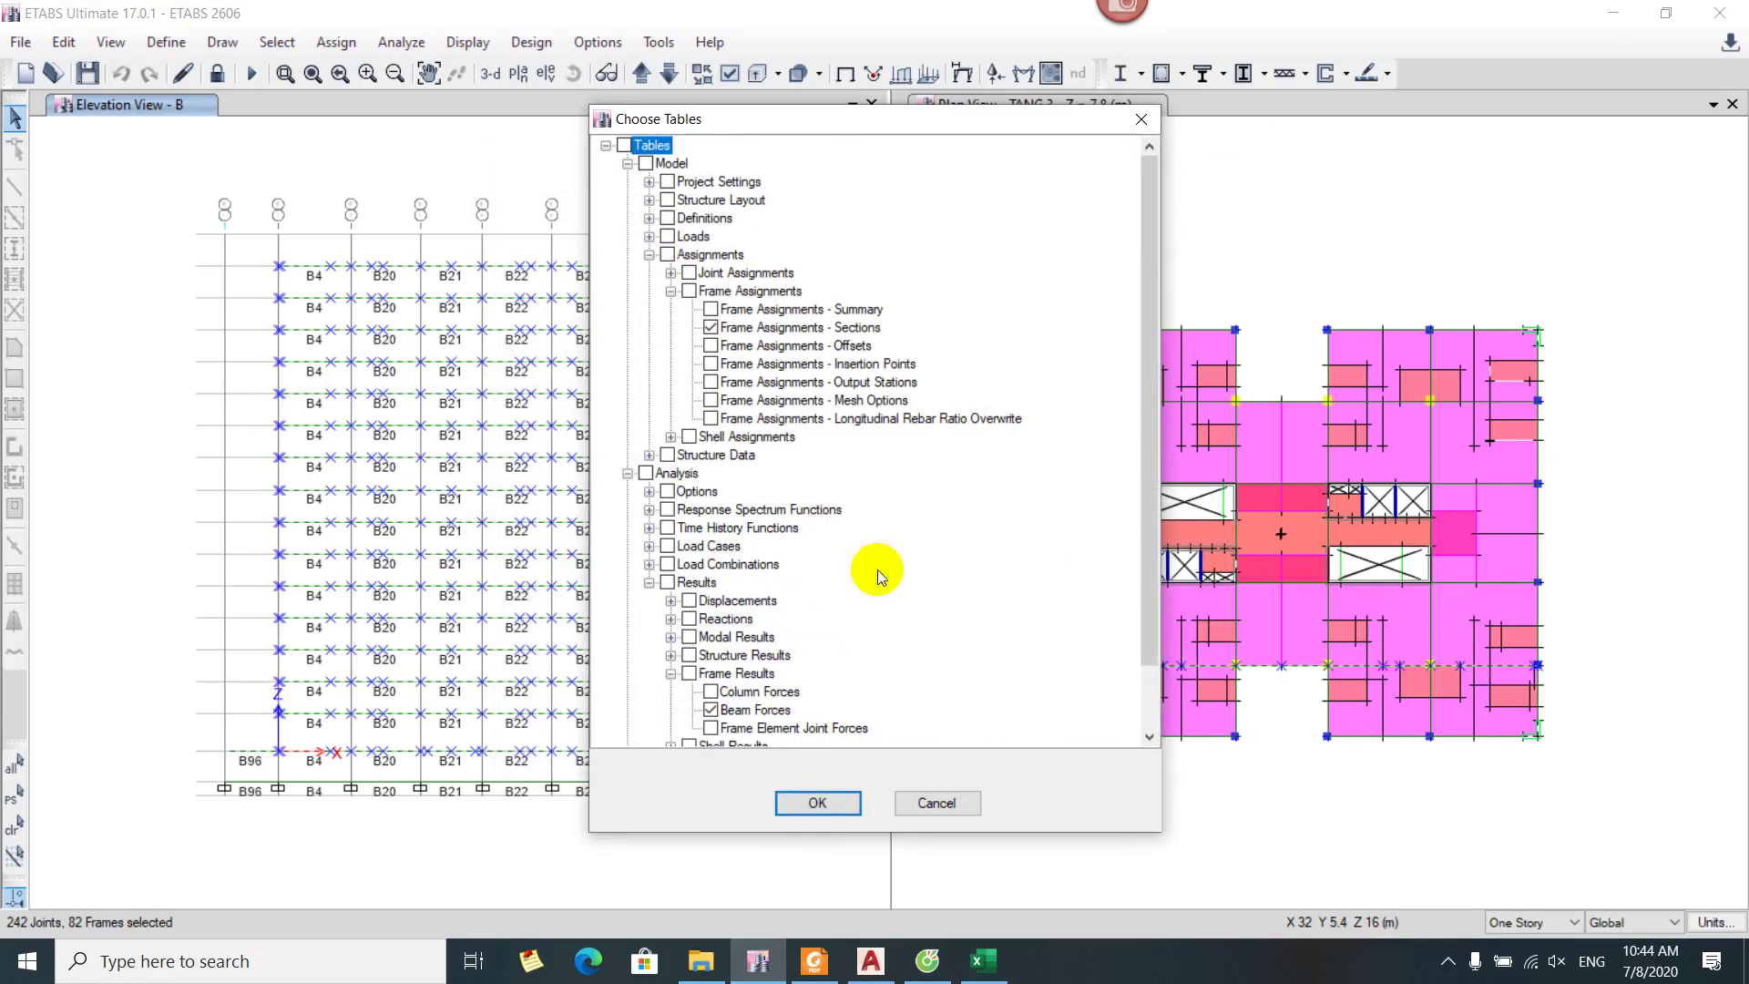
pyautogui.click(824, 802)
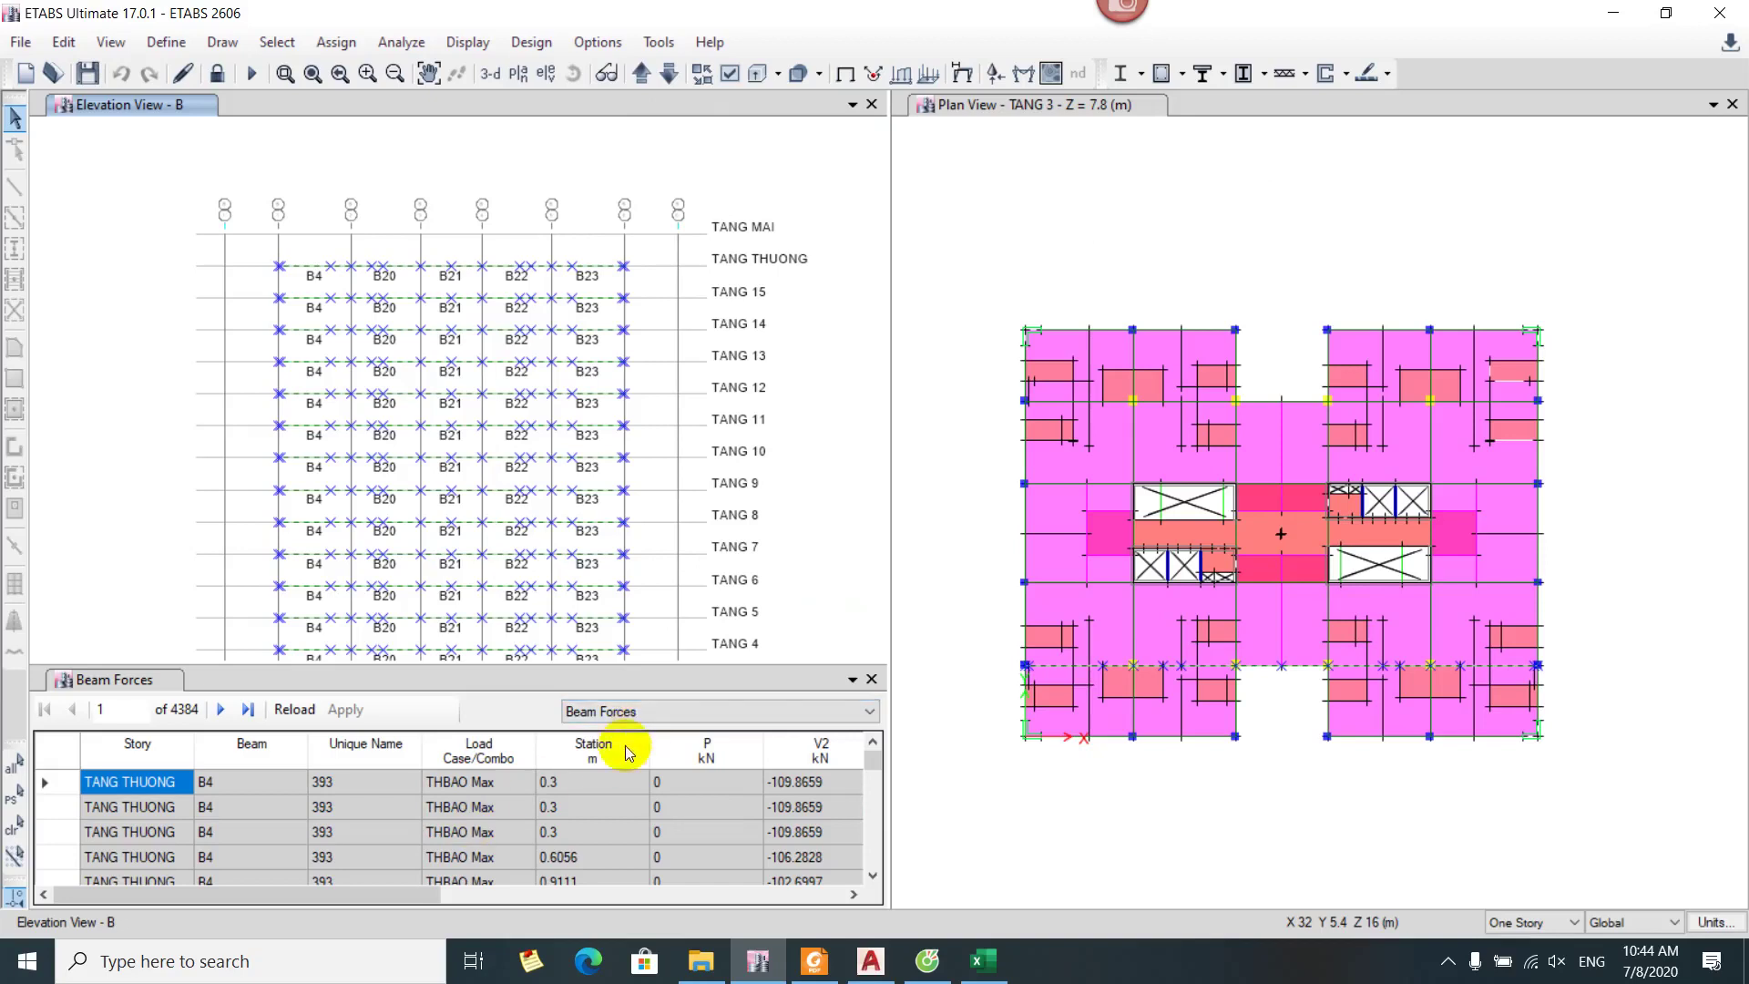
# Export the Beam Forces table to Excel and widen the elevation and table area so more force columns fit
pyautogui.click(632, 710)
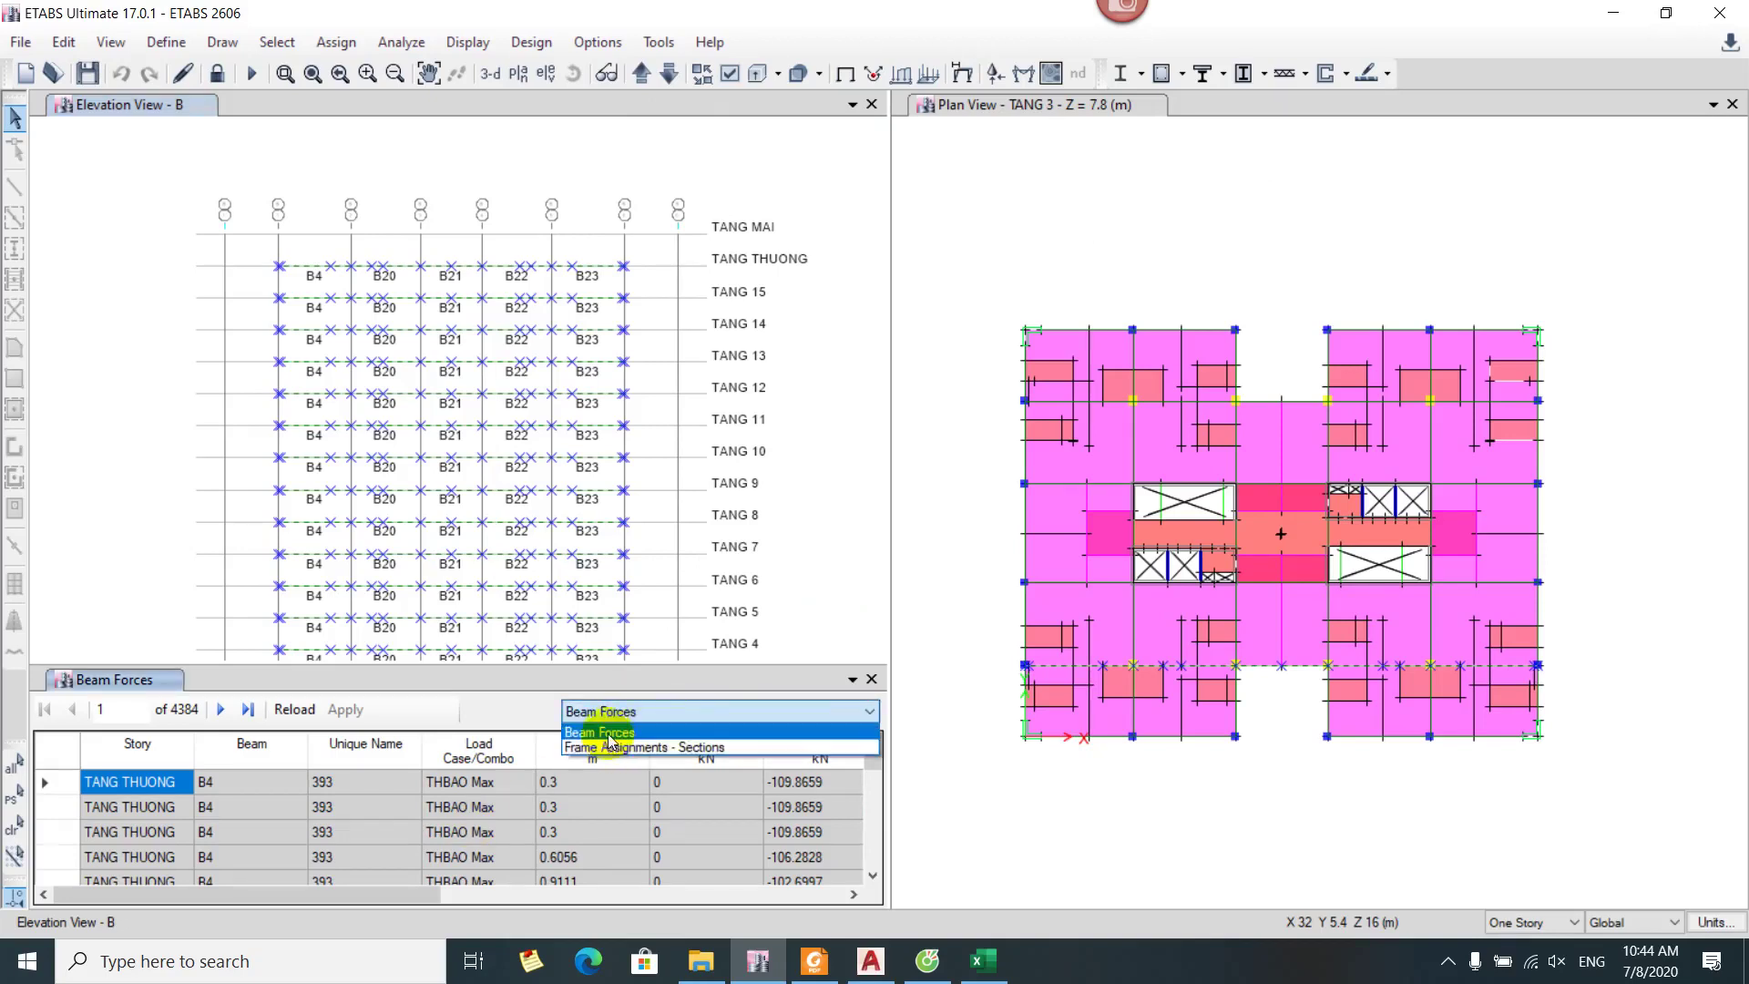
pyautogui.click(608, 739)
pyautogui.click(554, 789)
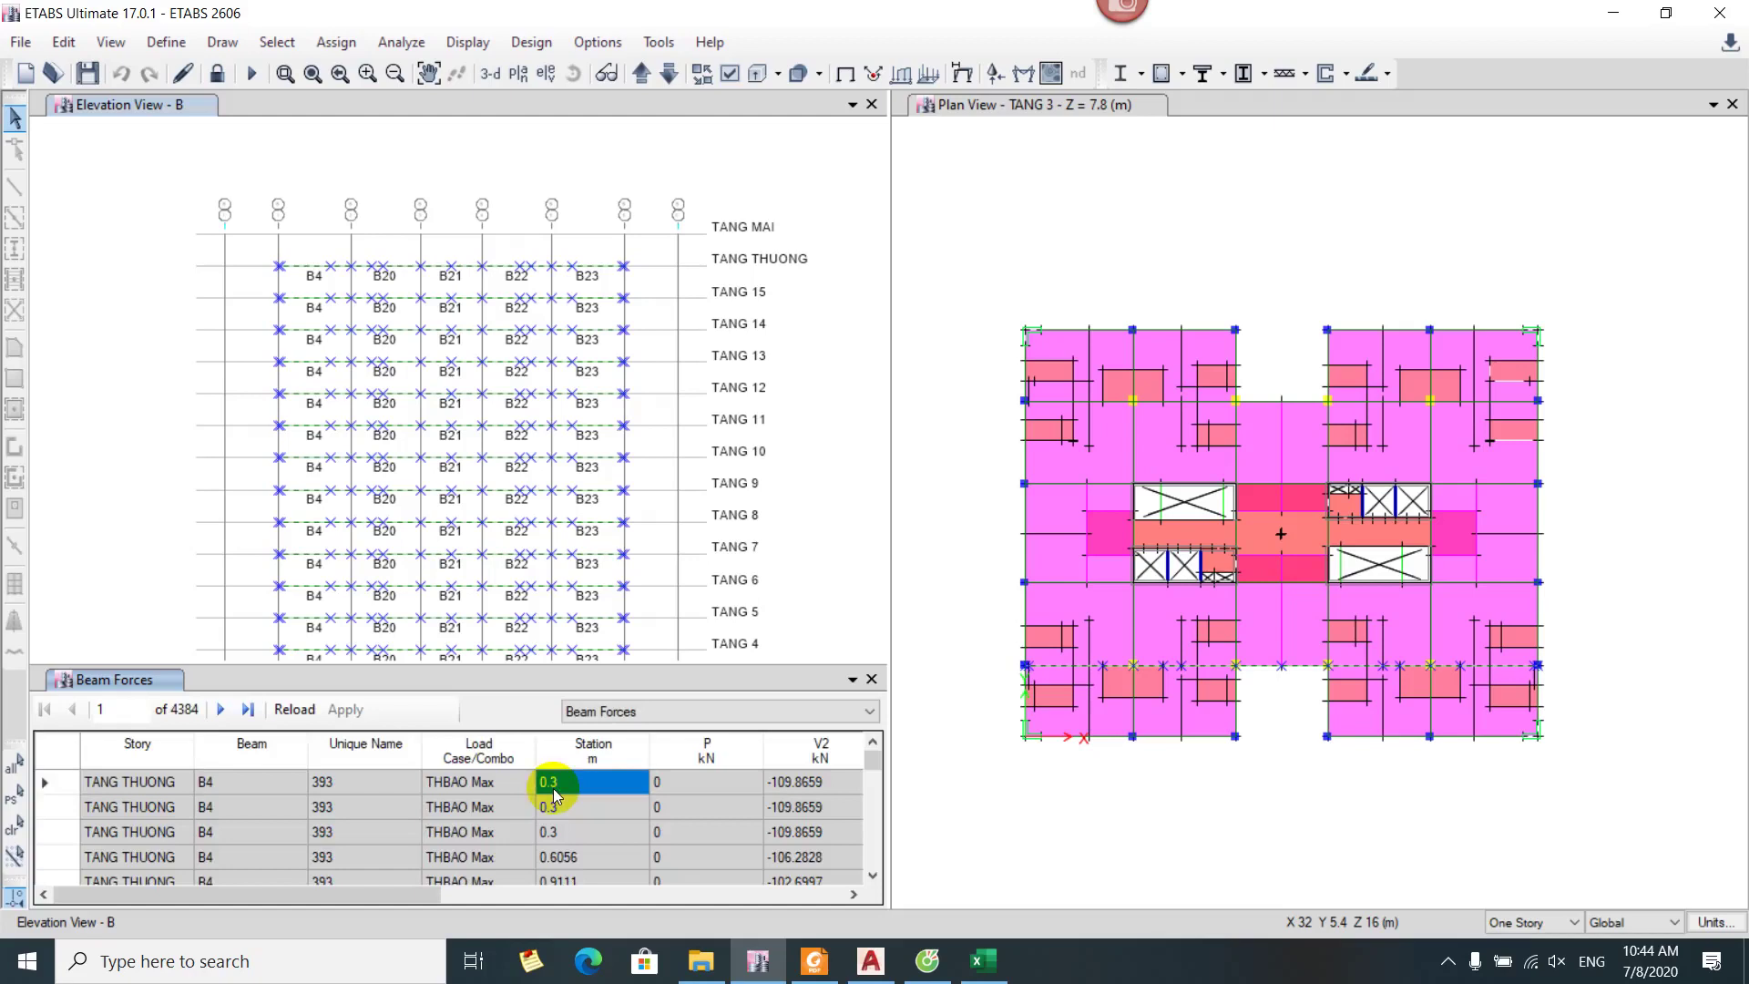
pyautogui.rightClick(553, 789)
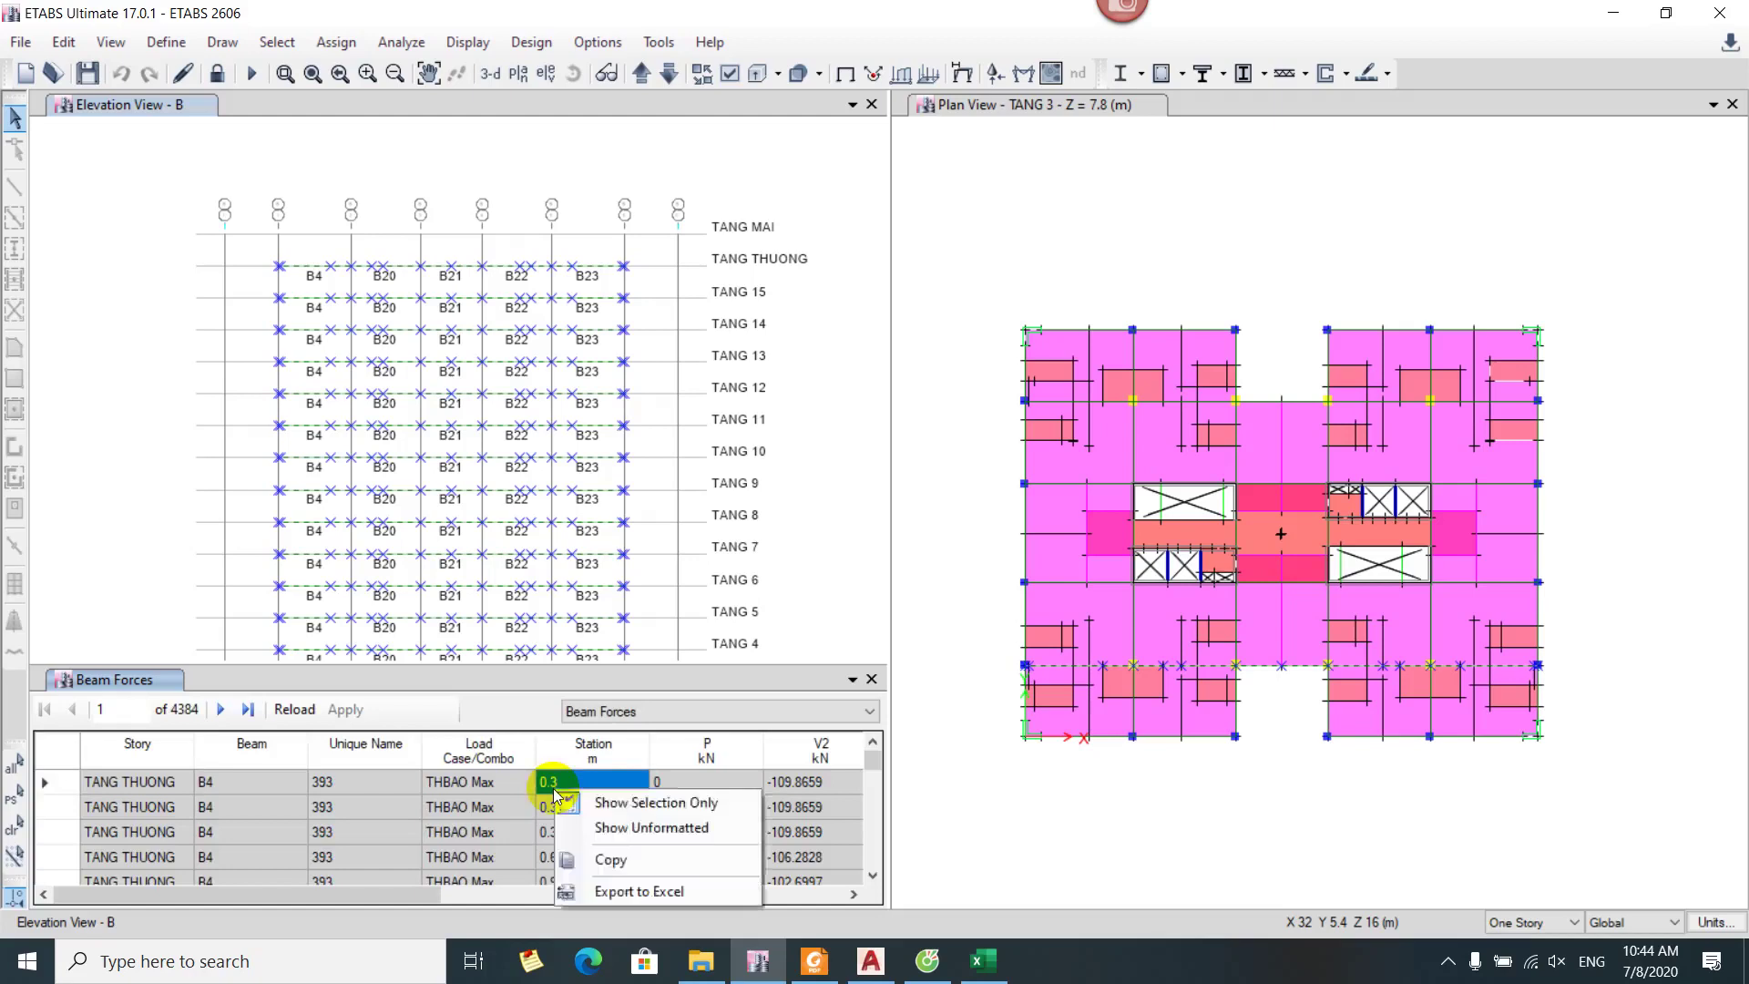
pyautogui.click(582, 887)
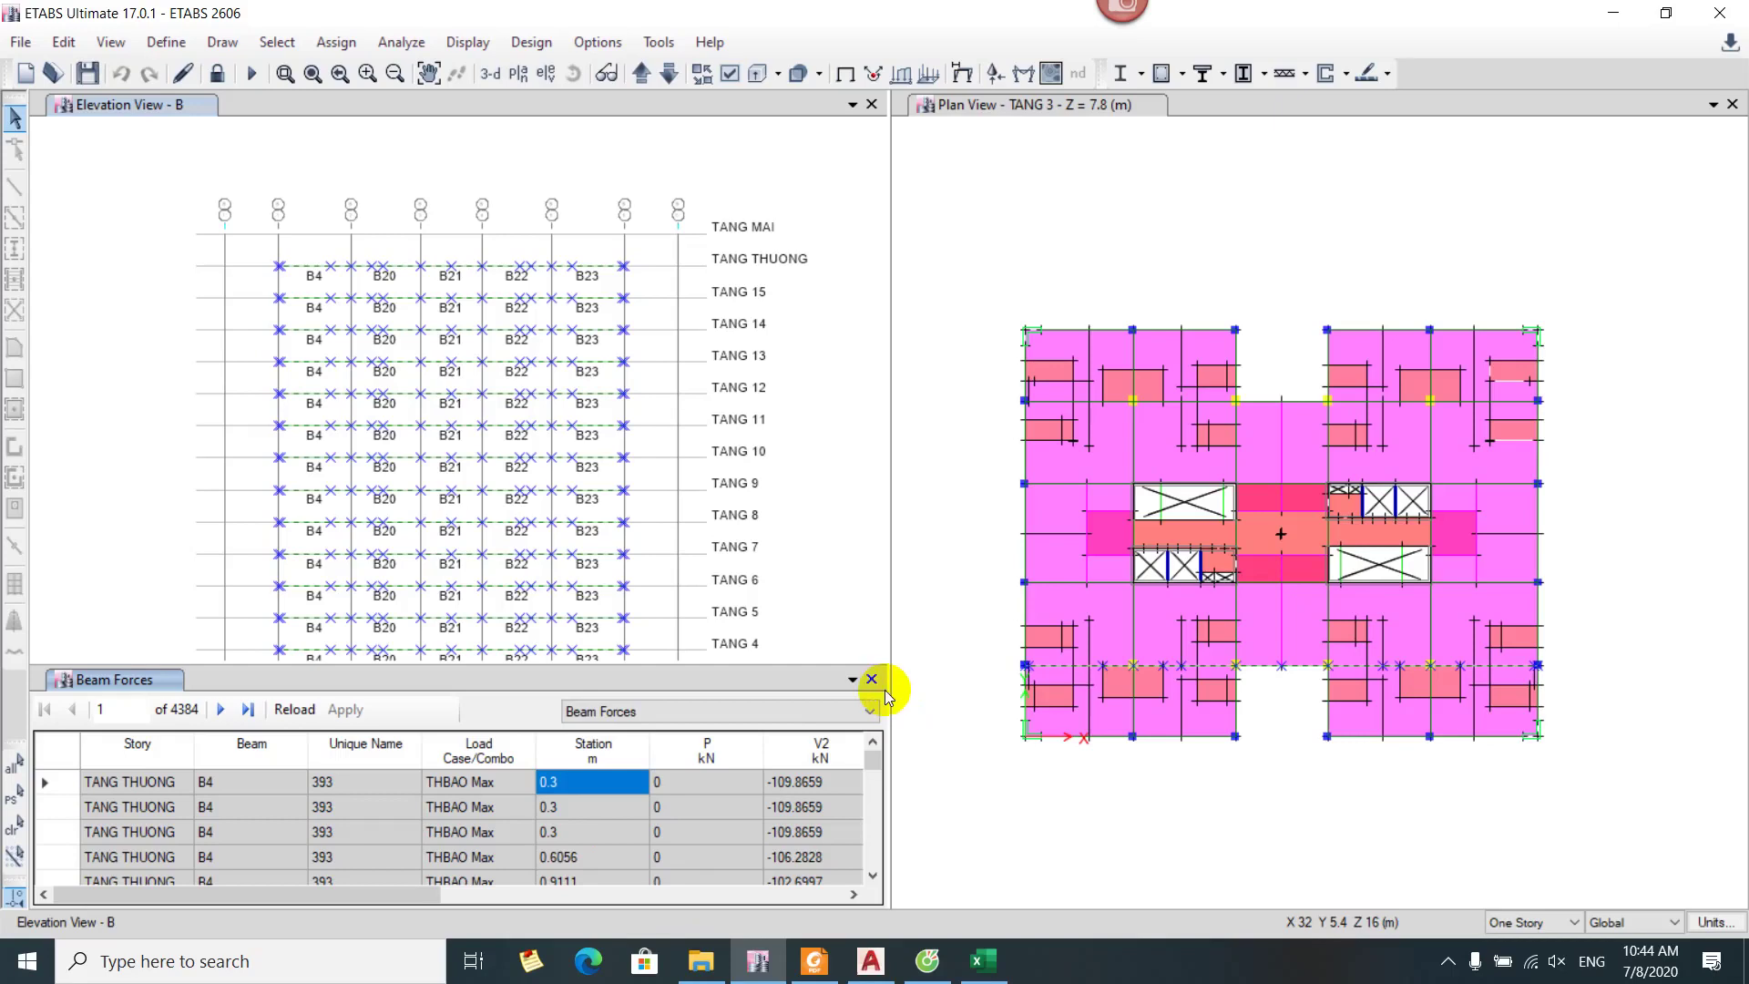
pyautogui.moveTo(890, 683); pyautogui.dragTo(1599, 742)
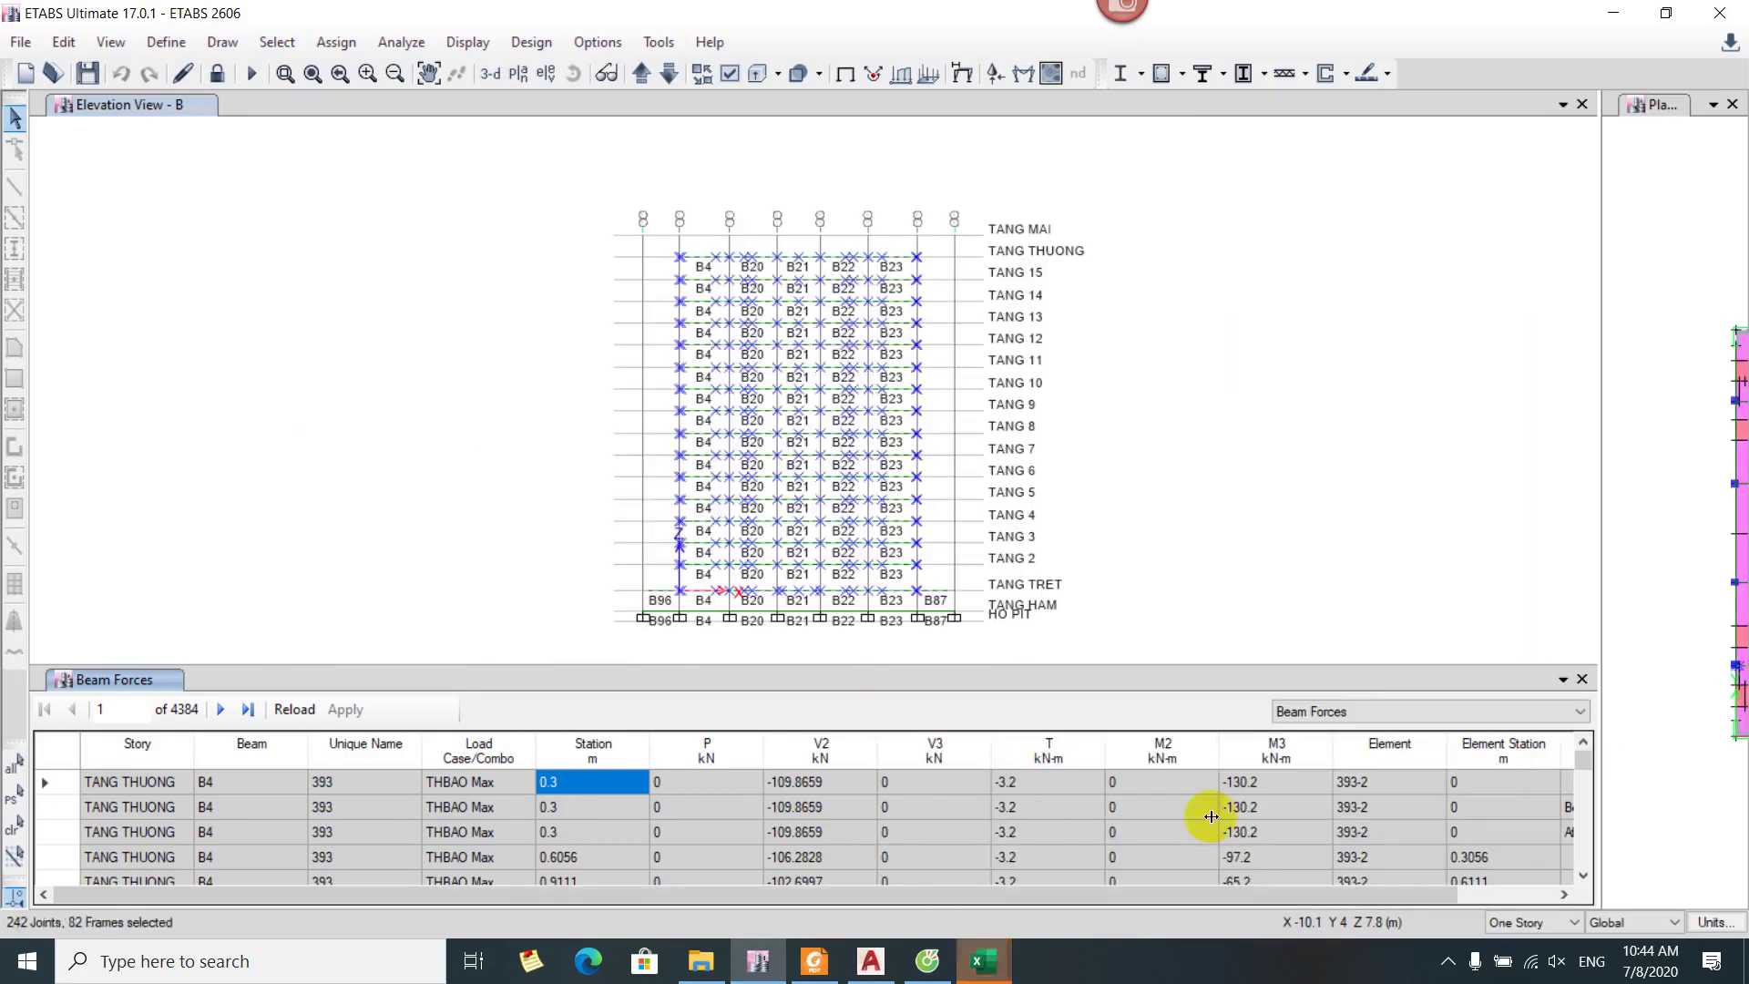
pyautogui.click(879, 807)
# Switch to Excel and review the exported beam forces in the Book1 workbook
pyautogui.moveTo(997, 966)
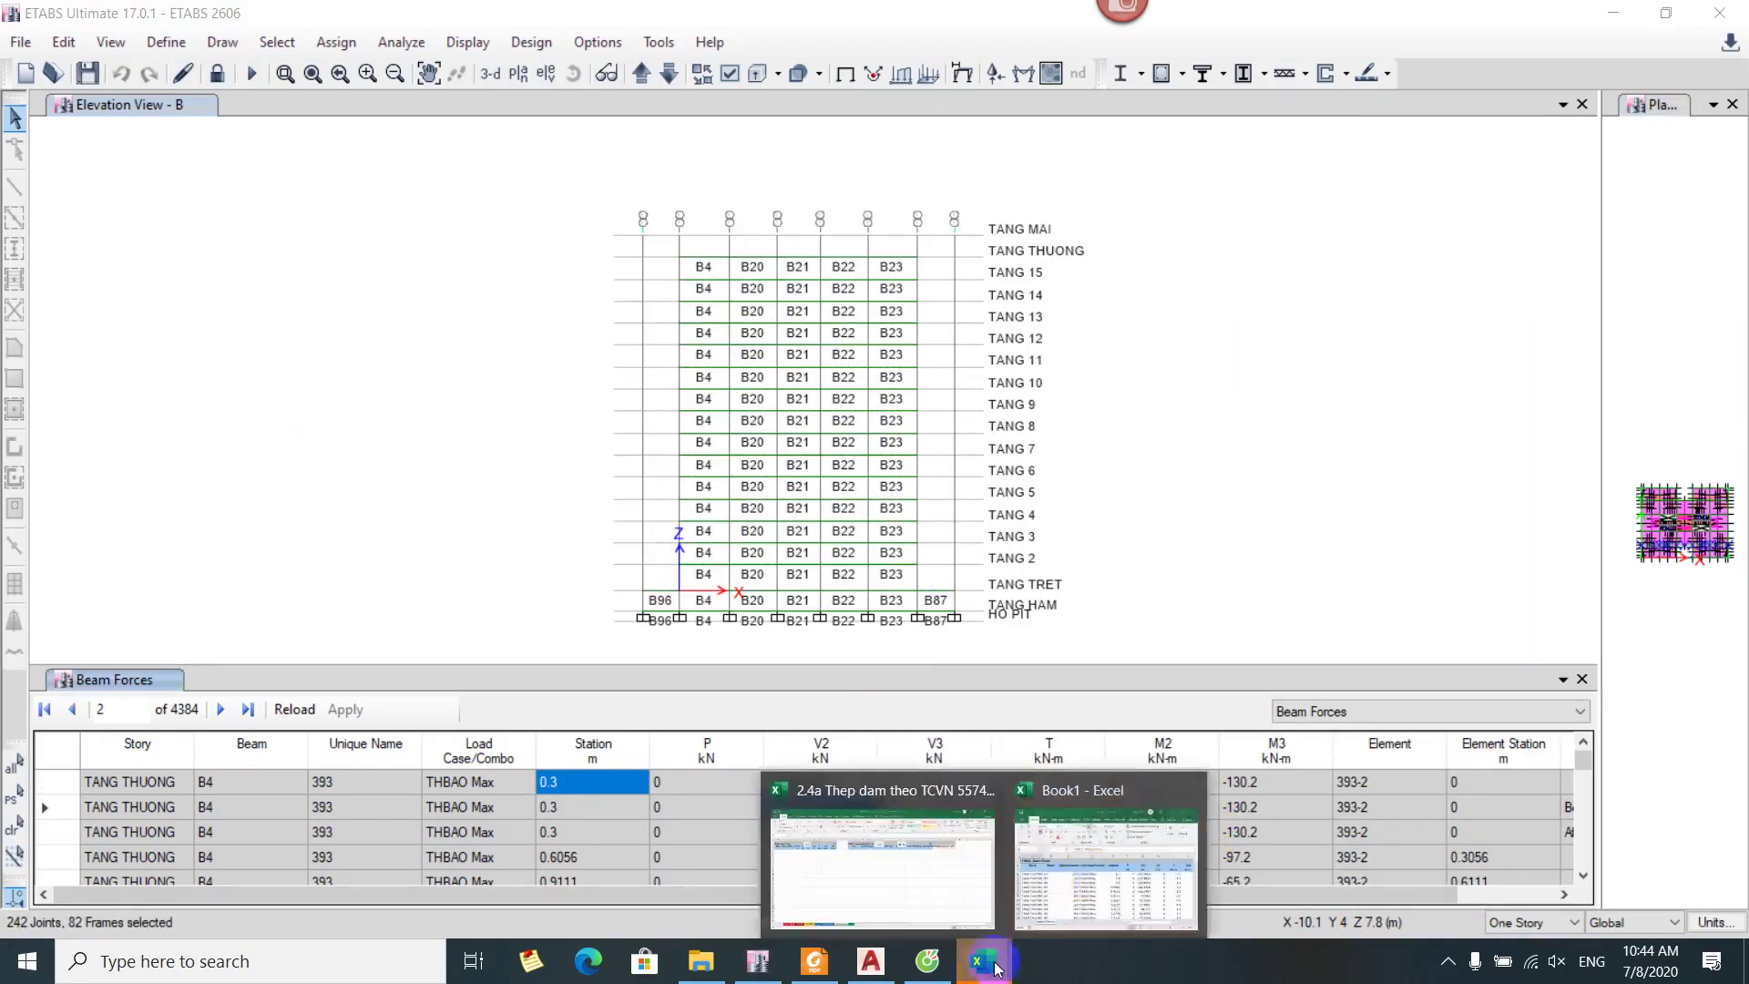
pyautogui.click(1081, 851)
pyautogui.click(831, 264)
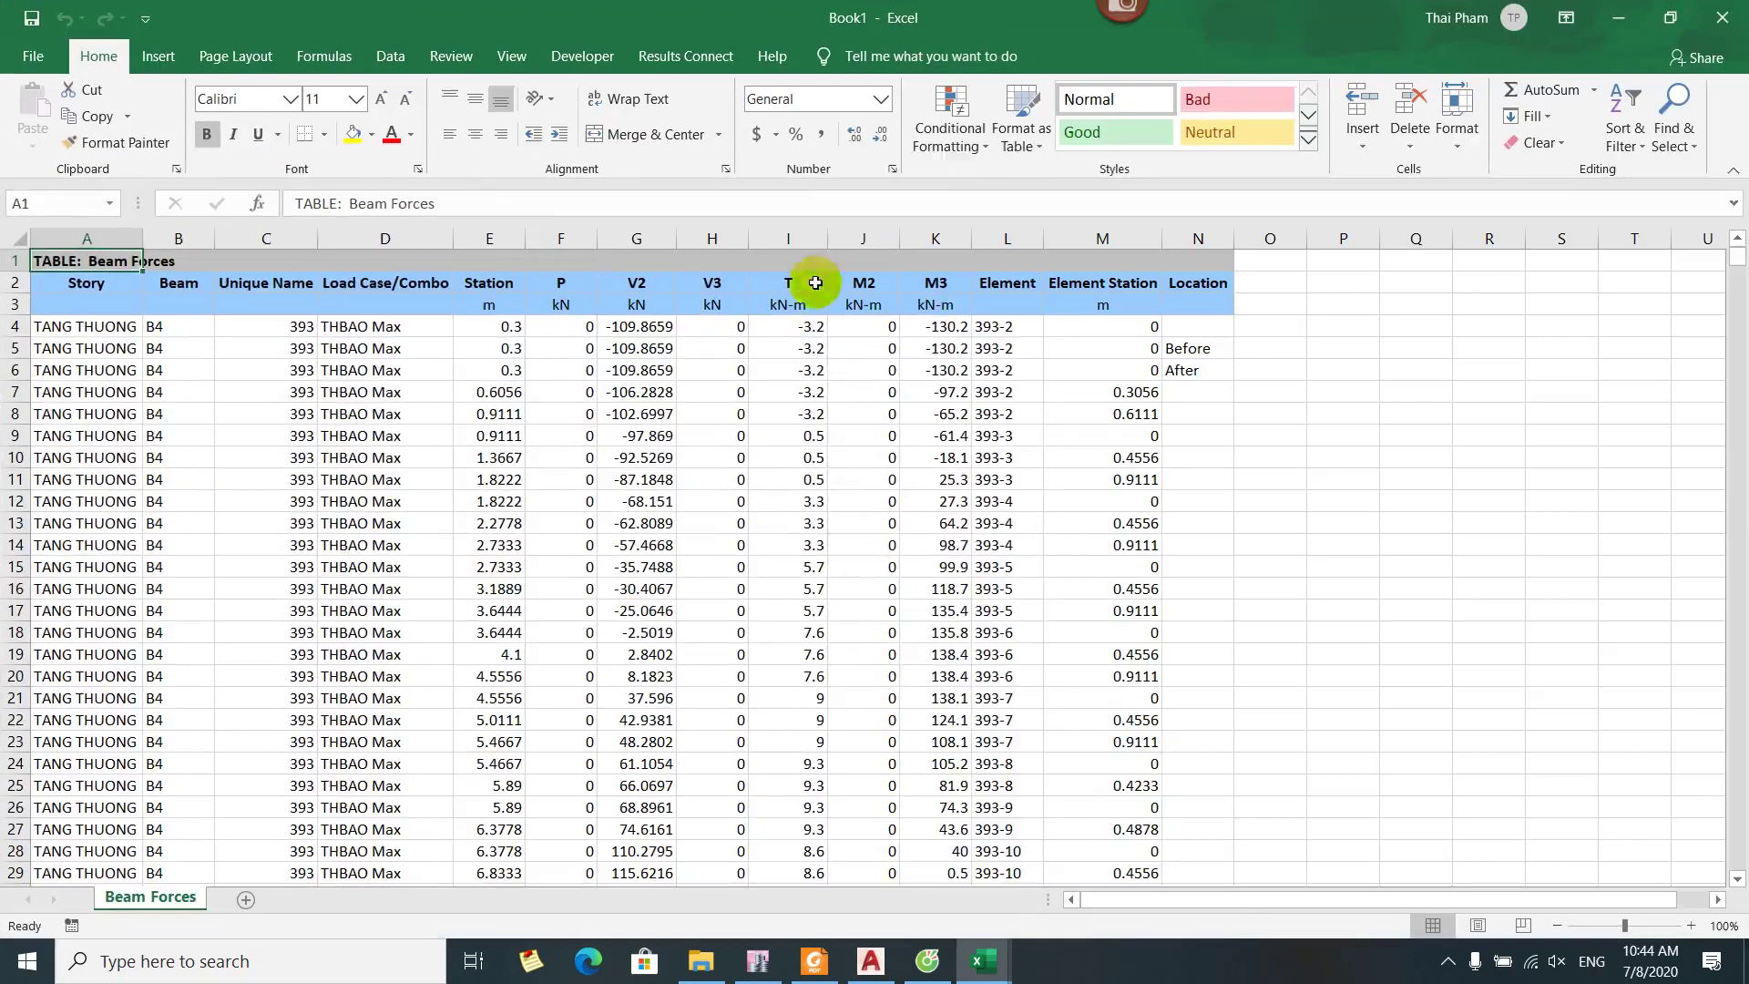
# Switch back to ETABS and hide the Unique Name, Element, Element Station and Location columns in the Beam Forces table
pyautogui.click(760, 963)
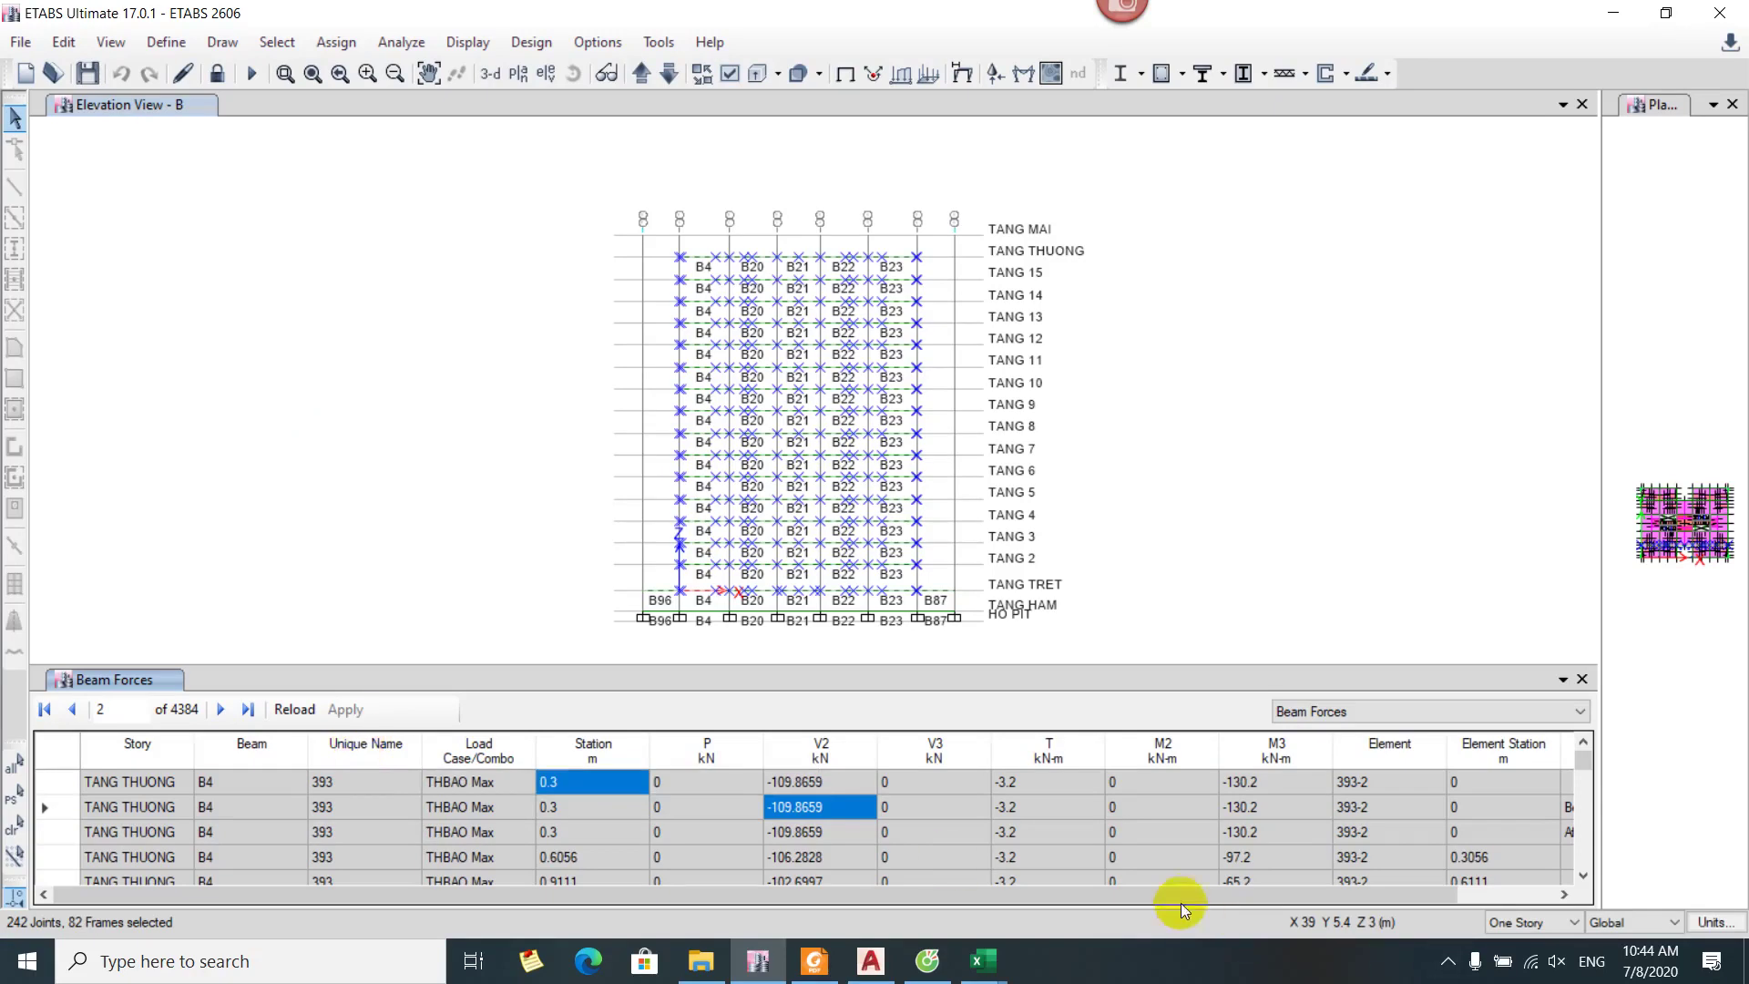
pyautogui.moveTo(1180, 901); pyautogui.dragTo(1279, 901)
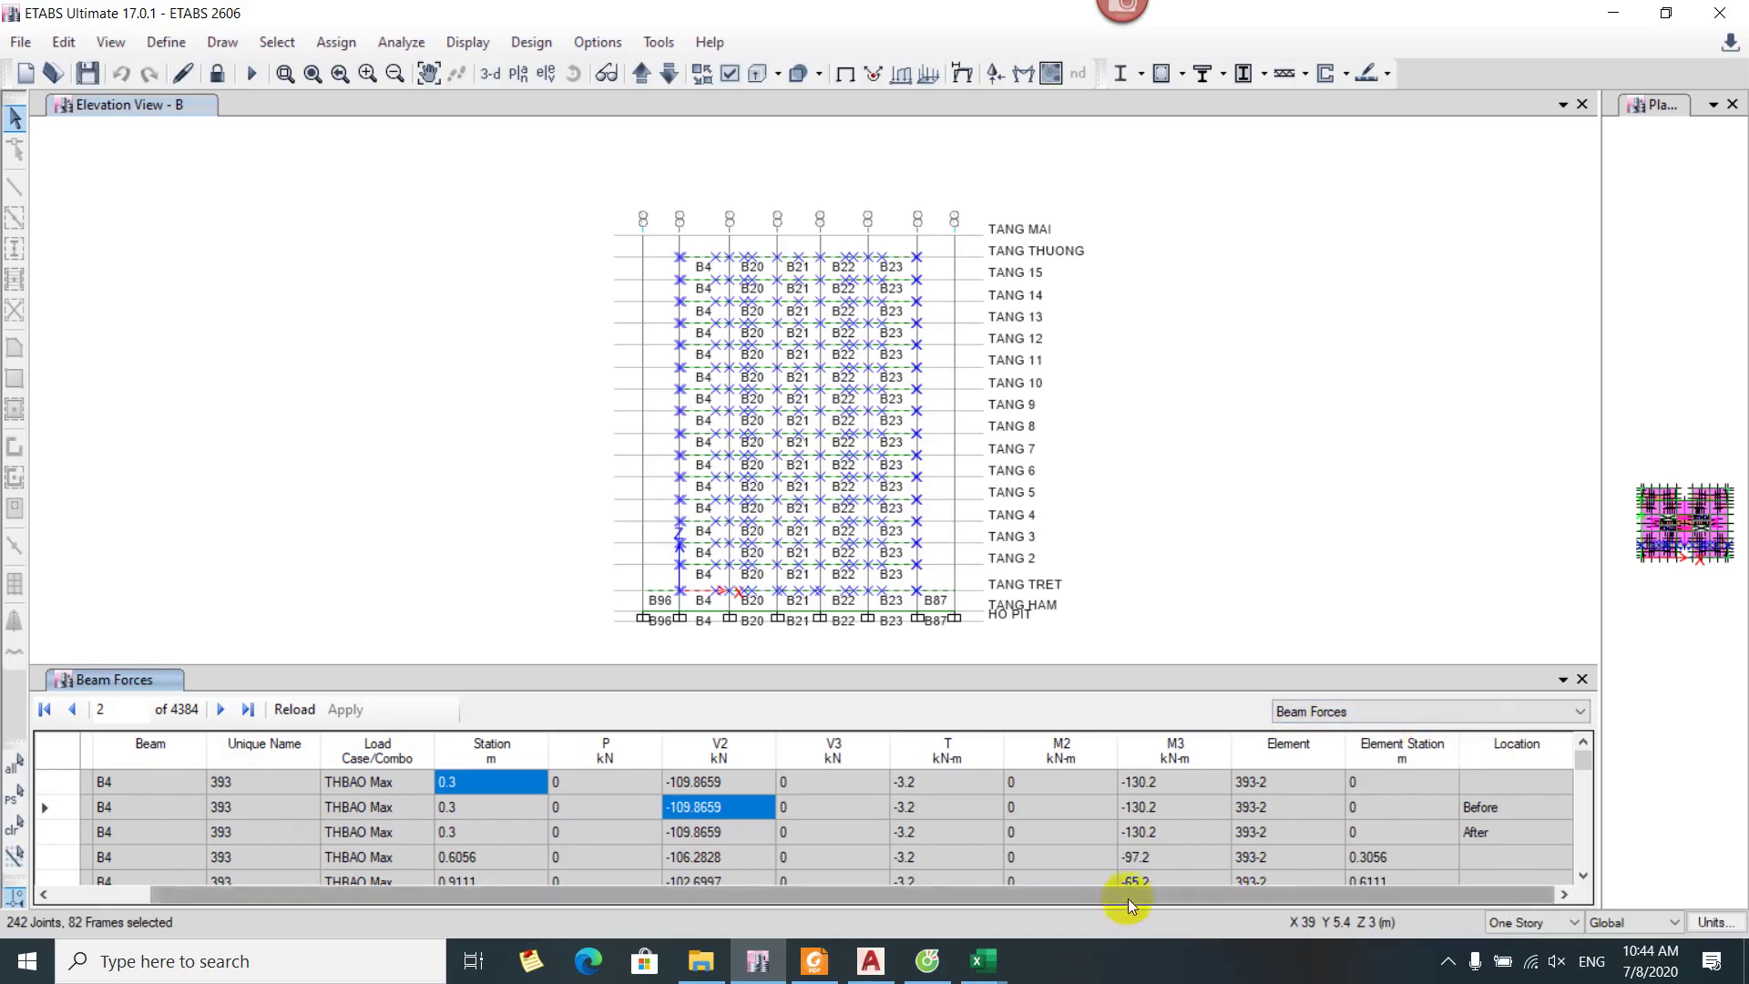
pyautogui.moveTo(1127, 899); pyautogui.dragTo(1028, 899)
pyautogui.click(66, 757)
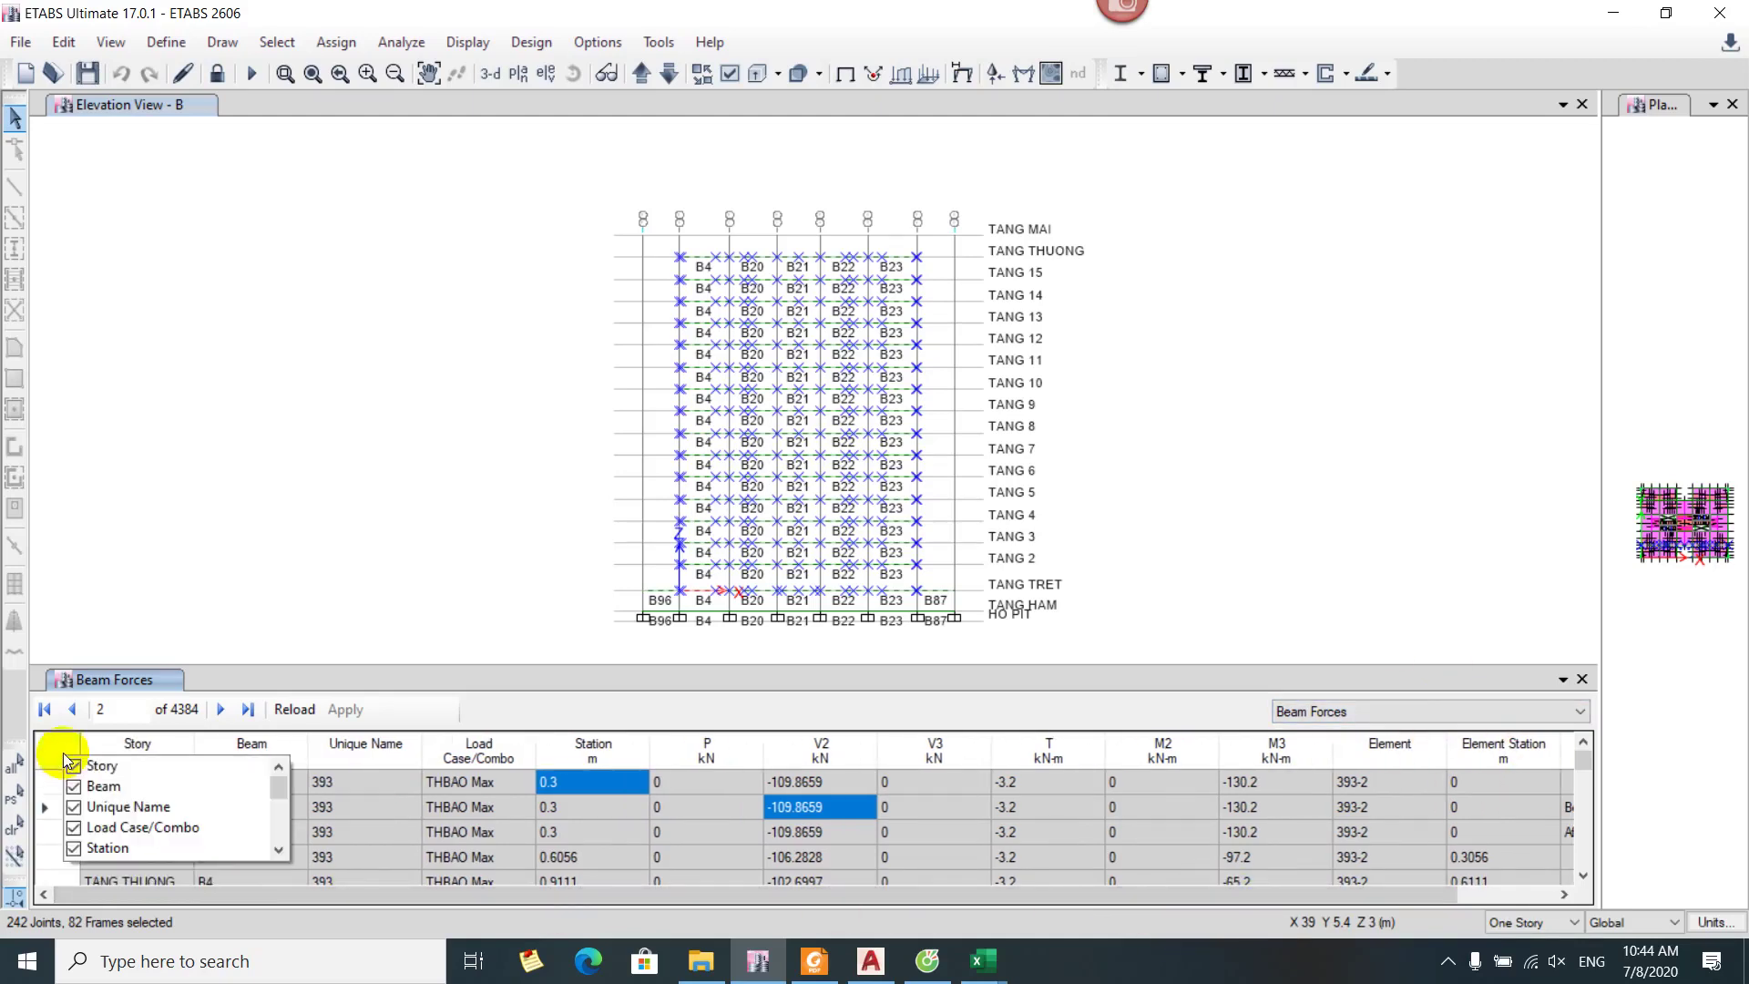
pyautogui.click(57, 756)
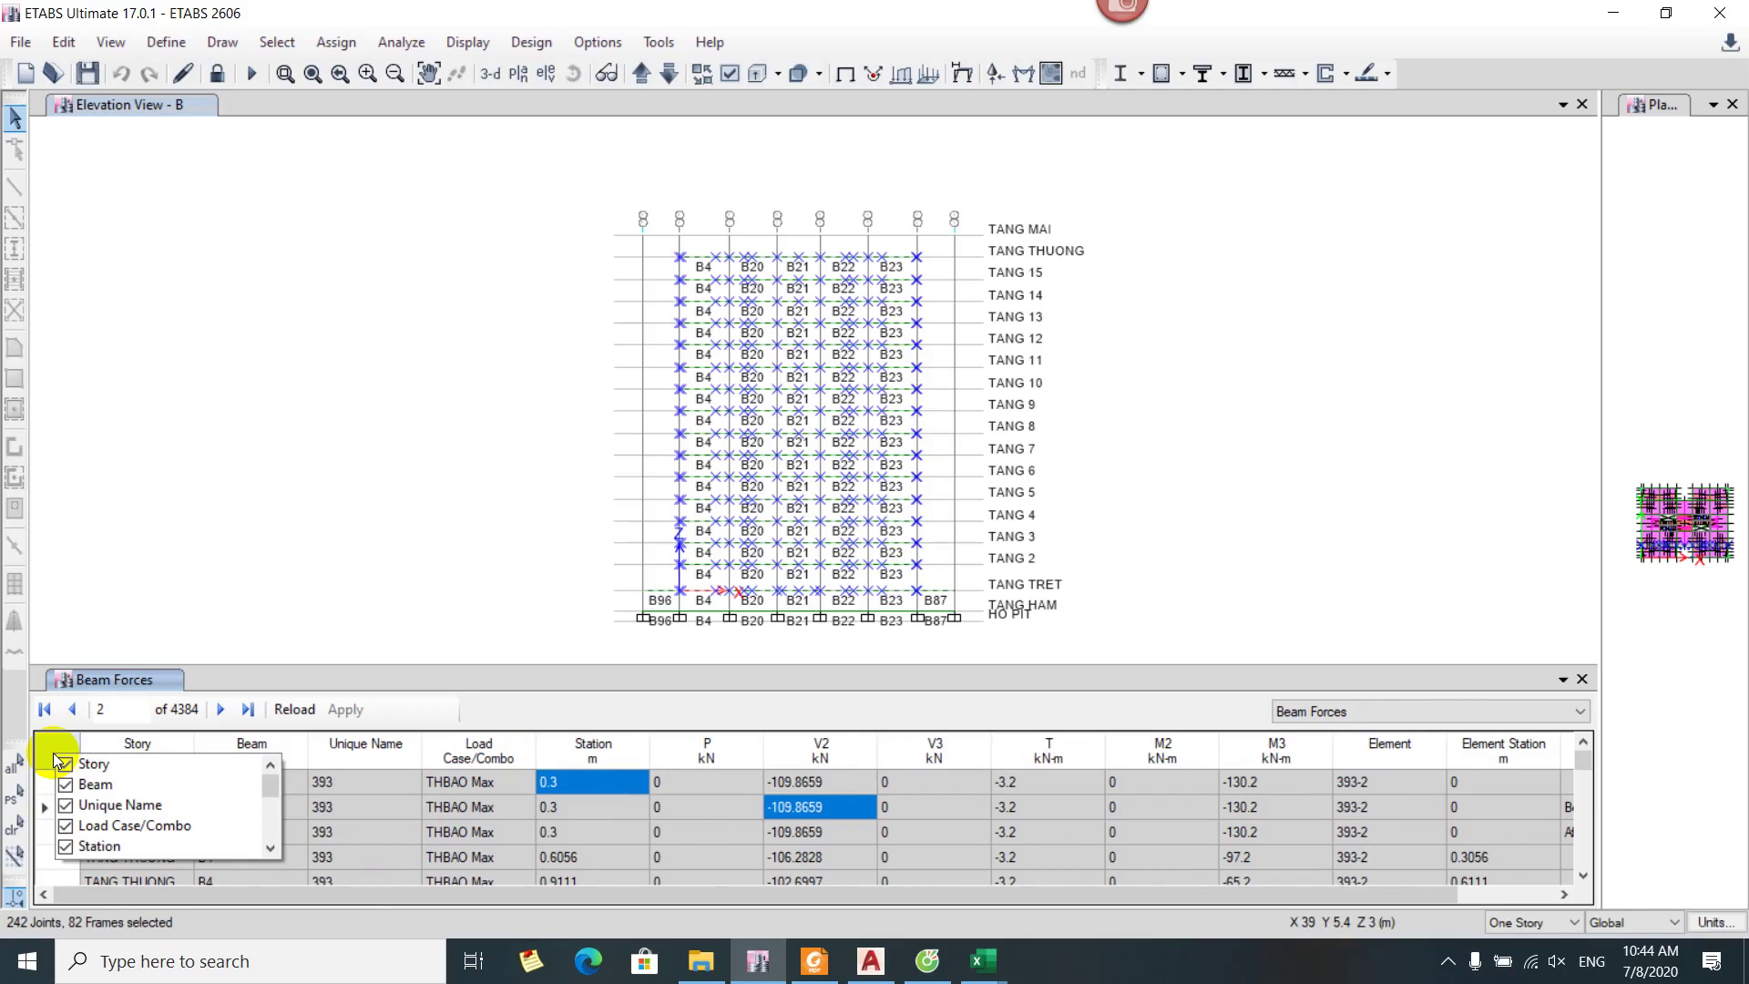
pyautogui.click(66, 806)
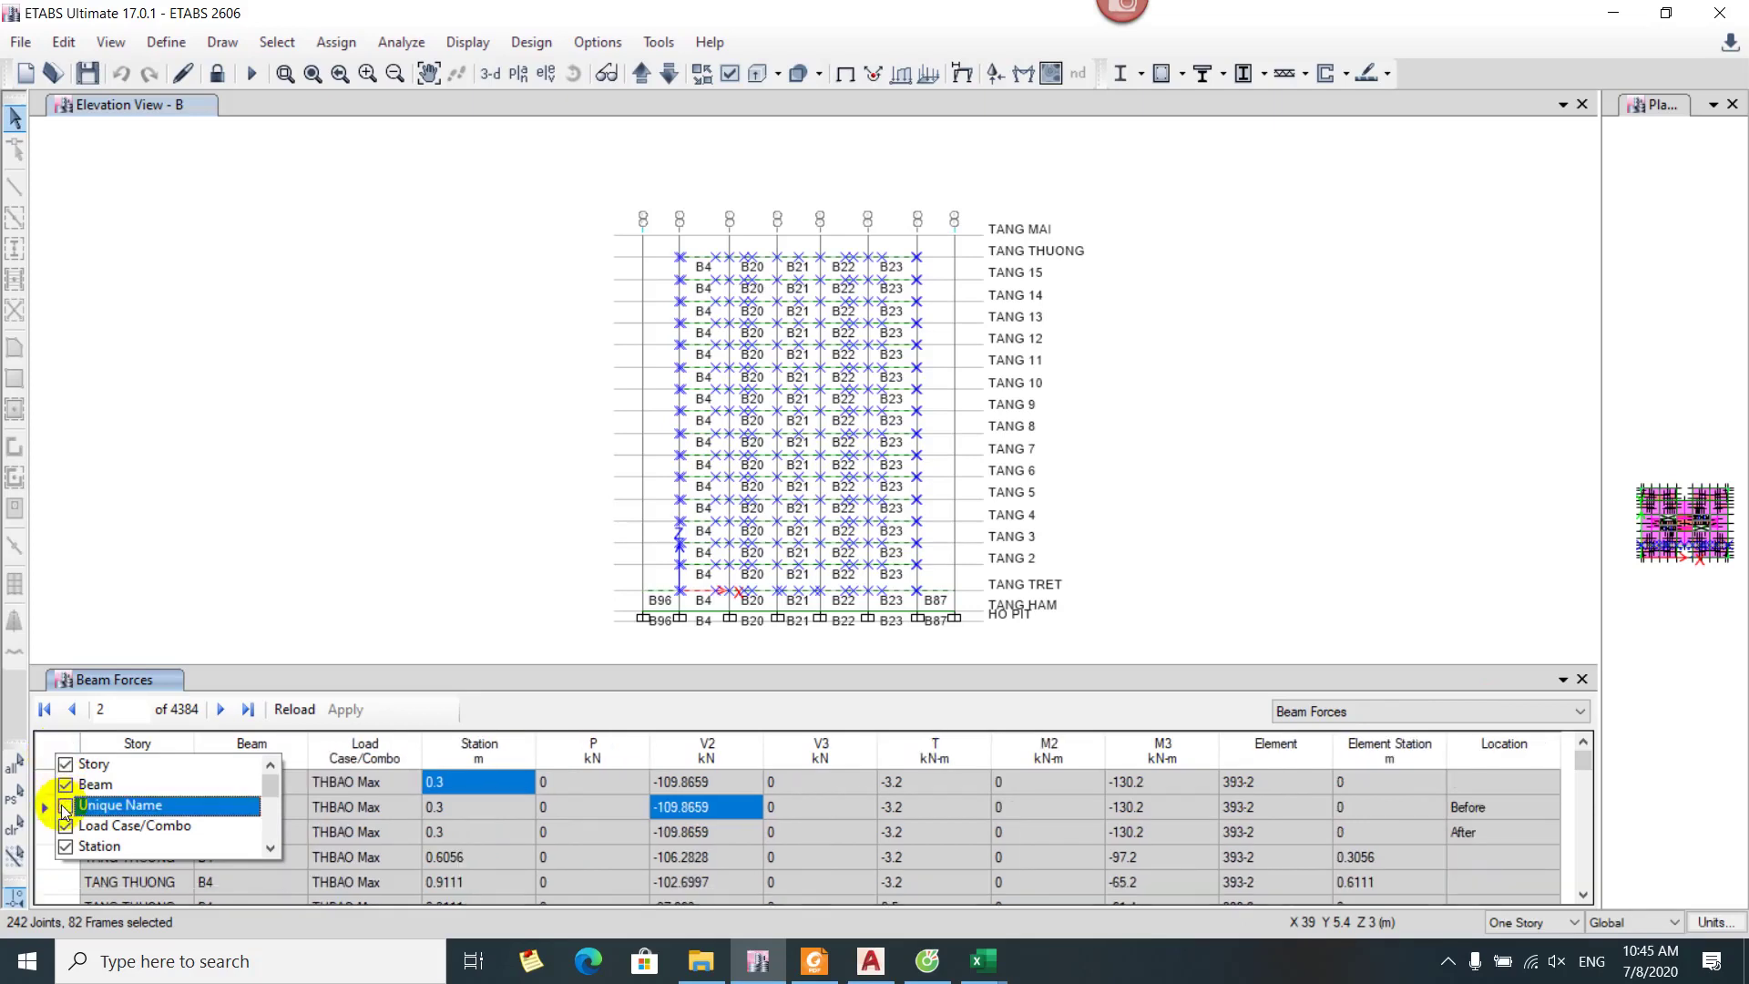
pyautogui.scroll(-3, 68, 810)
pyautogui.click(66, 806)
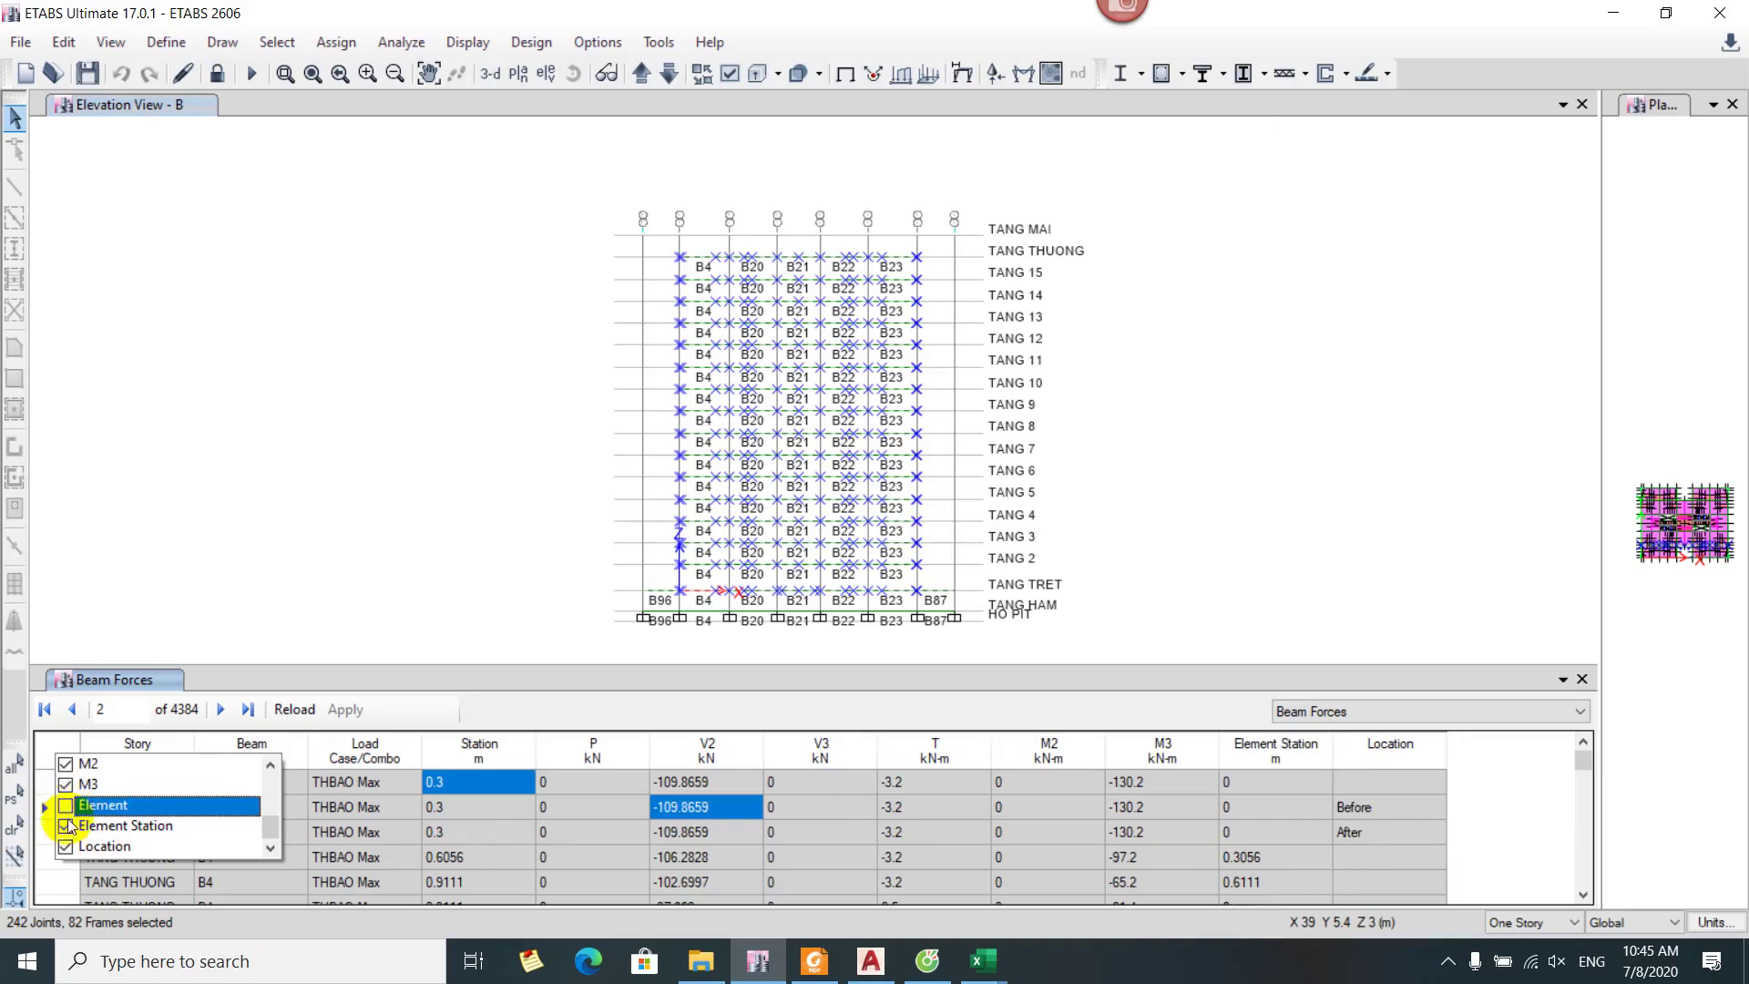
pyautogui.click(66, 825)
pyautogui.click(65, 846)
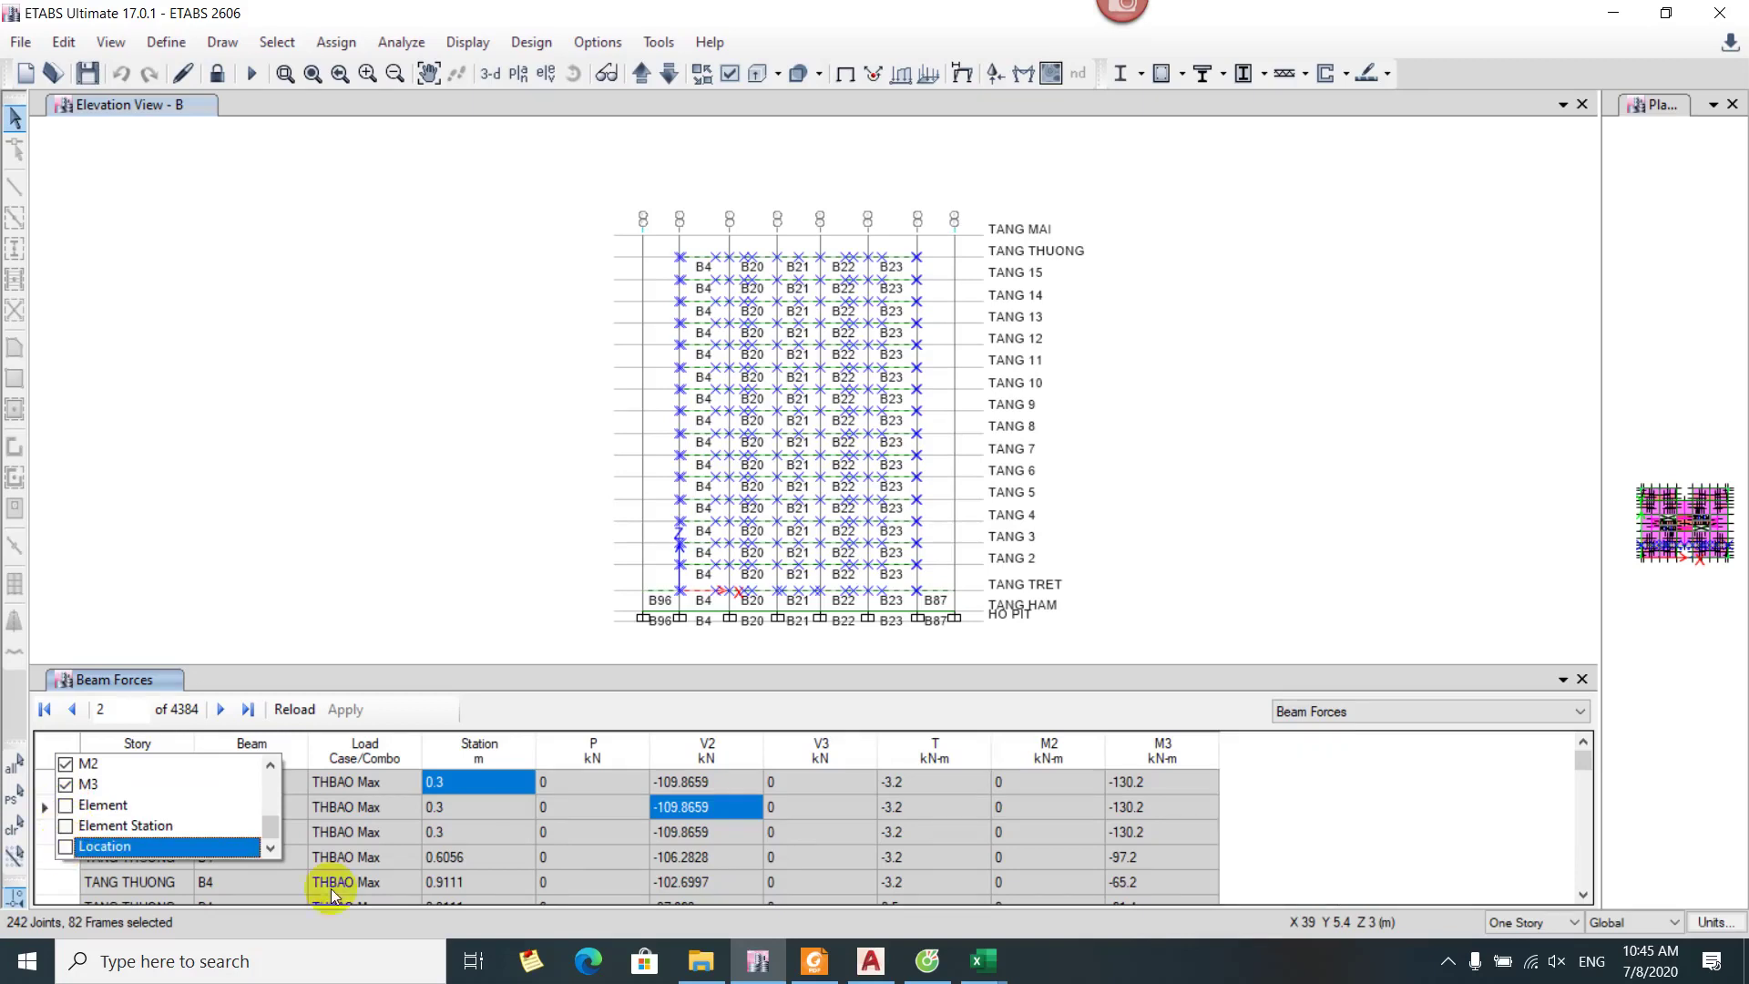
pyautogui.click(576, 917)
pyautogui.click(554, 858)
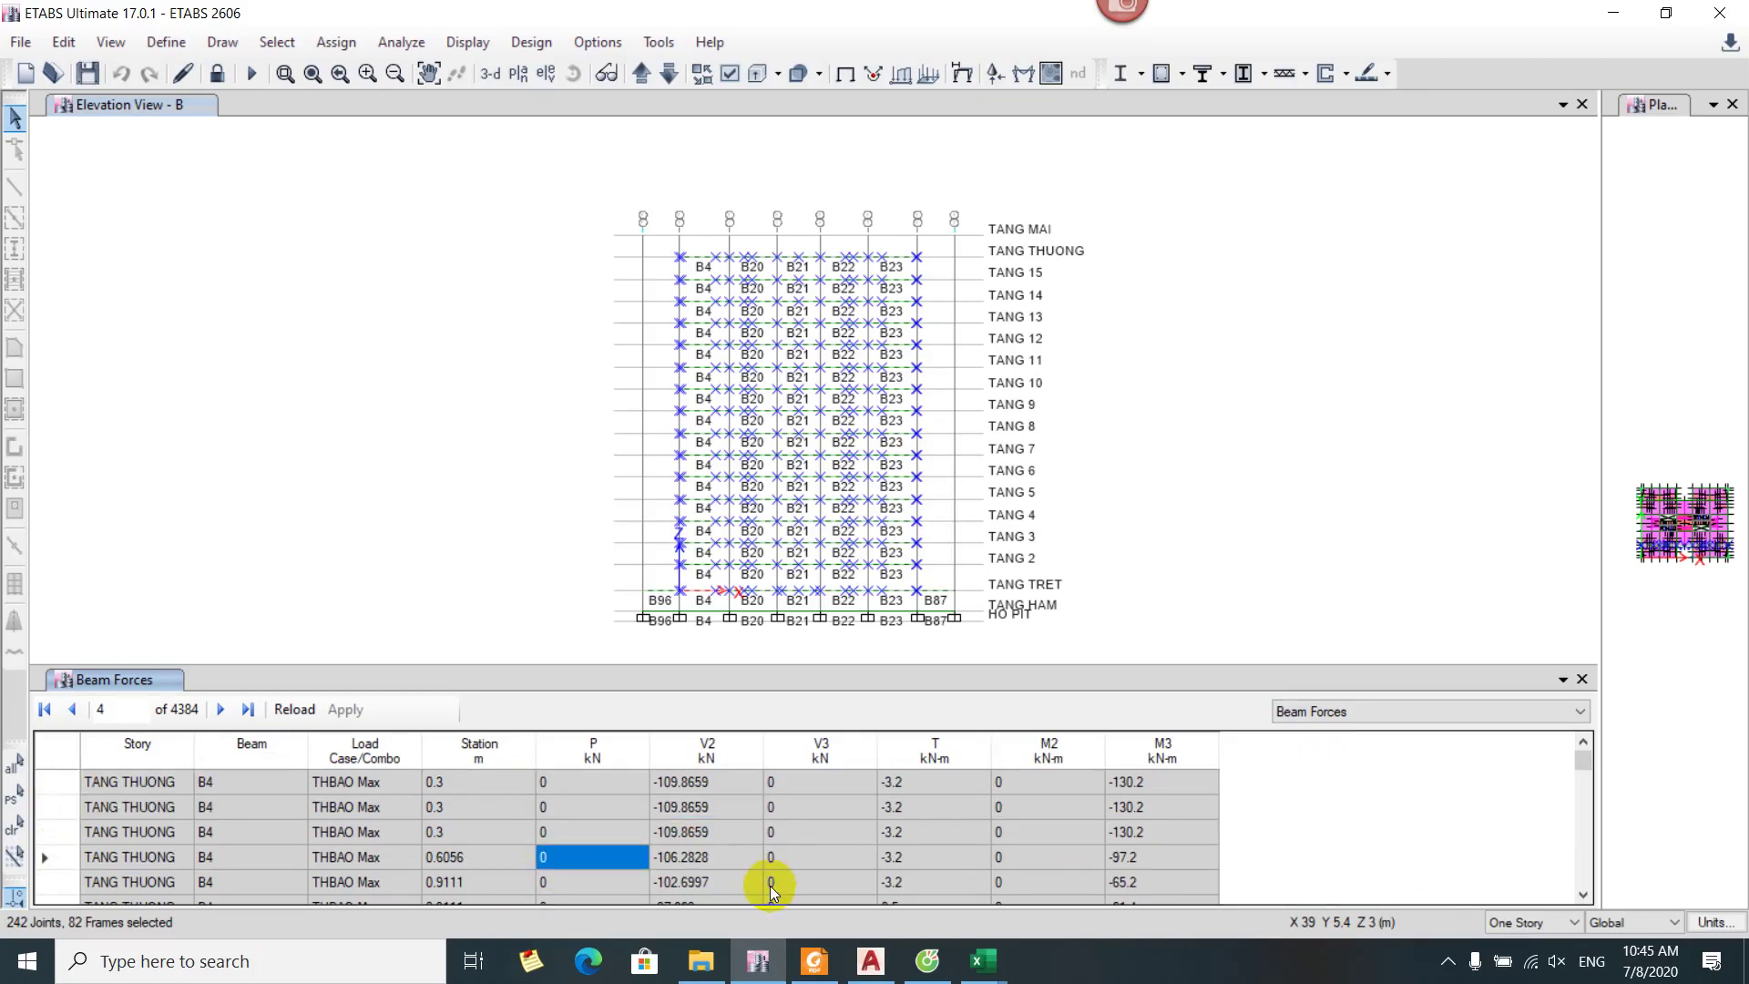
pyautogui.click(139, 790)
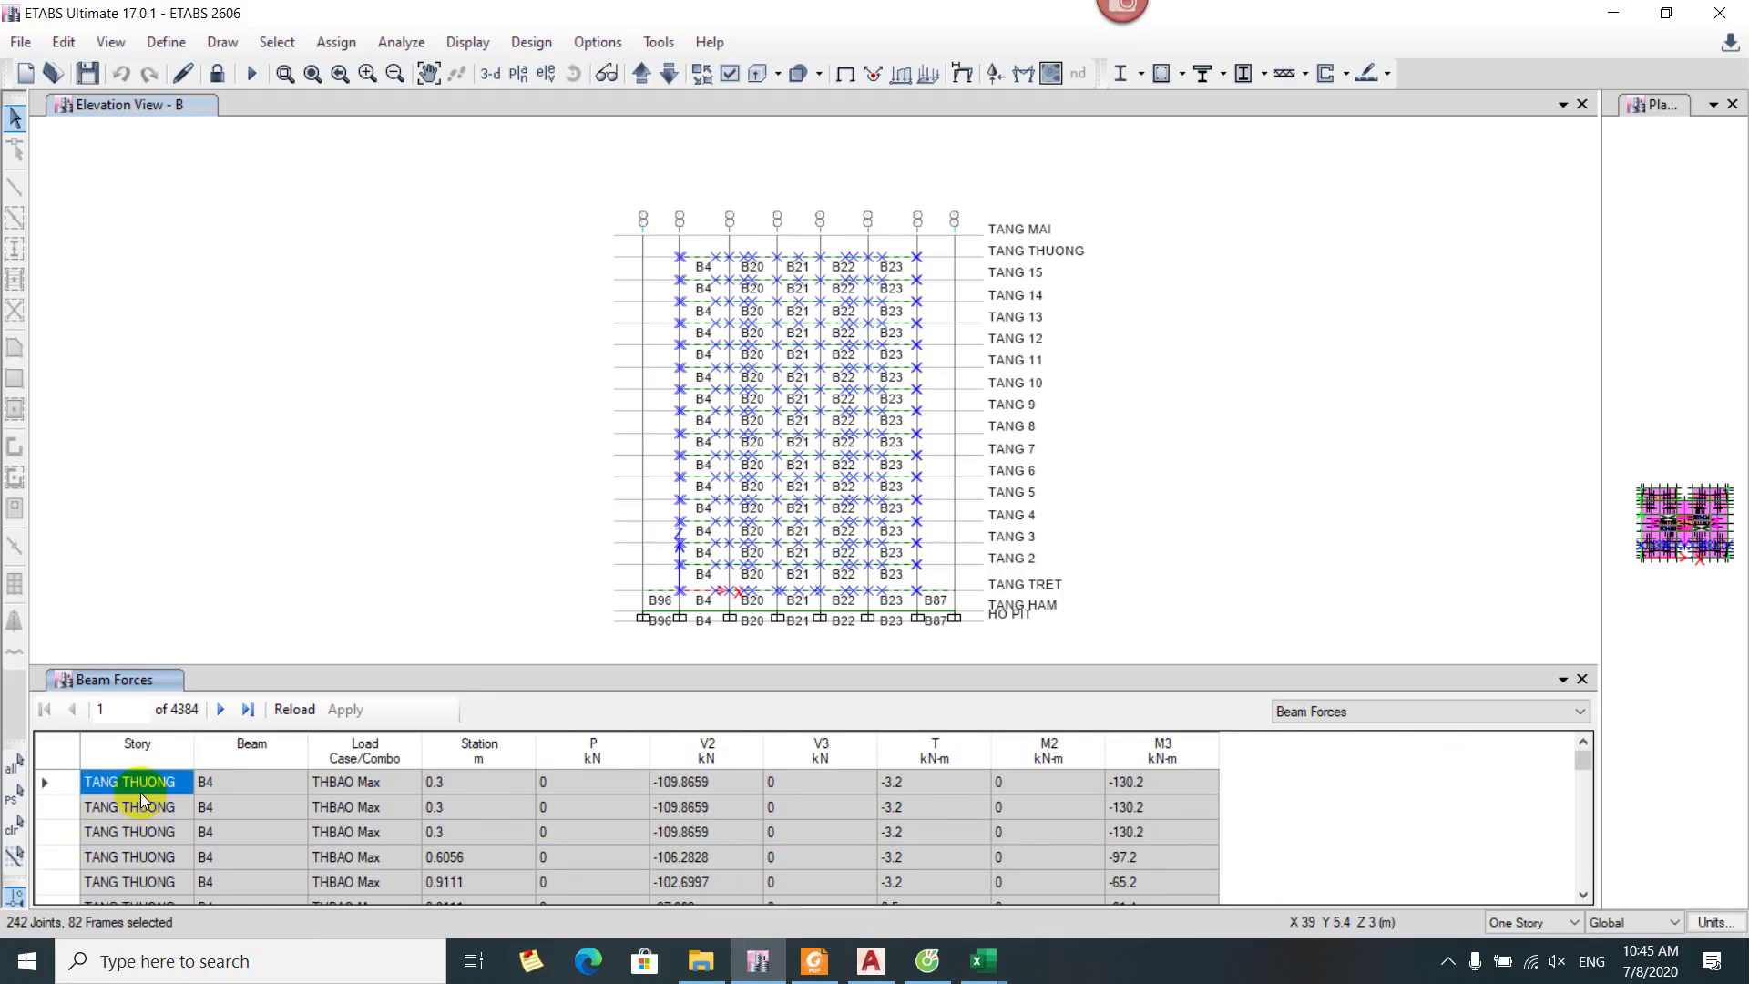
# Copy all Beam Forces rows, from the first TANG THUONG row through the last TANG TRET row
pyautogui.click(140, 792)
pyautogui.hotkey('ctrl', 'shift', 'End')
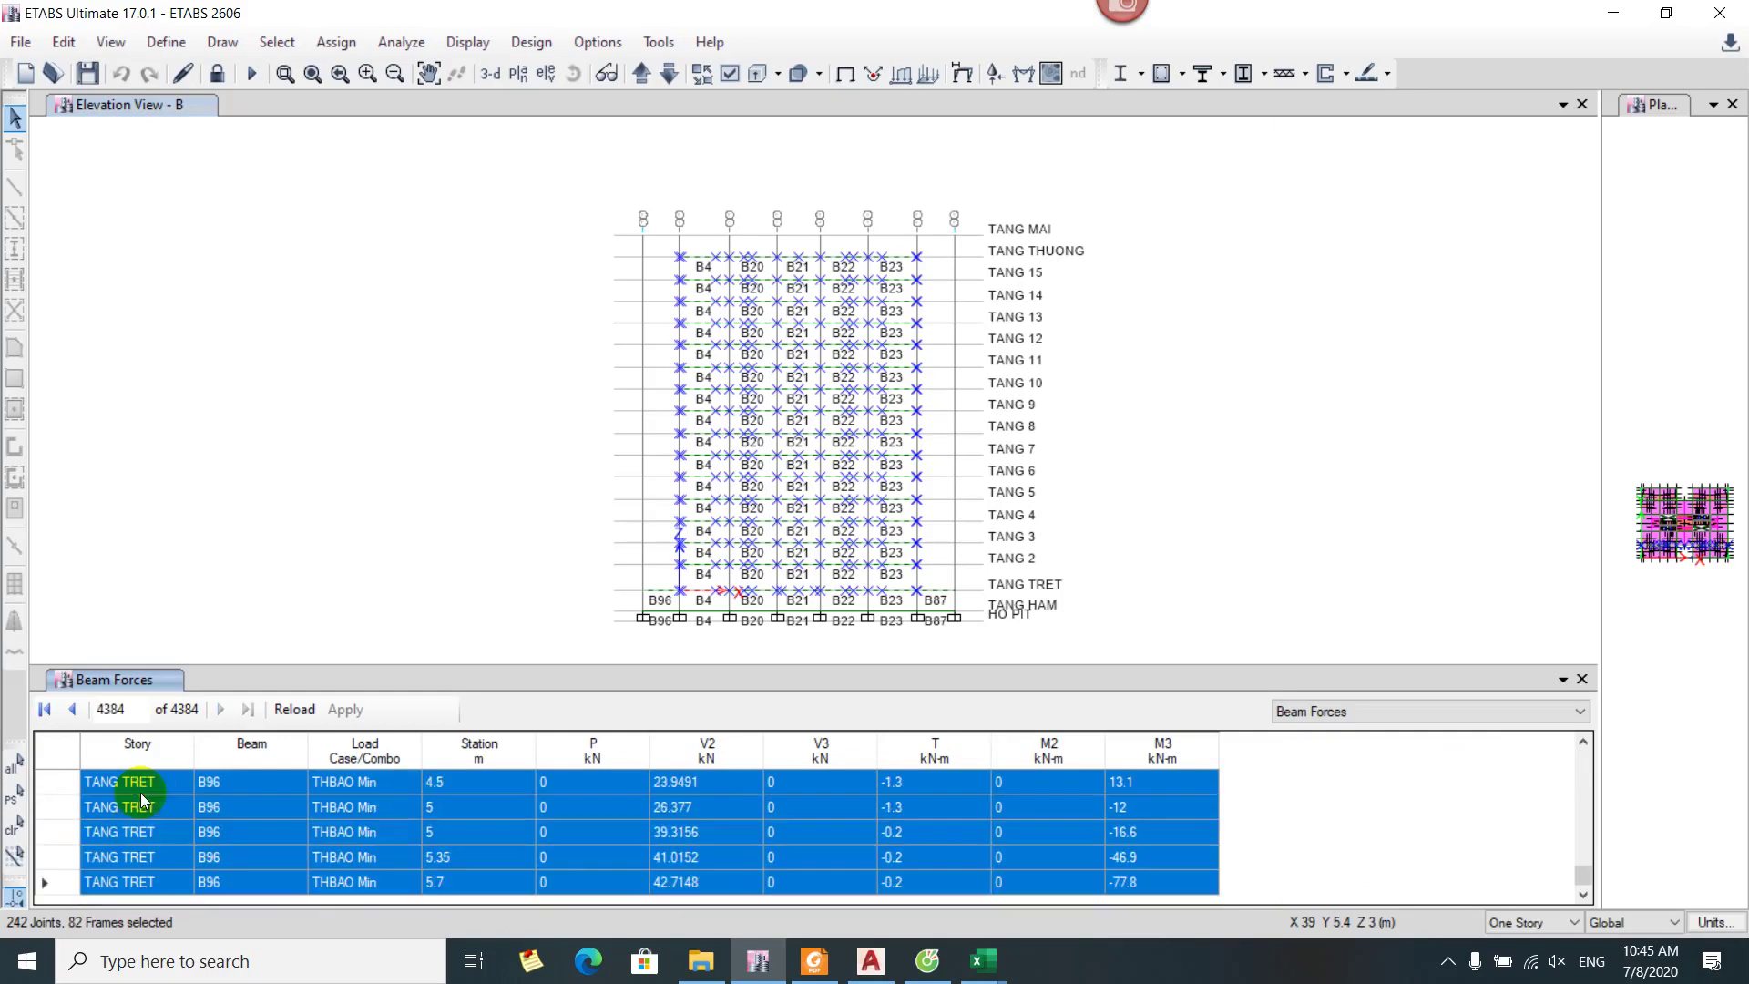
pyautogui.rightClick(227, 838)
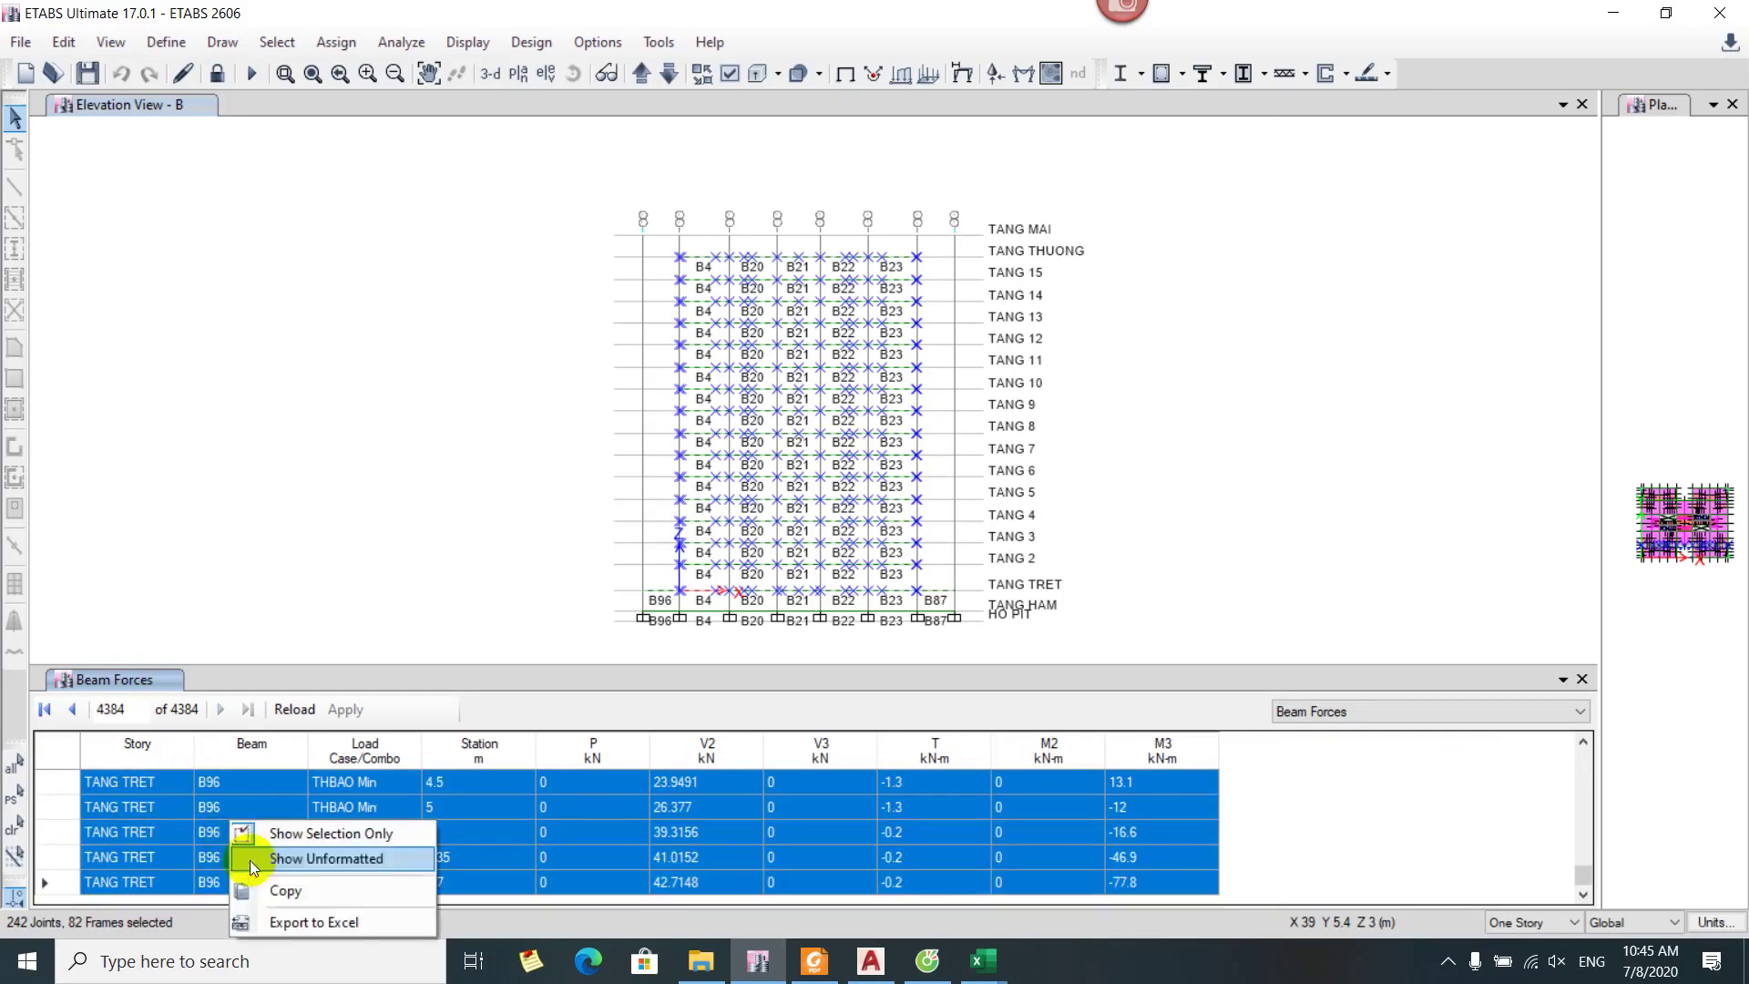
pyautogui.click(273, 917)
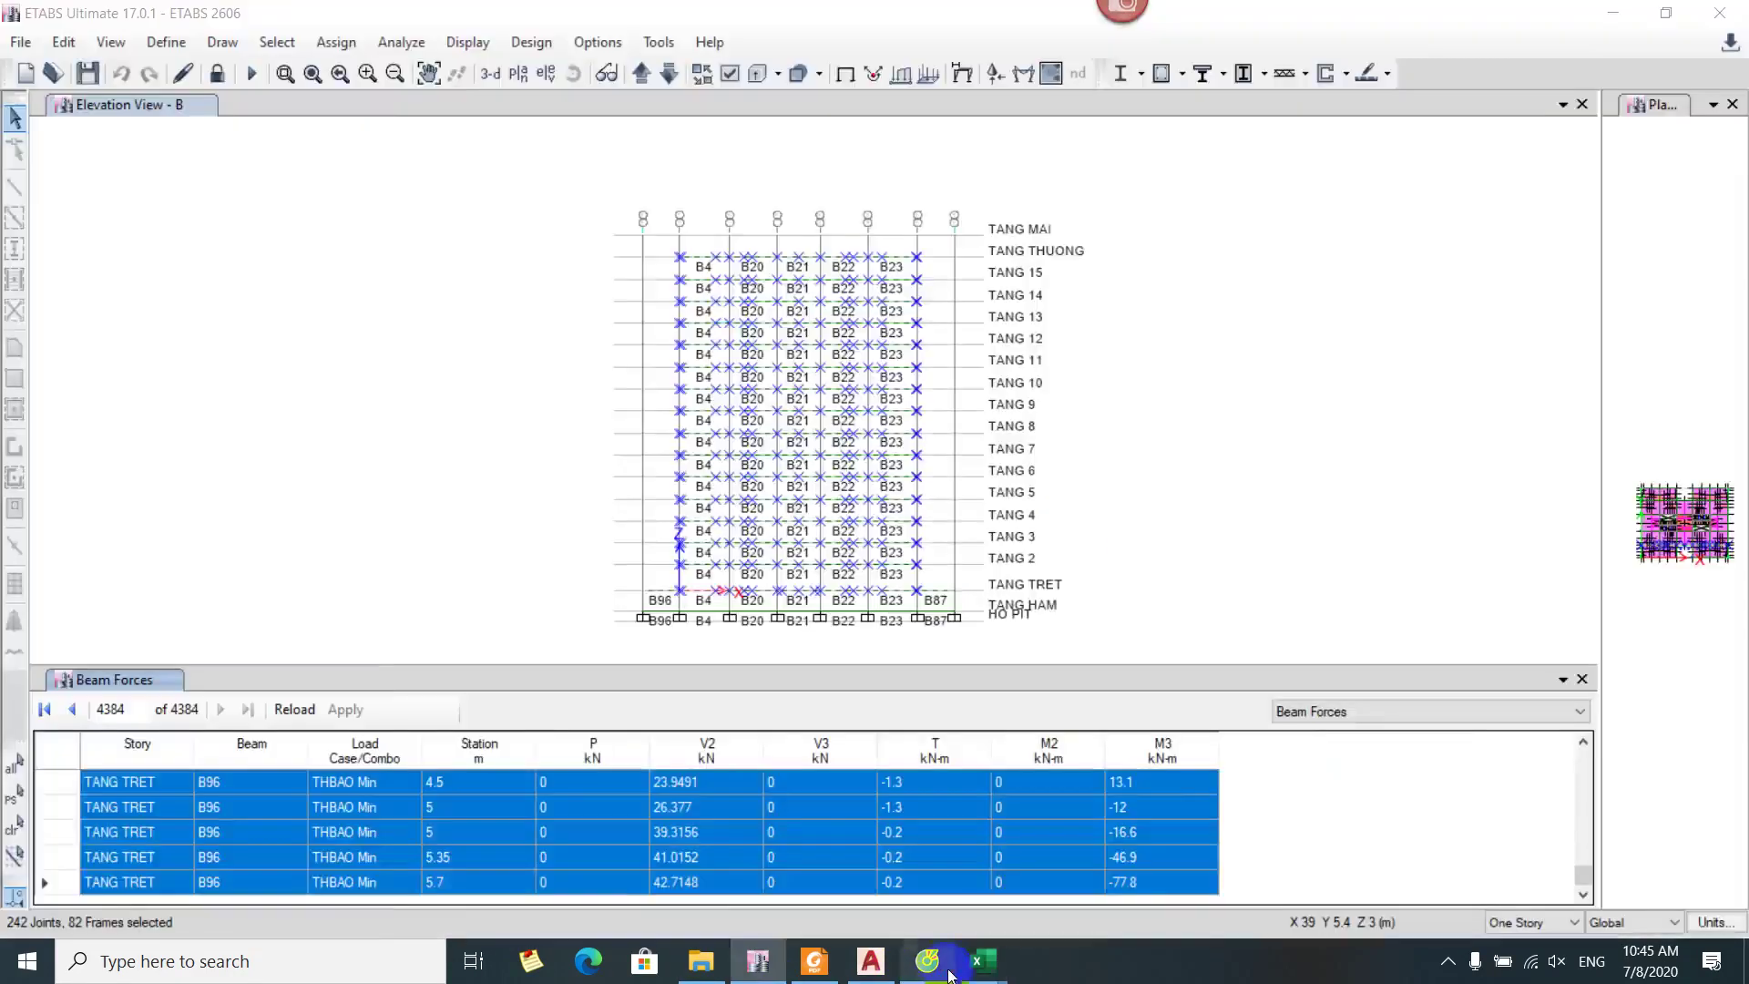
# Switch to the 2.4a Thep dam theo TCVN 5574-2012 workbook in Excel and paste the beam forces at cell A4 of Etabs data
pyautogui.click(927, 960)
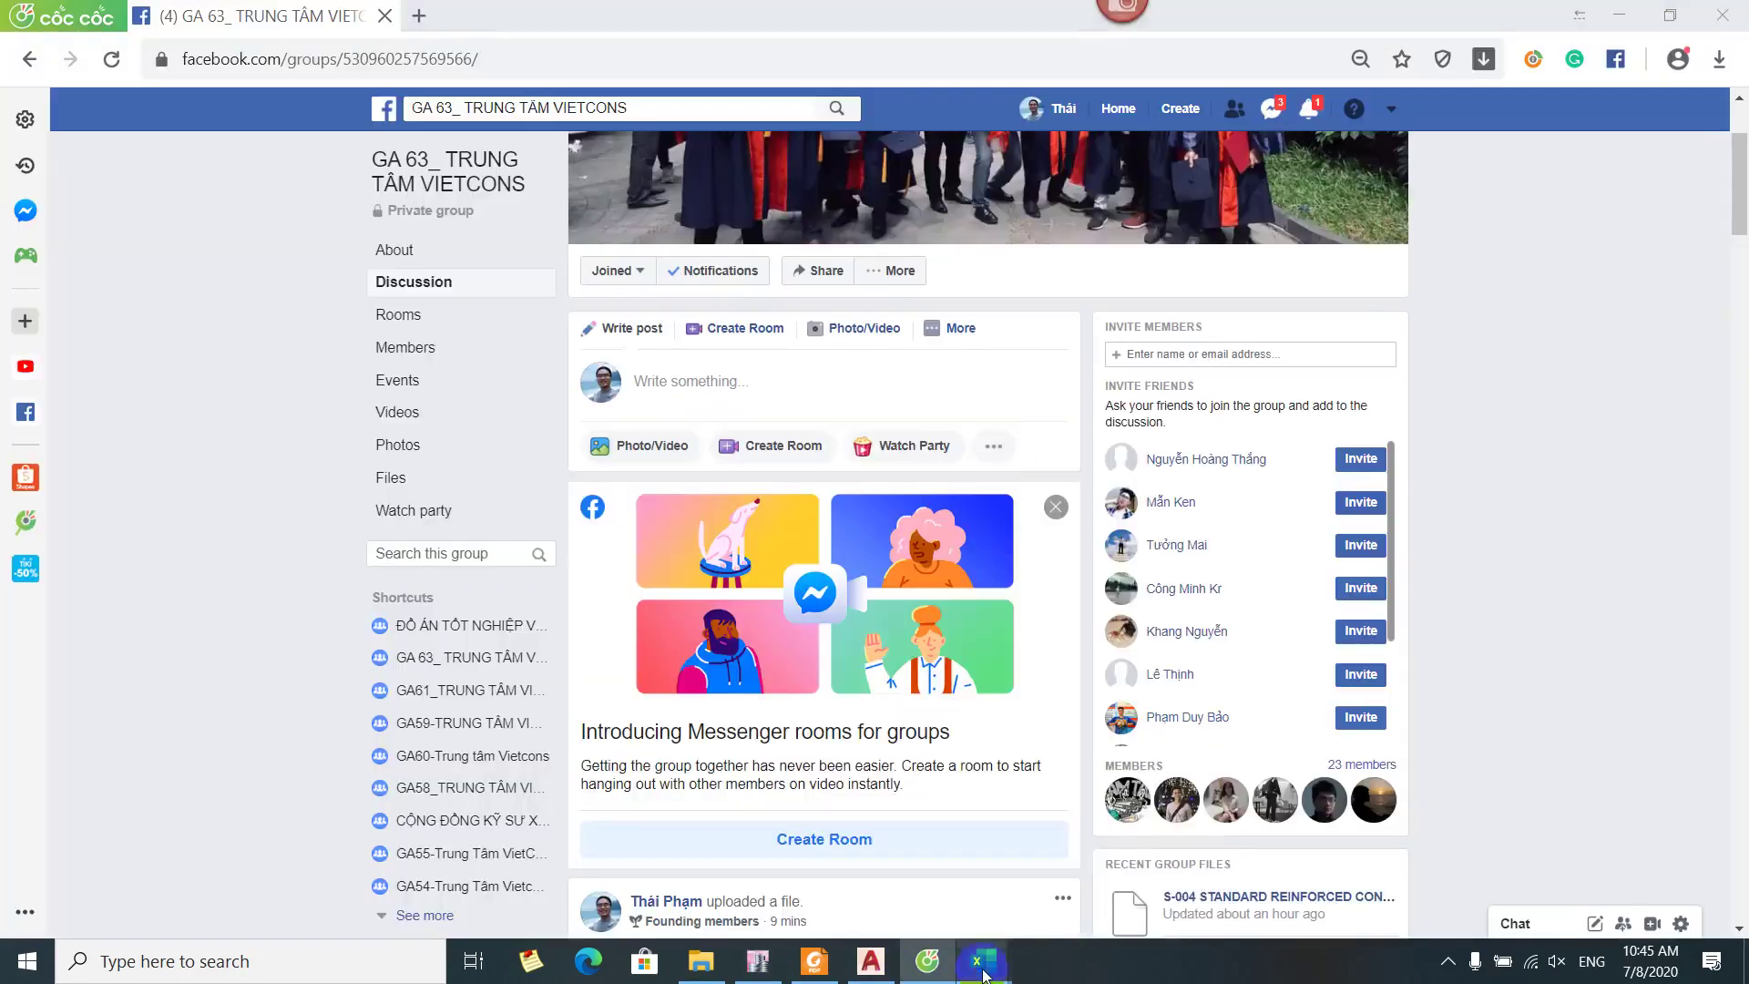
pyautogui.moveTo(984, 960)
pyautogui.click(816, 851)
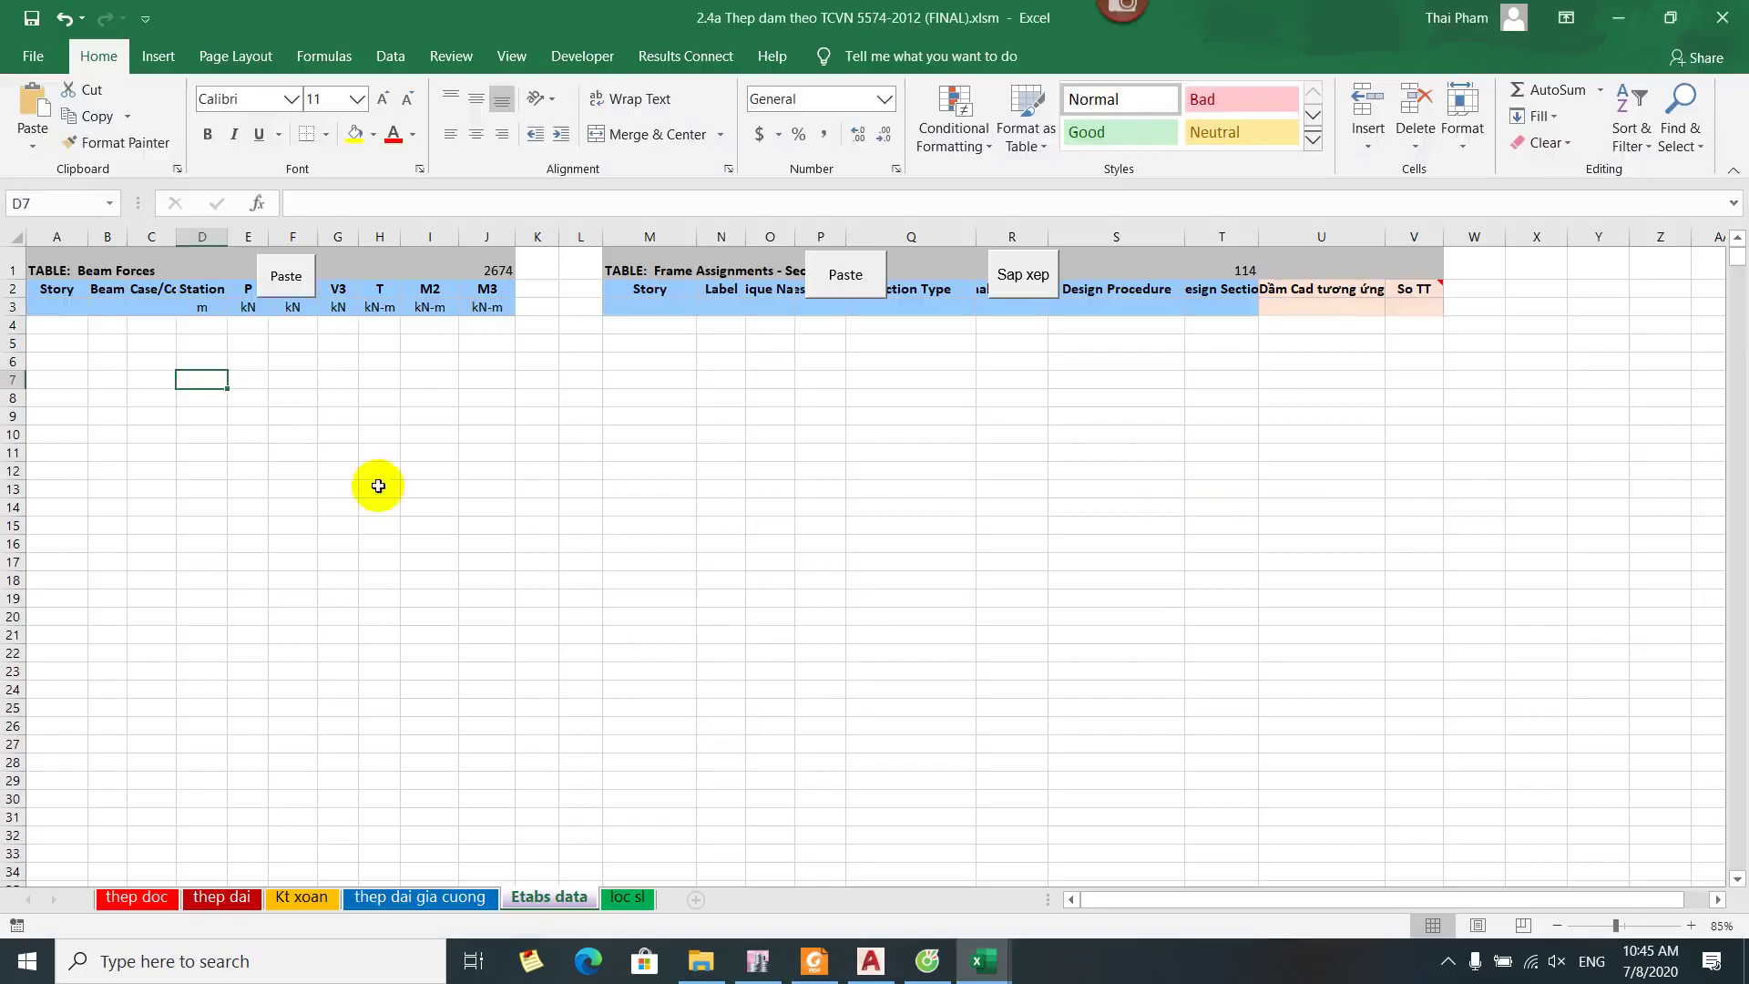
pyautogui.click(83, 321)
pyautogui.hotkey('ctrl', 'v')
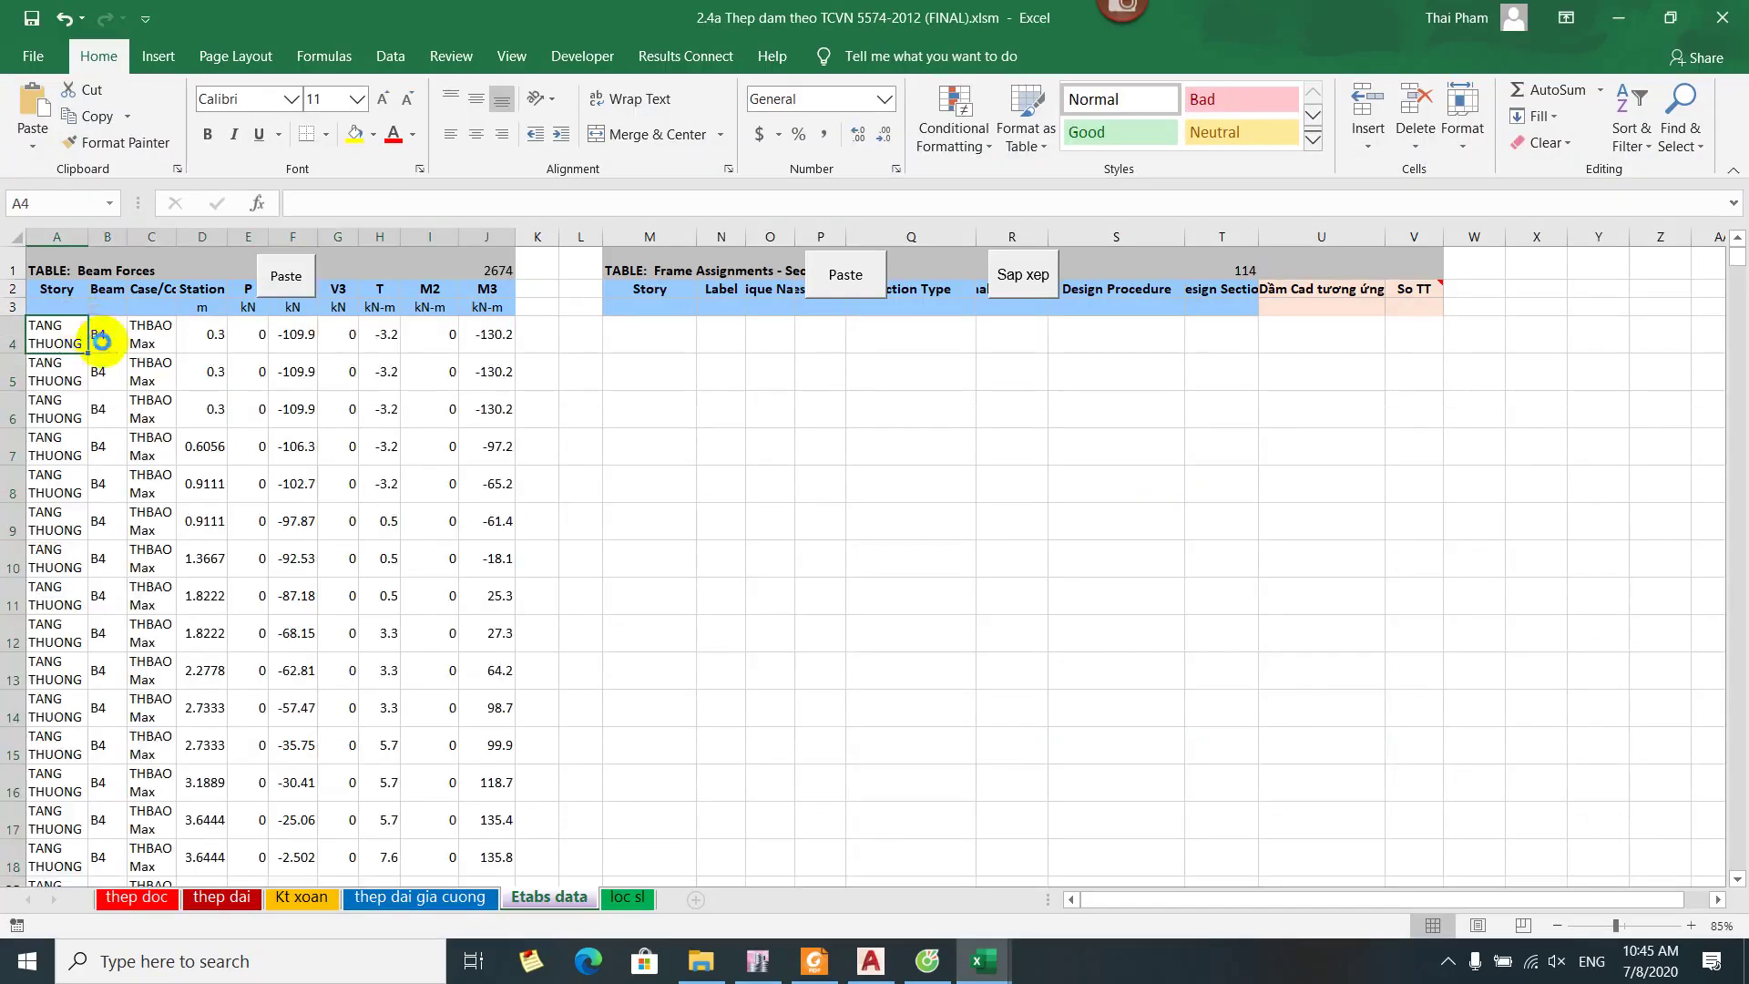
pyautogui.click(415, 507)
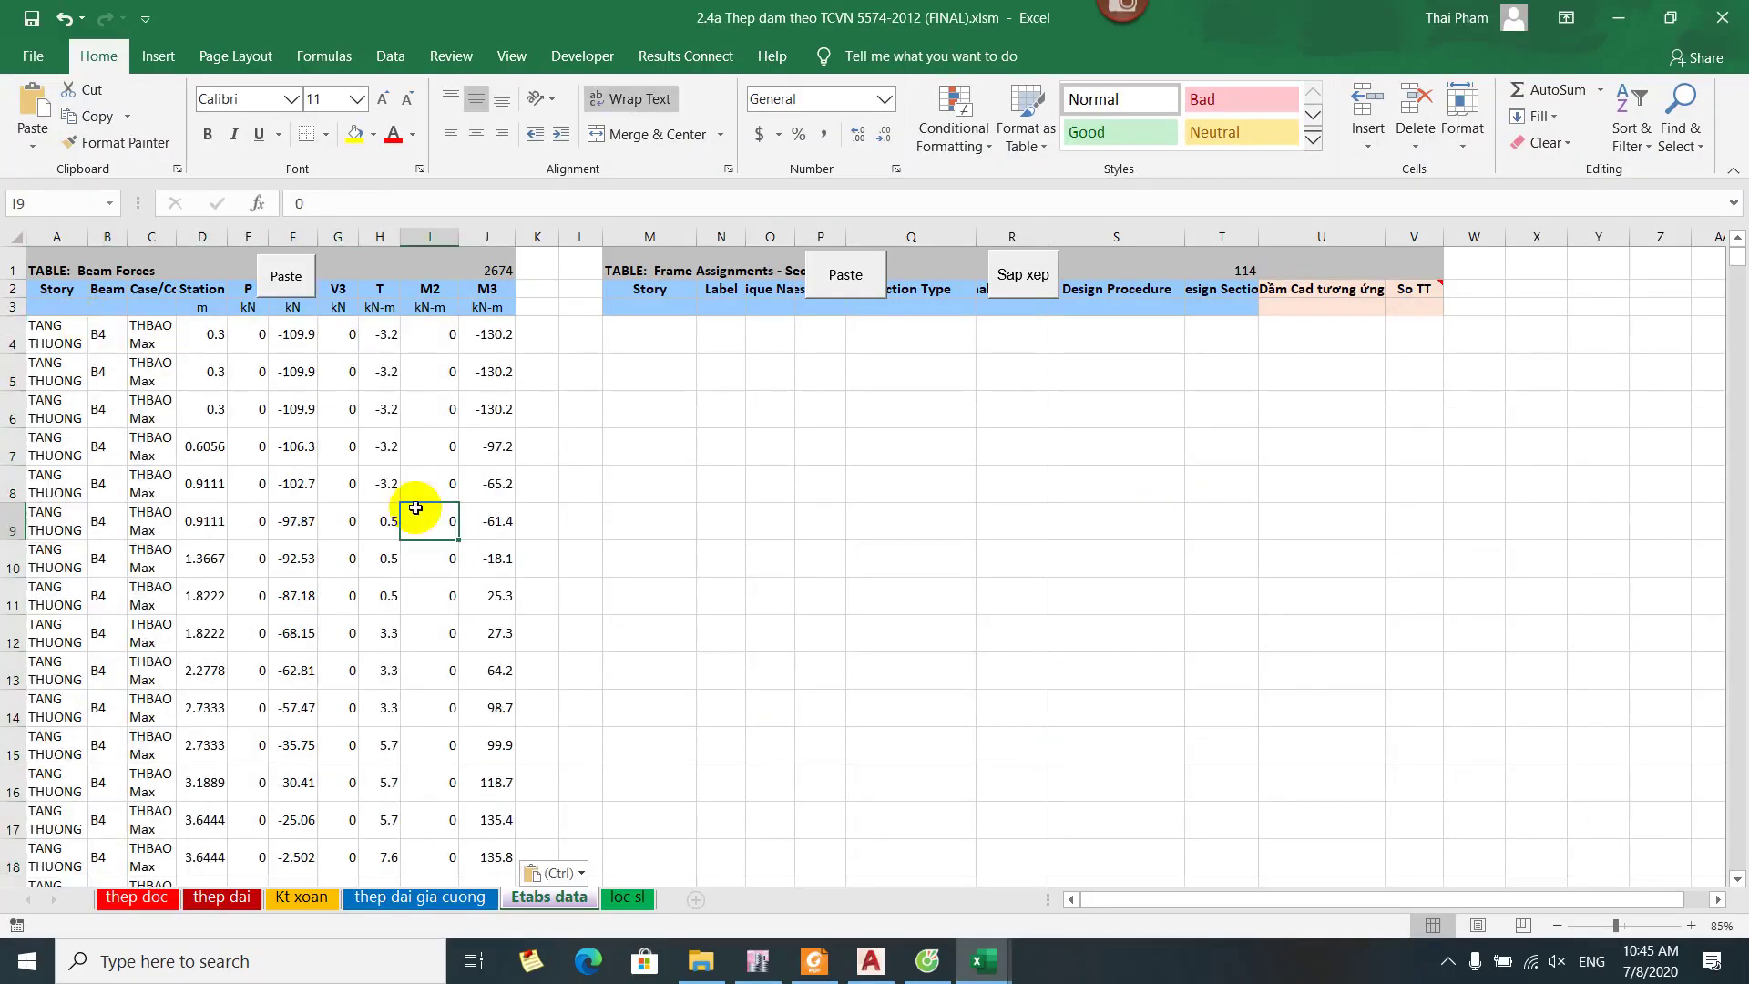
# Return to ETABS to review which Beam Forces columns are shown or hidden, and compare them with the design workbook in Excel
pyautogui.click(758, 961)
pyautogui.click(40, 747)
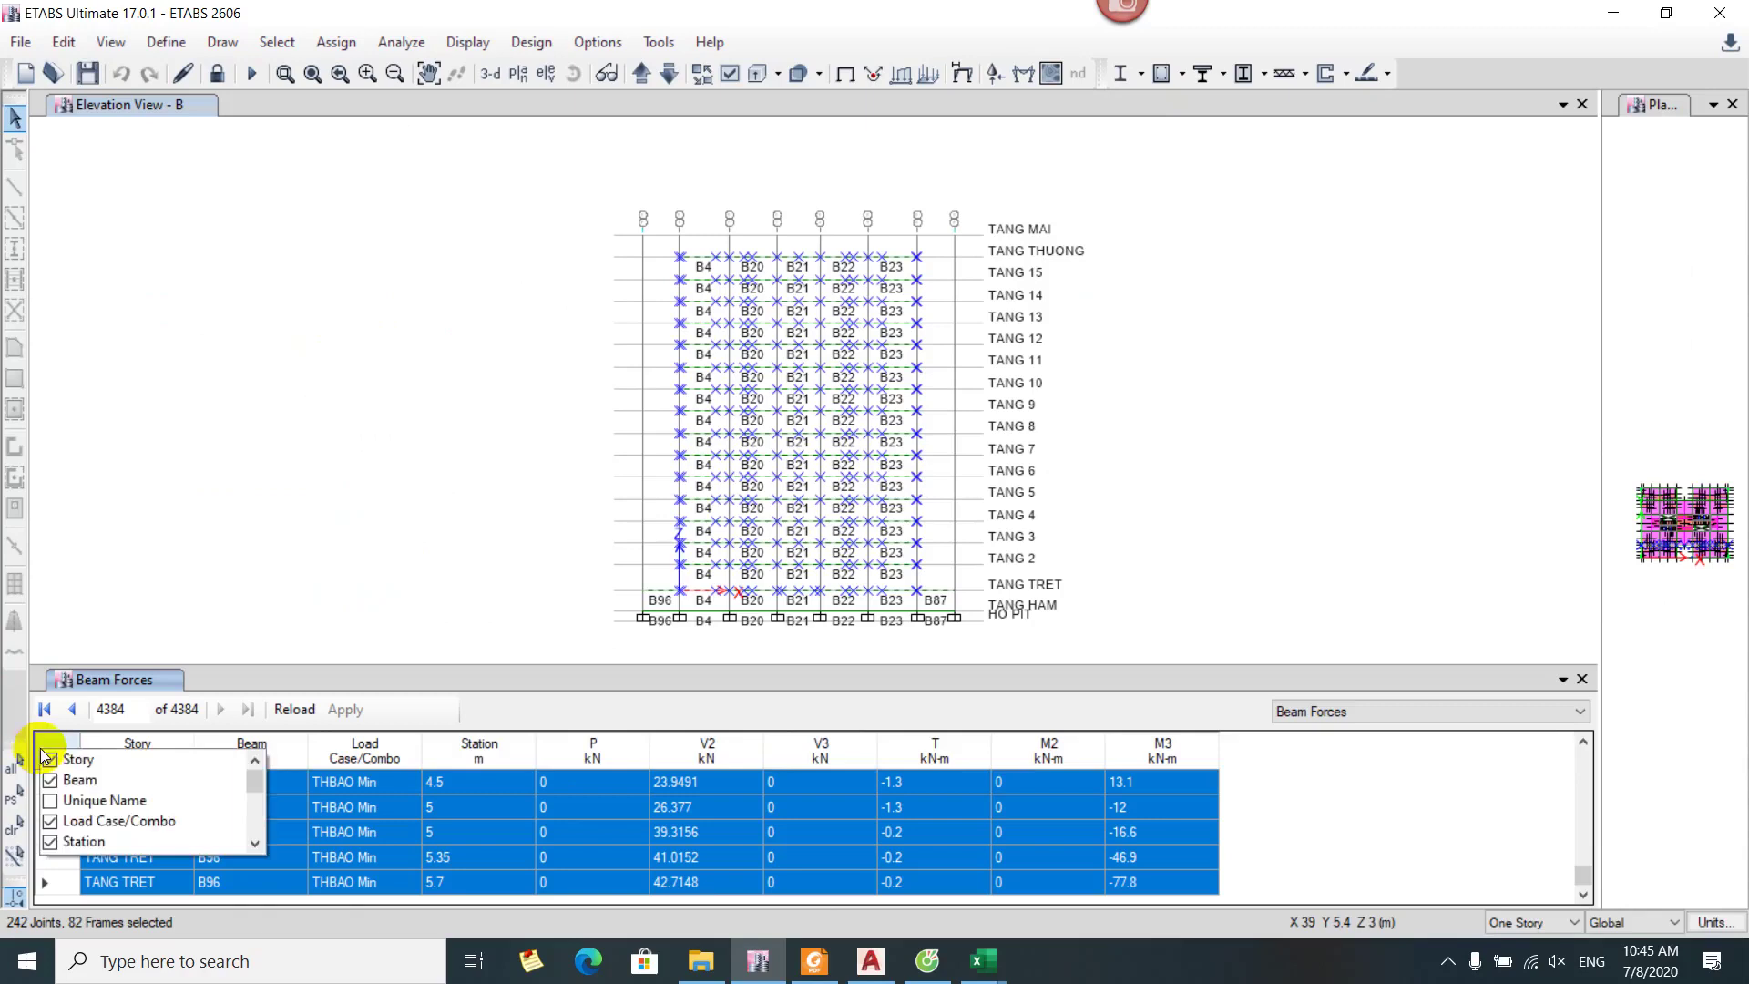
pyautogui.scroll(-2, 91, 793)
pyautogui.scroll(2, 100, 799)
pyautogui.scroll(-3, 105, 803)
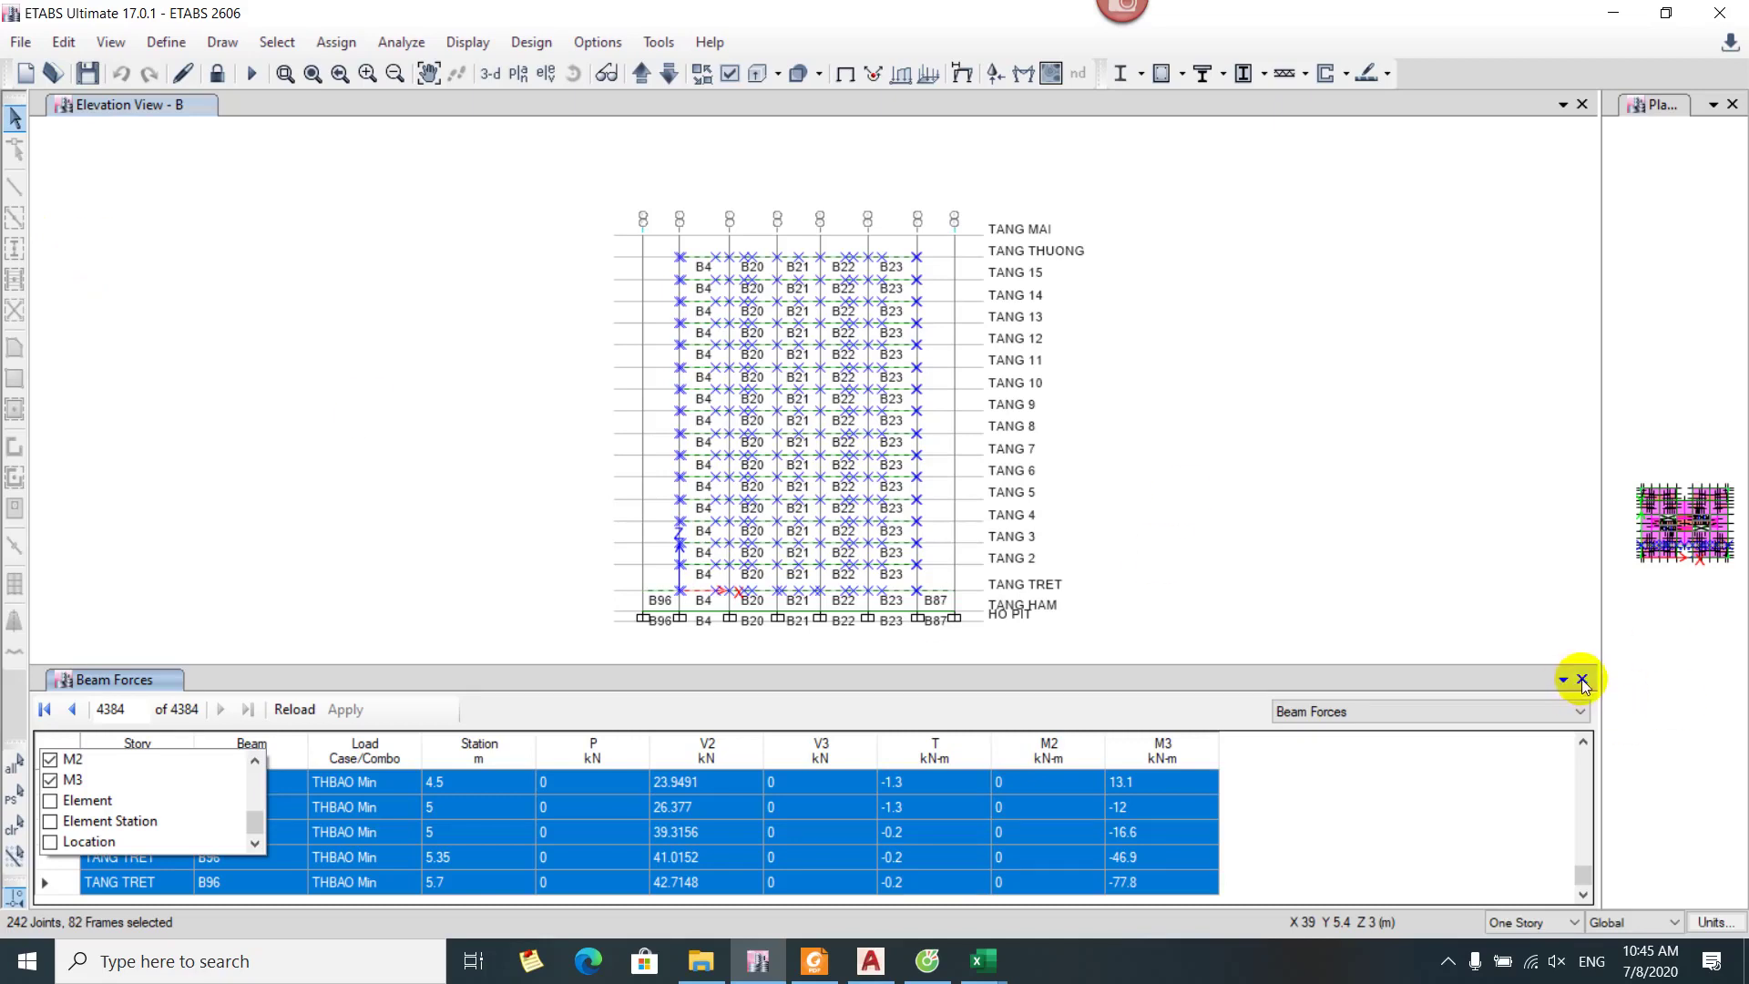
pyautogui.click(984, 960)
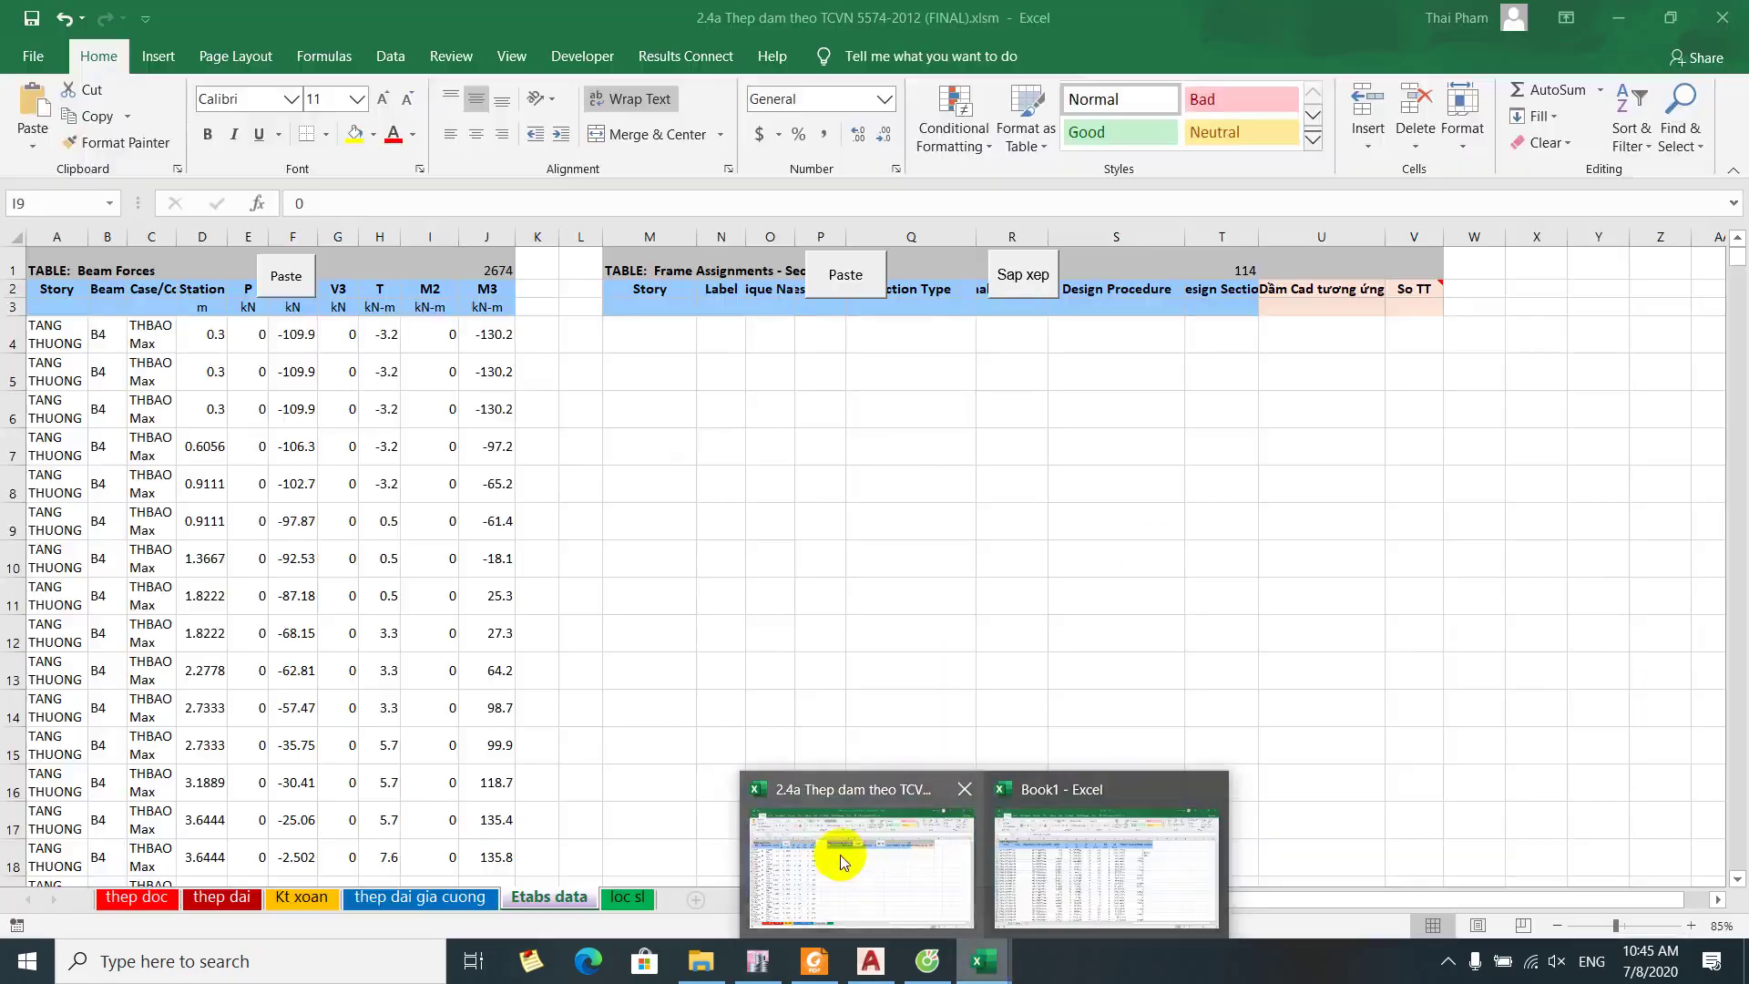
pyautogui.click(842, 861)
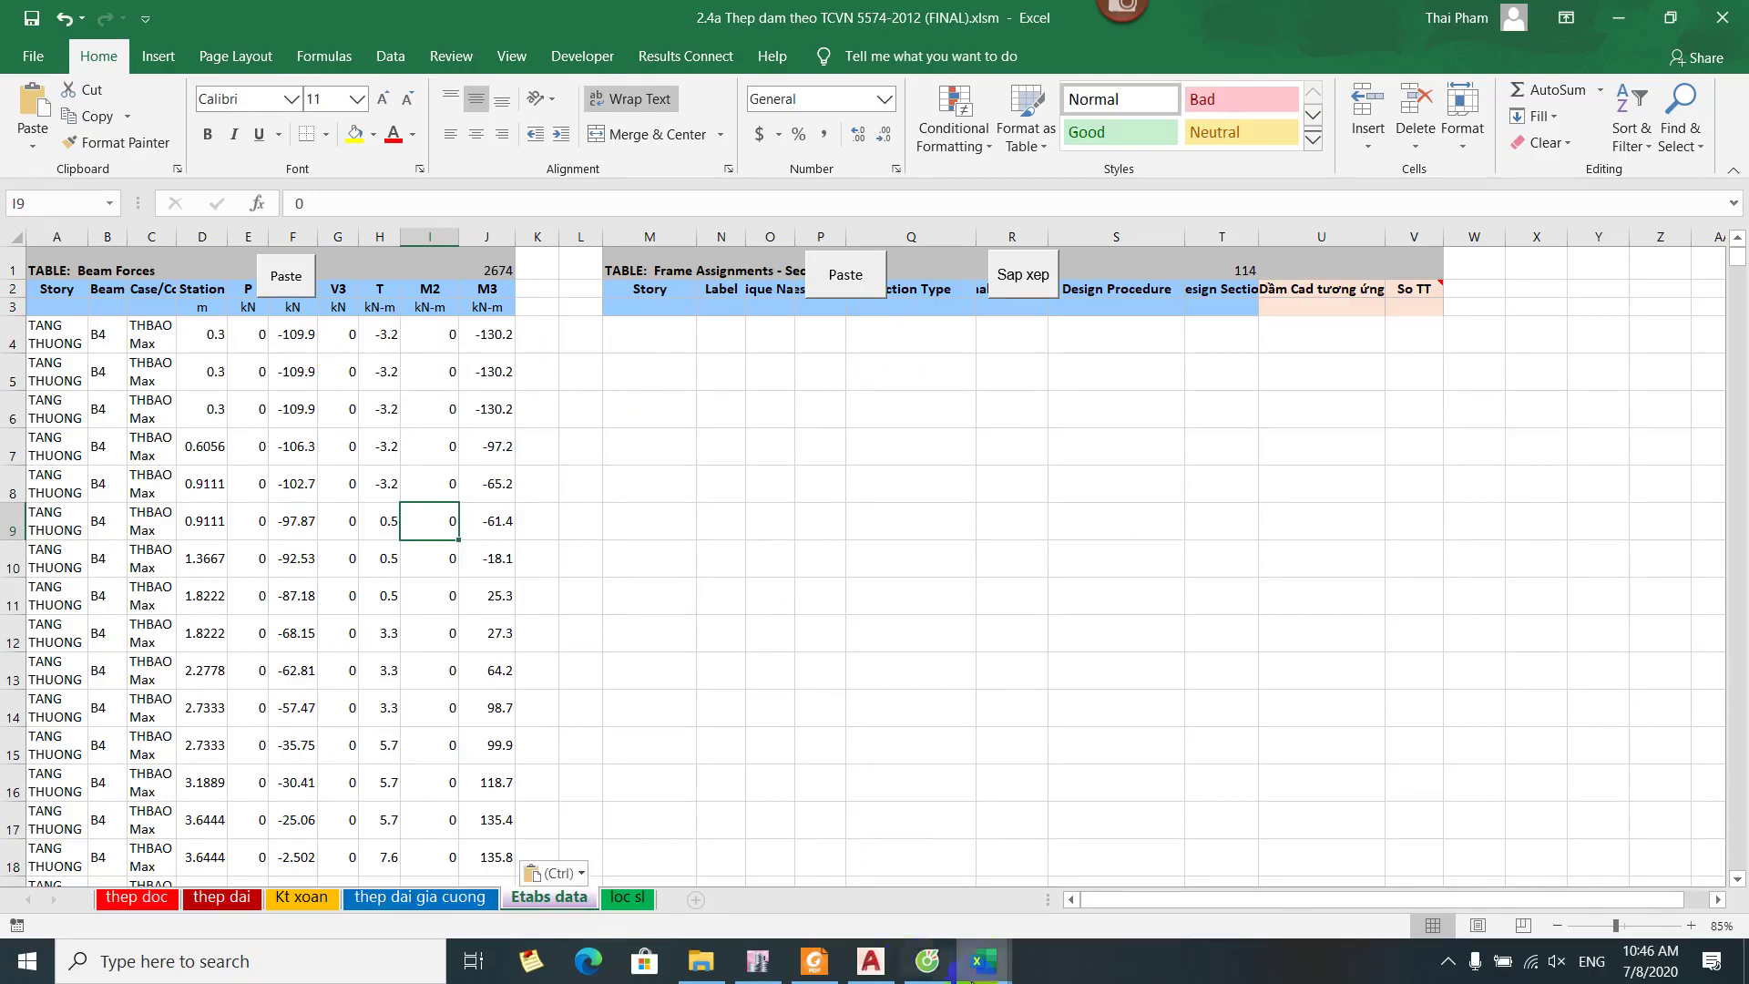
# Switch to ETABS, display the Frame Assignments - Sections table and enlarge the table area
pyautogui.click(759, 962)
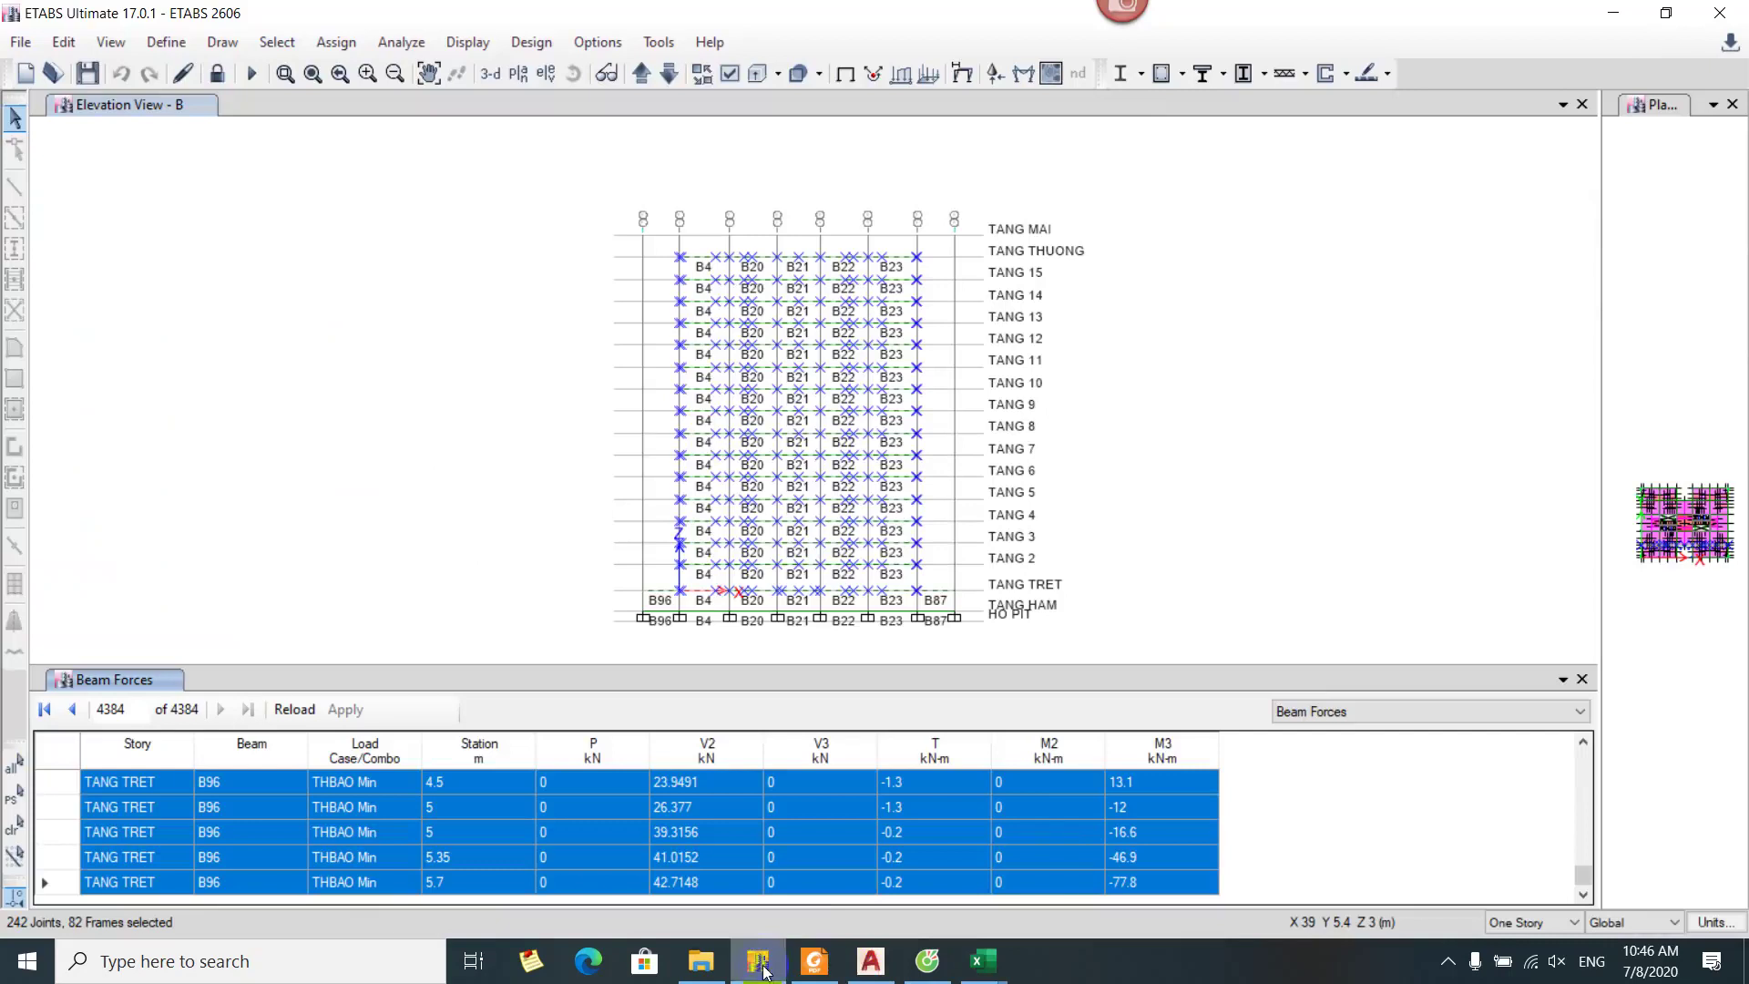
pyautogui.click(1308, 712)
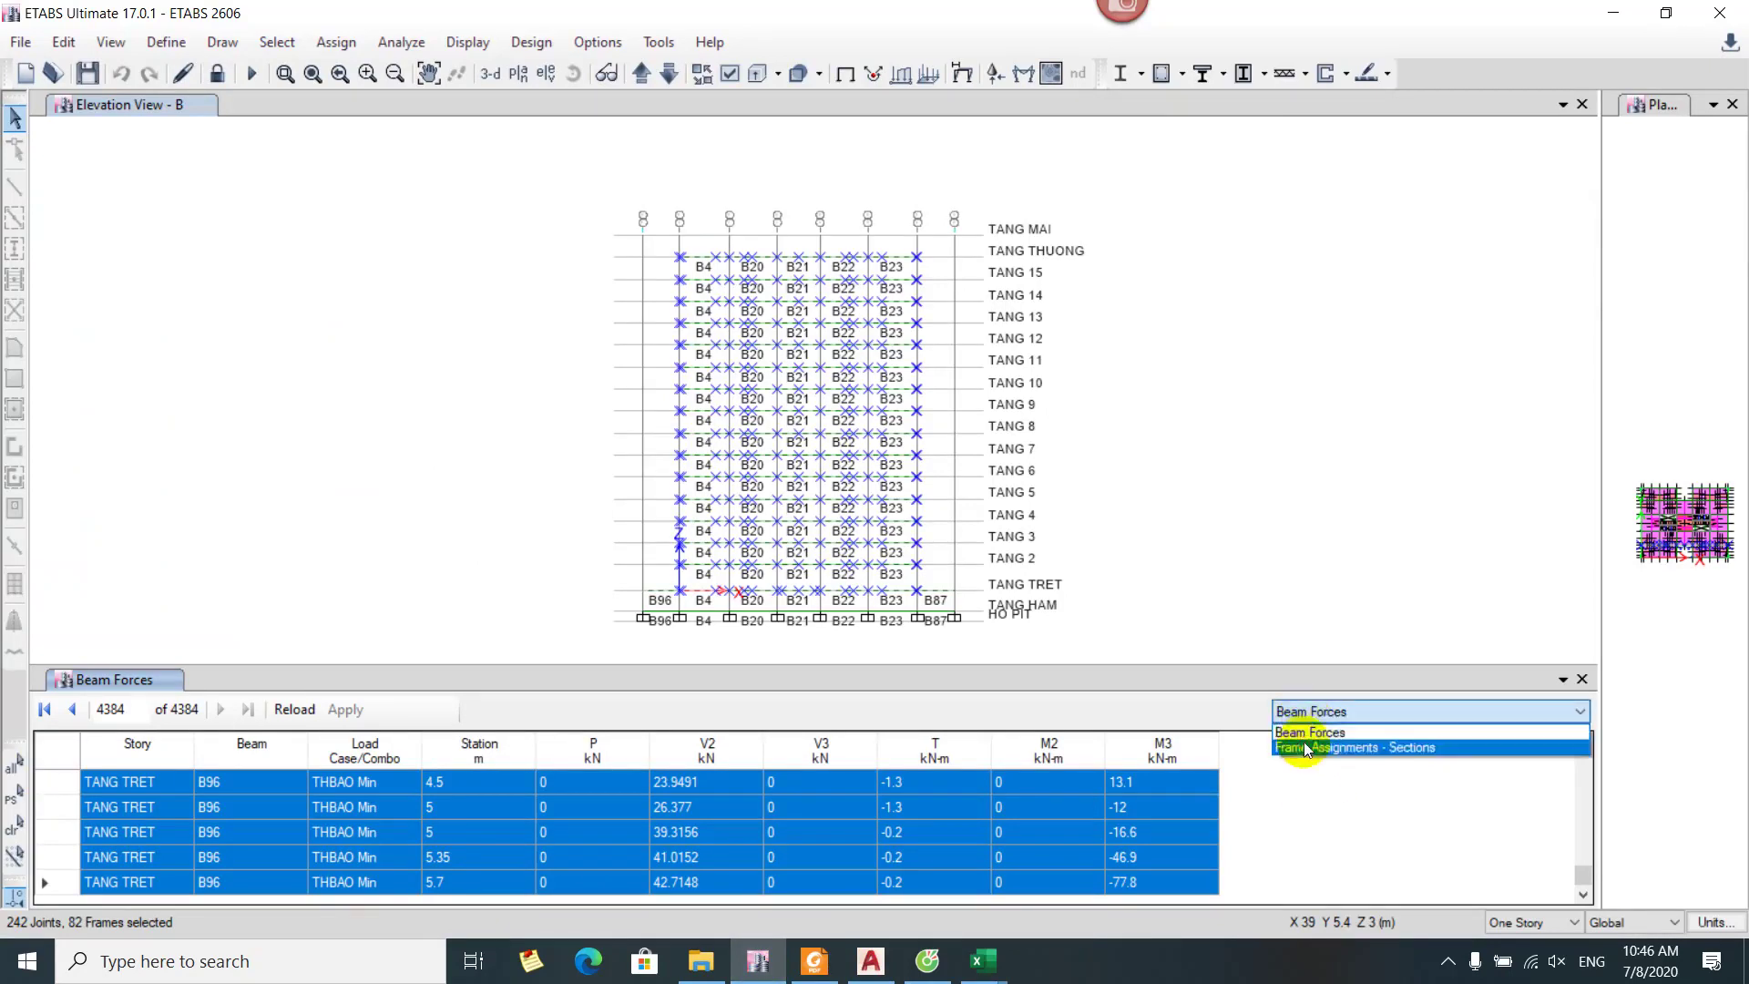
pyautogui.click(1305, 747)
pyautogui.moveTo(352, 671); pyautogui.dragTo(411, 300)
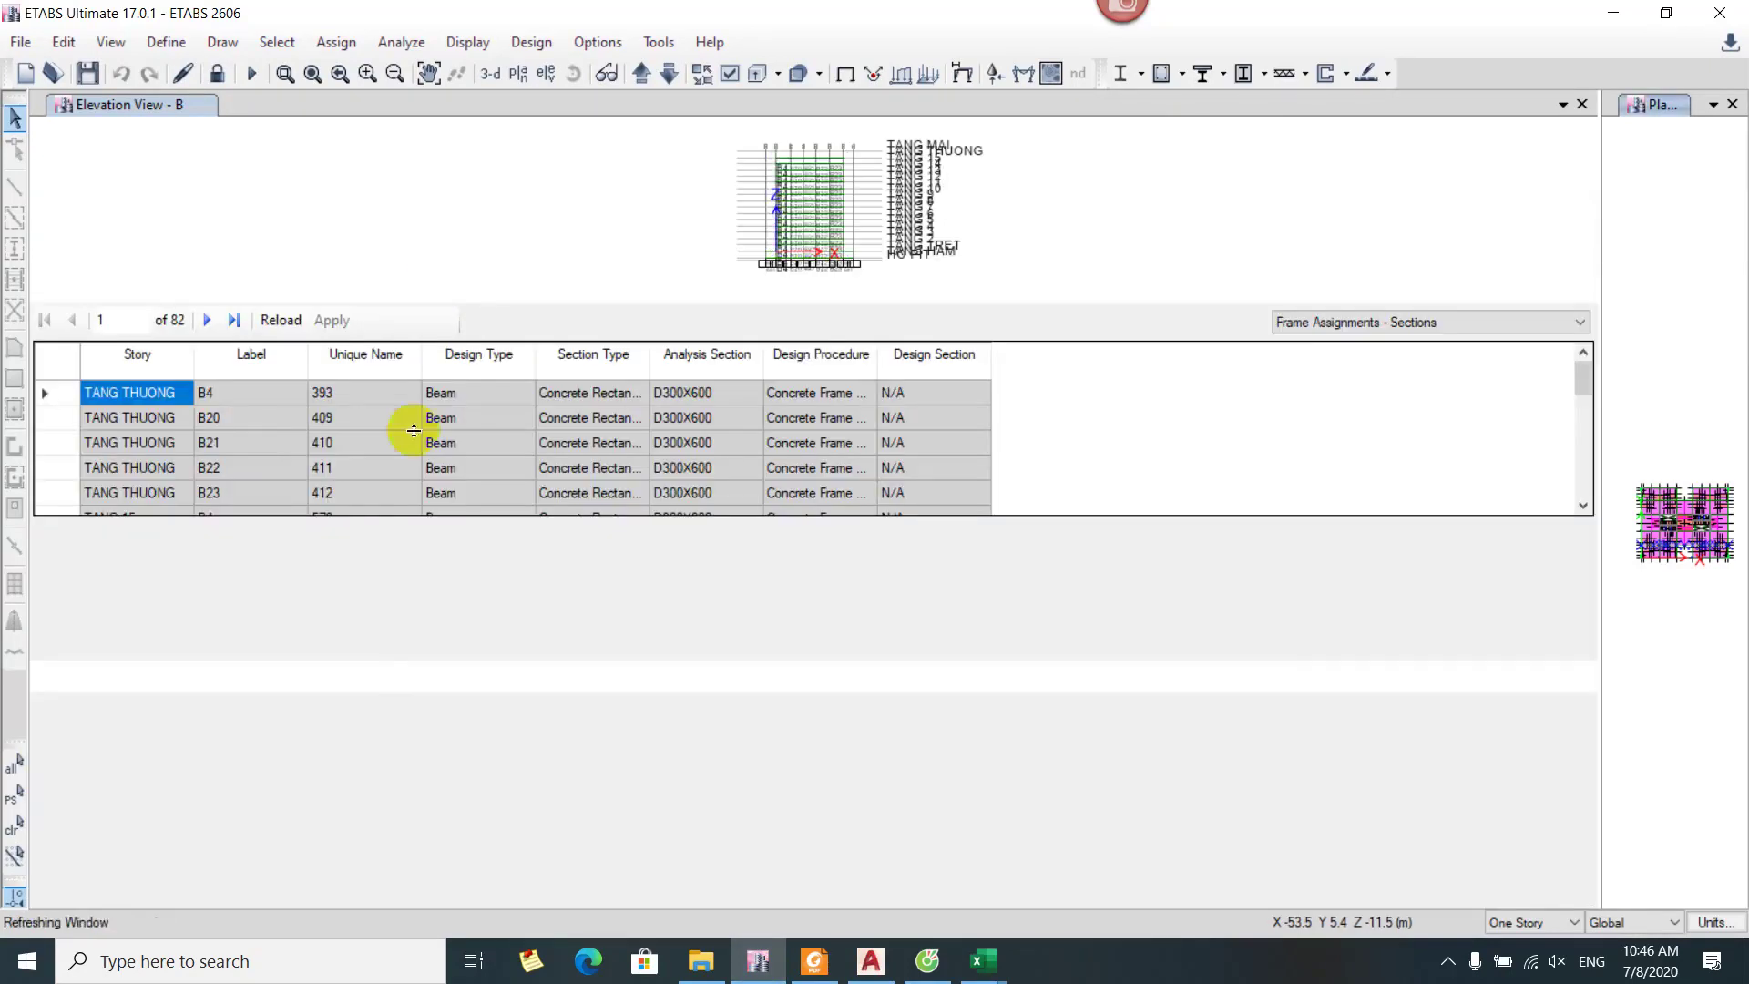
pyautogui.click(256, 441)
pyautogui.scroll(-2, 253, 436)
pyautogui.scroll(2, 255, 438)
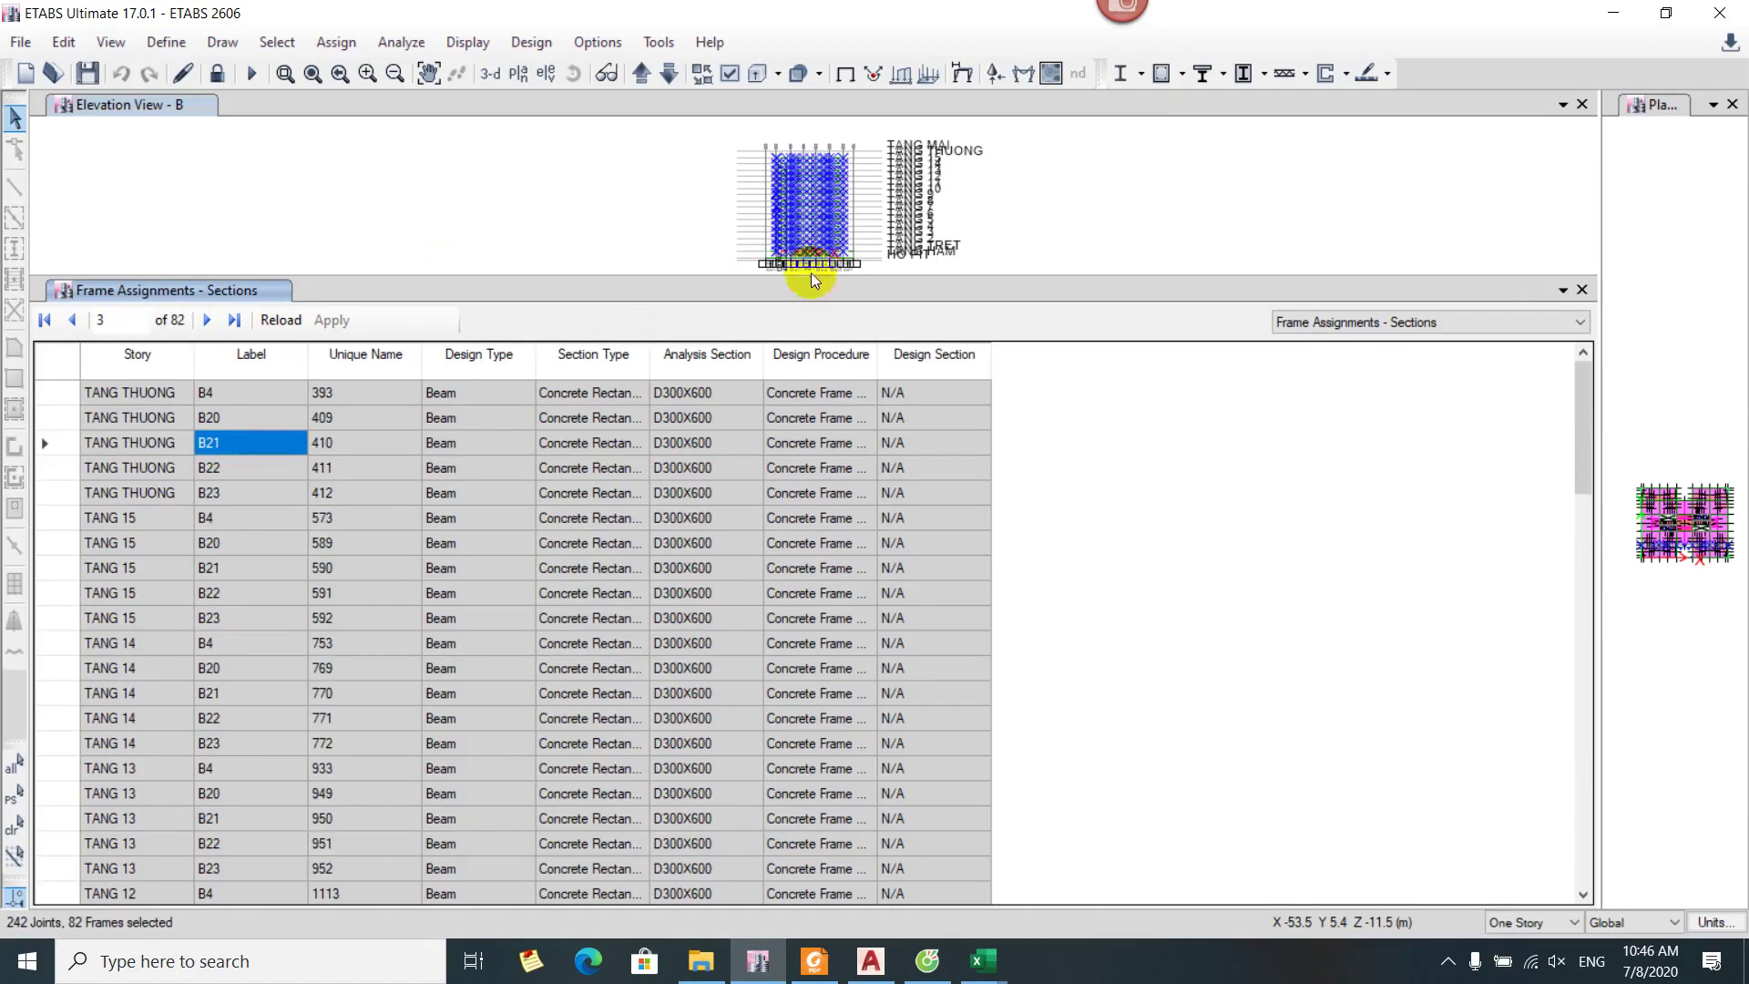
# Reduce the height of the Frame Assignments - Sections table so elevation B has more room
pyautogui.scroll(-5, 1008, 261)
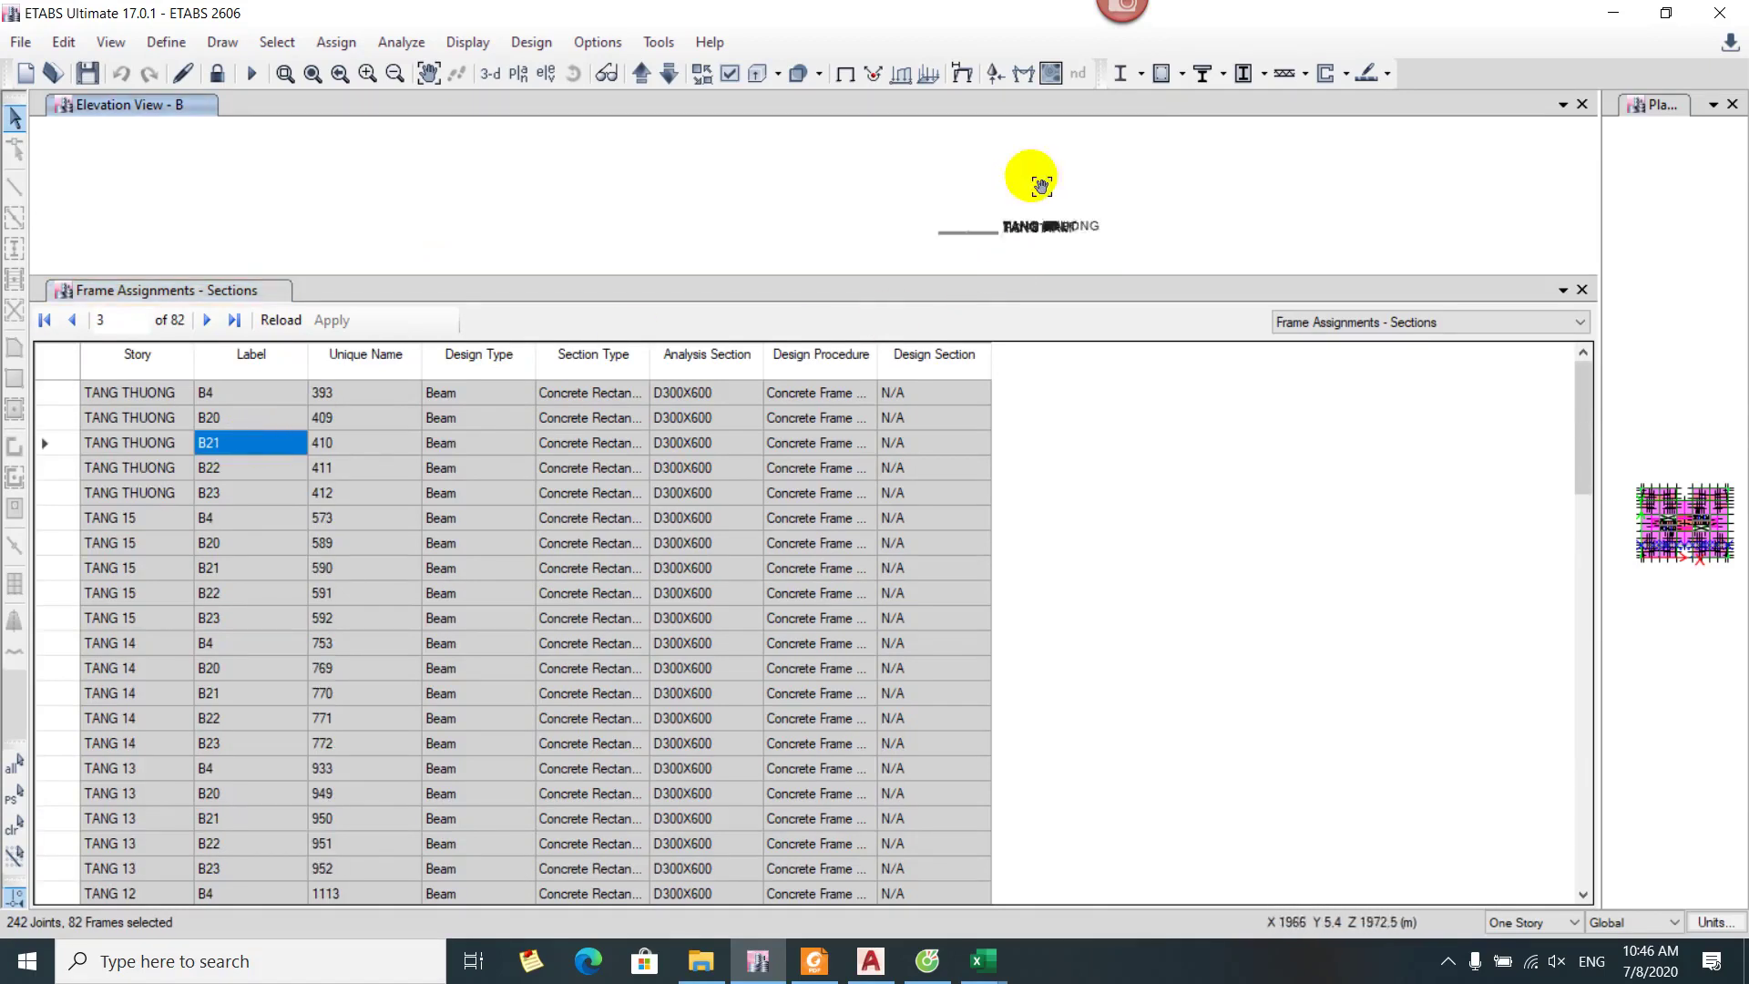
pyautogui.scroll(-2, 355, 609)
pyautogui.scroll(-8, 301, 616)
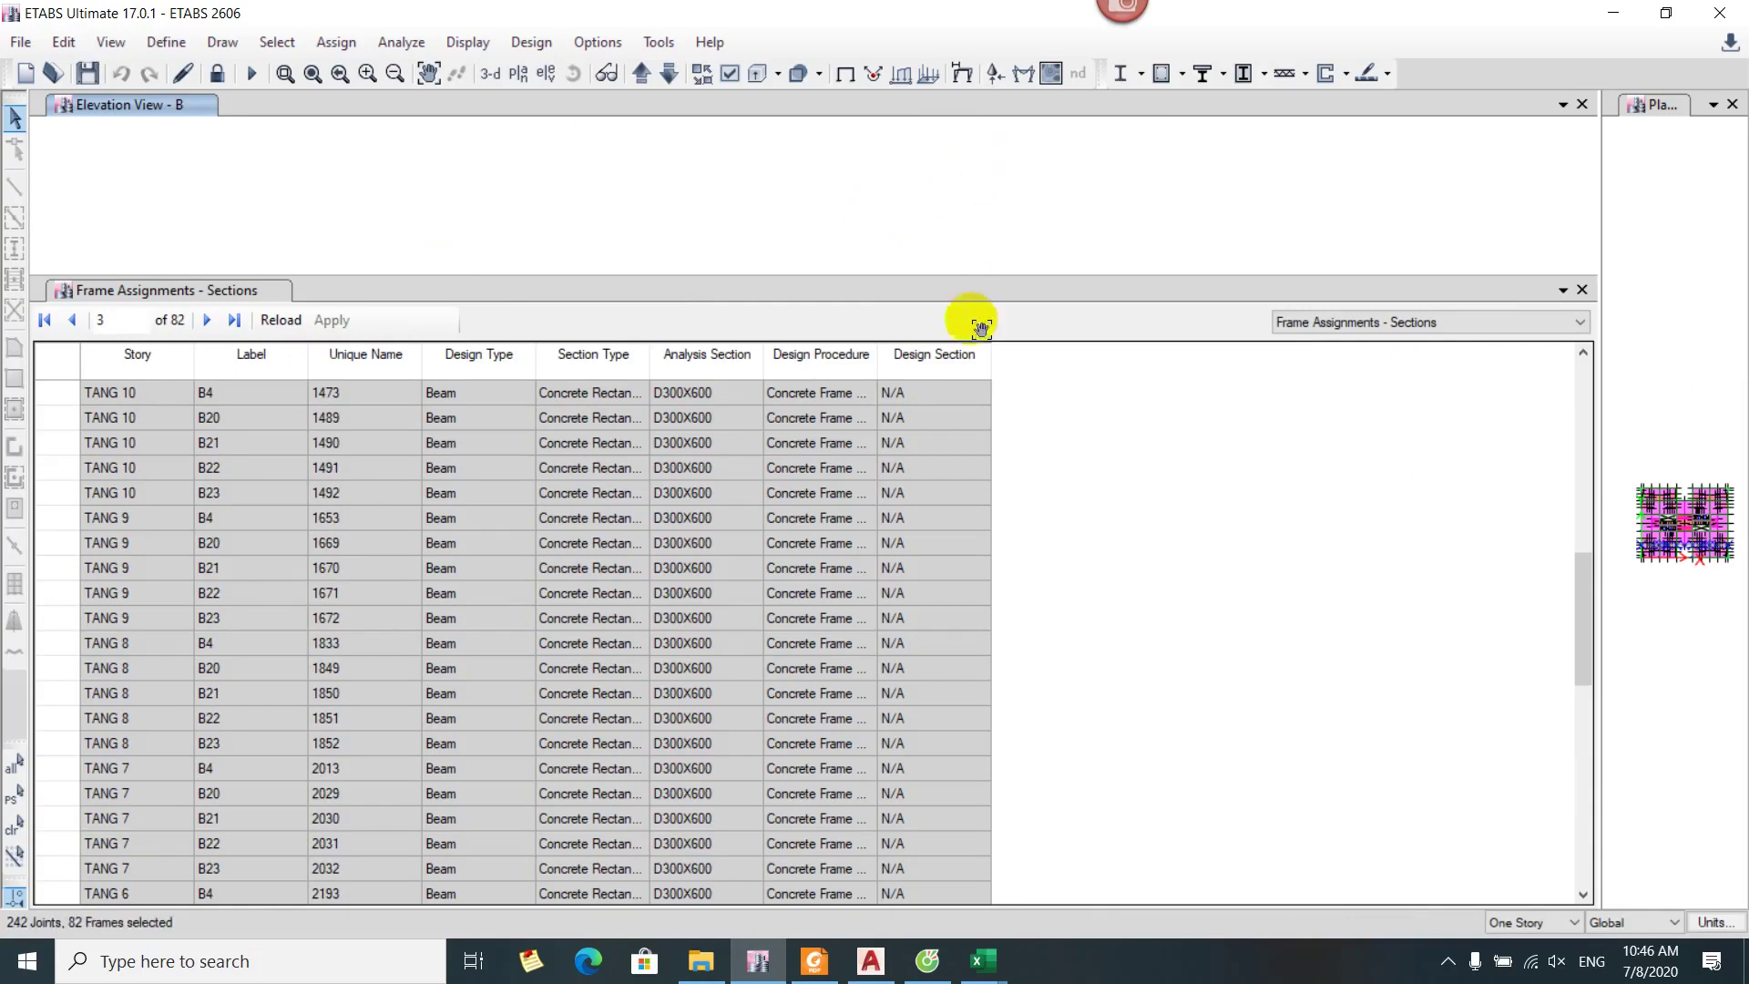
pyautogui.moveTo(1417, 274); pyautogui.dragTo(1428, 610)
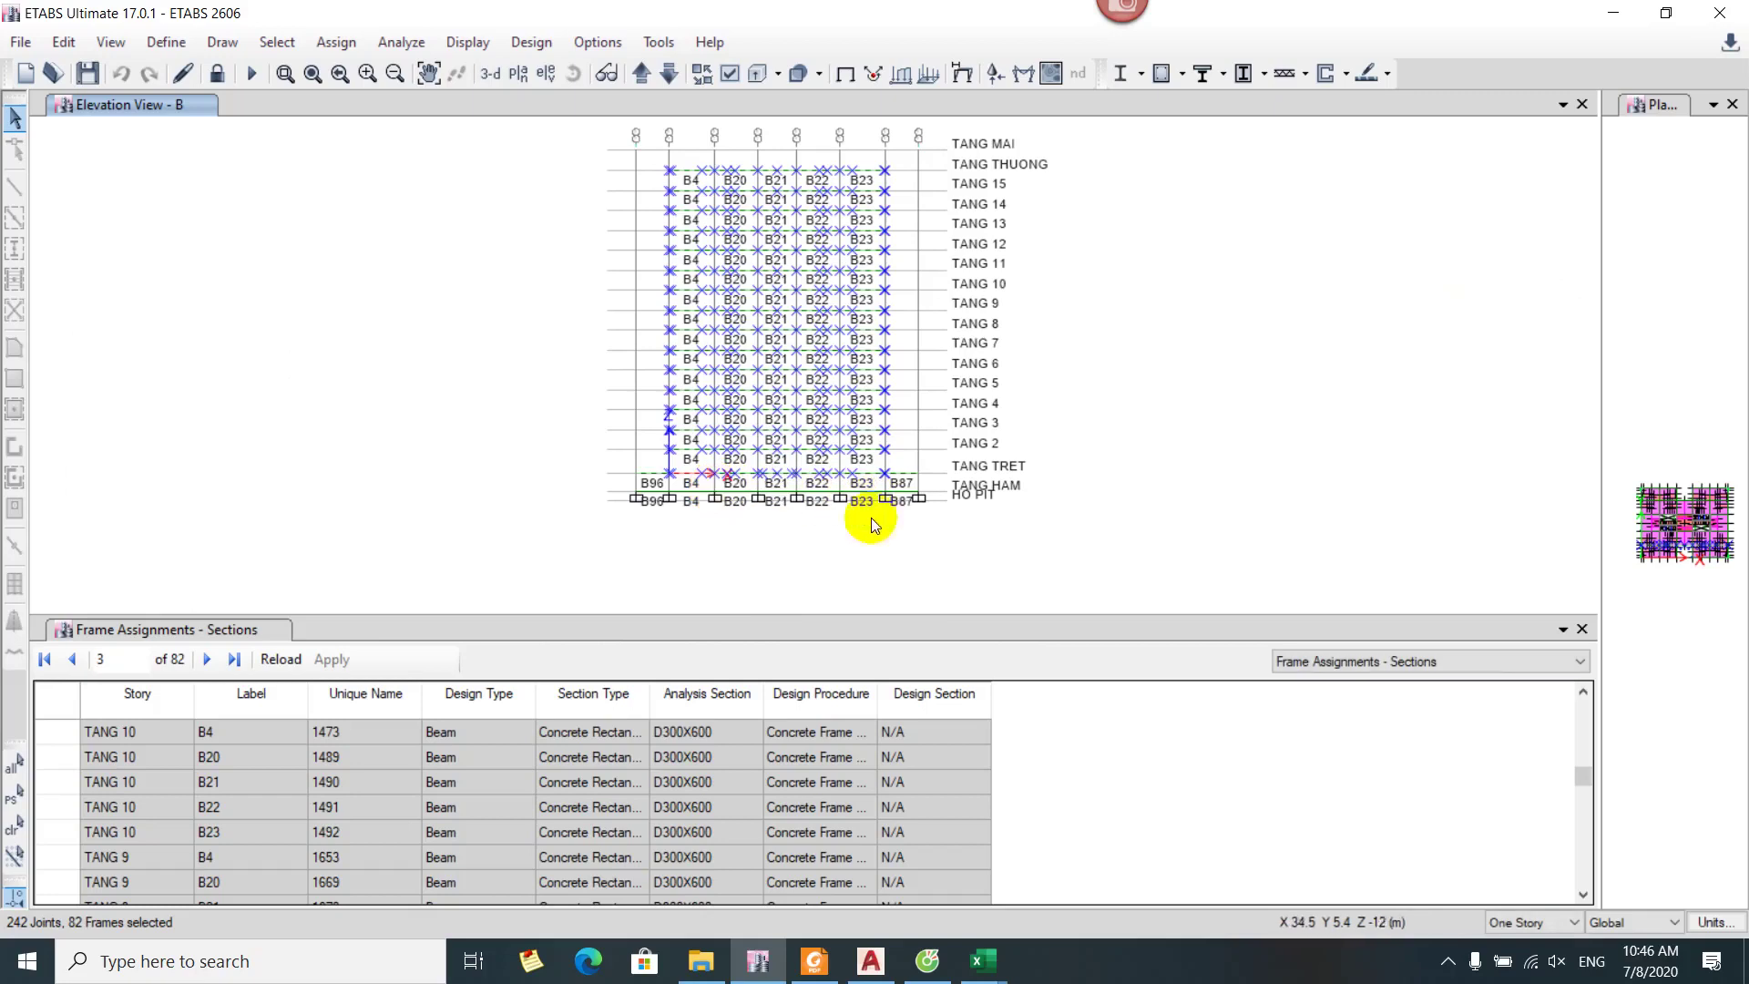
pyautogui.moveTo(787, 608); pyautogui.dragTo(803, 565)
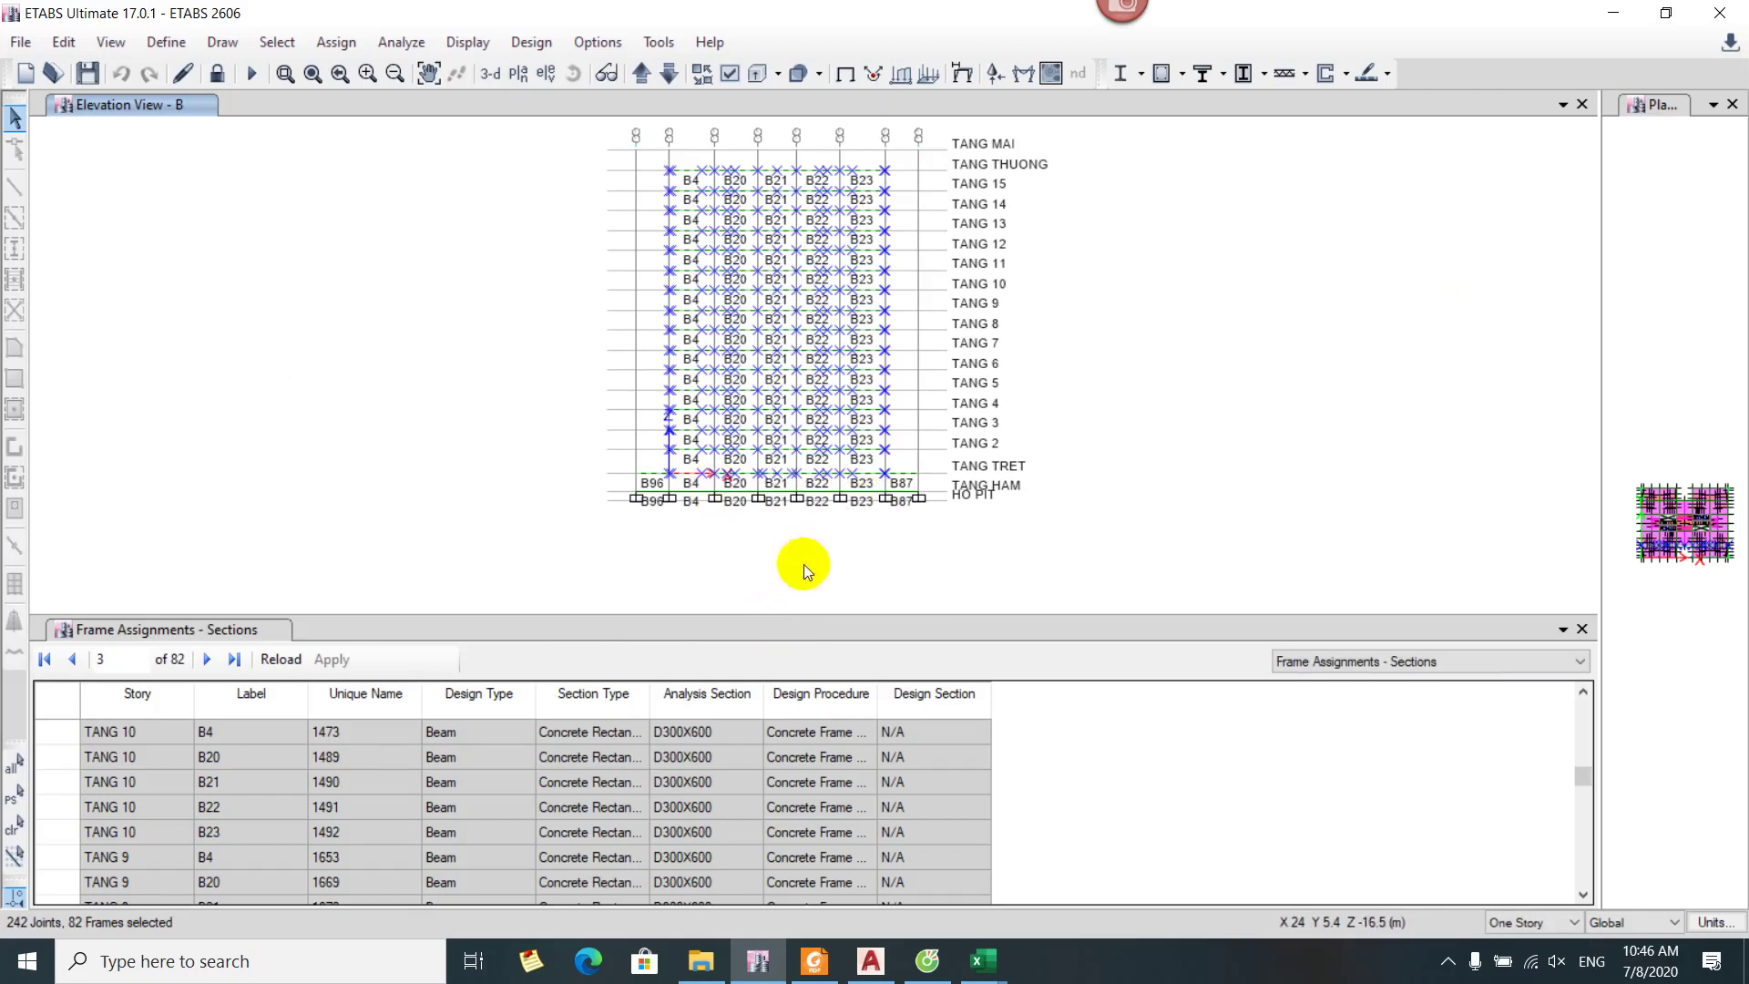
# Activate the two C1 label cells in the last TANG TRET rows so their beam labels refresh
pyautogui.scroll(-4, 406, 783)
pyautogui.scroll(-10, 406, 783)
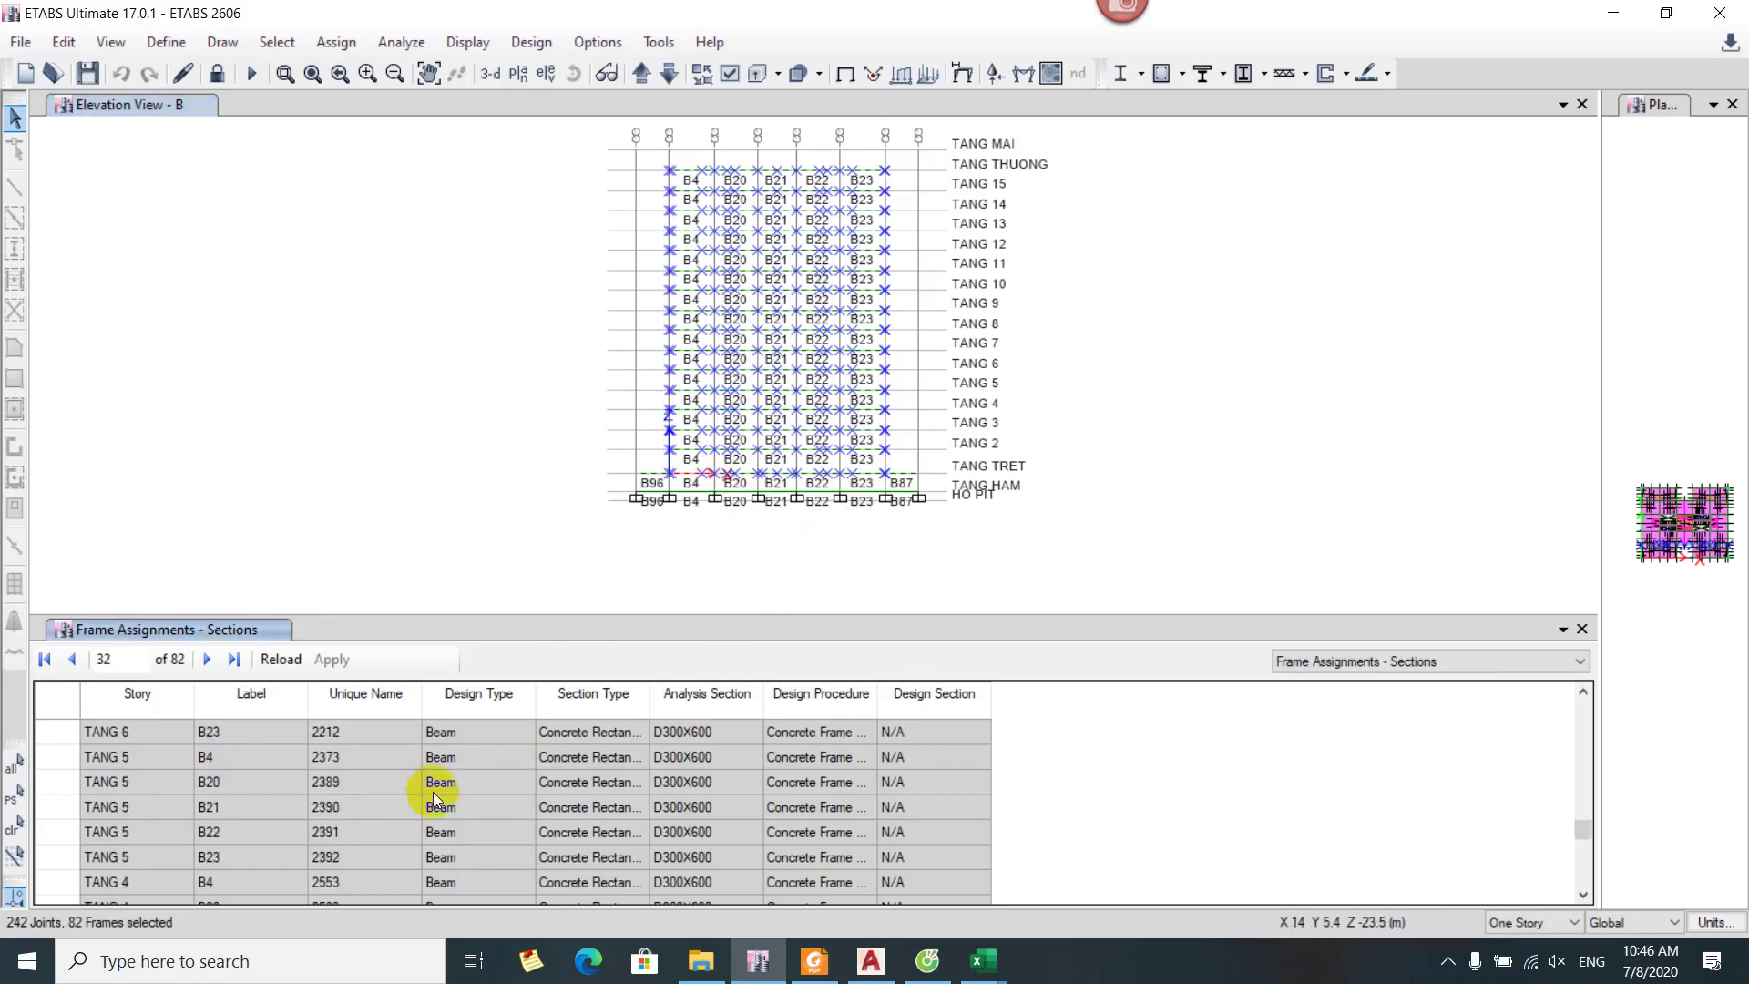
pyautogui.scroll(1, 429, 806)
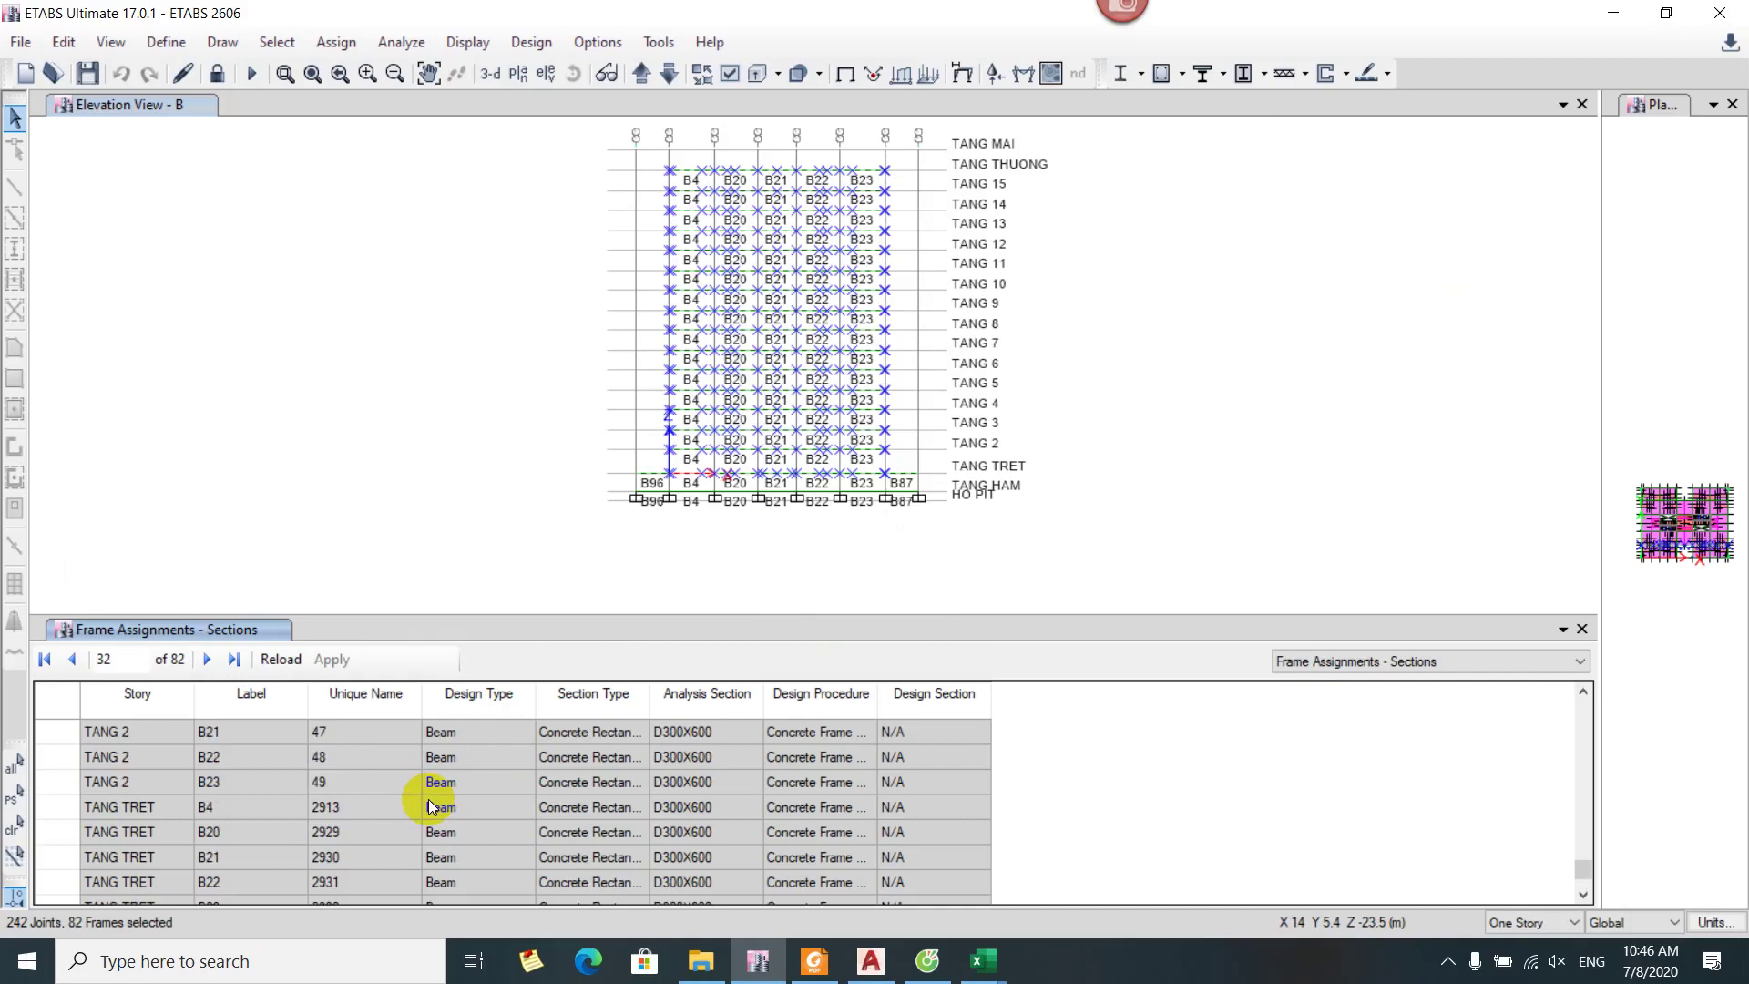
pyautogui.scroll(1, 430, 805)
pyautogui.scroll(-2, 437, 799)
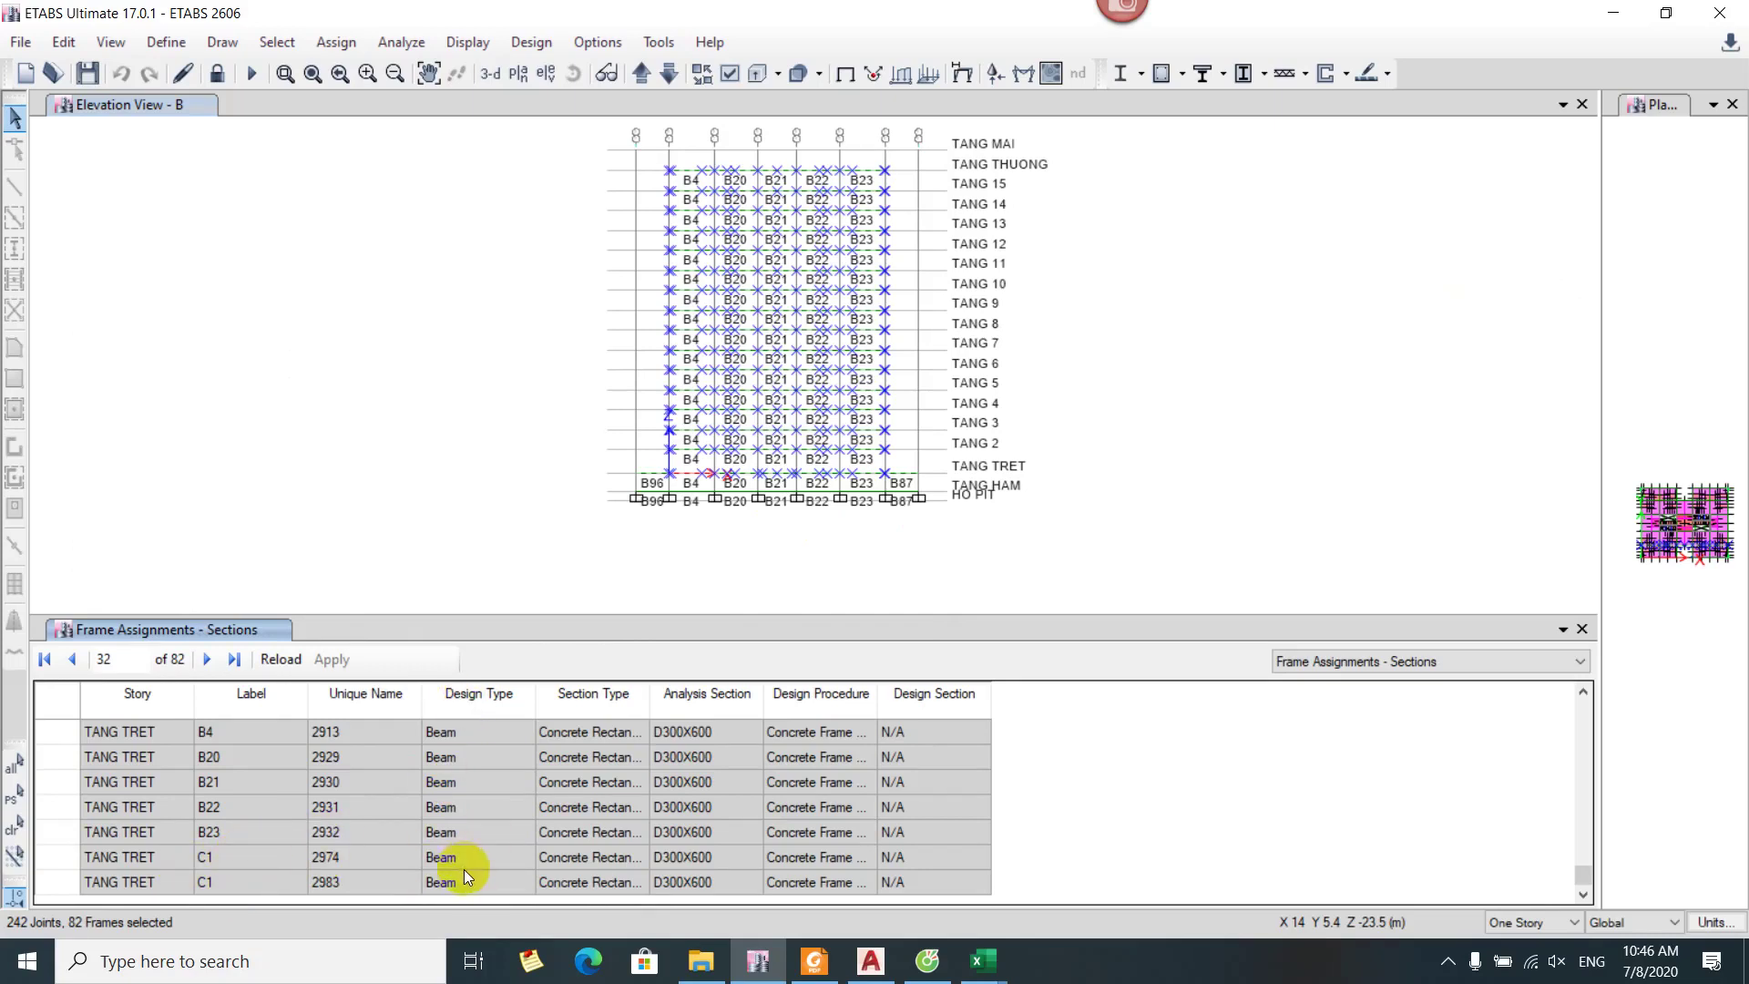
pyautogui.click(211, 858)
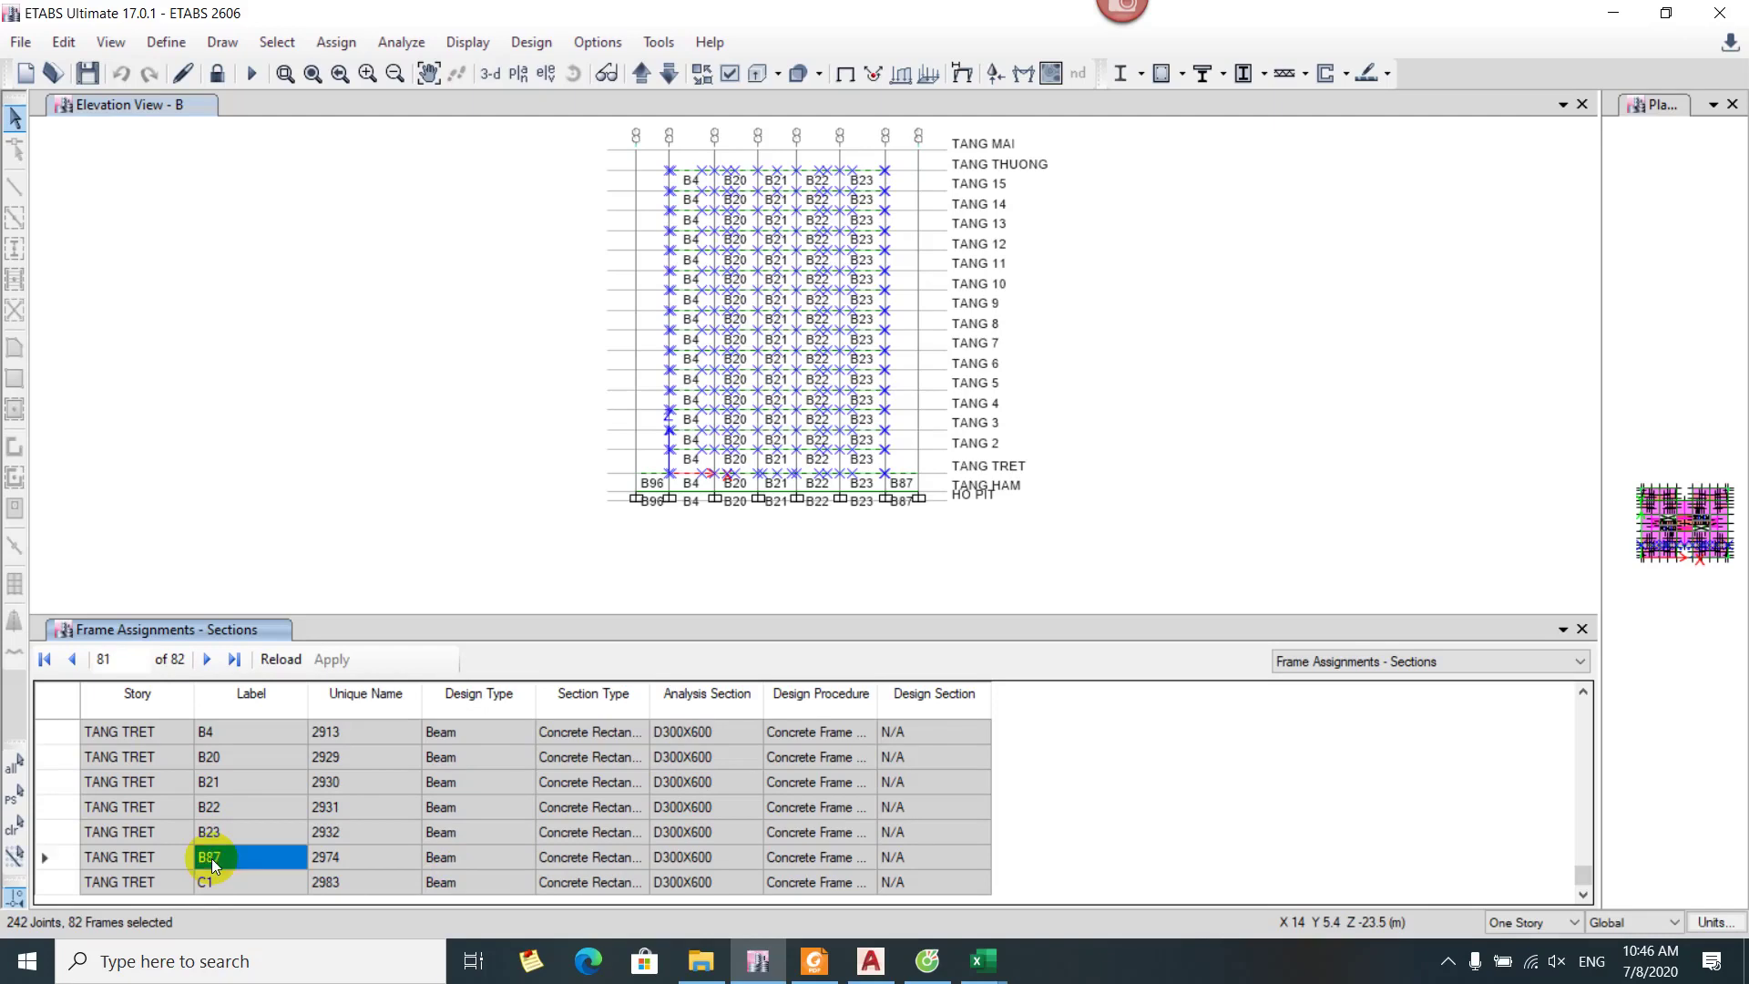
pyautogui.click(210, 888)
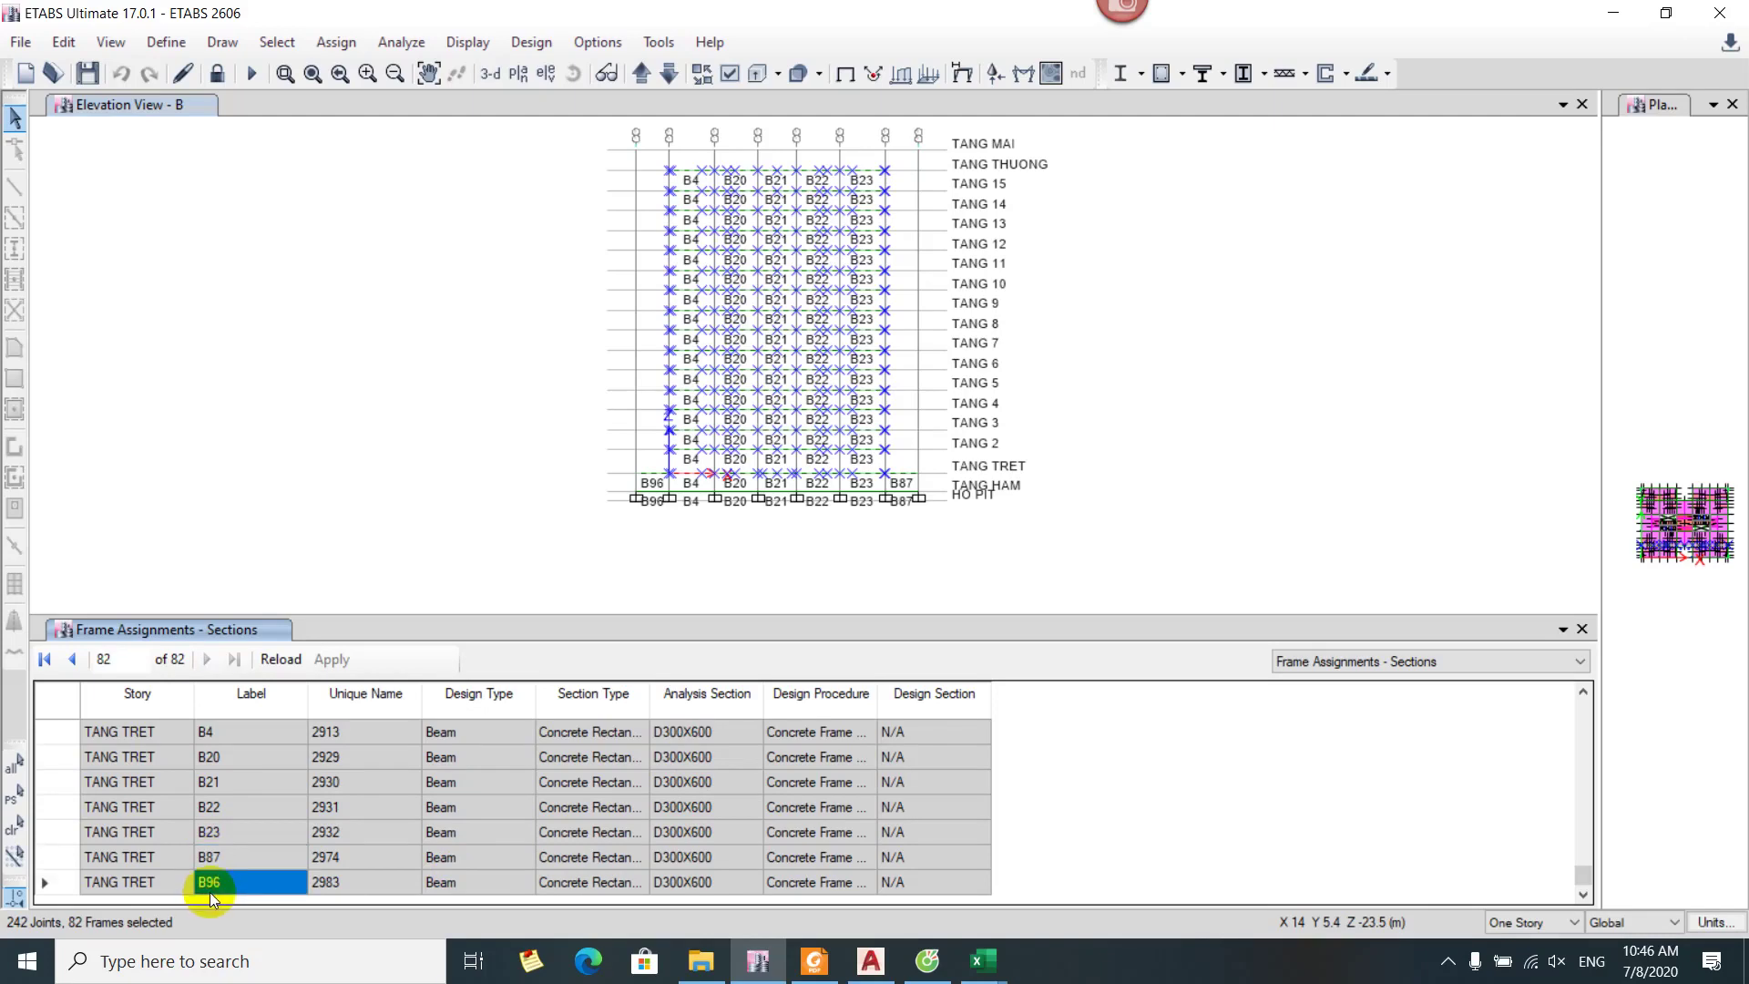
# Examine the story, label and section entries of the Frame Assignments - Sections table across all stories, ending at TANG THUONG
pyautogui.scroll(8, 248, 865)
pyautogui.scroll(-3, 261, 872)
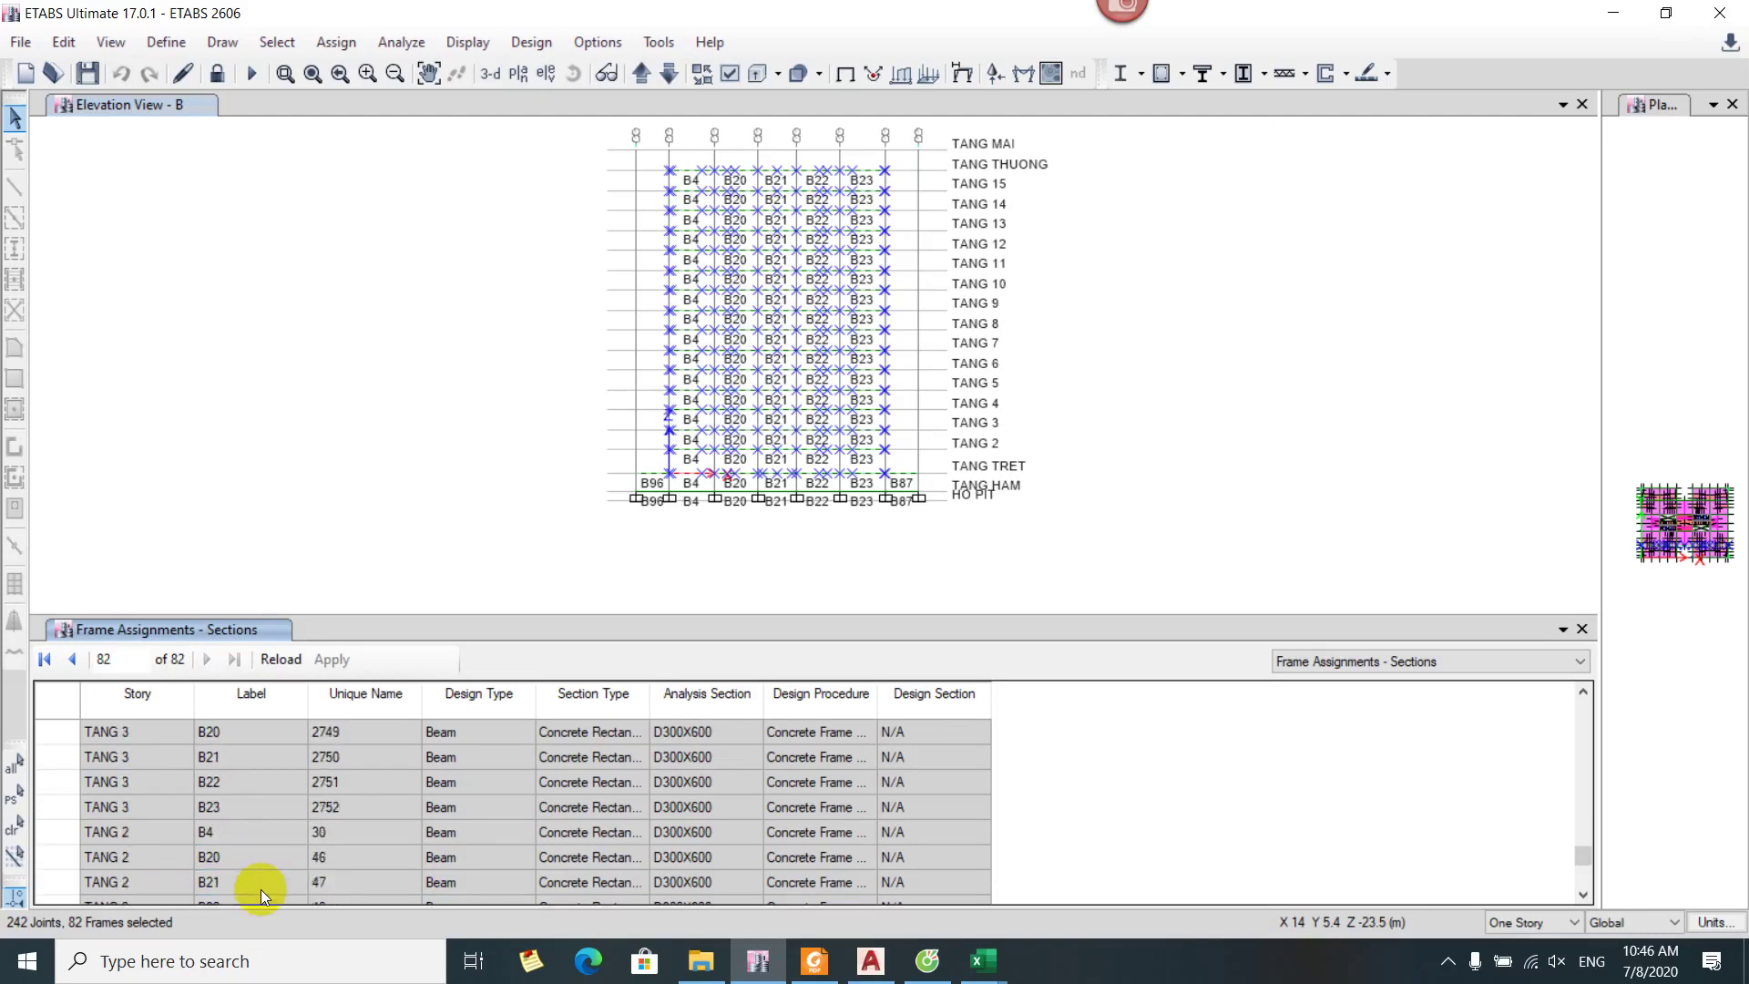
pyautogui.scroll(-3, 260, 888)
pyautogui.scroll(20, 261, 889)
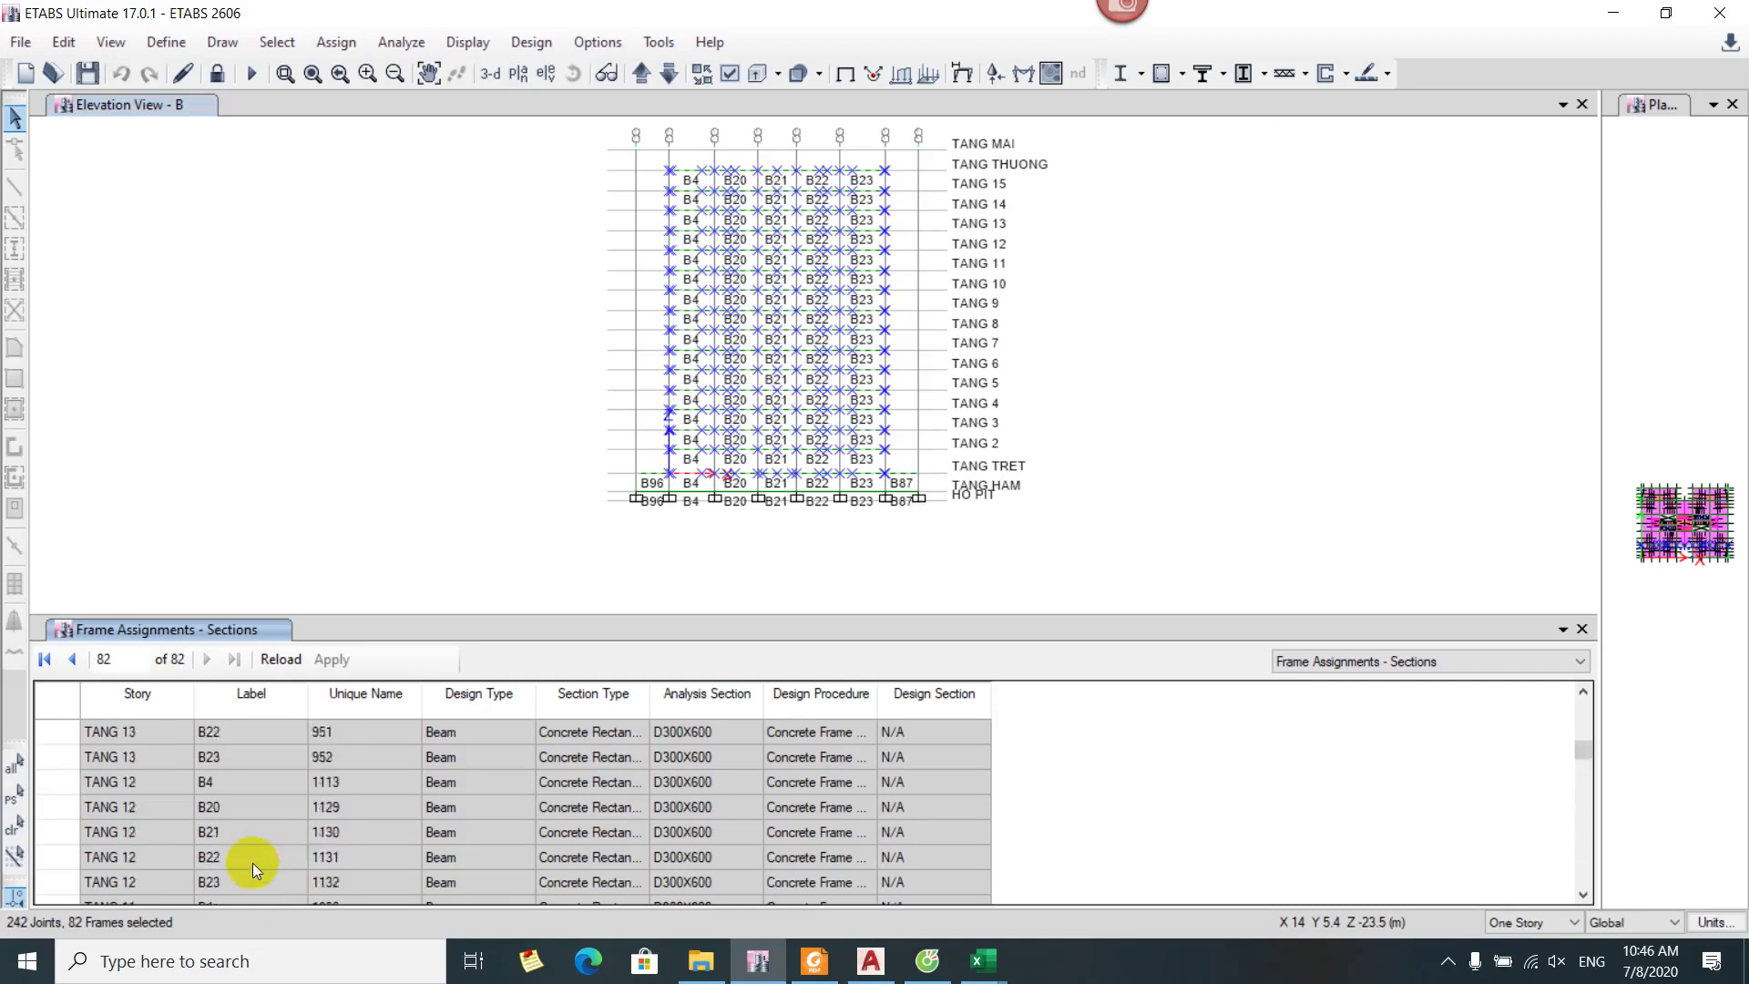
pyautogui.scroll(6, 253, 861)
pyautogui.scroll(-20, 290, 751)
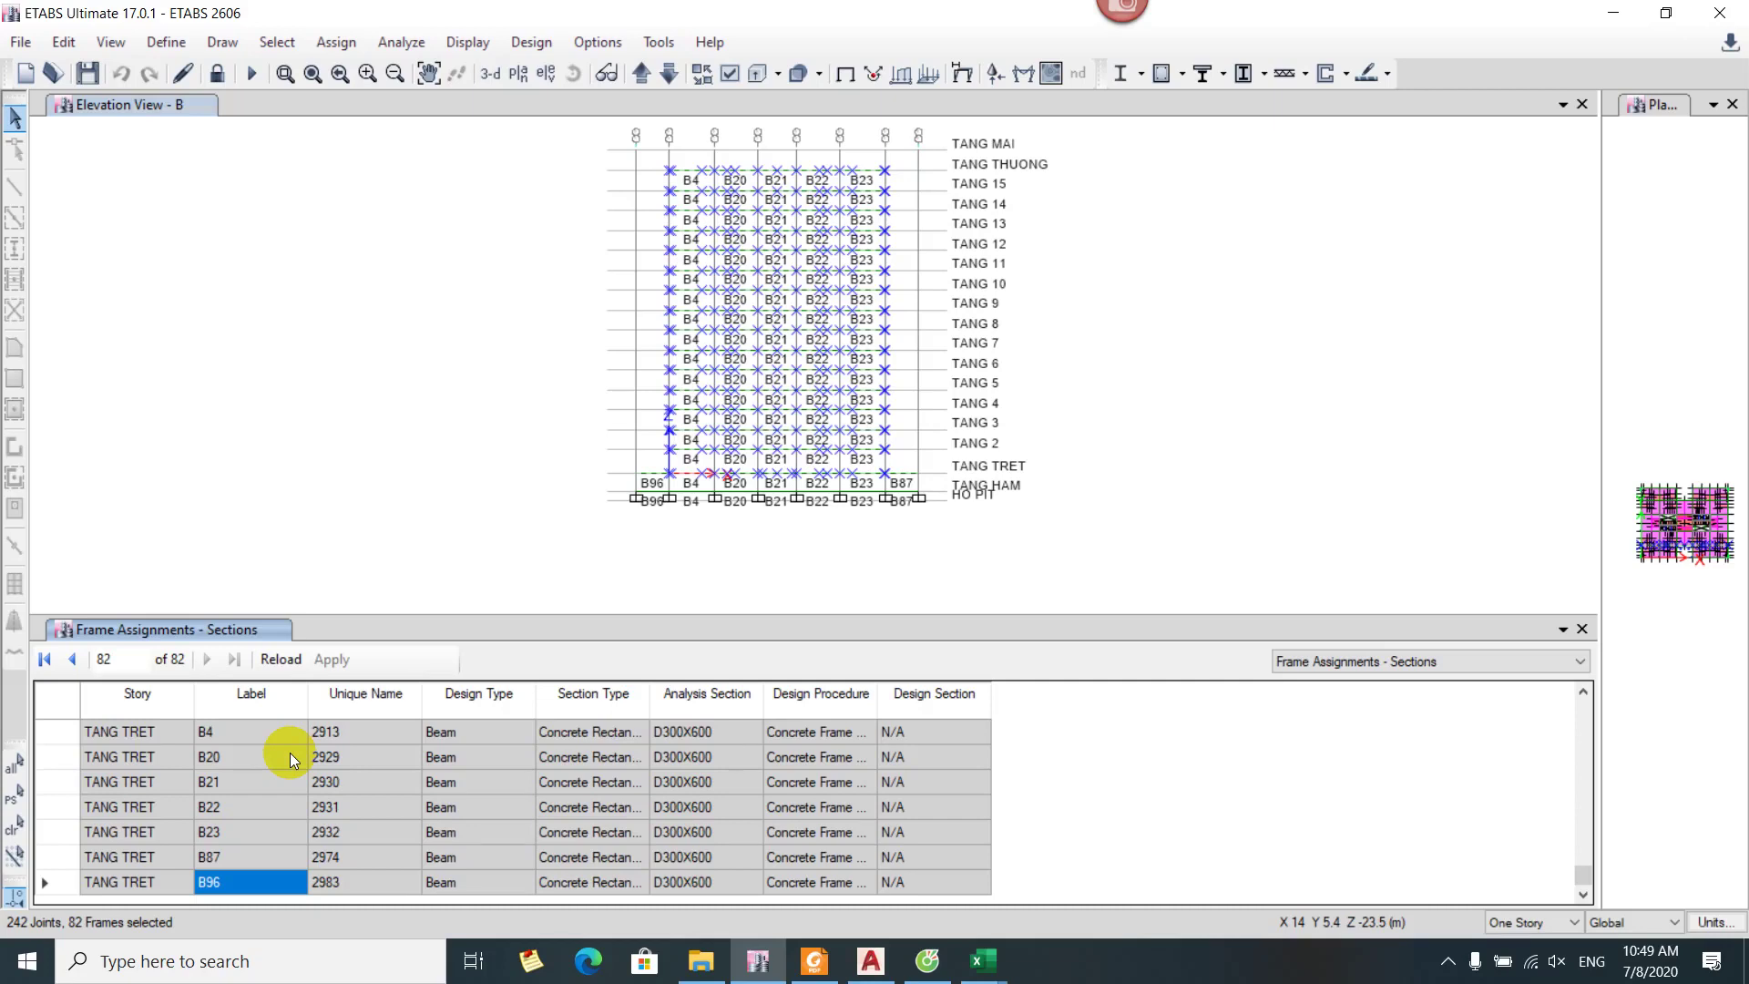
pyautogui.scroll(11, 289, 752)
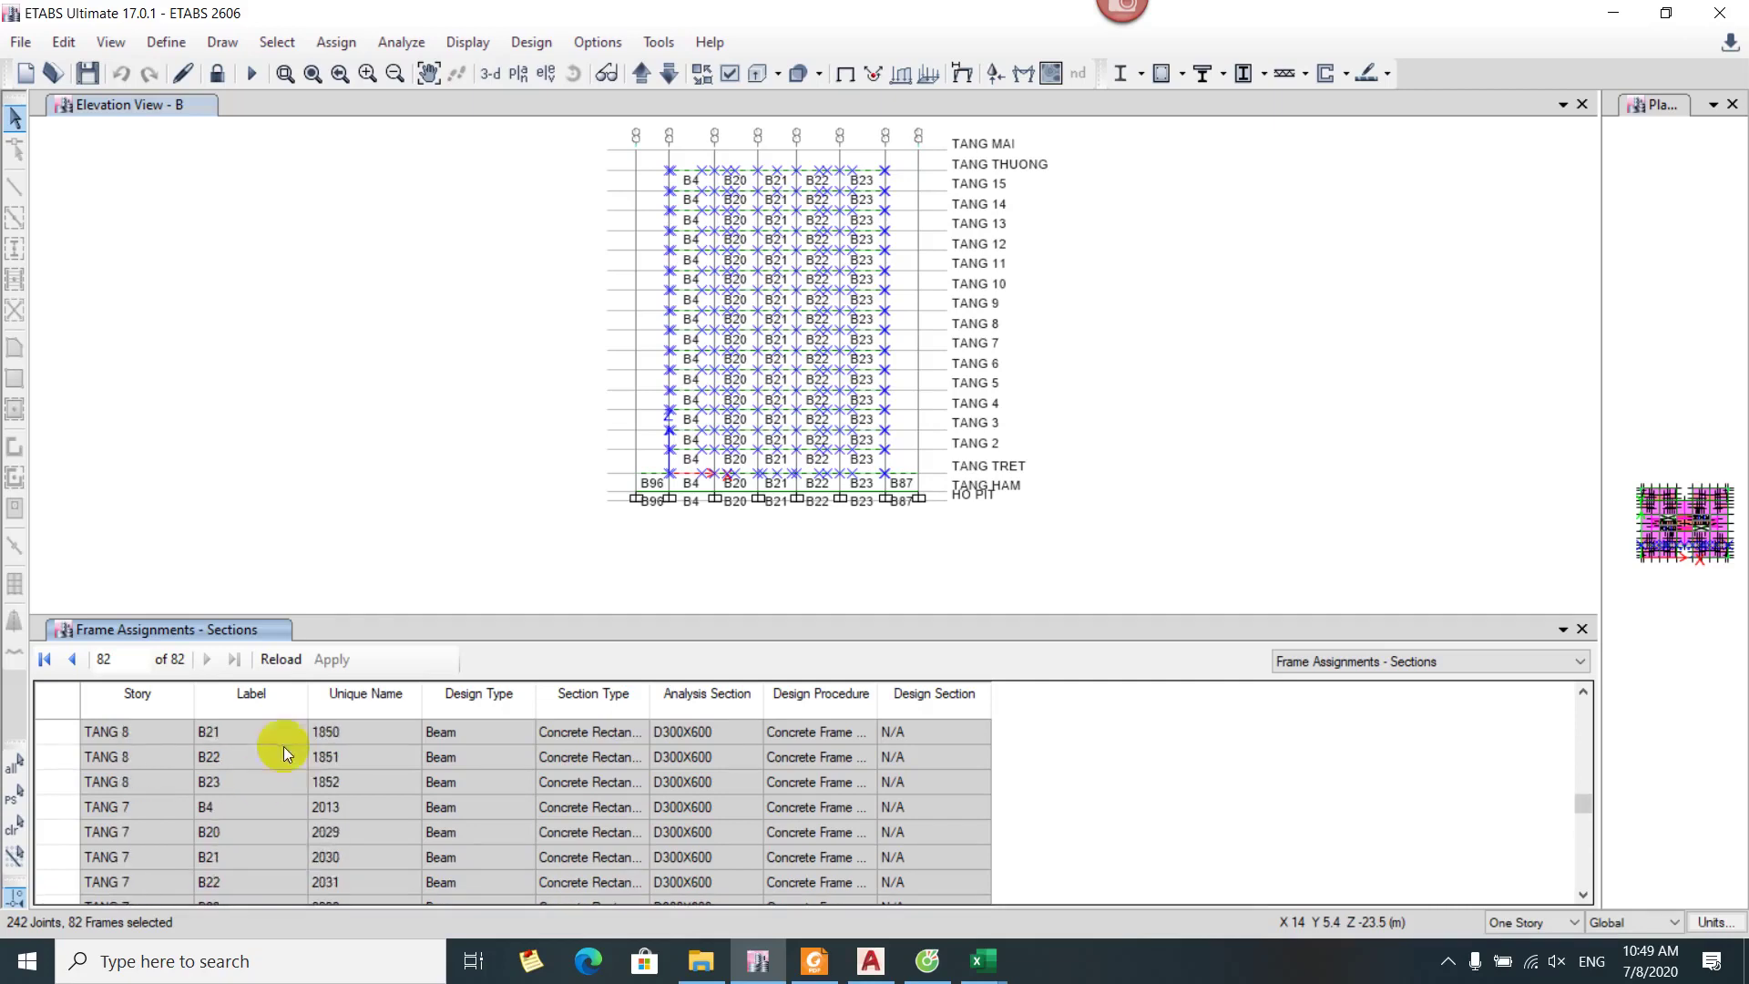
pyautogui.scroll(5, 643, 766)
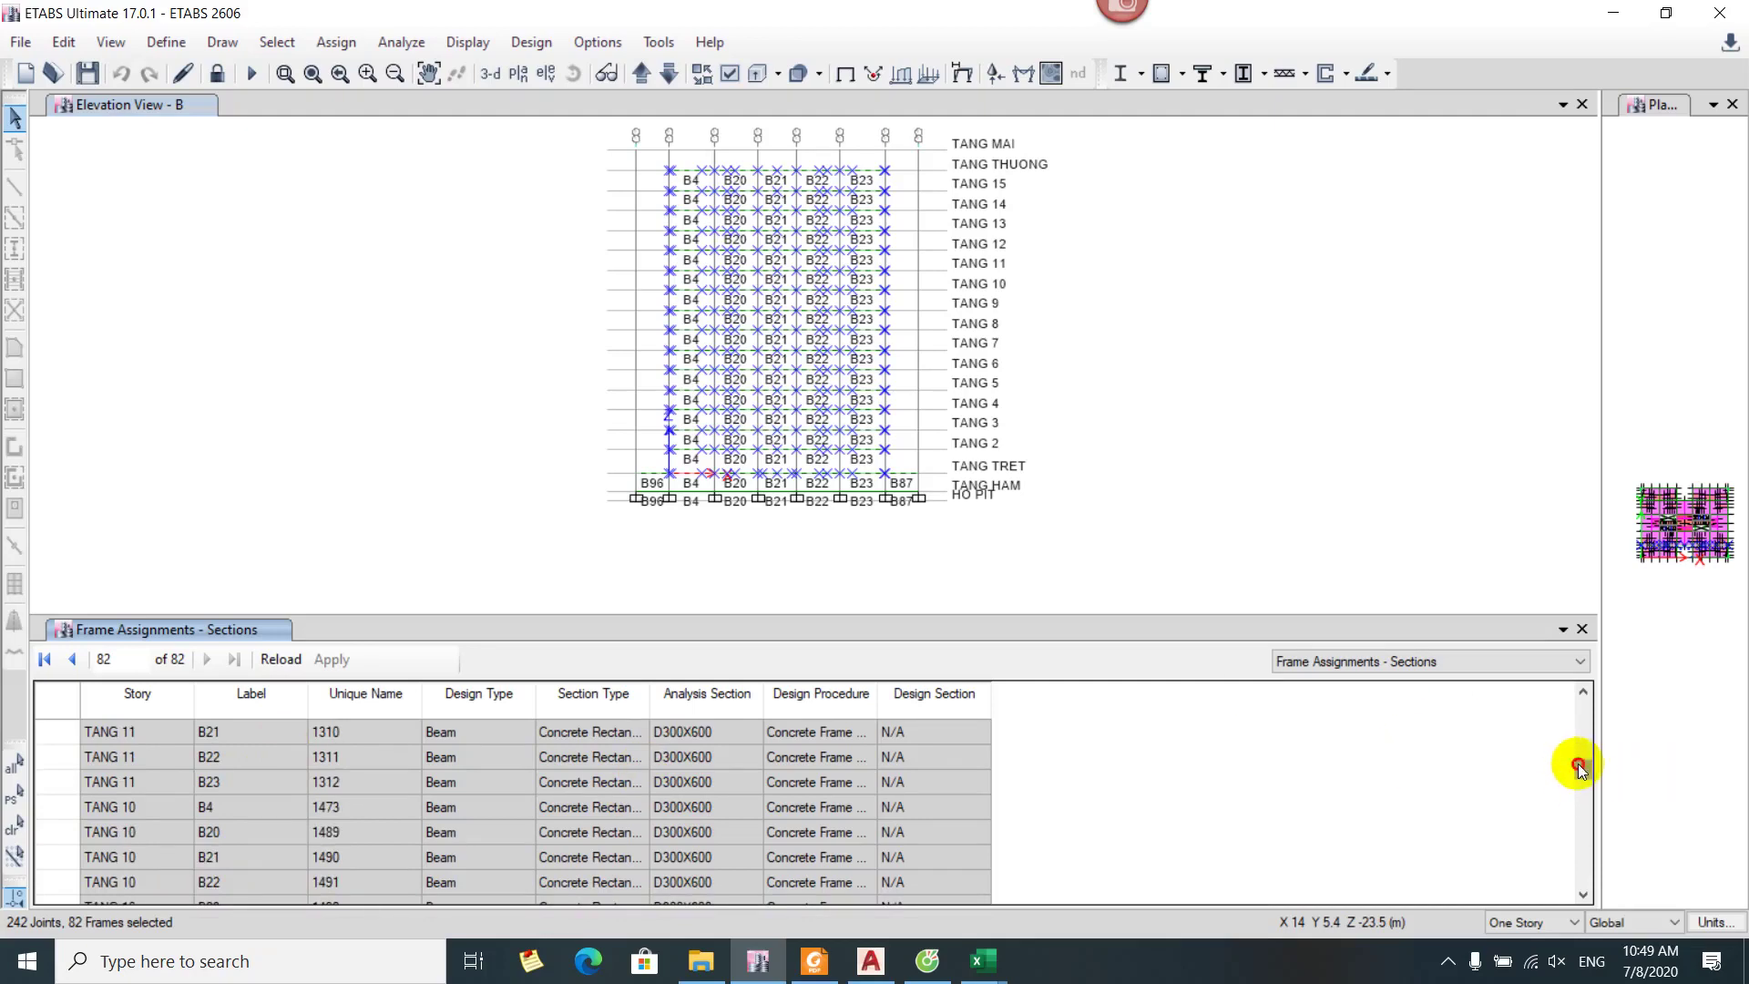
pyautogui.scroll(8, 1579, 767)
# Switch between Excel and ETABS to compare the design workbook's Frame Assignments columns with those of the source table
pyautogui.click(984, 961)
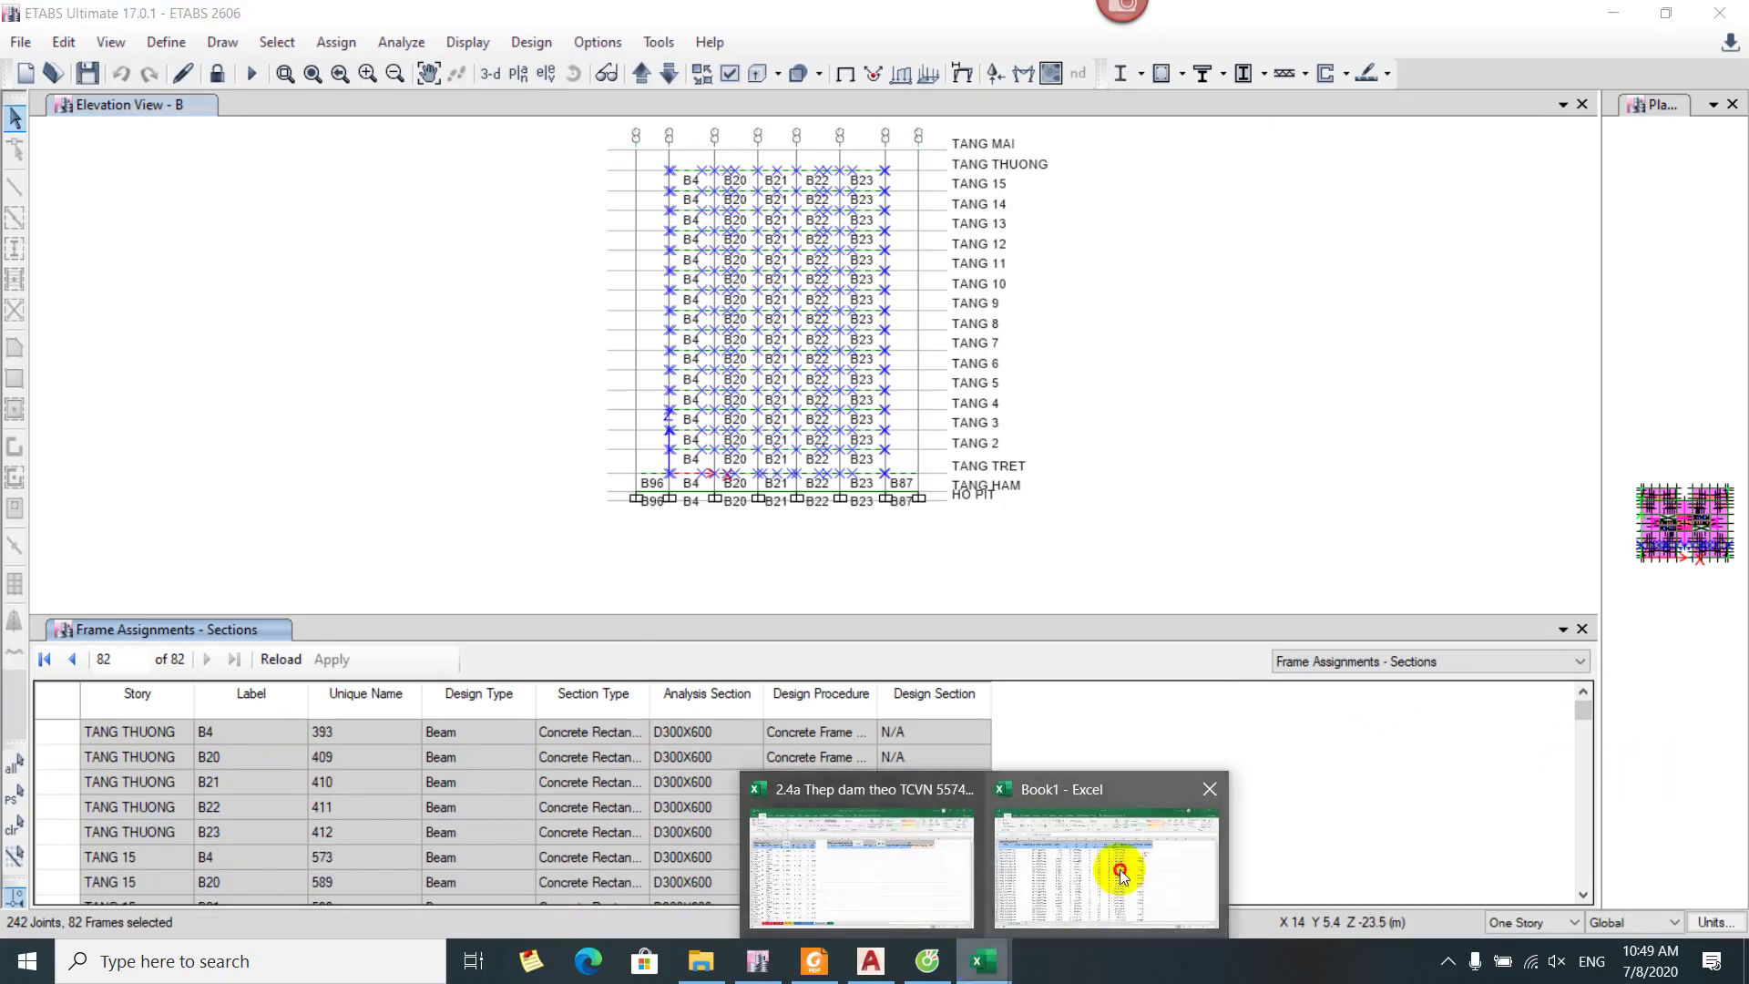
pyautogui.click(1120, 874)
pyautogui.click(984, 961)
pyautogui.click(810, 891)
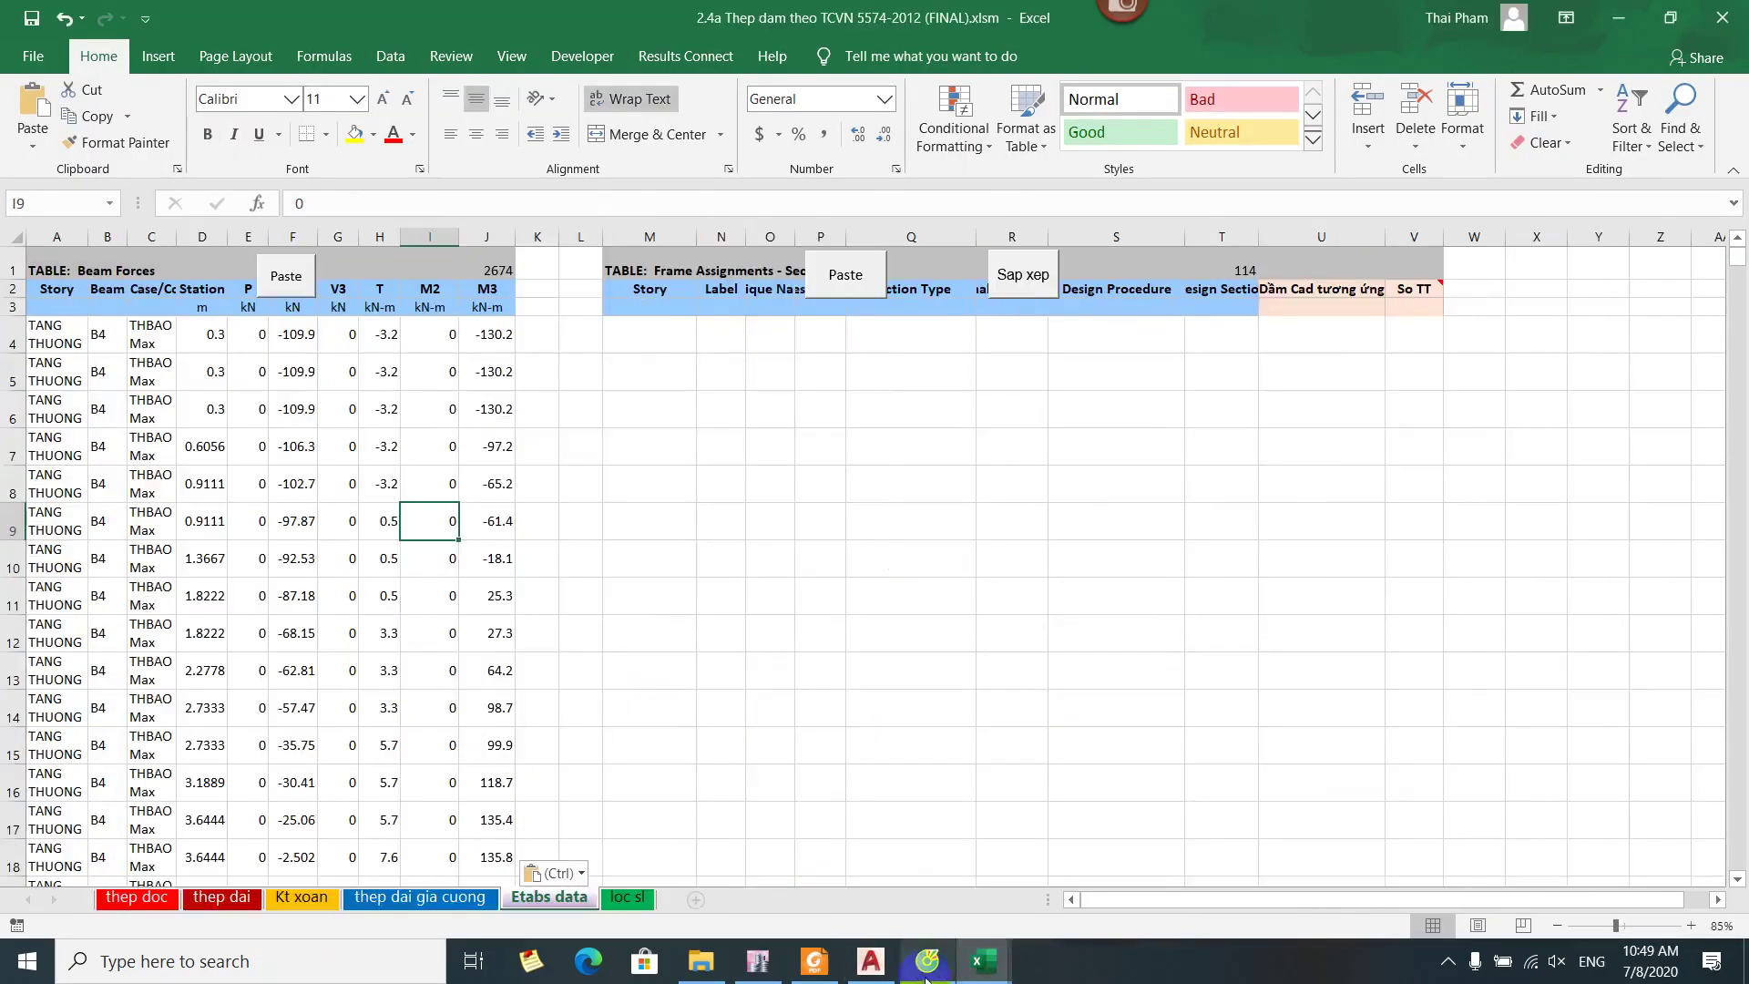
pyautogui.click(758, 961)
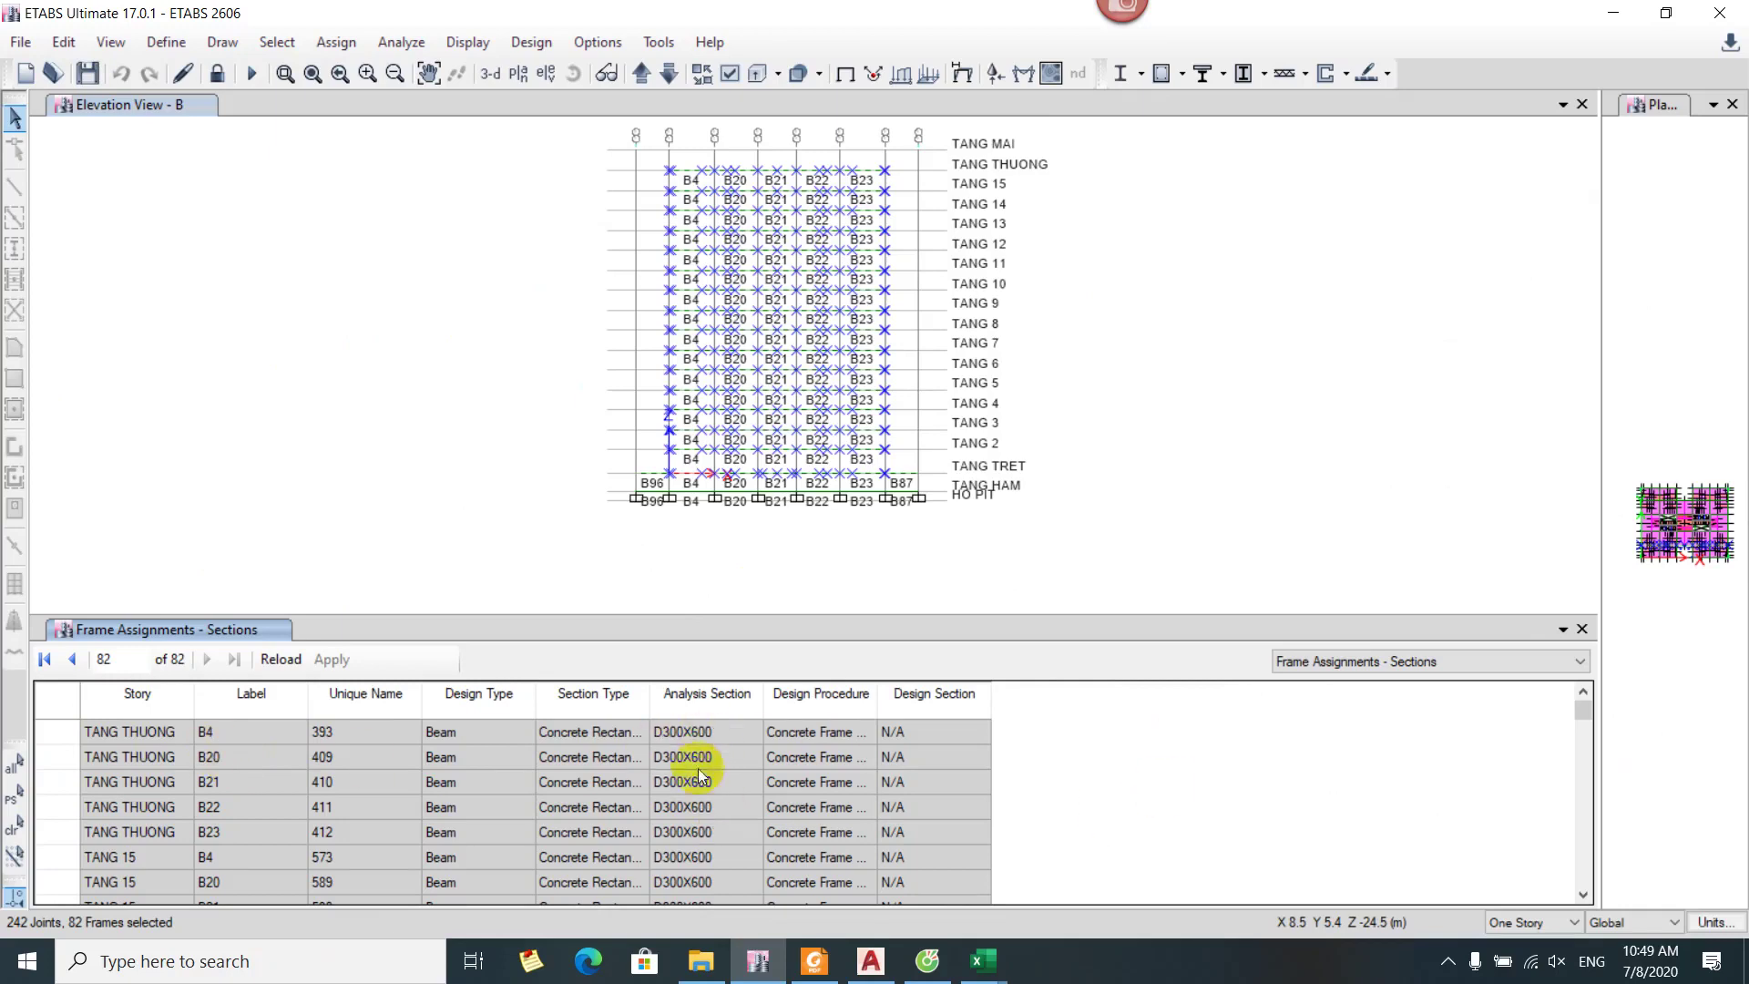
pyautogui.hotkey('alt', 'Tab')
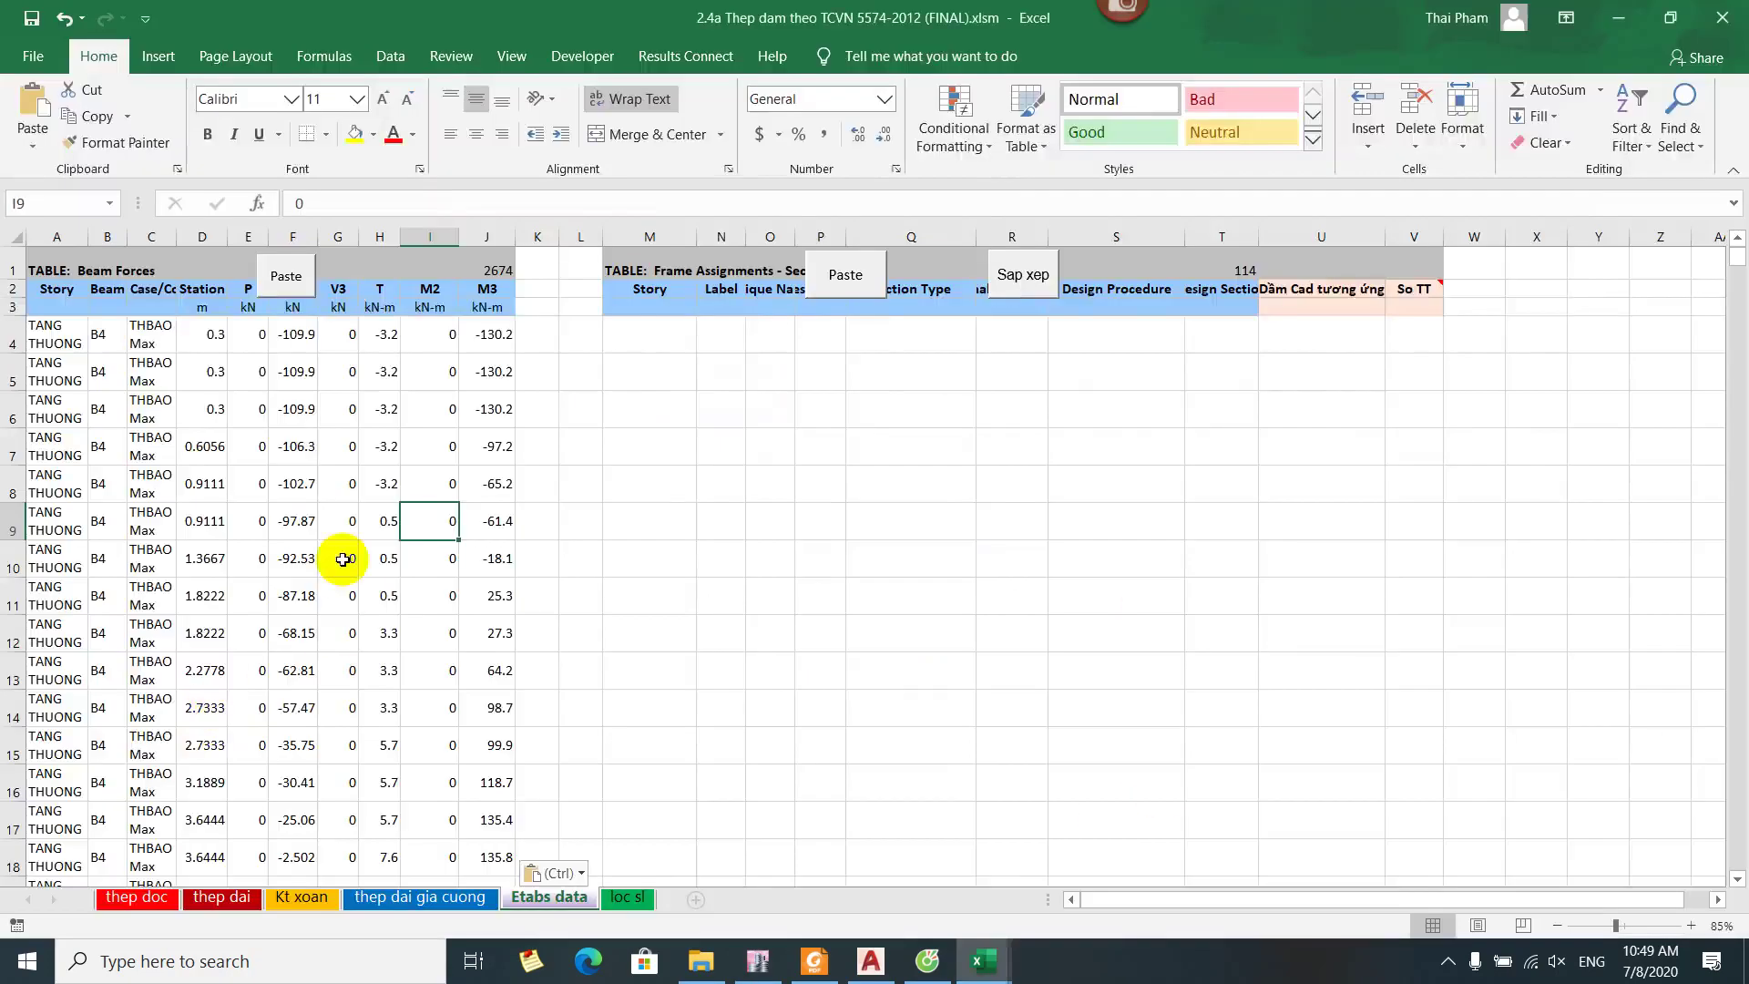
# Switch to ETABS and copy the Story and Label entries of all Frame Assignments - Sections rows
pyautogui.hotkey('alt', 'Tab')
pyautogui.moveTo(160, 728); pyautogui.dragTo(208, 728)
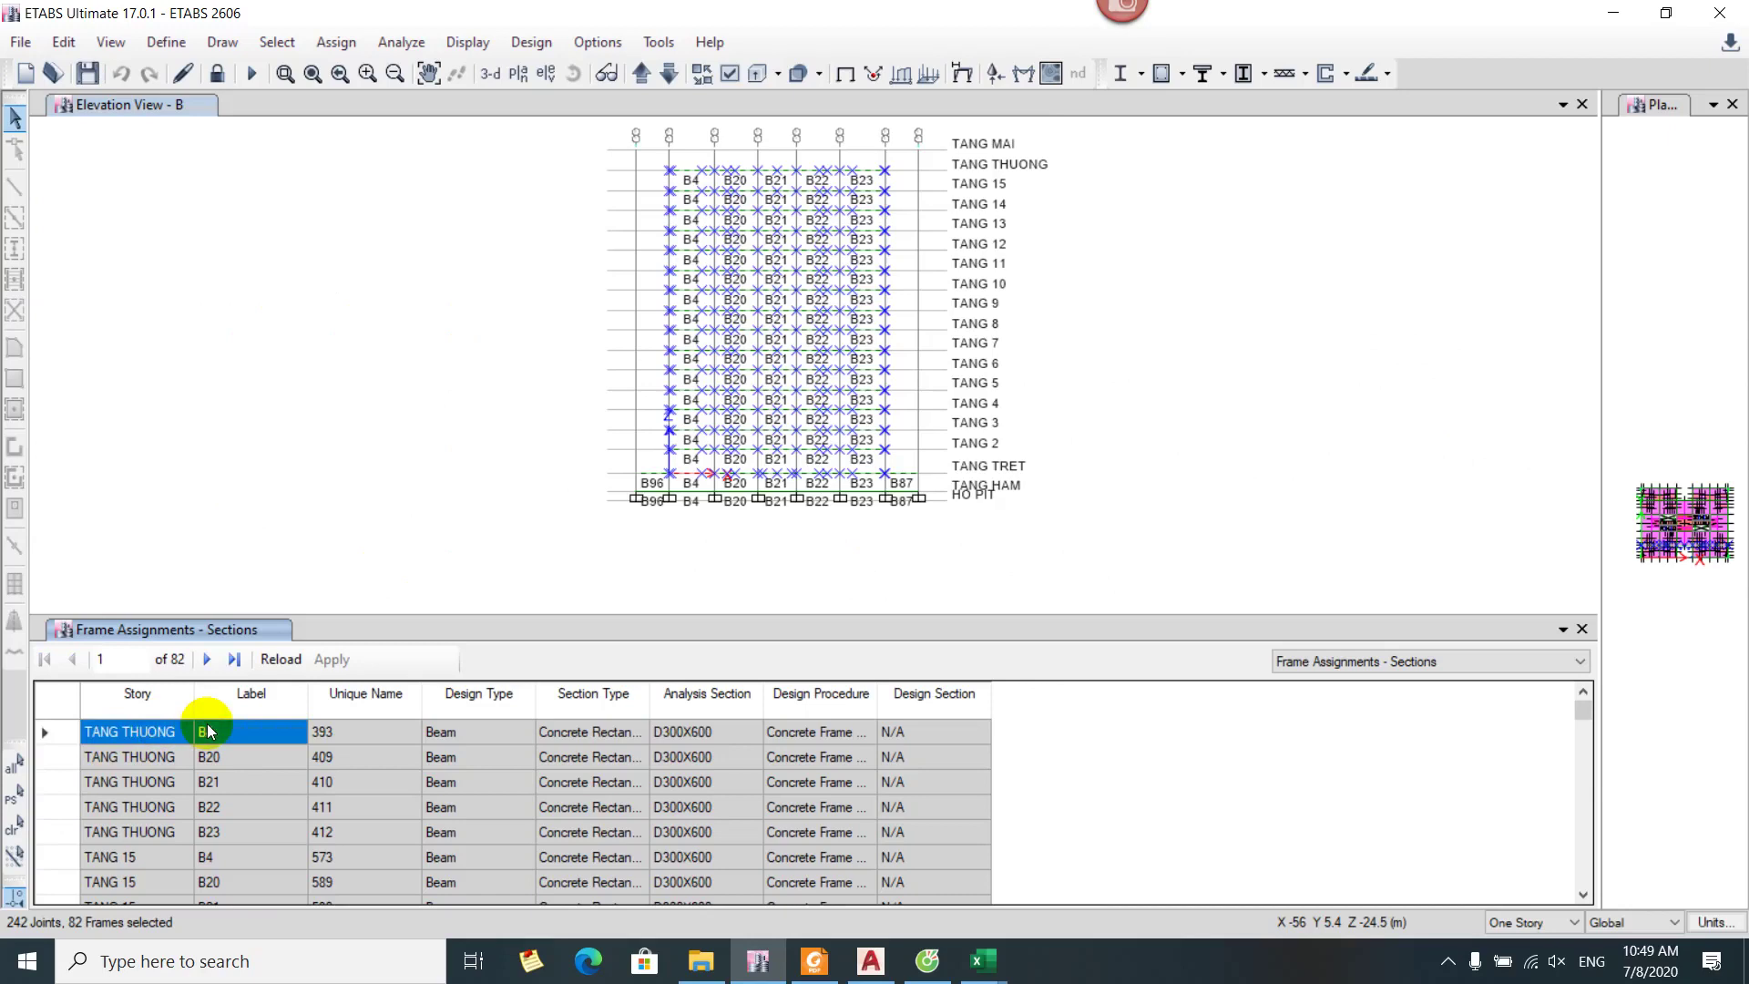
pyautogui.hotkey('ctrl', 'shift', 'Down')
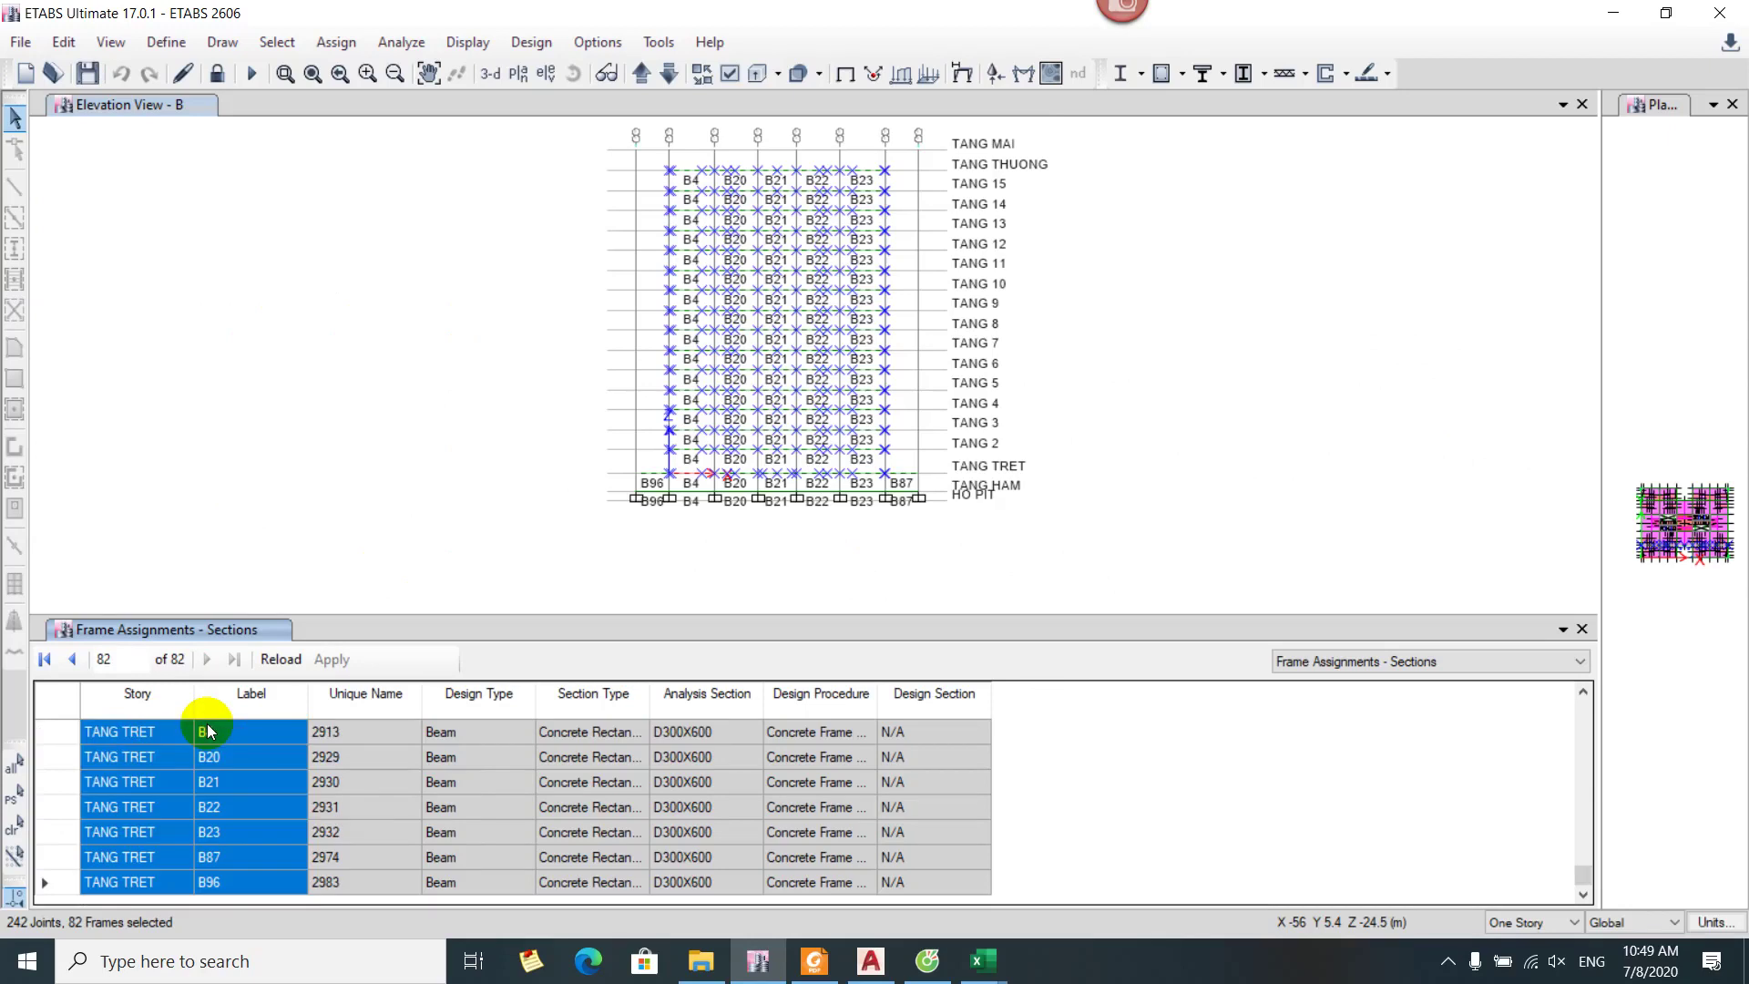
pyautogui.rightClick(264, 782)
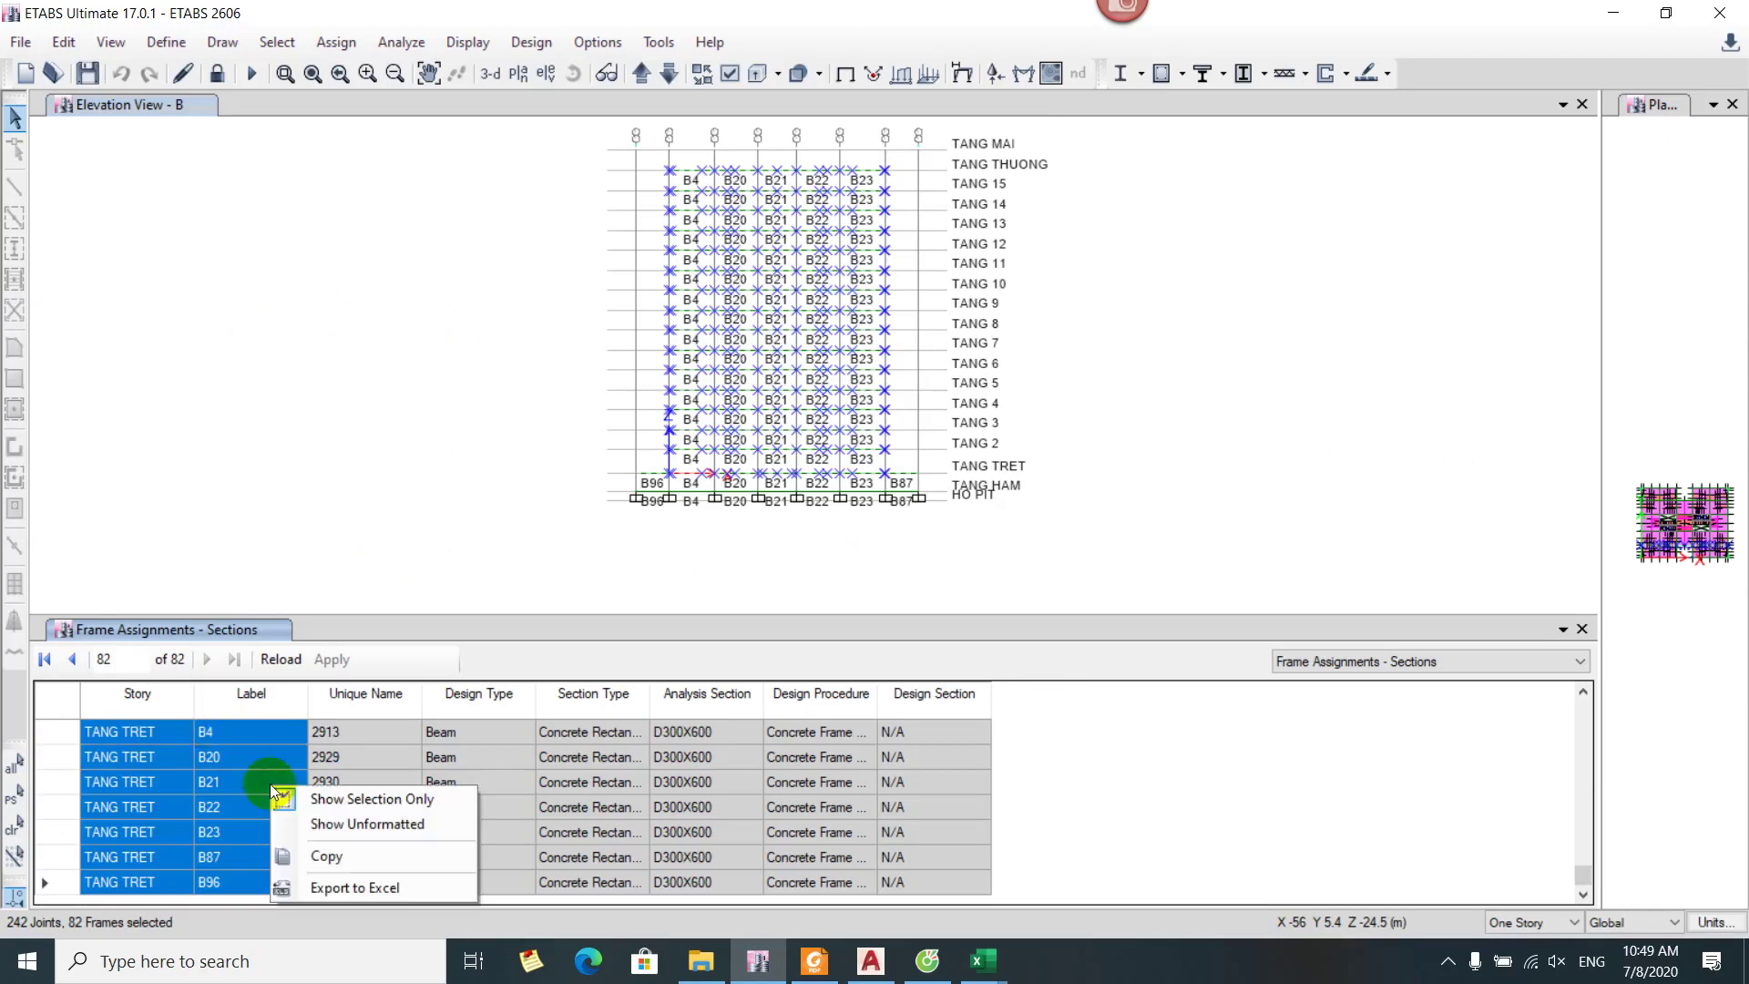
pyautogui.click(315, 856)
# Copy the Story and Label entries again and paste them into the Excel Etabs data sheet starting at cell M4
pyautogui.hotkey('alt', 'Tab')
pyautogui.click(655, 339)
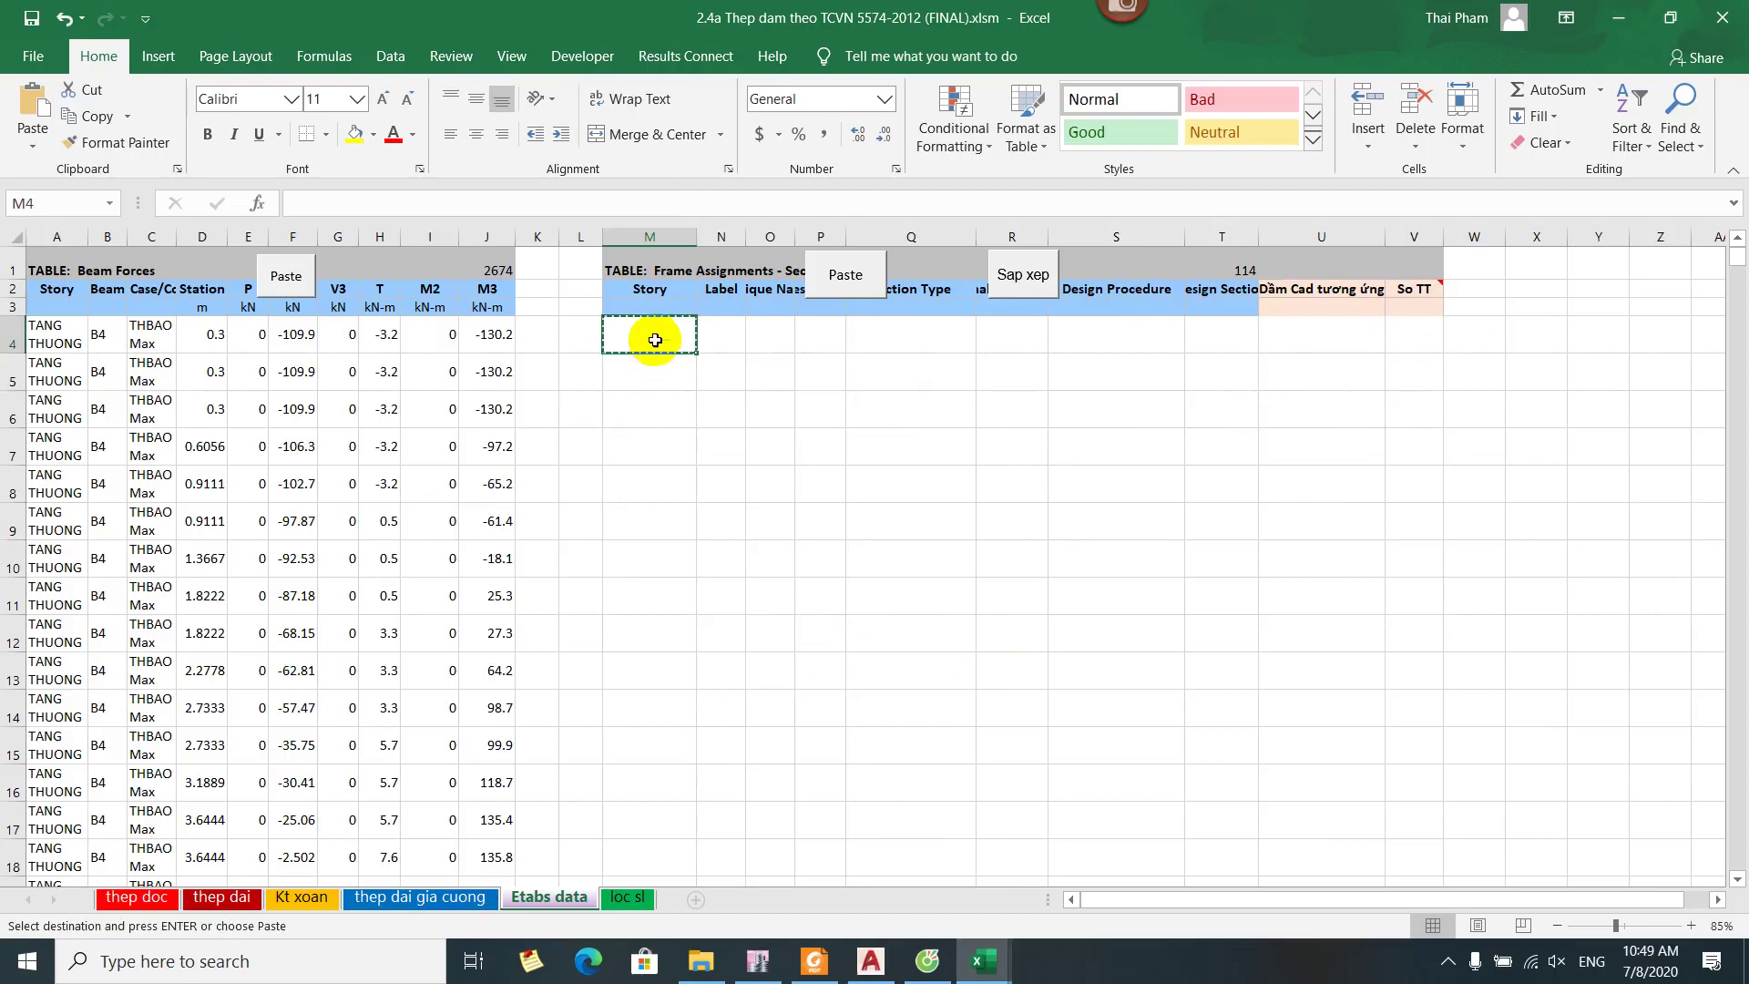
pyautogui.hotkey('alt', 'Tab')
pyautogui.rightClick(253, 734)
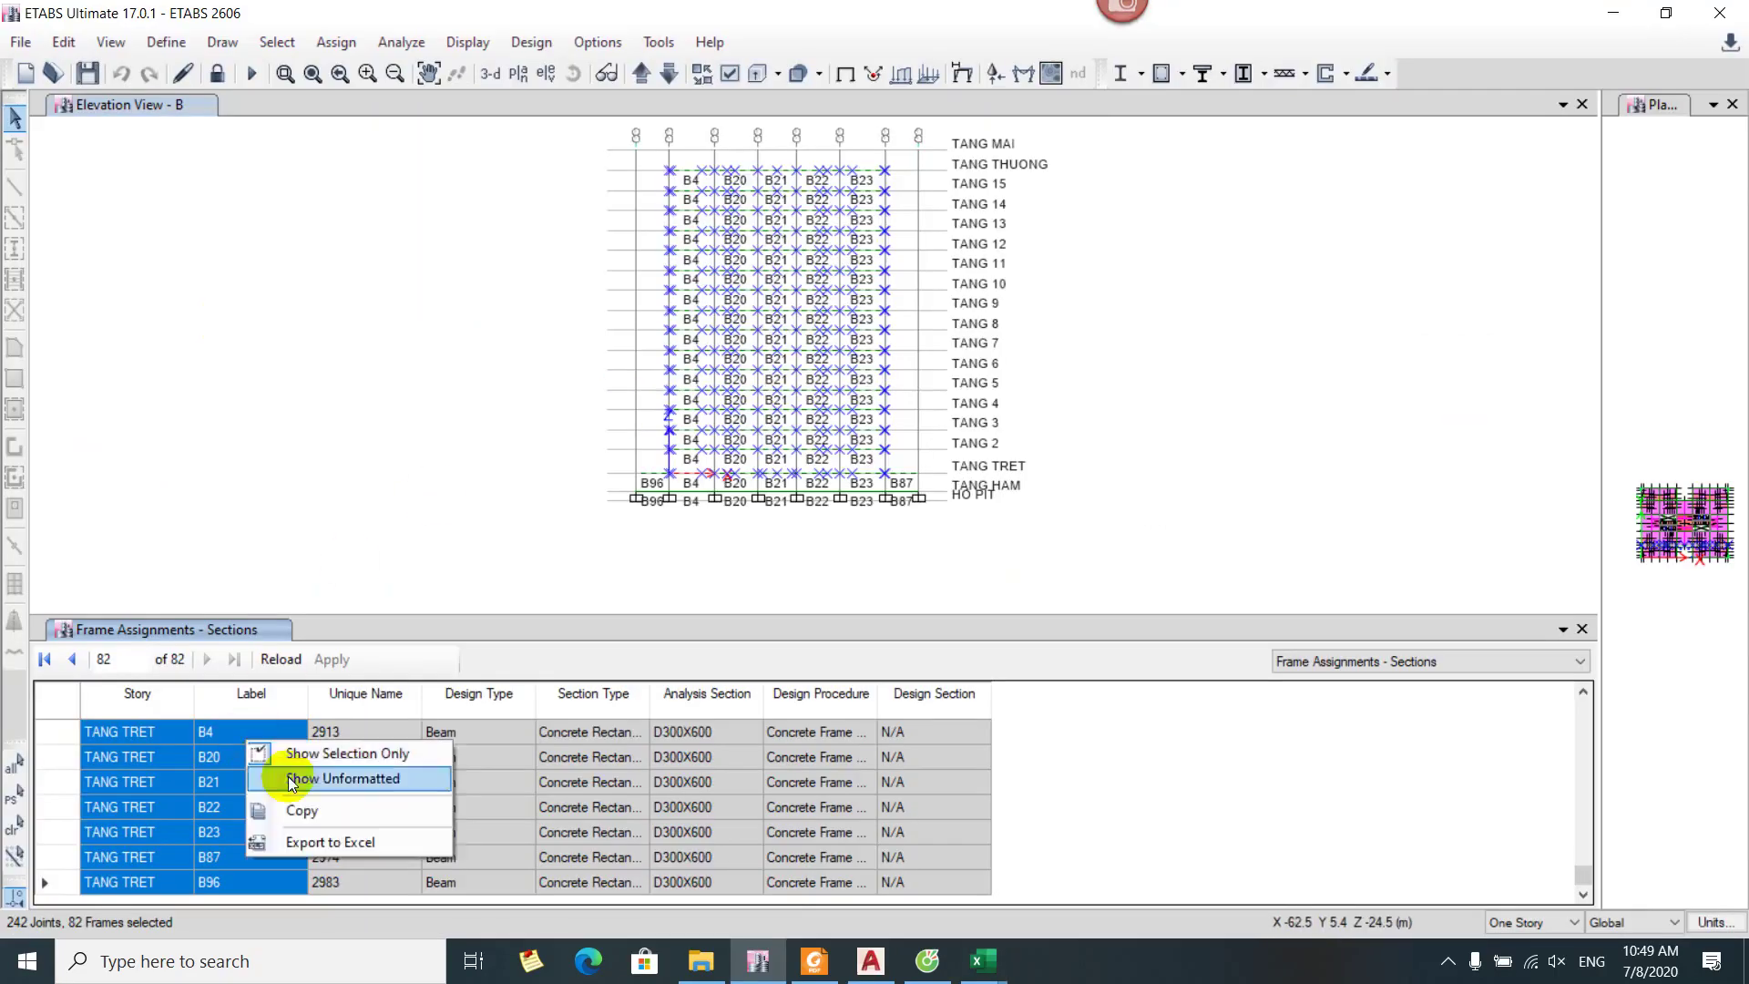
pyautogui.click(300, 808)
pyautogui.hotkey('alt', 'Tab')
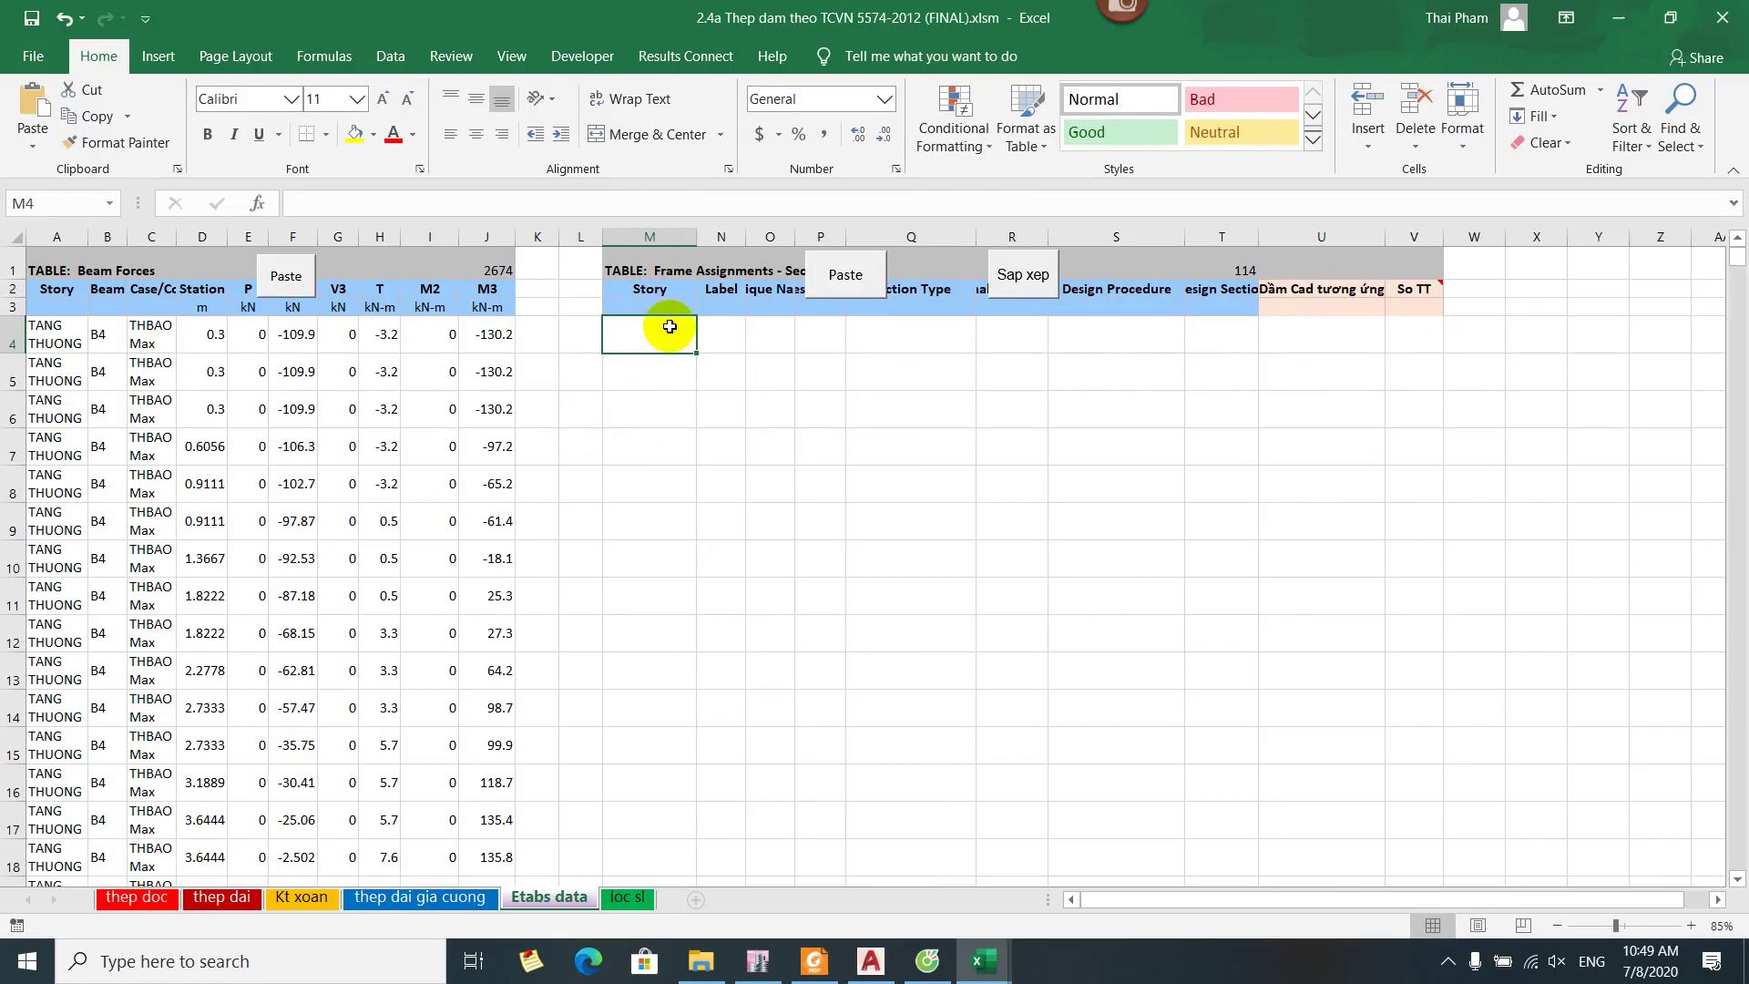
pyautogui.hotkey('ctrl', 'v')
# Return to ETABS and copy the Analysis Section entries of every row in the Frame Assignments - Sections table
pyautogui.hotkey('alt', 'Tab')
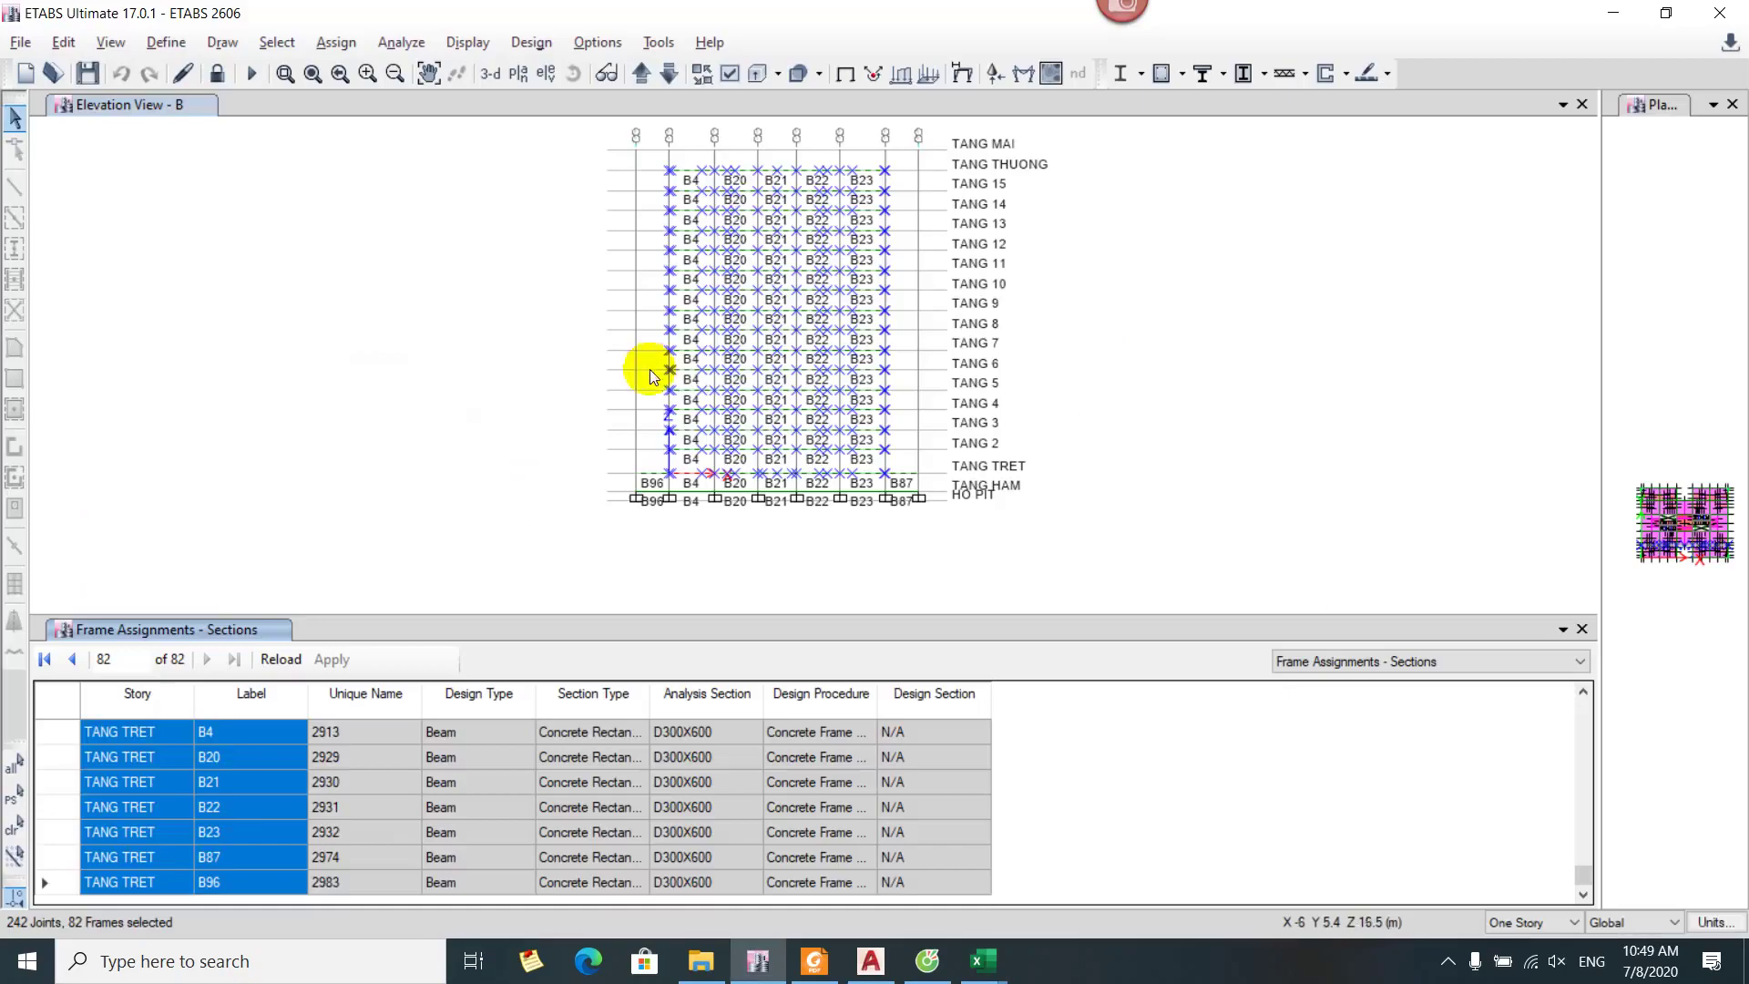
pyautogui.scroll(14, 273, 800)
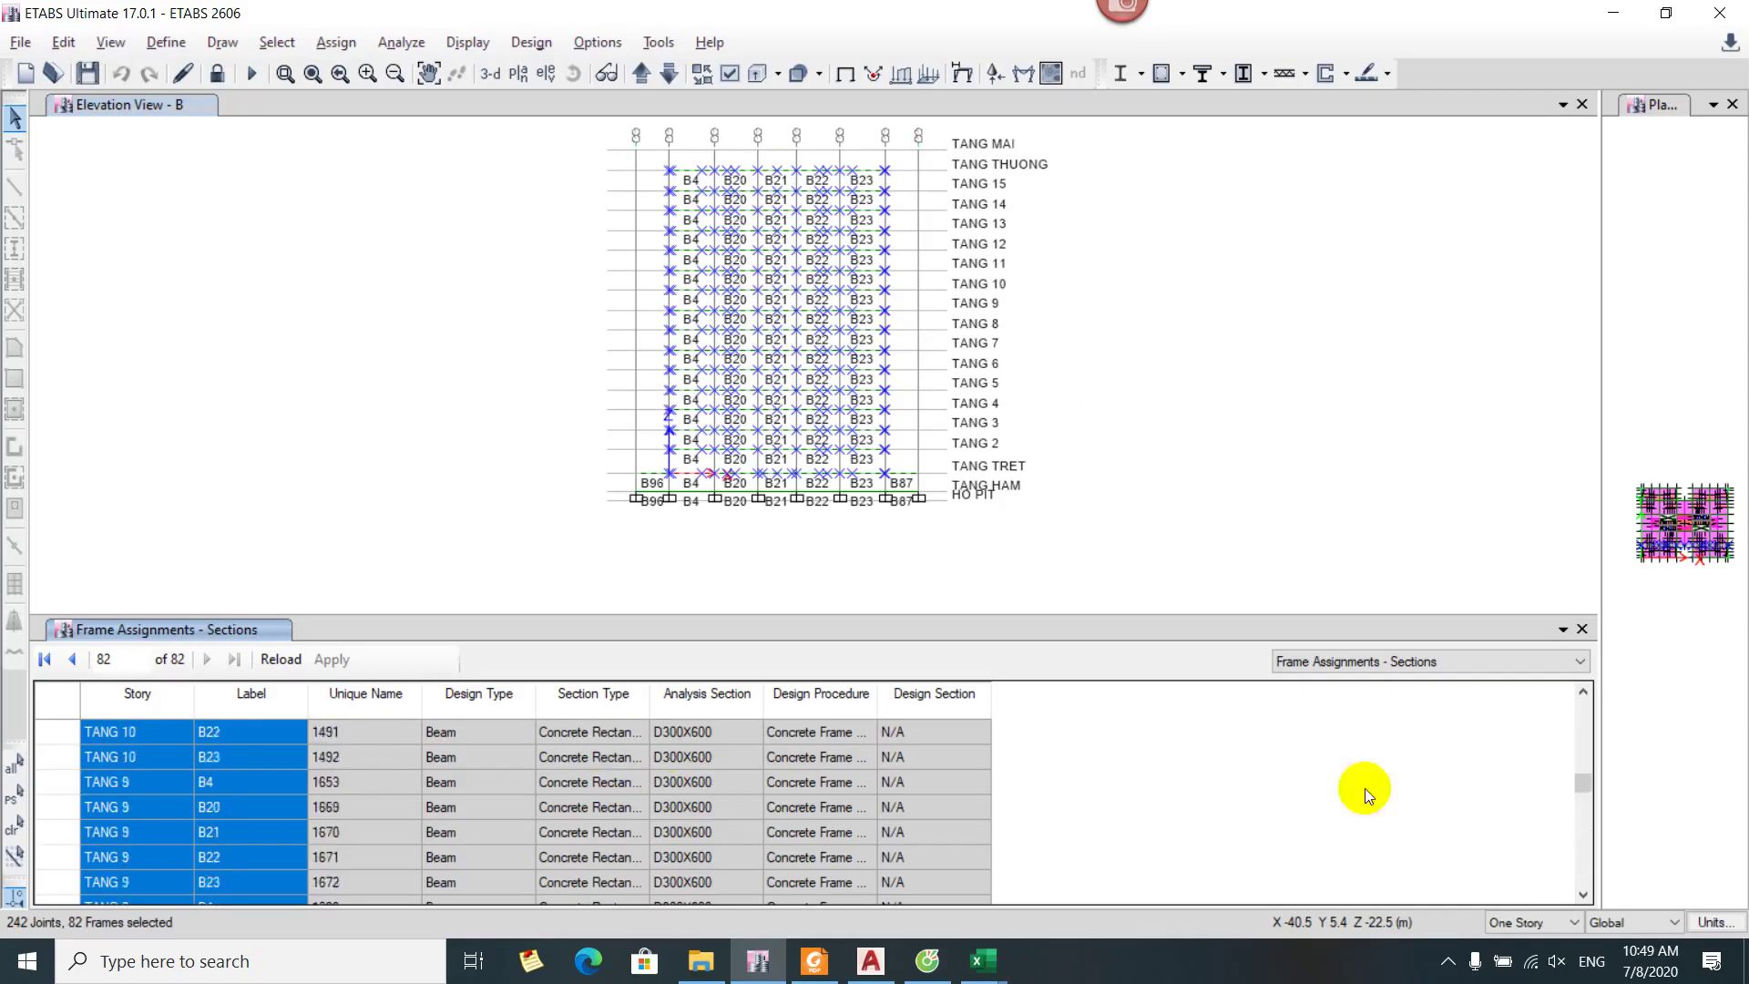
pyautogui.moveTo(1583, 783); pyautogui.dragTo(1566, 656)
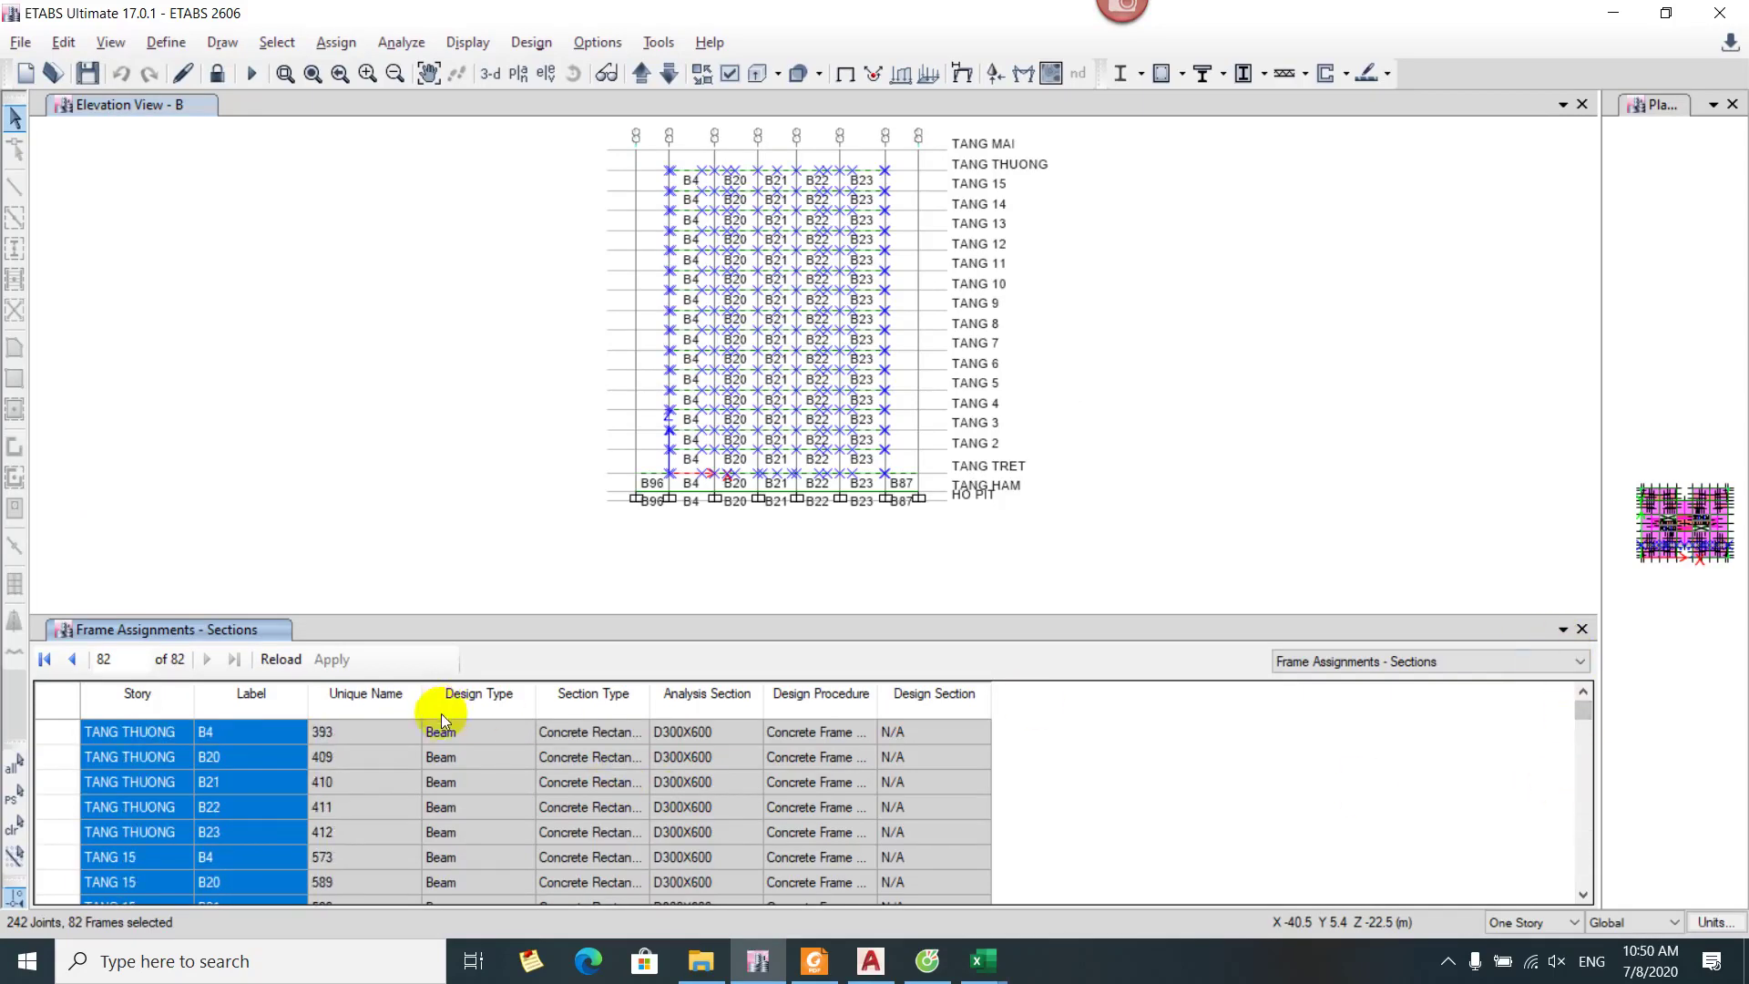
pyautogui.click(731, 734)
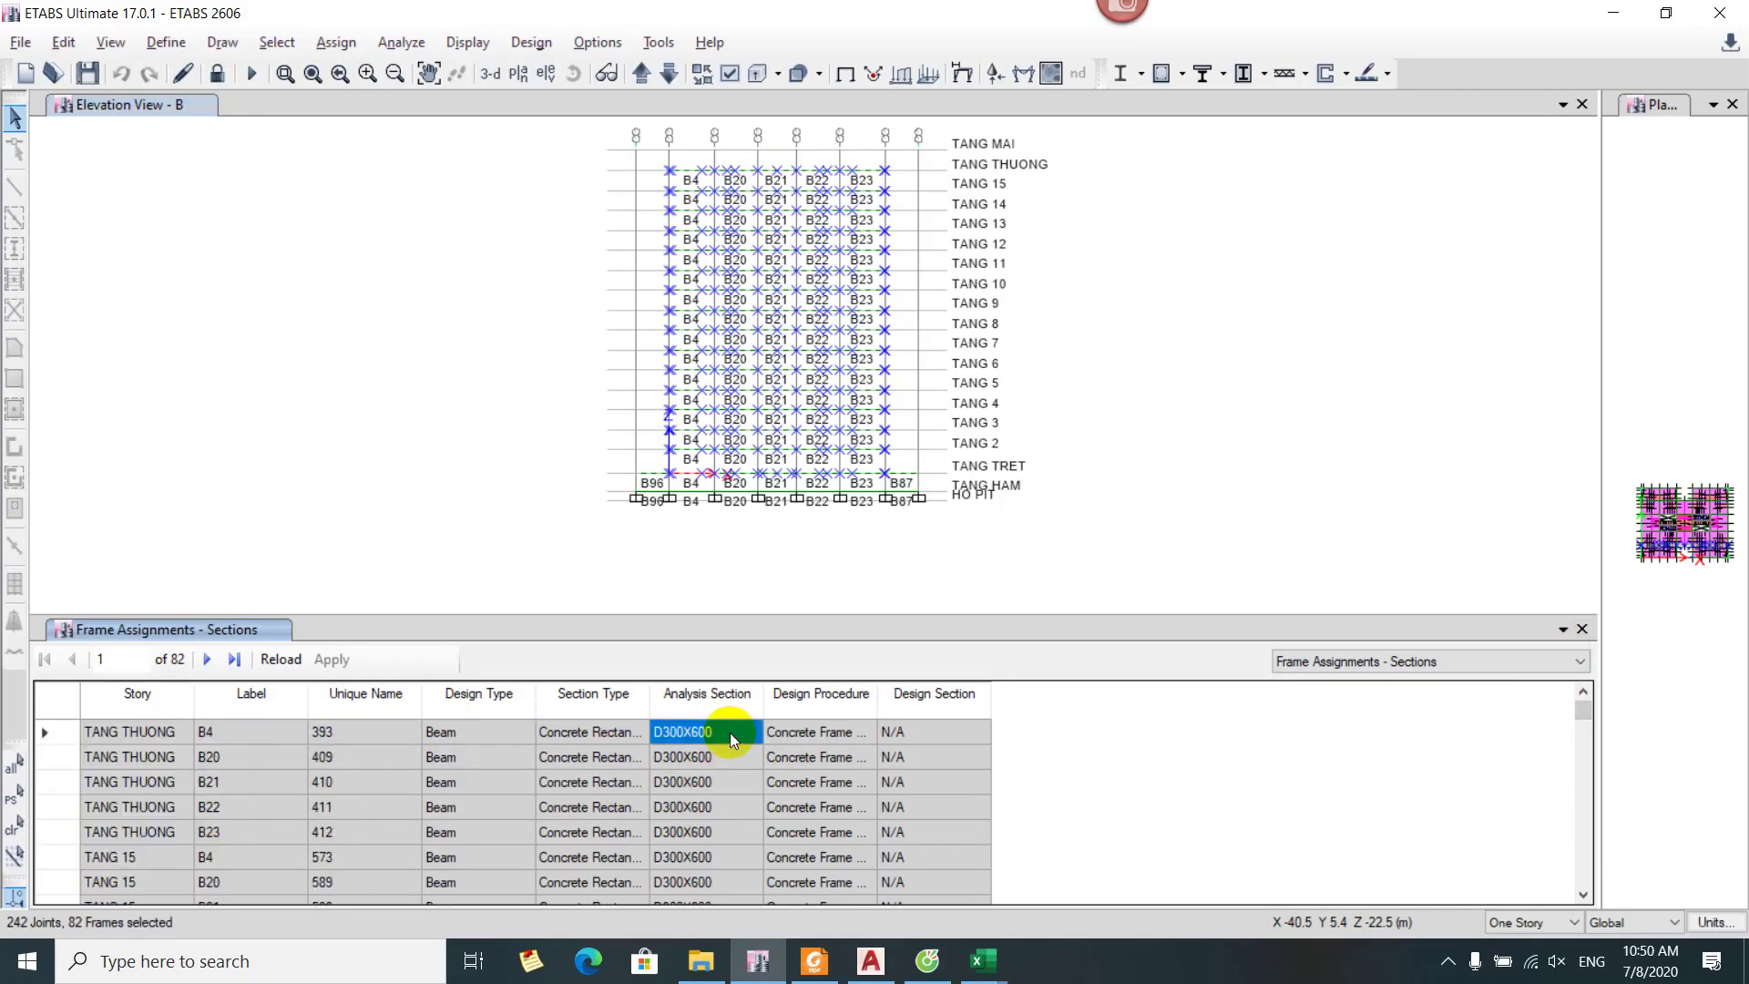
pyautogui.hotkey('ctrl', 'shift', 'Down')
pyautogui.rightClick(729, 733)
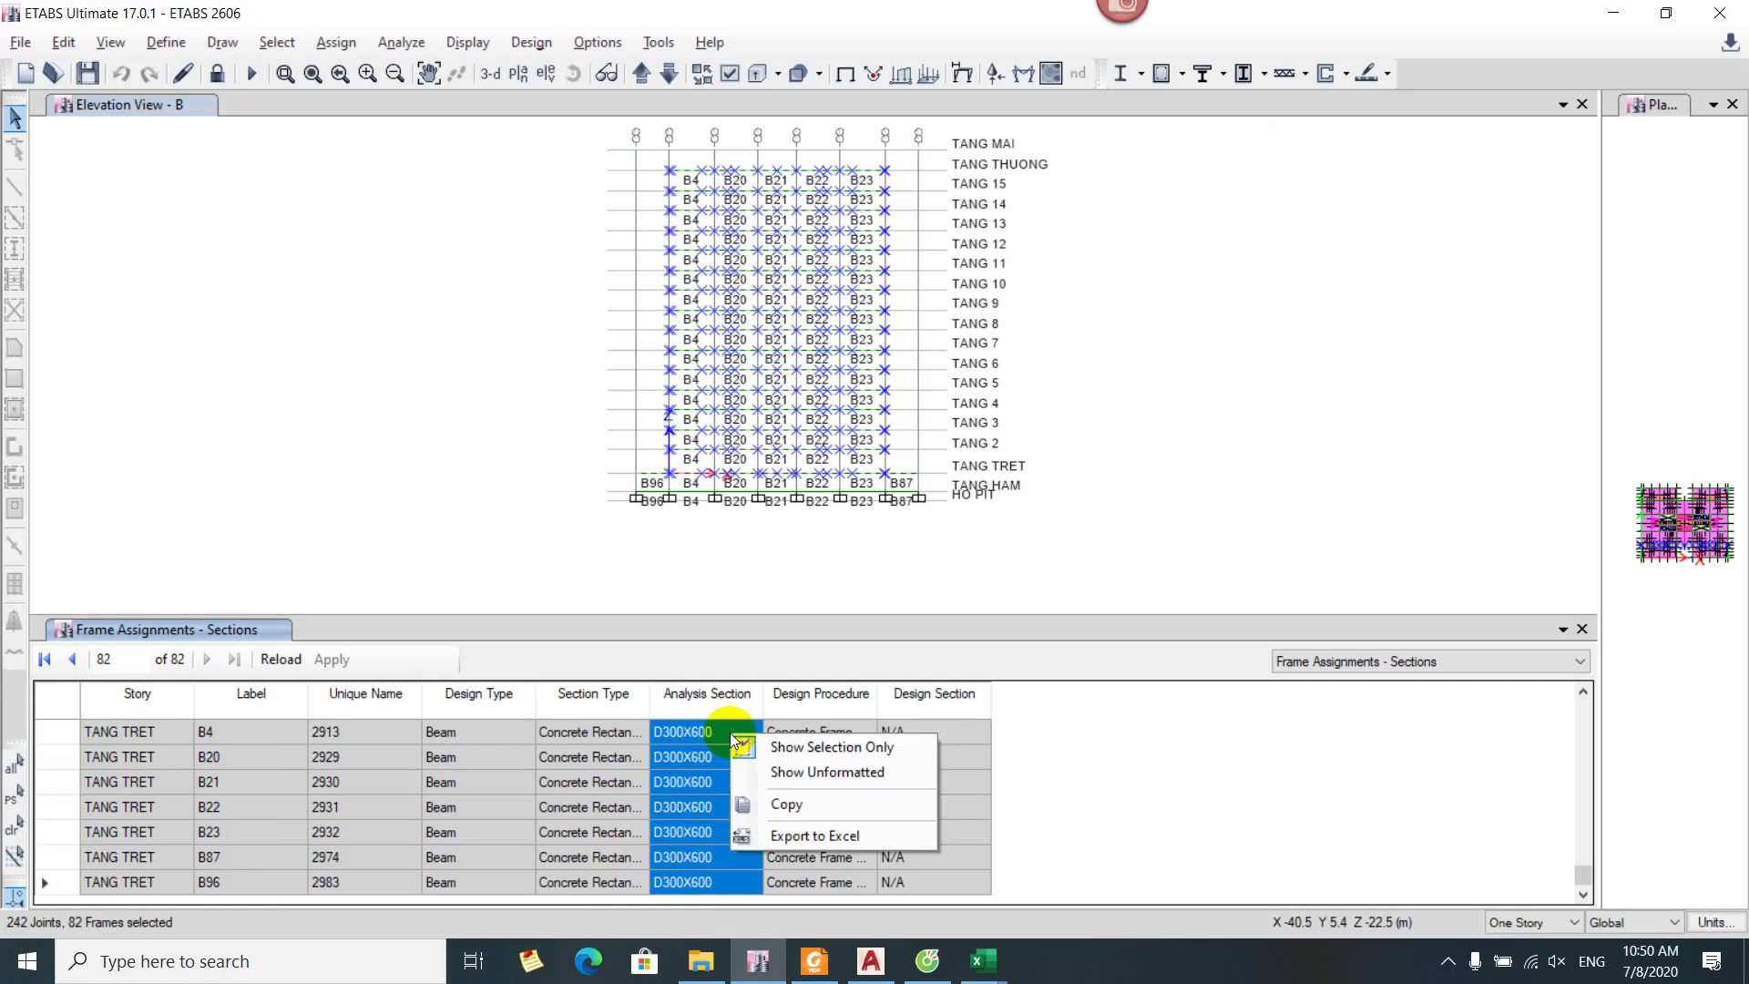
pyautogui.click(784, 801)
# Switch to the Excel design workbook, widen the Design Section column and paste the copied sections starting at cell T4
pyautogui.moveTo(982, 961)
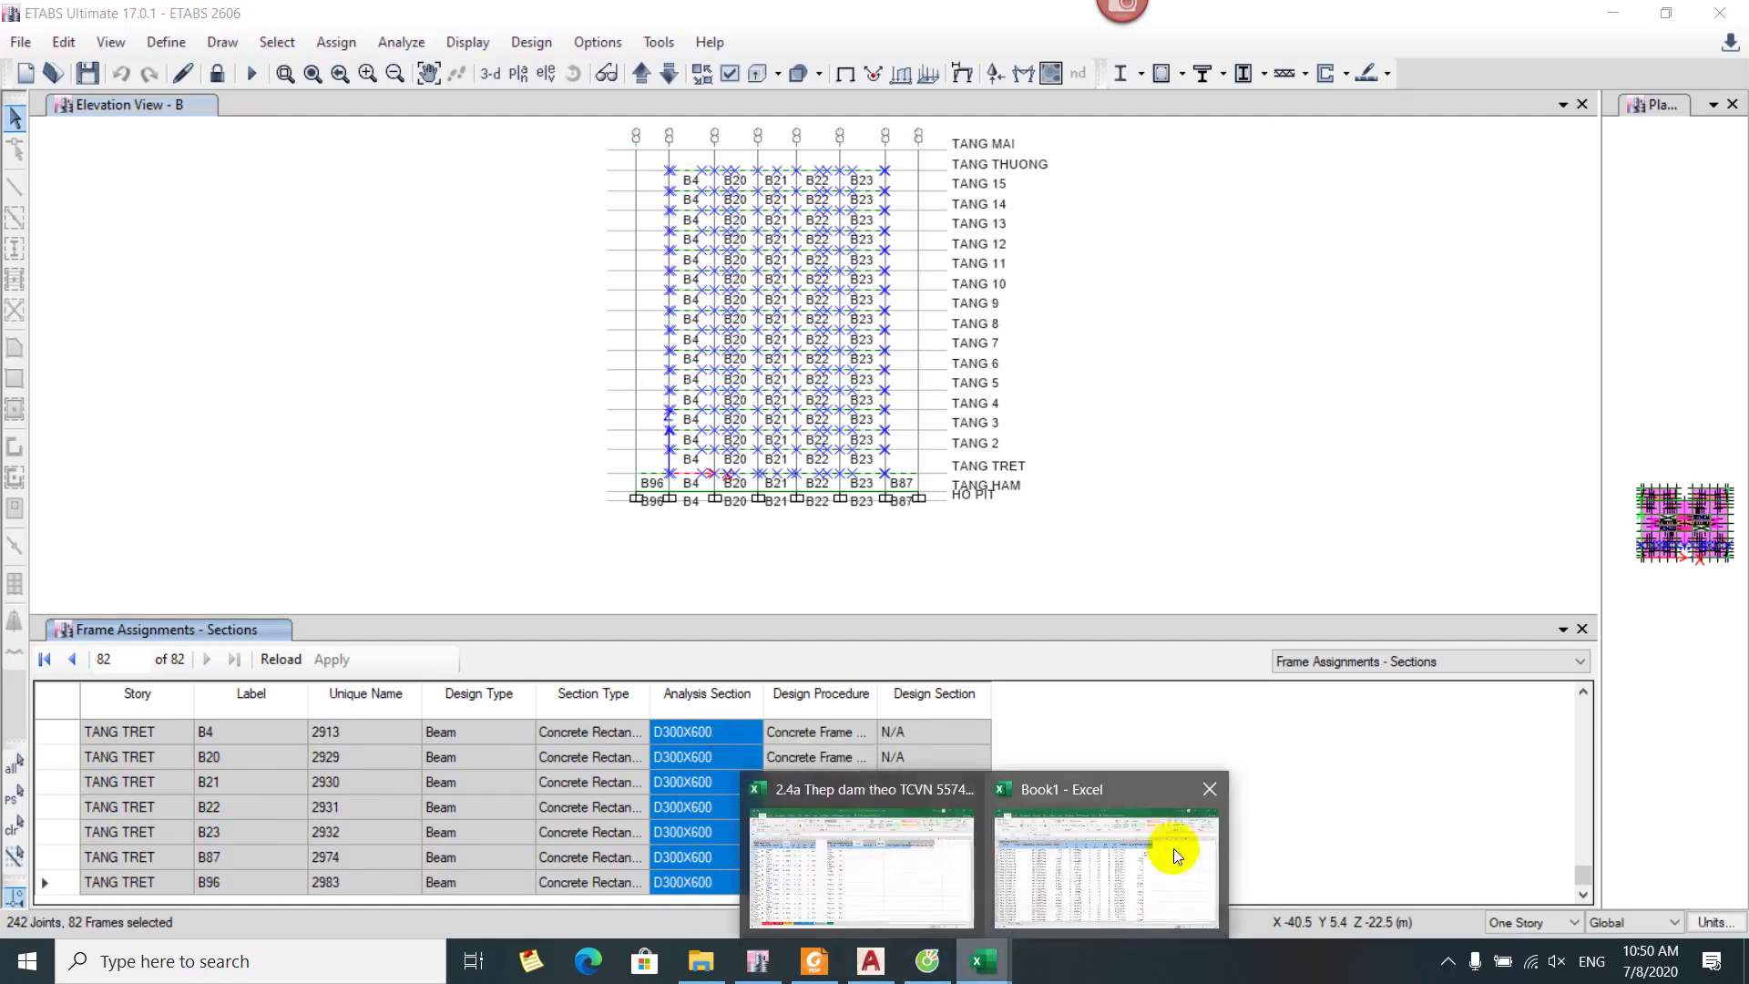
pyautogui.click(765, 888)
pyautogui.click(1201, 334)
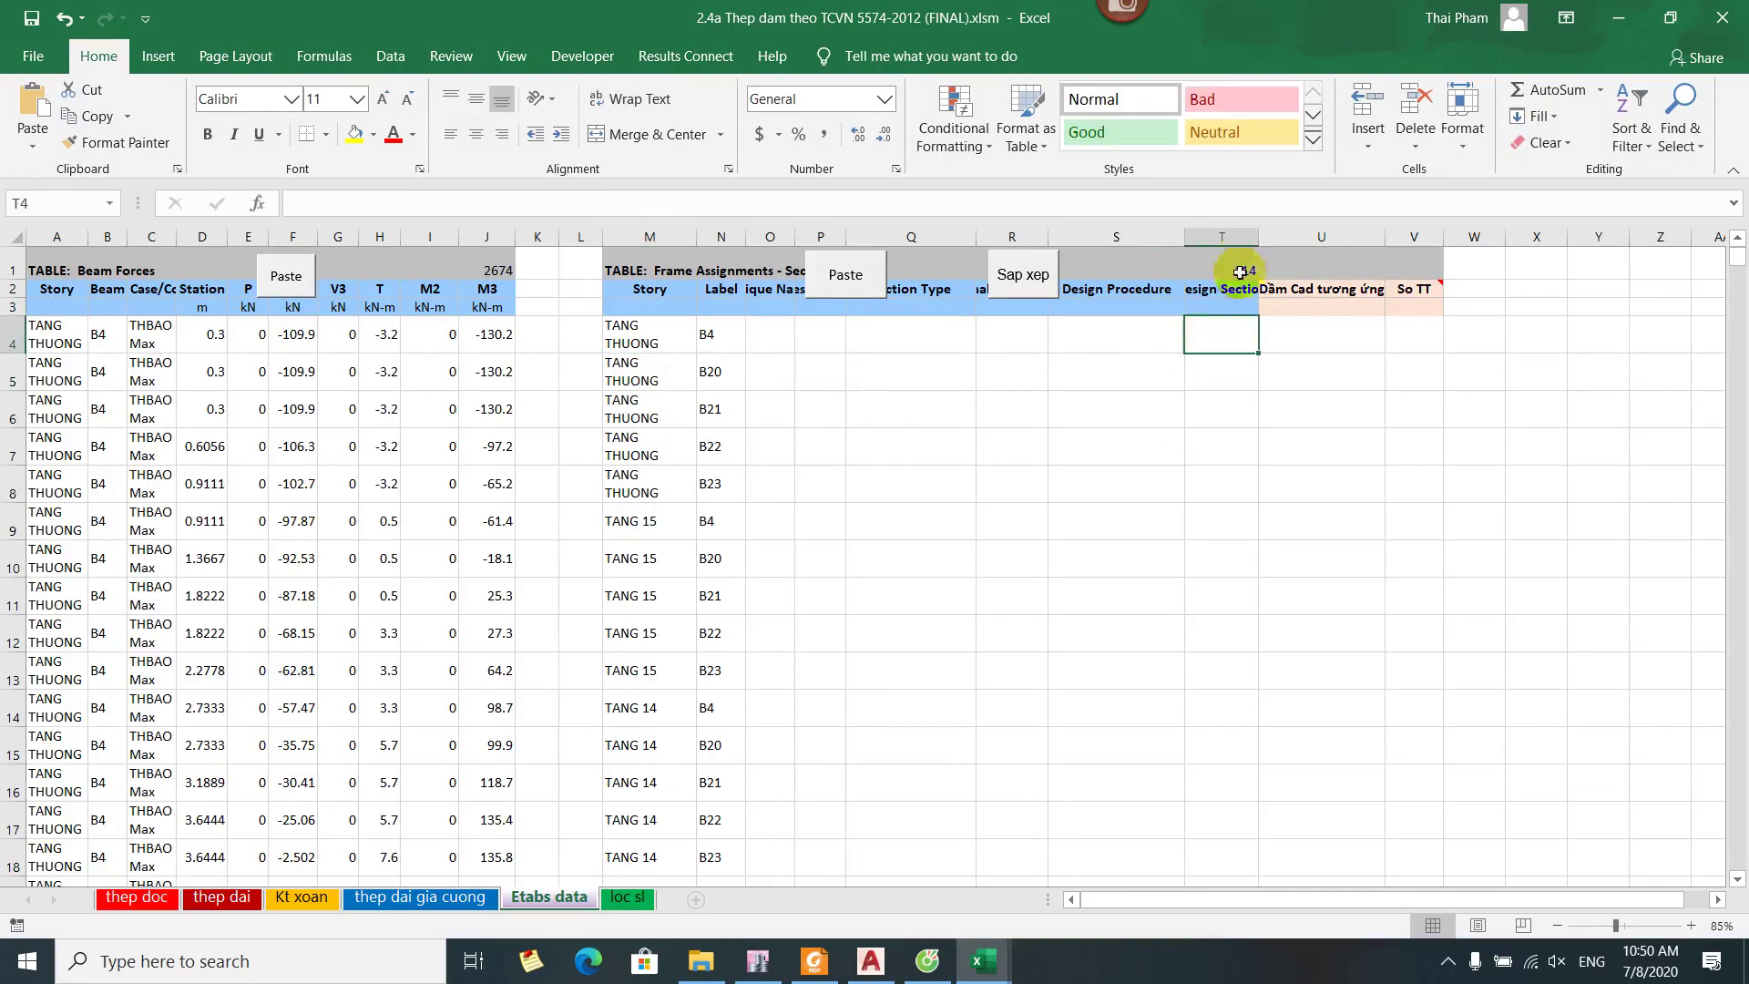
pyautogui.moveTo(1258, 236); pyautogui.dragTo(1311, 237)
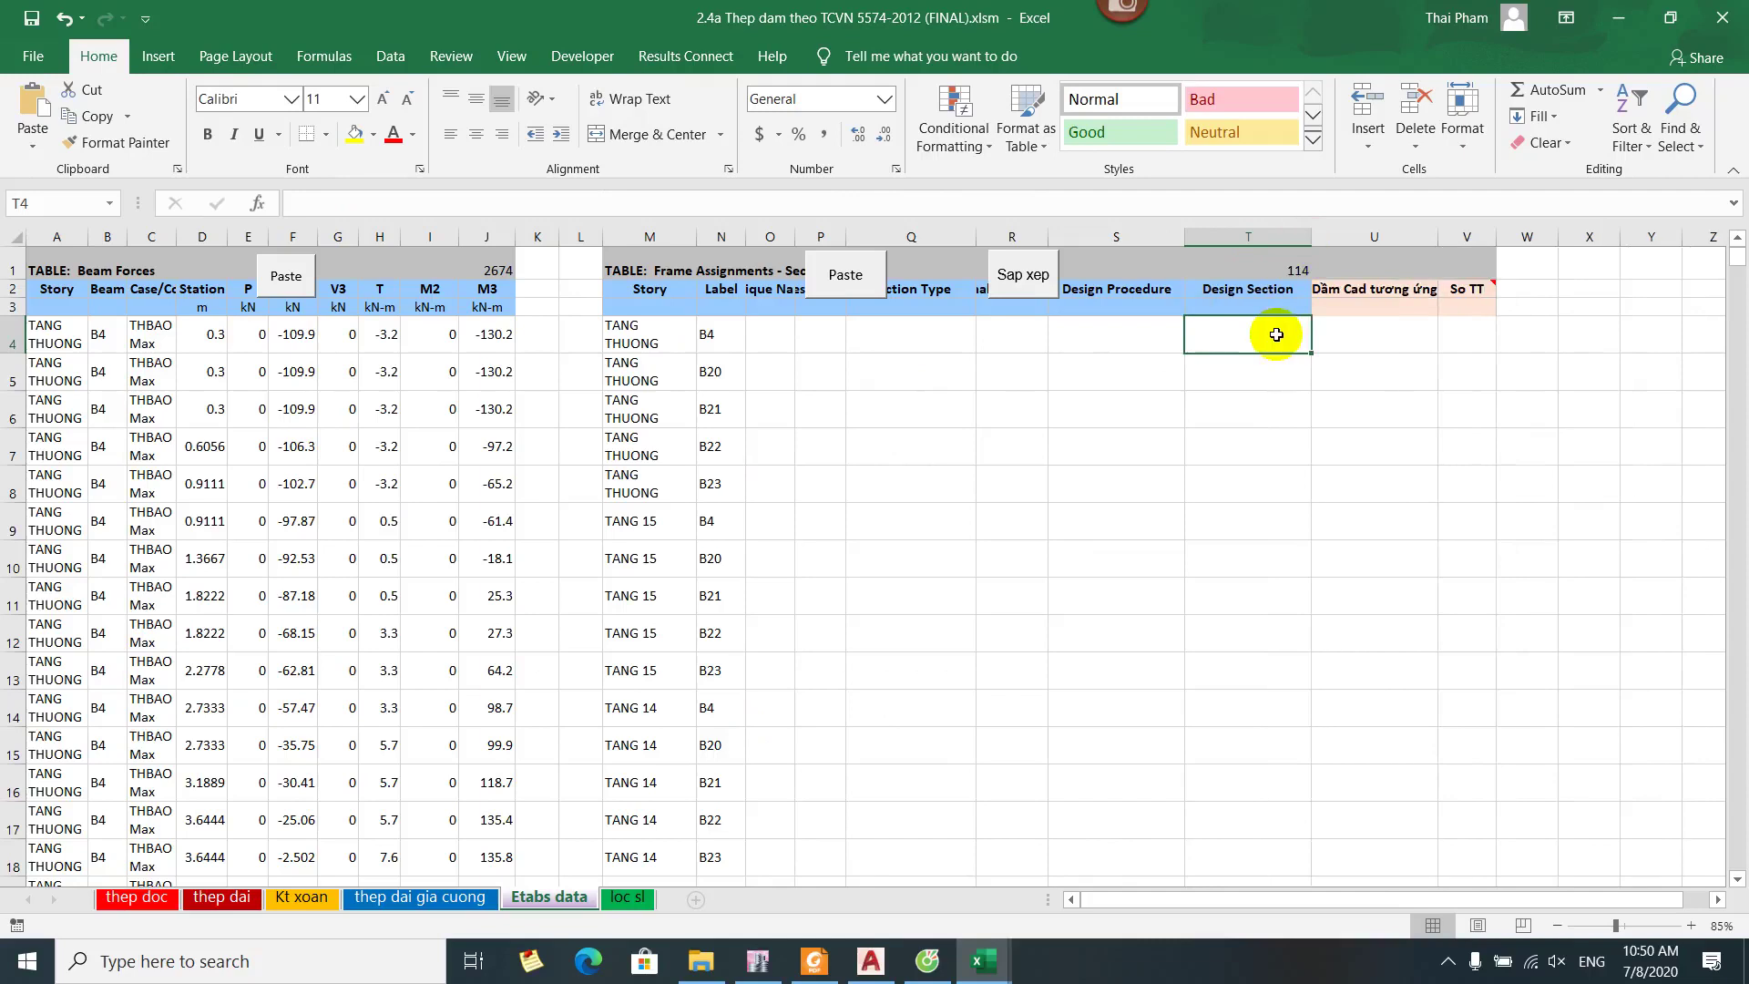
pyautogui.hotkey('ctrl', 'v')
# Check the pasted story, label and section rows of the Frame Assignments table down to the last TANG TRET beams
pyautogui.scroll(-3, 1036, 500)
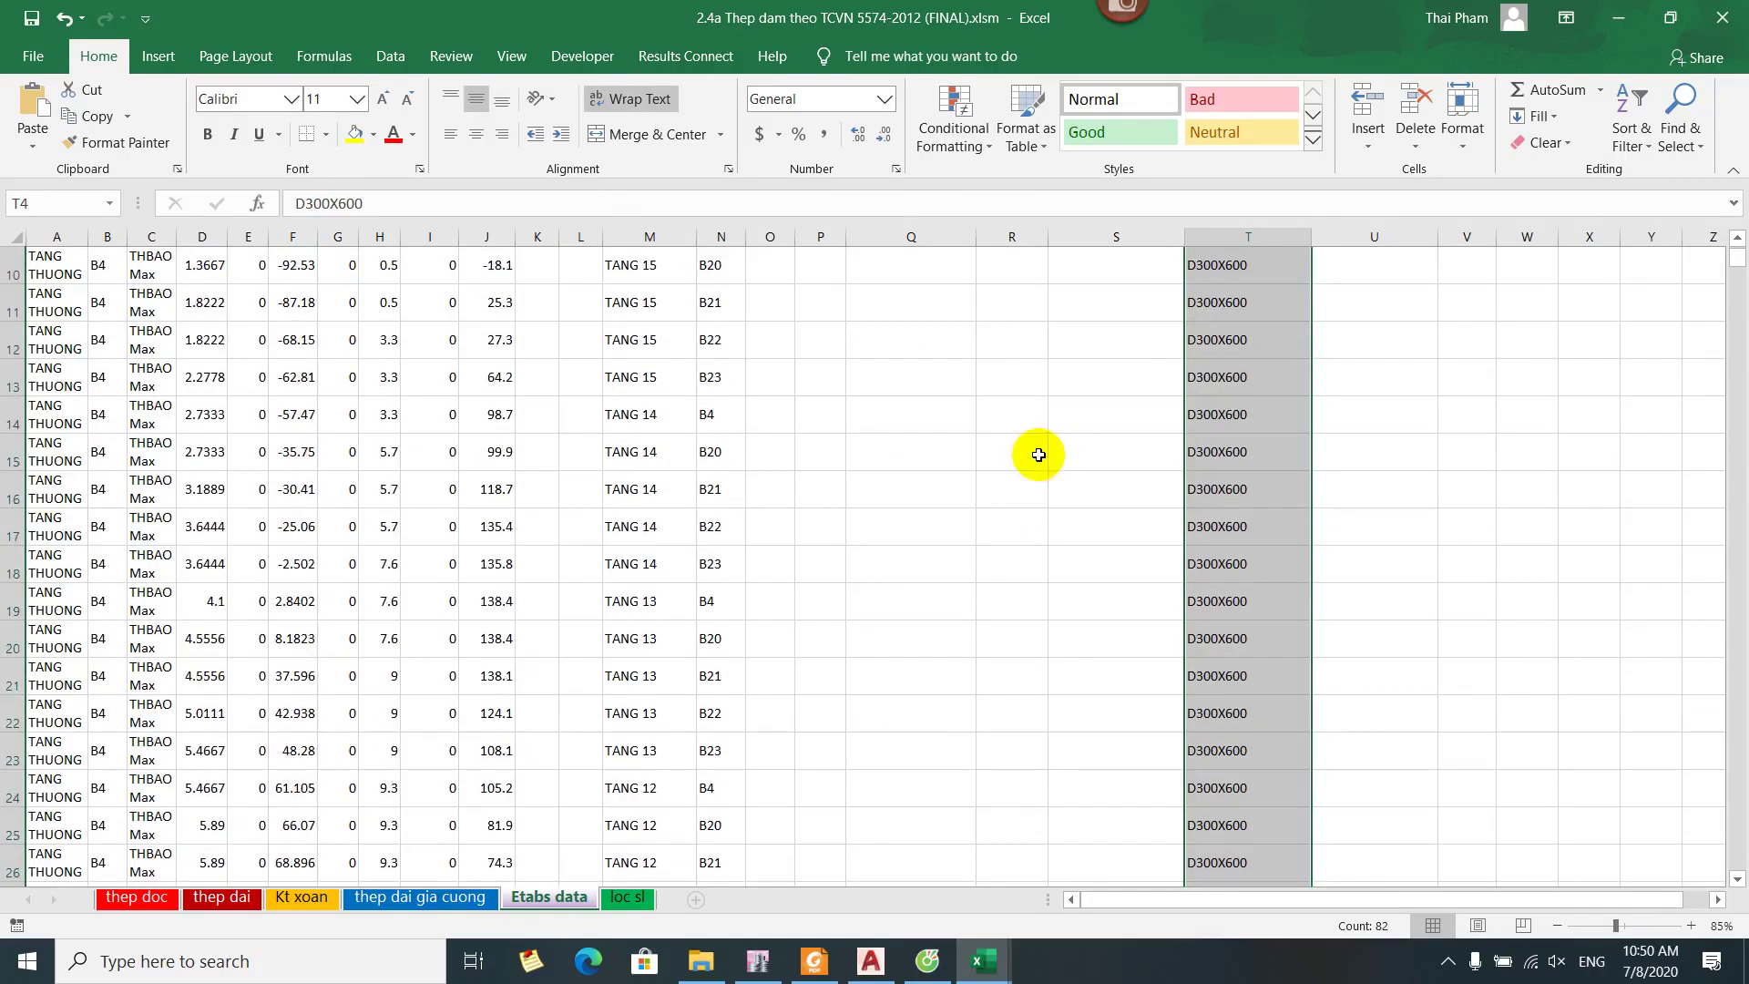
pyautogui.scroll(-14, 1038, 455)
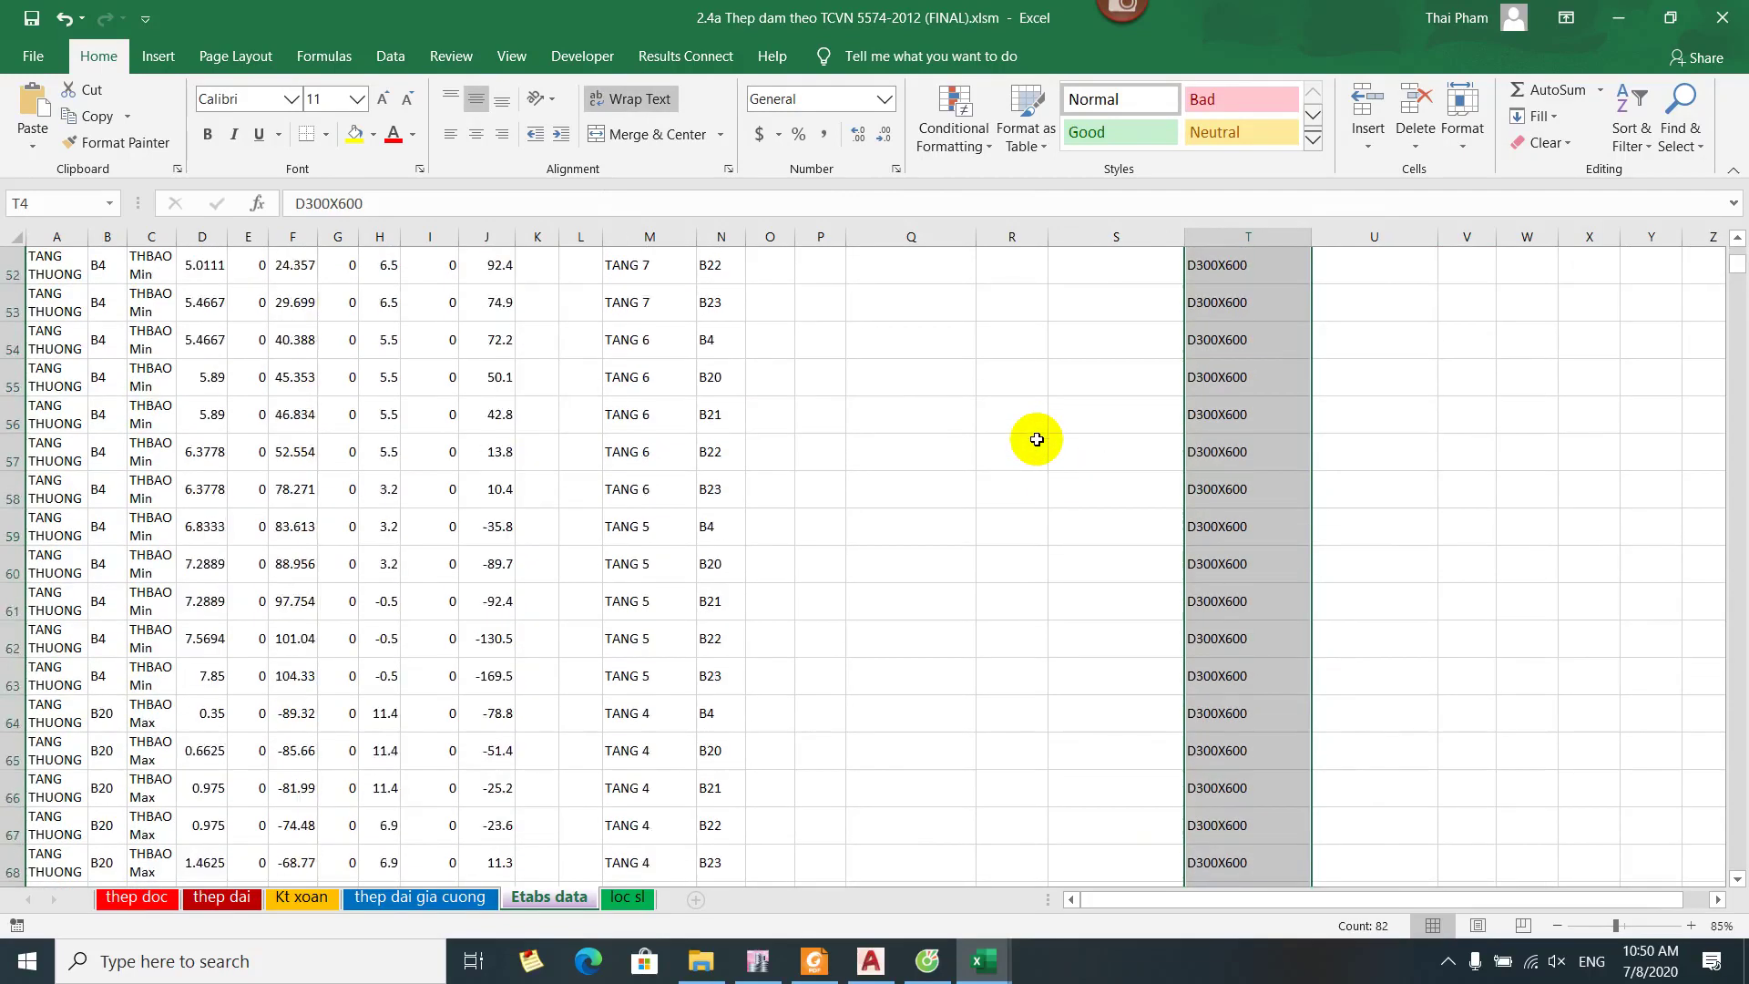
pyautogui.scroll(-11, 1037, 439)
pyautogui.scroll(4, 1039, 437)
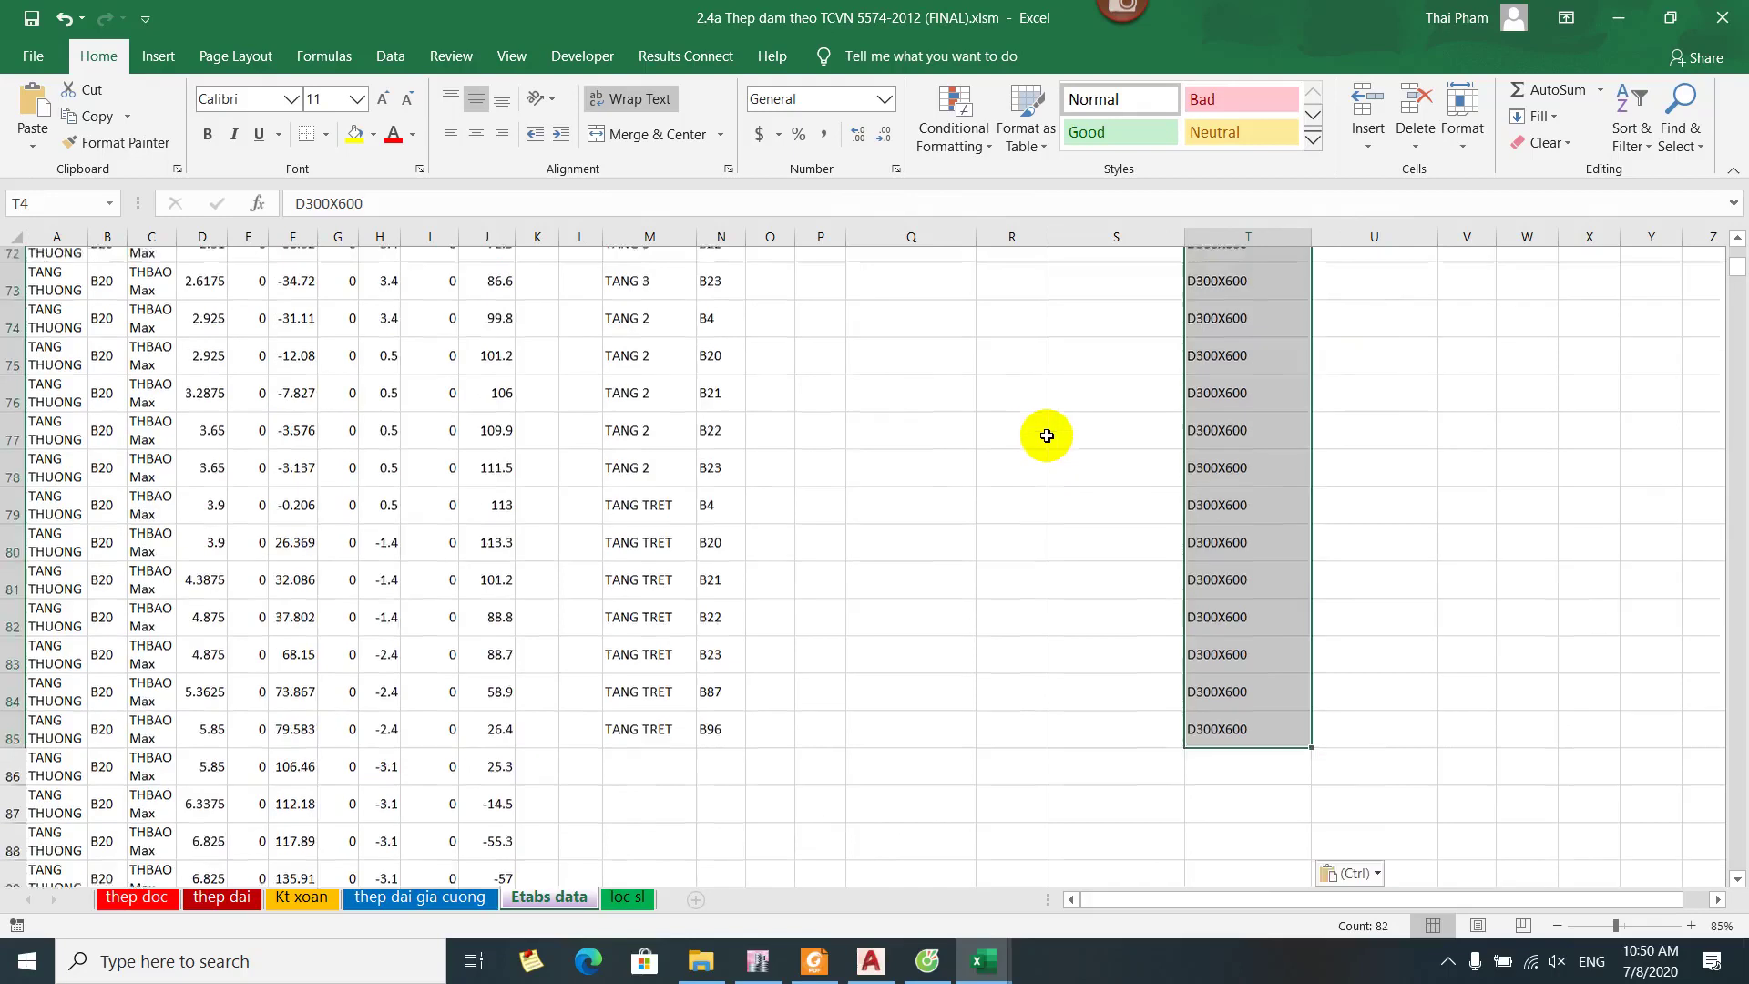
pyautogui.scroll(20, 1047, 435)
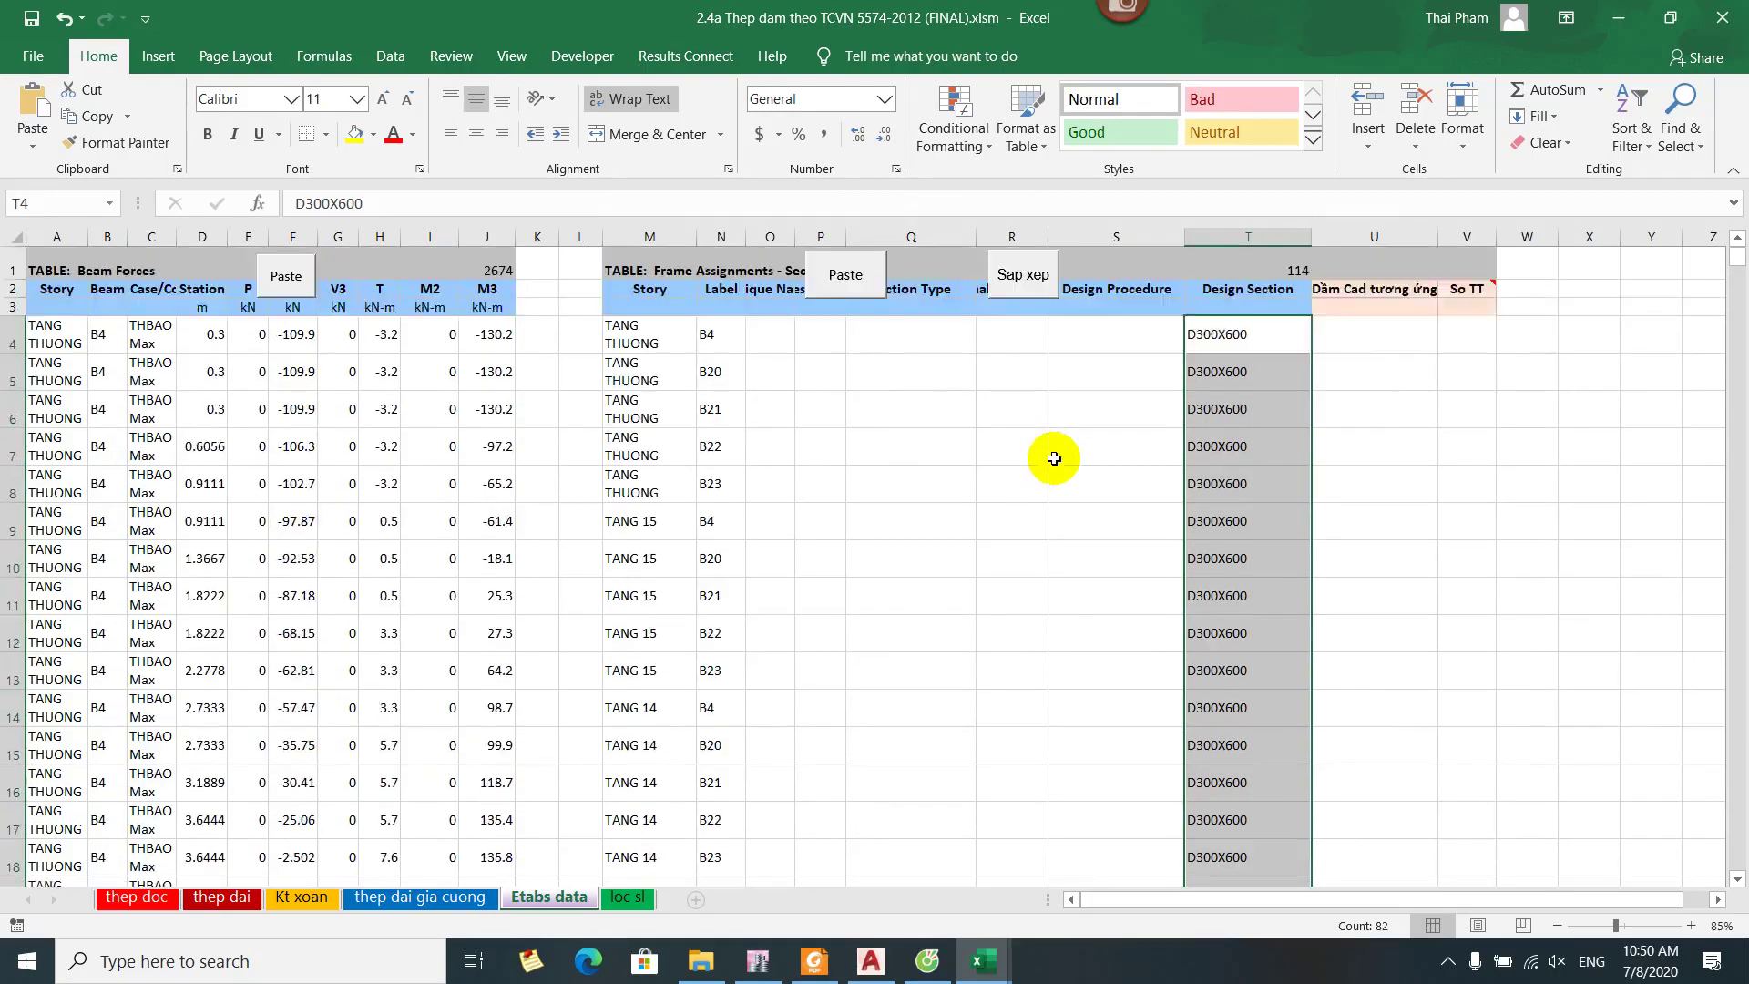
pyautogui.keyDown('ctrl'); pyautogui.scroll(-1, 1047, 456); pyautogui.keyUp('ctrl')
pyautogui.scroll(-7, 1054, 437)
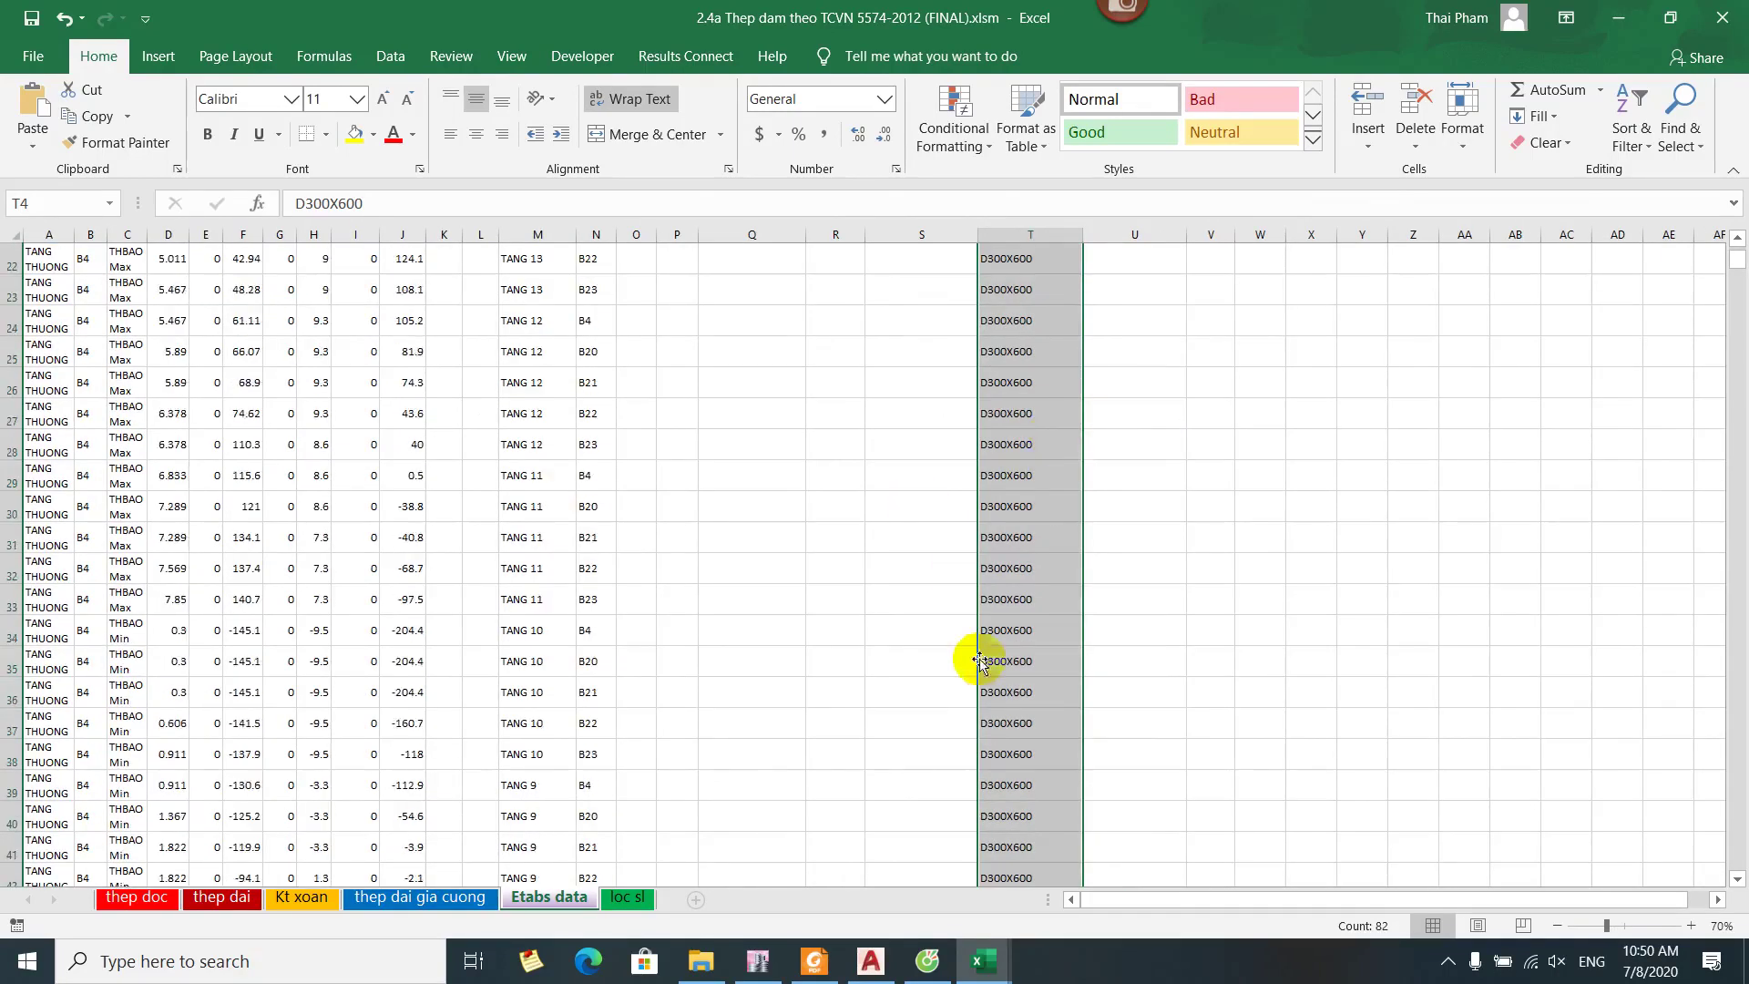
pyautogui.scroll(7, 979, 660)
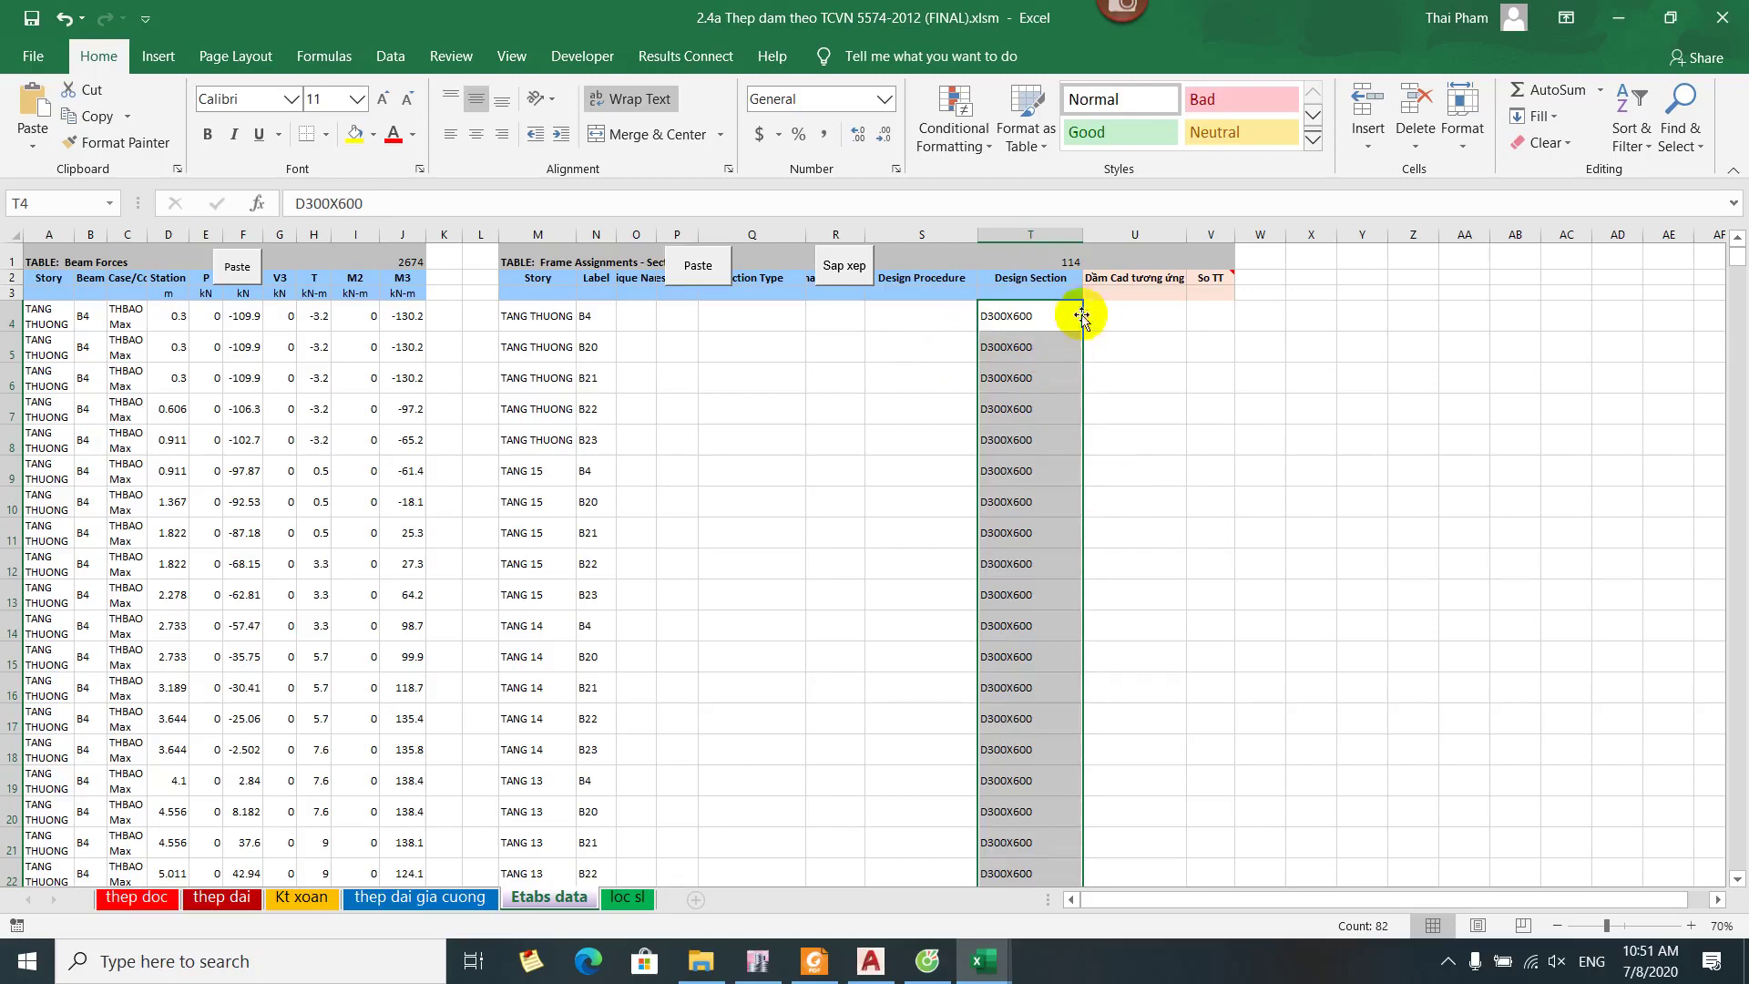
# Compare the Dầm Cad tương ứng and So TT columns of Etabs data with the beam names on the thep doc sheet
pyautogui.click(1163, 309)
pyautogui.click(1205, 309)
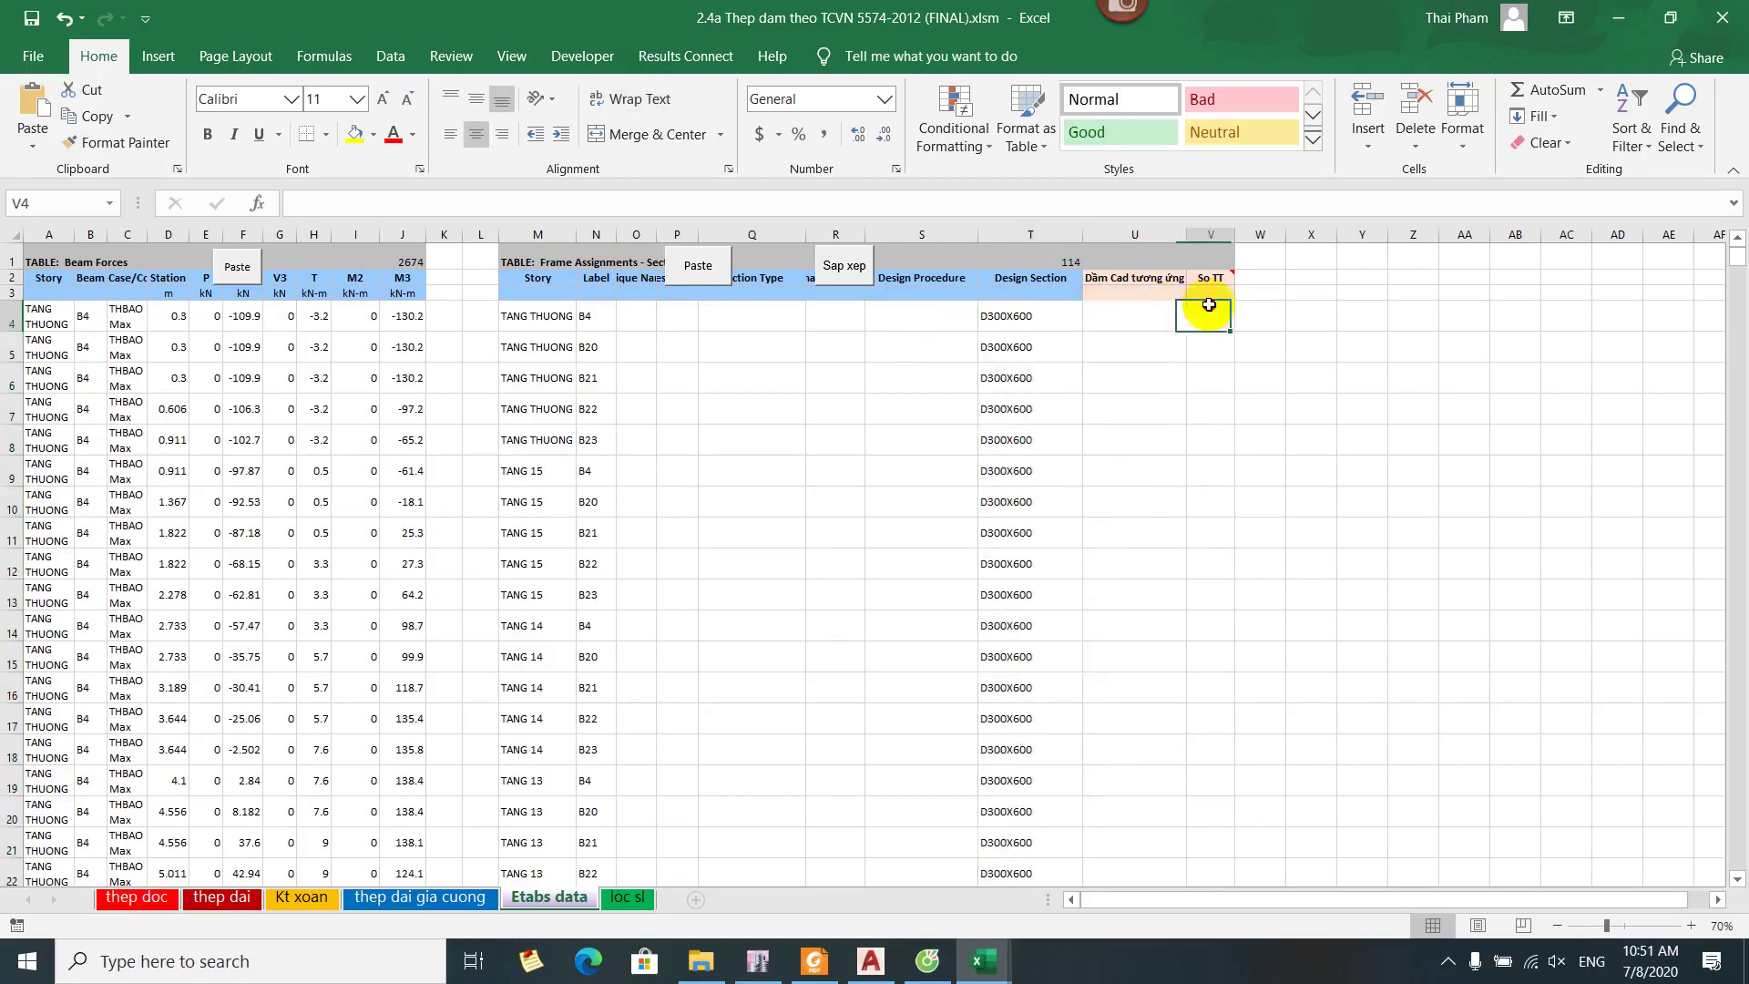
pyautogui.click(1136, 306)
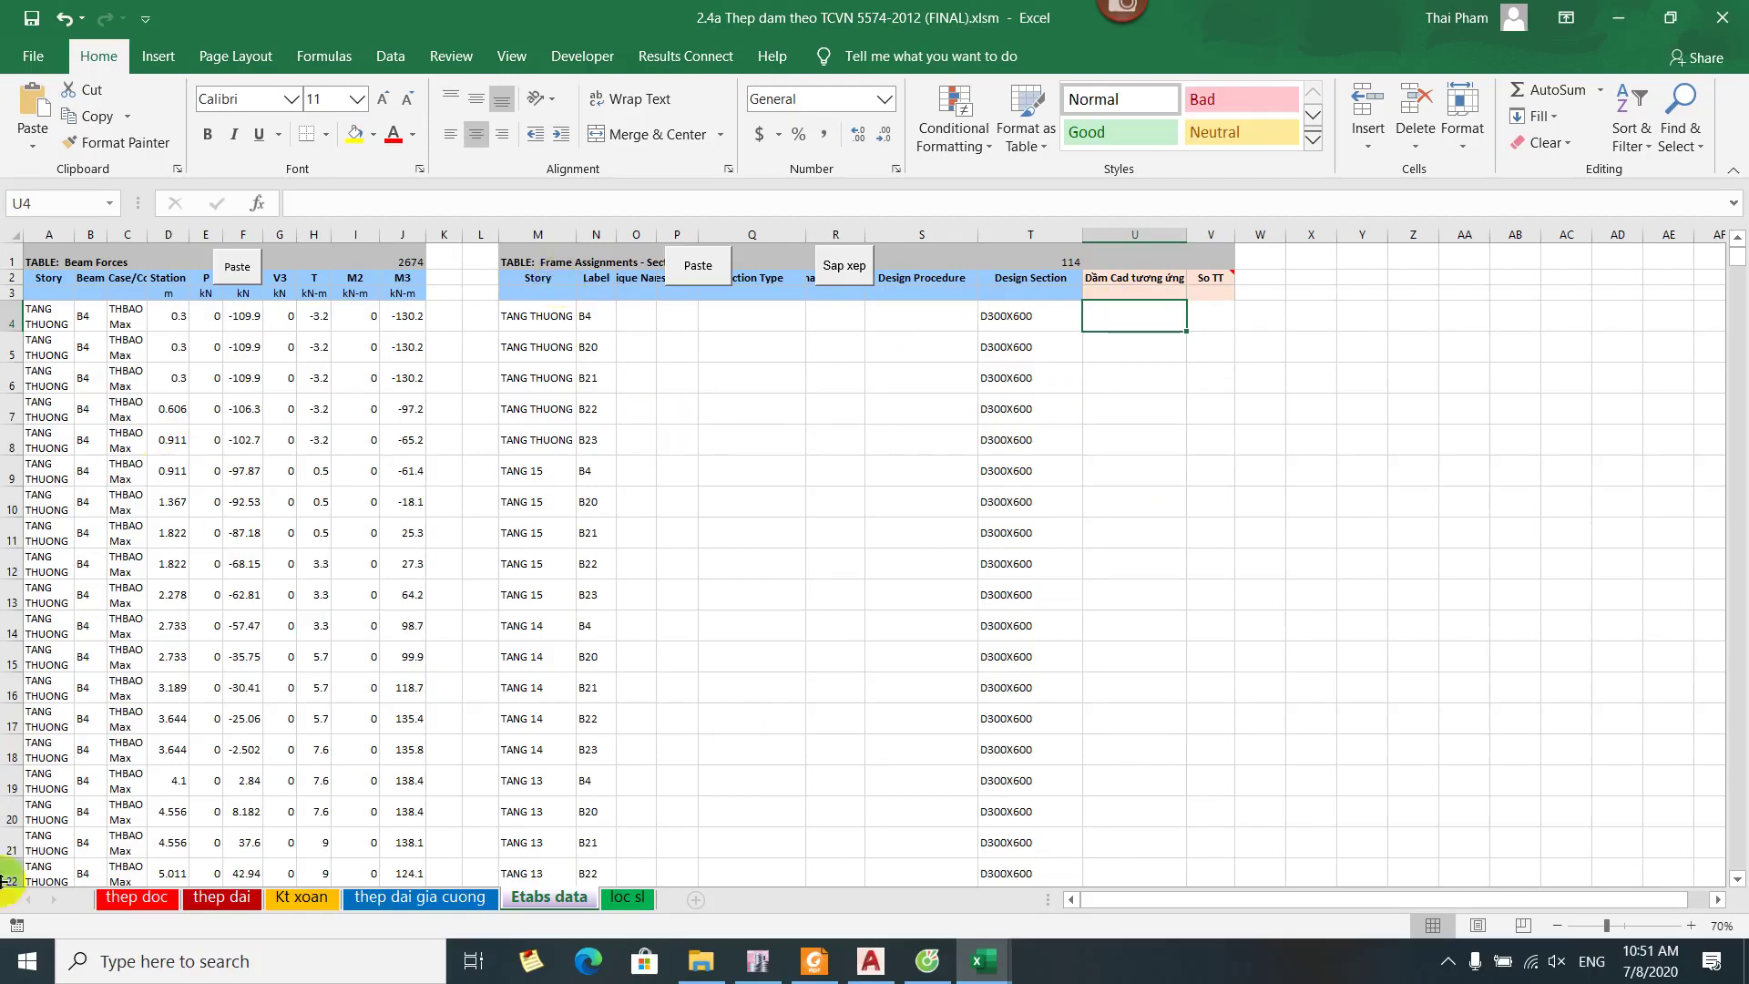
pyautogui.click(170, 900)
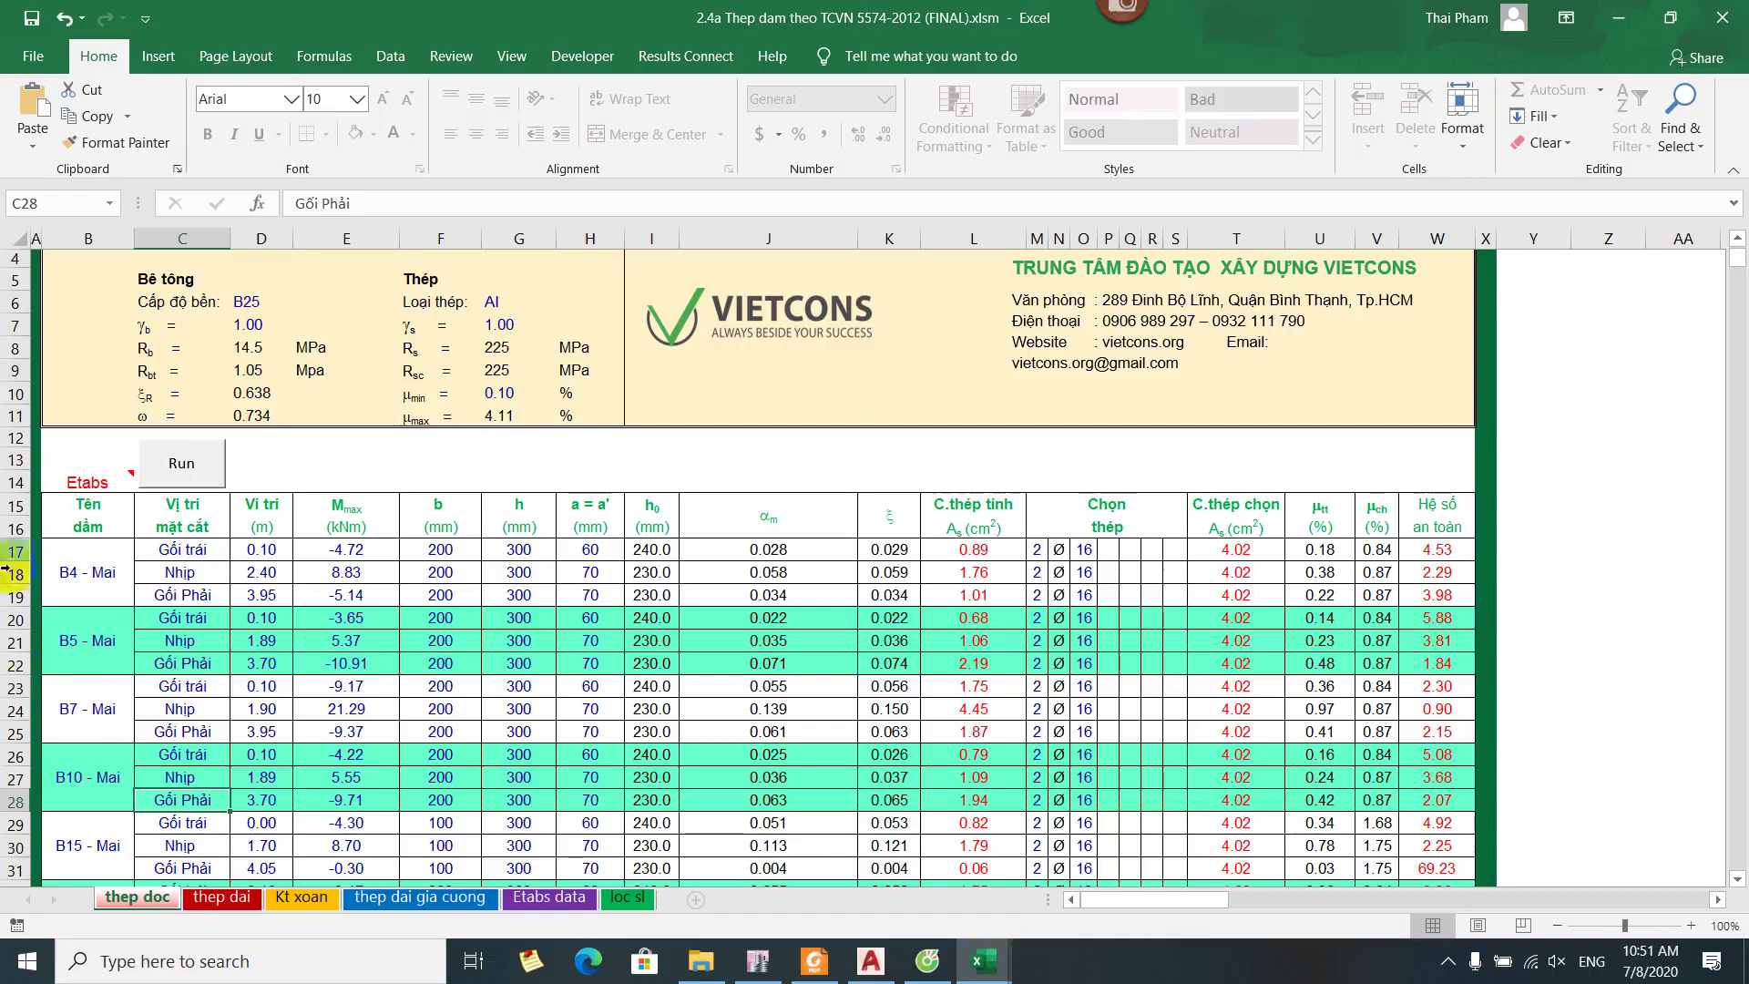
pyautogui.click(535, 899)
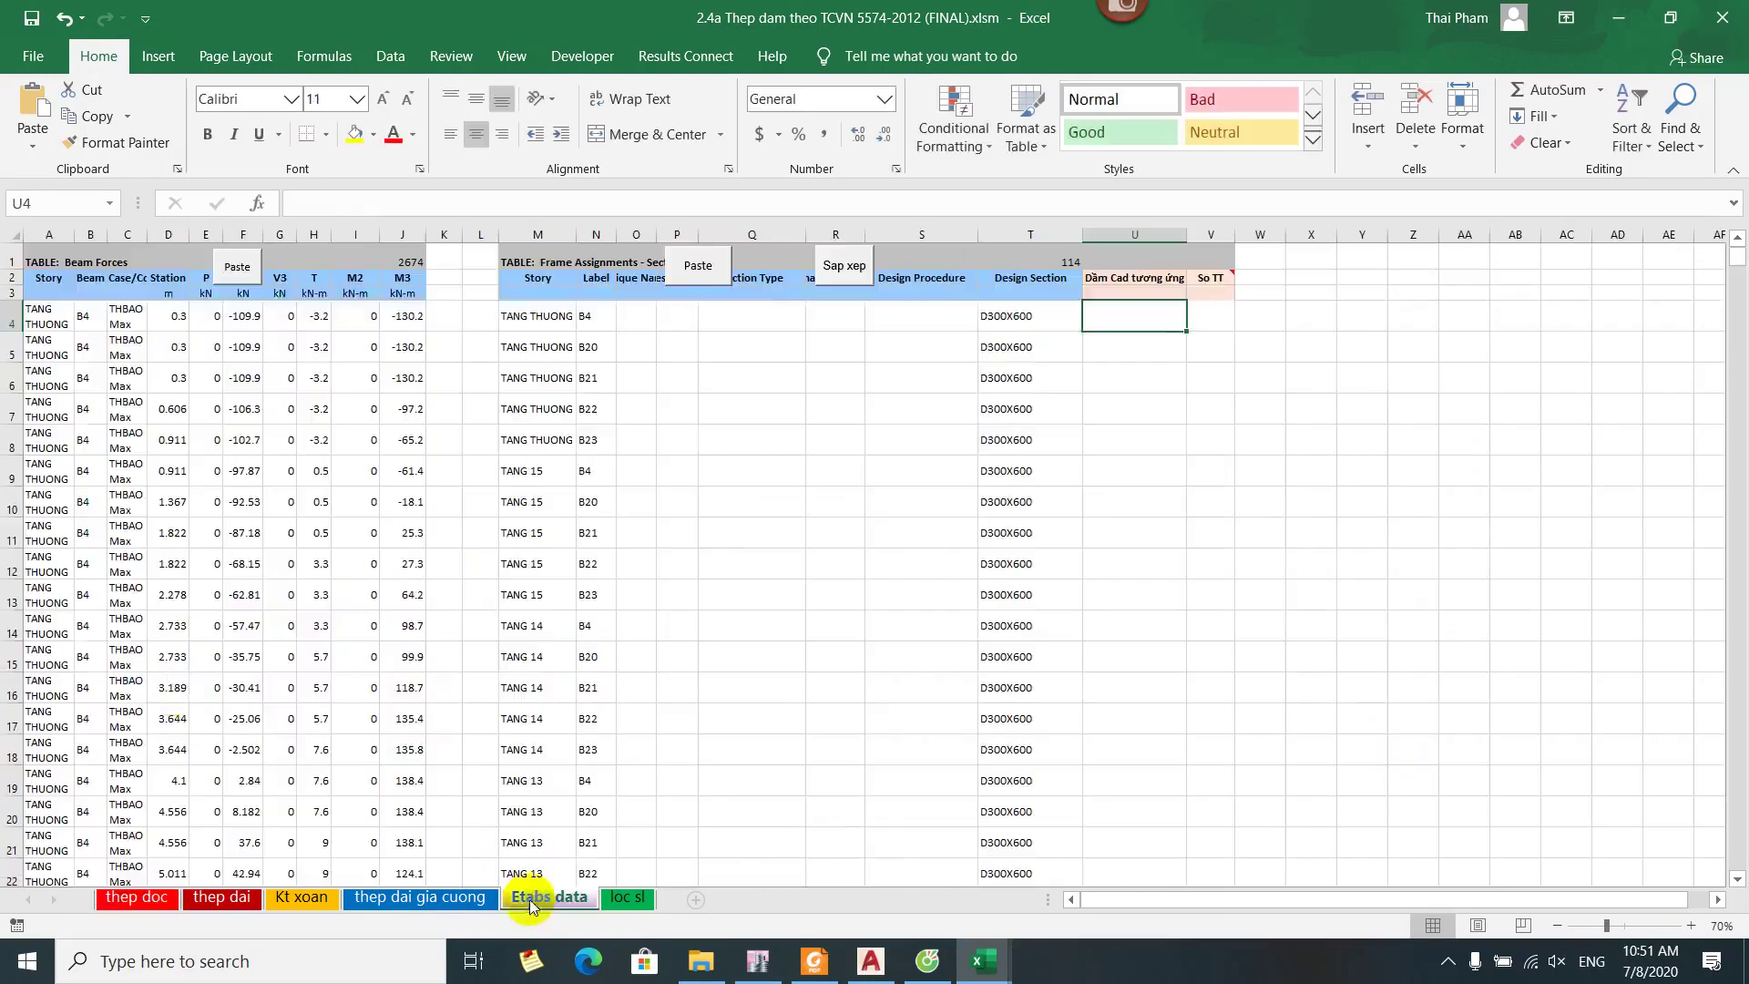
pyautogui.click(135, 897)
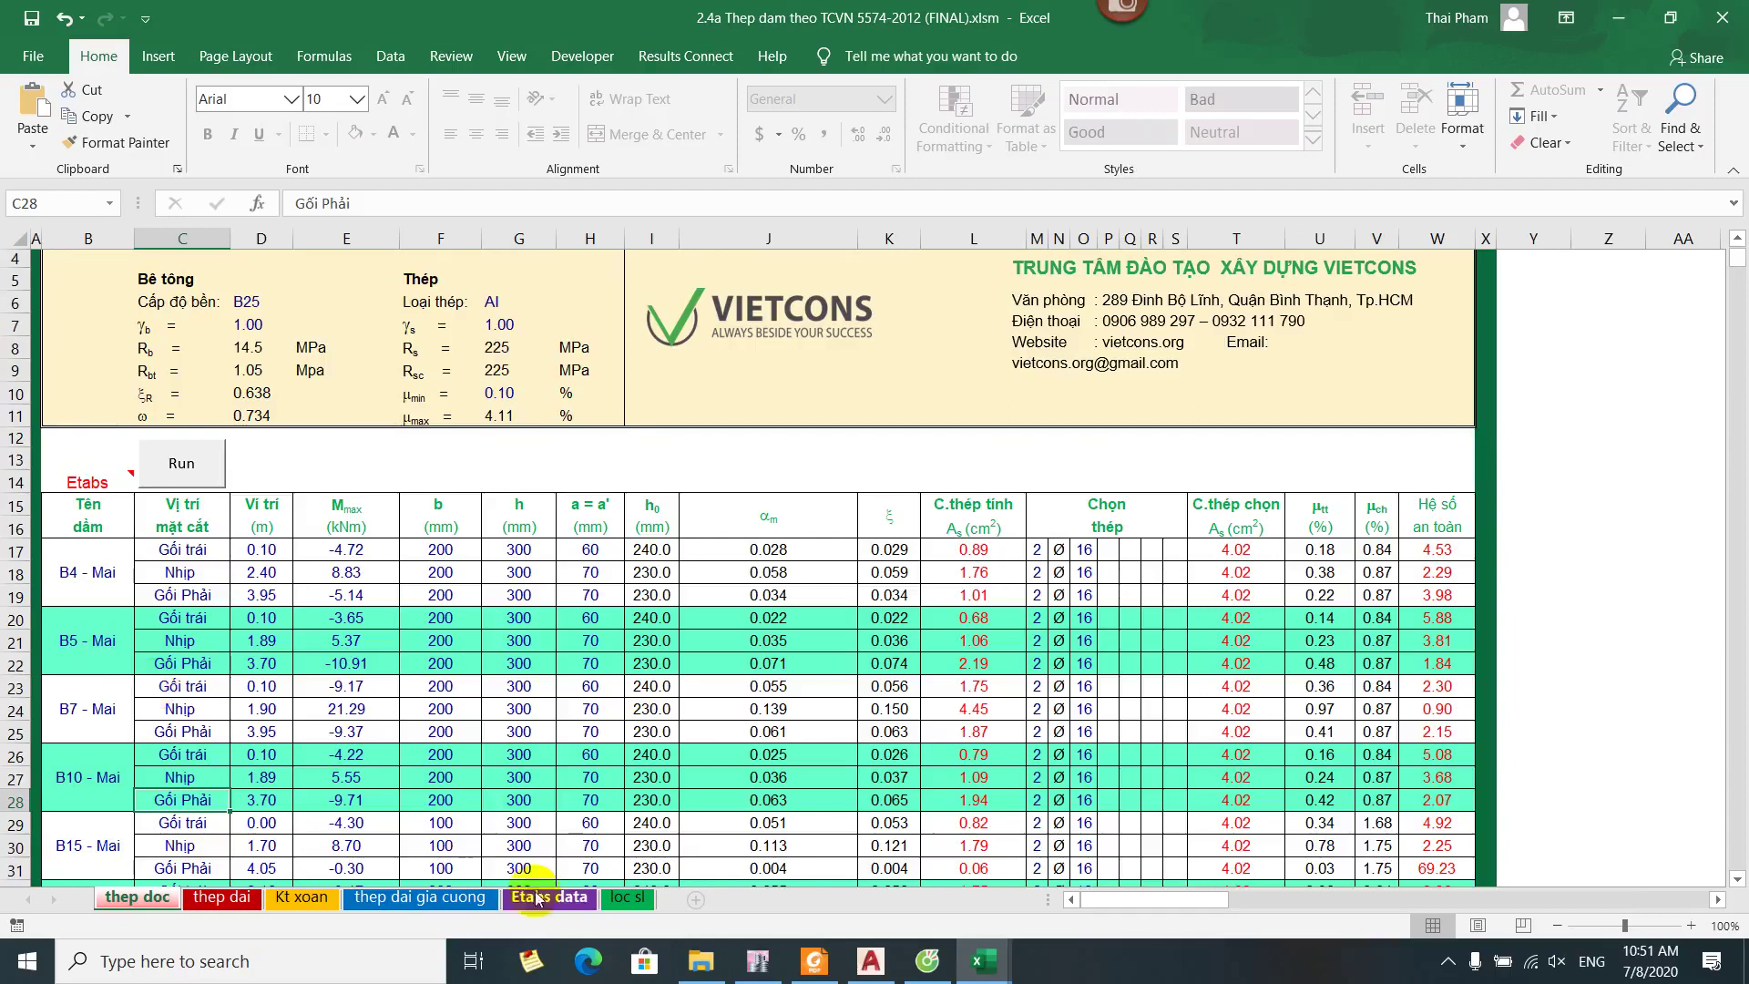
pyautogui.click(535, 898)
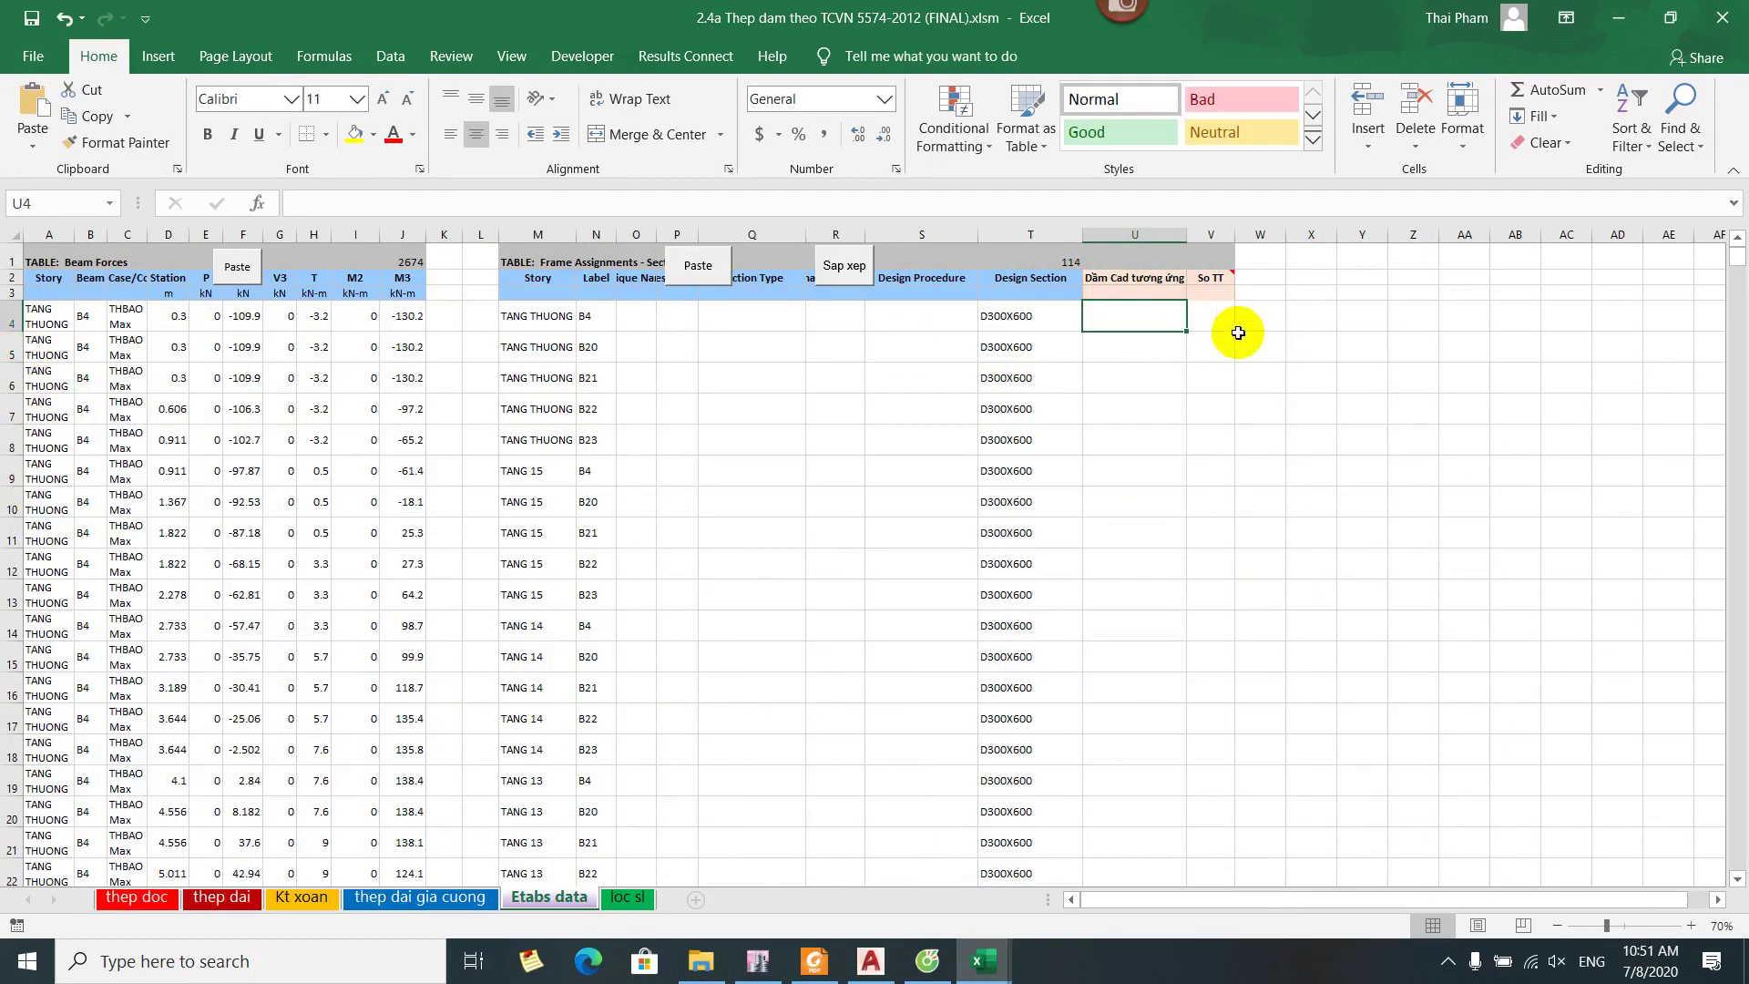
# Switch to ETABS and clear the joint and frame selection in elevation B
pyautogui.click(764, 968)
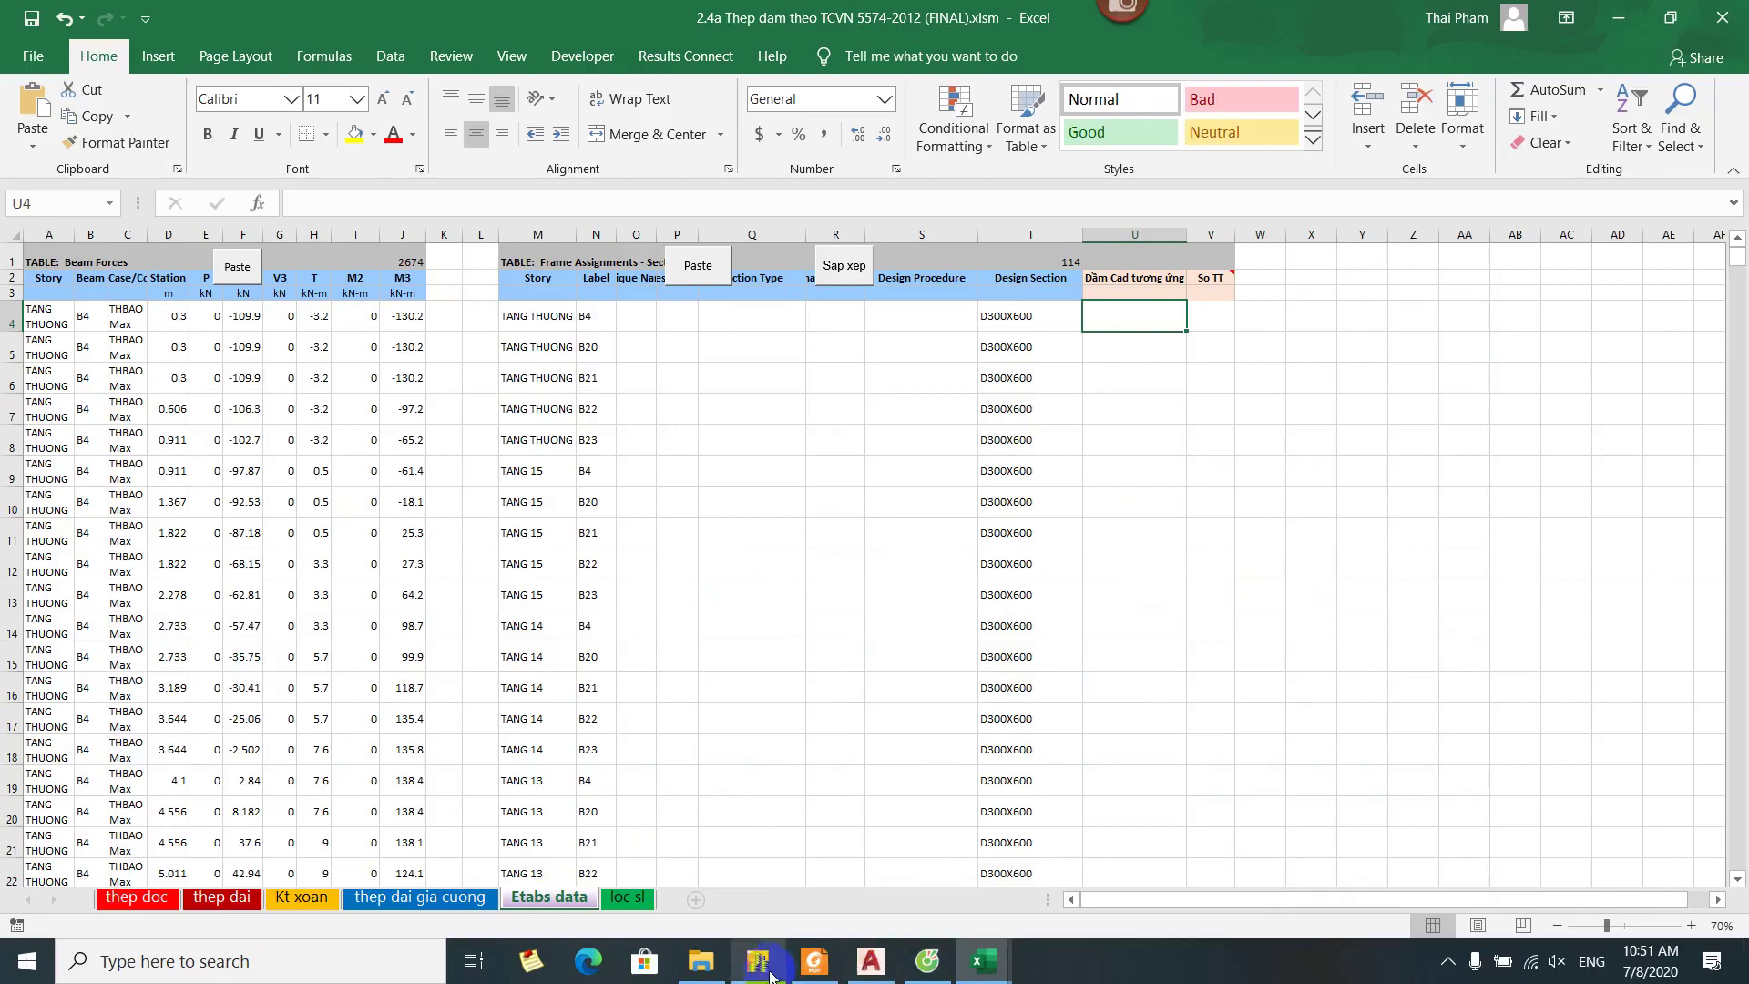
pyautogui.scroll(-1, 920, 656)
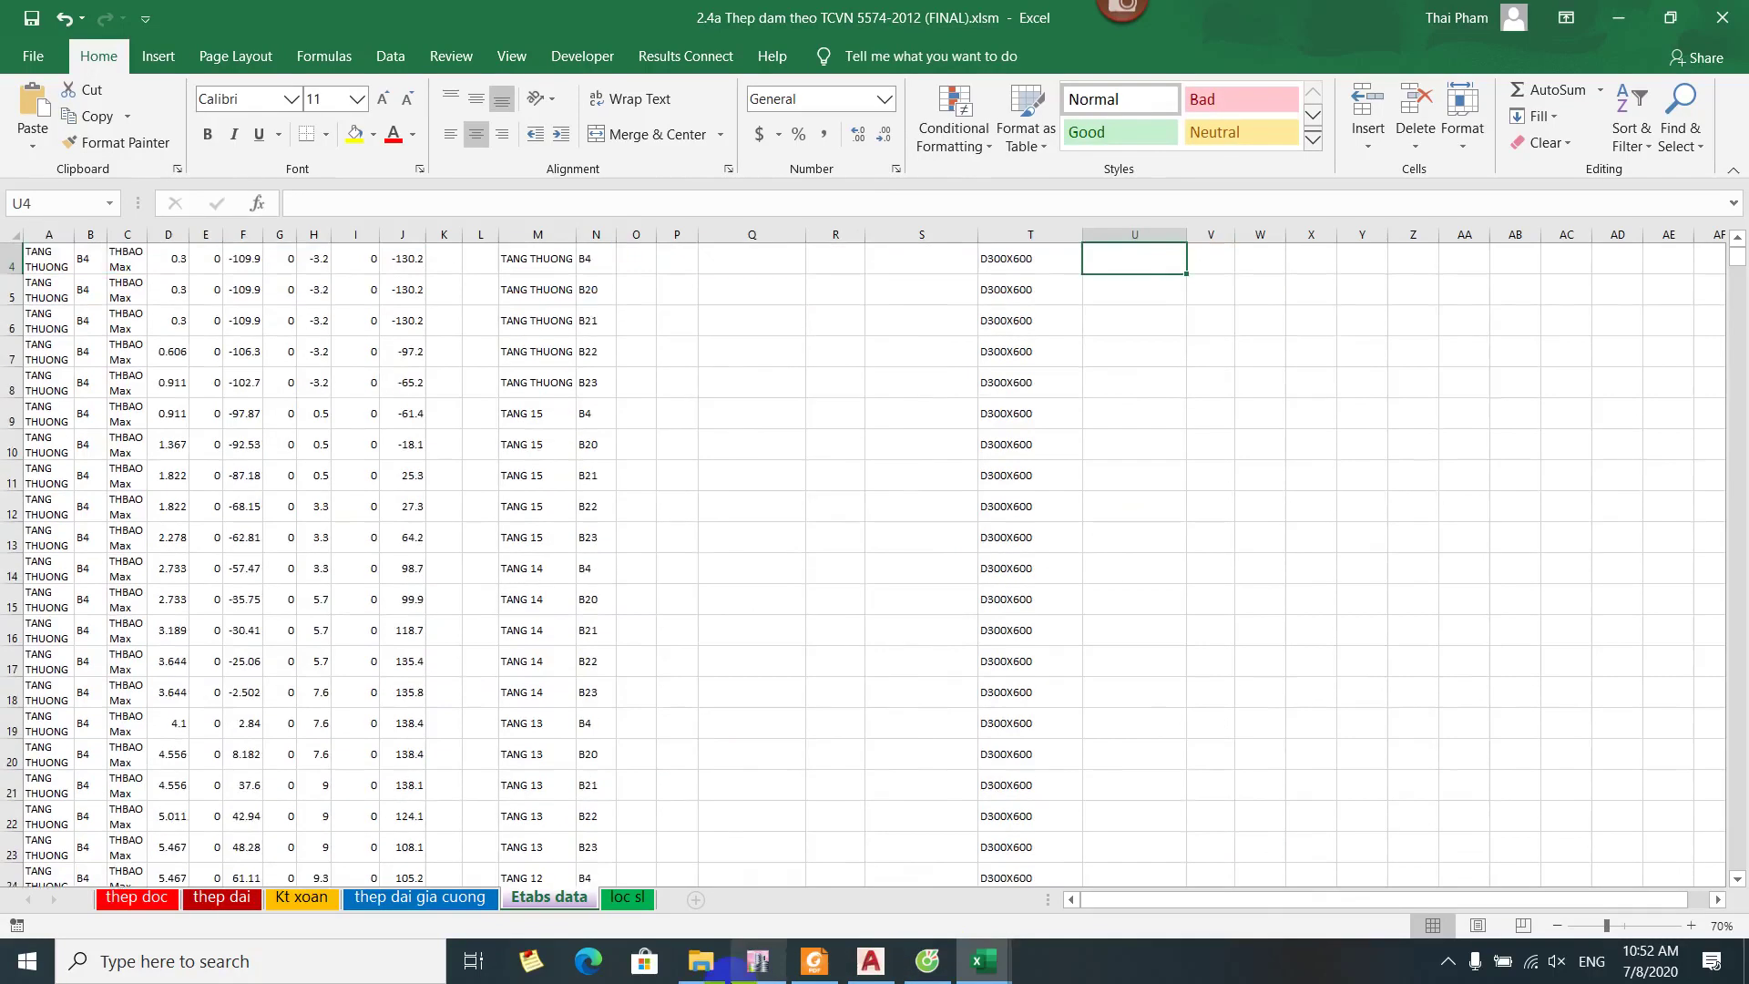
pyautogui.scroll(2, 729, 487)
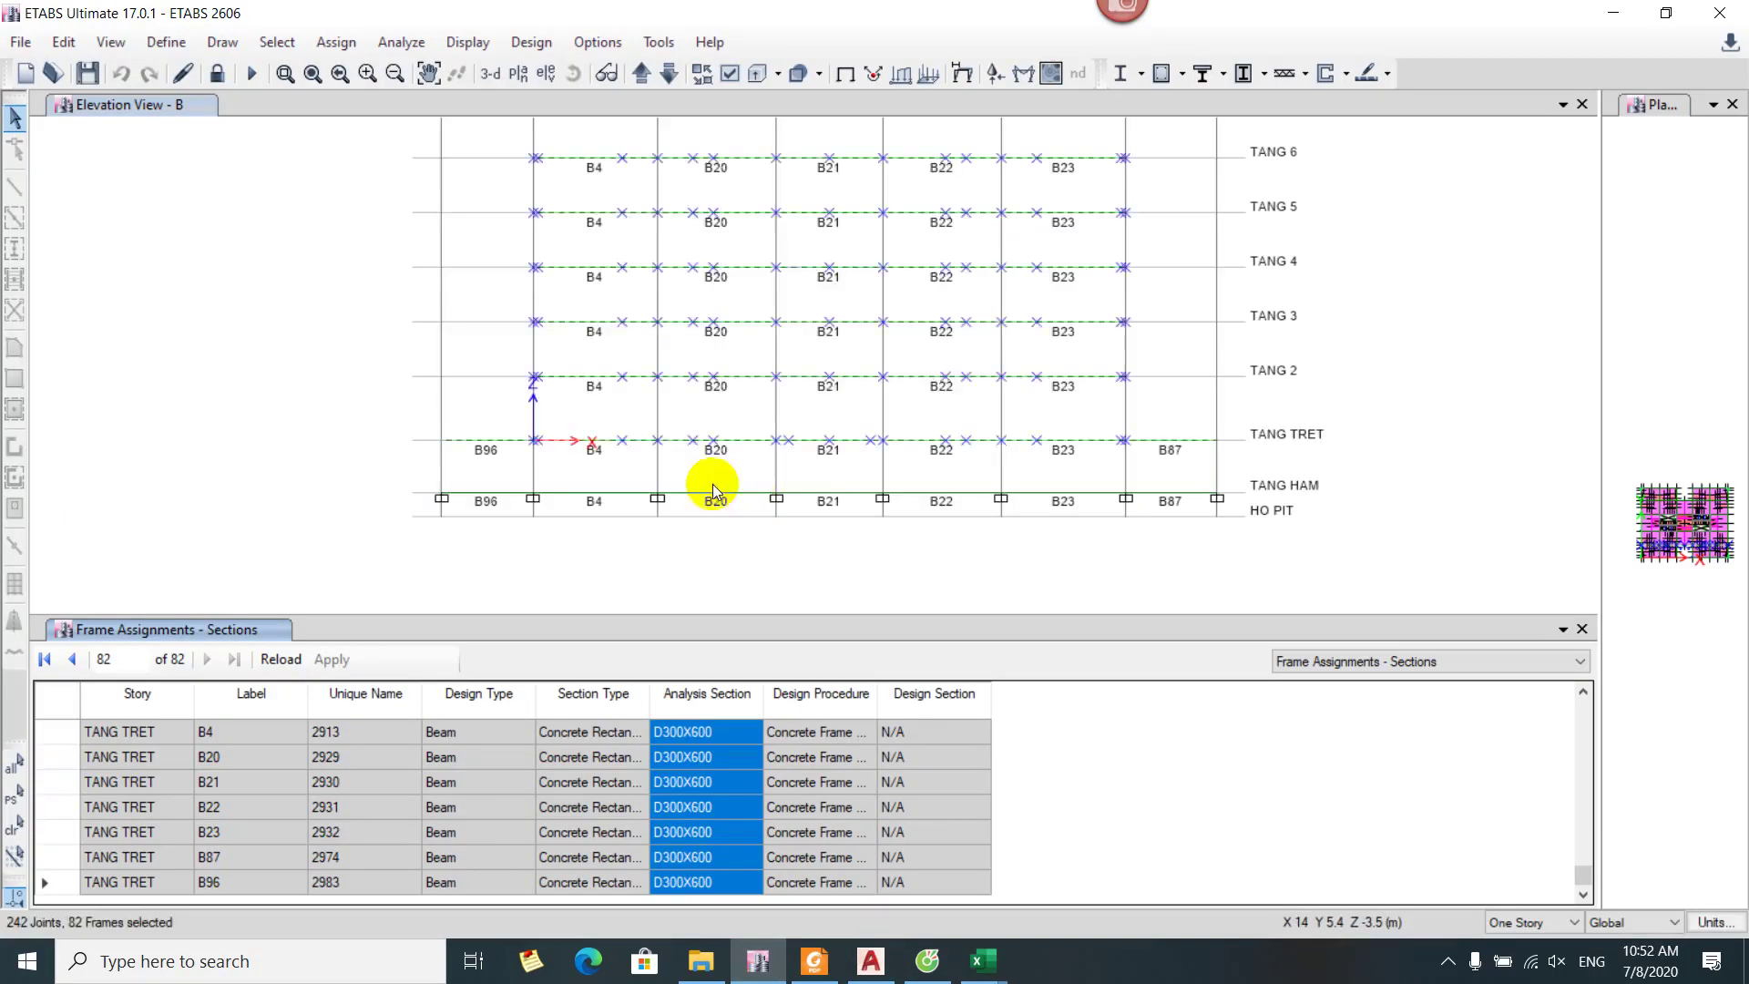
pyautogui.moveTo(713, 489); pyautogui.dragTo(636, 585)
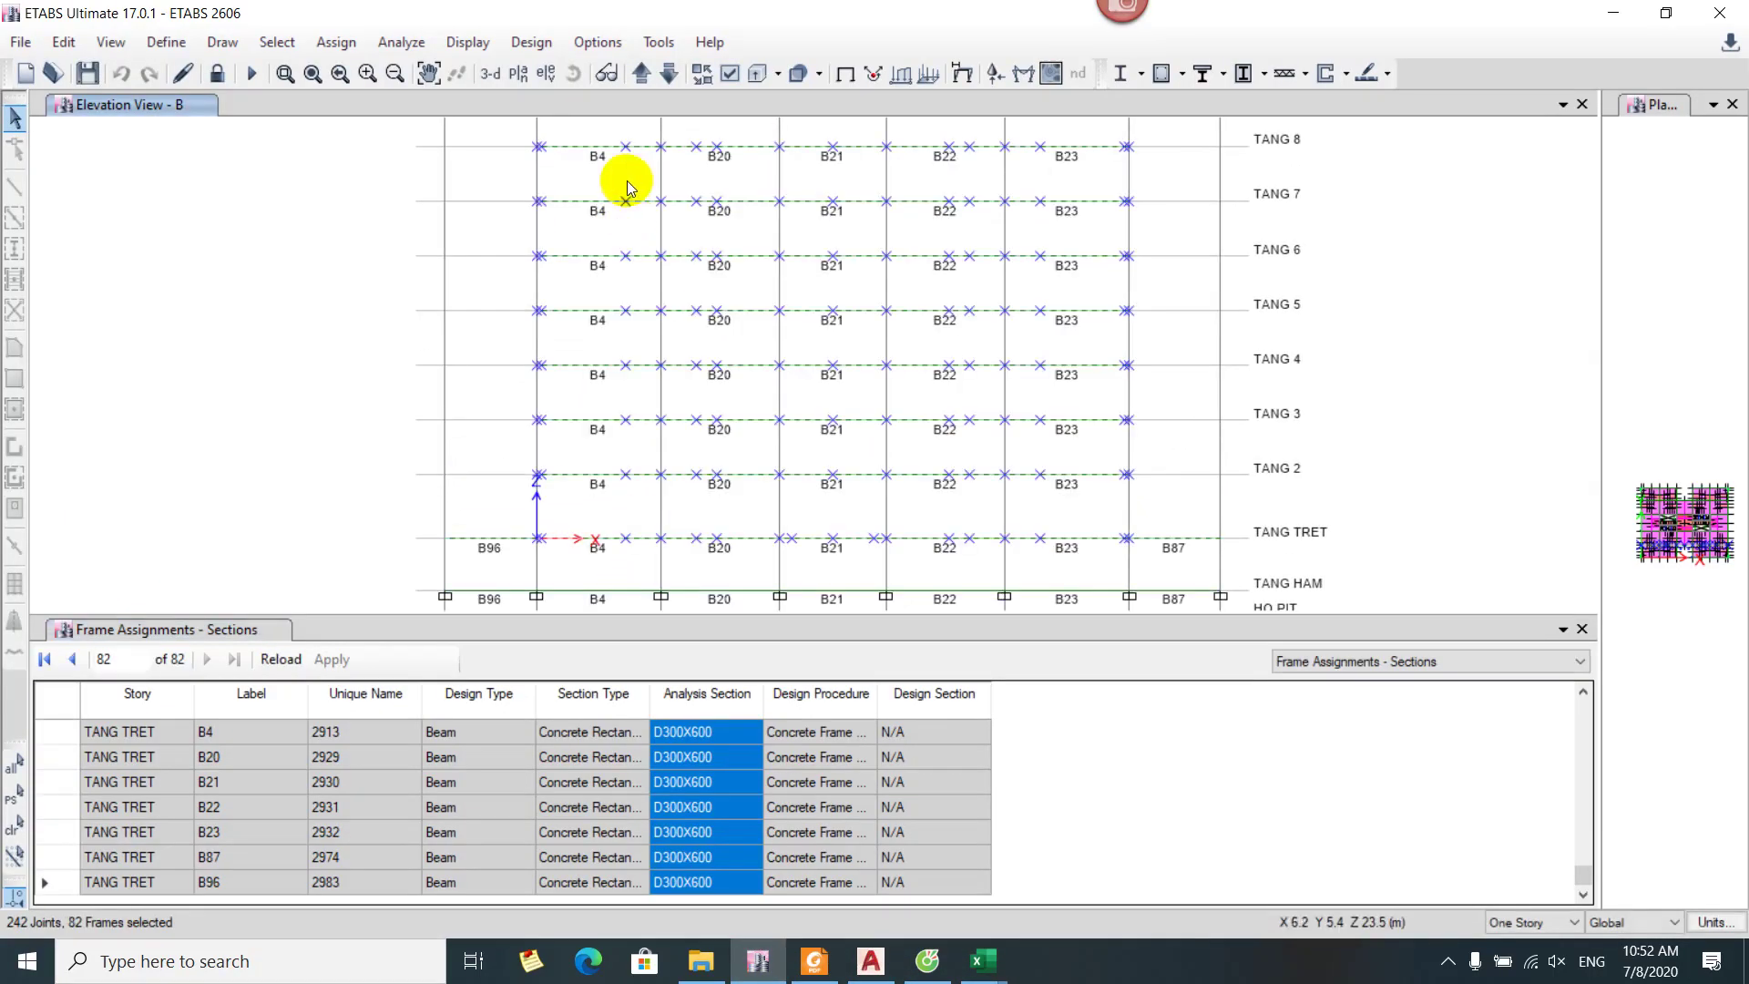
pyautogui.click(628, 187)
pyautogui.scroll(-3, 499, 220)
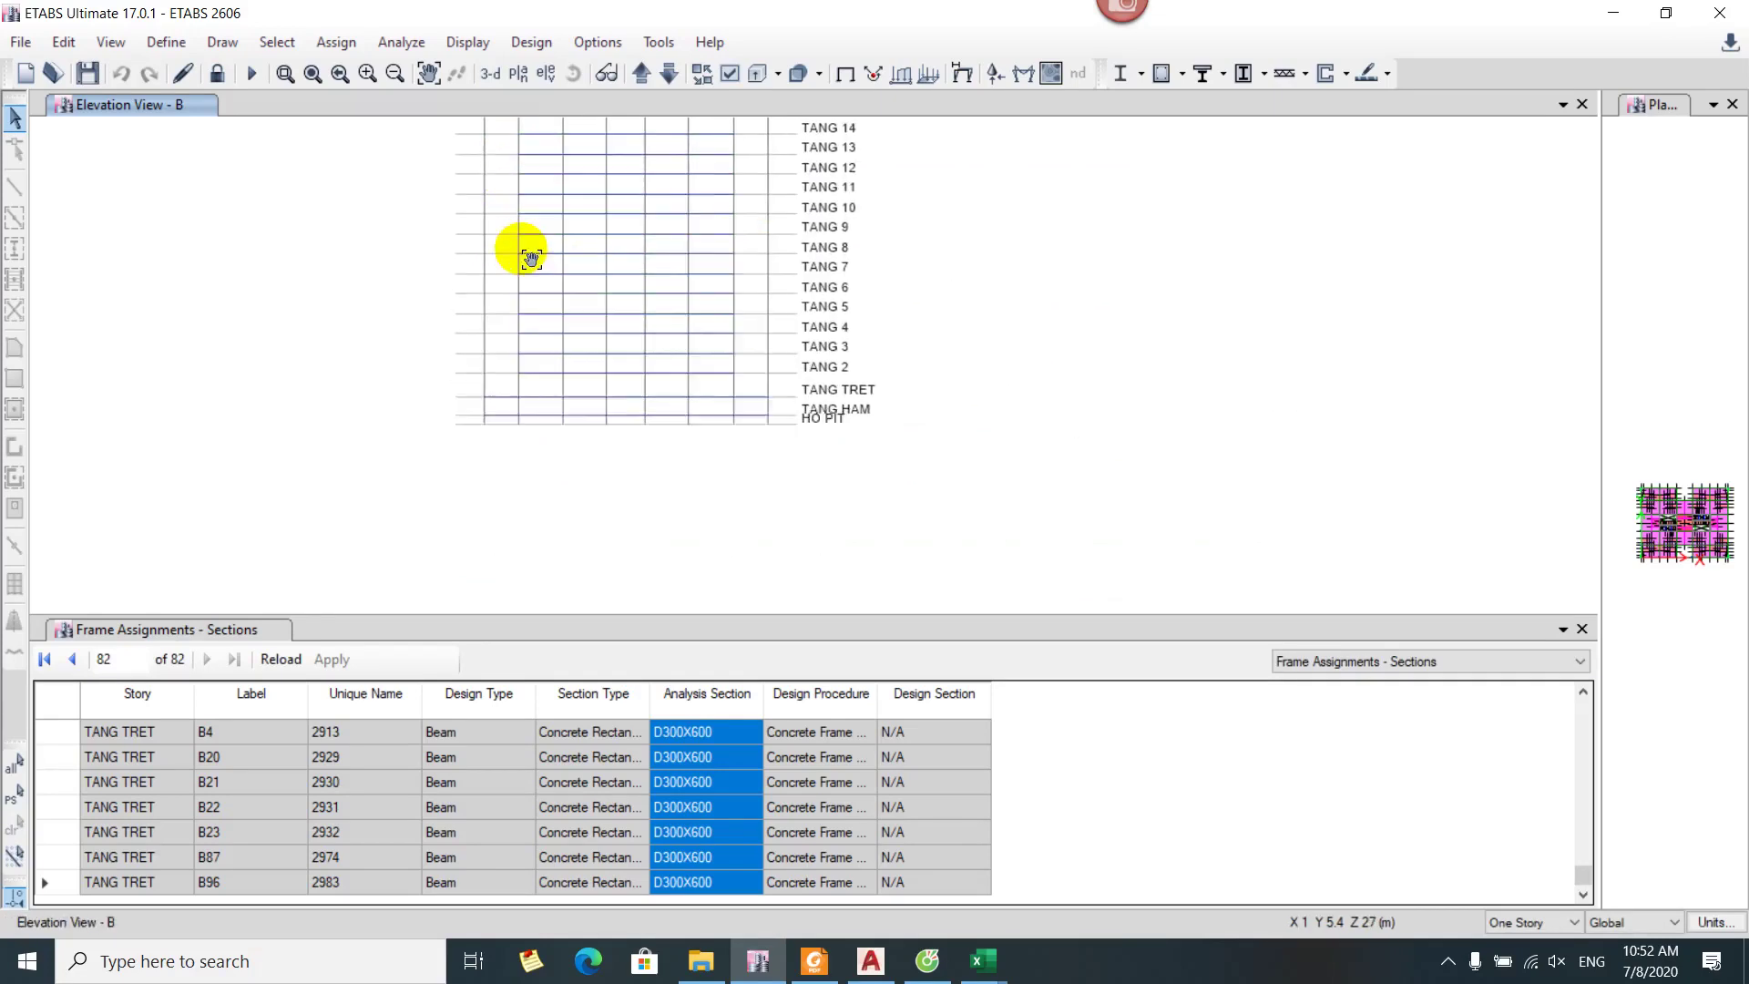
# Display the TANG 2 plan view and bring the beams along grid B into close view
pyautogui.click(521, 75)
pyautogui.click(773, 645)
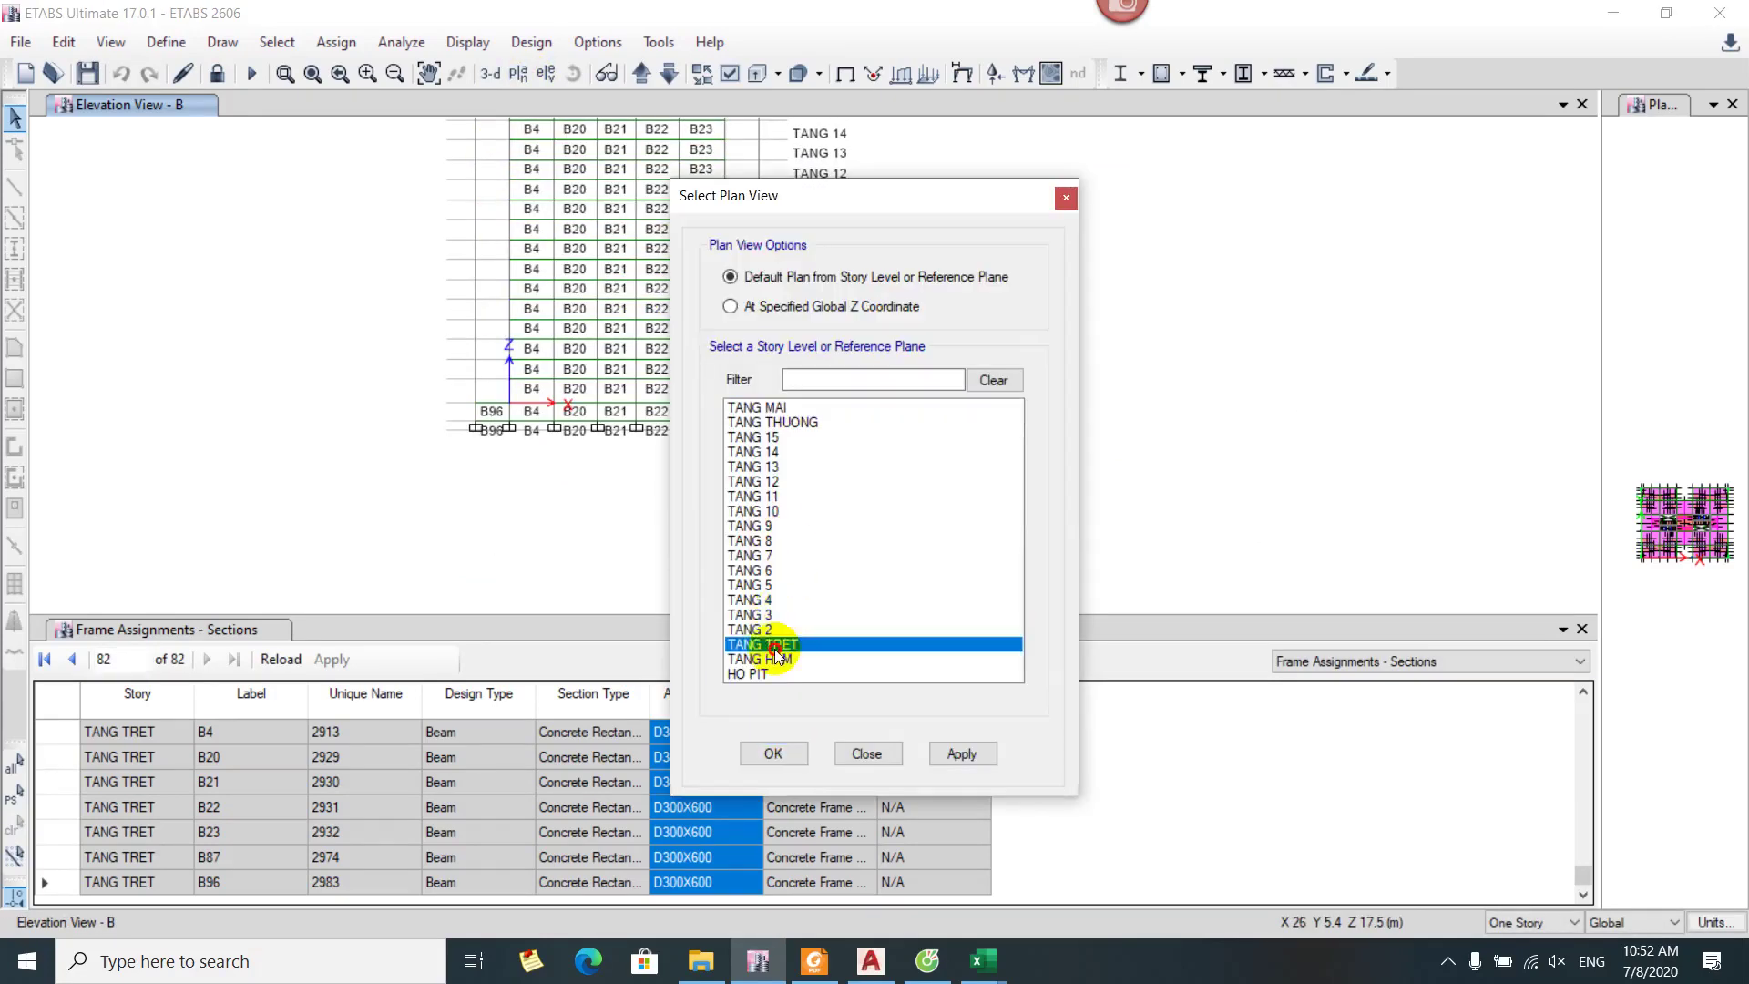
pyautogui.click(765, 629)
pyautogui.click(770, 753)
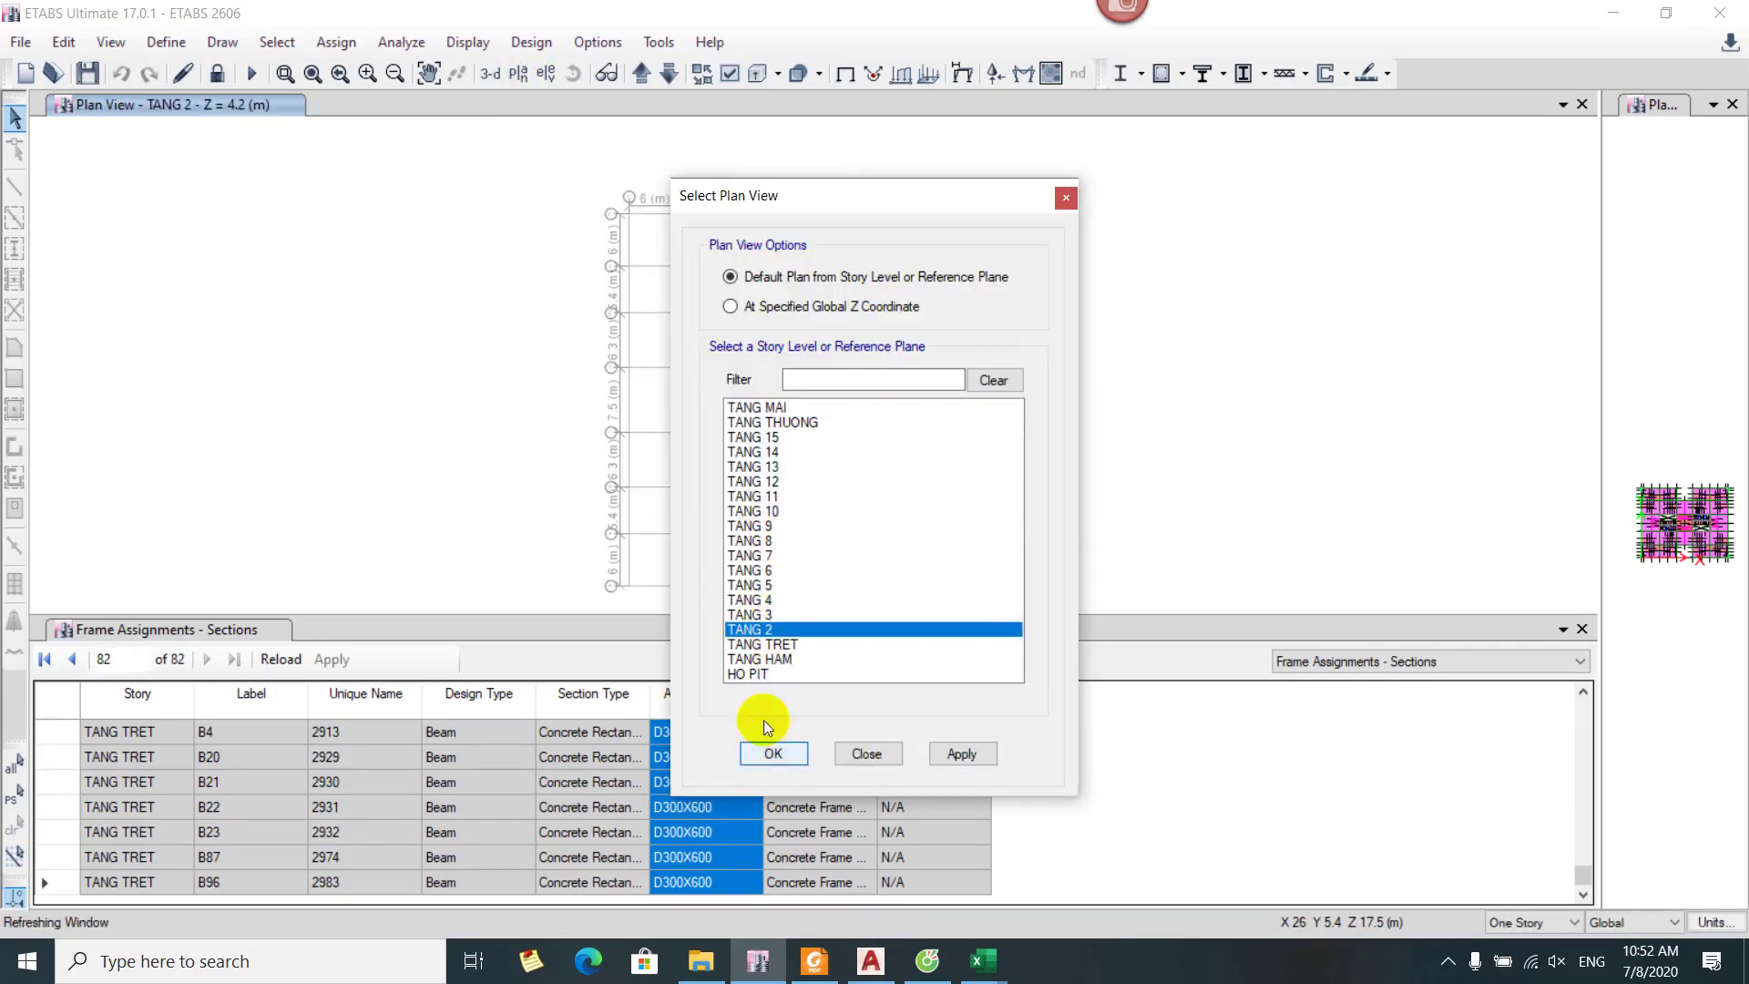
pyautogui.scroll(5, 614, 513)
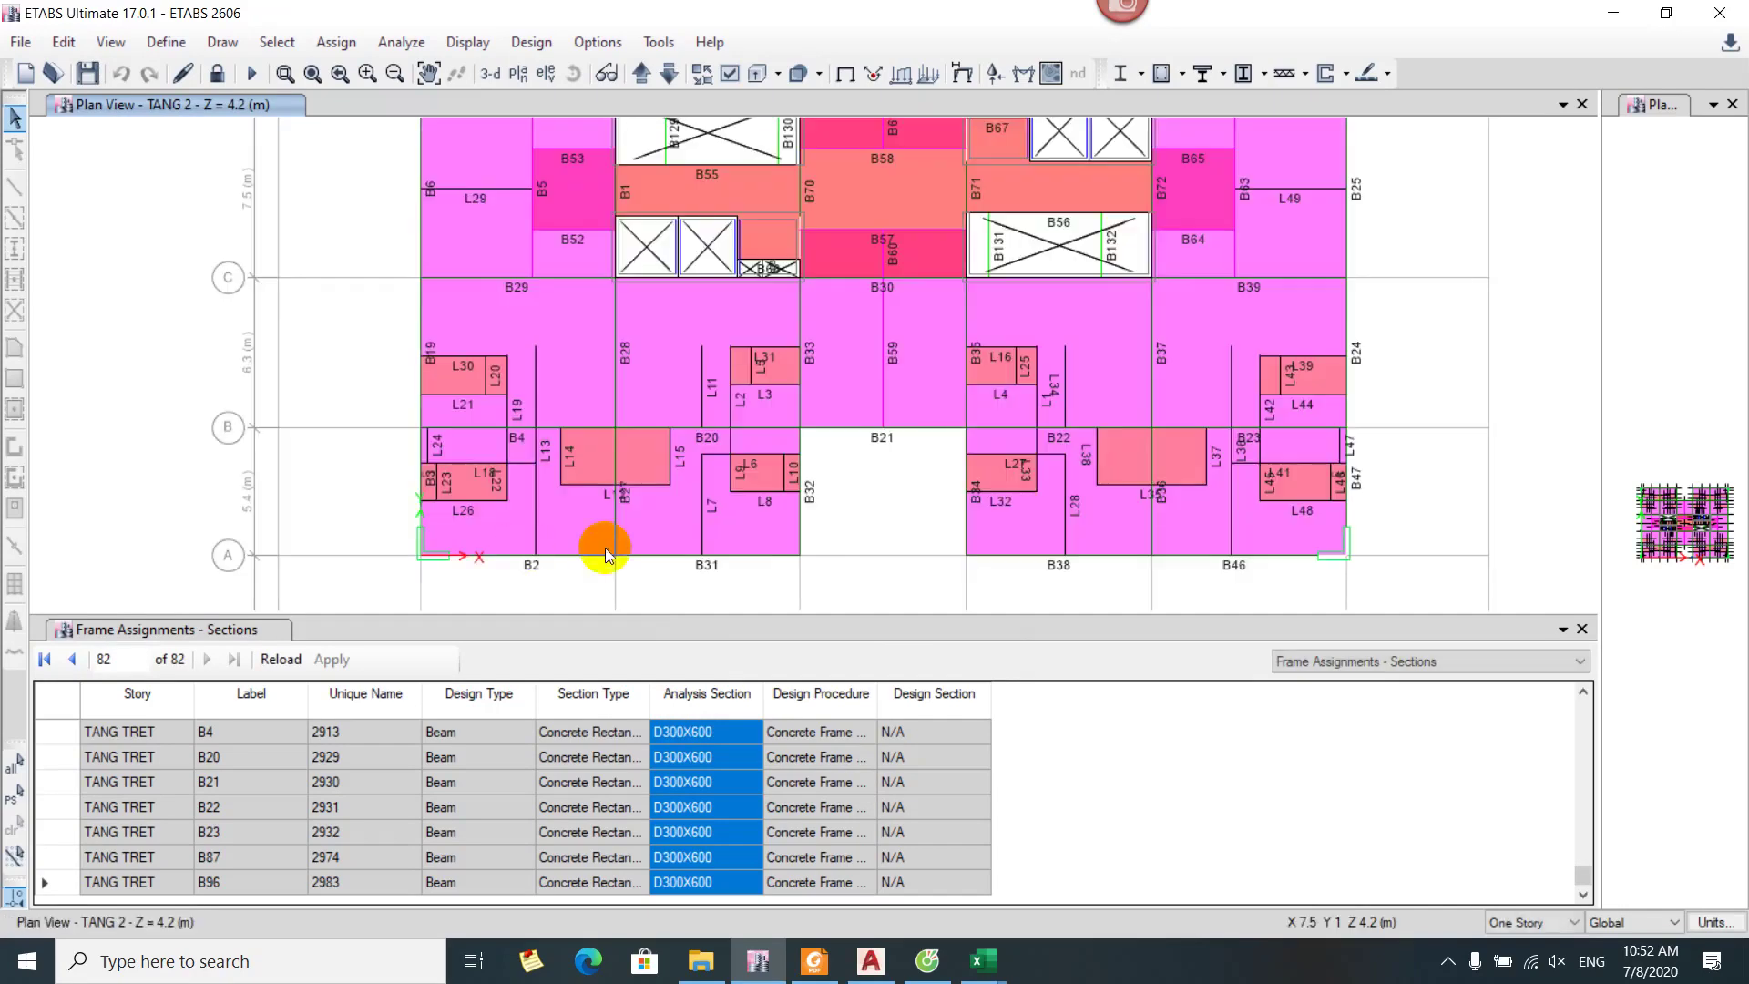
pyautogui.moveTo(573, 443); pyautogui.dragTo(509, 479)
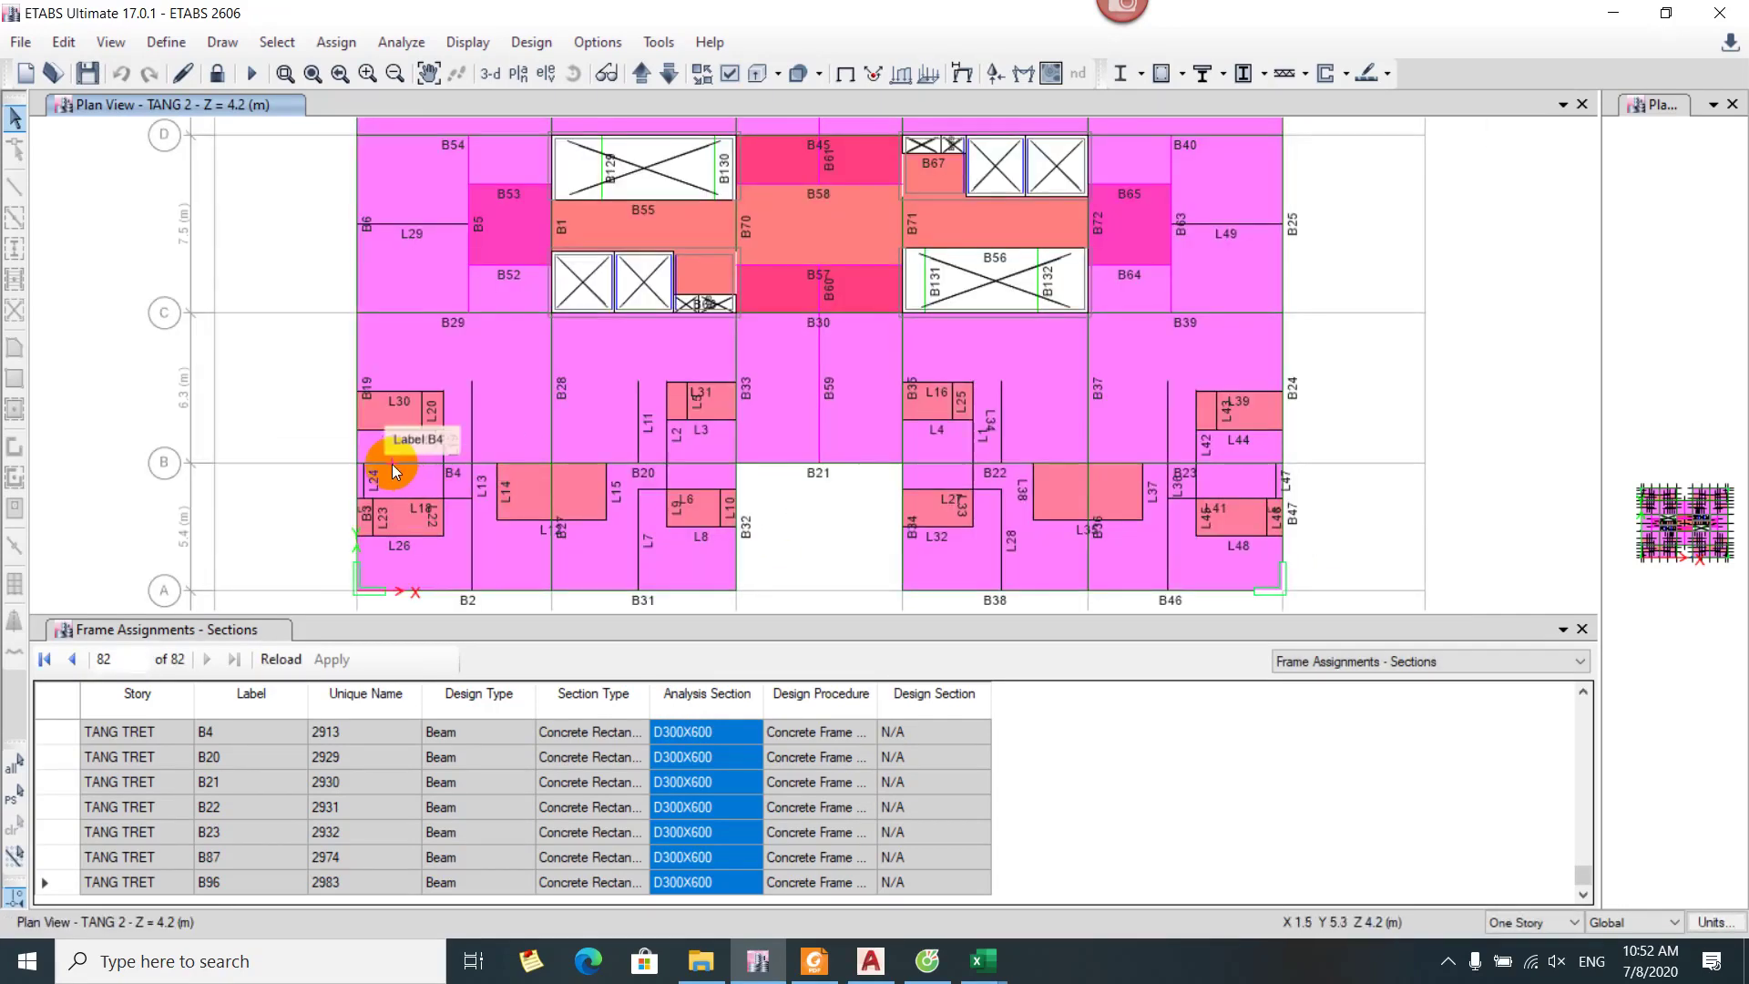
# Hide the floors in the TANG 2 plan view and inspect the beam labels along grid B
pyautogui.click(733, 73)
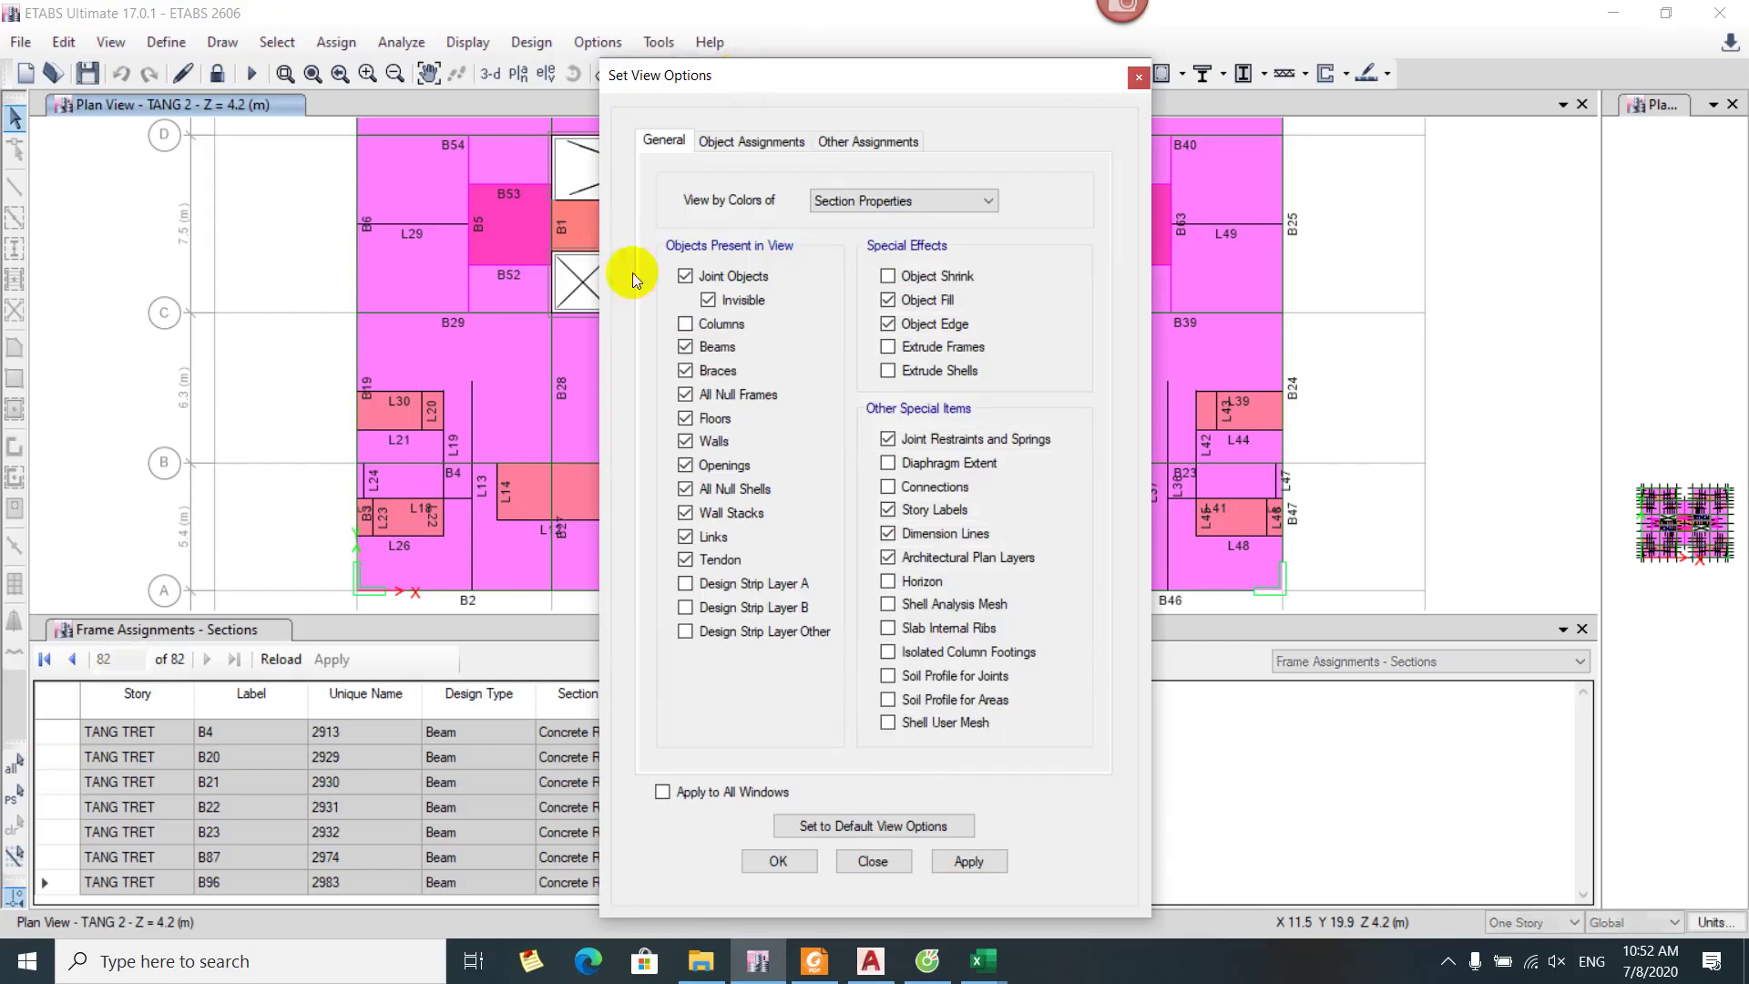
pyautogui.click(689, 418)
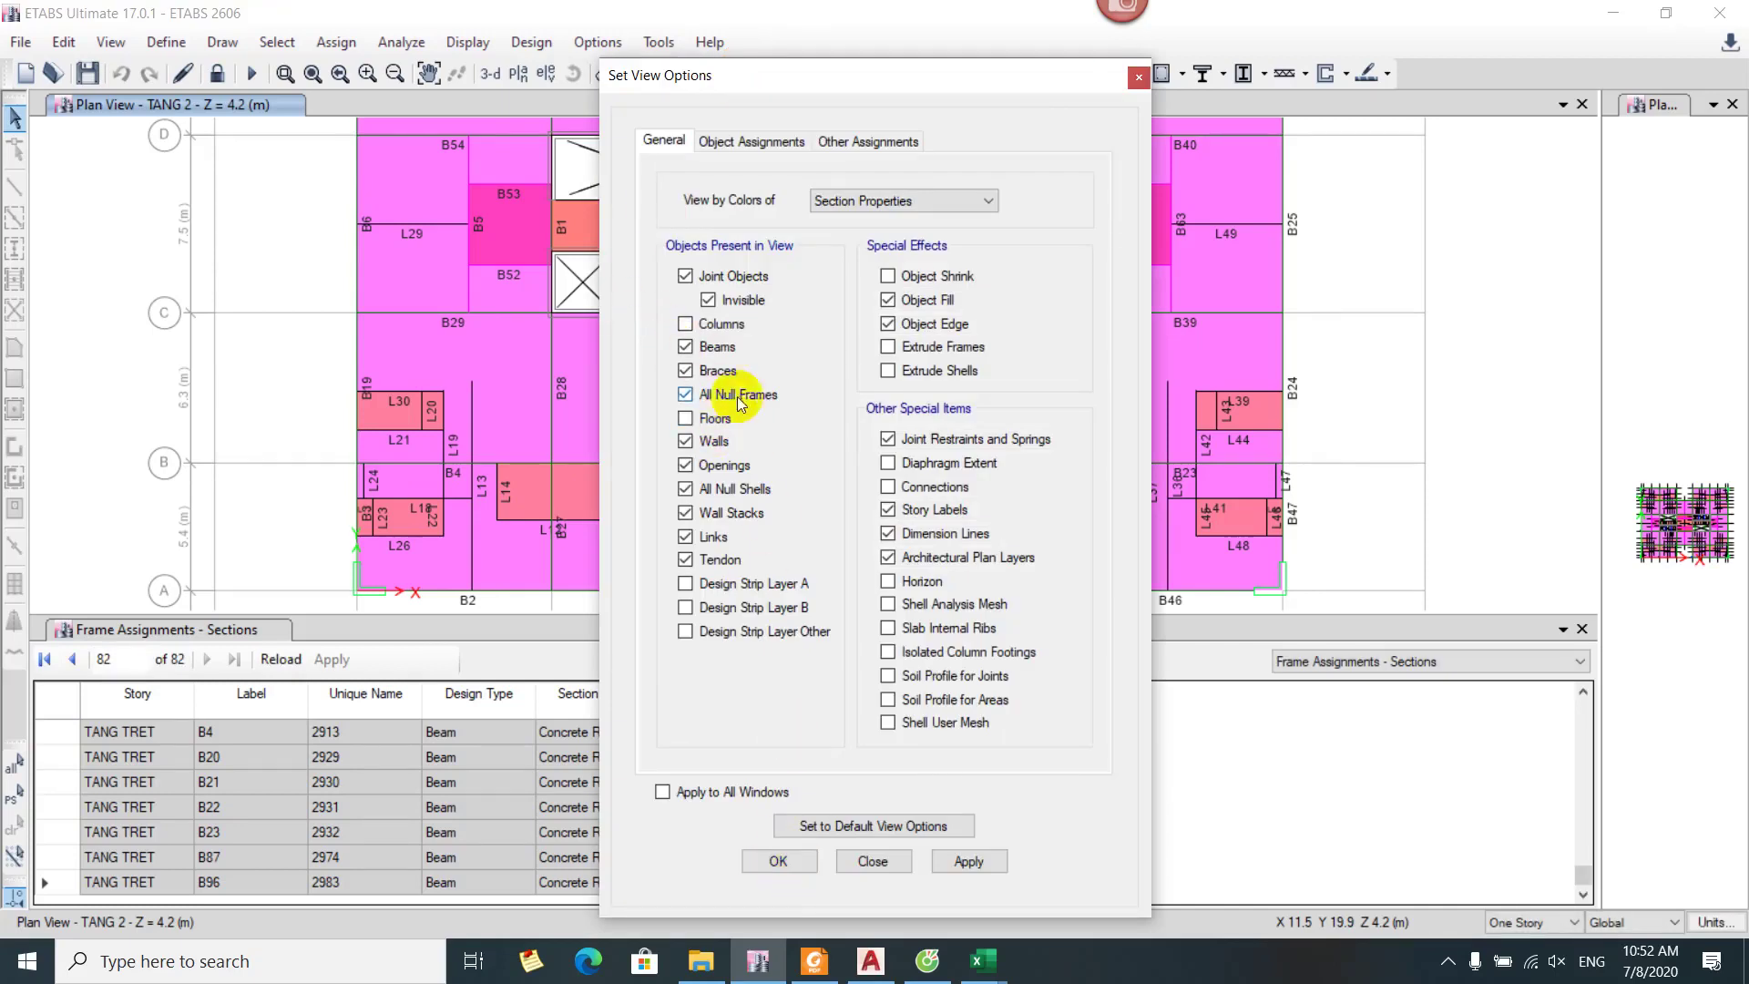
pyautogui.click(776, 861)
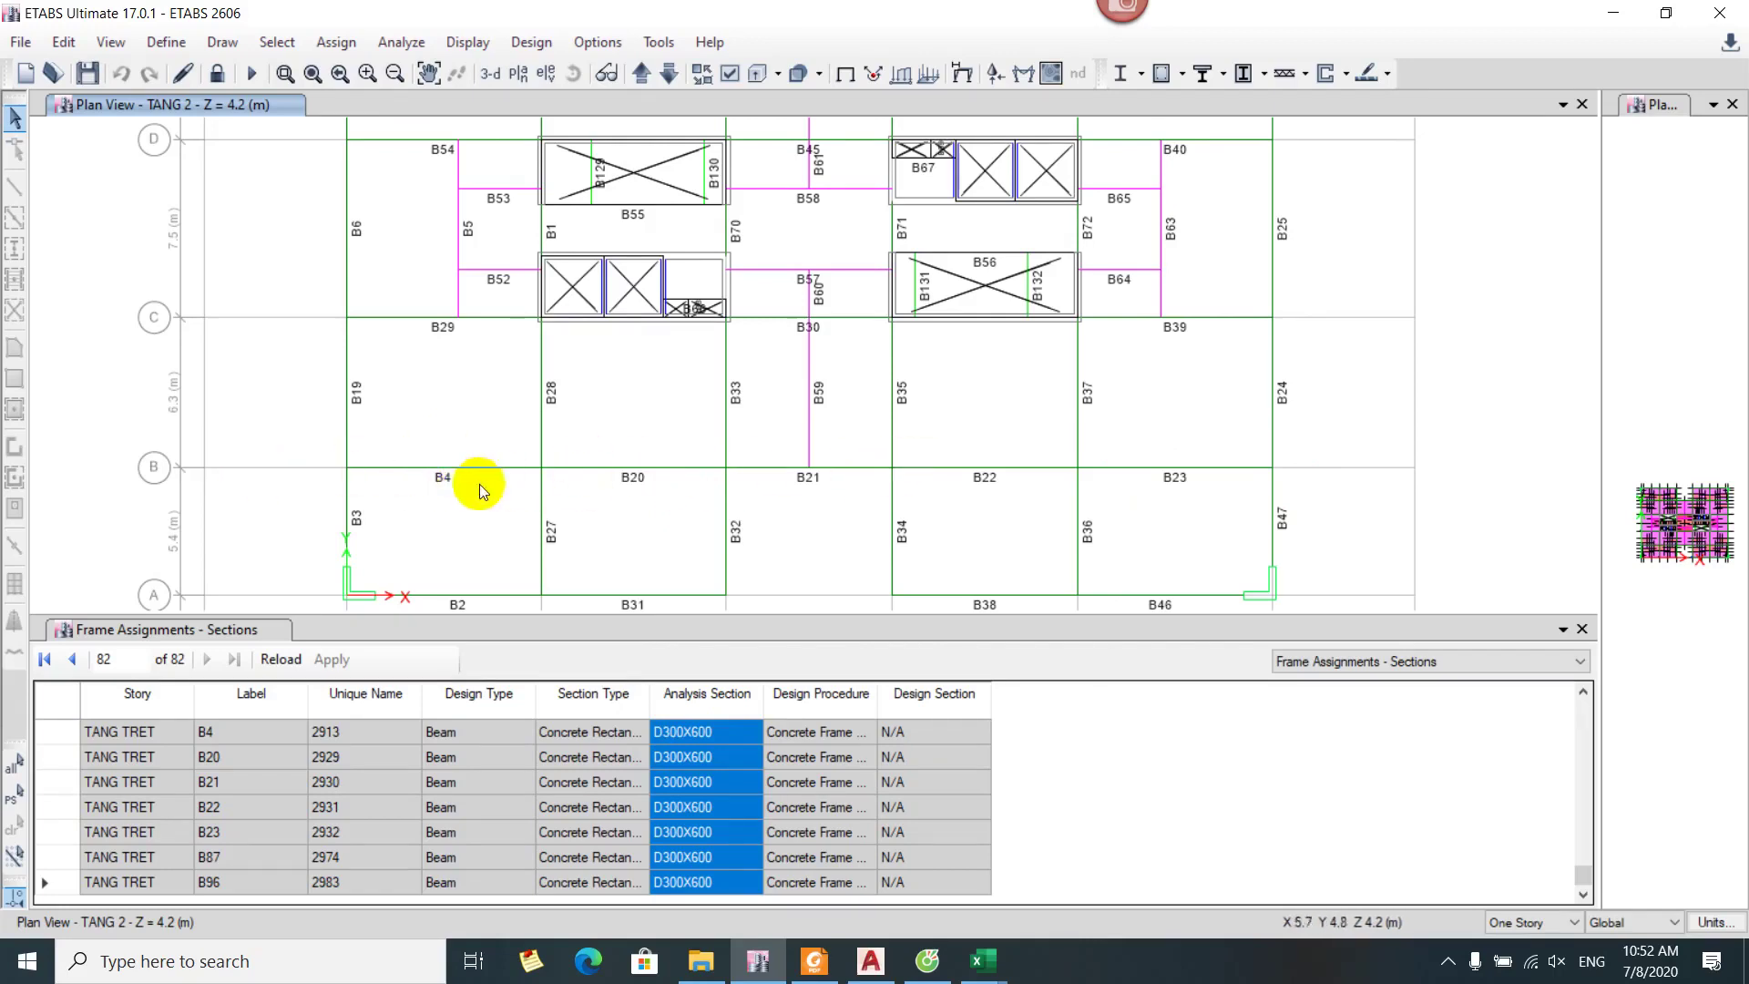
pyautogui.scroll(-3, 644, 488)
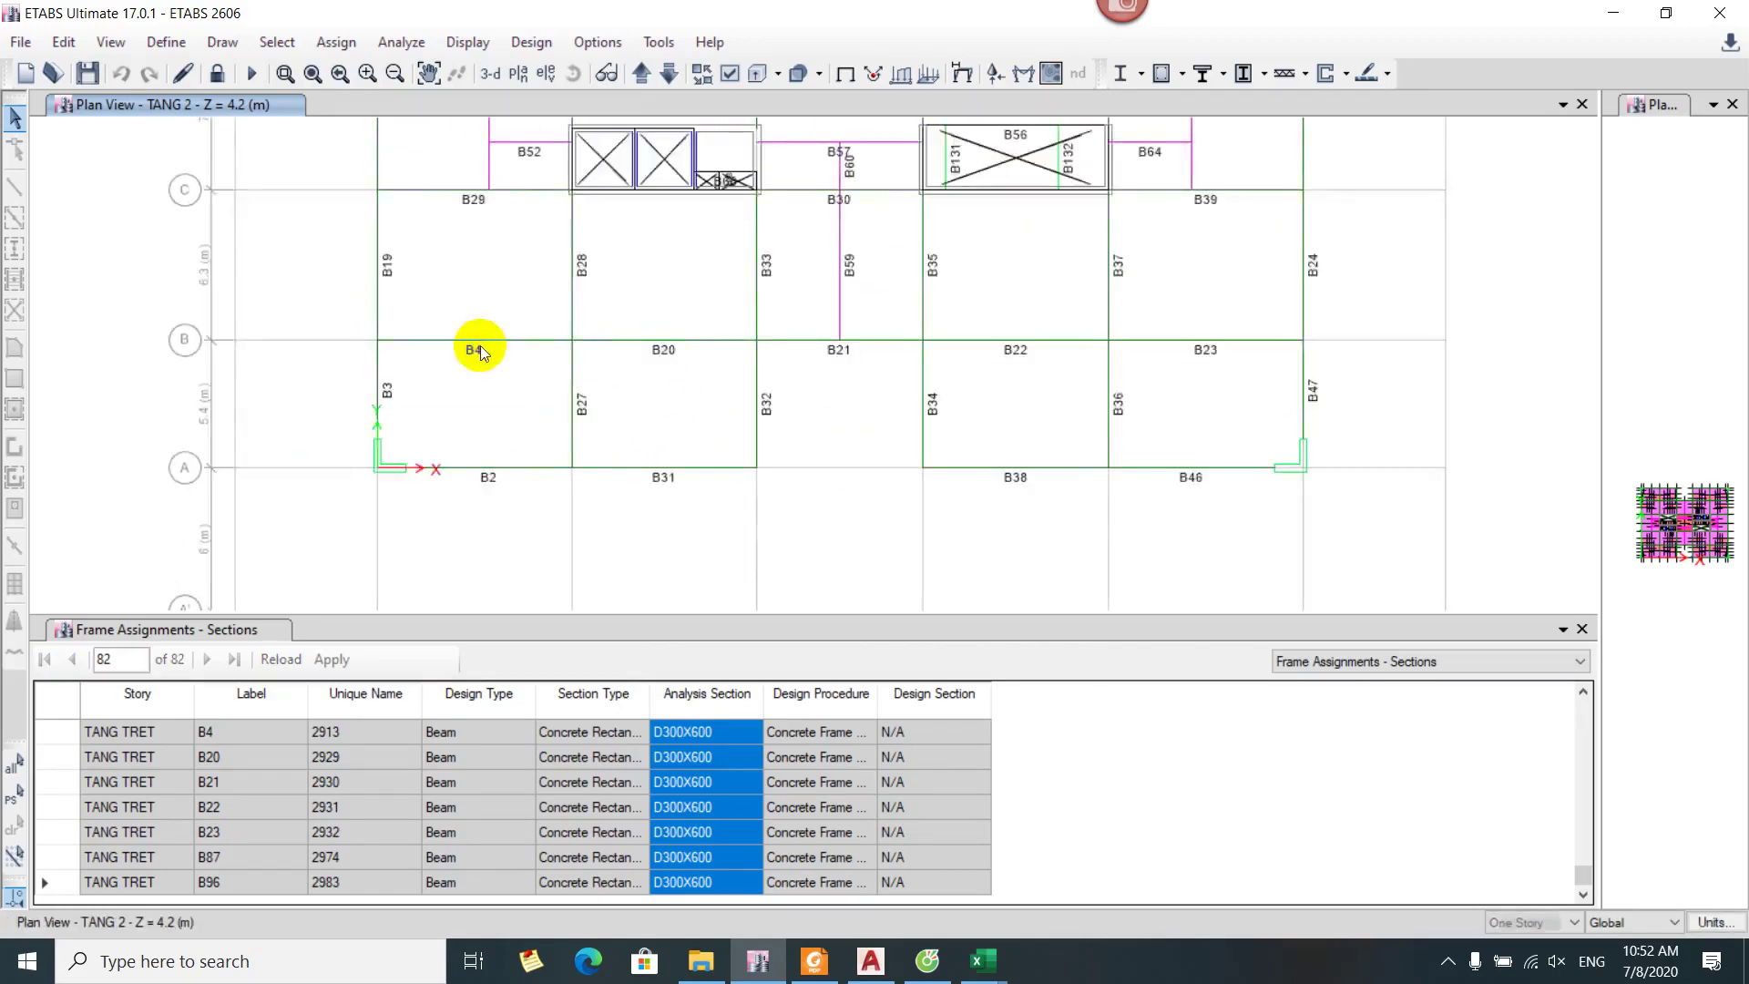
pyautogui.scroll(5, 520, 190)
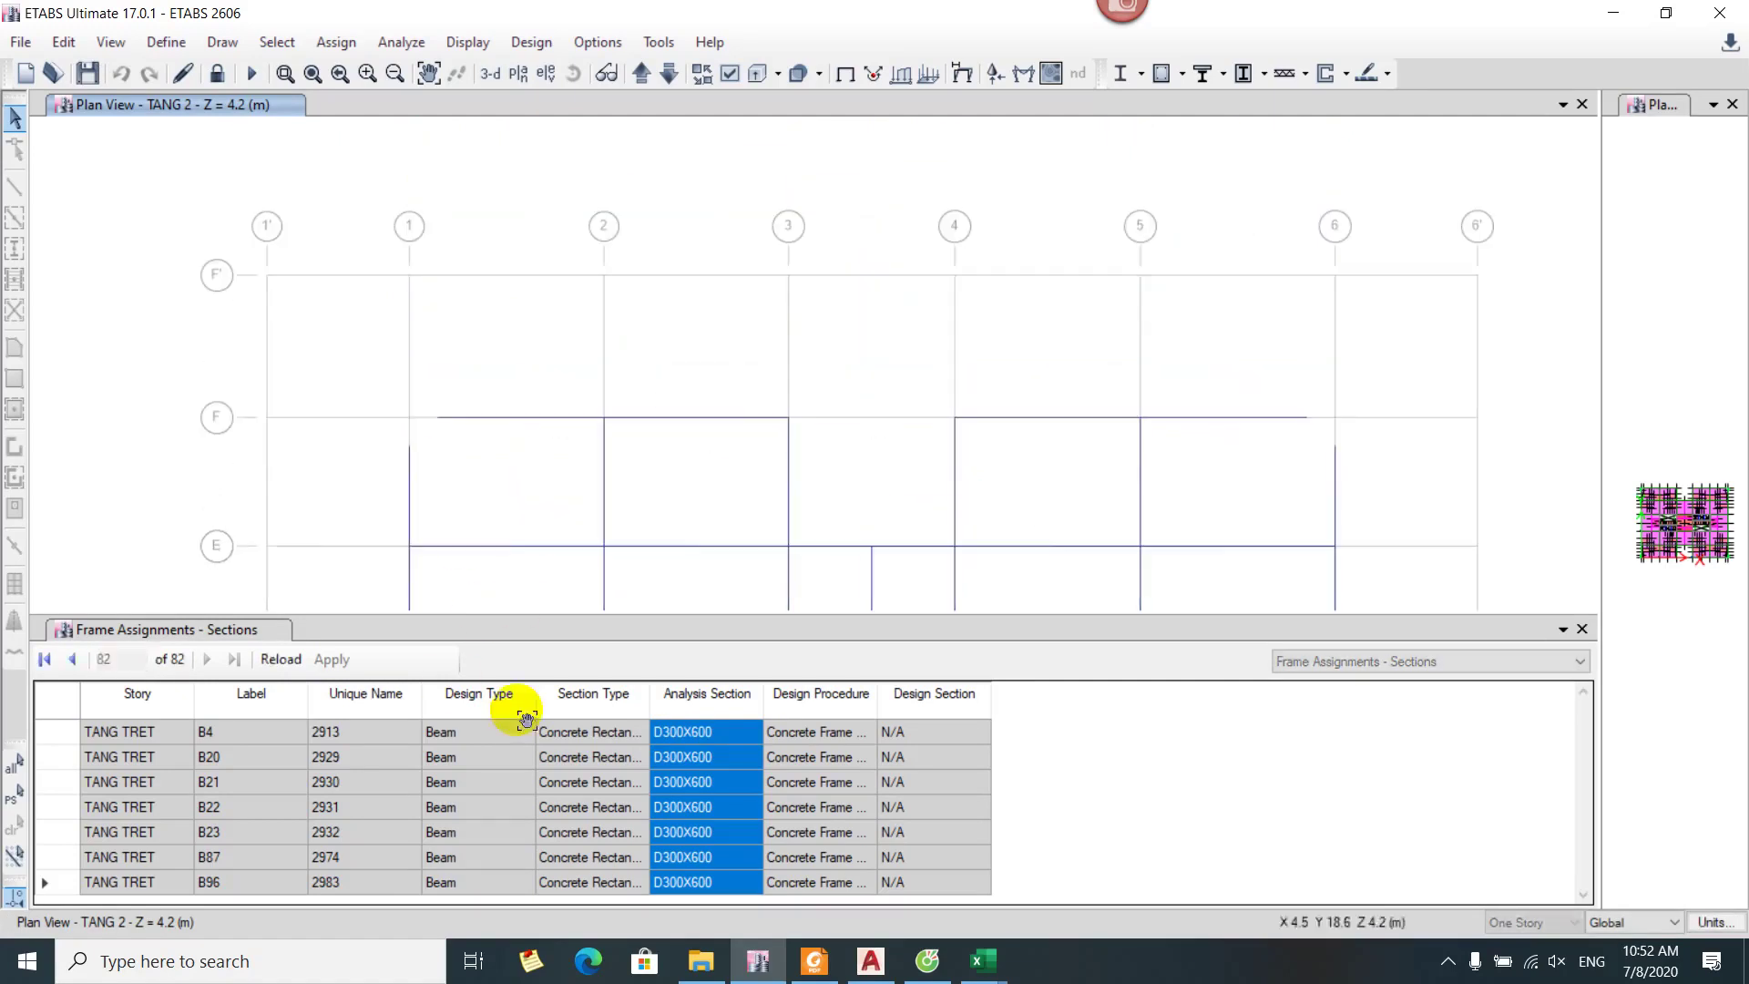
pyautogui.scroll(-5, 605, 343)
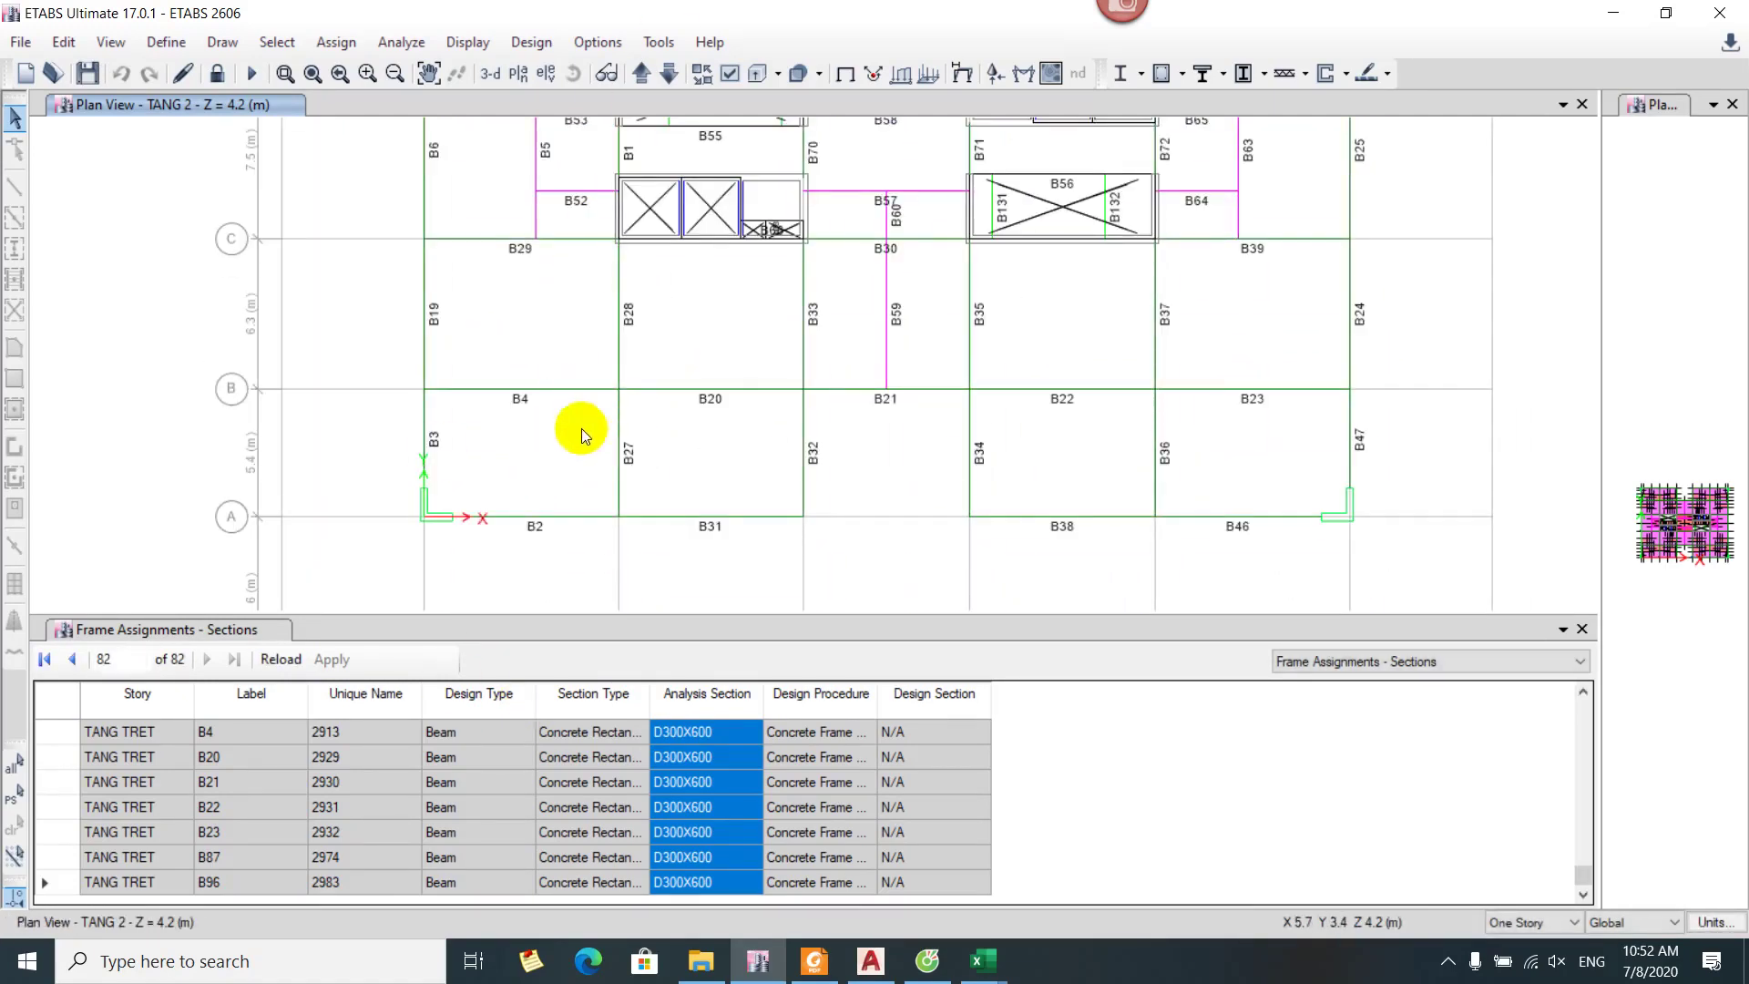
pyautogui.moveTo(792, 383); pyautogui.dragTo(739, 463)
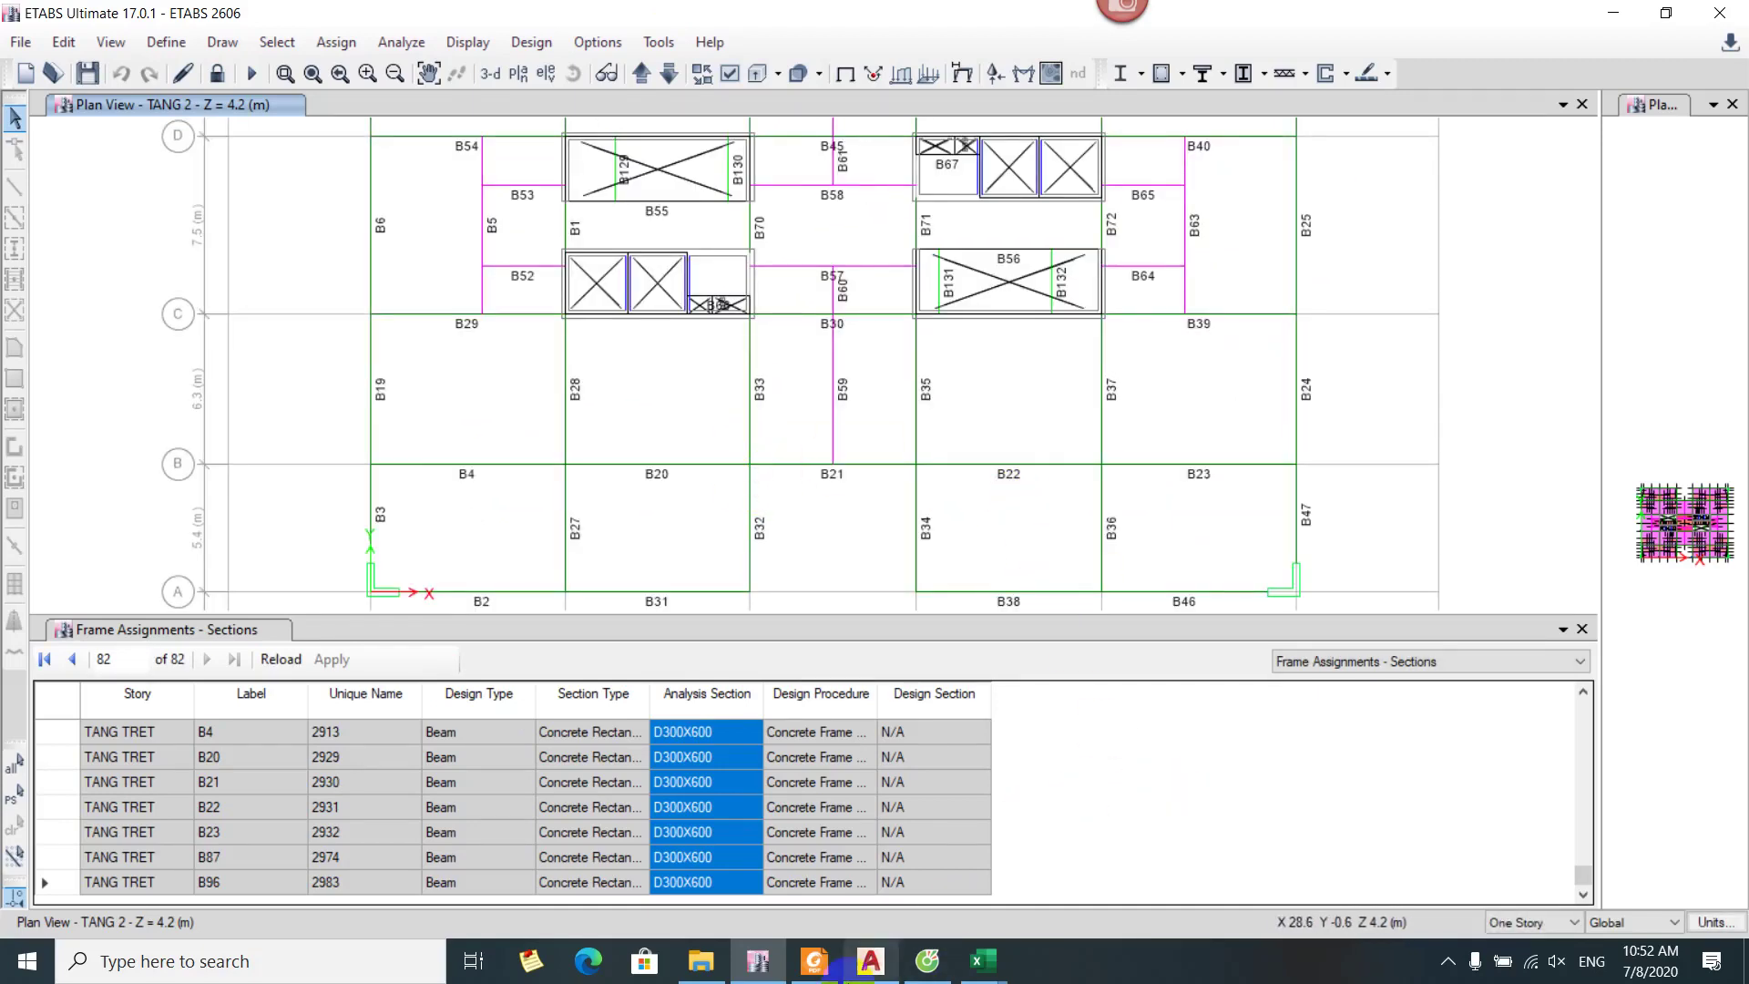
# Switch to the Thep dam workbook in Excel and review the upper-story beam rows in Etabs data against the empty CAD beam name column
pyautogui.click(870, 961)
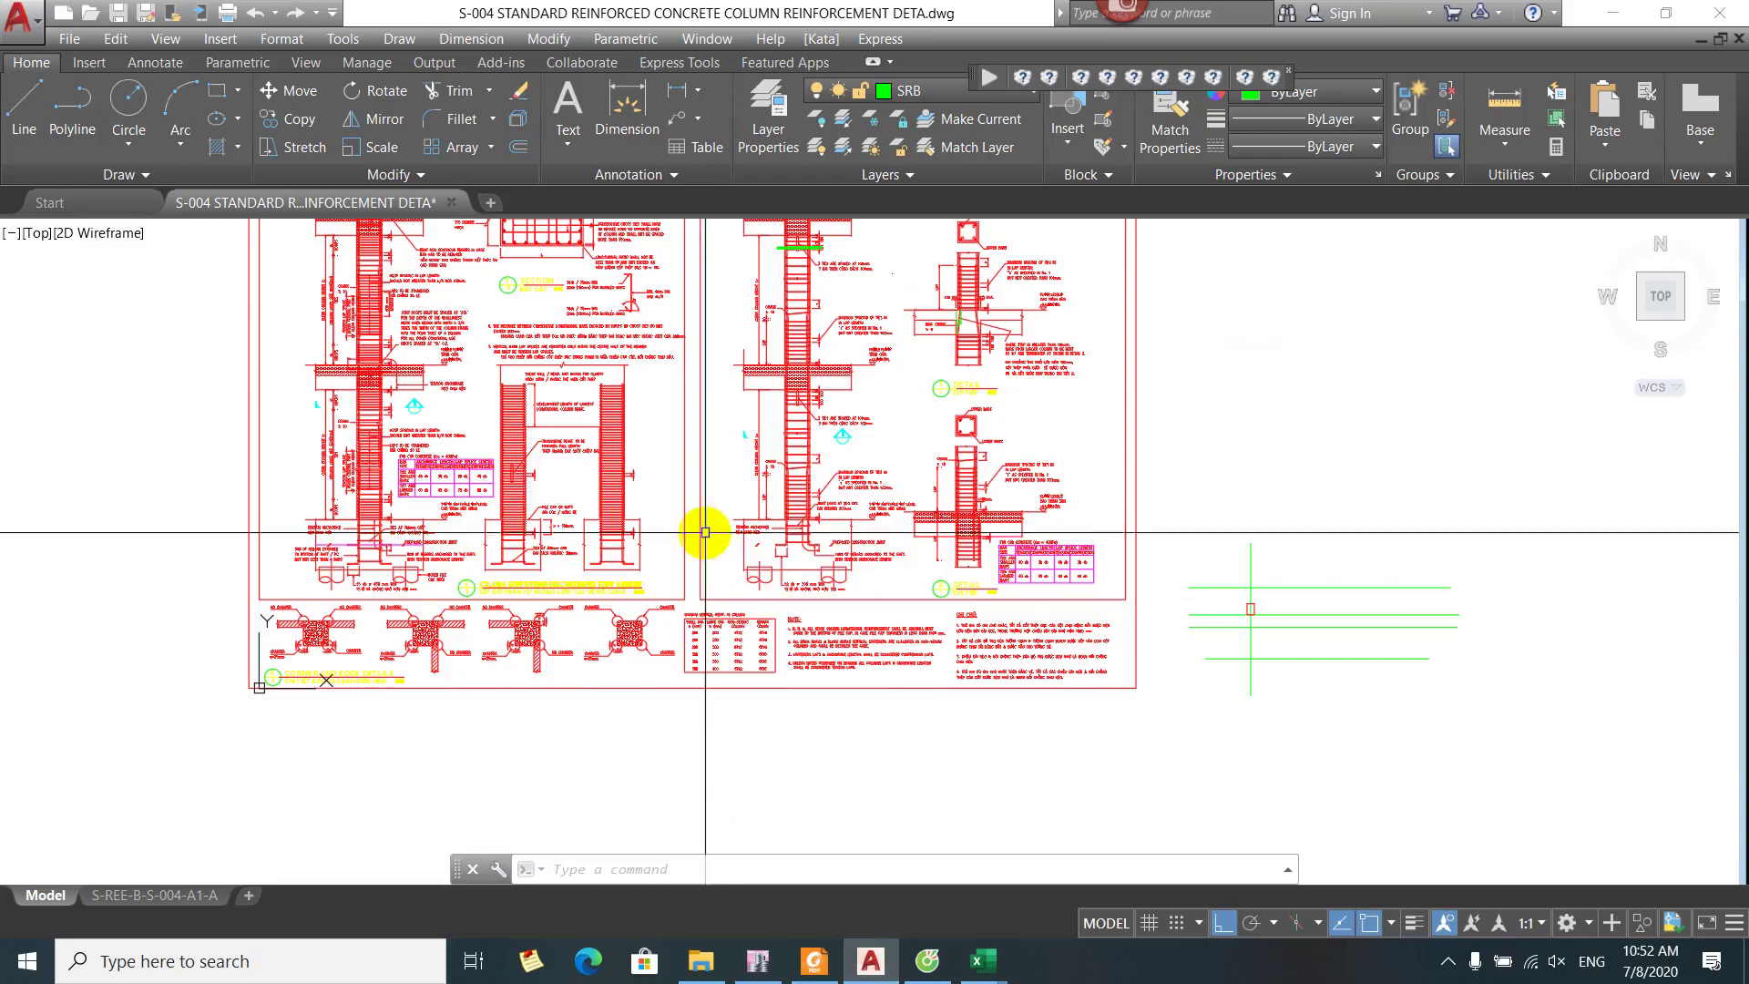
pyautogui.click(870, 961)
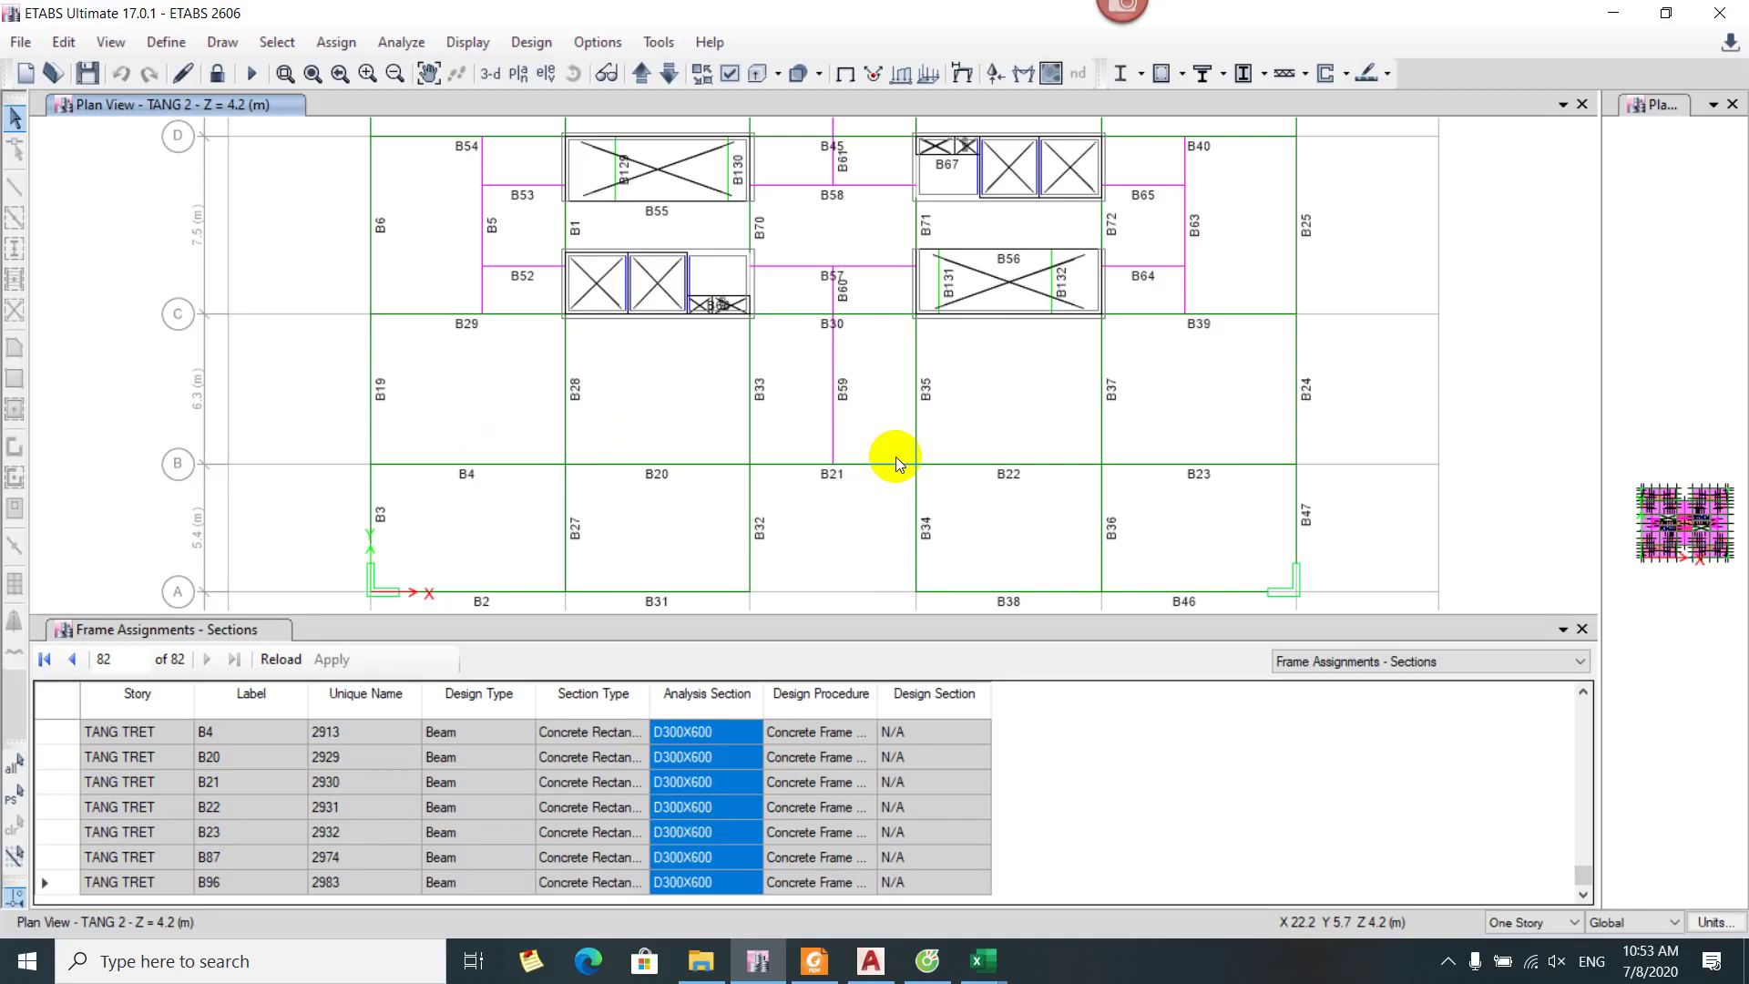
pyautogui.click(983, 960)
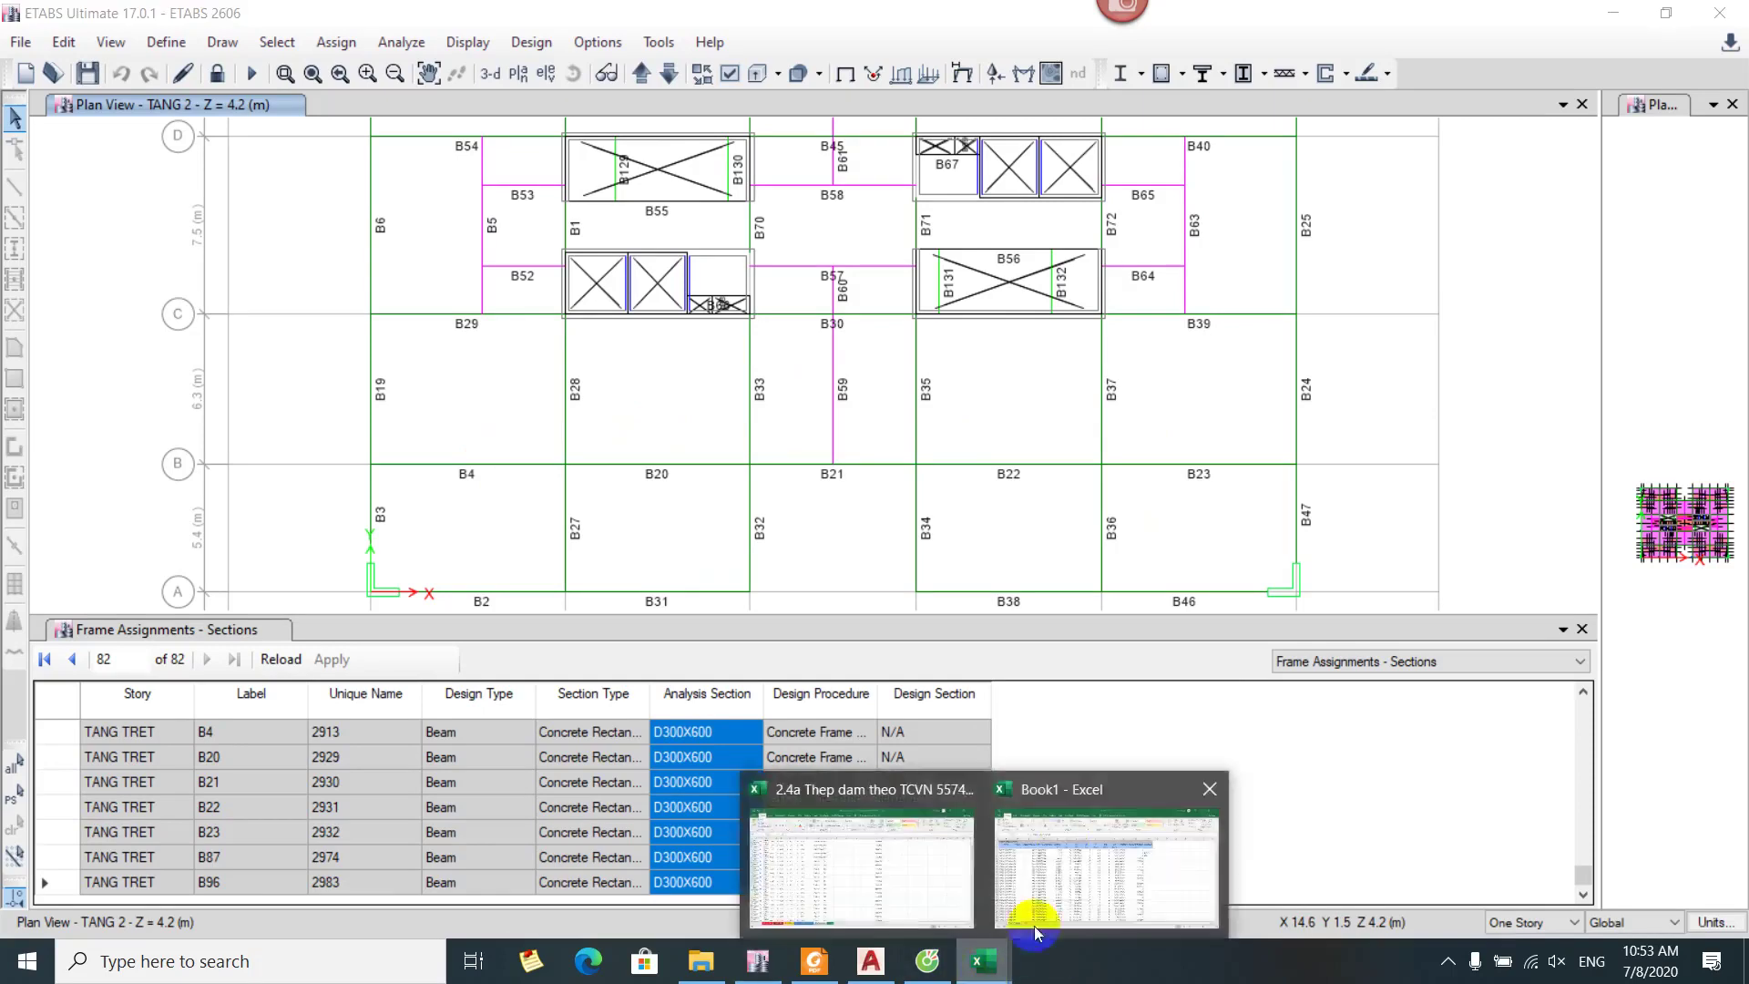
pyautogui.click(860, 865)
pyautogui.scroll(1, 1002, 547)
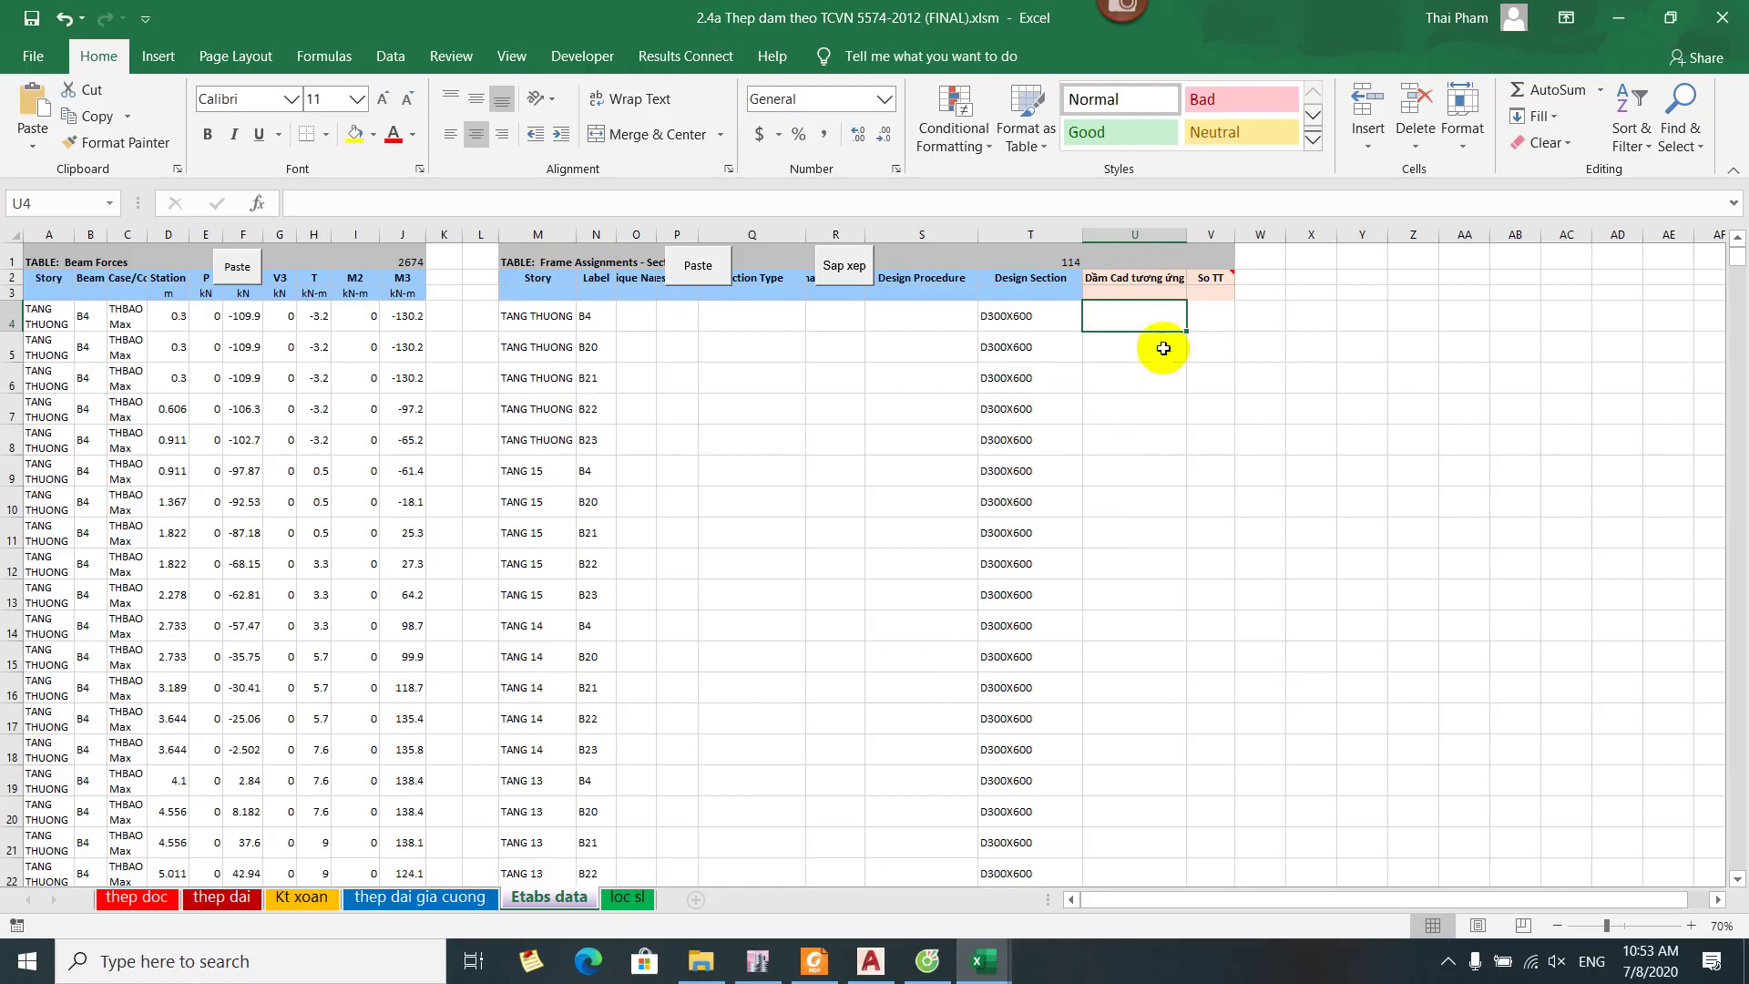
pyautogui.scroll(-6, 1163, 348)
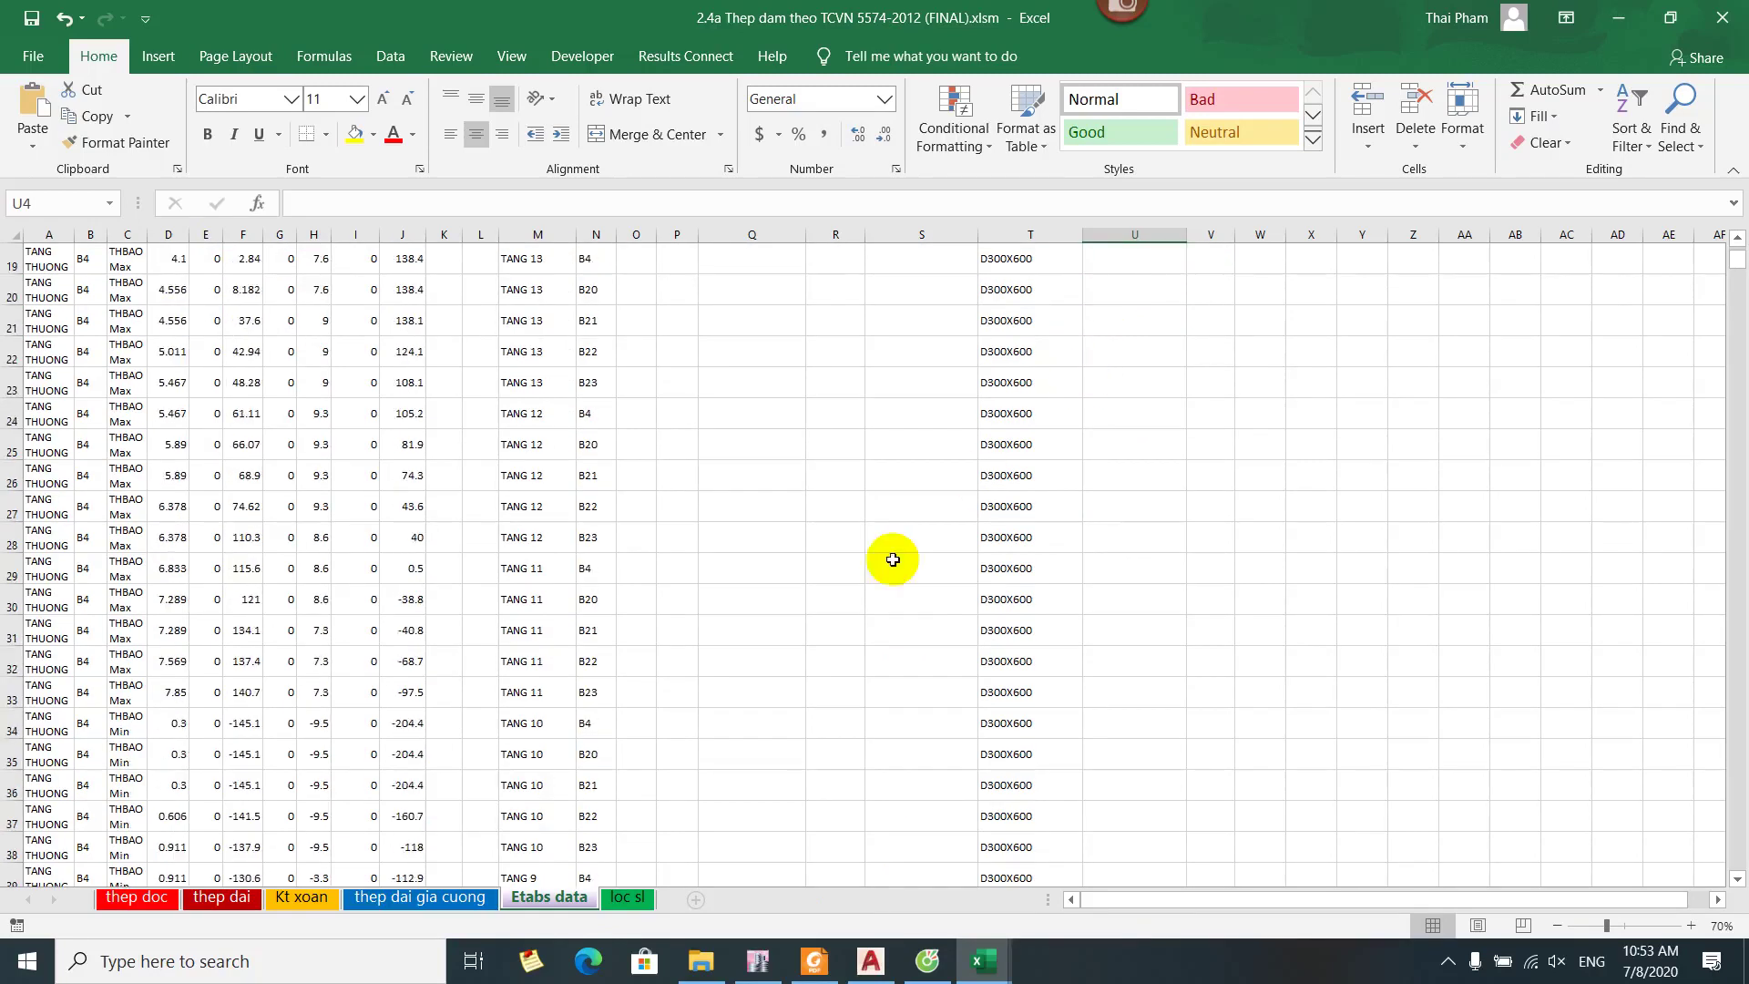
# Switch to ETABS, display elevation B and inspect its beam labels from TANG HAM up to TANG 15
pyautogui.click(756, 966)
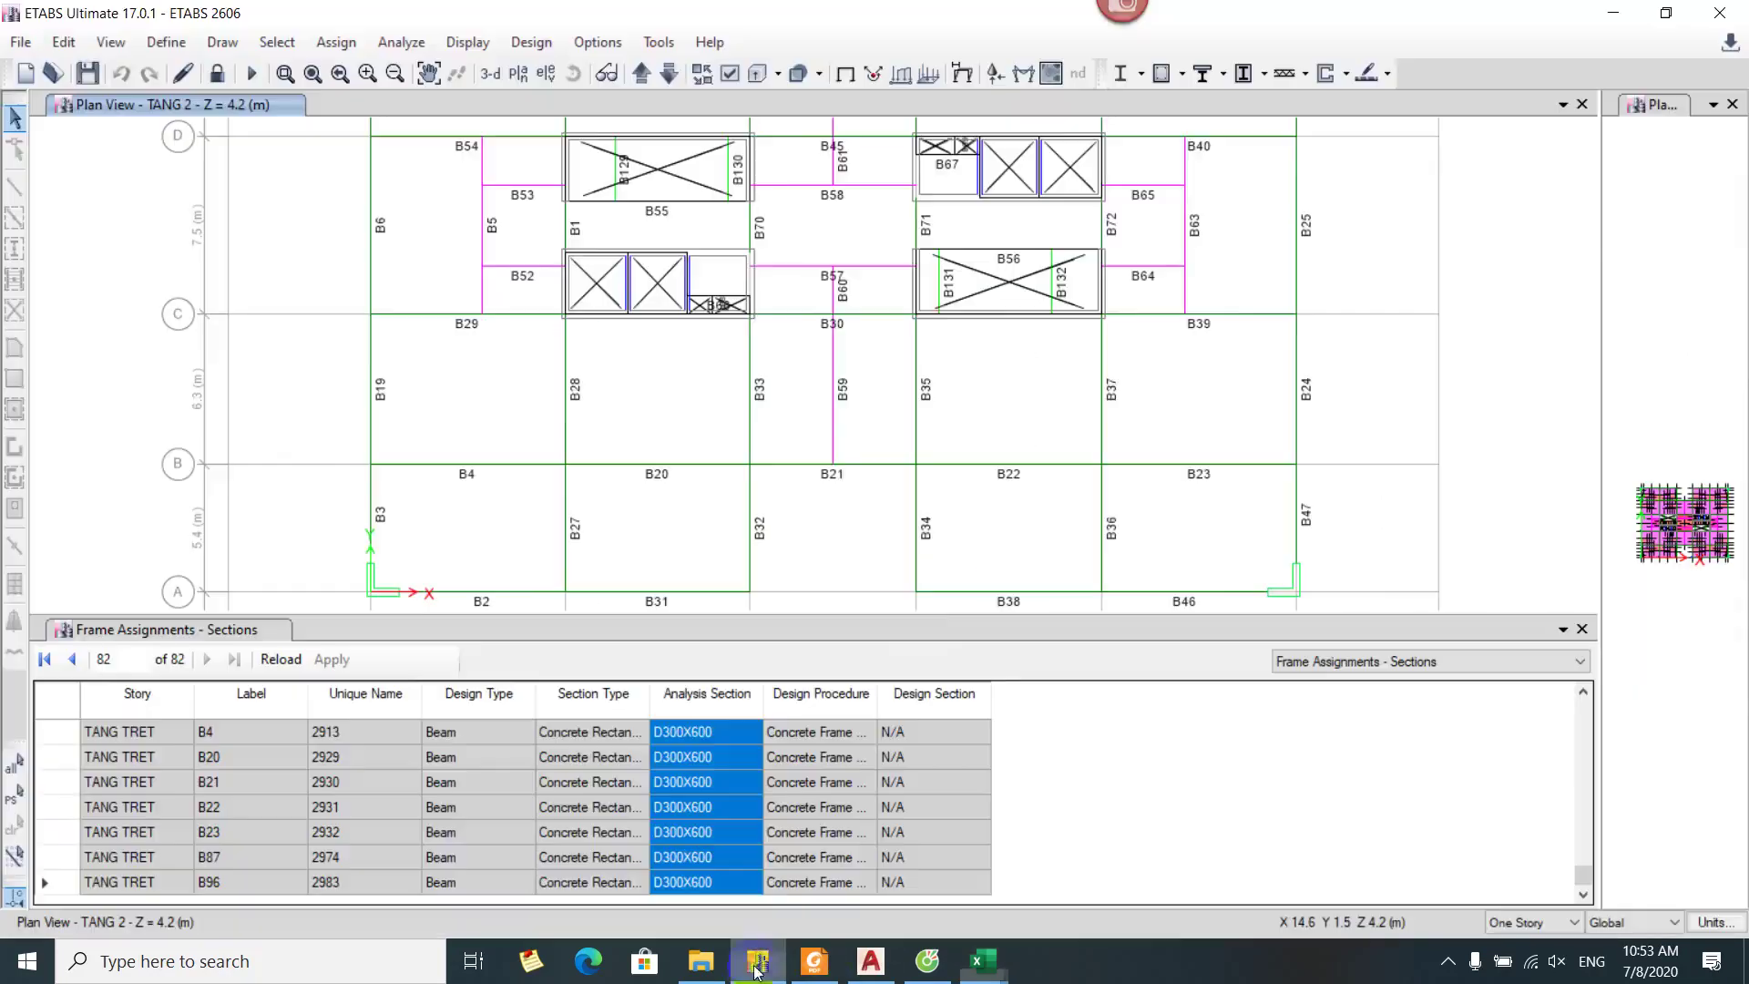
pyautogui.click(546, 75)
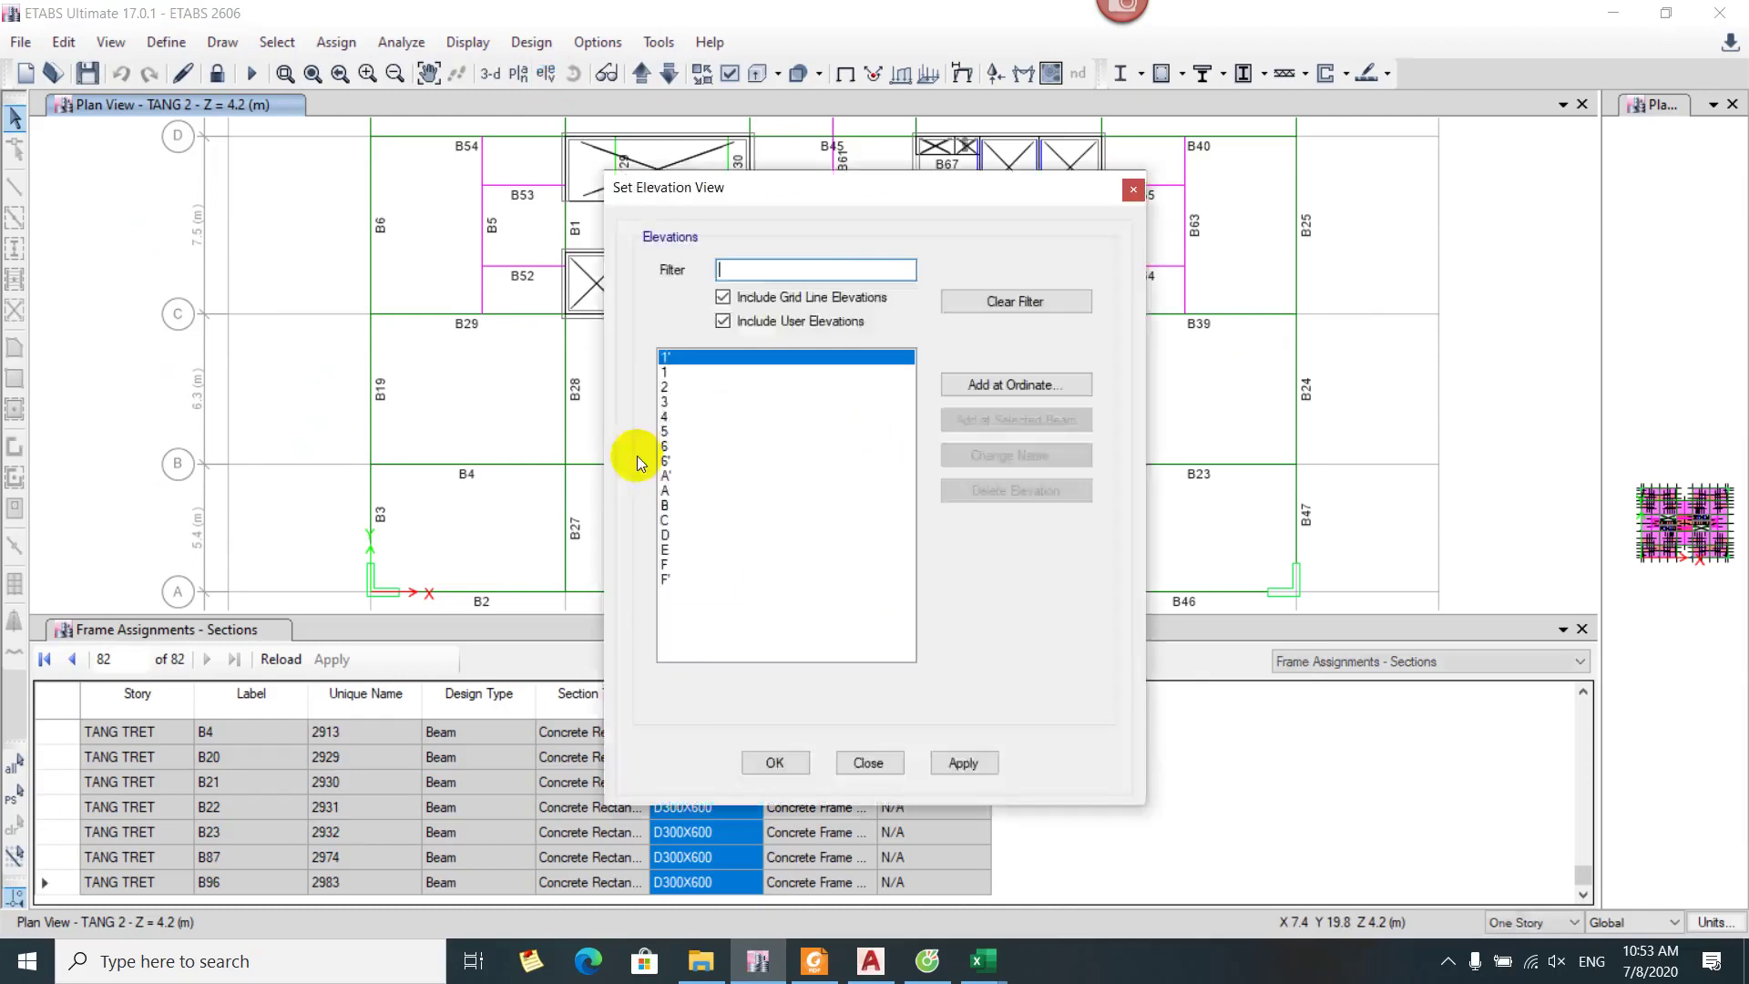
pyautogui.click(666, 506)
pyautogui.click(775, 764)
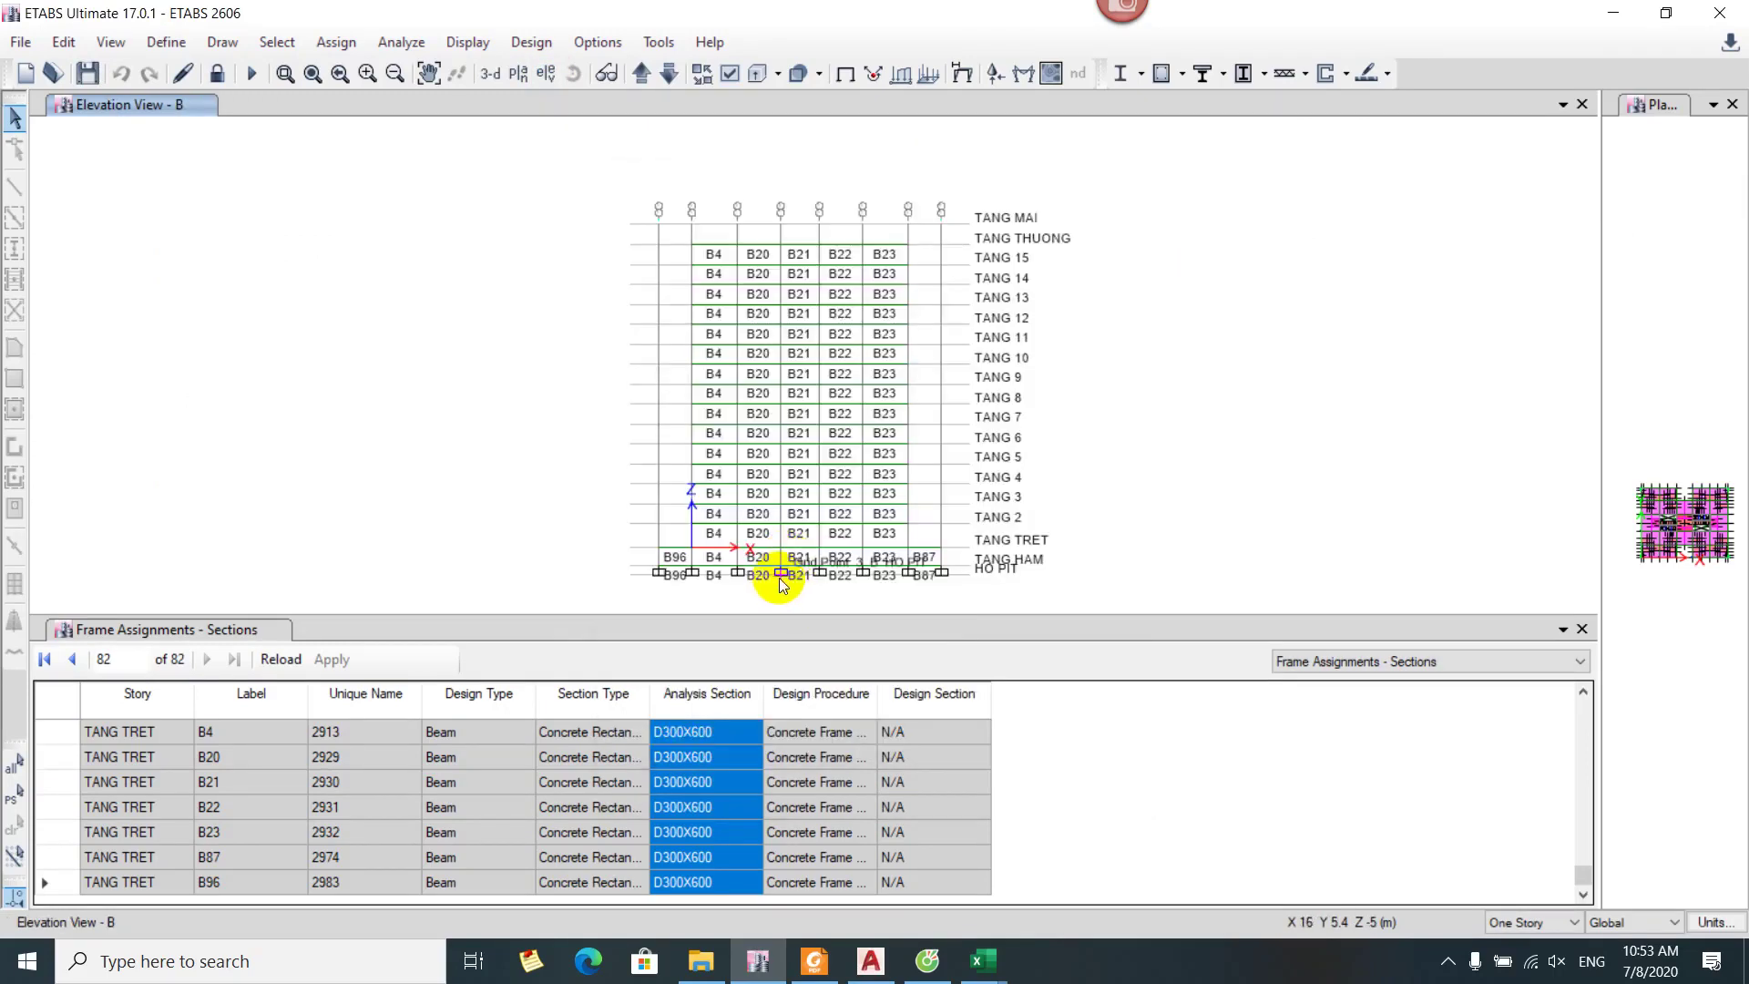
pyautogui.scroll(5, 774, 582)
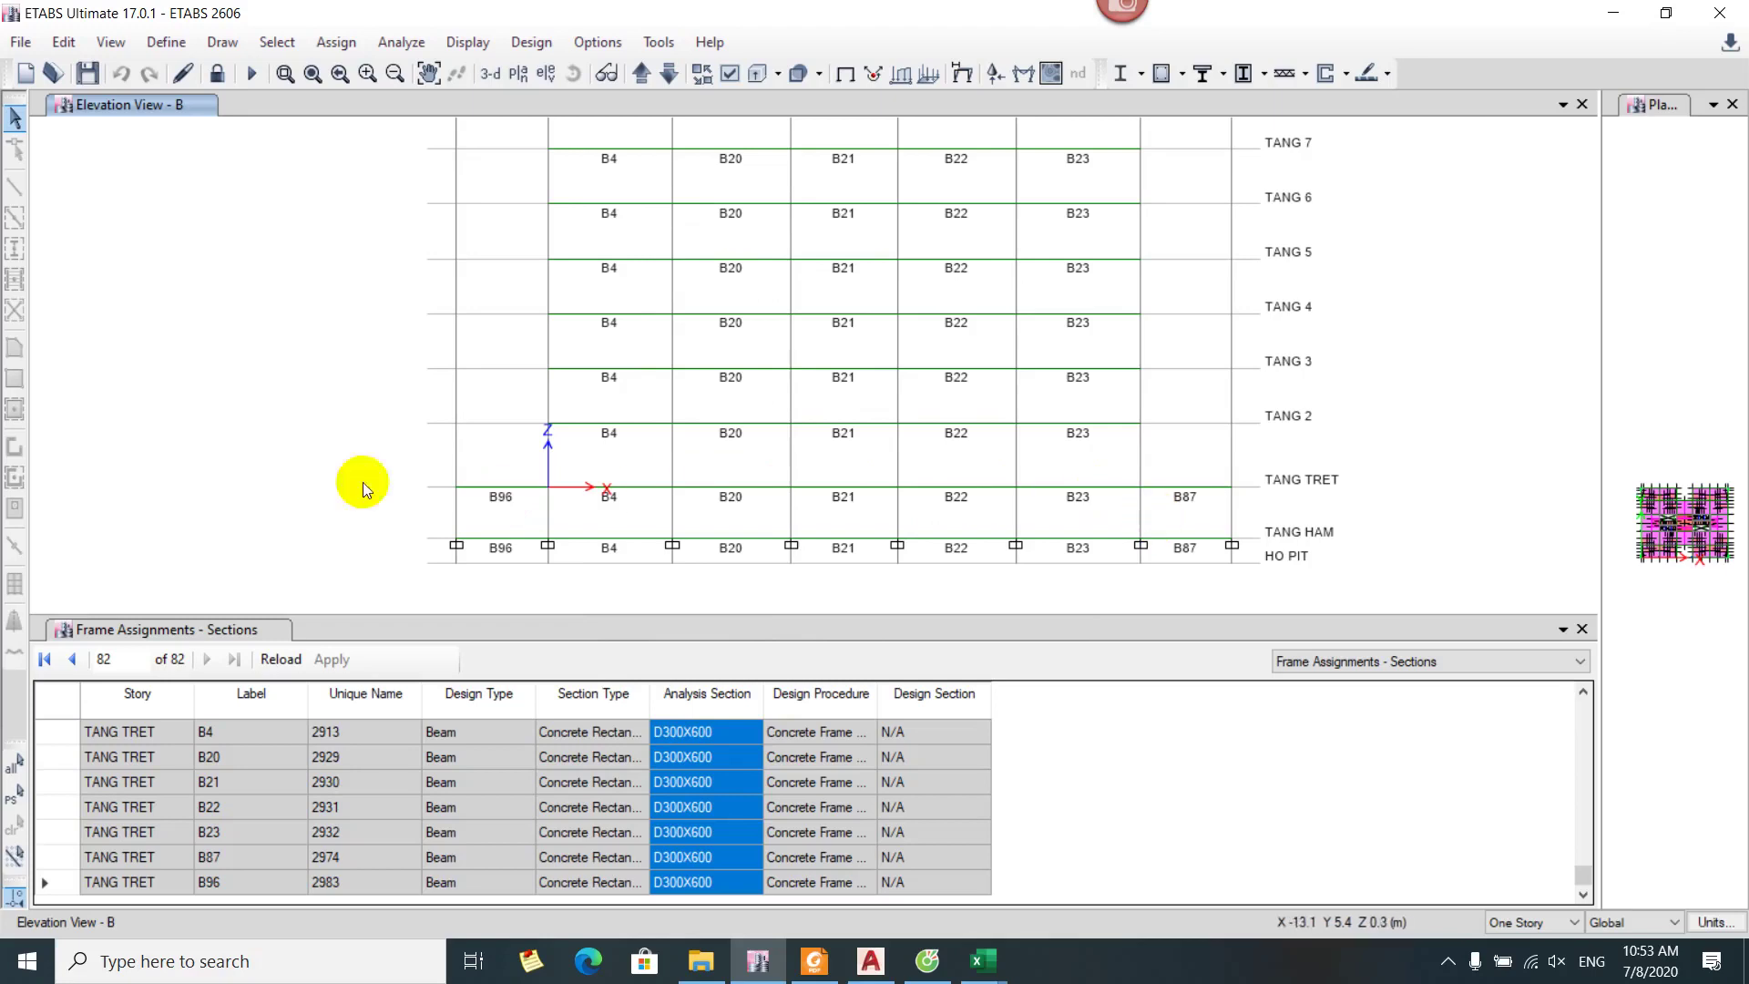
pyautogui.moveTo(664, 278); pyautogui.dragTo(694, 706)
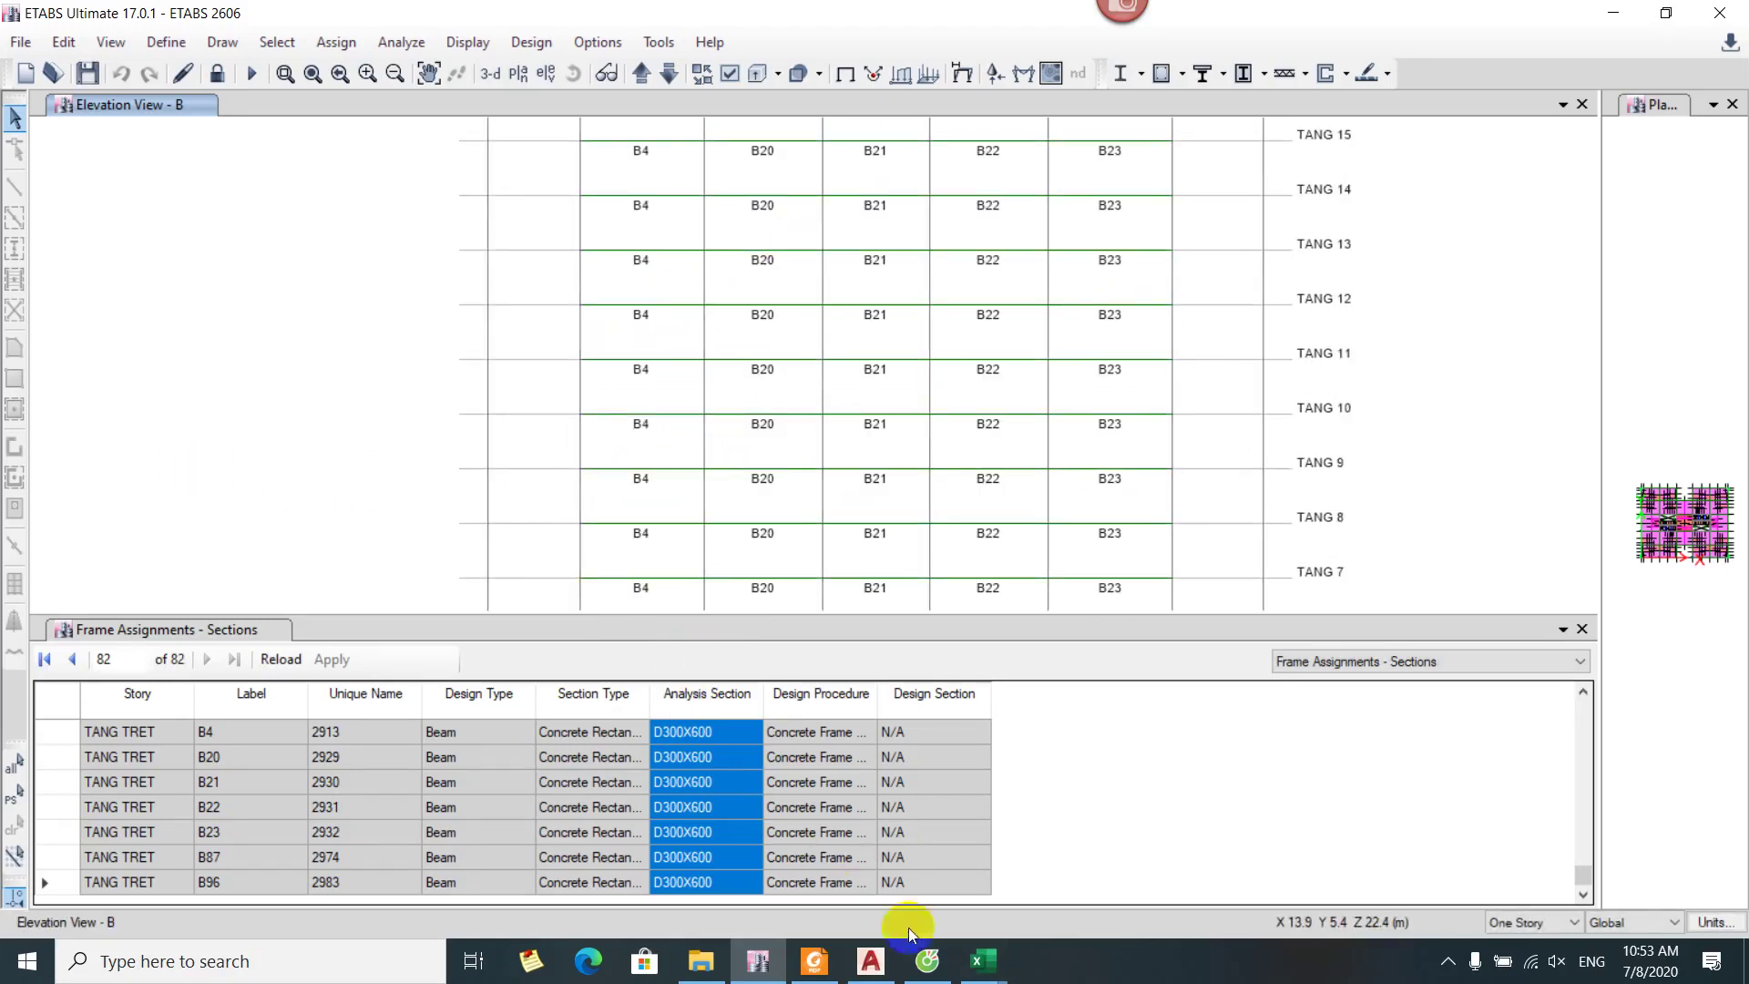
# Switch to the Thep dam workbook in Excel and select the TANG TRET beam rows of the Frame Assignments table
pyautogui.moveTo(966, 970)
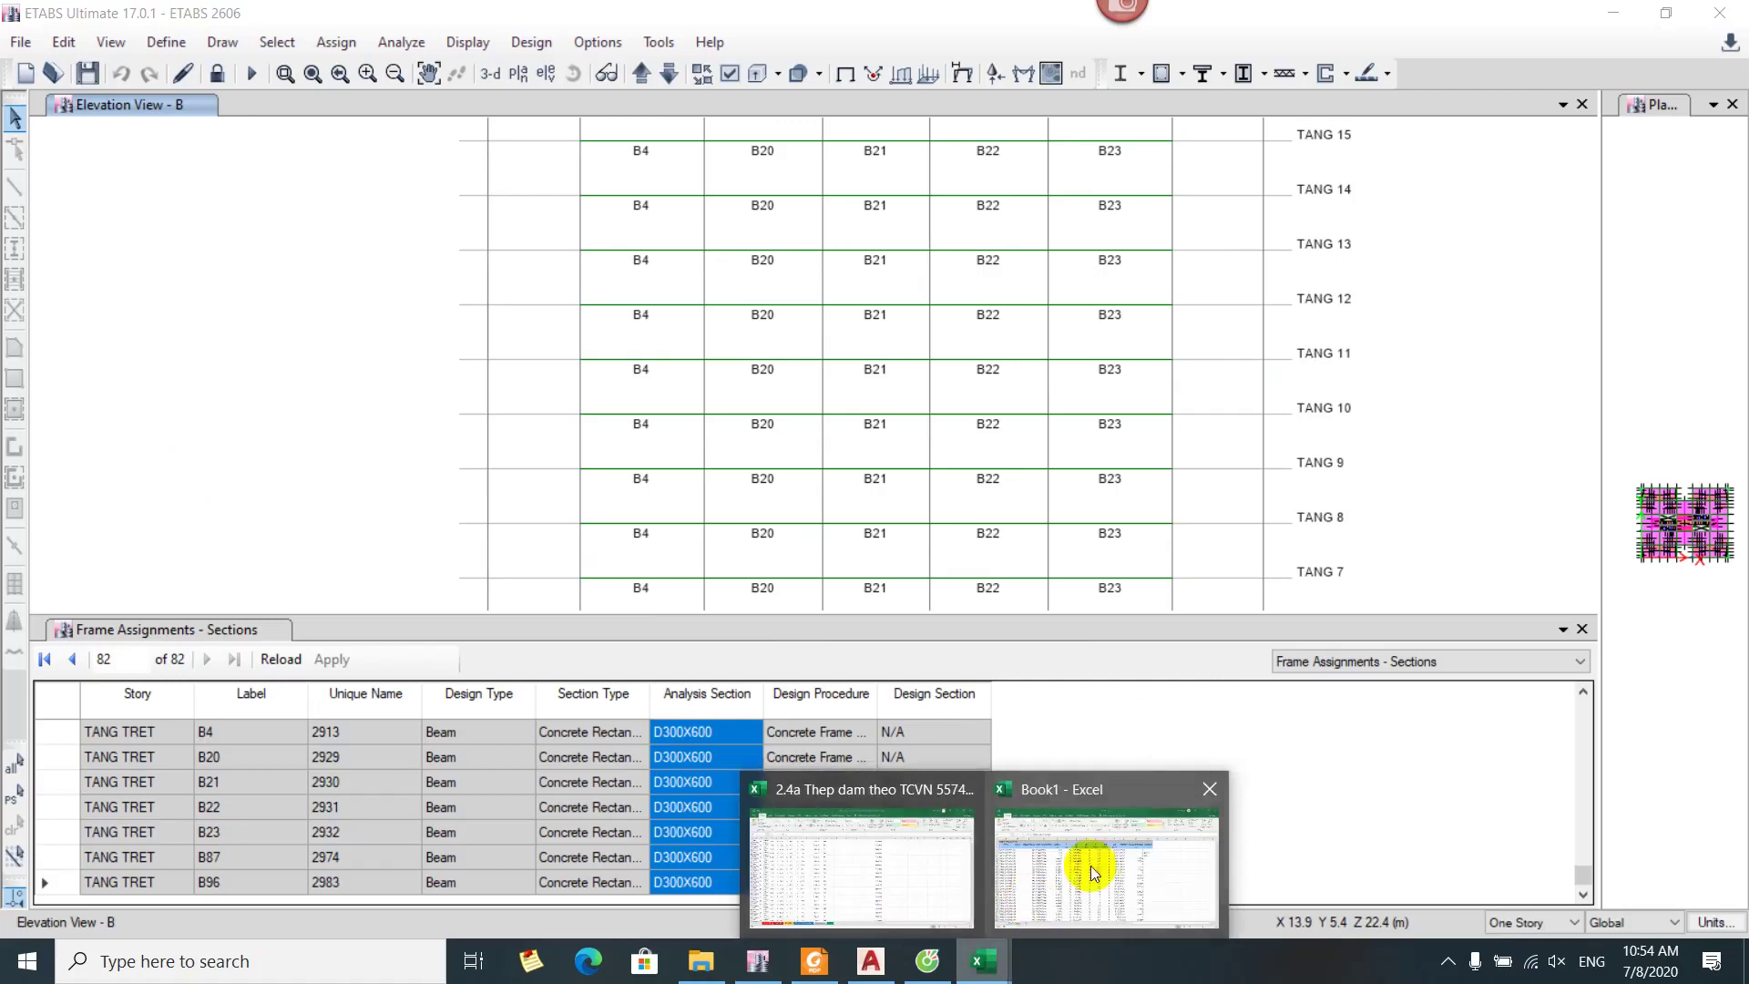
pyautogui.click(1011, 865)
pyautogui.scroll(-12, 691, 637)
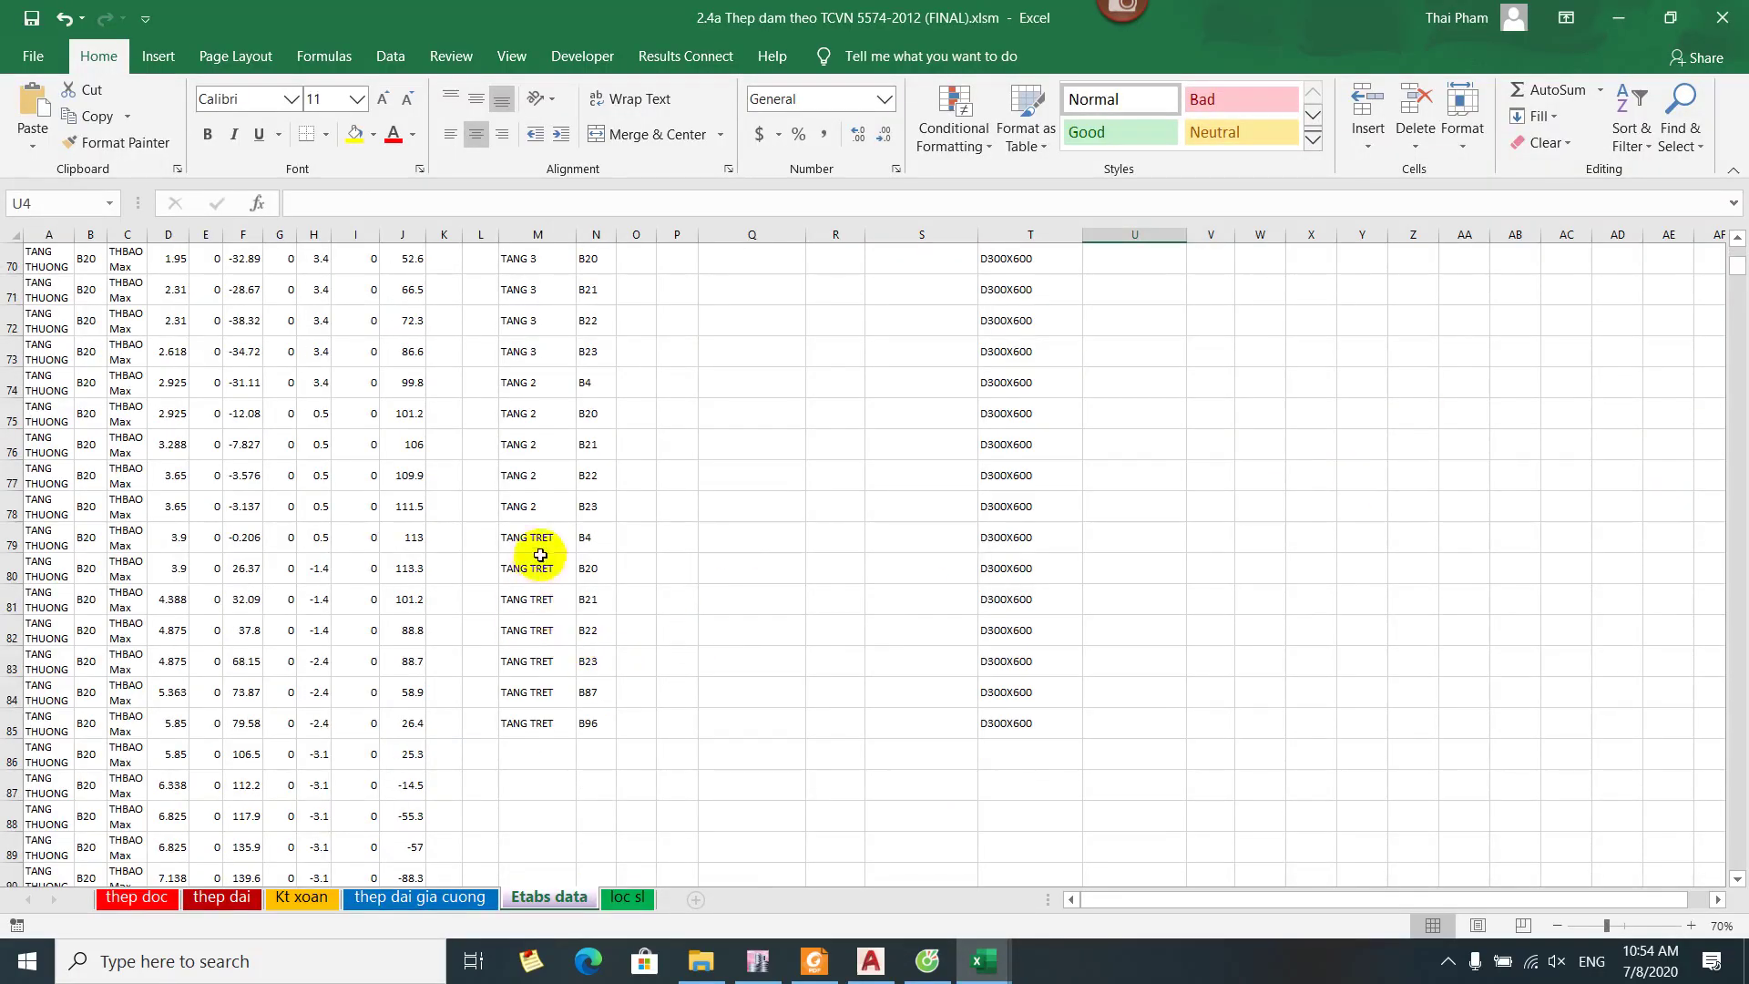
pyautogui.moveTo(533, 540); pyautogui.dragTo(1312, 737)
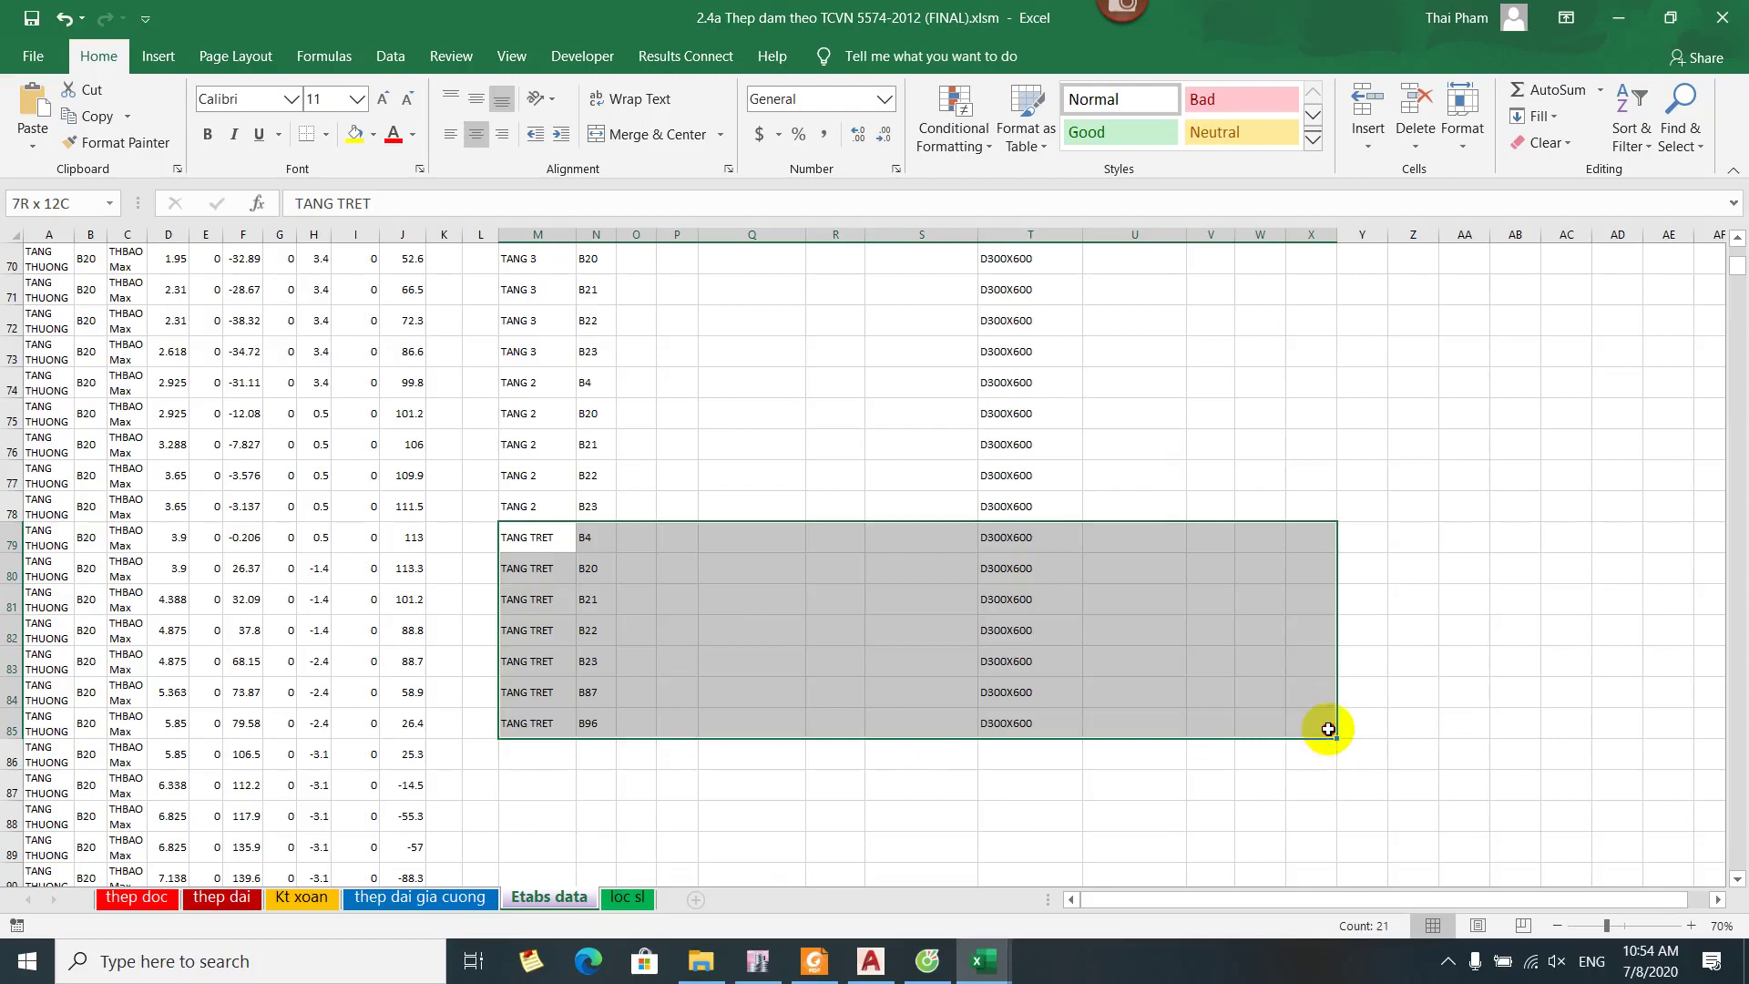
pyautogui.scroll(9, 1191, 605)
pyautogui.scroll(14, 1156, 270)
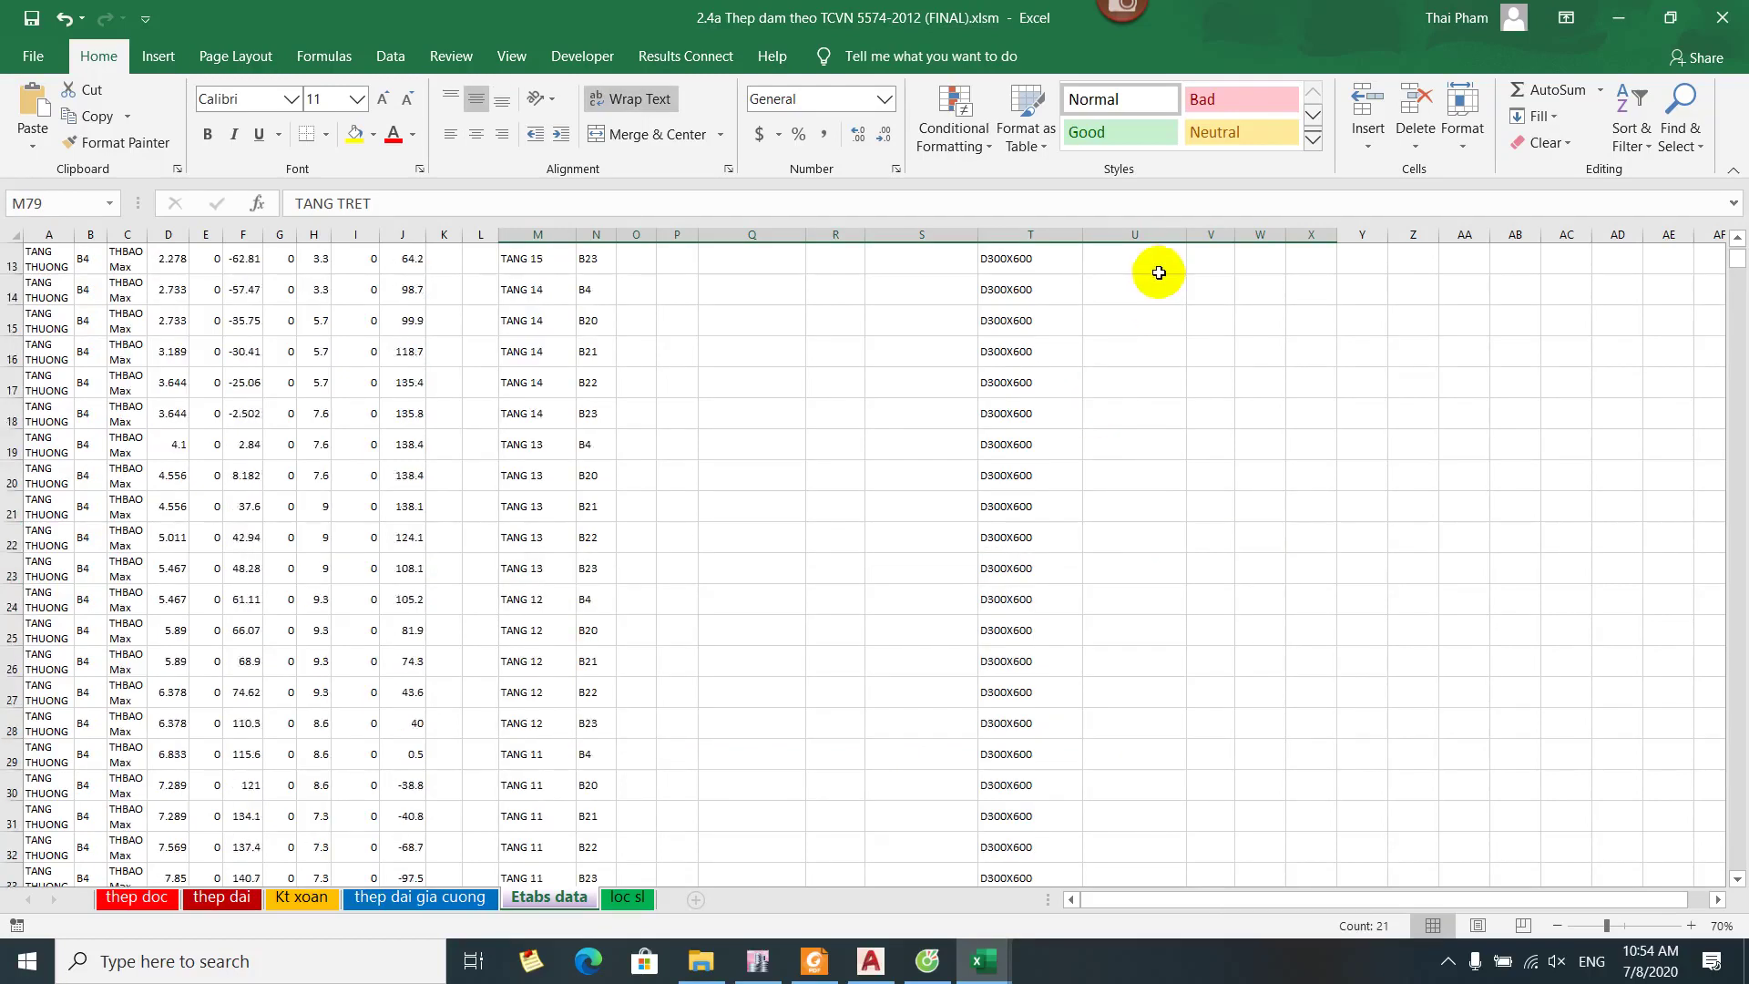
pyautogui.scroll(-20, 1132, 422)
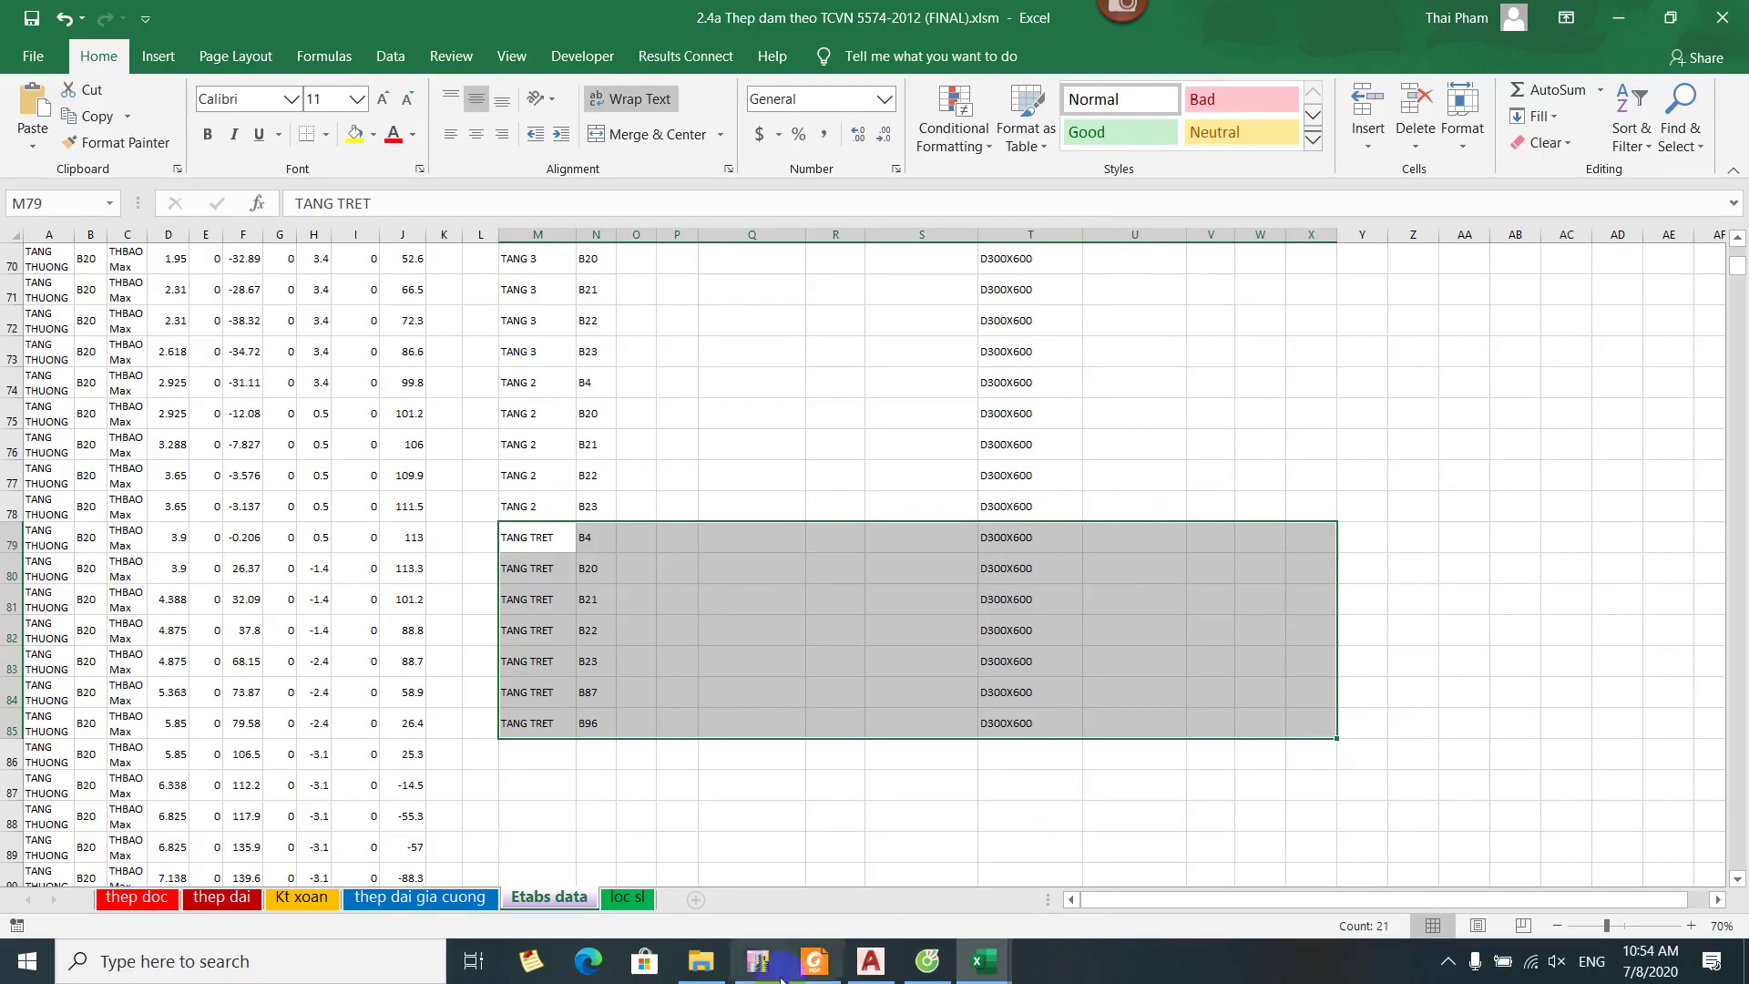
# Switch to ETABS, close the Frame Assignments table and bring the whole of elevation B into view
pyautogui.click(750, 965)
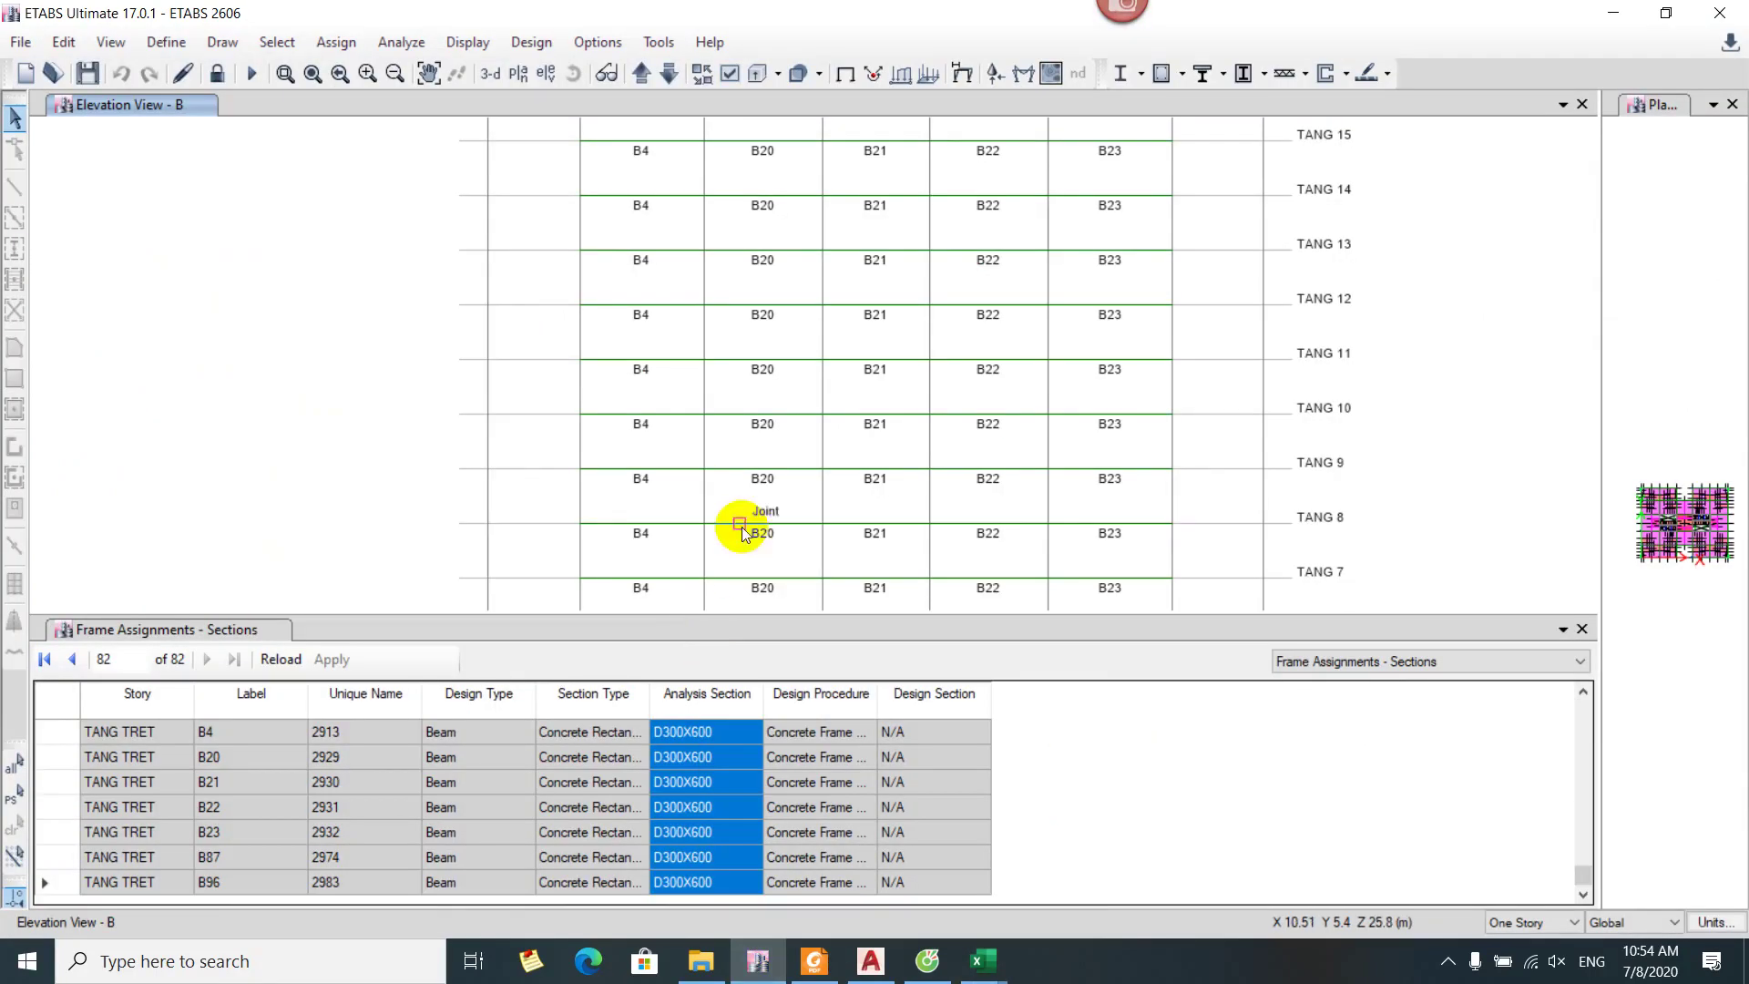
pyautogui.click(1582, 629)
pyautogui.scroll(-5, 807, 582)
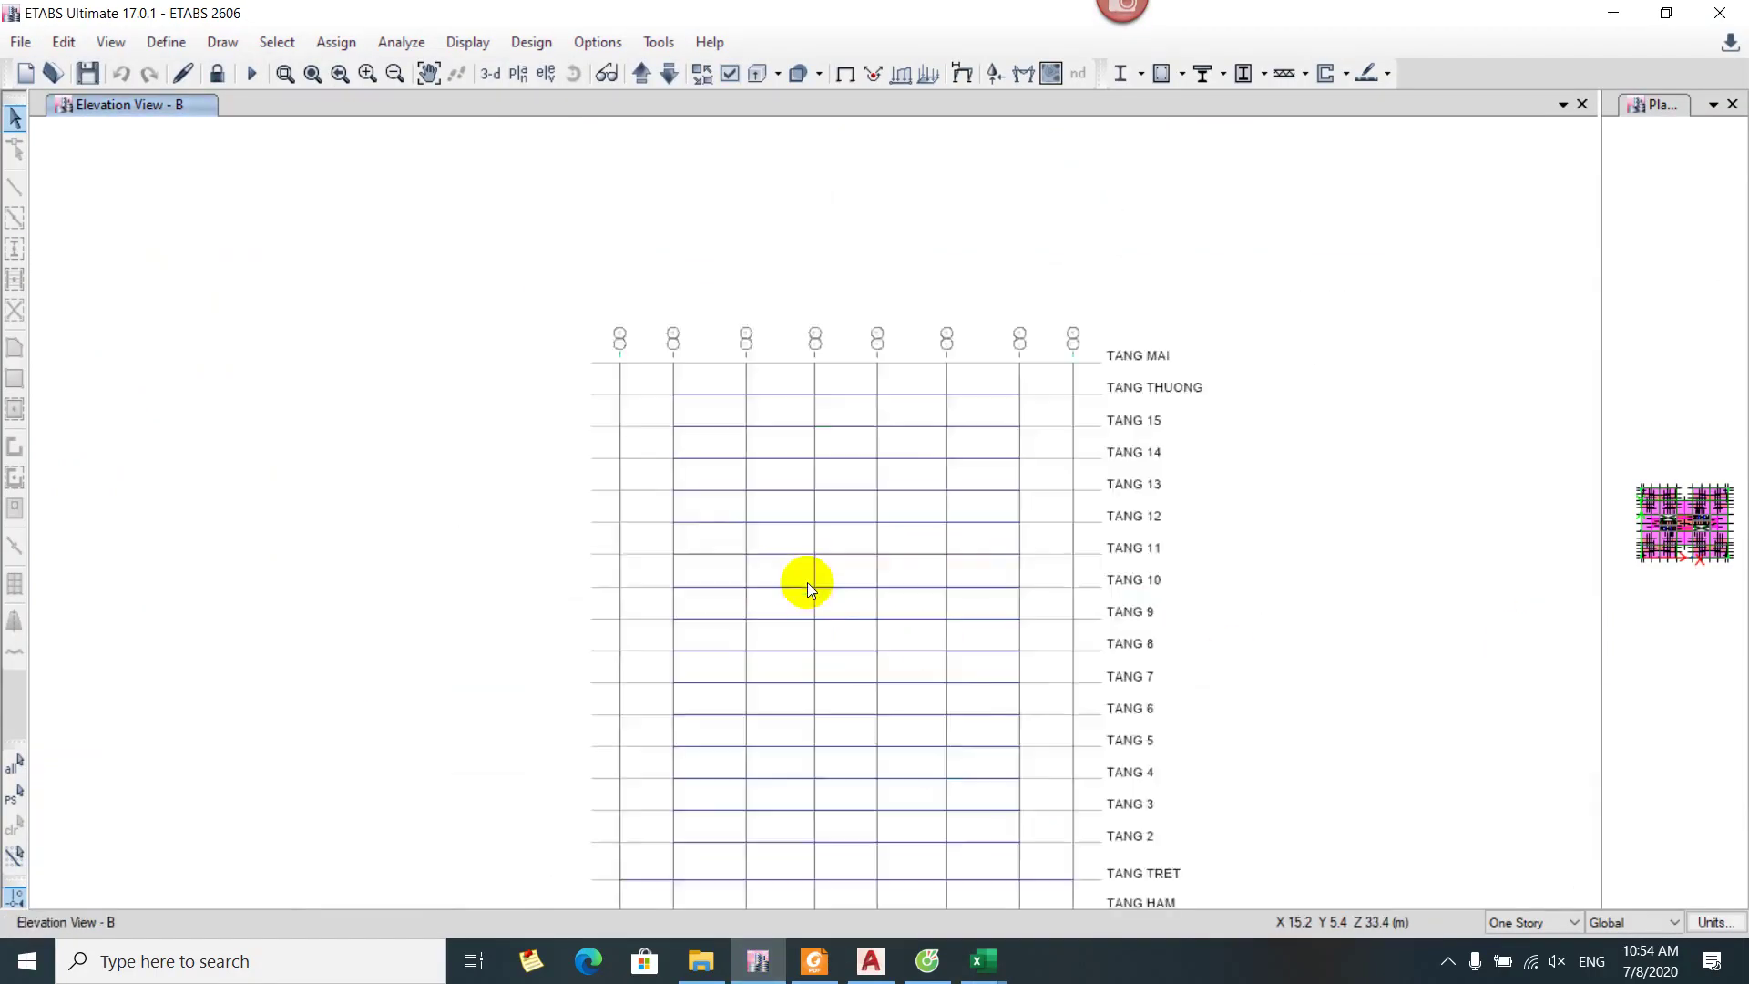
pyautogui.scroll(3, 771, 694)
pyautogui.moveTo(842, 657); pyautogui.dragTo(816, 769)
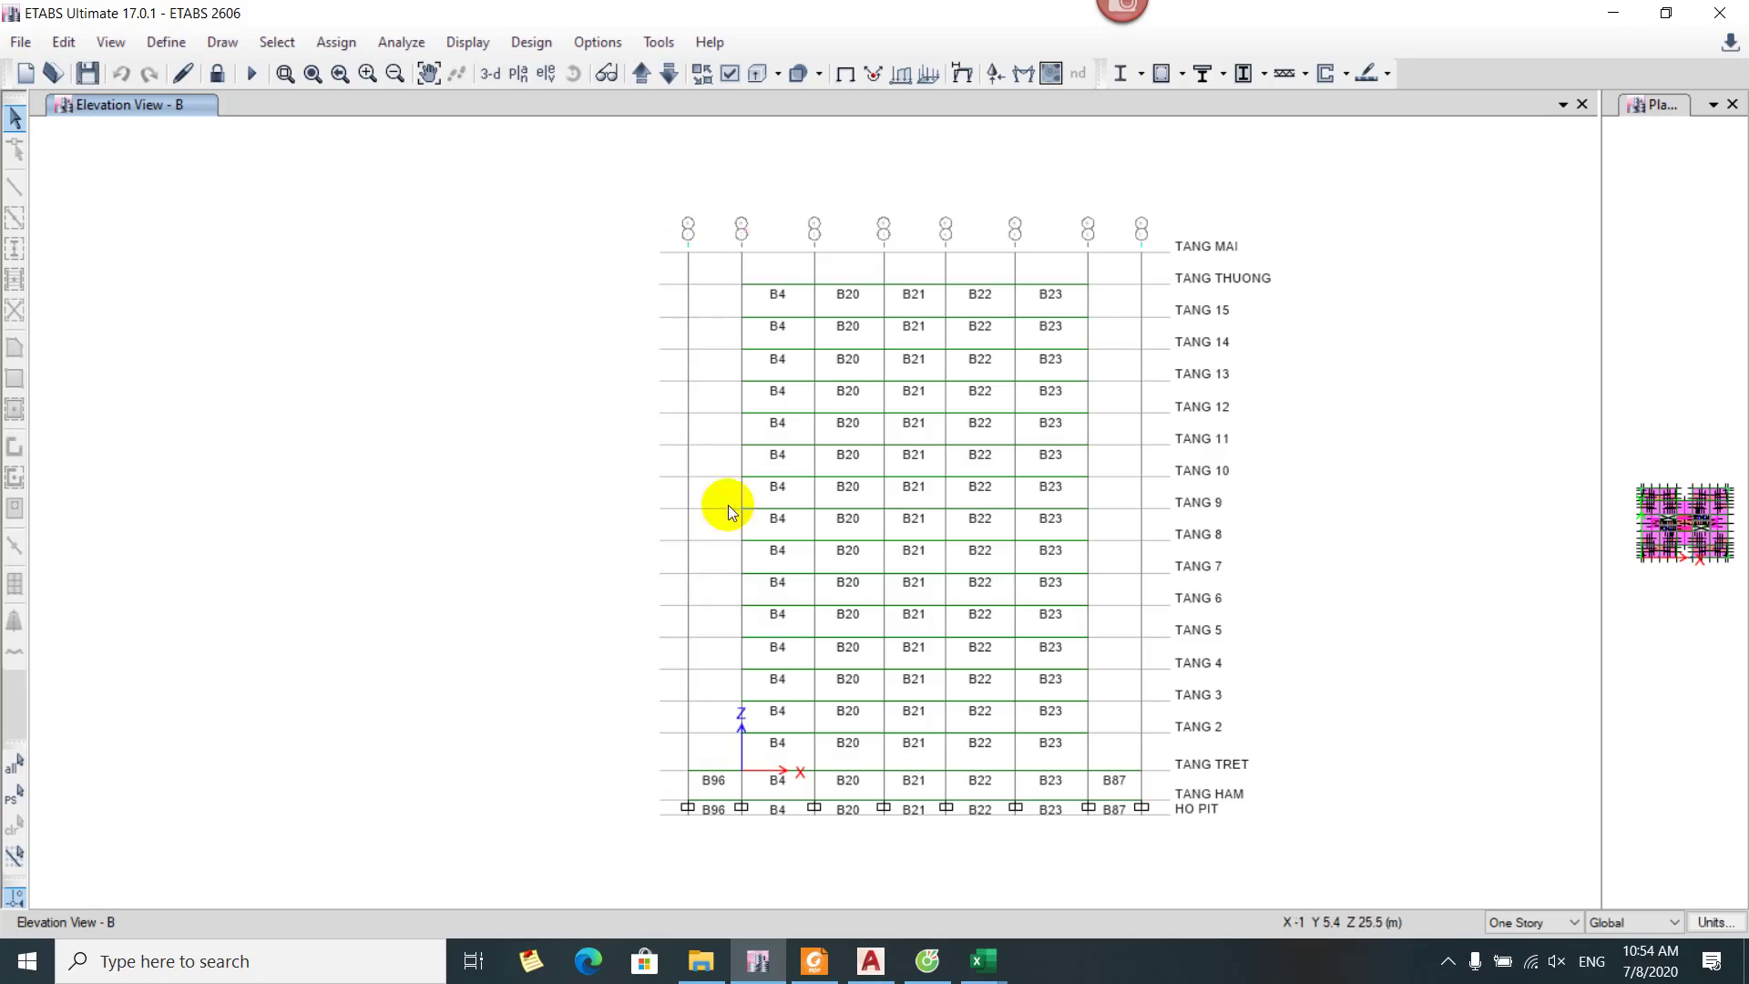
# Check the information of the outermost TANG TRET beam B96 and trace which grid lines it spans in elevation B
pyautogui.scroll(3, 783, 752)
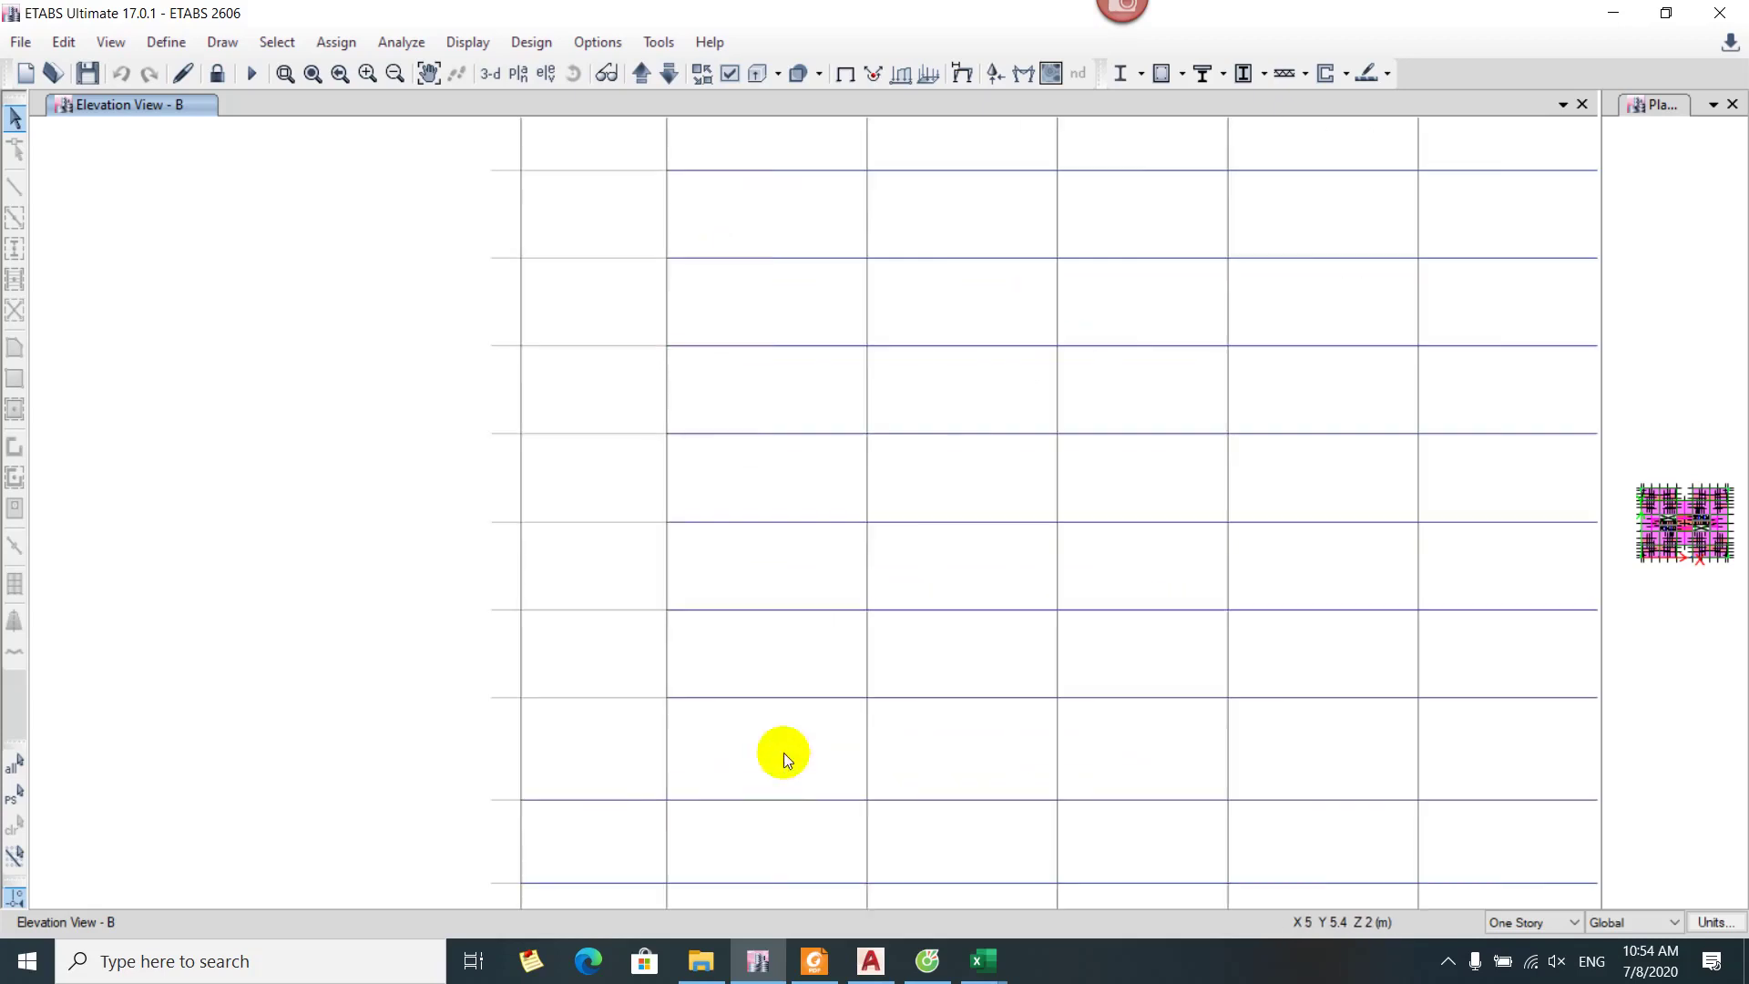
pyautogui.rightClick(521, 796)
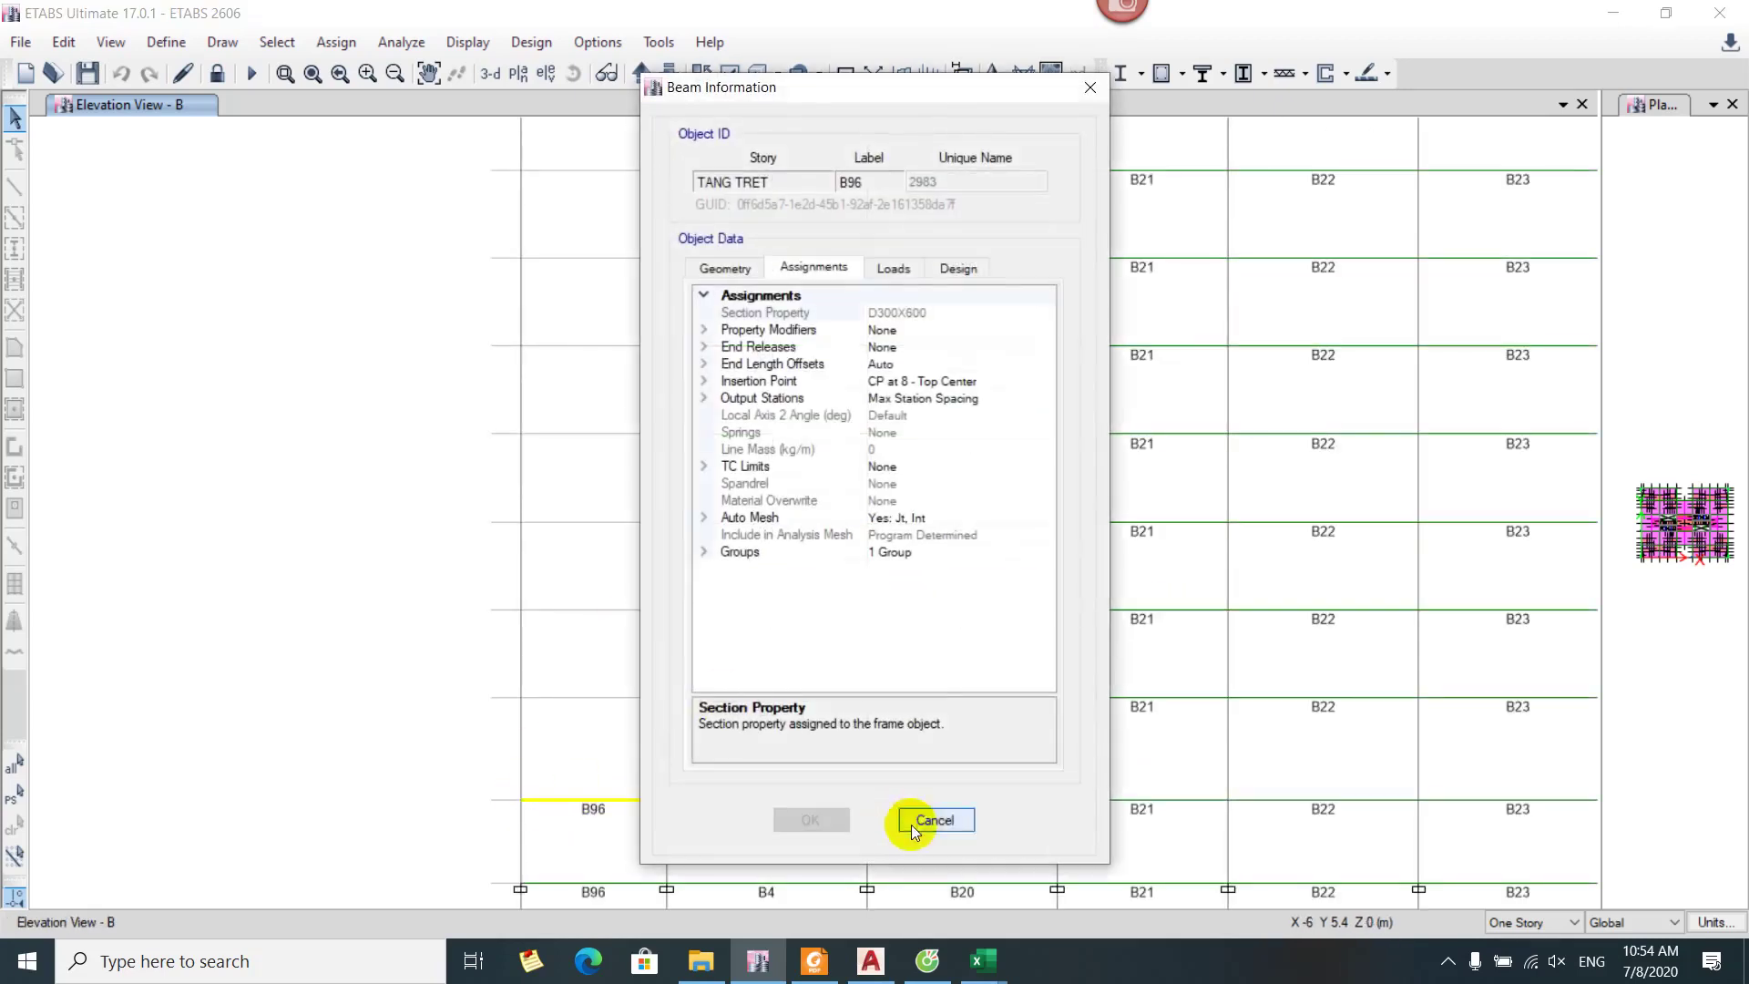
pyautogui.click(953, 821)
pyautogui.moveTo(586, 495); pyautogui.dragTo(597, 766)
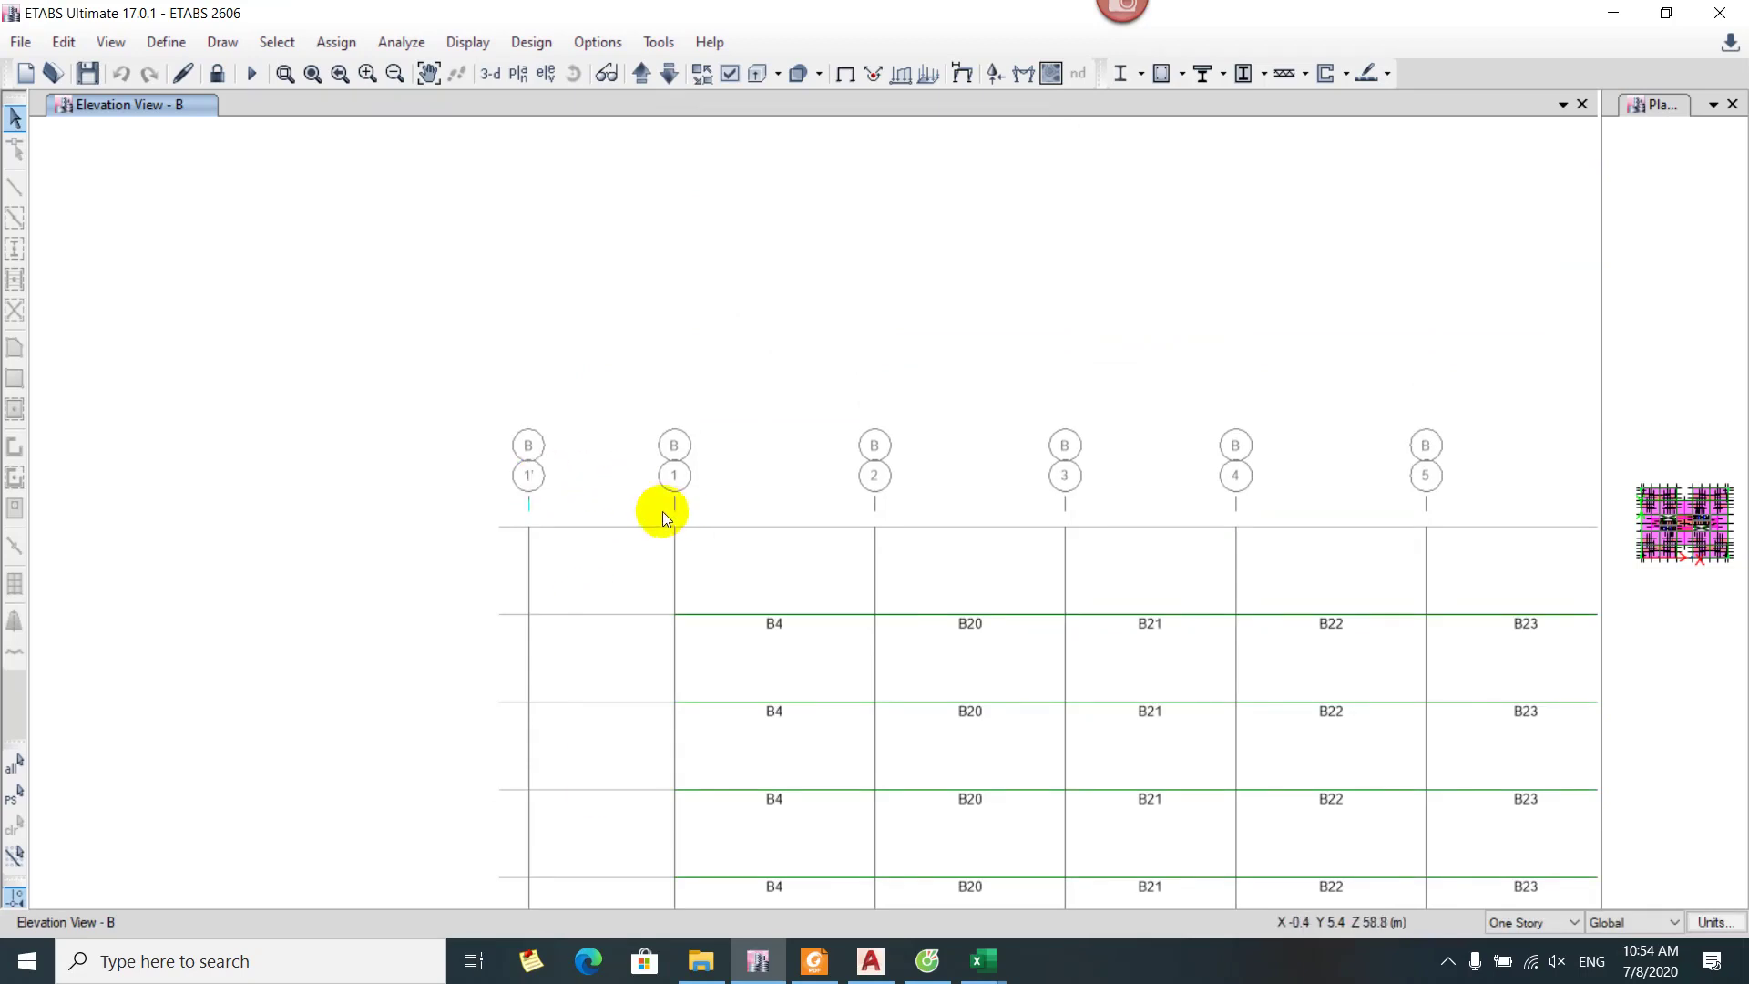
pyautogui.moveTo(679, 500); pyautogui.dragTo(706, 356)
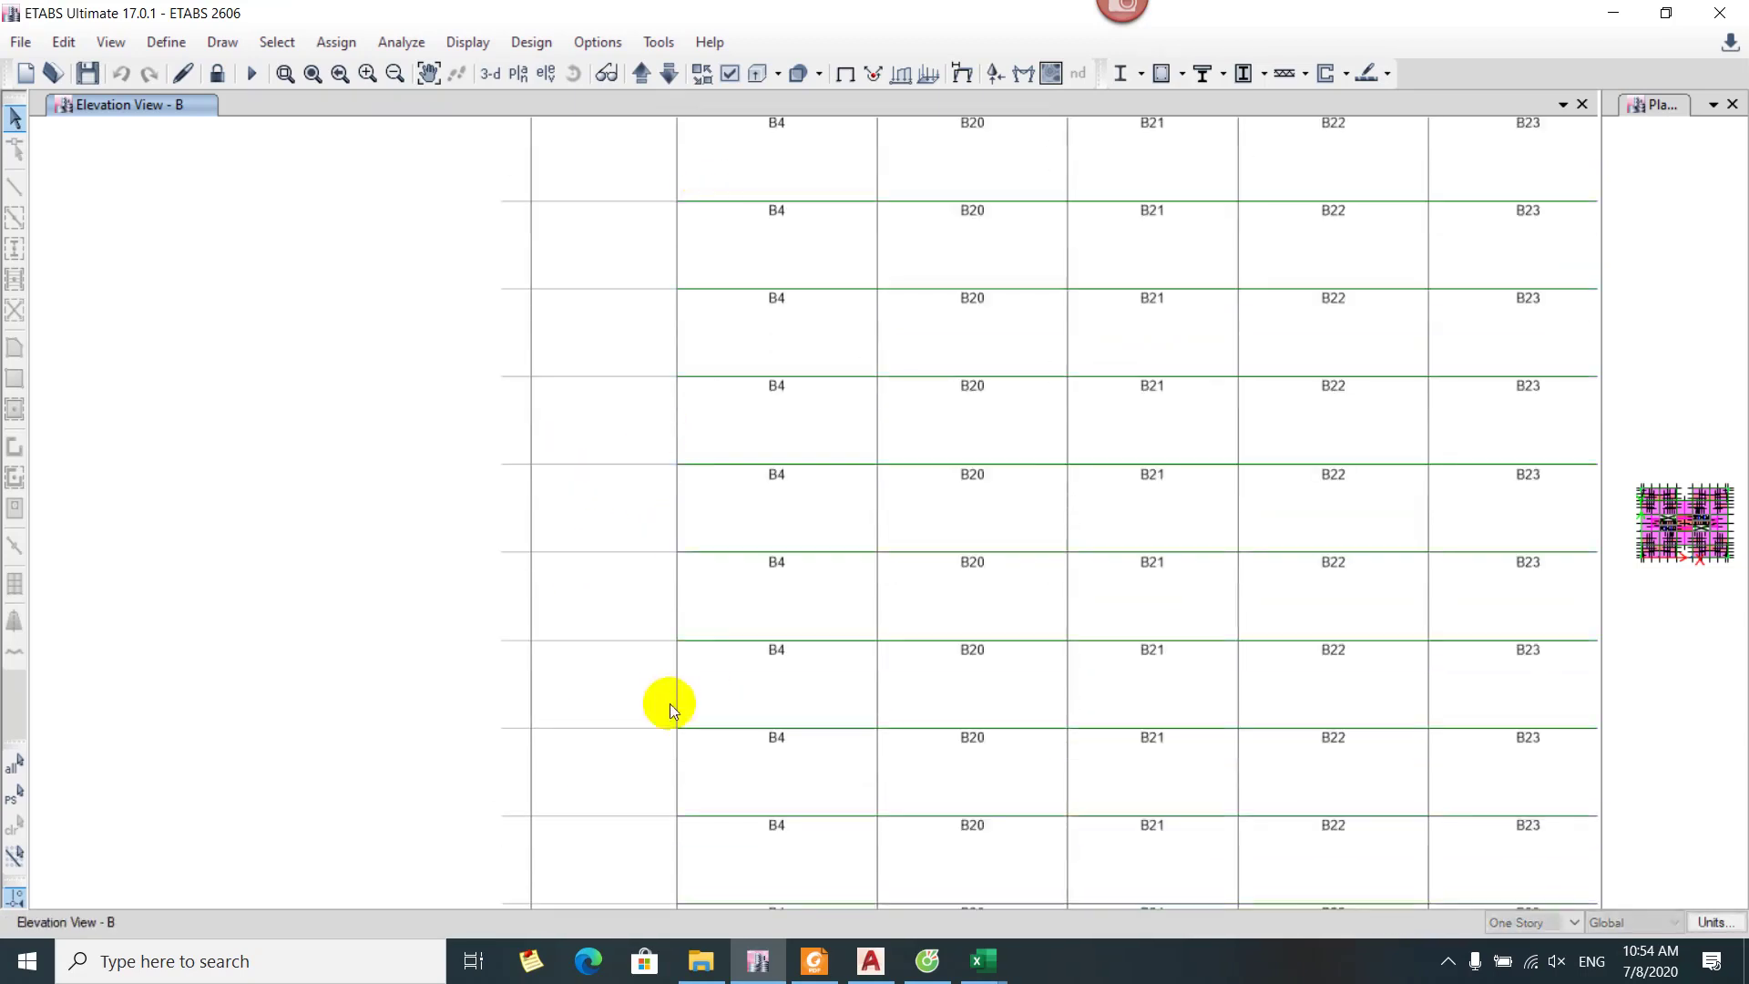
pyautogui.moveTo(669, 703); pyautogui.dragTo(656, 406)
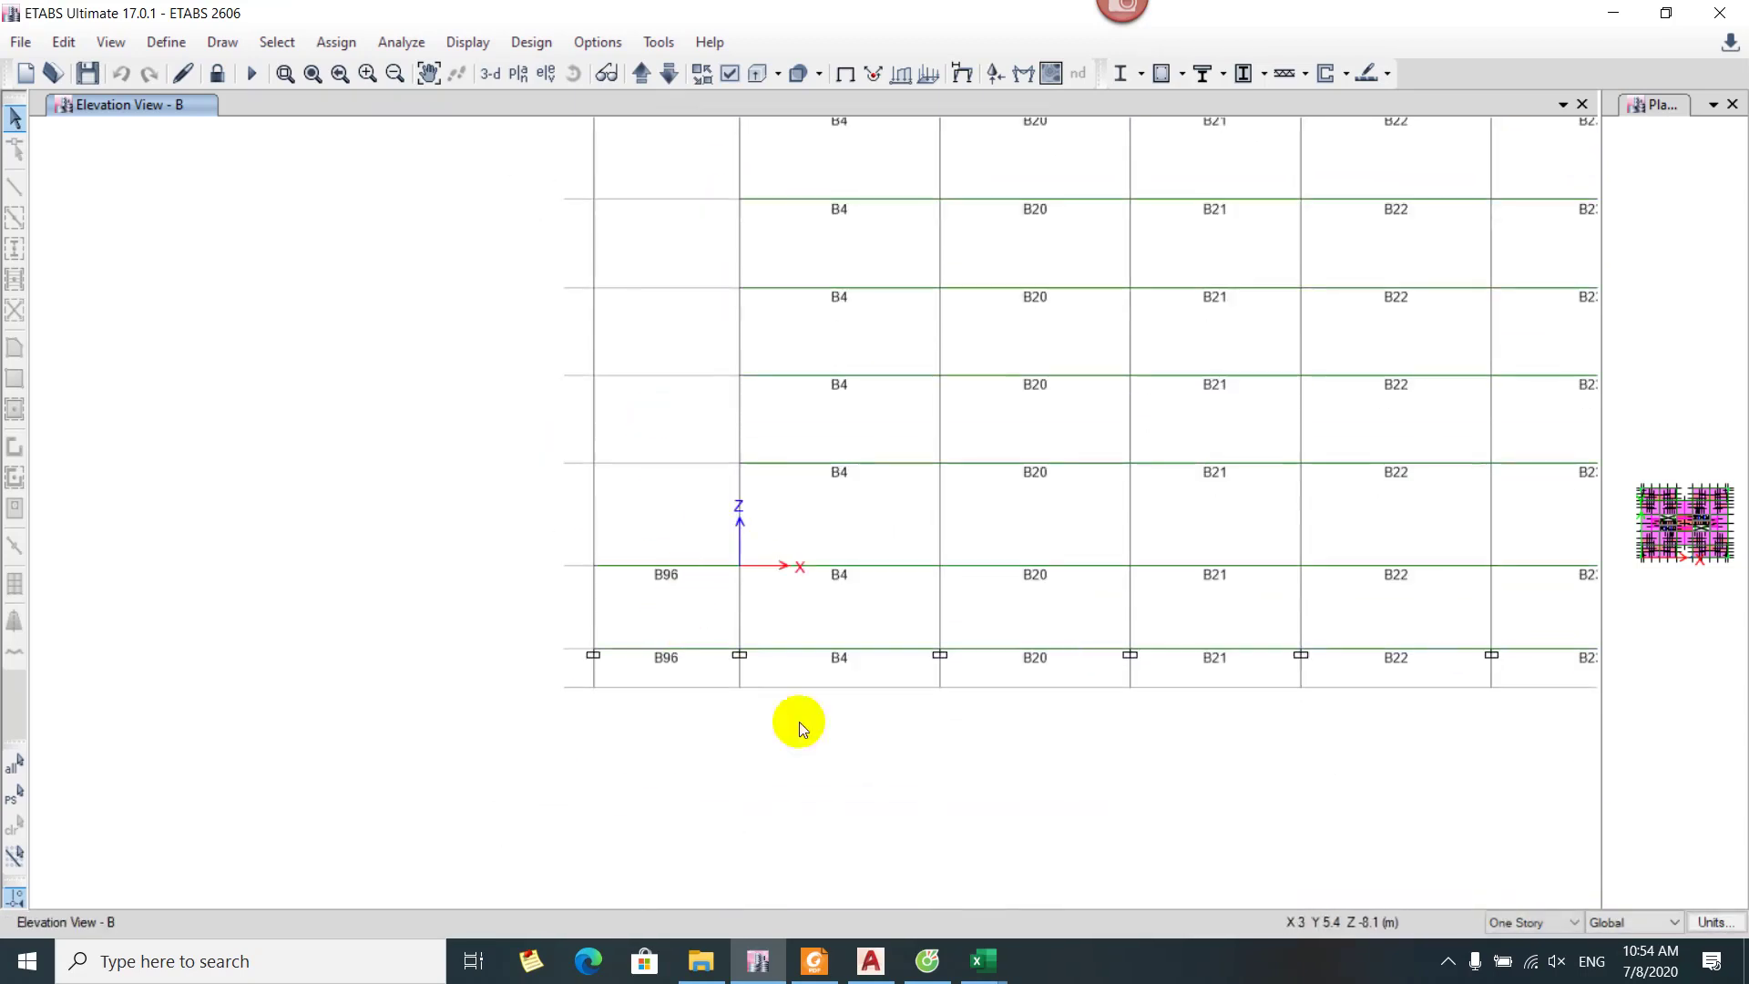
# Switch to the Thep dam workbook in Excel and enter DTB-1'-1 as the corresponding CAD beam name for TANG TRET beam B96
pyautogui.moveTo(984, 961)
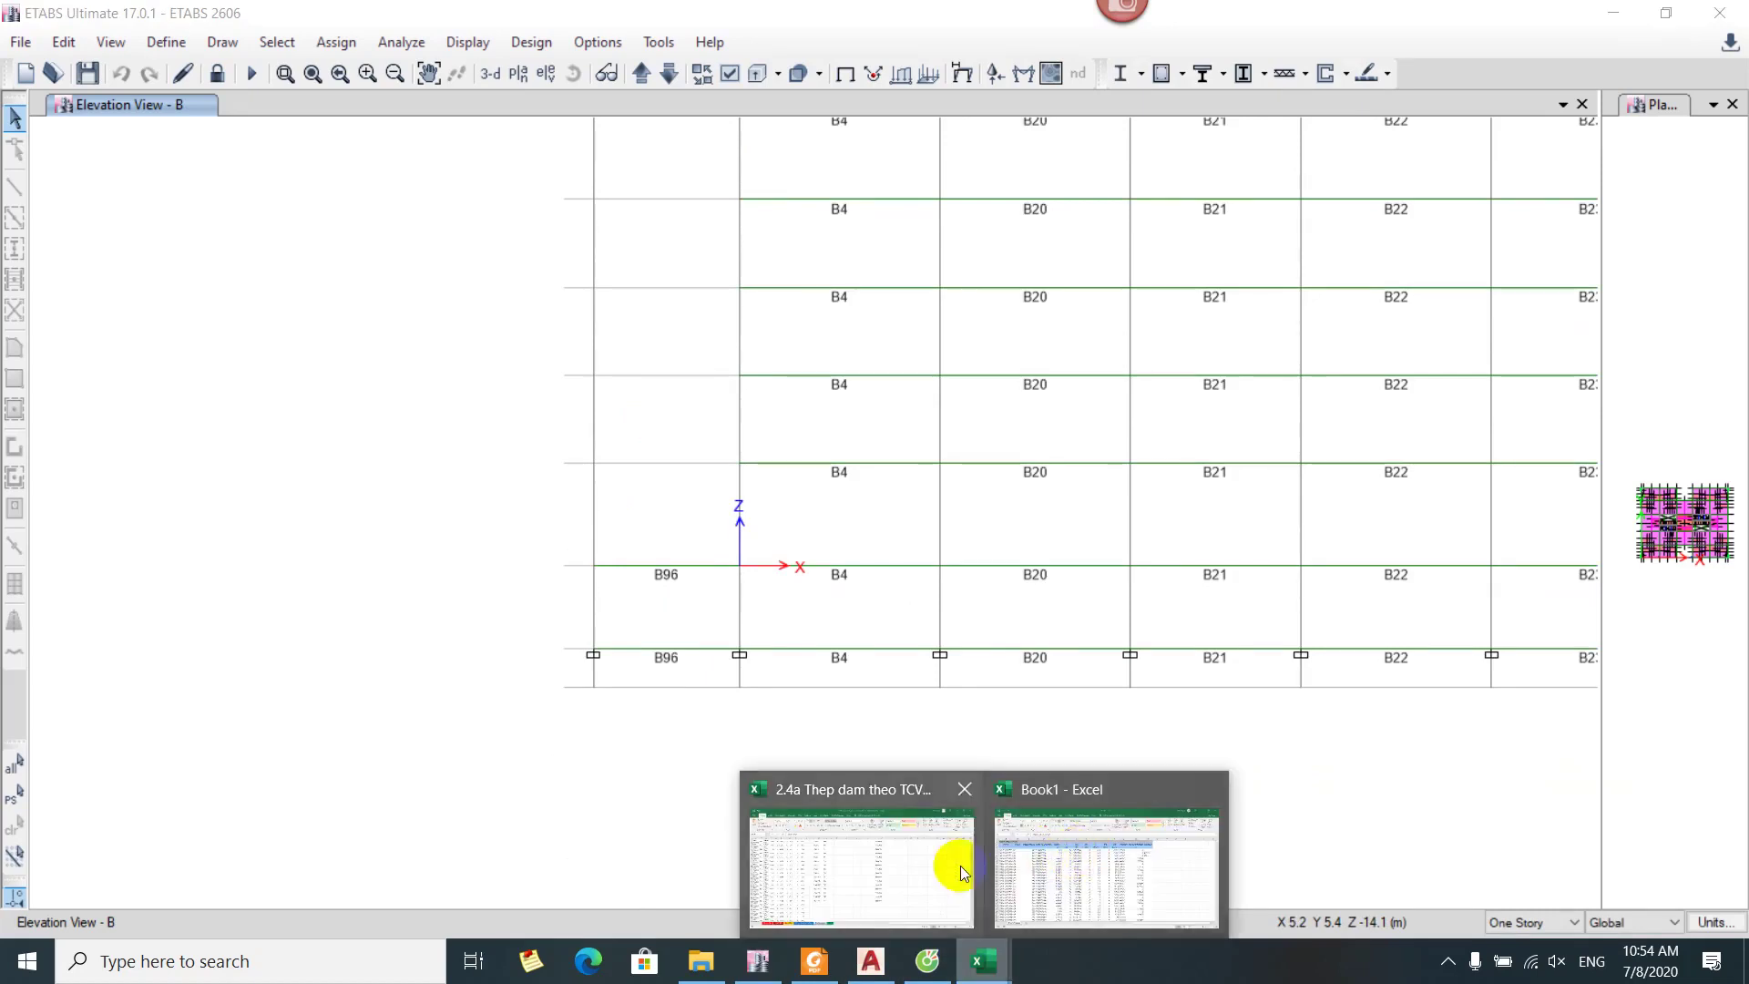
pyautogui.click(918, 865)
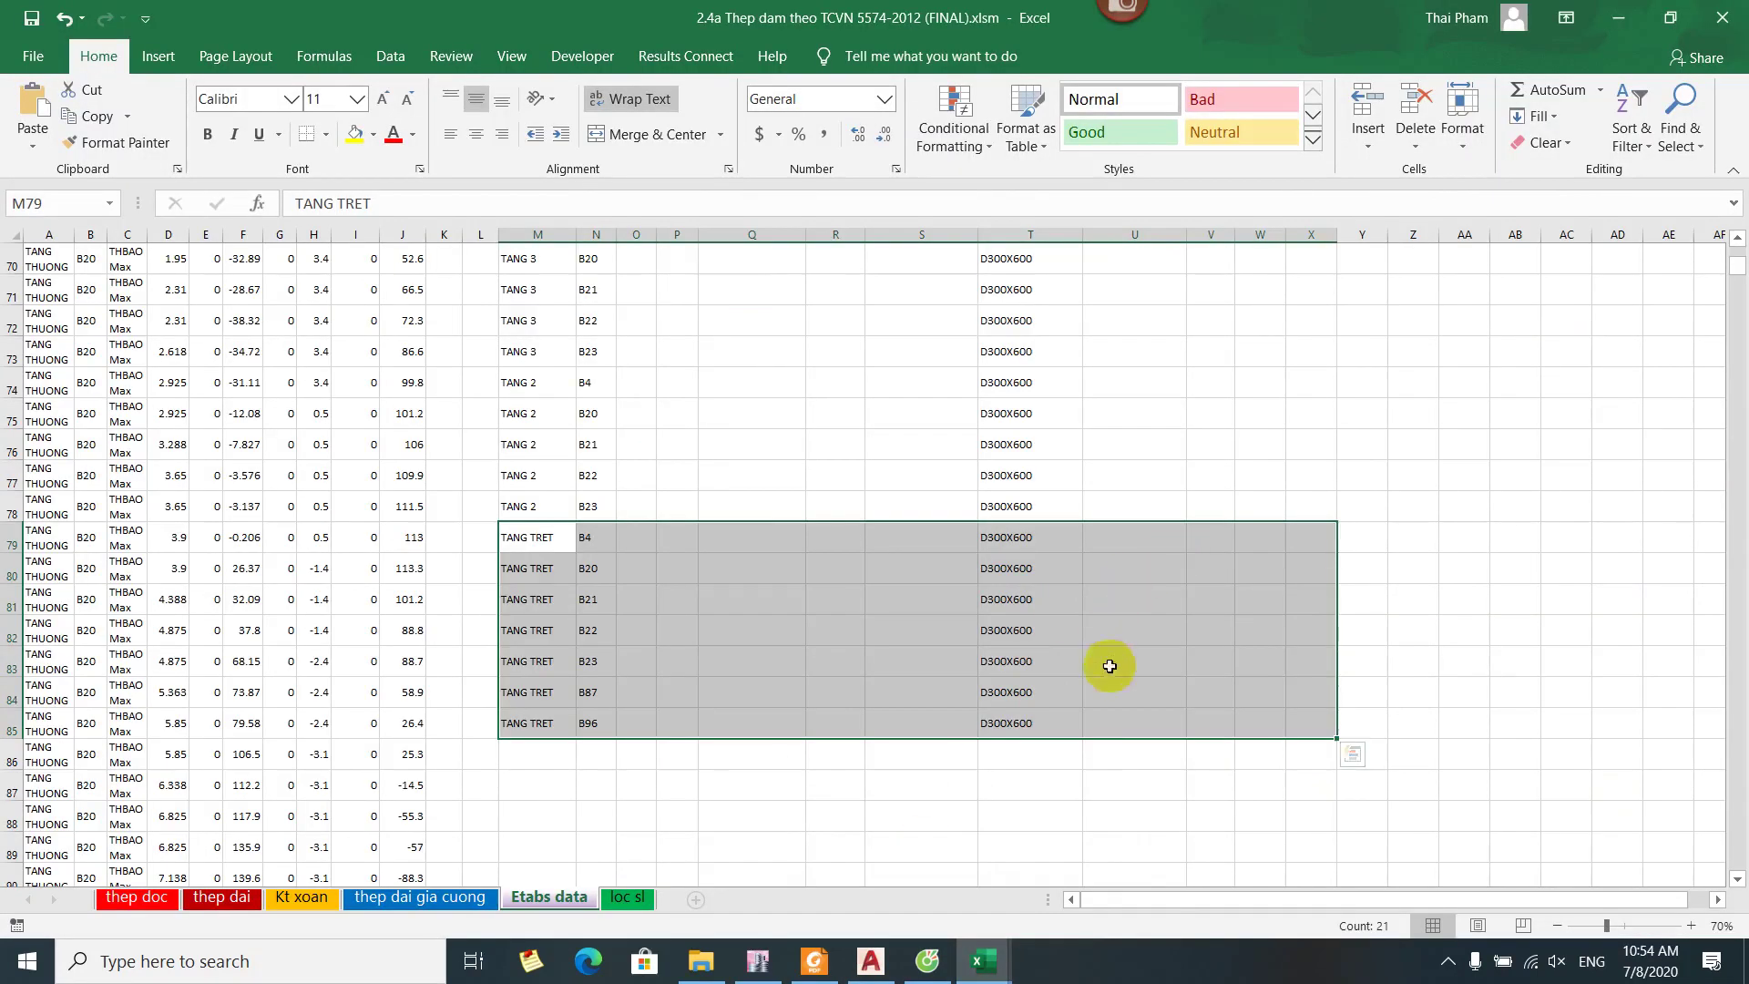
pyautogui.click(1107, 718)
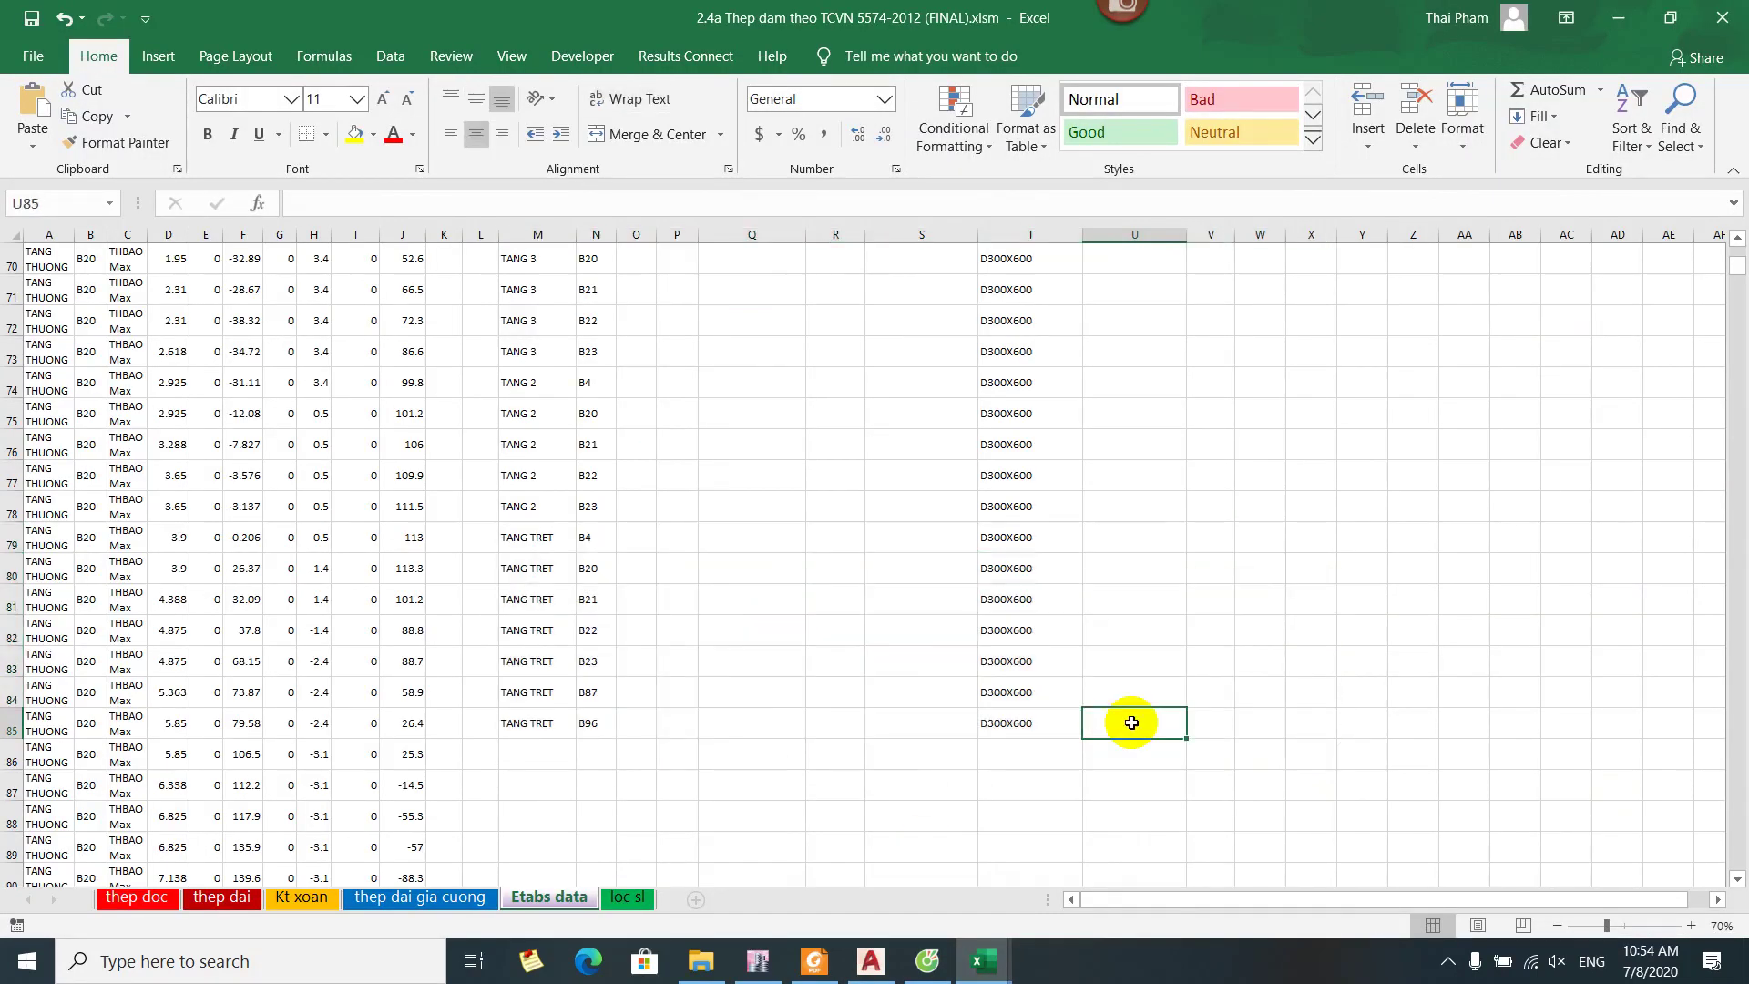
pyautogui.write('DTB-1')
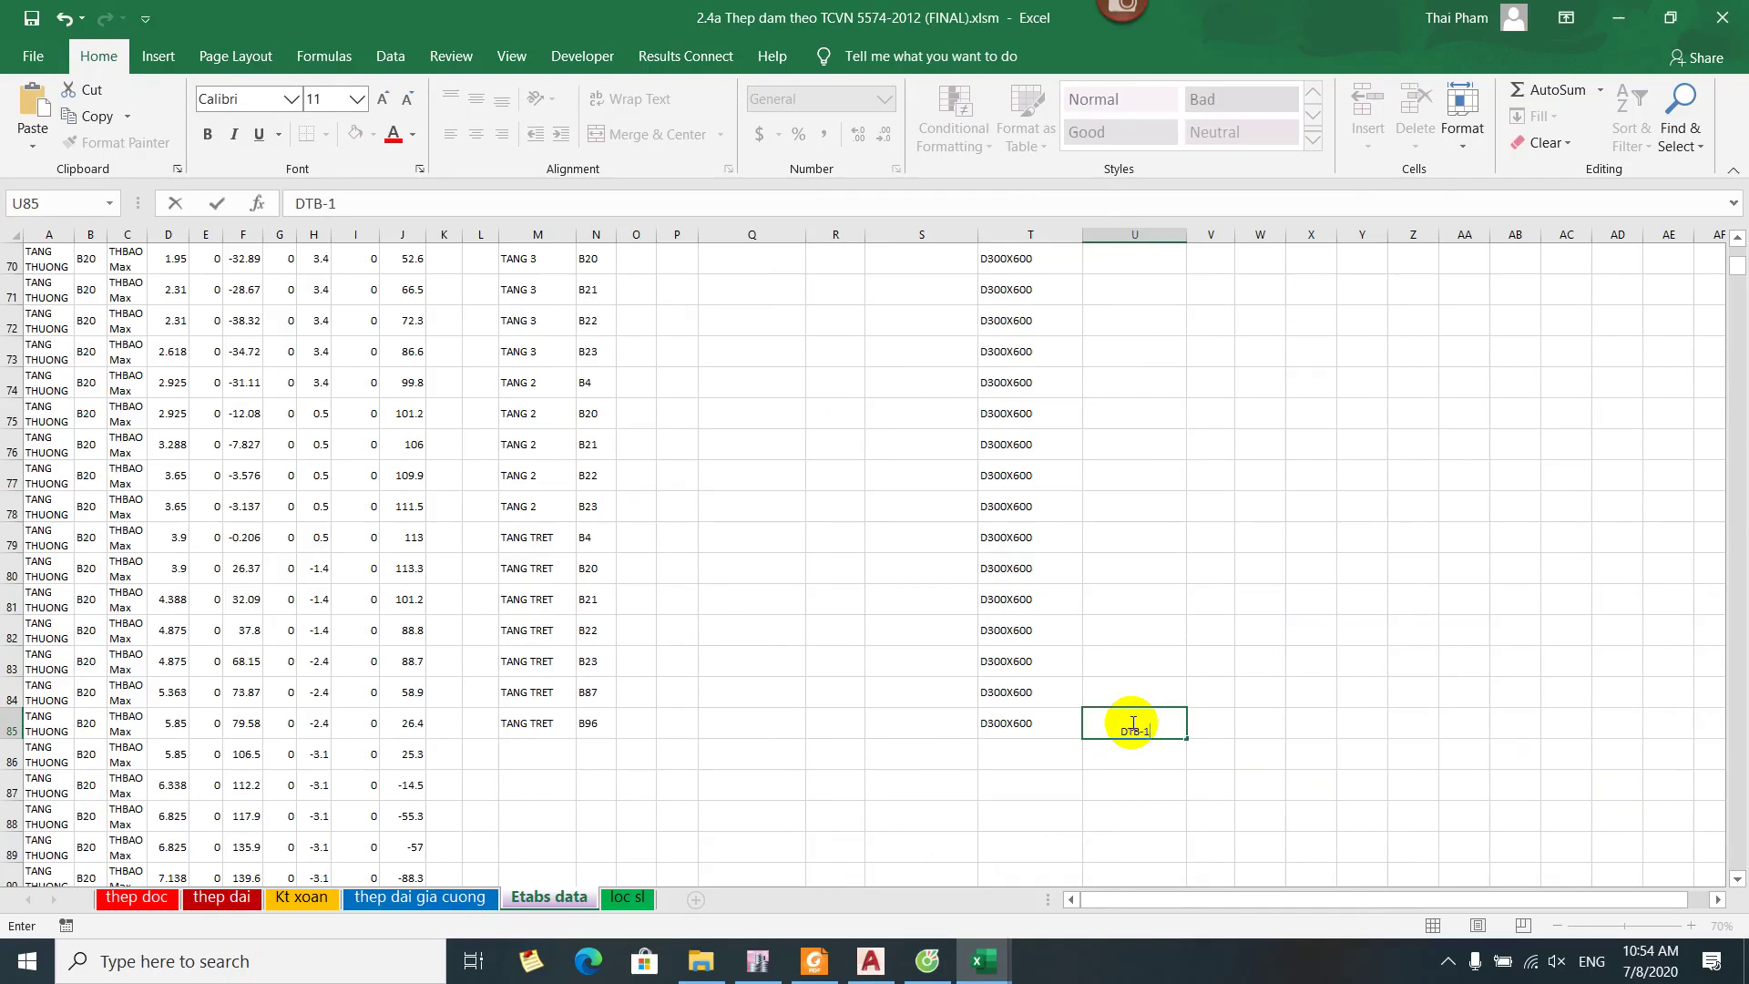
pyautogui.write("'-1")
pyautogui.press('Return')
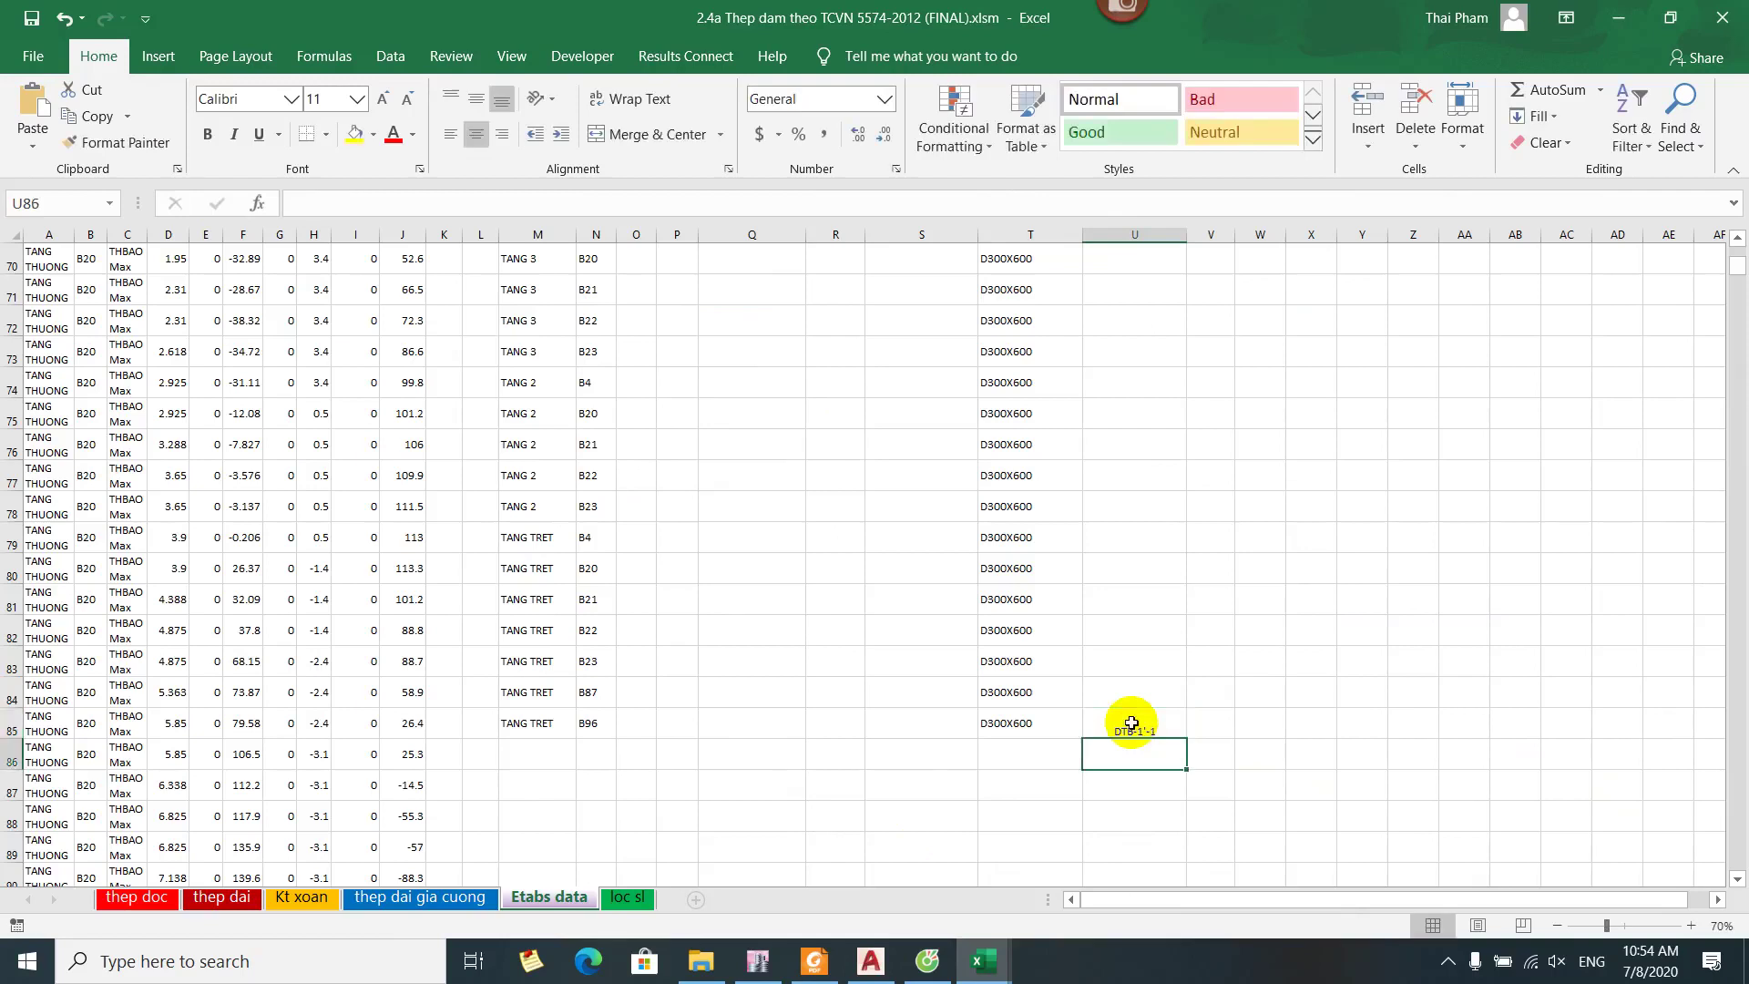
# Switch to ETABS and trace which grid lines the outermost TANG TRET beam B87 spans in elevation B
pyautogui.press('Up')
pyautogui.hotkey('shift', 'Up')
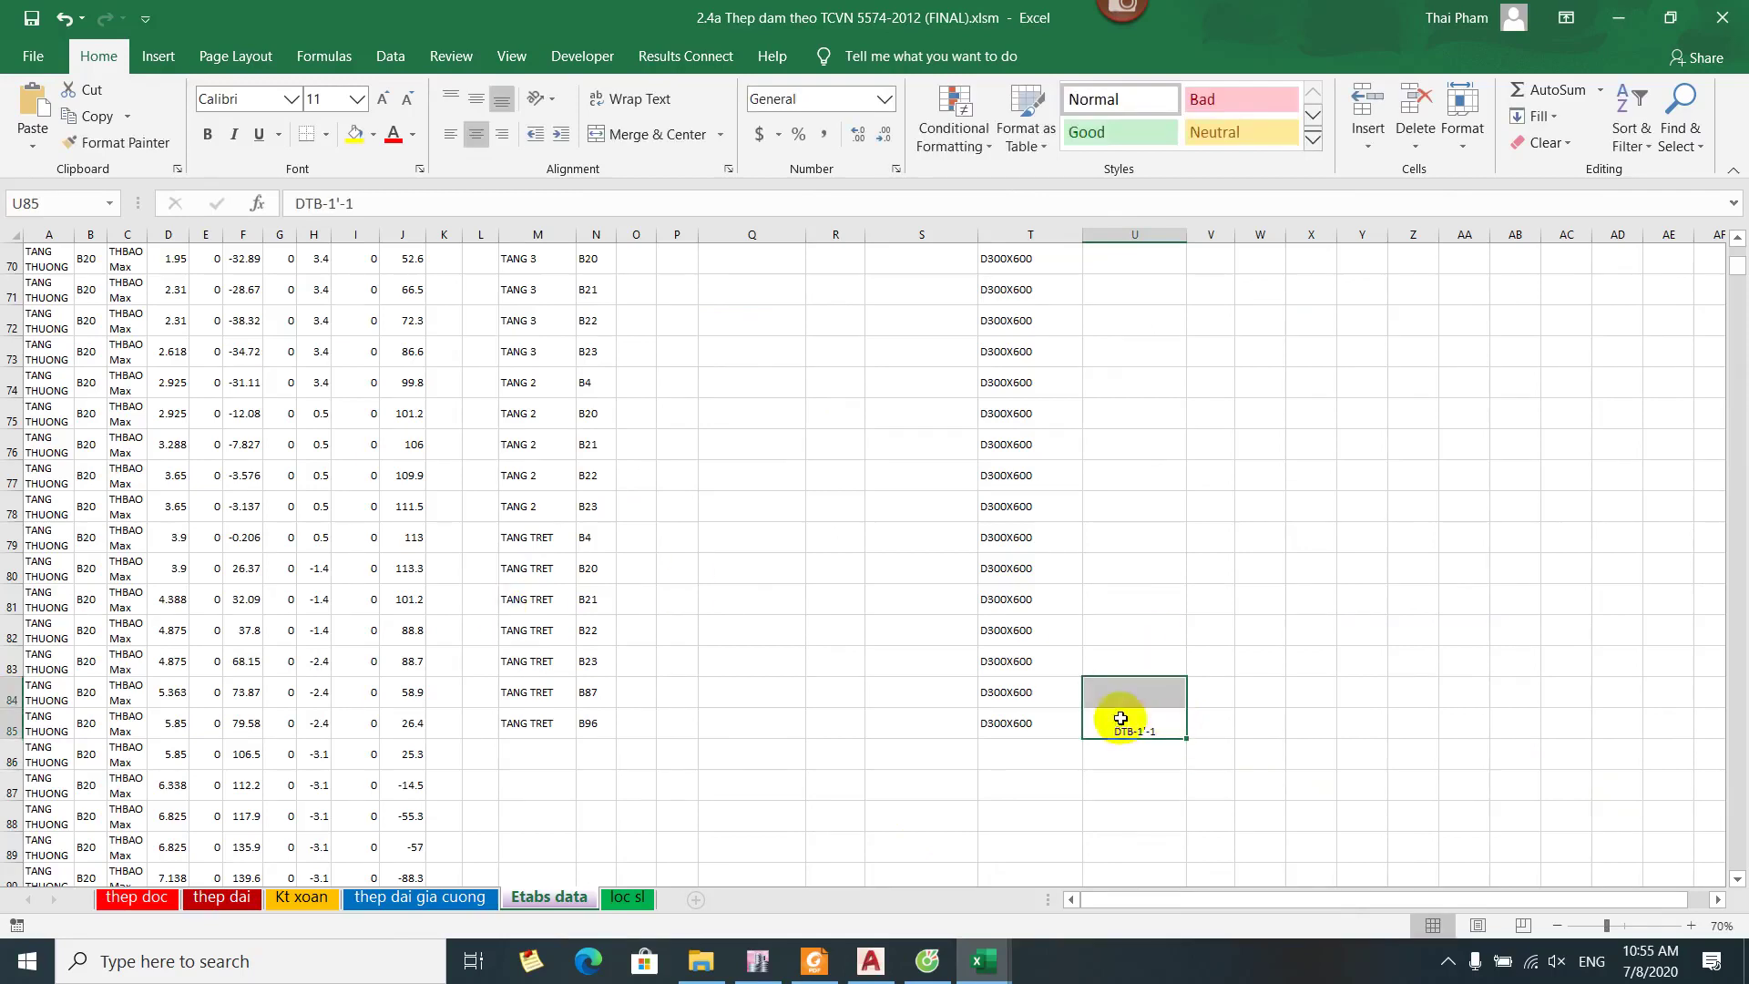
pyautogui.keyDown('ctrl'); pyautogui.scroll(1, 1121, 715); pyautogui.keyUp('ctrl')
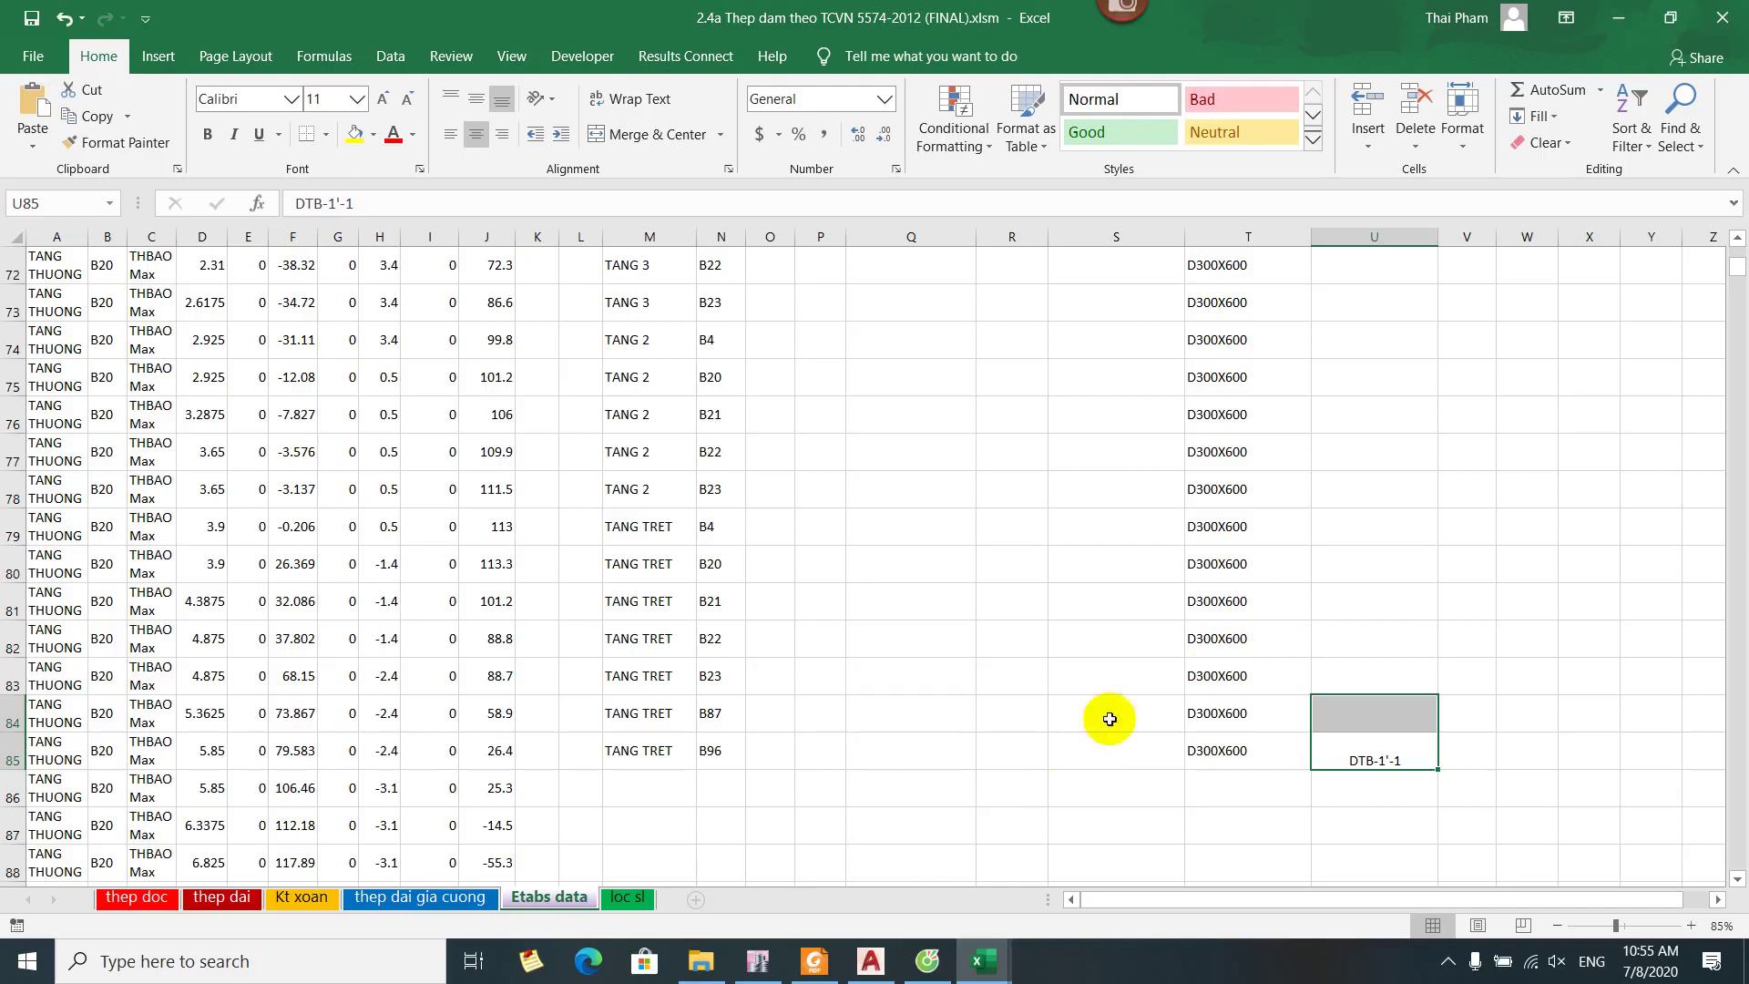
pyautogui.click(756, 961)
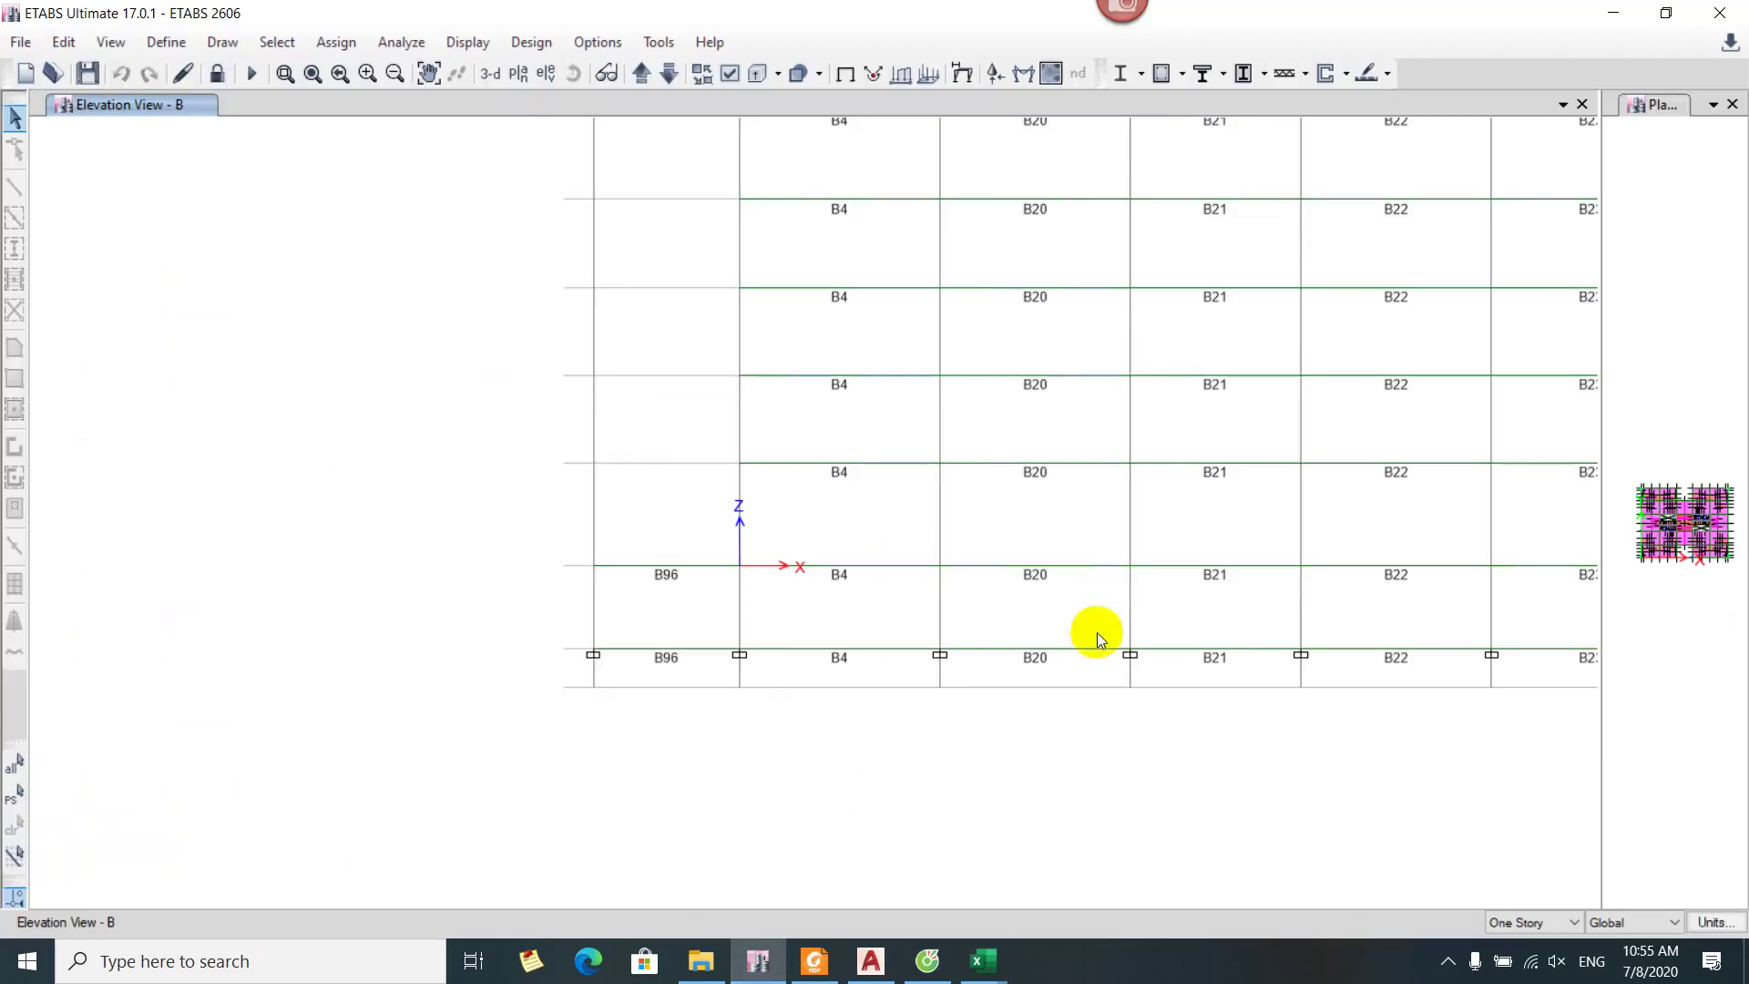
pyautogui.moveTo(1096, 632); pyautogui.dragTo(777, 714)
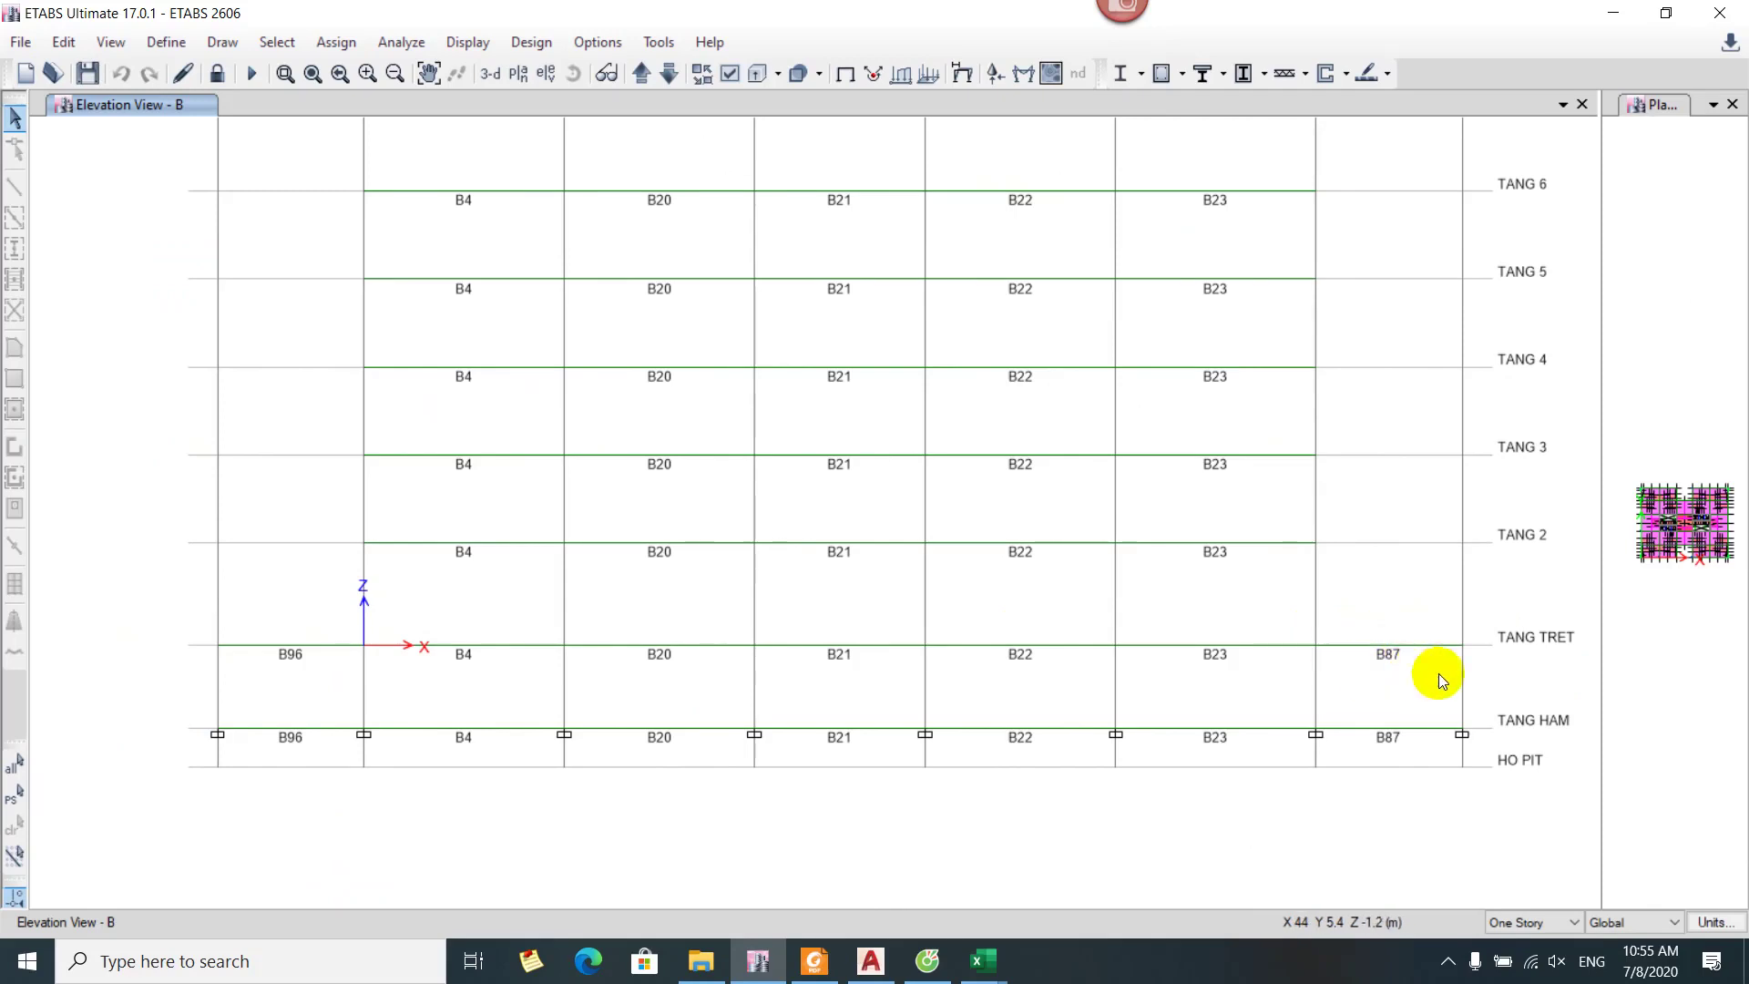
pyautogui.moveTo(1397, 316); pyautogui.dragTo(1315, 698)
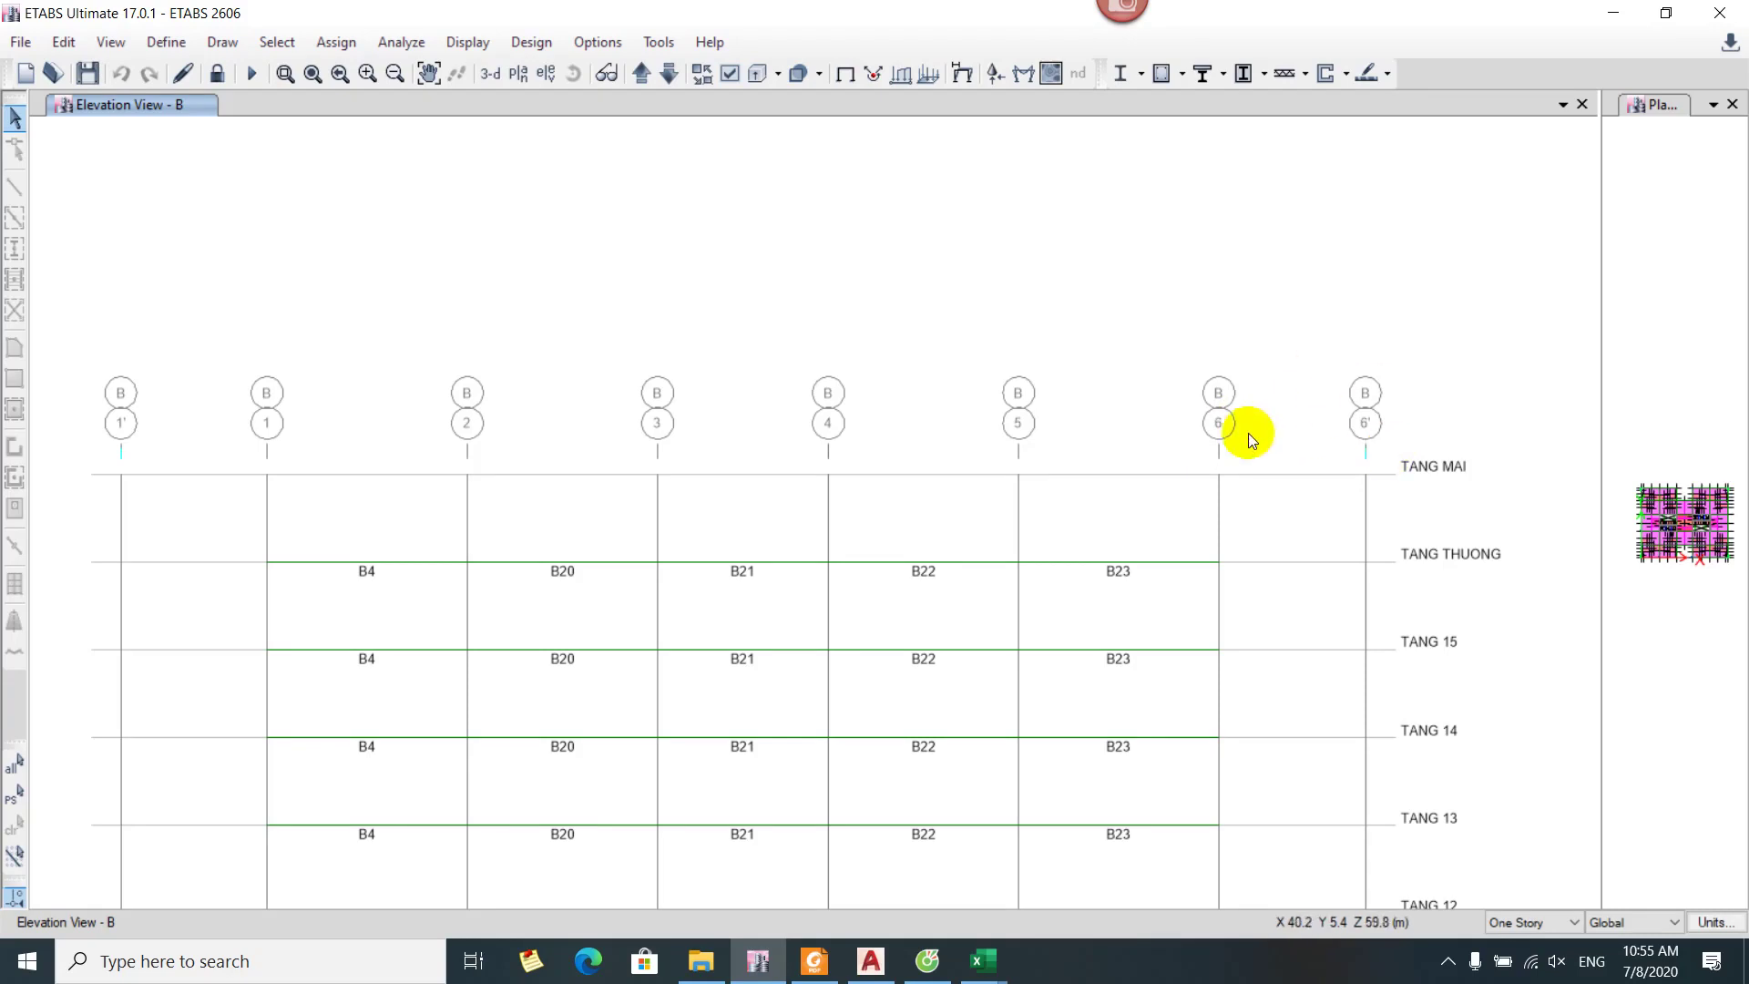
# Switch to the Book1 workbook with the exported Beam Forces table in Excel and close it without saving
pyautogui.moveTo(984, 960)
pyautogui.click(1047, 898)
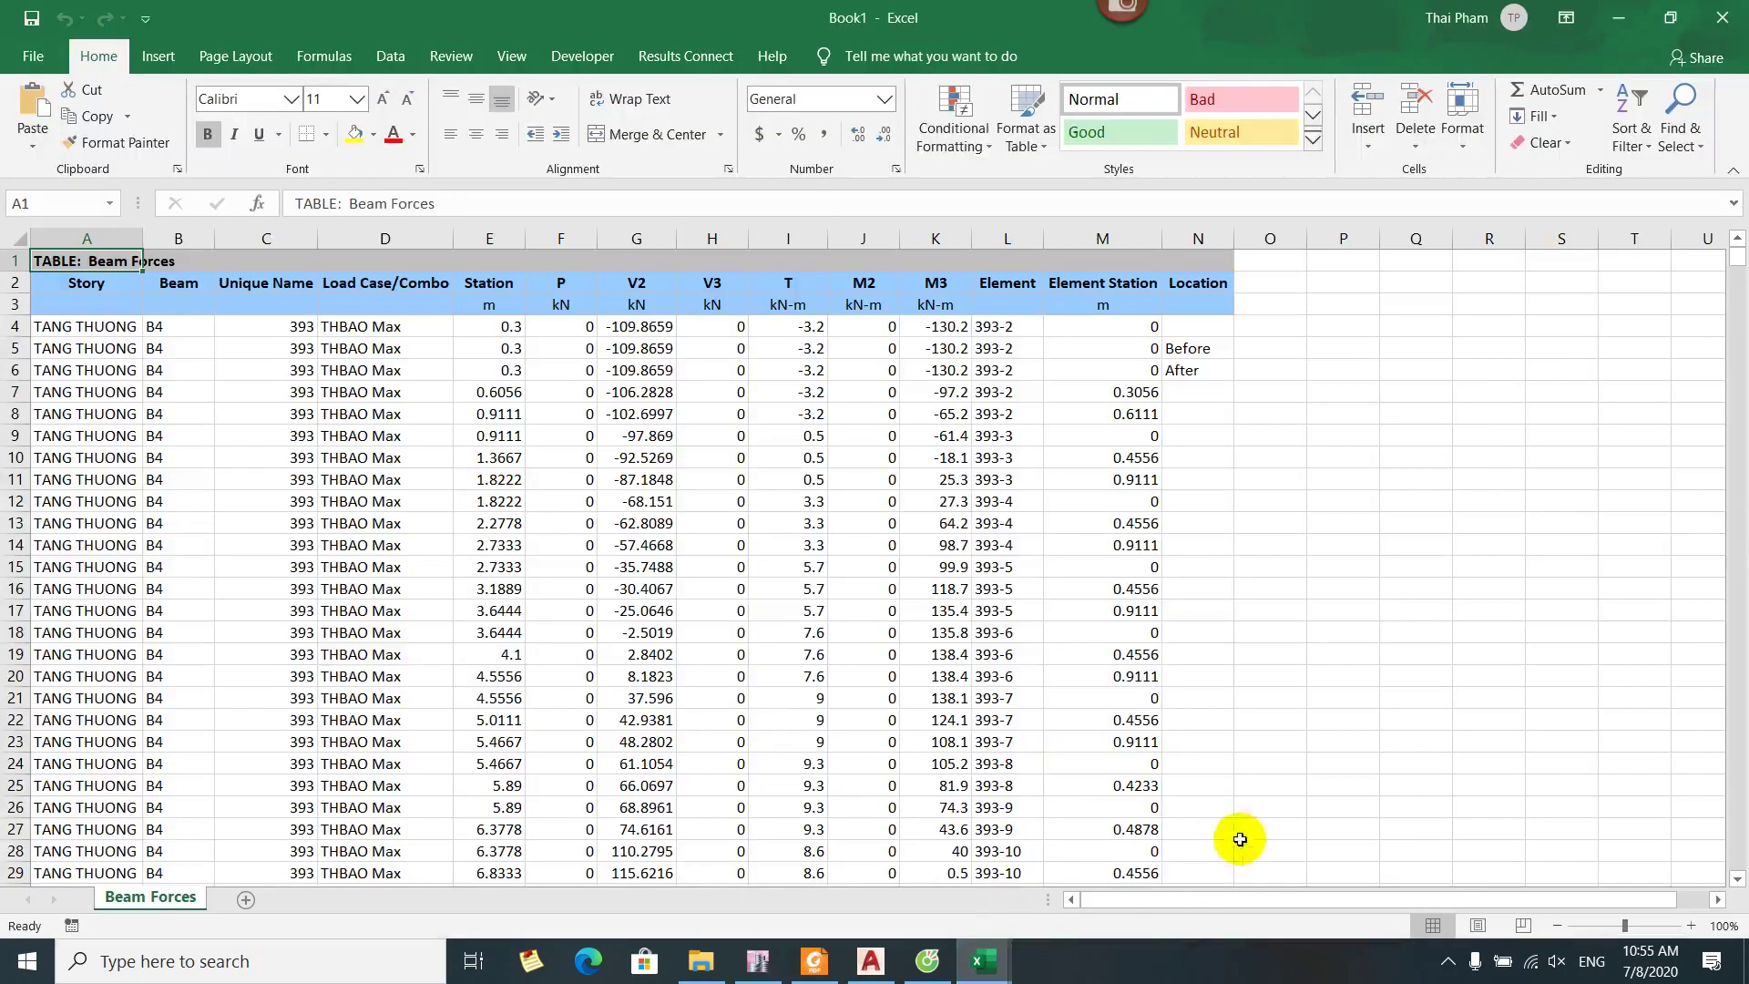
pyautogui.click(1721, 17)
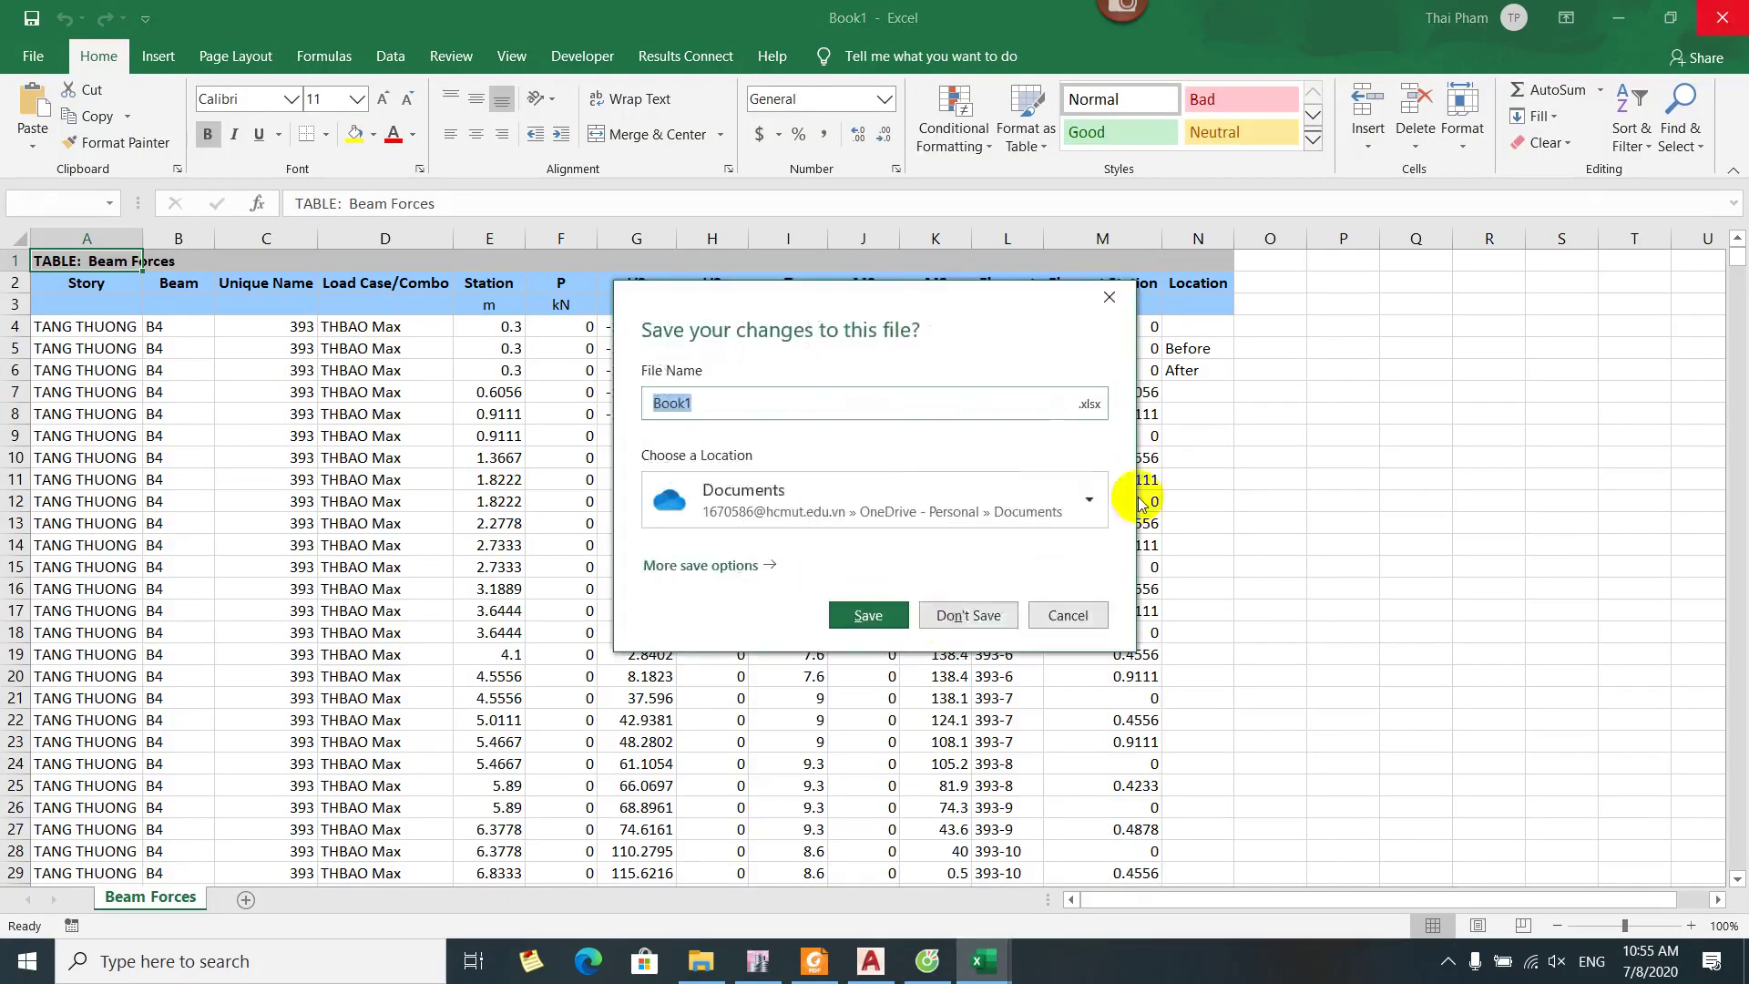
pyautogui.click(948, 616)
# In the Thep dam workbook, enter DTB-6-6' as the CAD name of TANG TRET beam B87 and select the rows of beams B4 to B23
pyautogui.click(984, 961)
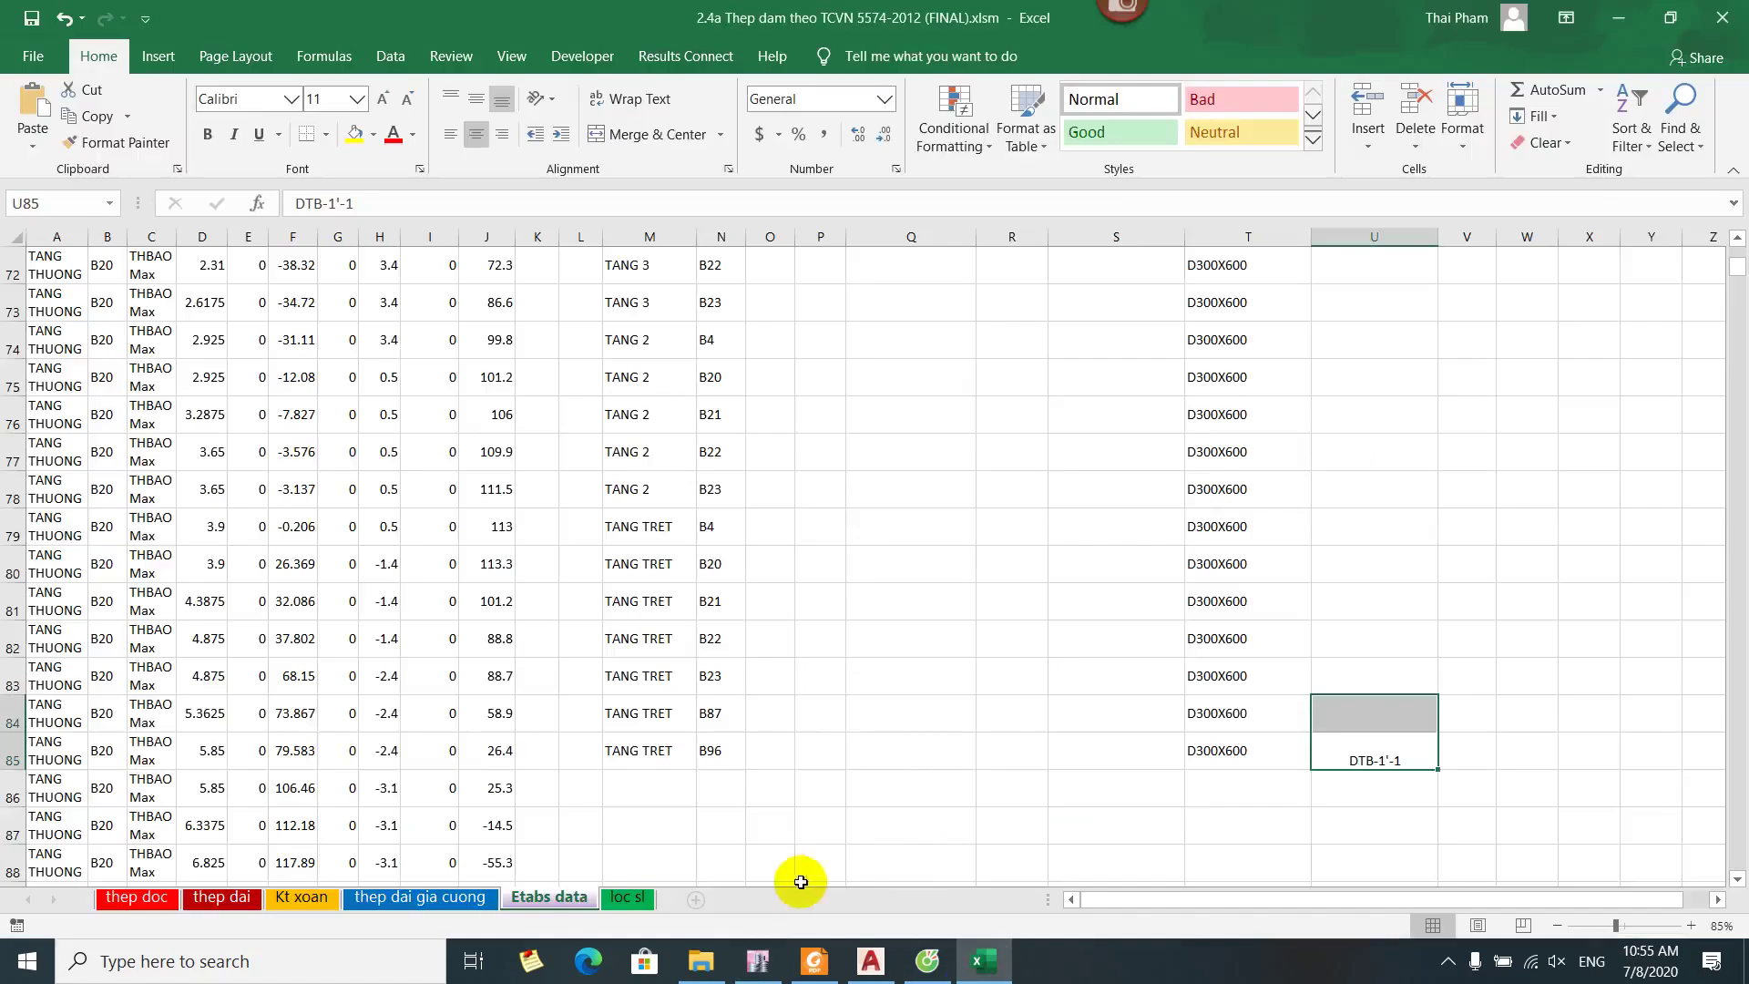
pyautogui.click(1370, 722)
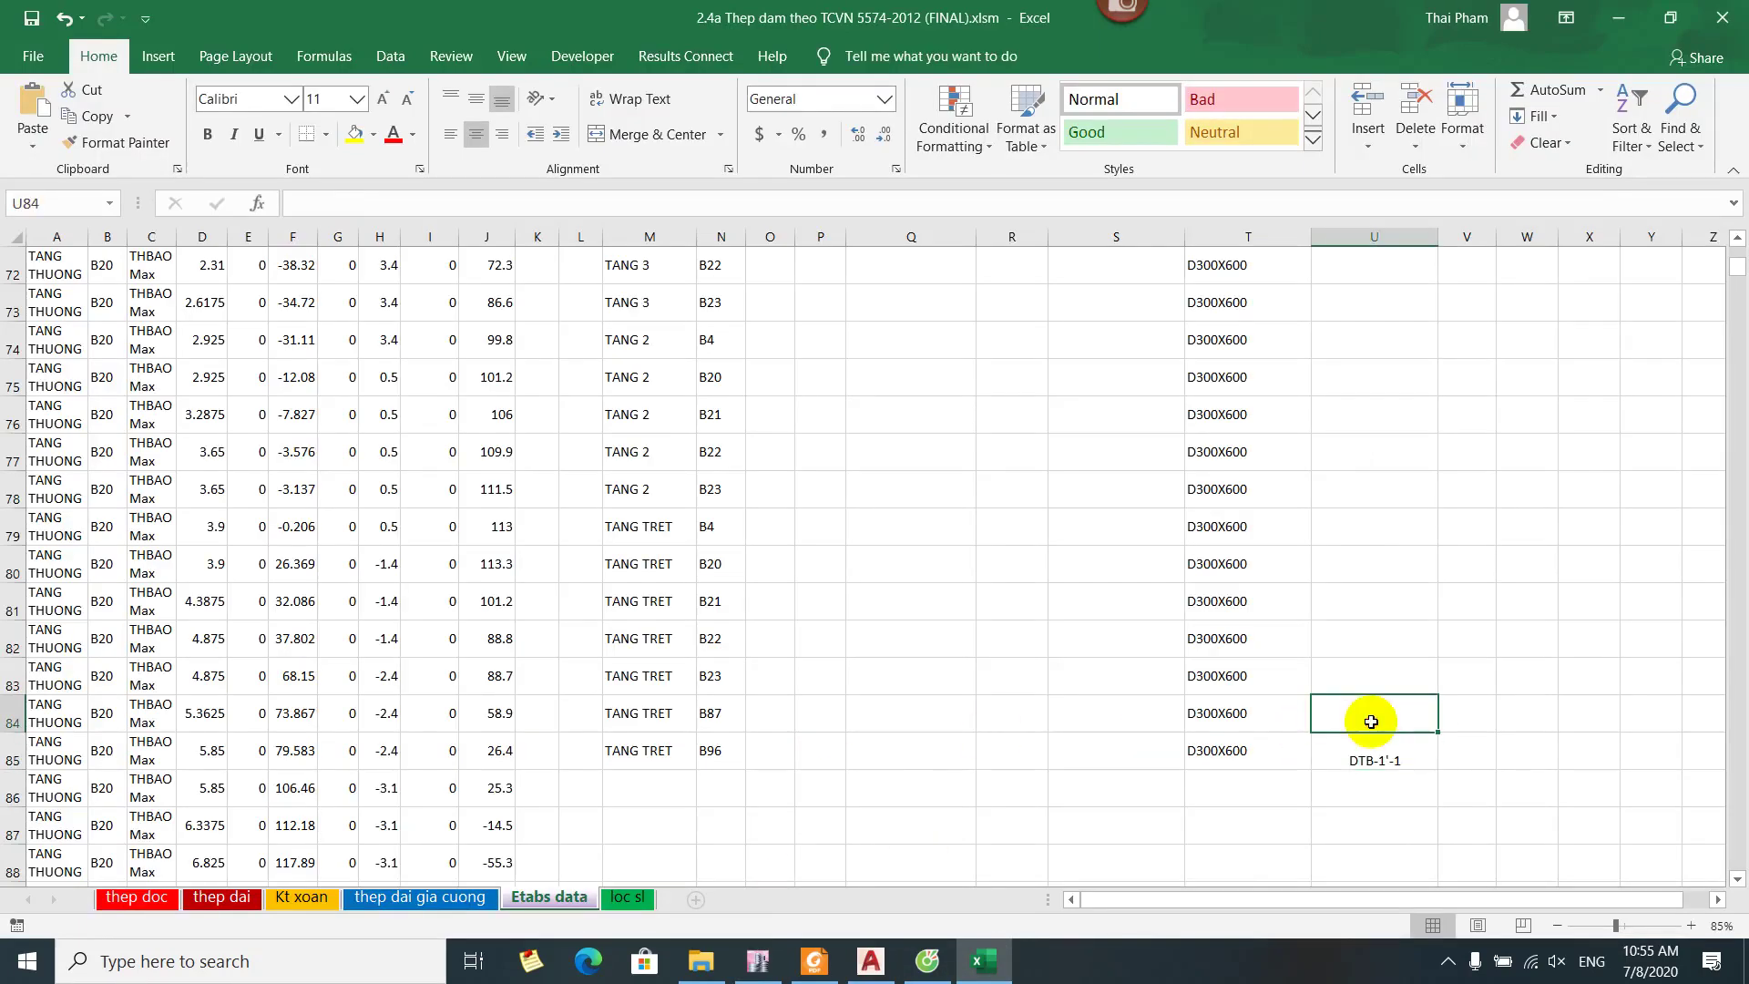
pyautogui.write("DTB-6-6'")
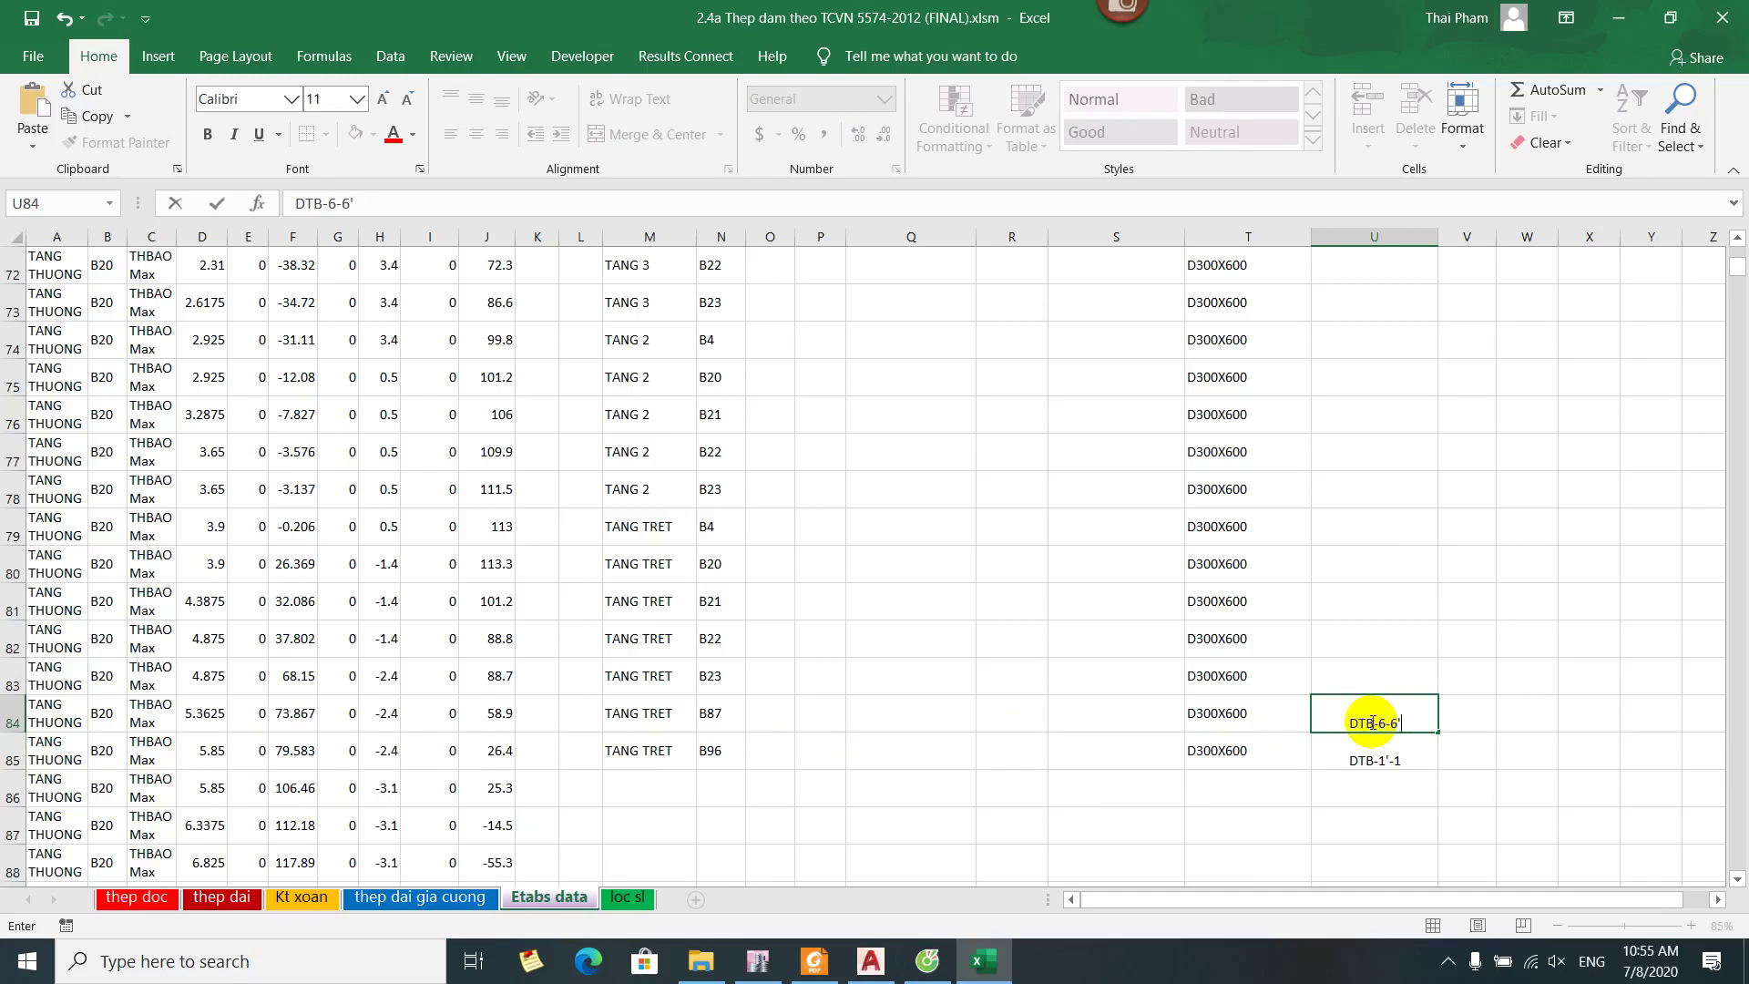
pyautogui.press('Return')
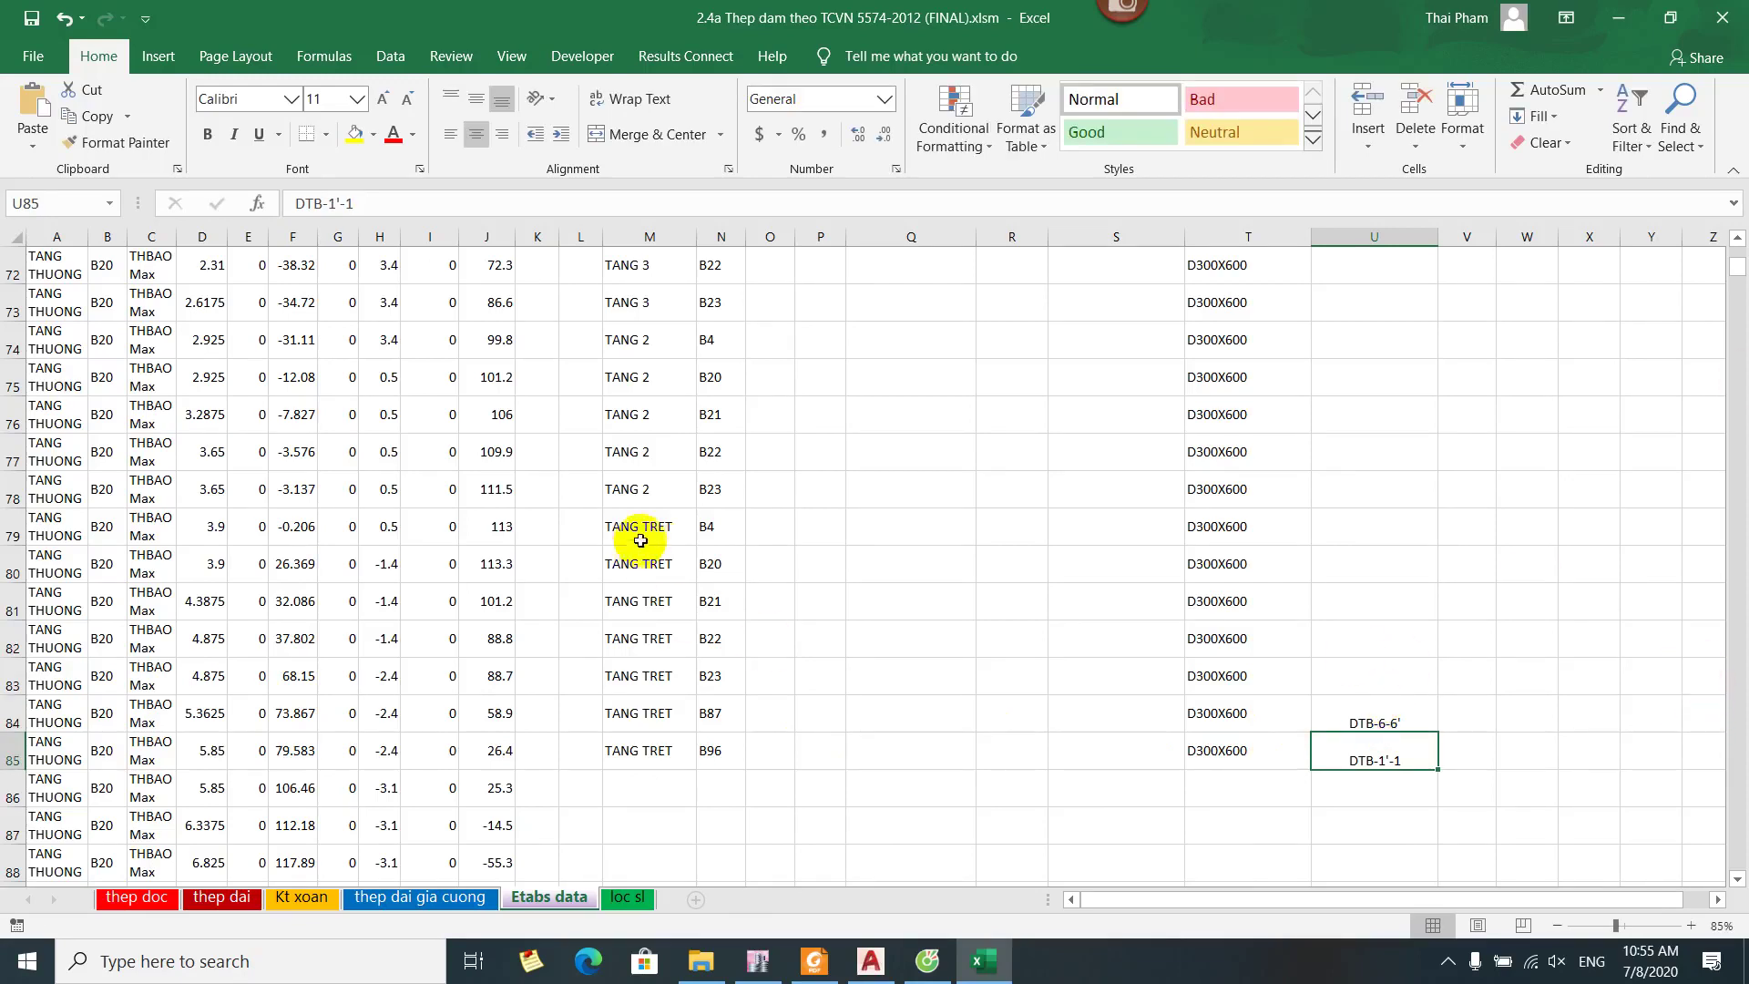
pyautogui.moveTo(640, 538); pyautogui.dragTo(1359, 662)
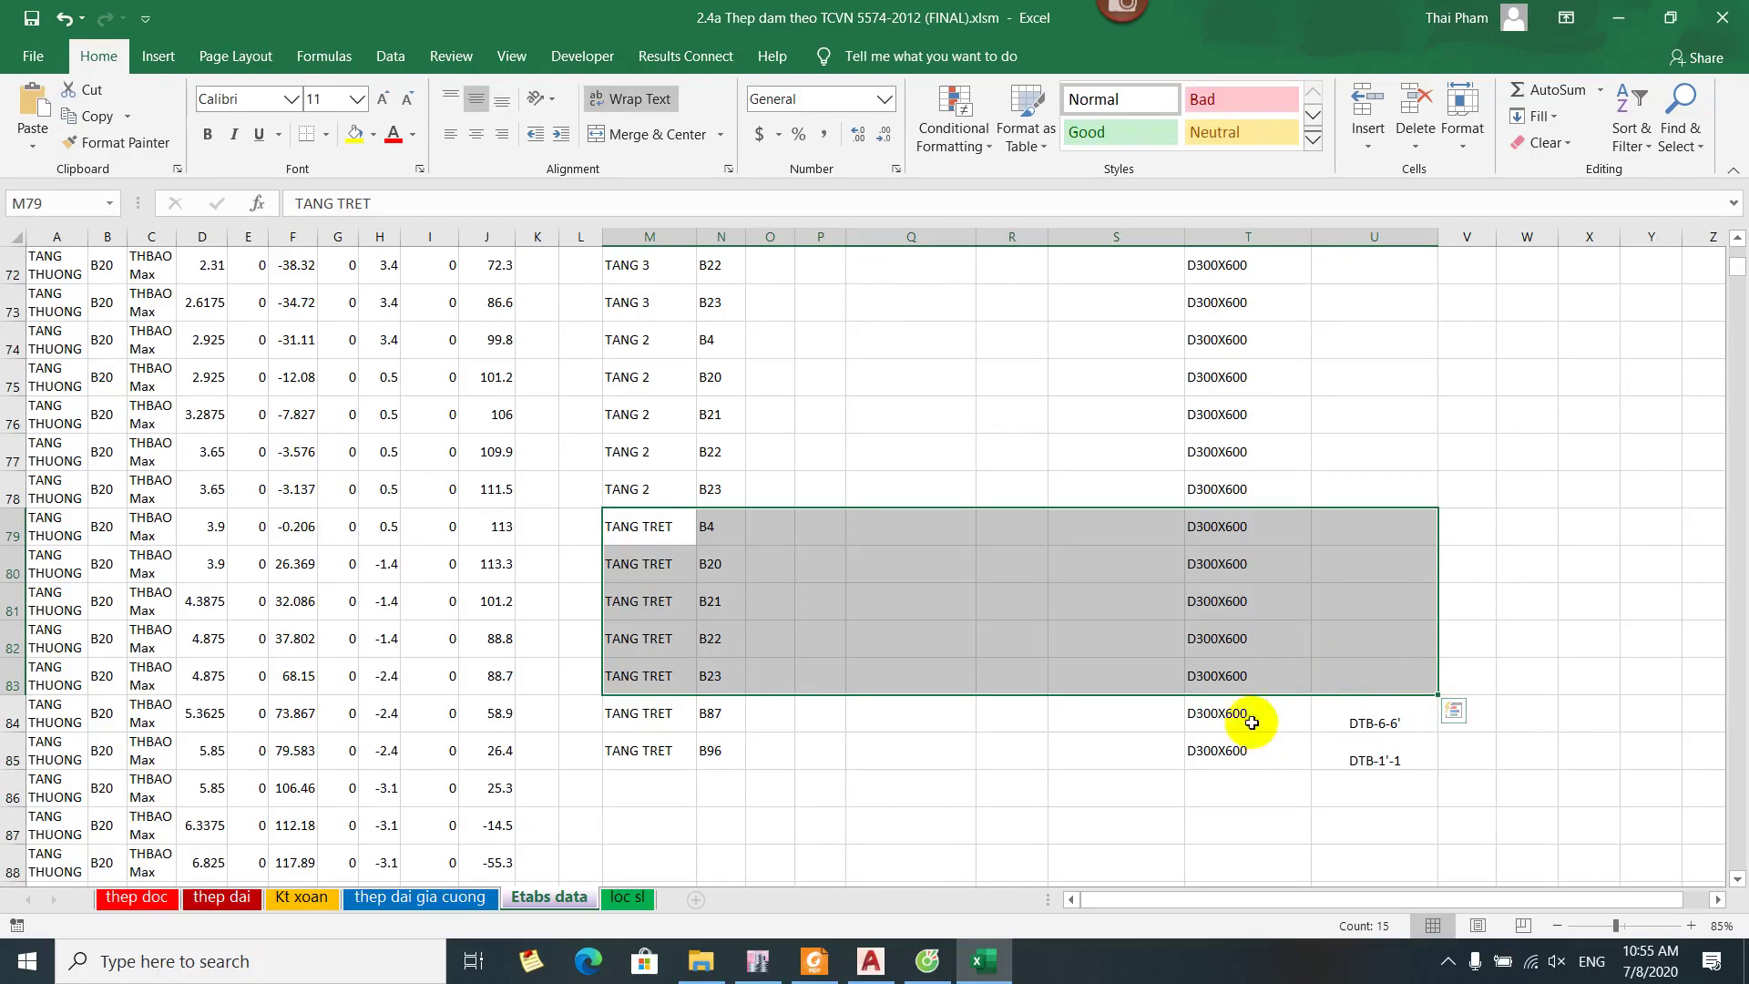
# Switch to File Explorer and open the GIANG DAY folder on drive D
pyautogui.click(702, 960)
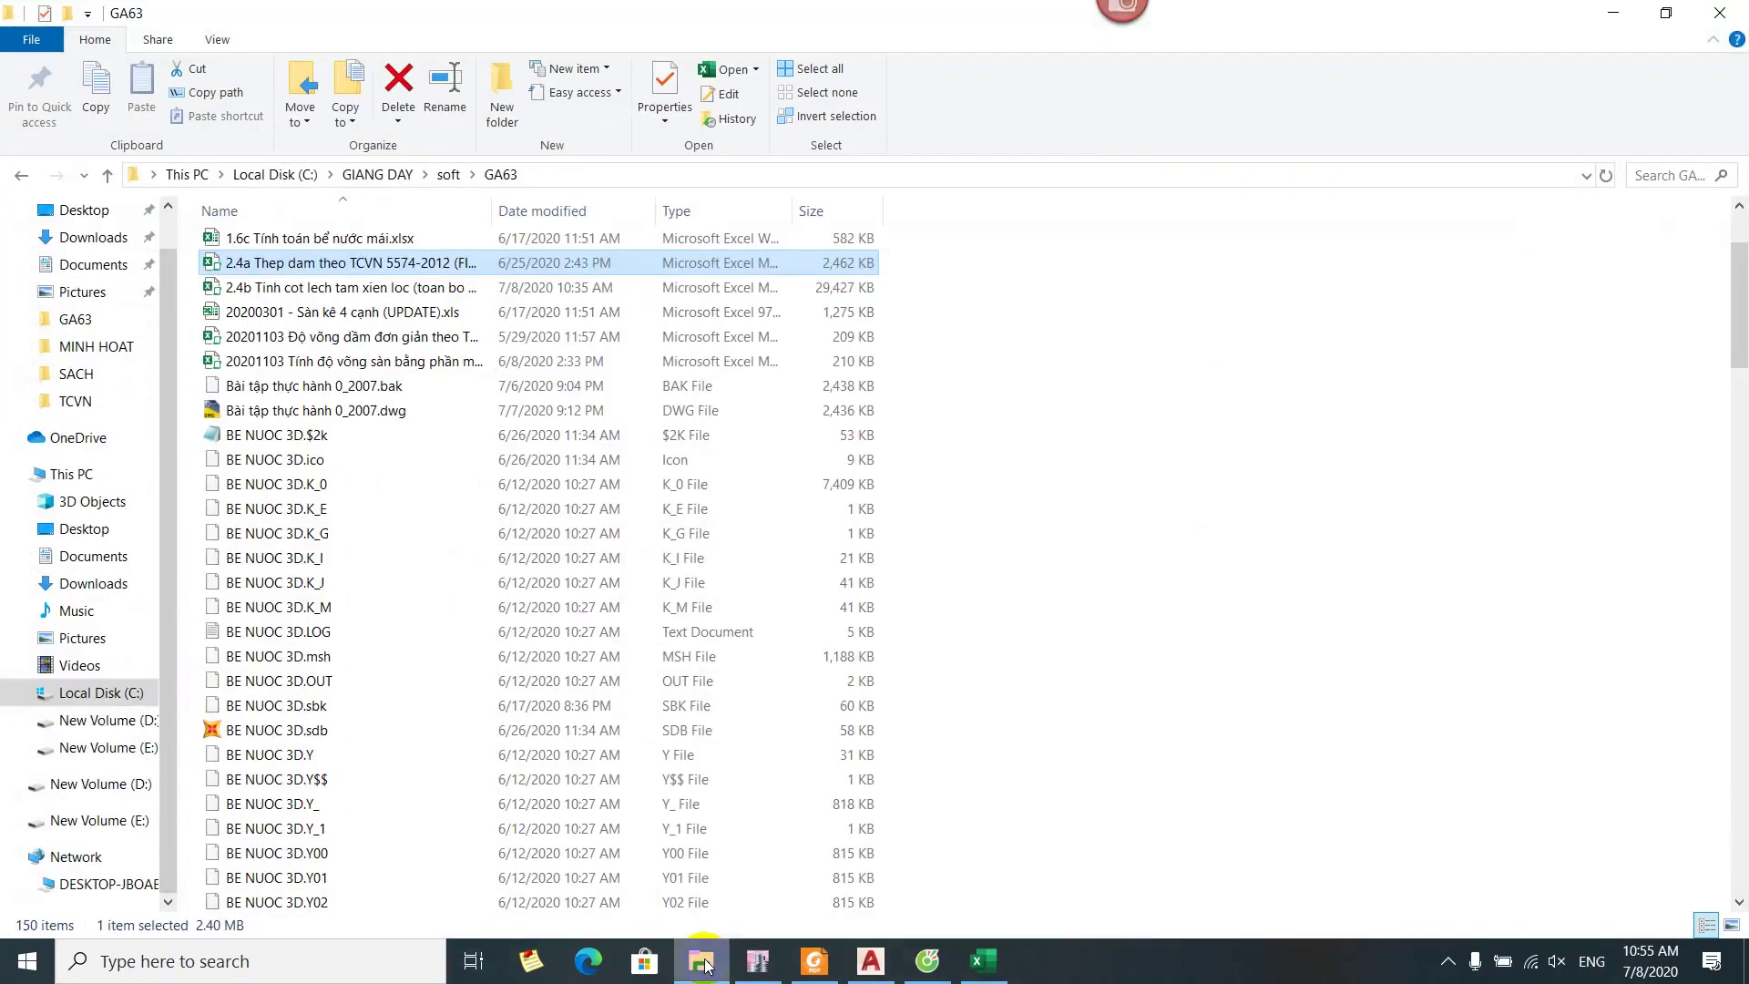
pyautogui.click(91, 724)
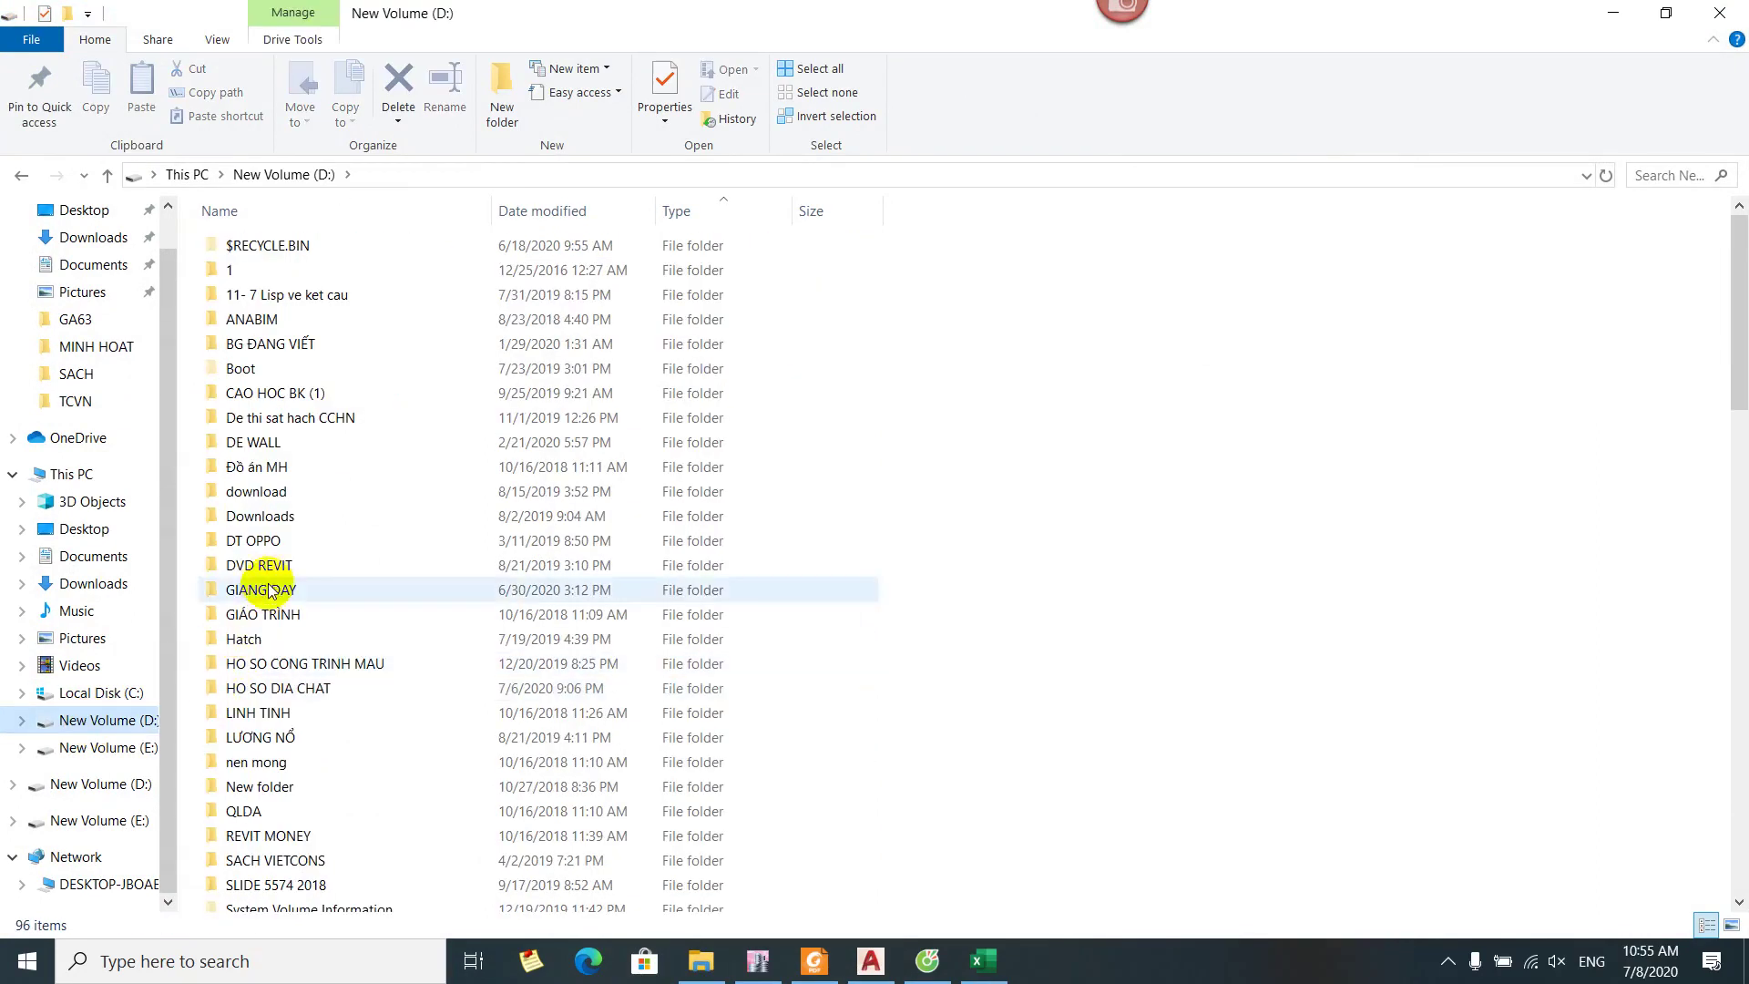
pyautogui.doubleClick(239, 588)
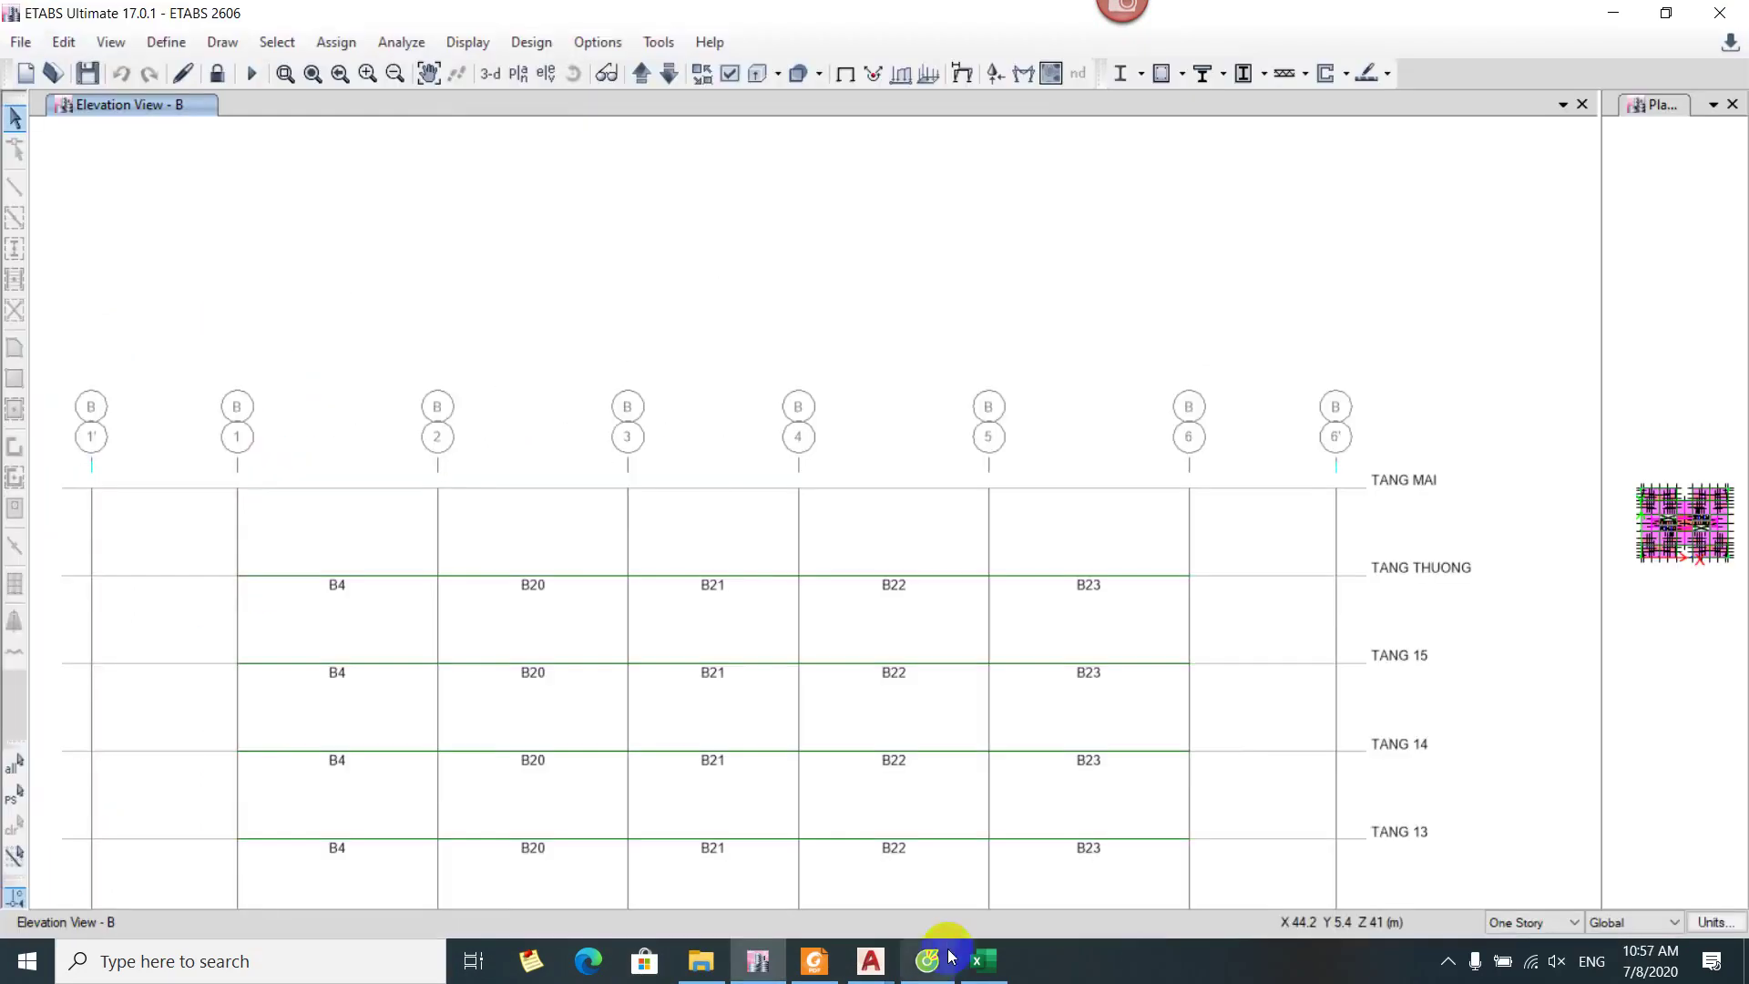
# Switch to the Thep dam workbook in Excel and enter the CAD names DTB-1-2 for TANG TRET beam B4 and DTB-2-3 for B20
pyautogui.click(961, 958)
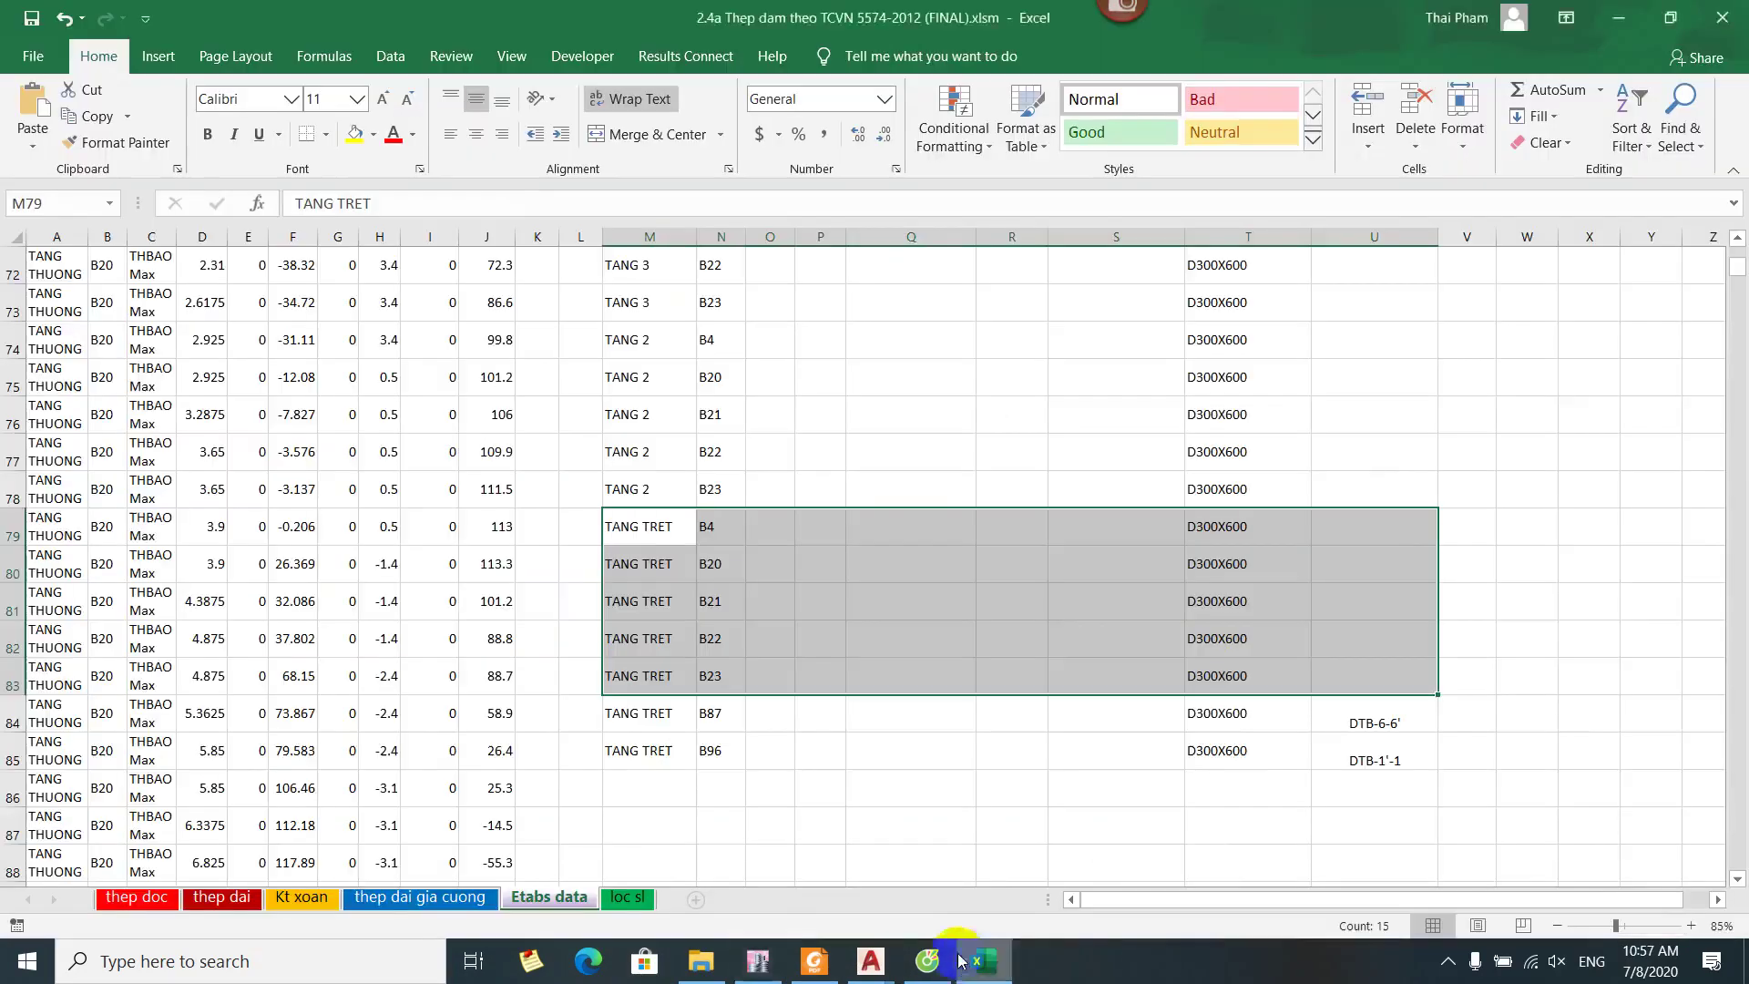
pyautogui.click(1366, 524)
pyautogui.write('dtb')
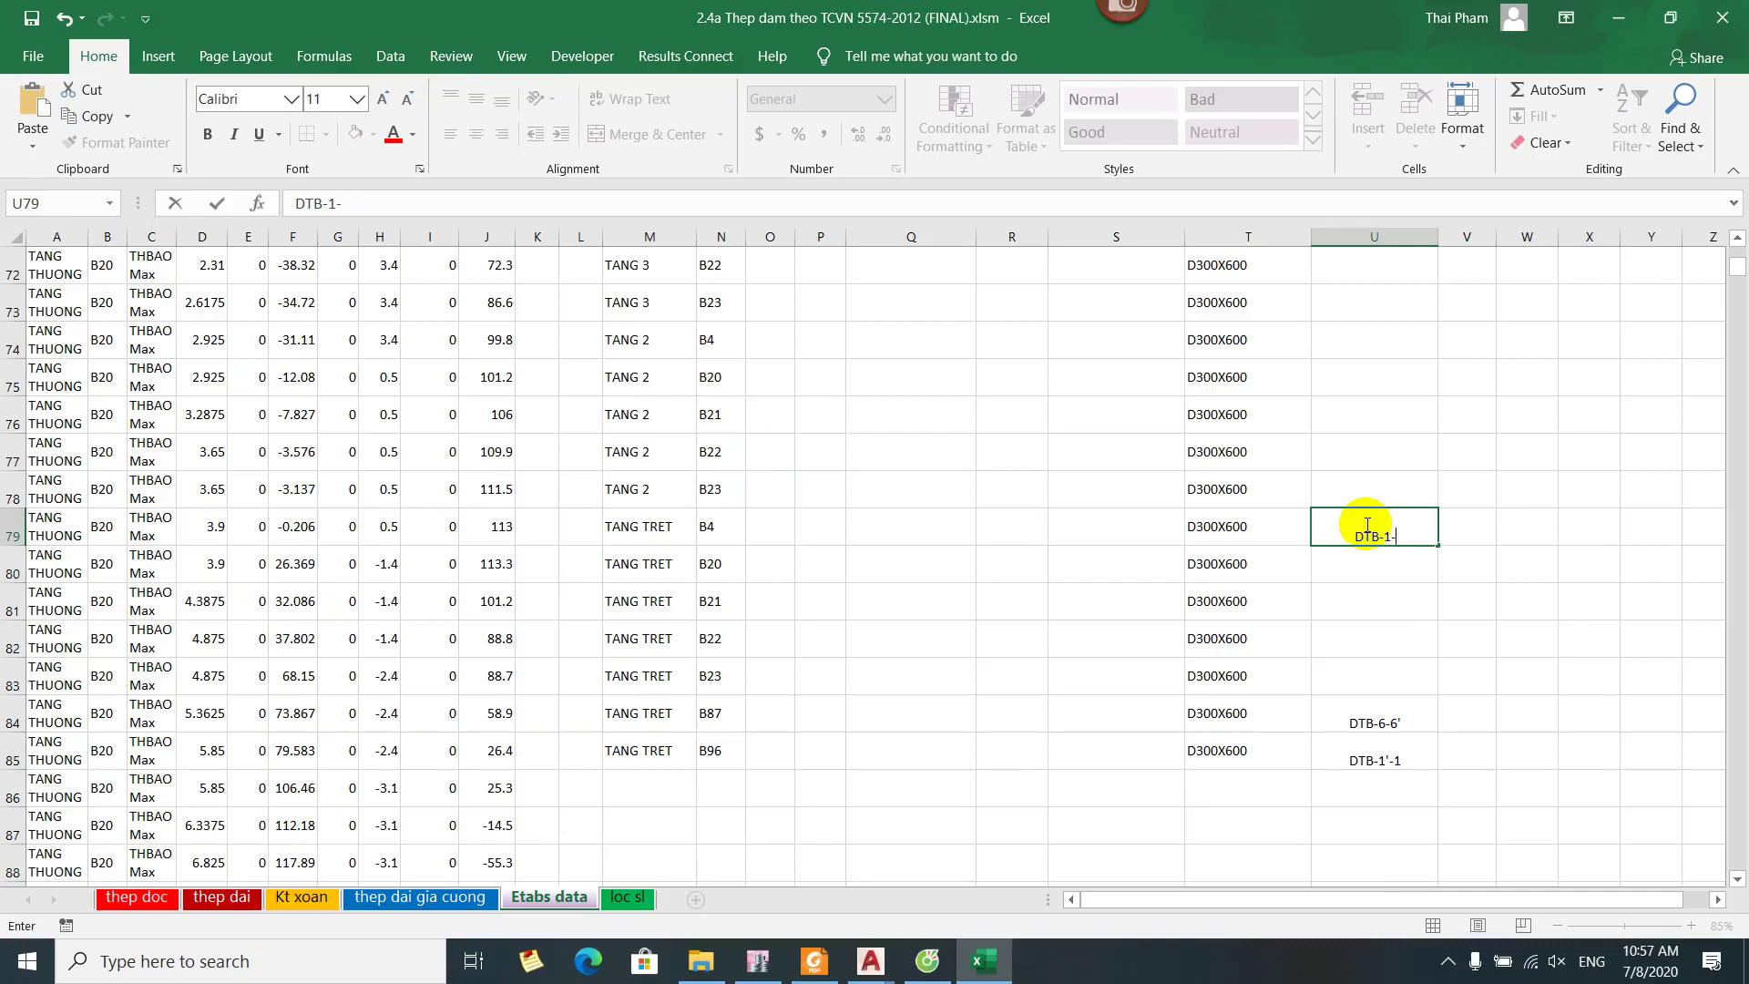
pyautogui.press('Return')
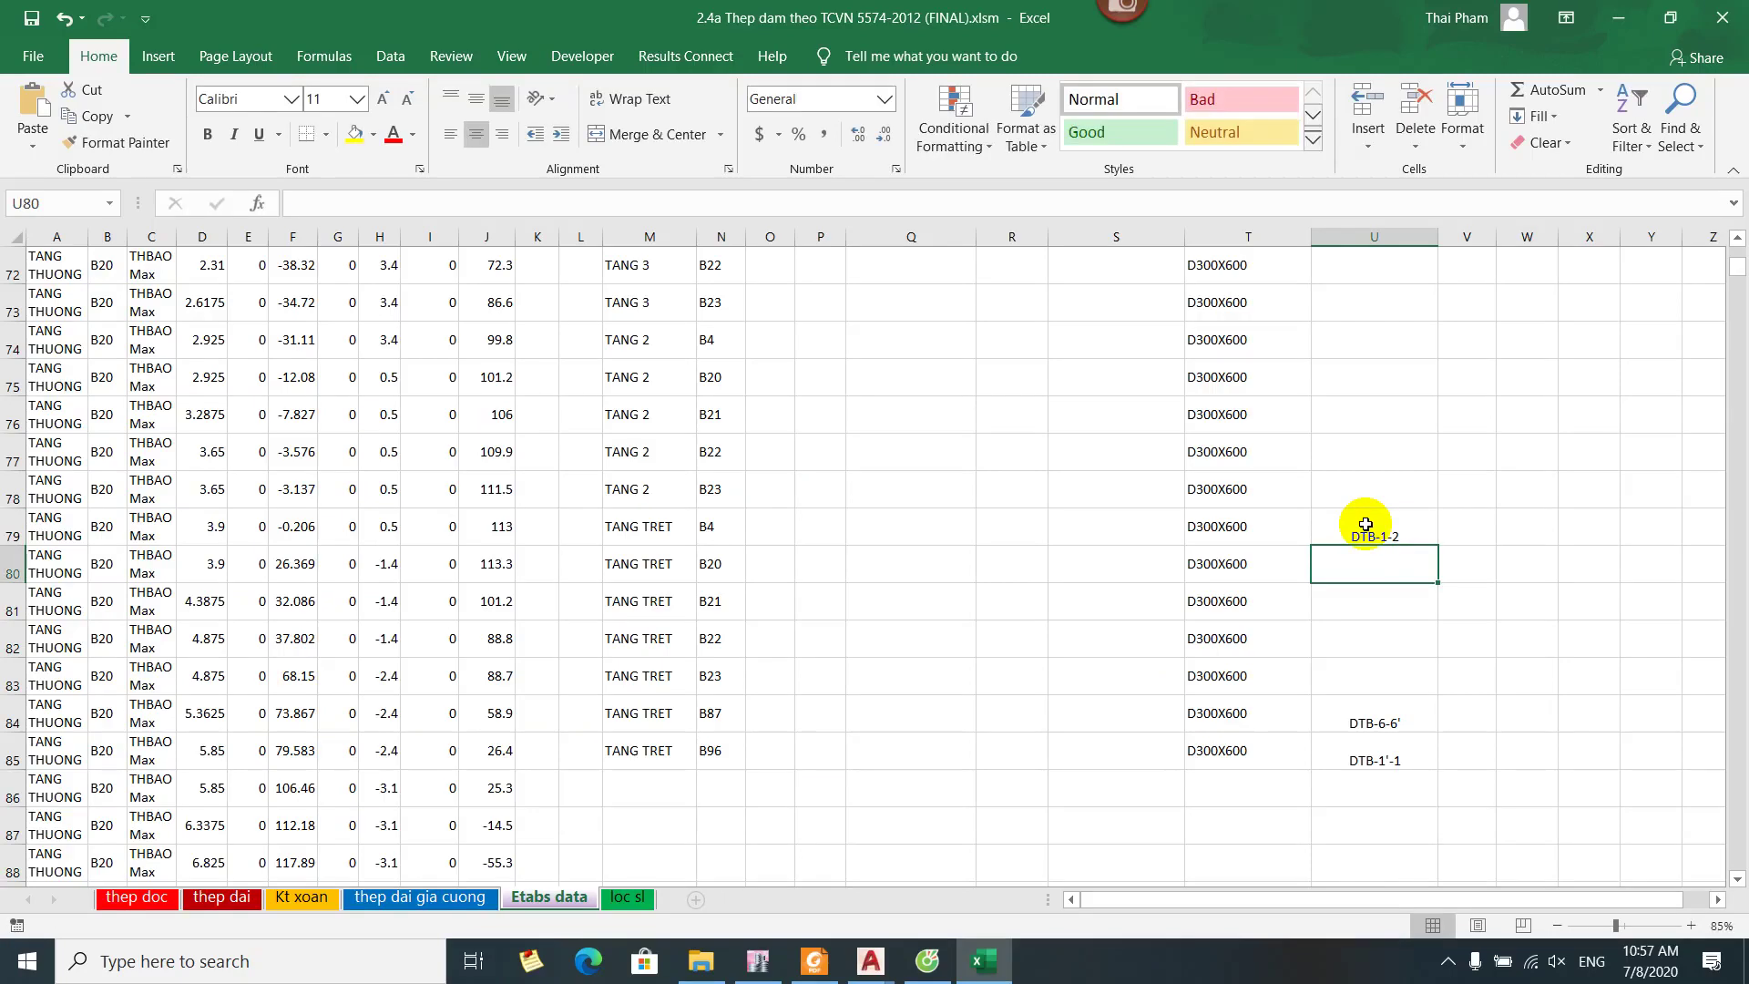
pyautogui.write('DTB-2-3')
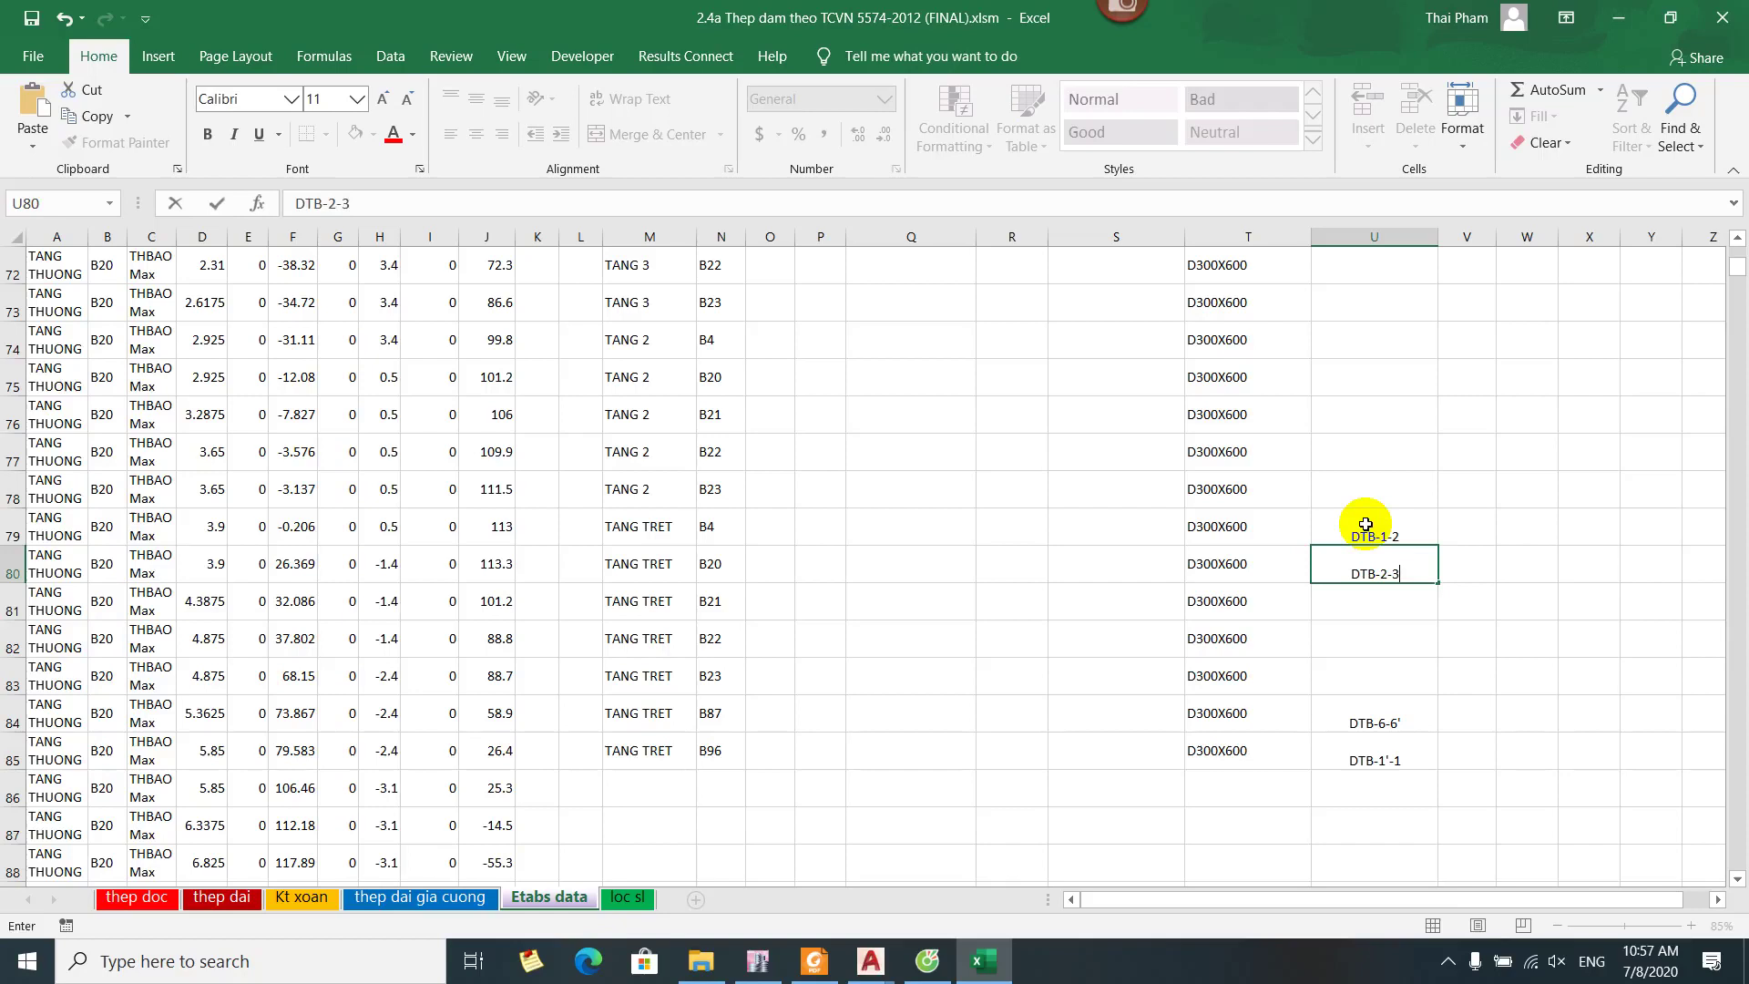
pyautogui.press('Return')
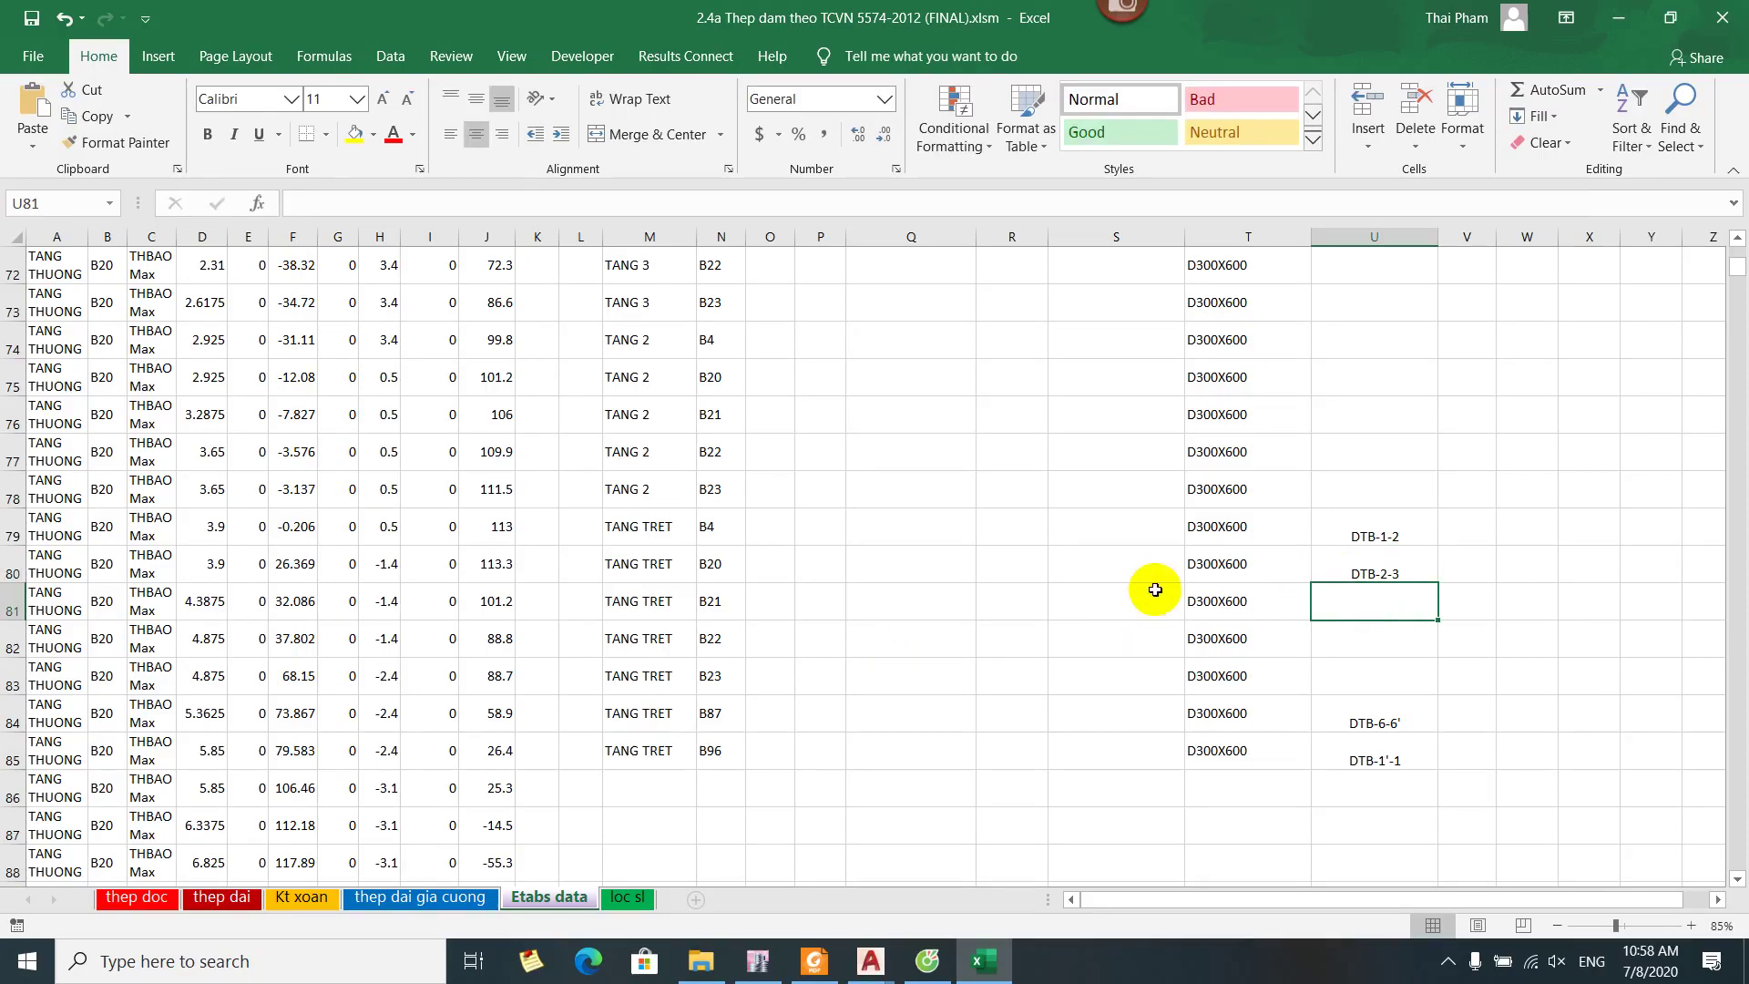
# Check the elevation B grid lines in ETABS and, back in Excel, copy the name DTB-2-3 to TANG TRET beams B21, B22 and B23
pyautogui.hotkey('alt', 'Tab')
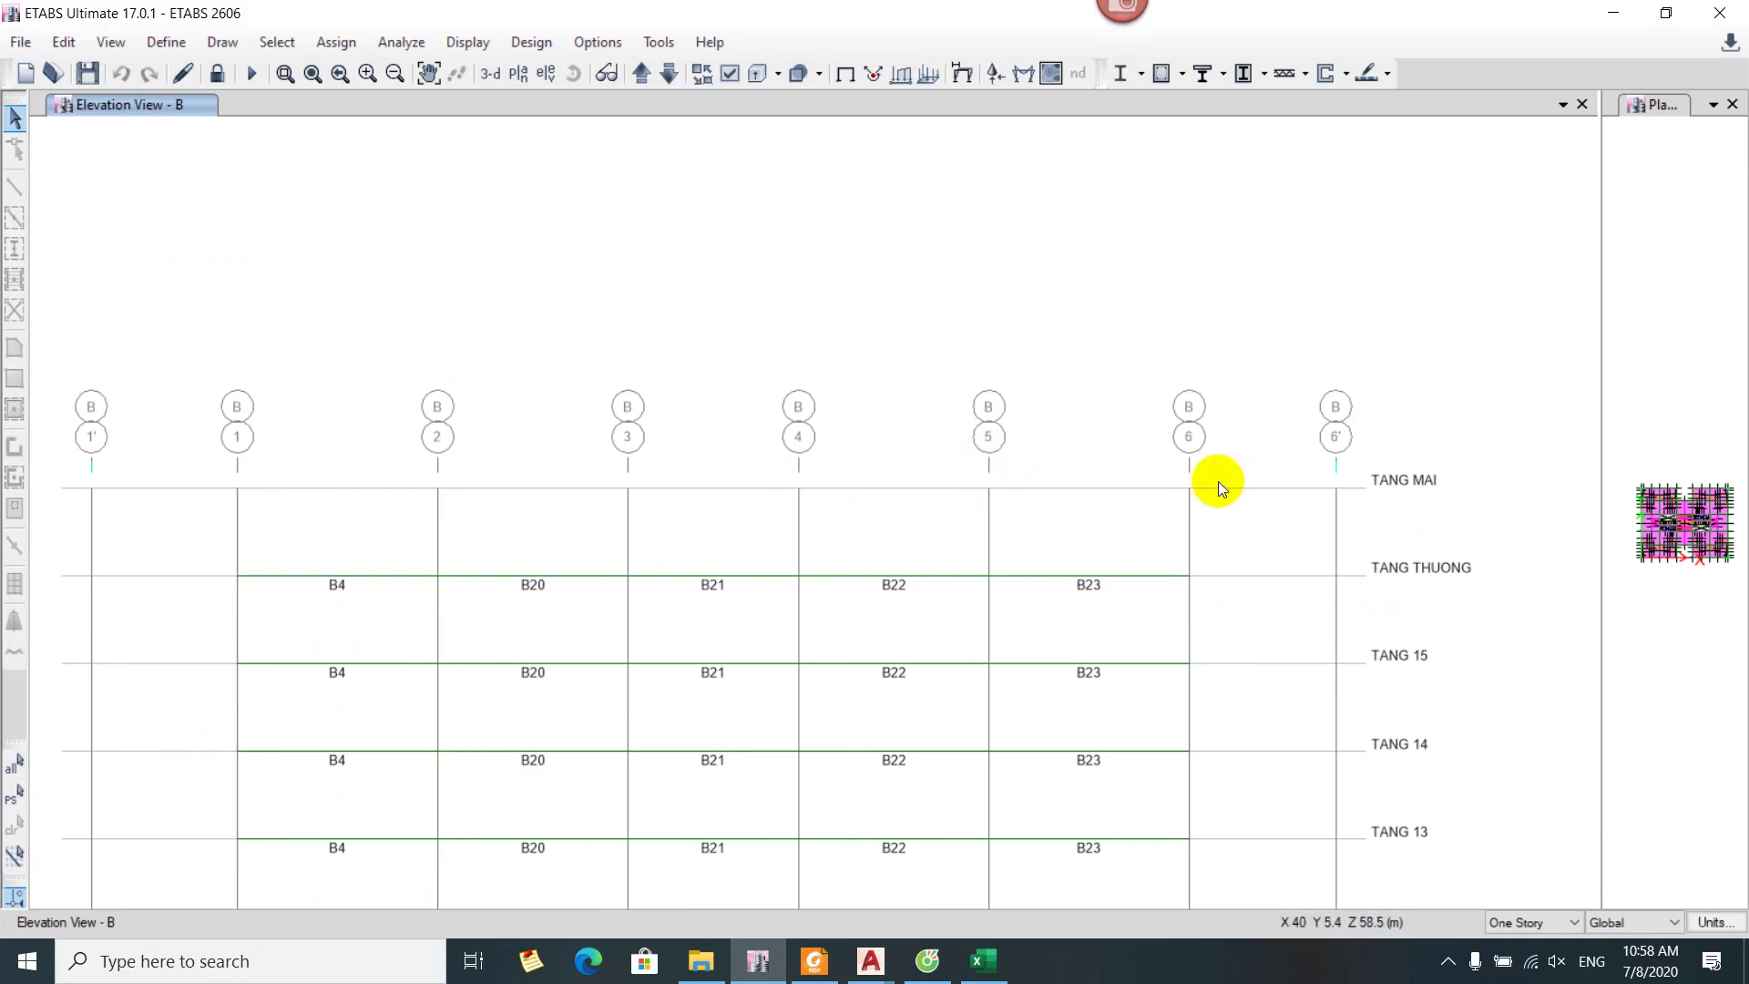
pyautogui.hotkey('alt', 'Tab')
pyautogui.click(1430, 577)
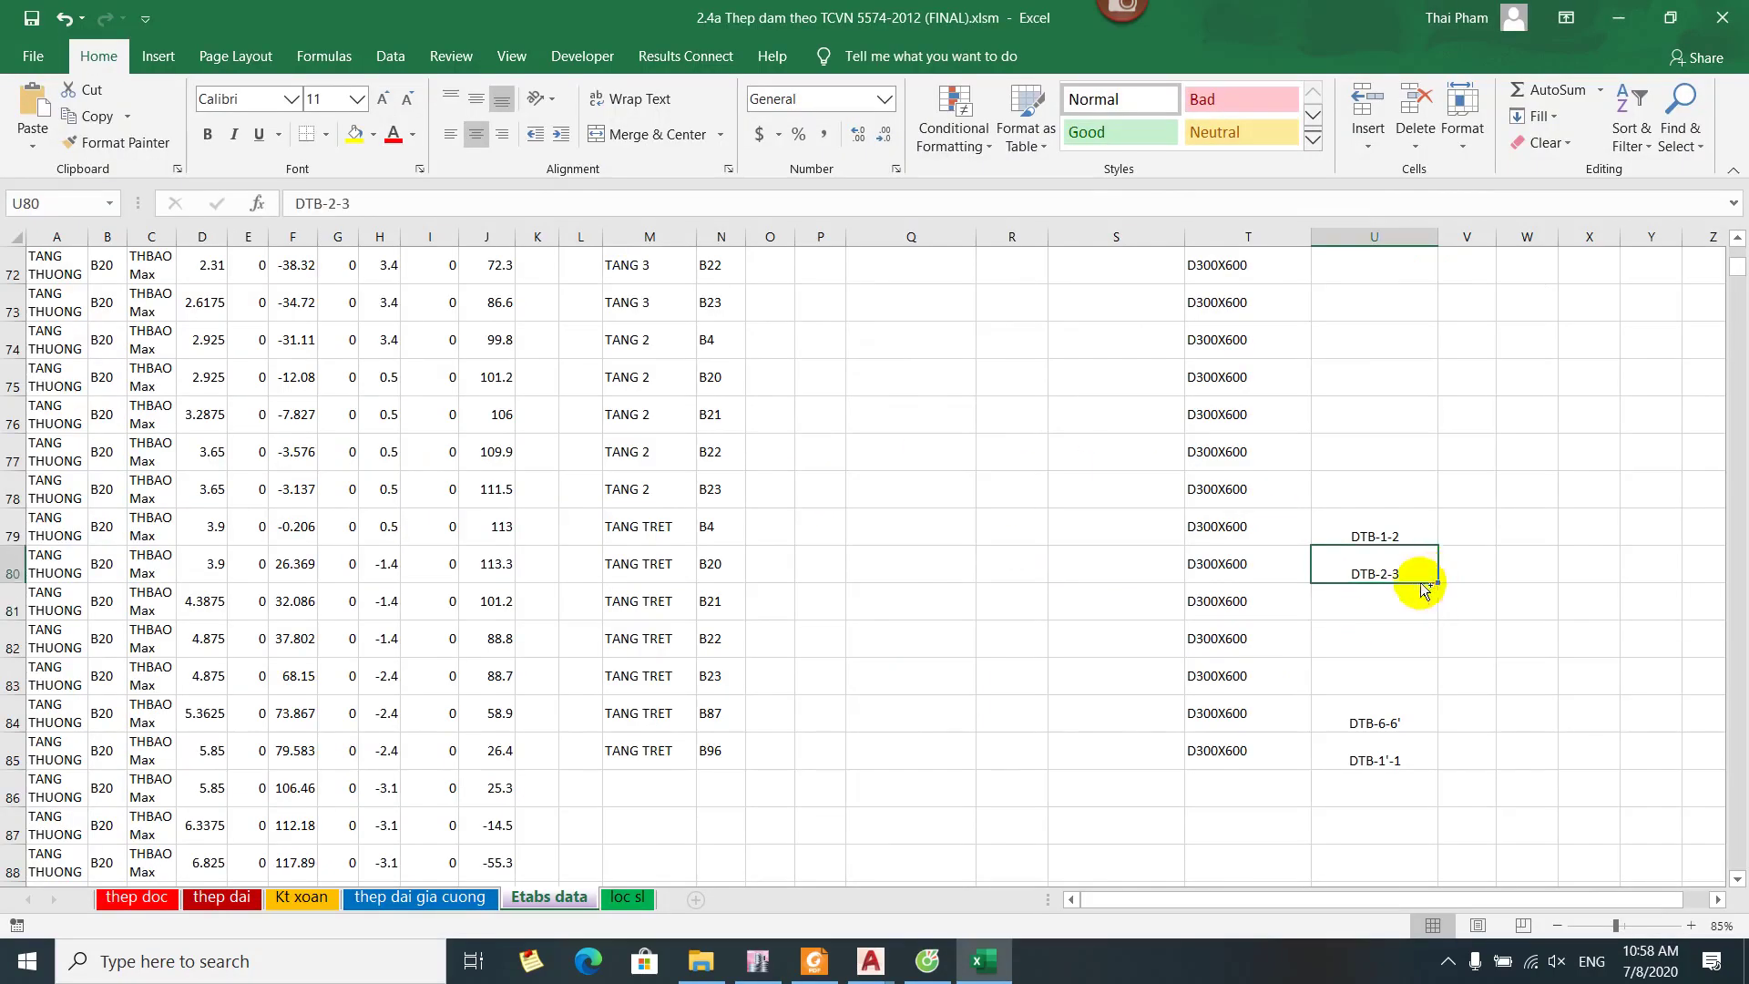
pyautogui.hotkey('ctrl', 'c')
pyautogui.click(1384, 608)
pyautogui.hotkey('ctrl', 'v')
pyautogui.click(1377, 636)
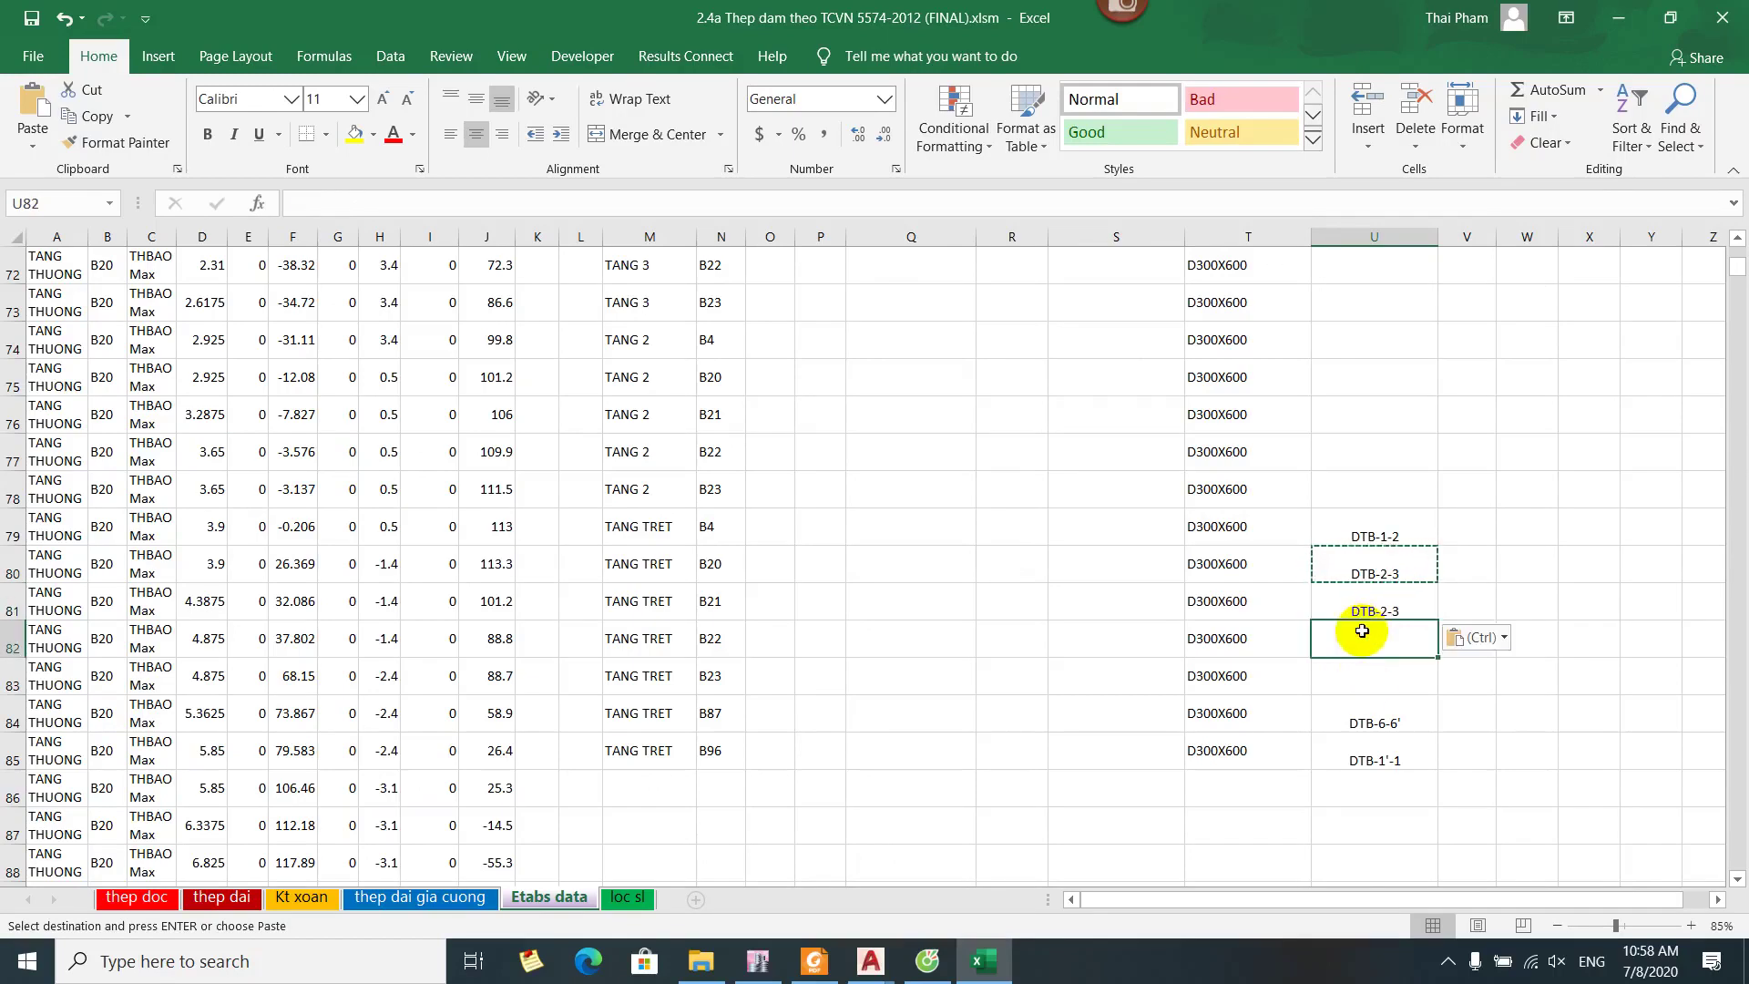
pyautogui.hotkey('ctrl', 'v')
pyautogui.click(1377, 674)
pyautogui.hotkey('ctrl', 'v')
# Change the CAD name of TANG TRET beam B21 to DTB-3-4
pyautogui.doubleClick(1374, 598)
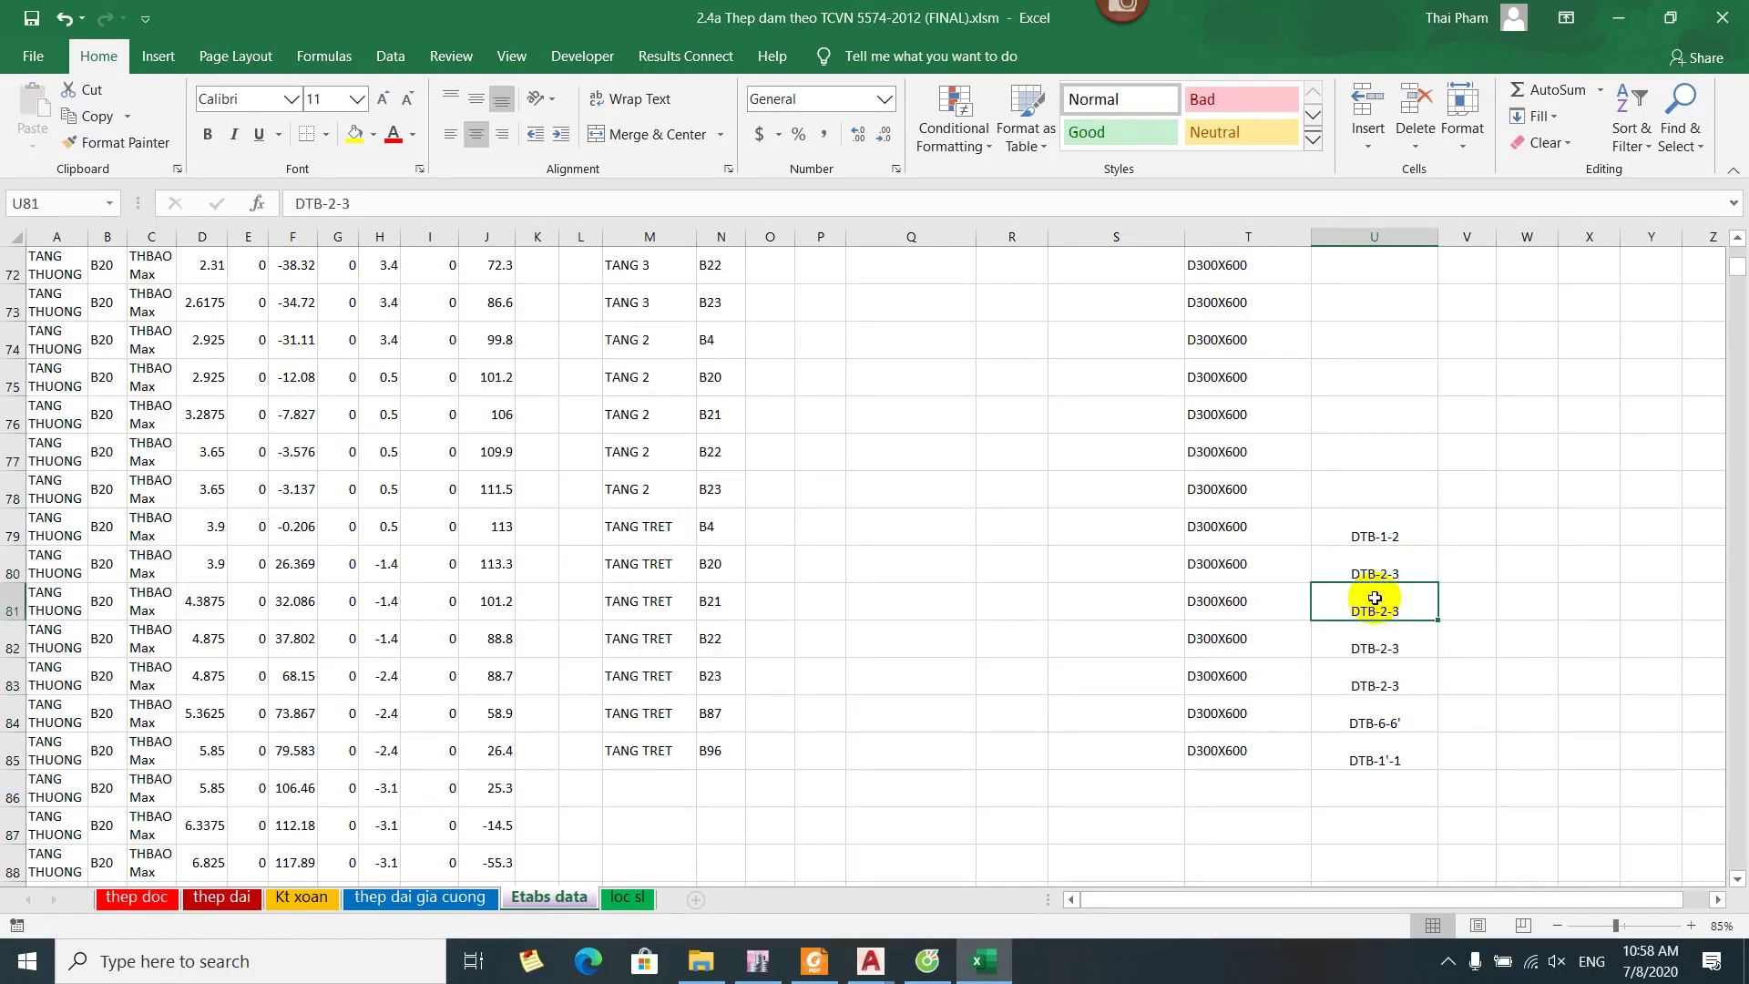
pyautogui.press('BackSpace')
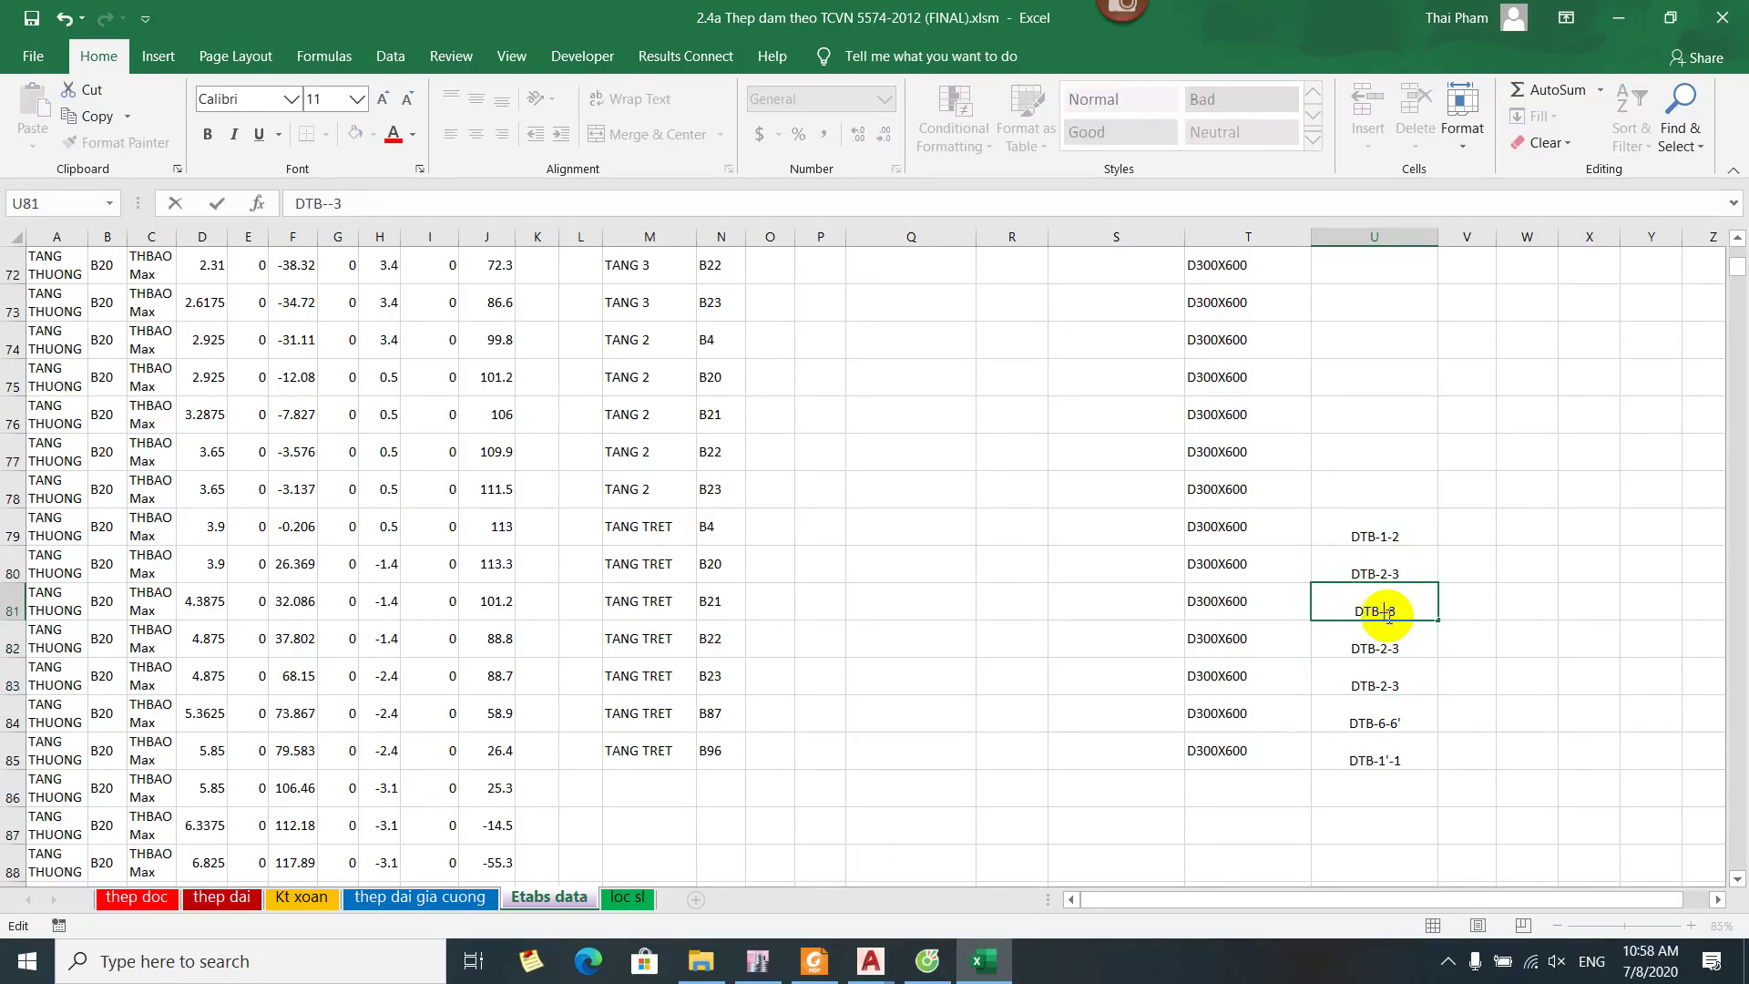
pyautogui.write('3')
pyautogui.press('BackSpace')
pyautogui.write('4')
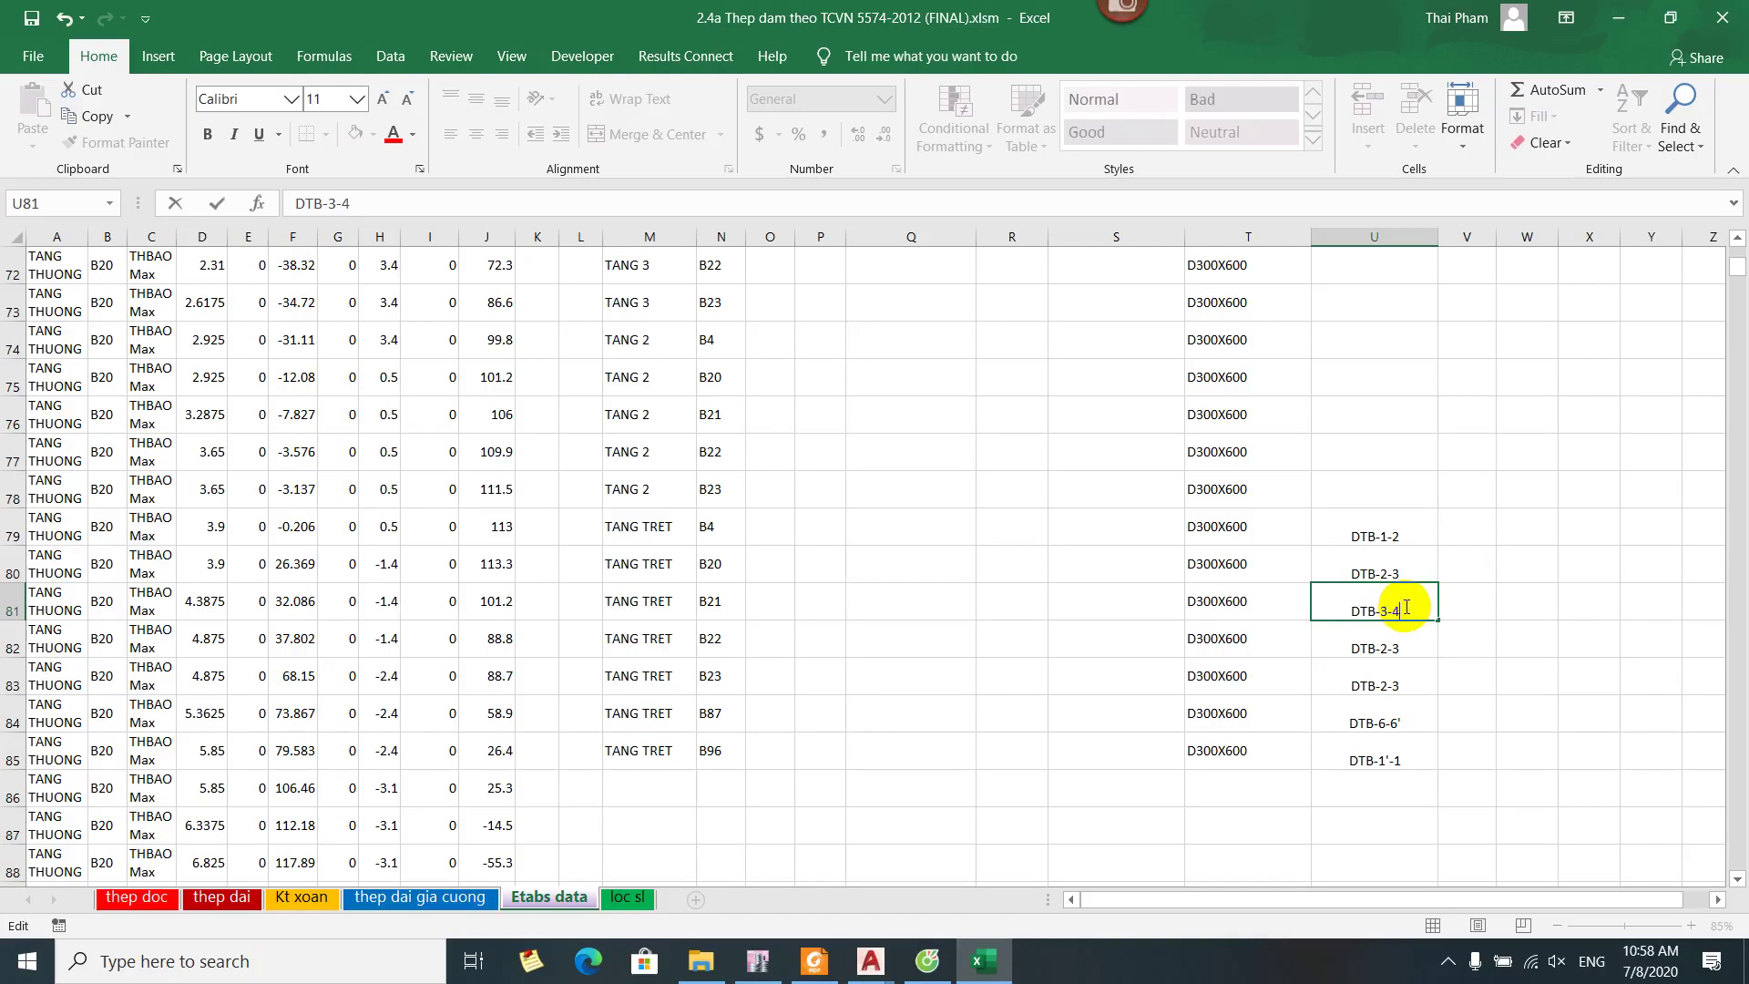
# Change the CAD name of TANG TRET beam B22 to DTB-4-5
pyautogui.doubleClick(1385, 644)
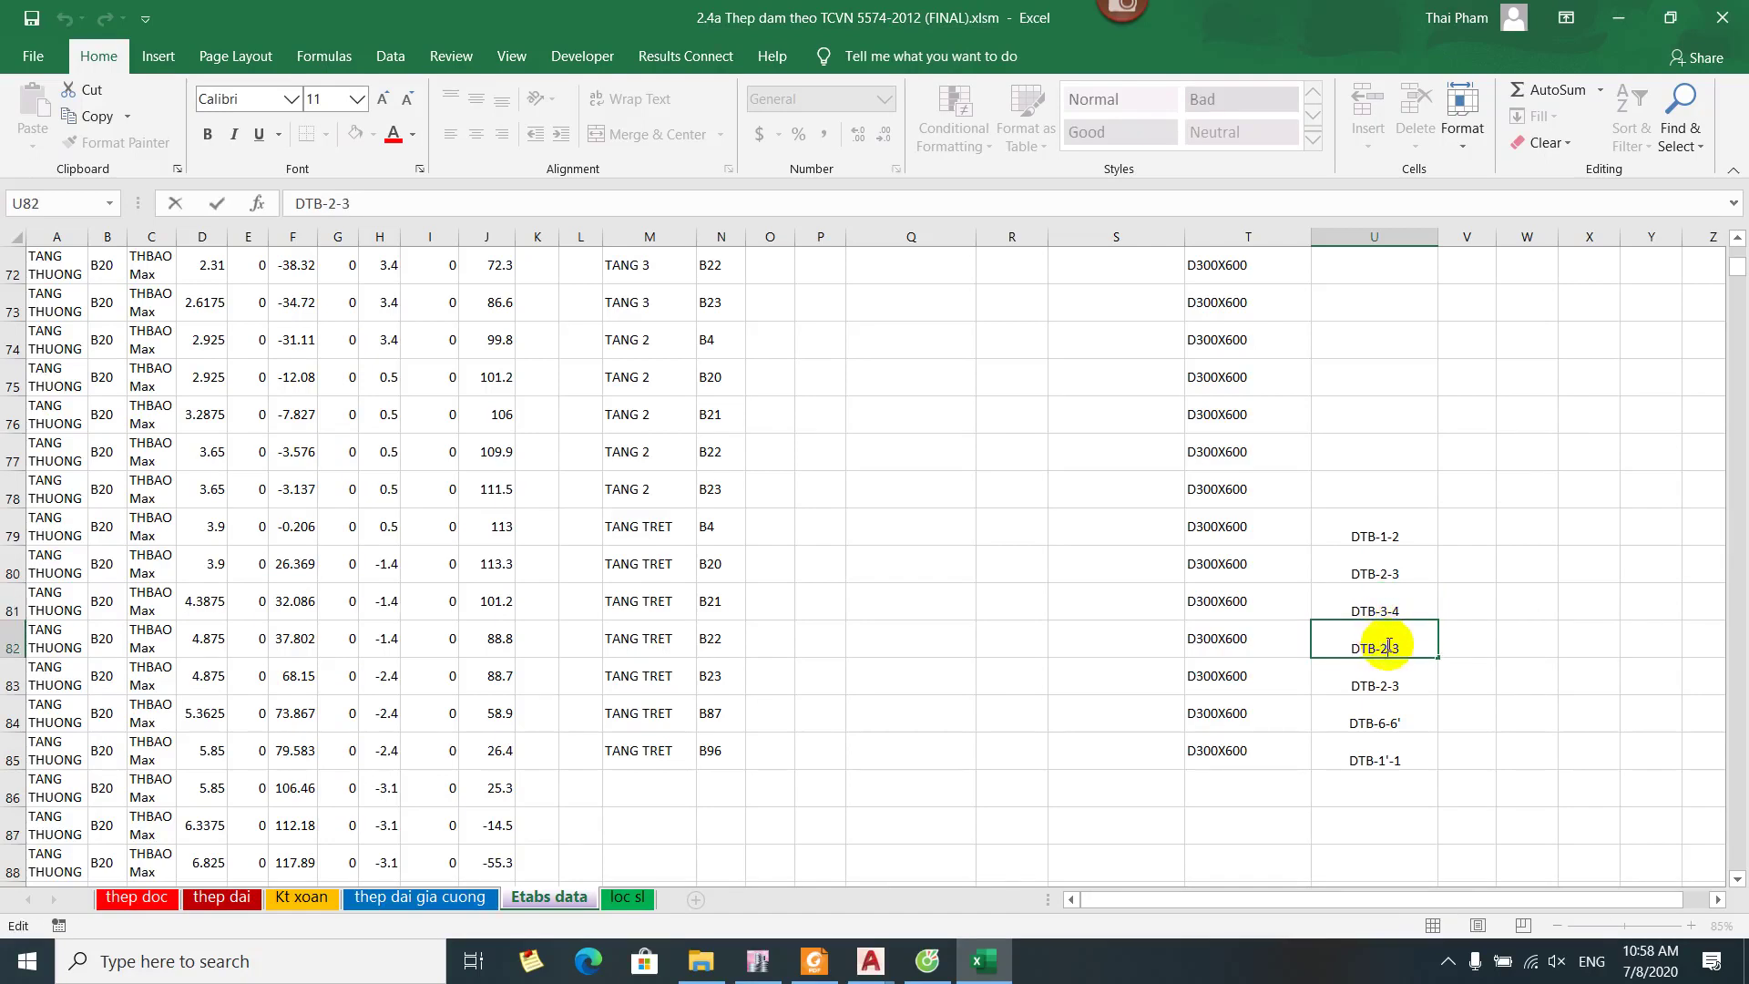
pyautogui.press('BackSpace')
pyautogui.write('4')
pyautogui.click(1411, 647)
pyautogui.press('BackSpace')
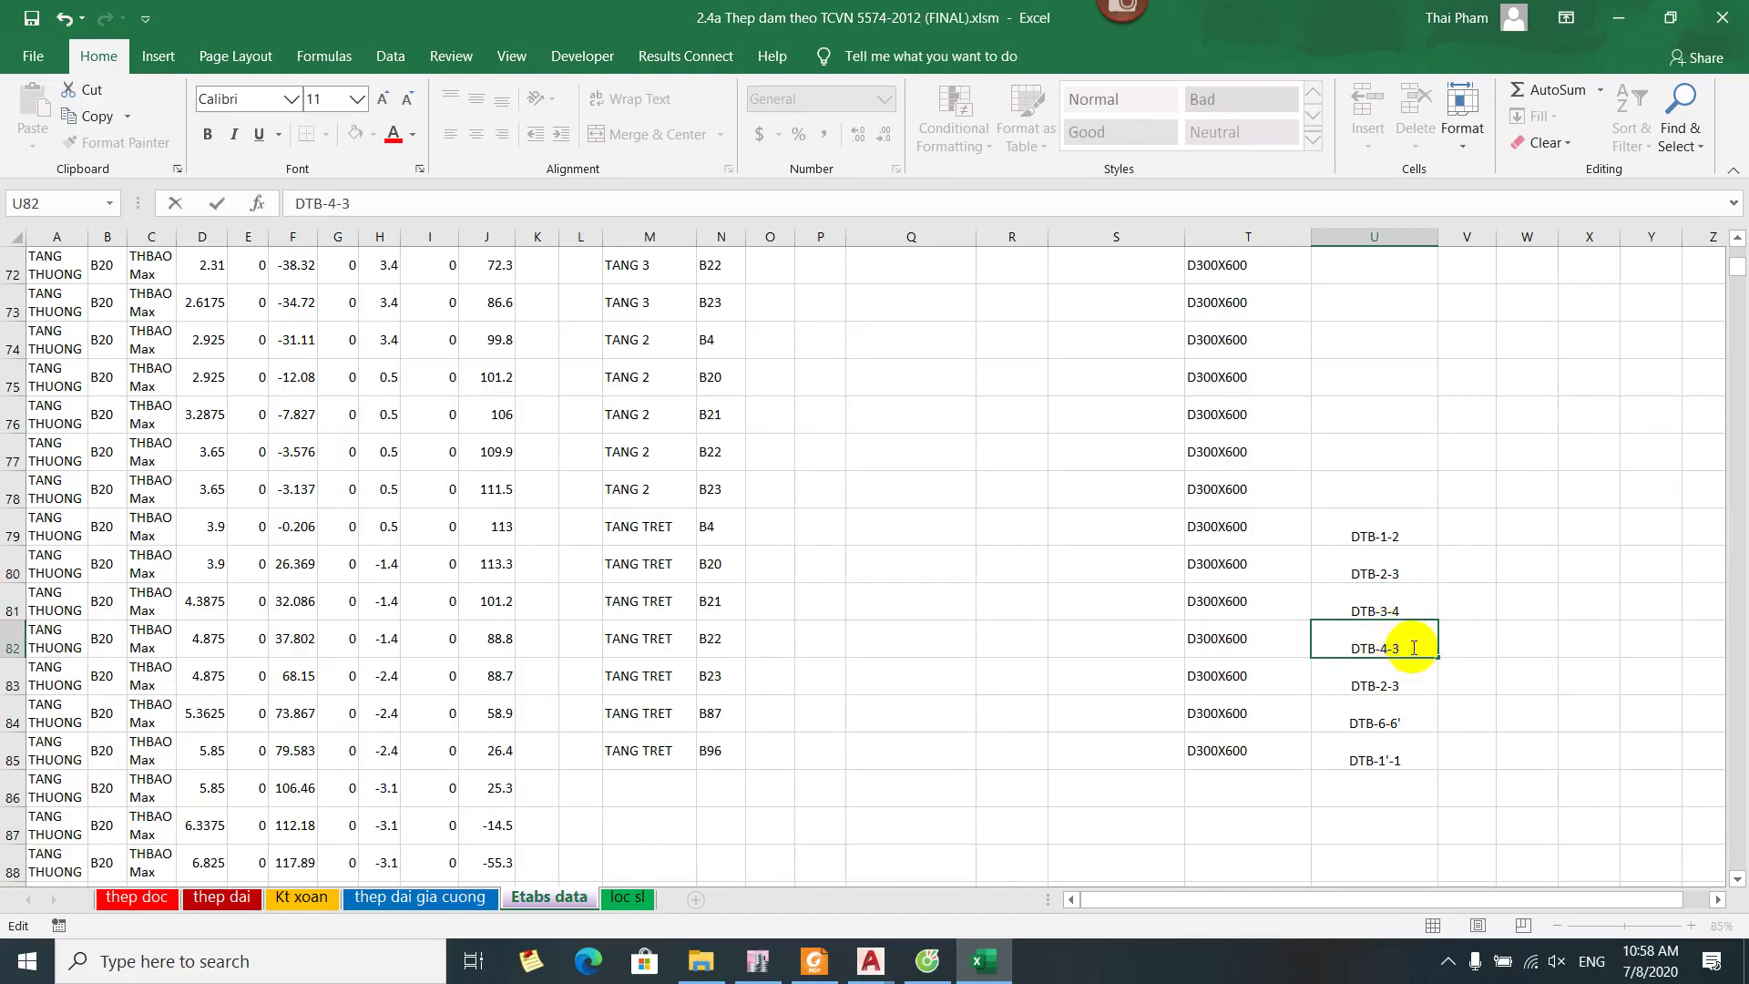
pyautogui.write('5')
# Change the CAD name of TANG TRET beam B23 to DTB-5-6 and select the whole list of TANG TRET CAD names
pyautogui.doubleClick(1378, 681)
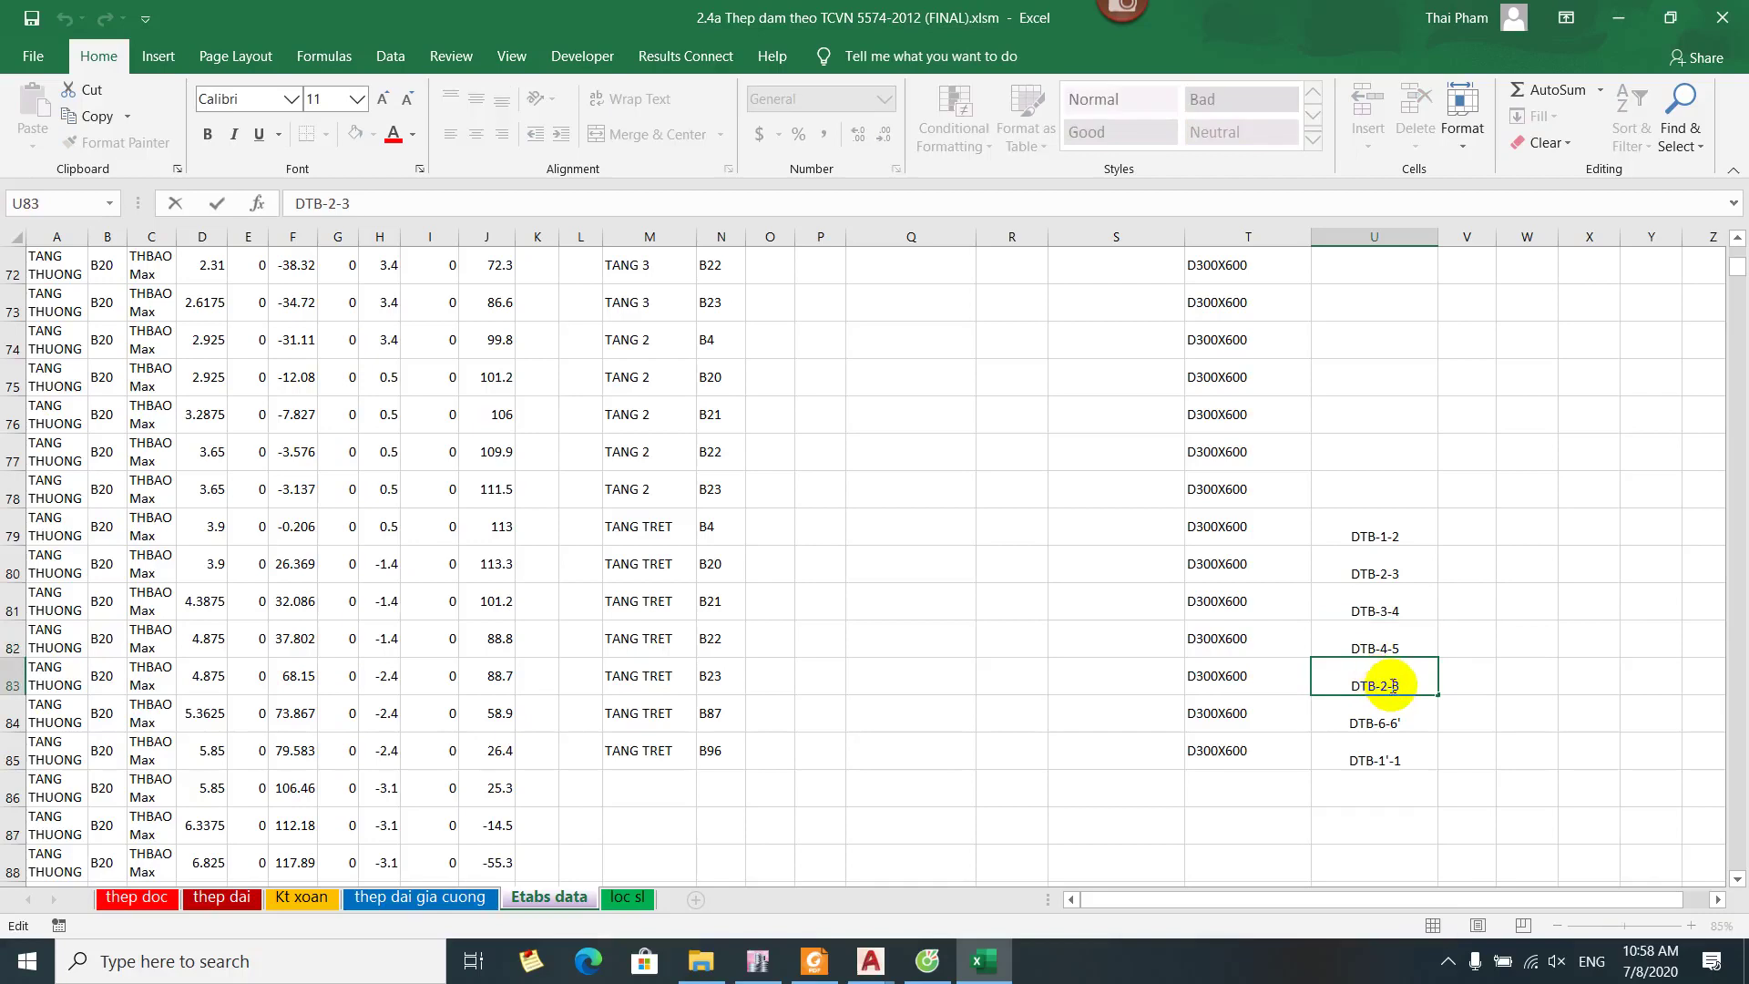
pyautogui.click(1387, 685)
pyautogui.press('BackSpace')
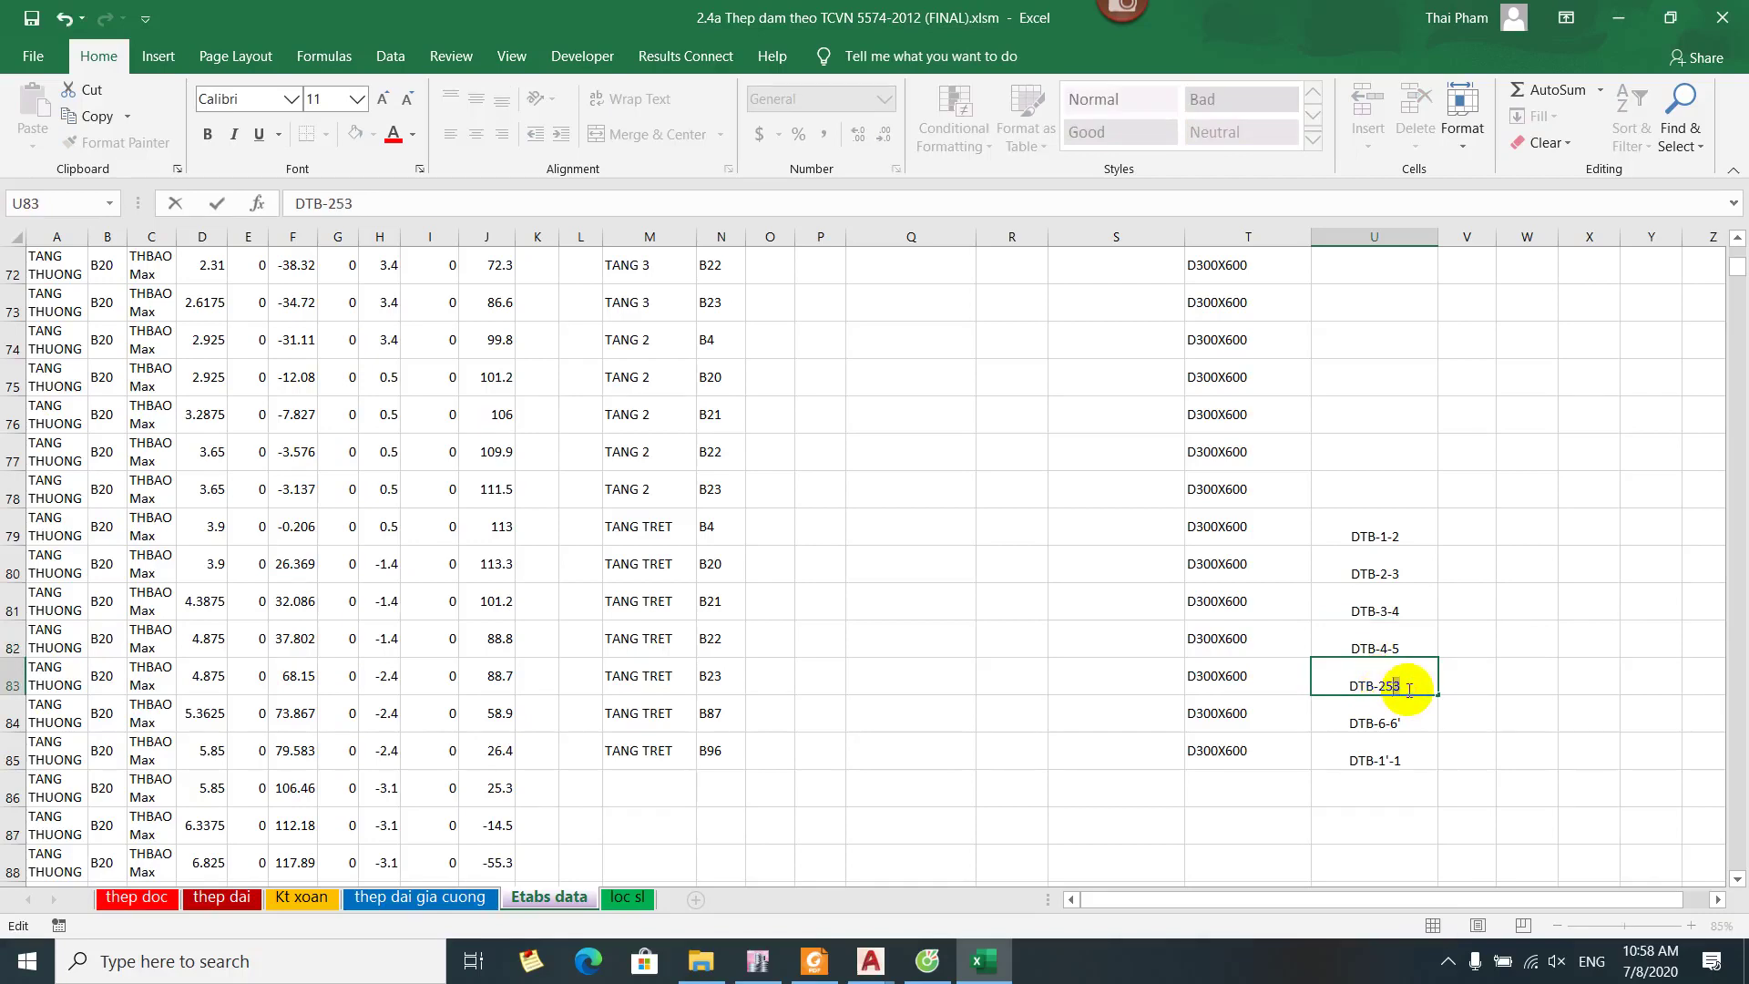
pyautogui.write('5')
pyautogui.press('BackSpace')
pyautogui.press('BackSpace')
pyautogui.press('BackSpace')
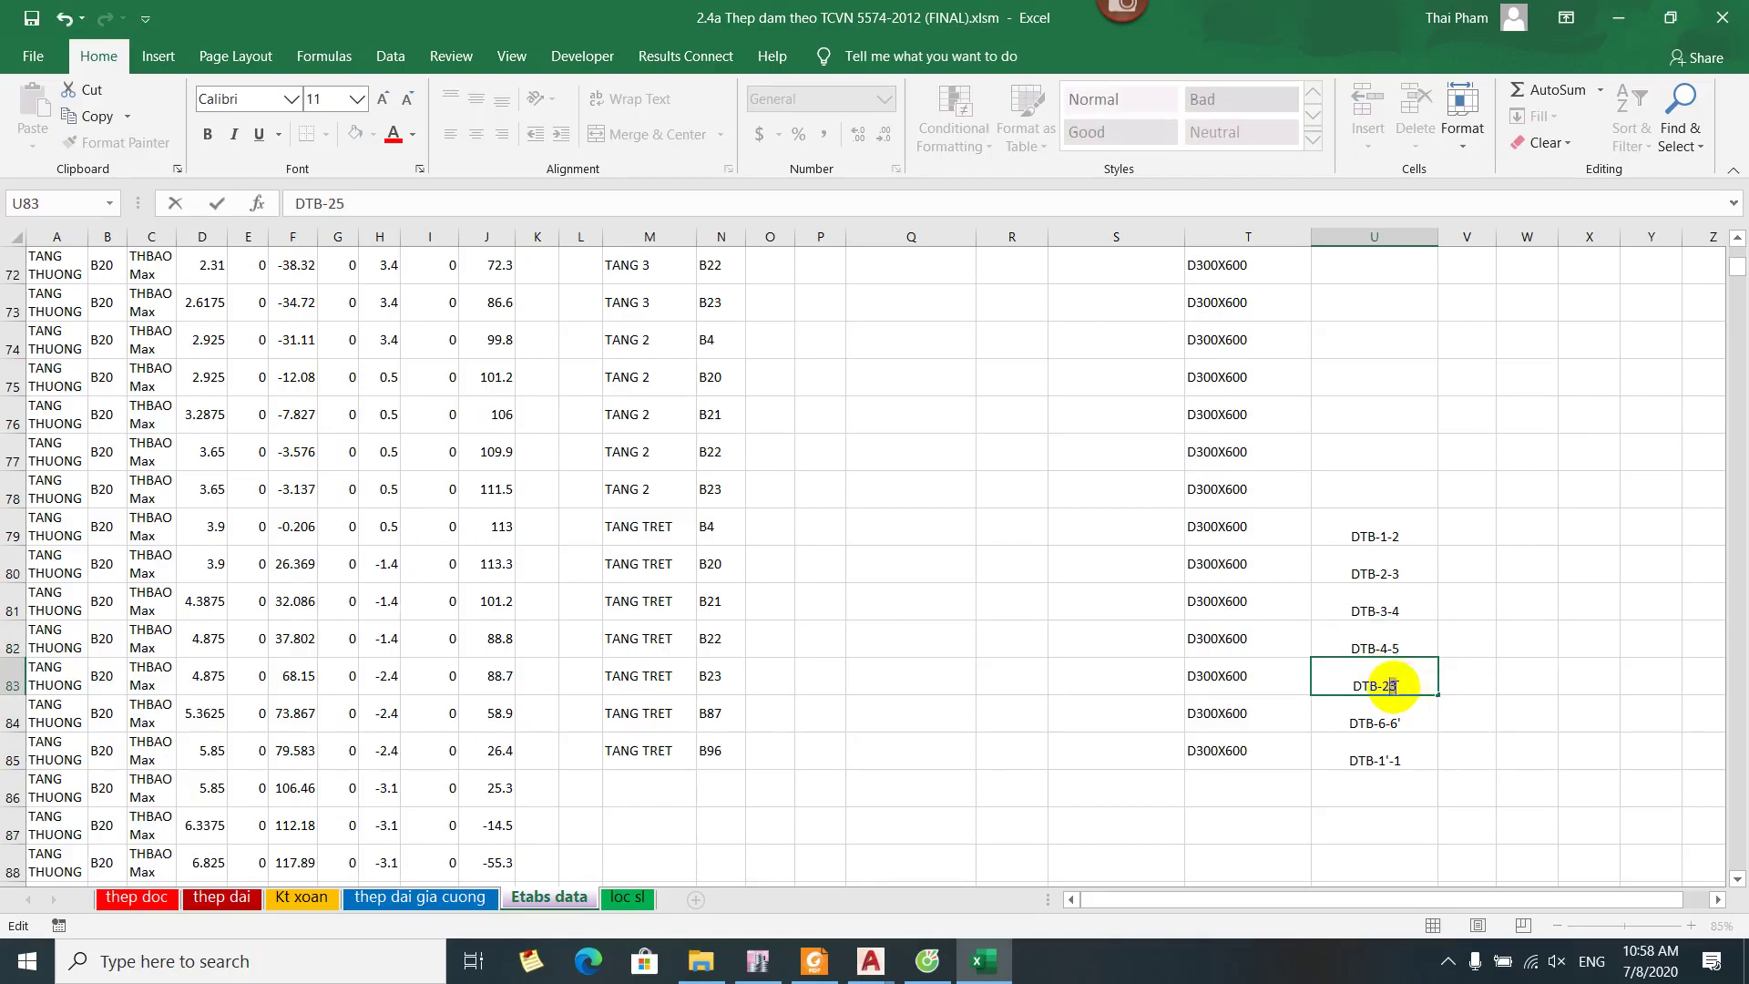
pyautogui.write('5-6')
pyautogui.moveTo(1370, 533); pyautogui.dragTo(1381, 736)
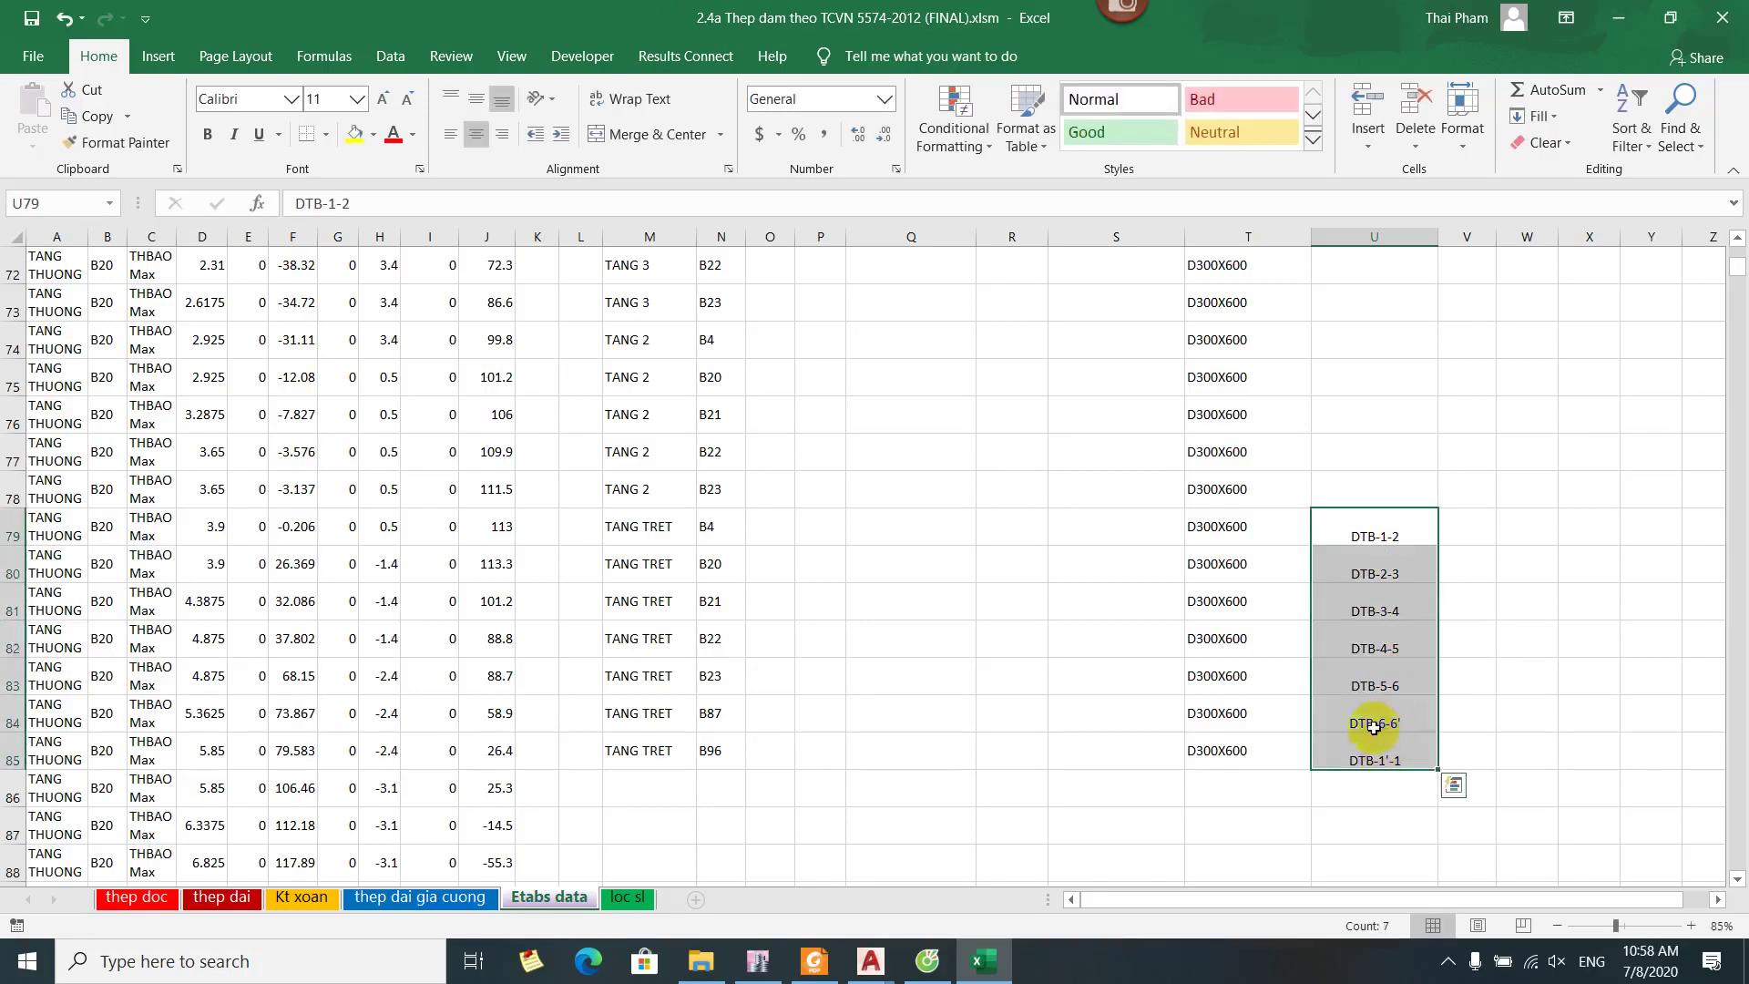
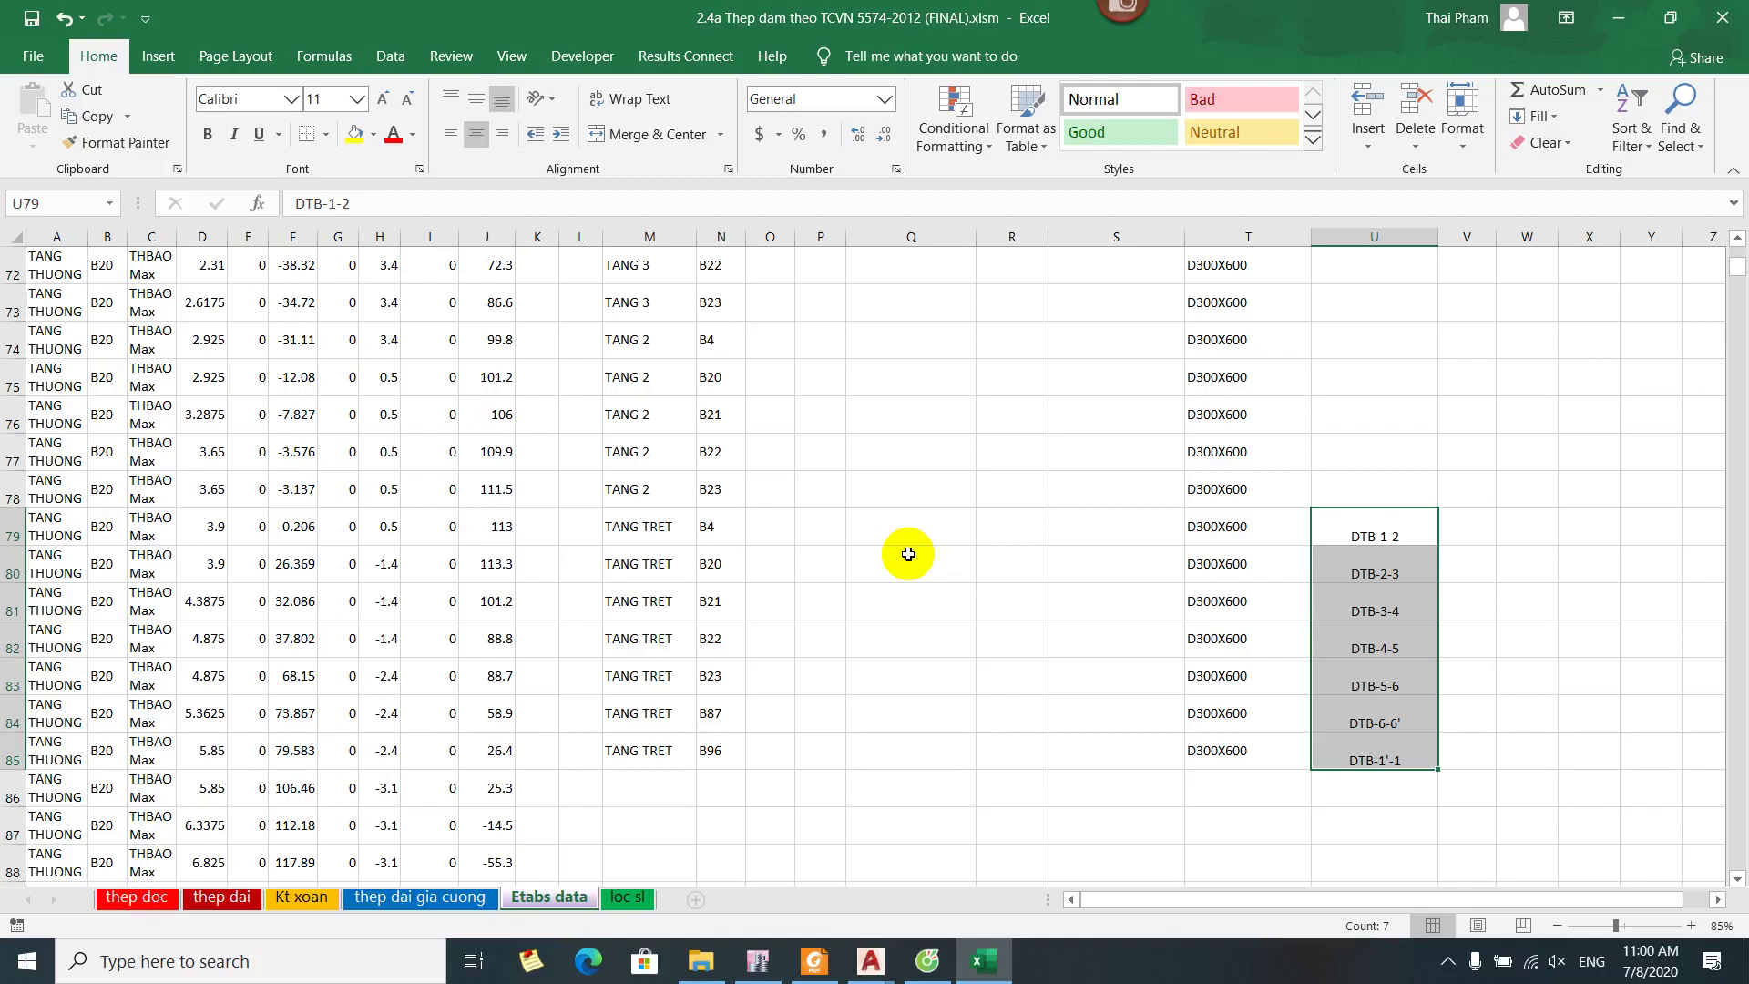
# Open the thep doc sheet and examine the beam names in its reinforcement table
pyautogui.click(136, 897)
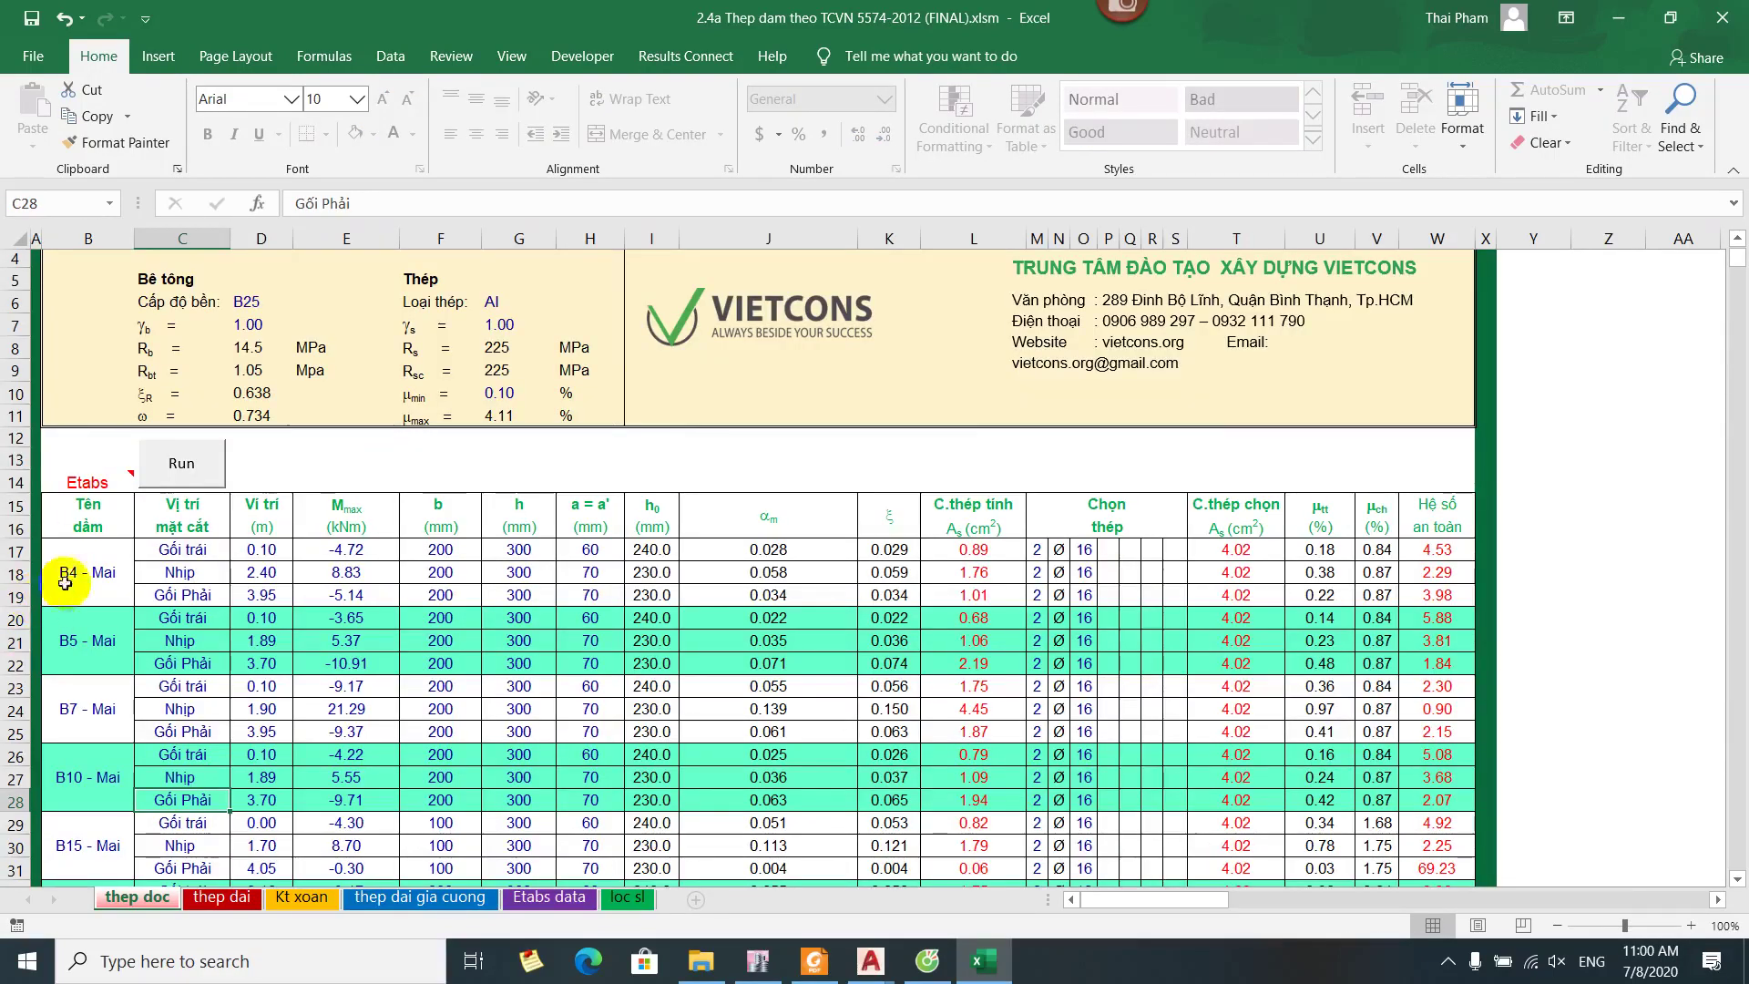
pyautogui.click(491, 975)
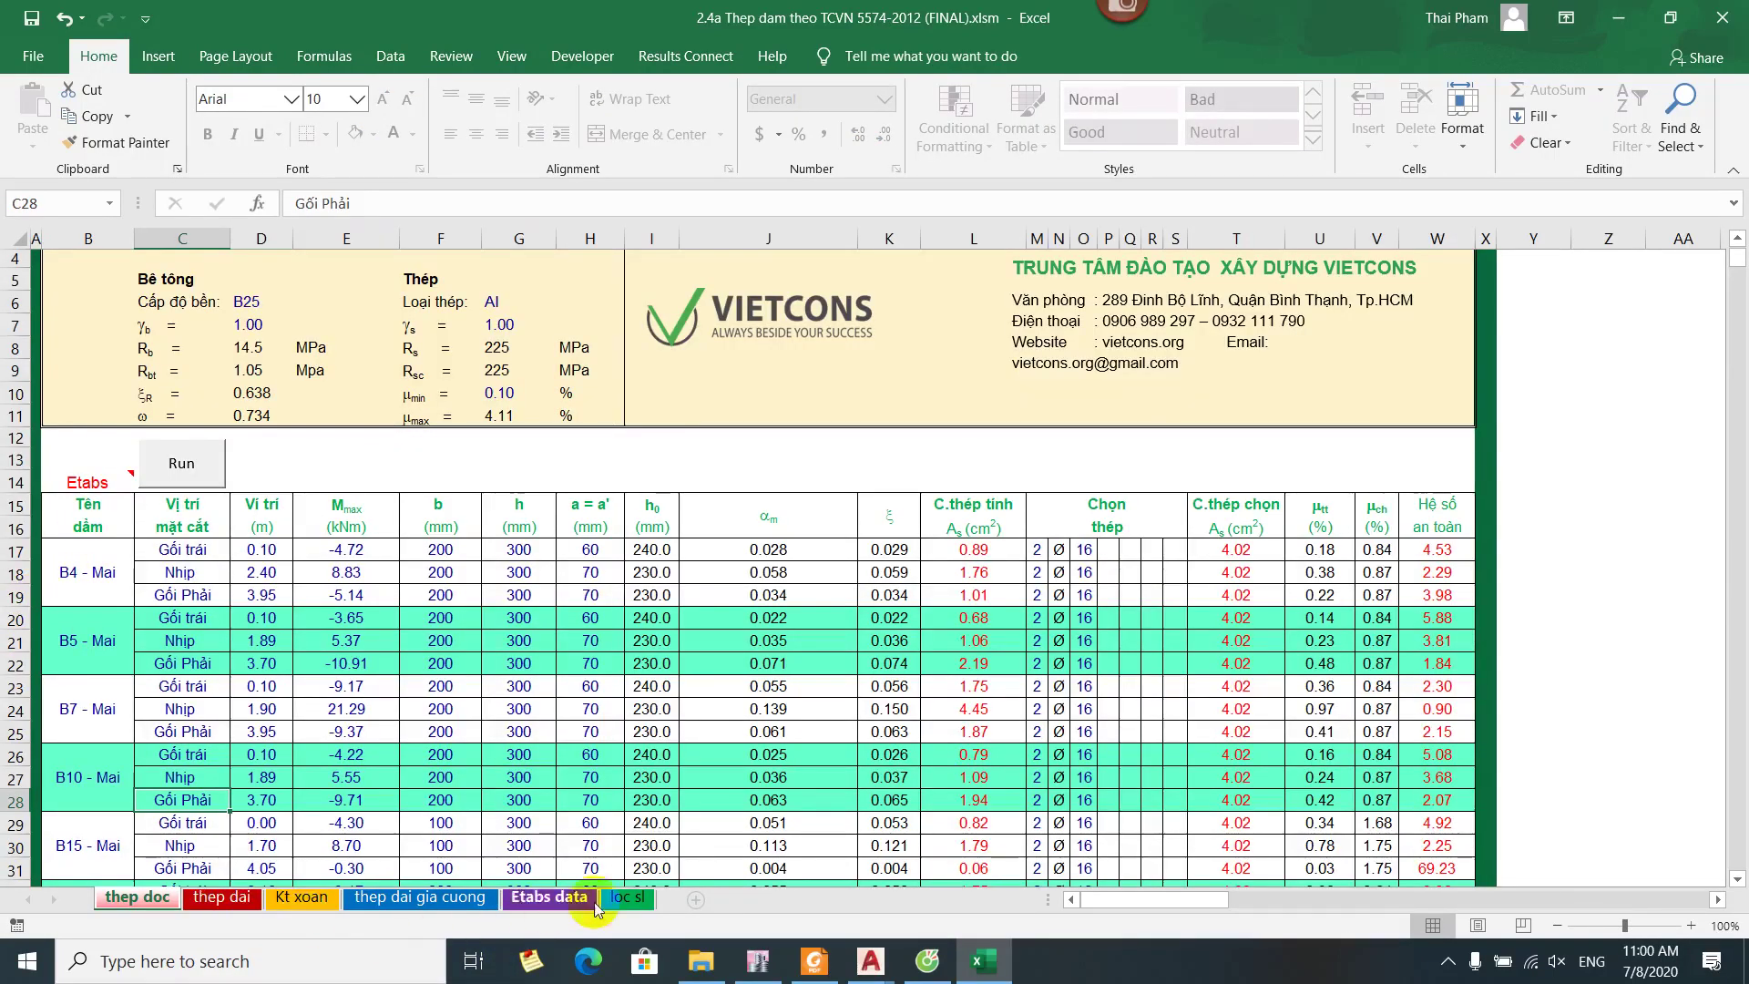
# Check elevation B in ETABS, then copy TANG TRET's CAD names DTB-1-2 to DTB-5-6 in Etabs data to all beams from TANG 2 to TANG THUONG
pyautogui.click(550, 897)
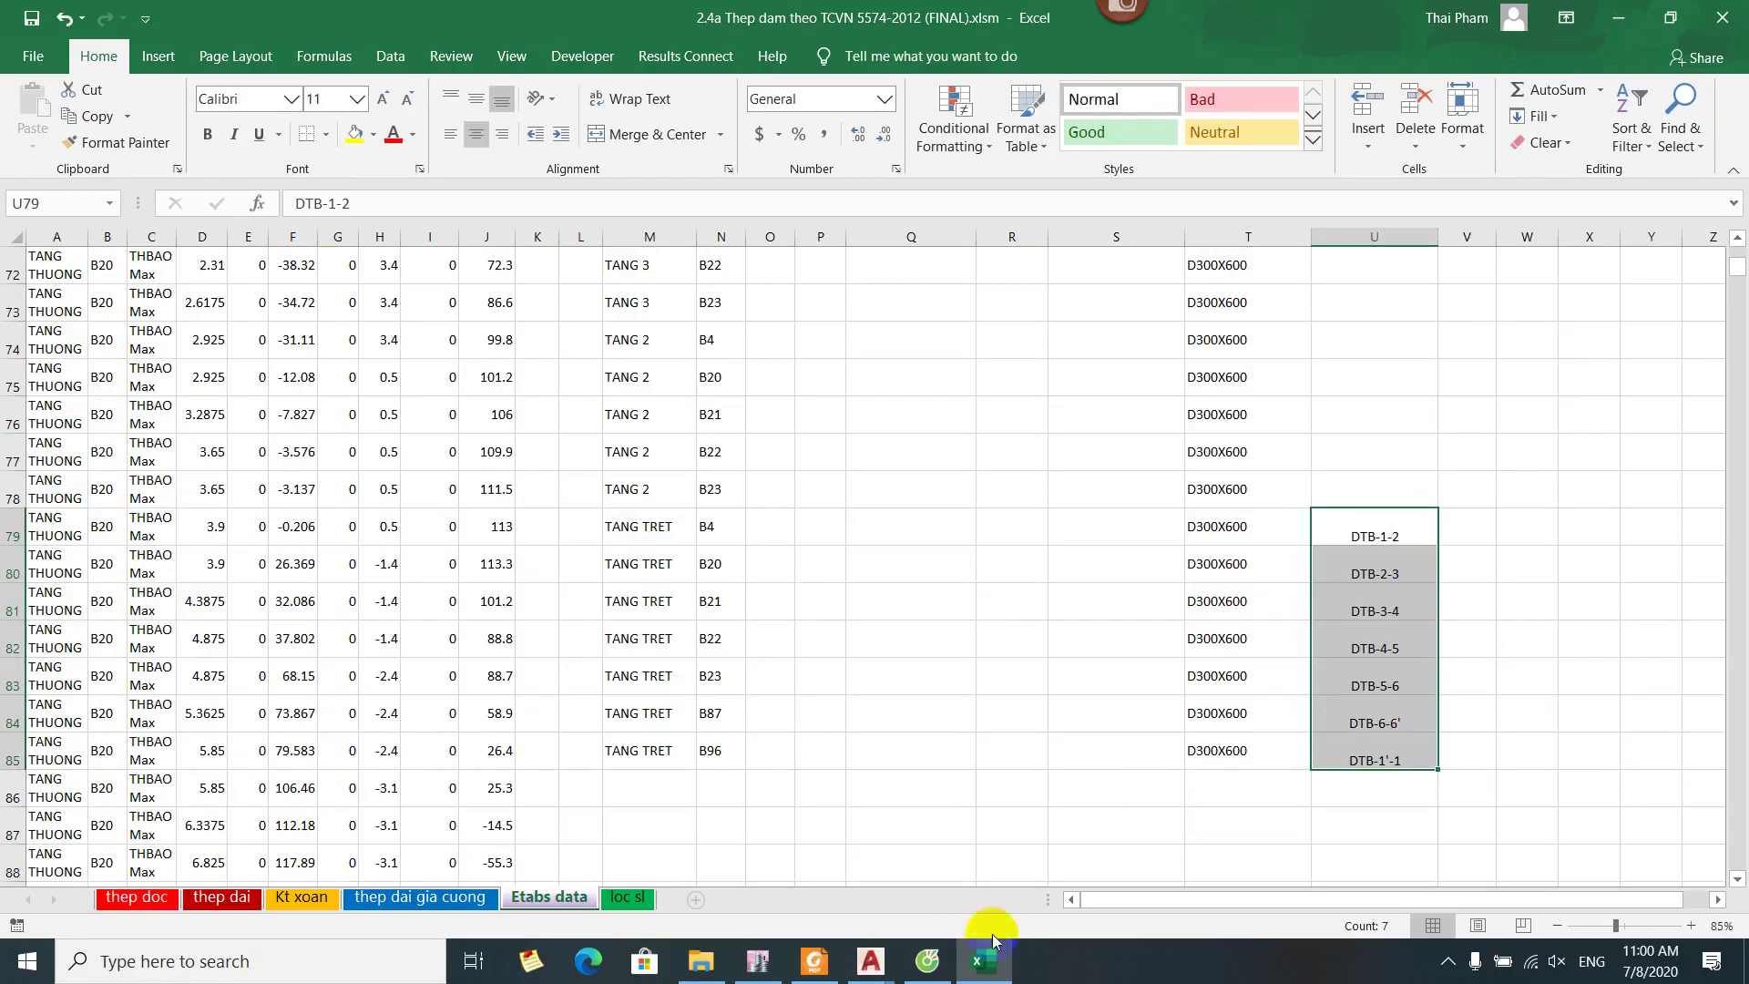
pyautogui.click(760, 967)
pyautogui.scroll(-5, 789, 555)
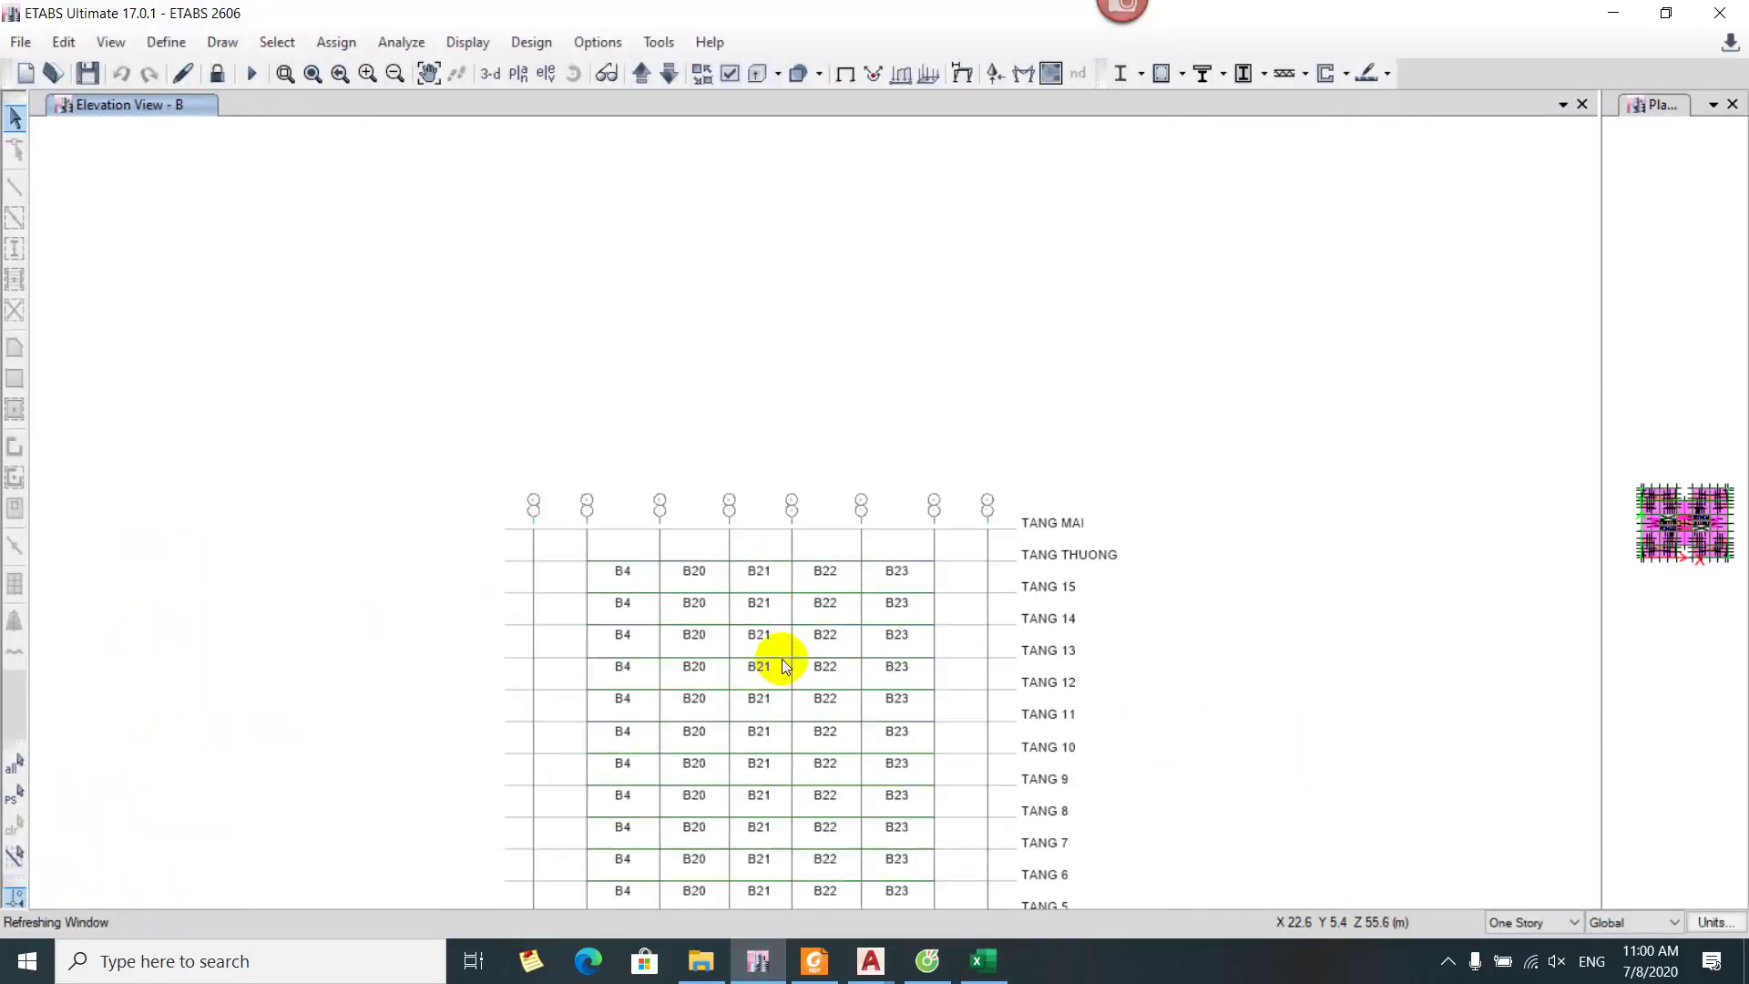
pyautogui.moveTo(817, 398); pyautogui.dragTo(790, 371)
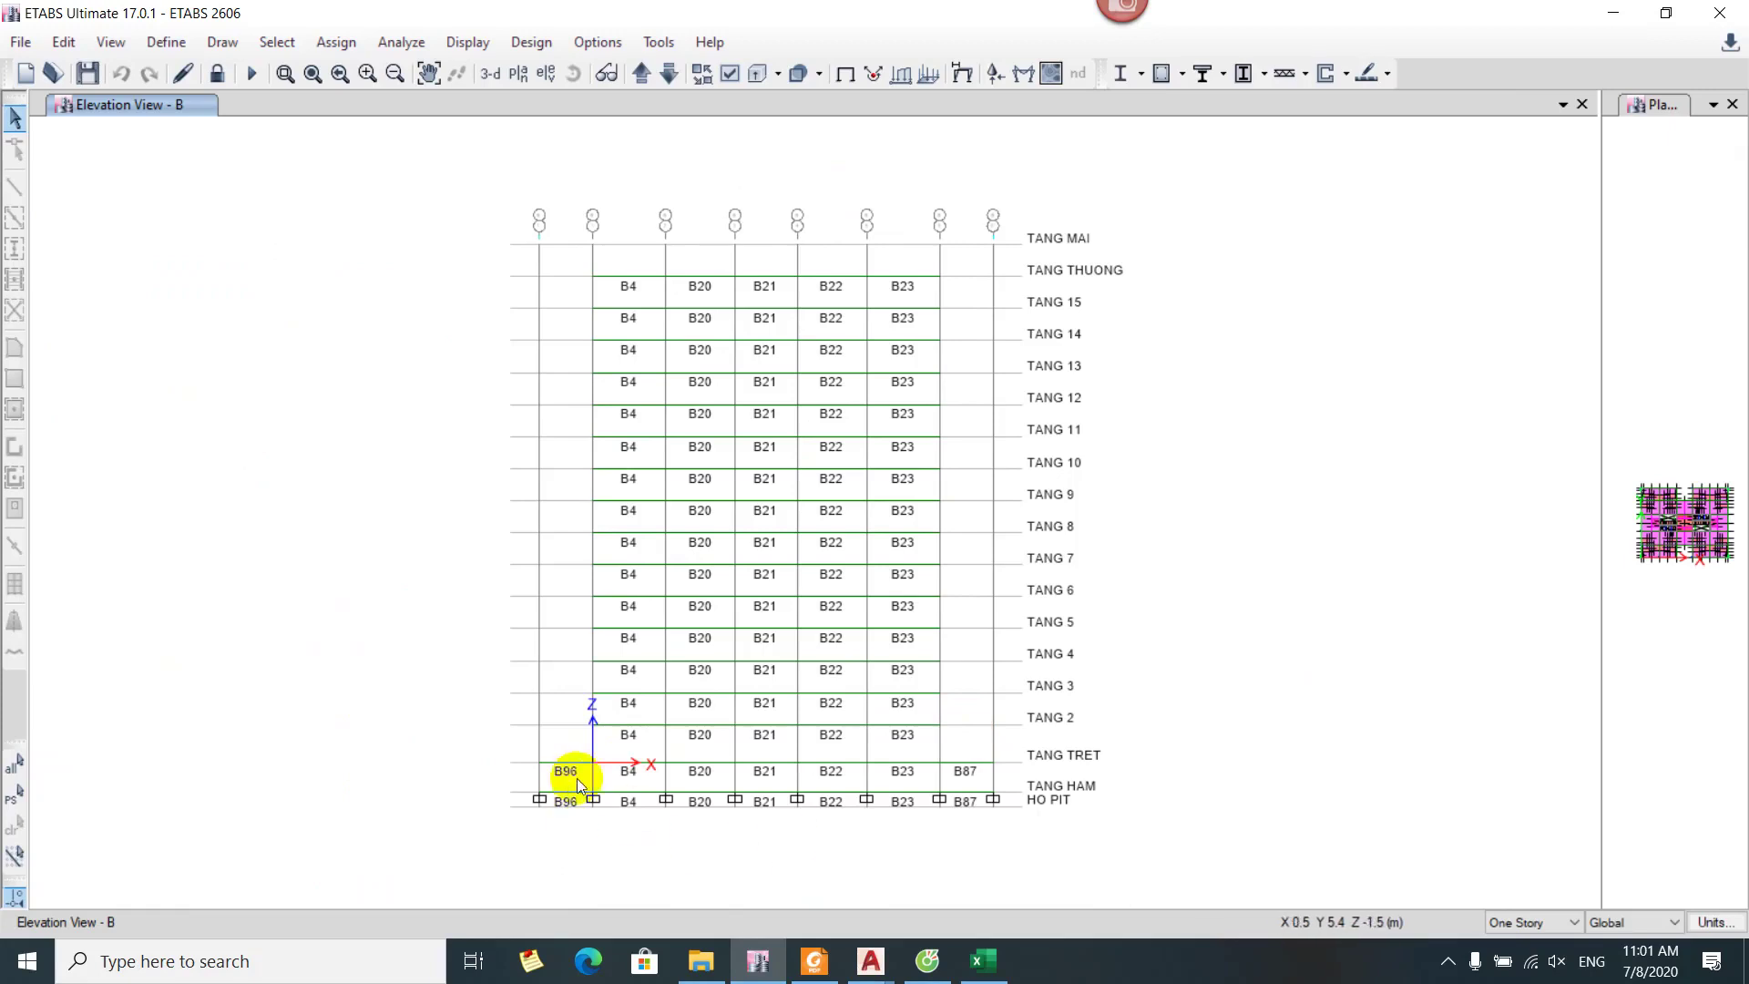
pyautogui.hotkey('alt', 'Tab')
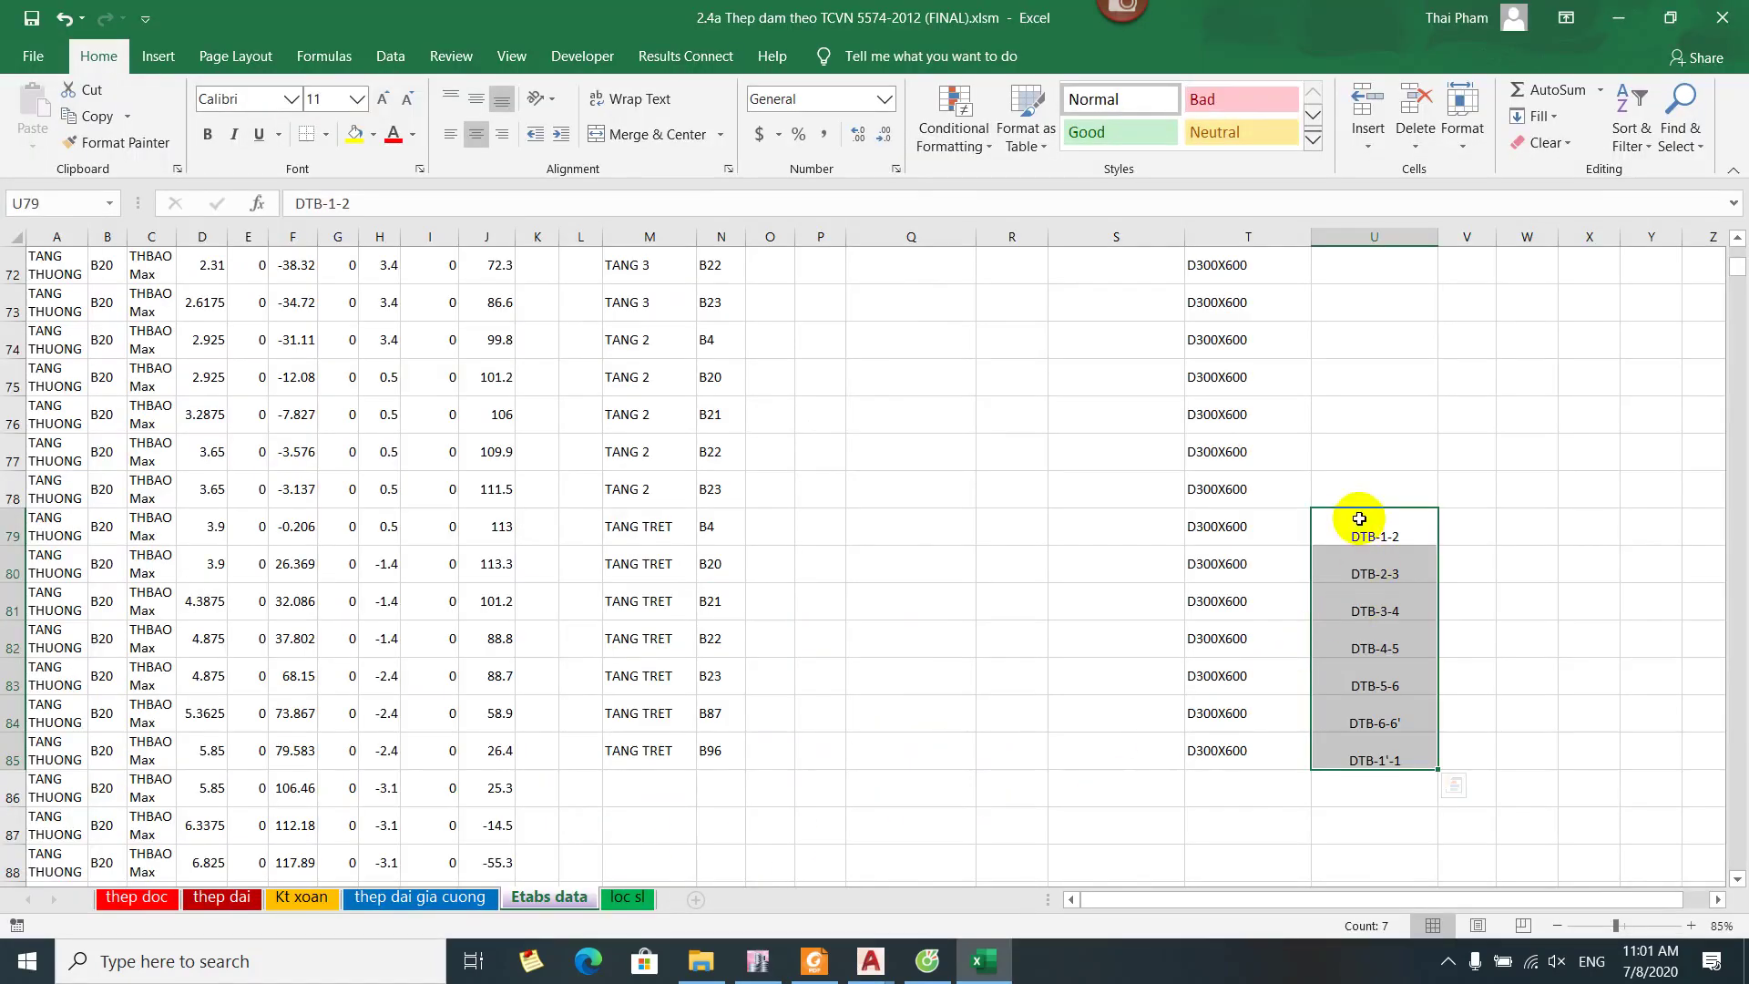
pyautogui.moveTo(1358, 518); pyautogui.dragTo(1336, 671)
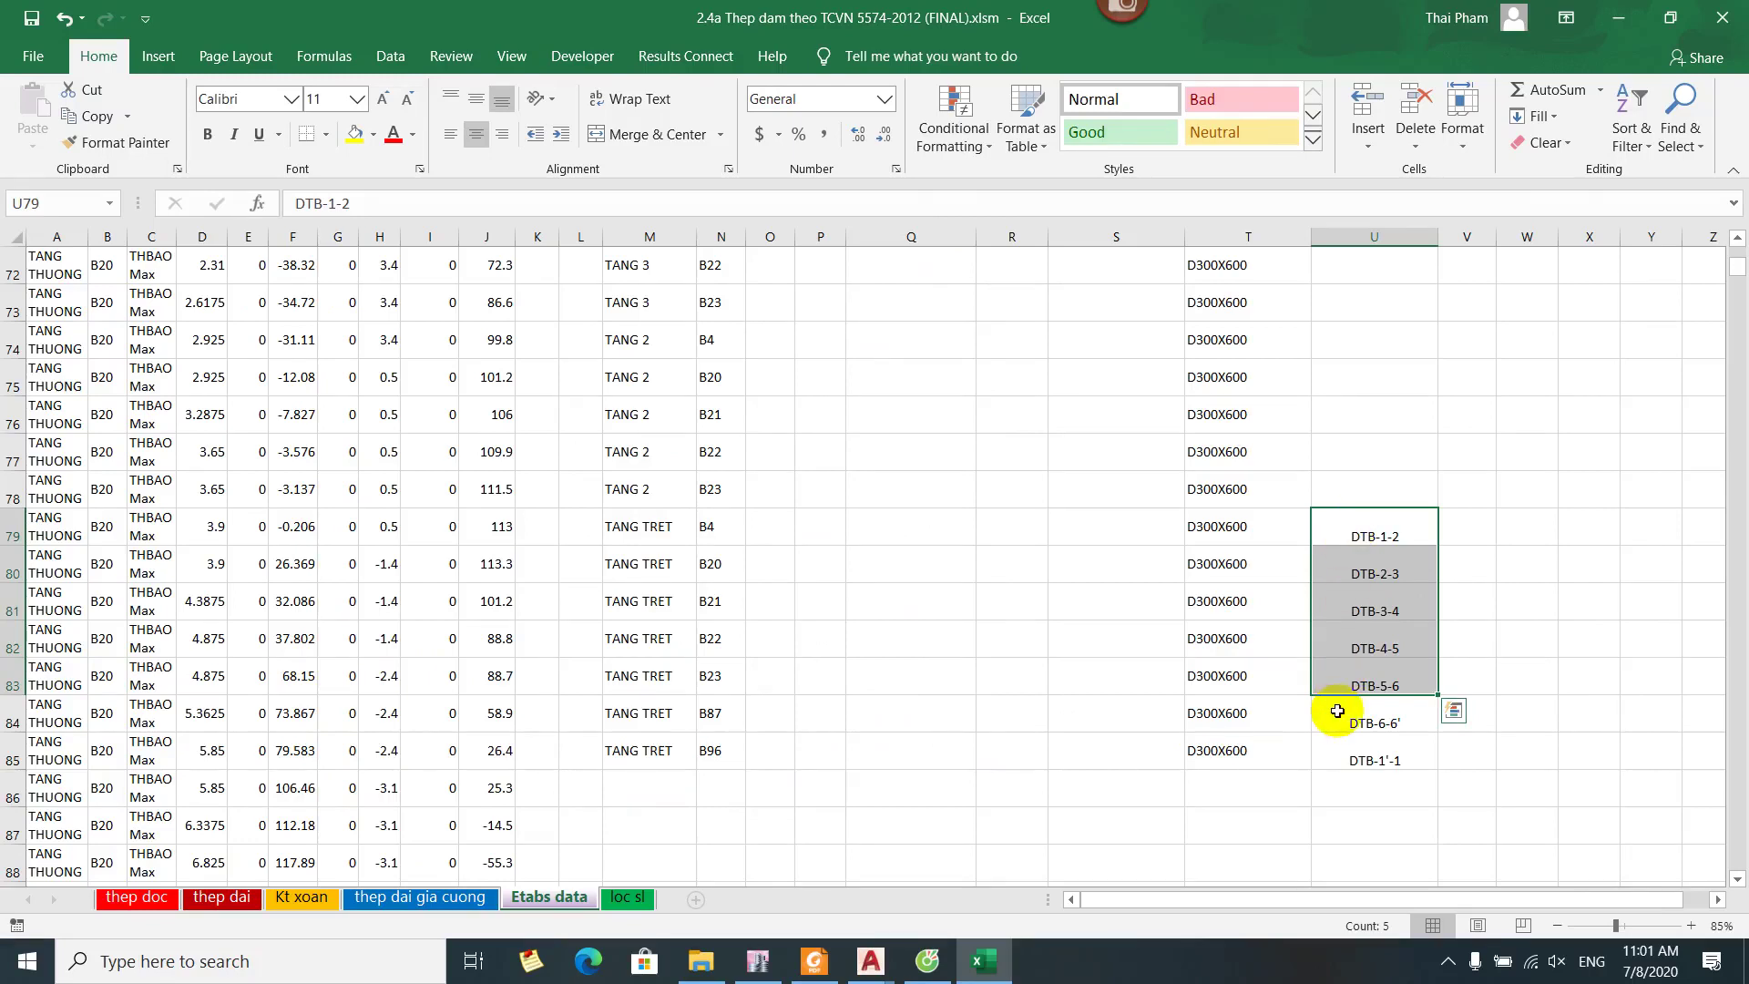
pyautogui.hotkey('ctrl', 'c')
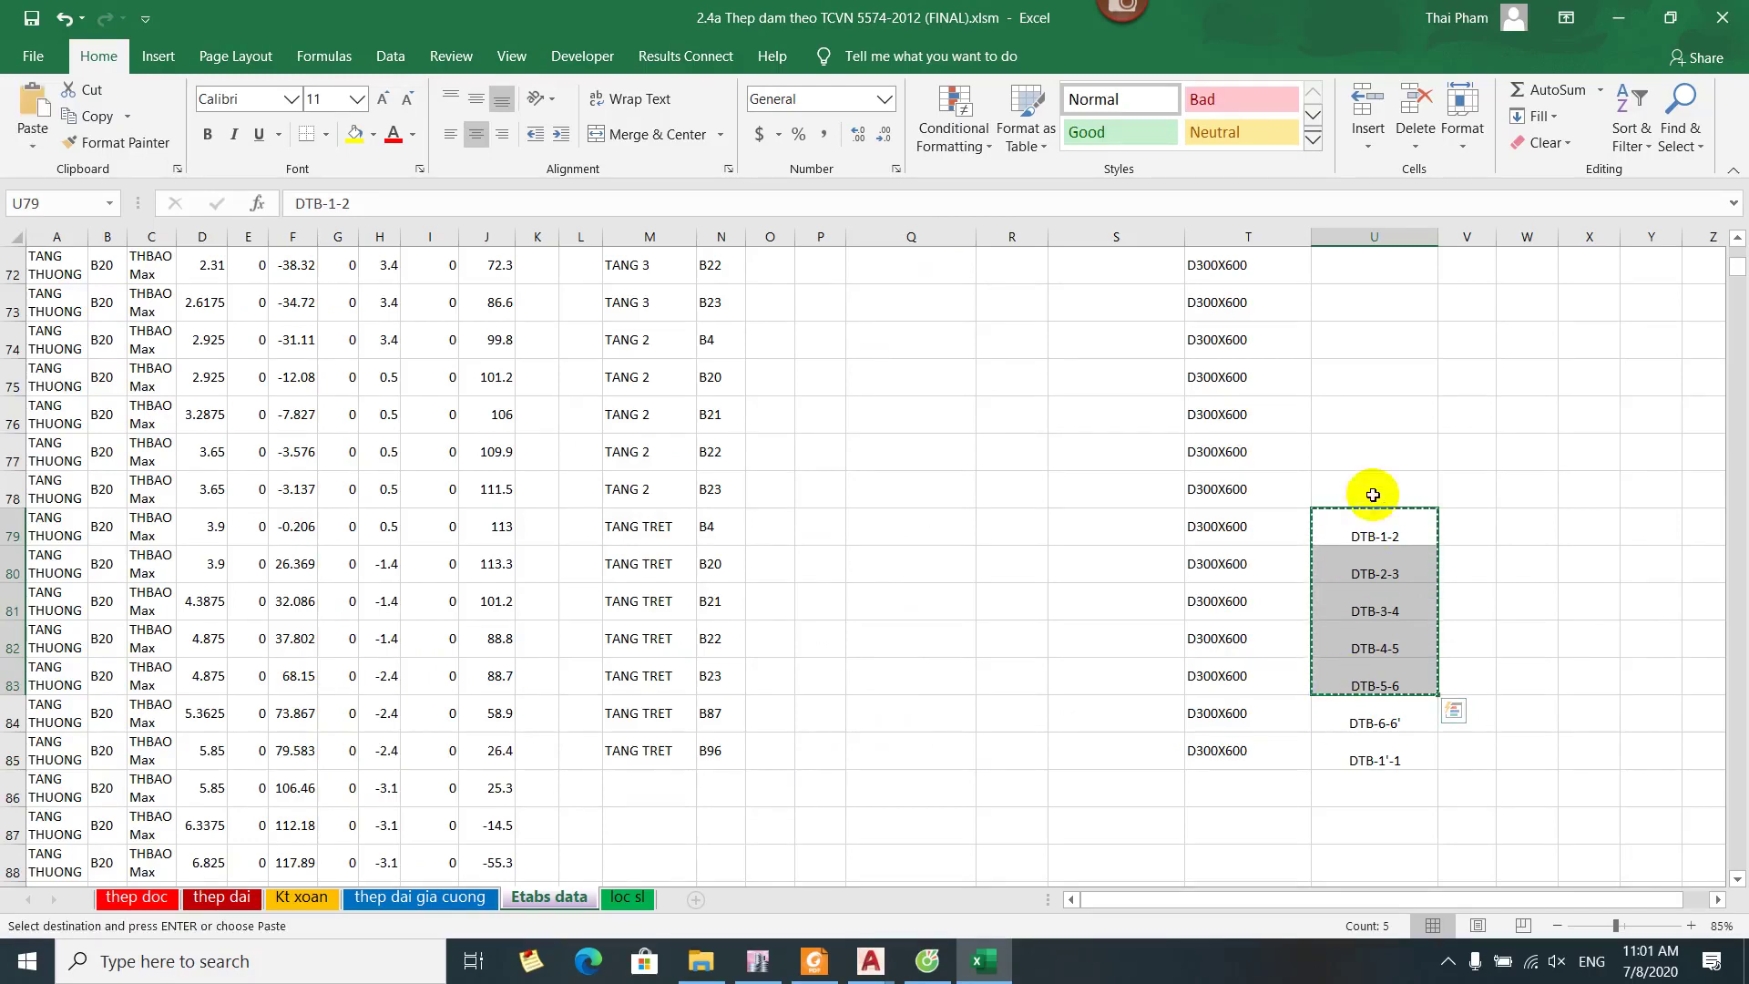
pyautogui.moveTo(1374, 480); pyautogui.dragTo(1349, 347)
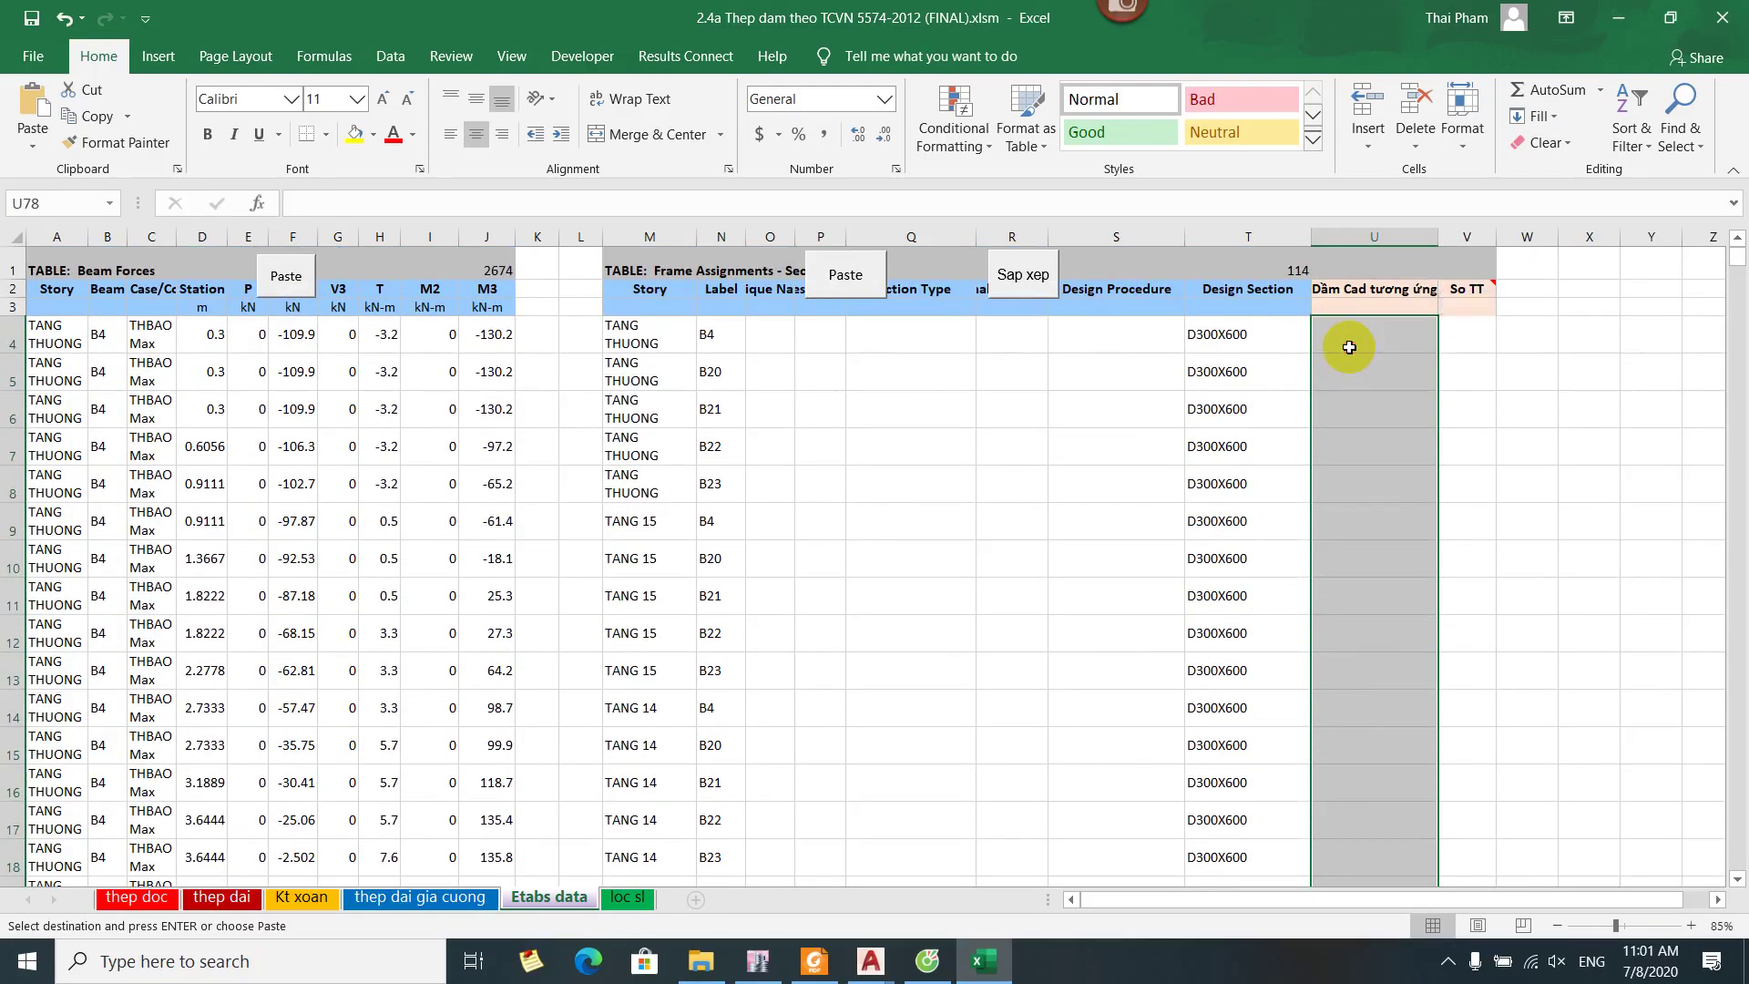
pyautogui.hotkey('ctrl', 'v')
# Review the pasted CAD names against the storeys and beam labels, and go to the first beam's So TT cell
pyautogui.scroll(-10, 1349, 347)
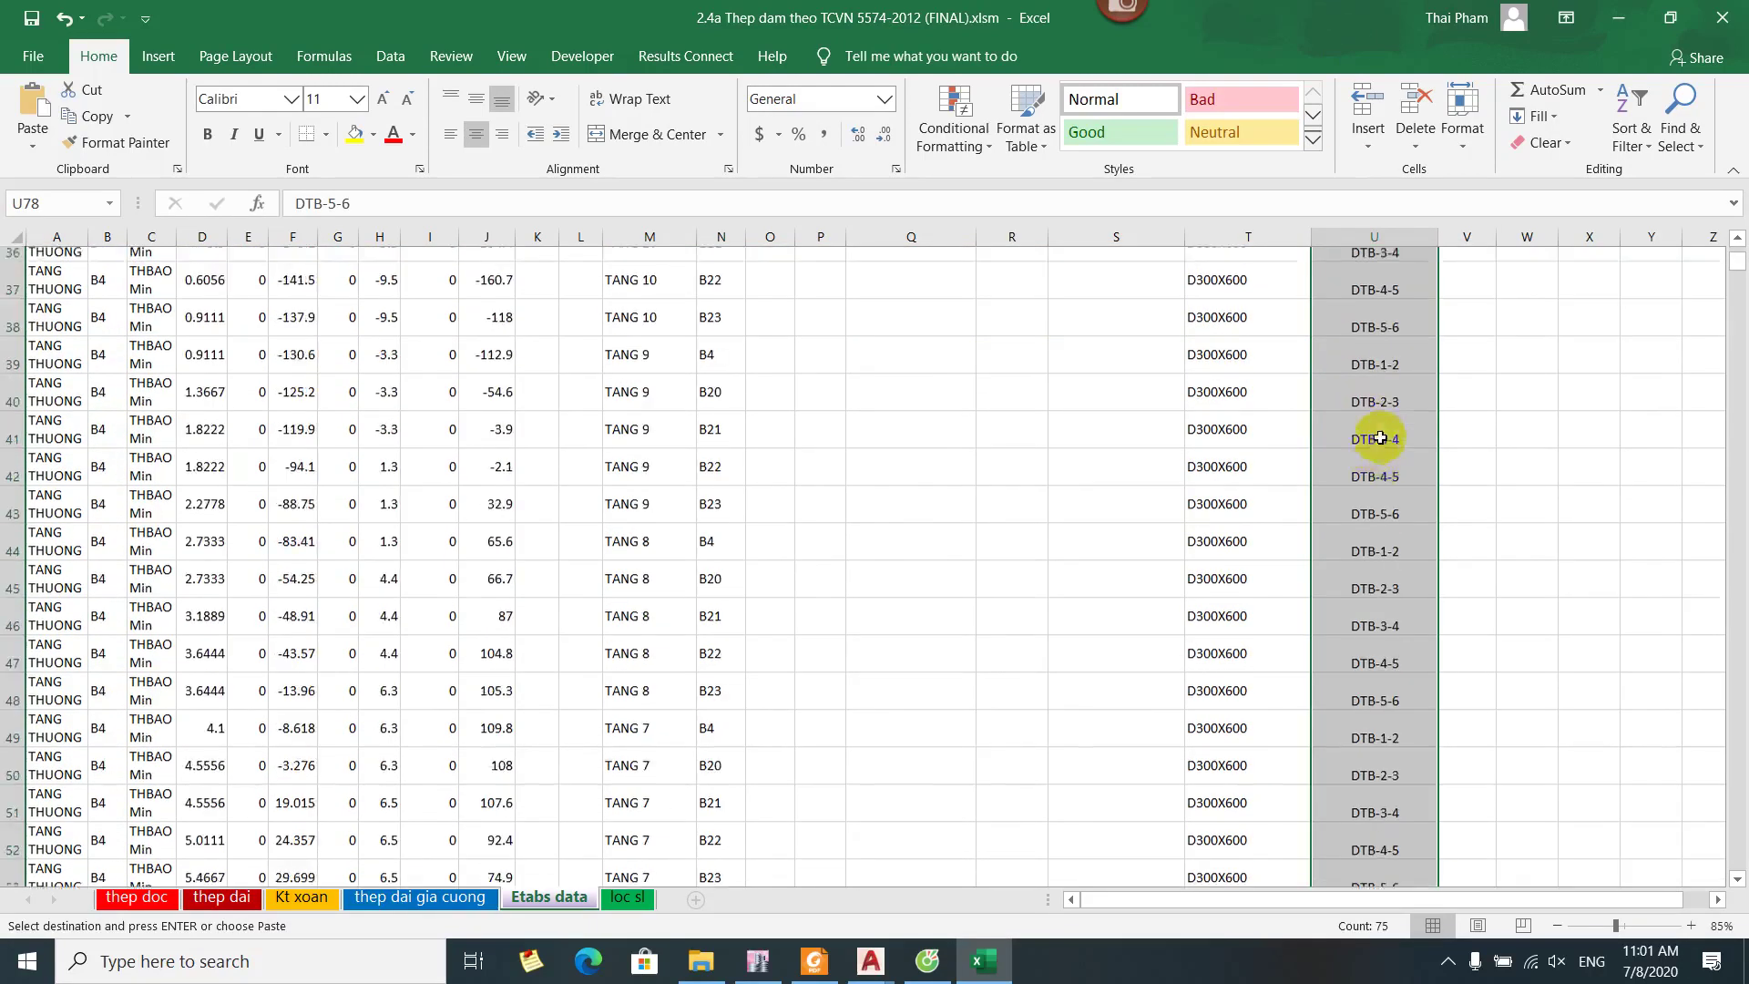
pyautogui.scroll(4, 1380, 438)
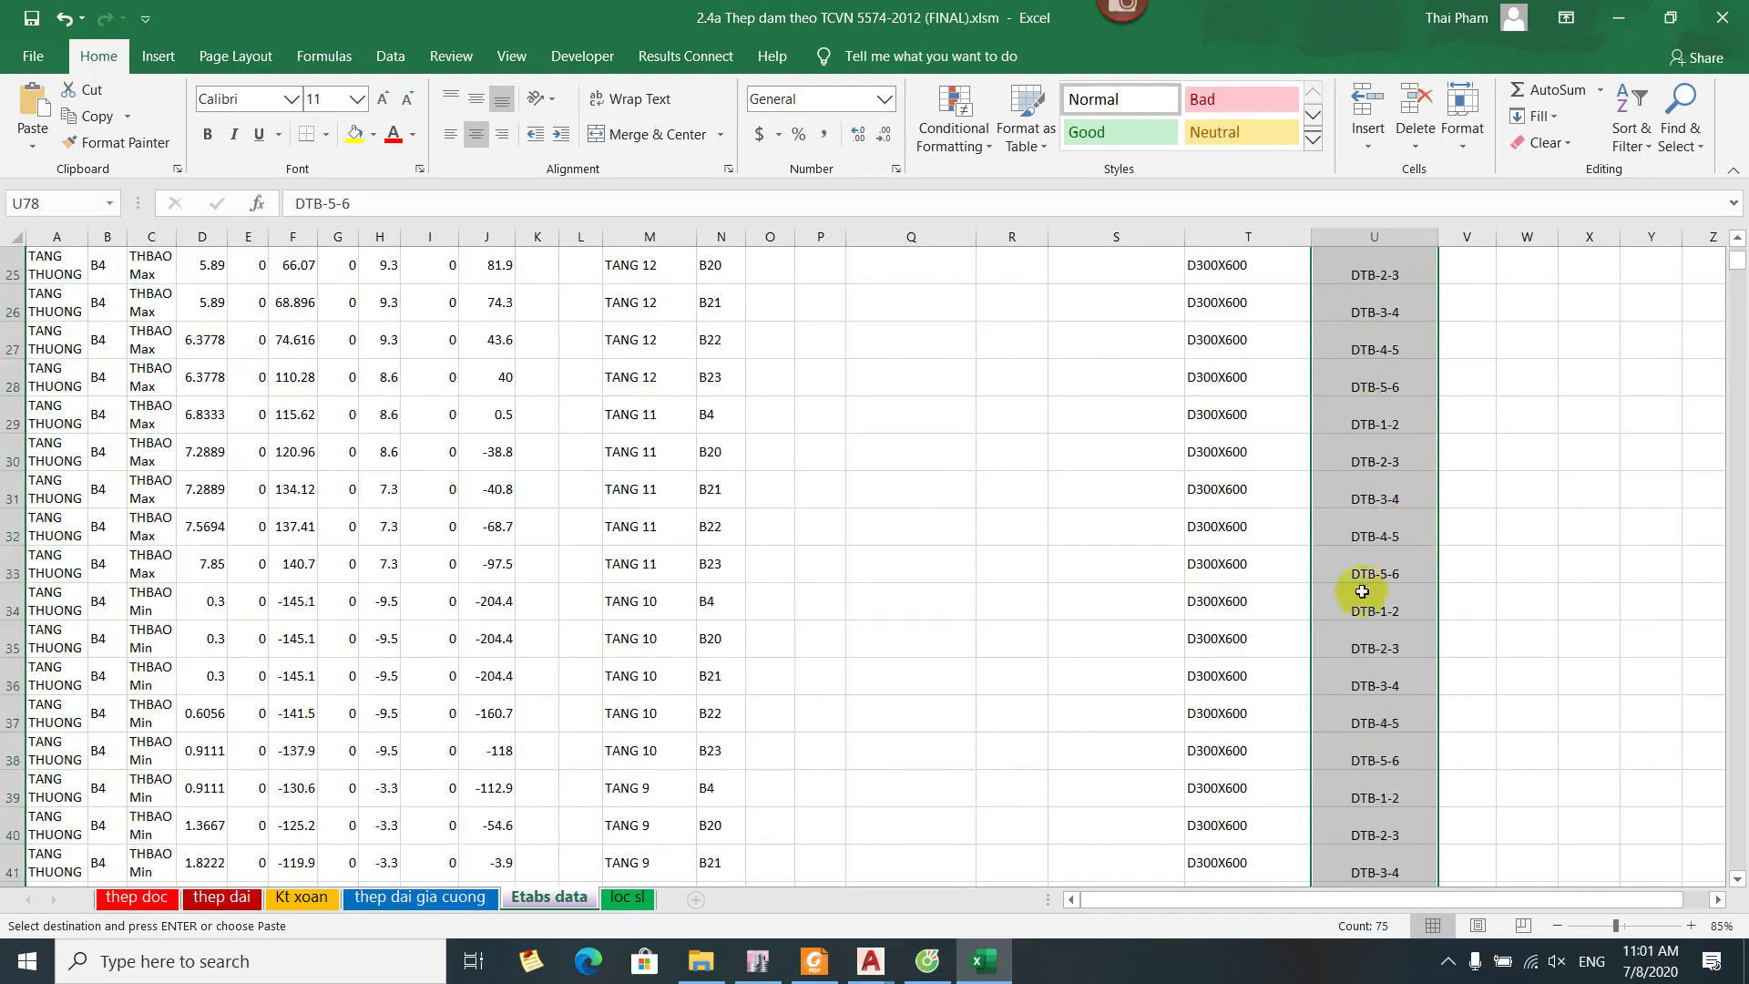
pyautogui.scroll(-16, 1361, 592)
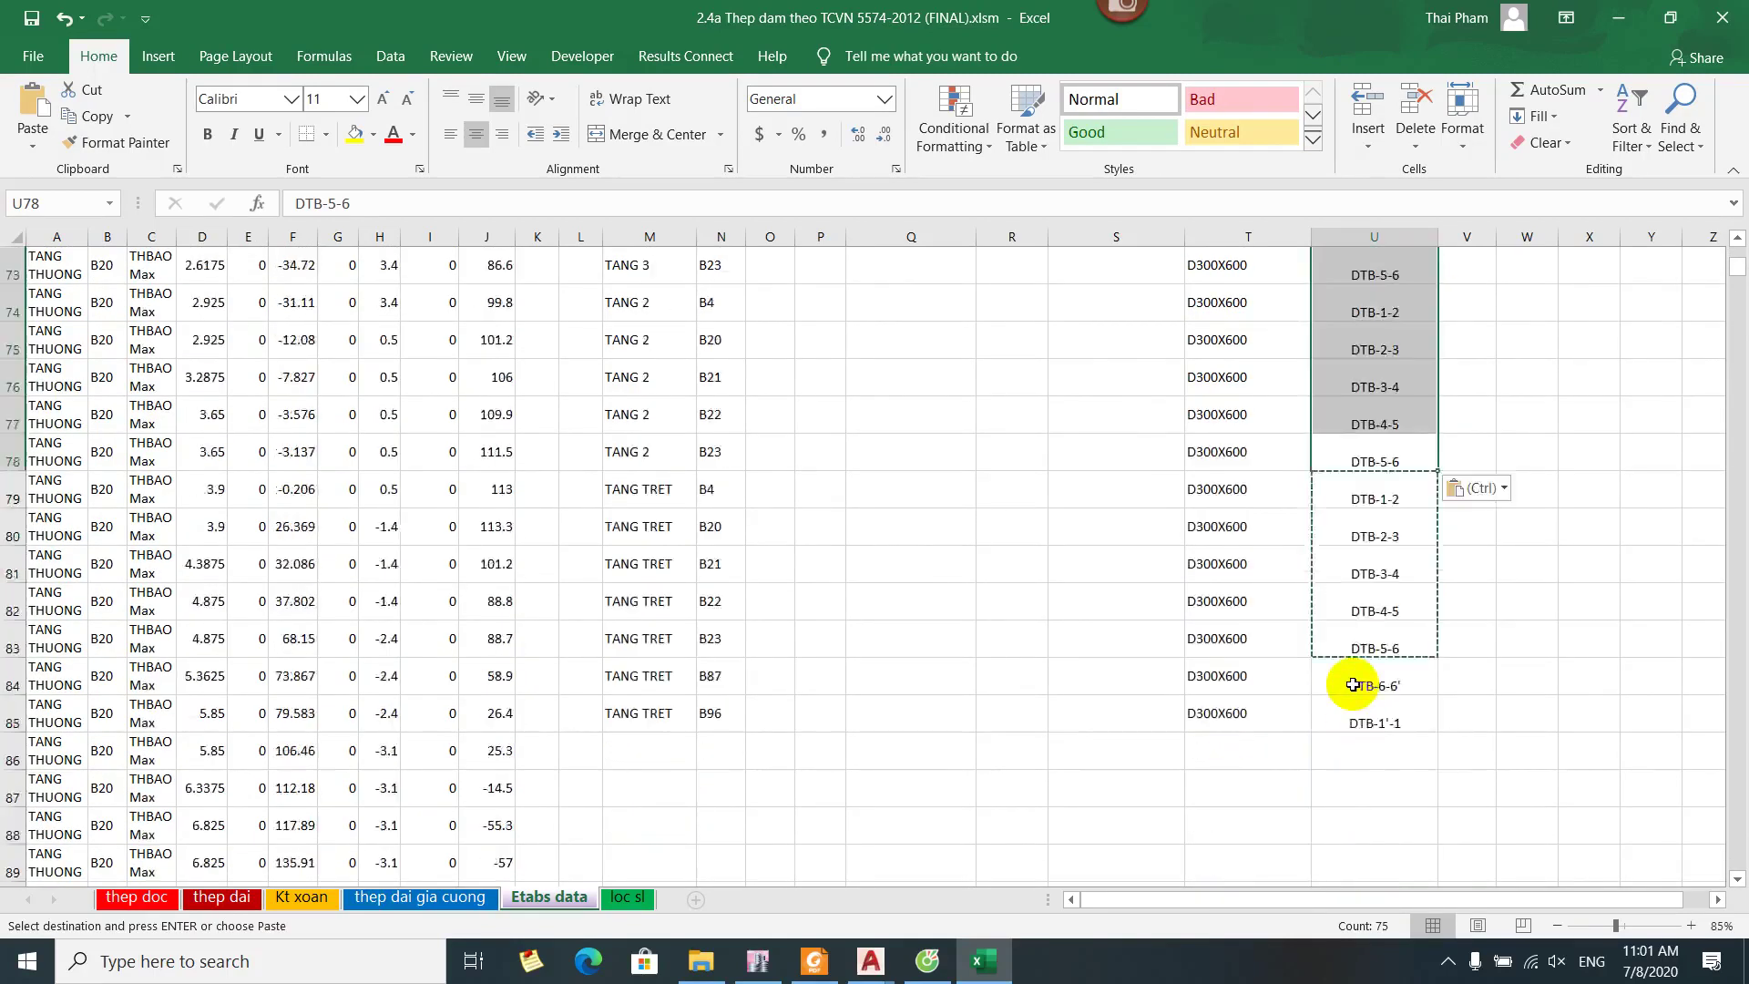
pyautogui.scroll(1, 1348, 647)
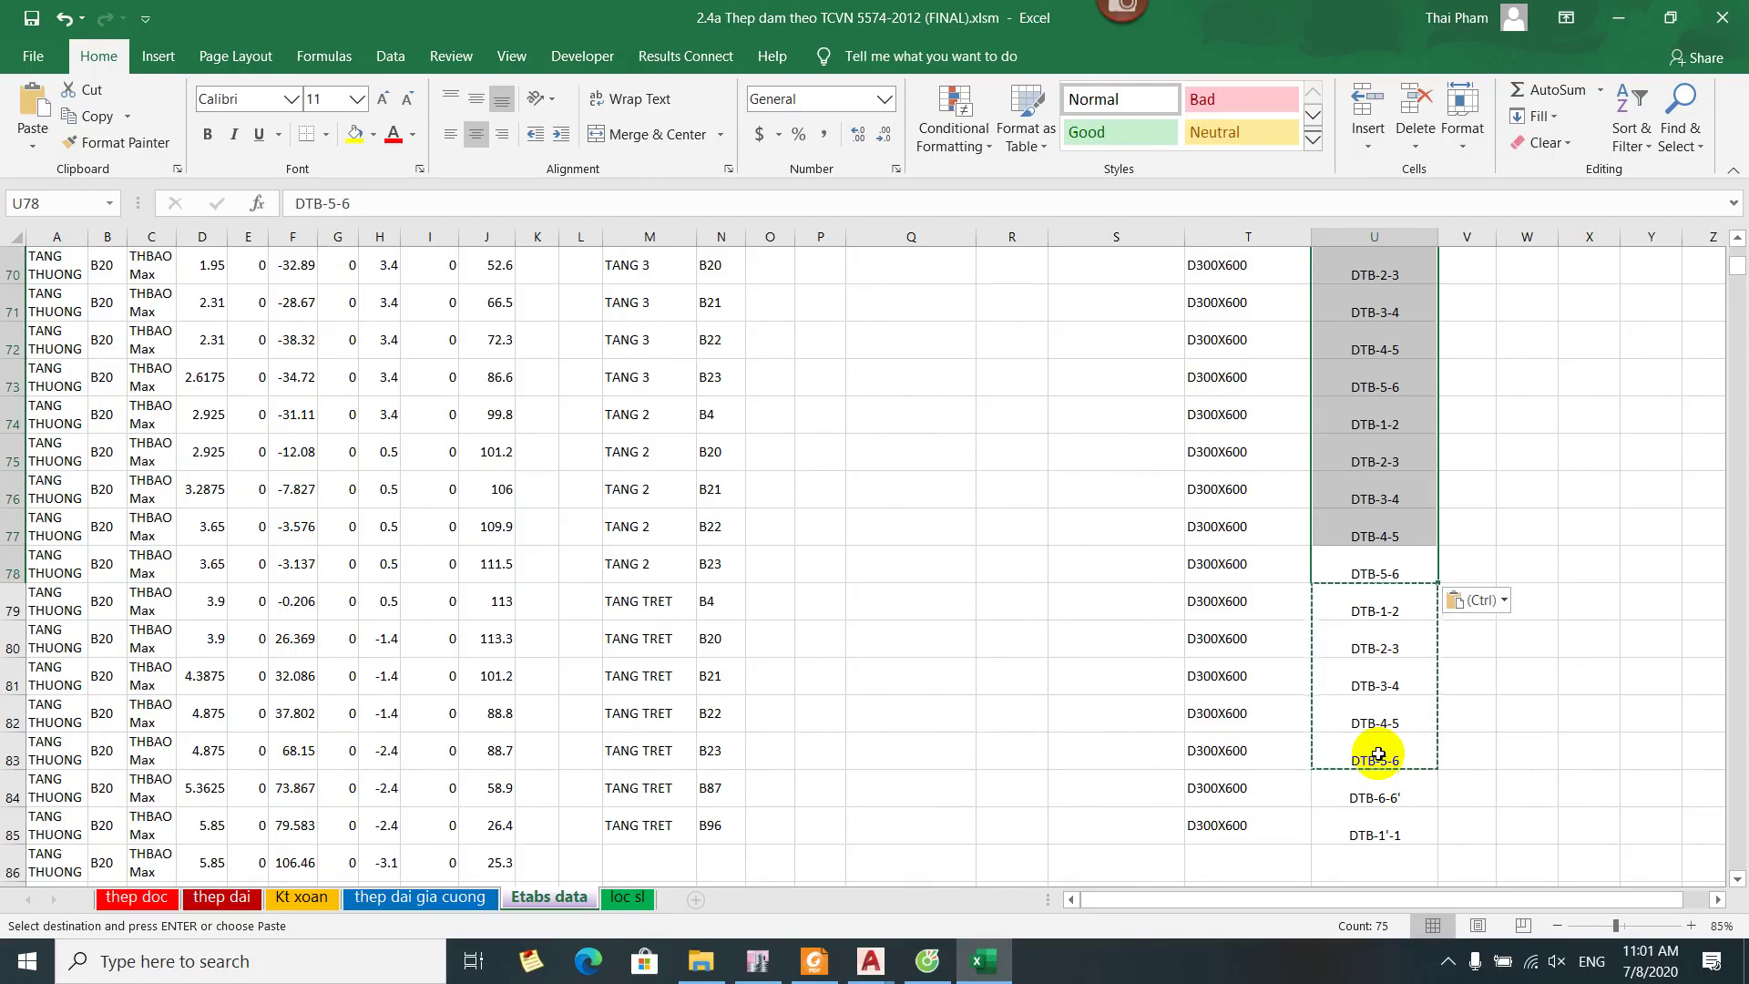
pyautogui.scroll(16, 1360, 529)
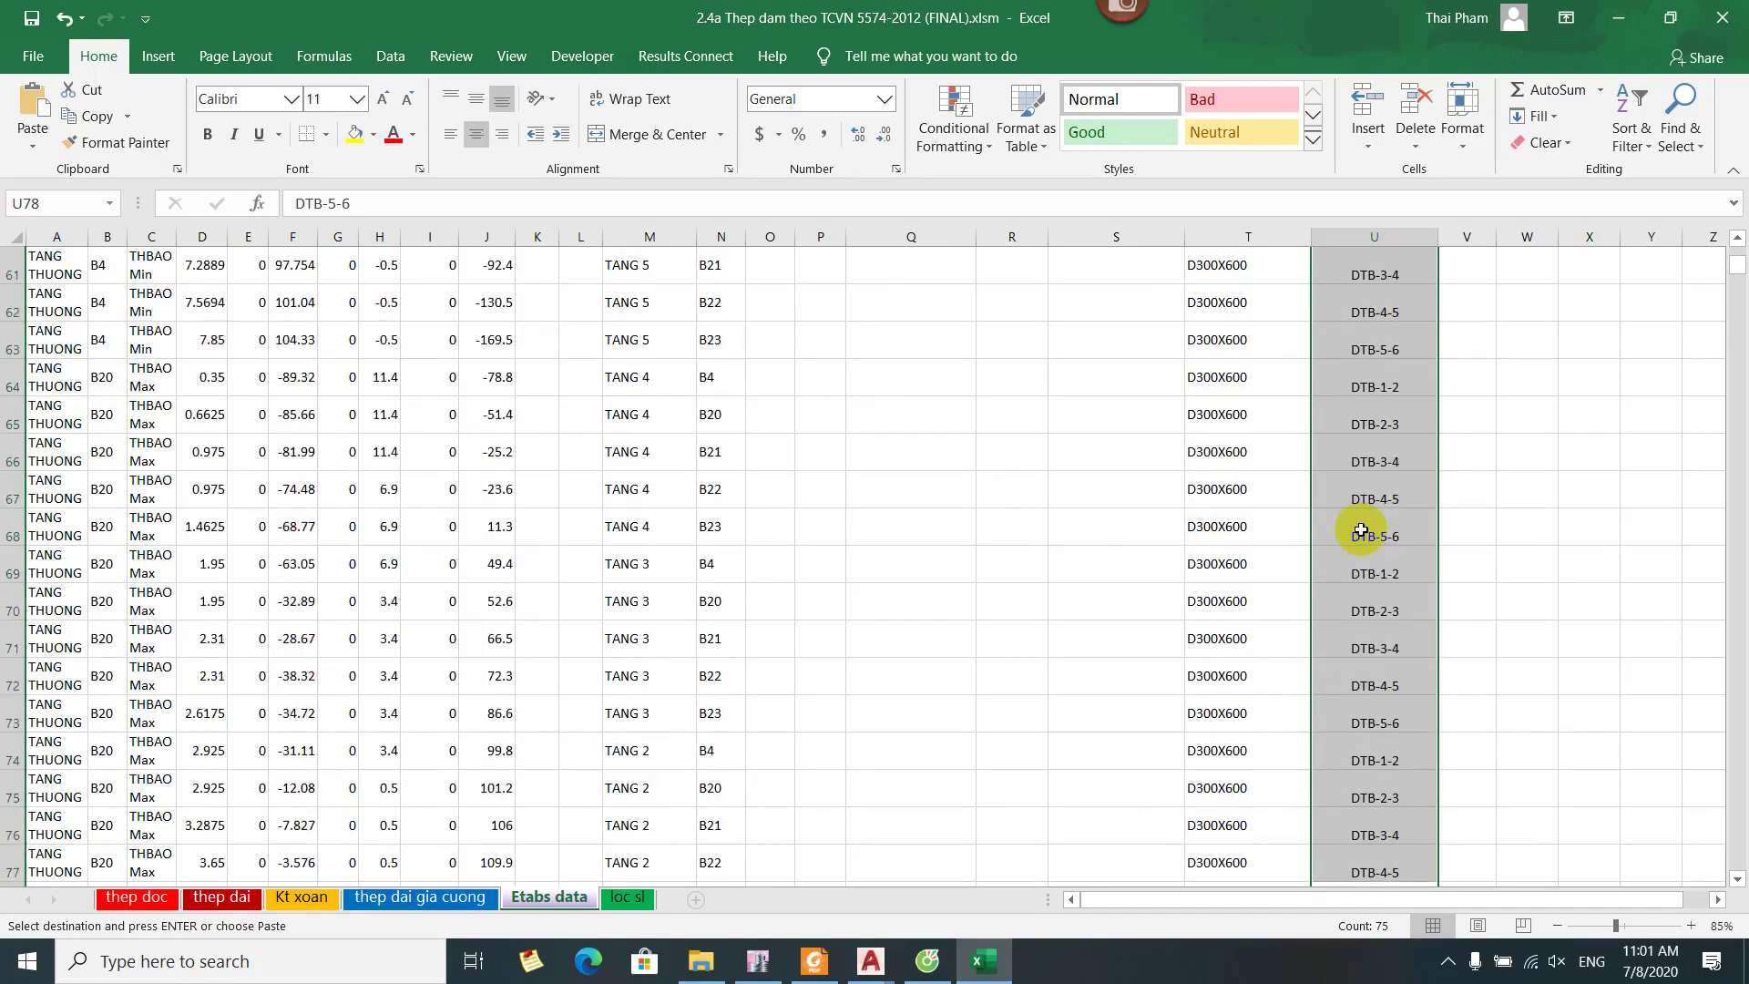
pyautogui.scroll(2, 1395, 541)
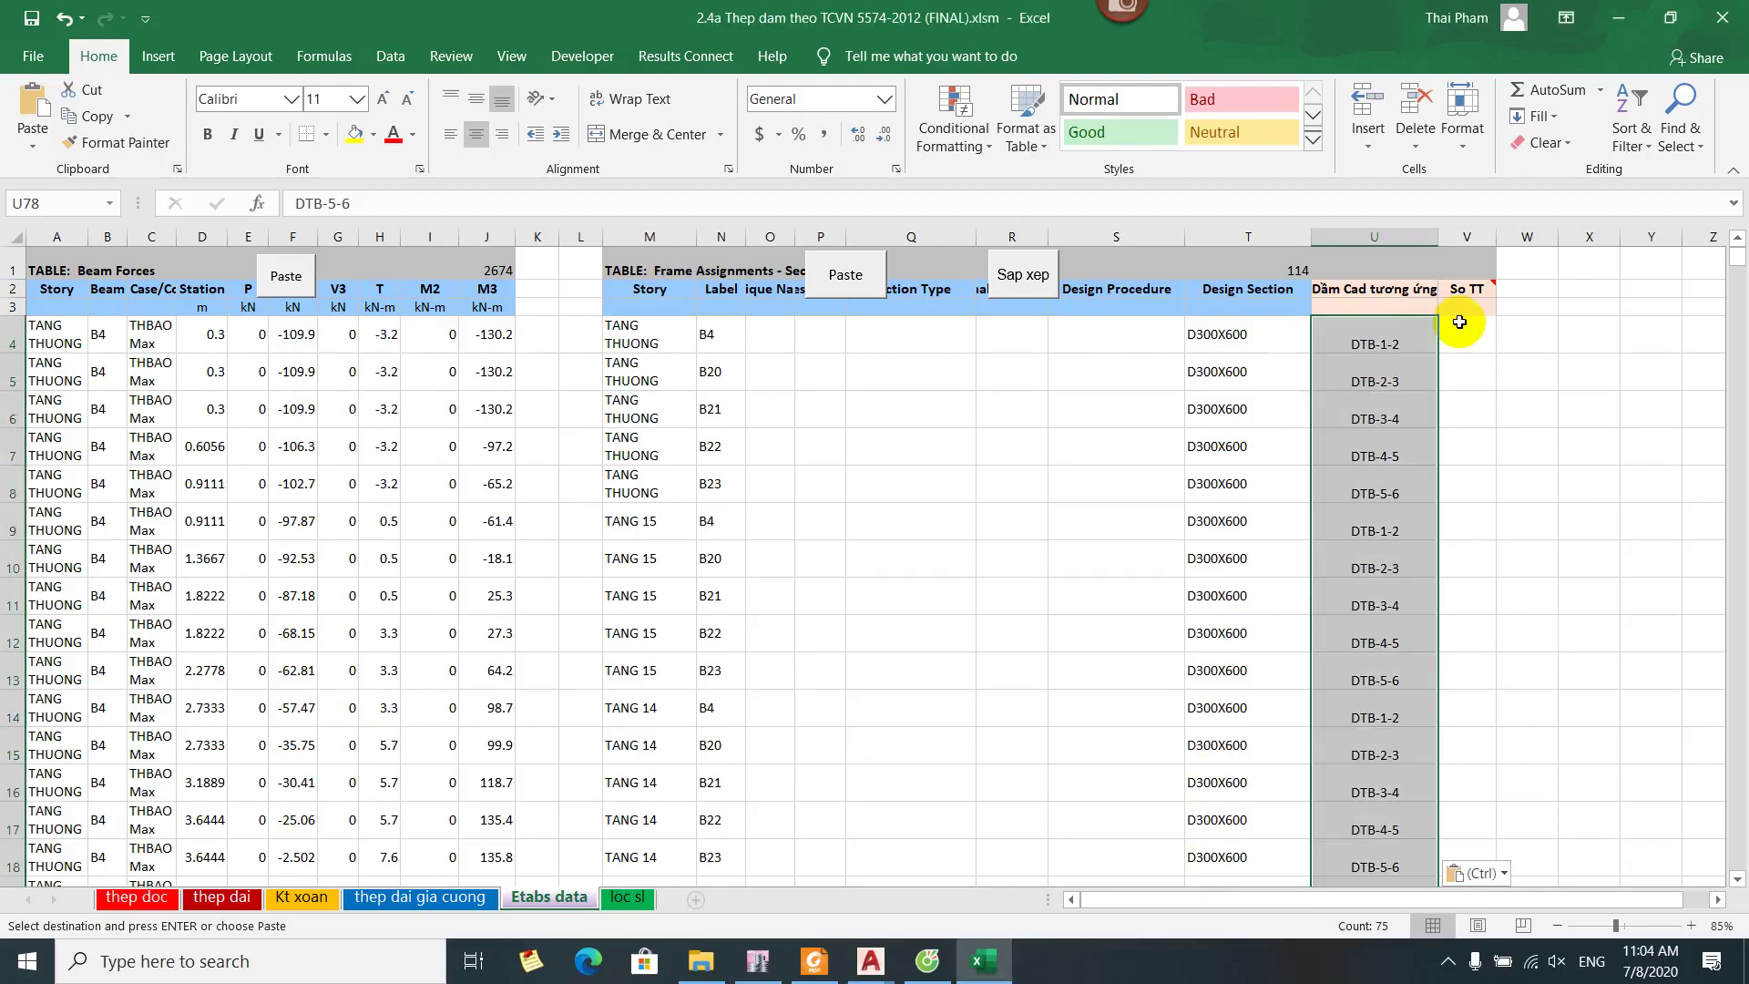
pyautogui.click(1459, 321)
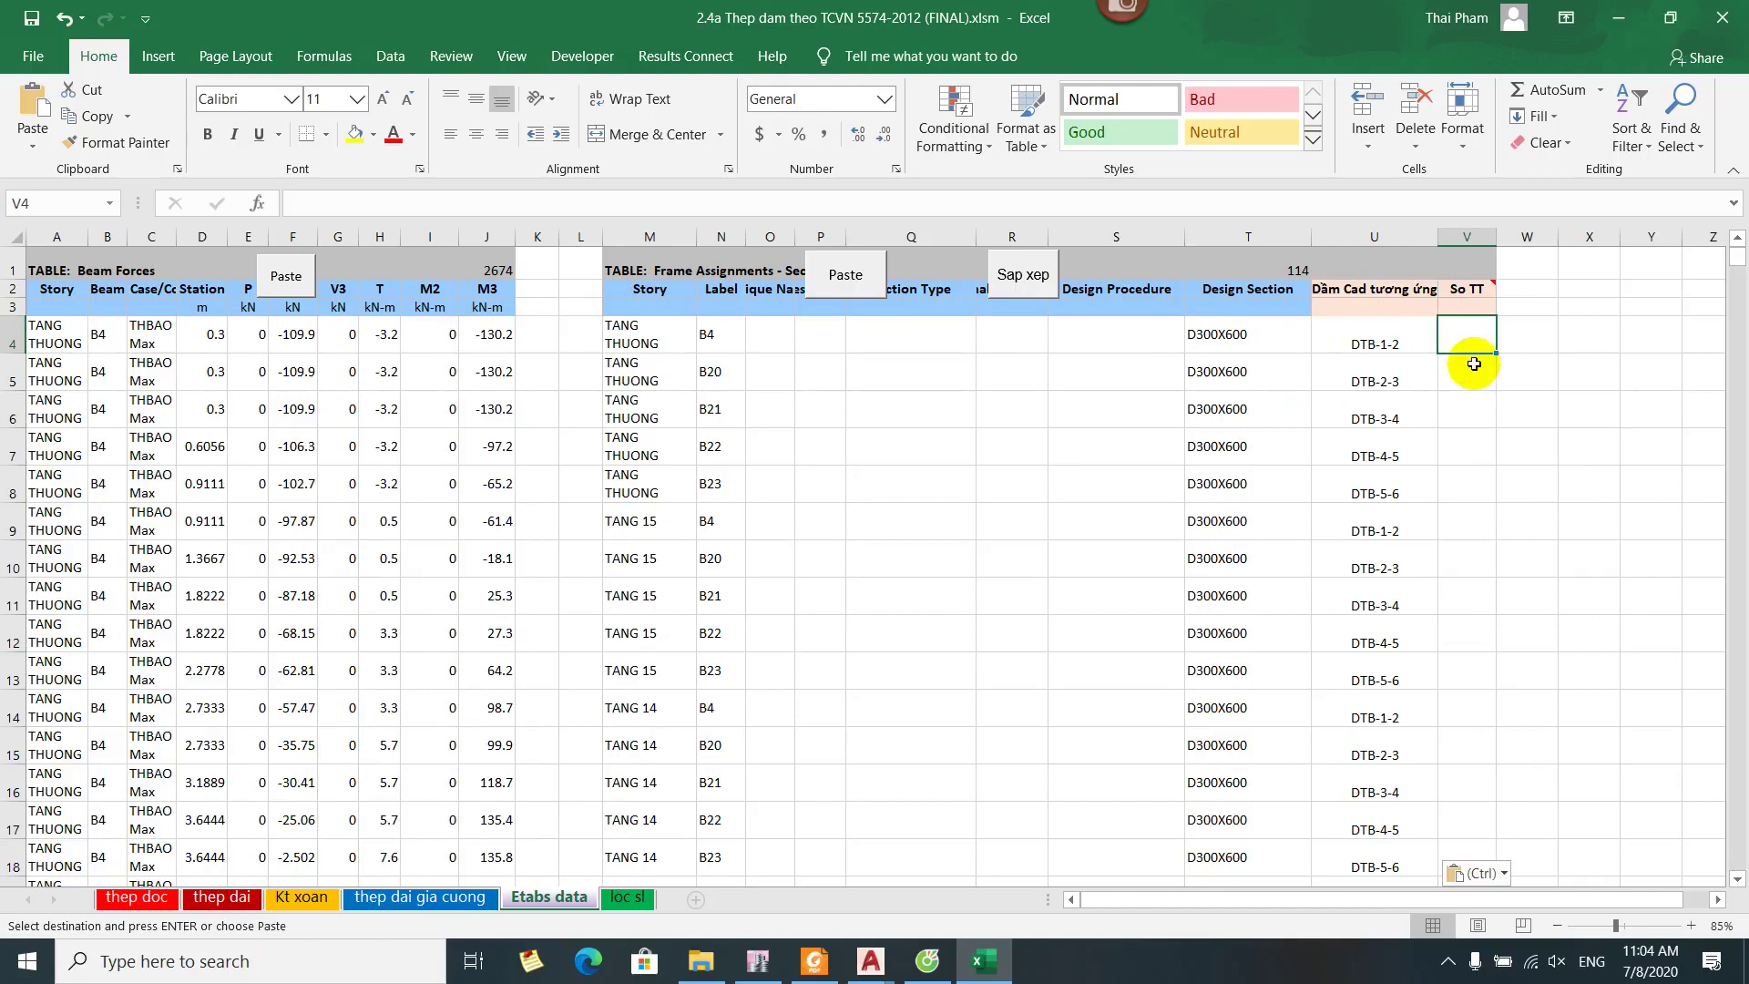
pyautogui.scroll(-3, 1432, 383)
pyautogui.scroll(3, 1385, 449)
pyautogui.scroll(-1, 1479, 401)
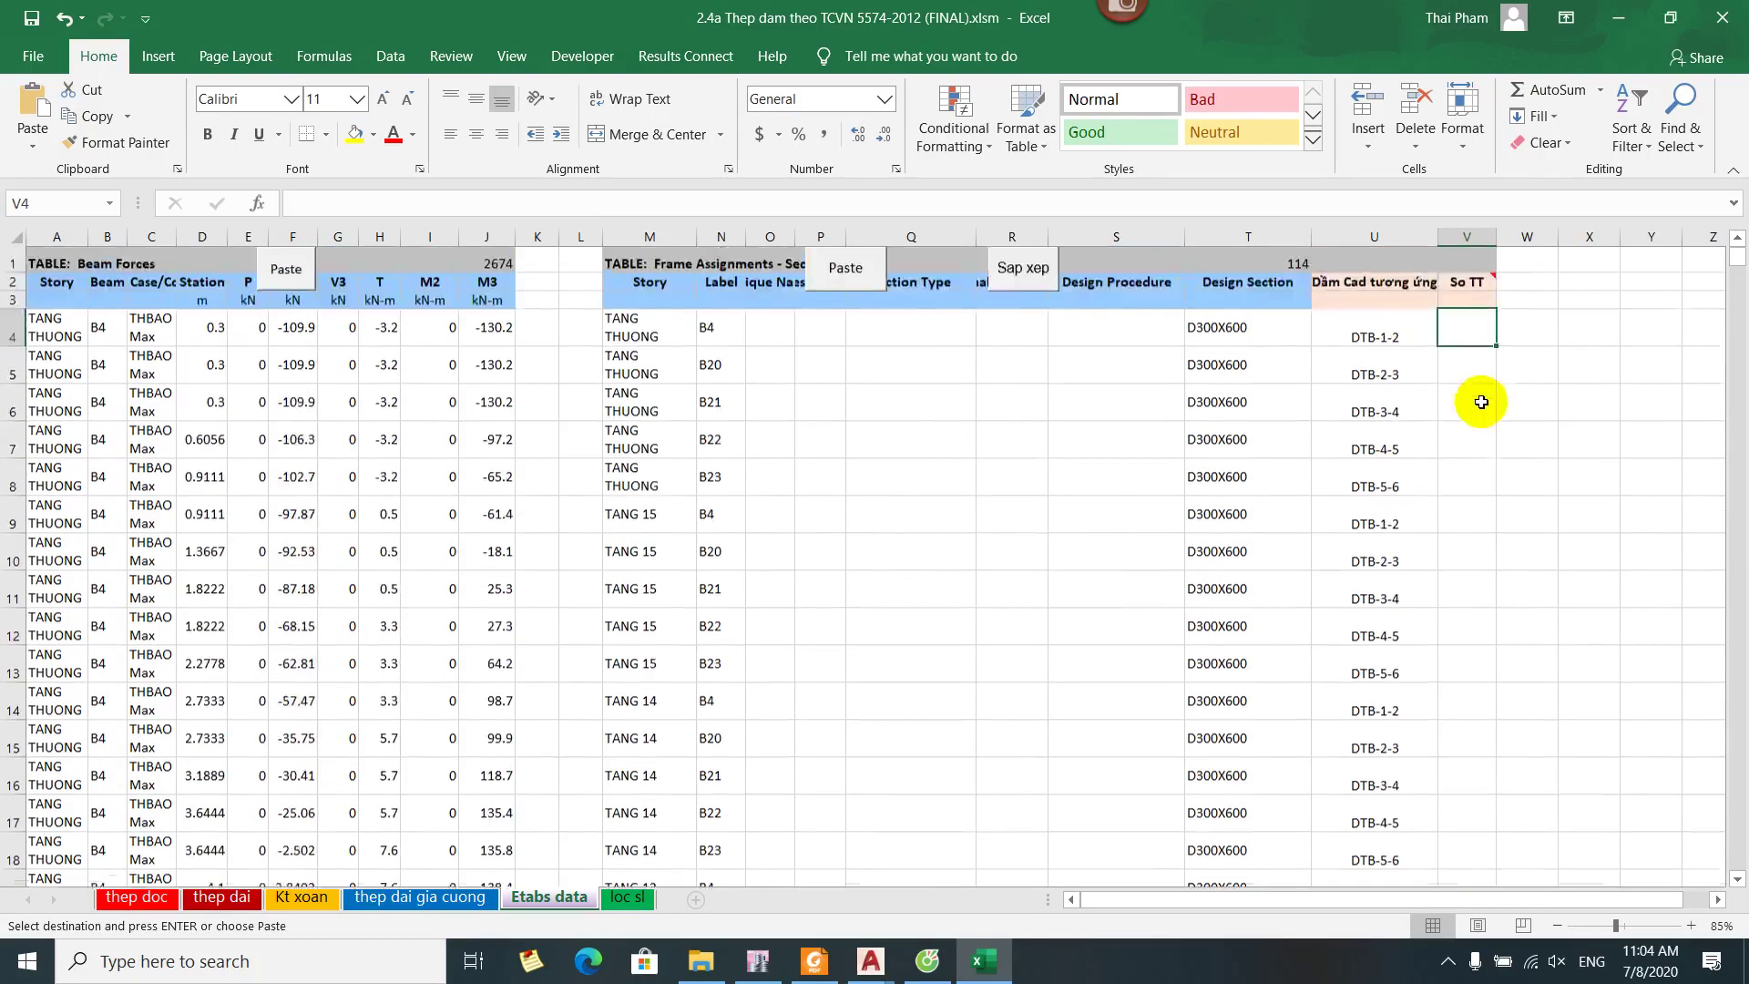
pyautogui.scroll(-6, 1480, 402)
pyautogui.scroll(5, 1476, 406)
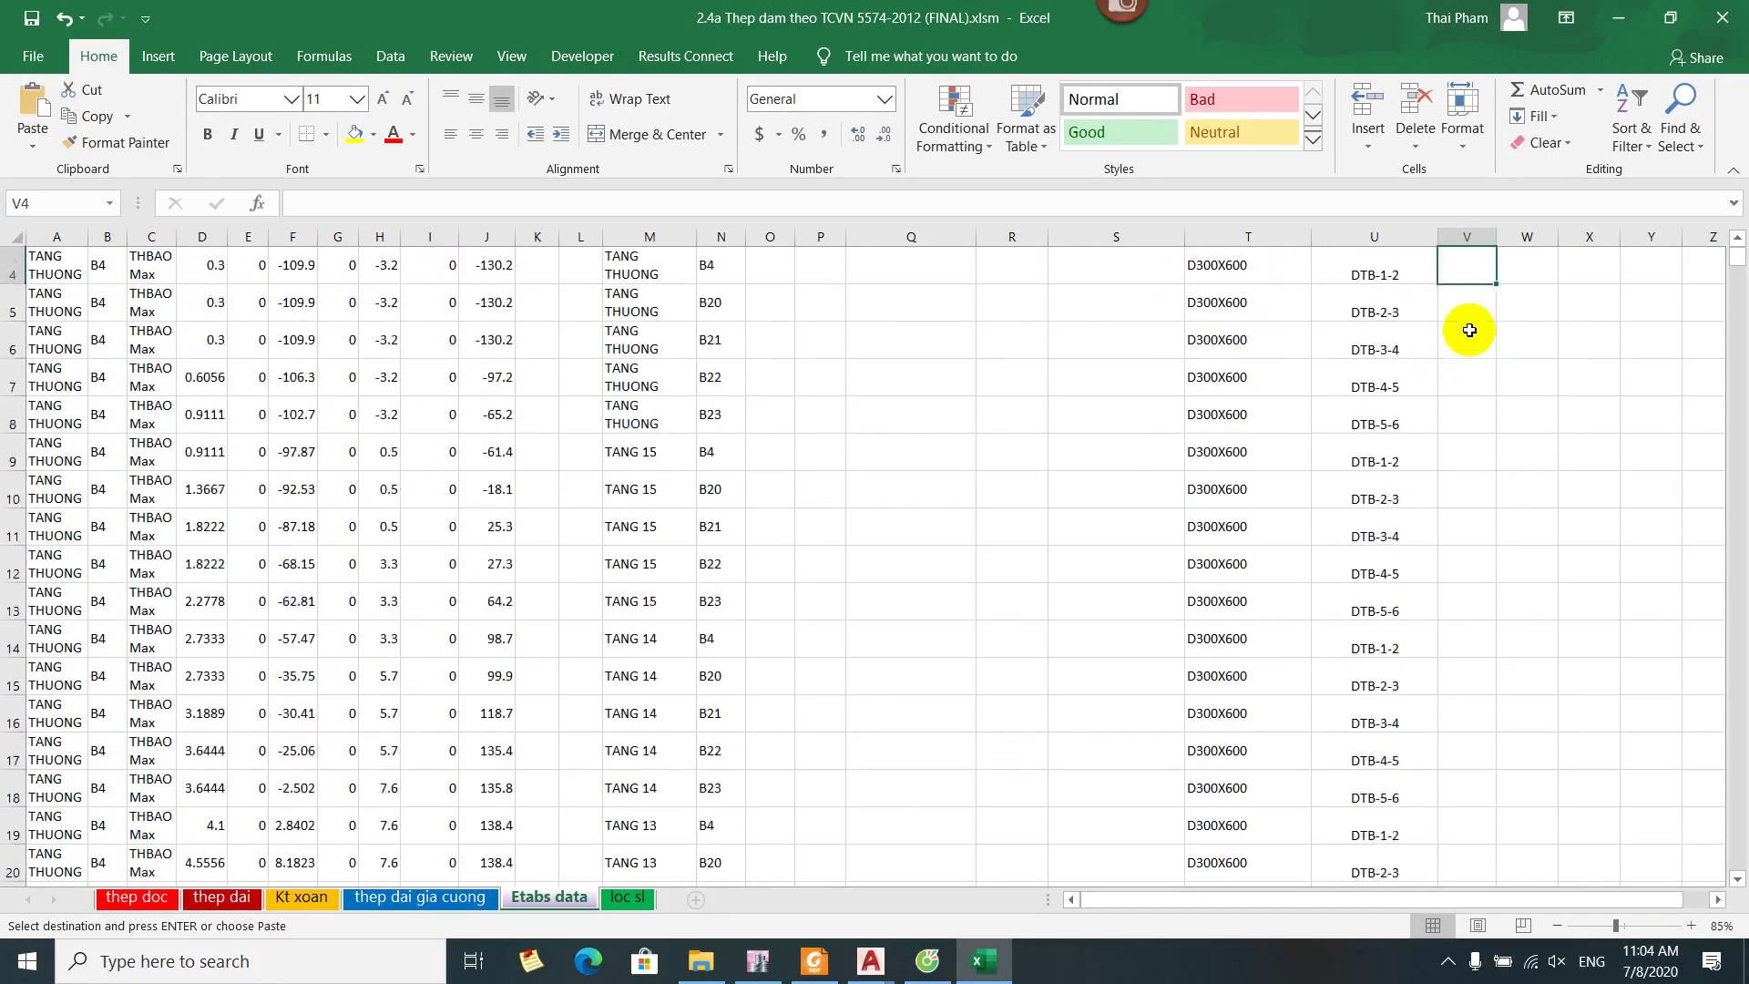
pyautogui.scroll(1, 1469, 330)
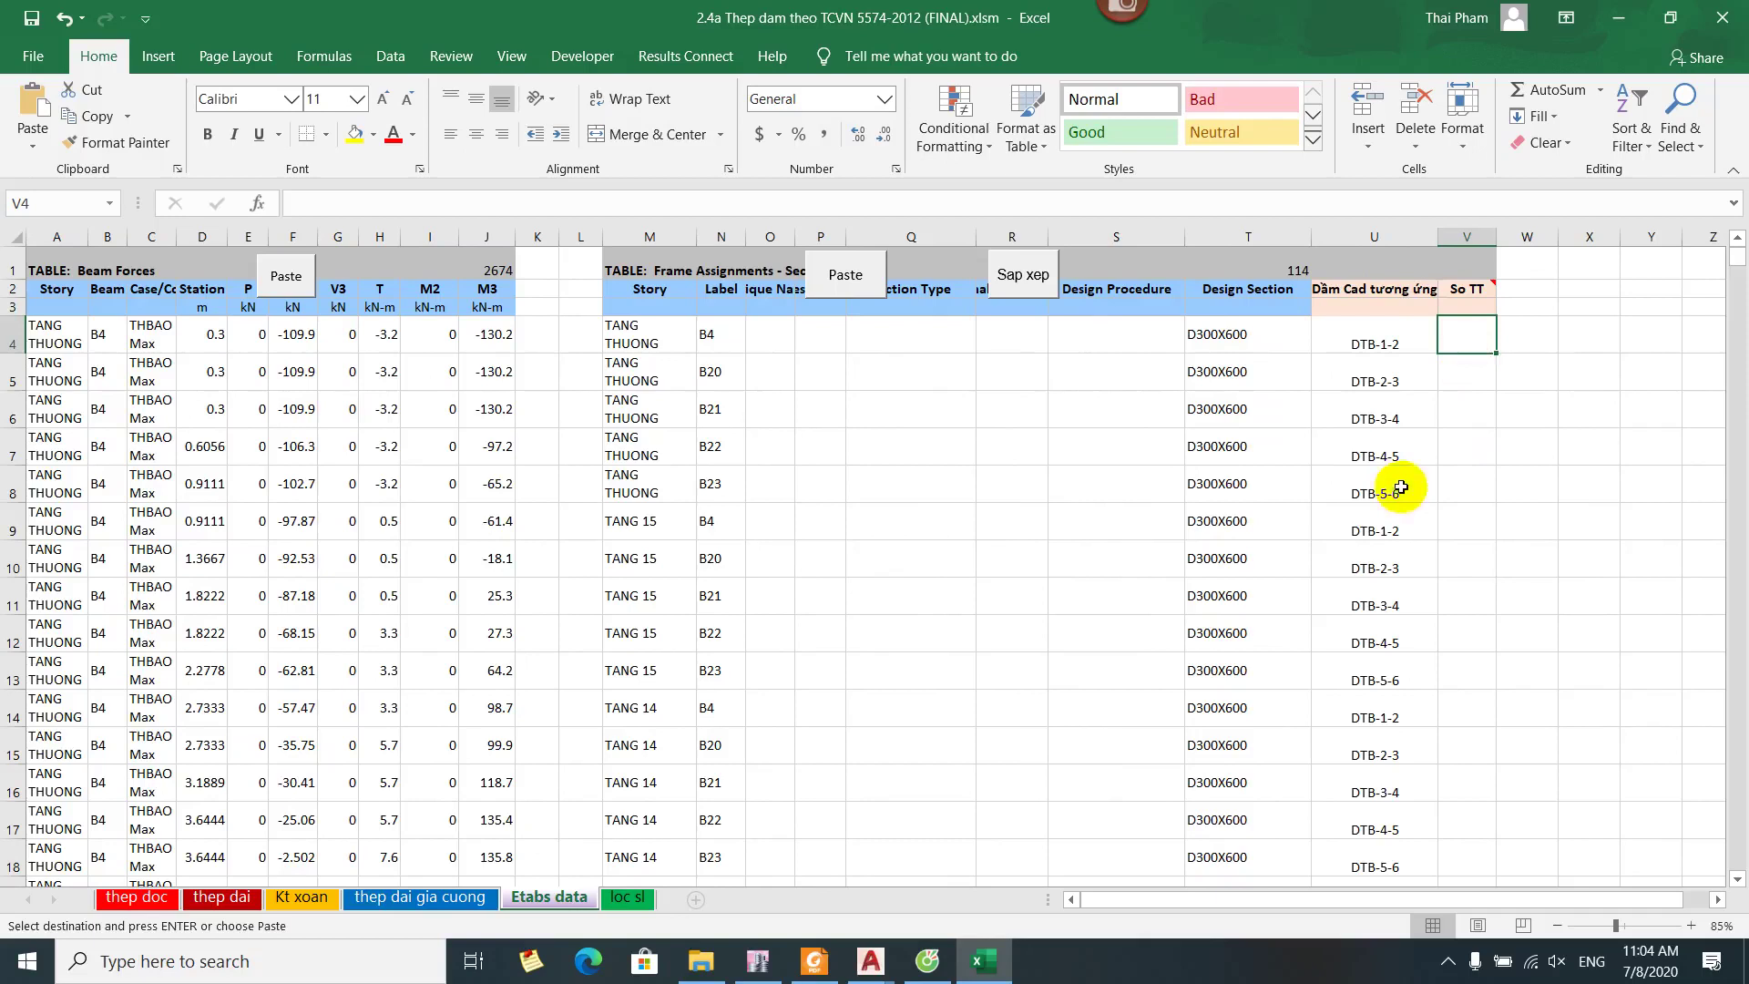
# Compare the ETABS elevation B beams with the listed CAD names down to TANG TRET, clearing the pending copy selection
pyautogui.click(758, 961)
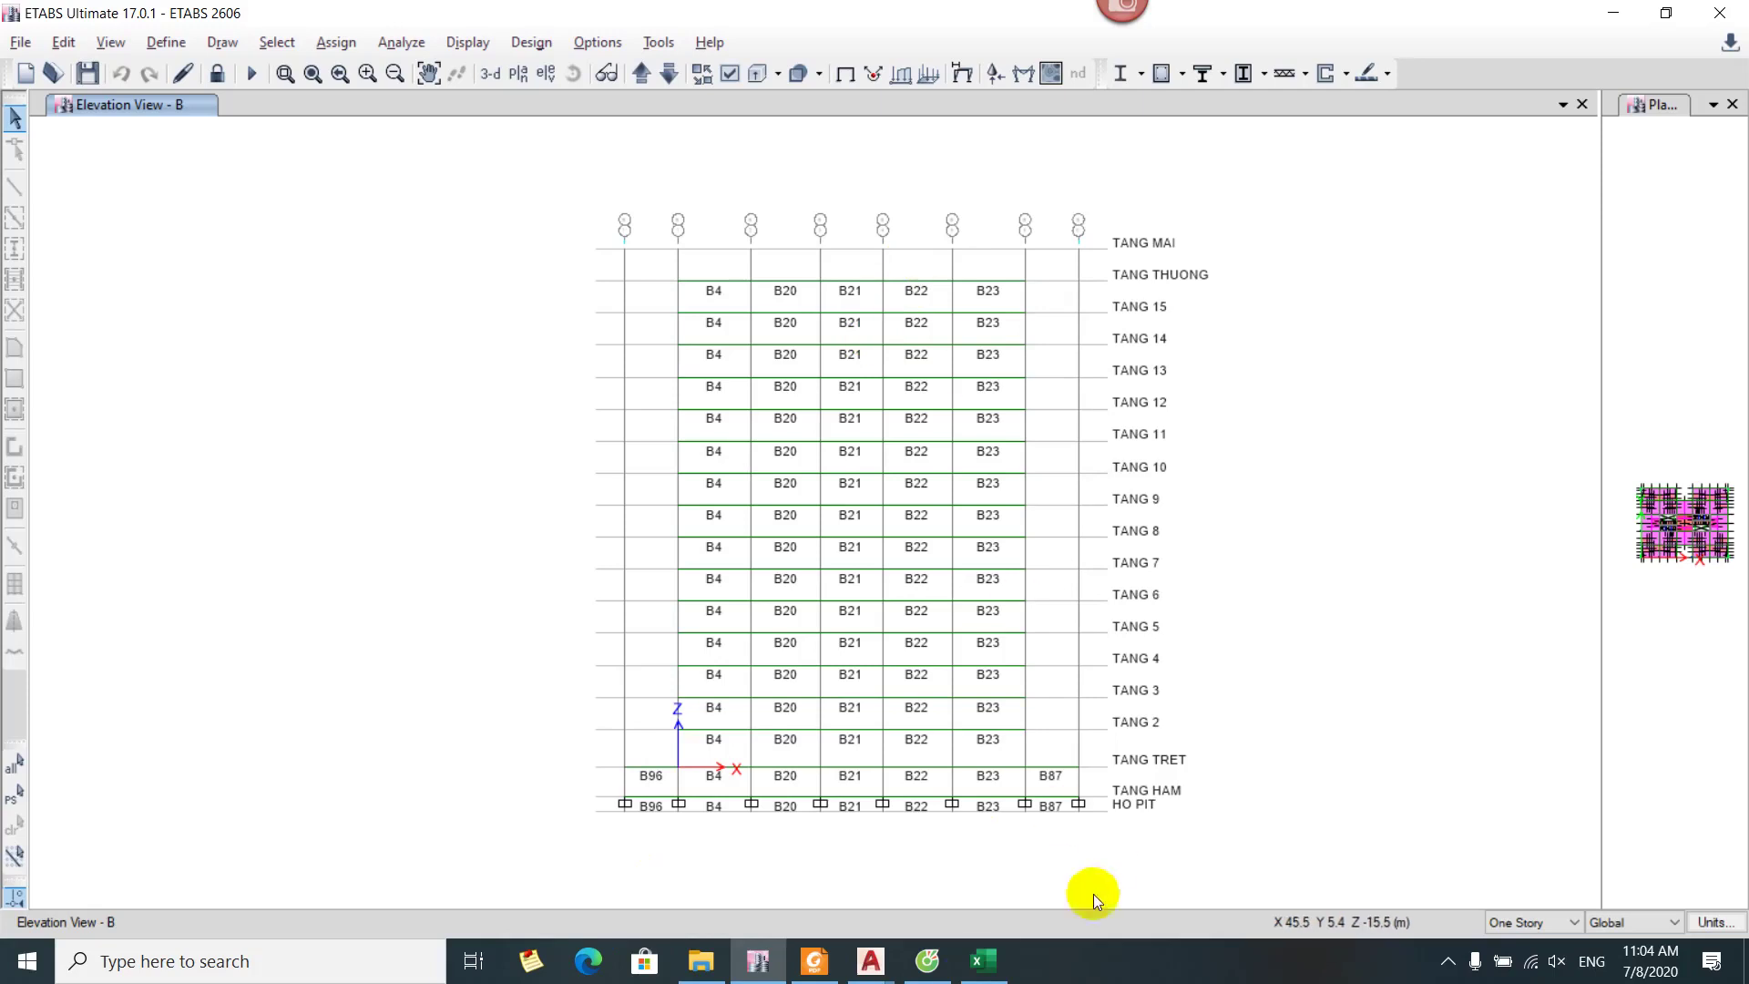
pyautogui.click(984, 961)
pyautogui.scroll(-5, 1190, 729)
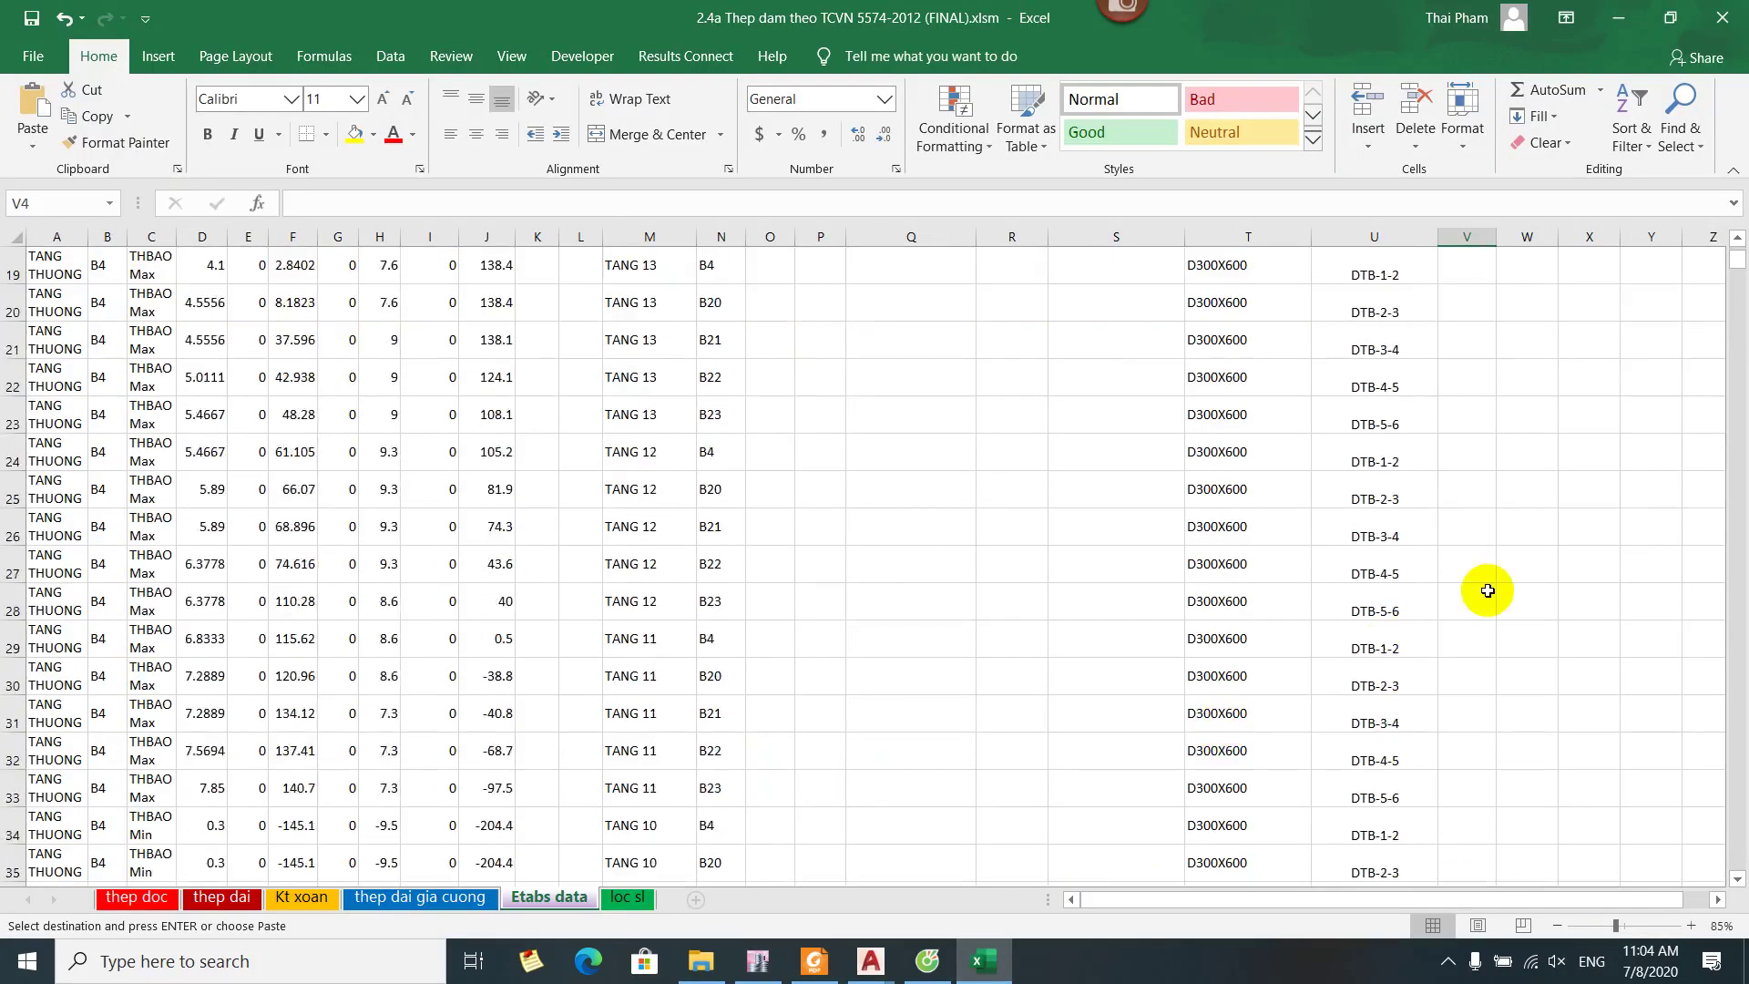
pyautogui.scroll(-14, 1487, 590)
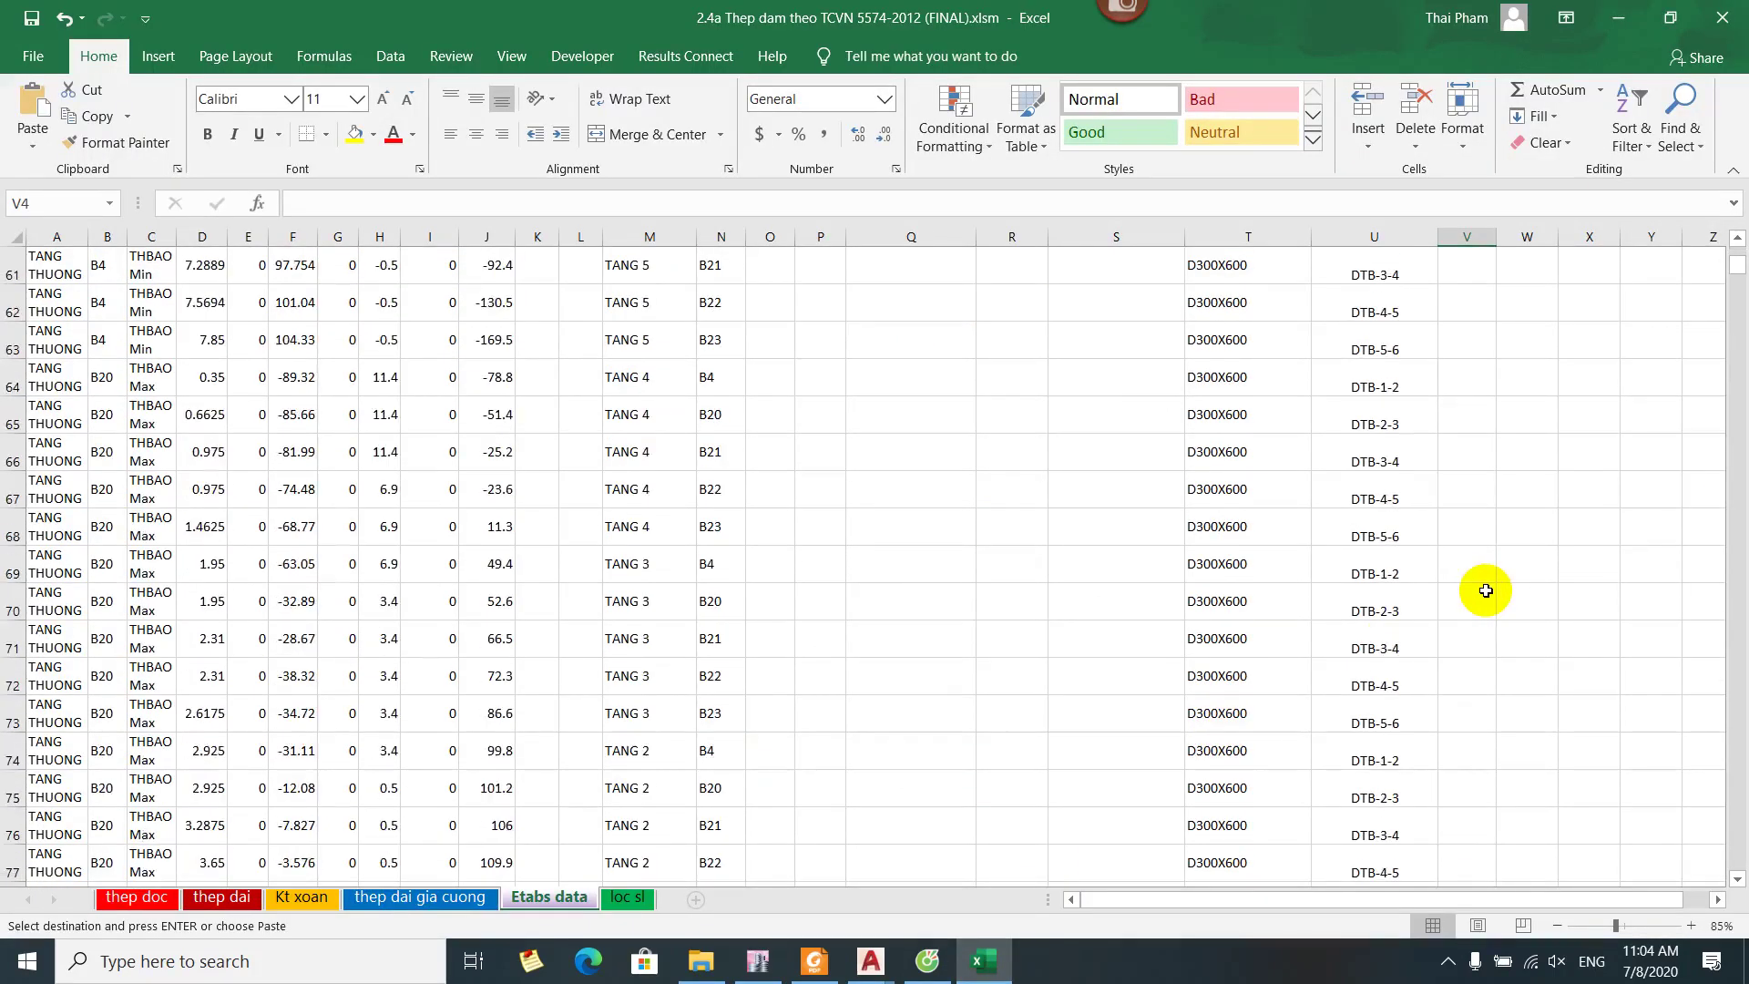
pyautogui.scroll(-5, 1479, 590)
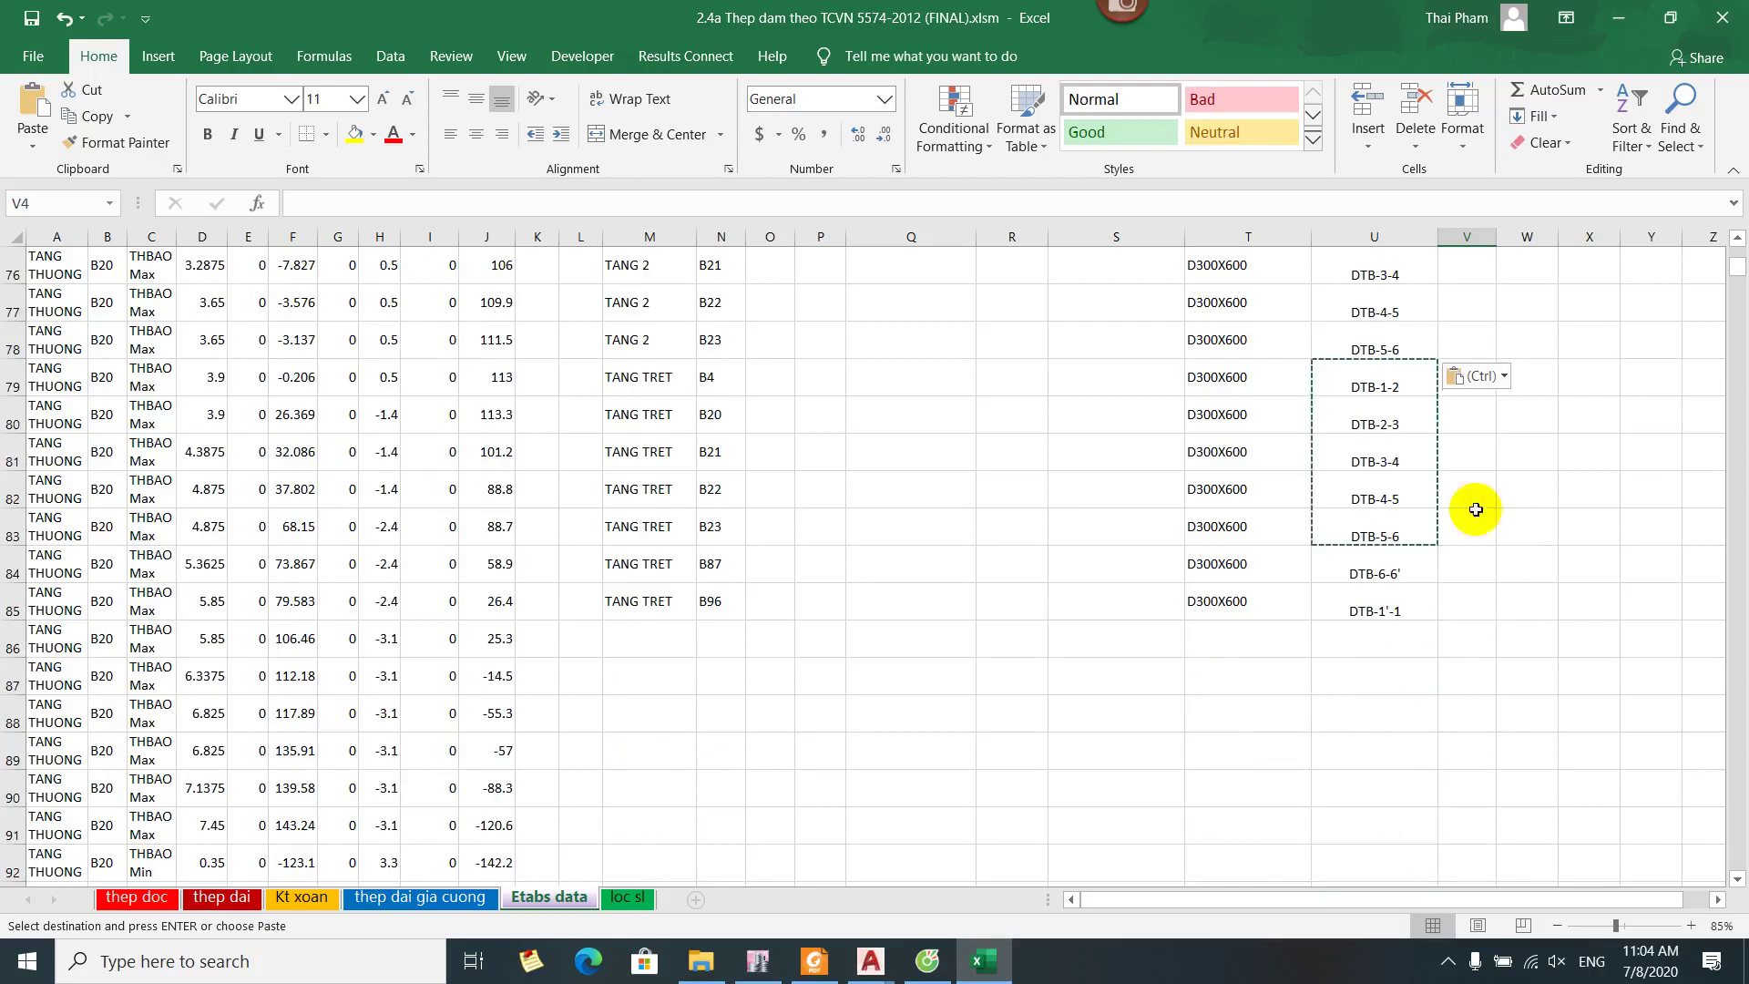
pyautogui.press('Escape')
pyautogui.scroll(20, 1457, 455)
pyautogui.scroll(-8, 1412, 573)
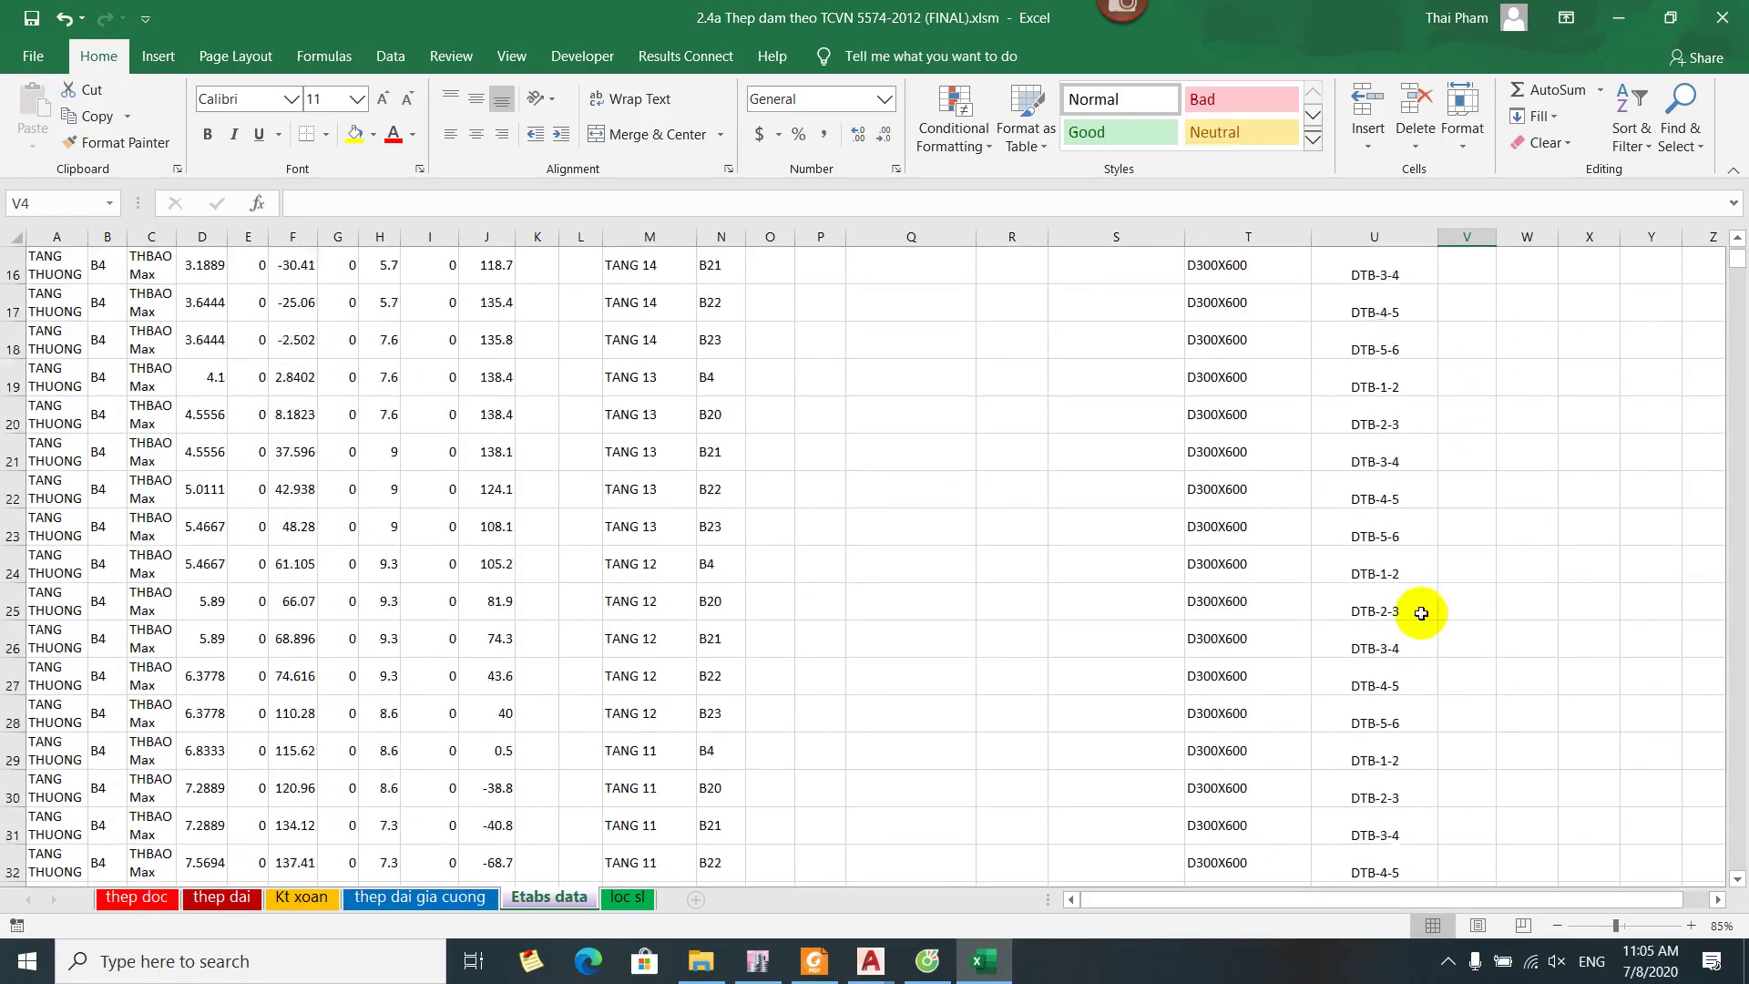
pyautogui.scroll(-3, 1462, 664)
pyautogui.scroll(-11, 1462, 664)
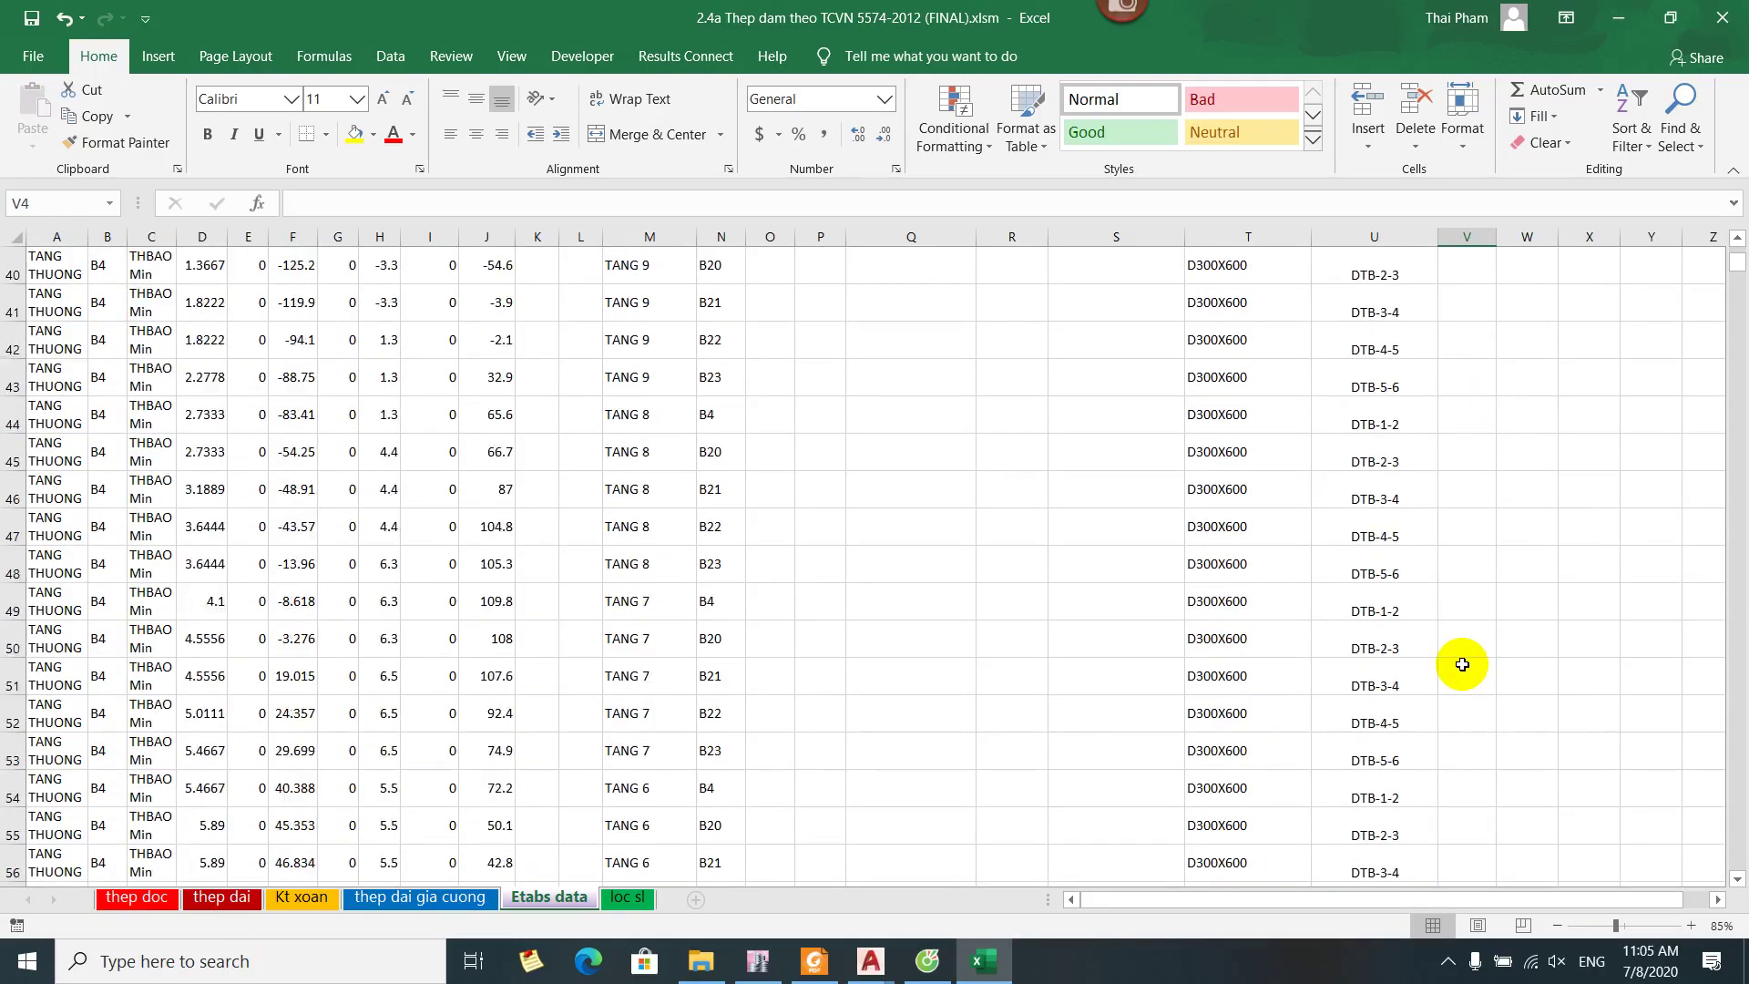
pyautogui.scroll(-3, 1462, 664)
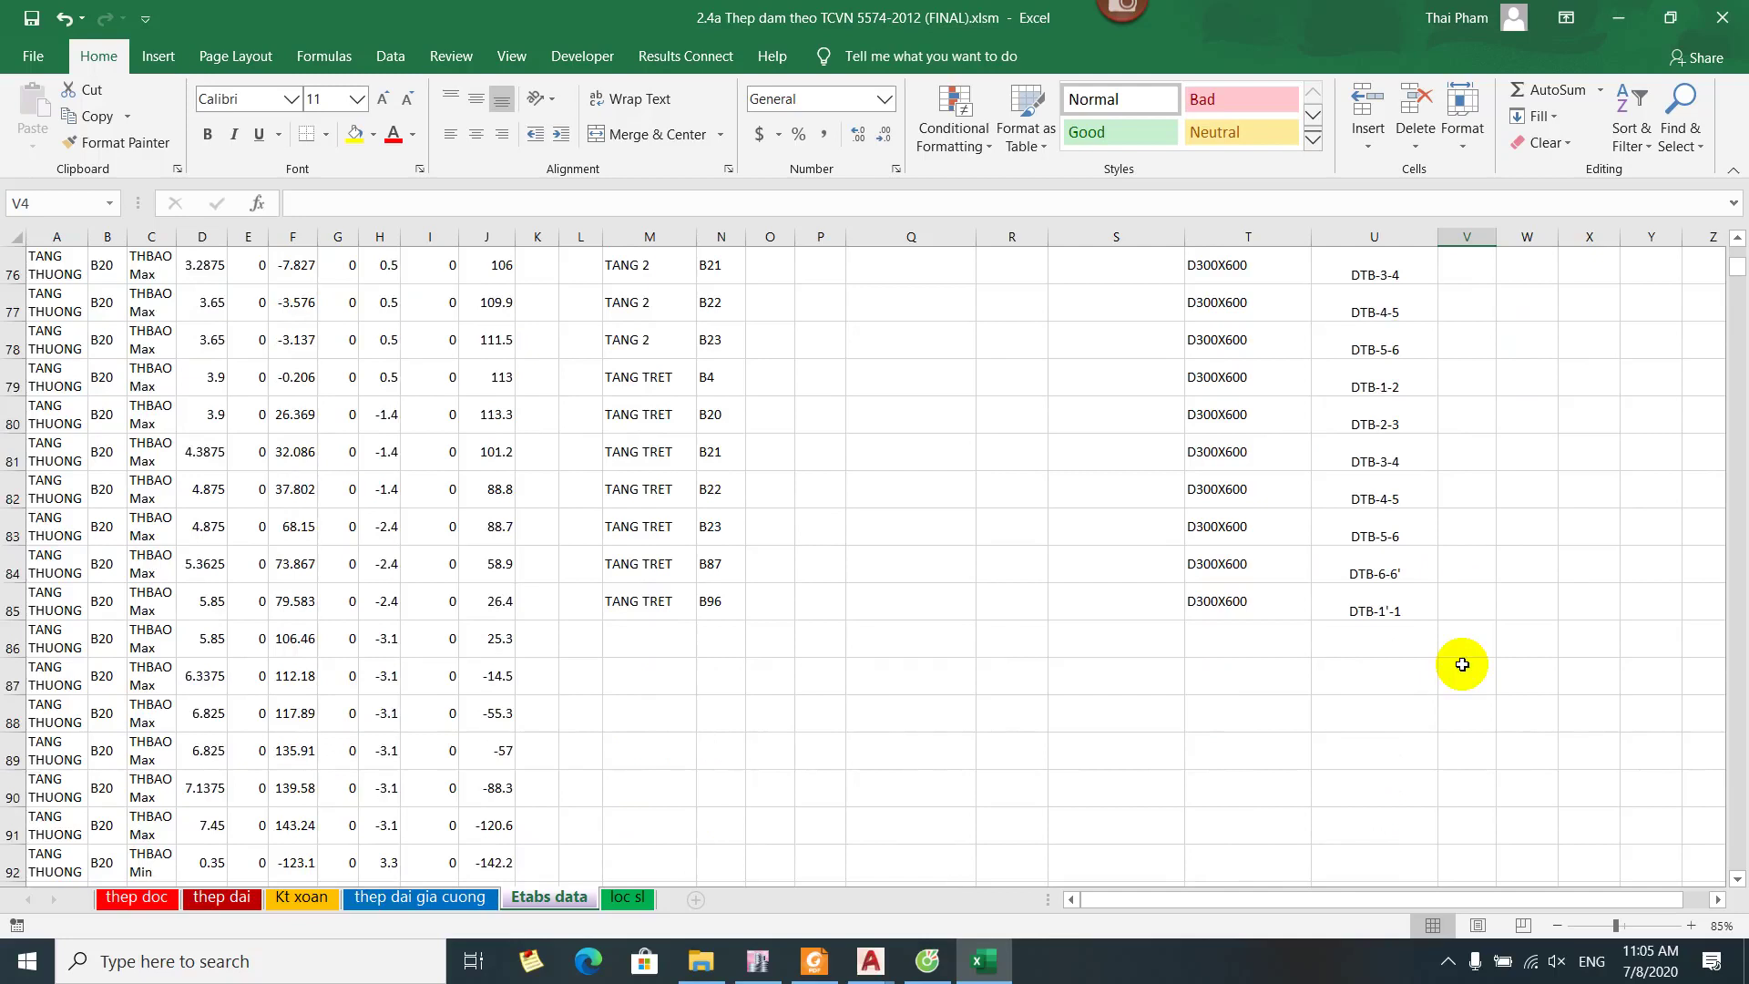
# Following the beam order in ETABS elevation B, enter So TT numbers 1 for TANG TRET beam B96 and 2 for B87
pyautogui.click(627, 421)
pyautogui.moveTo(647, 384); pyautogui.dragTo(1476, 593)
pyautogui.hotkey('alt', 'Tab')
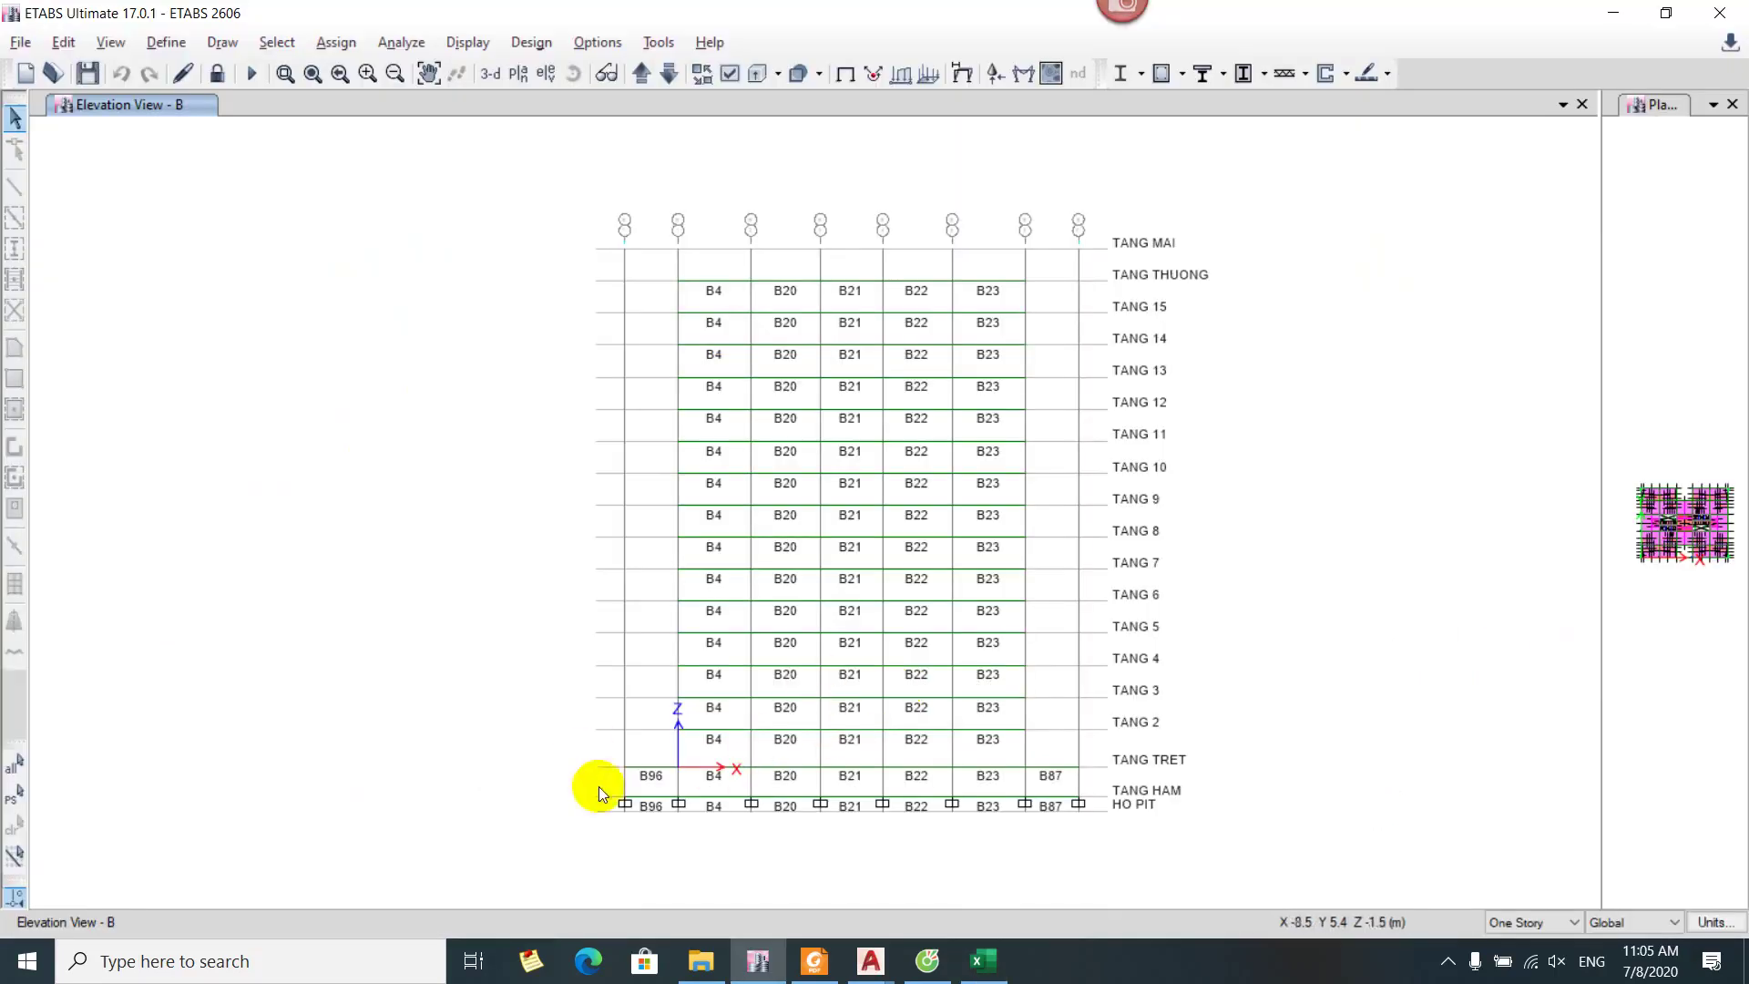
pyautogui.hotkey('alt', 'Tab')
pyautogui.moveTo(1225, 528); pyautogui.dragTo(1446, 603)
pyautogui.click(1445, 603)
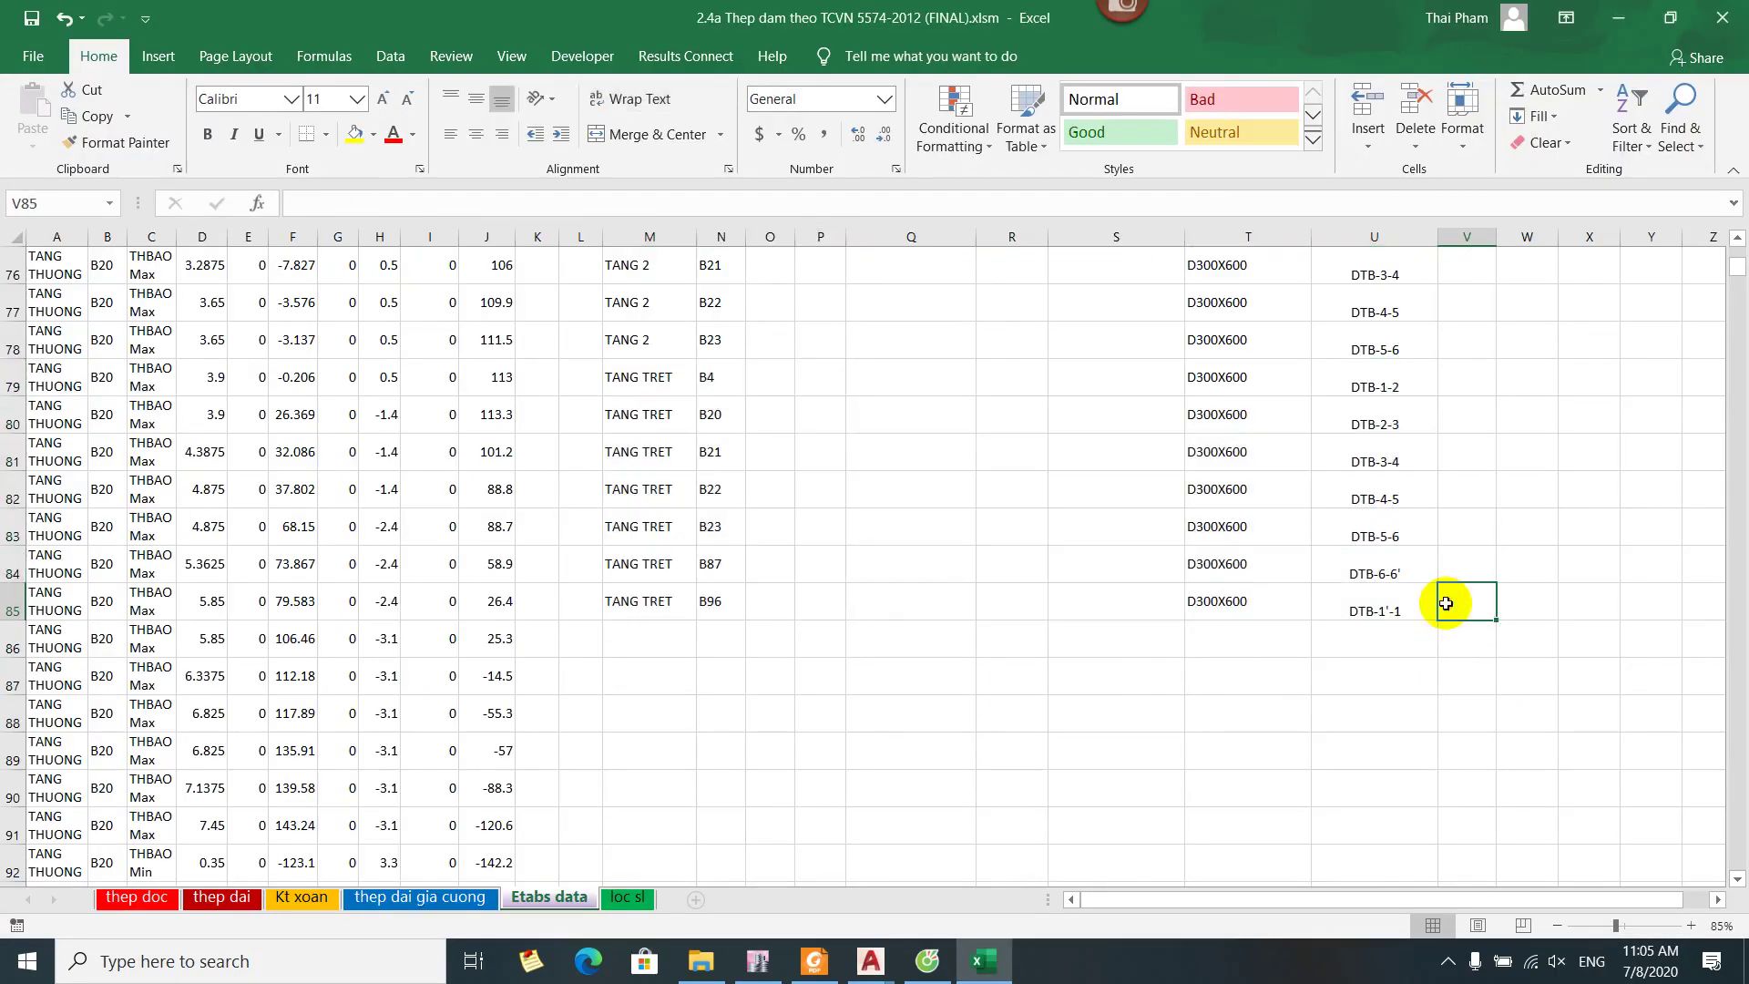
pyautogui.write('1')
pyautogui.hotkey('alt', 'Tab')
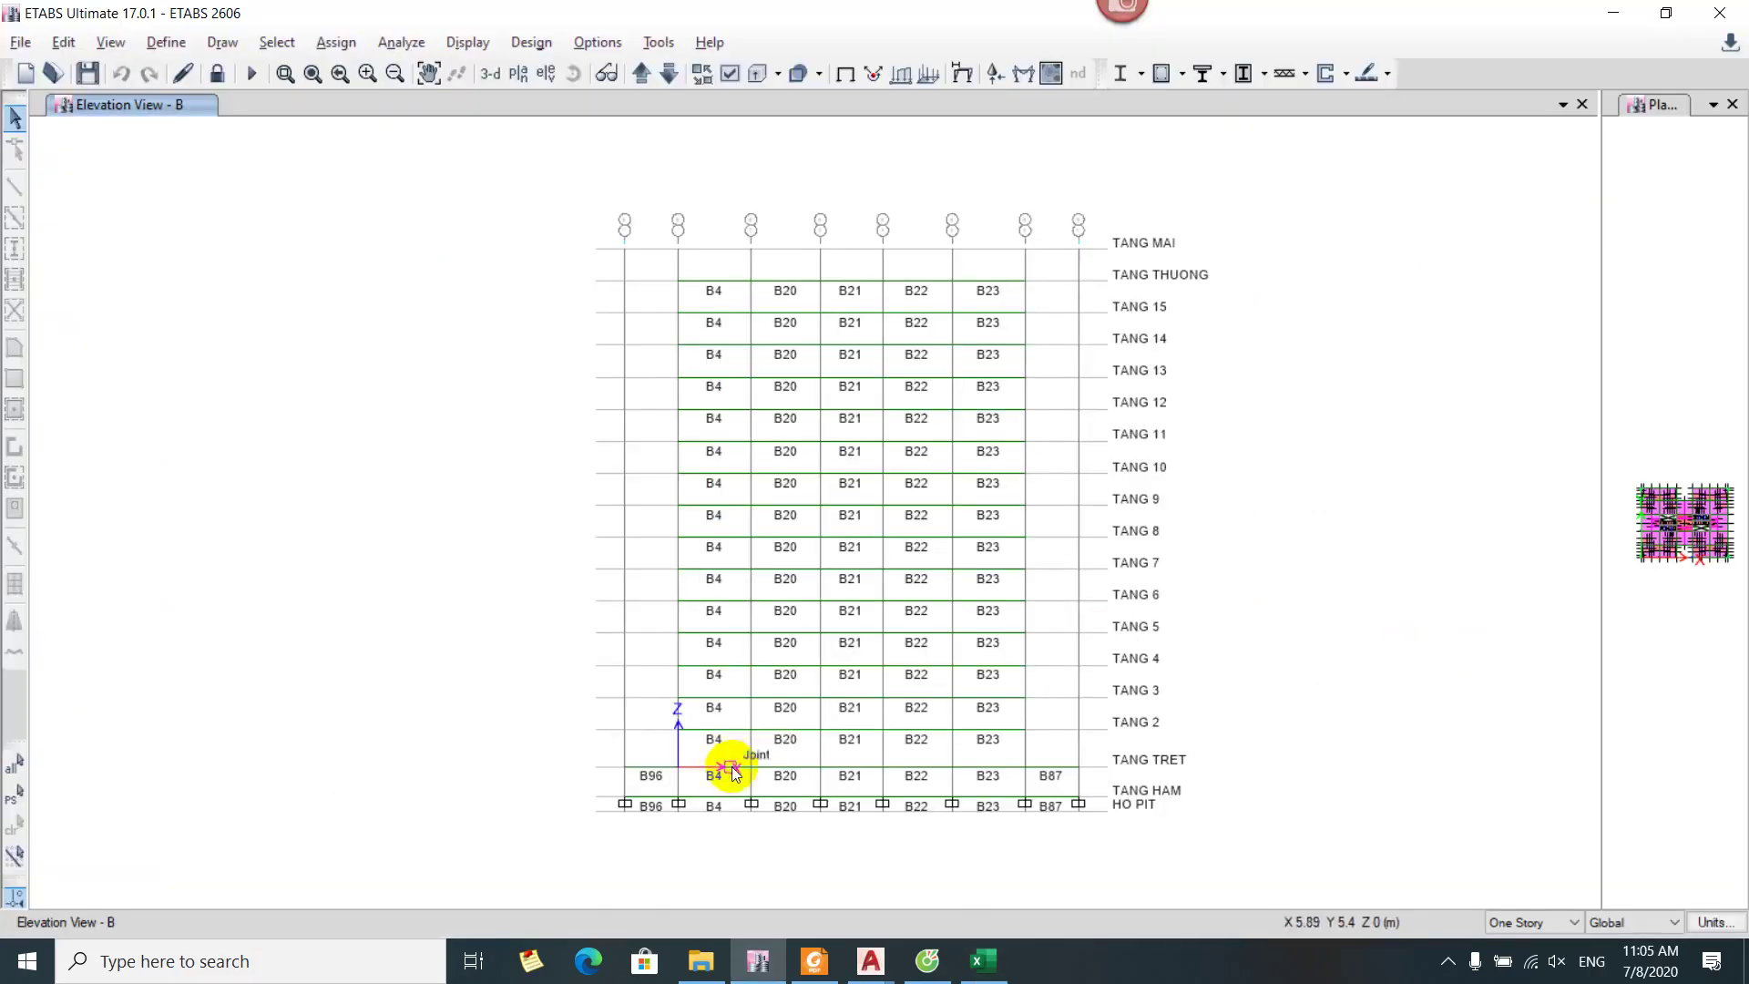
pyautogui.scroll(5, 679, 801)
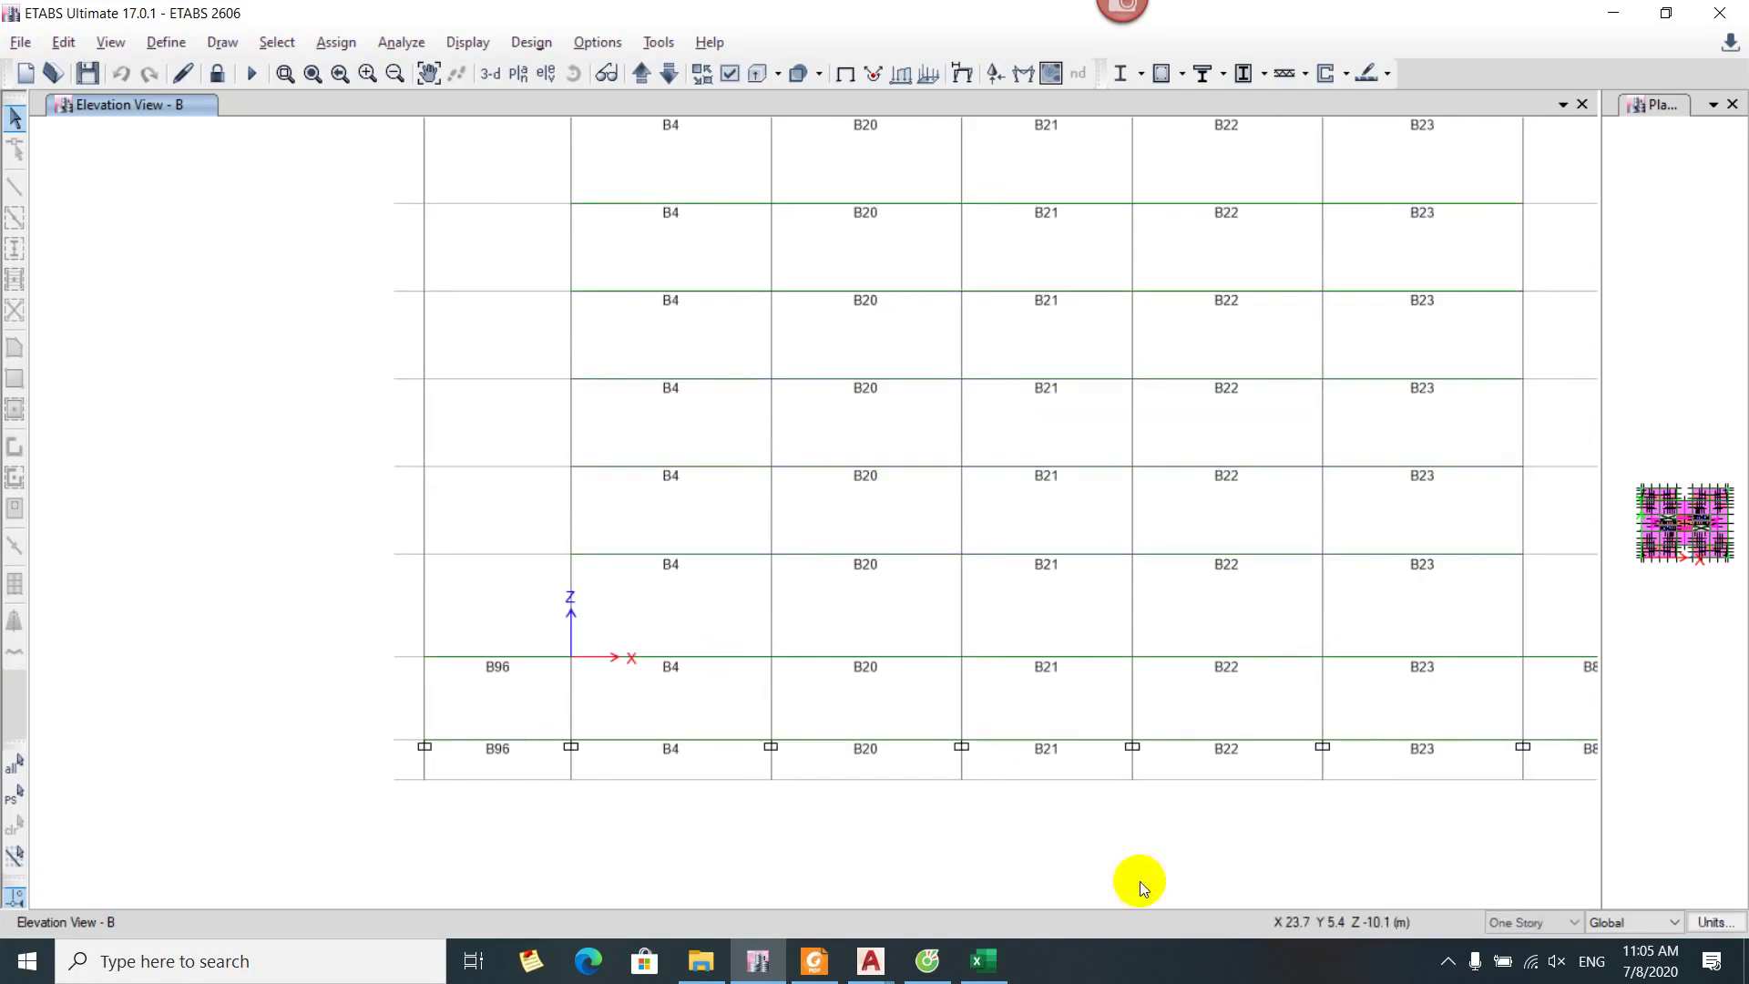
pyautogui.scroll(-4, 1085, 804)
pyautogui.hotkey('alt', 'Tab')
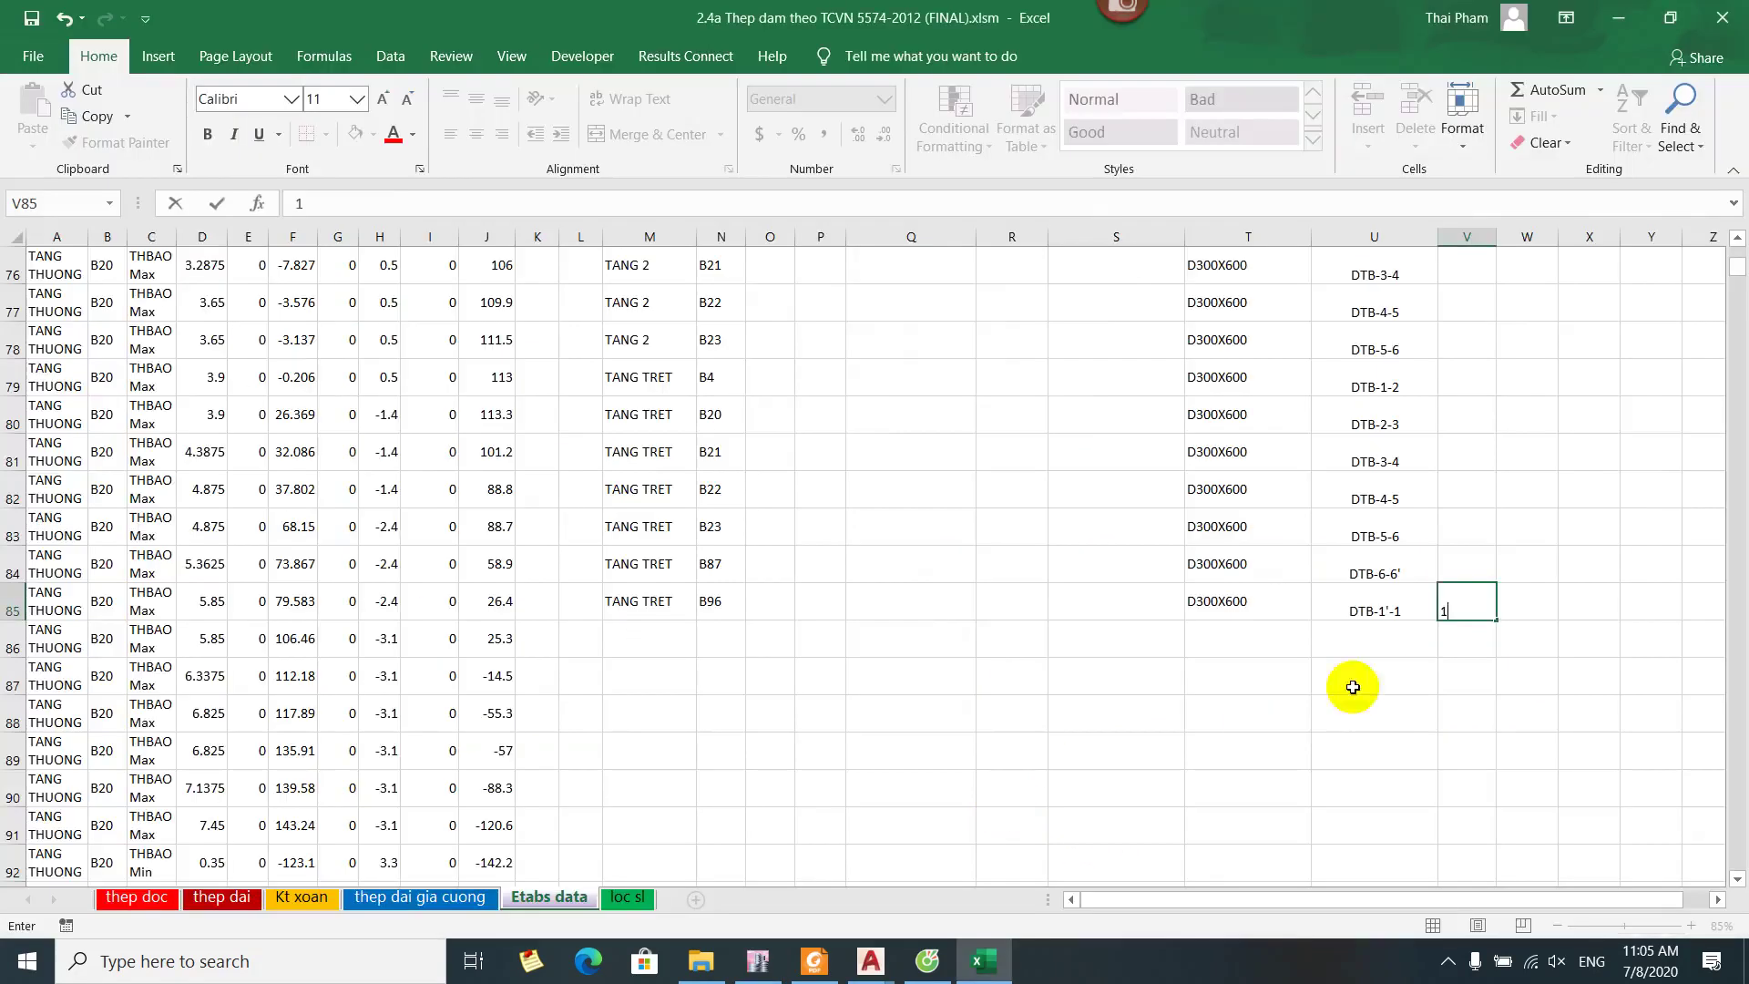
pyautogui.click(1461, 525)
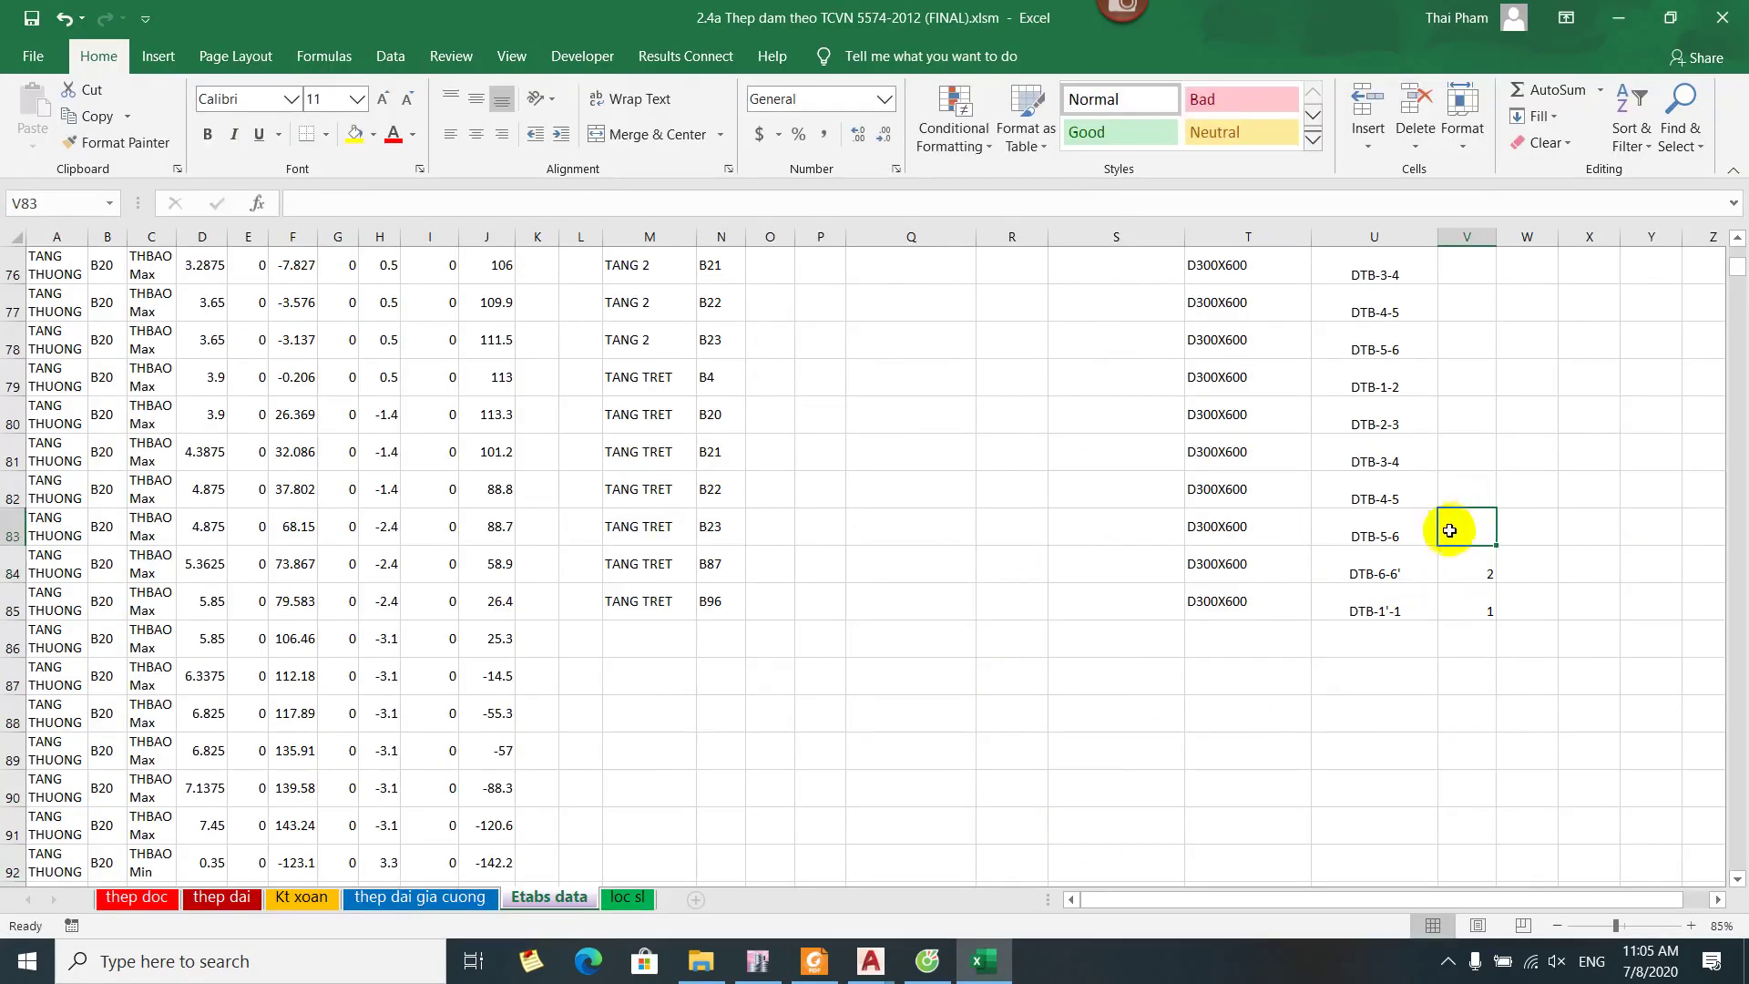
# Number TANG TRET beams B4, B20, B21, B22 and B23 consecutively from 2 to 6 in So TT, then check their order in ETABS
pyautogui.click(1454, 410)
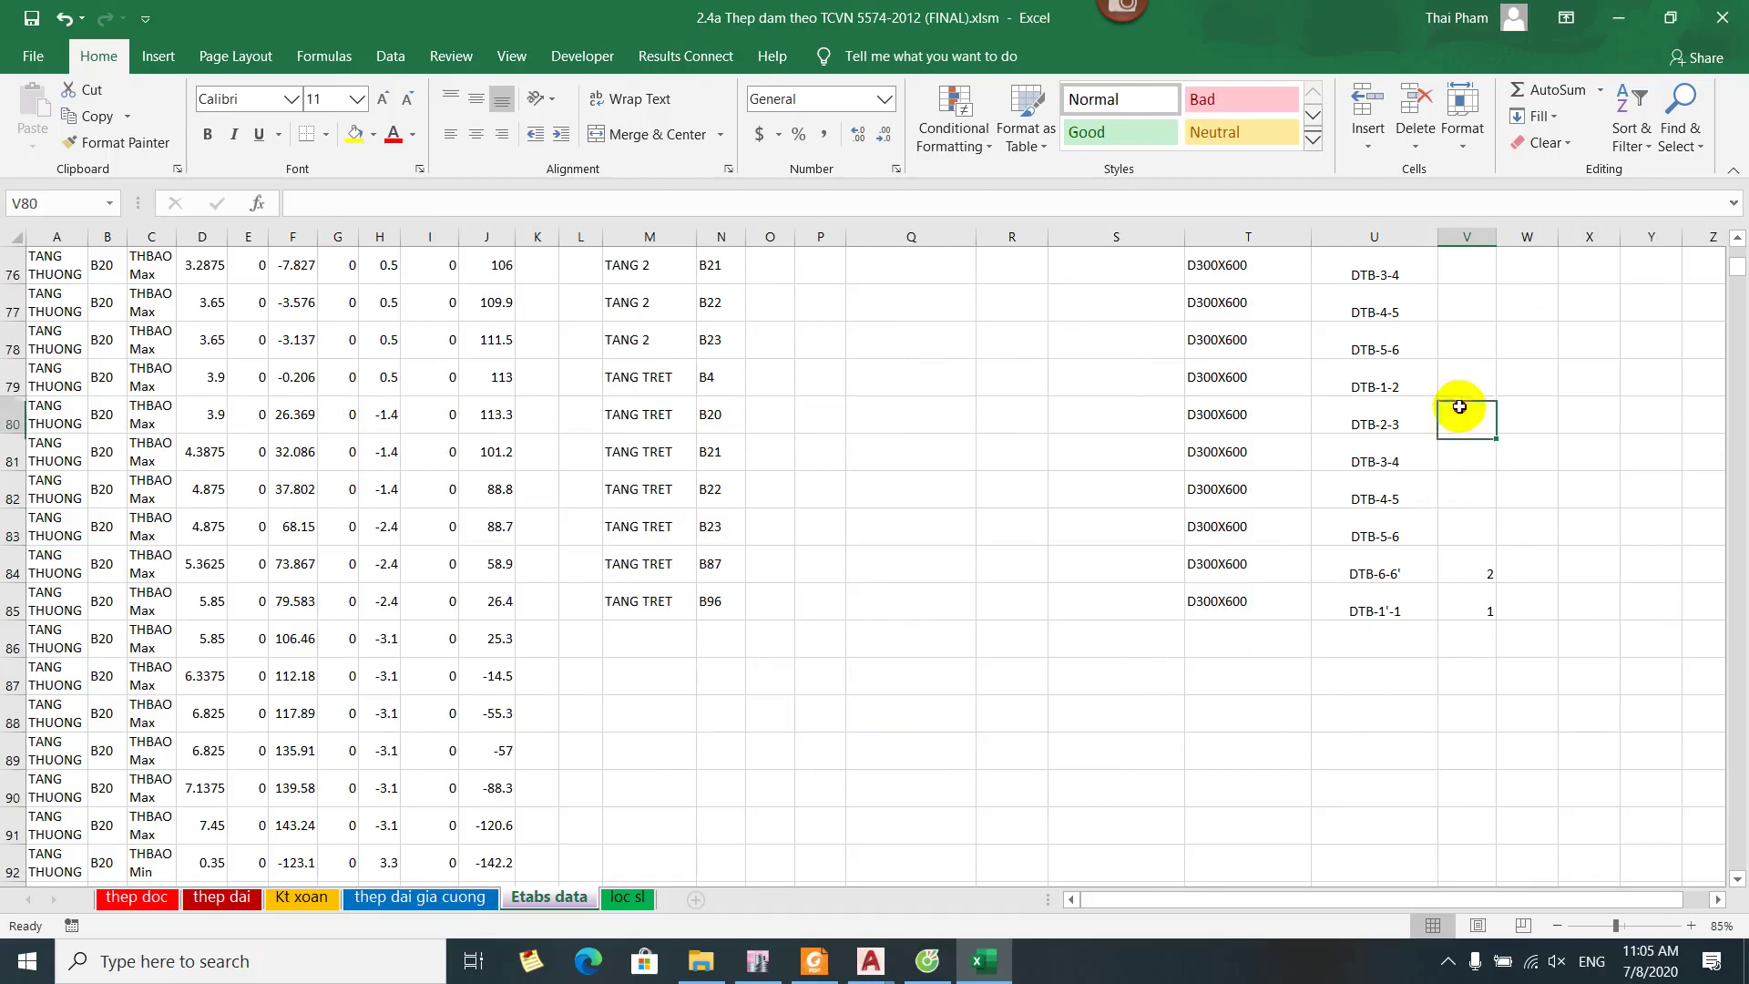
pyautogui.click(1471, 370)
pyautogui.write('2')
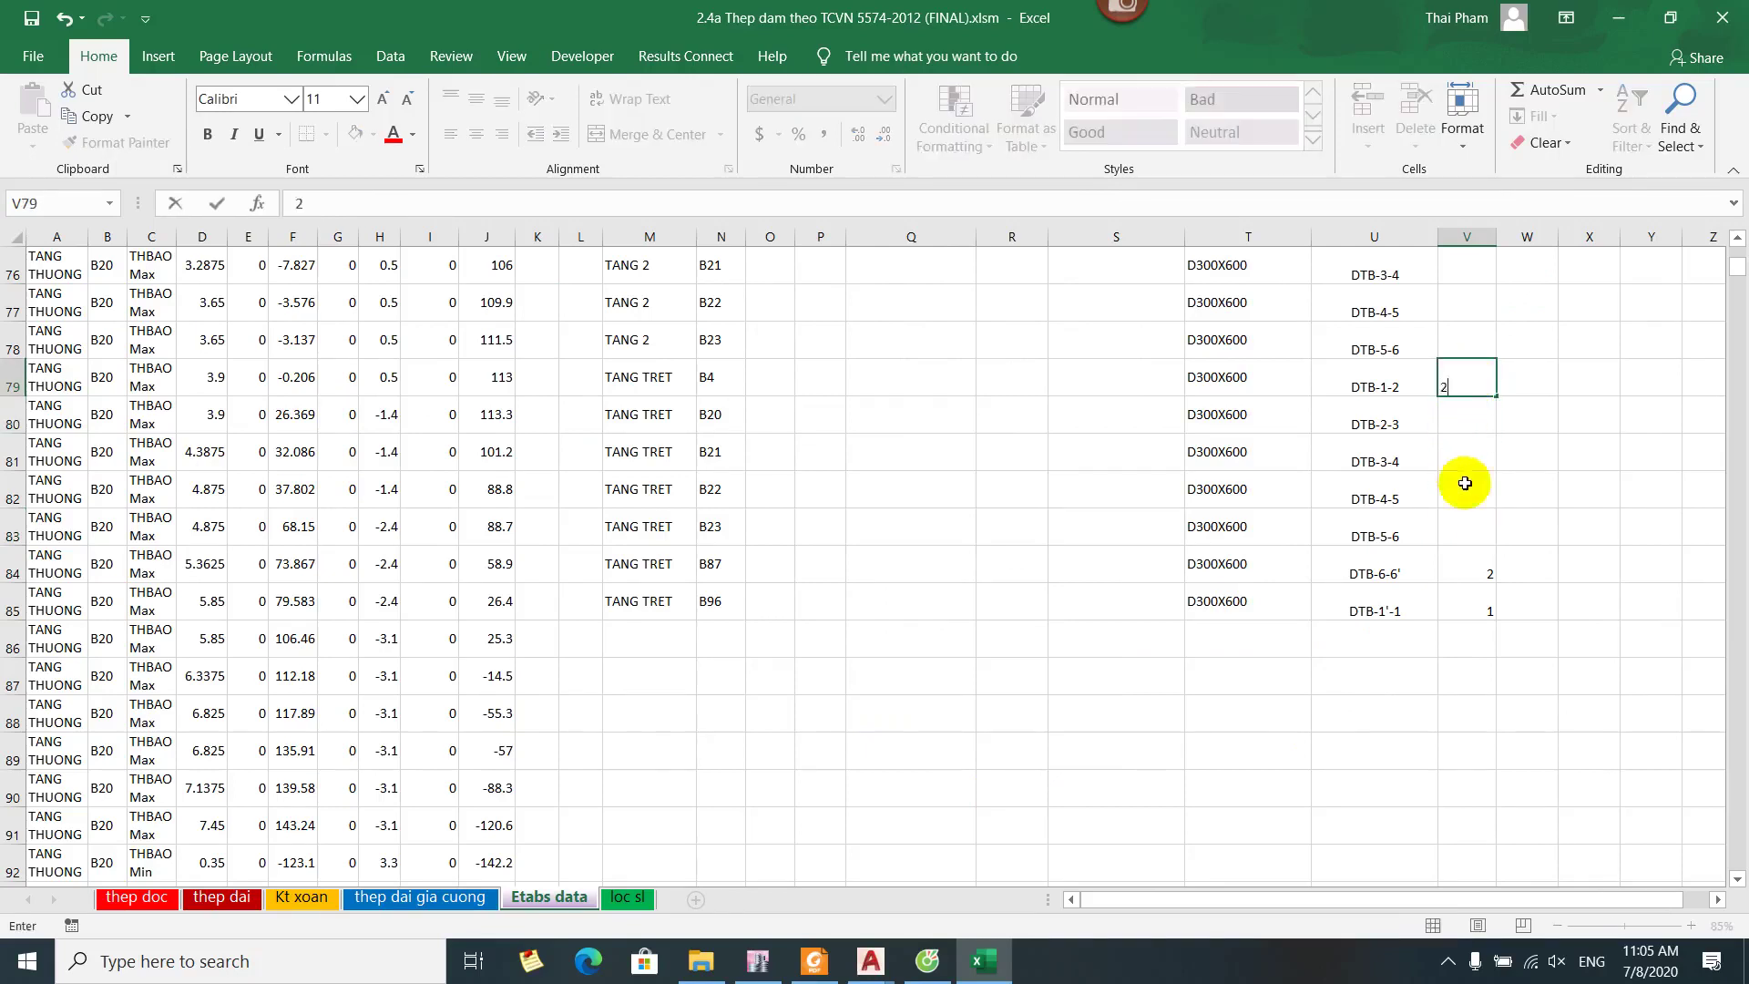
pyautogui.click(1464, 418)
pyautogui.write('3')
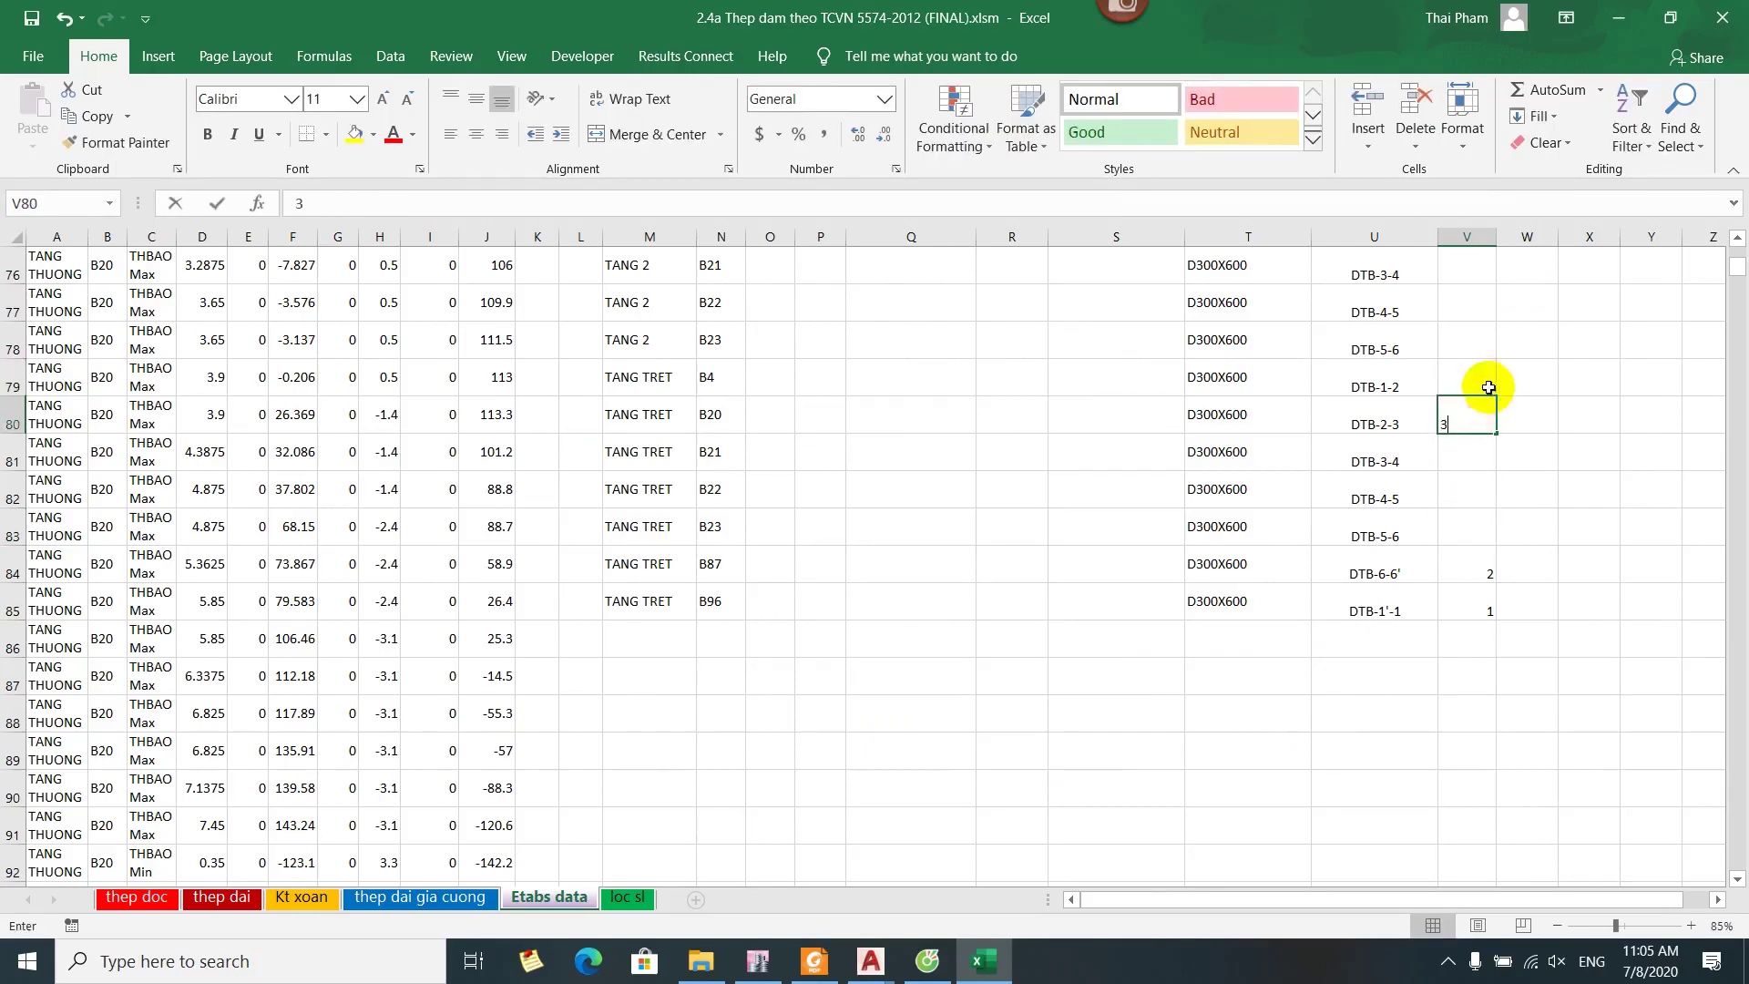
pyautogui.moveTo(1480, 387); pyautogui.dragTo(1484, 555)
pyautogui.hotkey('alt', 'Tab')
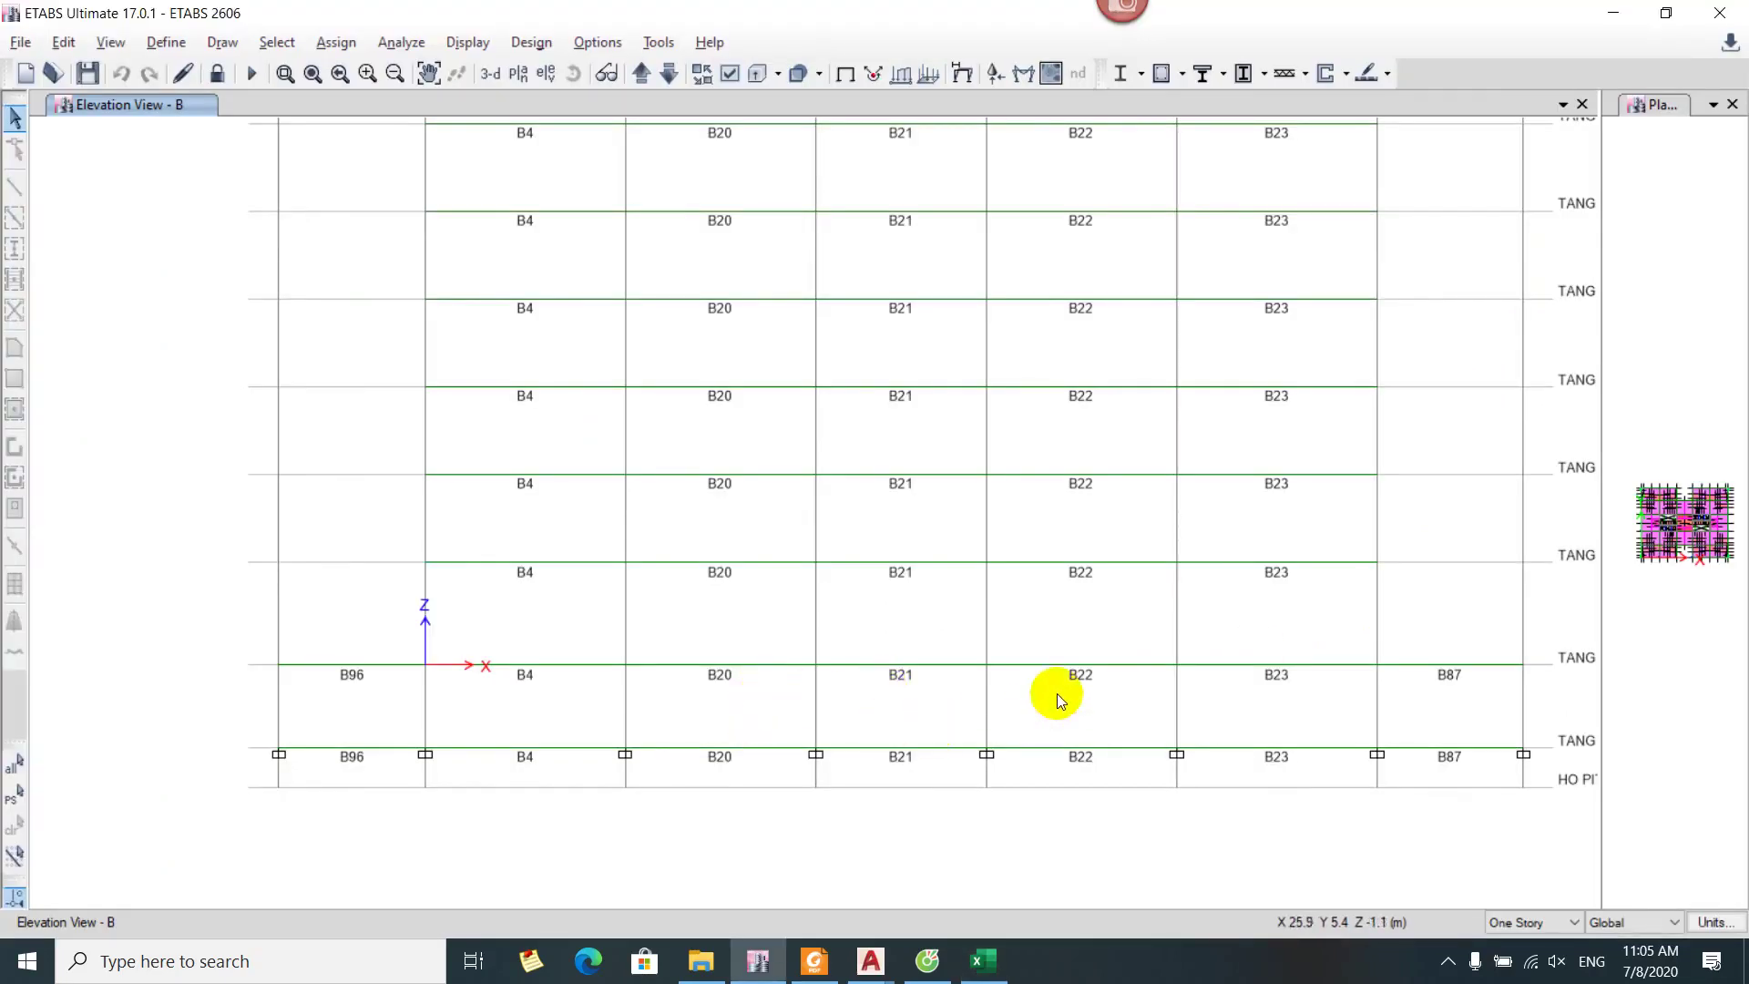
pyautogui.hotkey('alt', 'Tab')
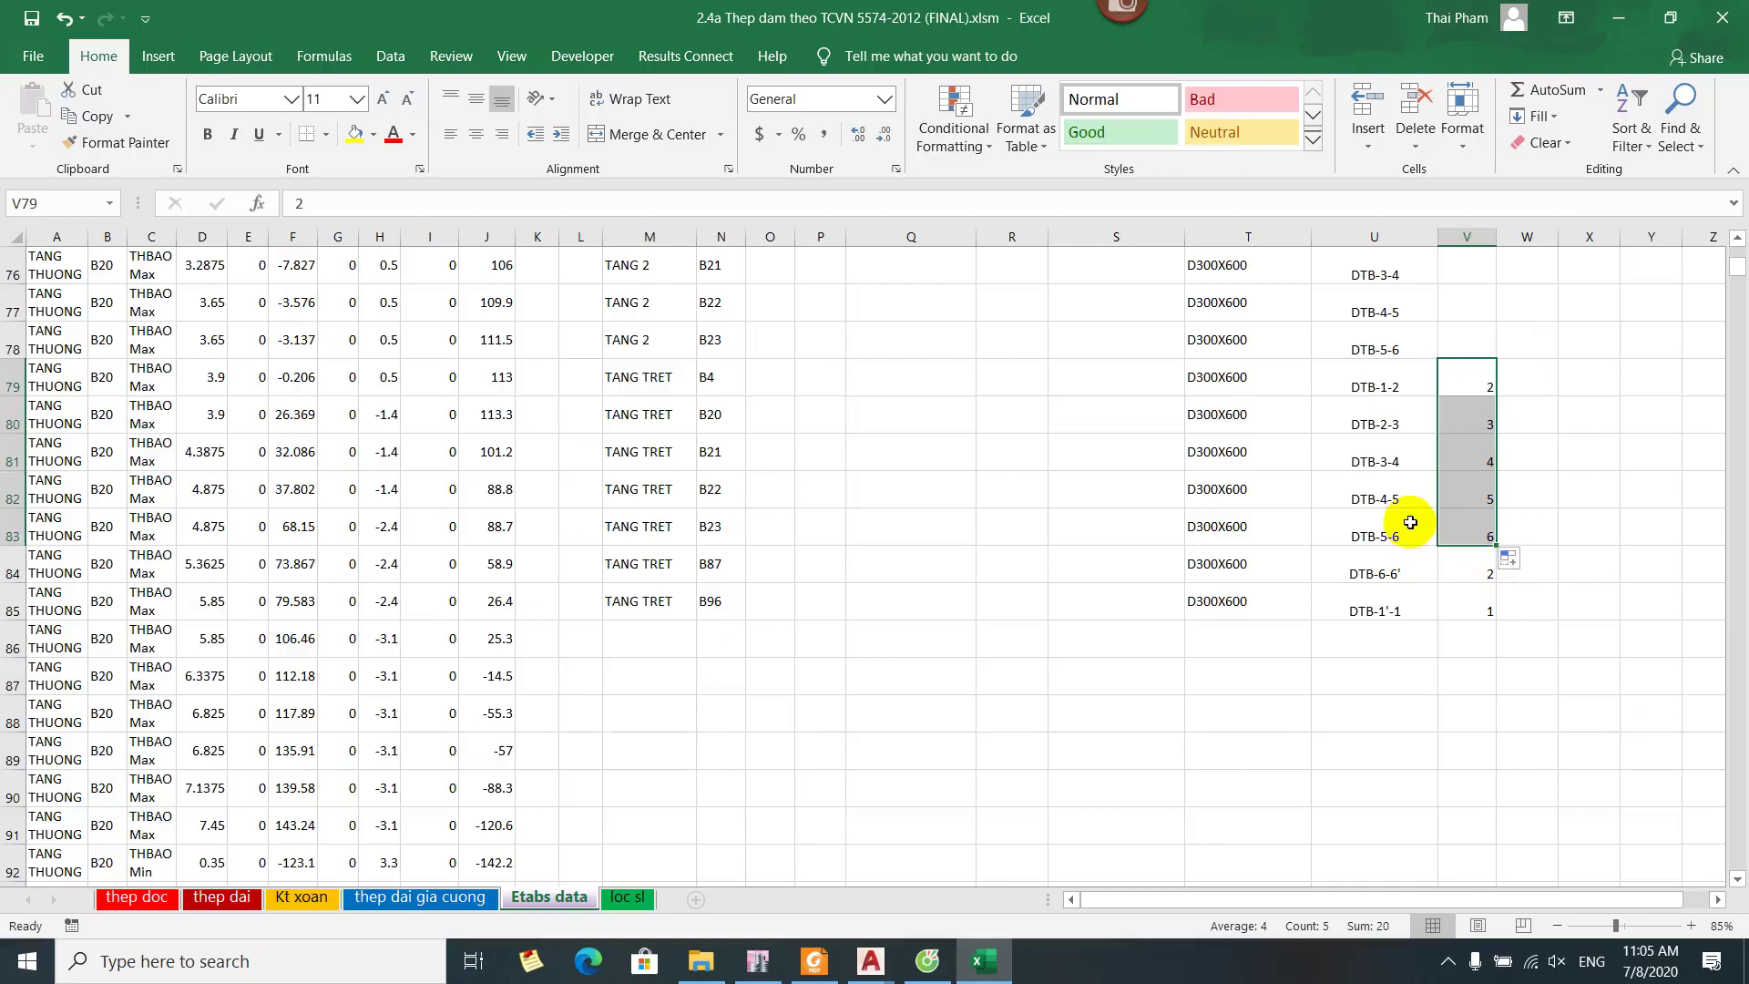
# Set the So TT number of TANG TRET beam B87 to 7, following the beam order in ETABS elevation B
pyautogui.hotkey('alt', 'Tab')
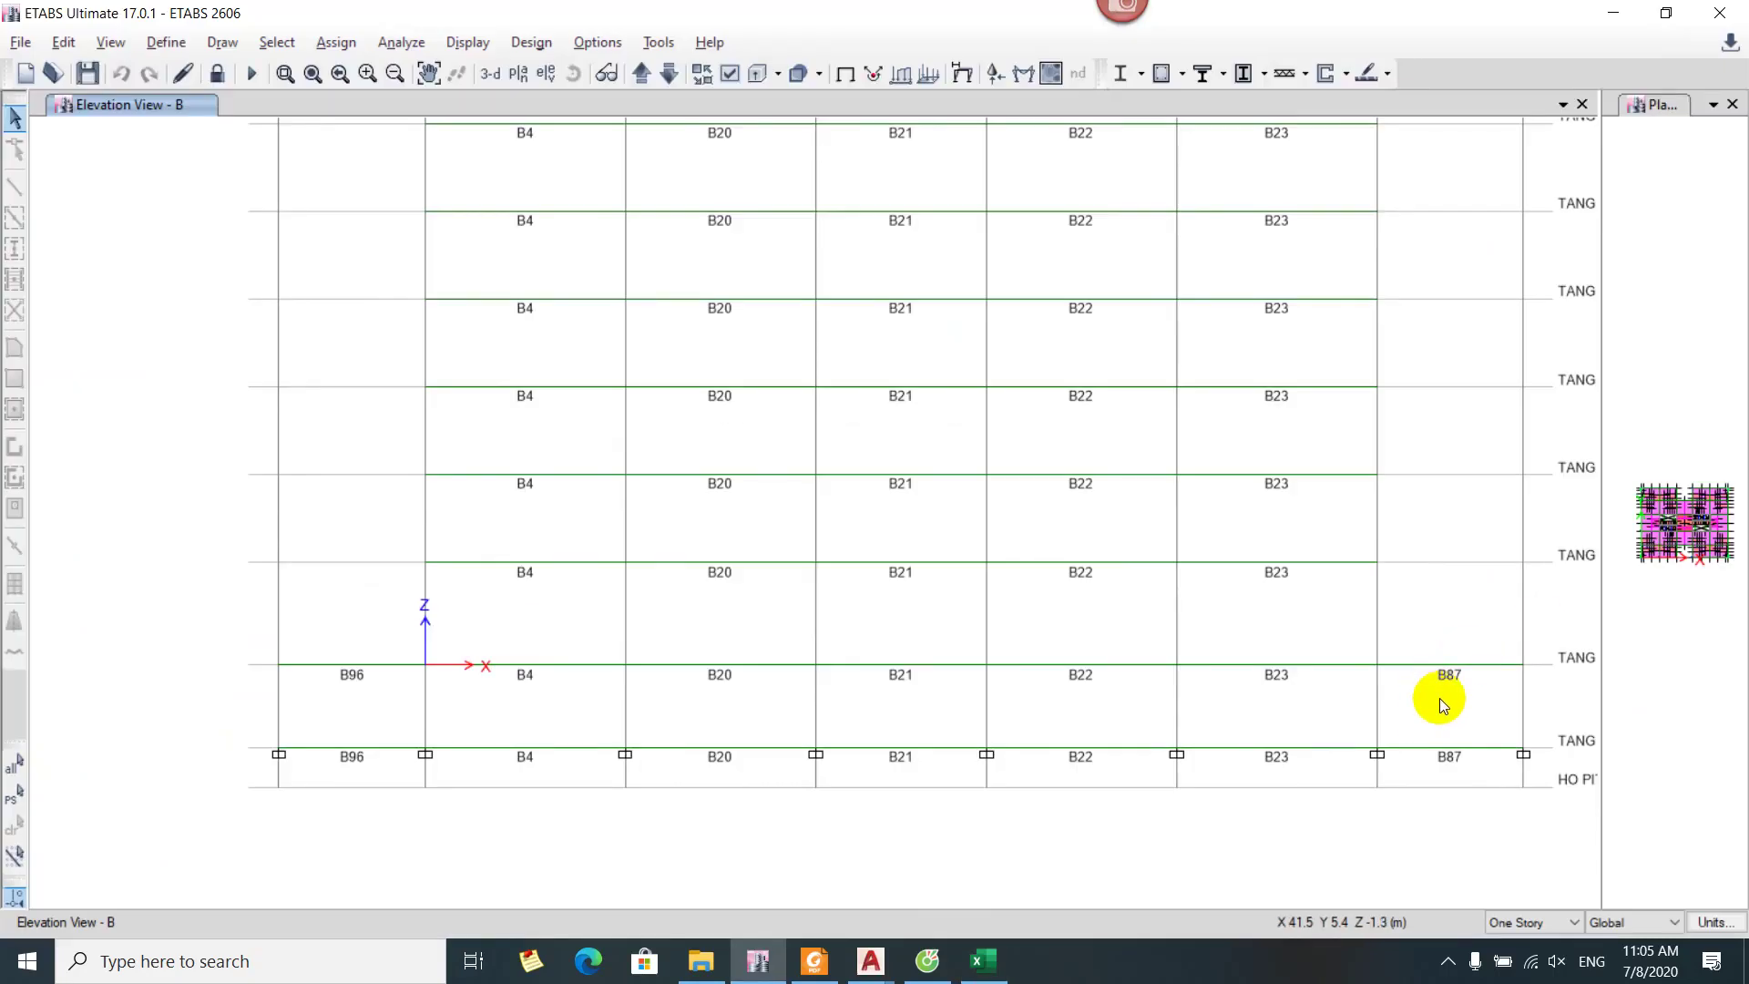
pyautogui.hotkey('alt', 'Tab')
pyautogui.click(1470, 553)
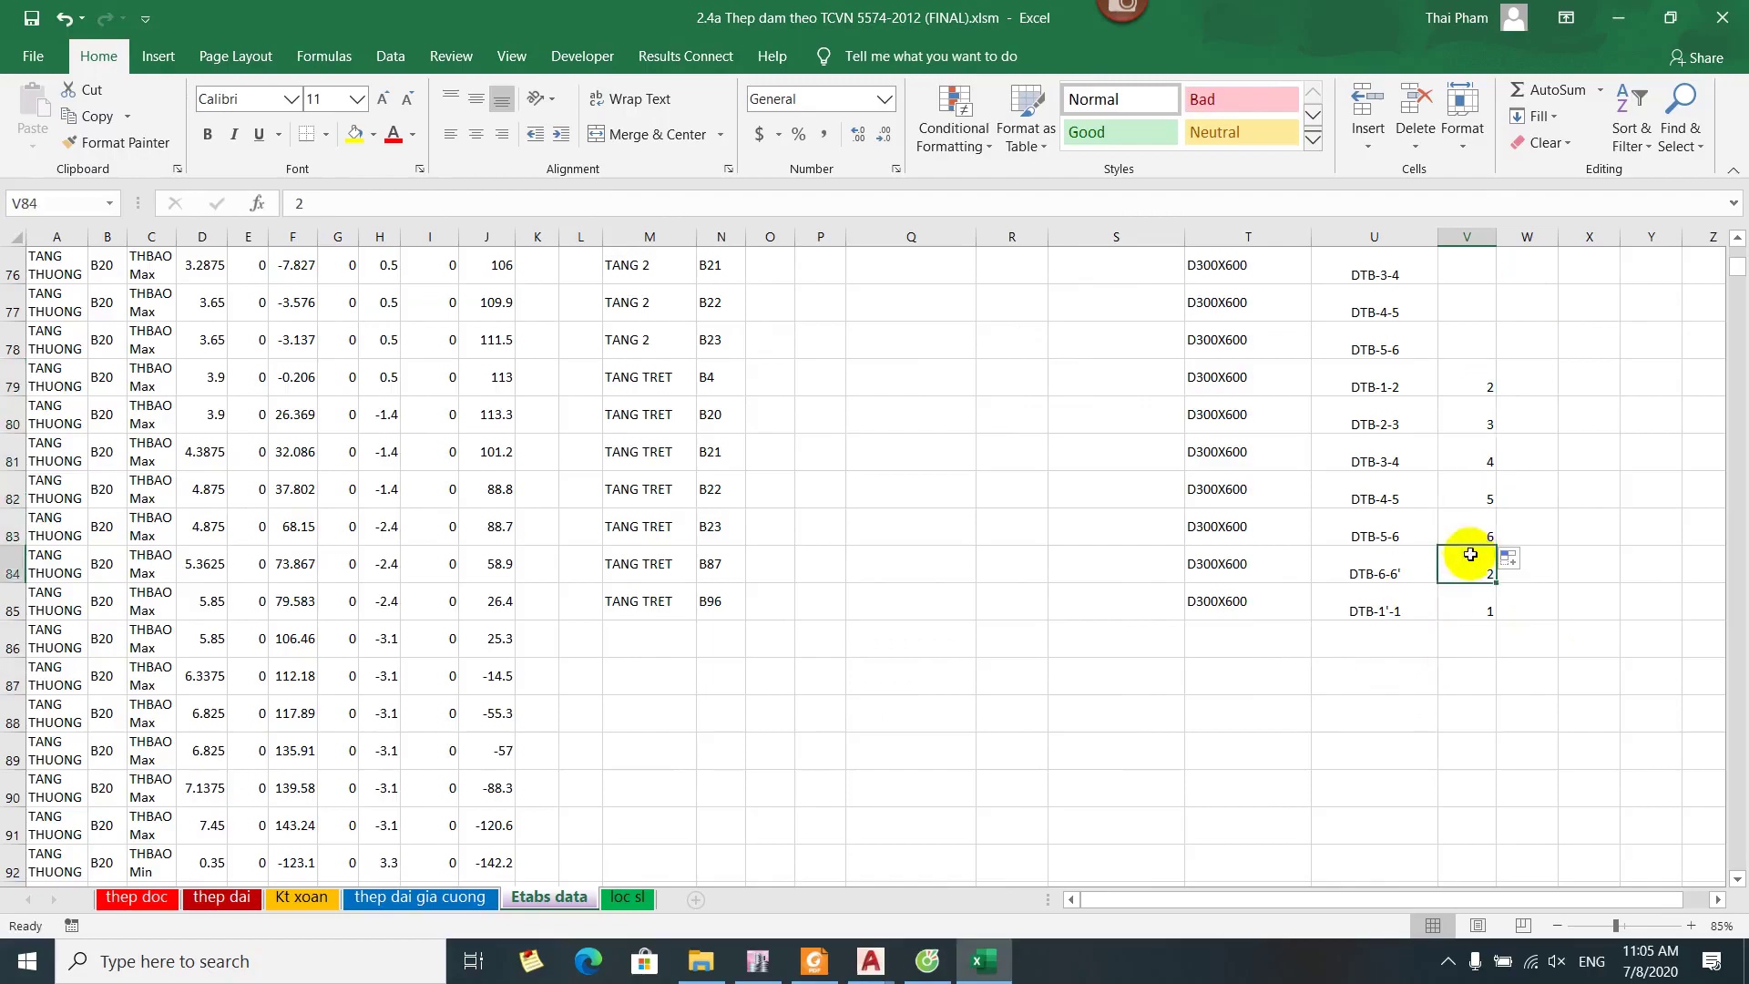
pyautogui.click(1466, 604)
pyautogui.hotkey('alt', 'Tab')
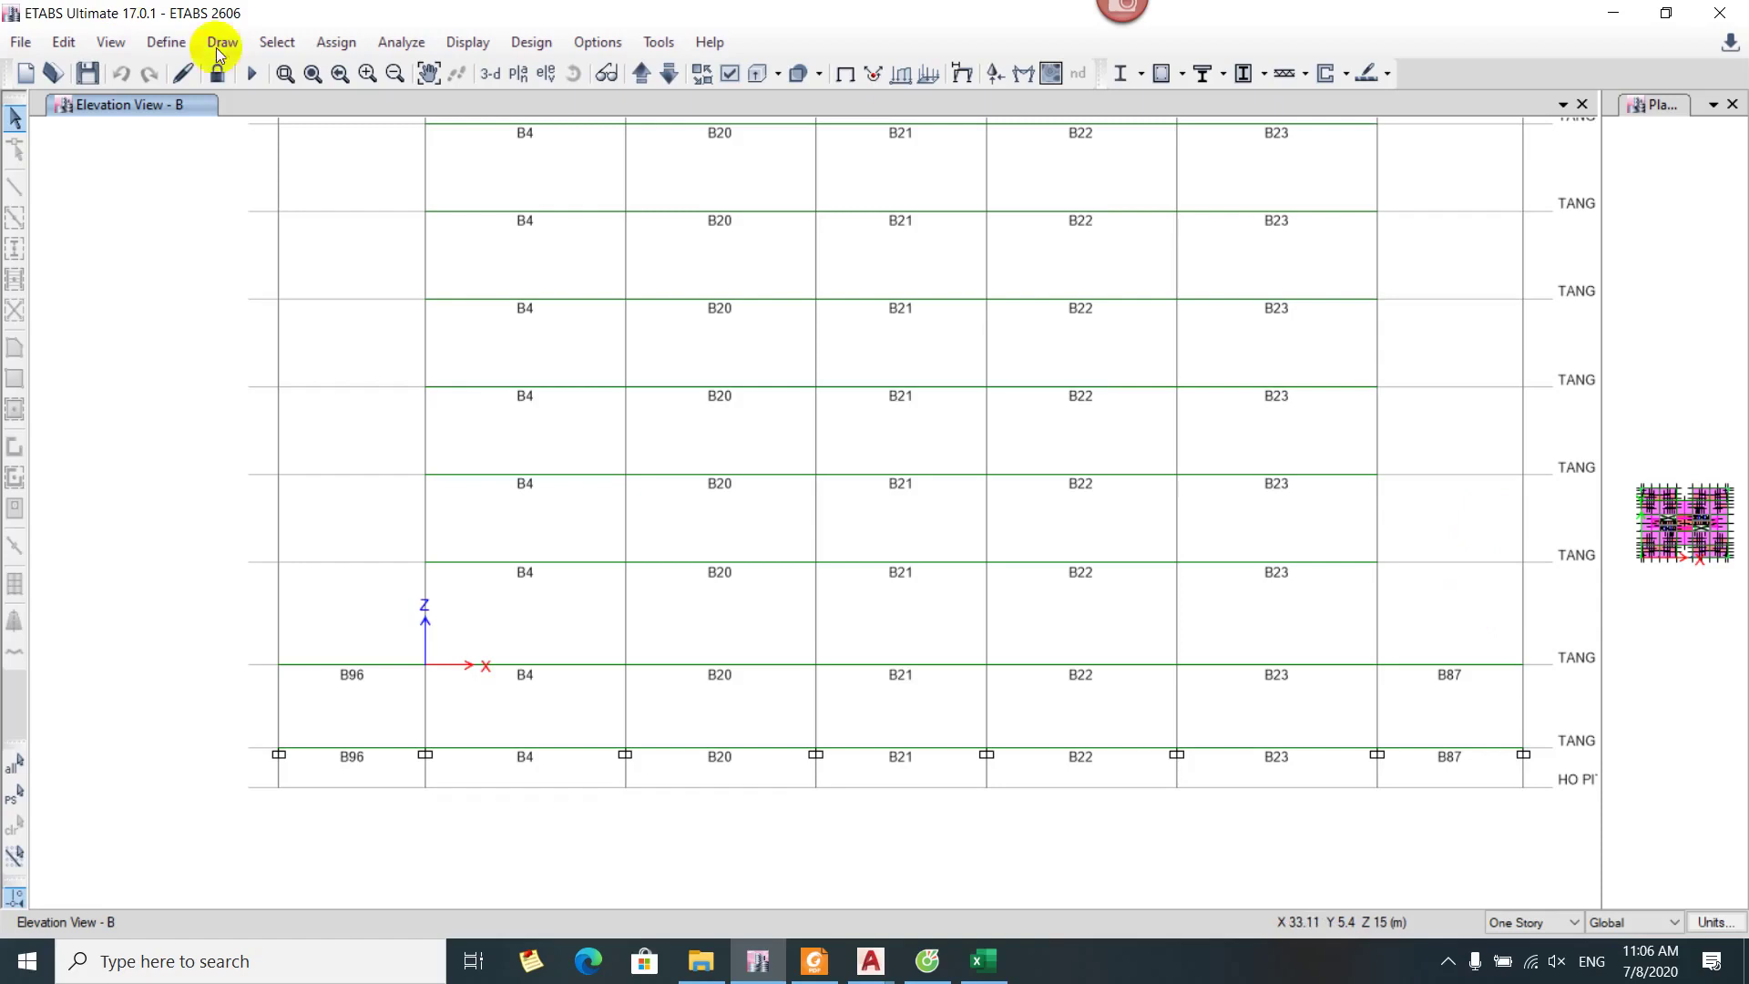
pyautogui.click(993, 962)
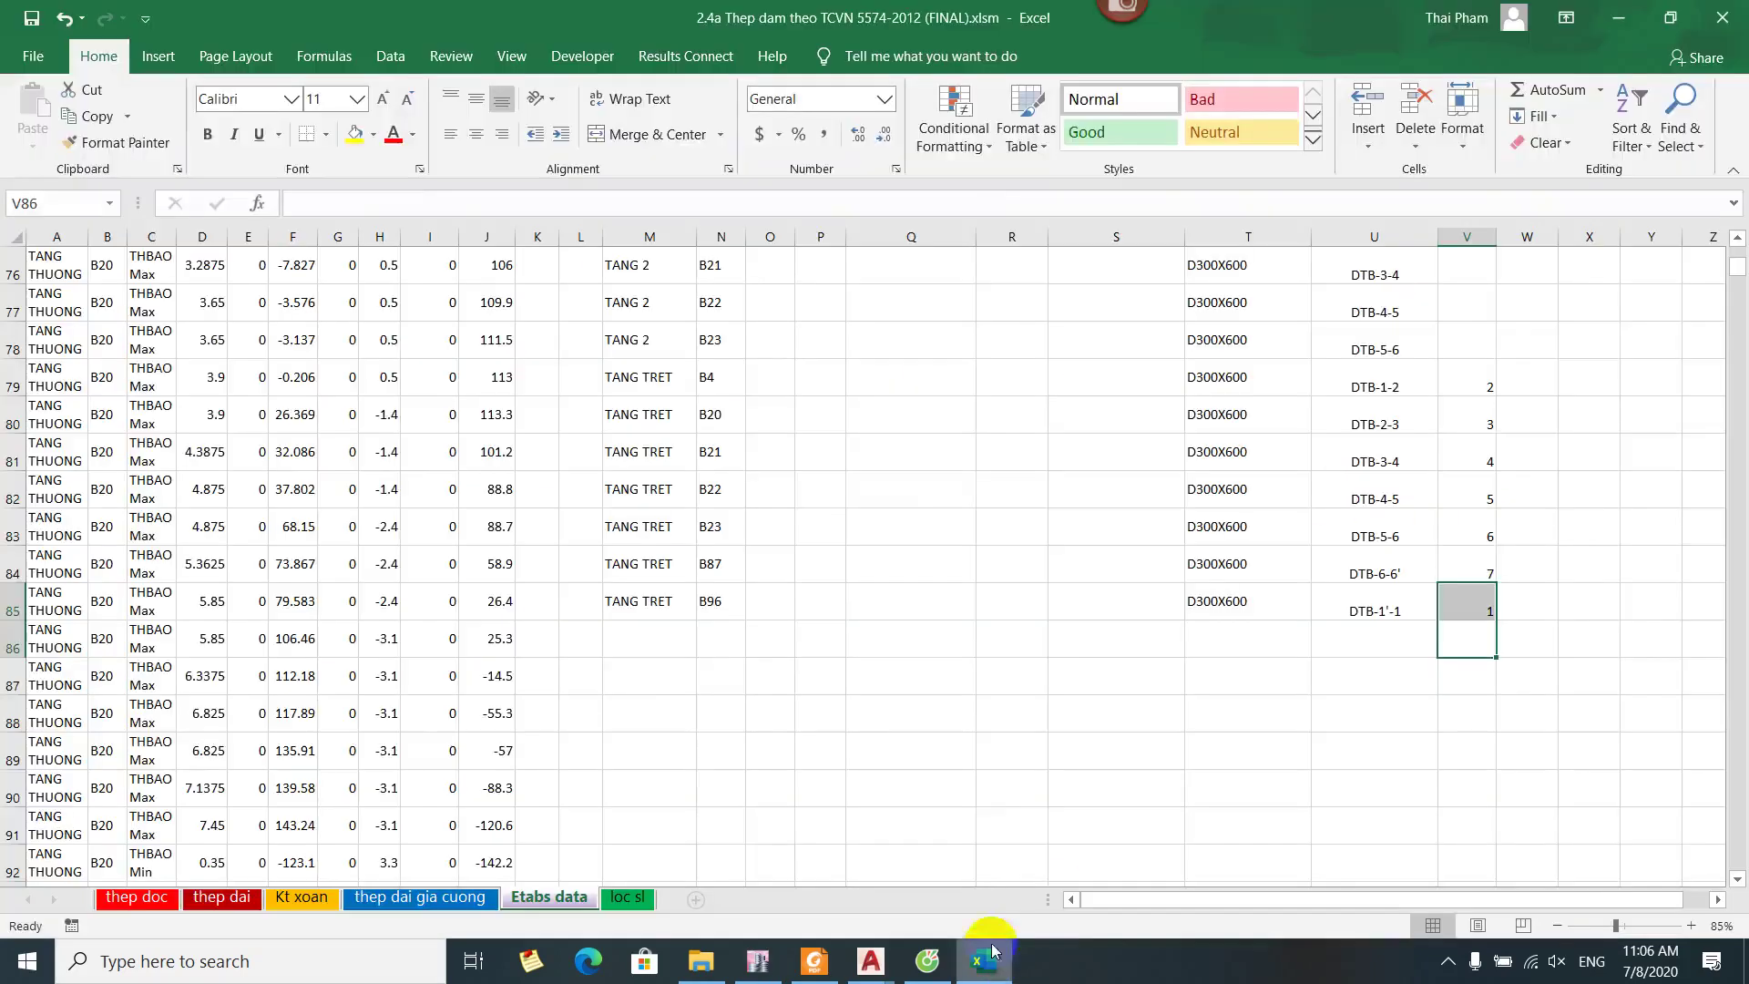
# Try to copy the So TT numbers 2 to 6 of TANG TRET beams B4 to B23 into the empty cells above
pyautogui.scroll(1, 1520, 564)
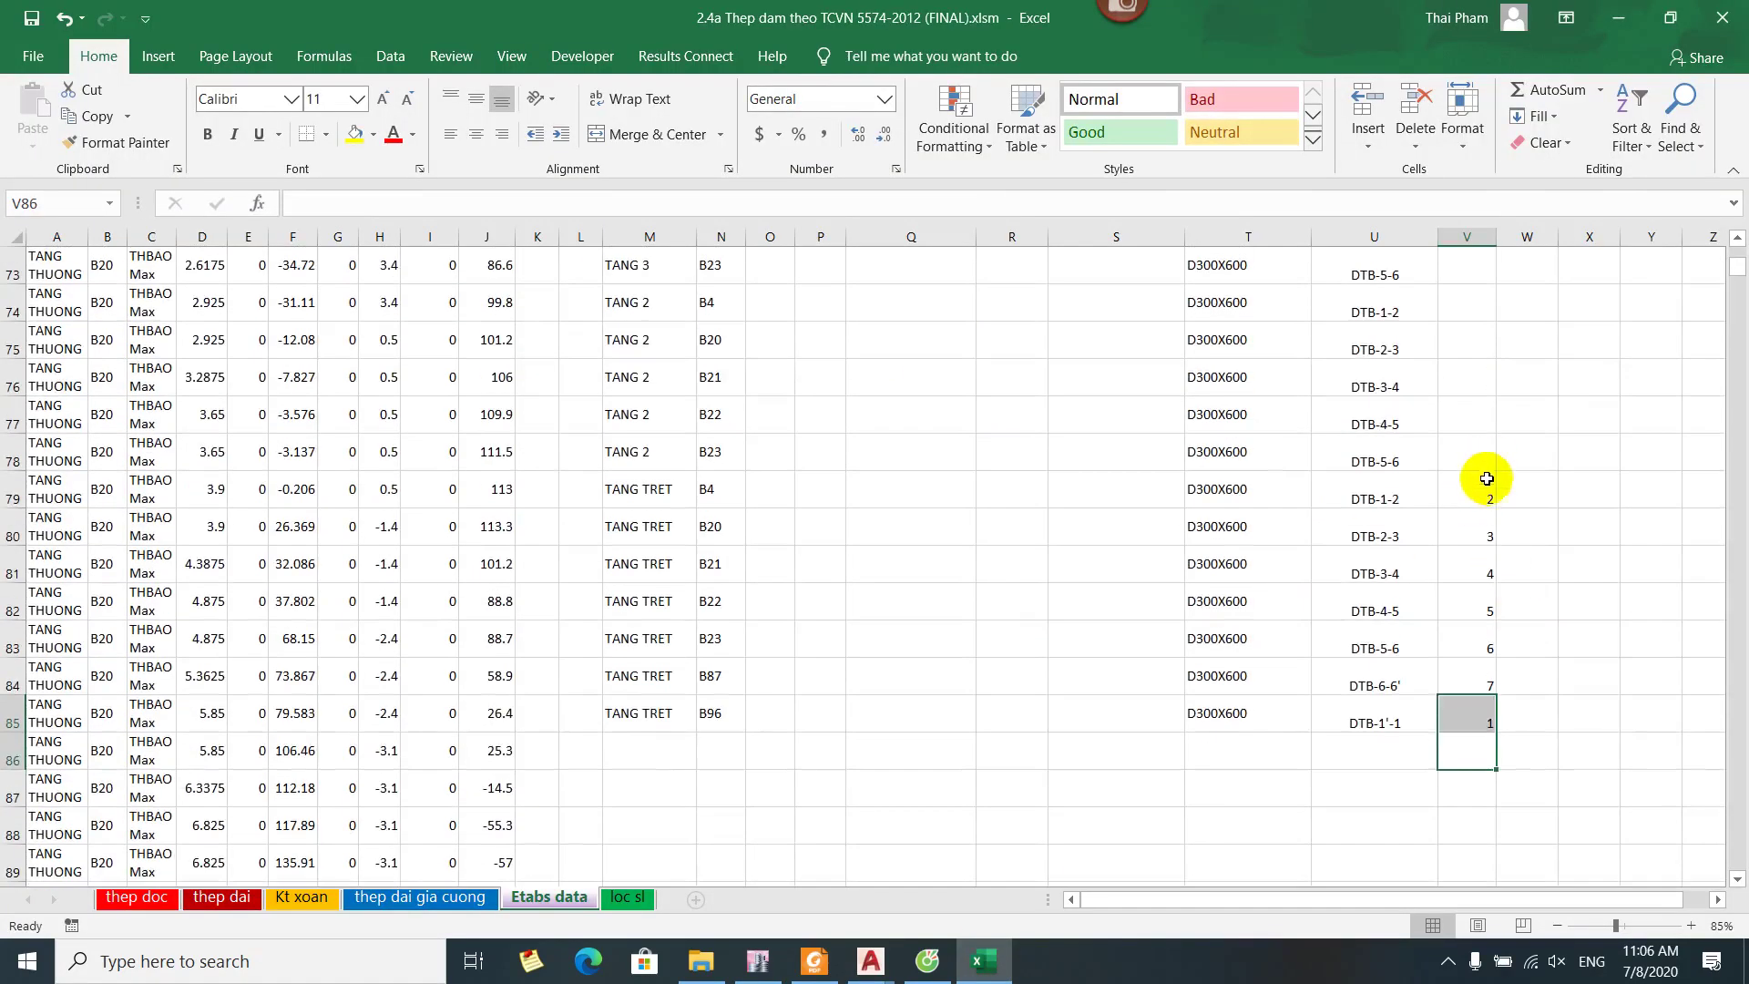
pyautogui.click(1484, 480)
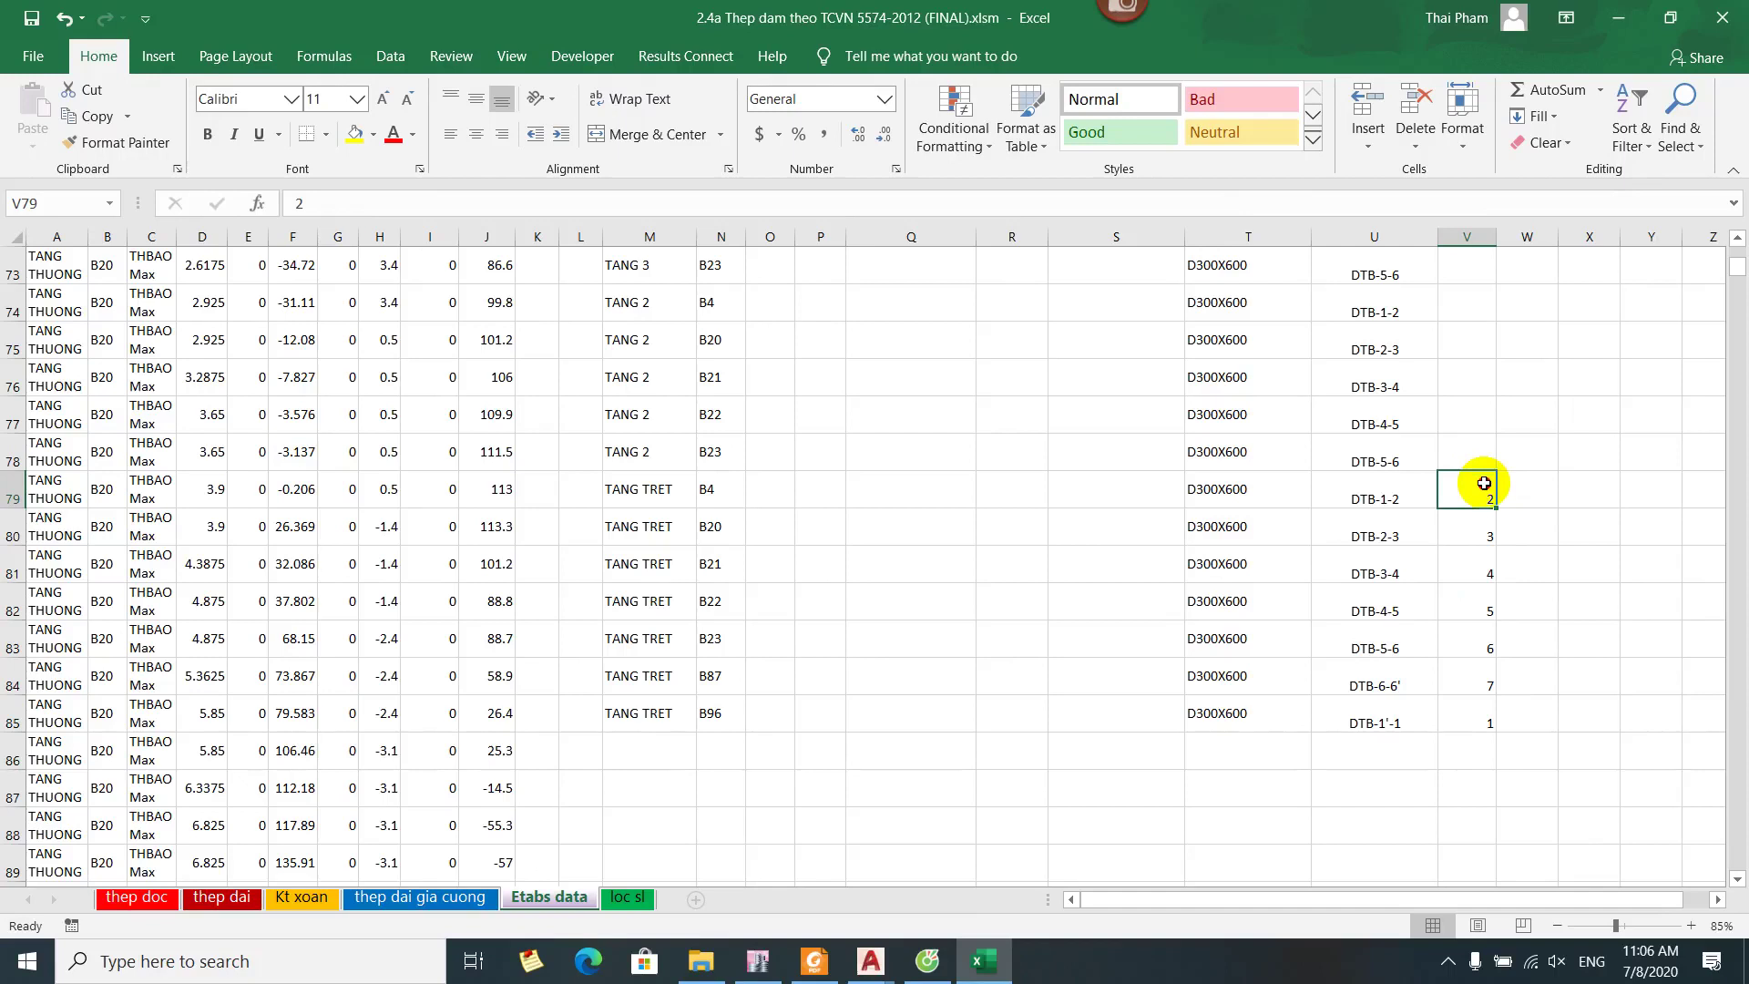
pyautogui.moveTo(1484, 483); pyautogui.dragTo(1481, 643)
pyautogui.moveTo(1479, 483); pyautogui.dragTo(1463, 647)
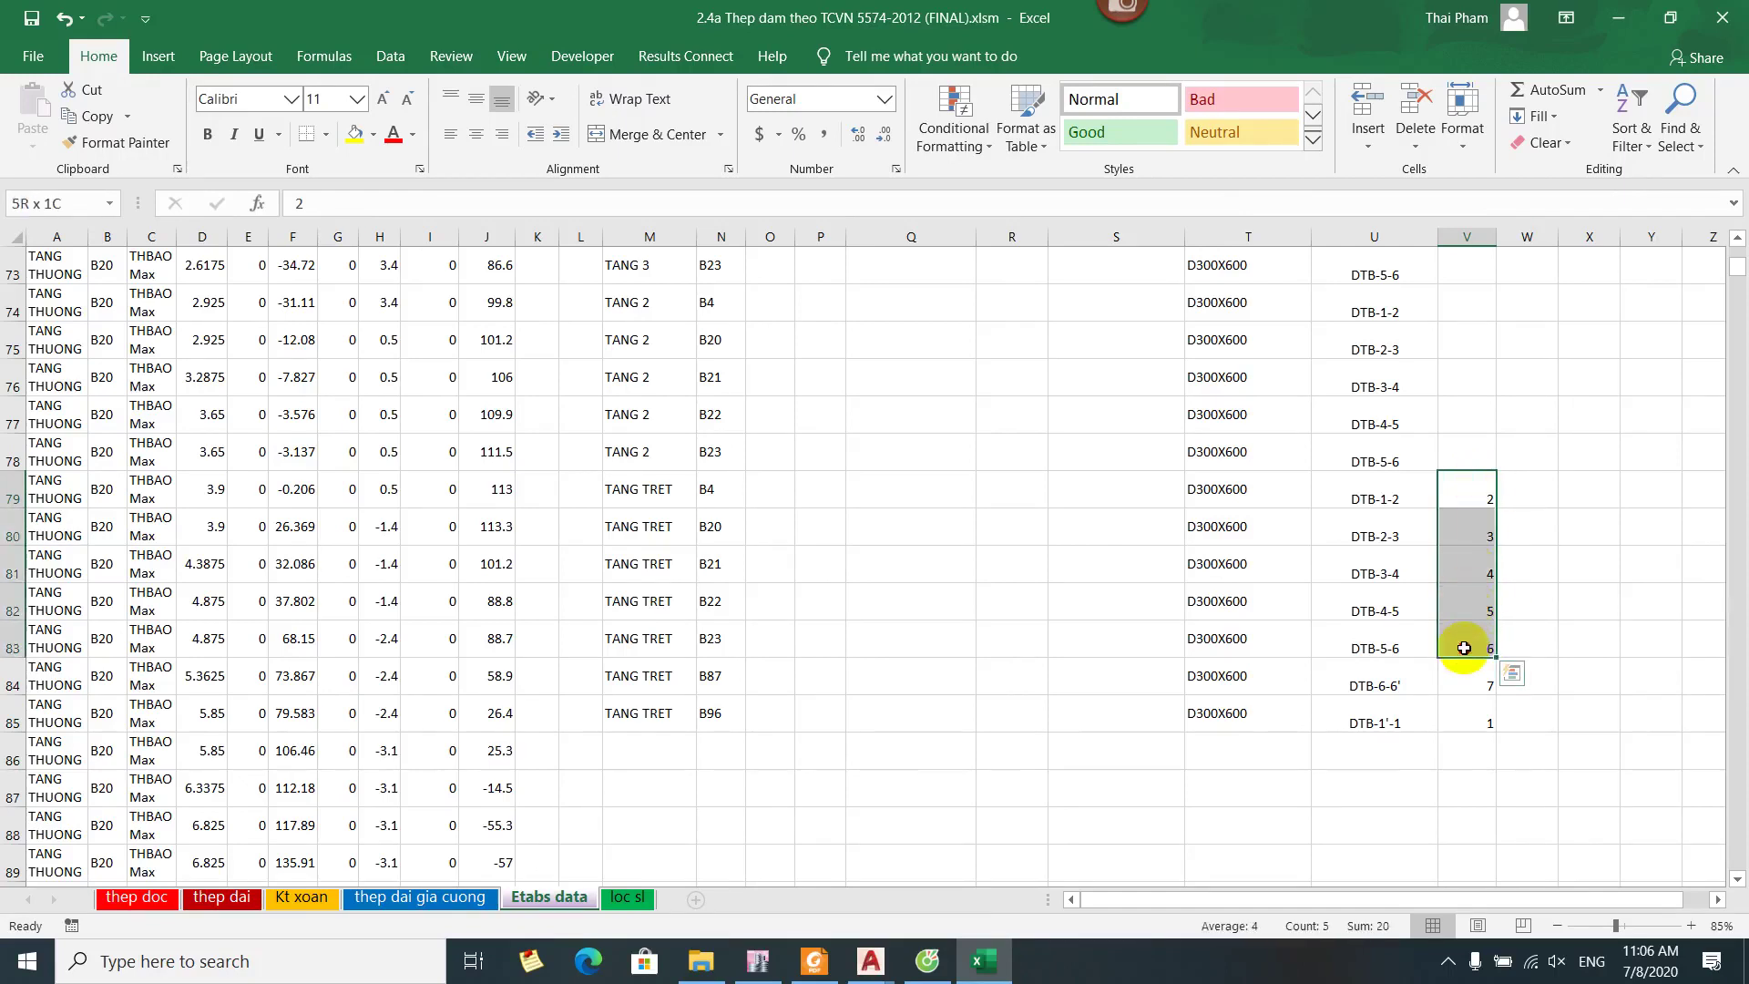
pyautogui.hotkey('ctrl', 'c')
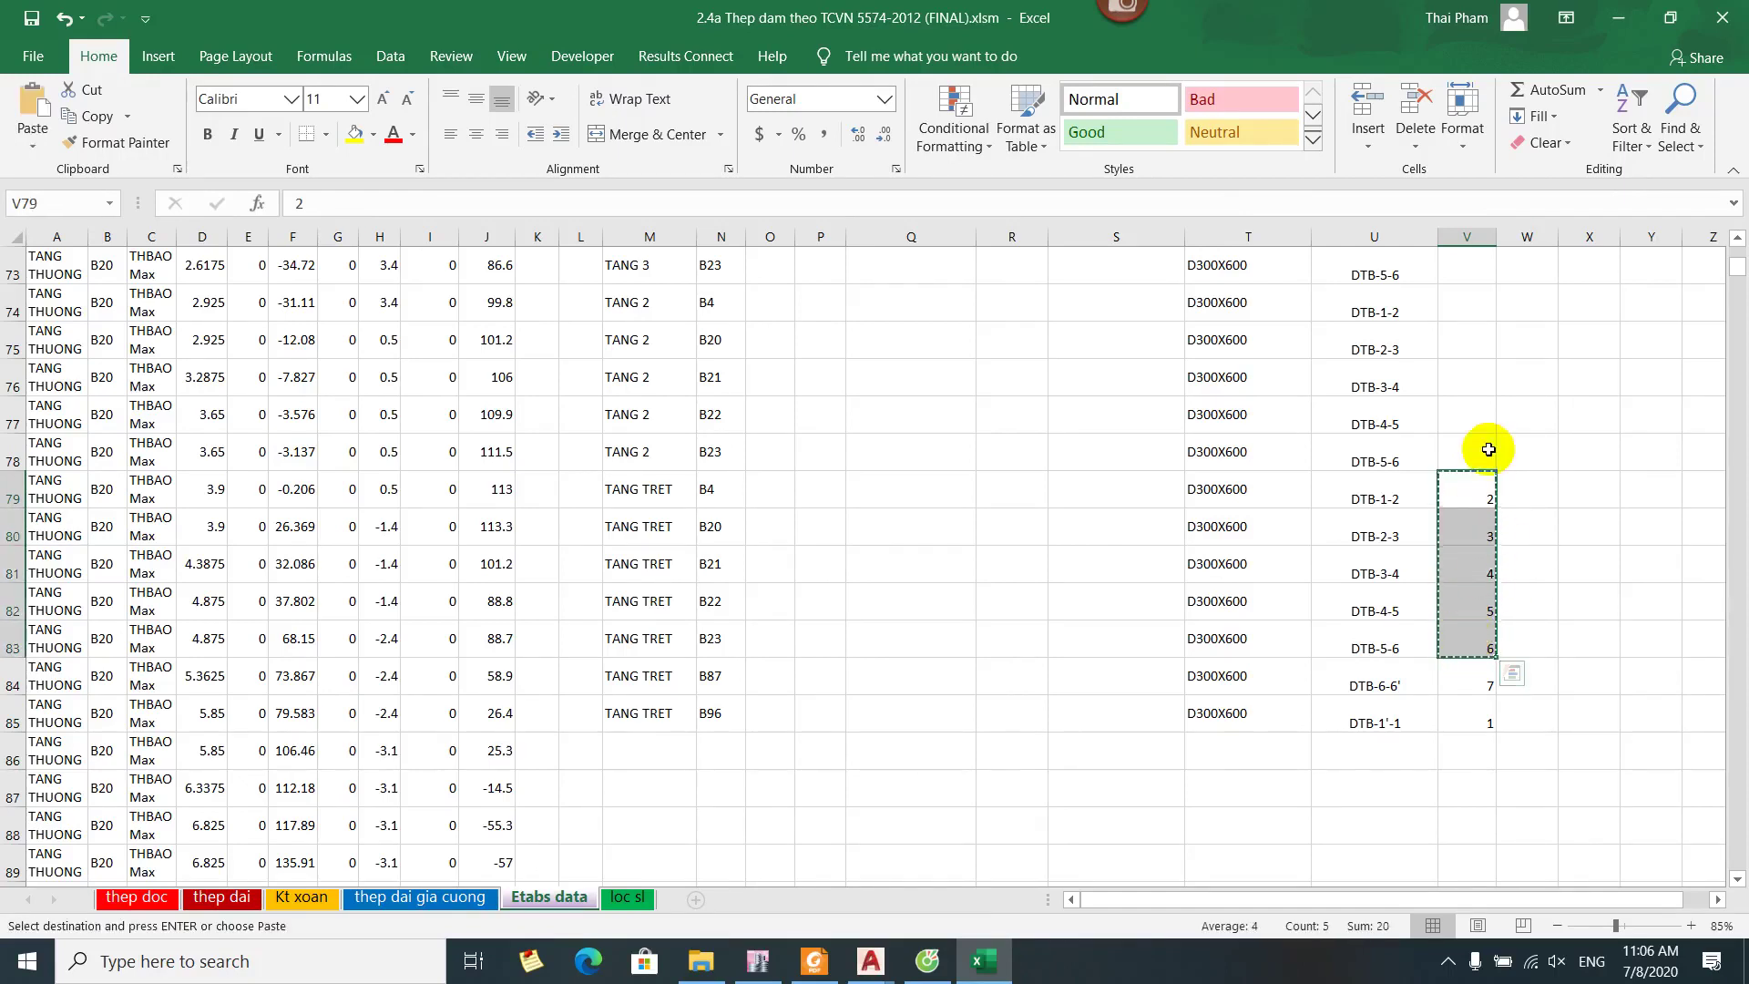
pyautogui.moveTo(1486, 450); pyautogui.dragTo(1446, 297)
pyautogui.hotkey('ctrl', 'v')
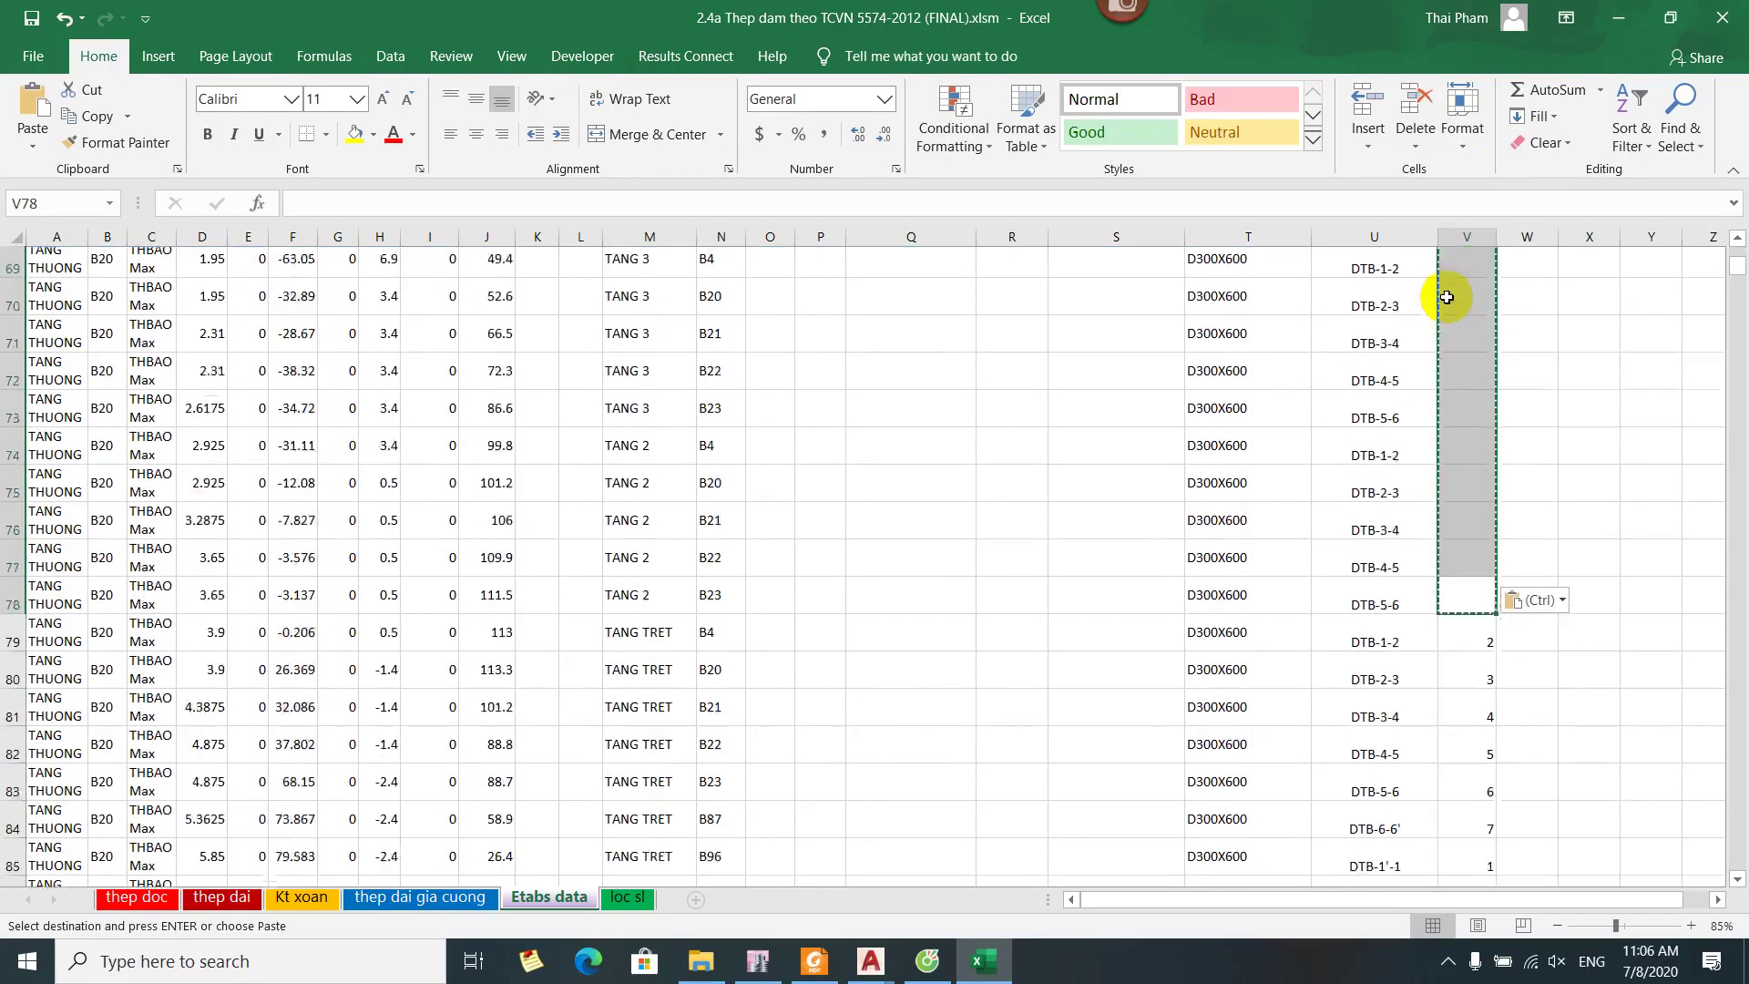
# Copy the TANG TRET So TT numbers 2 to 6 and repeat them for the beams from TANG 2 up to TANG THUONG
pyautogui.moveTo(1475, 599); pyautogui.dragTo(1463, 734)
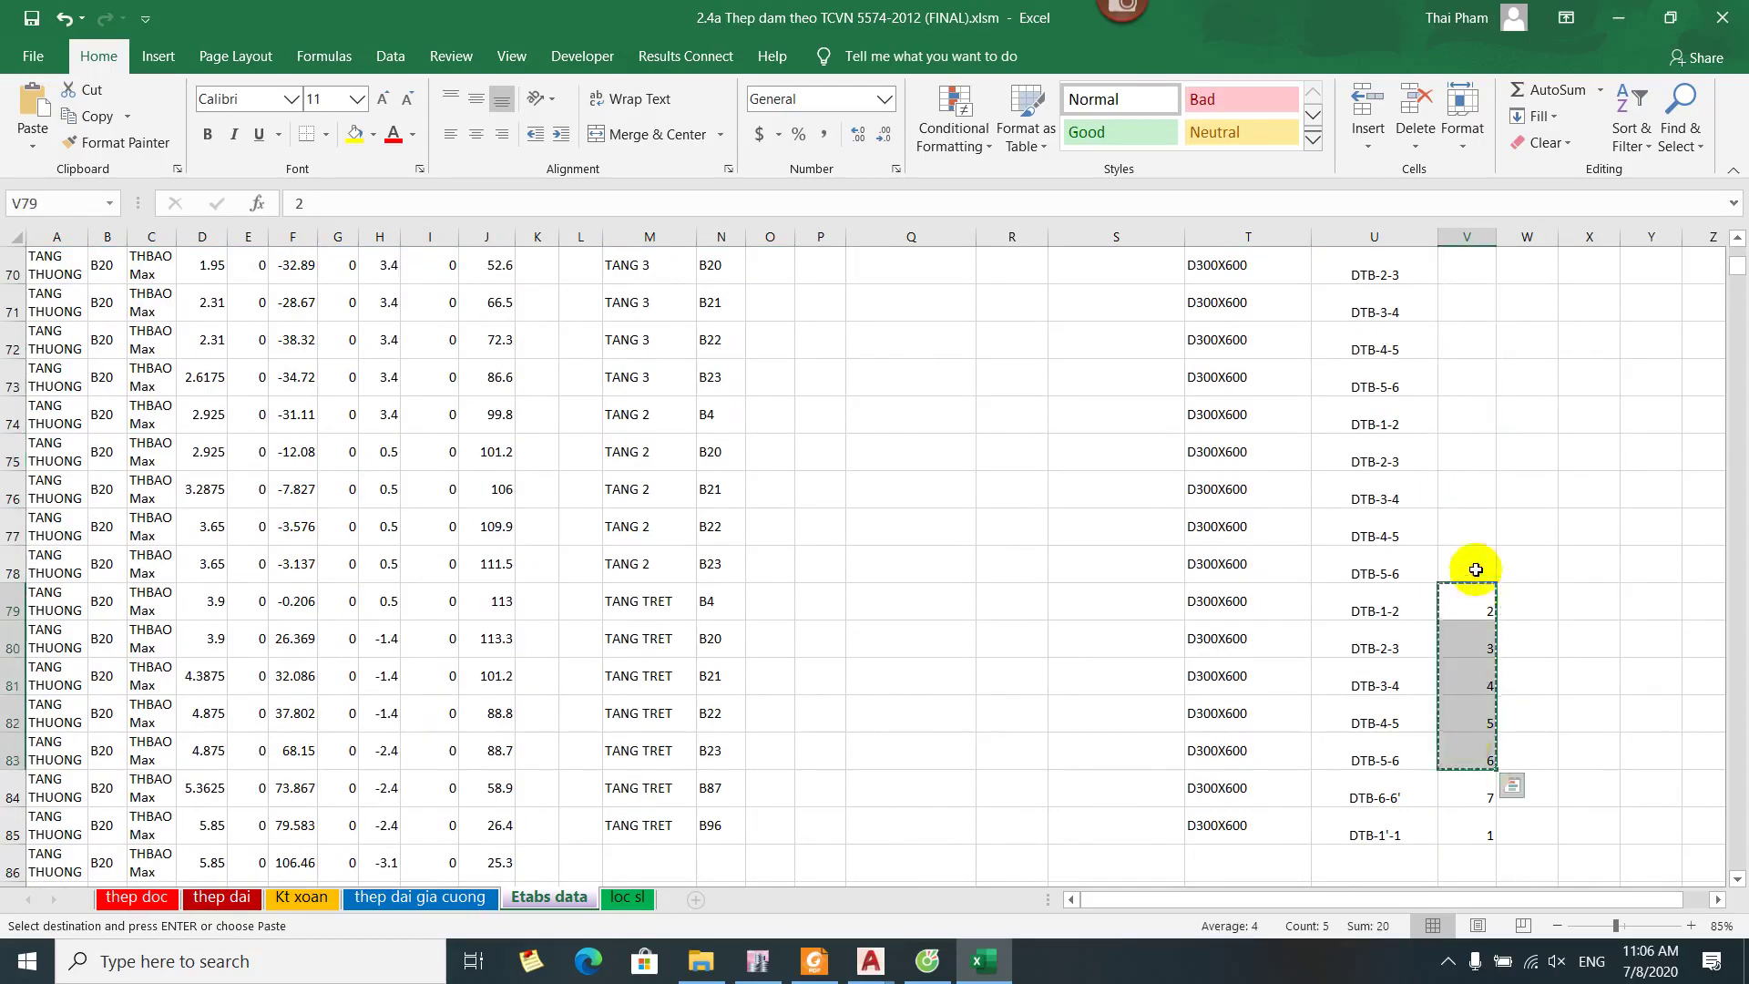
pyautogui.hotkey('ctrl', 'c')
pyautogui.moveTo(1469, 563); pyautogui.dragTo(1478, 308)
pyautogui.hotkey('ctrl', 'v')
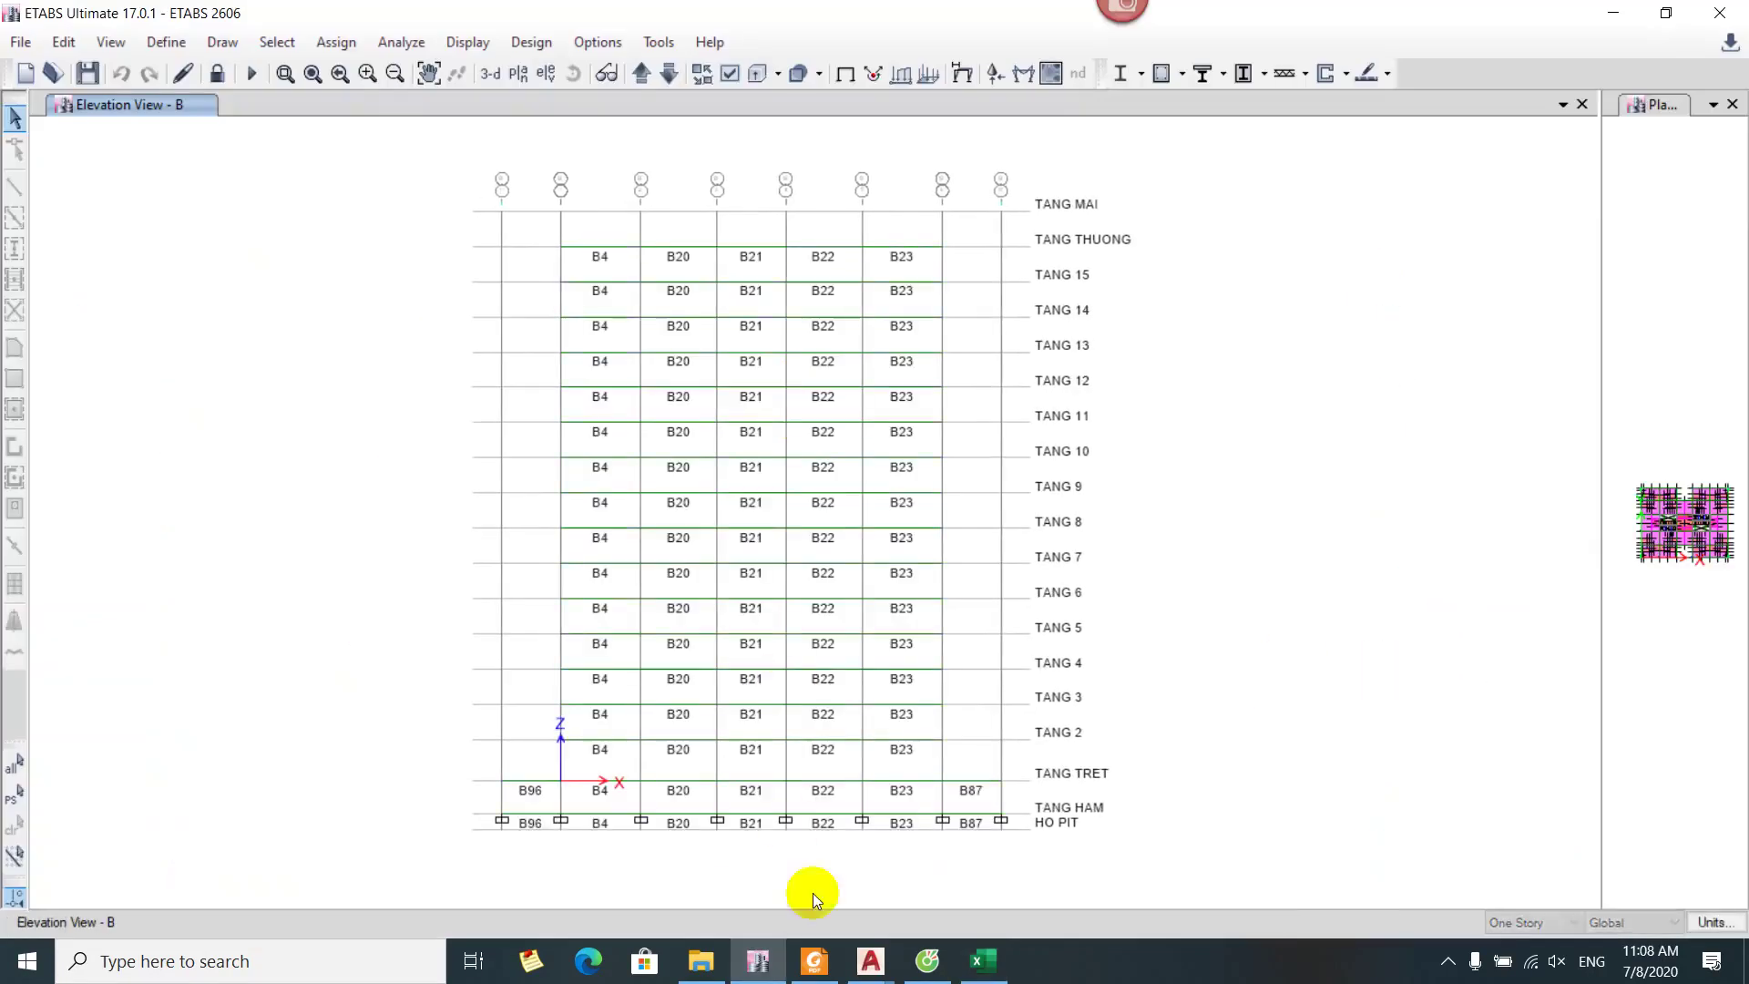
pyautogui.hotkey('alt', 'Tab')
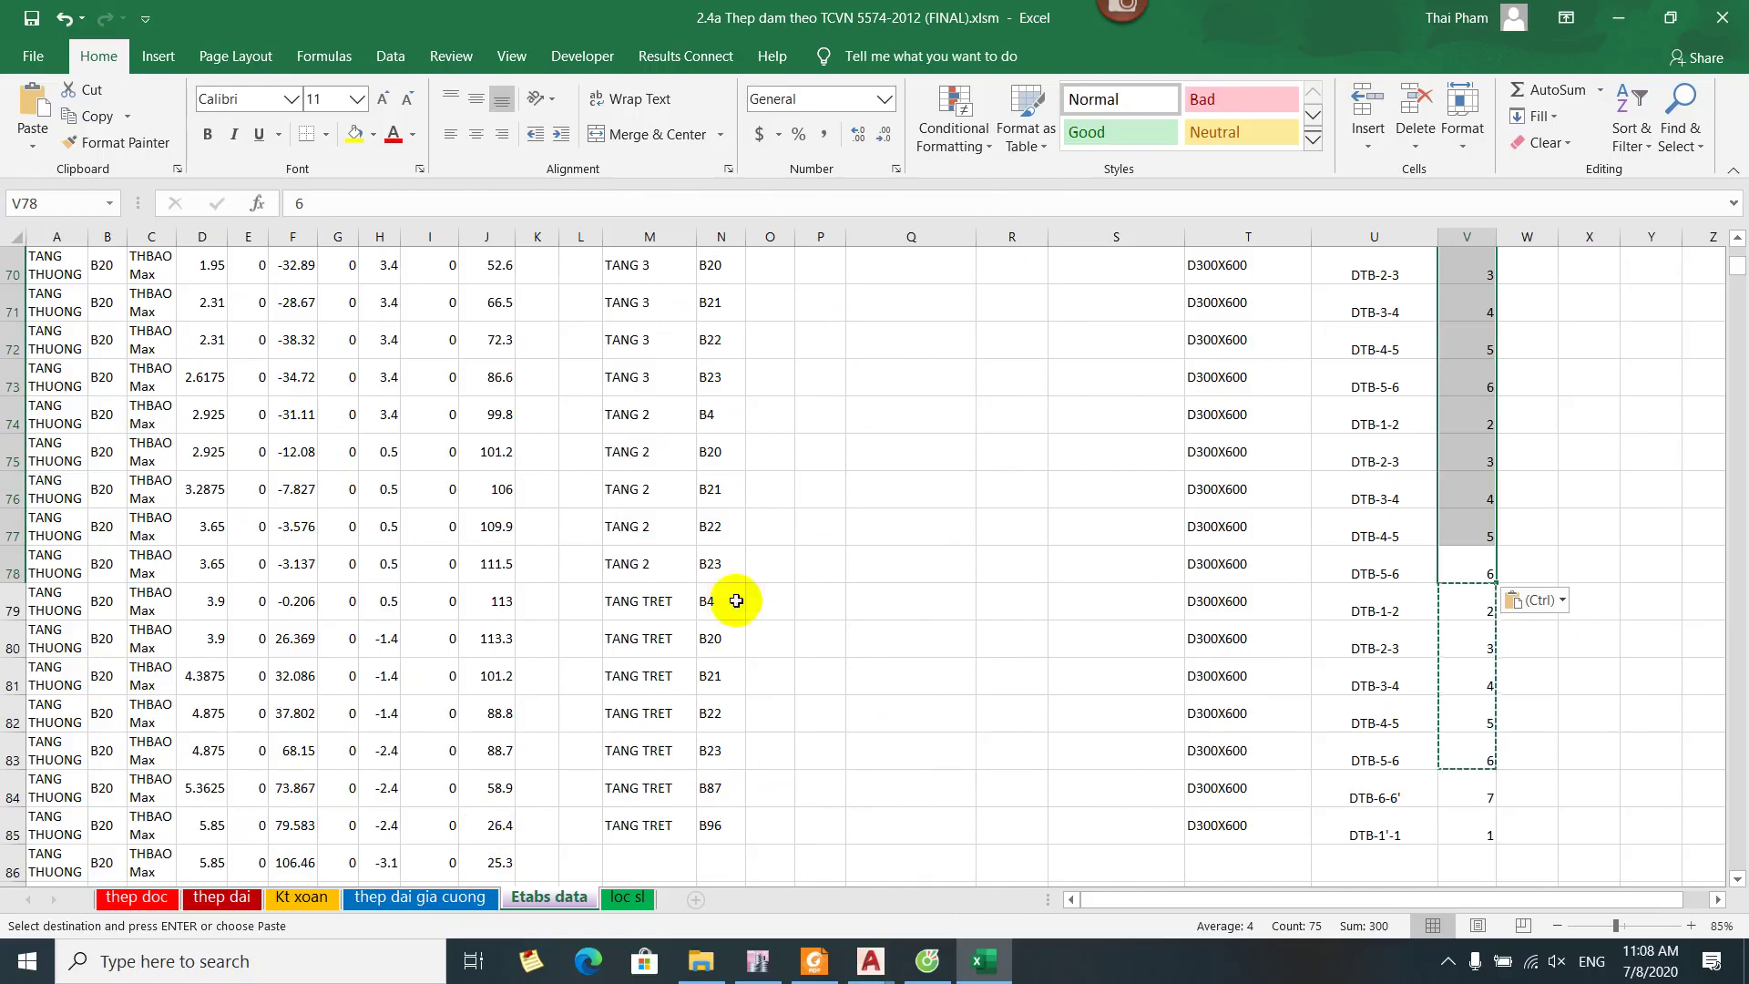
pyautogui.click(677, 487)
# Open the thep doc sheet, then show the THBAO combo's max and min Moment 3-3 diagram with values on elevation B in ETABS
pyautogui.click(137, 896)
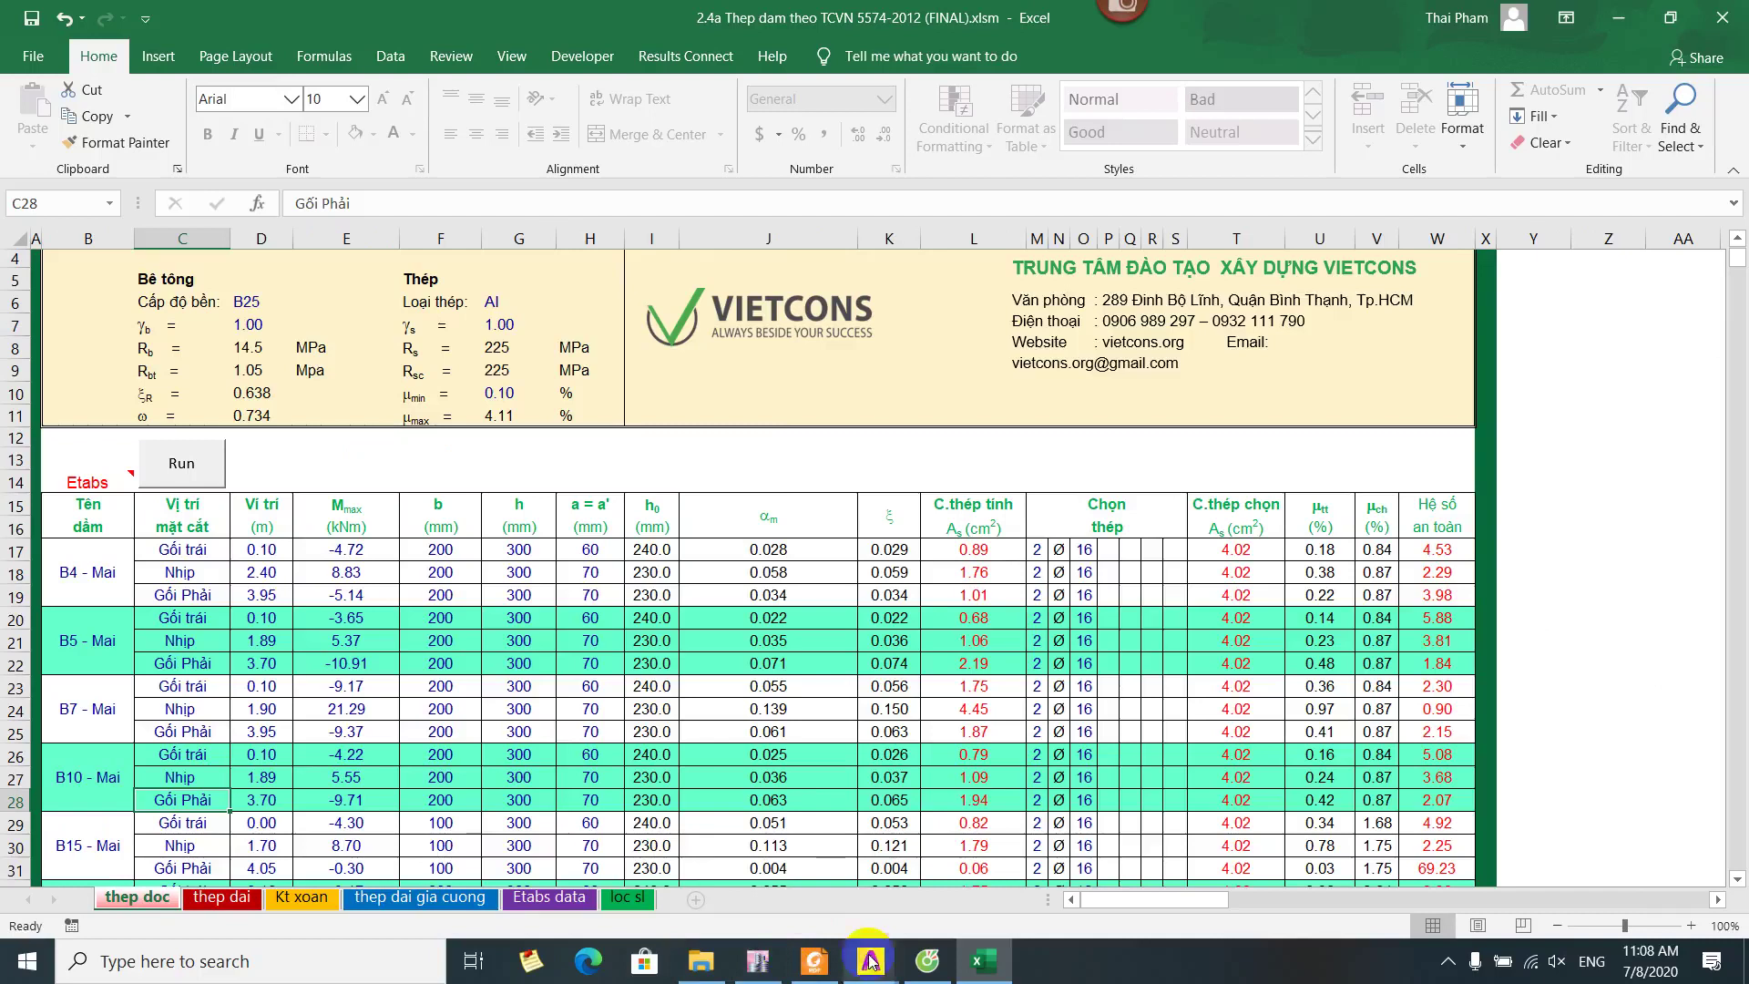
pyautogui.click(758, 961)
pyautogui.scroll(3, 625, 452)
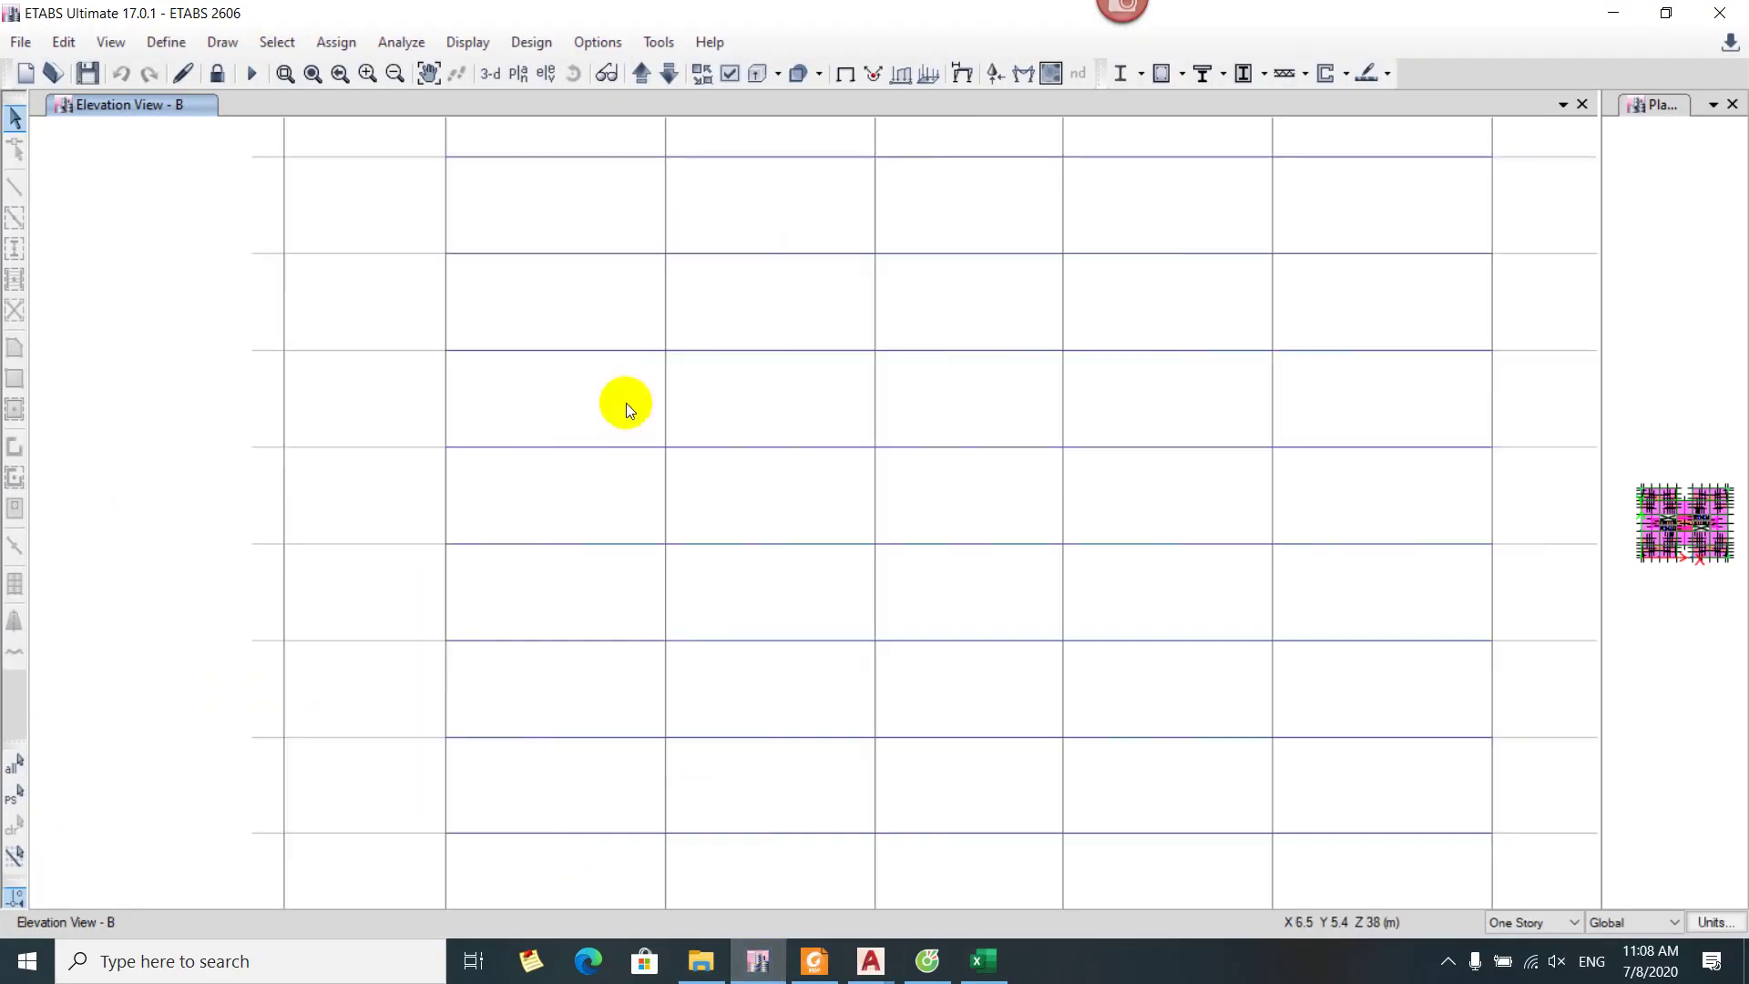
pyautogui.press('F8')
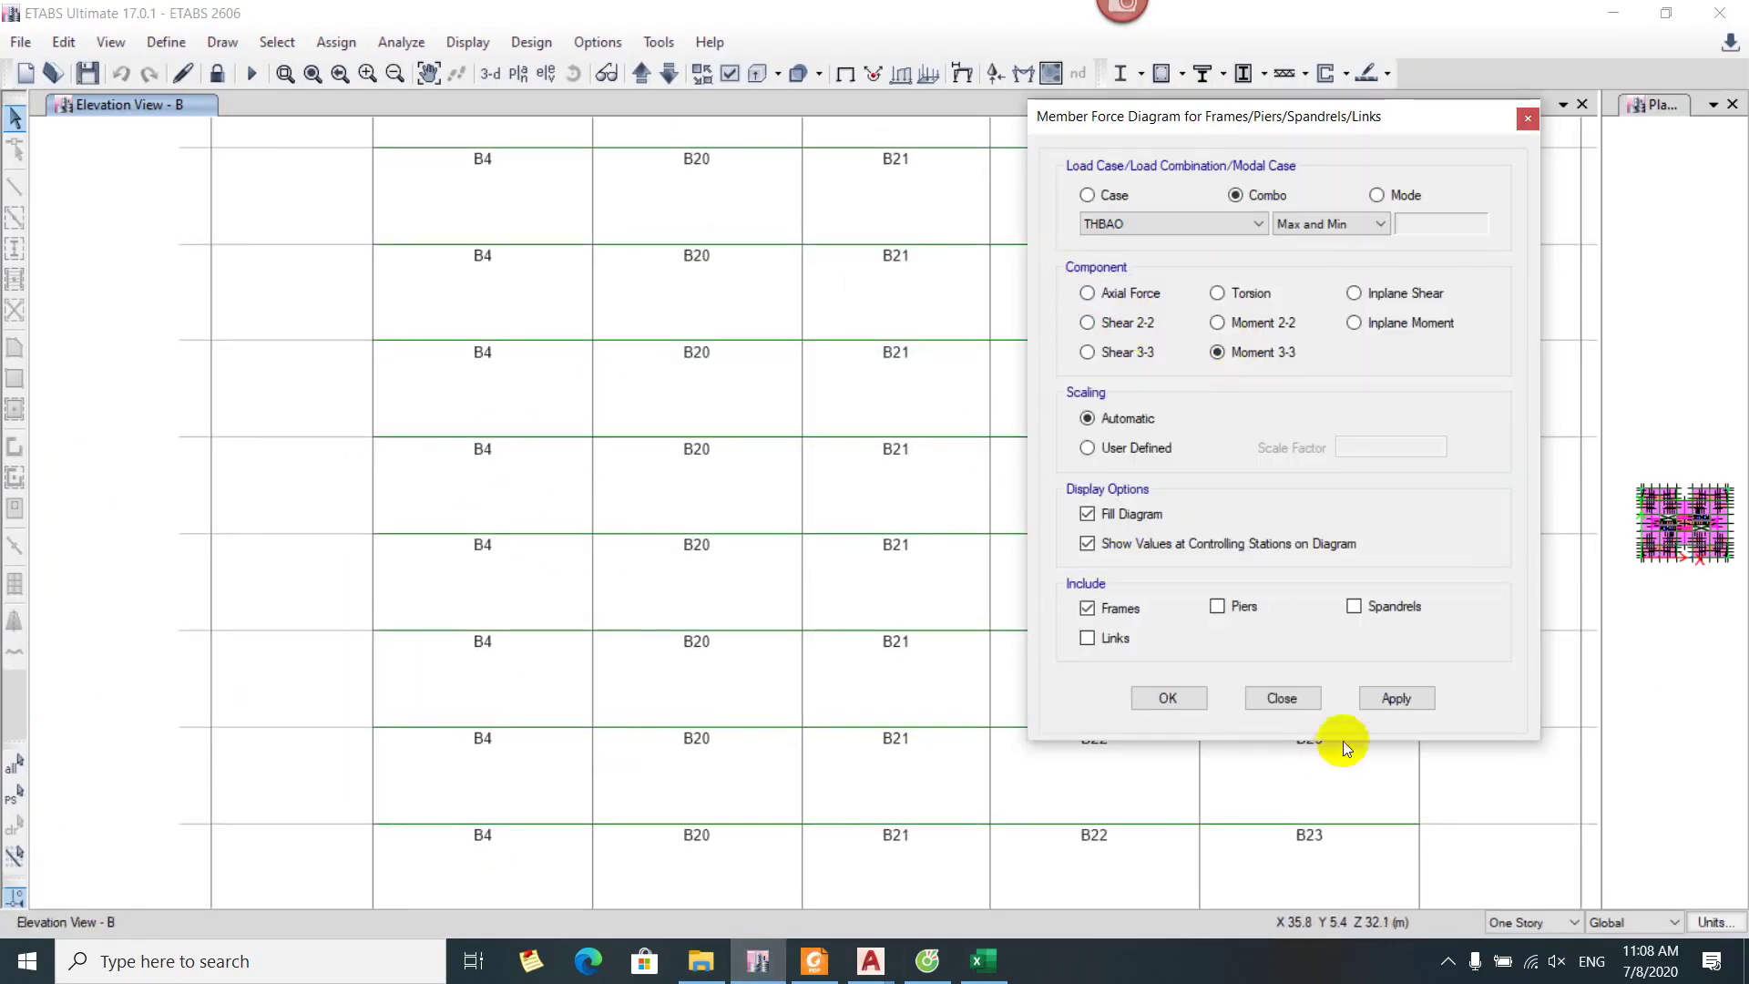
pyautogui.click(1395, 698)
pyautogui.click(1282, 698)
pyautogui.moveTo(445, 631)
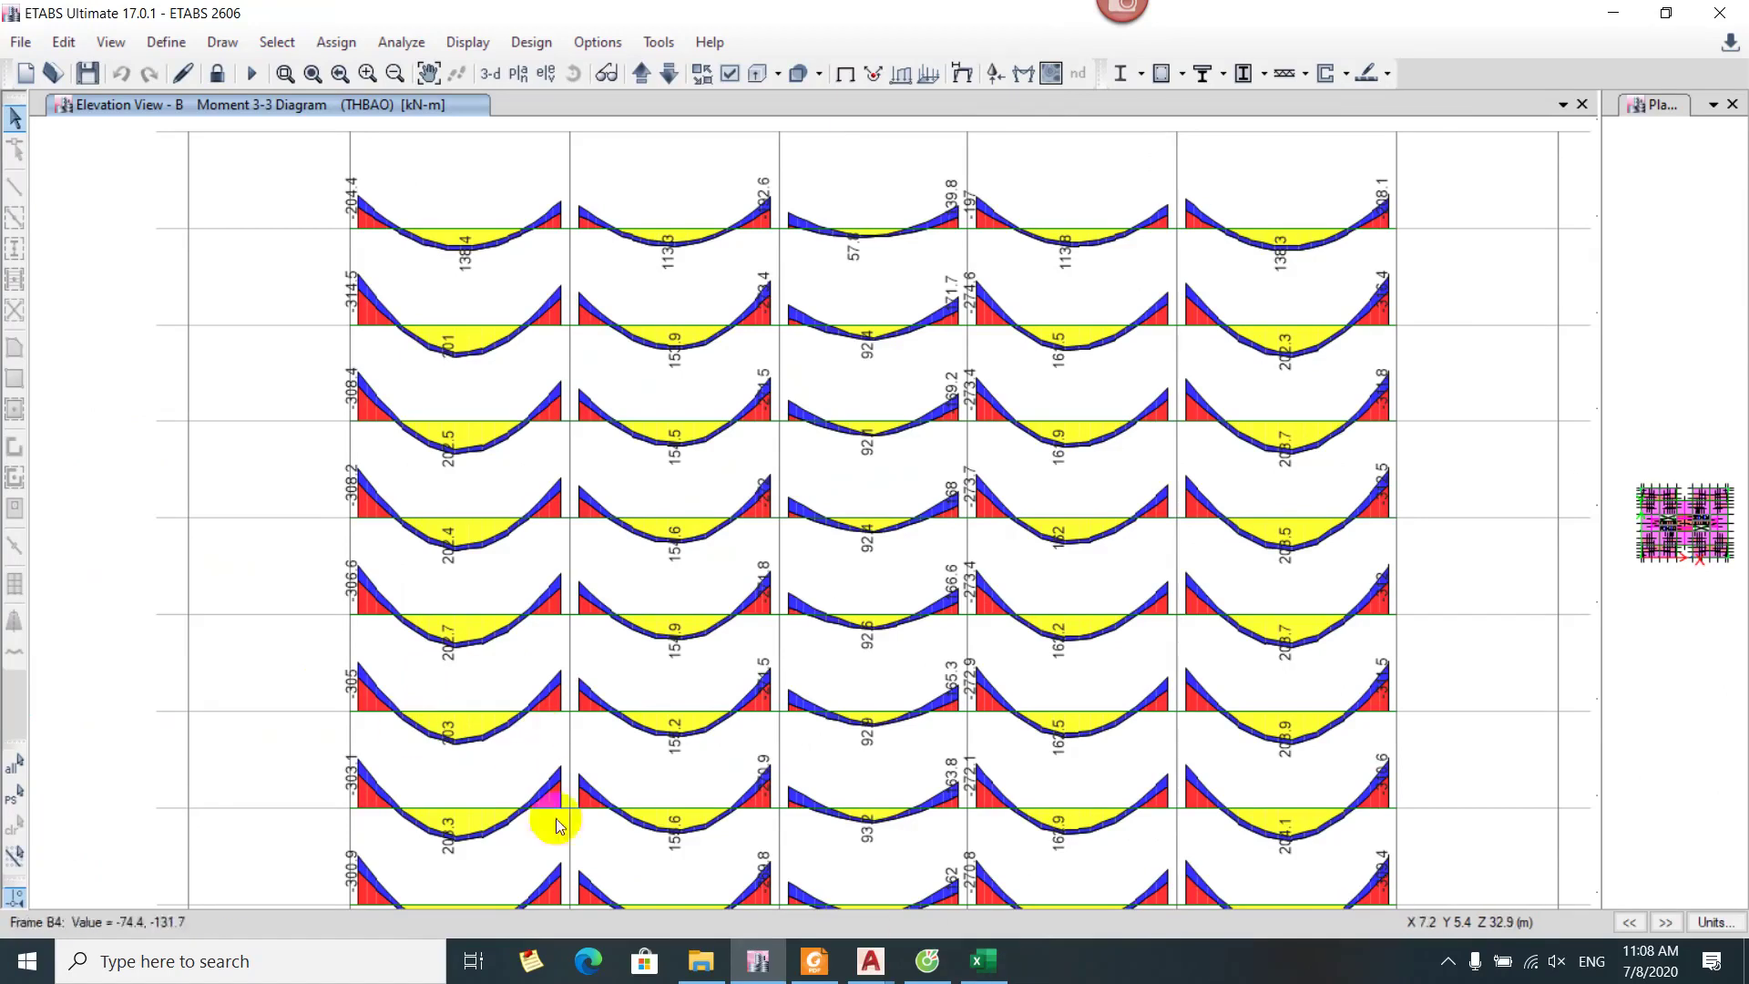
# On the thep doc sheet in Excel, set the concrete strength grade to B30 and its factor γb to 0.9
pyautogui.click(983, 961)
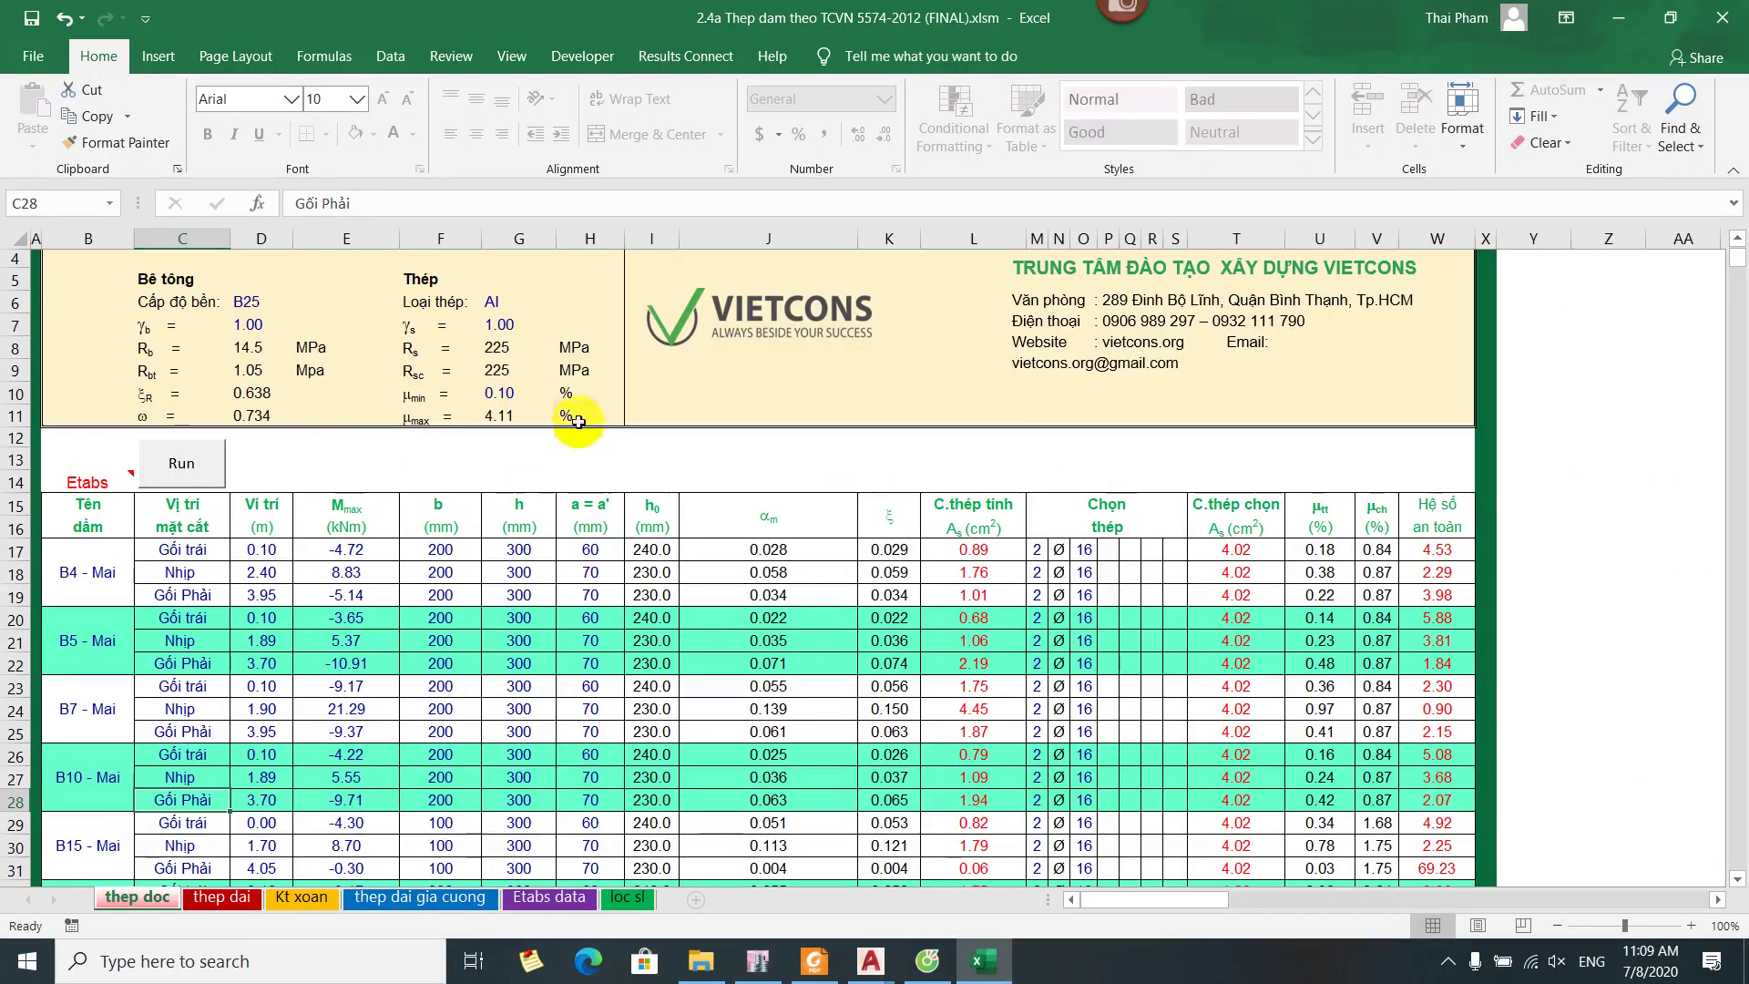
pyautogui.scroll(1, 342, 583)
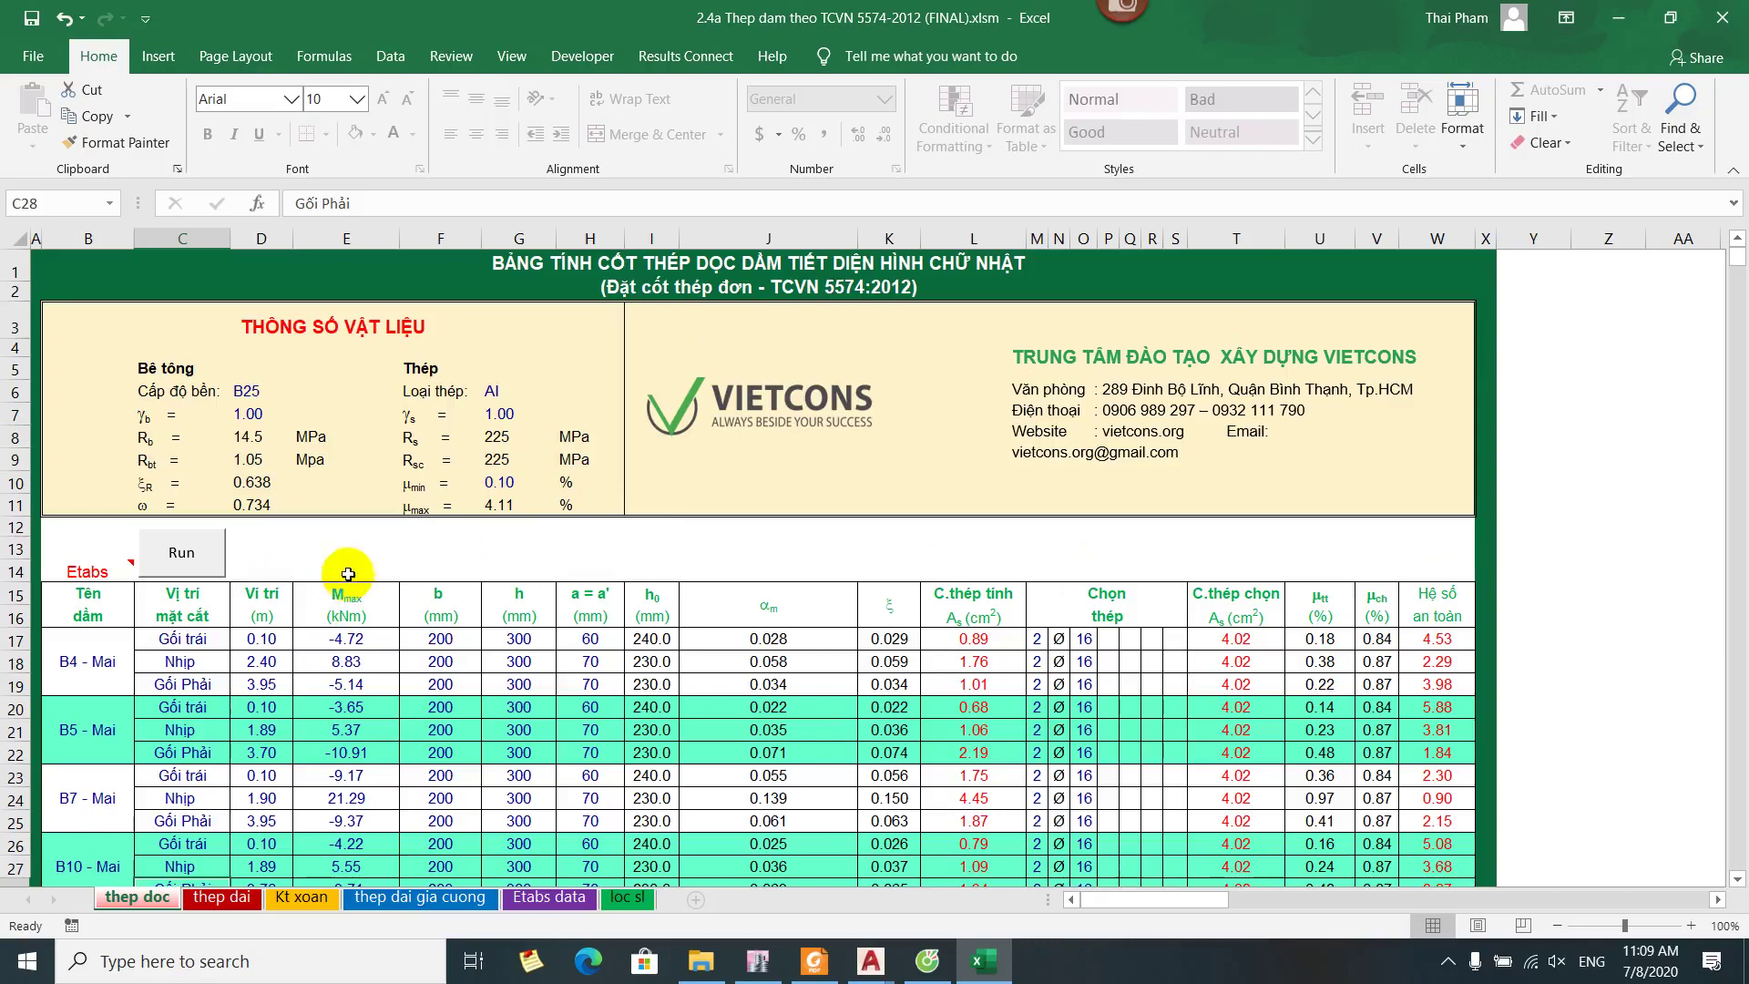
pyautogui.click(323, 392)
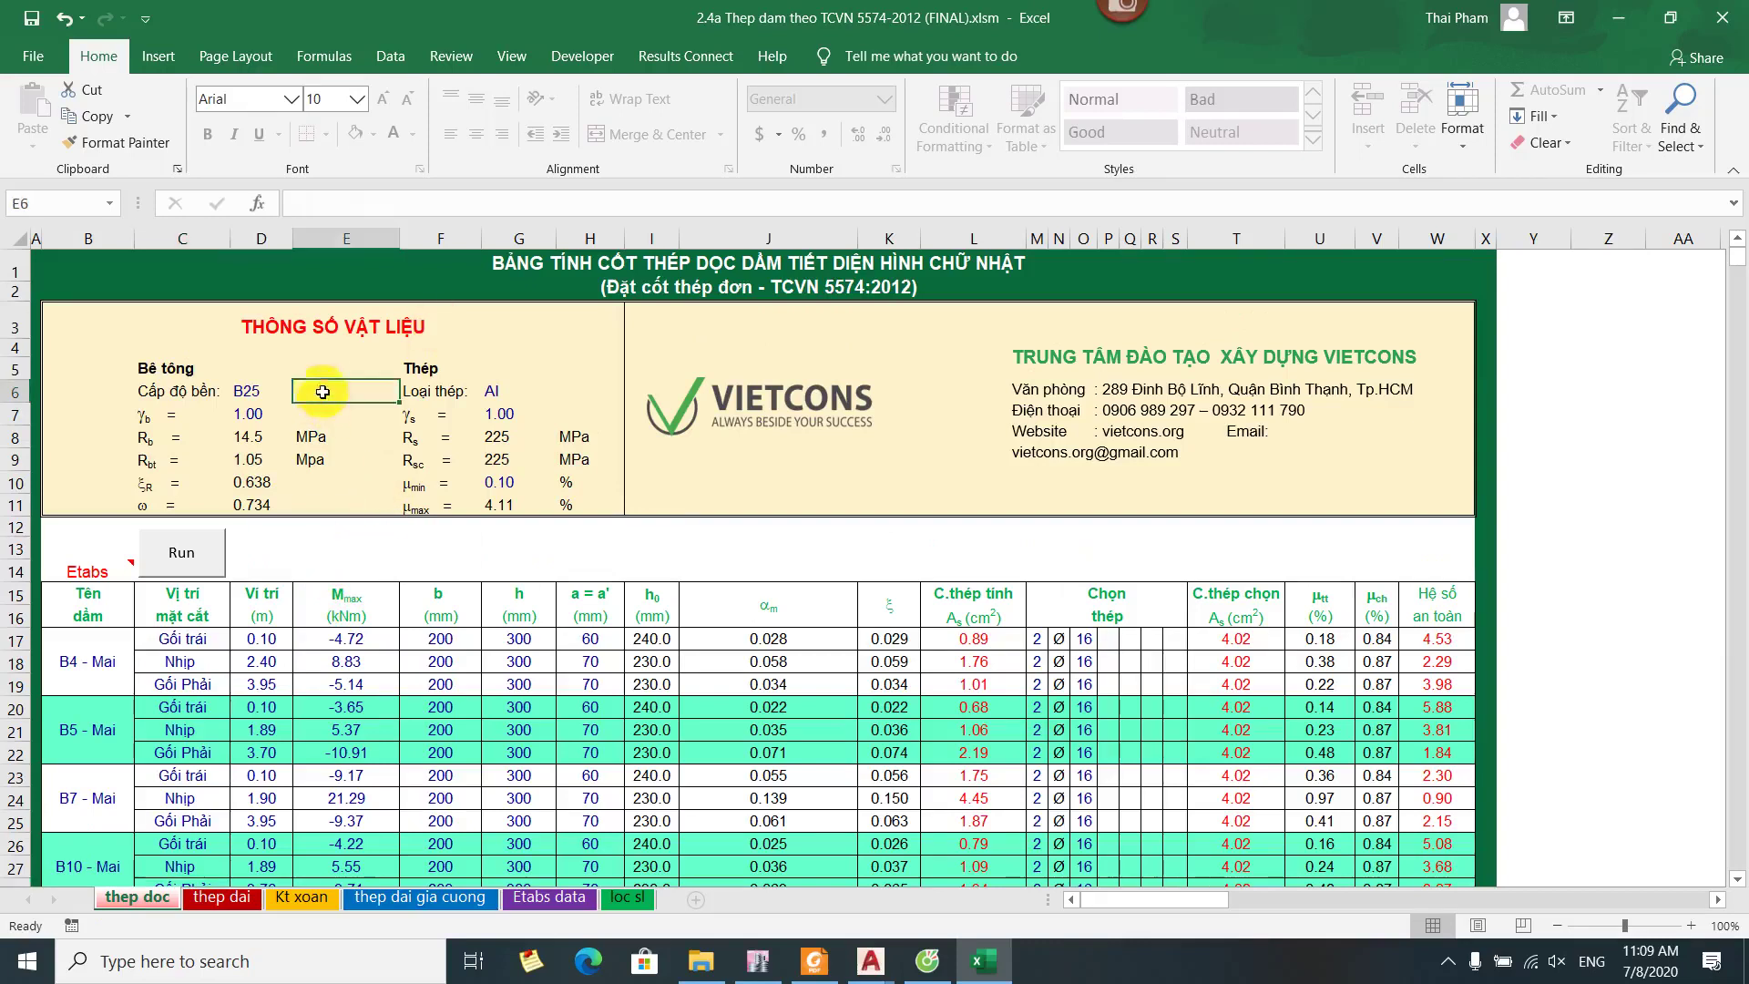
pyautogui.click(258, 390)
pyautogui.click(303, 390)
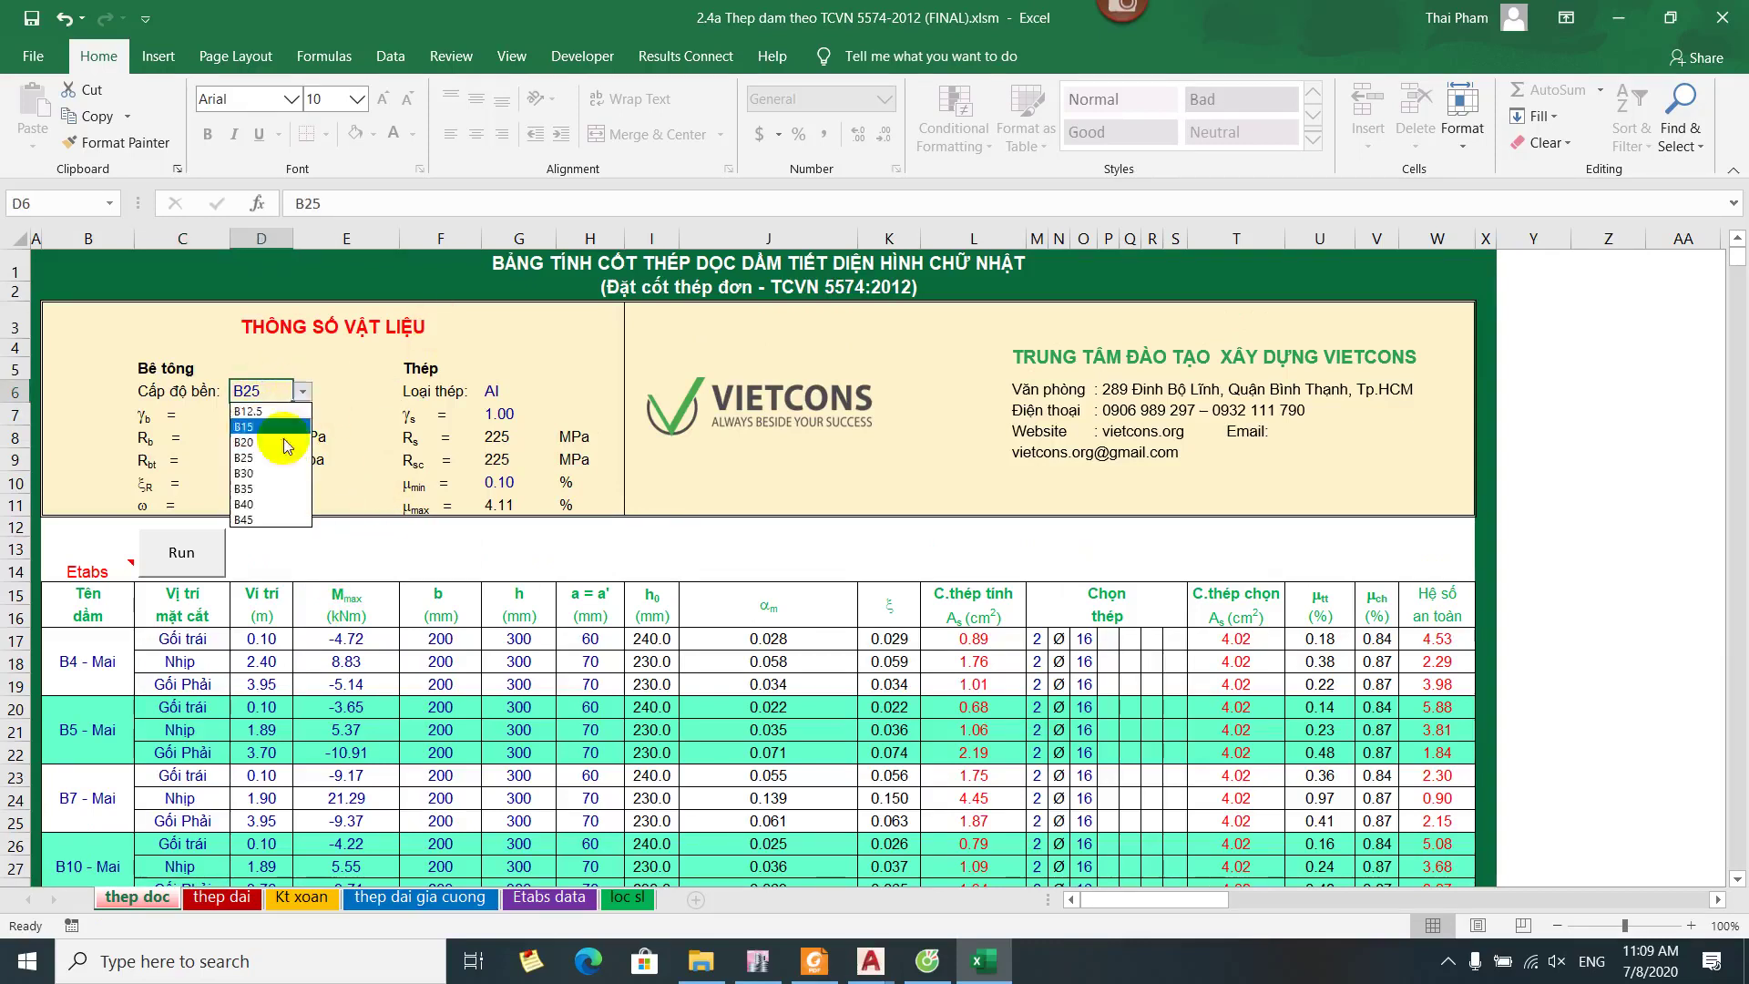
pyautogui.click(264, 474)
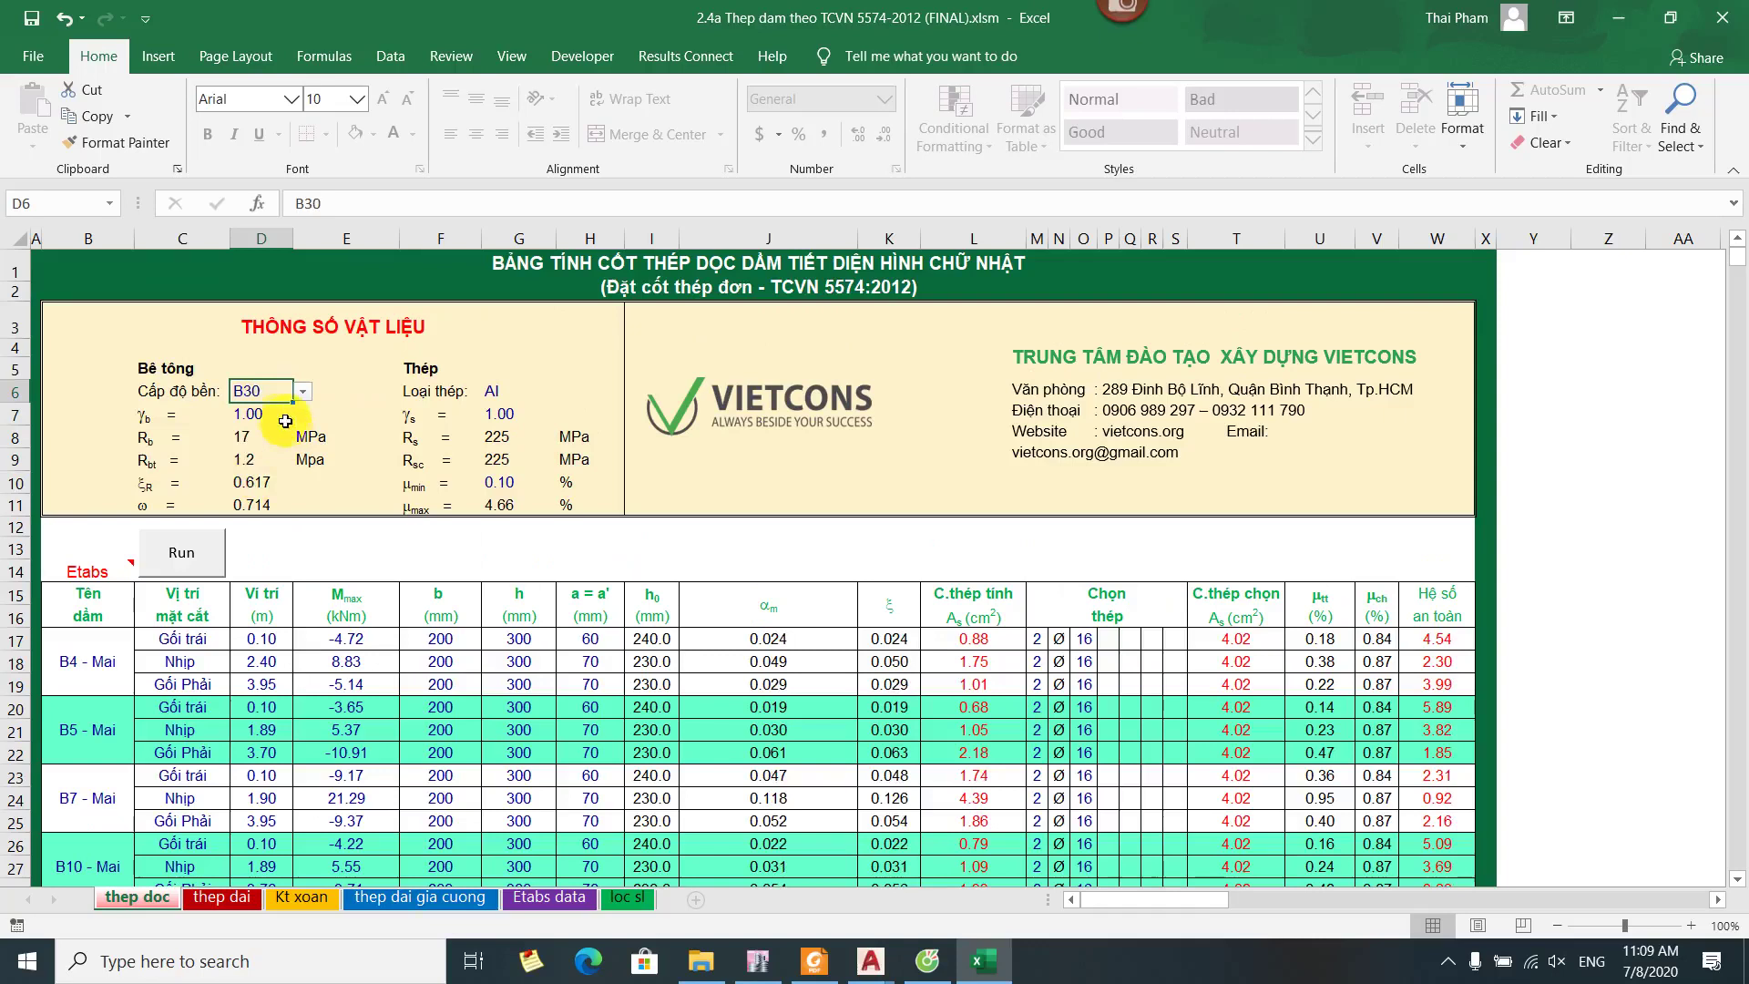
pyautogui.click(283, 417)
pyautogui.write('0')
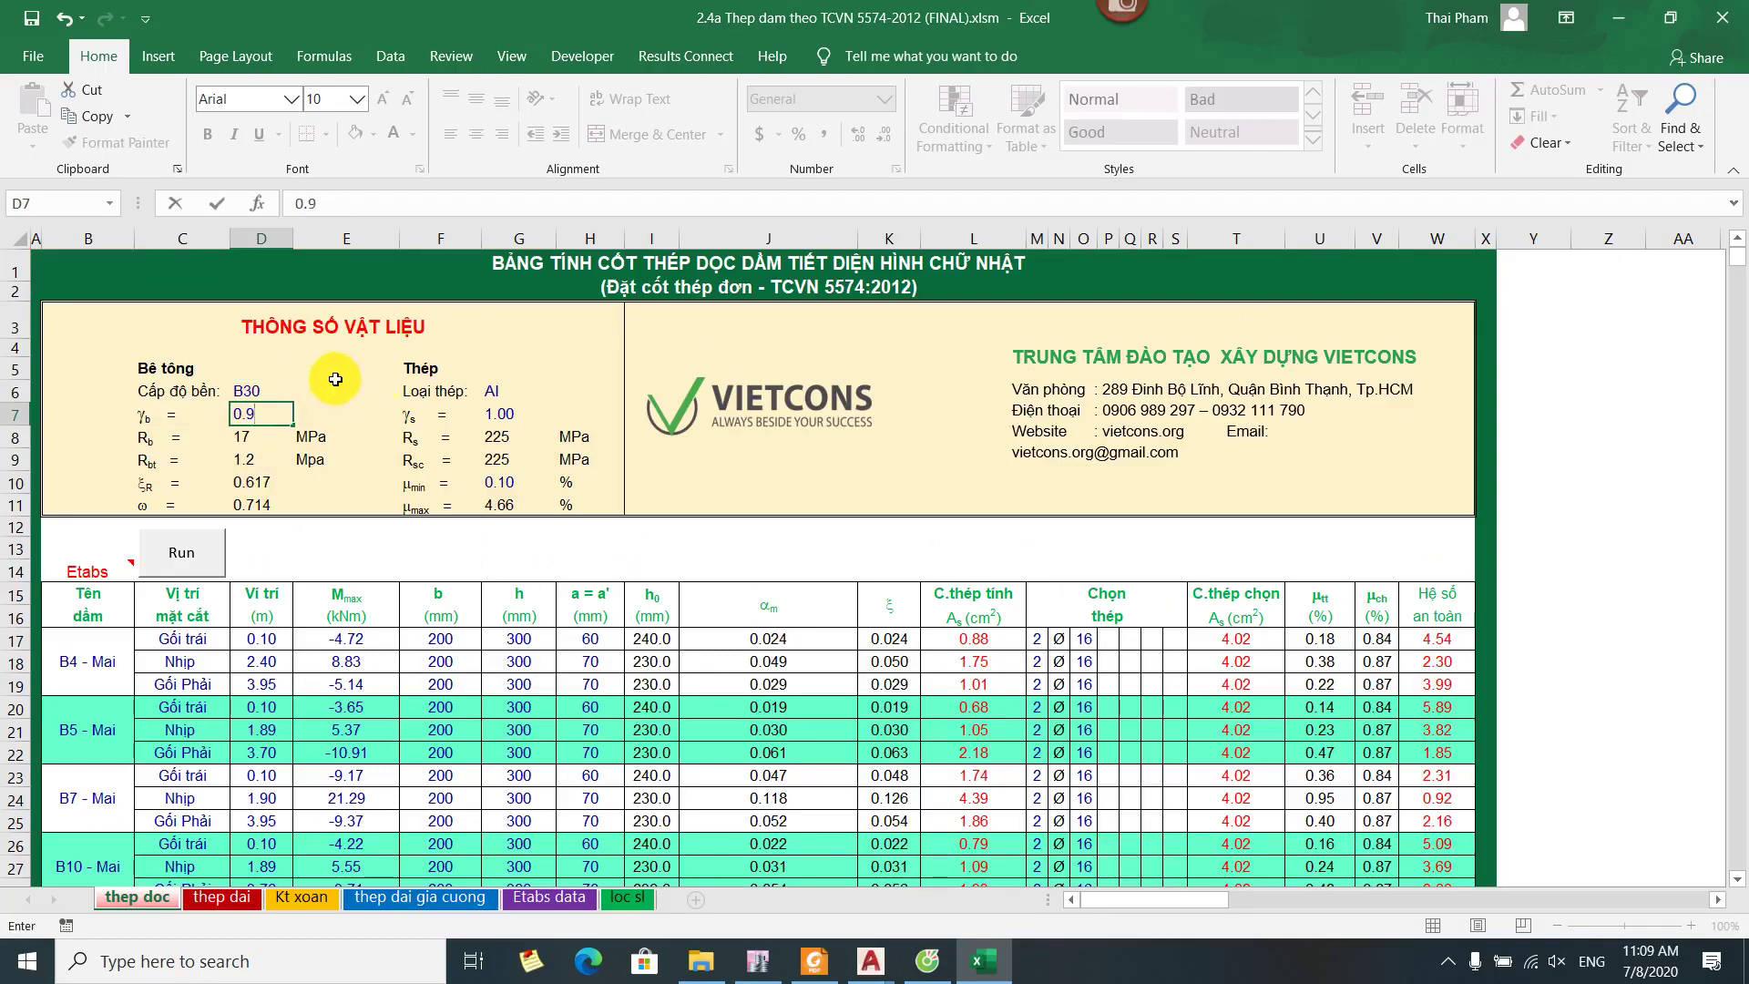
pyautogui.write('.9')
# Set the reinforcement steel type to AIII and check the reinforcement ratio limits and concrete parameters
pyautogui.click(519, 391)
pyautogui.click(554, 394)
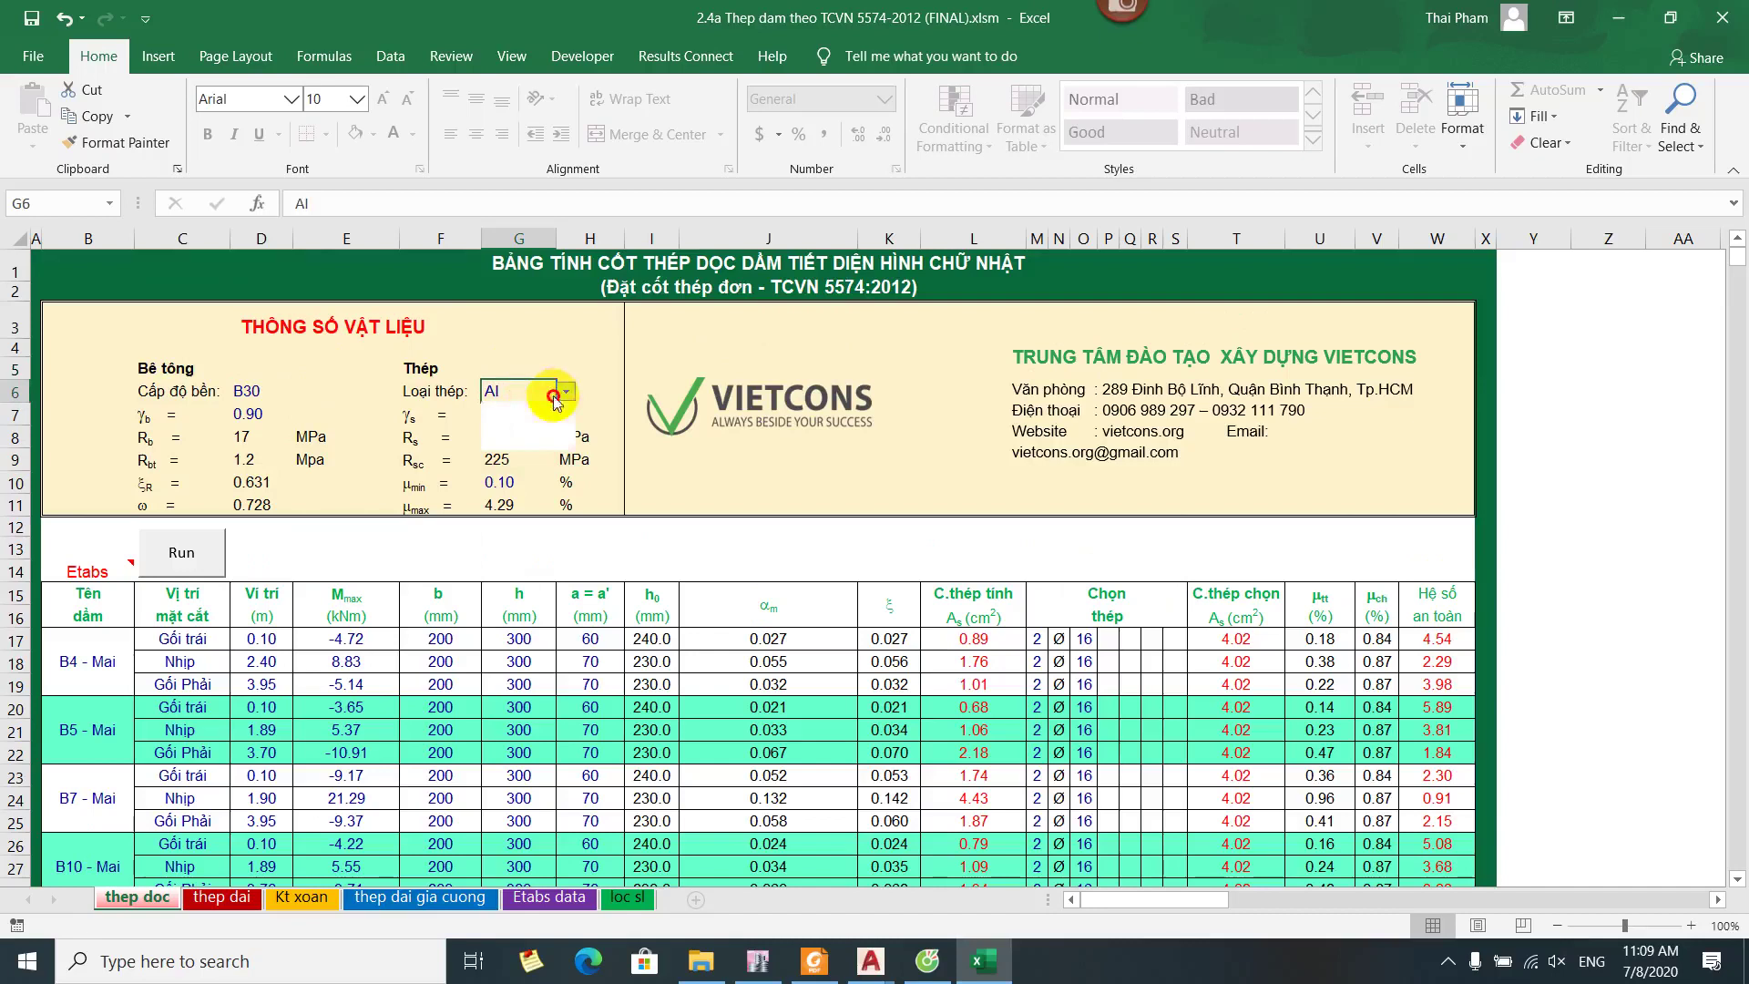
pyautogui.click(521, 445)
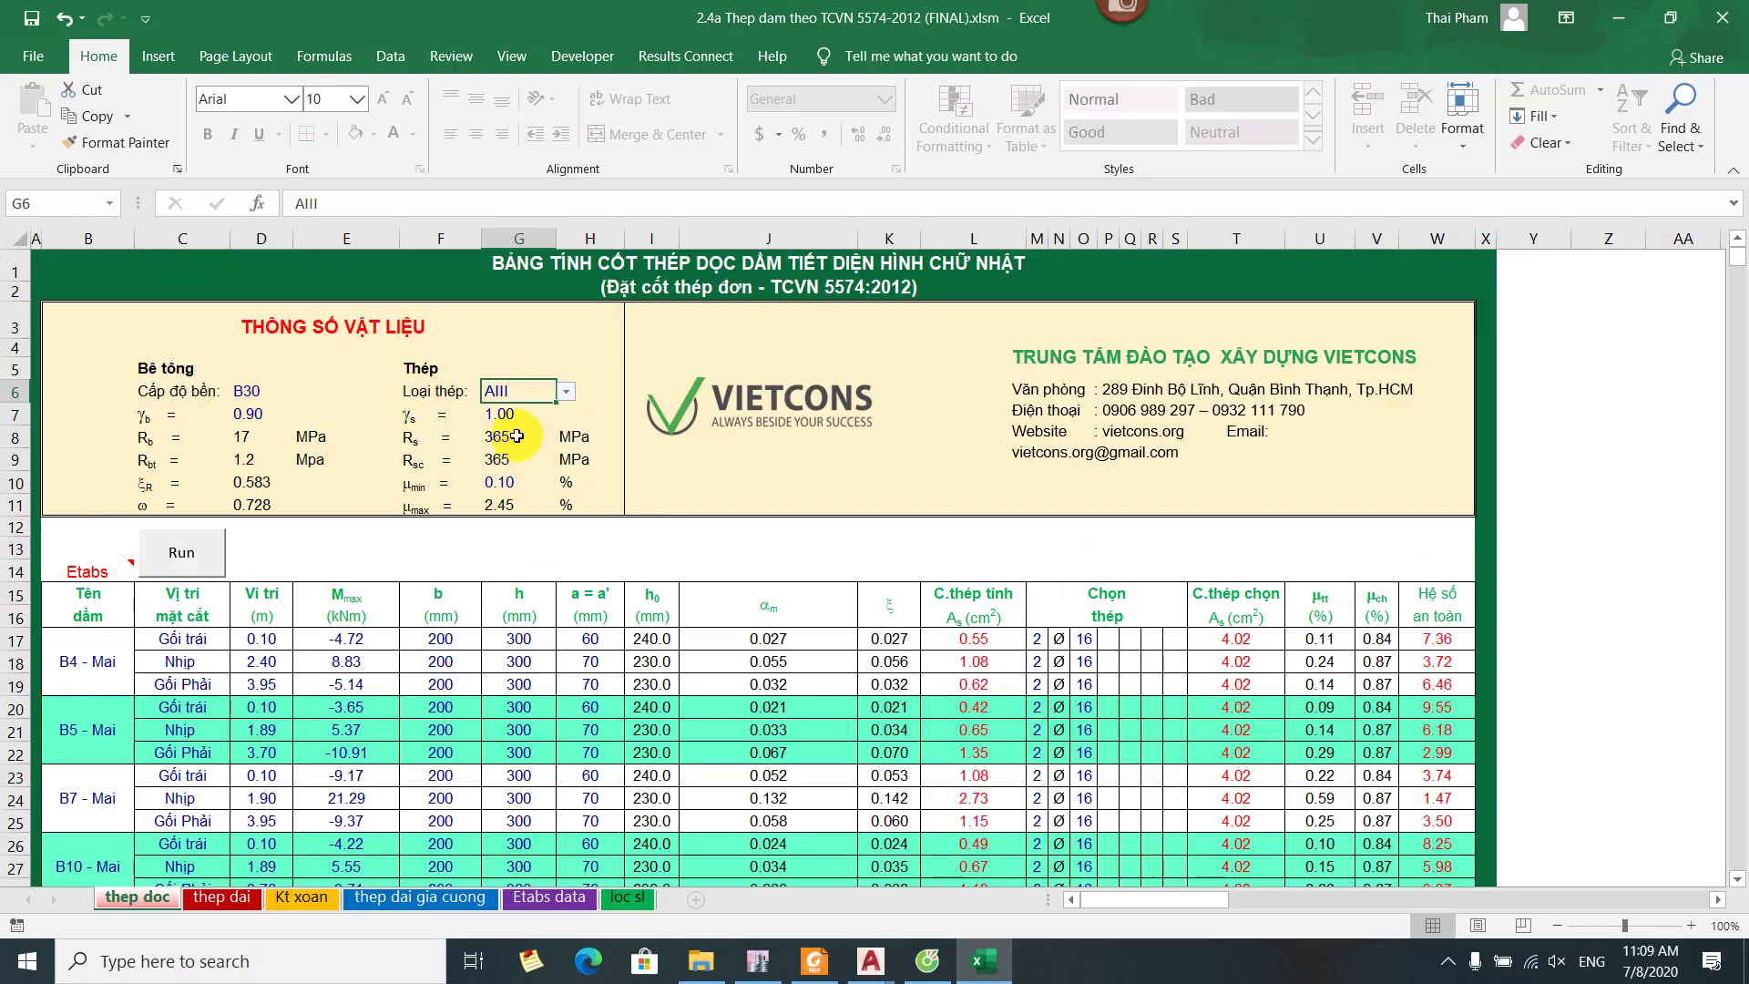
pyautogui.click(494, 481)
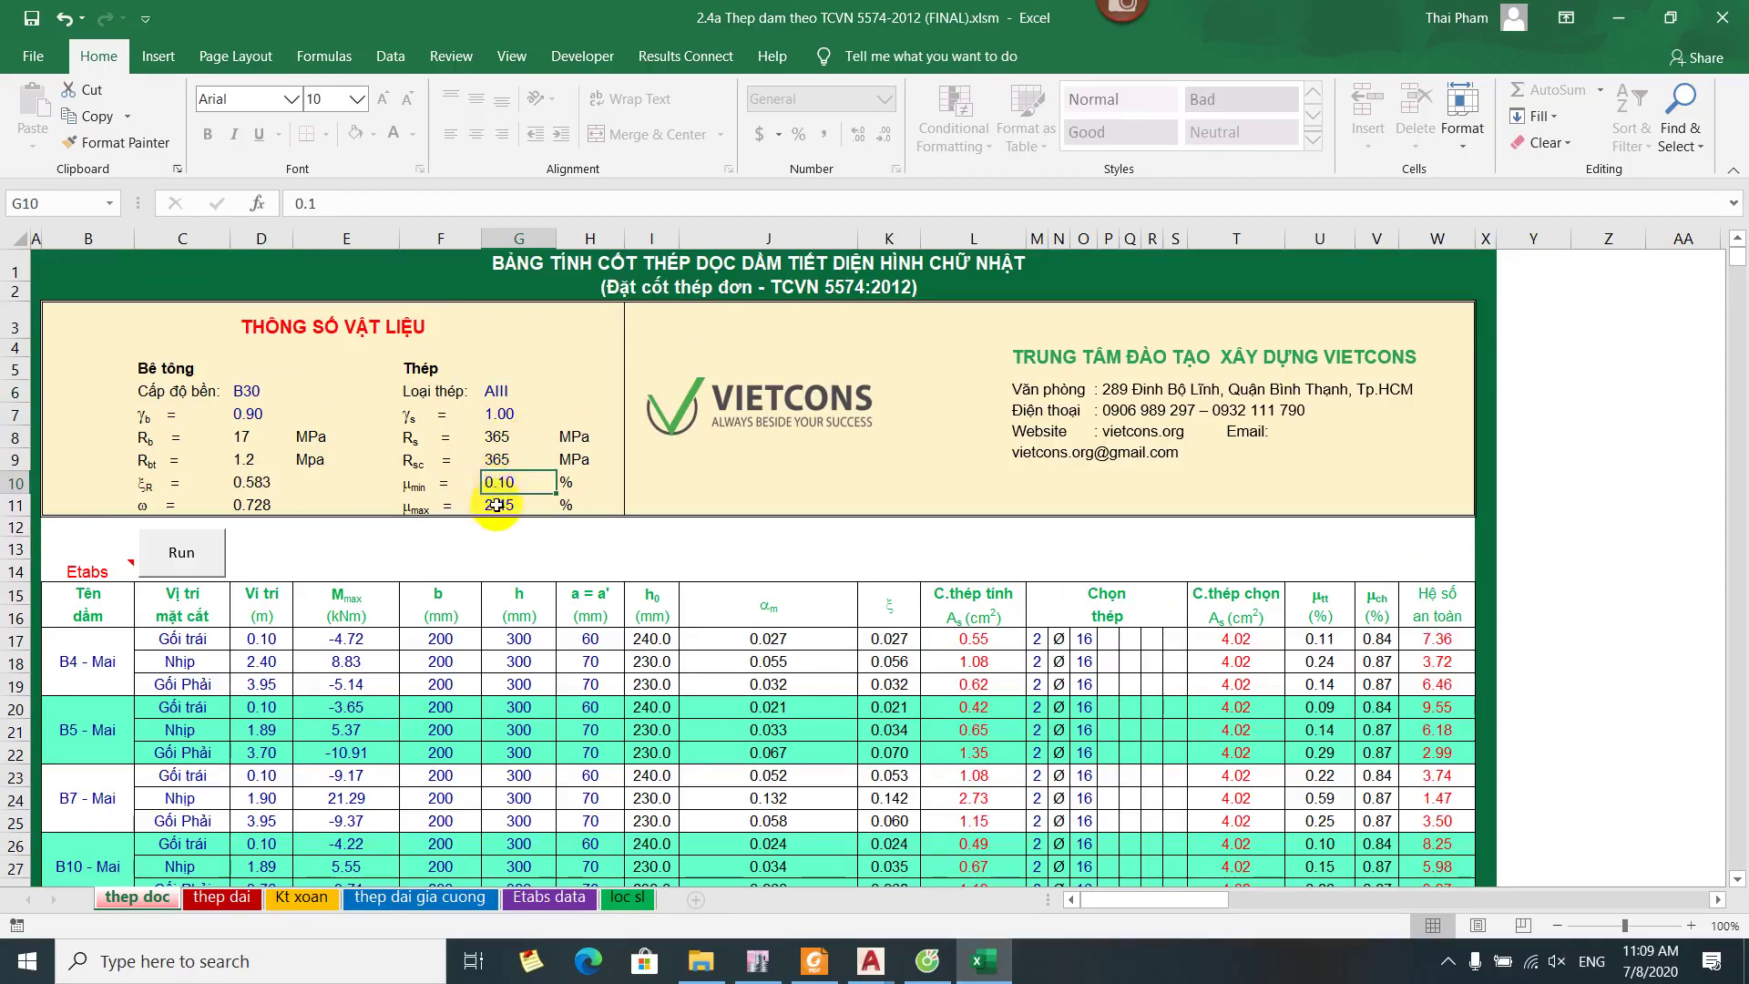
pyautogui.click(496, 504)
pyautogui.click(230, 485)
pyautogui.click(260, 459)
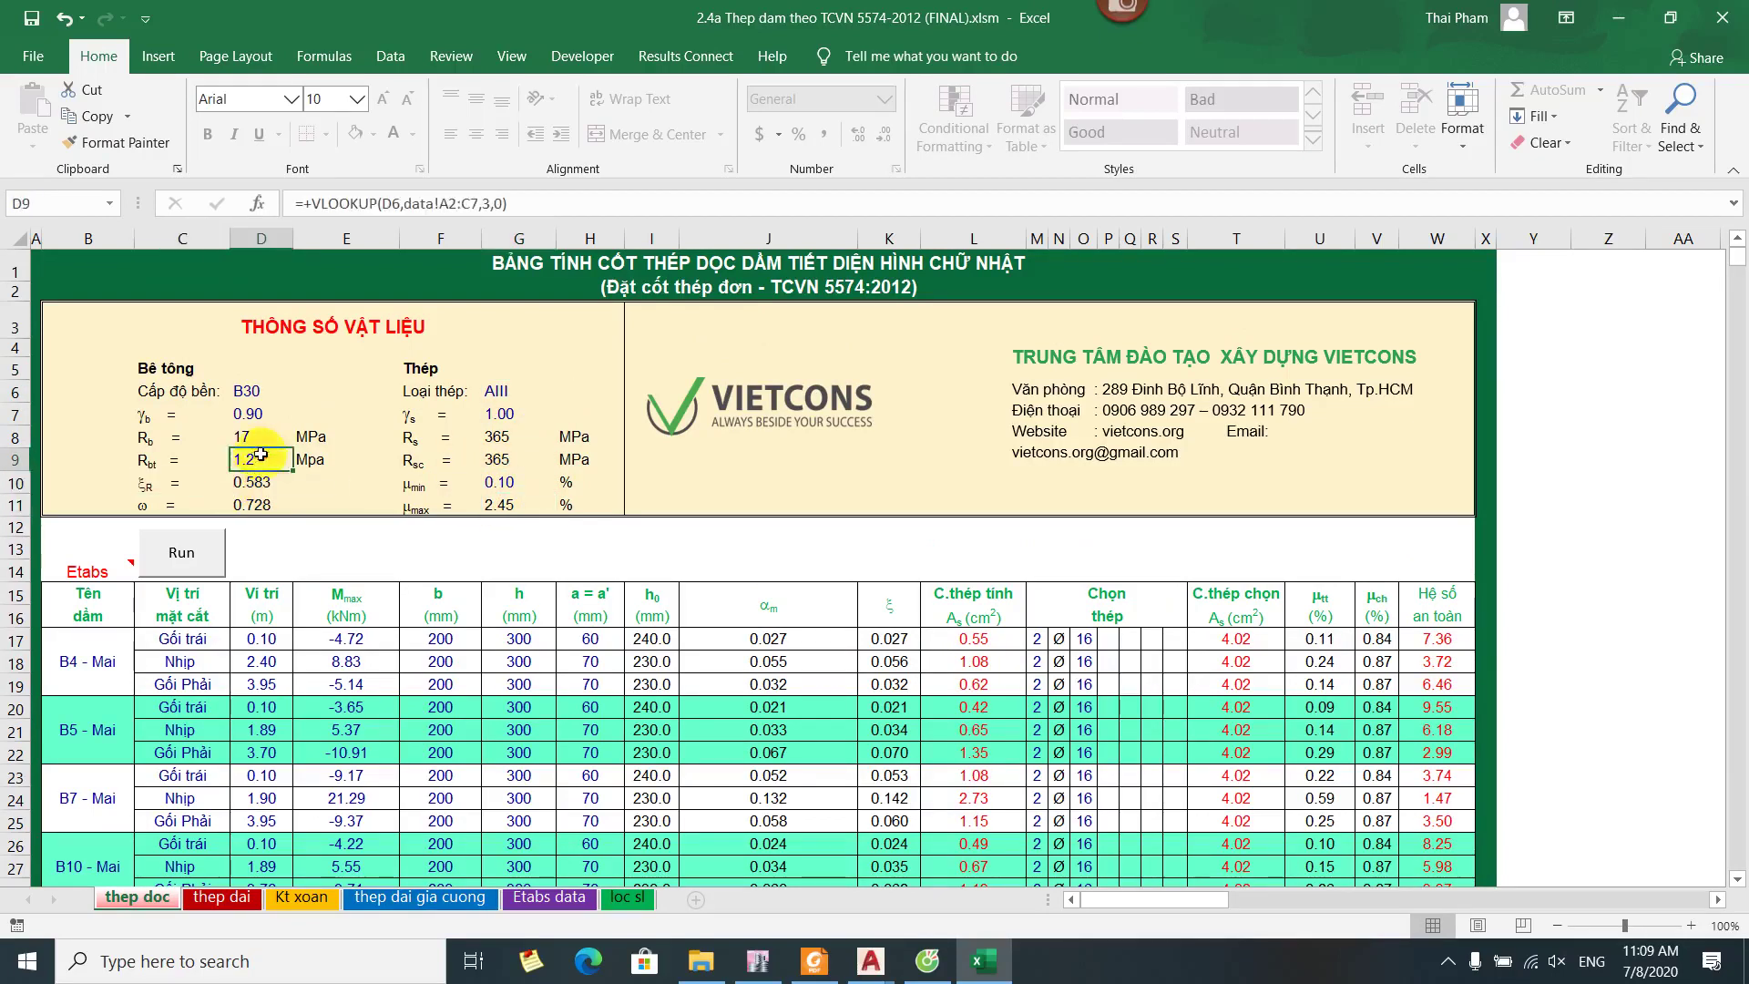
pyautogui.click(270, 422)
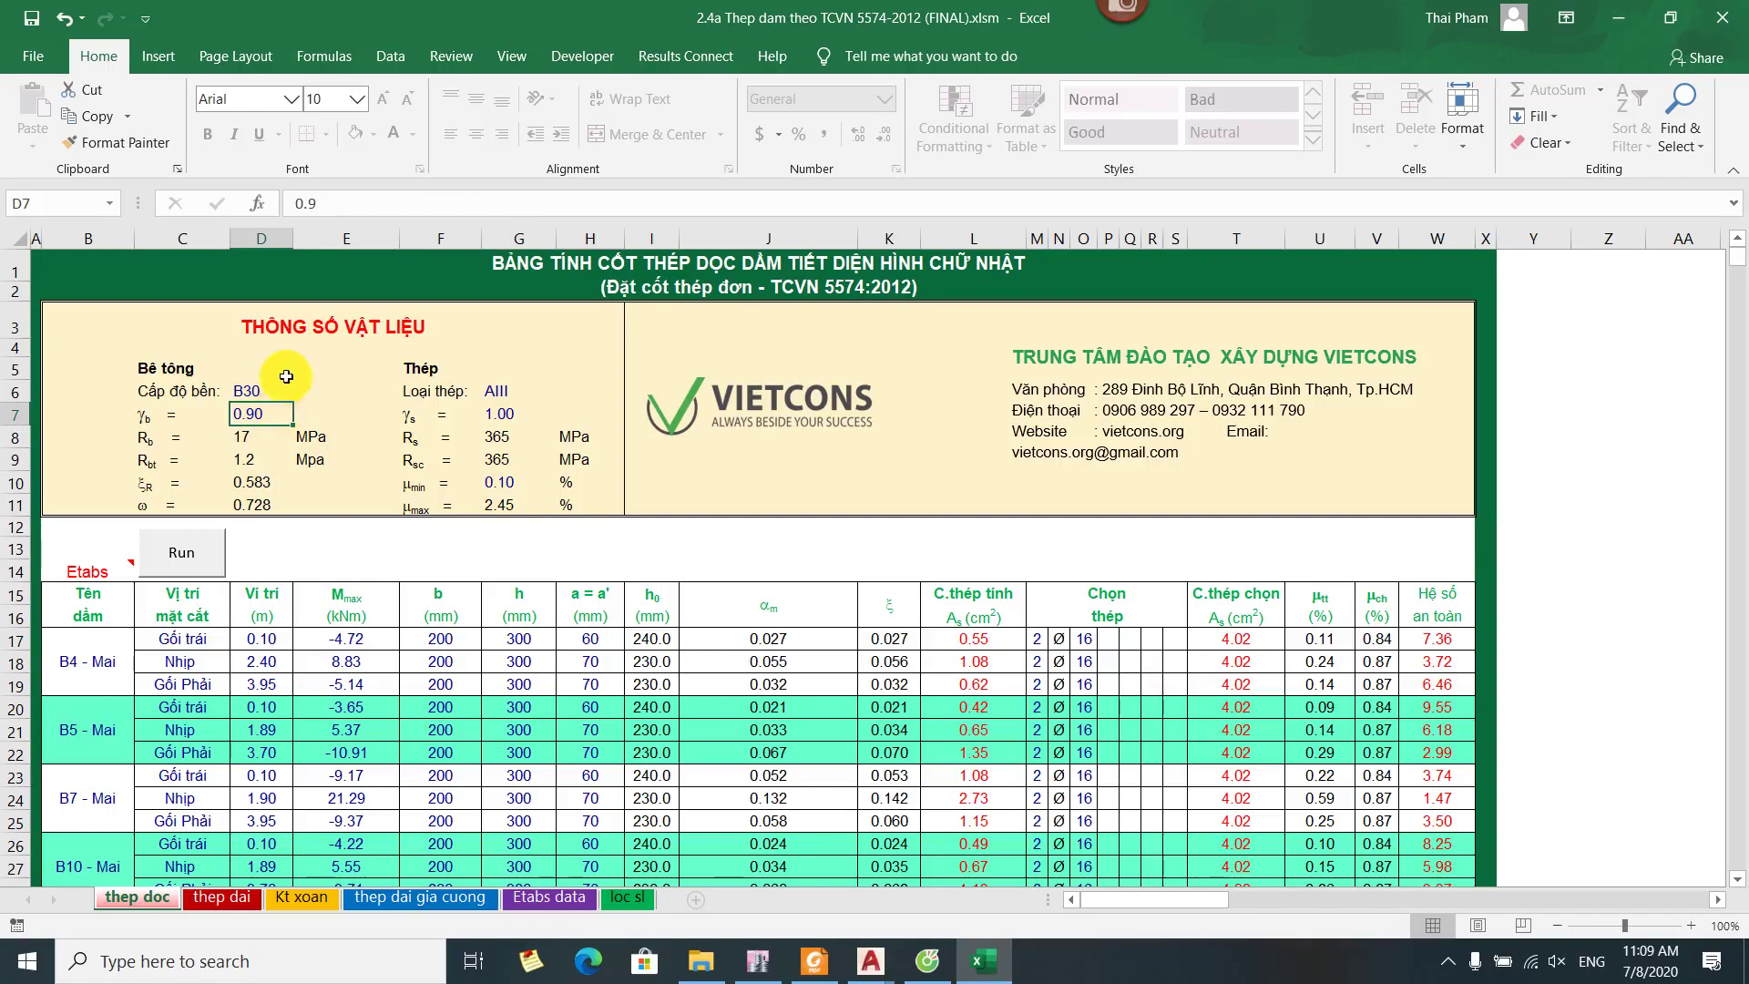
# Set the beam naming option above the Tên dầm column to Cad
pyautogui.click(84, 571)
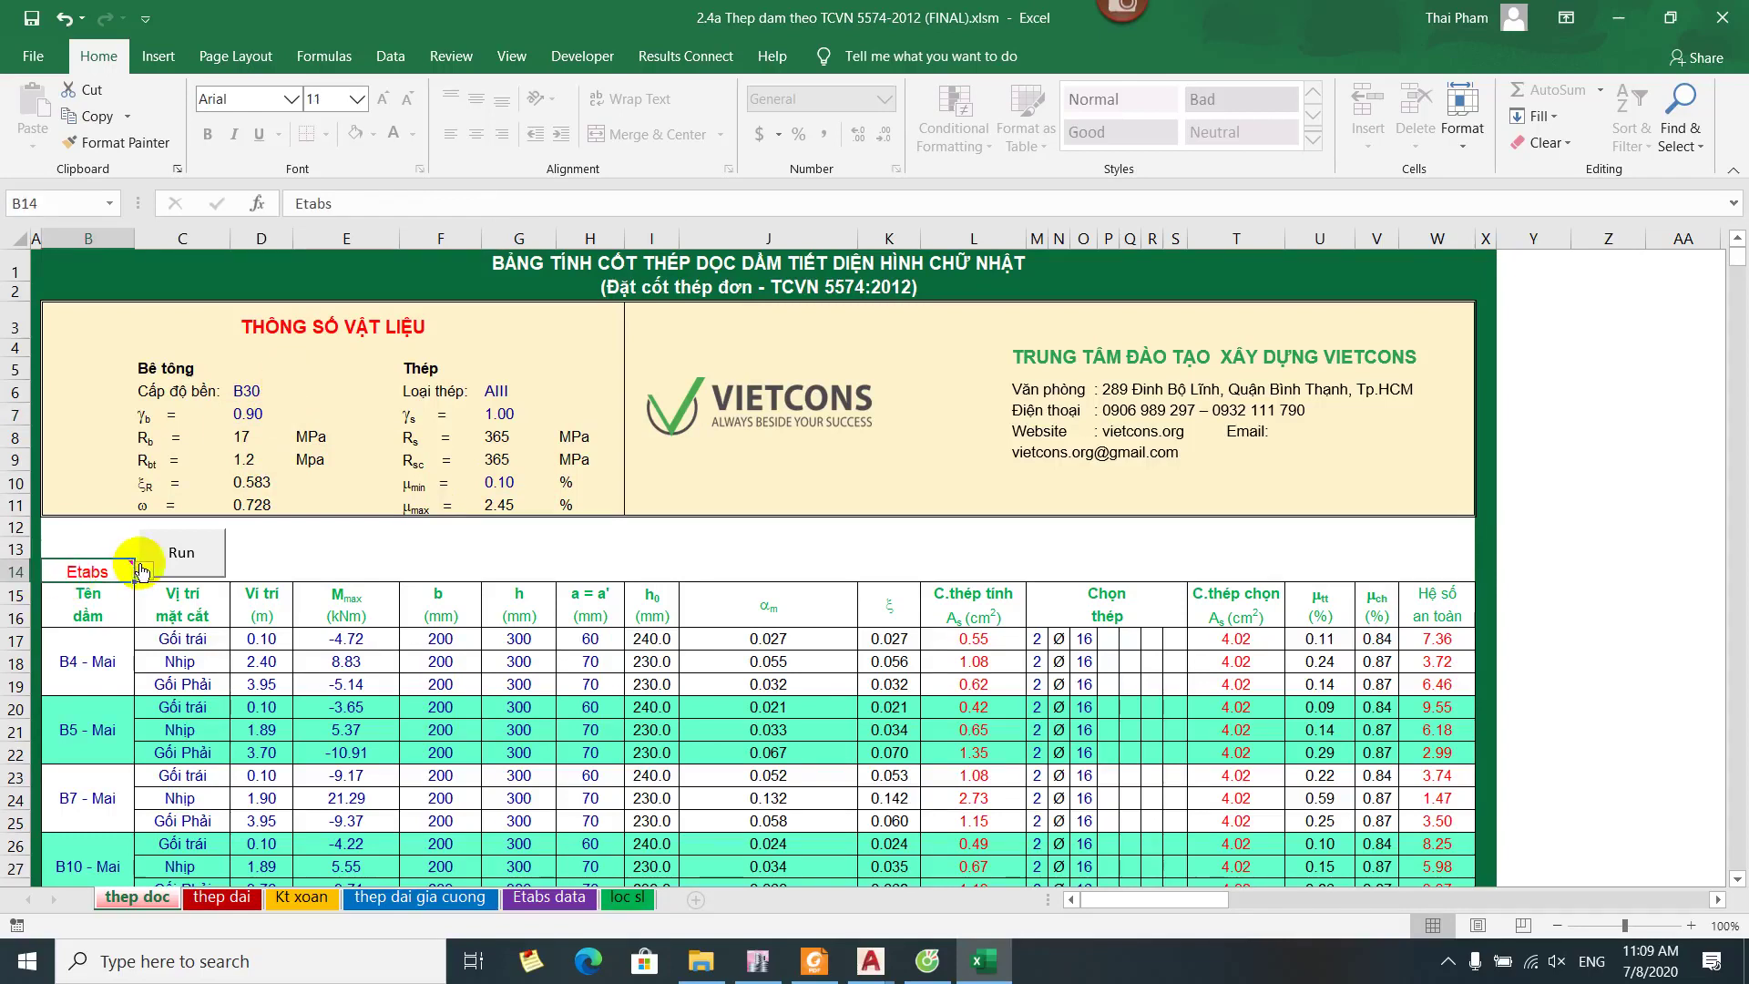
pyautogui.click(141, 570)
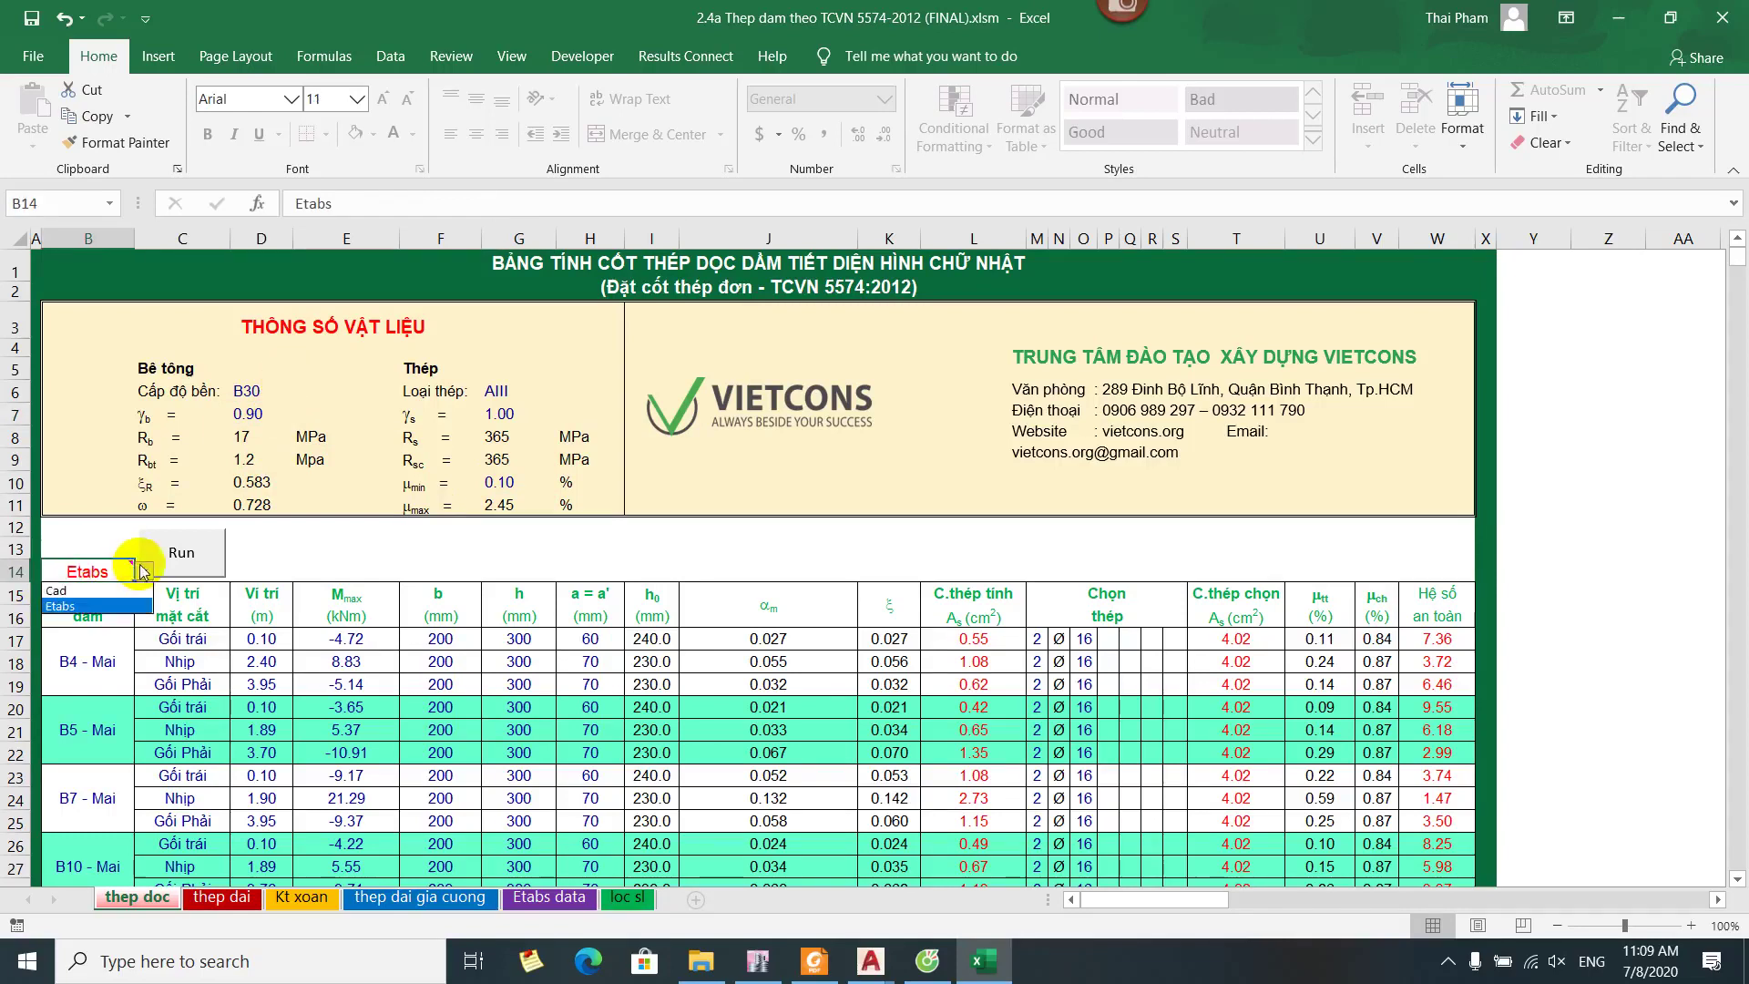
pyautogui.click(96, 605)
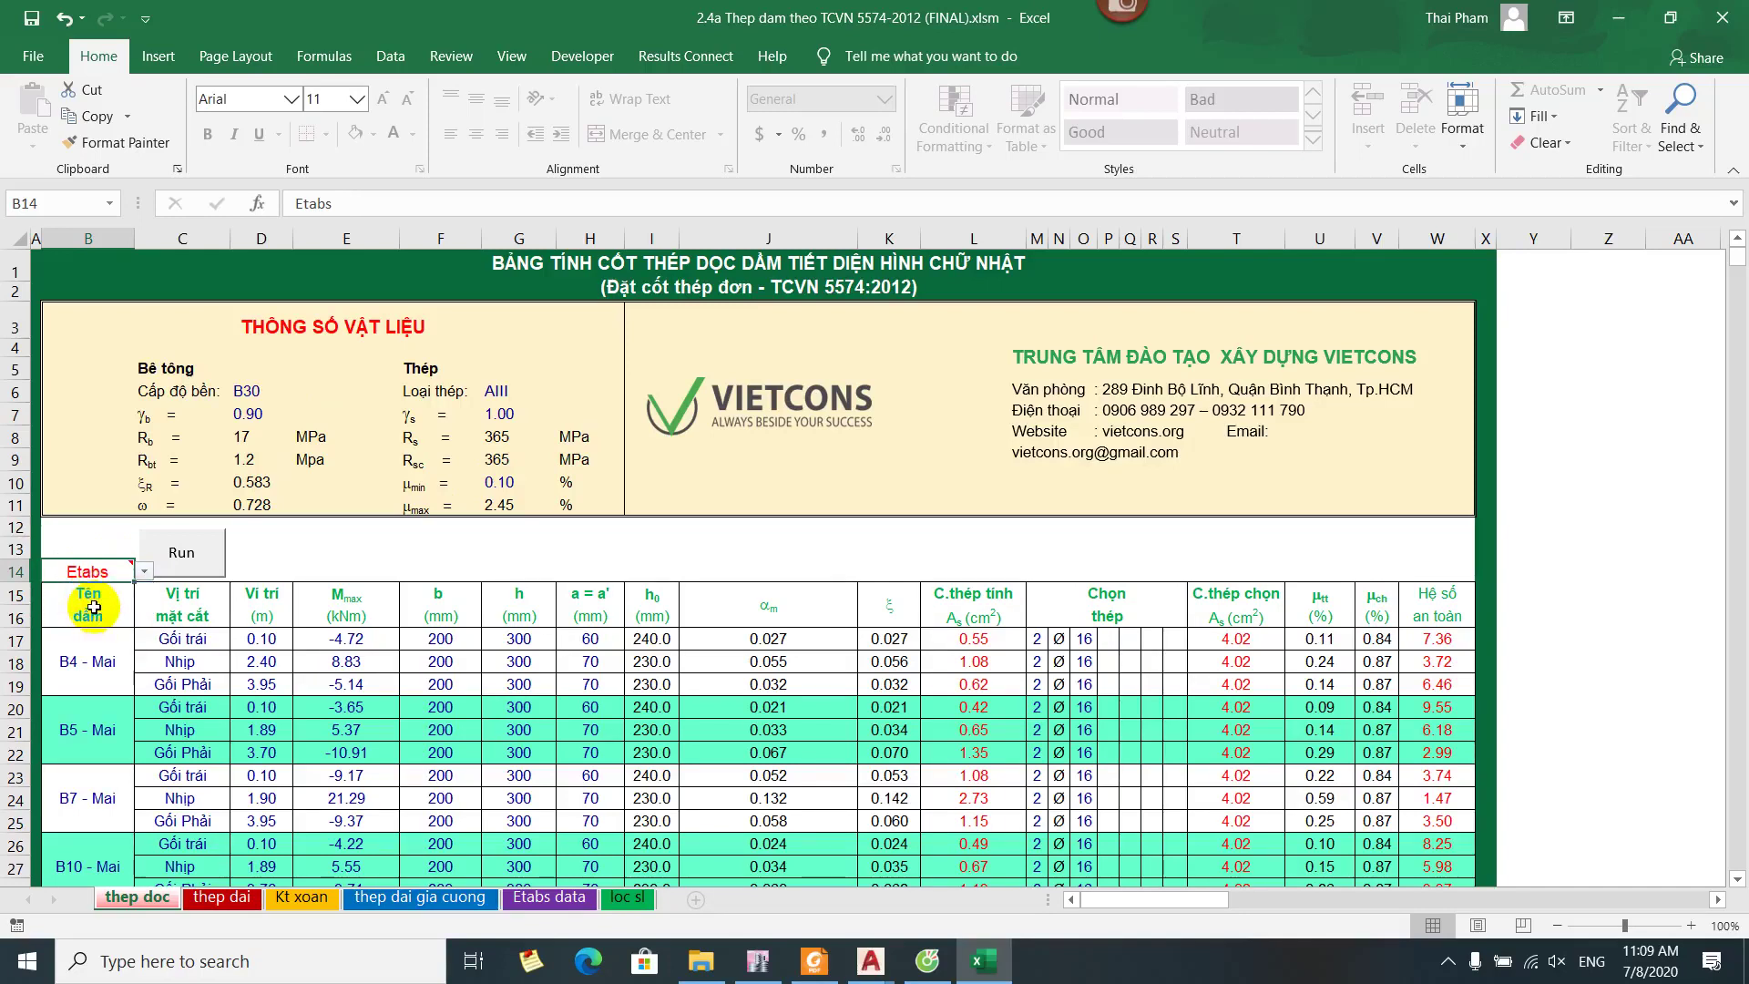
pyautogui.click(143, 571)
pyautogui.click(90, 591)
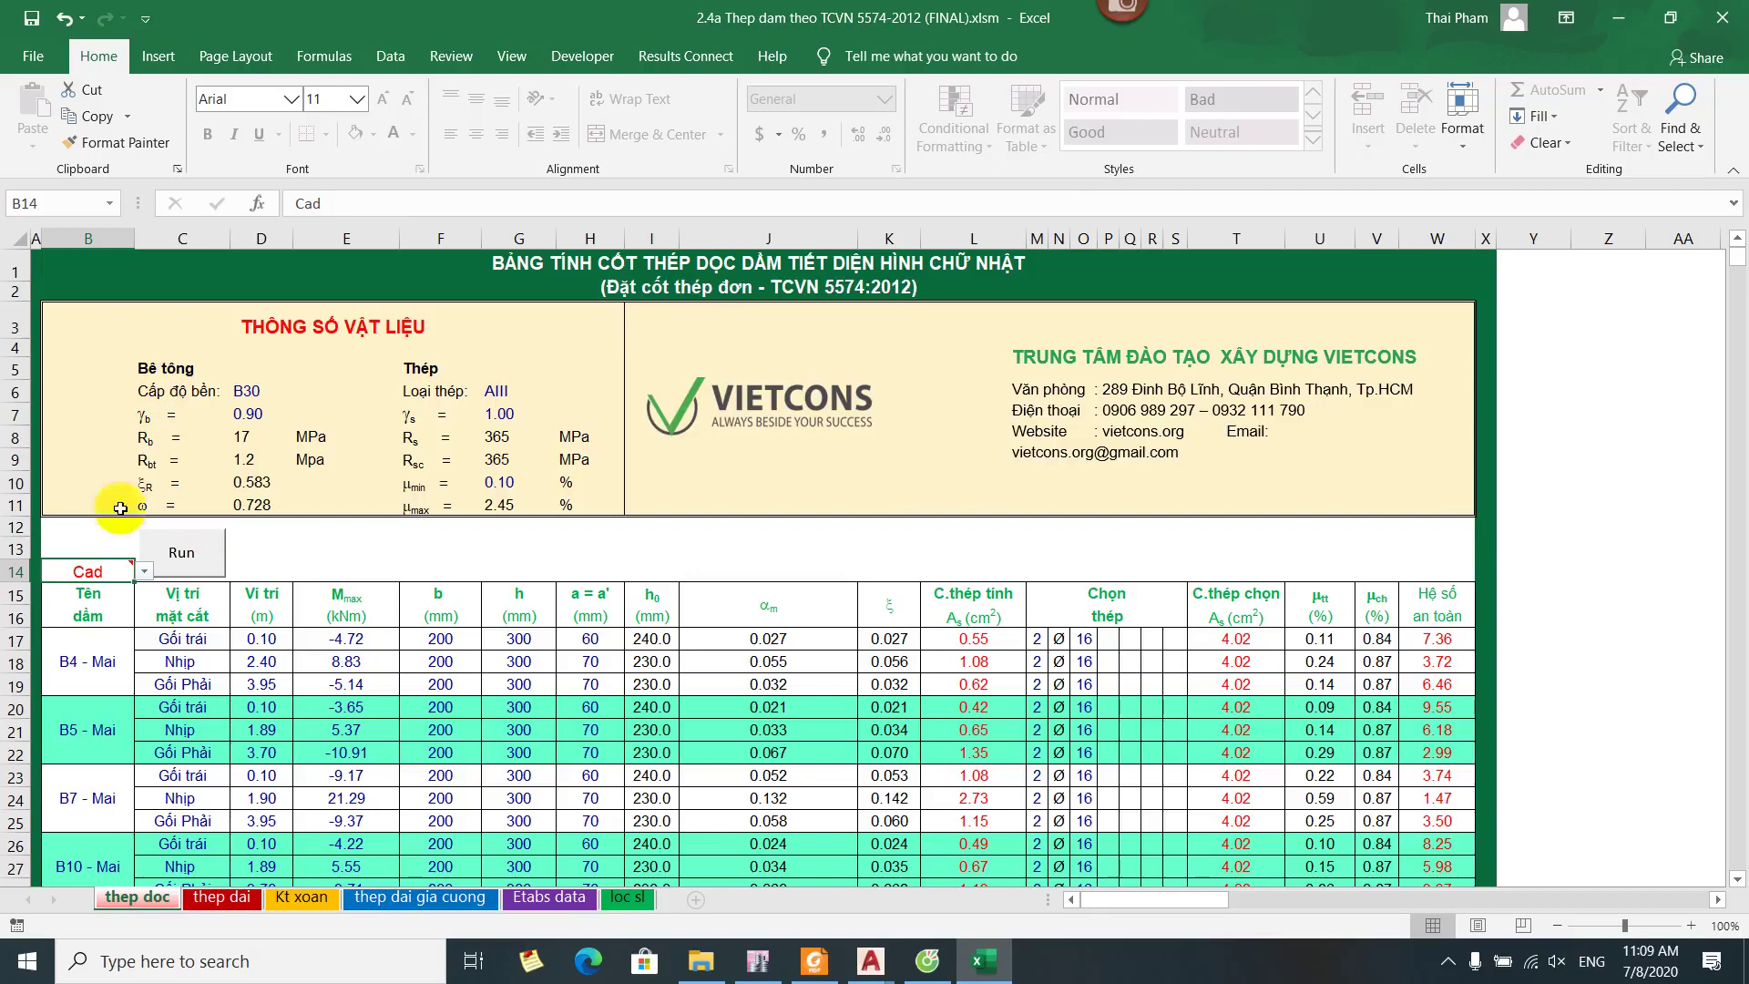
# Check the CAD names on the Etabs data sheet, then run the longitudinal reinforcement calculation on the thep doc sheet
pyautogui.click(549, 897)
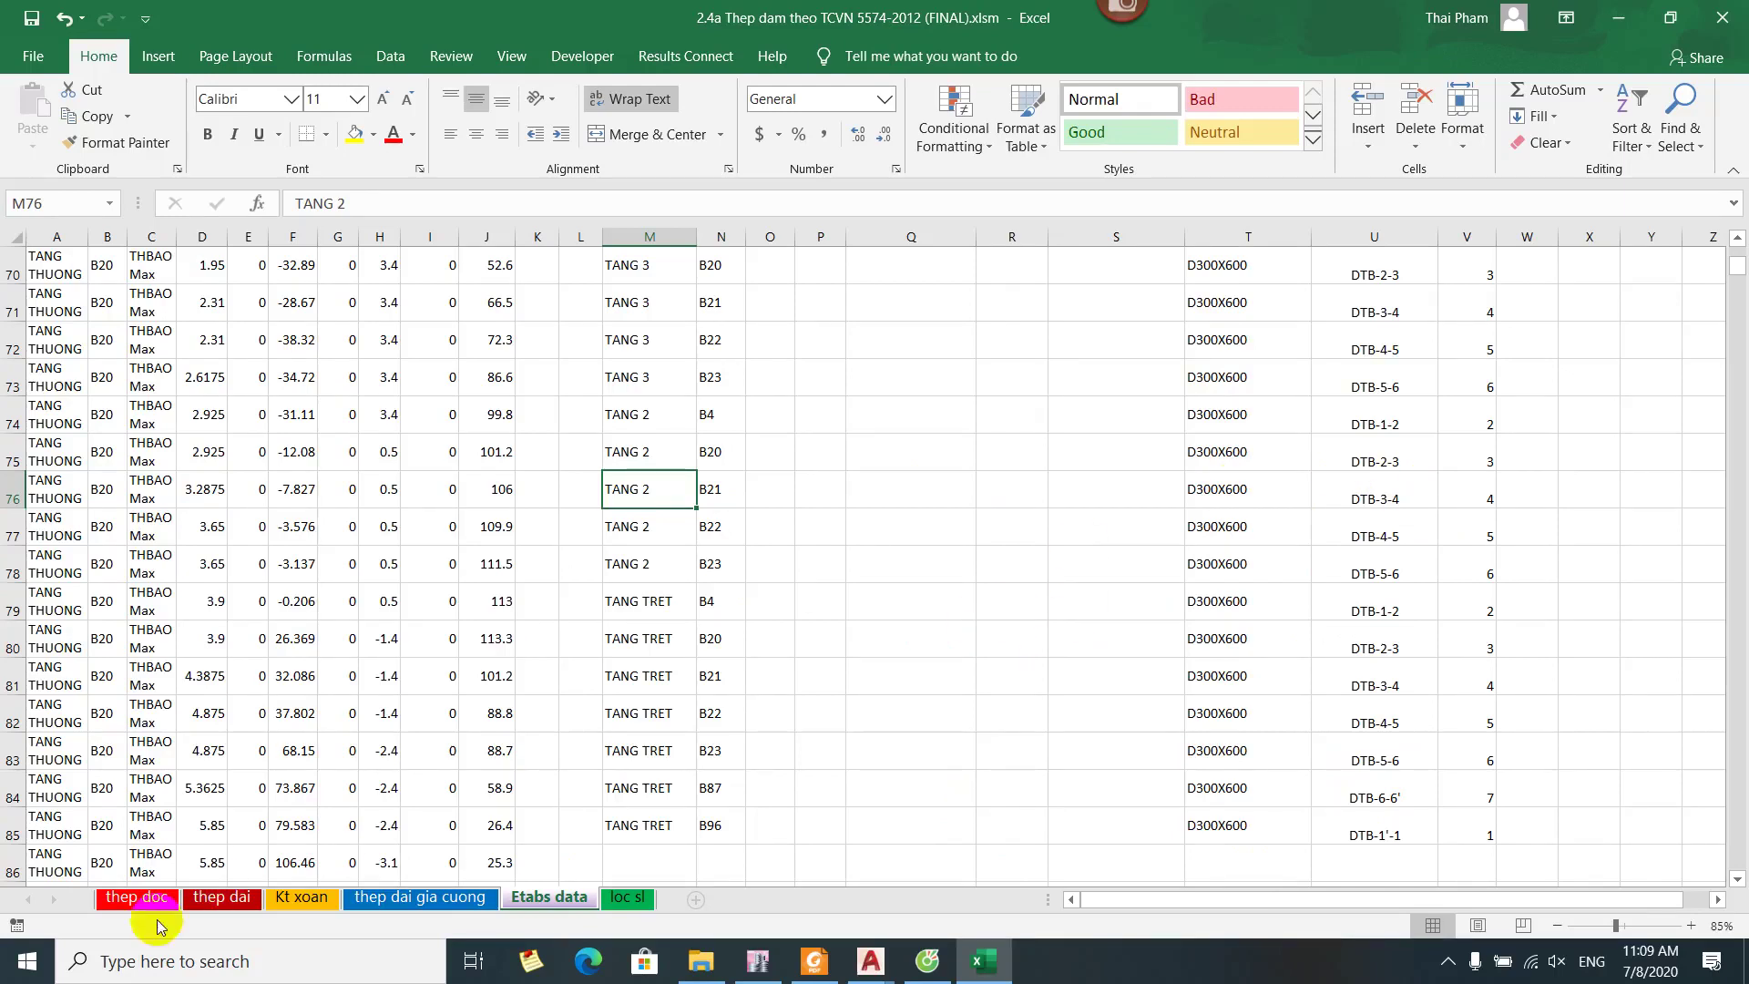
pyautogui.click(136, 897)
pyautogui.click(200, 547)
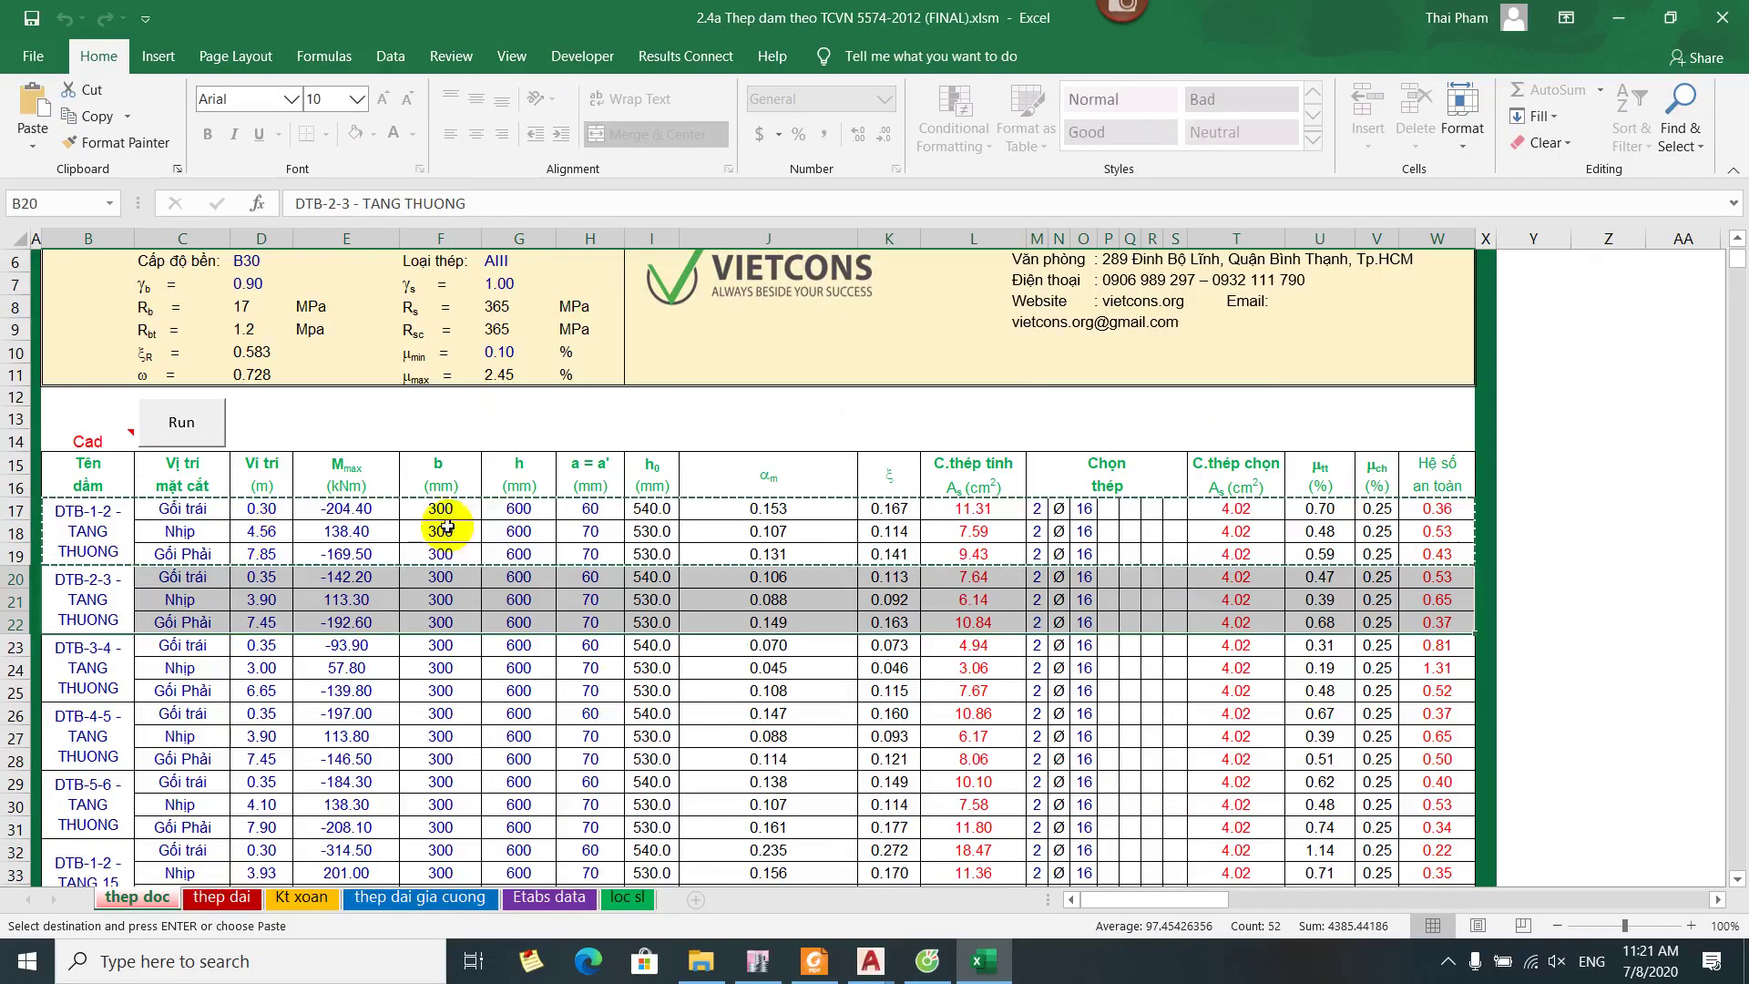
pyautogui.press('Escape')
# Match beam DTB-1-2 - TANG THUONG on the thep doc sheet with its span on elevation B in ETABS
pyautogui.click(106, 551)
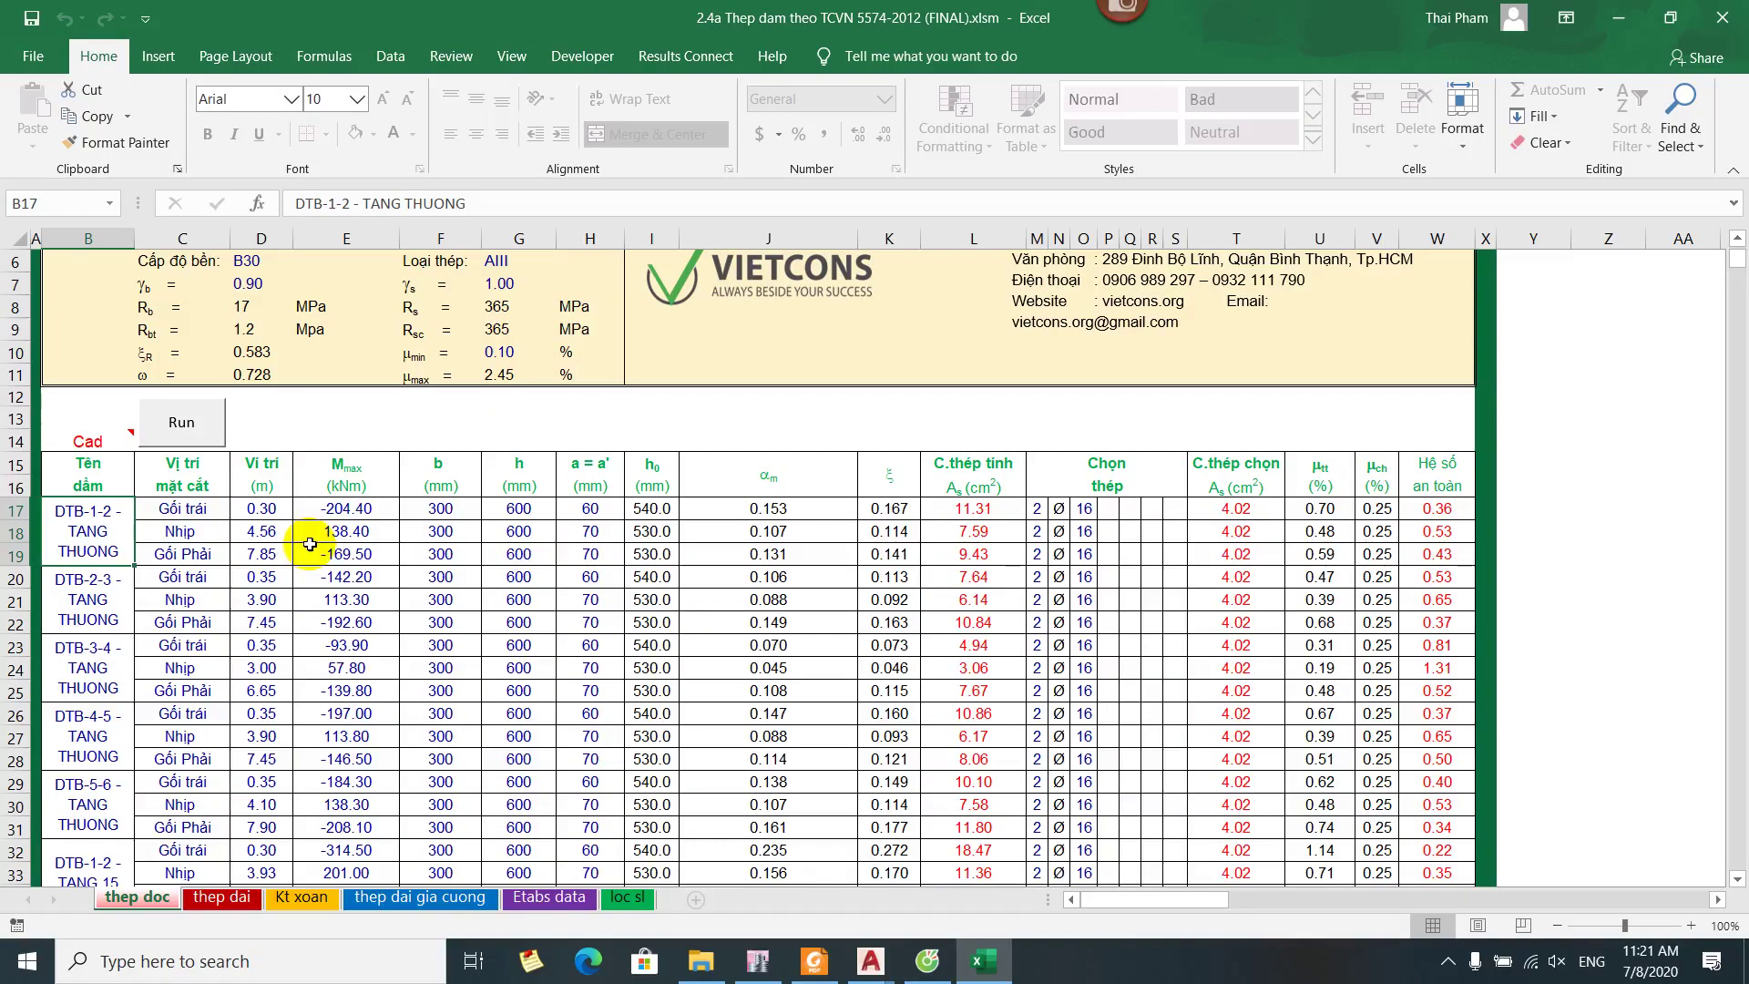
pyautogui.click(757, 966)
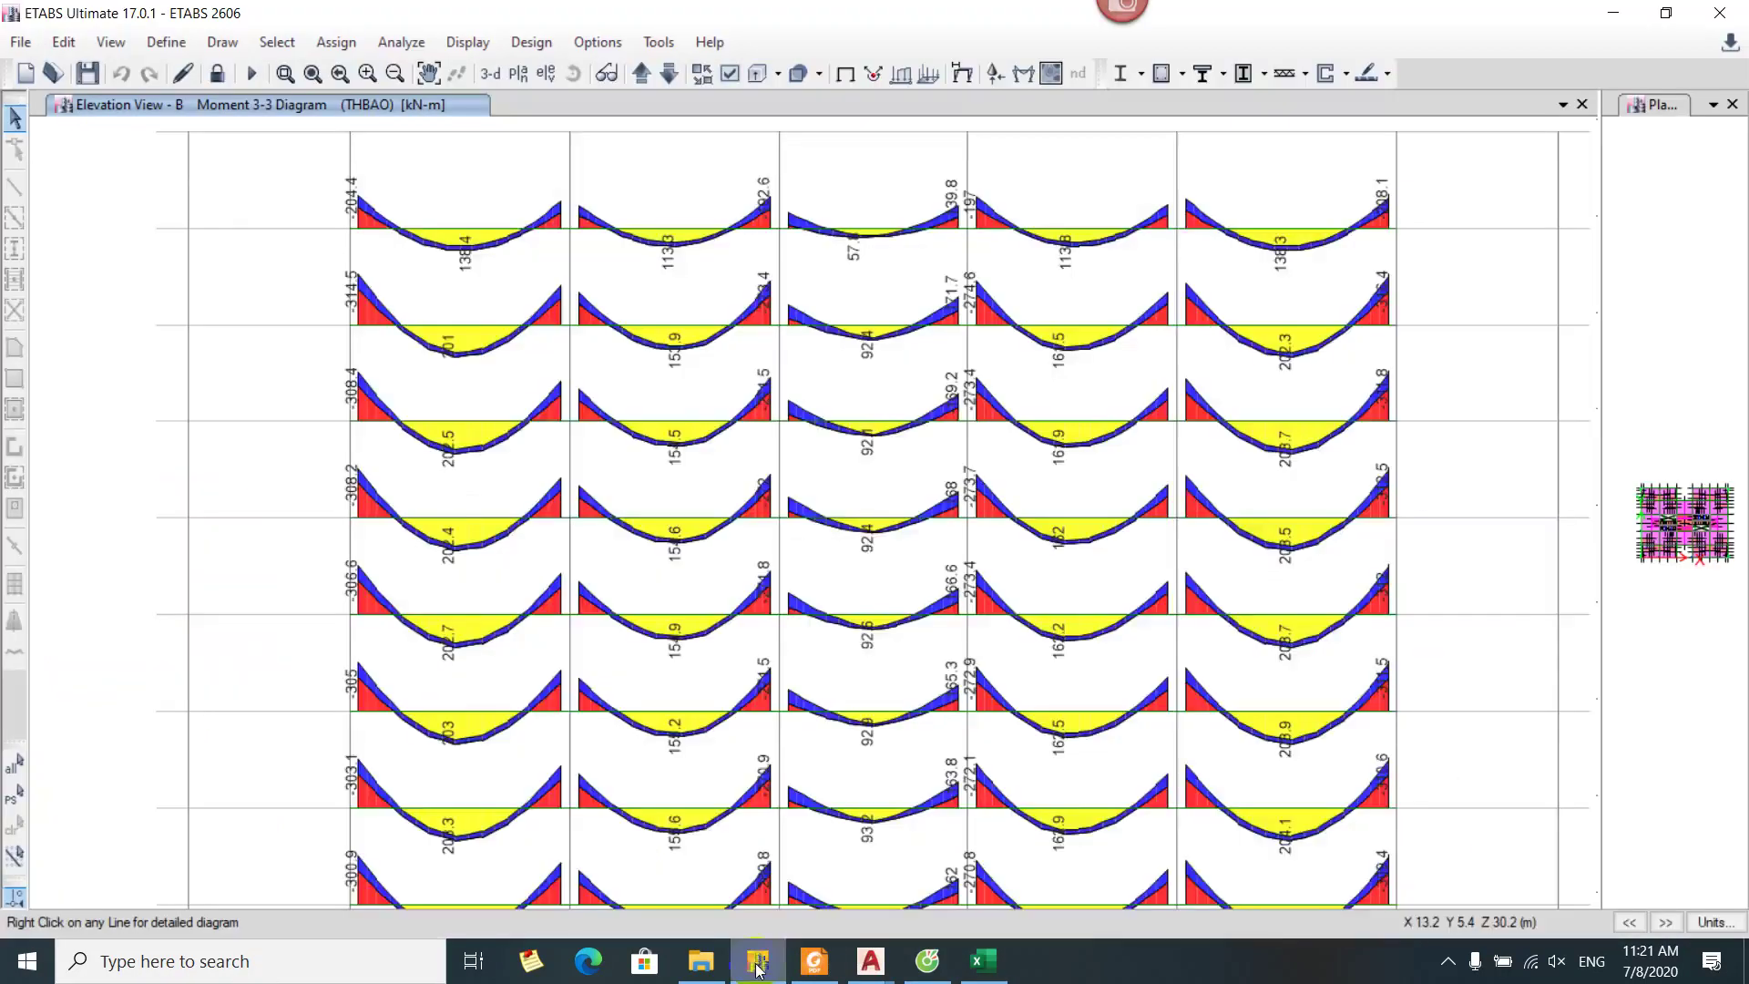
pyautogui.moveTo(469, 539); pyautogui.dragTo(488, 413)
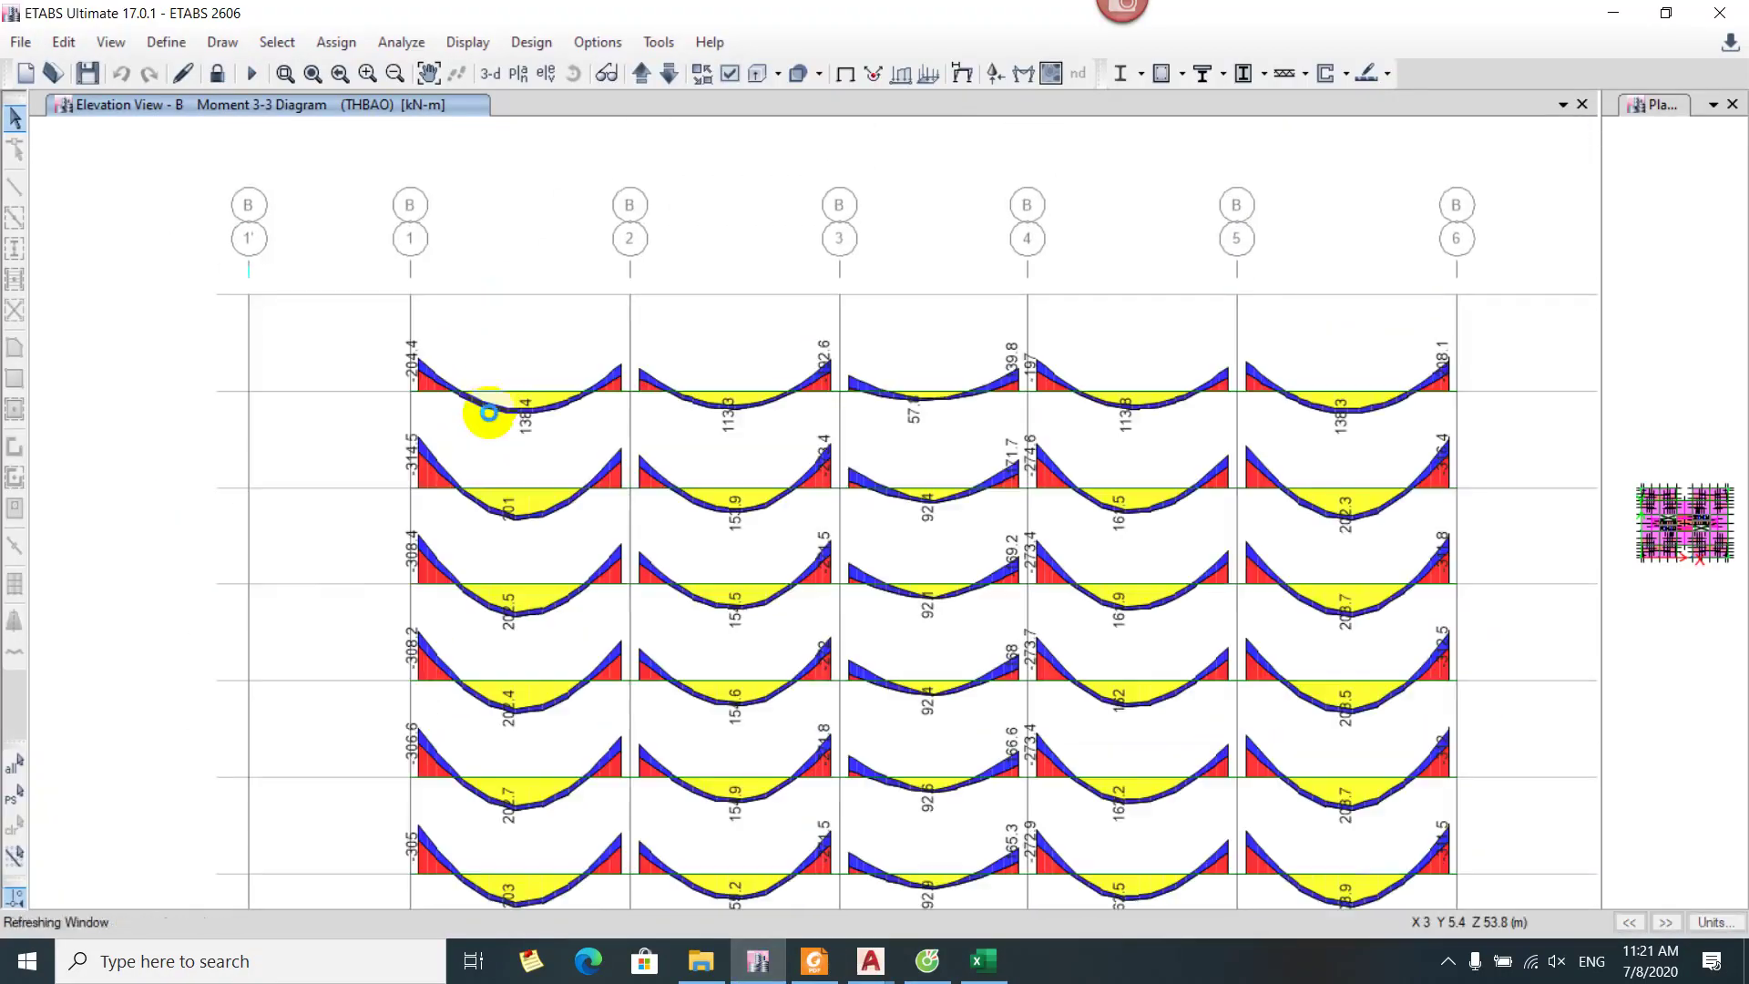
pyautogui.hotkey('alt', 'Tab')
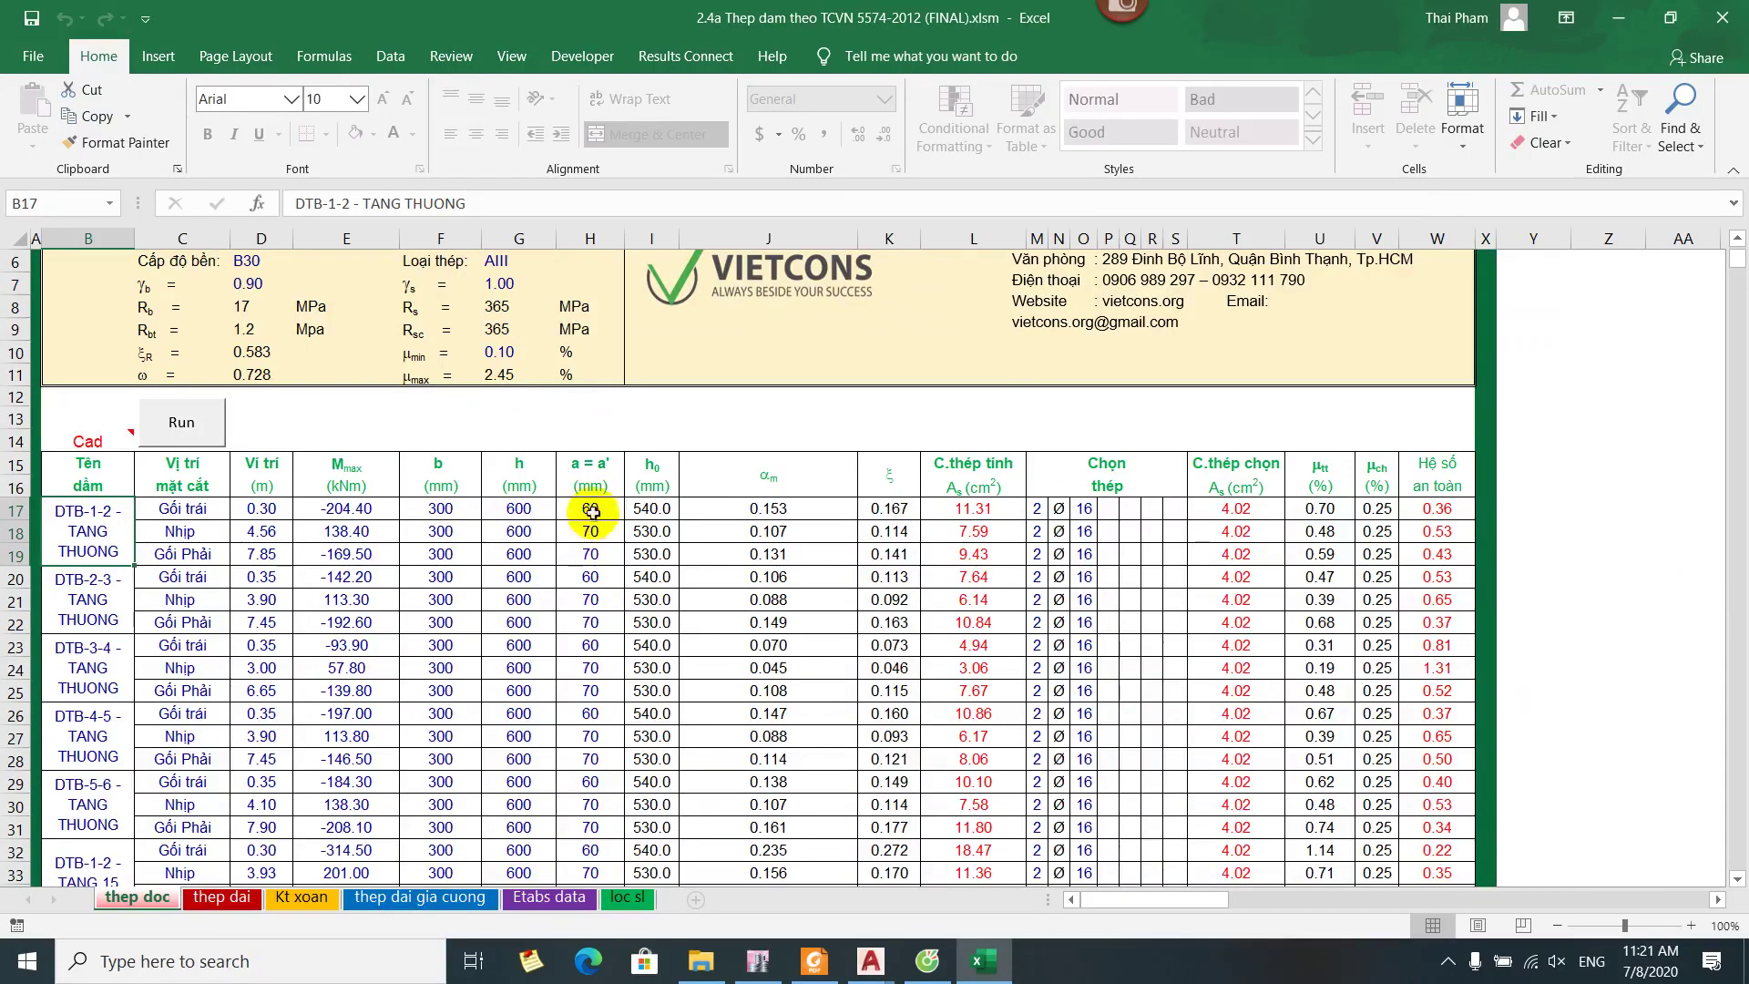
pyautogui.moveTo(587, 506); pyautogui.dragTo(593, 543)
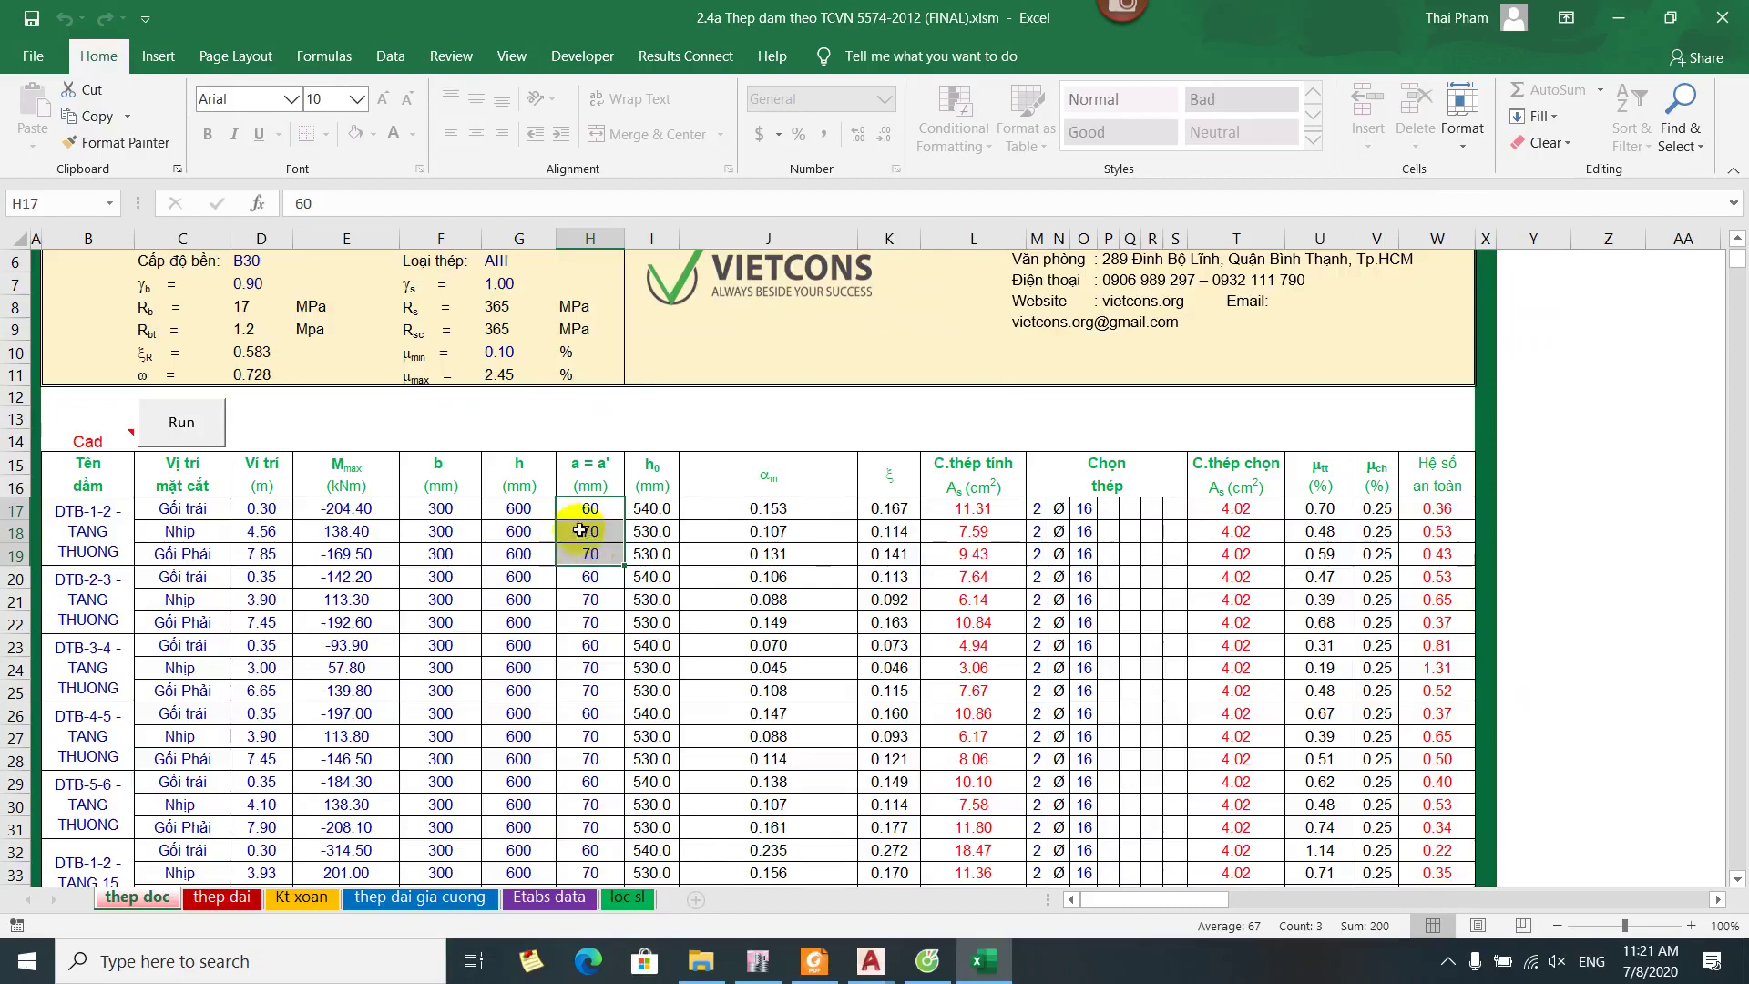
pyautogui.click(95, 528)
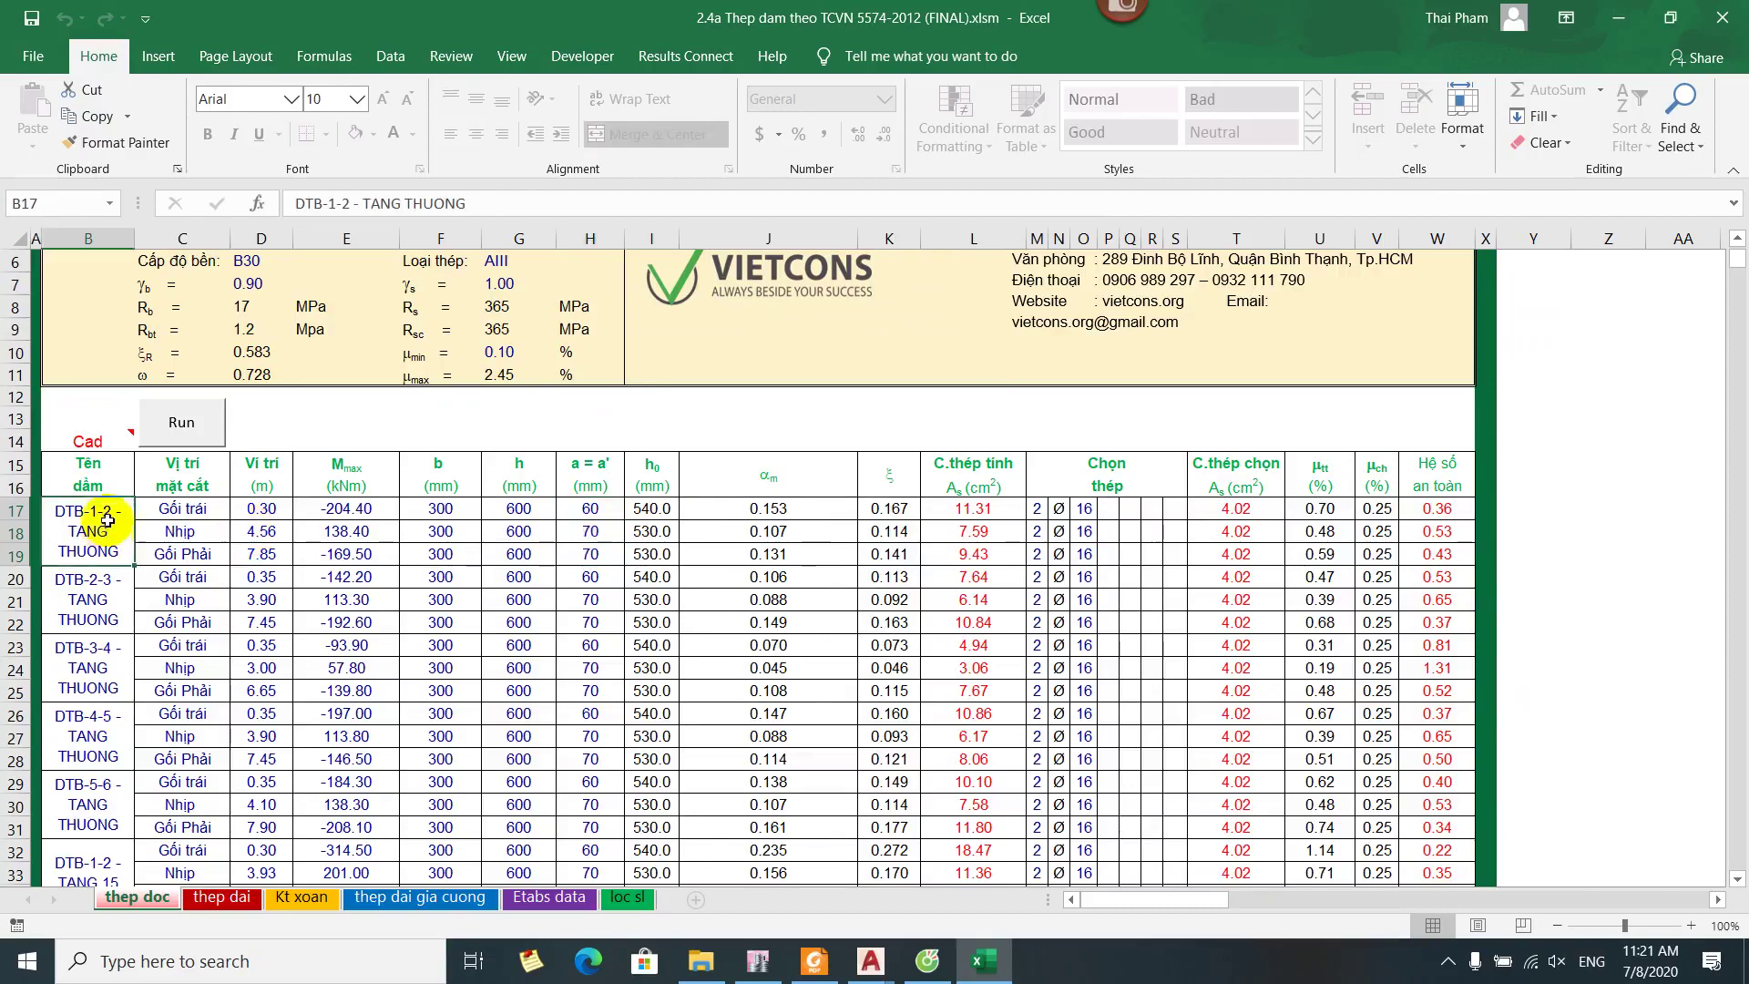
pyautogui.scroll(-1, 101, 448)
pyautogui.scroll(1, 103, 488)
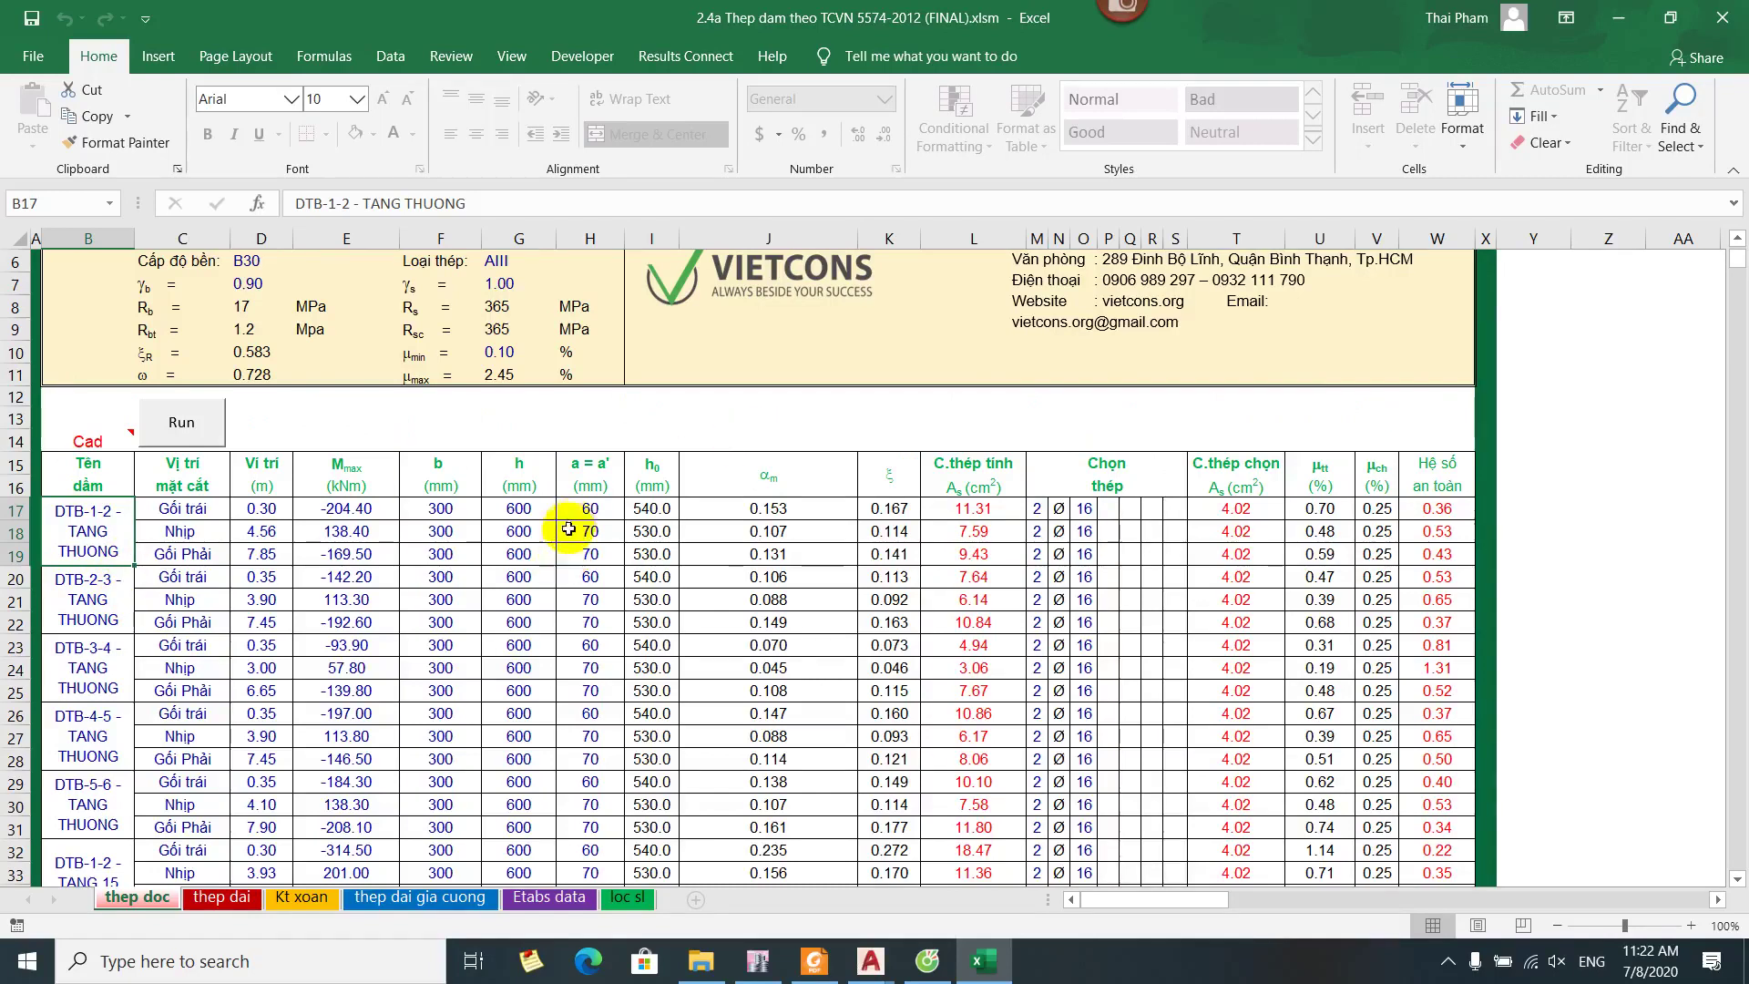
# Compare the left-support moment of beam DTB-1-2 - TANG THUONG on the thep doc sheet with the ETABS Moment 3-3 diagram
pyautogui.moveTo(337, 505); pyautogui.dragTo(369, 544)
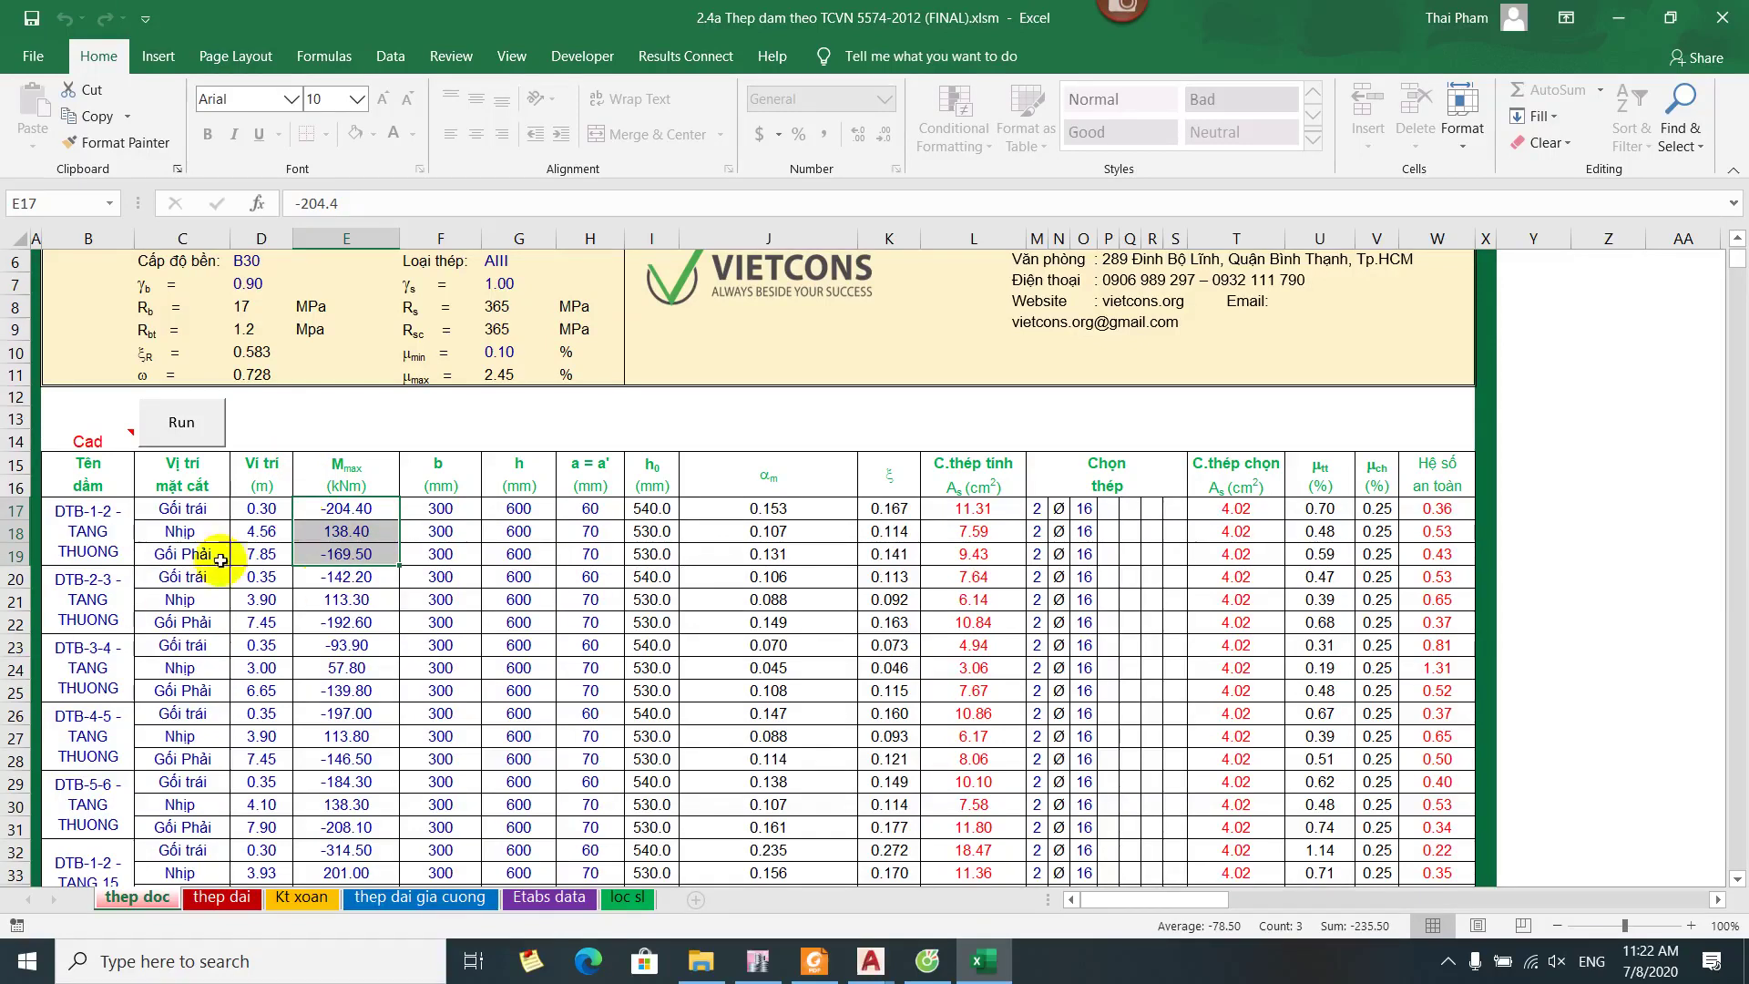
pyautogui.click(758, 960)
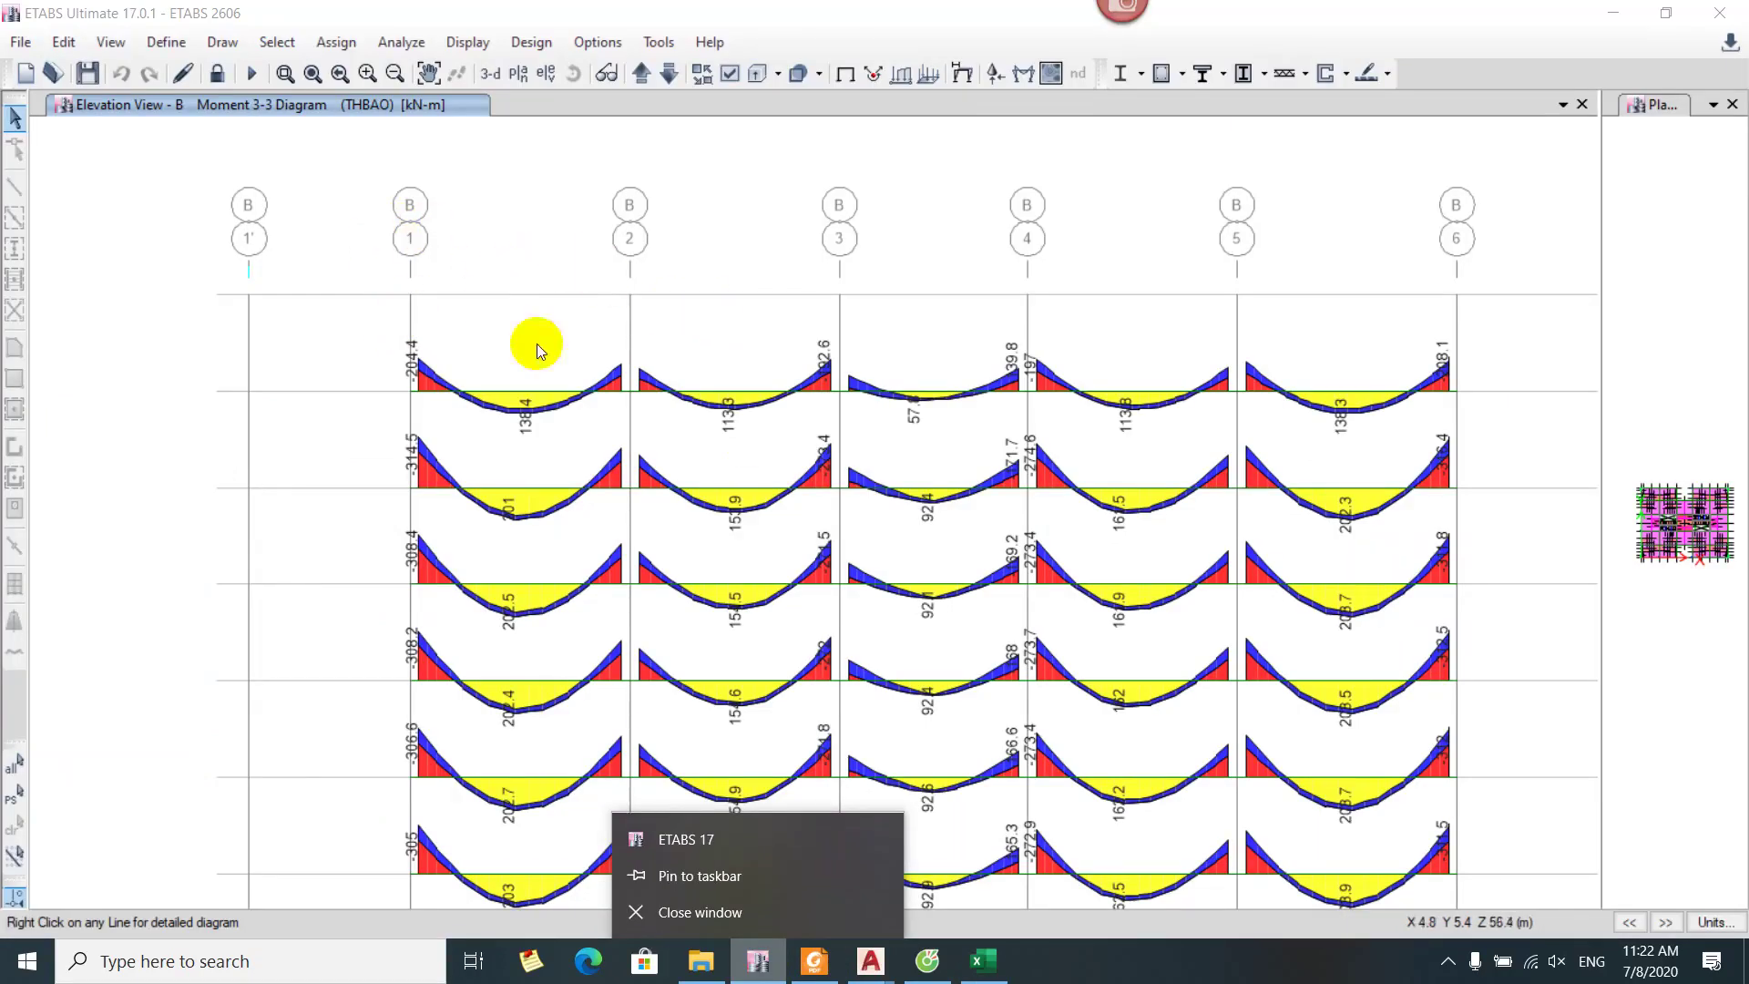
pyautogui.moveTo(573, 383); pyautogui.dragTo(536, 407)
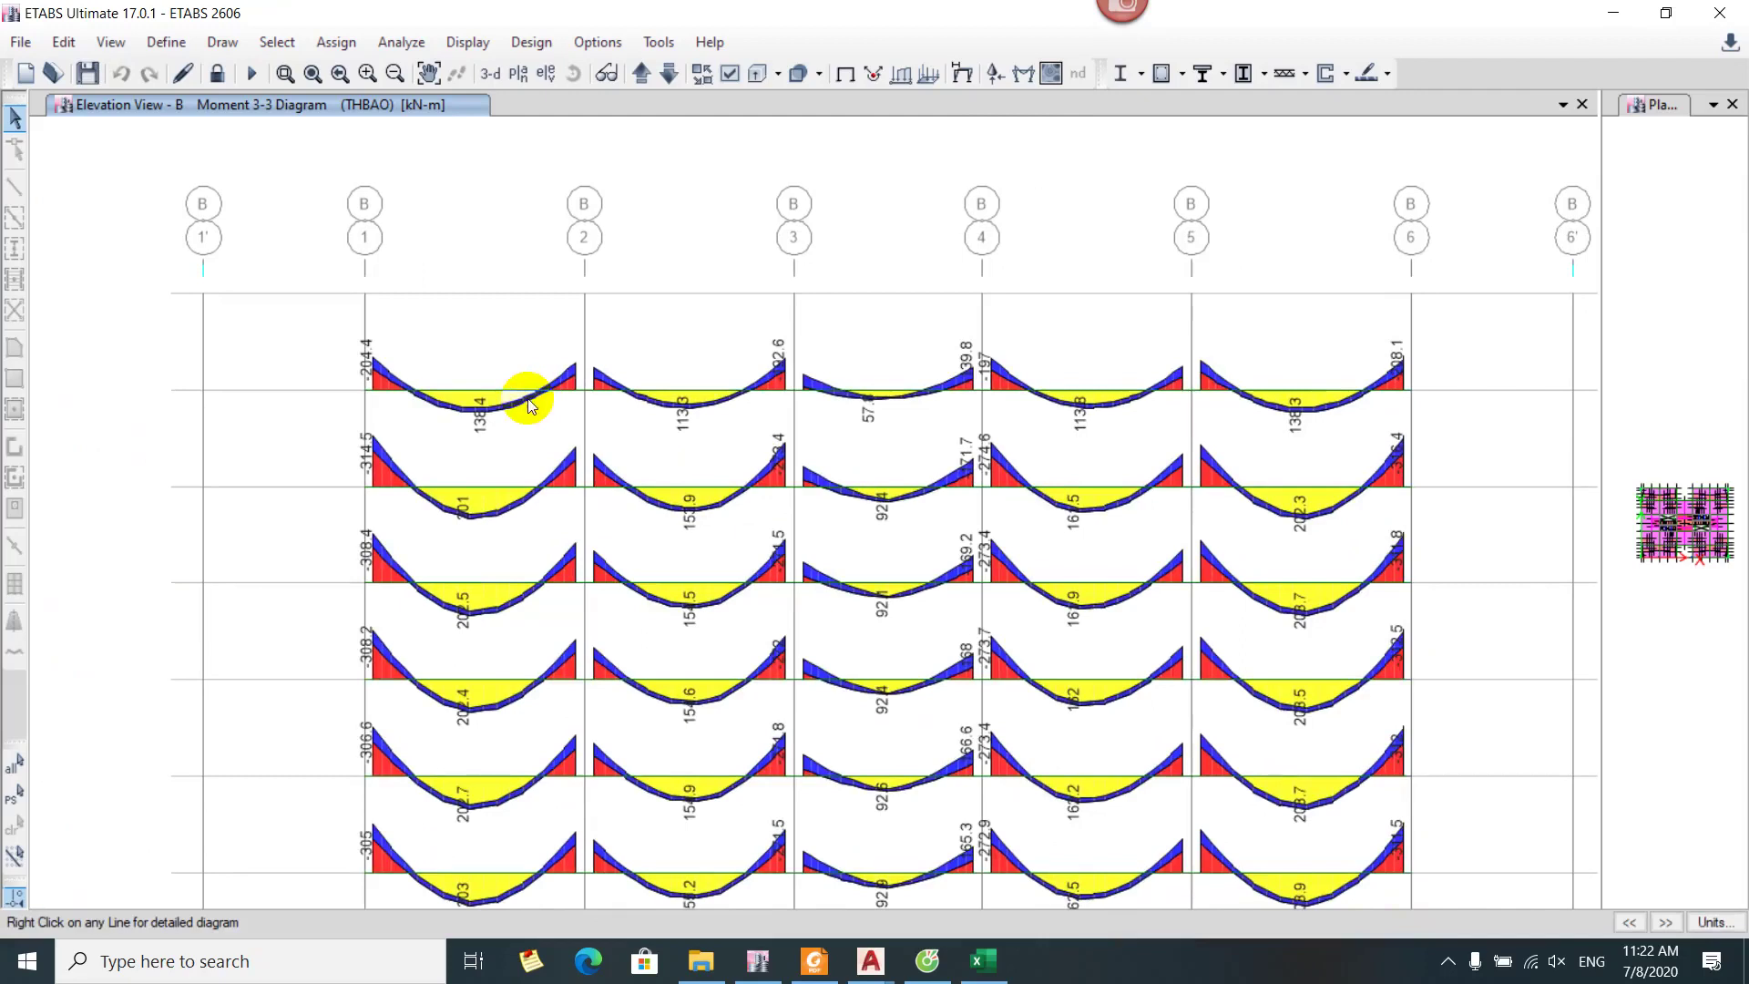
pyautogui.moveTo(410, 391)
pyautogui.scroll(3, 410, 392)
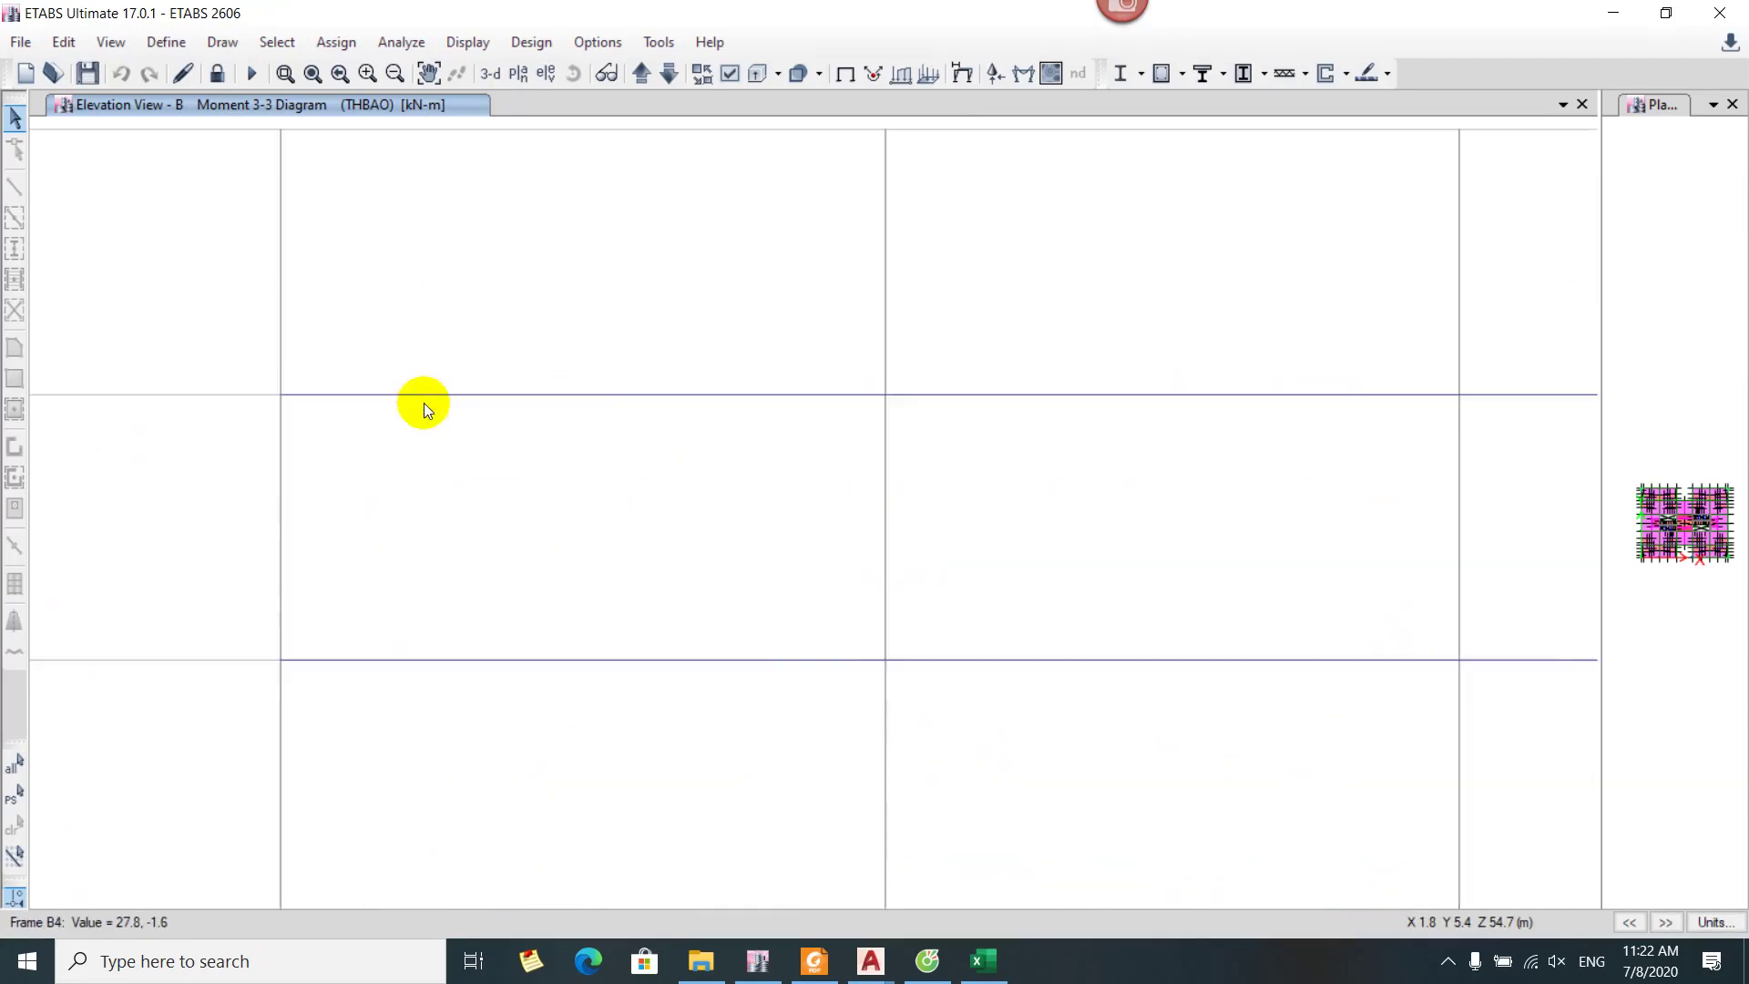
pyautogui.moveTo(422, 391); pyautogui.dragTo(338, 512)
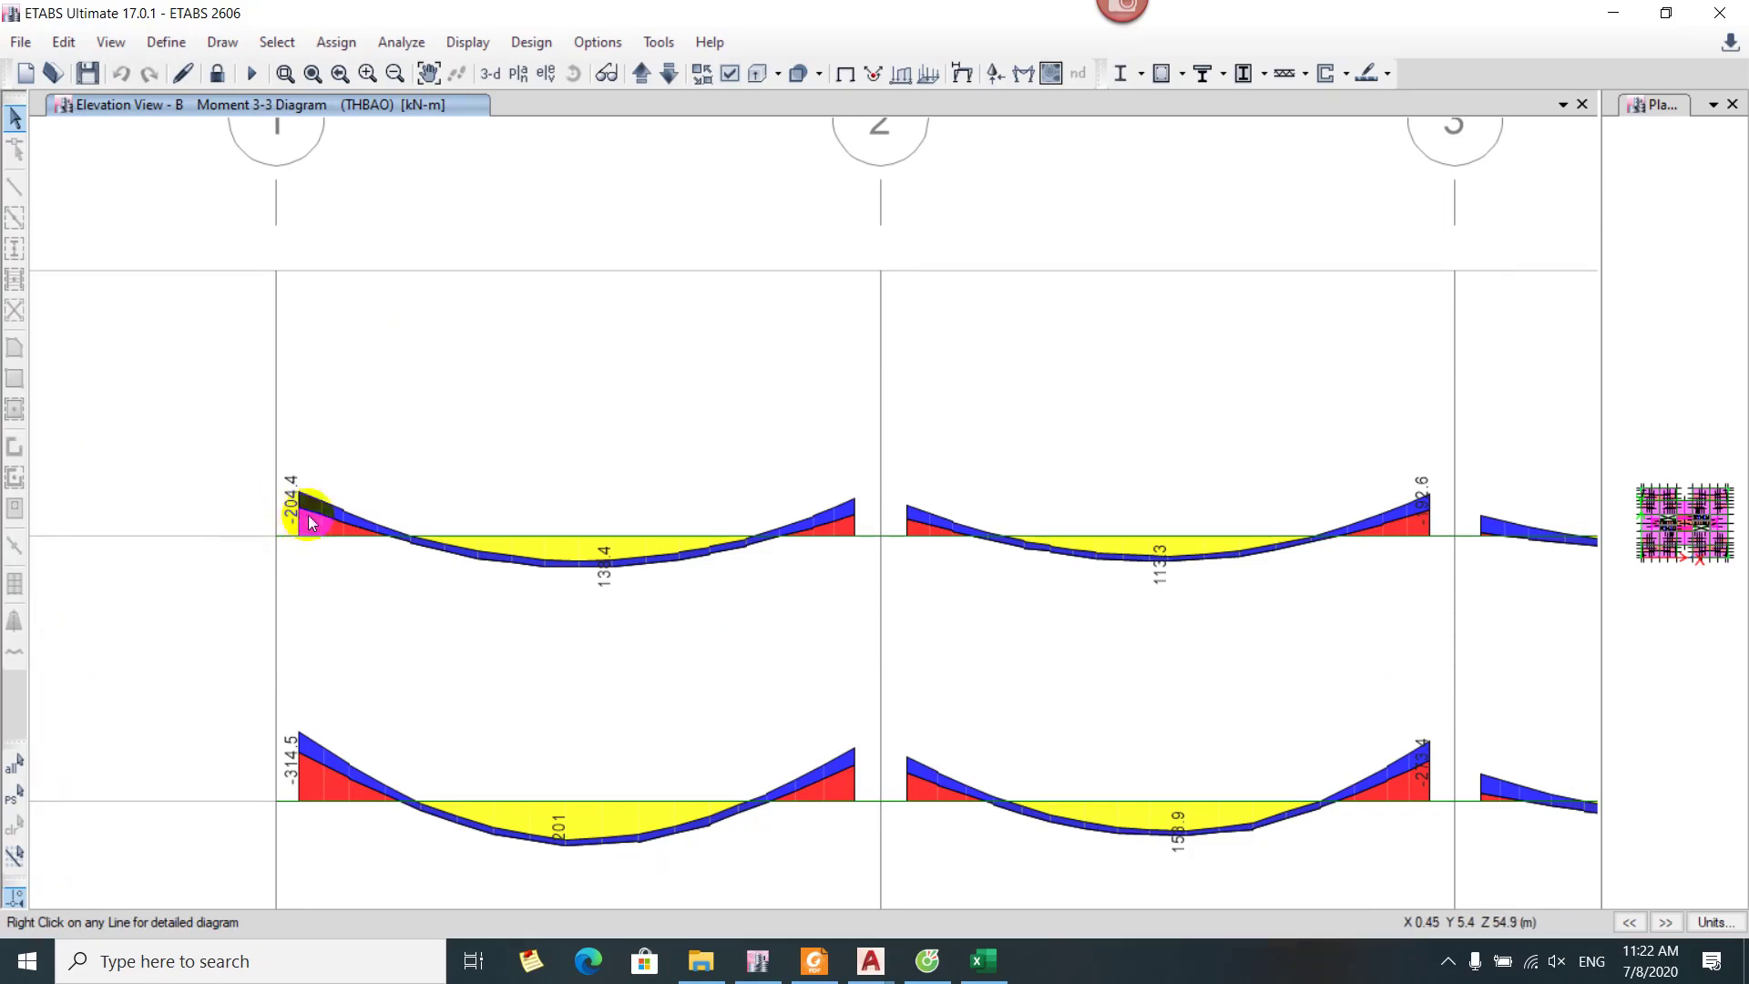
pyautogui.hotkey('alt', 'Tab')
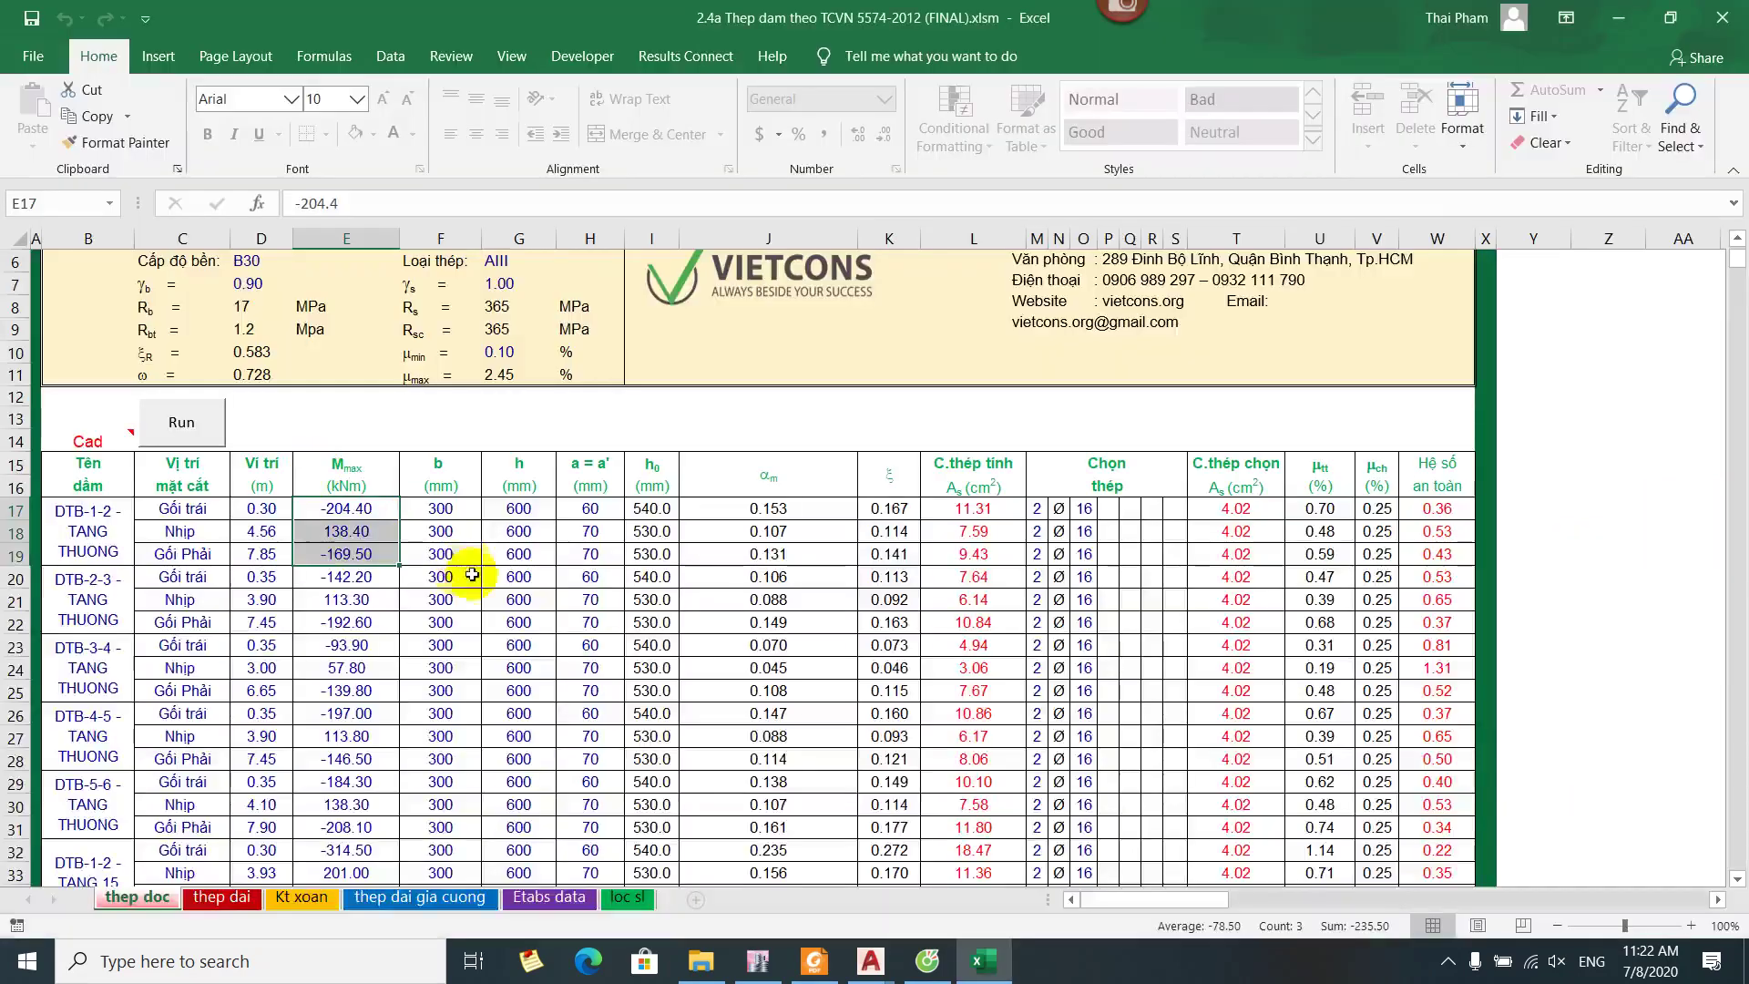
pyautogui.click(360, 508)
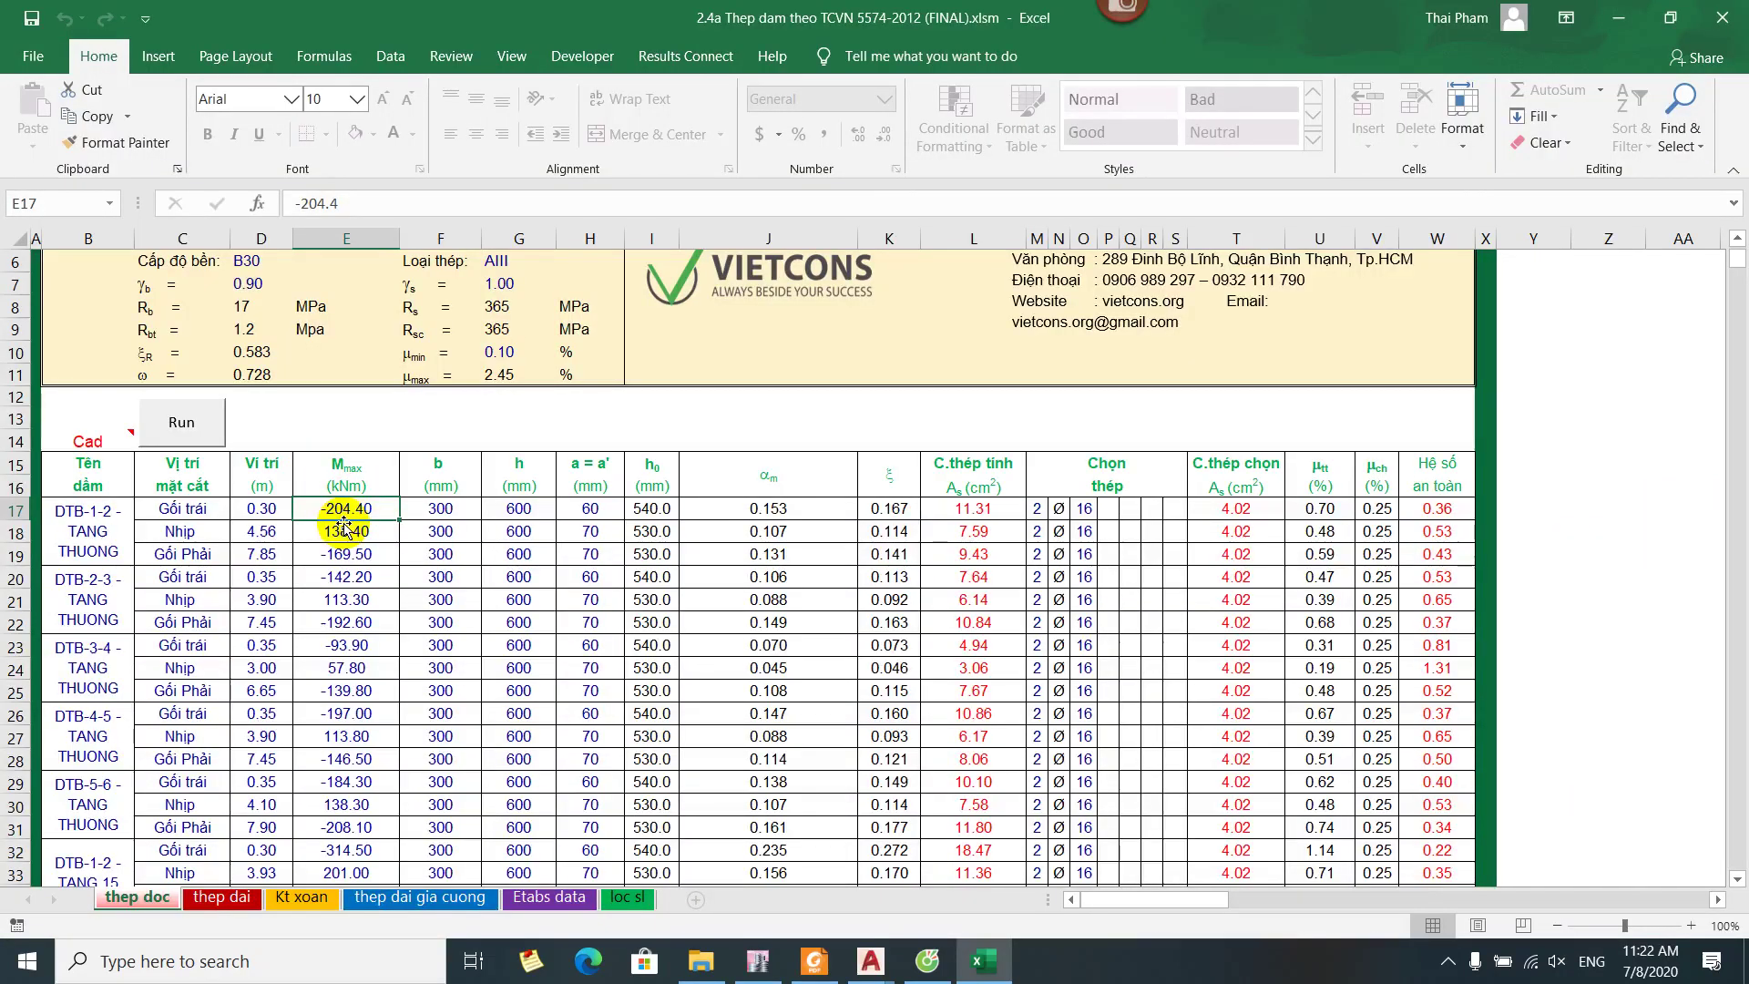
pyautogui.press('Left')
pyautogui.press('Left')
pyautogui.press('Left')
pyautogui.press('Up')
pyautogui.press('Up')
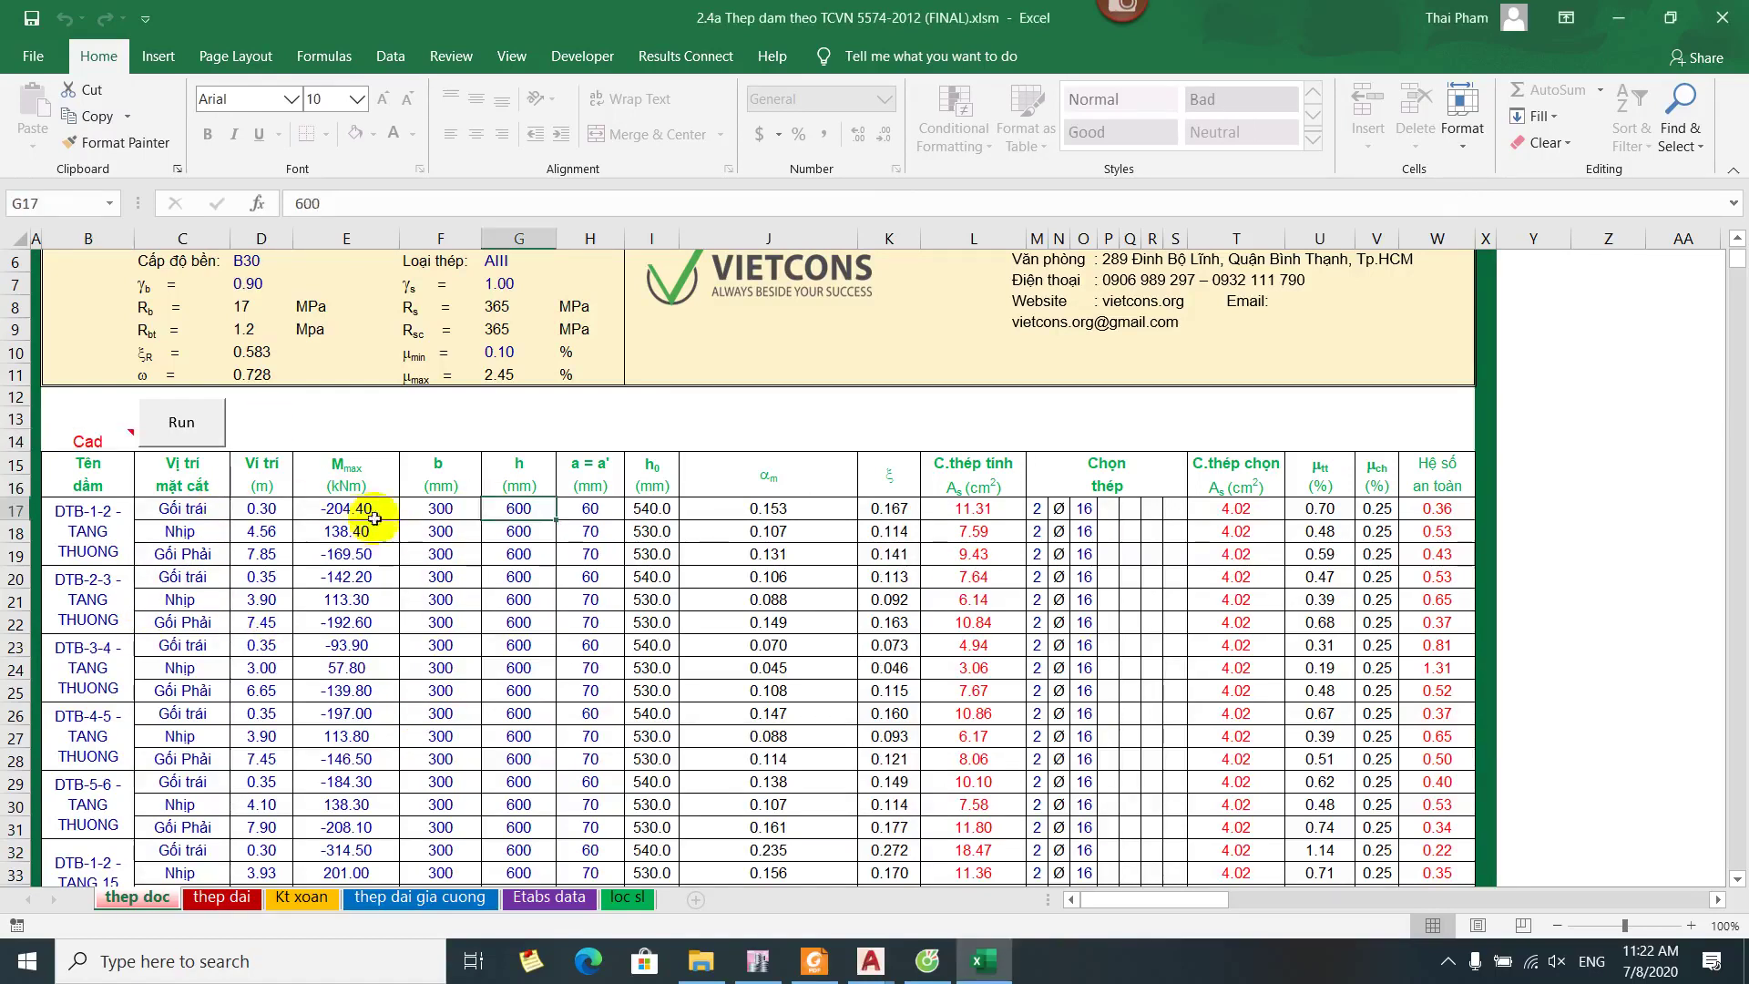
# Compare the midspan moment of beam DTB-1-2 - TANG THUONG in Excel with the ETABS Moment 3-3 diagram
pyautogui.click(336, 531)
pyautogui.hotkey('alt', 'Tab')
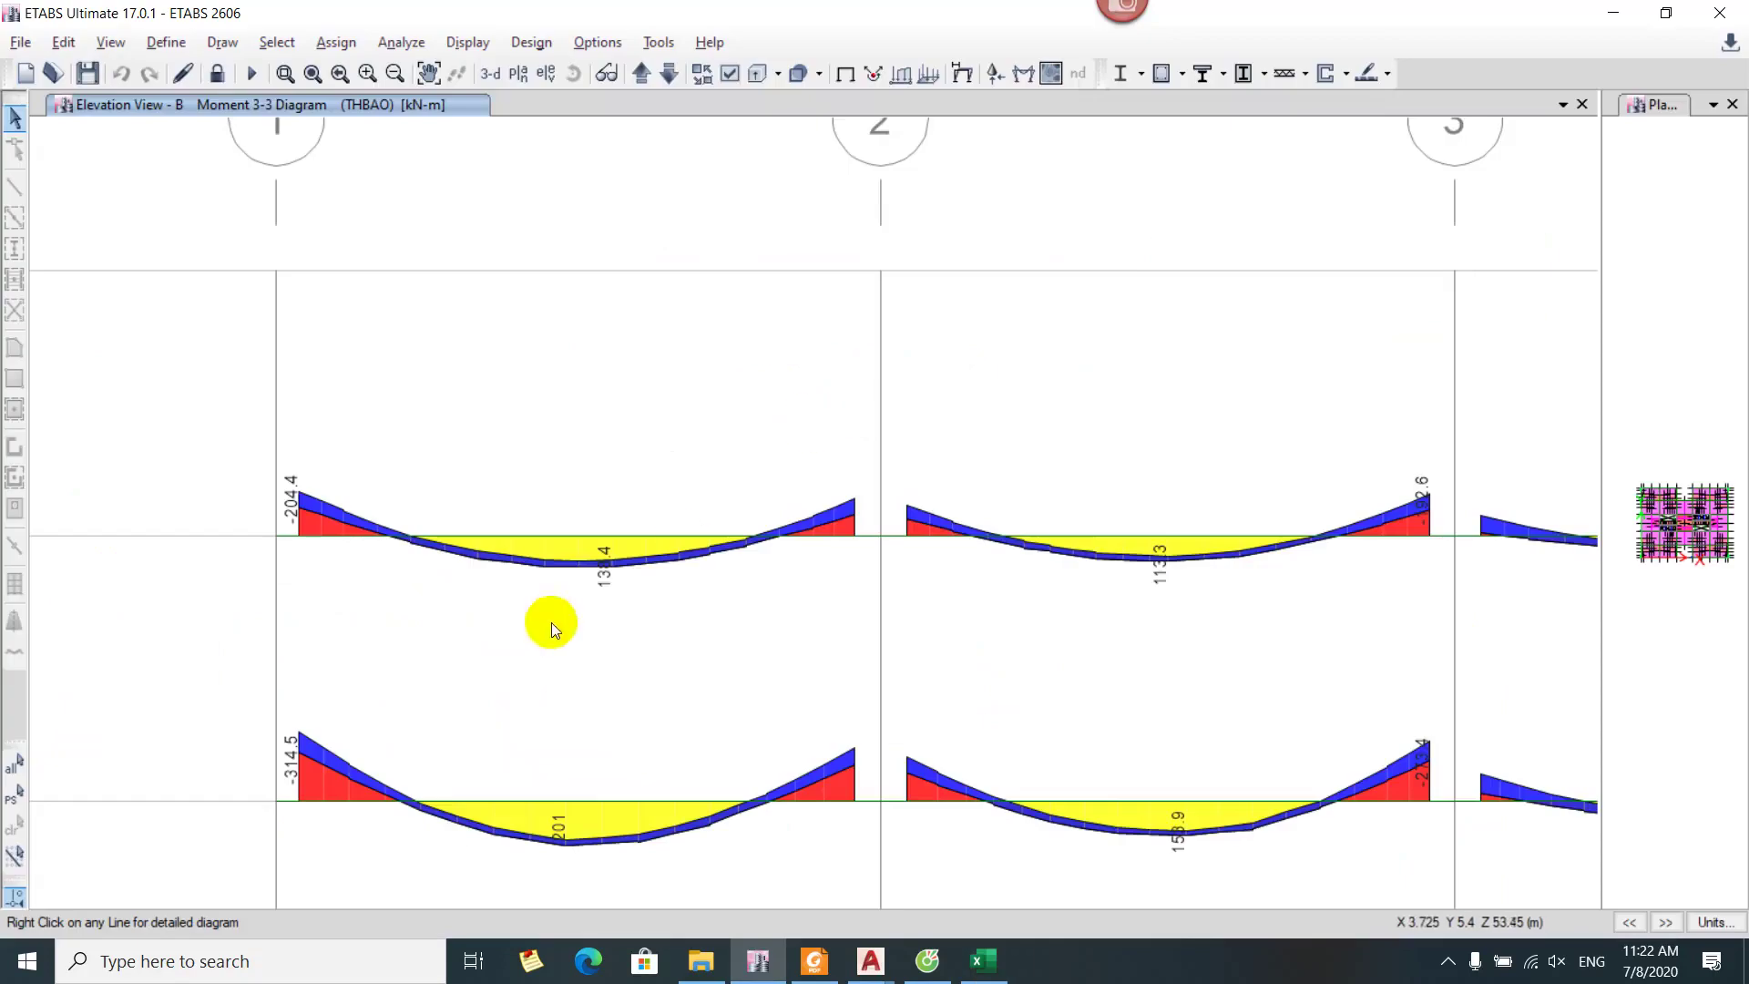
pyautogui.scroll(2, 597, 581)
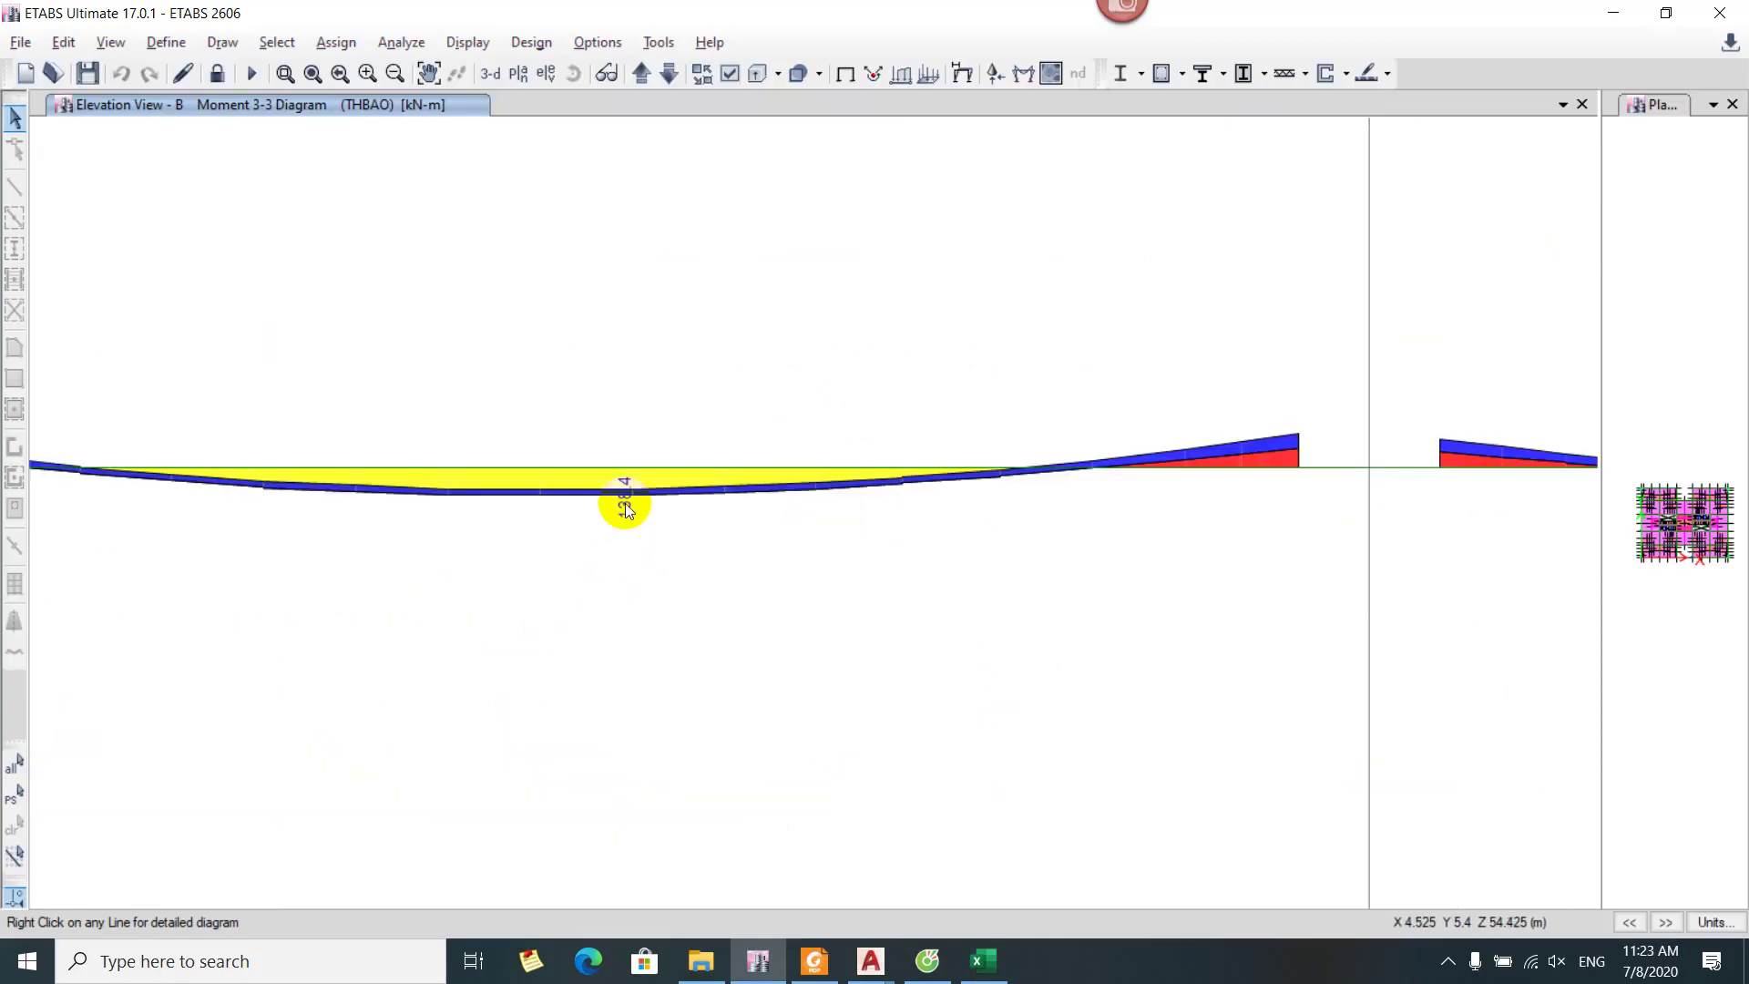
pyautogui.scroll(-2, 792, 642)
pyautogui.scroll(-1, 787, 644)
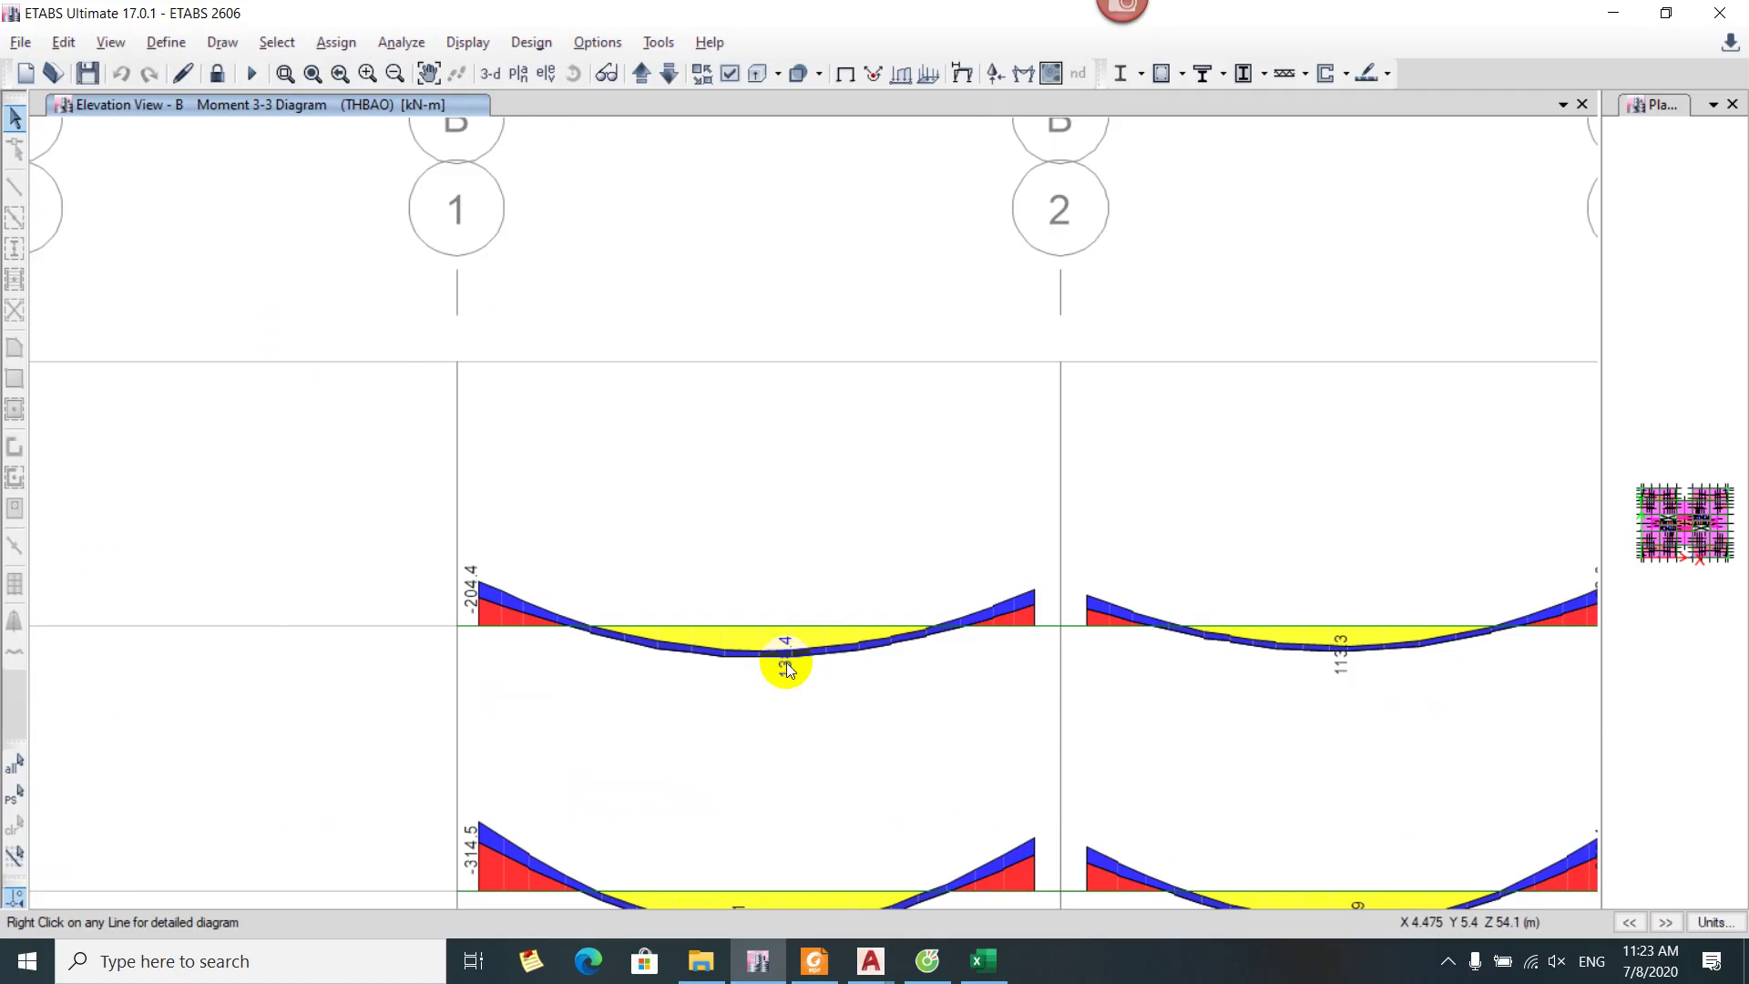
pyautogui.hotkey('alt', 'Tab')
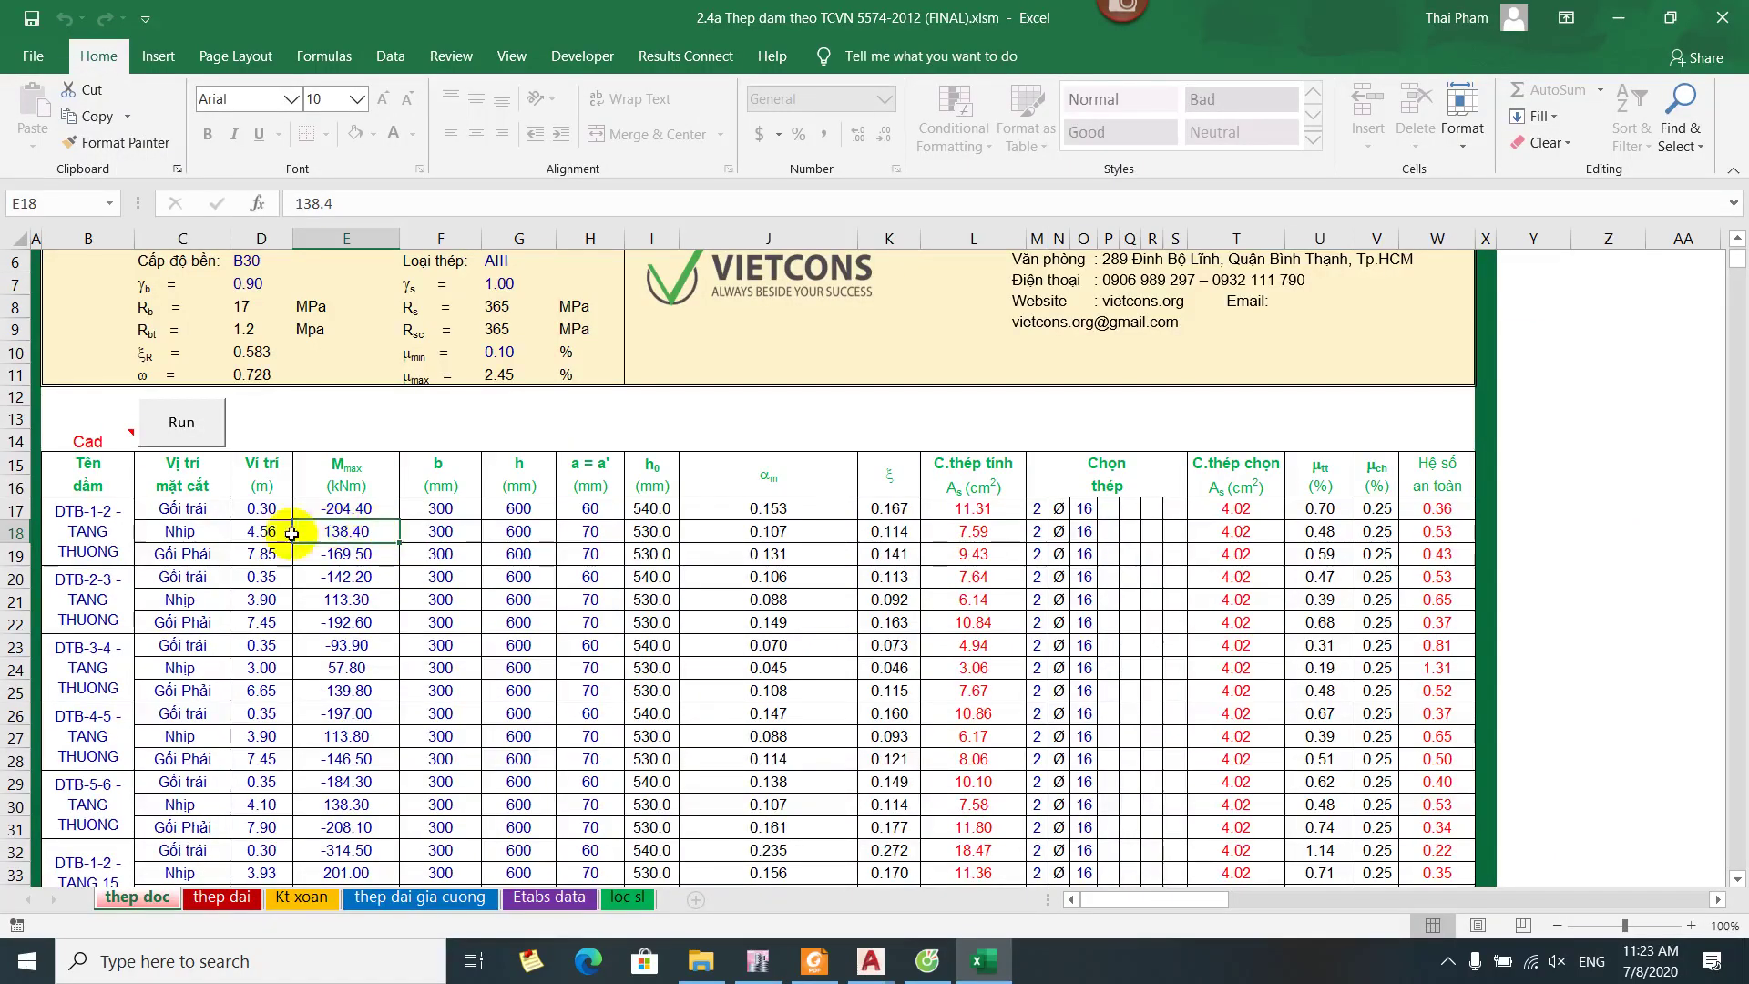
# Read the right-end moment in the detailed ETABS diagram of beam B4 at TANG THUONG and compare it with the Excel value
pyautogui.hotkey('alt', 'Tab')
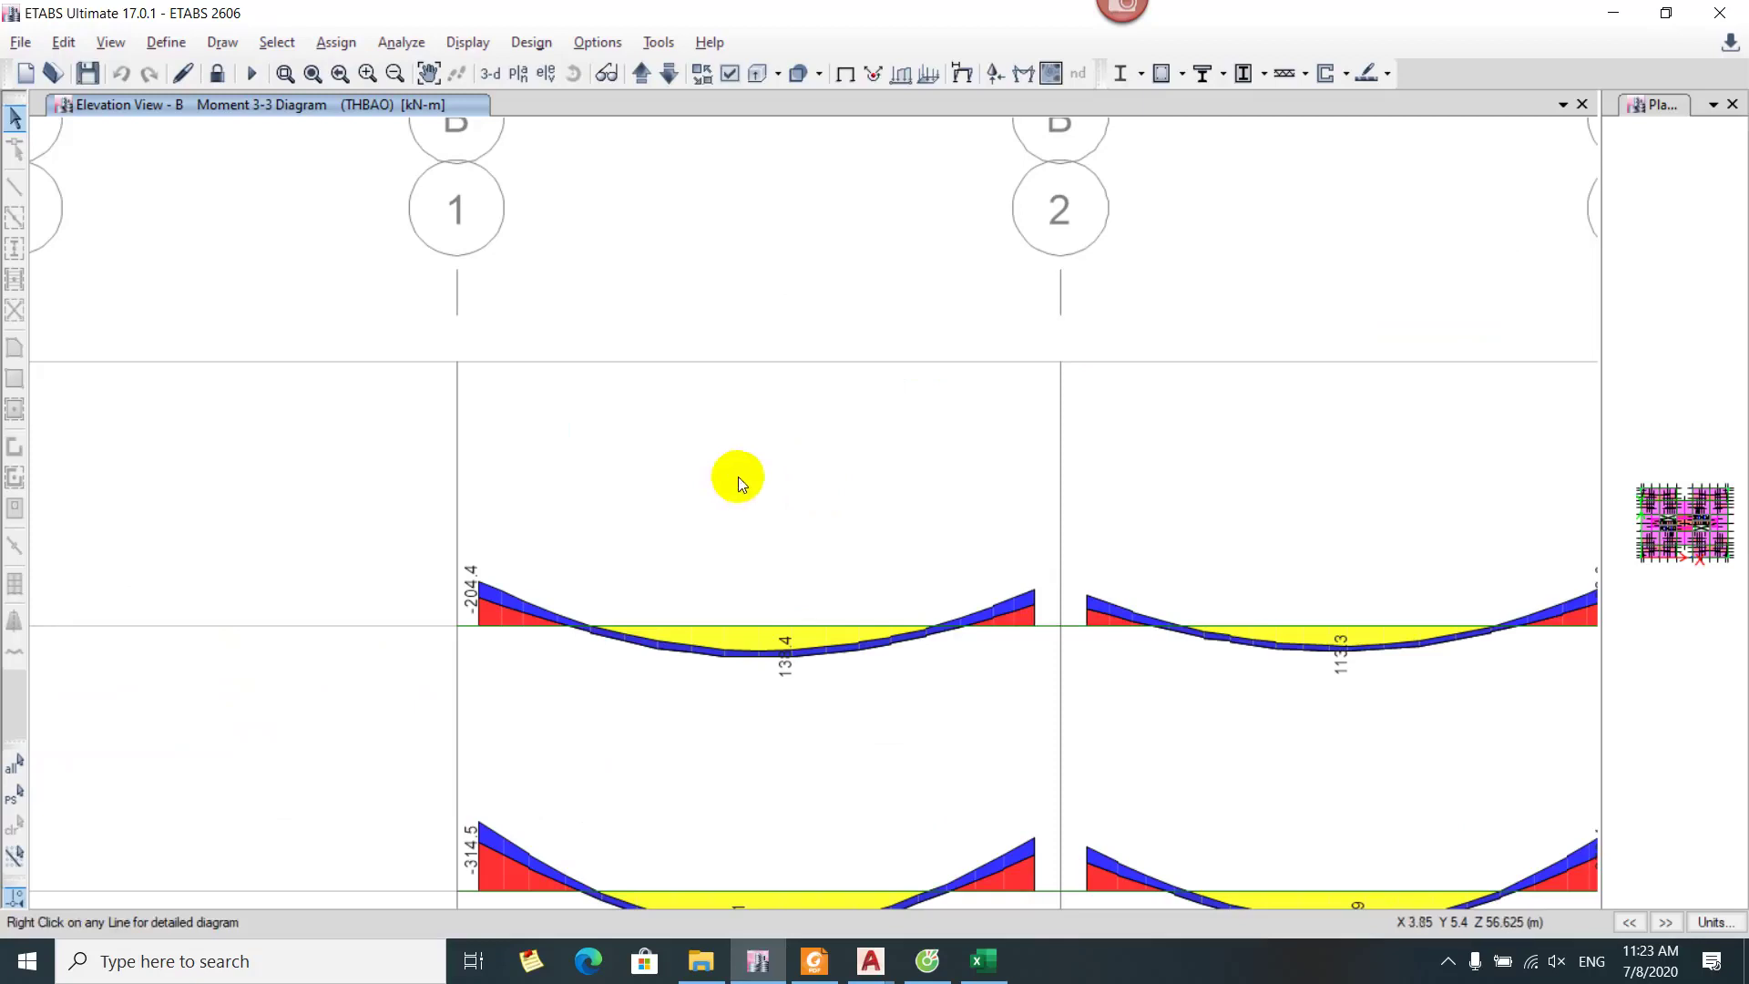
pyautogui.rightClick(1029, 630)
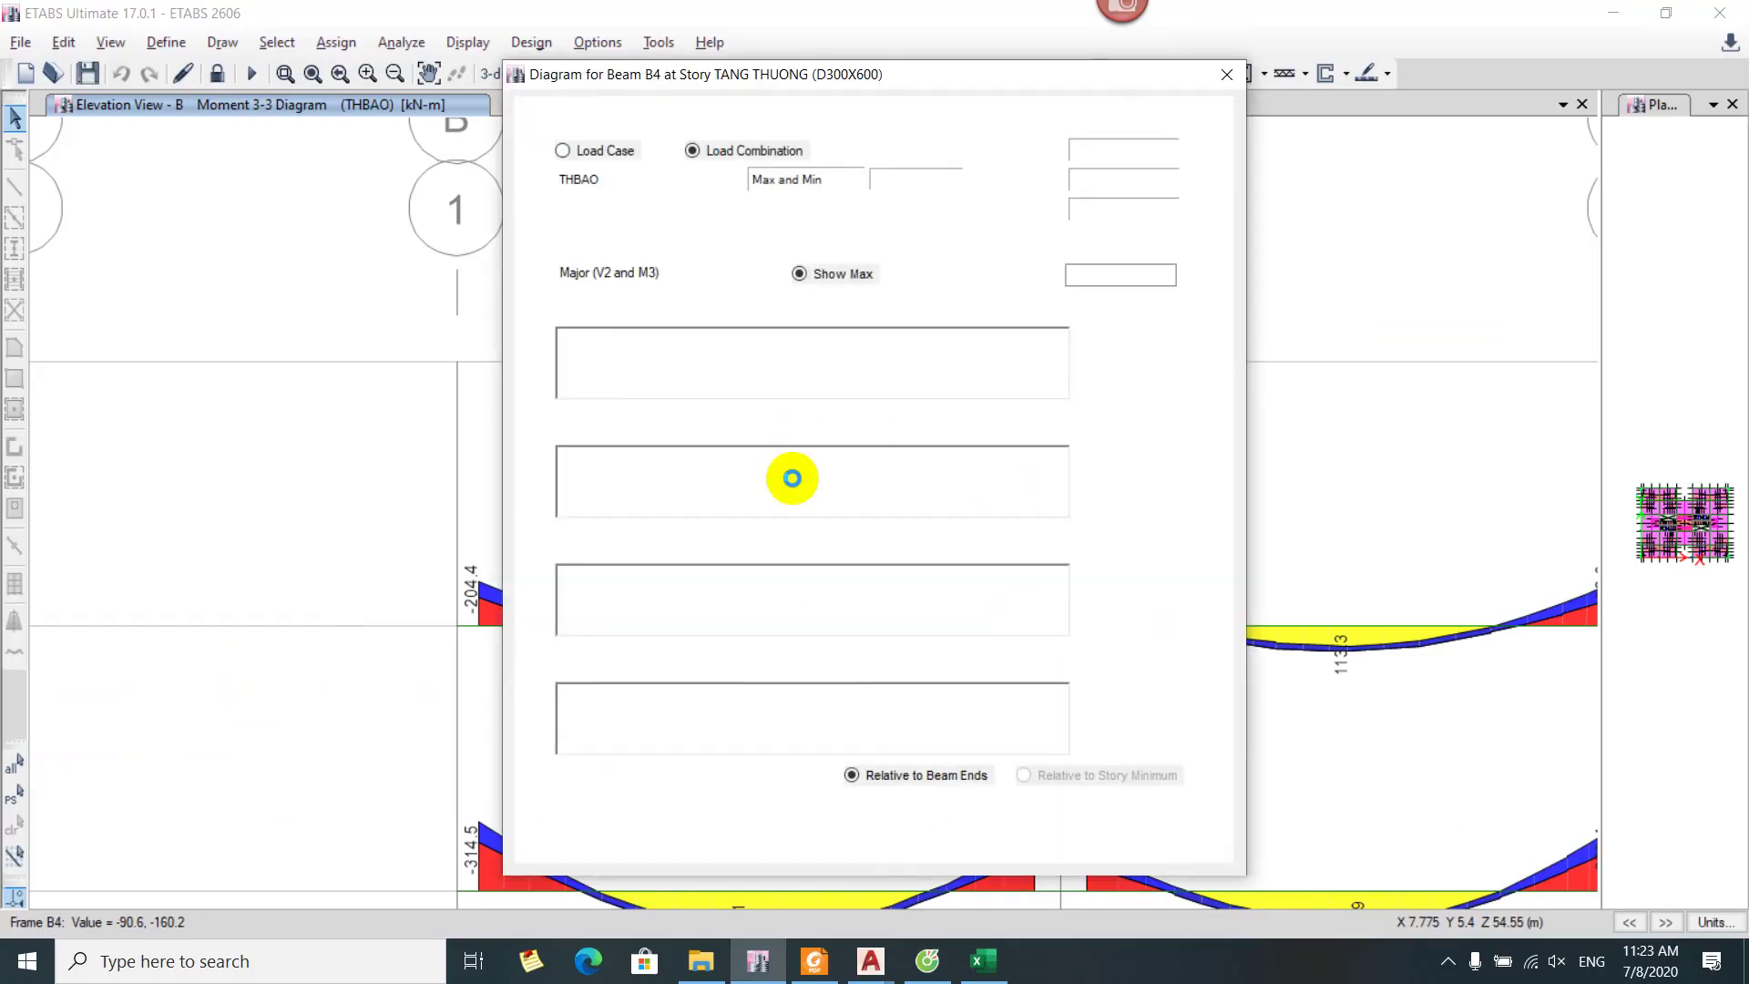
pyautogui.moveTo(802, 69); pyautogui.dragTo(235, 101)
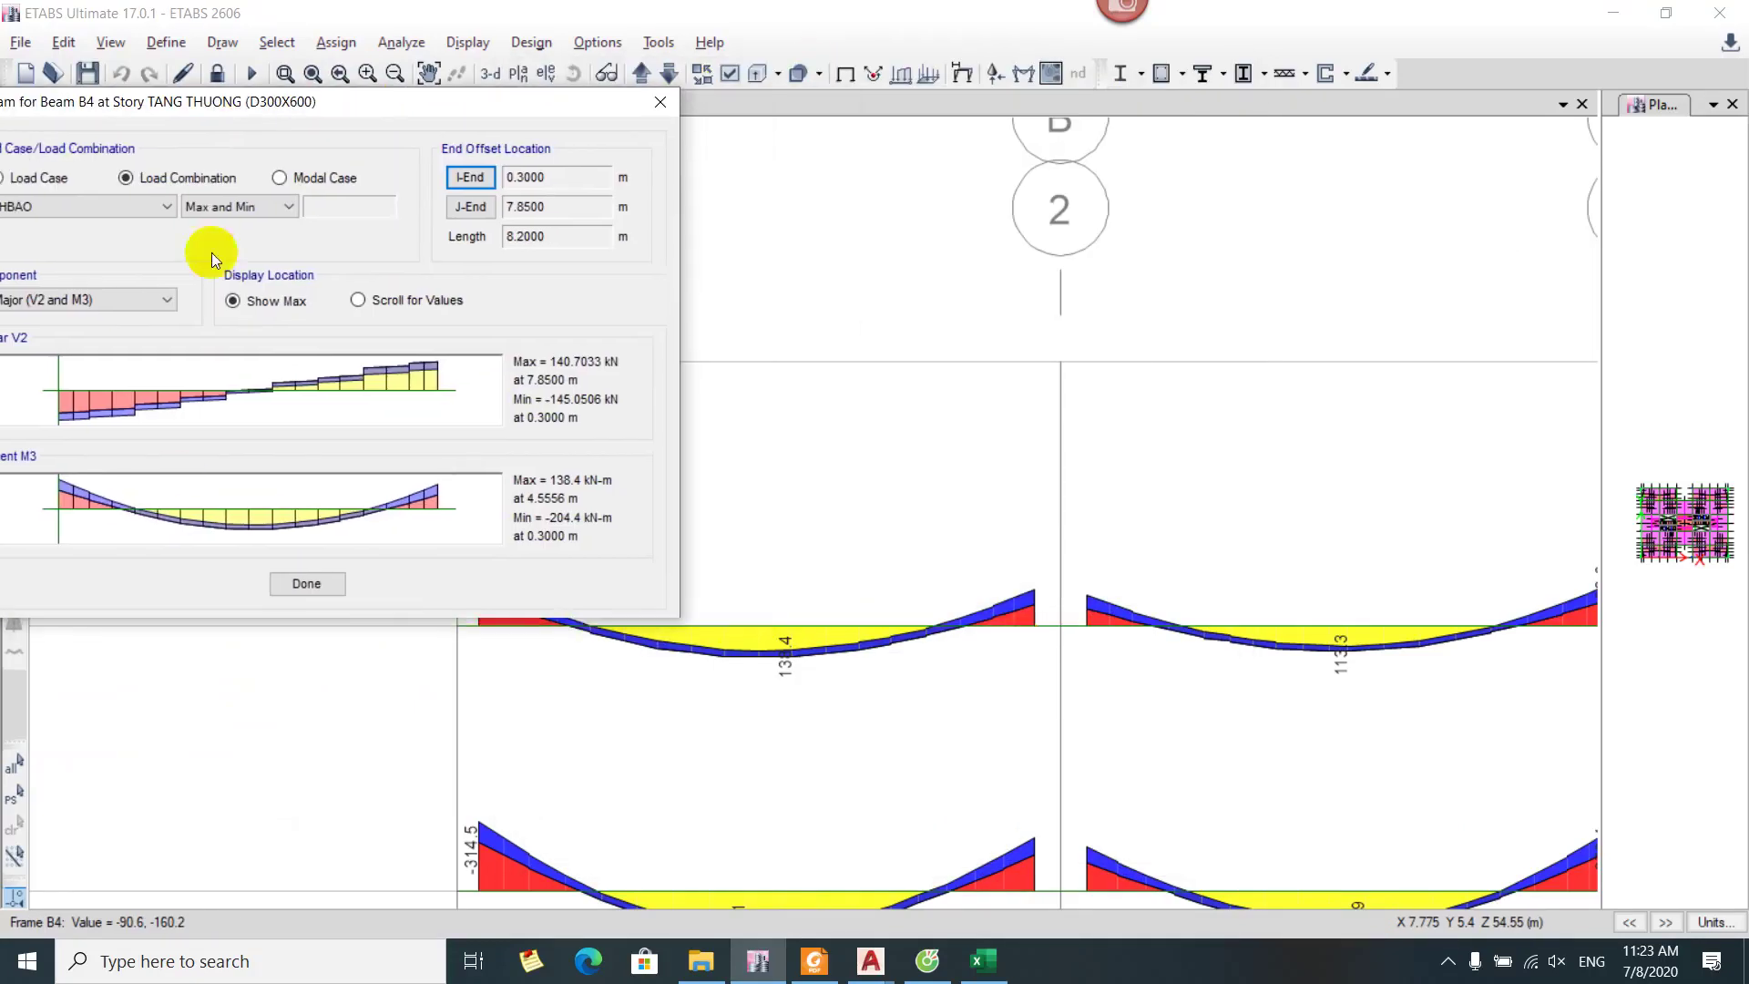
pyautogui.click(357, 299)
pyautogui.moveTo(351, 534); pyautogui.dragTo(494, 528)
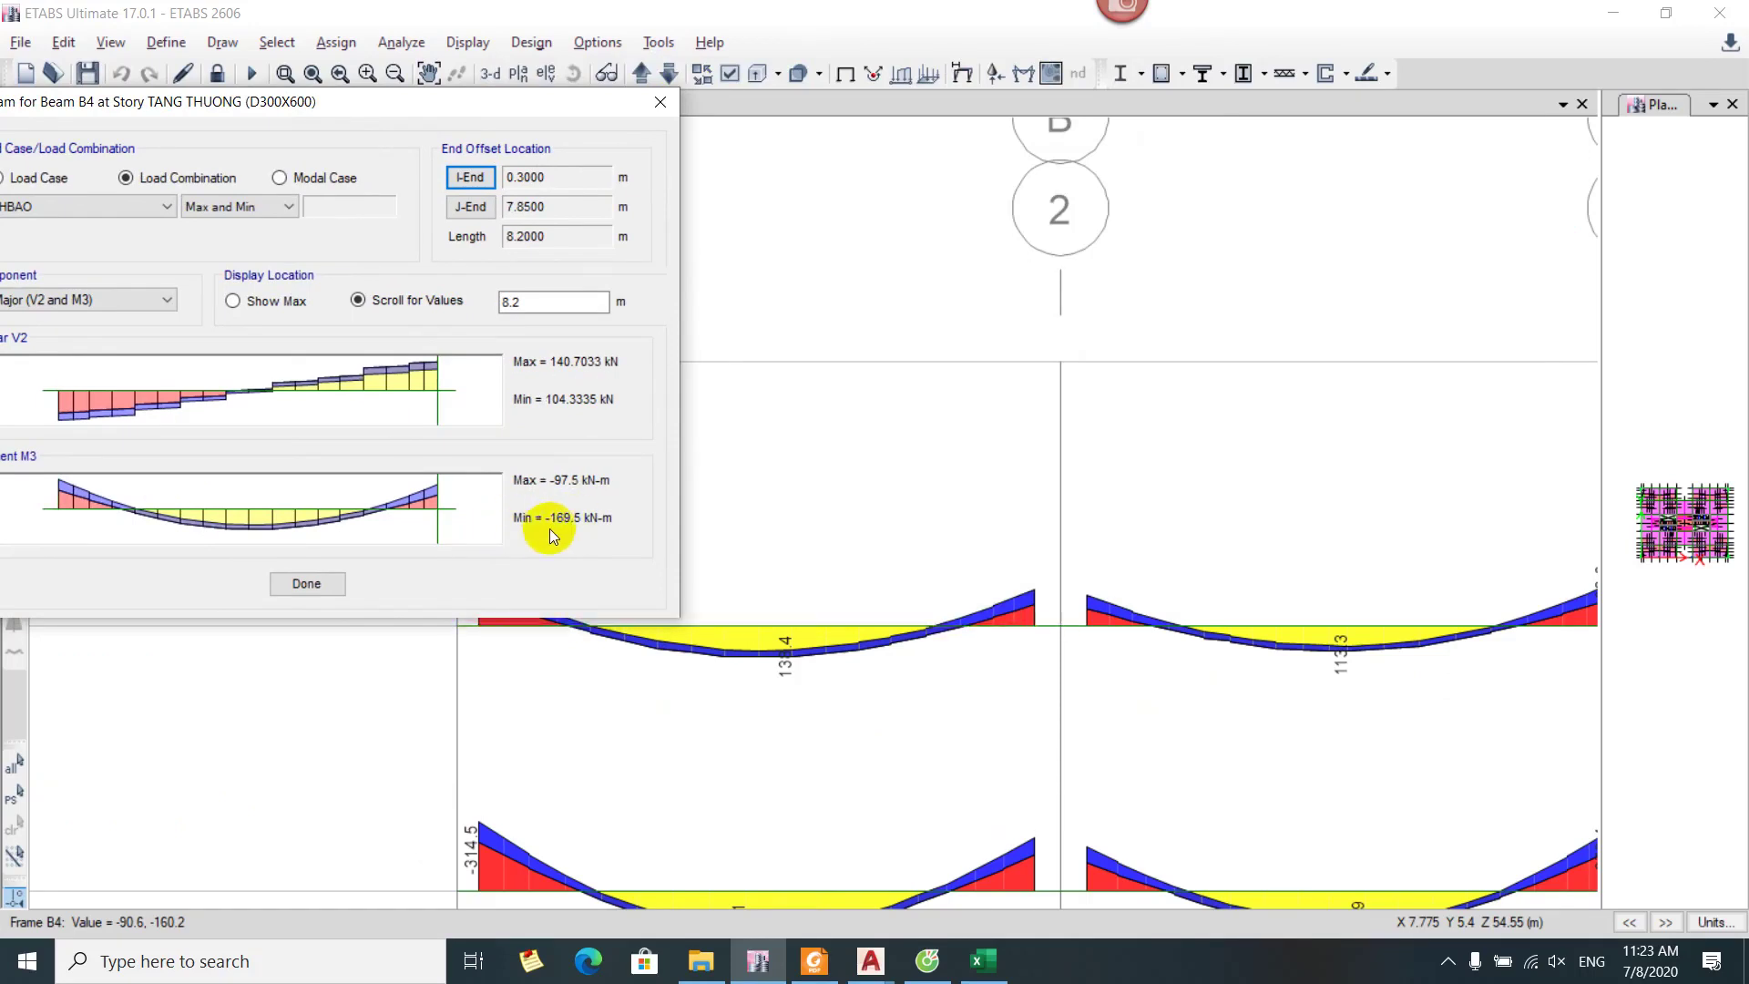
pyautogui.click(296, 584)
pyautogui.hotkey('alt', 'Tab')
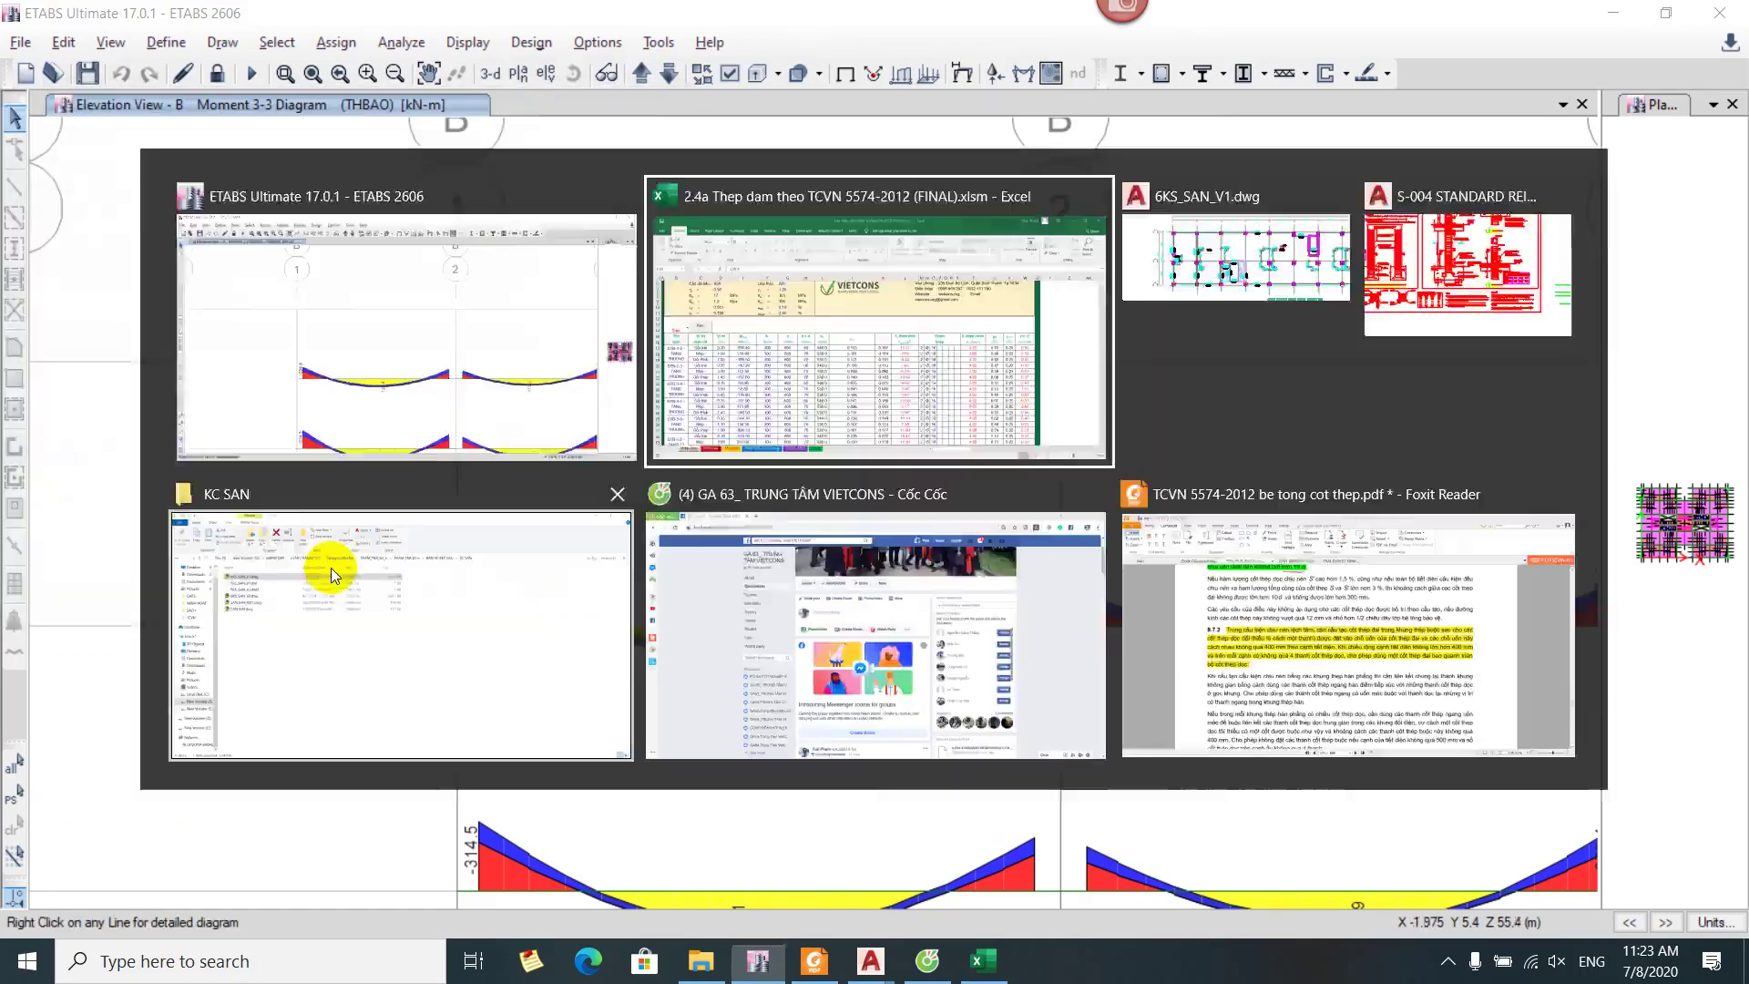
pyautogui.click(369, 554)
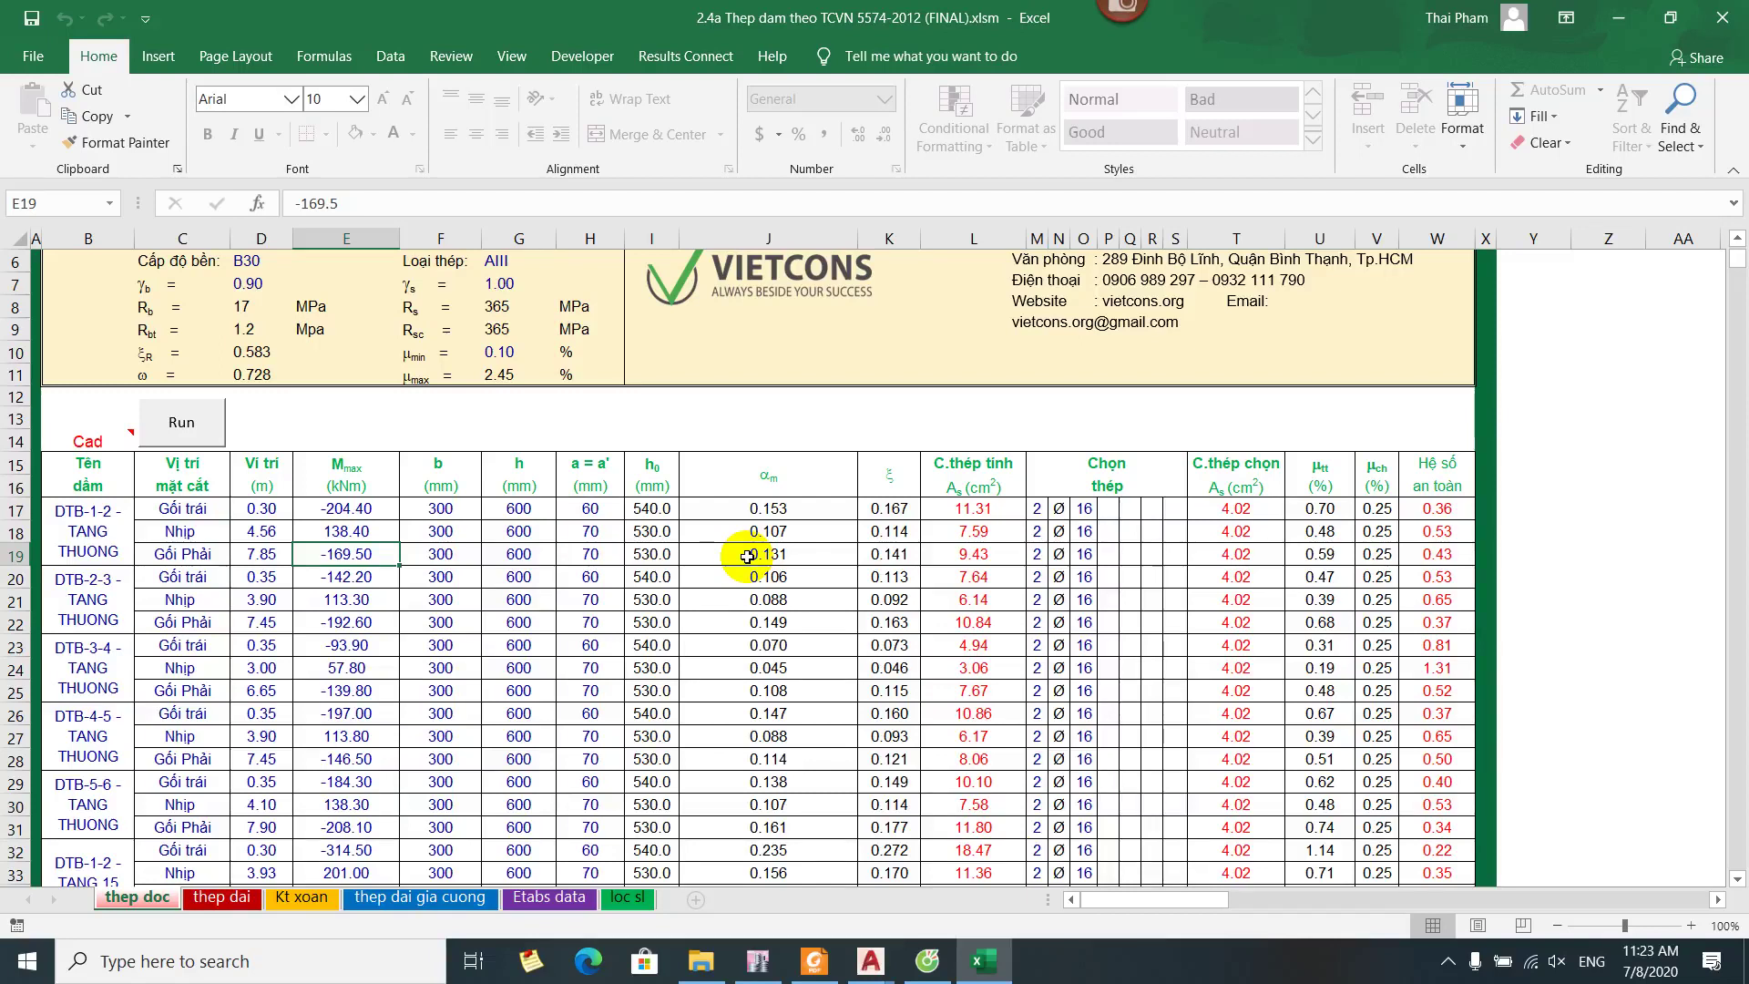
# Examine the section sizes b and h, the cover distance a and the effective depth h0 of beam DTB-1-2 on the thep doc sheet
pyautogui.scroll(2, 744, 550)
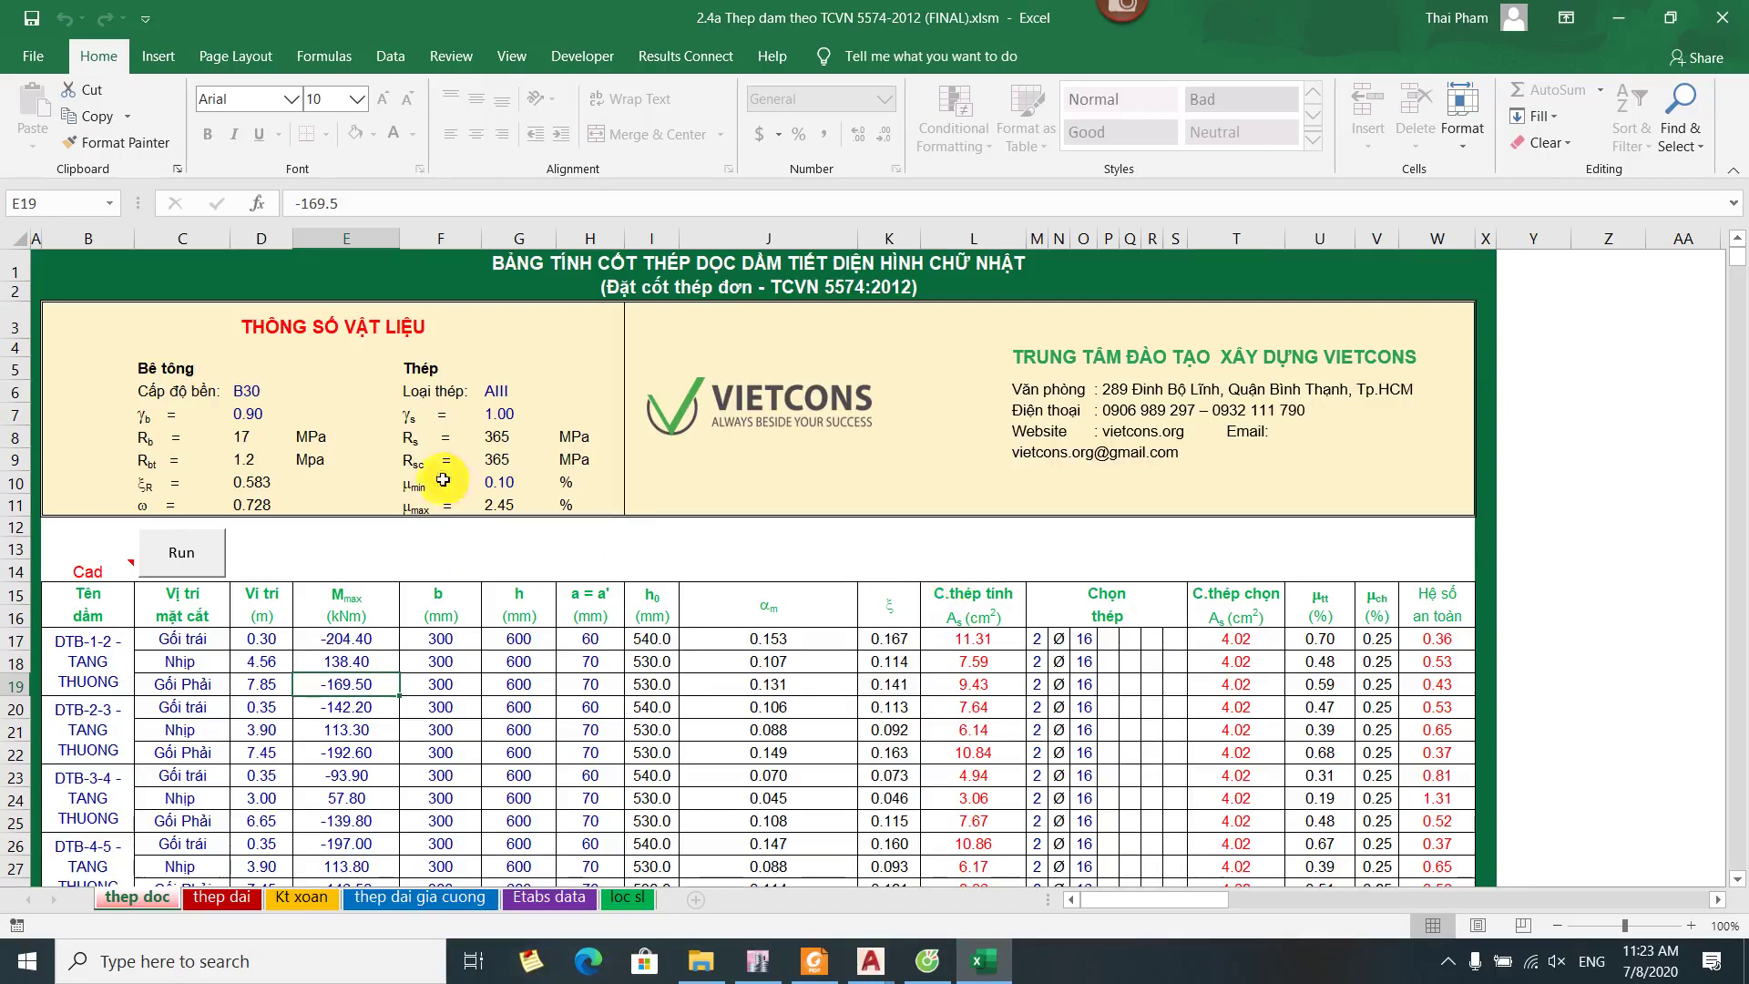
pyautogui.moveTo(443, 640); pyautogui.dragTo(518, 684)
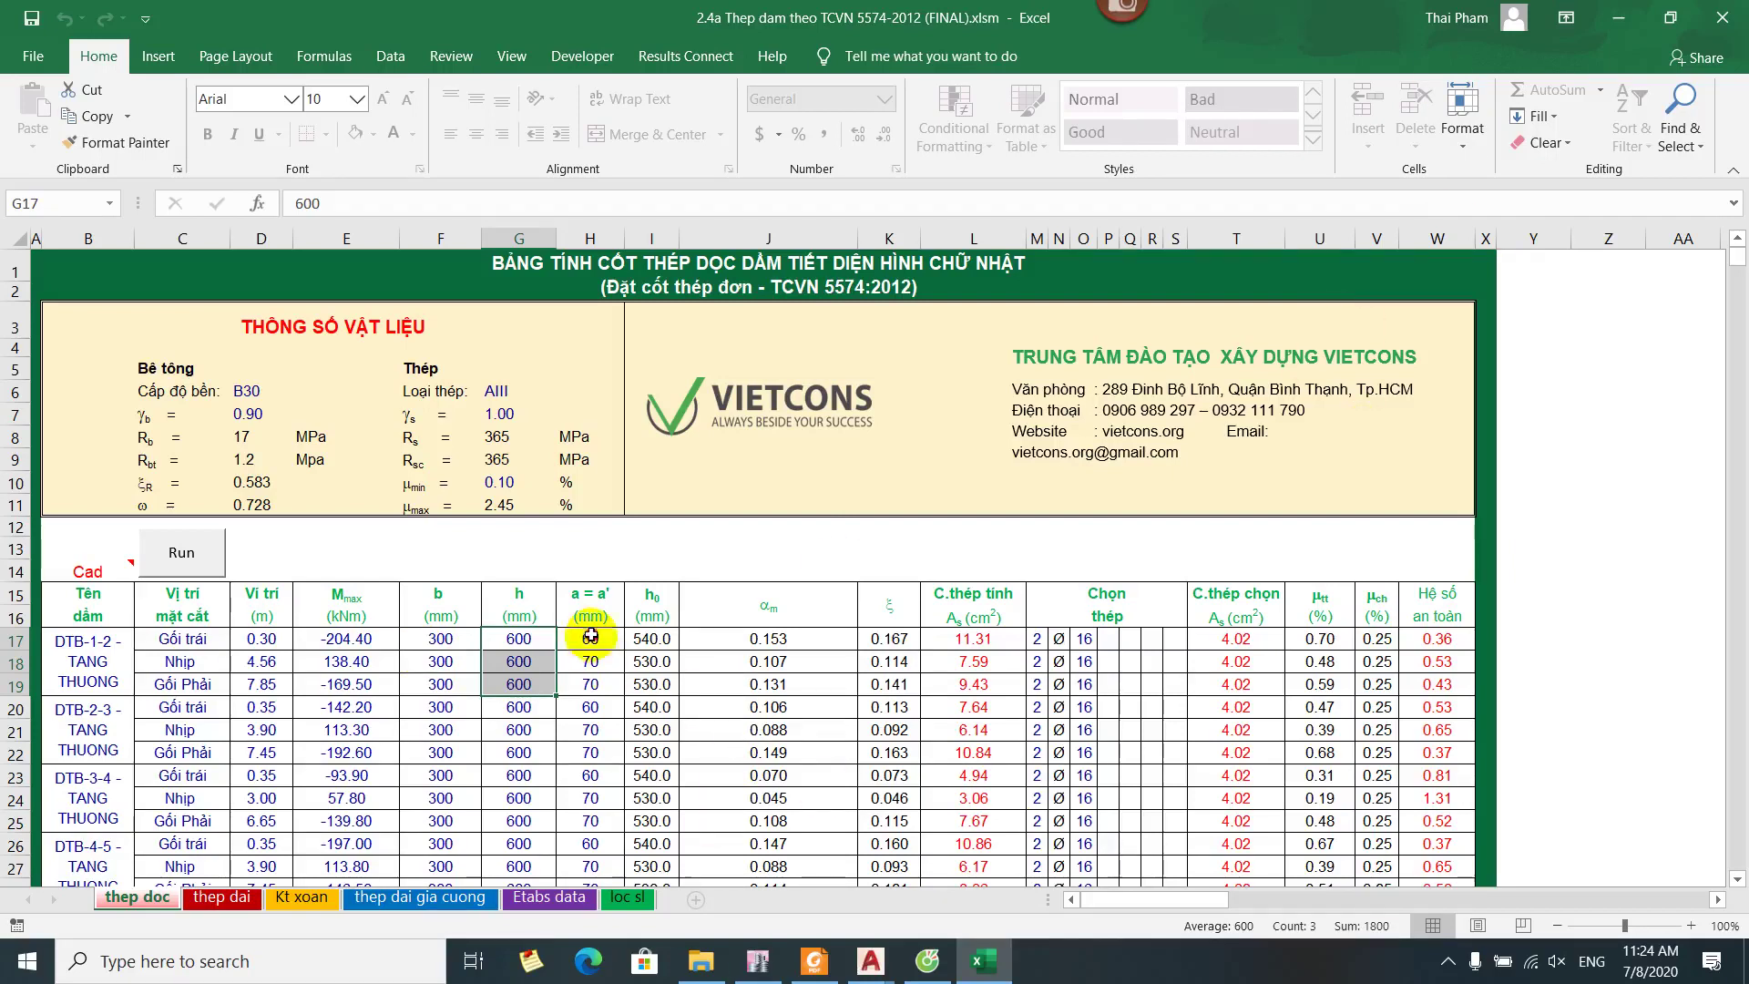
pyautogui.moveTo(590, 639); pyautogui.dragTo(585, 684)
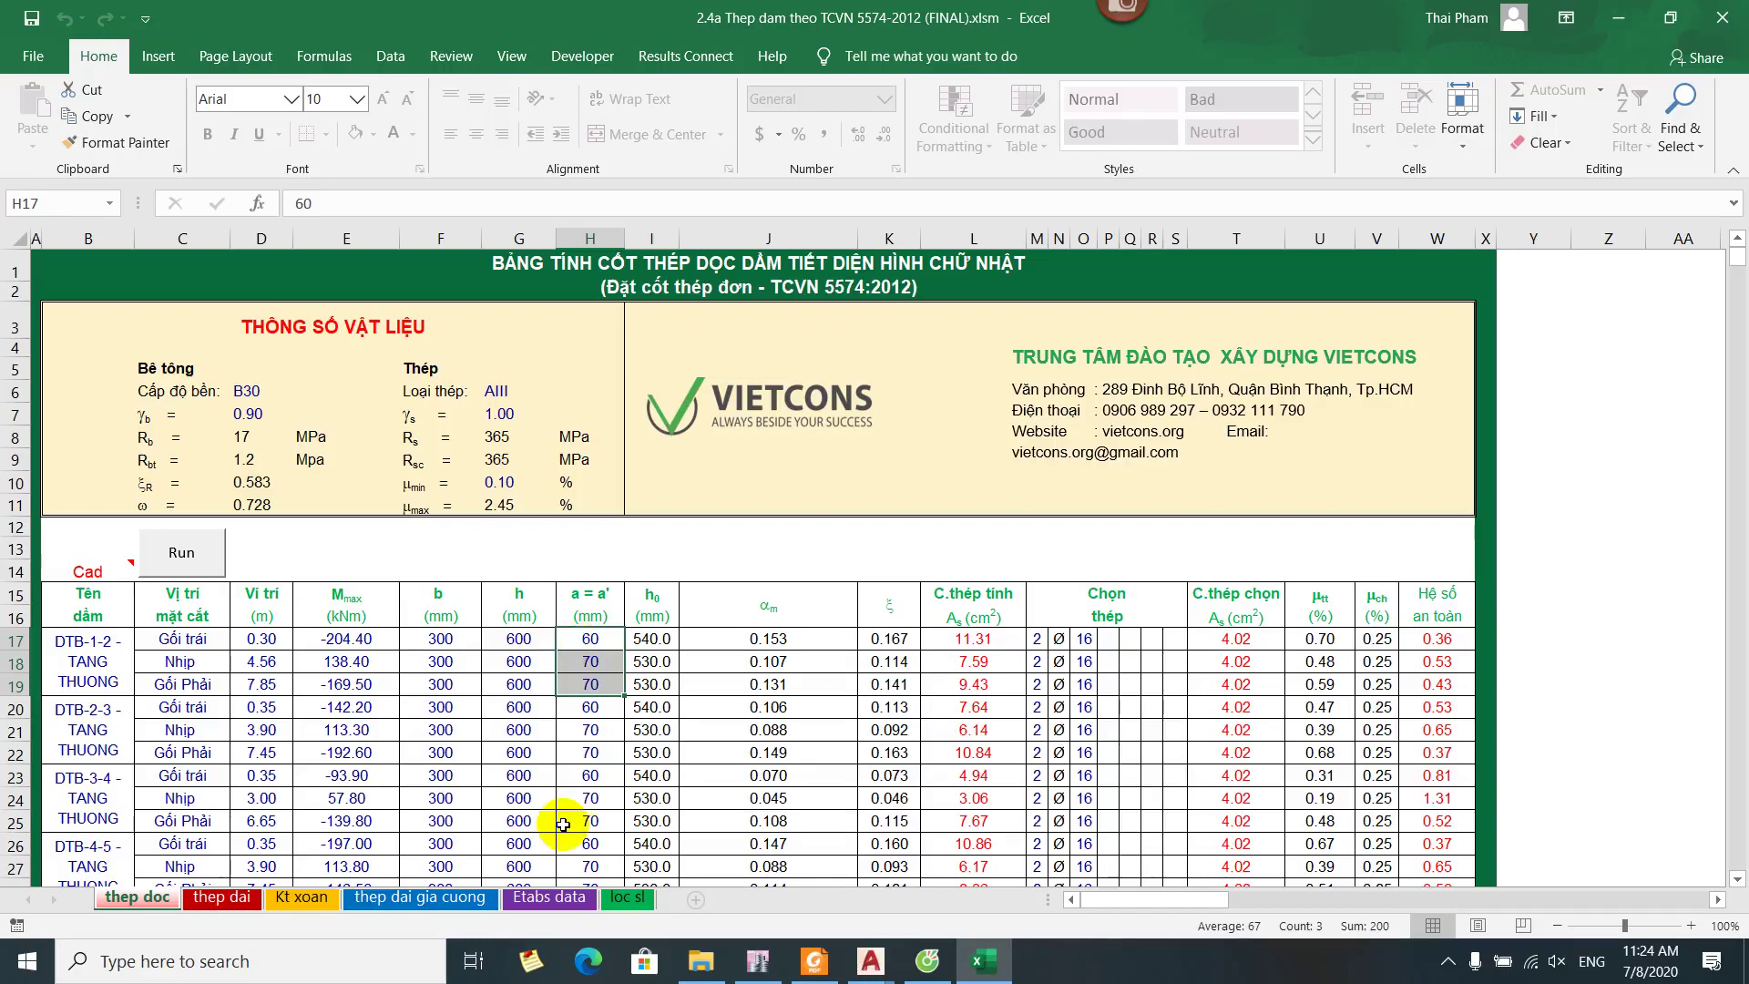
pyautogui.click(592, 659)
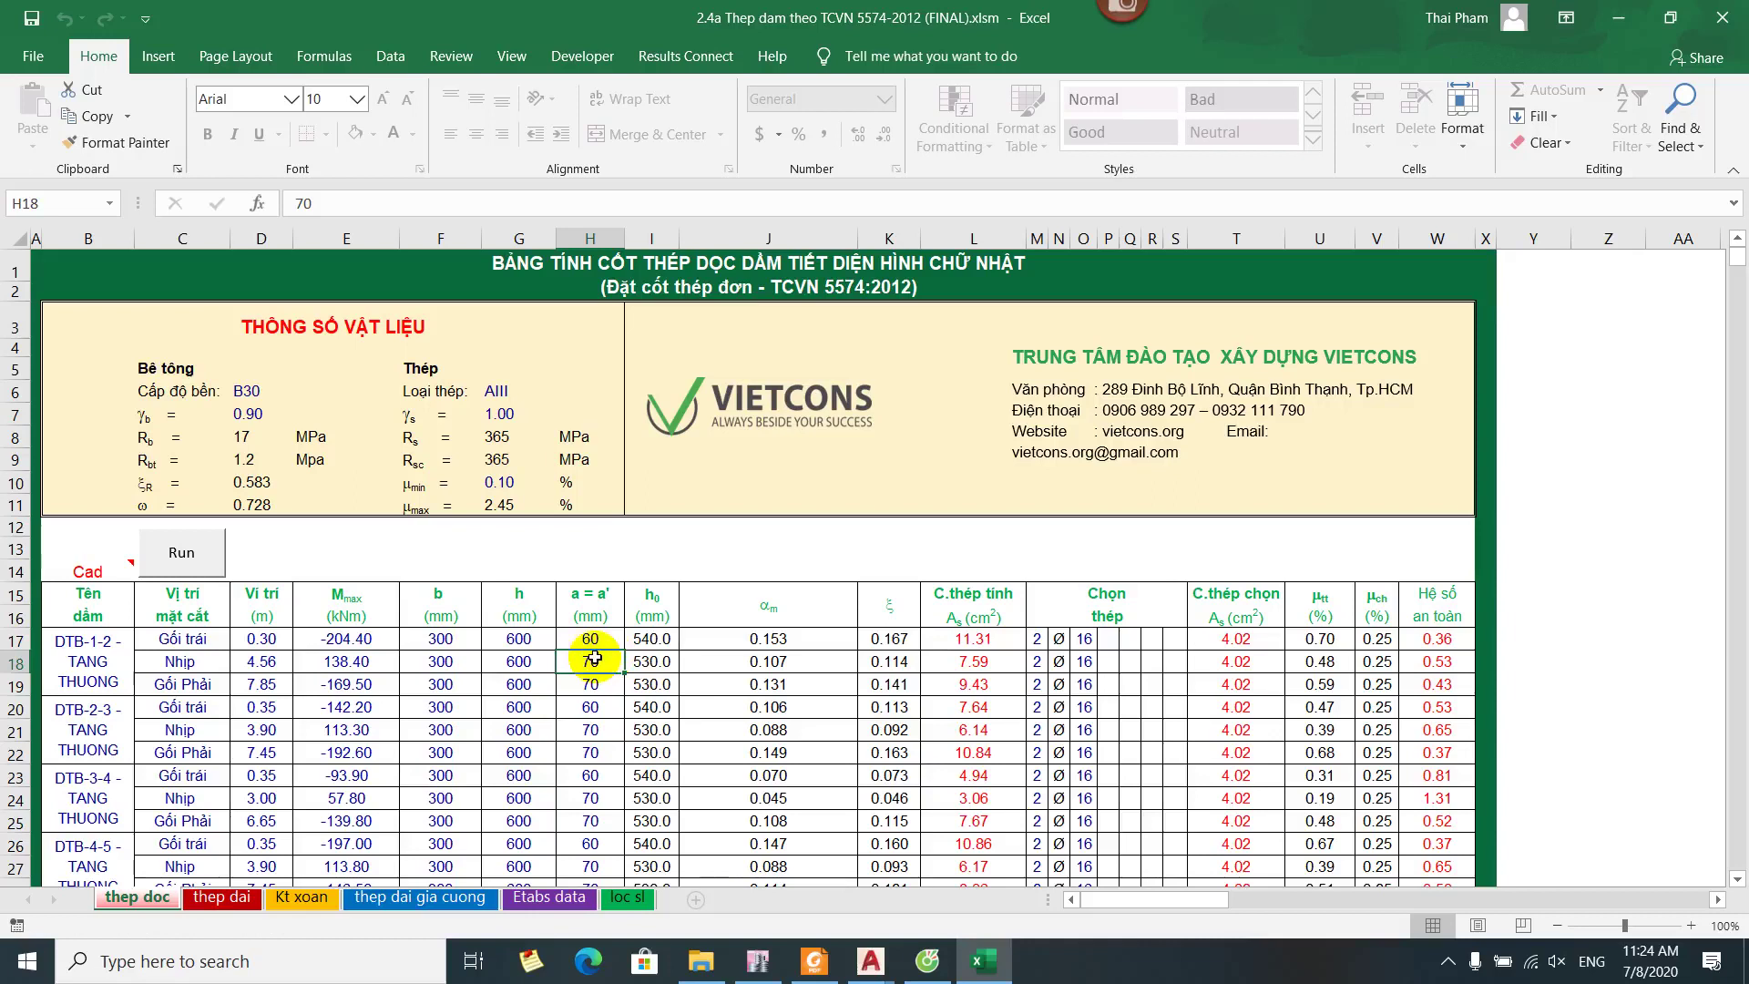
pyautogui.moveTo(583, 638); pyautogui.dragTo(566, 685)
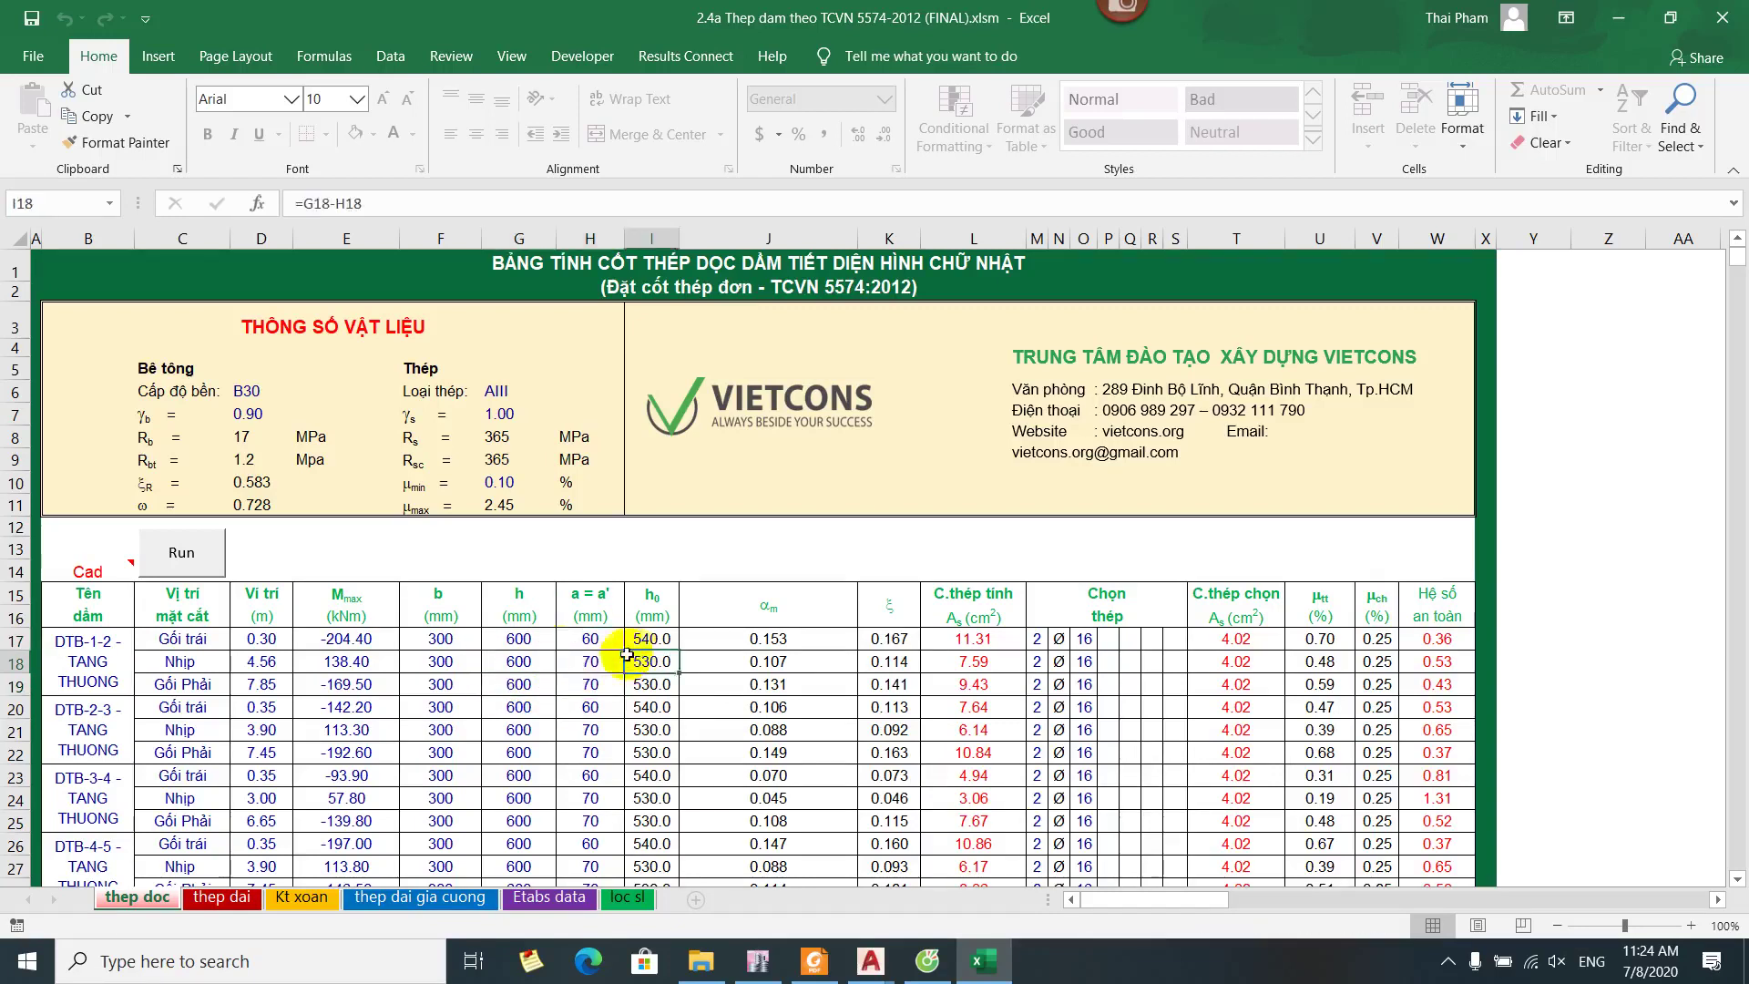
pyautogui.click(469, 641)
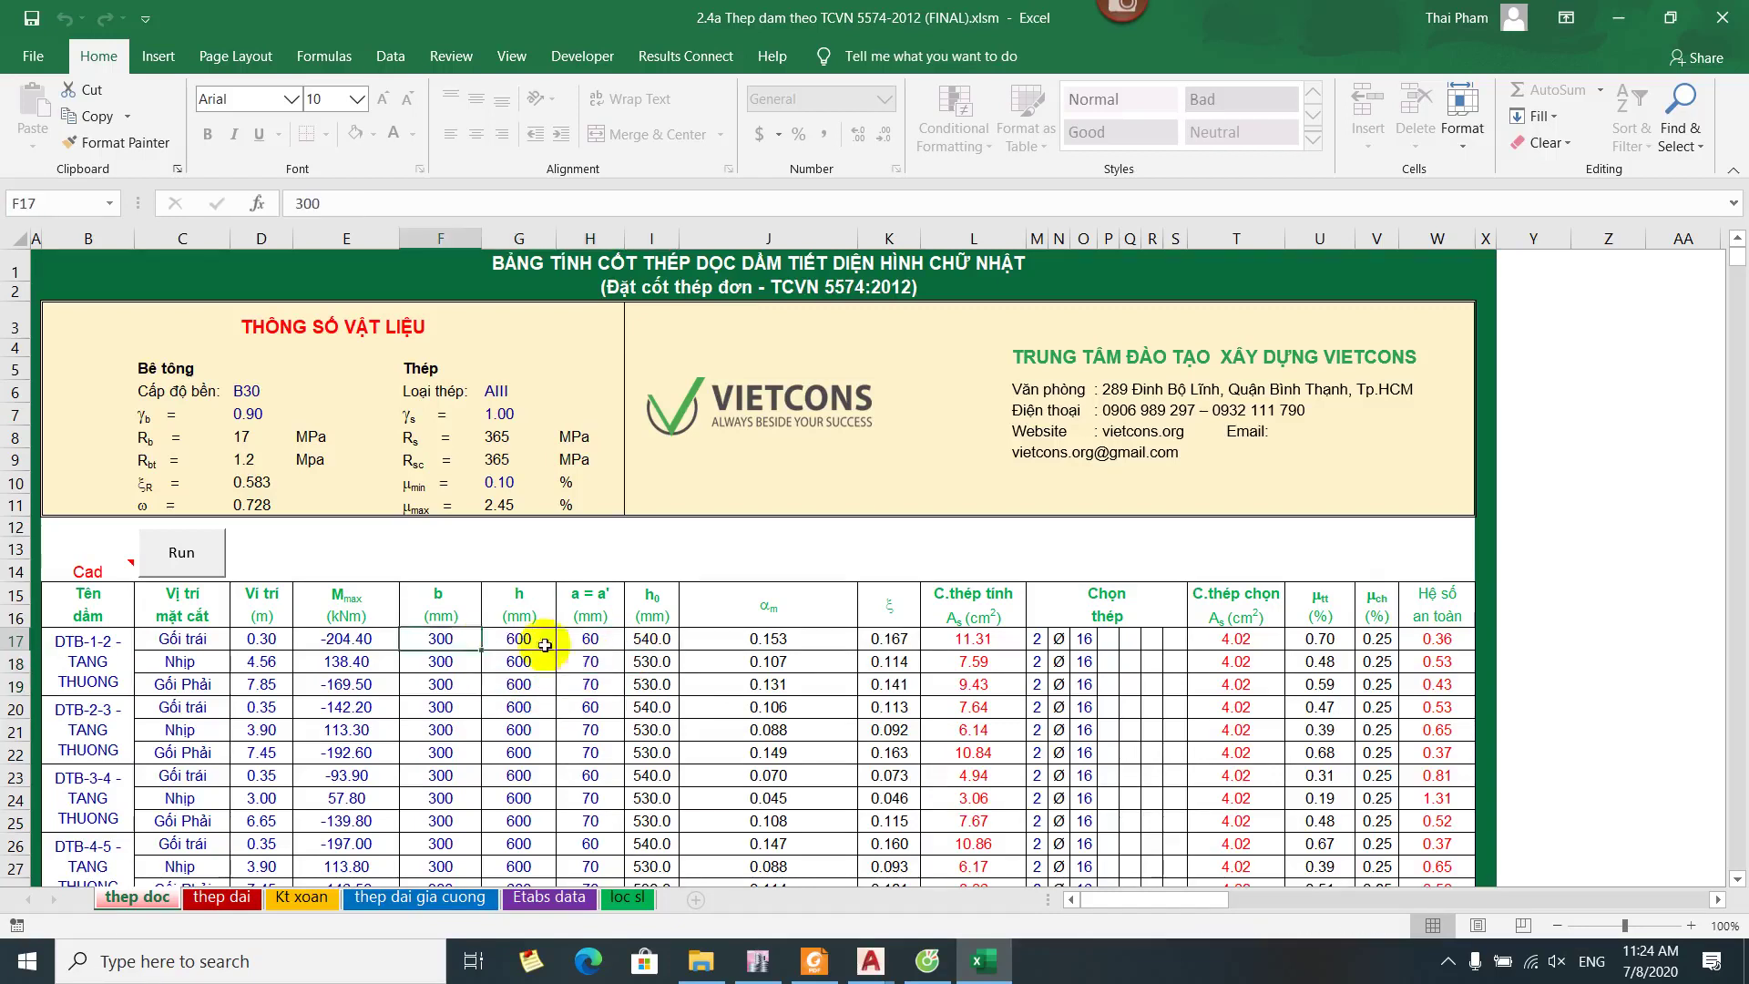
pyautogui.click(273, 642)
pyautogui.click(360, 639)
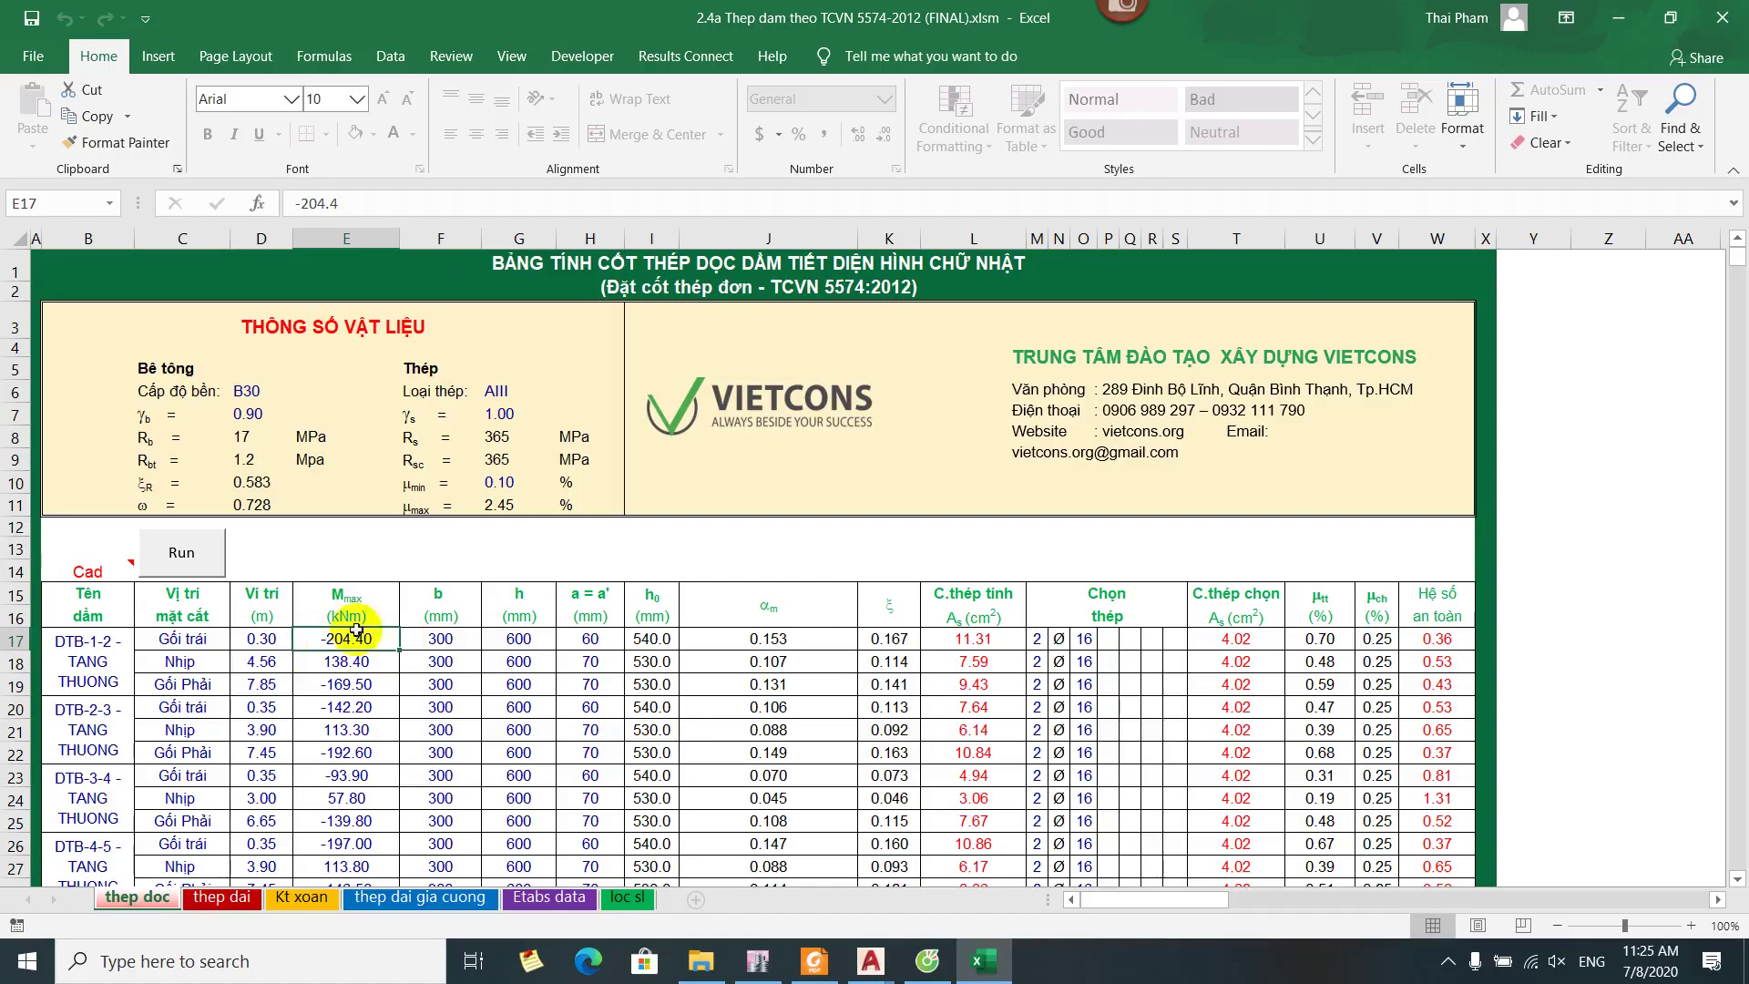
pyautogui.click(585, 642)
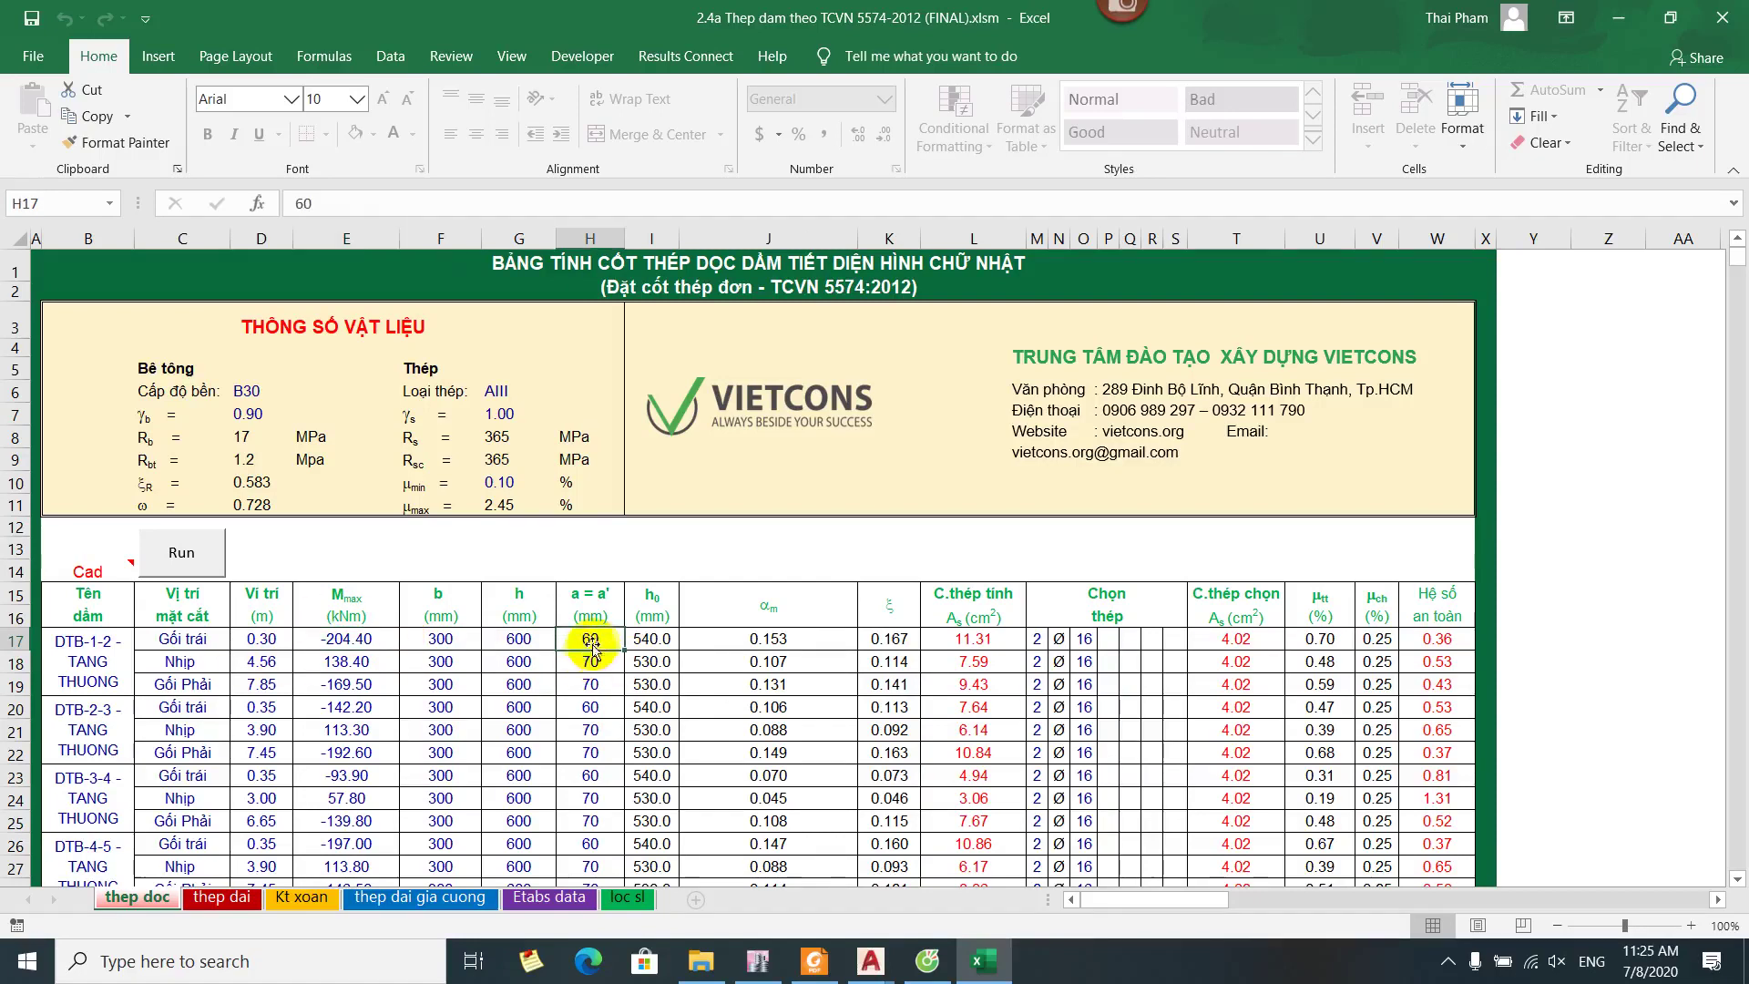
pyautogui.click(588, 662)
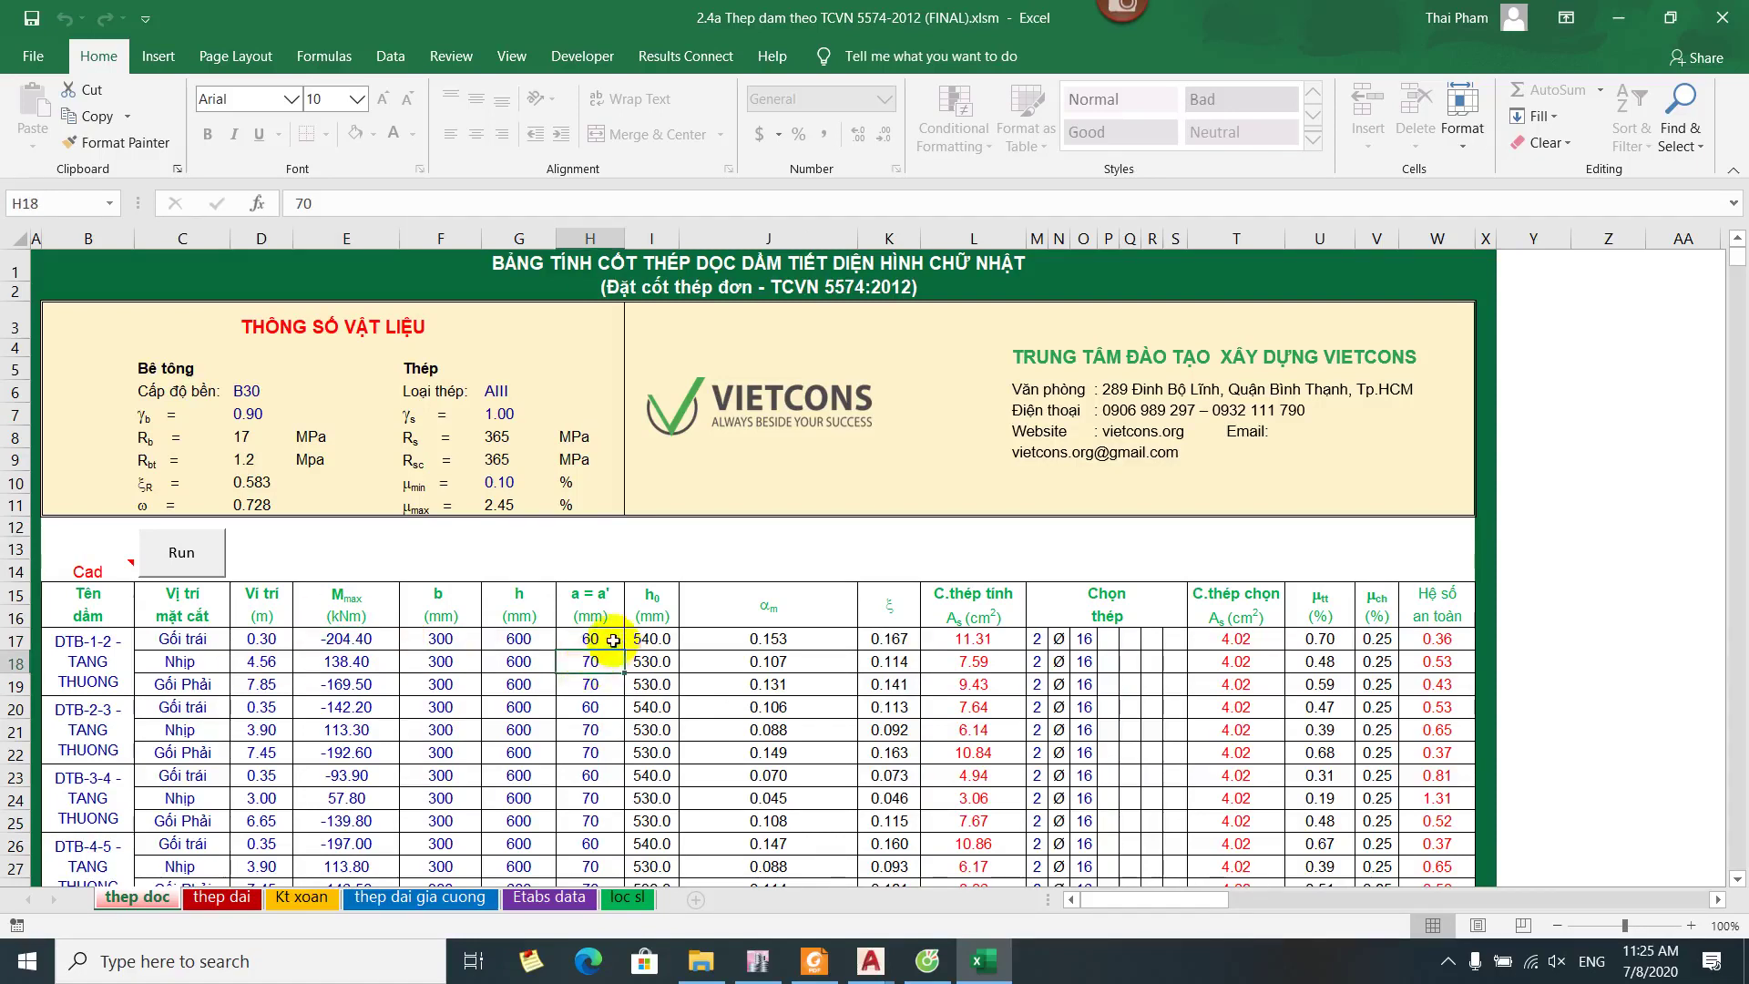
pyautogui.click(583, 638)
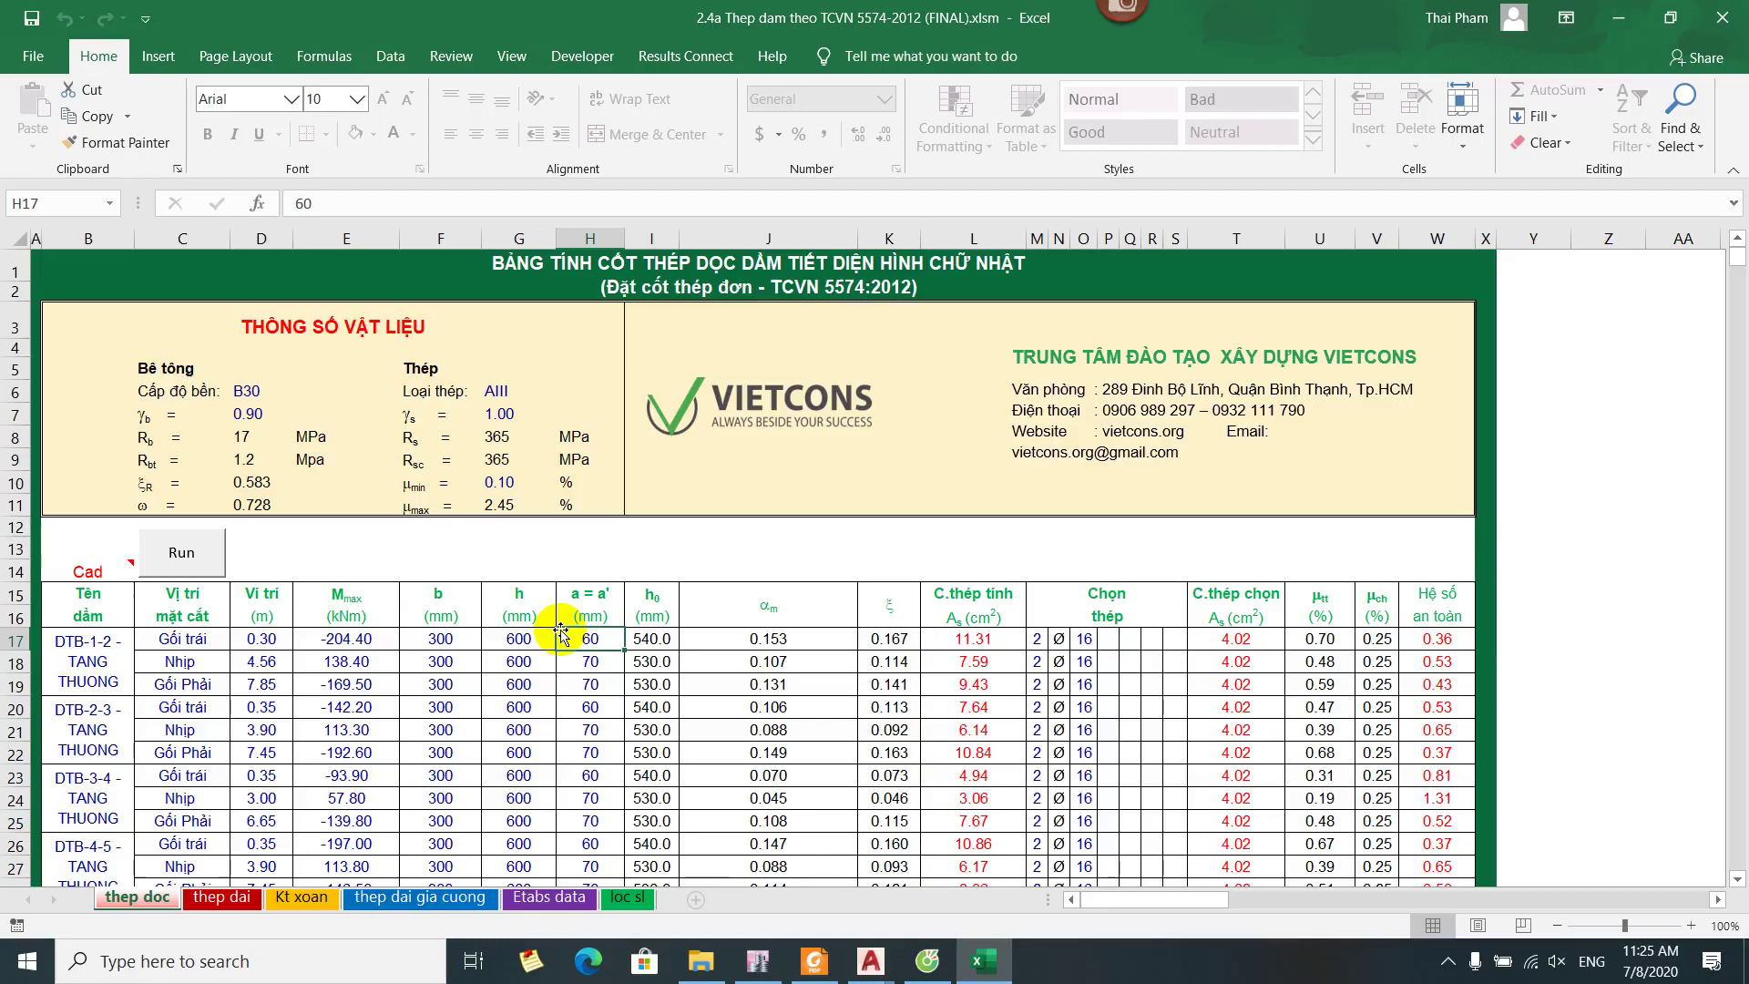
# Set the cover distance a to 60 mm for all three sections of beam DTB-1-2 - TANG THUONG on the thep doc sheet
pyautogui.write('60')
pyautogui.press('Return')
pyautogui.write('60')
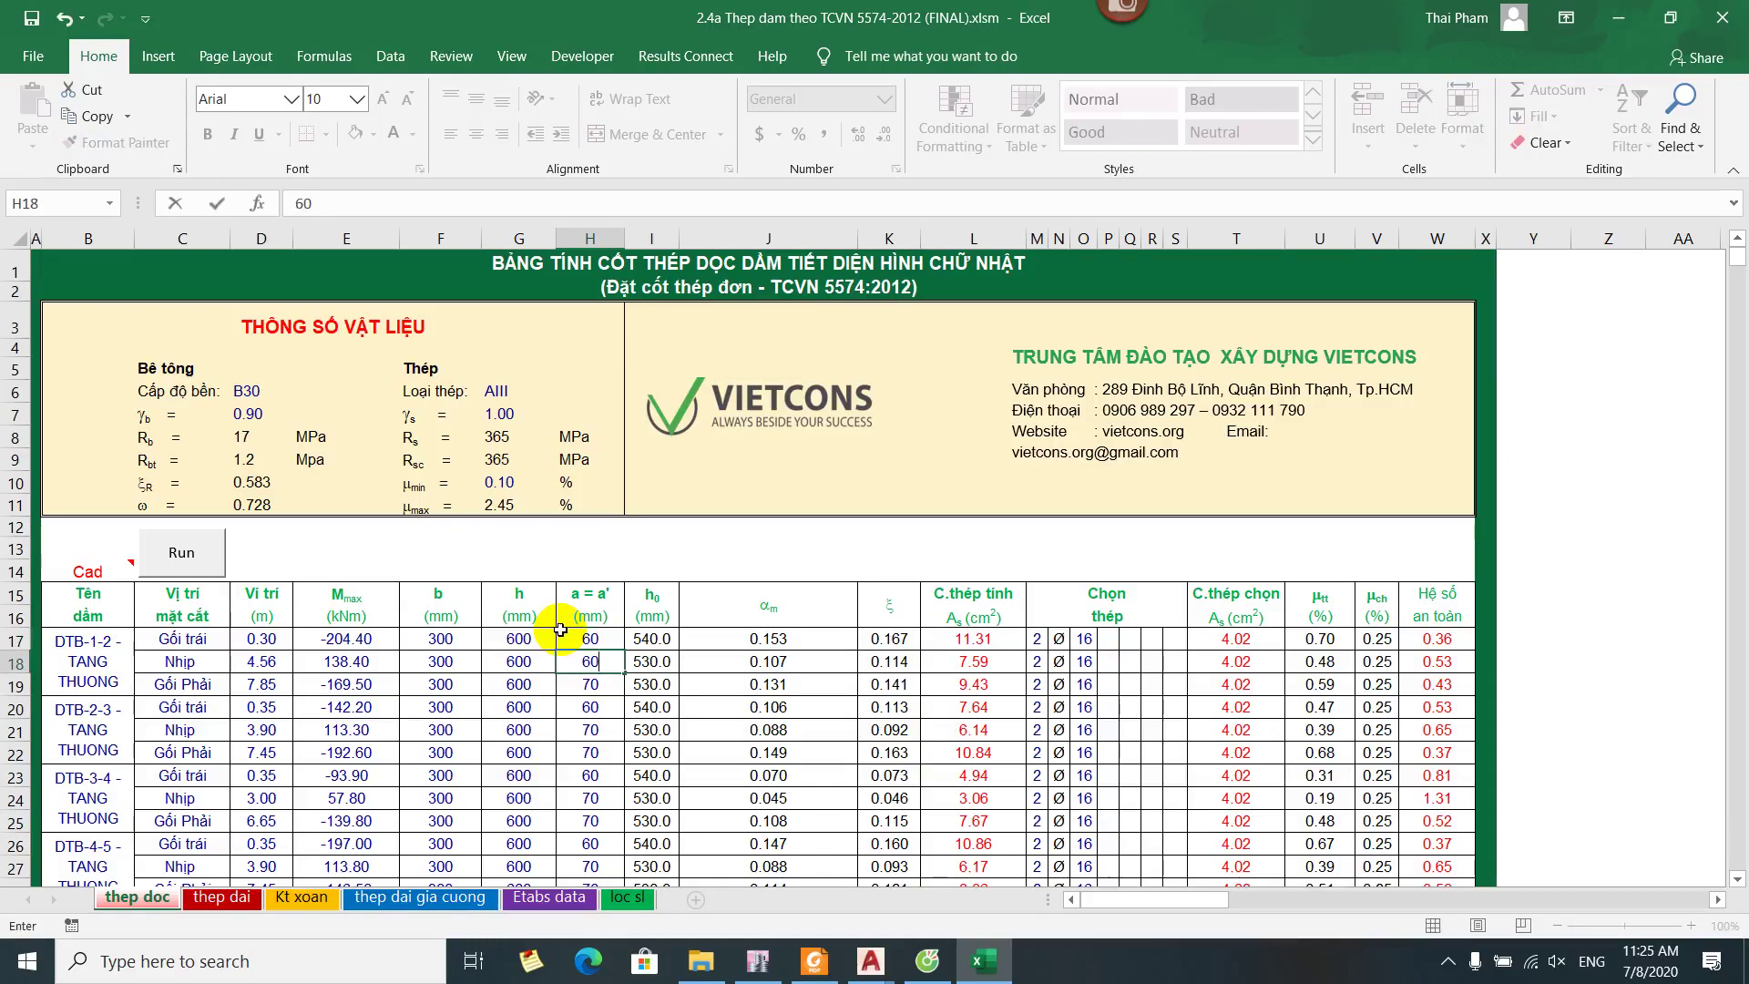
pyautogui.press('Return')
pyautogui.write('60')
pyautogui.press('Return')
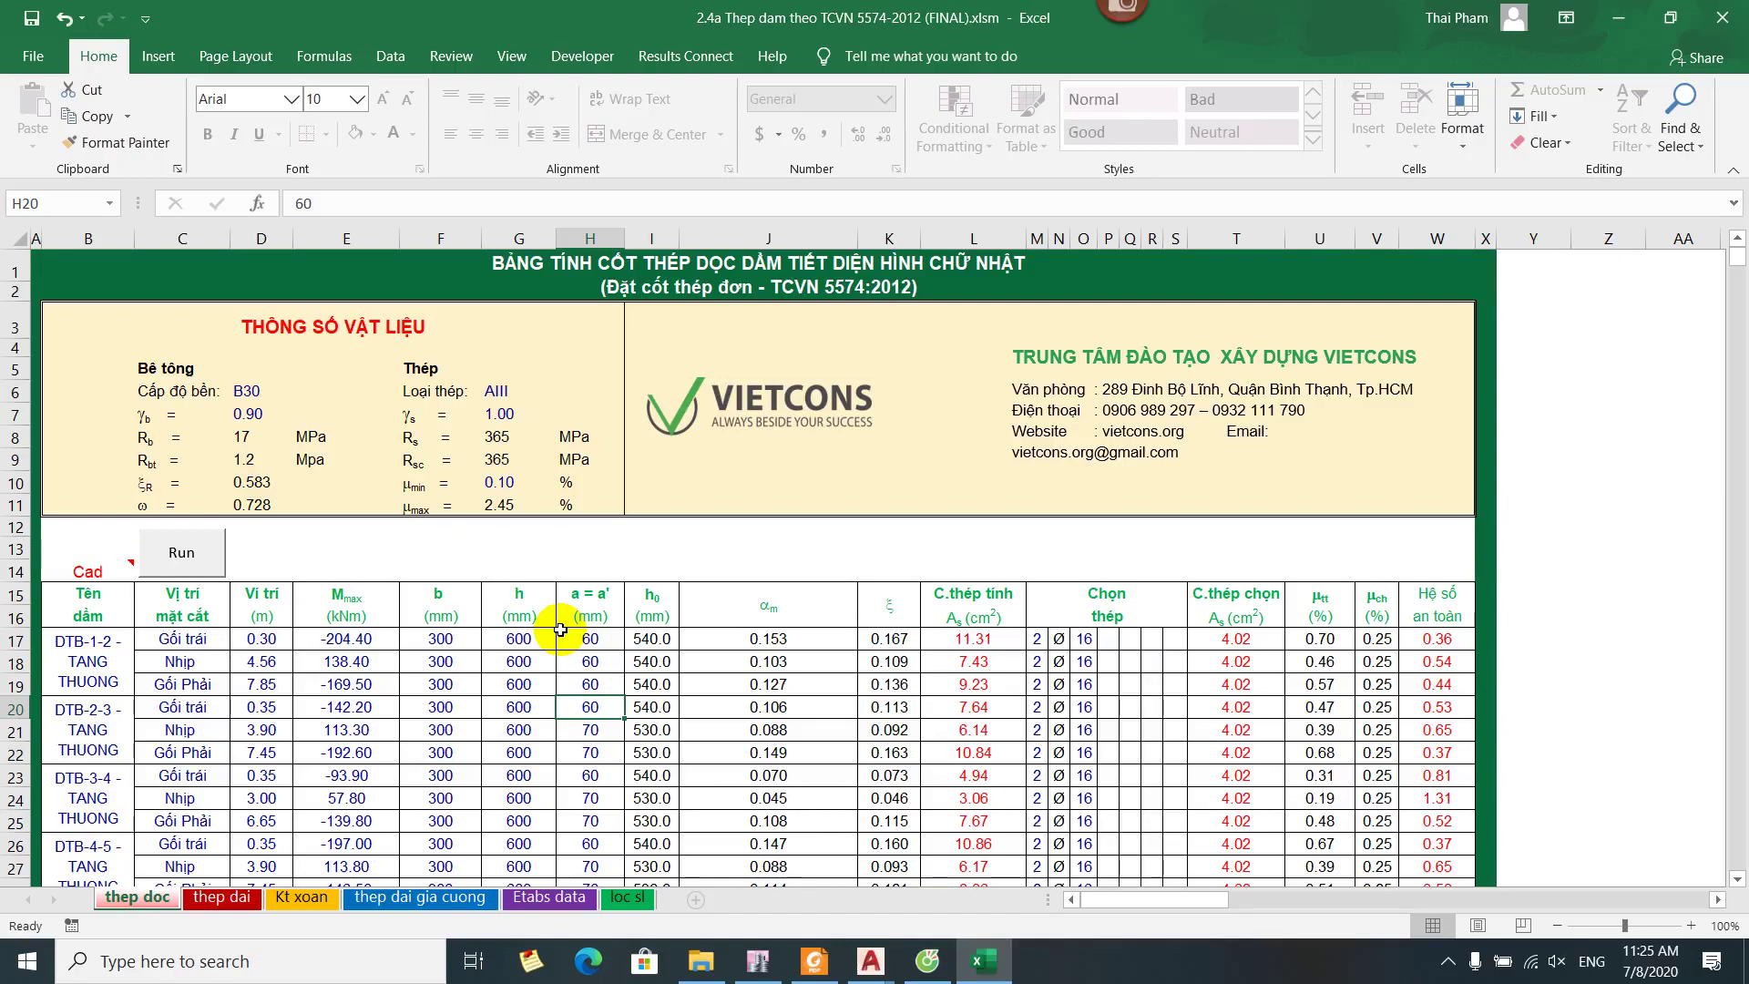
pyautogui.moveTo(515, 637); pyautogui.dragTo(585, 687)
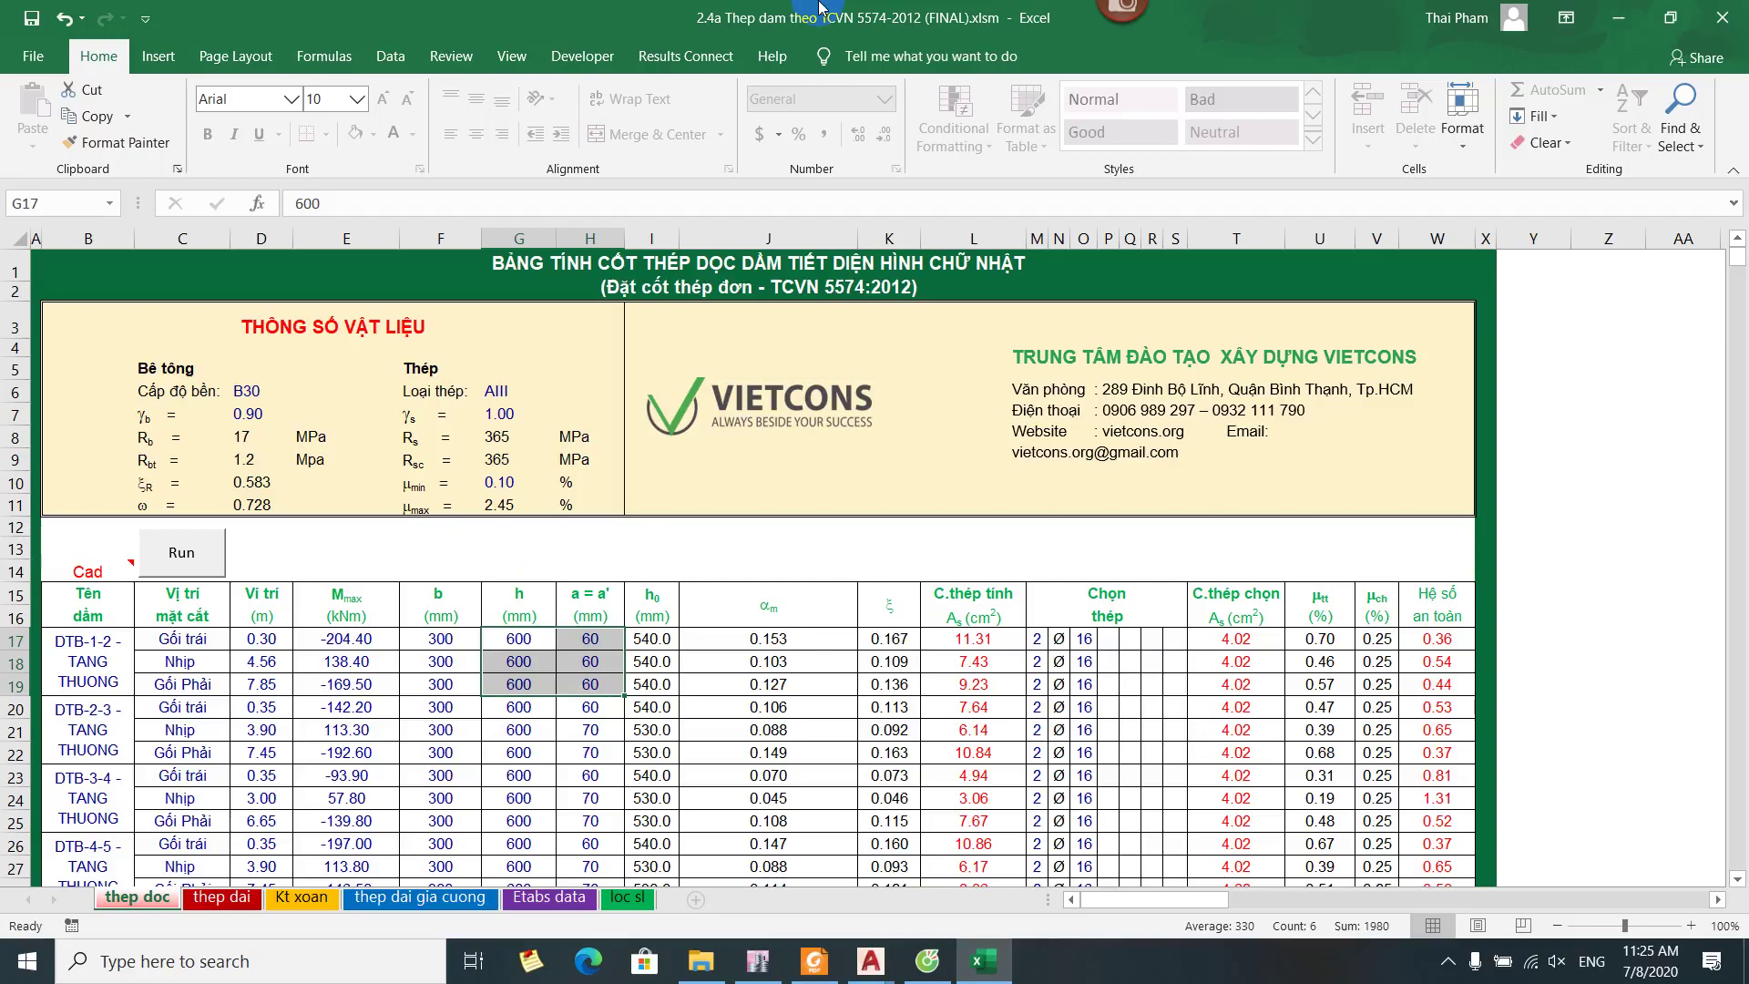
pyautogui.press('Right')
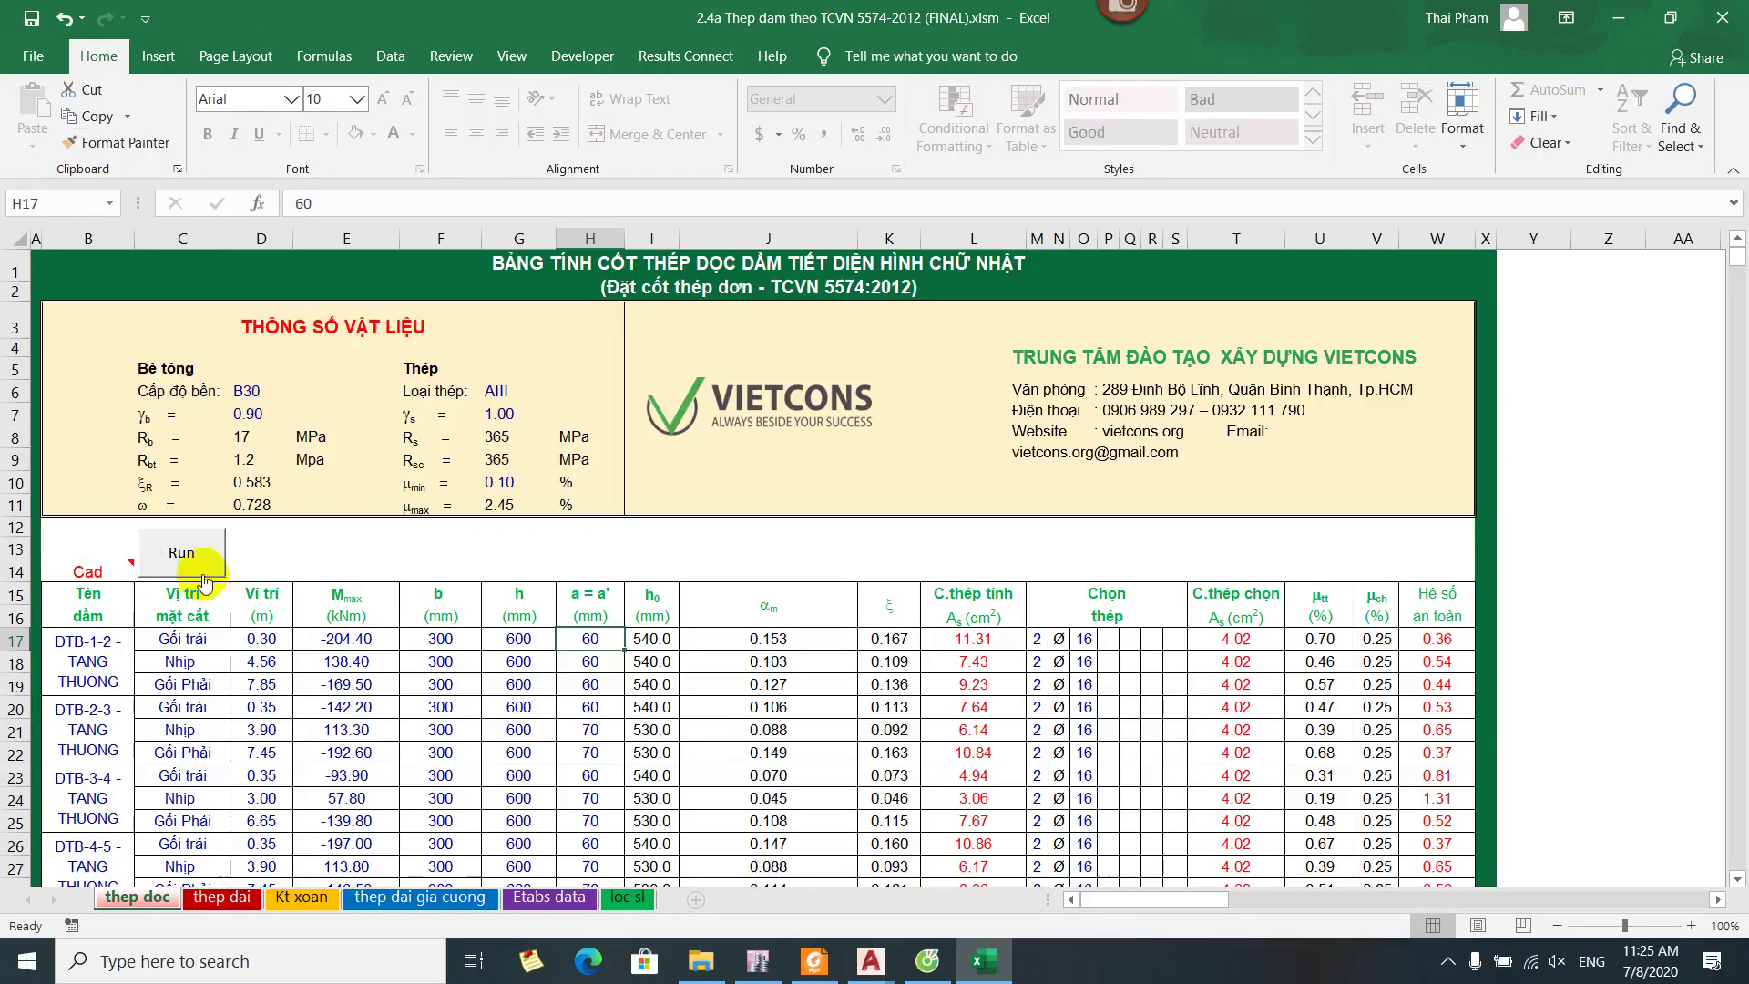
# Run the thep doc calculation macro with the Cad option to update all beams, end it and clear the leftover copy selection
pyautogui.click(98, 583)
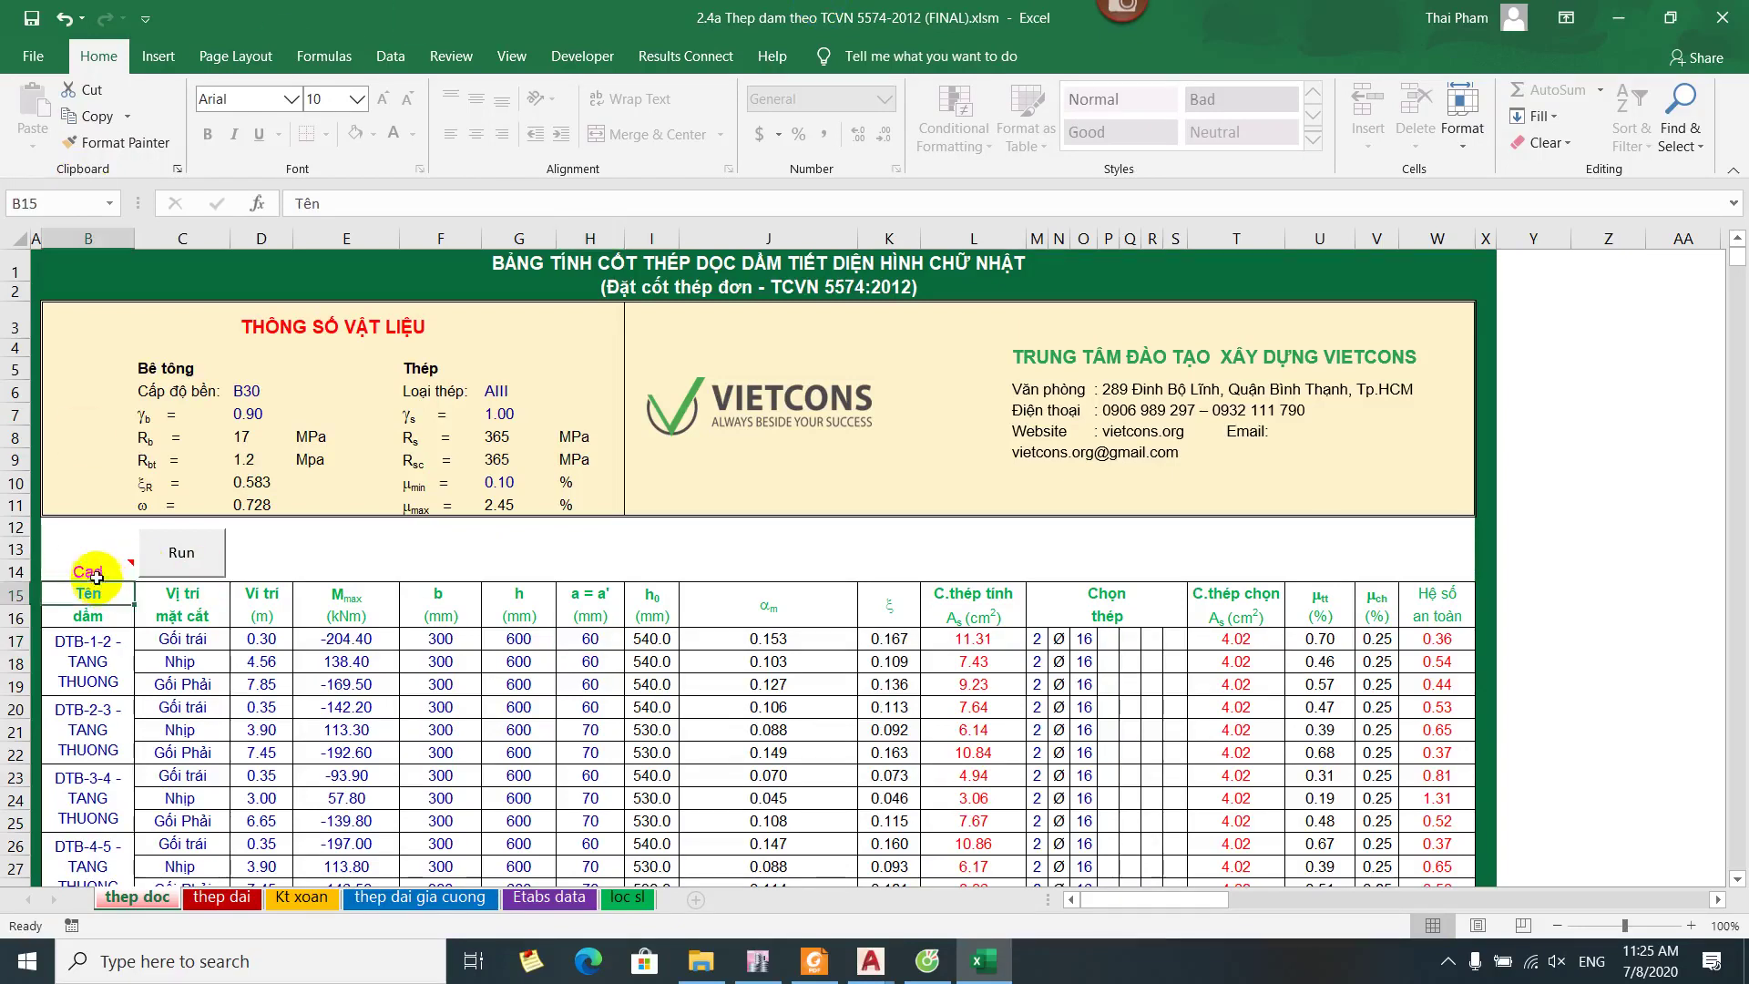
pyautogui.click(97, 572)
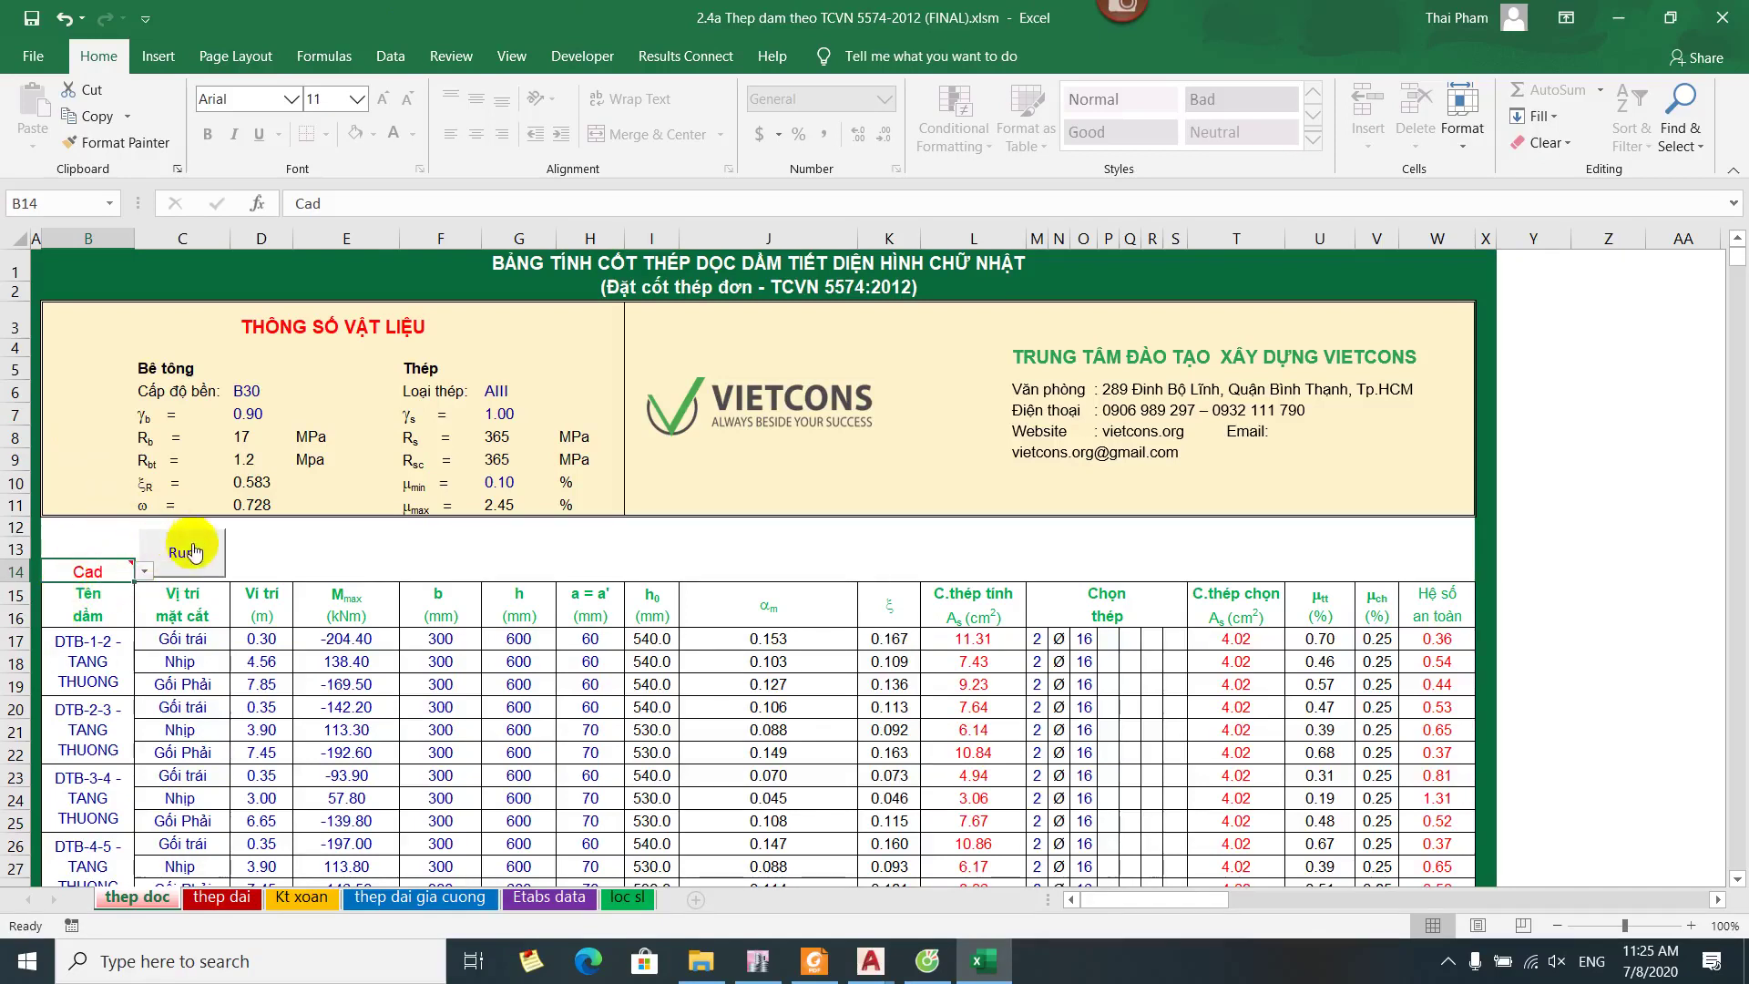
pyautogui.click(175, 555)
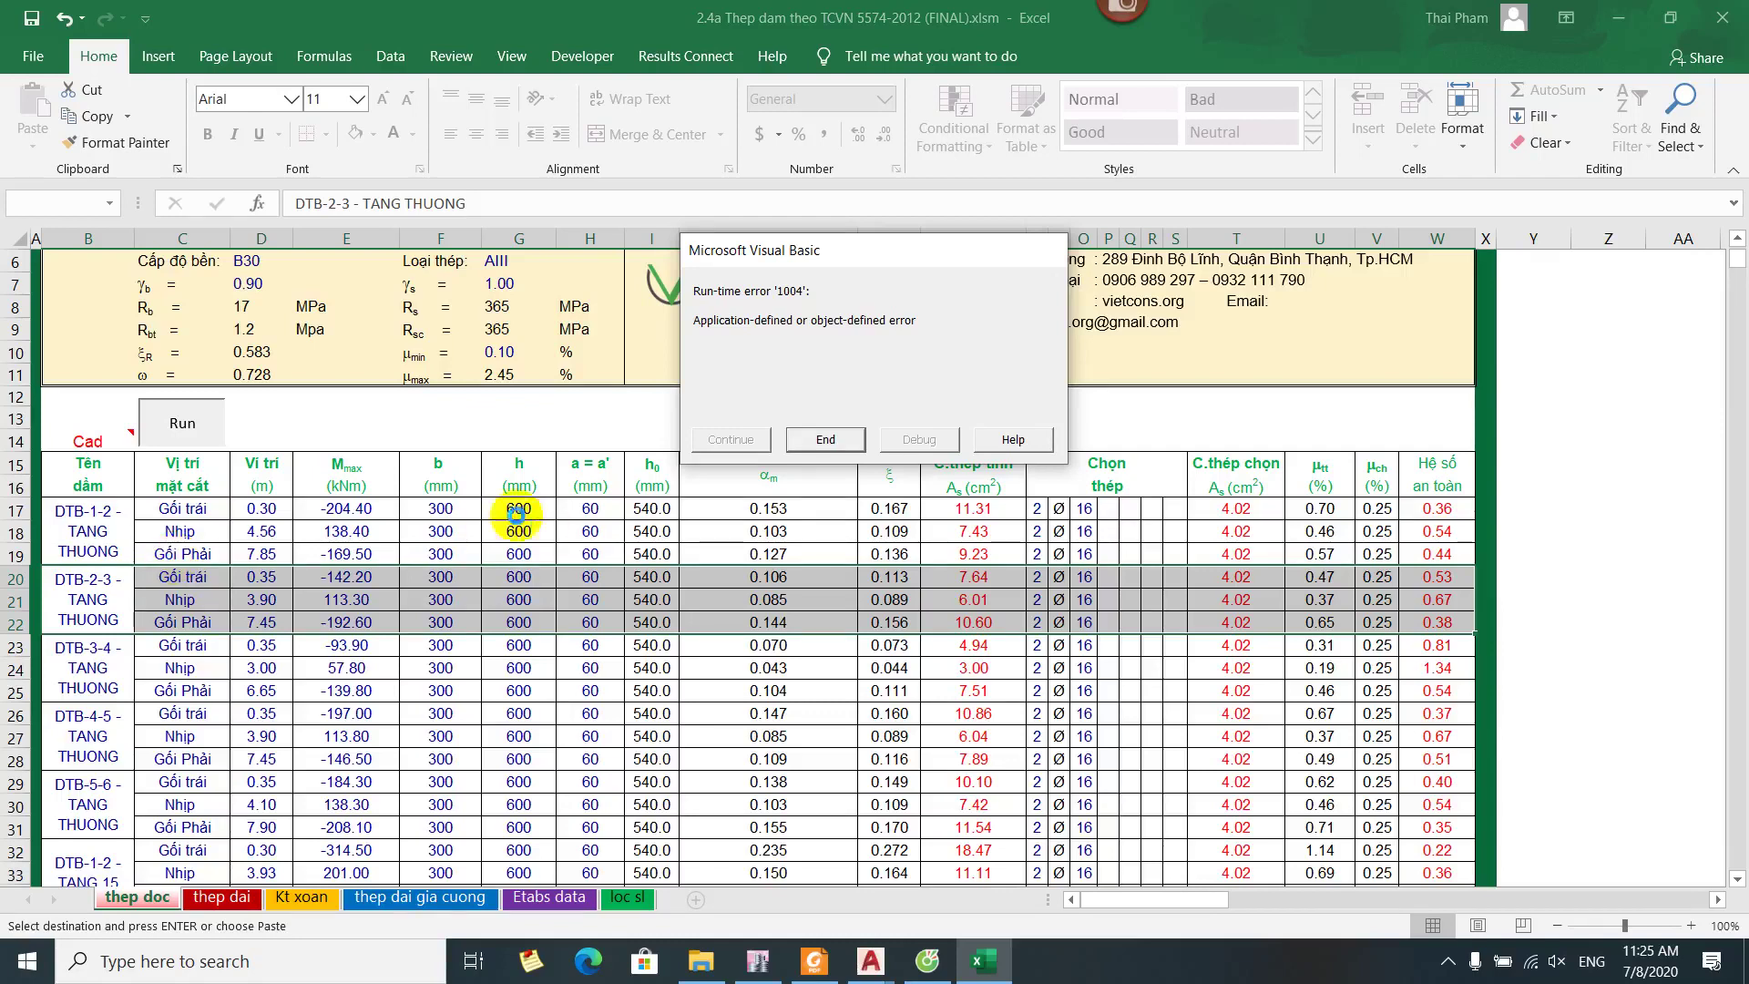
pyautogui.click(829, 438)
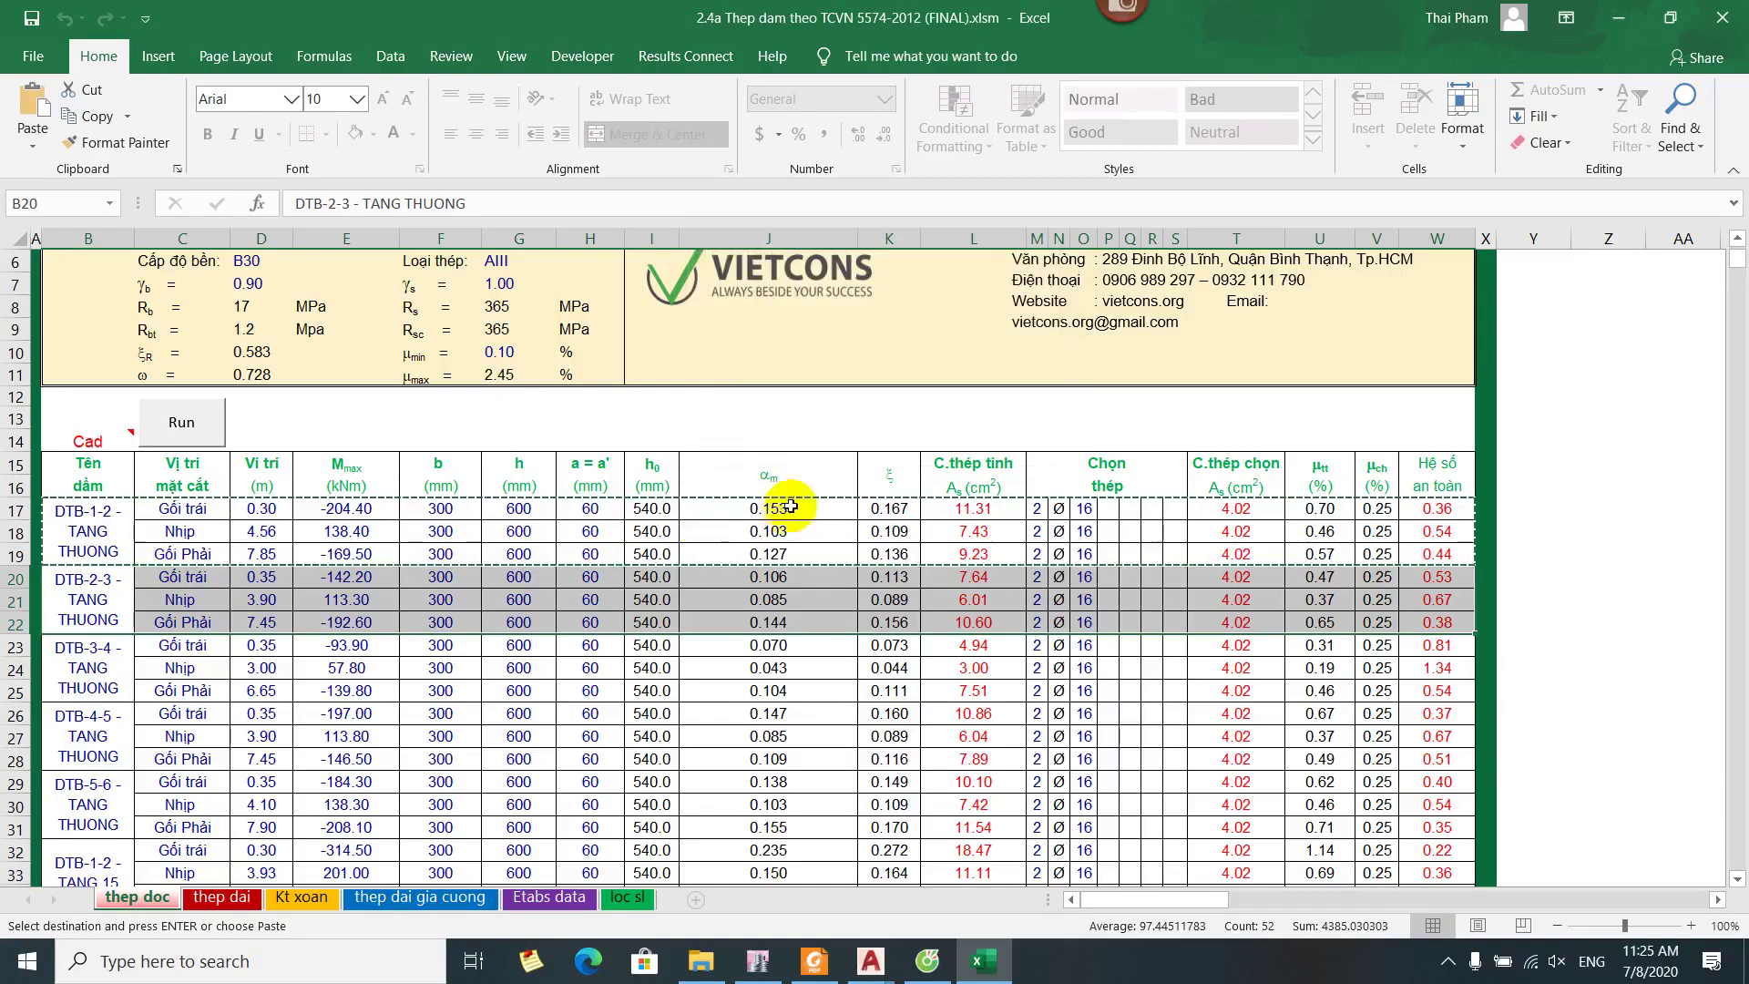
pyautogui.press('Escape')
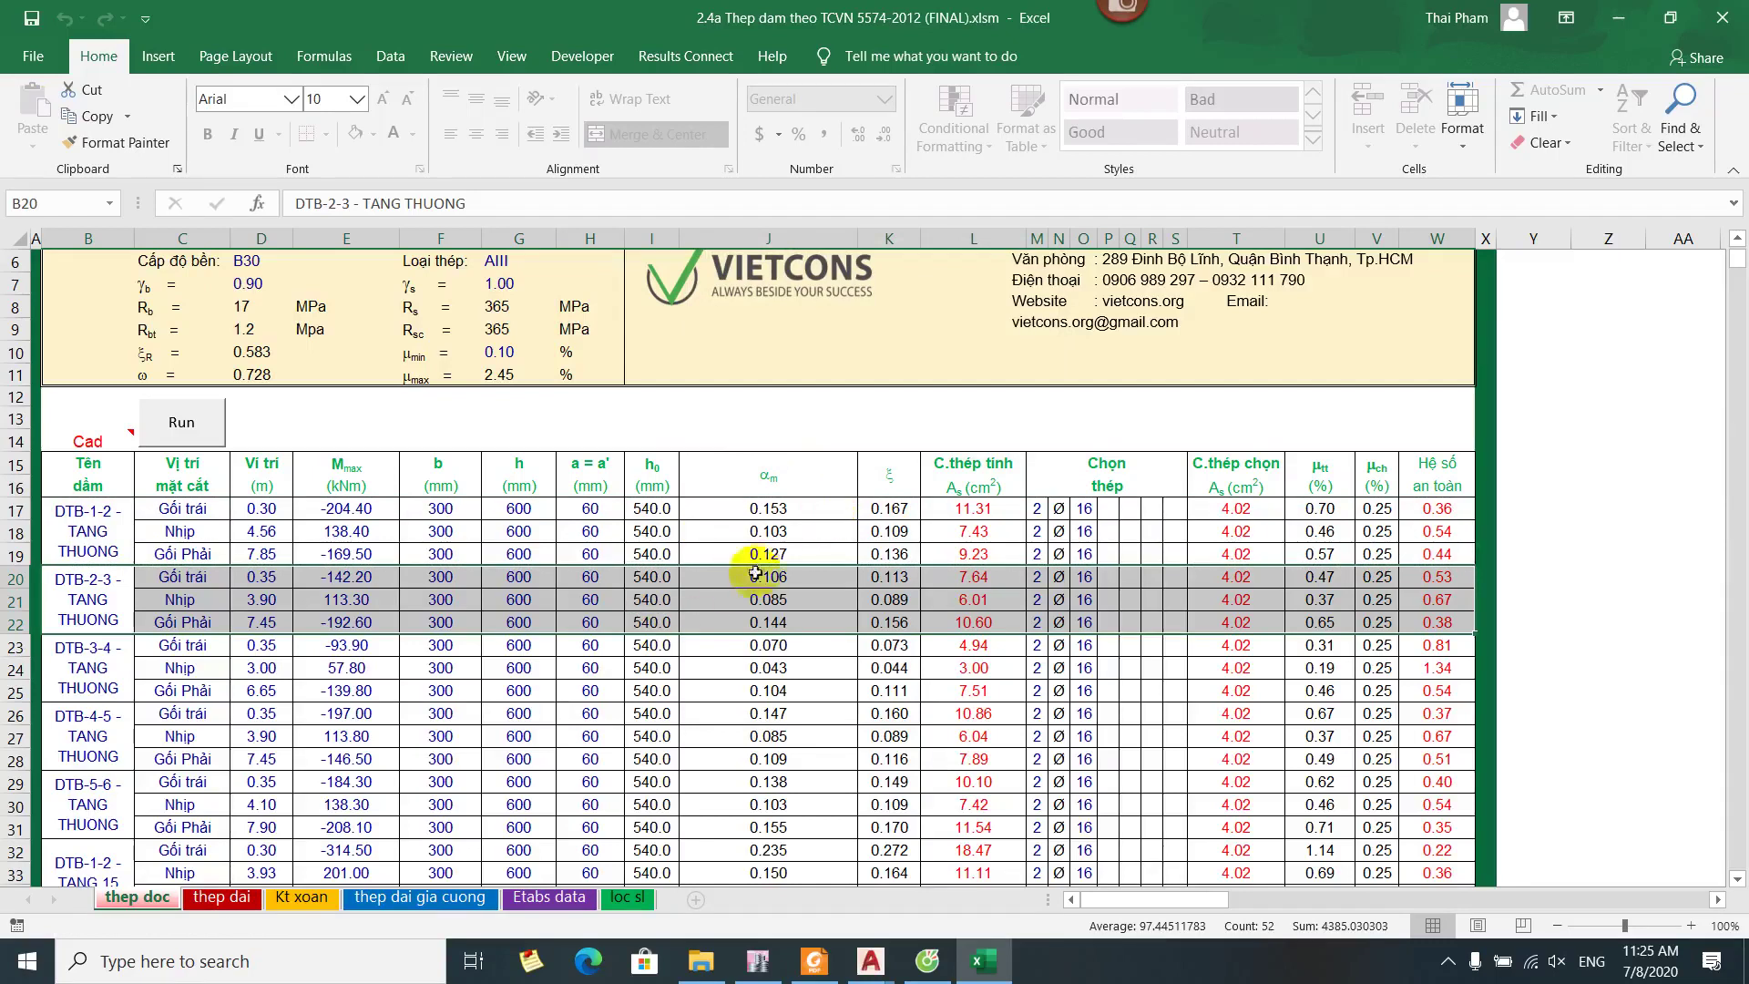
# Check the cover distance a and effective depth h0 down the beam list on the thep doc sheet
pyautogui.click(765, 532)
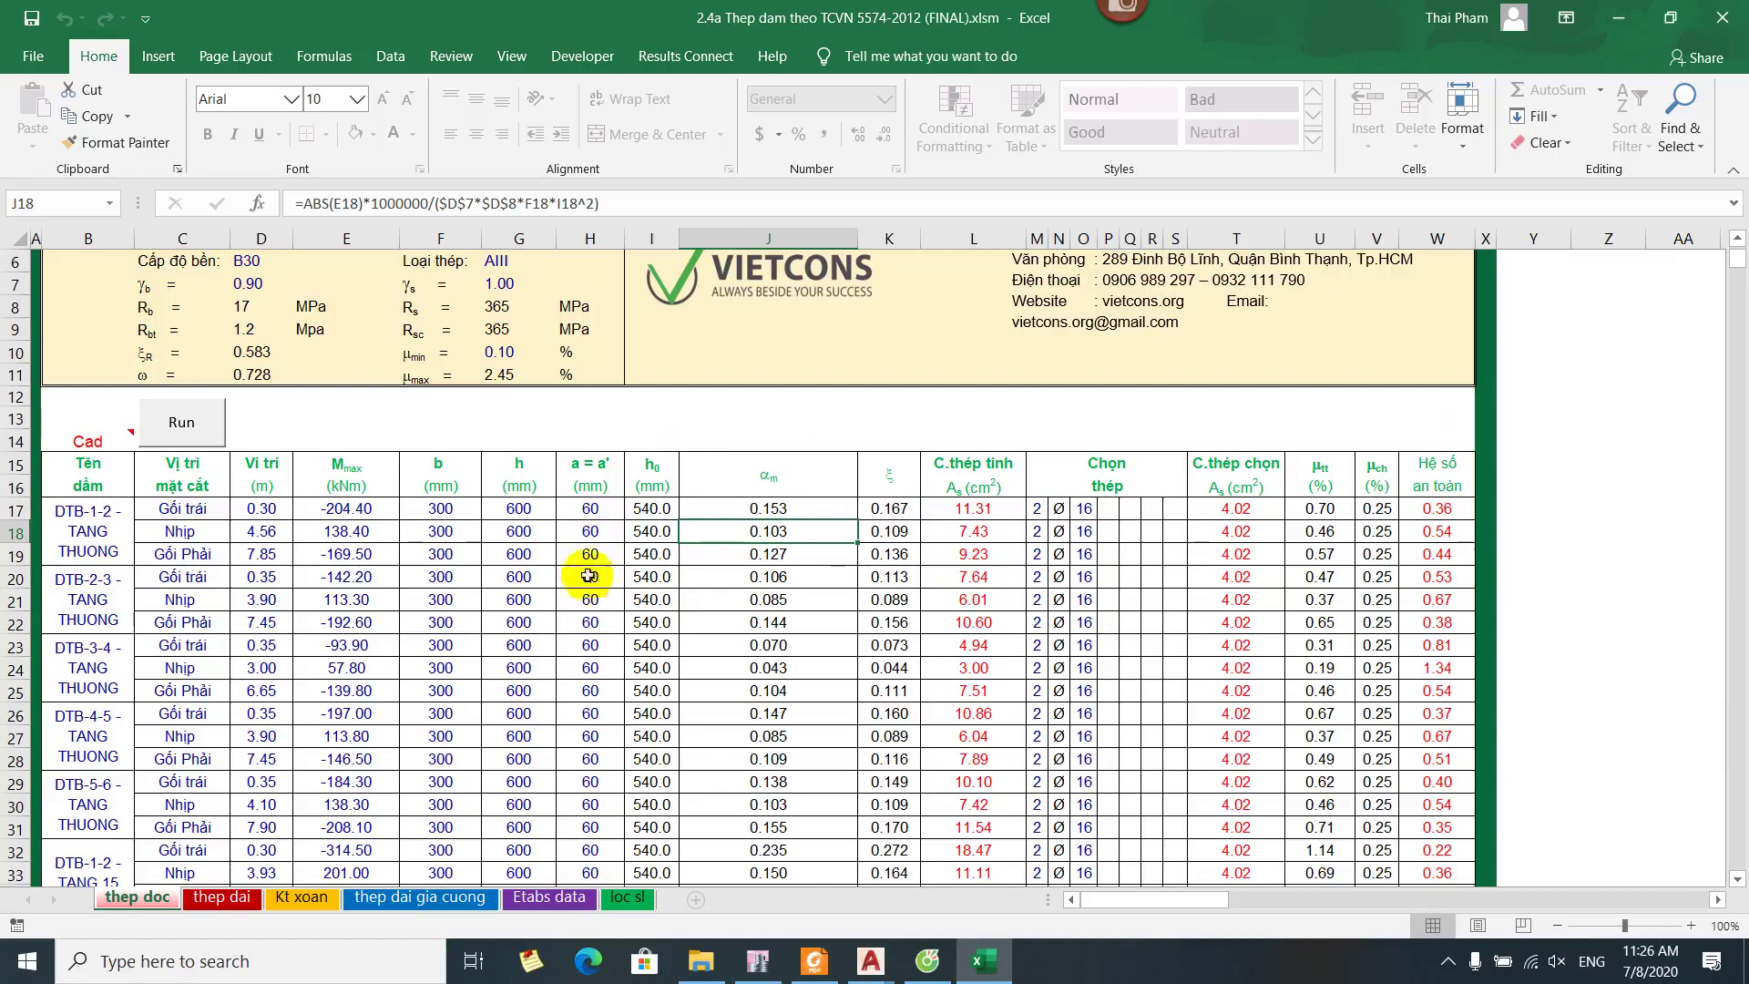
pyautogui.scroll(-1, 634, 601)
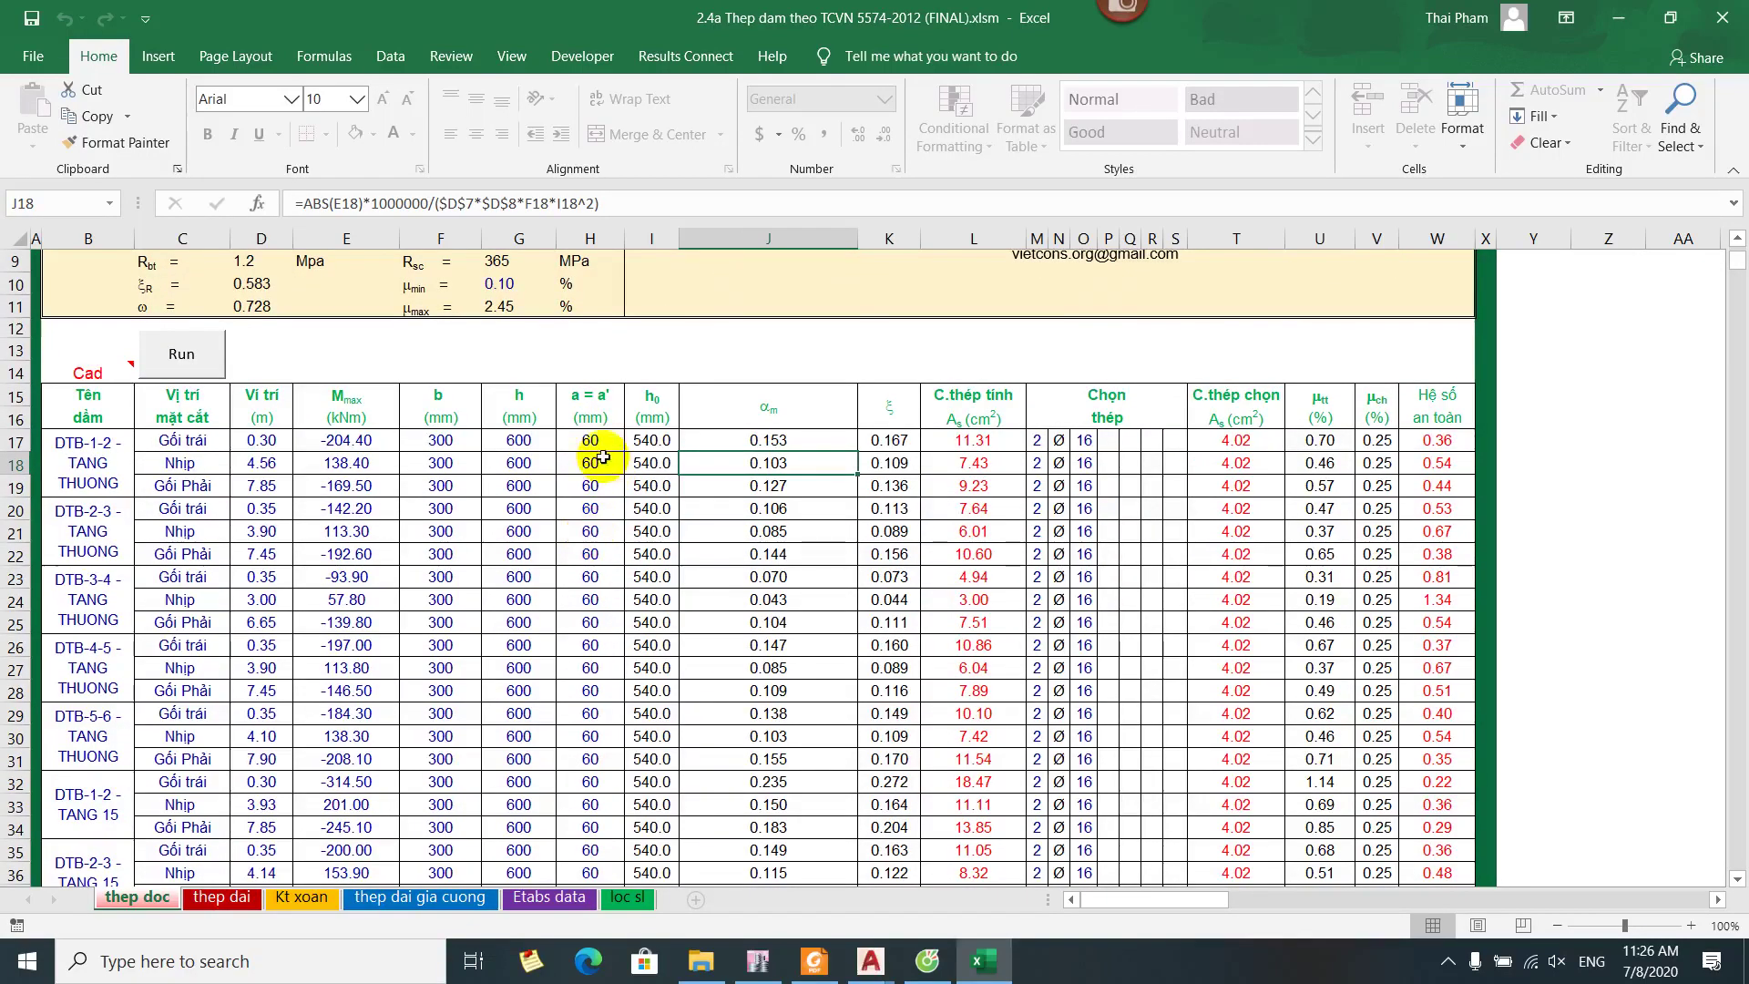
pyautogui.scroll(-8, 597, 593)
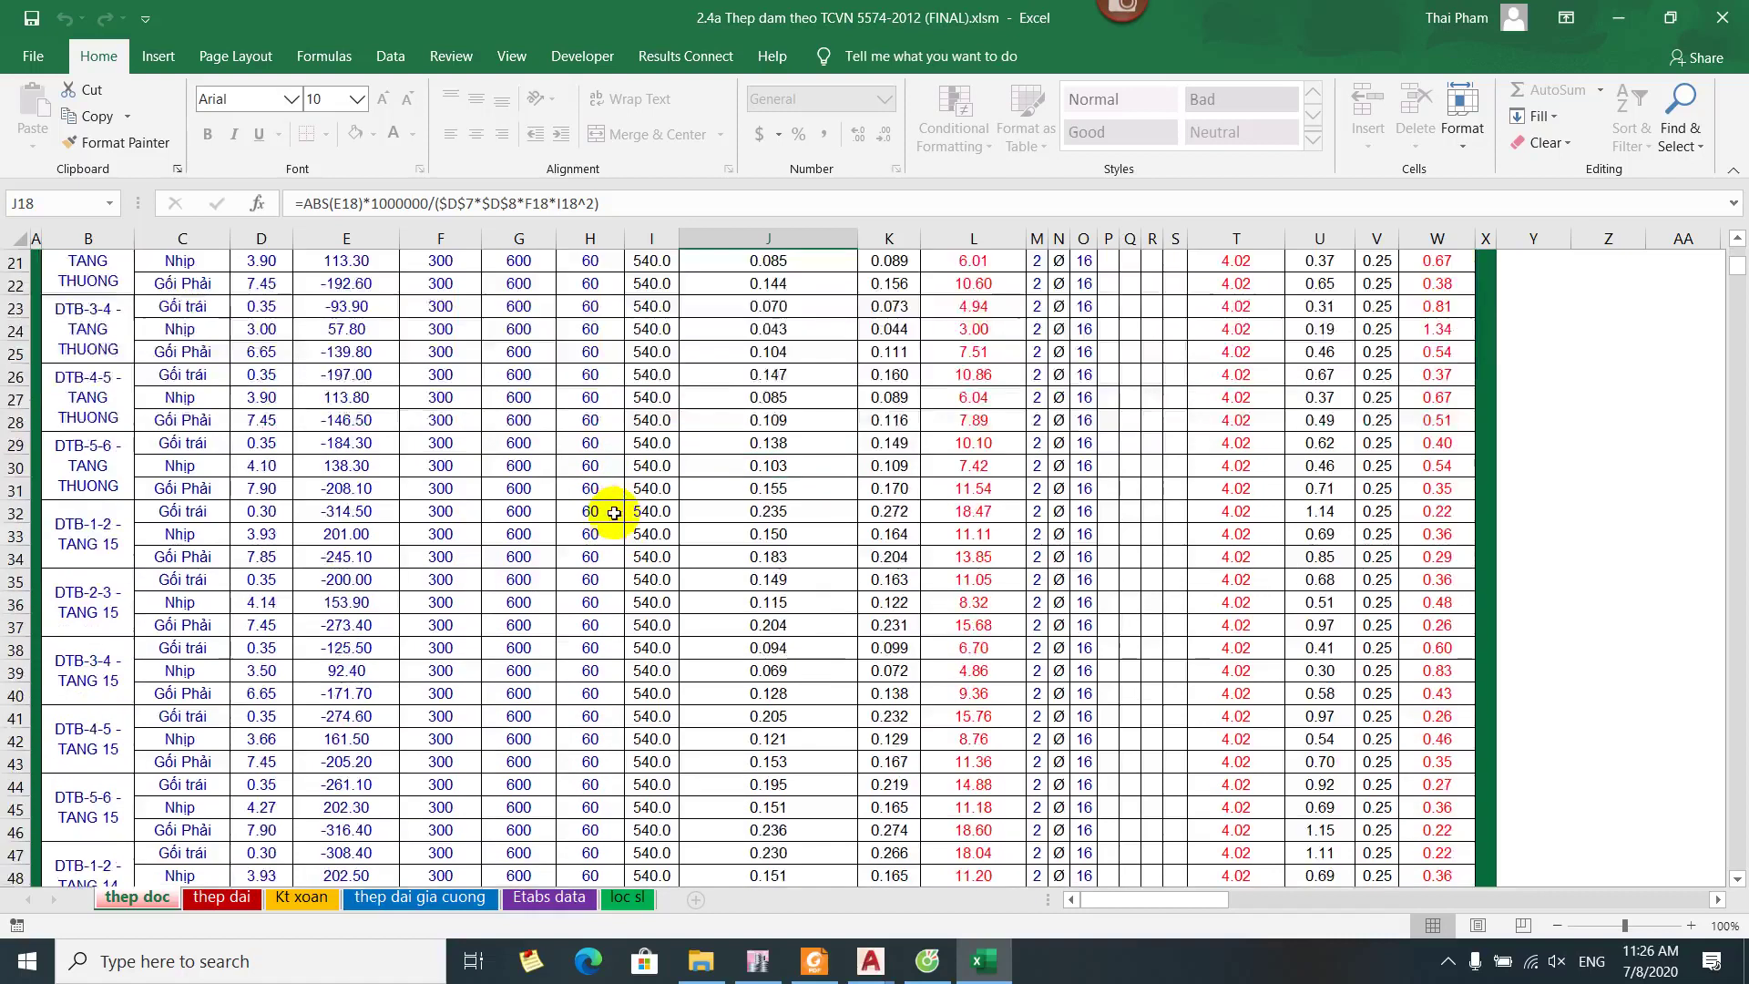
pyautogui.scroll(6, 632, 529)
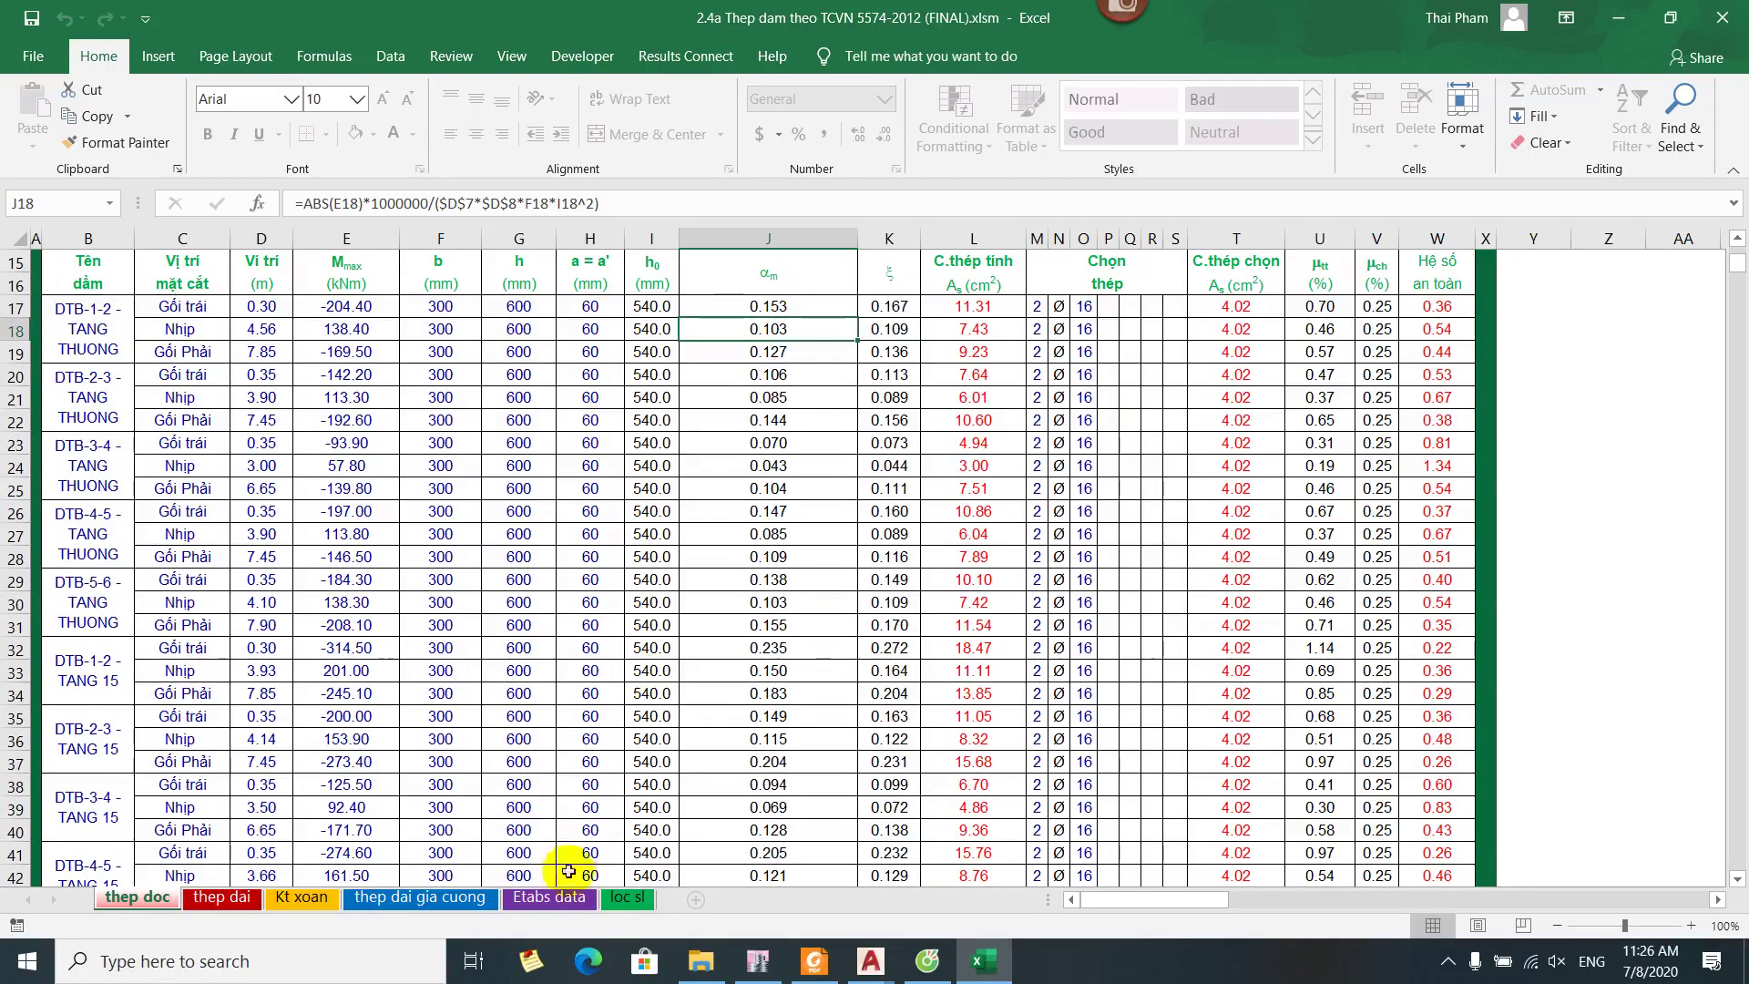
pyautogui.scroll(2, 544, 804)
pyautogui.scroll(1, 572, 583)
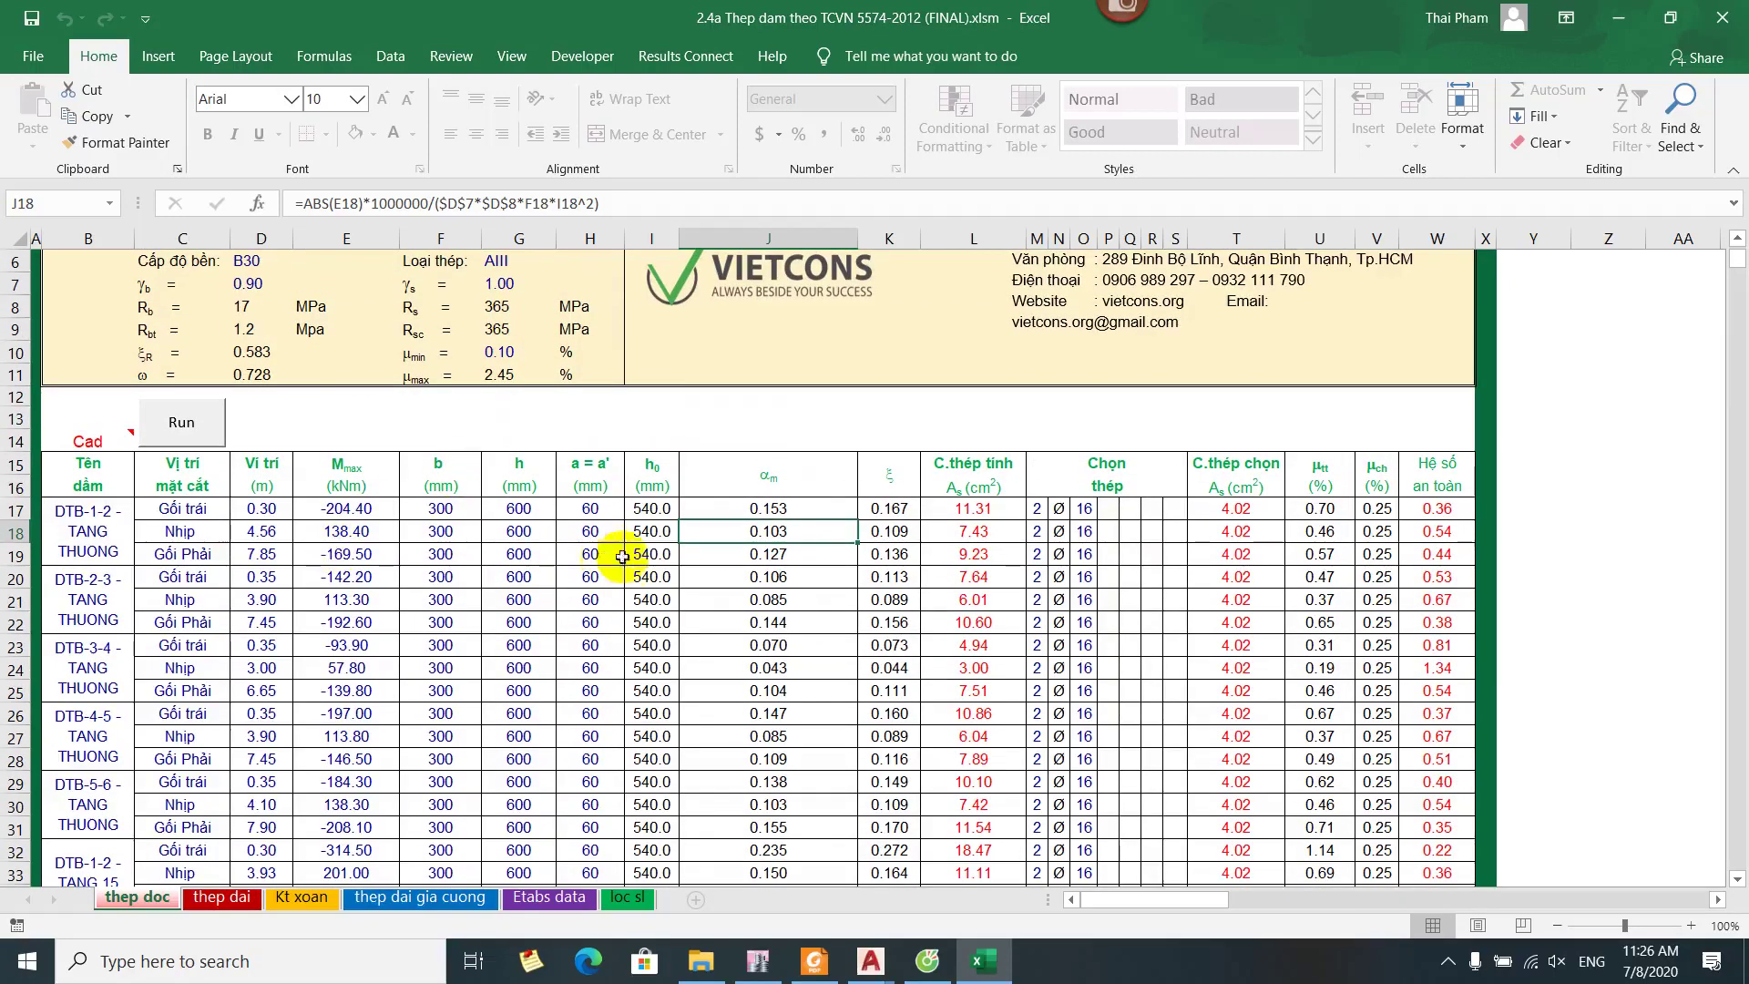
# Examine the αm and ξ formulas for the left support of beam DTB-1-2 - TANG THUONG
pyautogui.click(789, 504)
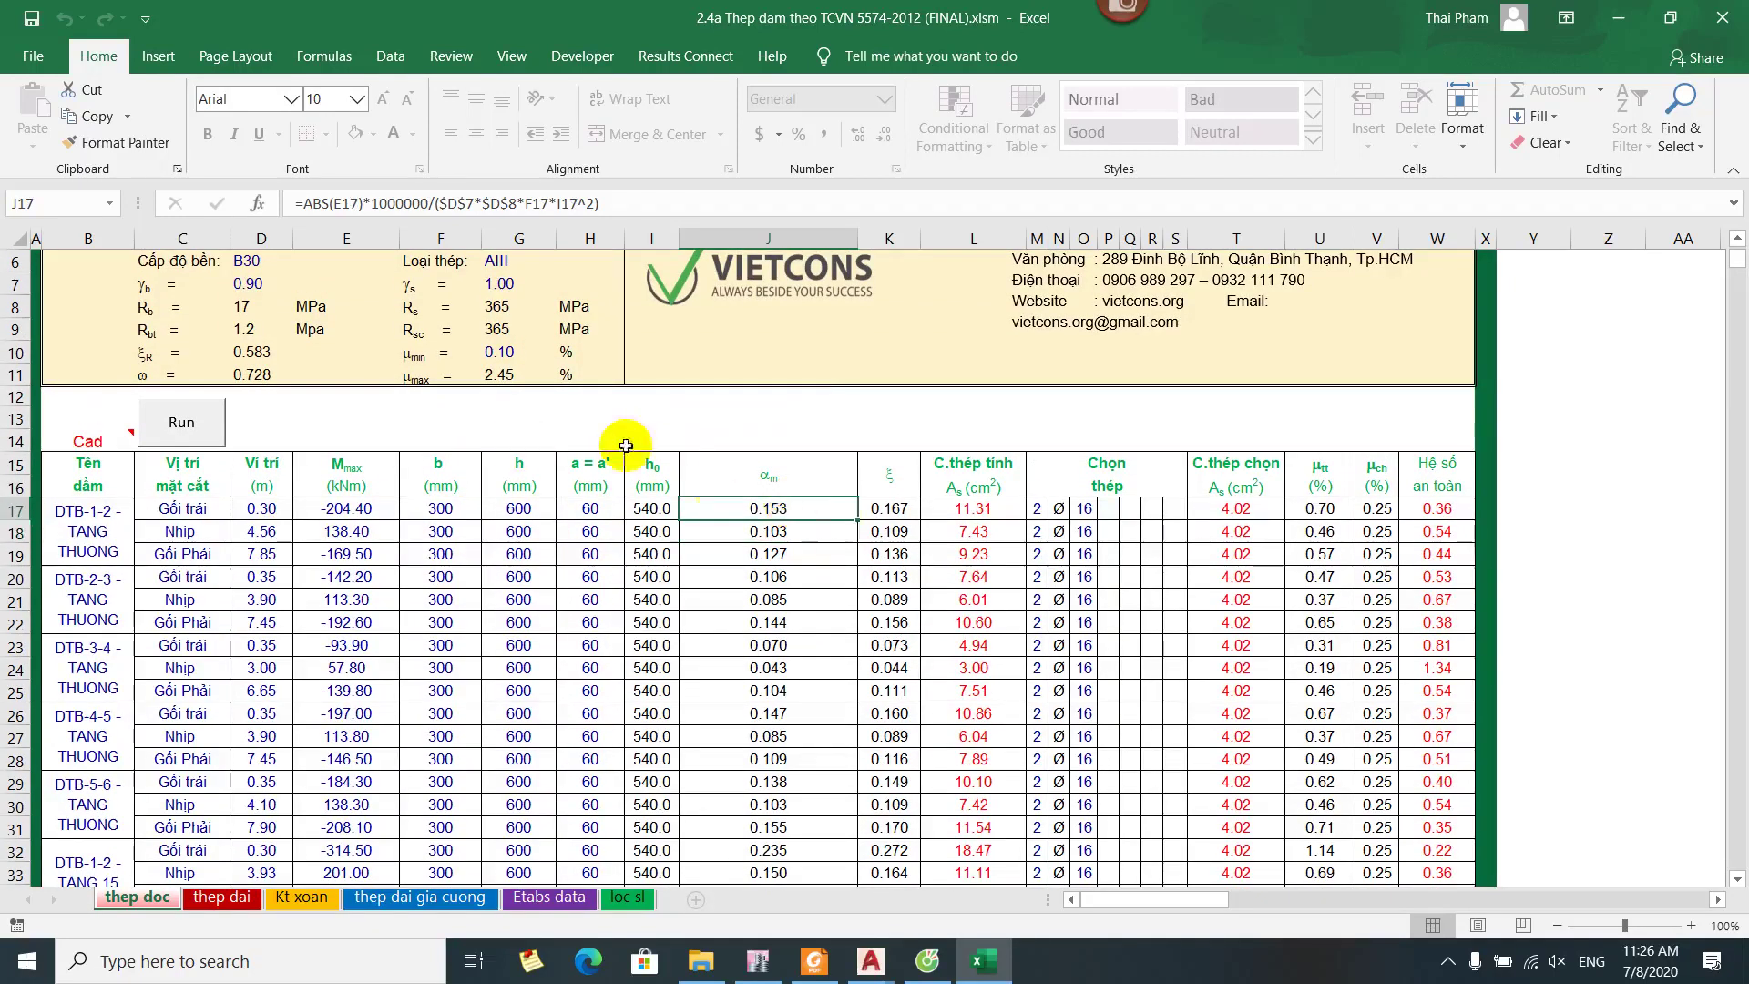
pyautogui.scroll(2, 625, 449)
pyautogui.click(900, 639)
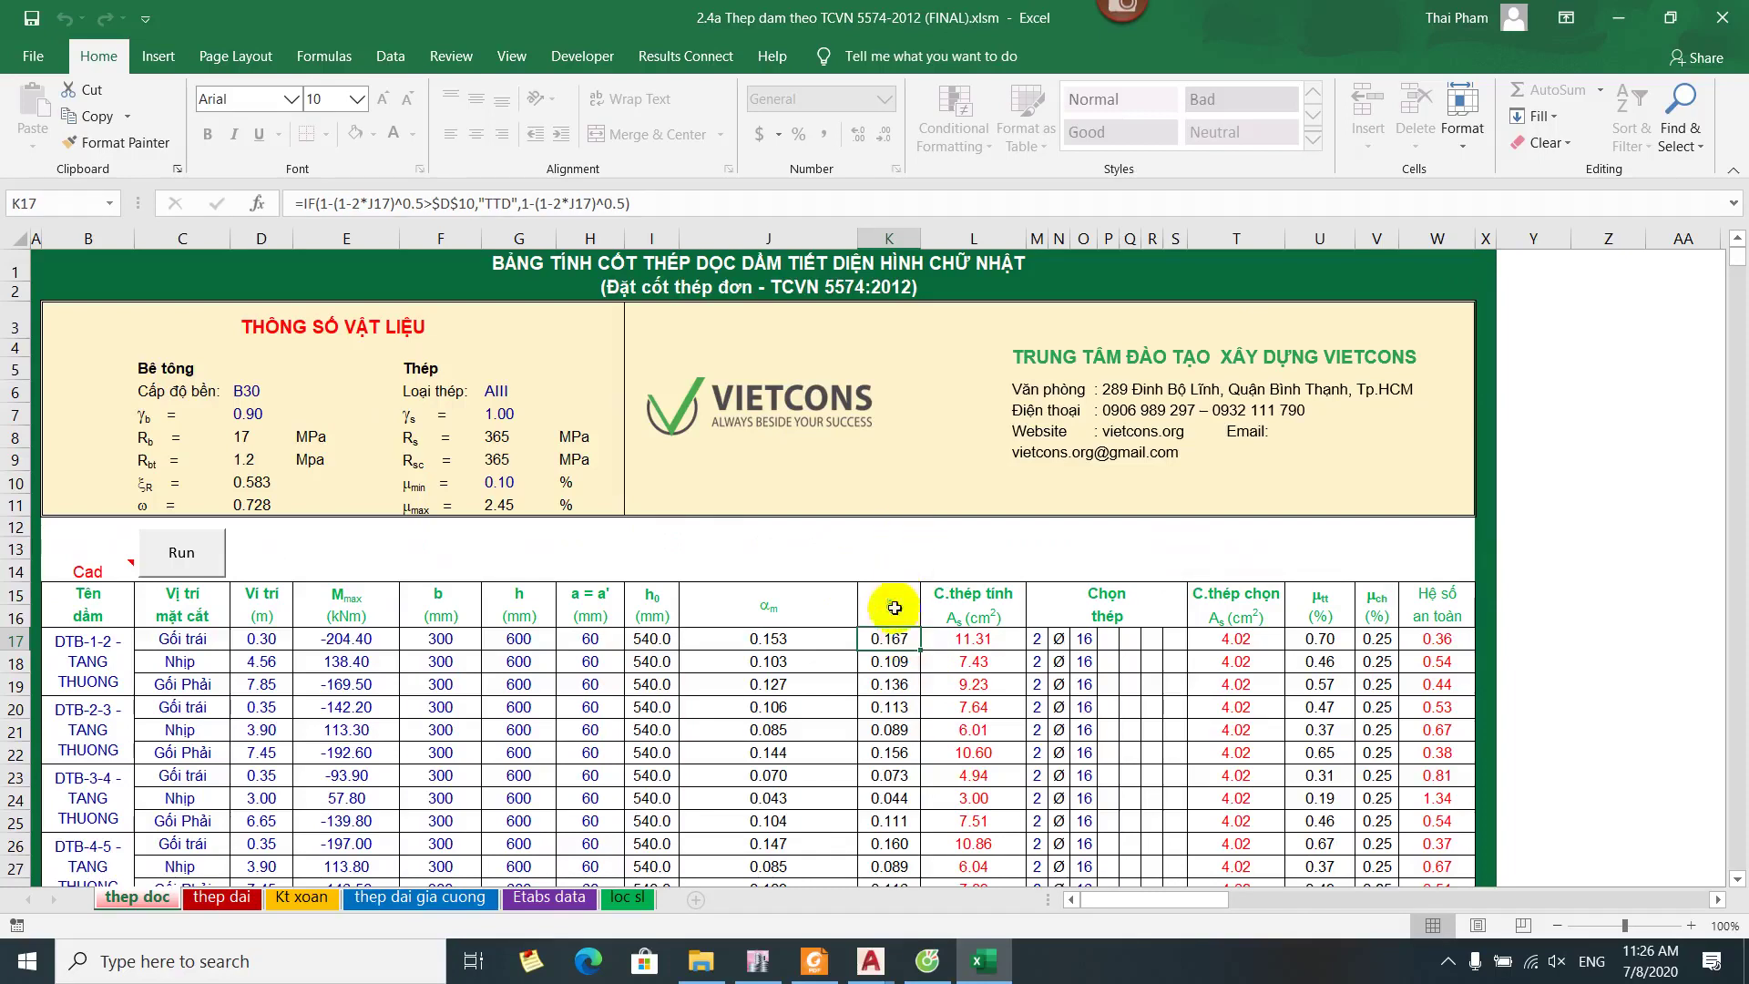
# Try left-support moments of 500 and 600 kNm for beam DTB-1-2 - TANG THUONG and inspect the ξ formula
pyautogui.click(357, 639)
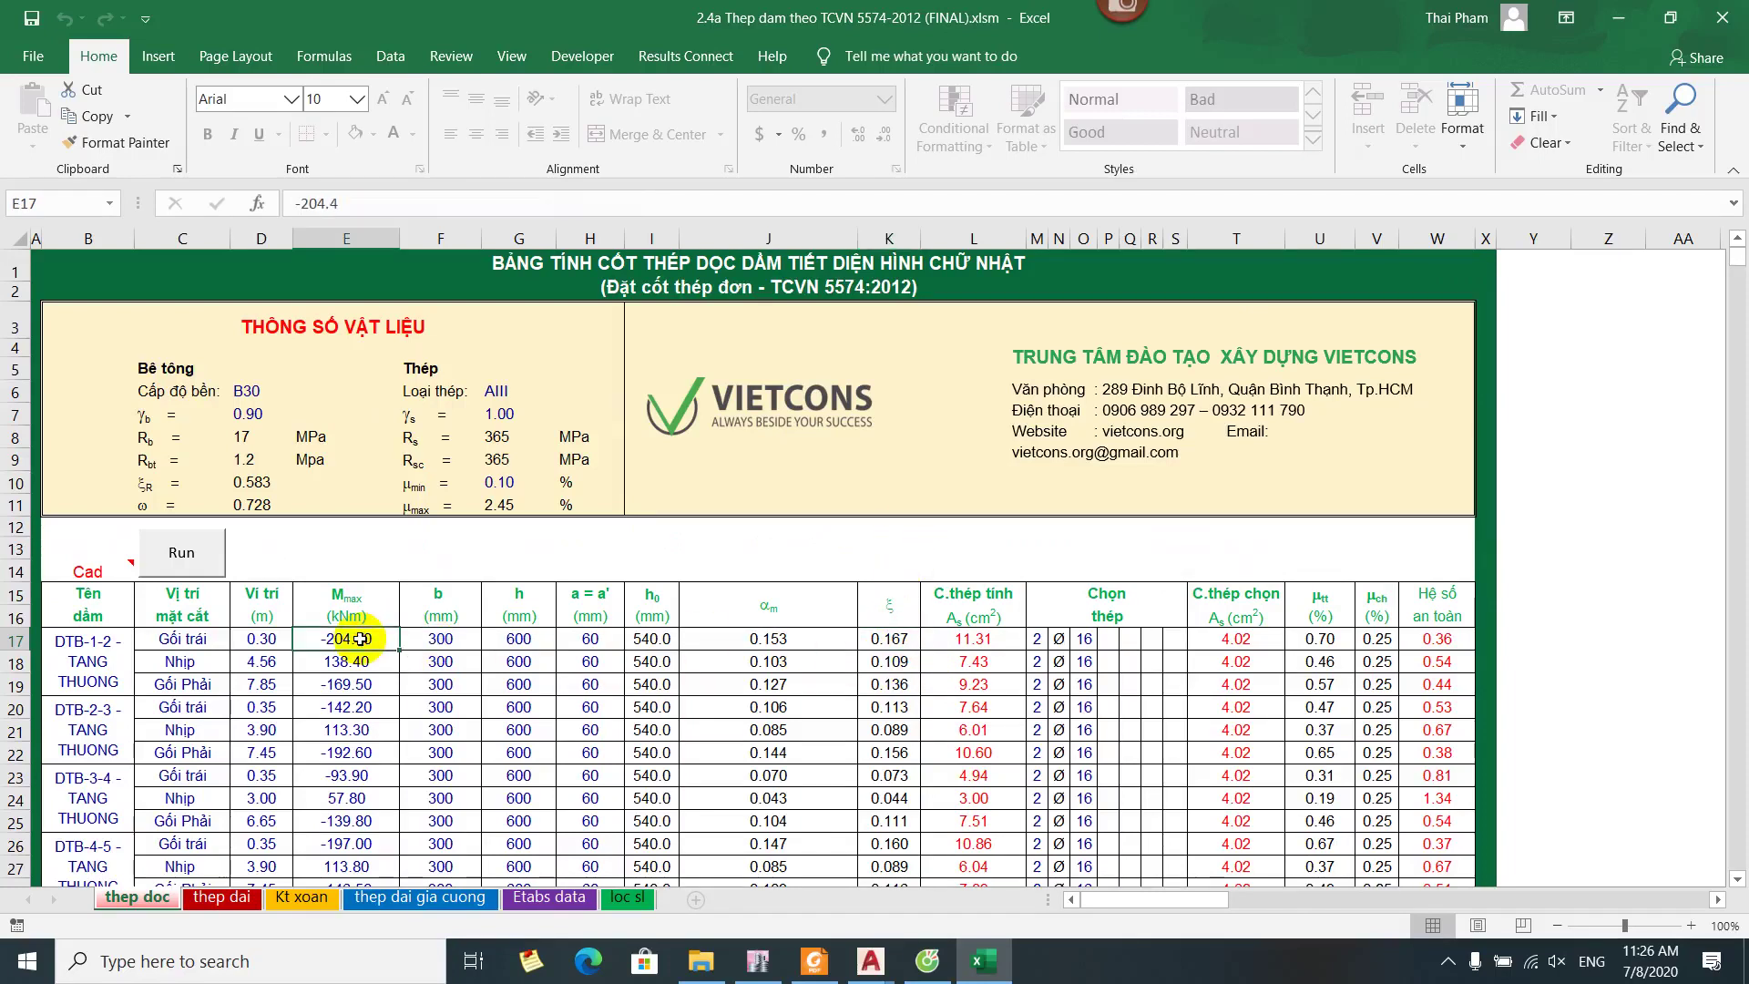
pyautogui.write('500')
pyautogui.press('Return')
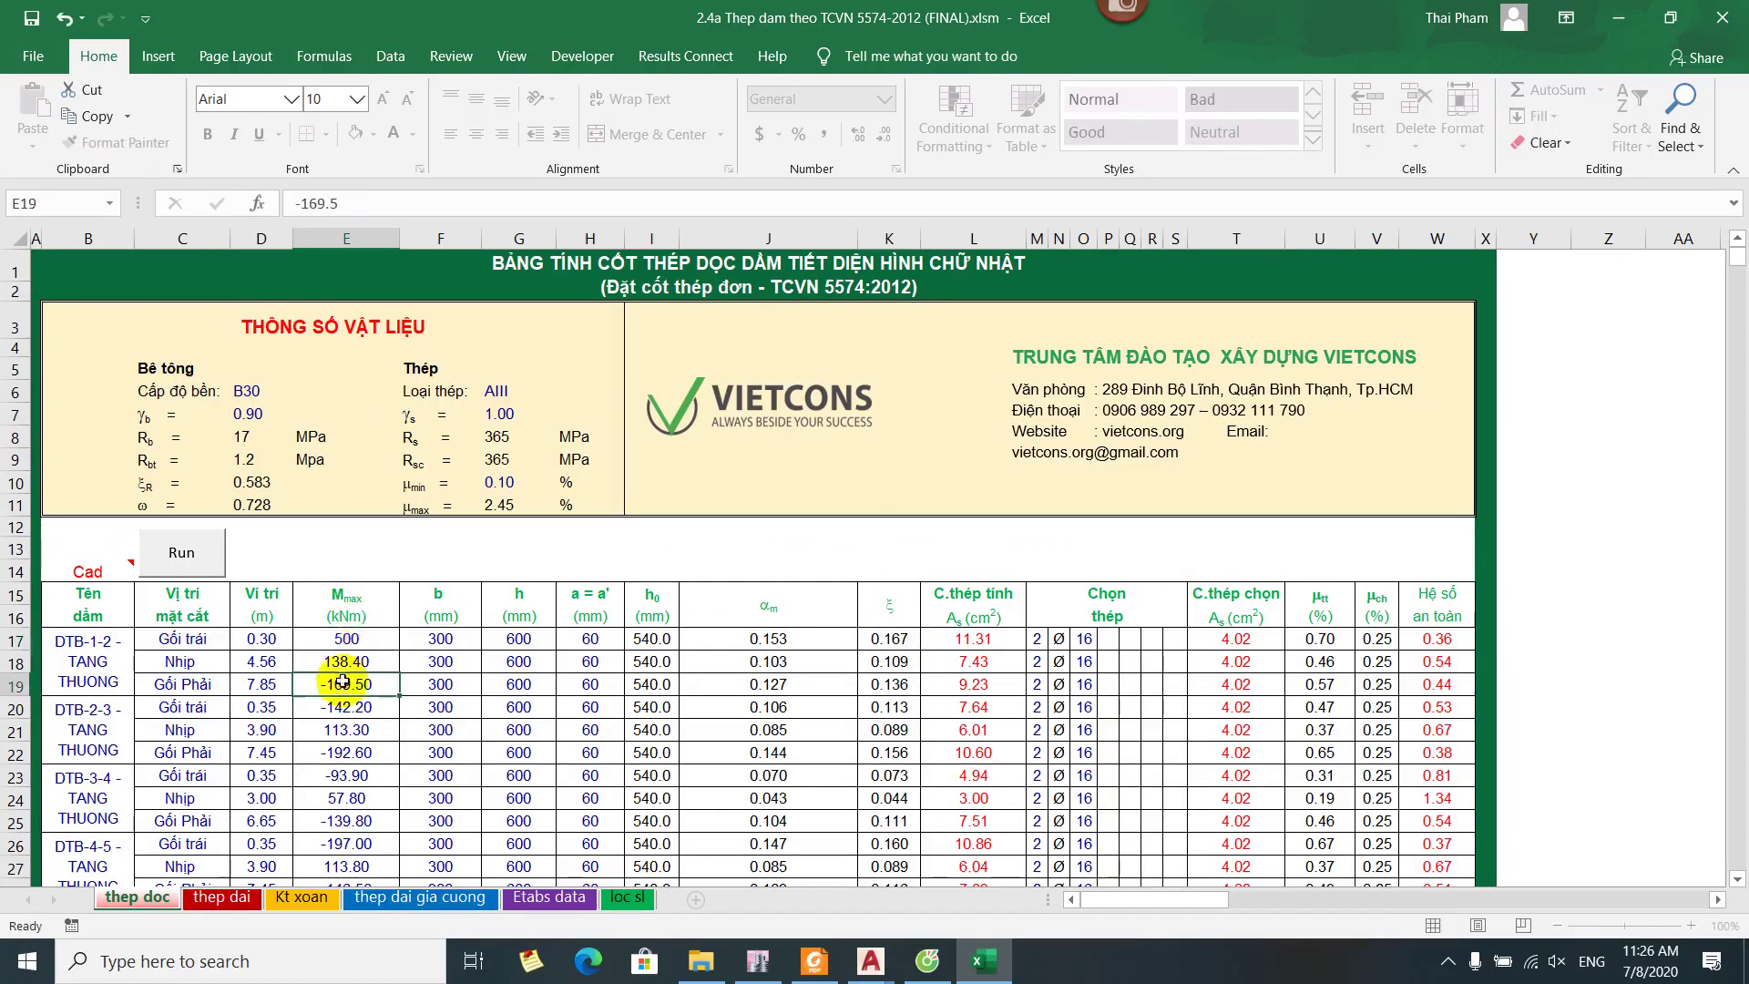
pyautogui.click(348, 632)
pyautogui.write('600')
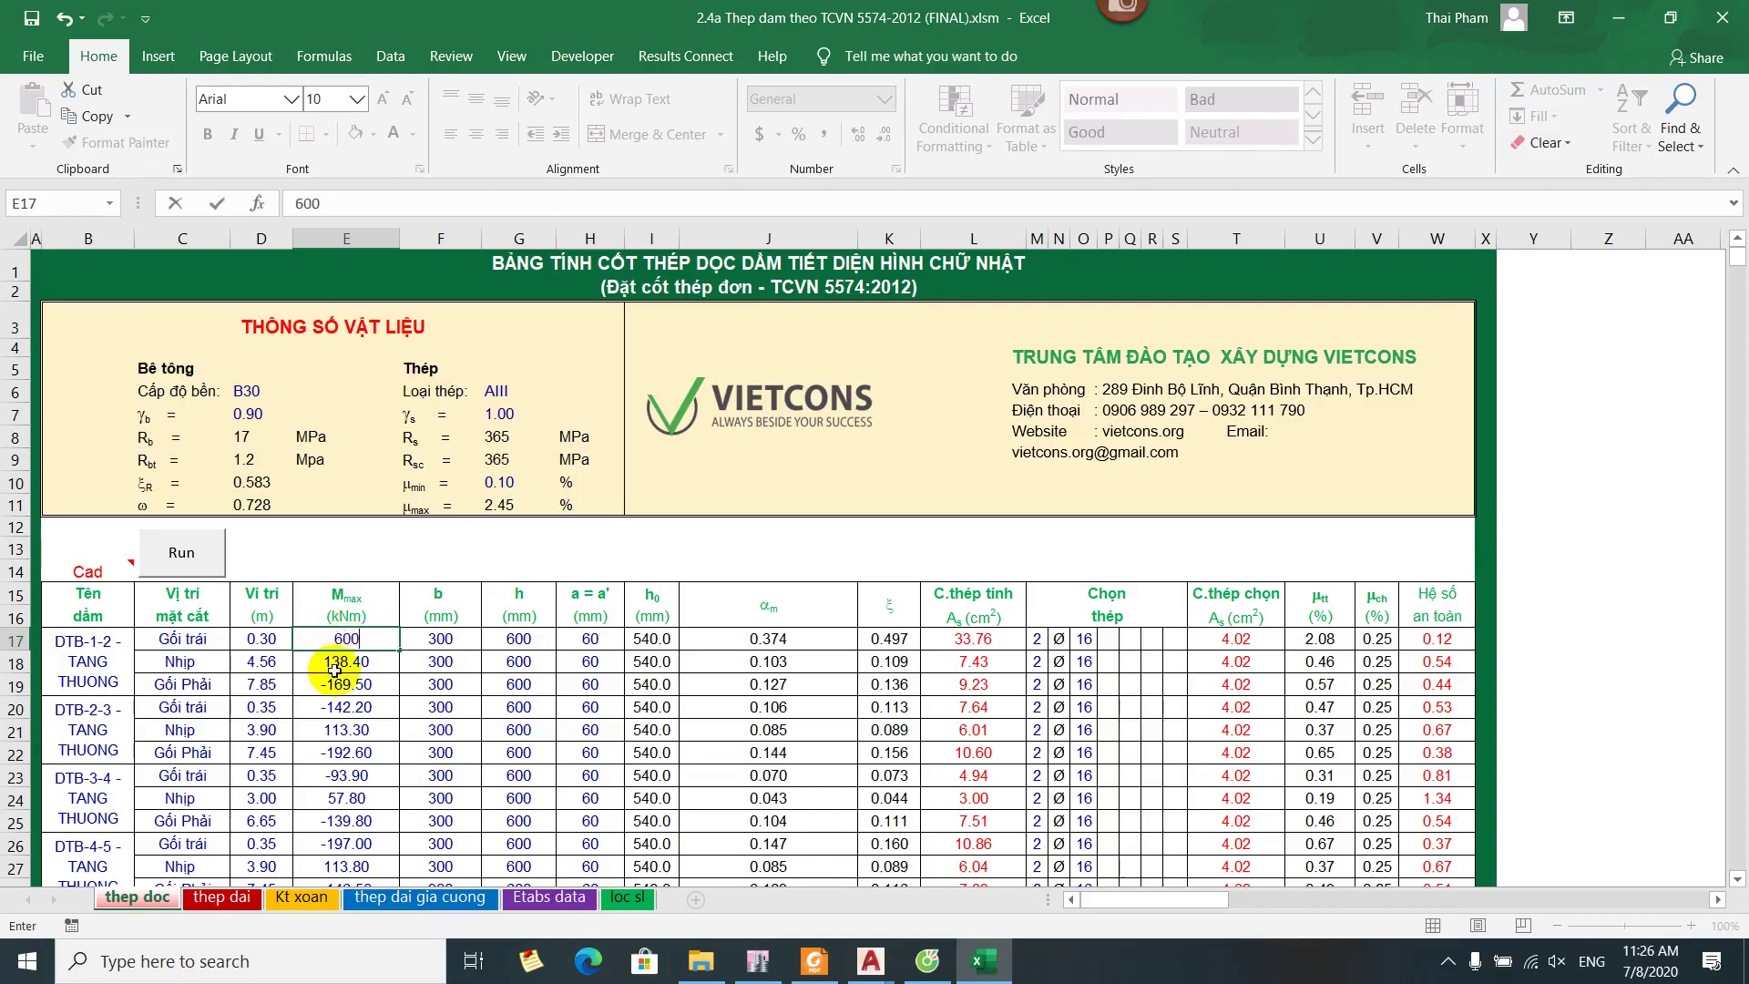
pyautogui.press('Return')
pyautogui.click(885, 639)
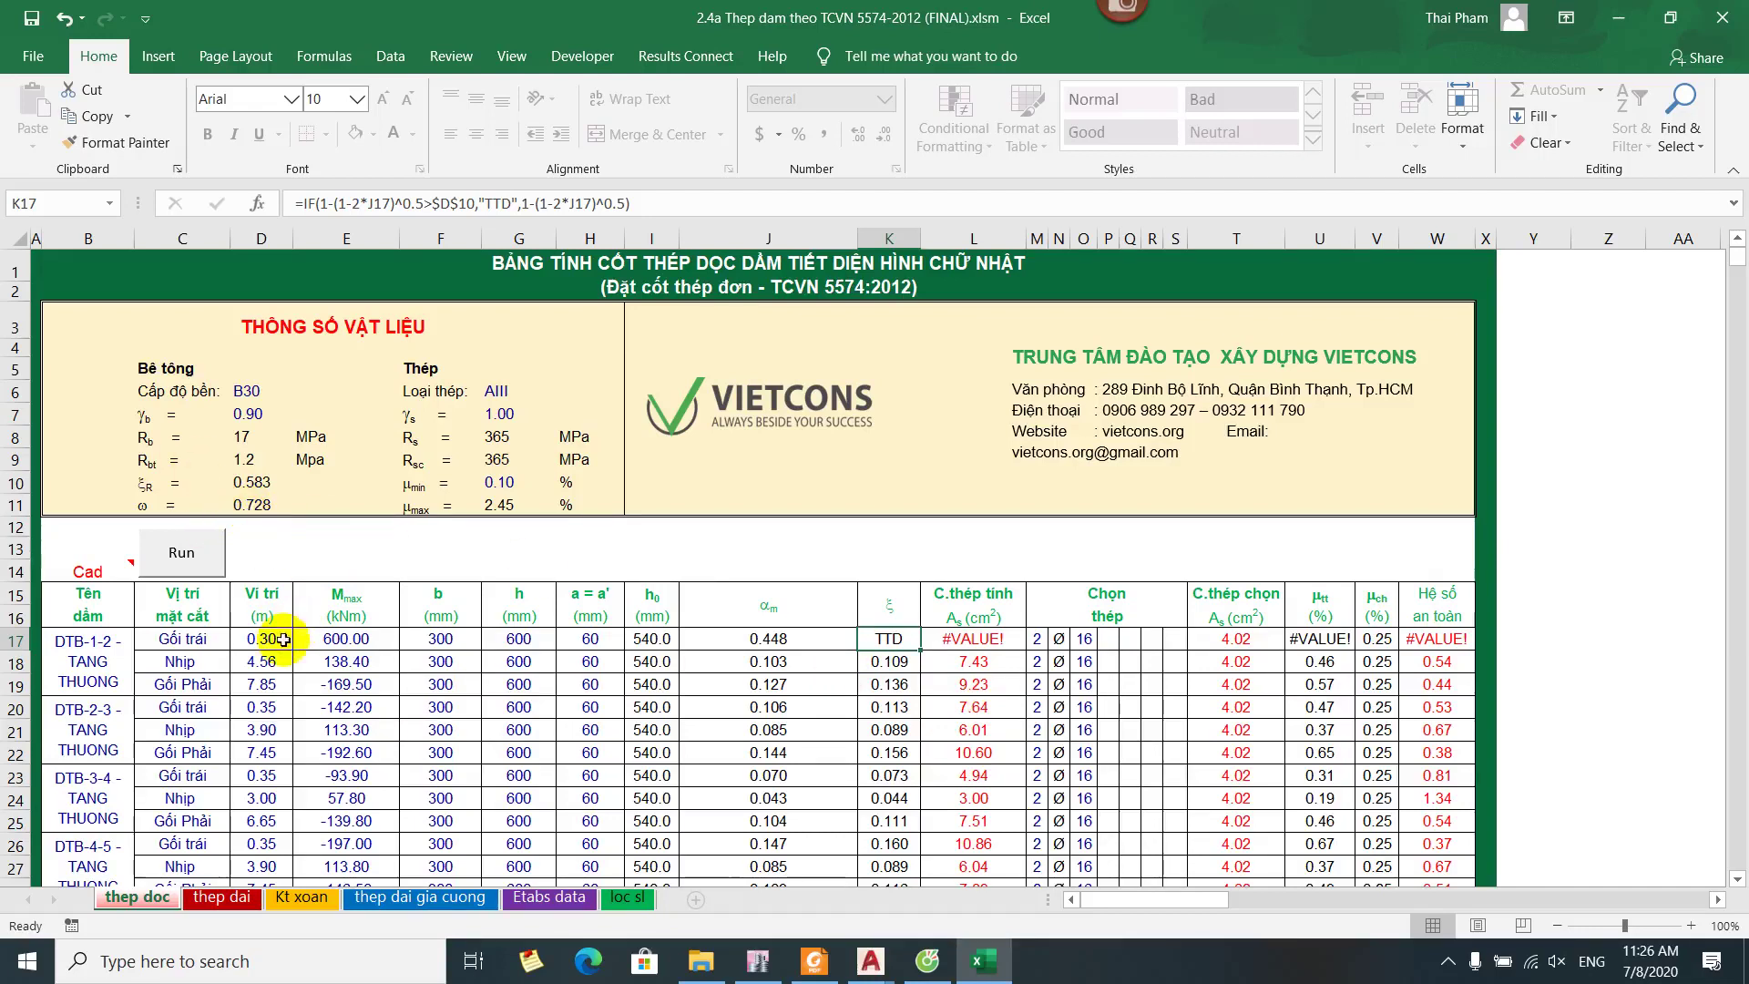
# Try a left-support moment of 700 kNm for the first beam, inspect ξ and αm, and undo all trial moments
pyautogui.click(343, 642)
pyautogui.write('700')
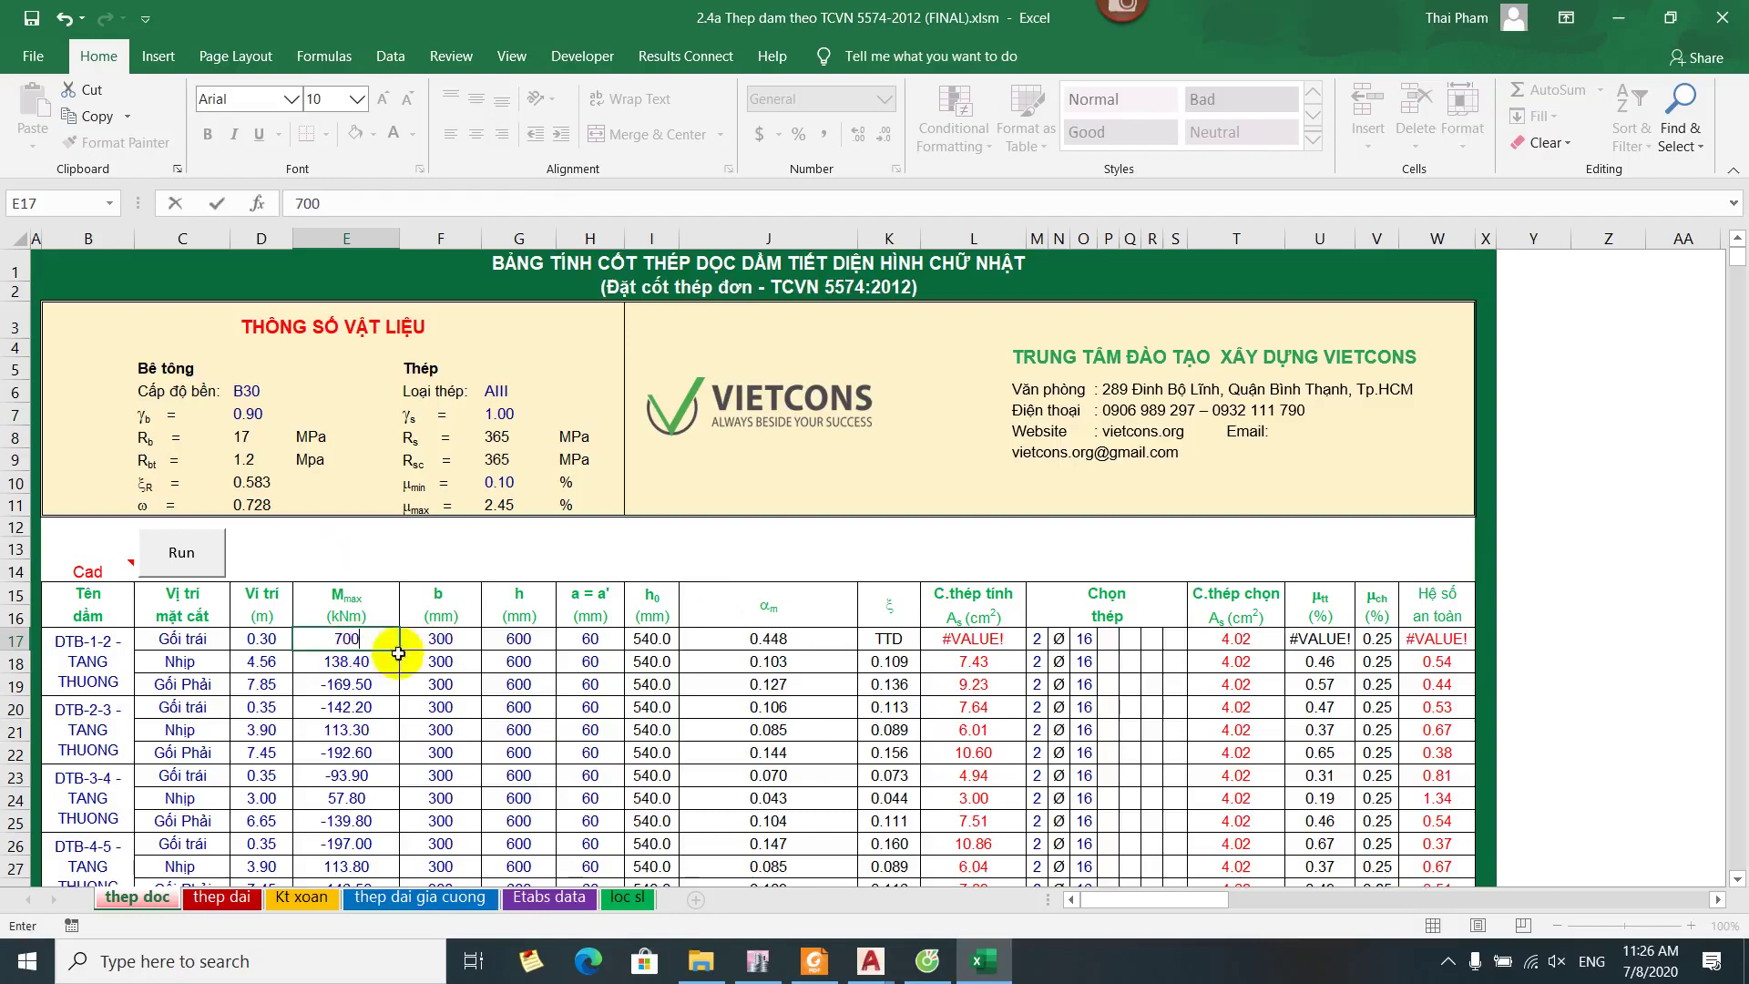
pyautogui.click(346, 709)
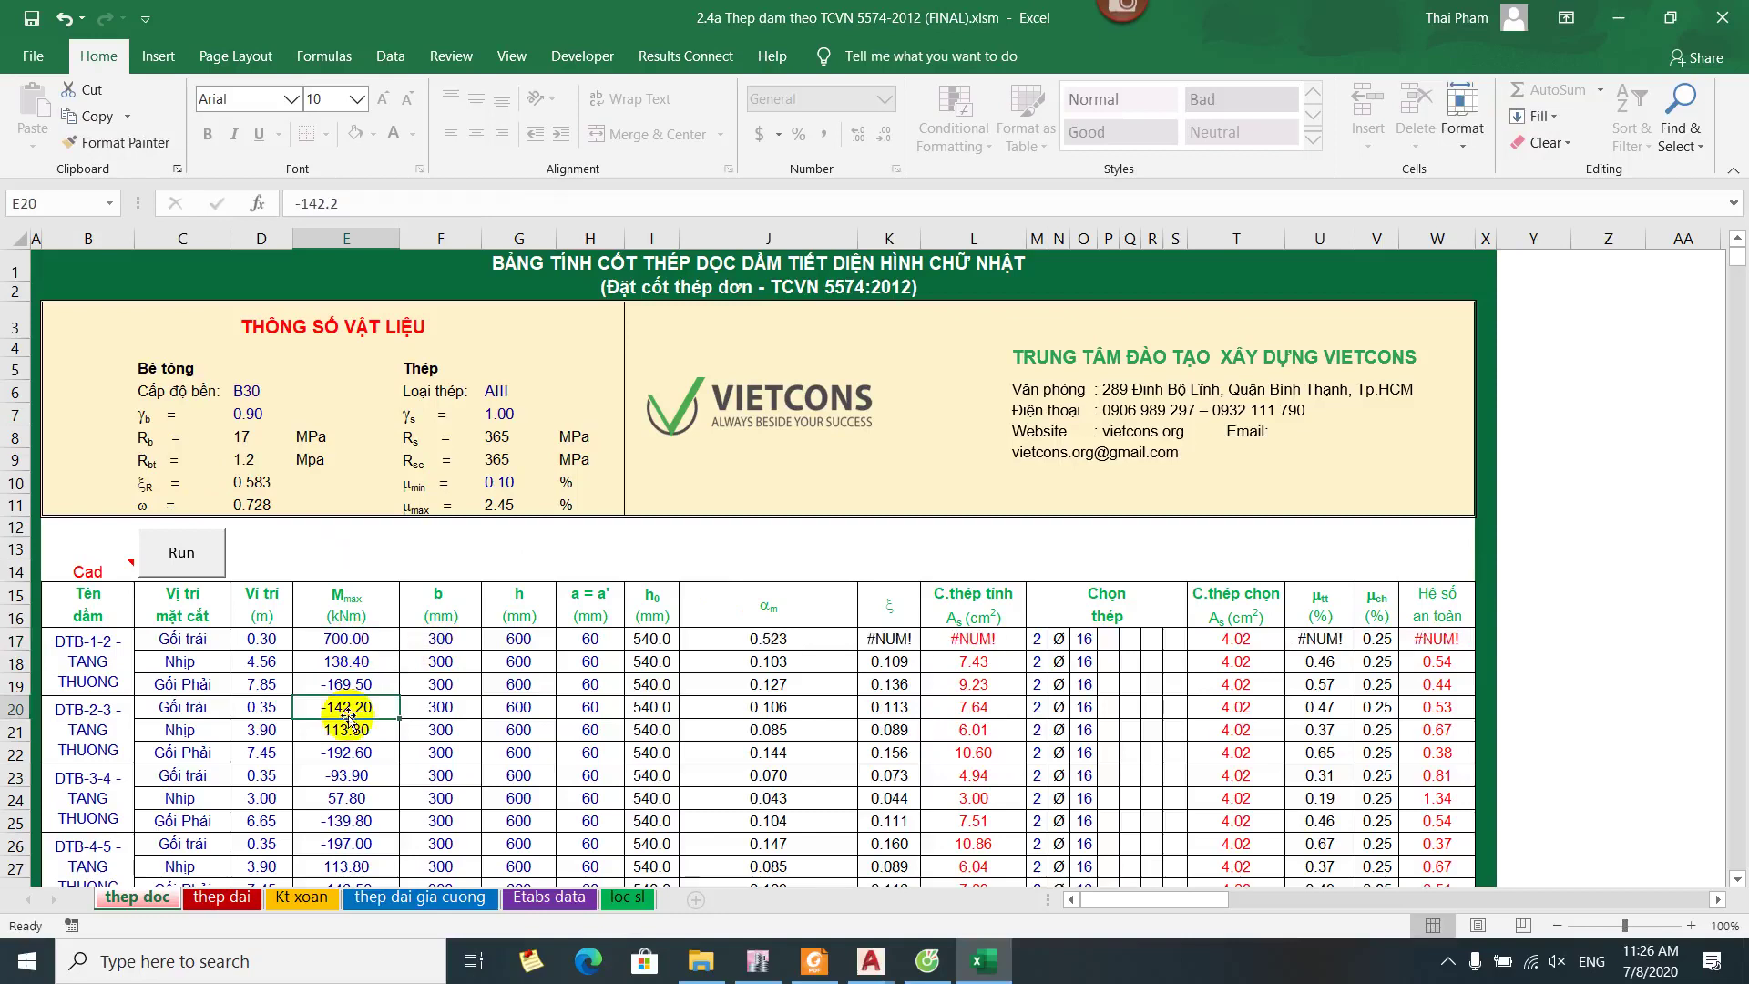
pyautogui.click(880, 638)
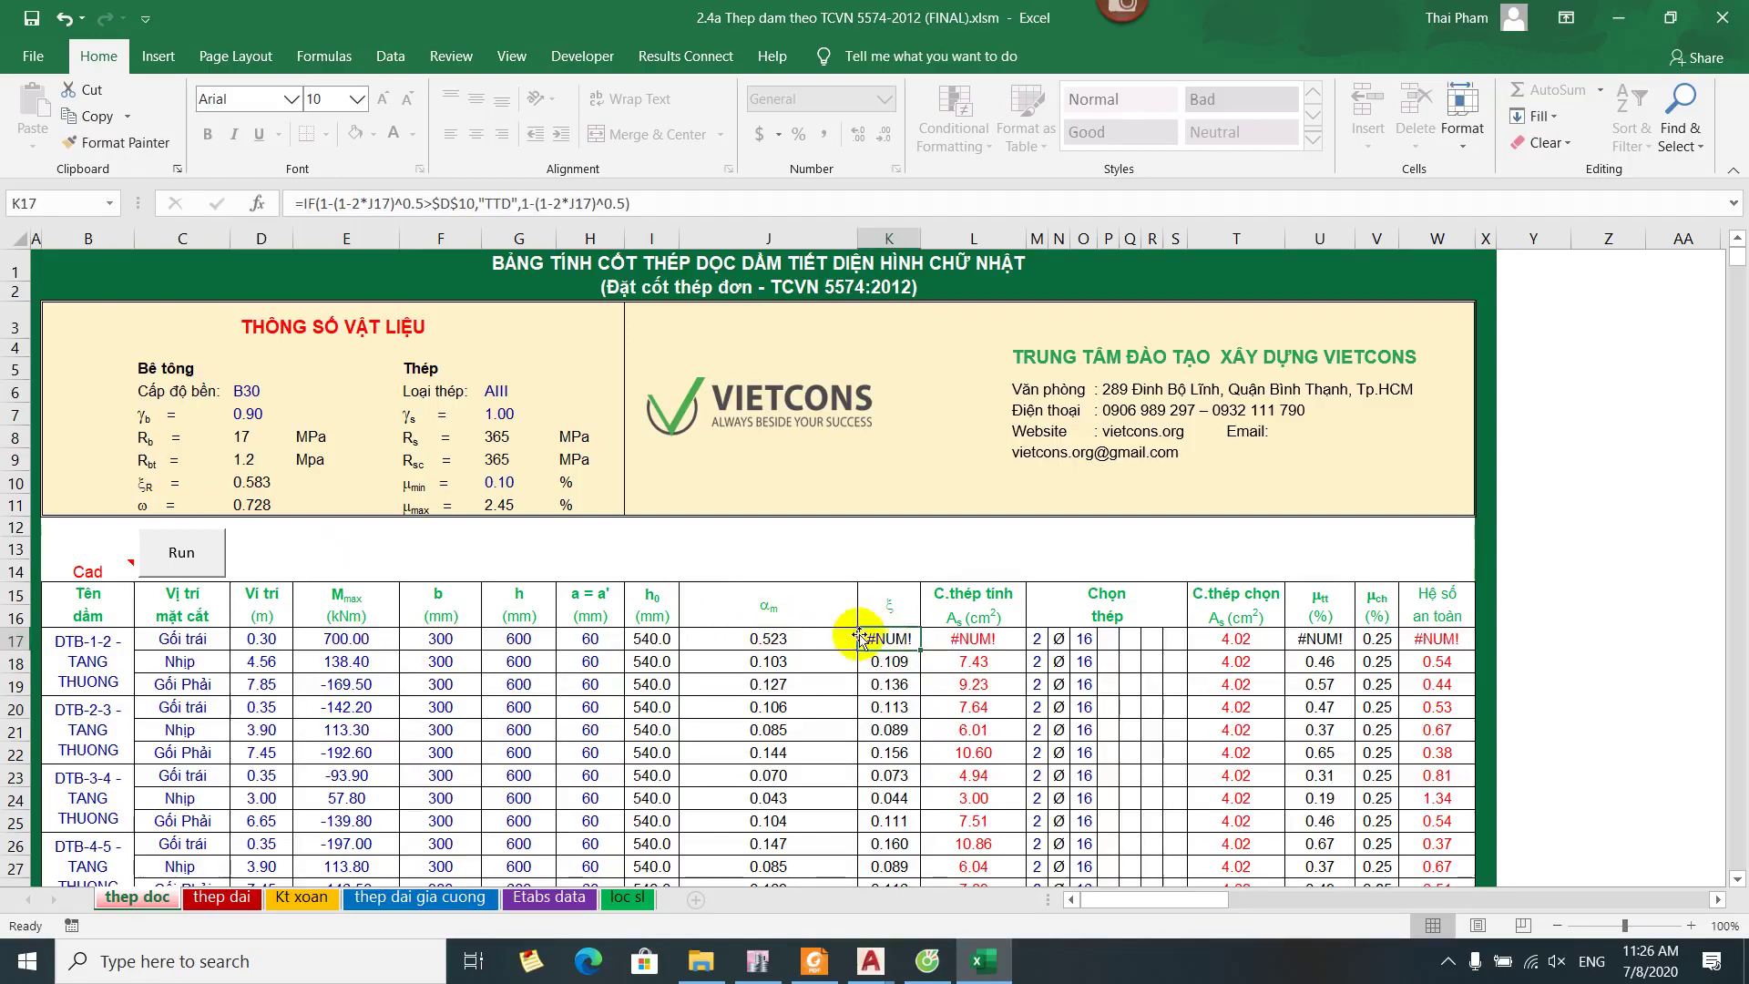
pyautogui.click(755, 637)
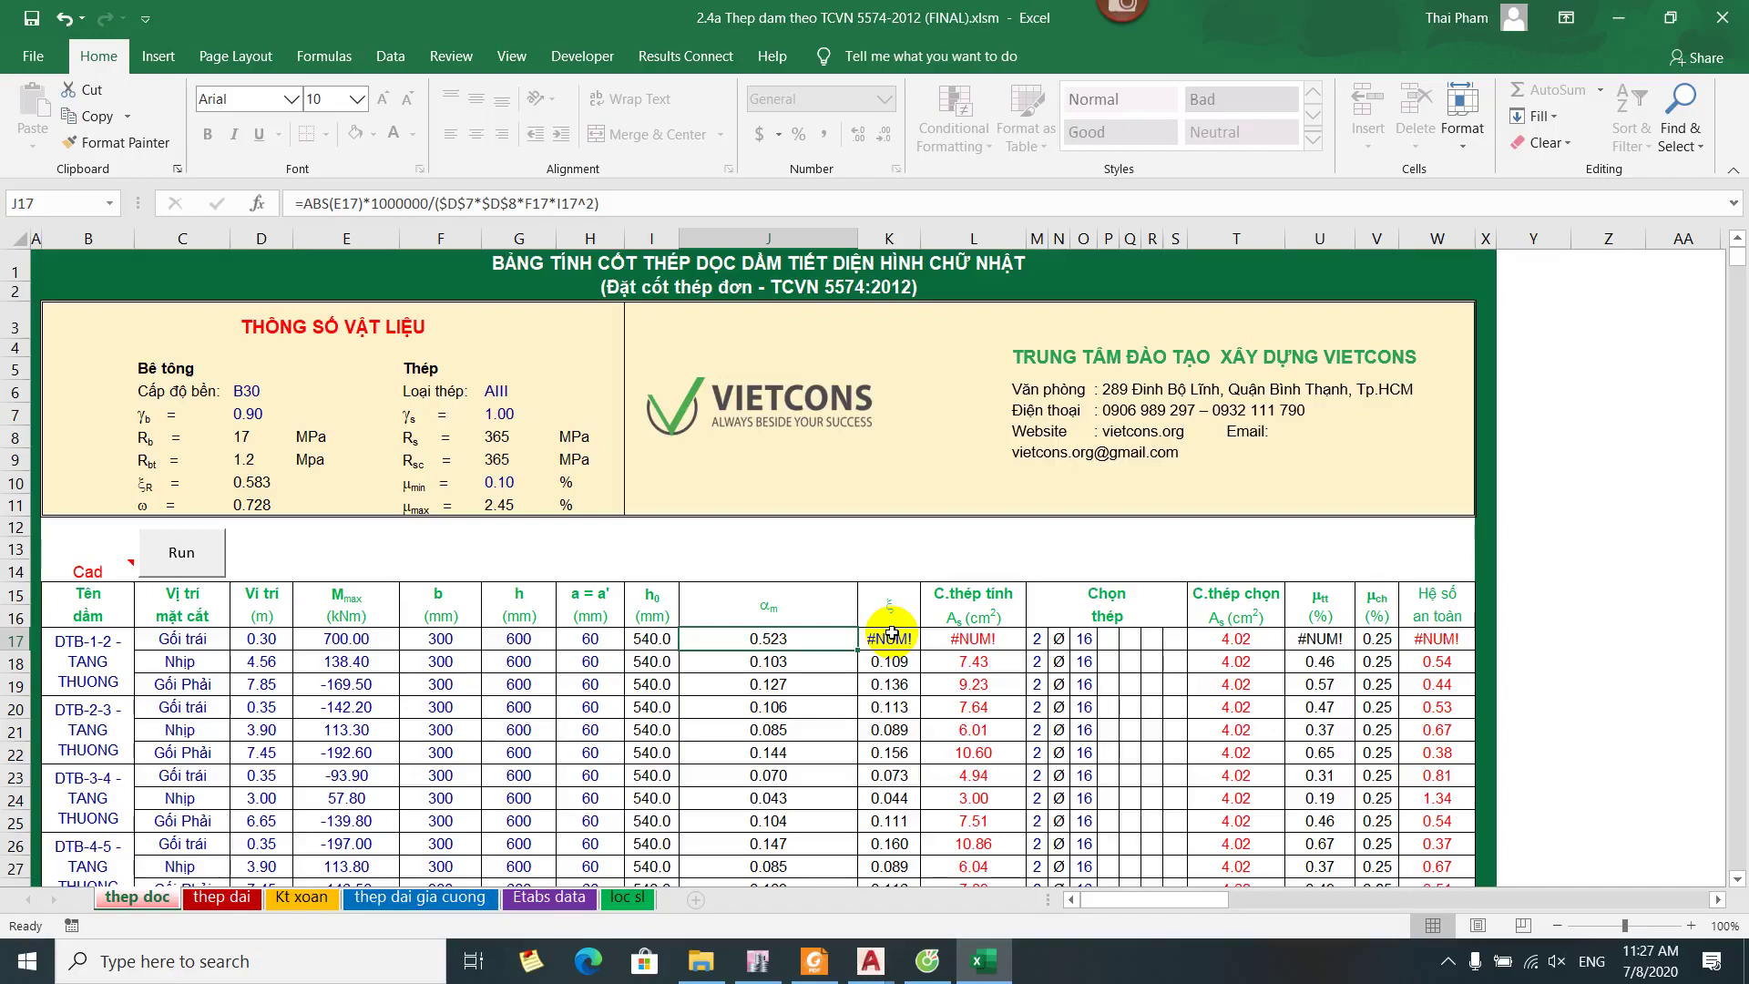
pyautogui.hotkey('ctrl', 'z')
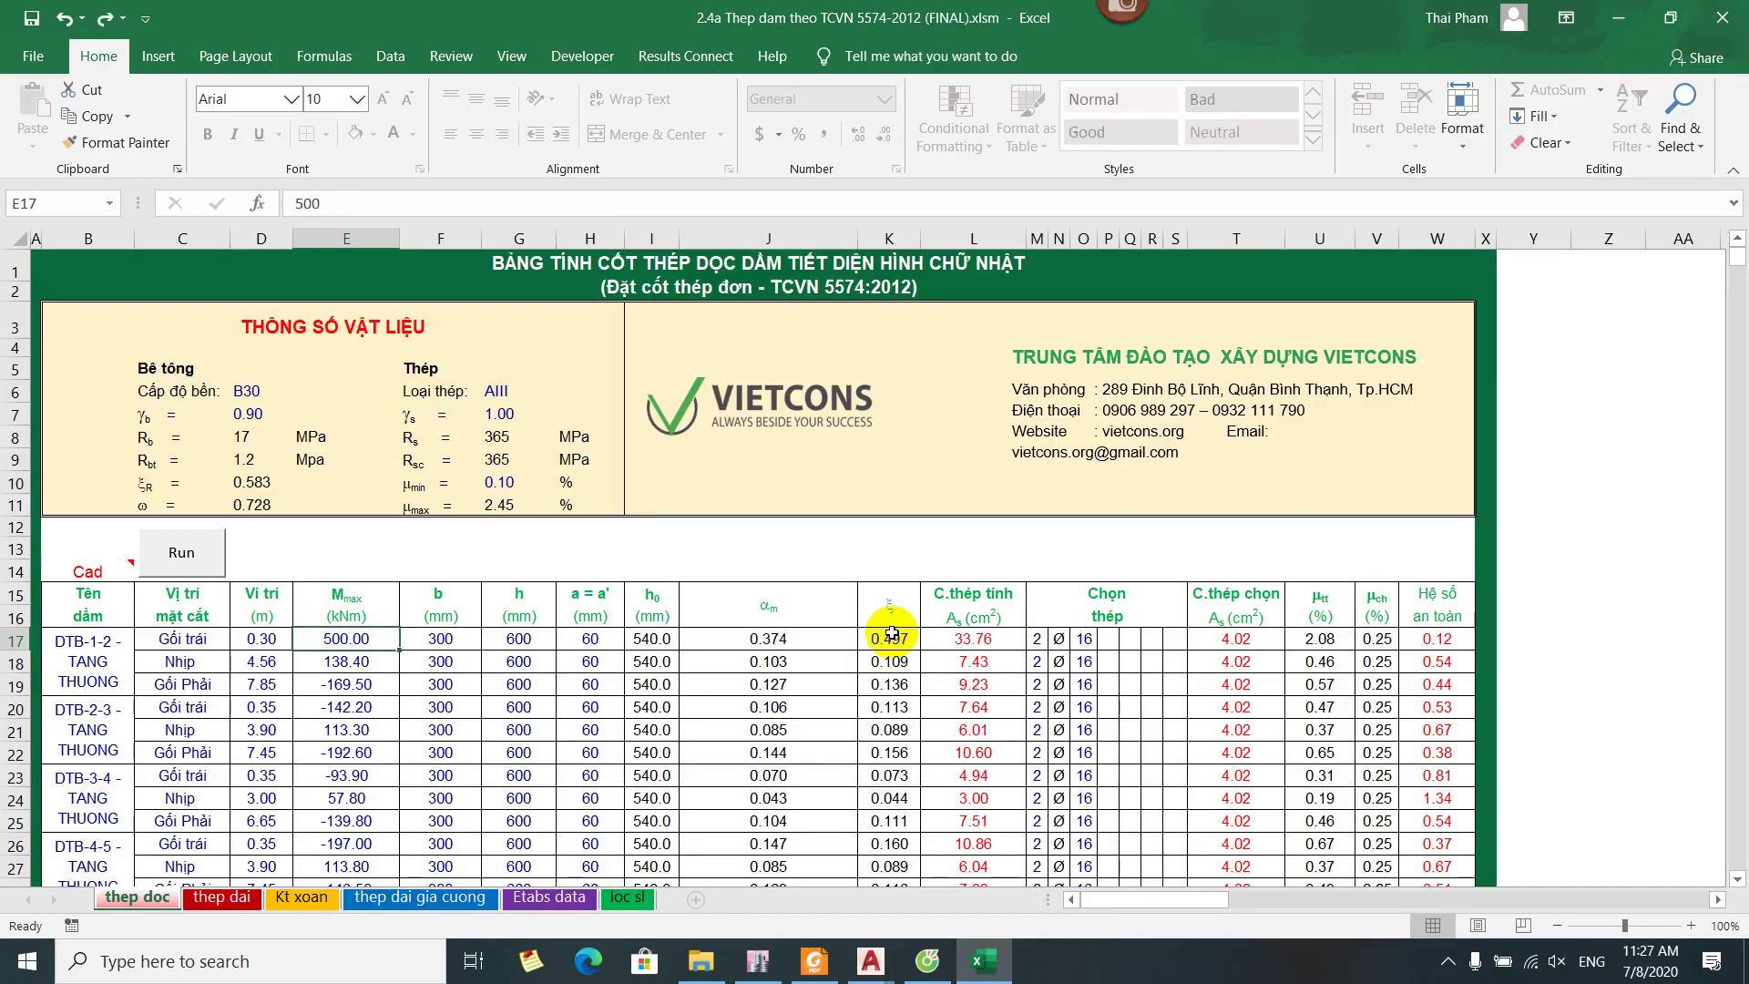
pyautogui.hotkey('ctrl', 'z')
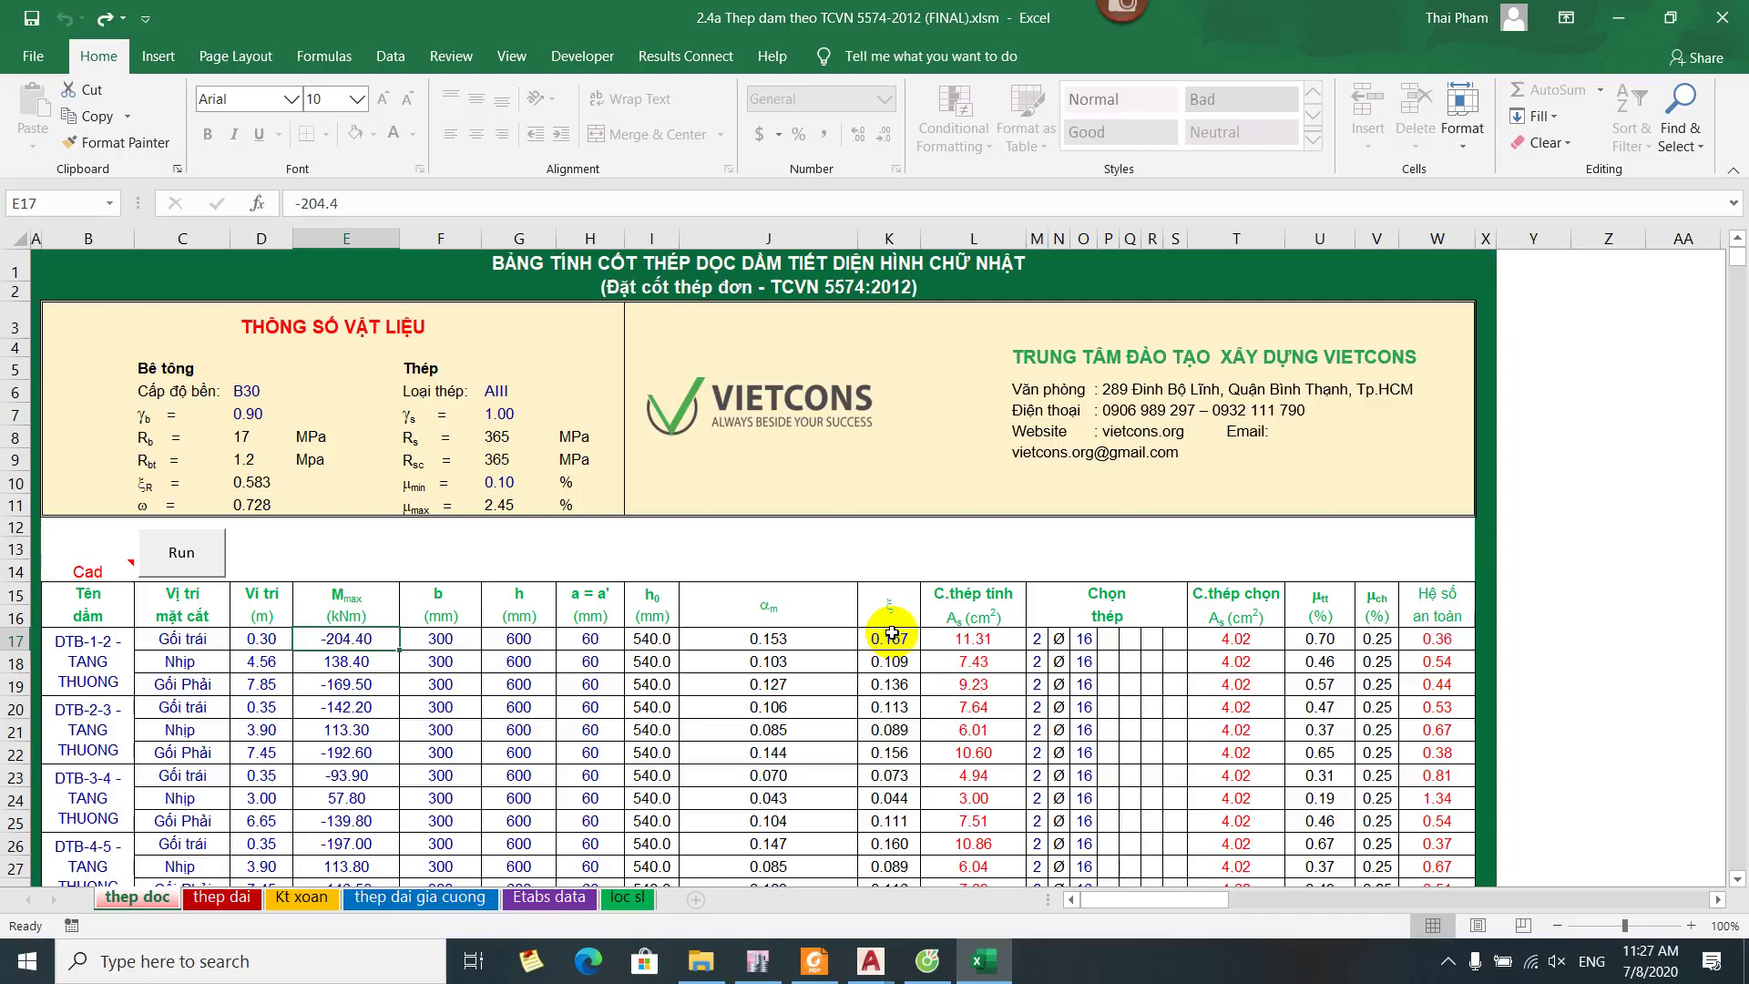
# Examine the calculated steel area As and the reinforcement ratio μtt for beam DTB-1-2 - TANG THUONG, including their formulas
pyautogui.moveTo(972, 640)
pyautogui.mouseDown()
pyautogui.moveTo(964, 802)
pyautogui.moveTo(995, 602)
pyautogui.moveTo(975, 847)
pyautogui.moveTo(972, 608)
pyautogui.mouseUp()
pyautogui.scroll(-3, 972, 550)
pyautogui.scroll(3, 975, 537)
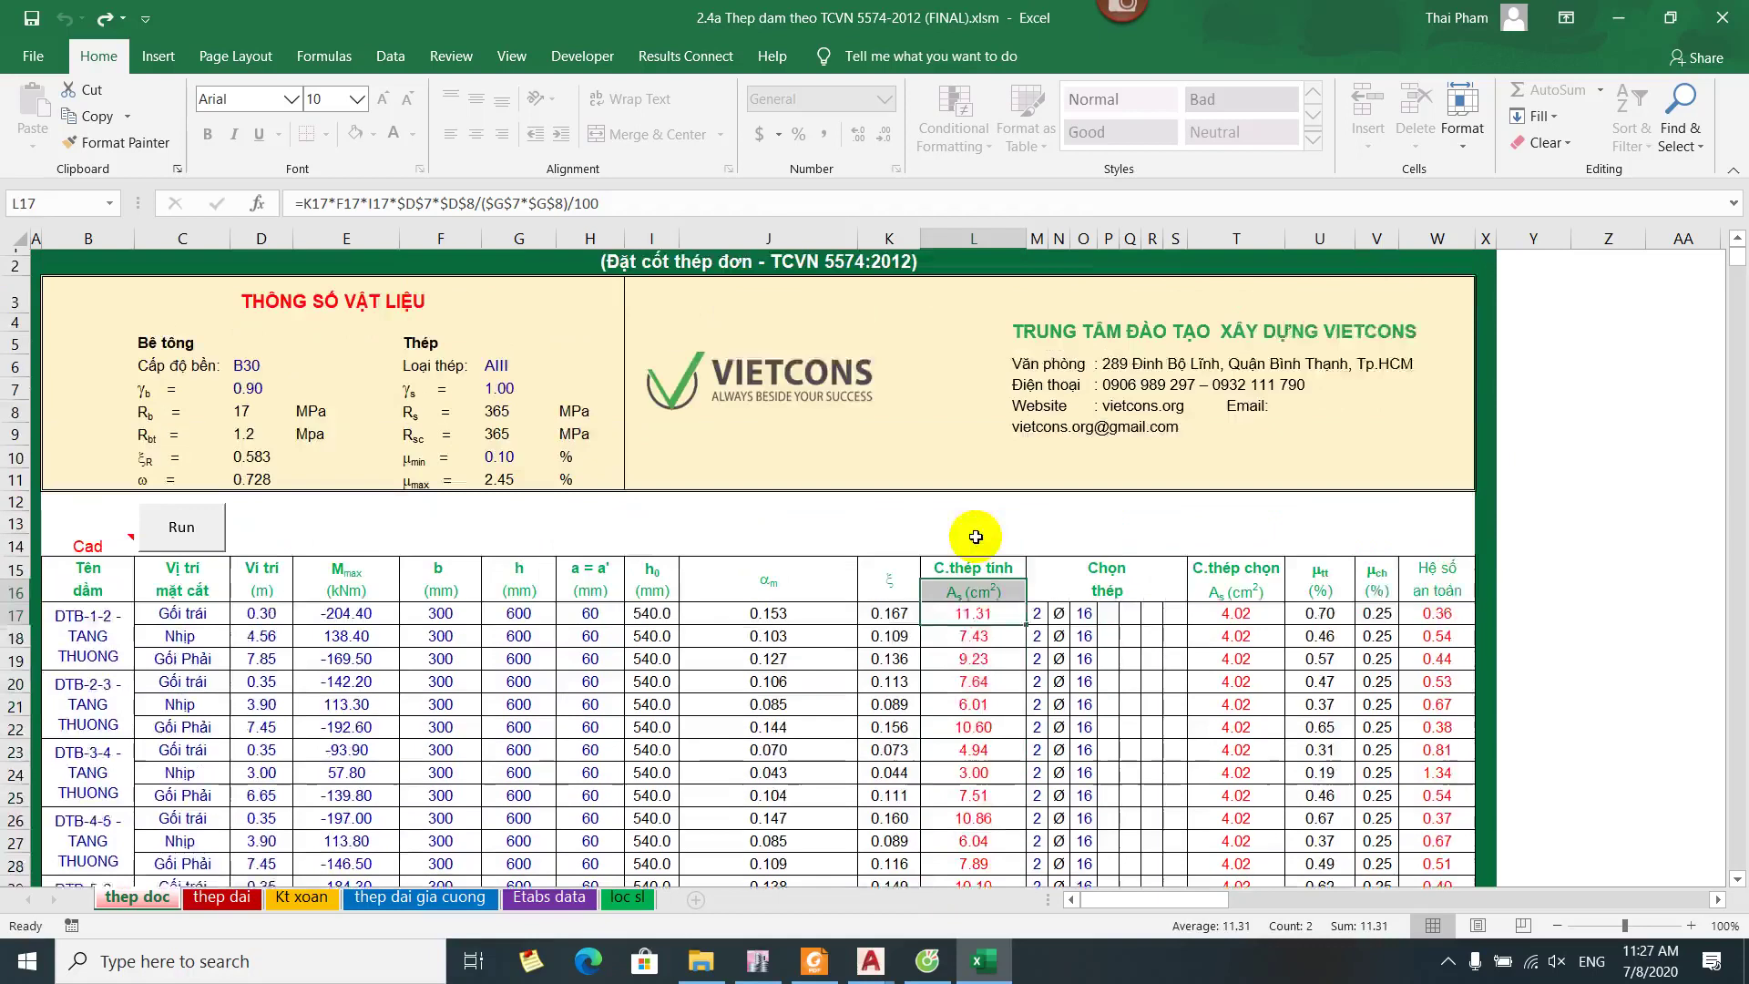
pyautogui.scroll(1, 975, 537)
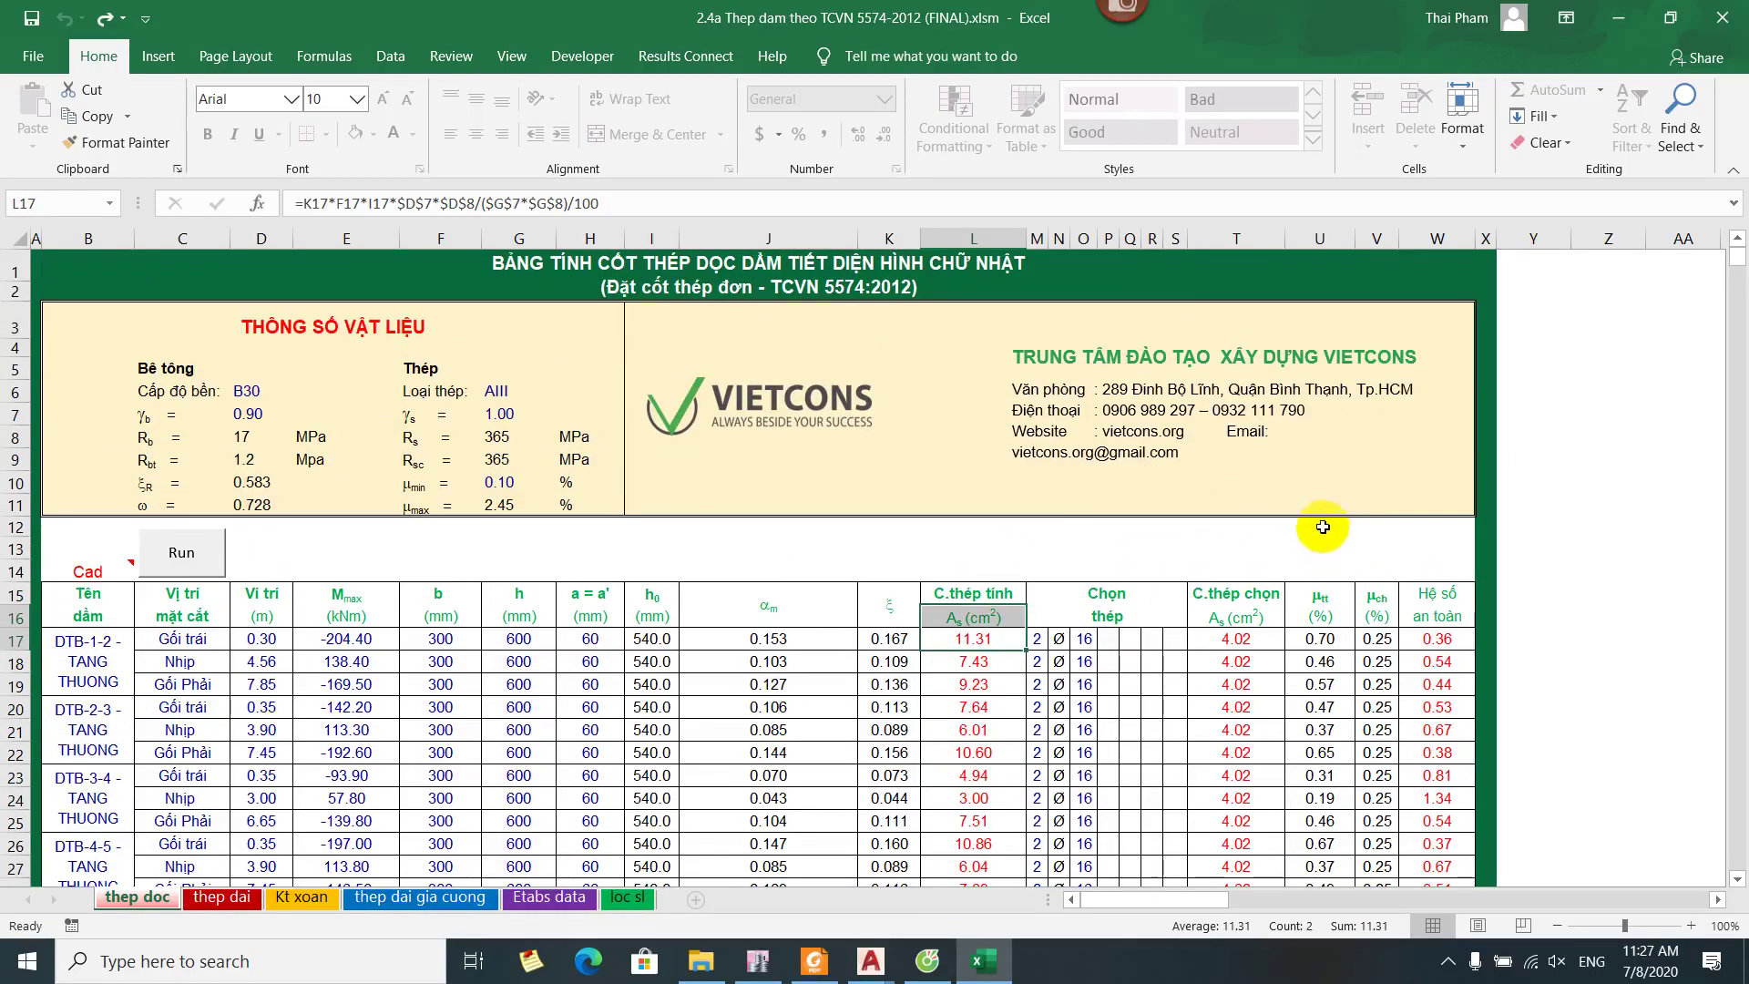
pyautogui.scroll(-1, 963, 517)
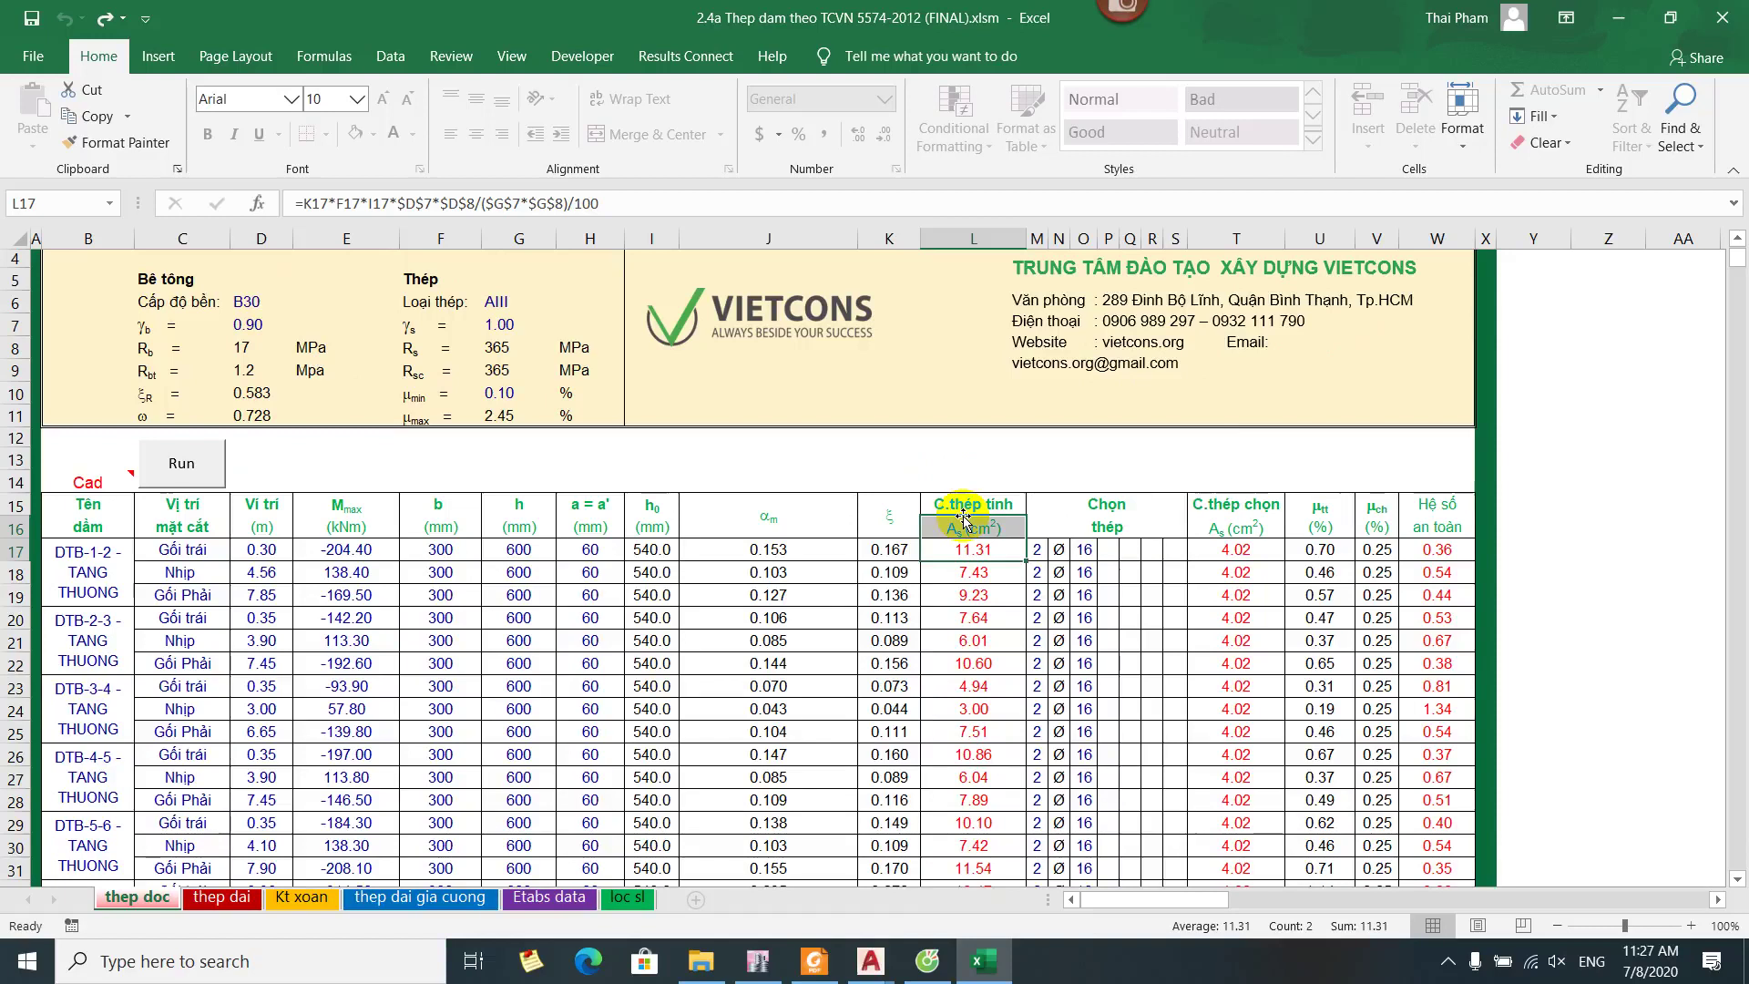
pyautogui.moveTo(1320, 550); pyautogui.dragTo(1357, 551)
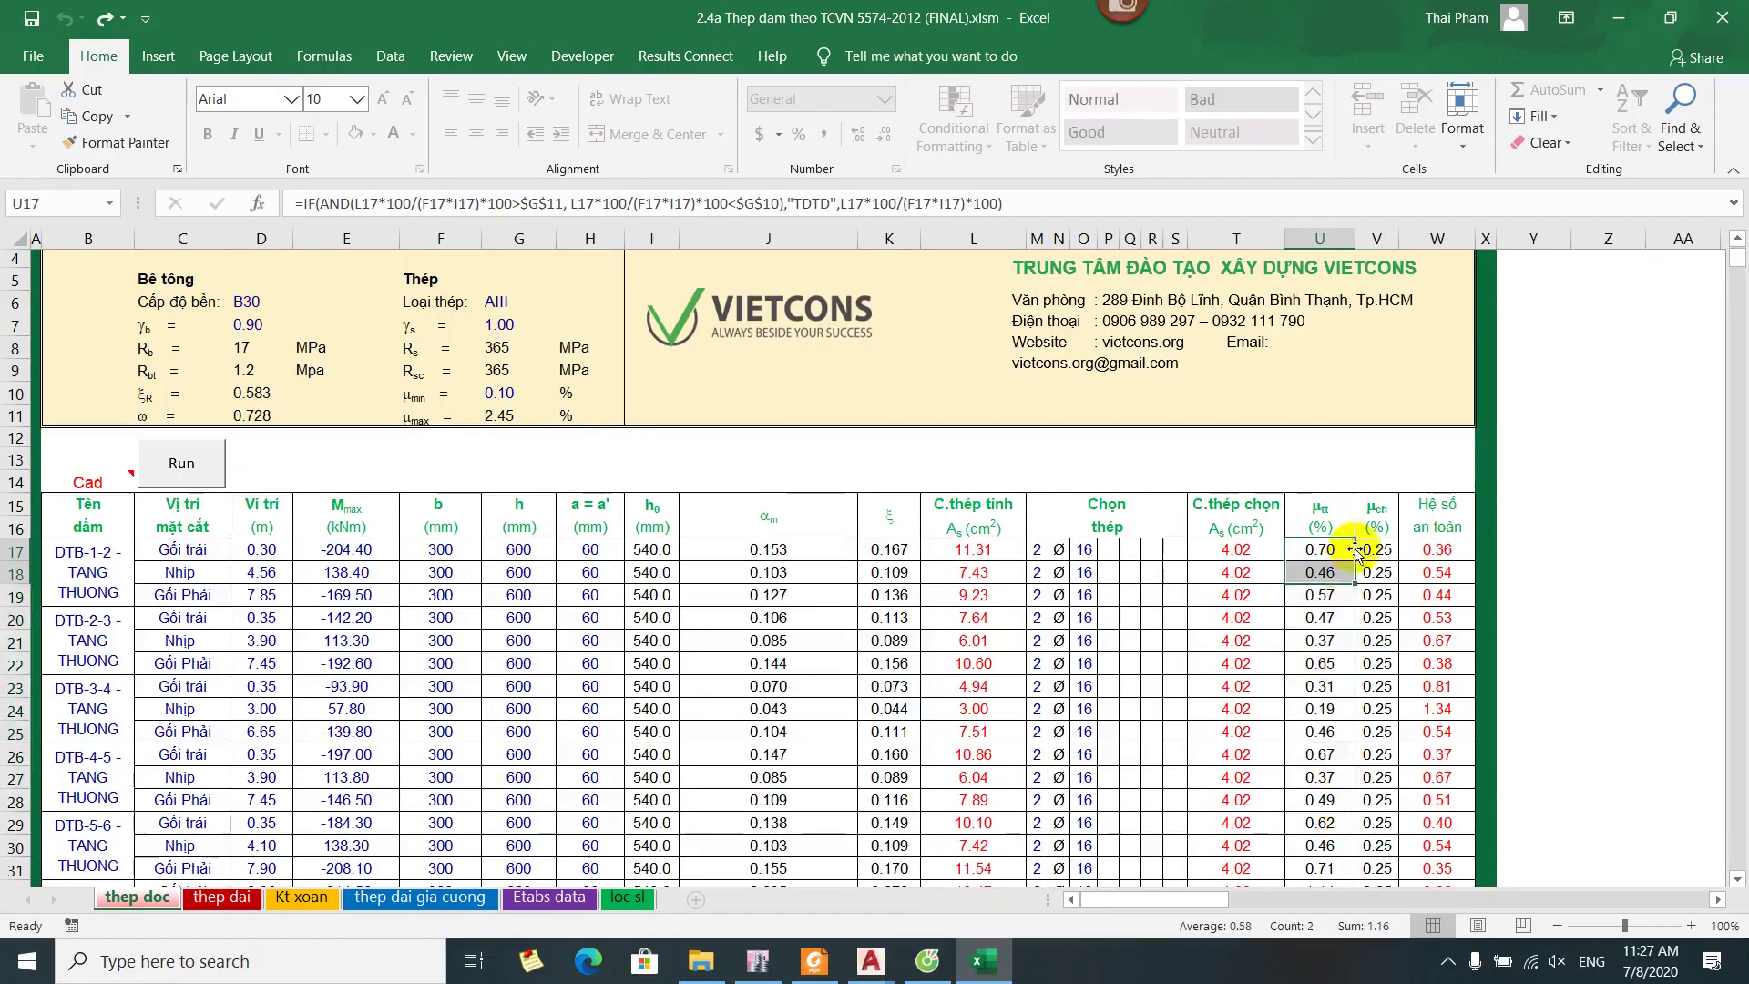
pyautogui.scroll(-2, 1352, 557)
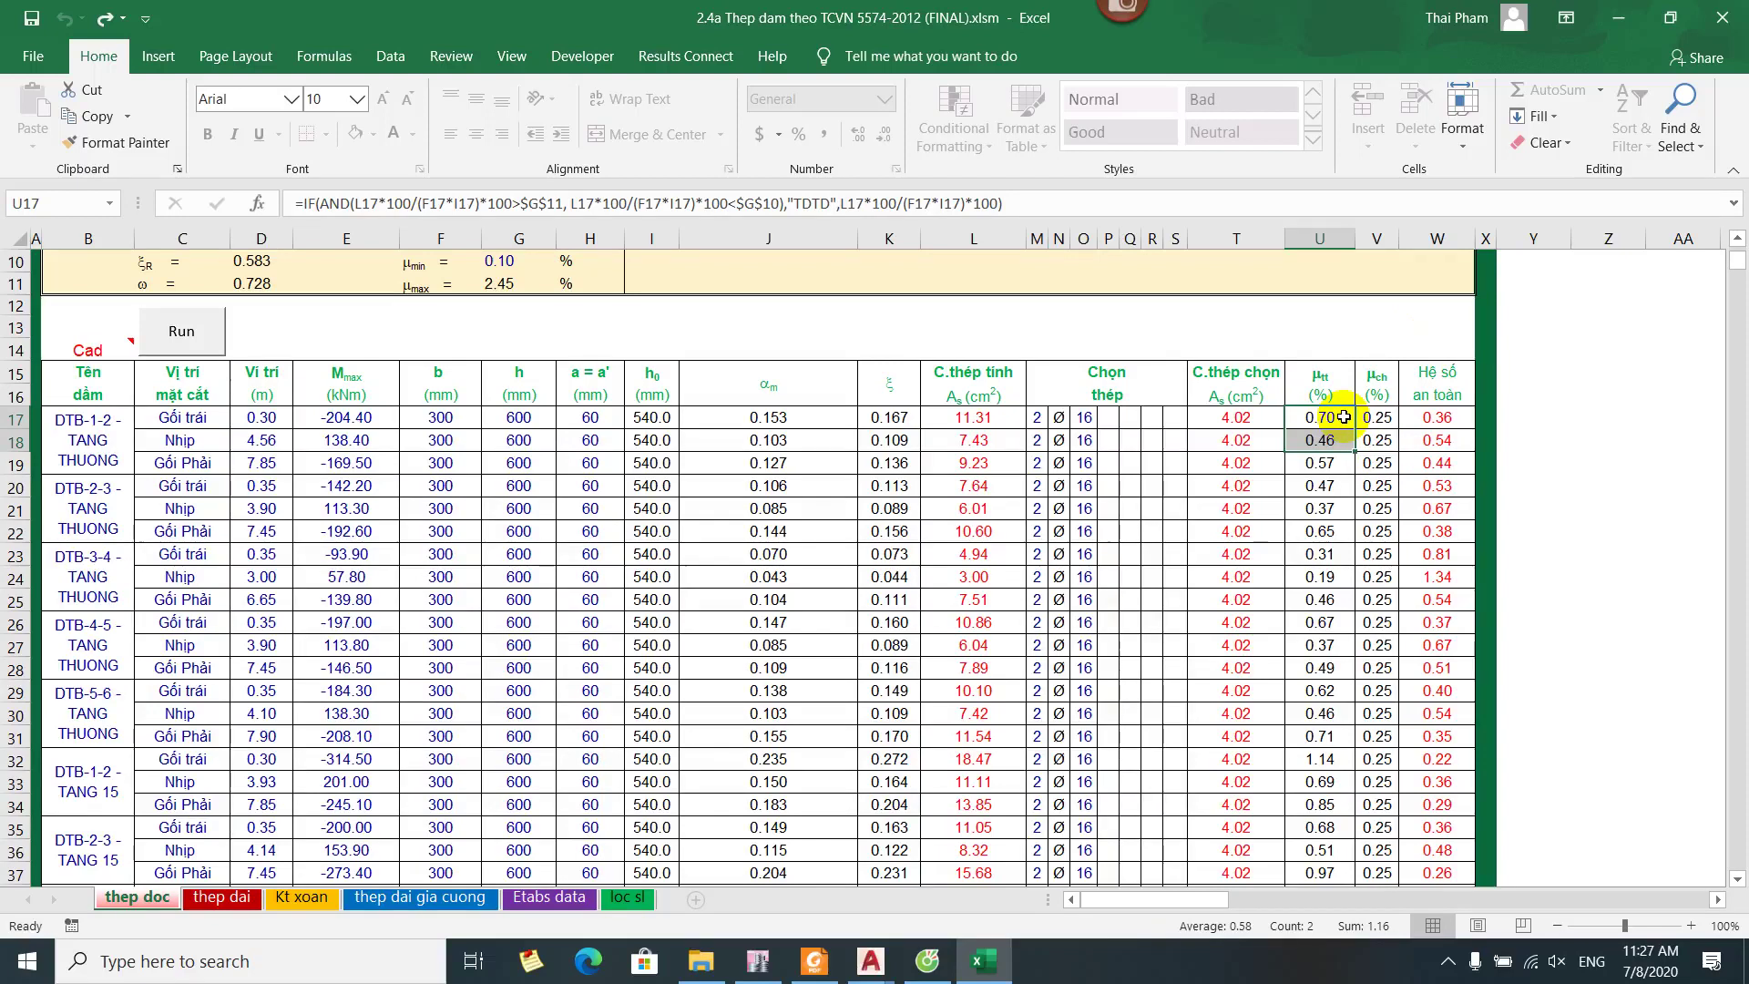
pyautogui.scroll(2, 1346, 420)
# Enter the note 0.8-1.5 in cell Y14 beside the reinforcement table and select that cell
pyautogui.click(1170, 463)
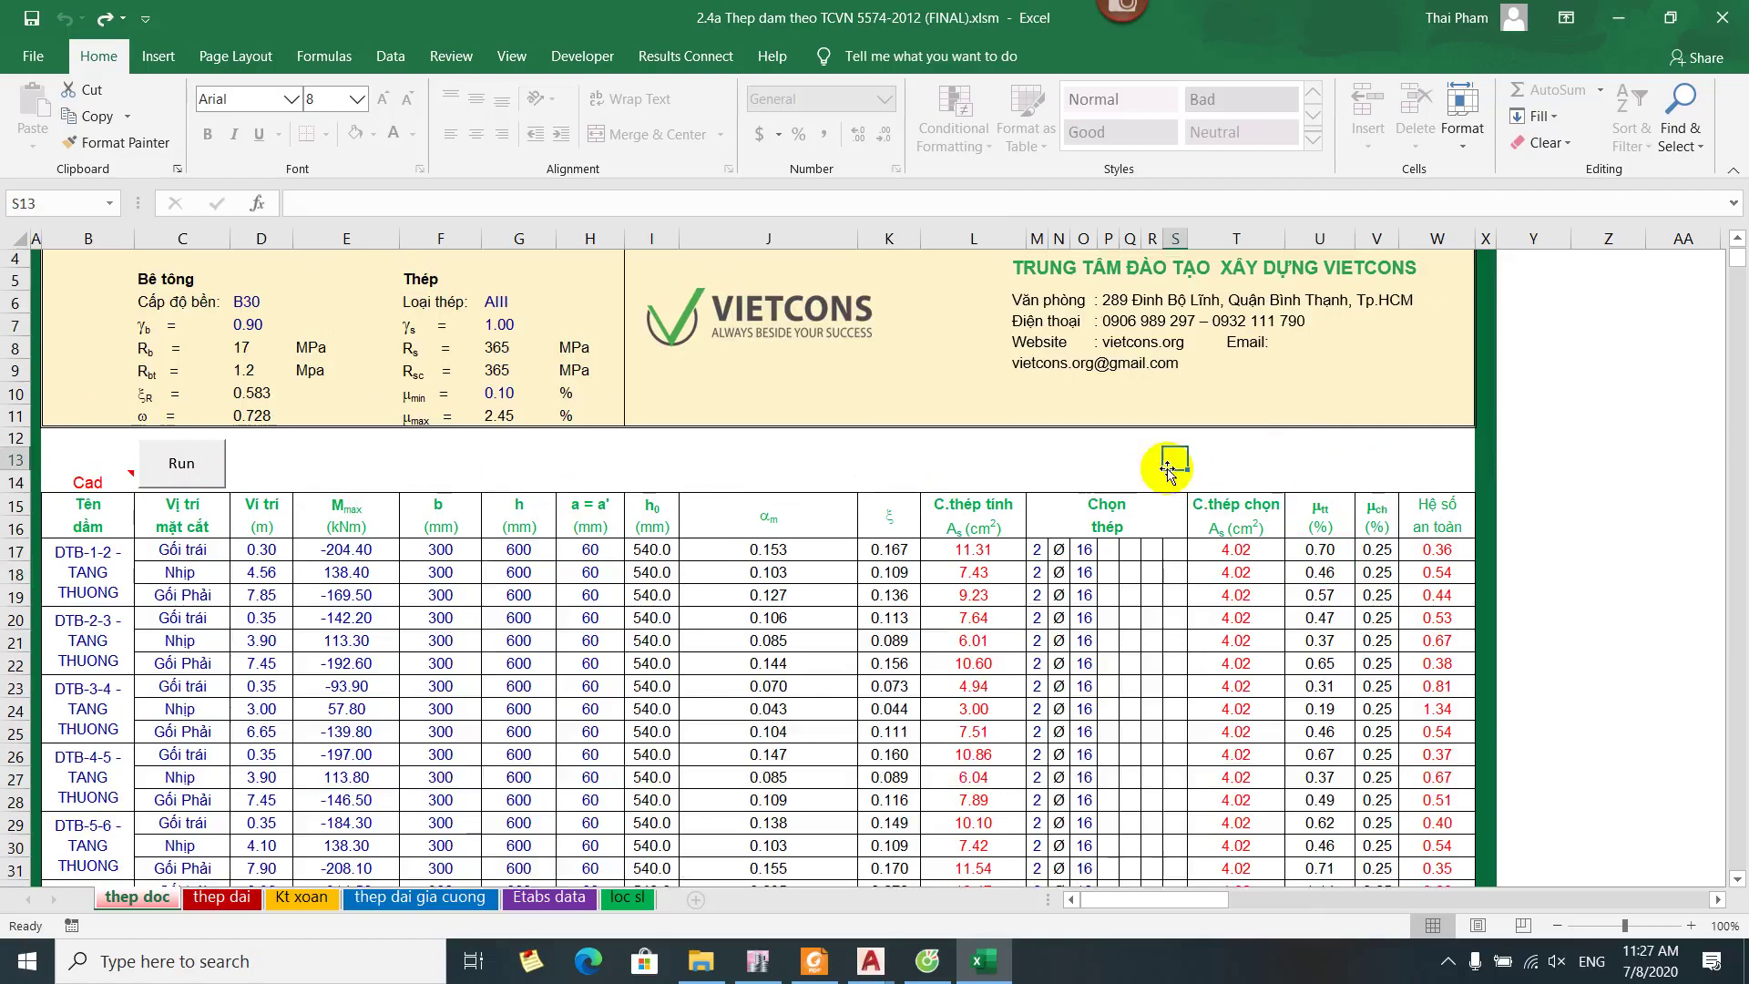
pyautogui.click(1528, 480)
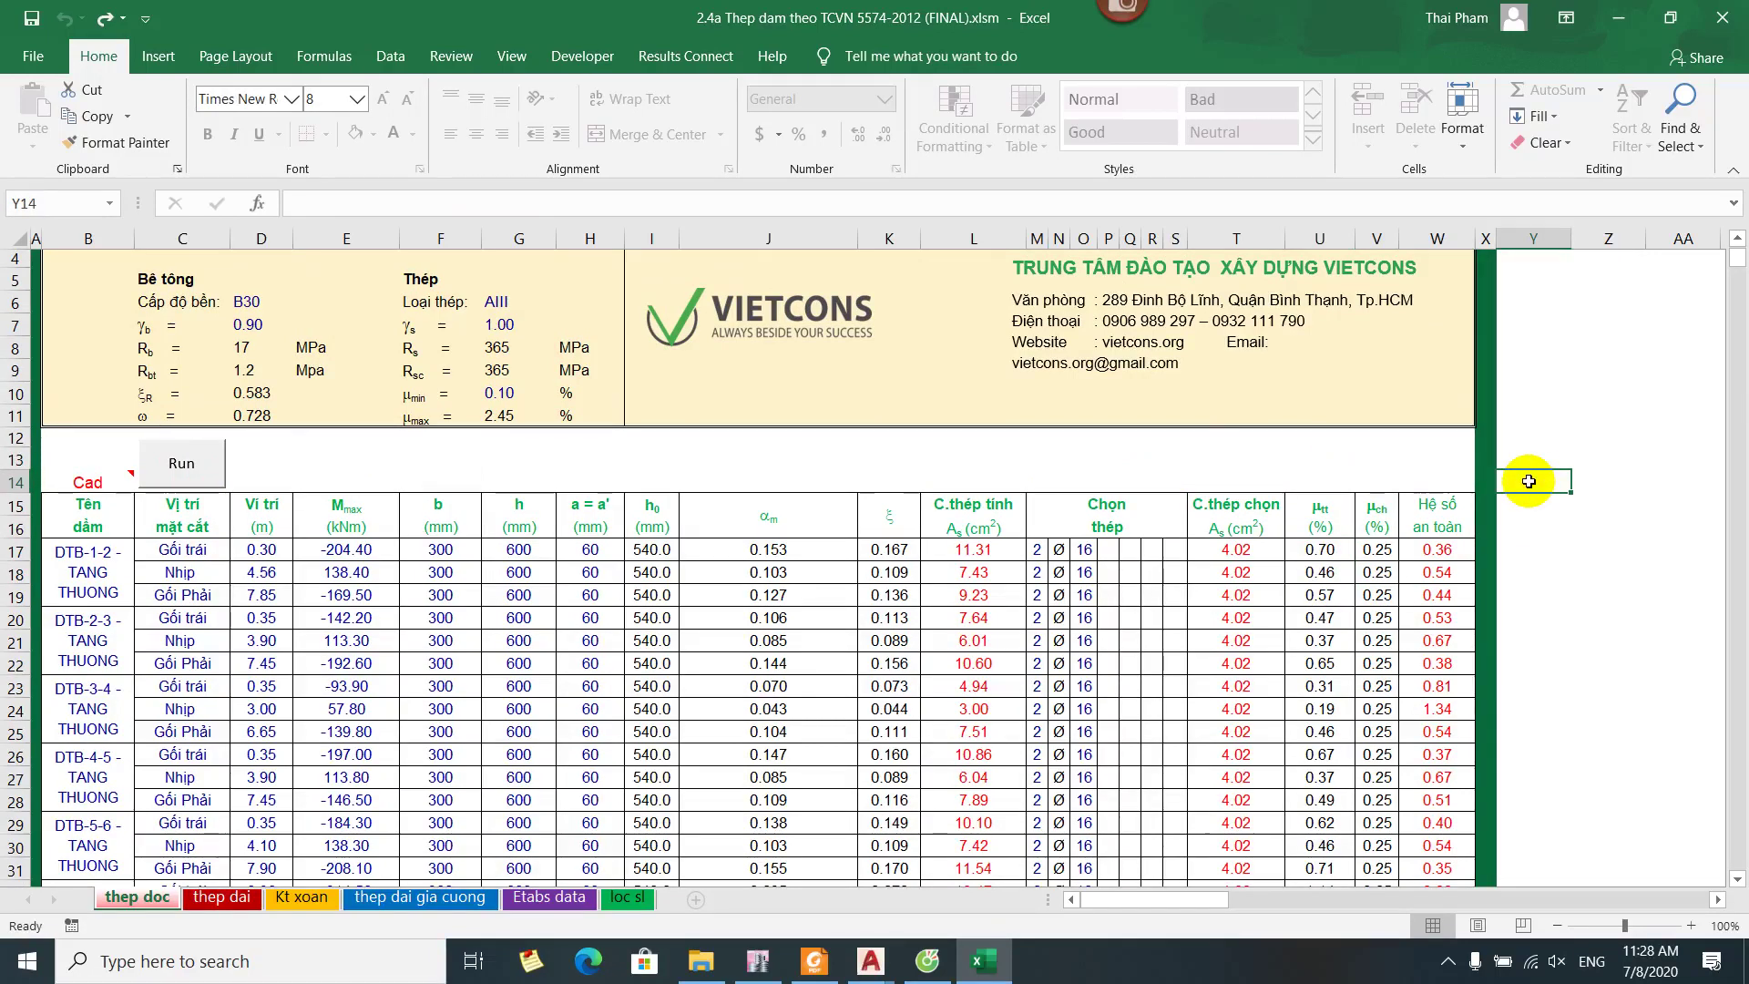
pyautogui.write('0.8-1.5')
pyautogui.press('Return')
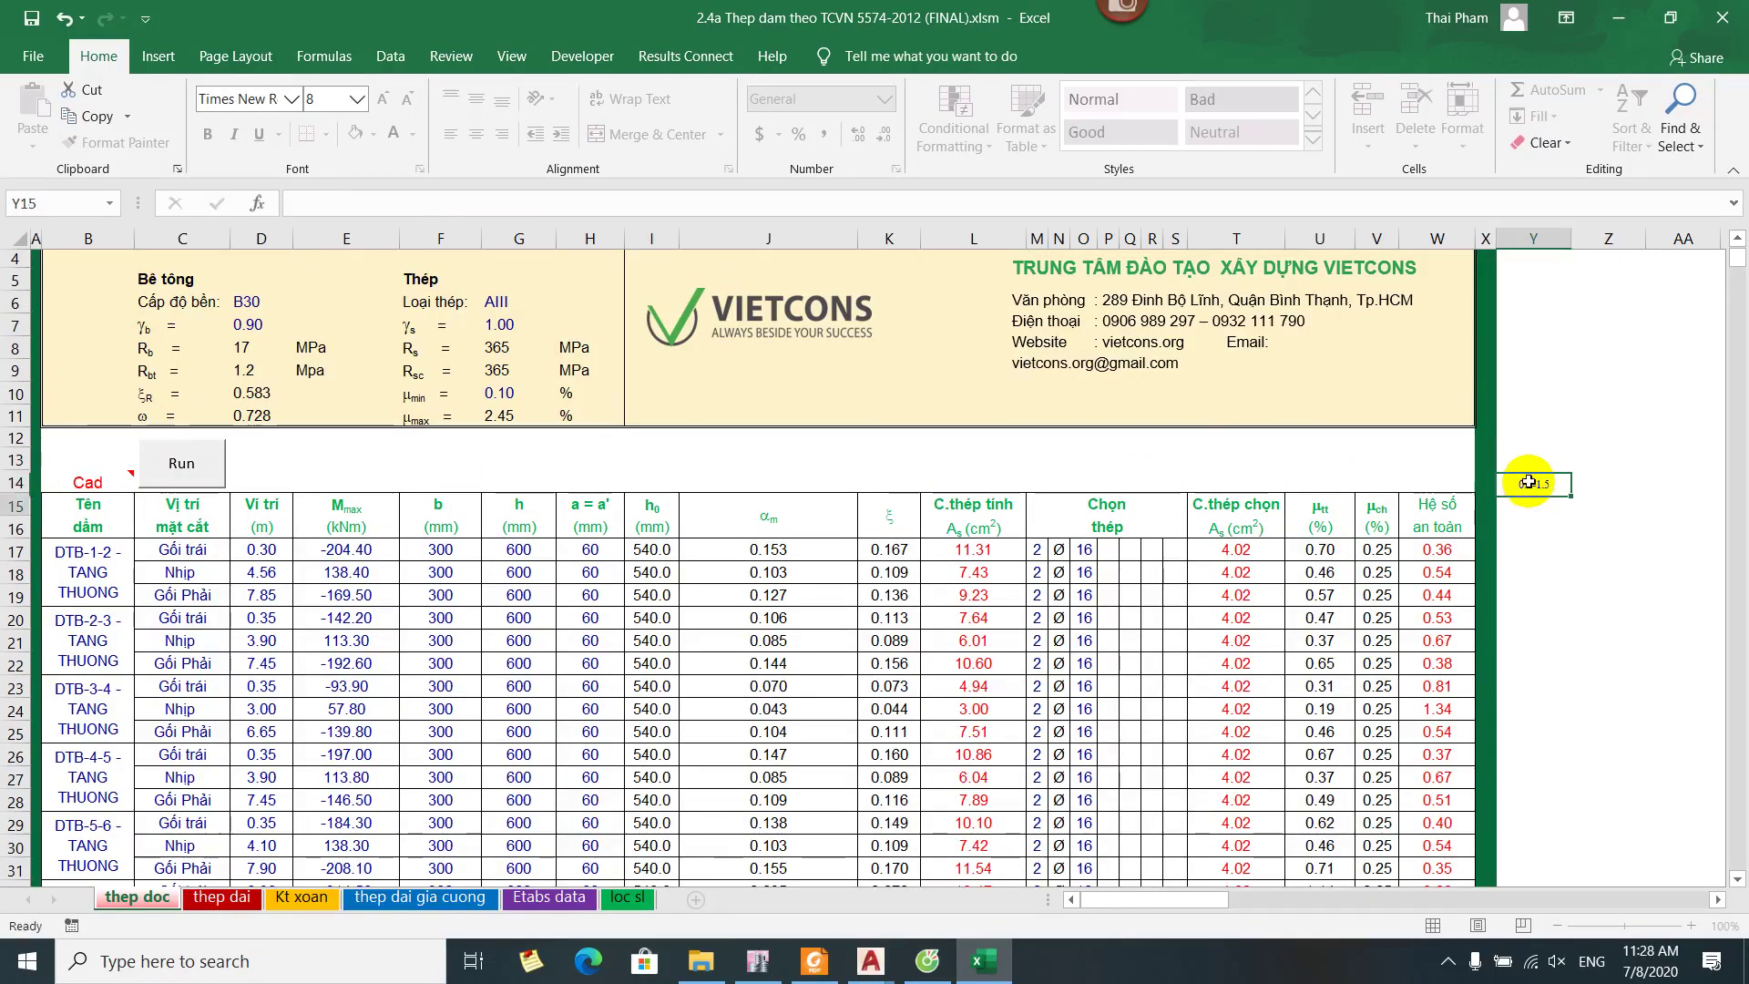
pyautogui.click(1528, 482)
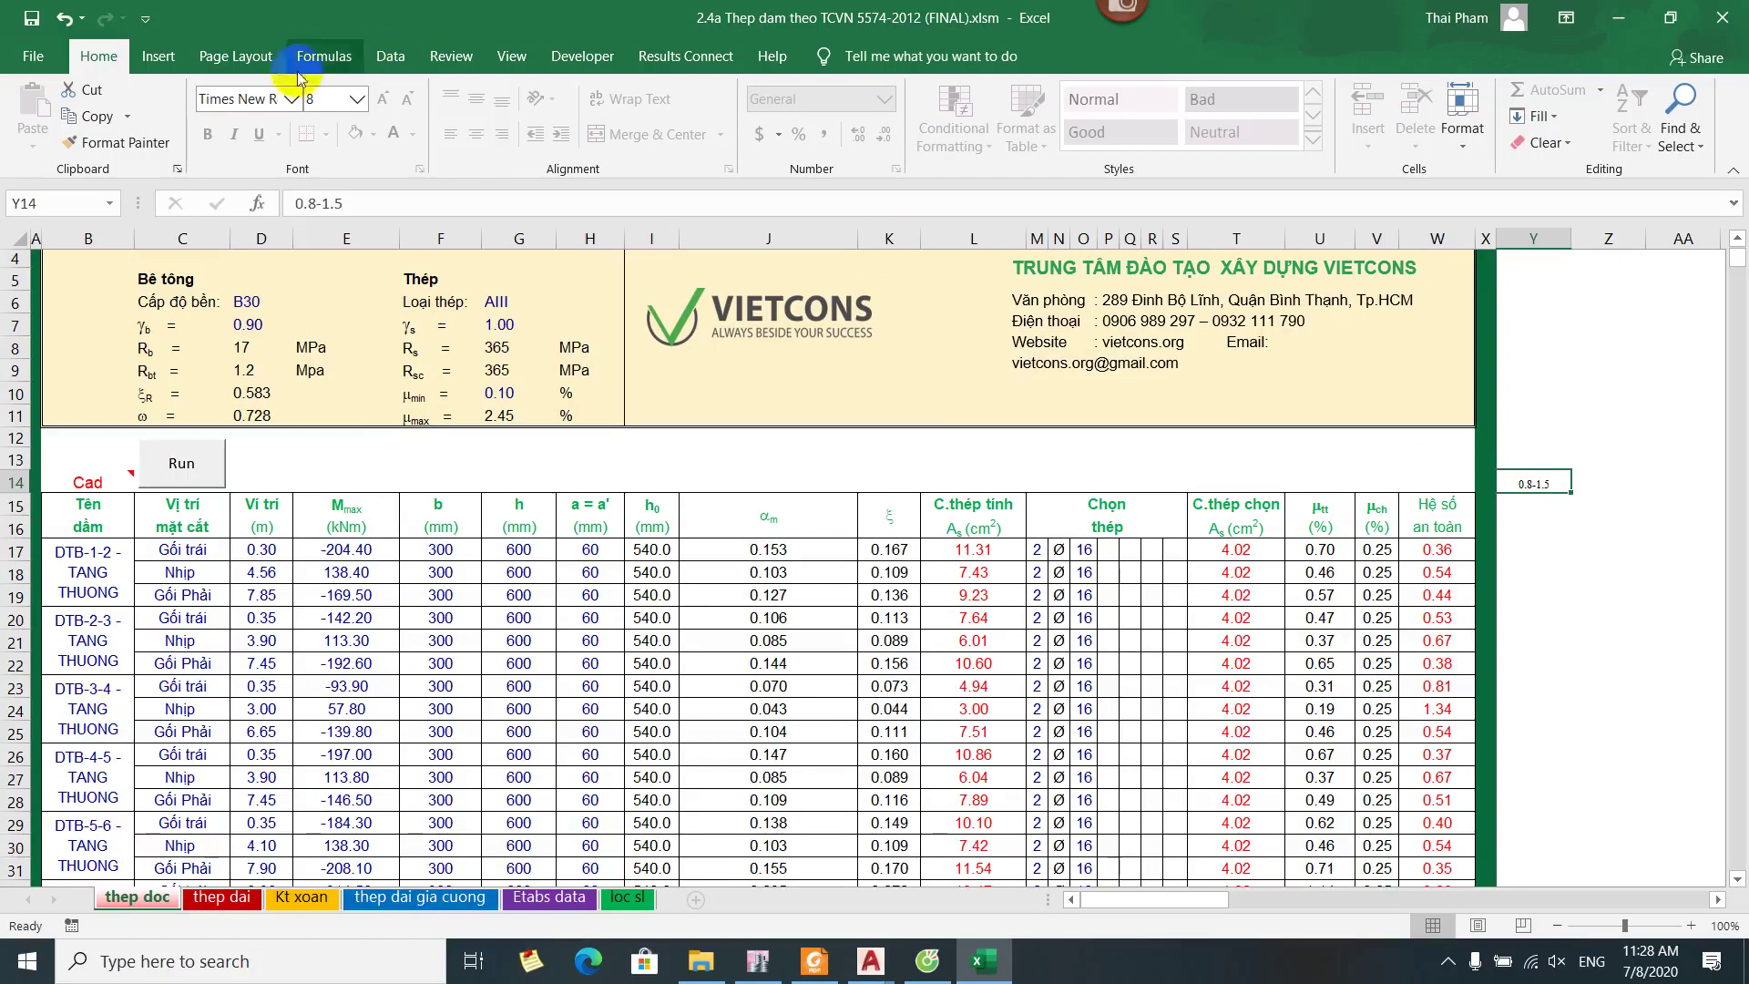
pyautogui.click(356, 99)
pyautogui.press('Escape')
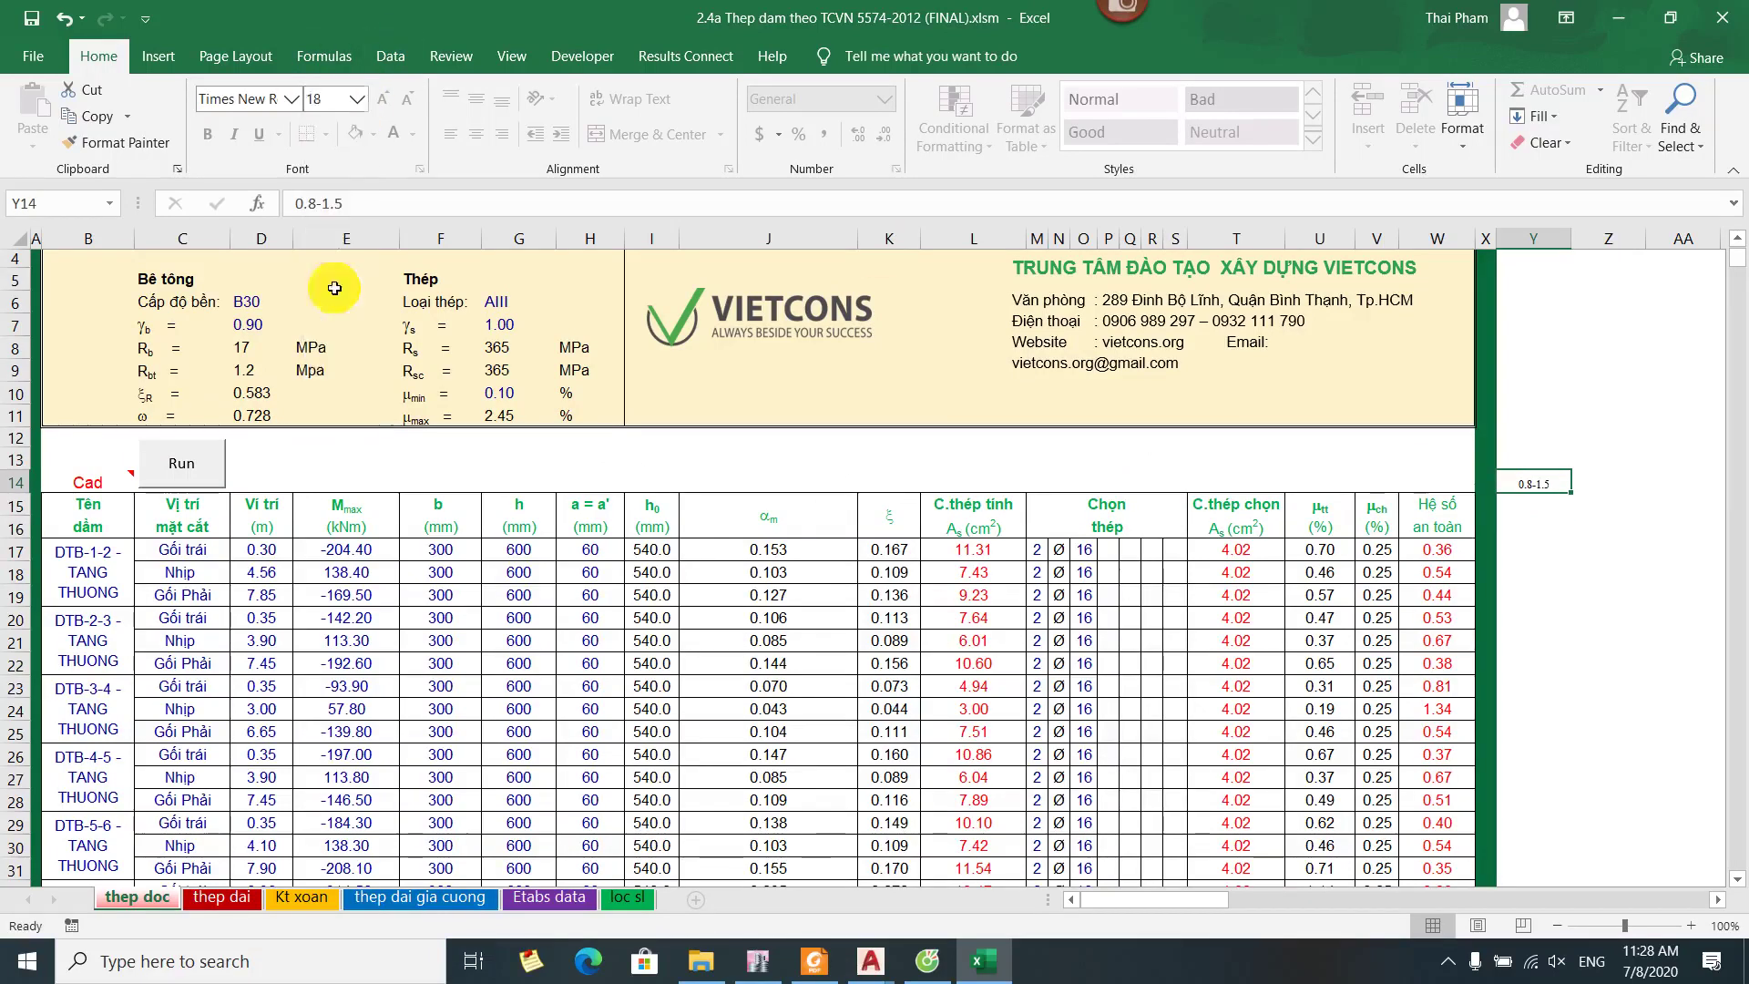
pyautogui.click(361, 99)
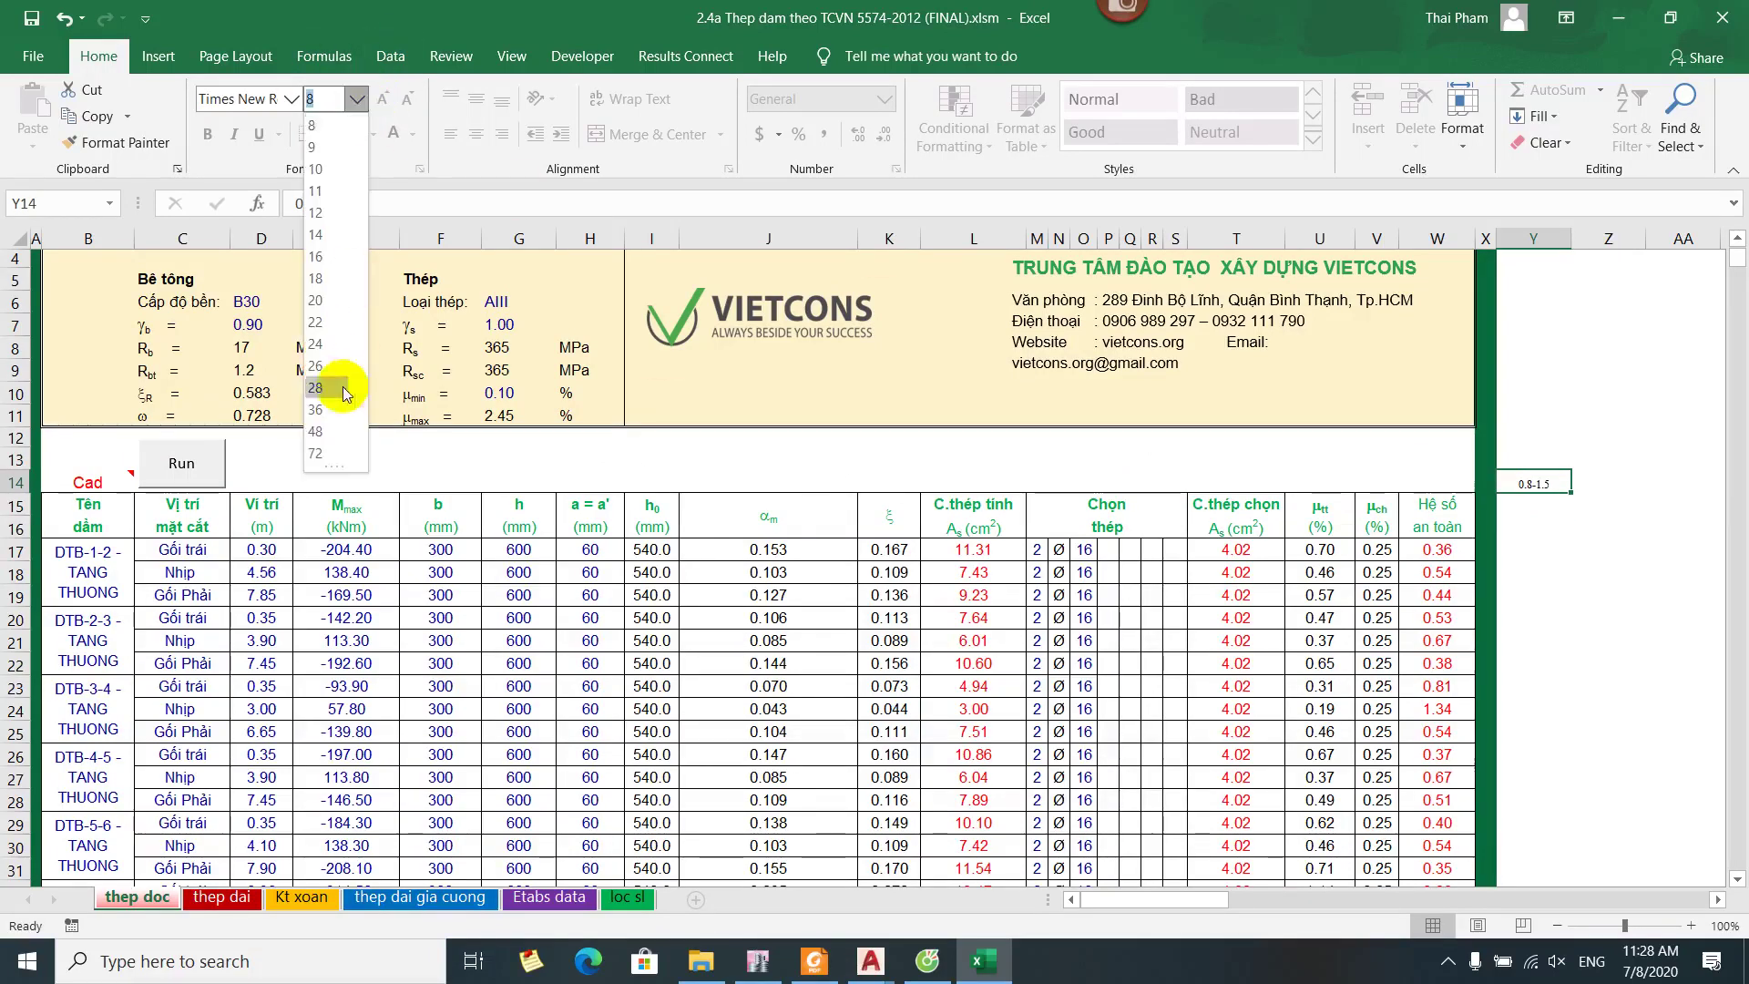
pyautogui.moveTo(1539, 526); pyautogui.dragTo(1603, 526)
pyautogui.click(1548, 460)
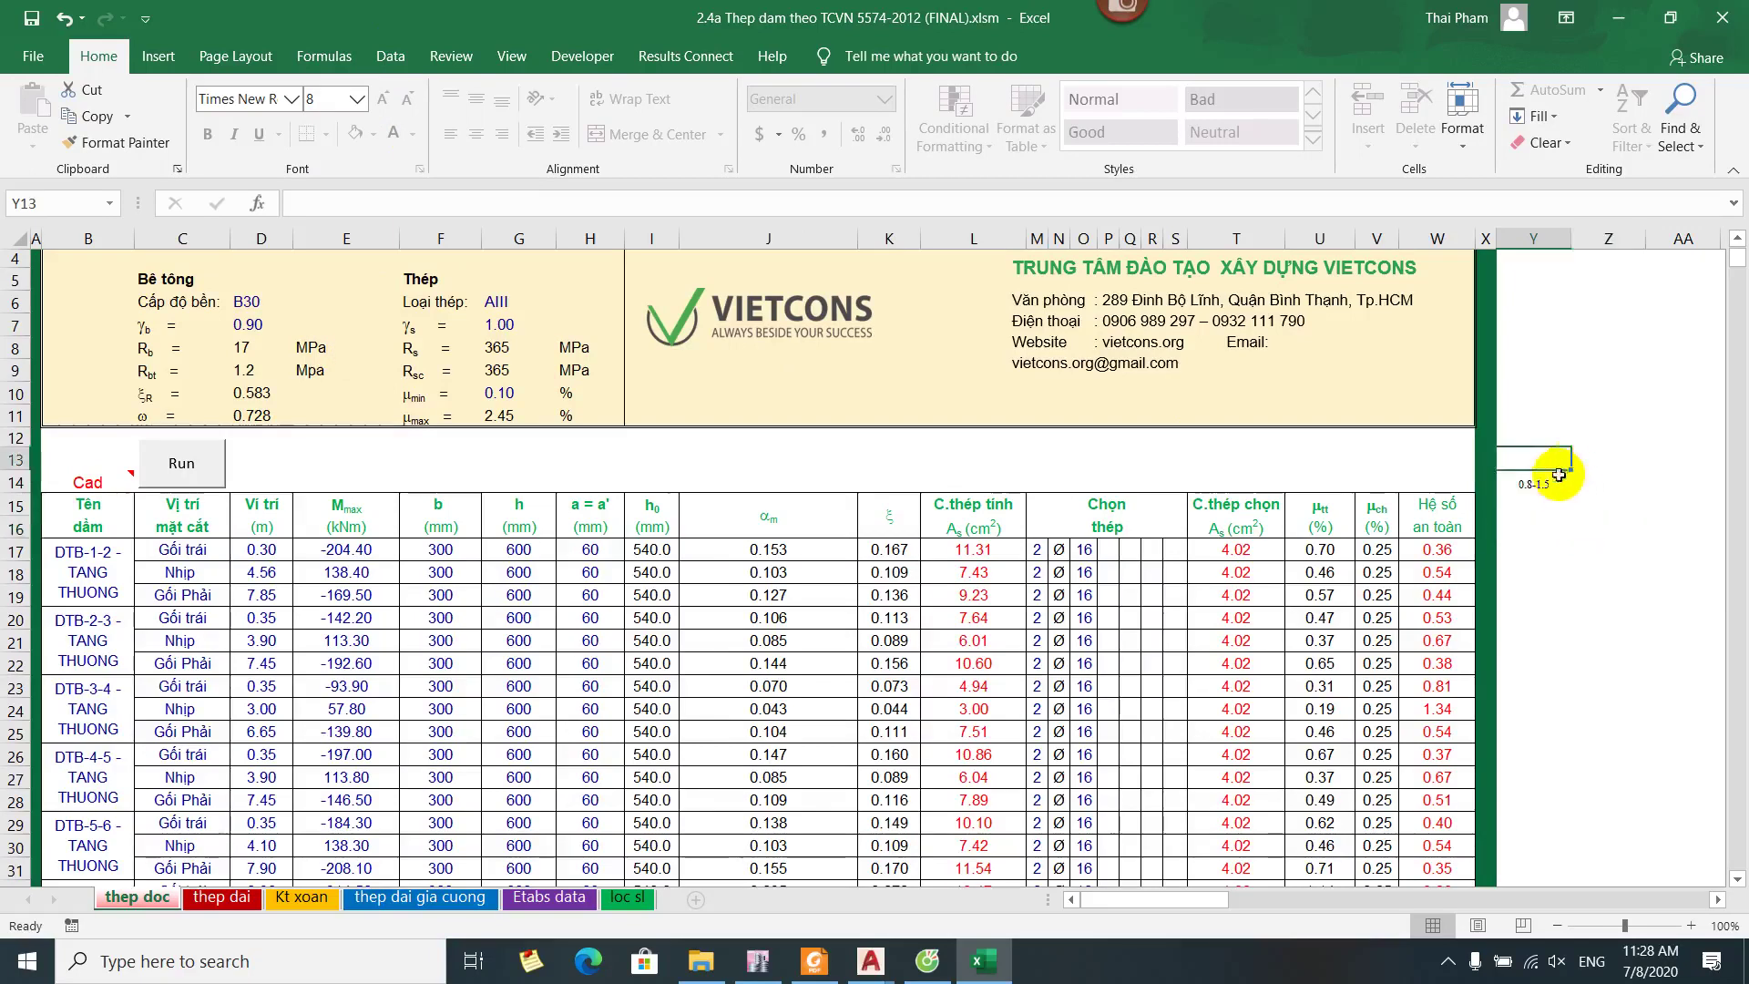
# Examine the 0.8-1.5 note in cell Y14 and compare it with the μtt and μch ratios of the TANG THUONG beams
pyautogui.keyDown('ctrl'); pyautogui.scroll(3, 1457, 482); pyautogui.keyUp('ctrl')
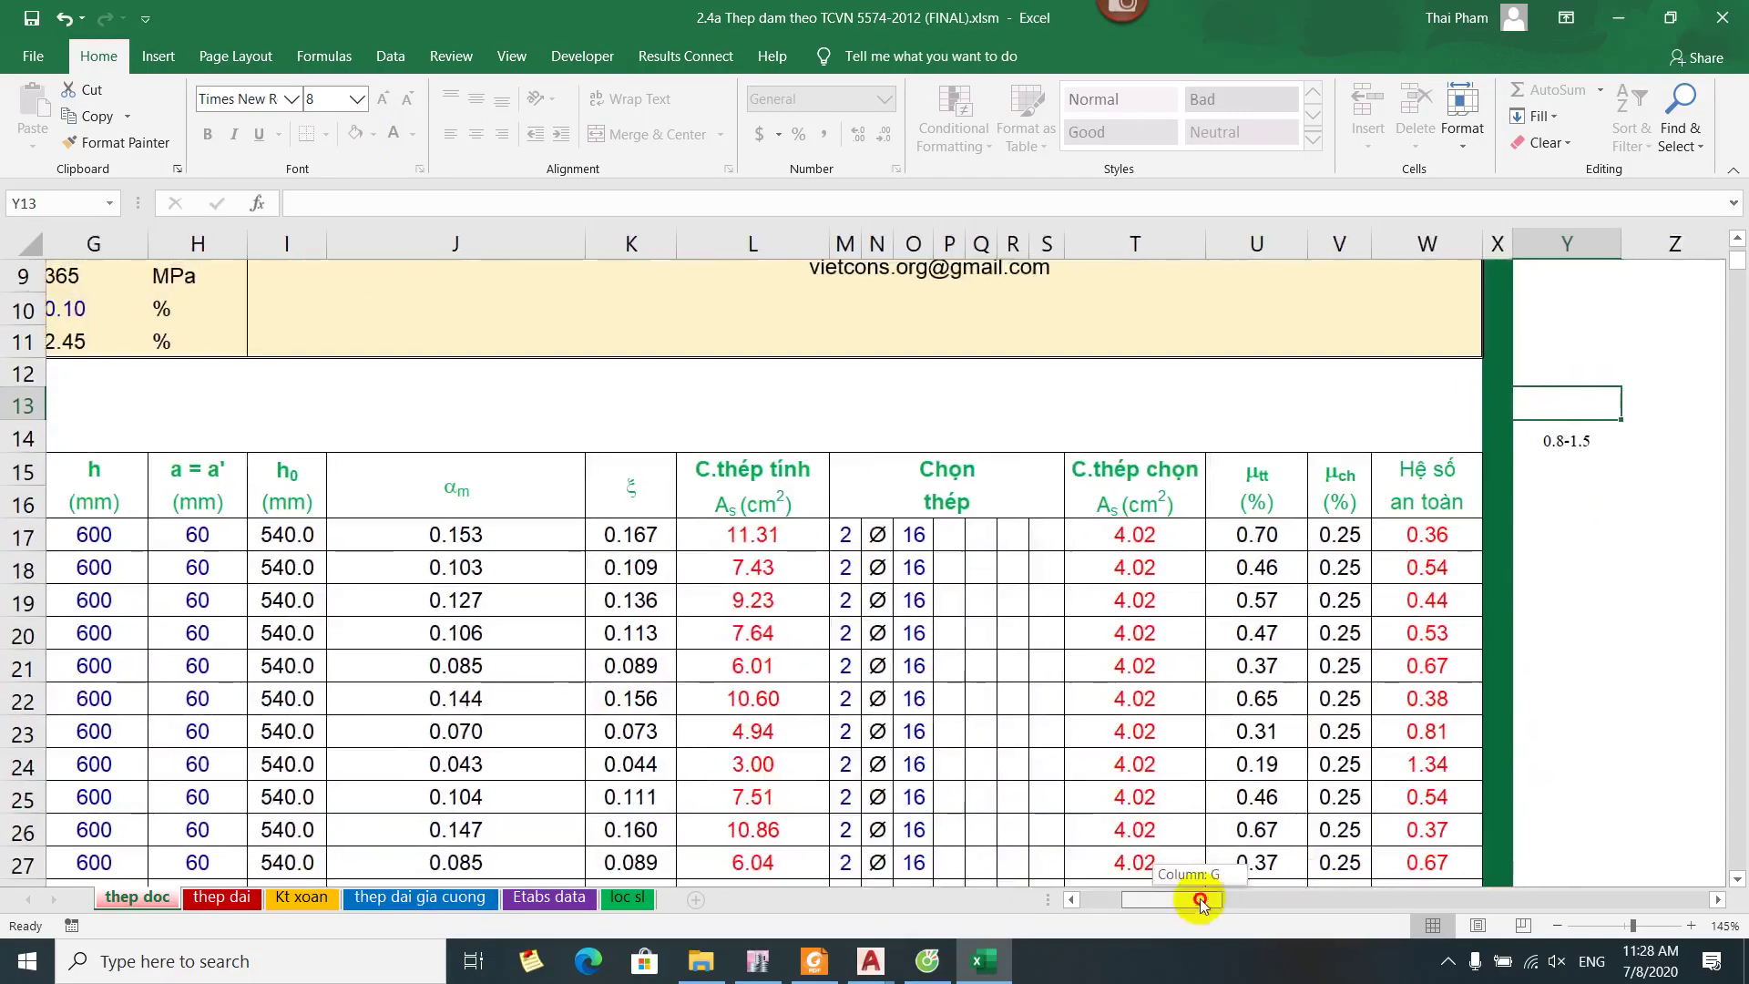
pyautogui.moveTo(1198, 893); pyautogui.dragTo(1241, 889)
pyautogui.click(800, 442)
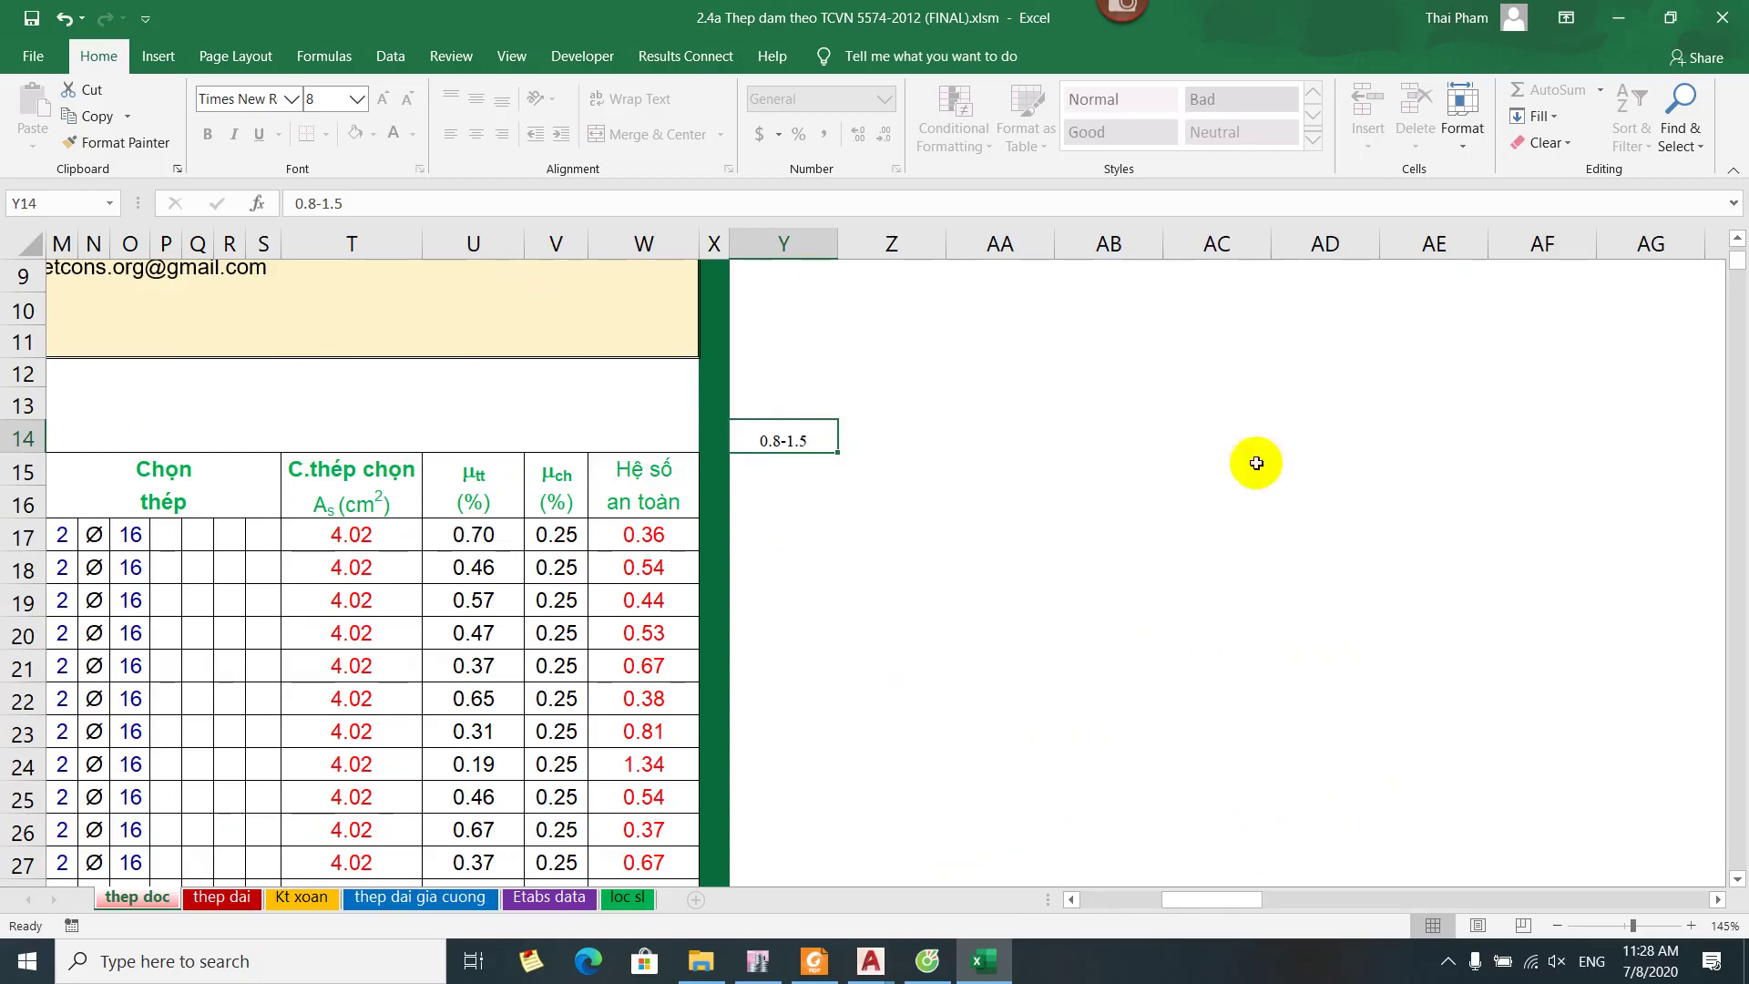
pyautogui.moveTo(1229, 899); pyautogui.dragTo(1088, 820)
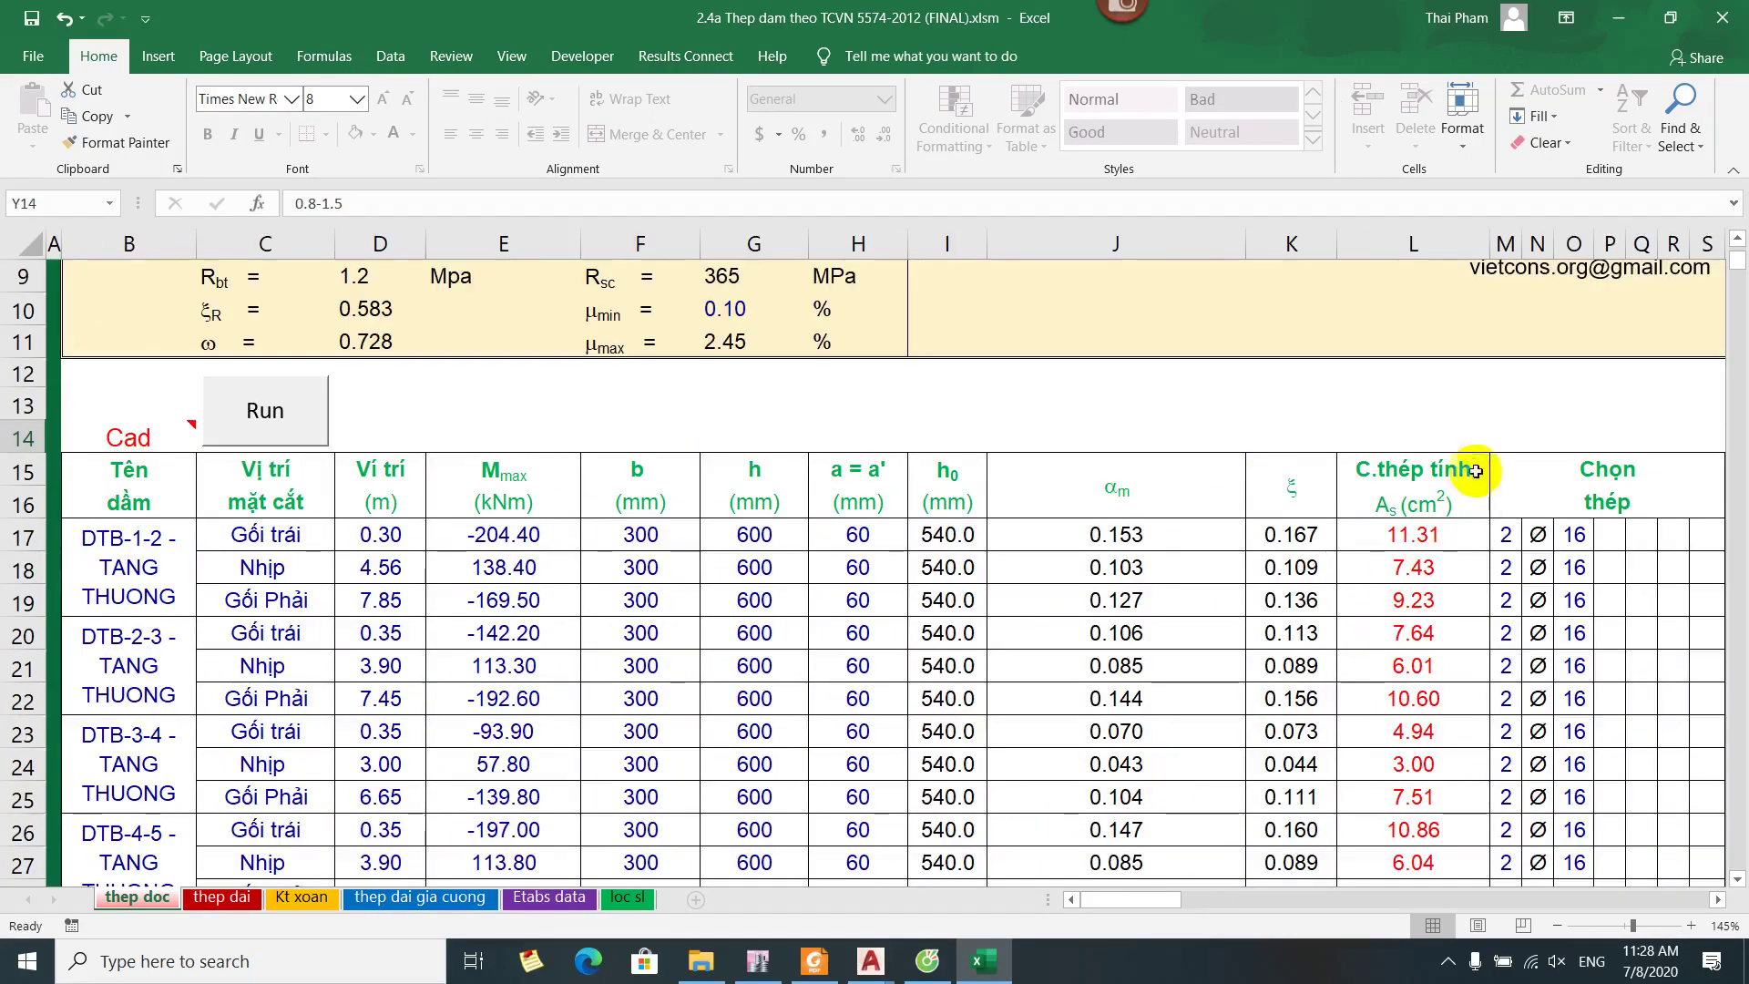
pyautogui.keyDown('ctrl'); pyautogui.scroll(-1, 1472, 467); pyautogui.keyUp('ctrl')
pyautogui.keyDown('ctrl'); pyautogui.scroll(-1, 1453, 483); pyautogui.keyUp('ctrl')
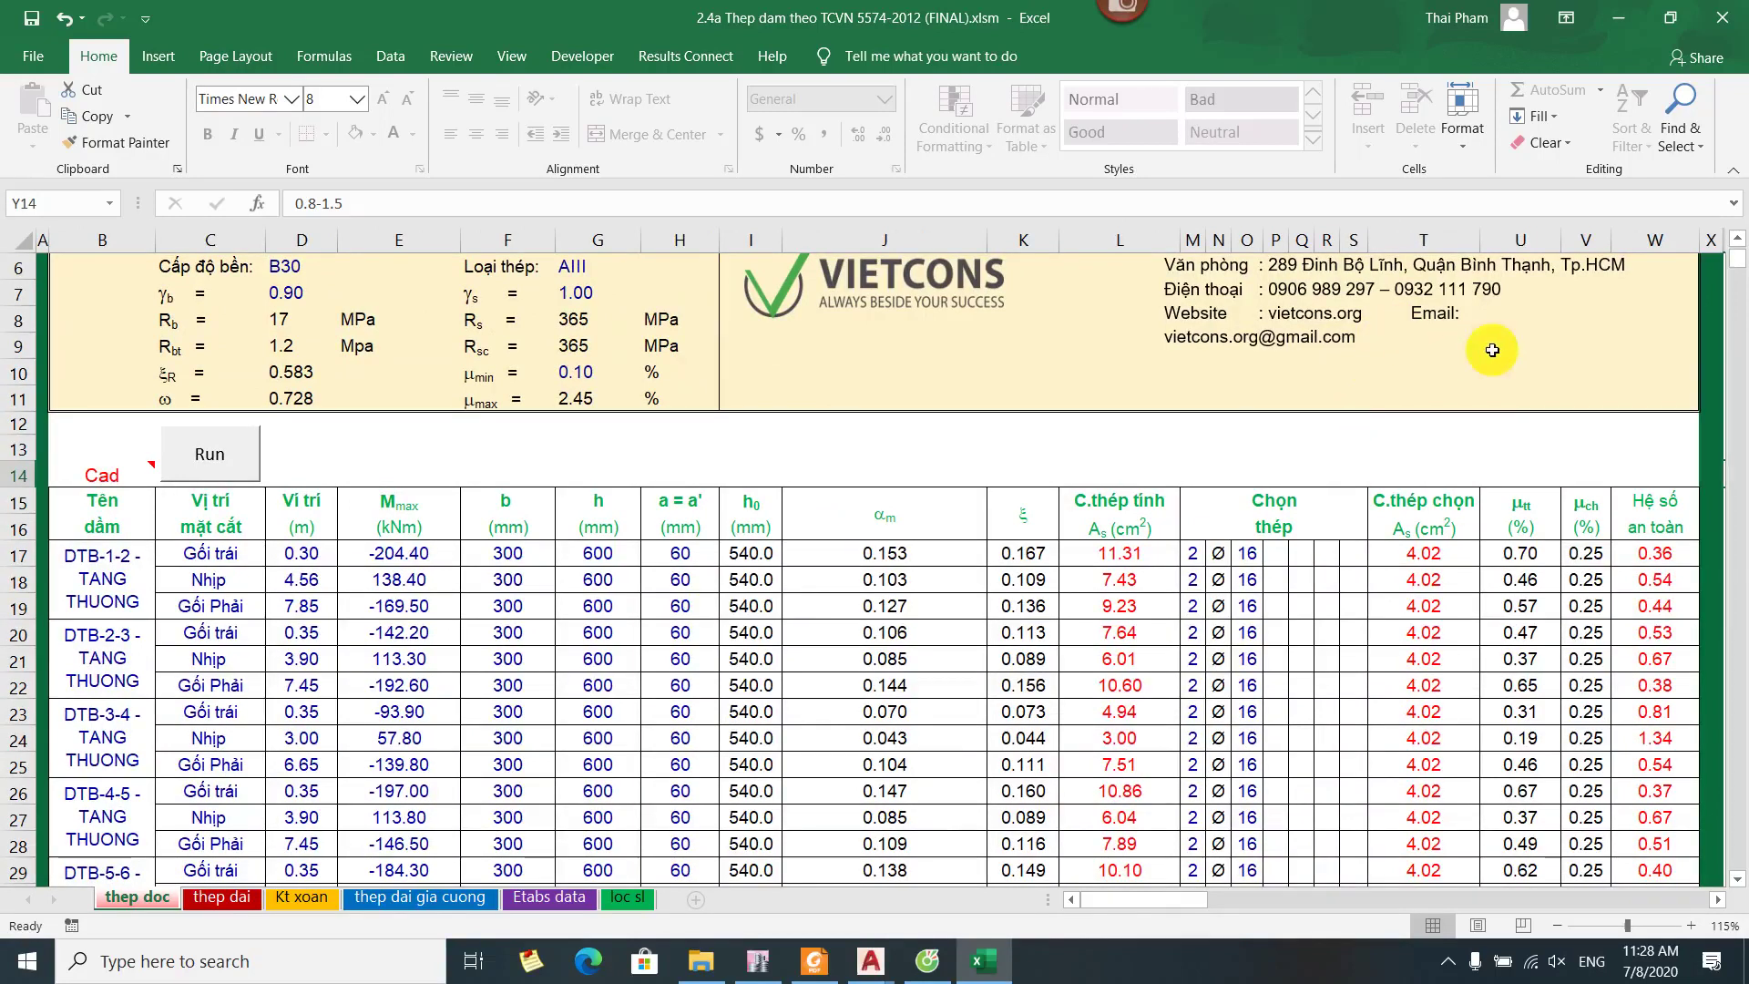
pyautogui.scroll(-2, 1502, 510)
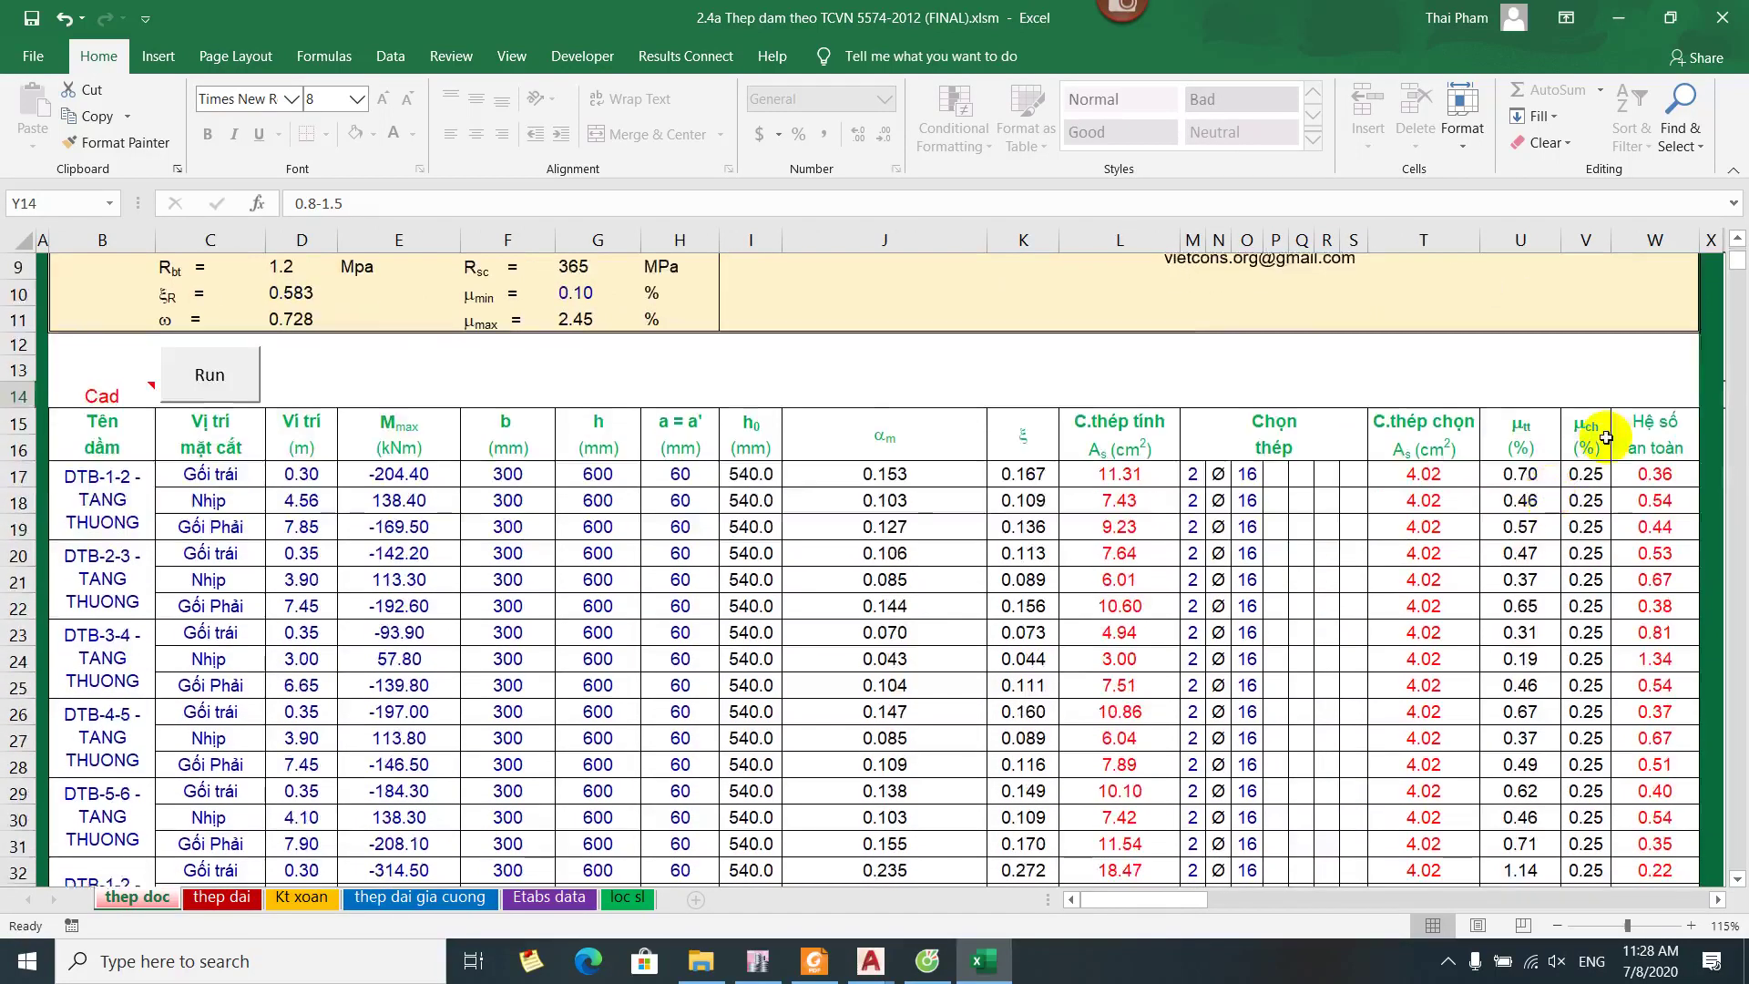
pyautogui.scroll(-1, 1568, 392)
pyautogui.scroll(2, 1565, 390)
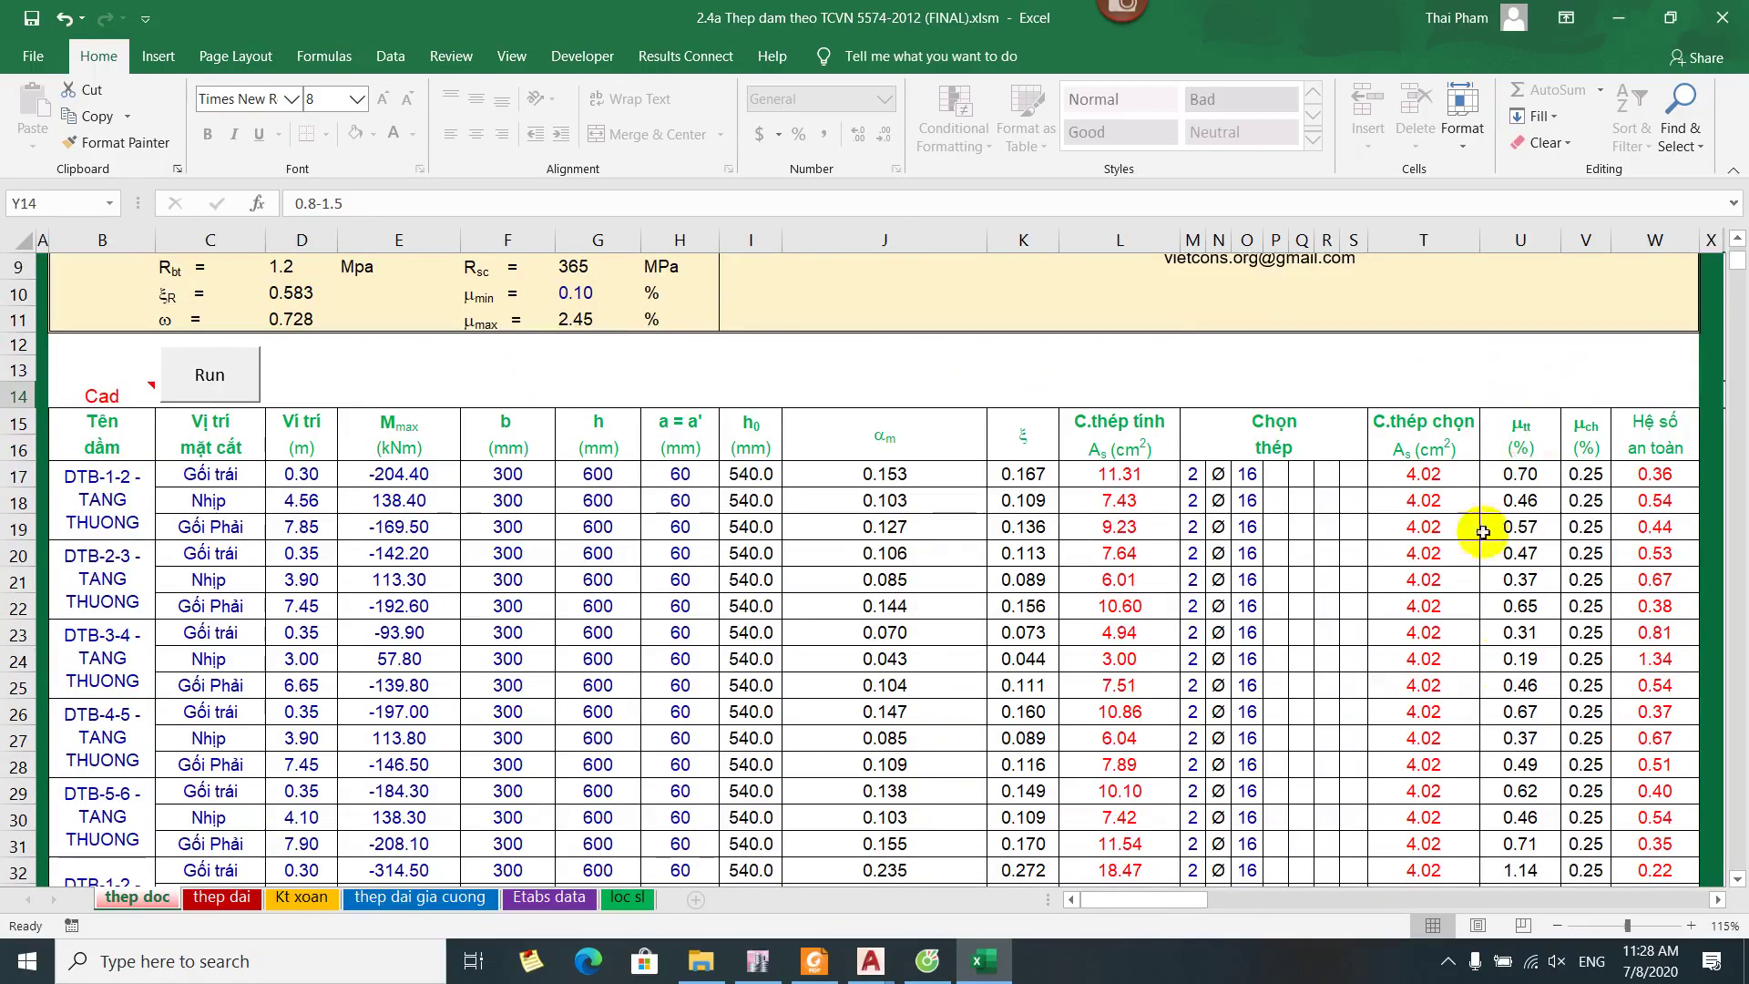
pyautogui.scroll(-1, 1516, 510)
pyautogui.scroll(-5, 352, 535)
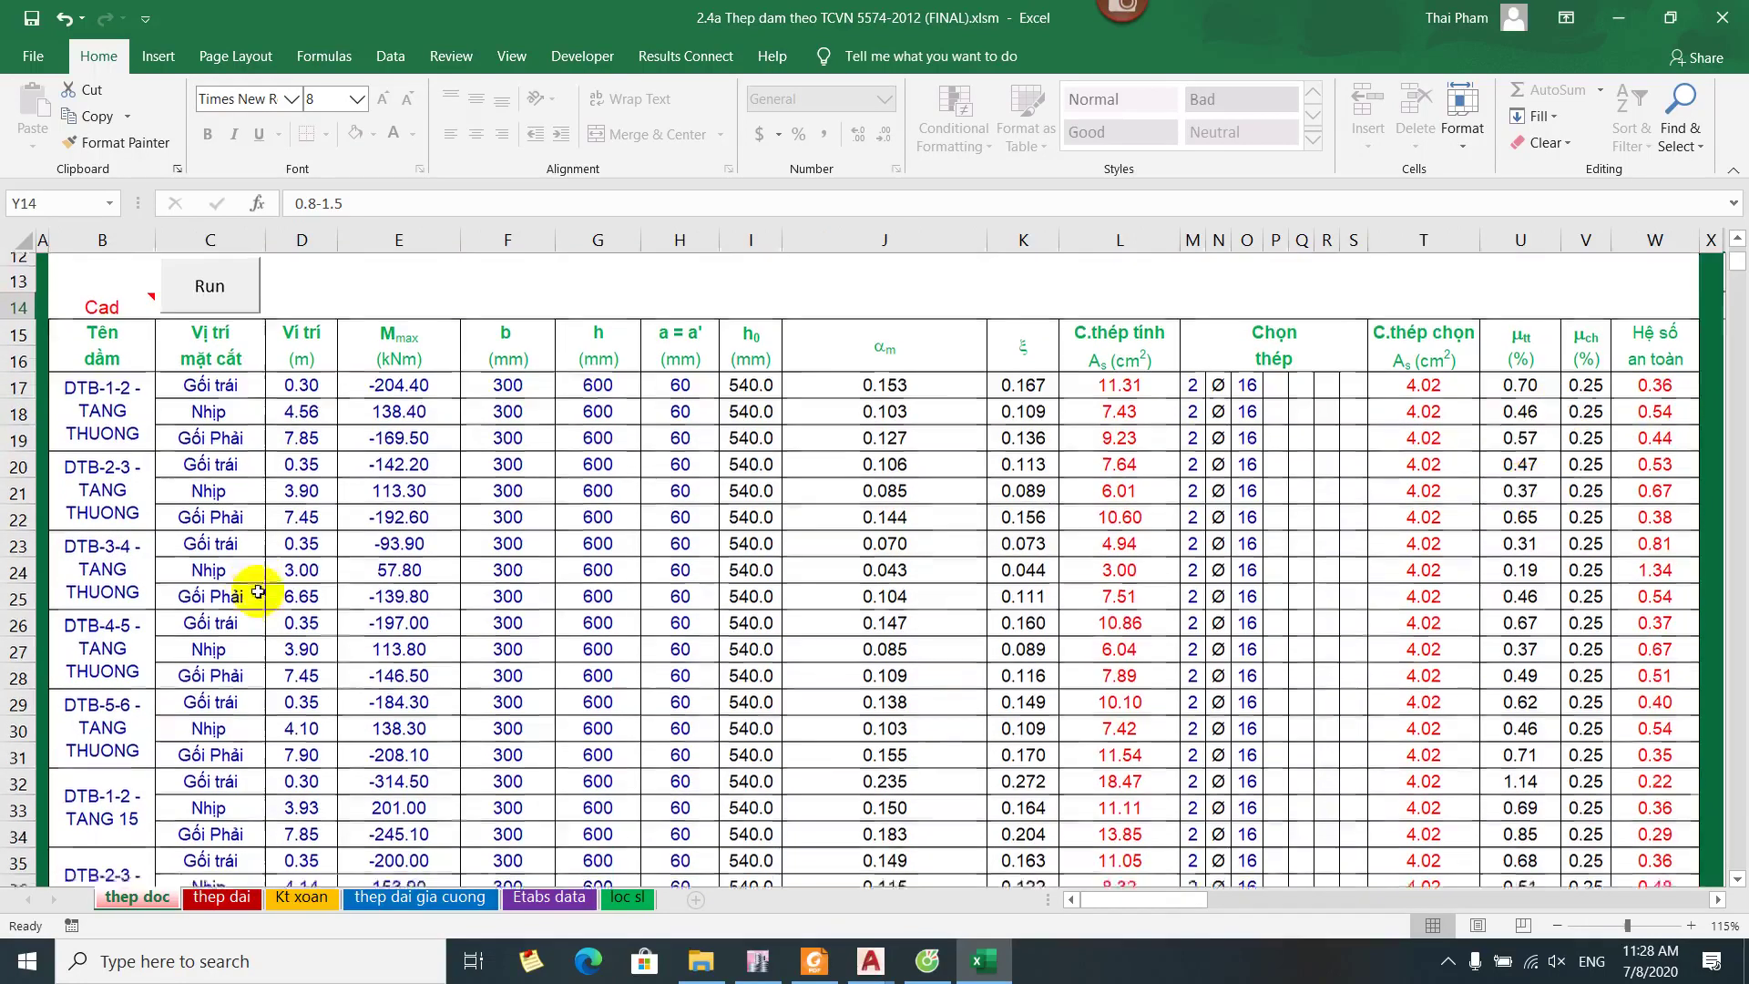
# Examine the reinforcement results of the TANG 15 and TANG 13 beams, selecting each storey's block of rows in the table
pyautogui.moveTo(117, 419); pyautogui.dragTo(1639, 733)
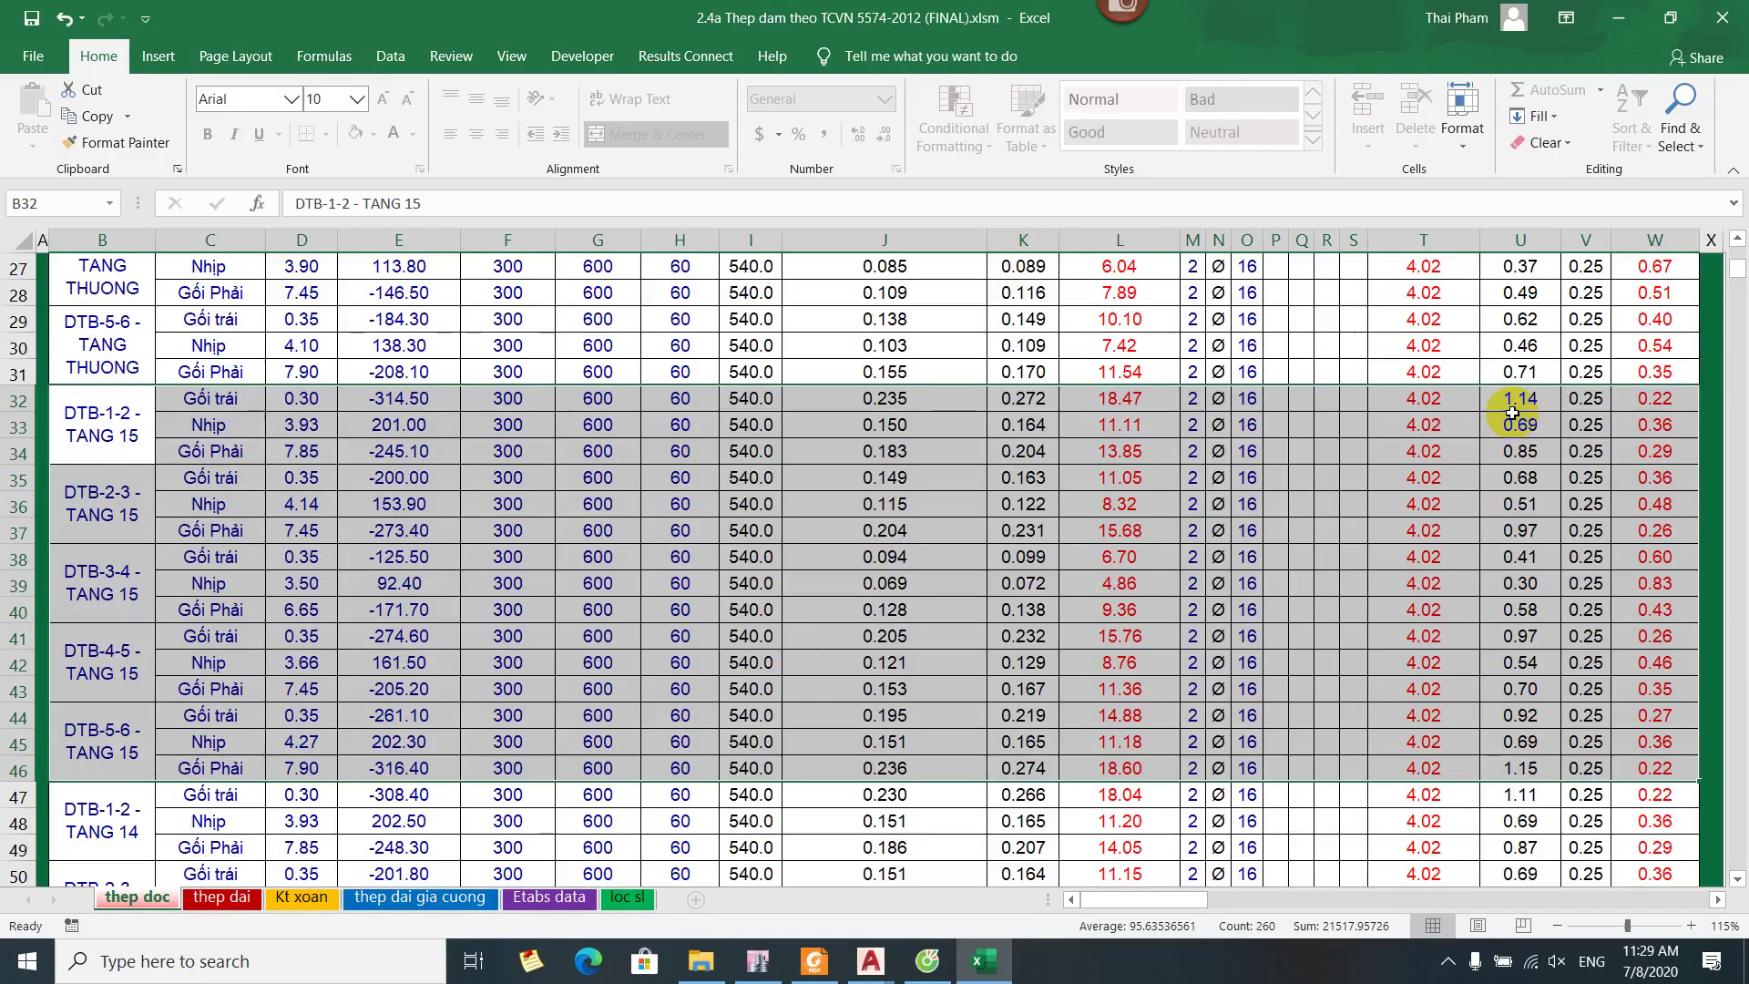
pyautogui.scroll(-4, 1282, 601)
pyautogui.scroll(-5, 1281, 601)
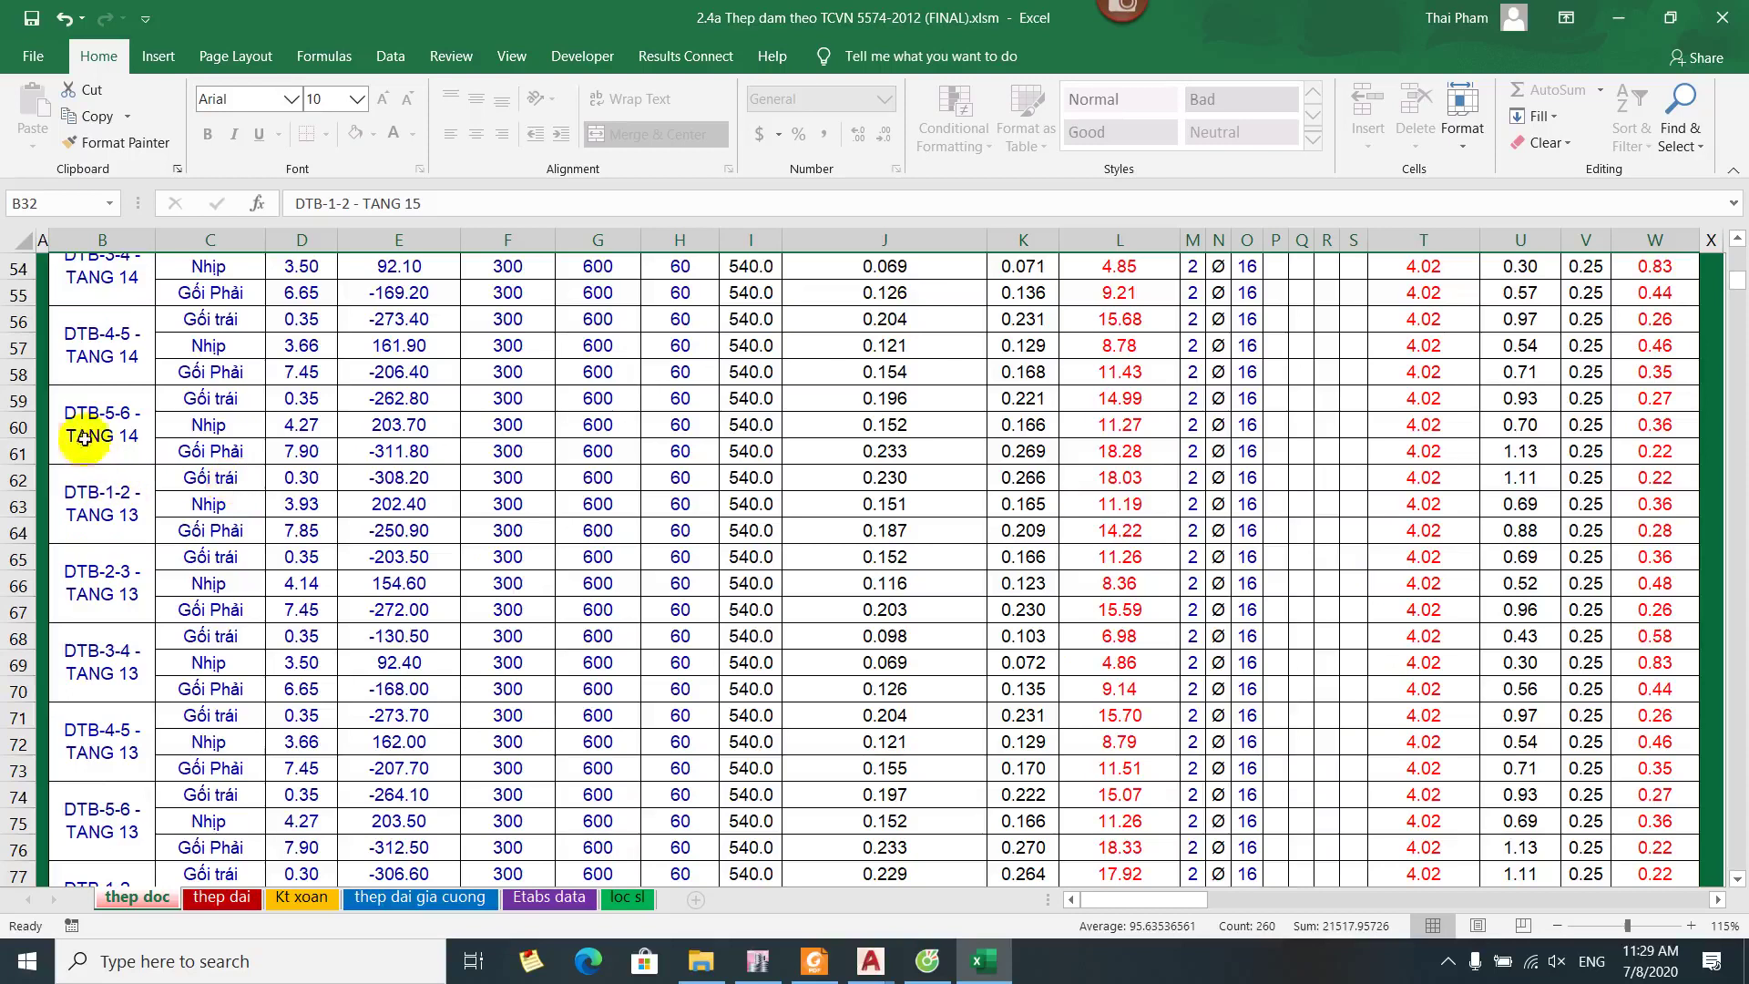
pyautogui.moveTo(70, 477); pyautogui.dragTo(1603, 840)
pyautogui.scroll(-1, 1610, 813)
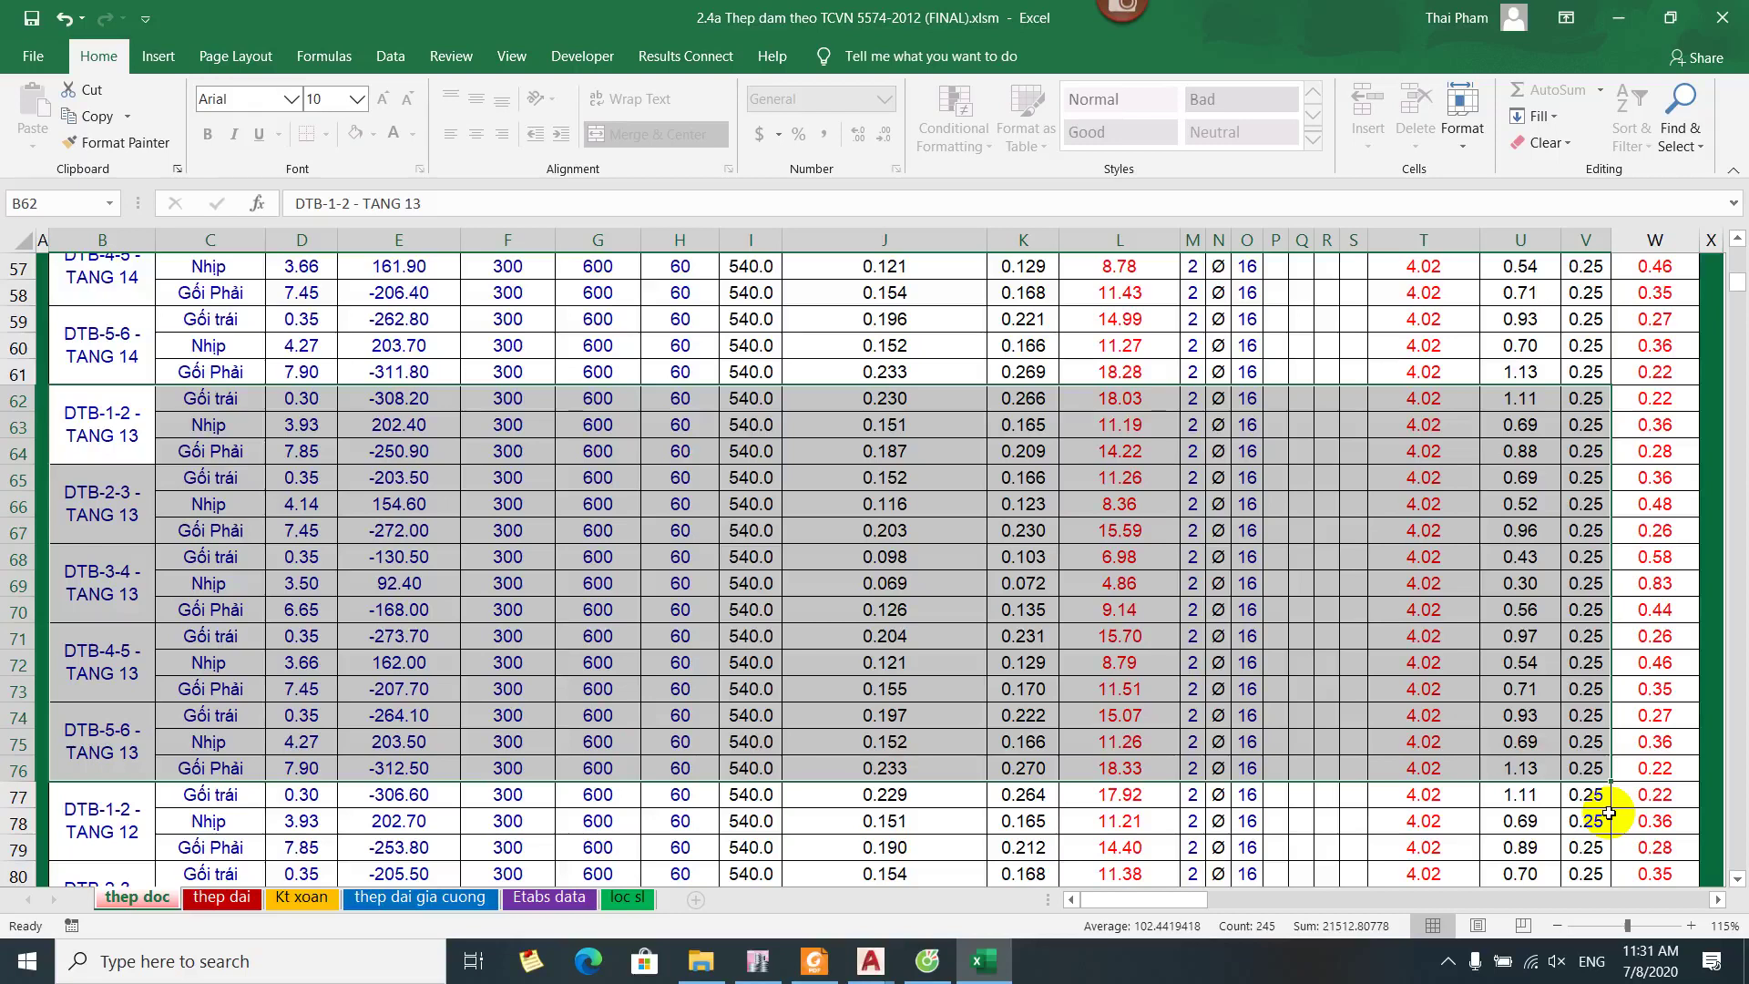
# Save the beam reinforcement workbook
pyautogui.click(30, 19)
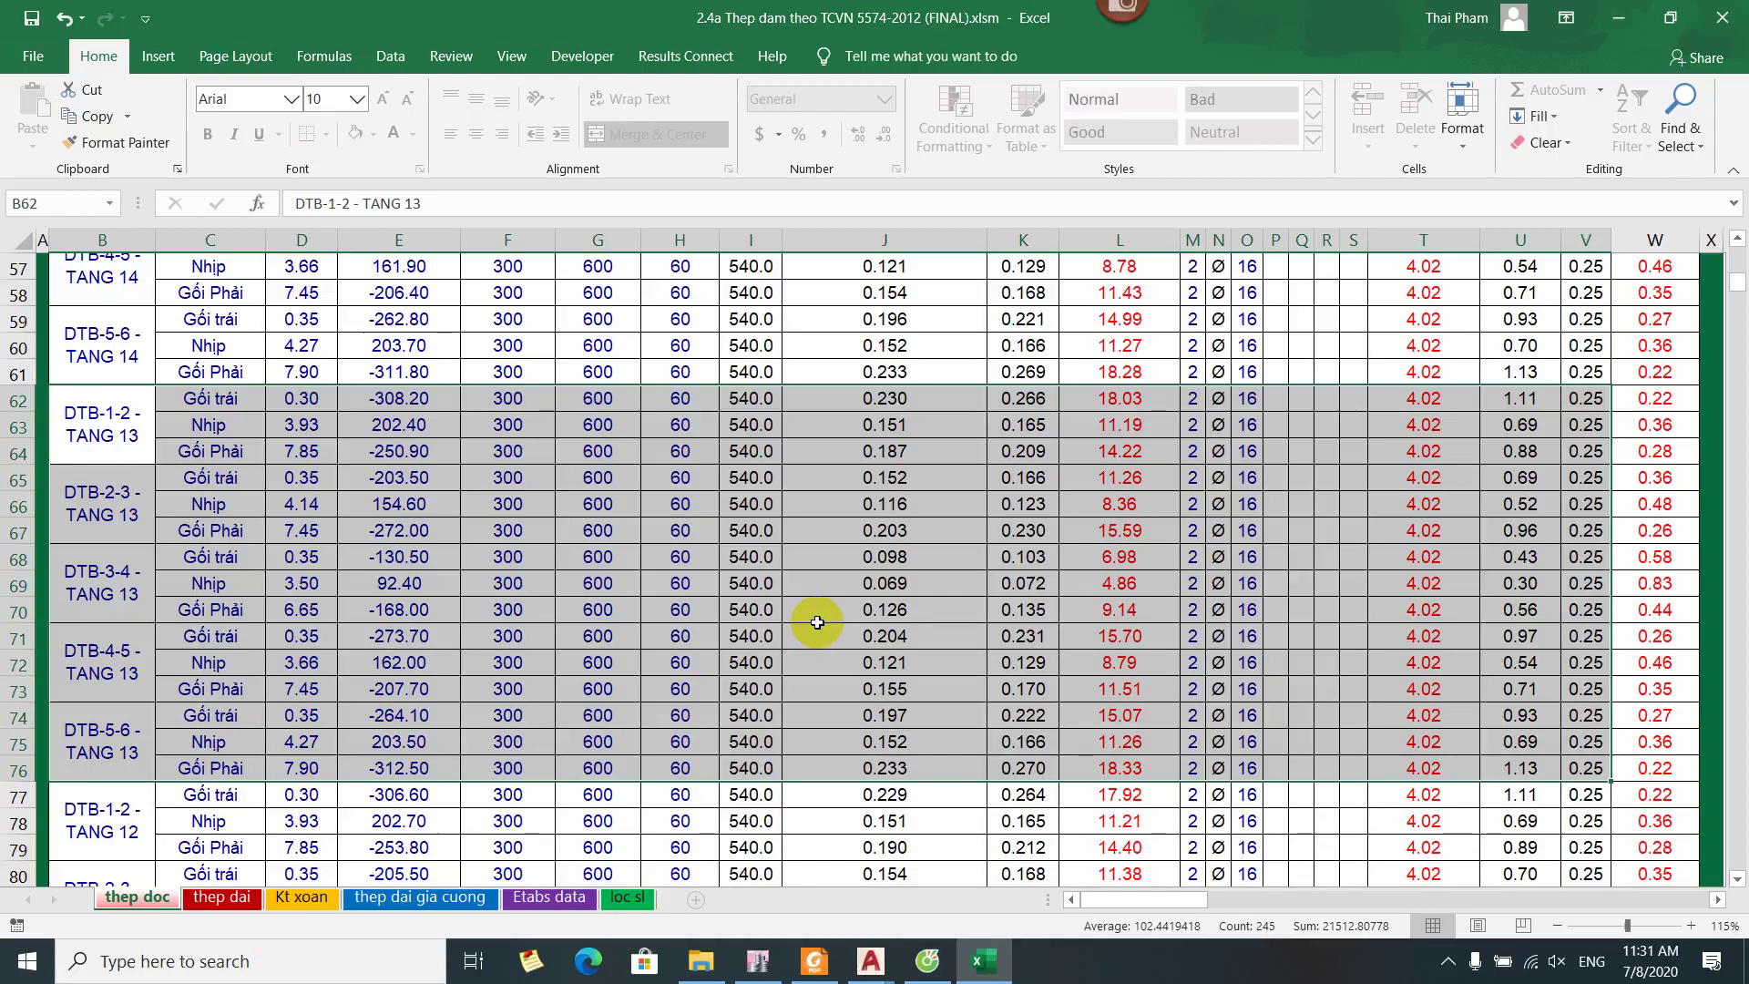
pyautogui.click(30, 19)
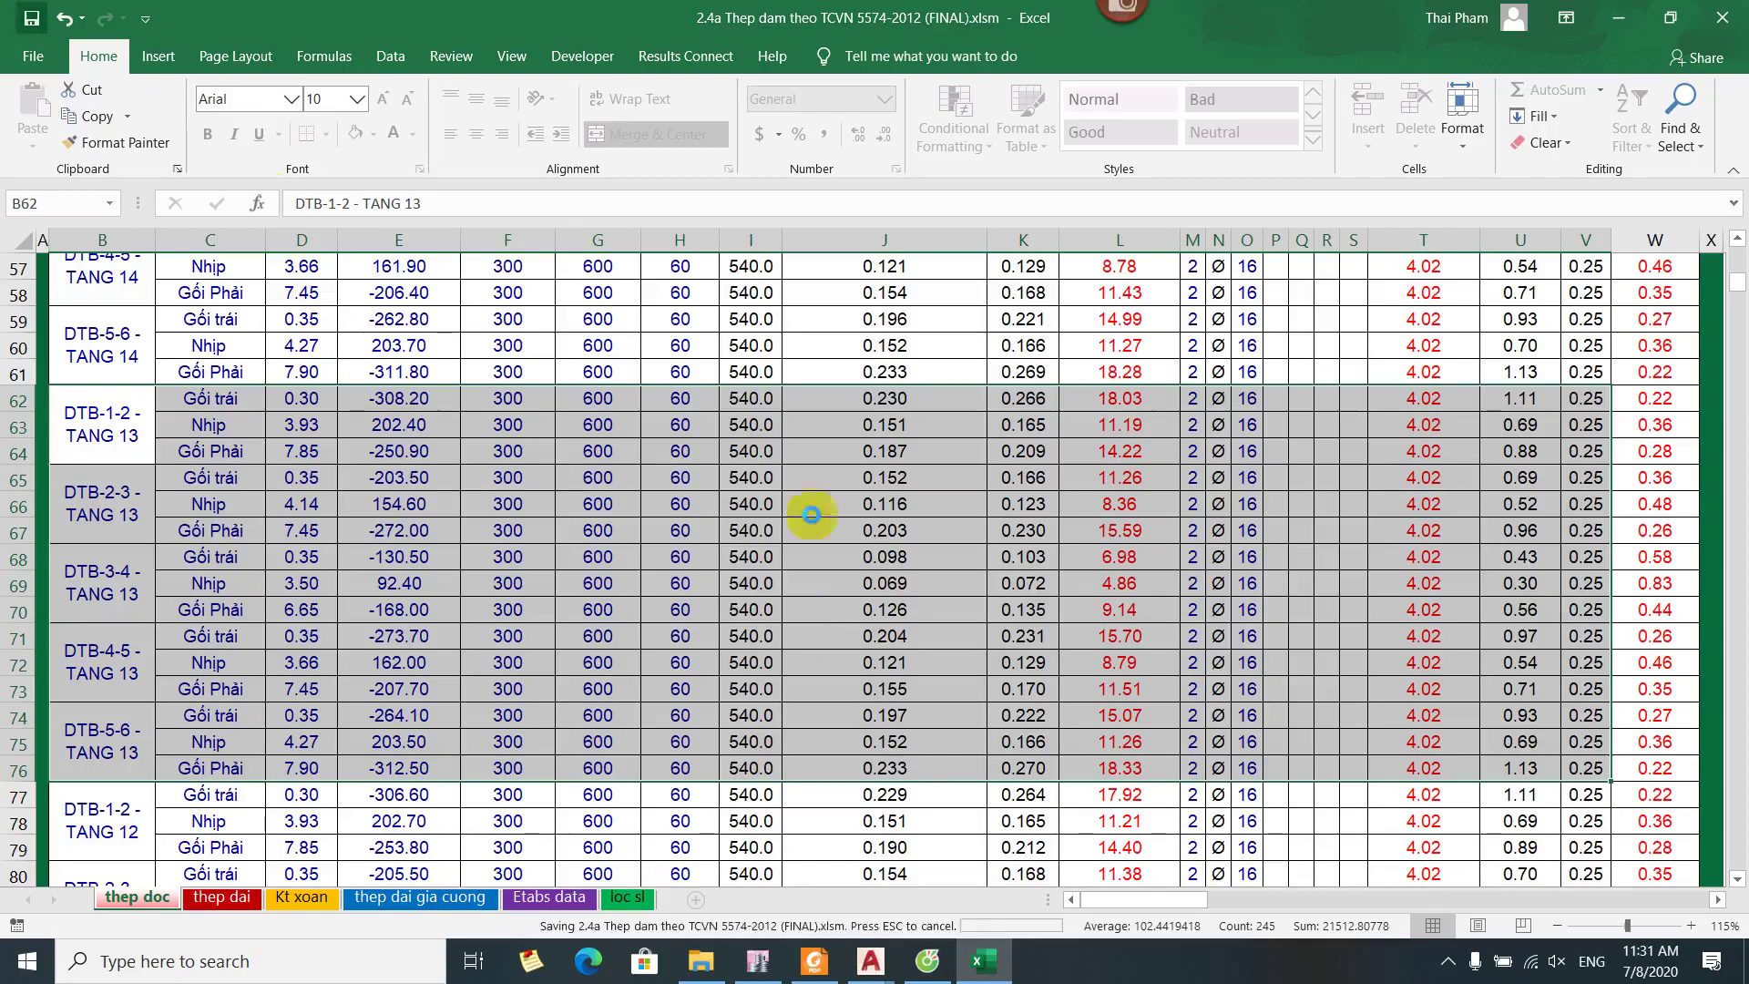